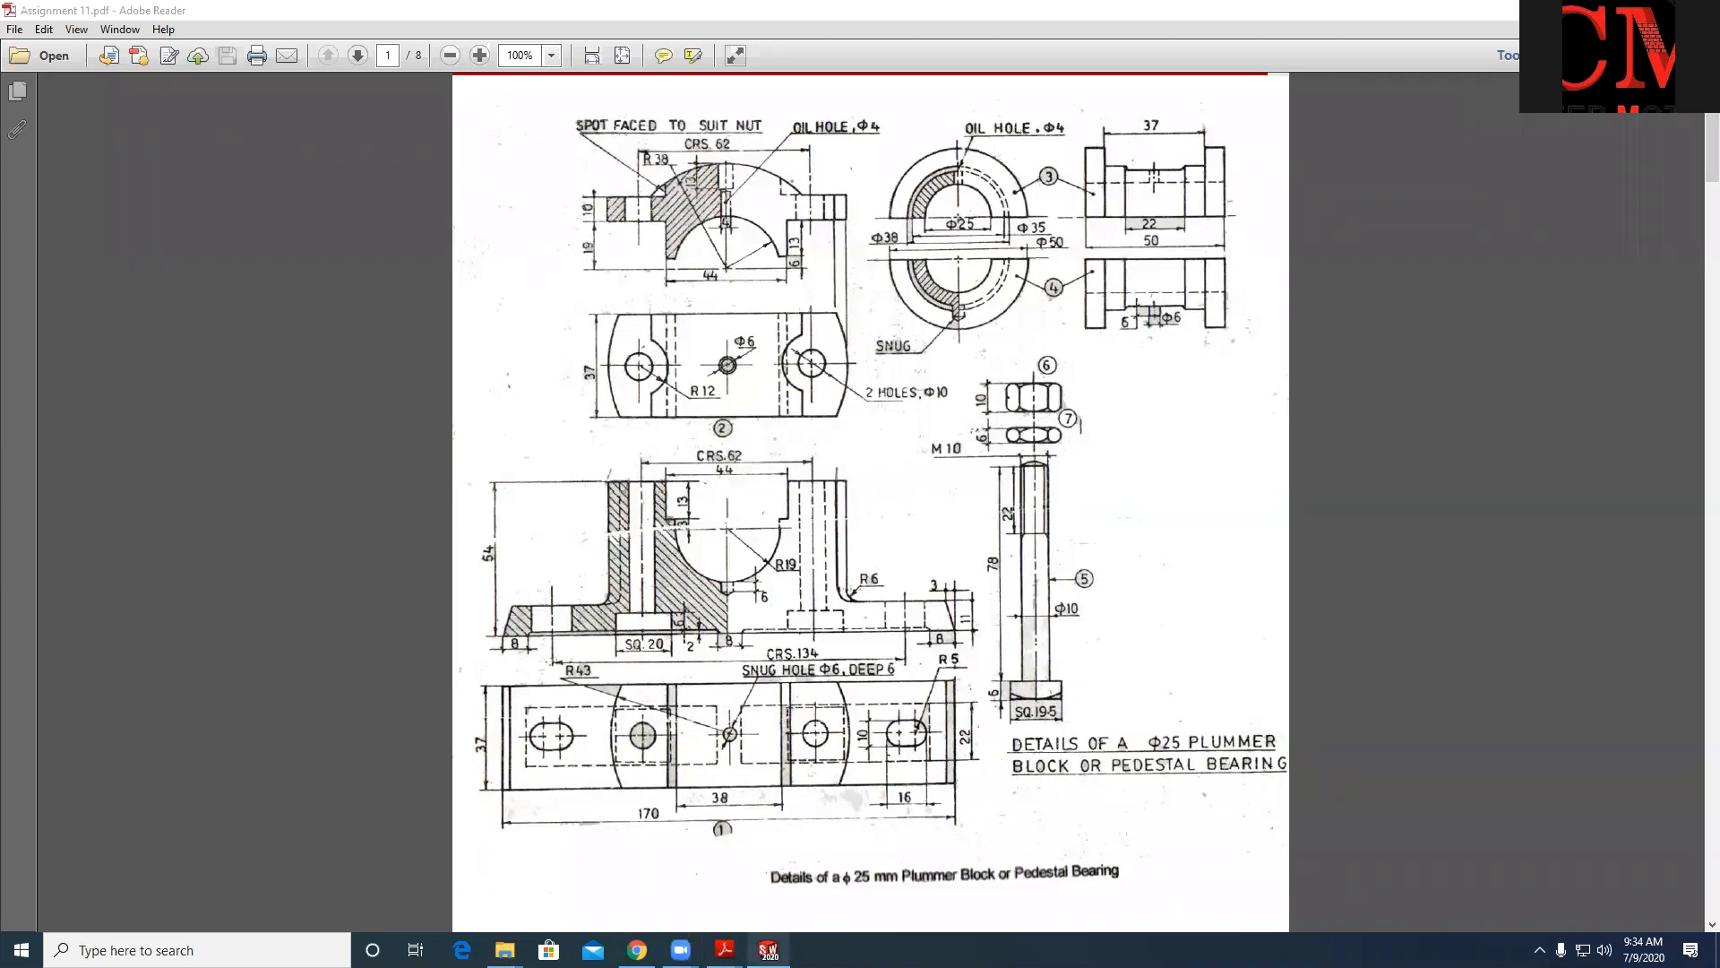
Switch to SOLIDWORKS, start a sketch on the Front Plane and draw a horizontal line about 108 mm long above the origin.
{"action": "mouse_move", "coordinate": [768, 950]}
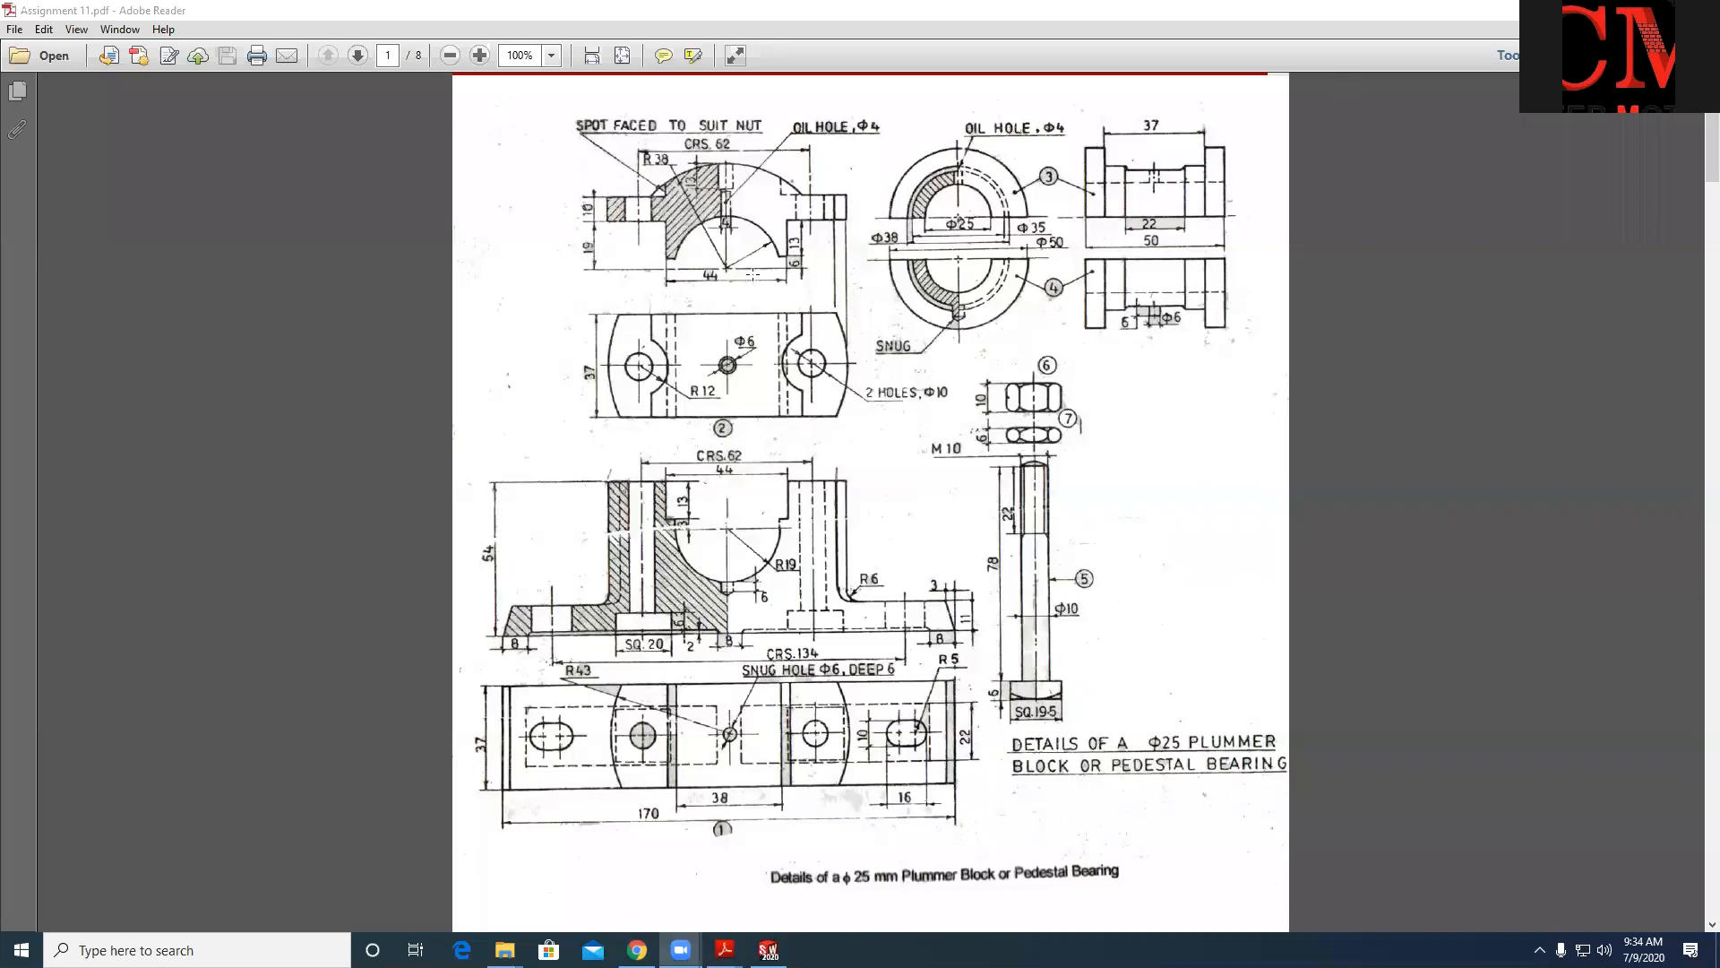
{"action": "left_click", "coordinate": [768, 950]}
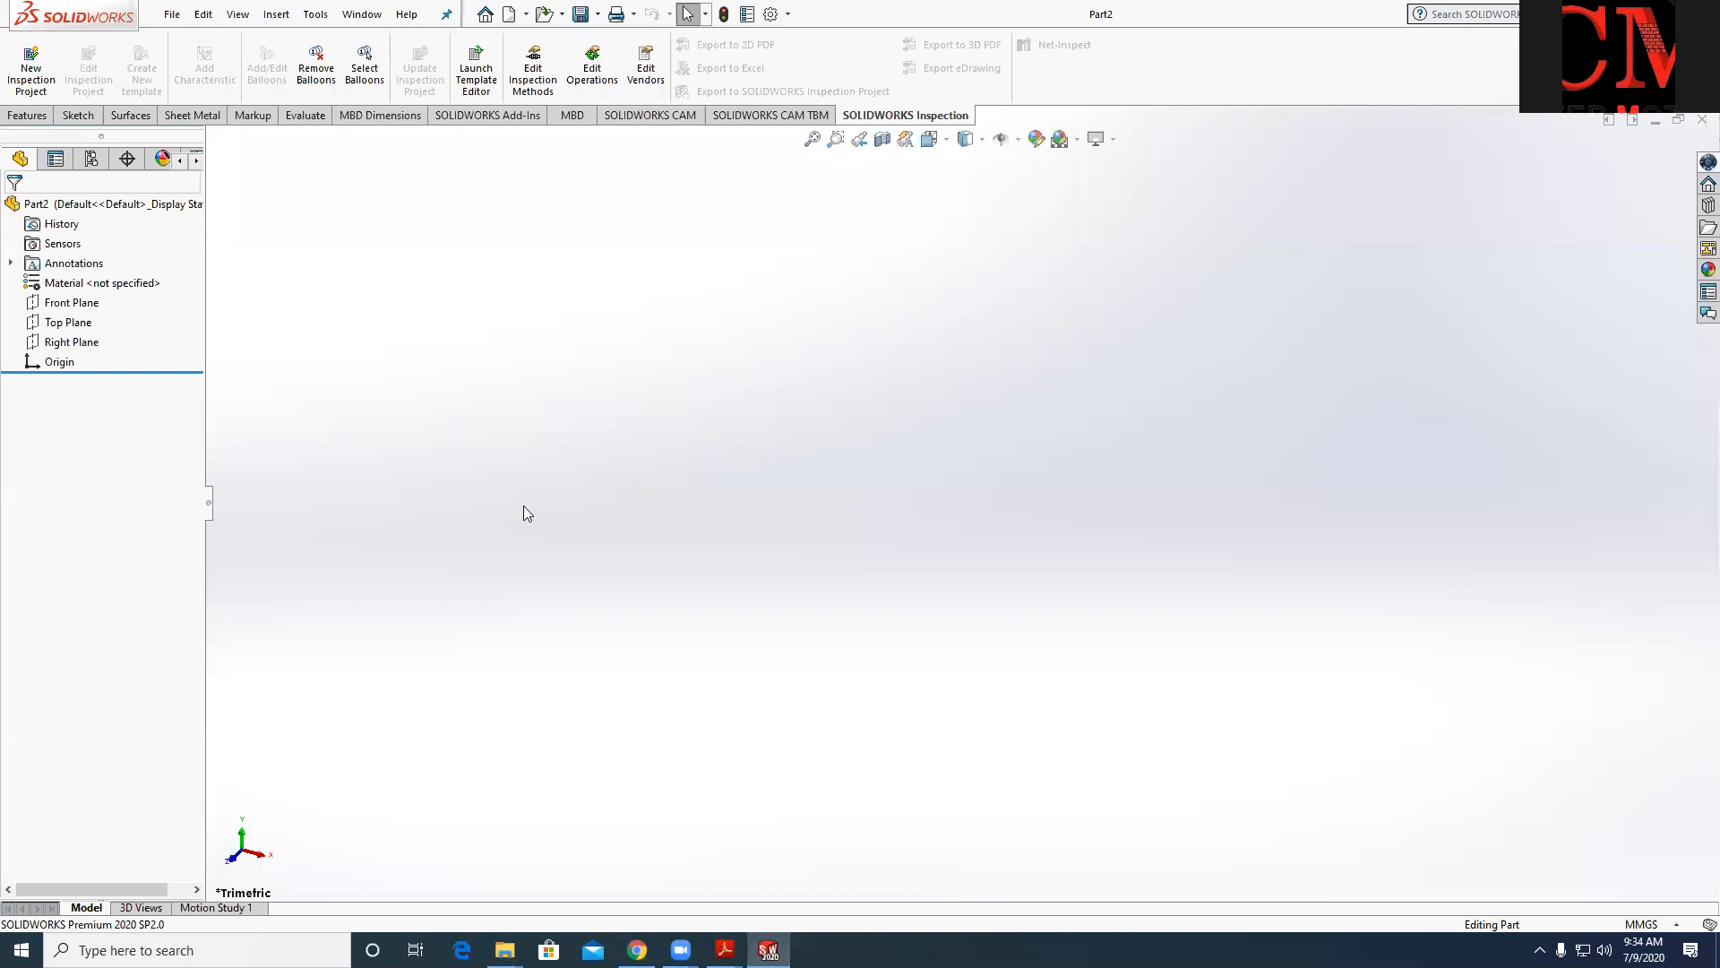
{"action": "left_click", "coordinate": [72, 303]}
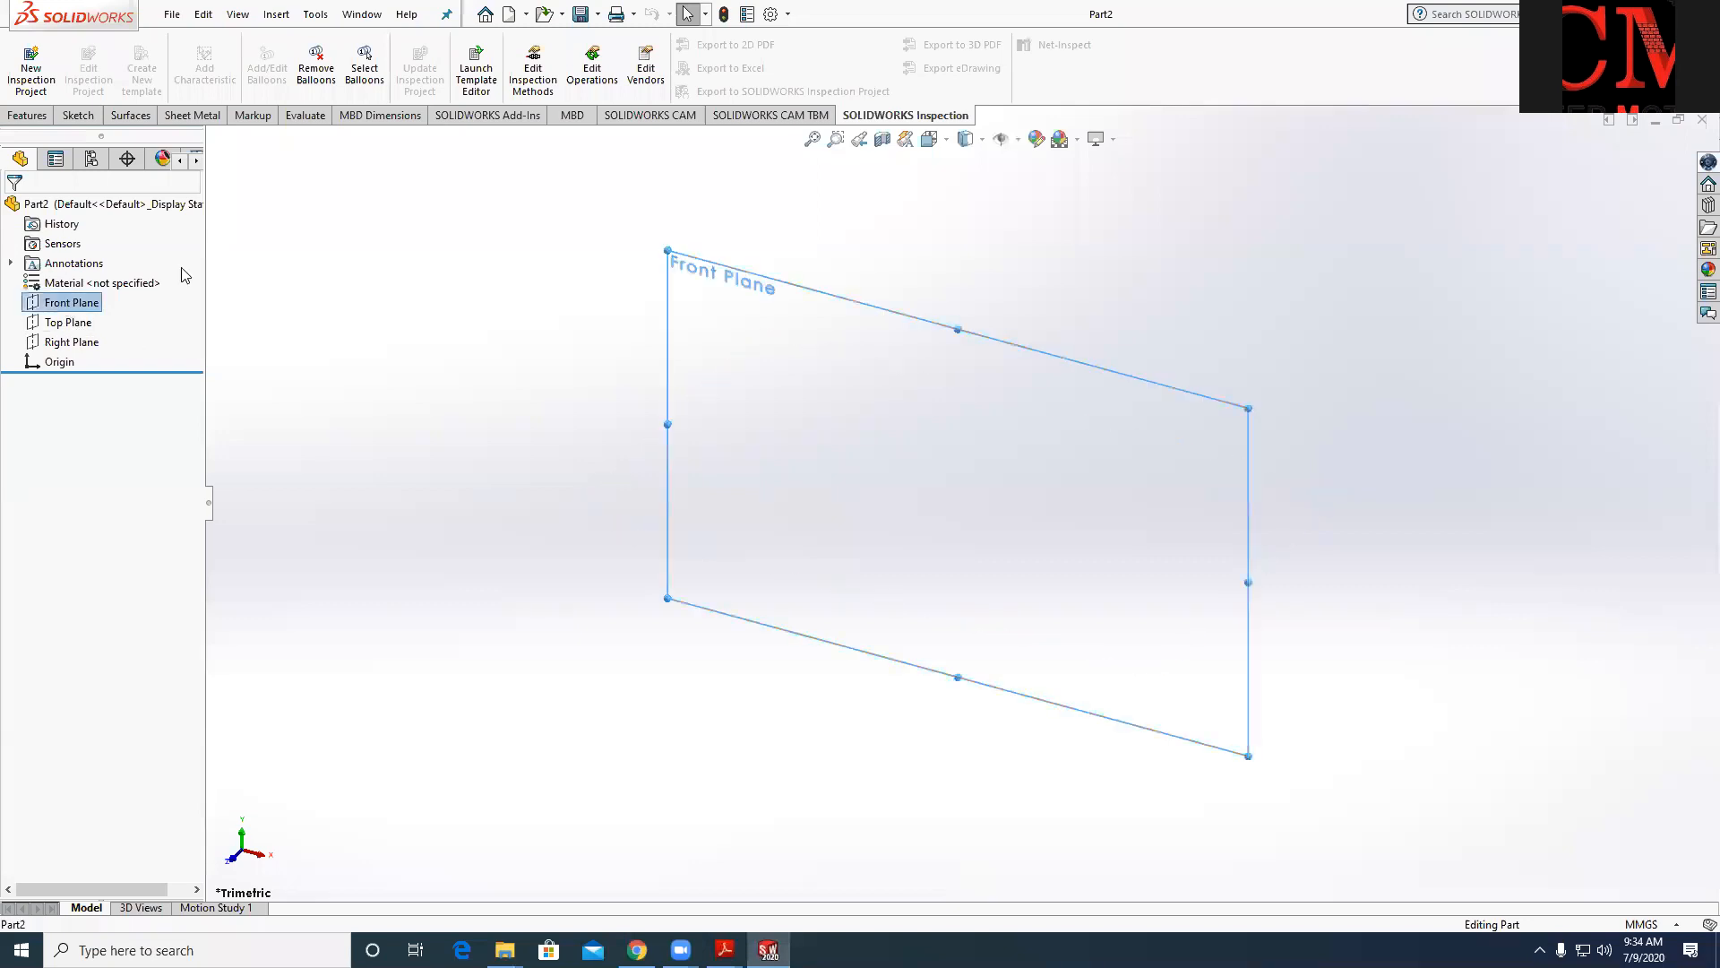
{"action": "left_click", "coordinate": [79, 115]}
{"action": "left_click", "coordinate": [117, 45]}
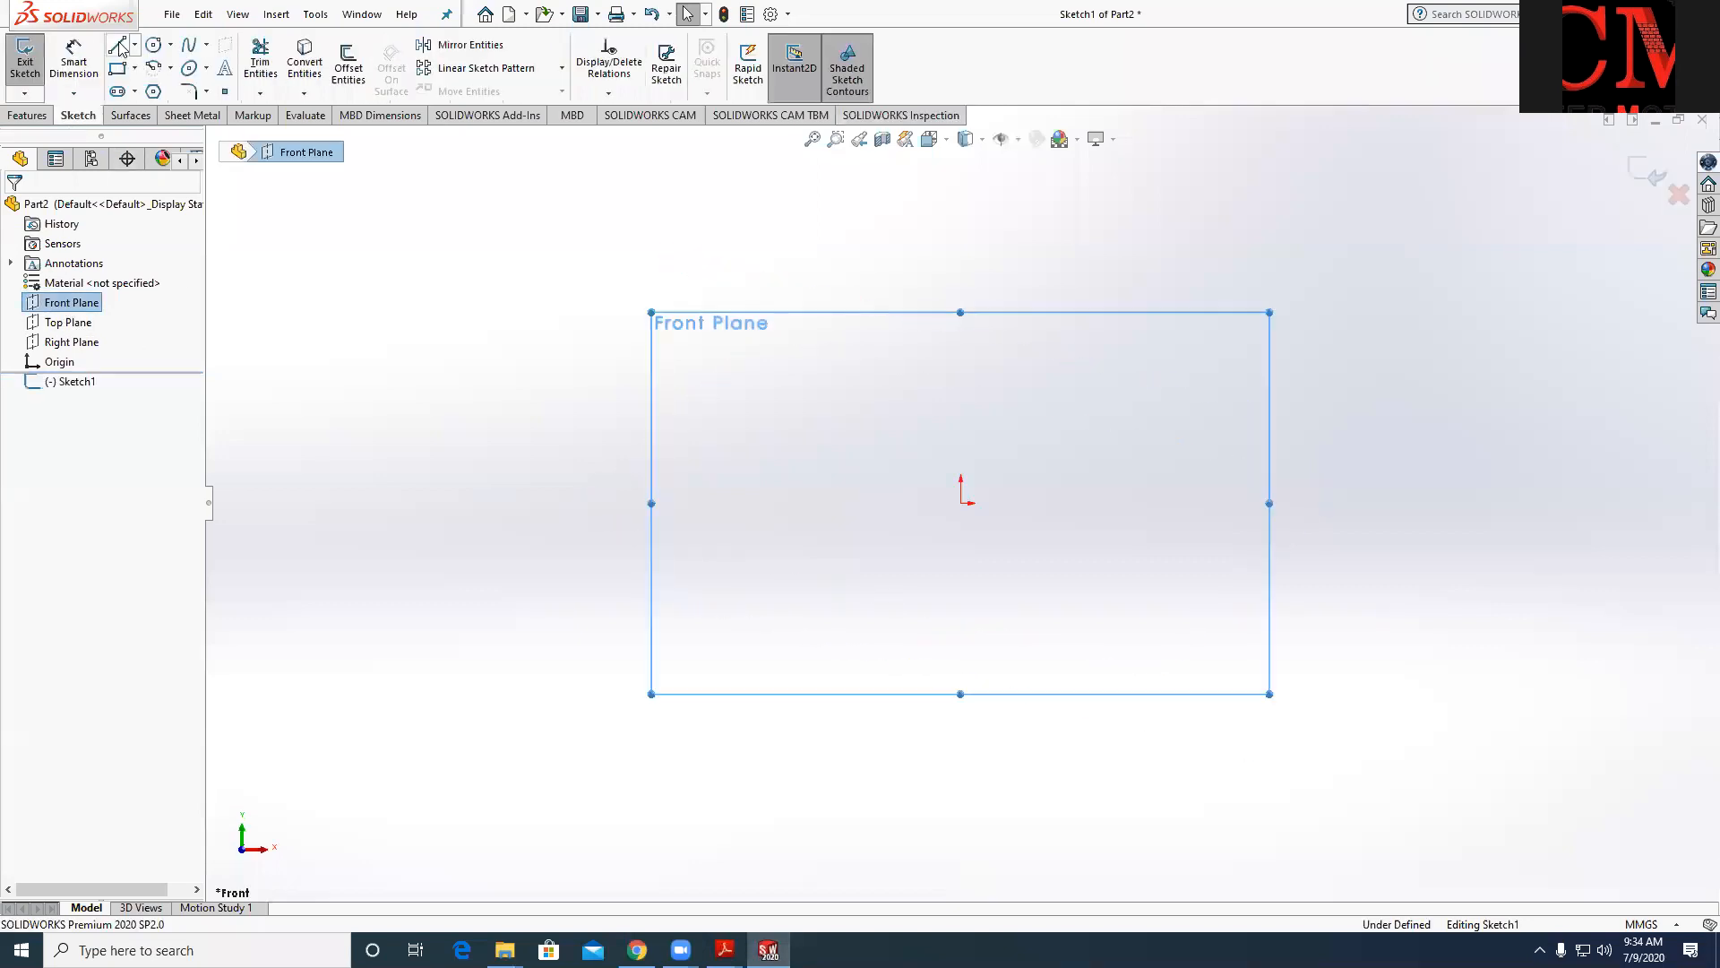
{"action": "left_click", "coordinate": [794, 430]}
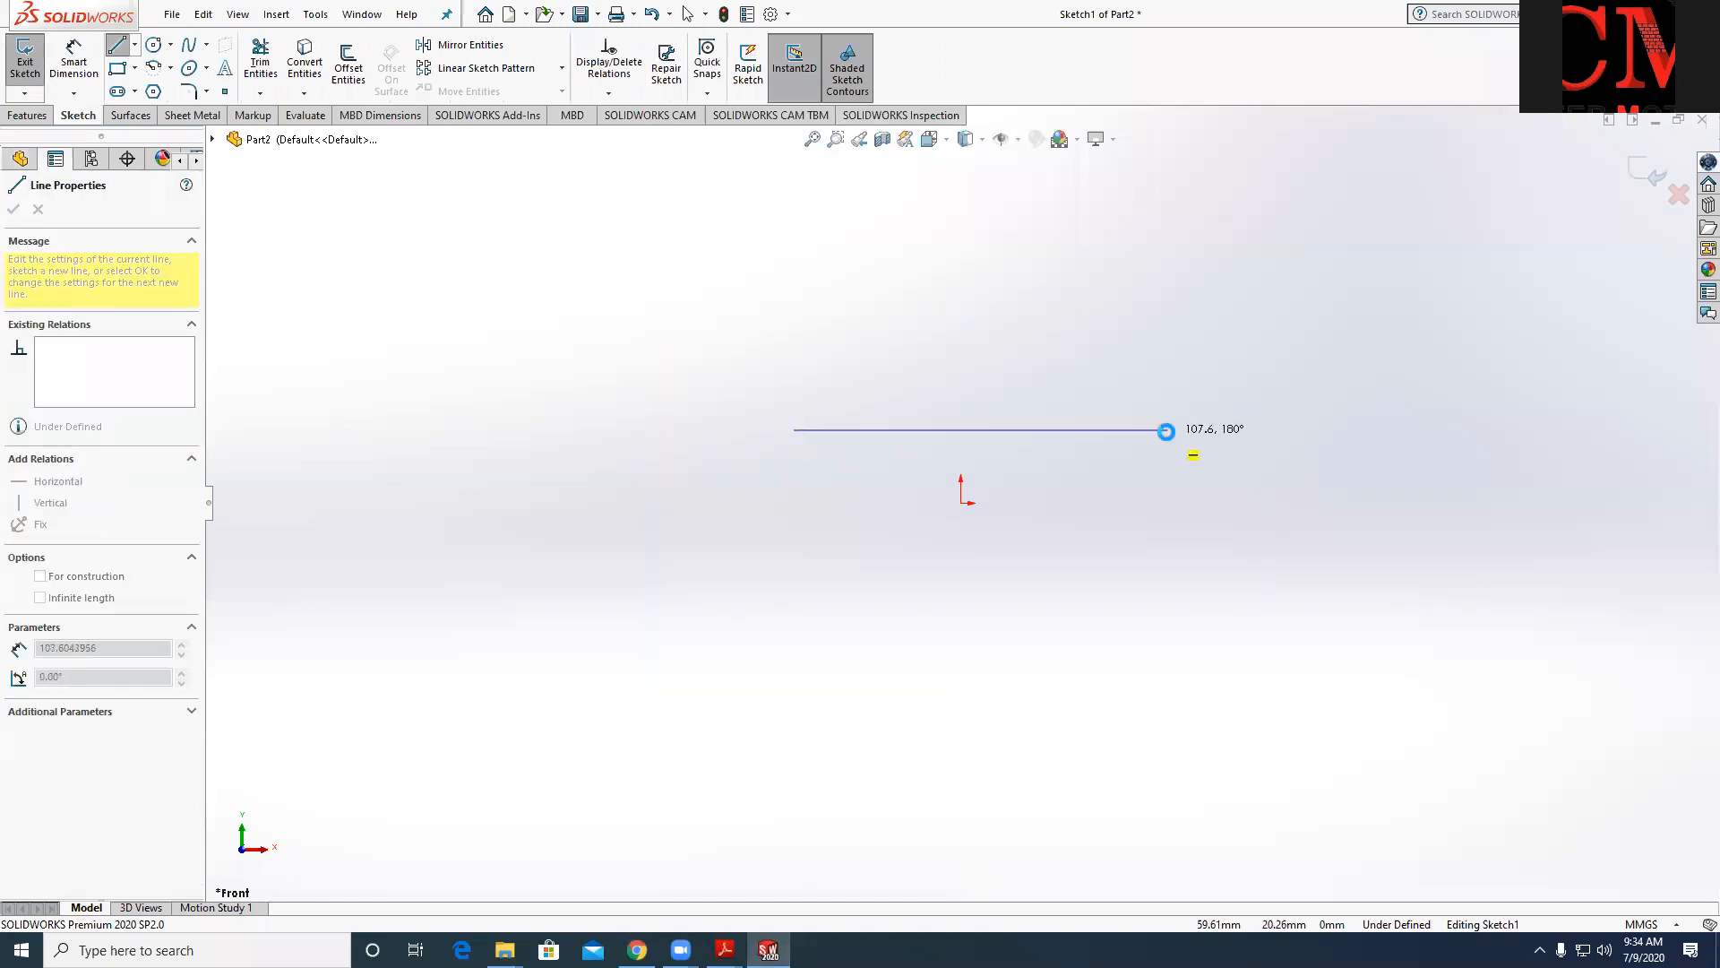
{"action": "left_click", "coordinate": [1167, 430]}
{"action": "key", "text": "Escape"}
Add a Midpoint relation between the horizontal line and the origin.
{"action": "left_click", "coordinate": [962, 504], "text": "ctrl"}
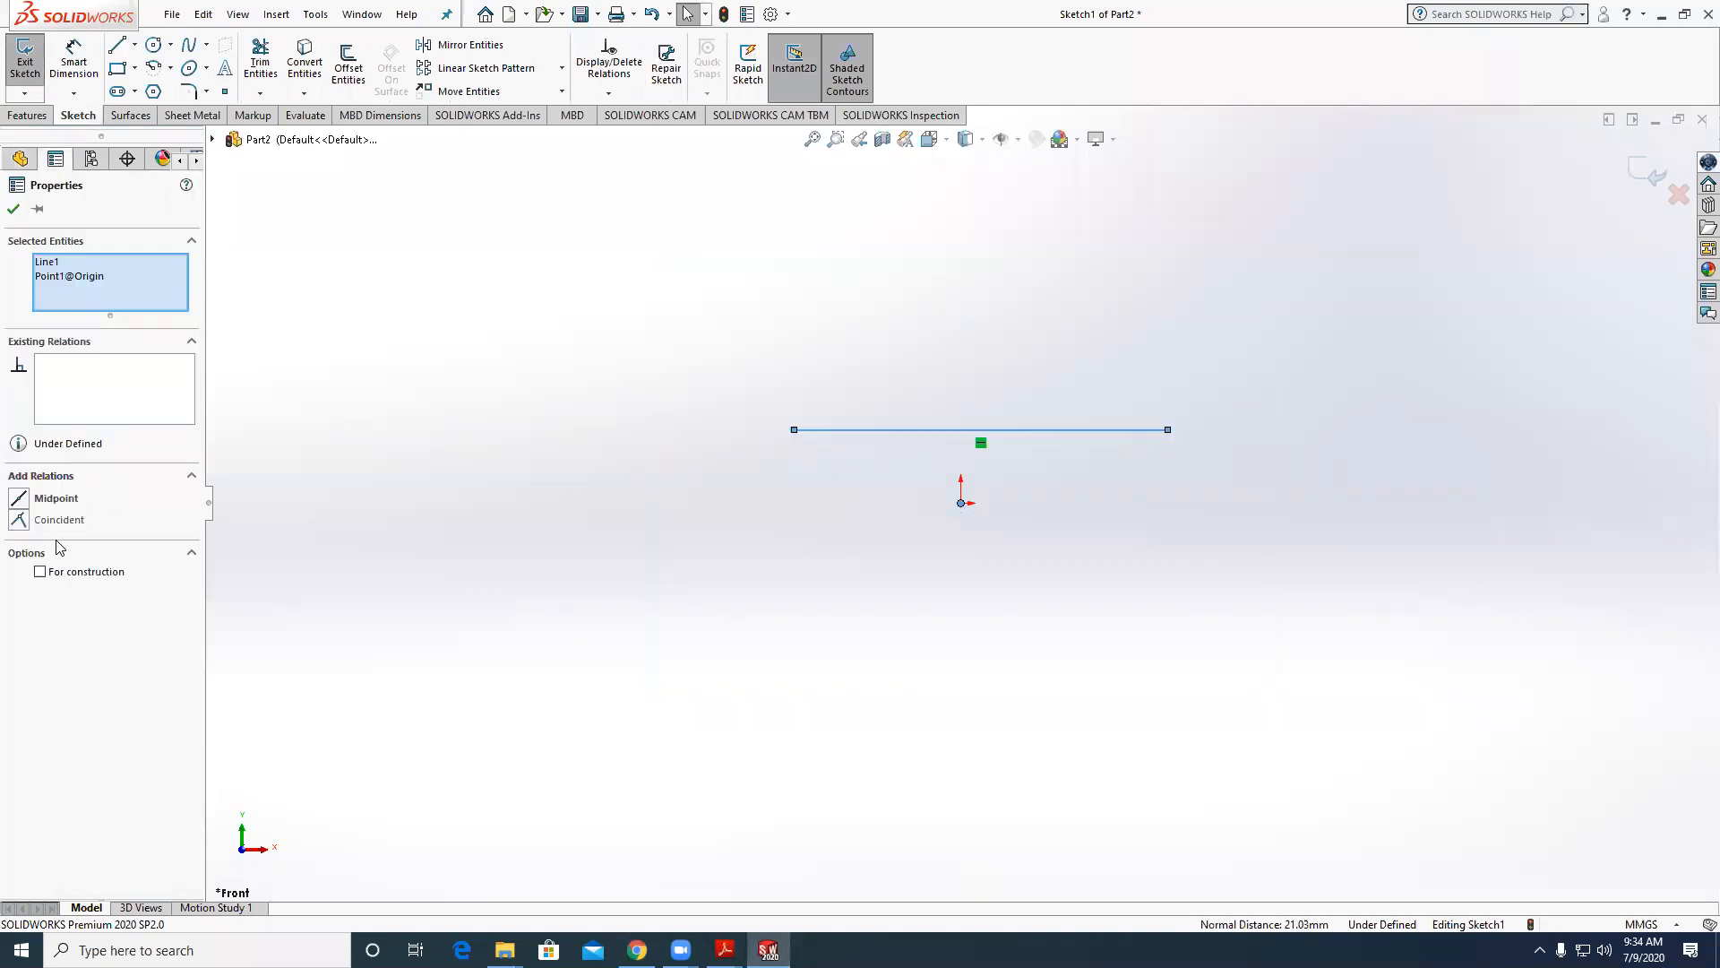
{"action": "left_click", "coordinate": [56, 499]}
{"action": "left_click", "coordinate": [589, 661]}
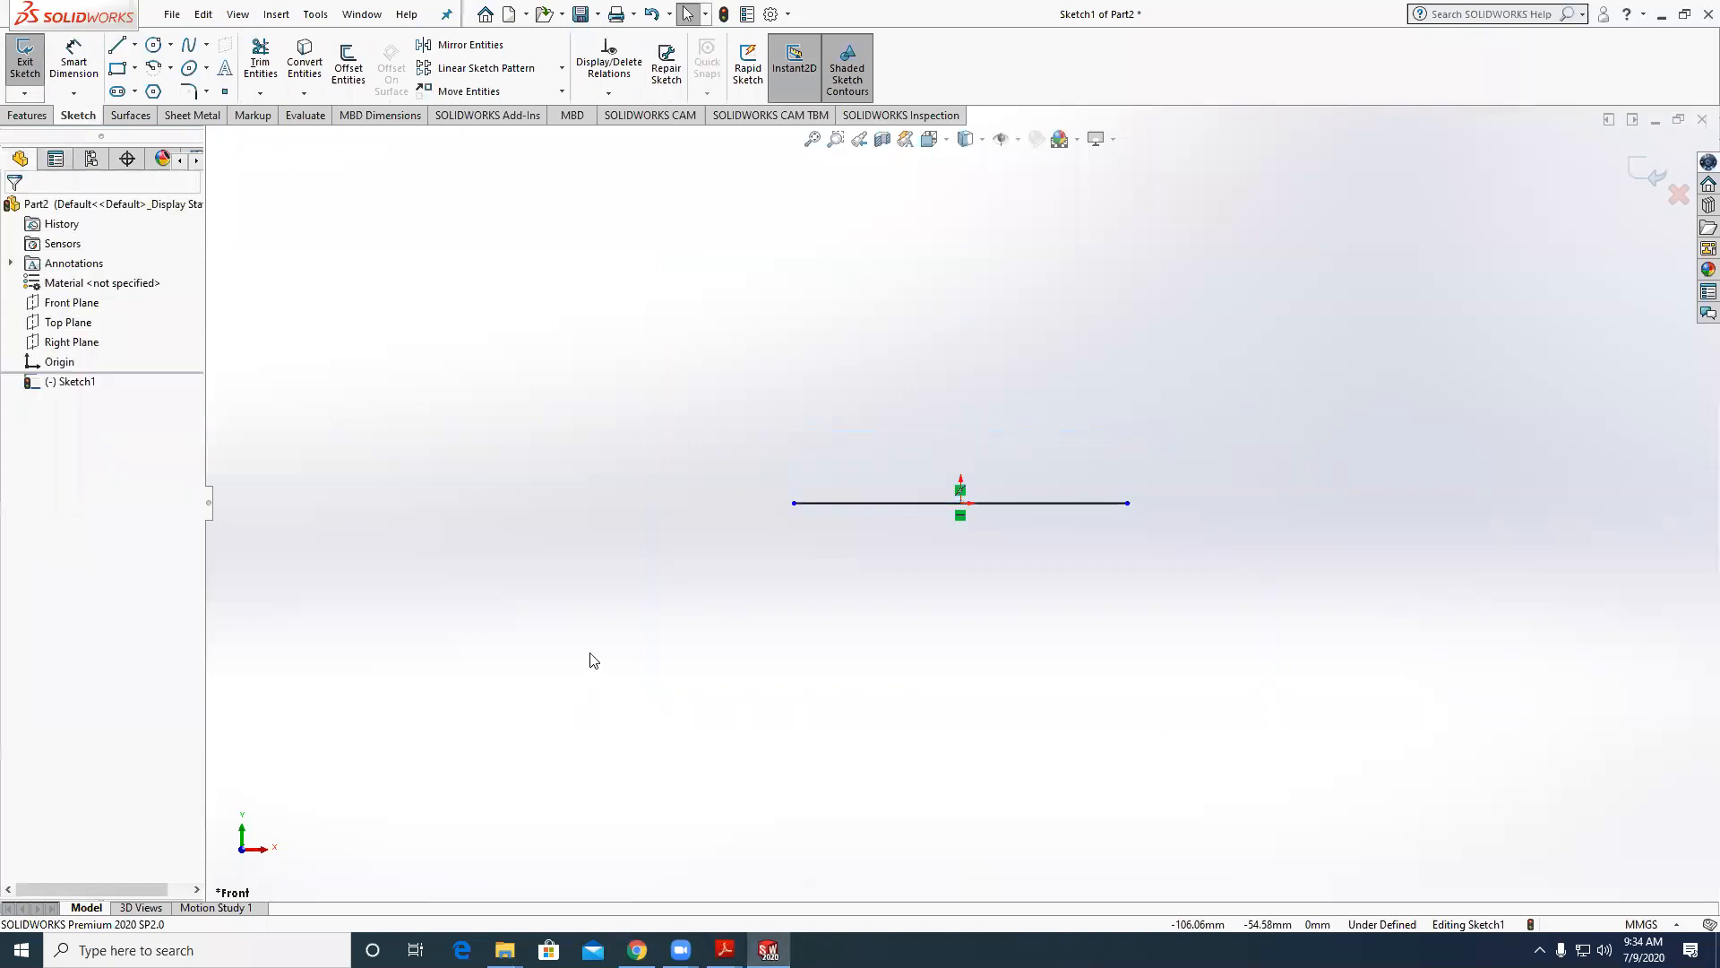
Draw a short line about 8.7 mm long, slanting inward at about 65°, up from the base line's left endpoint.
{"action": "key", "text": "l"}
{"action": "left_click", "coordinate": [793, 502]}
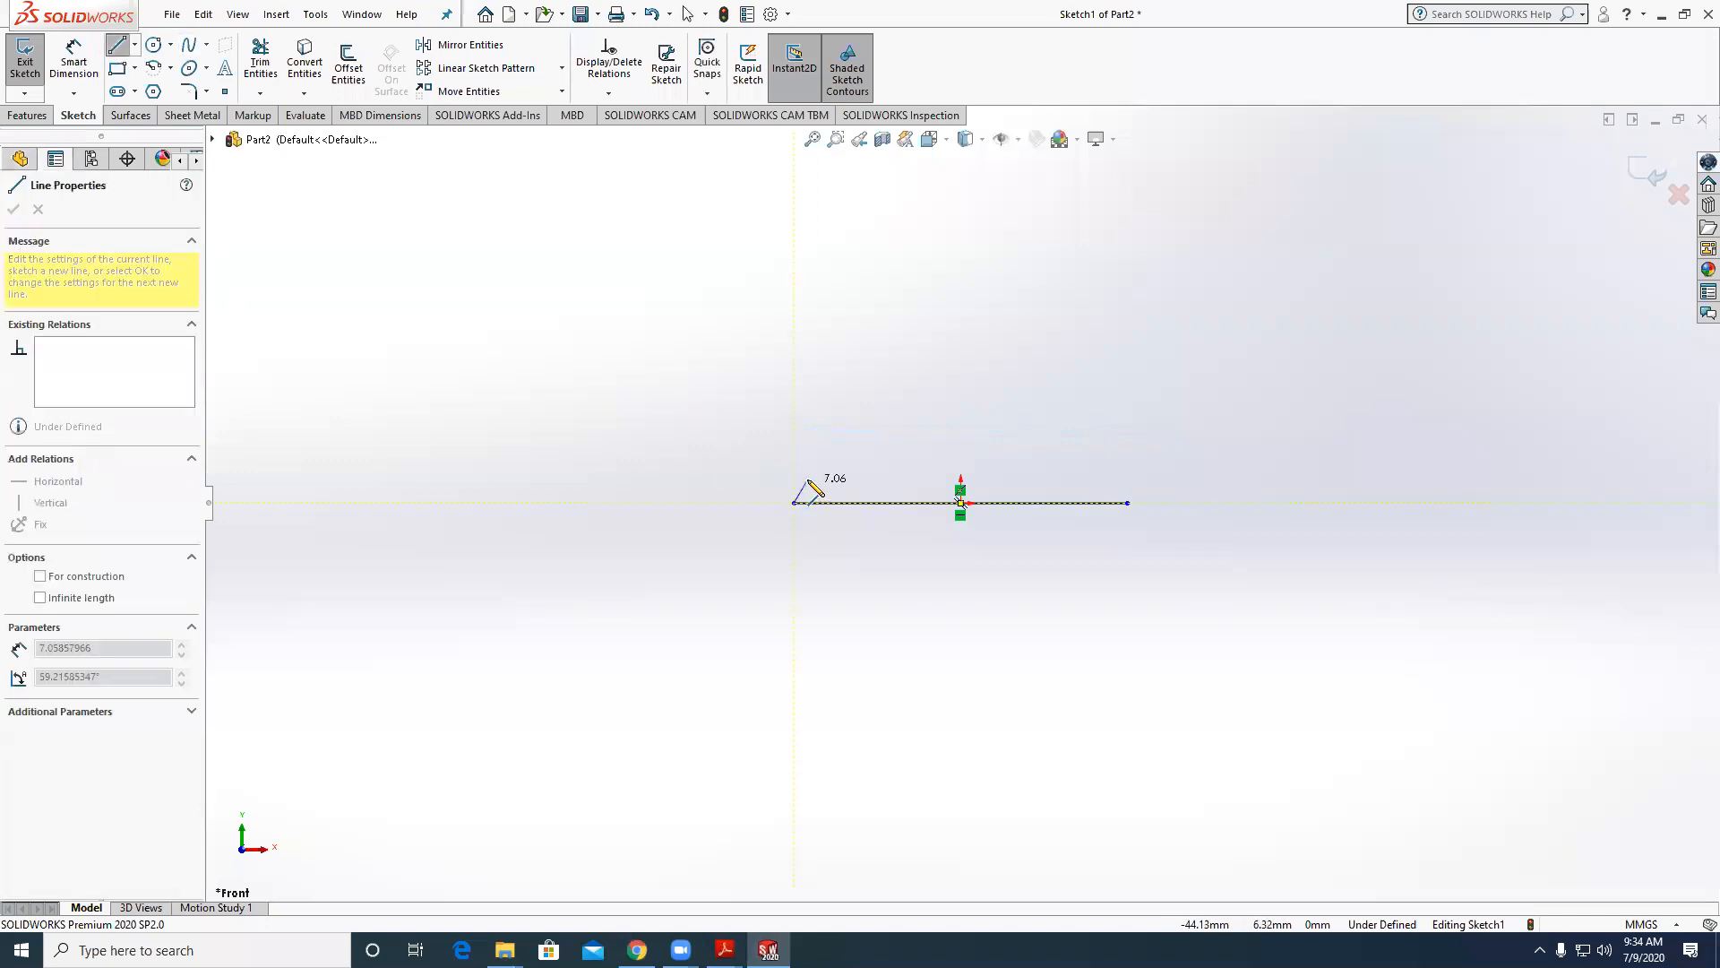
{"action": "left_click", "coordinate": [806, 476]}
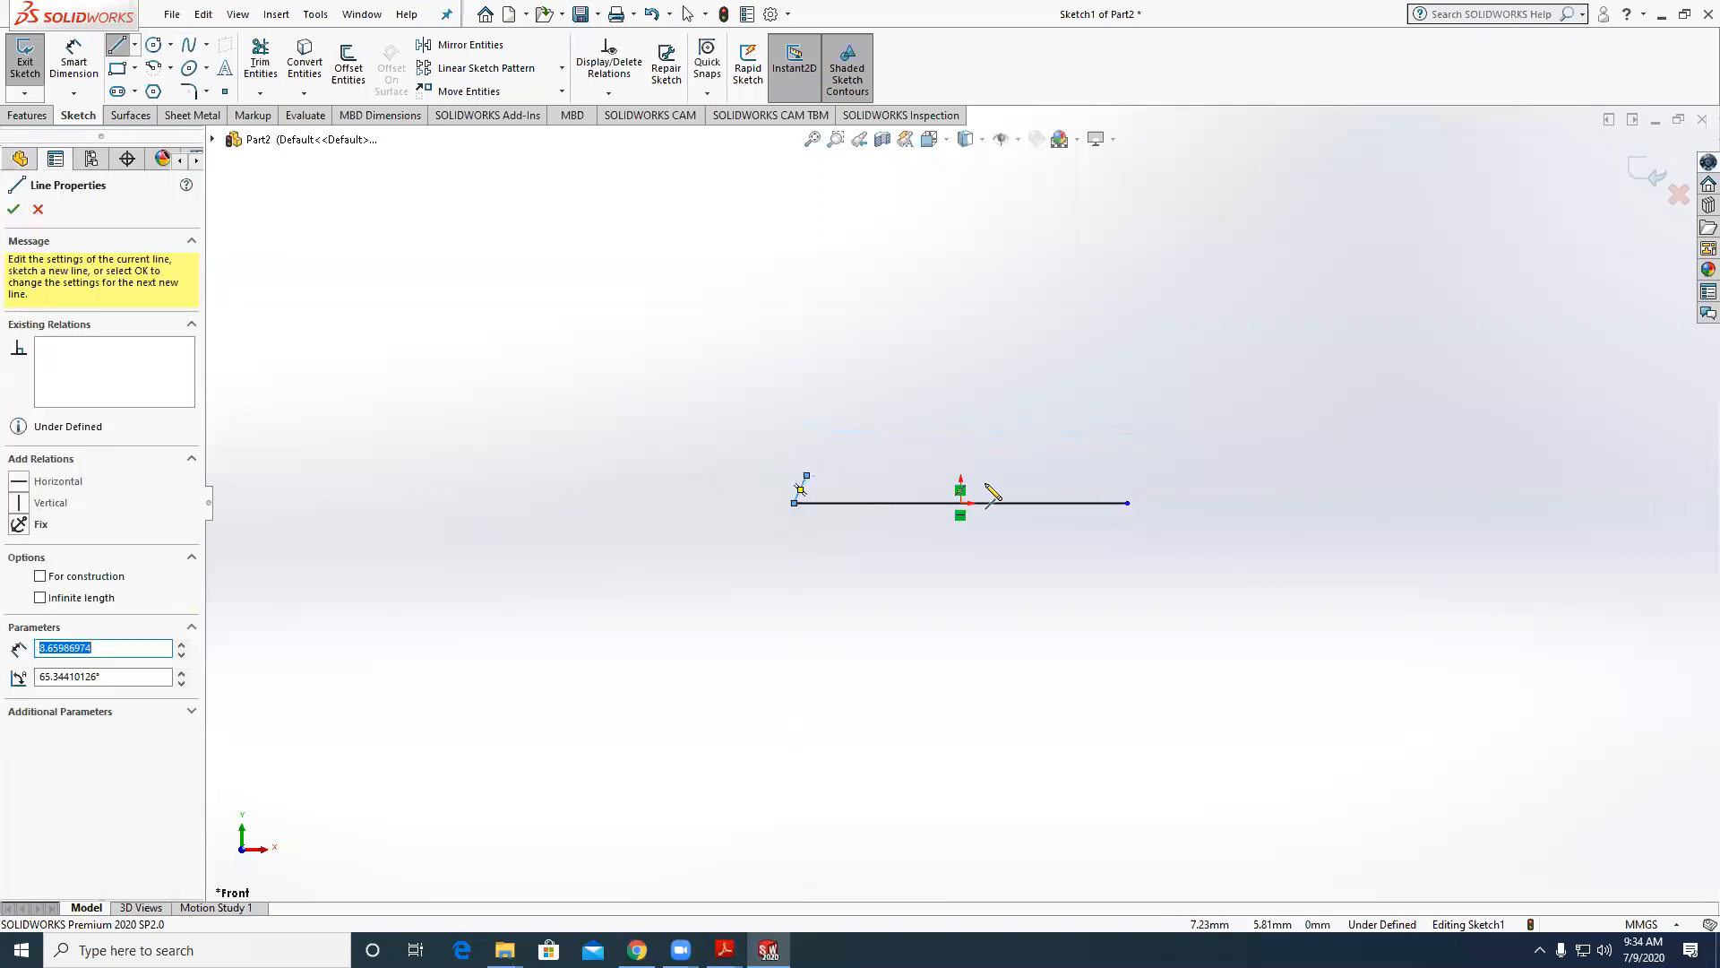
Draw a vertical line about 45 mm long up from the origin and make it construction geometry.
{"action": "left_click_drag", "start_coordinate": [961, 502], "coordinate": [961, 347]}
{"action": "key", "text": "Escape"}
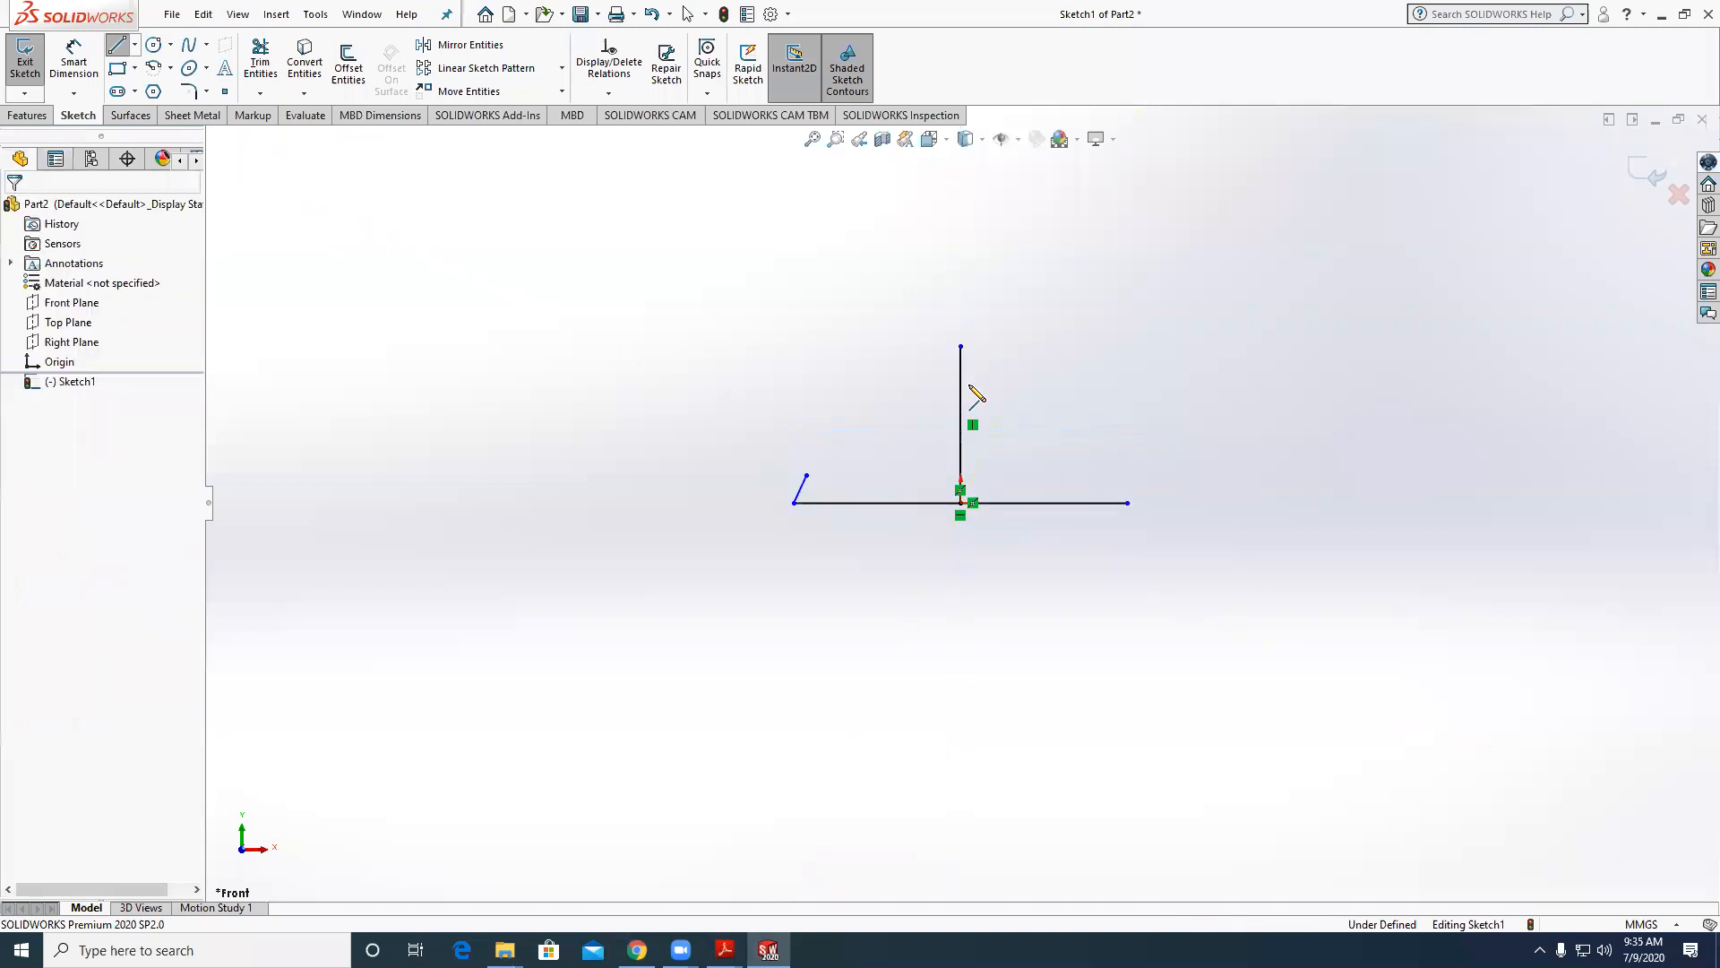
{"action": "left_click", "coordinate": [965, 383]}
{"action": "left_click", "coordinate": [64, 493]}
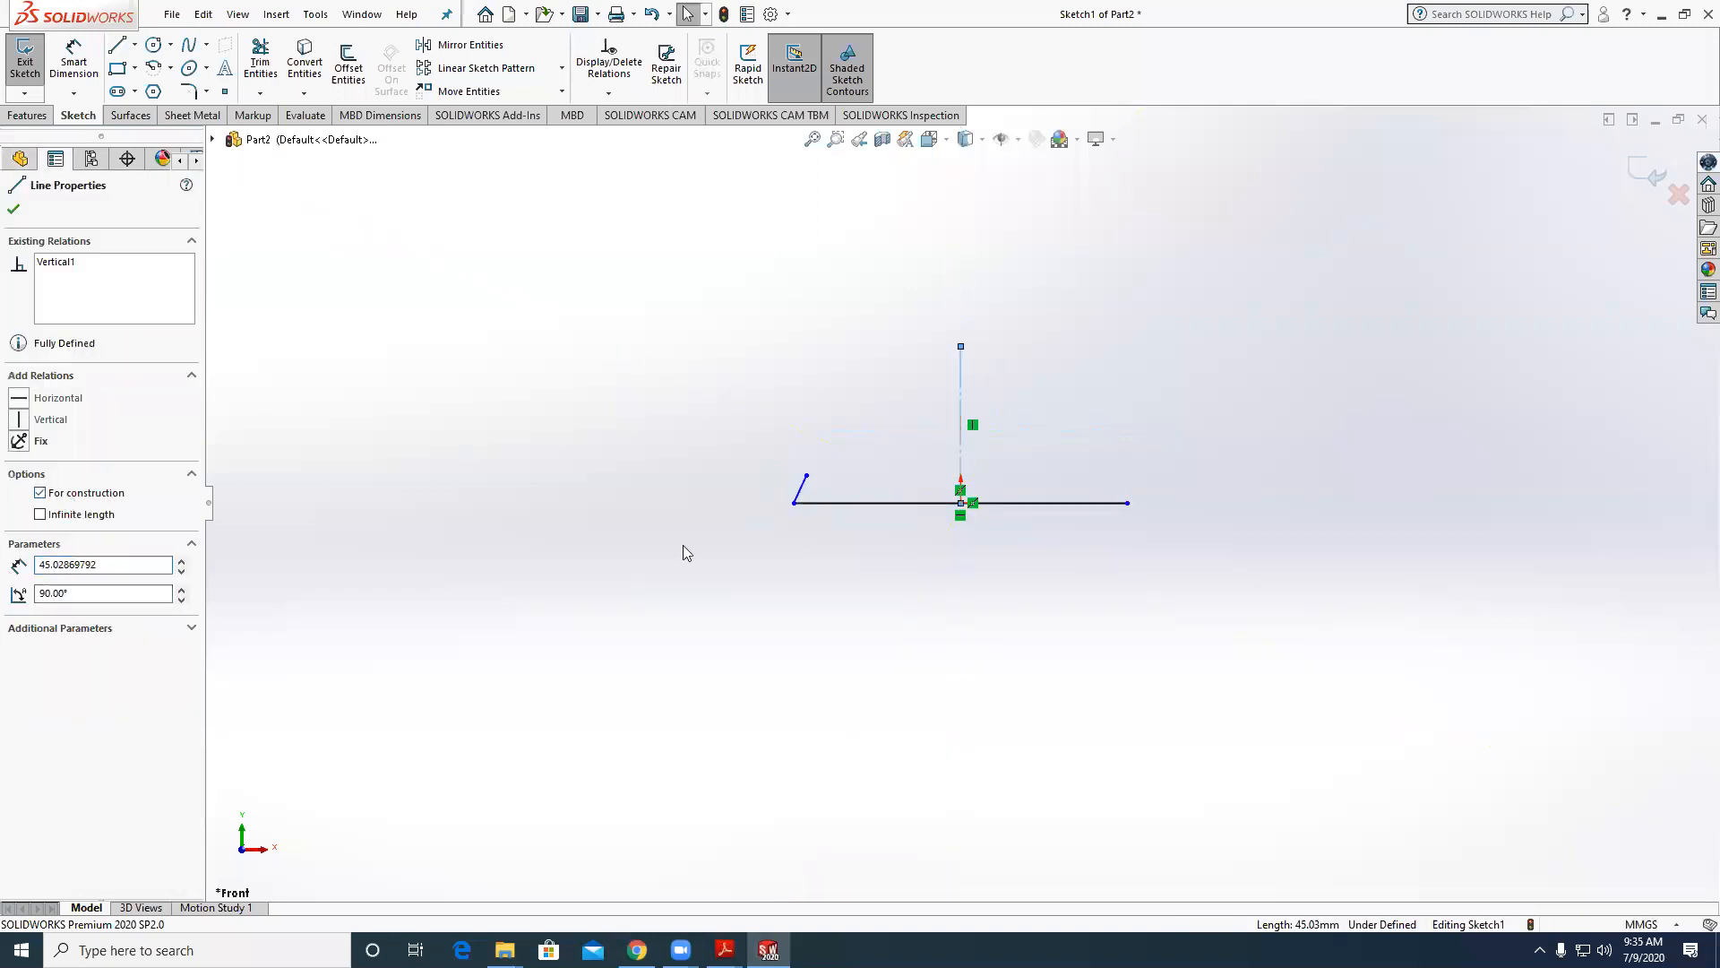
{"action": "left_click", "coordinate": [683, 544]}
Mirror the short slanted line about the vertical construction line.
{"action": "left_click", "coordinate": [465, 45]}
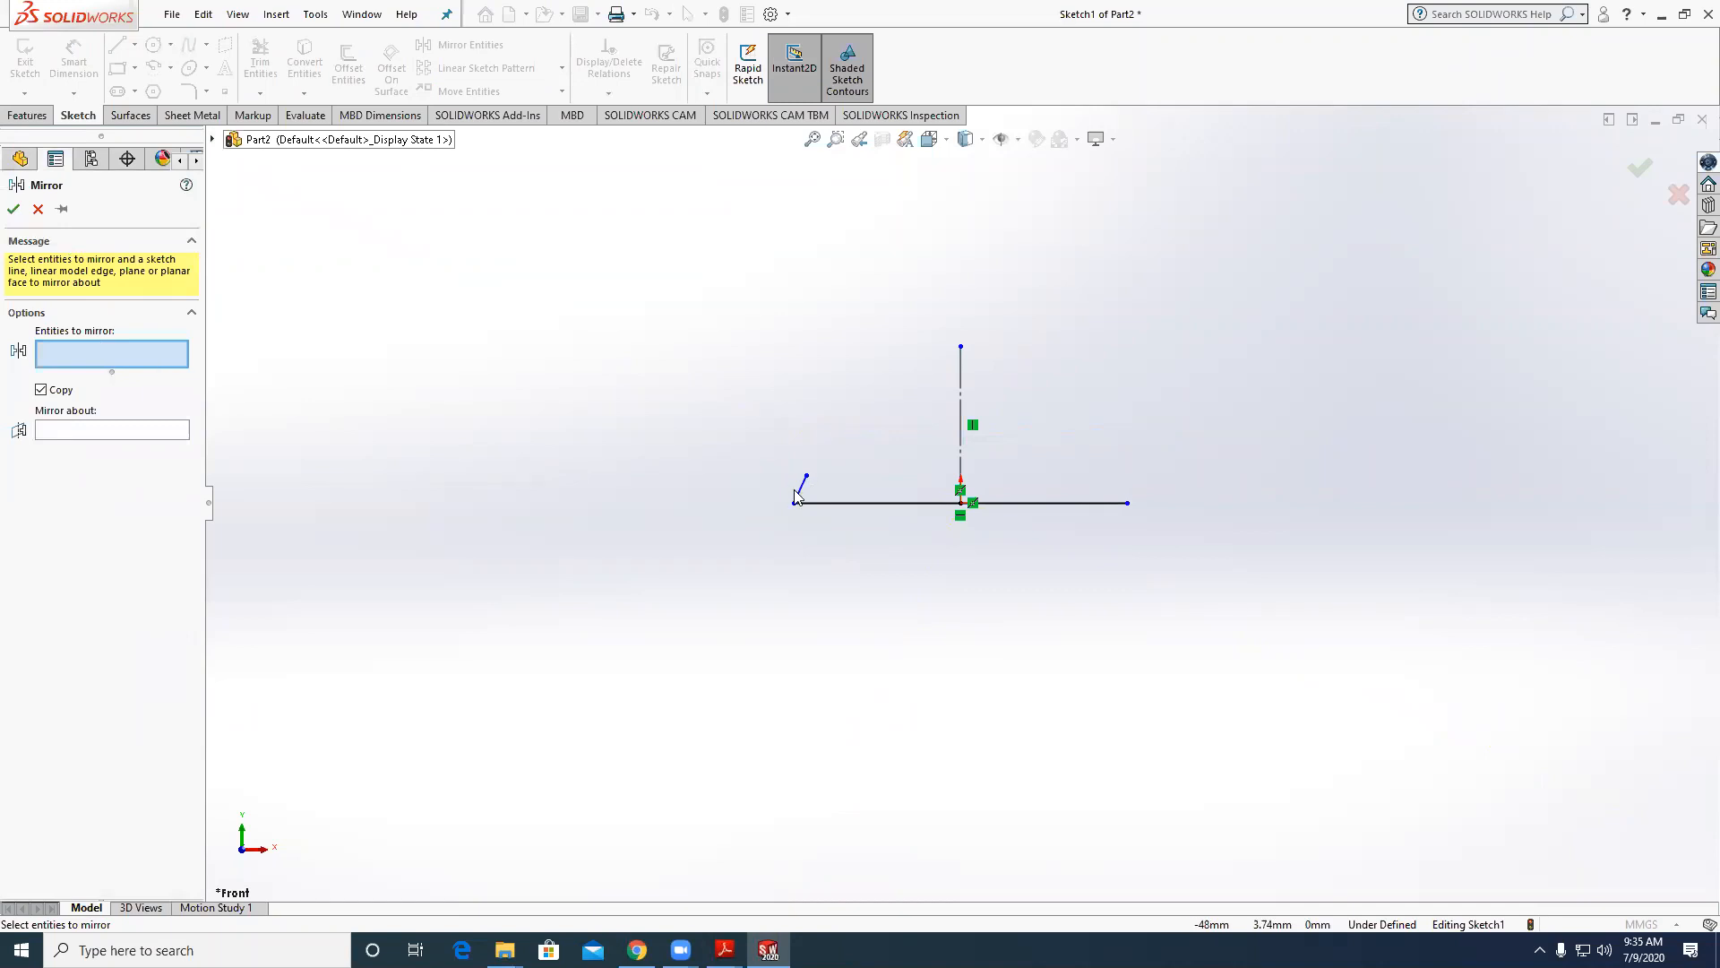
{"action": "left_click", "coordinate": [158, 429]}
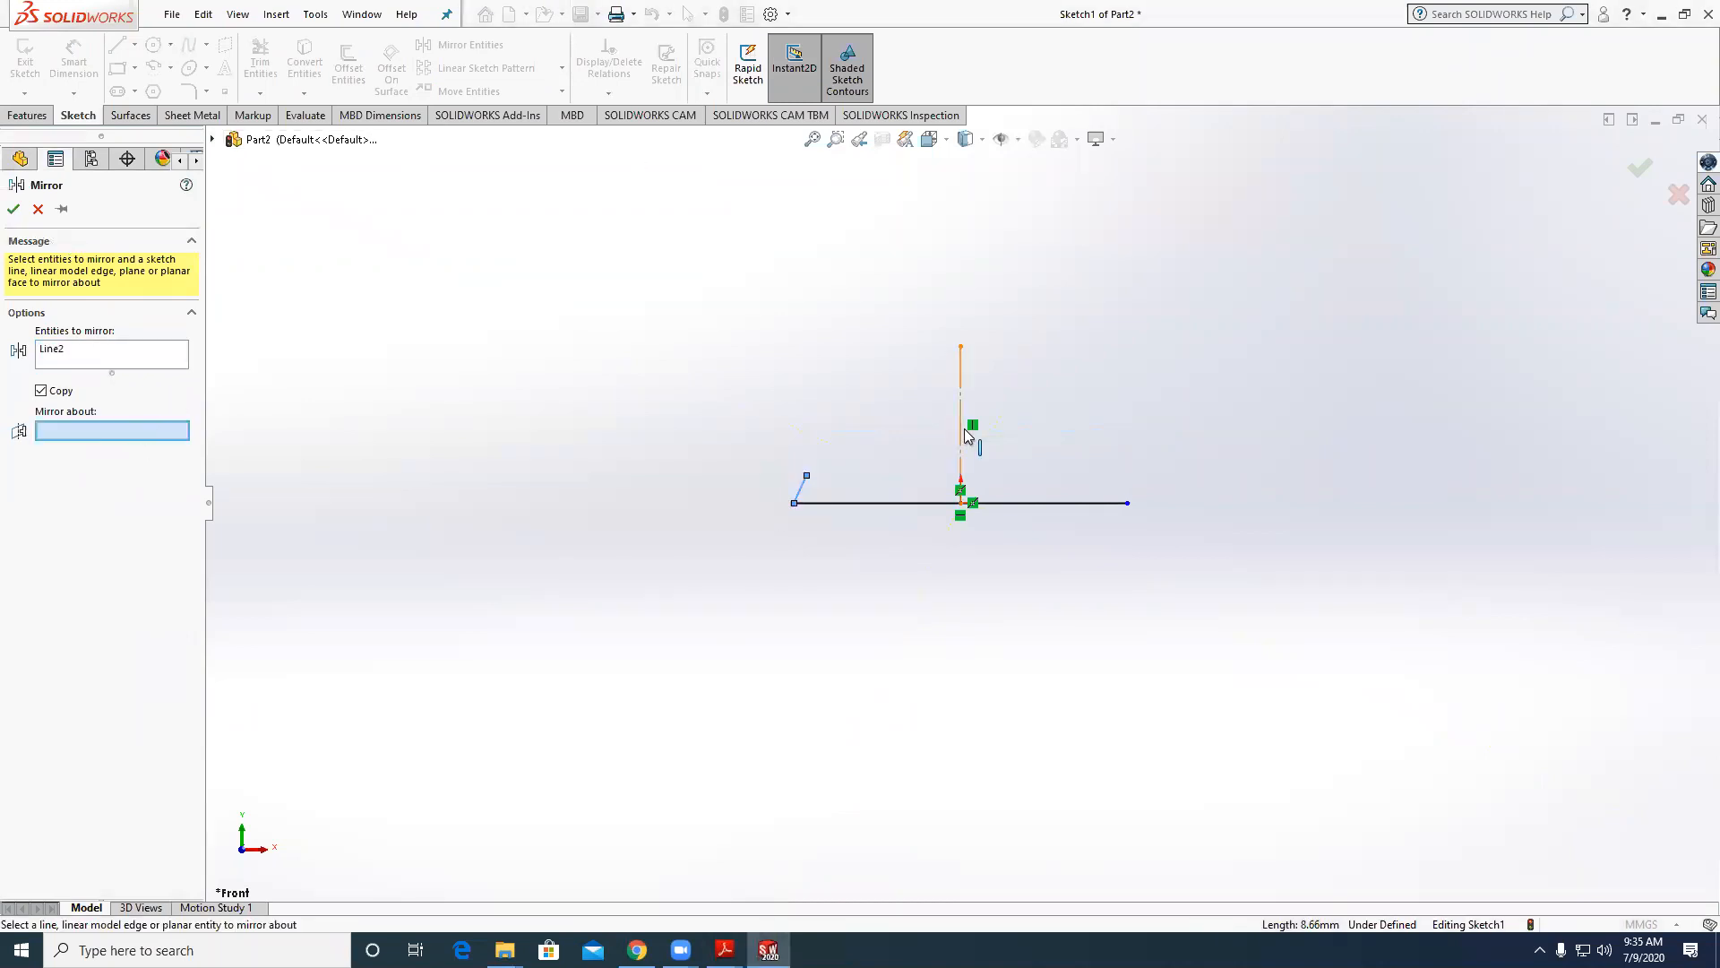
{"action": "left_click", "coordinate": [13, 209]}
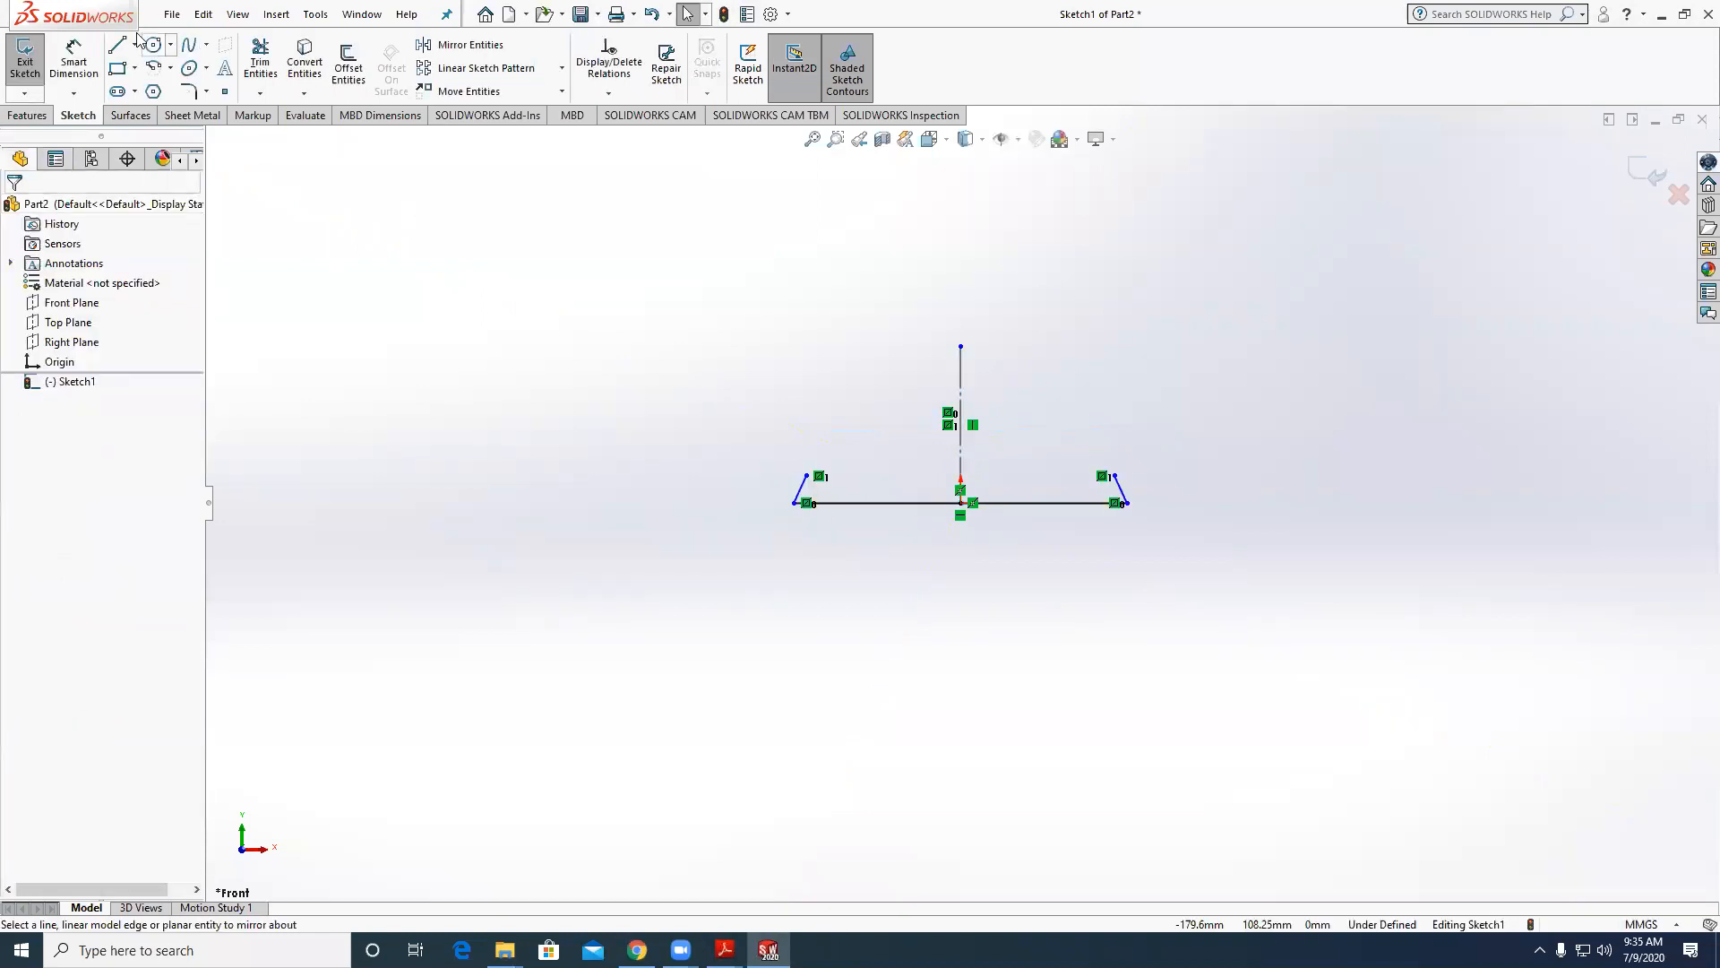
Close the profile with a horizontal line between the upper ends of the slanted lines, and hide the sketch relations.
{"action": "left_click", "coordinate": [117, 45]}
{"action": "left_click", "coordinate": [806, 476]}
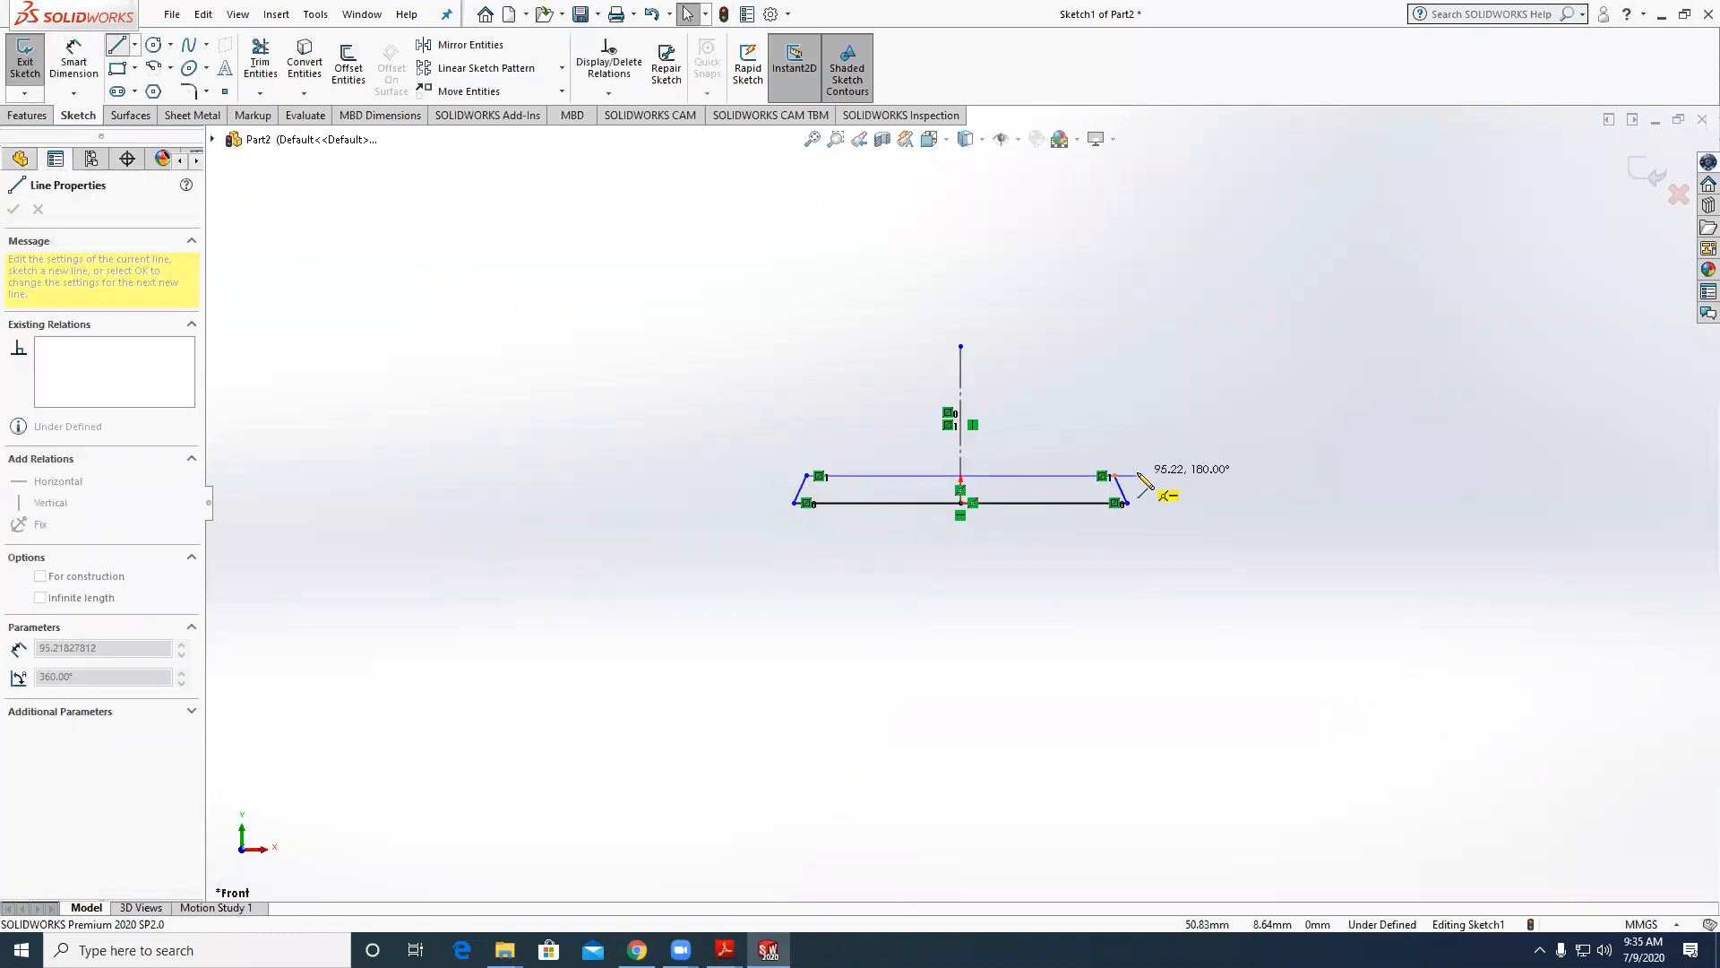
{"action": "left_click", "coordinate": [1114, 476]}
{"action": "key", "text": "Escape"}
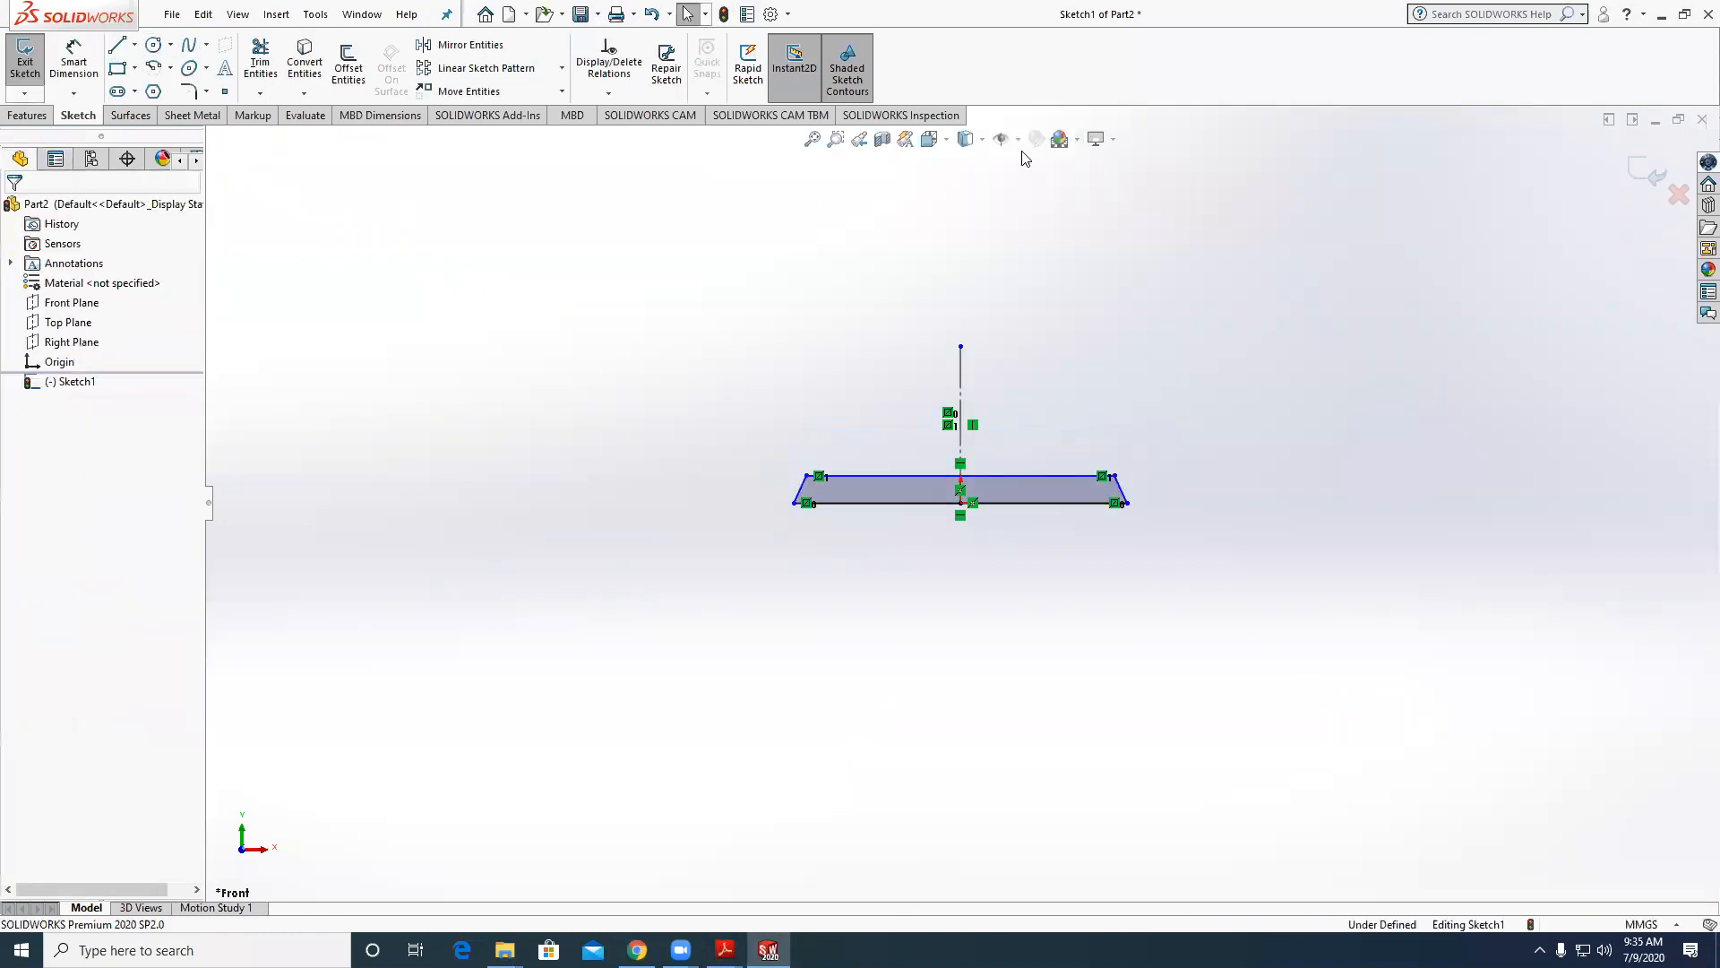
{"action": "left_click", "coordinate": [1001, 139]}
{"action": "left_click", "coordinate": [1002, 340]}
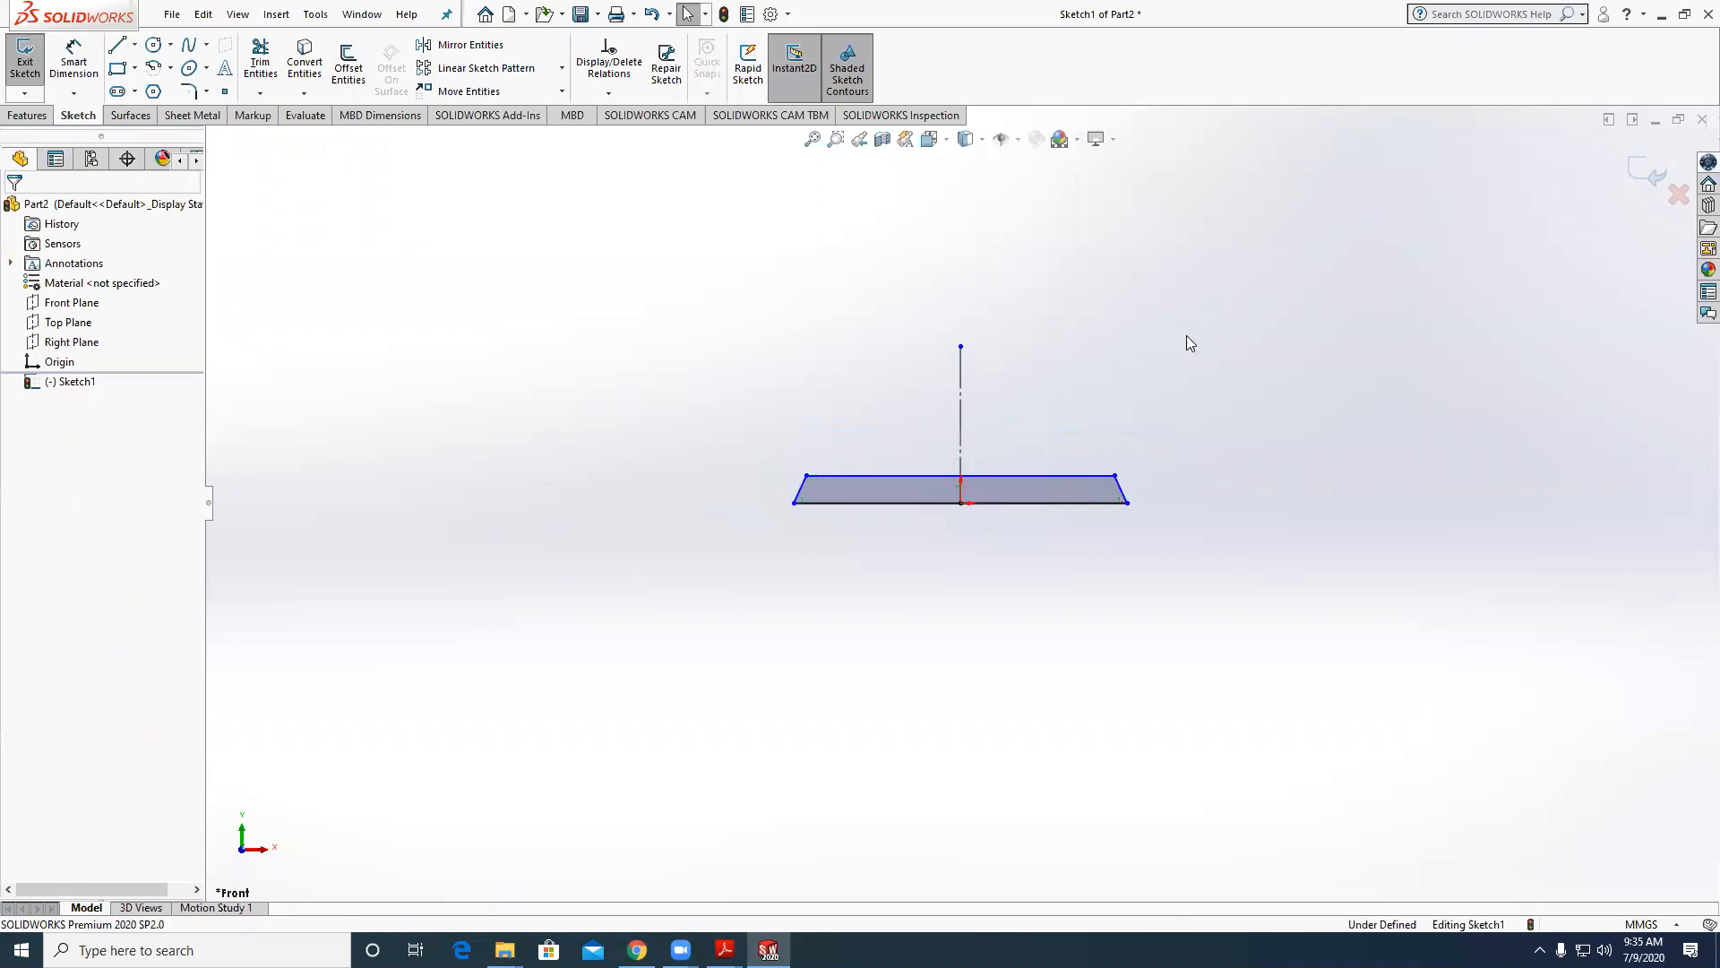
Dimension the profile's base line to 170 mm.
{"action": "left_click", "coordinate": [73, 63]}
{"action": "left_click", "coordinate": [794, 504]}
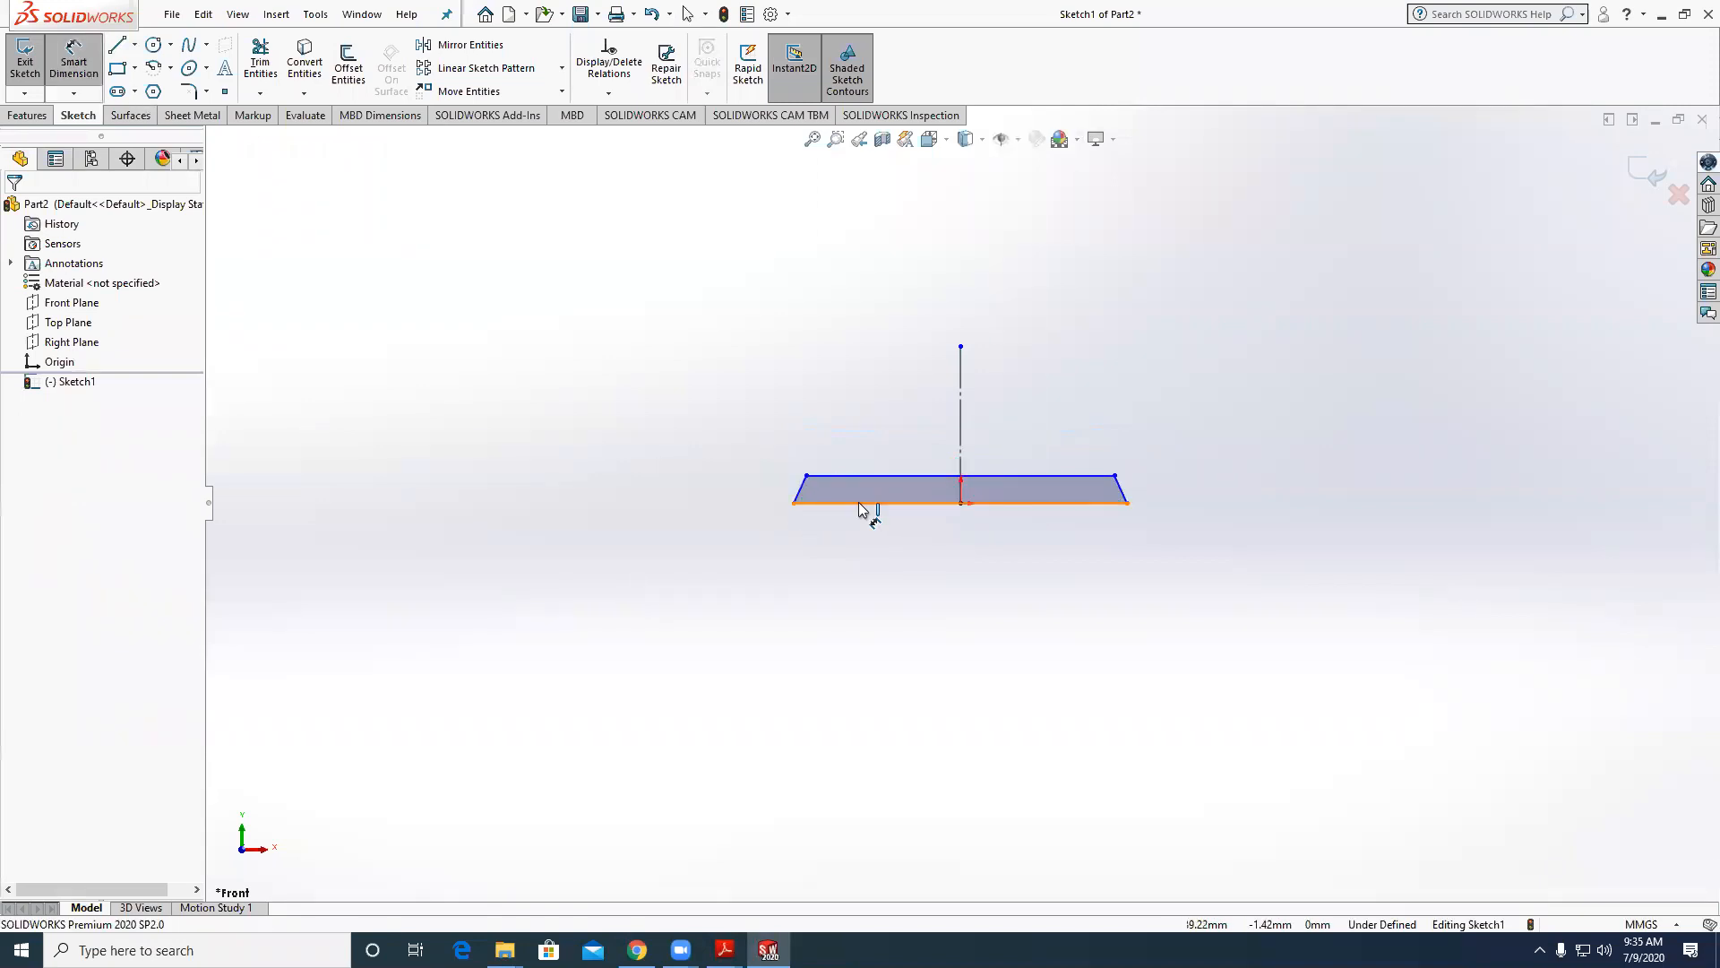
{"action": "left_click", "coordinate": [912, 609]}
{"action": "type", "text": "170"}
{"action": "key", "text": "Return"}
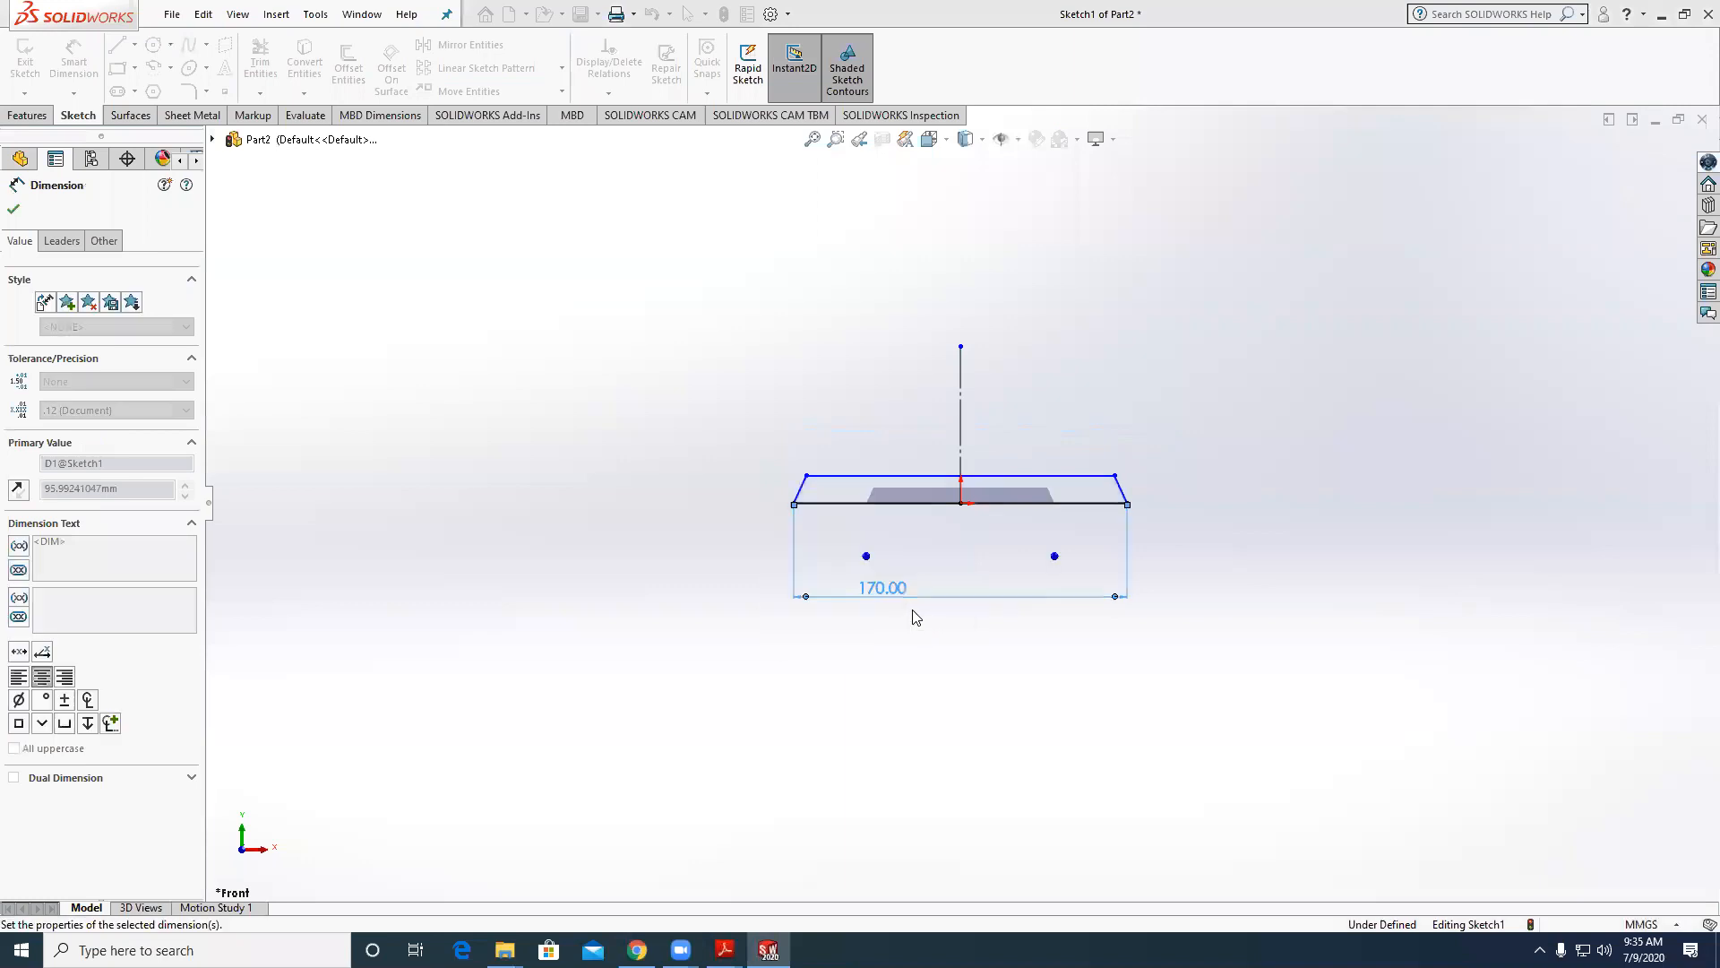
Dimension the profile's height between the upper and lower horizontal lines to 11 mm.
{"action": "left_click", "coordinate": [1080, 477]}
{"action": "left_click", "coordinate": [1075, 505]}
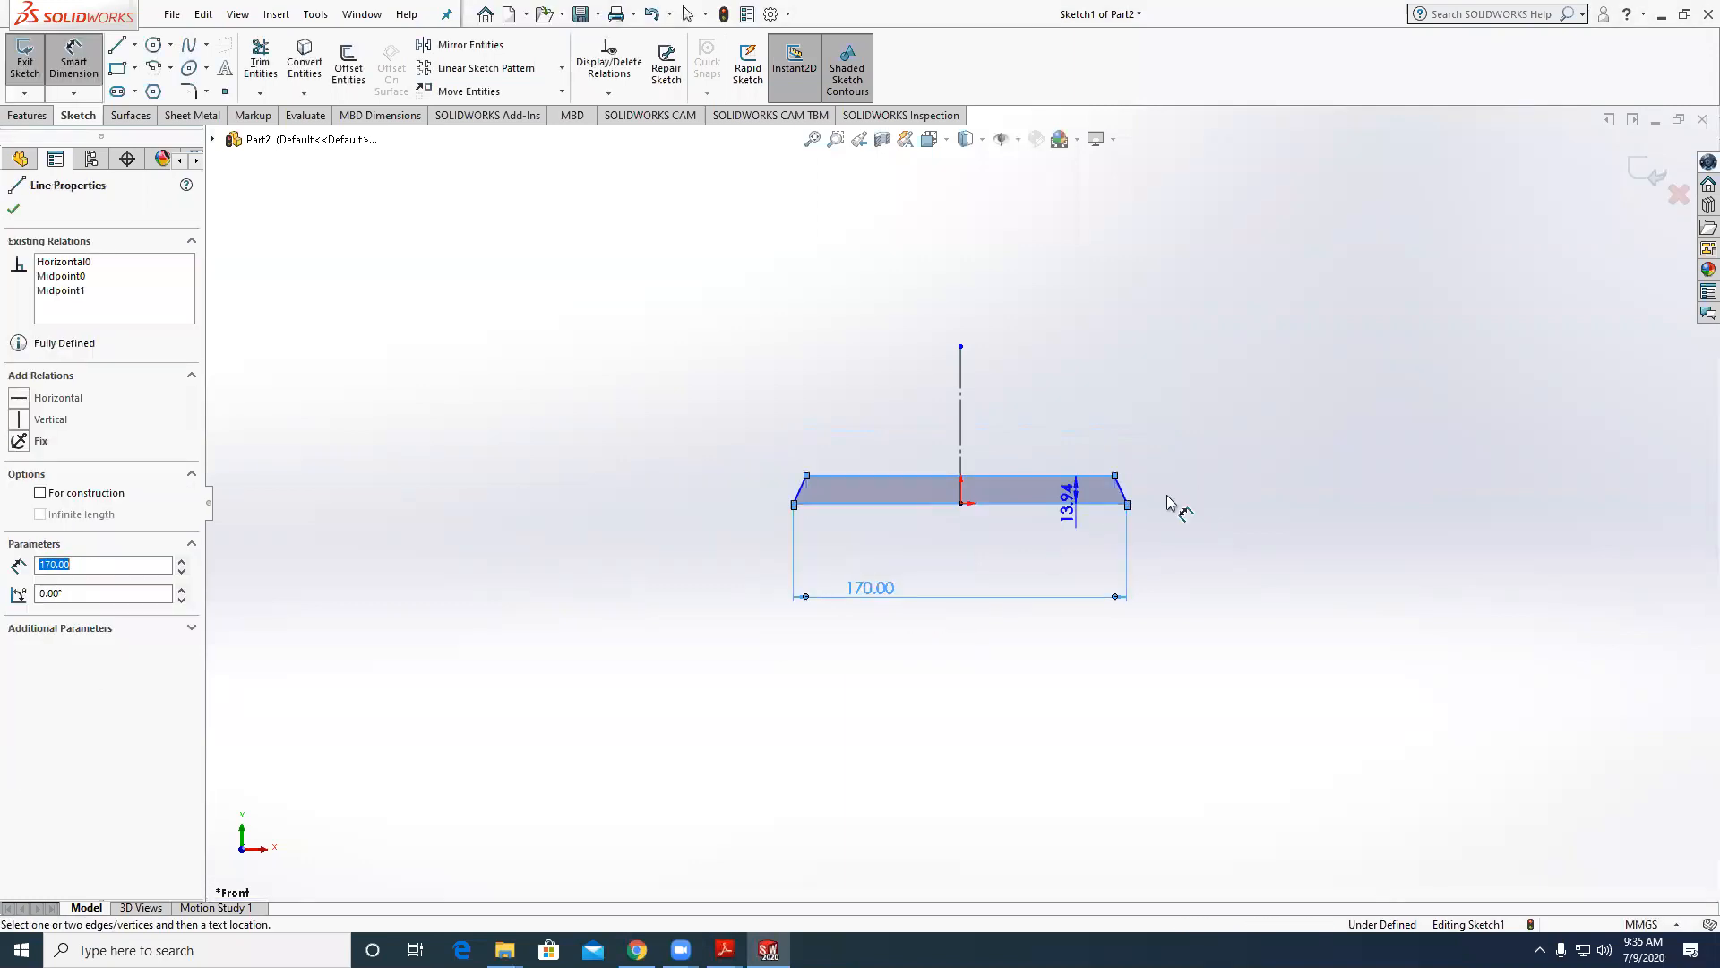
{"action": "left_click", "coordinate": [1181, 493]}
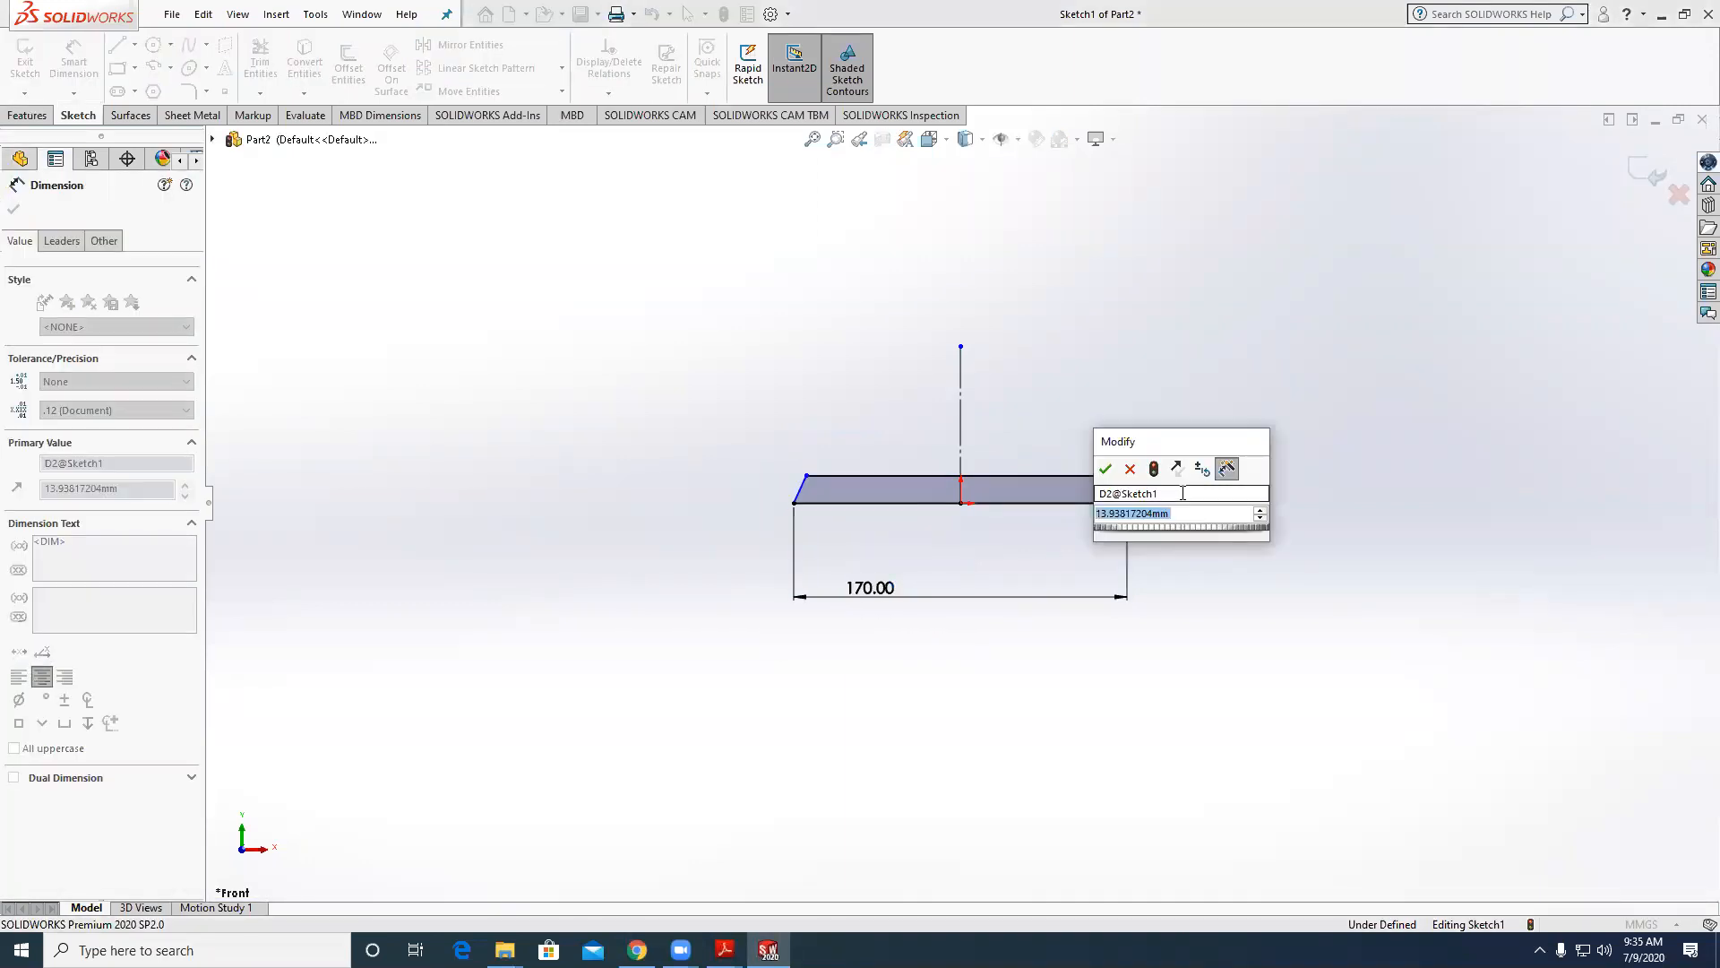
{"action": "type", "text": "11"}
{"action": "key", "text": "Return"}
Dimension the horizontal offset between the left slanted line's two endpoints to 3 mm.
{"action": "scroll", "coordinate": [852, 484], "scroll_direction": "down", "scroll_amount": 5}
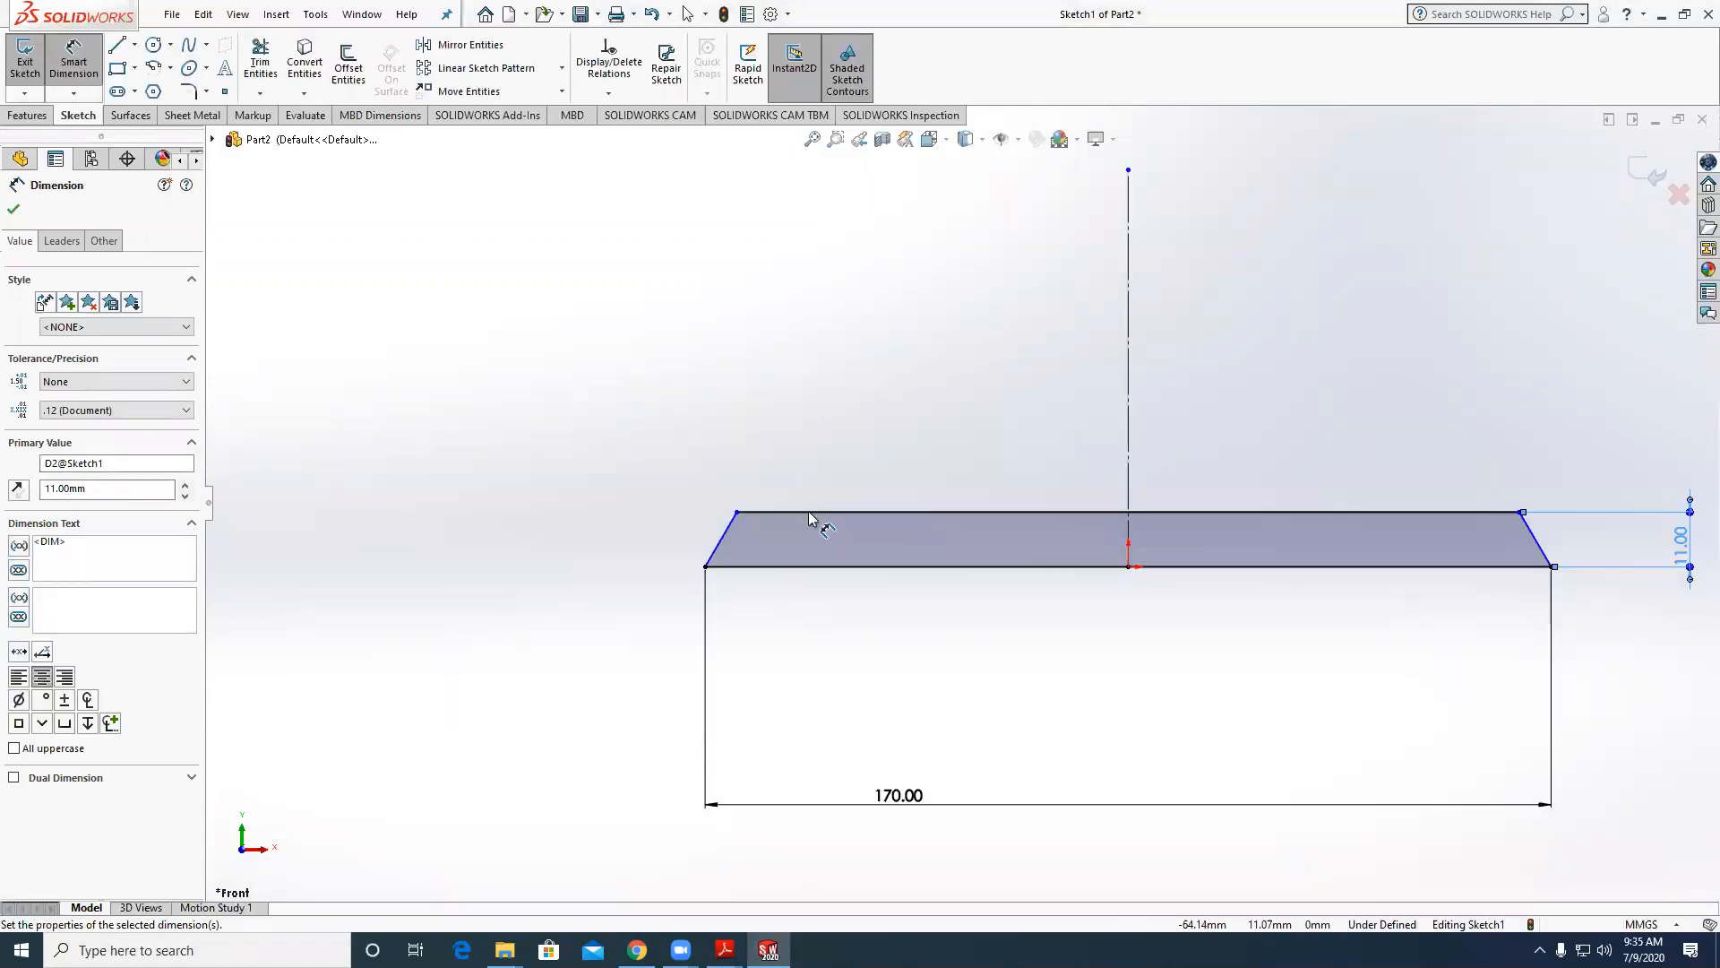
{"action": "left_click", "coordinate": [736, 513]}
{"action": "left_click", "coordinate": [706, 567]}
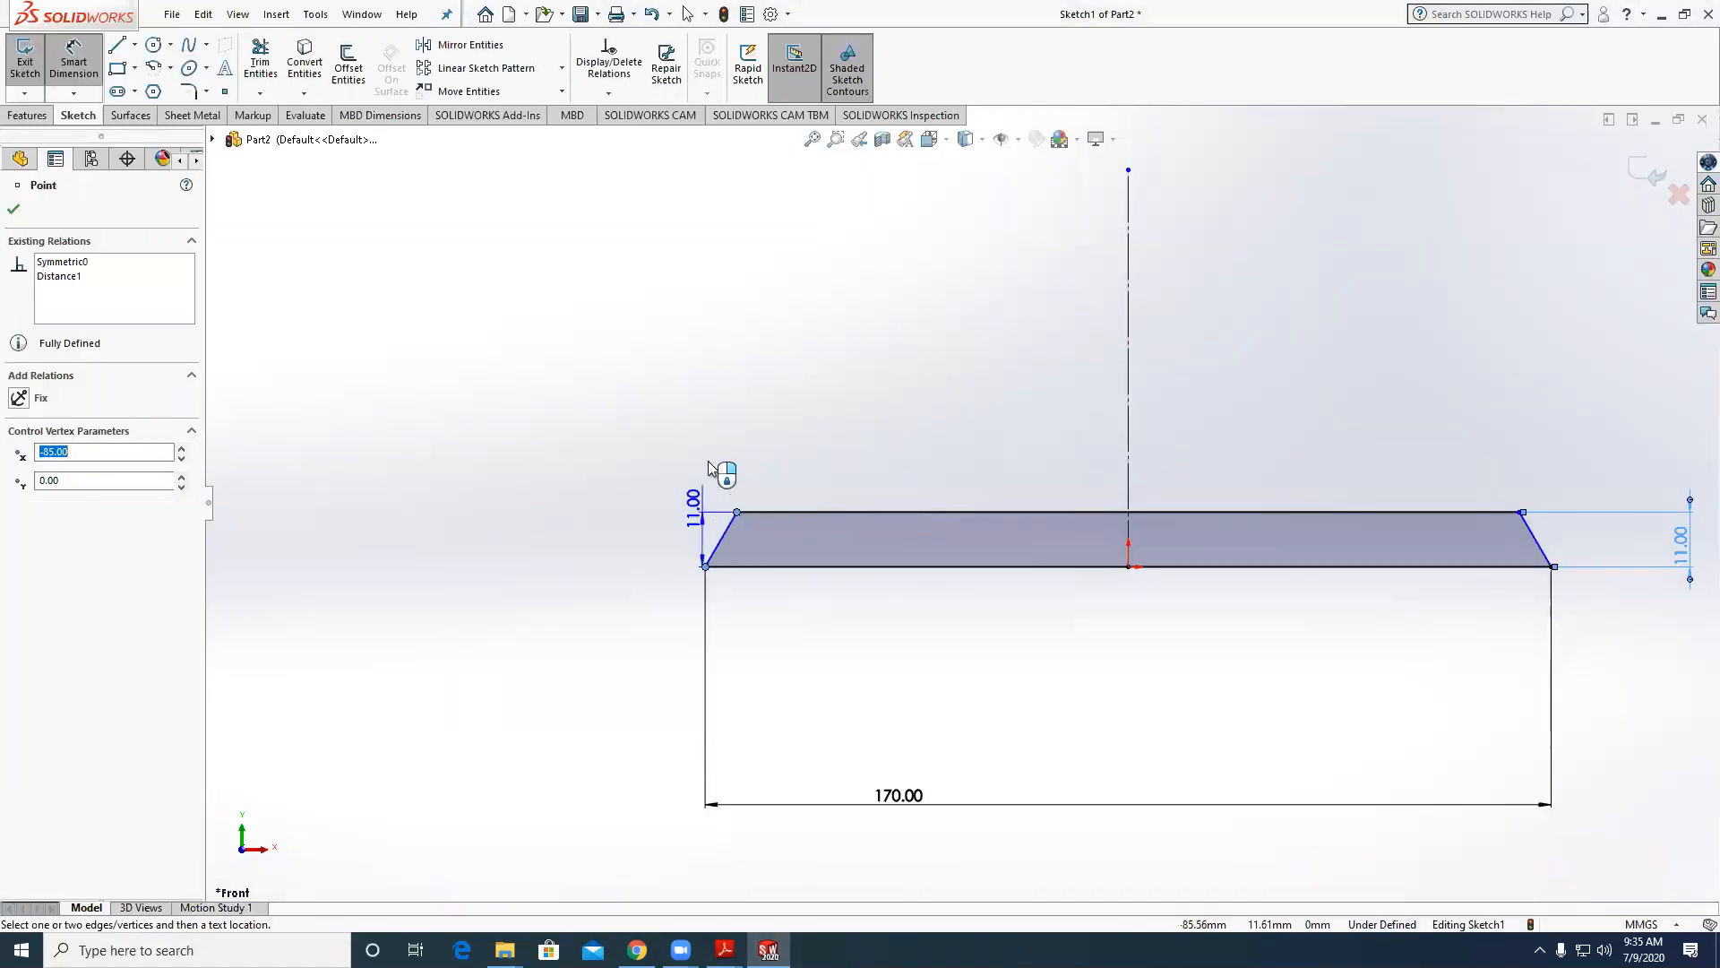
{"action": "left_click", "coordinate": [714, 462]}
{"action": "type", "text": "3"}
{"action": "key", "text": "Return"}
{"action": "key", "text": "Escape"}
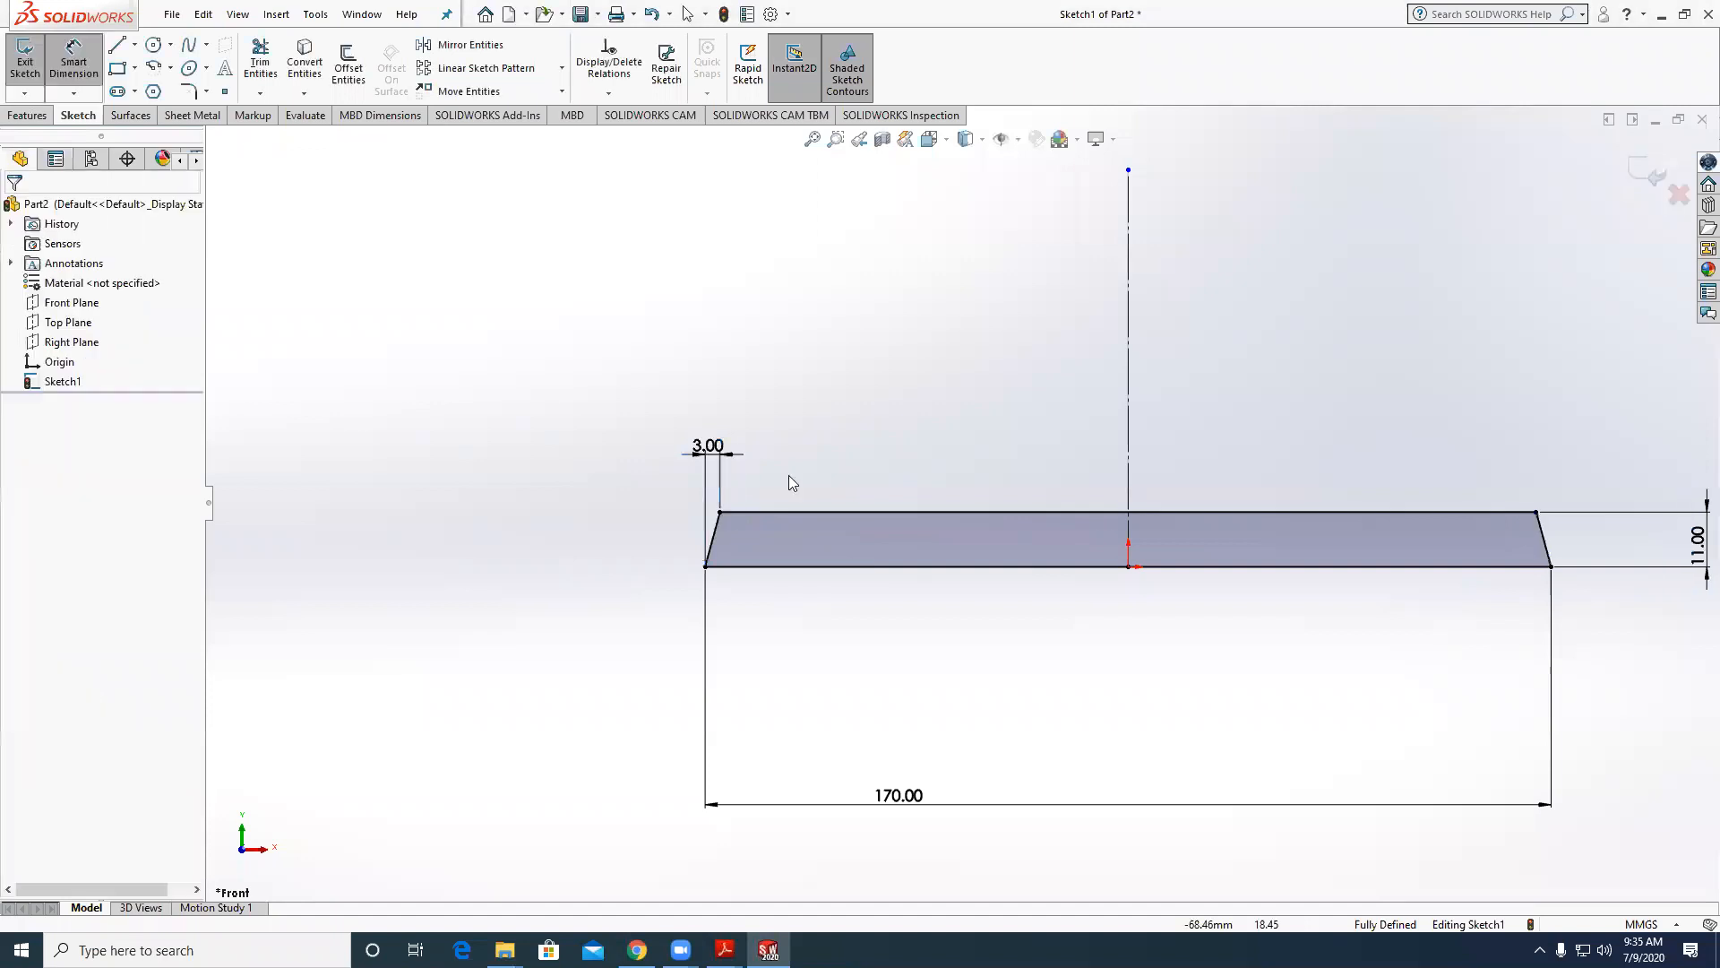
Extrude the closed profile 37 mm with the Mid Plane end condition.
{"action": "scroll", "coordinate": [791, 484], "scroll_direction": "up", "scroll_amount": 1}
{"action": "left_click", "coordinate": [27, 114]}
{"action": "left_click", "coordinate": [33, 63]}
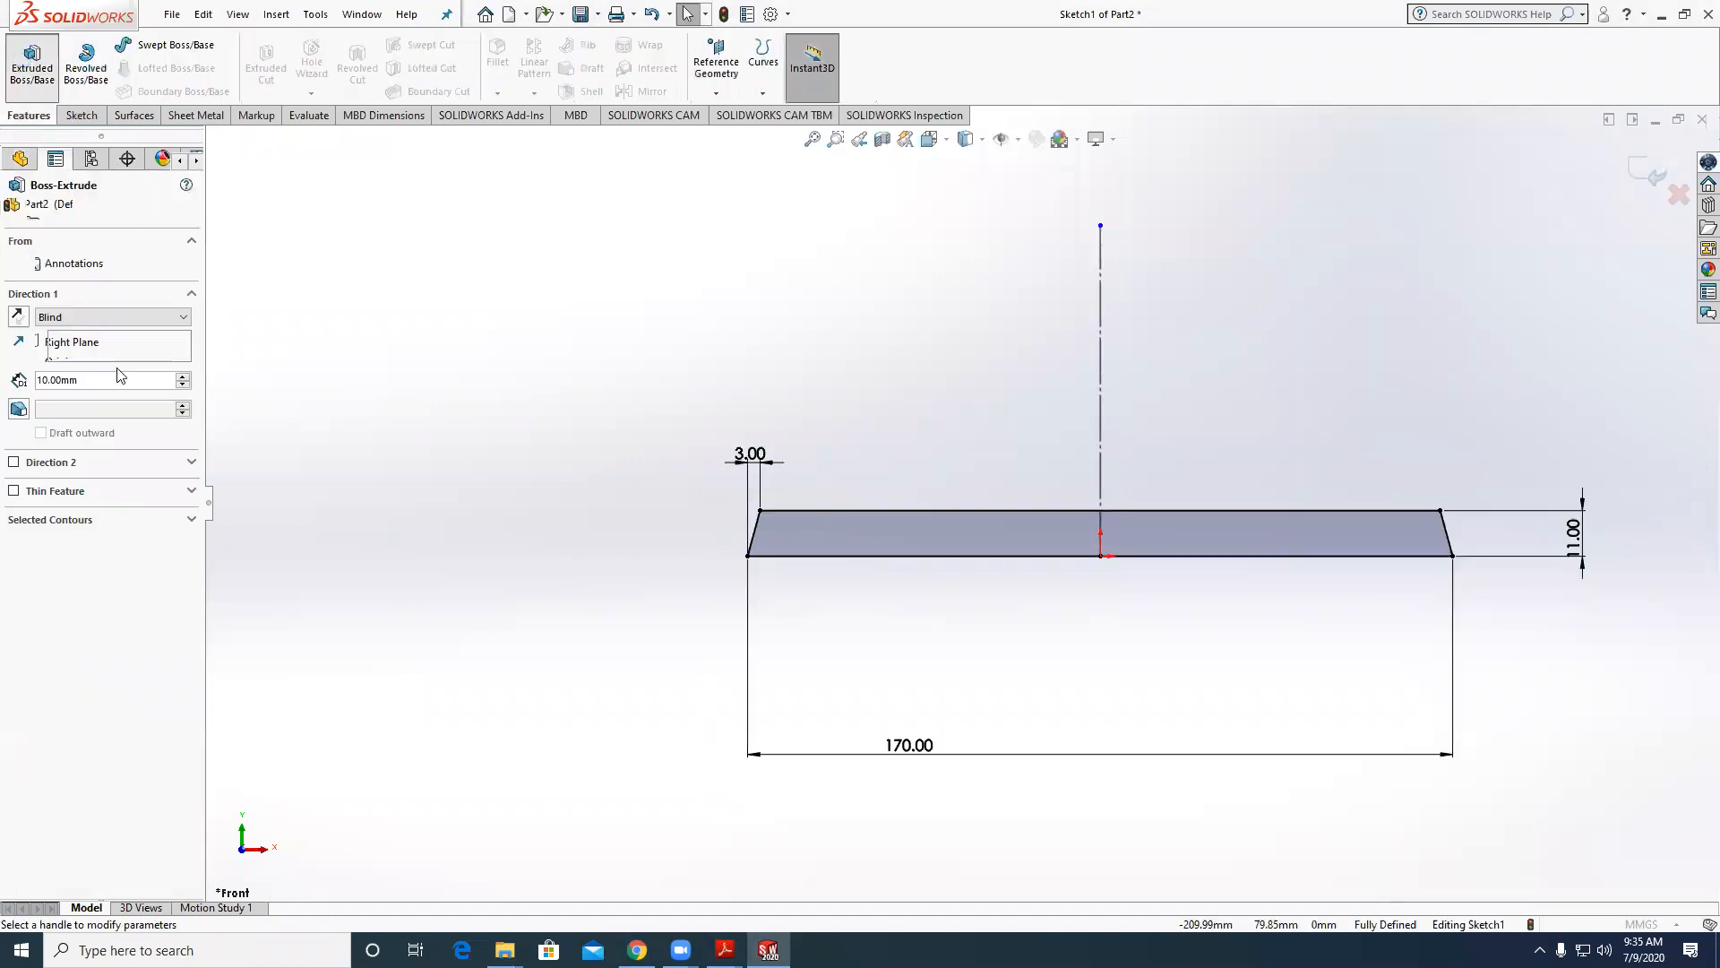
{"action": "left_click", "coordinate": [94, 317]}
{"action": "left_click", "coordinate": [121, 394]}
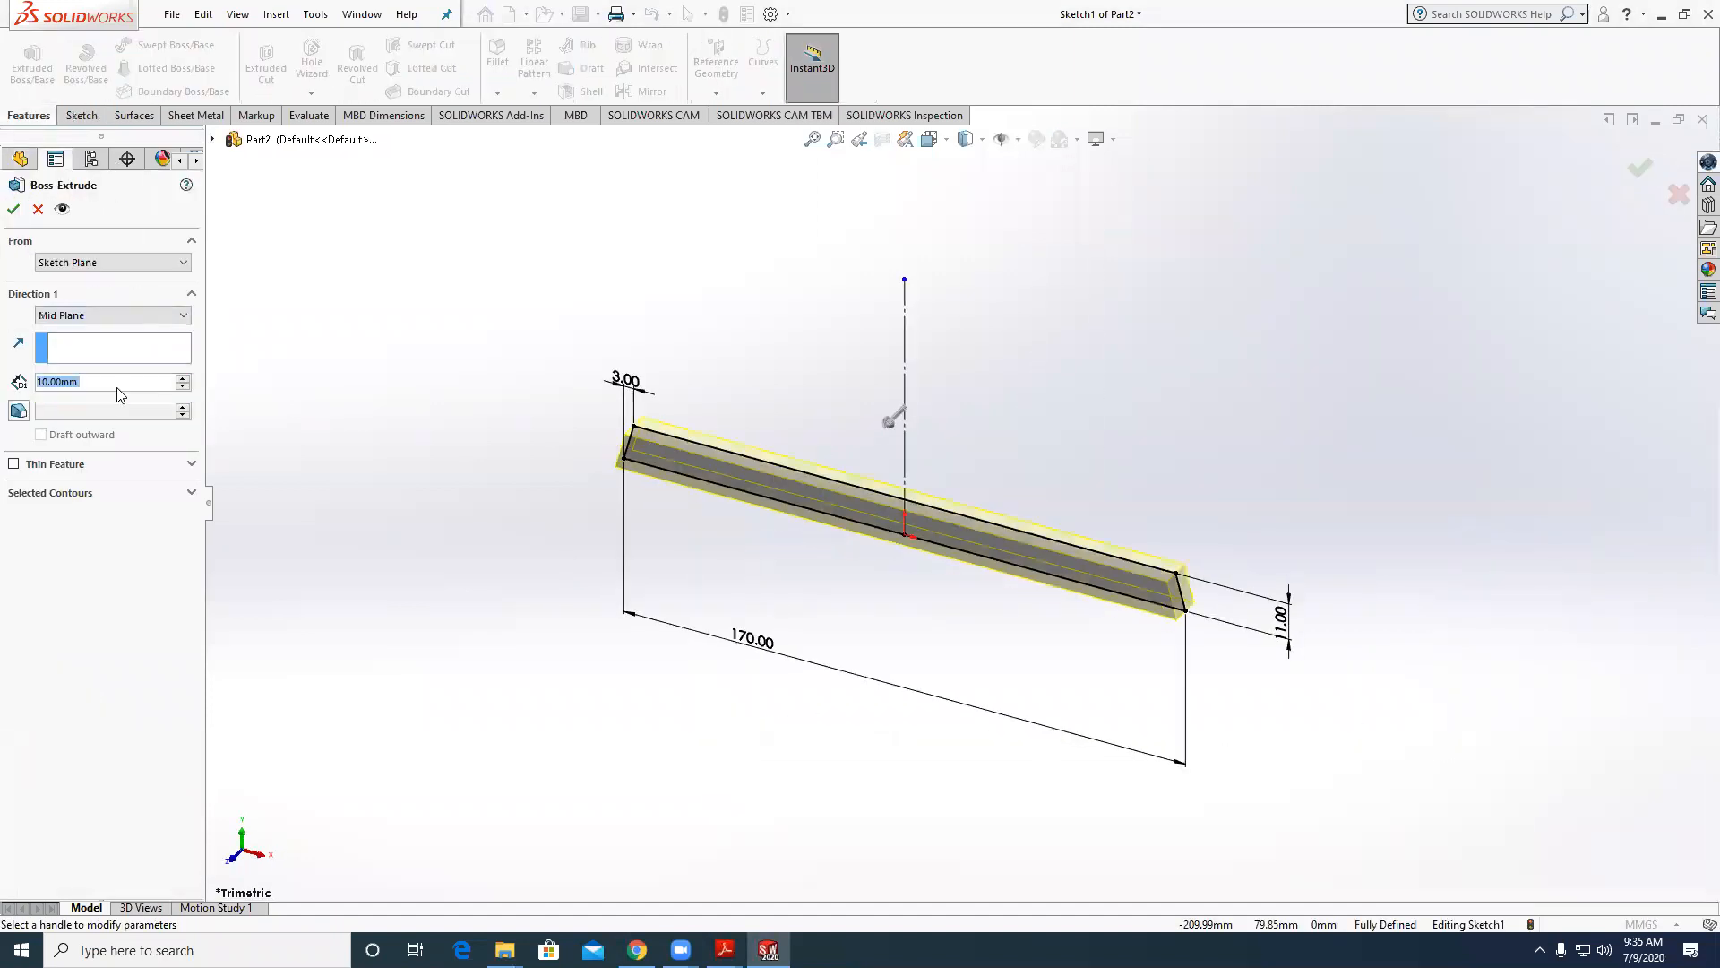
{"action": "type", "text": "37"}
{"action": "key", "text": "Return"}
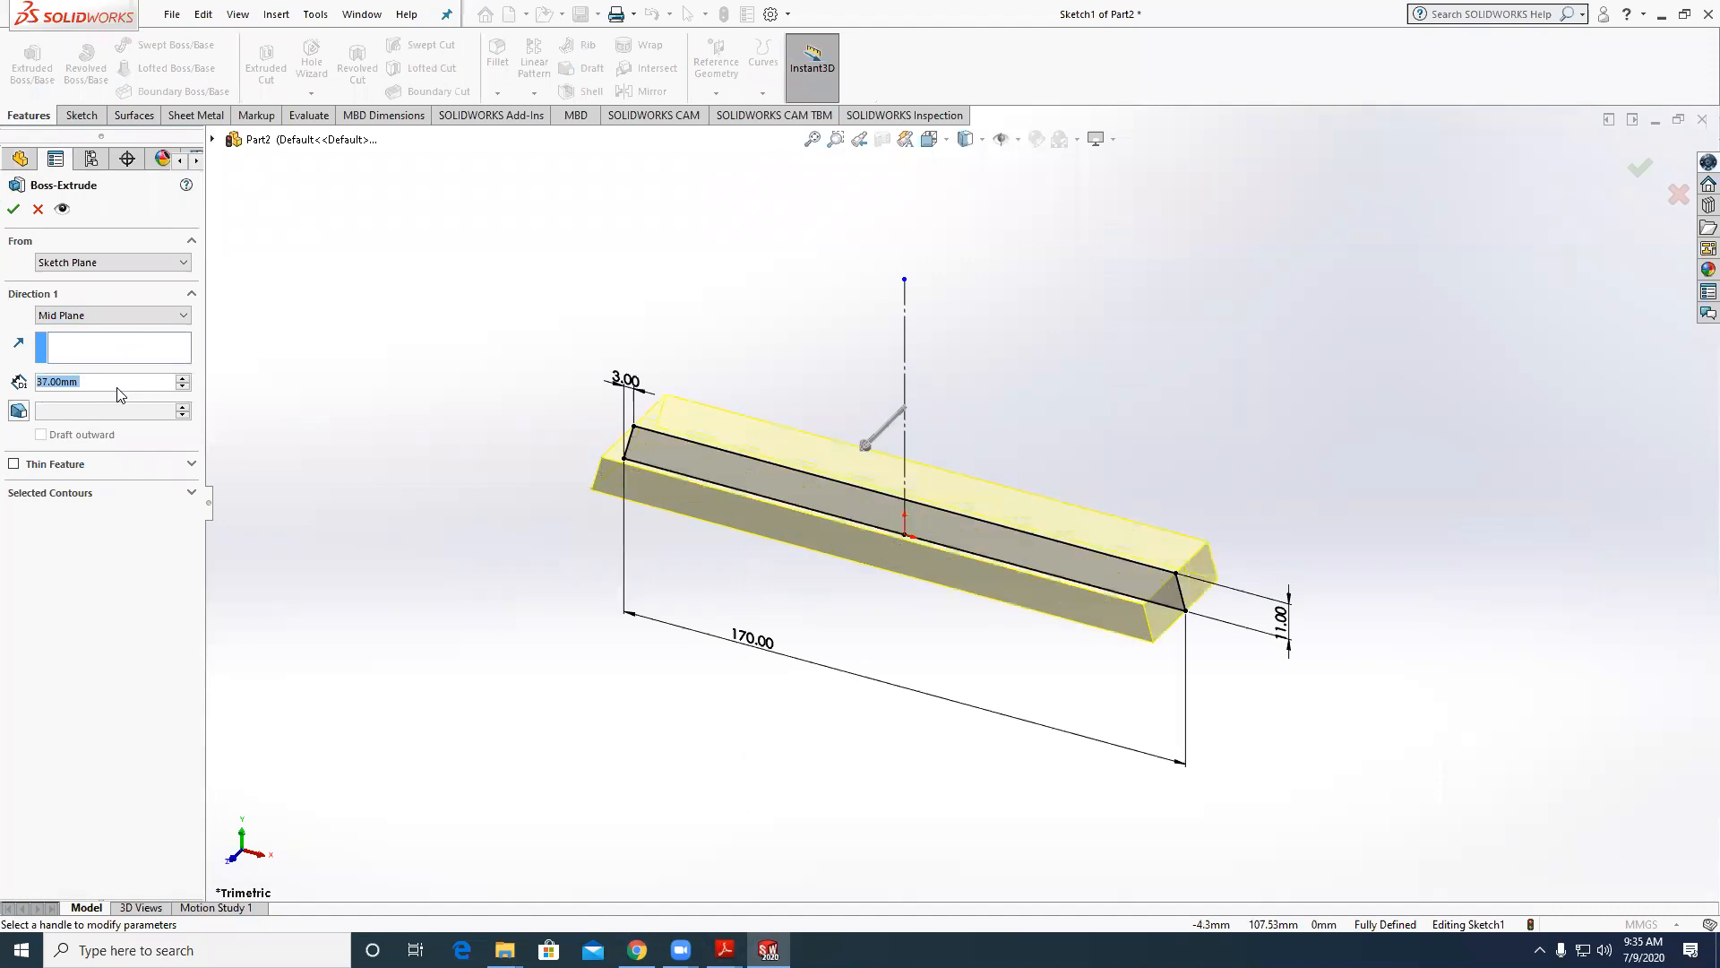
{"action": "left_click", "coordinate": [19, 213]}
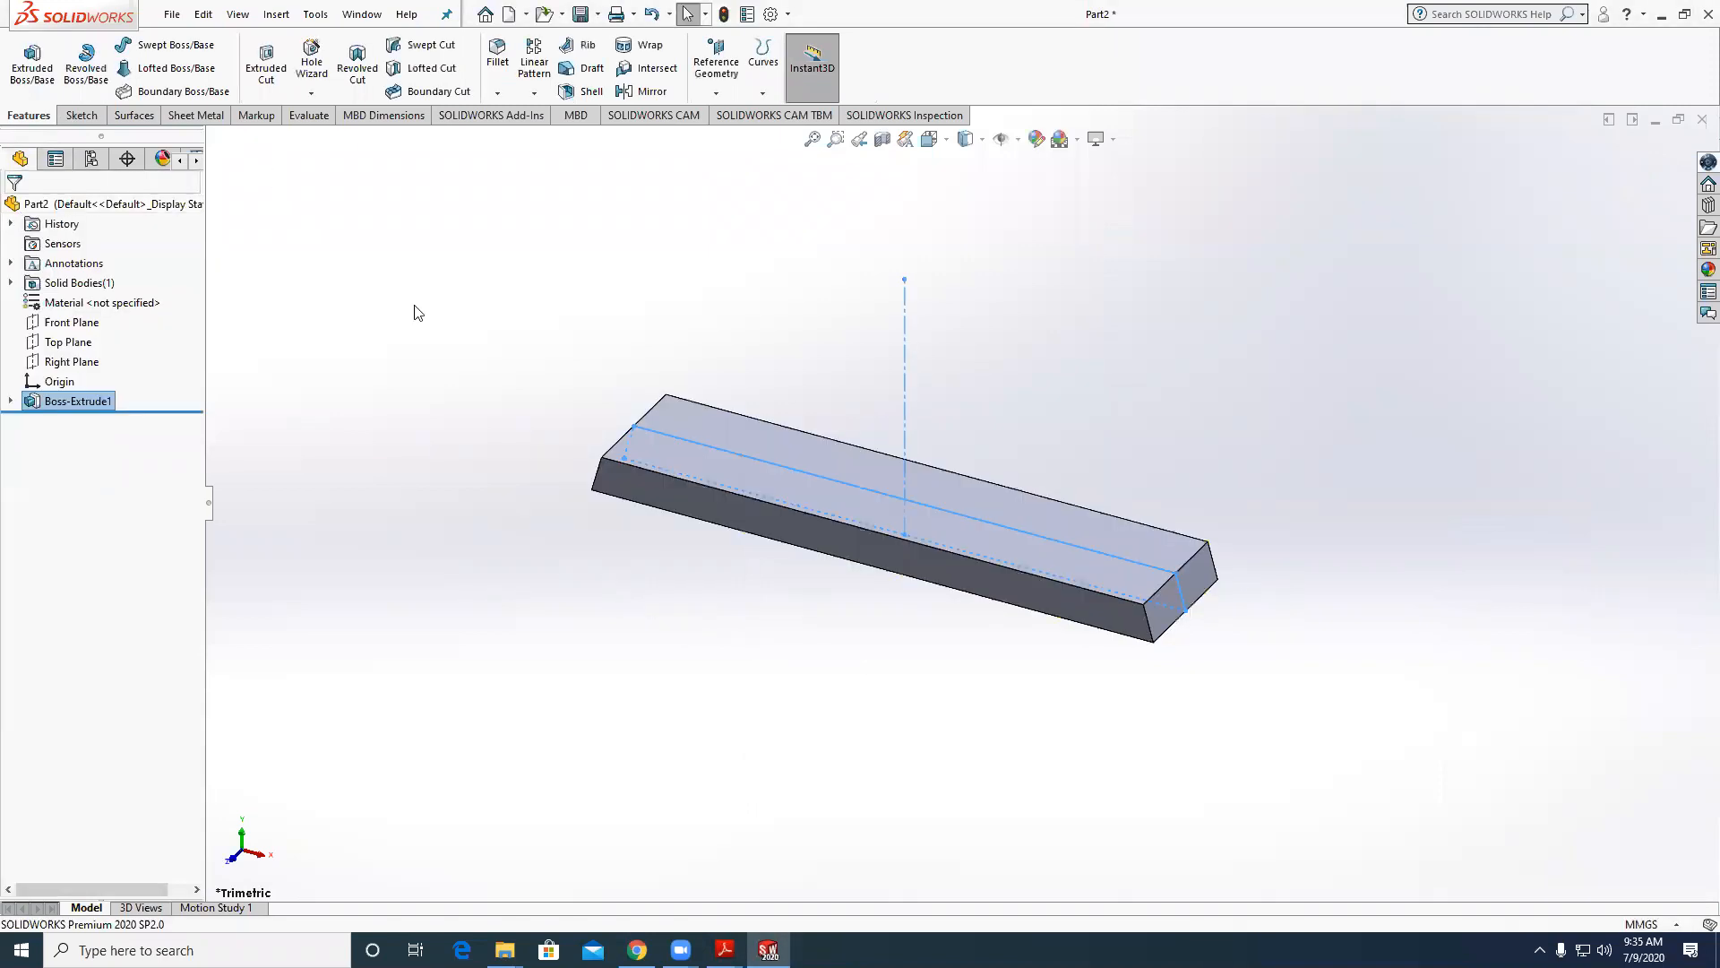
Start a new sketch on the top face of the extruded base plate.
{"action": "left_click", "coordinate": [764, 452]}
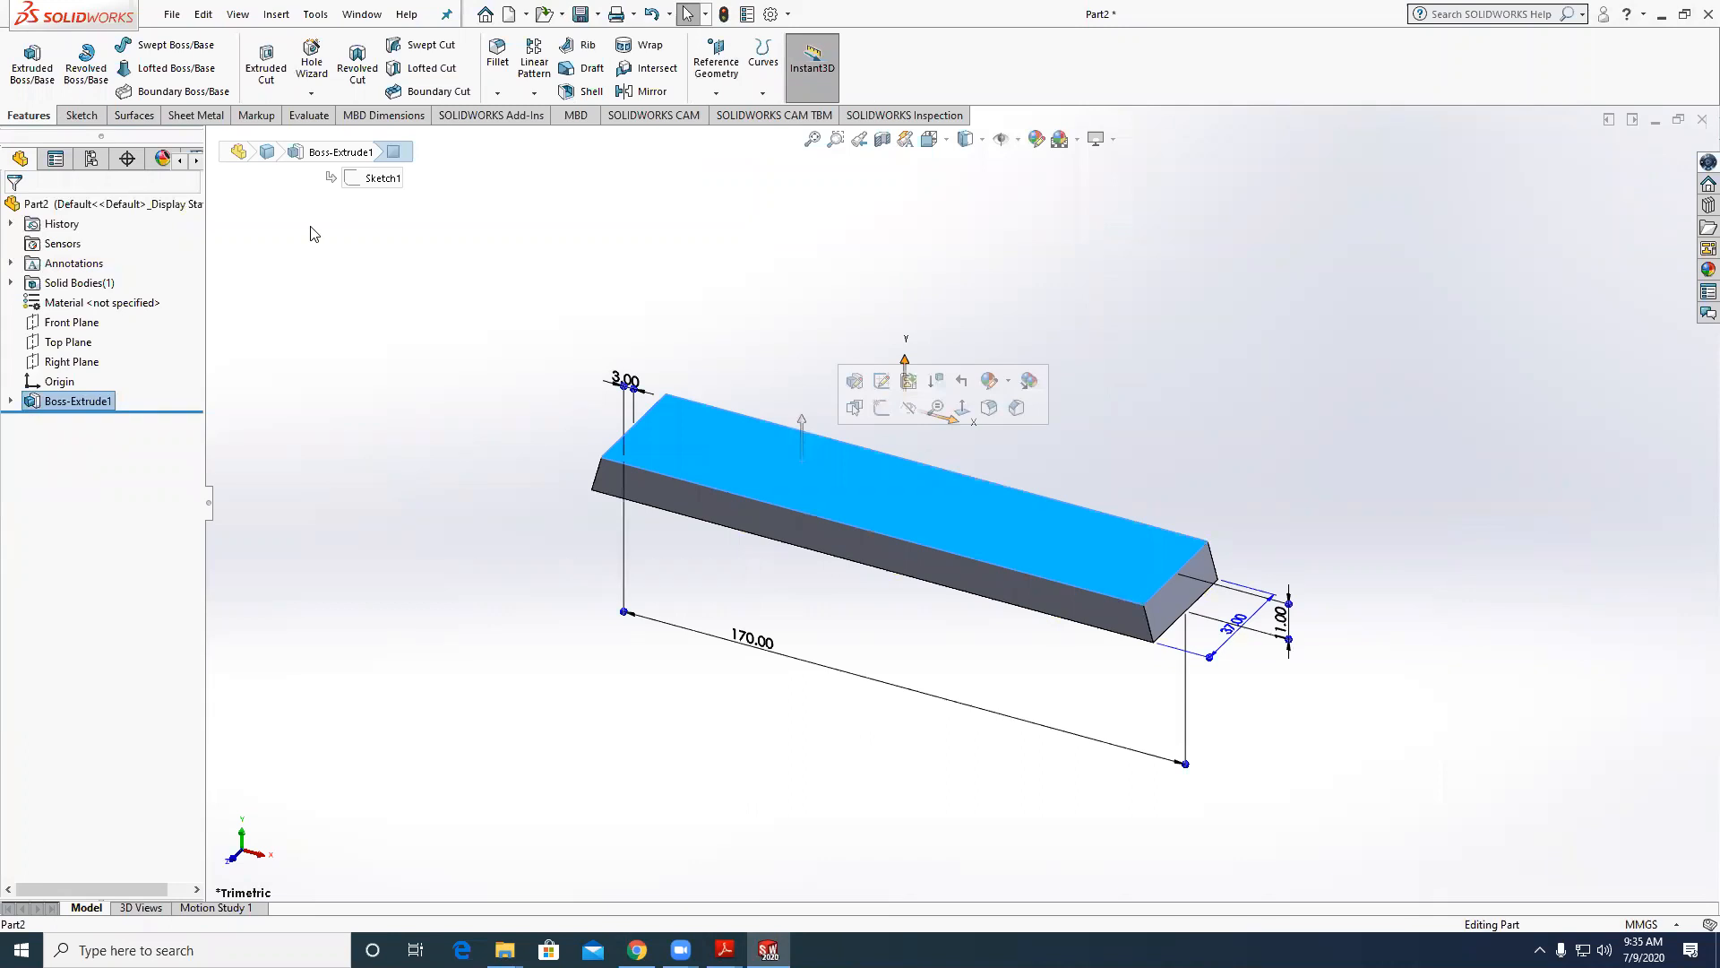
{"action": "left_click", "coordinate": [81, 115]}
{"action": "left_click", "coordinate": [73, 64]}
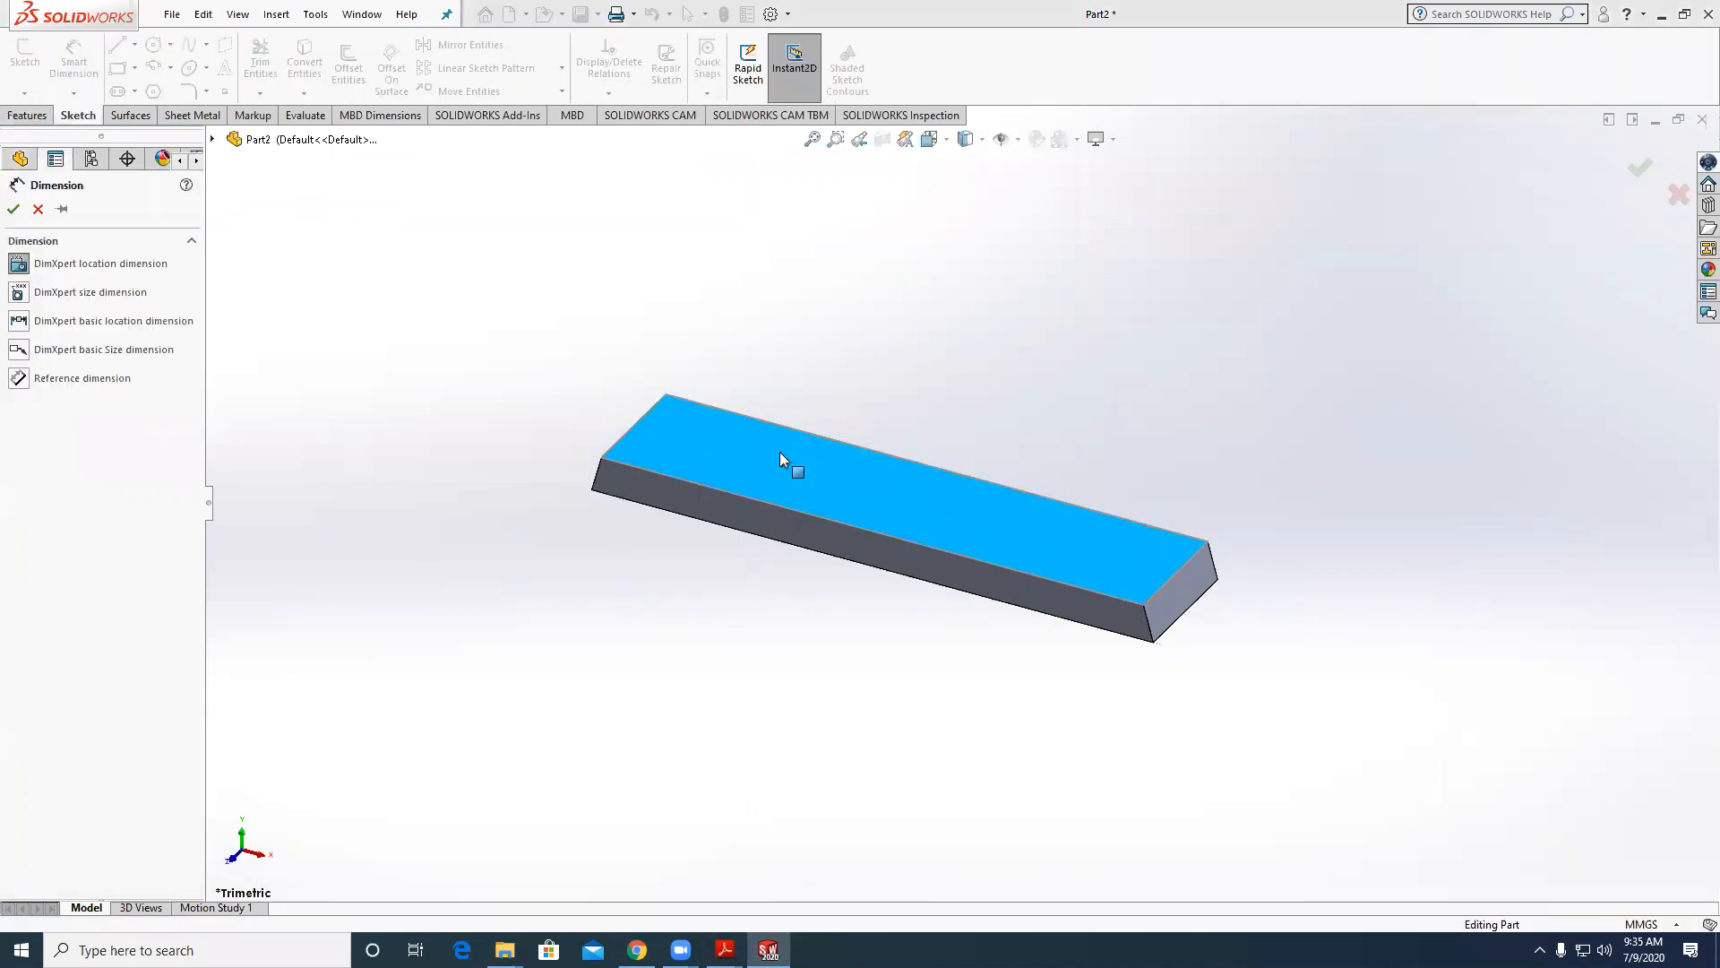
{"action": "key", "text": "Escape"}
{"action": "left_click", "coordinate": [747, 495]}
{"action": "left_click", "coordinate": [732, 465]}
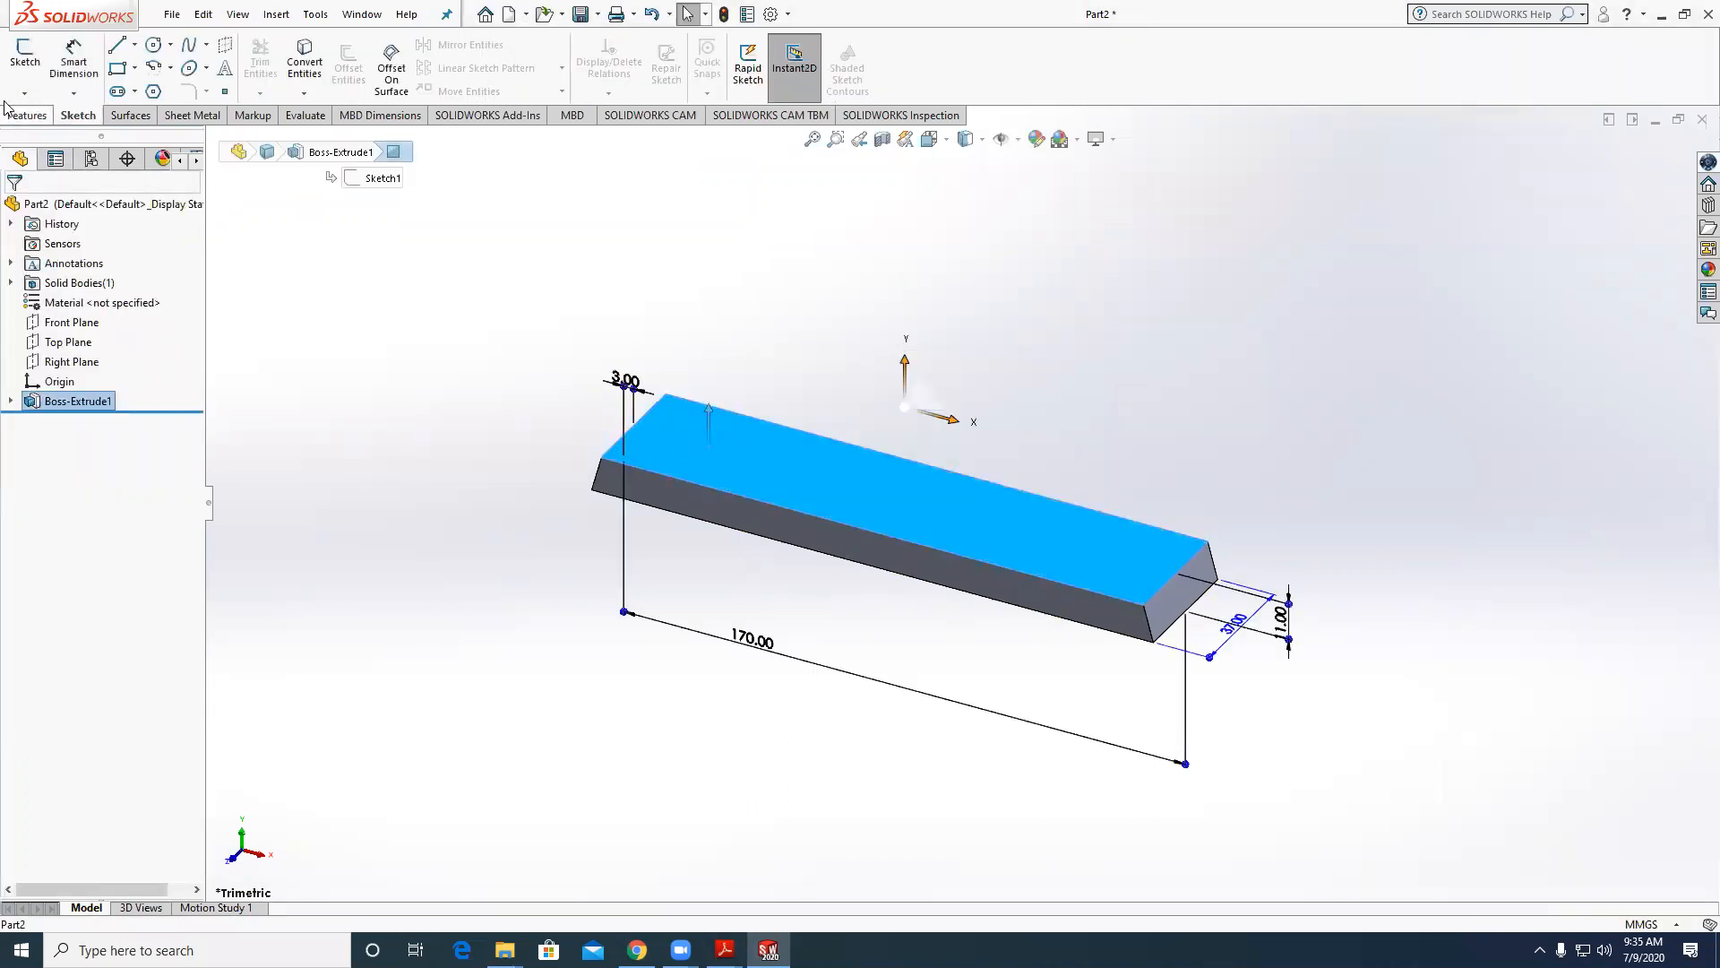
{"action": "left_click", "coordinate": [25, 54]}
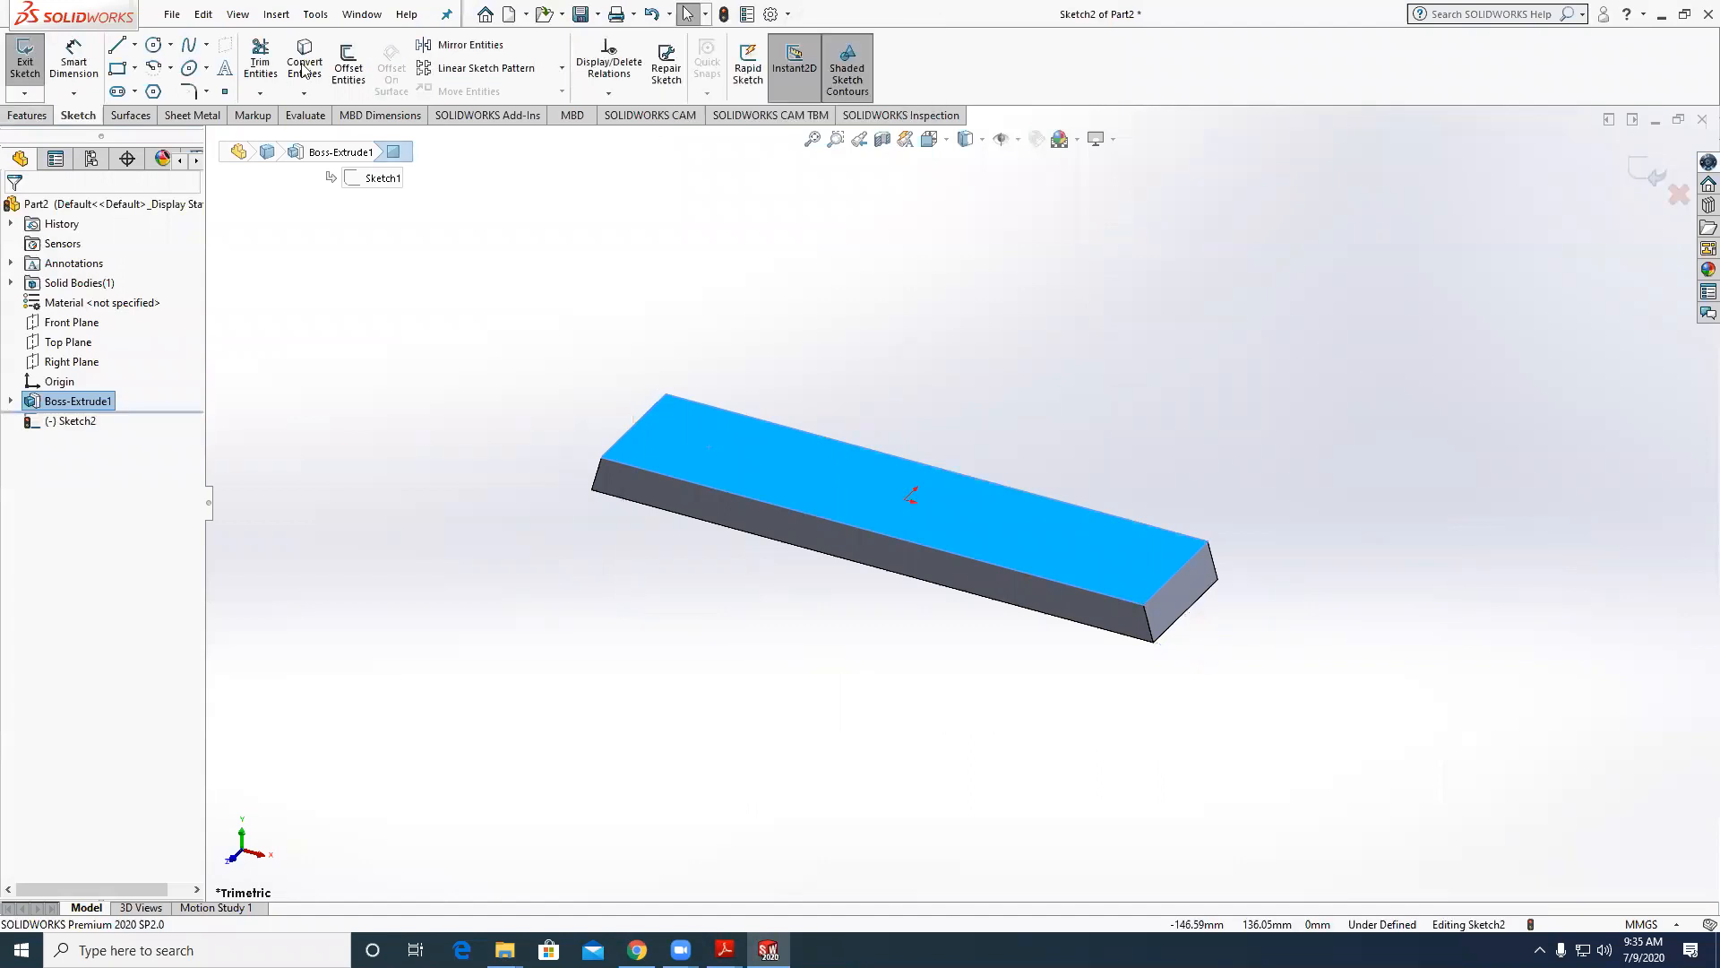
Draw a circle centred on the origin, large enough to extend past both long edges of the plate.
{"action": "left_click", "coordinate": [161, 54]}
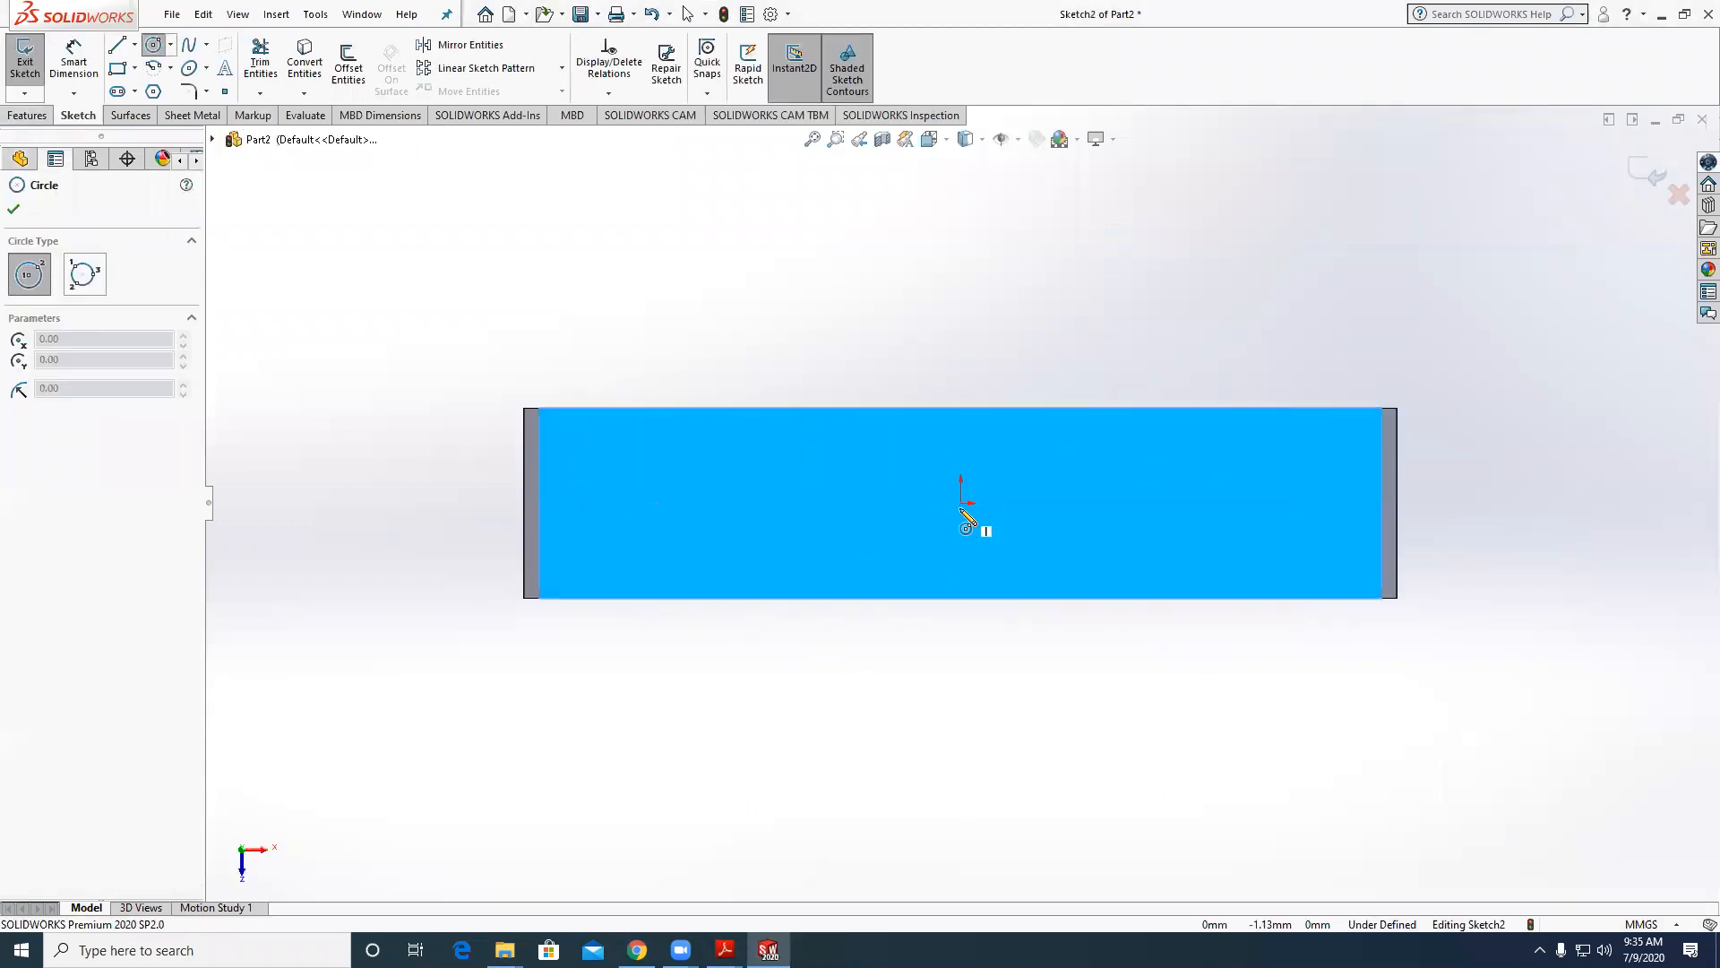
{"action": "left_click", "coordinate": [961, 502]}
{"action": "left_click", "coordinate": [839, 286]}
{"action": "key", "text": "Escape"}
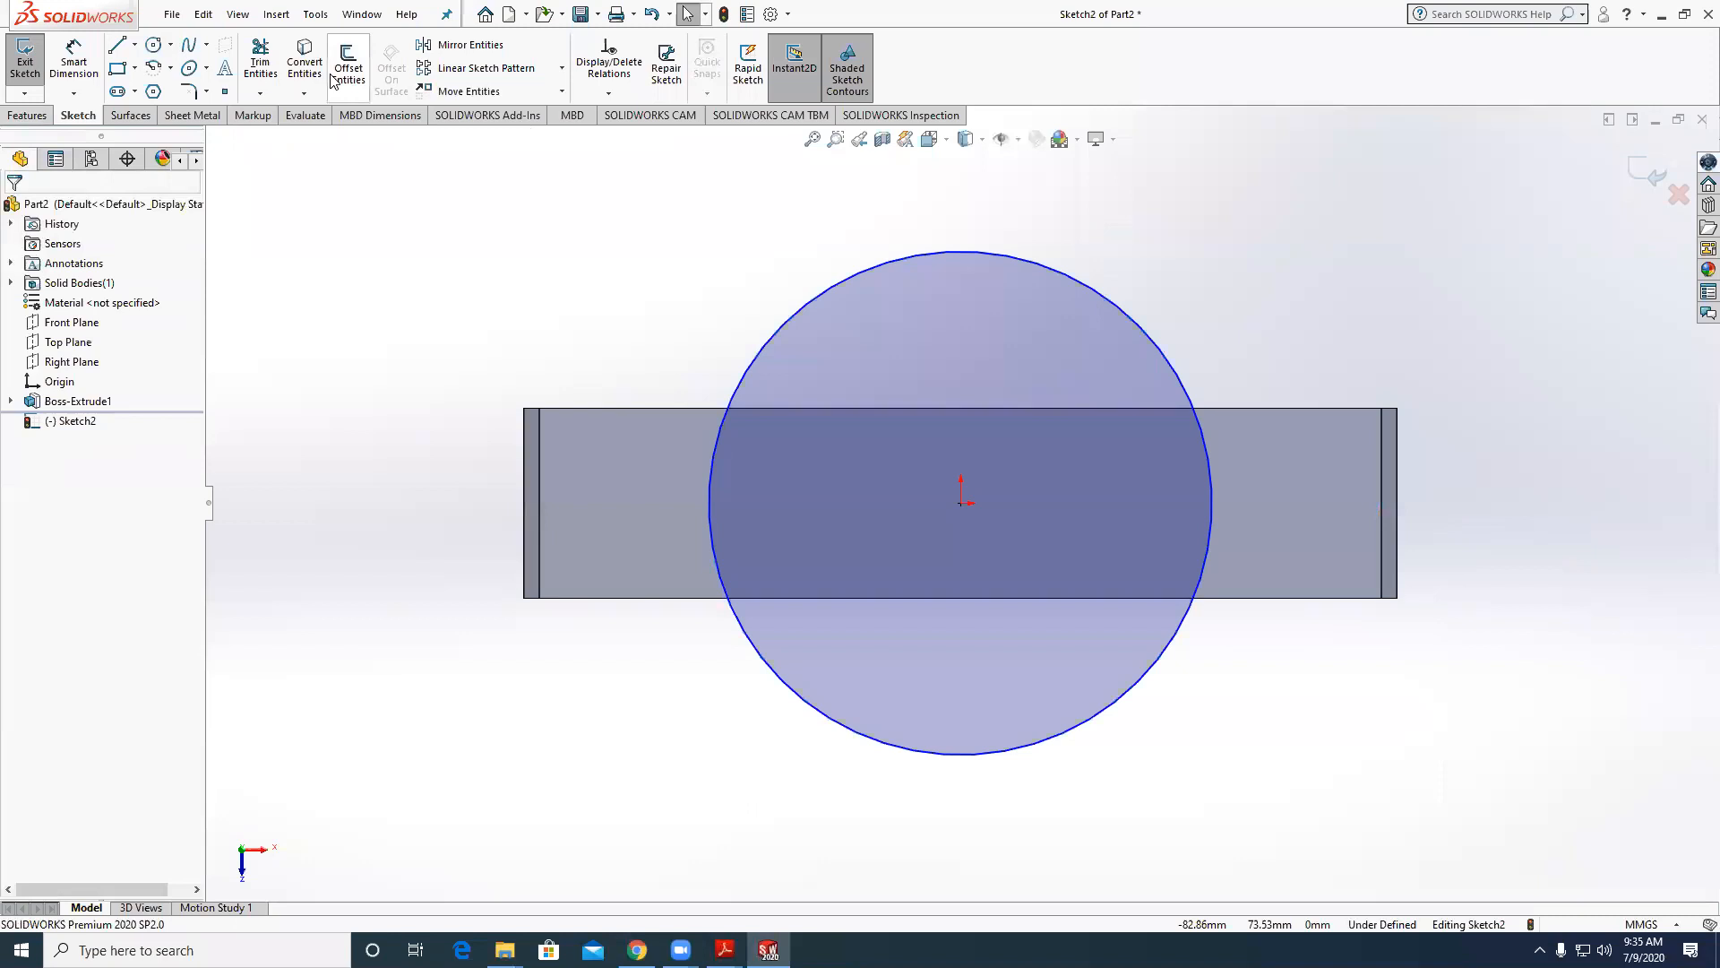
Convert the two long edges of the plate's top face into sketch lines.
{"action": "left_click", "coordinate": [635, 416]}
{"action": "left_click", "coordinate": [632, 419]}
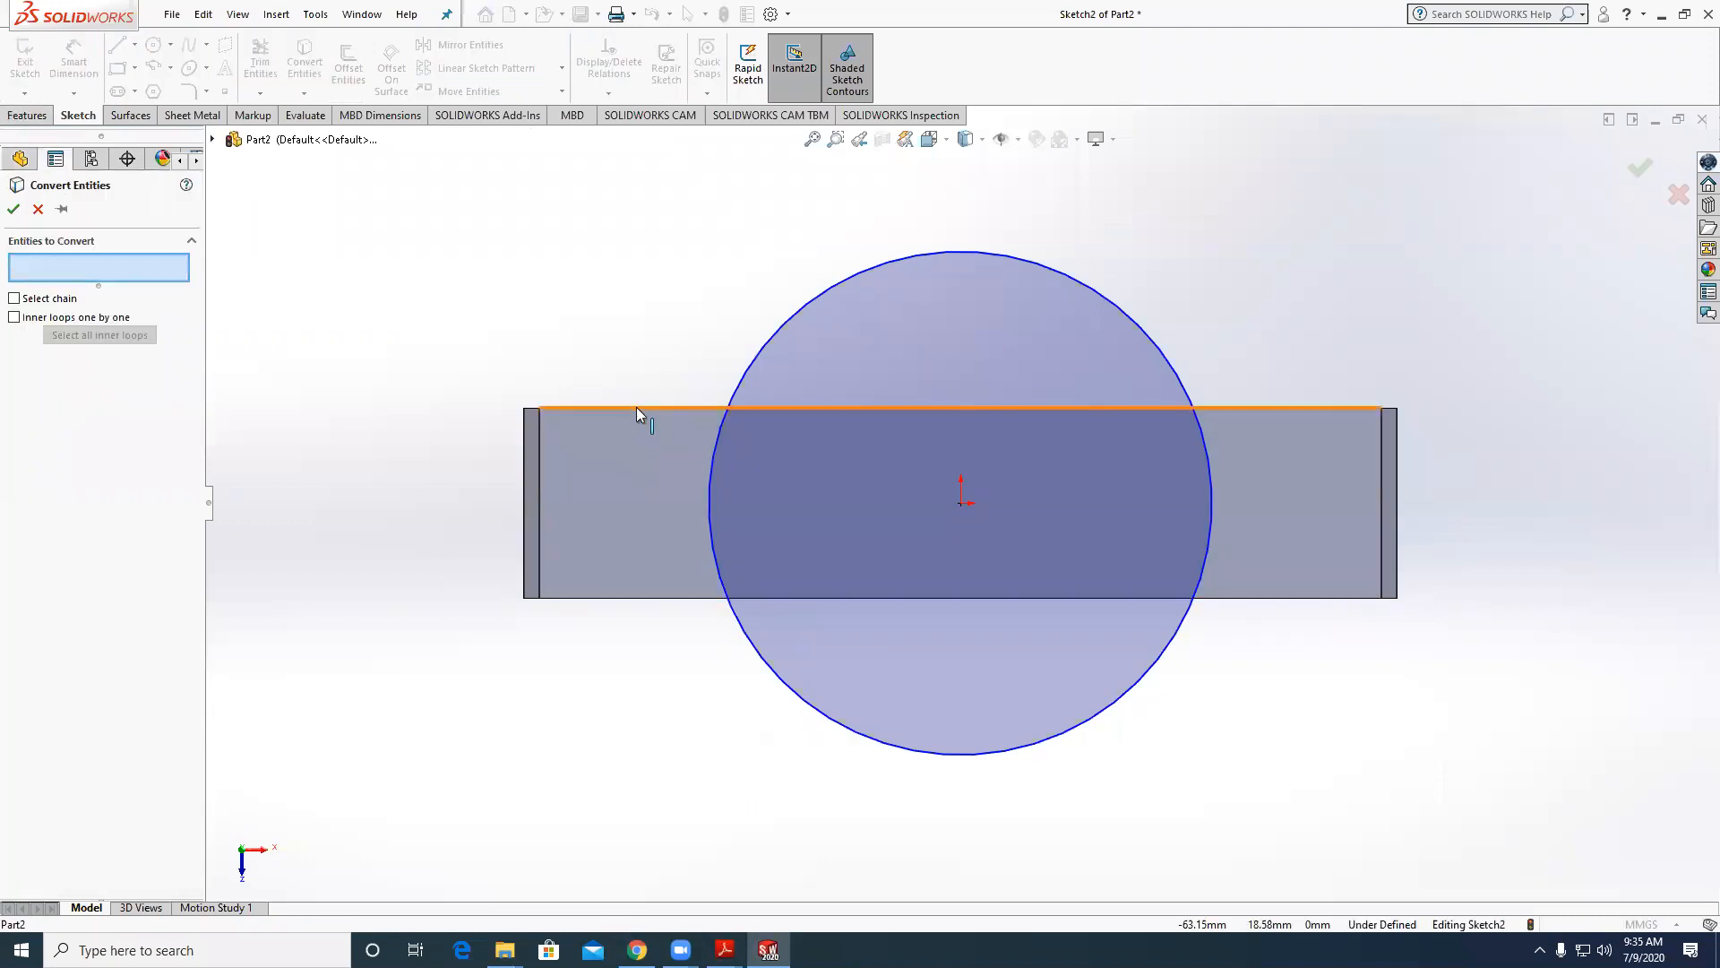
{"action": "left_click", "coordinate": [636, 408]}
{"action": "left_click", "coordinate": [617, 599]}
{"action": "left_click", "coordinate": [14, 209]}
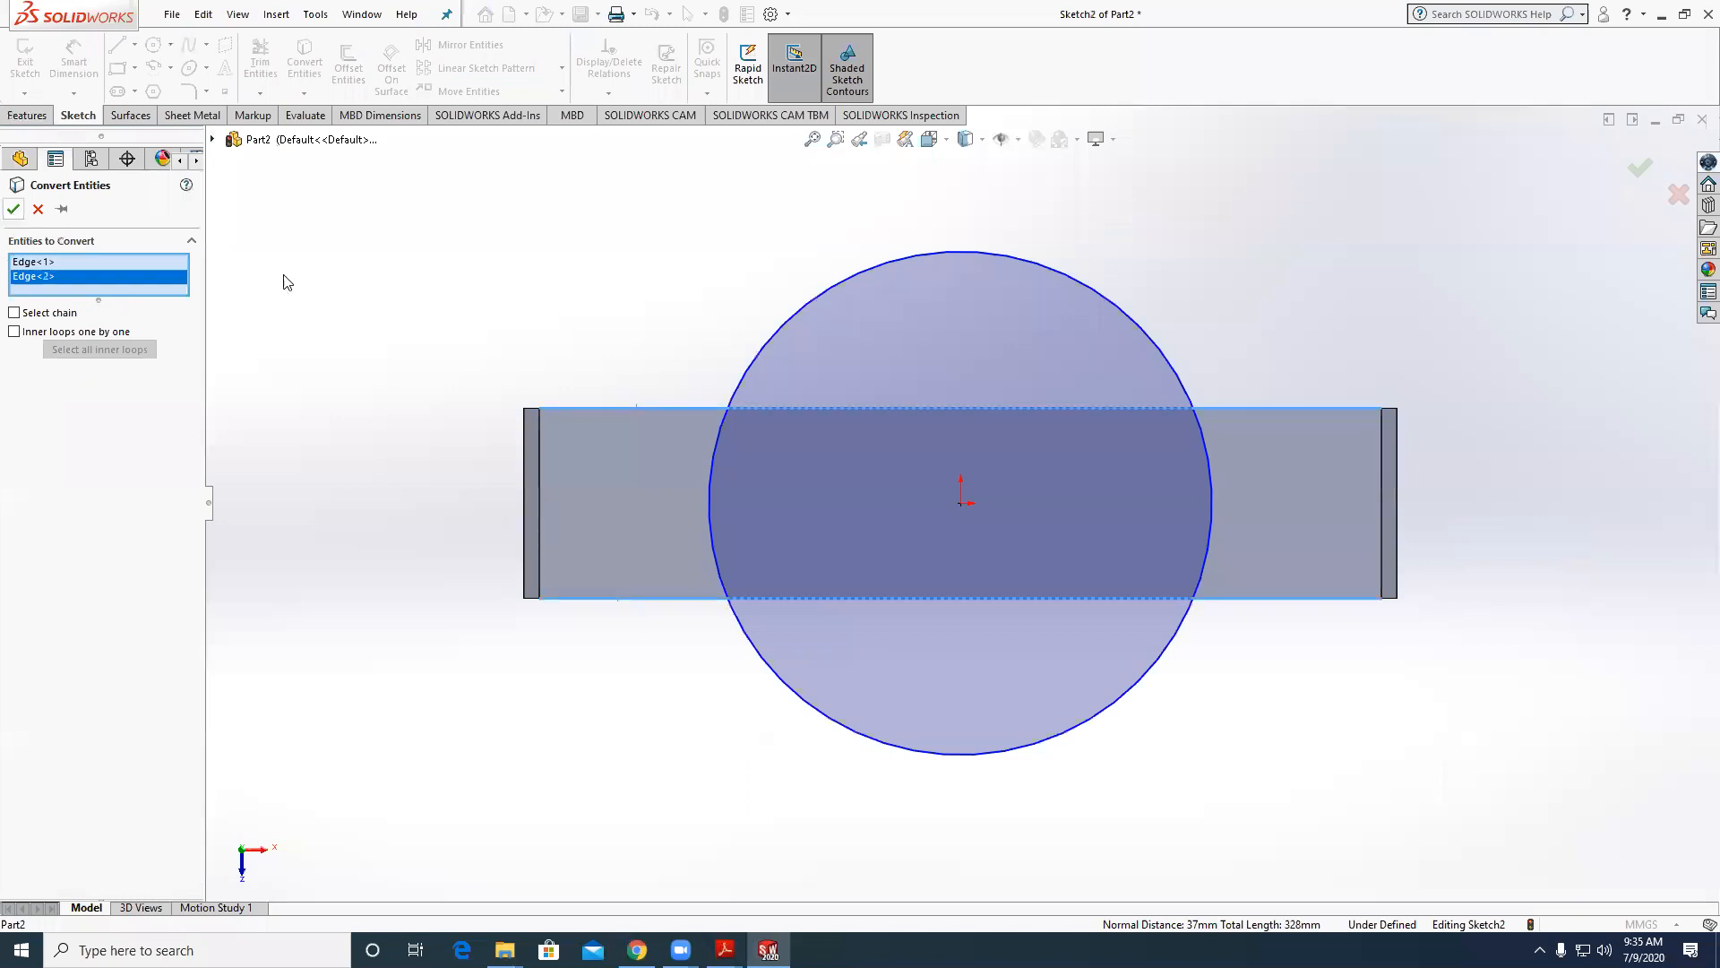
Trim the circle outside the plate and the converted lines beyond the circle, leaving a closed profile with two curved ends.
{"action": "left_click", "coordinate": [260, 70]}
{"action": "left_click_drag", "start_coordinate": [766, 287], "coordinate": [910, 314]}
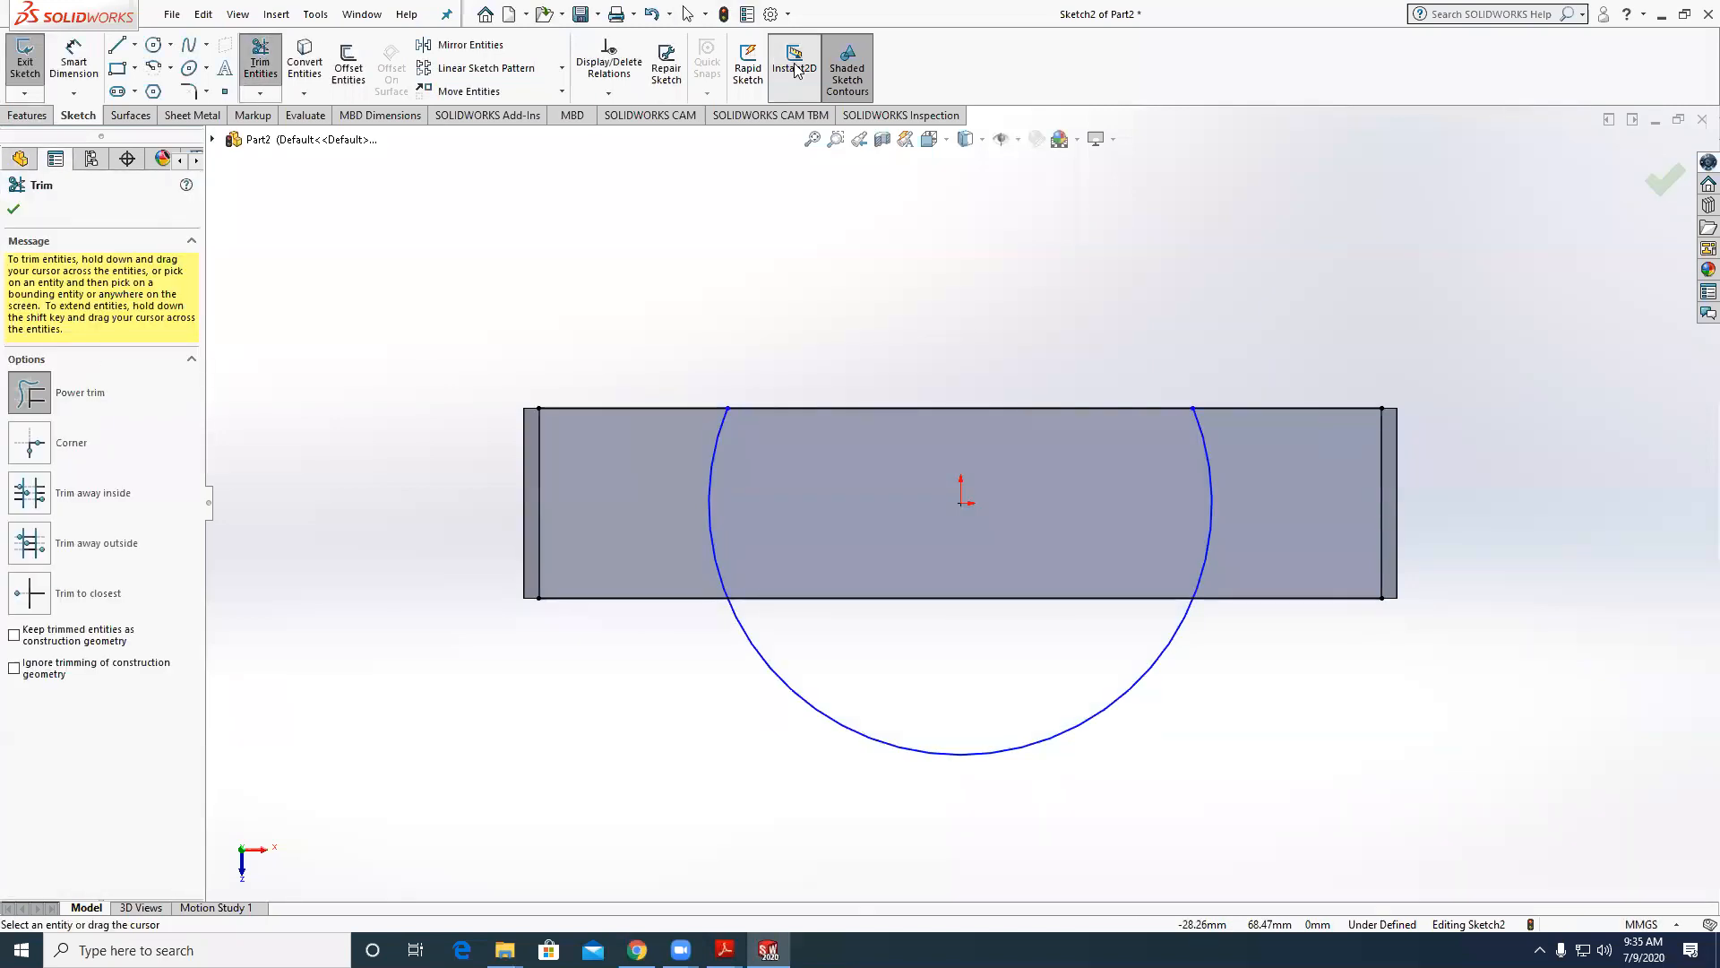
{"action": "left_click_drag", "start_coordinate": [1317, 331], "coordinate": [1075, 681]}
{"action": "left_click_drag", "start_coordinate": [687, 693], "coordinate": [601, 251]}
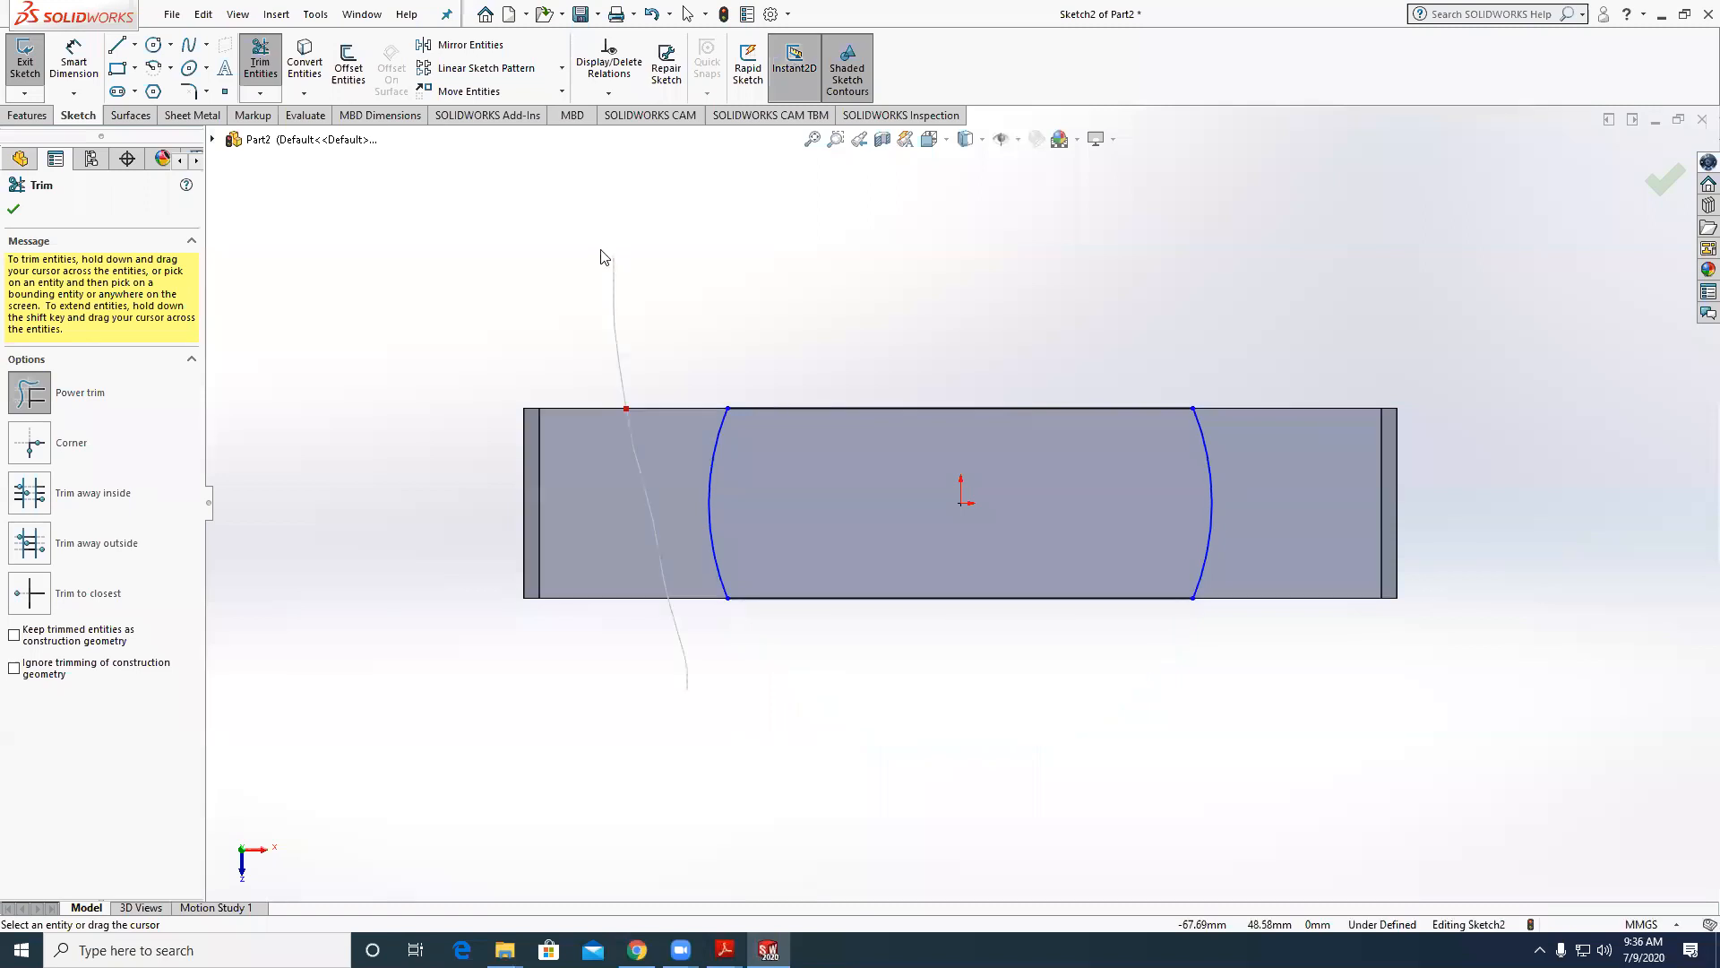
Dimension the left arc's radius to 43 mm and finish the sketch.
{"action": "left_click", "coordinate": [88, 63]}
{"action": "left_click", "coordinate": [720, 437]}
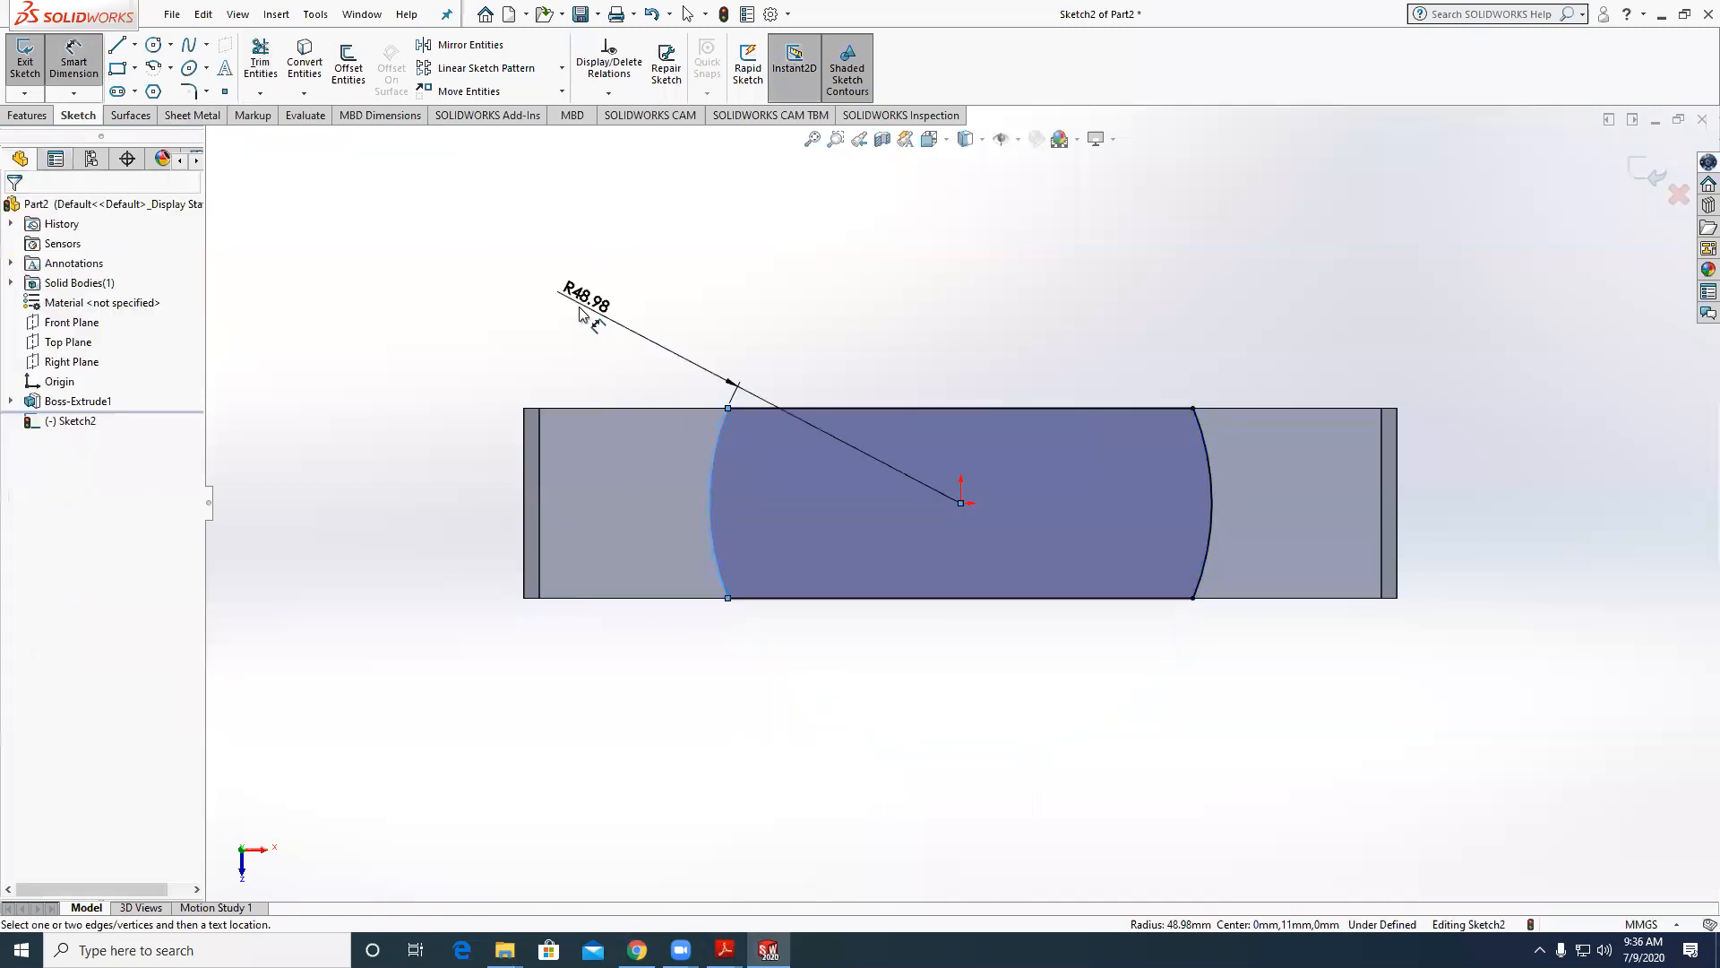
{"action": "left_click", "coordinate": [582, 310]}
{"action": "type", "text": "43"}
{"action": "key", "text": "Return"}
{"action": "key", "text": "Escape"}
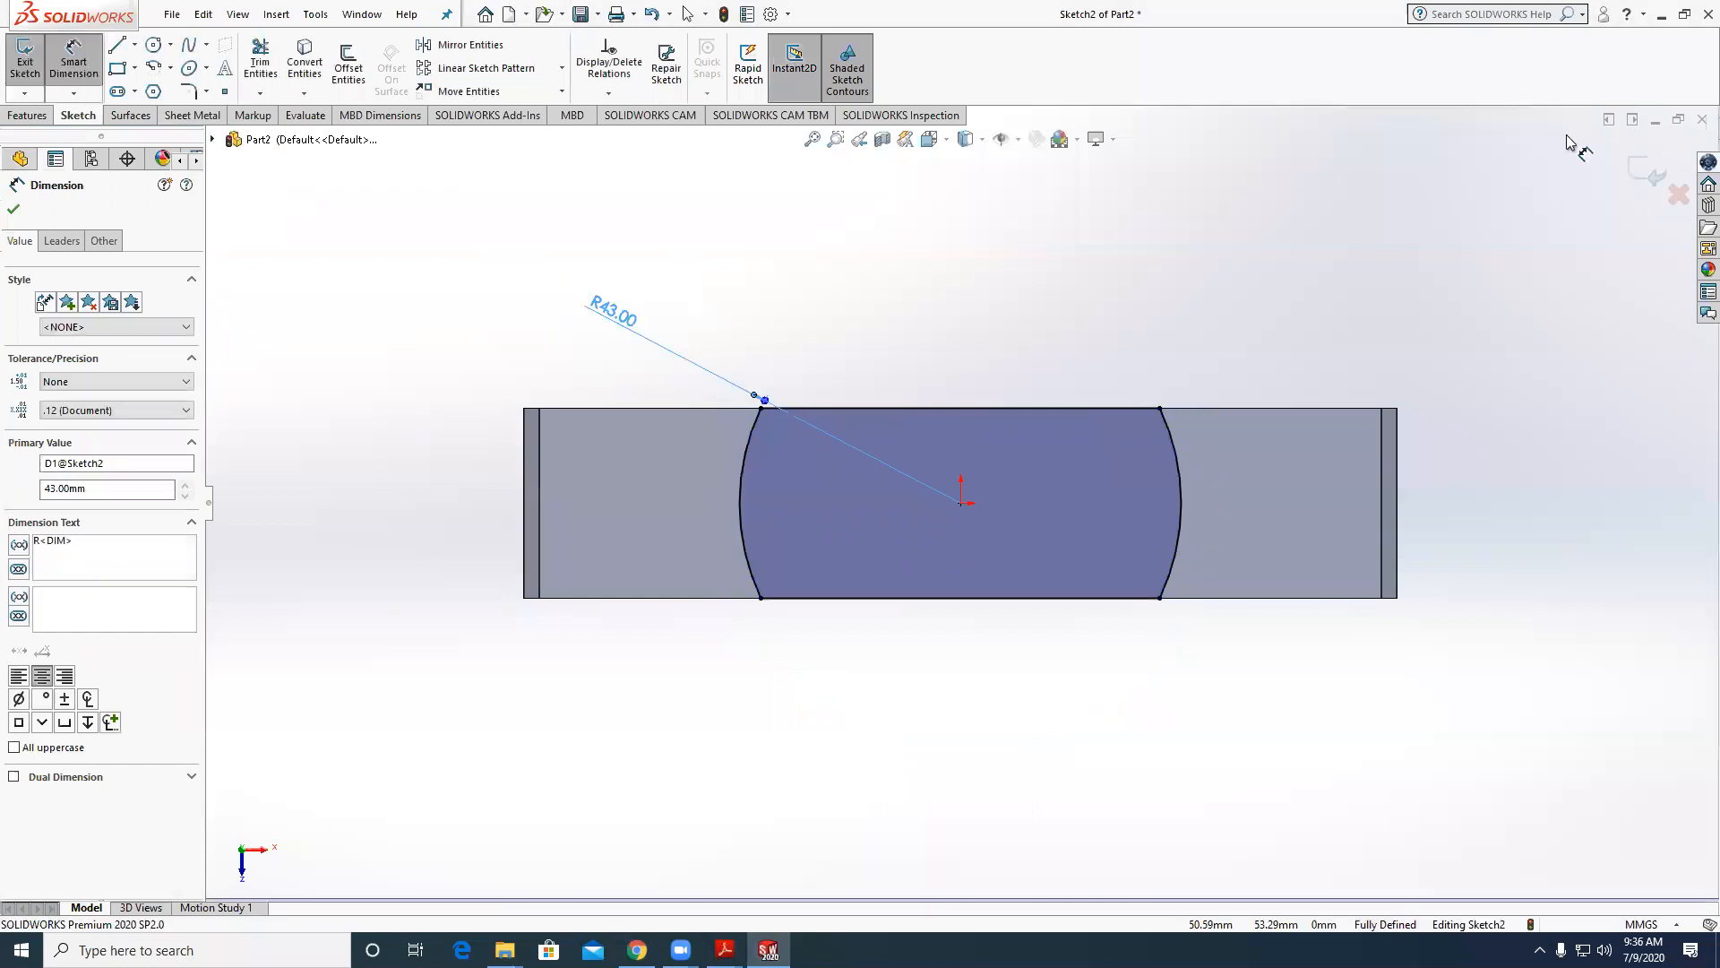
Move the curved-end profile sketch from the plate's top face to its bottom face by editing its sketch plane.
{"action": "scroll", "coordinate": [1541, 570], "scroll_direction": "up", "scroll_amount": 1}
{"action": "mouse_move", "coordinate": [1520, 573]}
{"action": "middle_mouse_down"}
{"action": "mouse_move", "coordinate": [1470, 365]}
{"action": "mouse_move", "coordinate": [1498, 416]}
{"action": "middle_mouse_up"}
{"action": "middle_click_drag", "start_coordinate": [1261, 675], "coordinate": [1106, 494]}
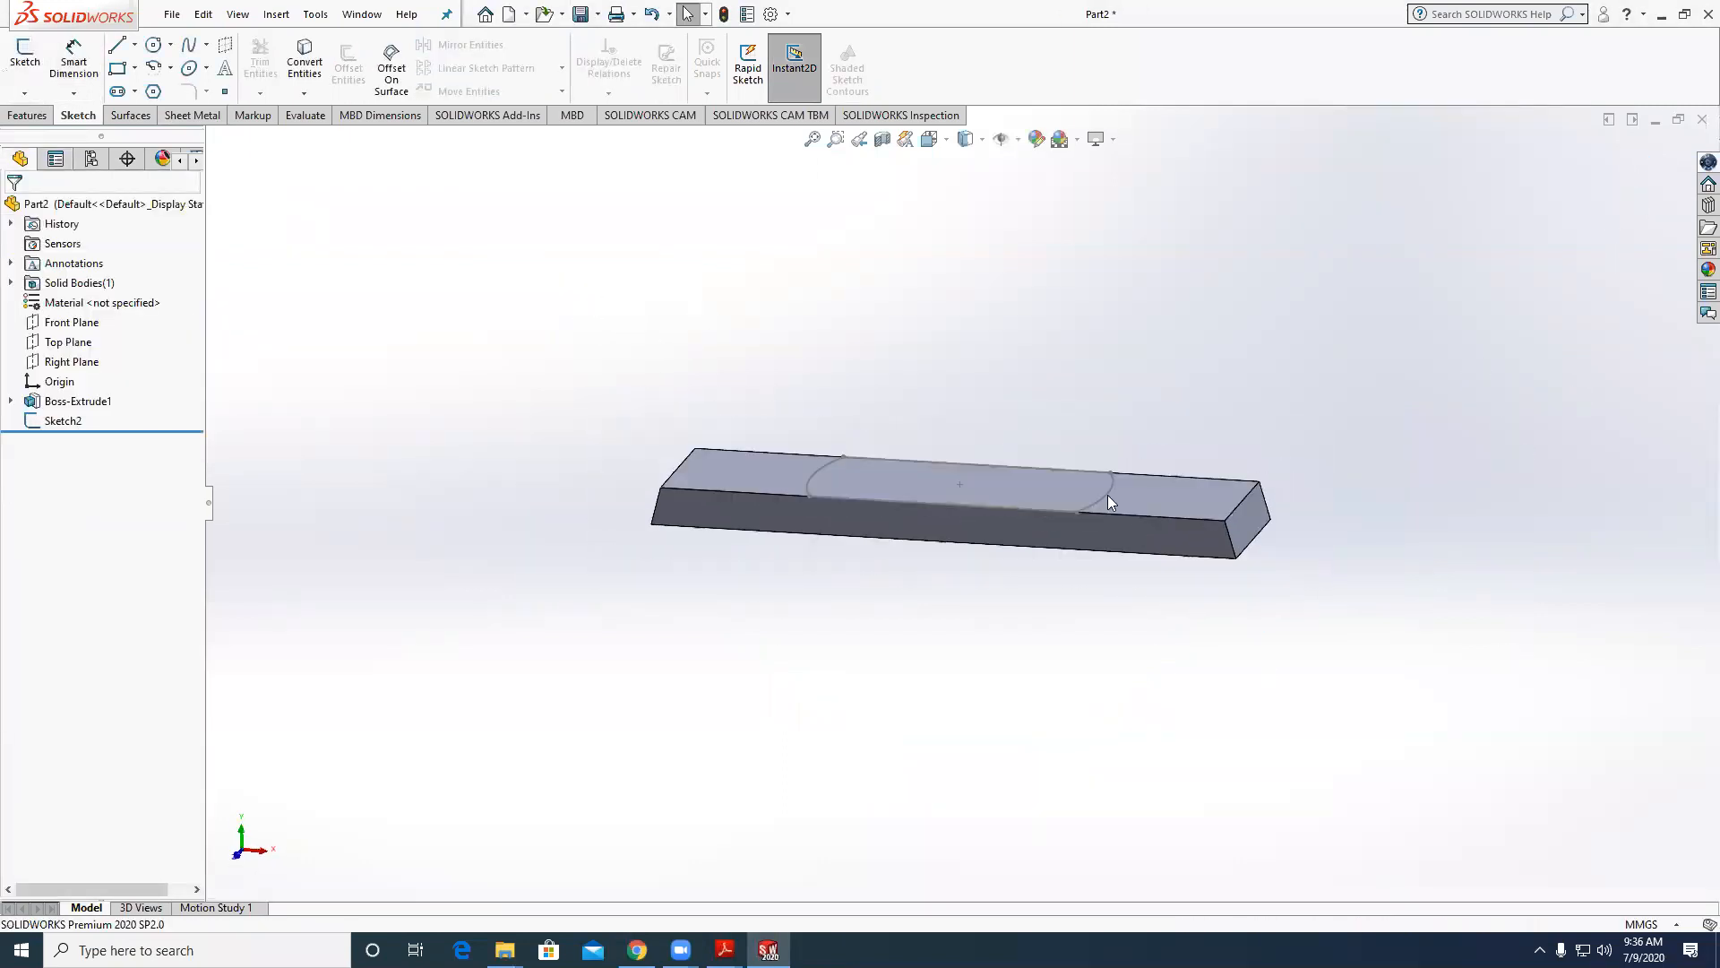
{"action": "middle_click_drag", "start_coordinate": [1048, 434], "coordinate": [1049, 387]}
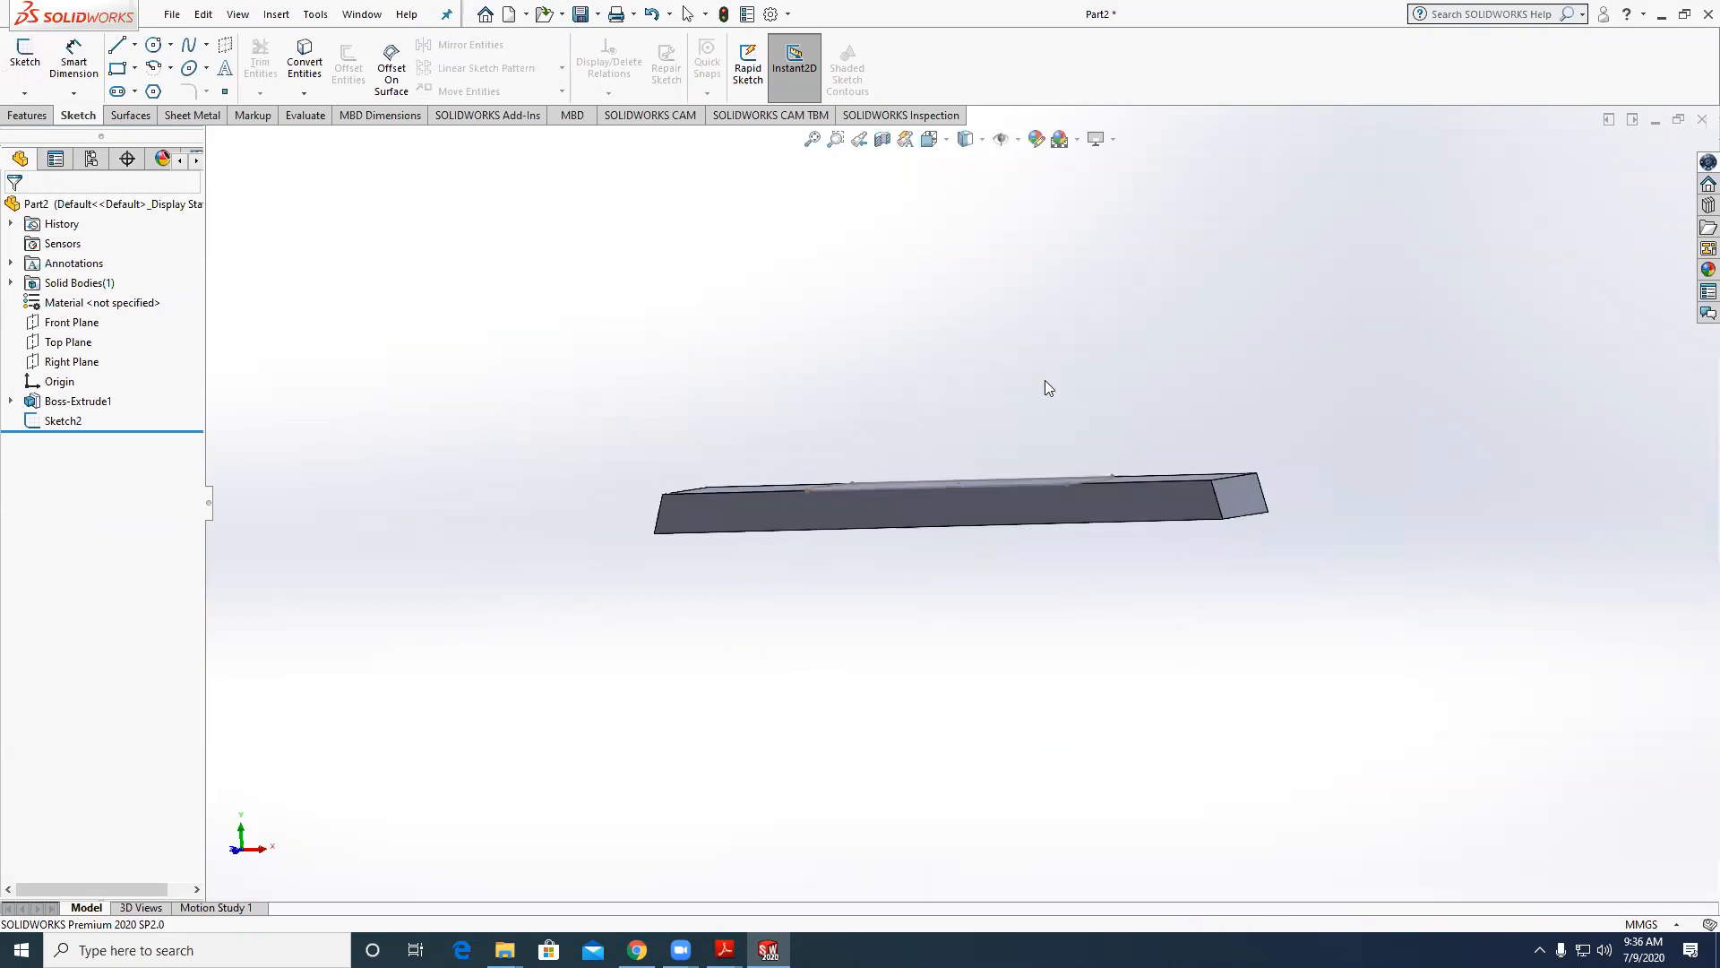
{"action": "middle_click_drag", "start_coordinate": [839, 252], "coordinate": [810, 218]}
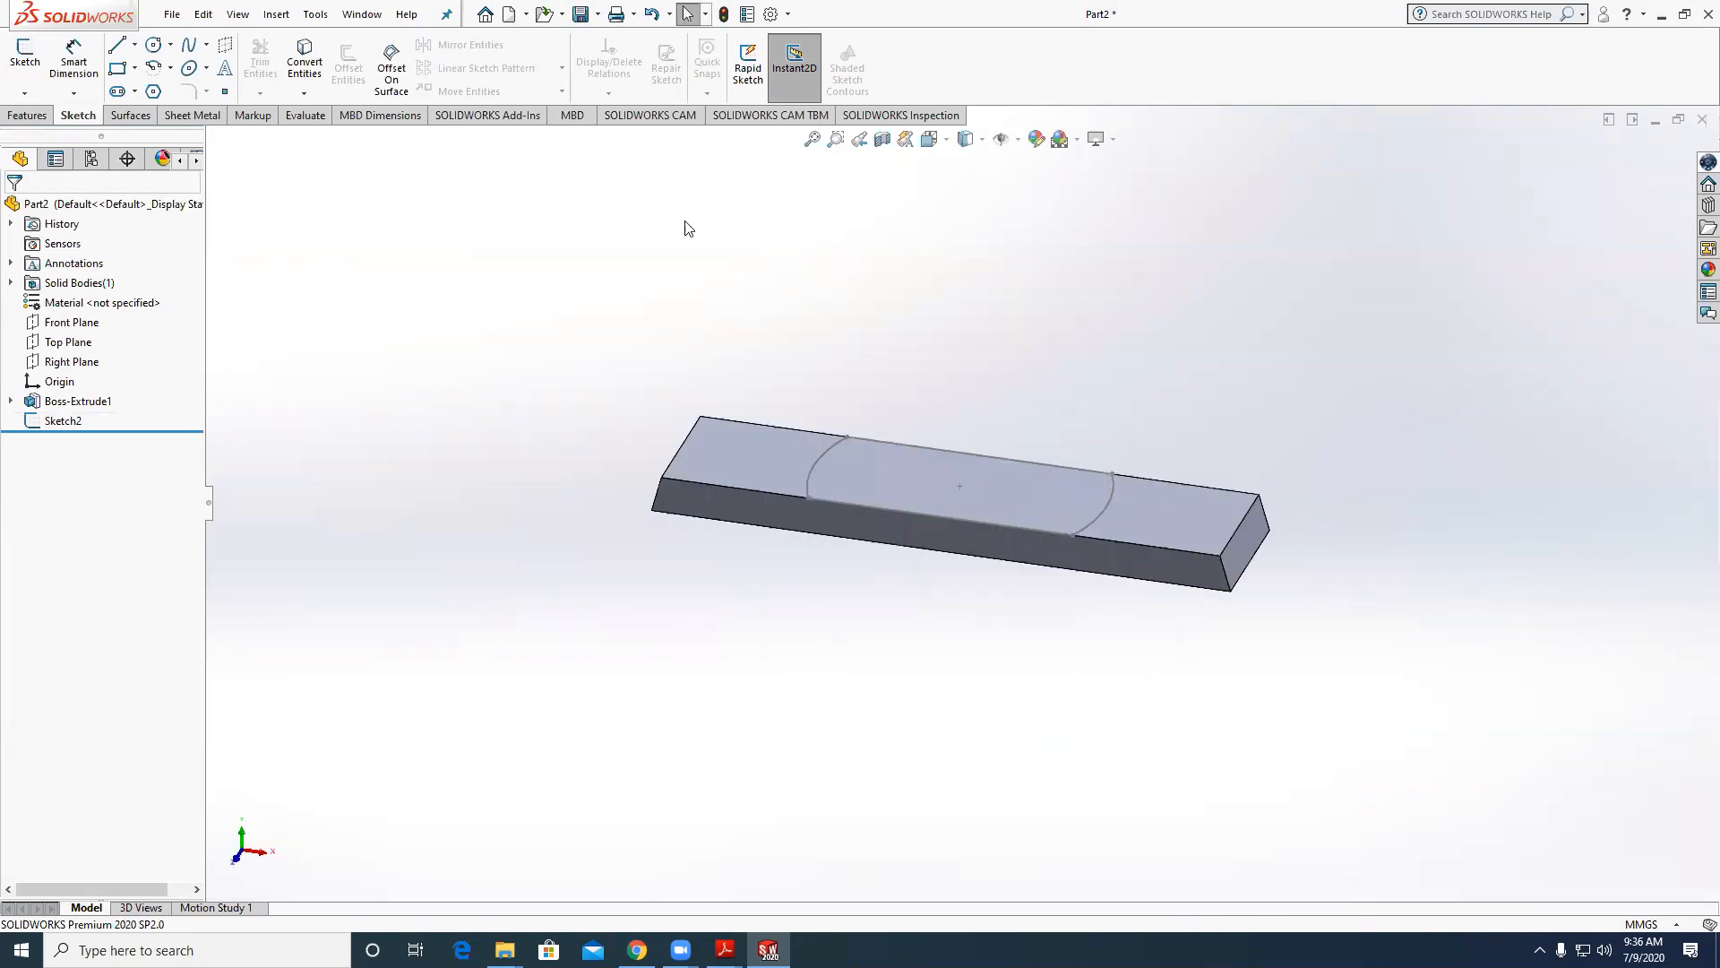
{"action": "right_click", "coordinate": [54, 425]}
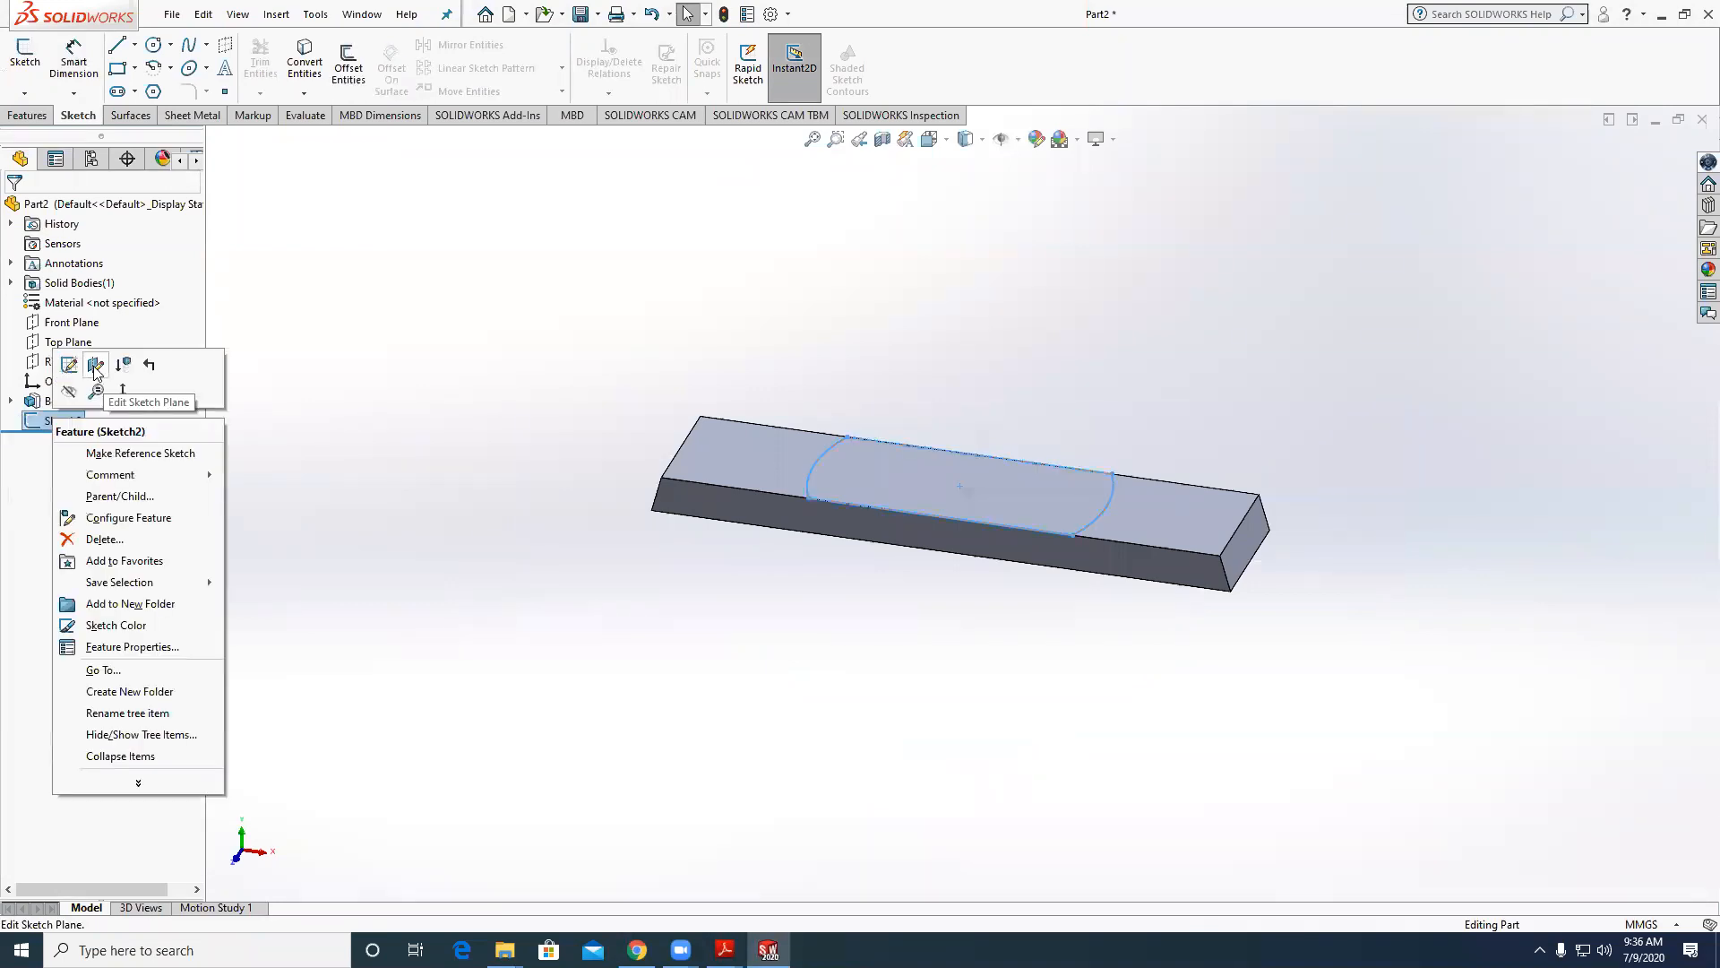
{"action": "left_click", "coordinate": [95, 364]}
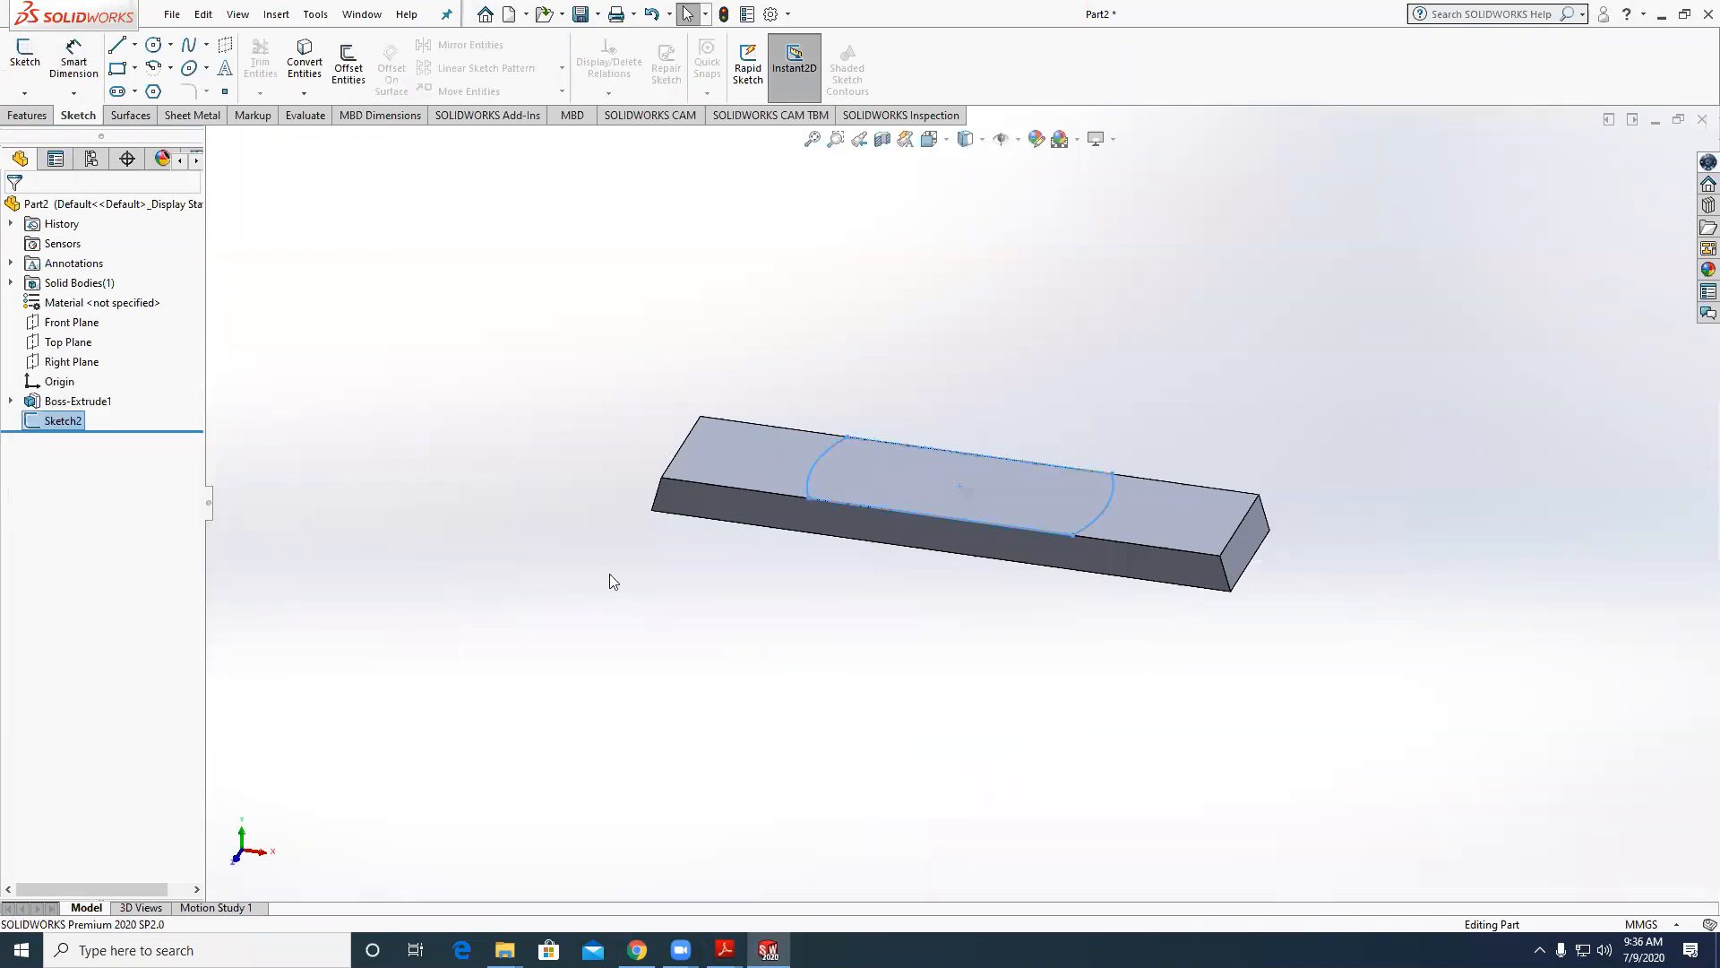
{"action": "left_click", "coordinate": [874, 546]}
{"action": "left_click", "coordinate": [20, 209]}
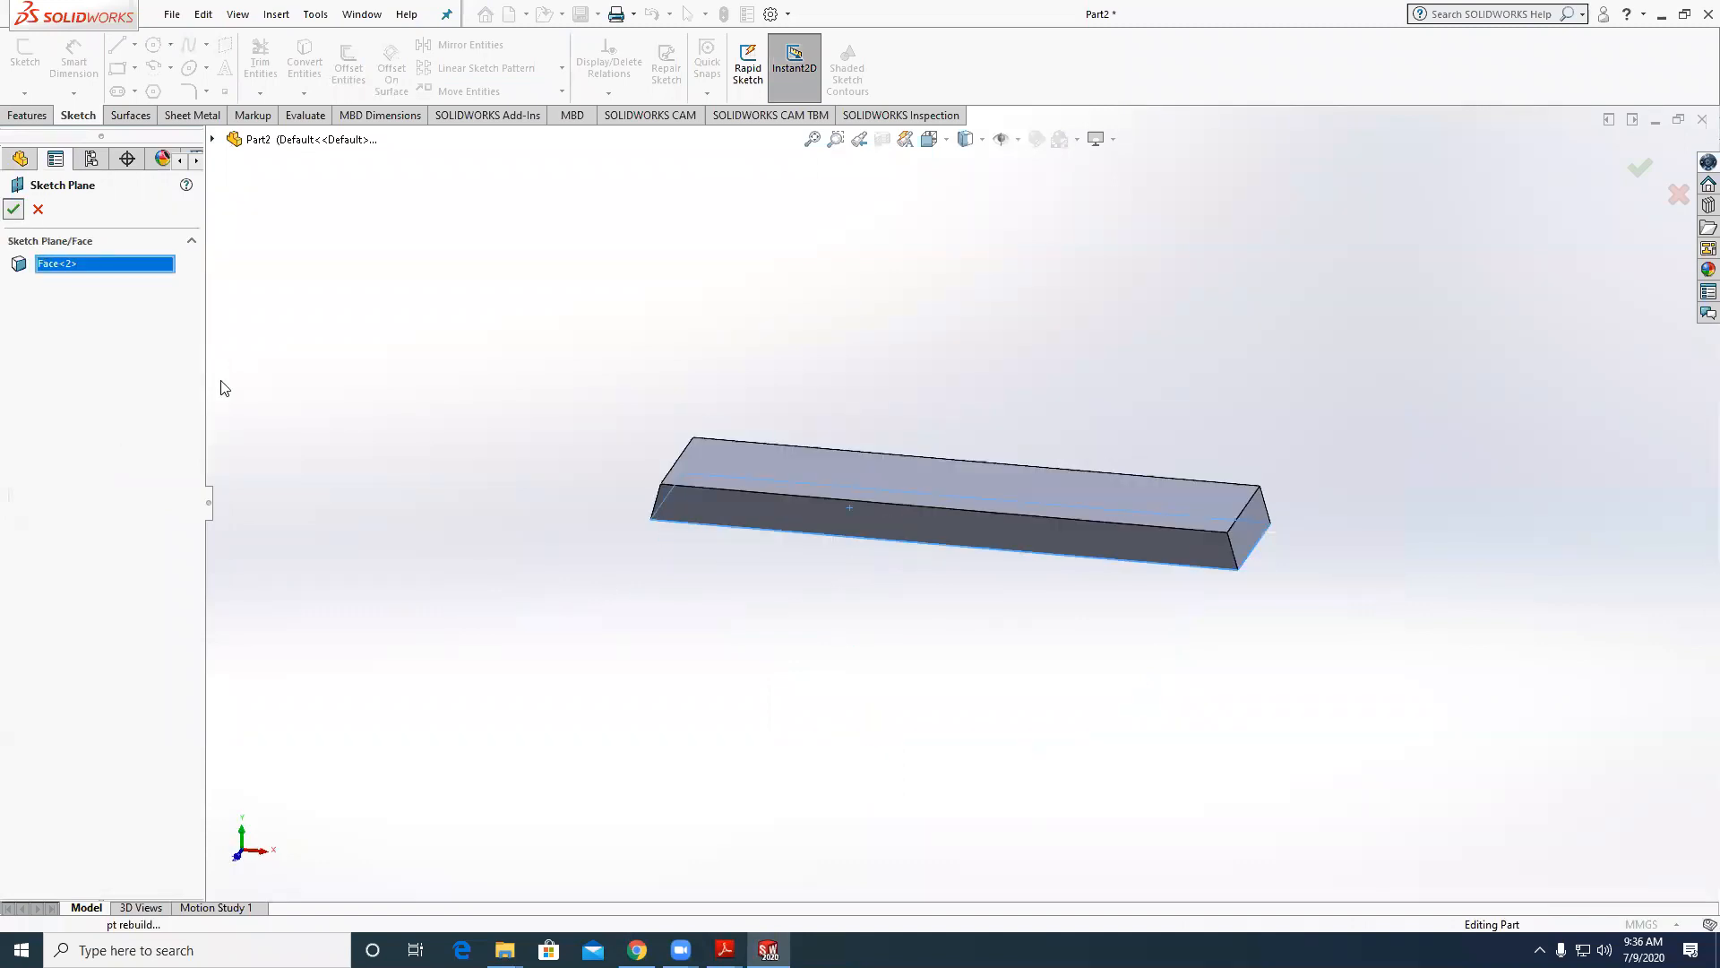
Extrude the curved-end profile upward 54 mm as a blind boss merged with the base plate.
{"action": "mouse_move", "coordinate": [418, 503]}
{"action": "middle_mouse_down"}
{"action": "mouse_move", "coordinate": [476, 496]}
{"action": "mouse_move", "coordinate": [499, 568]}
{"action": "middle_mouse_up"}
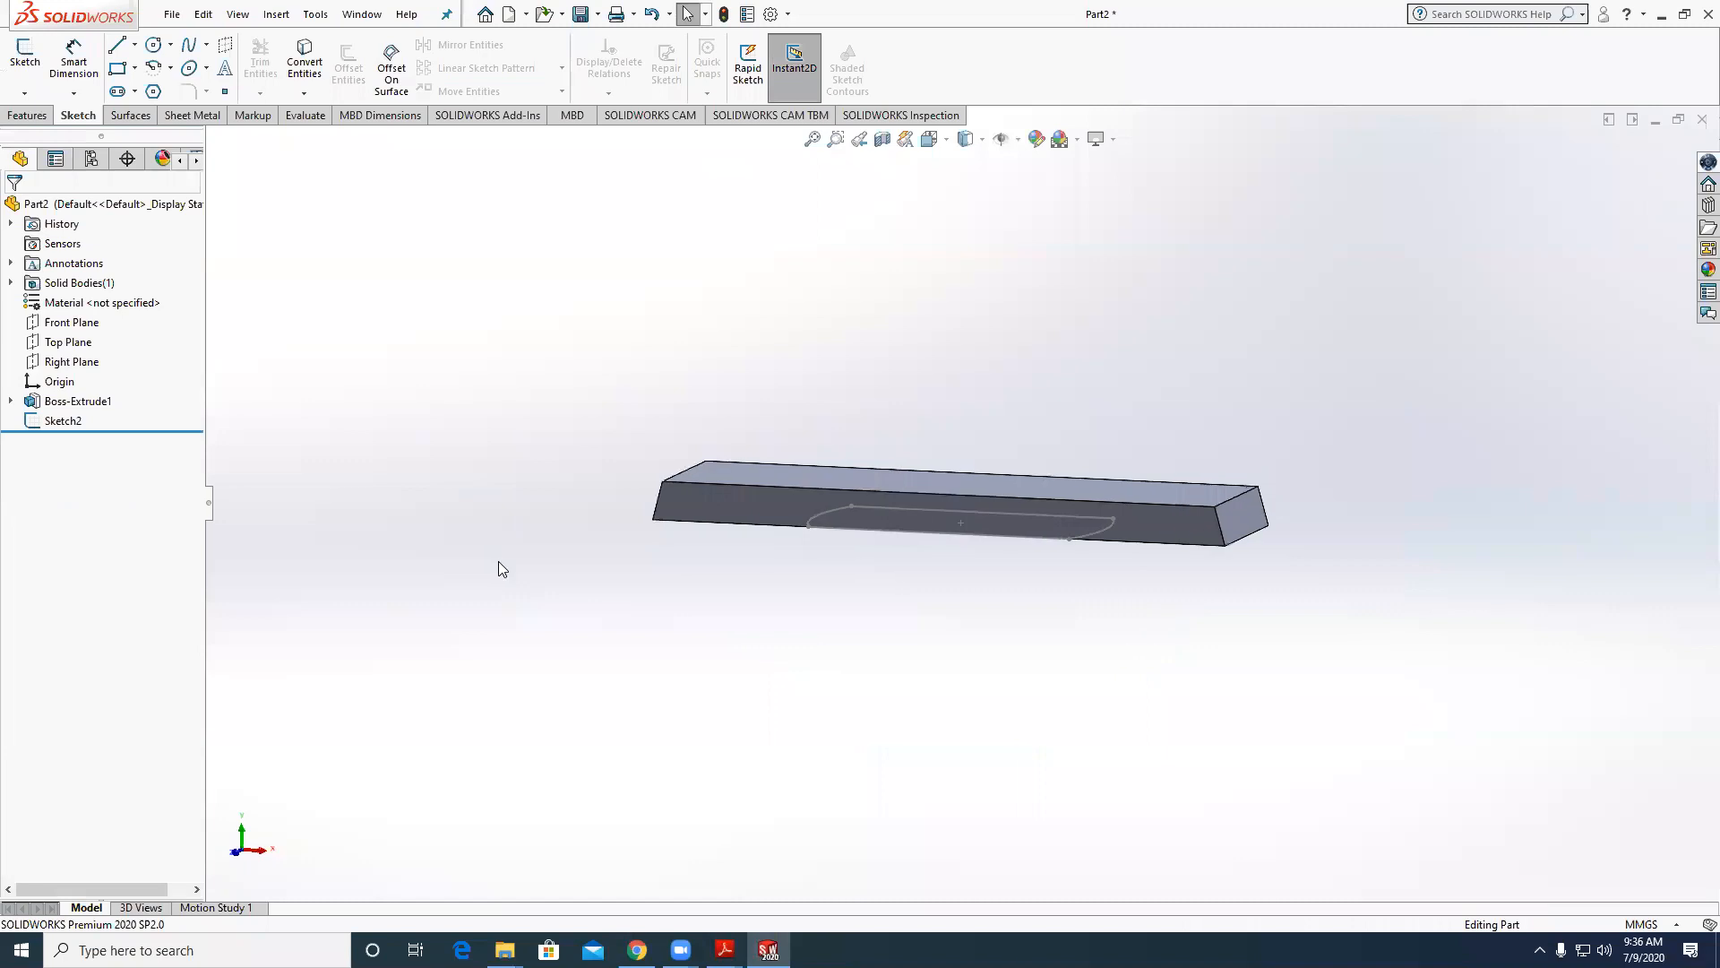
{"action": "left_click", "coordinate": [27, 115]}
{"action": "left_click", "coordinate": [33, 65]}
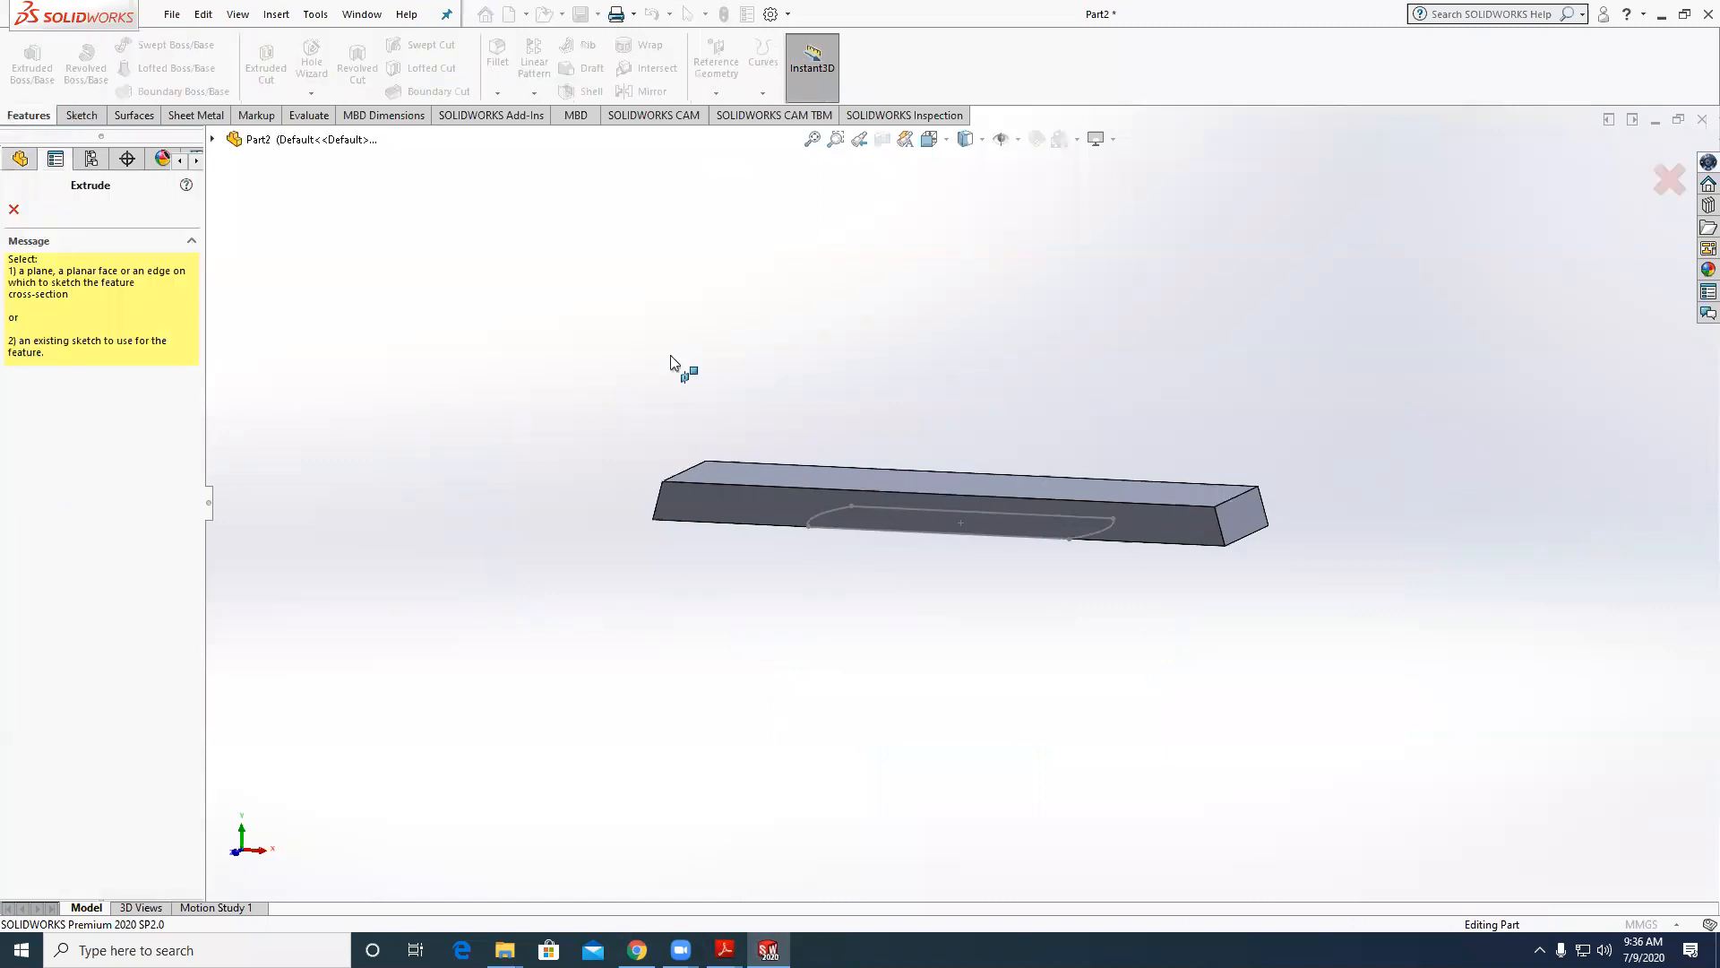
{"action": "left_click", "coordinate": [820, 513]}
{"action": "type", "text": "54"}
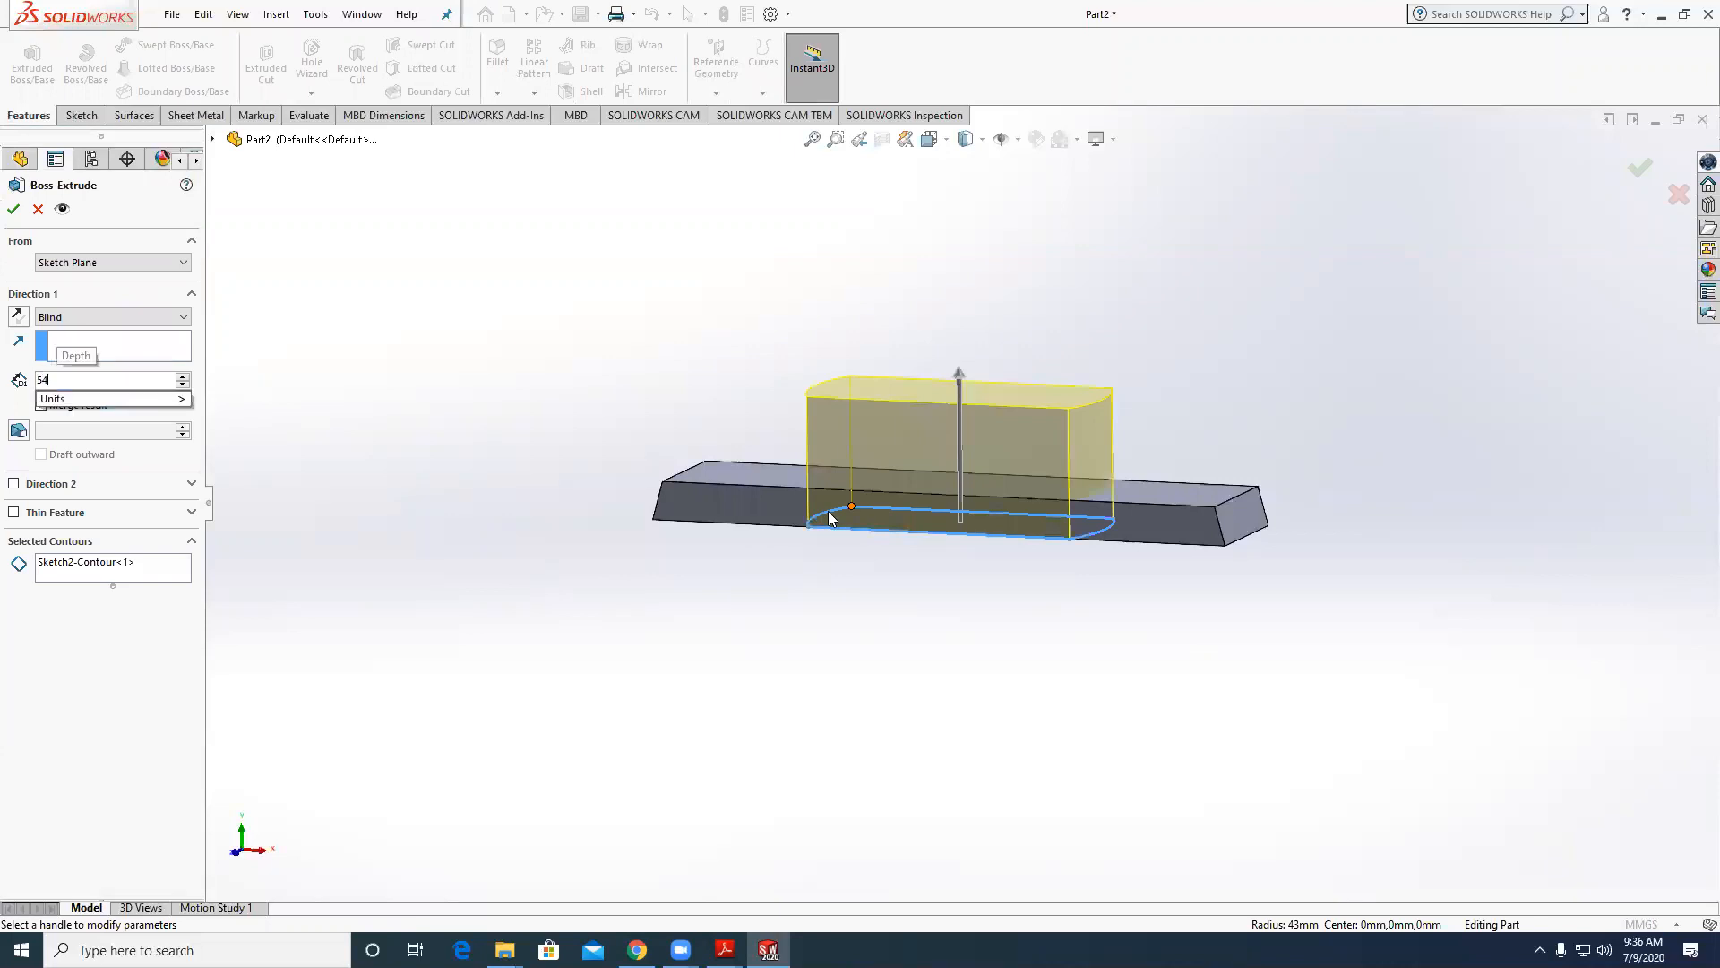
{"action": "key", "text": "Return"}
{"action": "left_click", "coordinate": [12, 211]}
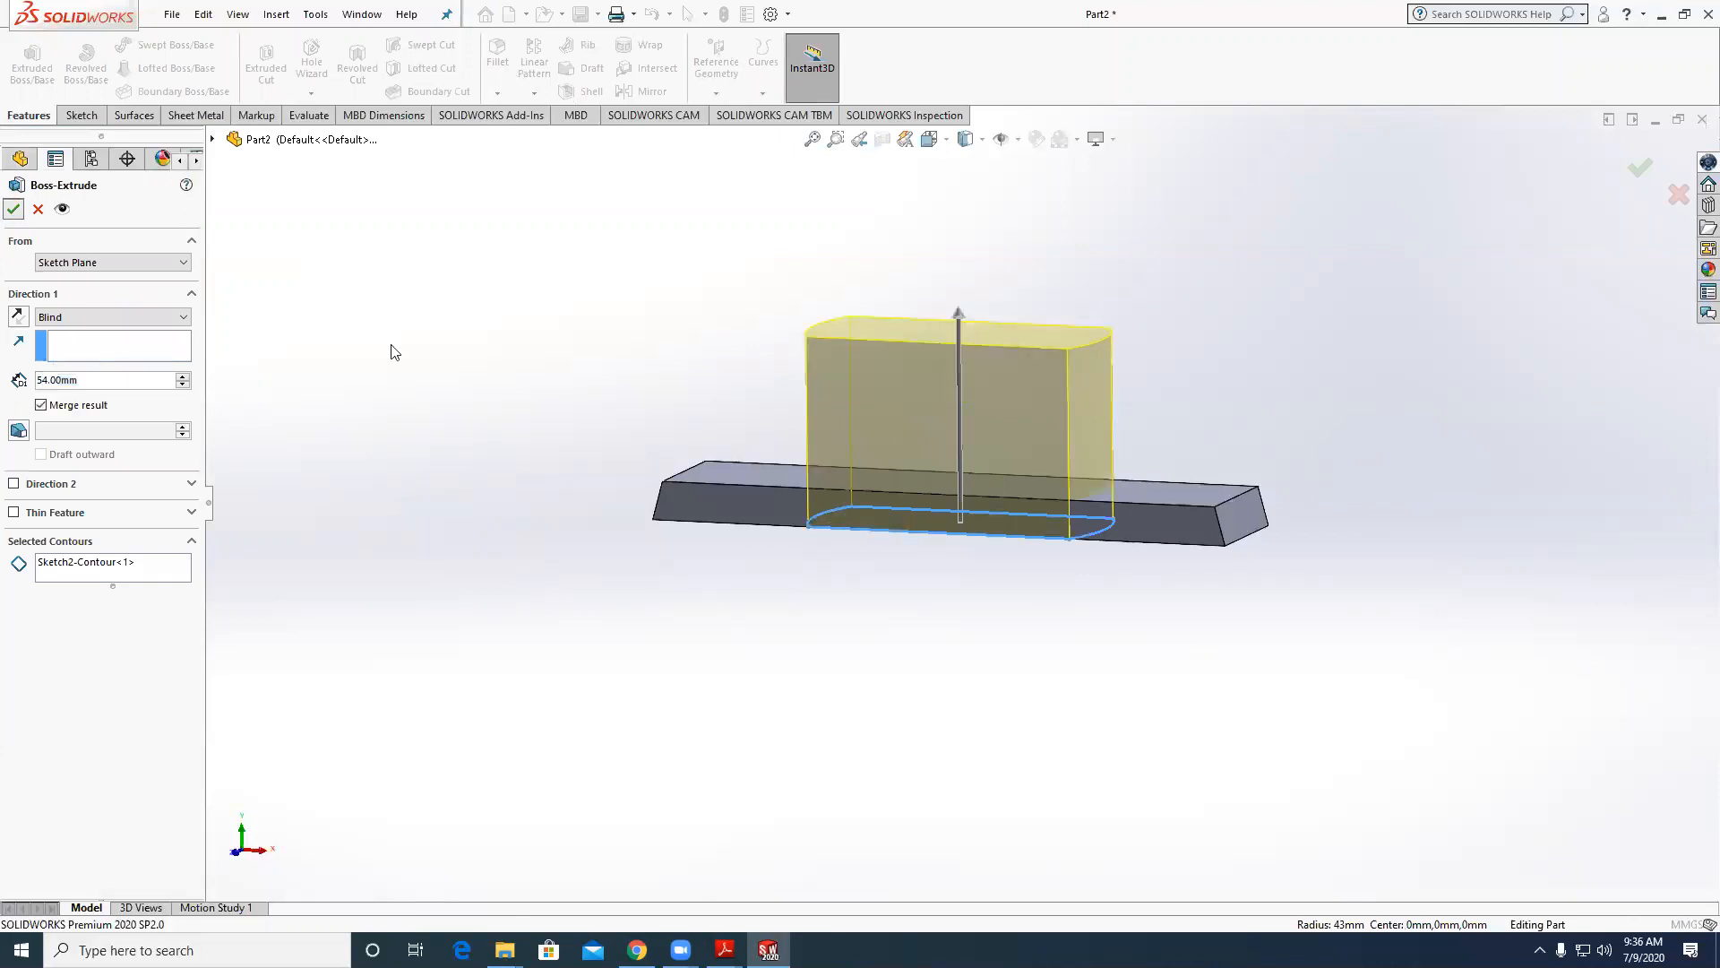
Start a sketch on the block's front face and draw a circle of about 9.6 mm radius about 39 mm above the origin.
{"action": "left_click", "coordinate": [953, 411]}
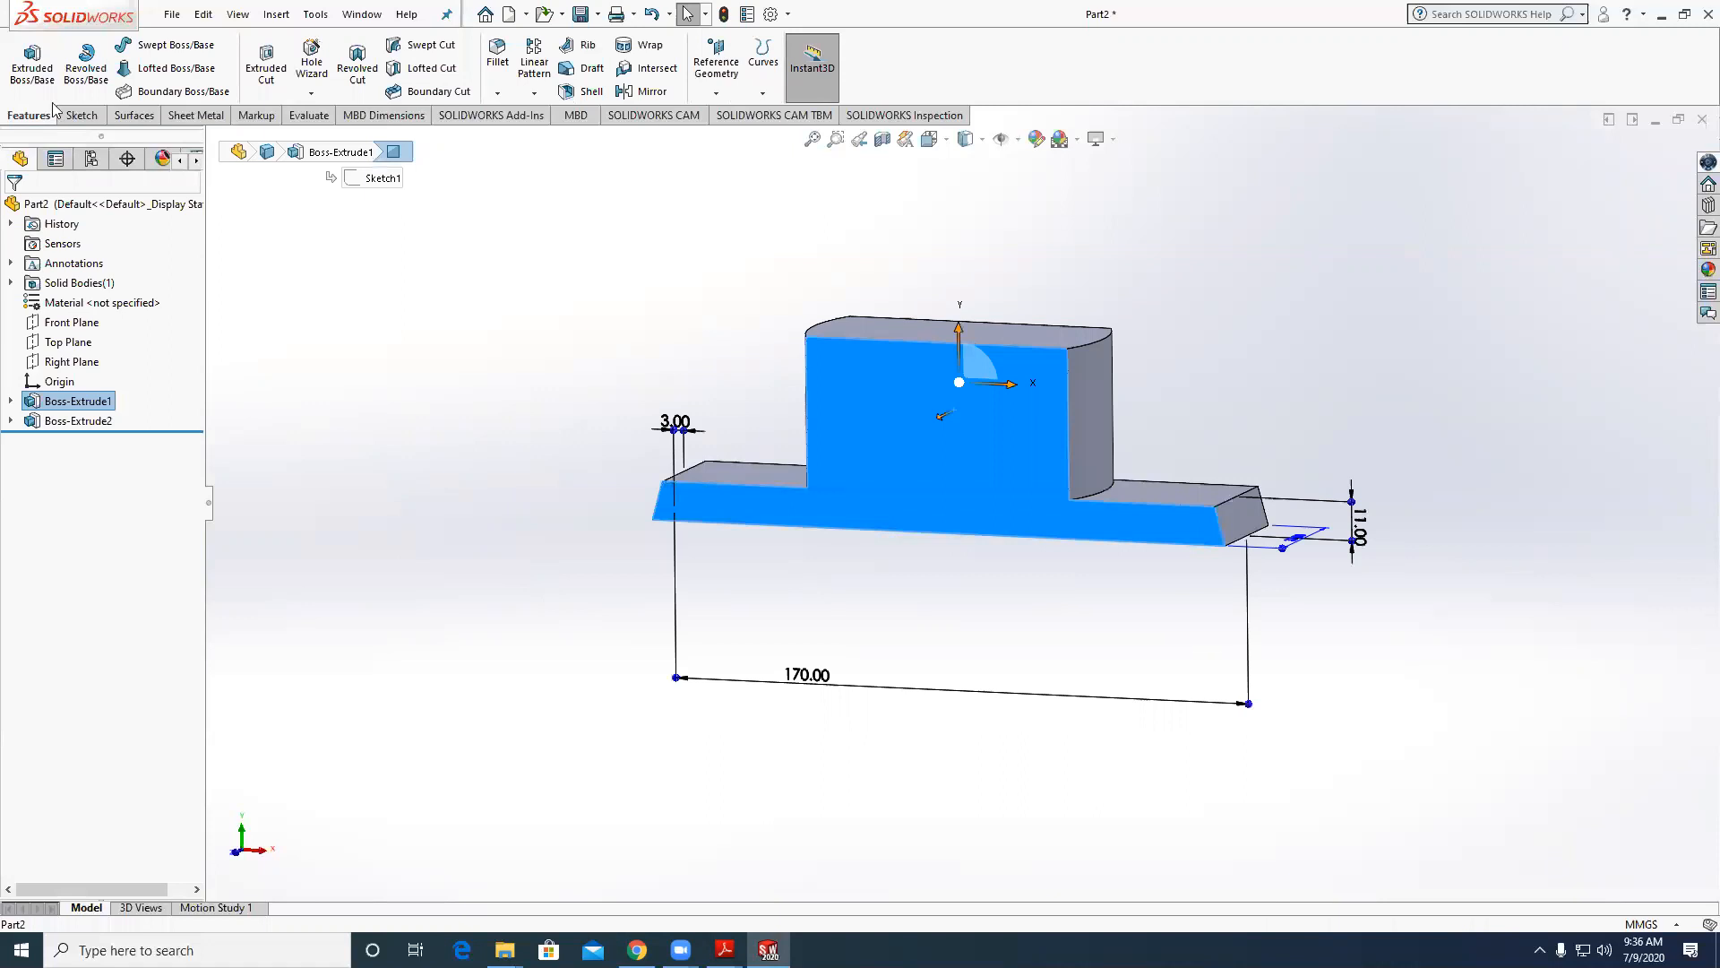
{"action": "left_click", "coordinate": [81, 115]}
{"action": "left_click", "coordinate": [25, 63]}
{"action": "left_click", "coordinate": [154, 45]}
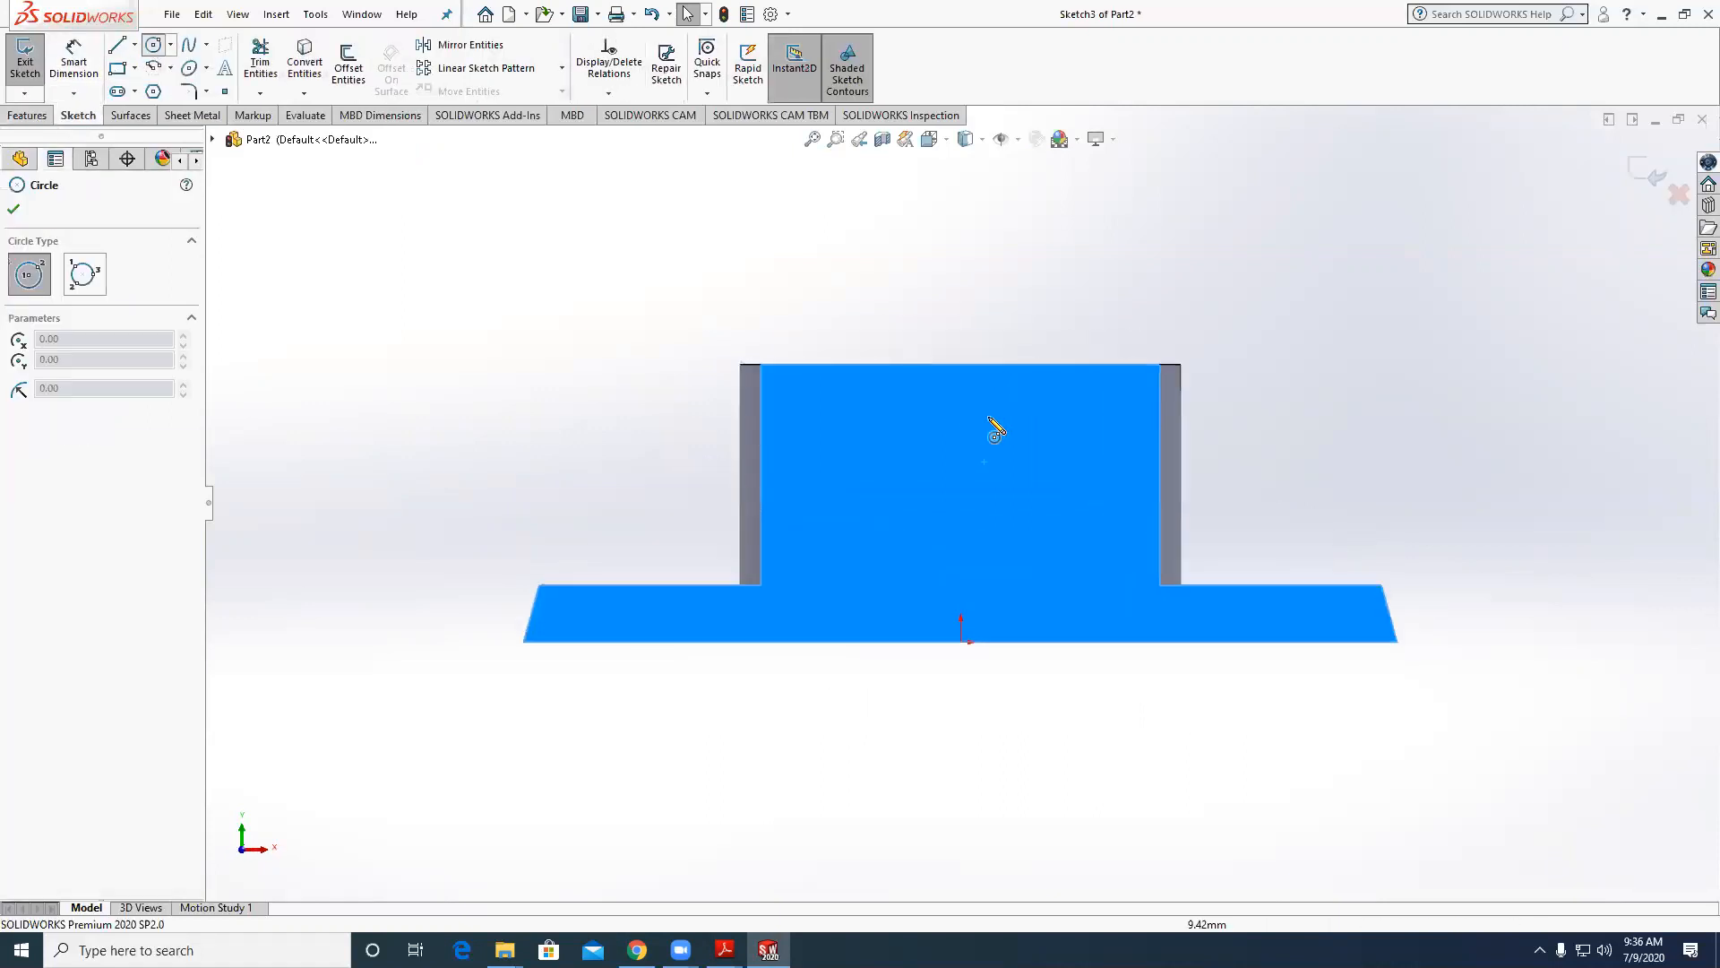
{"action": "left_click", "coordinate": [961, 438]}
{"action": "left_click", "coordinate": [975, 403]}
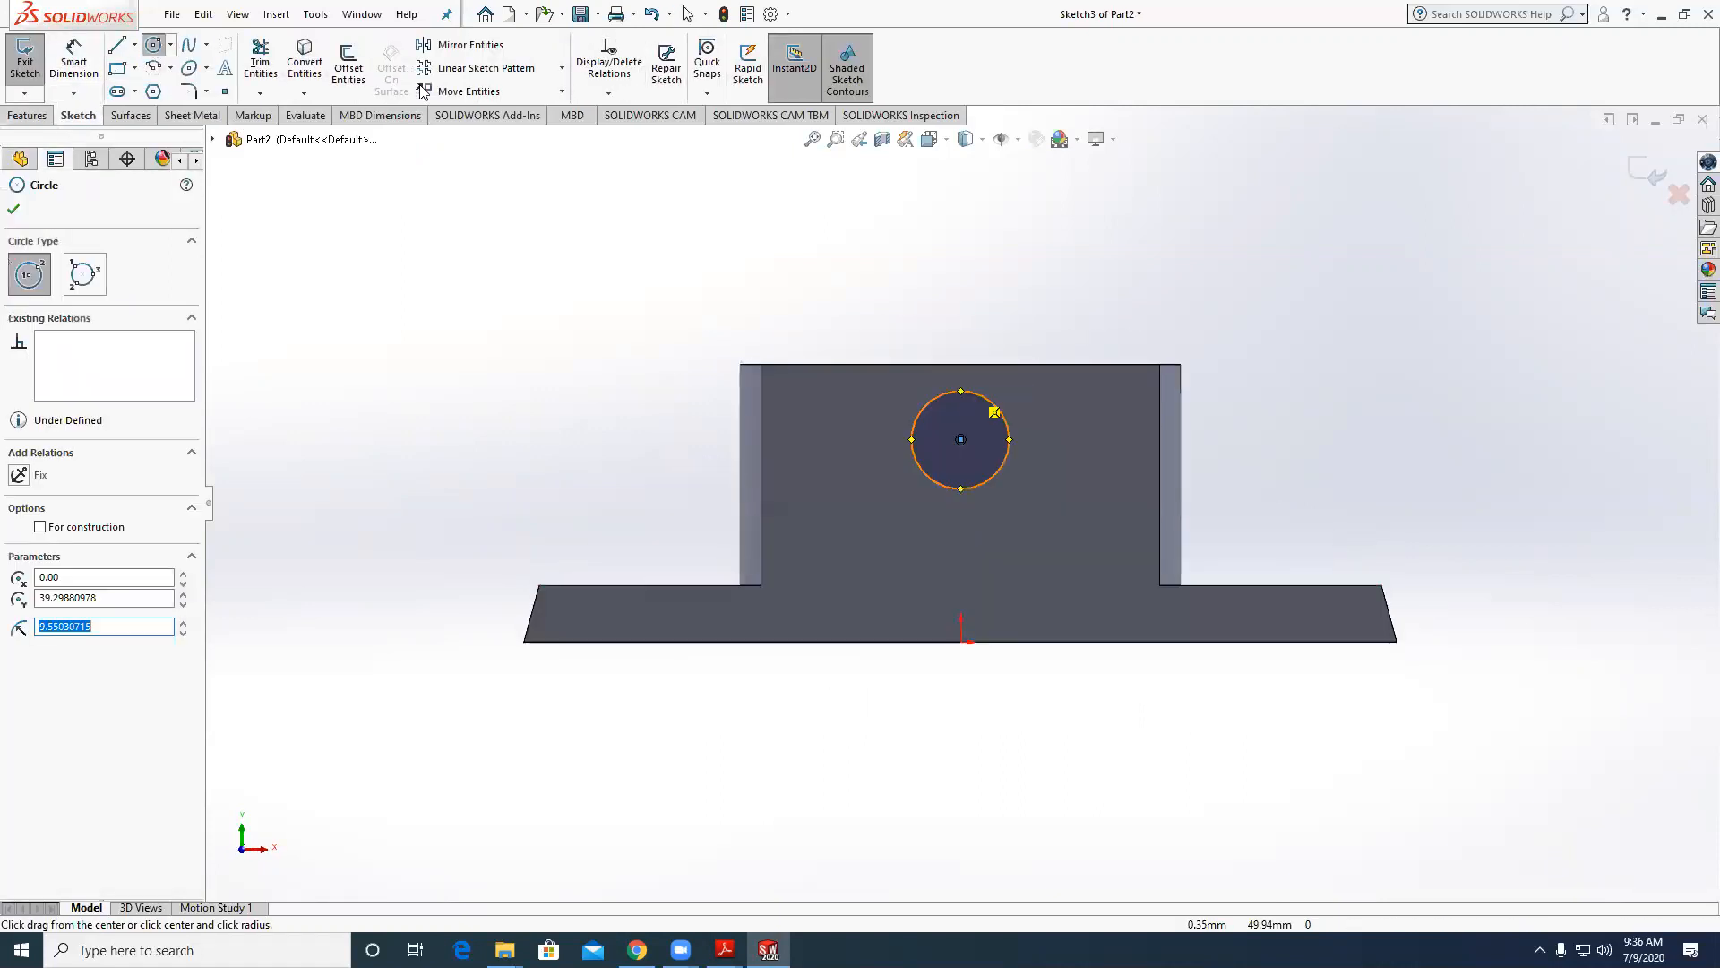
Draw a horizontal line about 26 mm long crossing the upper half of the circle and extending past both sides.
{"action": "left_click", "coordinate": [117, 44]}
{"action": "scroll", "coordinate": [787, 364], "scroll_direction": "down", "scroll_amount": 1}
{"action": "scroll", "coordinate": [949, 439], "scroll_direction": "down", "scroll_amount": 3}
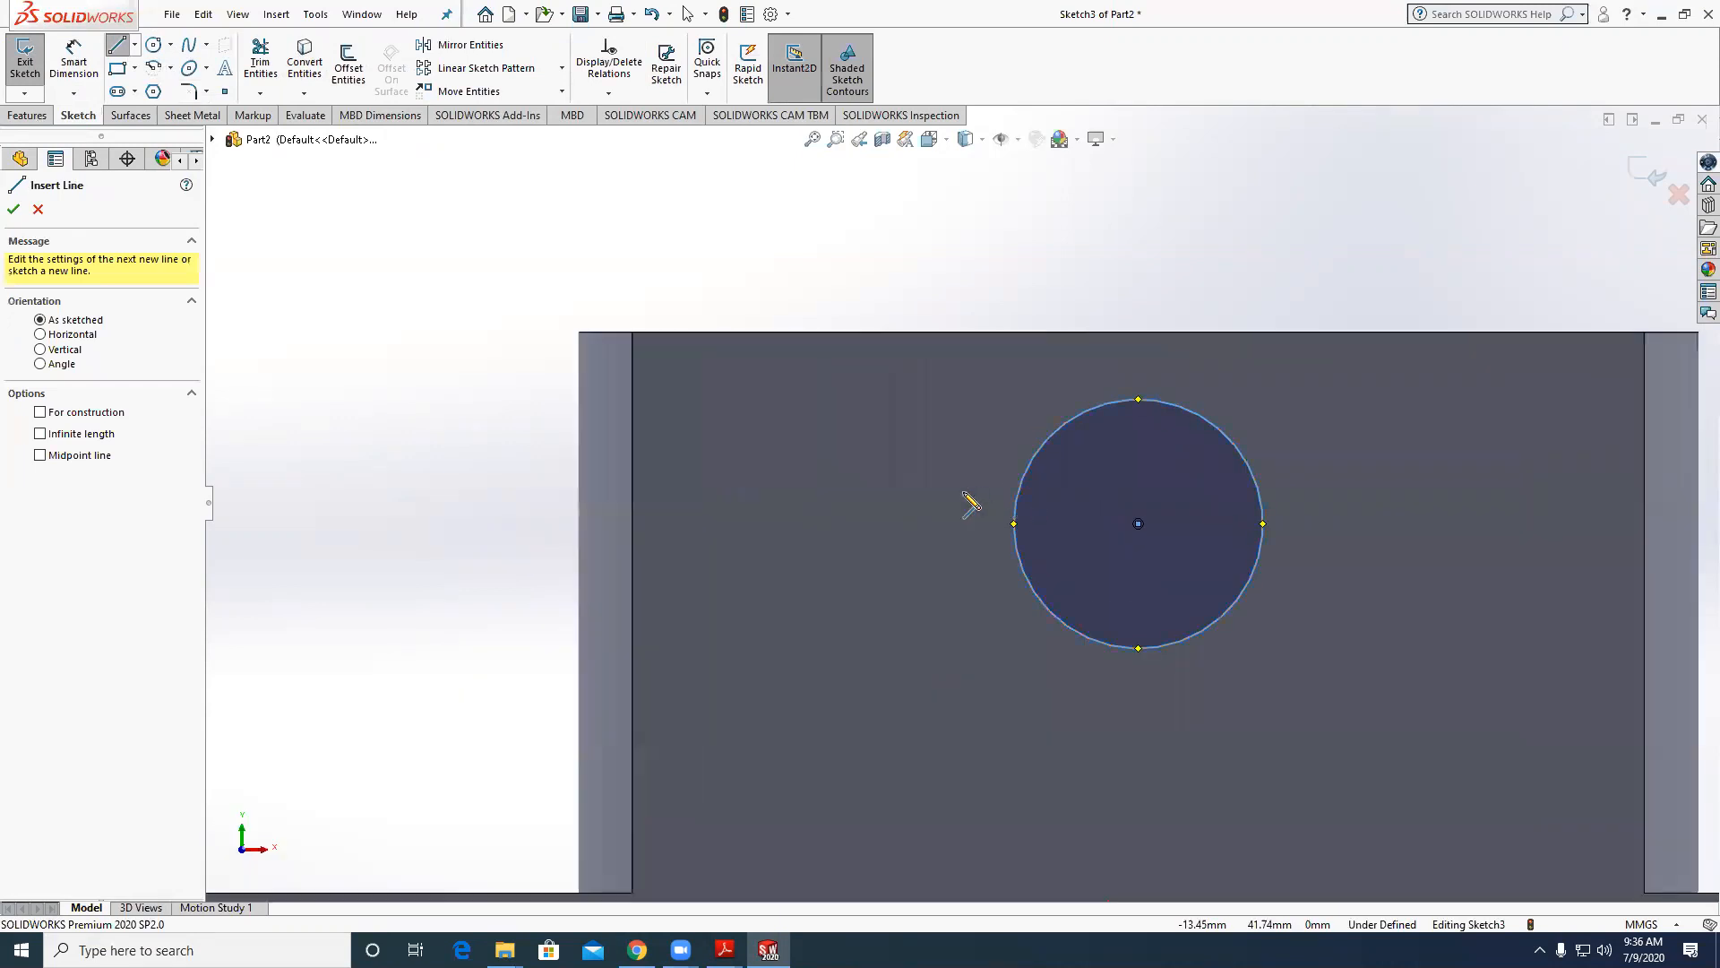
{"action": "left_click", "coordinate": [965, 492]}
{"action": "double_click", "coordinate": [1310, 502]}
{"action": "scroll", "coordinate": [1201, 691], "scroll_direction": "up", "scroll_amount": 3}
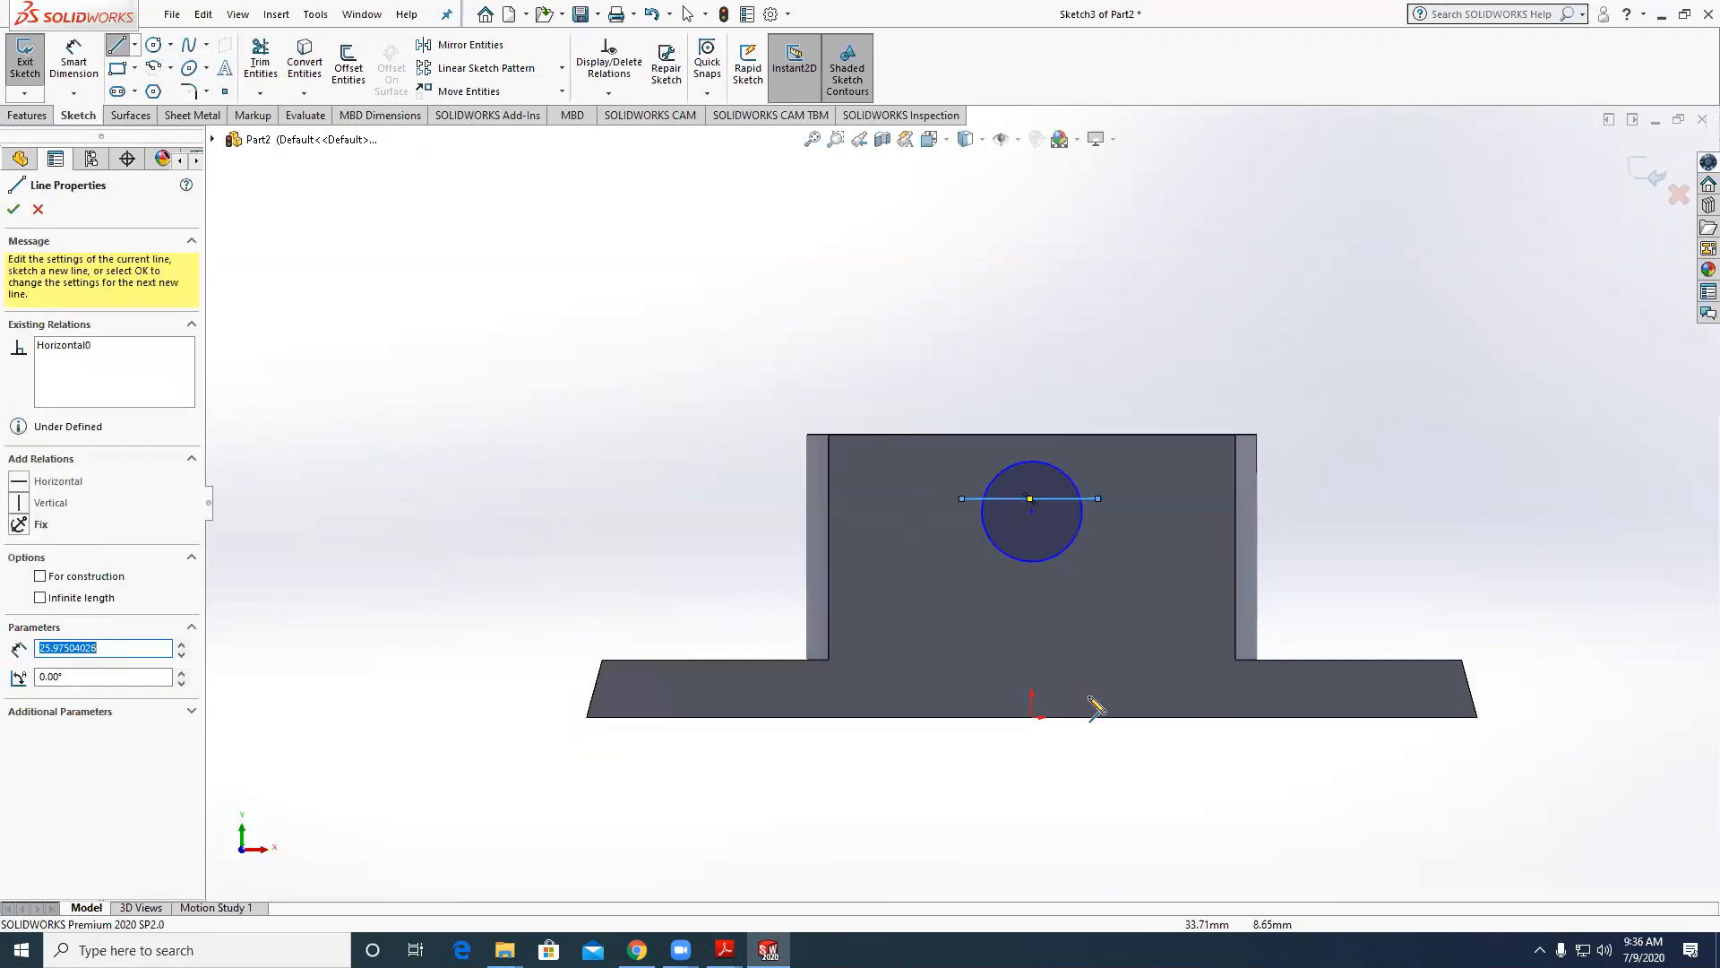
Draw a vertical construction line about 68 mm long from the origin up past the block's top edge.
{"action": "left_click", "coordinate": [1031, 716]}
{"action": "double_click", "coordinate": [1031, 360]}
{"action": "key", "text": "Escape"}
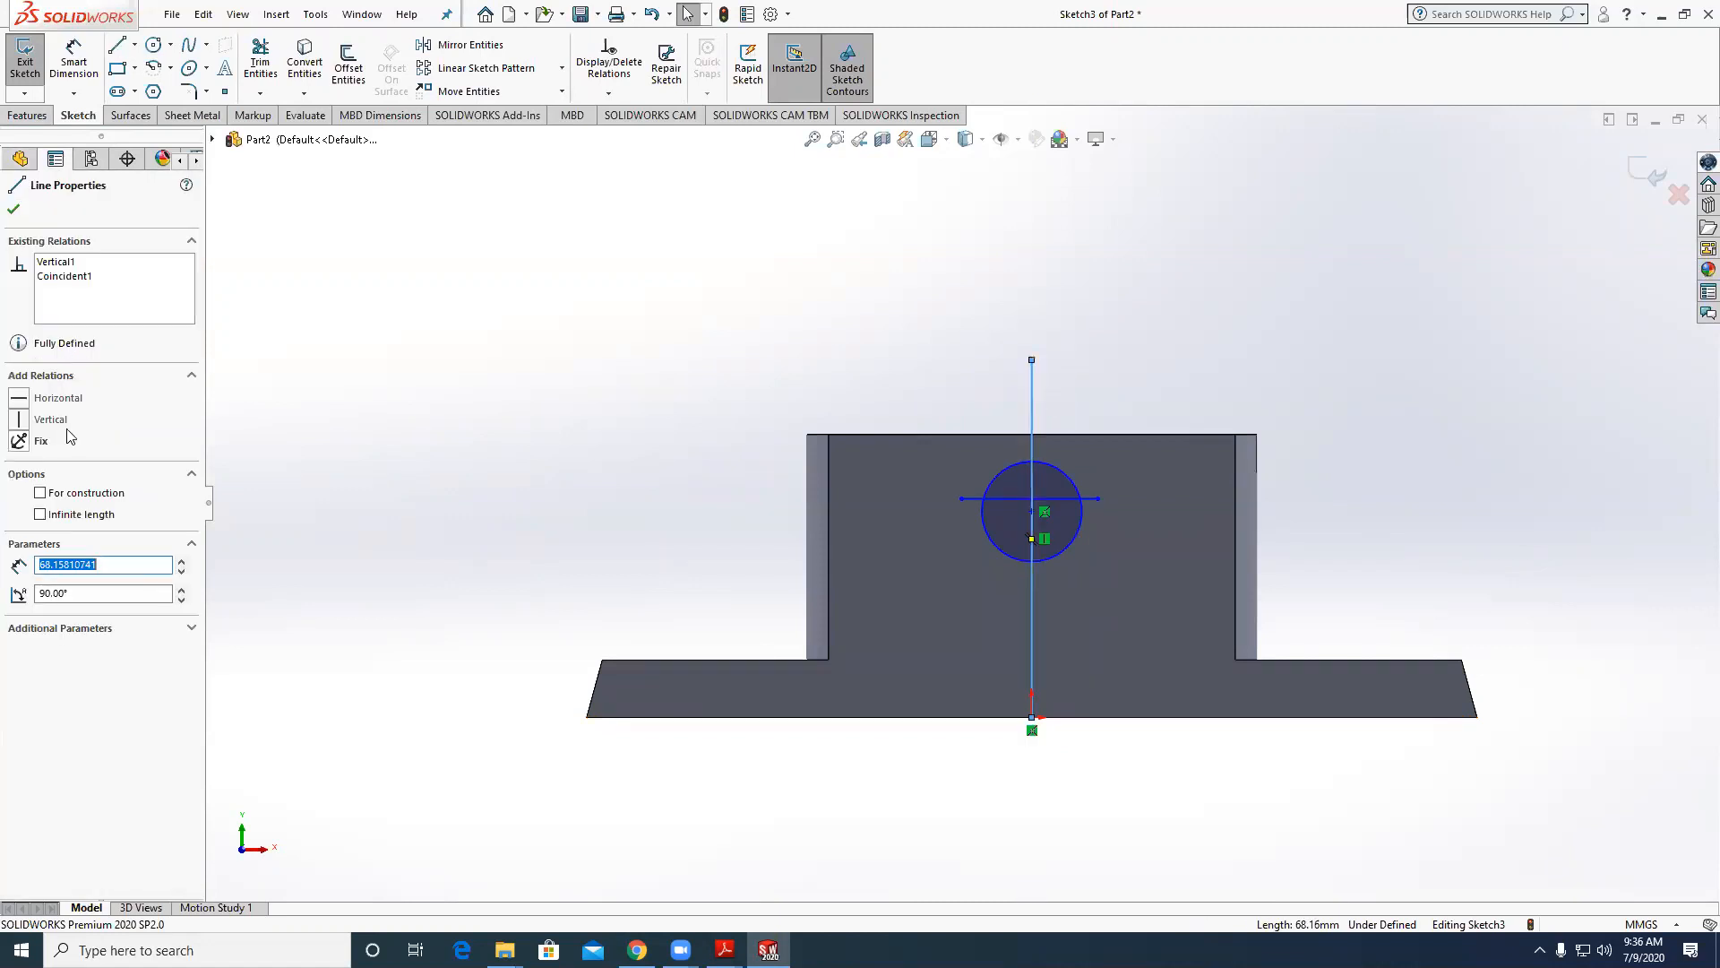
{"action": "left_click", "coordinate": [57, 494]}
{"action": "left_click", "coordinate": [538, 477]}
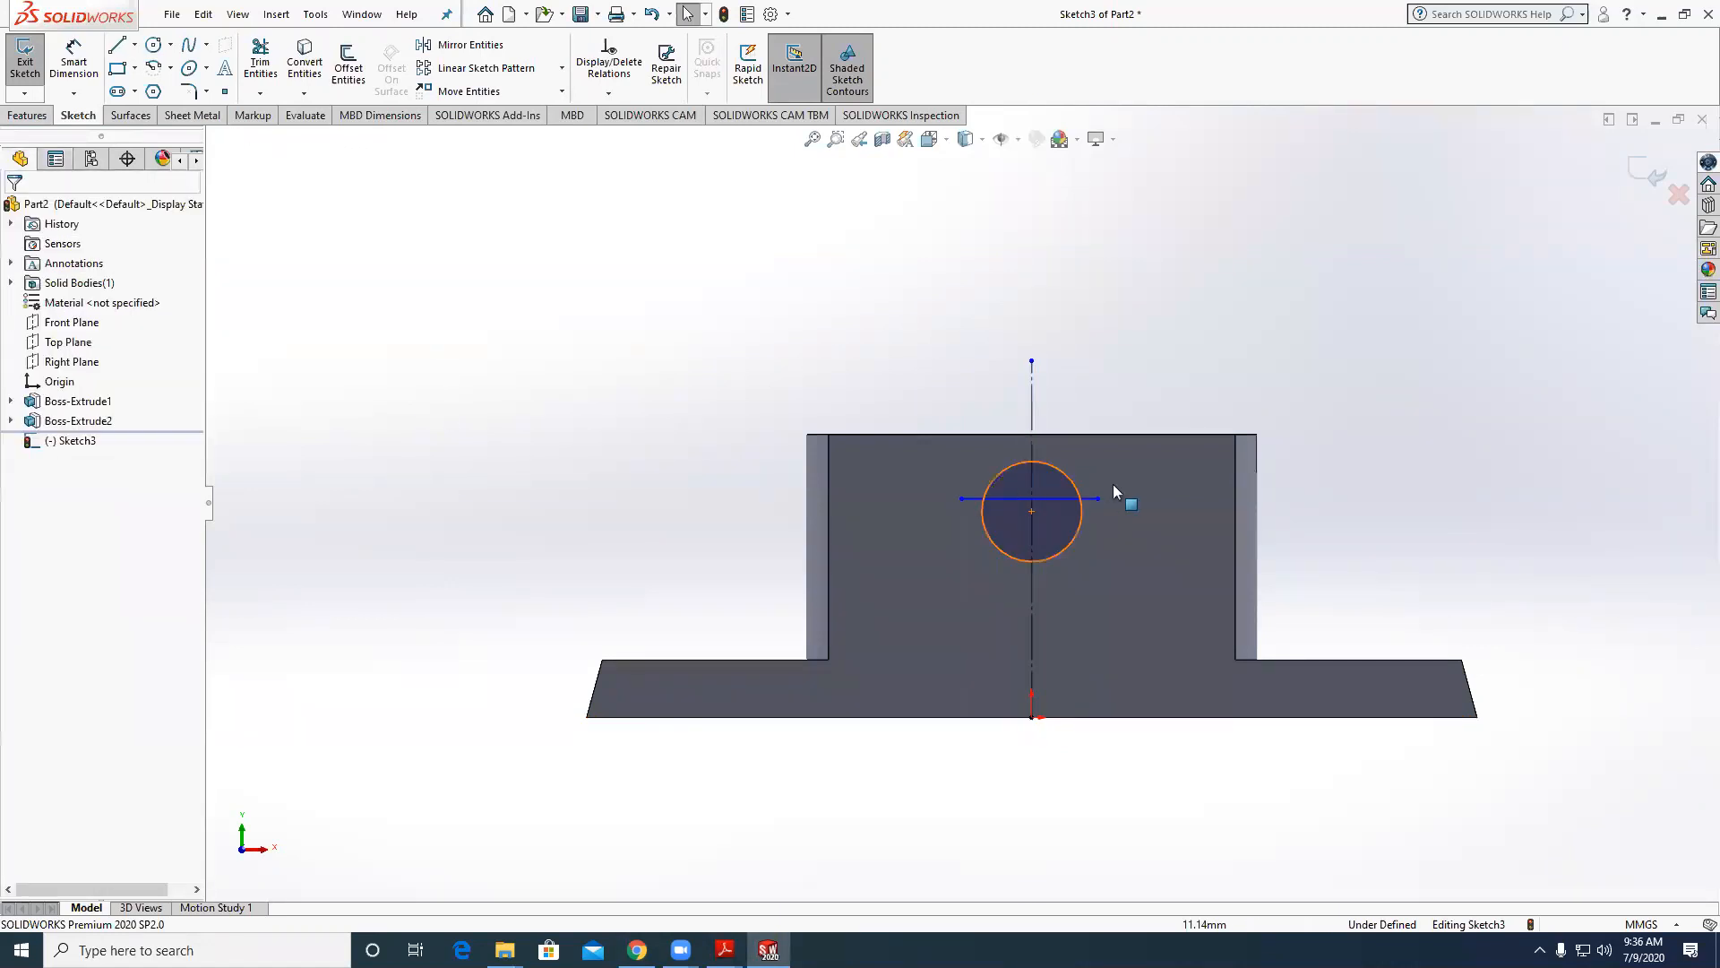
Check the Assignment 11 drawing in Adobe Reader and draw a vertical line about 13 mm long left of the circle, crossing the block's top edge.
{"action": "scroll", "coordinate": [1129, 484], "scroll_direction": "down", "scroll_amount": 1}
{"action": "left_click", "coordinate": [114, 45]}
{"action": "scroll", "coordinate": [953, 468], "scroll_direction": "down", "scroll_amount": 3}
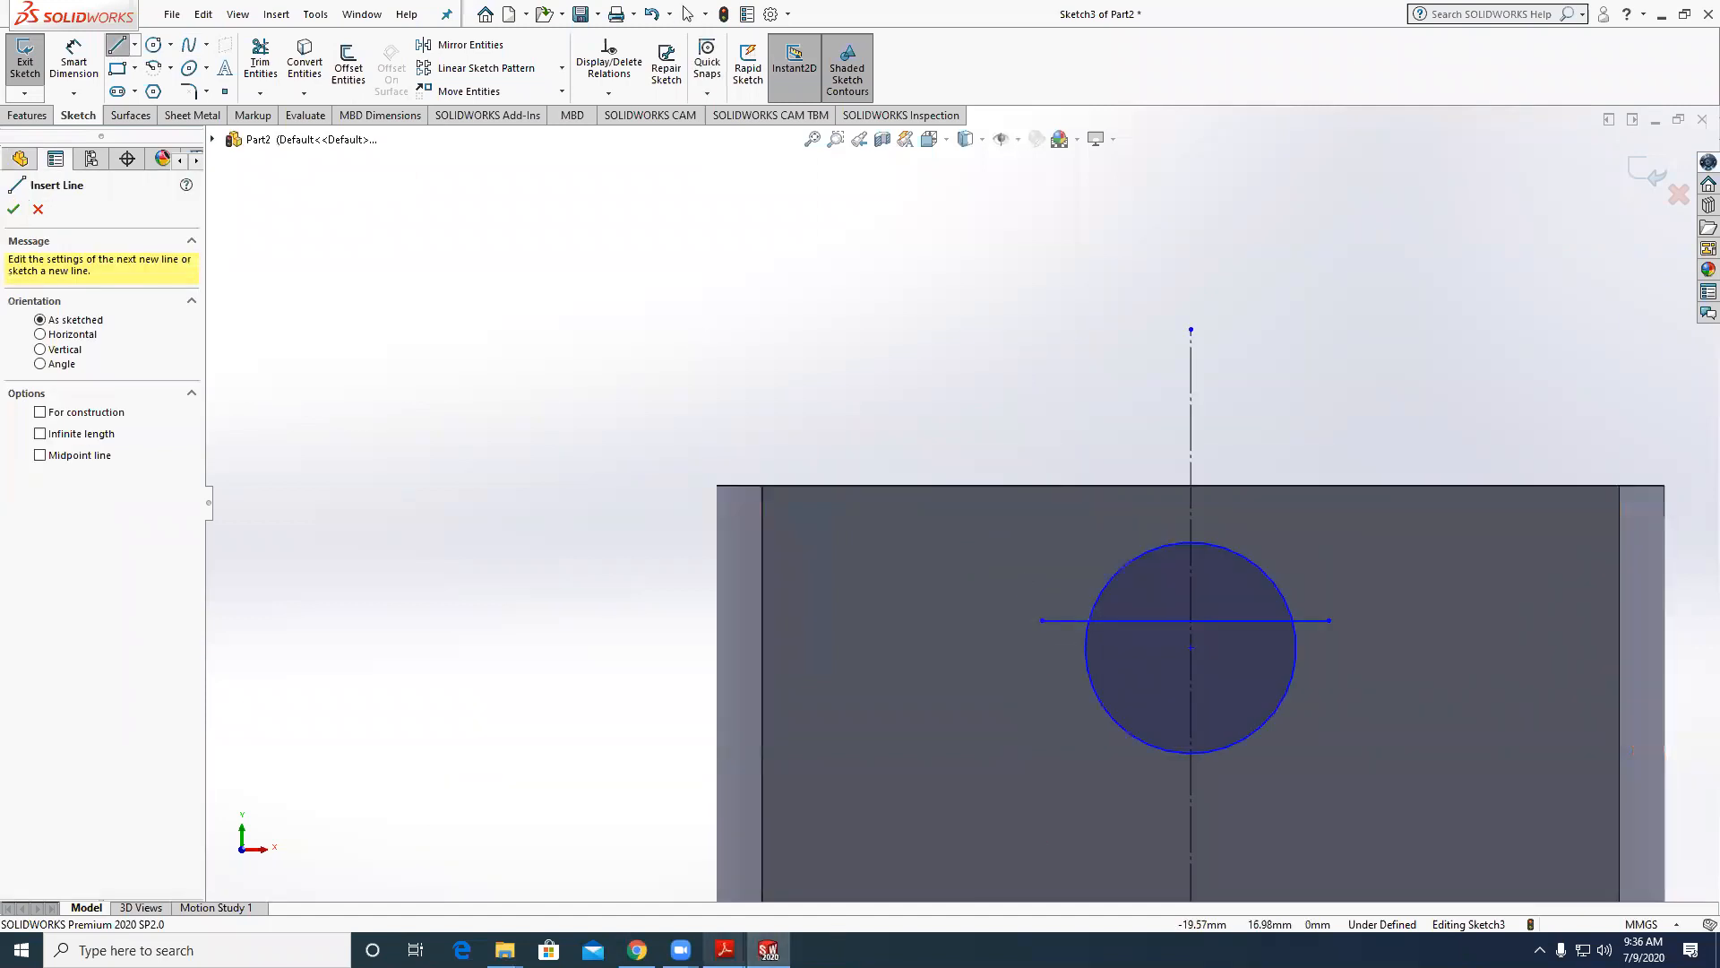
{"action": "mouse_move", "coordinate": [726, 936]}
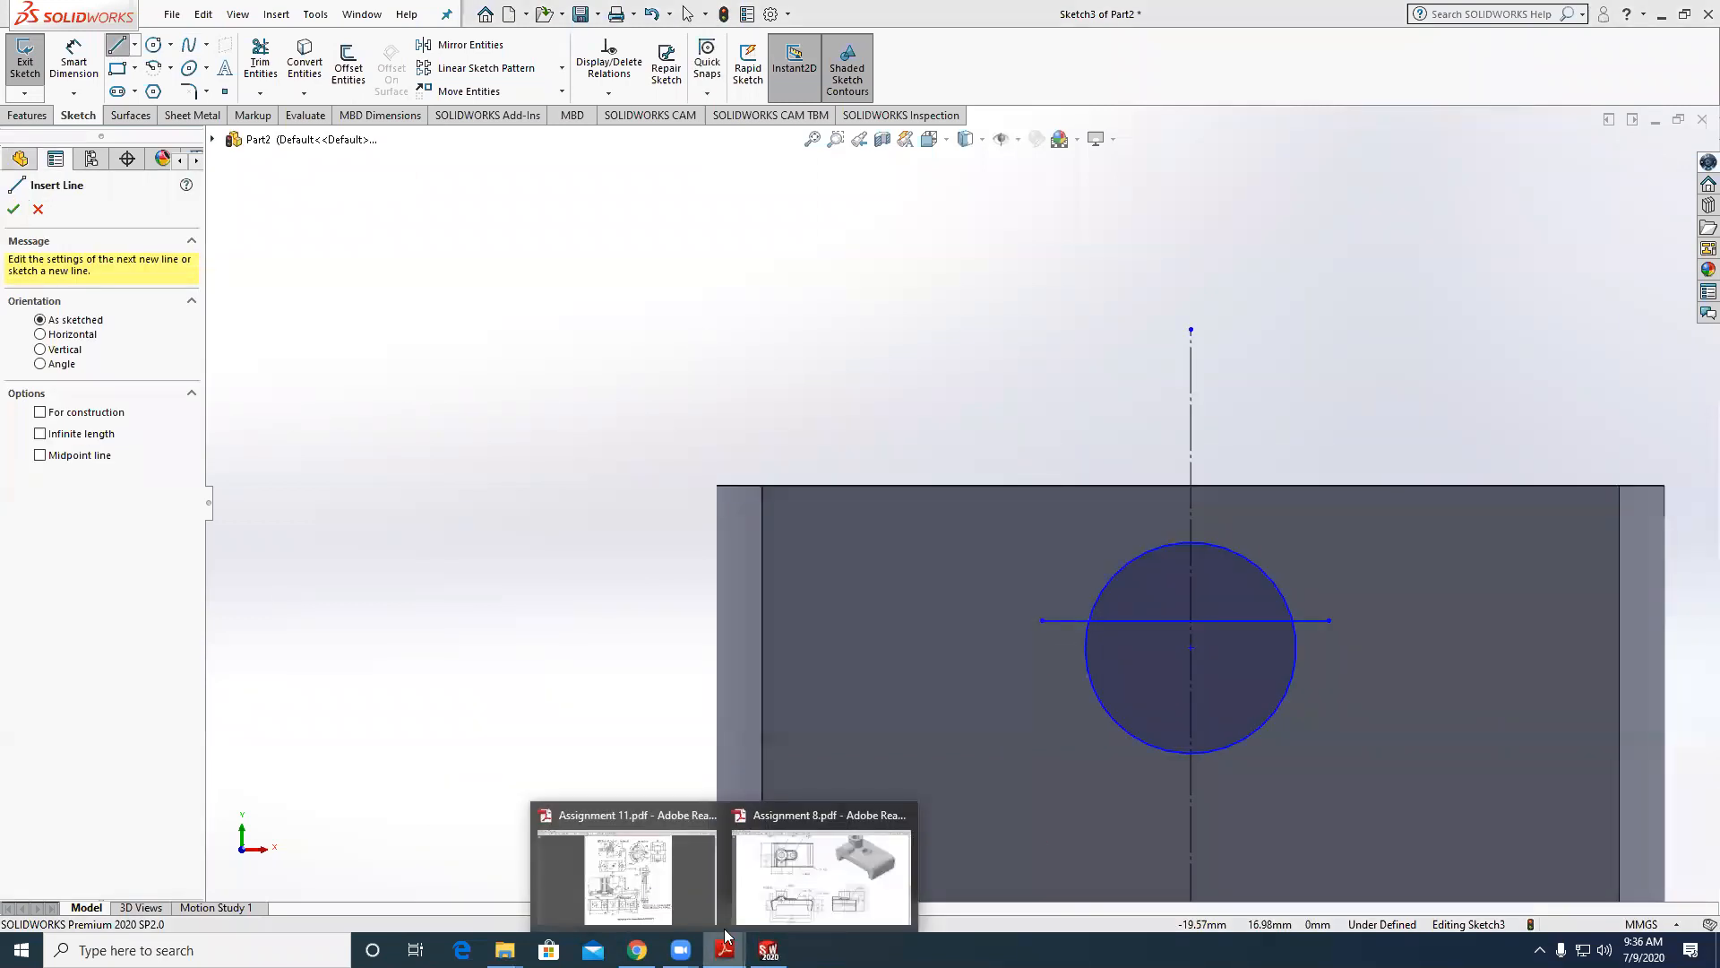
{"action": "left_click", "coordinate": [627, 864]}
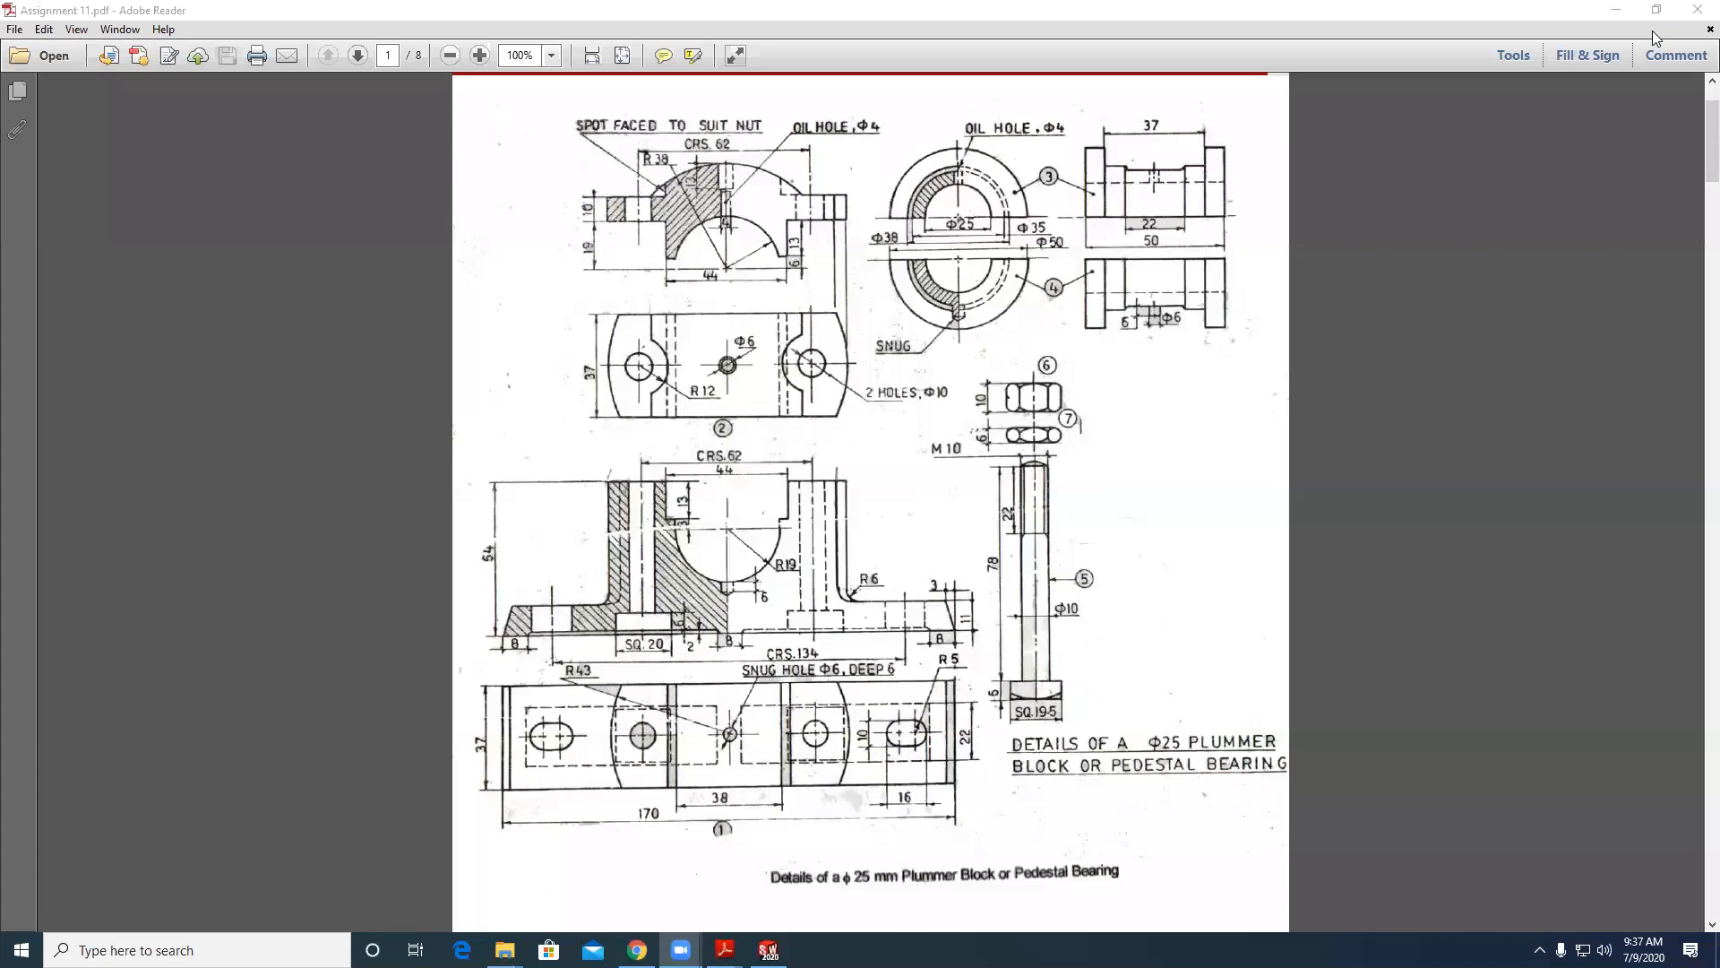
{"action": "left_click", "coordinate": [1616, 12]}
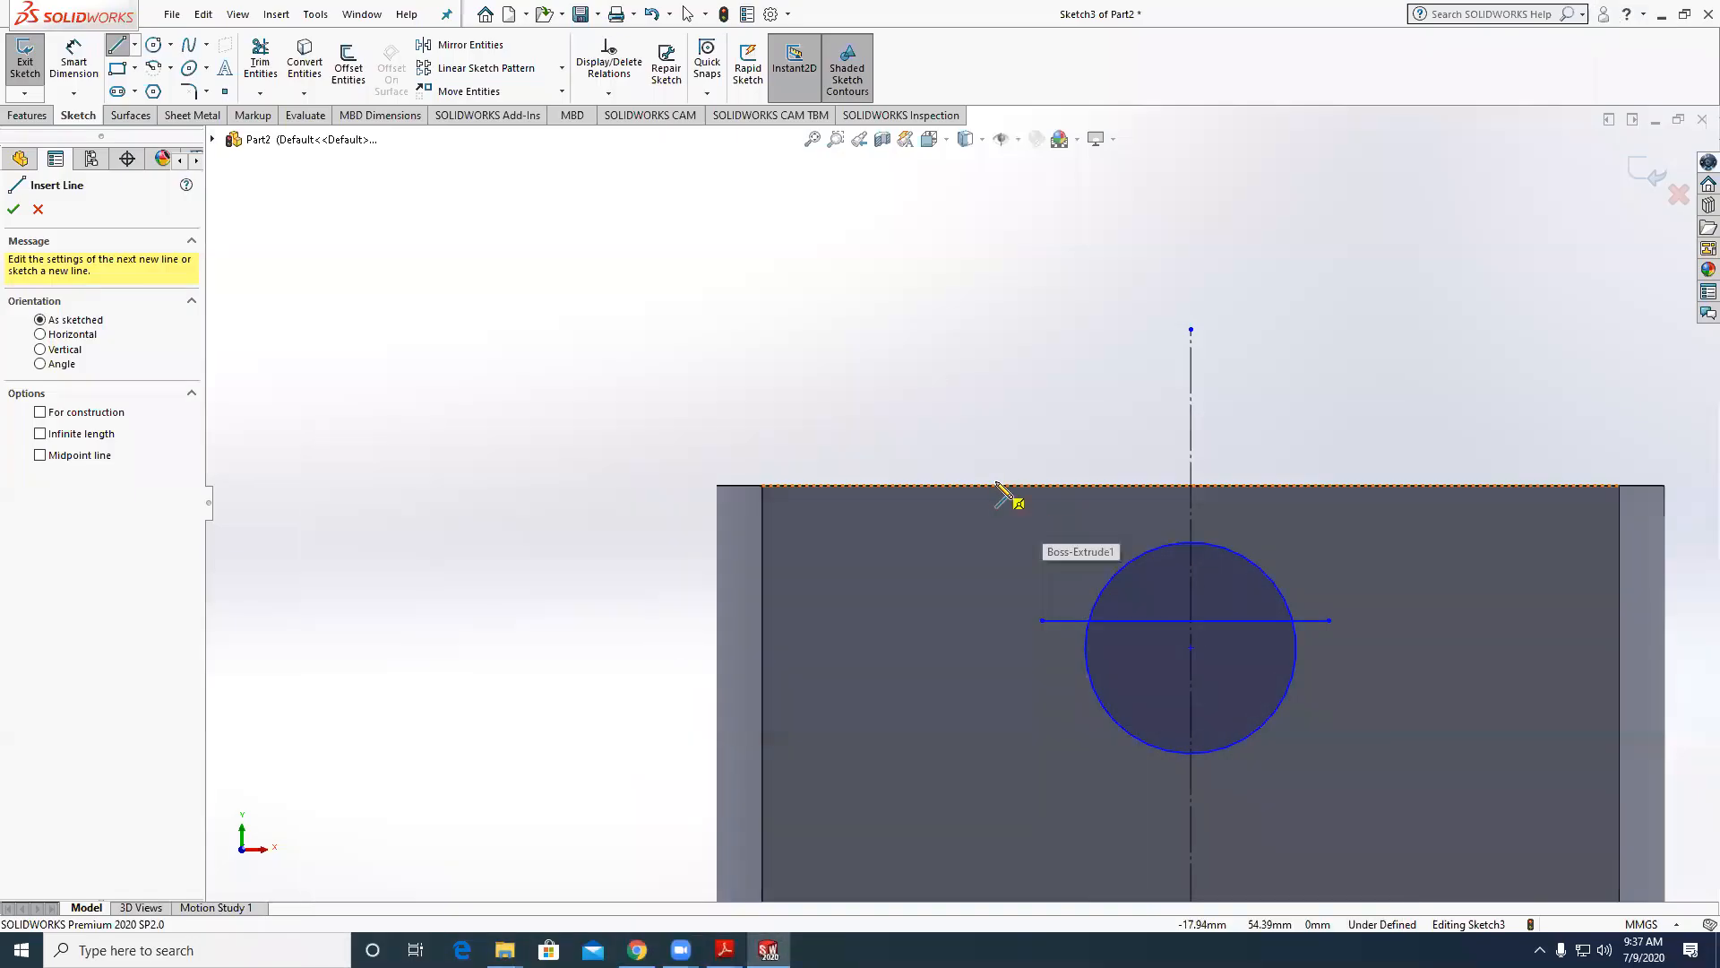
{"action": "left_click", "coordinate": [1015, 454]}
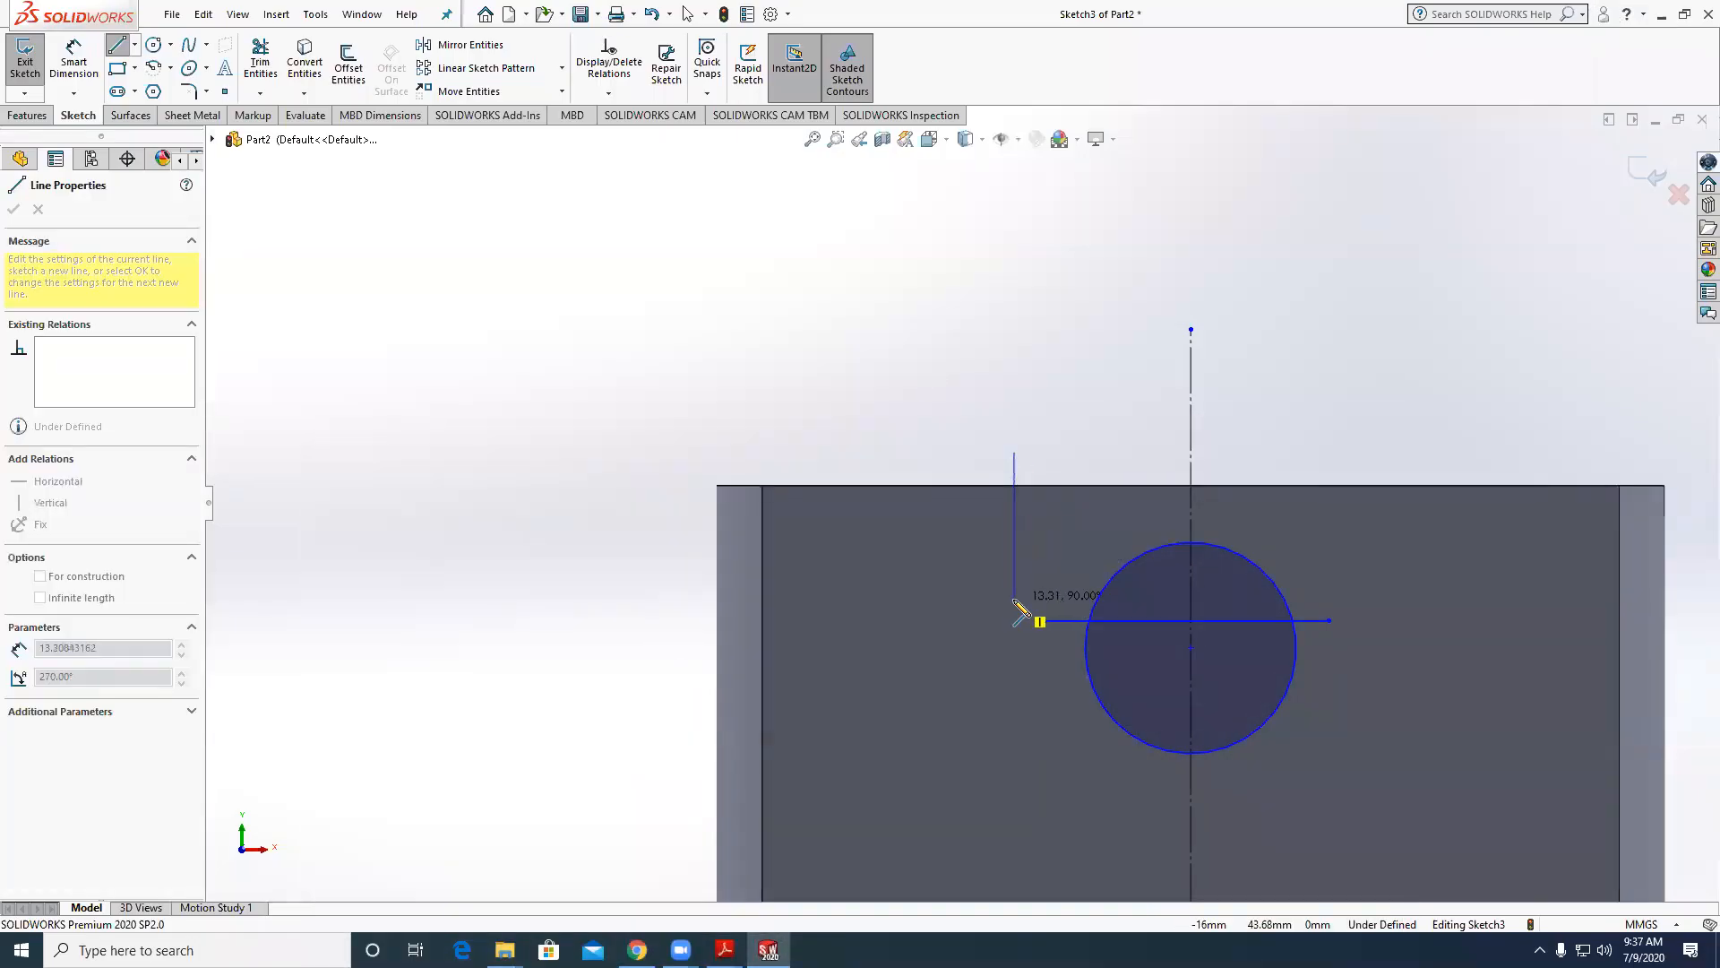
{"action": "left_click_drag", "start_coordinate": [1014, 601], "coordinate": [1015, 600]}
{"action": "scroll", "coordinate": [1070, 629], "scroll_direction": "down", "scroll_amount": 3}
{"action": "scroll", "coordinate": [1195, 588], "scroll_direction": "up", "scroll_amount": 3}
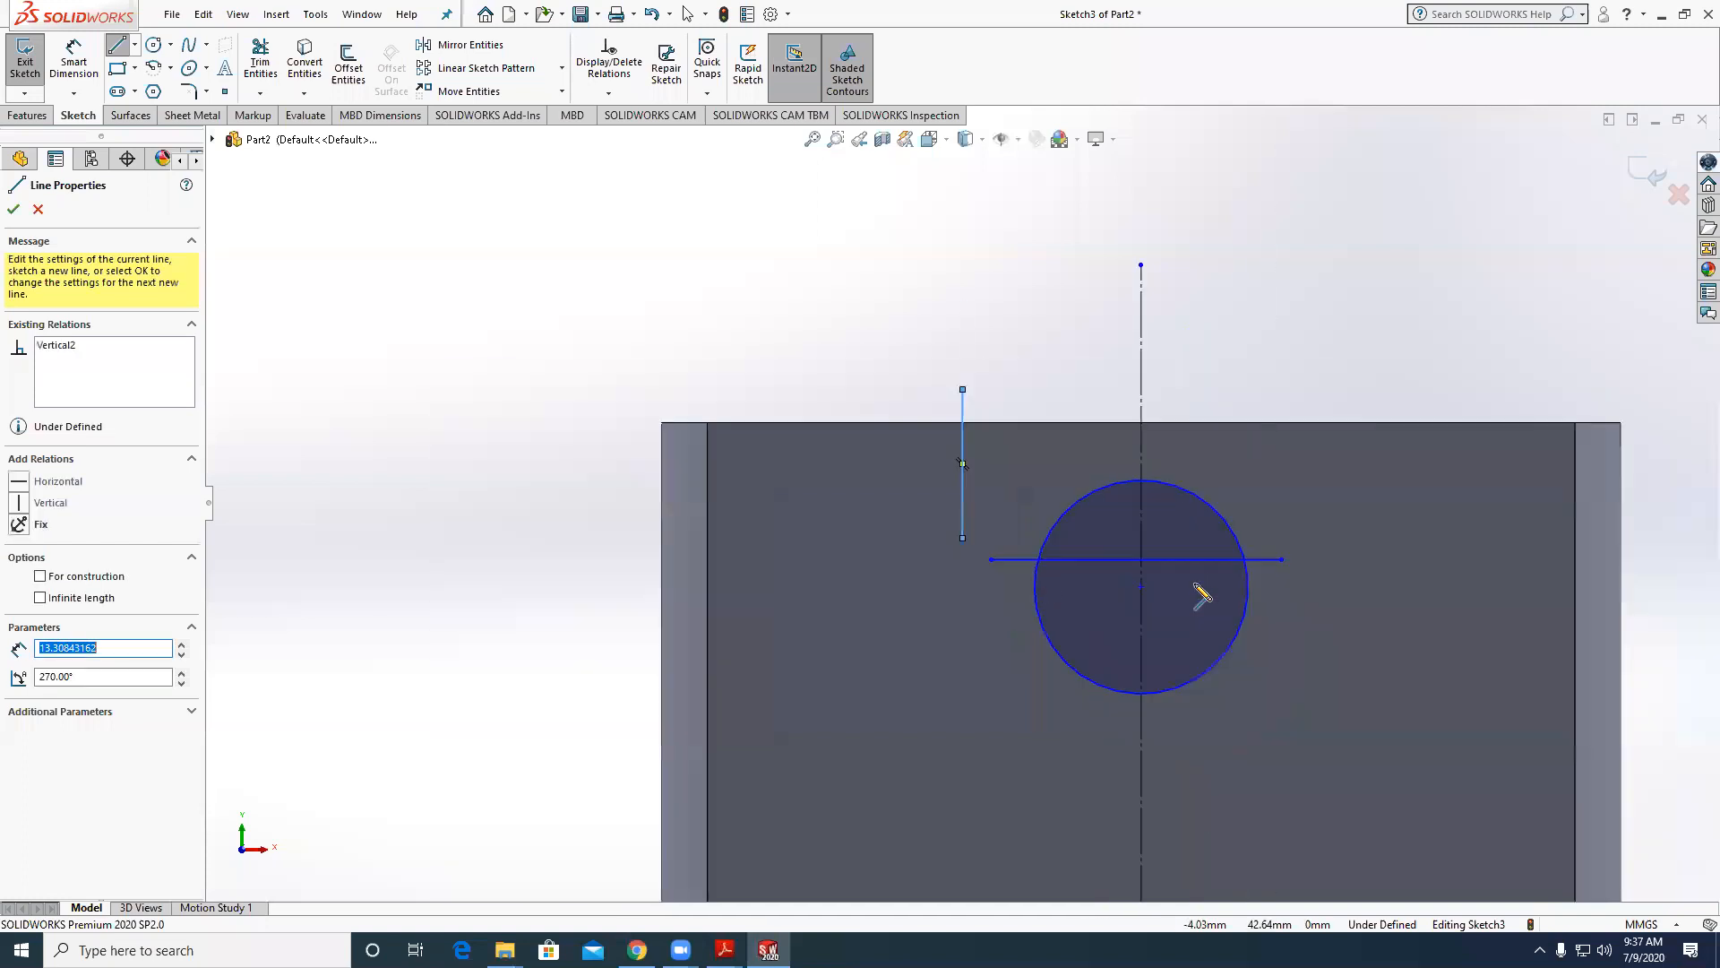
{"action": "scroll", "coordinate": [1009, 582], "scroll_direction": "down", "scroll_amount": 3}
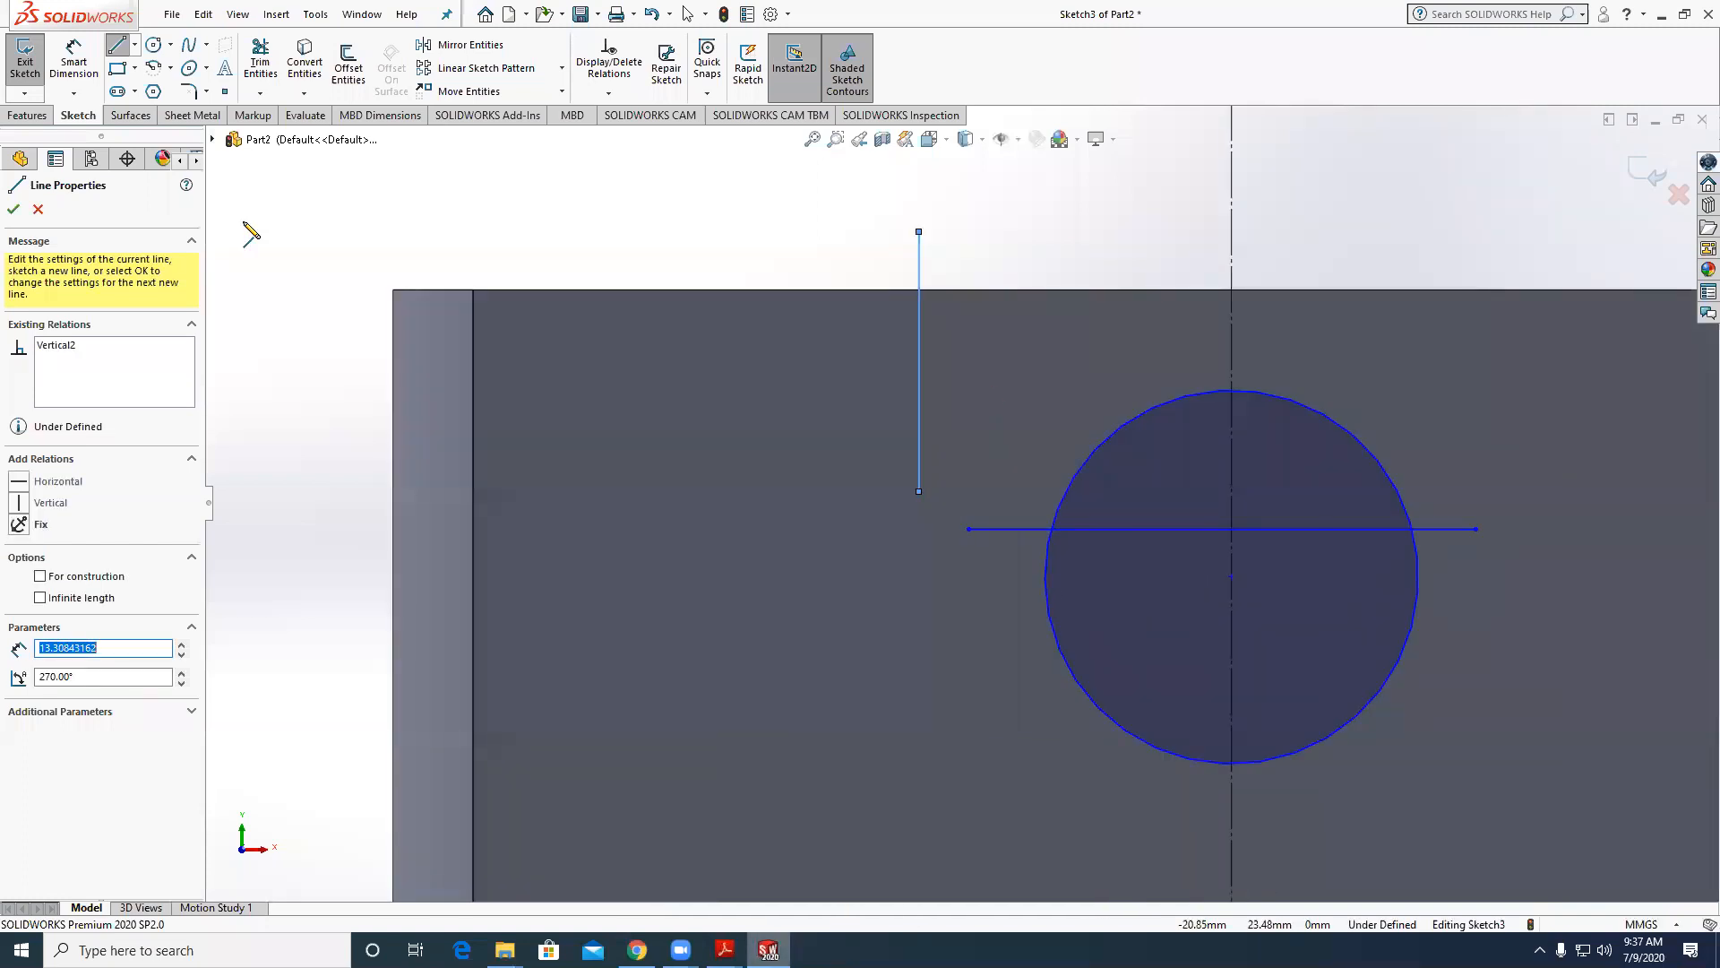
{"action": "scroll", "coordinate": [1102, 519], "scroll_direction": "up", "scroll_amount": 3}
{"action": "key", "text": "Escape"}
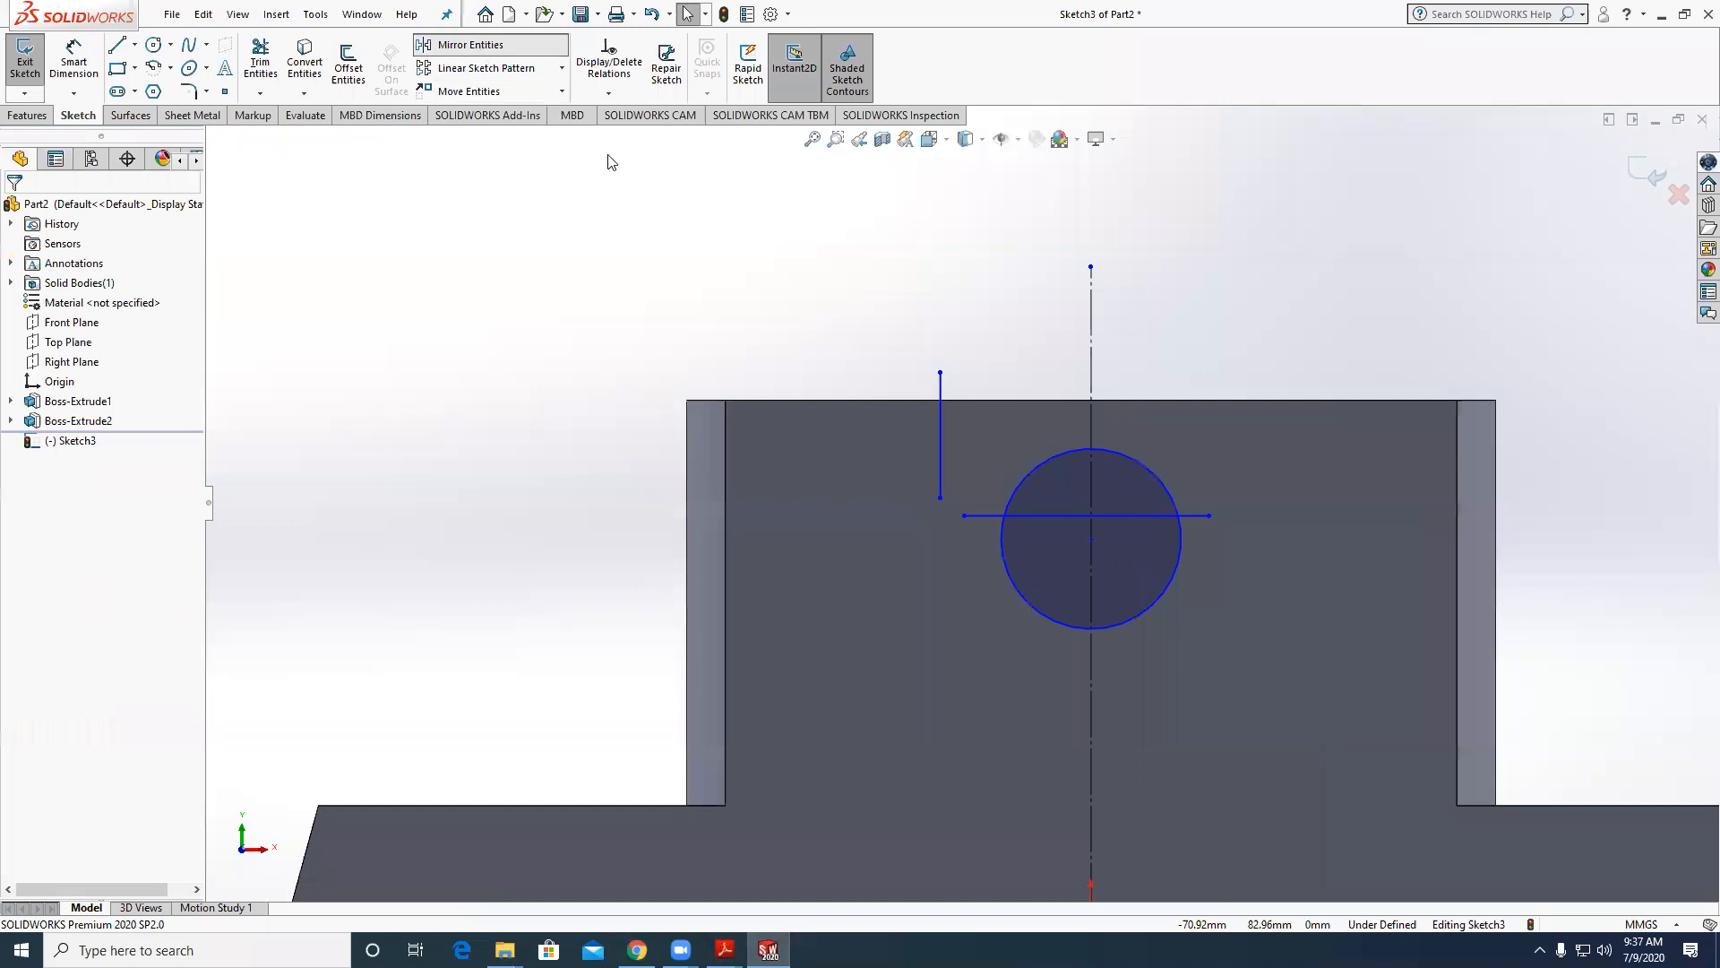
Mirror the short vertical line about the vertical construction line.
{"action": "left_click", "coordinate": [466, 45]}
{"action": "left_click", "coordinate": [923, 415]}
{"action": "left_click", "coordinate": [165, 432]}
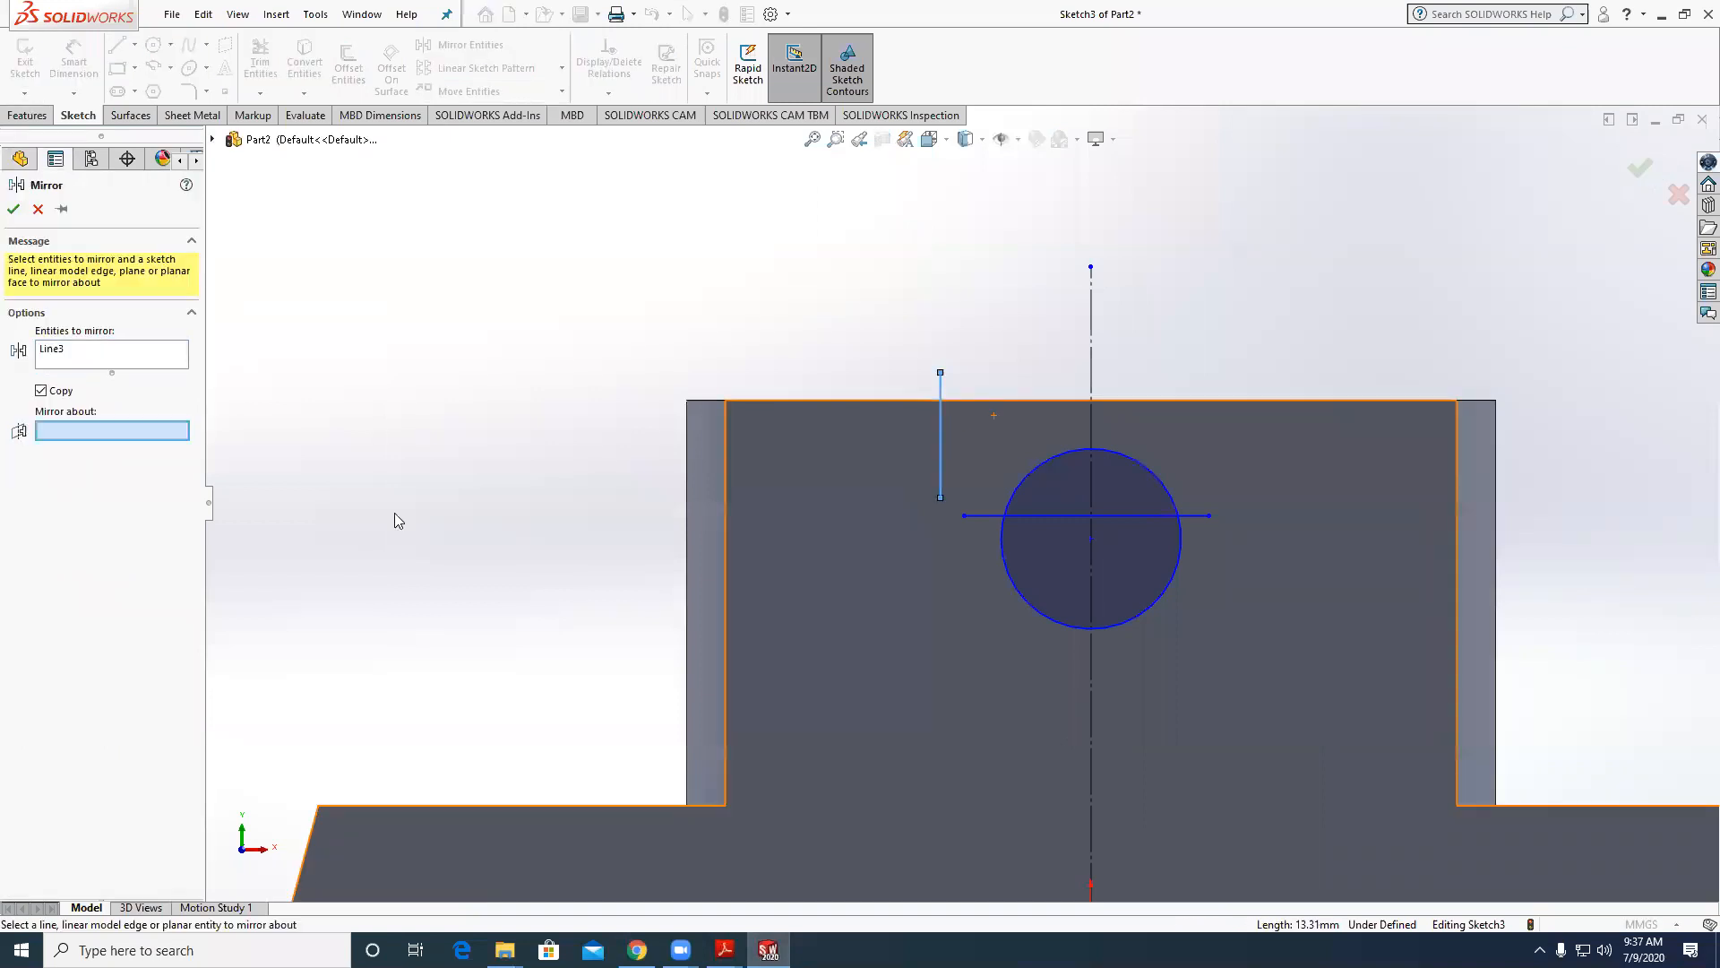
{"action": "scroll", "coordinate": [960, 503], "scroll_direction": "up", "scroll_amount": 3}
{"action": "left_click", "coordinate": [1035, 401]}
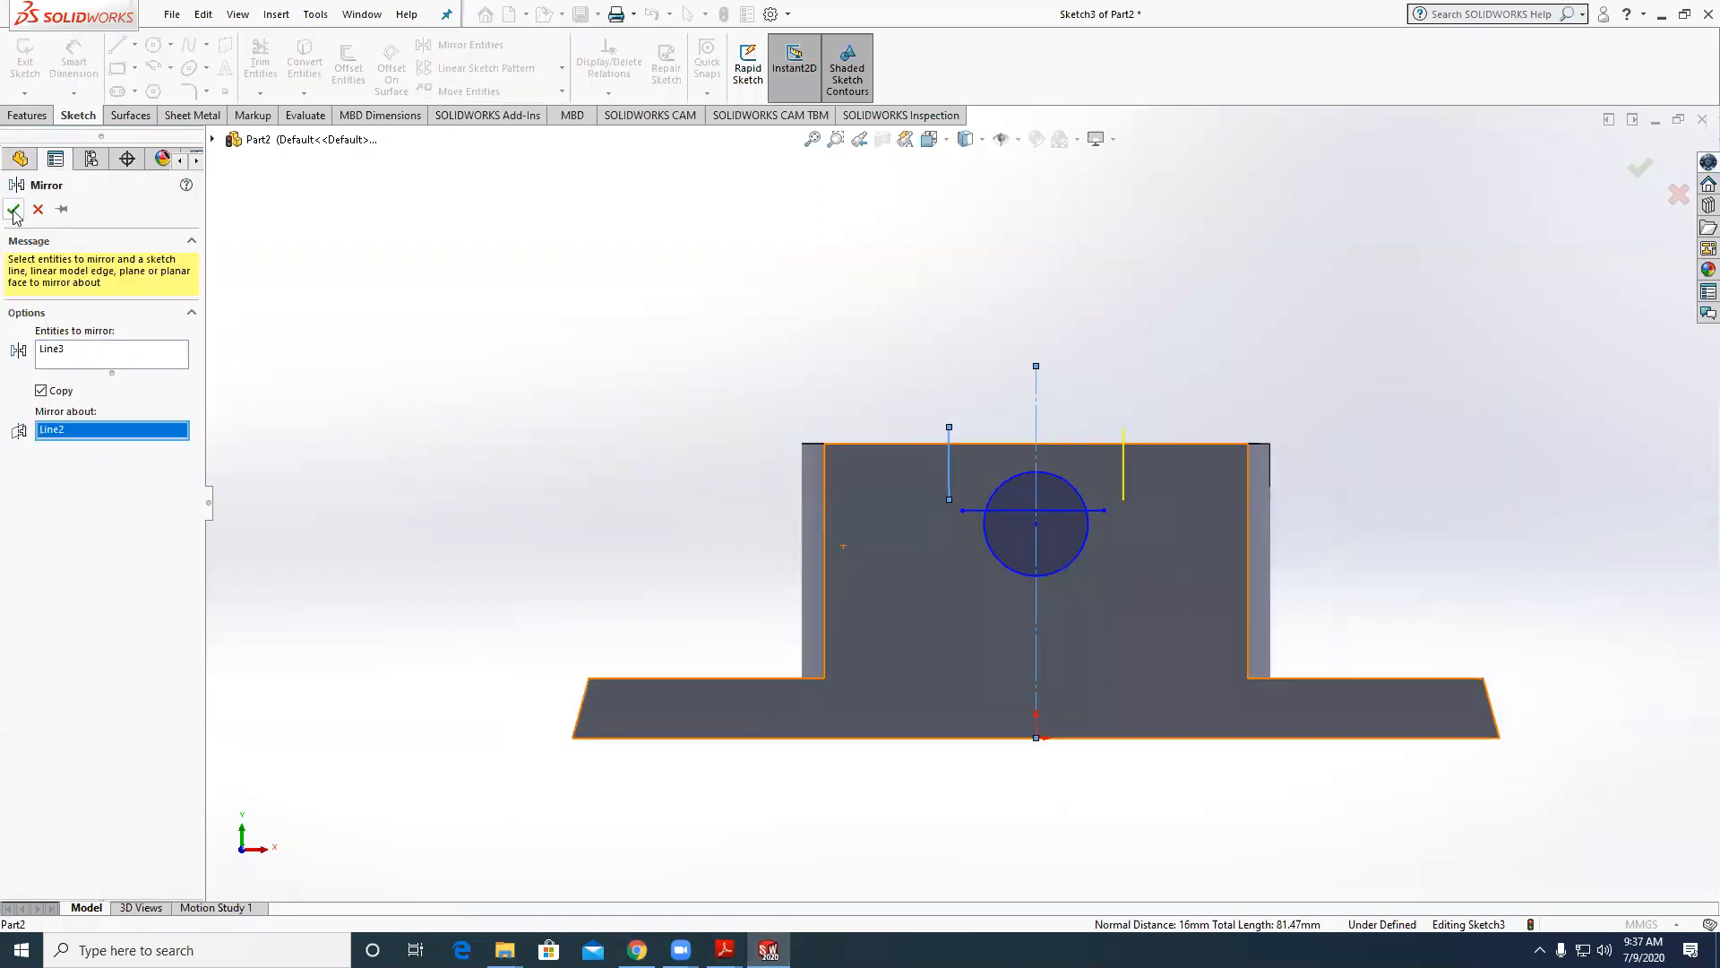
{"action": "left_click", "coordinate": [13, 210]}
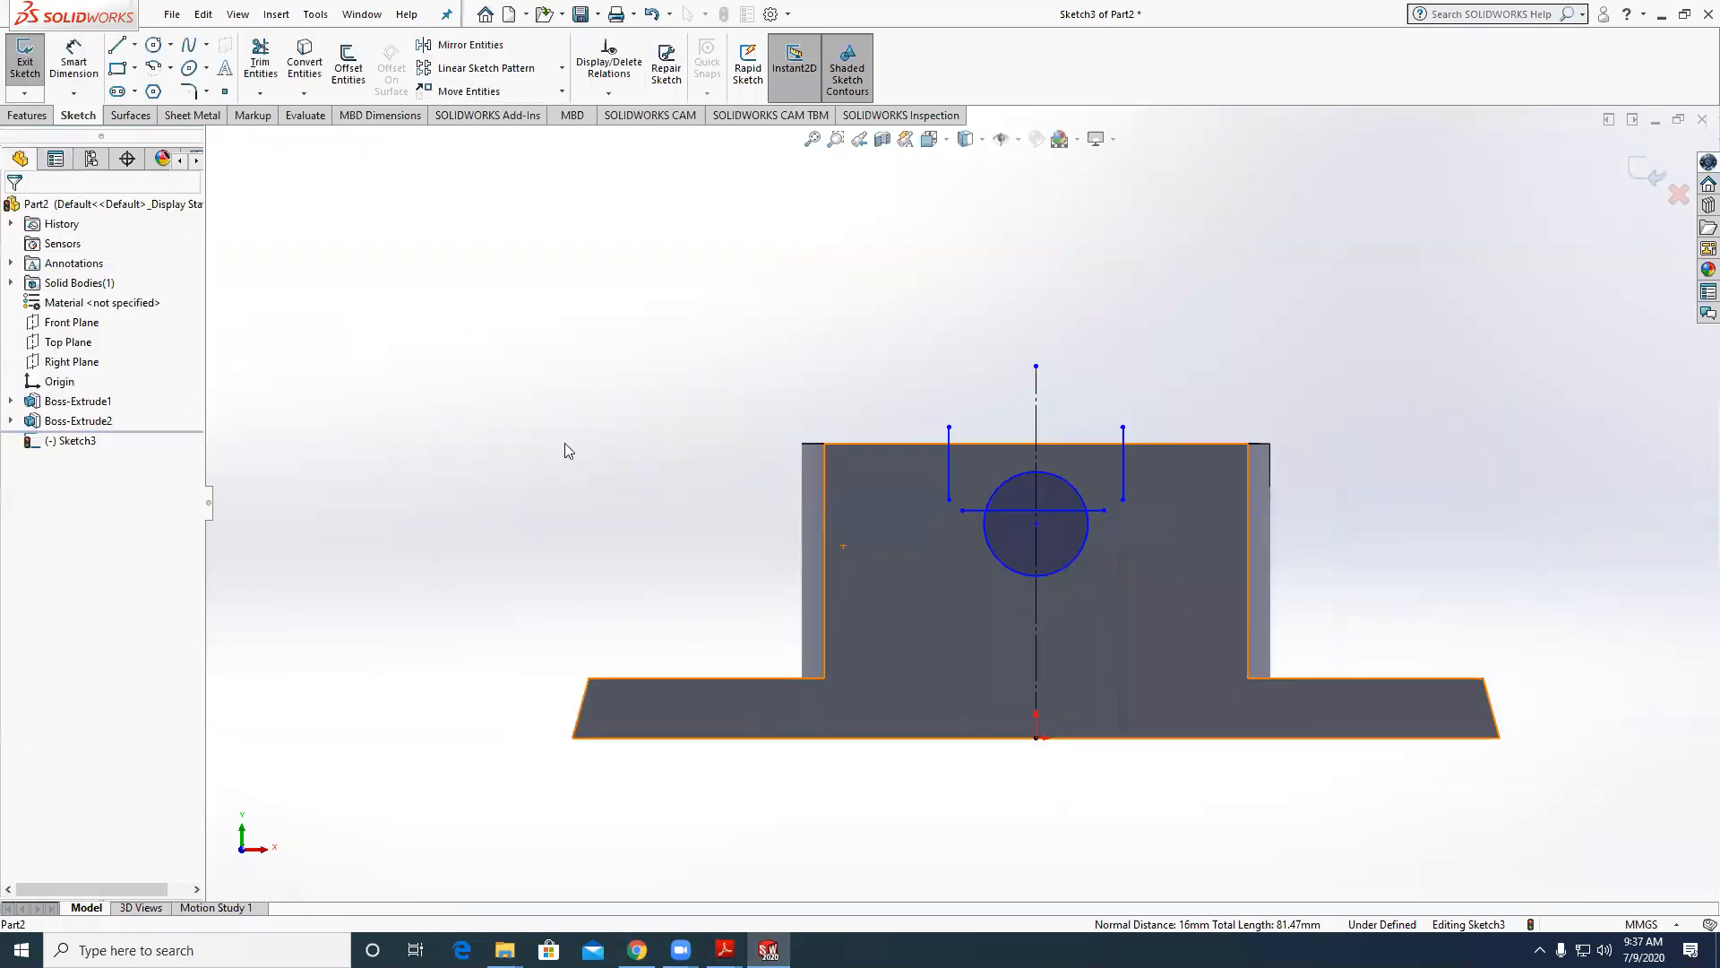
Dimension the distance between the two short vertical lines and set it to 44 mm.
{"action": "left_click", "coordinate": [949, 475]}
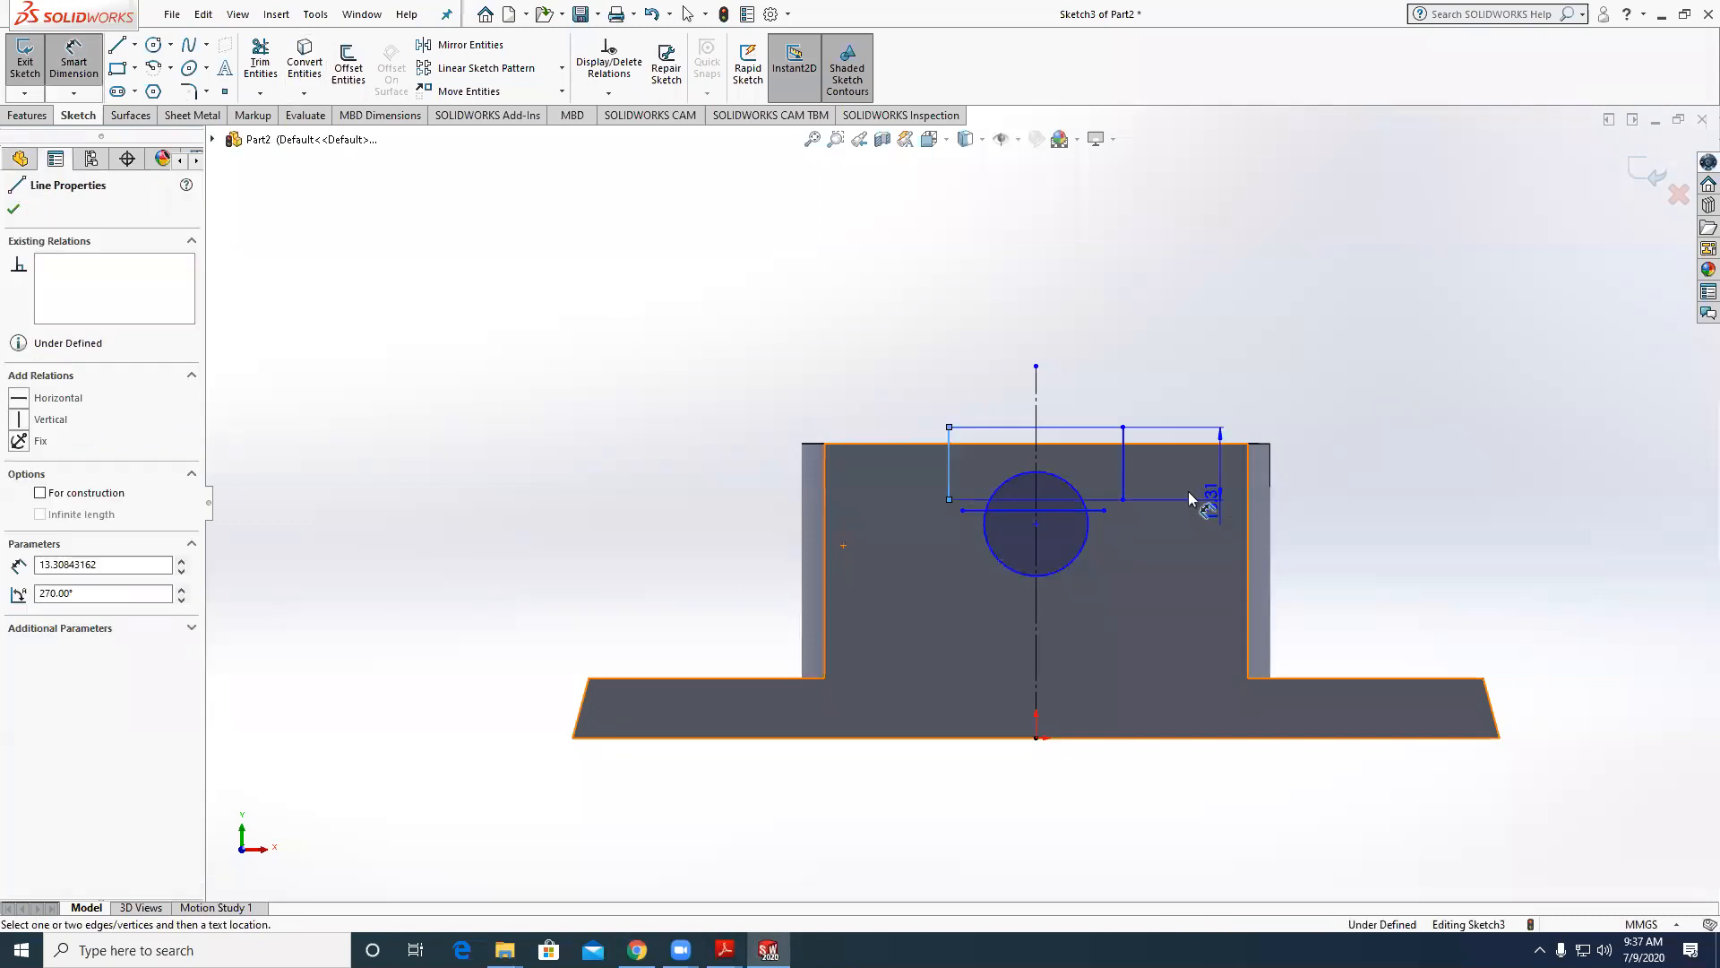
{"action": "left_click", "coordinate": [1123, 470]}
{"action": "left_click", "coordinate": [1075, 417]}
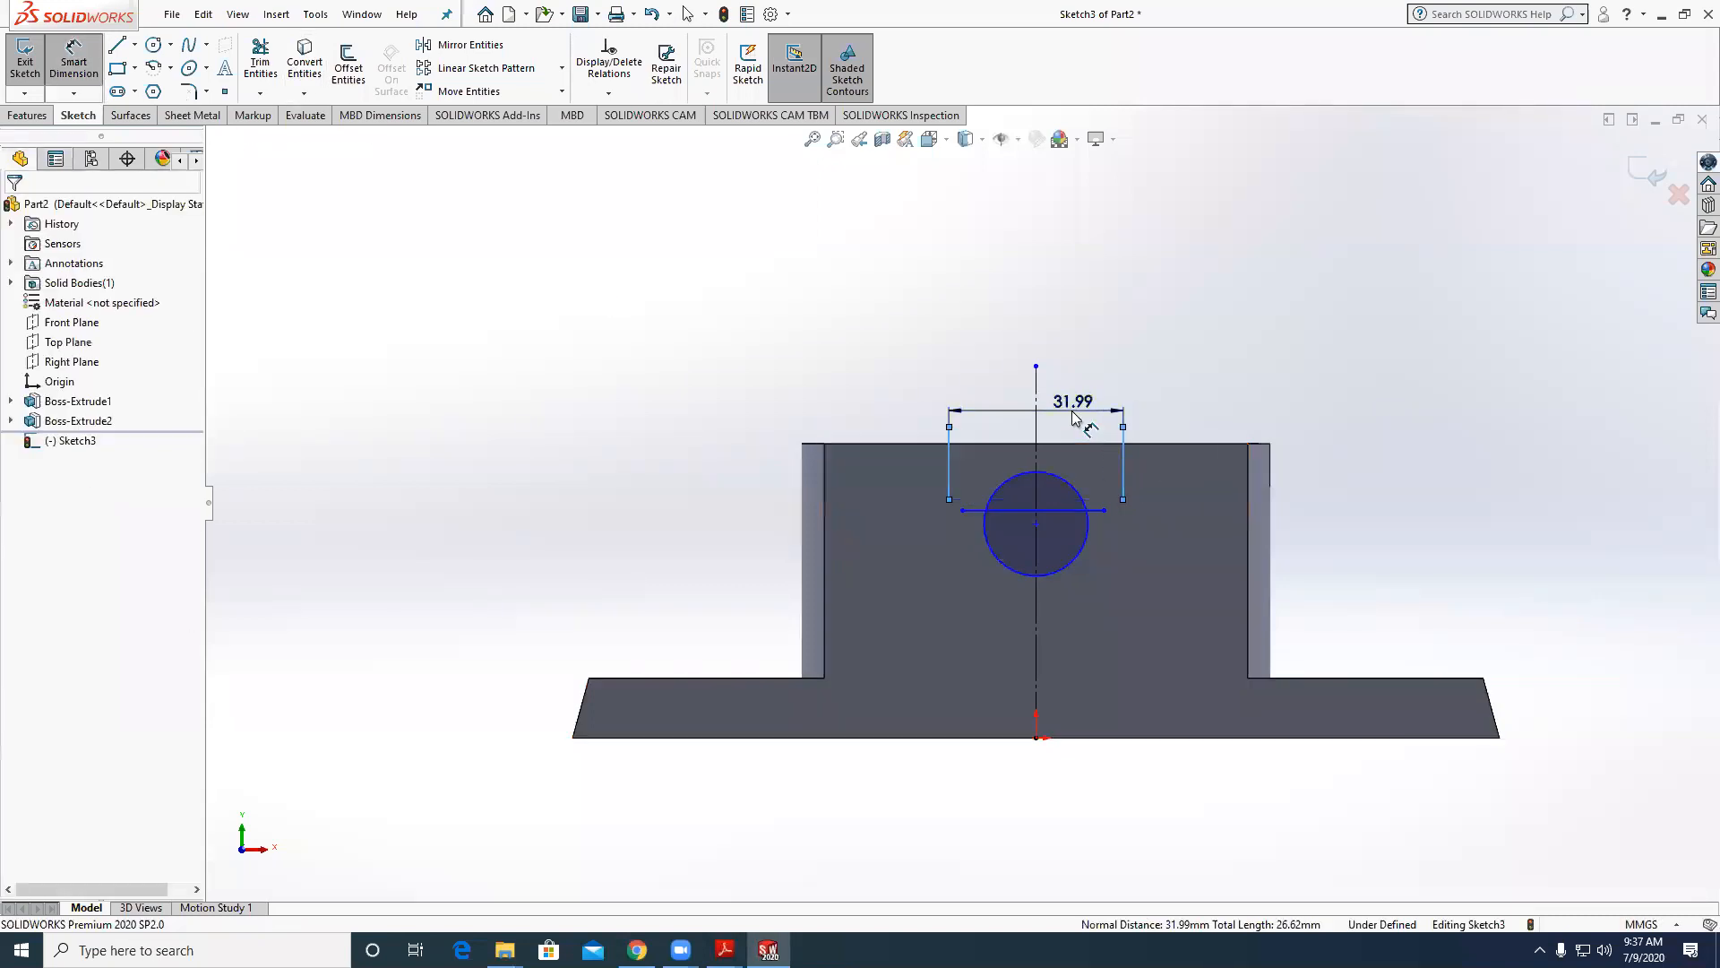
{"action": "type", "text": "44"}
{"action": "key", "text": "Return"}
Dimension the horizontal line from the block's top edge and set the distance to 13 mm.
{"action": "scroll", "coordinate": [1039, 562], "scroll_direction": "down", "scroll_amount": 3}
{"action": "left_click", "coordinate": [1035, 562]}
{"action": "left_click", "coordinate": [1047, 445]}
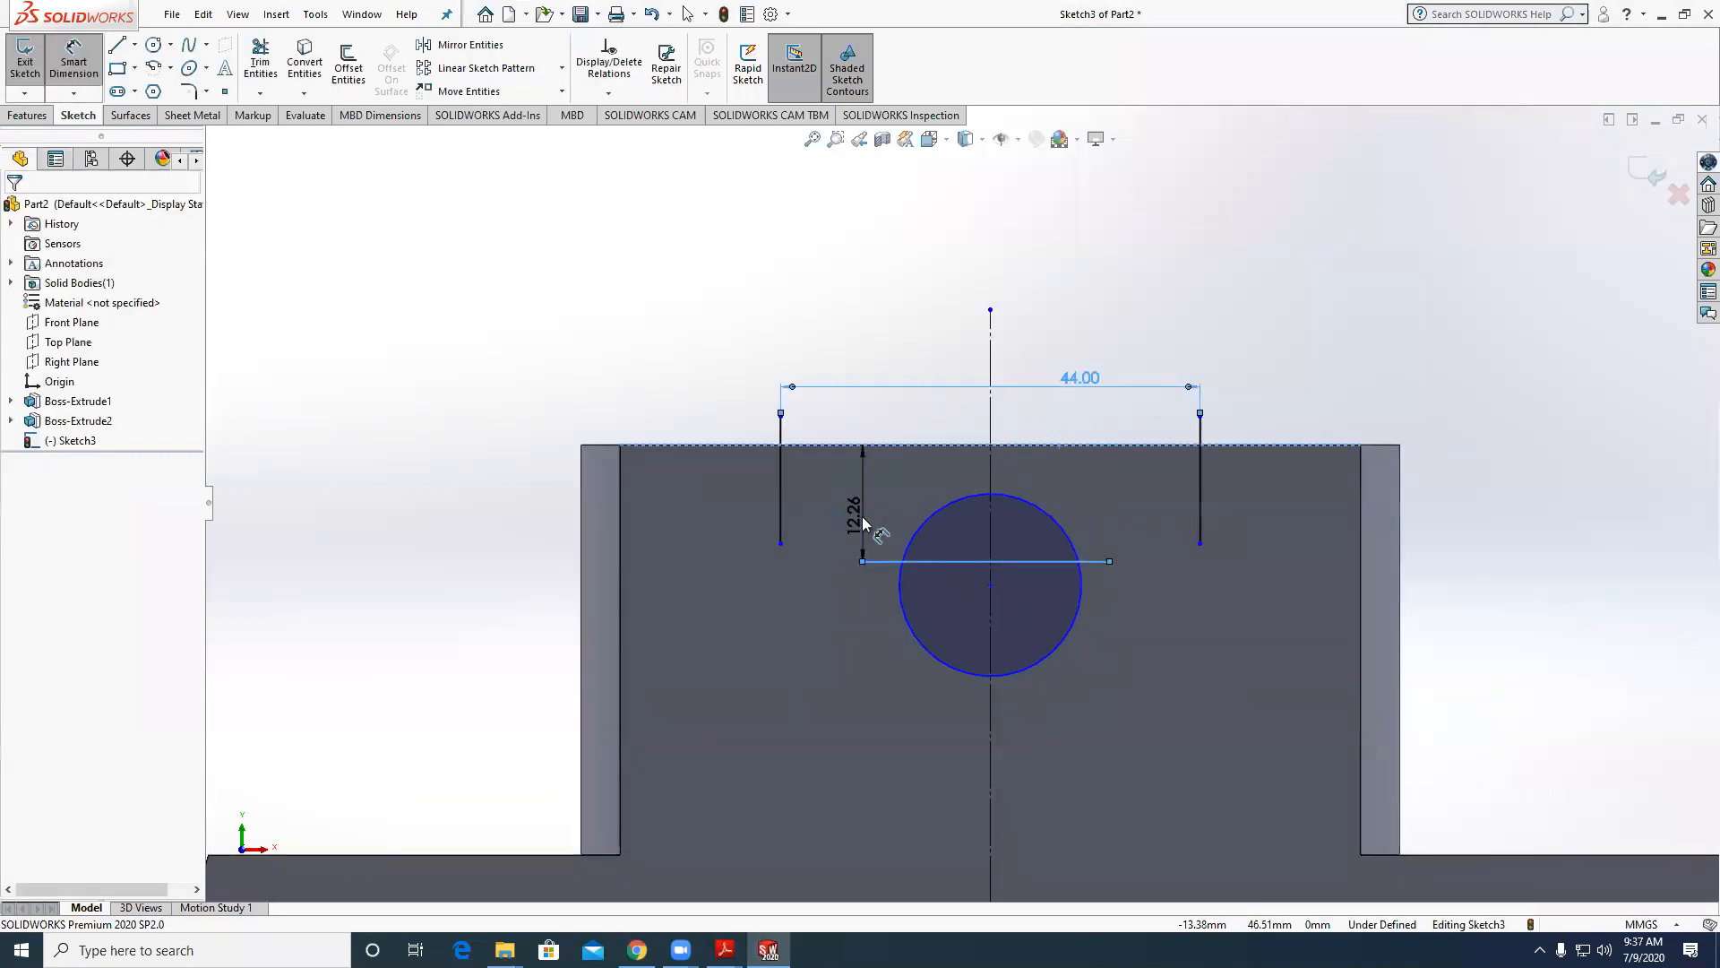
{"action": "left_click", "coordinate": [862, 517]}
{"action": "type", "text": "13"}
{"action": "key", "text": "Return"}
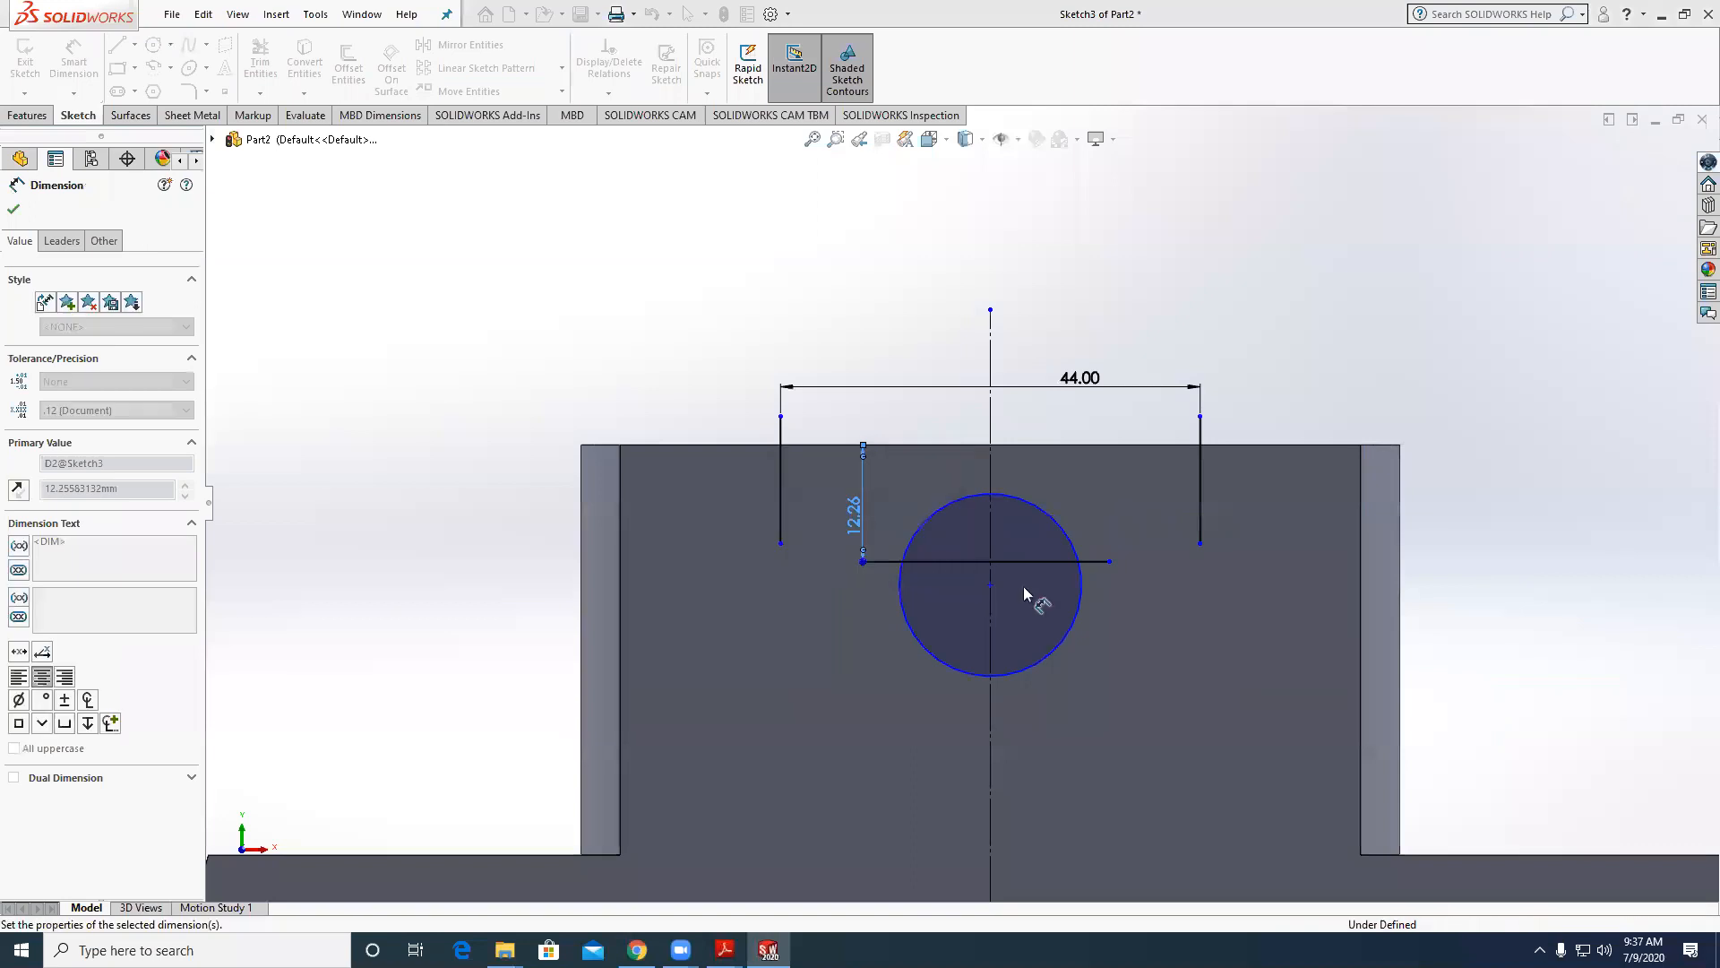
Place the circle's centre 16 mm below the block's top edge and set its diameter to 38 mm.
{"action": "left_click", "coordinate": [1030, 445]}
{"action": "left_click", "coordinate": [990, 585]}
{"action": "left_click", "coordinate": [1235, 583]}
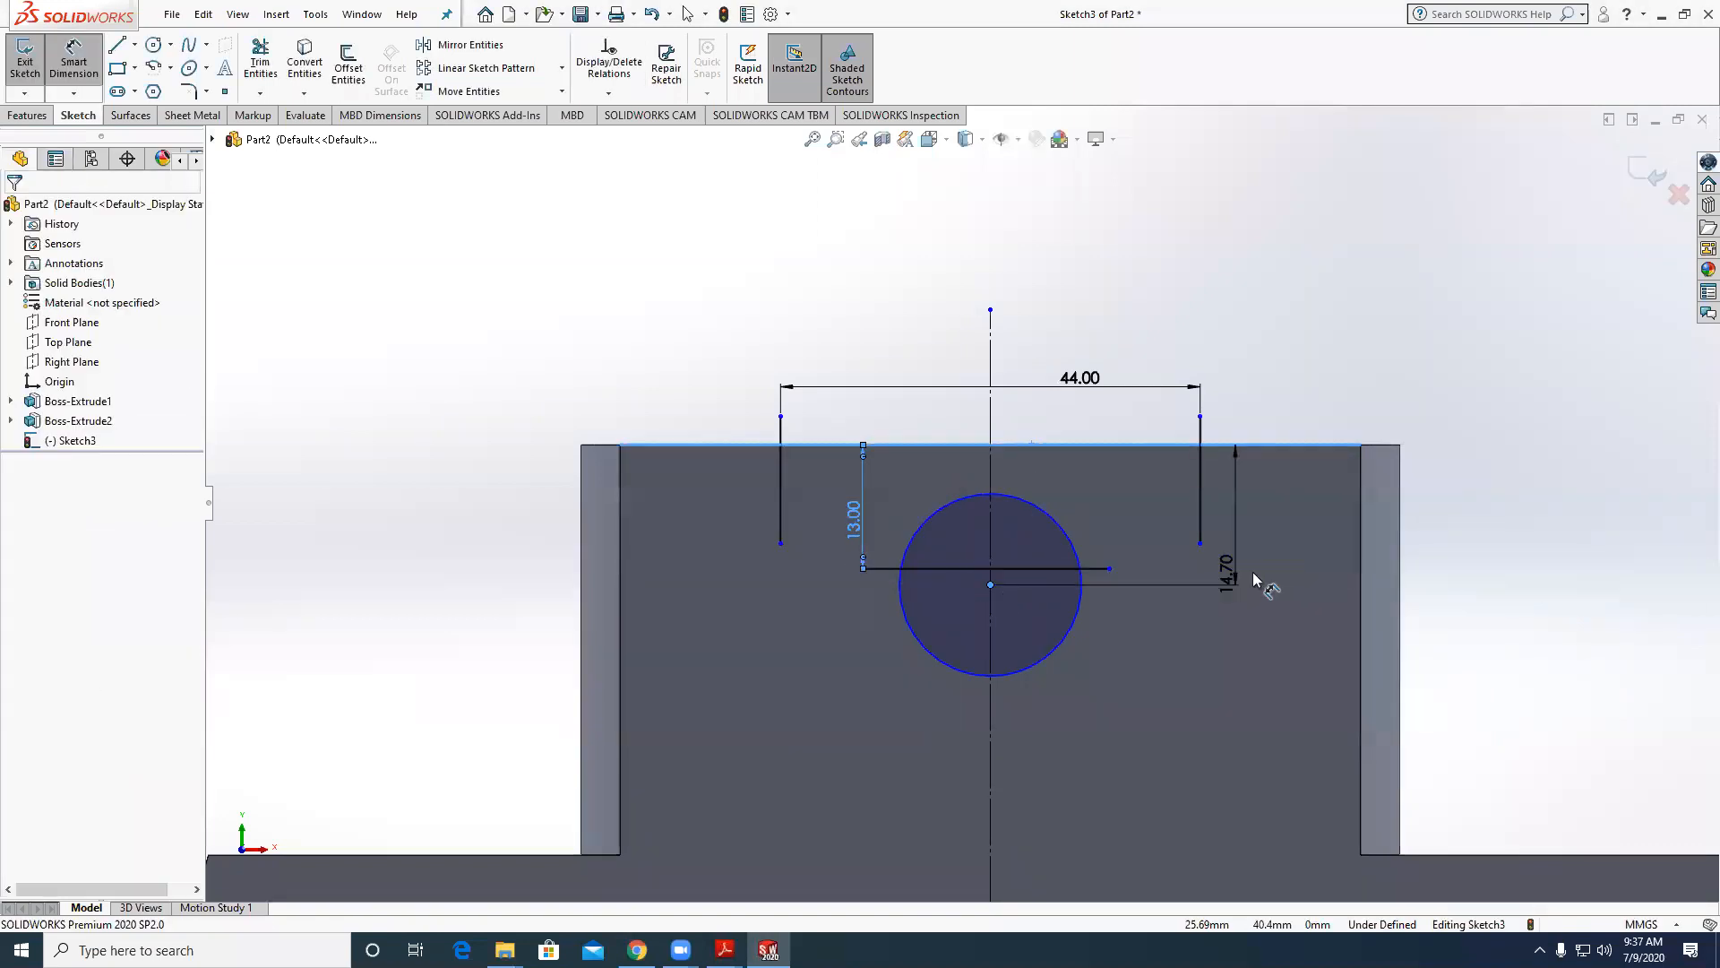
{"action": "type", "text": "16"}
{"action": "key", "text": "Return"}
{"action": "left_click", "coordinate": [1055, 661]}
{"action": "left_click", "coordinate": [1174, 731]}
{"action": "type", "text": "38"}
{"action": "key", "text": "Return"}
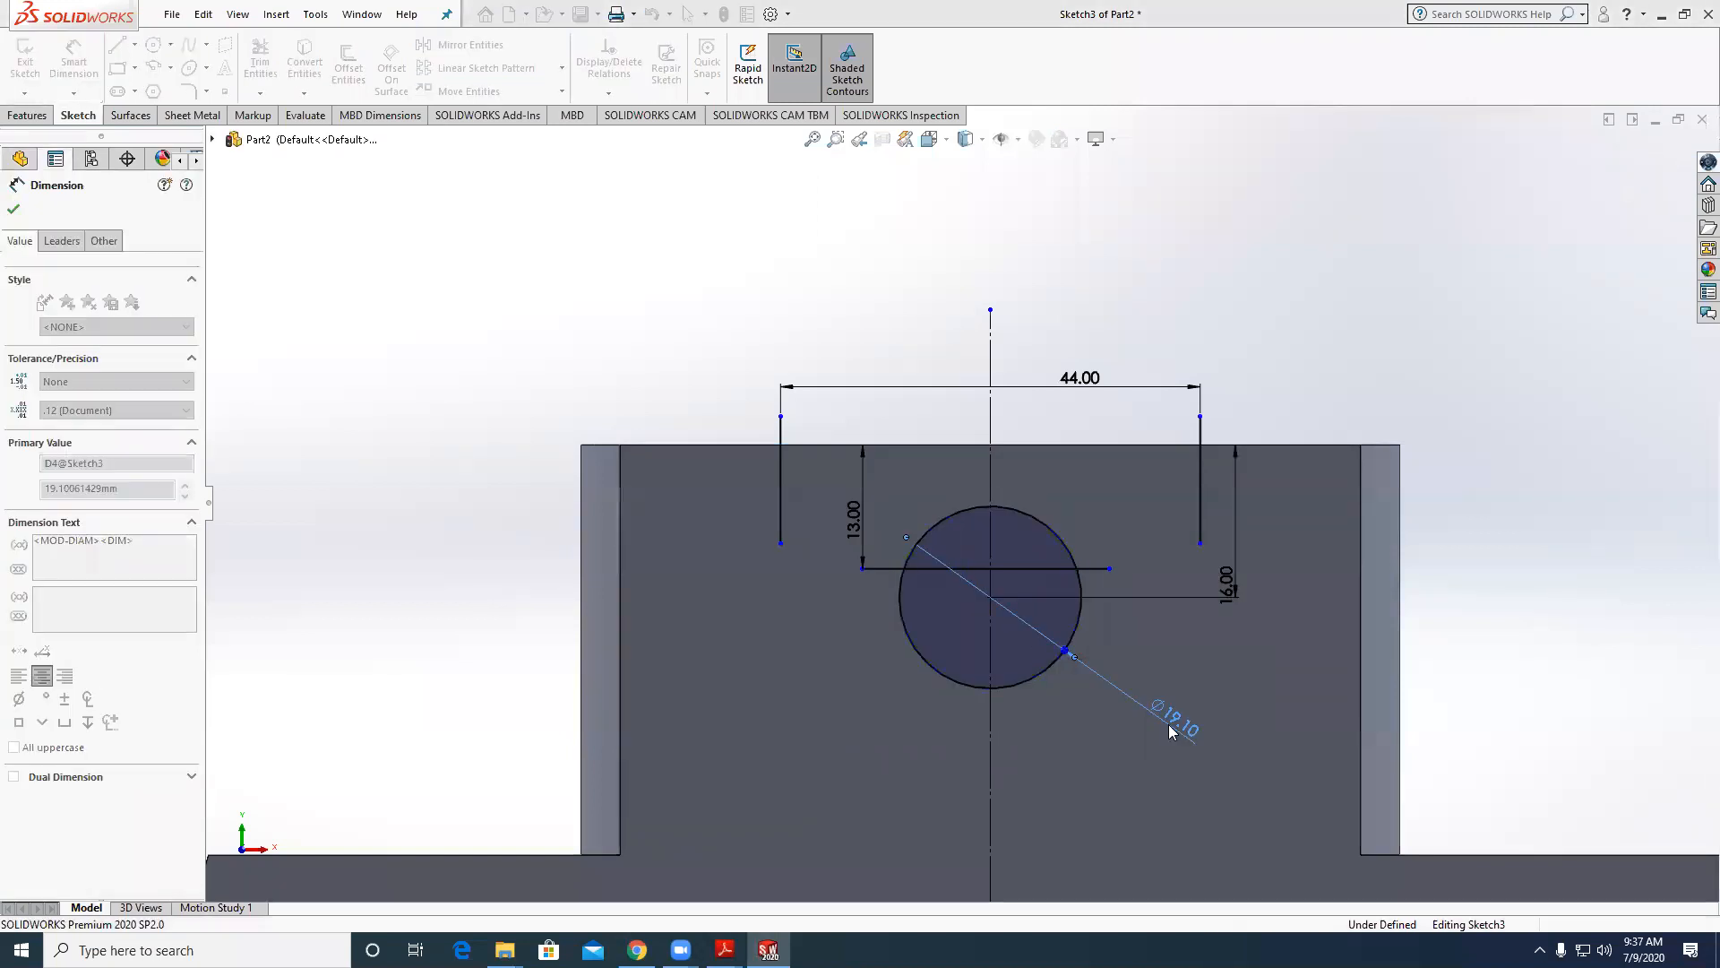
{"action": "key", "text": "Escape"}
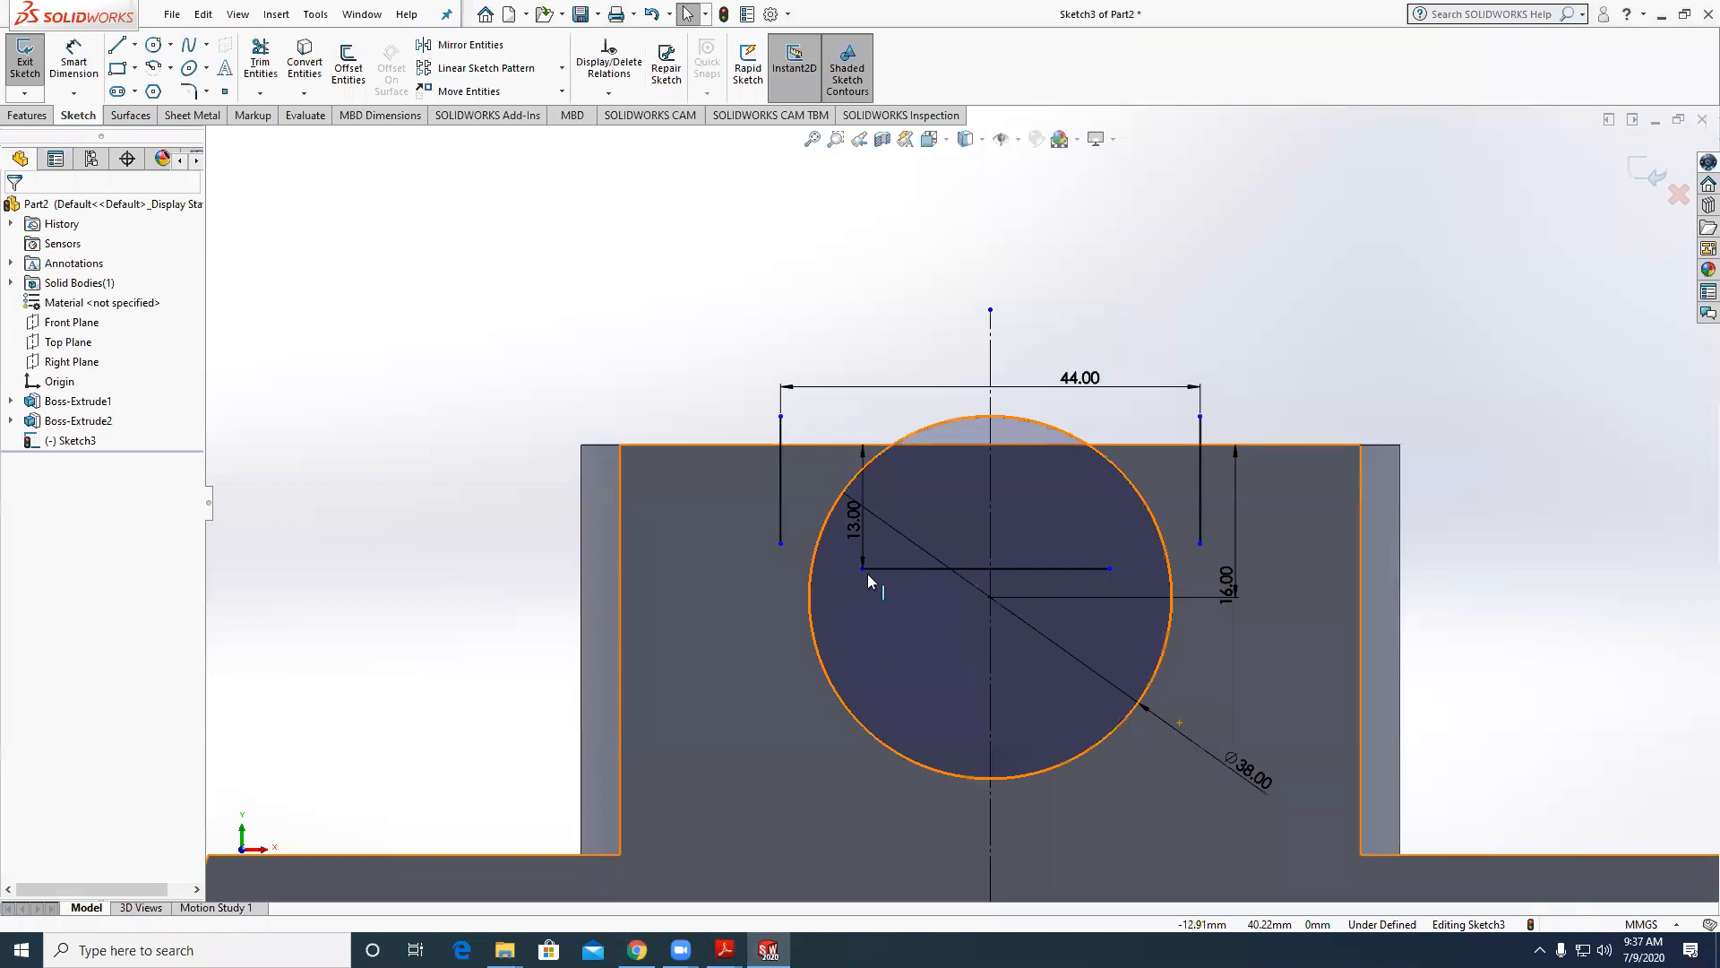
Extend the horizontal line at both ends so it meets the two vertical lines at closed corners.
{"action": "left_click_drag", "start_coordinate": [862, 568], "coordinate": [781, 580]}
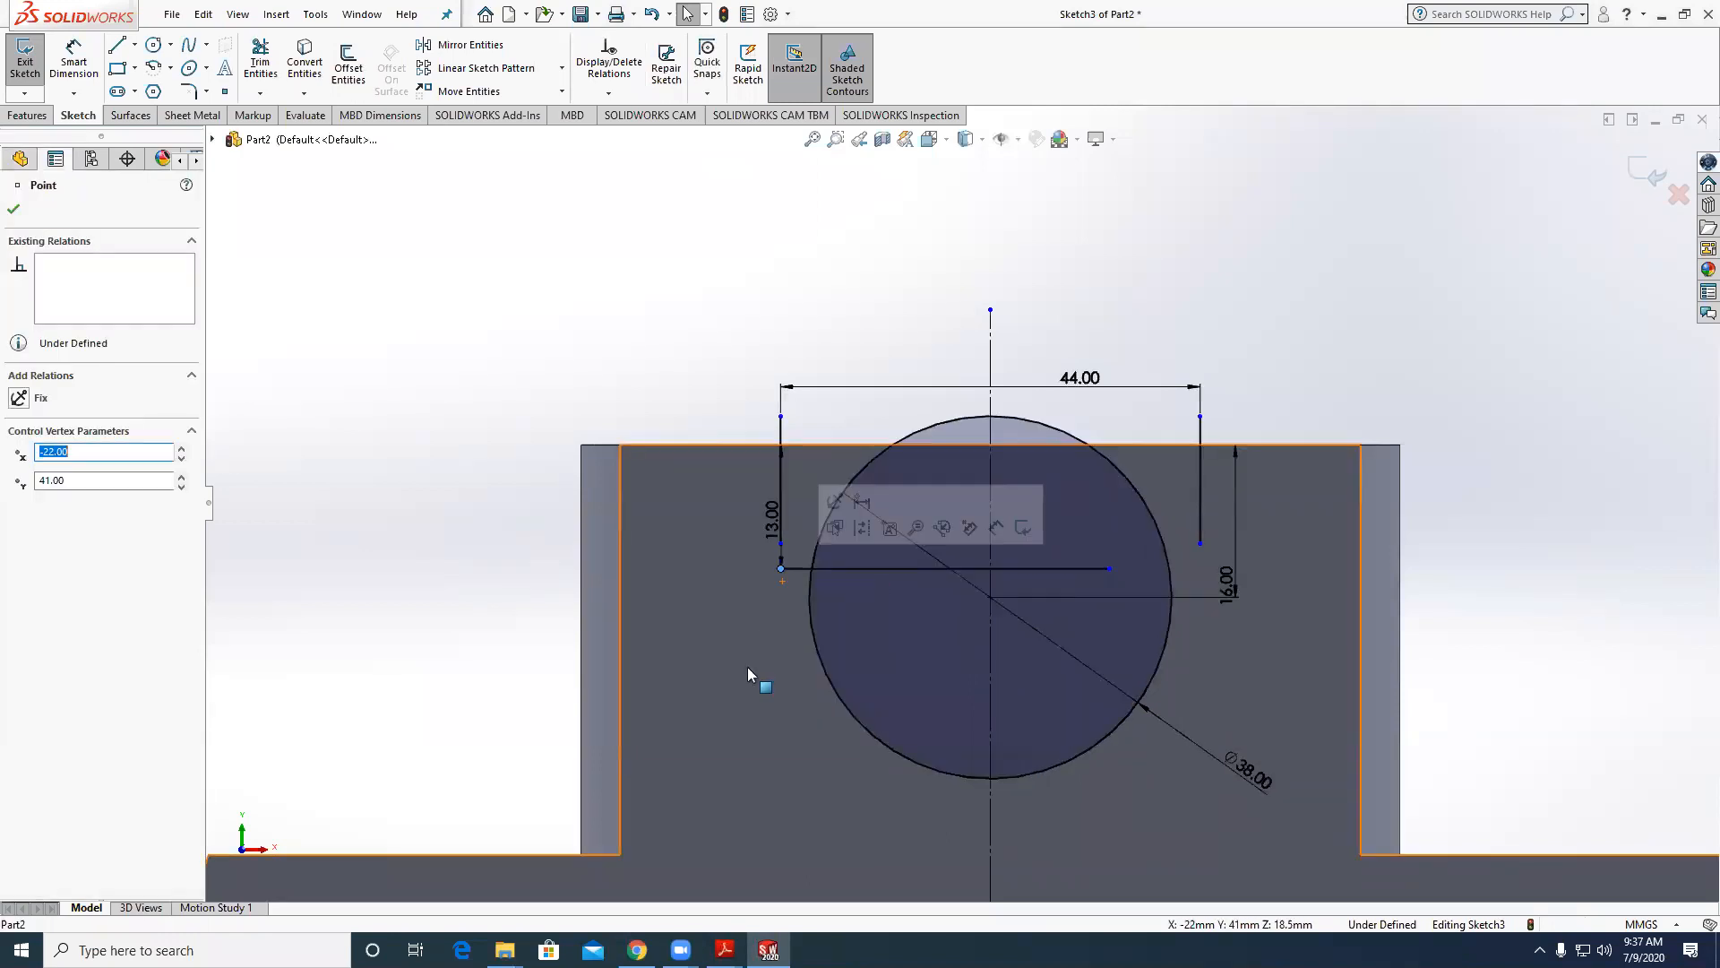
{"action": "left_click", "coordinate": [653, 266]}
{"action": "left_click", "coordinate": [261, 65]}
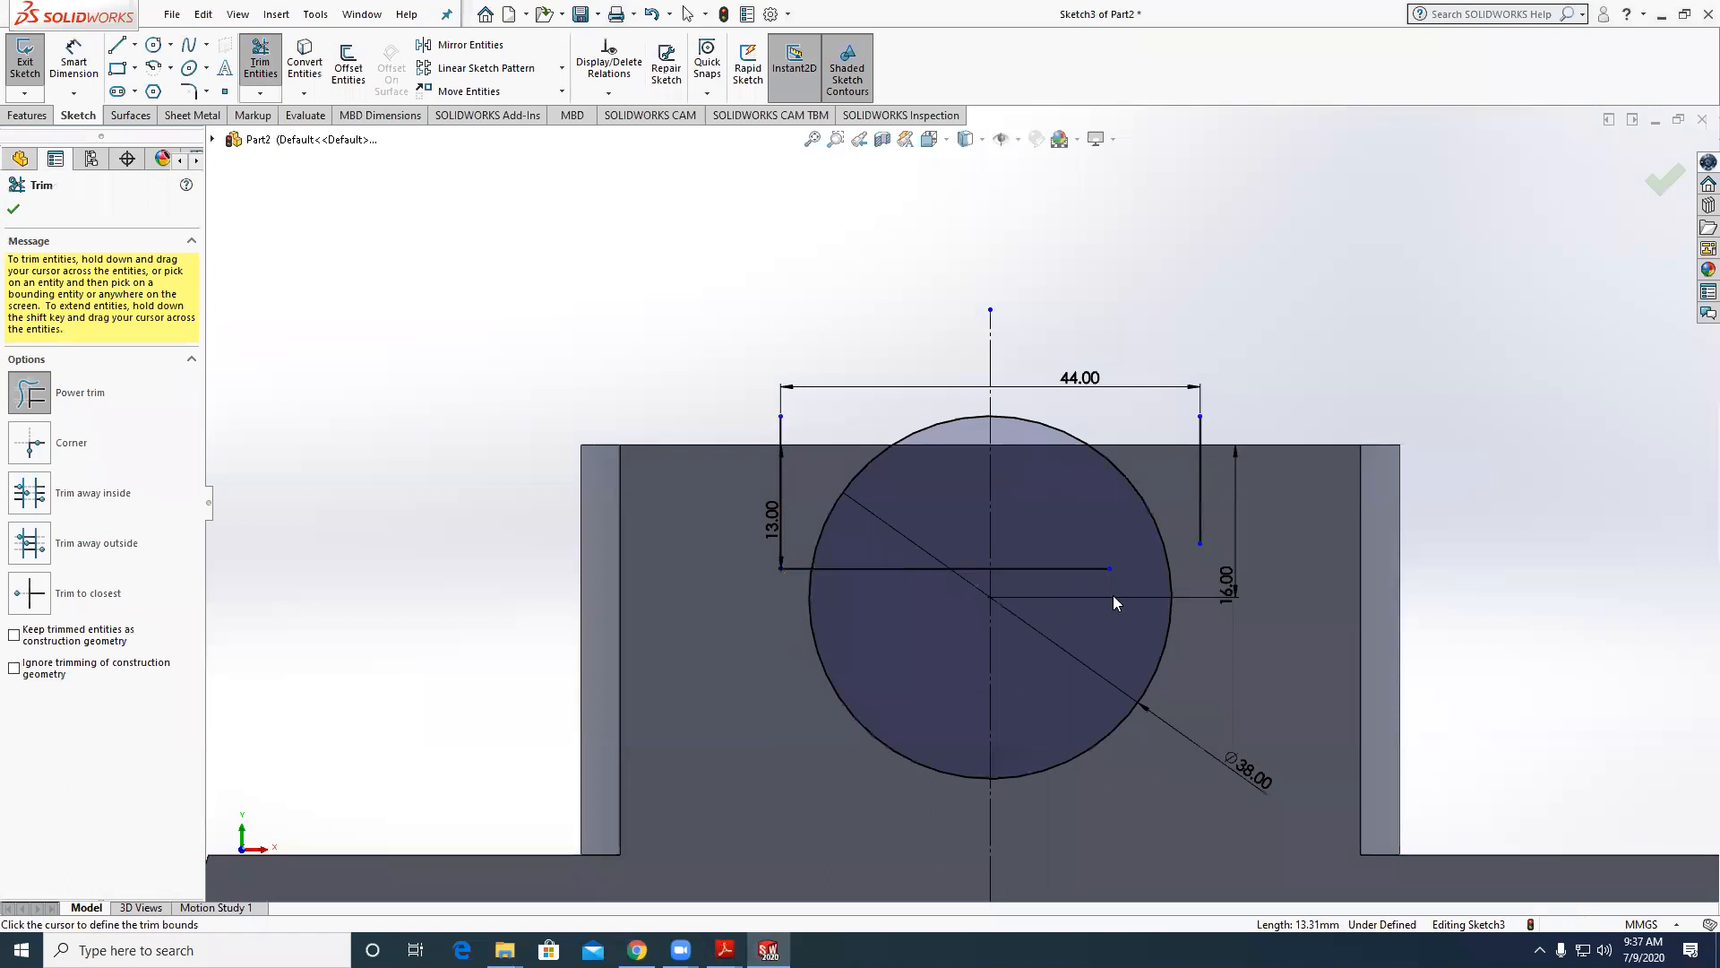
{"action": "mouse_move", "coordinate": [1095, 570]}
{"action": "left_mouse_down"}
{"action": "mouse_move", "coordinate": [1236, 569]}
{"action": "mouse_move", "coordinate": [1197, 577]}
{"action": "left_mouse_up"}
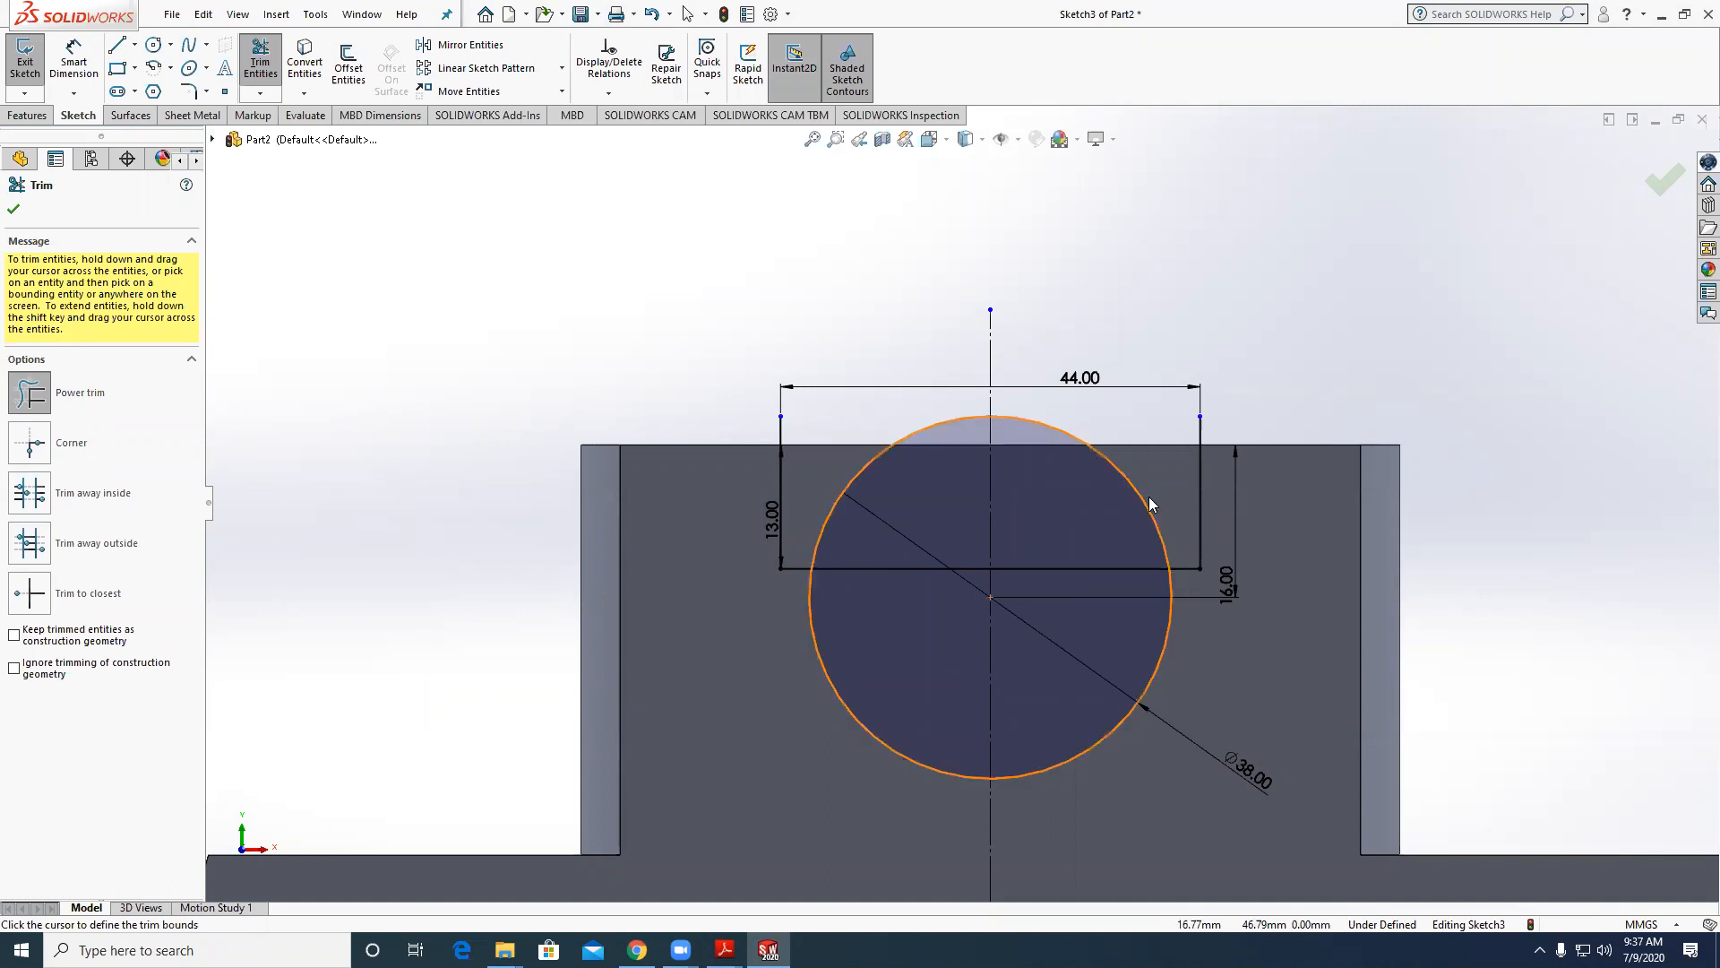
Trim away the circle's upper arc and the part of the horizontal line inside the circle.
{"action": "left_click_drag", "start_coordinate": [1140, 506], "coordinate": [1107, 595]}
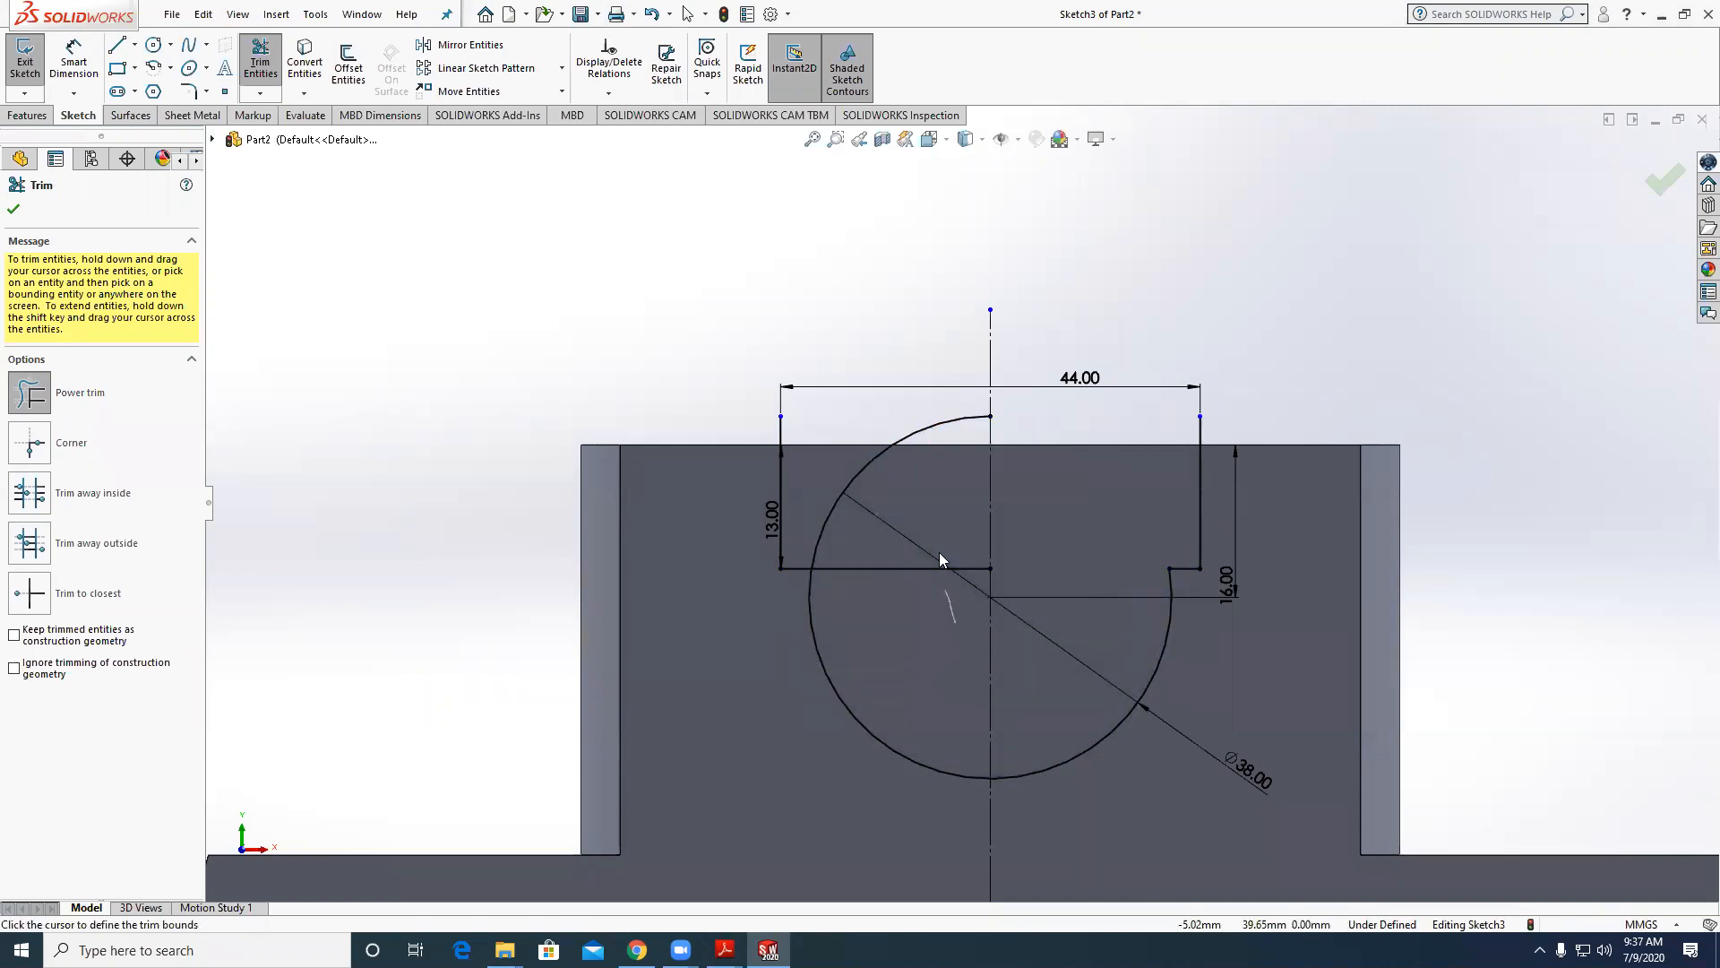
{"action": "left_click_drag", "start_coordinate": [940, 553], "coordinate": [883, 422]}
{"action": "key", "text": "Escape"}
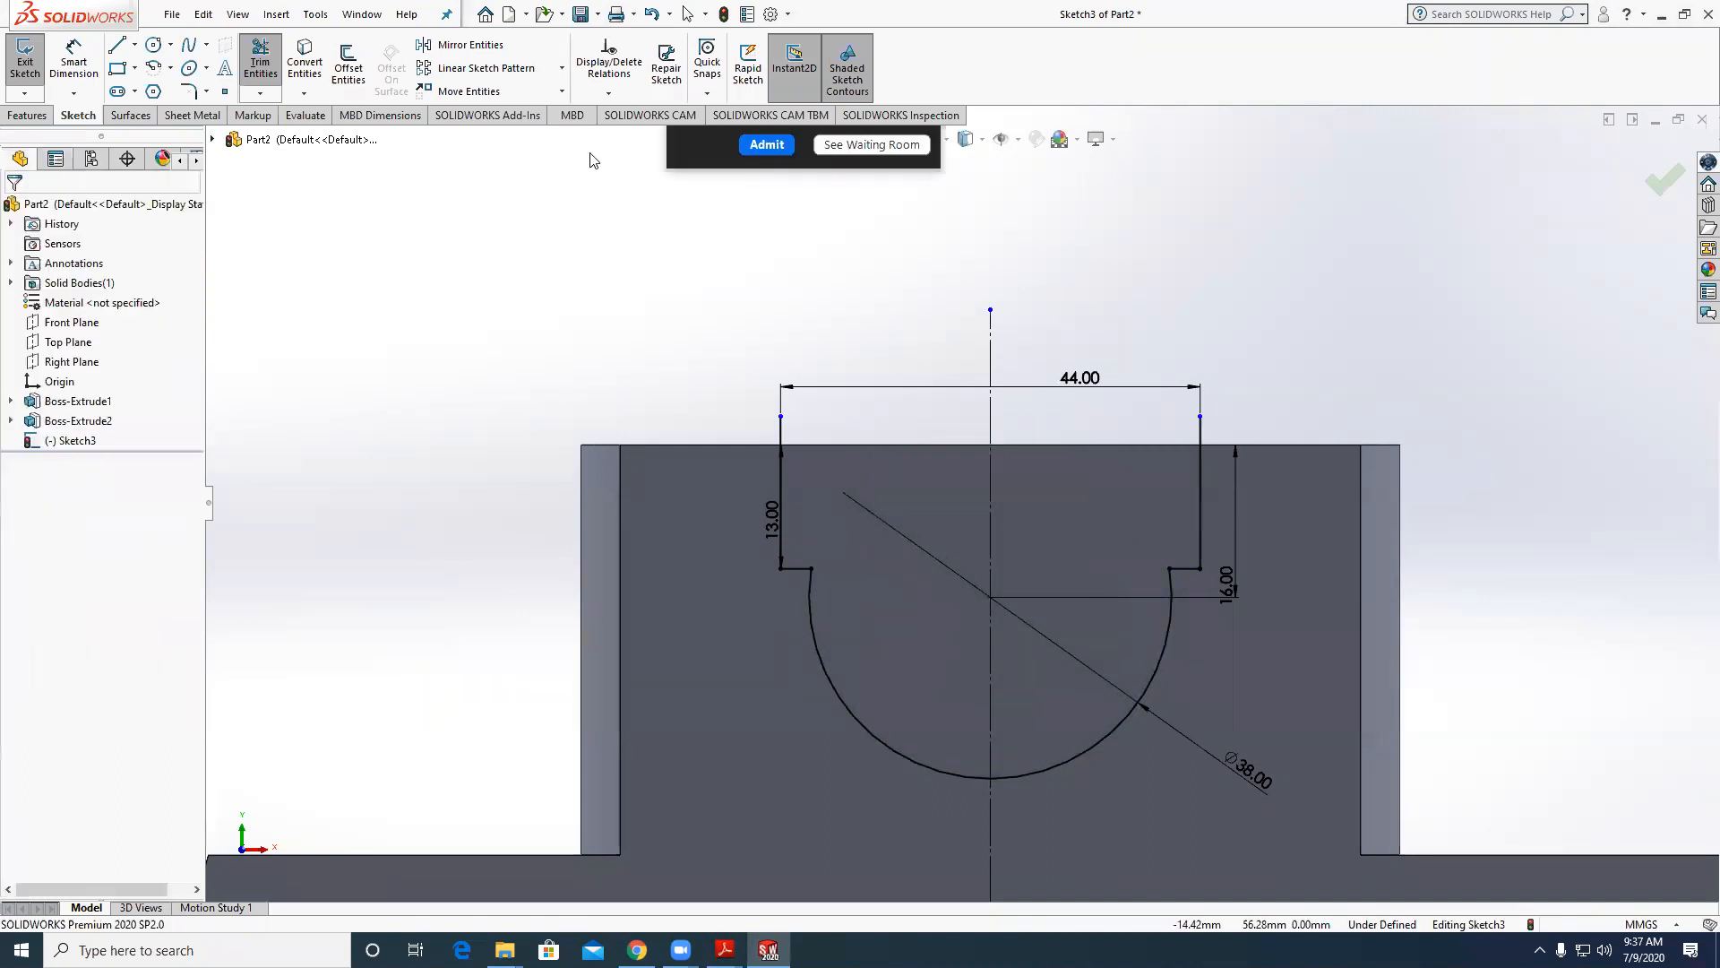
Convert the block's top edge into the sketch and trim everything outside the notch profile, closing it along that edge.
{"action": "left_click", "coordinate": [305, 63]}
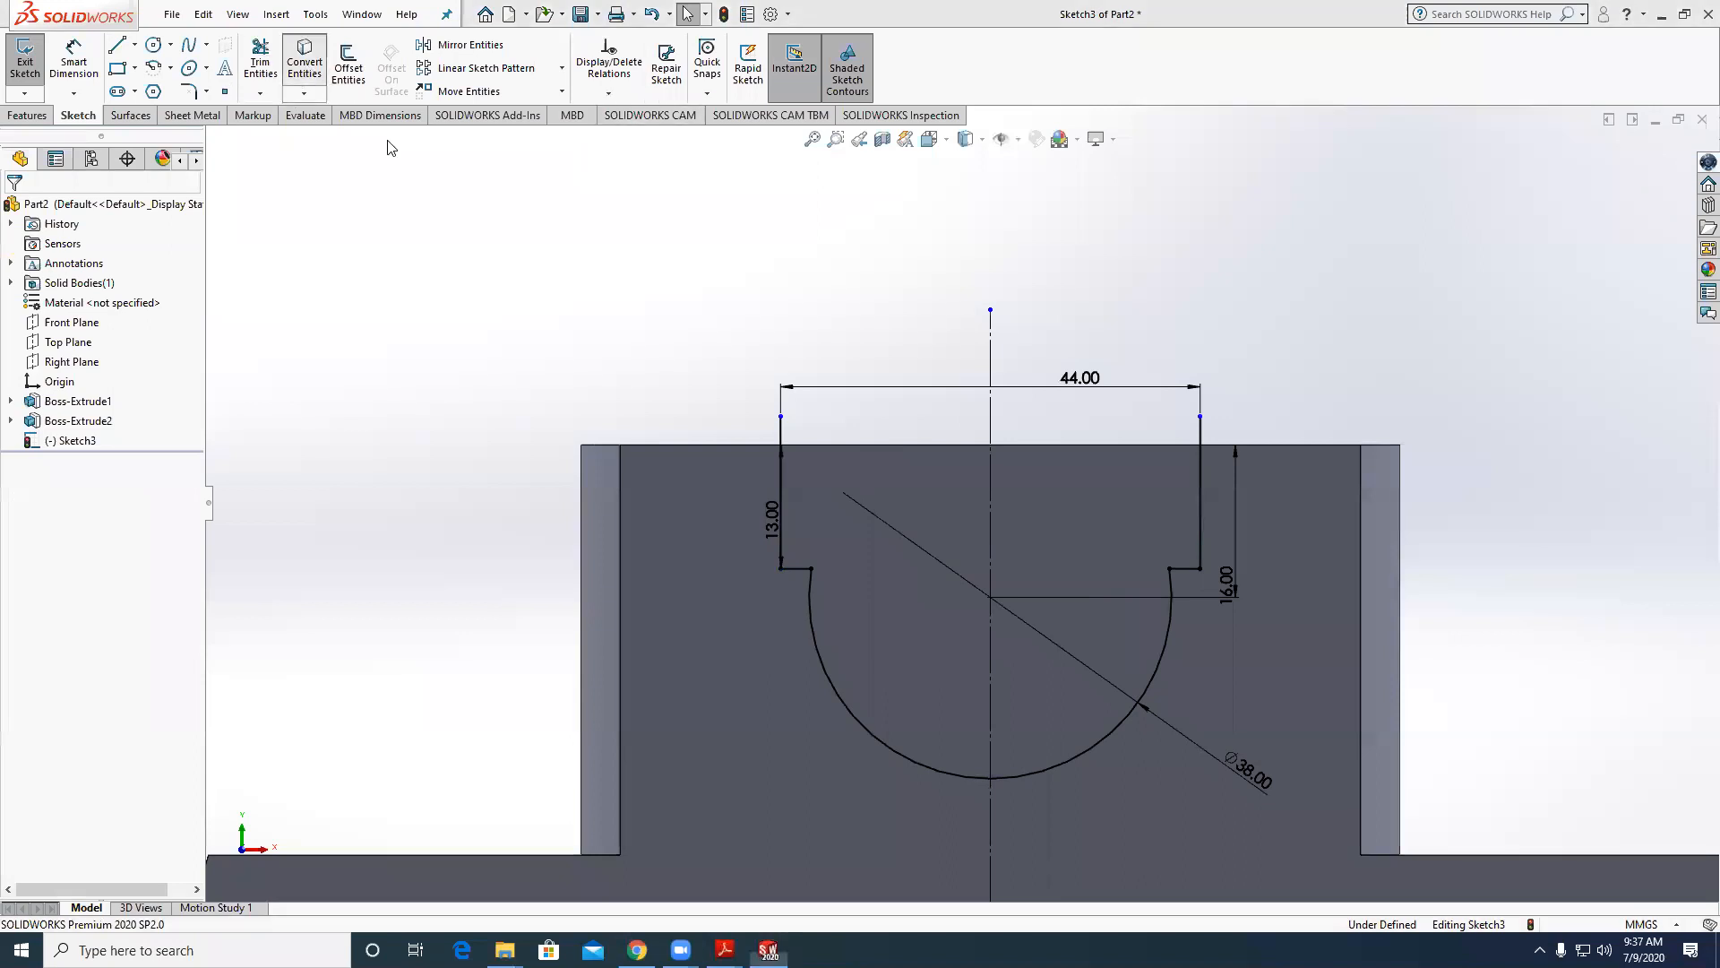
{"action": "left_click", "coordinate": [843, 446]}
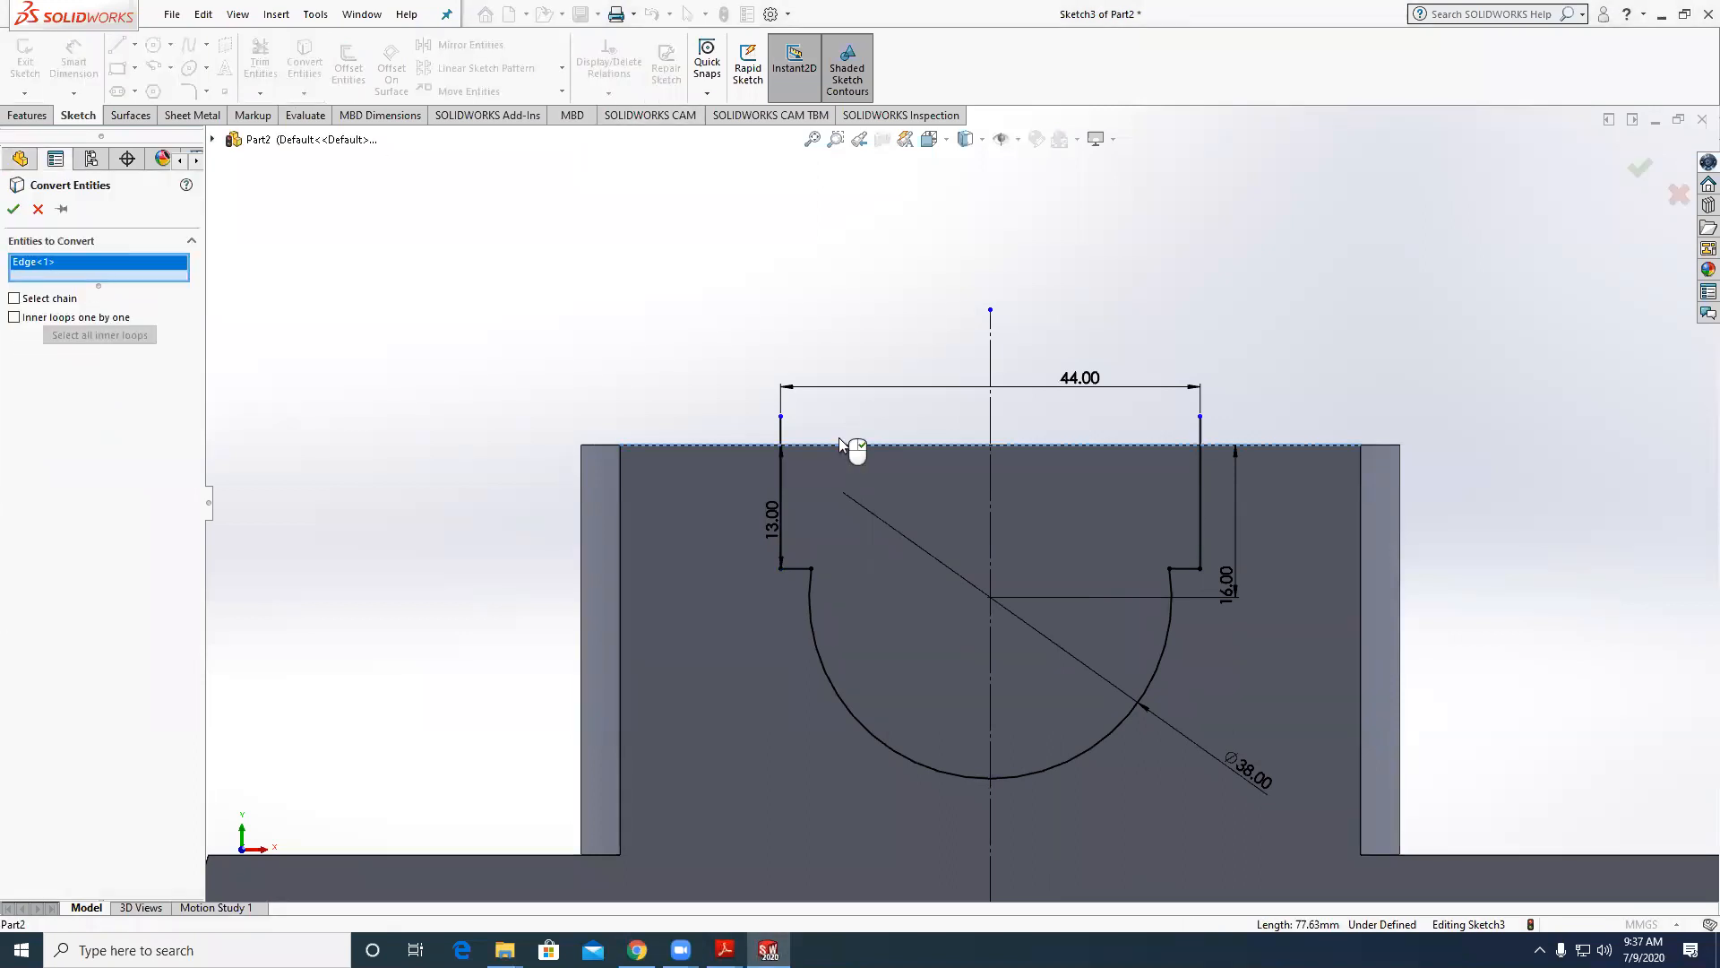
{"action": "key", "text": "Return"}
{"action": "left_click", "coordinate": [259, 62]}
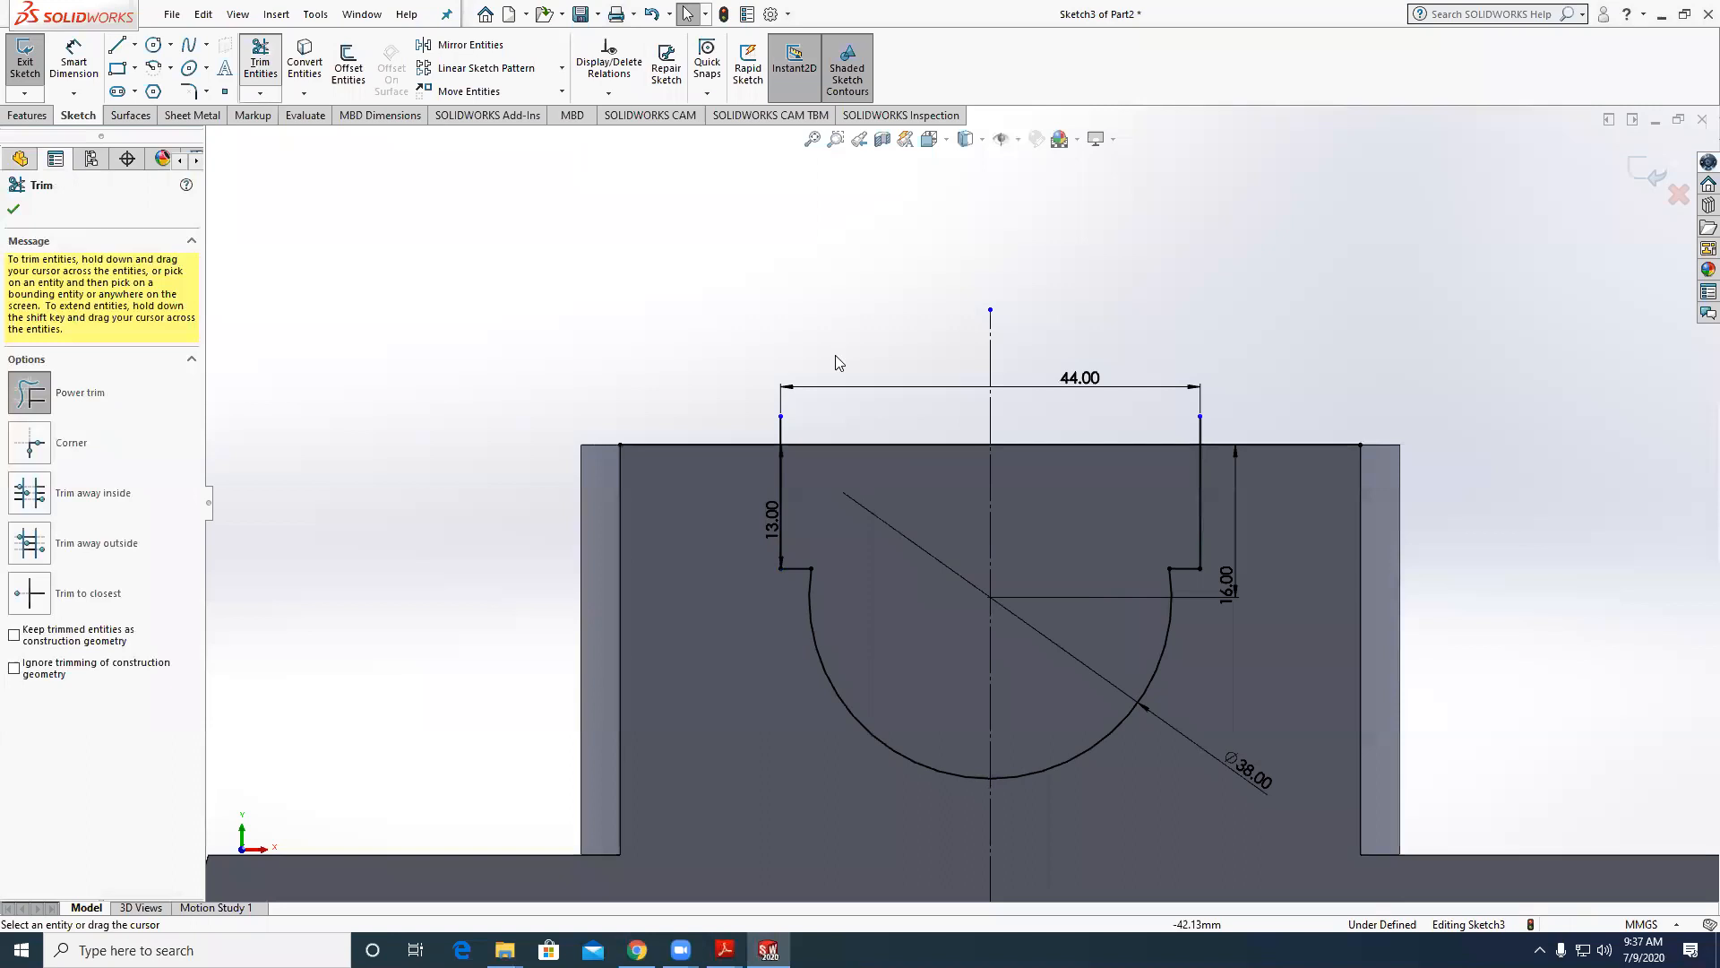
{"action": "mouse_move", "coordinate": [724, 457]}
{"action": "left_mouse_down"}
{"action": "mouse_move", "coordinate": [986, 425]}
{"action": "mouse_move", "coordinate": [1235, 438]}
{"action": "mouse_move", "coordinate": [1272, 520]}
{"action": "left_mouse_up"}
{"action": "key", "text": "Escape"}
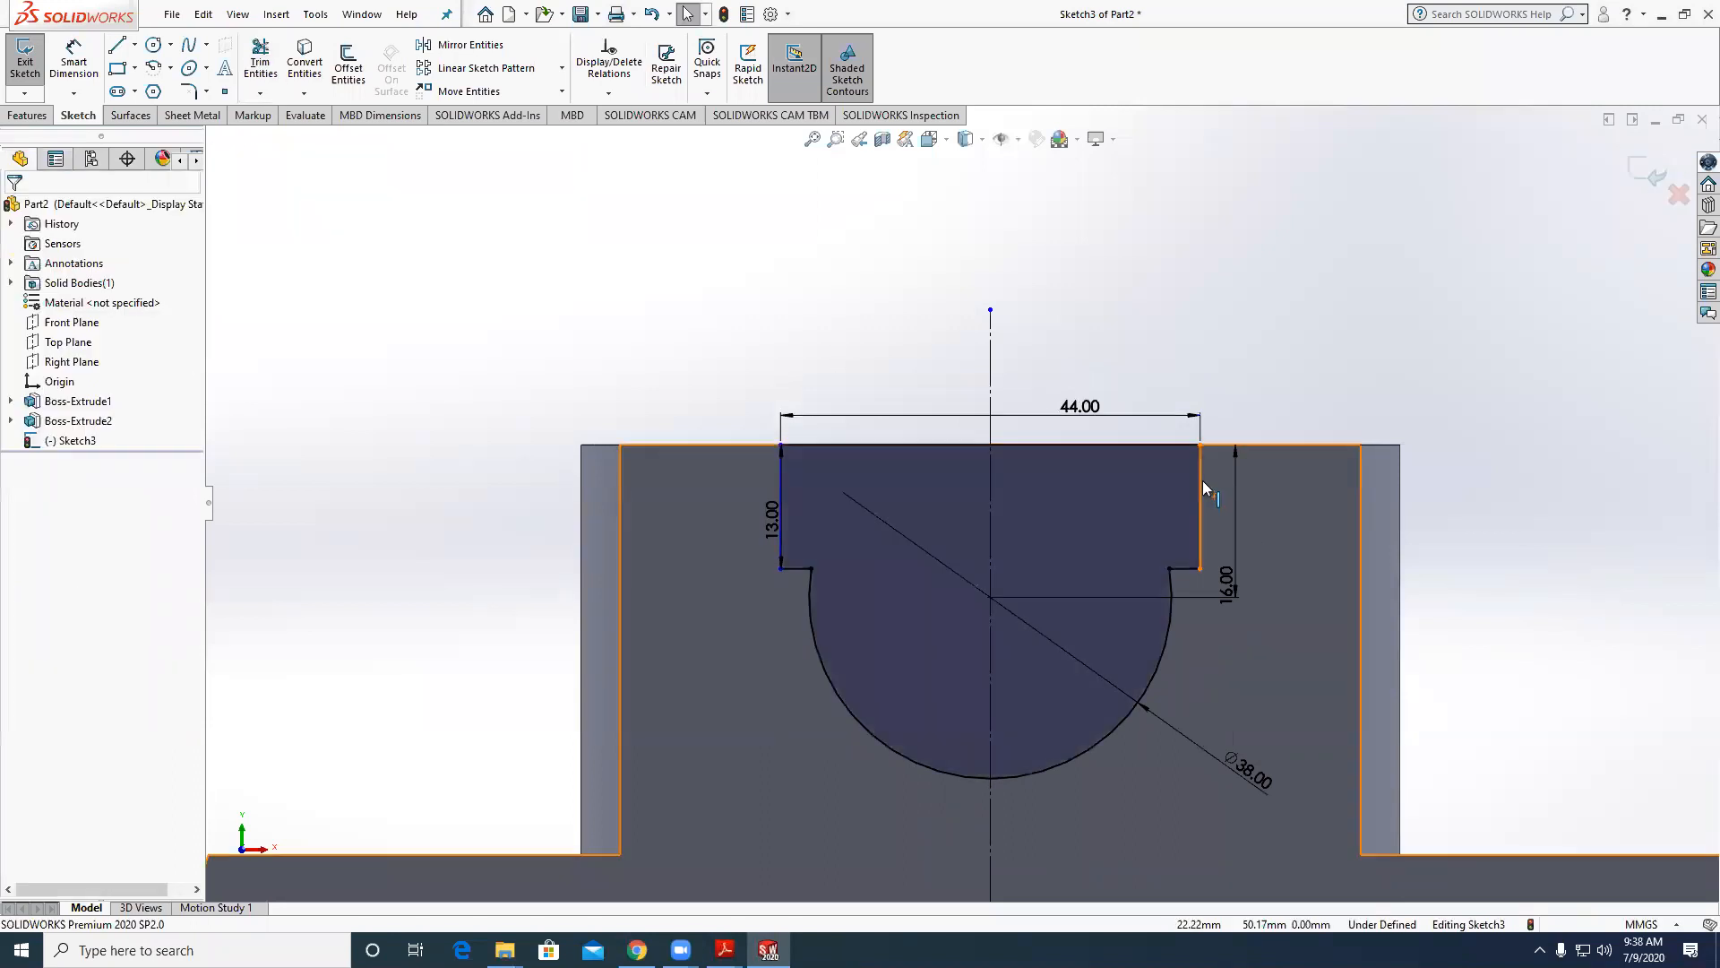
Shift the notch's vertical sides slightly sideways to test which sketch geometry is still free to move.
{"action": "left_click", "coordinate": [405, 459]}
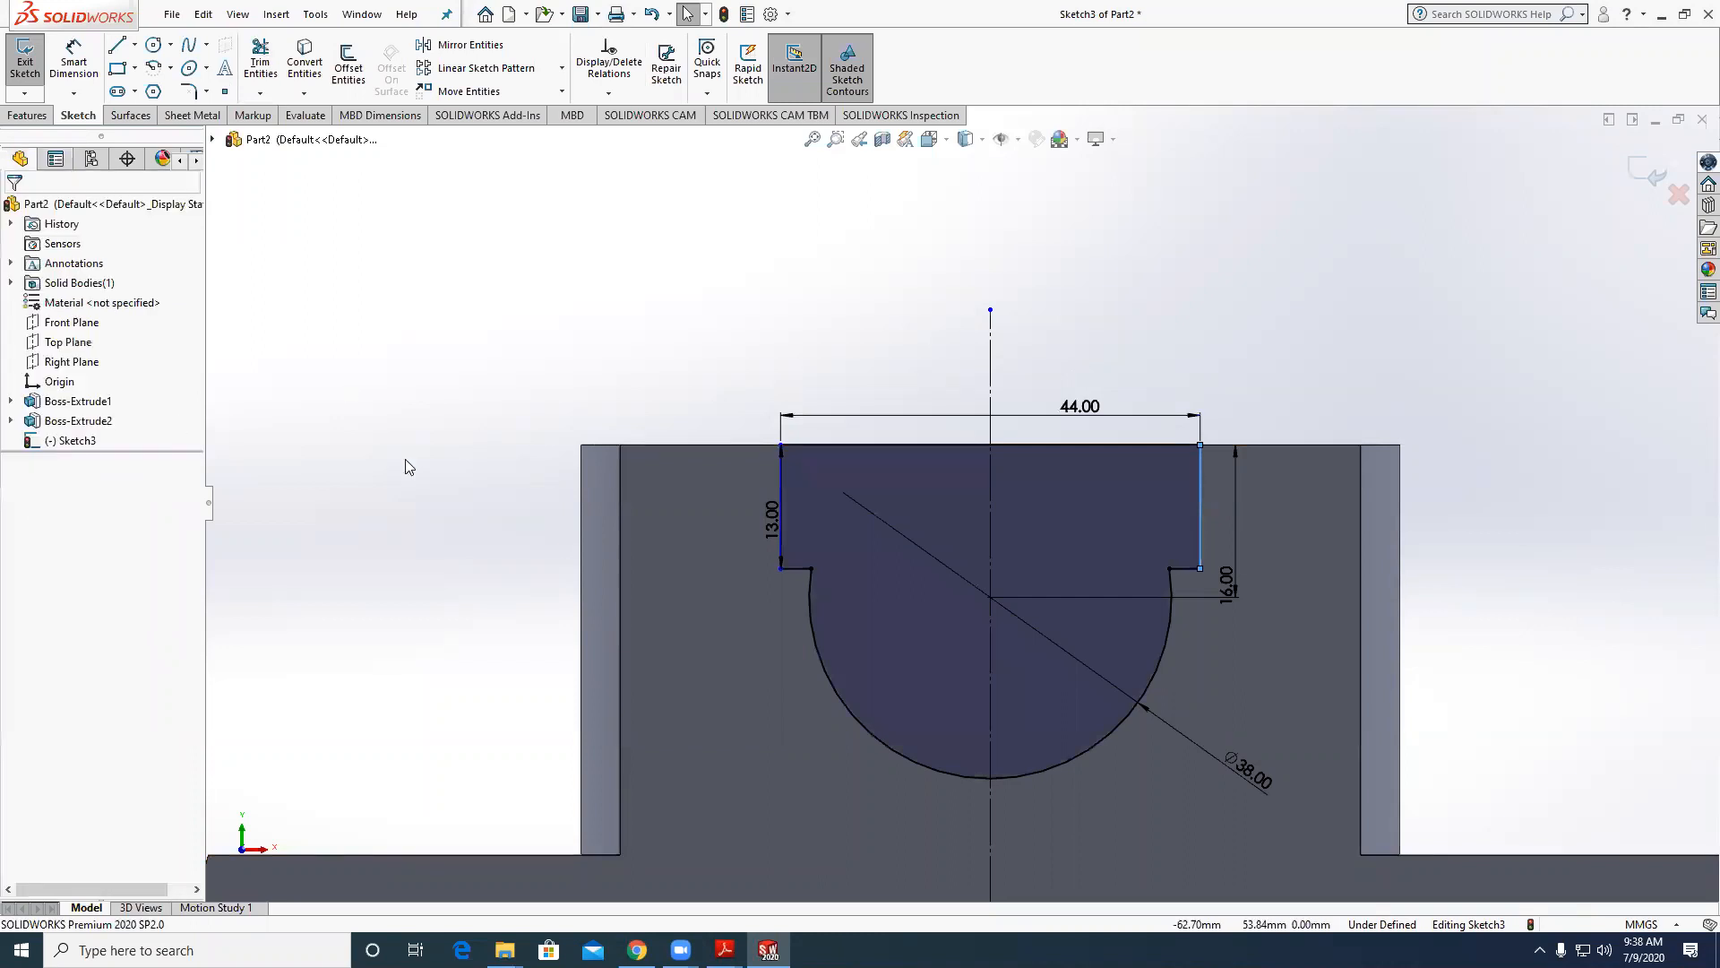
{"action": "left_click", "coordinate": [763, 462]}
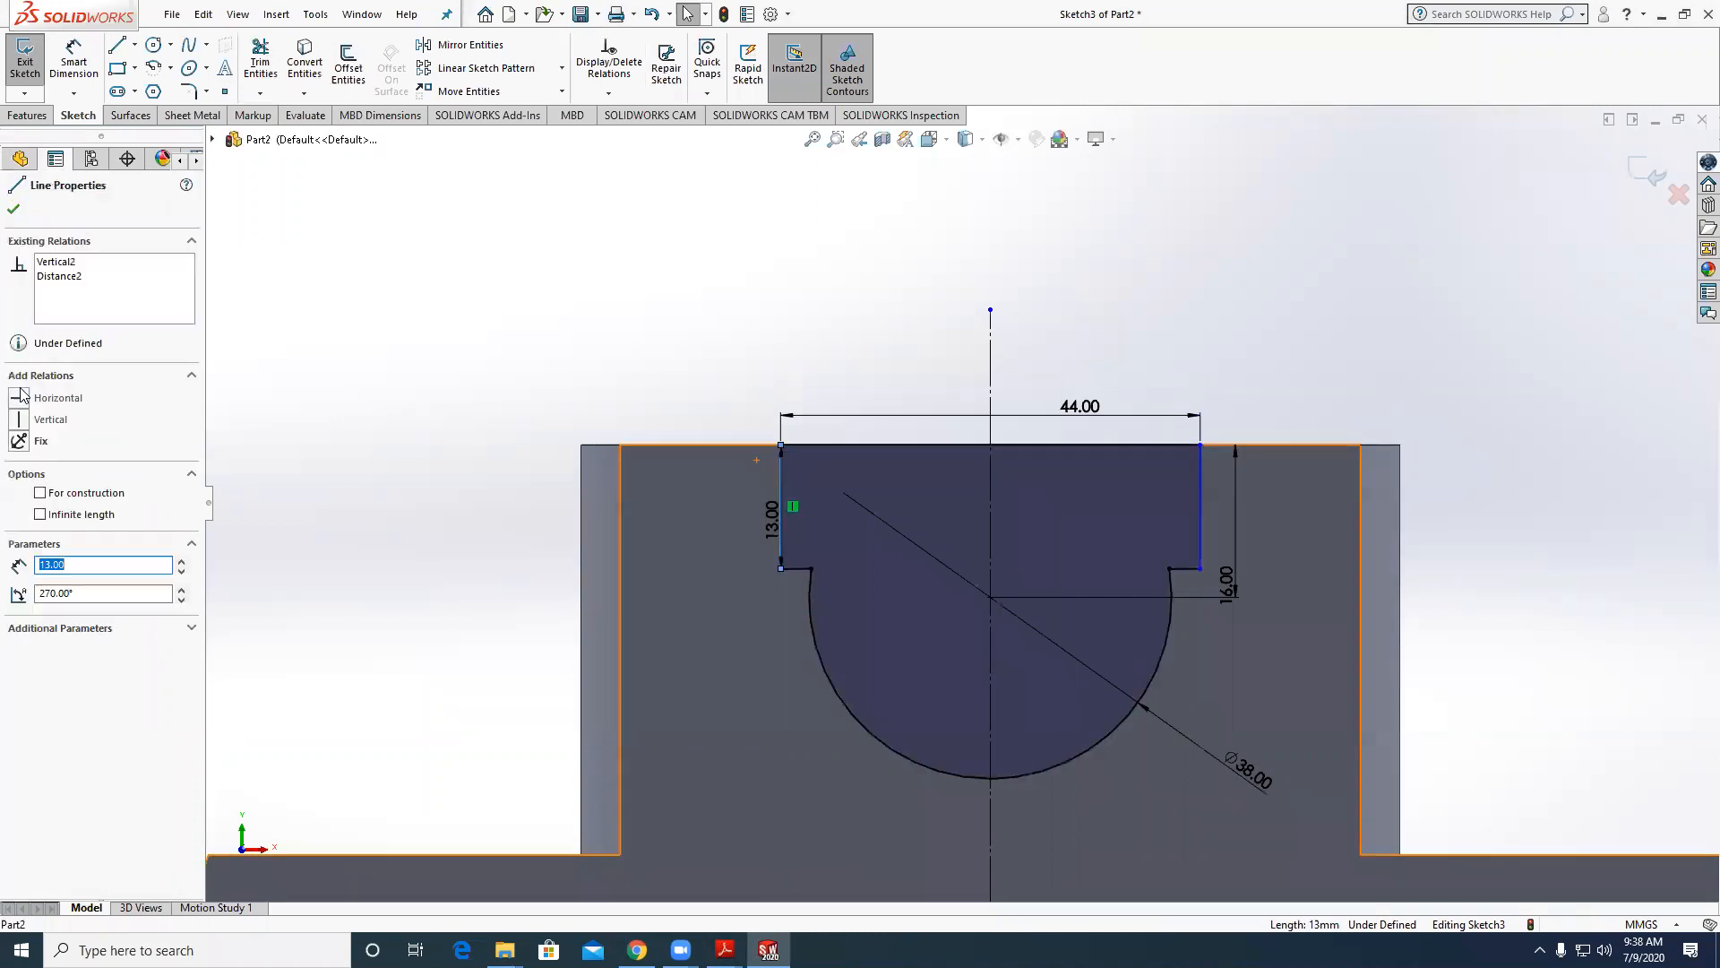
{"action": "left_click", "coordinate": [283, 412]}
{"action": "left_click_drag", "start_coordinate": [780, 445], "coordinate": [771, 454]}
{"action": "left_click", "coordinate": [681, 364]}
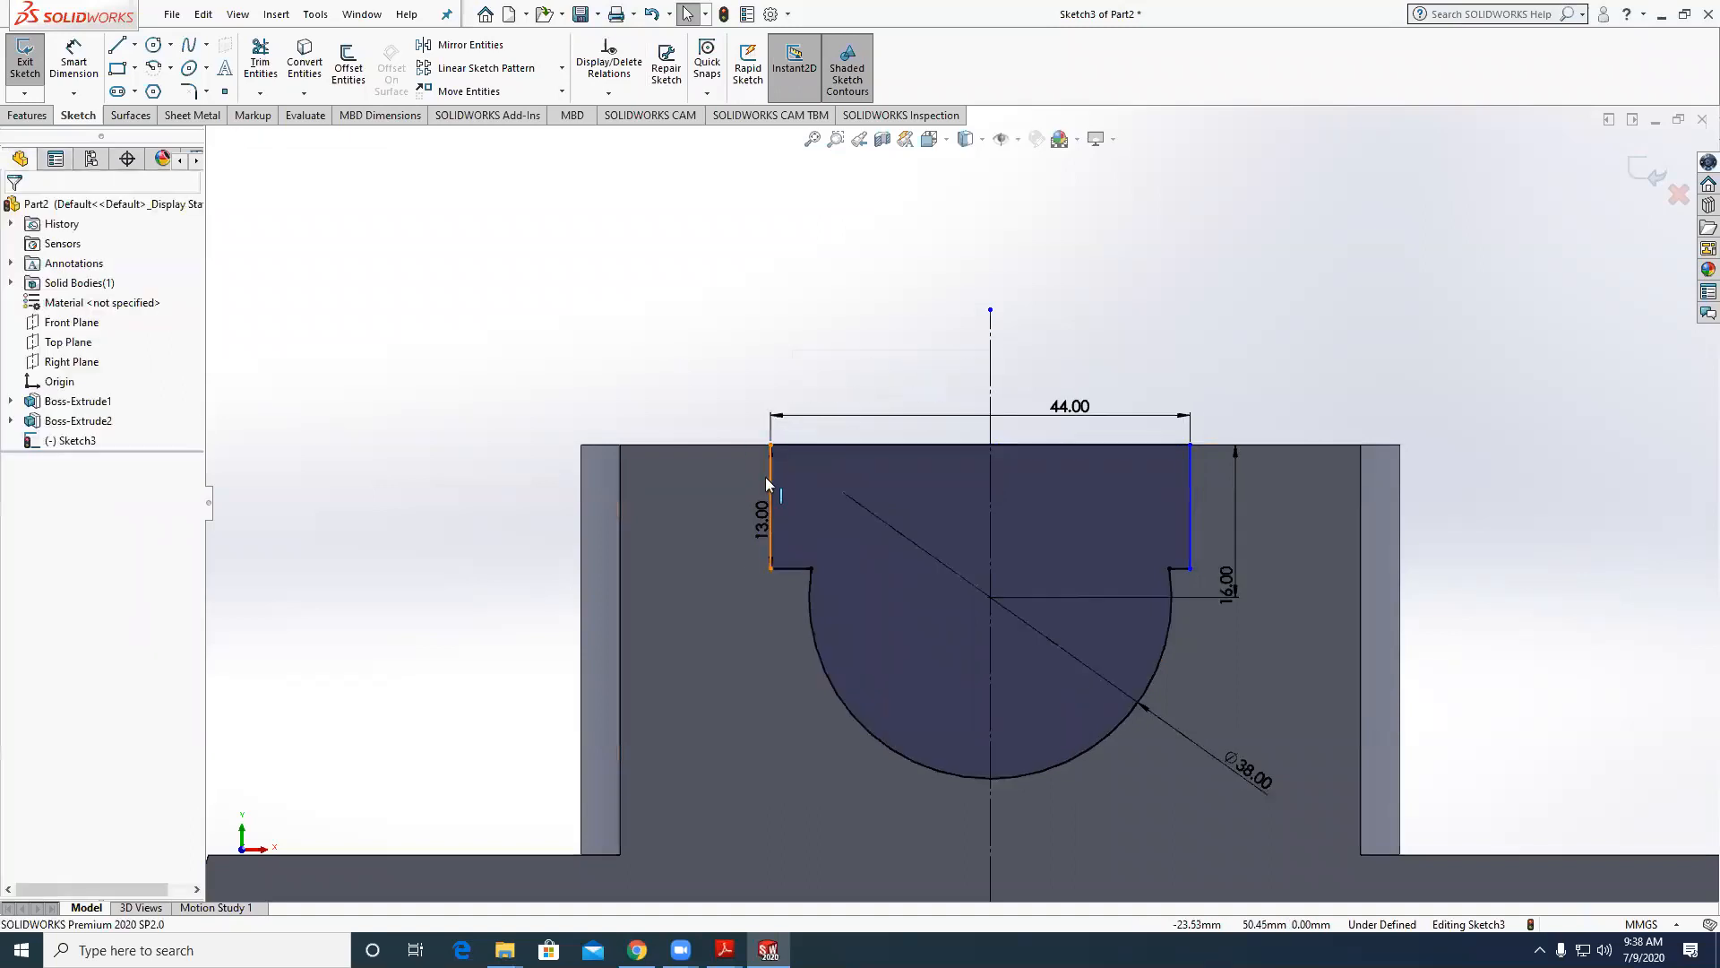
Make the notch's two vertical sides symmetric about the vertical construction line.
{"action": "left_click", "coordinate": [767, 475]}
{"action": "left_click", "coordinate": [1193, 464], "text": "ctrl"}
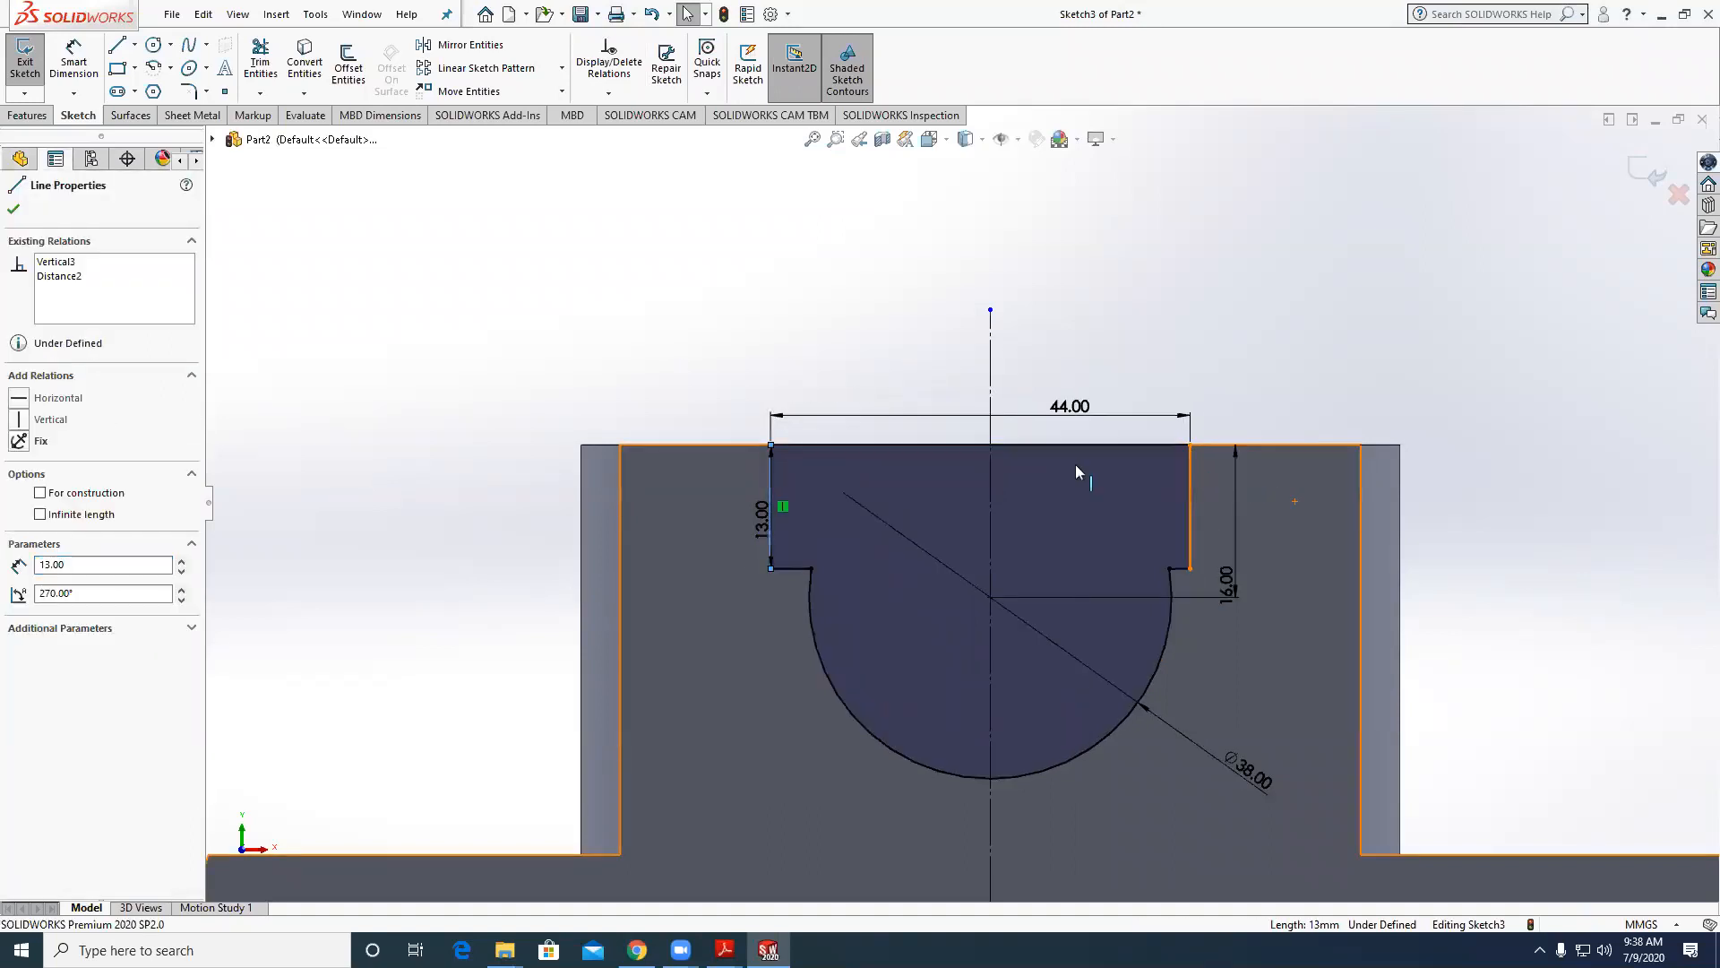
{"action": "left_click", "coordinate": [992, 476], "text": "ctrl"}
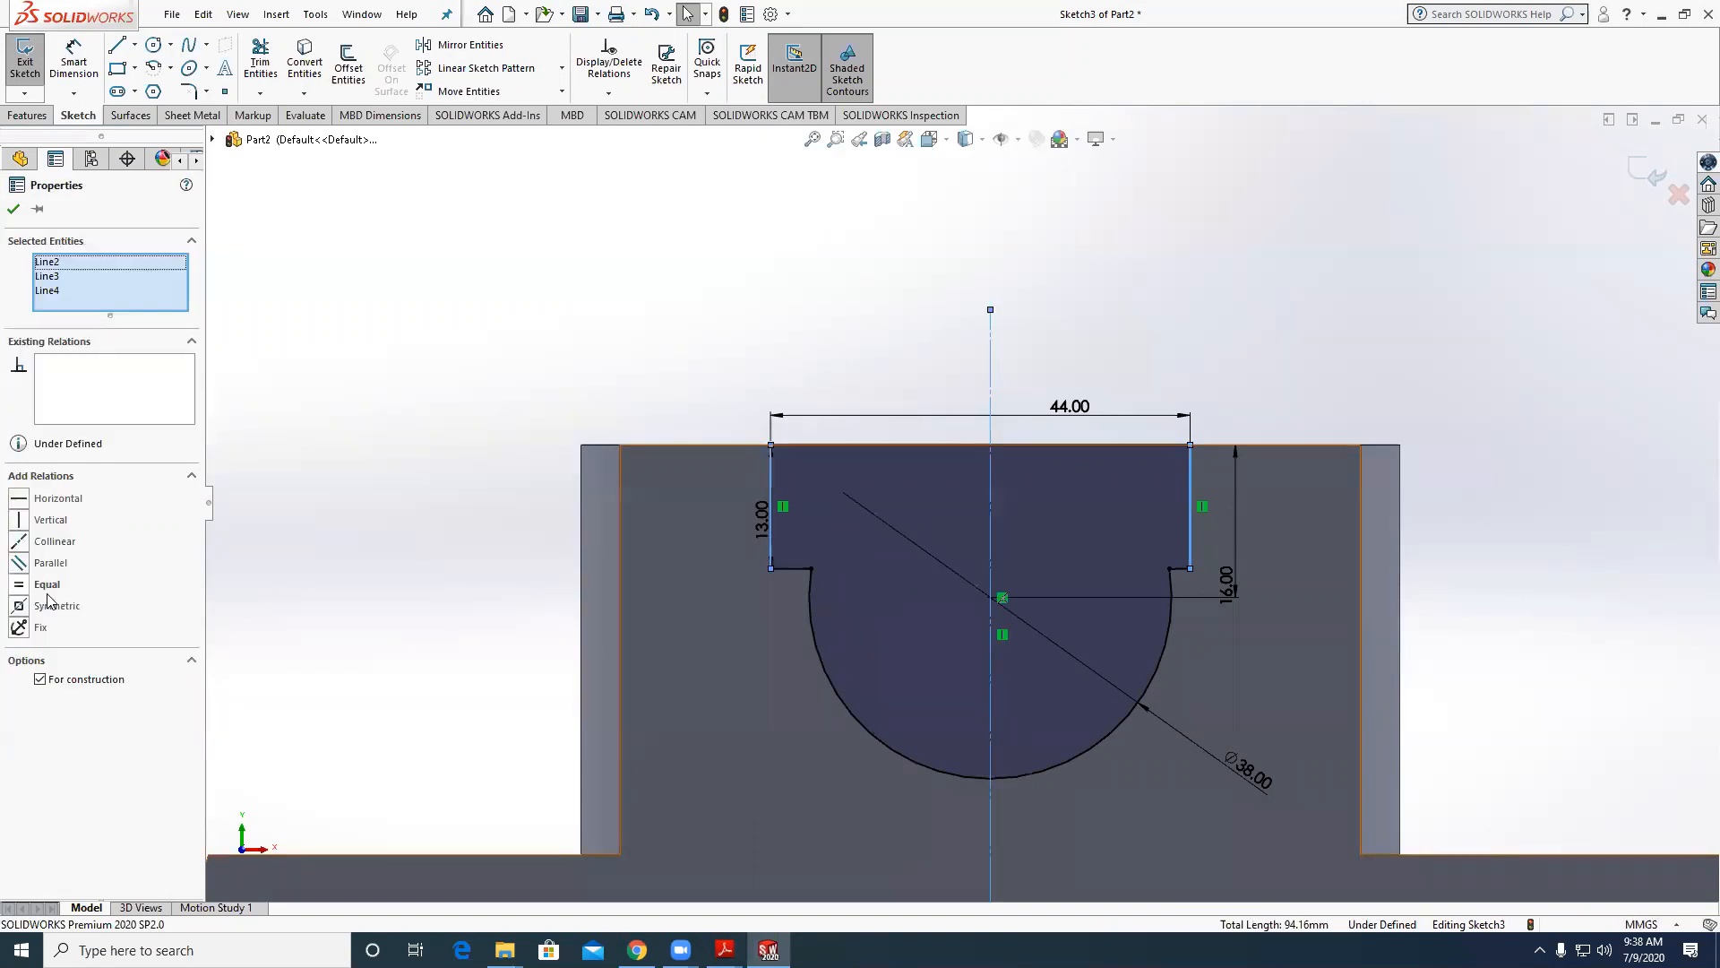
{"action": "left_click", "coordinate": [61, 612]}
{"action": "left_click", "coordinate": [423, 522]}
Cut the stepped round notch profile through the block with an Extruded Cut set to Through All.
{"action": "scroll", "coordinate": [772, 398], "scroll_direction": "up", "scroll_amount": 5}
{"action": "mouse_move", "coordinate": [772, 398]}
{"action": "middle_mouse_down"}
{"action": "mouse_move", "coordinate": [716, 556]}
{"action": "mouse_move", "coordinate": [690, 519]}
{"action": "middle_mouse_up"}
{"action": "left_click", "coordinate": [28, 115]}
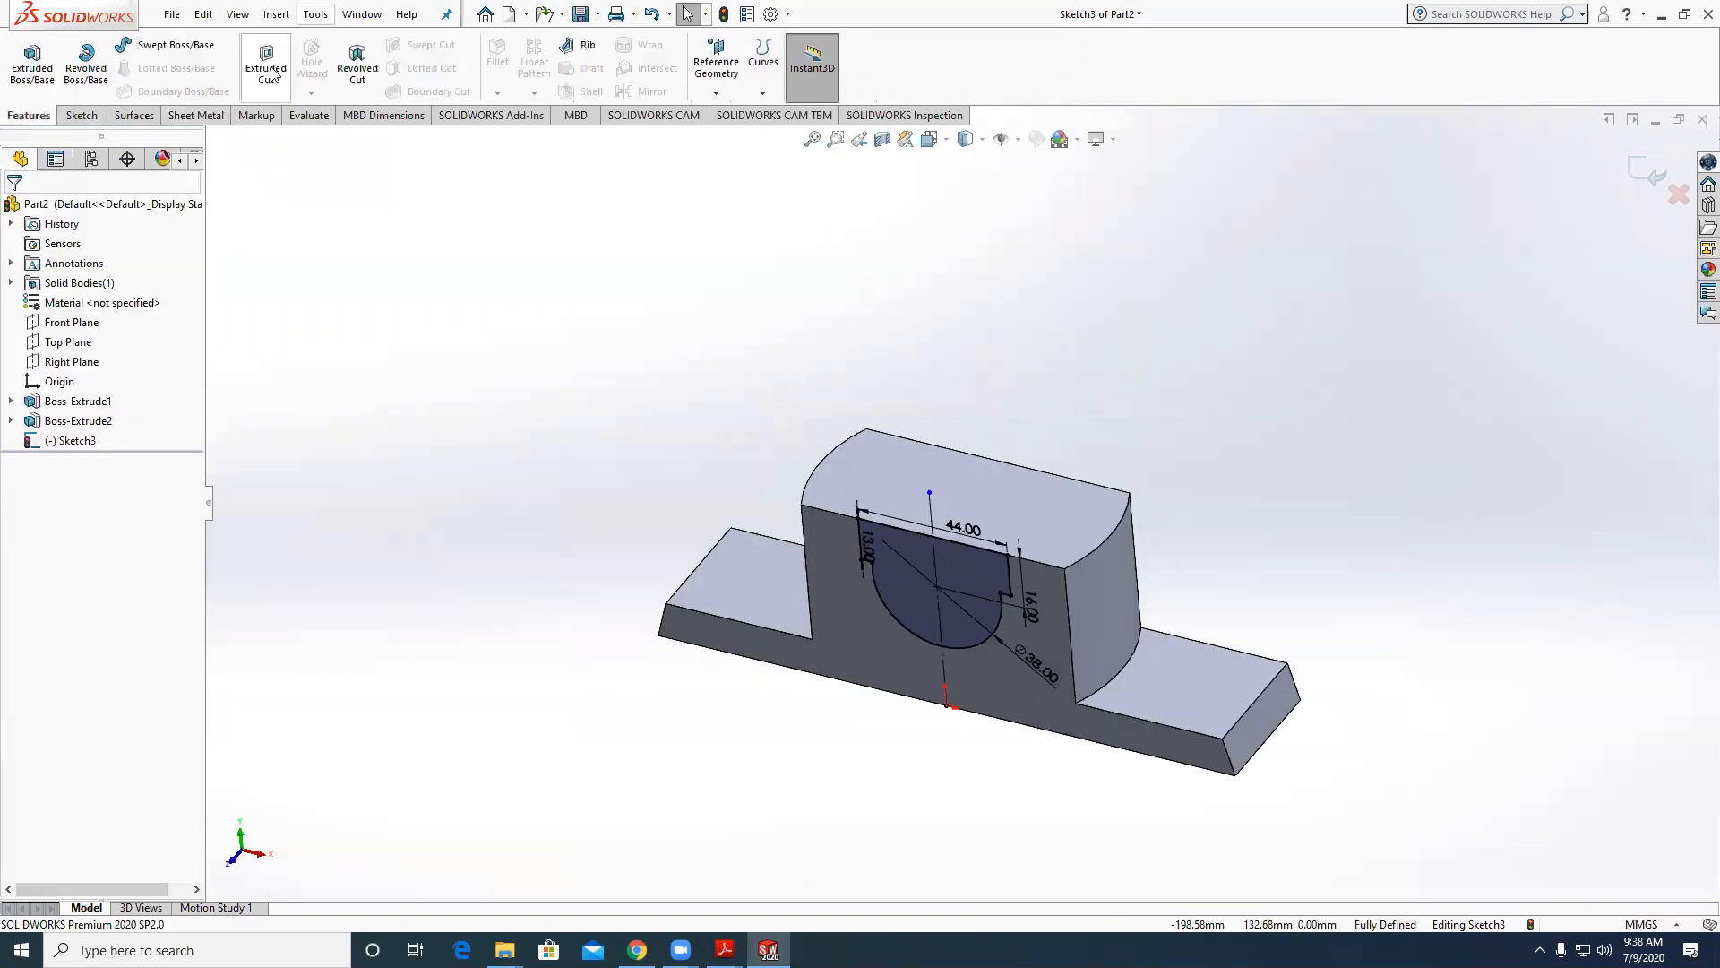
{"action": "left_click", "coordinate": [266, 64]}
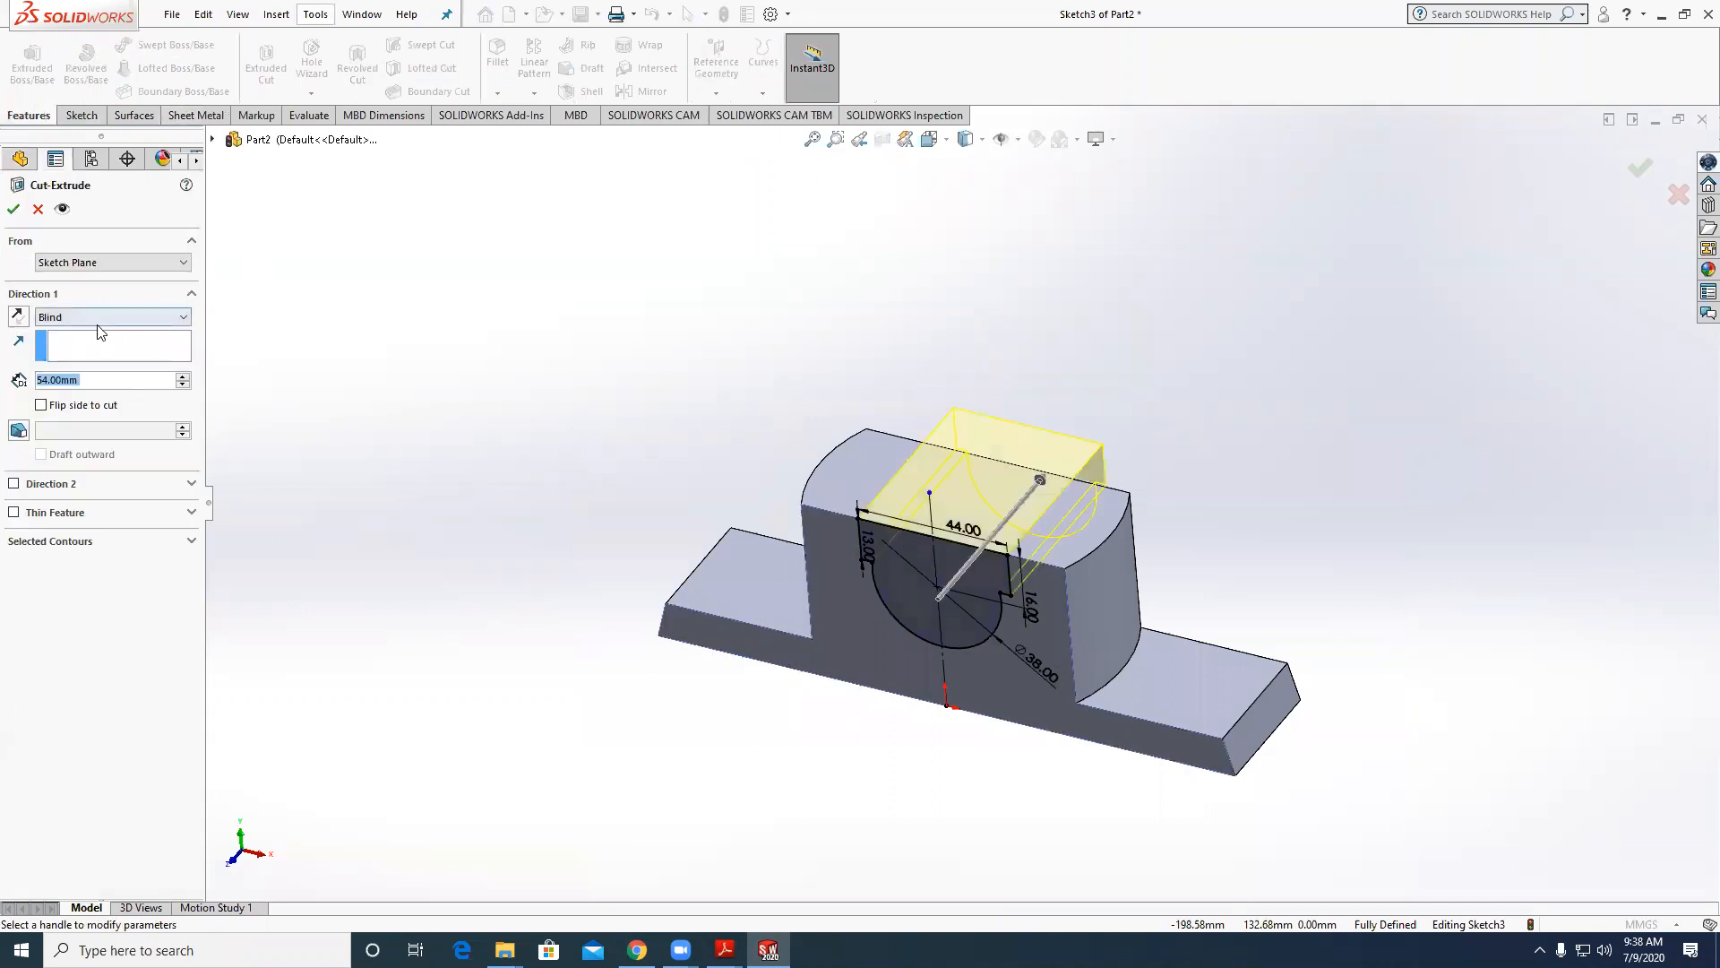
{"action": "left_click", "coordinate": [104, 319]}
{"action": "left_click", "coordinate": [81, 348]}
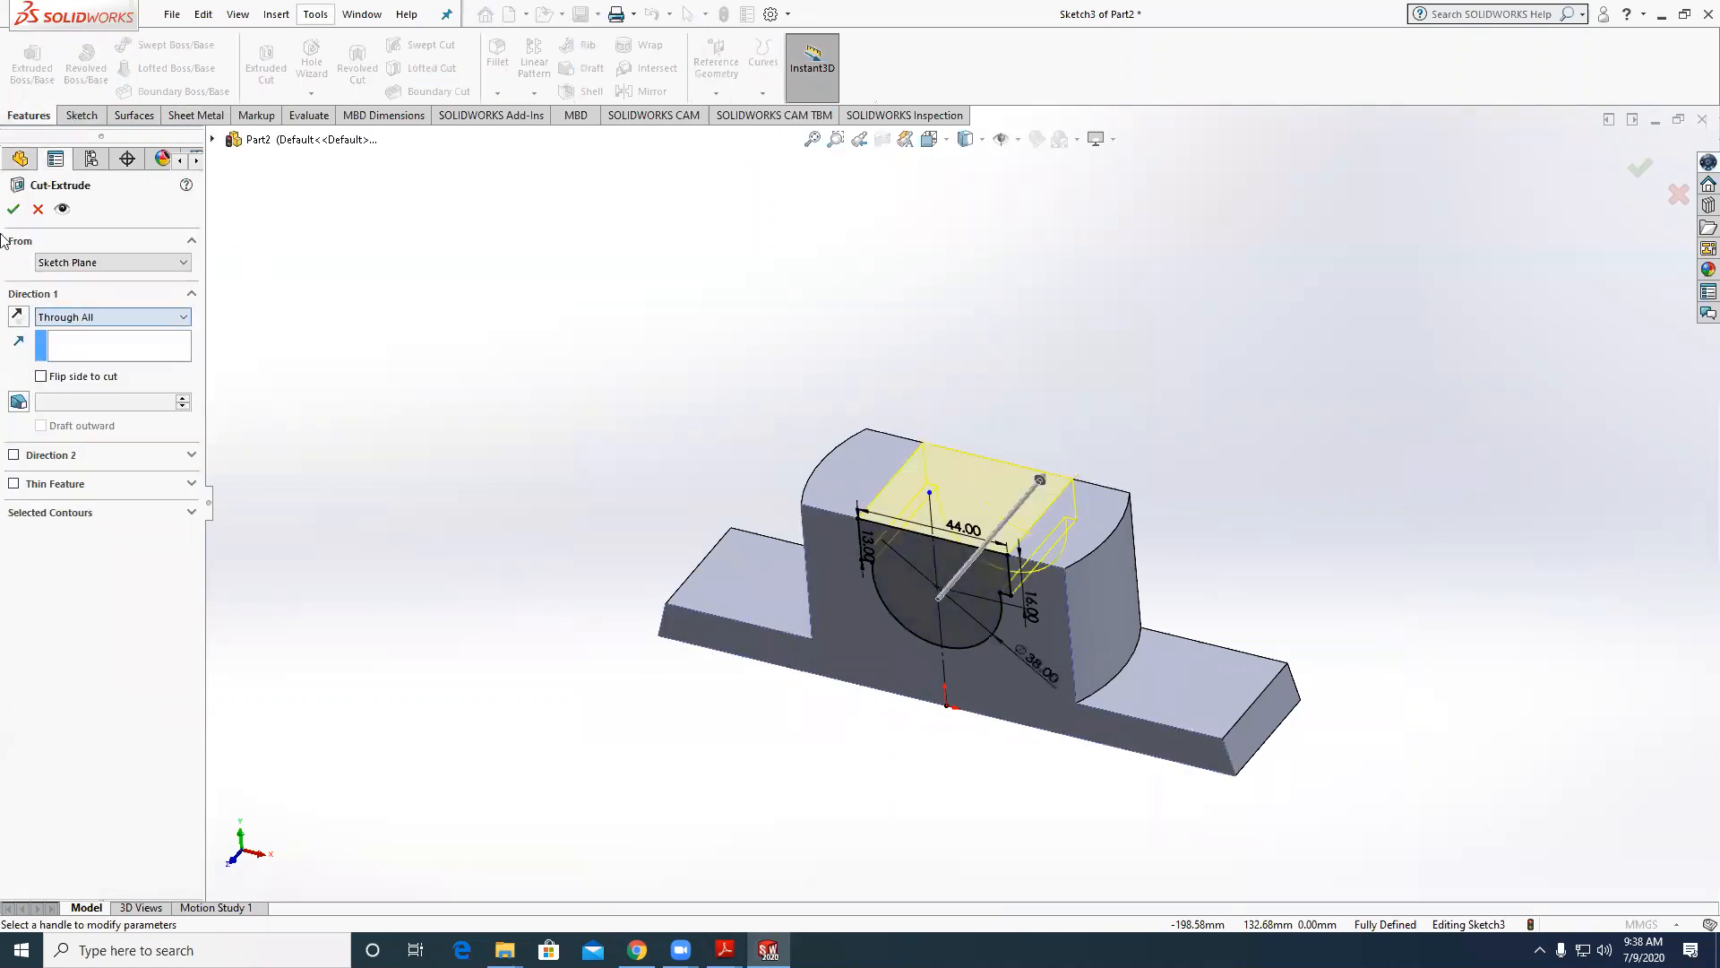
{"action": "left_click", "coordinate": [14, 205]}
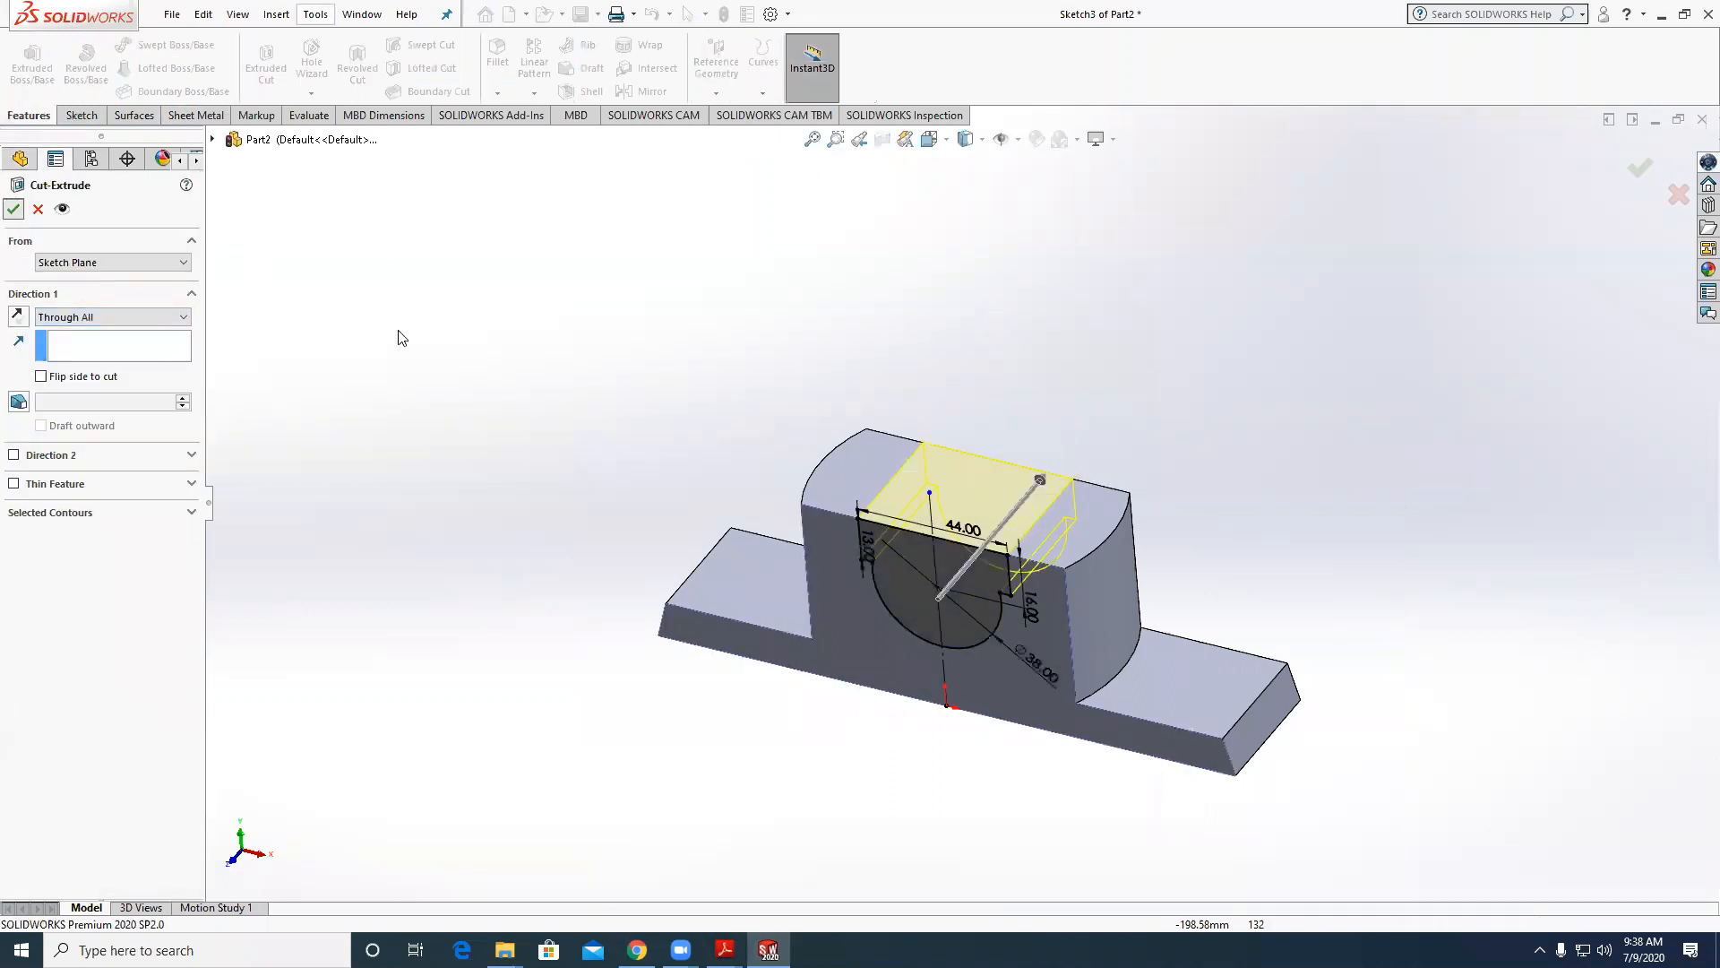
Start a sketch on the left pillar's top face and draw a circle about 9 mm in diameter near its middle.
{"action": "left_click", "coordinate": [856, 467]}
{"action": "left_click", "coordinate": [87, 114]}
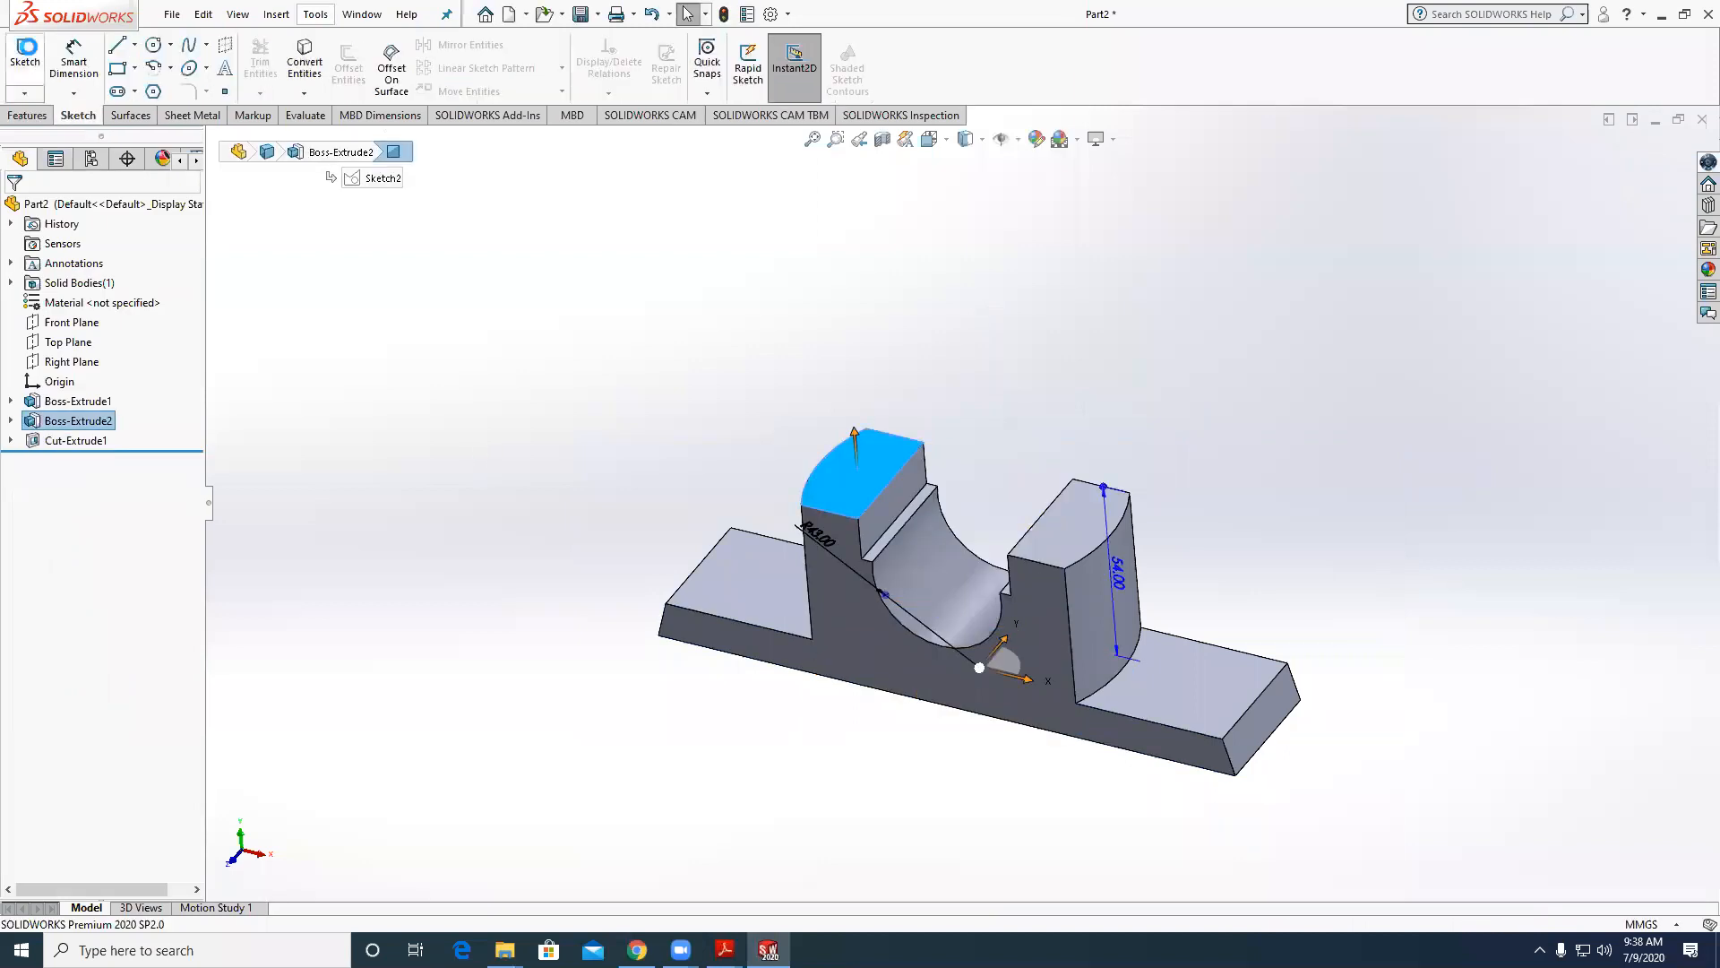
{"action": "left_click", "coordinate": [34, 56]}
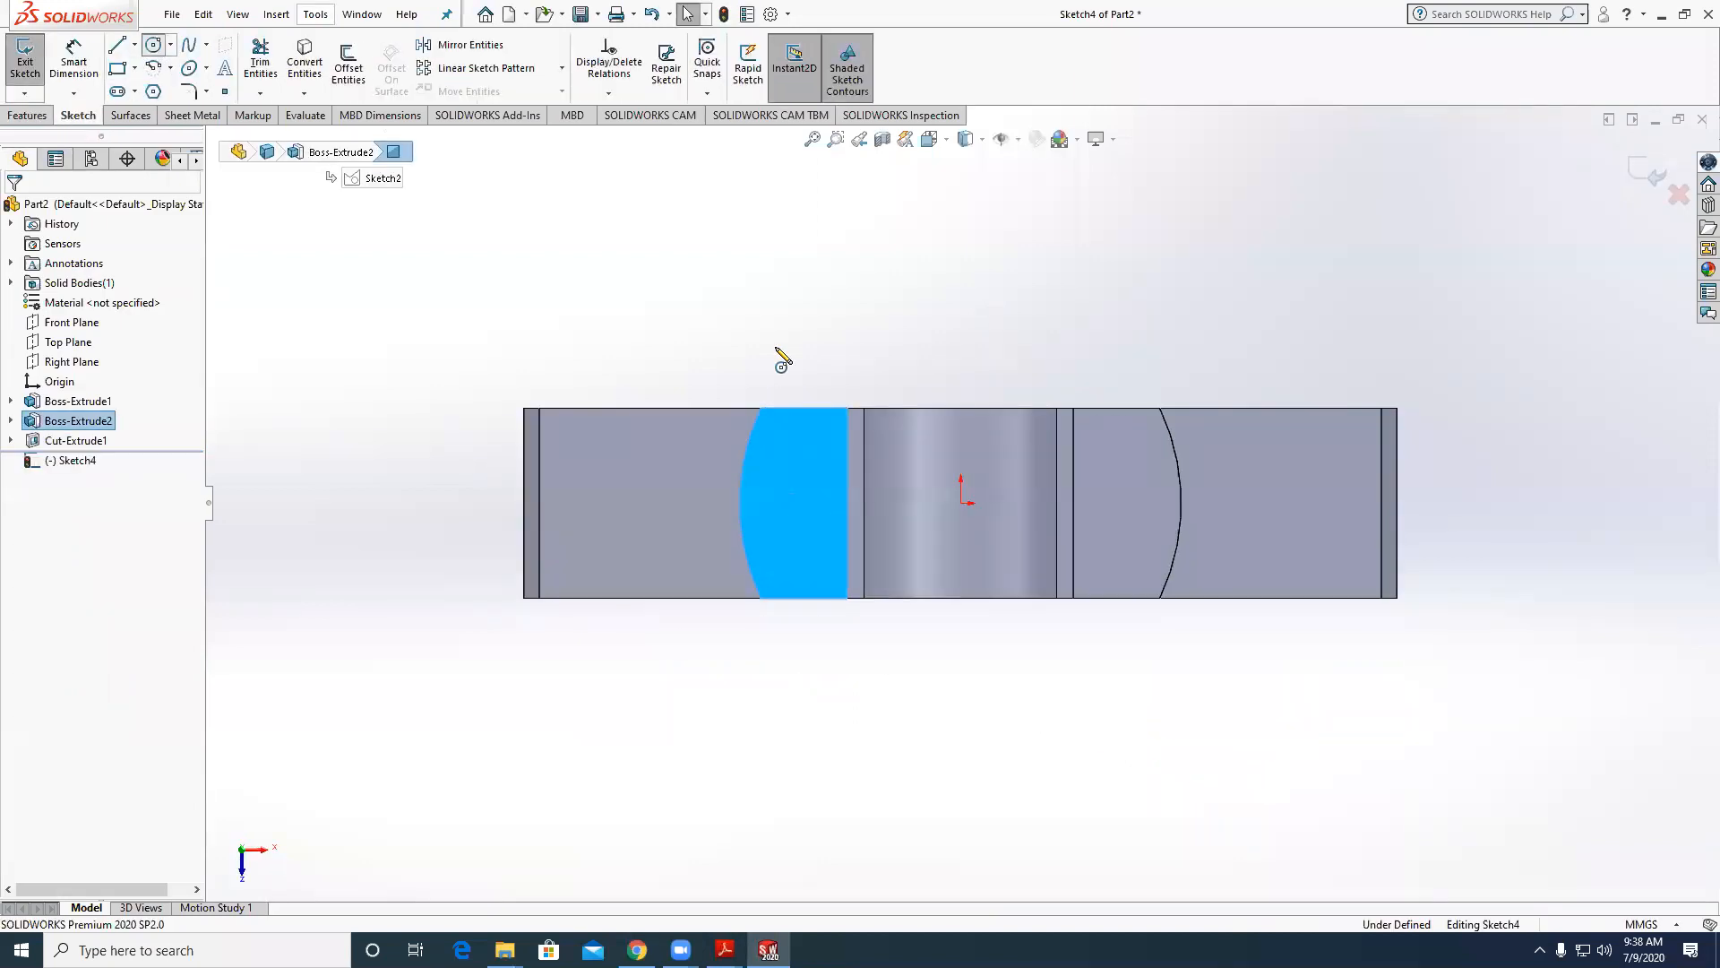
{"action": "left_click", "coordinate": [796, 495]}
{"action": "left_click", "coordinate": [817, 486]}
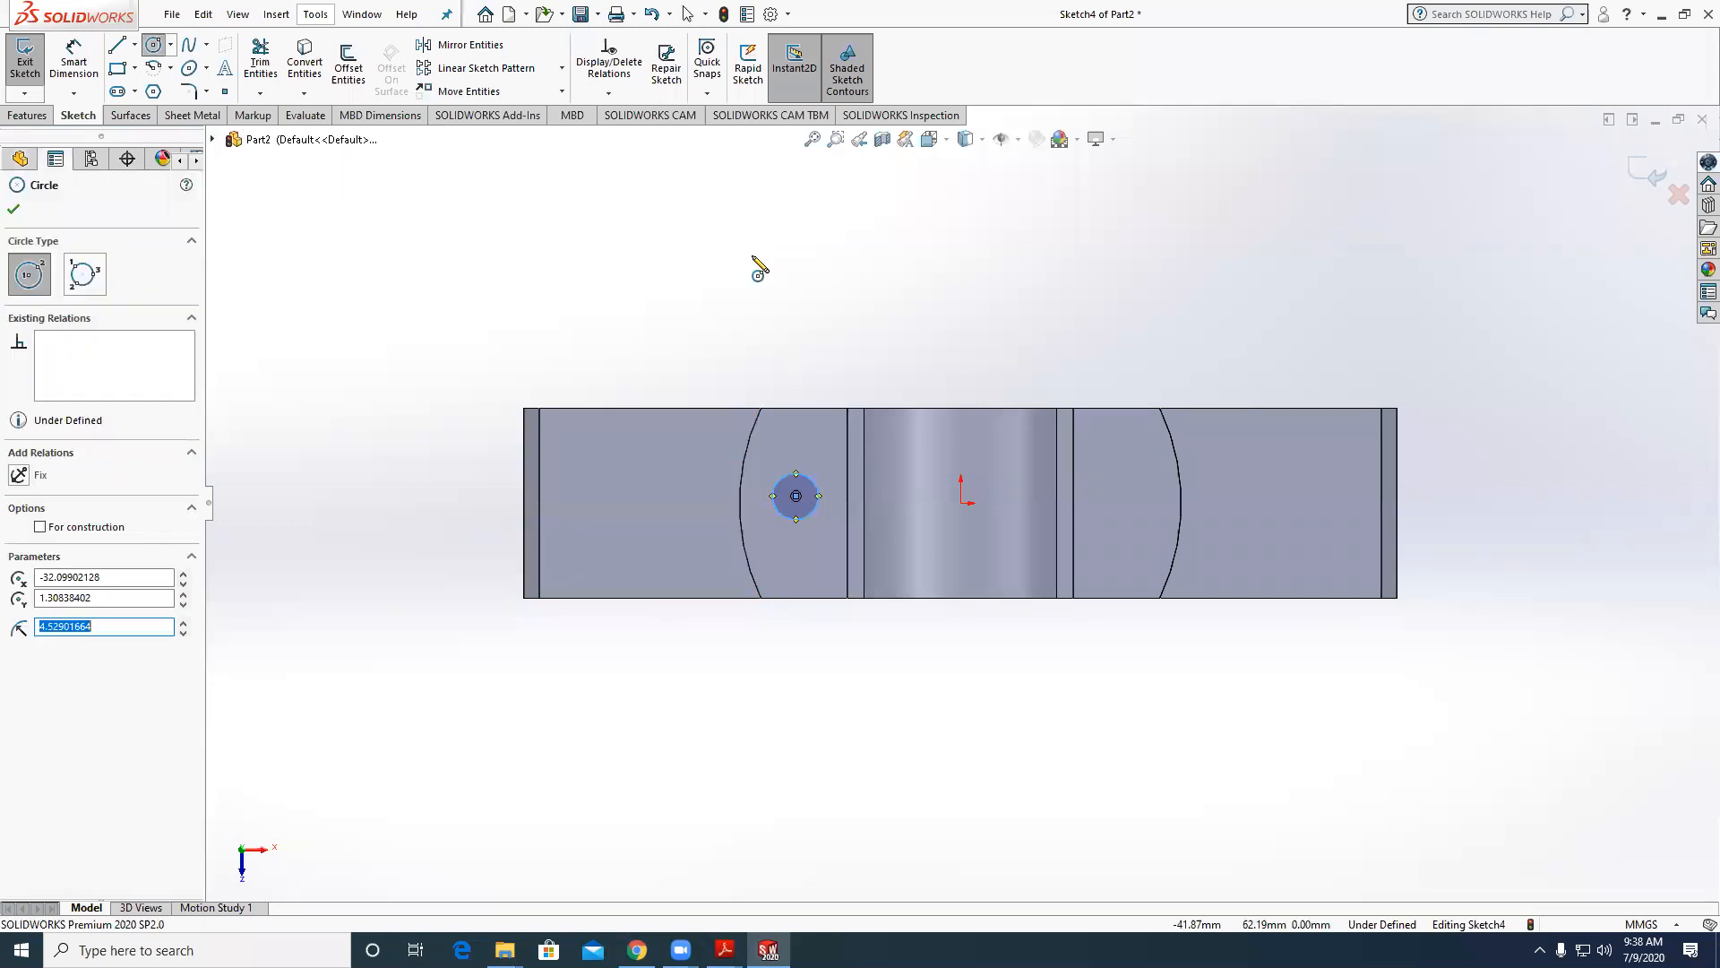
Set the circle's diameter to 10 mm and place its centre 31 mm sideways from the origin, level with it.
{"action": "left_click", "coordinate": [53, 79]}
{"action": "left_click", "coordinate": [818, 498]}
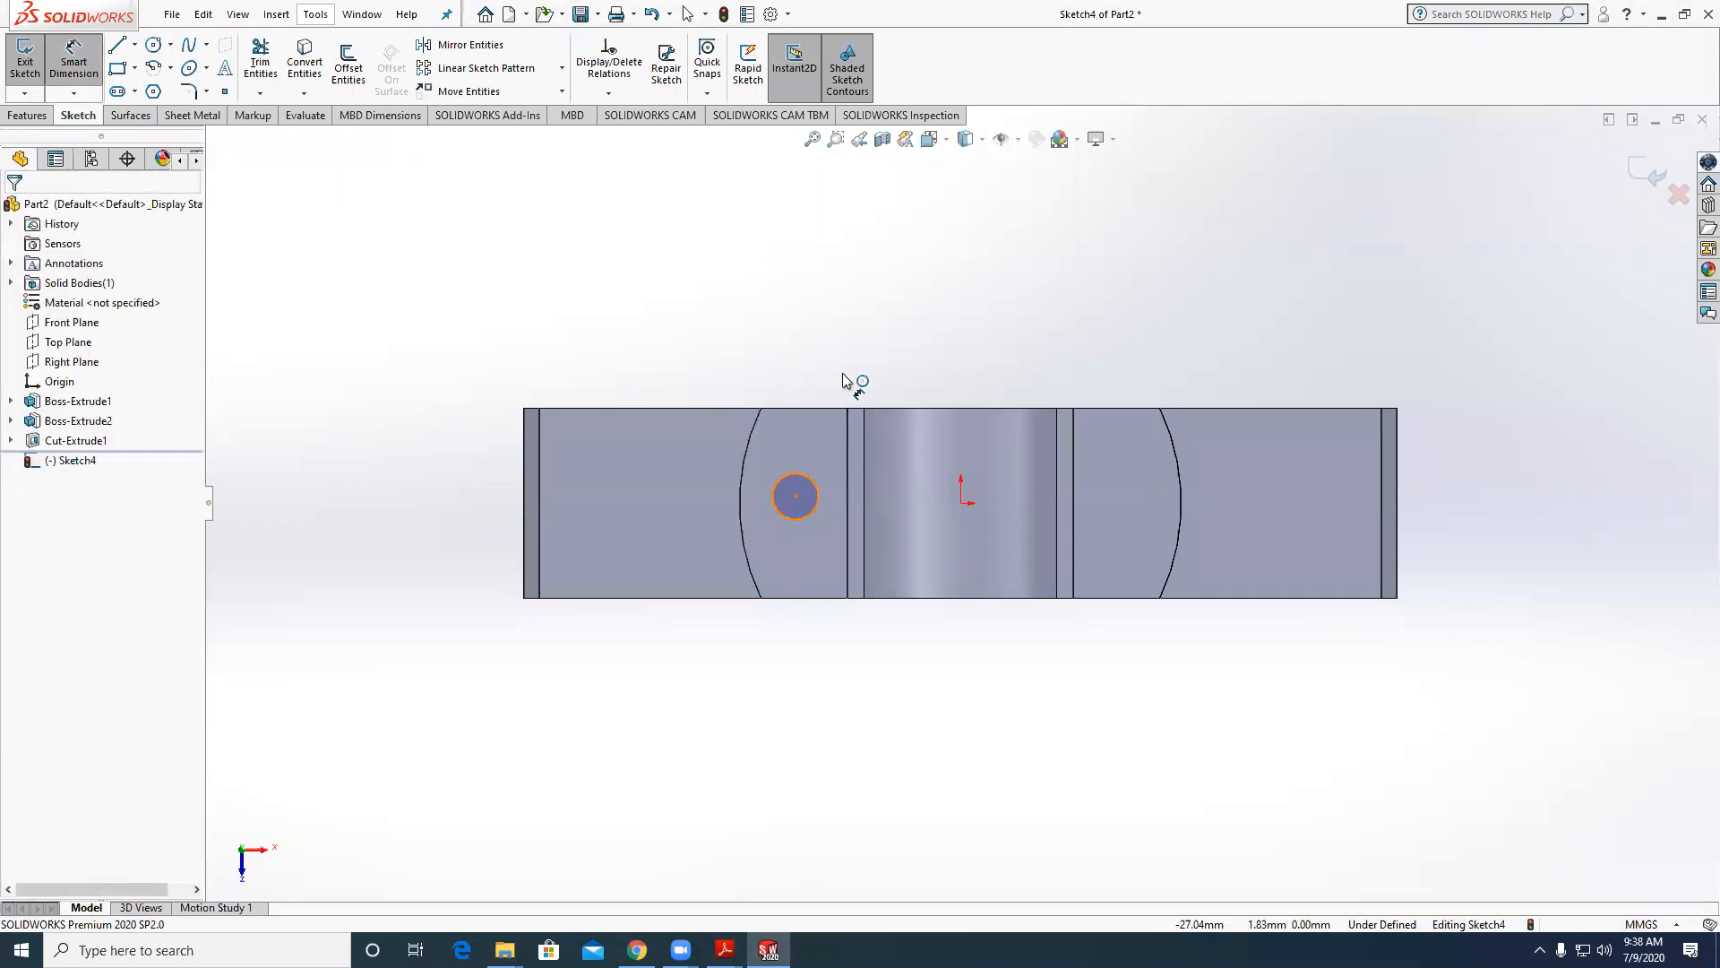
{"action": "left_click", "coordinate": [850, 358]}
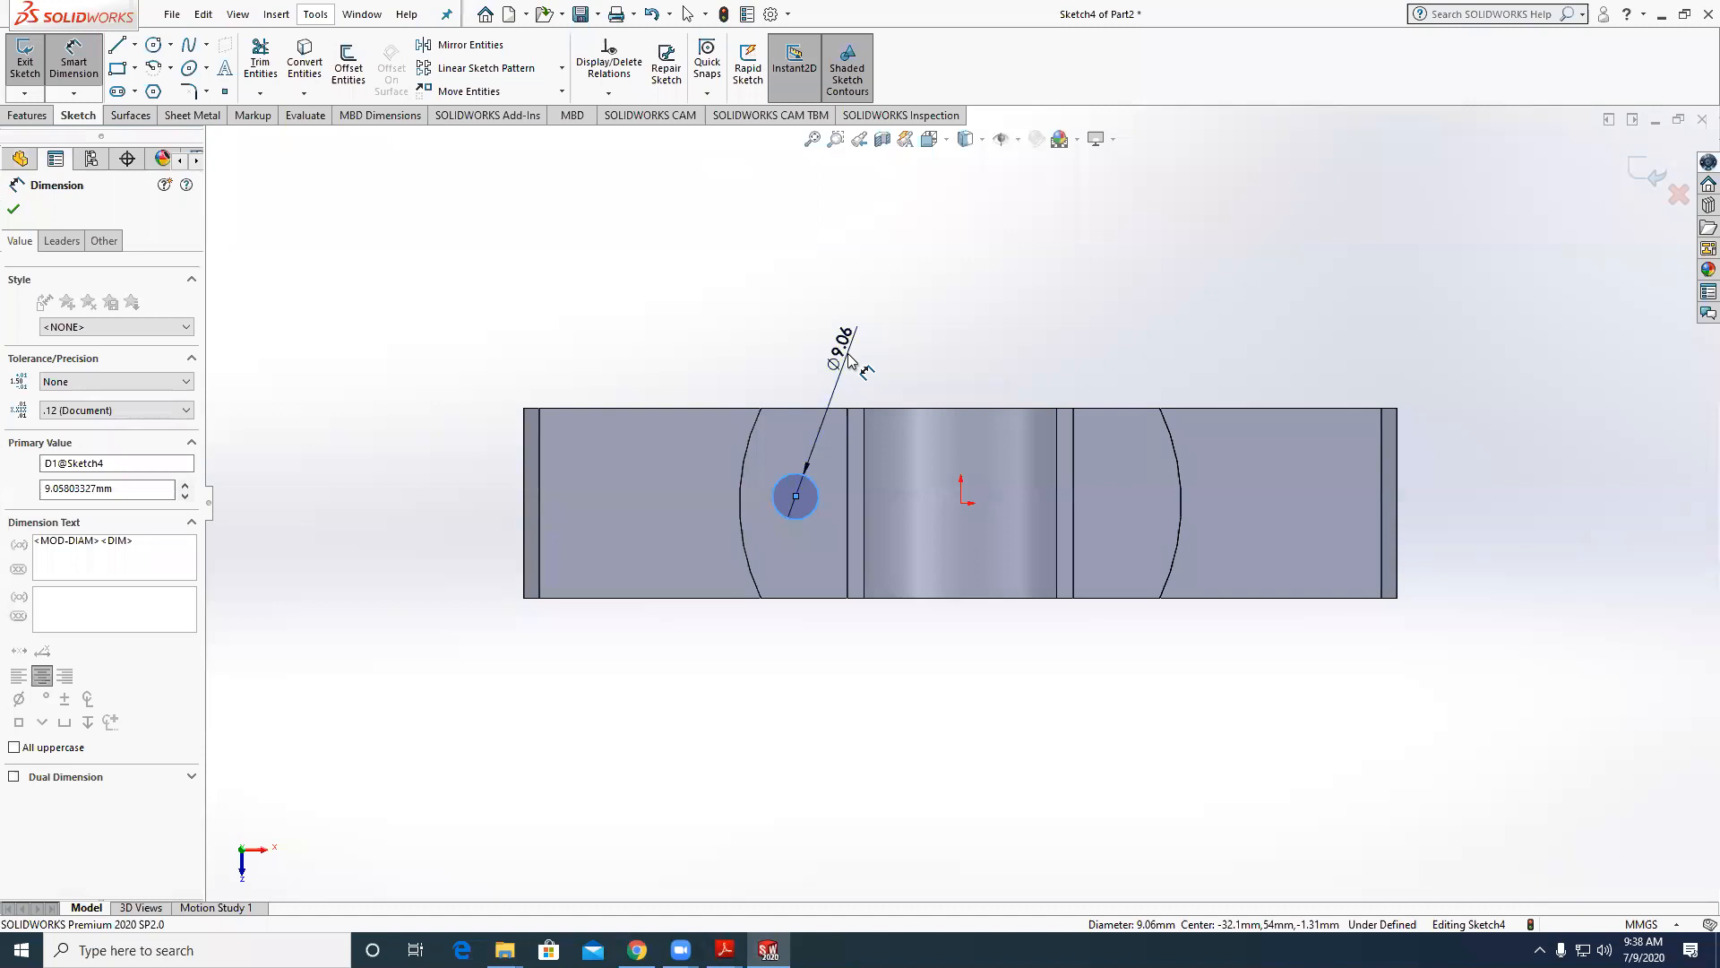
{"action": "type", "text": "10"}
{"action": "key", "text": "Return"}
{"action": "left_click", "coordinate": [963, 503]}
{"action": "left_click", "coordinate": [804, 503]}
{"action": "left_click", "coordinate": [882, 394]}
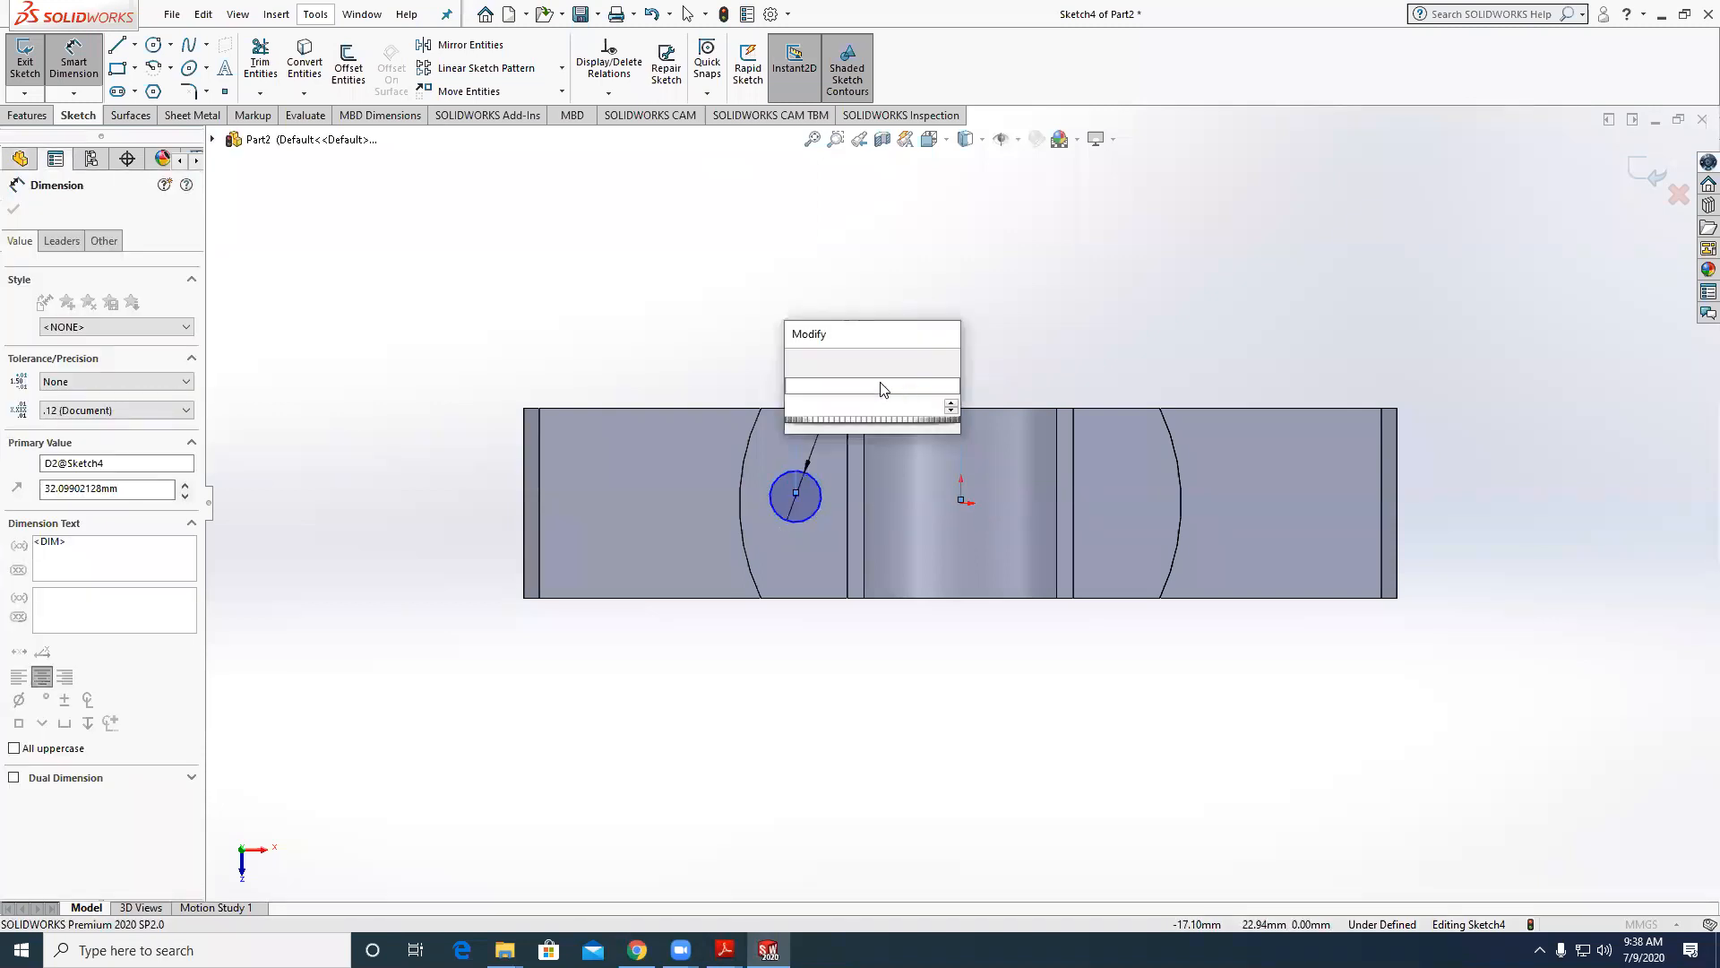
{"action": "type", "text": "31"}
{"action": "key", "text": "Return"}
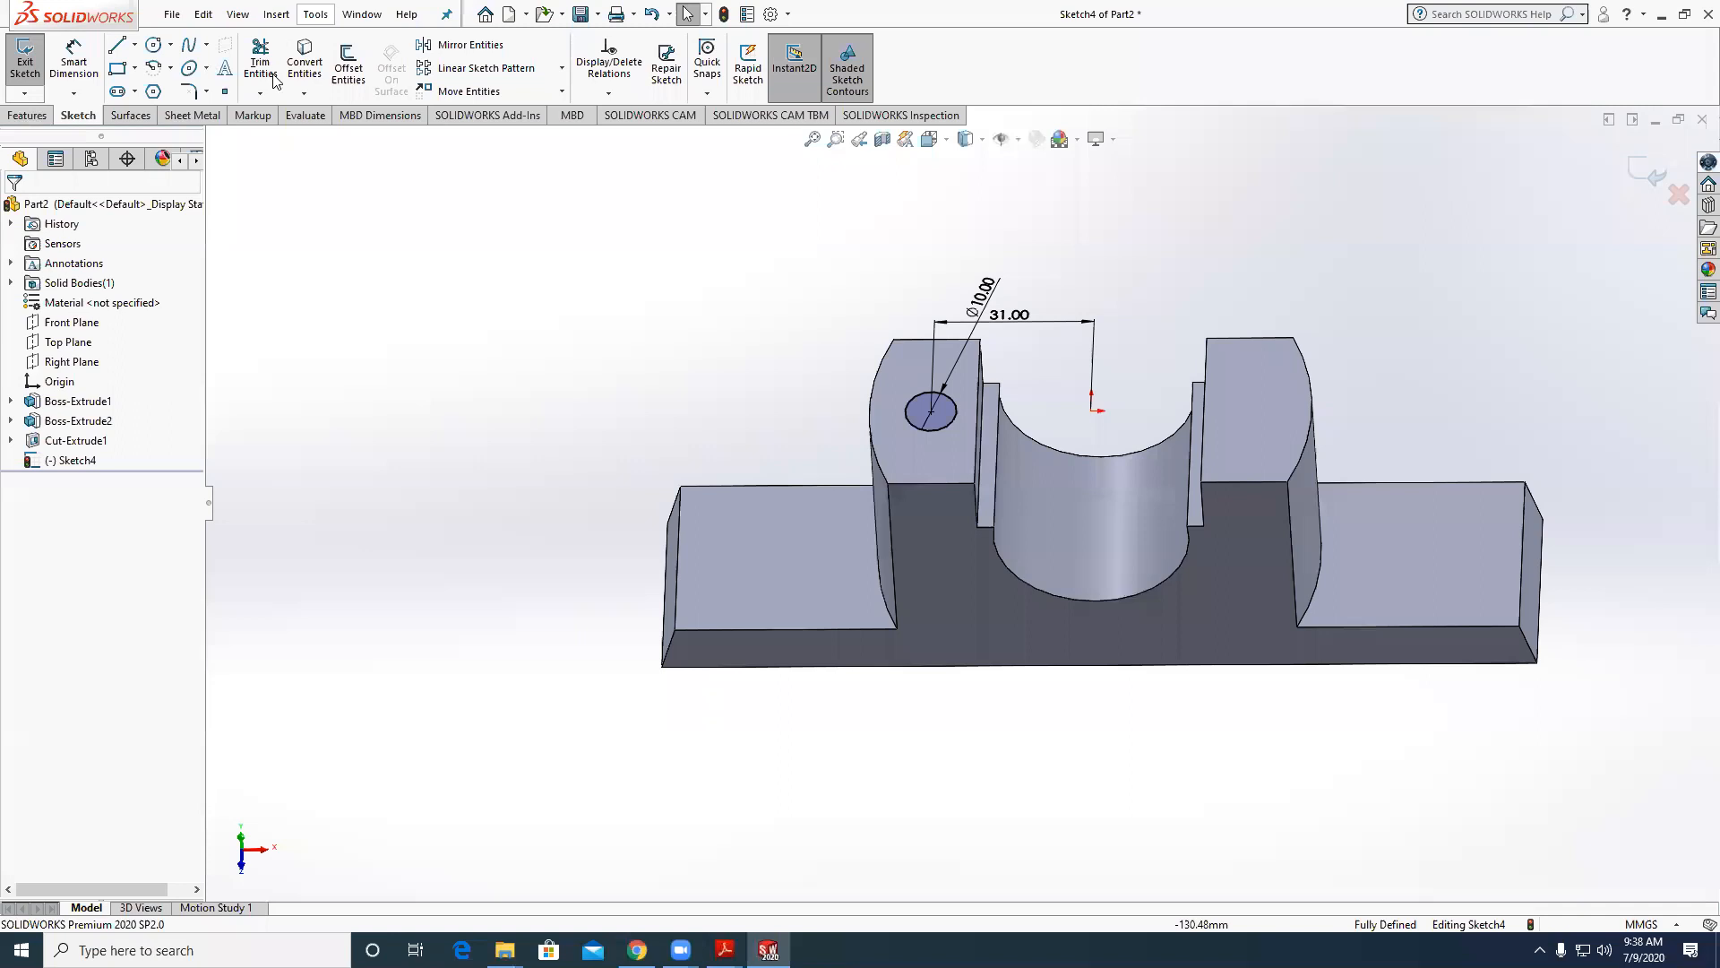
Cut the 10 mm circle down through the left pillar and base with an Extruded Cut set to Through All.
{"action": "left_click", "coordinate": [27, 115]}
{"action": "left_click", "coordinate": [266, 64]}
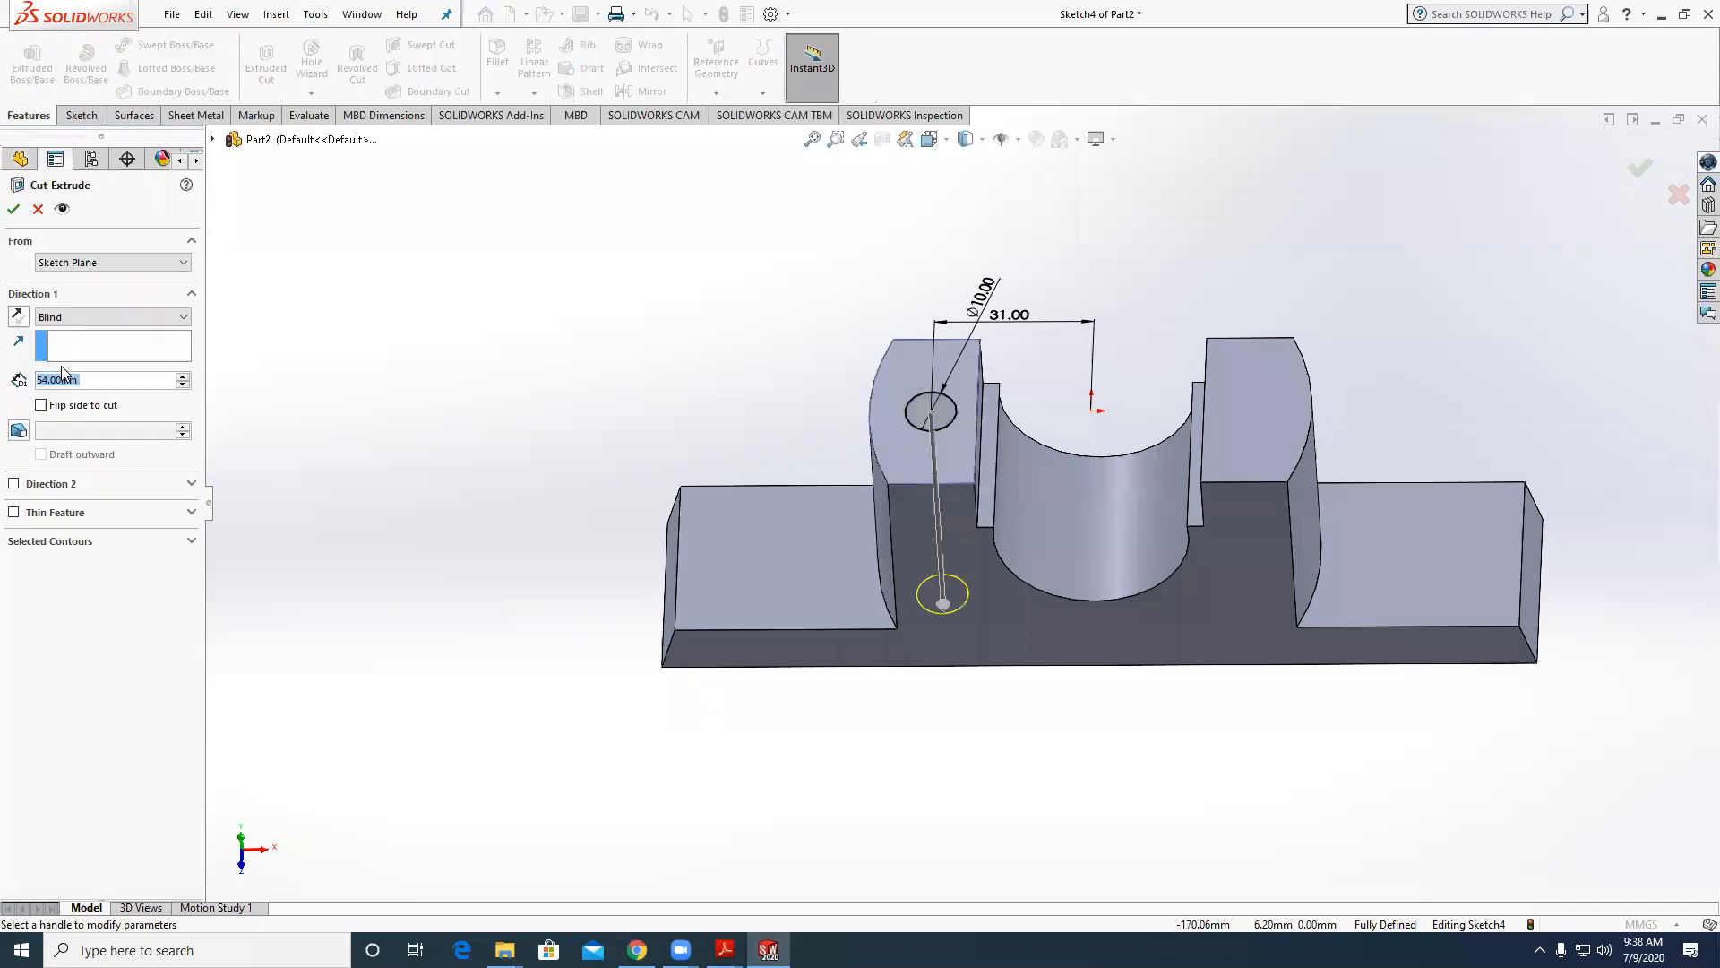
{"action": "left_click", "coordinate": [76, 318]}
{"action": "left_click", "coordinate": [64, 343]}
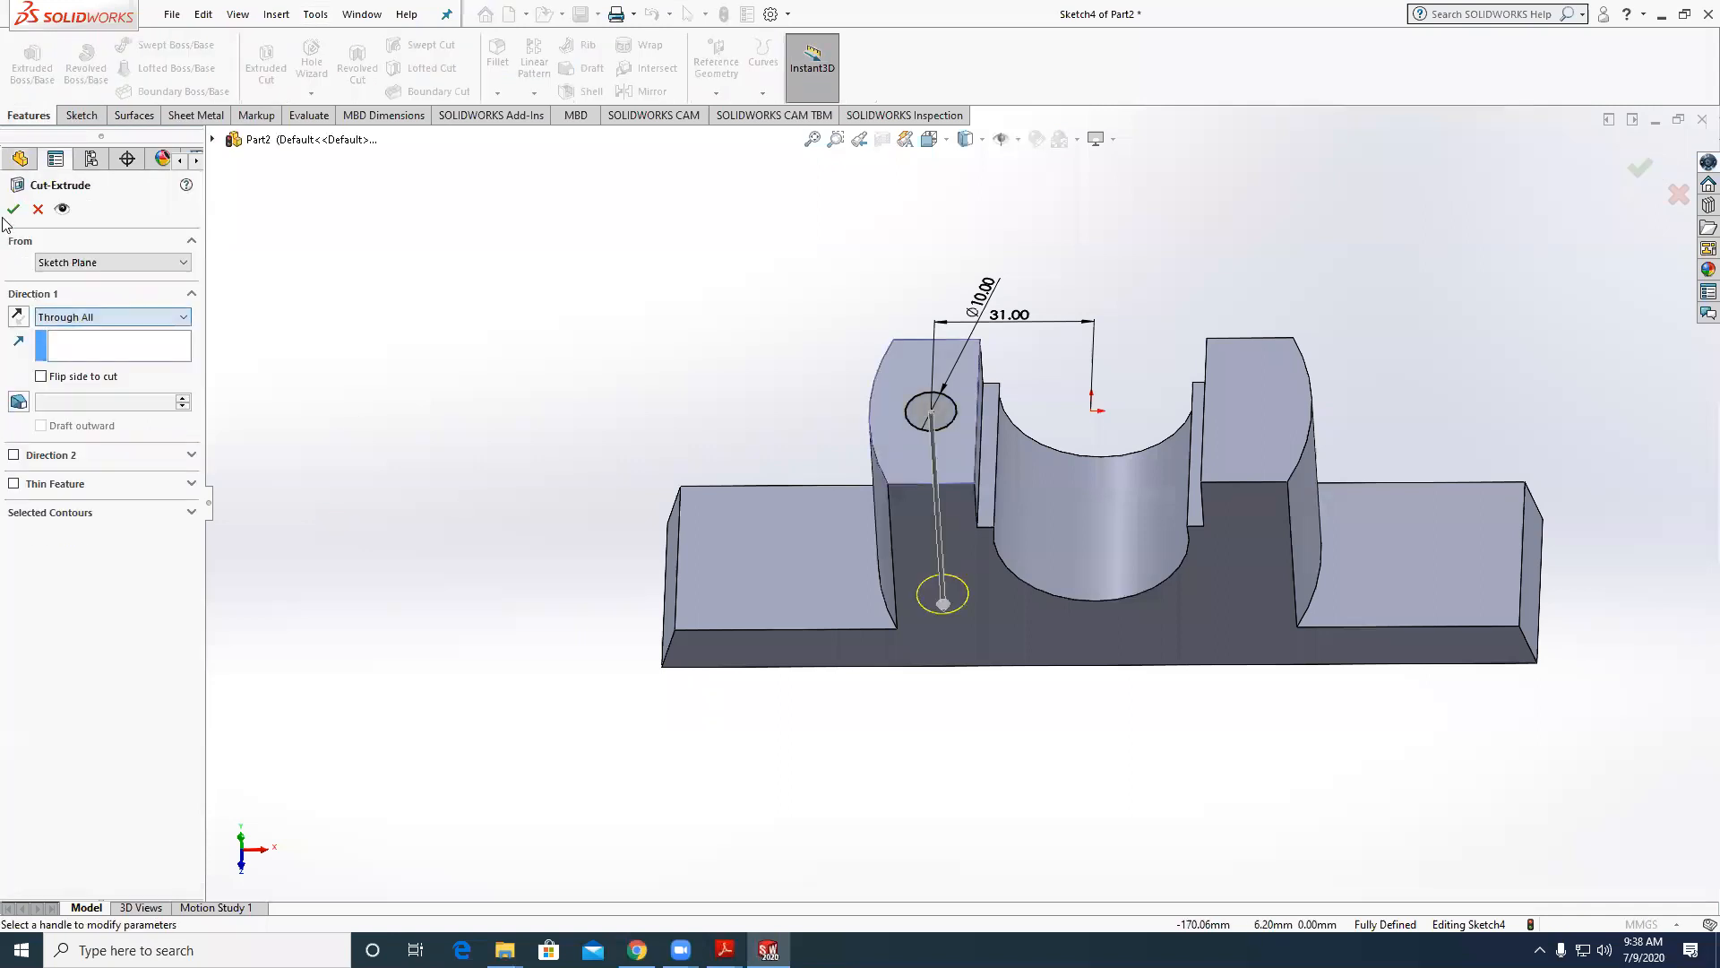
{"action": "left_click", "coordinate": [512, 537]}
{"action": "middle_click_drag", "start_coordinate": [513, 537], "coordinate": [564, 327]}
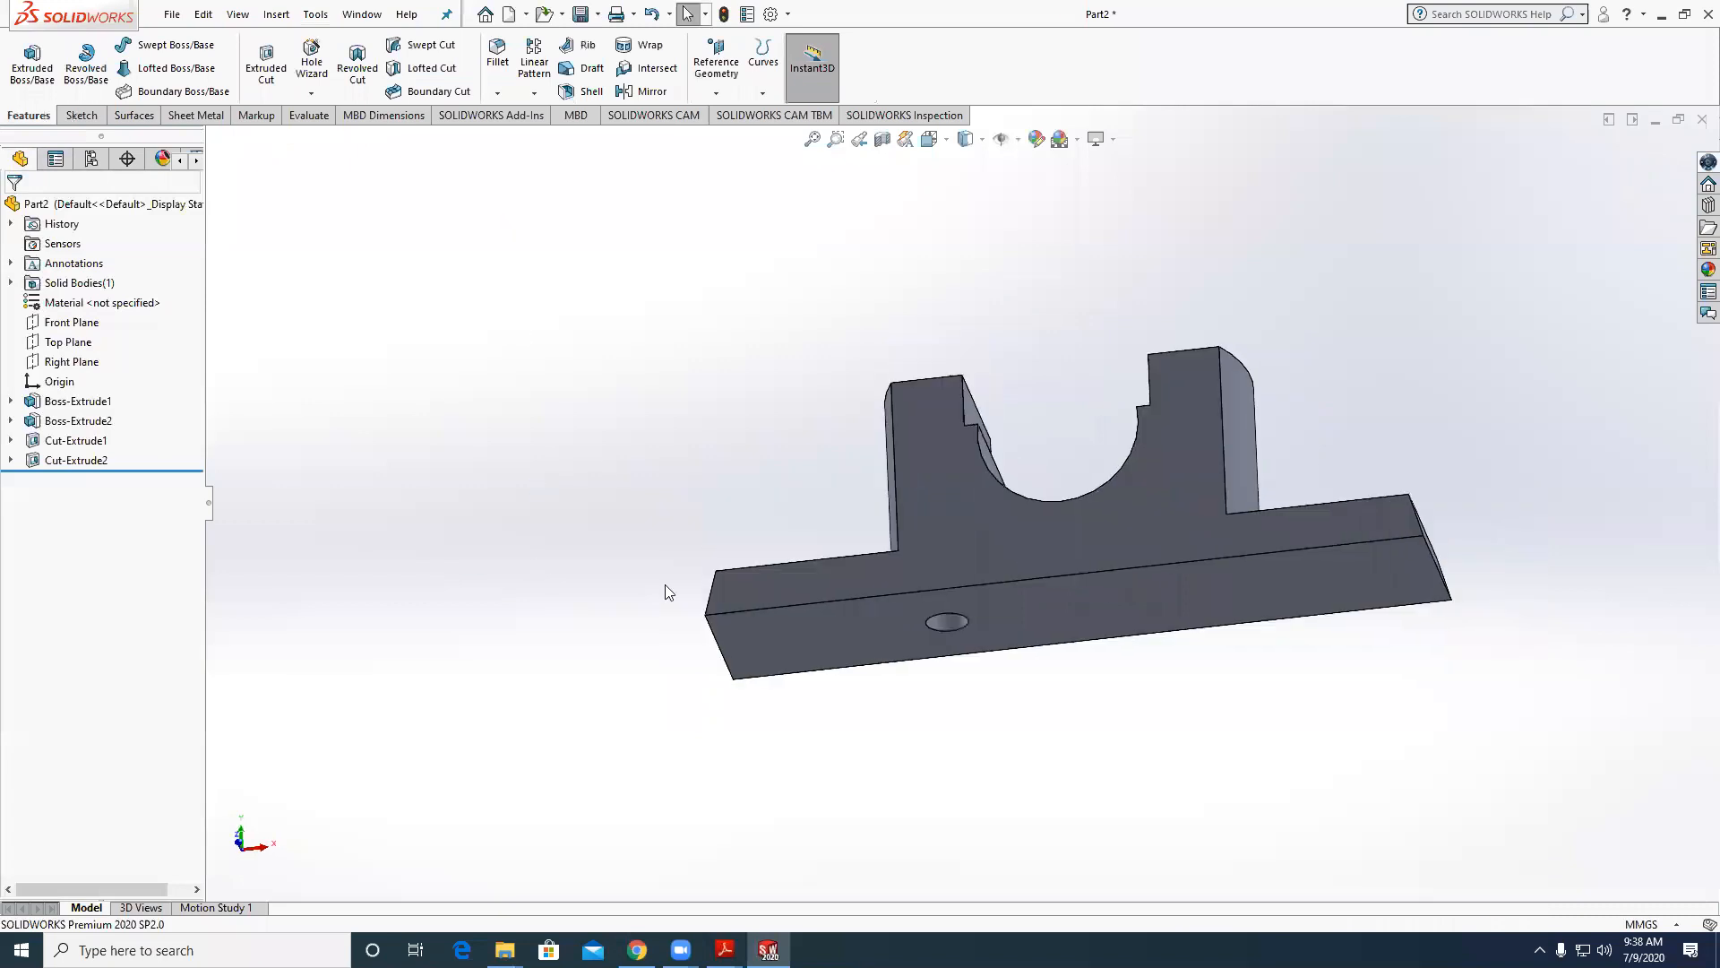
{"action": "left_click", "coordinate": [885, 631]}
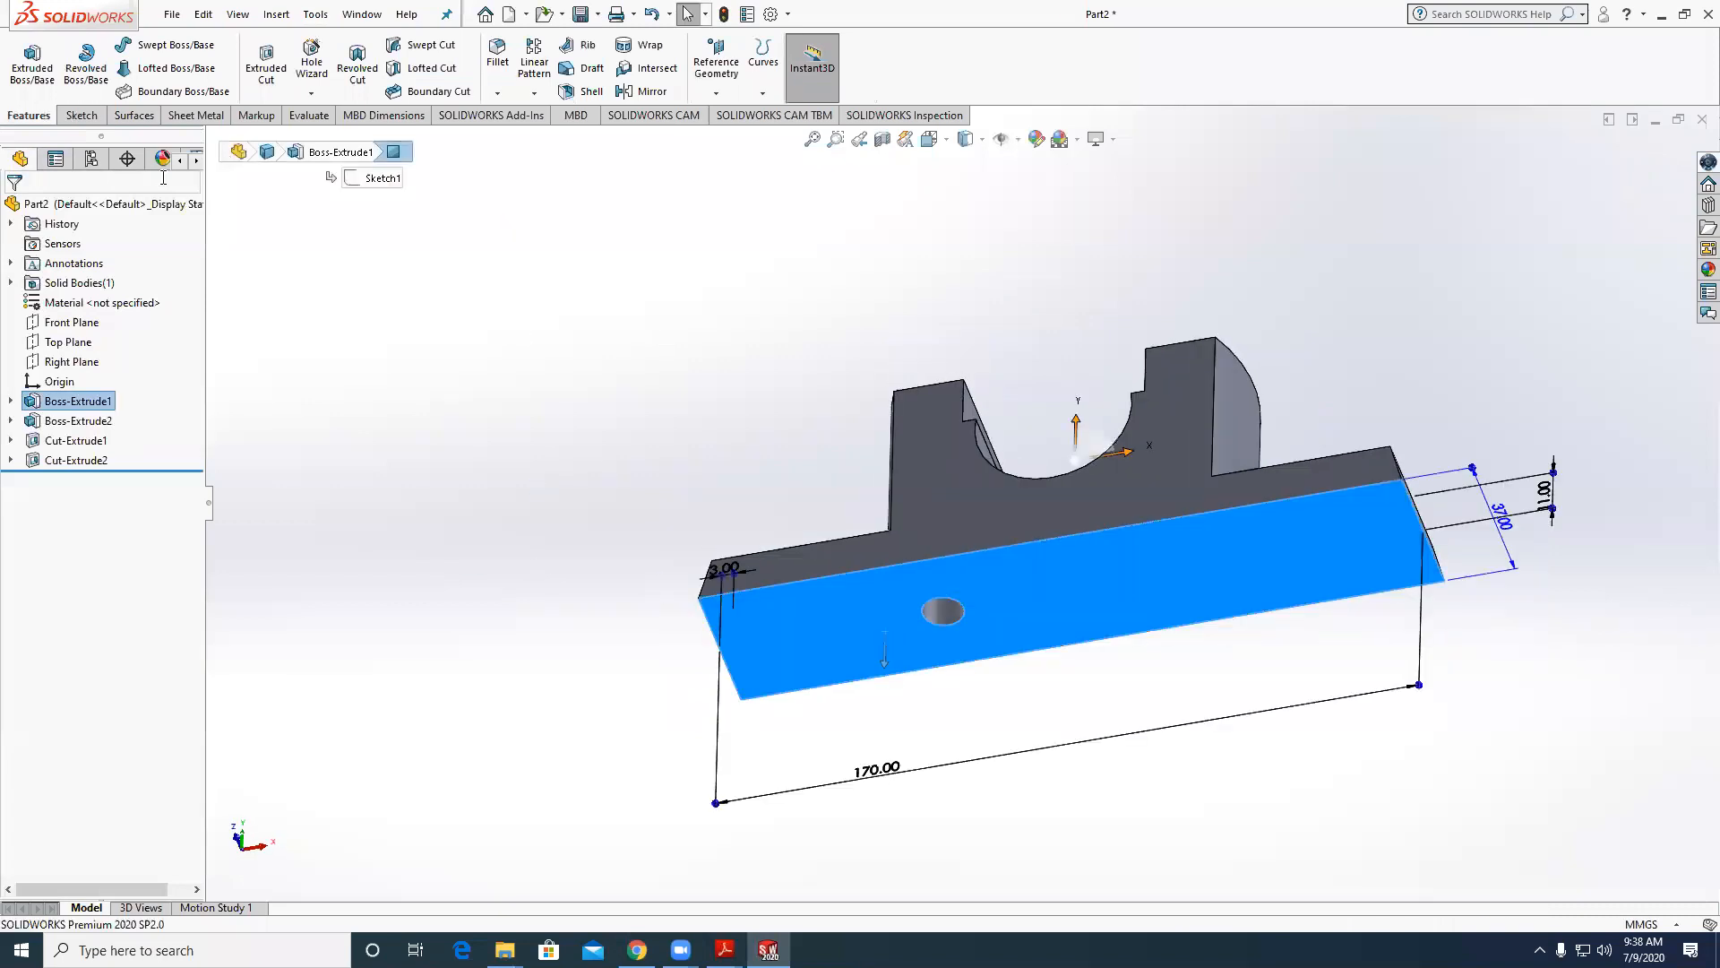
{"action": "left_click", "coordinate": [82, 117]}
{"action": "left_click", "coordinate": [25, 61]}
{"action": "left_click", "coordinate": [1648, 169]}
{"action": "middle_click_drag", "start_coordinate": [1357, 352], "coordinate": [1383, 439]}
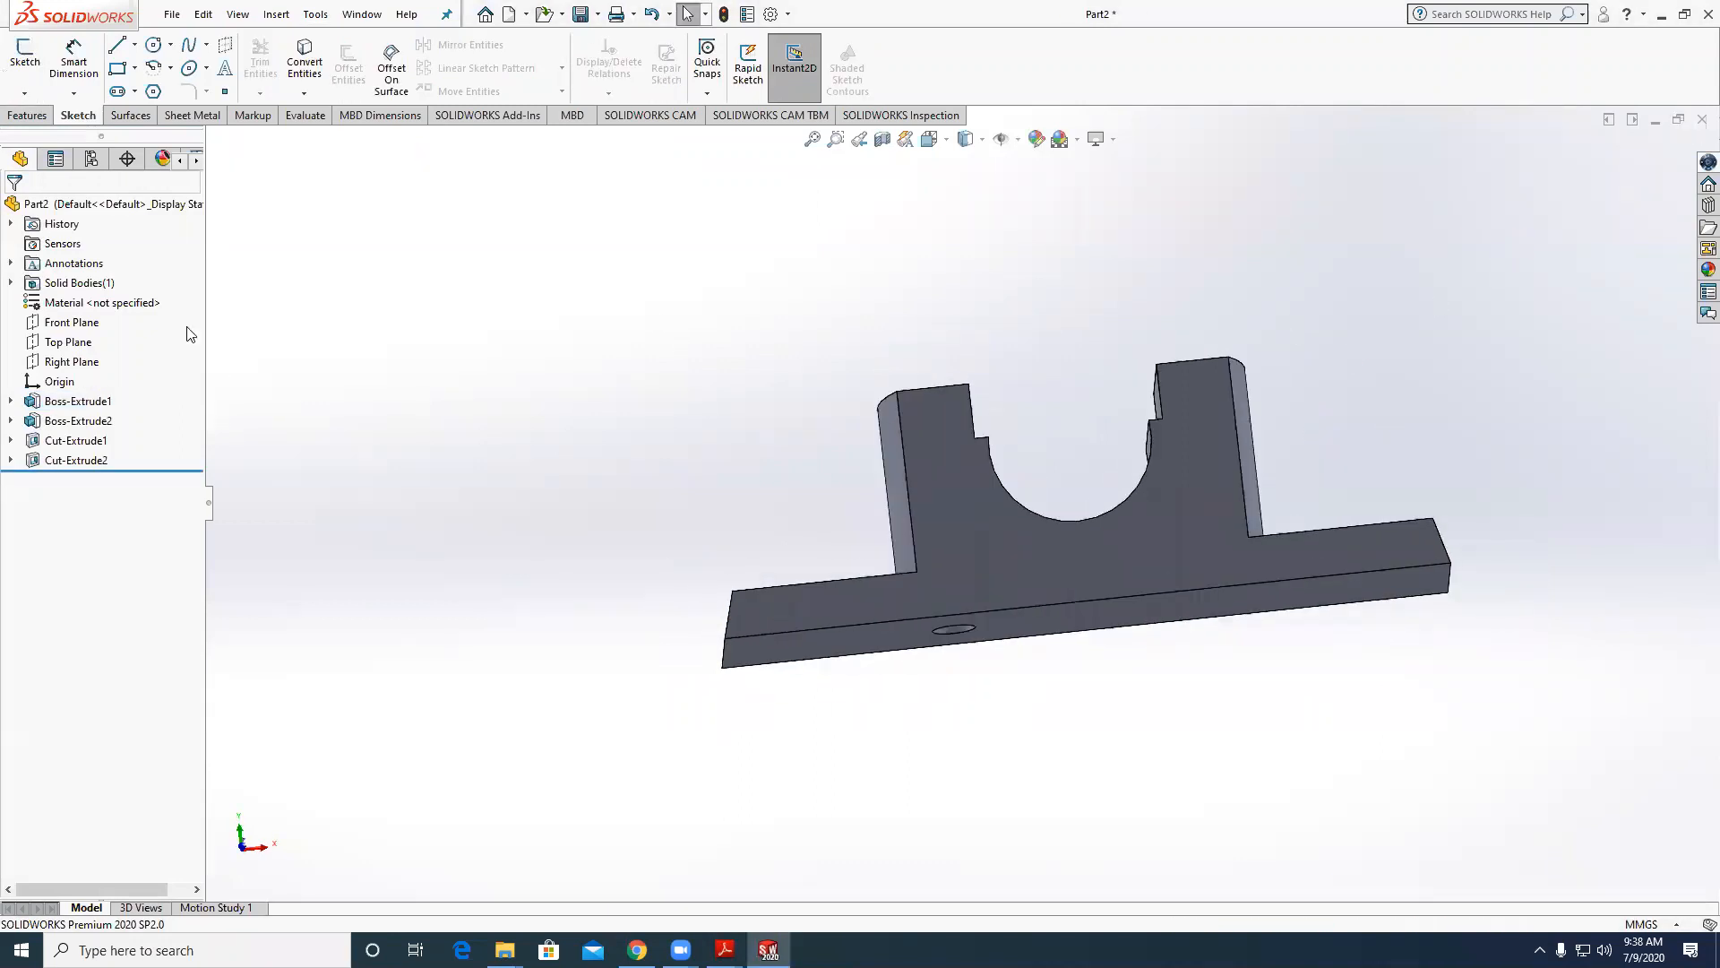
Start a sketch on the Front Plane and draw a rectangle about 71 by 4 mm along the base's bottom edge, left of the origin.
{"action": "left_click", "coordinate": [71, 323]}
{"action": "left_click", "coordinate": [25, 61]}
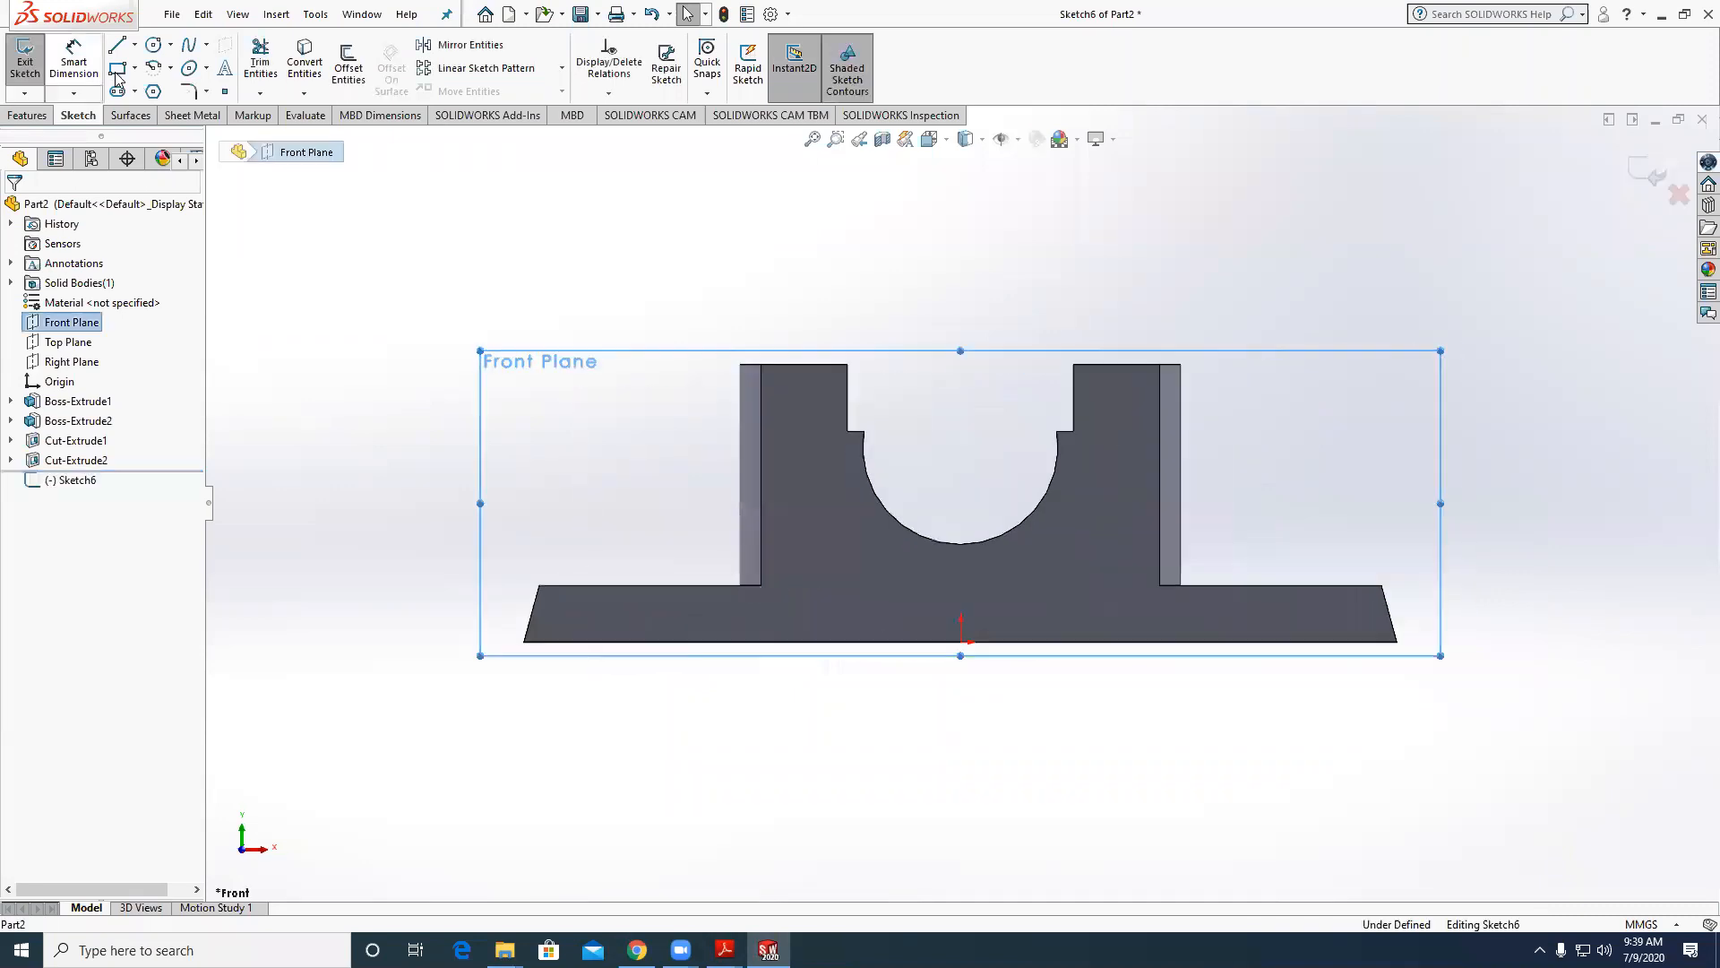
{"action": "scroll", "coordinate": [576, 644], "scroll_direction": "down", "scroll_amount": 2}
{"action": "left_click", "coordinate": [558, 640]}
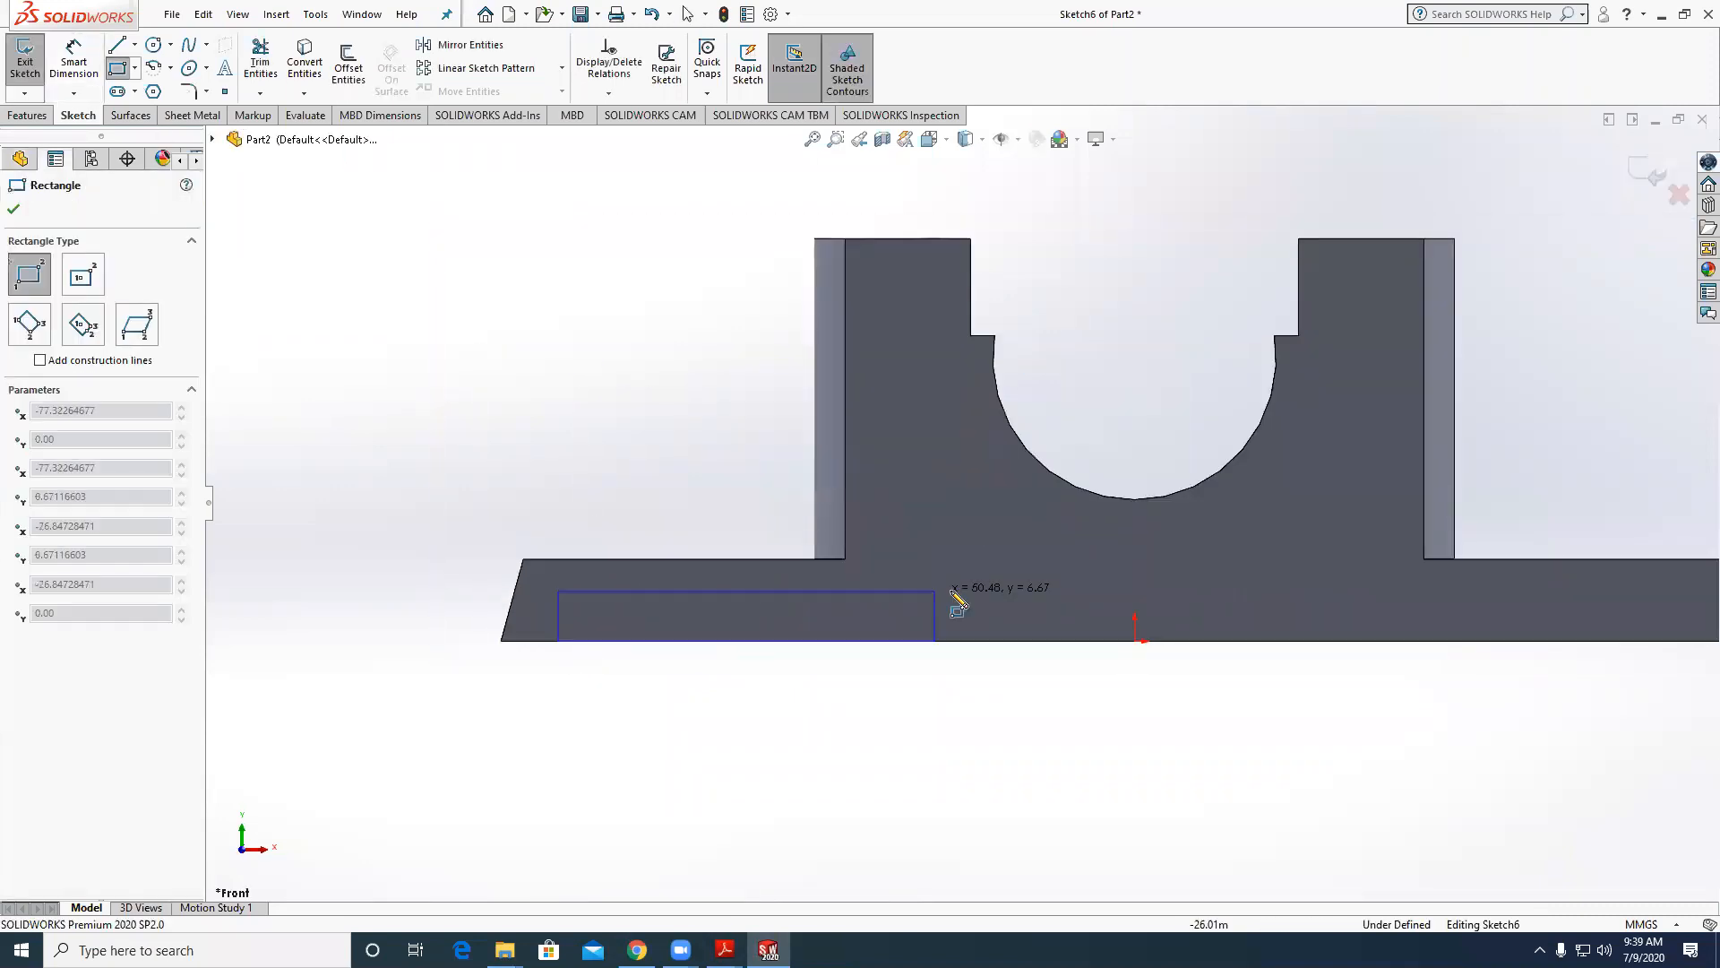
{"action": "left_click", "coordinate": [1090, 613]}
{"action": "key", "text": "Escape"}
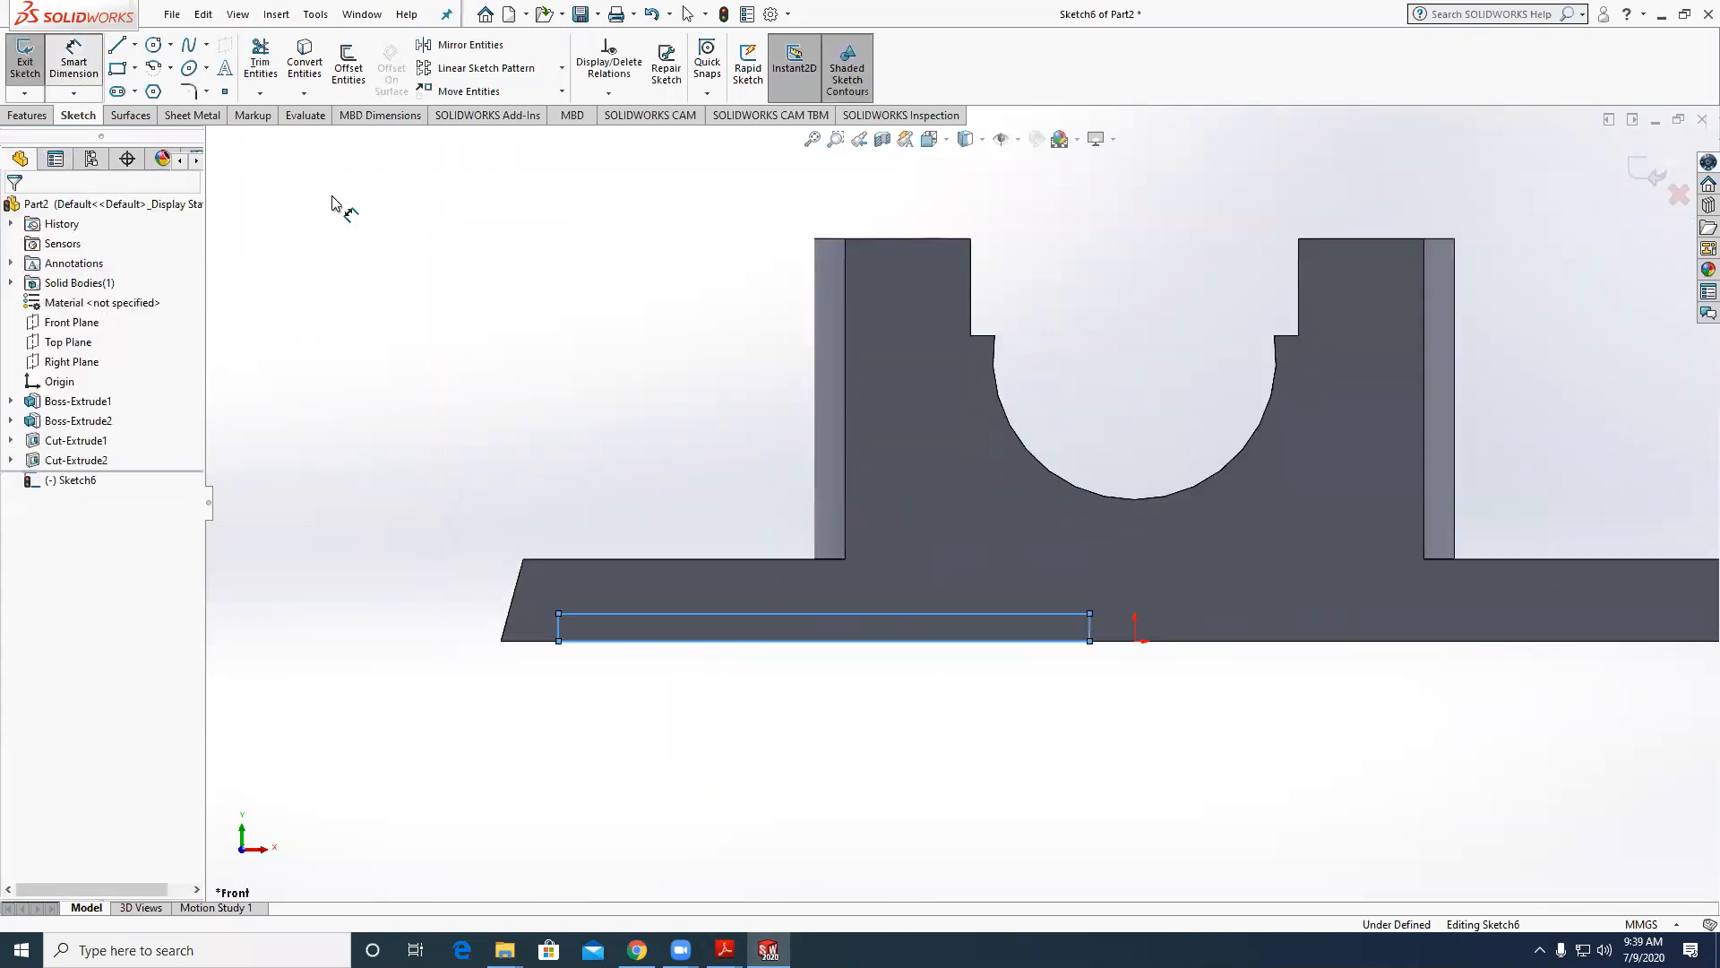
Set the rectangle's height to 2 mm.
{"action": "left_click", "coordinate": [1061, 614]}
{"action": "left_click", "coordinate": [1058, 639]}
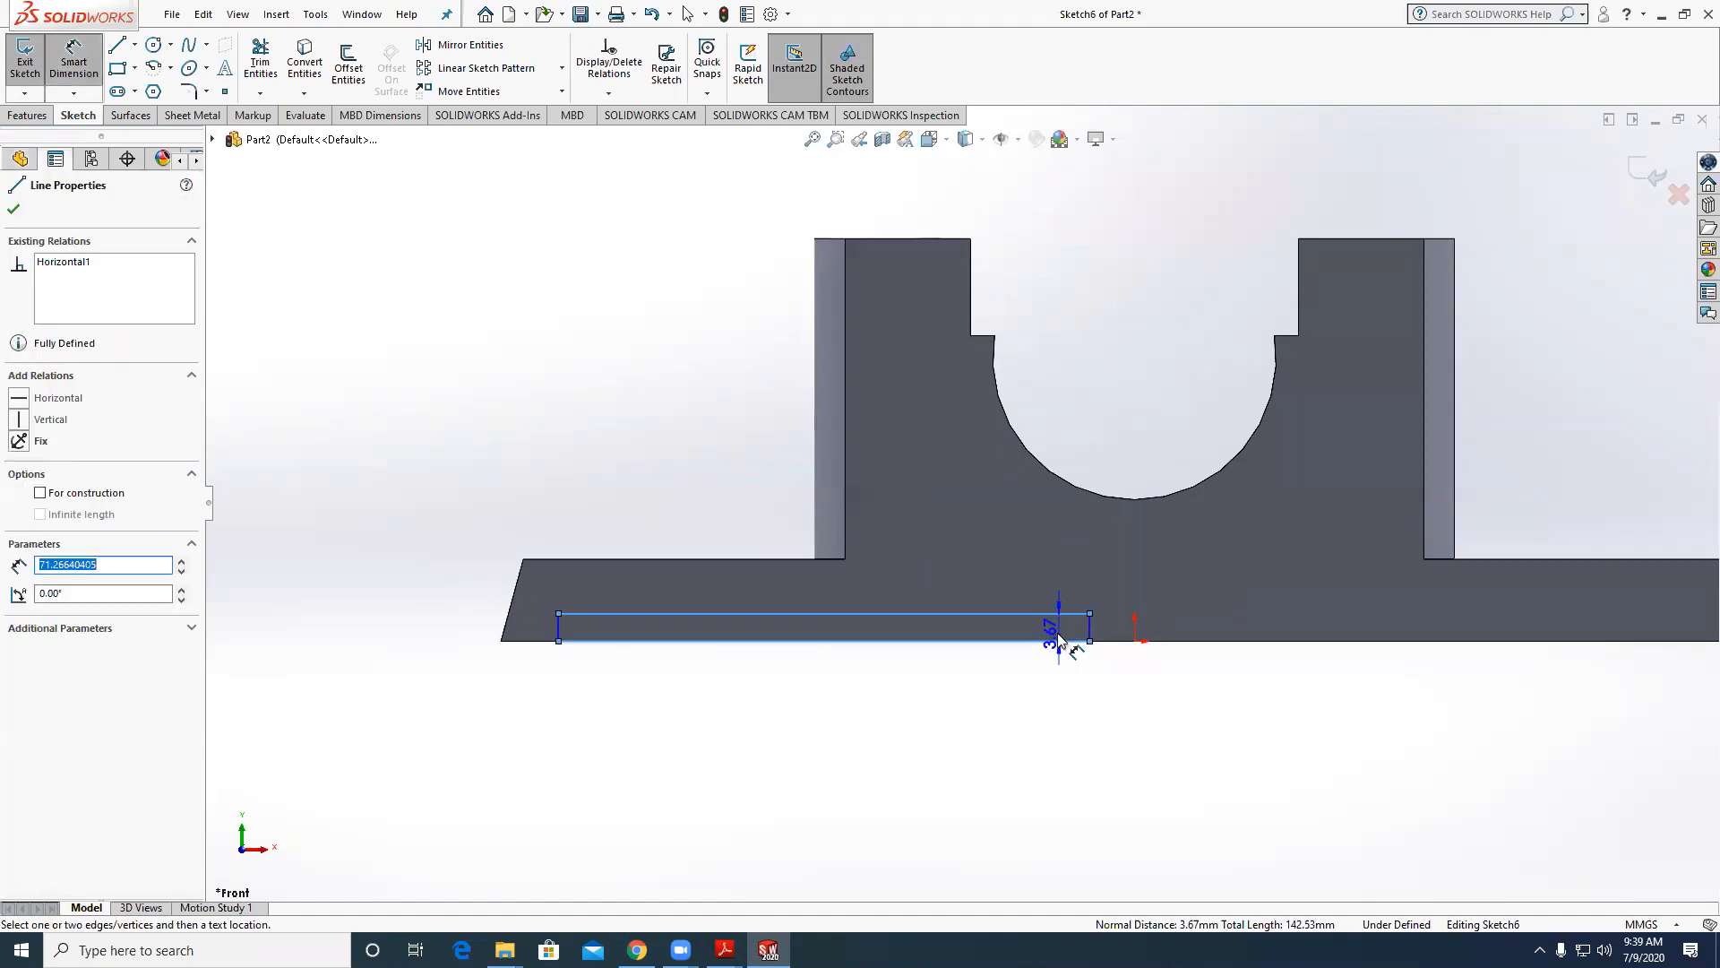
{"action": "left_click", "coordinate": [1058, 639]}
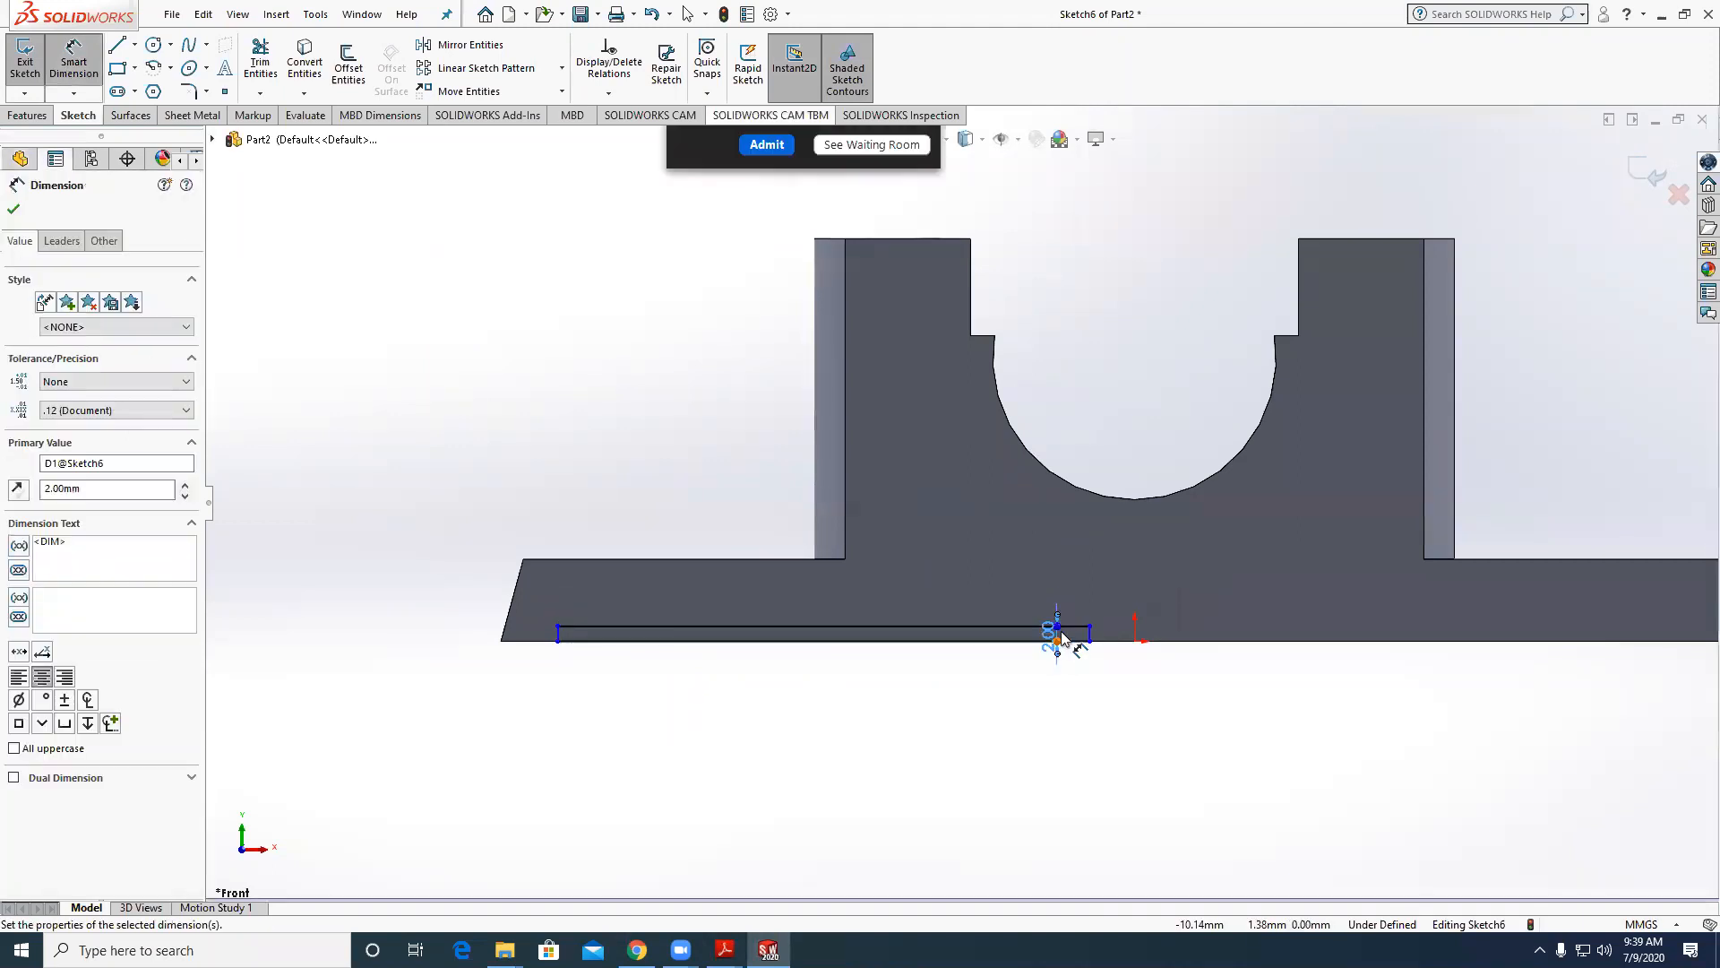
{"action": "type", "text": "2"}
{"action": "key", "text": "Return"}
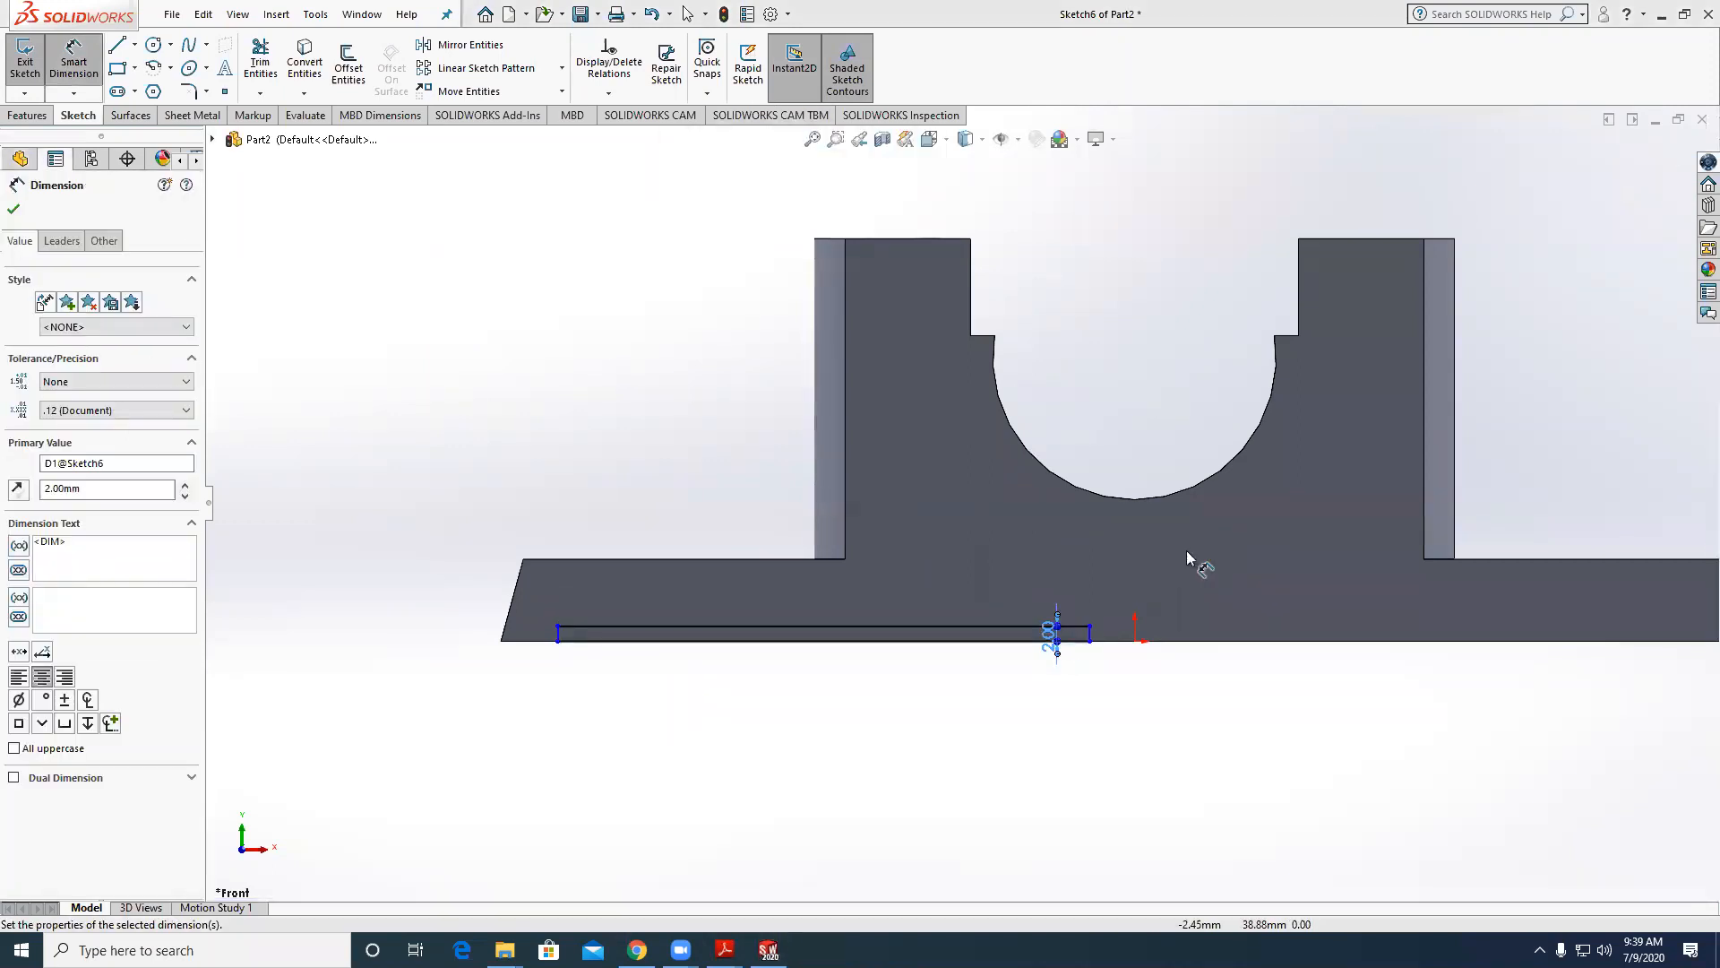
Place the rectangle's inner end 4 mm from the origin and its outer end 8 mm from the base's lower left corner.
{"action": "left_click", "coordinate": [1135, 639]}
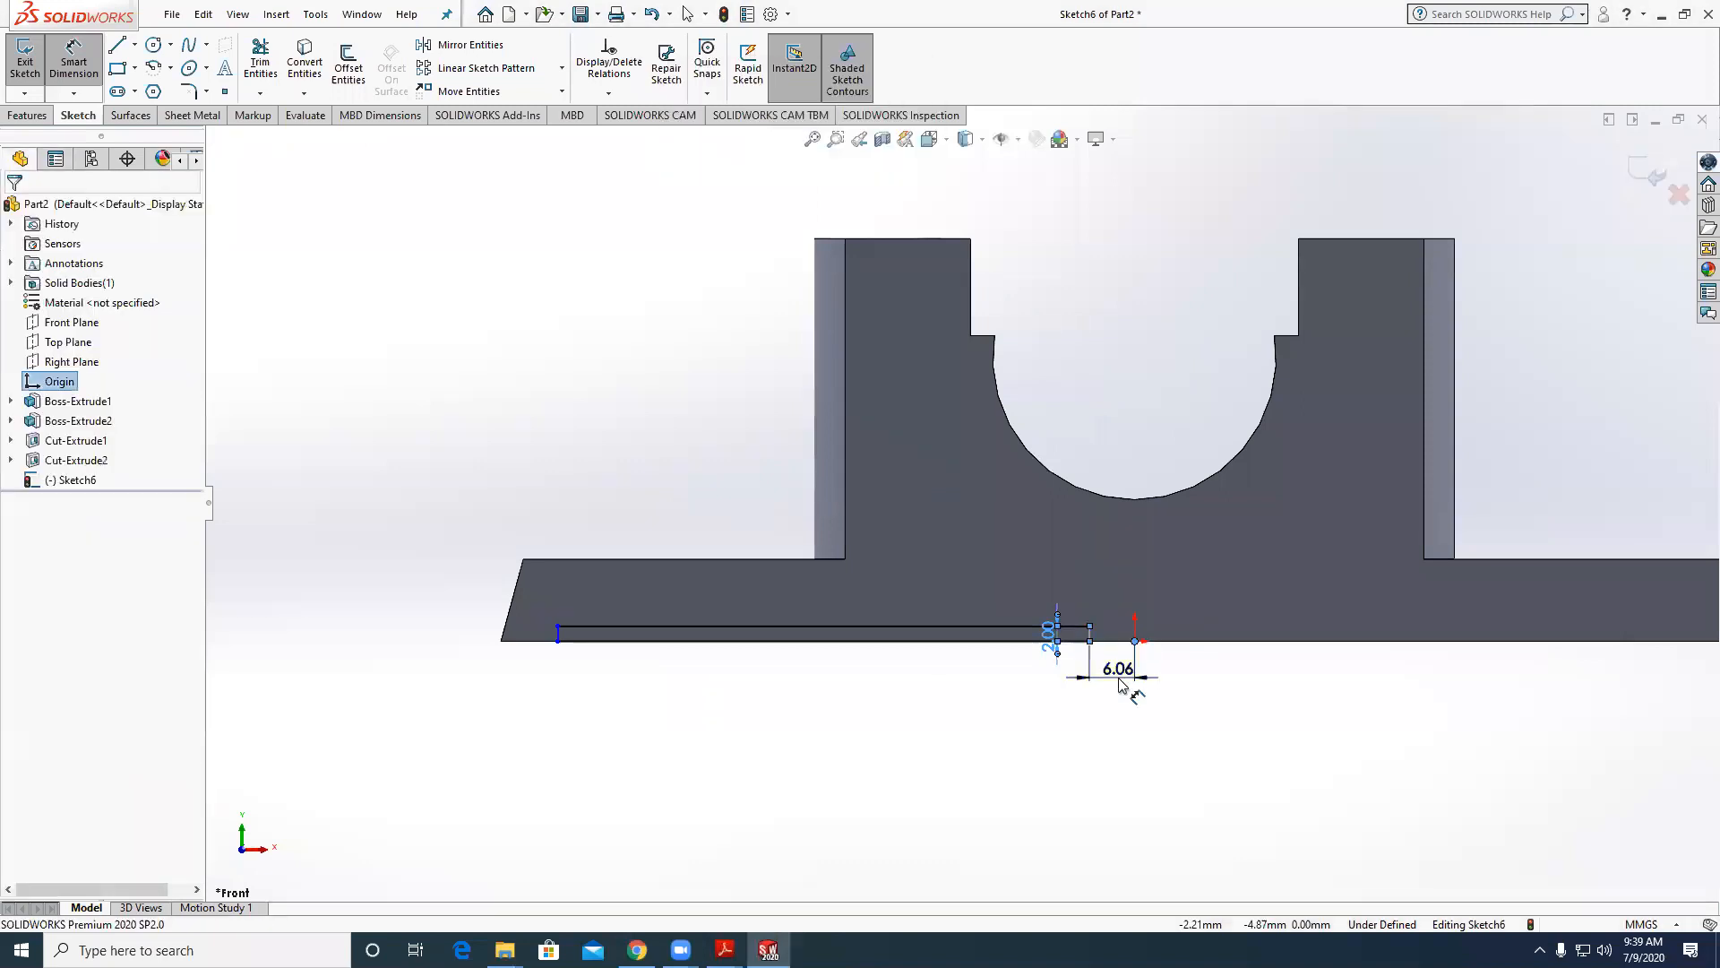
{"action": "left_click", "coordinate": [1120, 676]}
{"action": "type", "text": "4"}
{"action": "key", "text": "Return"}
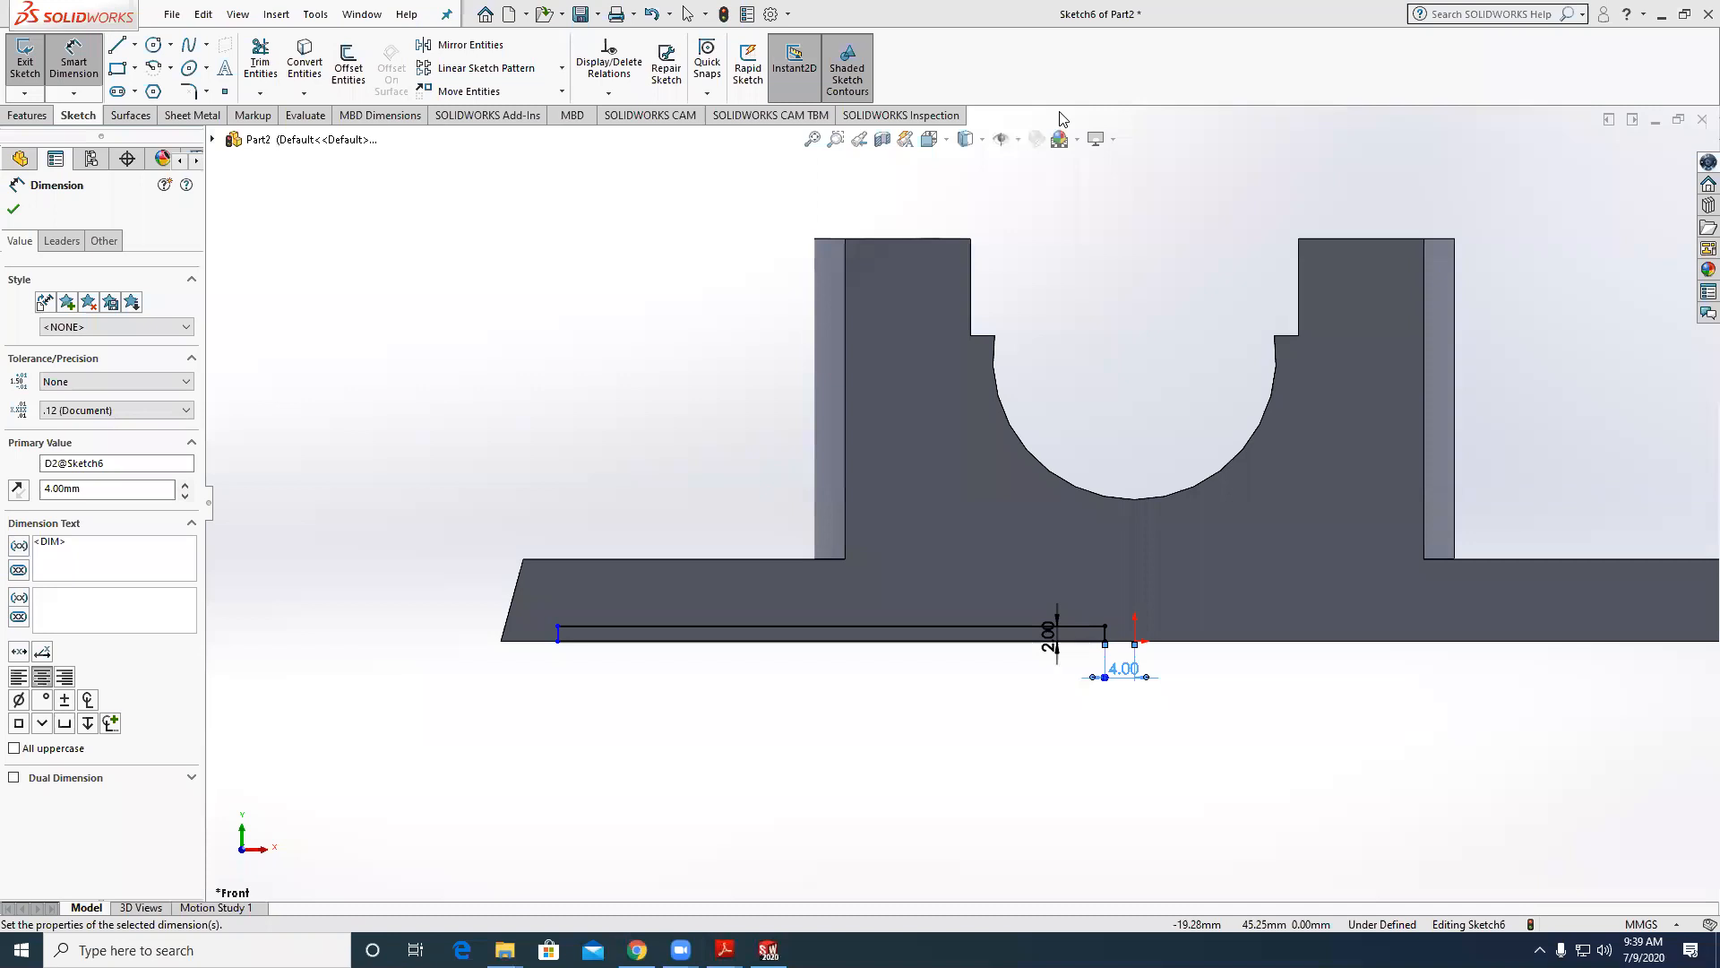
{"action": "left_click", "coordinate": [558, 641]}
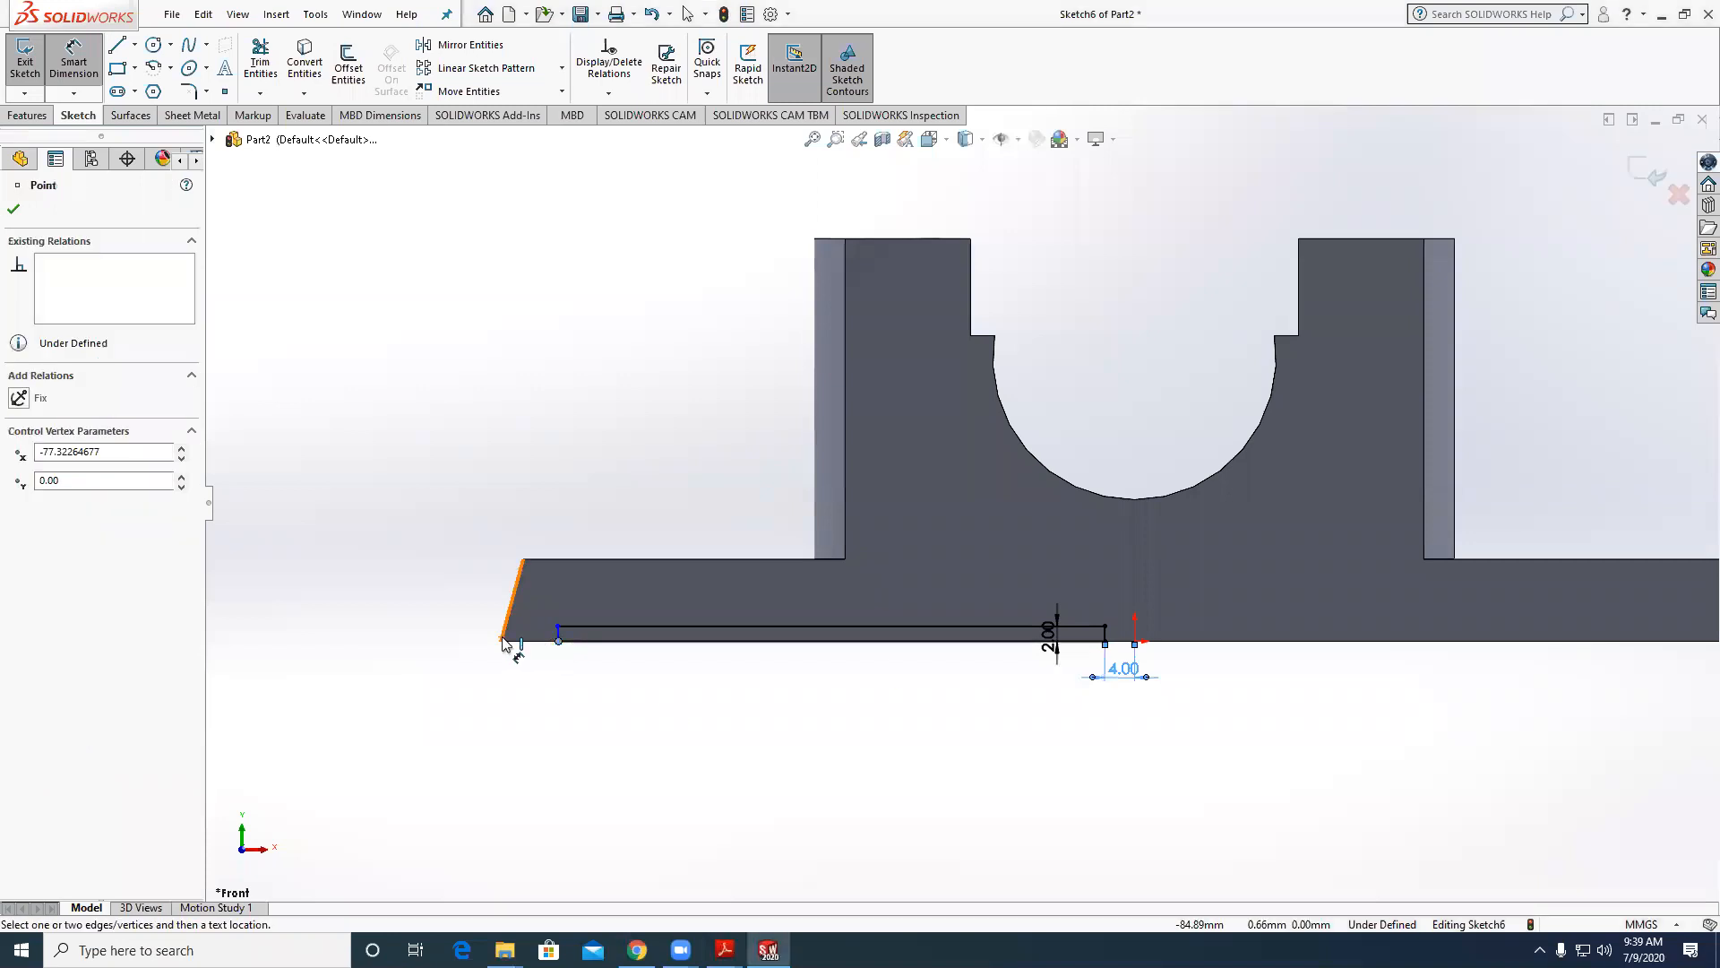
{"action": "left_click", "coordinate": [503, 638]}
{"action": "left_click", "coordinate": [537, 683]}
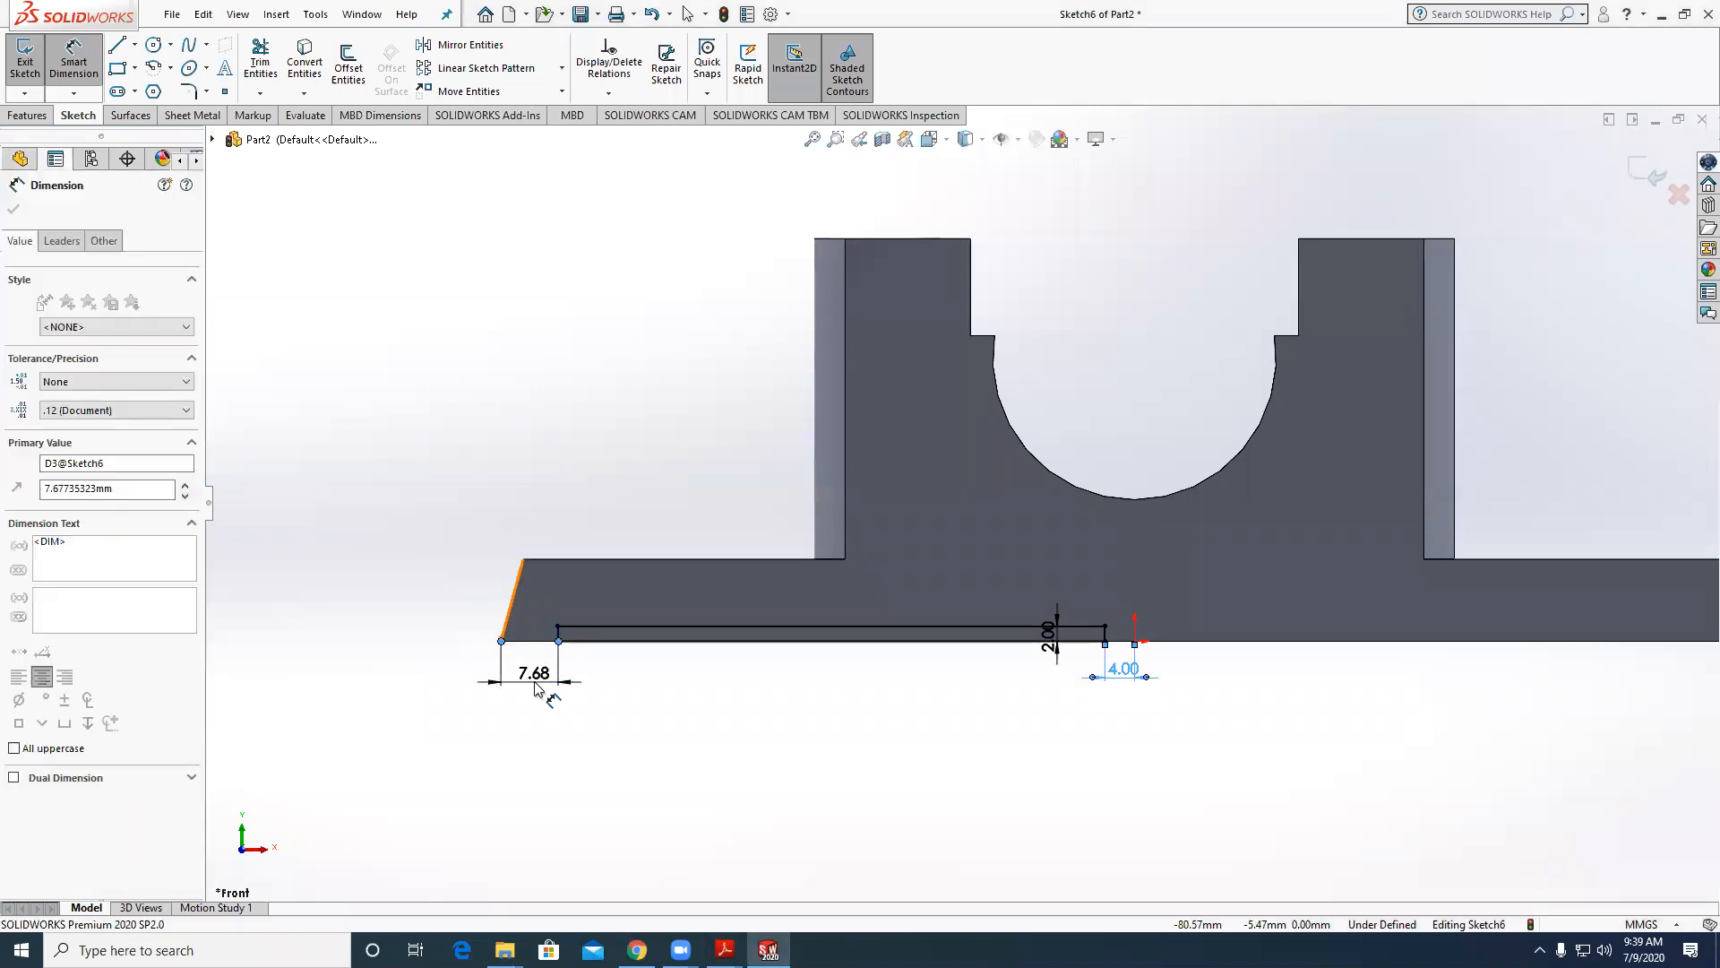
{"action": "type", "text": "8"}
{"action": "key", "text": "Return"}
{"action": "key", "text": "Escape"}
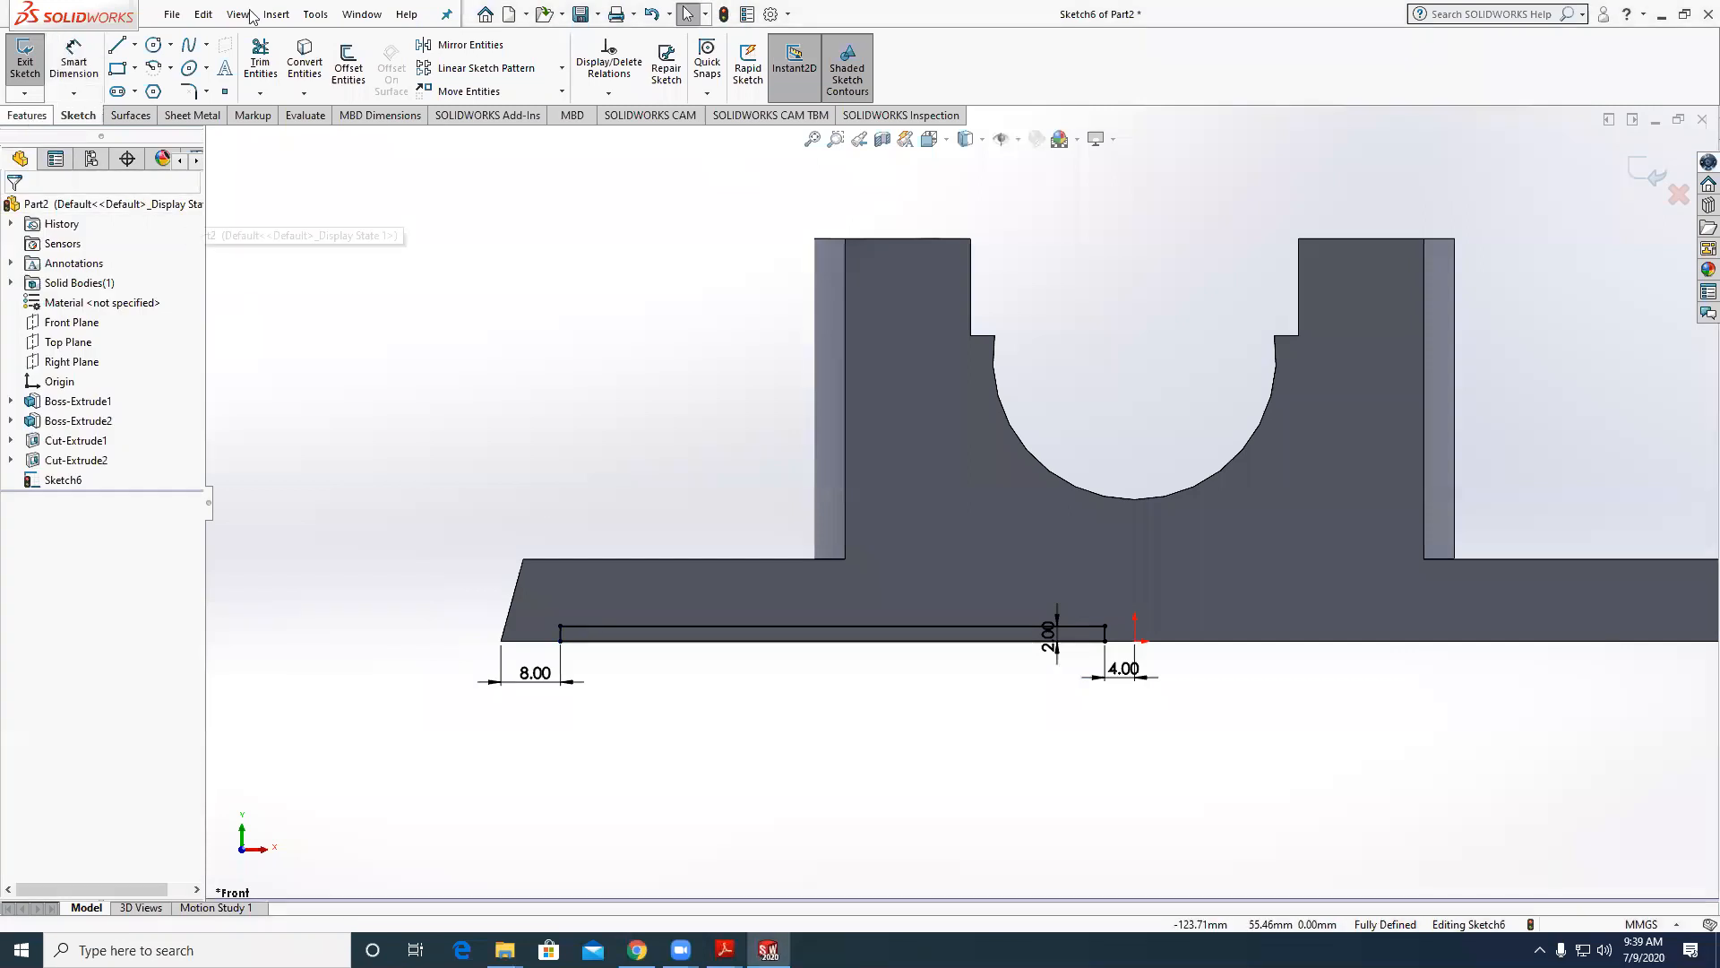
Cut the thin rectangle into the base's underside with an Extruded Cut set to Mid Plane, 22 mm deep.
{"action": "left_click", "coordinate": [27, 115]}
{"action": "left_click", "coordinate": [264, 64]}
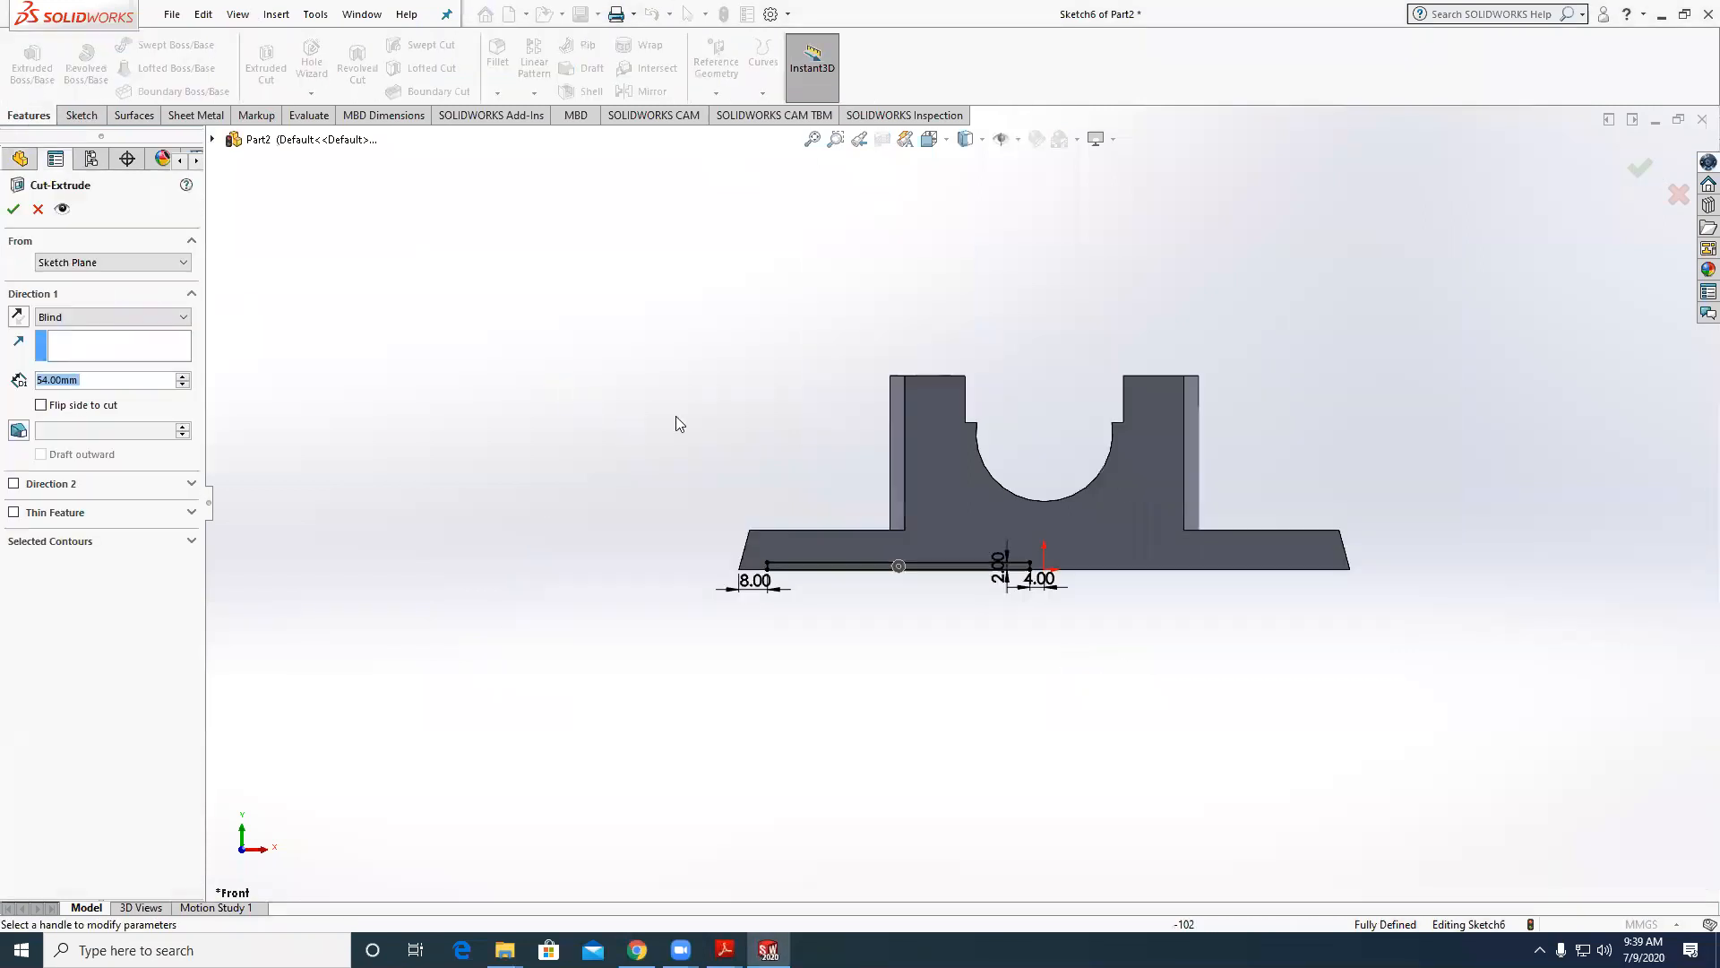
{"action": "left_click", "coordinate": [112, 316]}
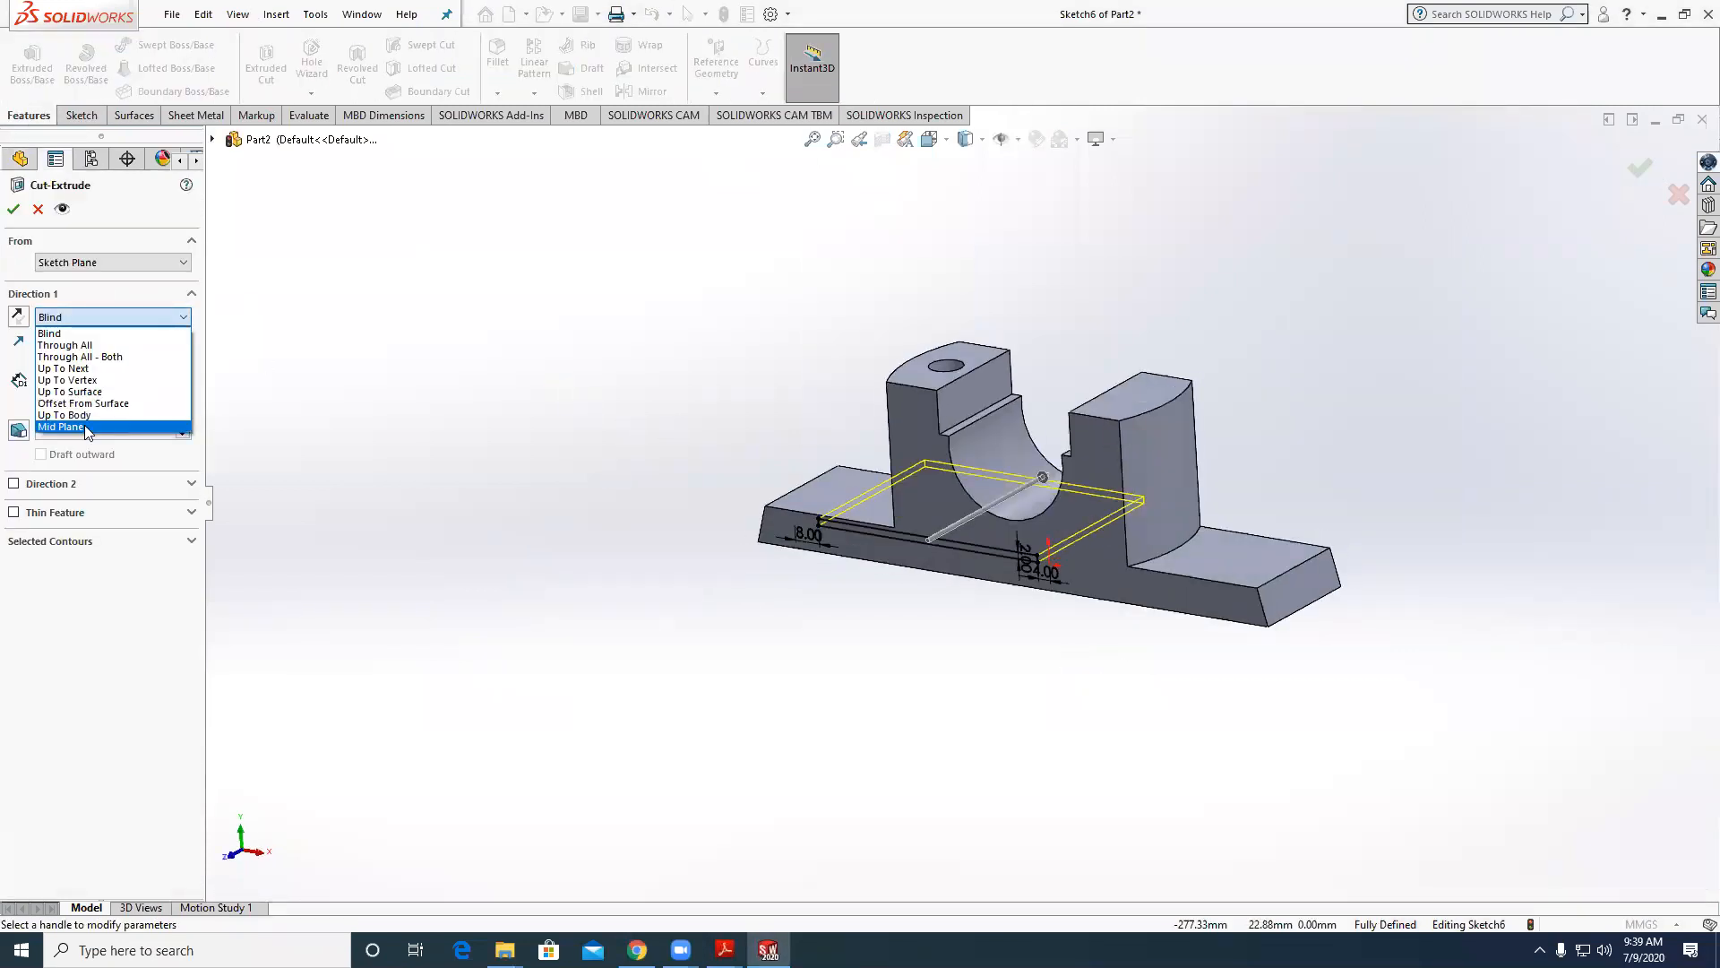
{"action": "left_click", "coordinate": [84, 421]}
{"action": "type", "text": "22"}
{"action": "key", "text": "Return"}
{"action": "left_click", "coordinate": [13, 212]}
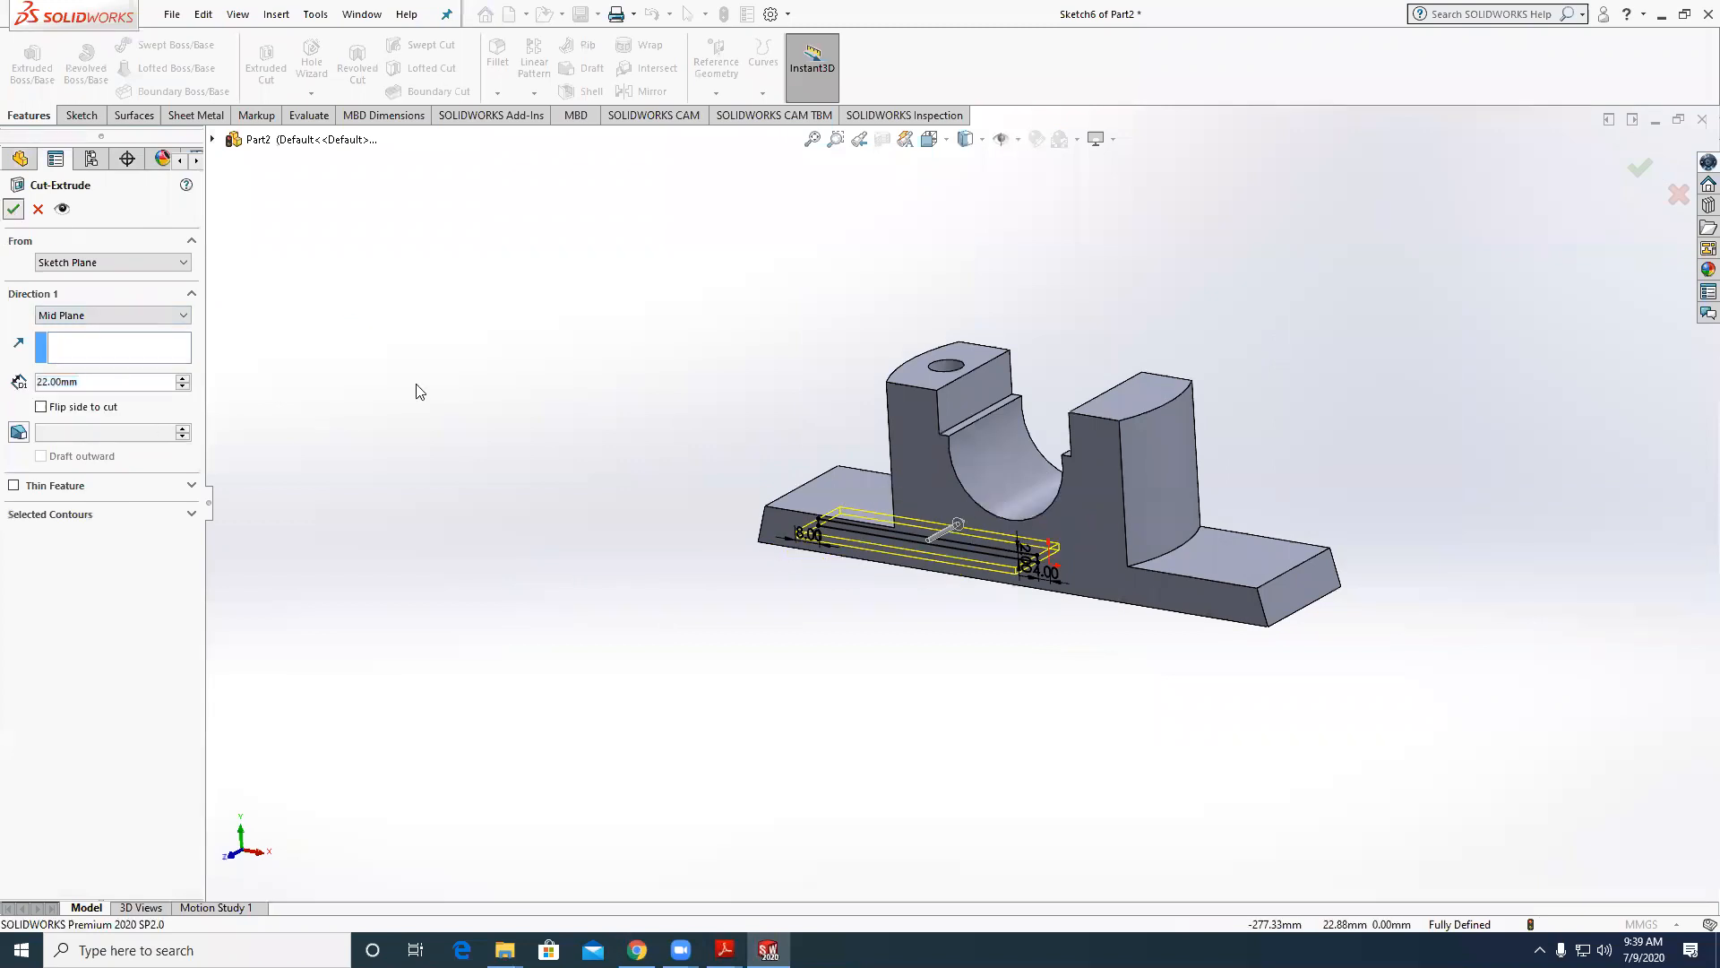
Start a sketch on the left base flange's top face and draw a horizontal straight slot, about 9 mm between centres and 8 mm wide.
{"action": "left_click", "coordinate": [949, 477]}
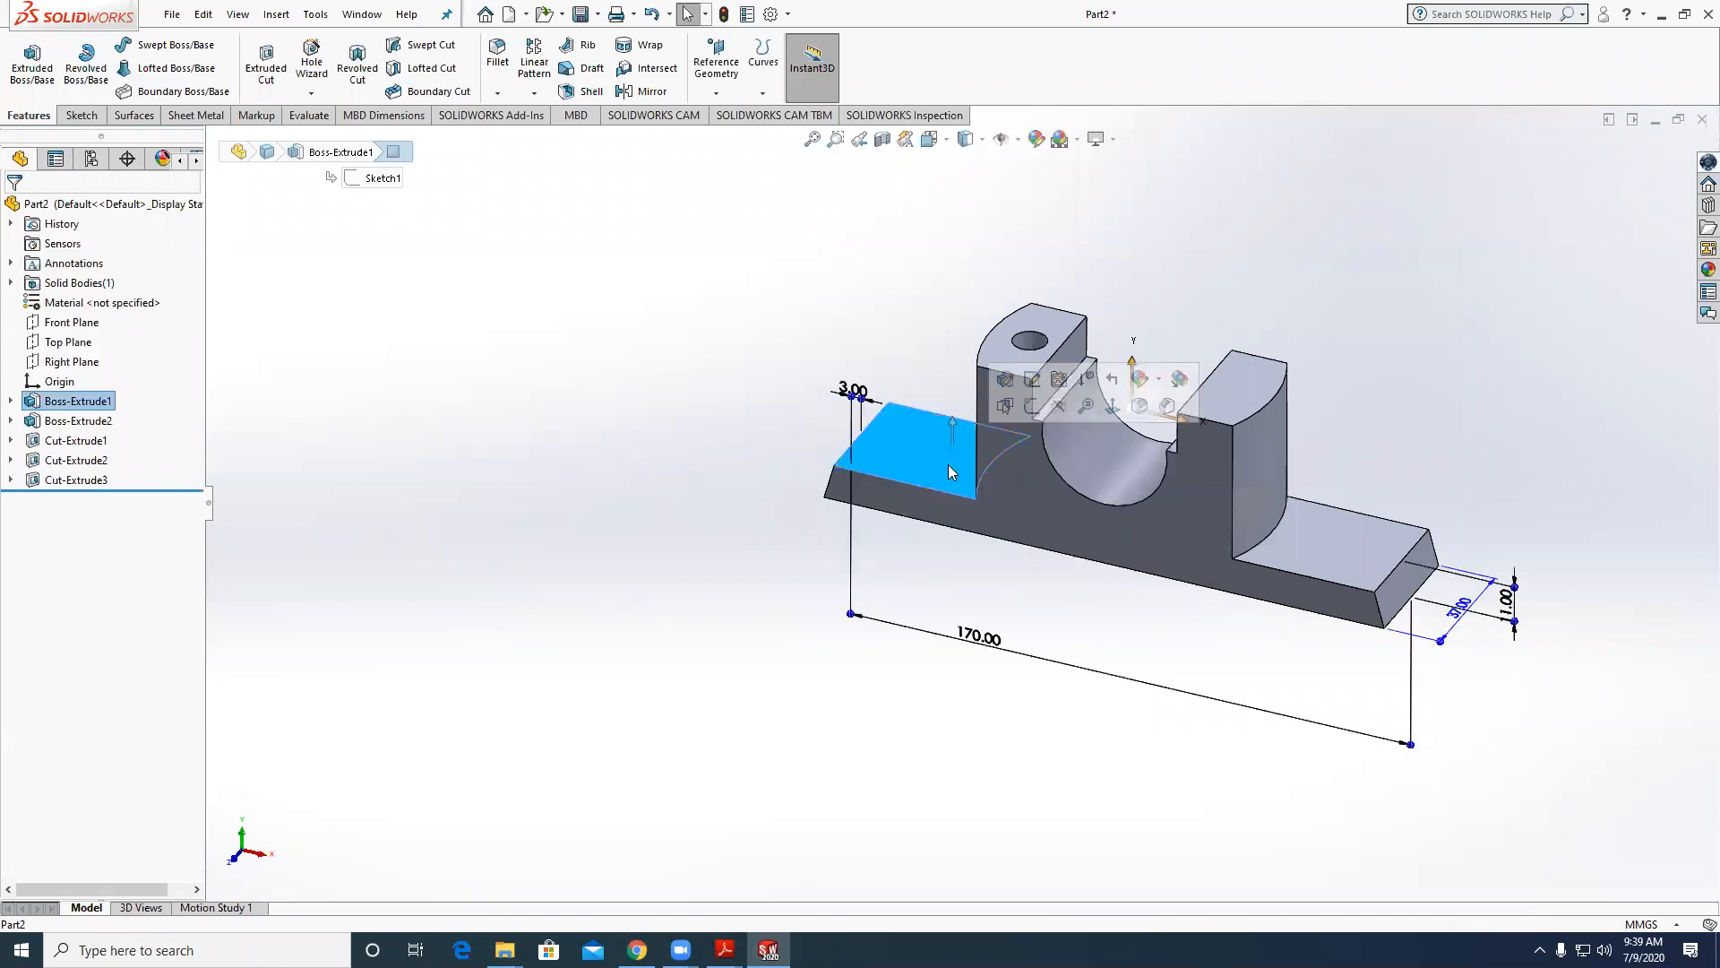
{"action": "left_click", "coordinate": [81, 115]}
{"action": "left_click", "coordinate": [26, 55]}
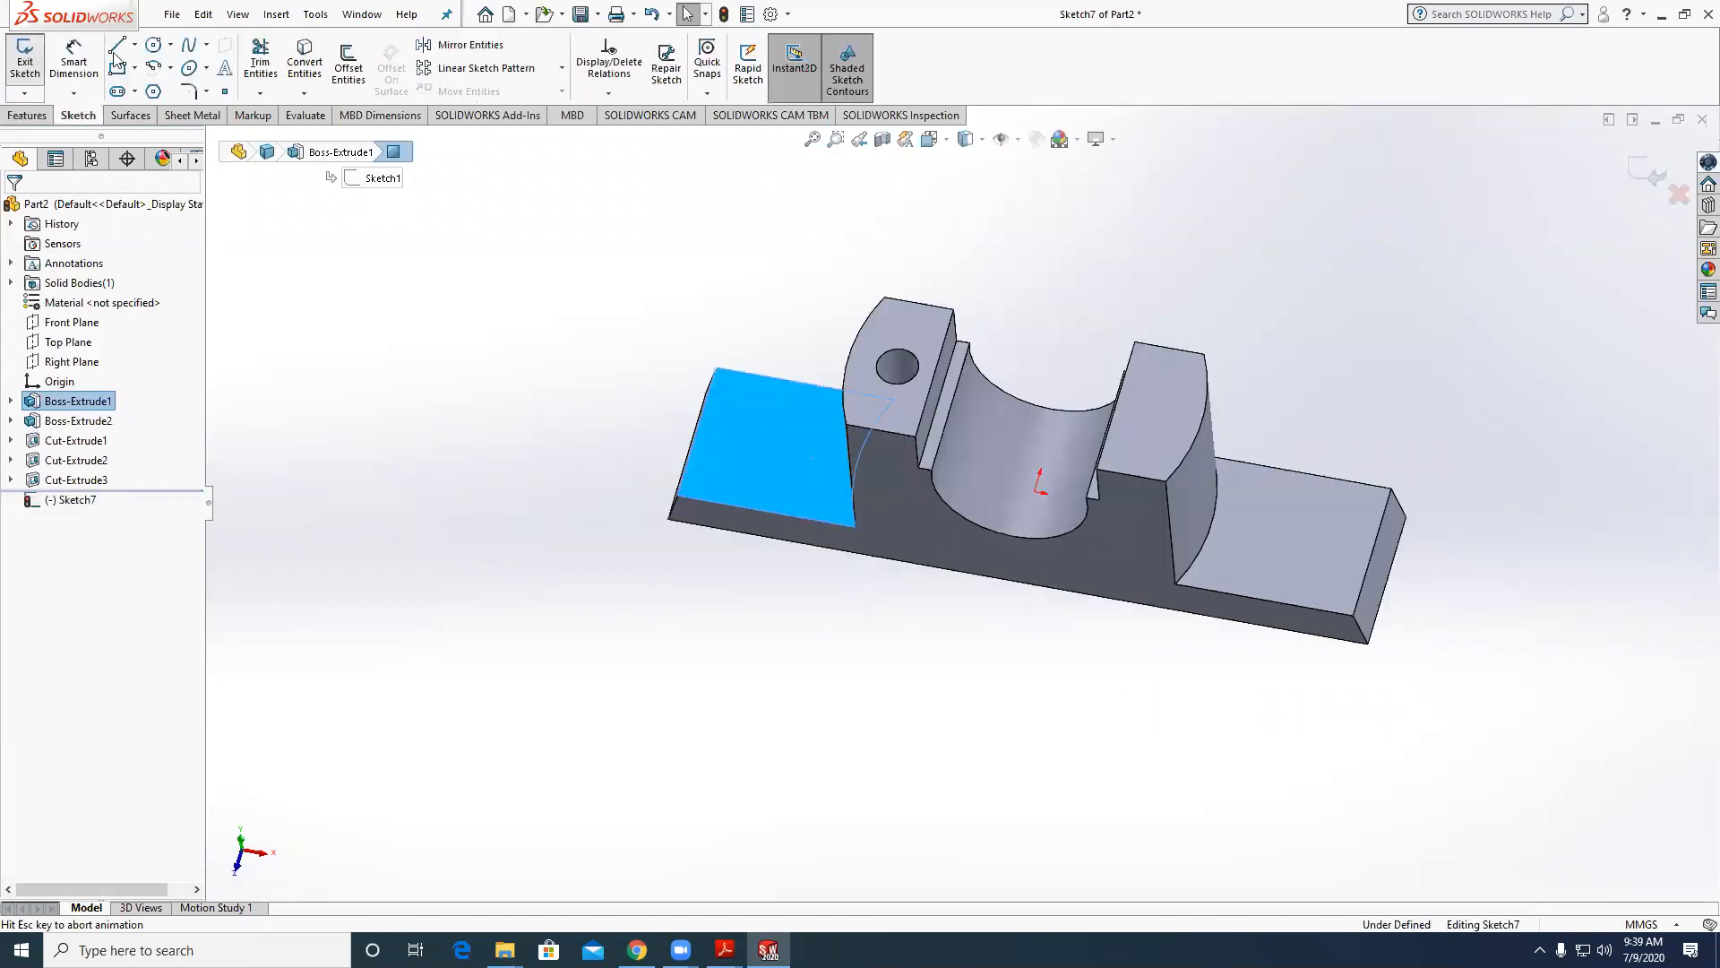
{"action": "left_click", "coordinate": [117, 91]}
{"action": "scroll", "coordinate": [676, 595], "scroll_direction": "down", "scroll_amount": 2}
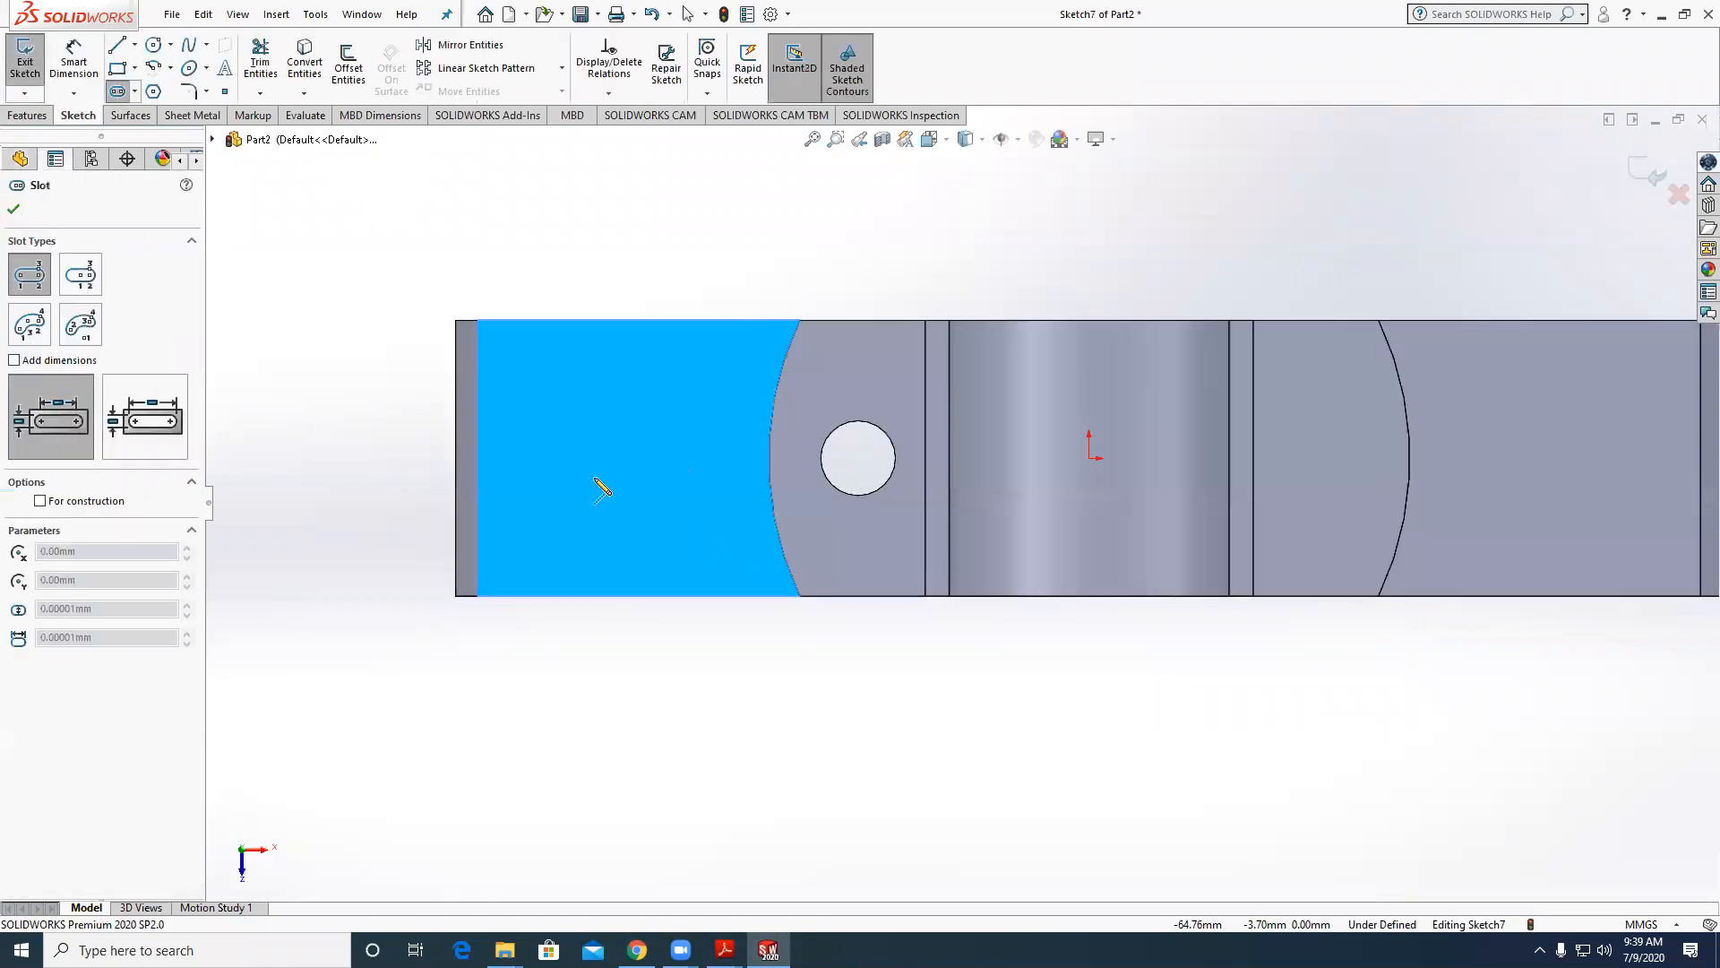
{"action": "left_click", "coordinate": [587, 457]}
{"action": "left_click", "coordinate": [656, 458]}
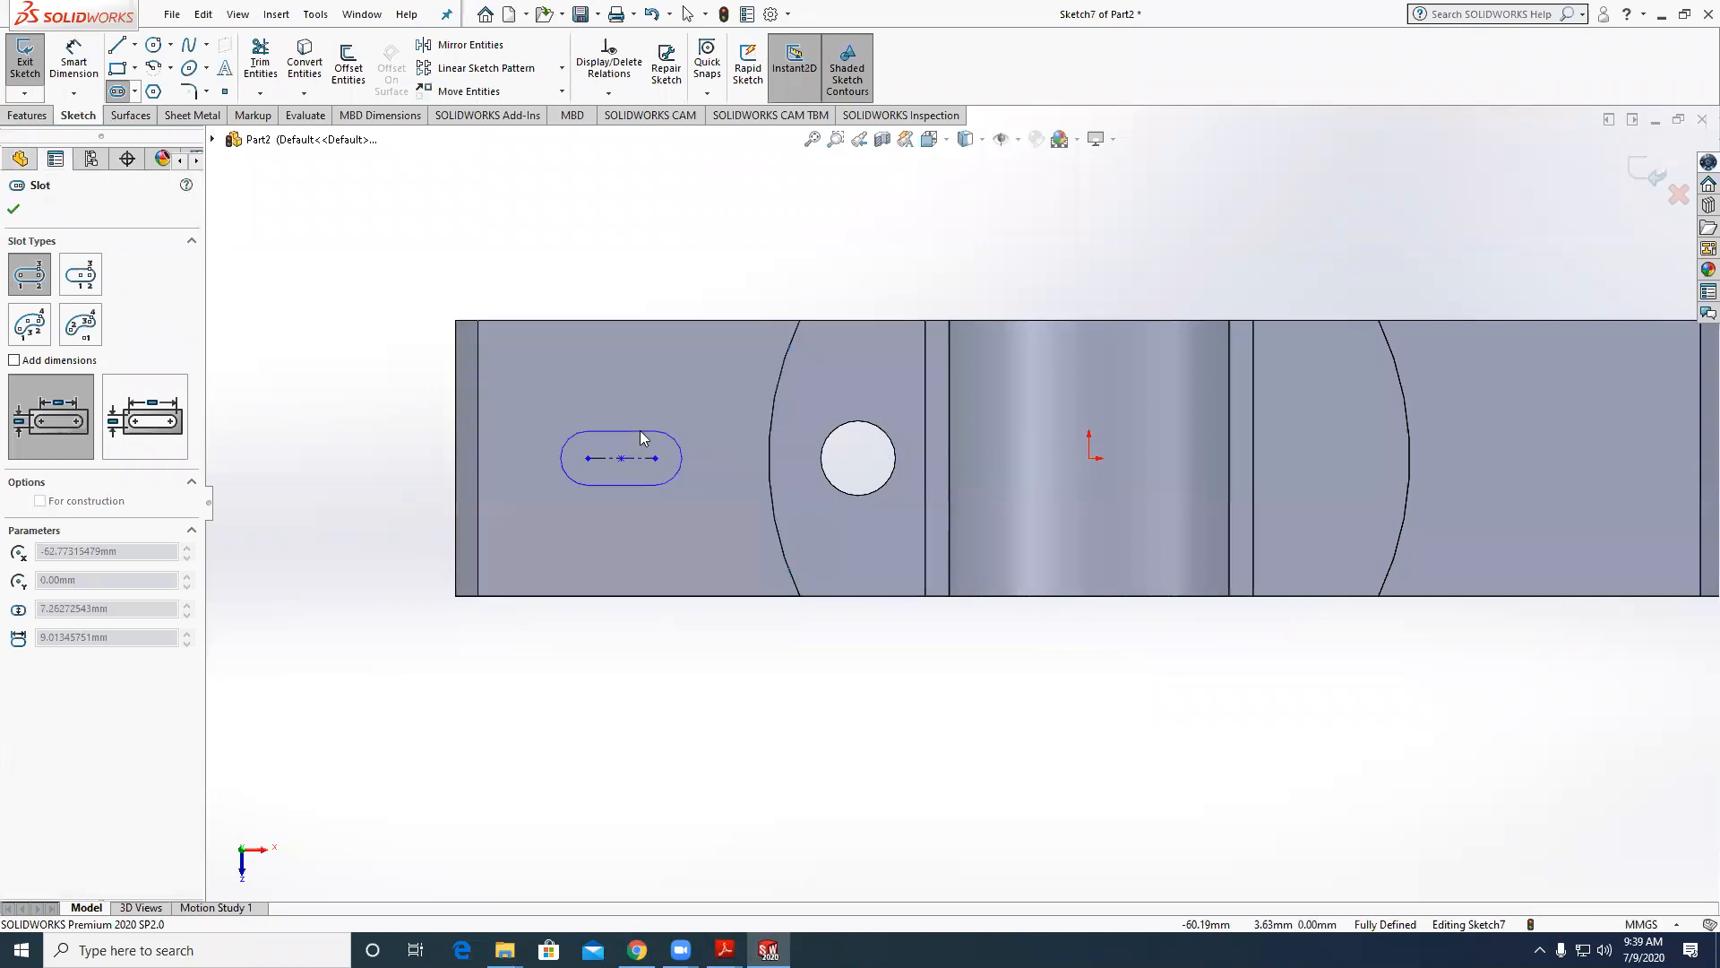
{"action": "left_click", "coordinate": [645, 431]}
{"action": "key", "text": "Escape"}
Place the slot's centre 67 mm horizontally from the origin.
{"action": "left_click", "coordinate": [117, 44]}
{"action": "left_click", "coordinate": [74, 63]}
{"action": "left_click", "coordinate": [622, 459]}
{"action": "left_click", "coordinate": [1088, 458]}
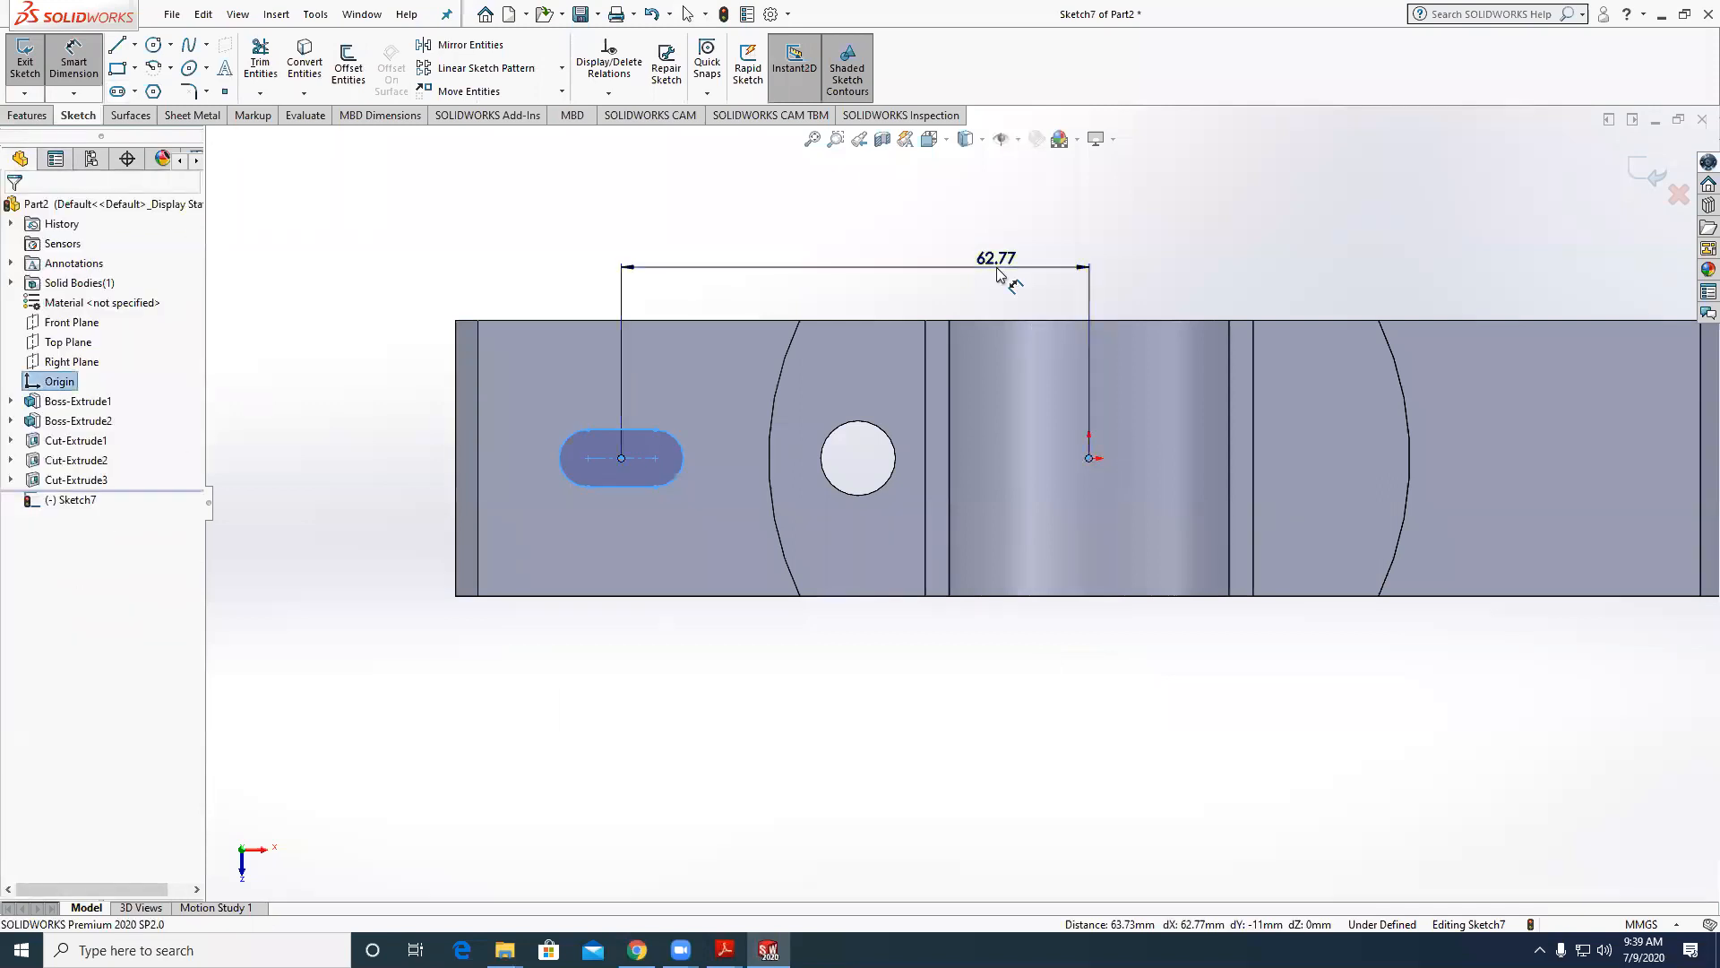
{"action": "left_click", "coordinate": [997, 274]}
{"action": "key", "text": "Return"}
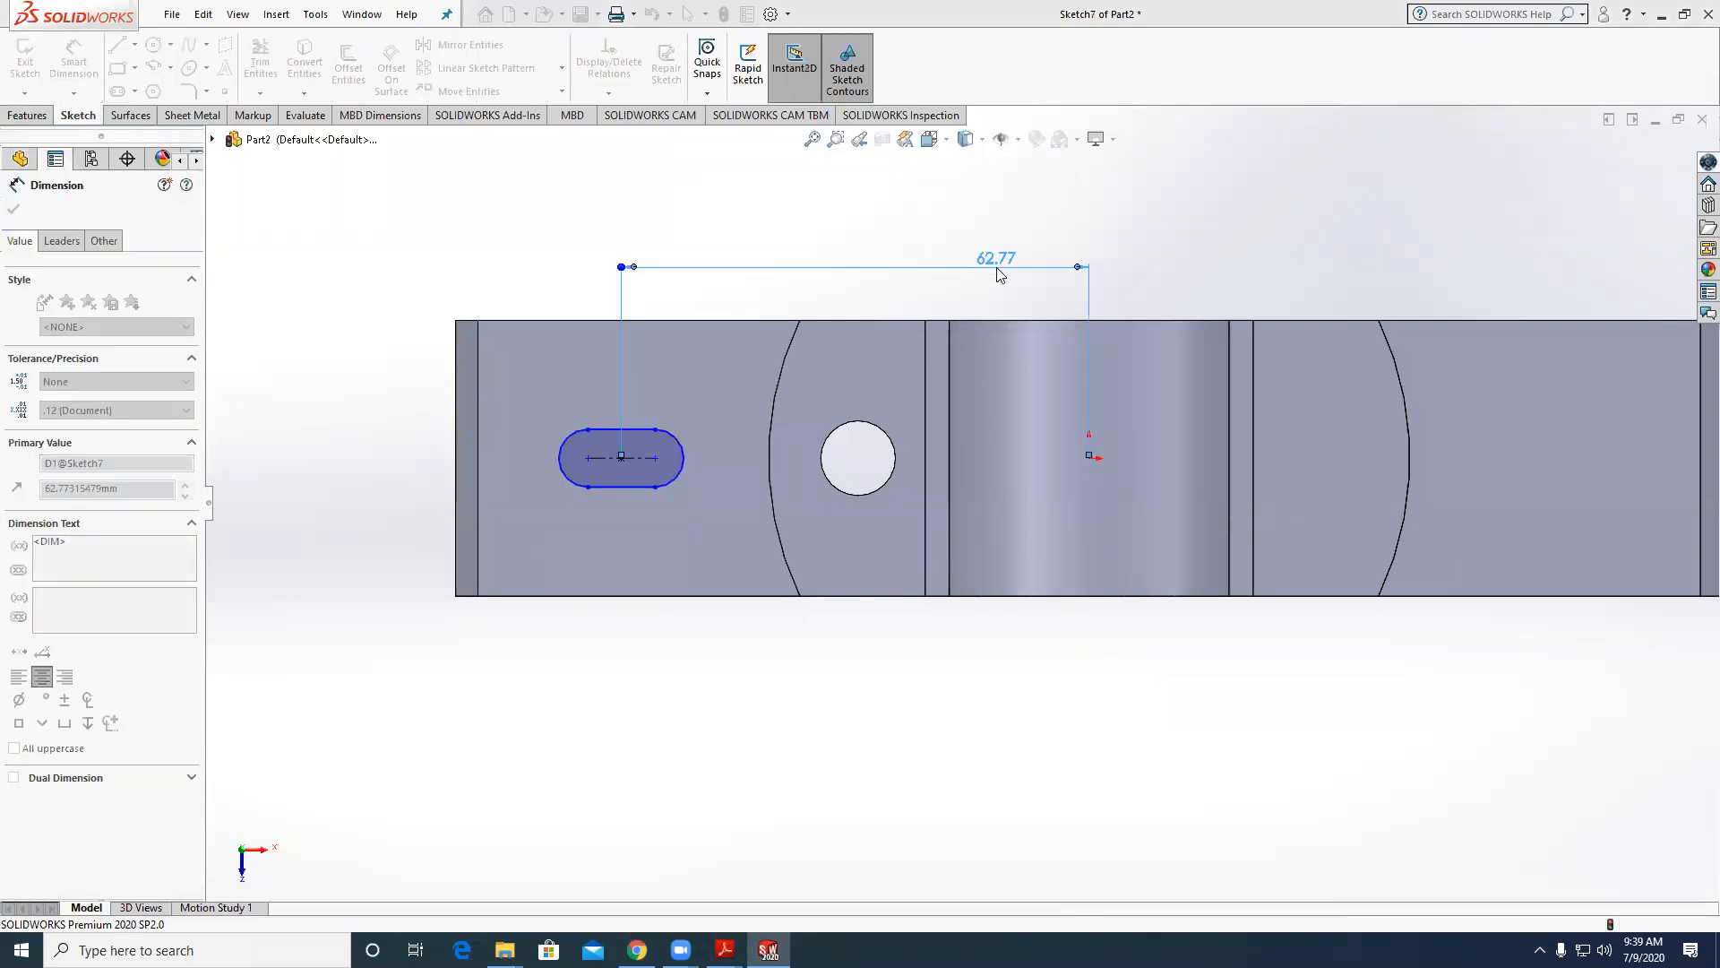
Set the slot's overall length to 16 mm.
{"action": "scroll", "coordinate": [609, 449], "scroll_direction": "down", "scroll_amount": 8}
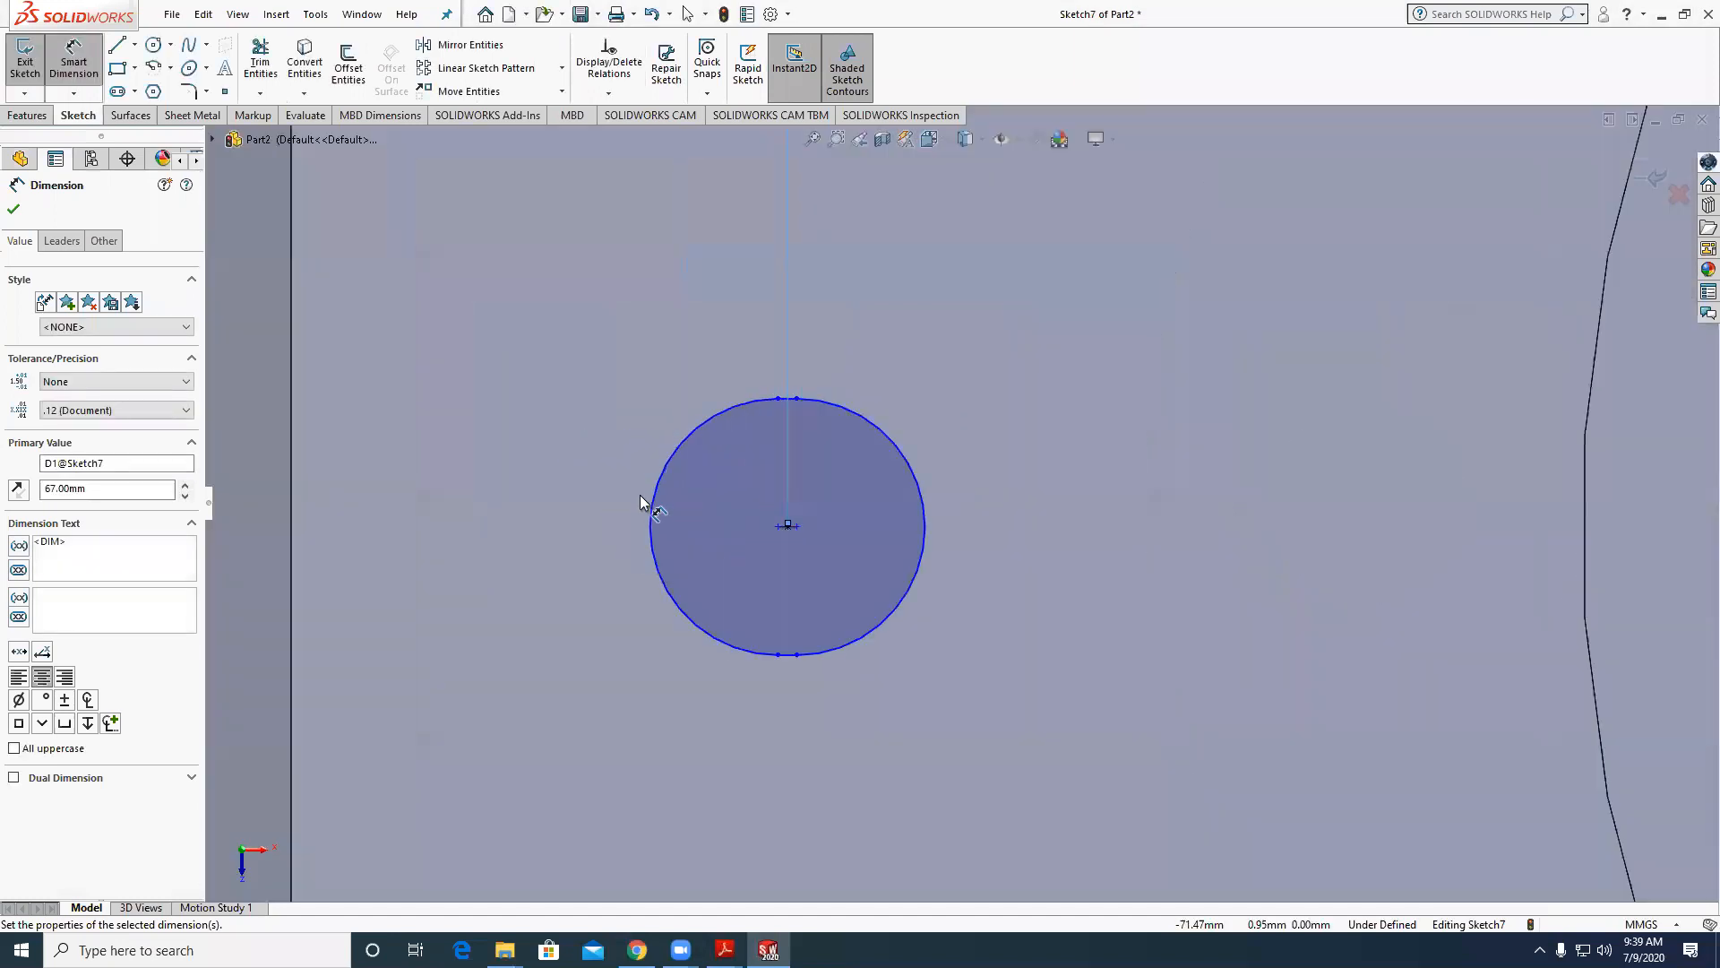
{"action": "left_click", "coordinate": [648, 501]}
{"action": "left_click", "coordinate": [923, 509]}
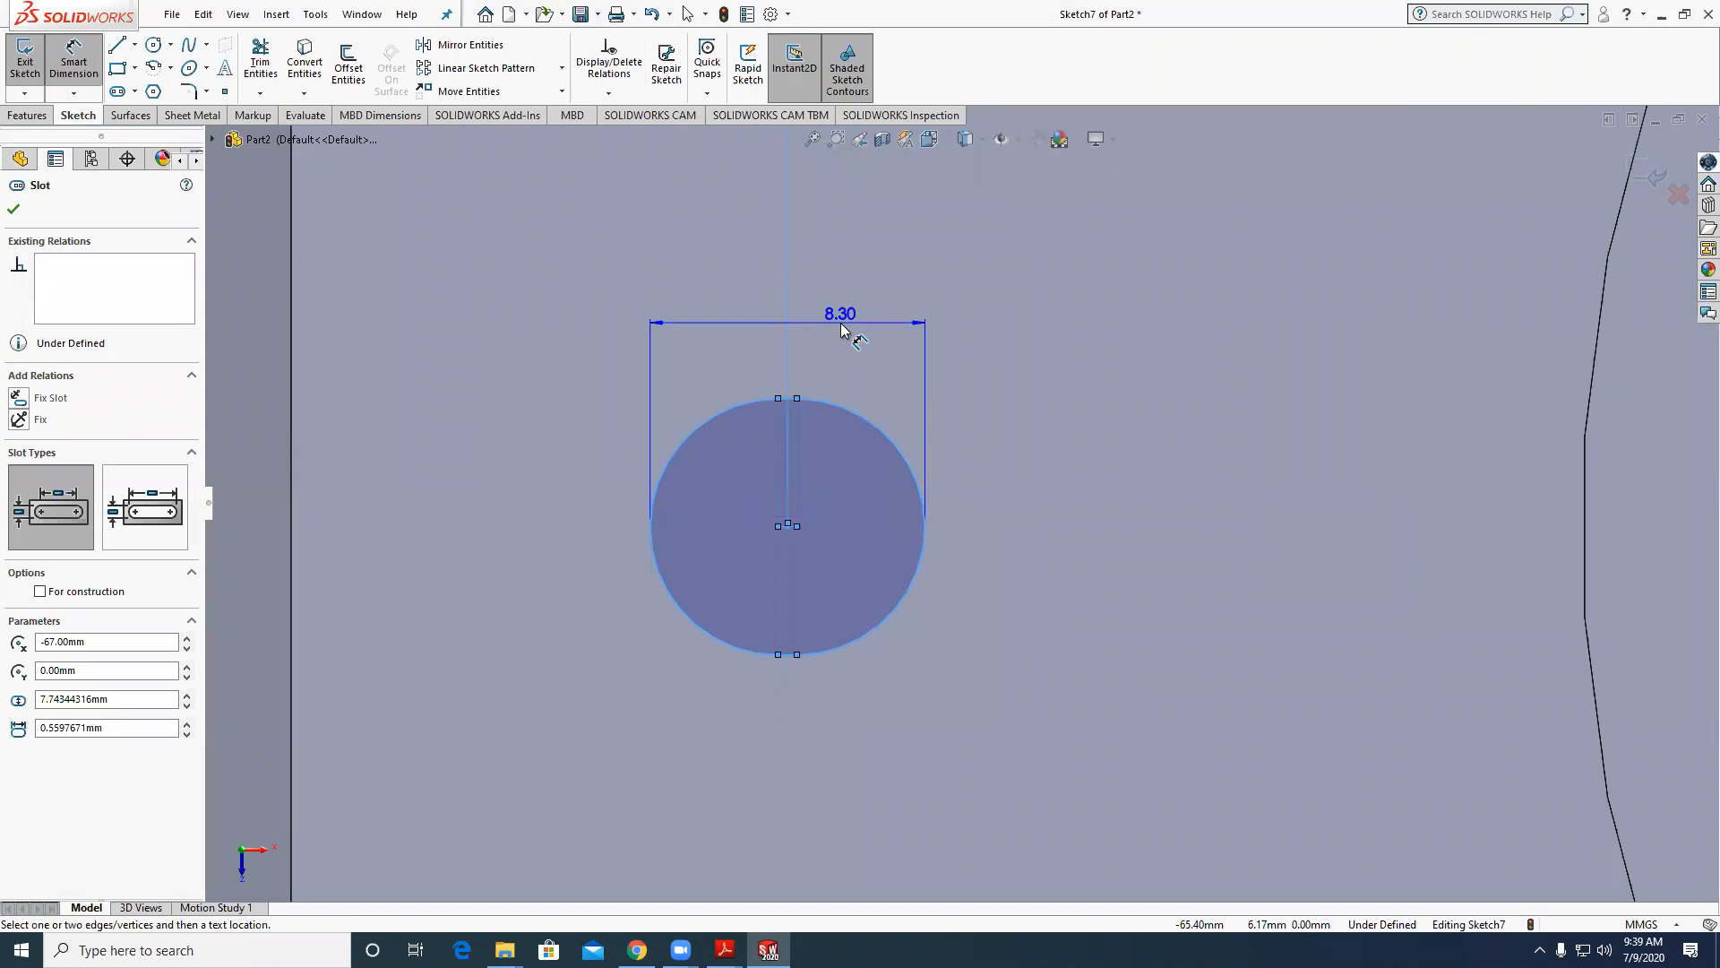
{"action": "left_click", "coordinate": [841, 324]}
{"action": "type", "text": "14"}
{"action": "key", "text": "Return"}
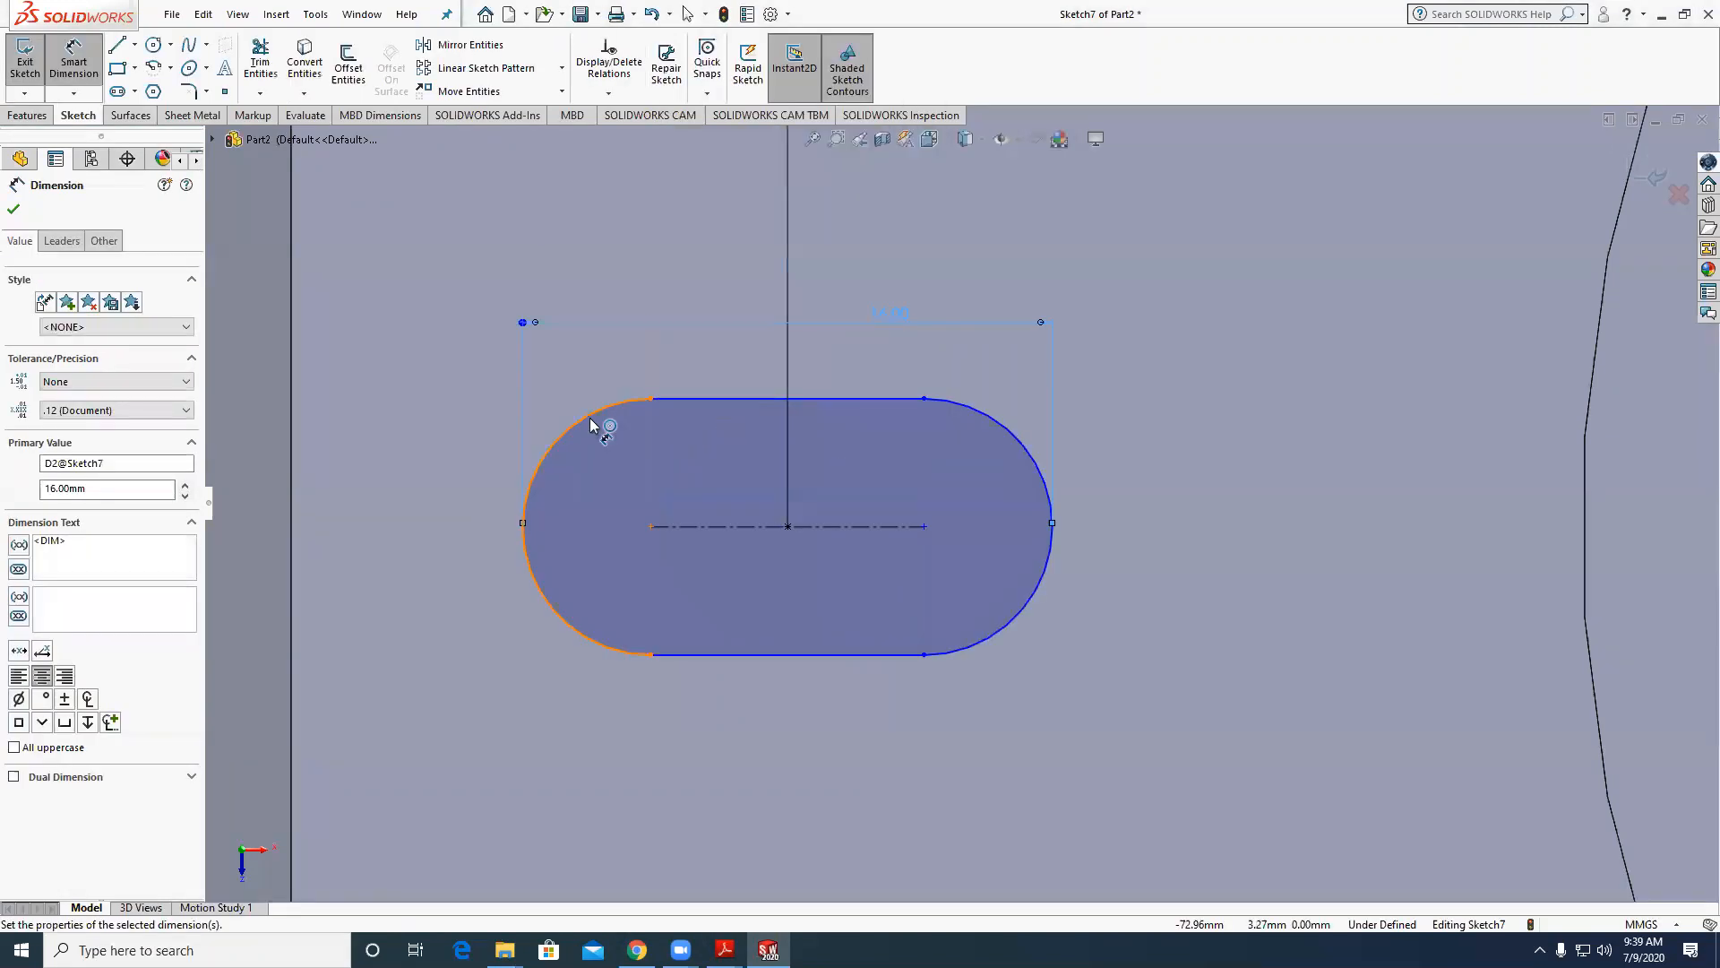
Set the slot's end radius to 5 mm.
{"action": "left_click", "coordinate": [587, 423]}
{"action": "left_click", "coordinate": [472, 398]}
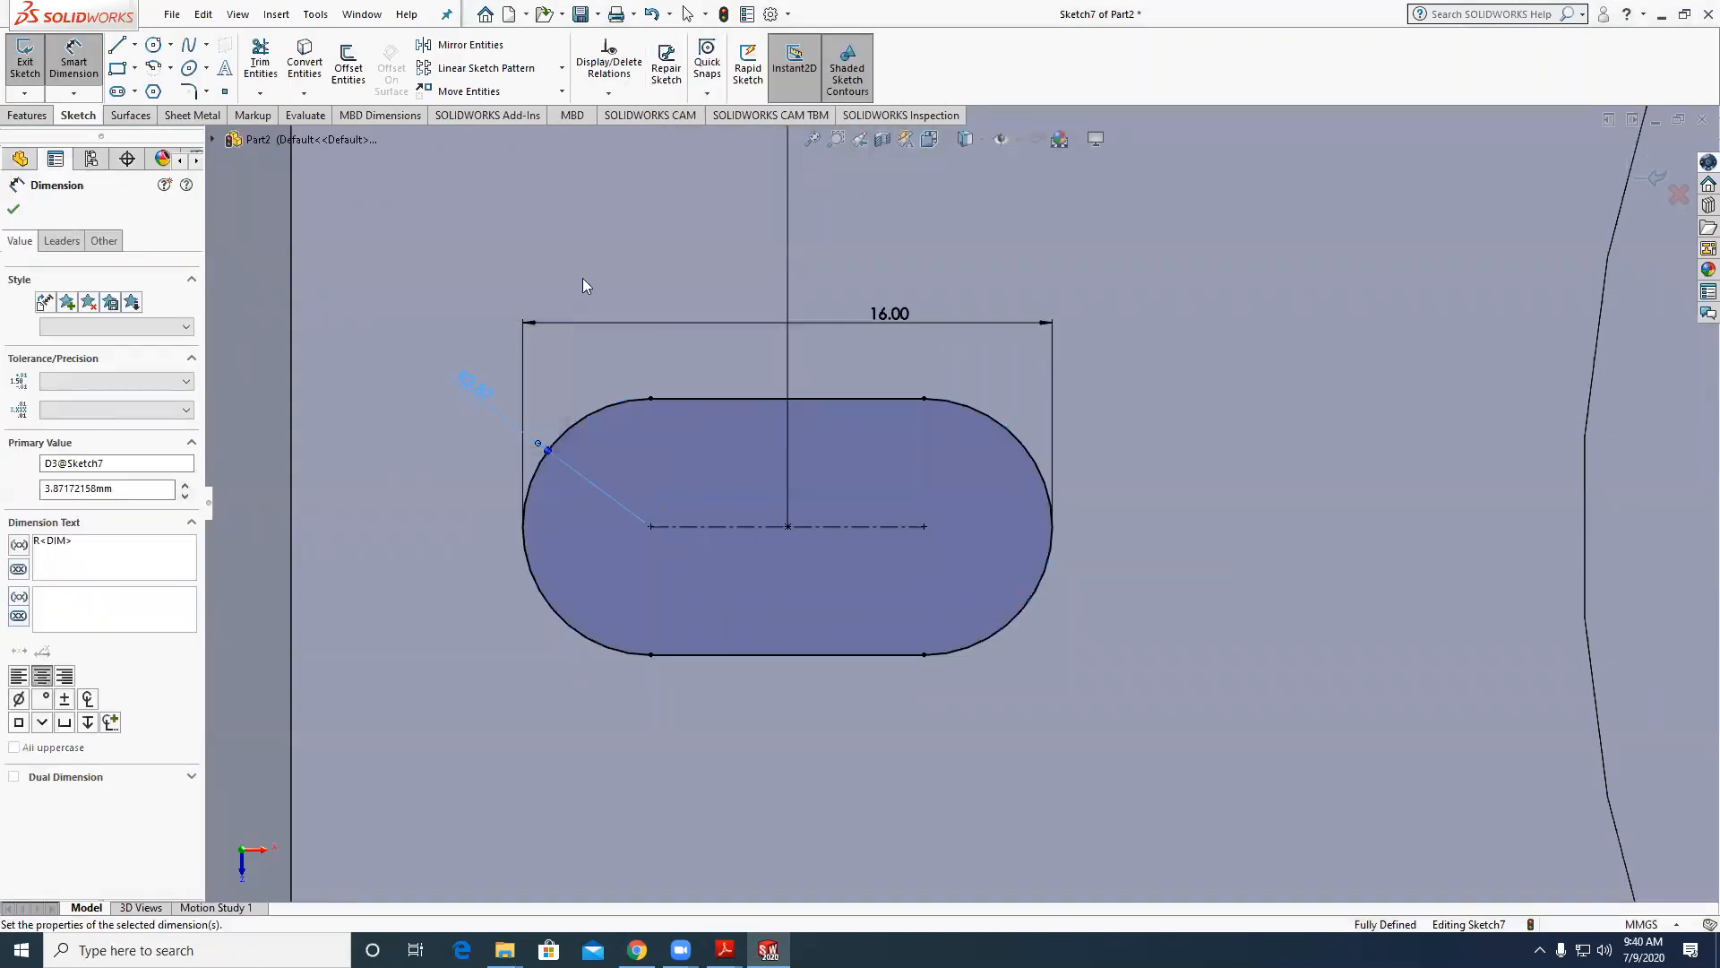
{"action": "type", "text": "5"}
{"action": "key", "text": "Return"}
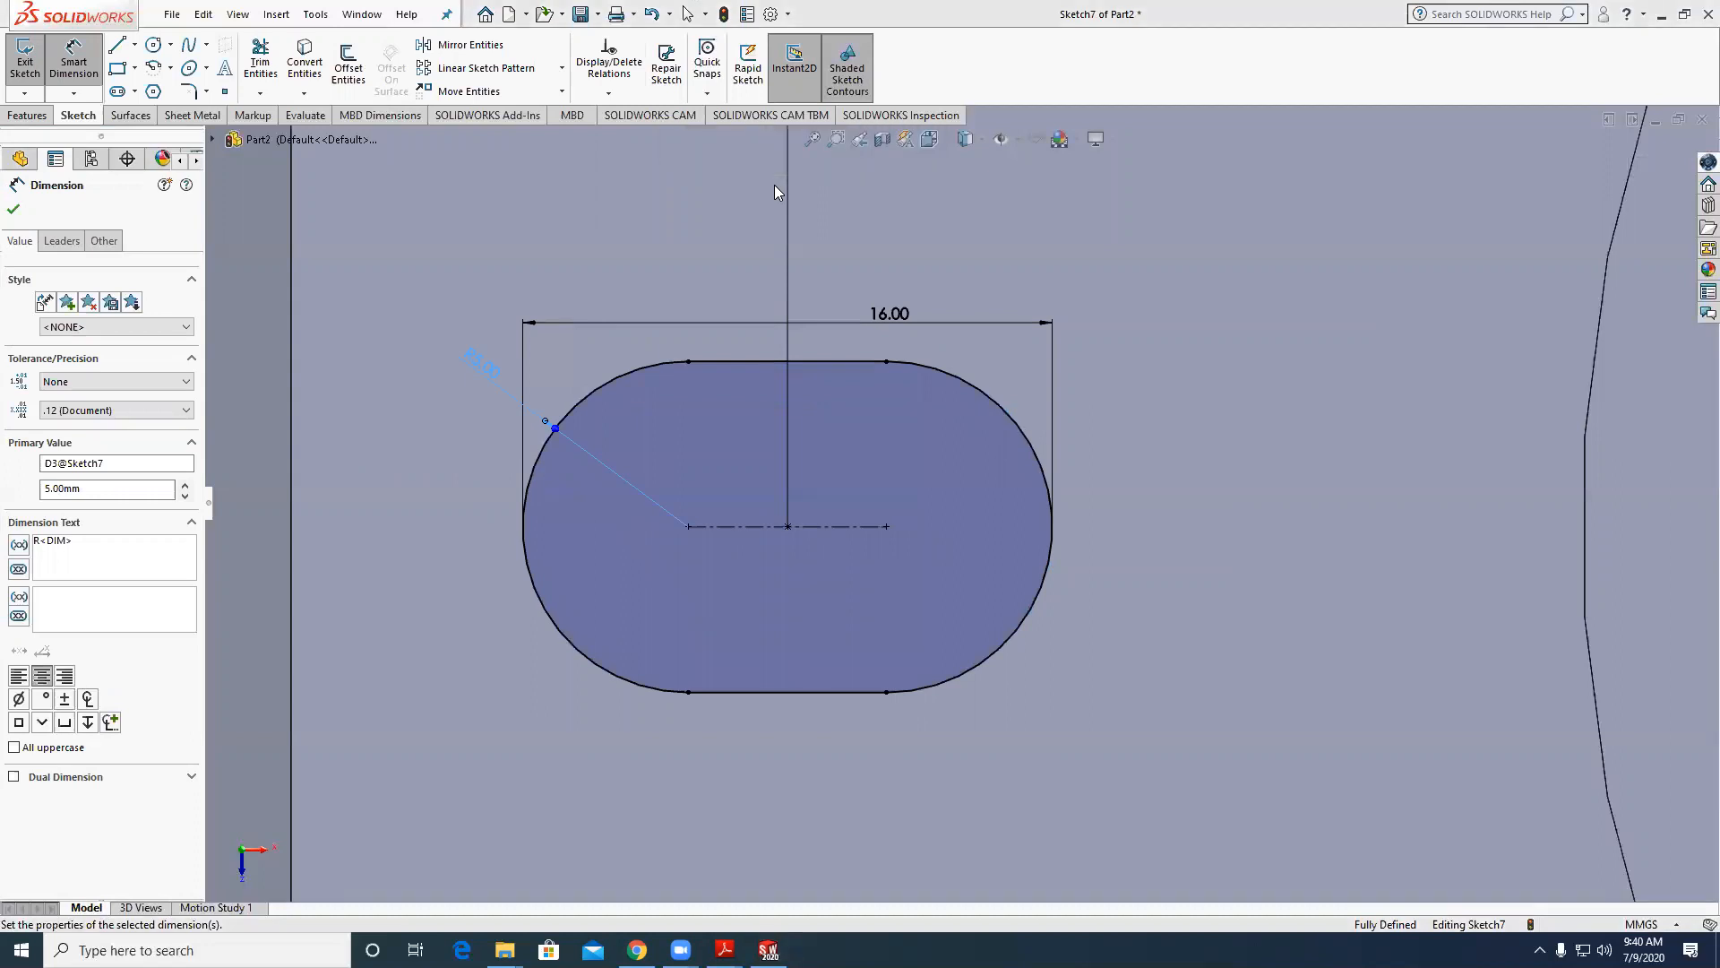
{"action": "scroll", "coordinate": [658, 487], "scroll_direction": "up", "scroll_amount": 8}
{"action": "left_click", "coordinate": [636, 492]}
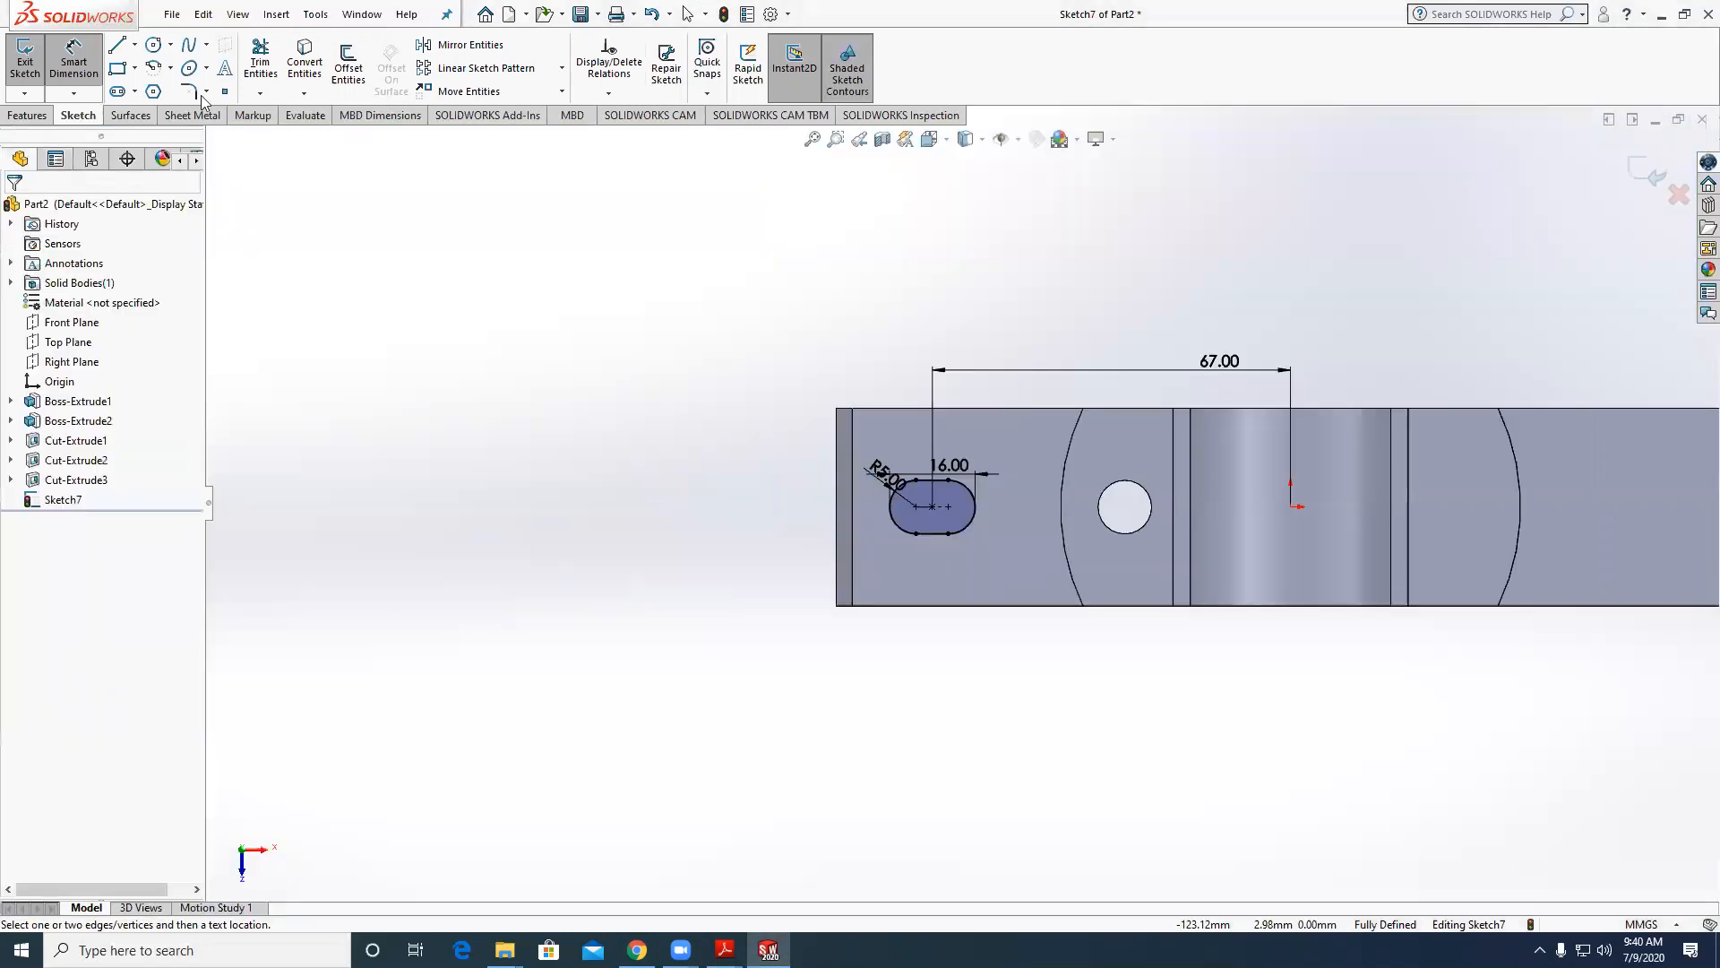
Cut the slot down through the base flange with an Extruded Cut set to Through All.
{"action": "left_click", "coordinate": [25, 117]}
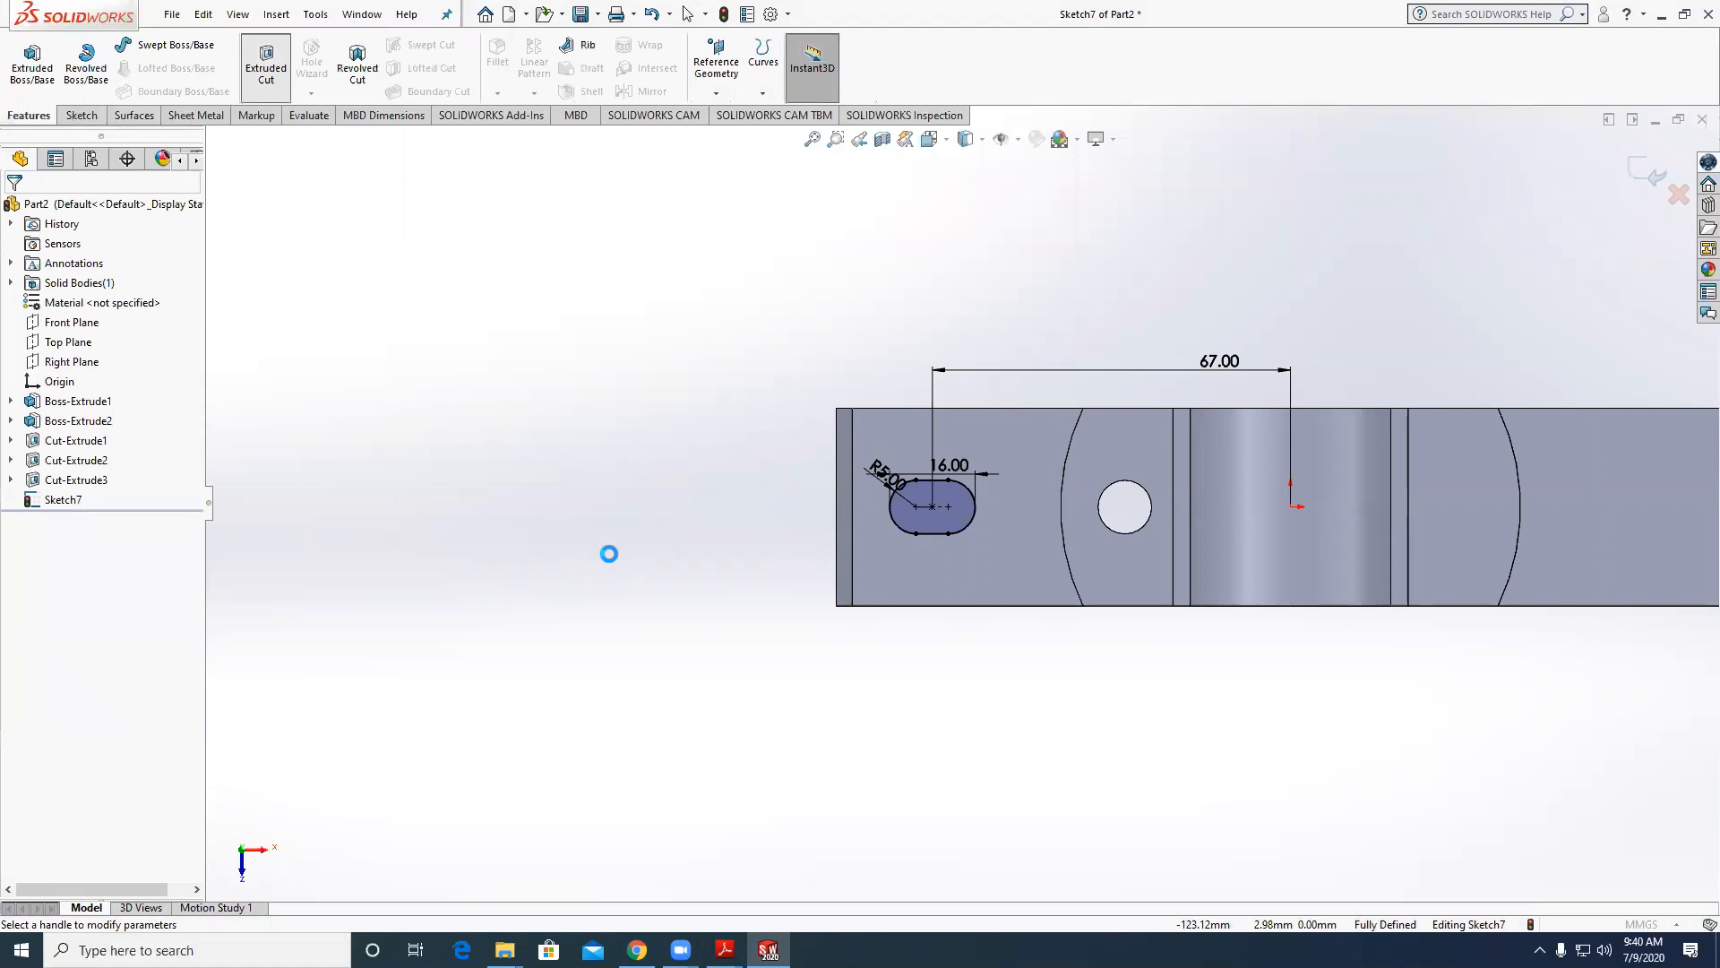
{"action": "left_click", "coordinate": [111, 317]}
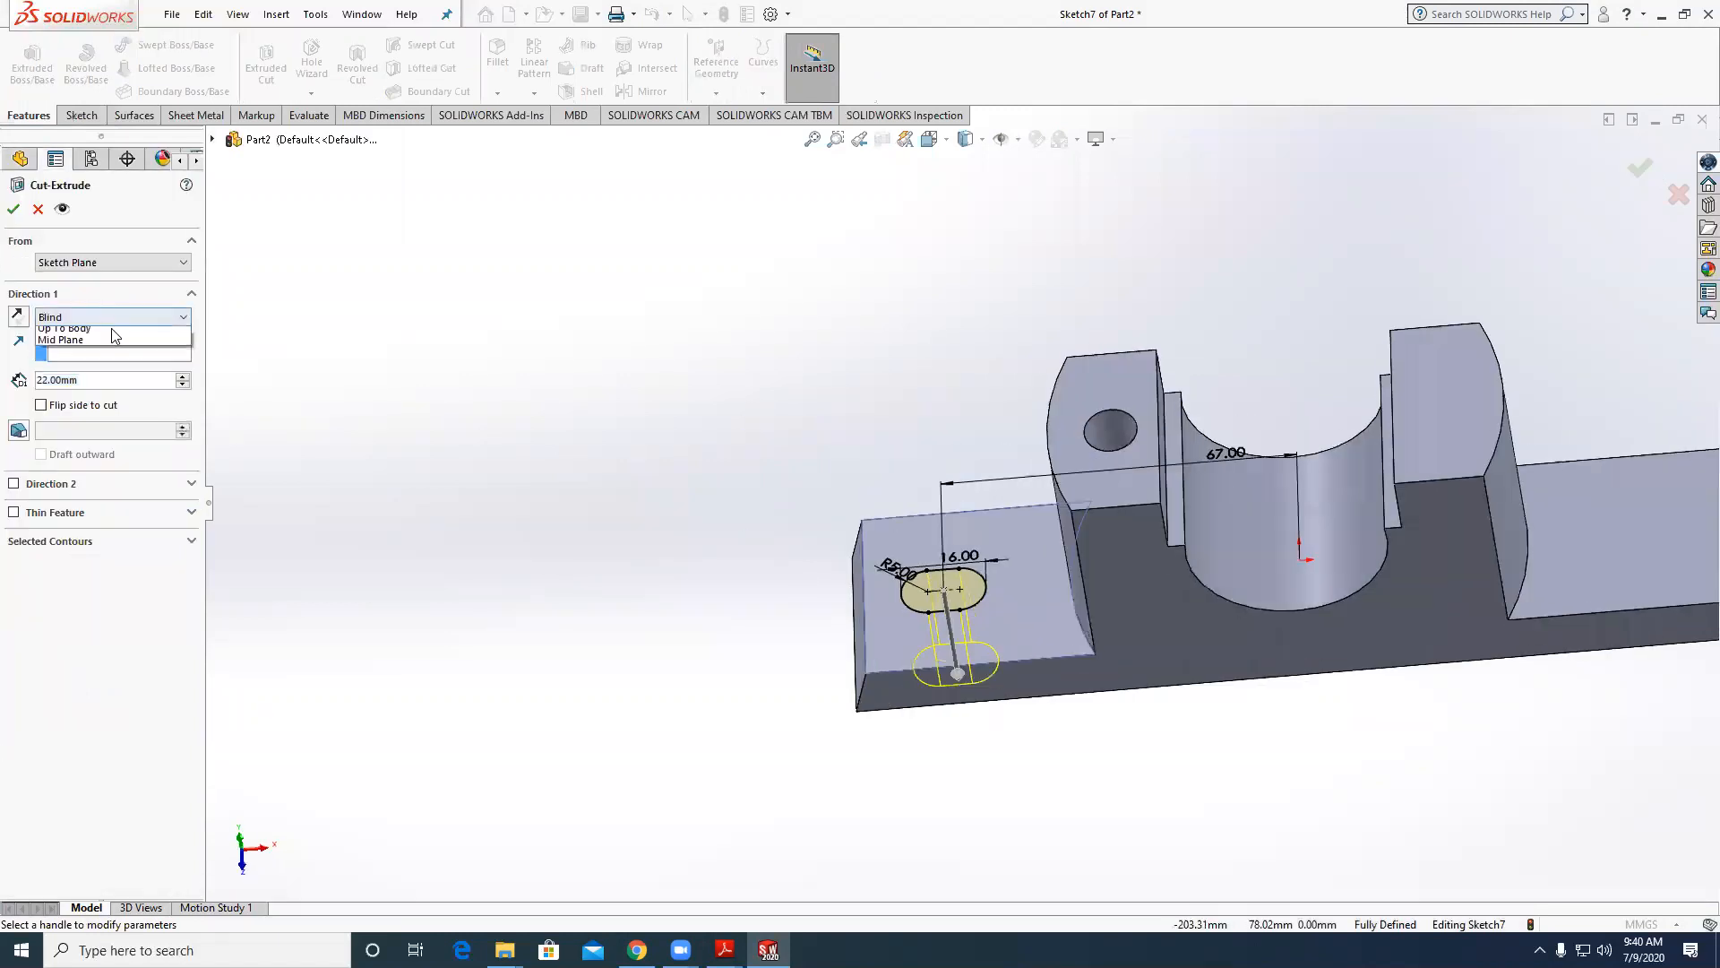
{"action": "left_click", "coordinate": [97, 346]}
{"action": "left_click", "coordinate": [13, 209]}
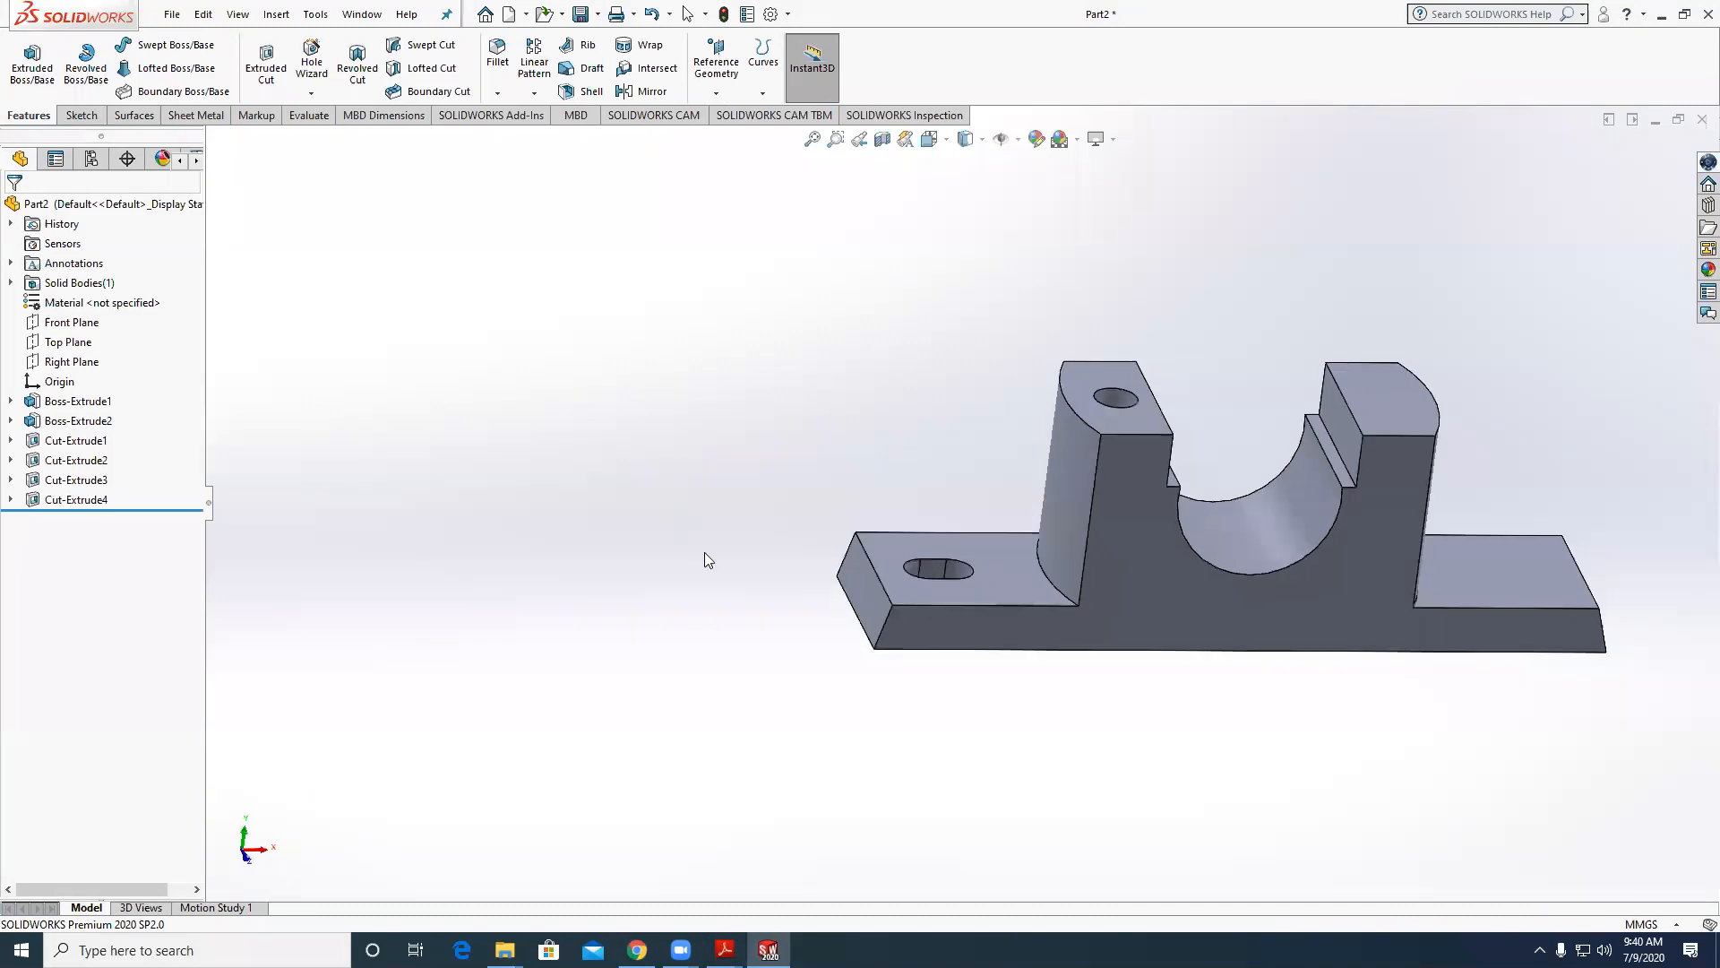
Fillet the four short vertical corner edges of the rectangular recess on the base's underside with a 1 mm radius.
{"action": "middle_click_drag", "start_coordinate": [1102, 651], "coordinate": [991, 645]}
{"action": "scroll", "coordinate": [1048, 654], "scroll_direction": "down", "scroll_amount": 5}
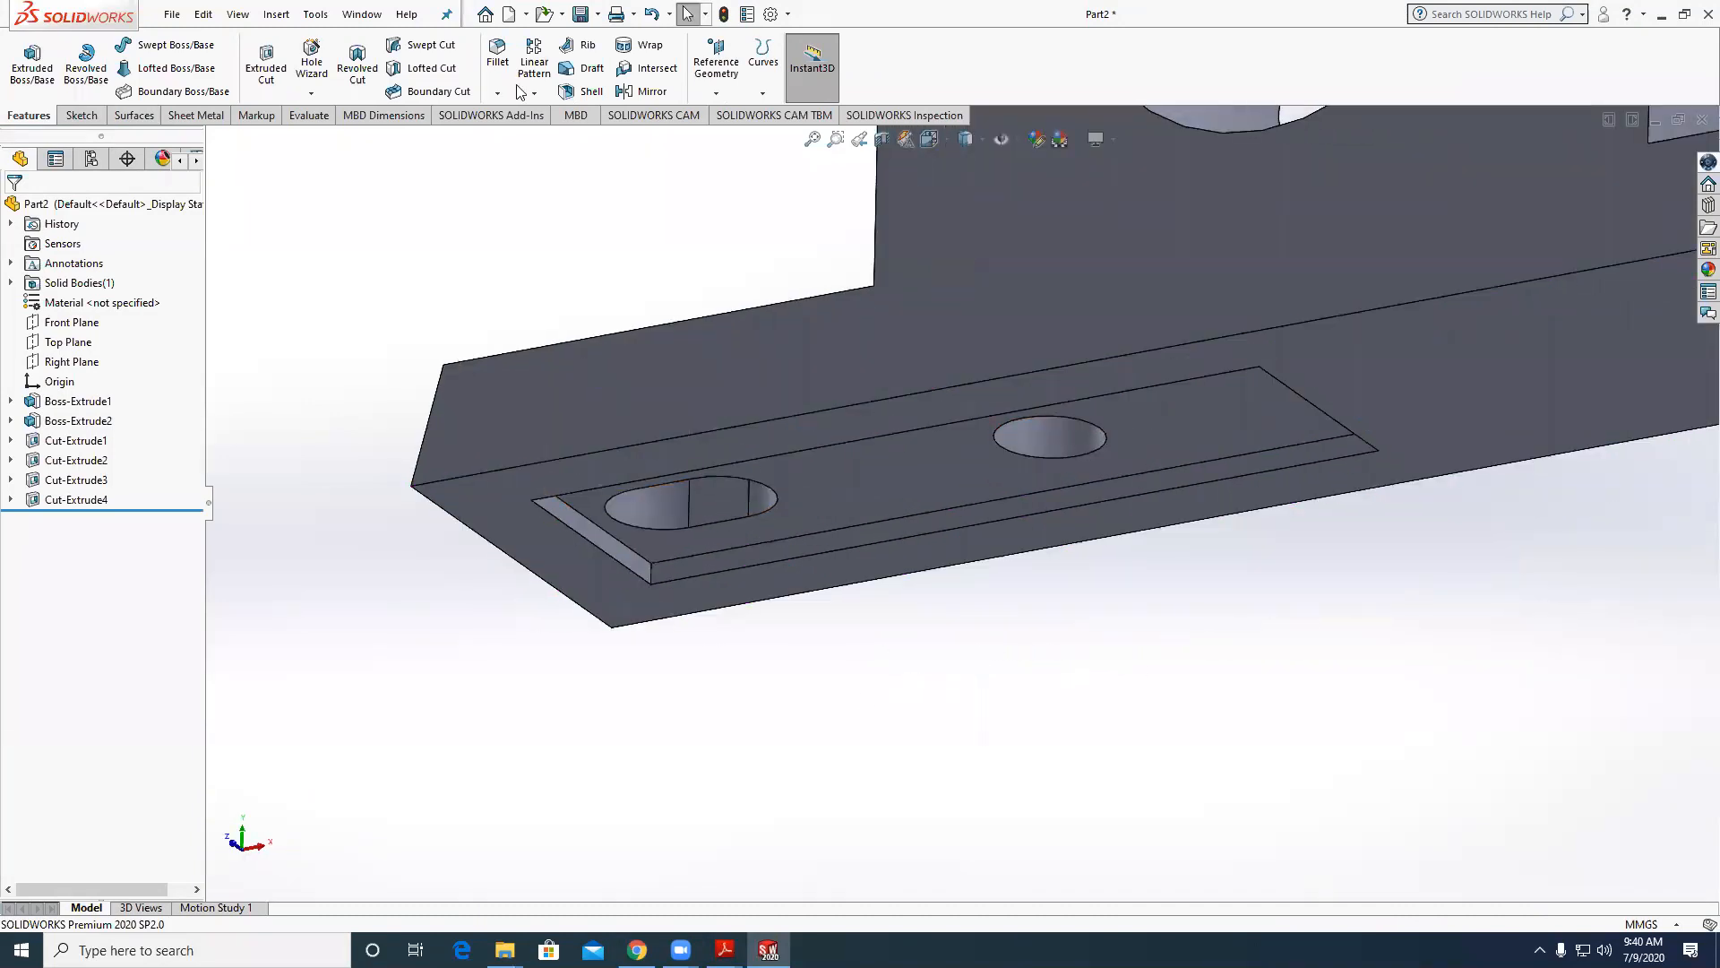
{"action": "scroll", "coordinate": [661, 566], "scroll_direction": "down", "scroll_amount": 2}
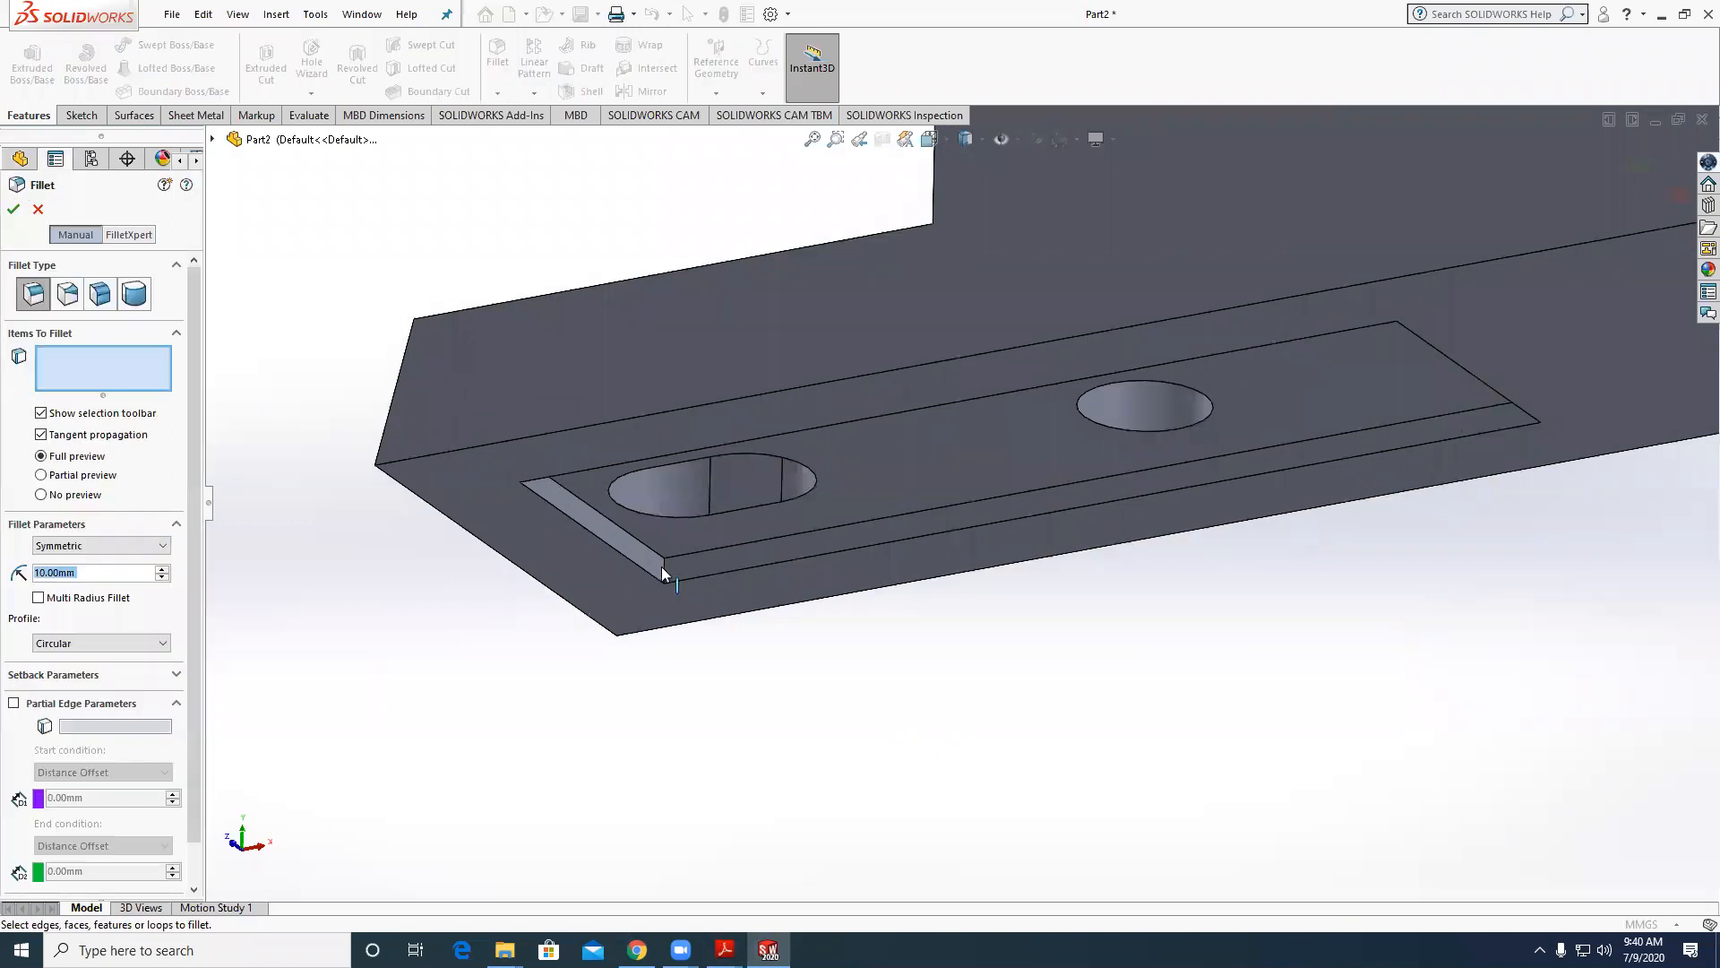
{"action": "left_click", "coordinate": [663, 569]}
{"action": "middle_click_drag", "start_coordinate": [1358, 509], "coordinate": [1484, 378]}
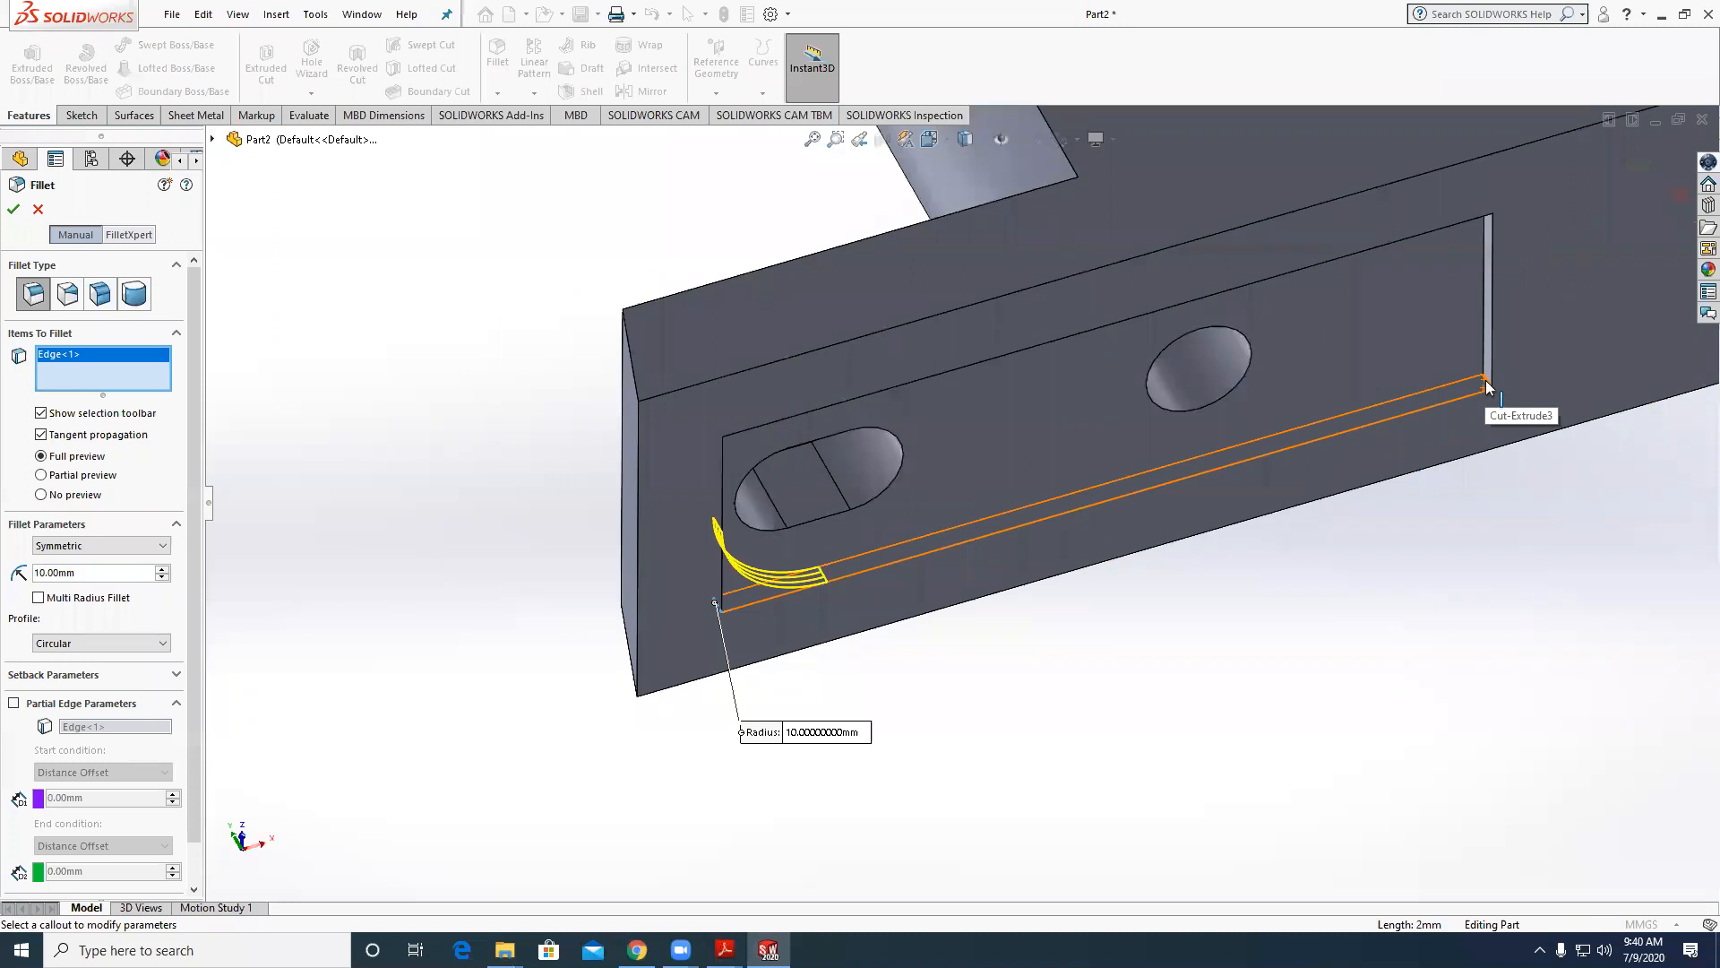
{"action": "scroll", "coordinate": [1484, 383], "scroll_direction": "down", "scroll_amount": 3}
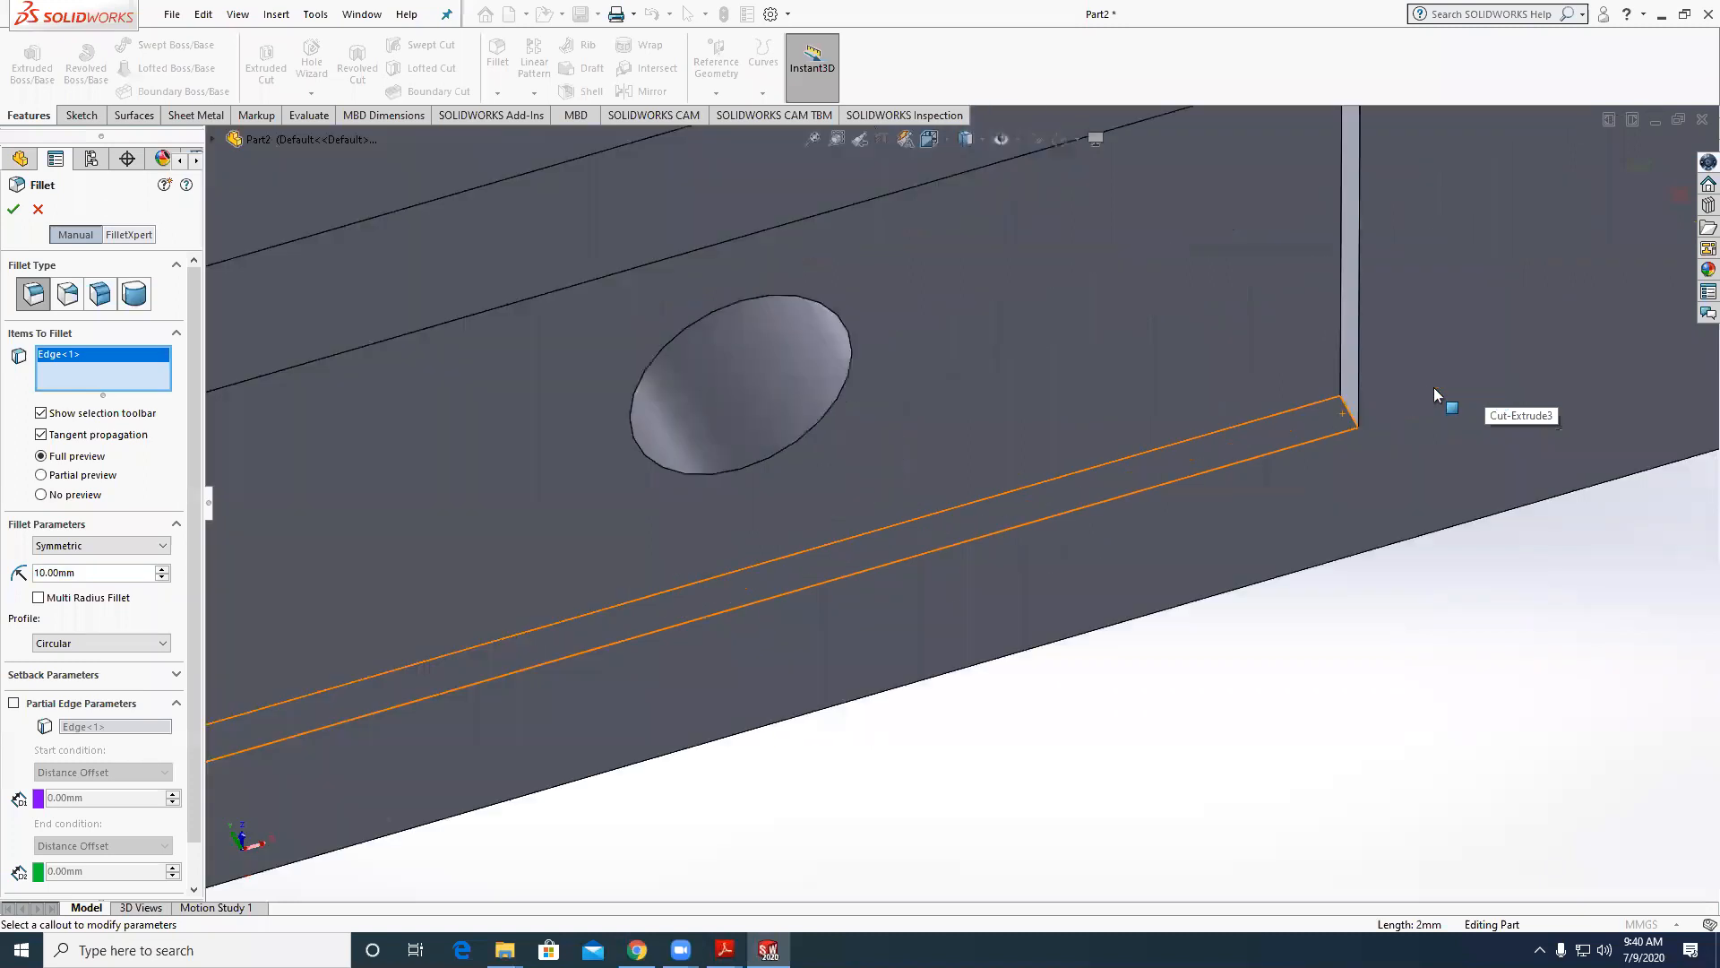
{"action": "left_click", "coordinate": [1351, 420]}
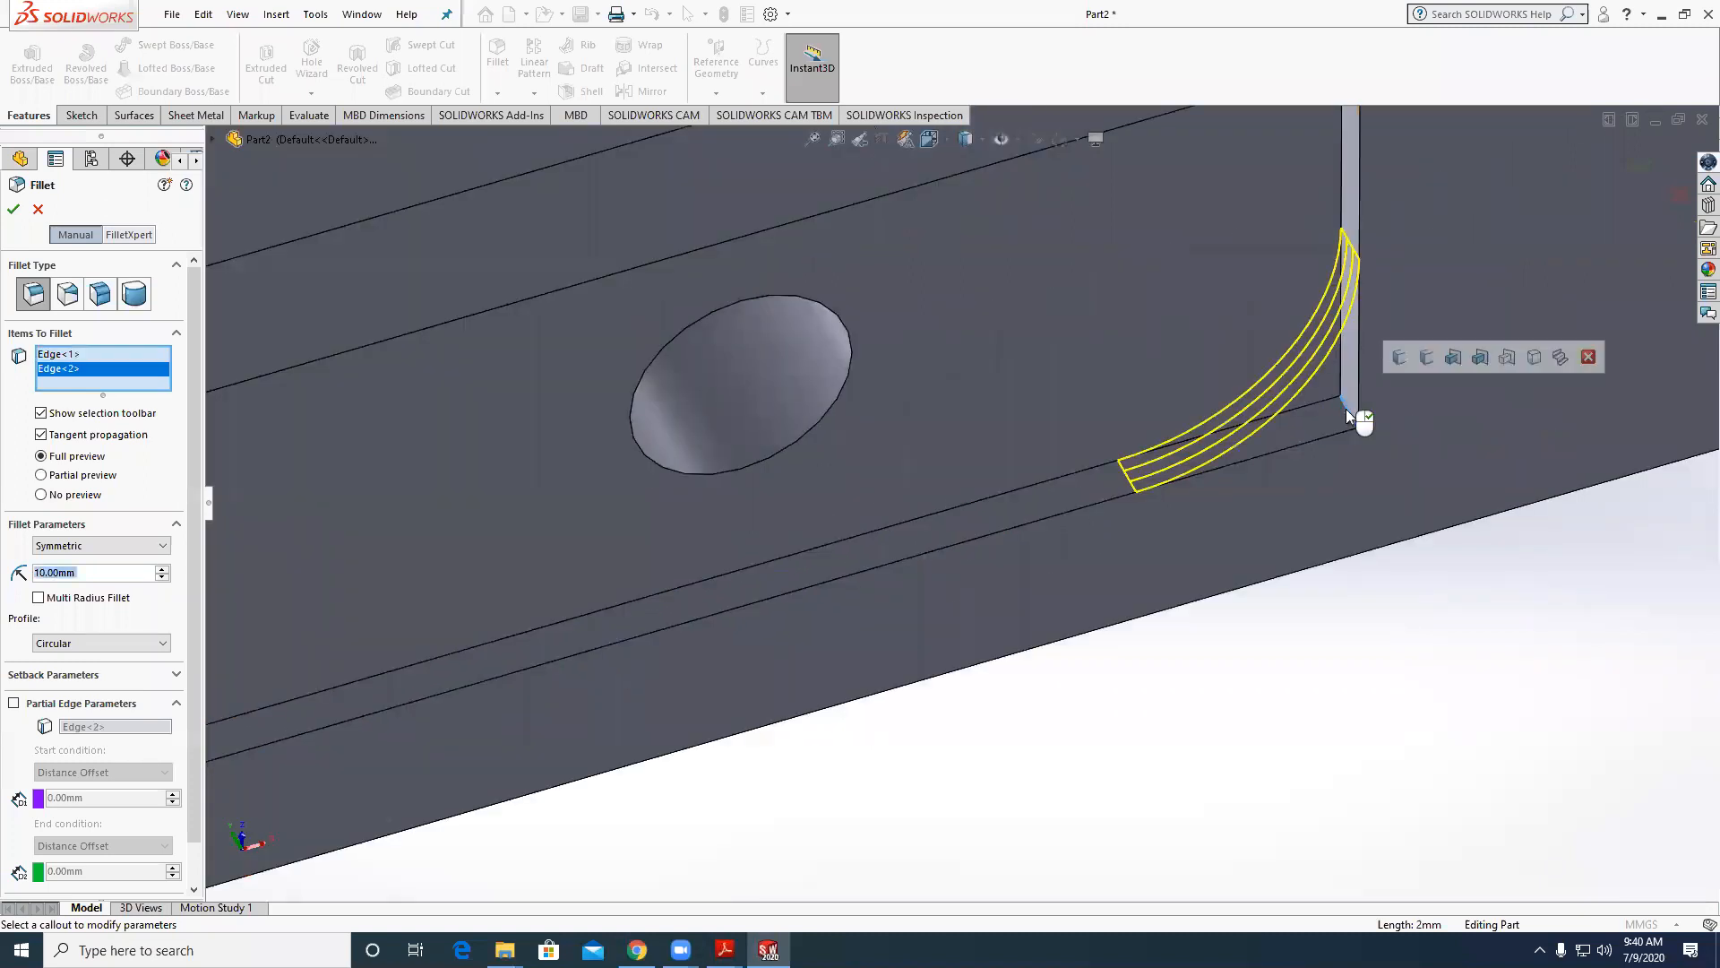
{"action": "key", "text": "f"}
{"action": "scroll", "coordinate": [828, 360], "scroll_direction": "up", "scroll_amount": 3}
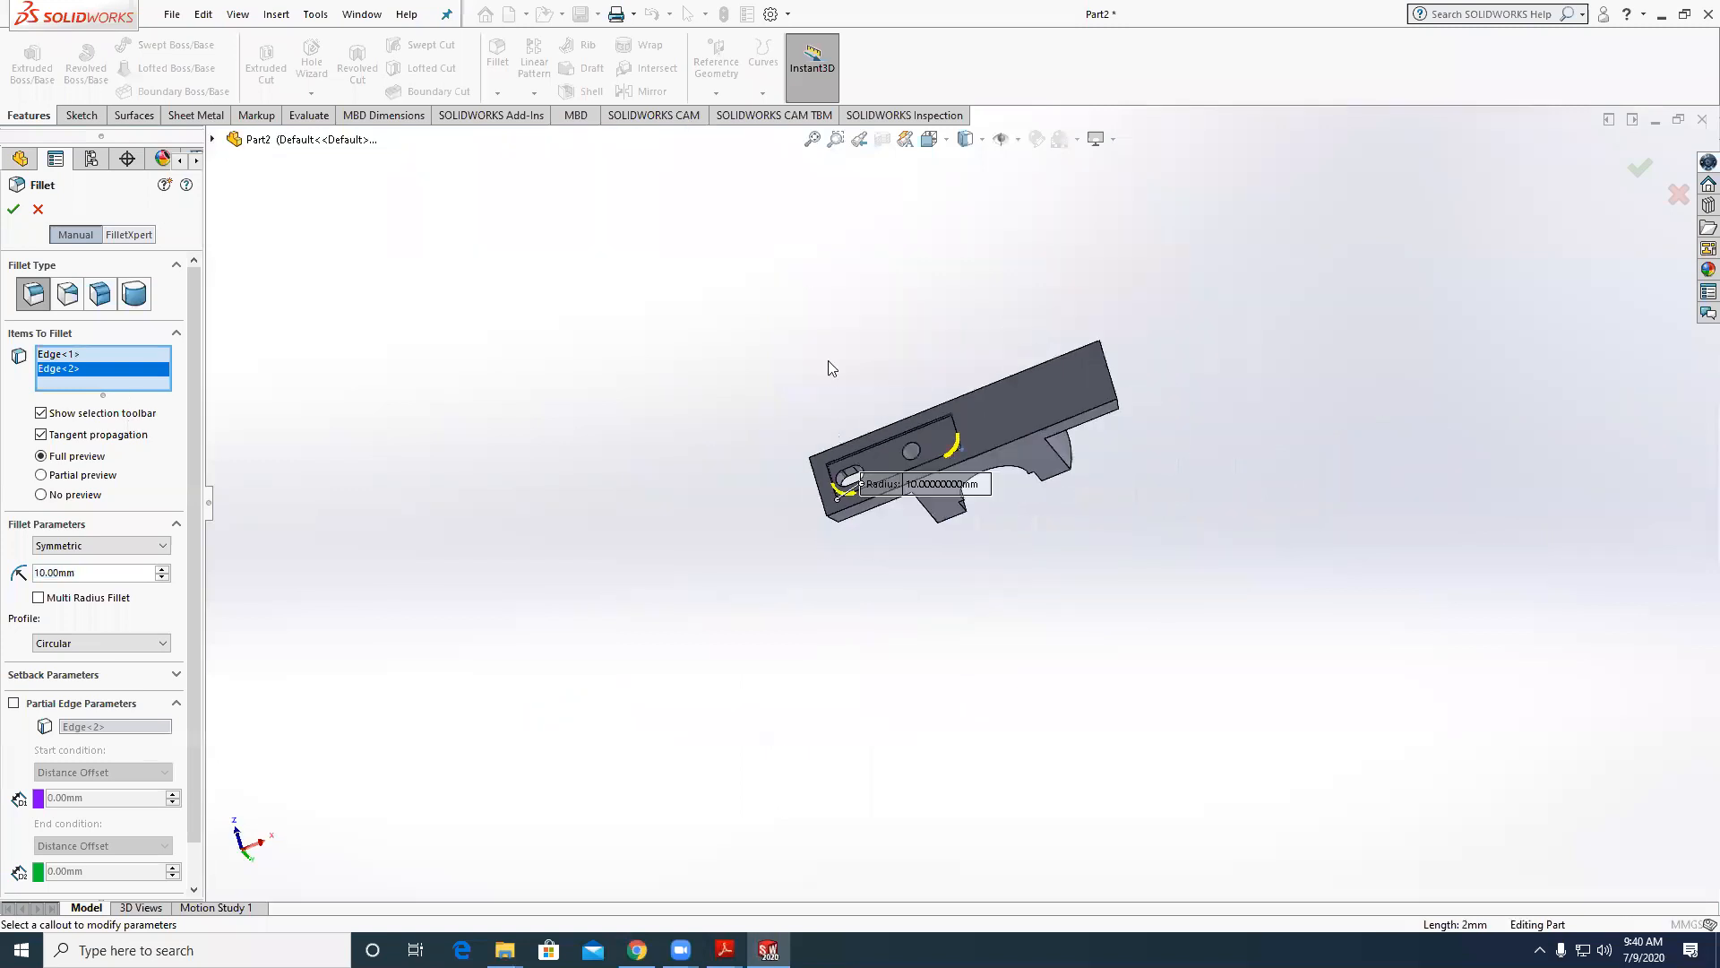
{"action": "scroll", "coordinate": [800, 580], "scroll_direction": "down", "scroll_amount": 8}
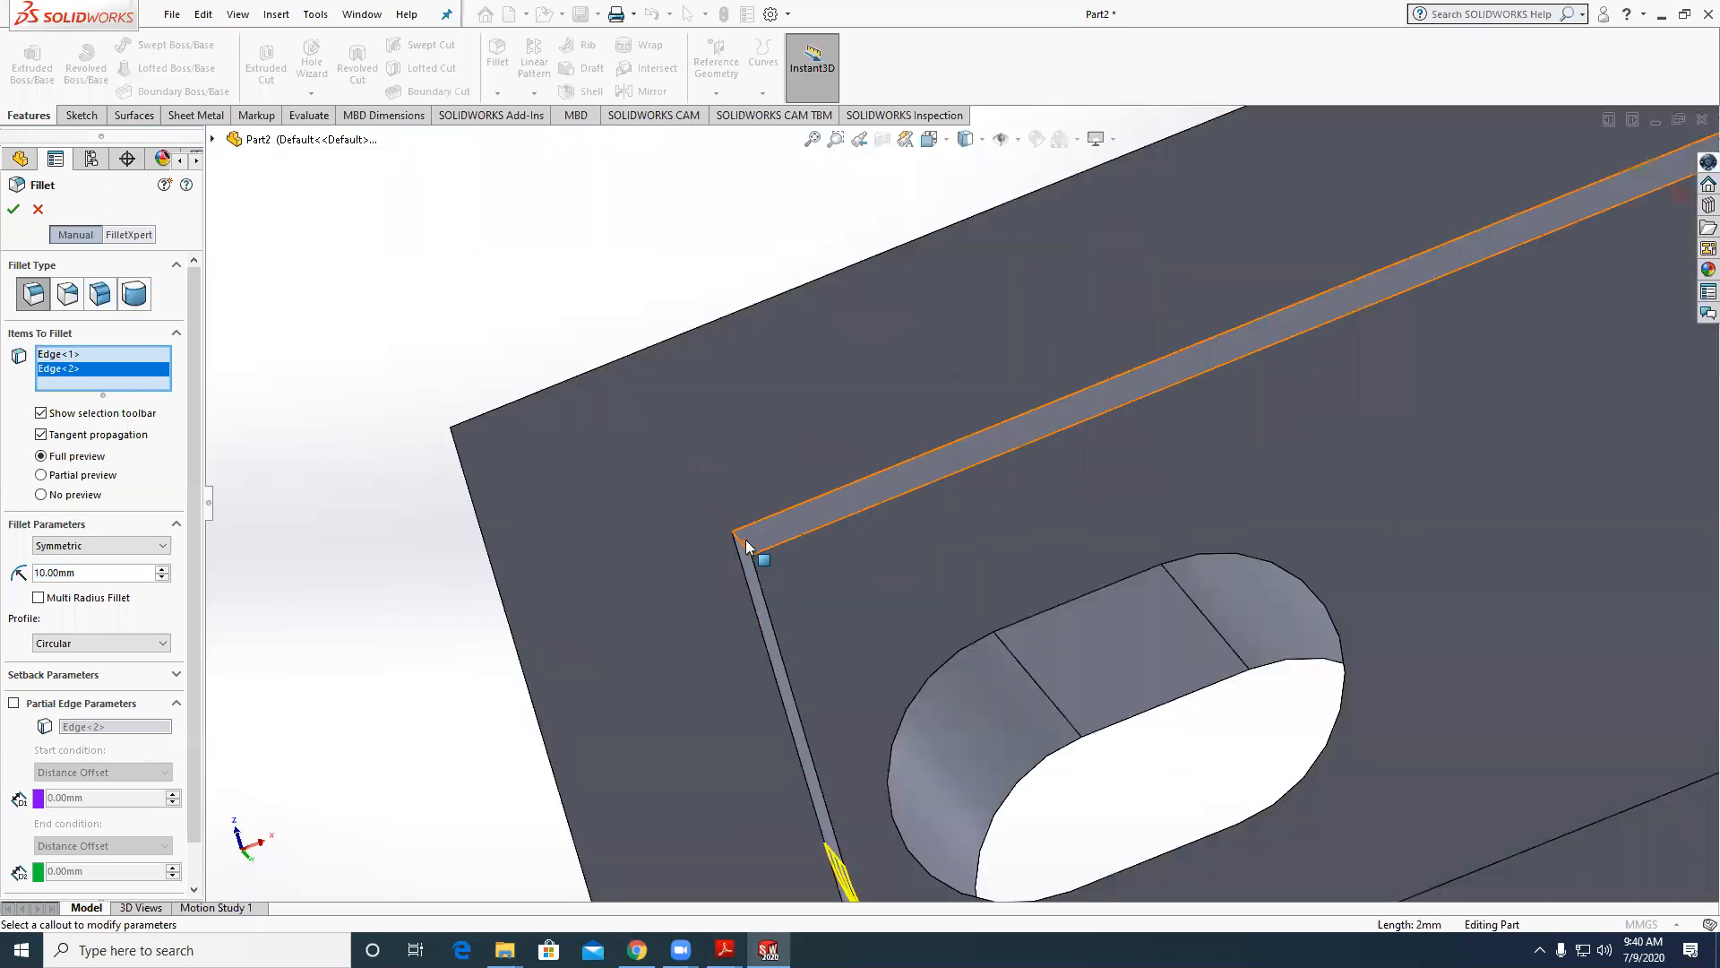
{"action": "left_click", "coordinate": [792, 562]}
{"action": "scroll", "coordinate": [1398, 453], "scroll_direction": "up", "scroll_amount": 5}
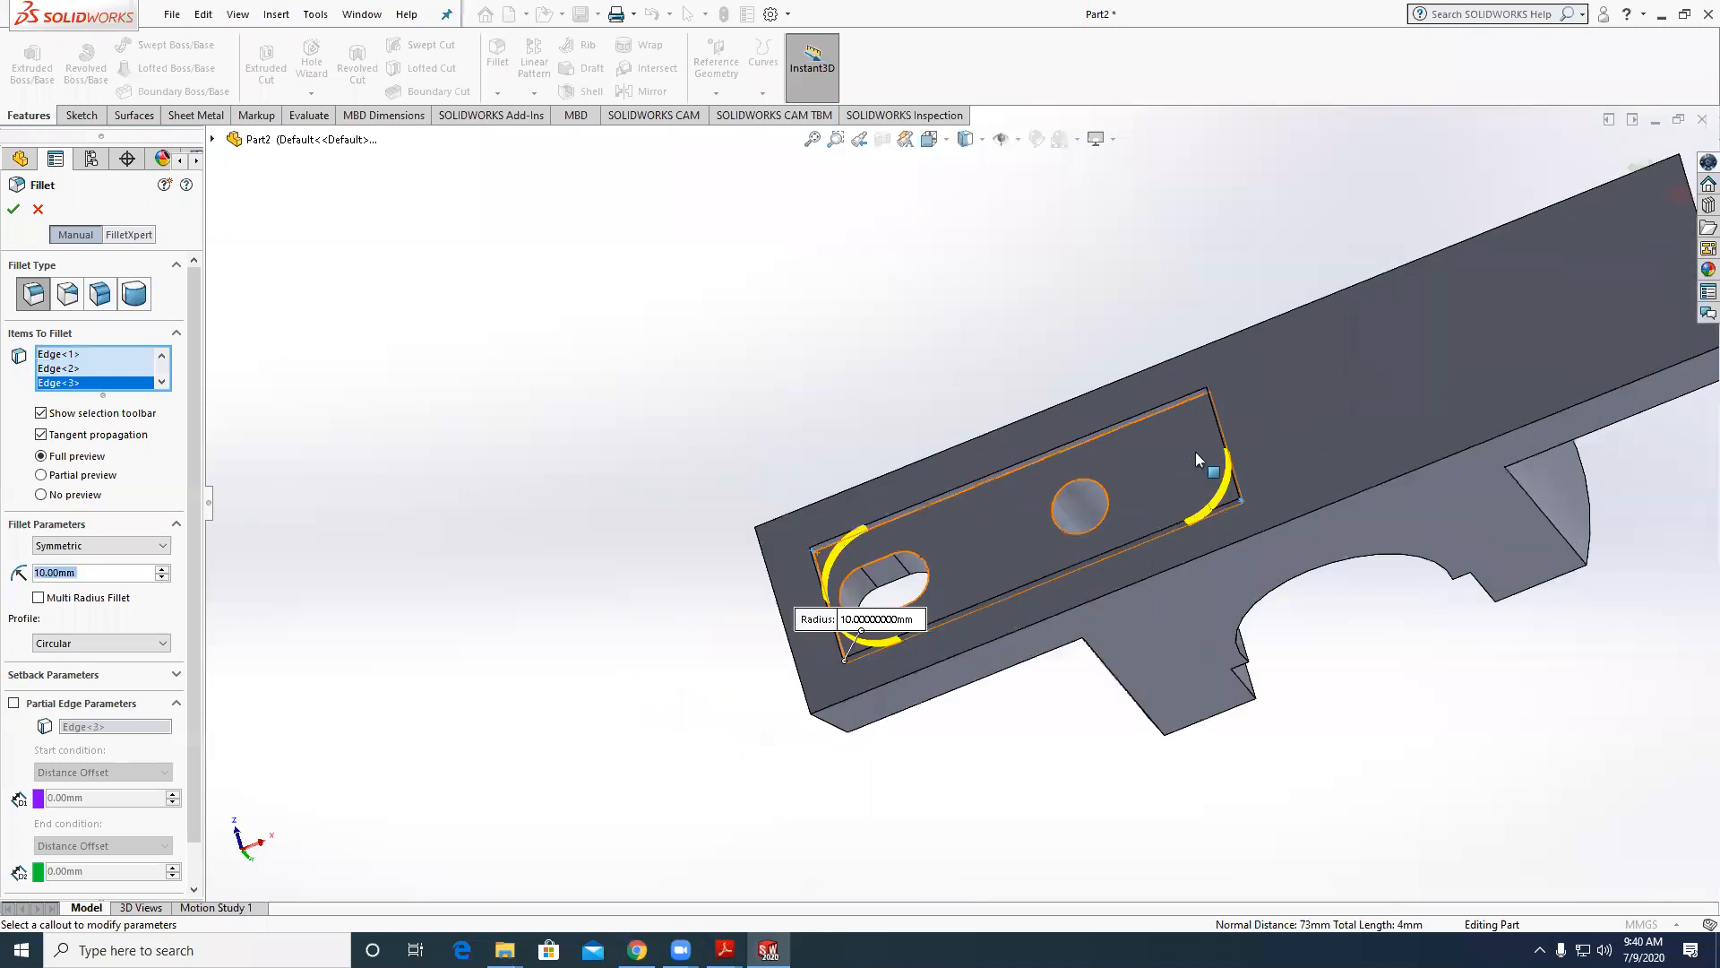
{"action": "scroll", "coordinate": [1030, 441], "scroll_direction": "down", "scroll_amount": 6}
{"action": "left_click", "coordinate": [910, 431]}
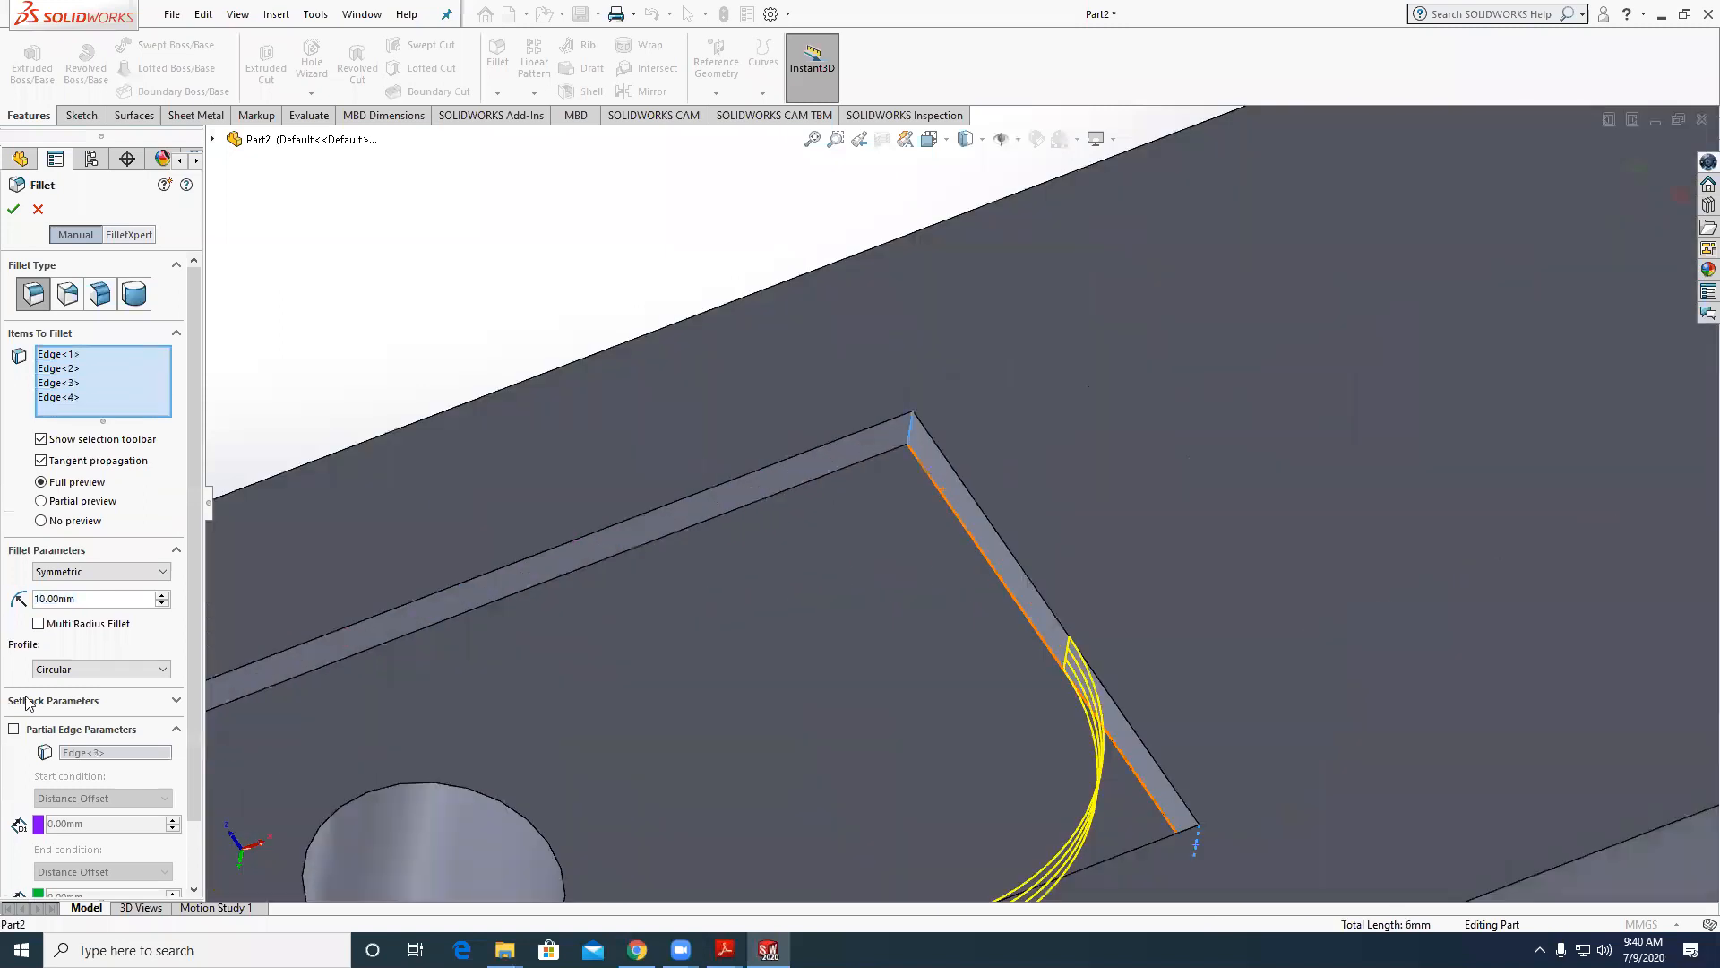
{"action": "type", "text": "1"}
{"action": "key", "text": "Return"}
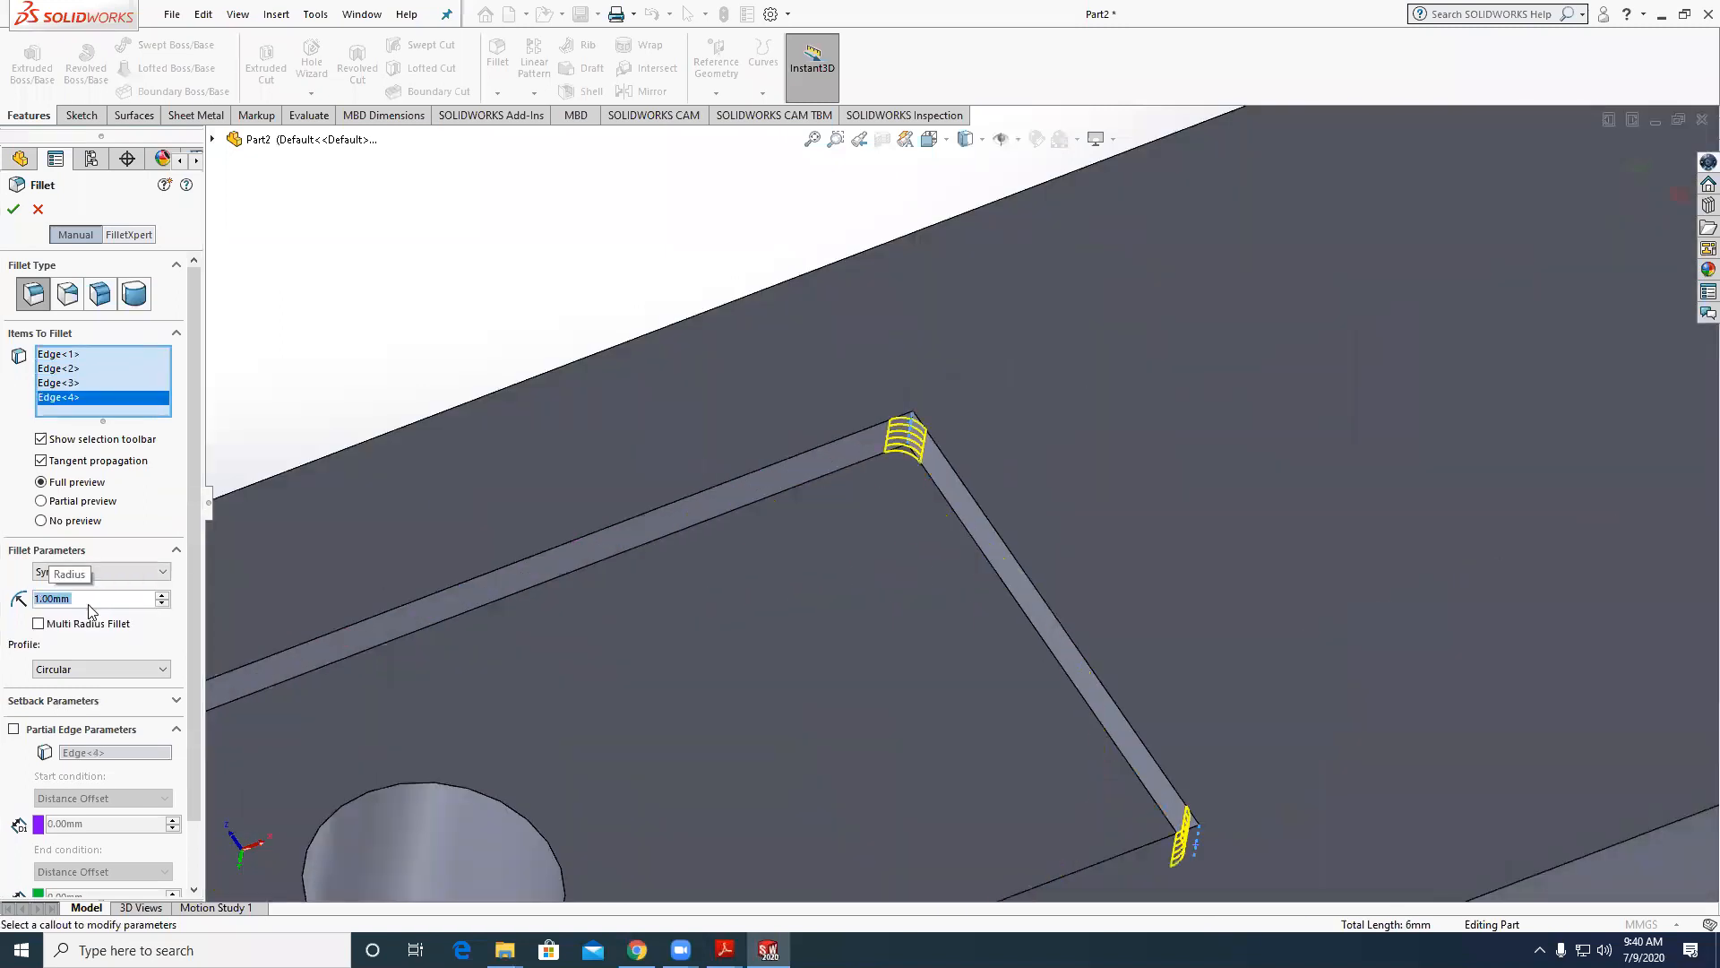
{"action": "key", "text": "Return"}
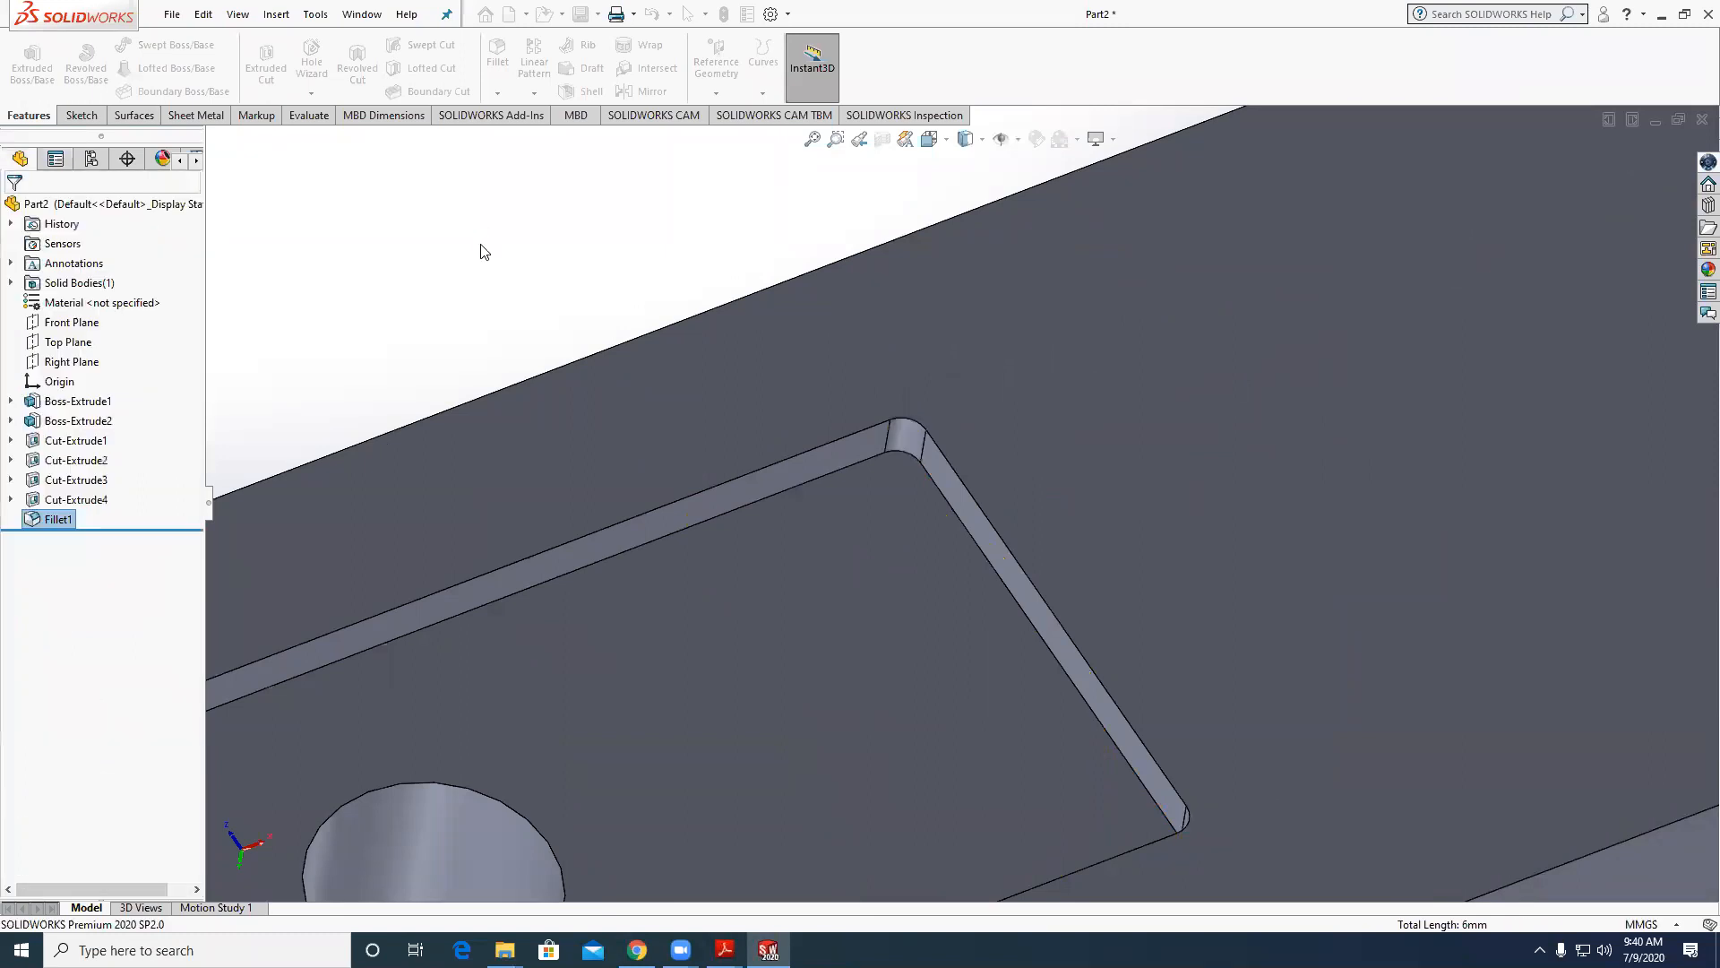
Fillet the inner floor edge around the whole underside recess with a 1 mm radius.
{"action": "key", "text": "Return"}
{"action": "left_click", "coordinate": [860, 462]}
{"action": "scroll", "coordinate": [879, 476], "scroll_direction": "up", "scroll_amount": 7}
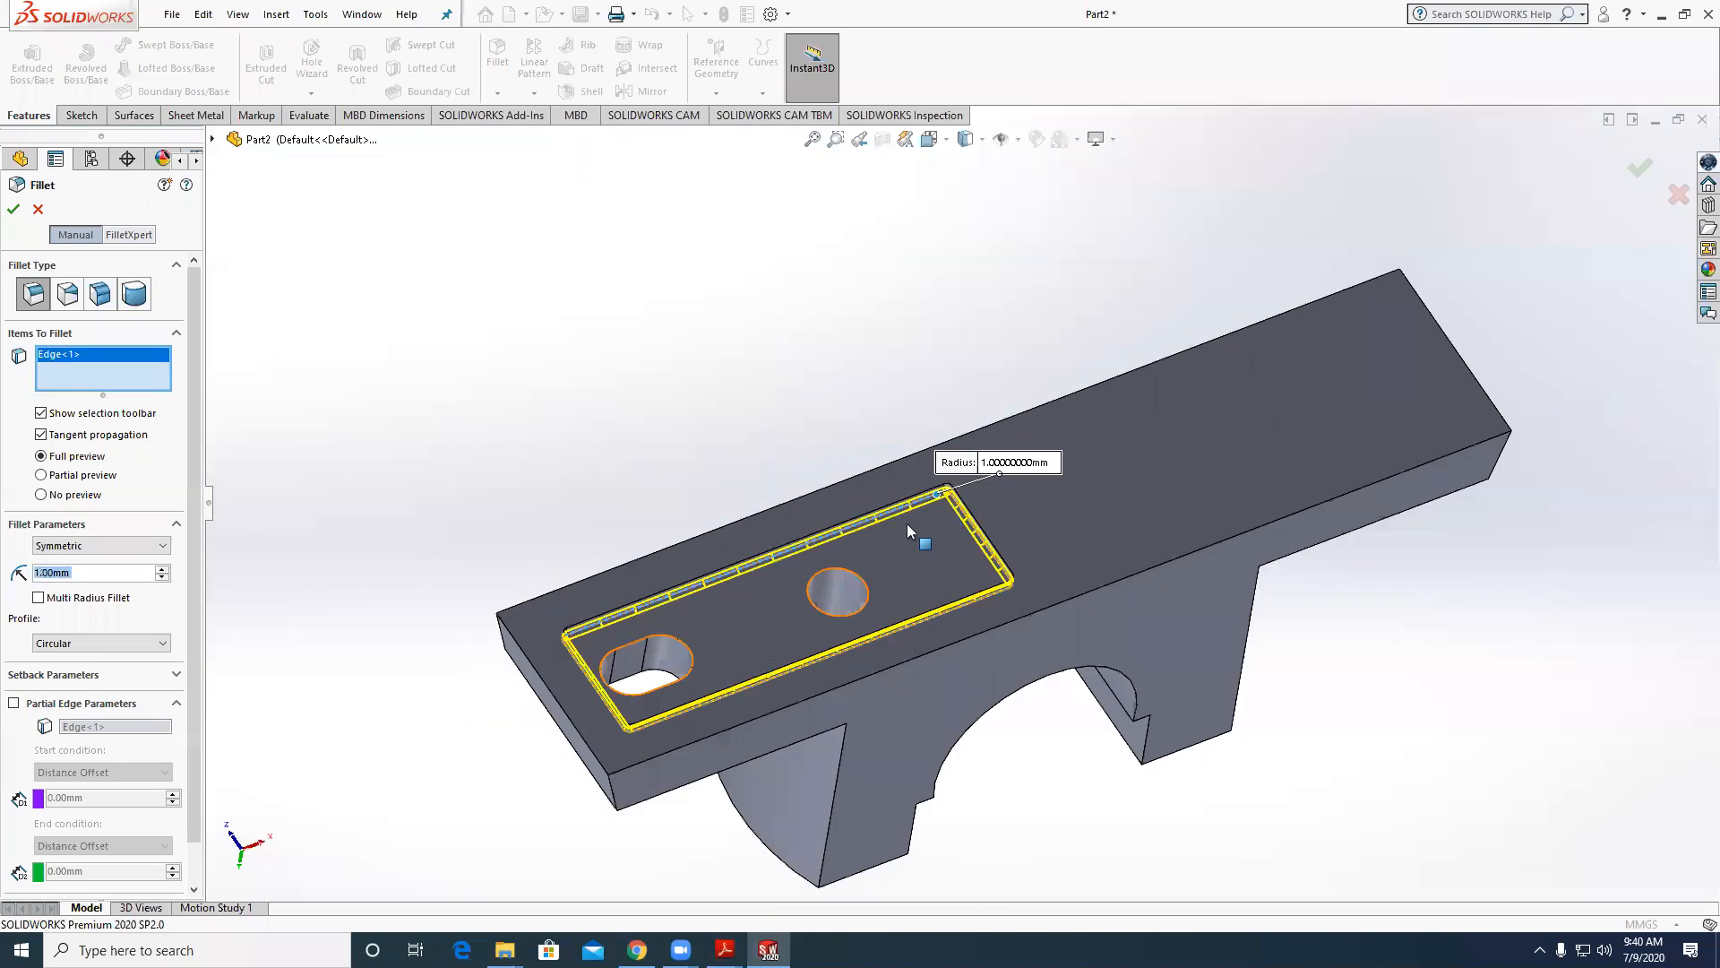
{"action": "middle_click_drag", "start_coordinate": [907, 523], "coordinate": [899, 598]}
{"action": "left_click", "coordinate": [14, 209]}
Fillet the curved edge where the pedestal meets the slotted flange with a 6 mm radius.
{"action": "middle_click_drag", "start_coordinate": [740, 391], "coordinate": [598, 619]}
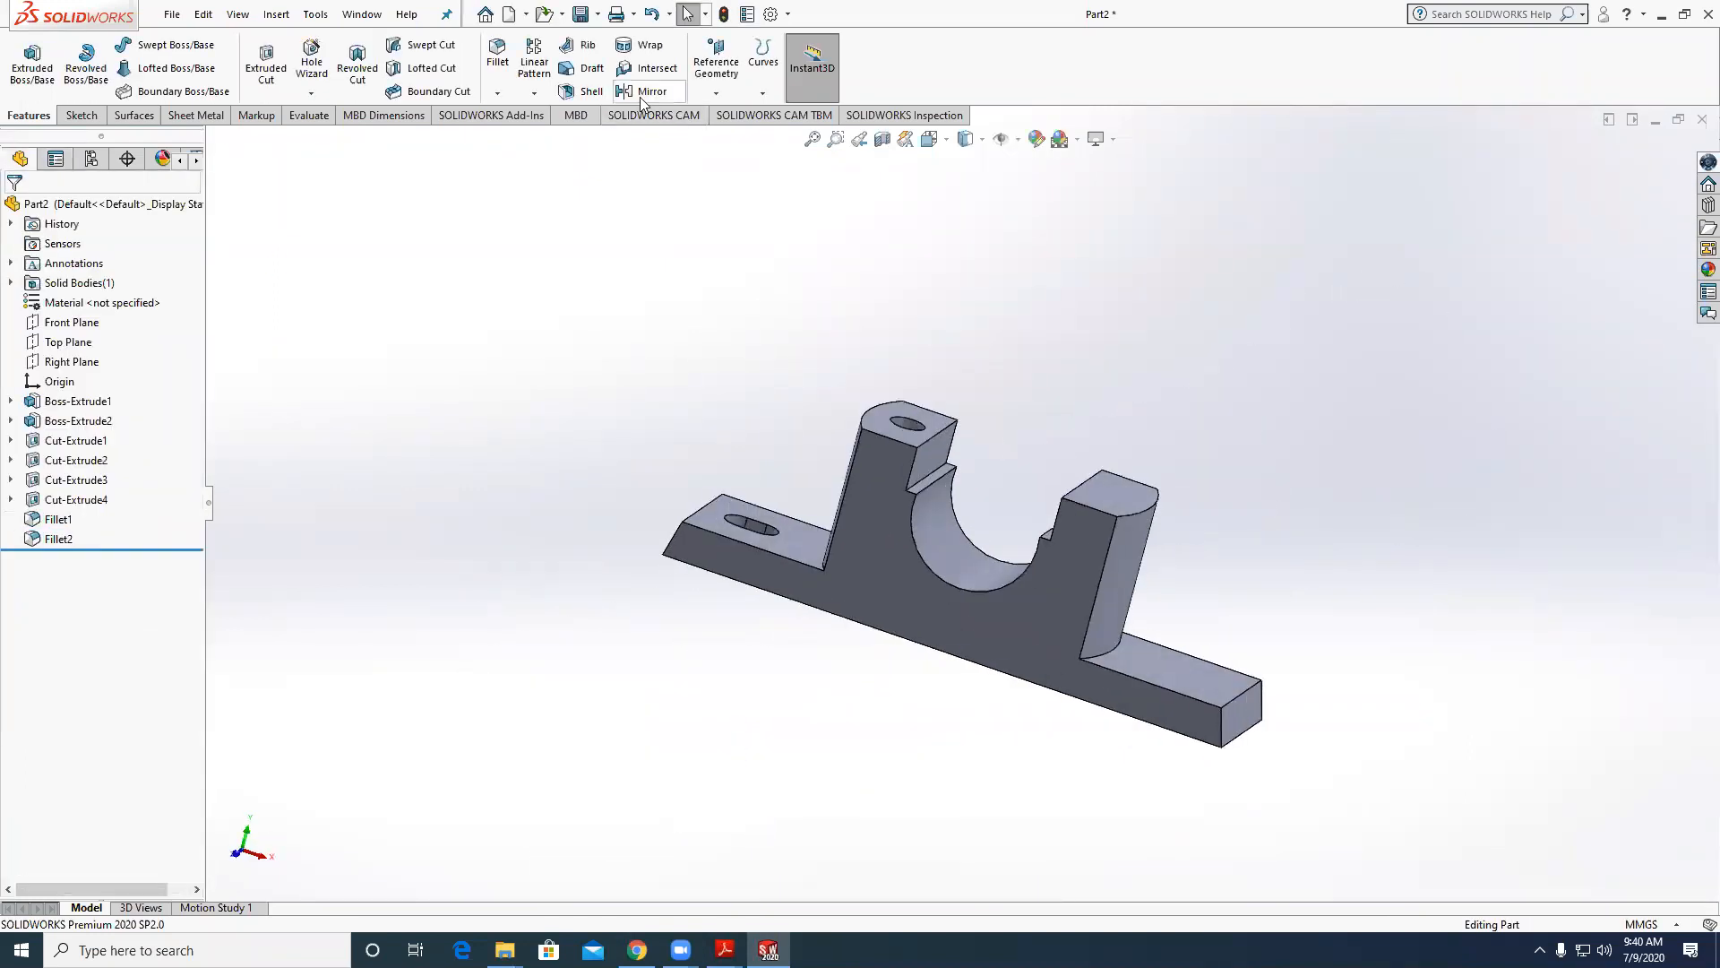
{"action": "middle_click_drag", "start_coordinate": [521, 369], "coordinate": [547, 406]}
{"action": "left_click", "coordinate": [499, 62]}
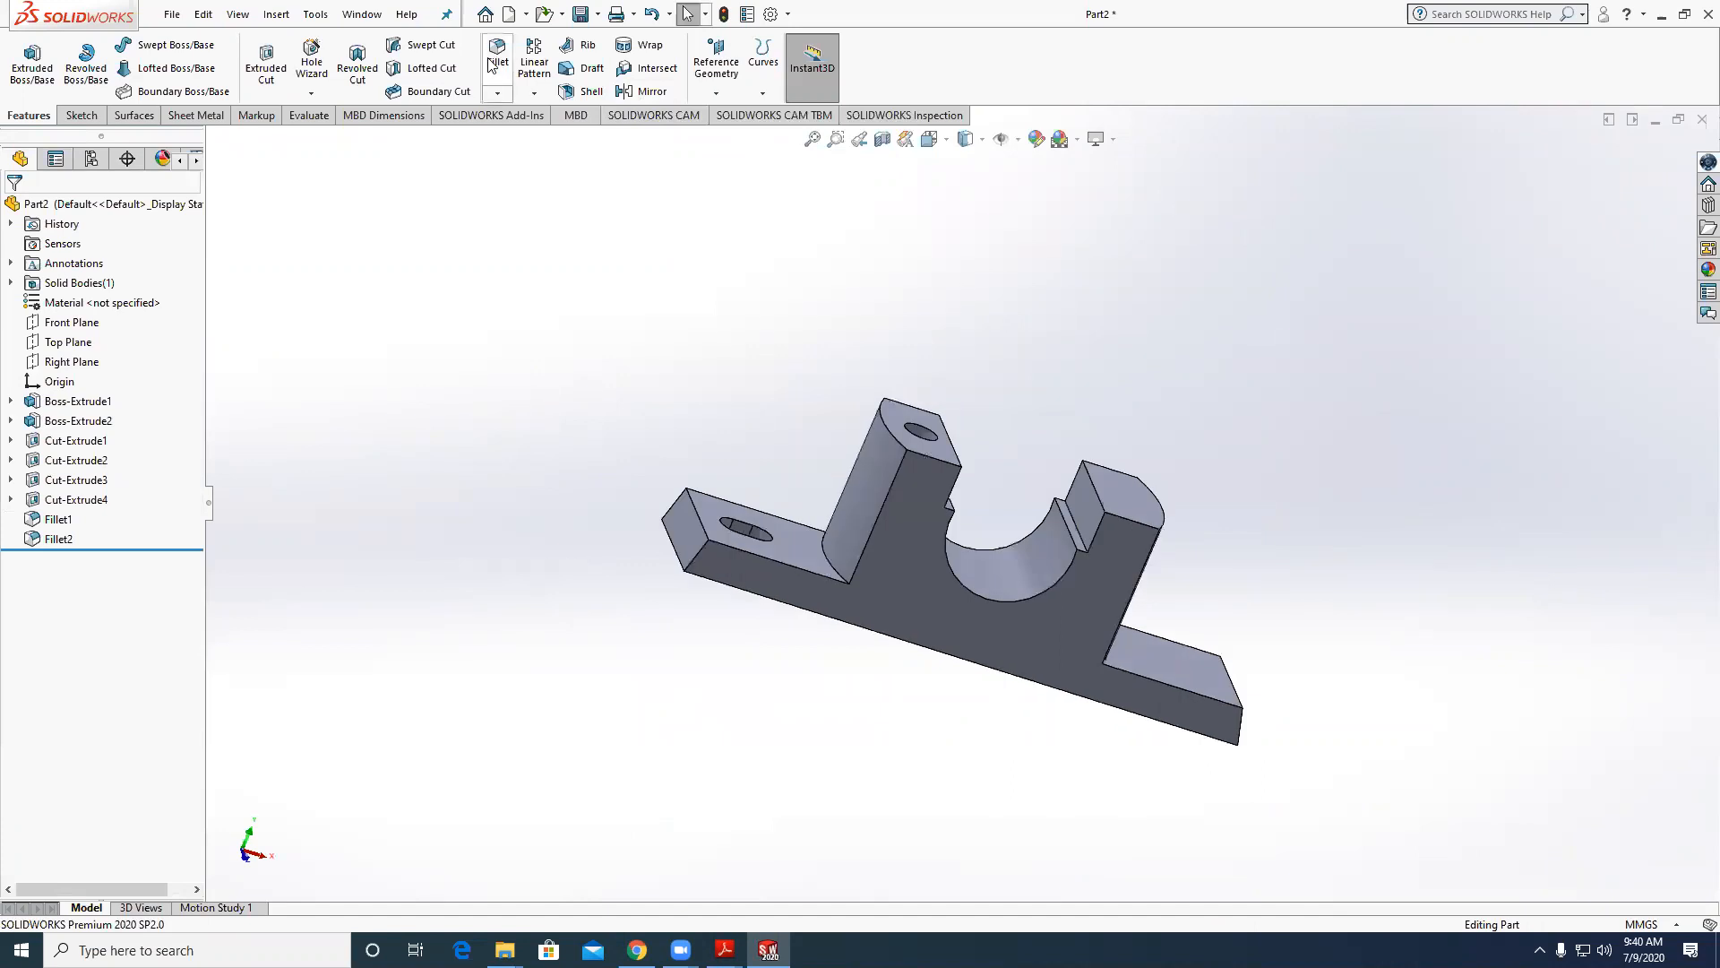
{"action": "left_click", "coordinate": [838, 570]}
{"action": "type", "text": "6"}
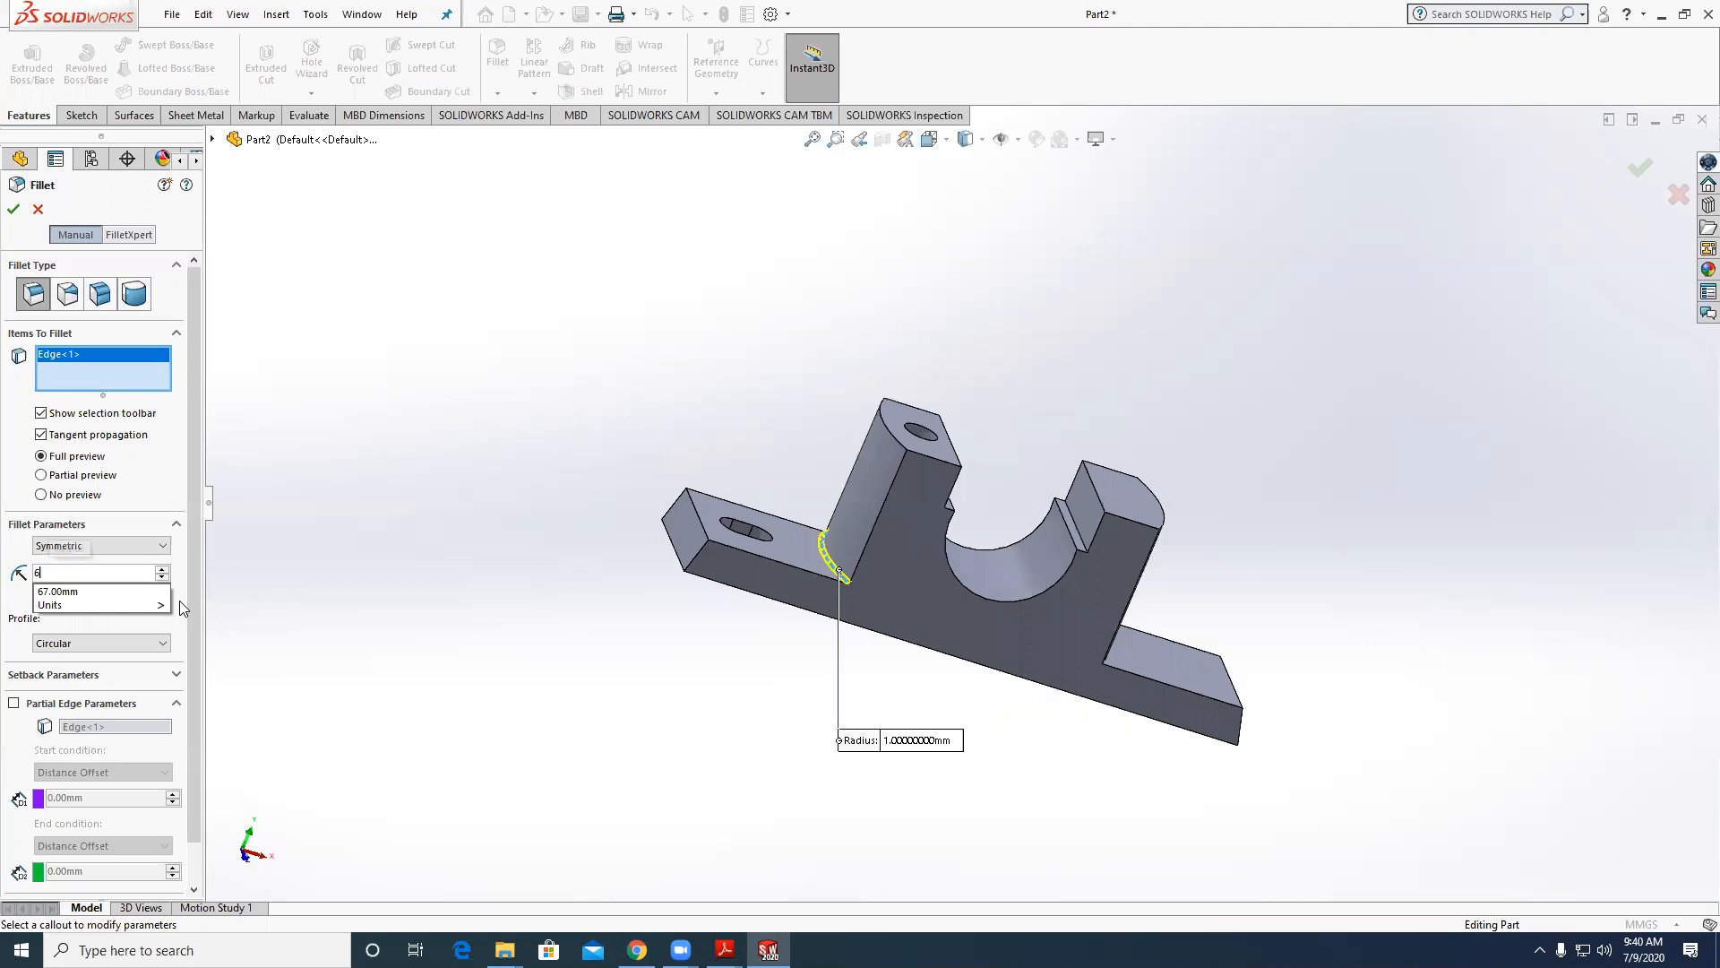
{"action": "key", "text": "Return"}
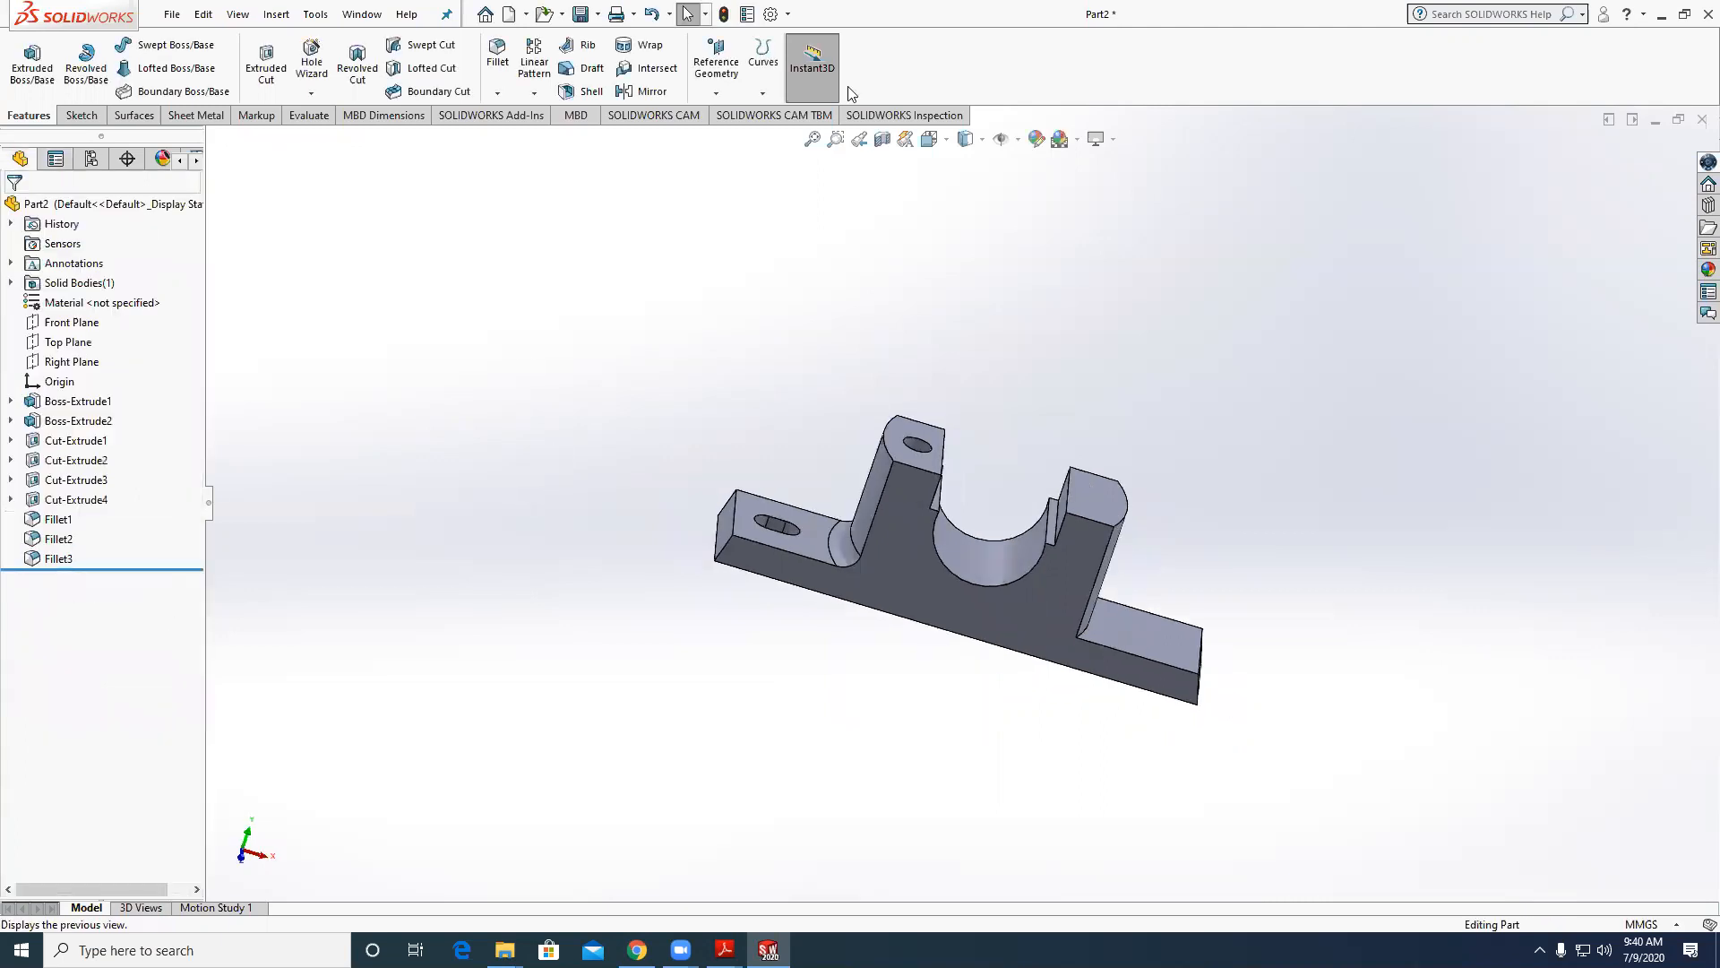
Edit the 6 mm fillet to include the matching curved edge at the unslotted flange.
{"action": "left_click", "coordinate": [55, 538]}
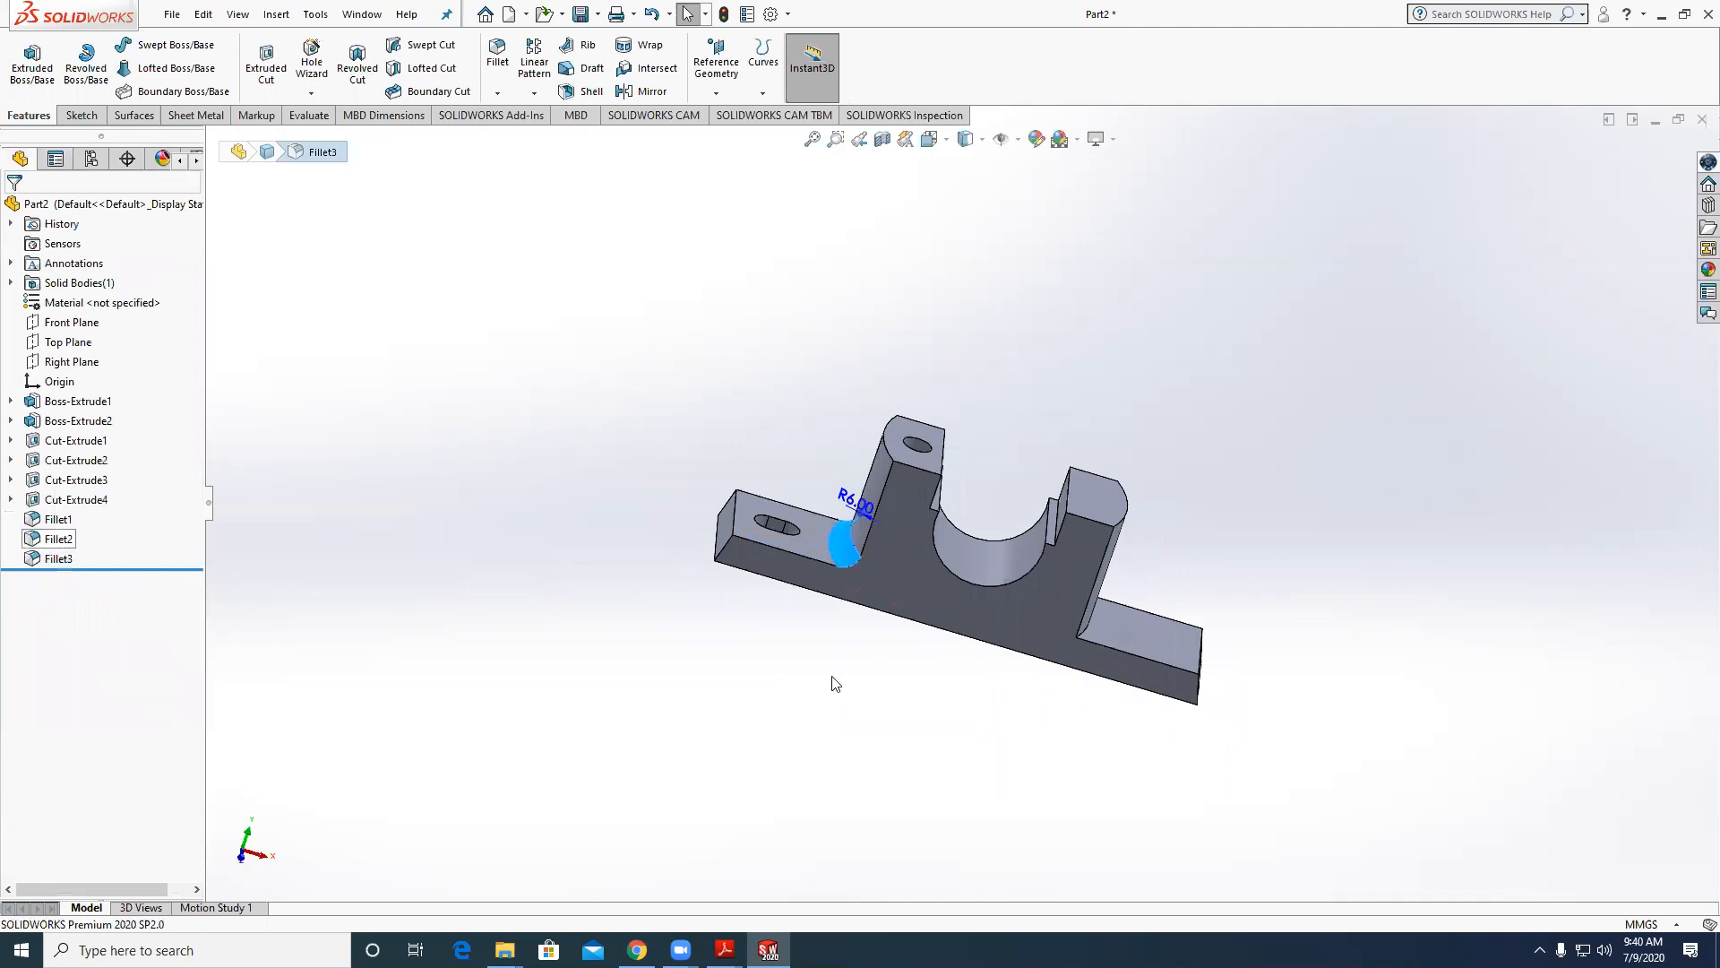
{"action": "scroll", "coordinate": [1055, 574], "scroll_direction": "down", "scroll_amount": 5}
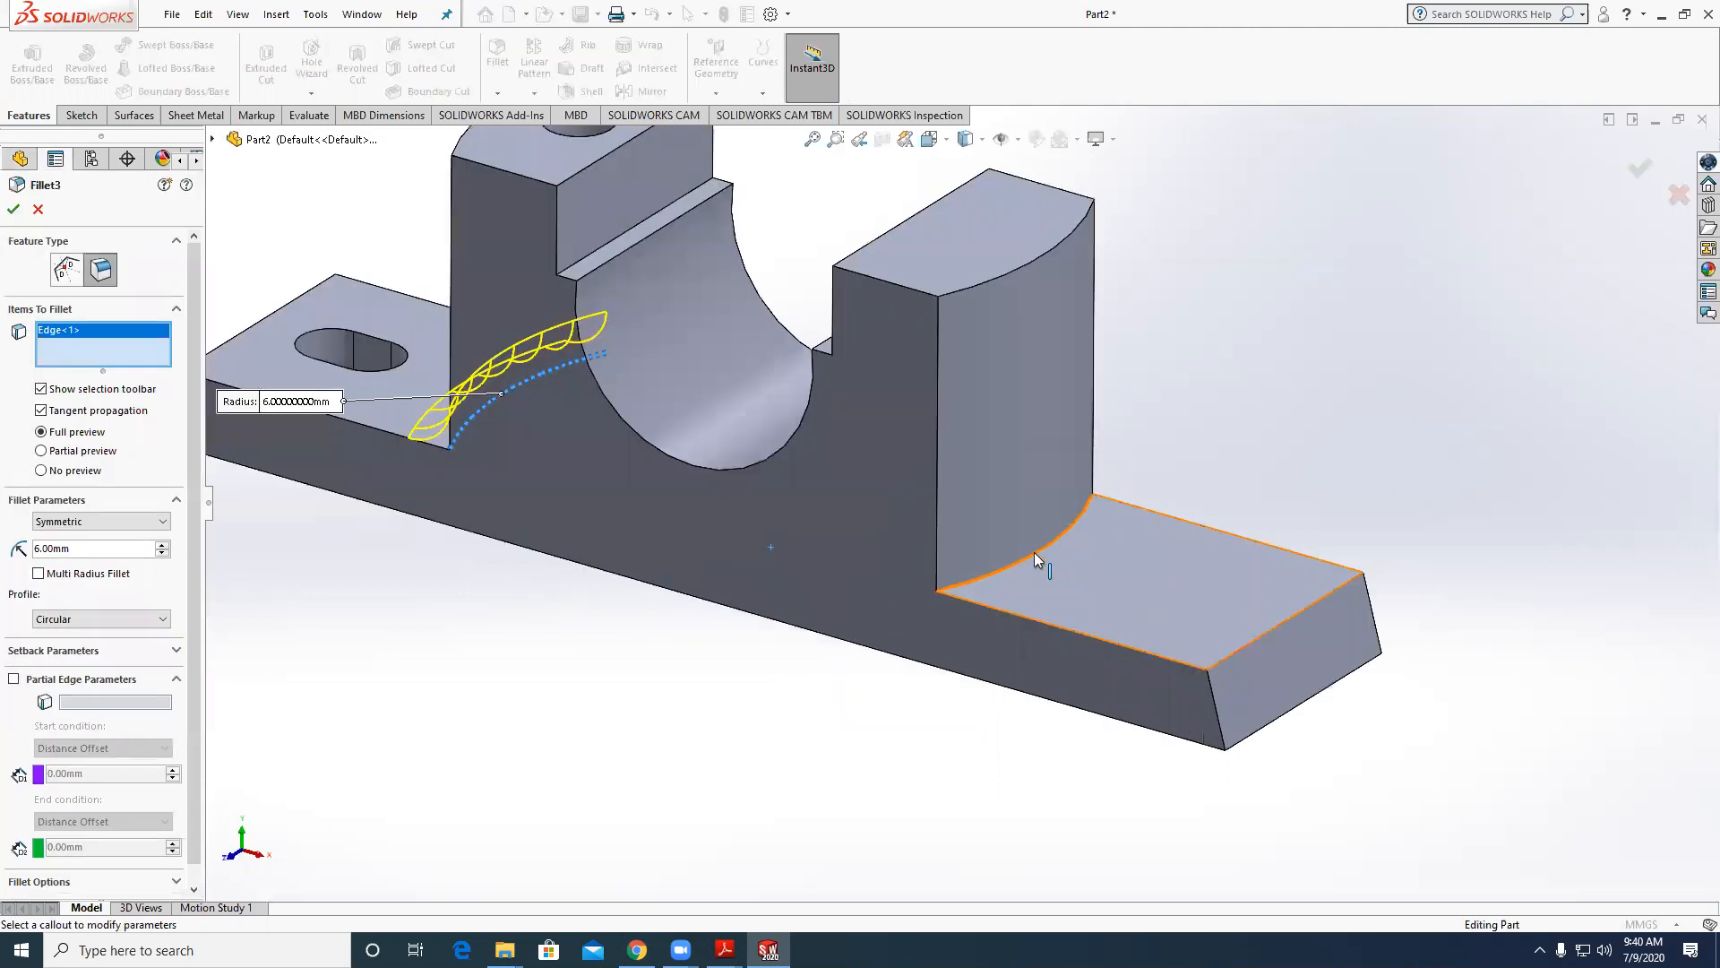
{"action": "left_click", "coordinate": [1034, 552]}
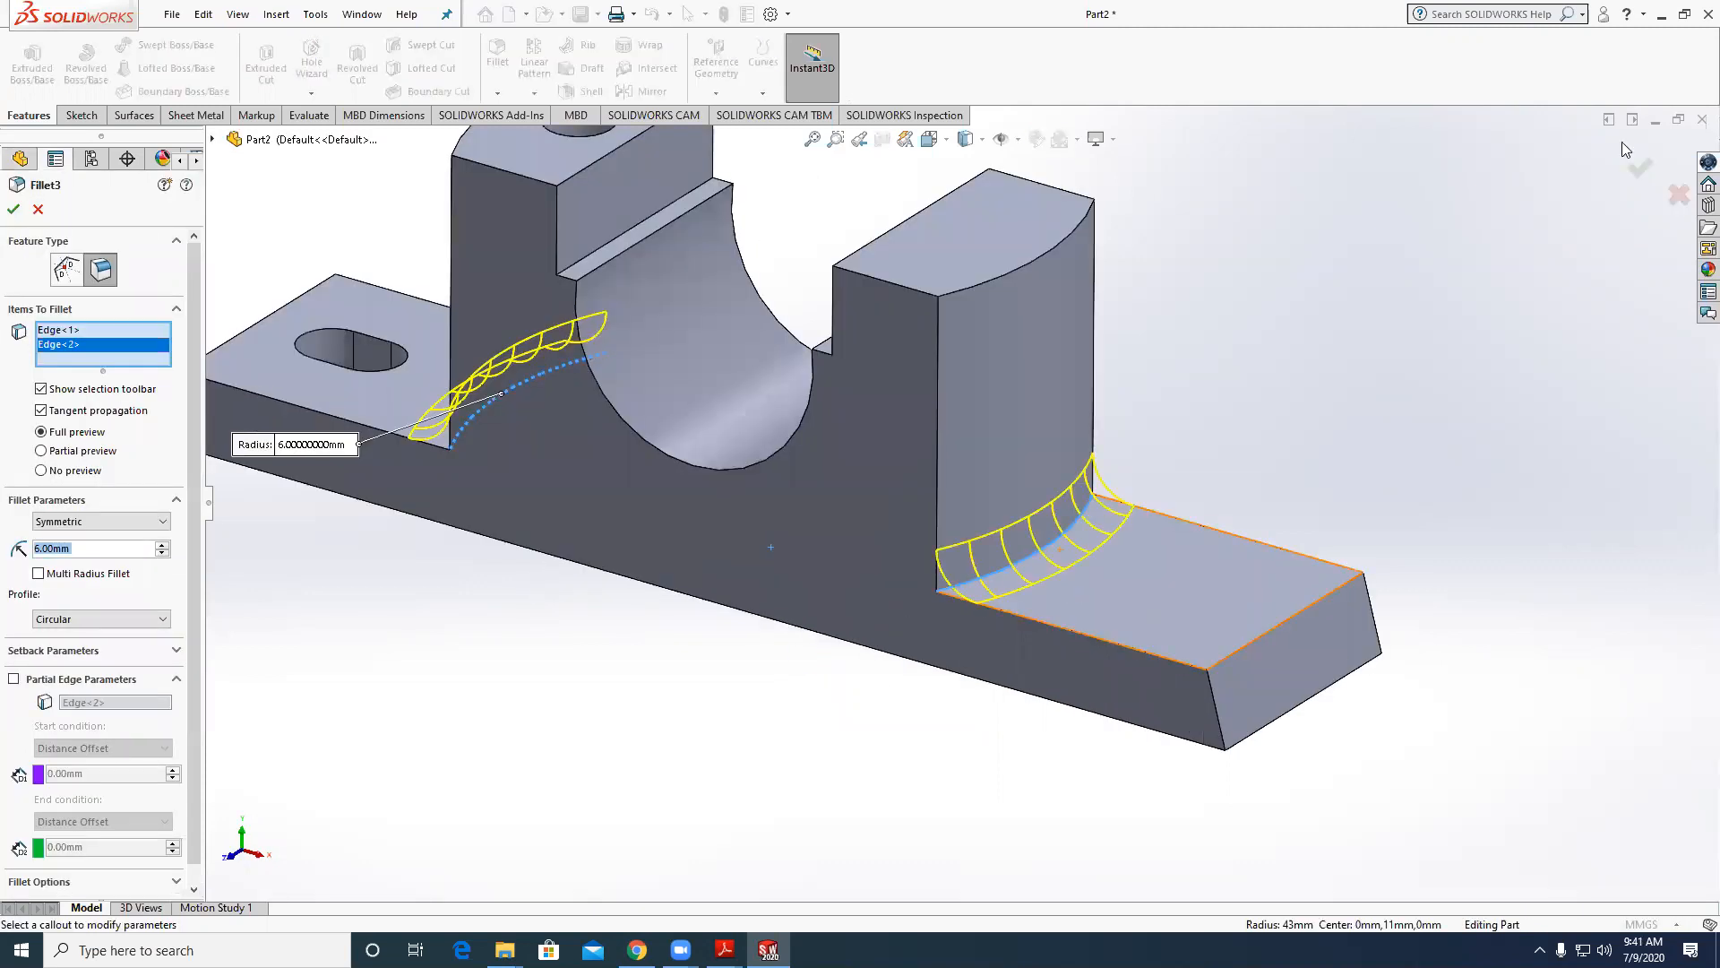
{"action": "left_click", "coordinate": [1639, 167]}
Mirror the bolt hole, underside recess, flange slot and both 1 mm recess fillets about the Right Plane.
{"action": "left_click", "coordinate": [645, 92]}
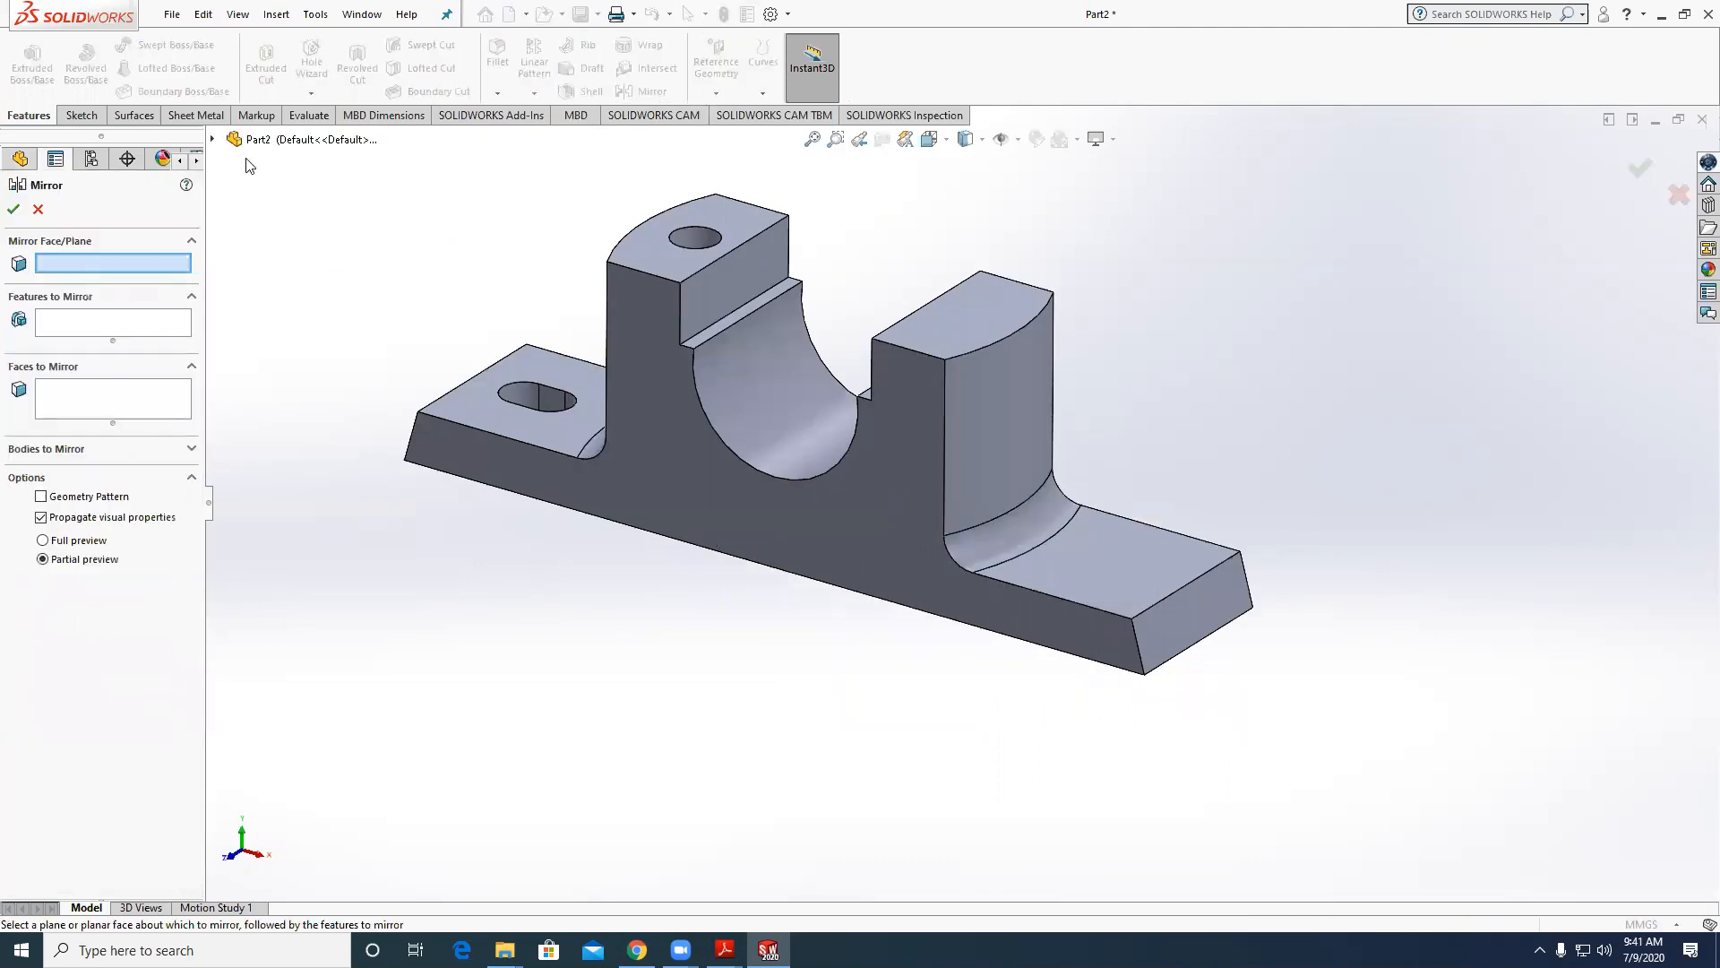
{"action": "left_click", "coordinate": [212, 139]}
{"action": "left_click", "coordinate": [293, 297]}
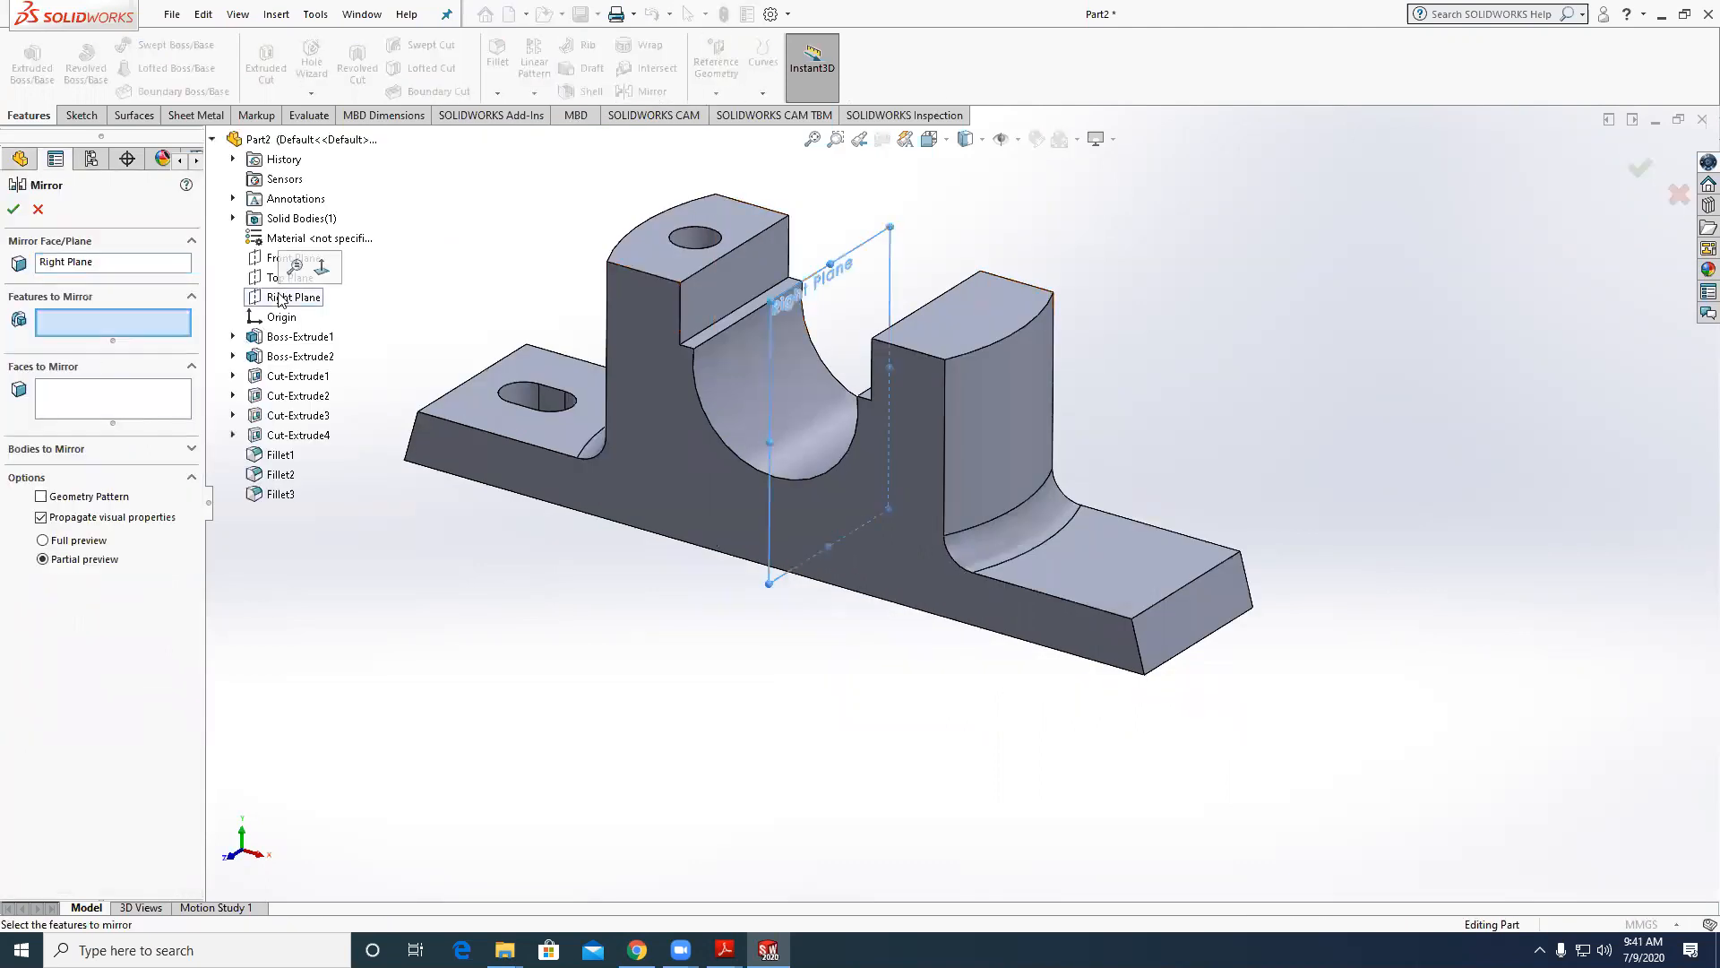
{"action": "left_click", "coordinate": [303, 377]}
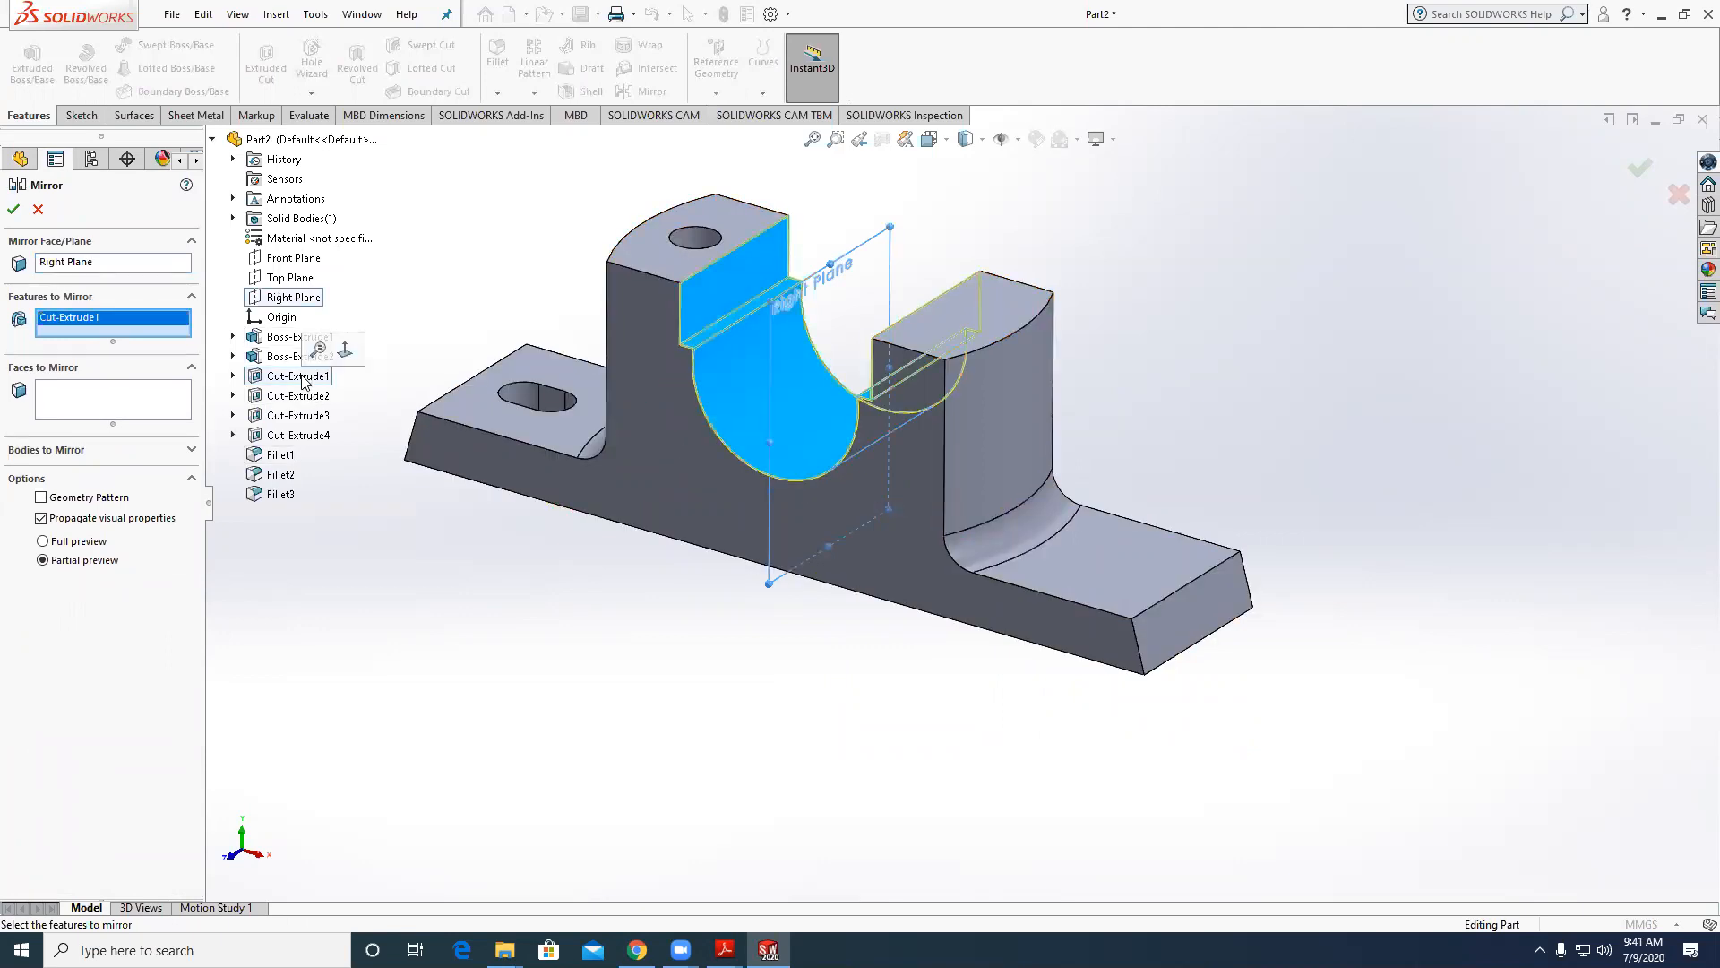
{"action": "left_click", "coordinate": [302, 377]}
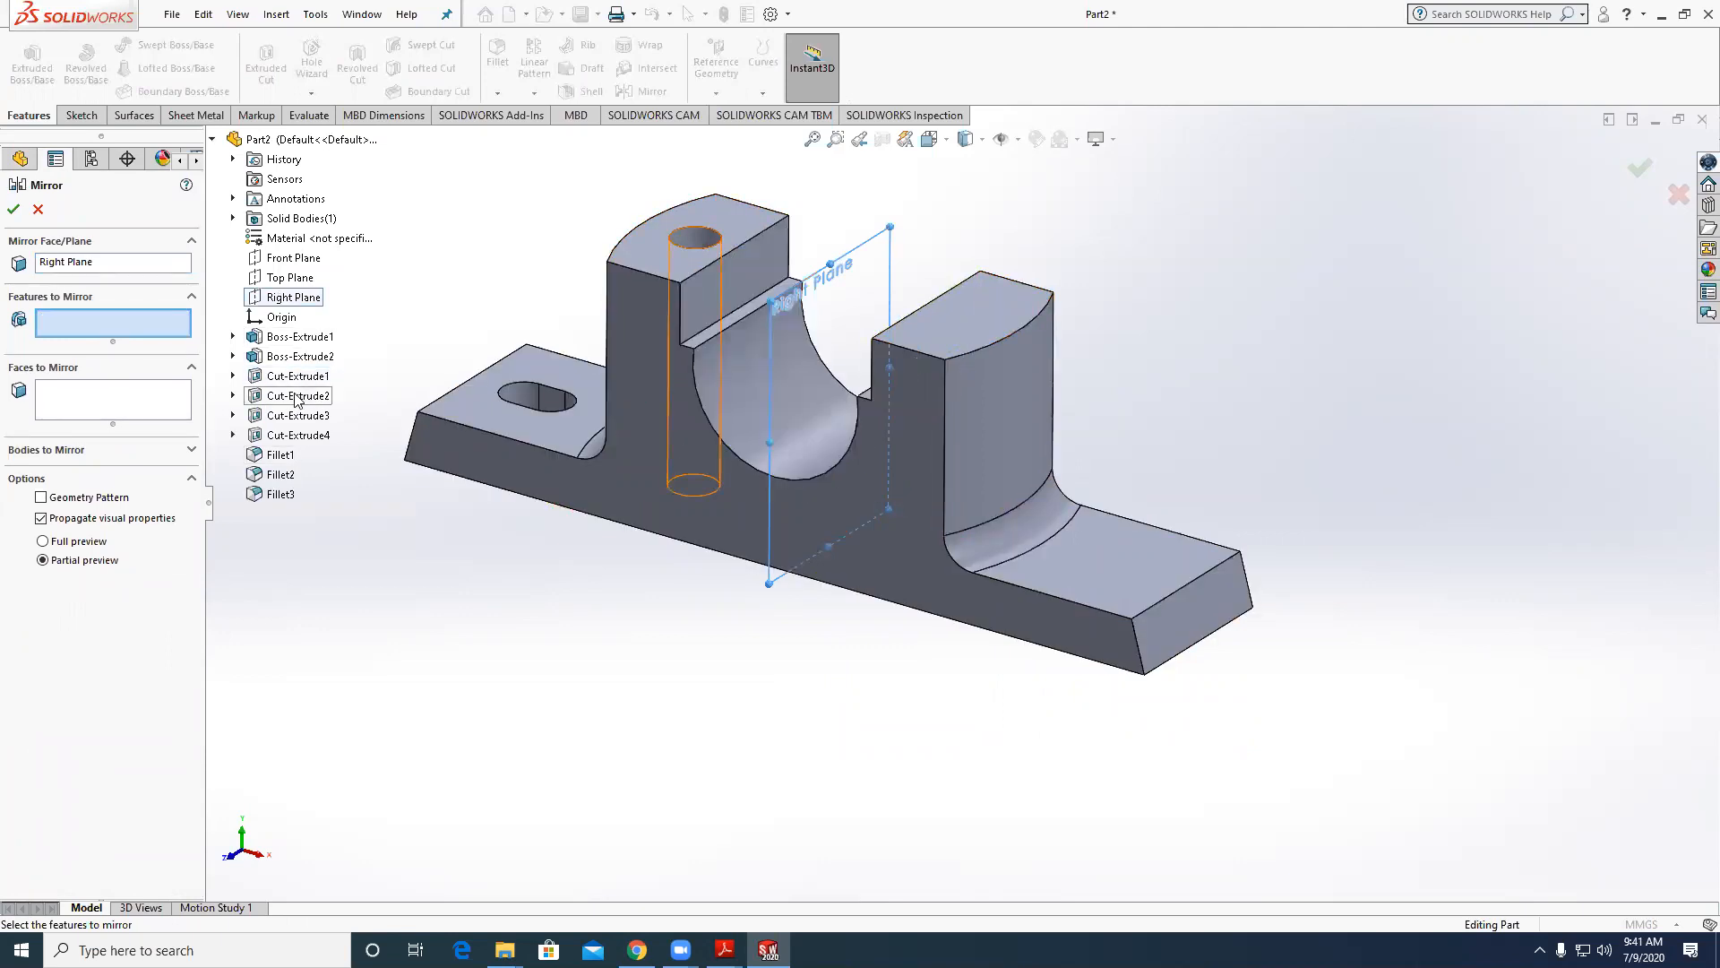
{"action": "left_click", "coordinate": [298, 395]}
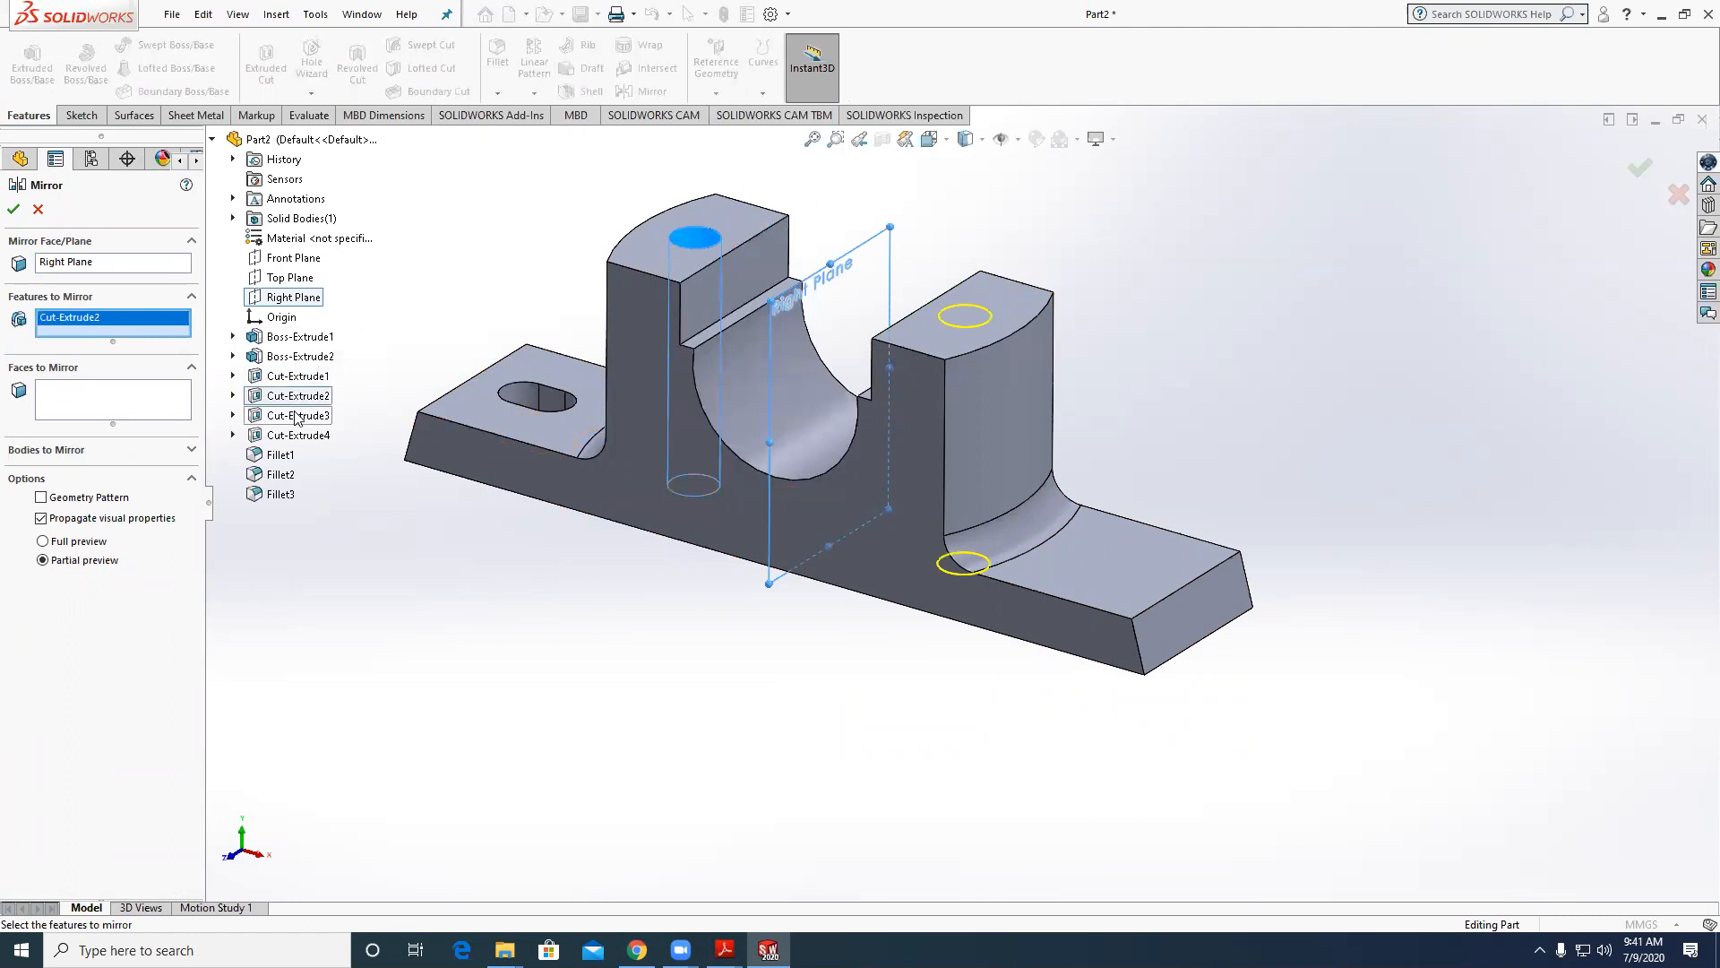
{"action": "left_click", "coordinate": [299, 415]}
{"action": "left_click", "coordinate": [295, 436]}
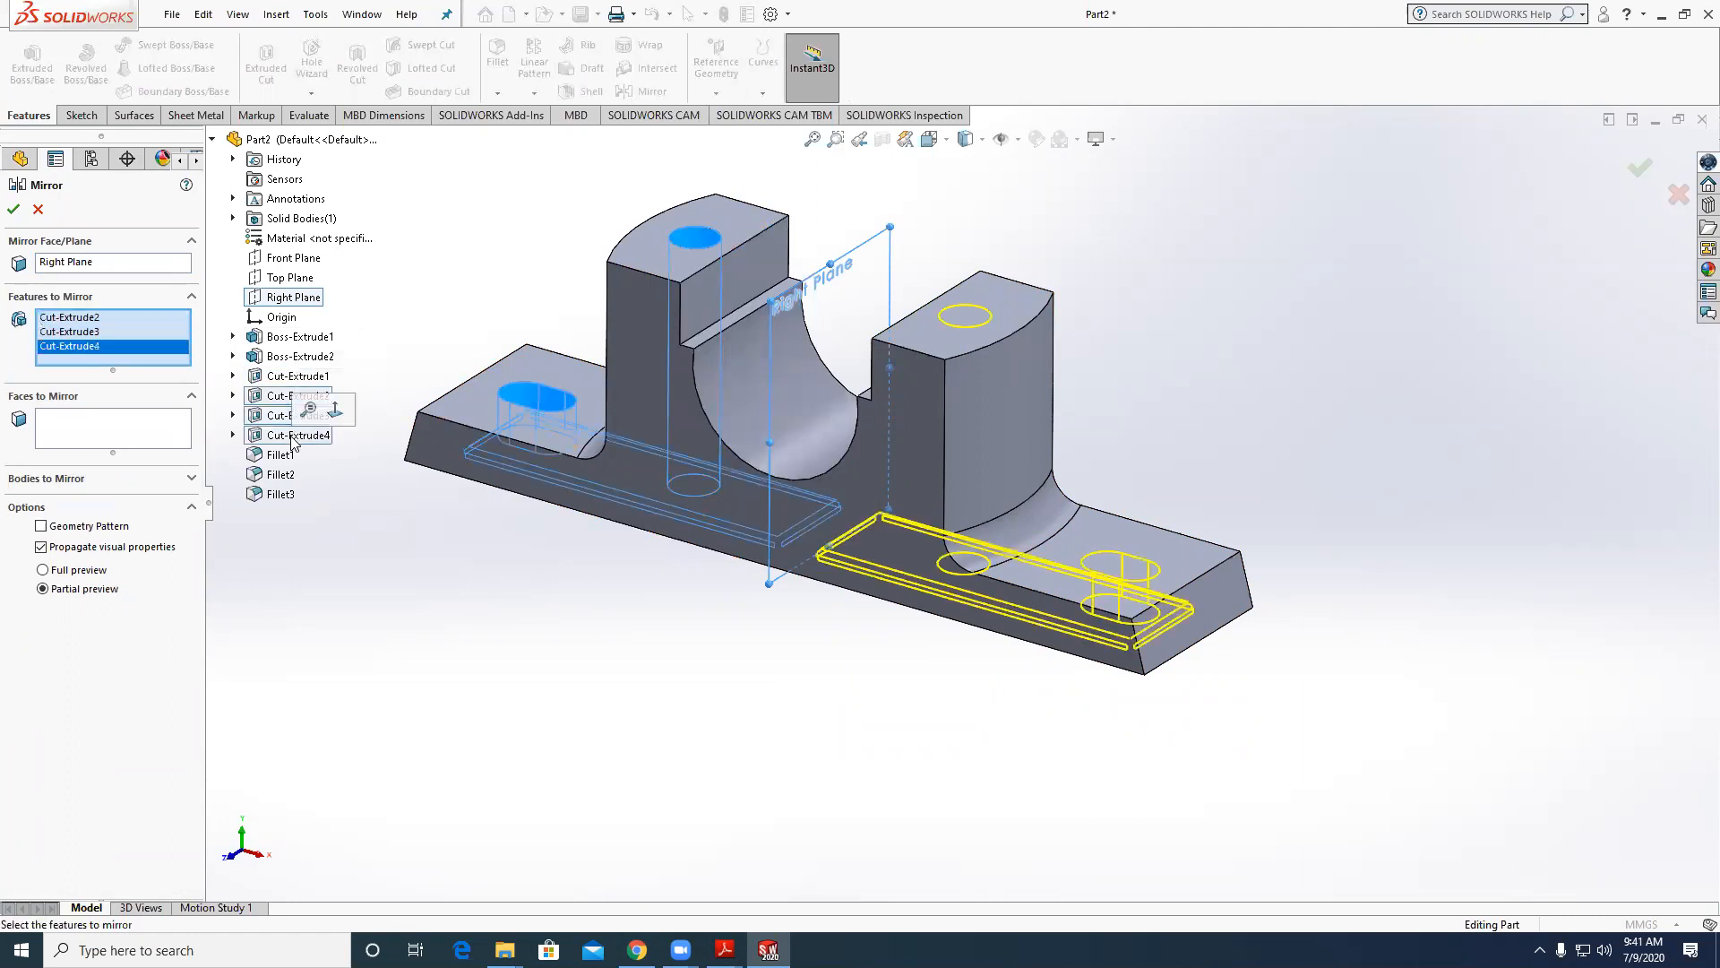
{"action": "left_click", "coordinate": [280, 474]}
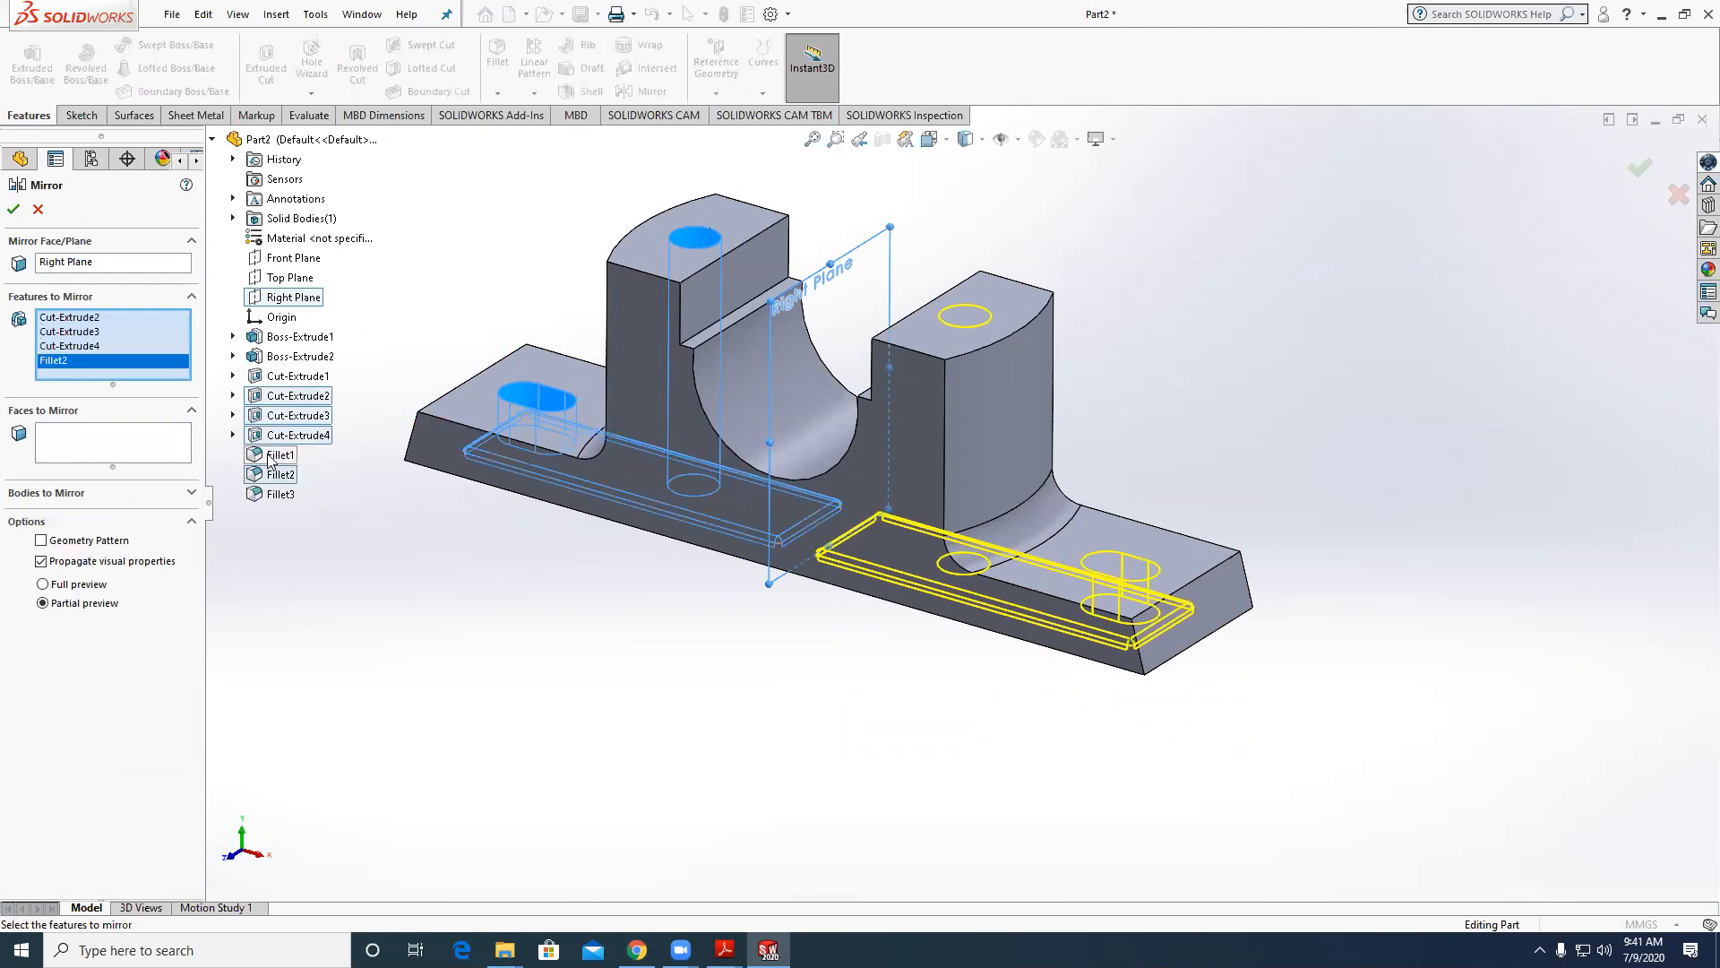
{"action": "left_click", "coordinate": [269, 458]}
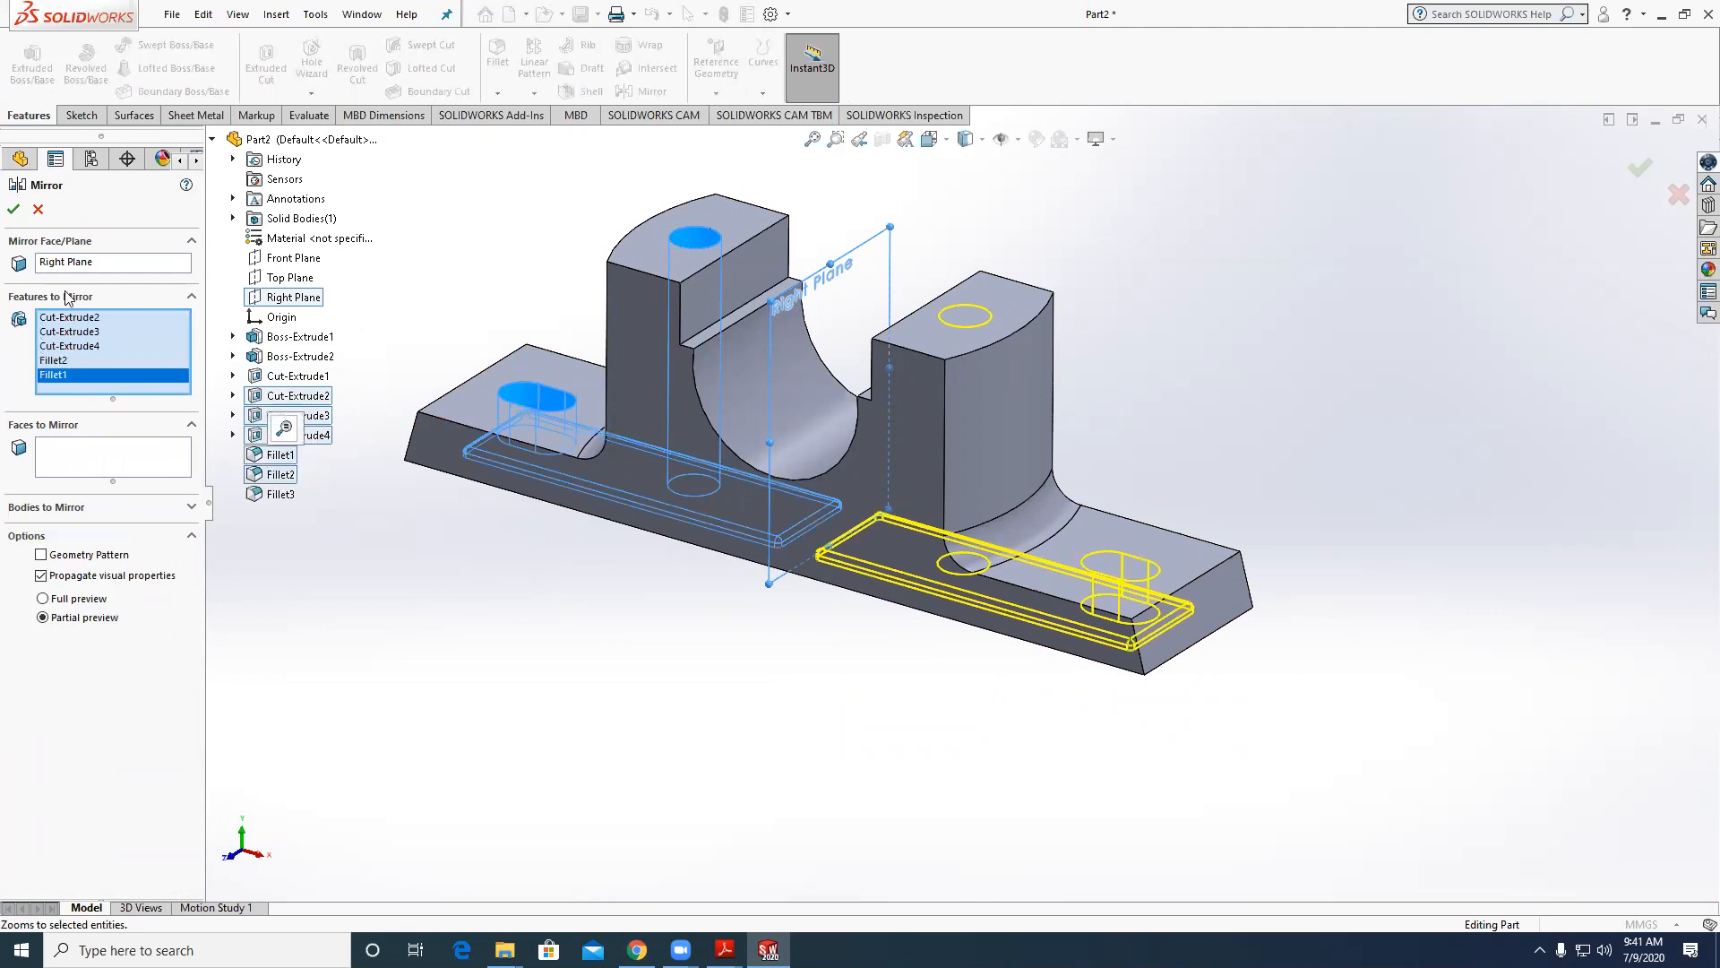
{"action": "left_click", "coordinate": [13, 209]}
Save the part as Base in the Plumber Block folder, replacing the existing file.
{"action": "middle_click_drag", "start_coordinate": [603, 691], "coordinate": [636, 647]}
{"action": "key", "text": "ctrl+s"}
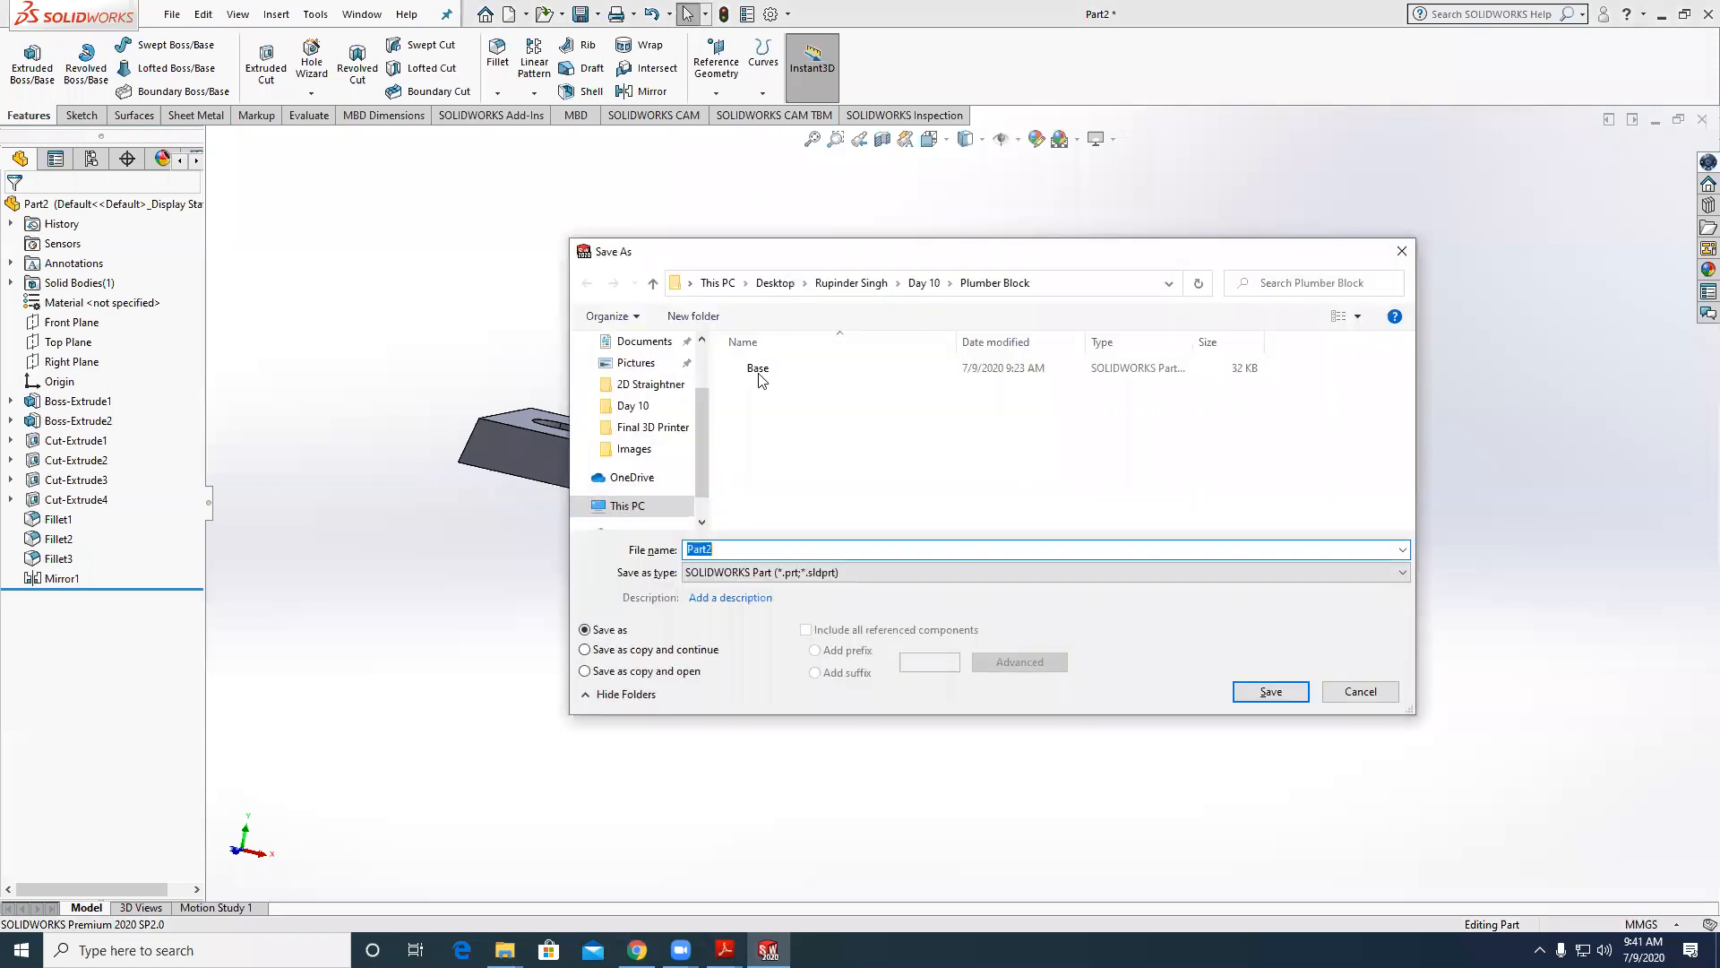
{"action": "double_click", "coordinate": [758, 369]}
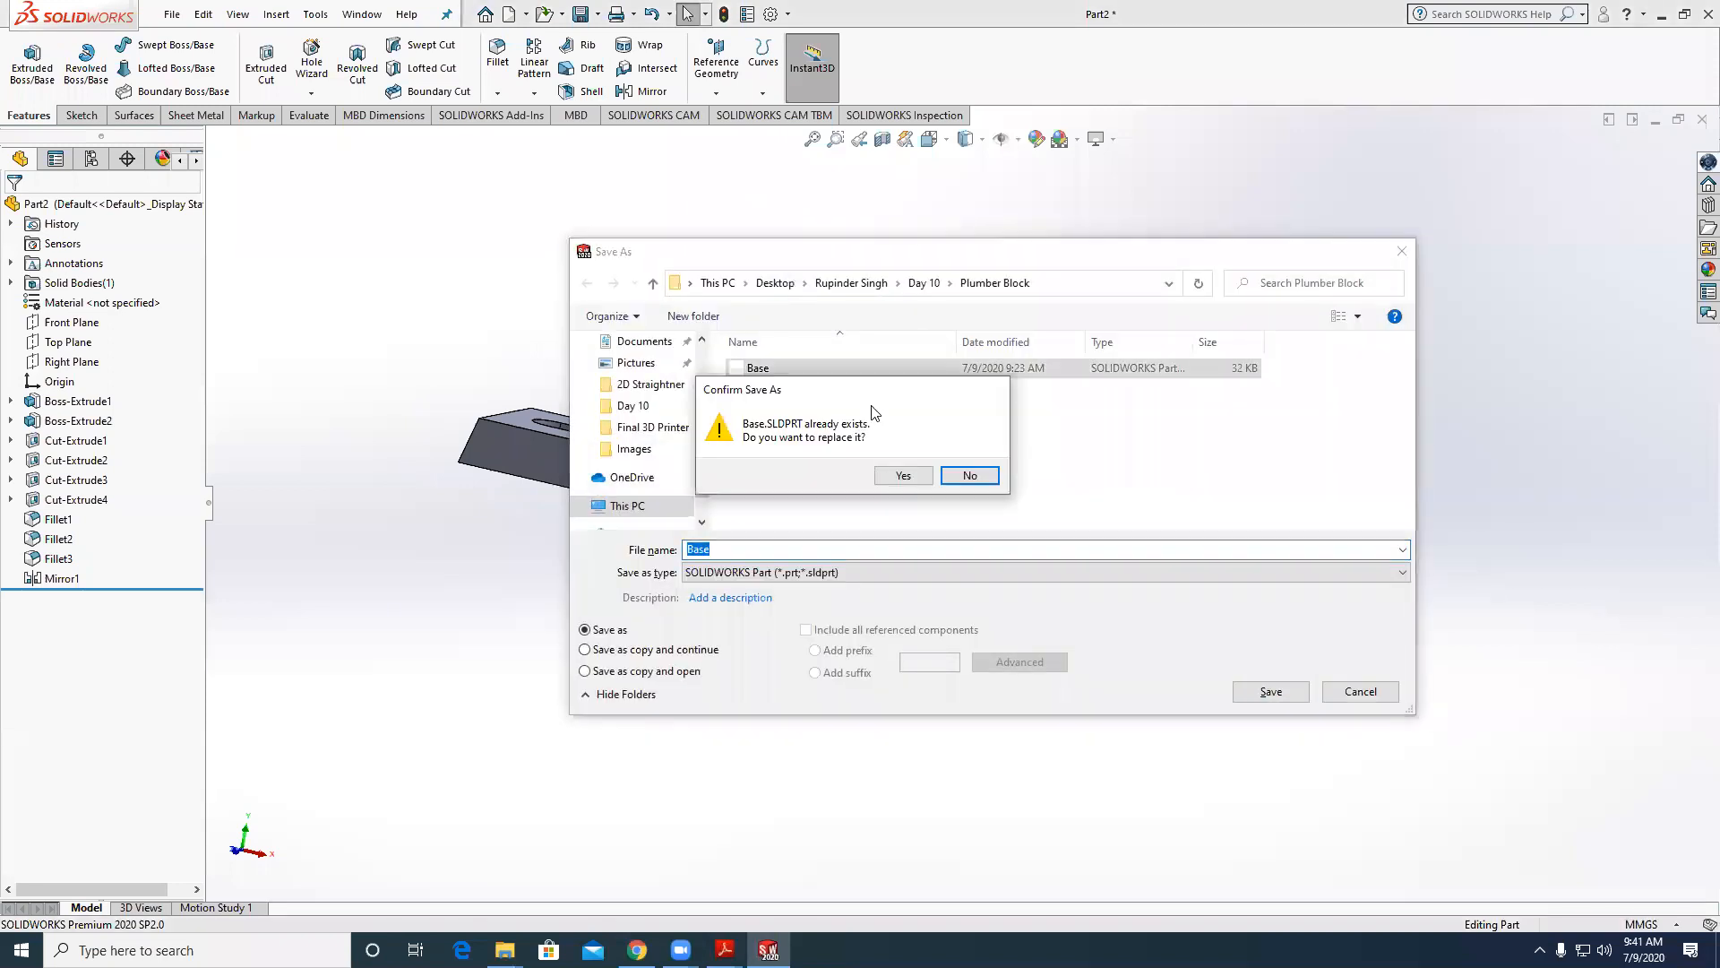
{"action": "left_click", "coordinate": [896, 477]}
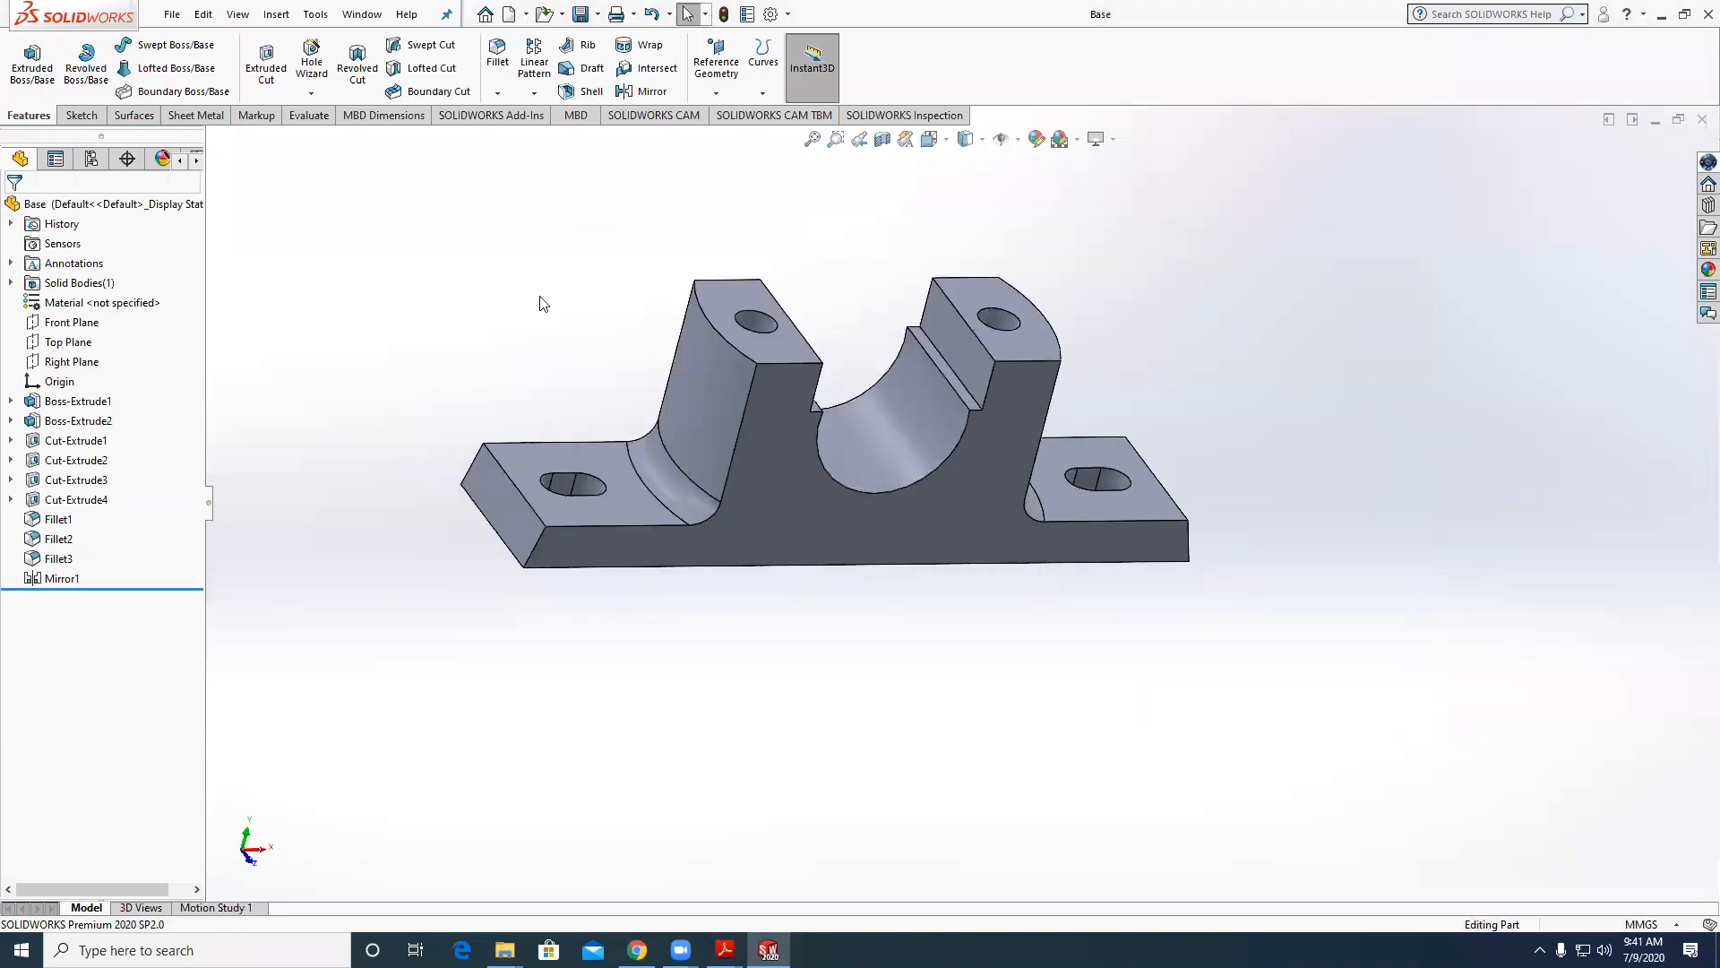
Open a new sketch on the Front Plane.
{"action": "left_click", "coordinate": [72, 322]}
{"action": "left_click", "coordinate": [78, 114]}
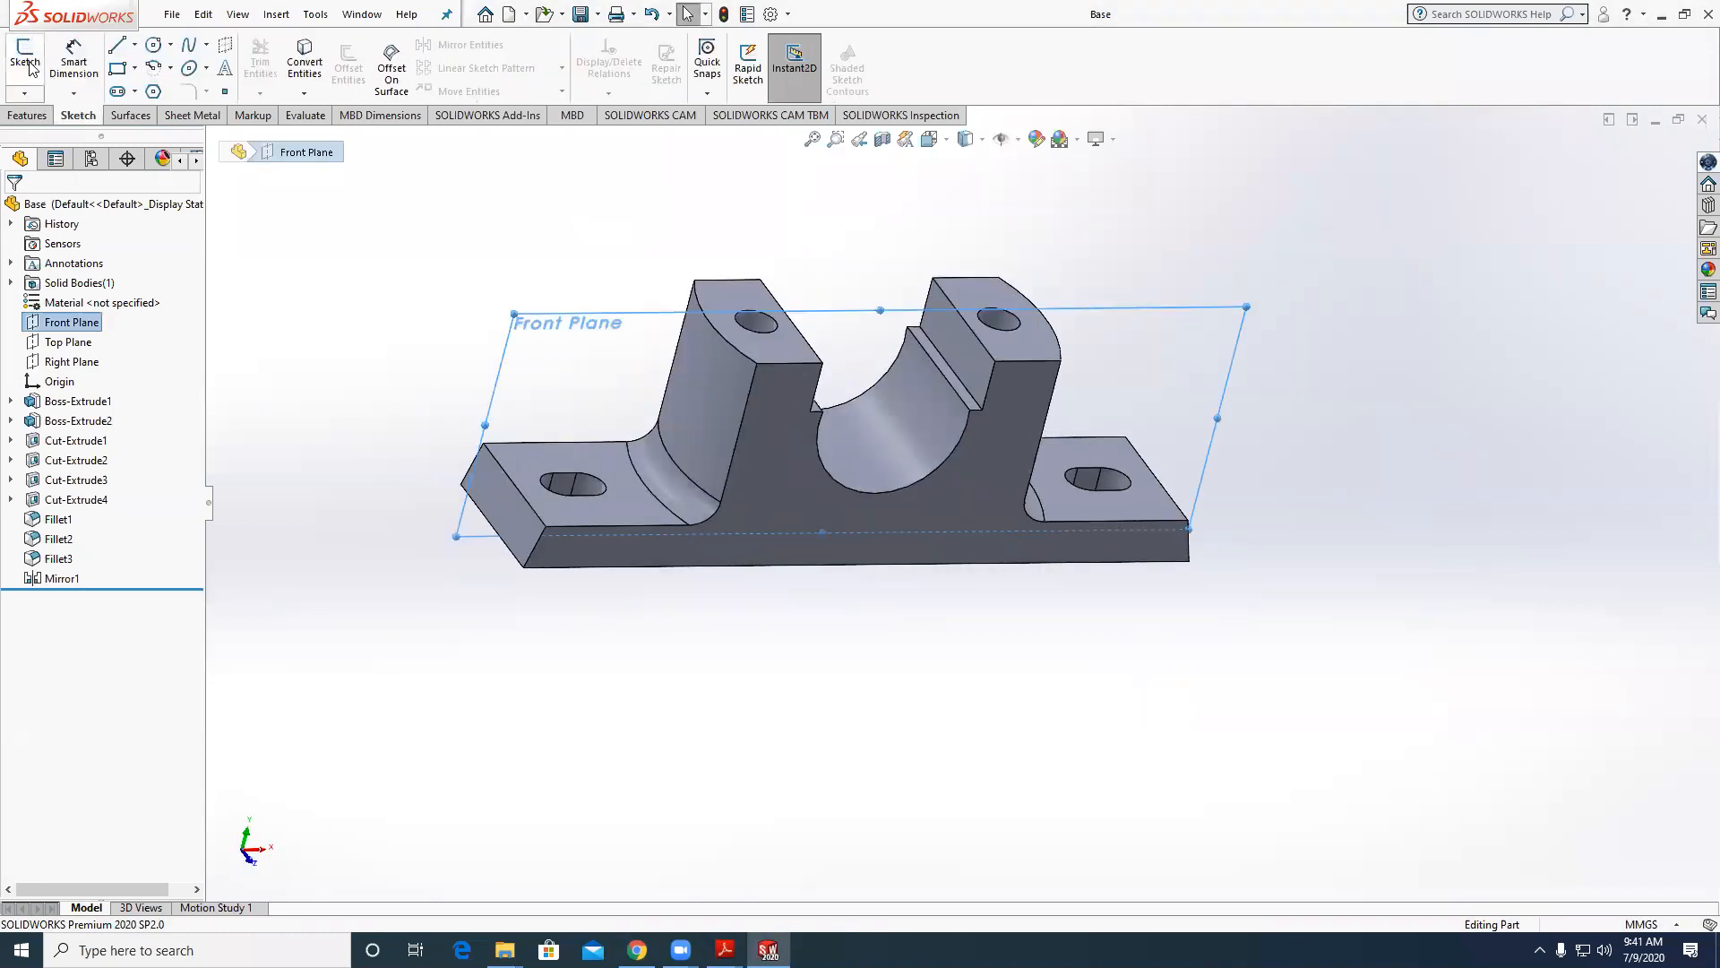
{"action": "left_click", "coordinate": [25, 61]}
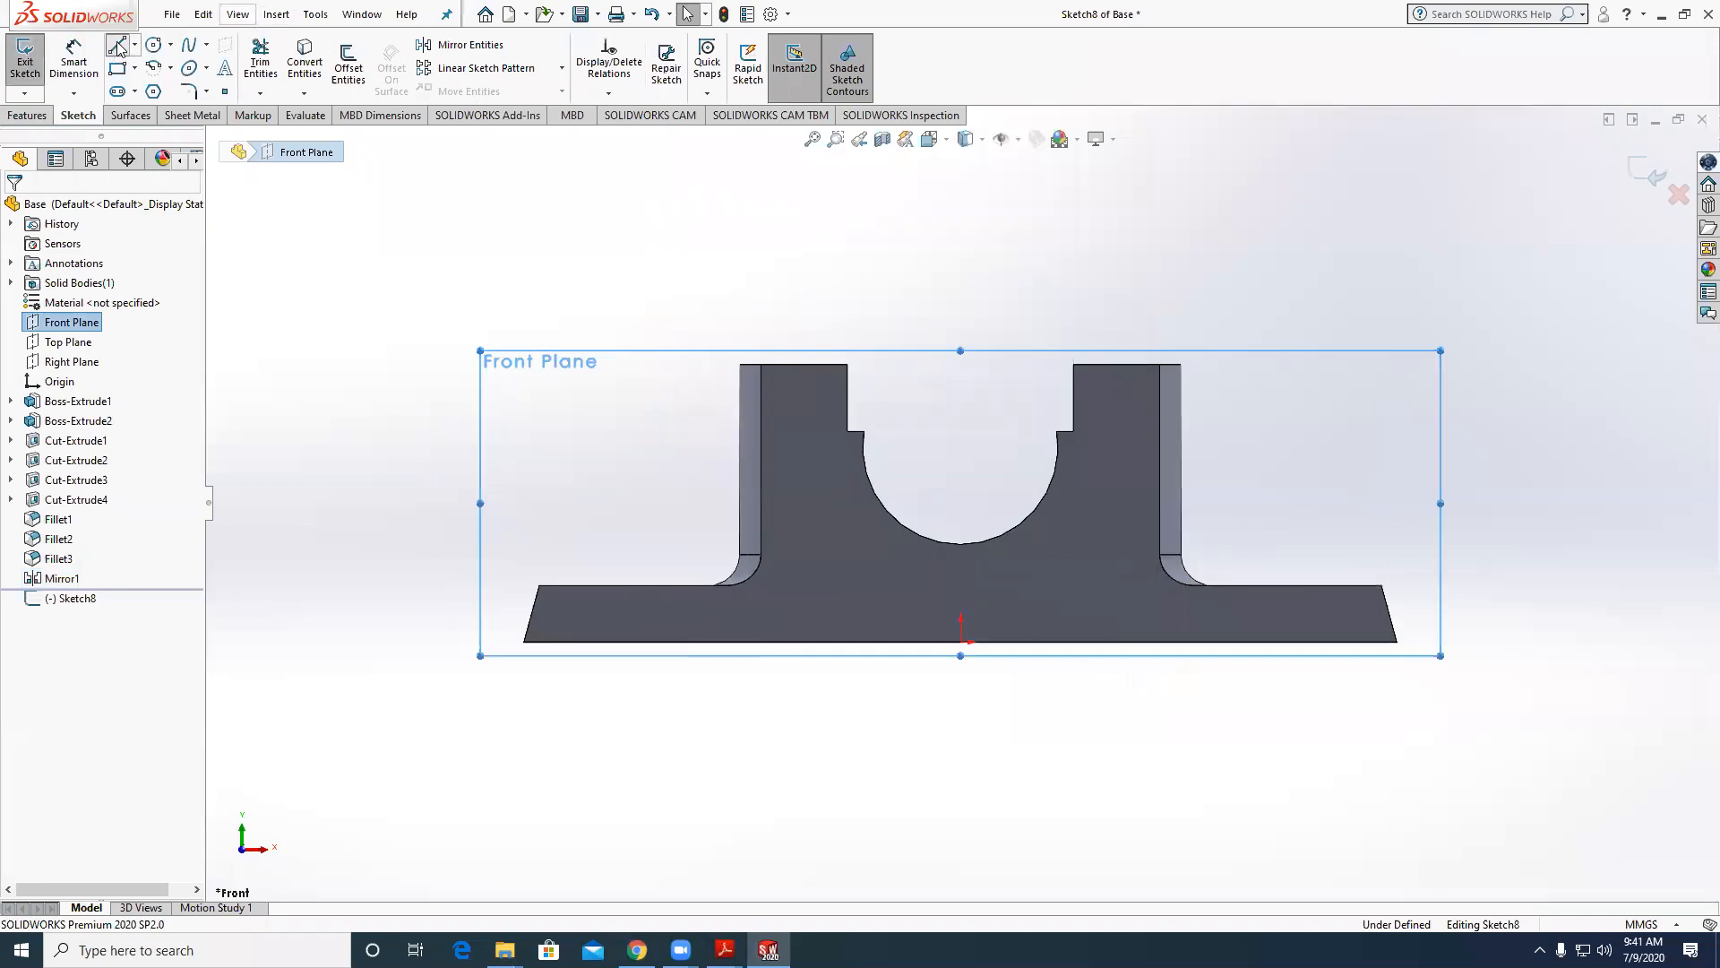
{"action": "left_click", "coordinate": [120, 46]}
{"action": "scroll", "coordinate": [1004, 608], "scroll_direction": "down", "scroll_amount": 5}
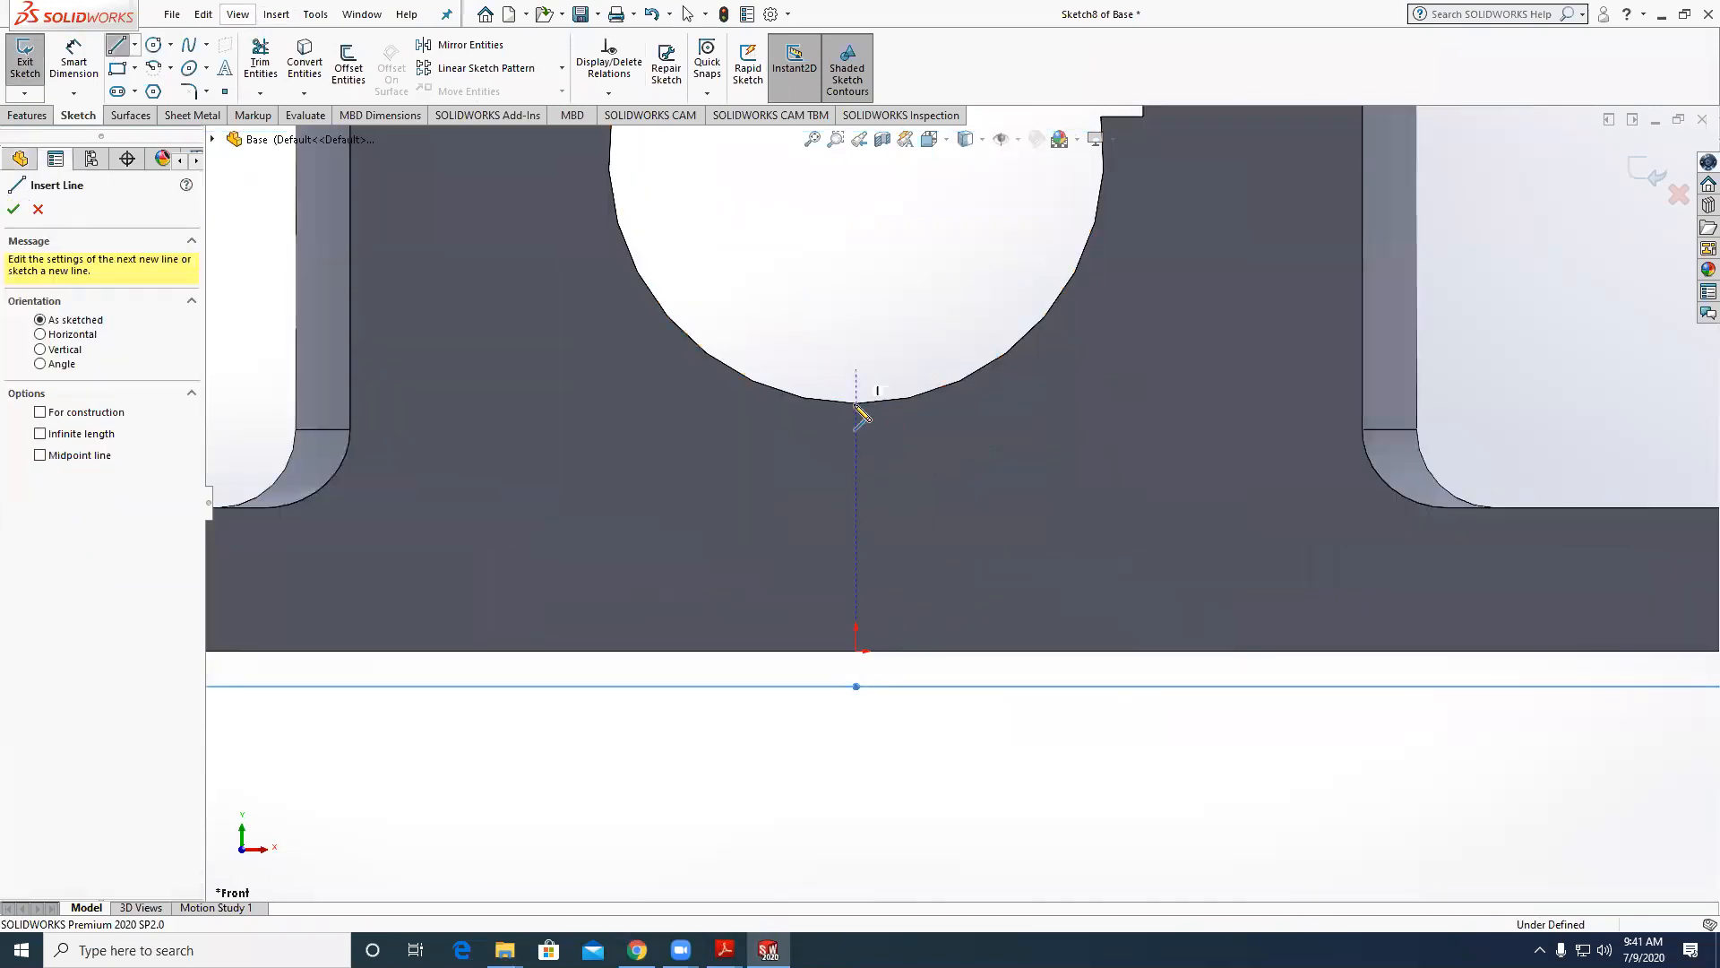
{"action": "left_click", "coordinate": [856, 367]}
{"action": "left_click", "coordinate": [856, 463]}
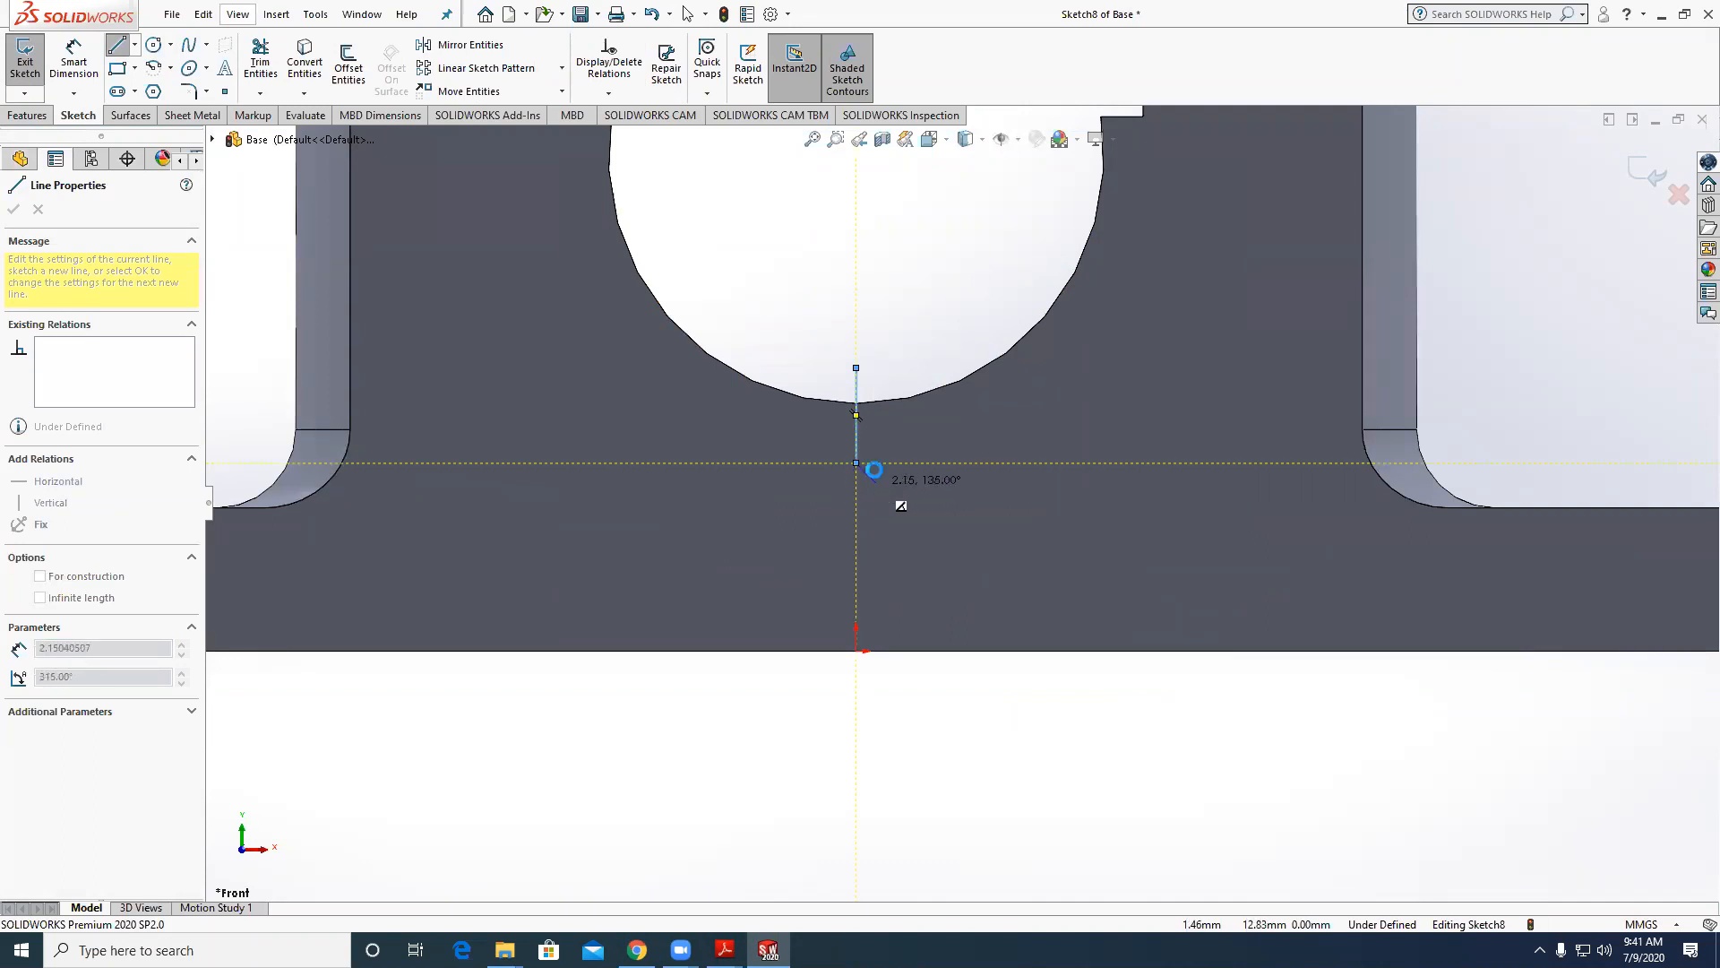
{"action": "key", "text": "Escape"}
{"action": "left_click_drag", "start_coordinate": [829, 281], "coordinate": [905, 511]}
{"action": "key", "text": "Delete"}
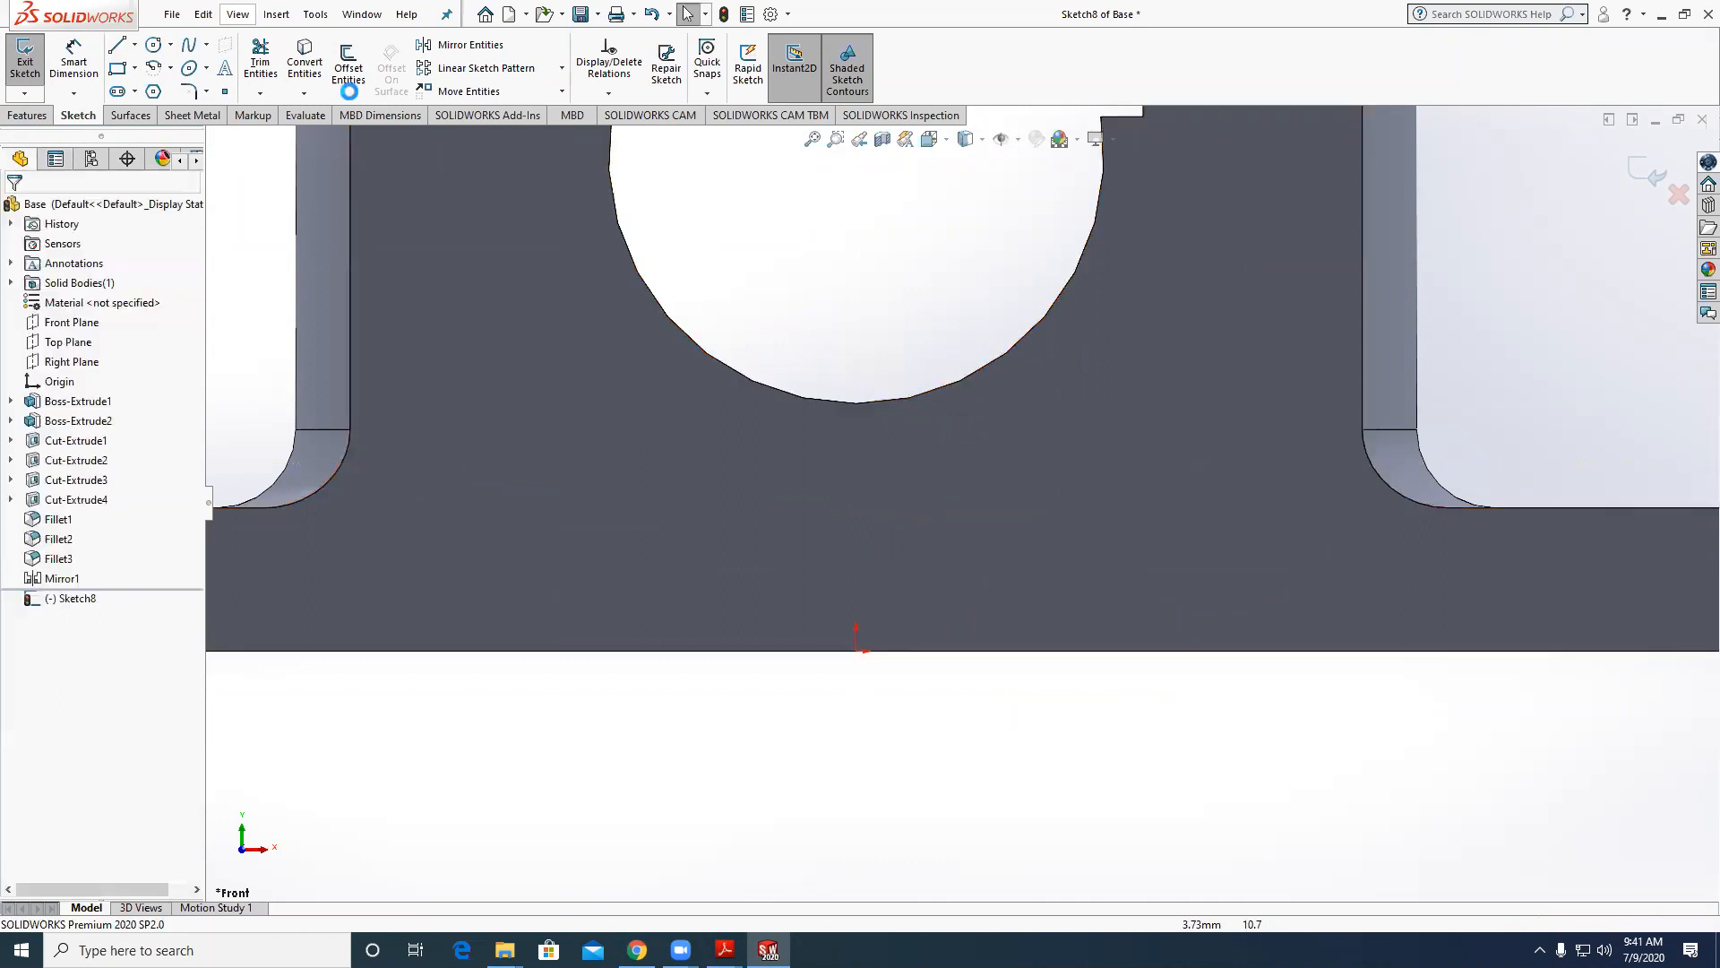
Sketch a closed four-sided profile with a slanted bottom at the bore's lowest point, about 1.7 mm wide and 6.6 mm deep.
{"action": "key", "text": "l"}
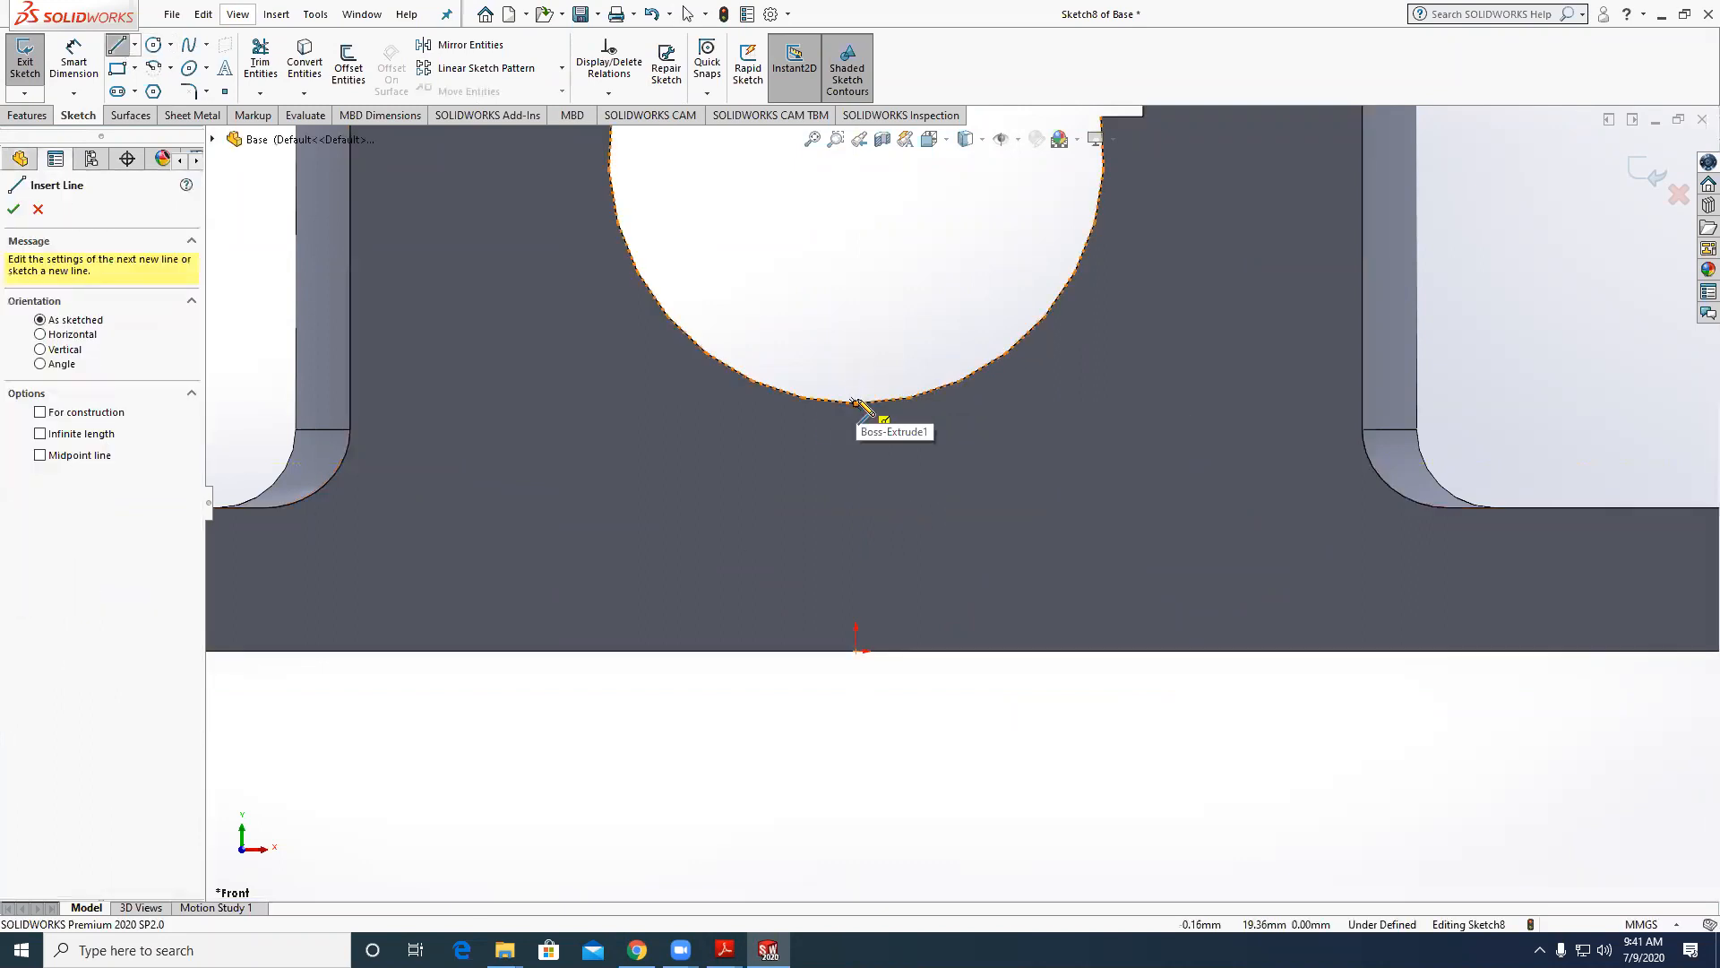
{"action": "left_click", "coordinate": [856, 384]}
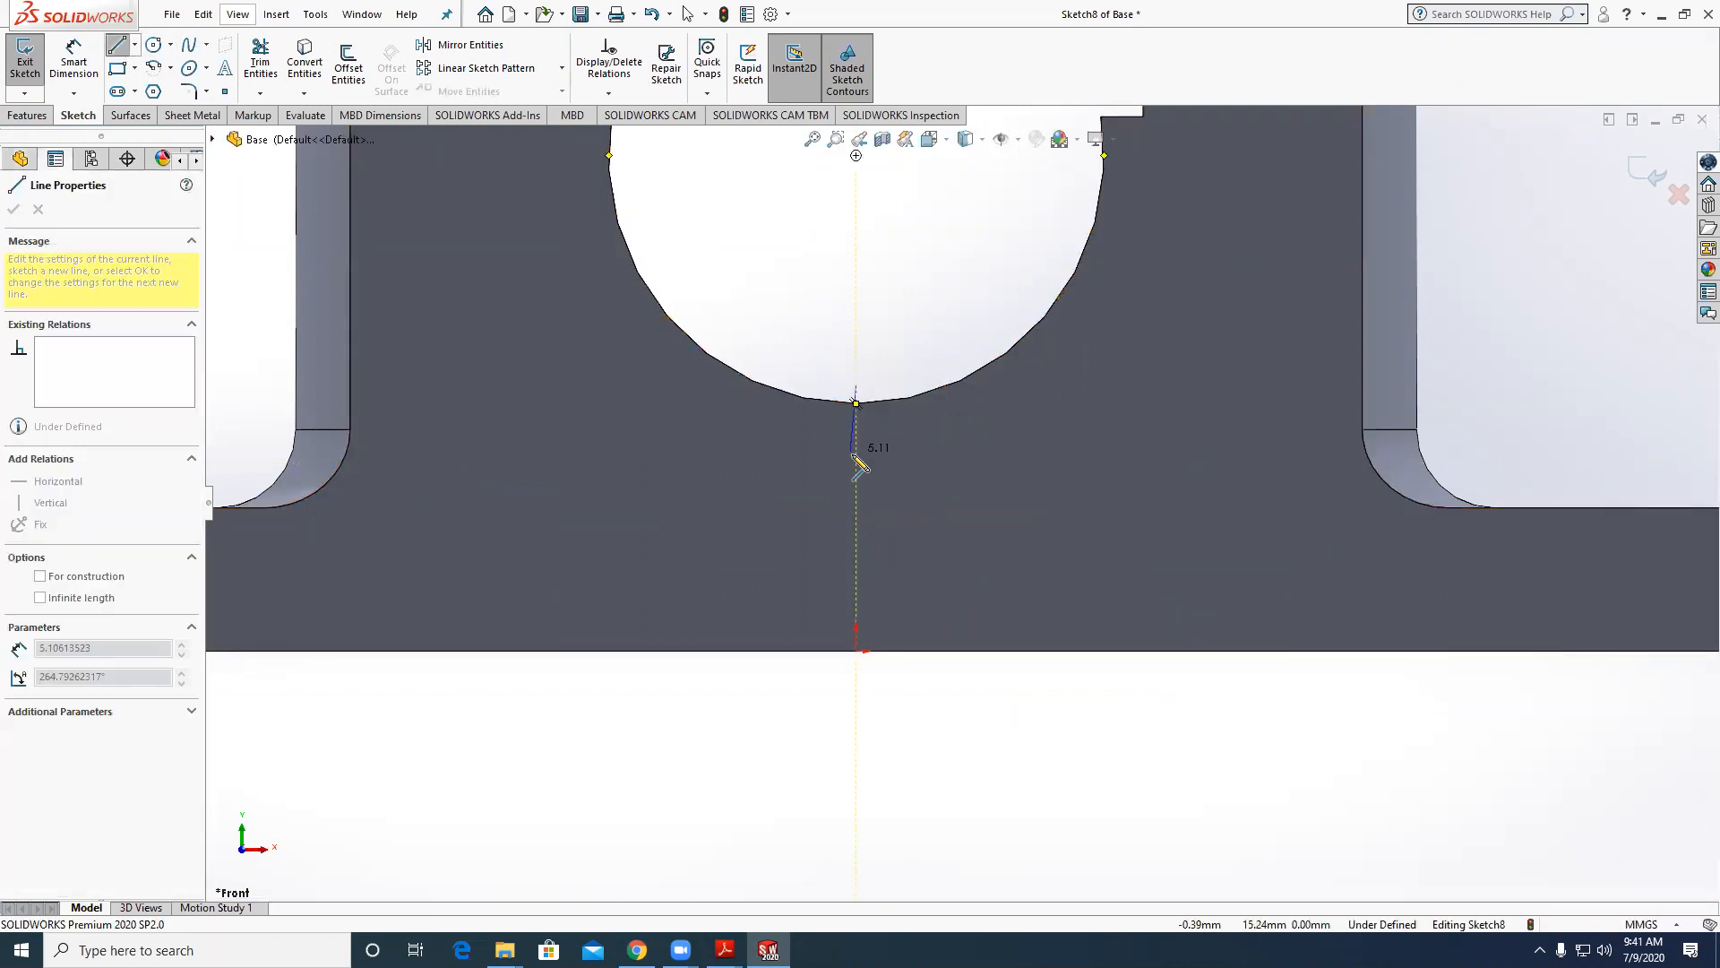
{"action": "left_click", "coordinate": [856, 470]}
{"action": "left_click", "coordinate": [835, 462]}
{"action": "left_click", "coordinate": [835, 385]}
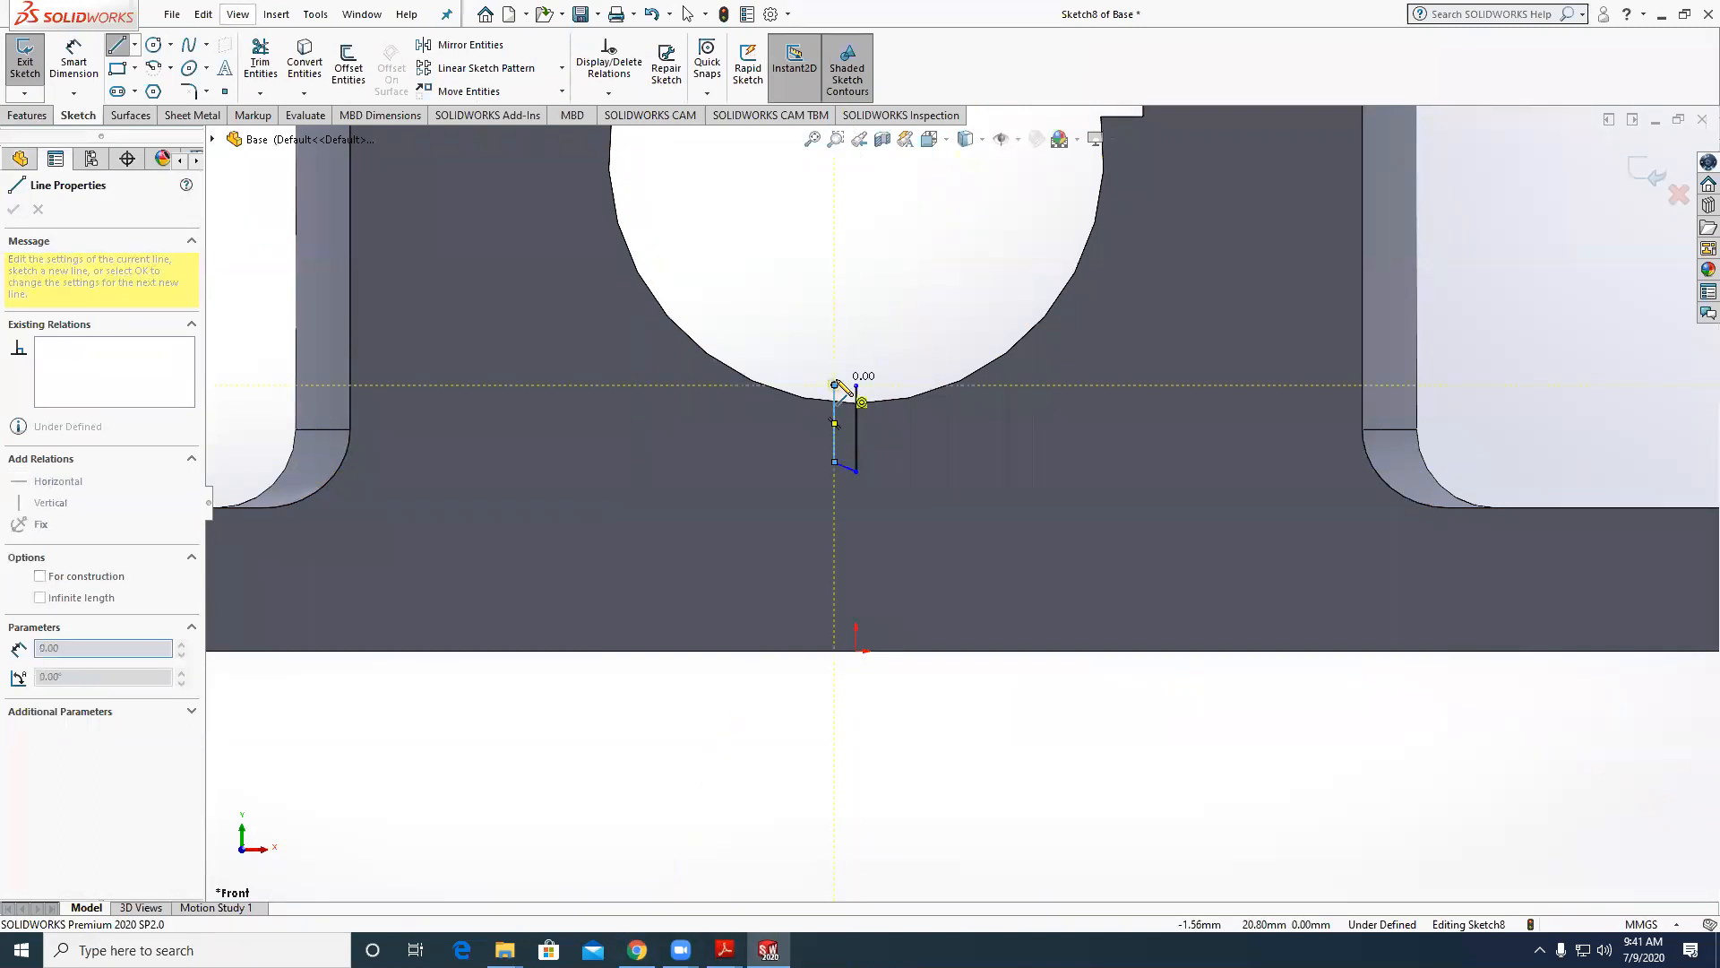
{"action": "left_click", "coordinate": [856, 386]}
Dimension the distance between the profile's two vertical lines as 3 mm.
{"action": "left_click", "coordinate": [77, 61]}
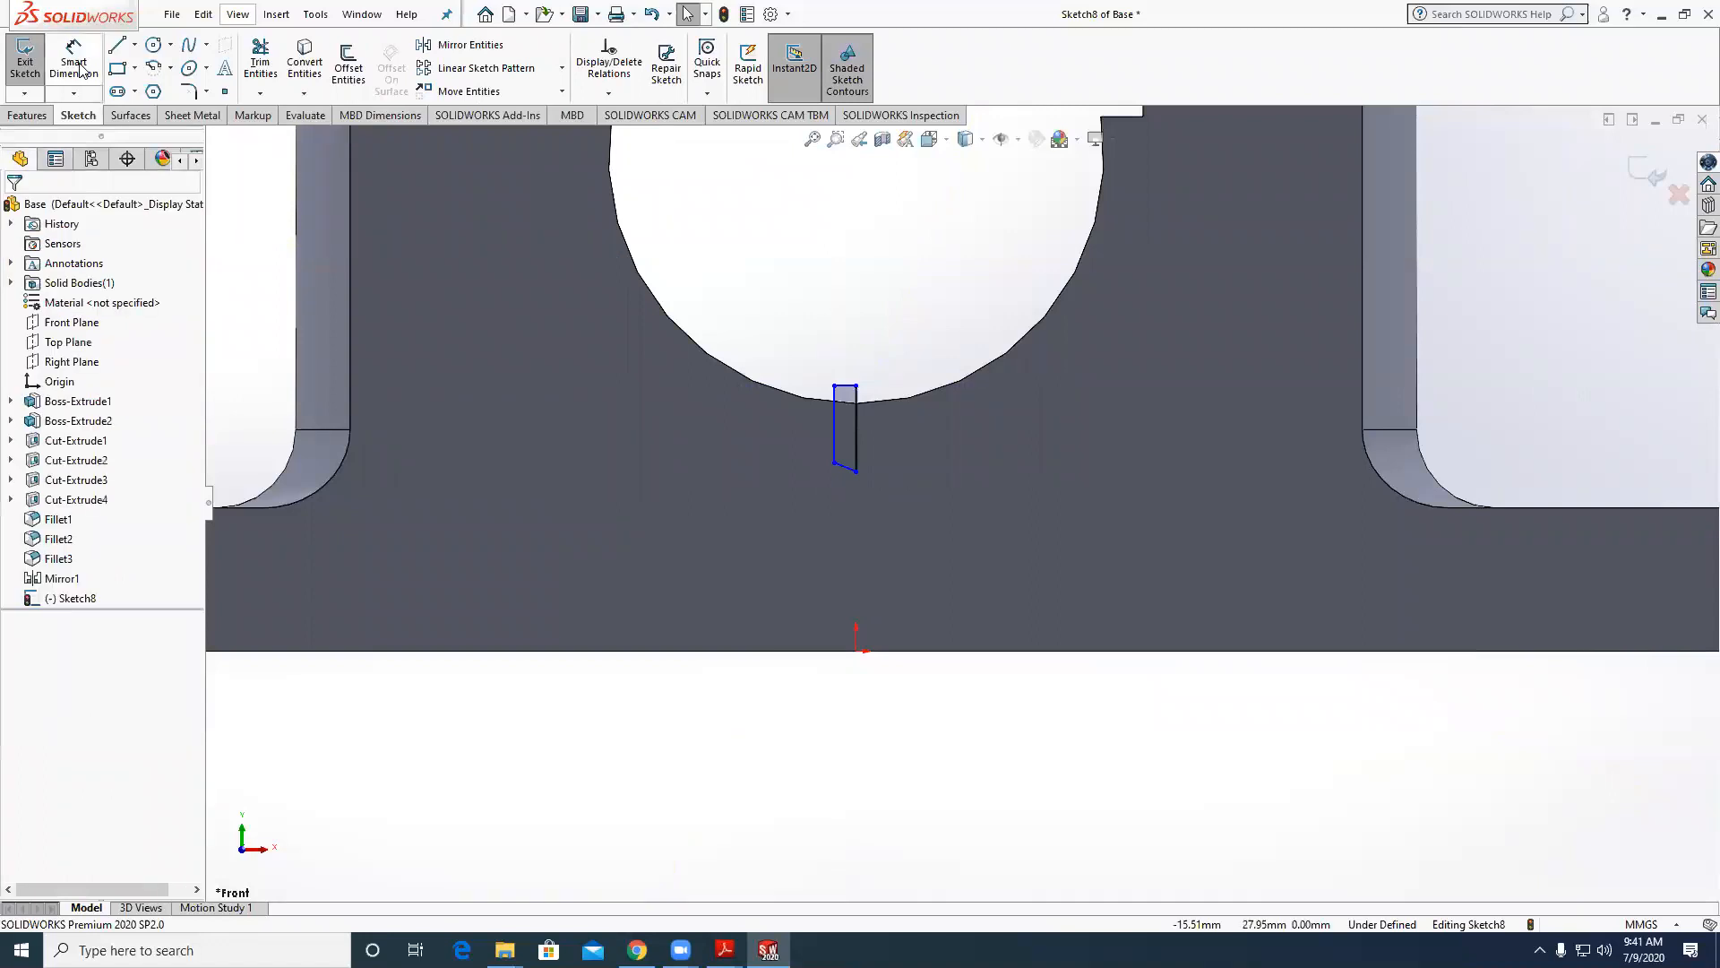
{"action": "left_click", "coordinate": [839, 421]}
{"action": "left_click", "coordinate": [855, 425]}
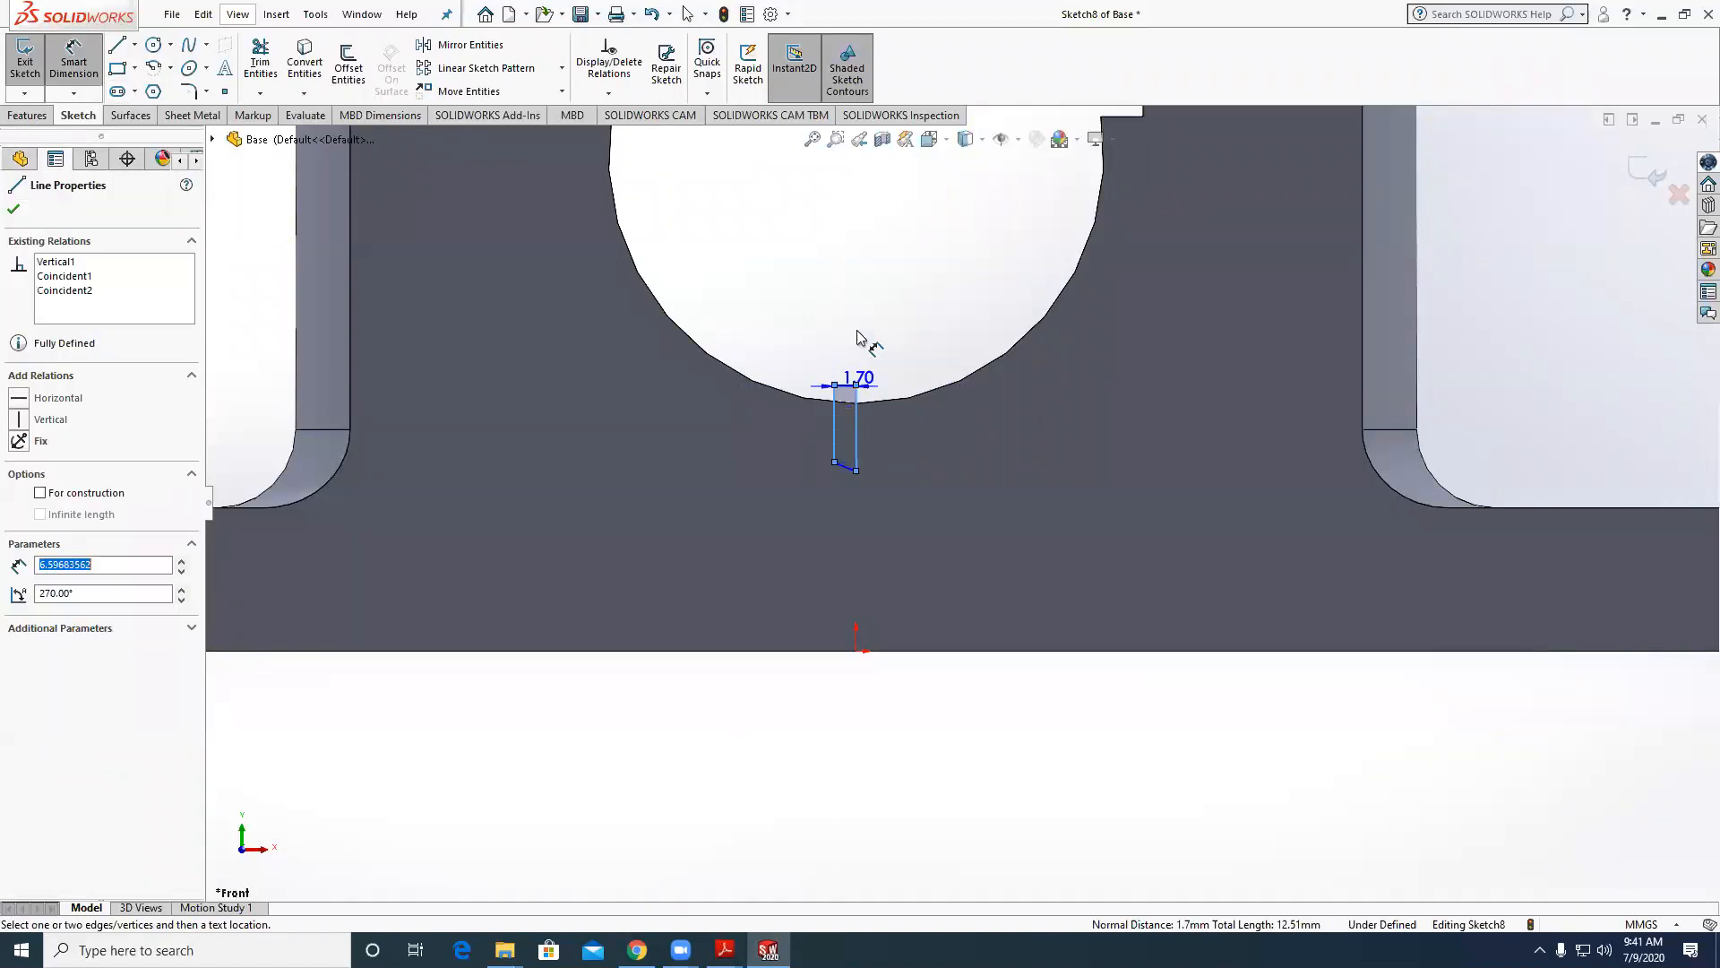
{"action": "left_click", "coordinate": [858, 333]}
{"action": "type", "text": "3"}
{"action": "key", "text": "Return"}
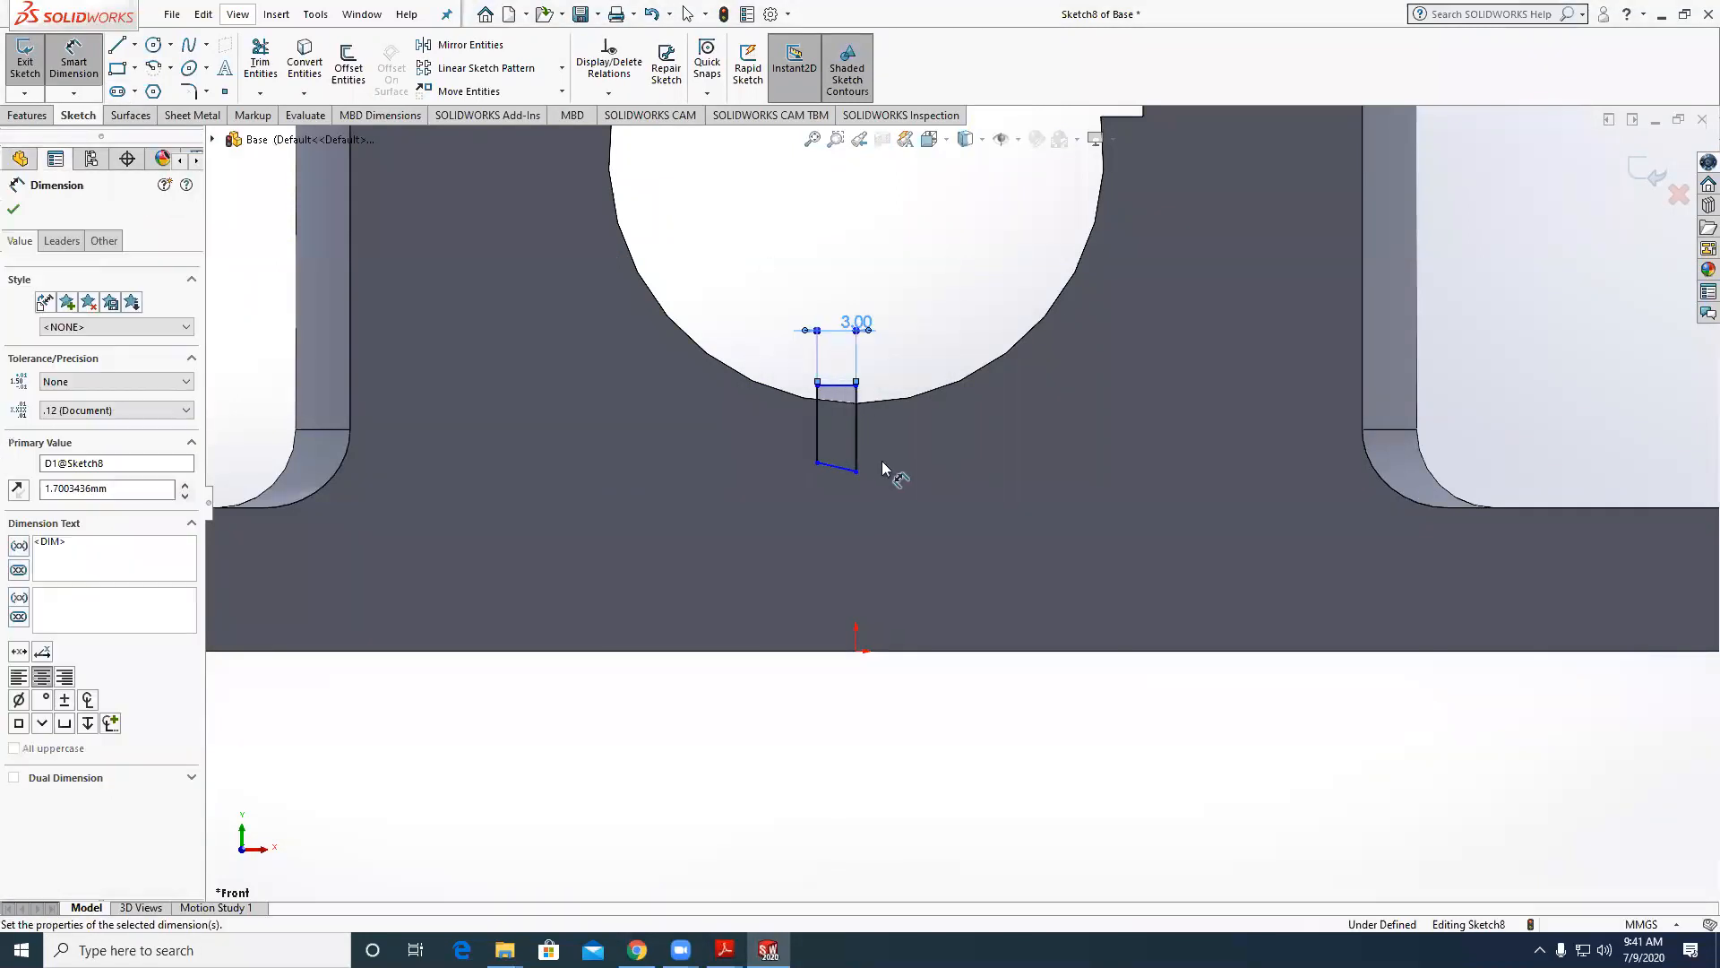
Dimension the depth from the bore edge to the profile's lowest point as 6 mm.
{"action": "scroll", "coordinate": [883, 471], "scroll_direction": "down", "scroll_amount": 3}
{"action": "left_click", "coordinate": [880, 484]}
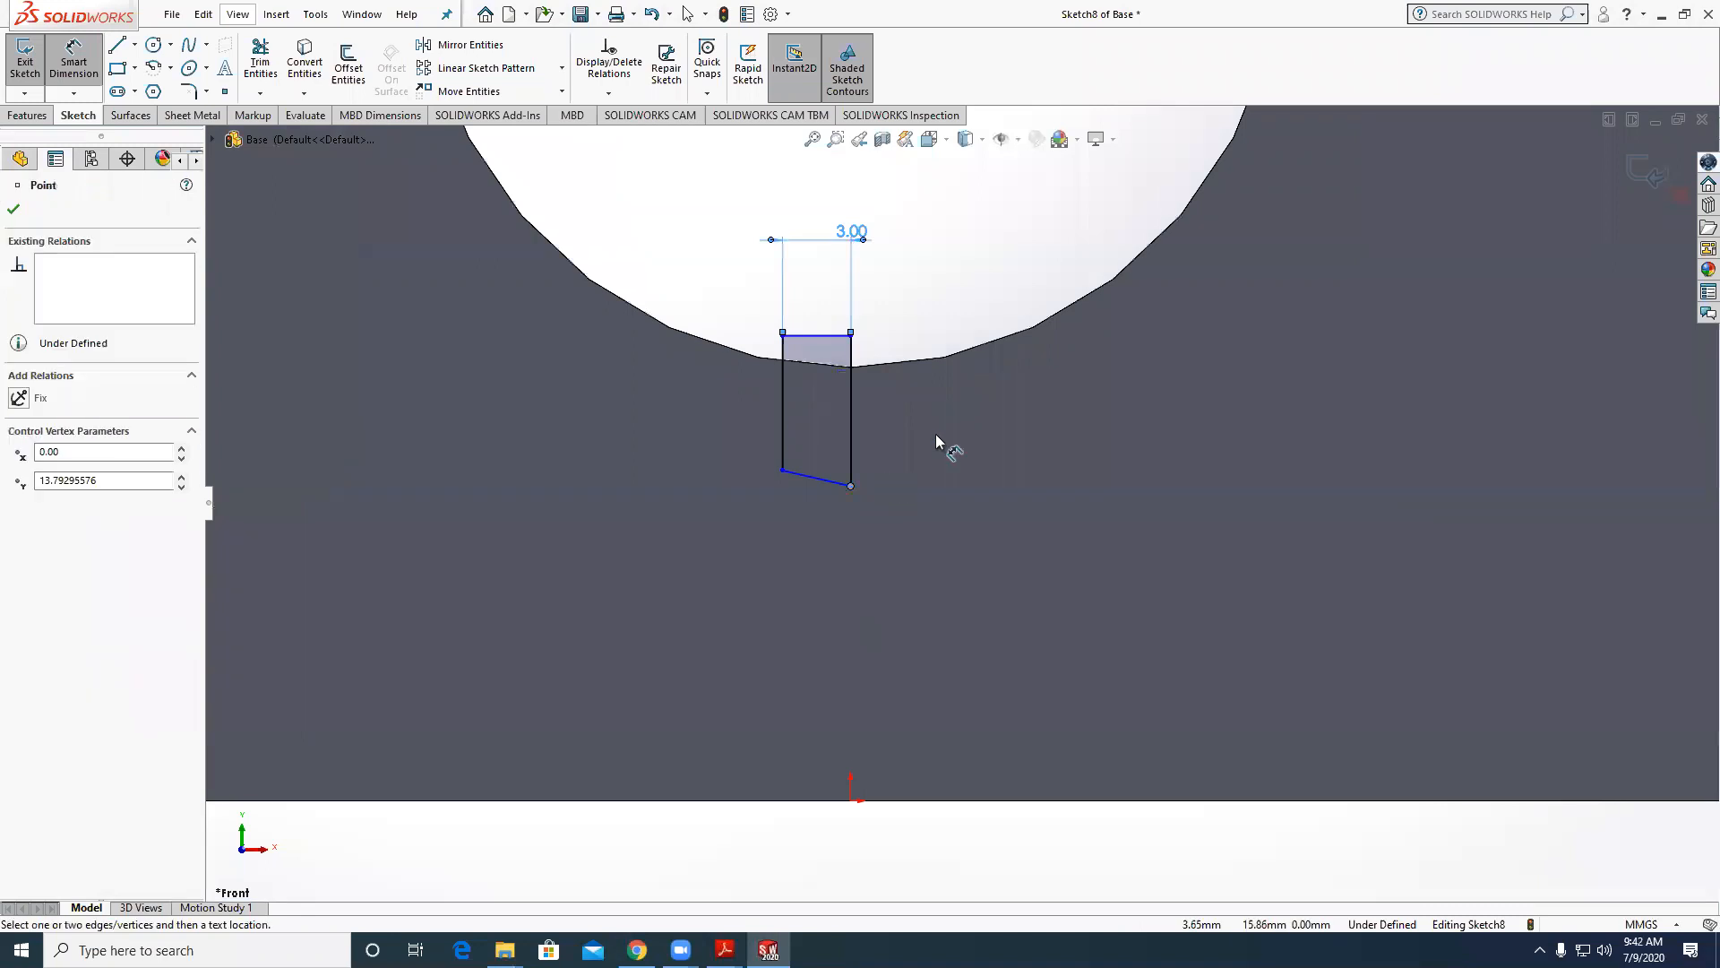
{"action": "left_click", "coordinate": [912, 369]}
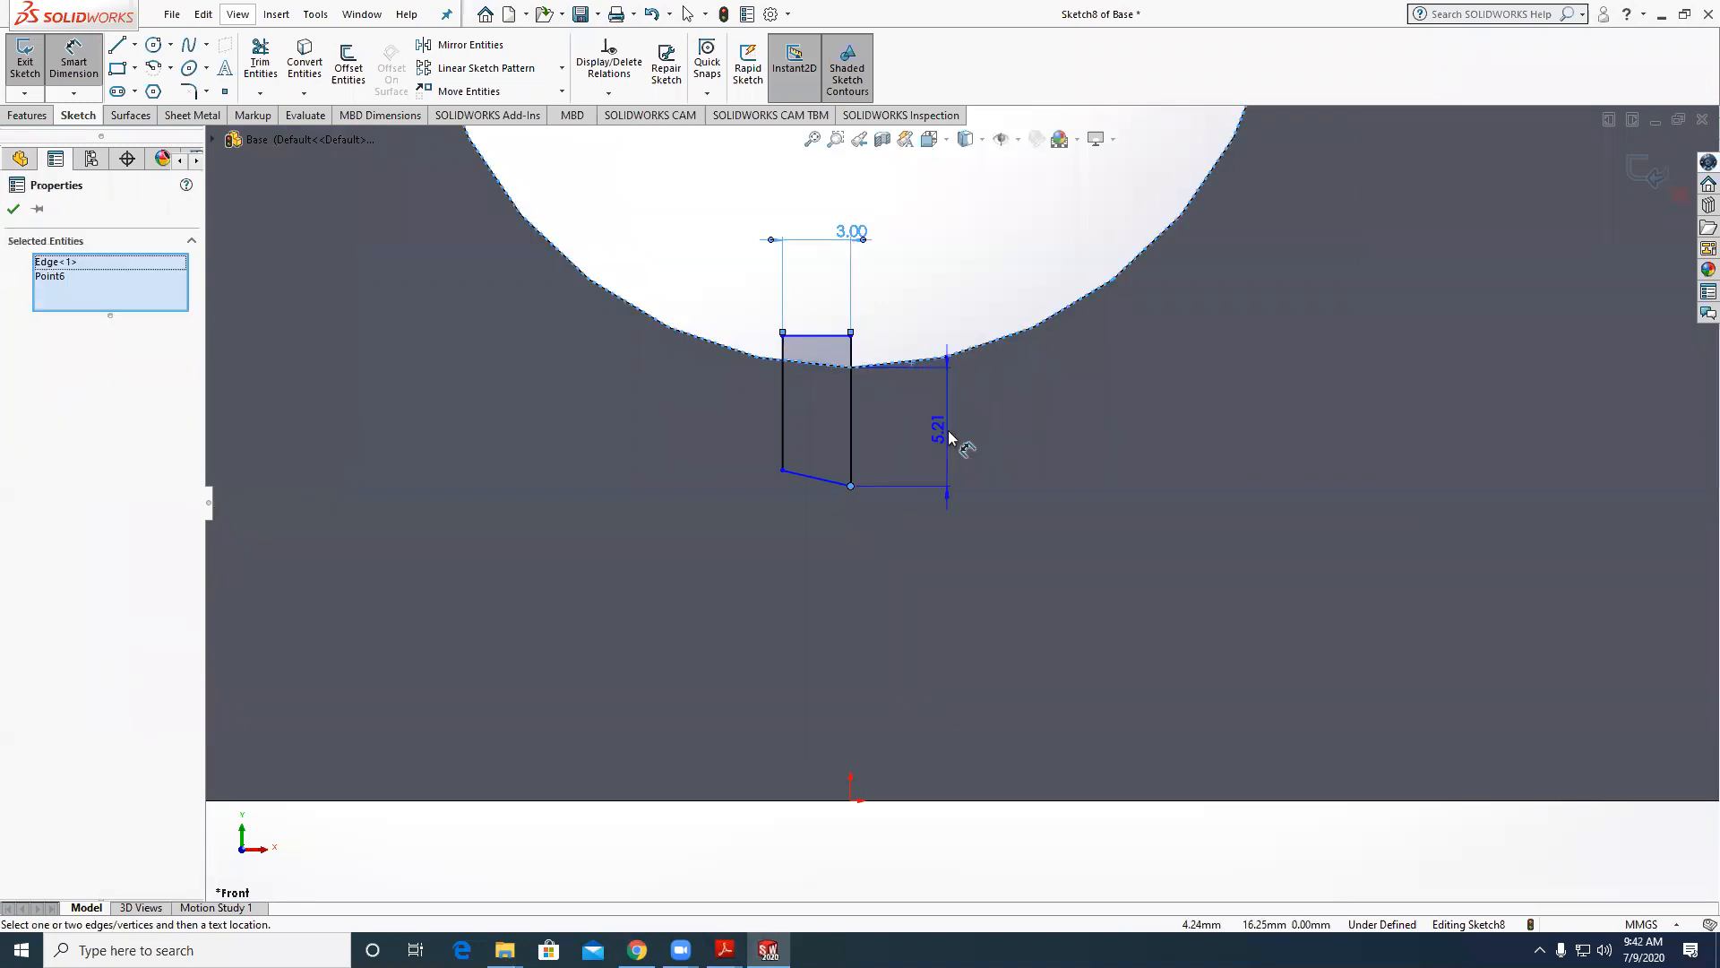
{"action": "left_click", "coordinate": [946, 430]}
{"action": "type", "text": "6"}
{"action": "key", "text": "Return"}
Set the angle between the profile's slanted bottom line and the central vertical line to 45 degrees.
{"action": "left_click", "coordinate": [852, 473]}
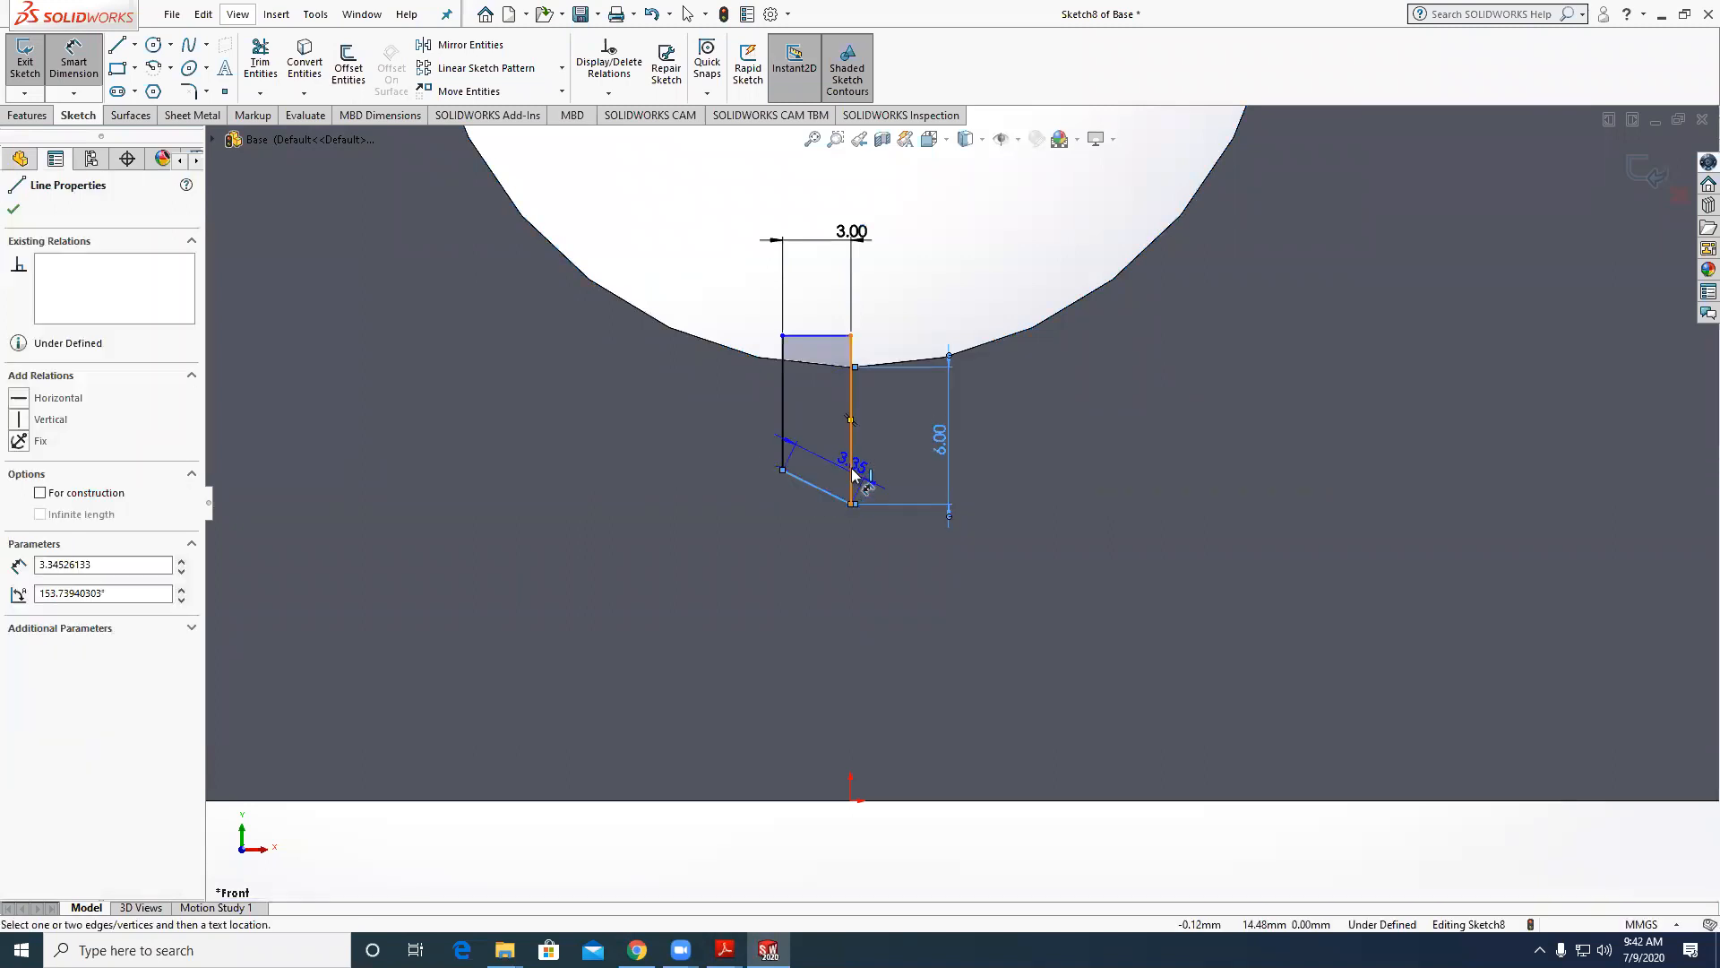
{"action": "left_click", "coordinate": [818, 485]}
{"action": "left_click", "coordinate": [826, 482]}
{"action": "type", "text": "45"}
{"action": "key", "text": "Return"}
{"action": "key", "text": "Escape"}
{"action": "scroll", "coordinate": [910, 387], "scroll_direction": "up", "scroll_amount": 1}
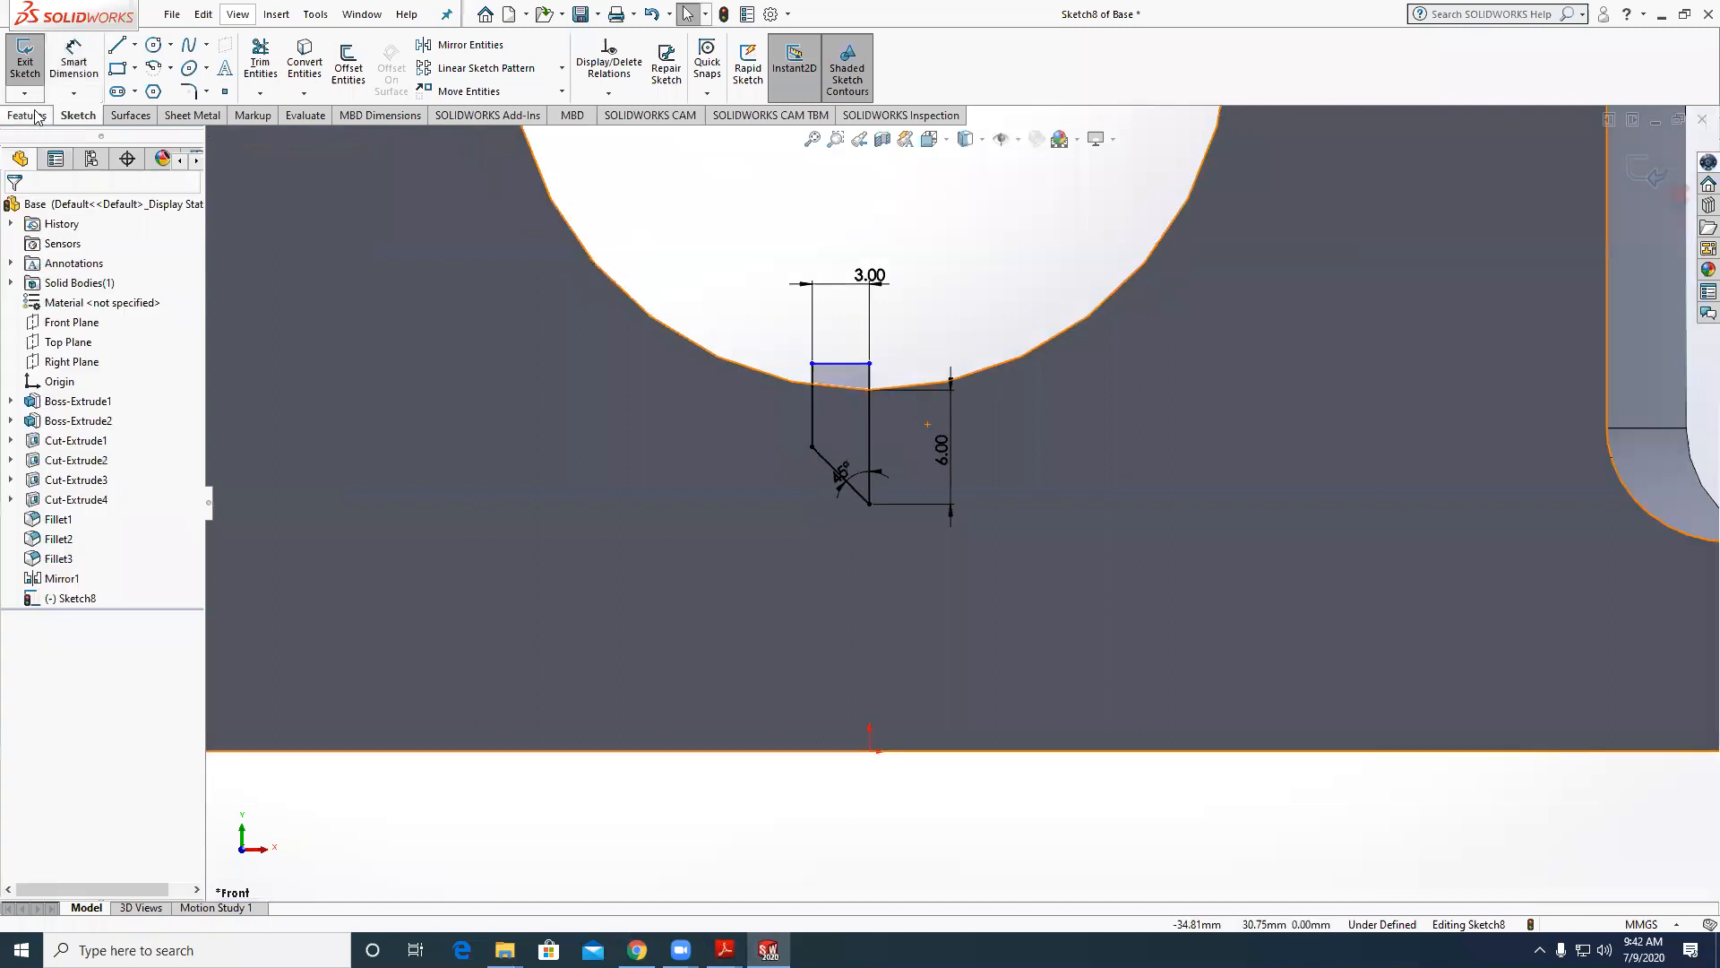
Make a revolved cut from the snug hole profile about its vertical line on the bore's centre.
{"action": "left_click", "coordinate": [26, 115]}
{"action": "left_click", "coordinate": [357, 67]}
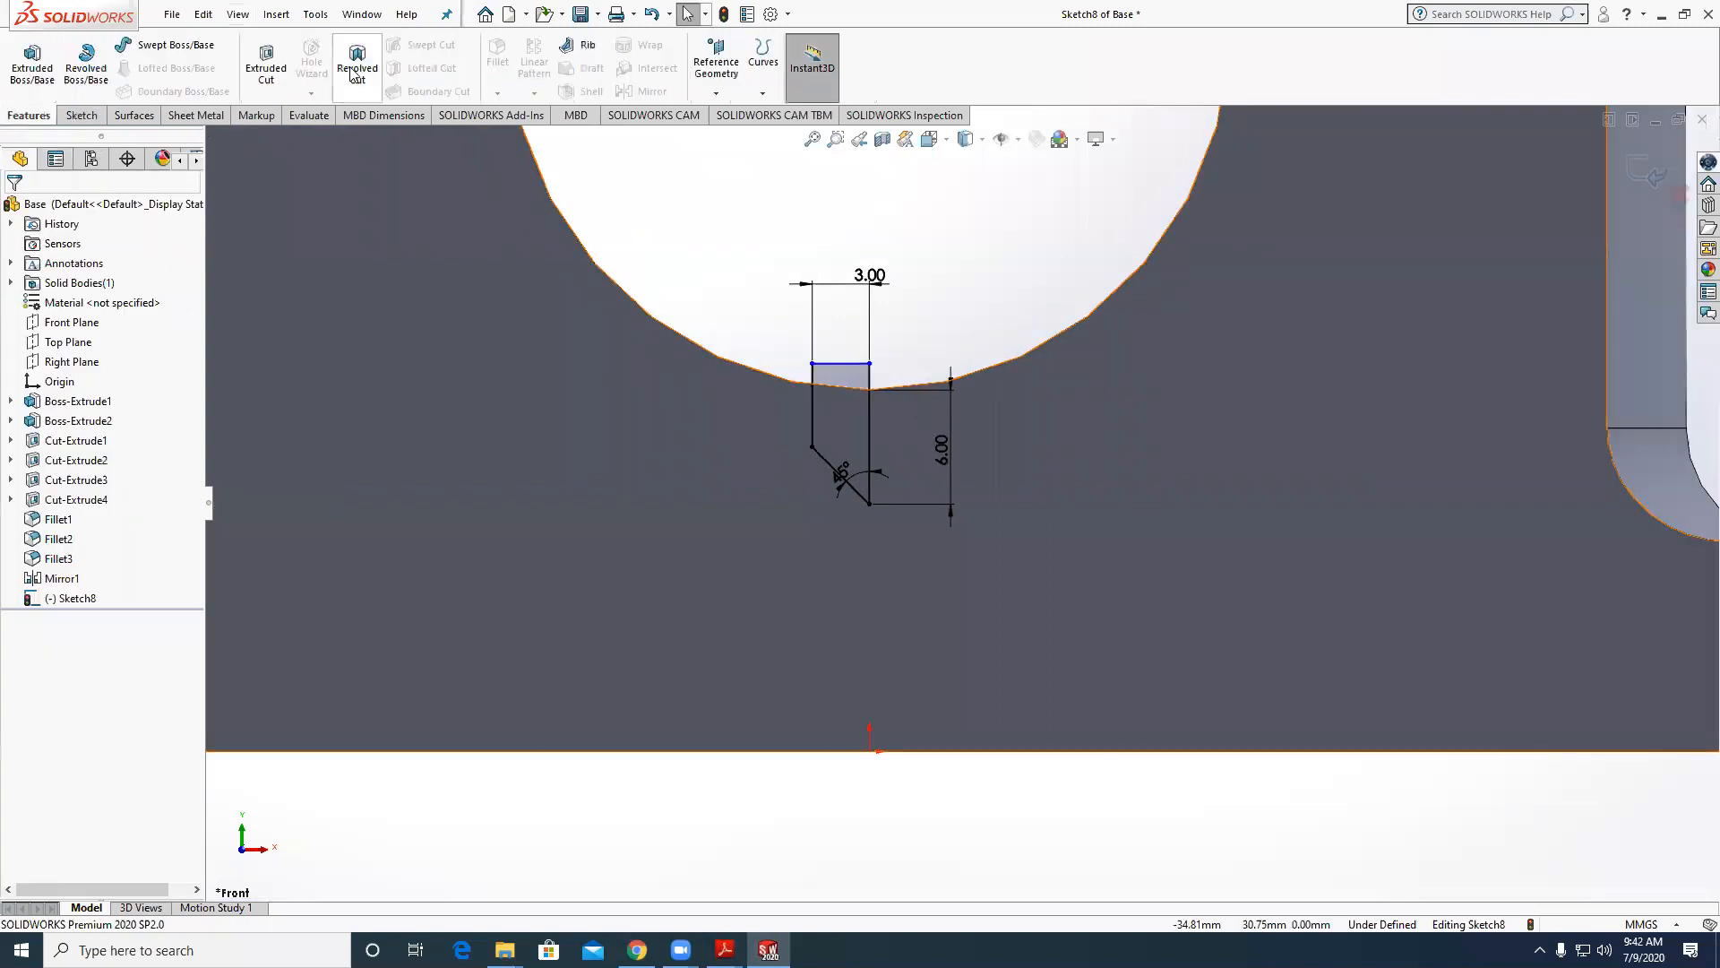
{"action": "left_click", "coordinate": [869, 395]}
{"action": "left_click", "coordinate": [13, 209]}
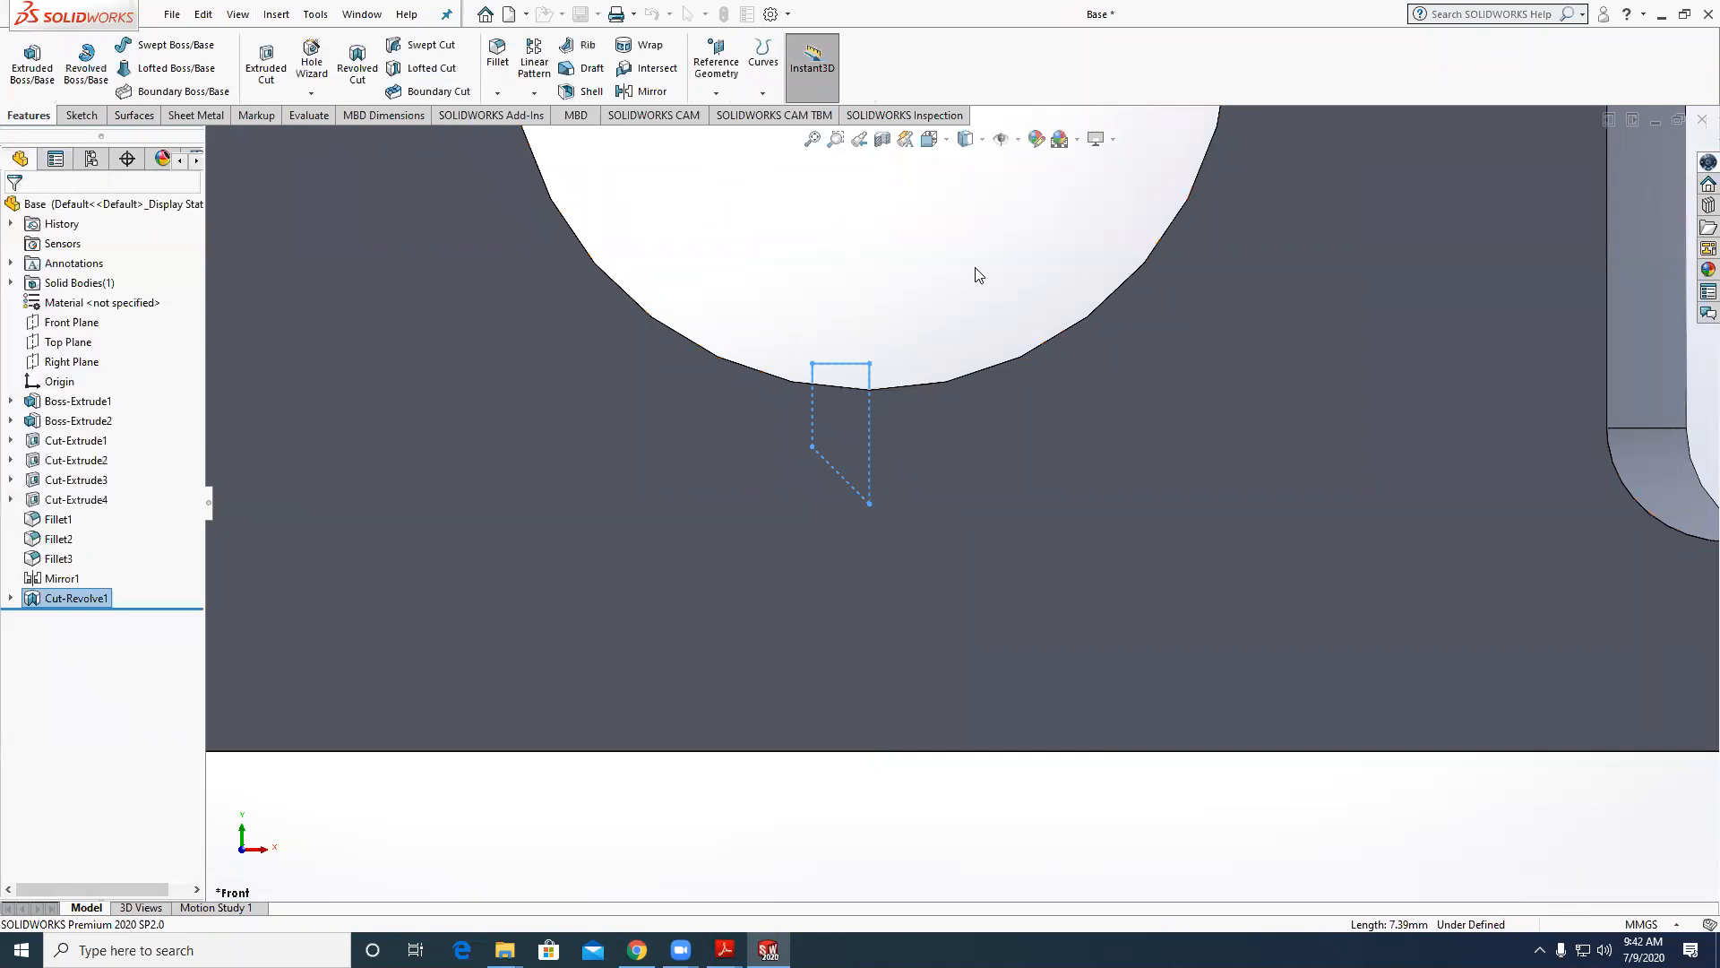
Check the finished snug hole in the bore, save the Base part and close it.
{"action": "middle_click_drag", "start_coordinate": [975, 269], "coordinate": [922, 484]}
{"action": "scroll", "coordinate": [1367, 351], "scroll_direction": "up", "scroll_amount": 4}
{"action": "middle_click_drag", "start_coordinate": [1337, 393], "coordinate": [1640, 200]}
{"action": "scroll", "coordinate": [1349, 362], "scroll_direction": "up", "scroll_amount": 1}
{"action": "scroll", "coordinate": [1349, 362], "scroll_direction": "down", "scroll_amount": 1}
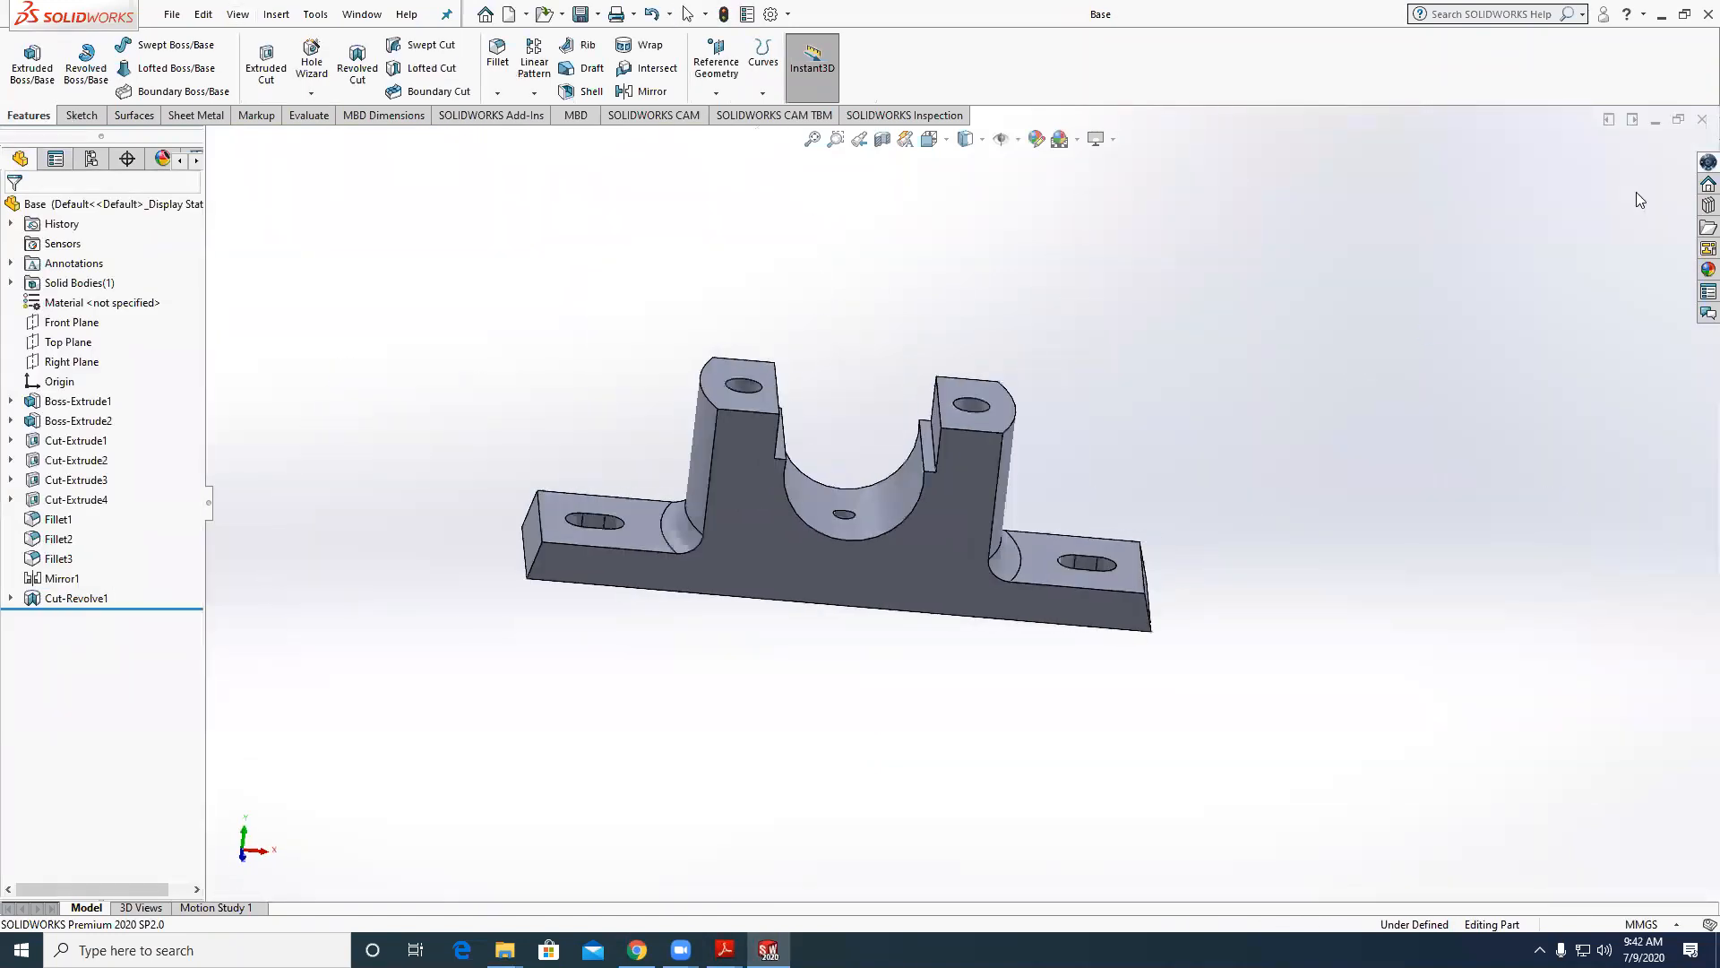
{"action": "scroll", "coordinate": [1649, 188], "scroll_direction": "up", "scroll_amount": 1}
{"action": "left_click", "coordinate": [1702, 120]}
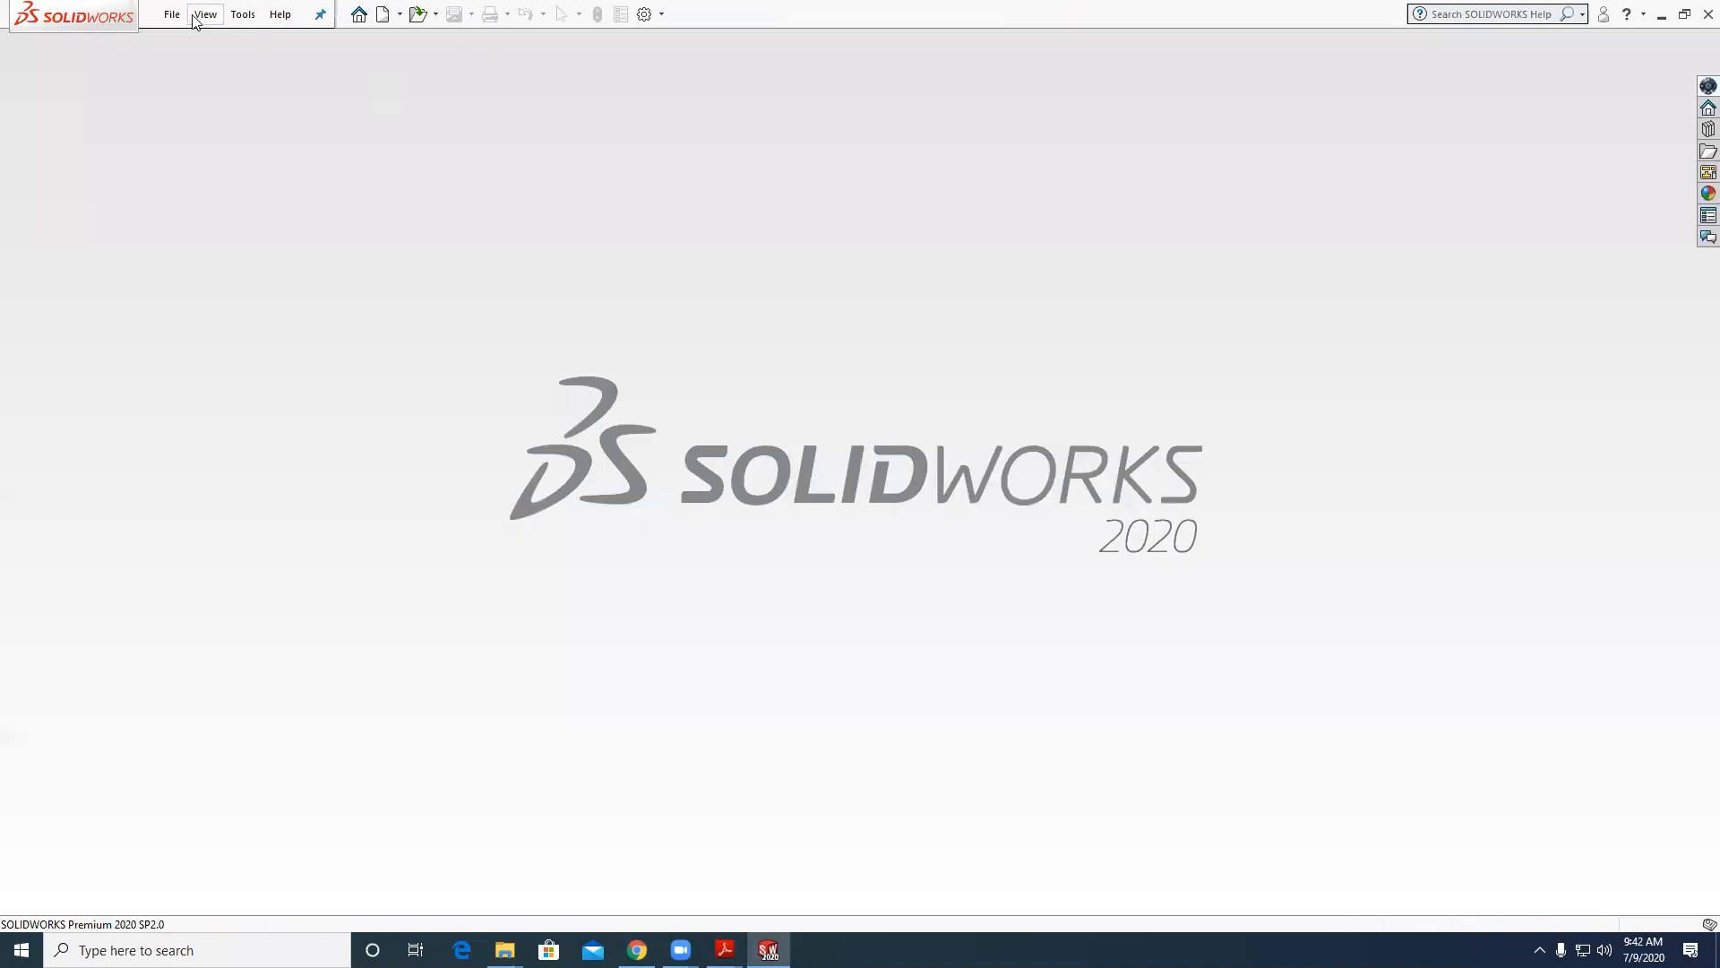
Create a new part and open a sketch on its Front Plane.
{"action": "left_click", "coordinate": [171, 14]}
{"action": "left_click", "coordinate": [196, 38]}
{"action": "left_click", "coordinate": [709, 692]}
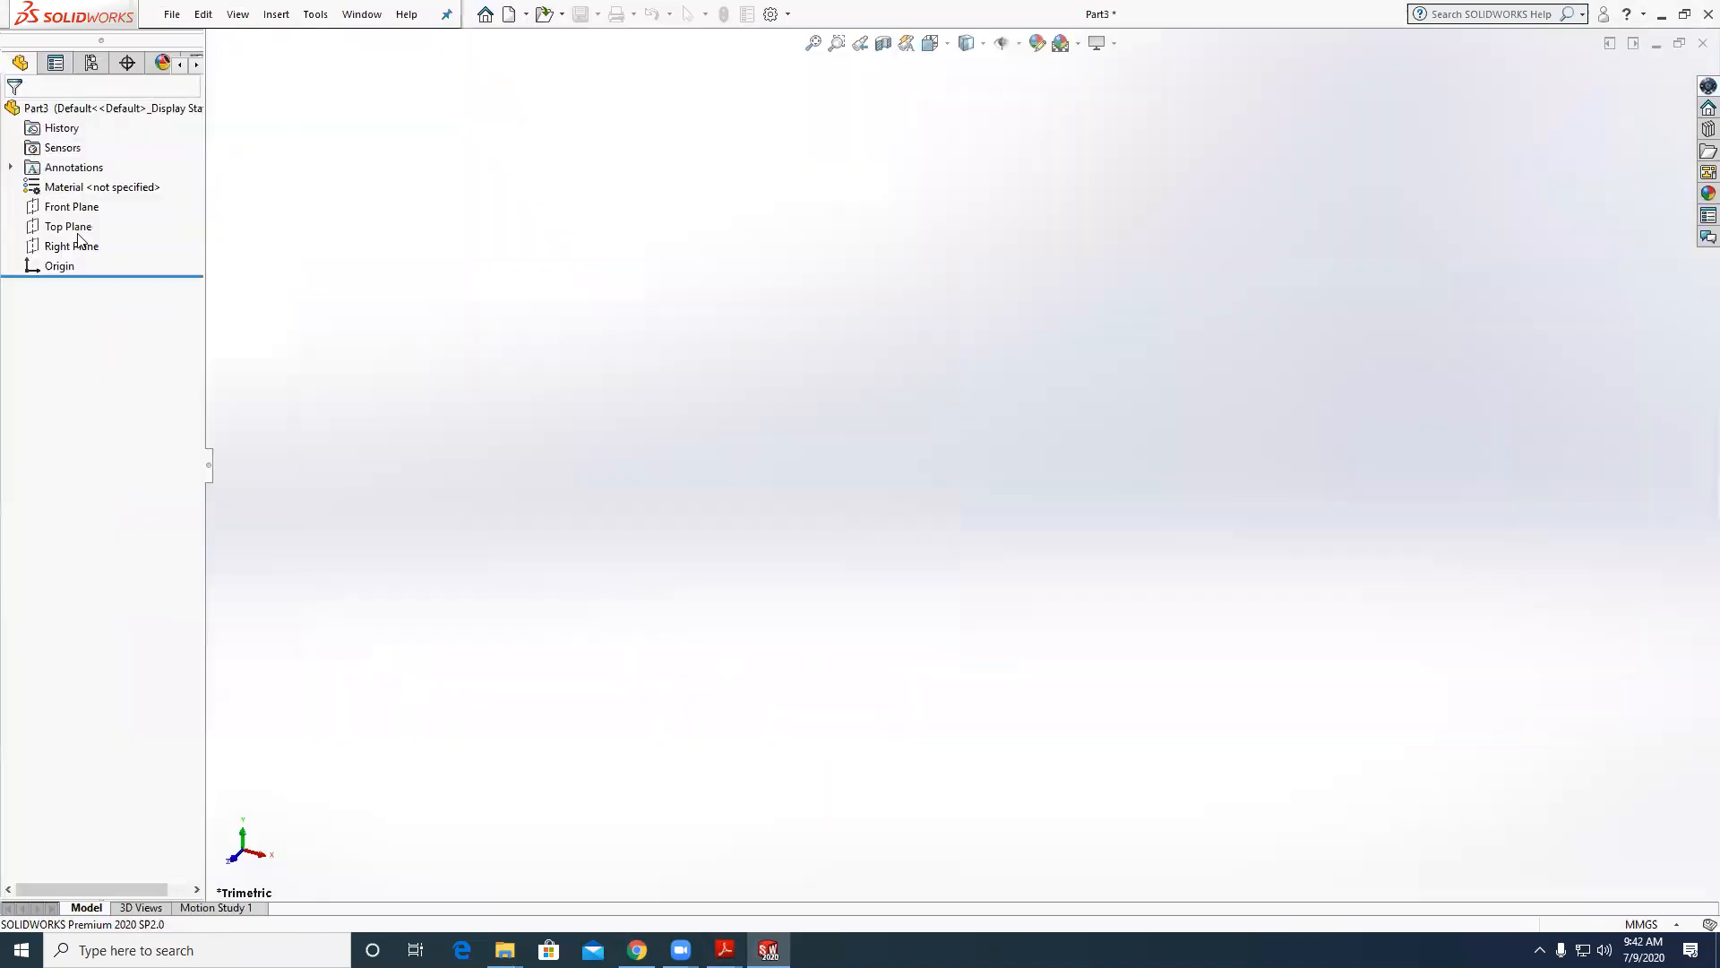
{"action": "left_click", "coordinate": [72, 303]}
{"action": "left_click", "coordinate": [79, 115]}
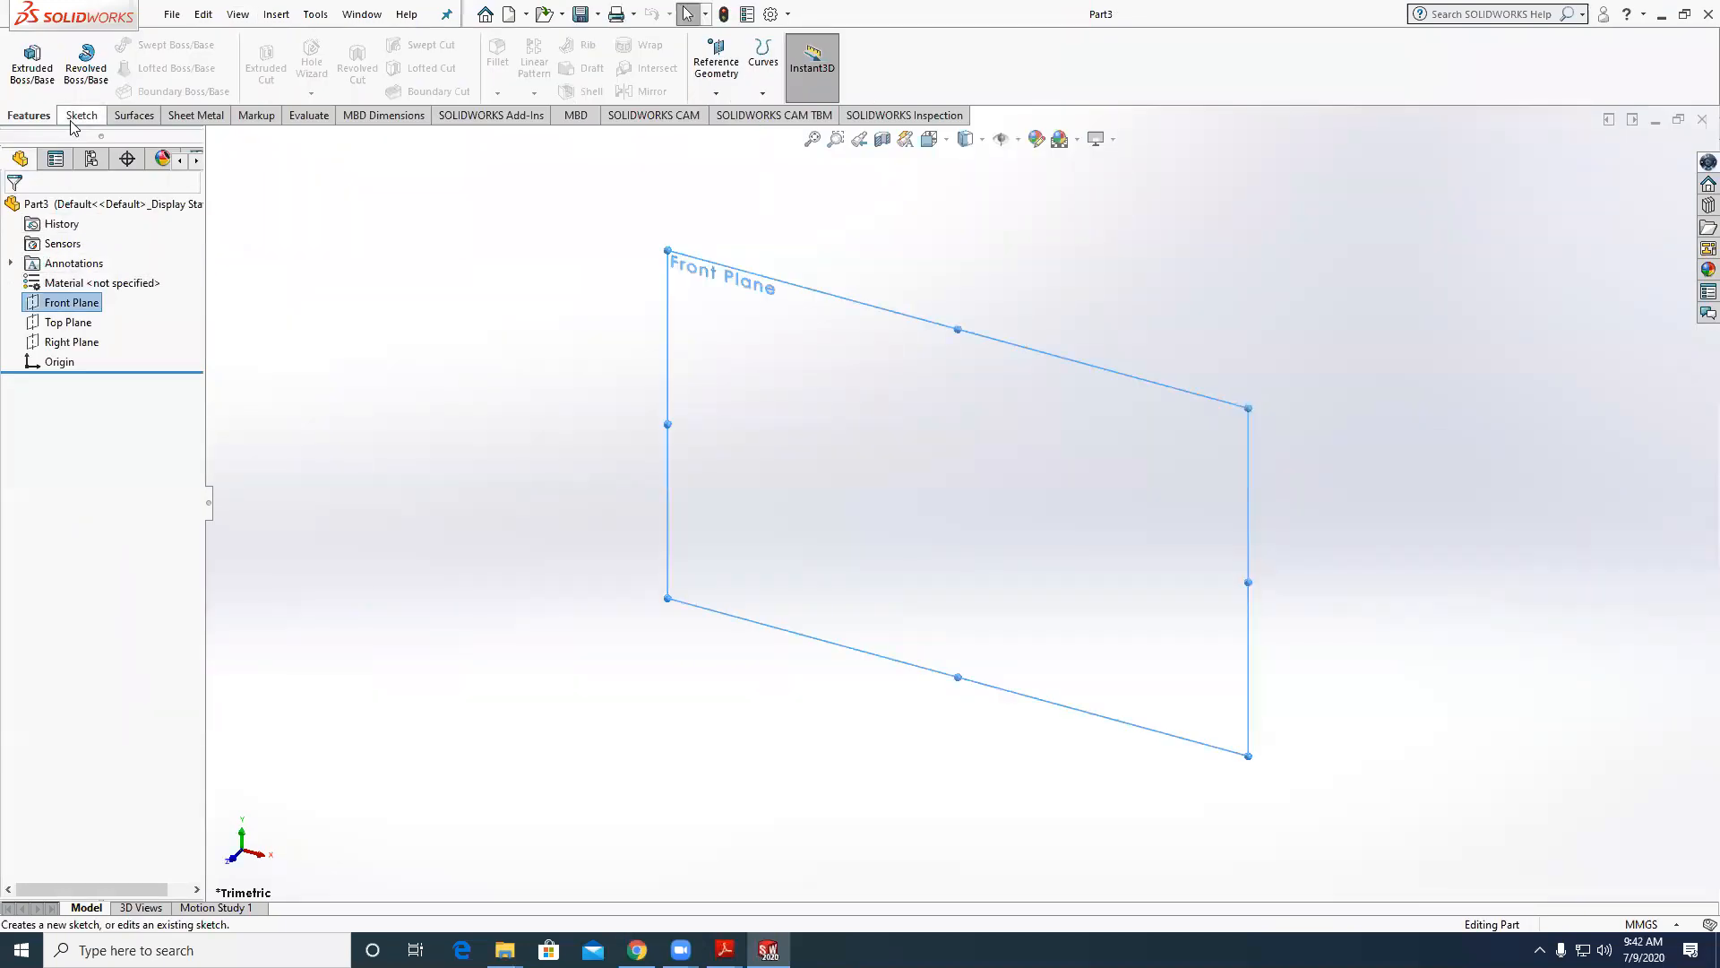
{"action": "left_click", "coordinate": [31, 64]}
Consult the cap views in Assignment 11.pdf and sketch a horizontal rectangle about 12 mm high above the origin.
{"action": "mouse_move", "coordinate": [725, 949]}
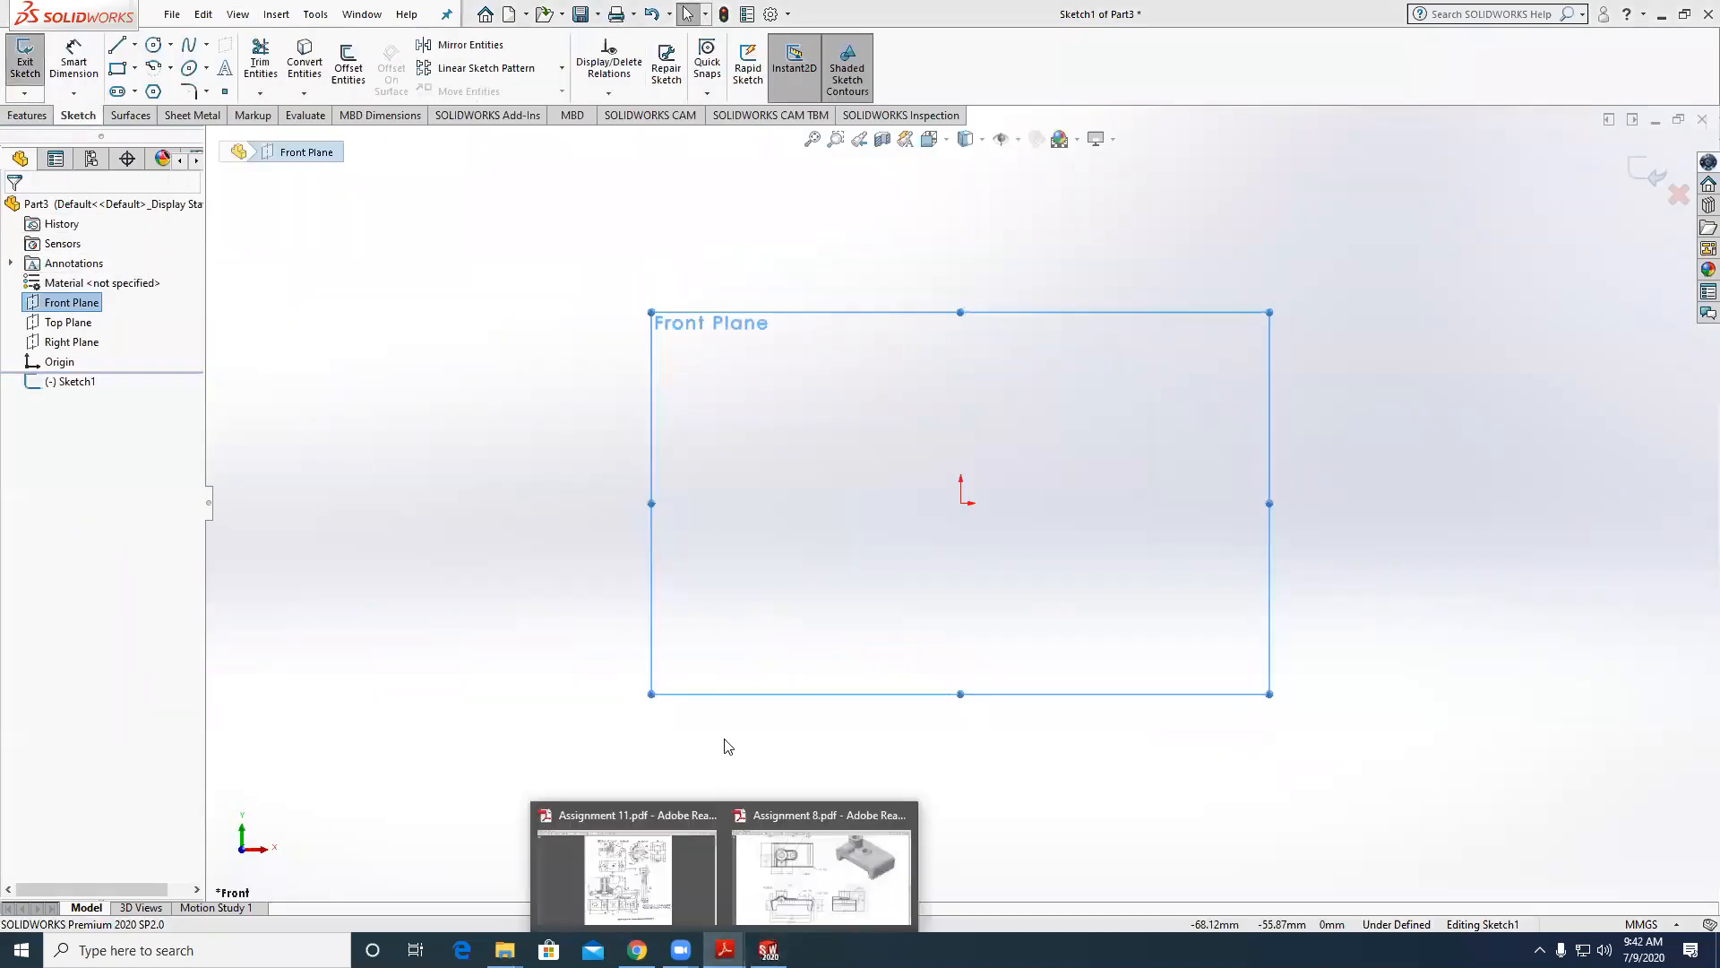
{"action": "left_click", "coordinate": [692, 863]}
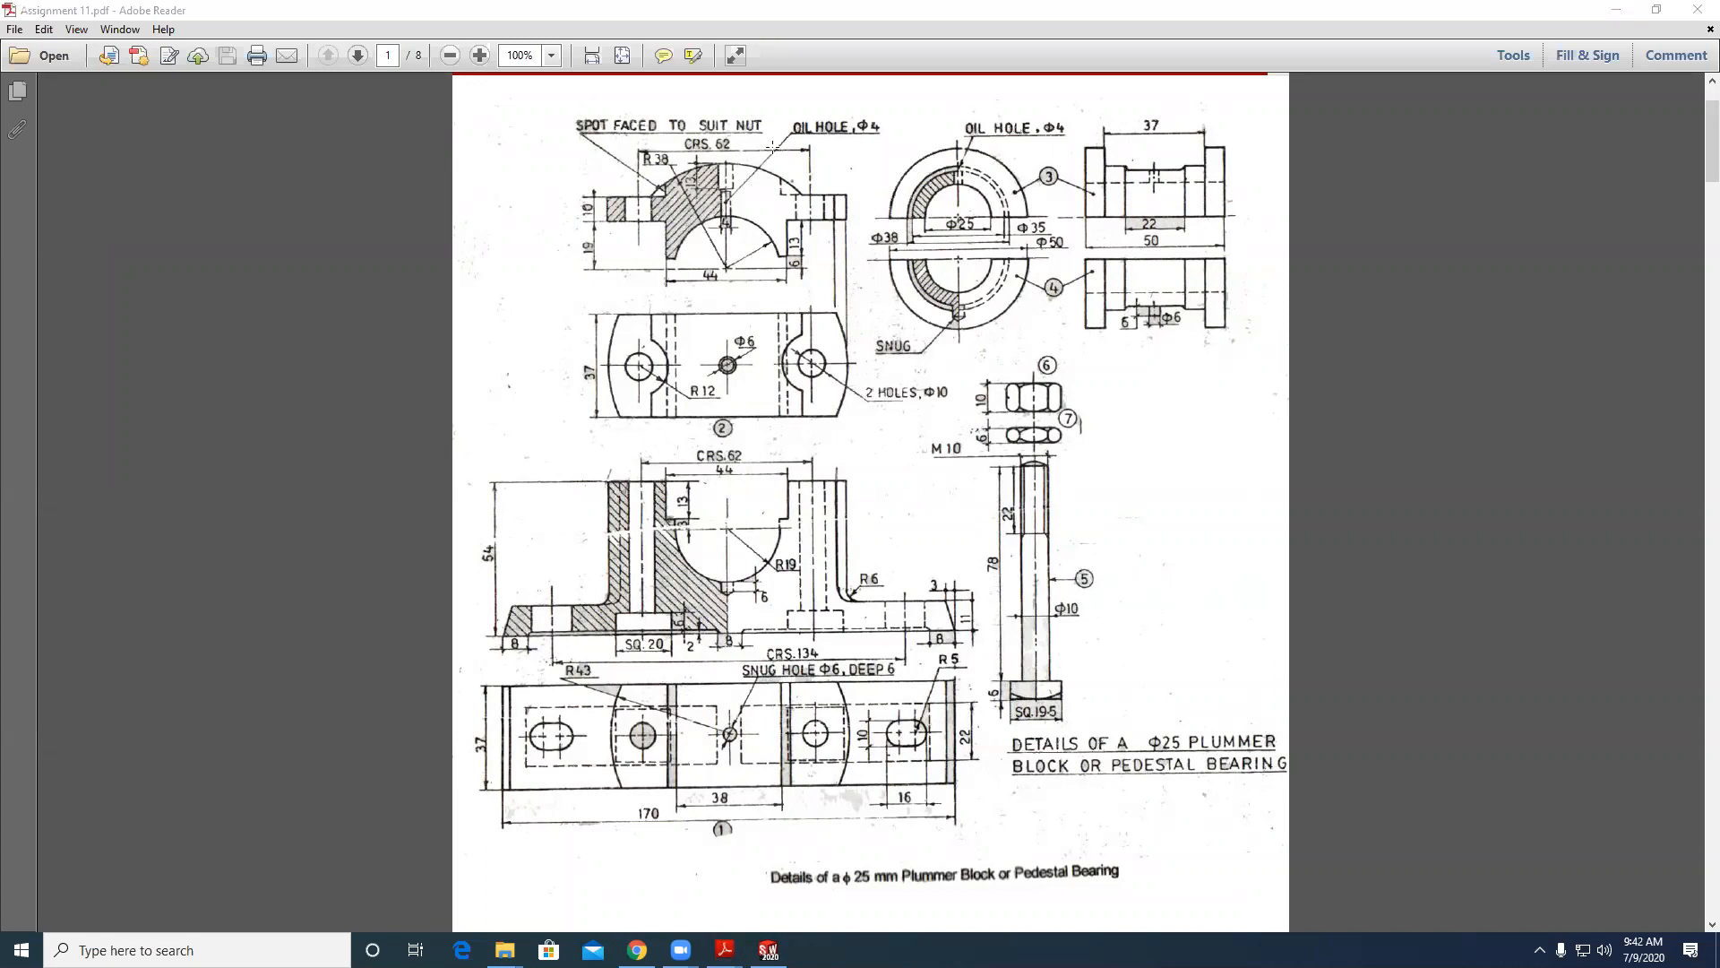
{"action": "left_click", "coordinate": [1615, 10]}
{"action": "left_click", "coordinate": [117, 69]}
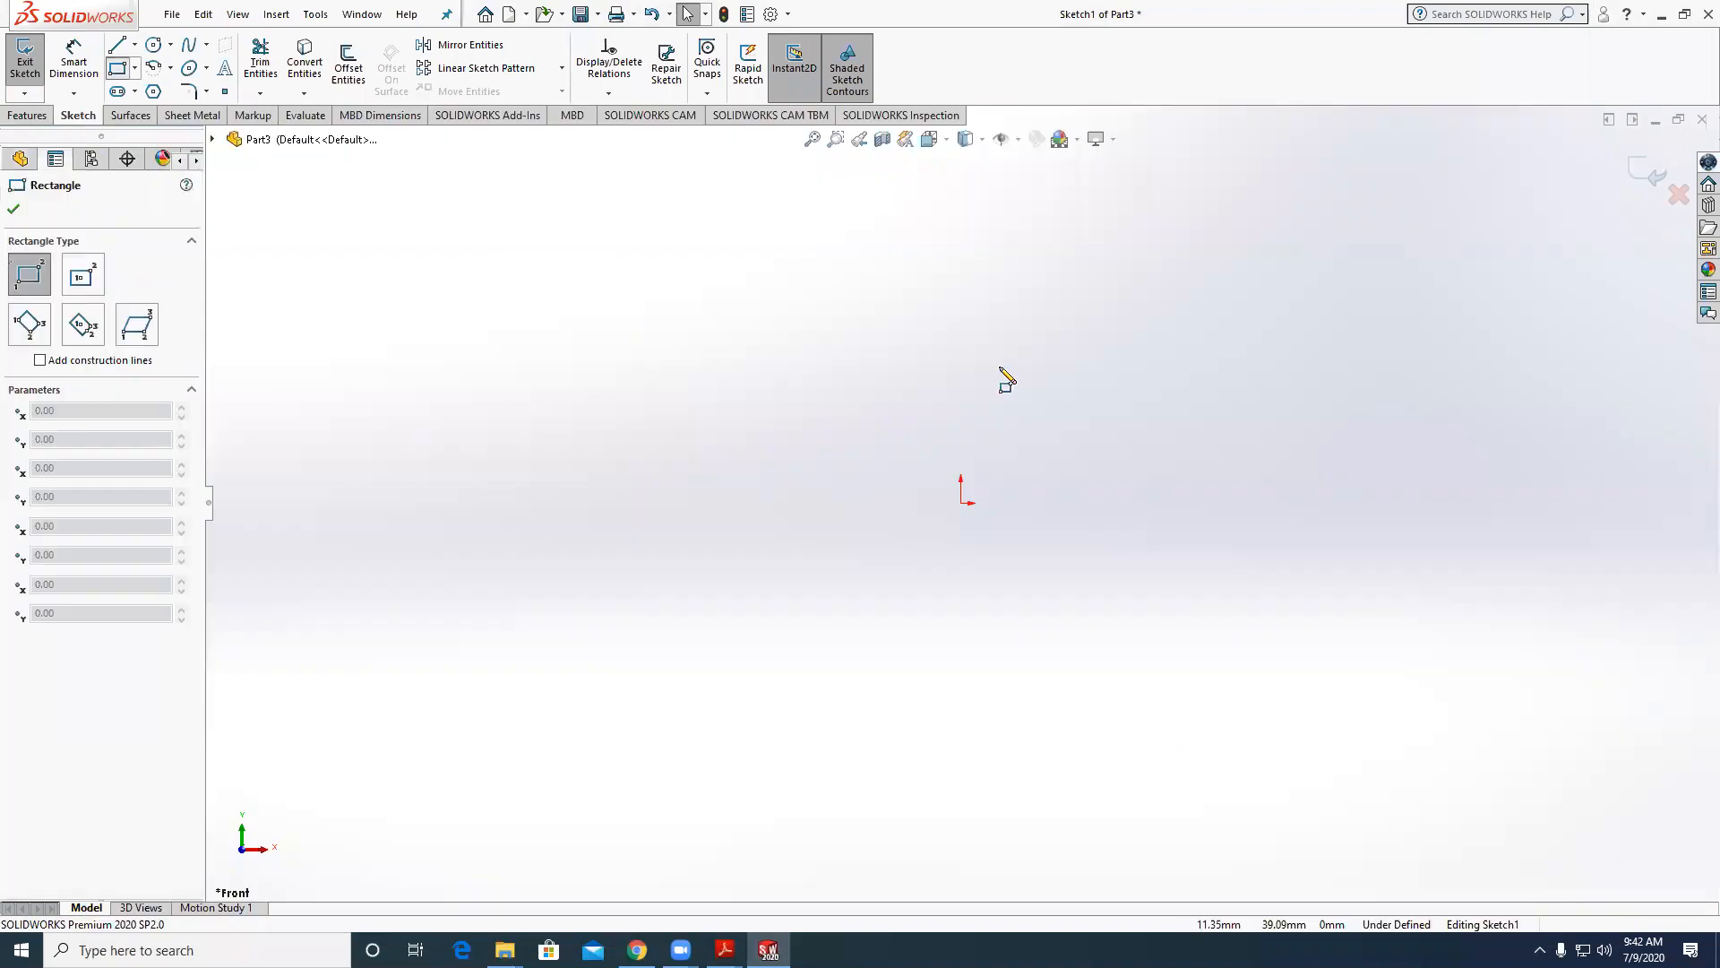
{"action": "left_click", "coordinate": [803, 401]}
{"action": "left_click", "coordinate": [1160, 445]}
{"action": "key", "text": "Escape"}
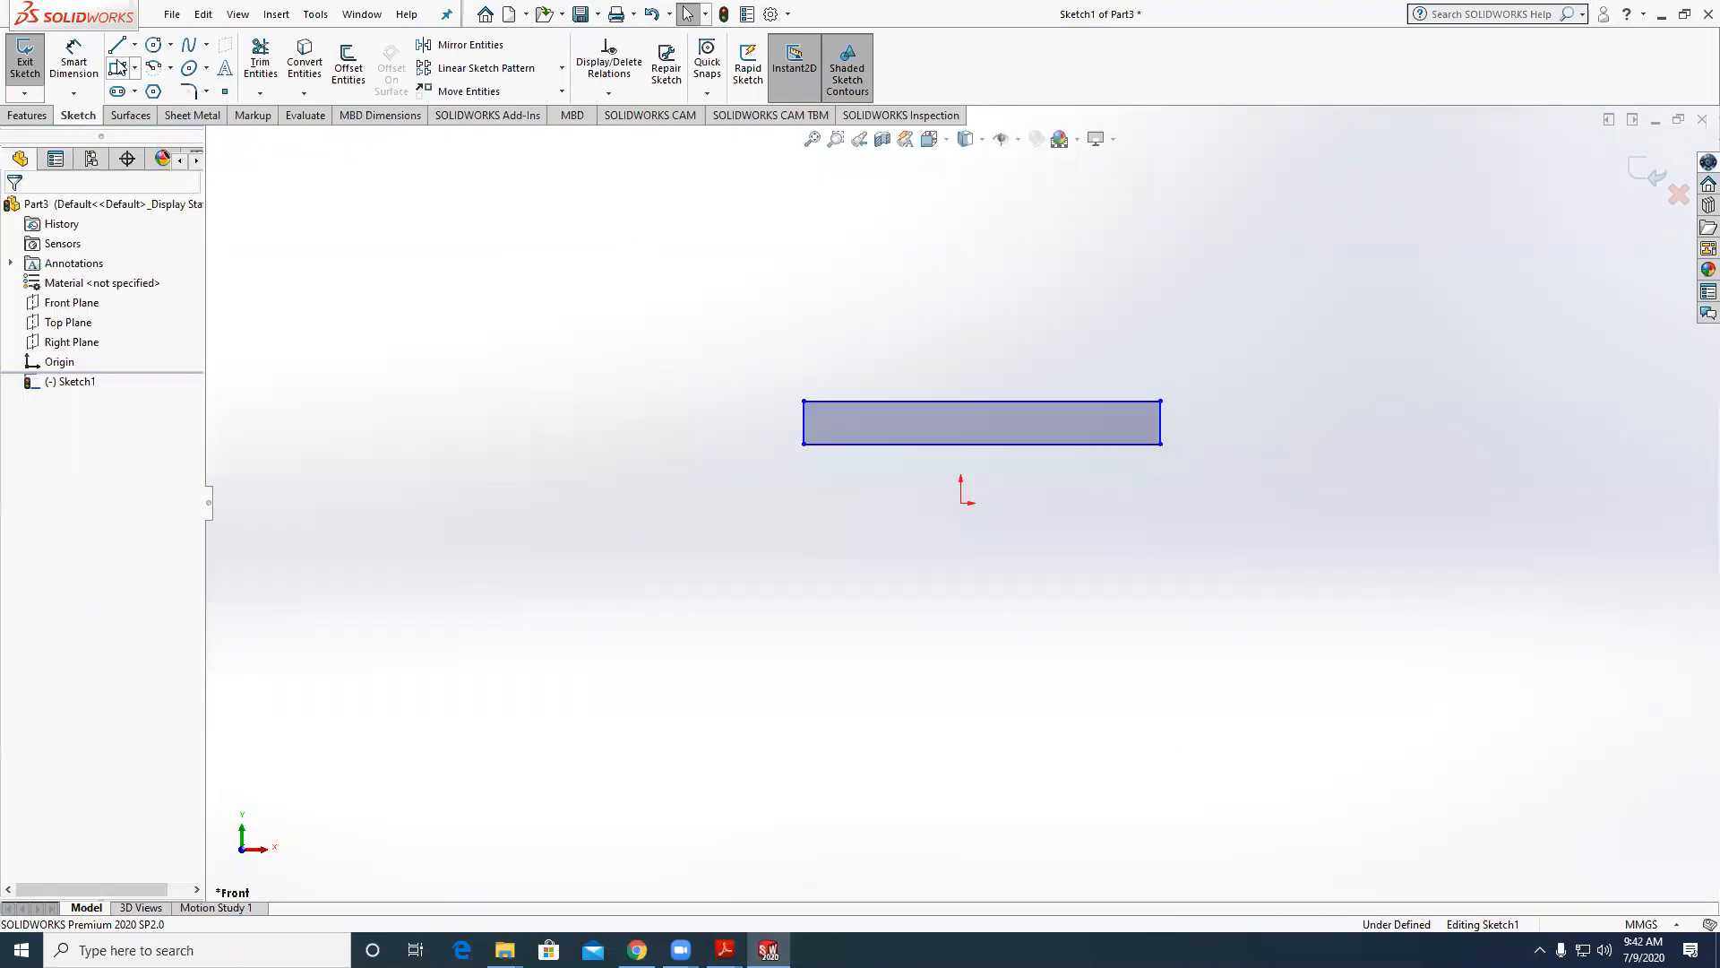
Draw a vertical centreline from the origin up through the rectangle.
{"action": "left_click", "coordinate": [135, 45]}
{"action": "left_click", "coordinate": [152, 66]}
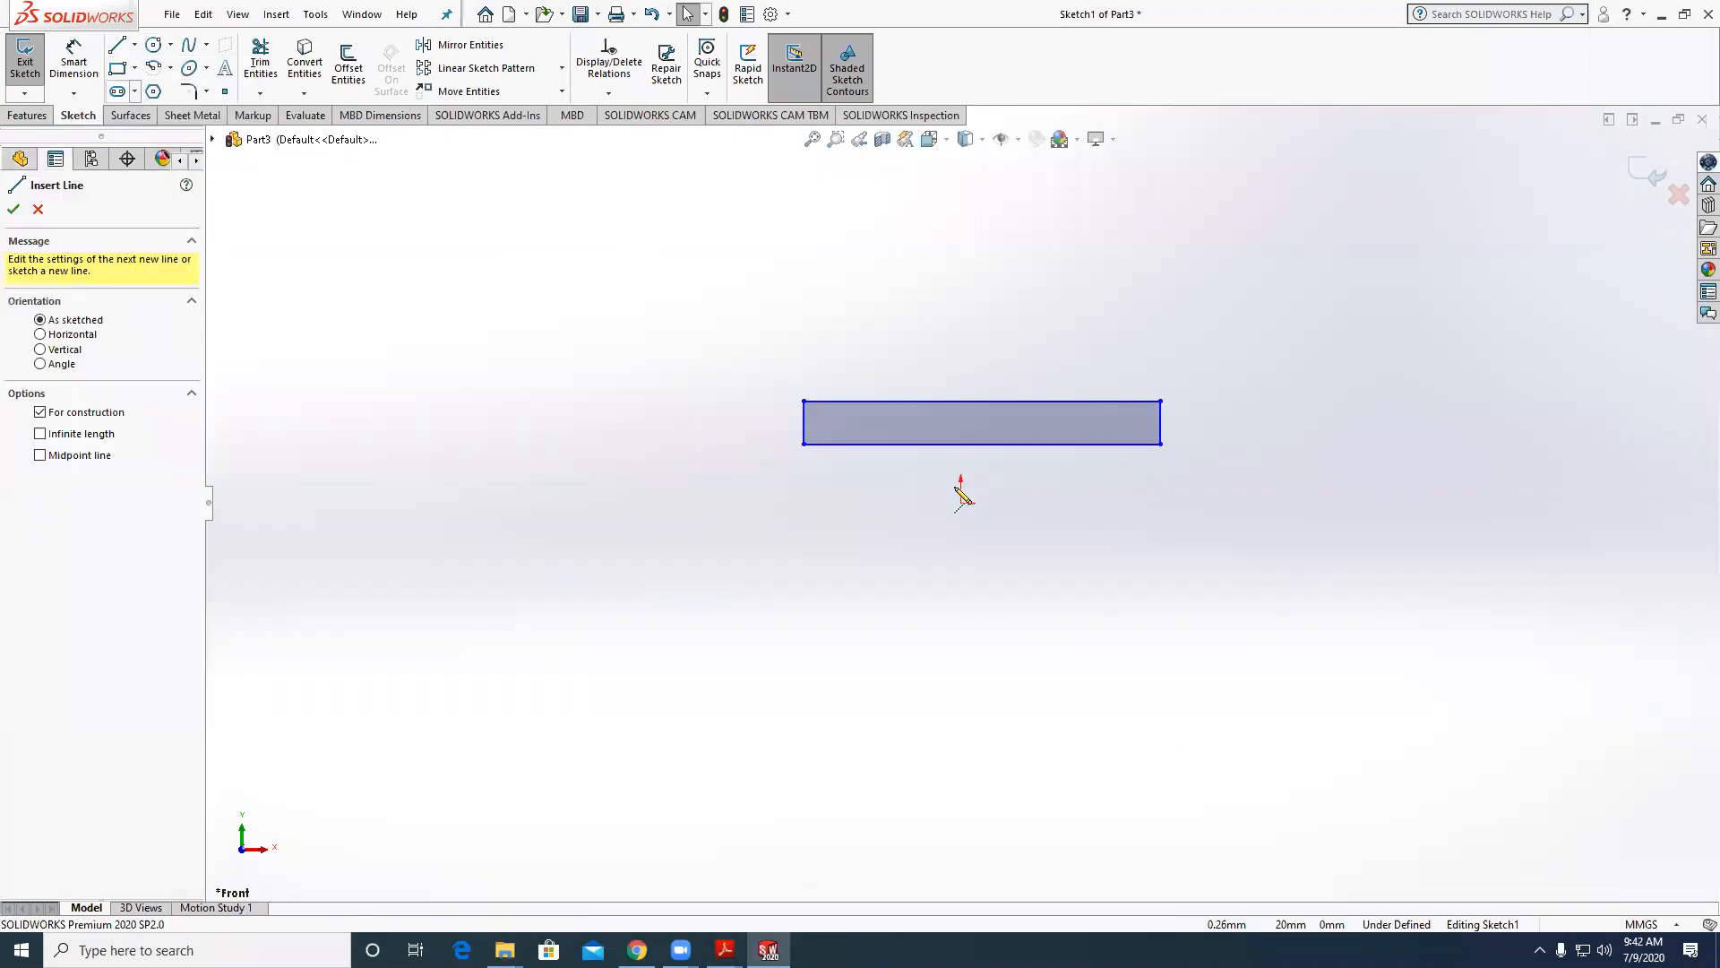
{"action": "left_click", "coordinate": [961, 338]}
{"action": "key", "text": "Escape"}
{"action": "left_click", "coordinate": [58, 76]}
{"action": "key", "text": "Escape"}
Make the rectangle's two short sides symmetric about the centreline.
{"action": "left_click", "coordinate": [805, 420]}
{"action": "left_click", "coordinate": [1161, 428], "text": "ctrl"}
{"action": "left_click", "coordinate": [962, 424], "text": "ctrl"}
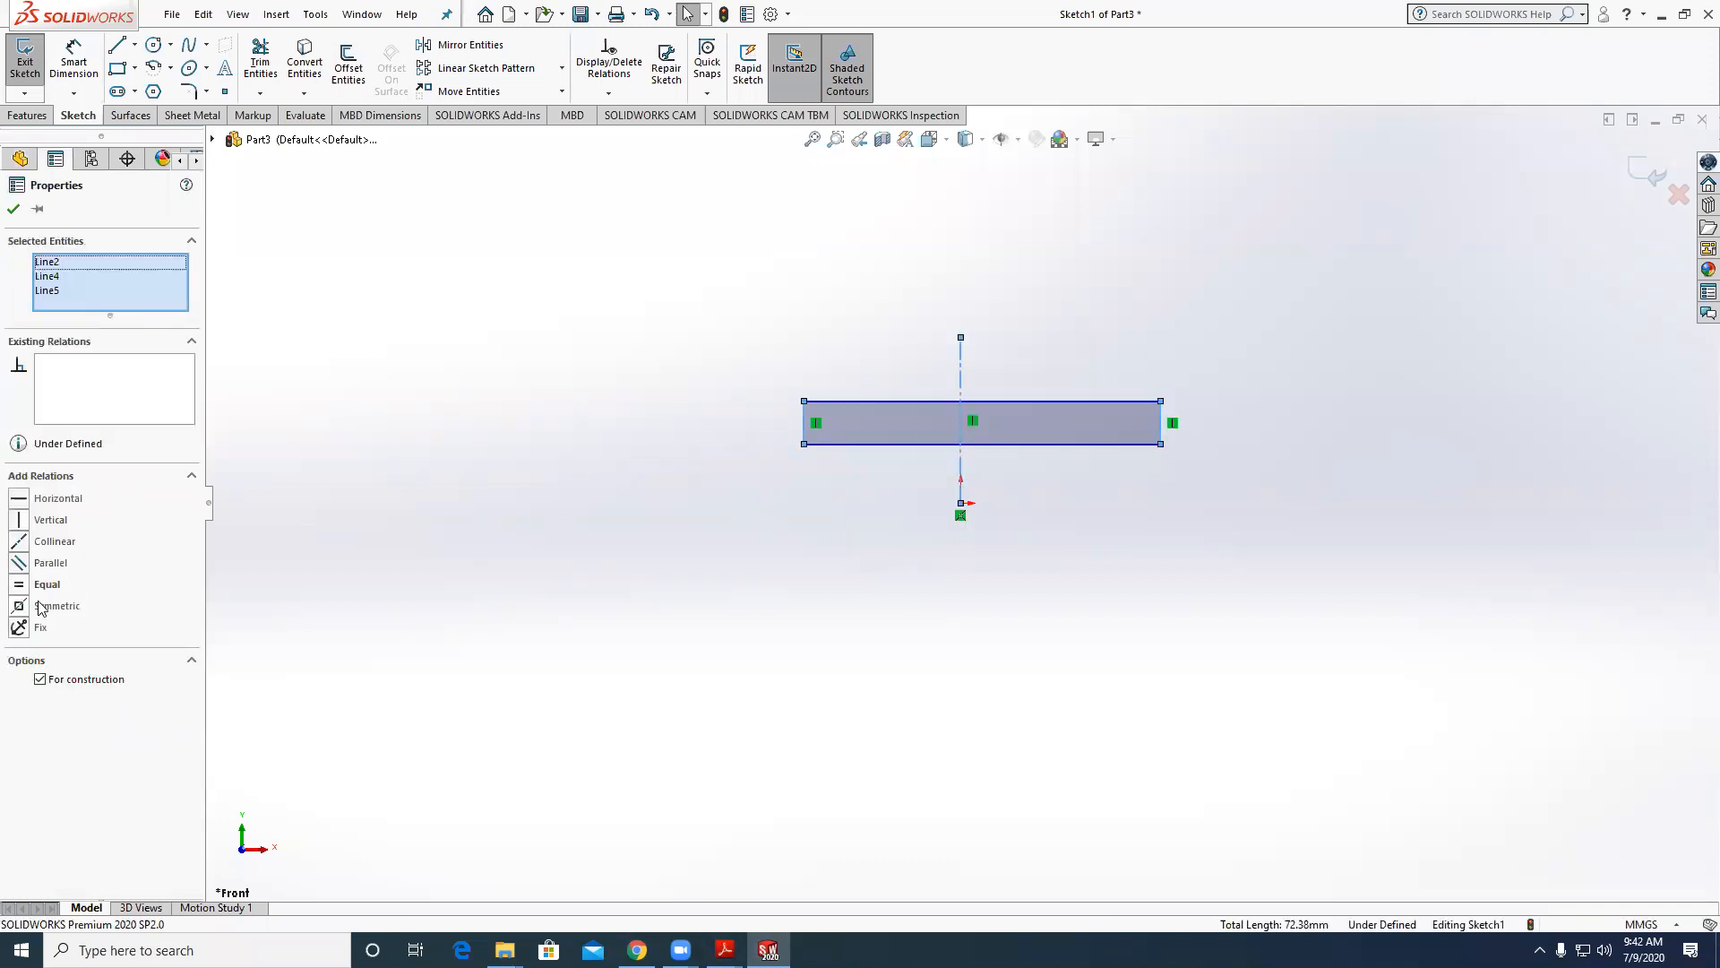
{"action": "left_click", "coordinate": [19, 606]}
{"action": "left_click", "coordinate": [233, 227]}
Dimension the rectangle's overall width as 86 mm.
{"action": "left_click", "coordinate": [73, 63]}
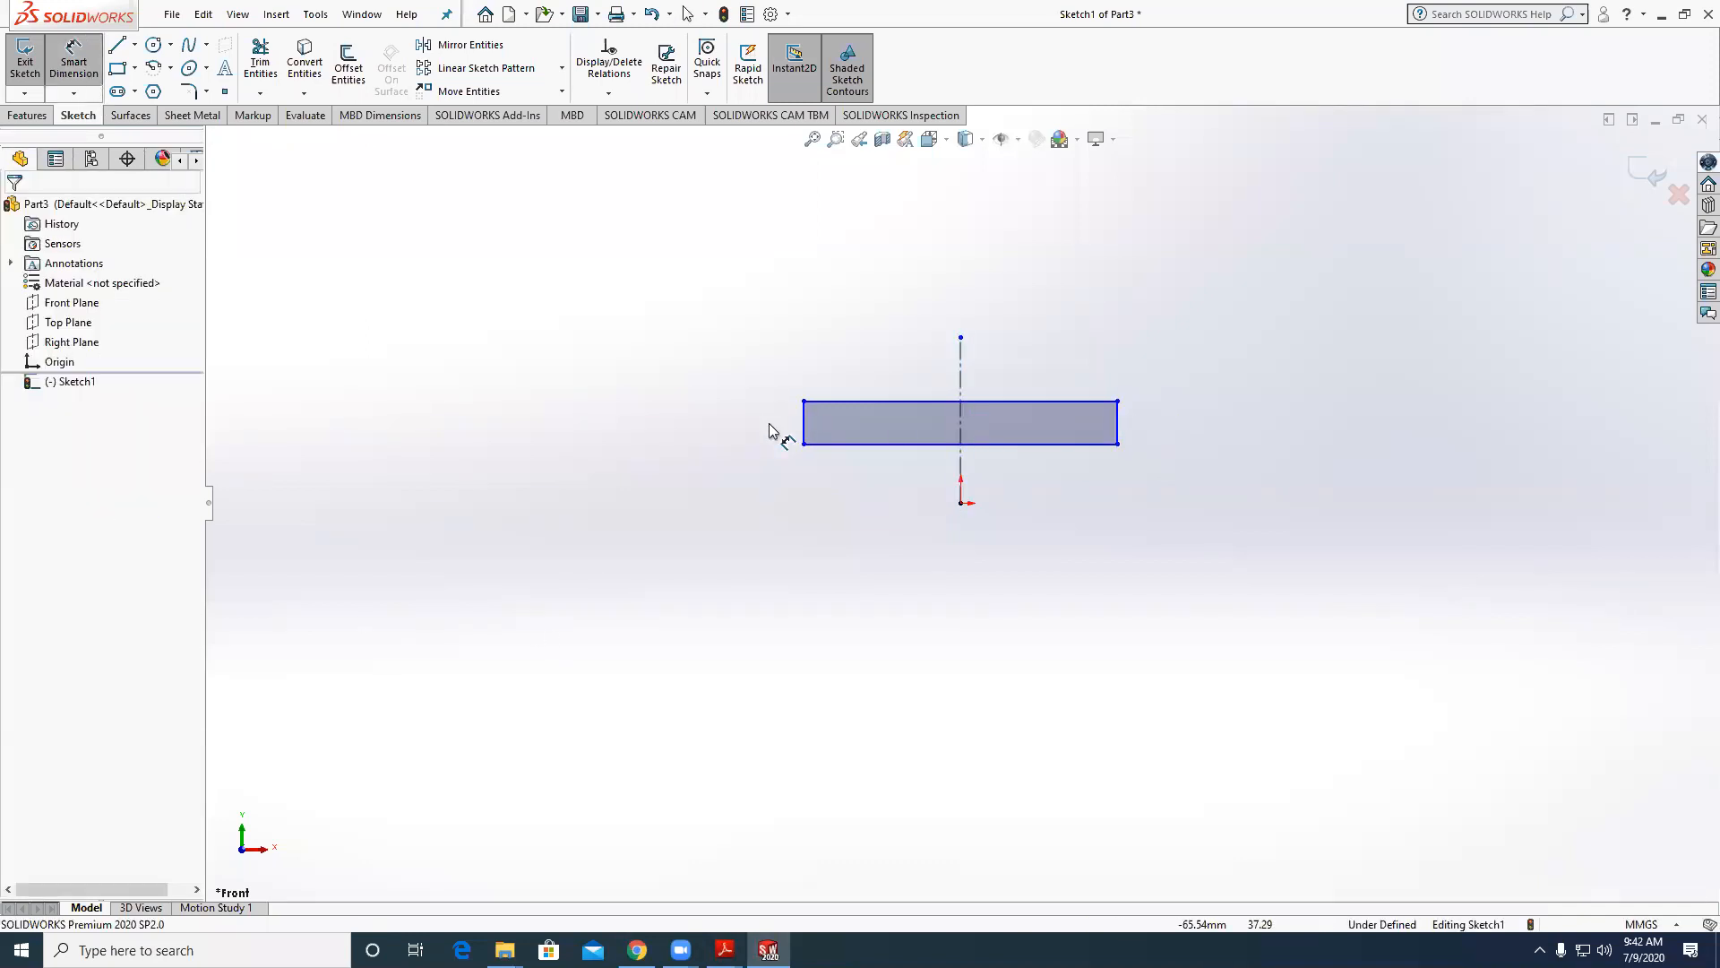
{"action": "left_click", "coordinate": [805, 422]}
{"action": "left_click", "coordinate": [1118, 429]}
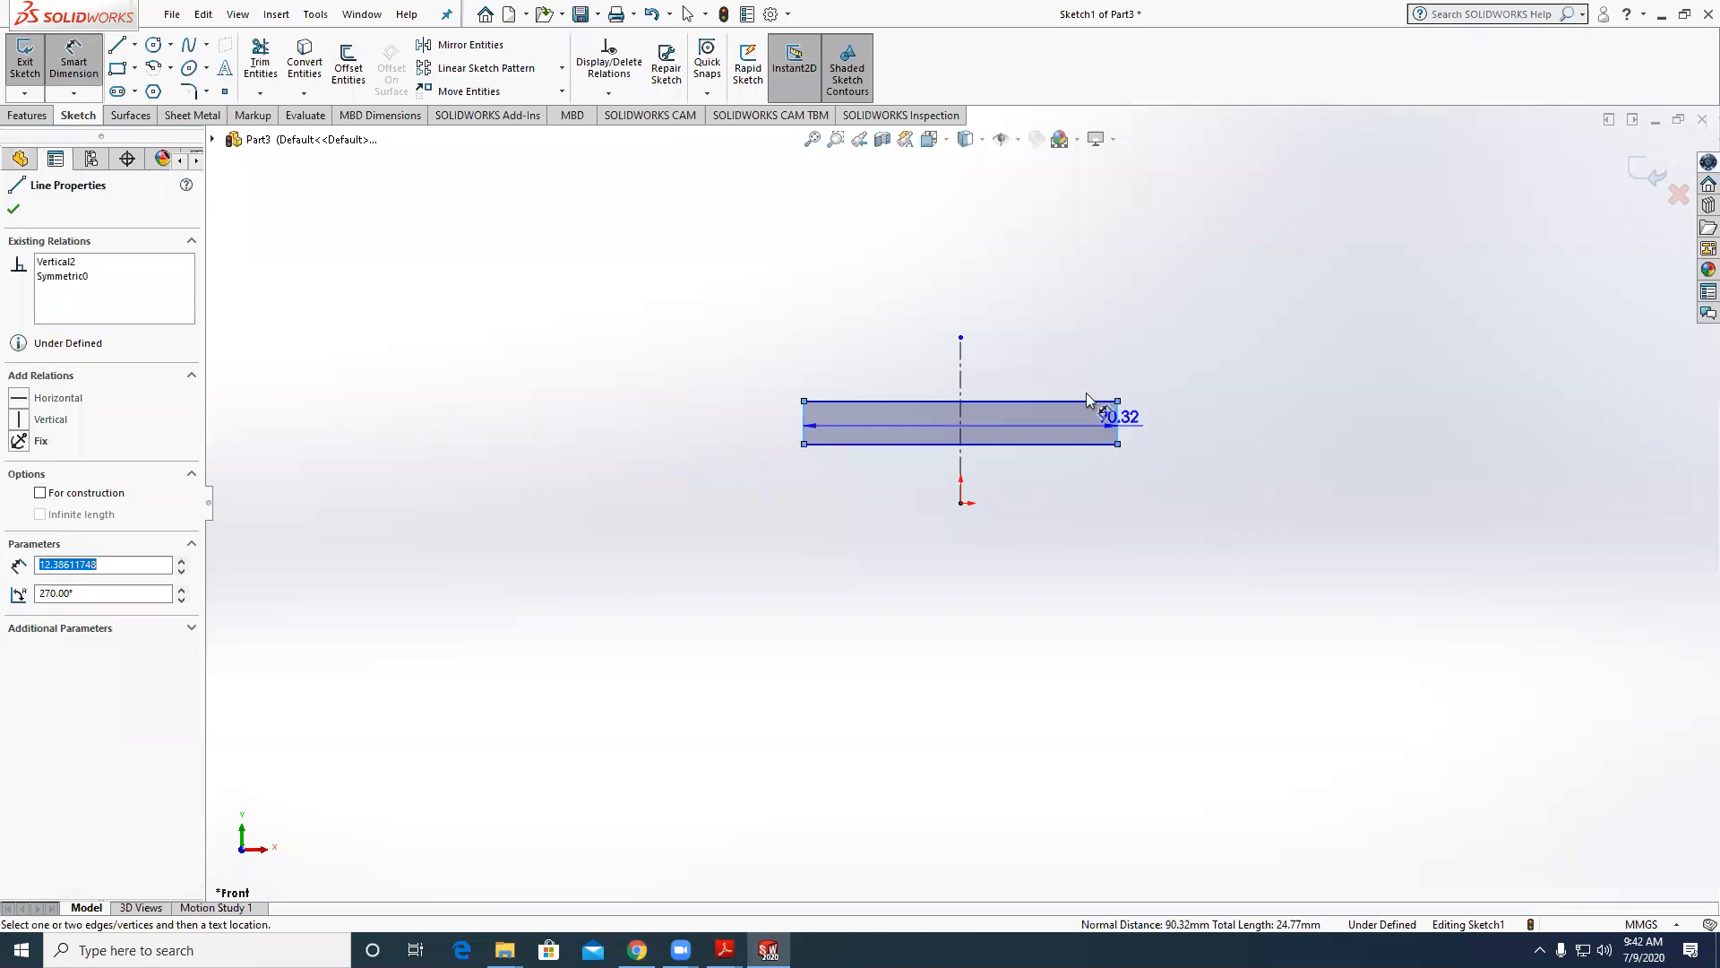
{"action": "left_click", "coordinate": [1091, 374]}
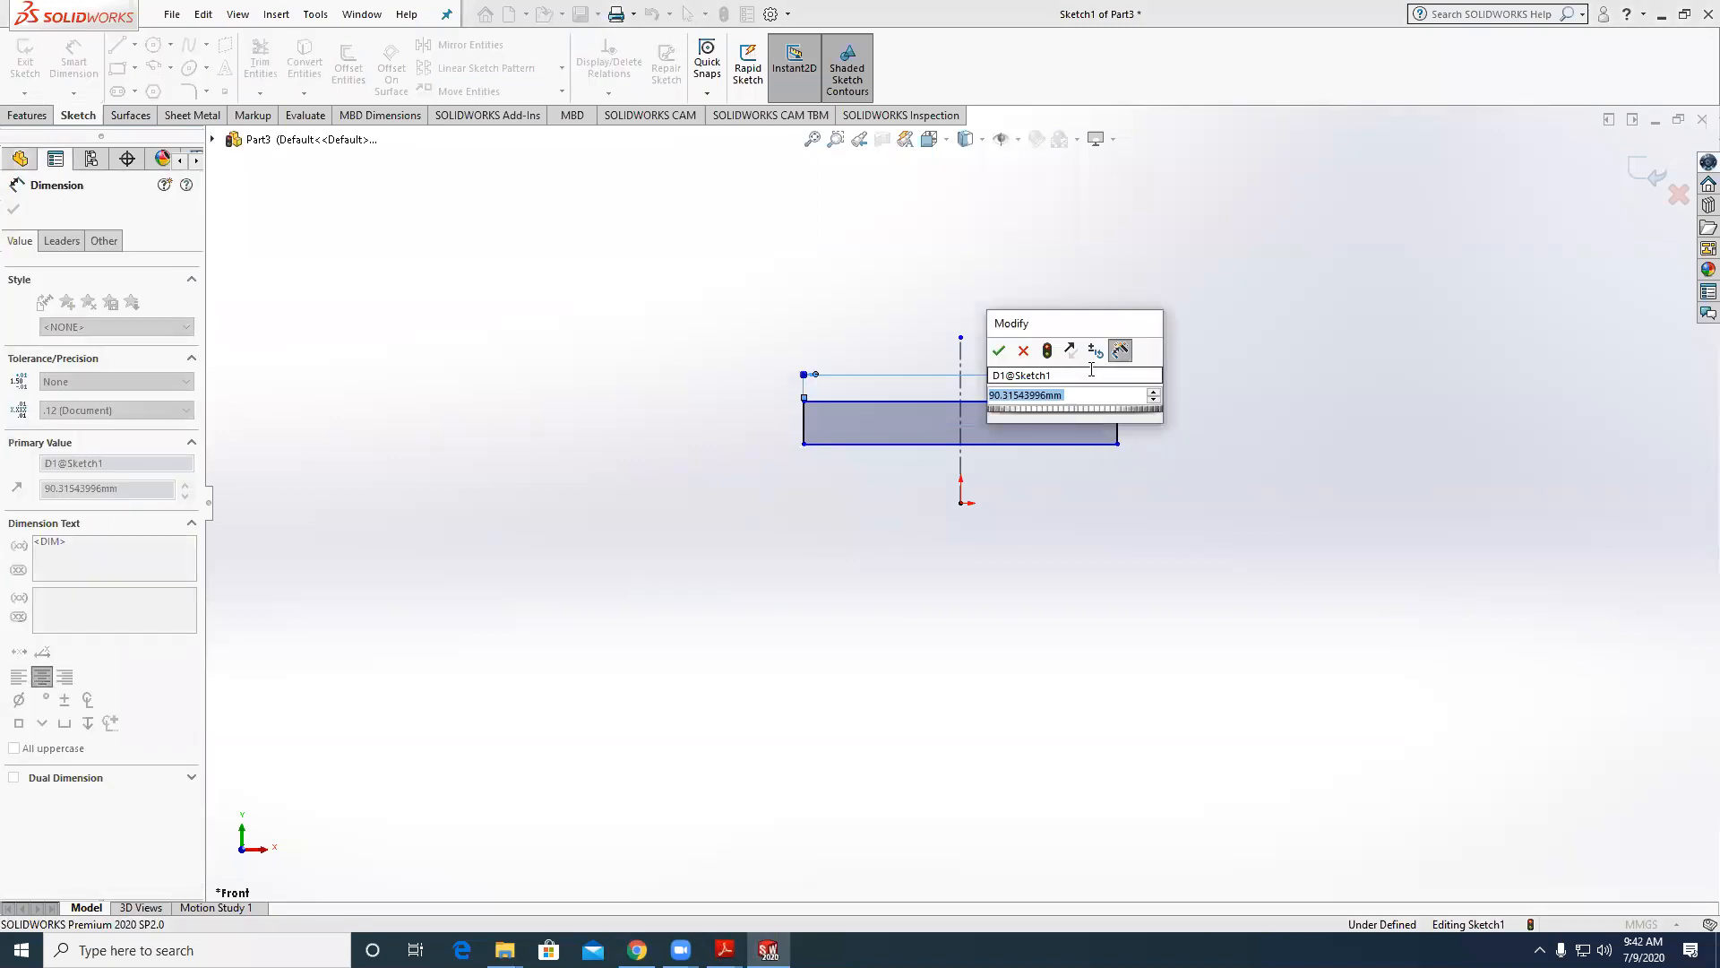
{"action": "type", "text": "86"}
{"action": "key", "text": "Return"}
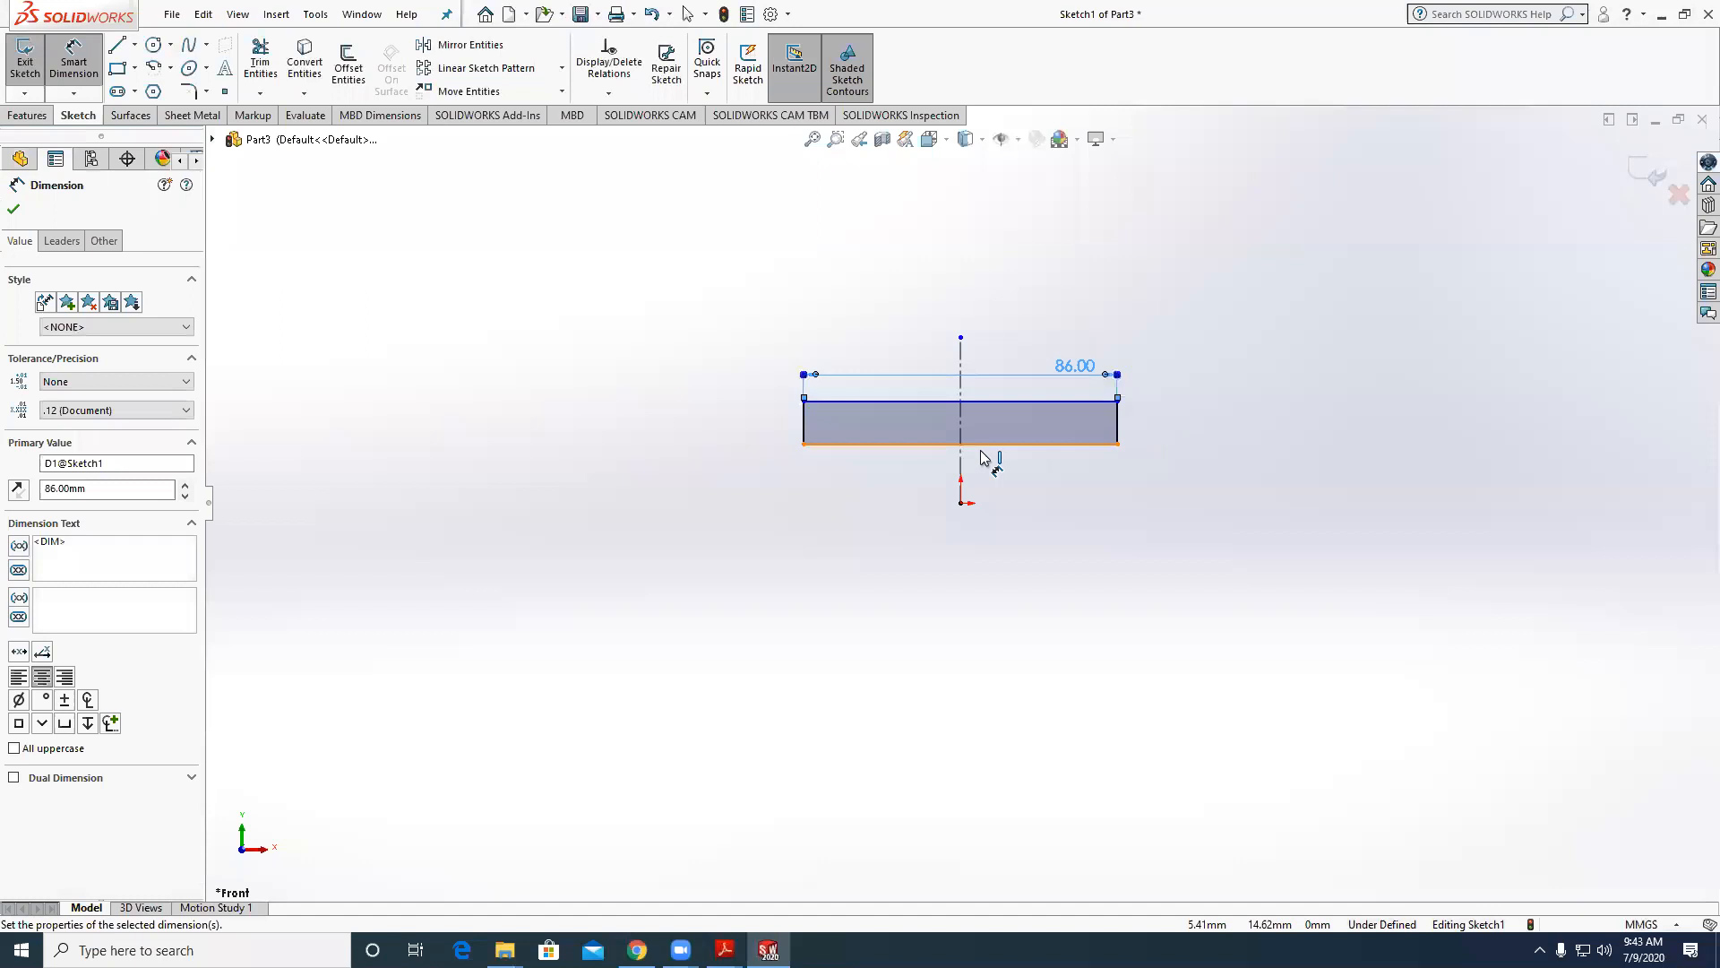
Dimension the rectangle's height as 10 mm.
{"action": "left_click", "coordinate": [982, 445]}
{"action": "left_click", "coordinate": [999, 402]}
{"action": "left_click", "coordinate": [1212, 423]}
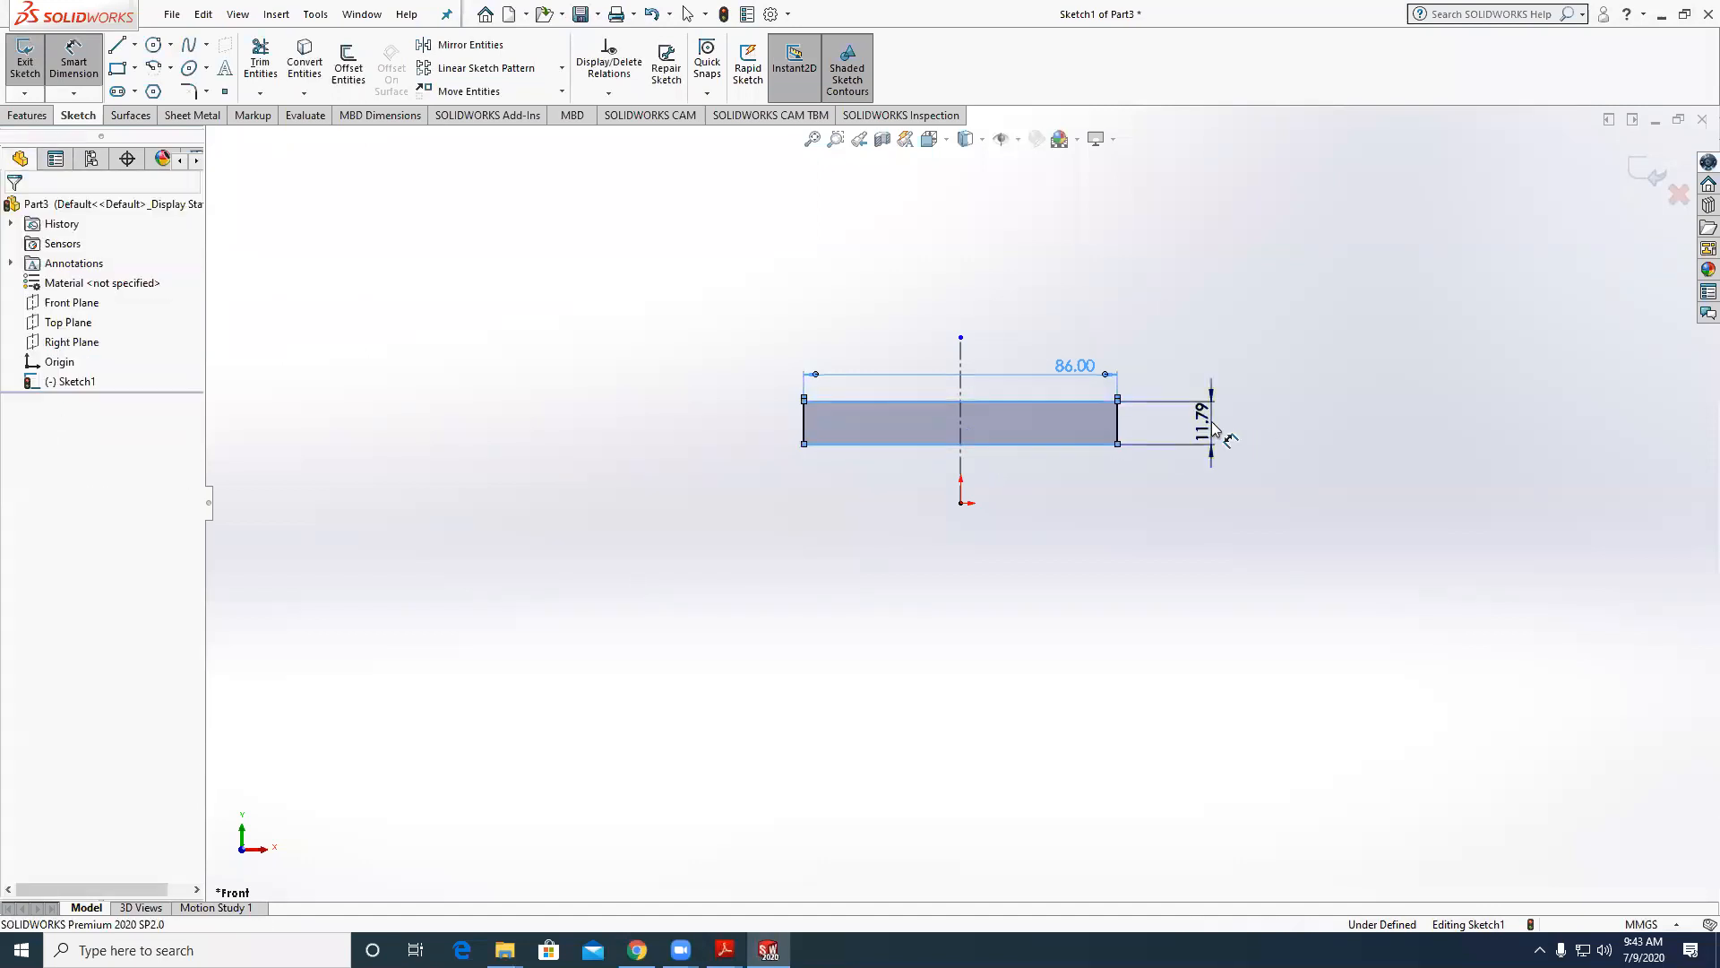
{"action": "type", "text": "10"}
{"action": "key", "text": "Return"}
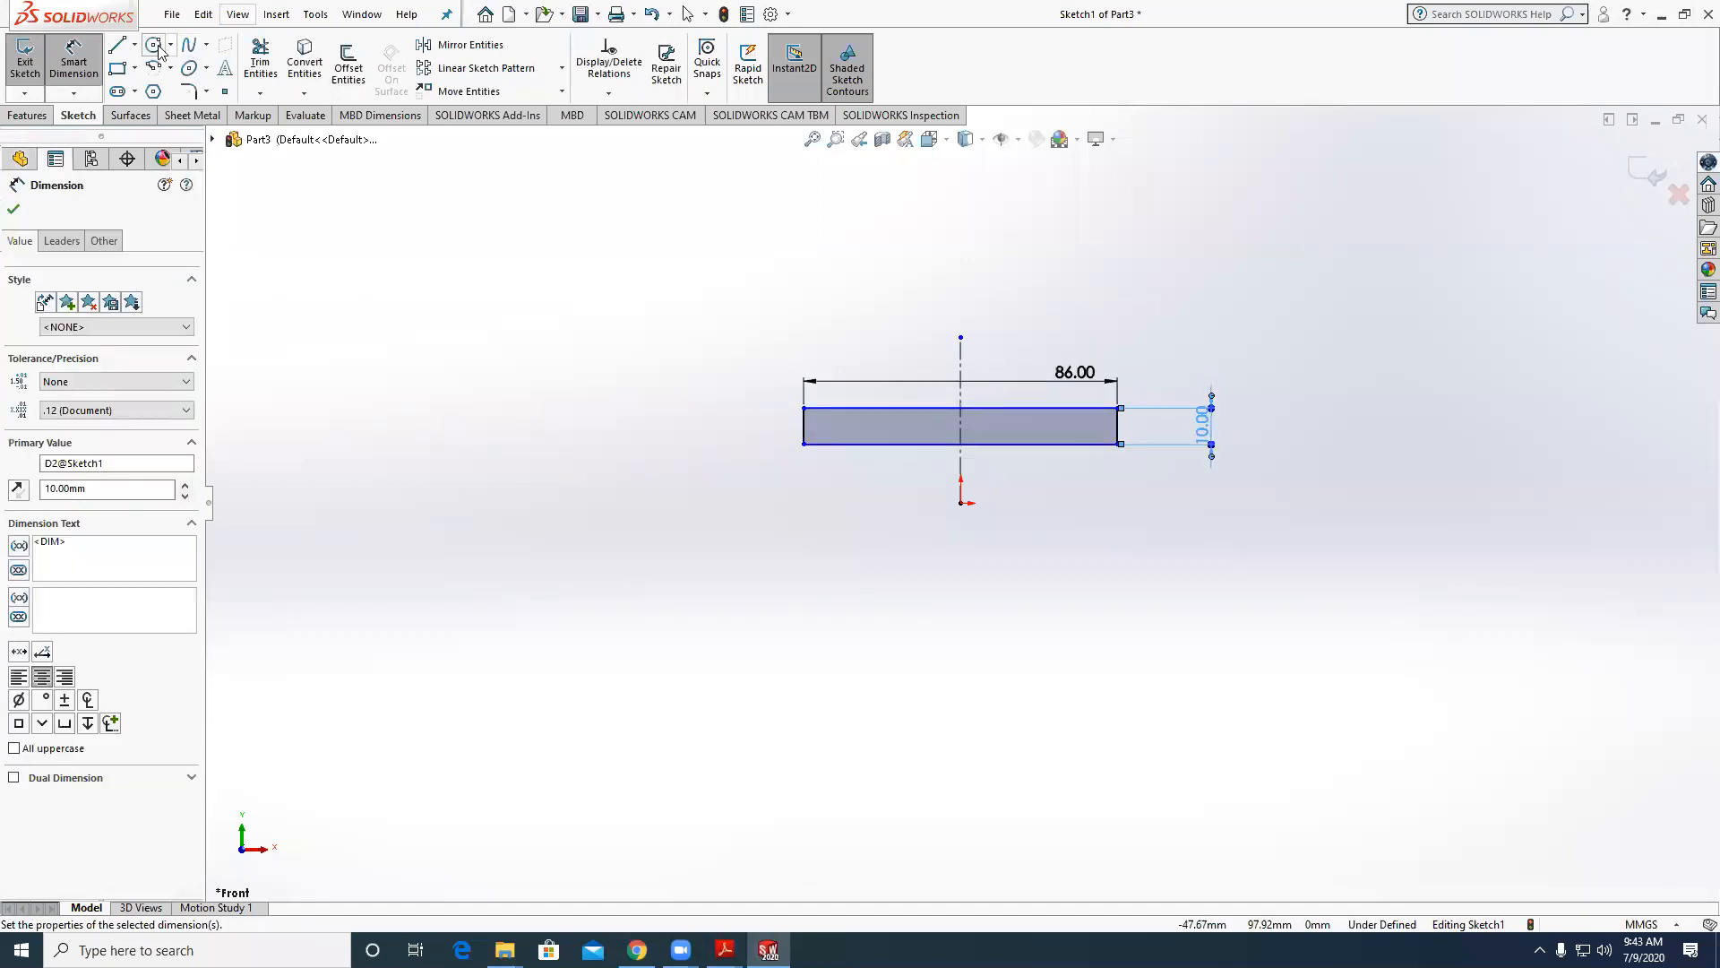
Draw two concentric circles centred on the origin with radii of about 32.6 mm and 21.7 mm.
{"action": "scroll", "coordinate": [966, 521], "scroll_direction": "up", "scroll_amount": 3}
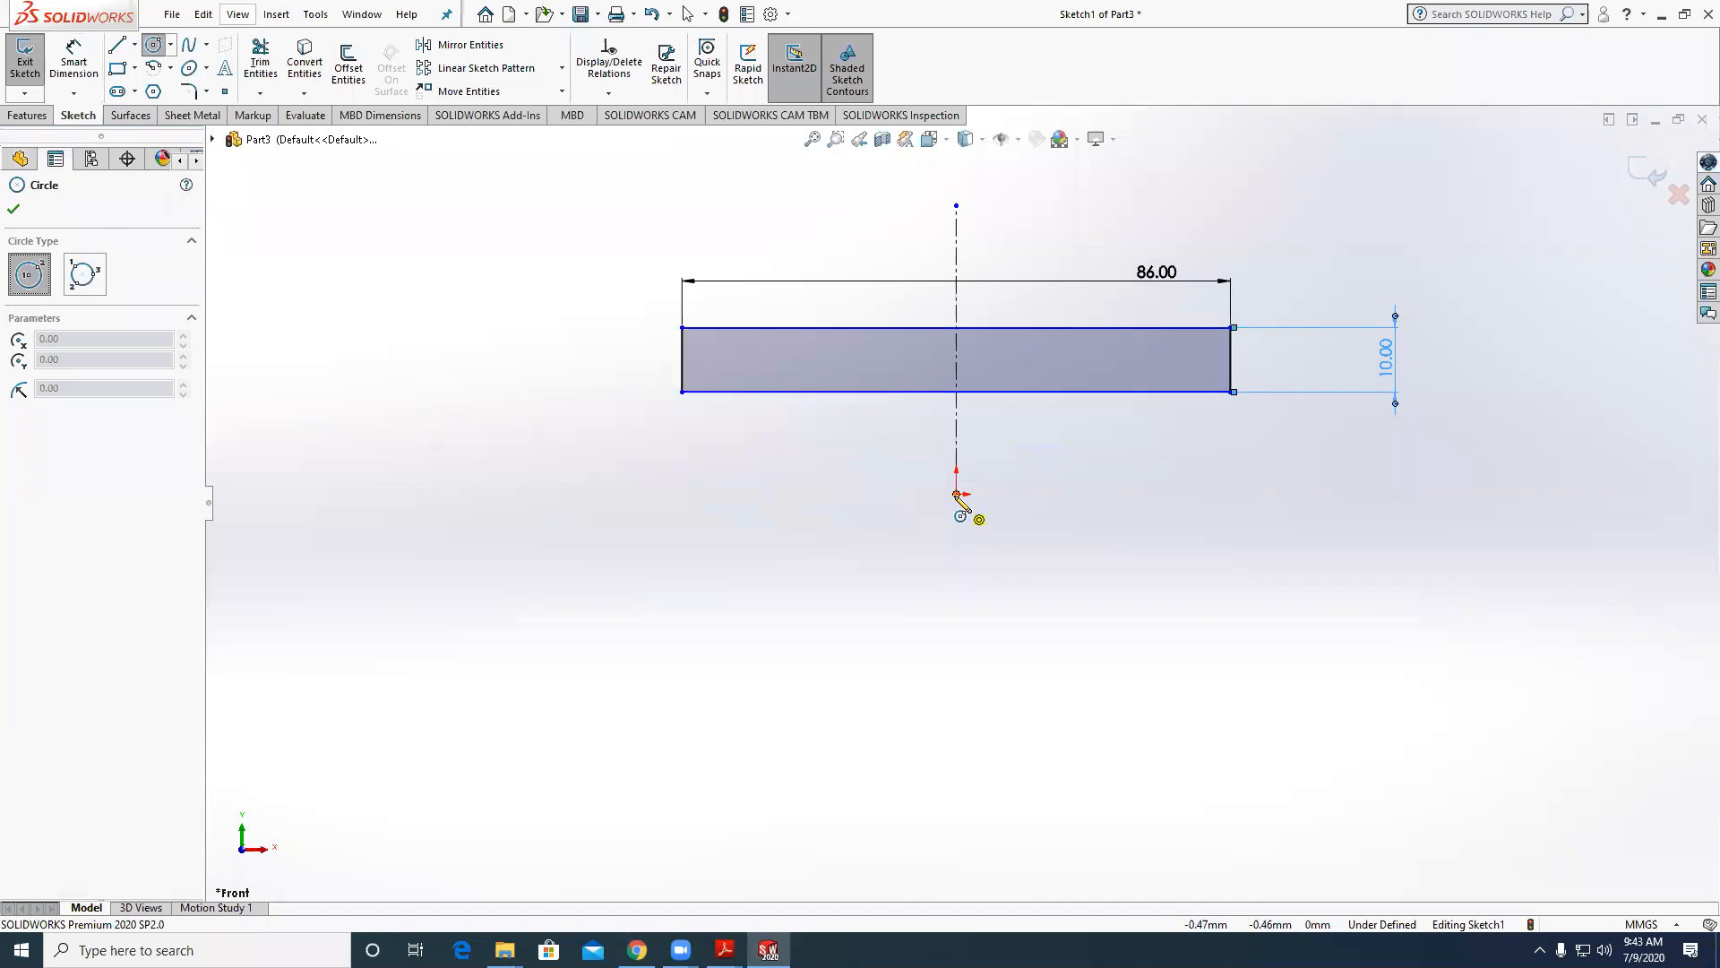
{"action": "left_click", "coordinate": [957, 494]}
{"action": "left_click", "coordinate": [967, 287]}
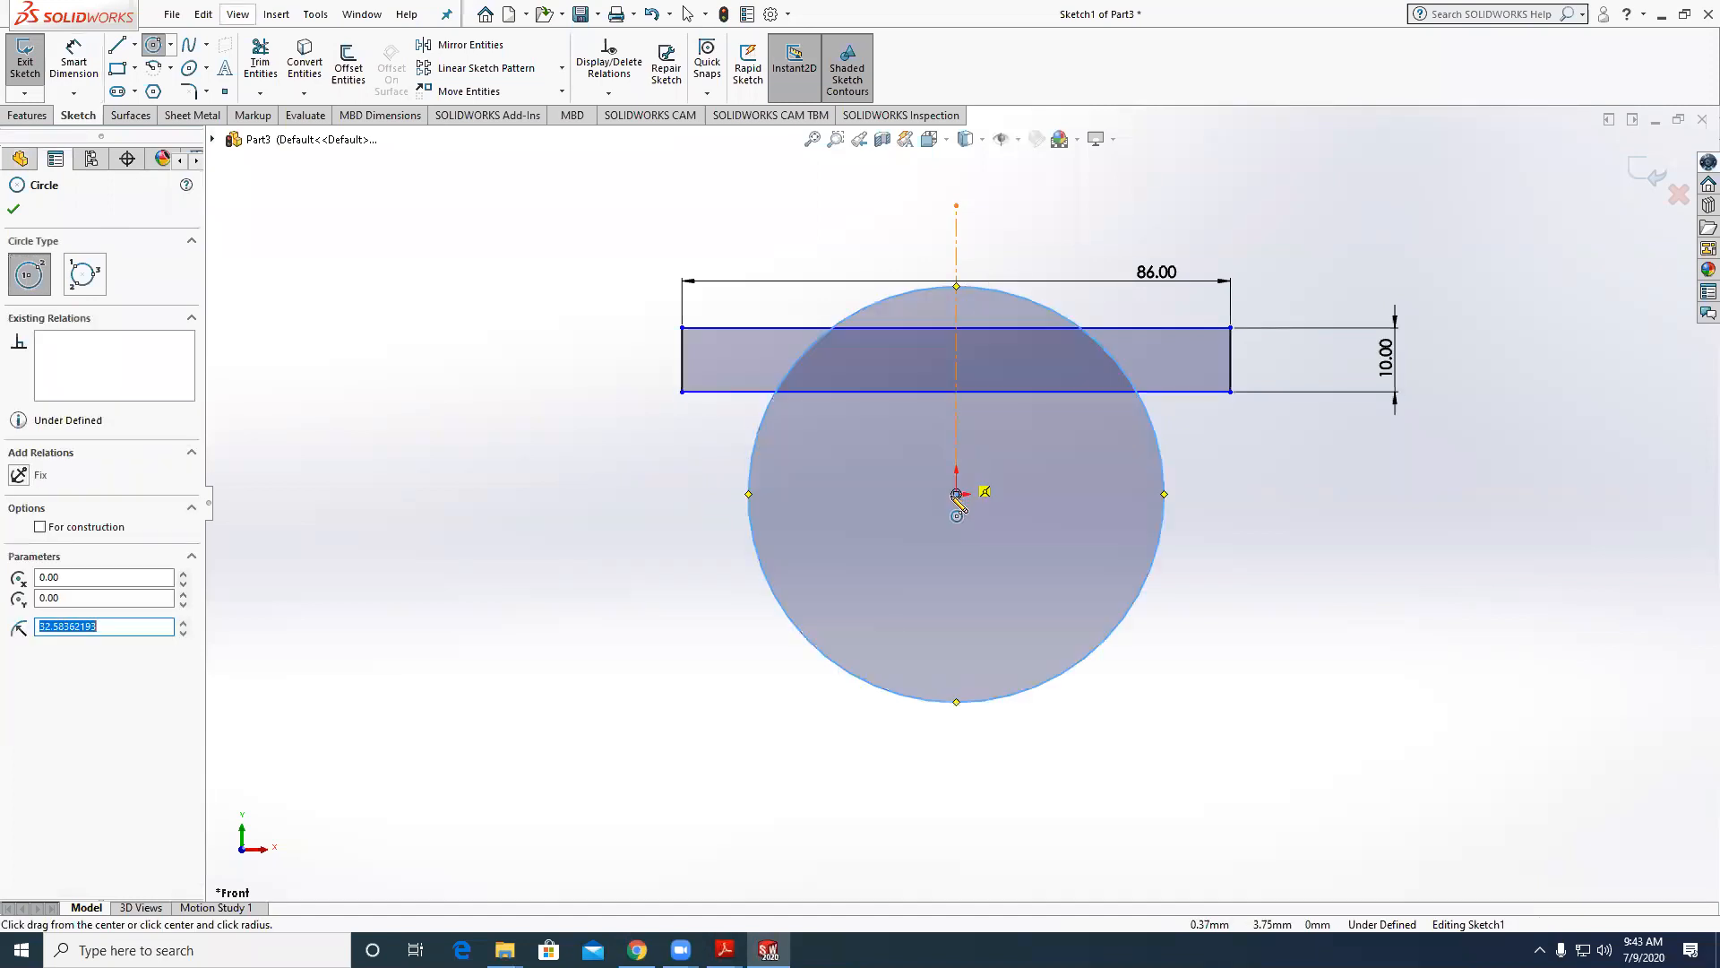
{"action": "left_click", "coordinate": [957, 493]}
{"action": "left_click", "coordinate": [956, 357]}
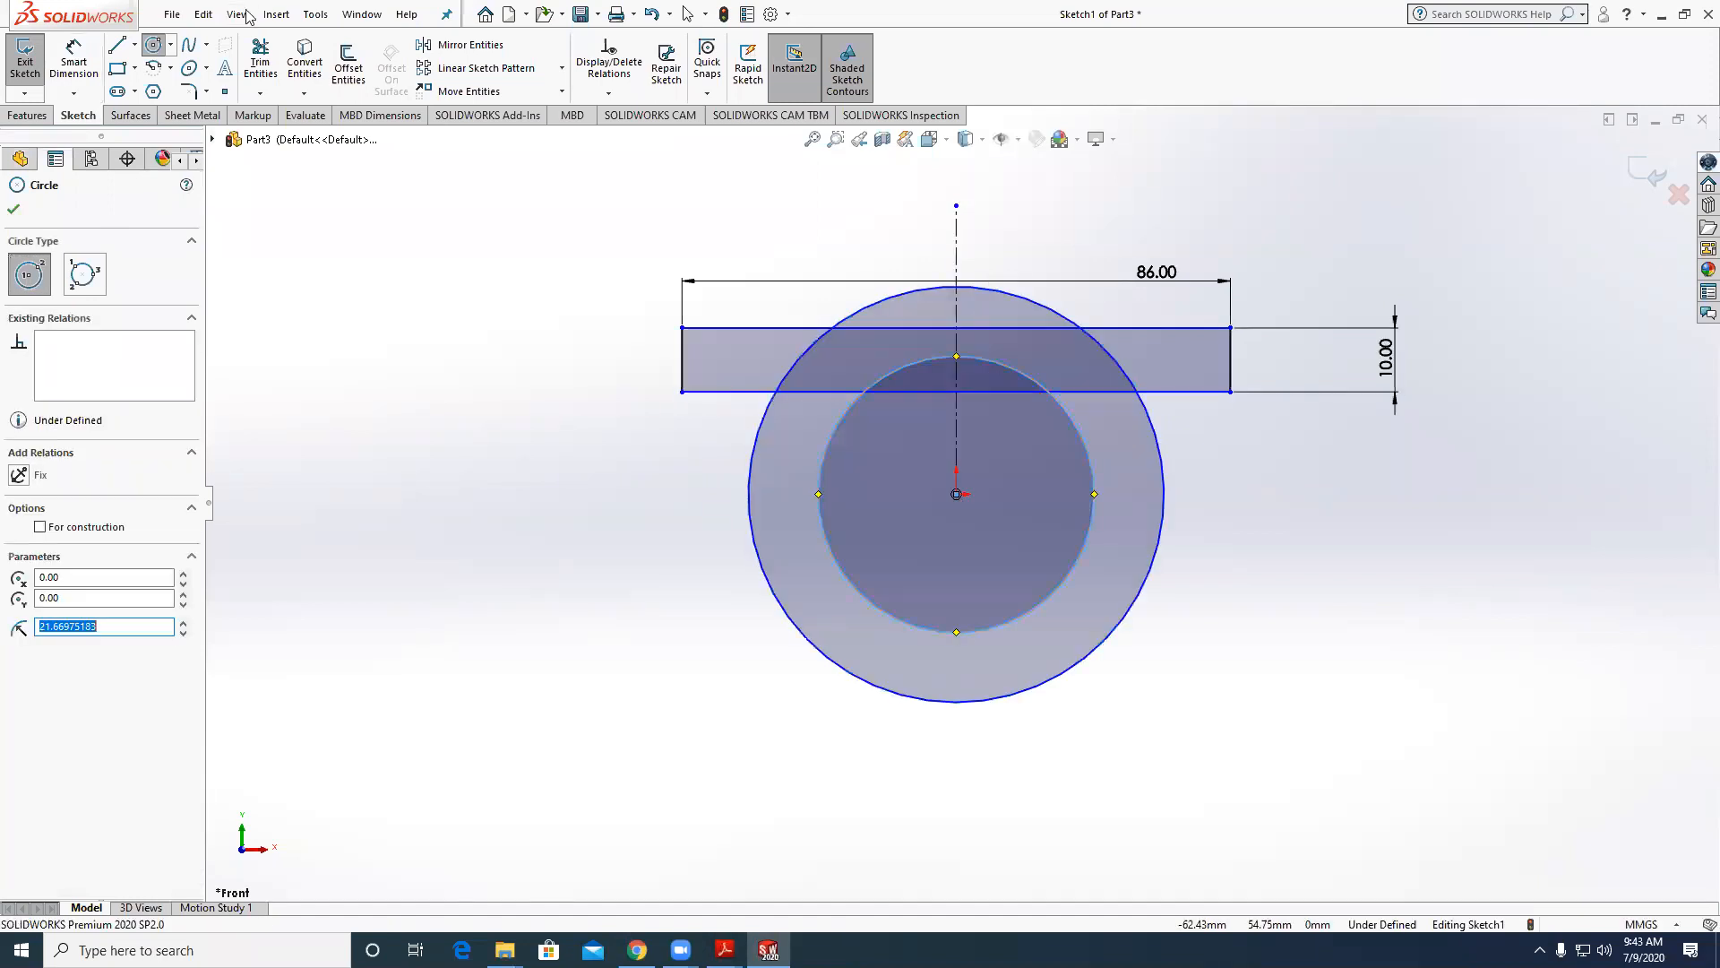
Trim the circles and rectangle into one closed cap outline, arched by the outer circle above and the inner circle below.
{"action": "left_click", "coordinate": [253, 63]}
{"action": "left_click_drag", "start_coordinate": [690, 590], "coordinate": [874, 541]}
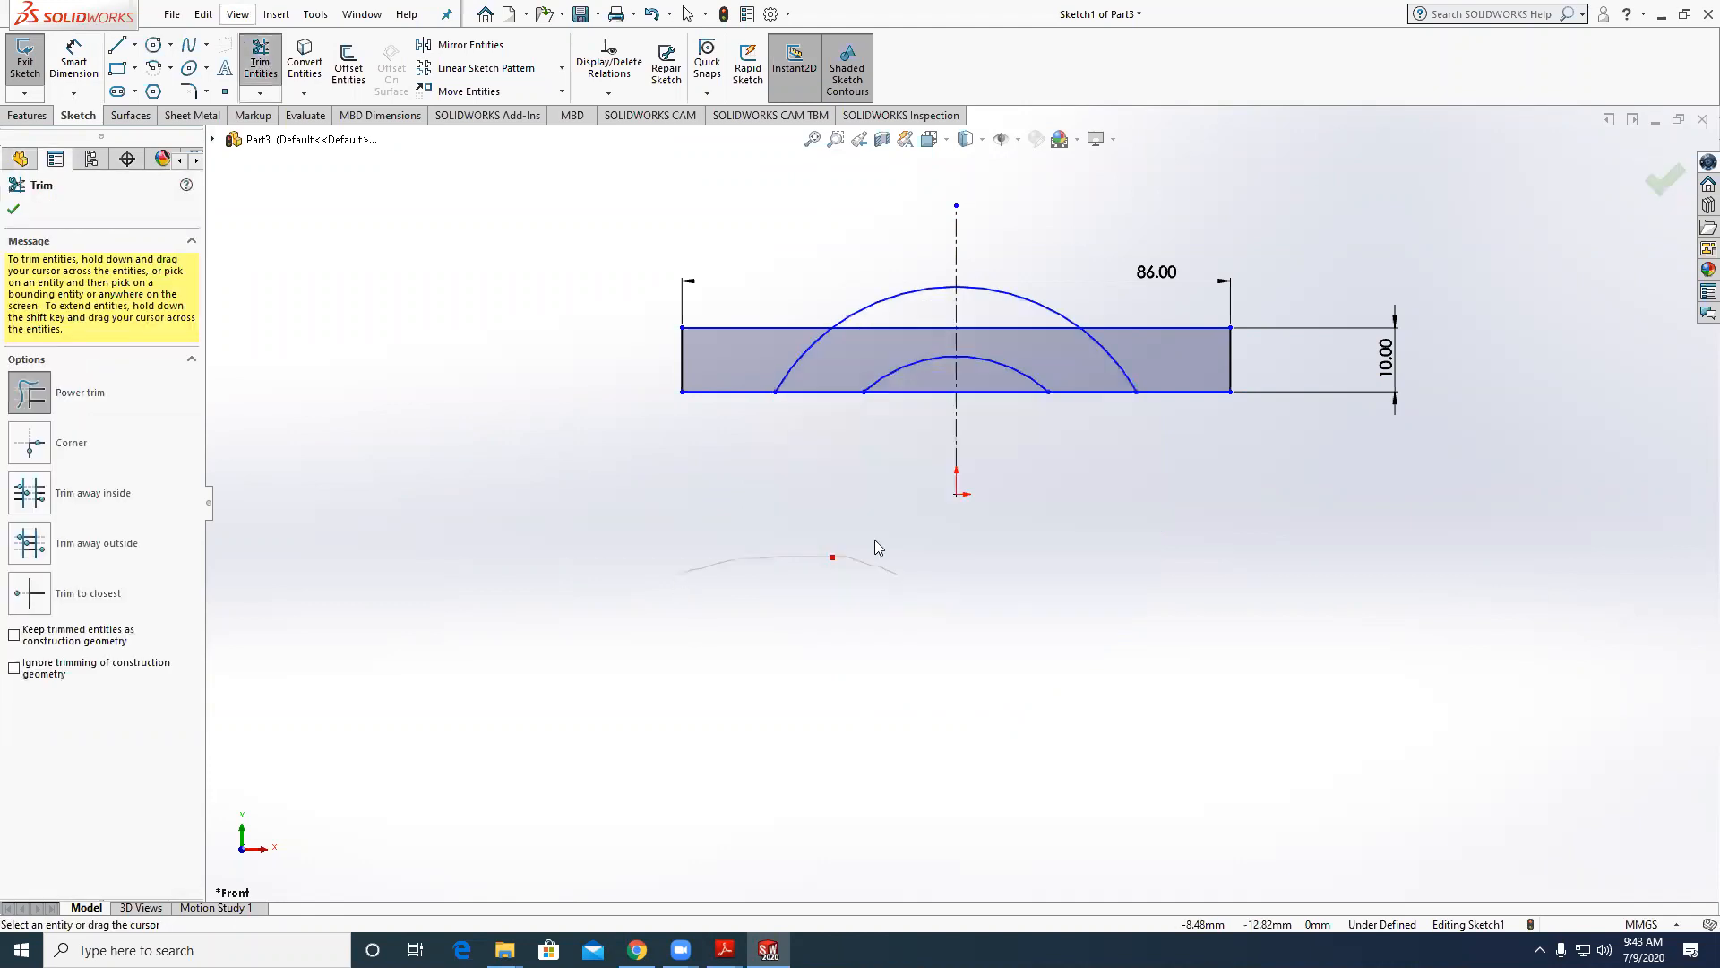
{"action": "scroll", "coordinate": [880, 430], "scroll_direction": "down", "scroll_amount": 3}
{"action": "mouse_move", "coordinate": [993, 369]}
{"action": "left_mouse_down"}
{"action": "mouse_move", "coordinate": [1086, 422]}
{"action": "mouse_move", "coordinate": [1089, 361]}
{"action": "left_mouse_up"}
{"action": "left_click_drag", "start_coordinate": [756, 326], "coordinate": [780, 310]}
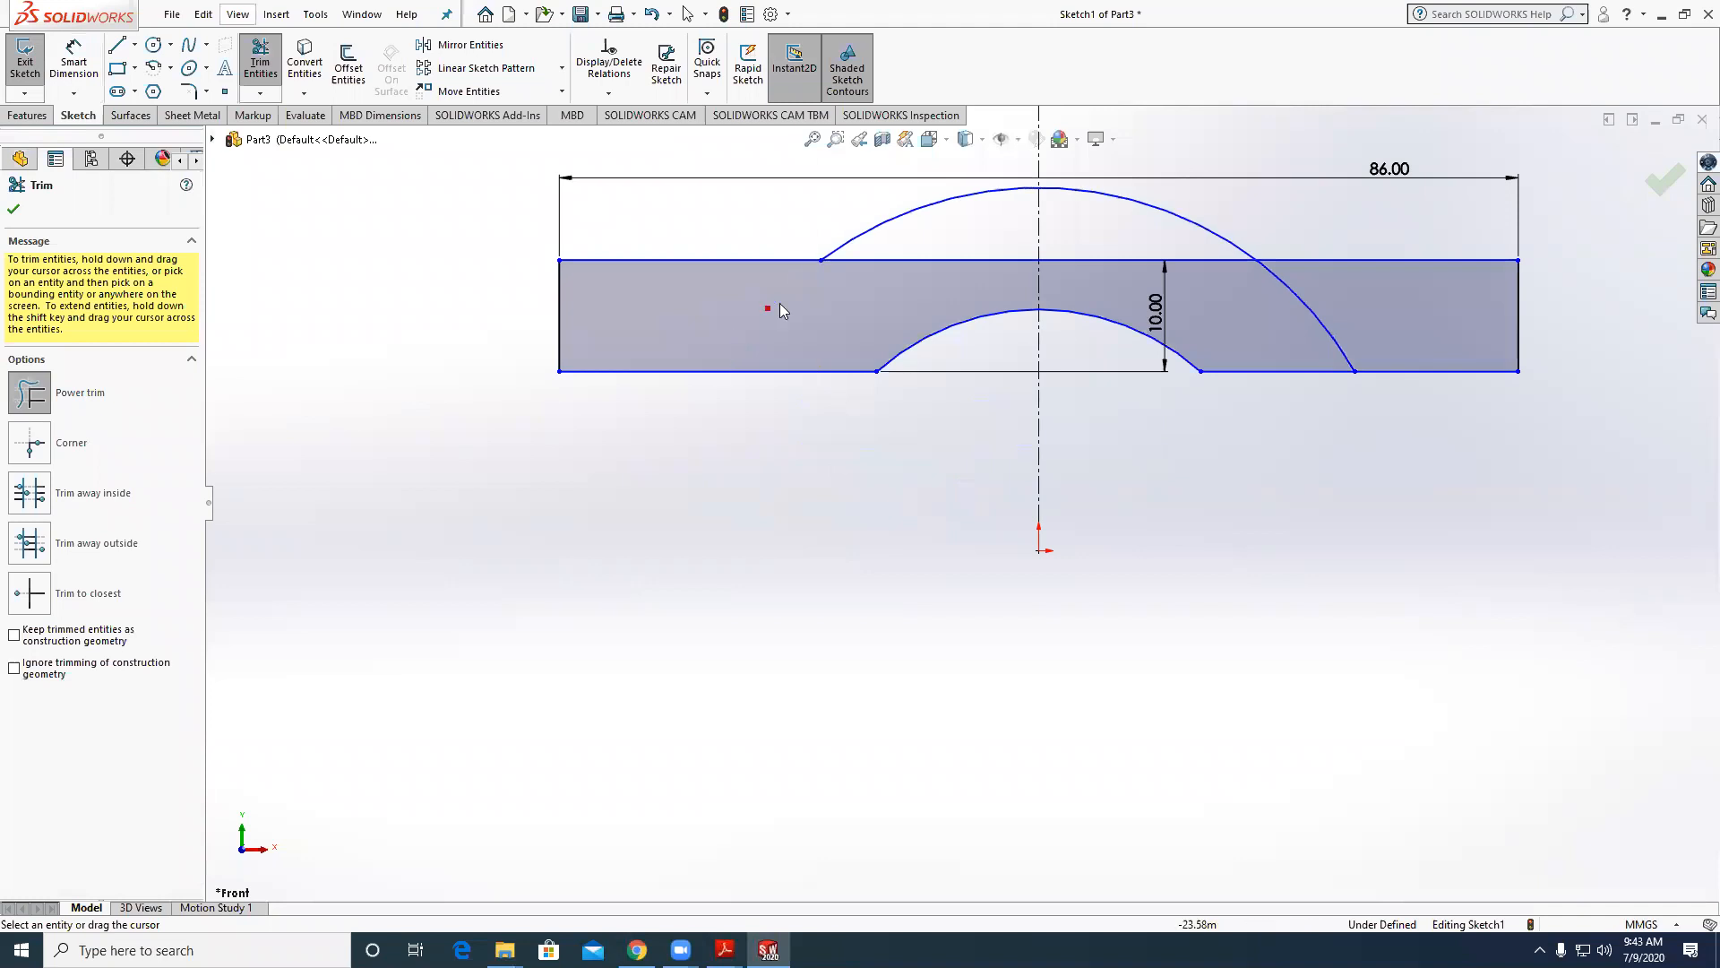
{"action": "left_click_drag", "start_coordinate": [915, 245], "coordinate": [941, 240]}
{"action": "mouse_move", "coordinate": [1116, 231]}
{"action": "left_mouse_down"}
{"action": "mouse_move", "coordinate": [1264, 305]}
{"action": "mouse_move", "coordinate": [1330, 315]}
{"action": "left_mouse_up"}
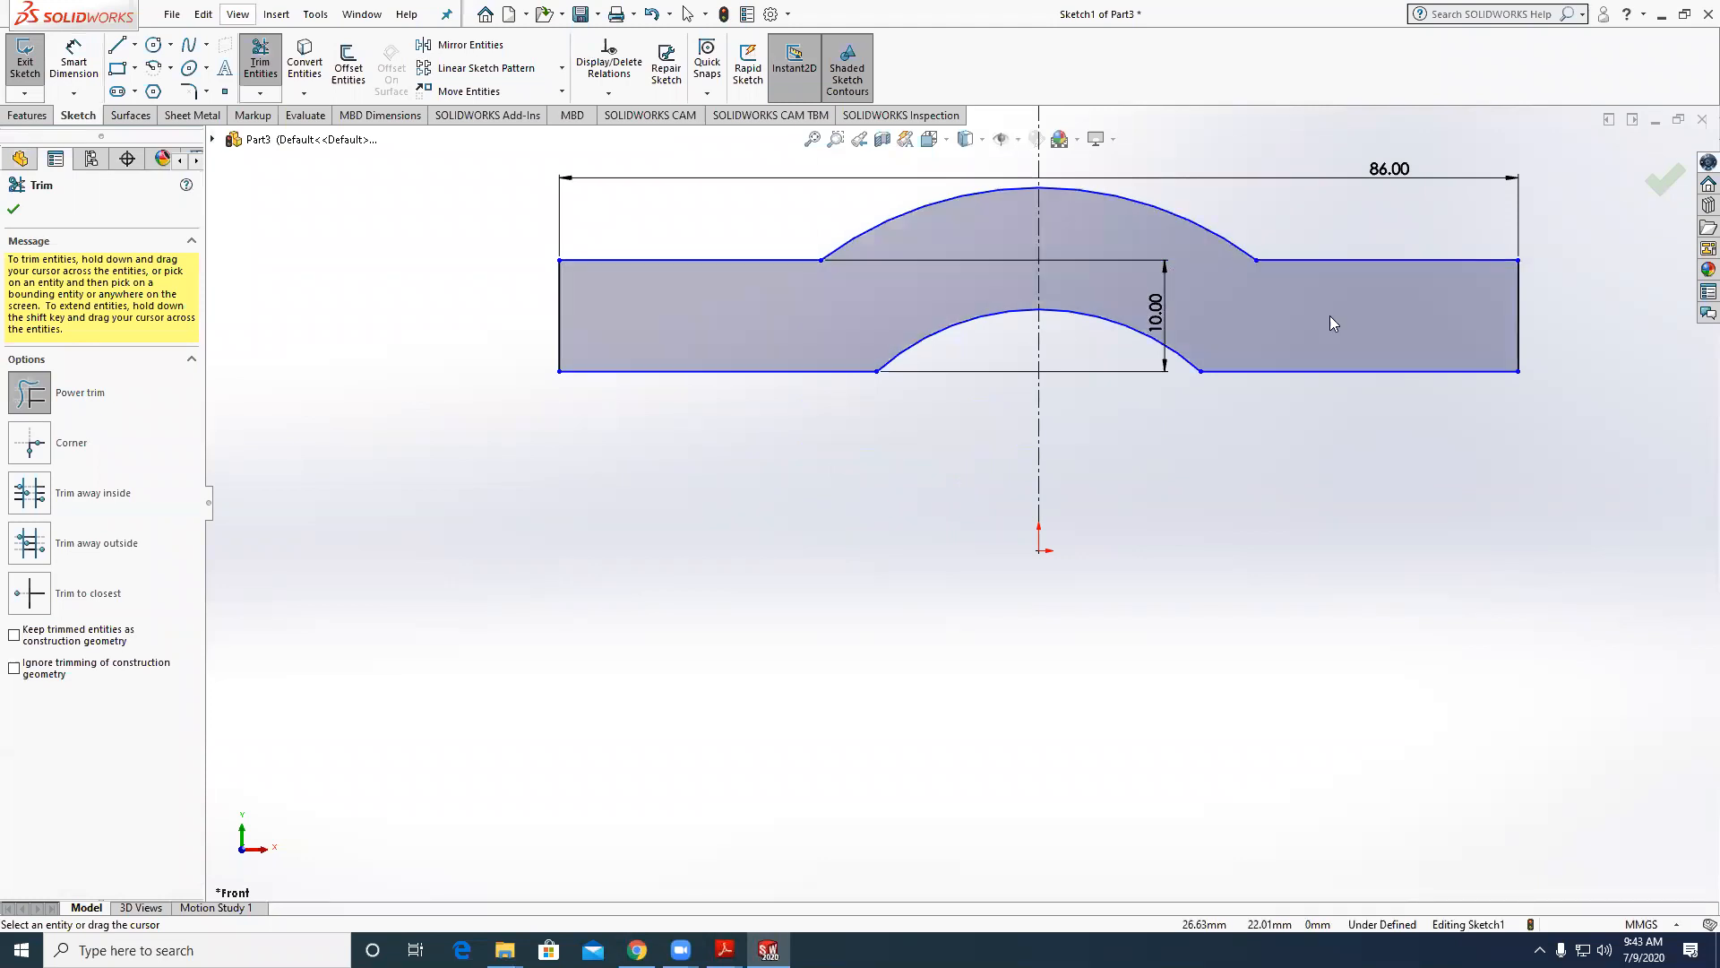
Dimension the radius of the cap's outer arc as 38 mm.
{"action": "scroll", "coordinate": [1221, 514], "scroll_direction": "up", "scroll_amount": 4}
{"action": "left_click", "coordinate": [73, 64]}
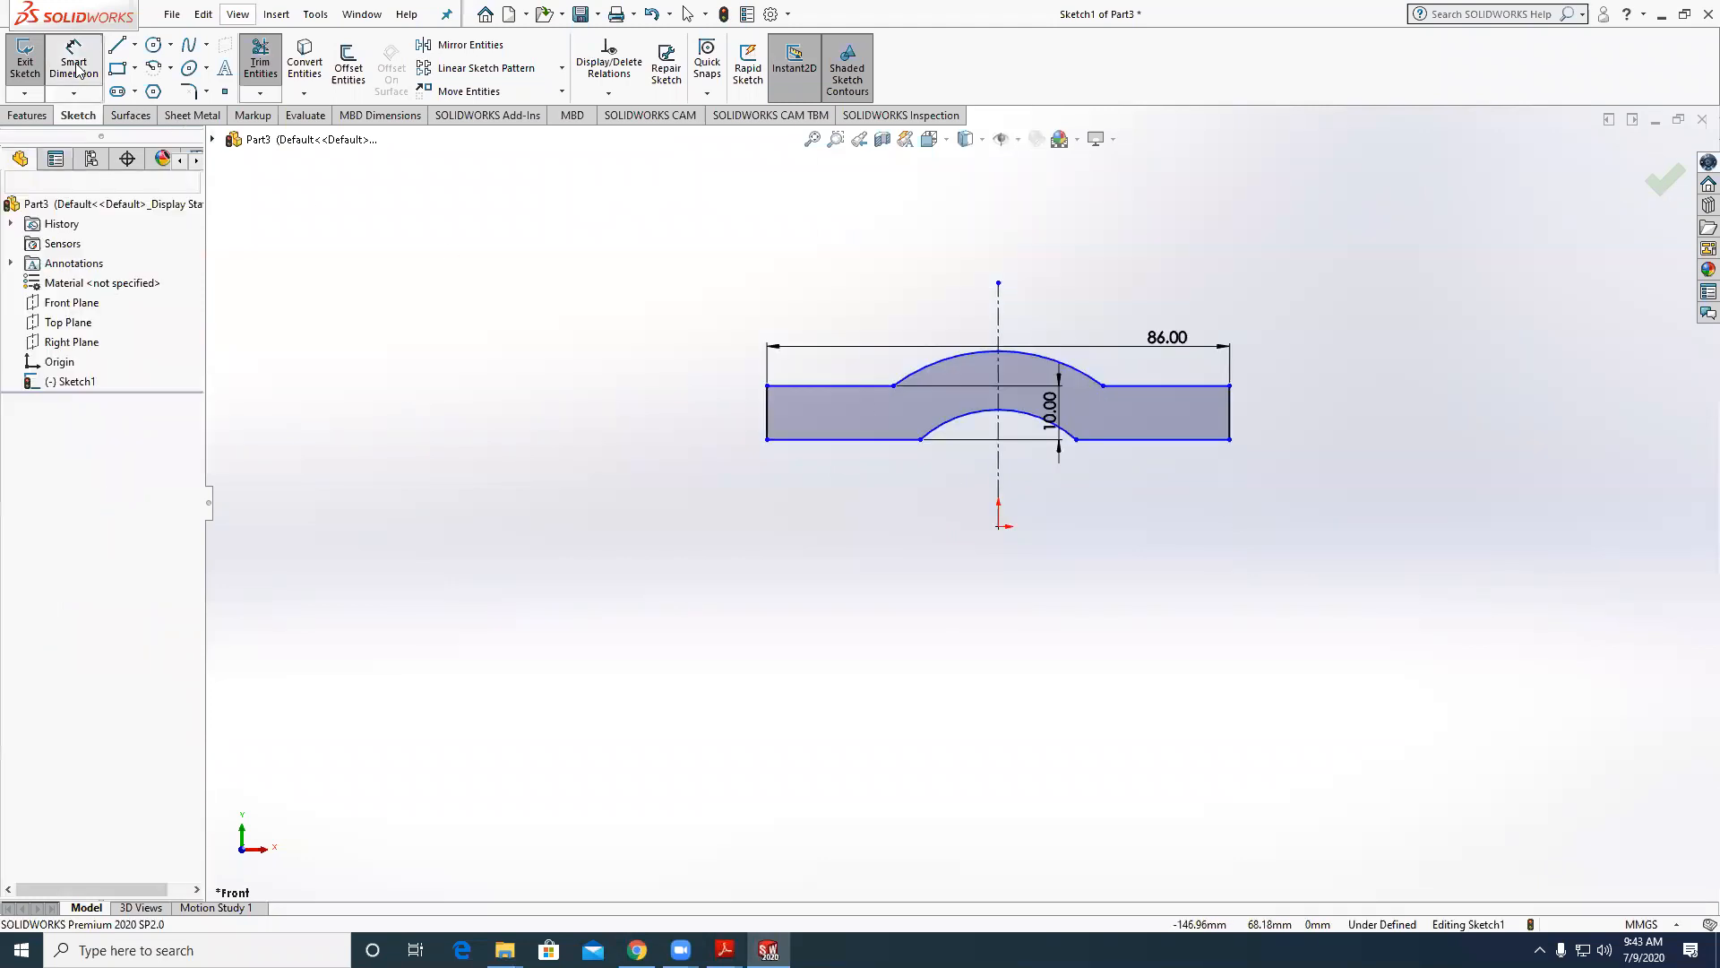
{"action": "left_click", "coordinate": [938, 369]}
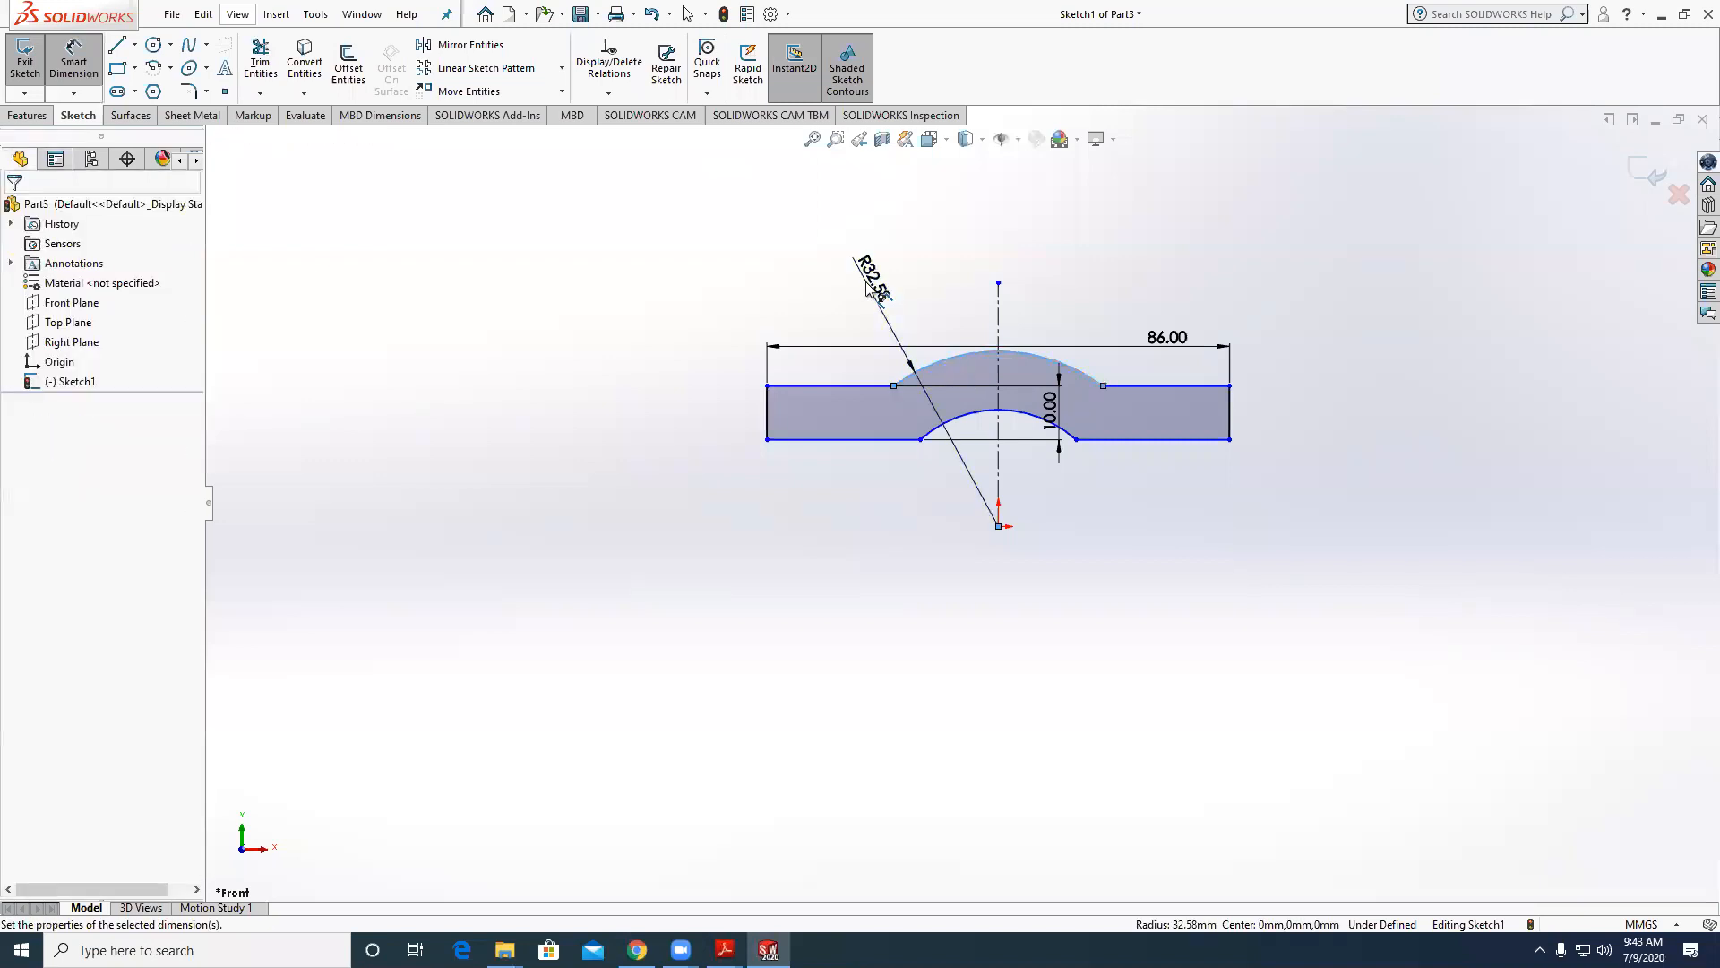
{"action": "left_click", "coordinate": [864, 281]}
{"action": "type", "text": "38"}
{"action": "key", "text": "Return"}
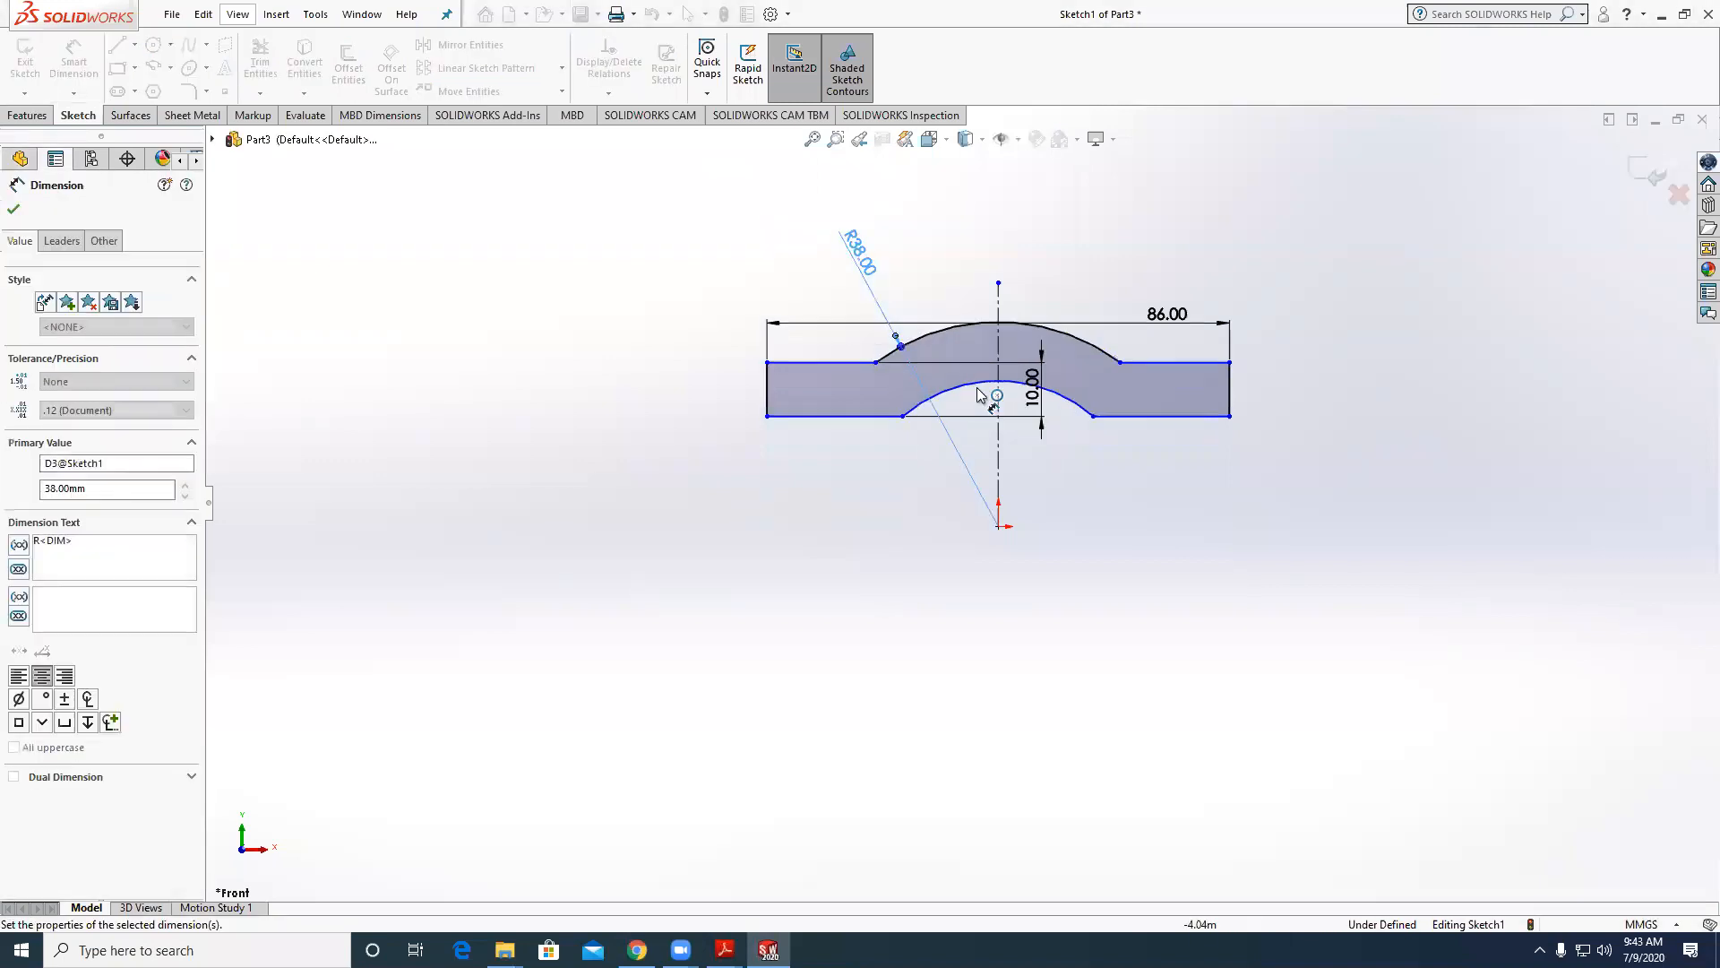
Add a radius dimension to the cap's inner arc and try to set it to 19 mm.
{"action": "left_click", "coordinate": [981, 384]}
{"action": "left_click", "coordinate": [1169, 265]}
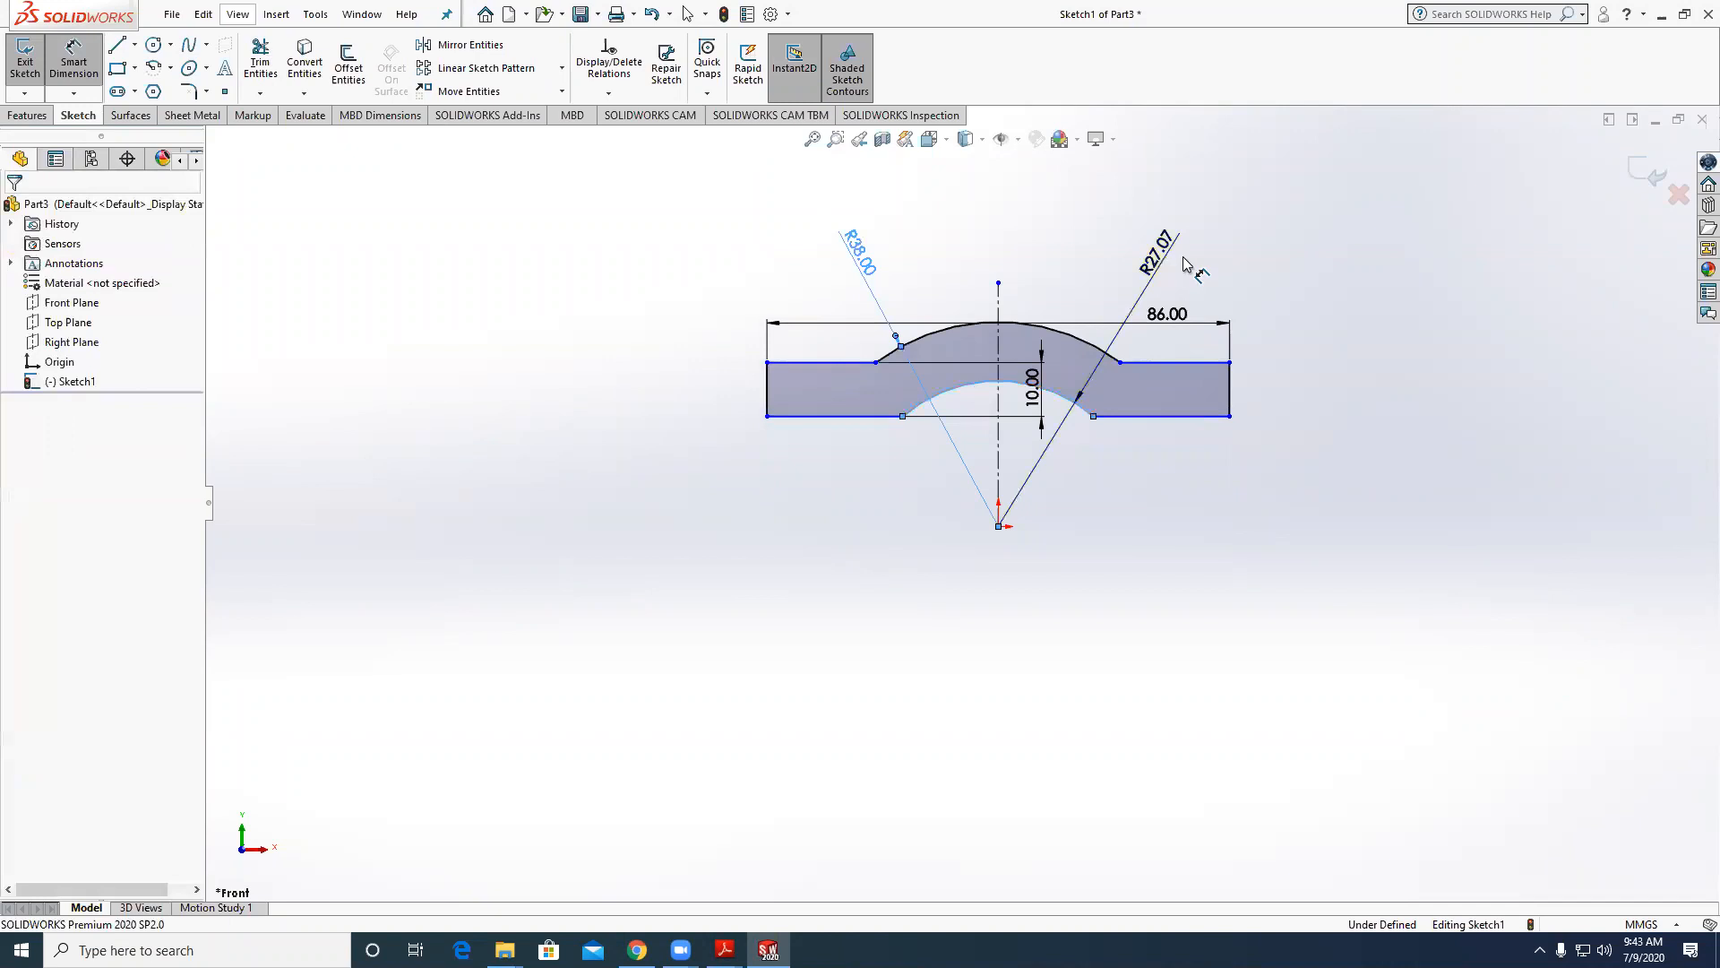
{"action": "type", "text": "1"}
{"action": "key", "text": "Return"}
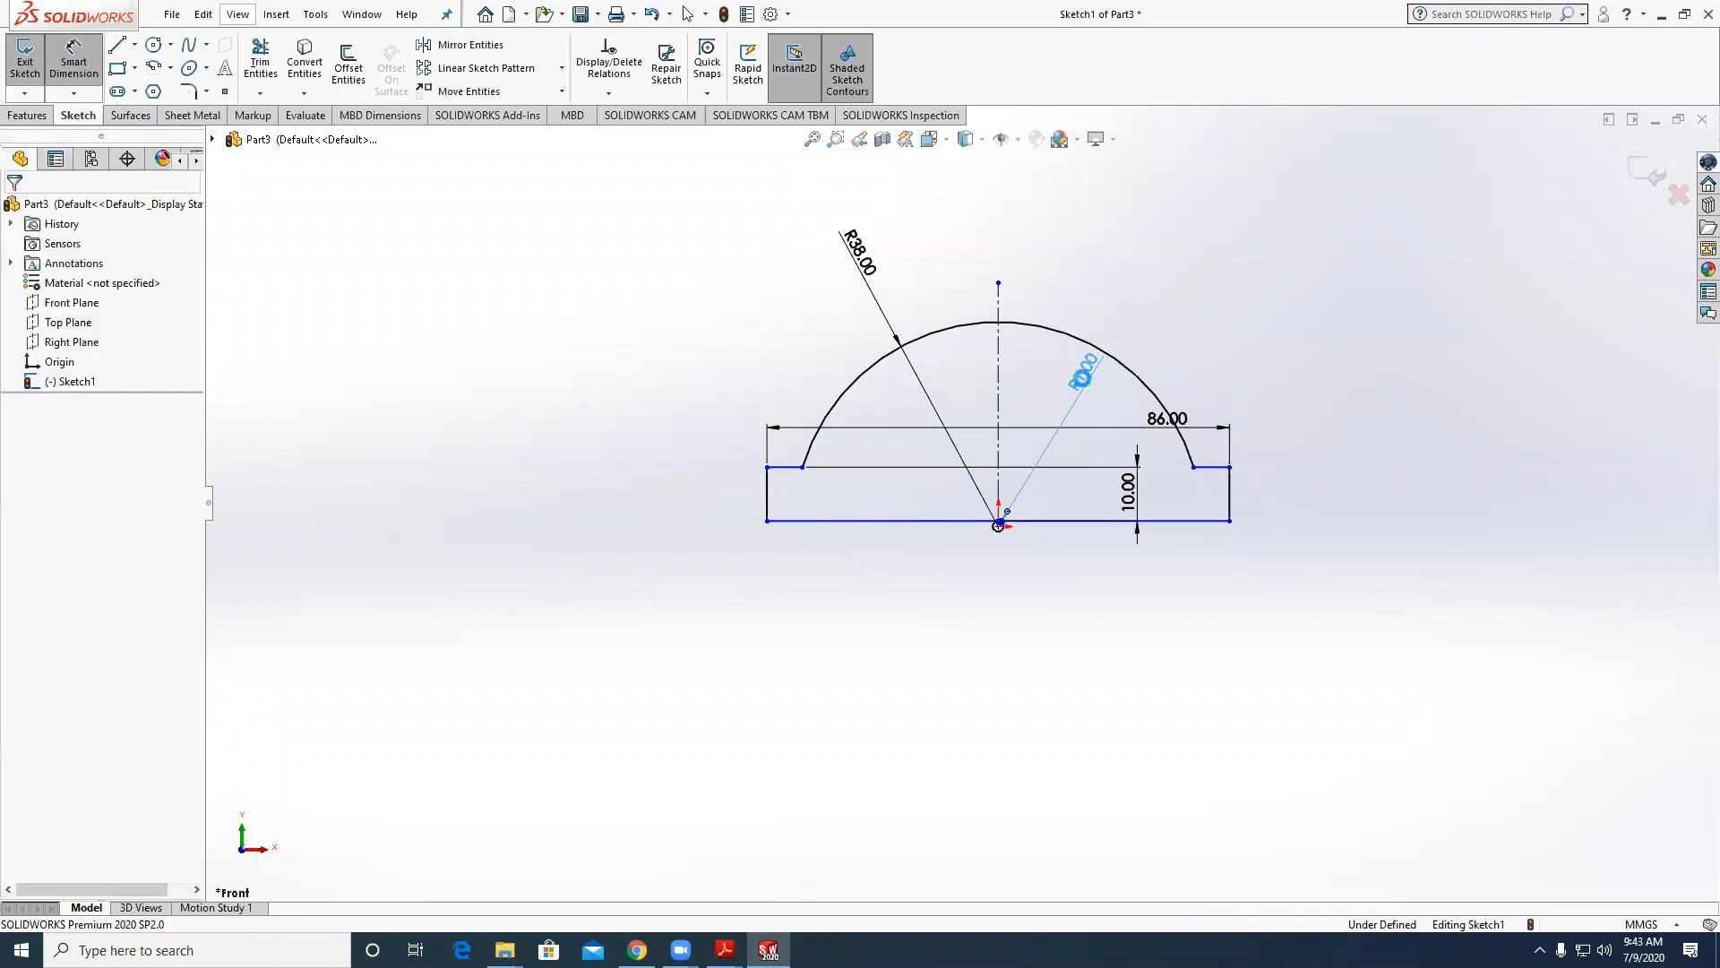
{"action": "double_click", "coordinate": [1082, 376]}
{"action": "type", "text": "1"}
{"action": "key", "text": "Return"}
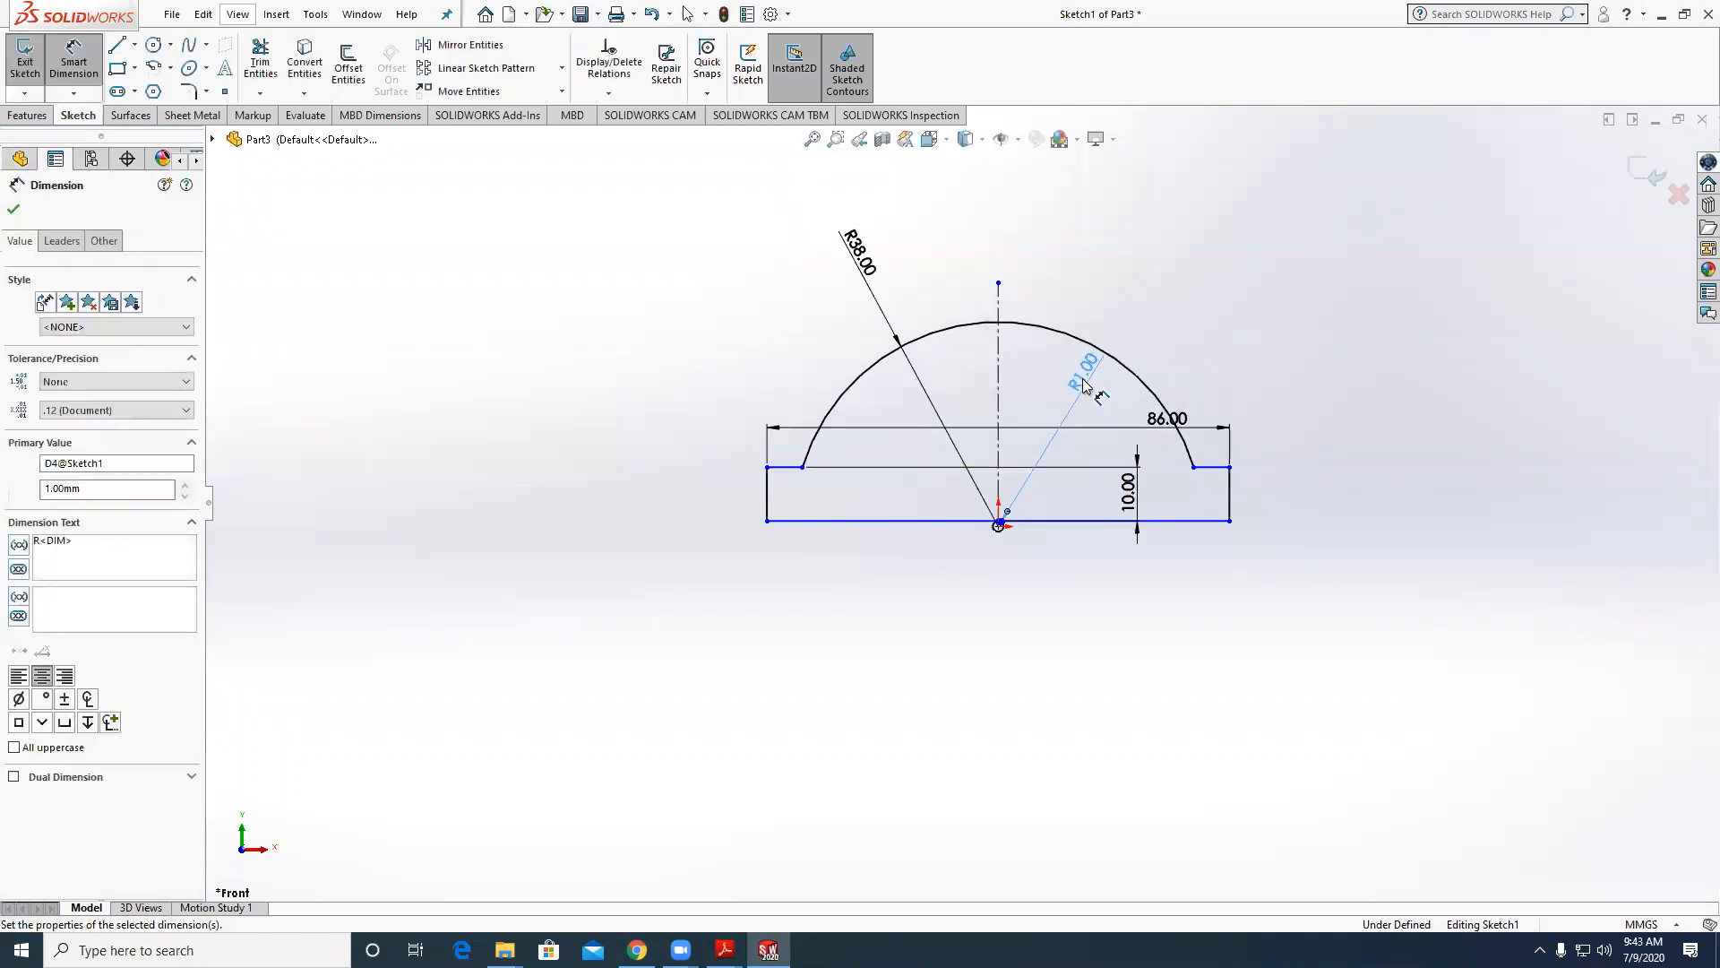
{"action": "double_click", "coordinate": [1084, 381]}
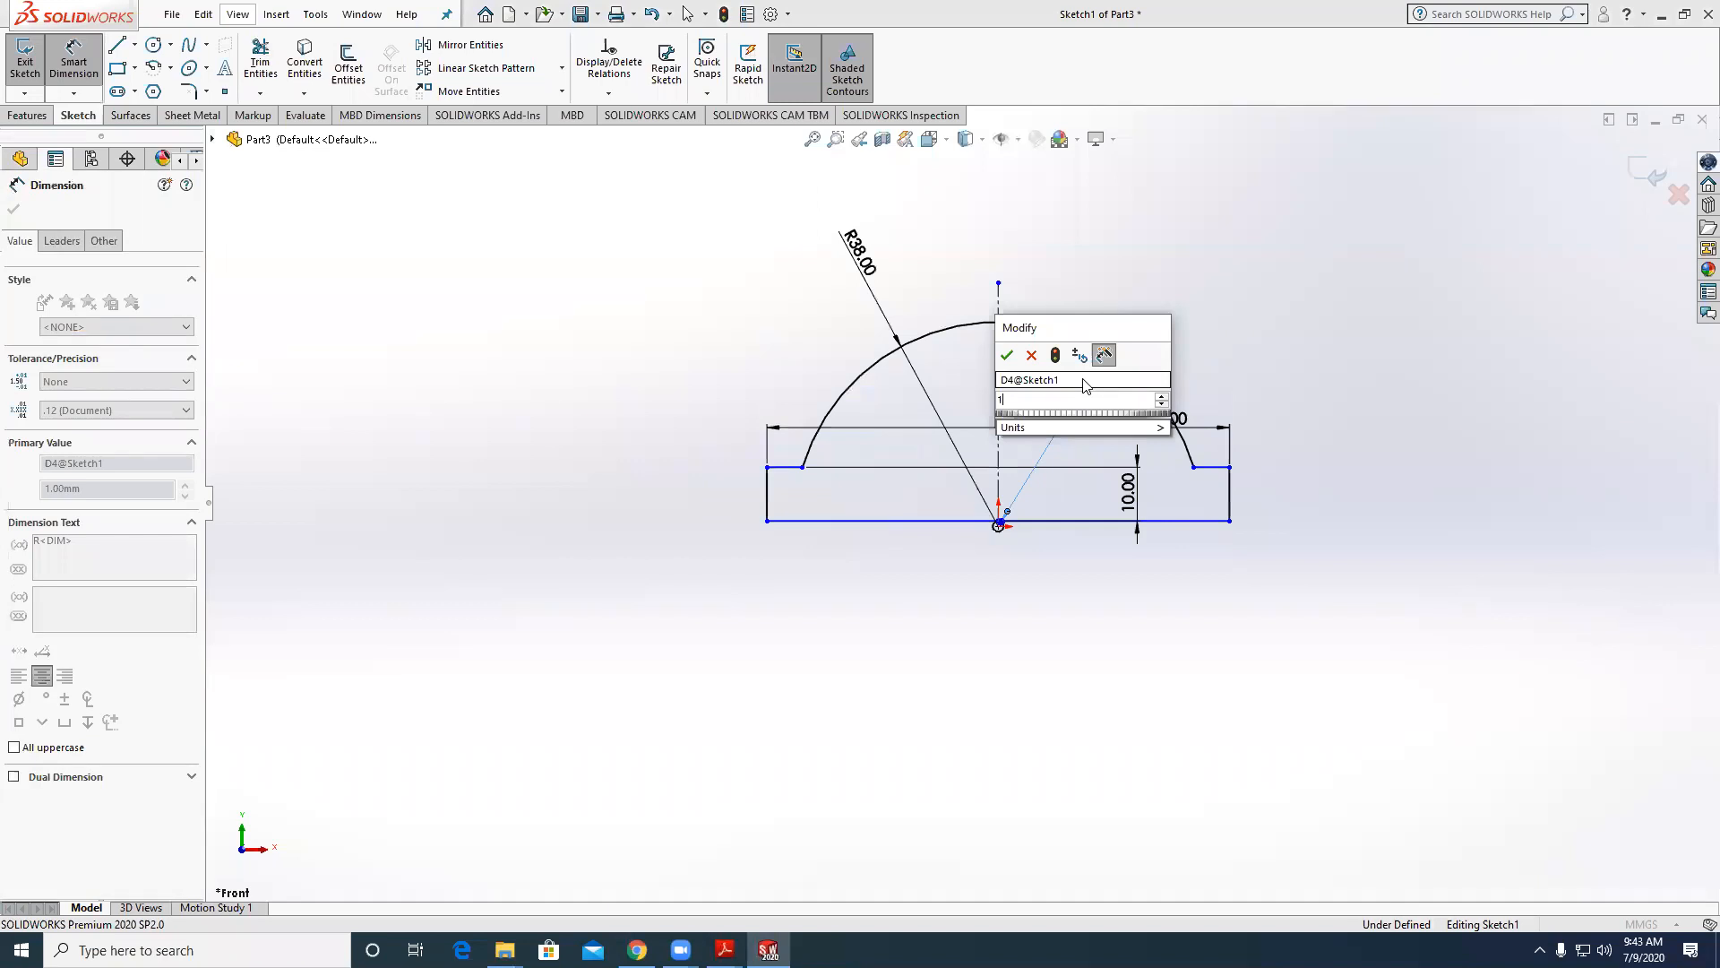
{"action": "type", "text": "9"}
{"action": "key", "text": "Return"}
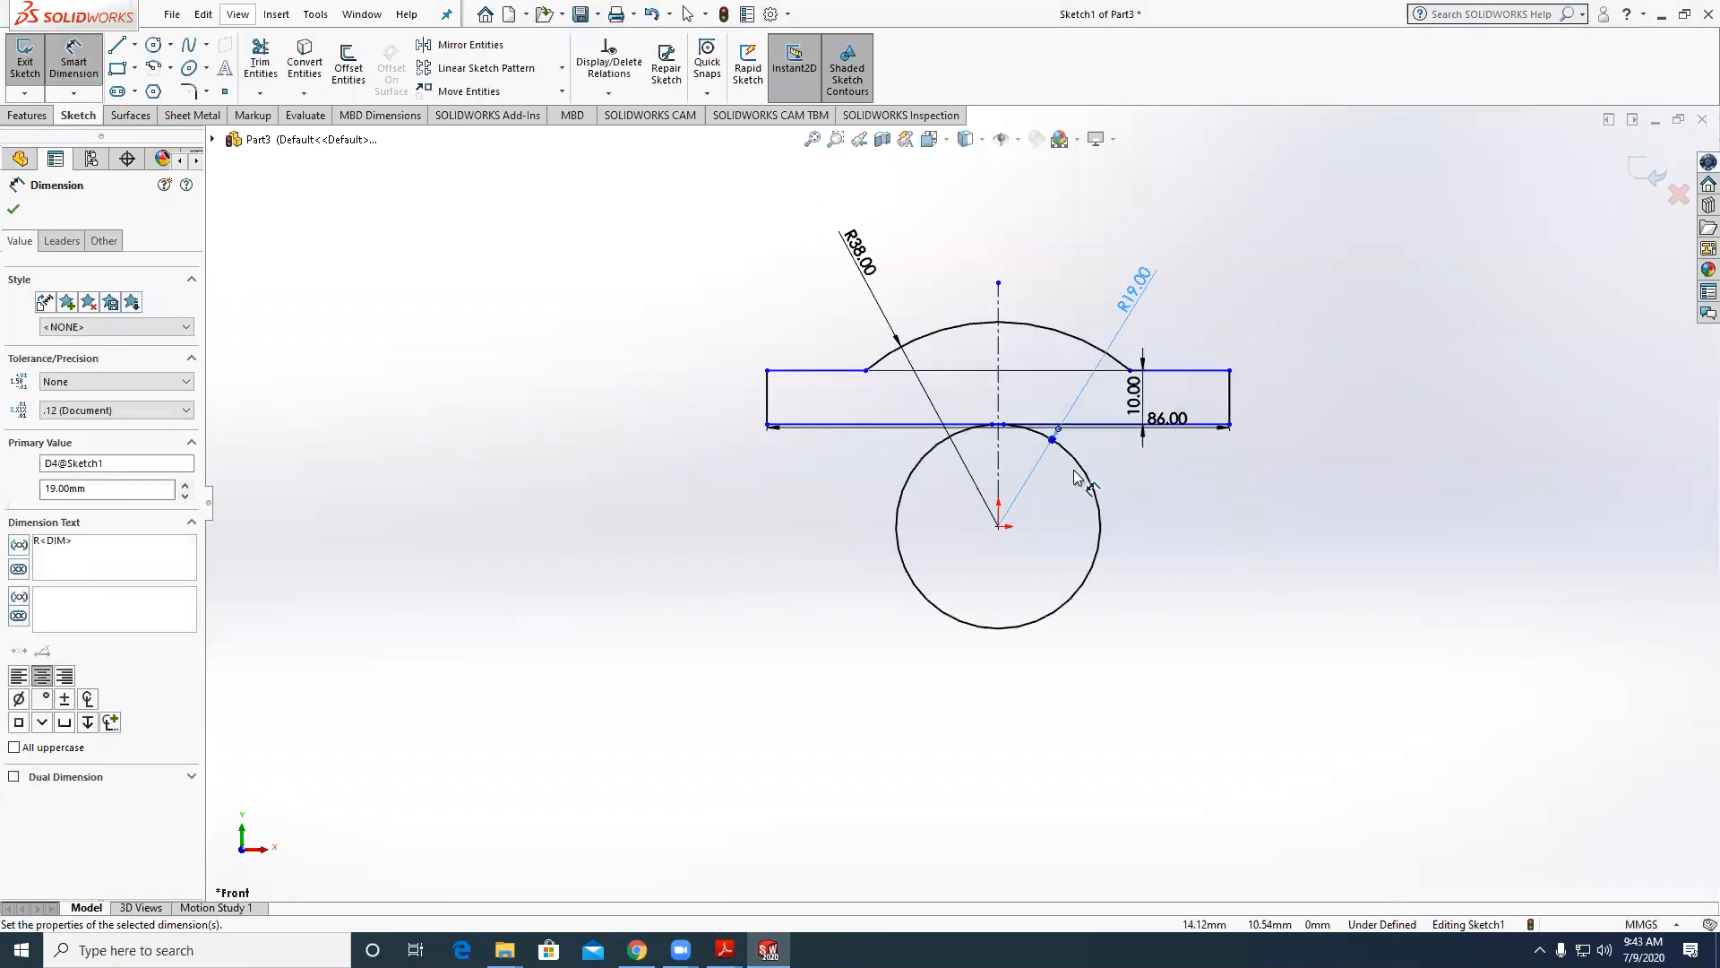
Undo the inner arc's radius changes, including a repeated attempt at 1 mm.
{"action": "key", "text": "Escape"}
{"action": "key", "text": "ctrl+z"}
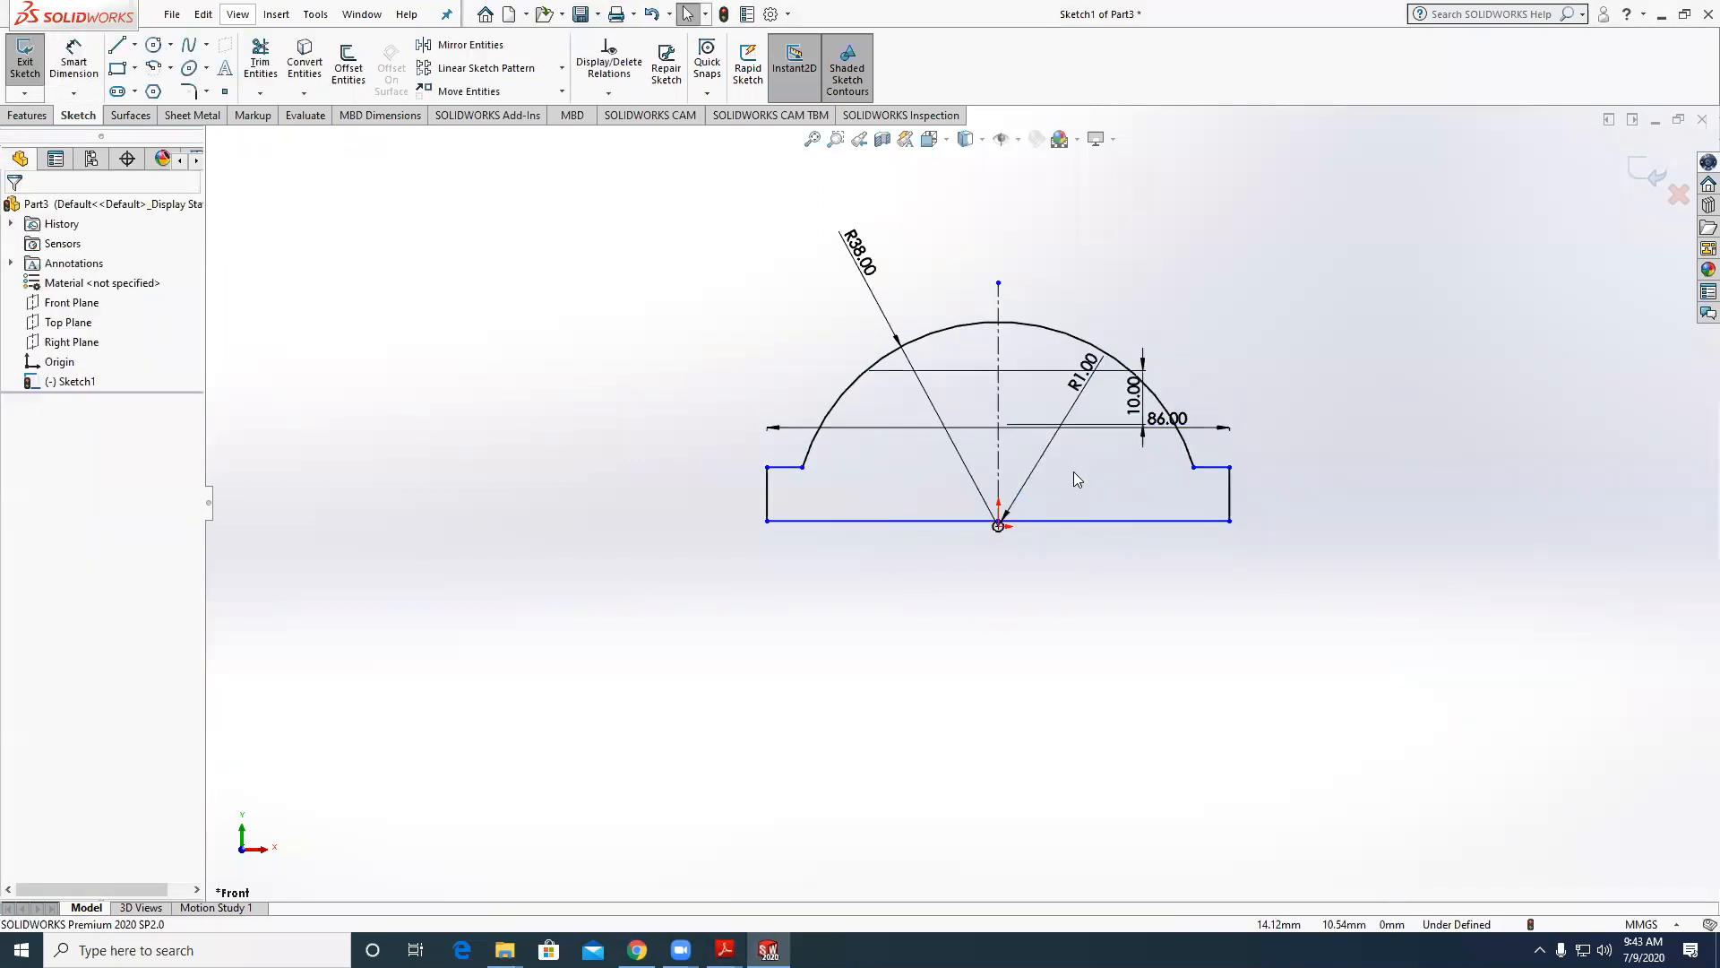
{"action": "key", "text": "ctrl+z"}
{"action": "scroll", "coordinate": [1165, 331], "scroll_direction": "down", "scroll_amount": 3}
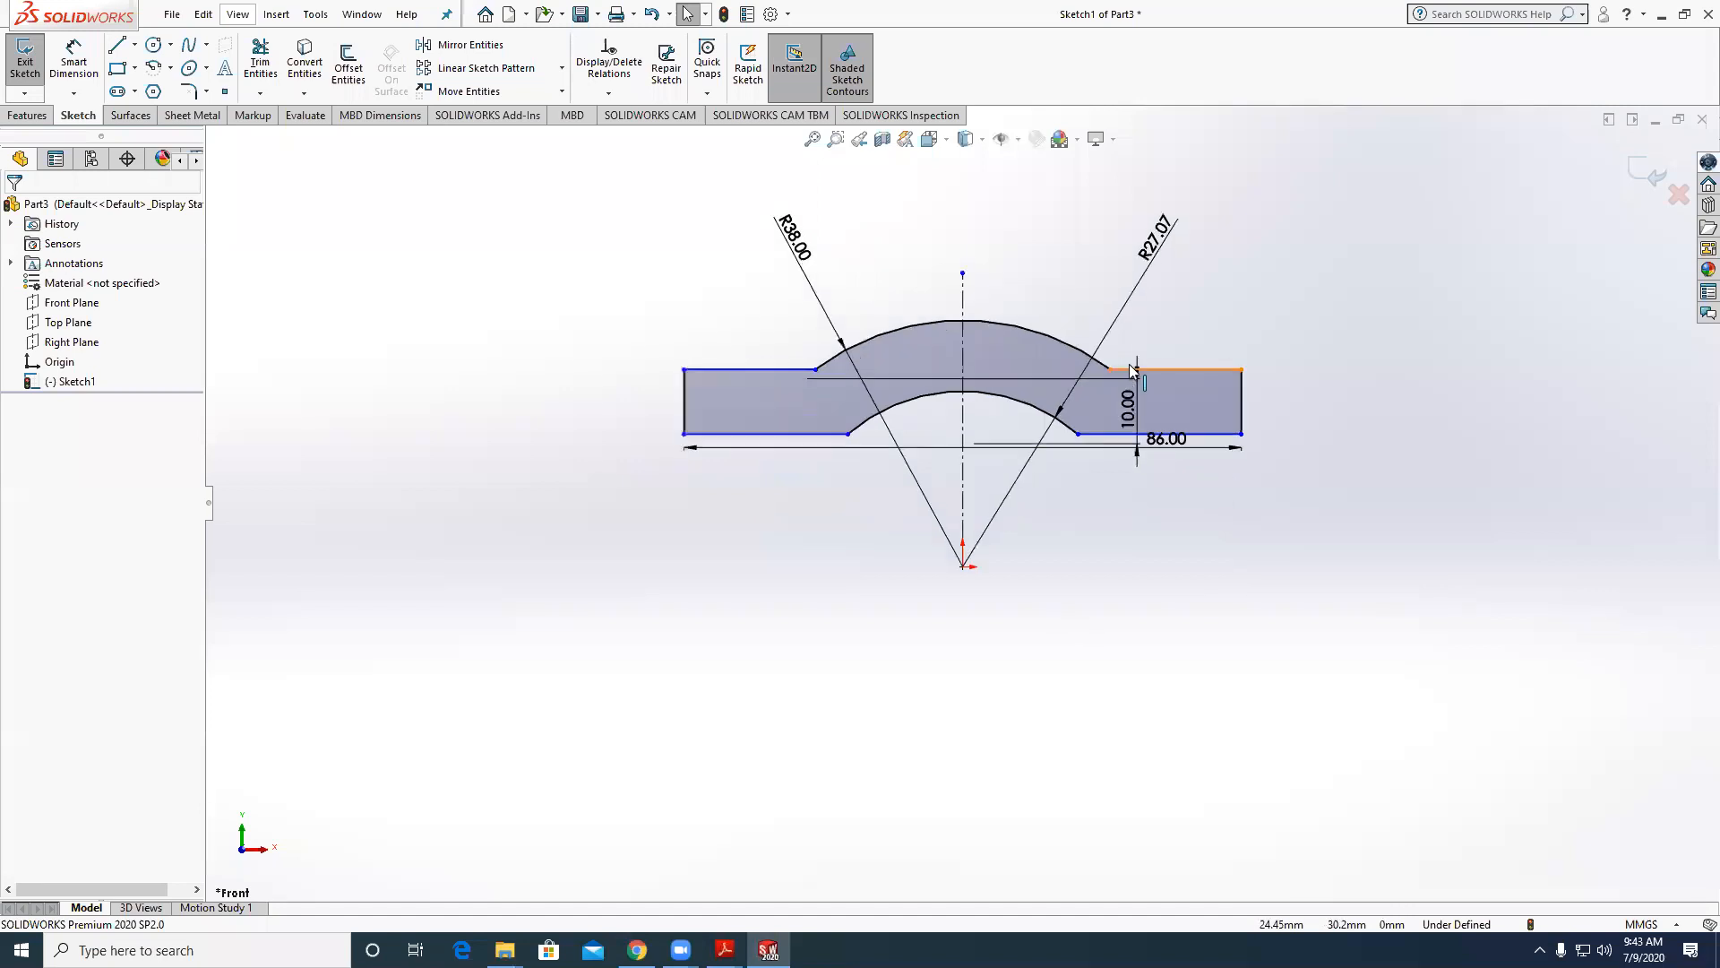
{"action": "double_click", "coordinate": [1145, 206]}
{"action": "type", "text": "1"}
{"action": "key", "text": "Return"}
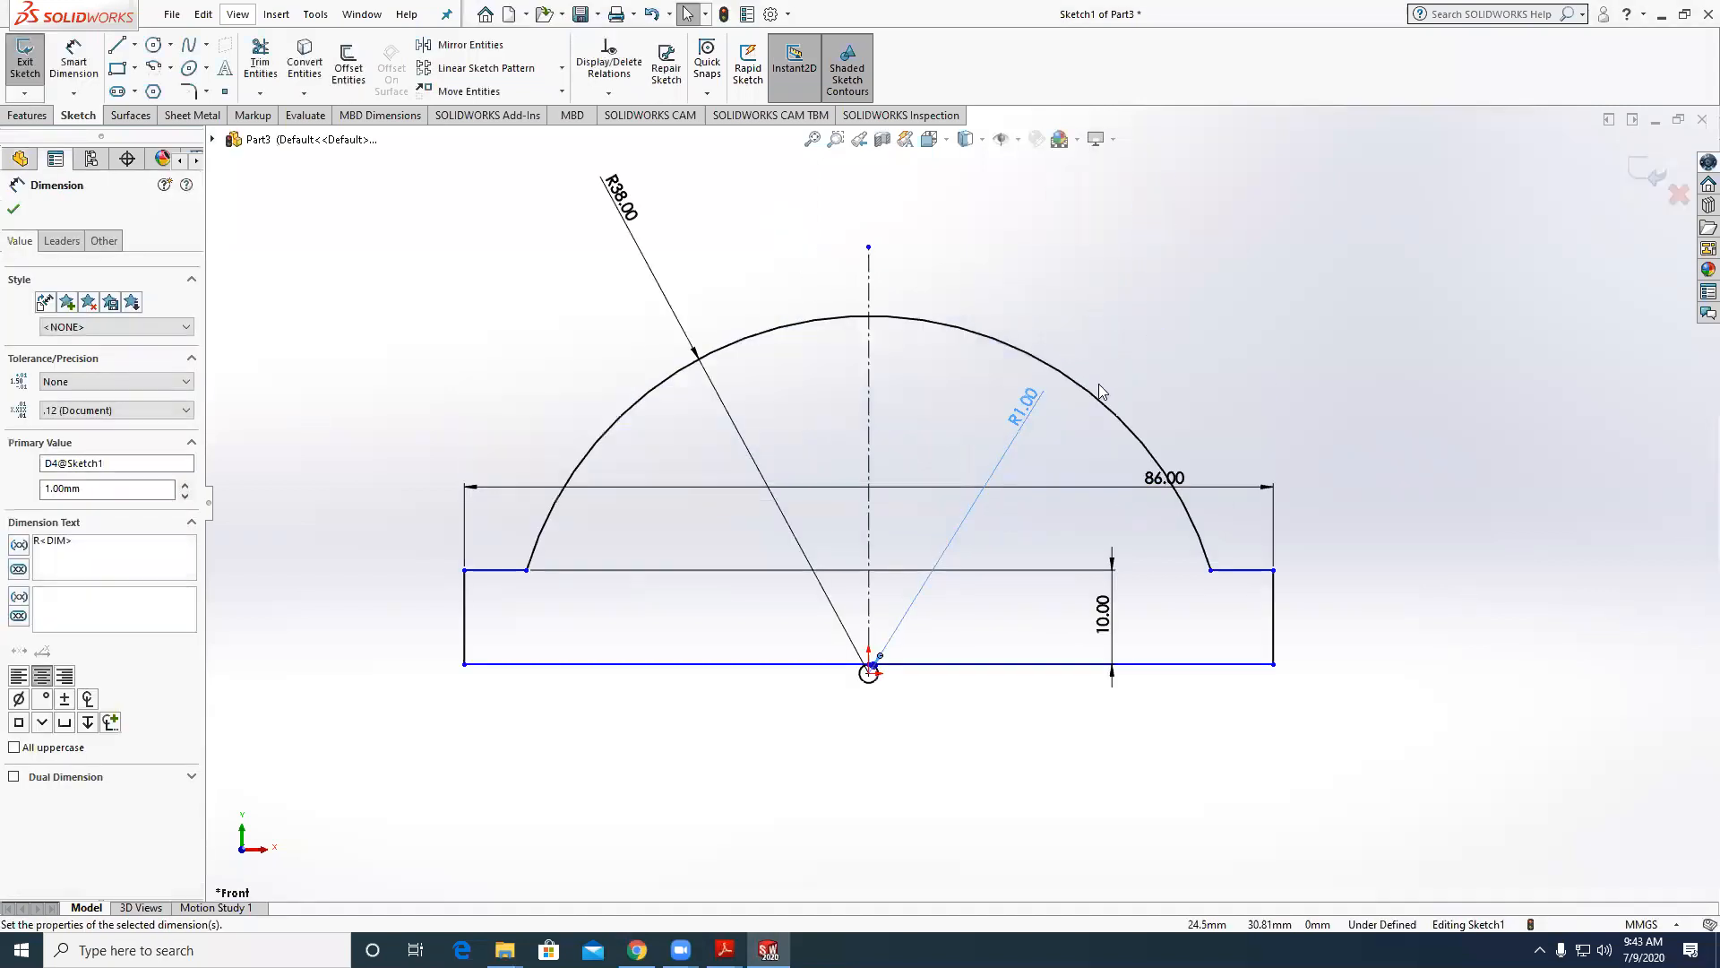
{"action": "key", "text": "ctrl+z"}
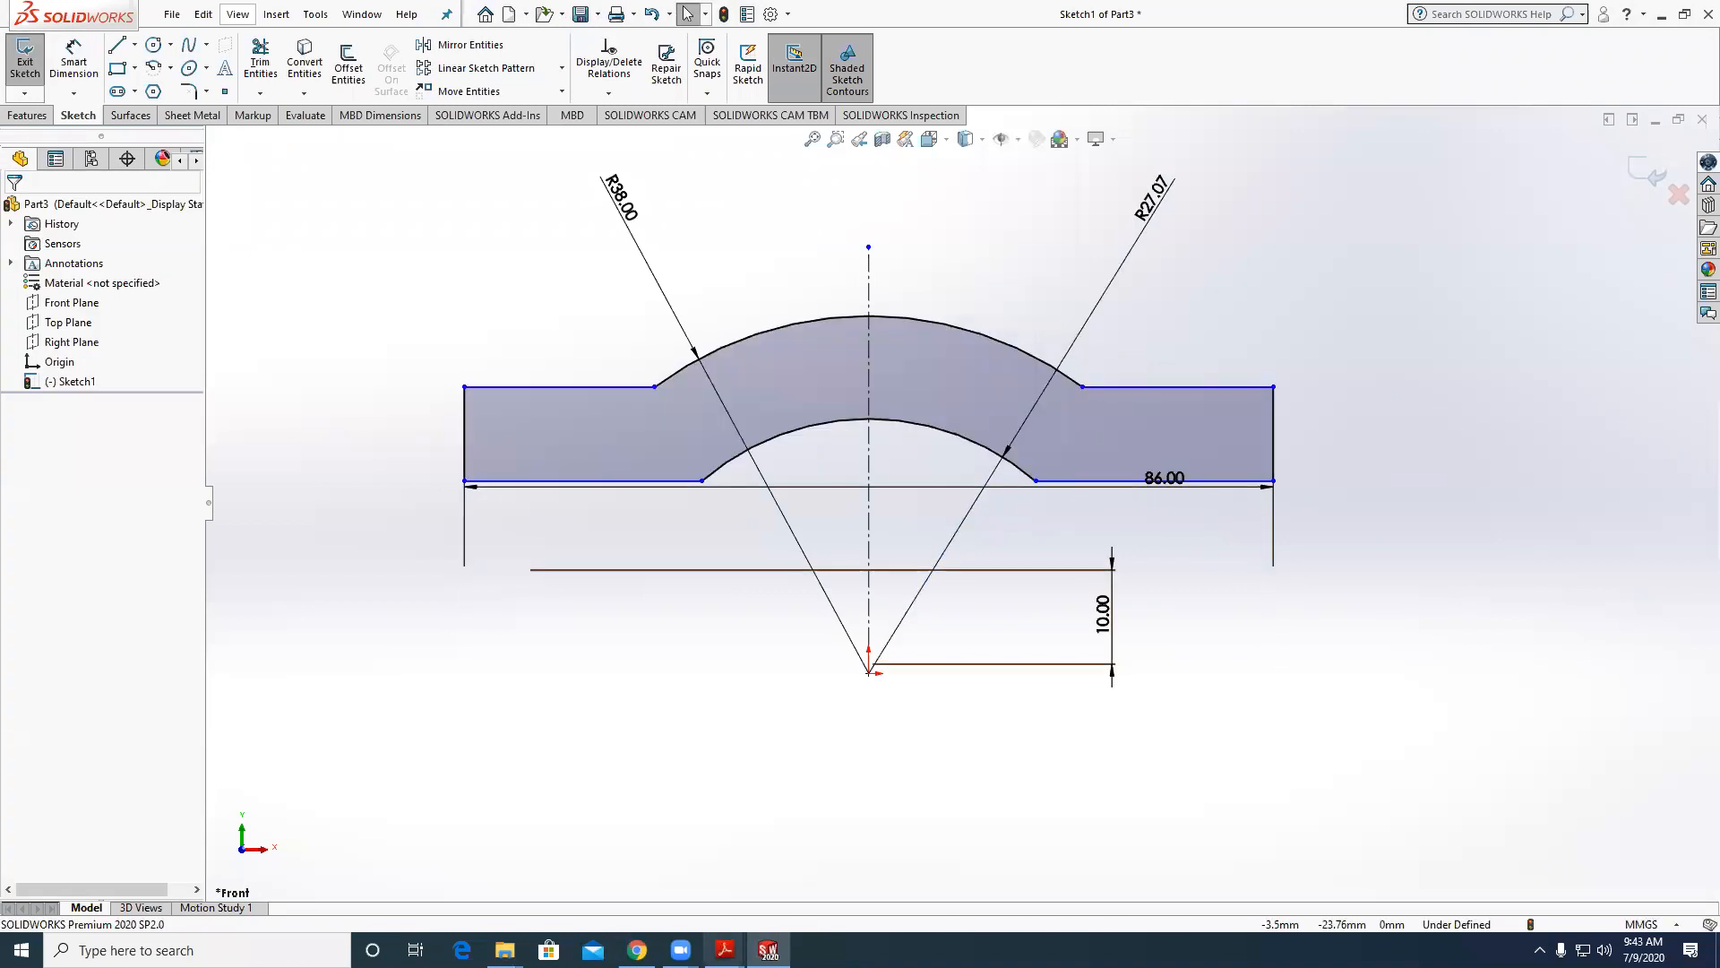
Switch to Adobe Reader to check the cap's radii and heights in Assignment 11.pdf, and return to SOLIDWORKS.
{"action": "left_click", "coordinate": [706, 888]}
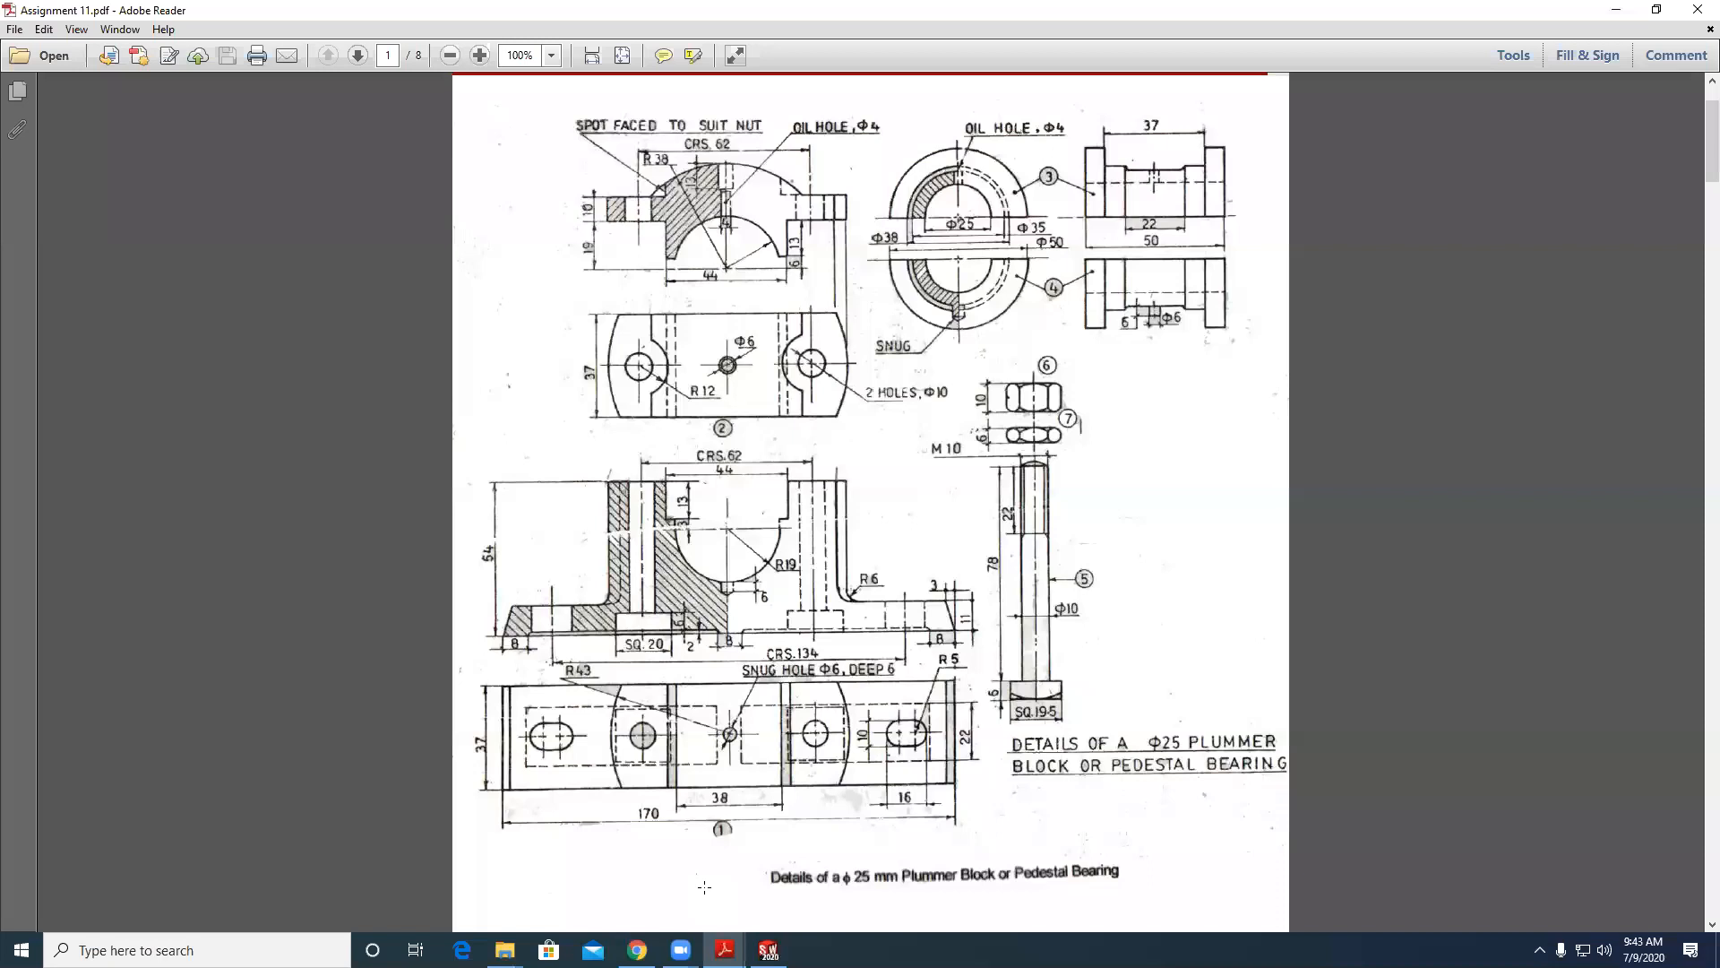
{"action": "left_click", "coordinate": [706, 875]}
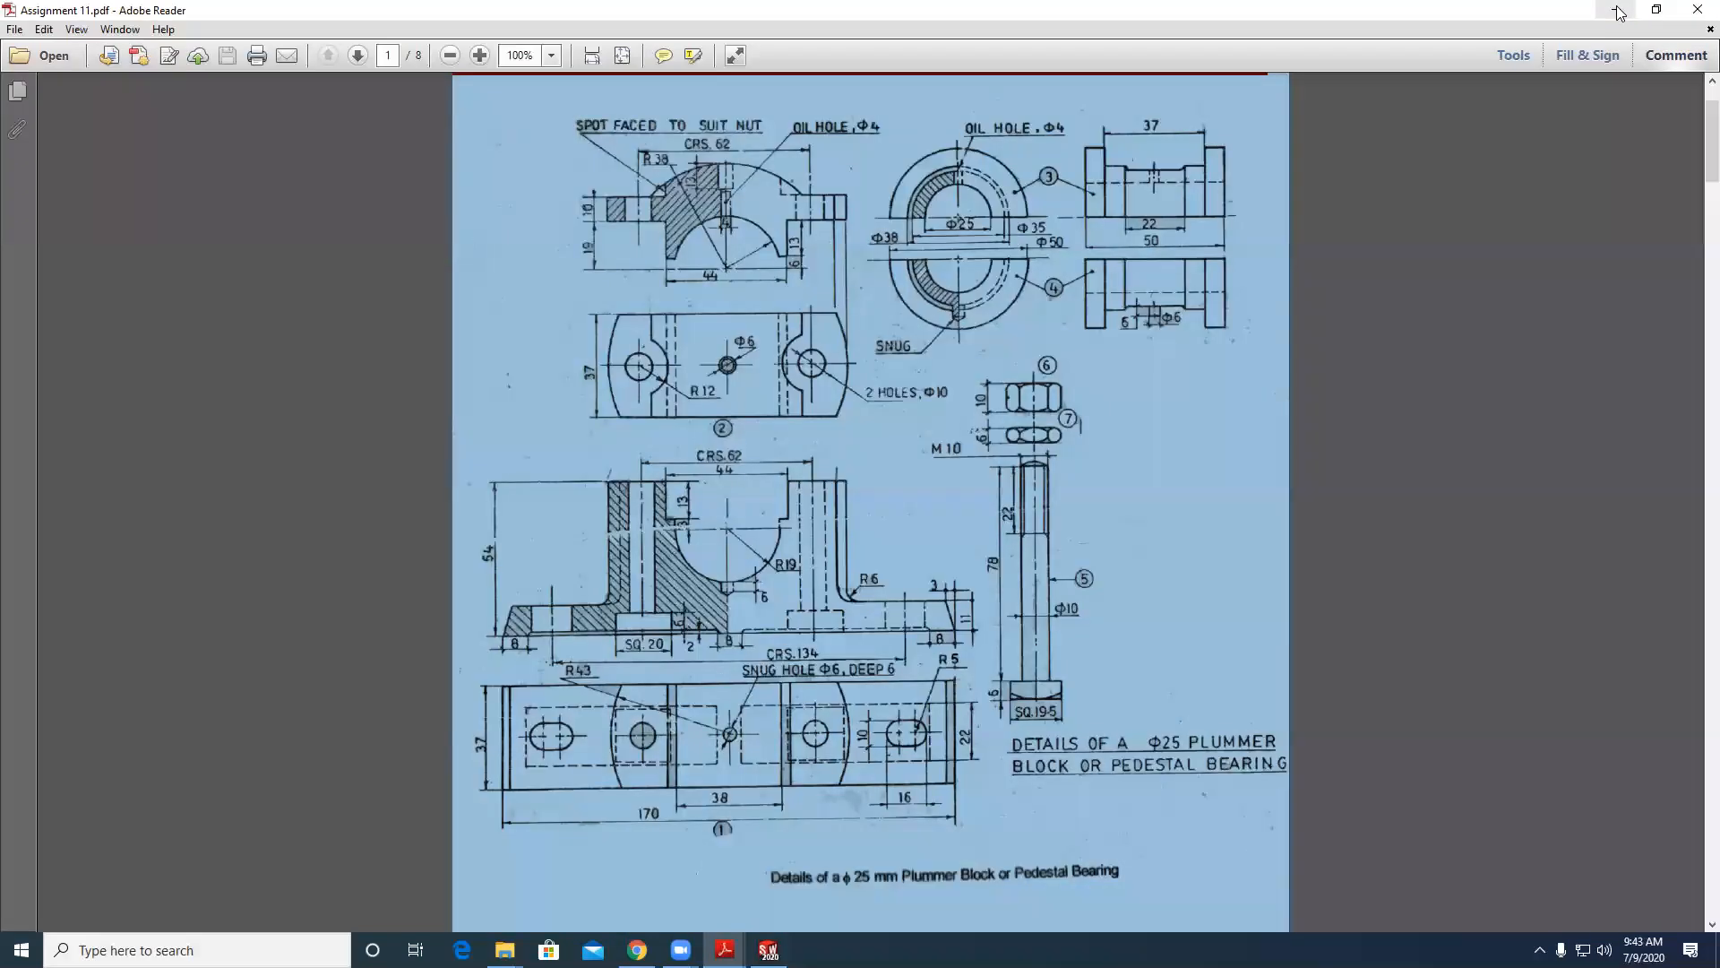
{"action": "left_click", "coordinate": [1125, 514]}
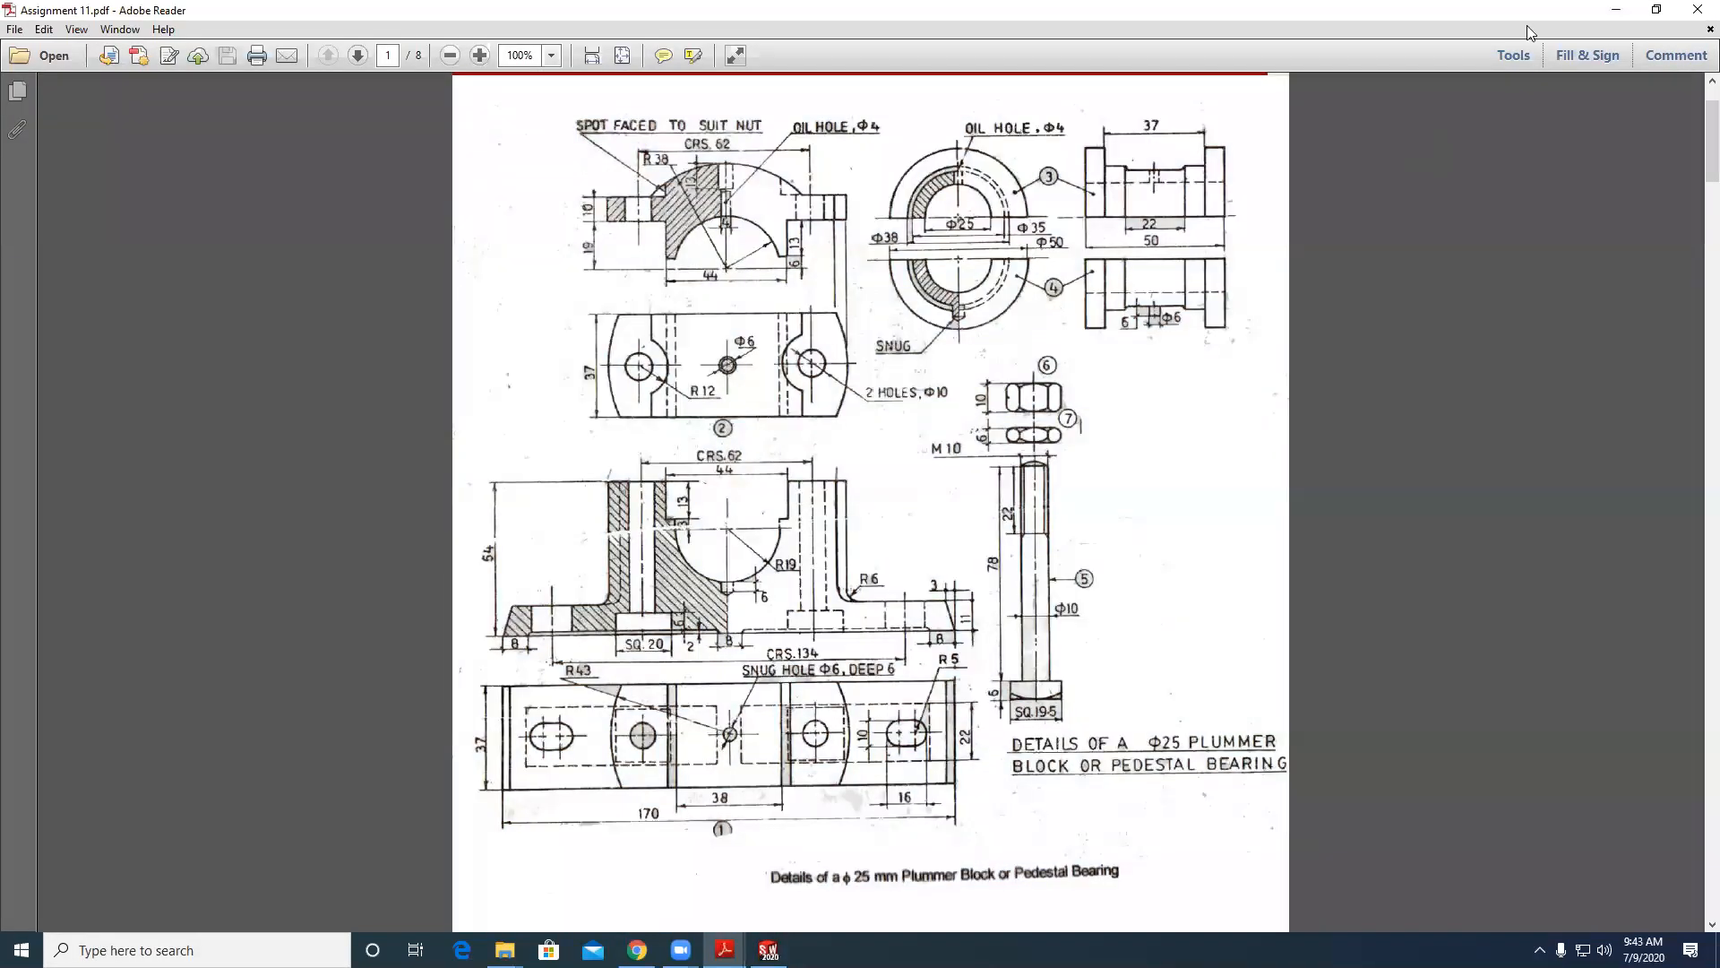
{"action": "left_click", "coordinate": [1616, 12]}
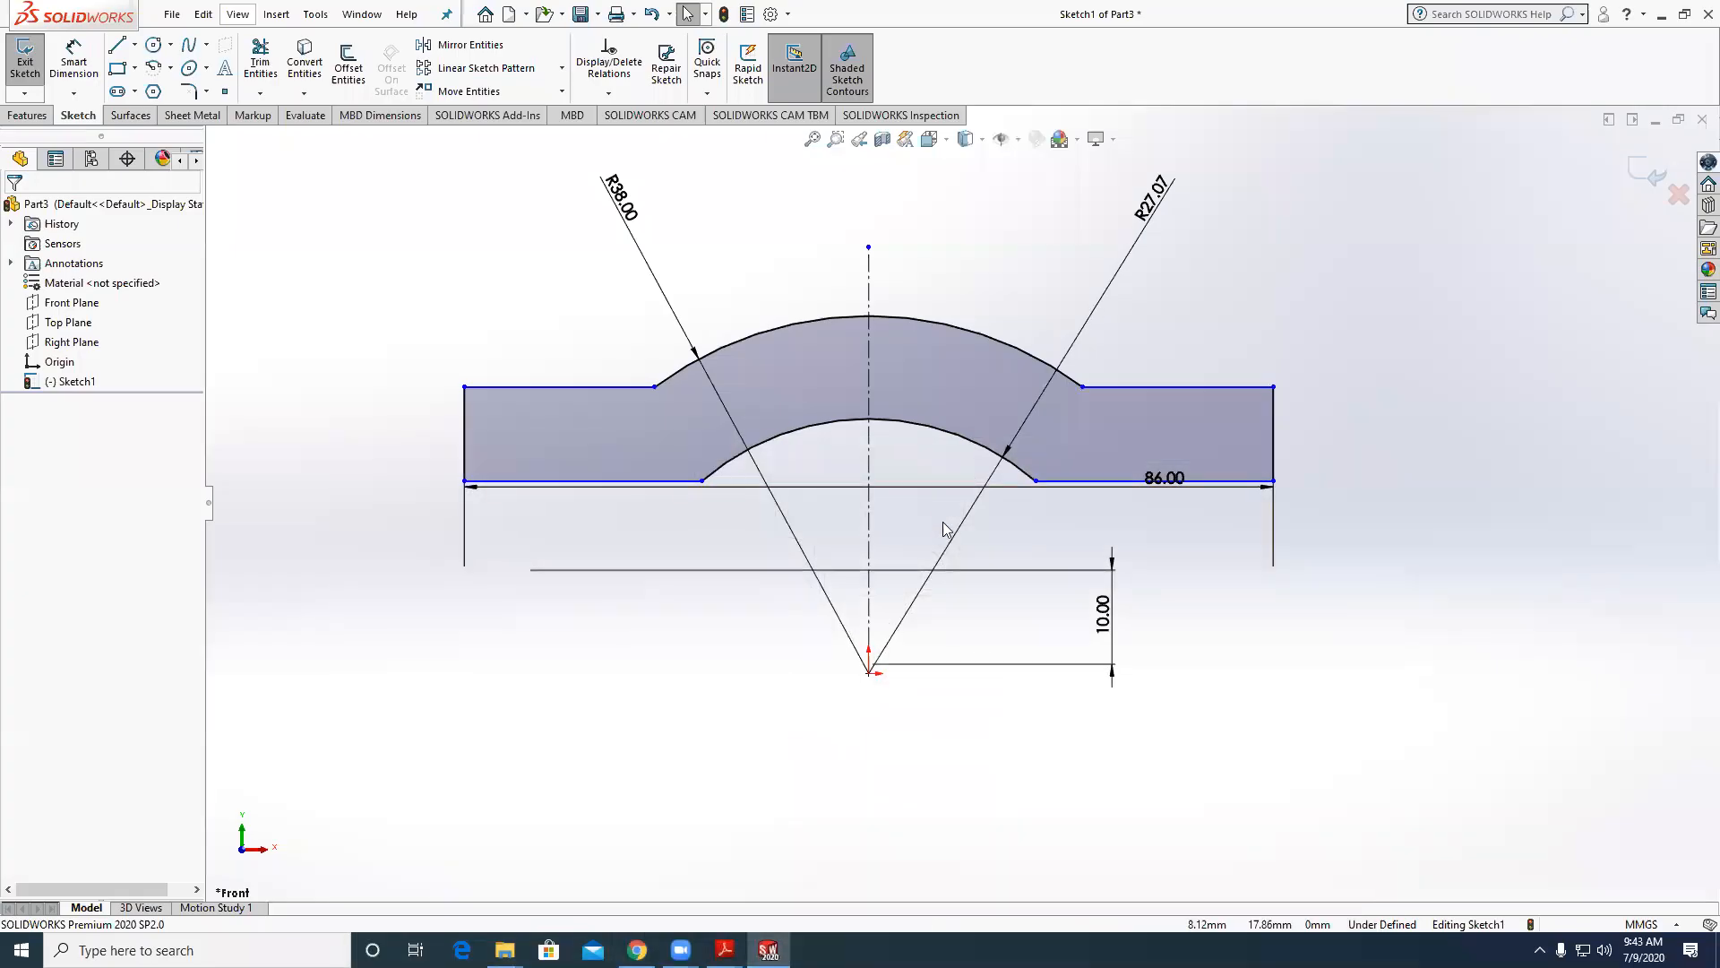
Delete the displaced flange height dimension and dimension the height again as 10 mm beside the flange's outer end.
{"action": "scroll", "coordinate": [724, 507], "scroll_direction": "down", "scroll_amount": 1}
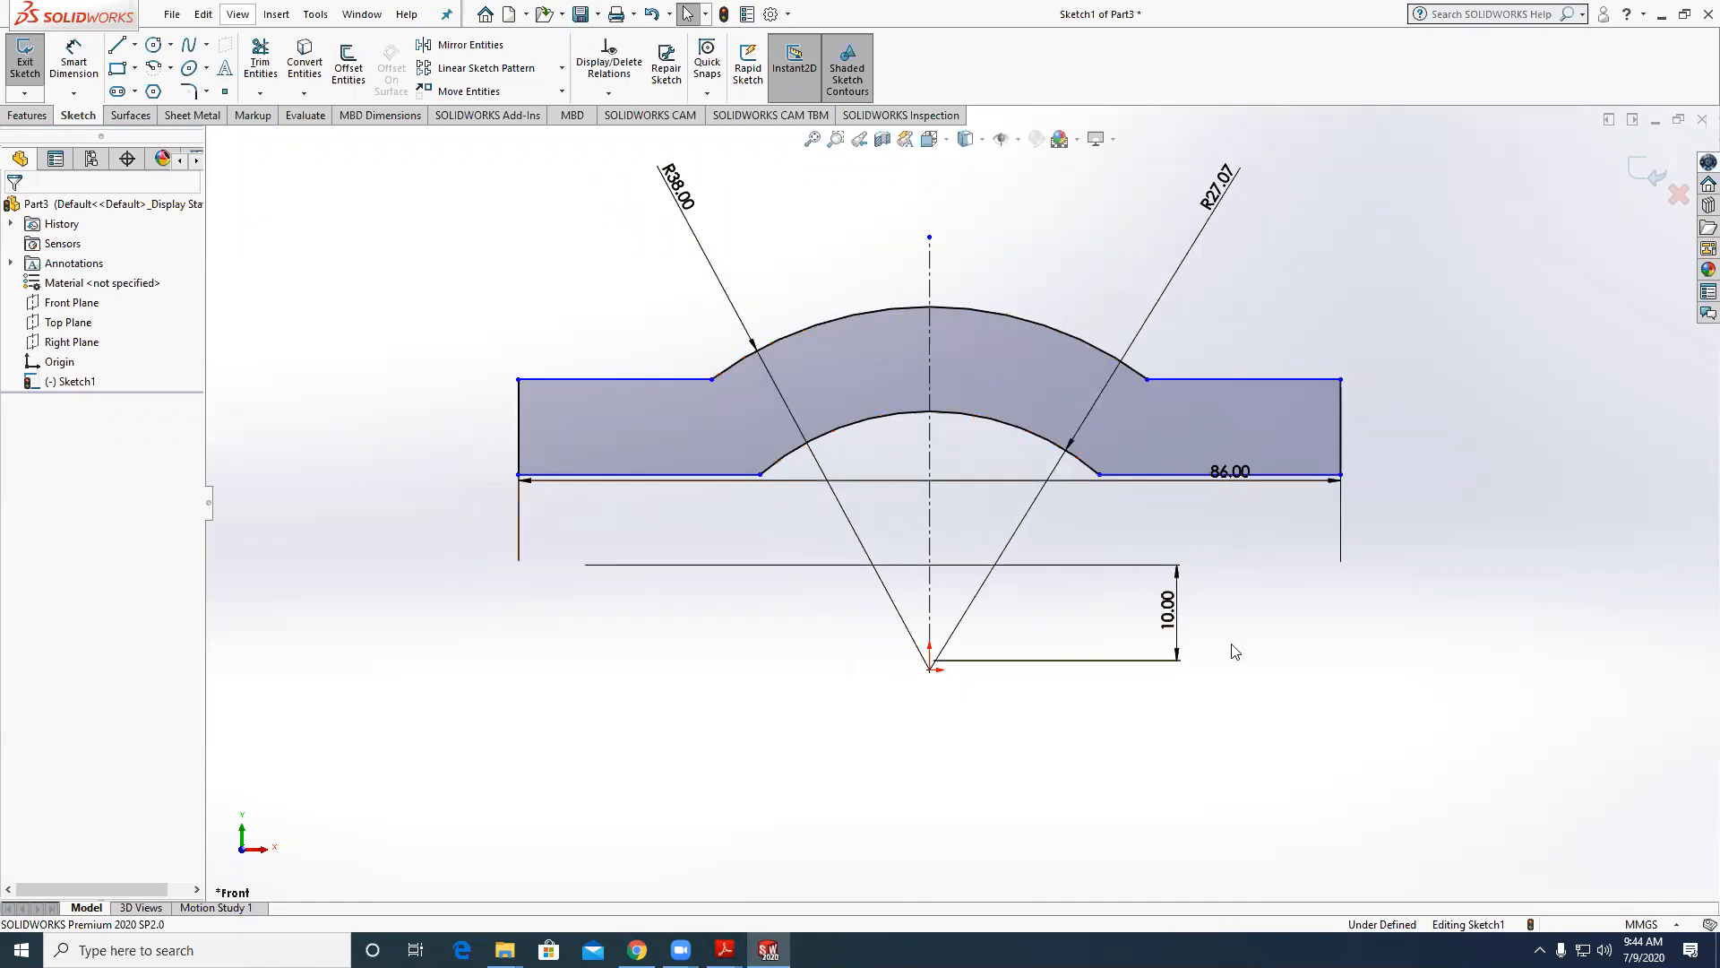
{"action": "left_click", "coordinate": [1154, 587]}
{"action": "key", "text": "Delete"}
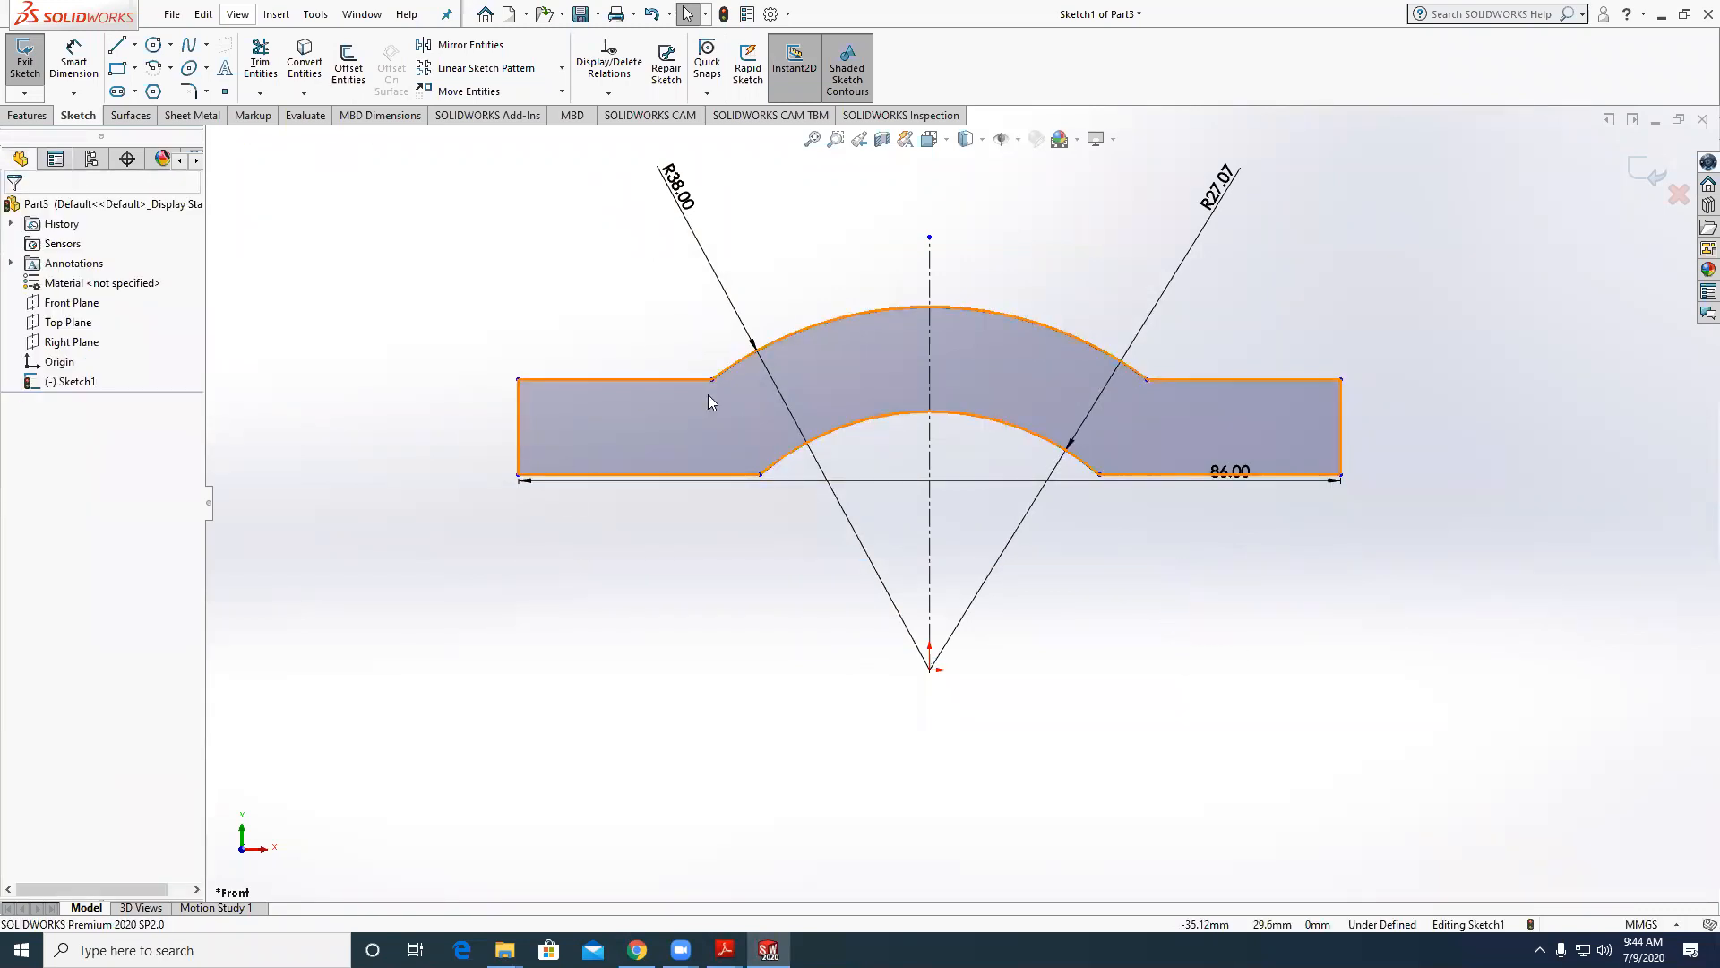
{"action": "left_click", "coordinate": [518, 430]}
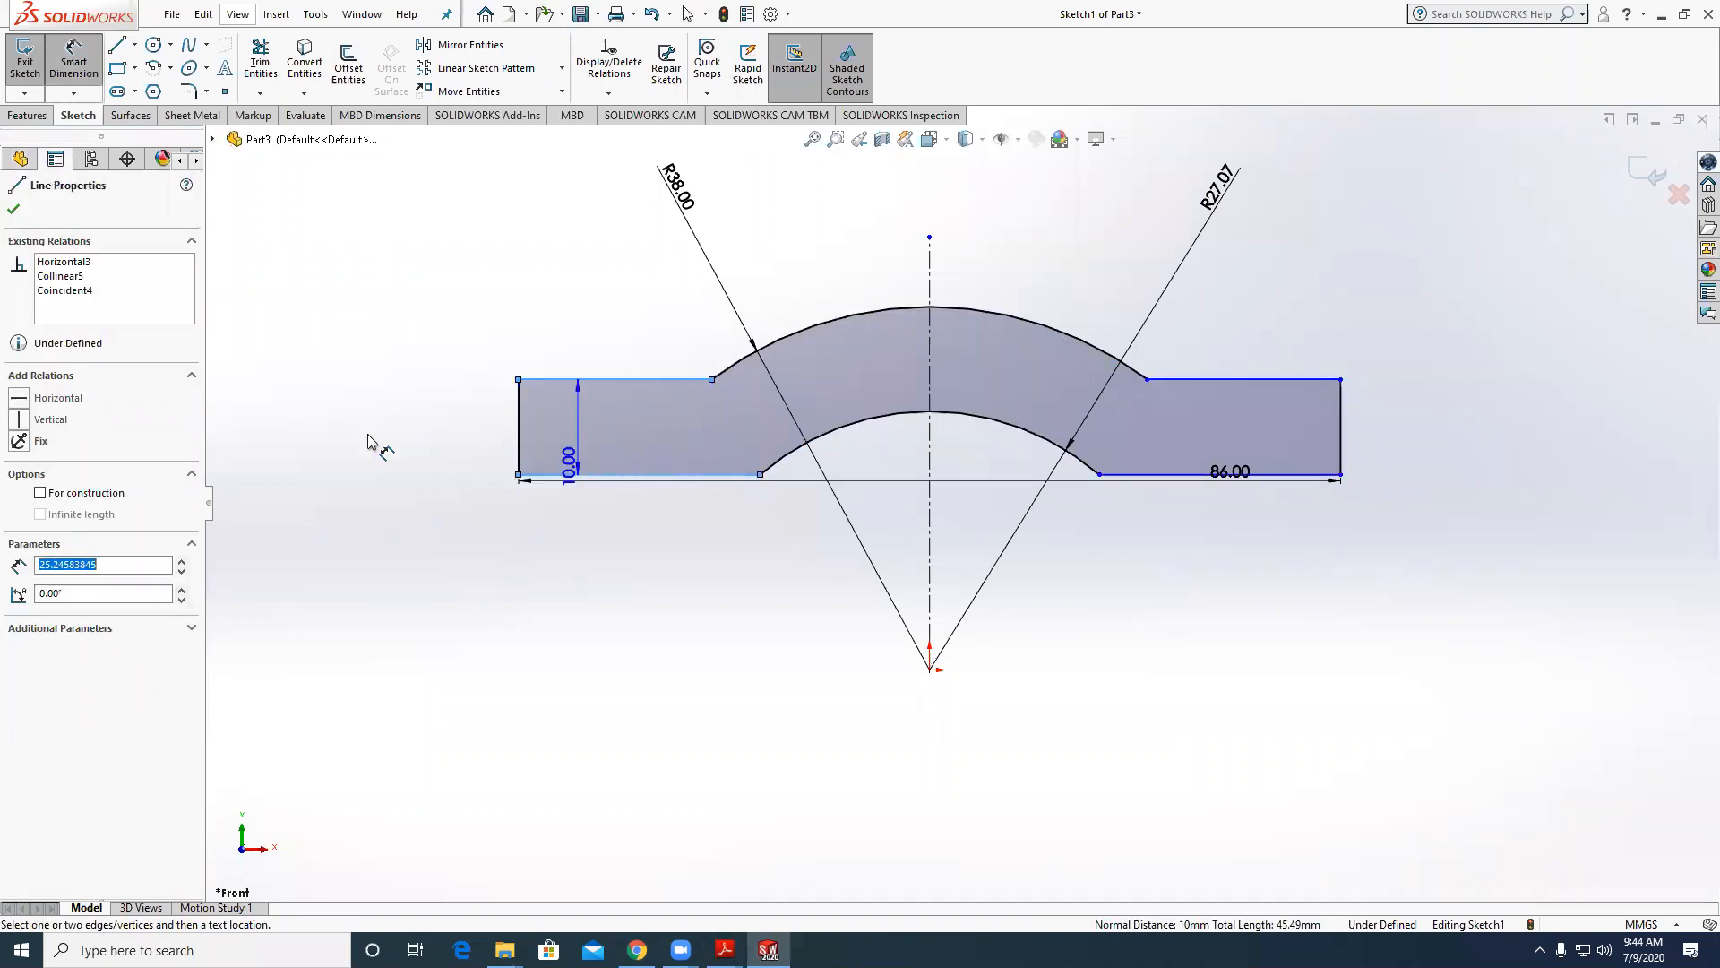
{"action": "left_click", "coordinate": [368, 421]}
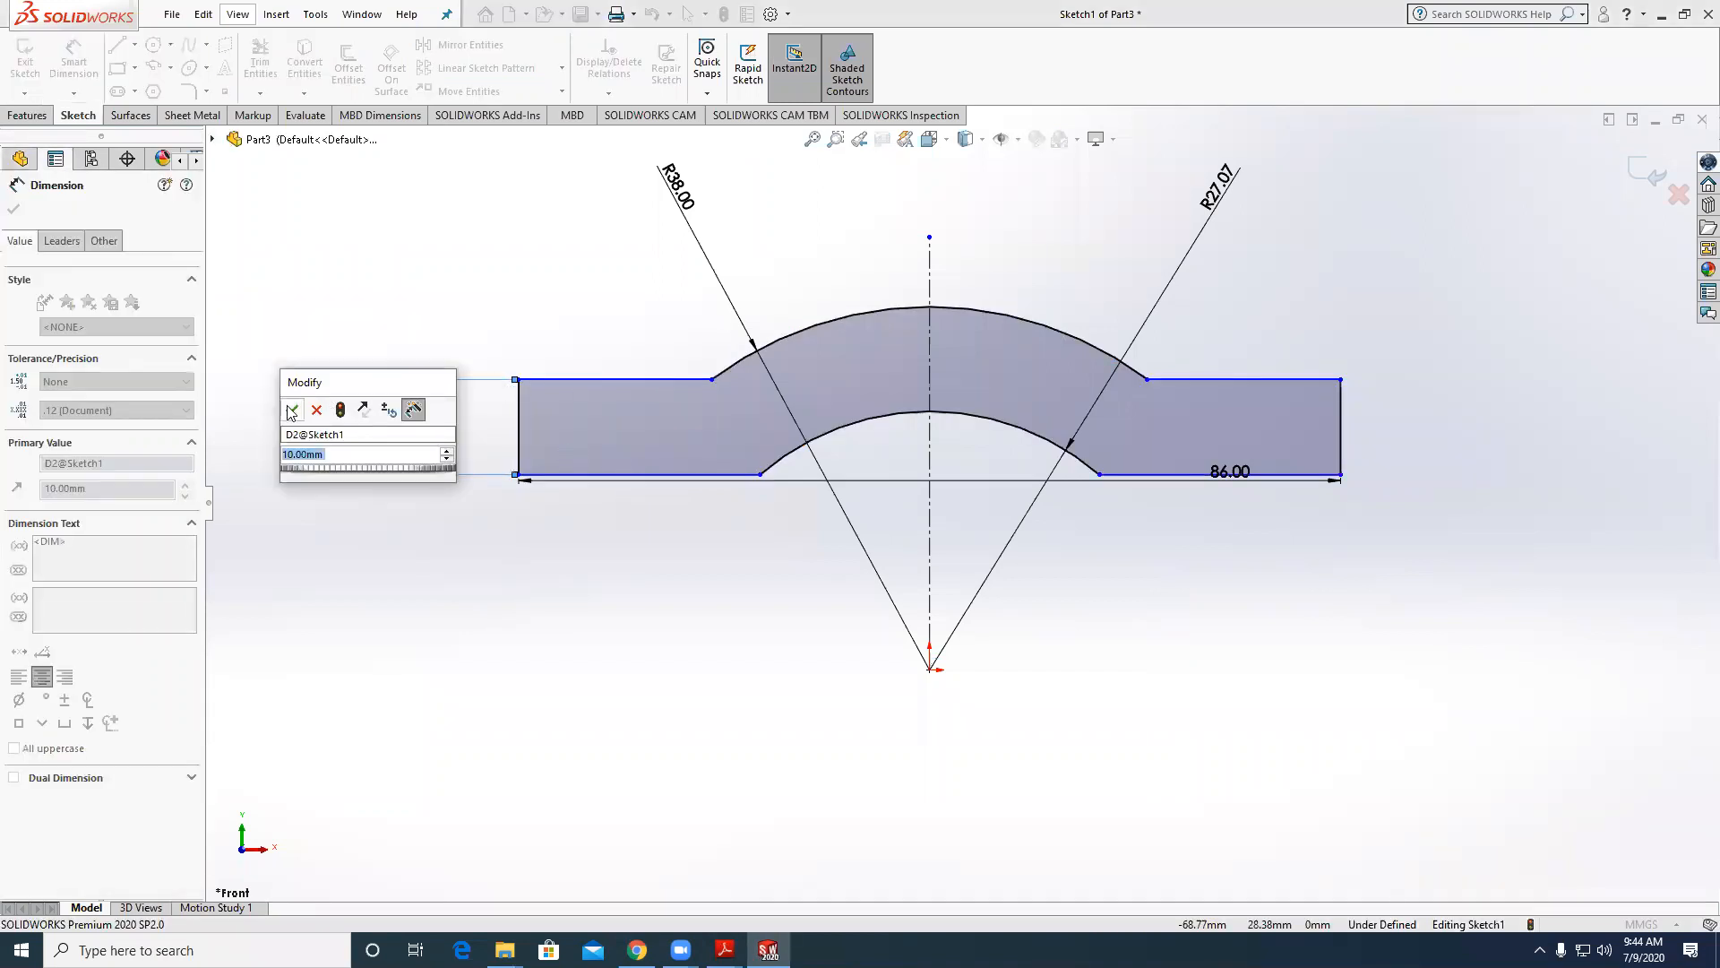
{"action": "left_click", "coordinate": [291, 409]}
Dimension the vertical distance from the flange's lower edge to the origin as 16 mm.
{"action": "scroll", "coordinate": [733, 493], "scroll_direction": "up", "scroll_amount": 1}
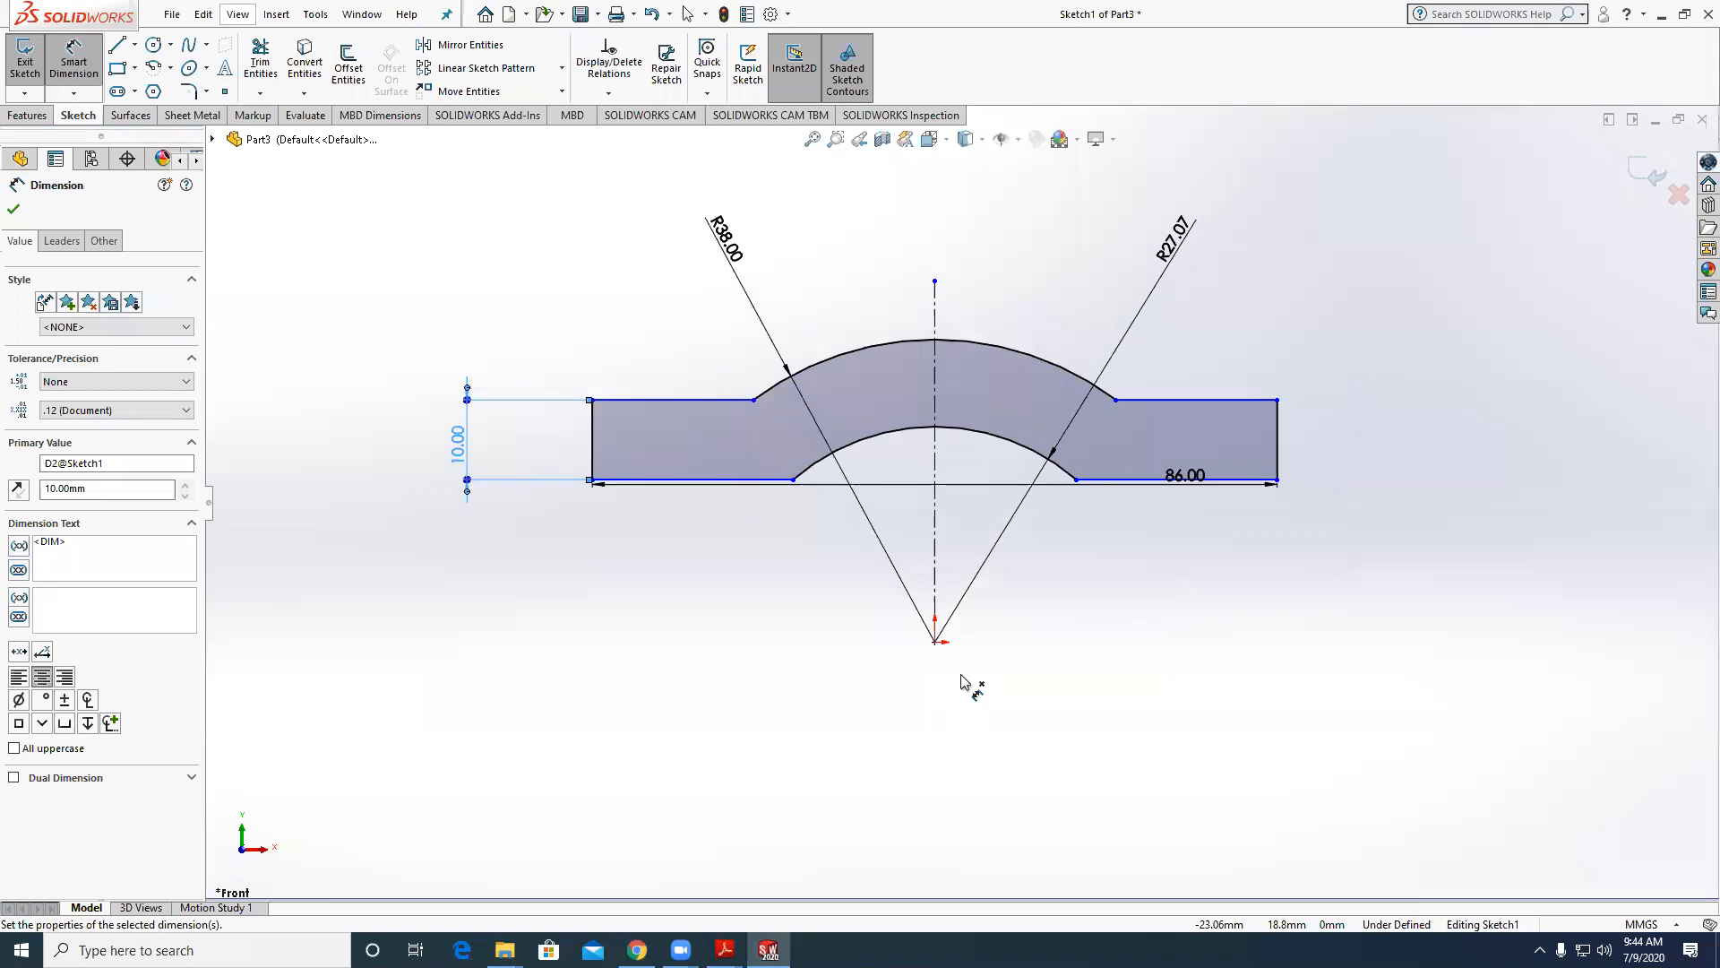
{"action": "left_click", "coordinate": [749, 616]}
{"action": "type", "text": "16"}
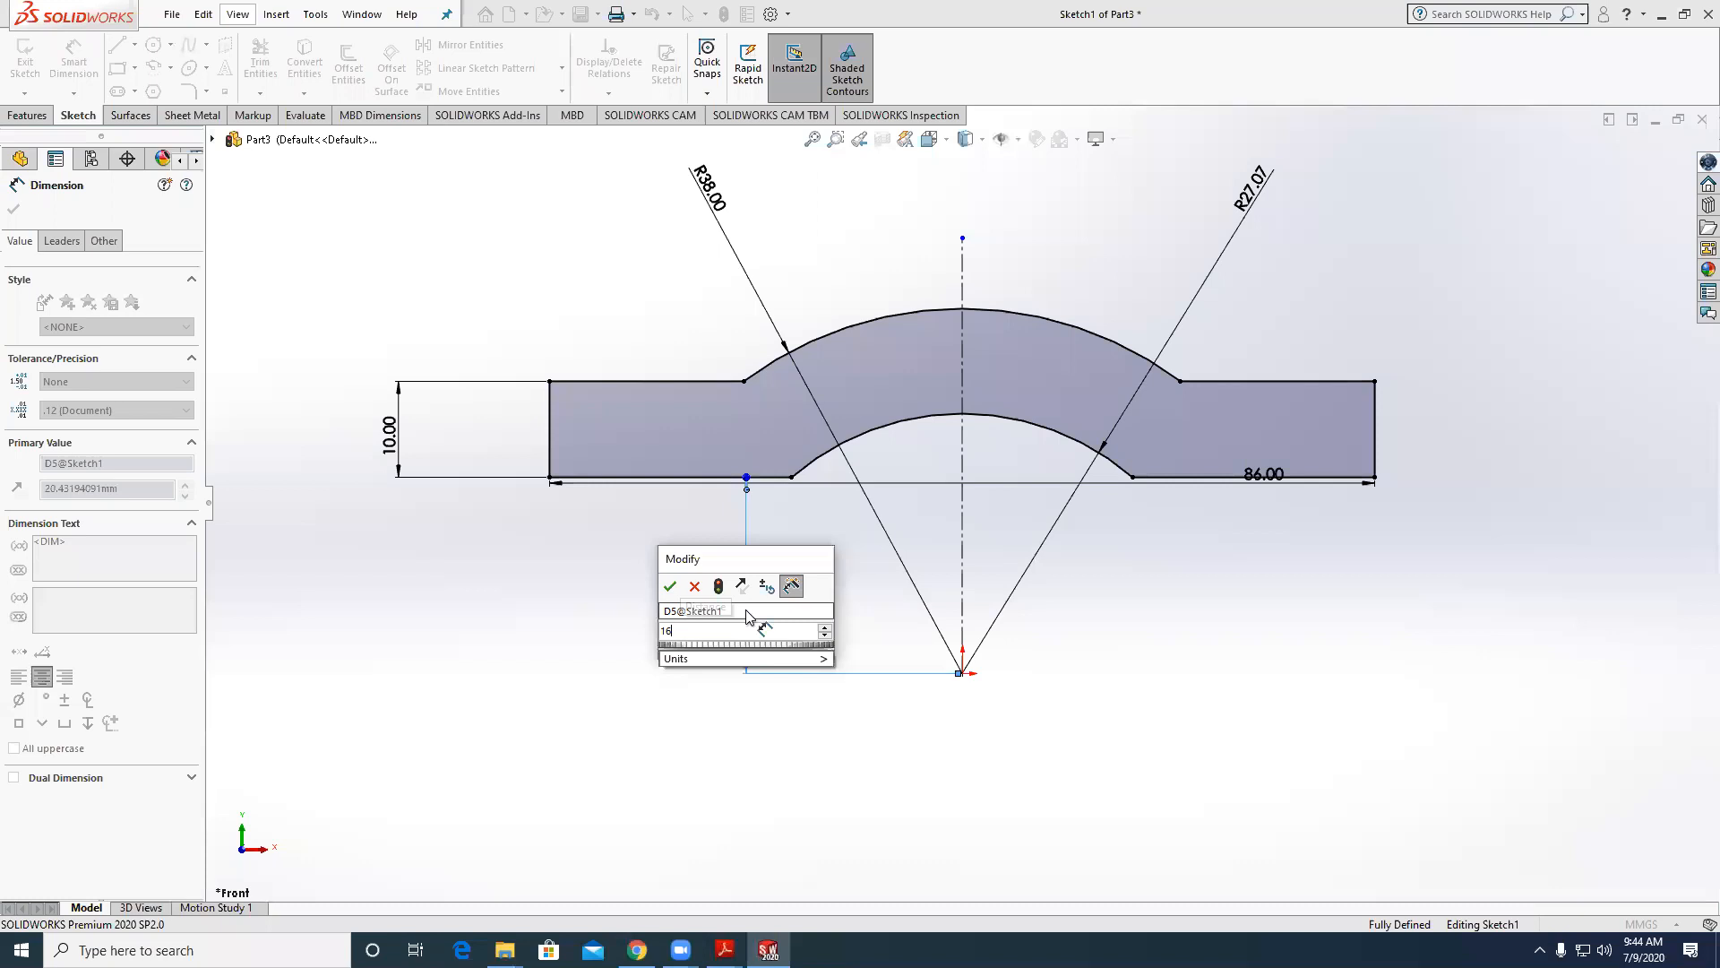
{"action": "key", "text": "Return"}
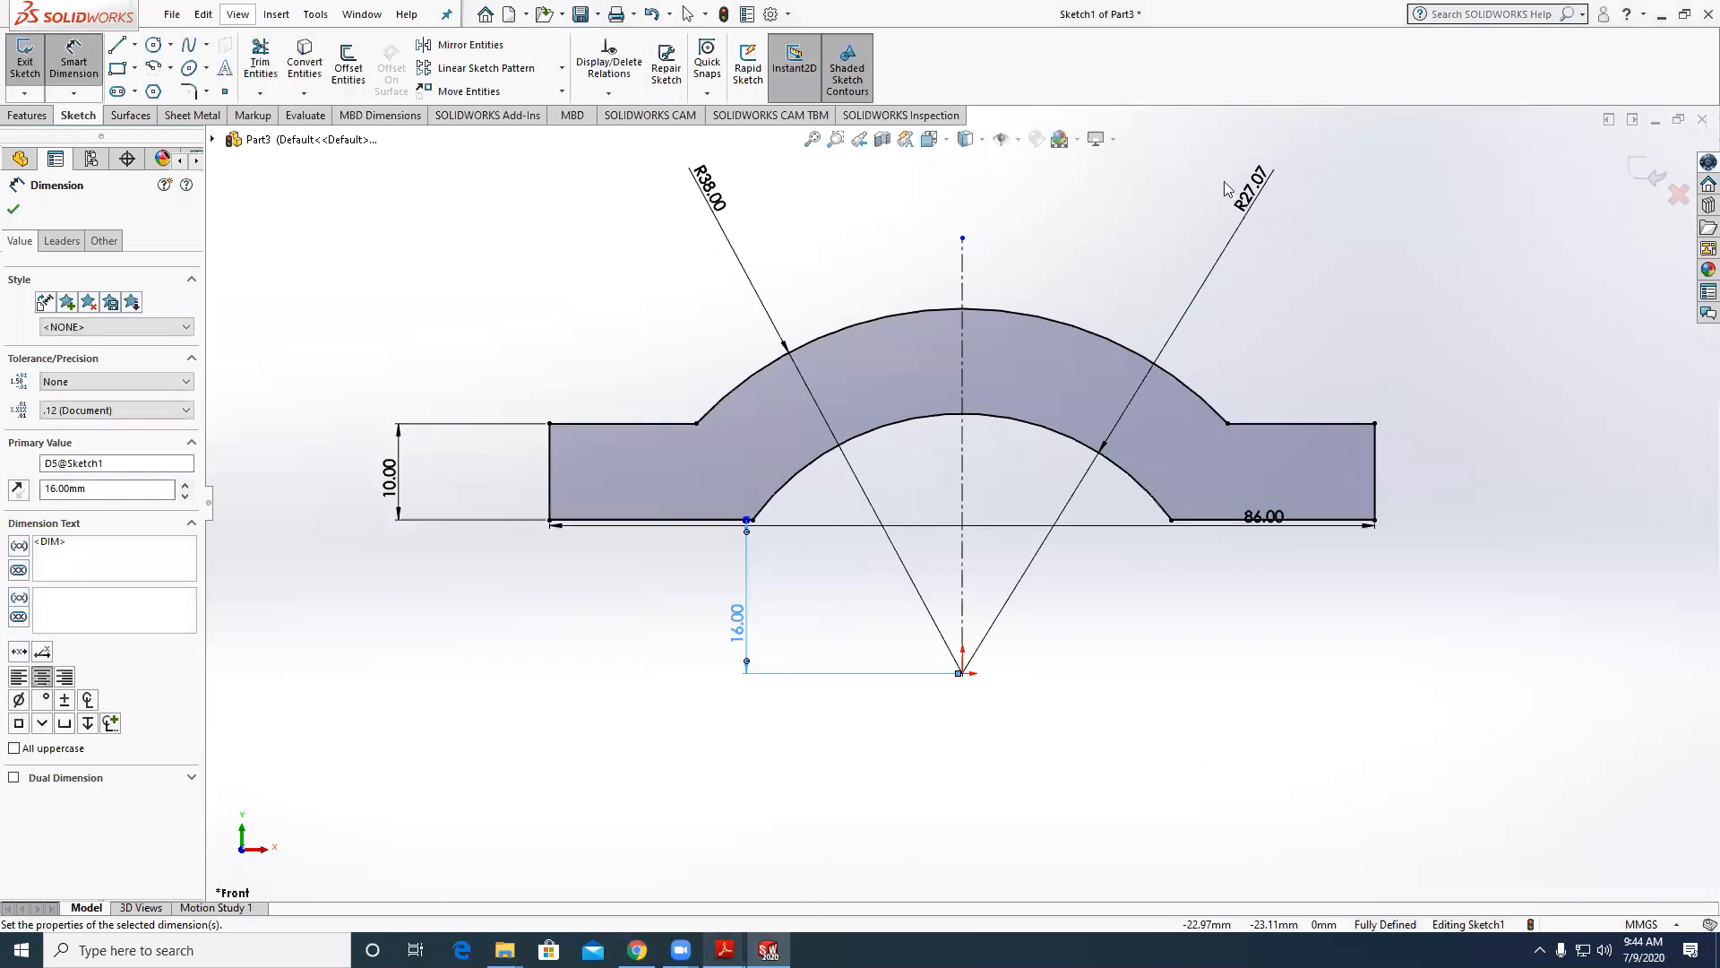
Try to change the inner arc's radius to 1 mm.
{"action": "double_click", "coordinate": [1254, 200]}
{"action": "type", "text": "1"}
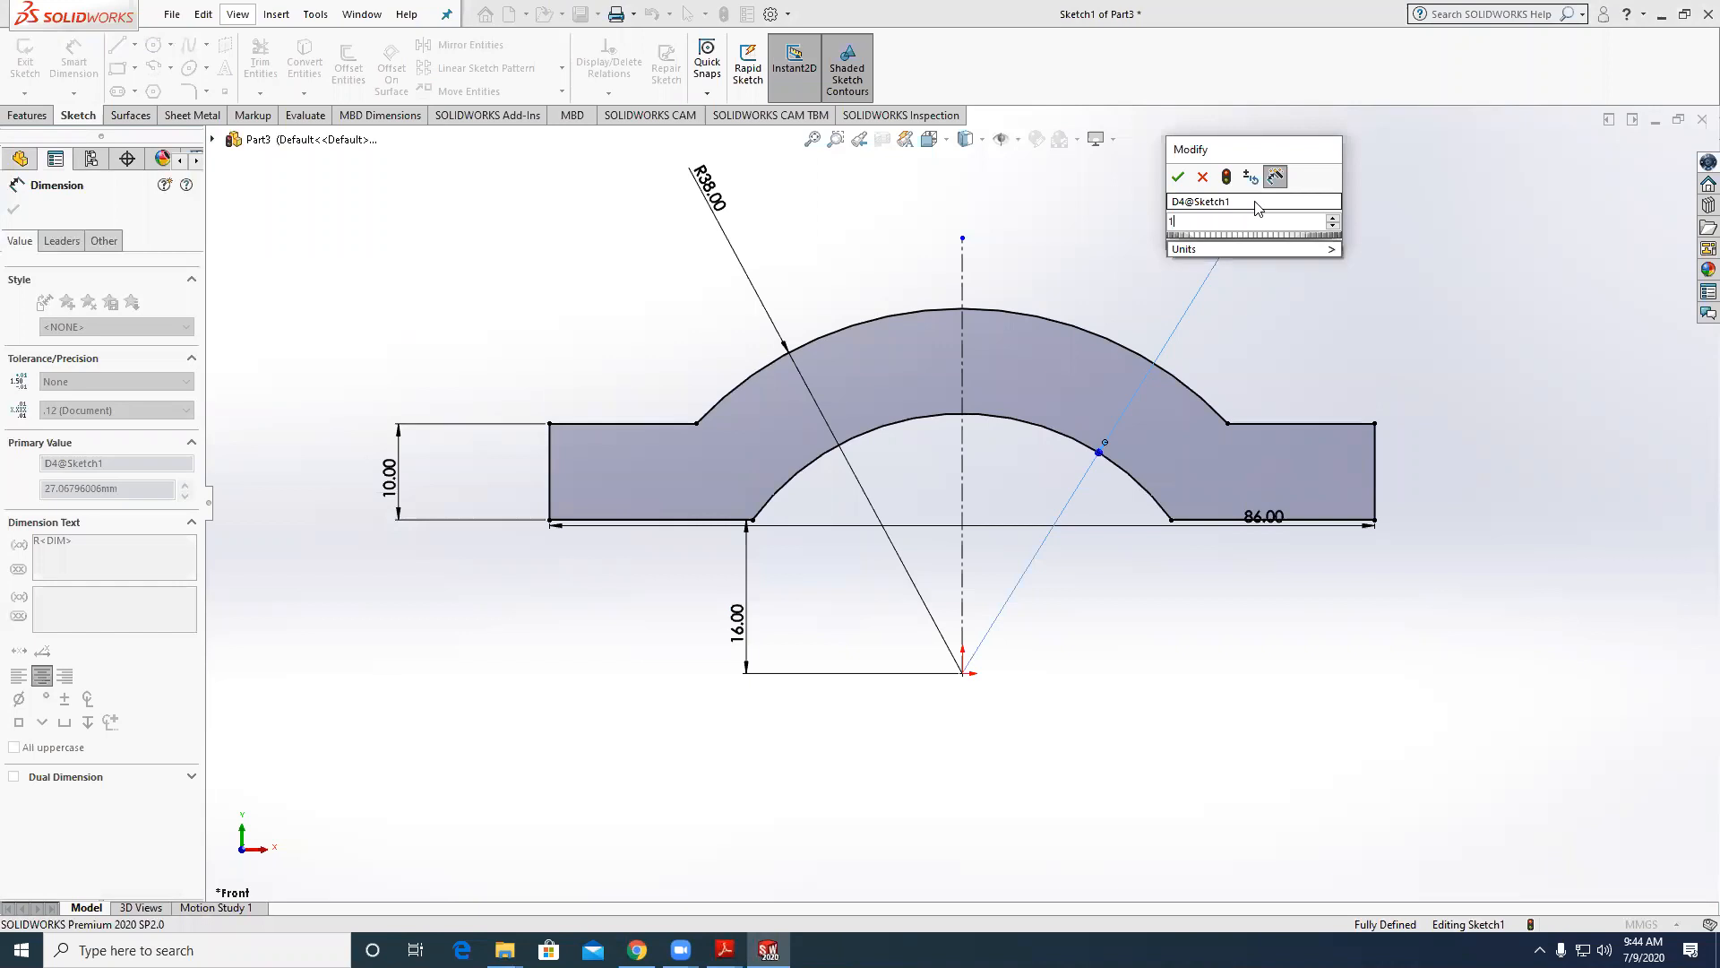
{"action": "key", "text": "Return"}
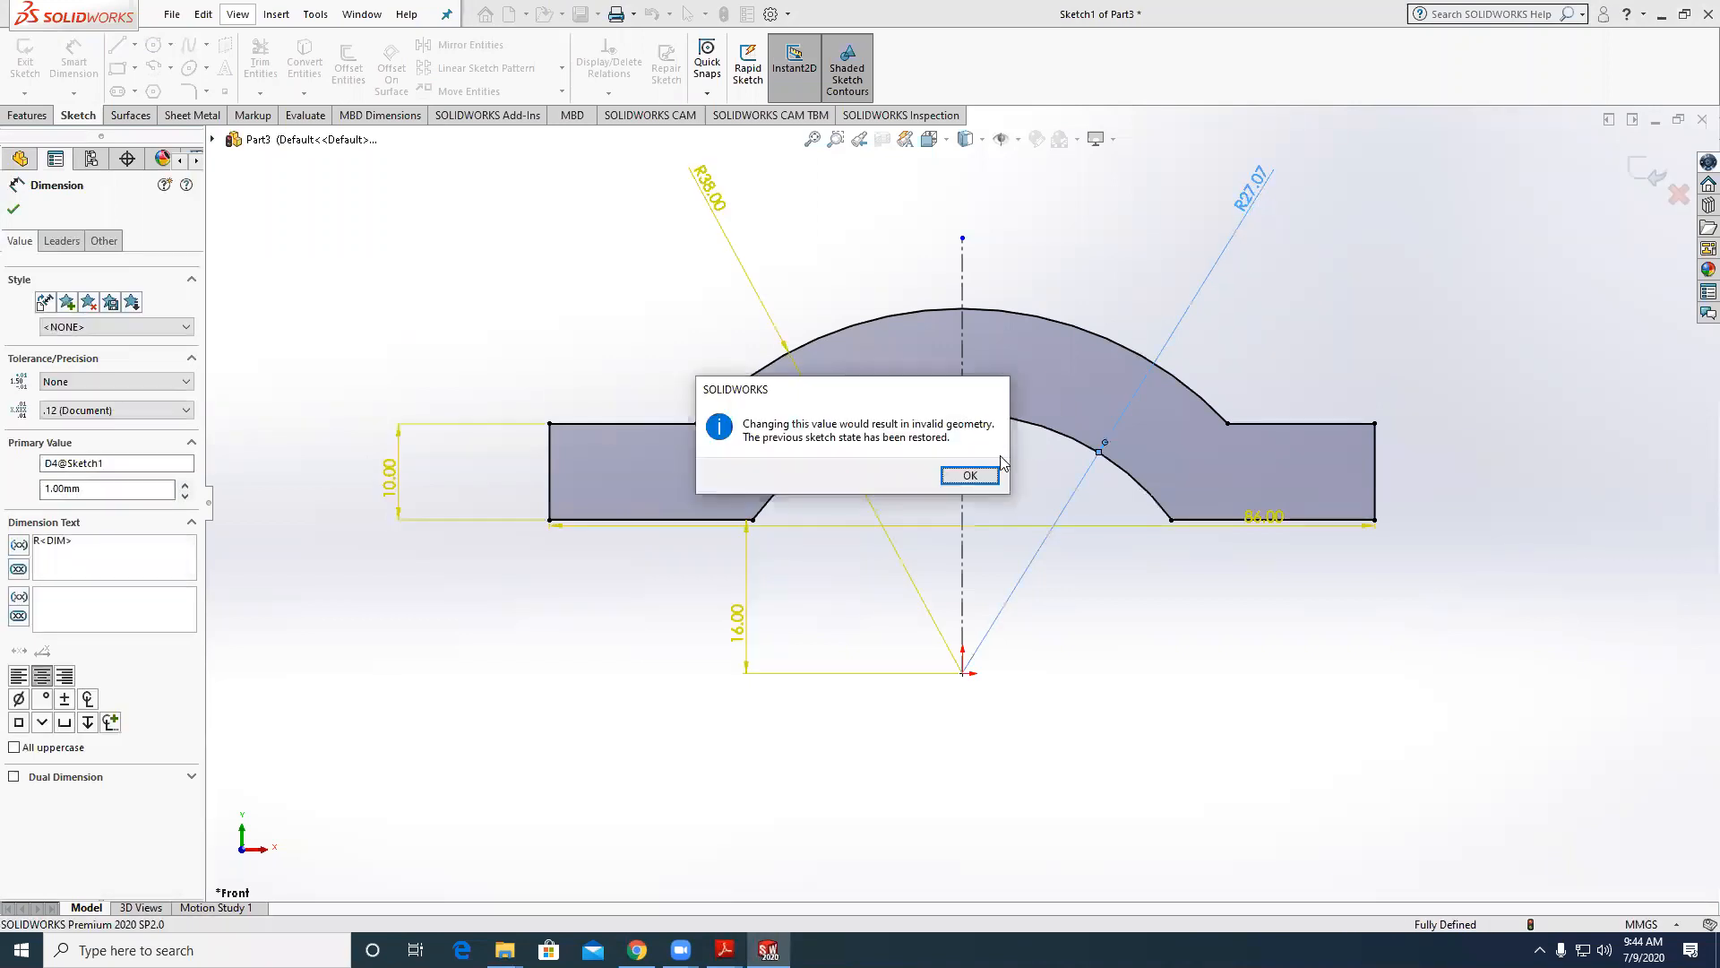
{"action": "left_click", "coordinate": [994, 468]}
{"action": "left_click", "coordinate": [955, 766]}
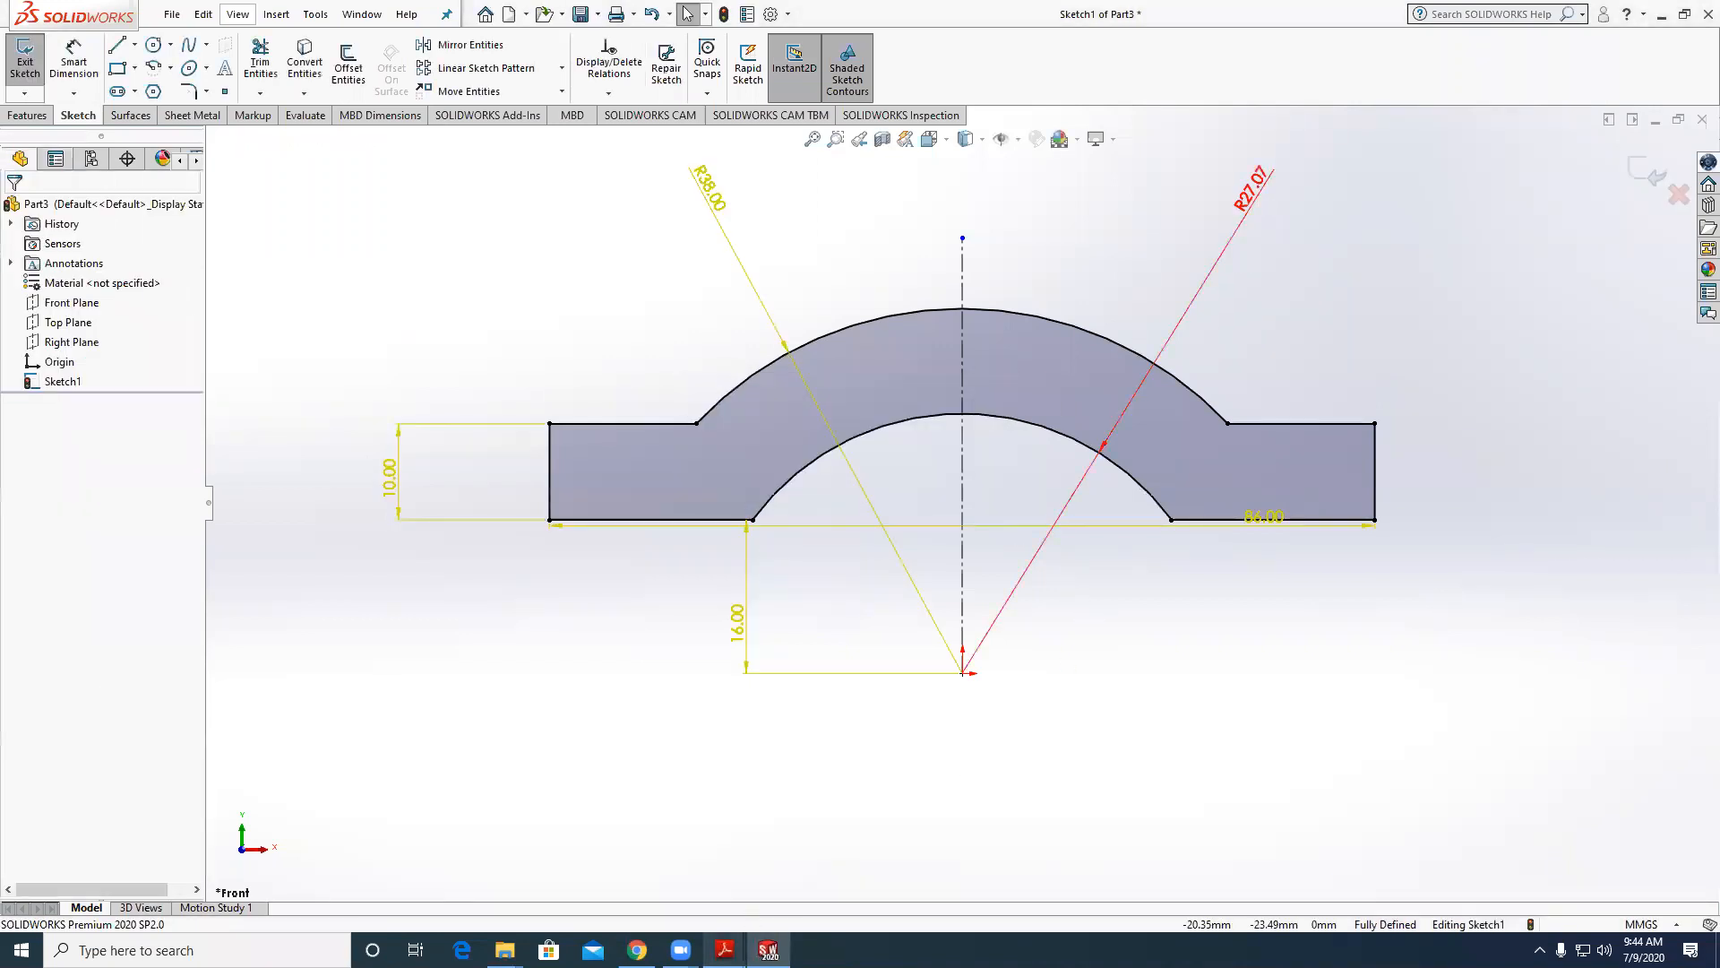
Consult the cap views in Assignment 11.pdf in Adobe Reader for the flange's height above the bore centre, and return to SOLIDWORKS.
{"action": "mouse_move", "coordinate": [724, 950]}
{"action": "left_click", "coordinate": [666, 861]}
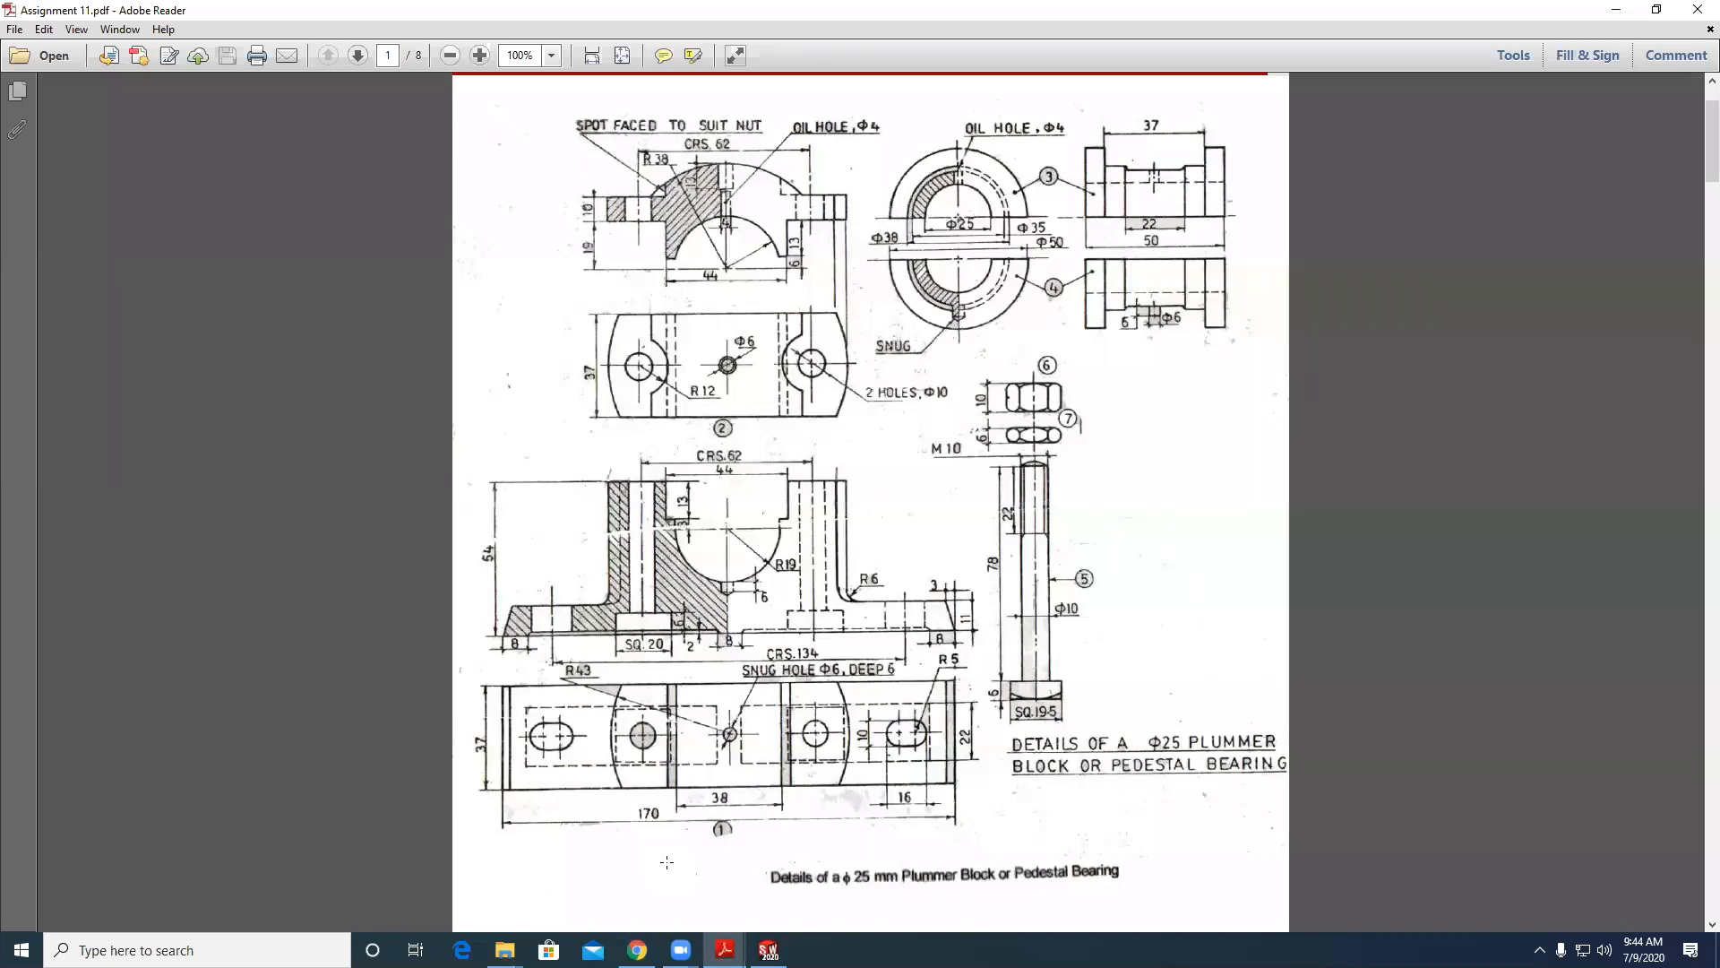
{"action": "left_click", "coordinate": [666, 861]}
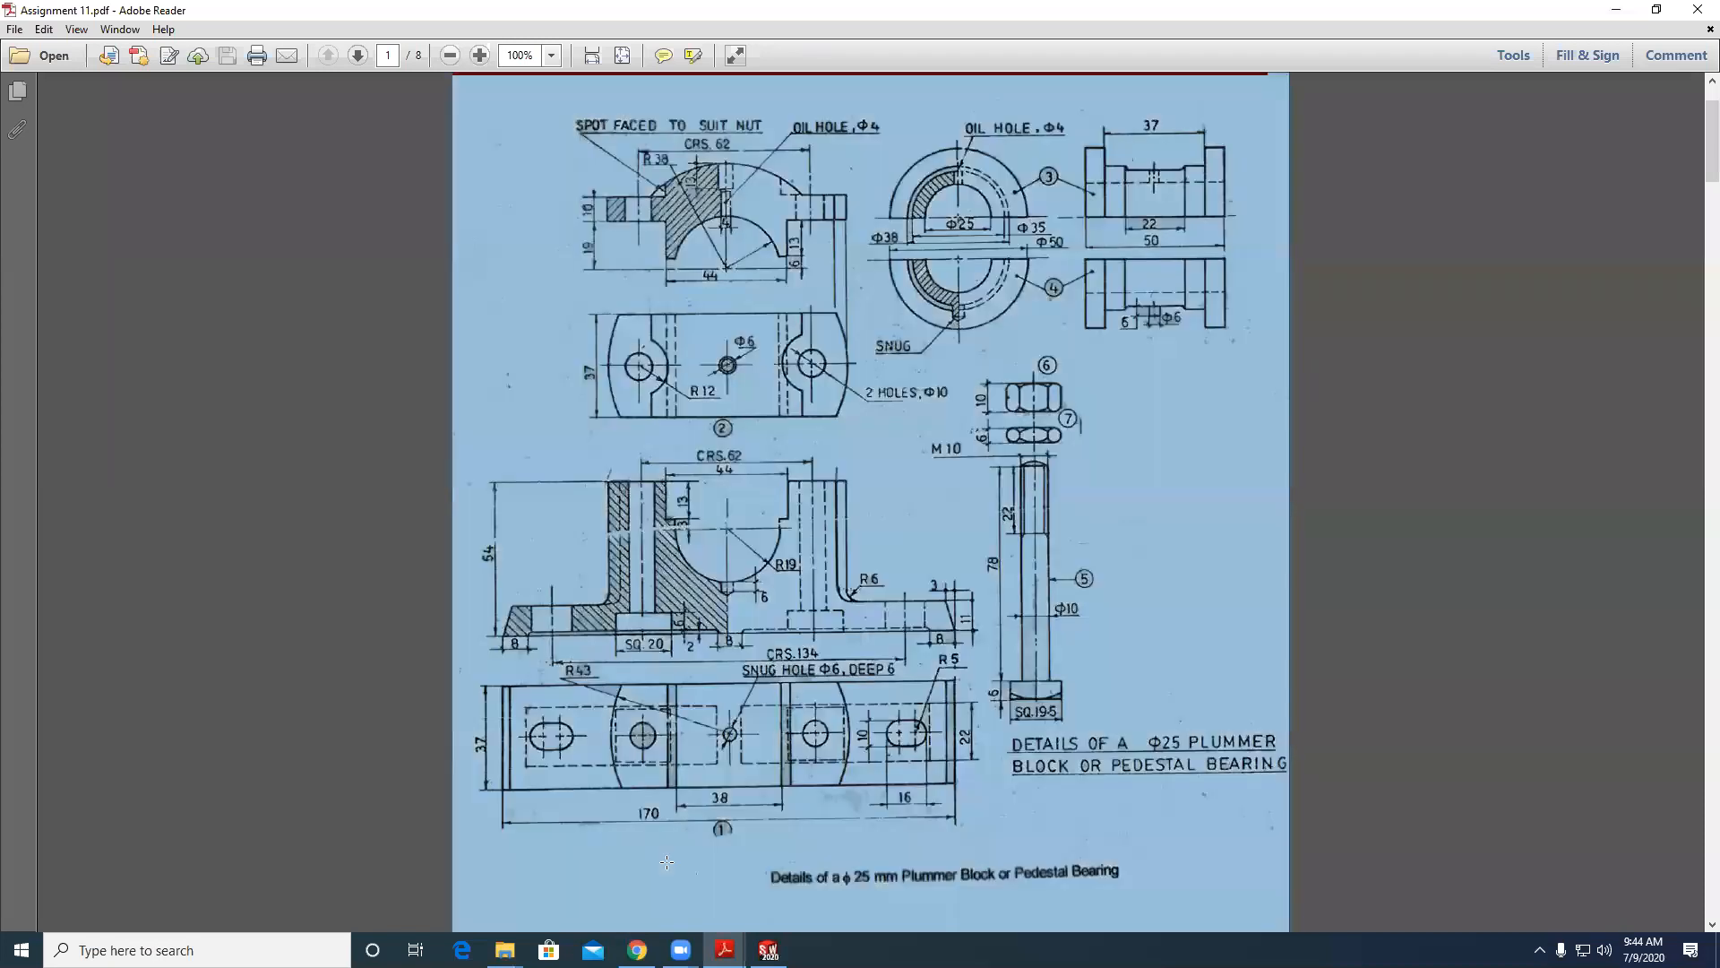
{"action": "left_click", "coordinate": [999, 531]}
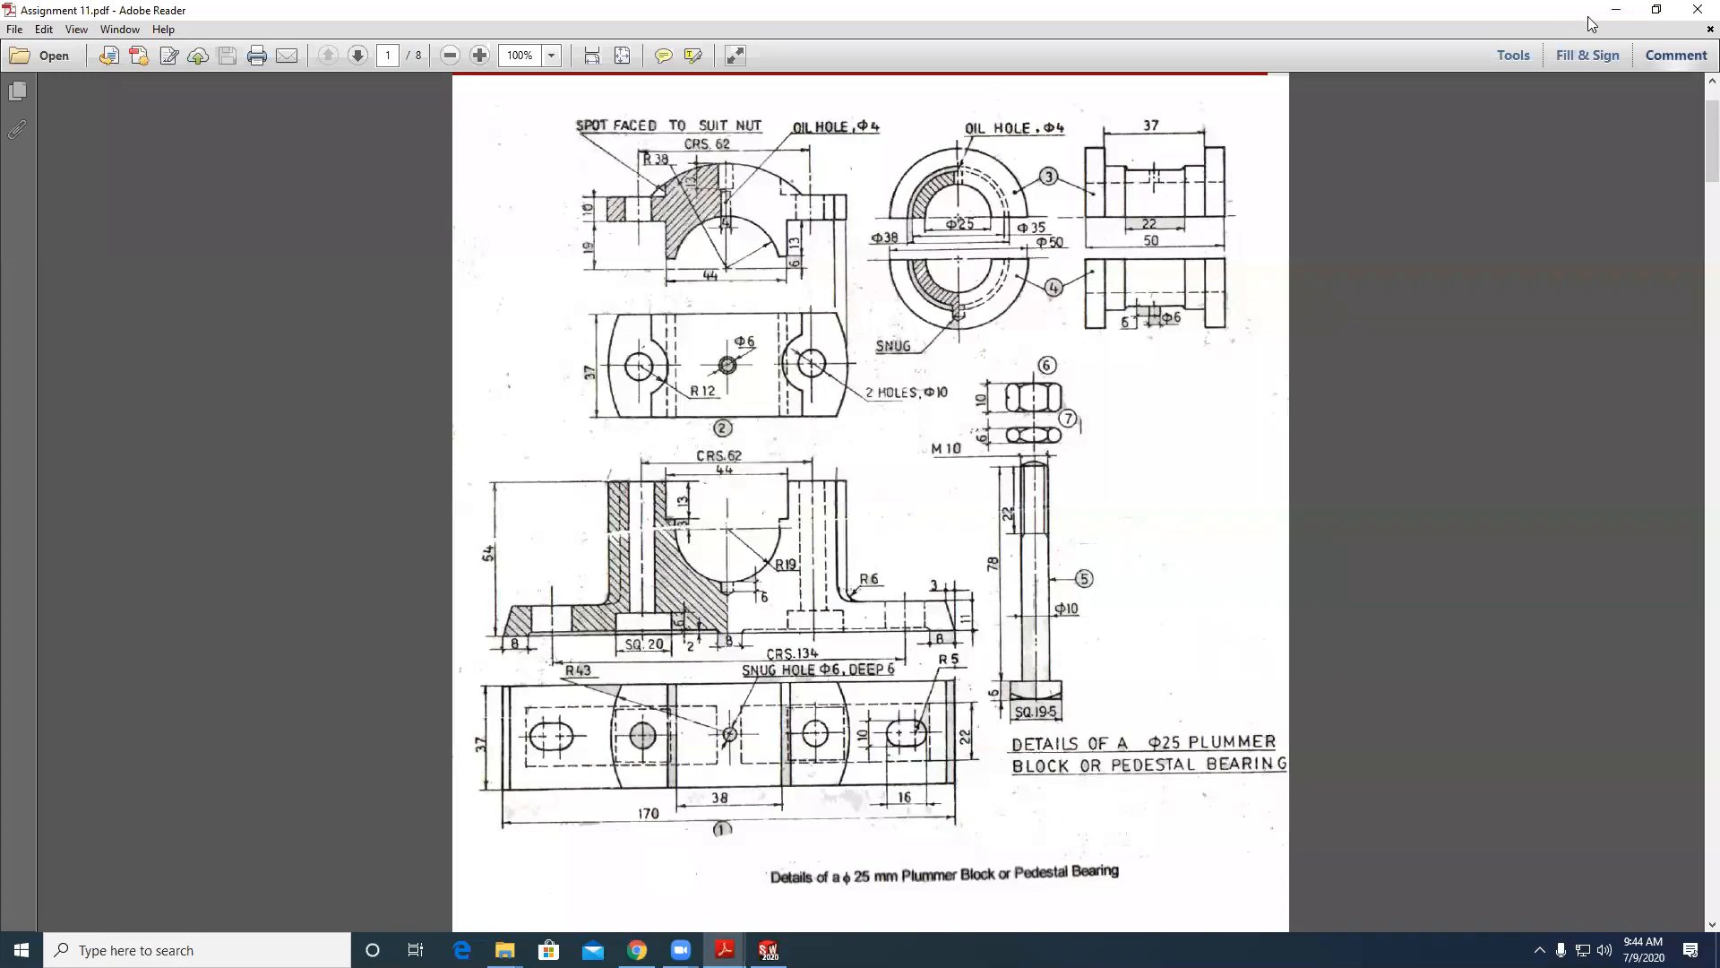
{"action": "left_click", "coordinate": [1615, 9]}
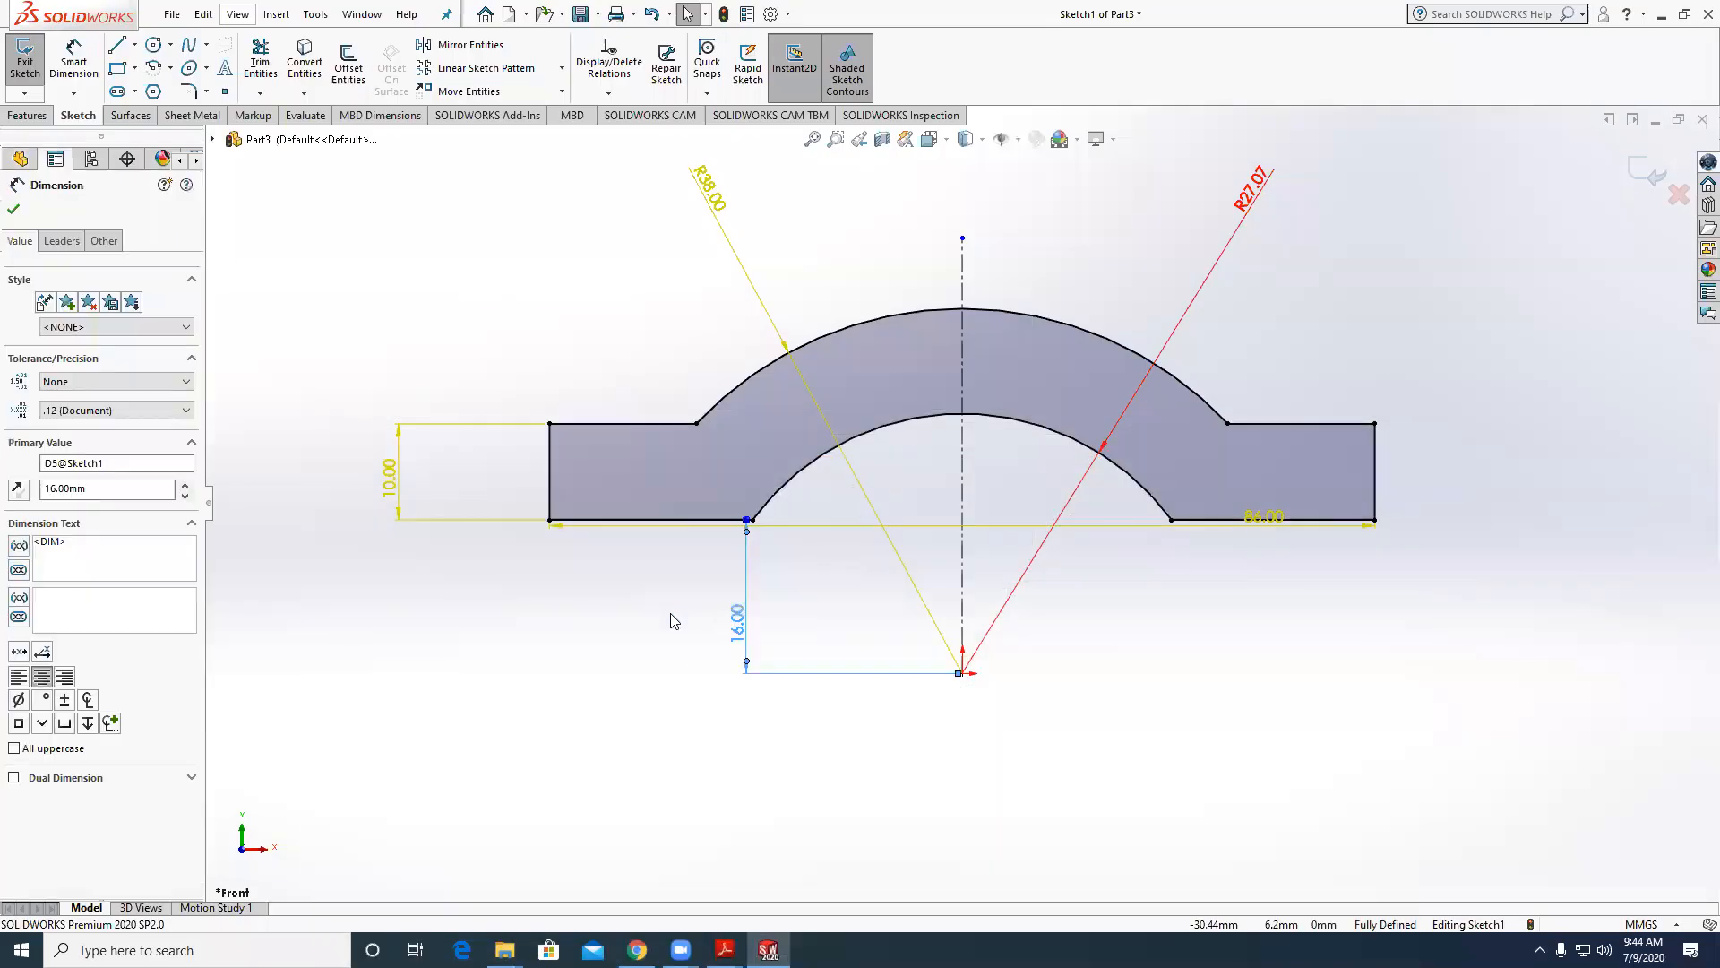
Delete the 16 mm vertical dimension and the inner arc's radius dimension.
{"action": "key", "text": "Delete"}
{"action": "left_click_drag", "start_coordinate": [1322, 234], "coordinate": [1227, 170]}
{"action": "key", "text": "Delete"}
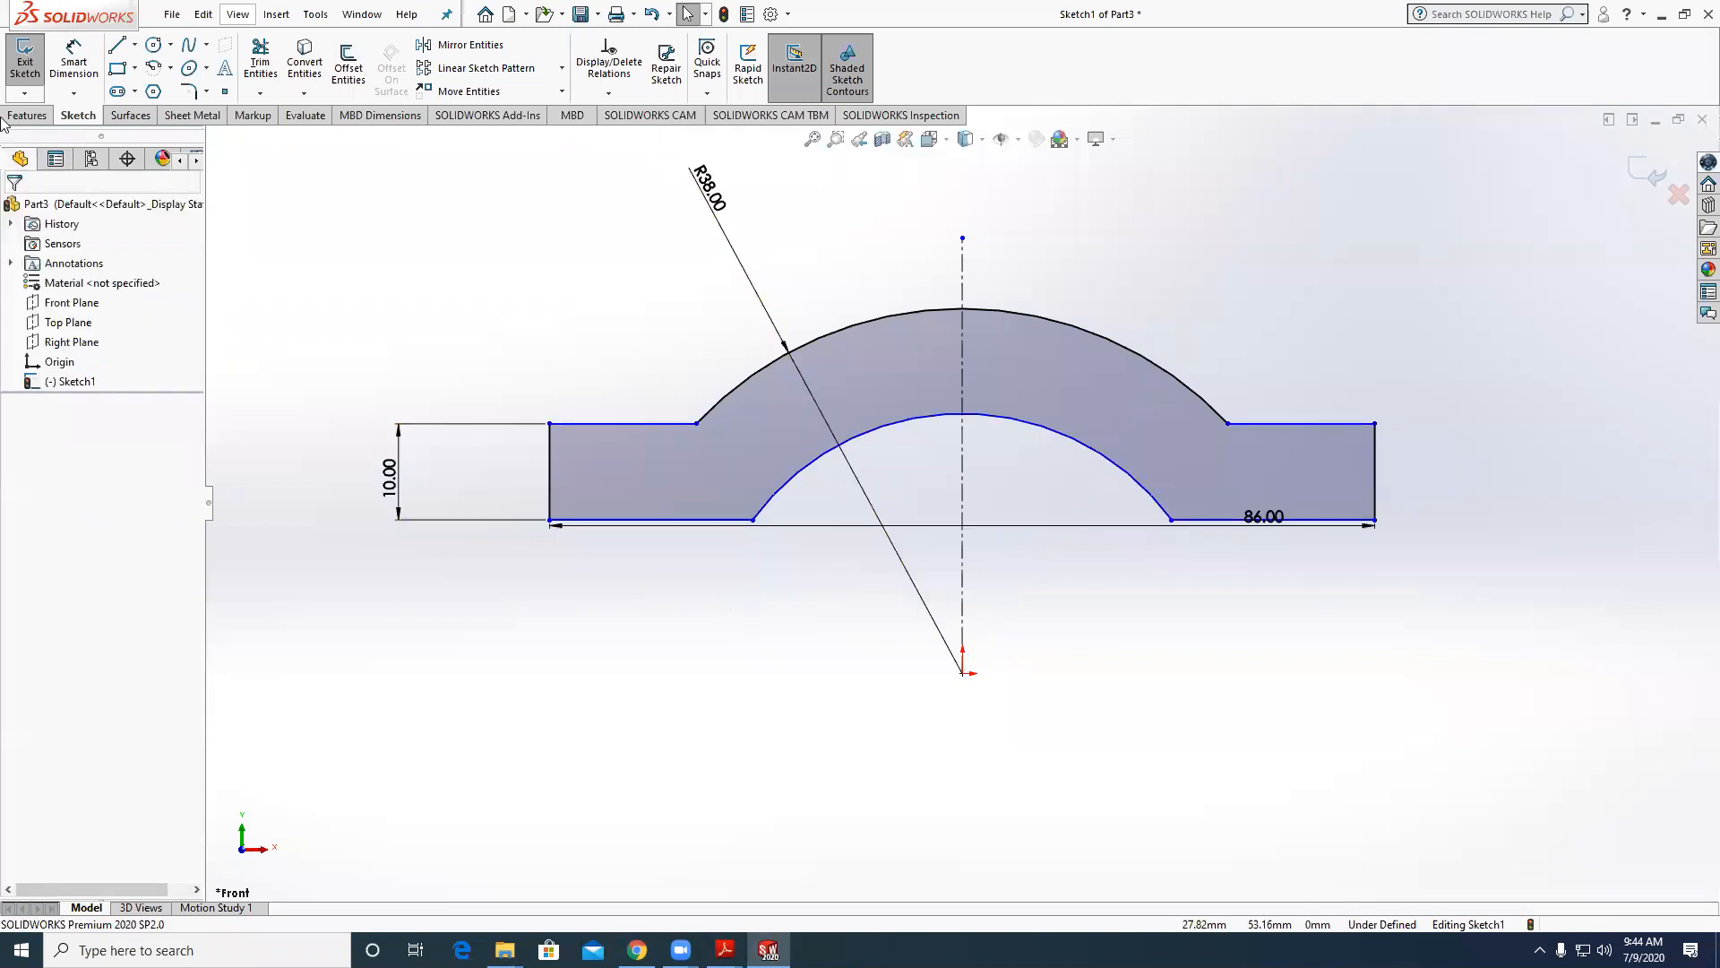
Dimension the vertical distance from the flange's lower edge to the origin as 19 mm.
{"action": "left_click", "coordinate": [74, 63]}
{"action": "left_click", "coordinate": [729, 520]}
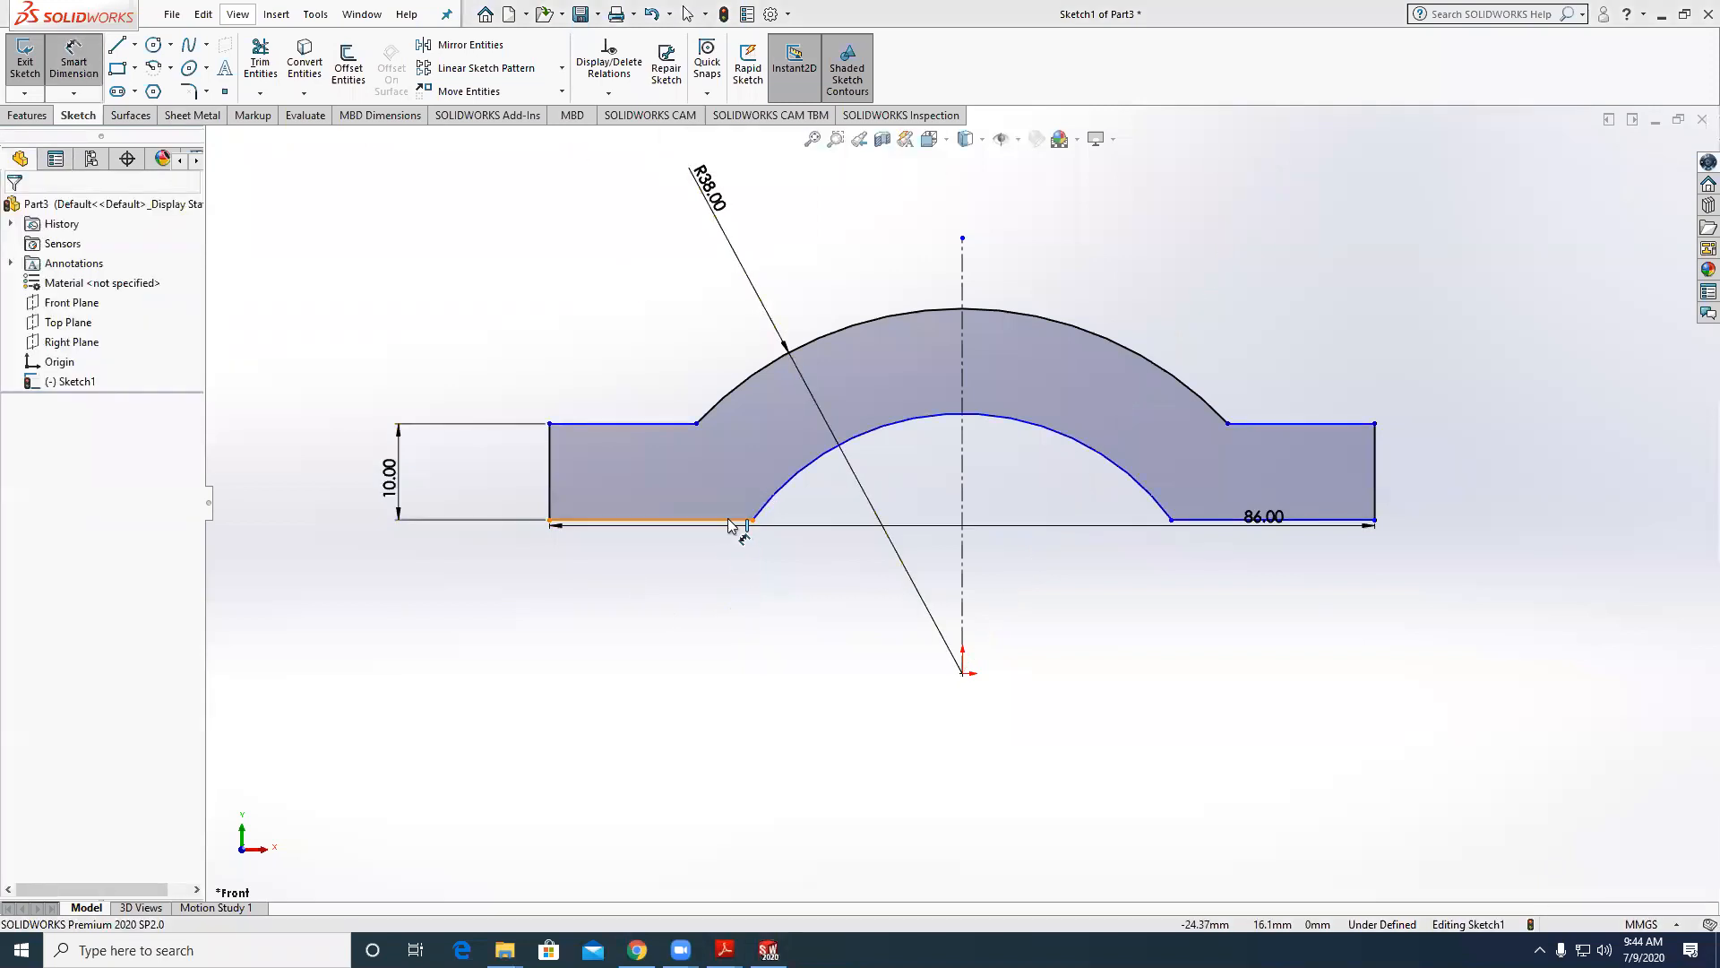
{"action": "left_click", "coordinate": [952, 672]}
{"action": "left_click", "coordinate": [742, 642]}
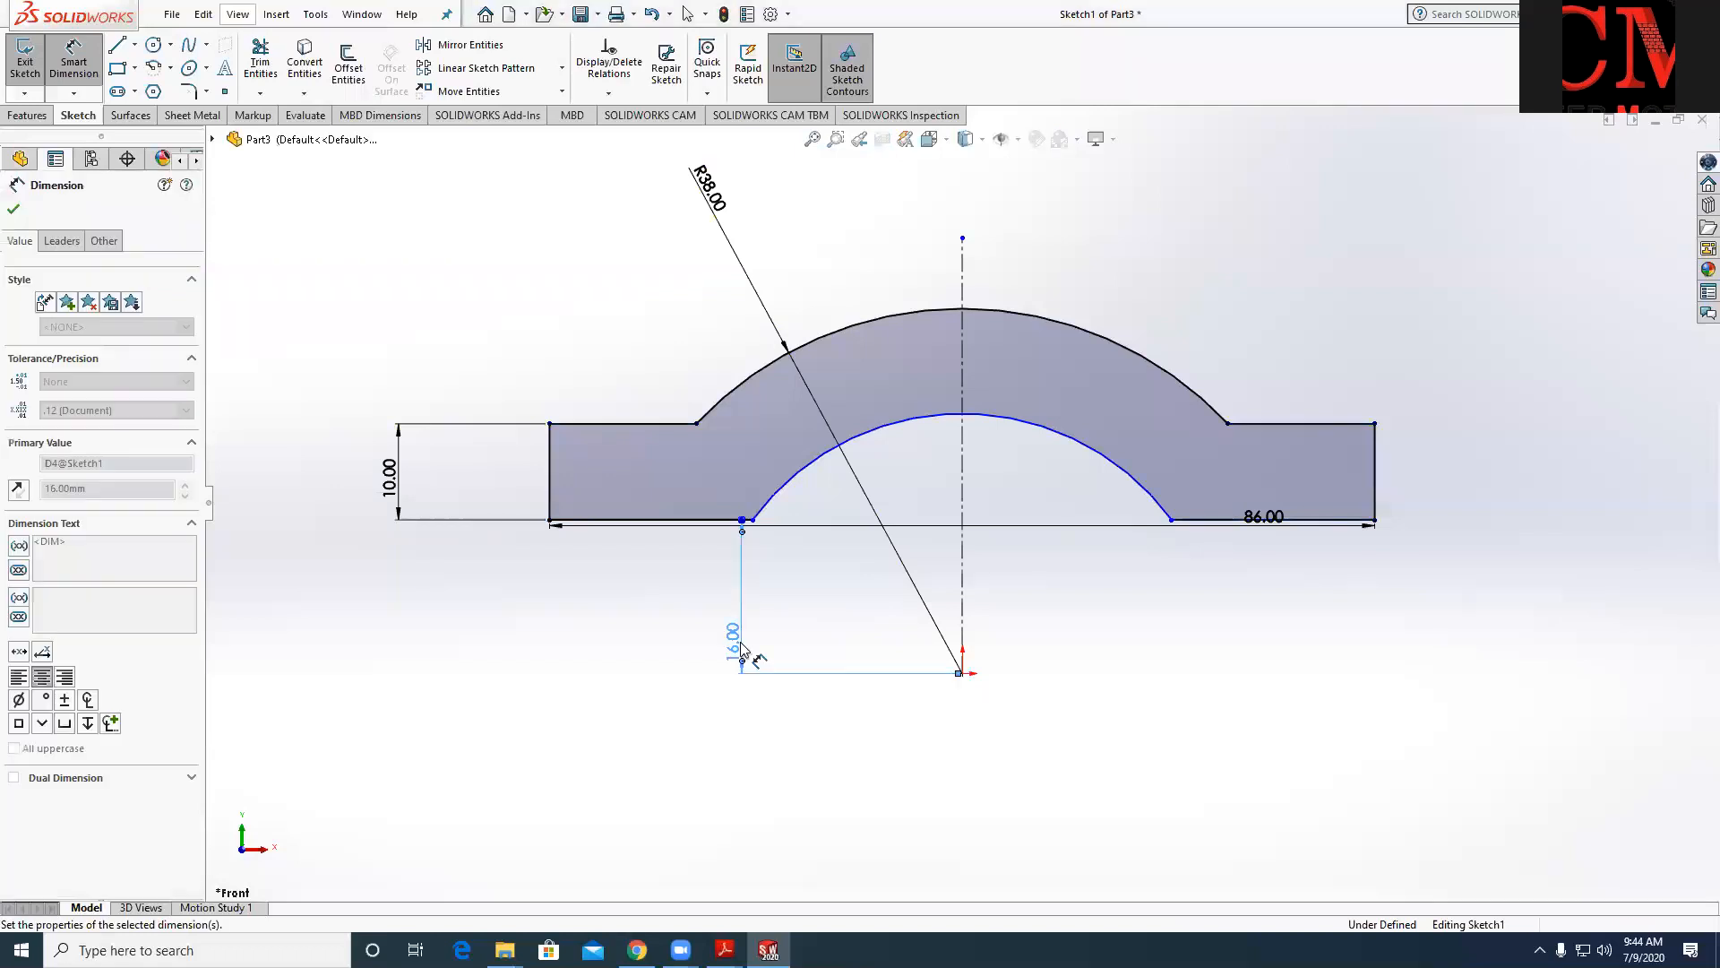
{"action": "type", "text": "1"}
{"action": "key", "text": "Return"}
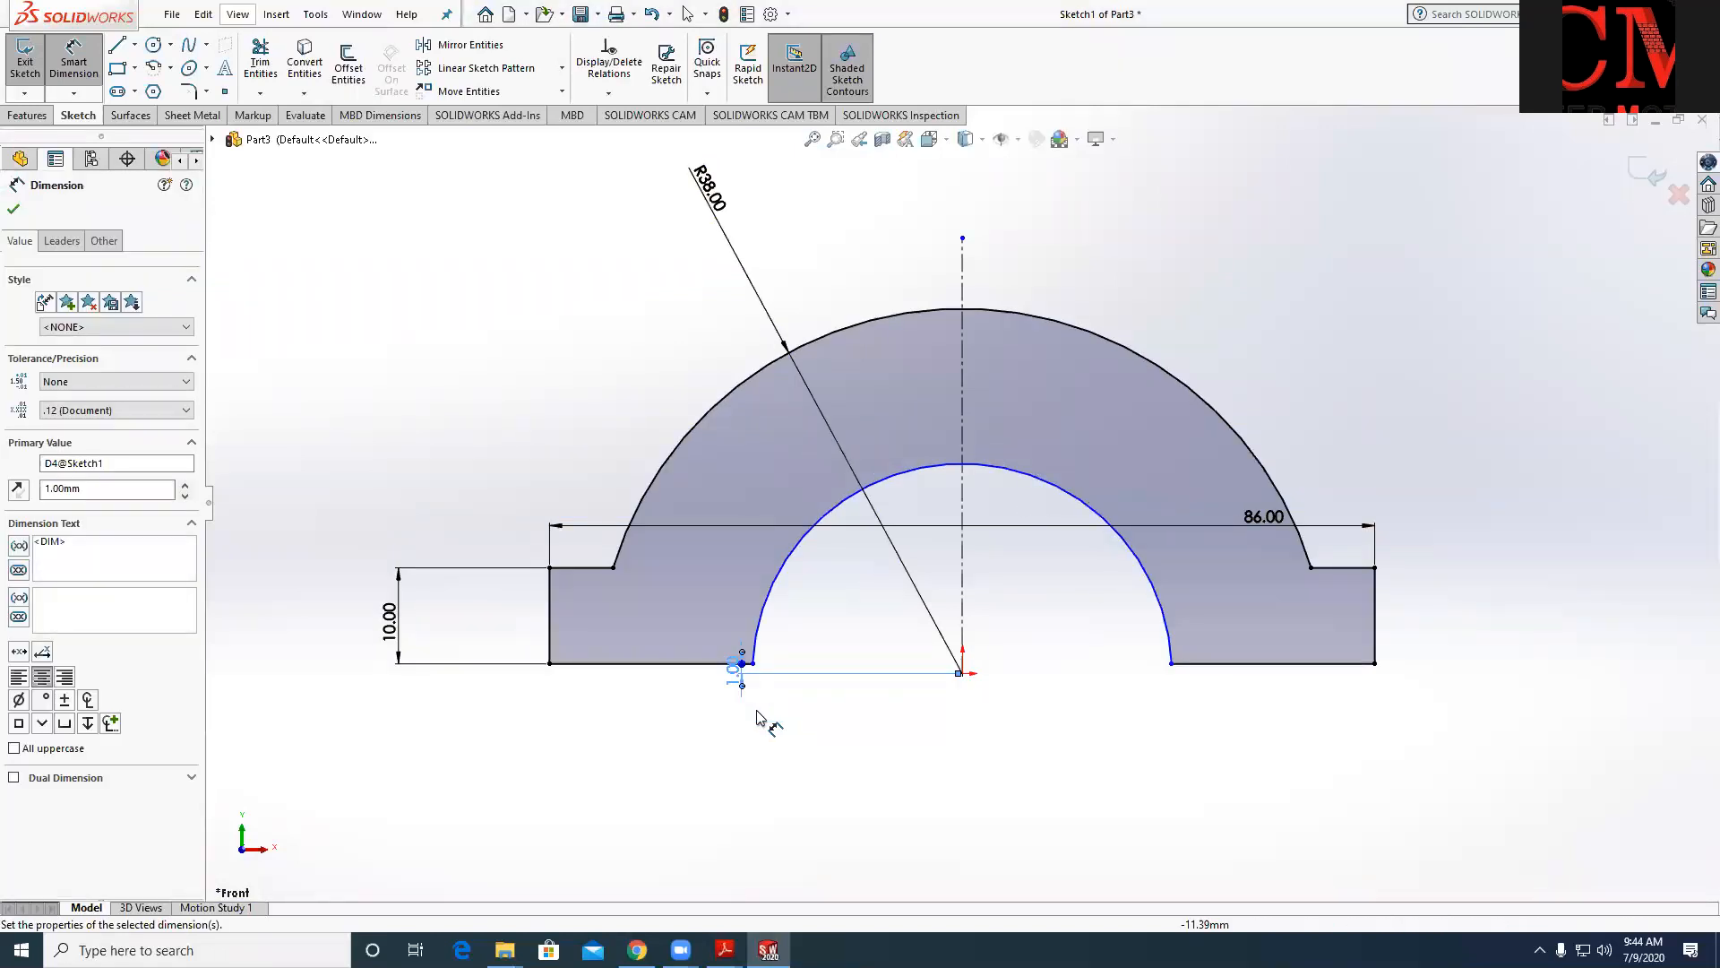
{"action": "double_click", "coordinate": [727, 679]}
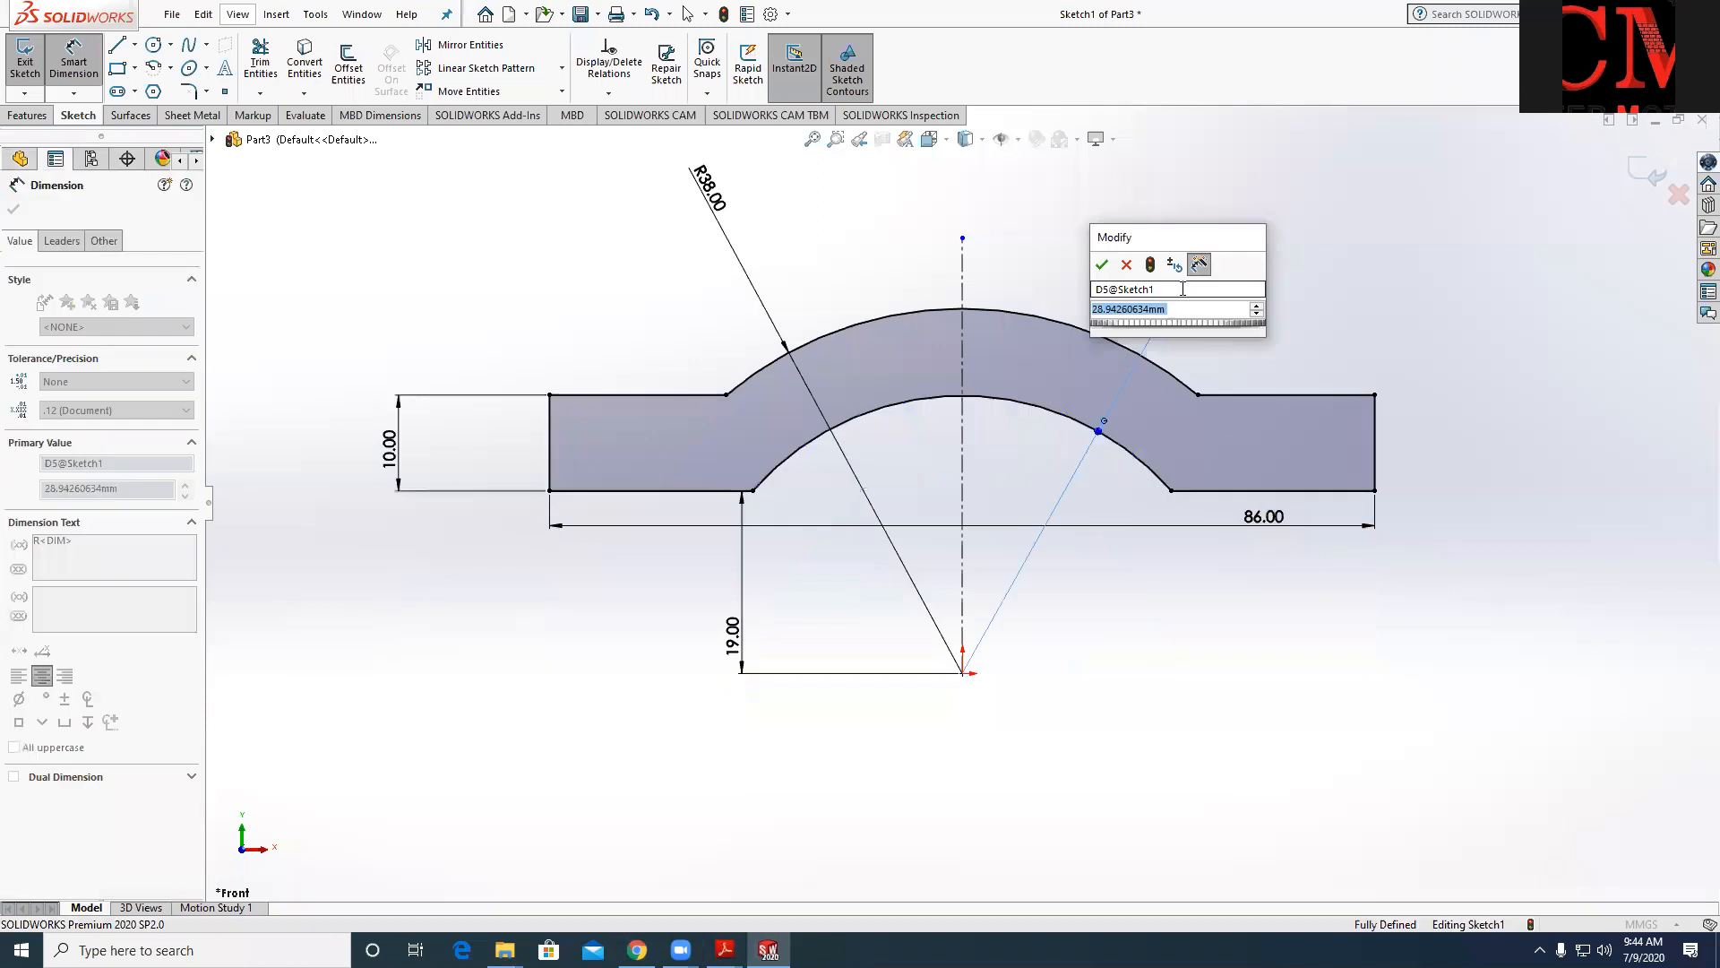
Try to set the inner arc's radius dimension to 1 mm.
{"action": "type", "text": "1"}
{"action": "key", "text": "Return"}
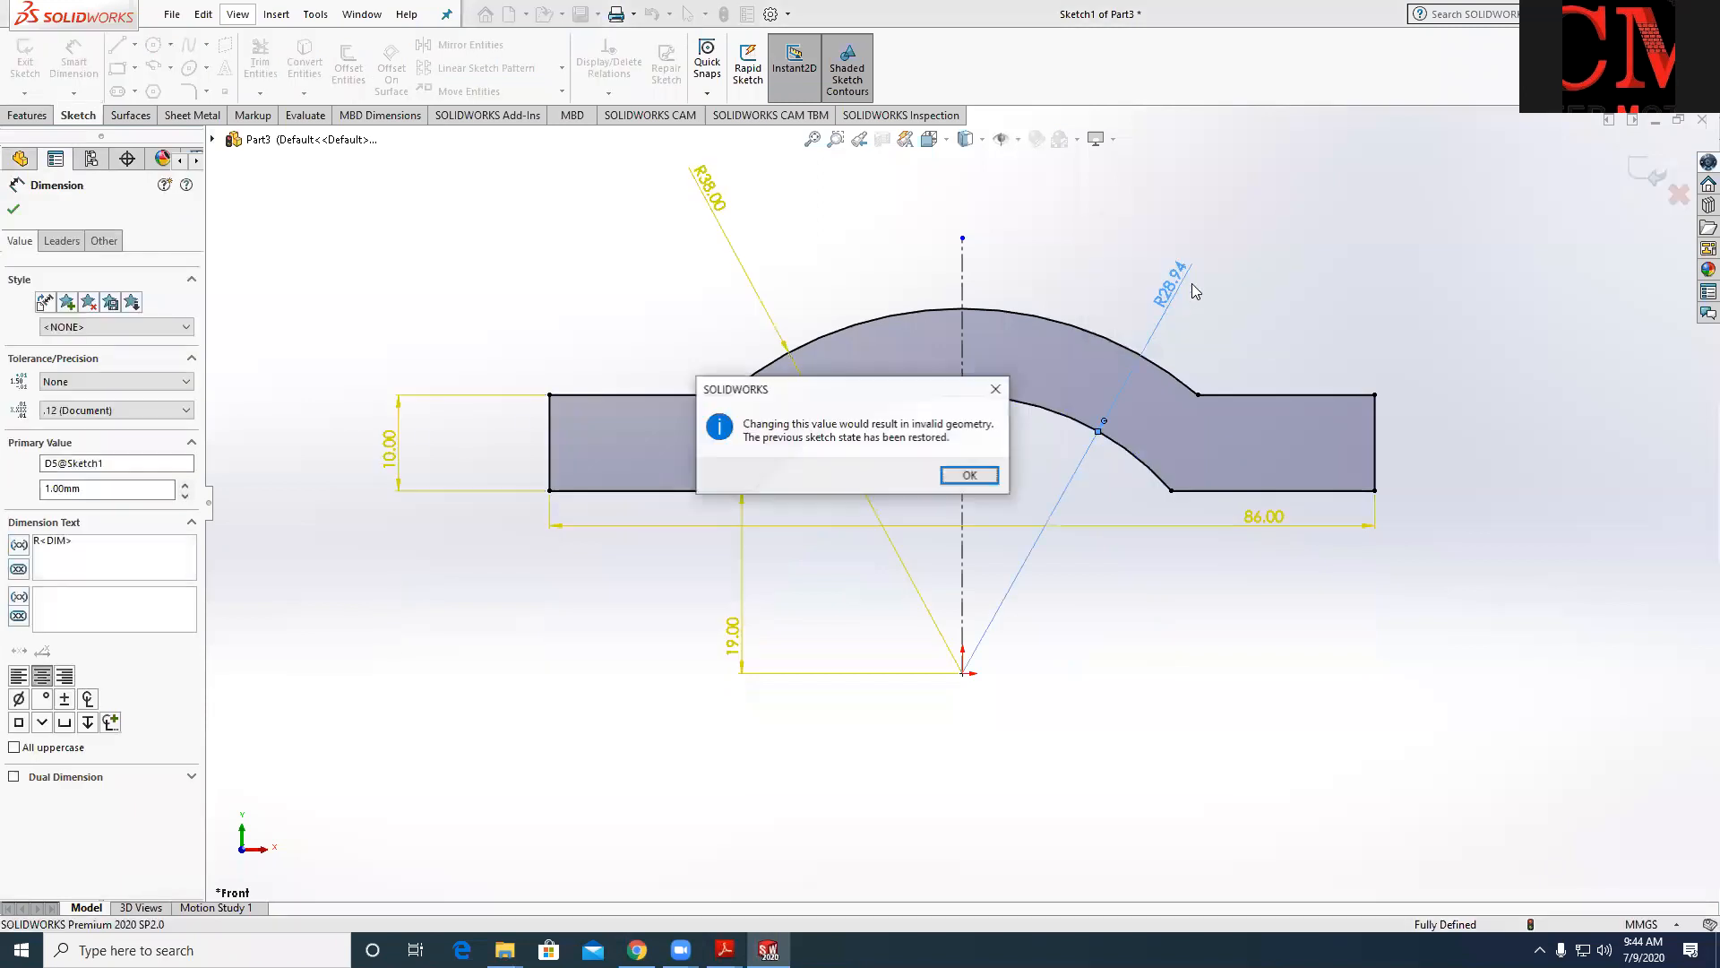
{"action": "key", "text": "Return"}
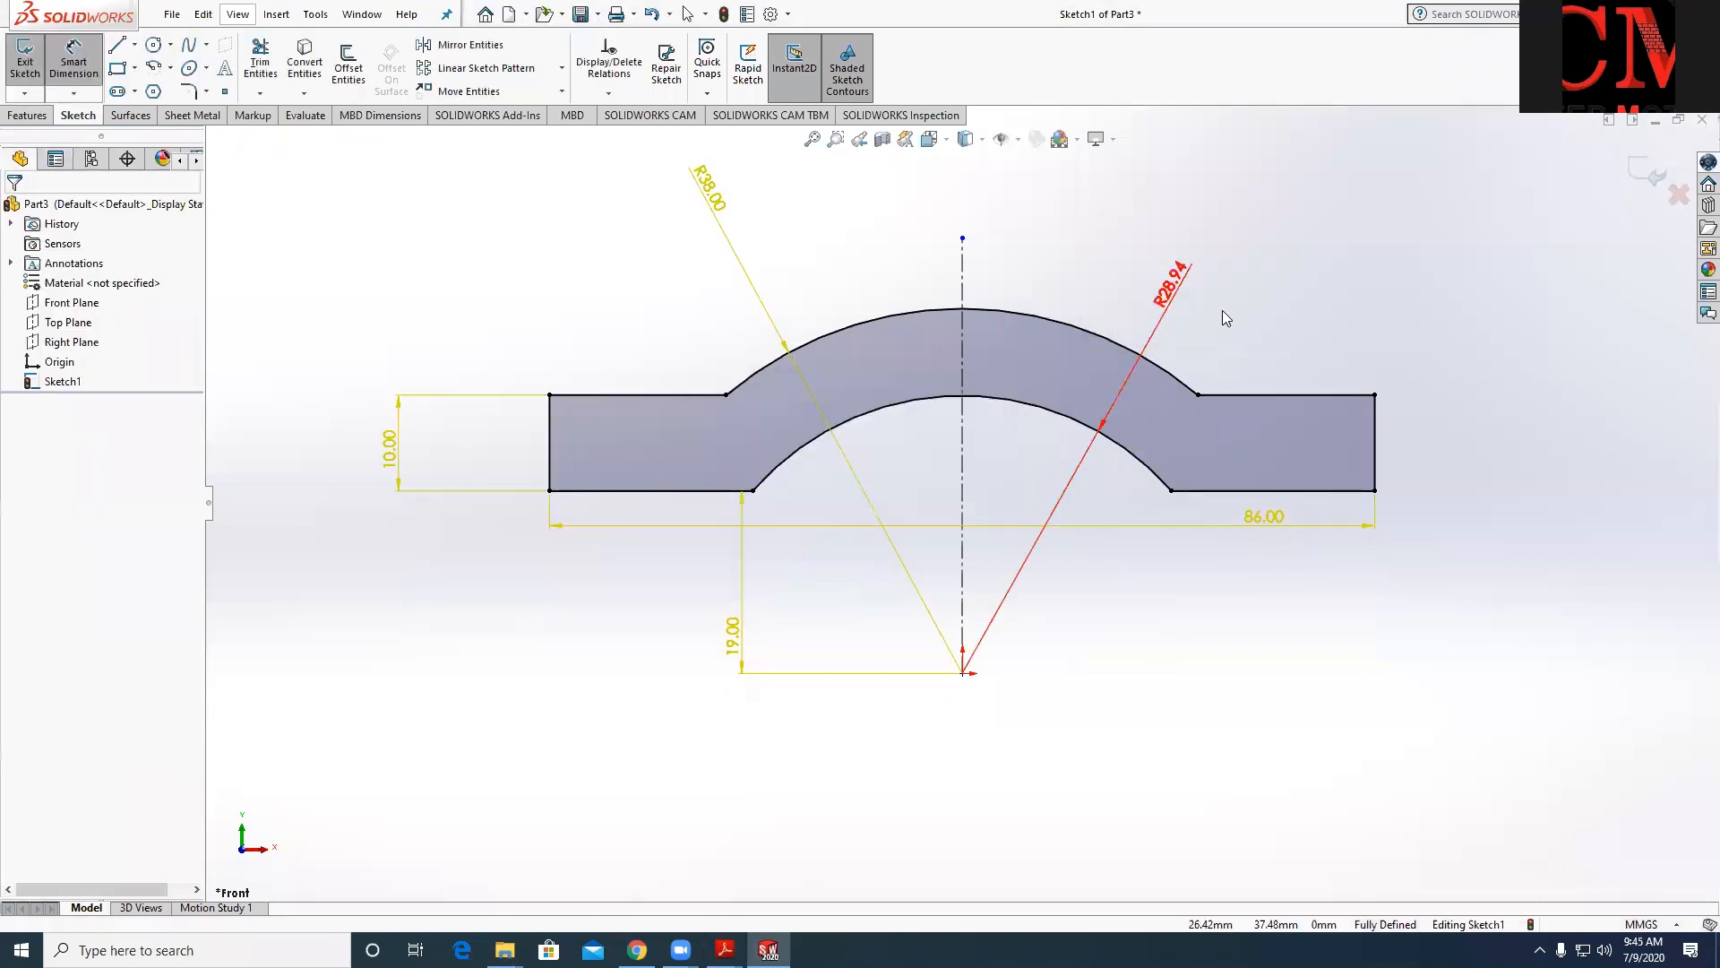
Delete the outer arc's 38 mm radius dimension and try to set the inner arc's radius to 19 mm.
{"action": "left_click_drag", "start_coordinate": [777, 225], "coordinate": [666, 168]}
{"action": "key", "text": "Delete"}
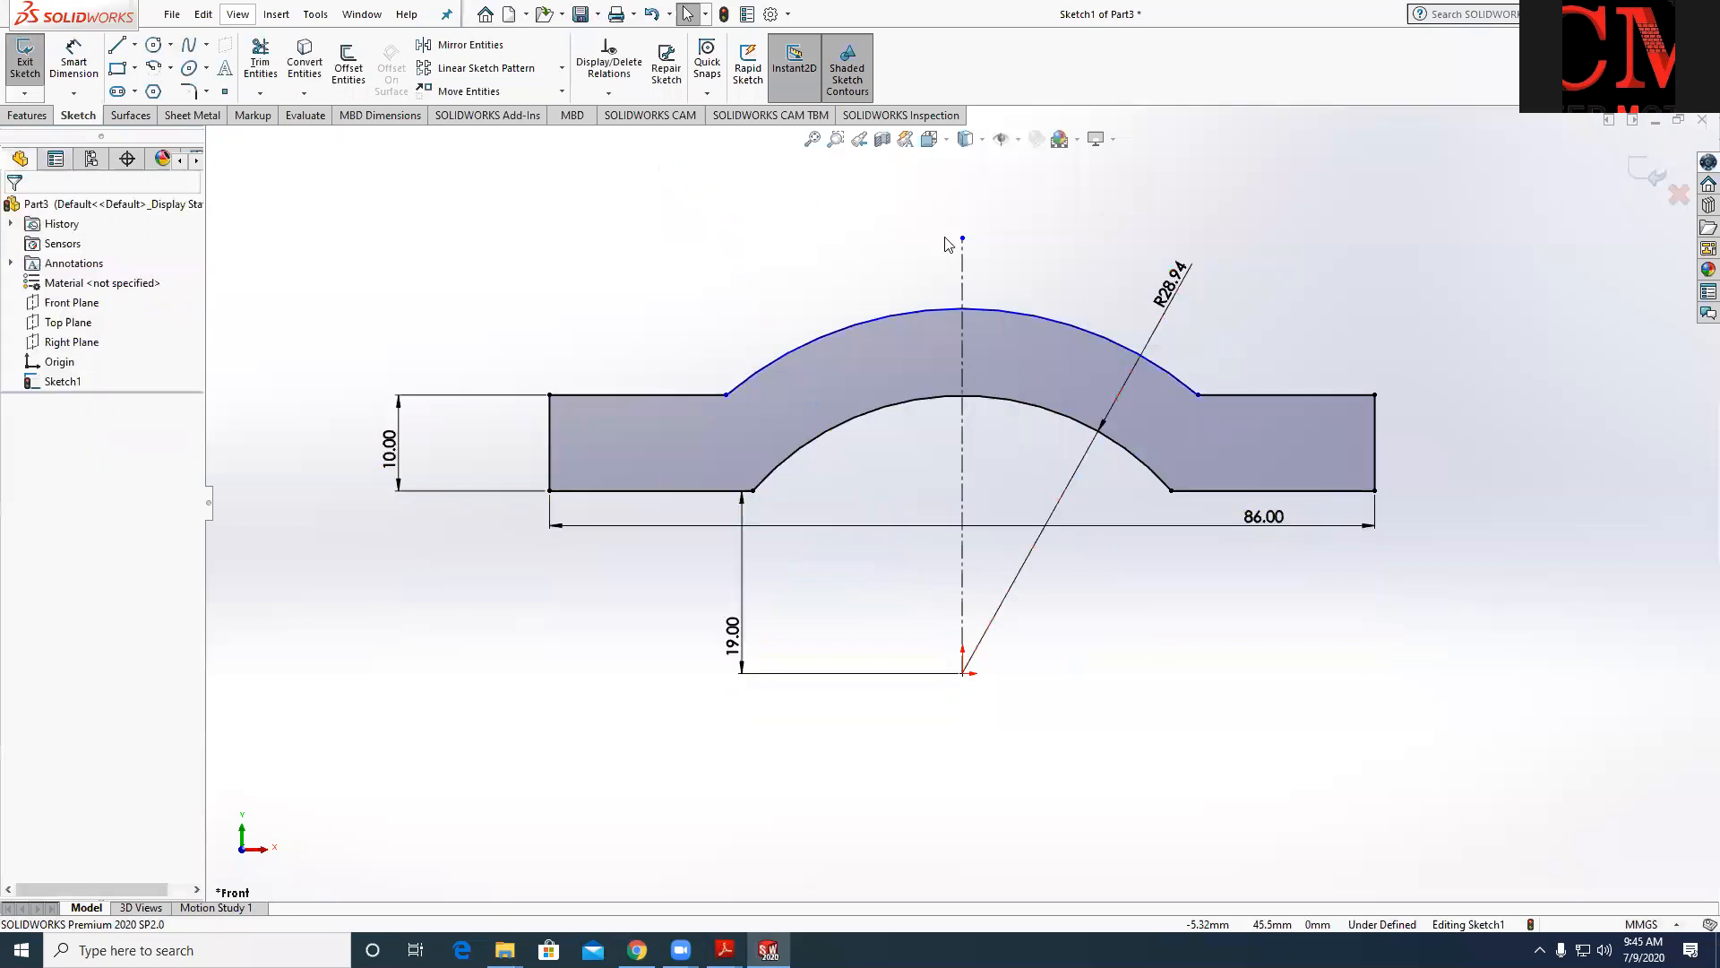
{"action": "double_click", "coordinate": [1173, 285]}
{"action": "left_click_drag", "start_coordinate": [1214, 295], "coordinate": [1130, 306]}
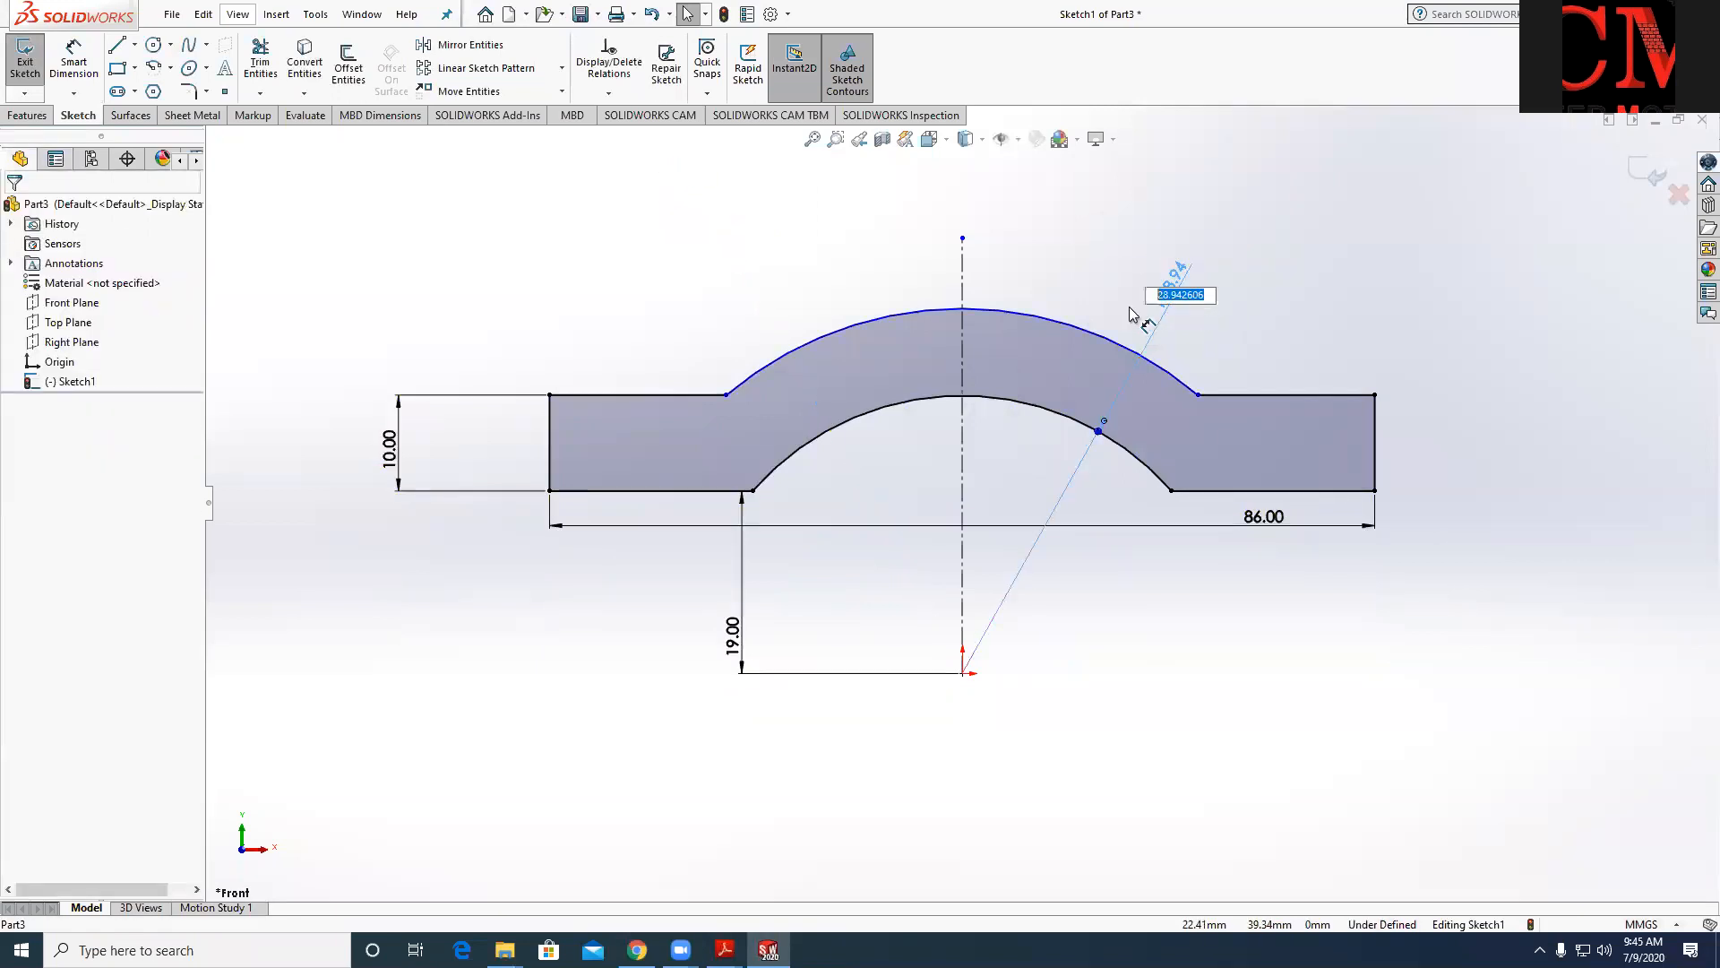
{"action": "type", "text": "19"}
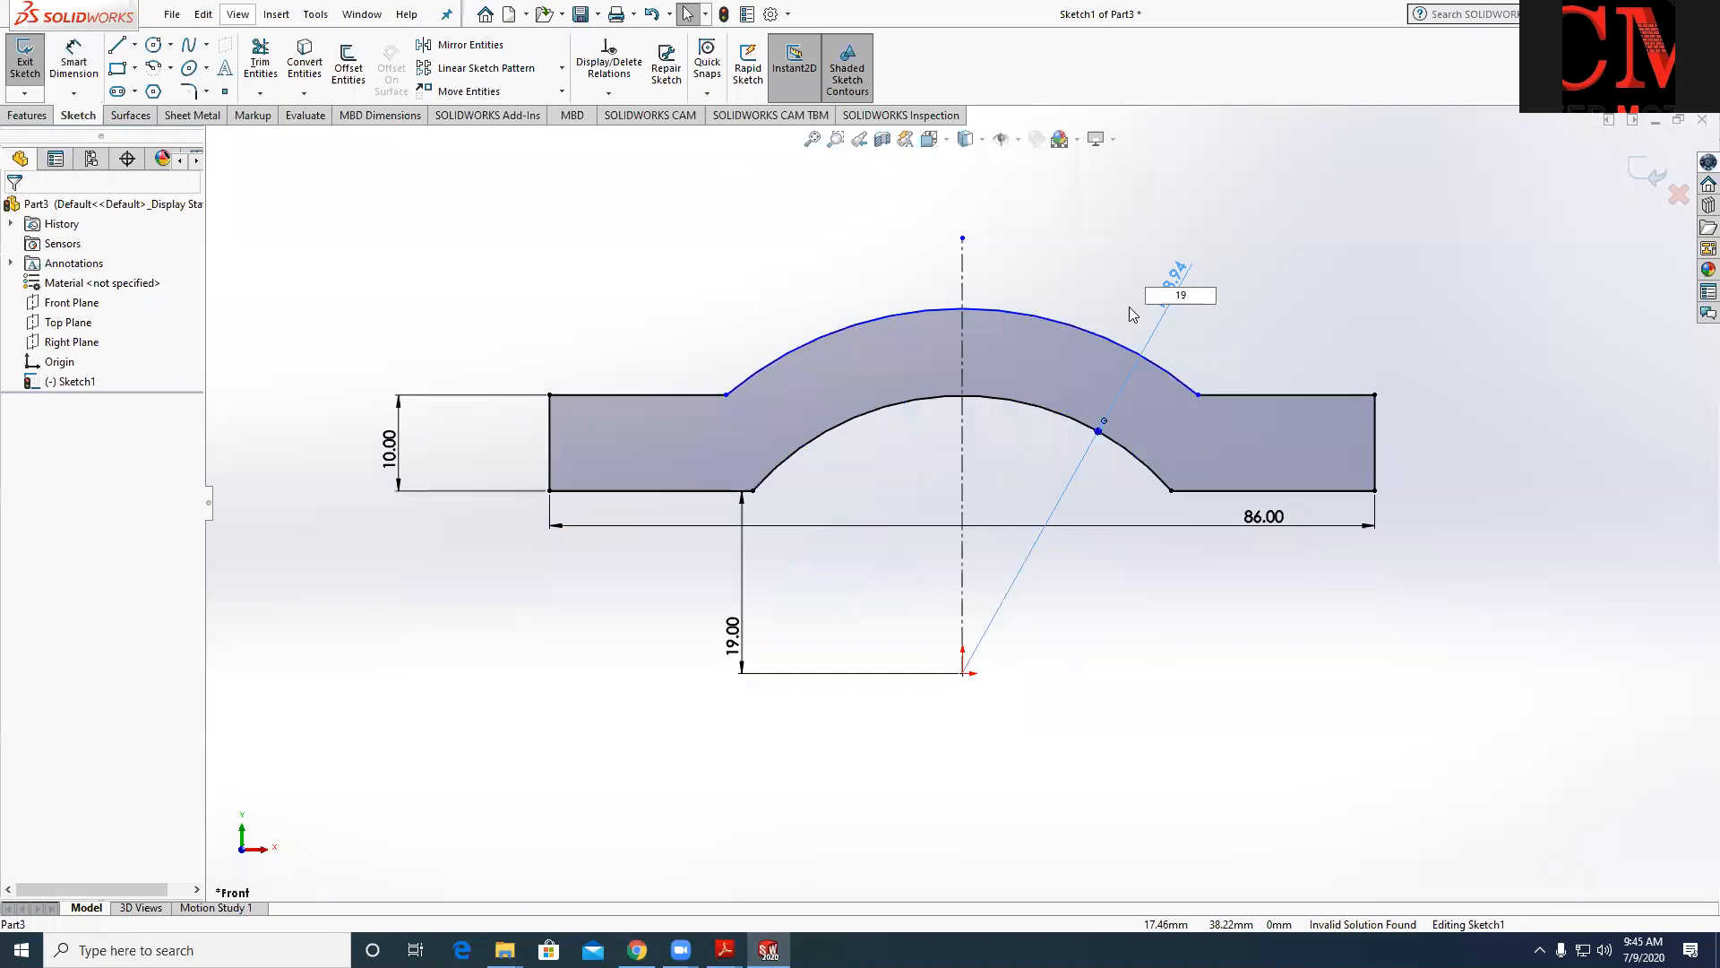
{"action": "key", "text": "Return"}
Delete the entire cap profile from the sketch, including its centerline and all dimensions.
{"action": "key", "text": "ctrl+z"}
{"action": "key", "text": "ctrl+z"}
{"action": "key", "text": "ctrl+z"}
{"action": "key", "text": "ctrl+z"}
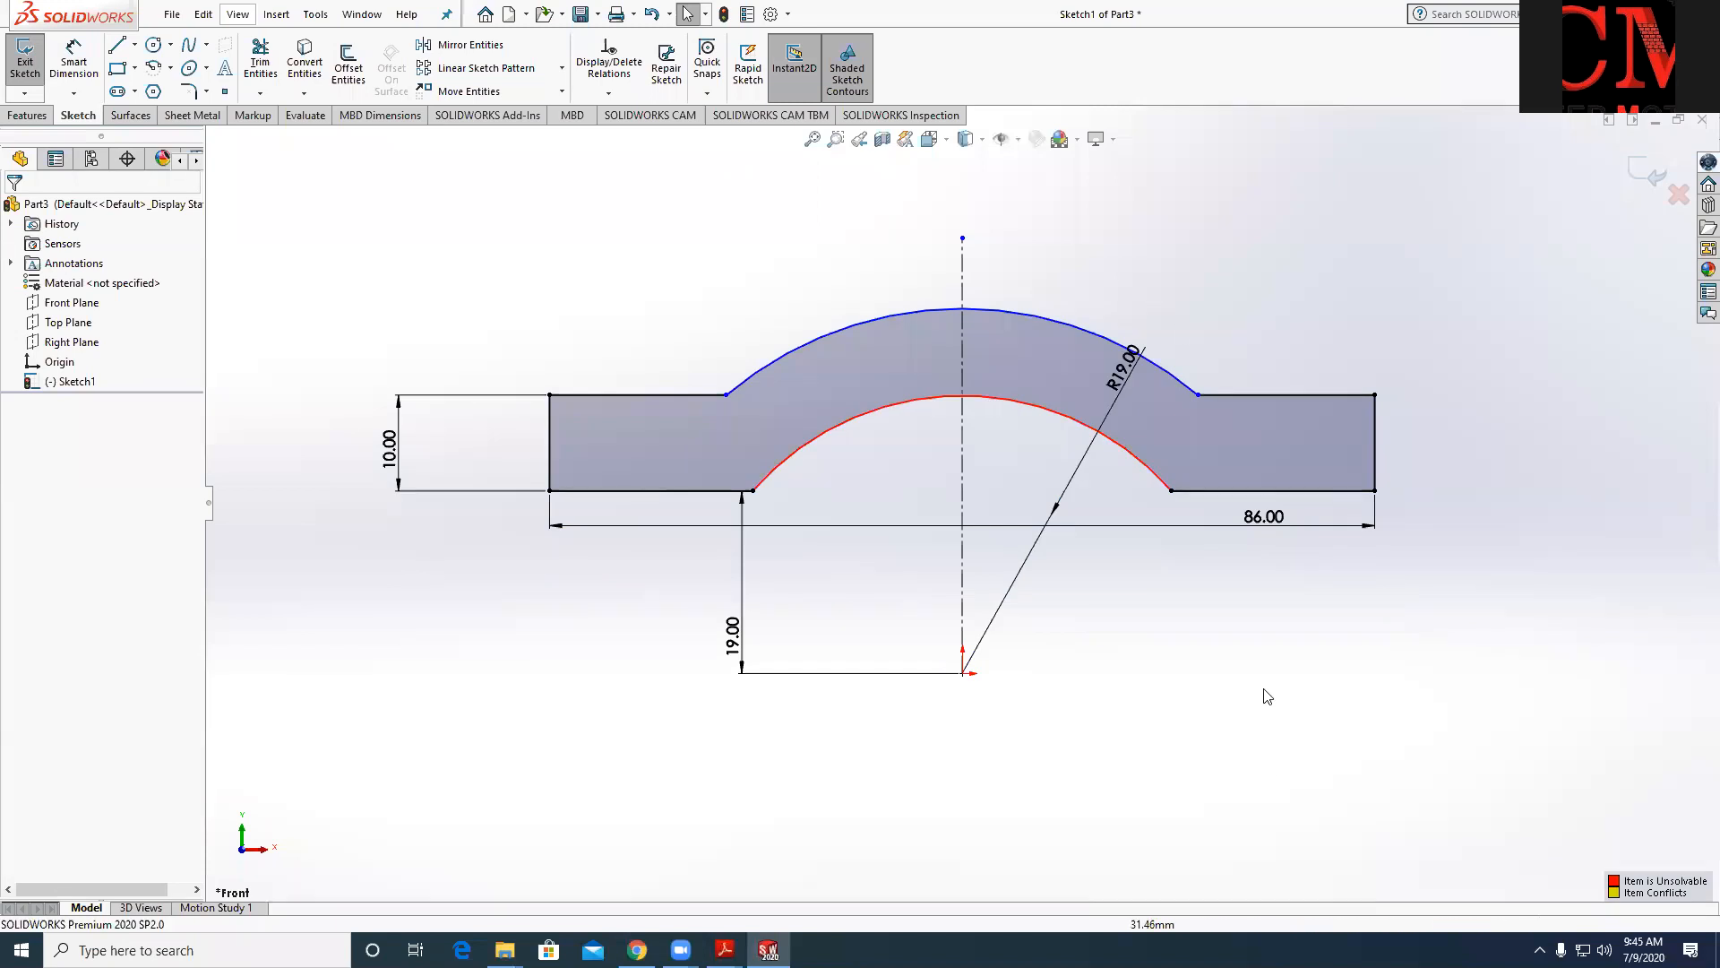
{"action": "key", "text": "z"}
{"action": "key", "text": "z"}
{"action": "mouse_move", "coordinate": [385, 242]}
{"action": "left_mouse_down"}
{"action": "mouse_move", "coordinate": [1352, 722]}
{"action": "mouse_move", "coordinate": [1430, 740]}
{"action": "left_mouse_up"}
{"action": "key", "text": "Delete"}
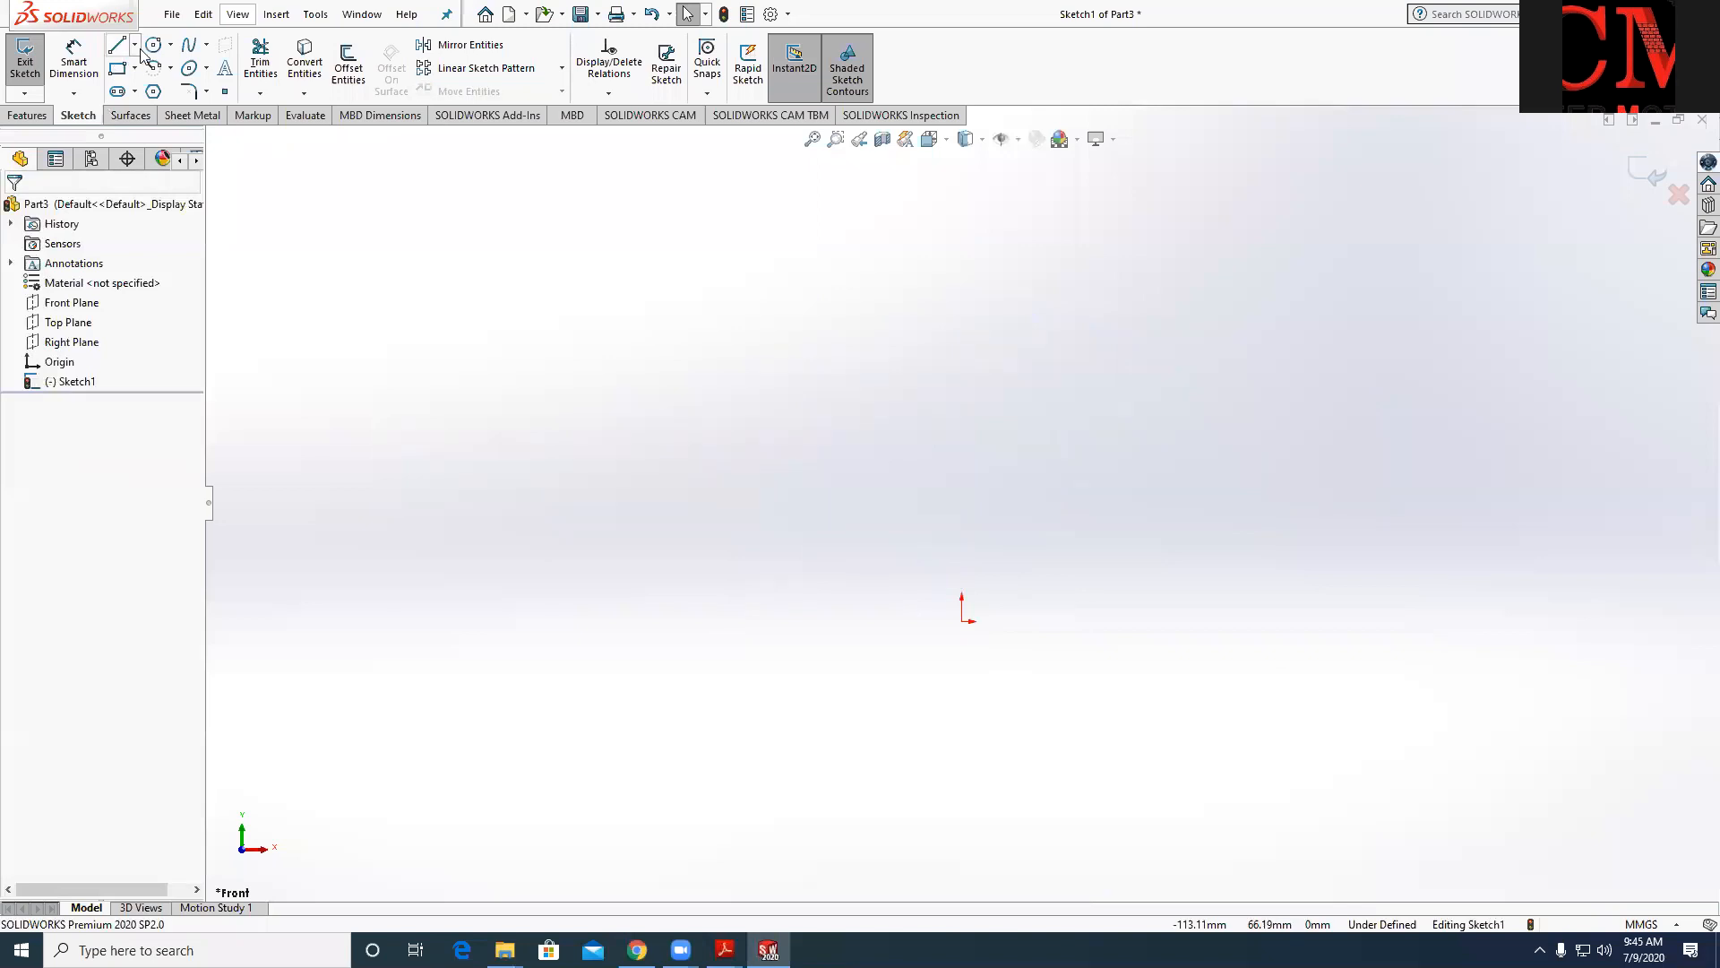
Sketch a circle of about 24 mm radius centred on the origin and a smaller concentric circle inside it.
{"action": "left_click", "coordinate": [153, 44]}
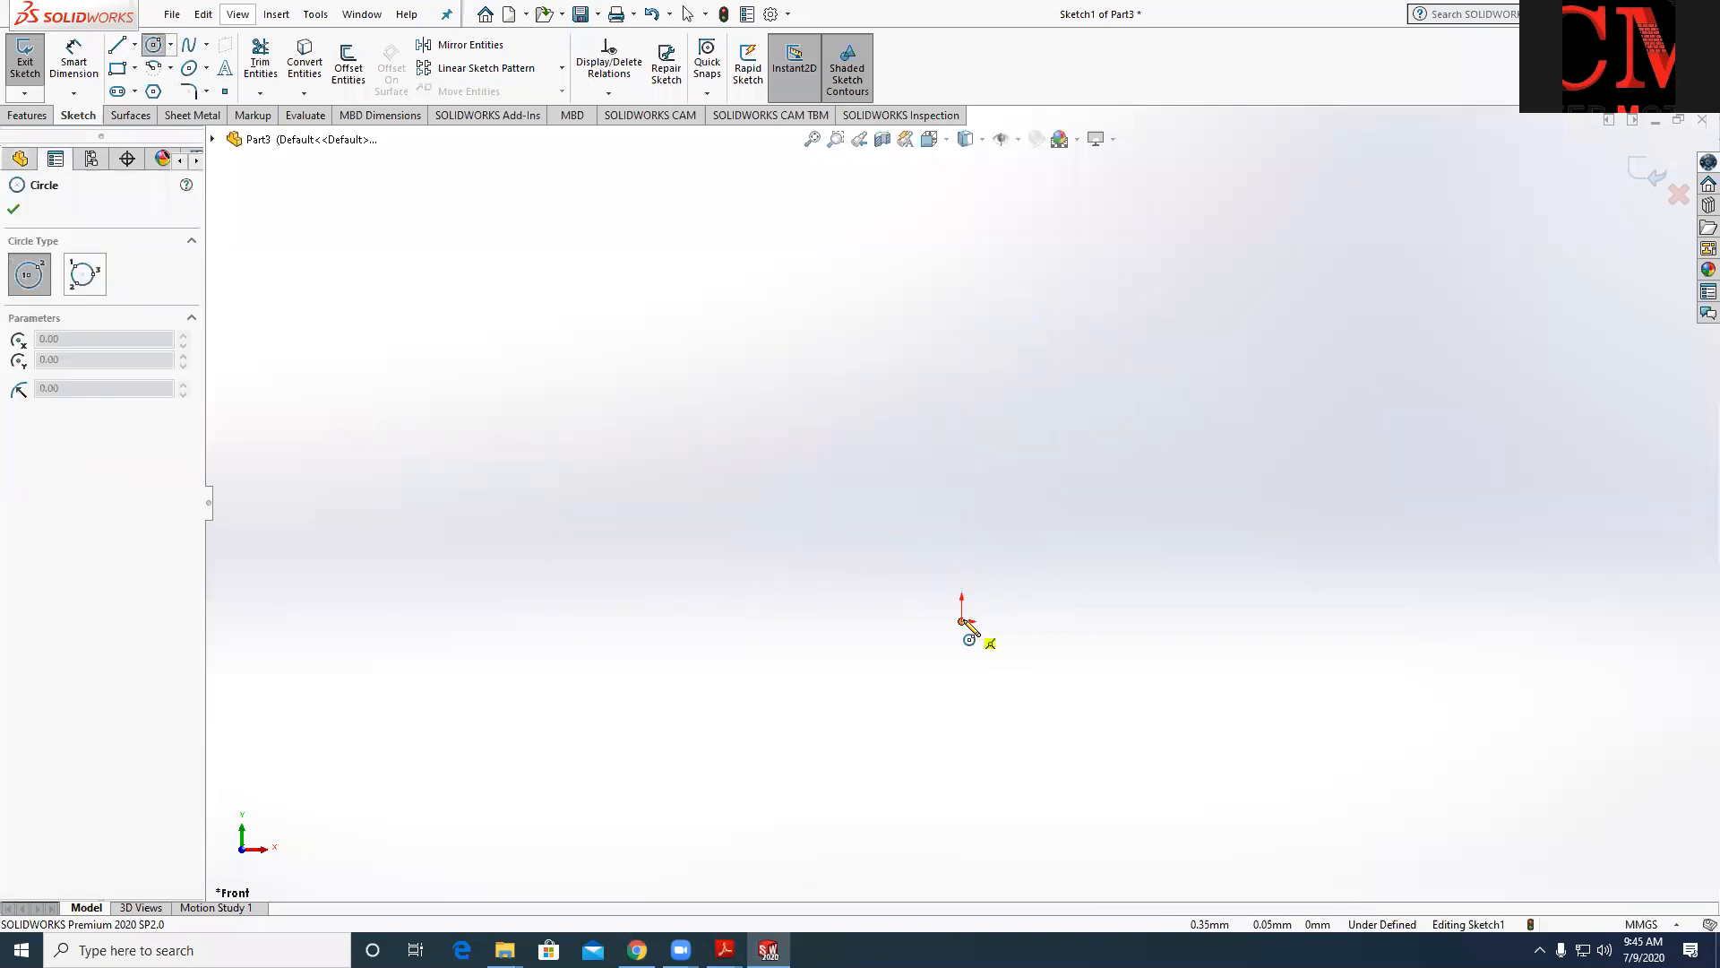
{"action": "left_click", "coordinate": [962, 621]}
{"action": "left_click", "coordinate": [979, 467]}
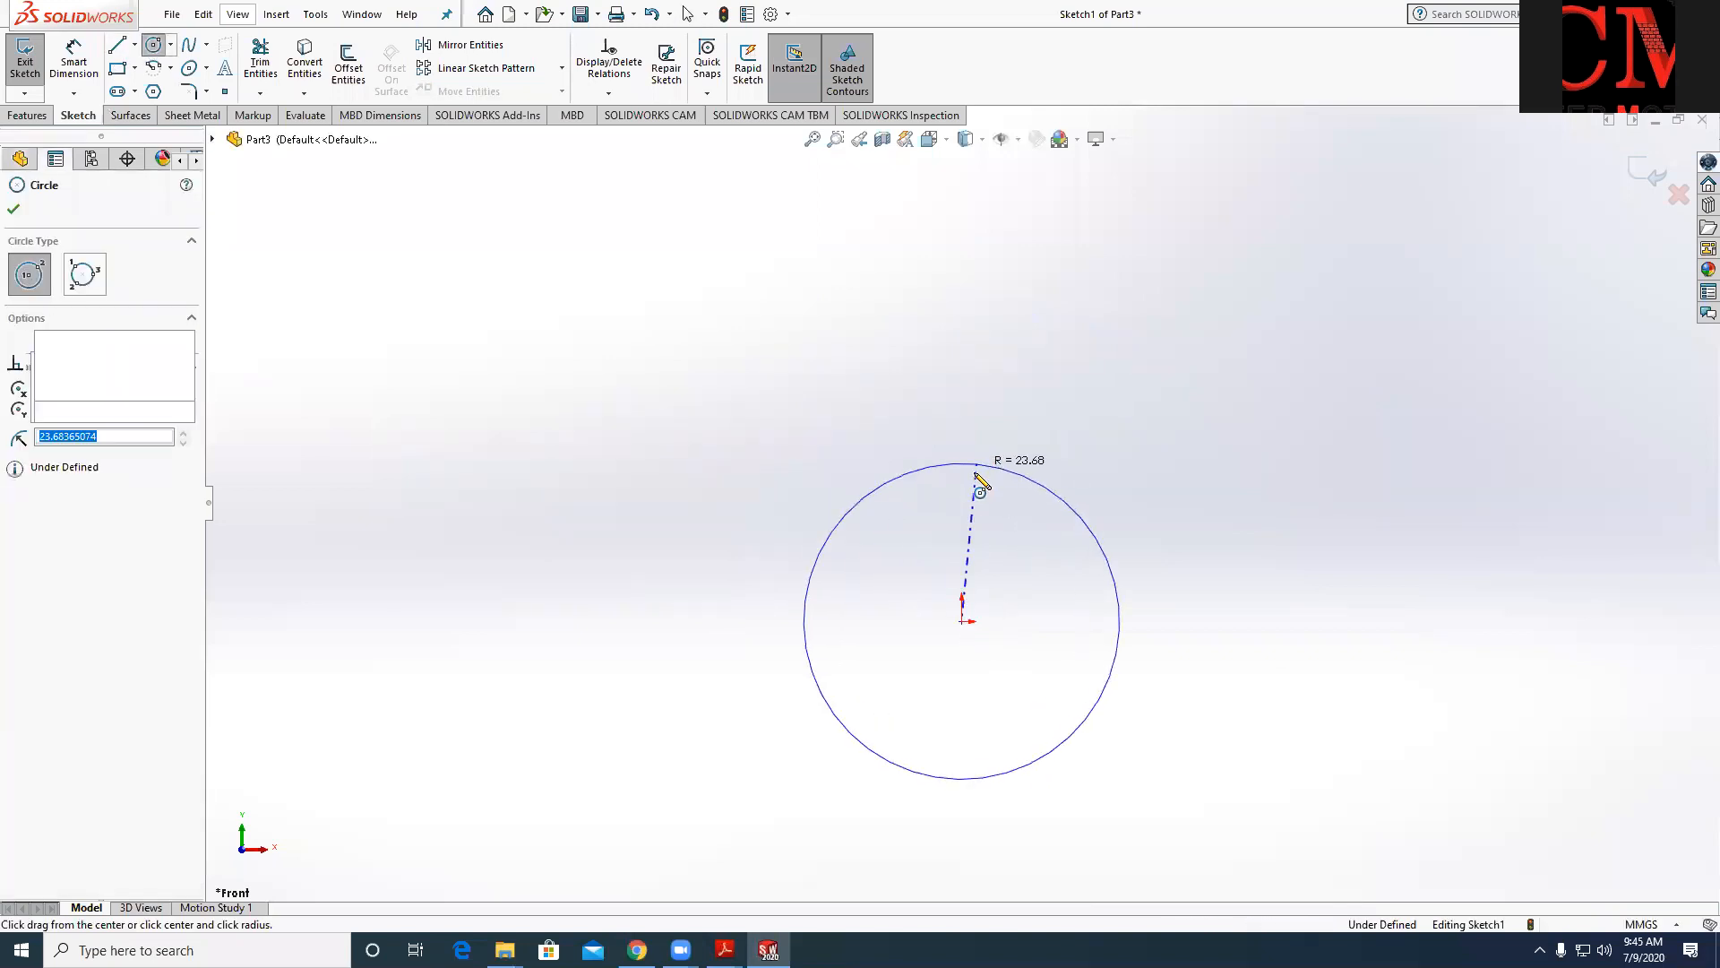
{"action": "left_click", "coordinate": [961, 620]}
{"action": "left_click", "coordinate": [962, 513]}
{"action": "key", "text": "Escape"}
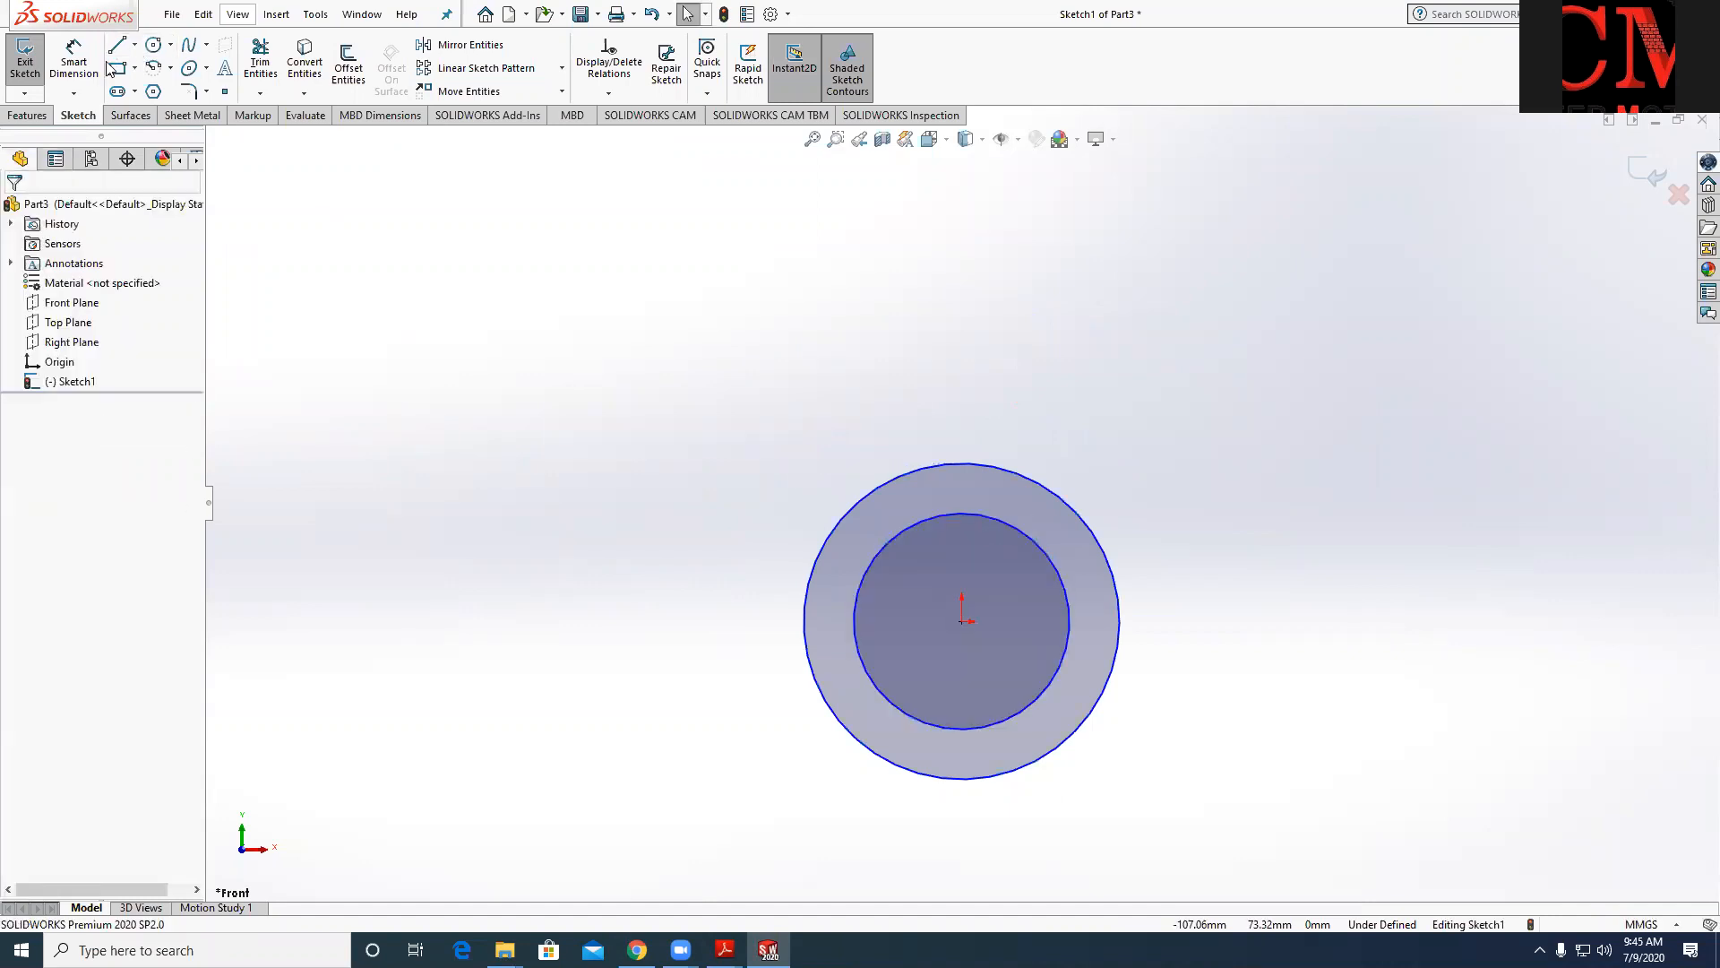
Sketch a rectangle about 76 by 11 mm across the circles' upper half and a vertical centerline about 38 mm long from the origin.
{"action": "left_click", "coordinate": [717, 514]}
{"action": "left_click", "coordinate": [1224, 589]}
{"action": "left_click", "coordinate": [135, 44]}
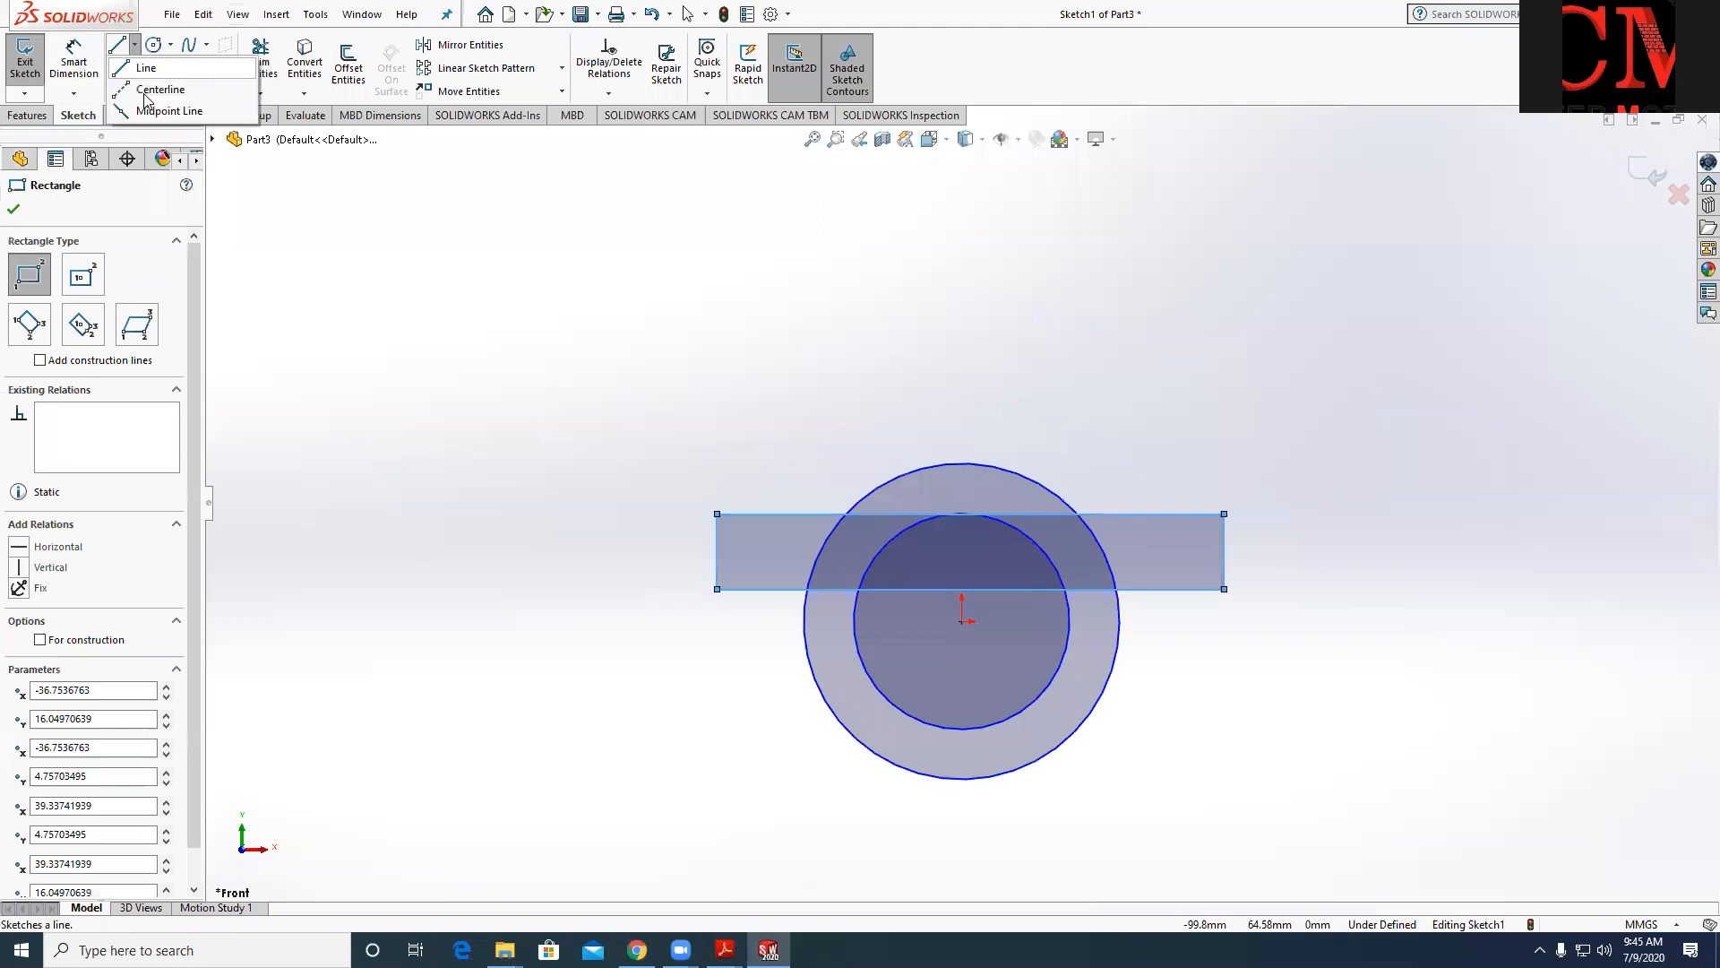
{"action": "left_click", "coordinate": [160, 88]}
{"action": "left_click", "coordinate": [963, 620]}
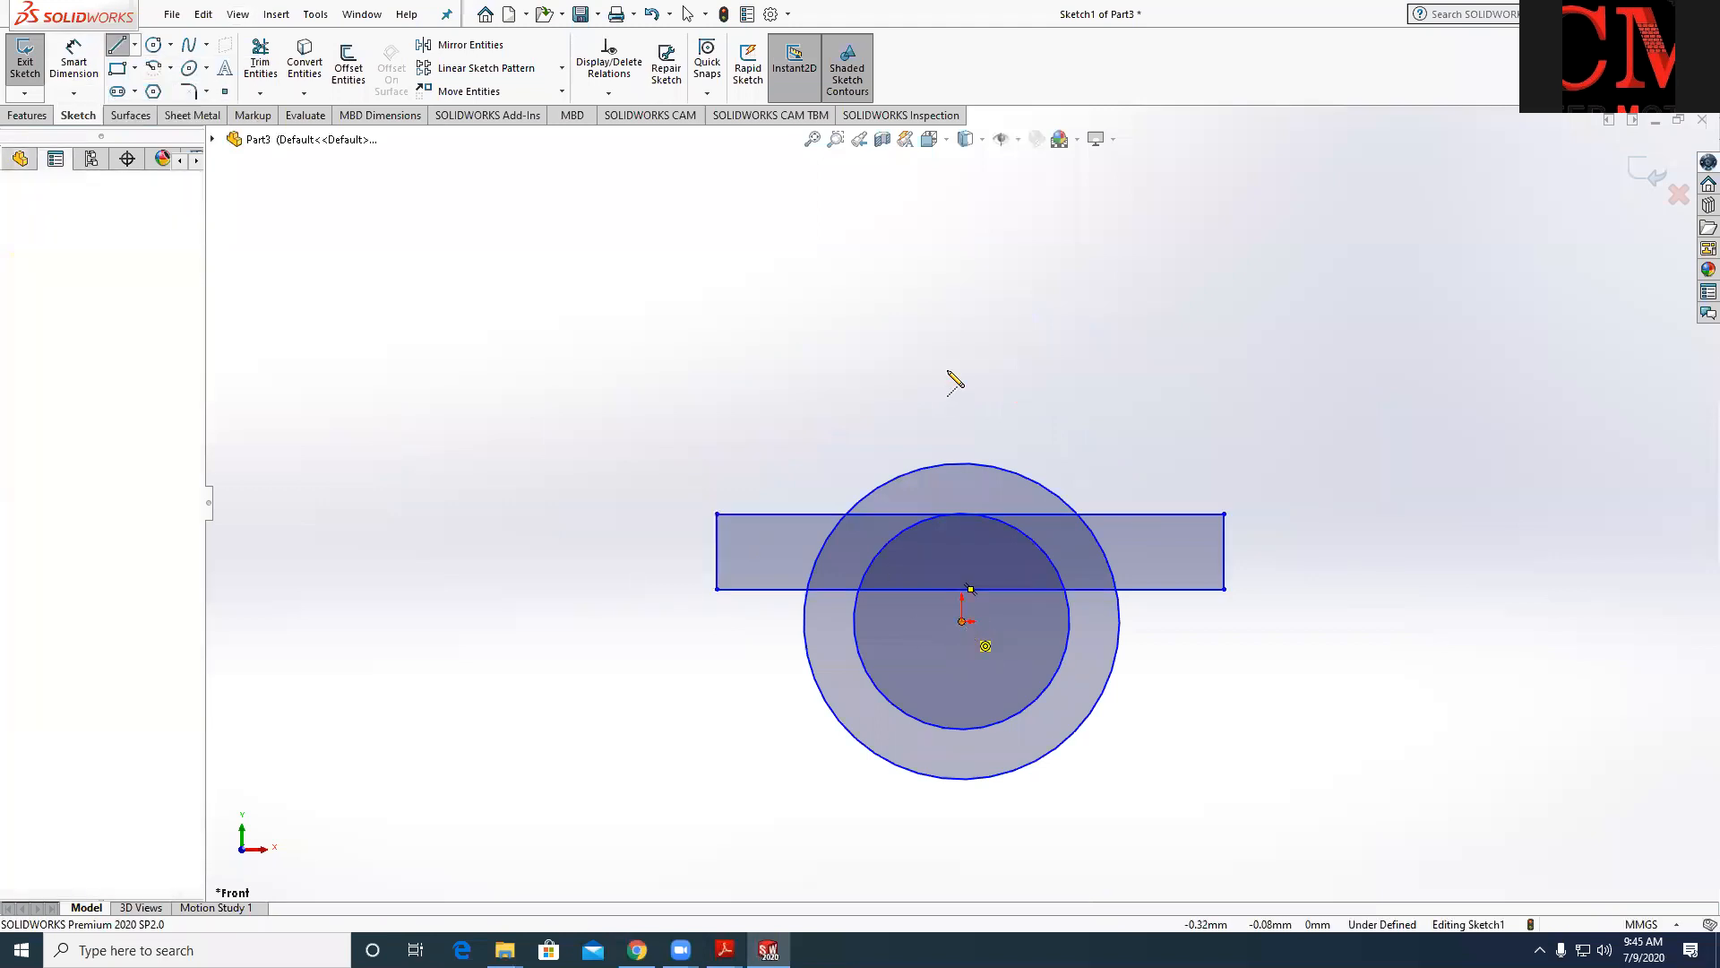
{"action": "left_click", "coordinate": [961, 366]}
{"action": "key", "text": "Escape"}
Make the rectangle's two short vertical sides symmetric about the centerline.
{"action": "left_click", "coordinate": [75, 66]}
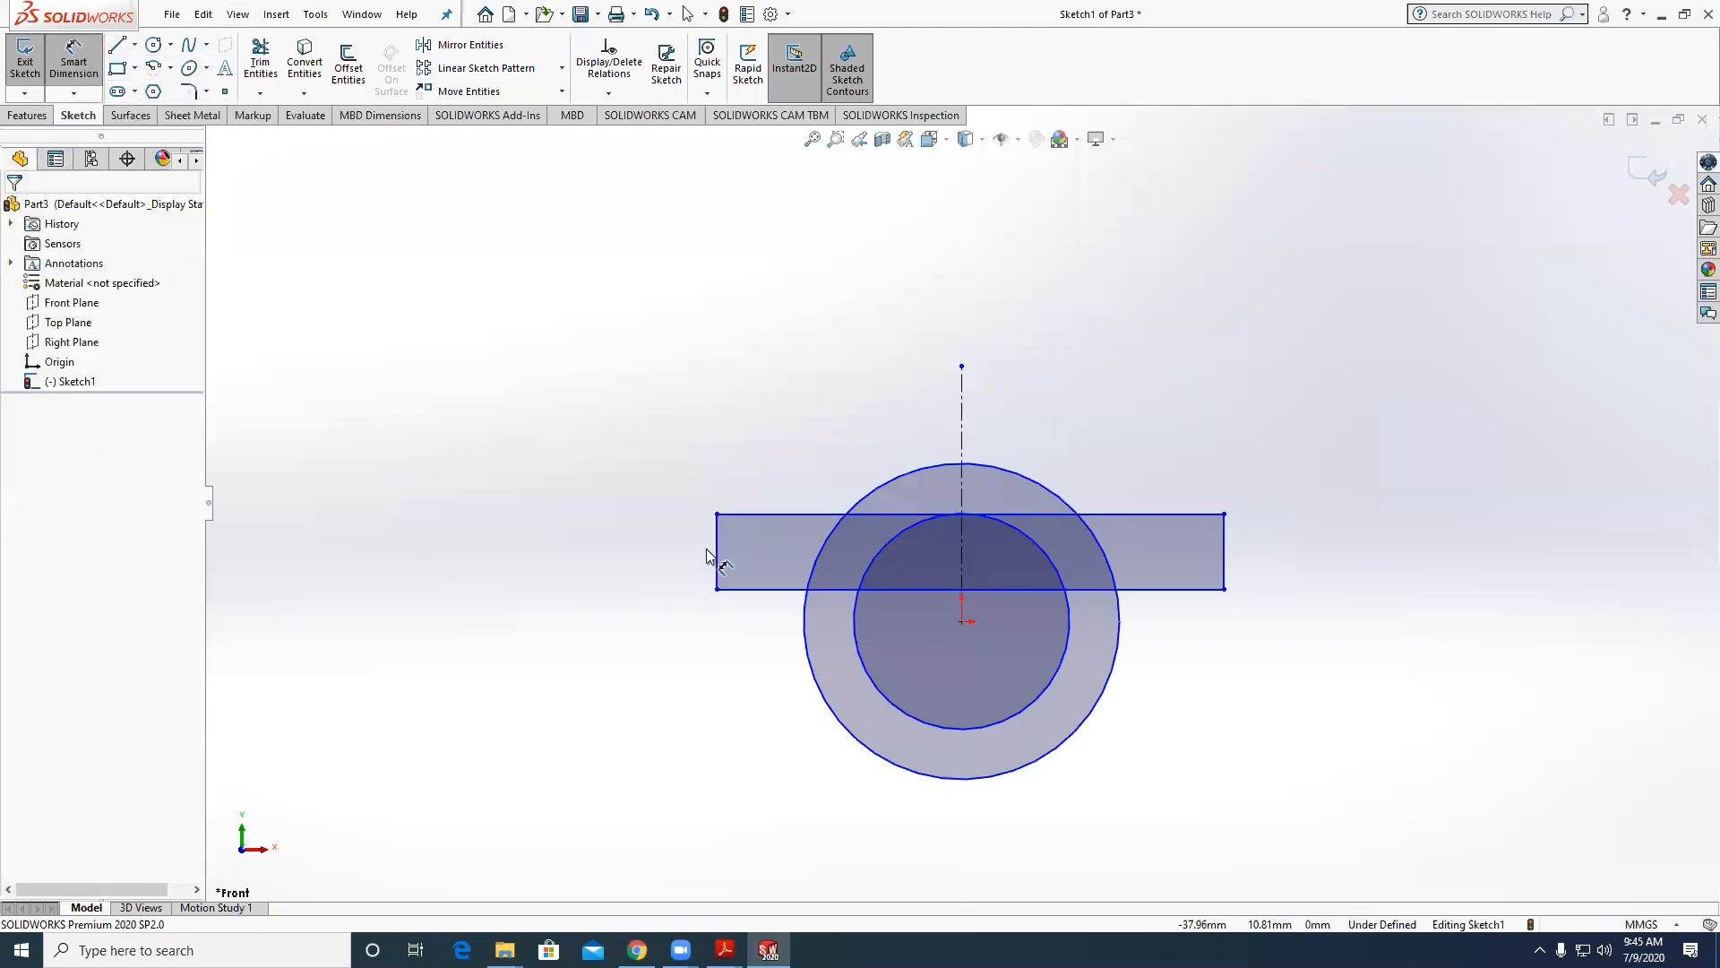
{"action": "key", "text": "Escape"}
{"action": "left_click", "coordinate": [1225, 548]}
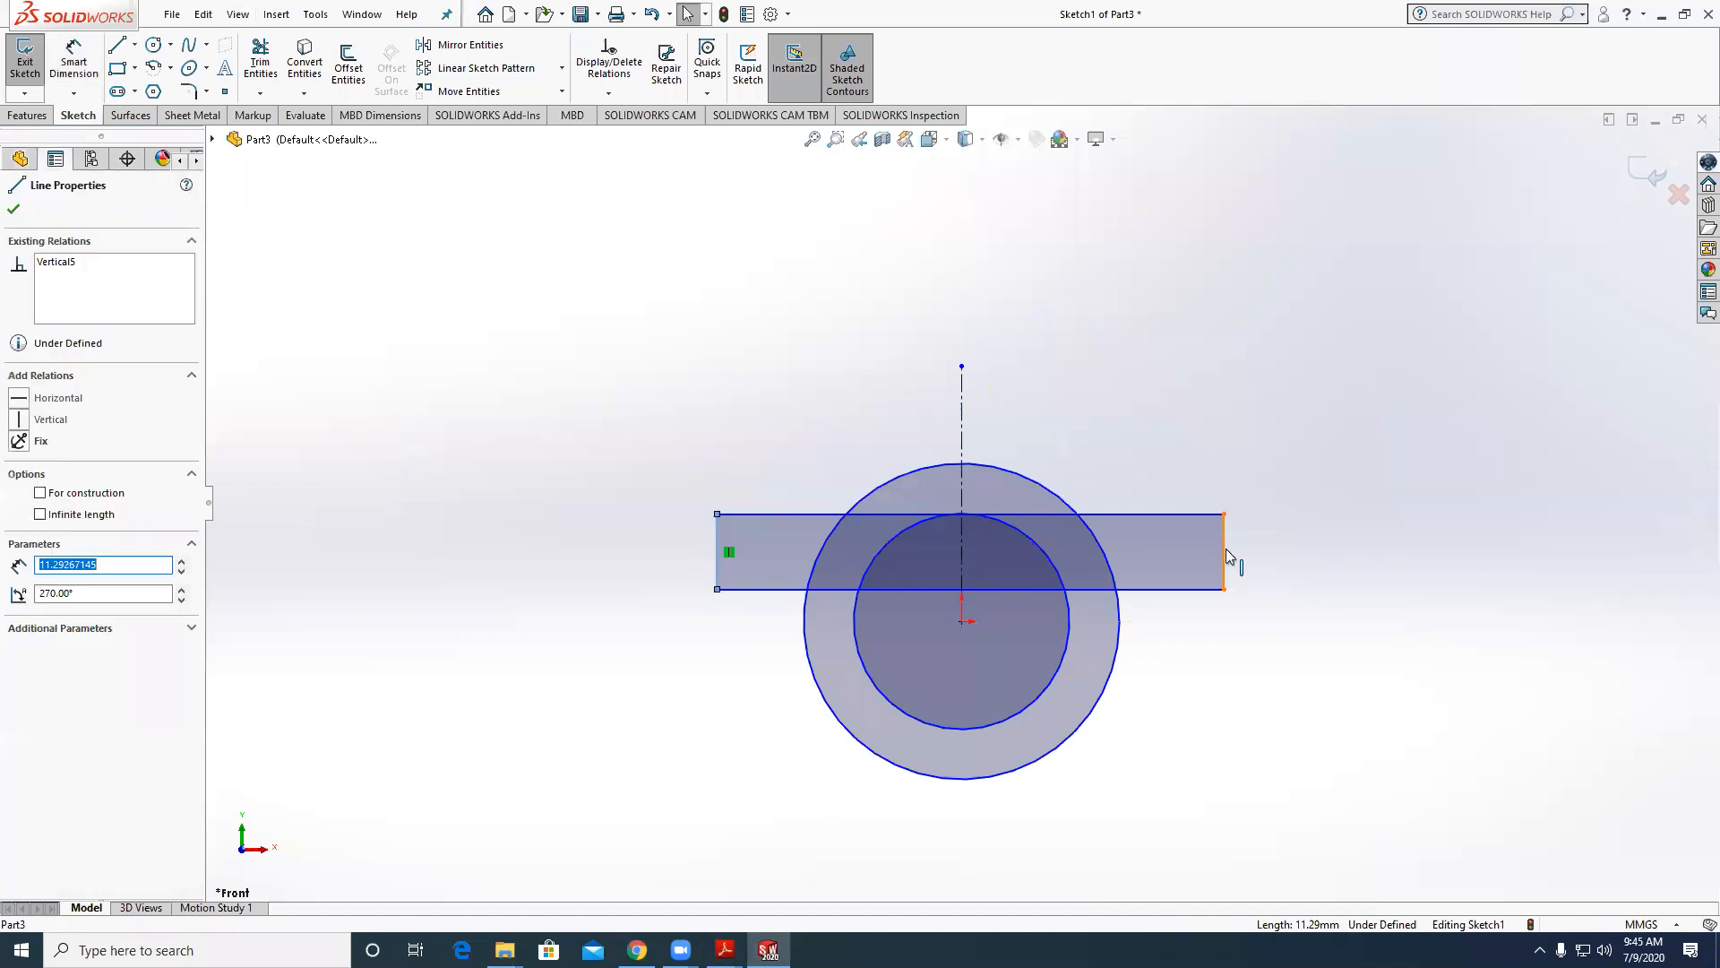
{"action": "left_click", "coordinate": [962, 413], "text": "ctrl"}
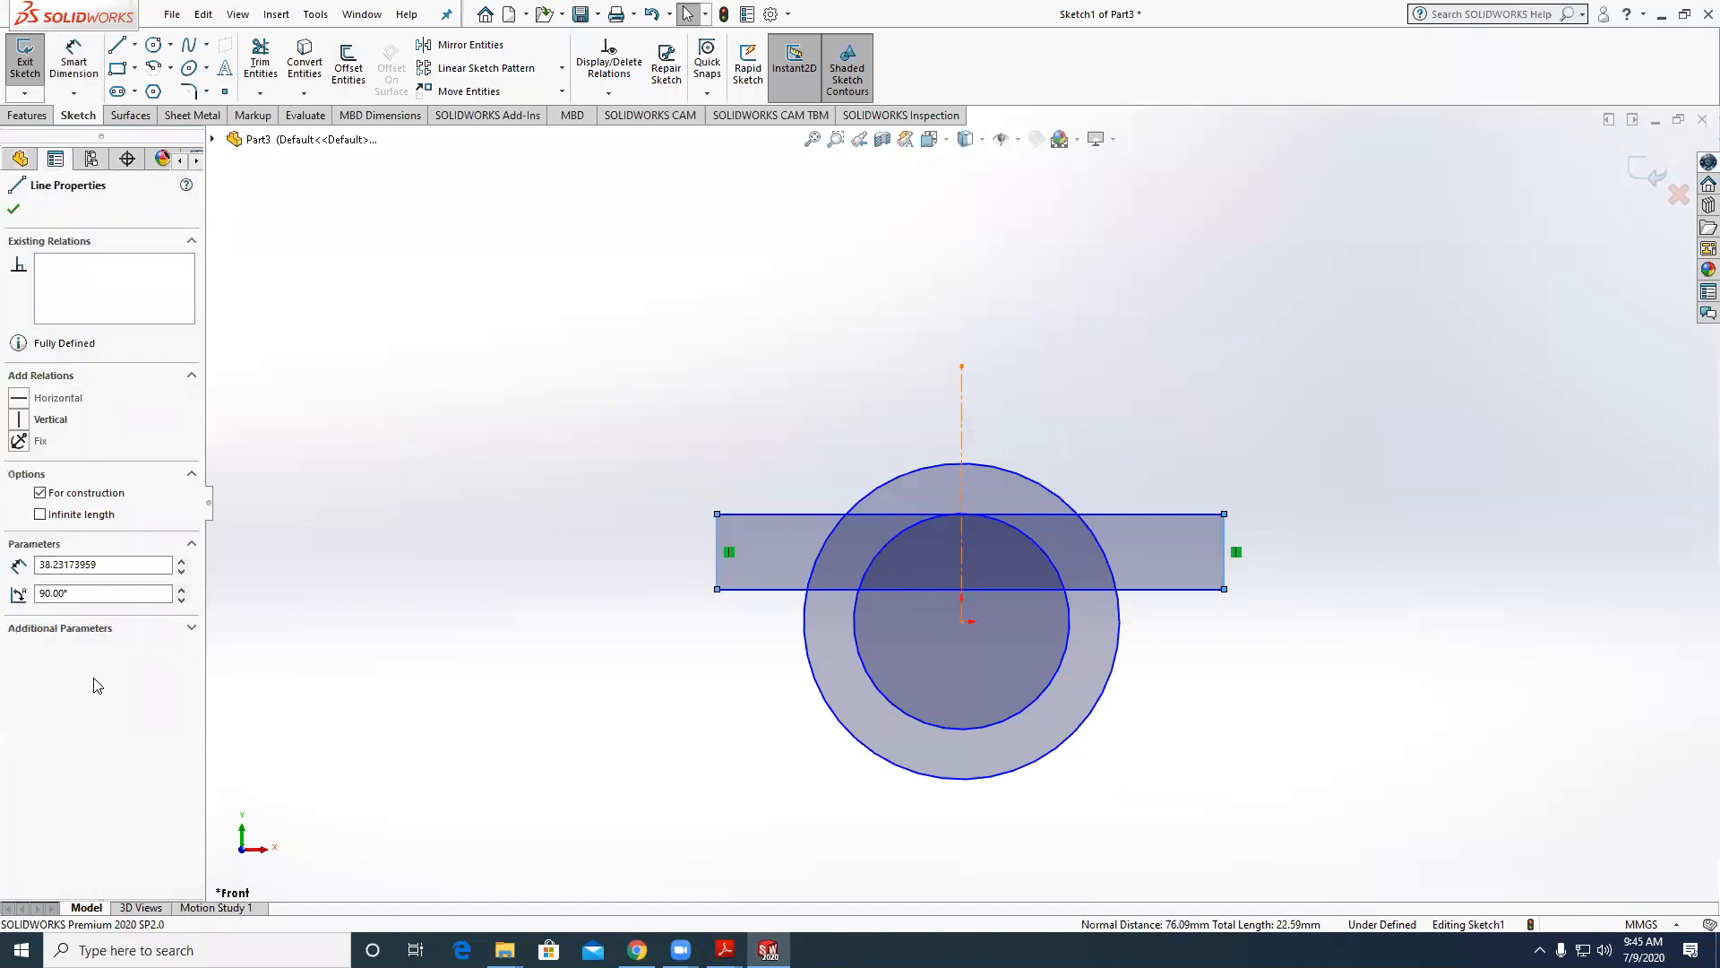
{"action": "left_click", "coordinate": [53, 608]}
{"action": "left_click", "coordinate": [405, 769]}
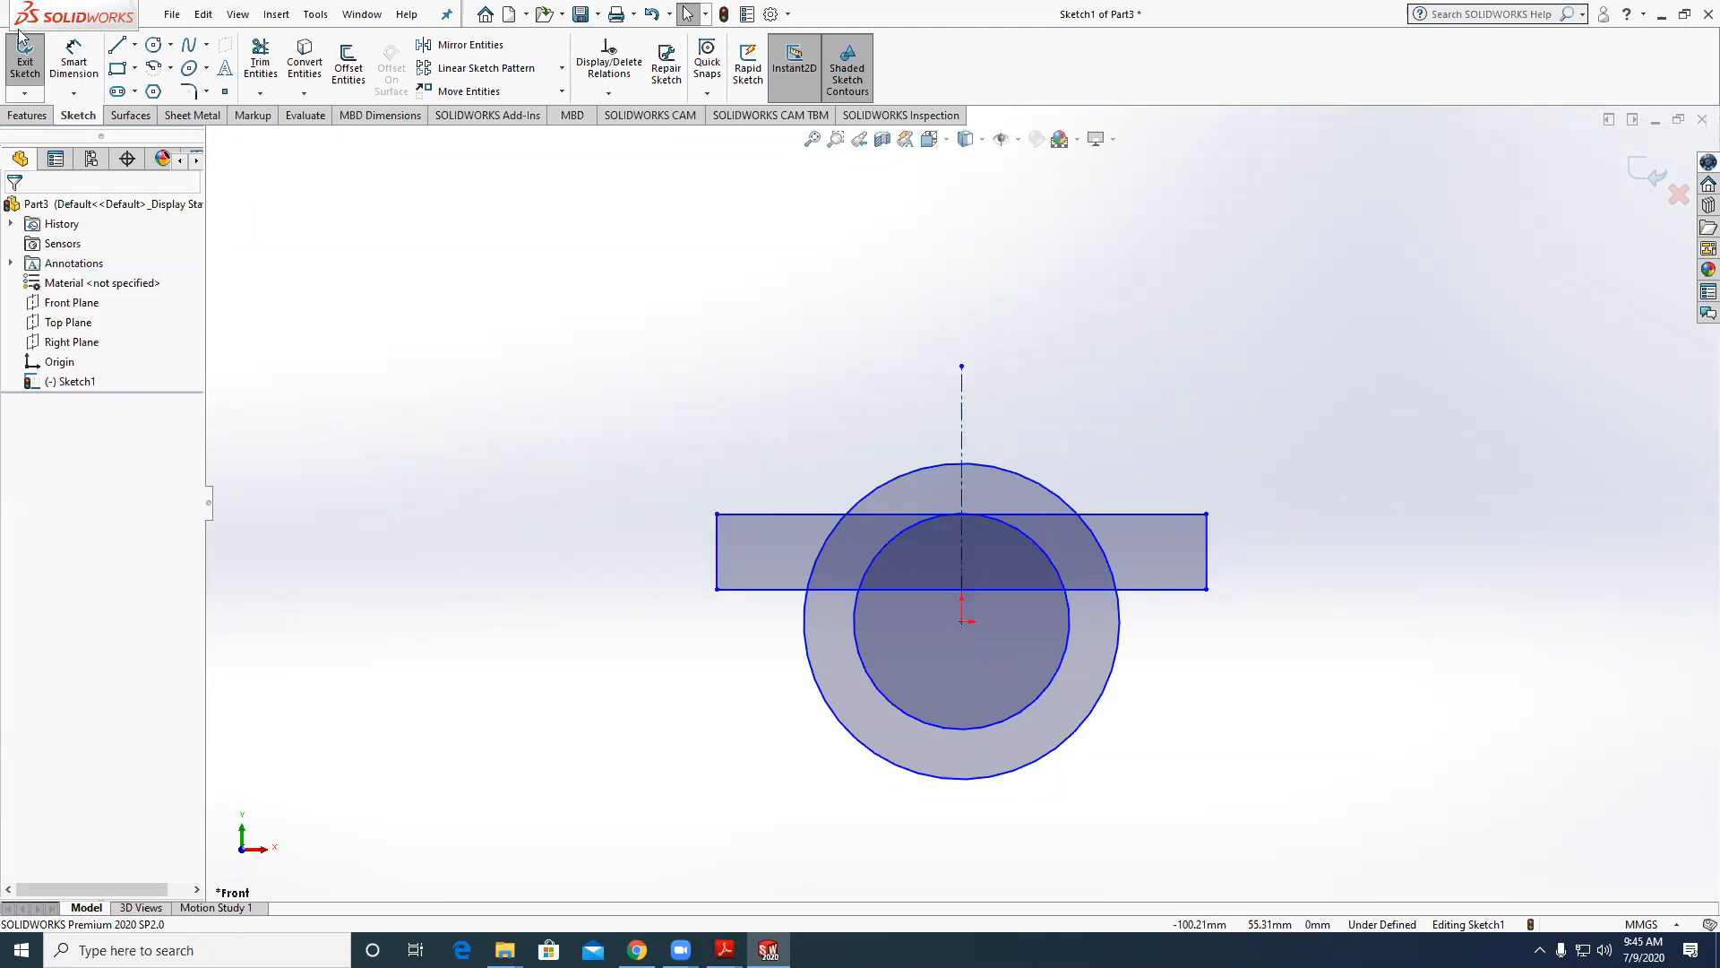
Trim the circles and rectangle into one closed cap profile with an arched middle and a flange on each side.
{"action": "left_click", "coordinate": [255, 71]}
{"action": "left_click_drag", "start_coordinate": [705, 709], "coordinate": [1039, 694]}
{"action": "scroll", "coordinate": [1012, 571], "scroll_direction": "down", "scroll_amount": 3}
{"action": "mouse_move", "coordinate": [1061, 463]}
{"action": "left_mouse_down"}
{"action": "mouse_move", "coordinate": [1174, 529]}
{"action": "mouse_move", "coordinate": [945, 471]}
{"action": "mouse_move", "coordinate": [657, 518]}
{"action": "left_mouse_up"}
{"action": "left_click_drag", "start_coordinate": [957, 628], "coordinate": [960, 587]}
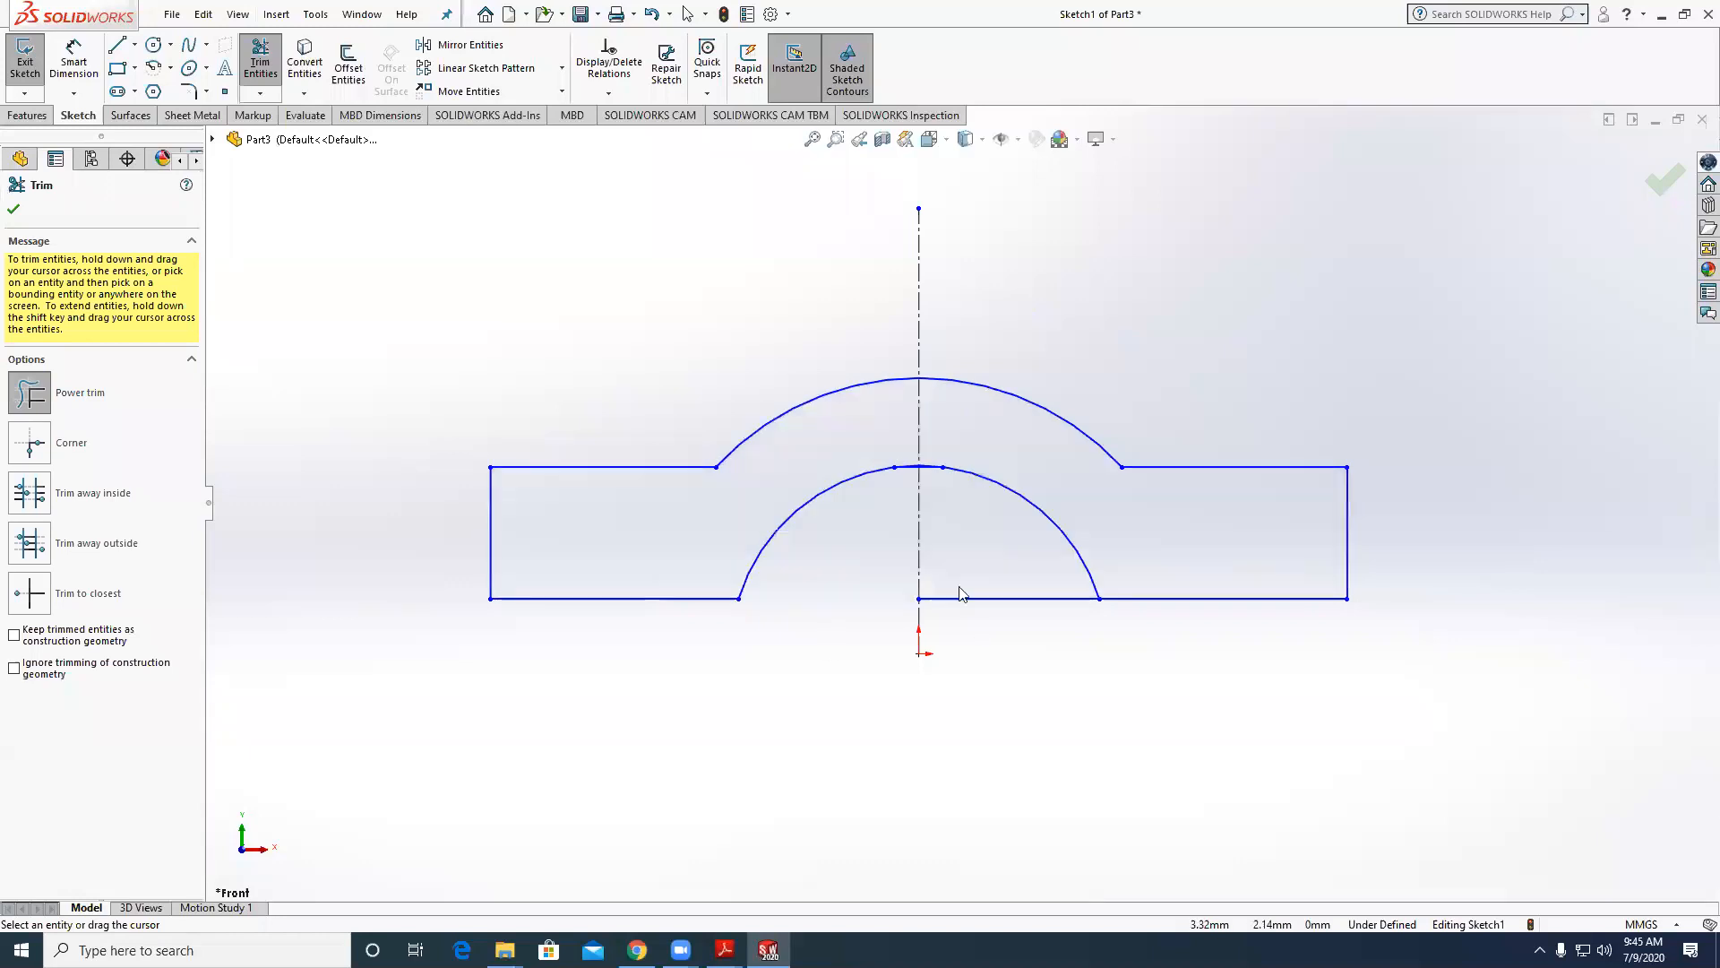
{"action": "left_click_drag", "start_coordinate": [1002, 642], "coordinate": [995, 631]}
{"action": "scroll", "coordinate": [905, 470], "scroll_direction": "down", "scroll_amount": 10}
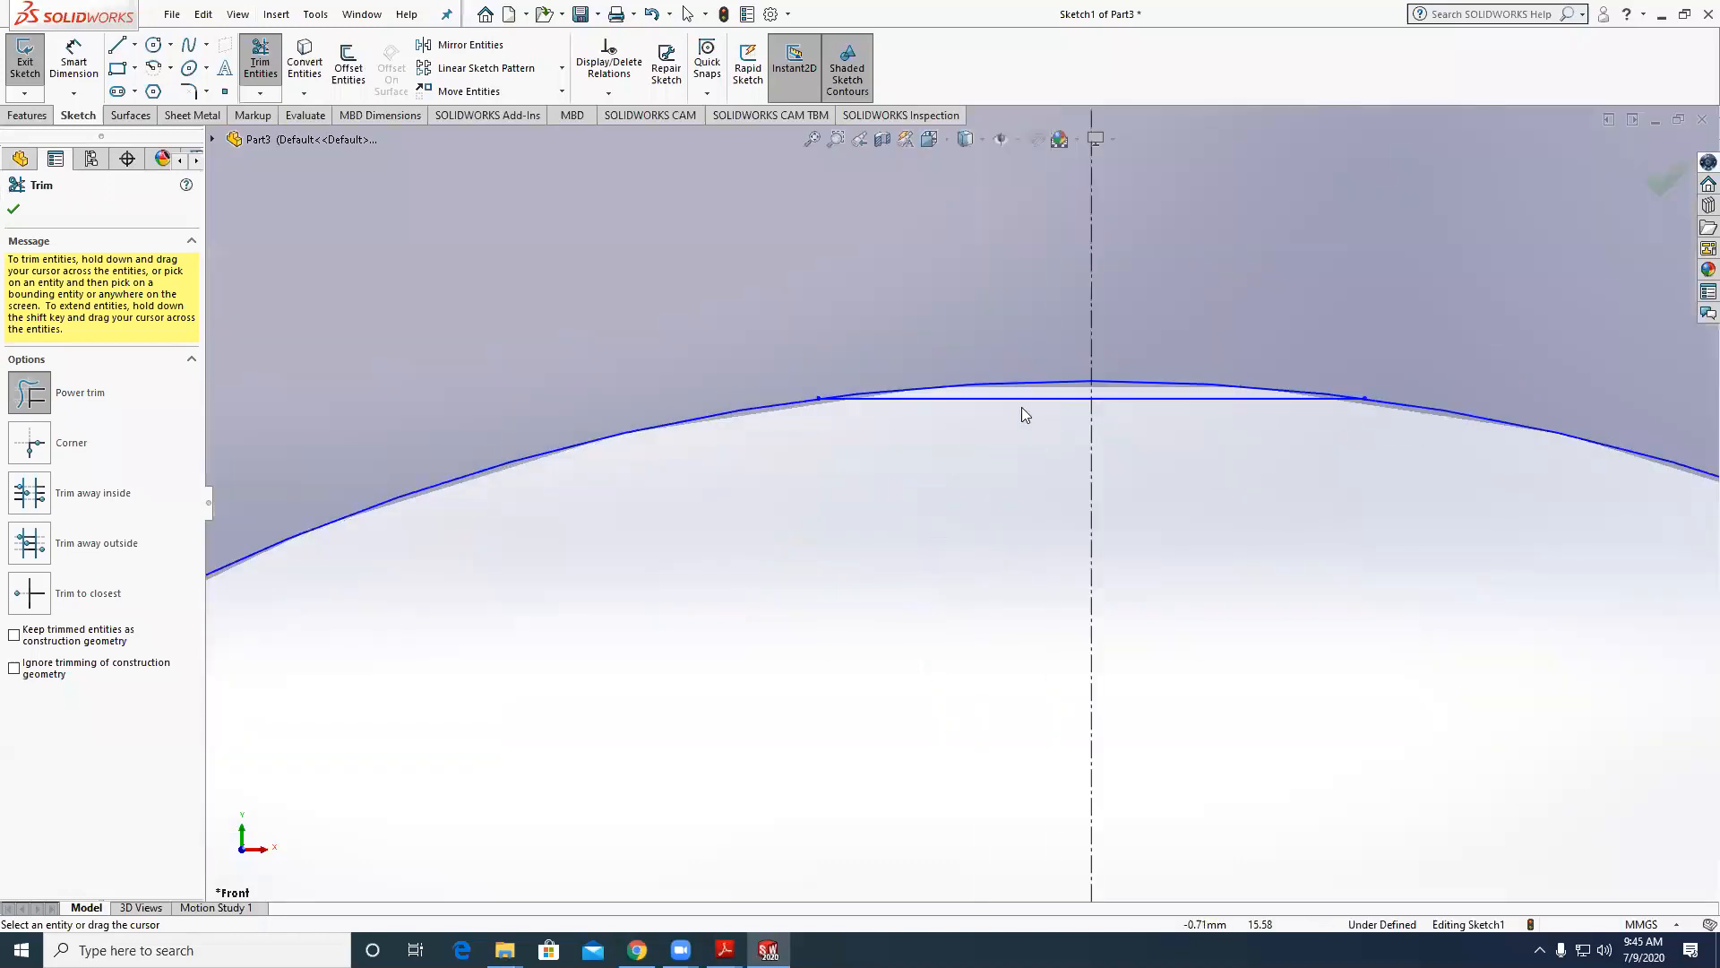
{"action": "mouse_move", "coordinate": [1027, 400]}
{"action": "left_mouse_down"}
{"action": "mouse_move", "coordinate": [1201, 430]}
{"action": "mouse_move", "coordinate": [1159, 388]}
{"action": "left_mouse_up"}
{"action": "scroll", "coordinate": [1183, 475], "scroll_direction": "up", "scroll_amount": 10}
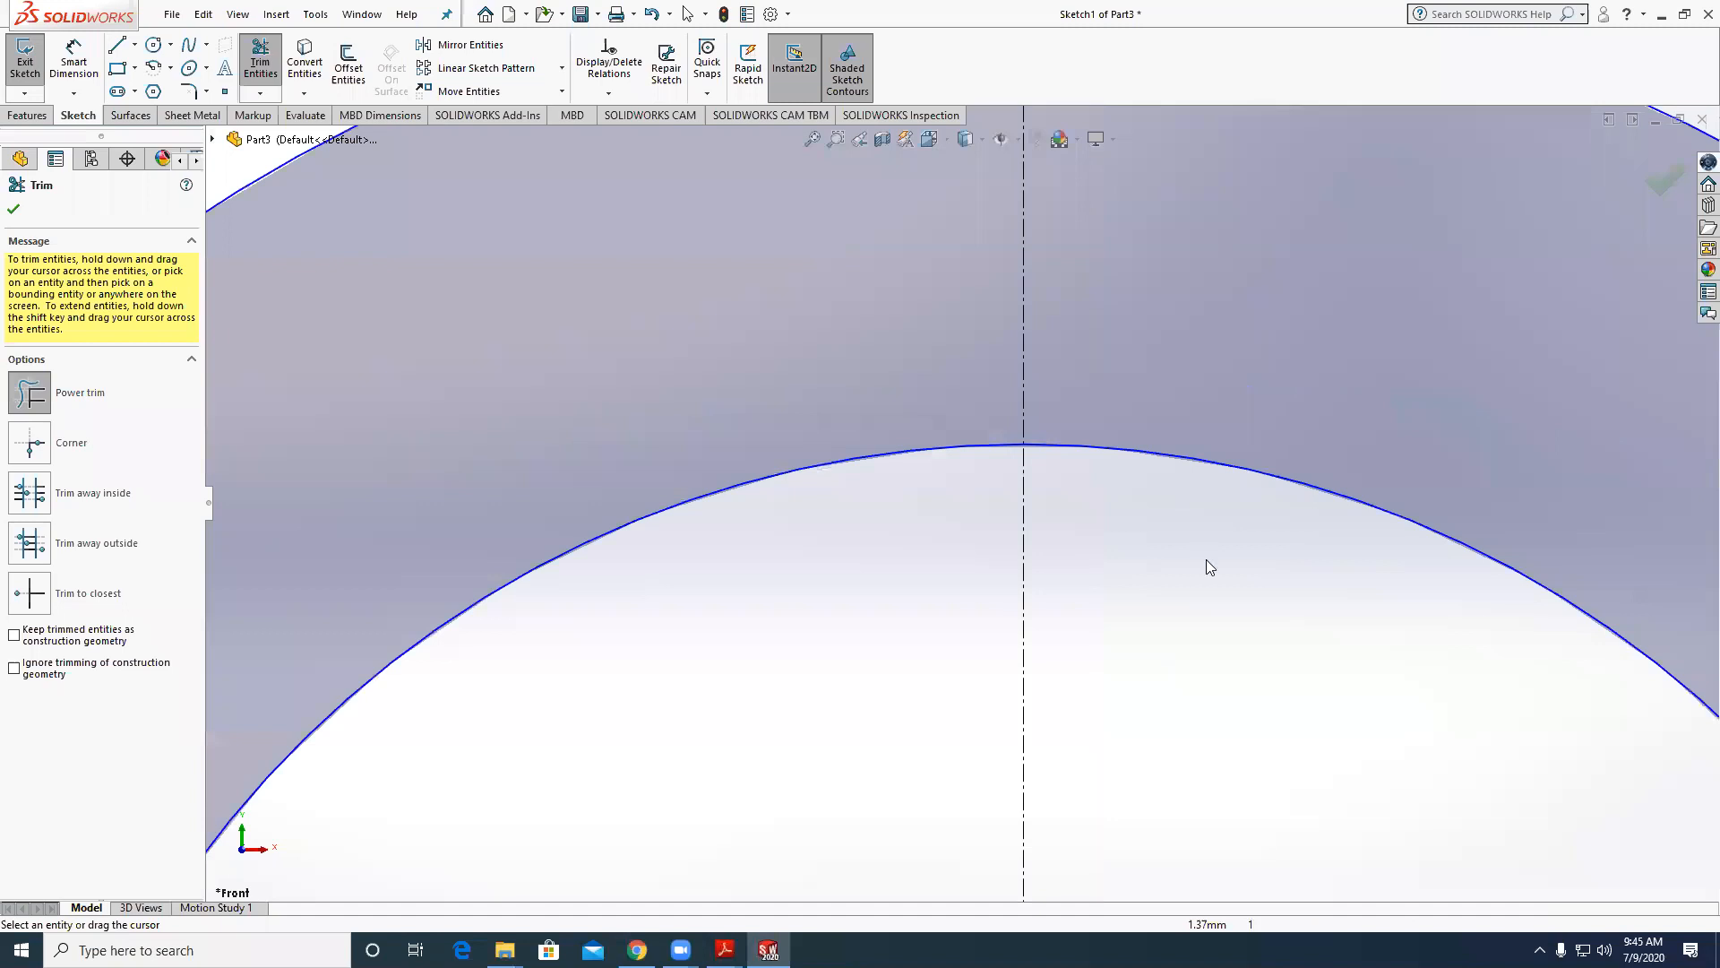
{"action": "key", "text": "Escape"}
Dimension the vertical distance from the origin to the flange's lower edge as 19 mm.
{"action": "left_click", "coordinate": [86, 61]}
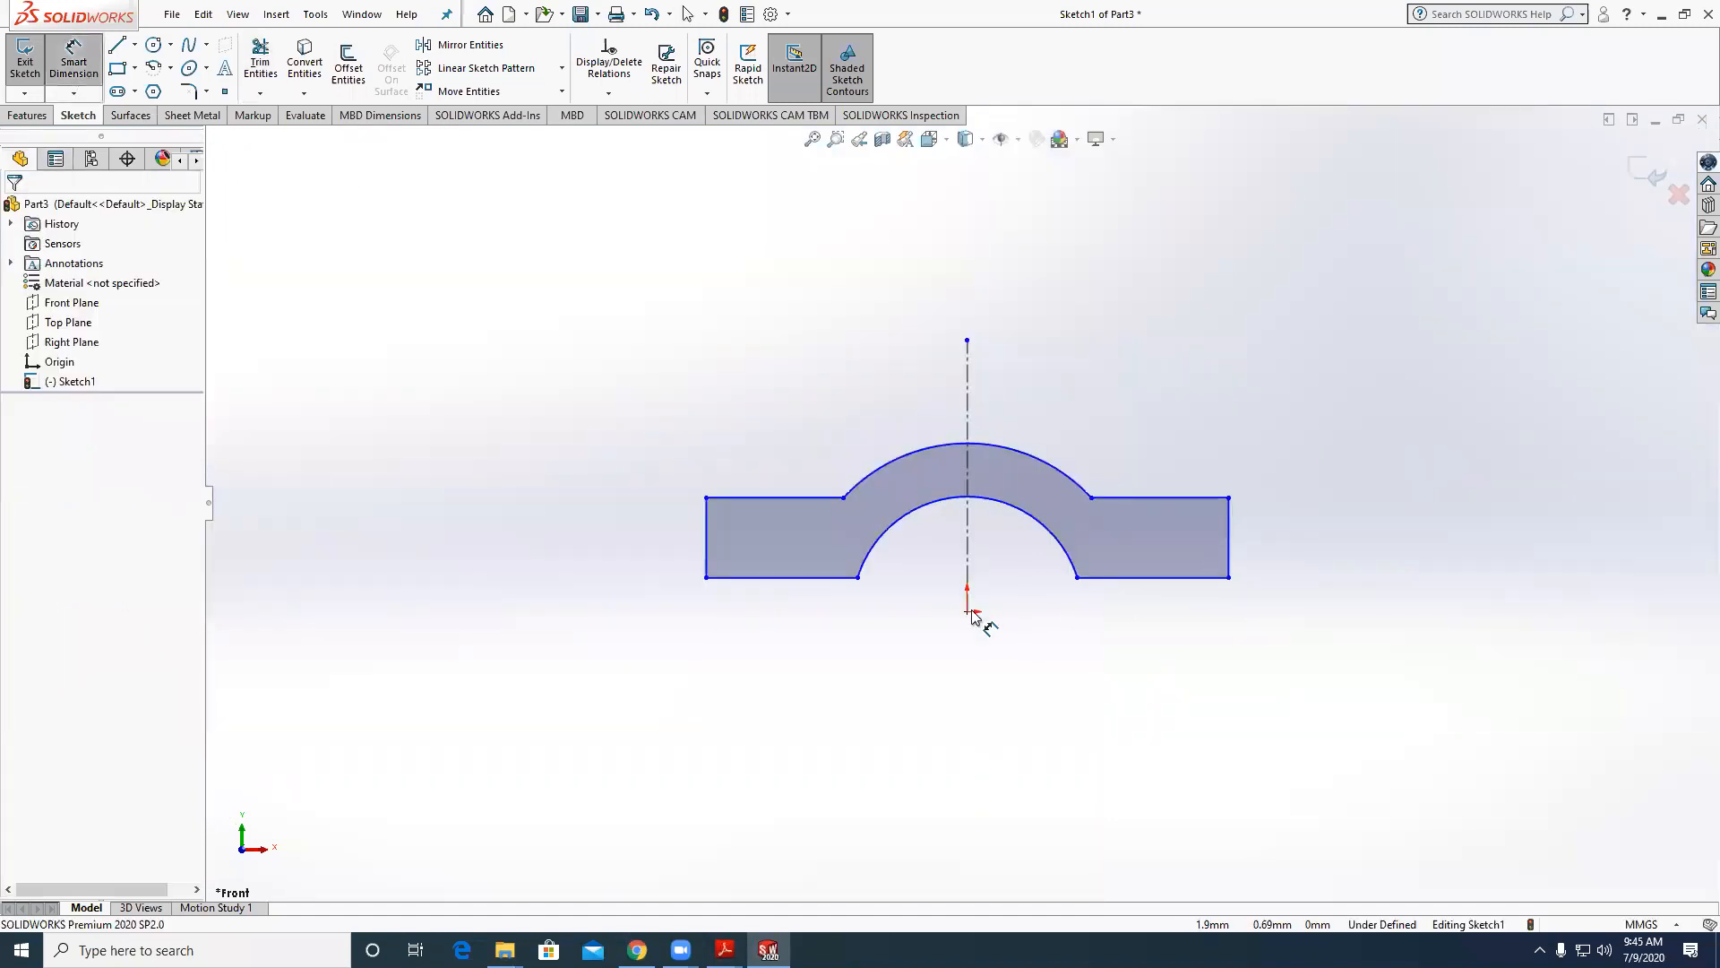
{"action": "left_click", "coordinate": [1000, 612]}
{"action": "left_click", "coordinate": [1165, 577]}
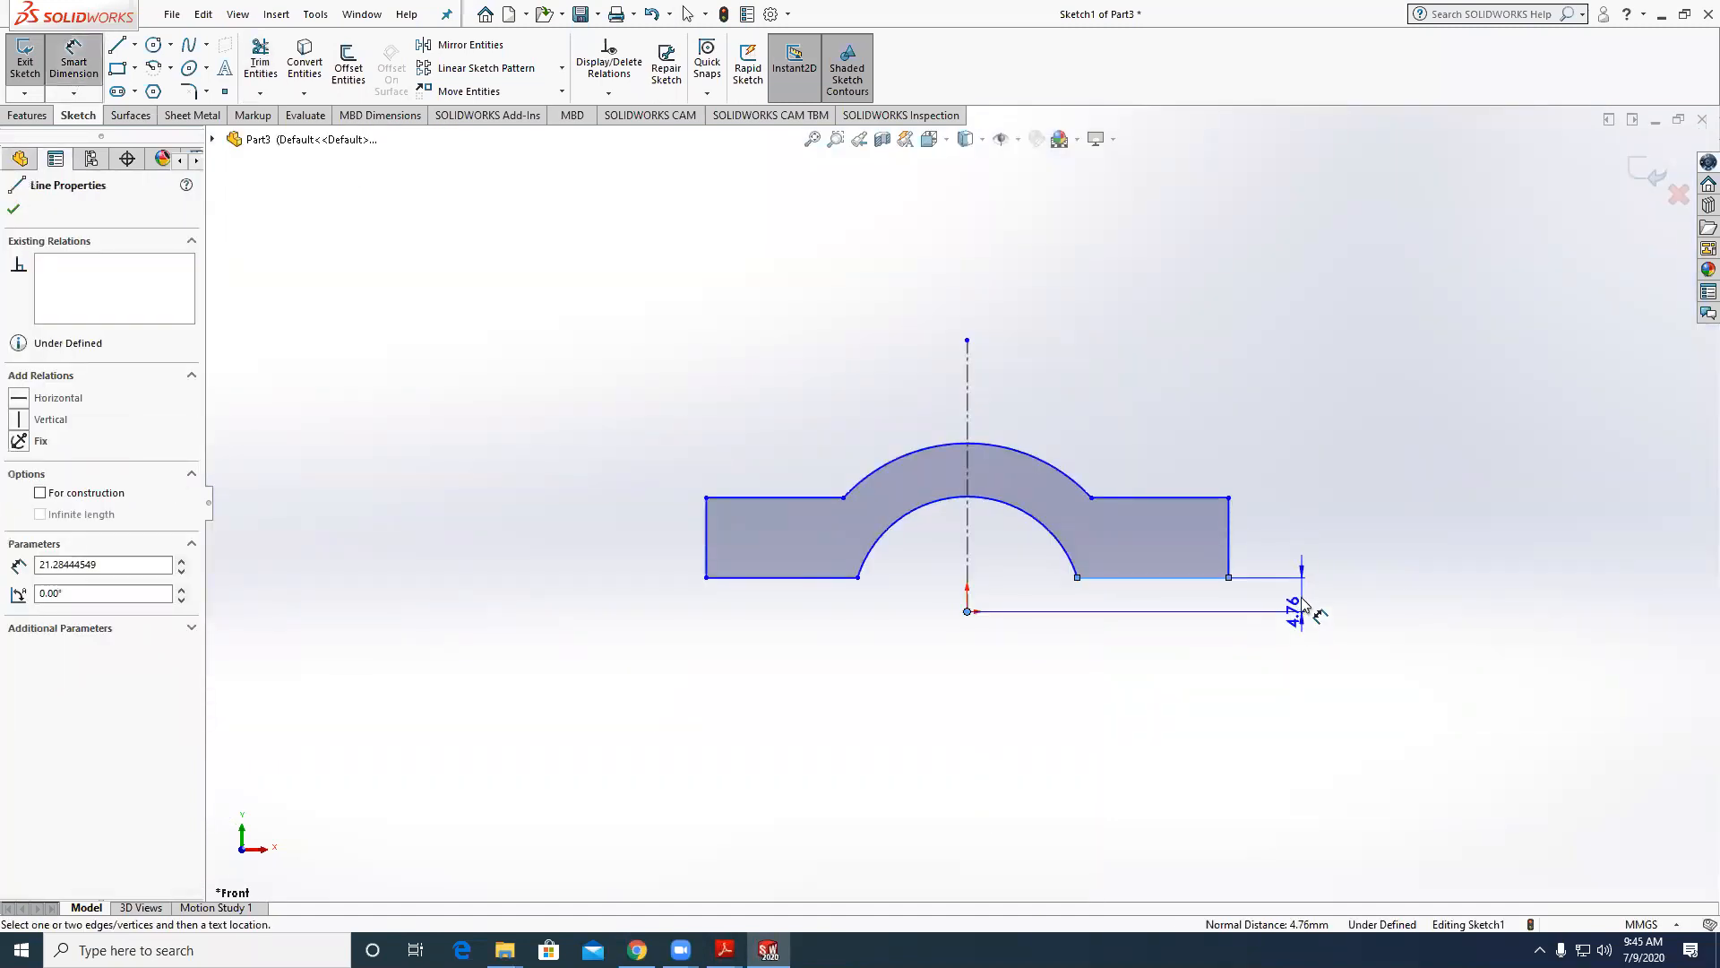
{"action": "left_click", "coordinate": [1303, 601]}
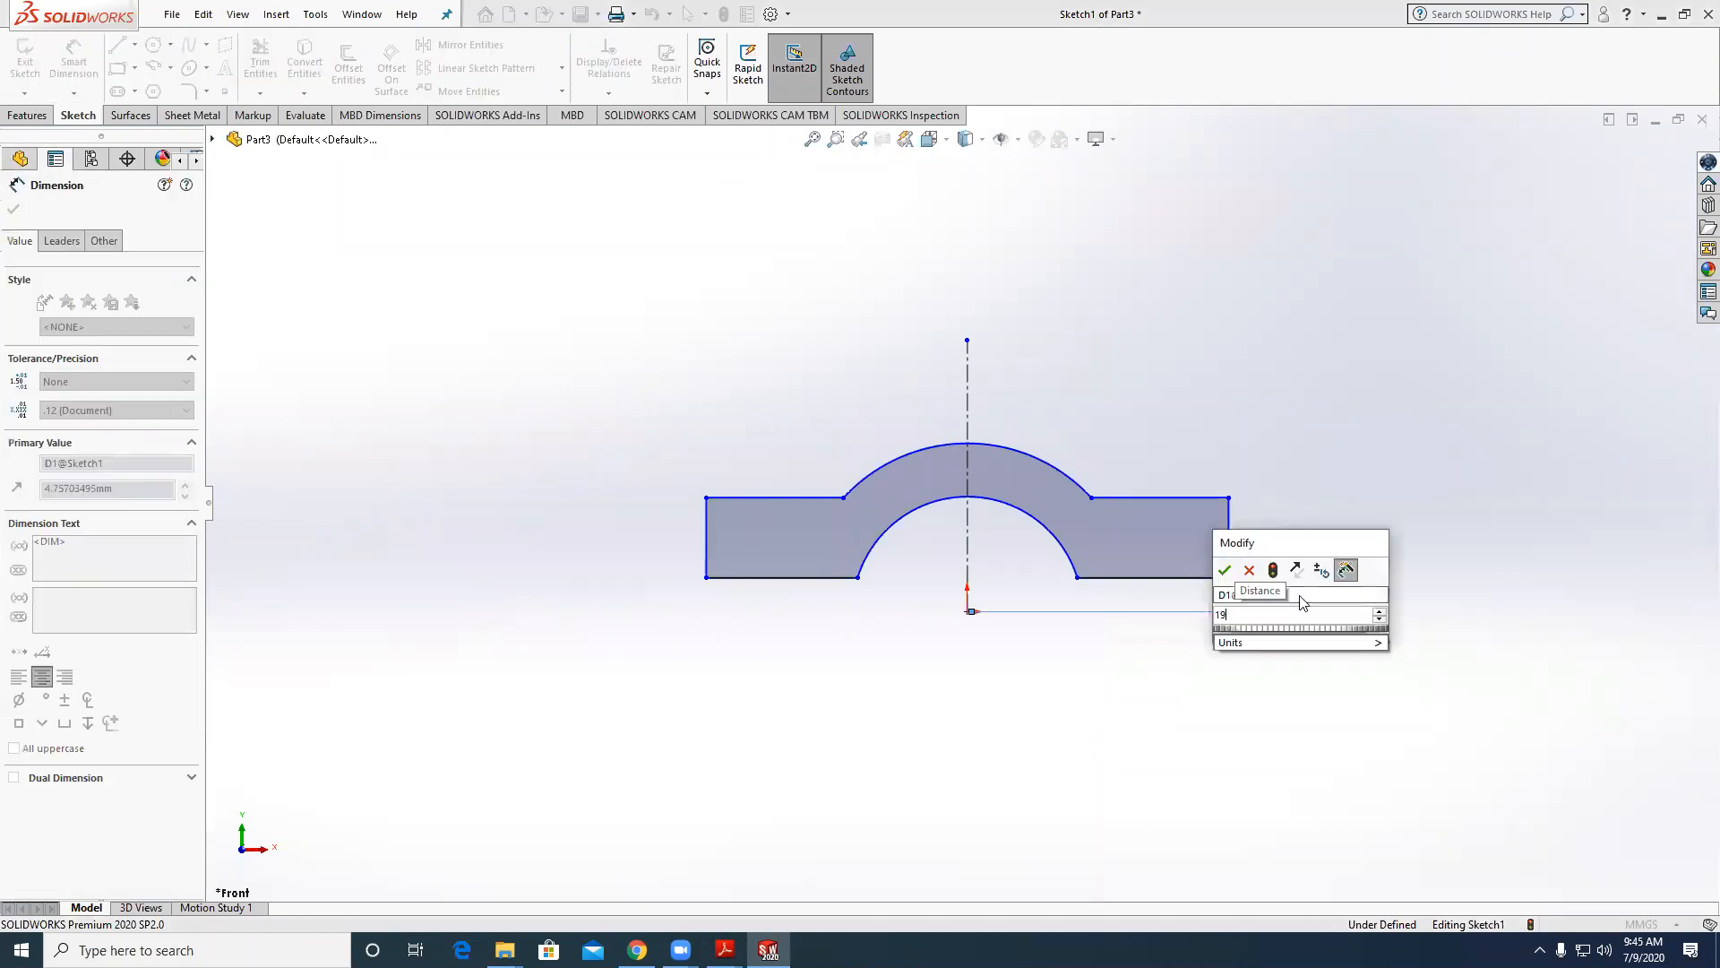
{"action": "key", "text": "Return"}
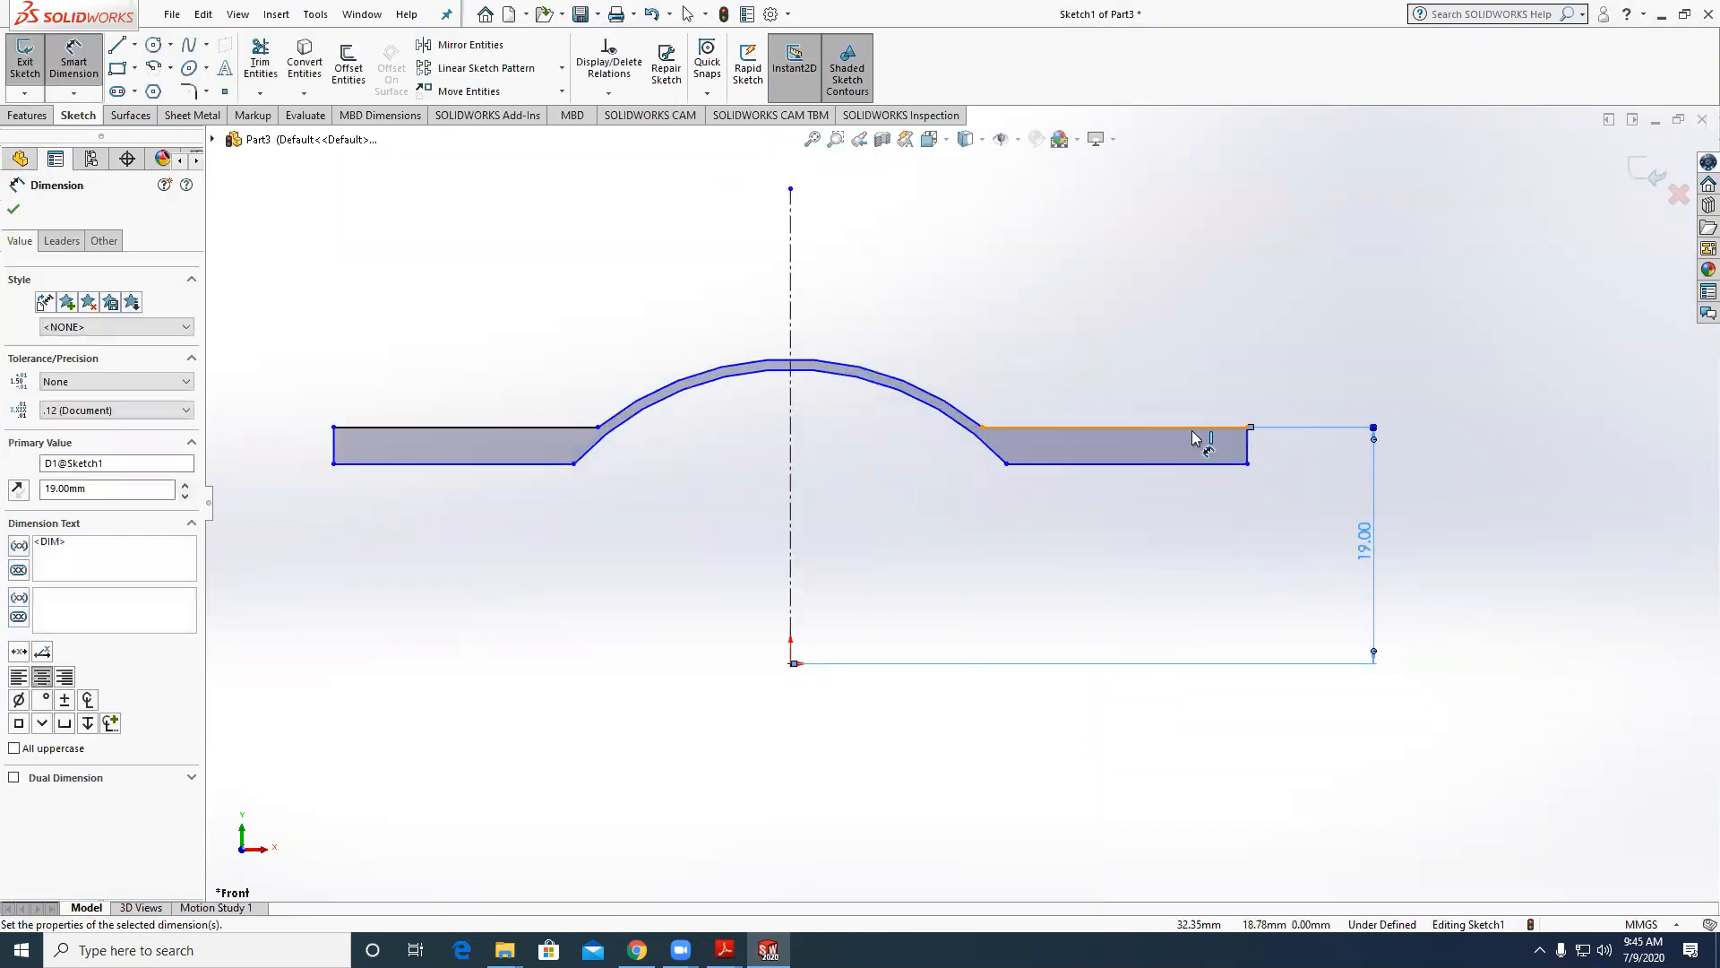
Dimension the flange's thickness between its two horizontal edges as 10 mm.
{"action": "left_click", "coordinate": [1192, 428]}
{"action": "left_click", "coordinate": [1187, 465]}
{"action": "left_click", "coordinate": [1315, 447]}
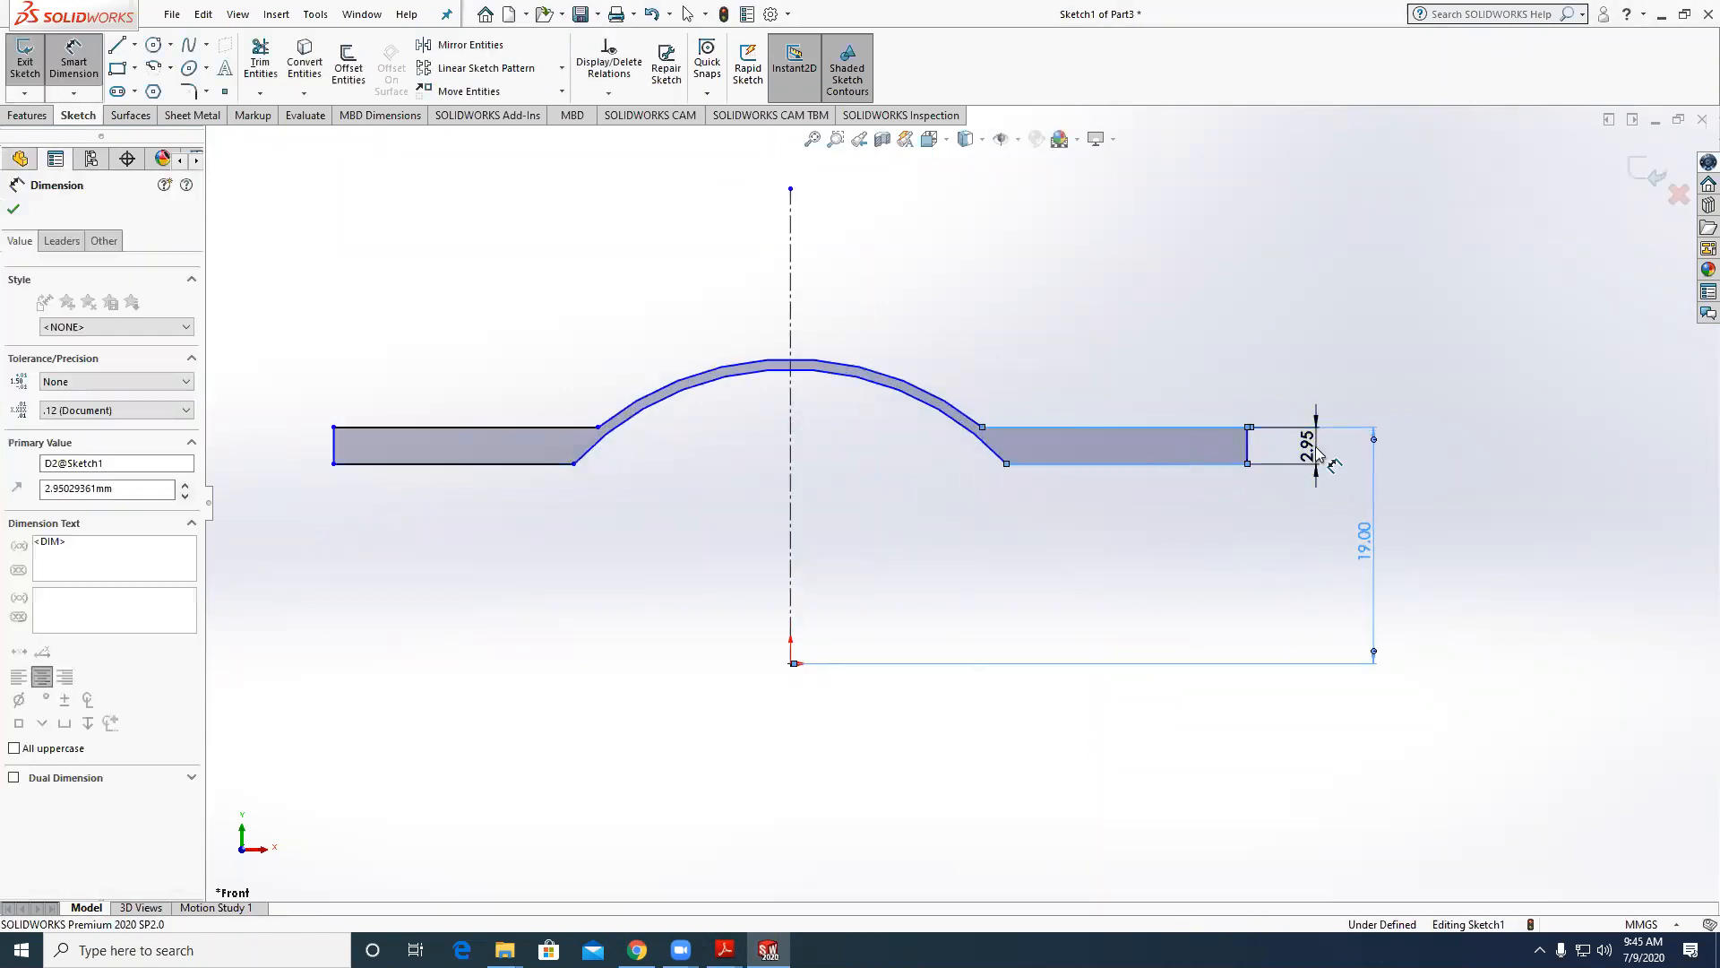
{"action": "type", "text": "10"}
{"action": "key", "text": "Return"}
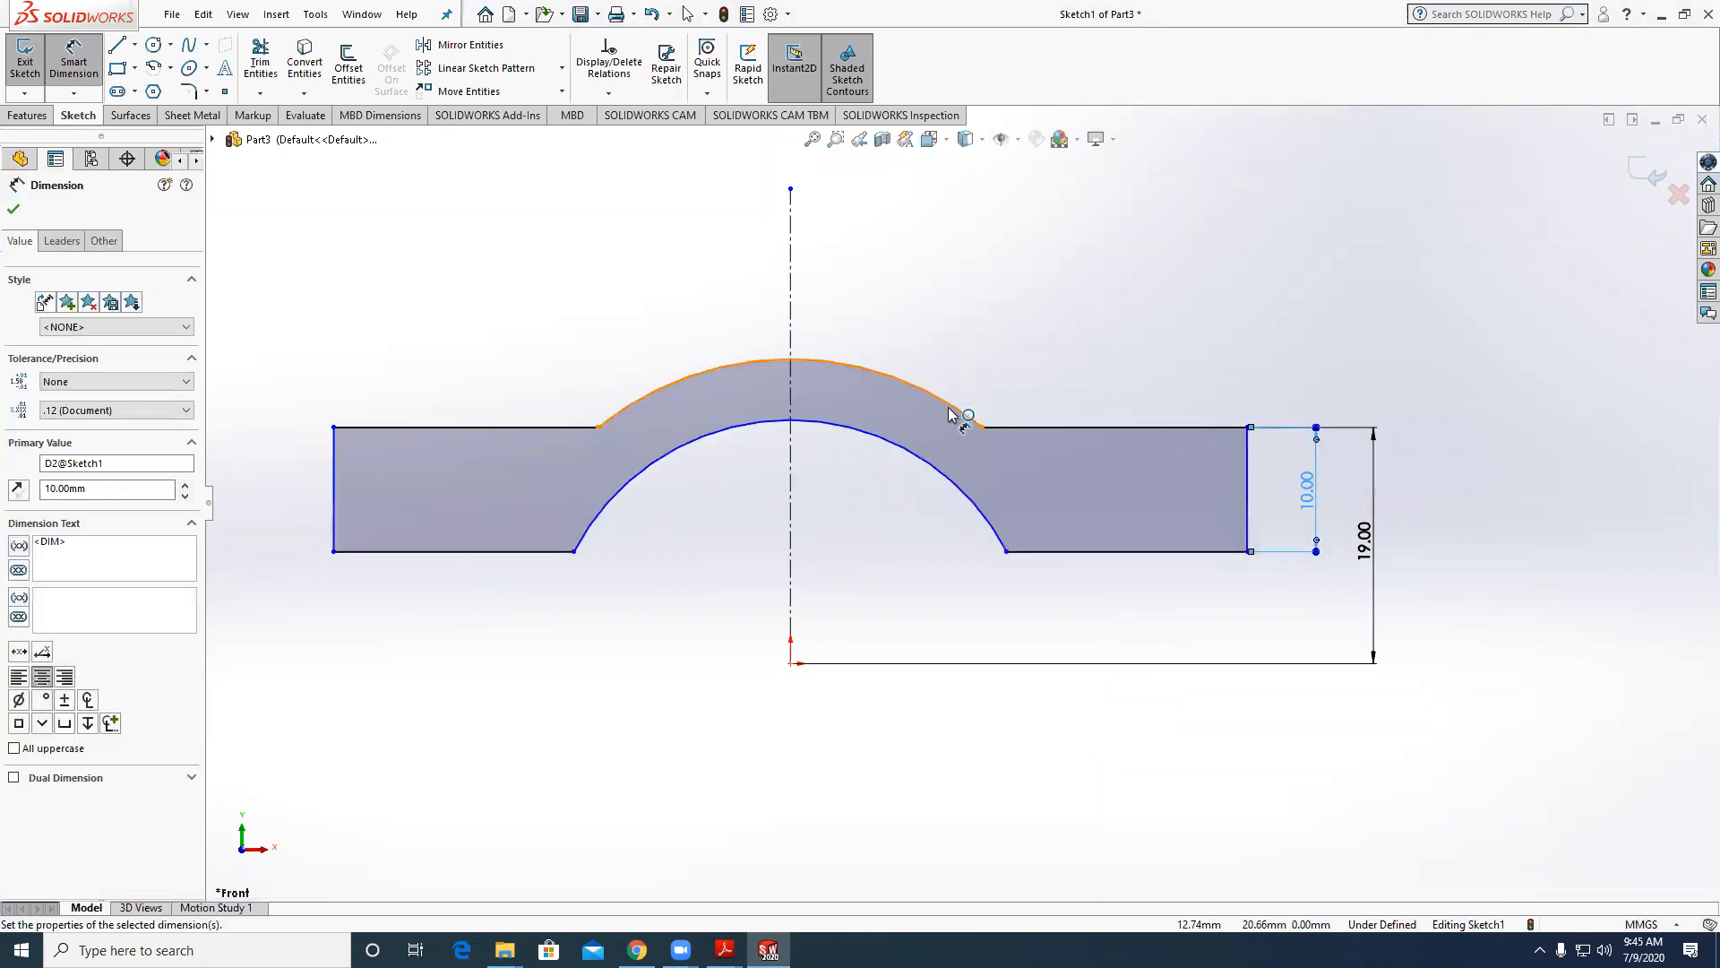
Dimension the outer arc's radius as 38 mm and the inner arc's radius as 19 mm.
{"action": "left_click", "coordinate": [957, 405]}
{"action": "left_click", "coordinate": [991, 359]}
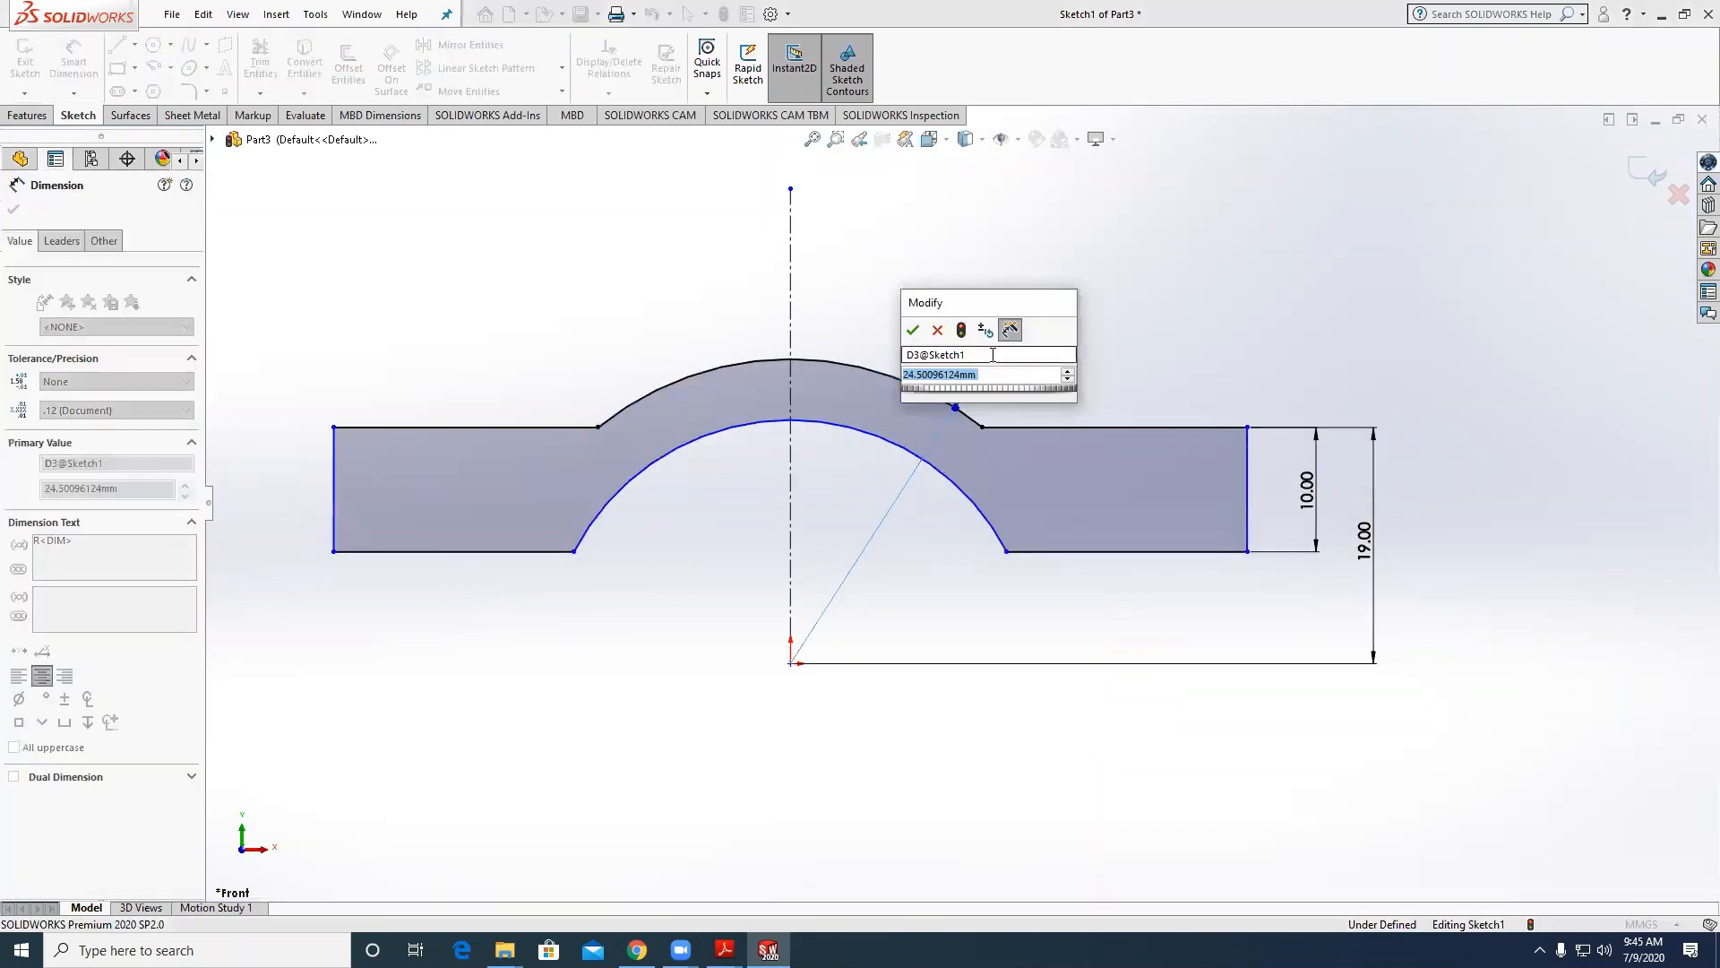
{"action": "type", "text": "38"}
{"action": "key", "text": "Return"}
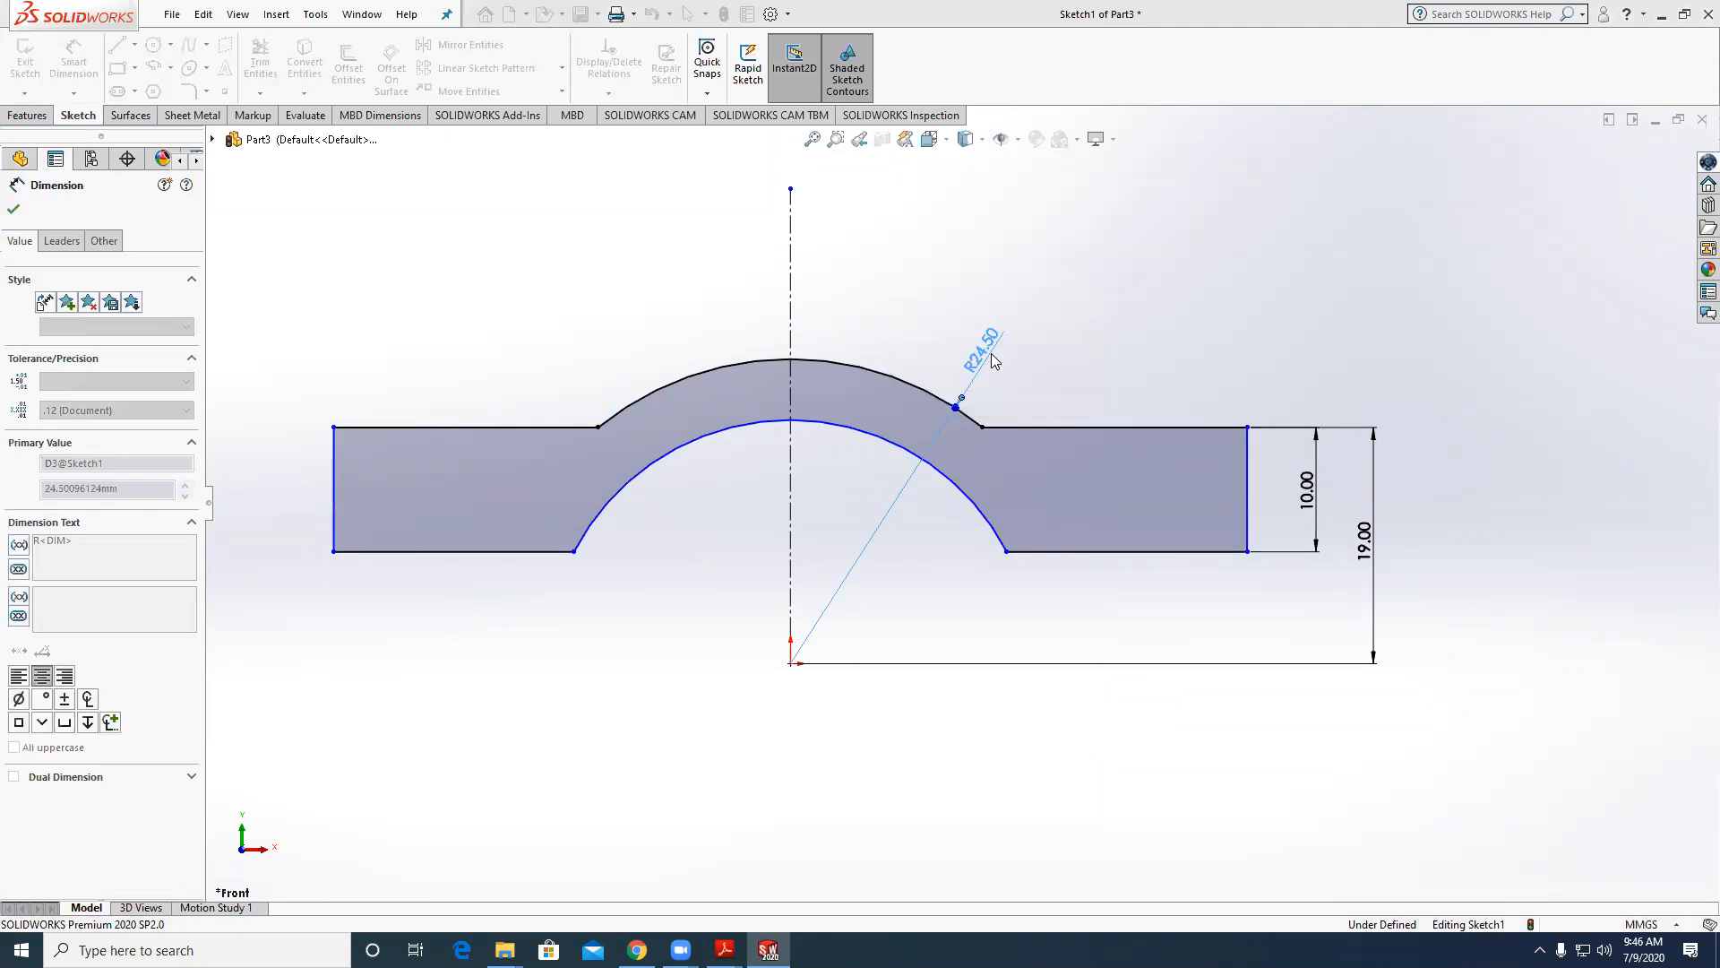
{"action": "left_click", "coordinate": [975, 495]}
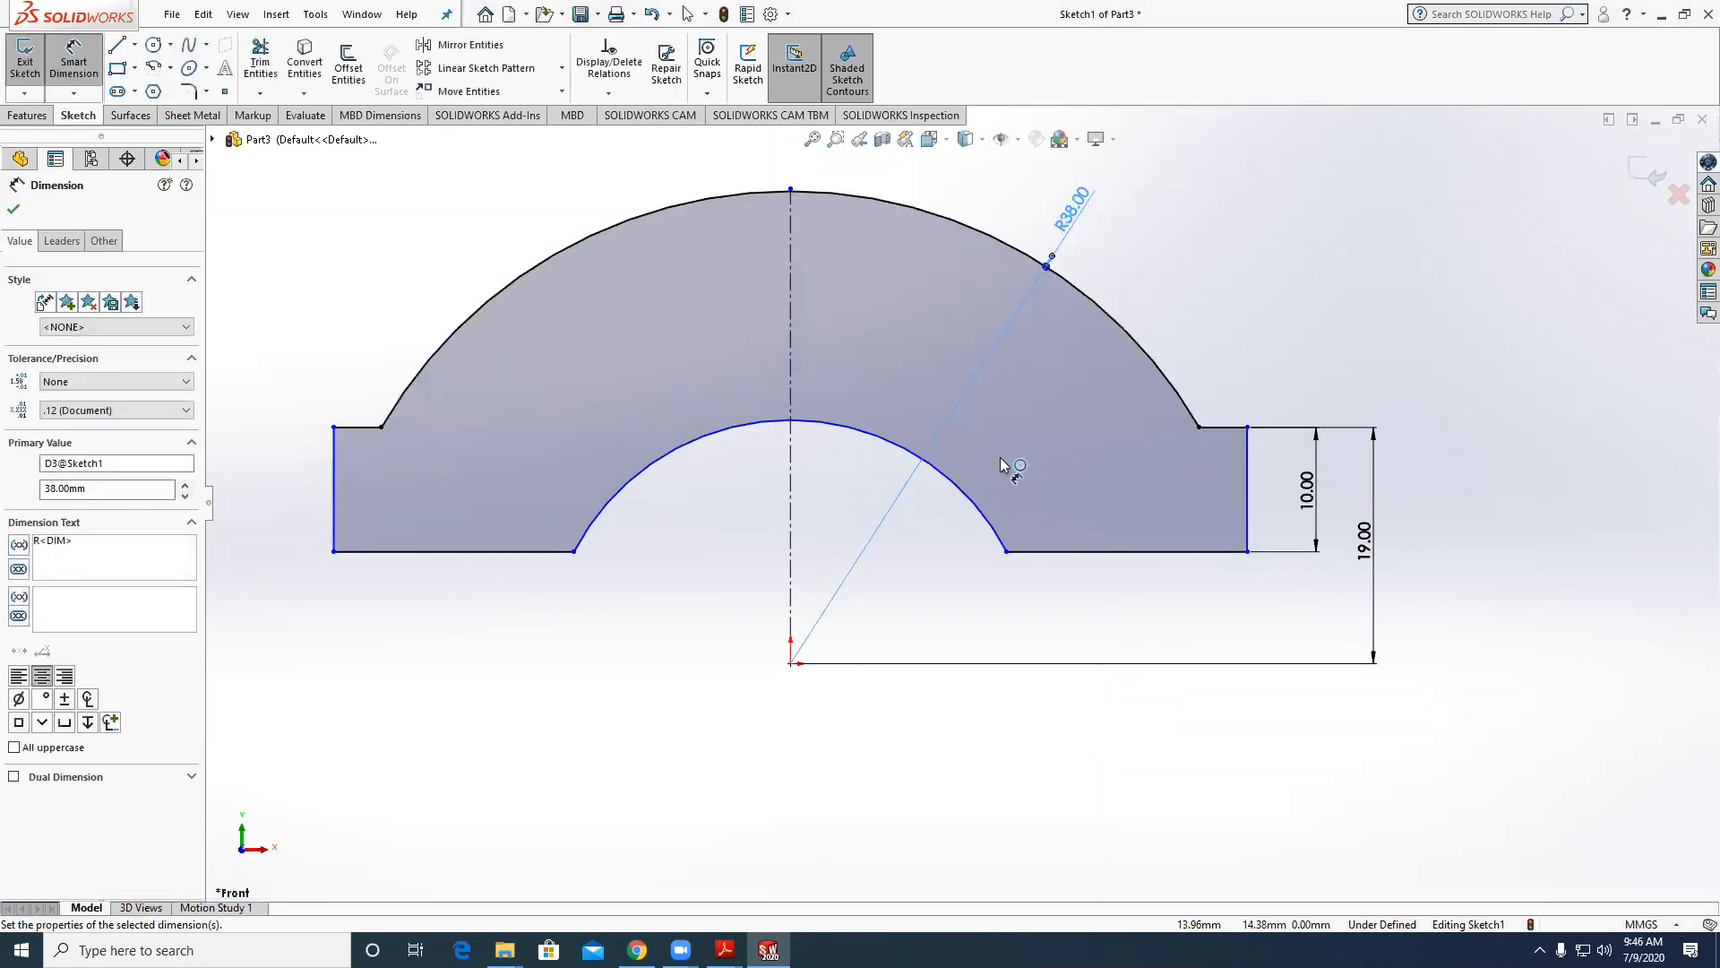
{"action": "left_click", "coordinate": [1156, 327]}
{"action": "type", "text": "19"}
{"action": "key", "text": "Return"}
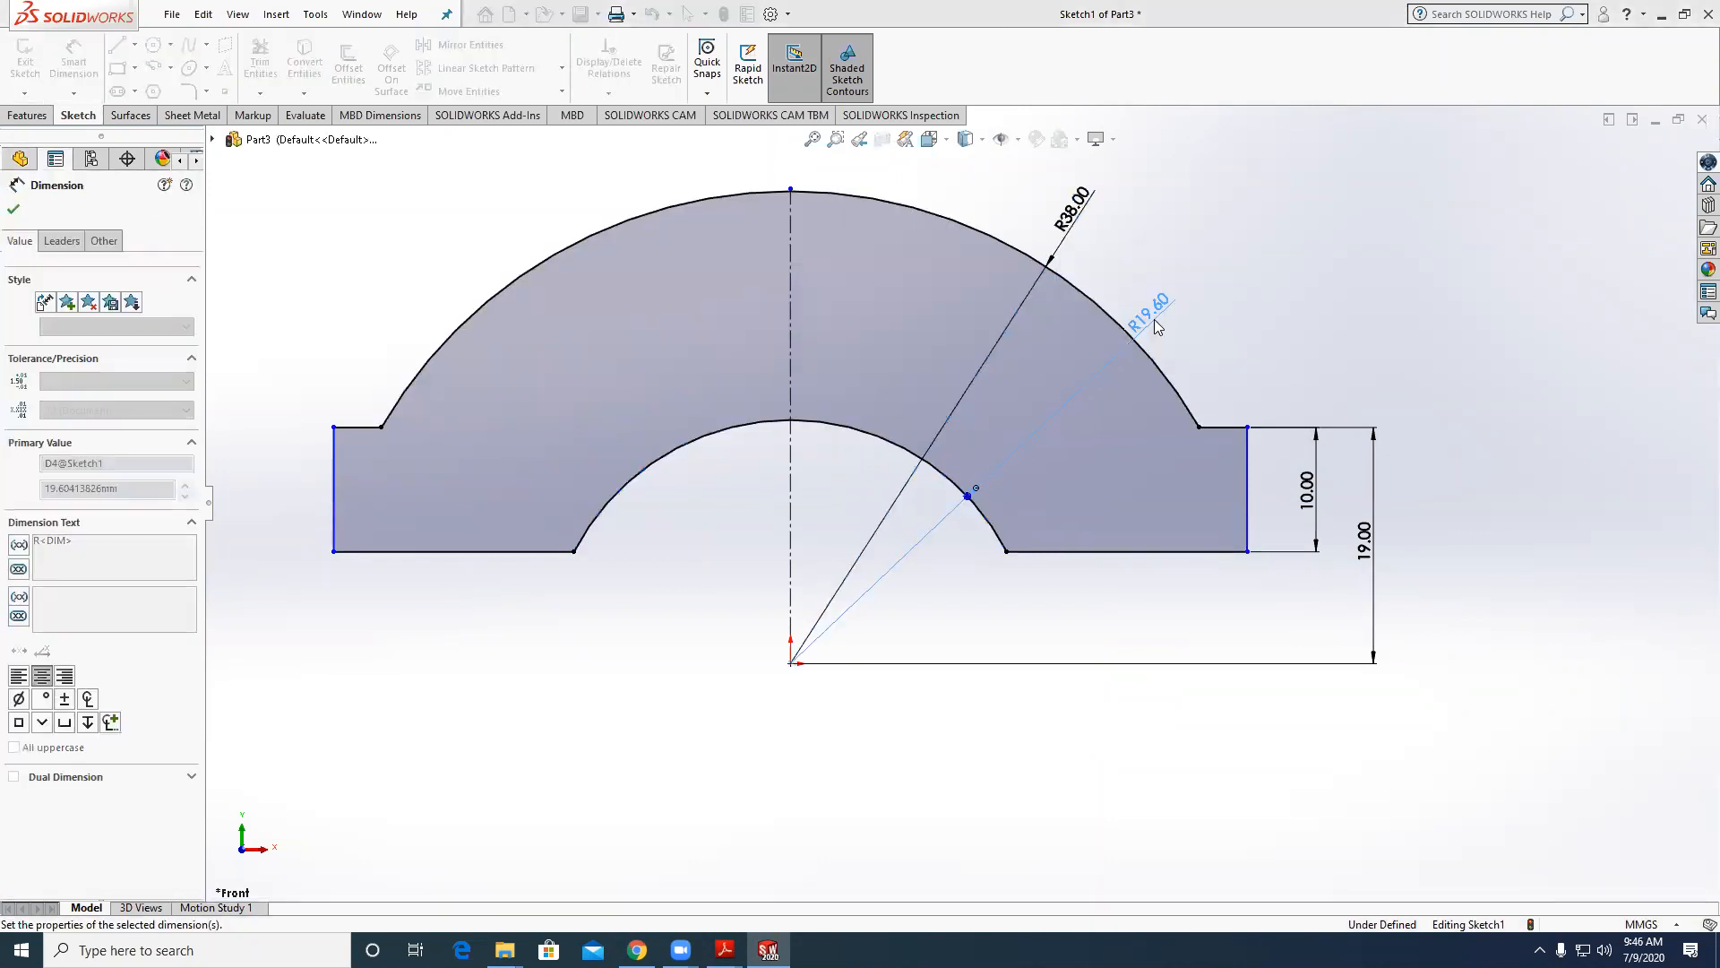
Dimension the overall width between the flanges' outer vertical sides as 86 mm.
{"action": "left_click", "coordinate": [1246, 461]}
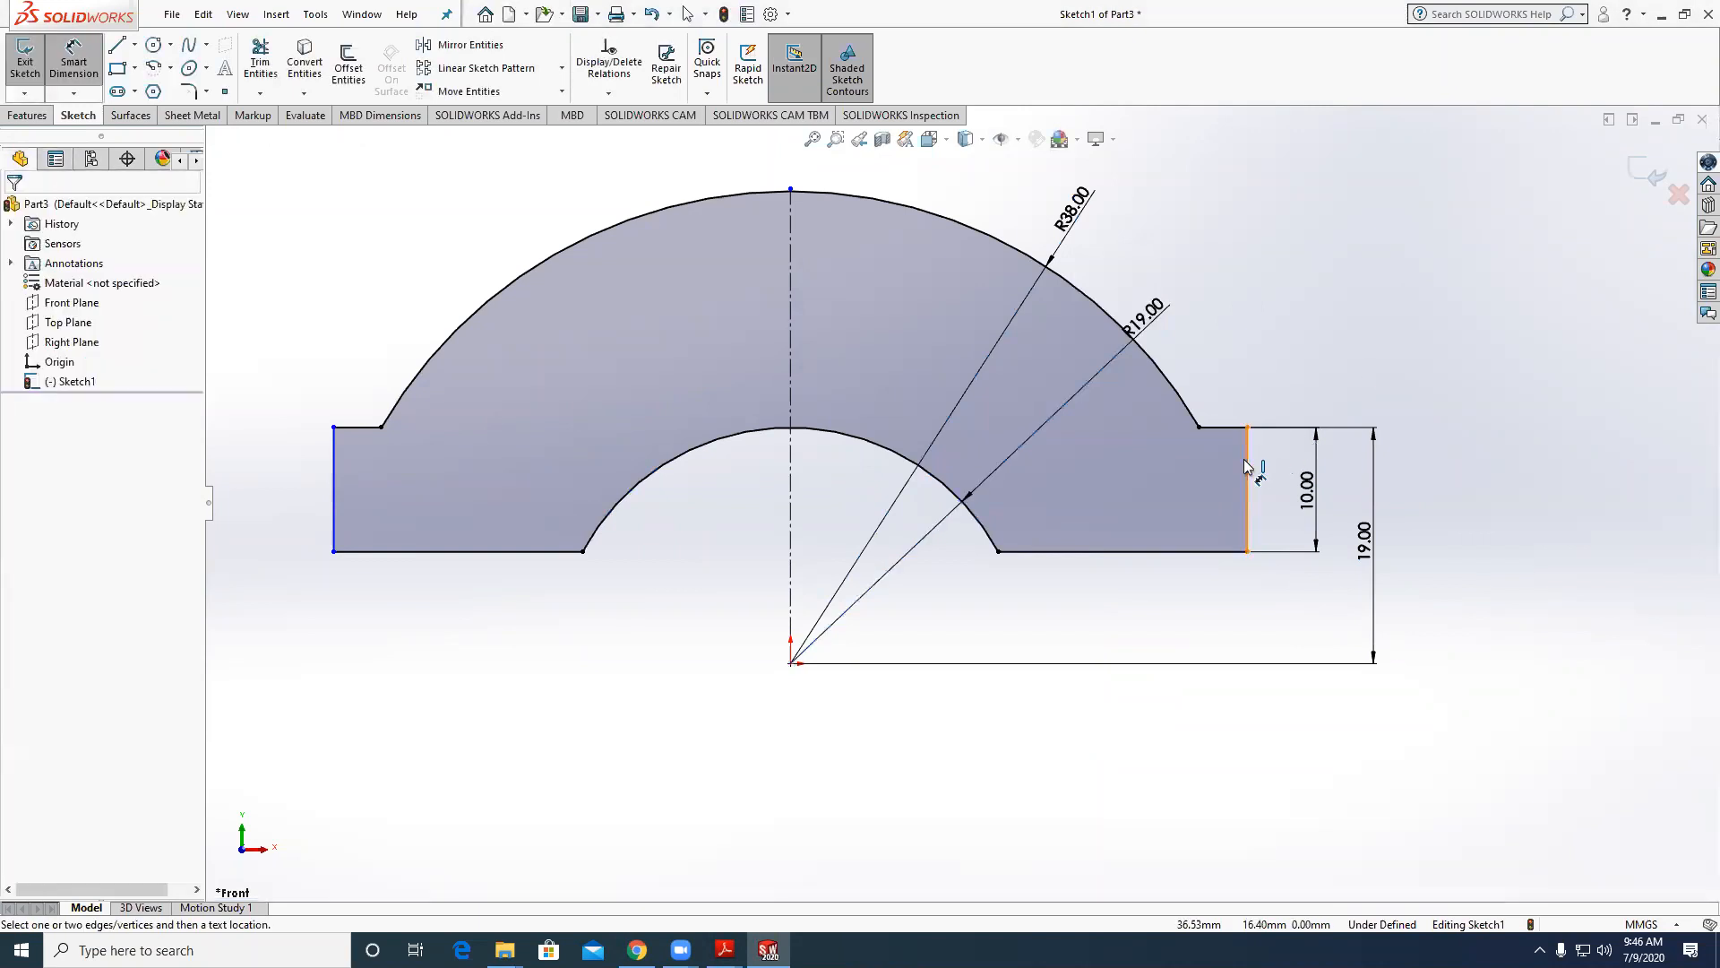
{"action": "left_click", "coordinate": [353, 464]}
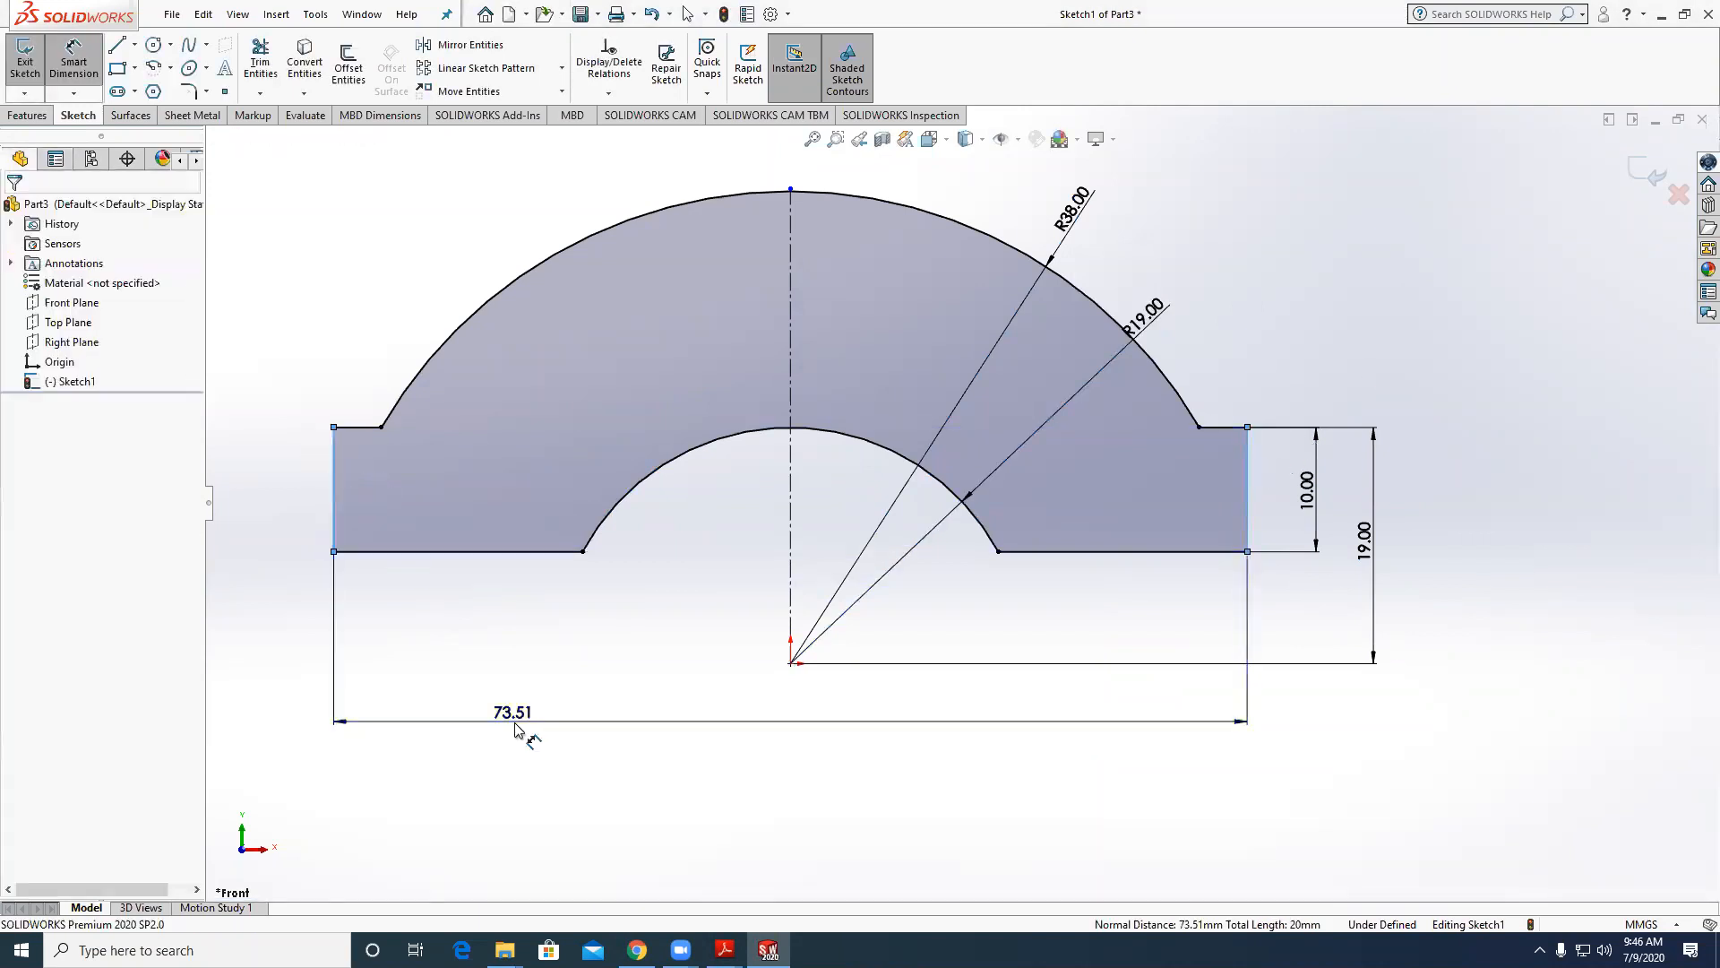
{"action": "left_click", "coordinate": [516, 727]}
{"action": "type", "text": "86"}
{"action": "key", "text": "Return"}
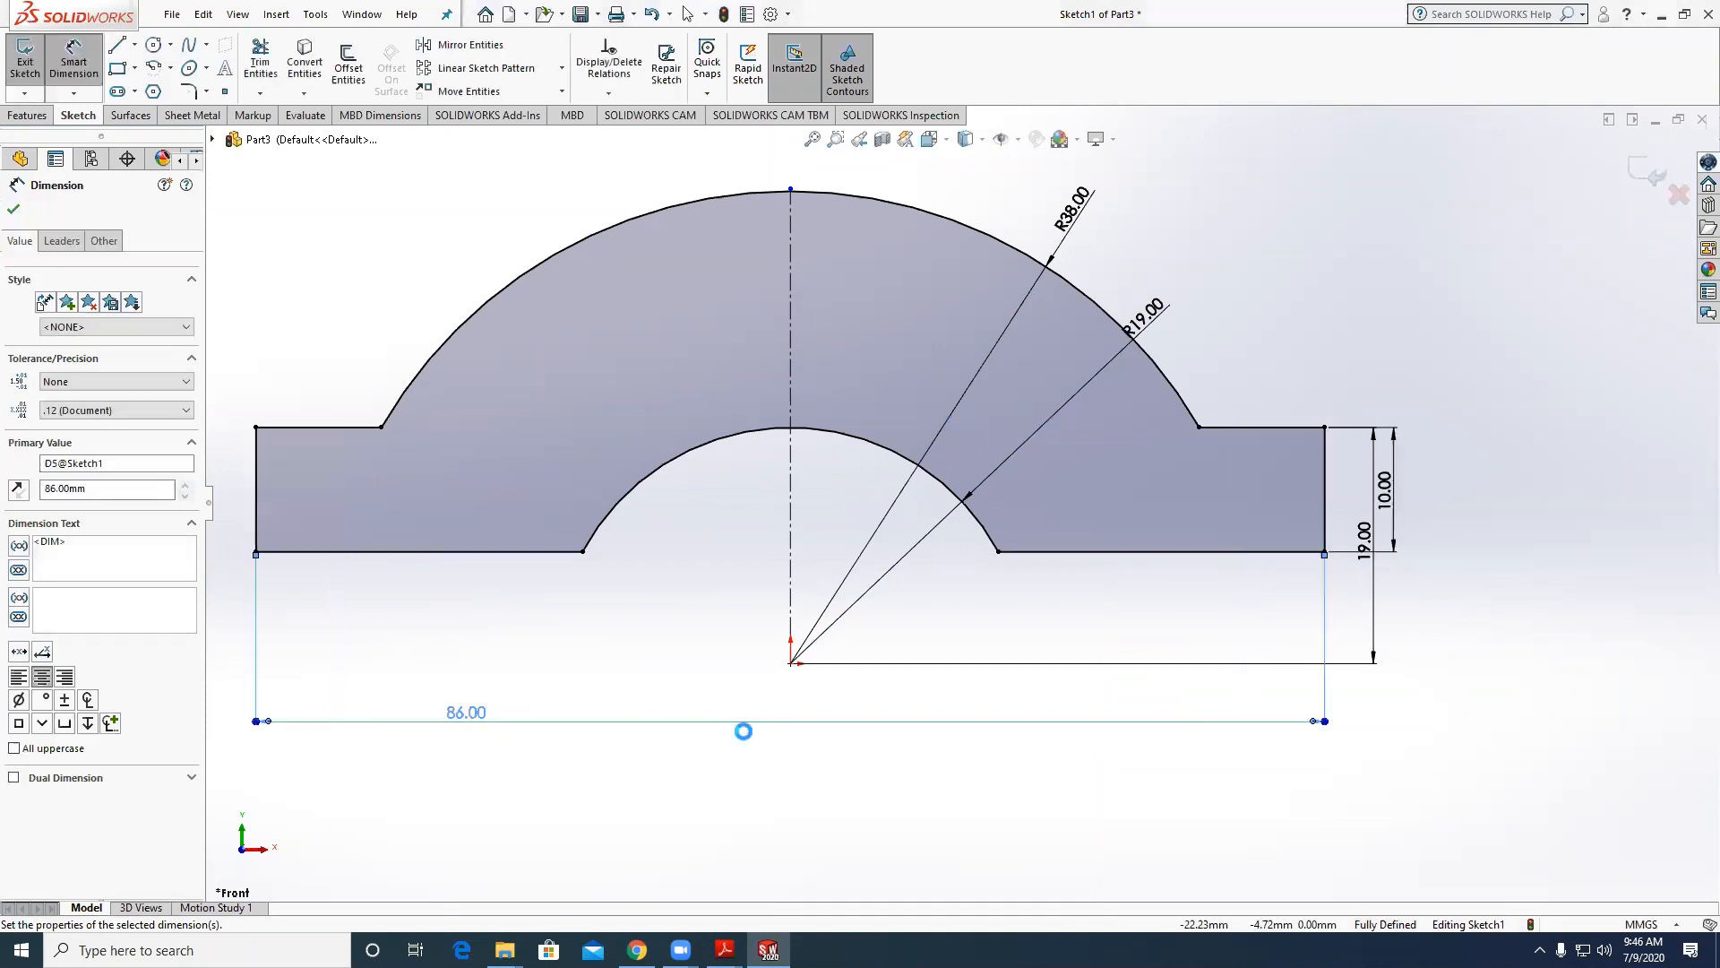
{"action": "scroll", "coordinate": [806, 635], "scroll_direction": "up", "scroll_amount": 3}
{"action": "key", "text": "Escape"}
Undo the cap profile's width, arc-radius and flange dimensions and the 19 mm value, and check the cap's view in the Assignment 11 drawing.
{"action": "scroll", "coordinate": [910, 627], "scroll_direction": "down", "scroll_amount": 2}
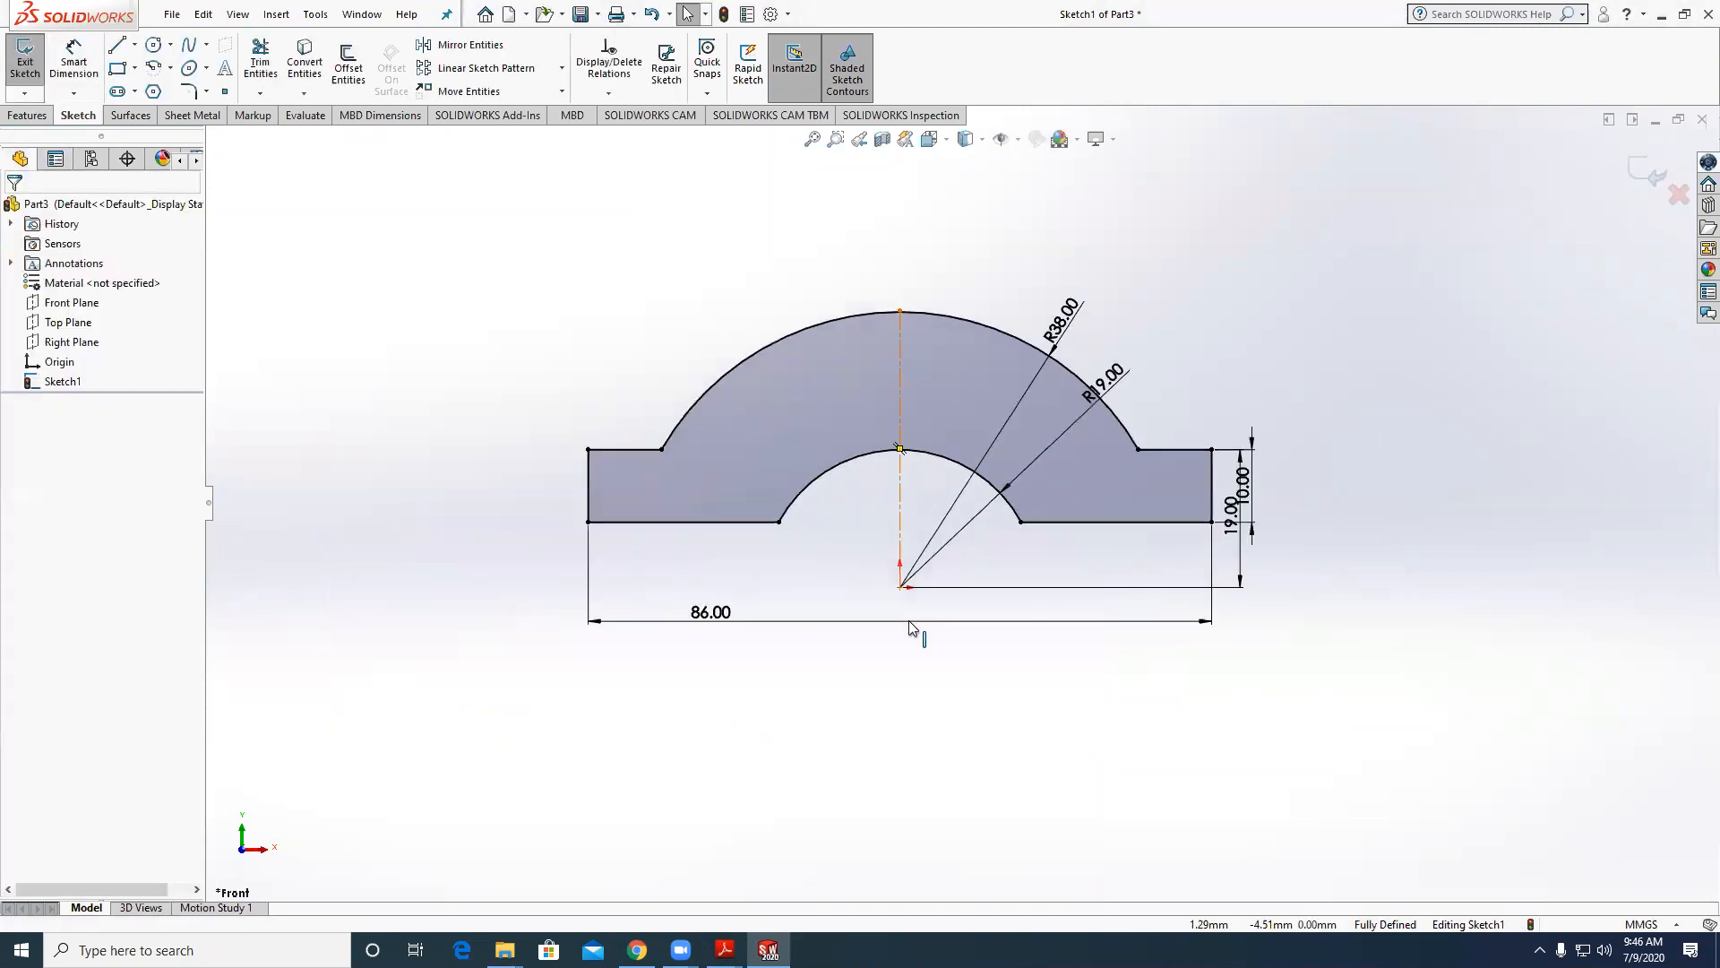
{"action": "scroll", "coordinate": [909, 582], "scroll_direction": "down", "scroll_amount": 1}
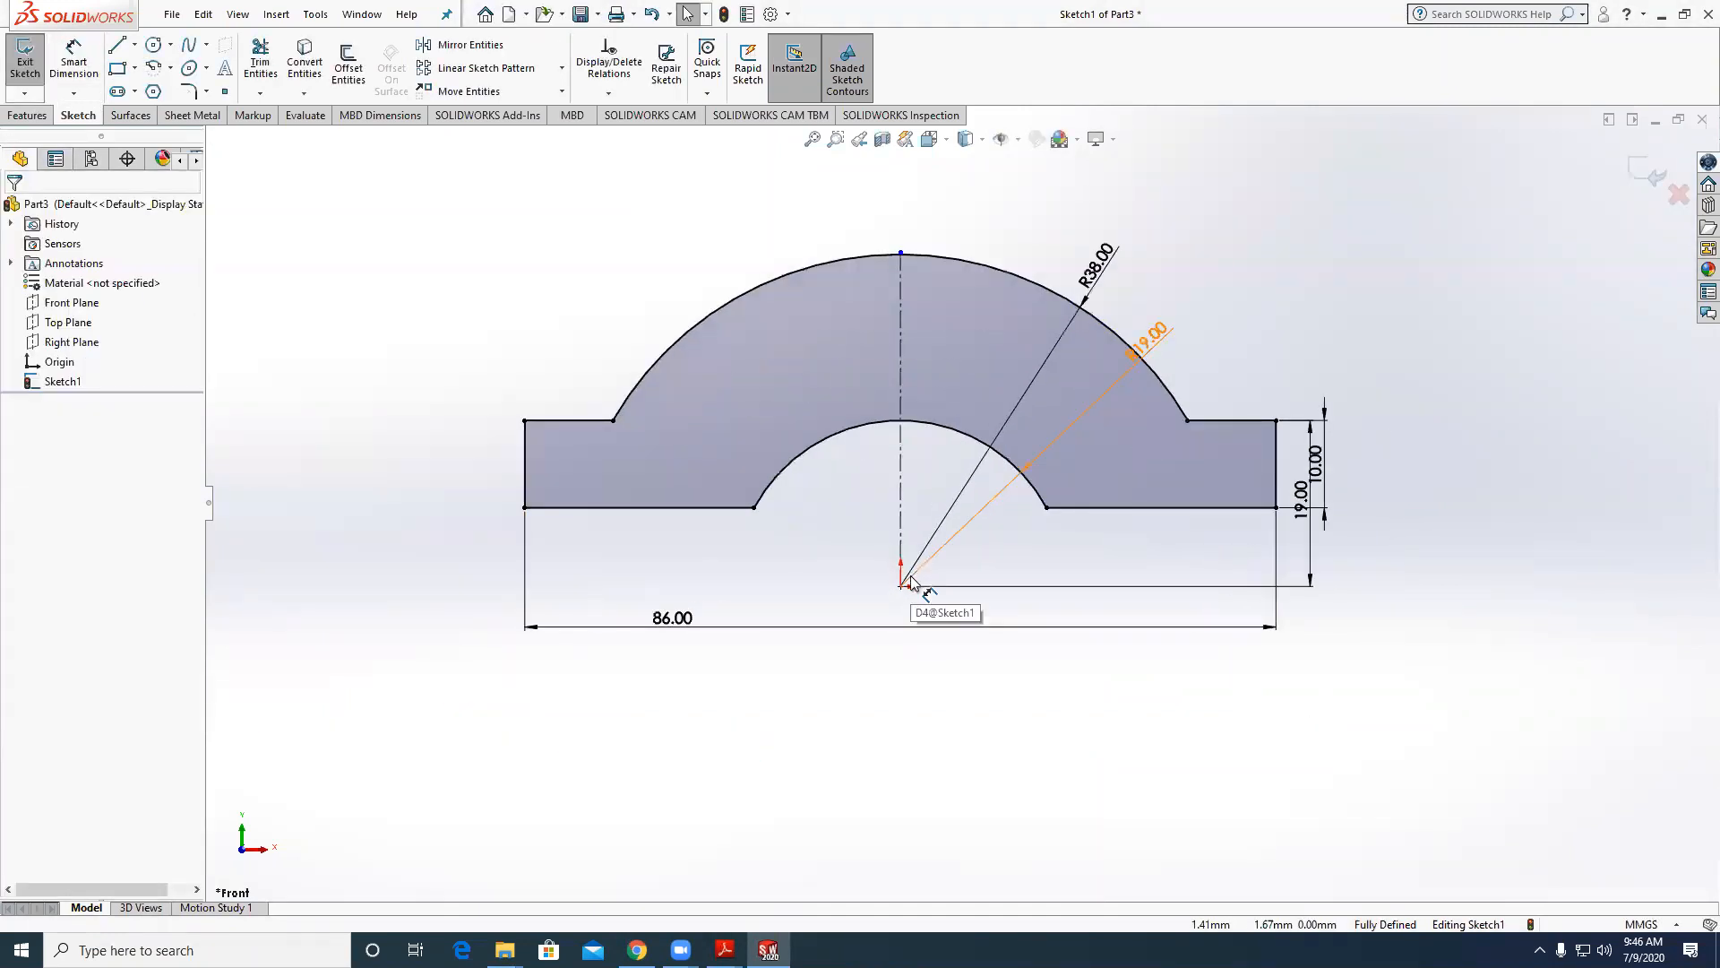
{"action": "key", "text": "ctrl+z"}
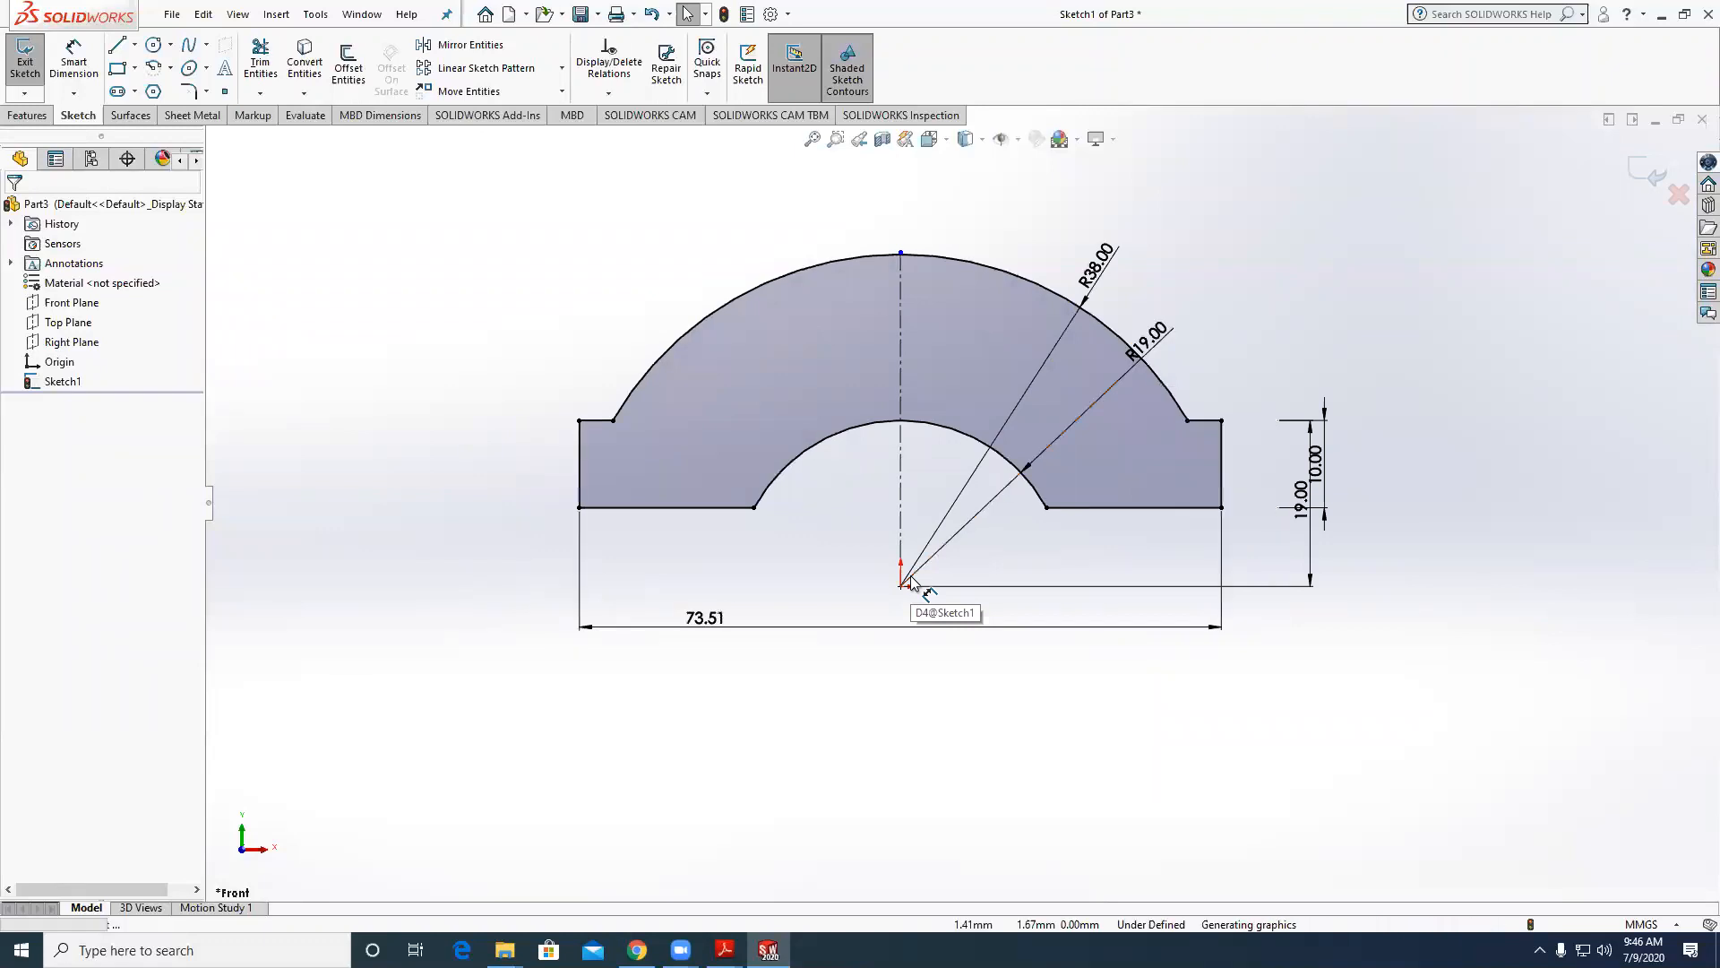
{"action": "key", "text": "ctrl+z"}
{"action": "key", "text": "ctrl+z"}
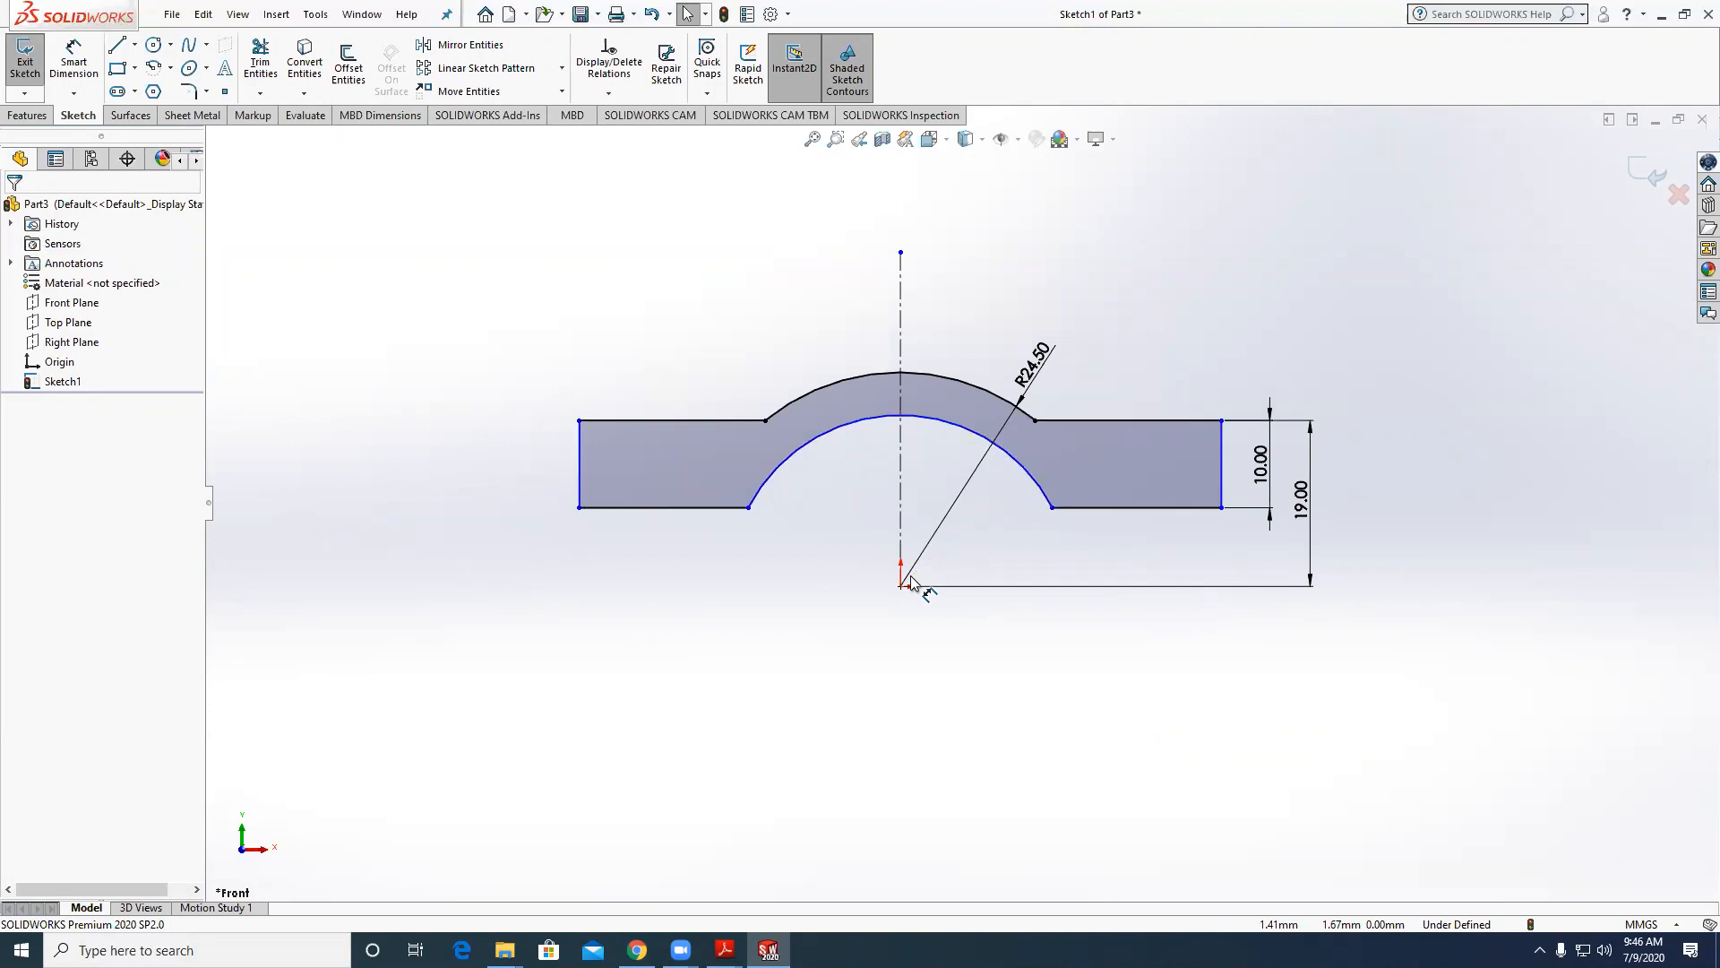
{"action": "key", "text": "ctrl+z"}
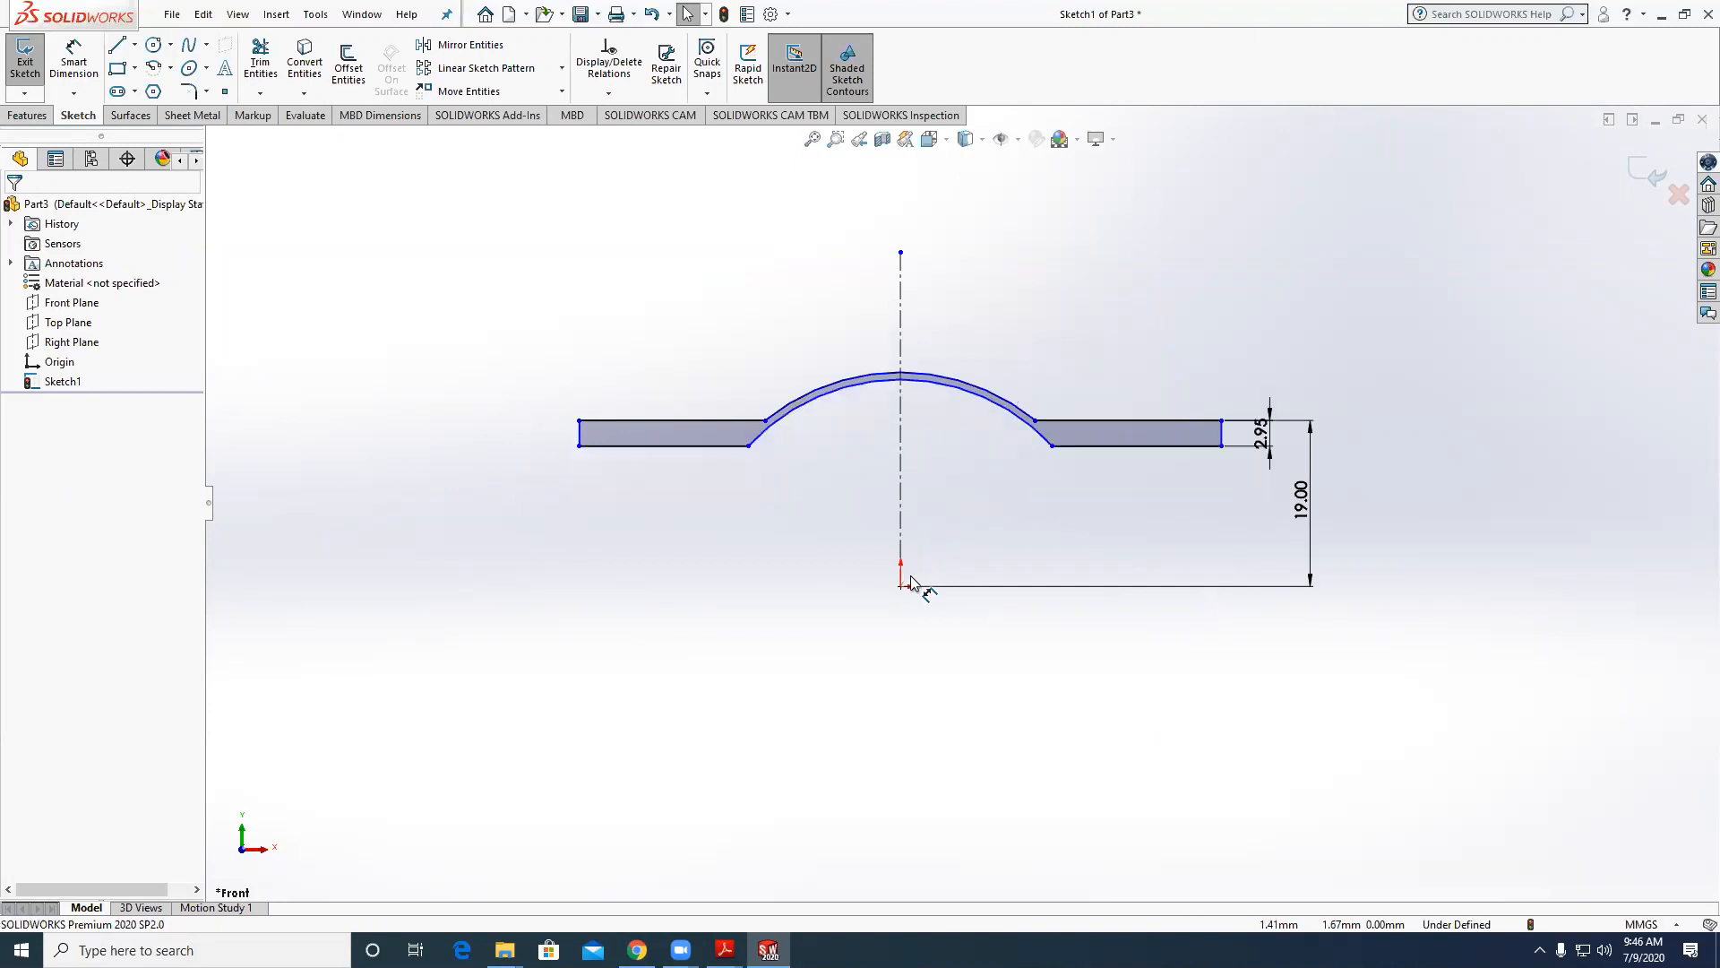
{"action": "key", "text": "ctrl+z"}
{"action": "mouse_move", "coordinate": [725, 949]}
{"action": "left_click", "coordinate": [631, 858]}
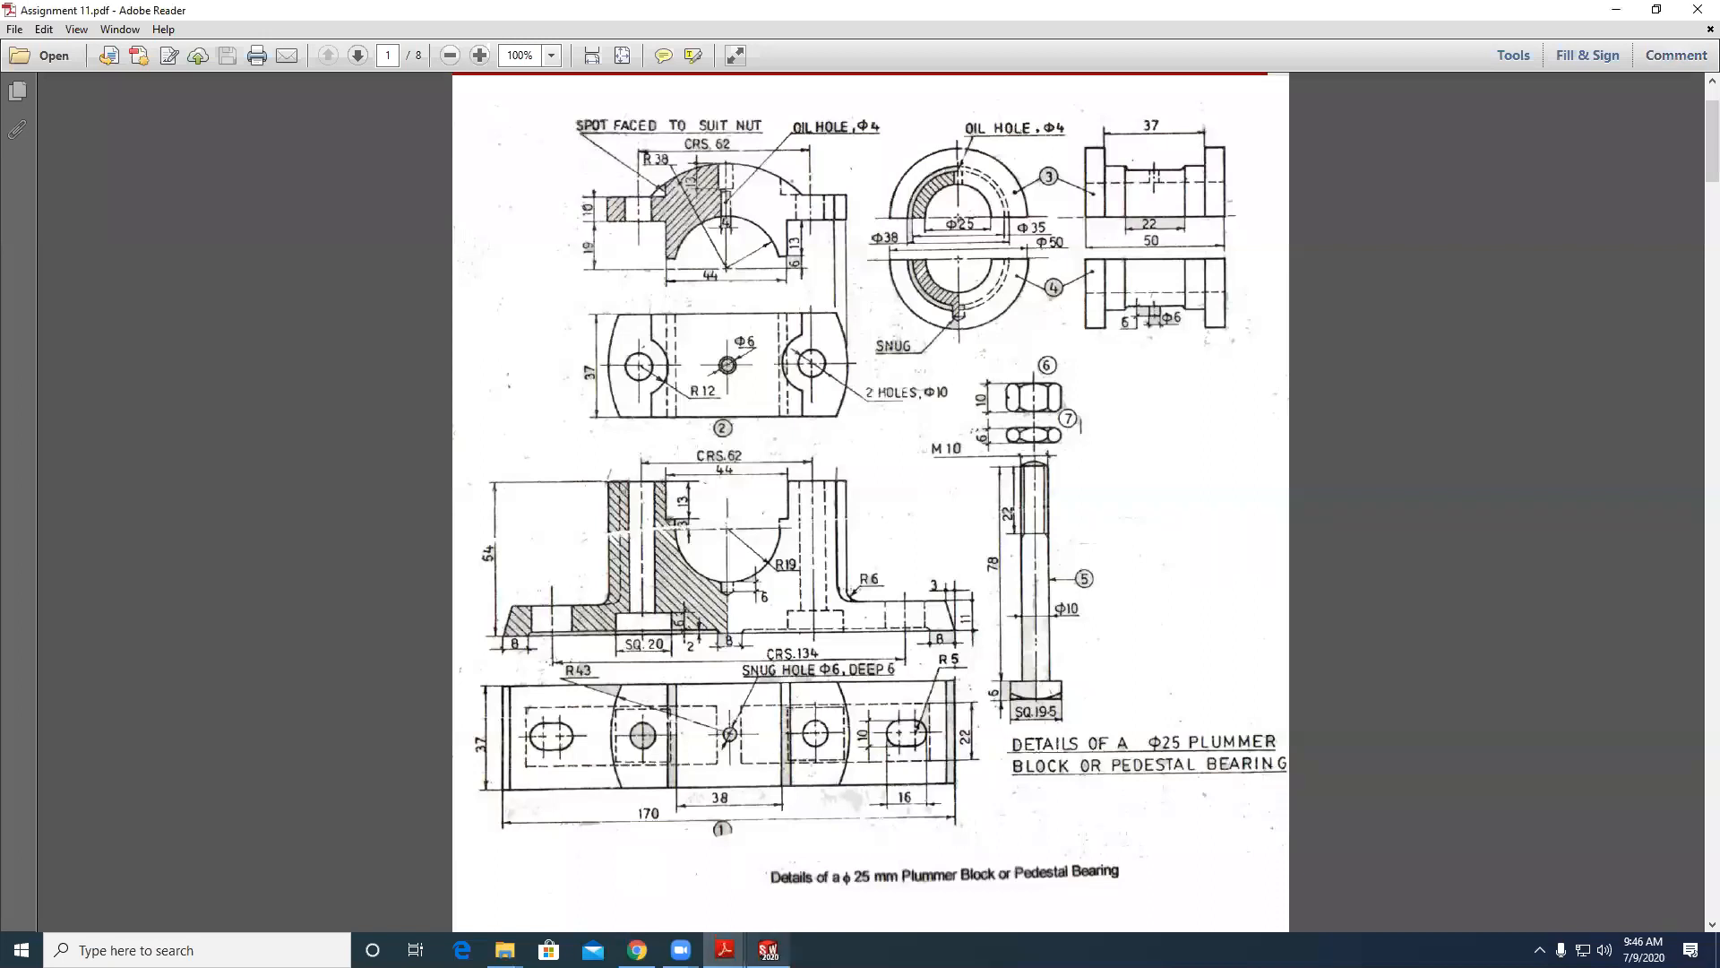
{"action": "left_click", "coordinate": [769, 950]}
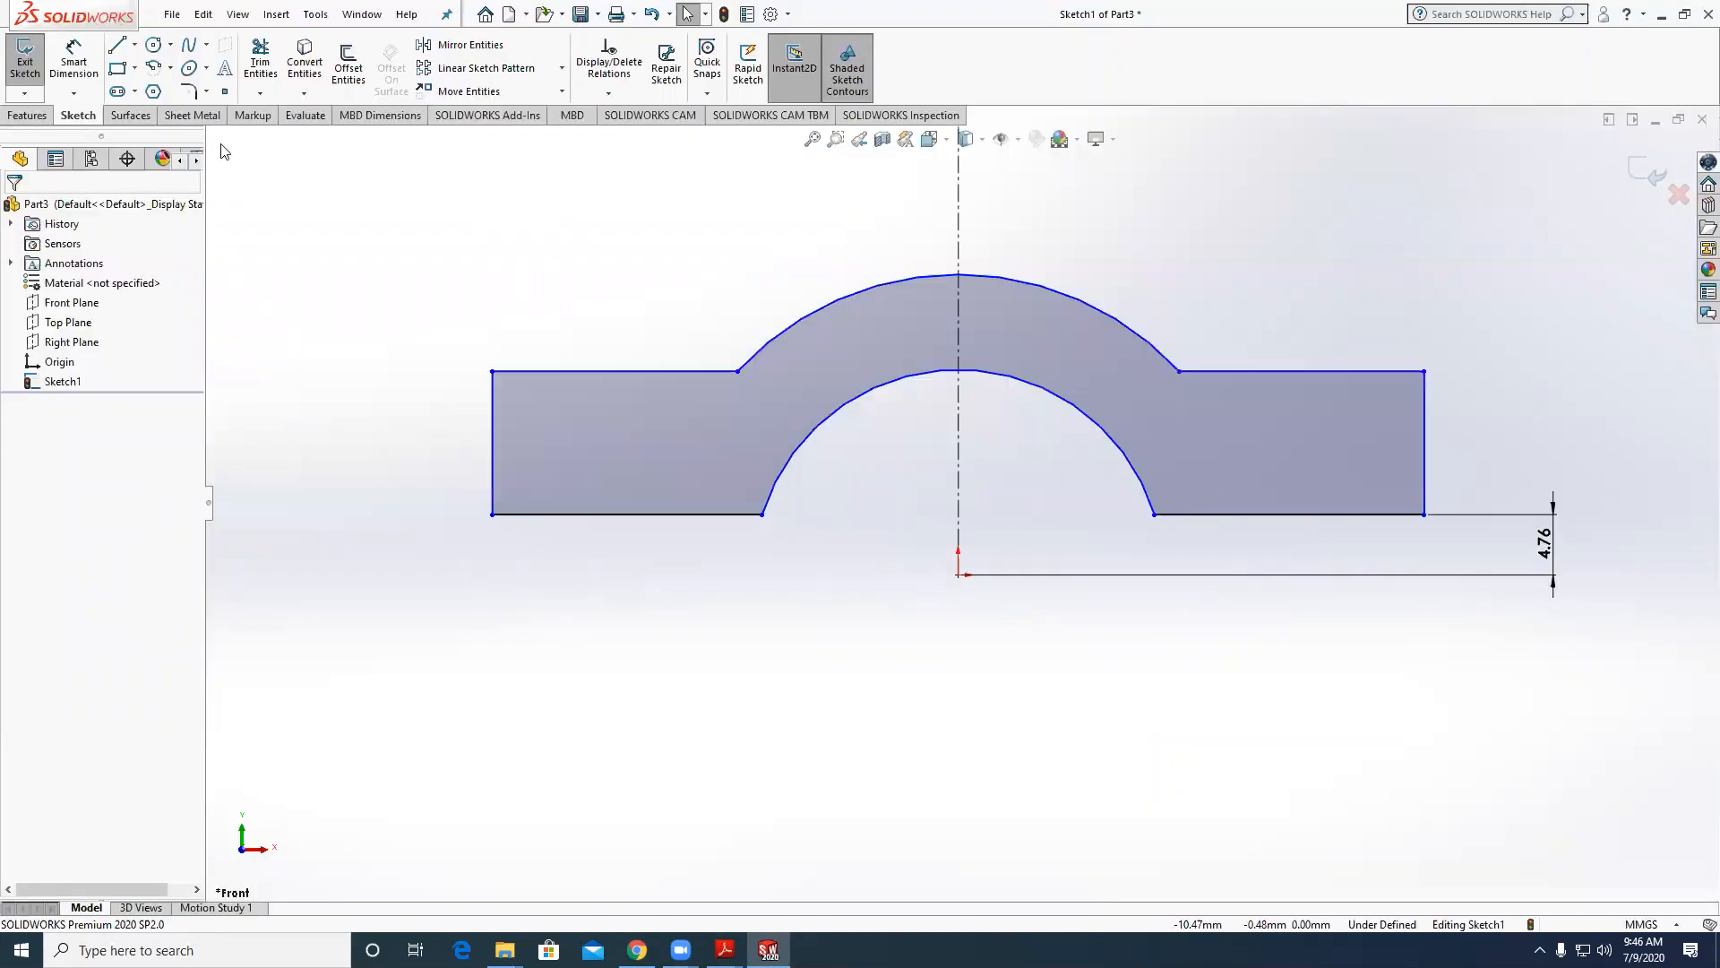
{"action": "left_click", "coordinate": [118, 44]}
{"action": "scroll", "coordinate": [683, 535], "scroll_direction": "down", "scroll_amount": 2}
{"action": "scroll", "coordinate": [808, 523], "scroll_direction": "up", "scroll_amount": 3}
{"action": "key", "text": "Escape"}
Undo the remaining dimension and the trimming, back to the full rectangle and two complete circles.
{"action": "key", "text": "ctrl+z"}
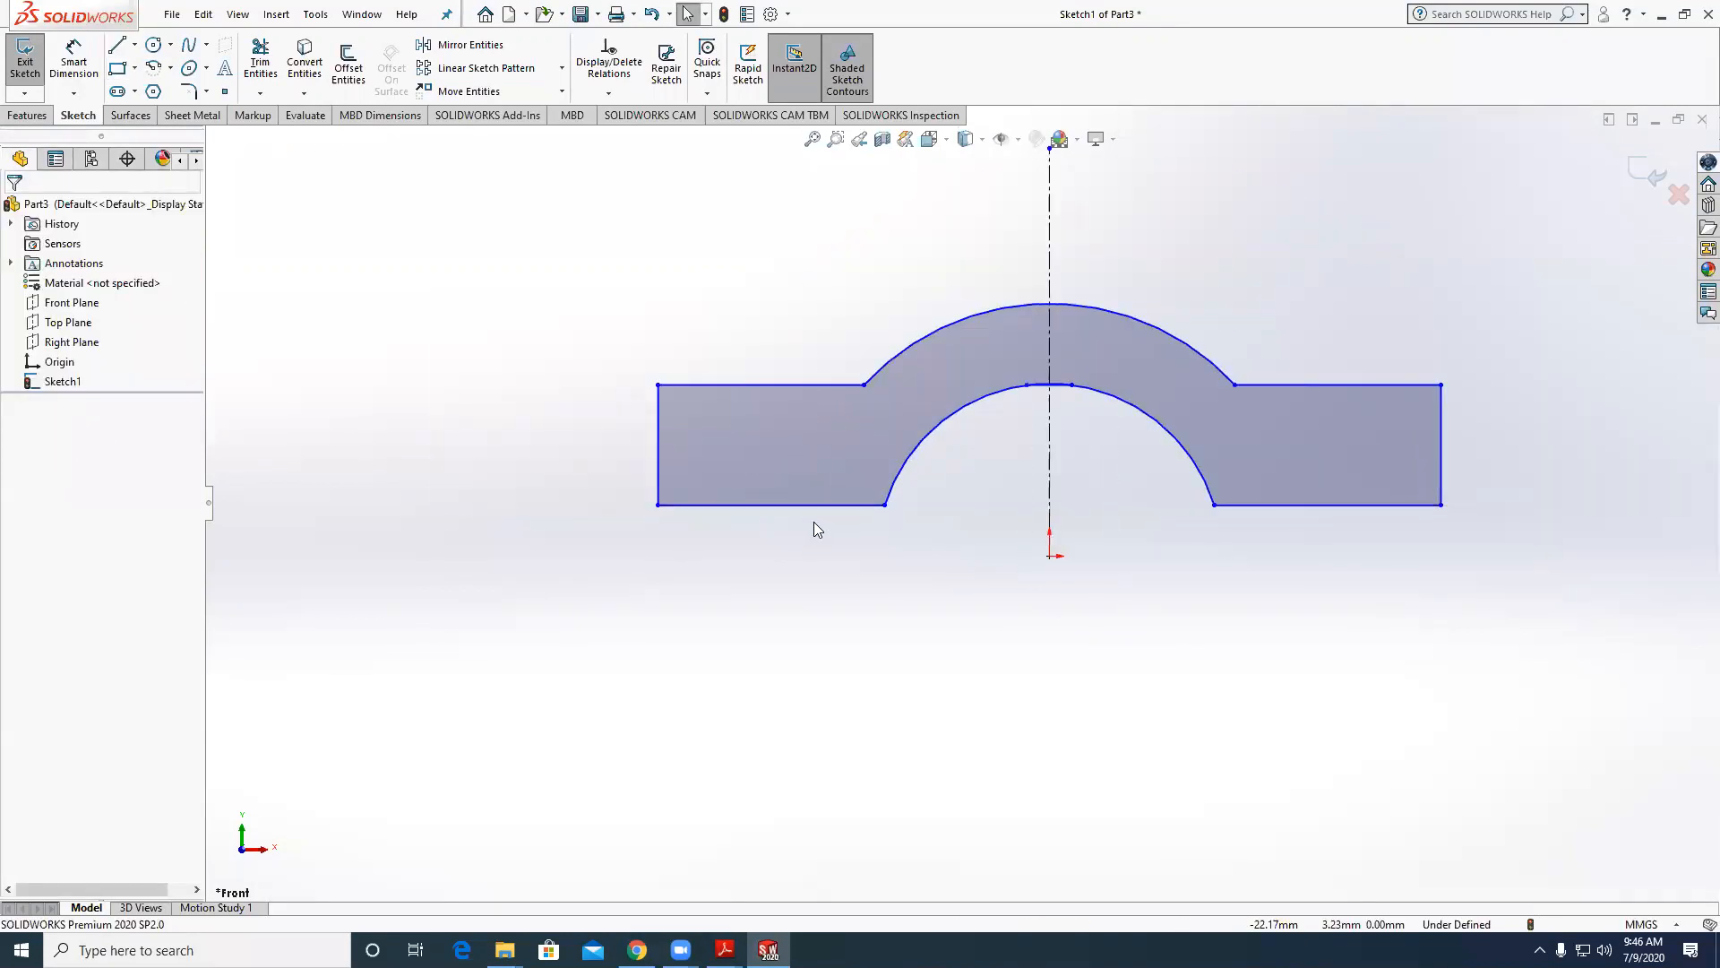
{"action": "key", "text": "ctrl+z"}
{"action": "key", "text": "ctrl+z"}
{"action": "key", "text": "ctrl+z"}
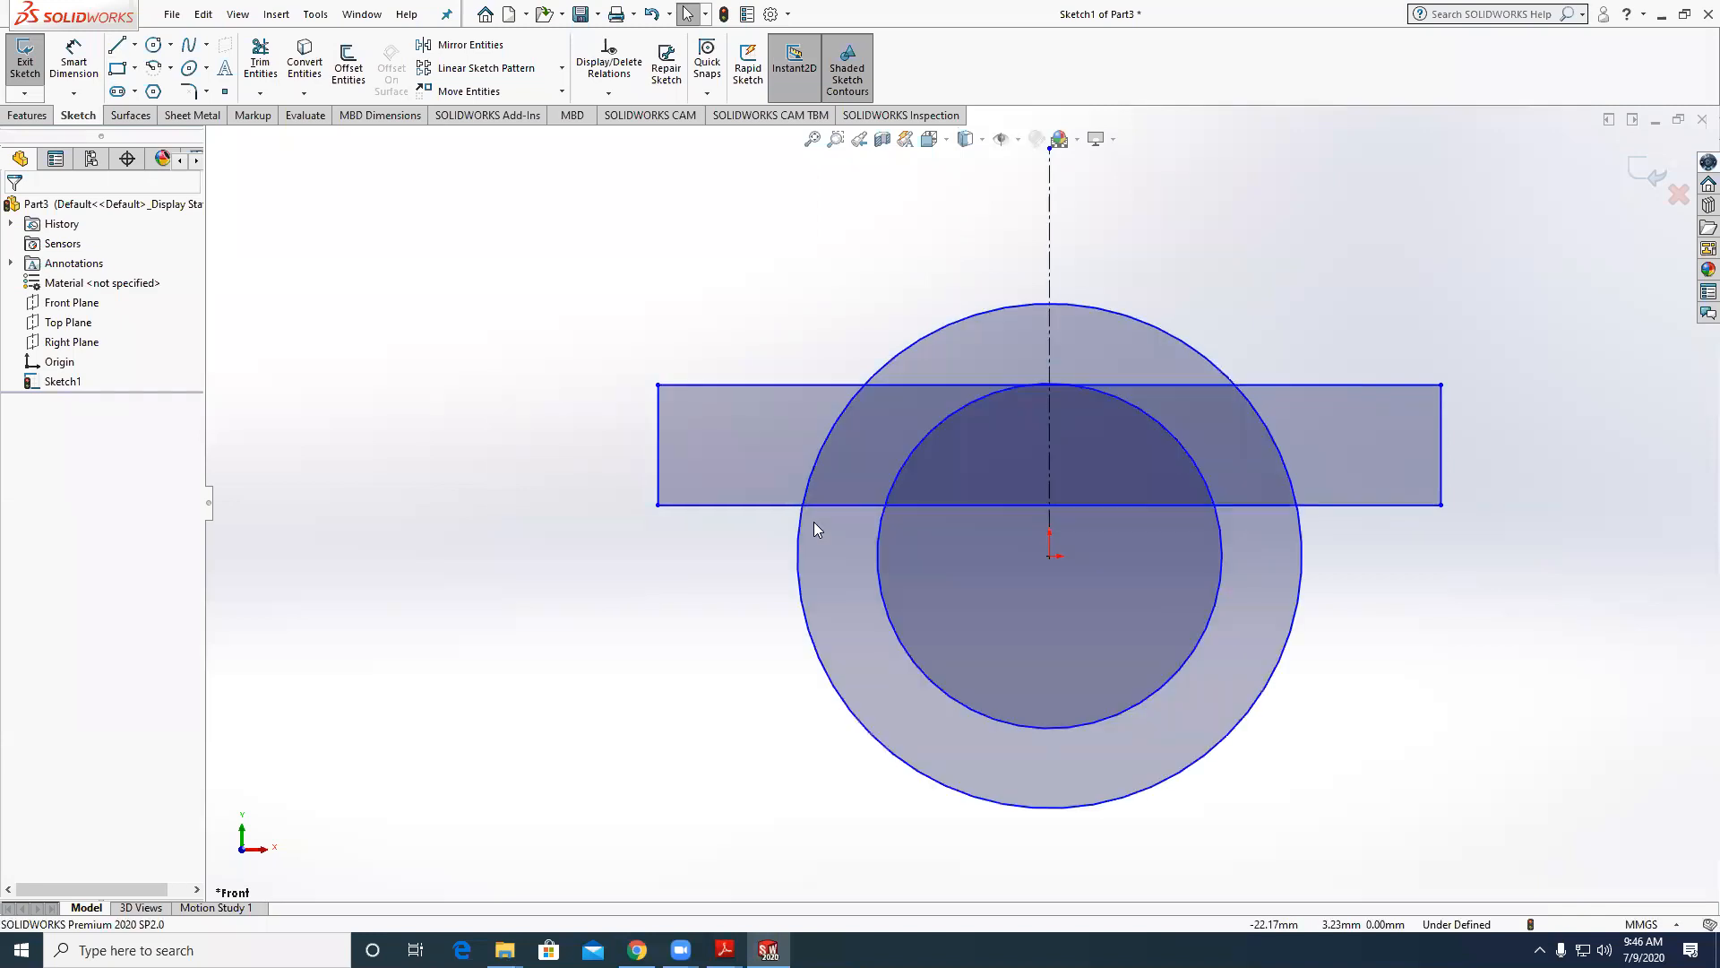
{"action": "key", "text": "l"}
{"action": "scroll", "coordinate": [709, 592], "scroll_direction": "down", "scroll_amount": 3}
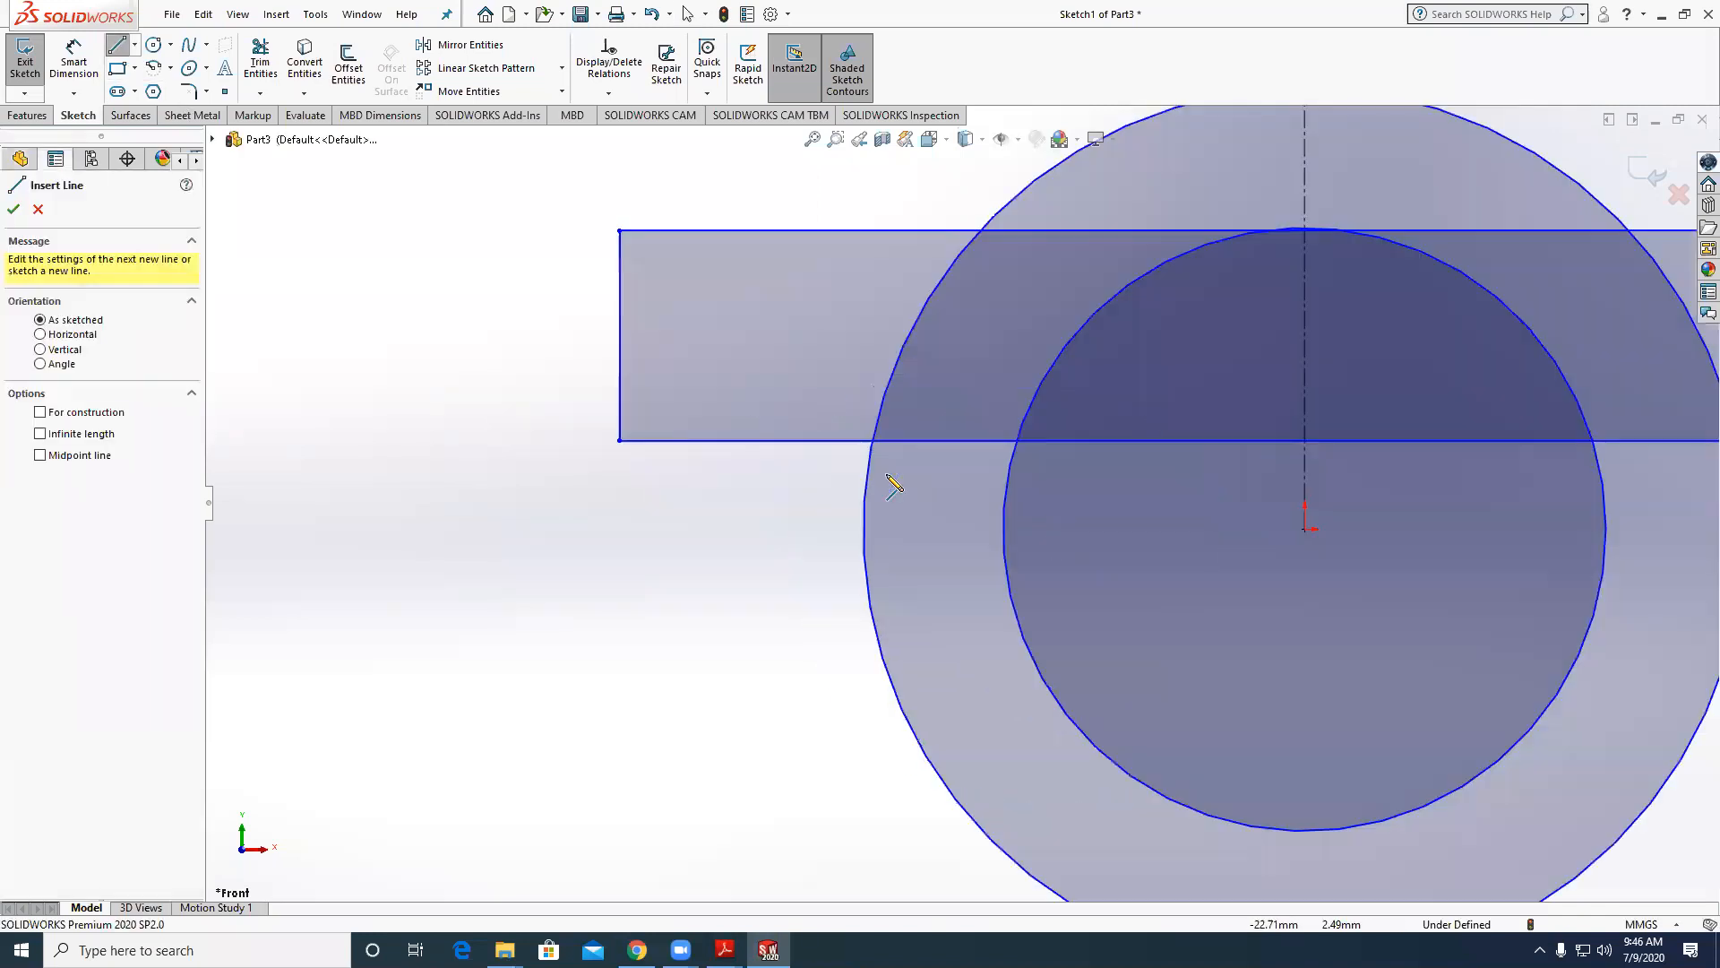
{"action": "key", "text": "Escape"}
{"action": "scroll", "coordinate": [241, 198], "scroll_direction": "up", "scroll_amount": 3}
Dimension the rectangle's overall width between its two vertical sides as 86 mm.
{"action": "left_click", "coordinate": [108, 52]}
{"action": "left_click", "coordinate": [92, 57]}
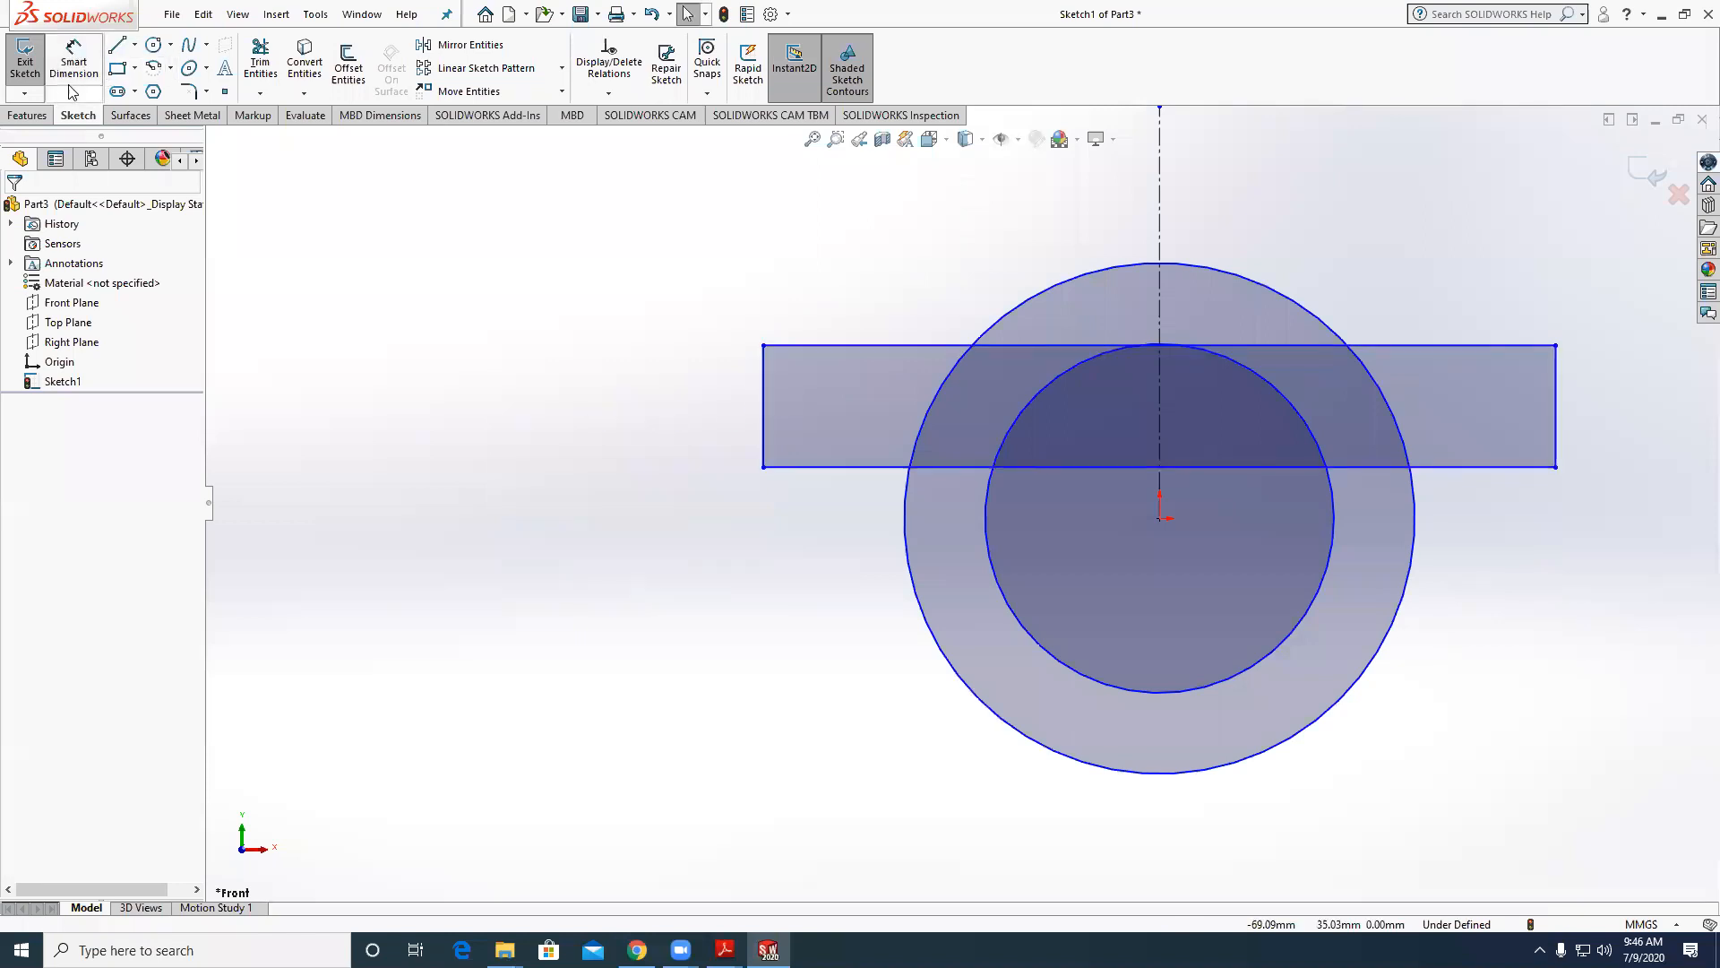
{"action": "left_click", "coordinate": [765, 379]}
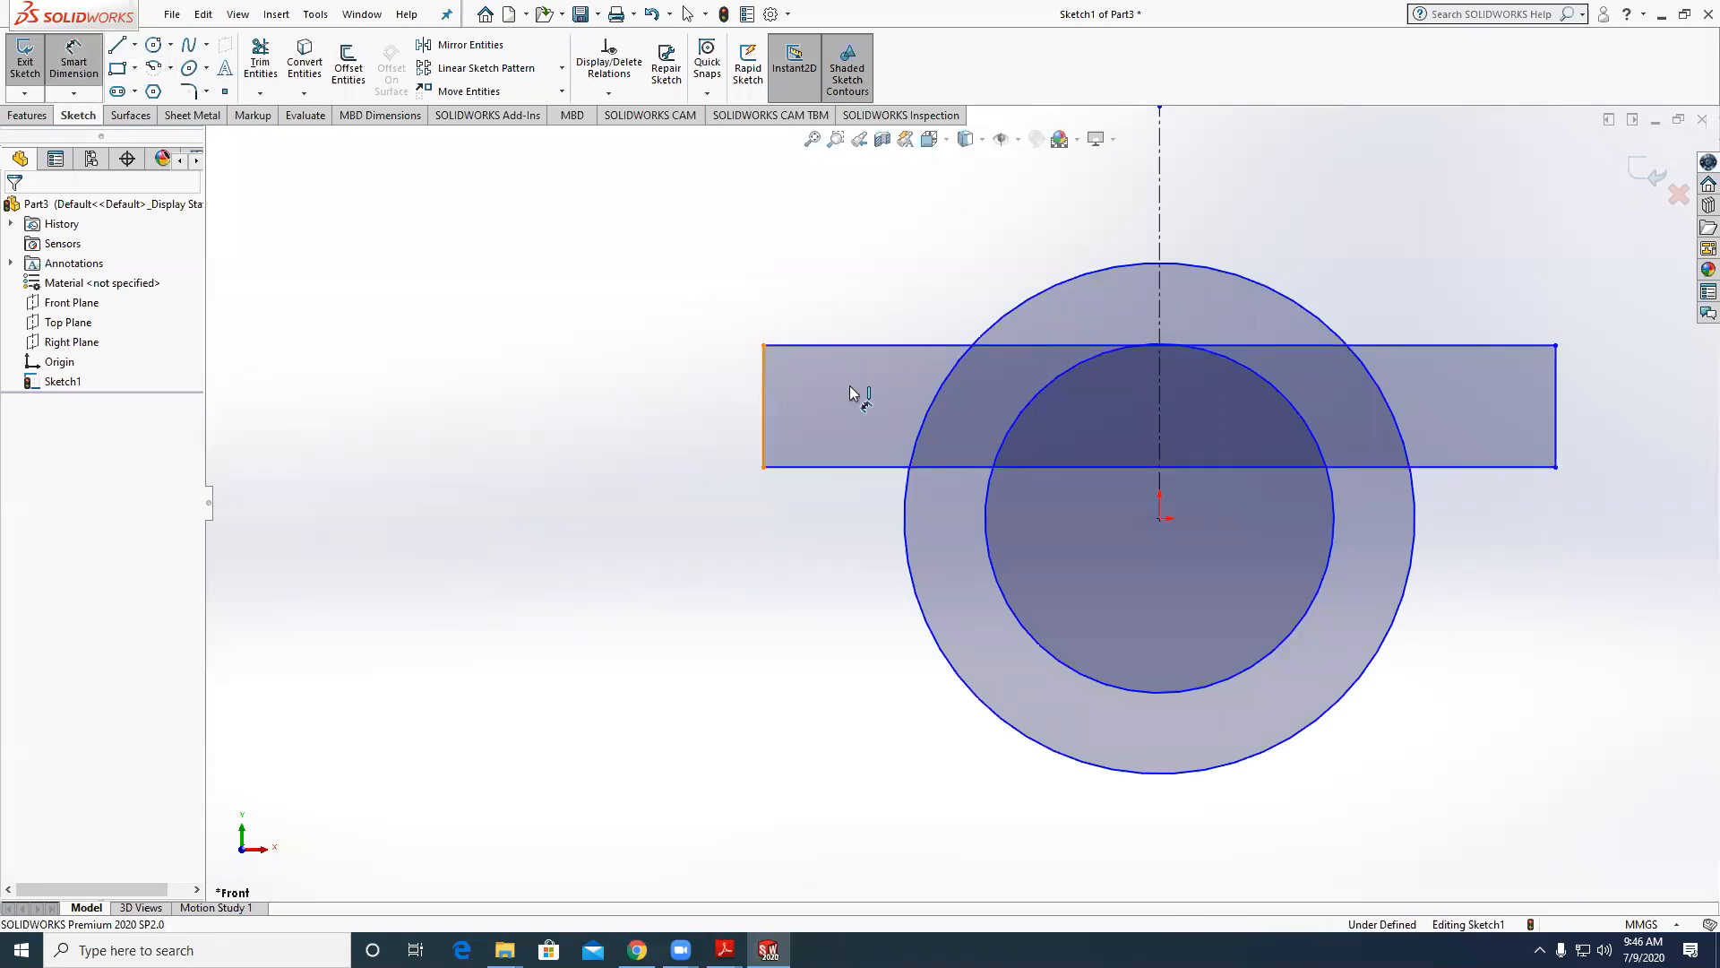
{"action": "scroll", "coordinate": [955, 499], "scroll_direction": "up", "scroll_amount": 1}
{"action": "scroll", "coordinate": [1384, 430], "scroll_direction": "up", "scroll_amount": 1}
{"action": "left_click", "coordinate": [1372, 408]}
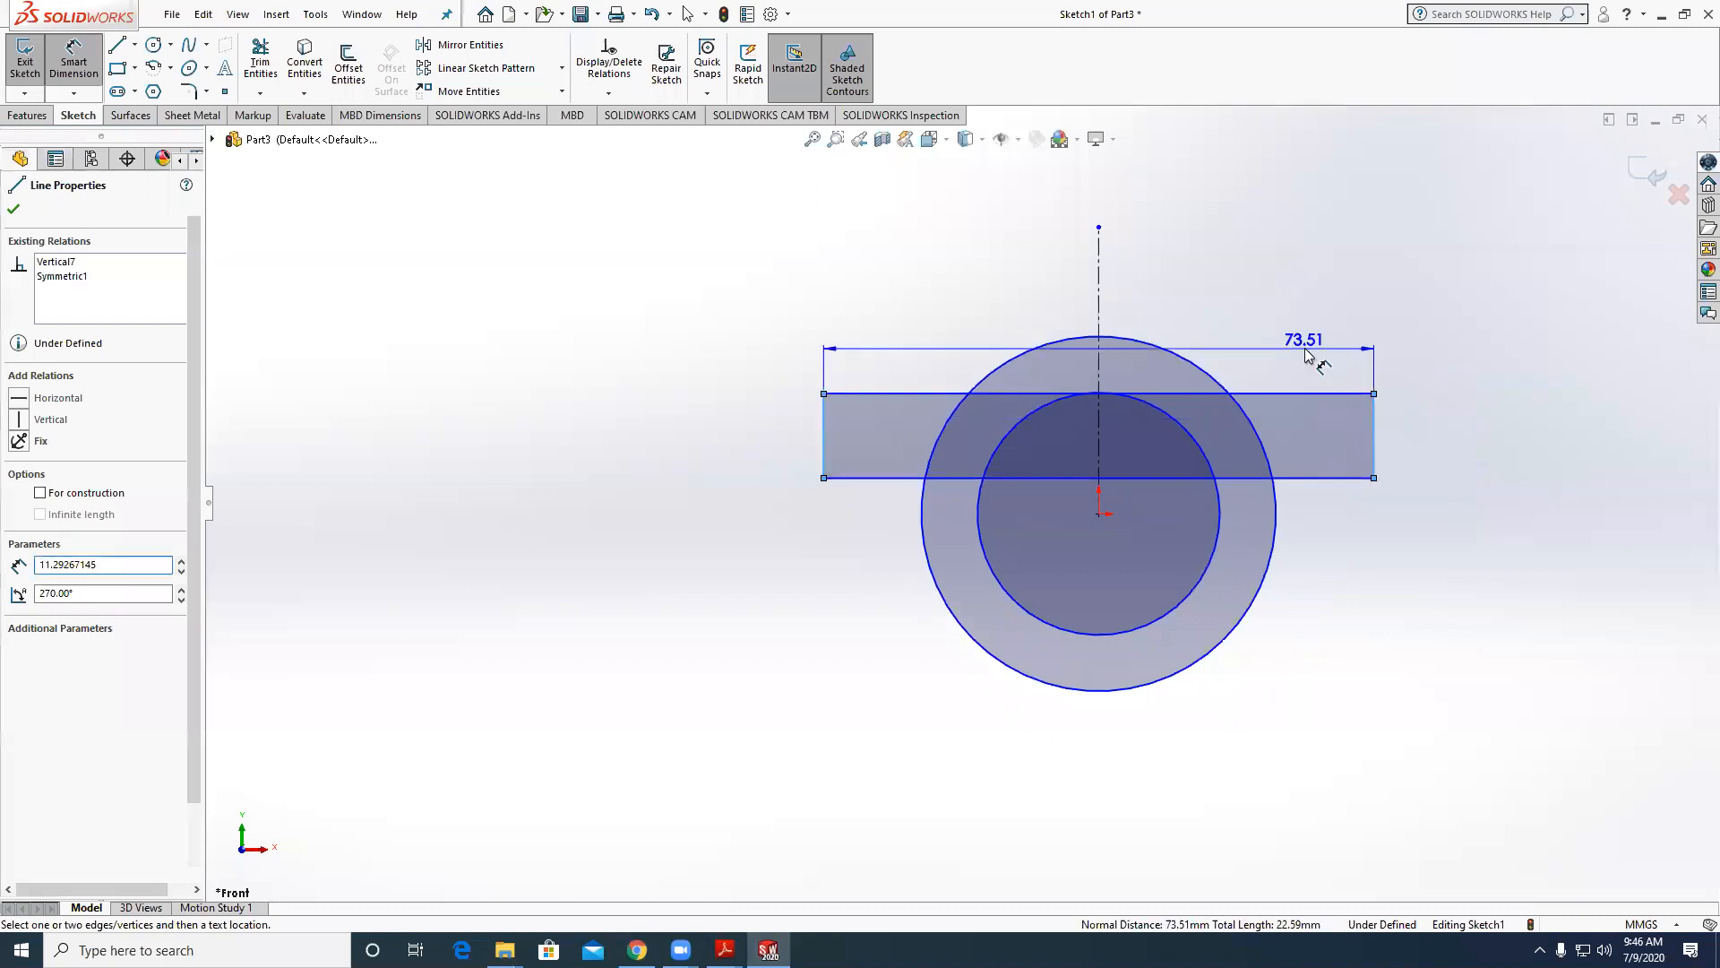
{"action": "left_click", "coordinate": [1308, 356]}
{"action": "type", "text": "86"}
{"action": "key", "text": "Return"}
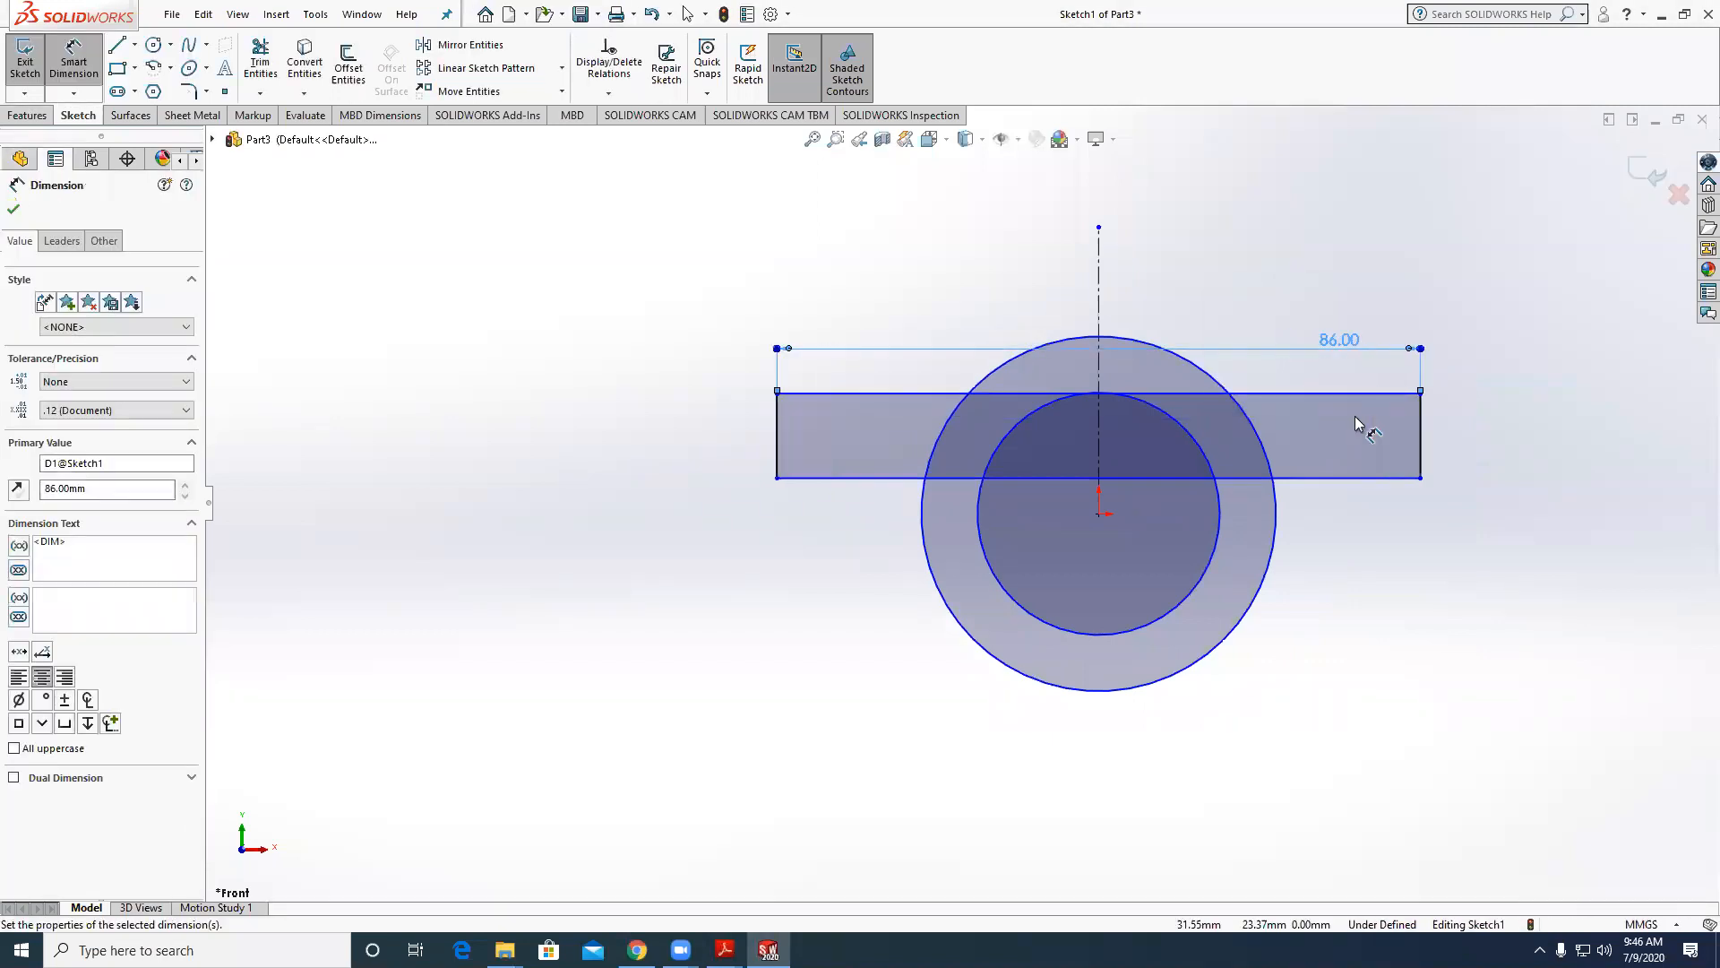
{"action": "left_click", "coordinate": [1375, 398]}
{"action": "left_click", "coordinate": [1375, 487]}
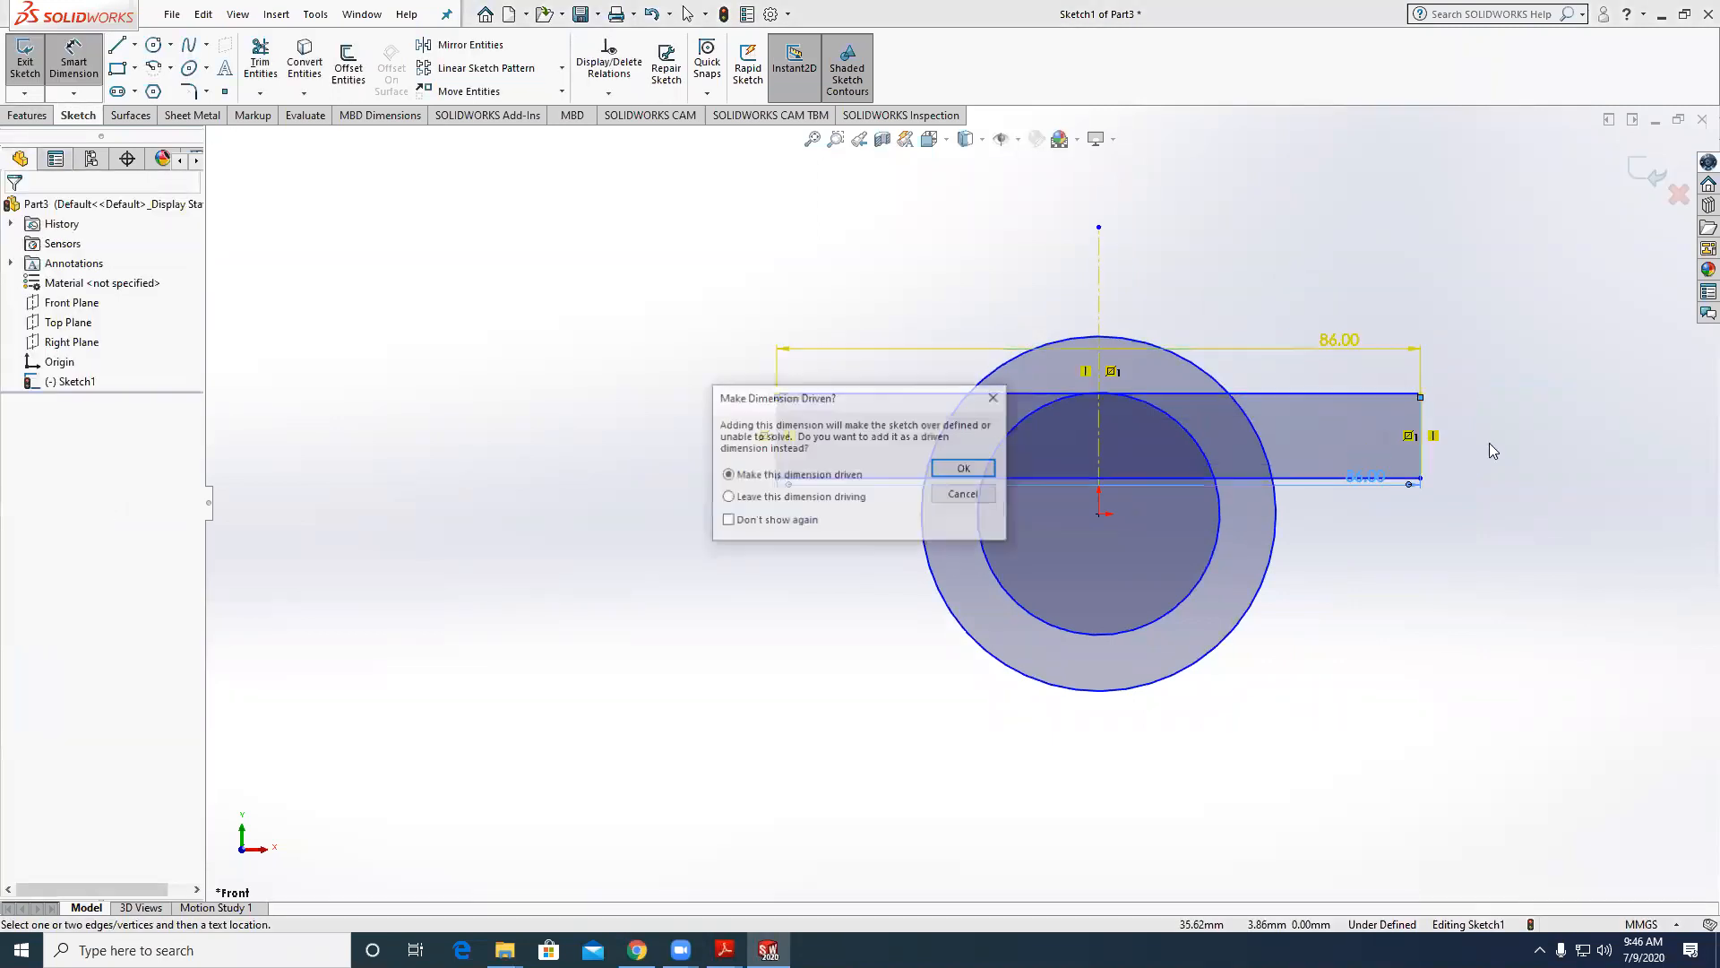
{"action": "left_click", "coordinate": [986, 493]}
Dimension the rectangle's height between its upper and lower edges as 10 mm.
{"action": "left_click", "coordinate": [1409, 395]}
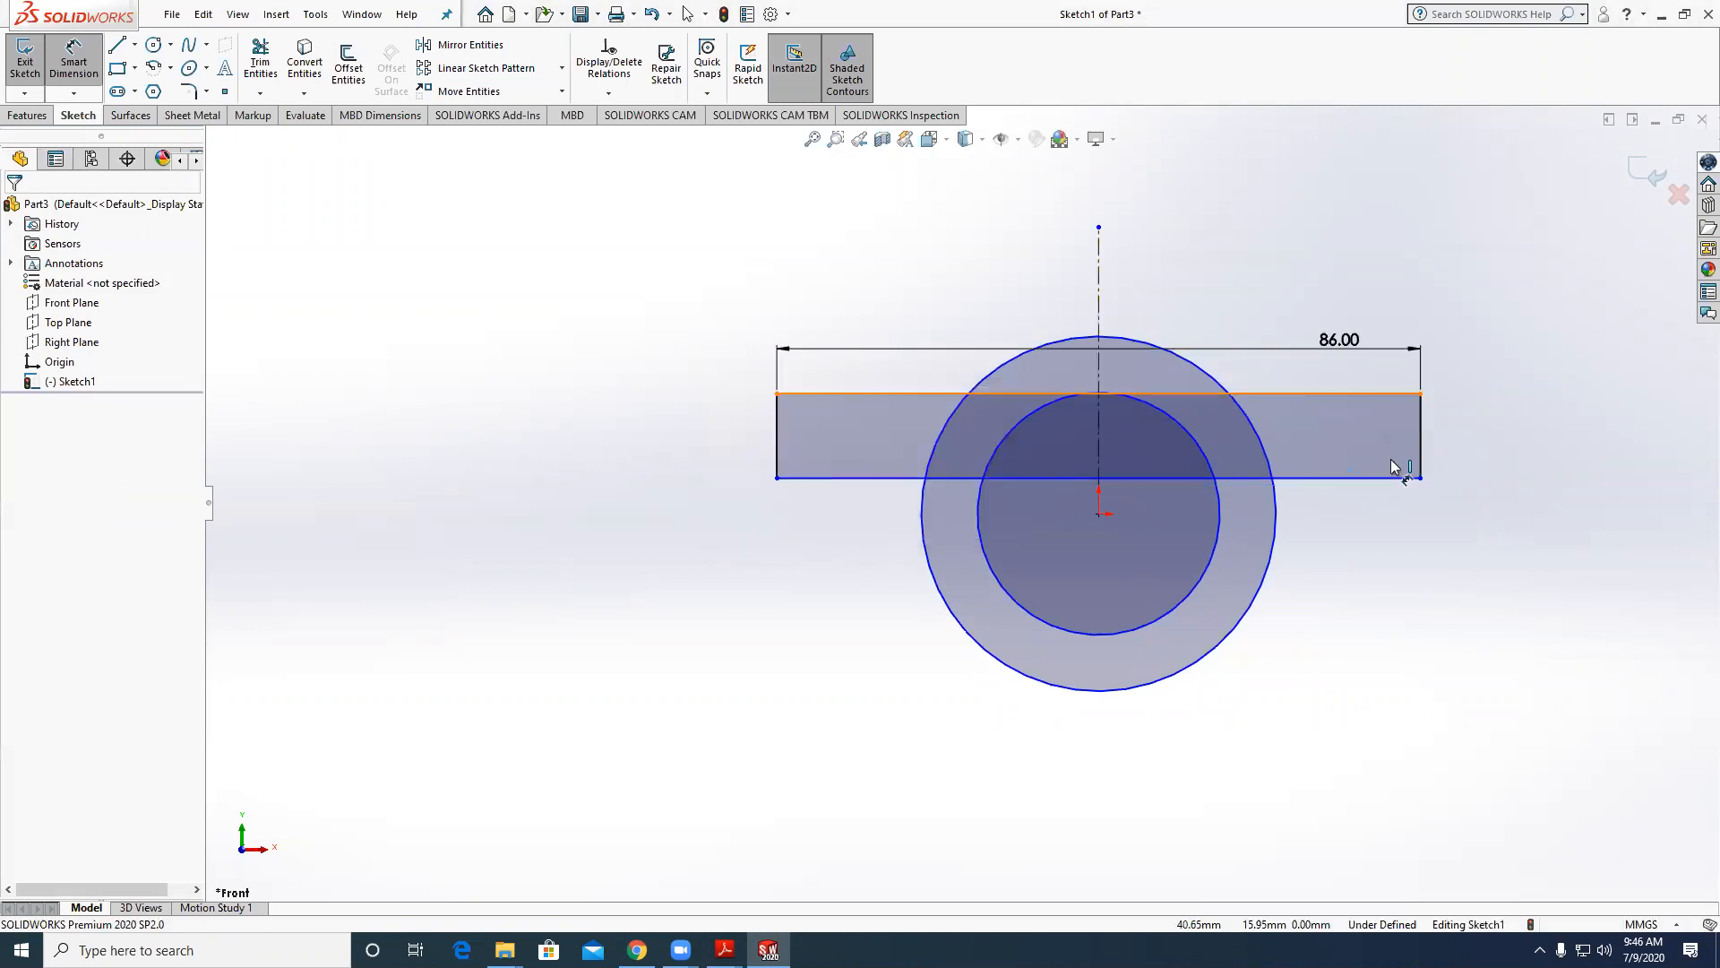
{"action": "left_click", "coordinate": [1396, 478]}
{"action": "left_click", "coordinate": [1466, 445]}
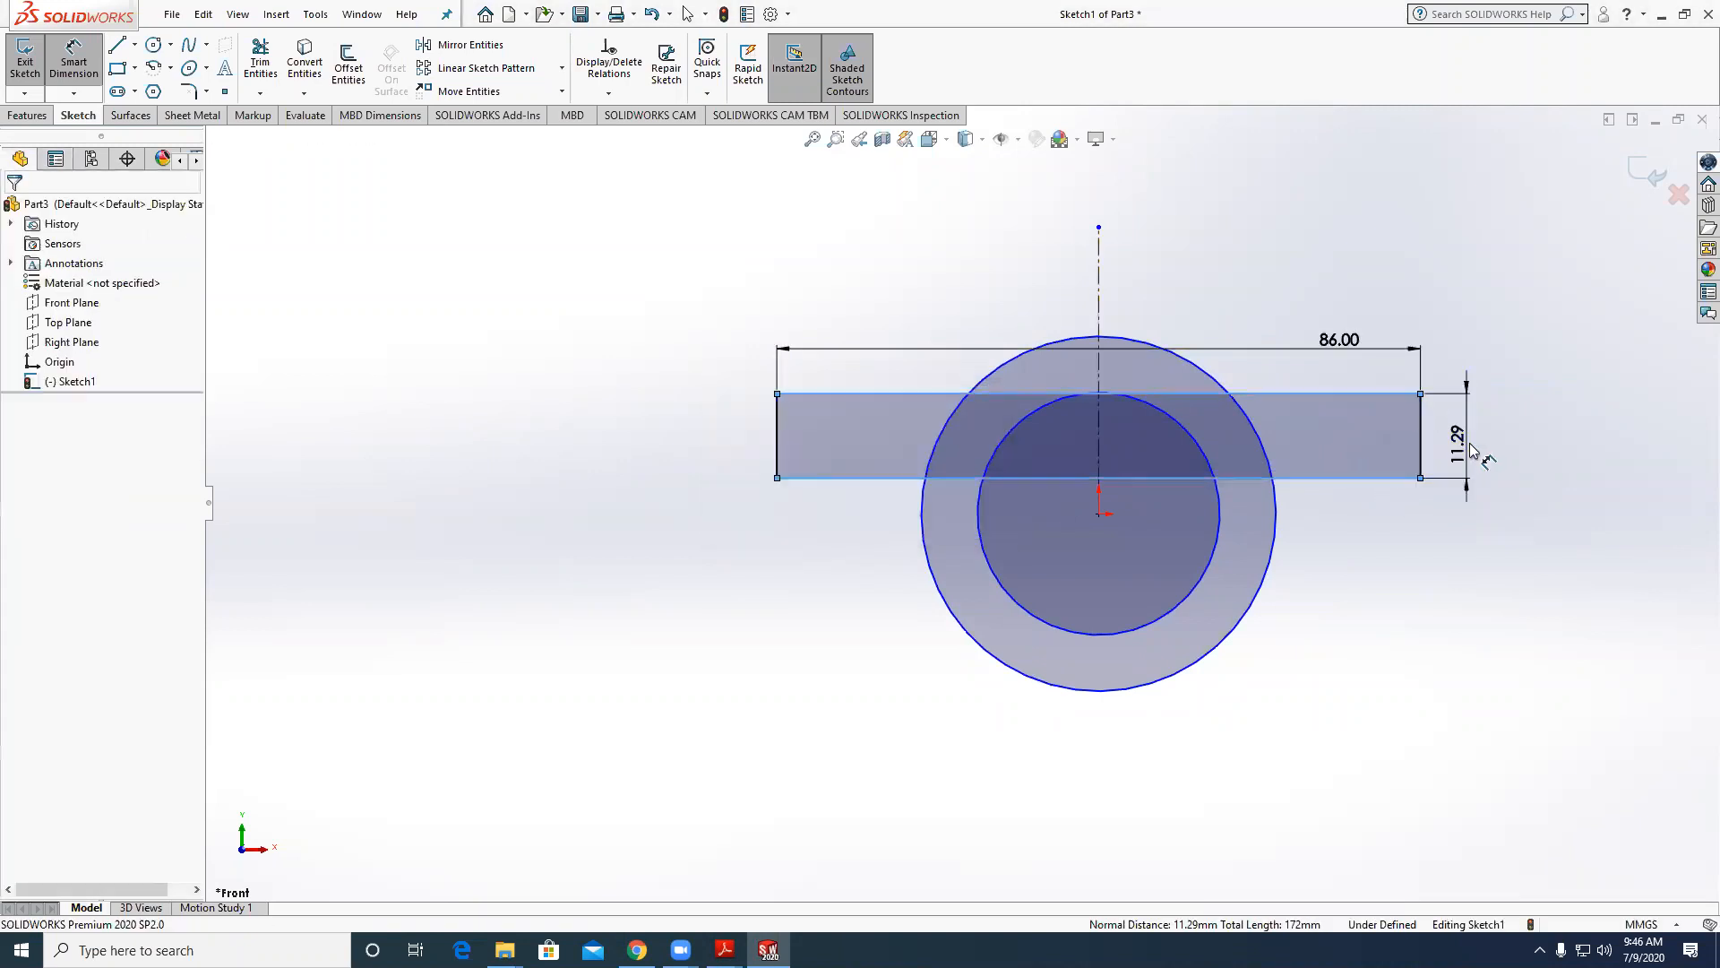
{"action": "type", "text": "10"}
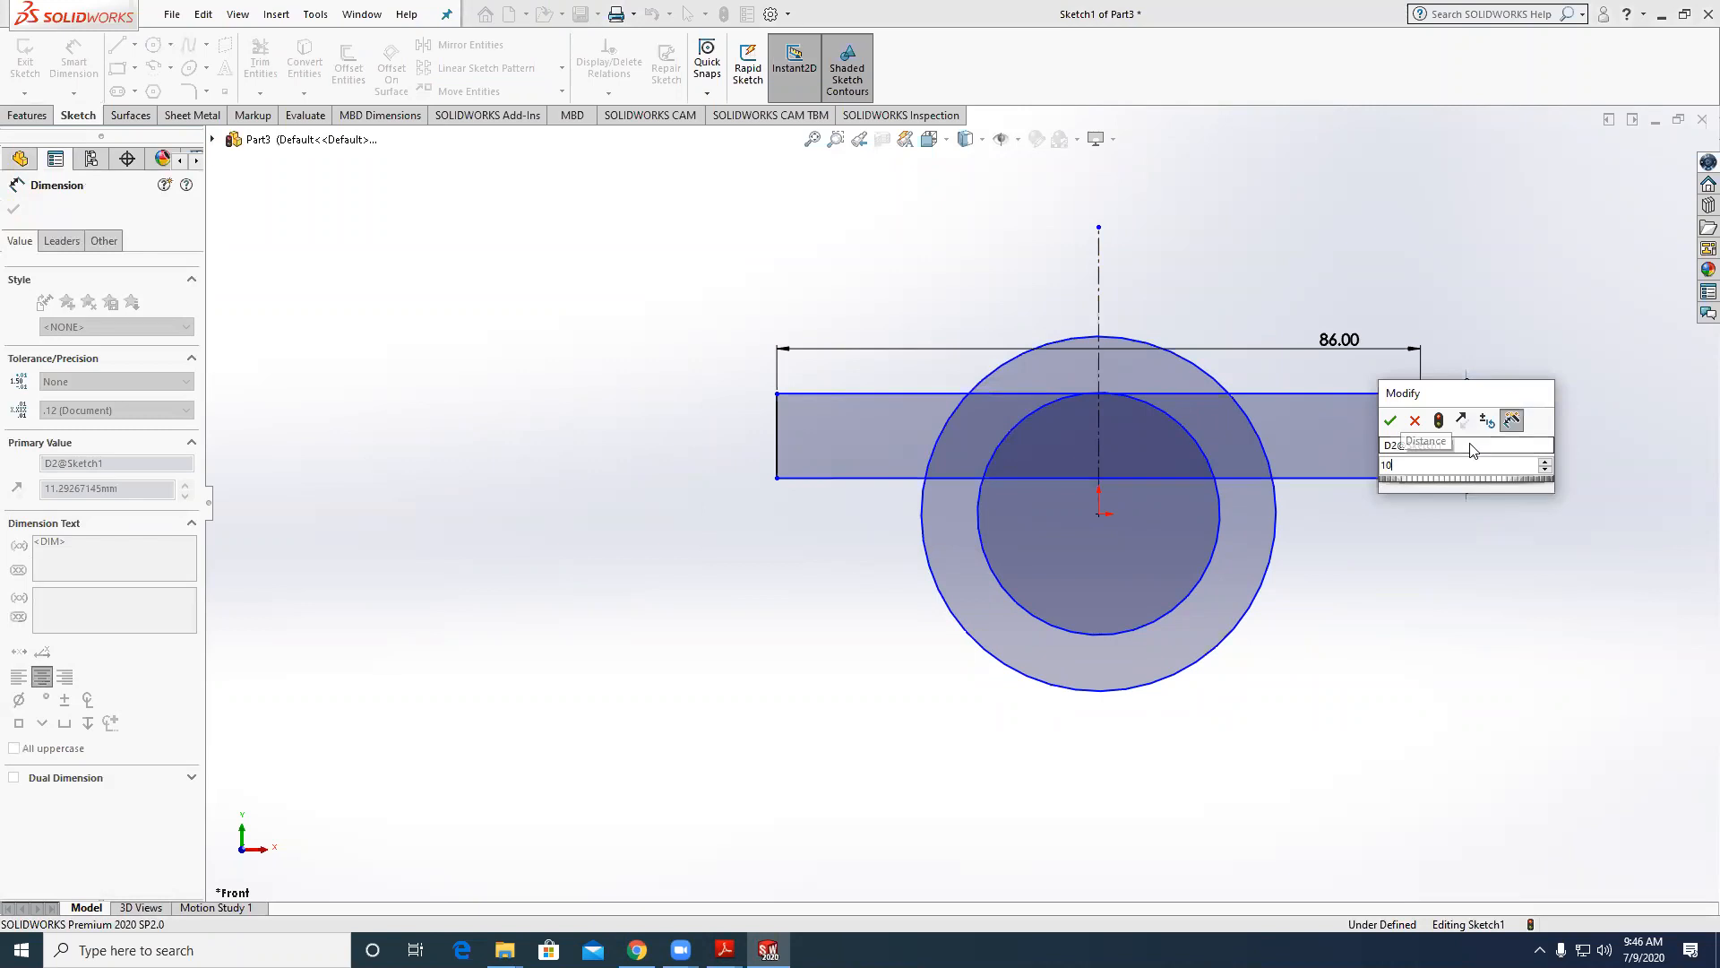
{"action": "key", "text": "Return"}
Dimension the vertical distance from the origin to the rectangle's lower edge as 19 mm.
{"action": "scroll", "coordinate": [1165, 484], "scroll_direction": "down", "scroll_amount": 3}
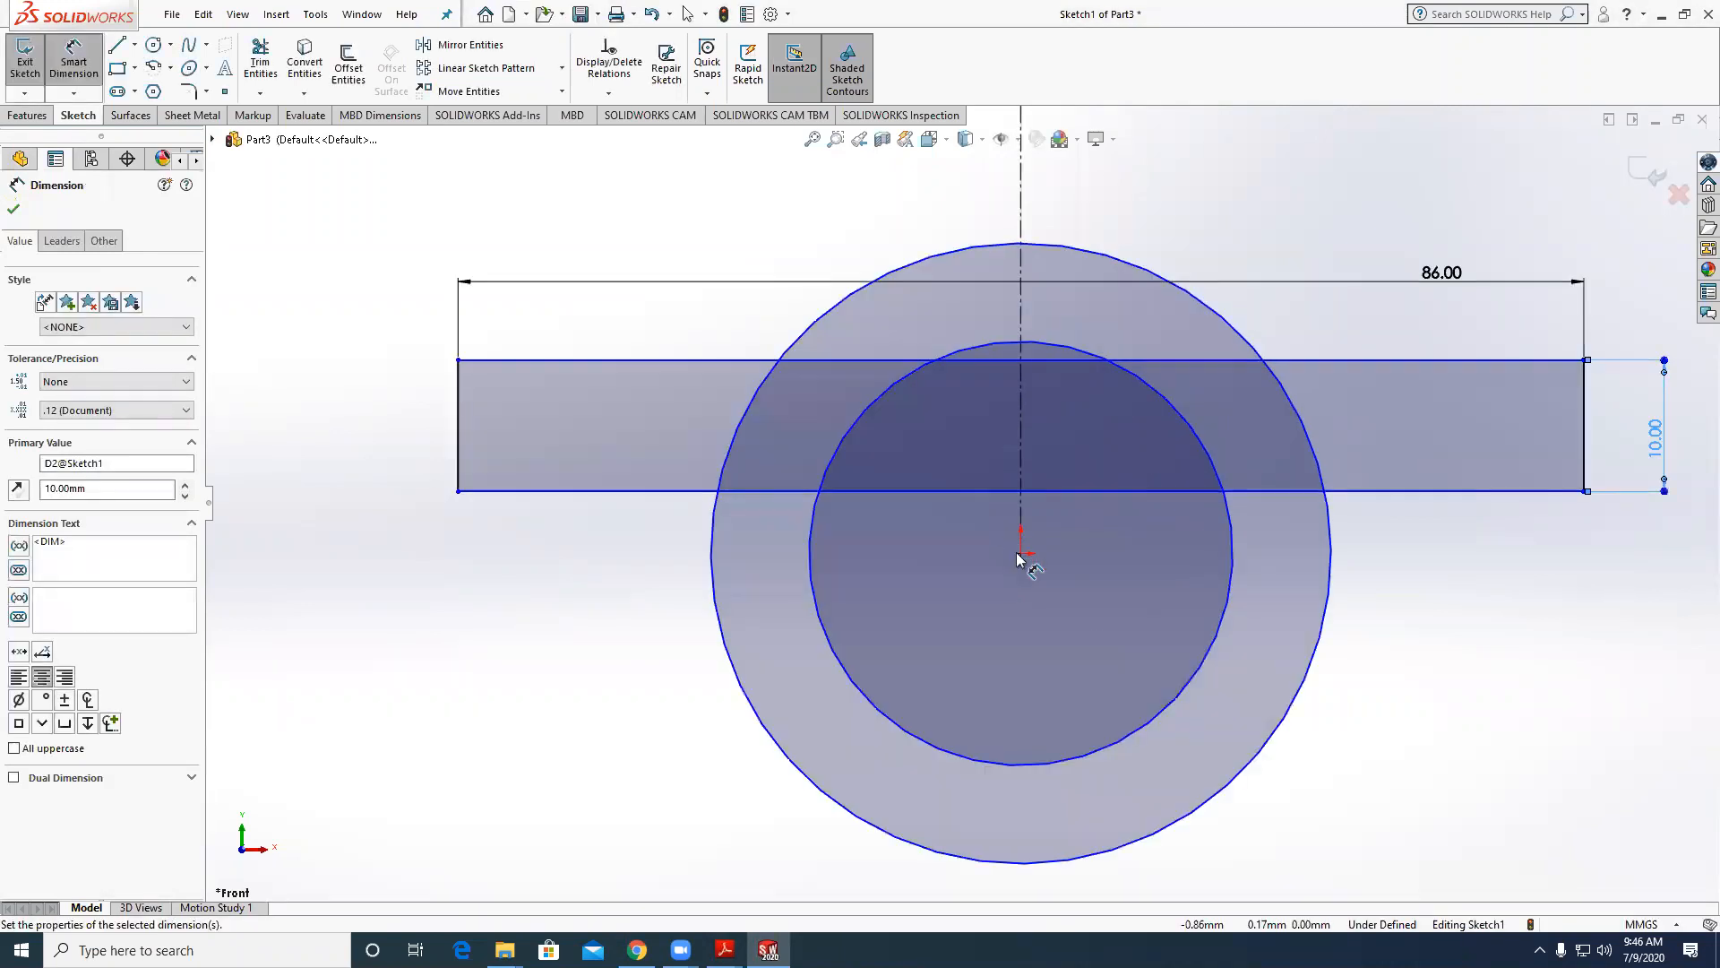
{"action": "left_click", "coordinate": [1020, 555]}
{"action": "scroll", "coordinate": [1304, 521], "scroll_direction": "up", "scroll_amount": 3}
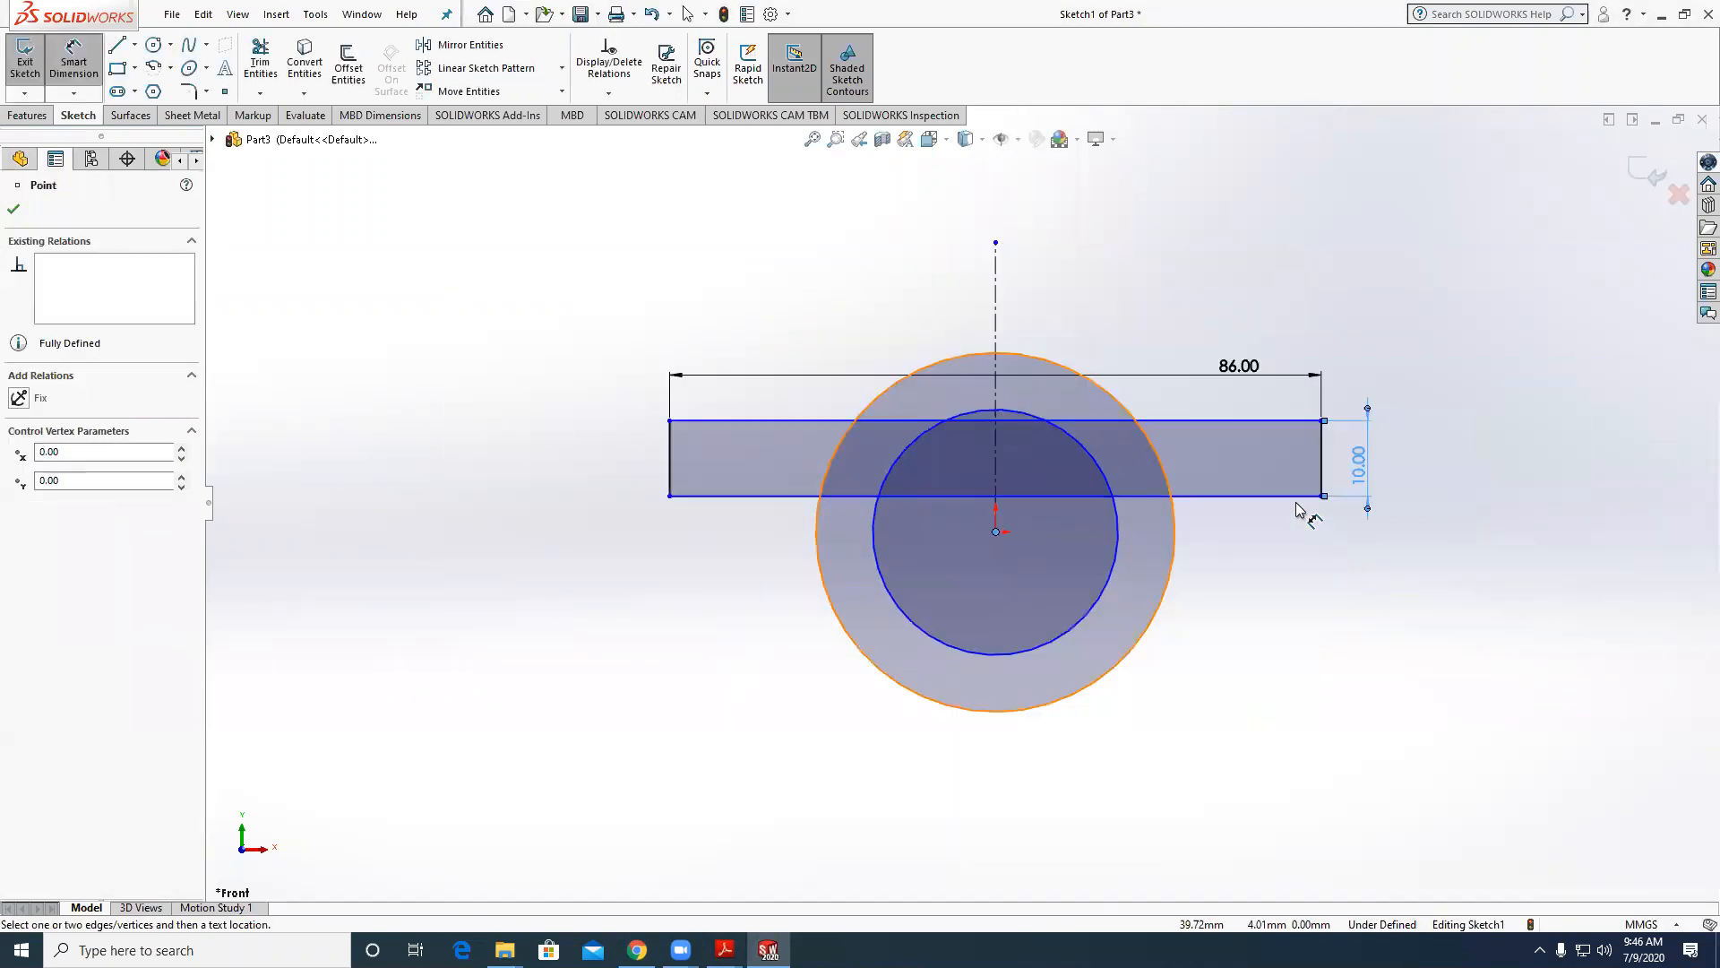
{"action": "left_click", "coordinate": [1296, 496]}
{"action": "left_click", "coordinate": [1452, 529]}
{"action": "type", "text": "19"}
{"action": "key", "text": "Return"}
{"action": "scroll", "coordinate": [1183, 439], "scroll_direction": "up", "scroll_amount": 2}
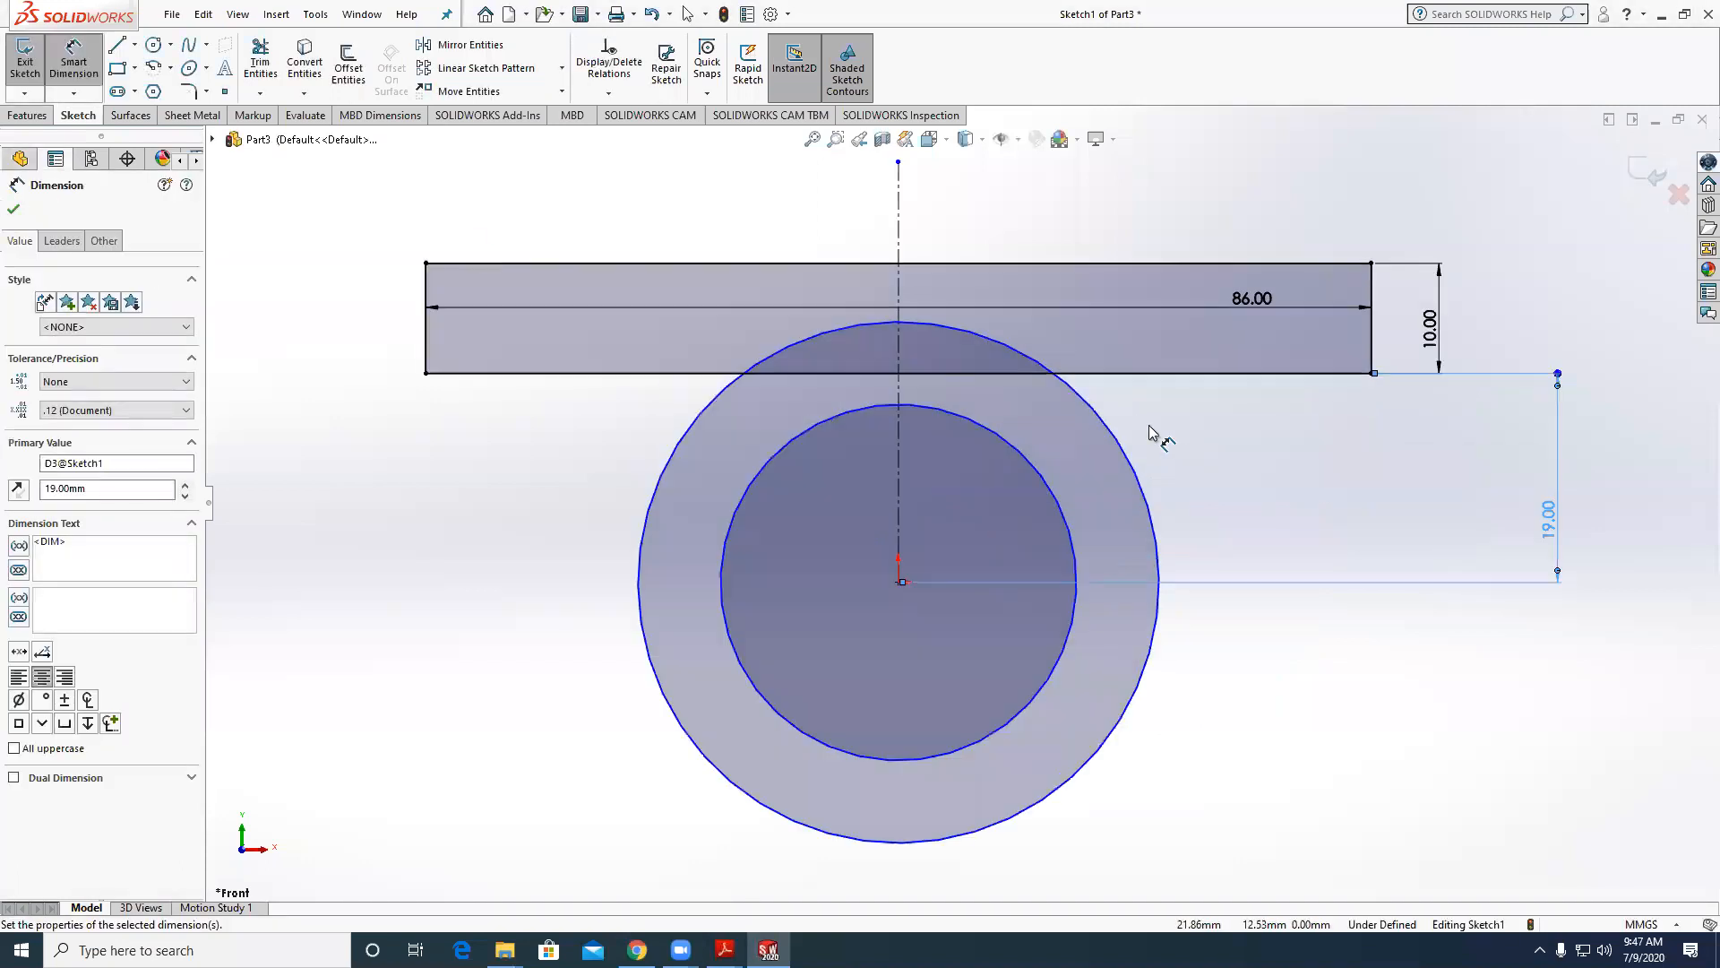
Sketch an L-shaped step left of the centerline: a vertical line down from inside the rectangle and a horizontal line about 6 mm long inward.
{"action": "left_click", "coordinate": [115, 47]}
{"action": "left_click", "coordinate": [642, 349]}
{"action": "left_click", "coordinate": [644, 470]}
{"action": "left_click", "coordinate": [714, 471]}
{"action": "key", "text": "Escape"}
Mirror the two step lines about the vertical centerline, keeping the originals.
{"action": "left_click", "coordinate": [466, 45]}
{"action": "left_click", "coordinate": [681, 470]}
{"action": "left_click", "coordinate": [643, 430]}
{"action": "left_click", "coordinate": [105, 448]}
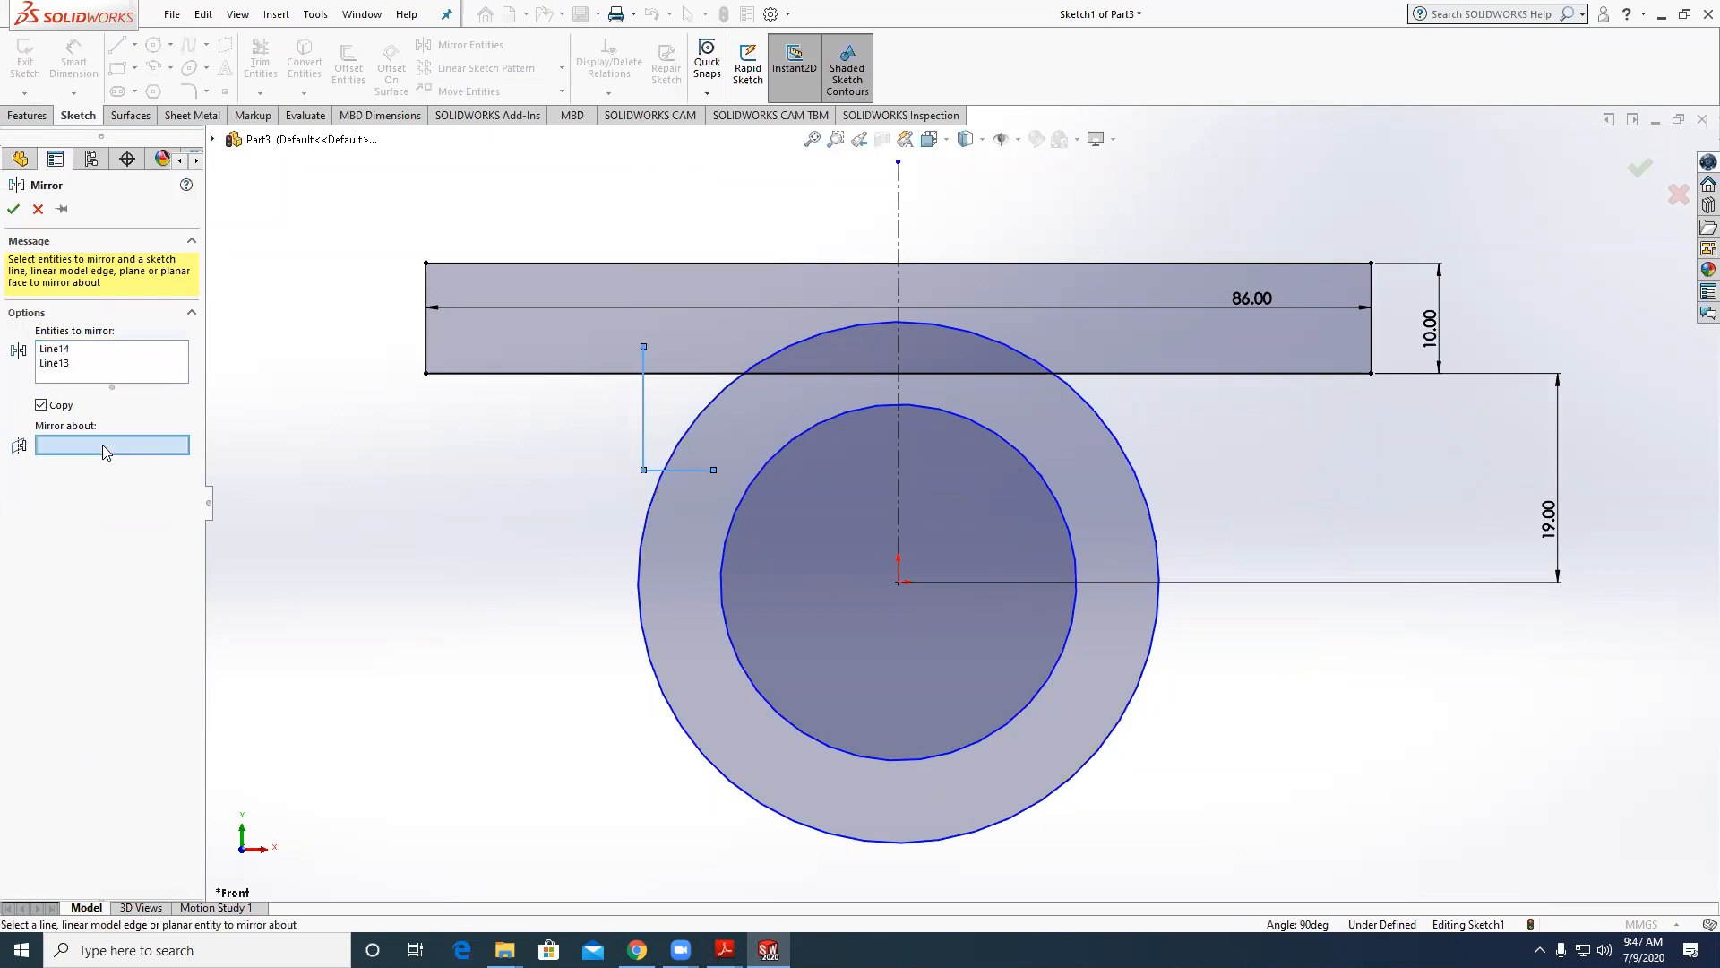
{"action": "left_click", "coordinate": [898, 472]}
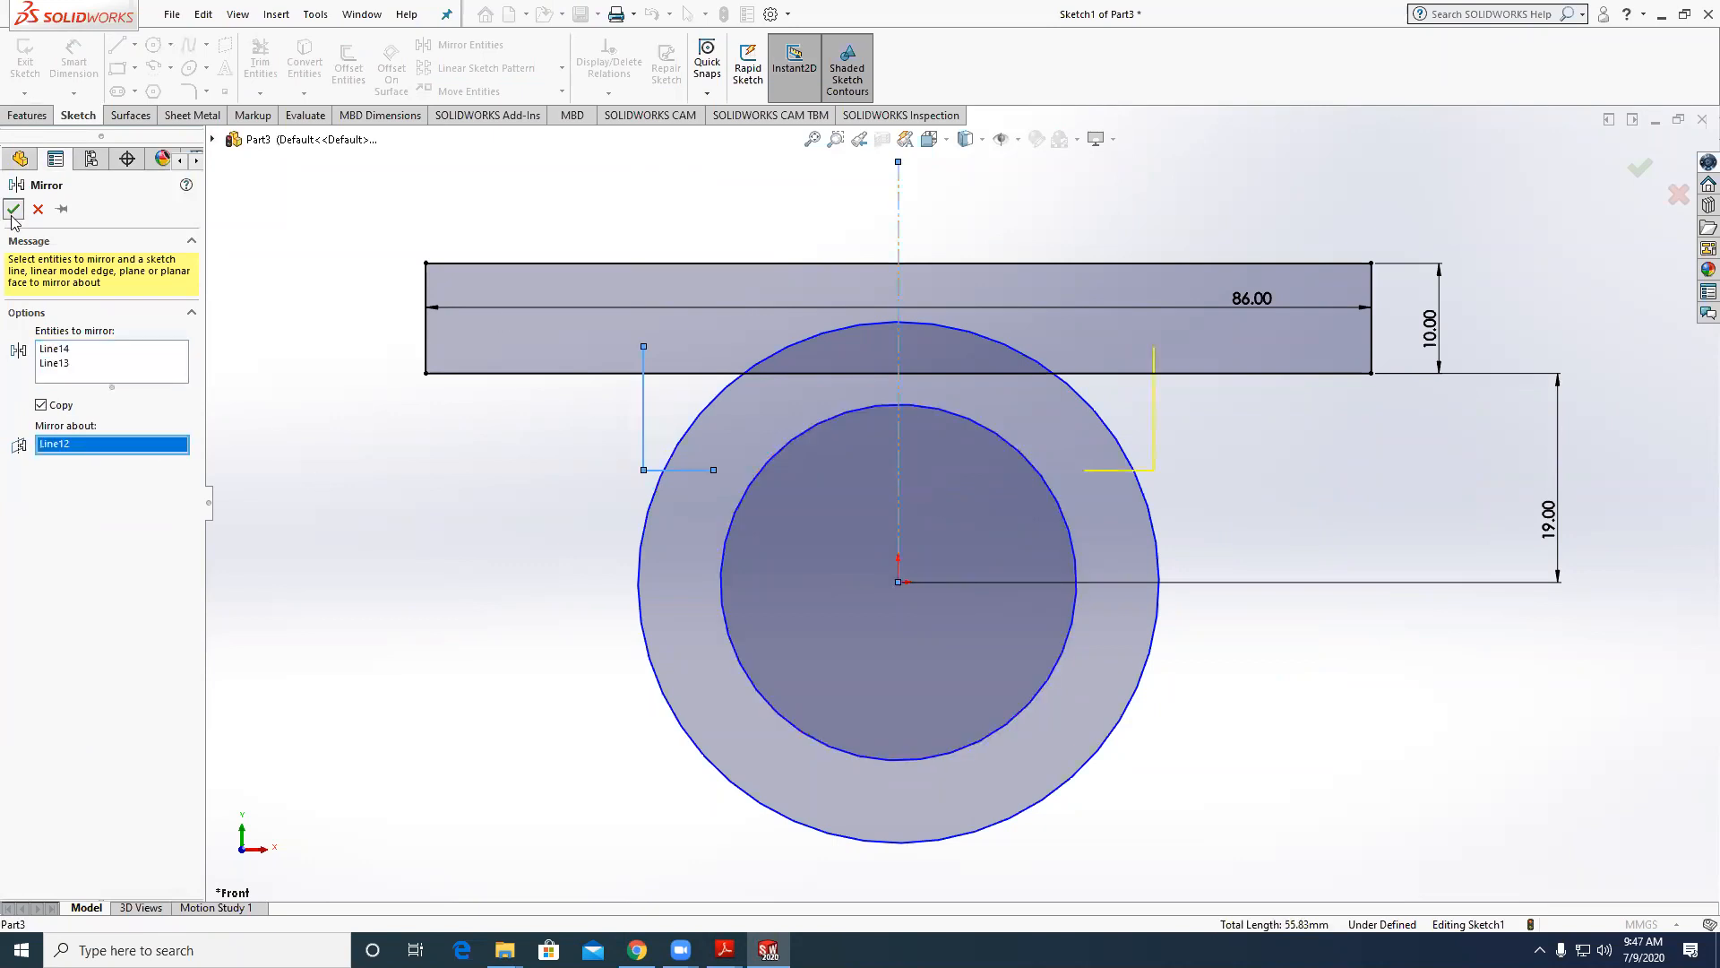
{"action": "left_click", "coordinate": [13, 212]}
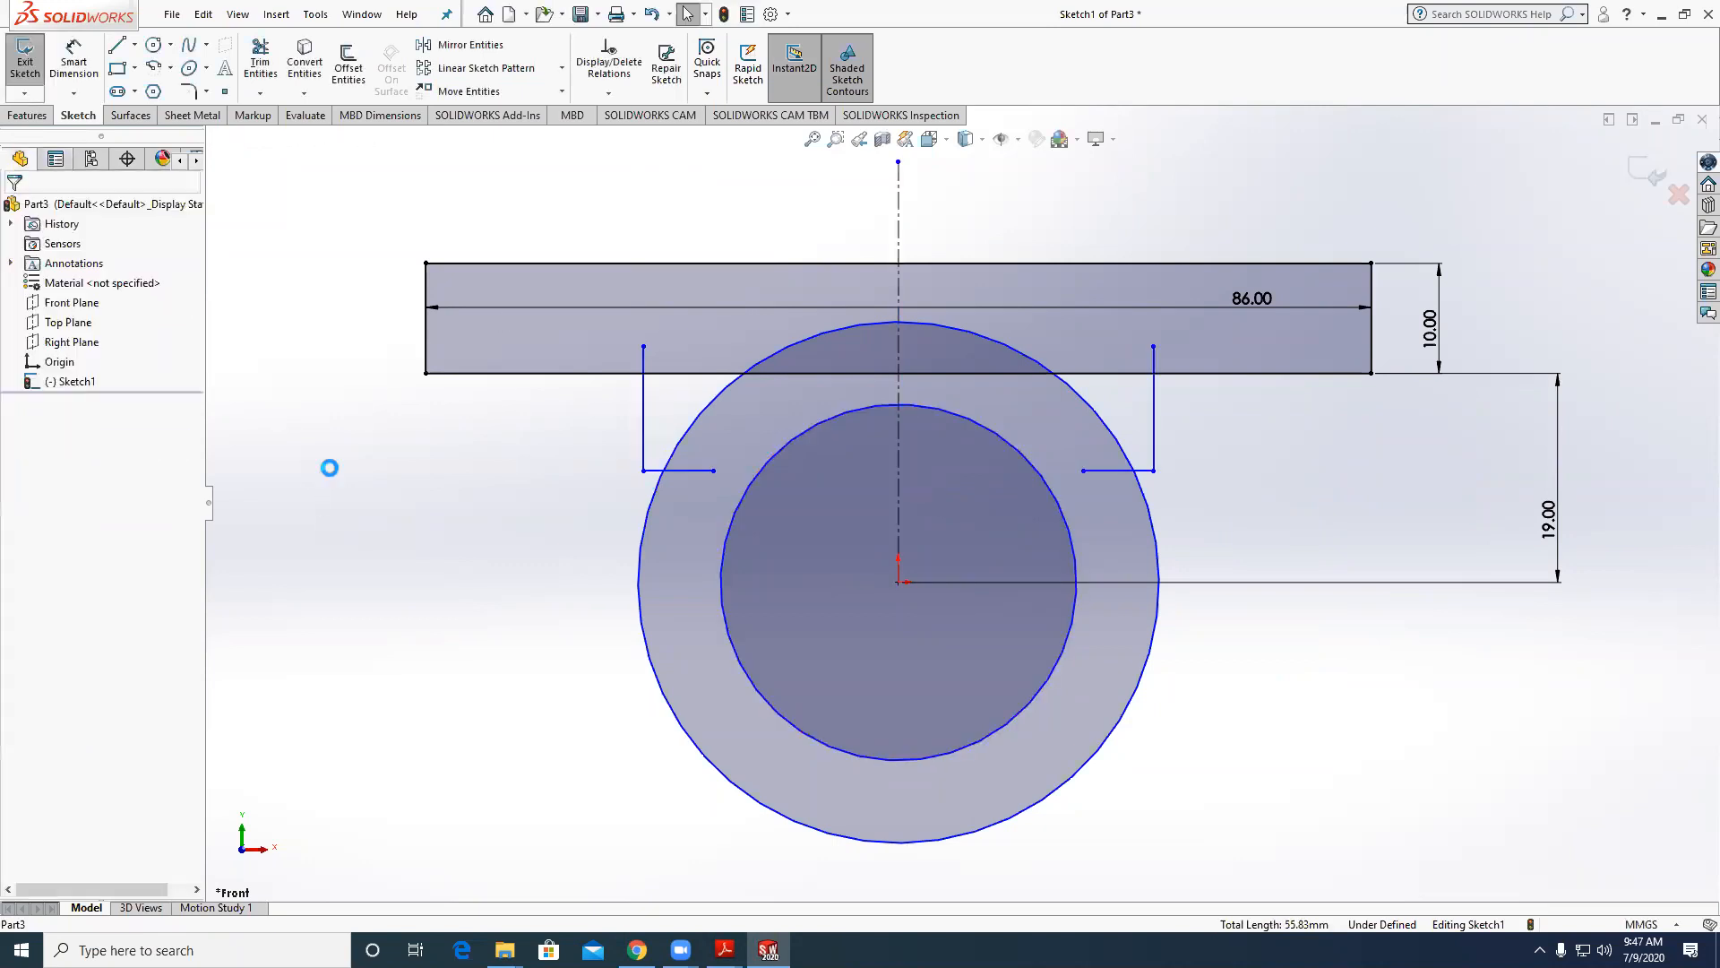
Dimension the horizontal distance between the two vertical step lines as 44 mm.
{"action": "left_click", "coordinate": [668, 419]}
{"action": "left_click", "coordinate": [1153, 425]}
{"action": "left_click", "coordinate": [957, 540]}
{"action": "type", "text": "44"}
{"action": "key", "text": "Return"}
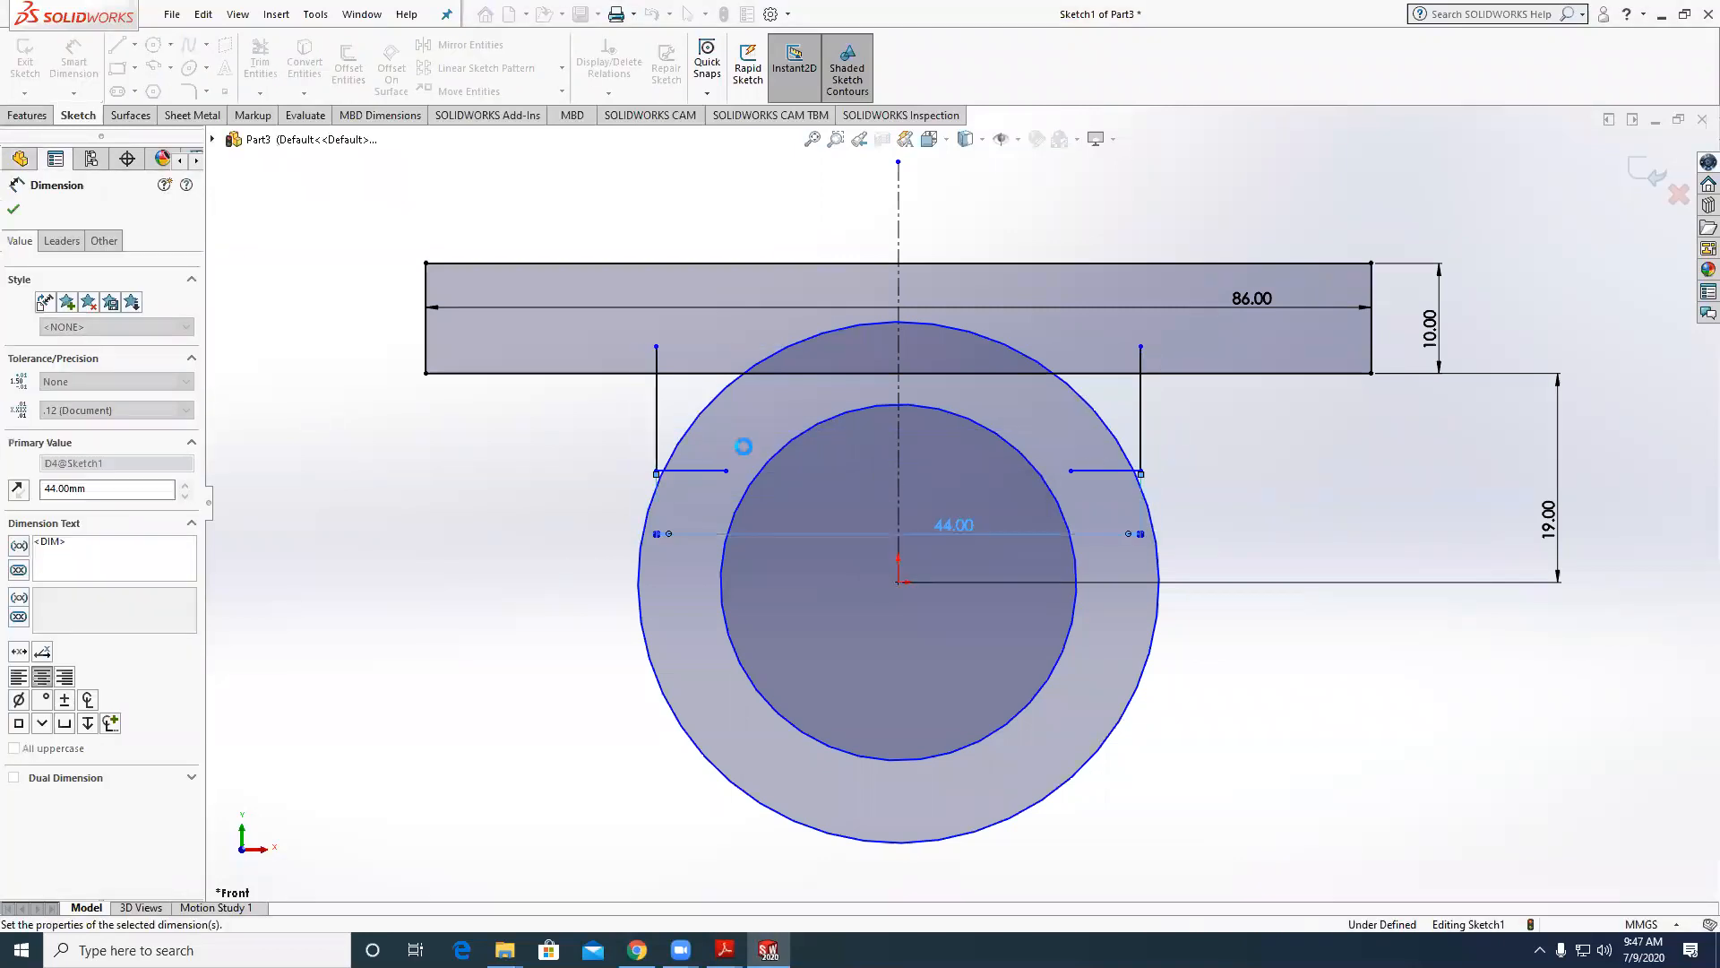
Dimension the vertical distance from the origin to the short horizontal step line as 6 mm, consulting the assignment drawing for the value.
{"action": "scroll", "coordinate": [688, 437], "scroll_direction": "down", "scroll_amount": 3}
{"action": "left_click", "coordinate": [712, 498]}
{"action": "scroll", "coordinate": [977, 565], "scroll_direction": "up", "scroll_amount": 2}
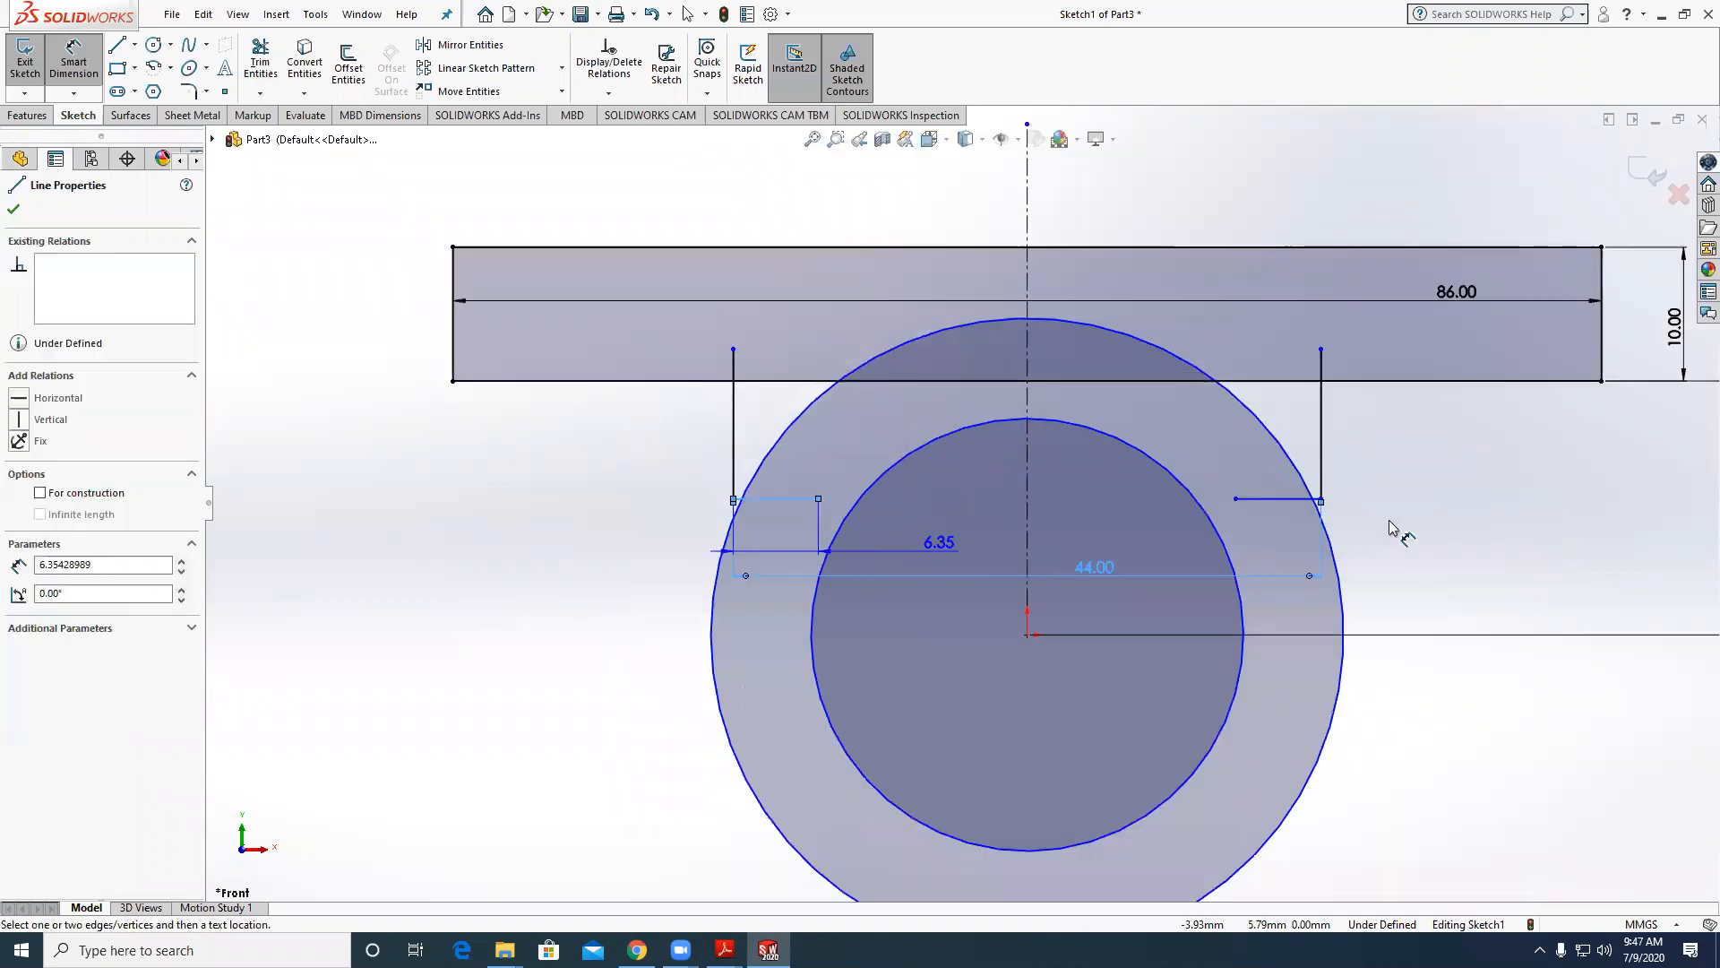
{"action": "scroll", "coordinate": [1312, 519], "scroll_direction": "up", "scroll_amount": 2}
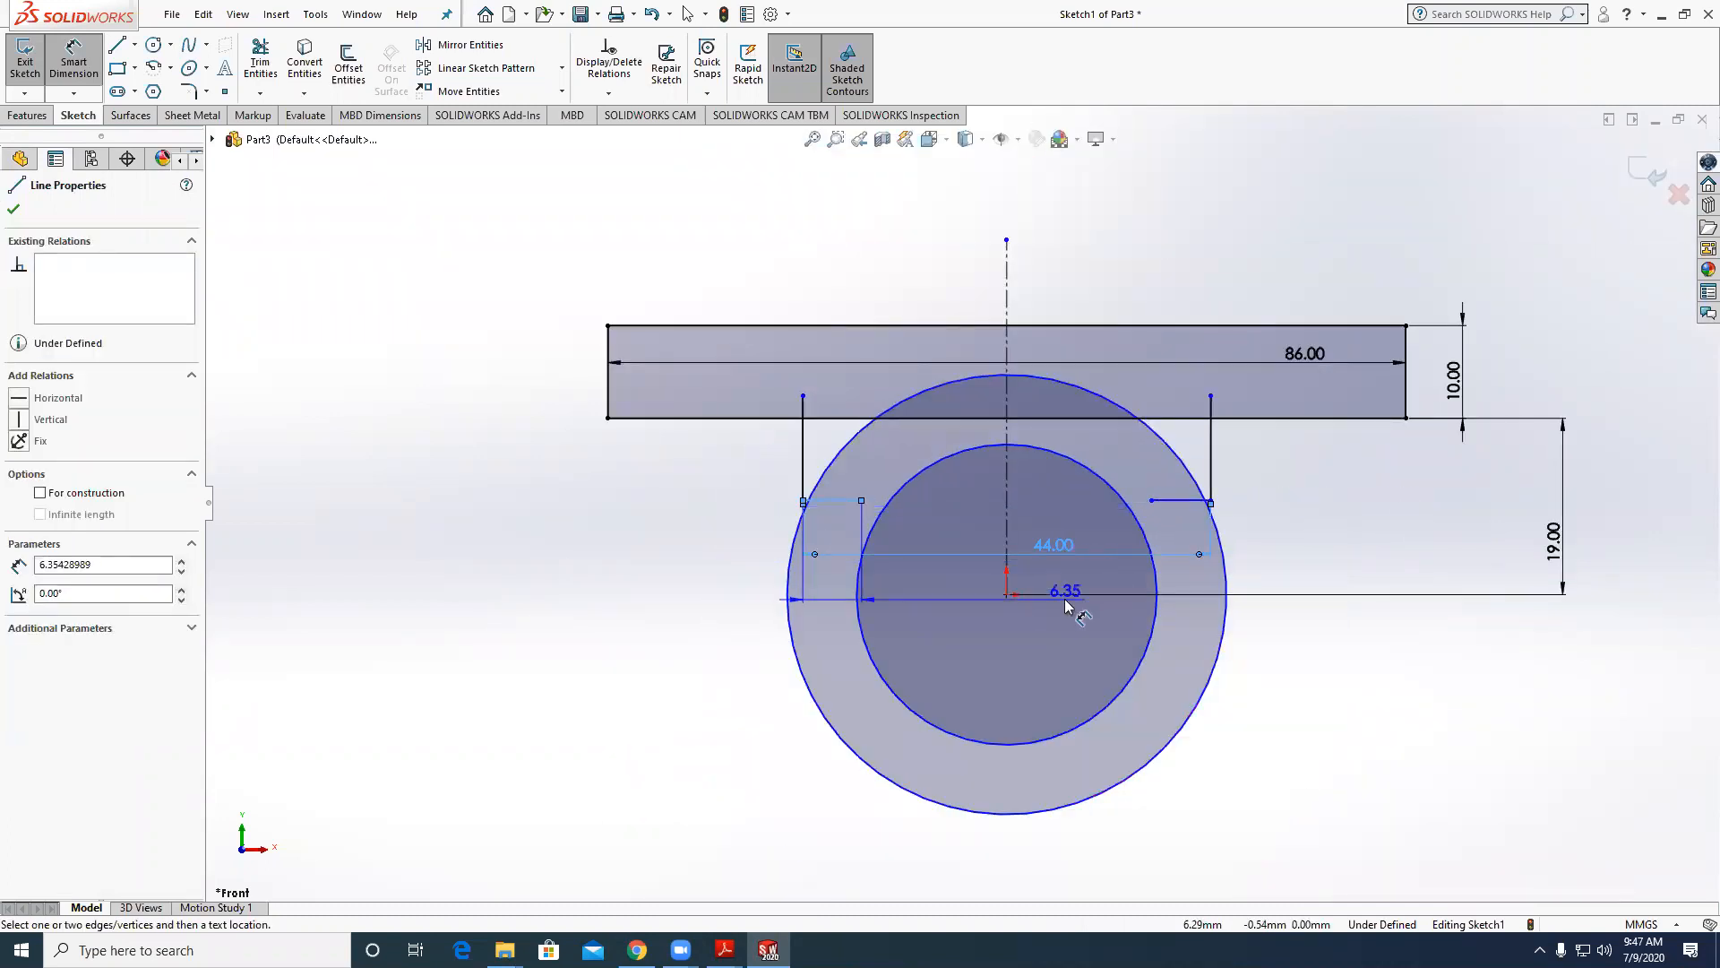
{"action": "left_click", "coordinate": [1270, 581]}
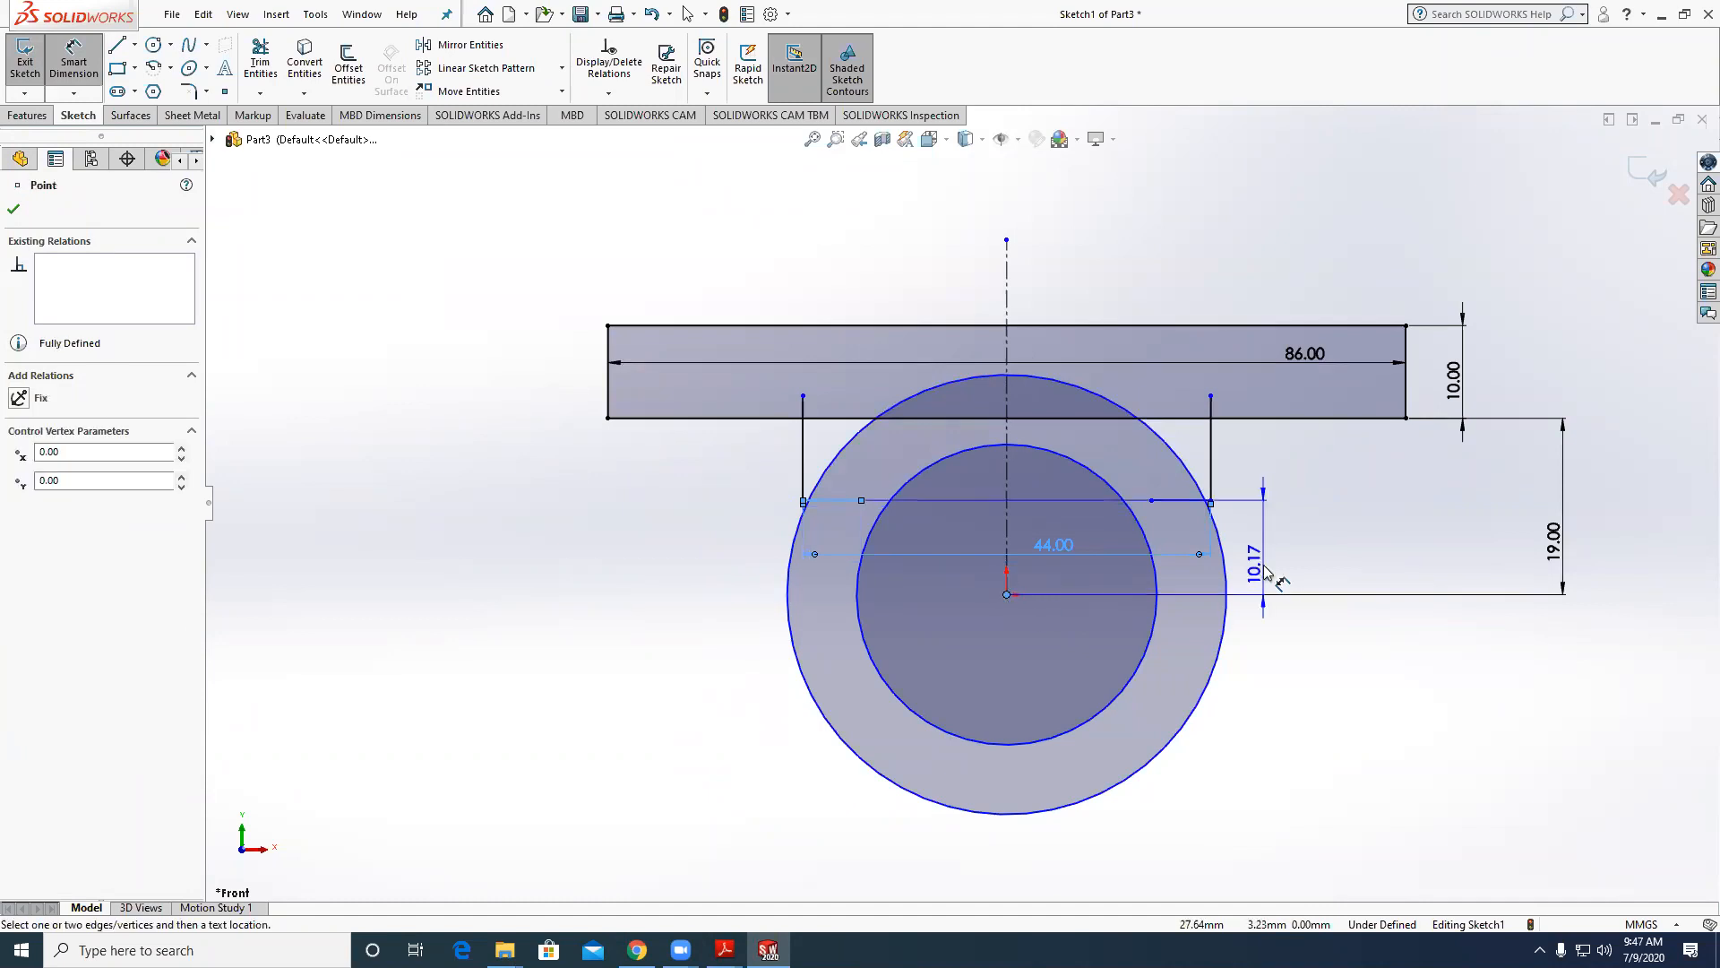
{"action": "mouse_move", "coordinate": [725, 949]}
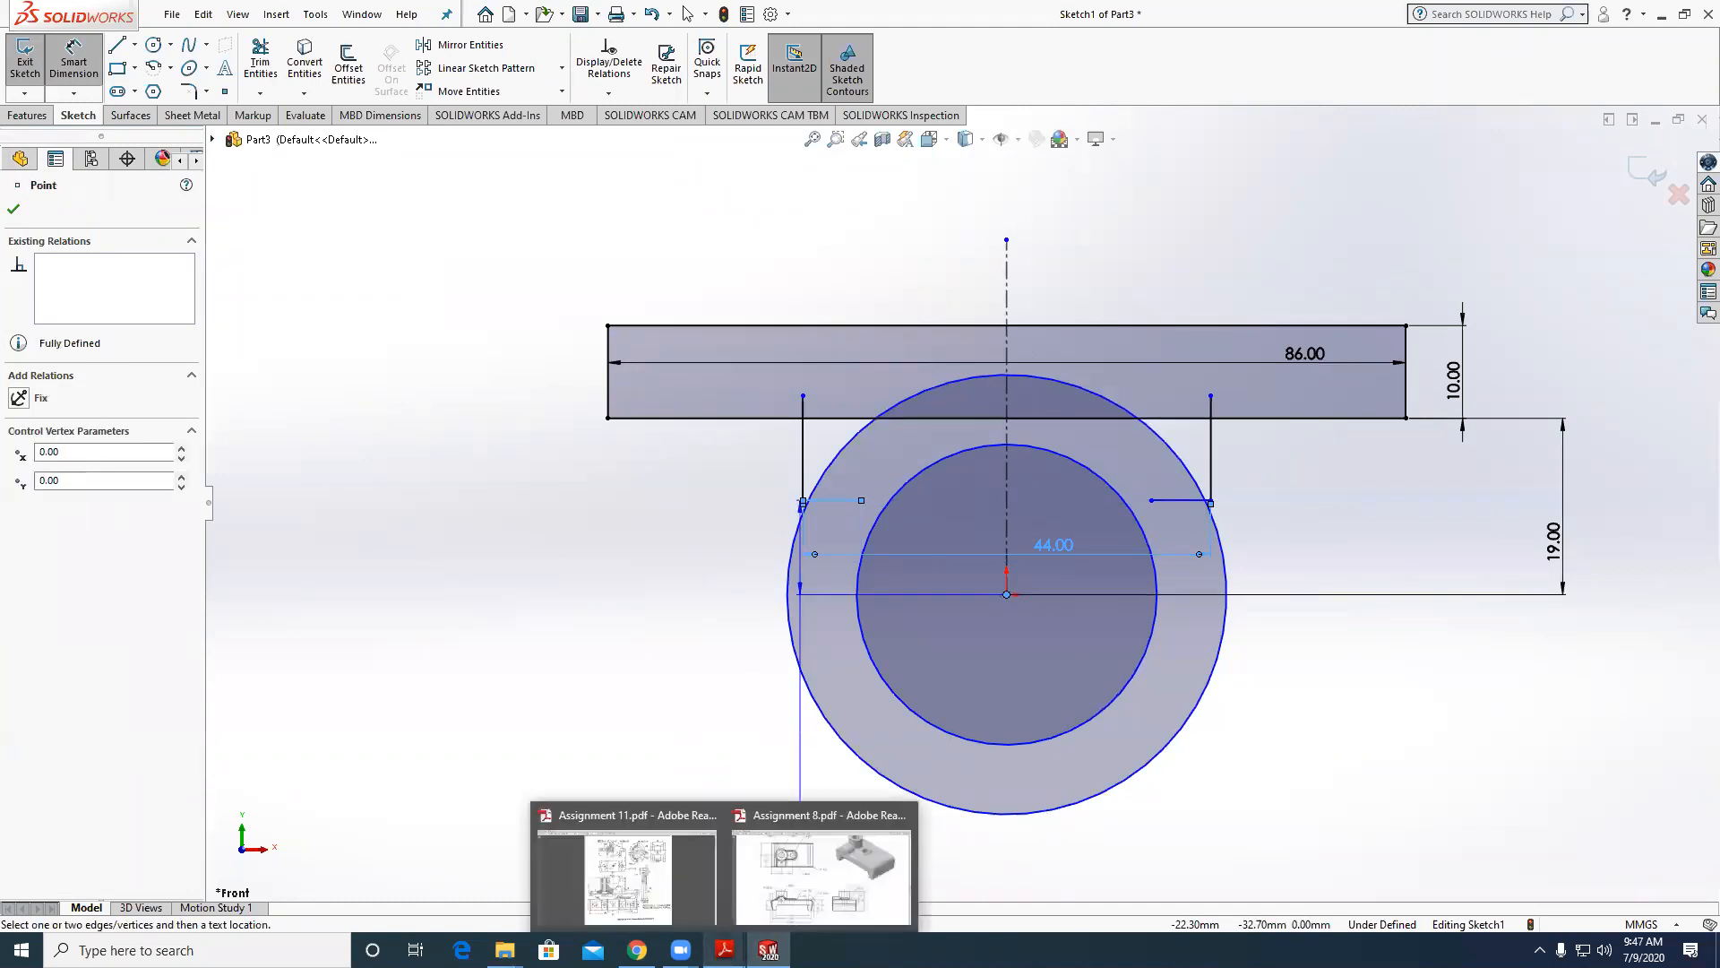
{"action": "left_click", "coordinate": [686, 900]}
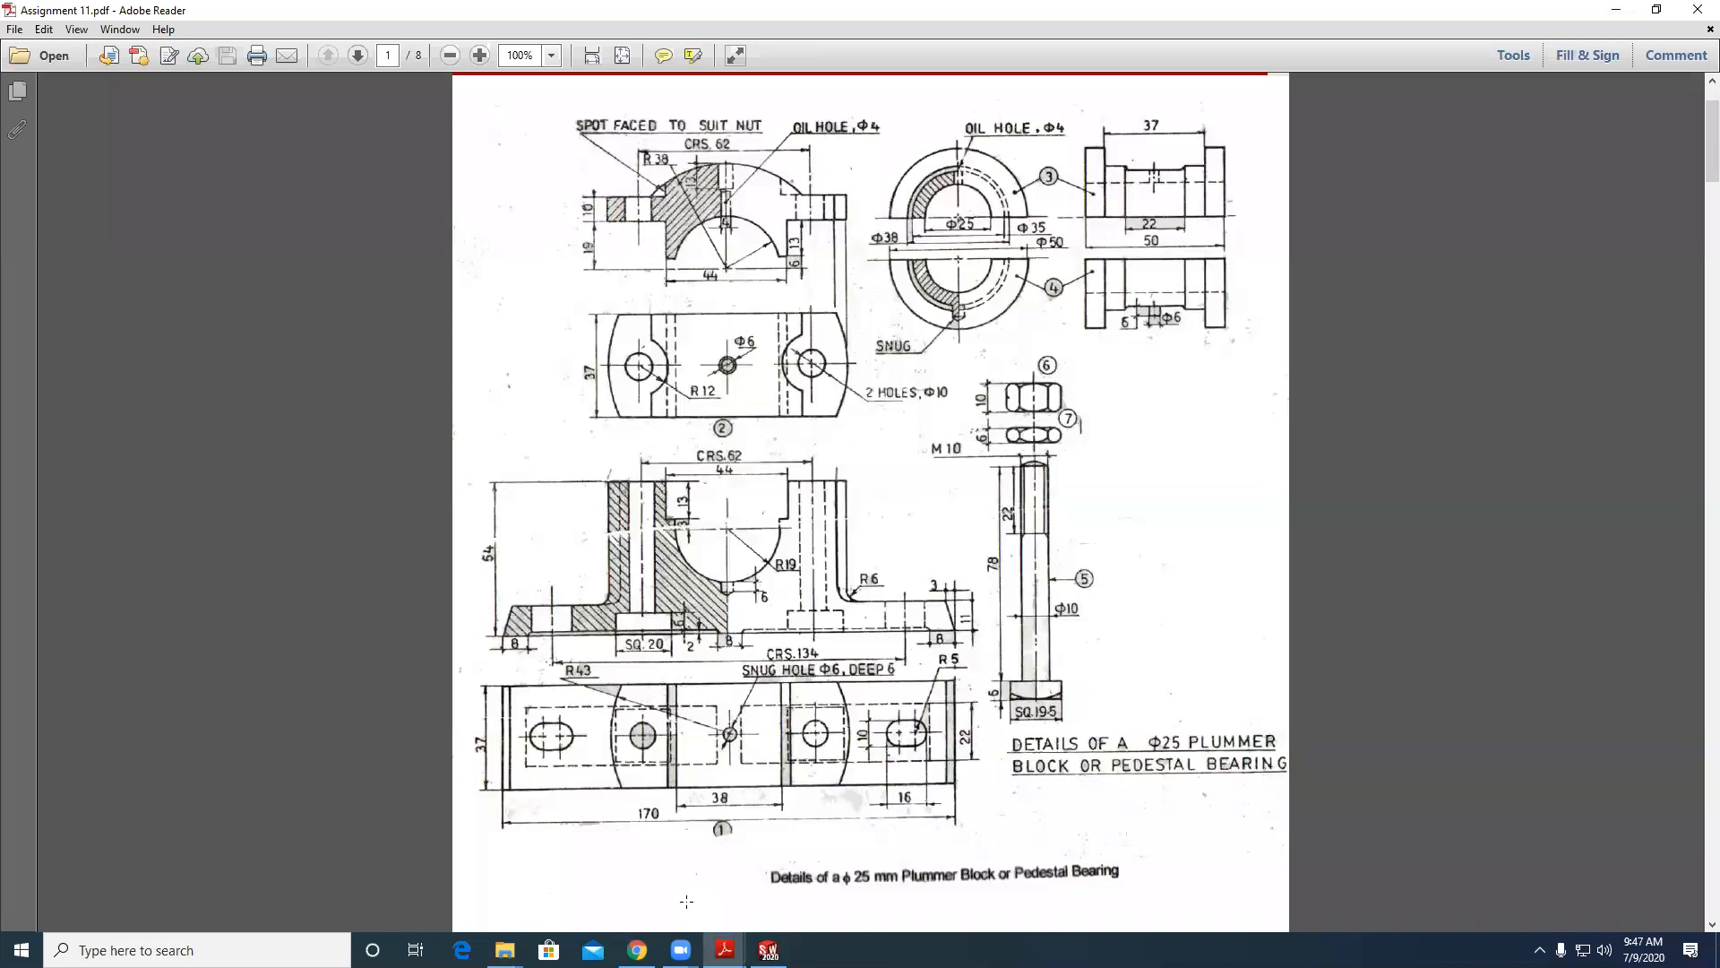
{"action": "left_click", "coordinate": [725, 950]}
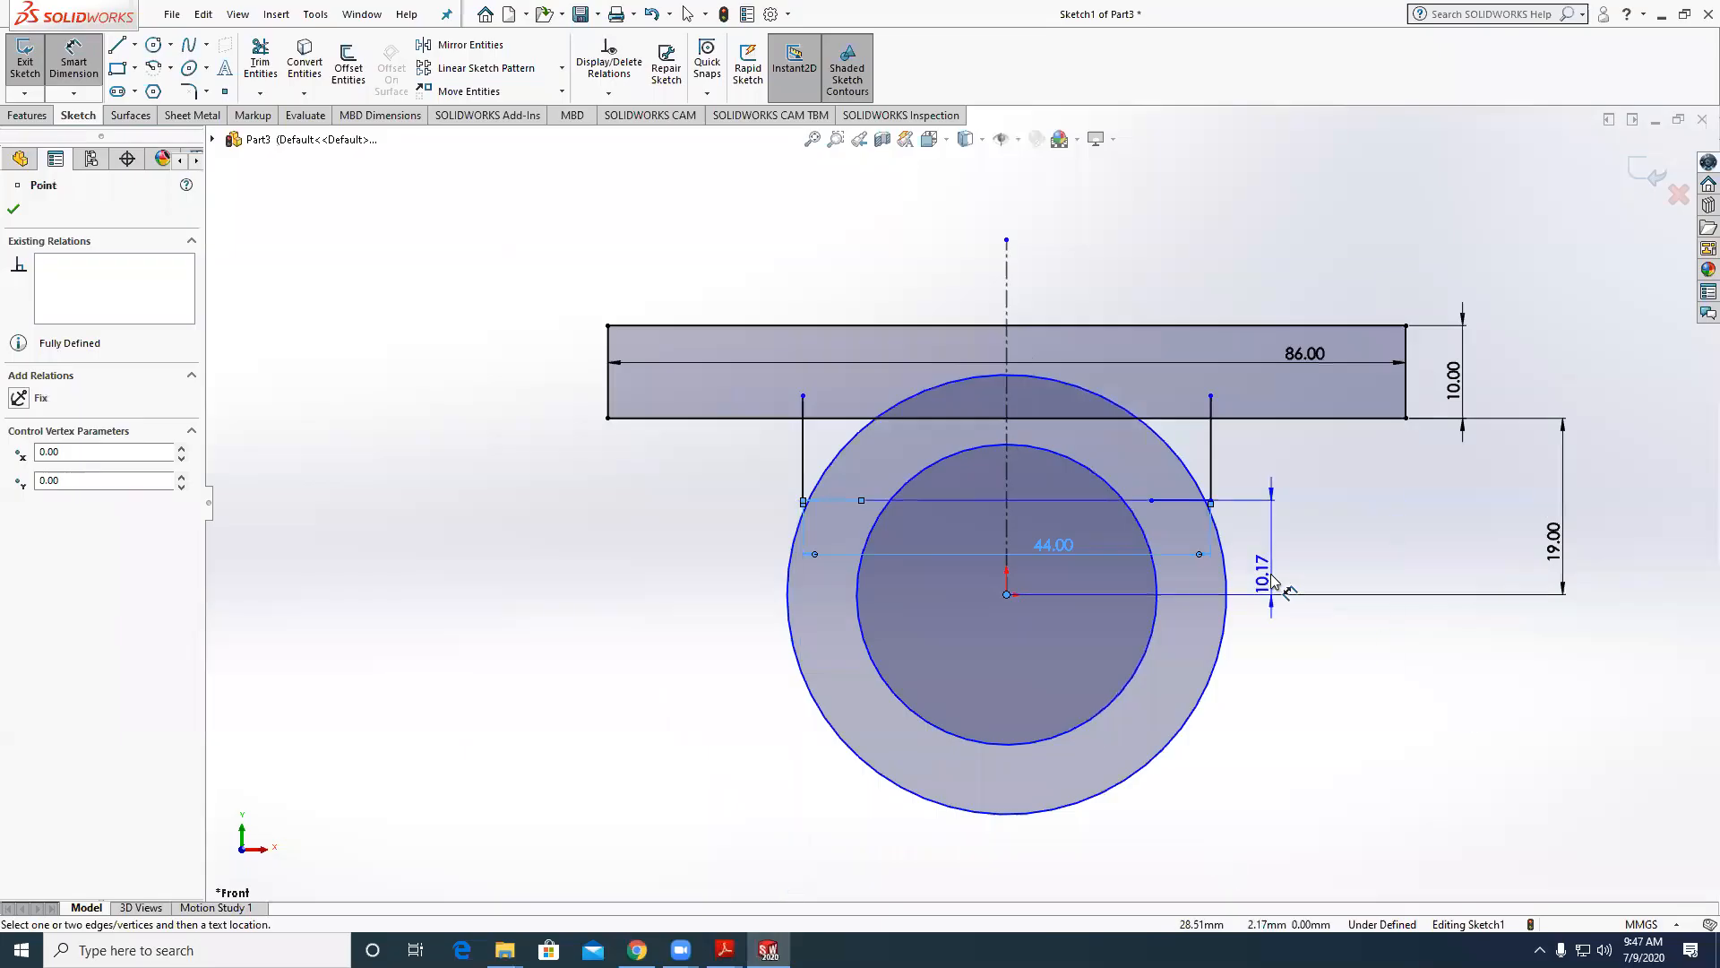
{"action": "left_click", "coordinate": [1273, 580]}
{"action": "type", "text": "6"}
{"action": "key", "text": "Return"}
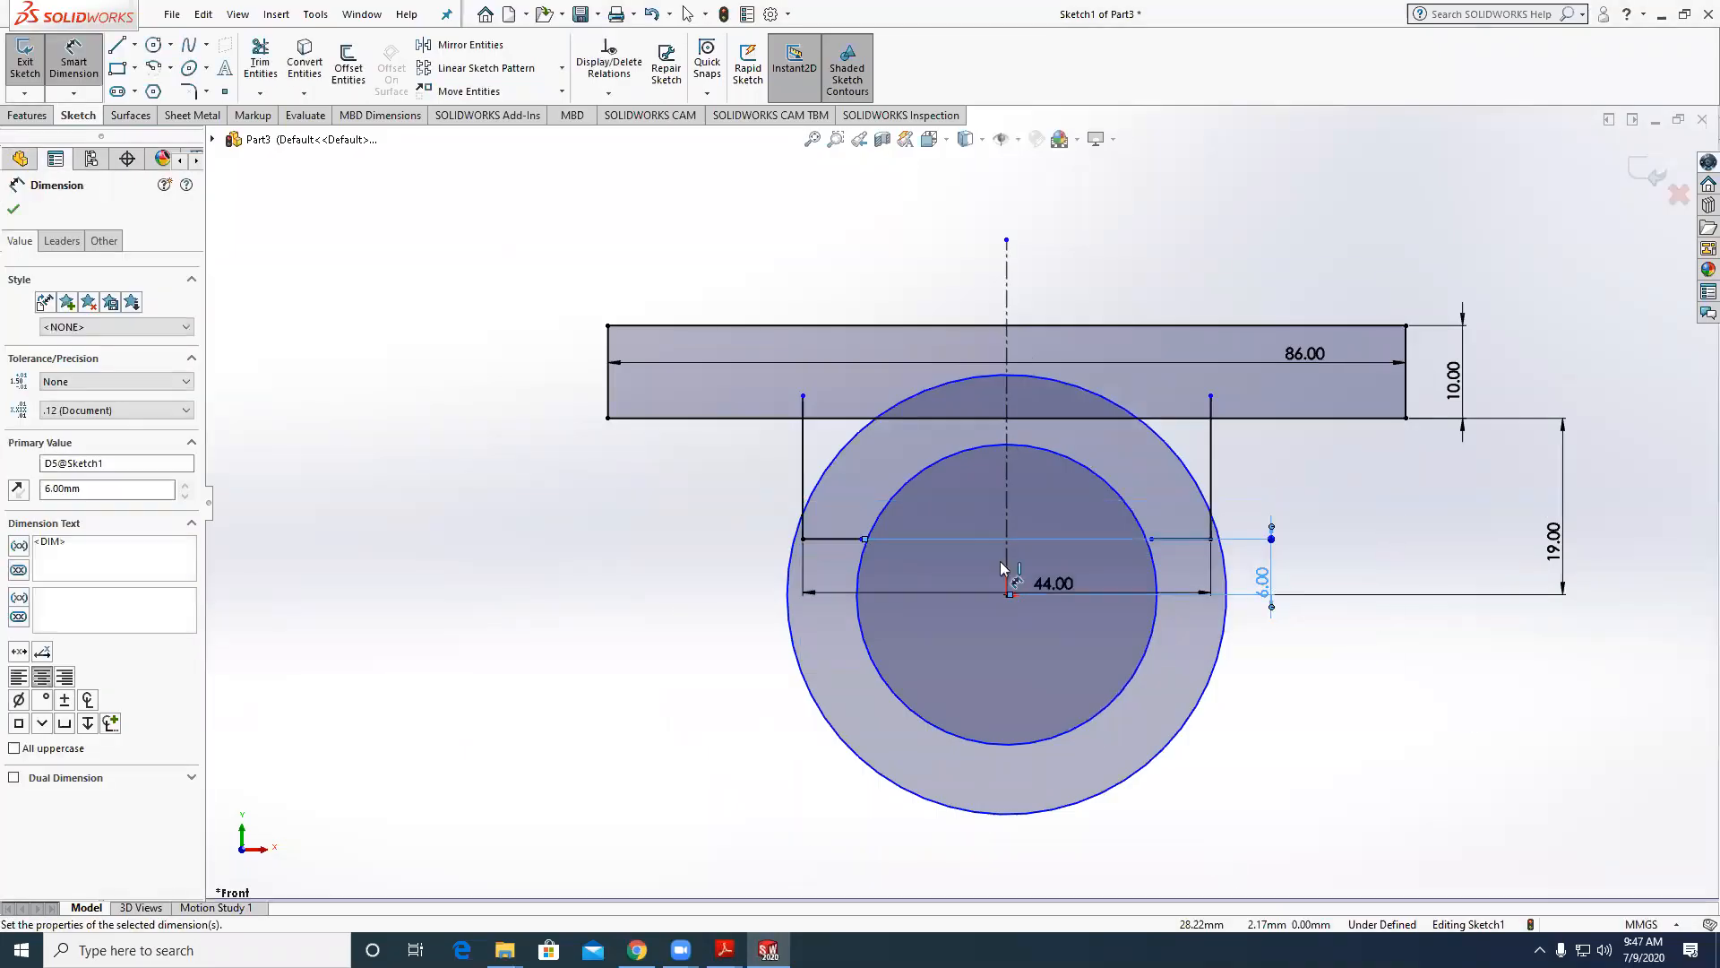
Lengthen the short horizontal step line inward so that it crosses the inner circle.
{"action": "scroll", "coordinate": [1017, 583], "scroll_direction": "down", "scroll_amount": 2}
{"action": "scroll", "coordinate": [1156, 533], "scroll_direction": "up", "scroll_amount": 2}
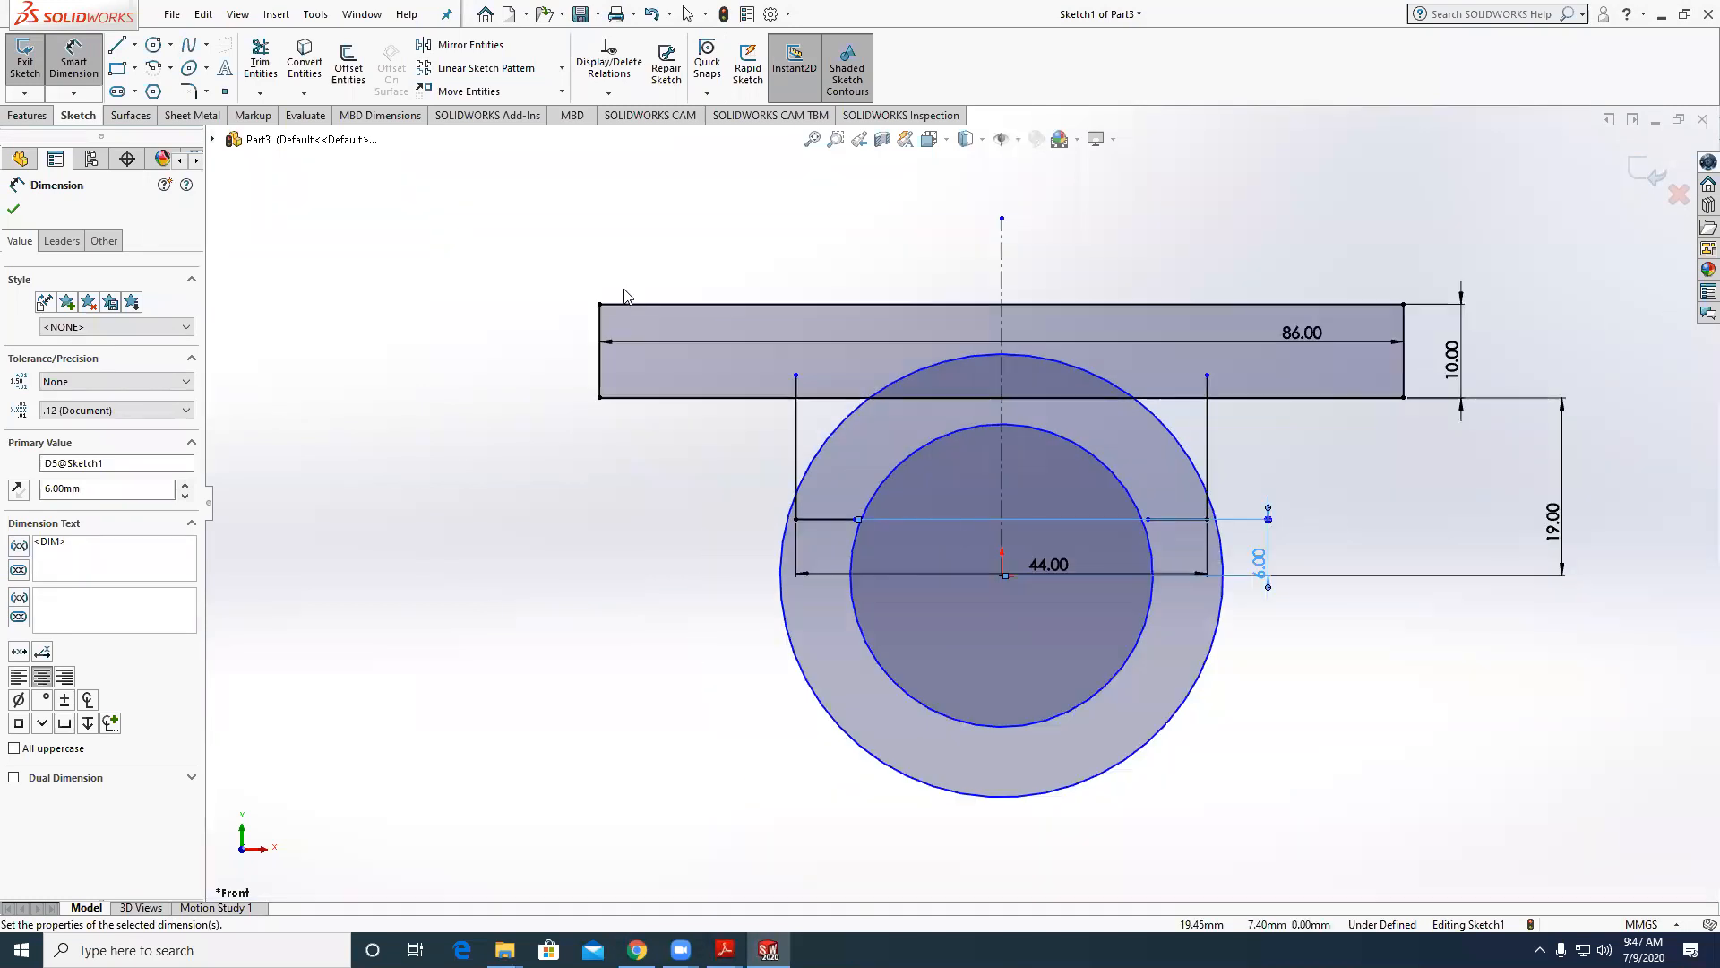
{"action": "key", "text": "Escape"}
{"action": "left_click", "coordinate": [259, 61]}
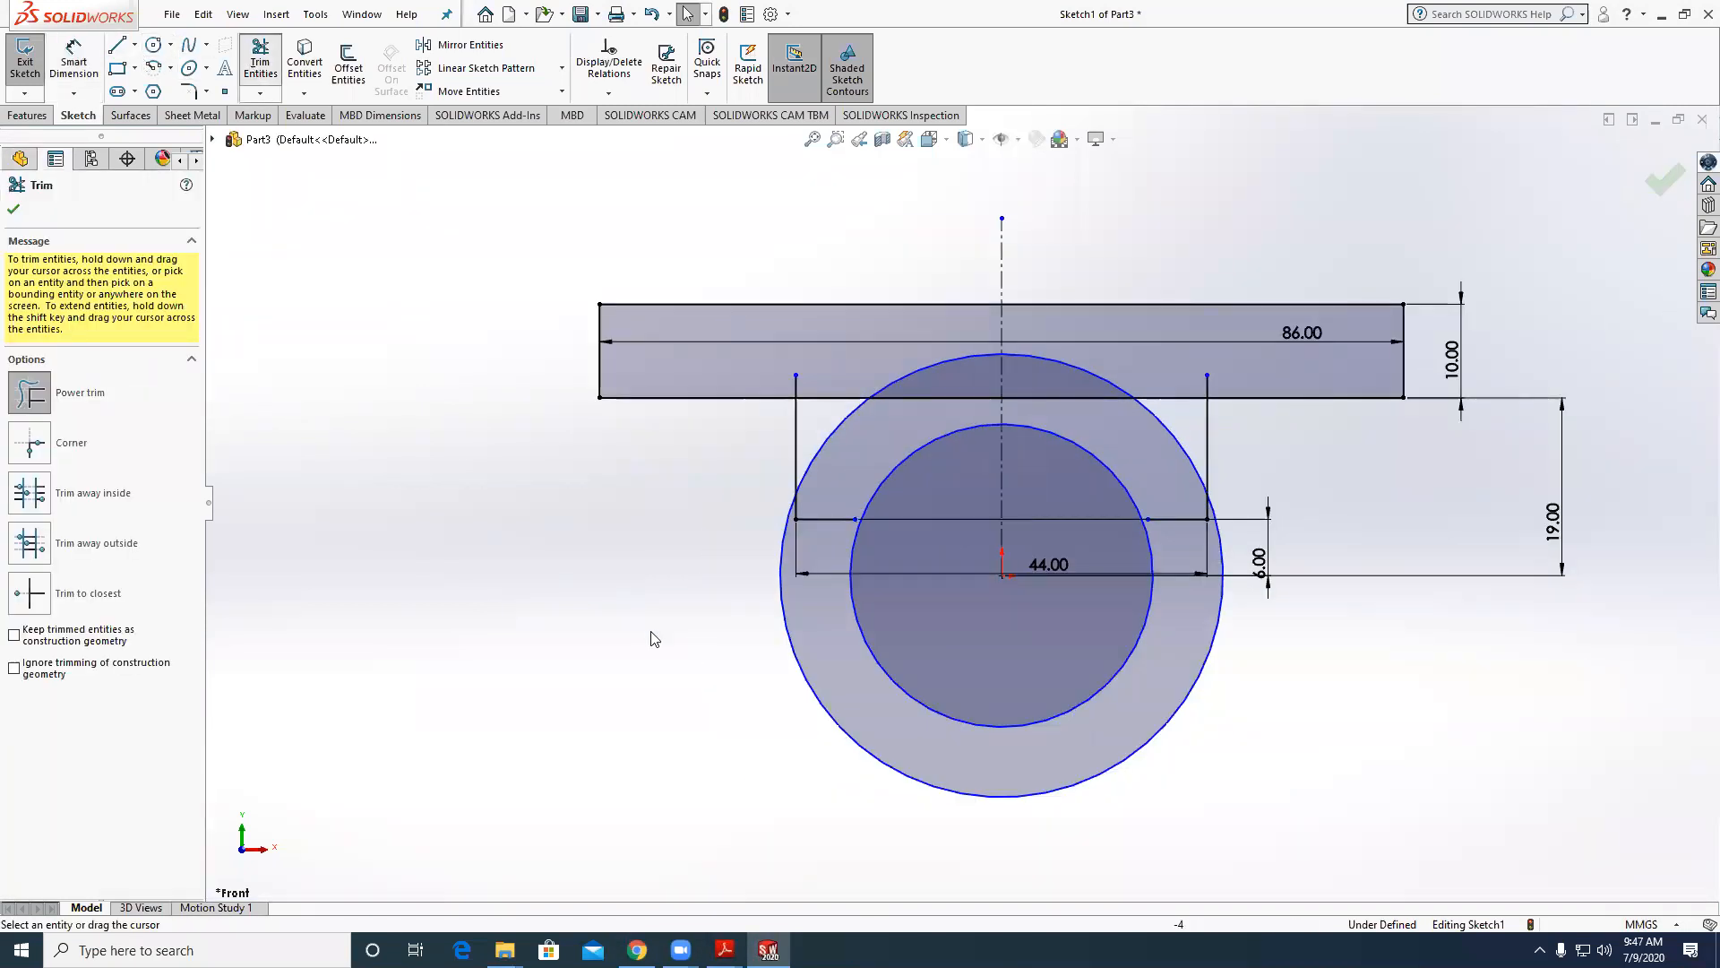
{"action": "scroll", "coordinate": [919, 573], "scroll_direction": "down", "scroll_amount": 1}
{"action": "key", "text": "Escape"}
{"action": "left_click_drag", "start_coordinate": [843, 507], "coordinate": [898, 507]}
{"action": "key", "text": "Escape"}
Trim away the lower portions of both circles and the ends of the short horizontal step lines inside the inner arc.
{"action": "right_click_drag", "start_coordinate": [632, 674], "coordinate": [535, 677]}
{"action": "left_click_drag", "start_coordinate": [664, 684], "coordinate": [890, 702]}
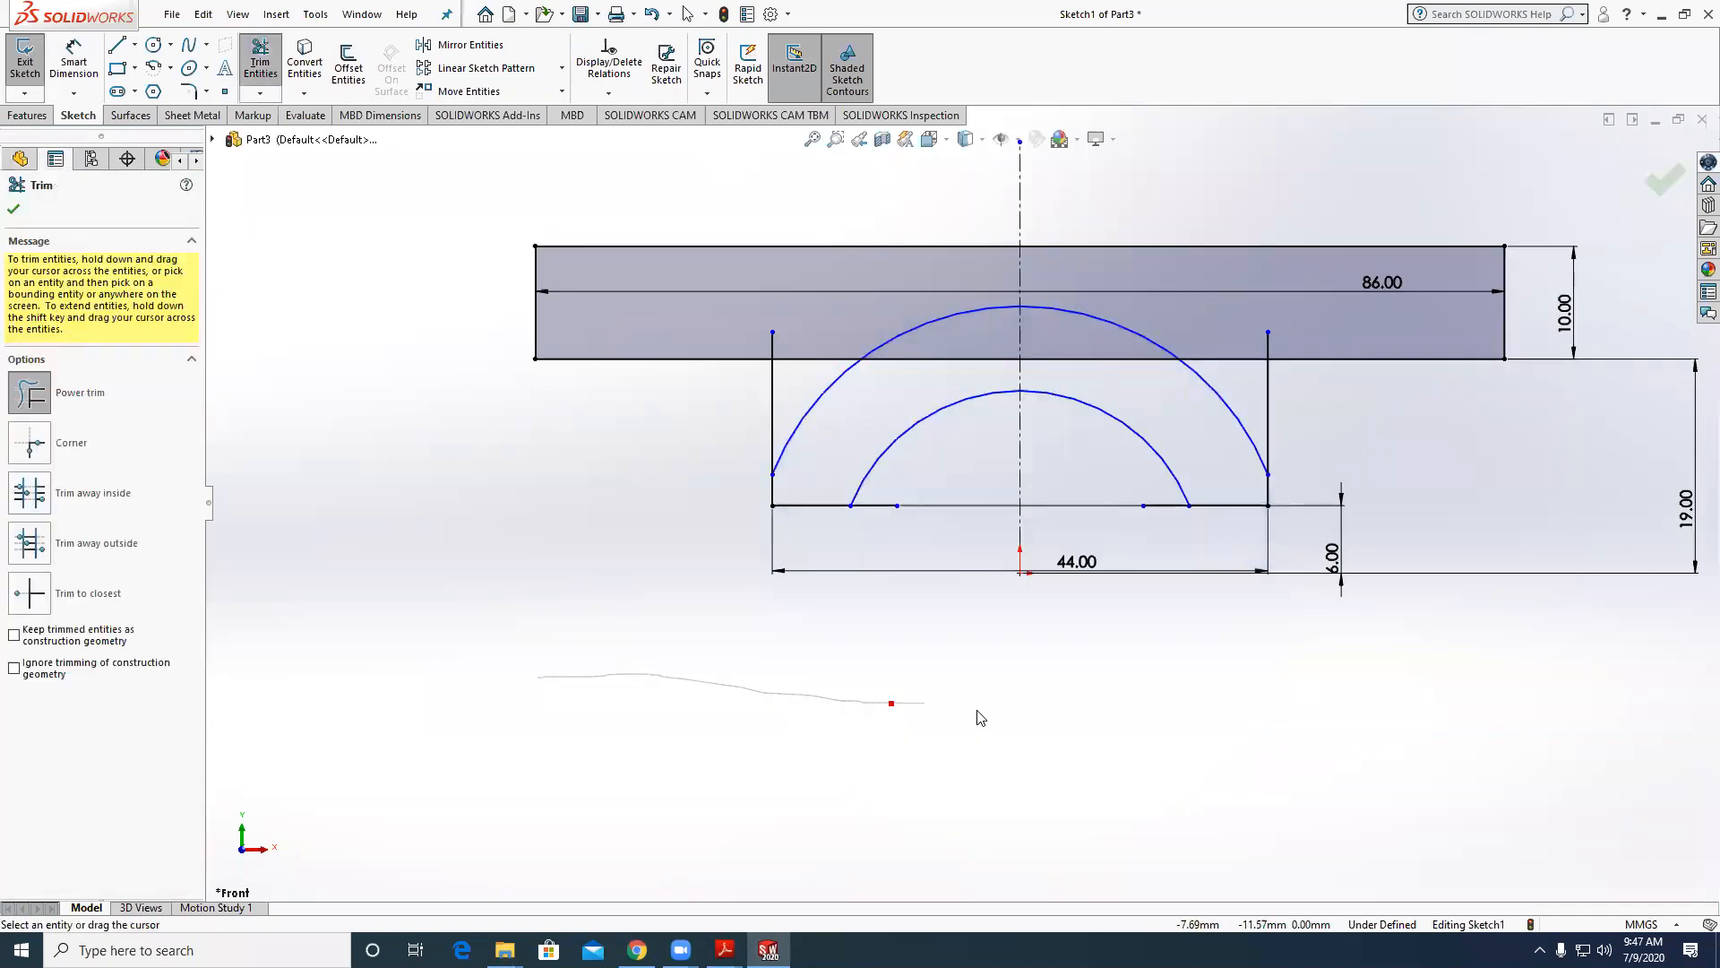
{"action": "left_click_drag", "start_coordinate": [891, 511], "coordinate": [1122, 509]}
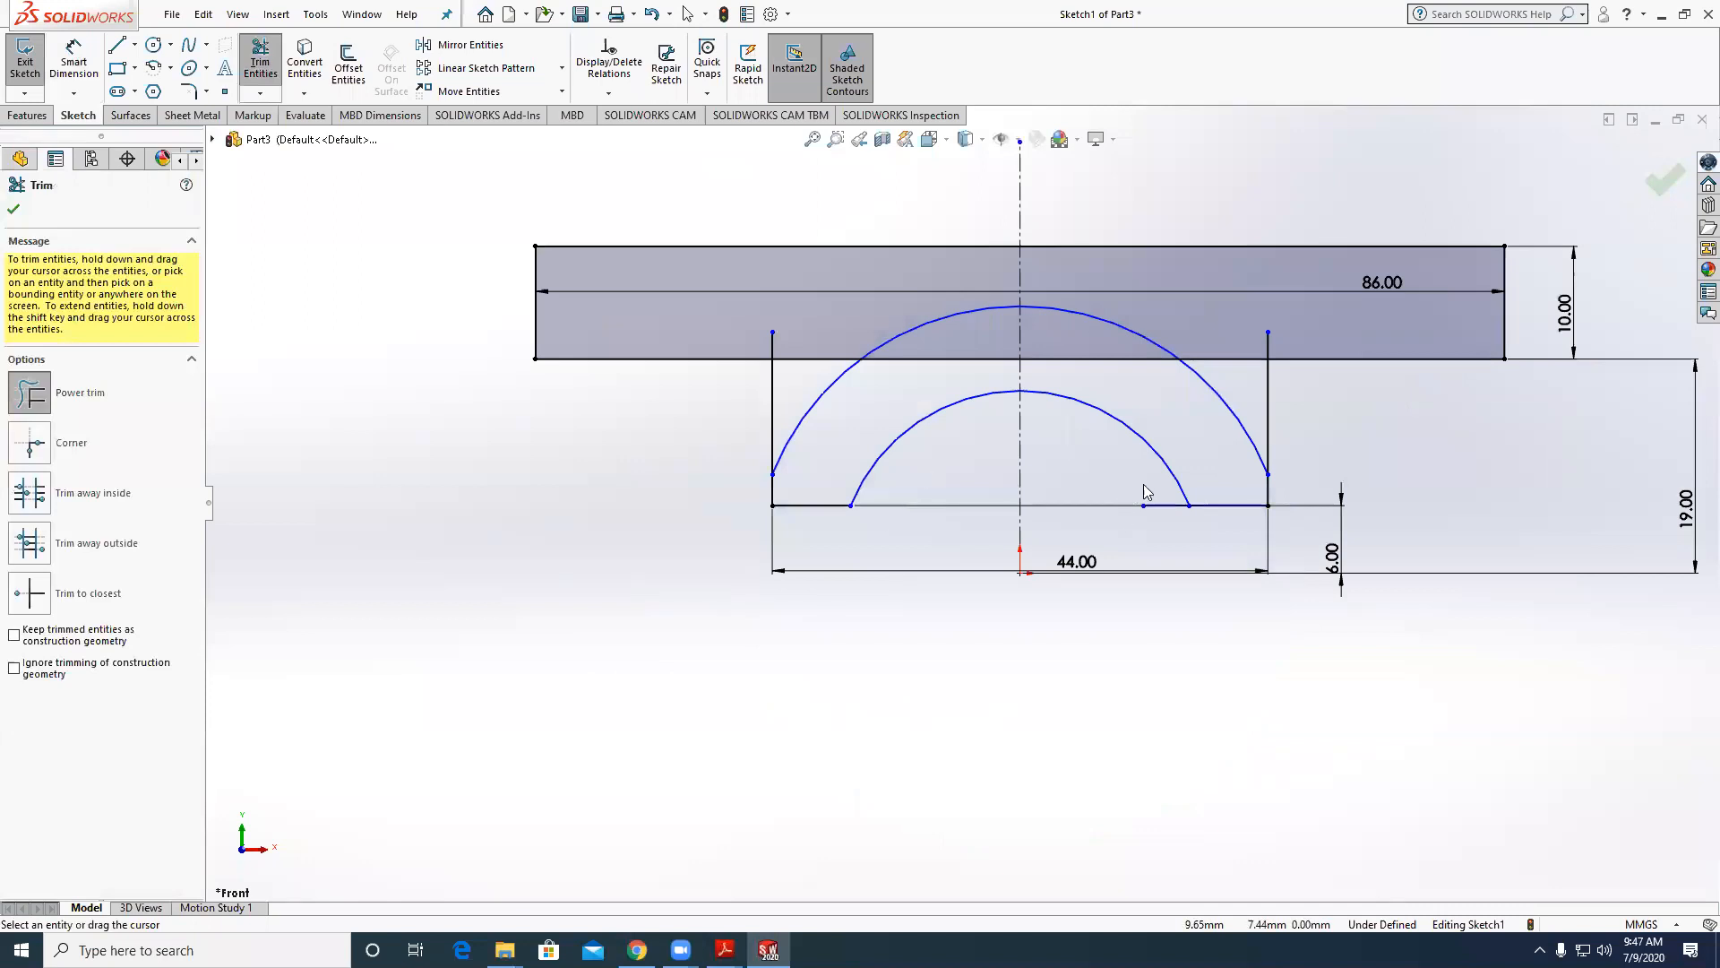
{"action": "scroll", "coordinate": [961, 505], "scroll_direction": "up", "scroll_amount": 2}
Dimension the outer arc's radius as 38 mm.
{"action": "left_click", "coordinate": [73, 63]}
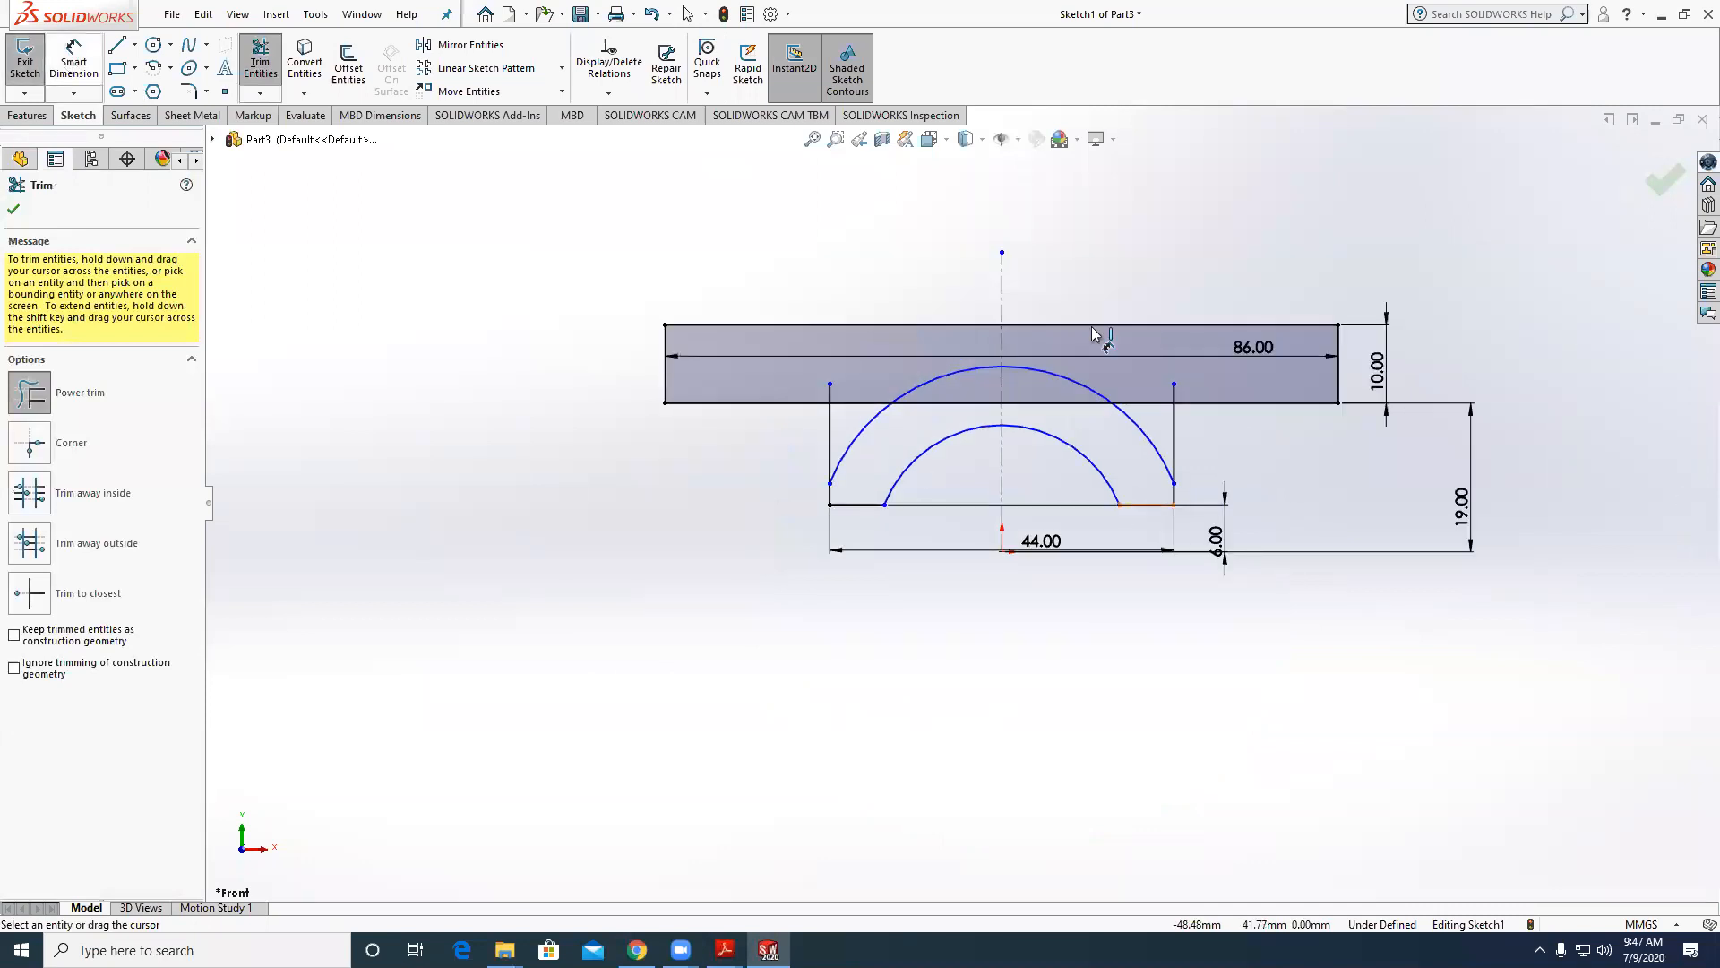
{"action": "left_click", "coordinate": [1093, 394]}
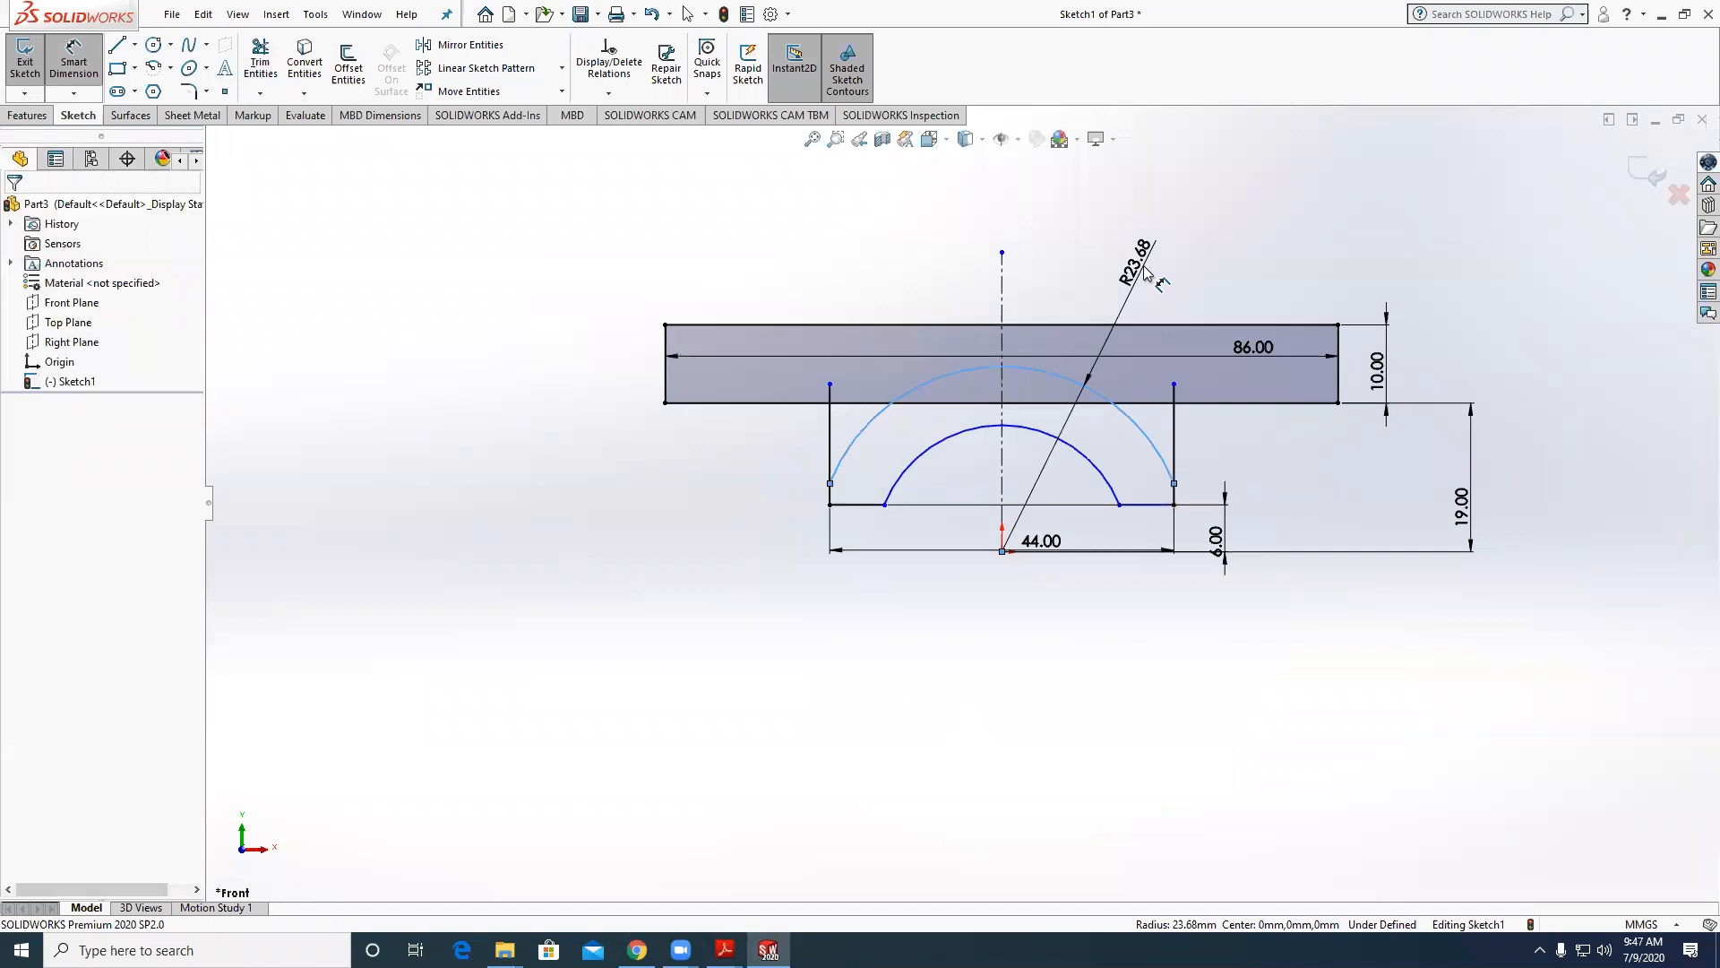
{"action": "left_click", "coordinate": [1146, 274]}
{"action": "type", "text": "38"}
{"action": "key", "text": "Return"}
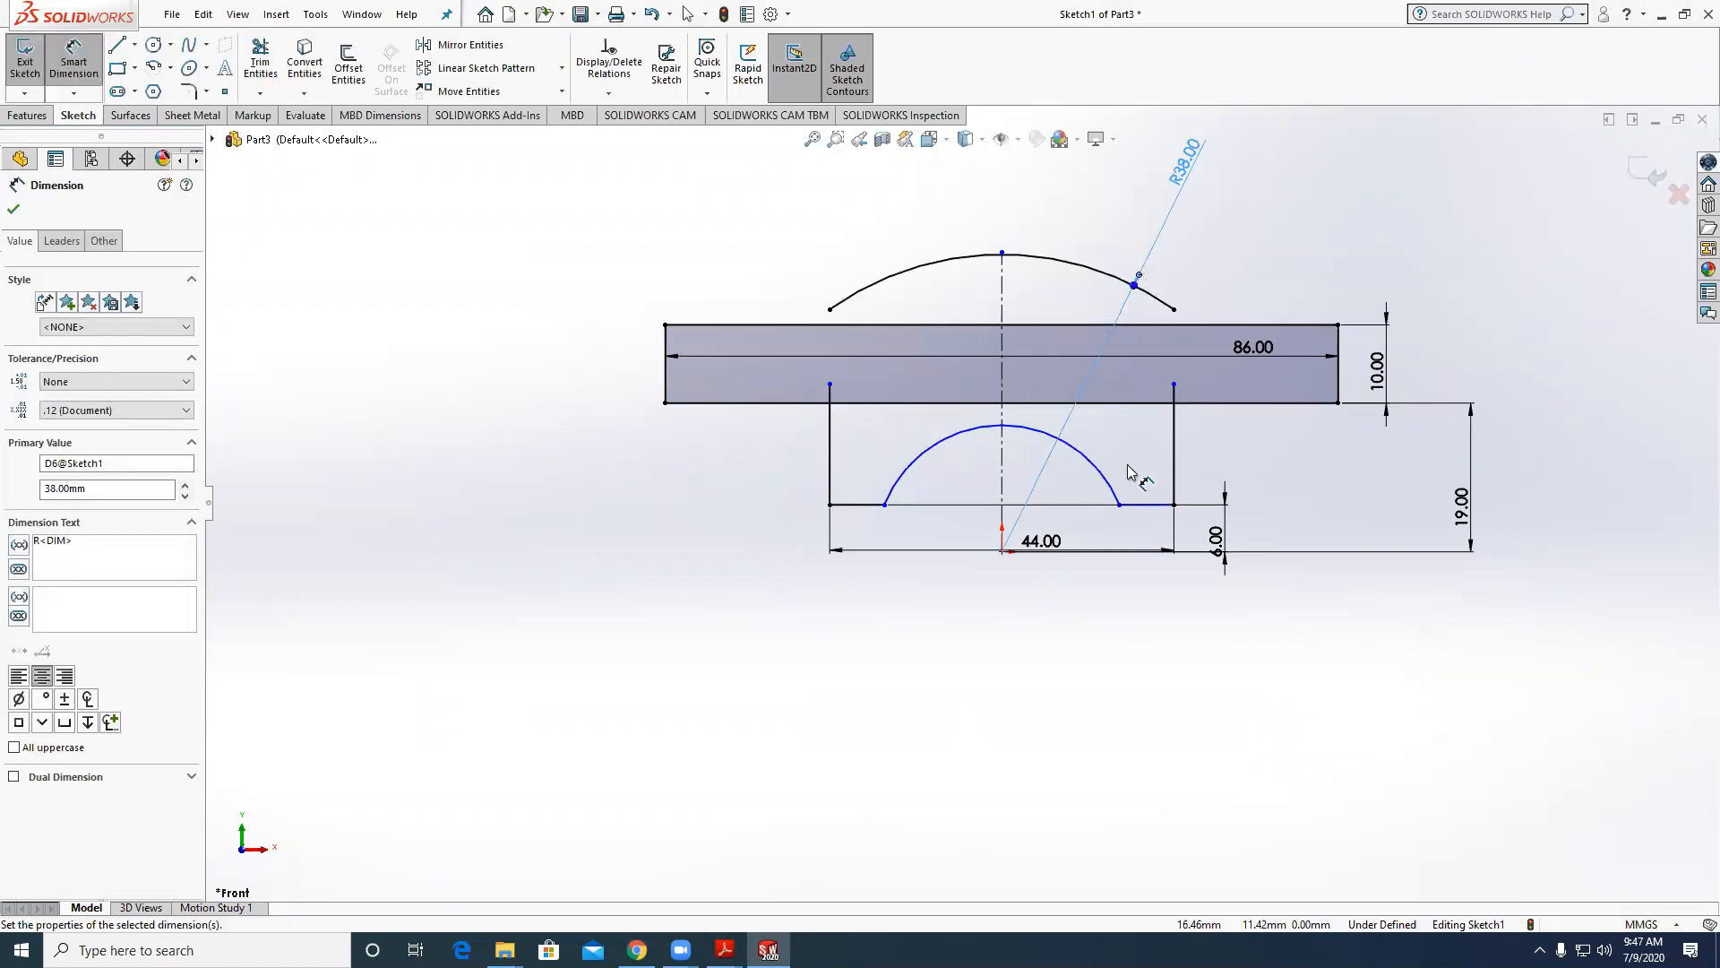
Try to dimension the inner arc's radius as 1 mm, and remove that dimension again.
{"action": "left_click", "coordinate": [1109, 477]}
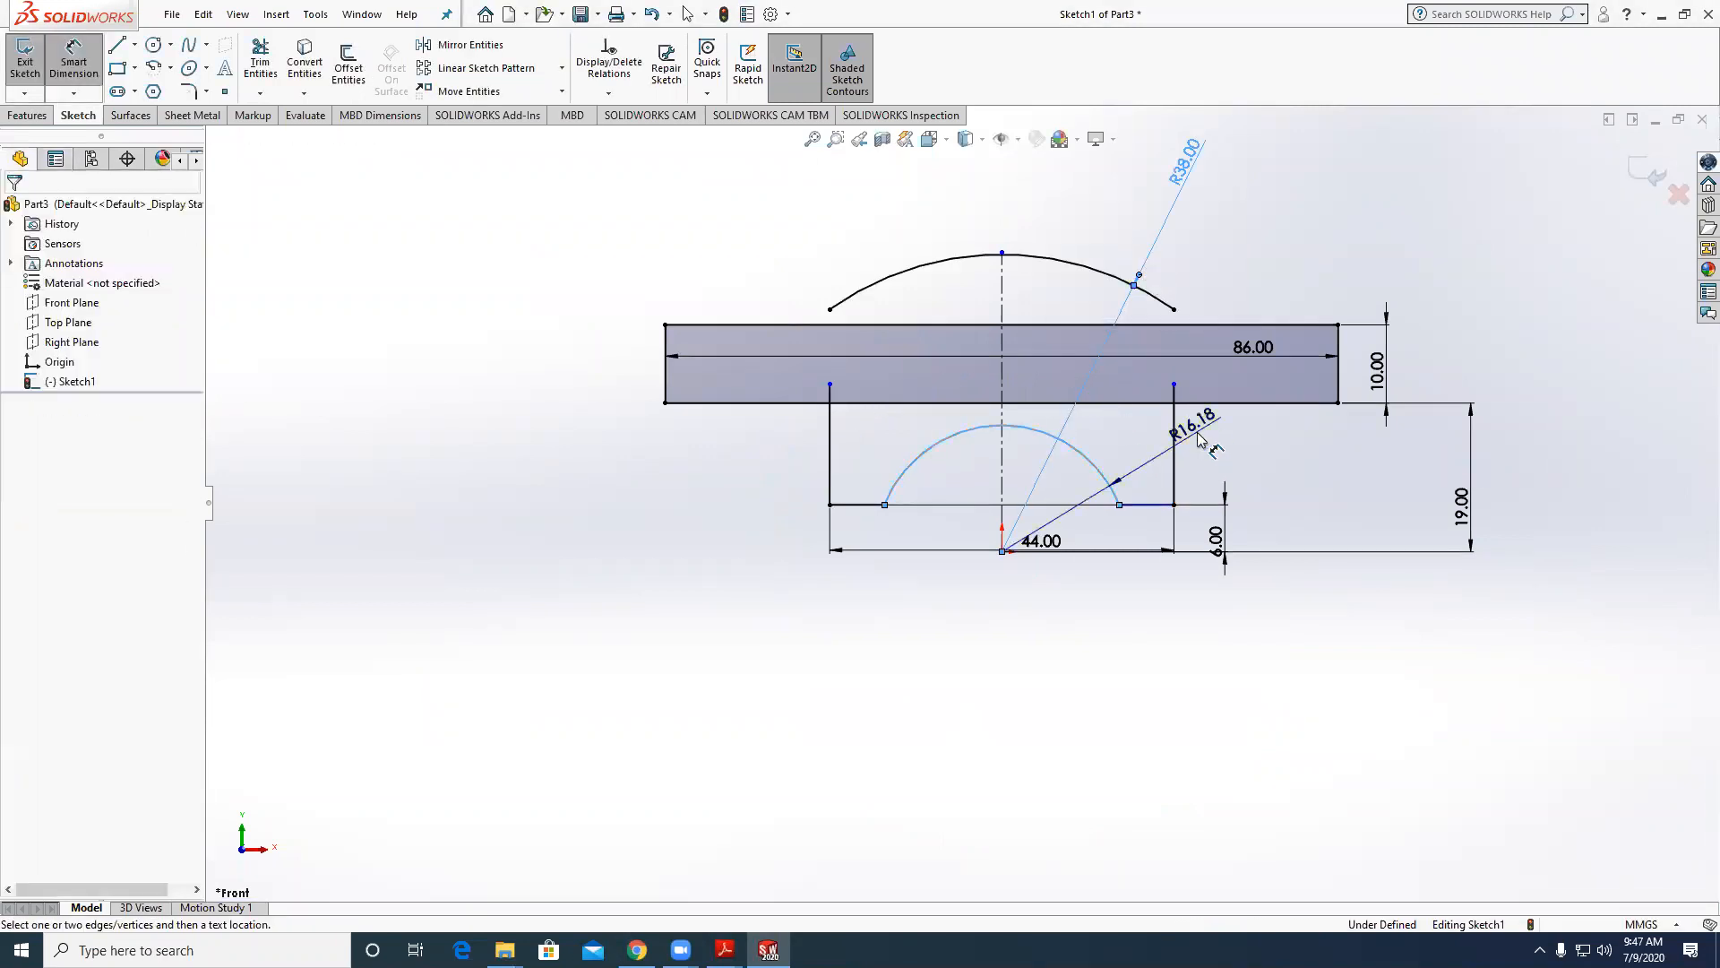
{"action": "left_click", "coordinate": [1200, 439]}
{"action": "type", "text": "1"}
{"action": "key", "text": "Return"}
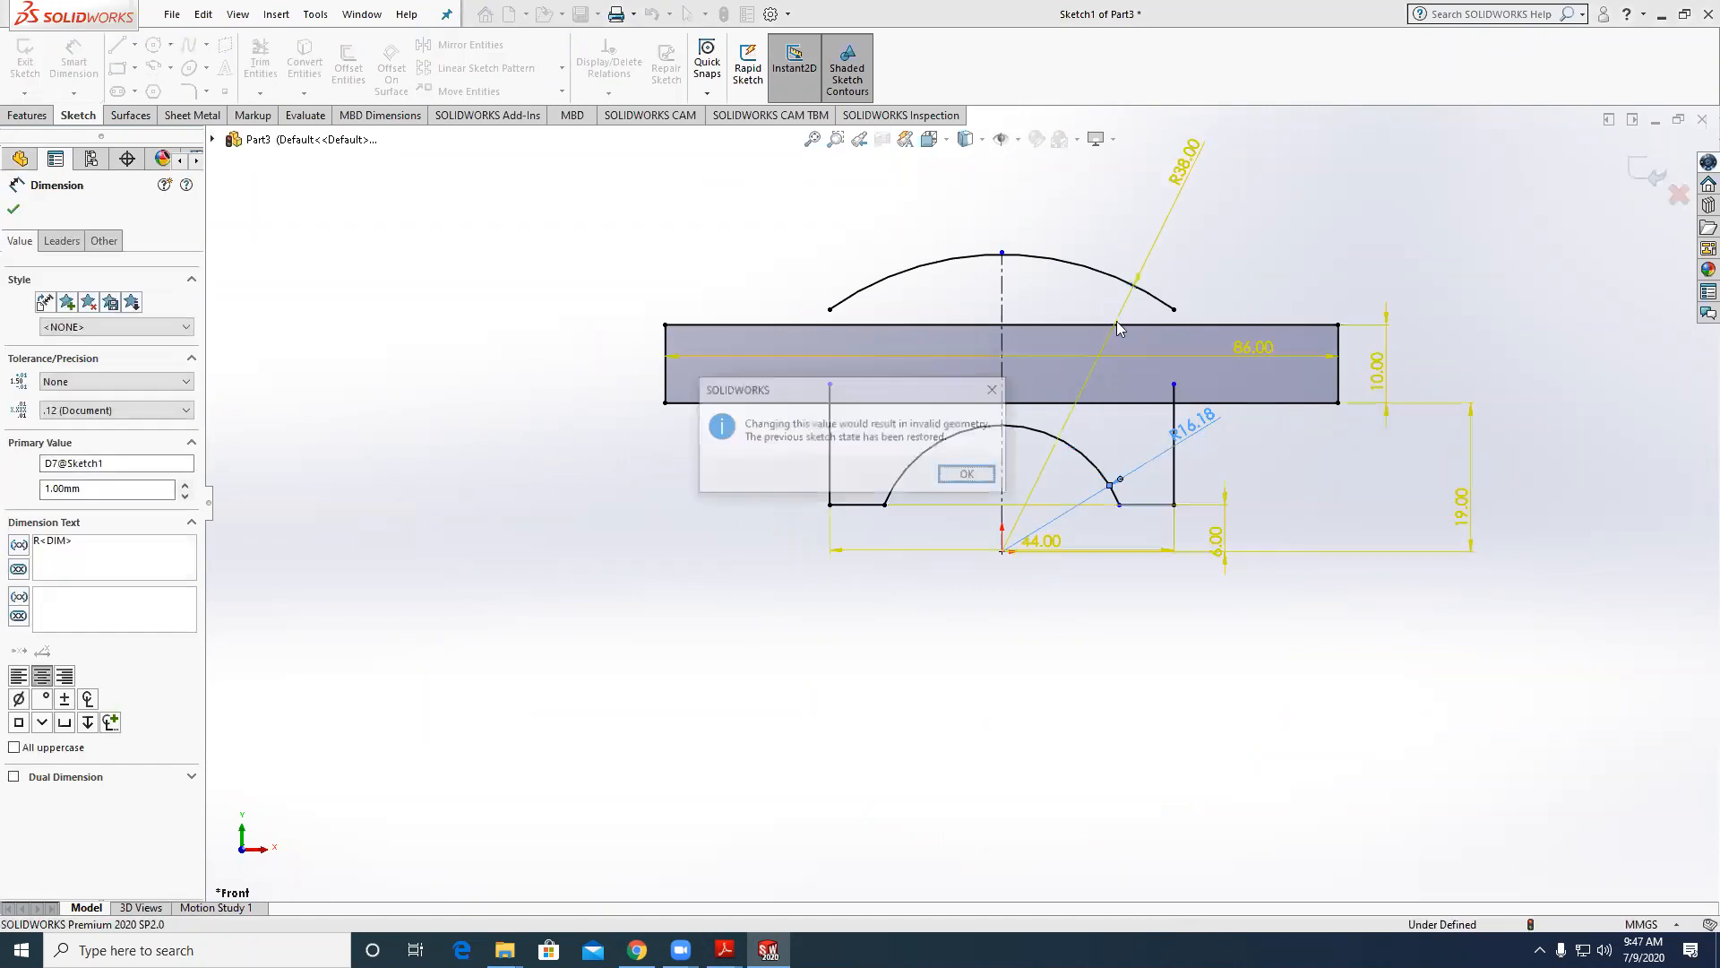
{"action": "scroll", "coordinate": [1228, 452], "scroll_direction": "down", "scroll_amount": 1}
{"action": "key", "text": "Escape"}
{"action": "key", "text": "Escape"}
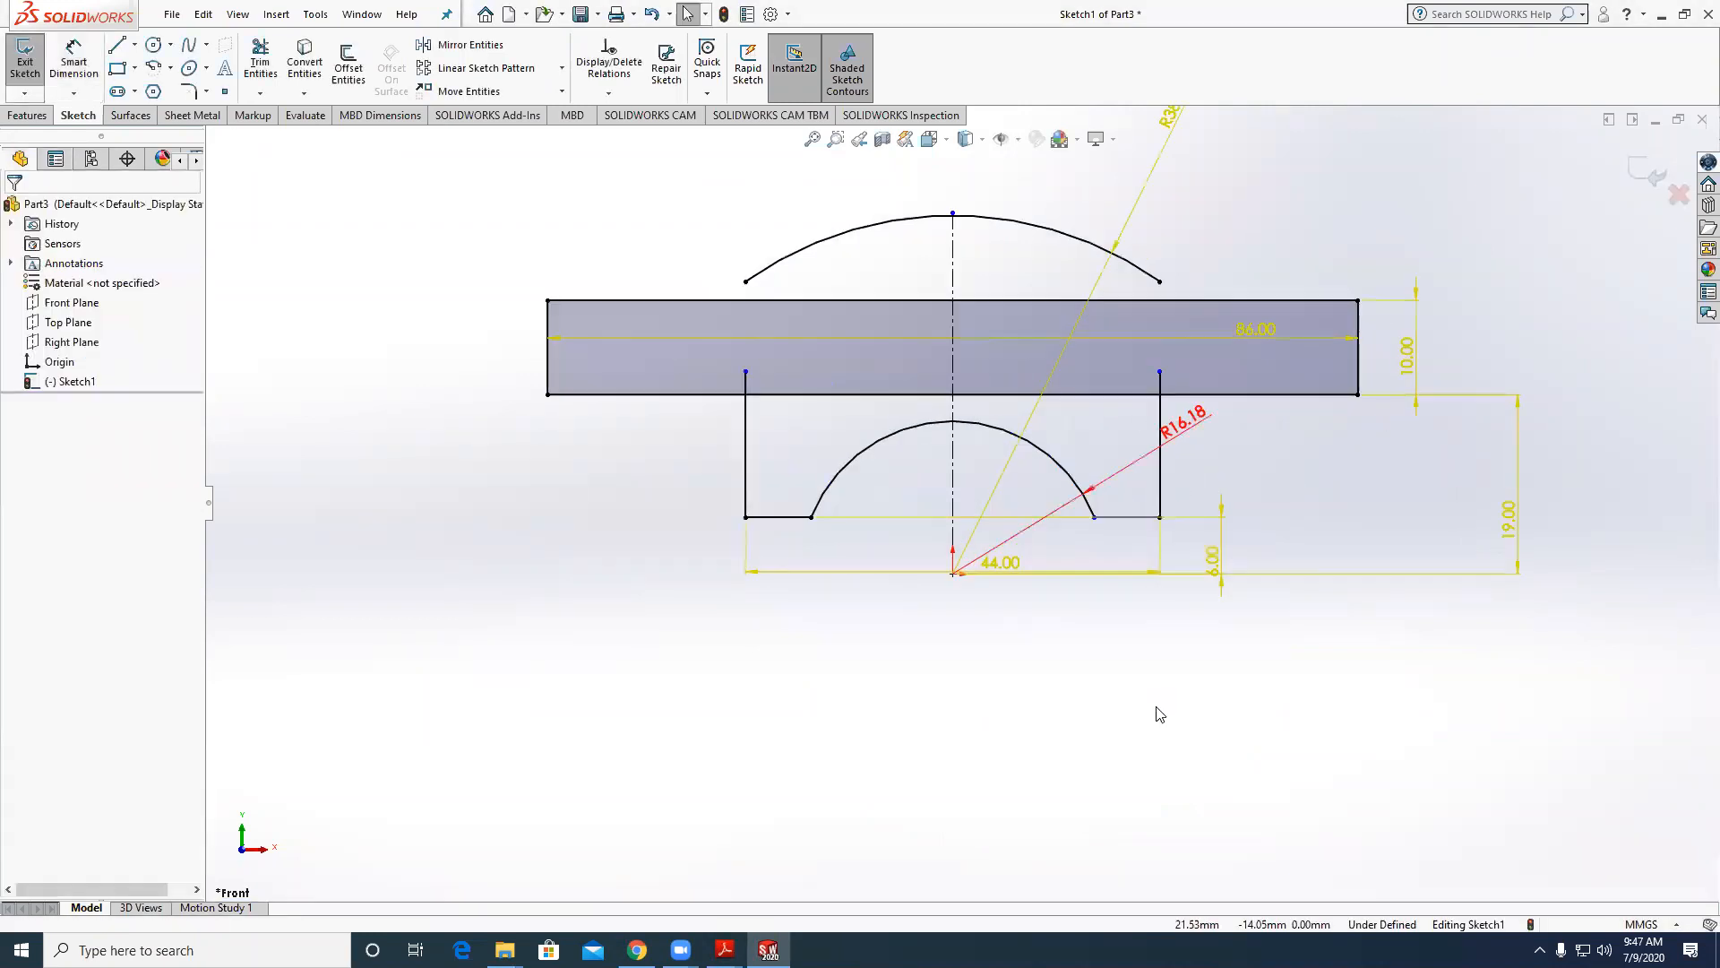
{"action": "scroll", "coordinate": [1153, 697], "scroll_direction": "up", "scroll_amount": 1}
{"action": "scroll", "coordinate": [1035, 490], "scroll_direction": "down", "scroll_amount": 1}
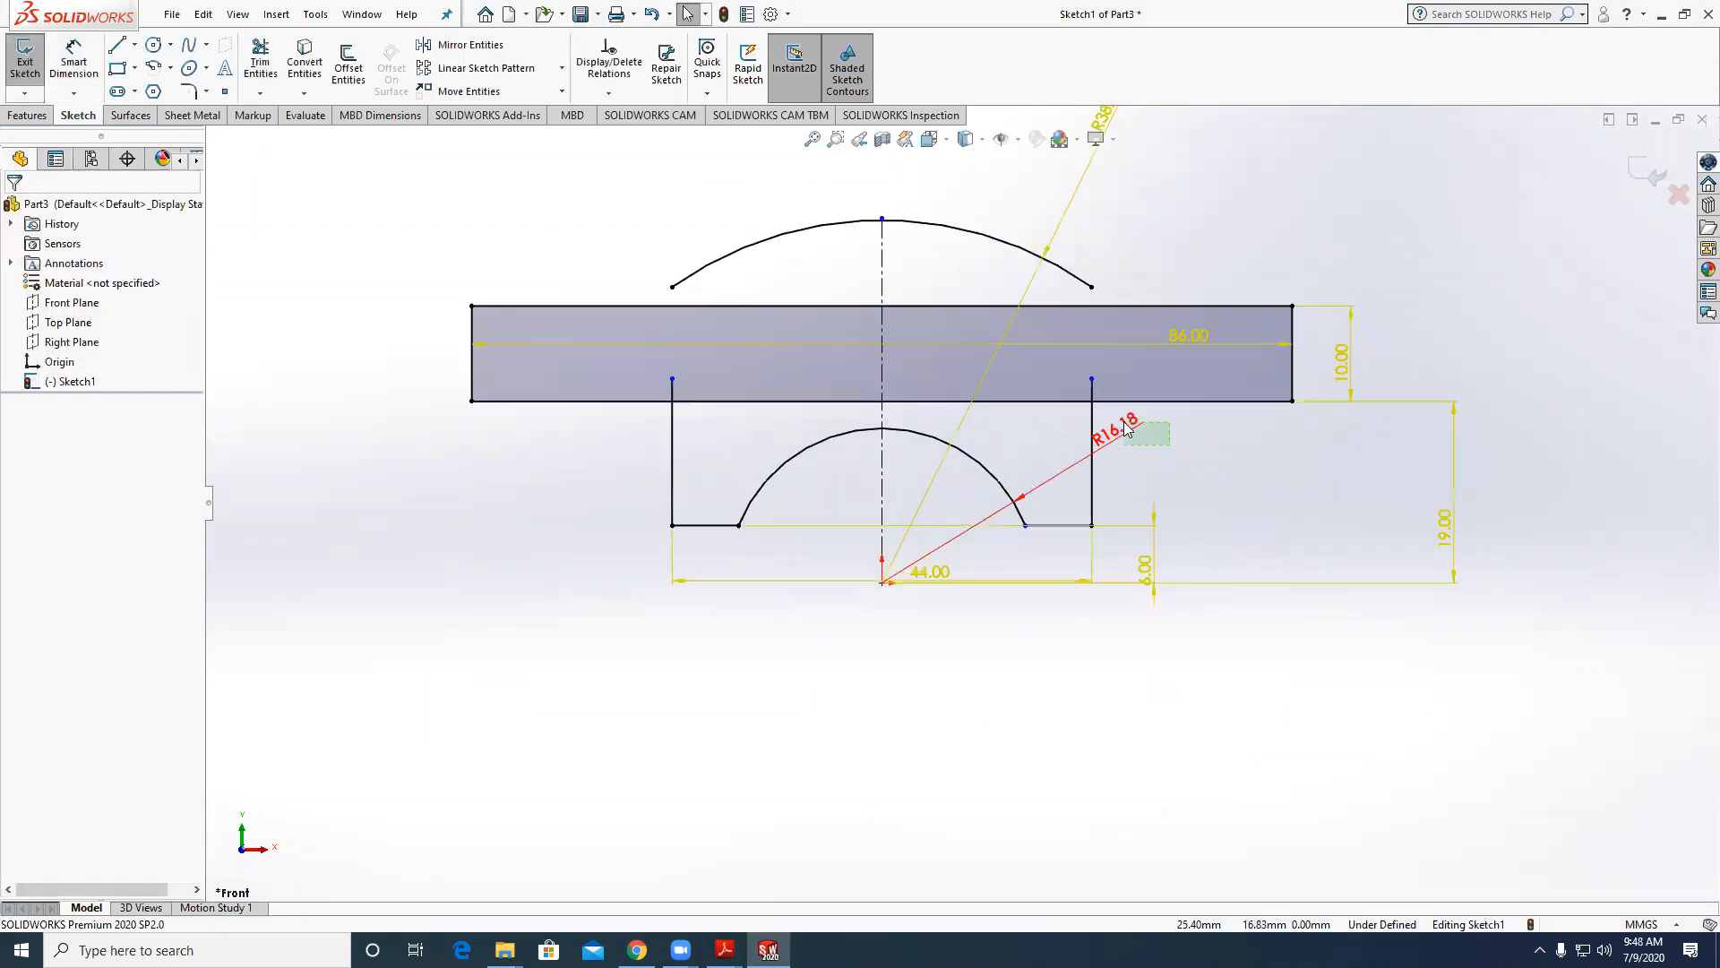
{"action": "key", "text": "Escape"}
{"action": "key", "text": "Escape"}
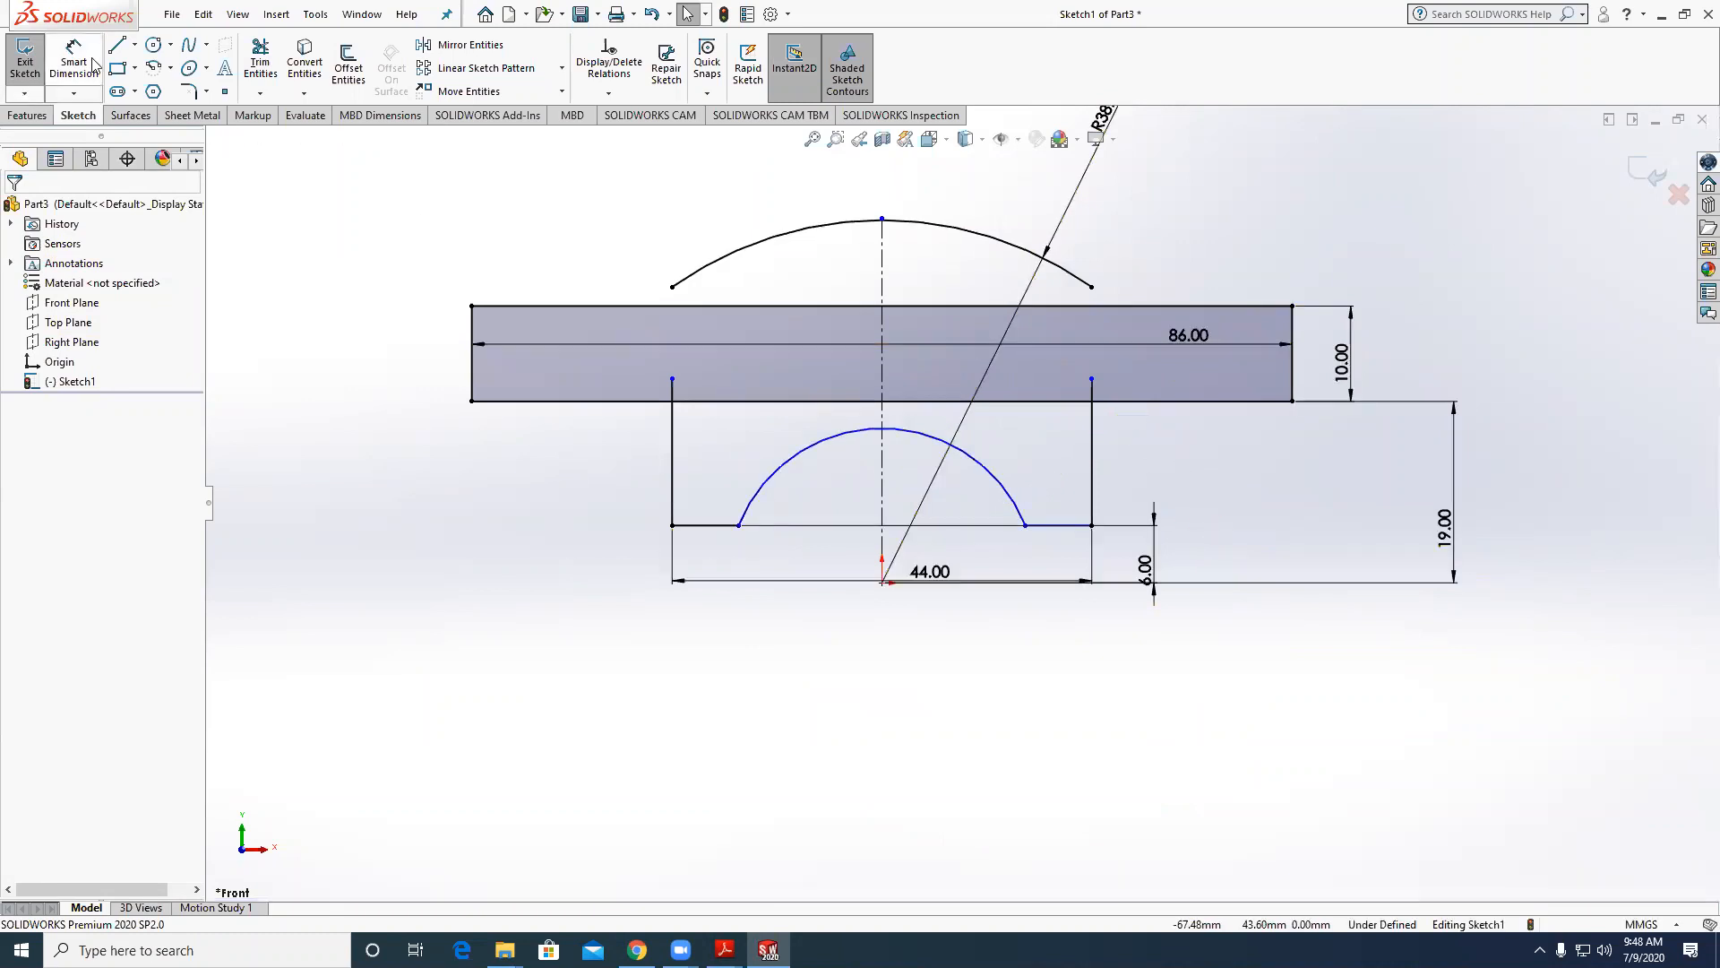
Extend both ends of the 38 mm radius arc down to the top edge of the flange rectangle.
{"action": "left_click", "coordinate": [252, 68]}
{"action": "left_click", "coordinate": [701, 269]}
{"action": "left_click", "coordinate": [633, 316]}
{"action": "left_click", "coordinate": [1088, 285]}
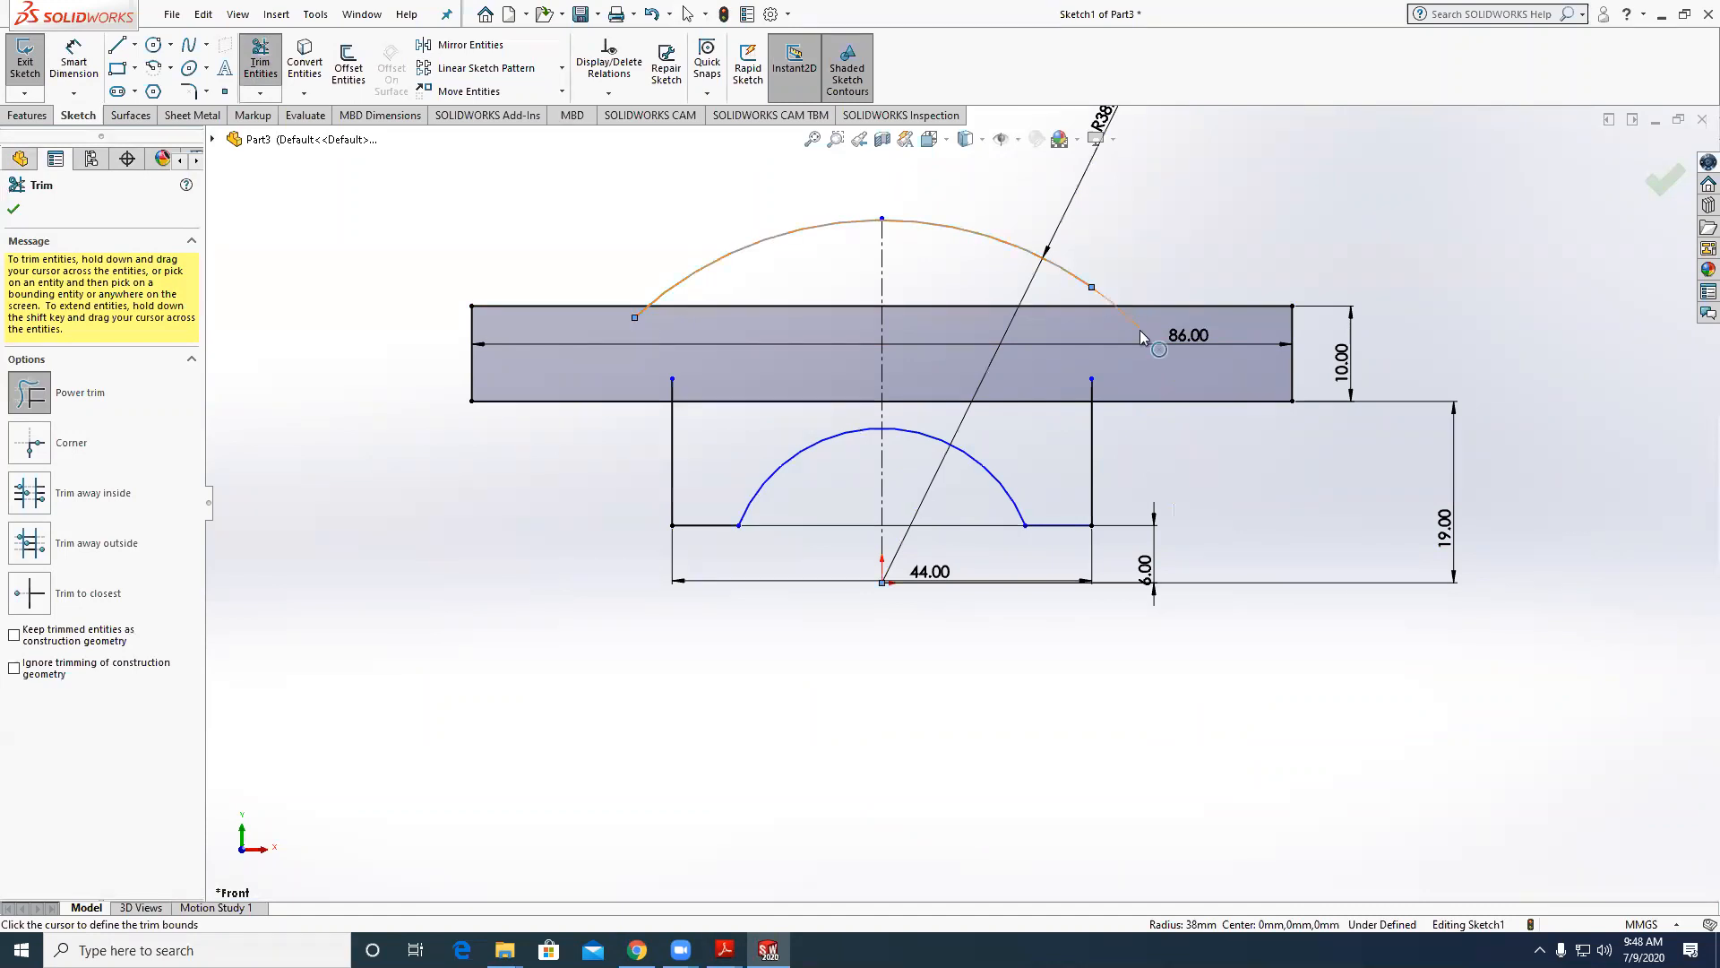
{"action": "left_click", "coordinate": [1138, 333]}
{"action": "scroll", "coordinate": [1131, 335], "scroll_direction": "down", "scroll_amount": 3}
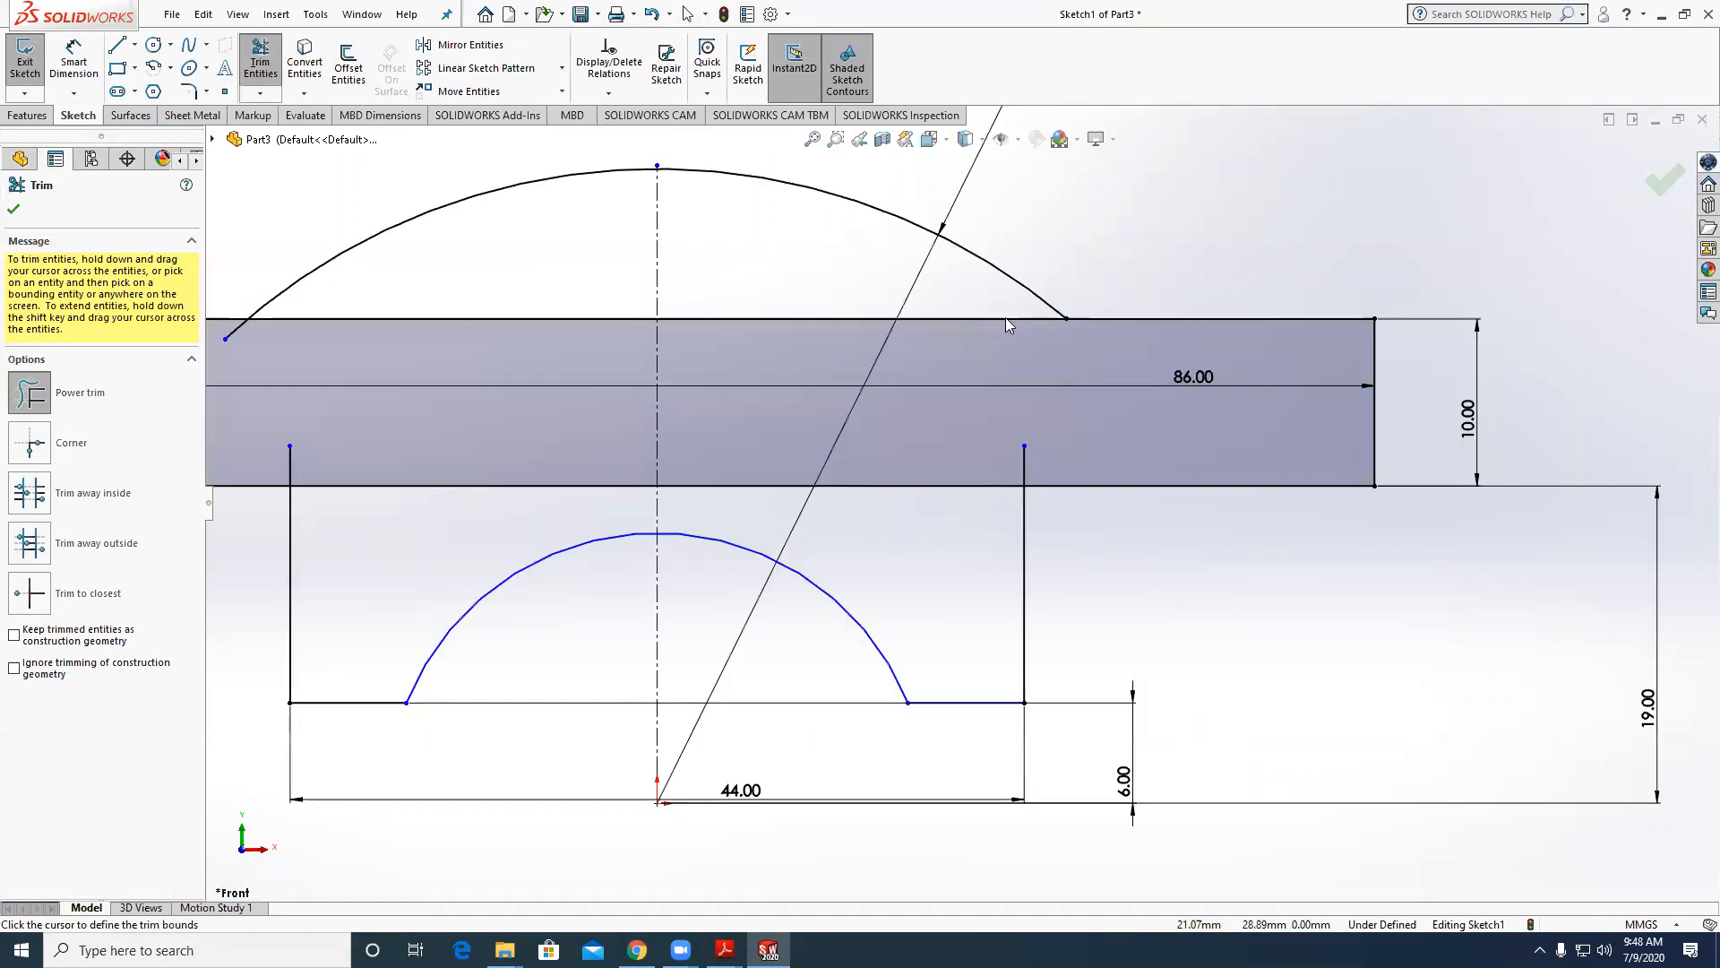
Trim the rectangle edges inside the cap profile, the arc overshoot and the vertical step line stubs to leave one closed outline.
{"action": "left_click", "coordinate": [1005, 319]}
{"action": "scroll", "coordinate": [610, 417], "scroll_direction": "up", "scroll_amount": 2}
{"action": "scroll", "coordinate": [654, 415], "scroll_direction": "down", "scroll_amount": 2}
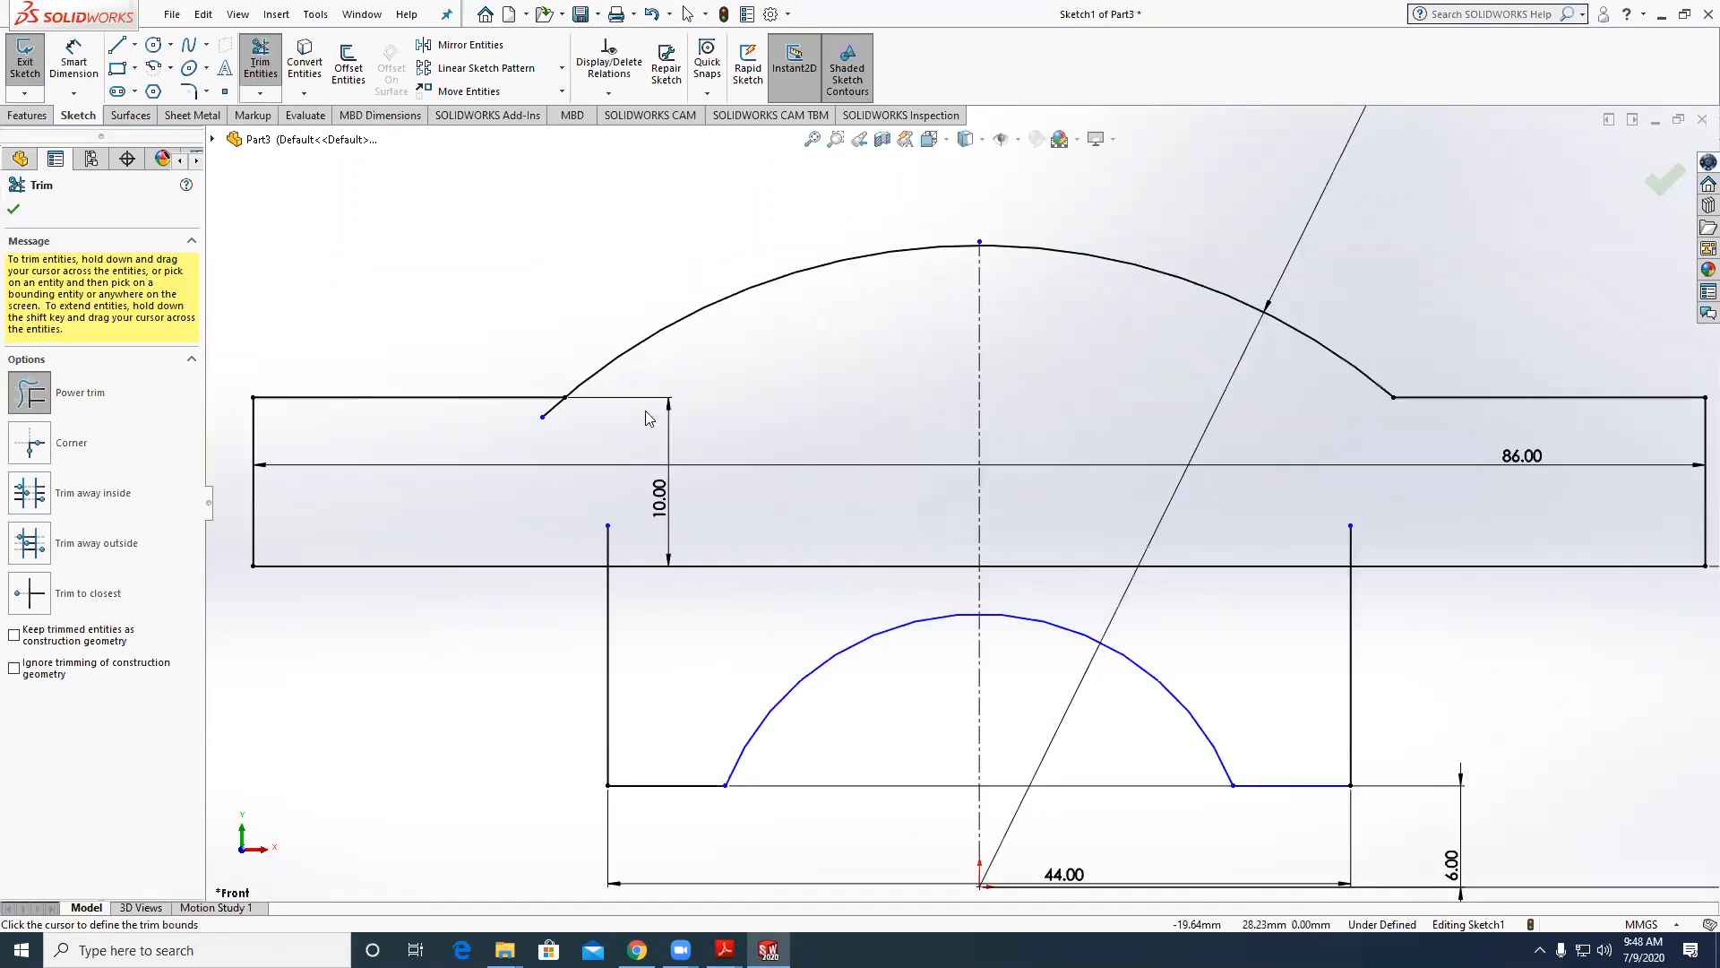
{"action": "mouse_move", "coordinate": [547, 415]}
{"action": "left_mouse_down"}
{"action": "mouse_move", "coordinate": [576, 495]}
{"action": "mouse_move", "coordinate": [715, 539]}
{"action": "mouse_move", "coordinate": [763, 581]}
{"action": "left_mouse_up"}
{"action": "scroll", "coordinate": [905, 537], "scroll_direction": "up", "scroll_amount": 2}
{"action": "scroll", "coordinate": [1057, 546], "scroll_direction": "down", "scroll_amount": 3}
{"action": "mouse_move", "coordinate": [1153, 574]}
{"action": "left_mouse_down"}
{"action": "mouse_move", "coordinate": [1224, 498]}
{"action": "mouse_move", "coordinate": [1354, 494]}
{"action": "left_mouse_up"}
{"action": "scroll", "coordinate": [985, 403], "scroll_direction": "up", "scroll_amount": 2}
{"action": "scroll", "coordinate": [1048, 677], "scroll_direction": "down", "scroll_amount": 2}
{"action": "key", "text": "Escape"}
{"action": "scroll", "coordinate": [1040, 701], "scroll_direction": "up", "scroll_amount": 2}
Move the 6 mm dimension below the profile and make the two short horizontal step lines collinear.
{"action": "left_click_drag", "start_coordinate": [1212, 670], "coordinate": [931, 817]}
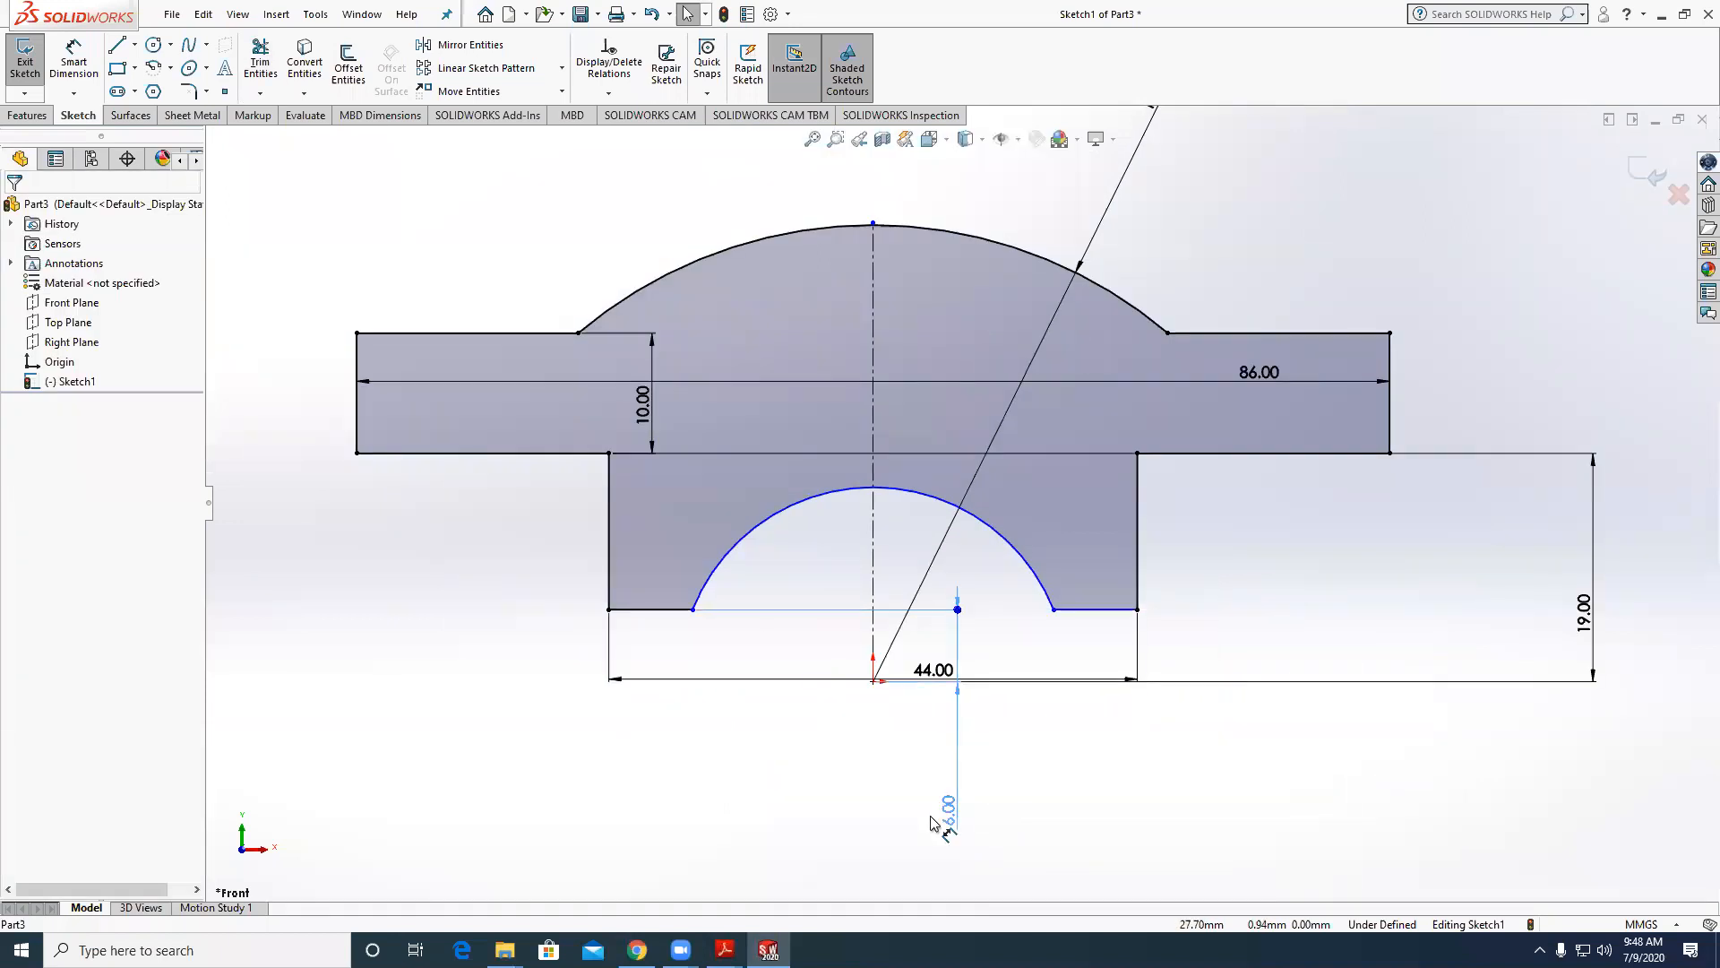
{"action": "left_click", "coordinate": [1063, 611]}
{"action": "left_click", "coordinate": [647, 611], "text": "ctrl"}
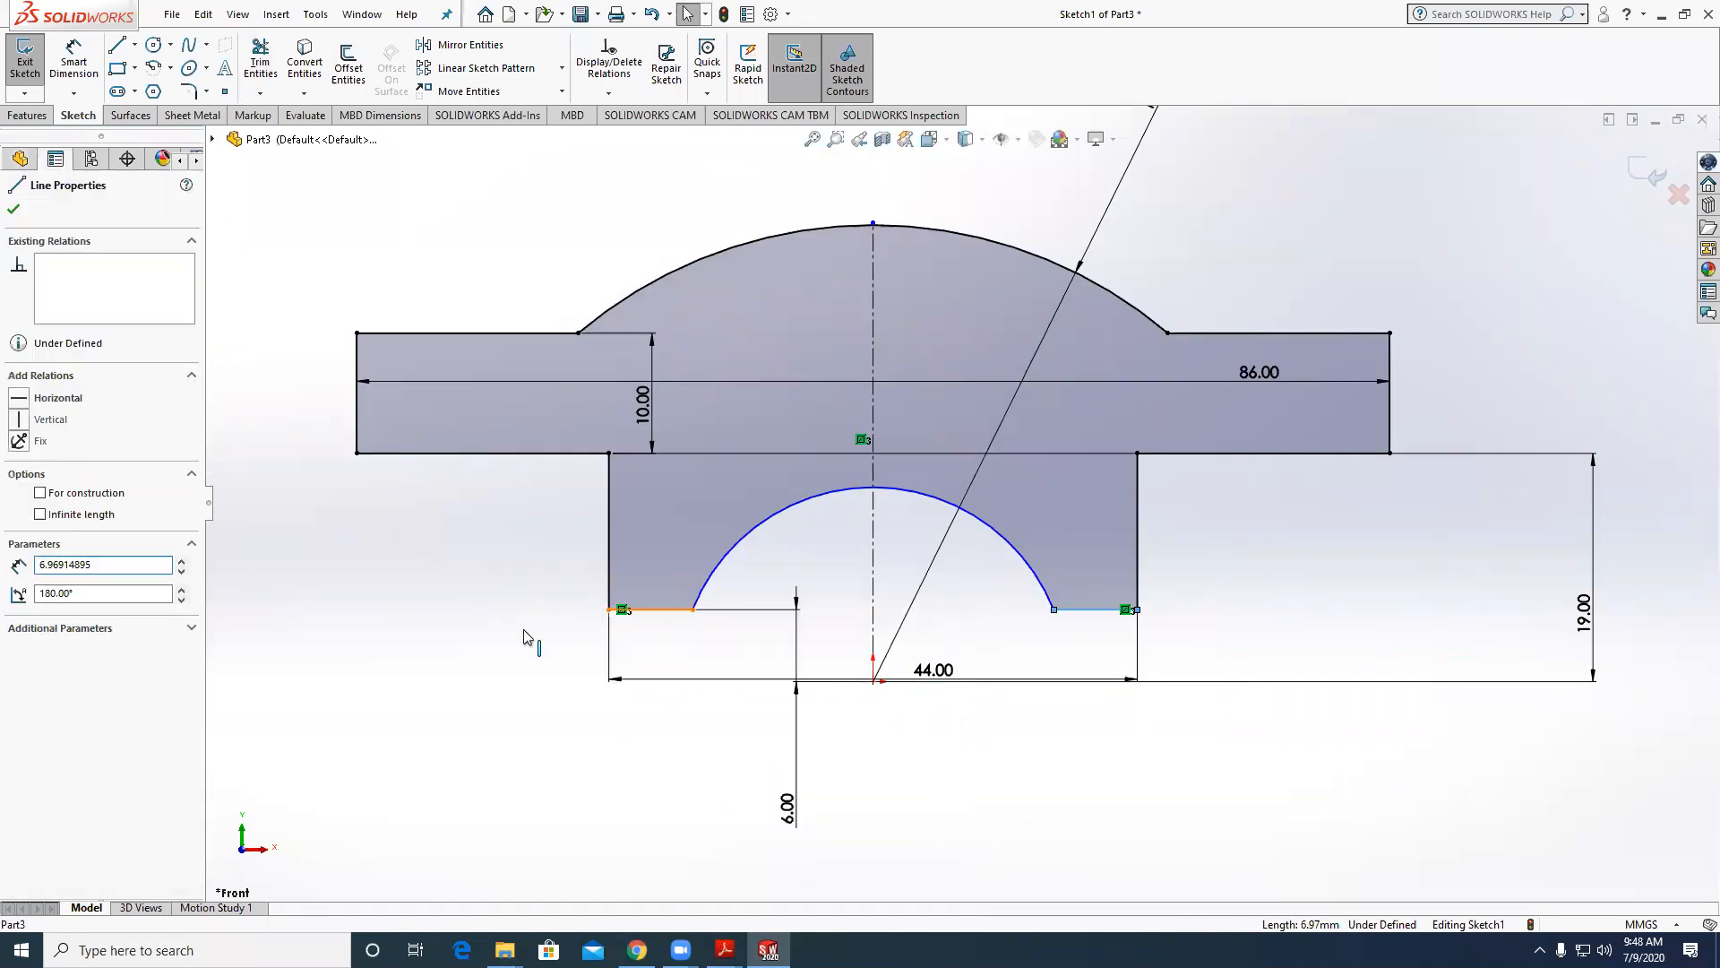
{"action": "left_click", "coordinate": [60, 540]}
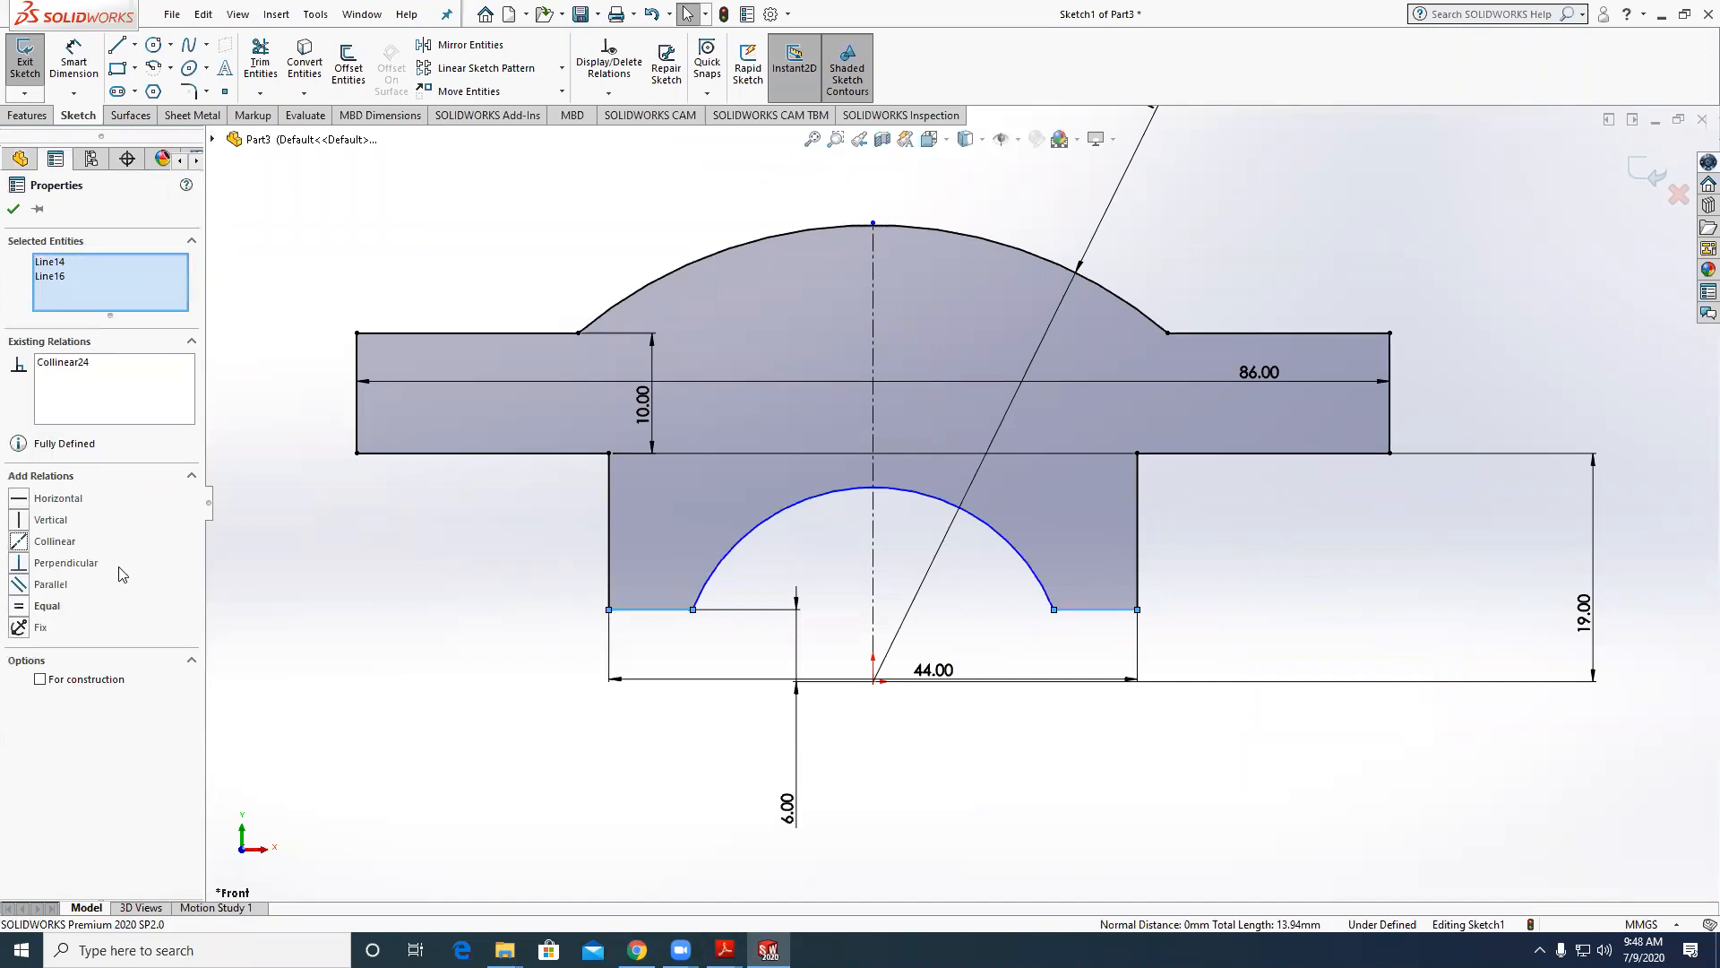
{"action": "left_click", "coordinate": [470, 693]}
{"action": "scroll", "coordinate": [864, 610], "scroll_direction": "up", "scroll_amount": 3}
{"action": "scroll", "coordinate": [1001, 498], "scroll_direction": "down", "scroll_amount": 2}
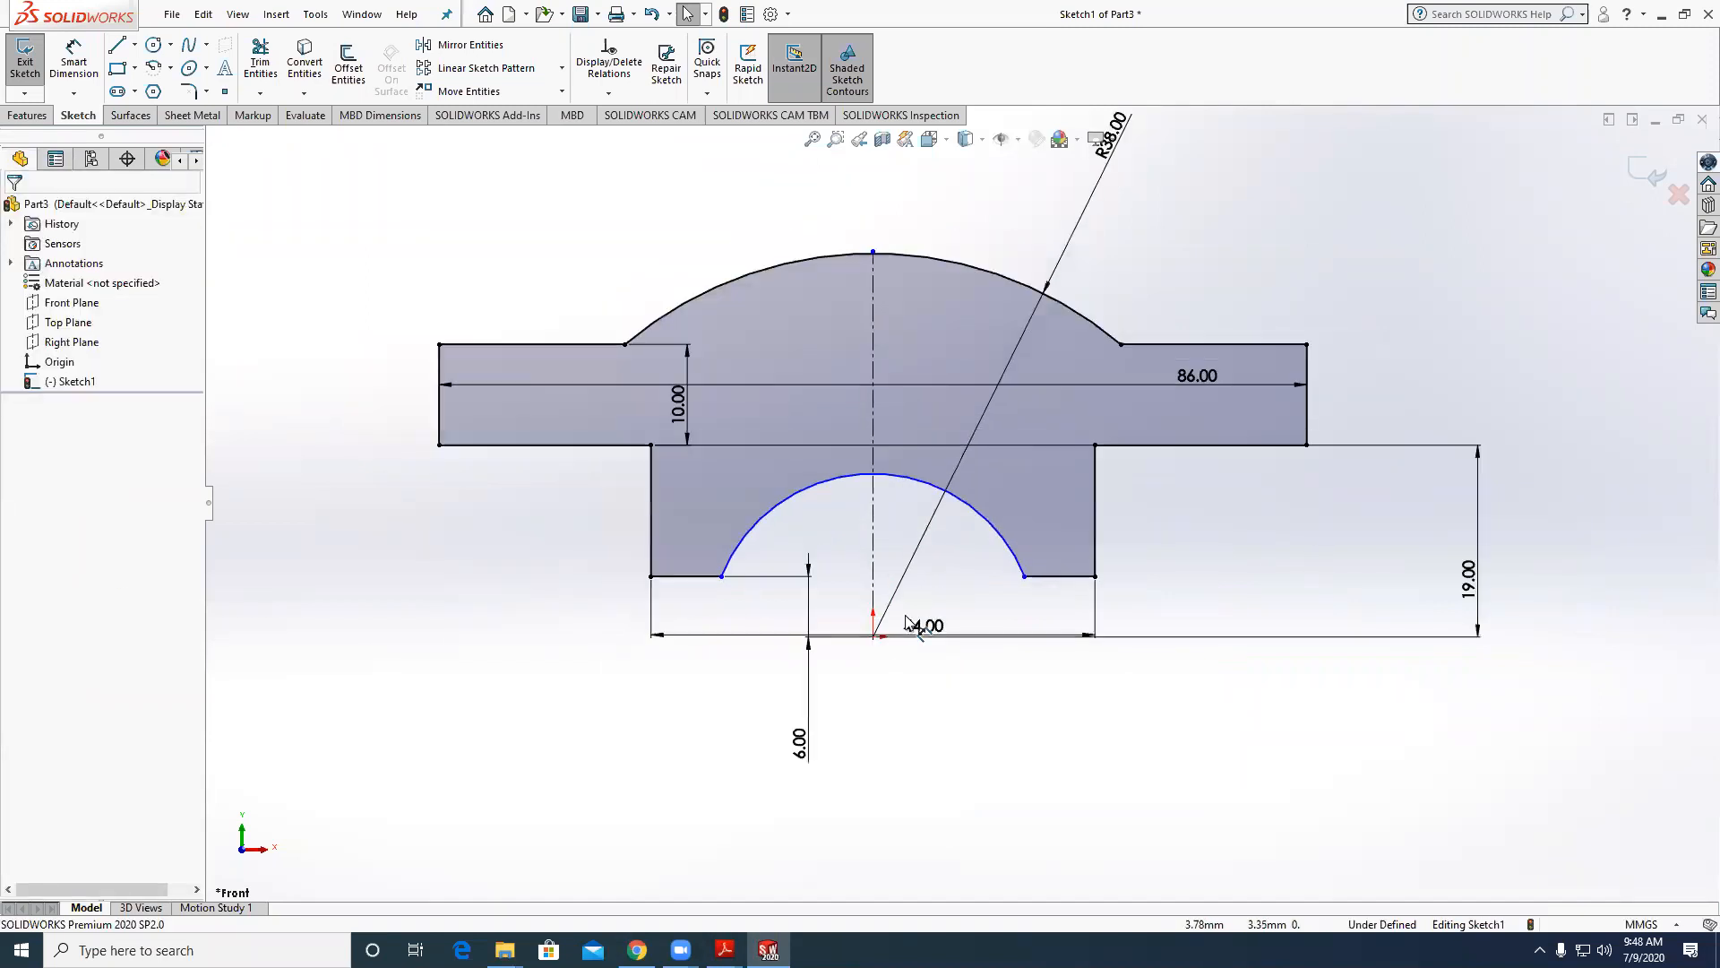
Extrude the cap profile 37 mm with the Mid Plane end condition, consulting the assignment drawing.
{"action": "mouse_move", "coordinate": [725, 949]}
{"action": "left_click", "coordinate": [665, 901]}
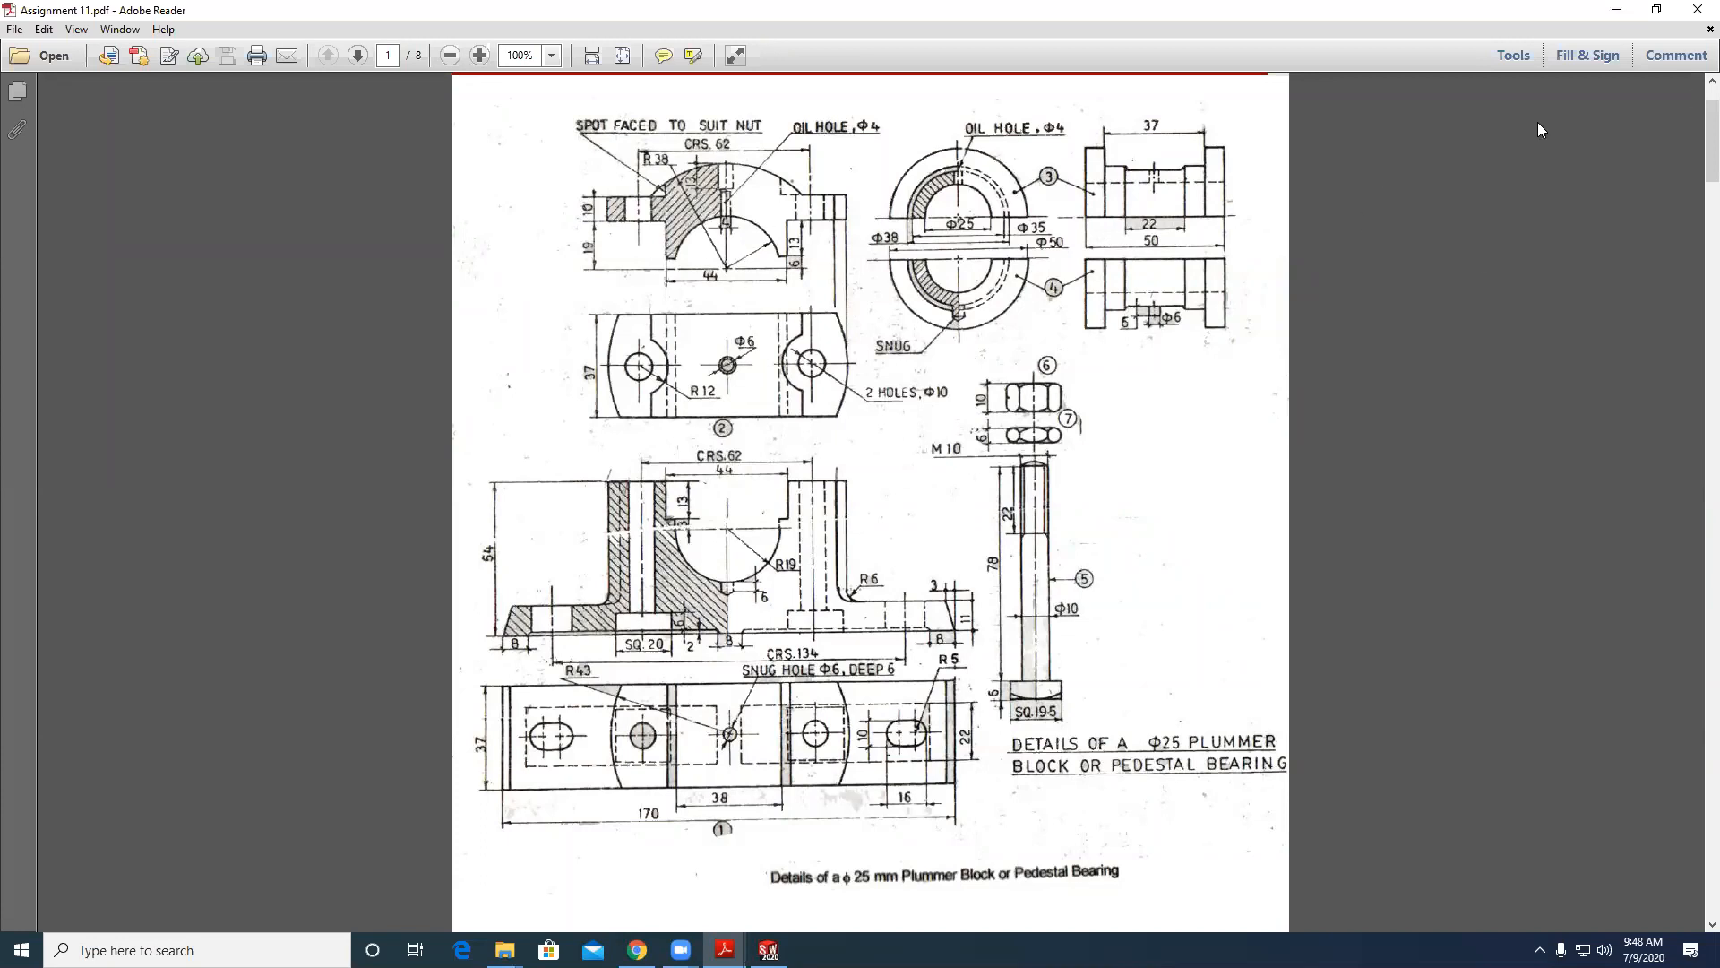
{"action": "left_click", "coordinate": [1616, 10]}
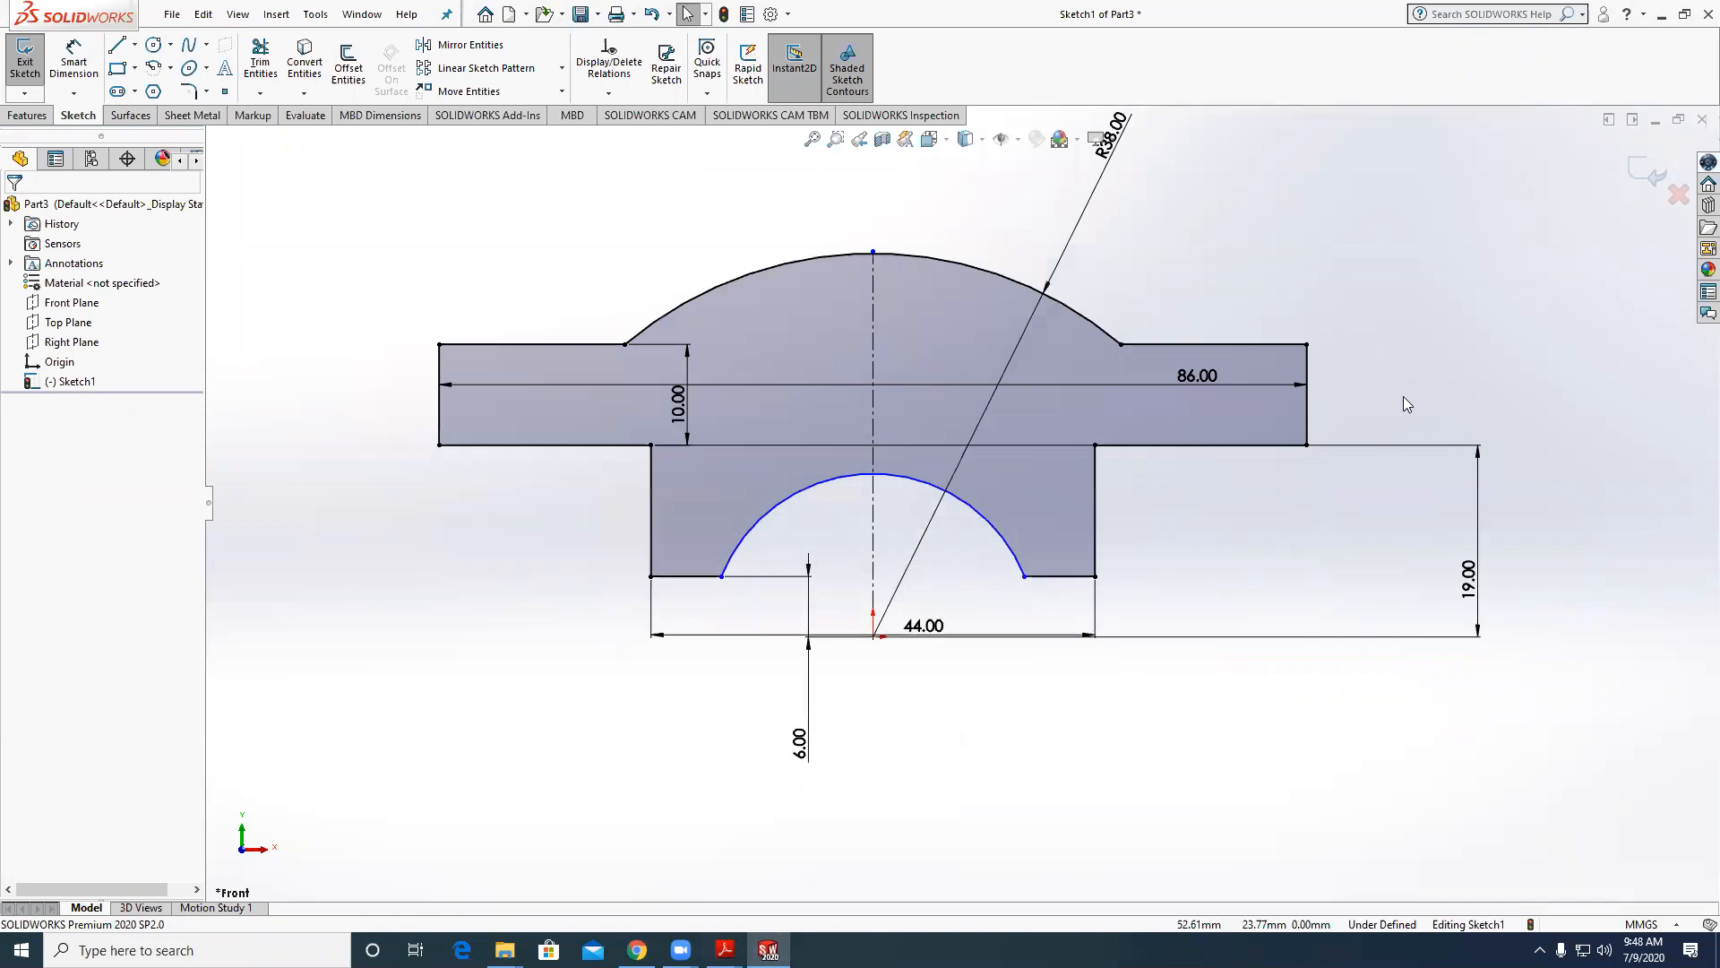
{"action": "left_click", "coordinate": [28, 114]}
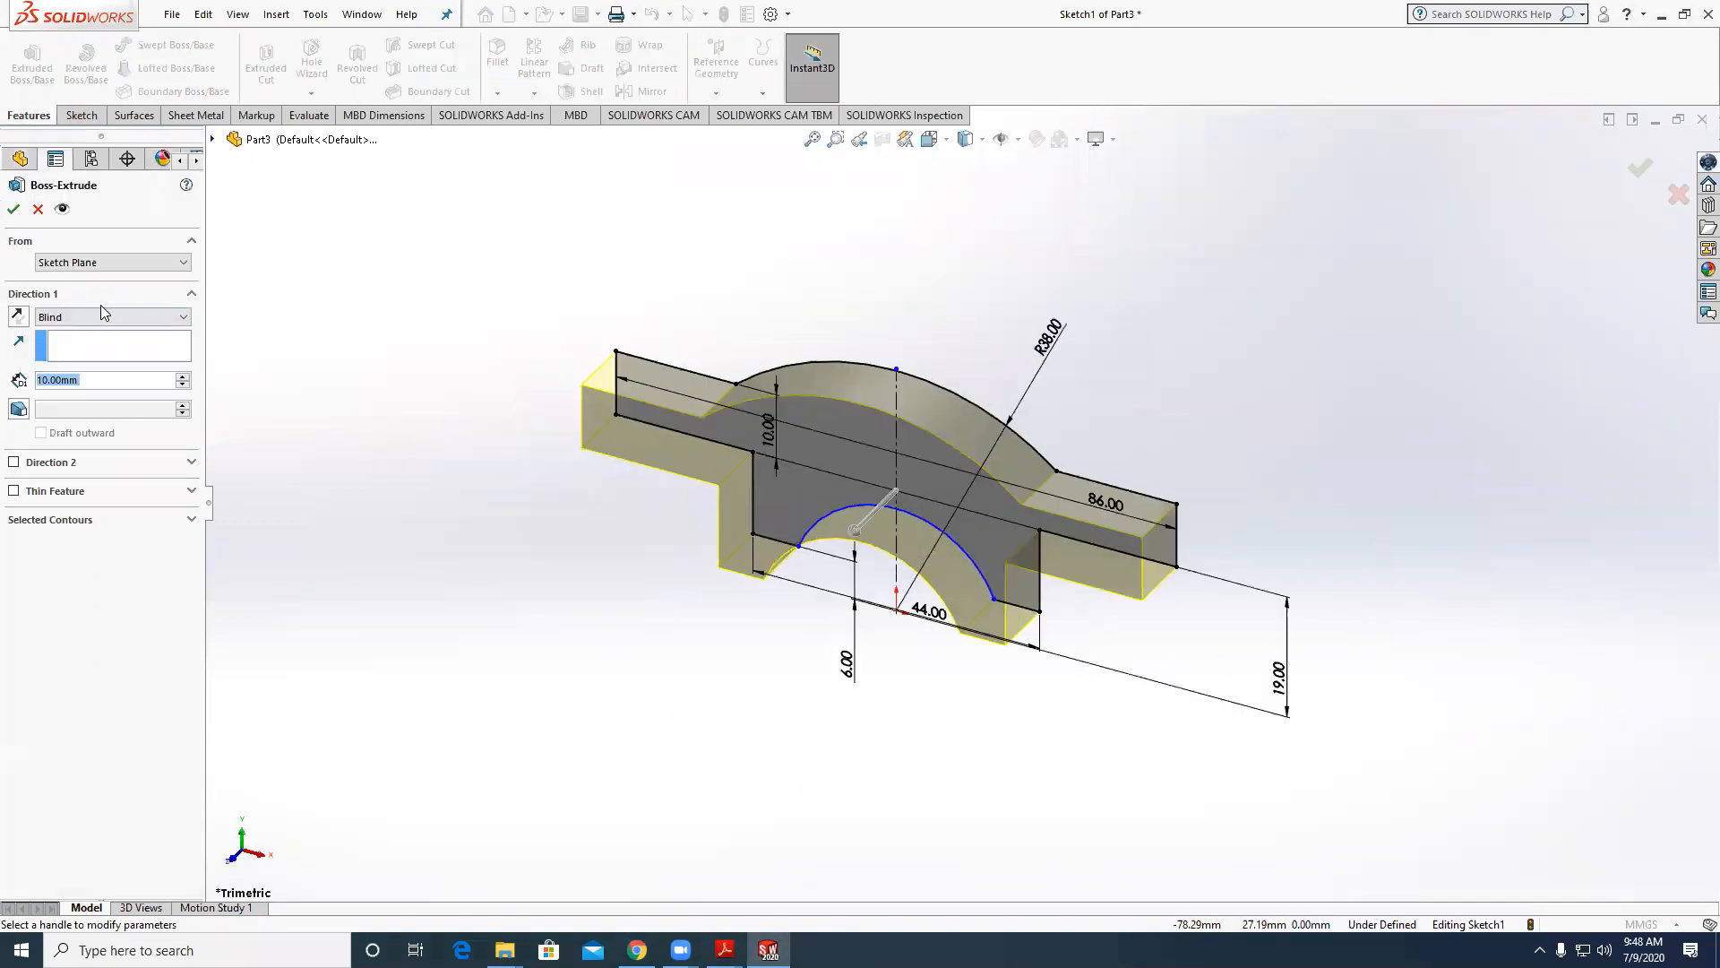
{"action": "left_click", "coordinate": [107, 317]}
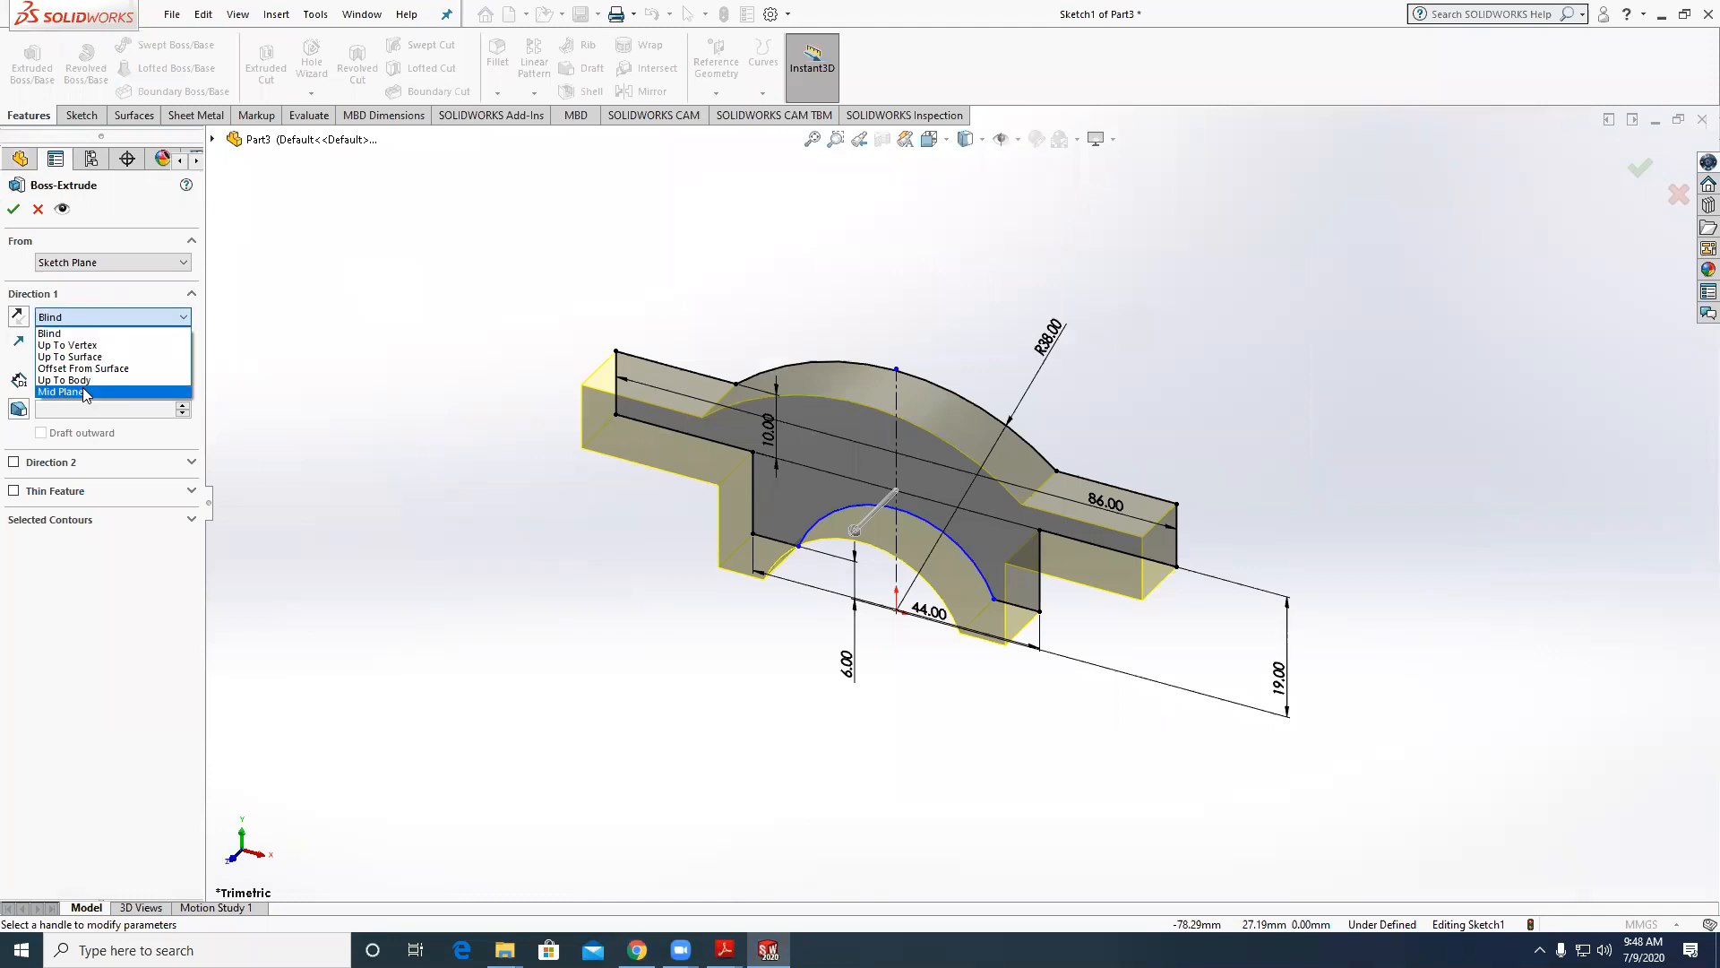
{"action": "left_click", "coordinate": [104, 390]}
{"action": "left_click", "coordinate": [104, 382]}
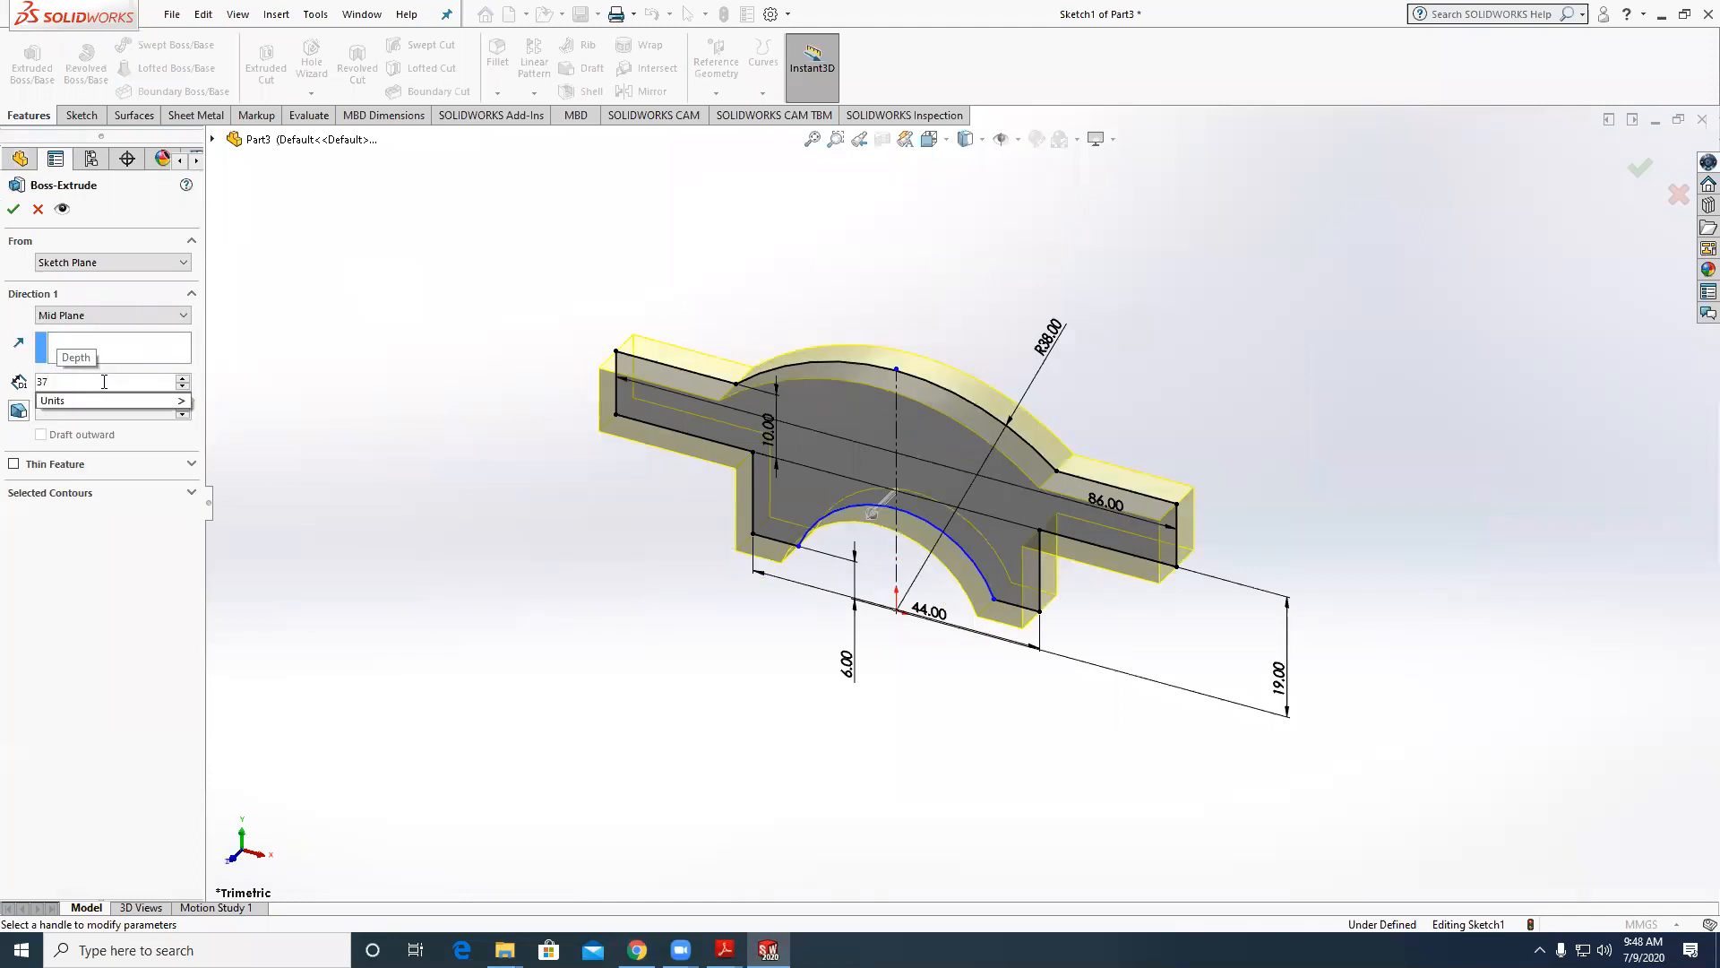
{"action": "key", "text": "Return"}
{"action": "left_click", "coordinate": [12, 209]}
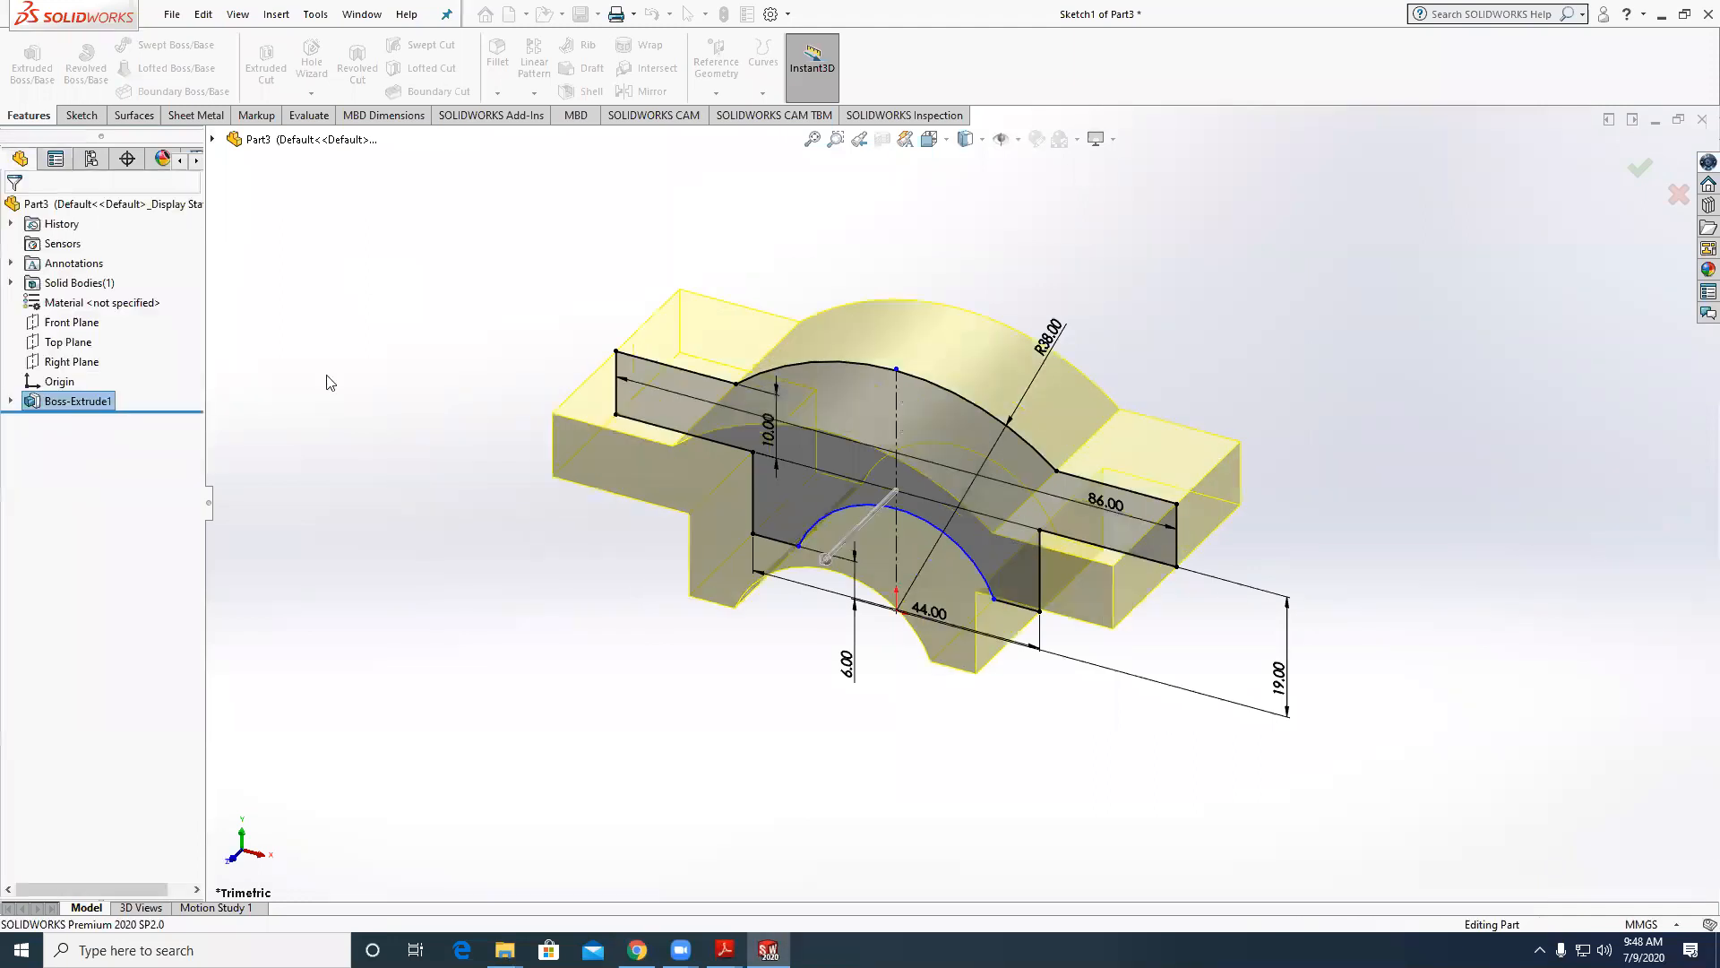
Sketch an origin-centered circle on the flange's top face, reaching the midpoints of the cap's two end edges.
{"action": "left_click", "coordinate": [671, 372]}
{"action": "left_click", "coordinate": [27, 54]}
{"action": "left_click", "coordinate": [152, 46]}
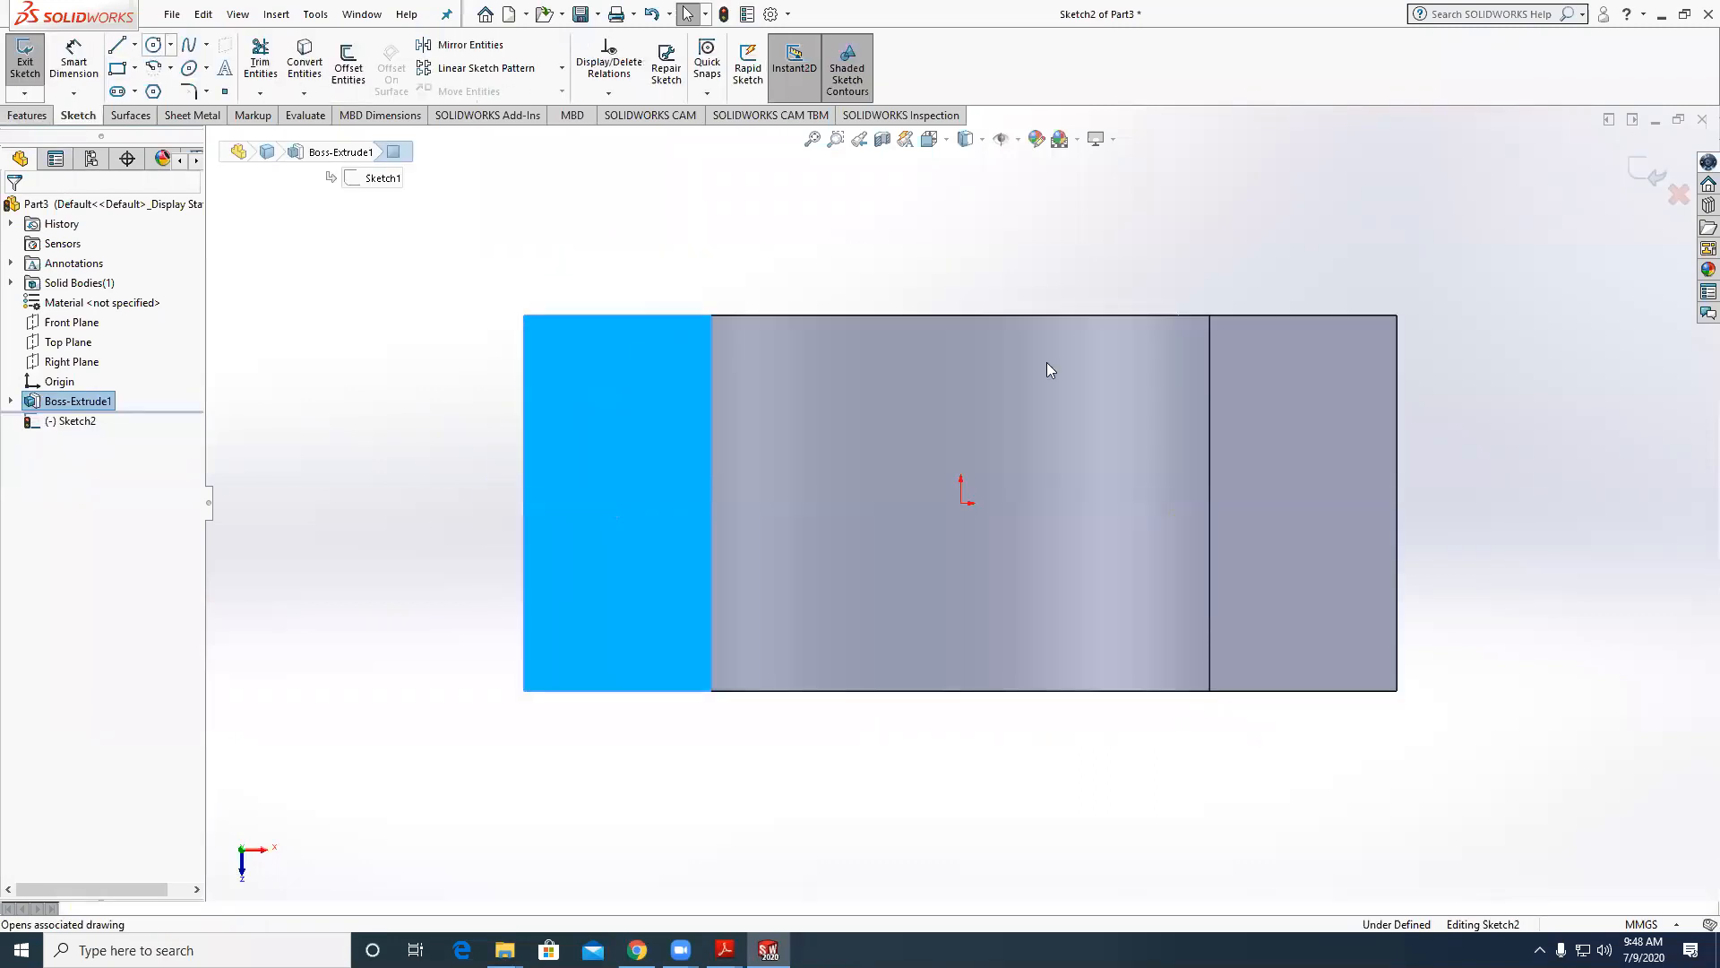
{"action": "left_click", "coordinate": [961, 503]}
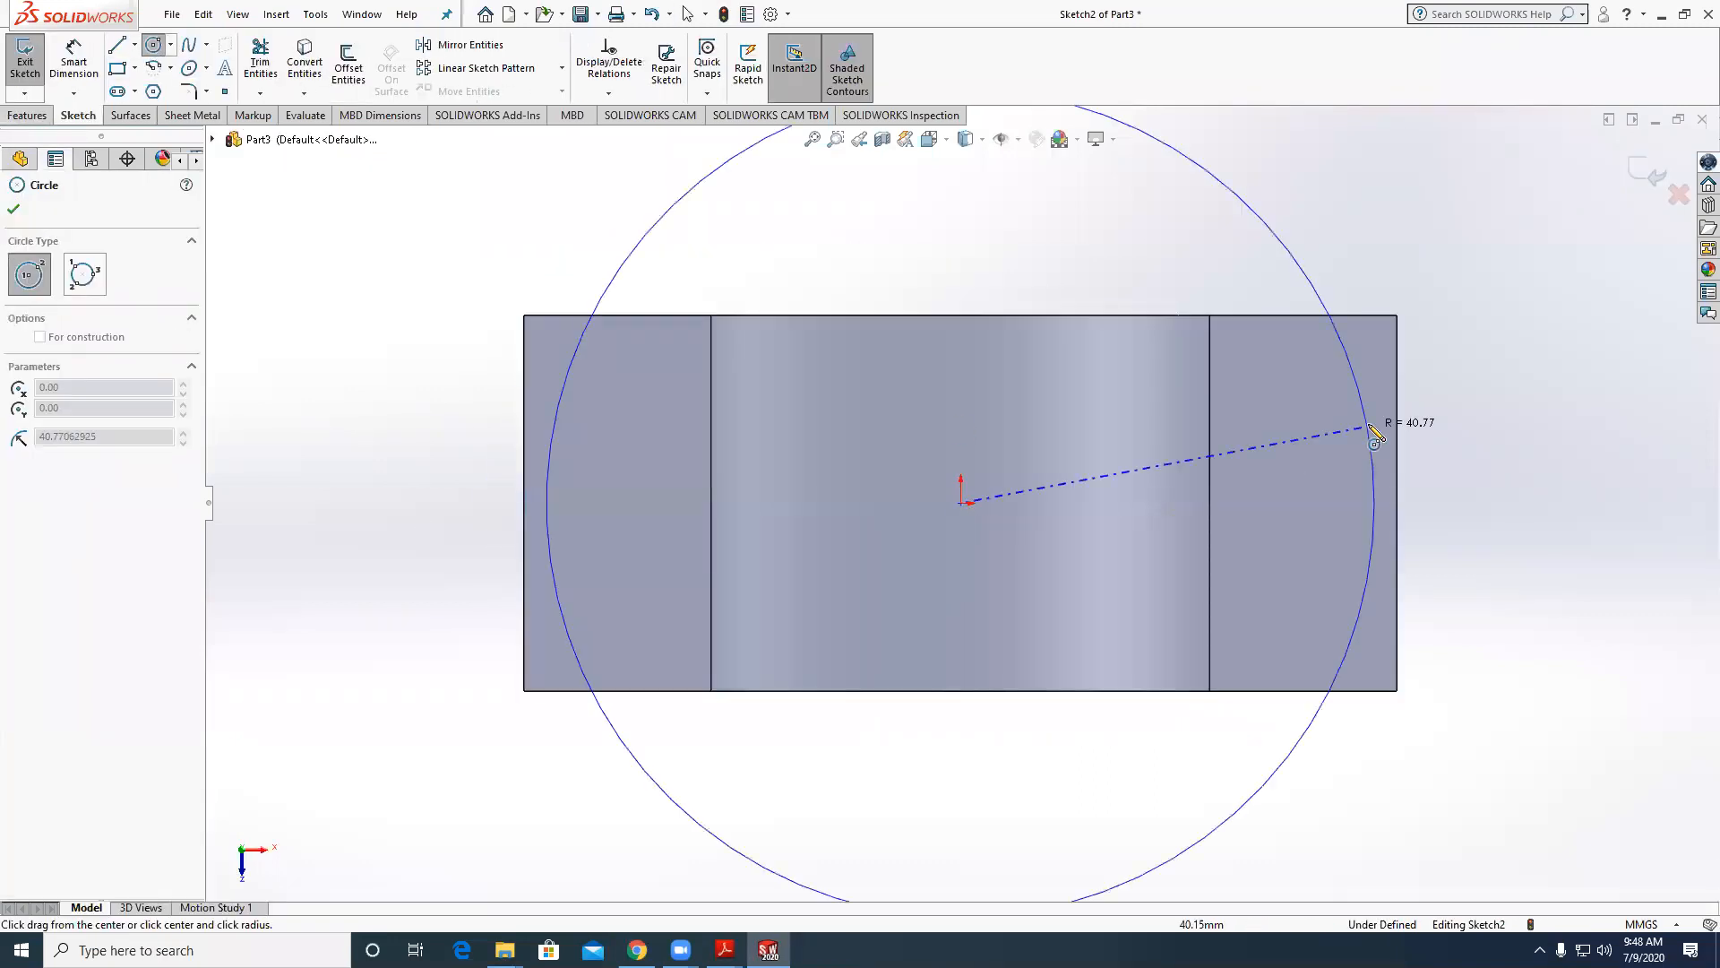
{"action": "left_click", "coordinate": [1400, 498]}
{"action": "key", "text": "Escape"}
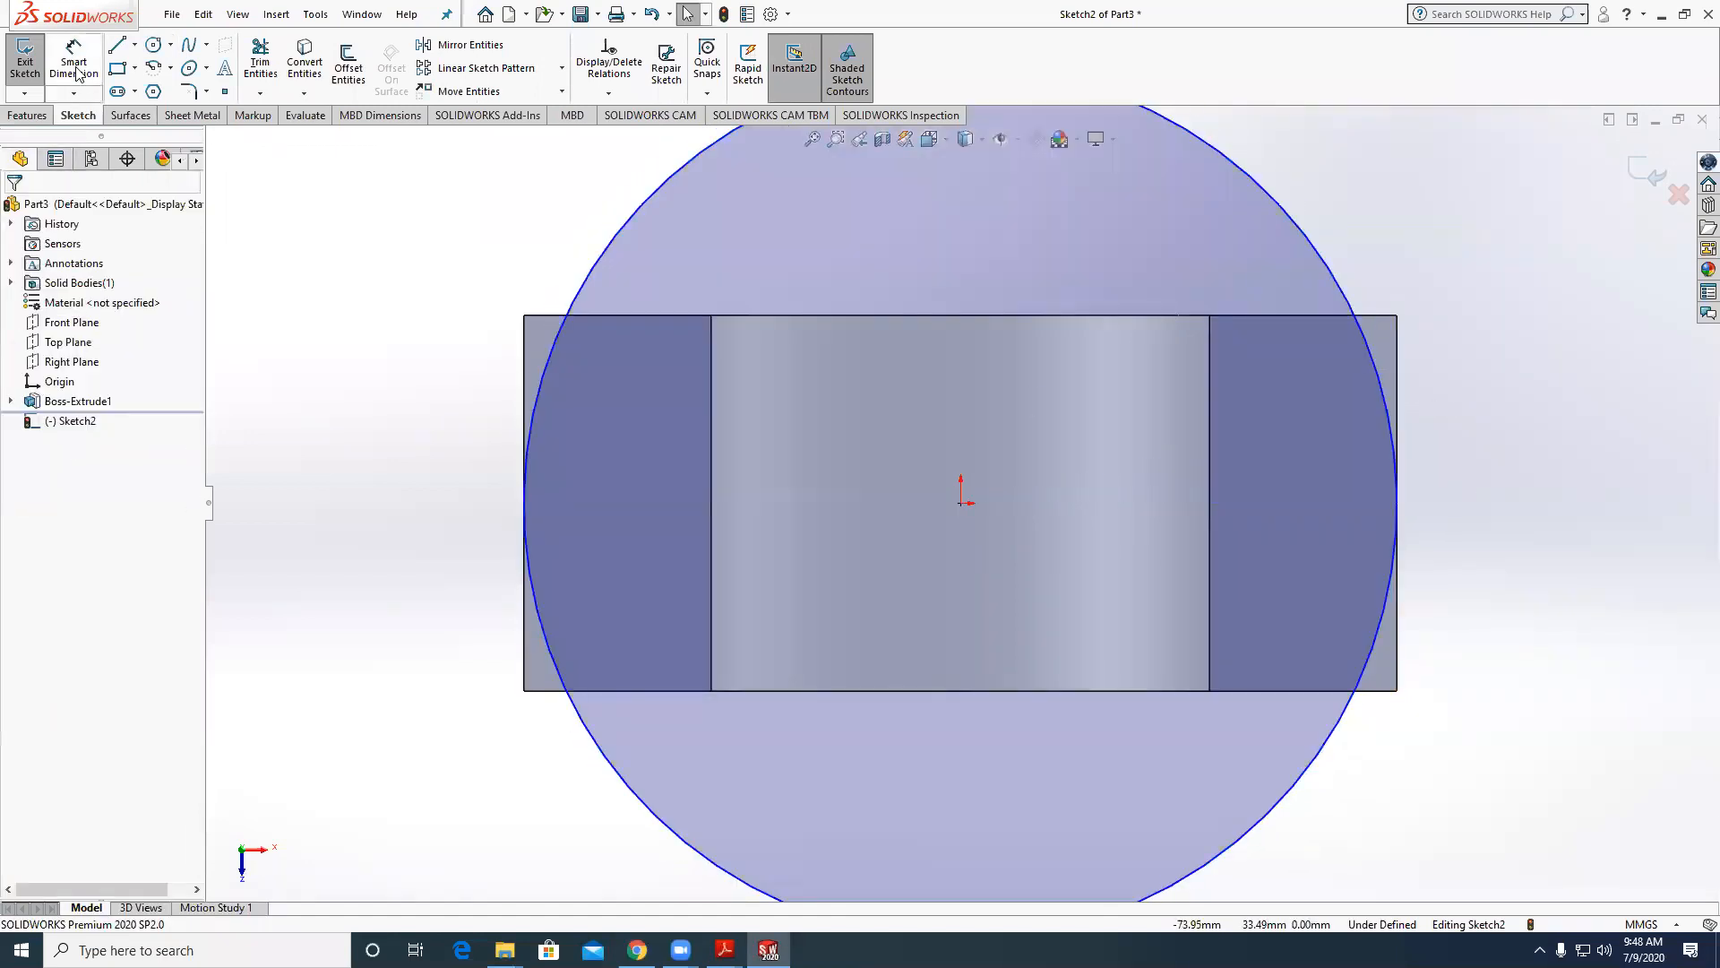
Dimension the circle's diameter as 86 mm.
{"action": "left_click", "coordinate": [79, 74]}
{"action": "scroll", "coordinate": [770, 305], "scroll_direction": "up", "scroll_amount": 2}
{"action": "left_click", "coordinate": [741, 297]}
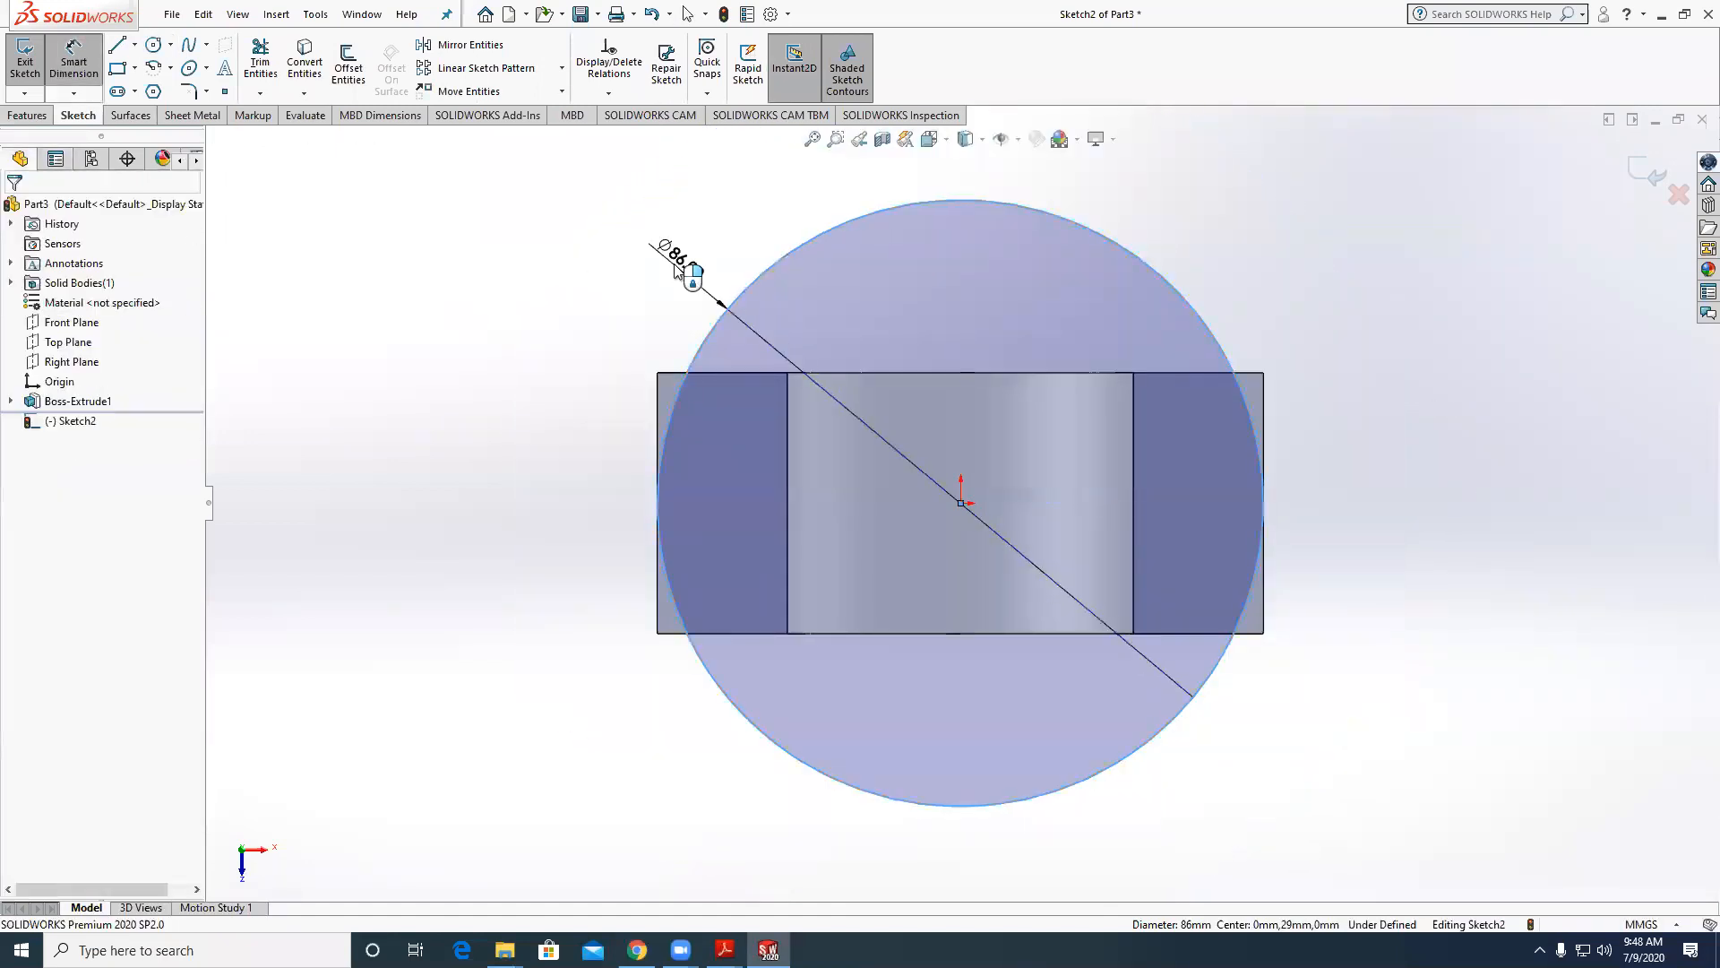
{"action": "left_click", "coordinate": [678, 269]}
{"action": "left_click", "coordinate": [597, 241]}
{"action": "left_click", "coordinate": [533, 351]}
Cut away the material outside the circle with an extruded cut set to Through All - Both, rounding the flange ends.
{"action": "left_click", "coordinate": [37, 117]}
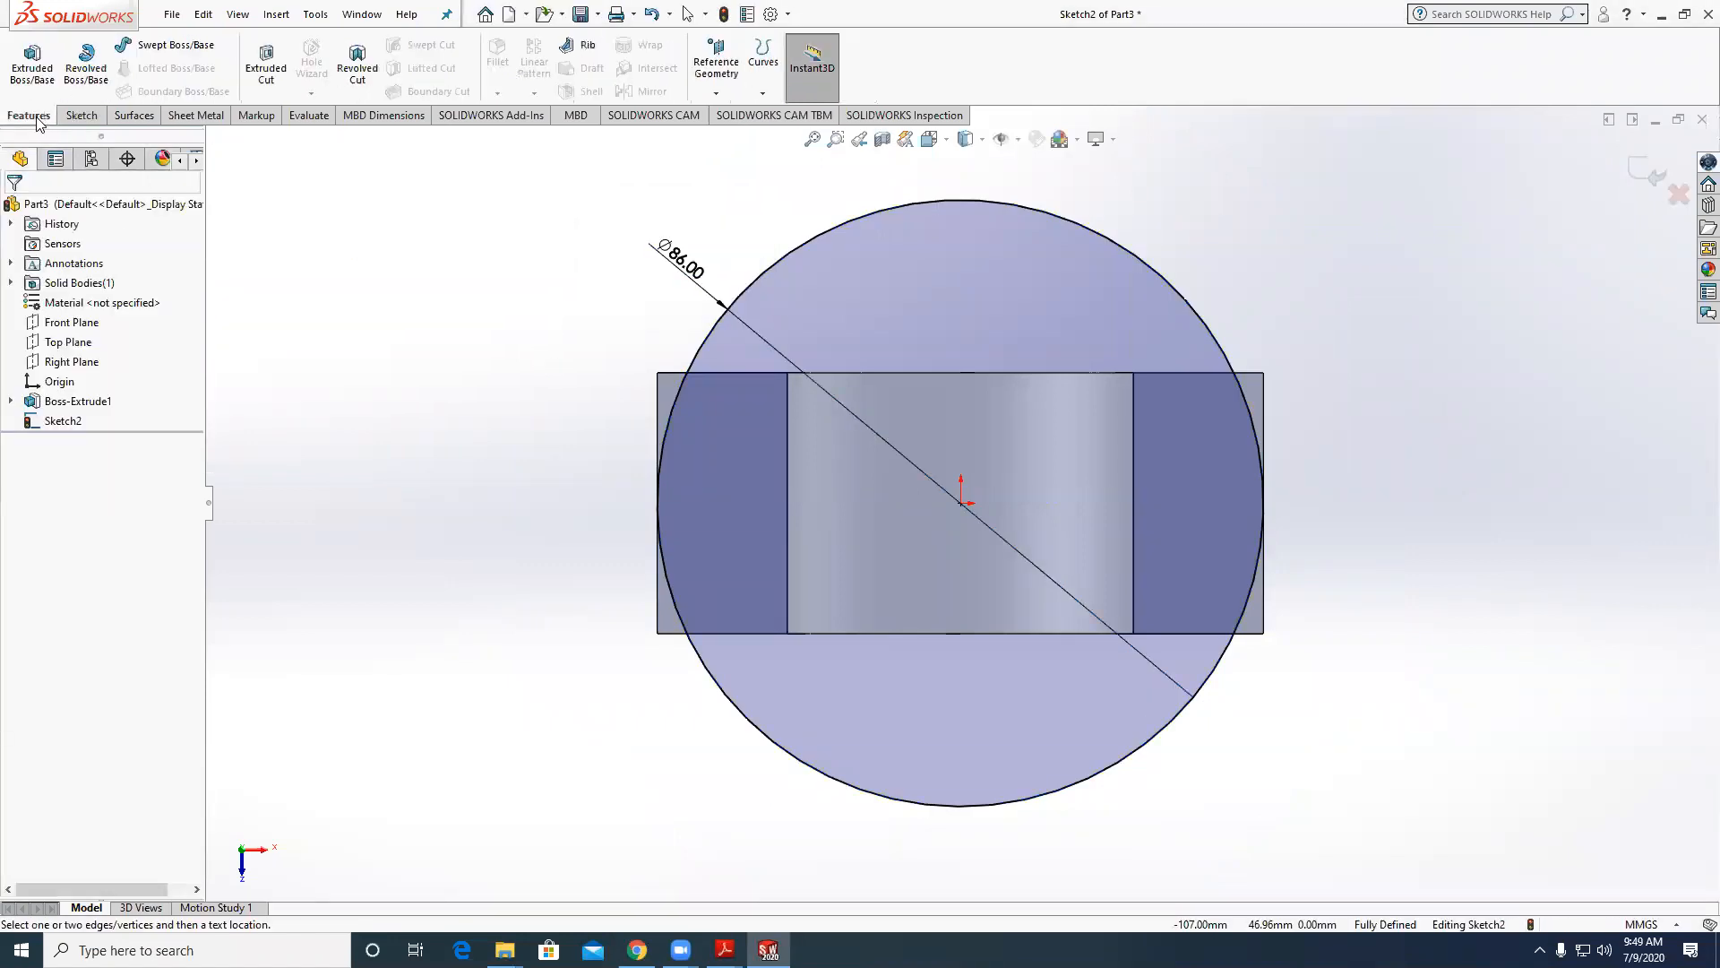
{"action": "left_click", "coordinate": [267, 61]}
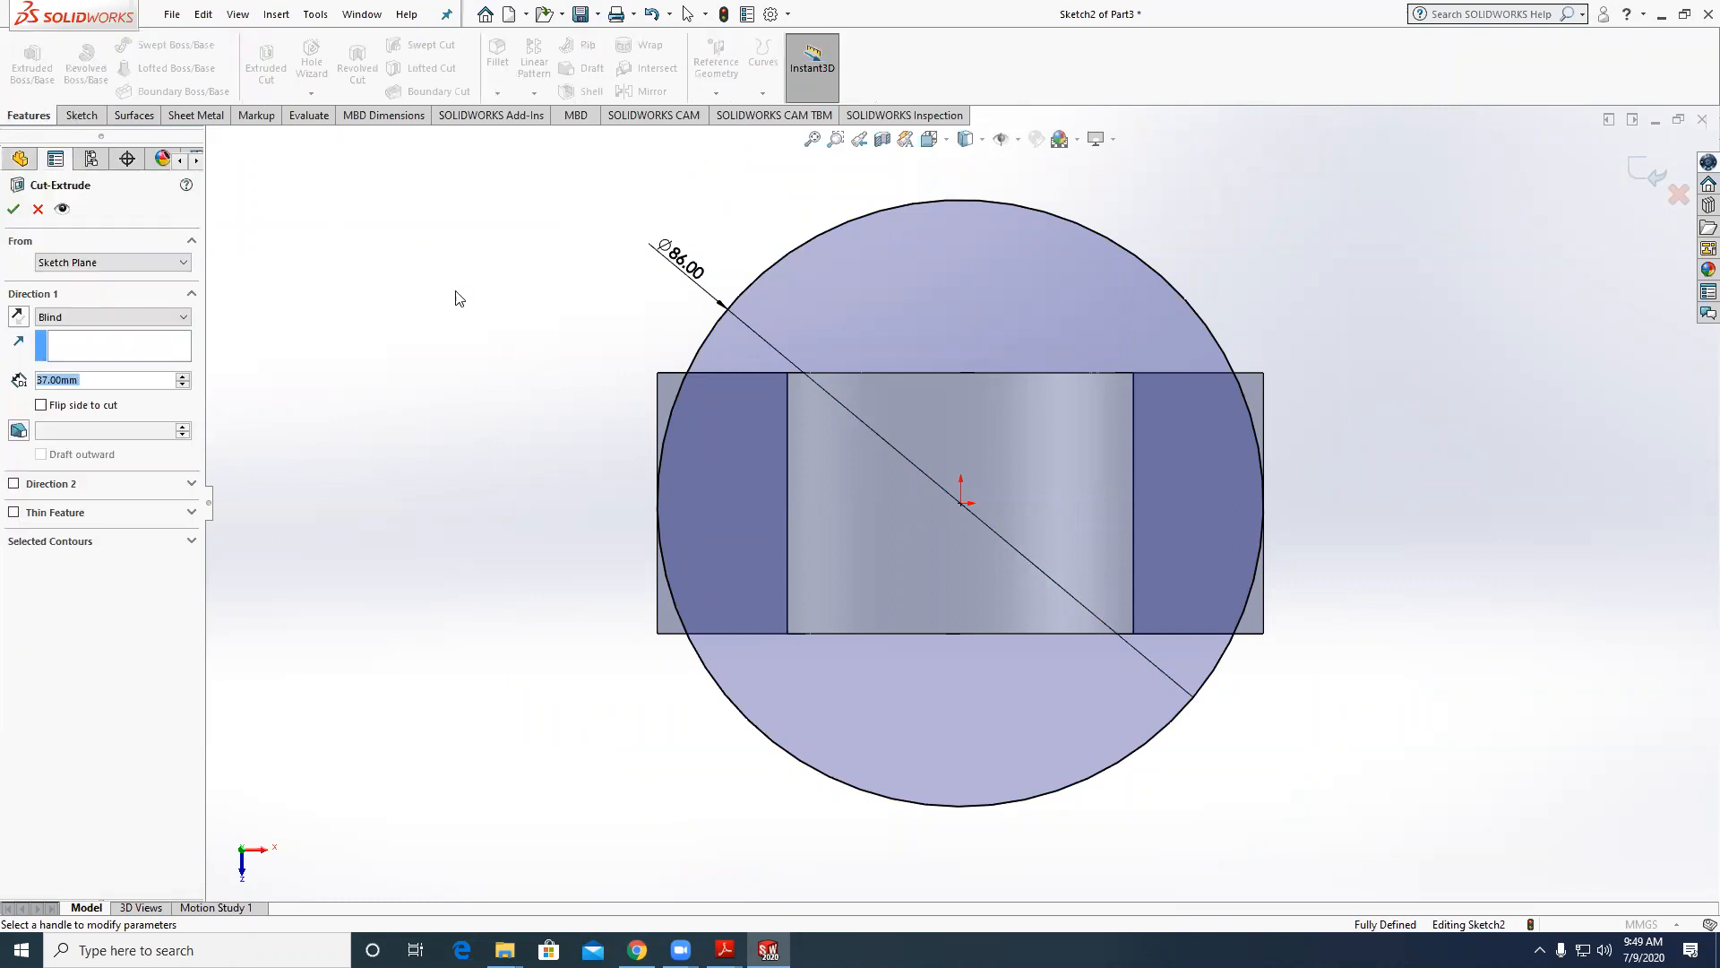
{"action": "left_click", "coordinate": [86, 317]}
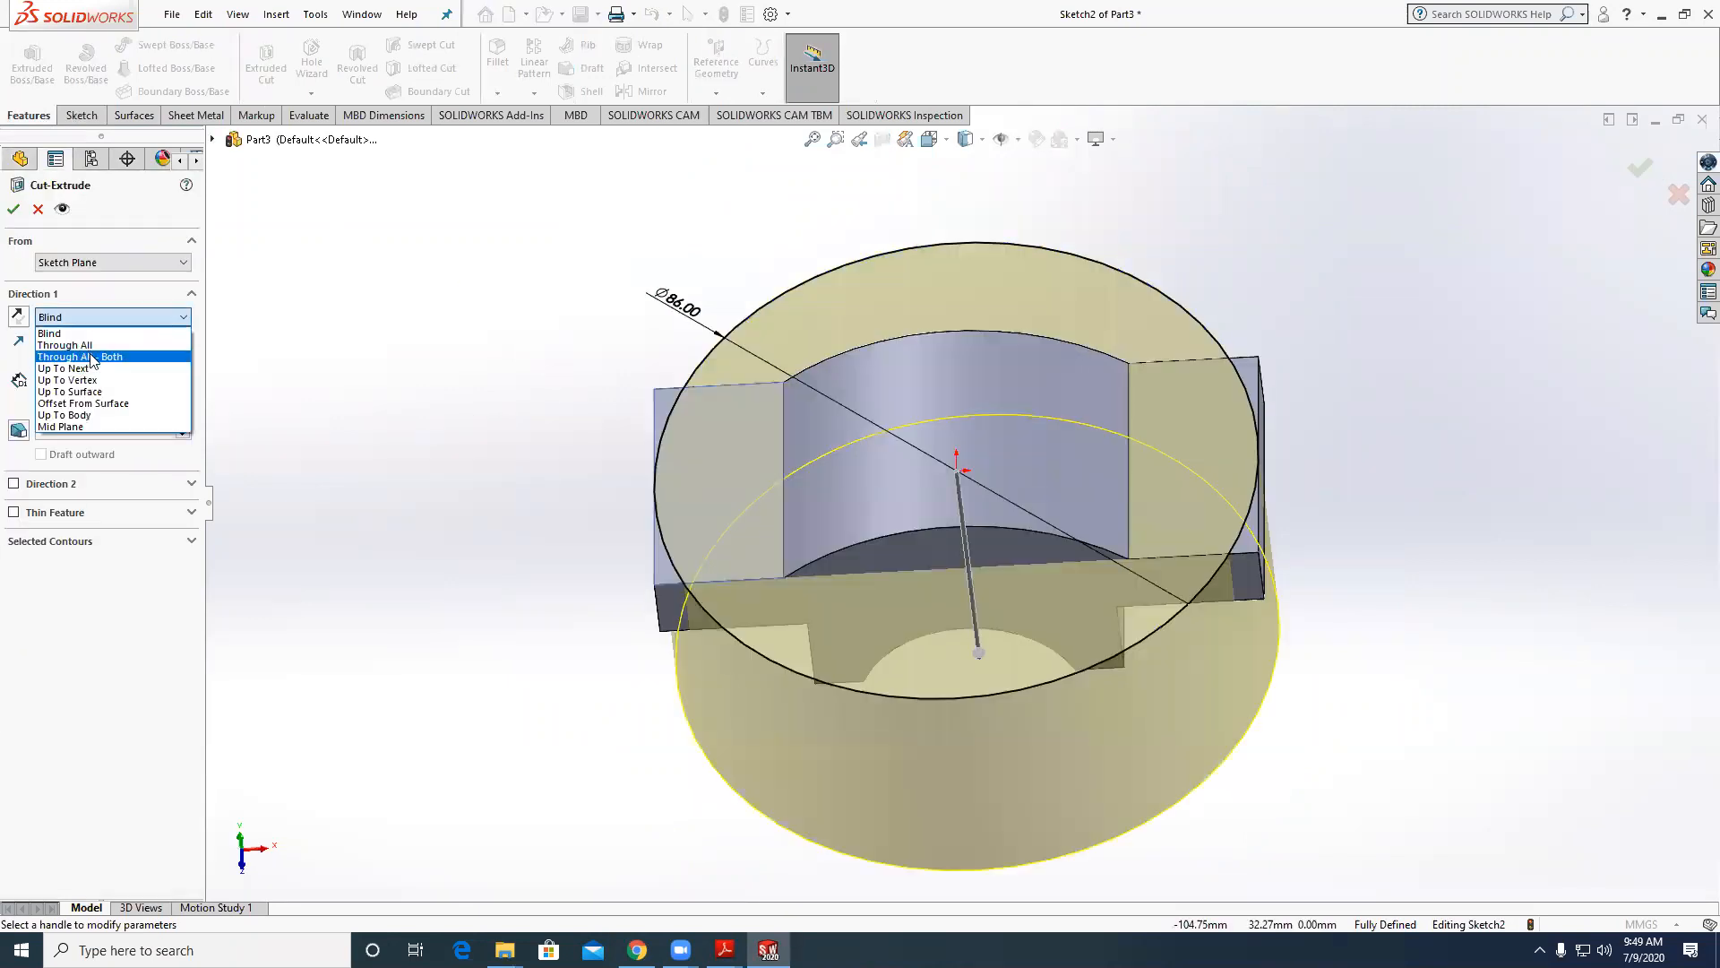
{"action": "left_click", "coordinate": [90, 357]}
{"action": "left_click", "coordinate": [13, 210]}
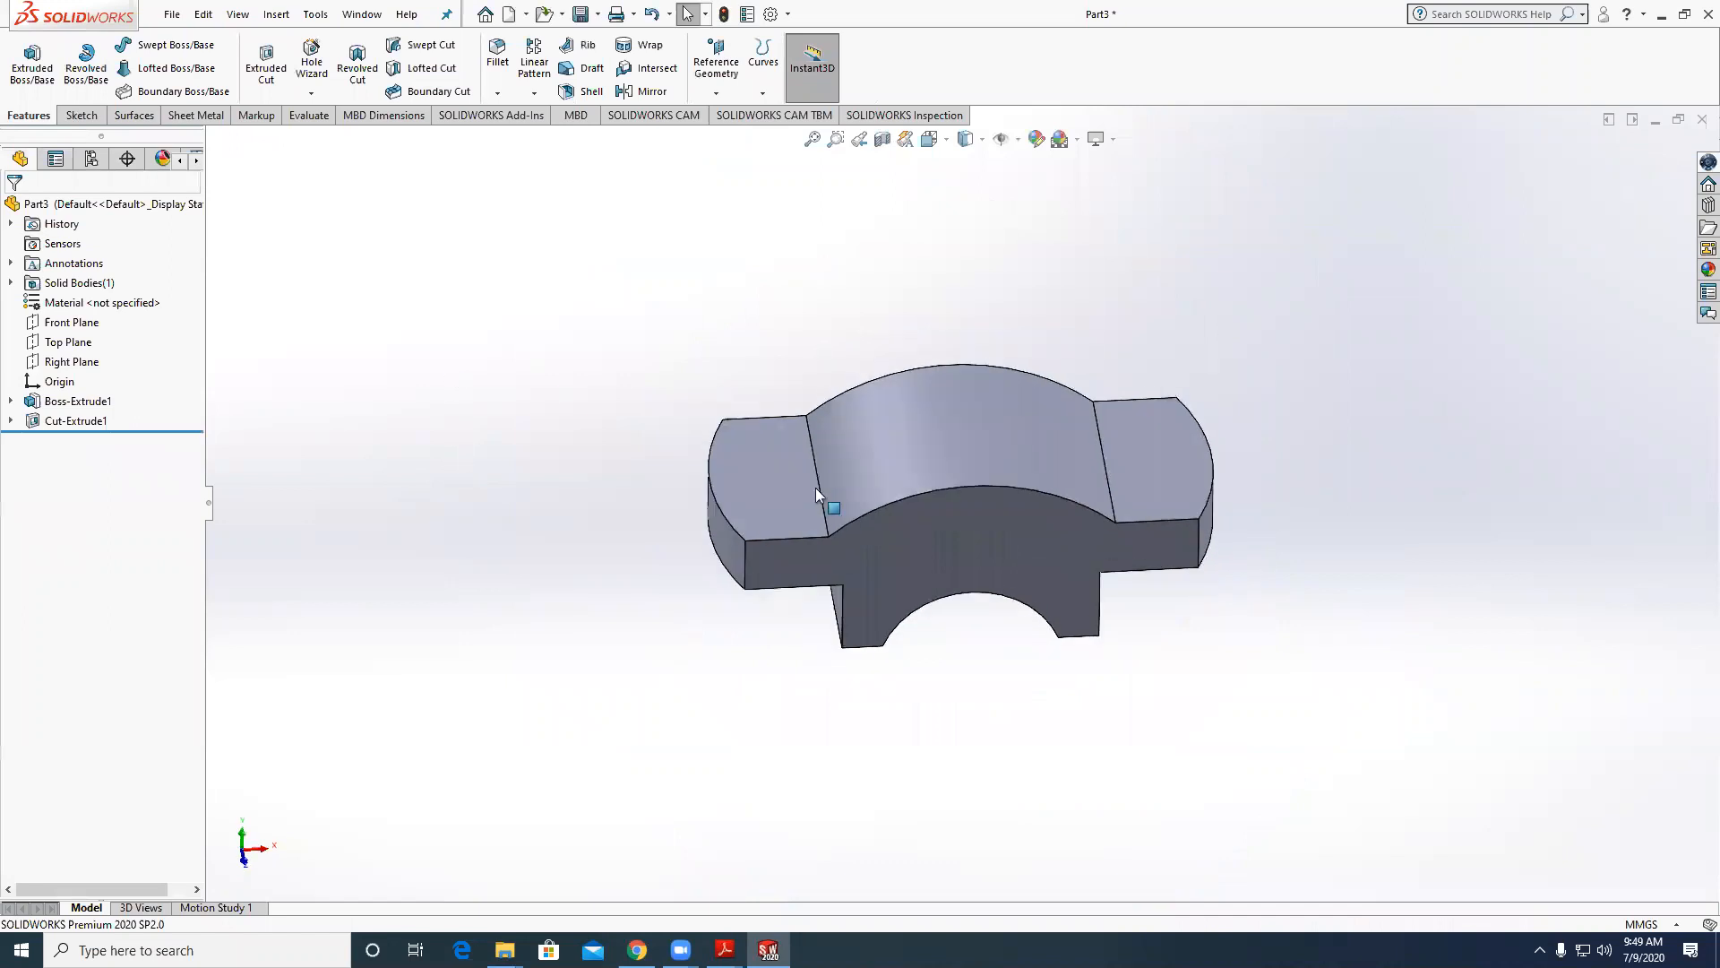
Sketch a circle about 7.5 mm in diameter on the top face of the left flange, level with the origin.
{"action": "left_click", "coordinate": [763, 453]}
{"action": "left_click", "coordinate": [81, 115]}
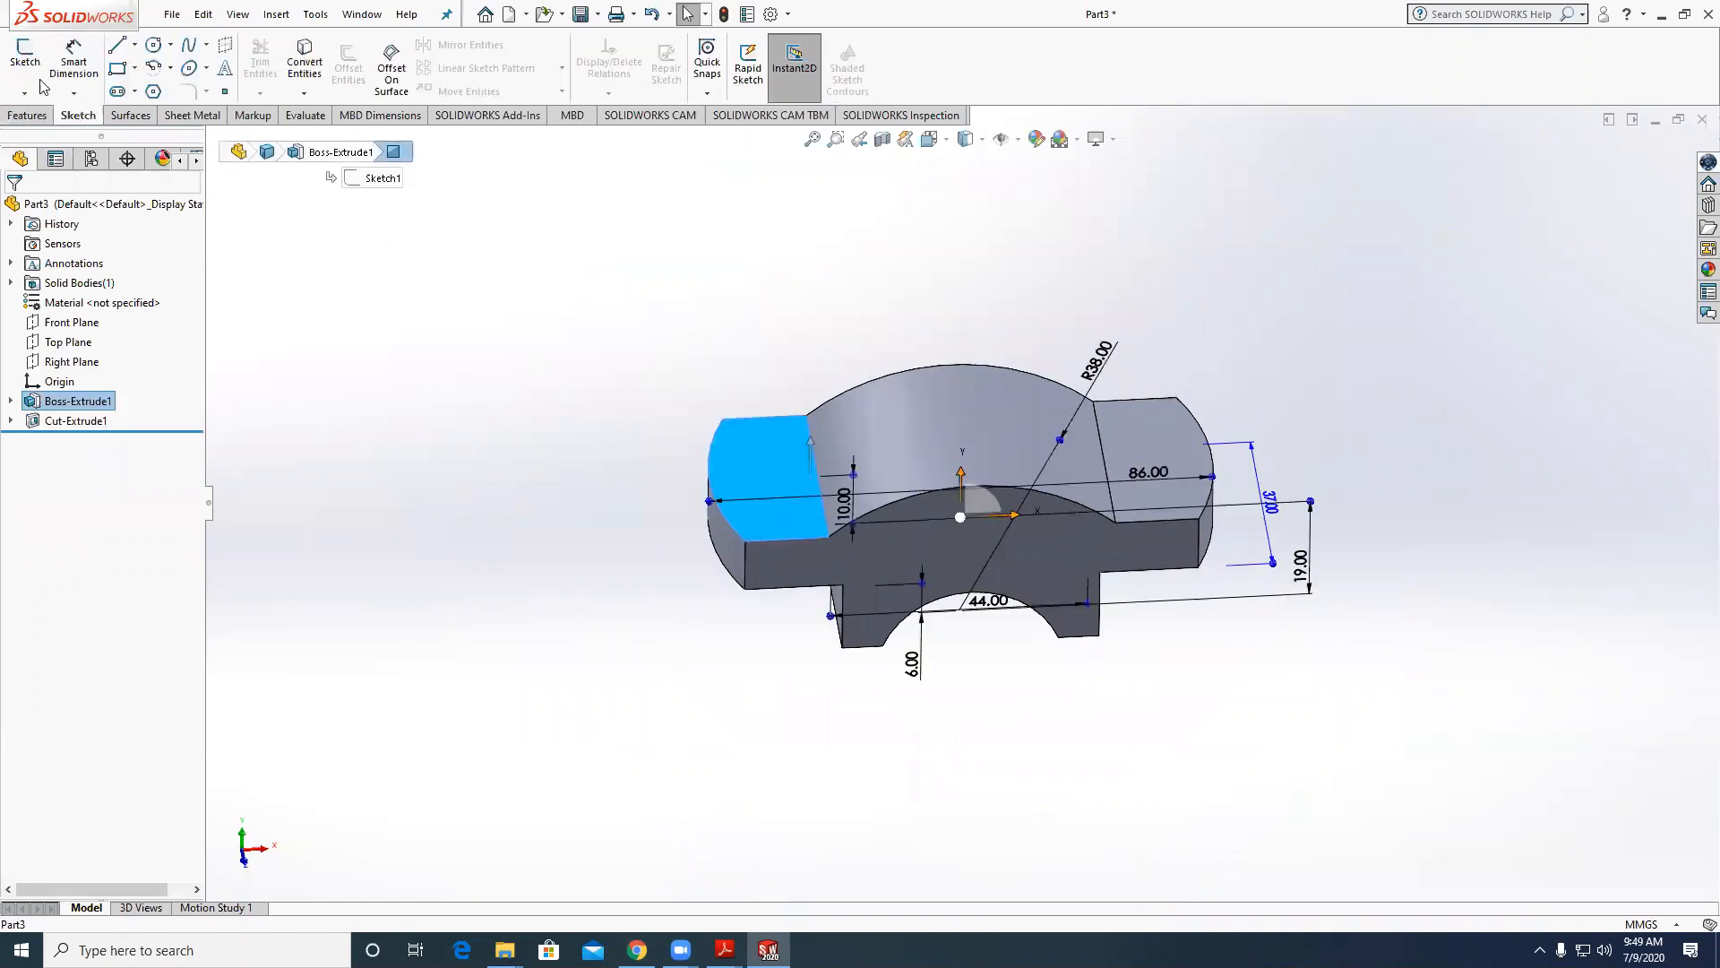
{"action": "left_click", "coordinate": [154, 44]}
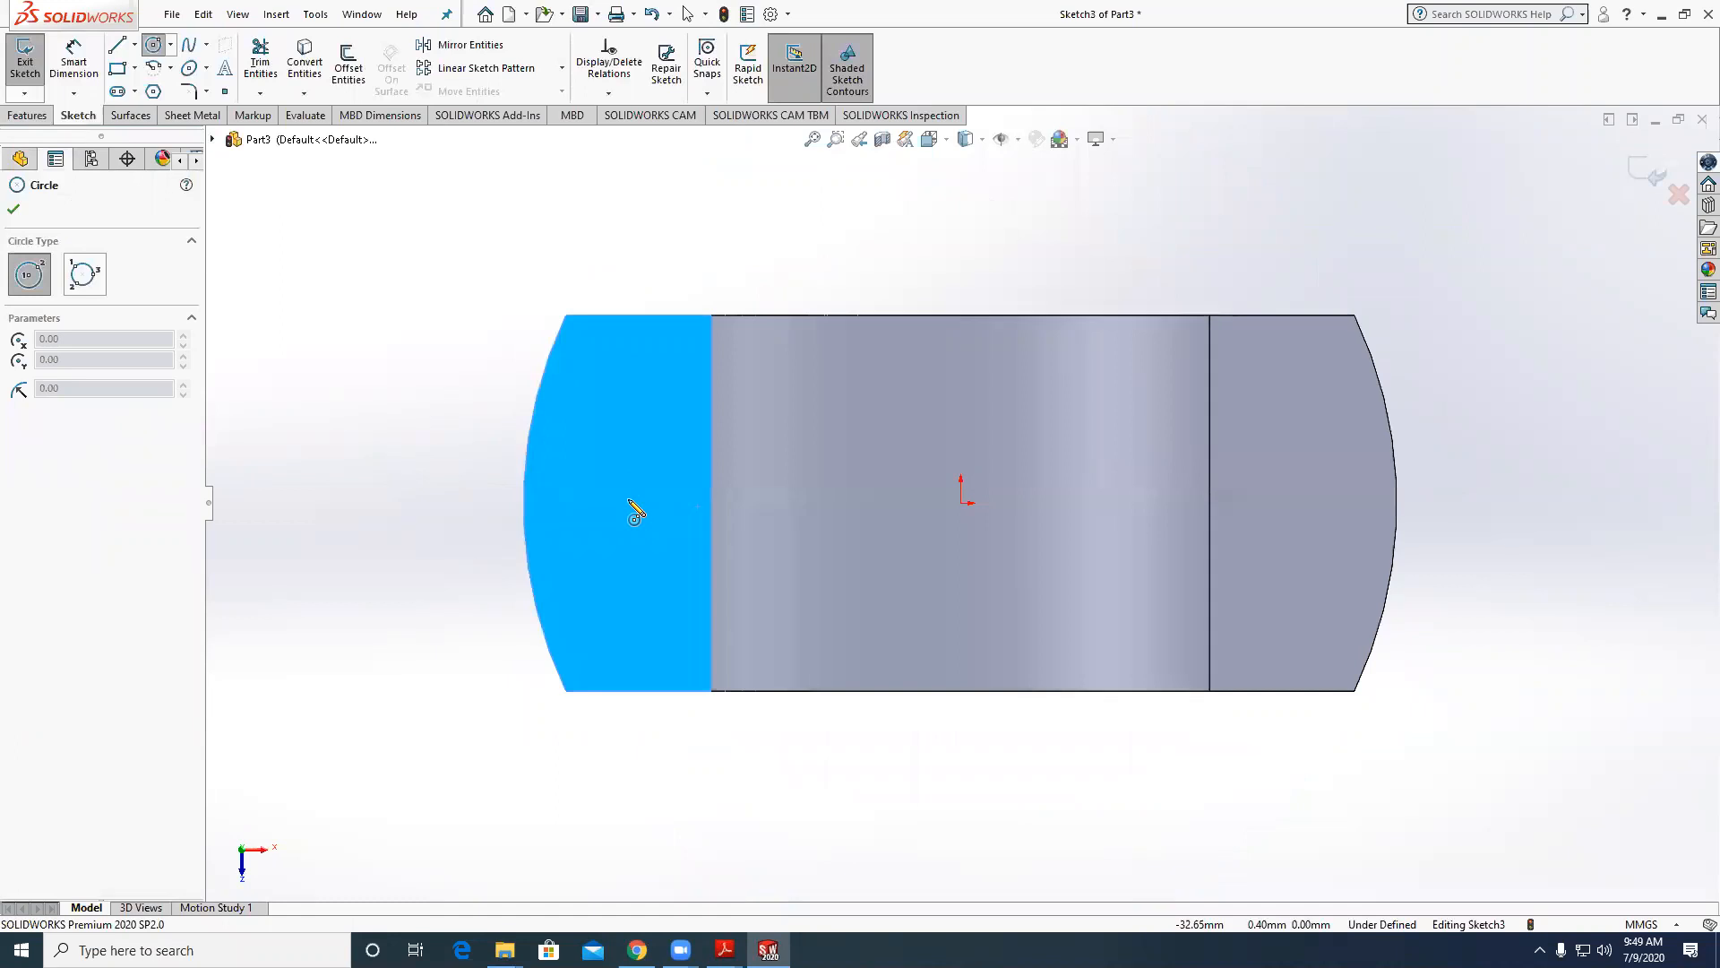
{"action": "left_click", "coordinate": [630, 502]}
{"action": "left_click", "coordinate": [631, 465]}
Dimension the diameter of the circle on the left flange as 10 mm.
{"action": "left_click", "coordinate": [73, 63]}
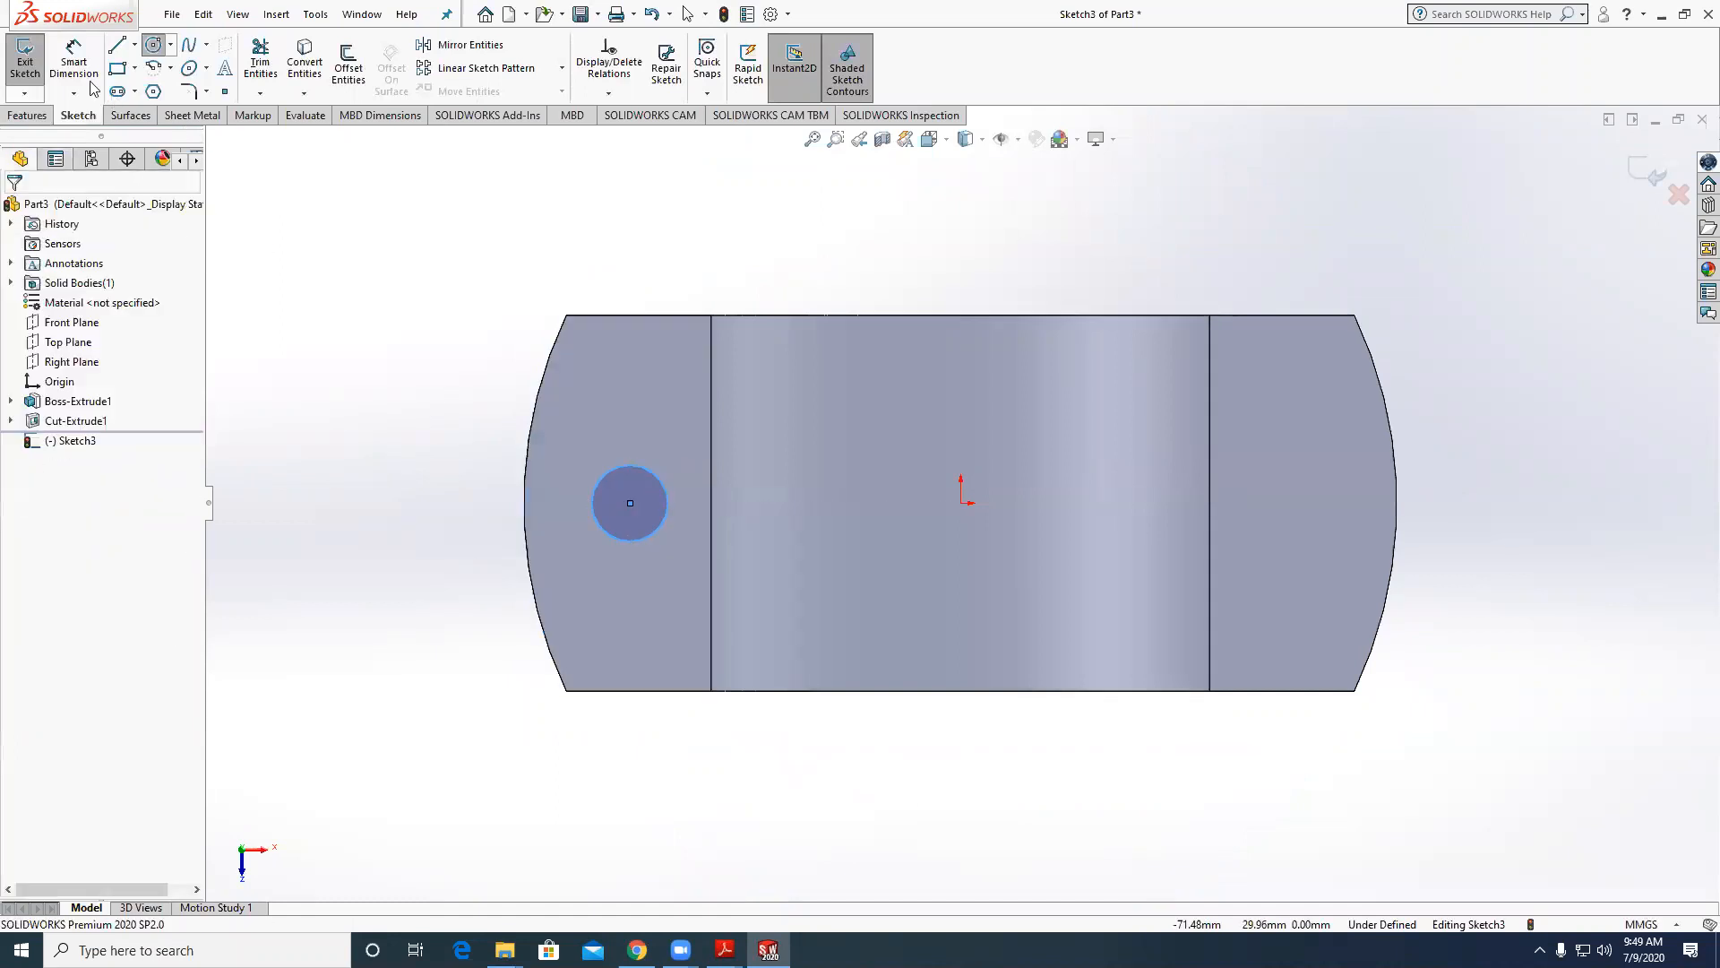
{"action": "left_click", "coordinate": [631, 467]}
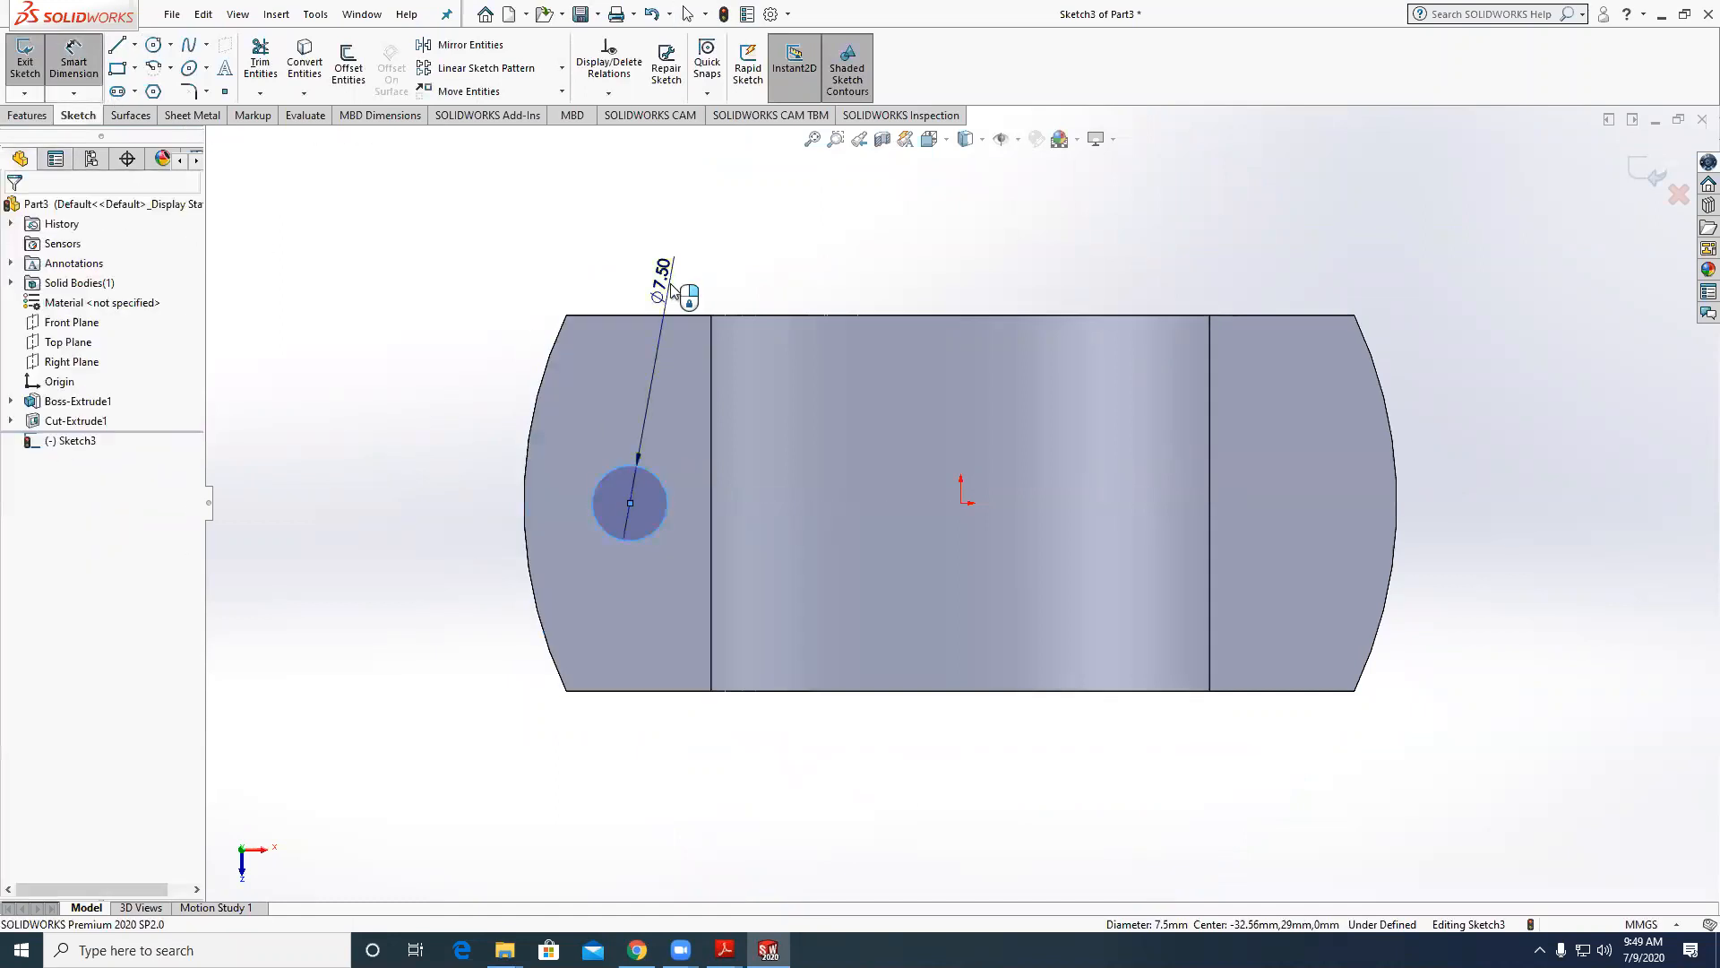
{"action": "left_click", "coordinate": [672, 287]}
{"action": "type", "text": "10"}
{"action": "key", "text": "Return"}
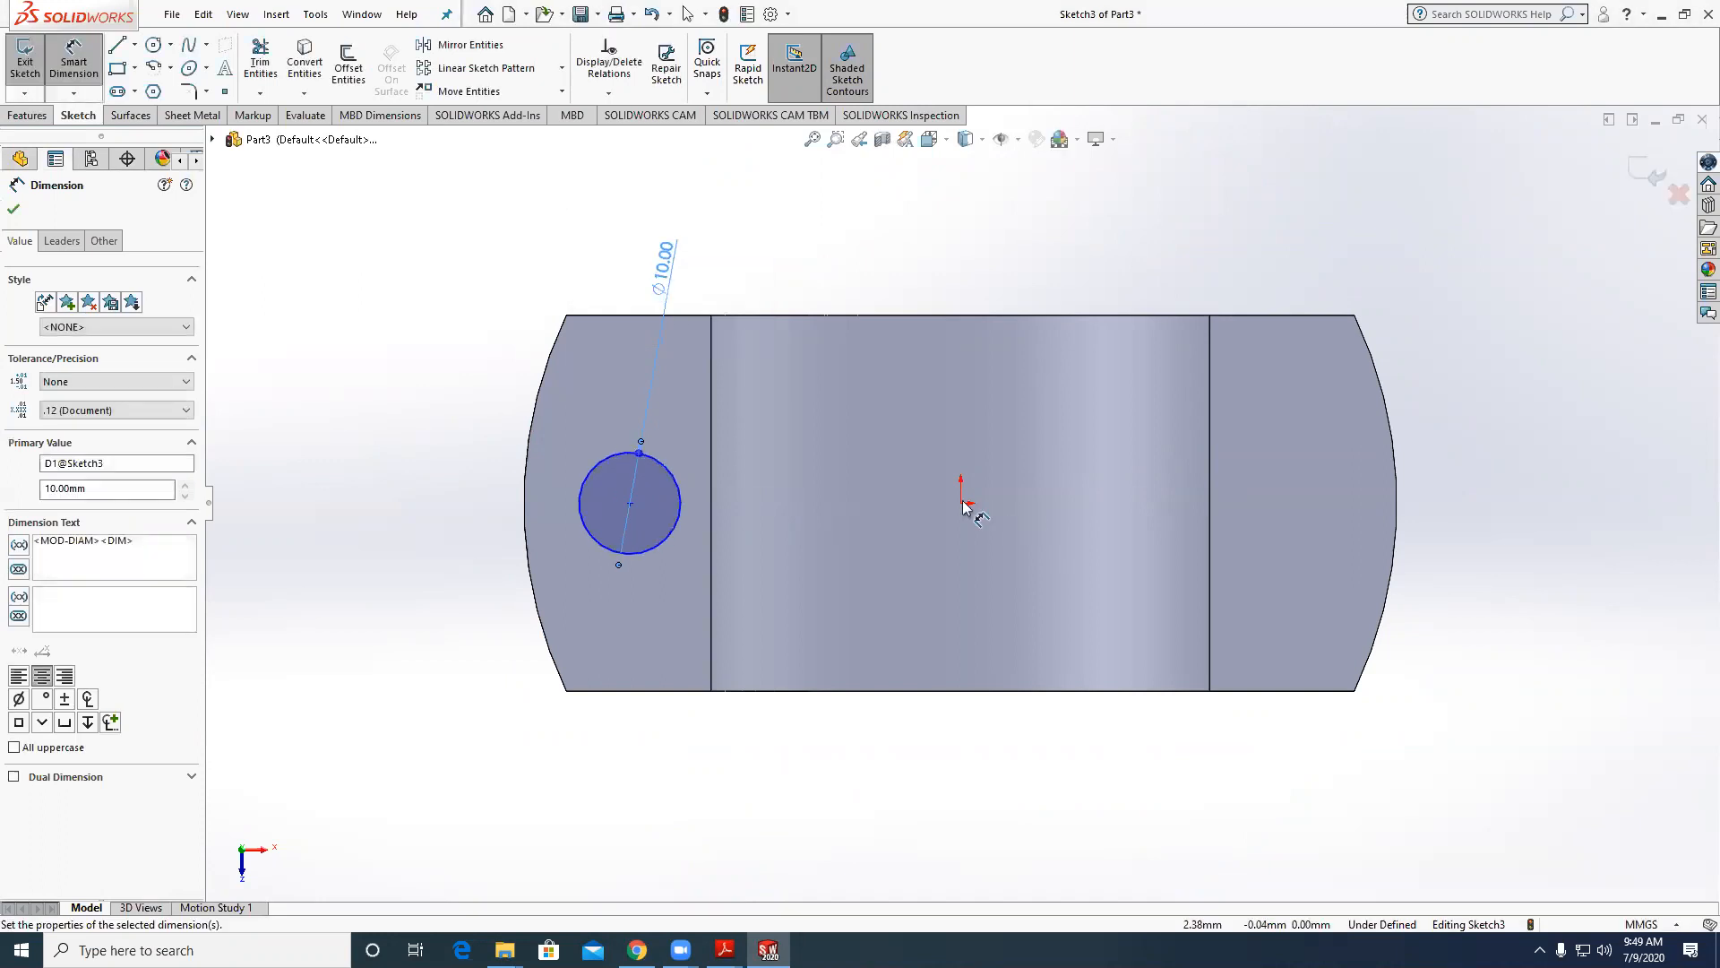
Dimension the horizontal distance between the origin and the circle's center as 31 mm.
{"action": "left_click", "coordinate": [961, 503]}
{"action": "left_click", "coordinate": [630, 502]}
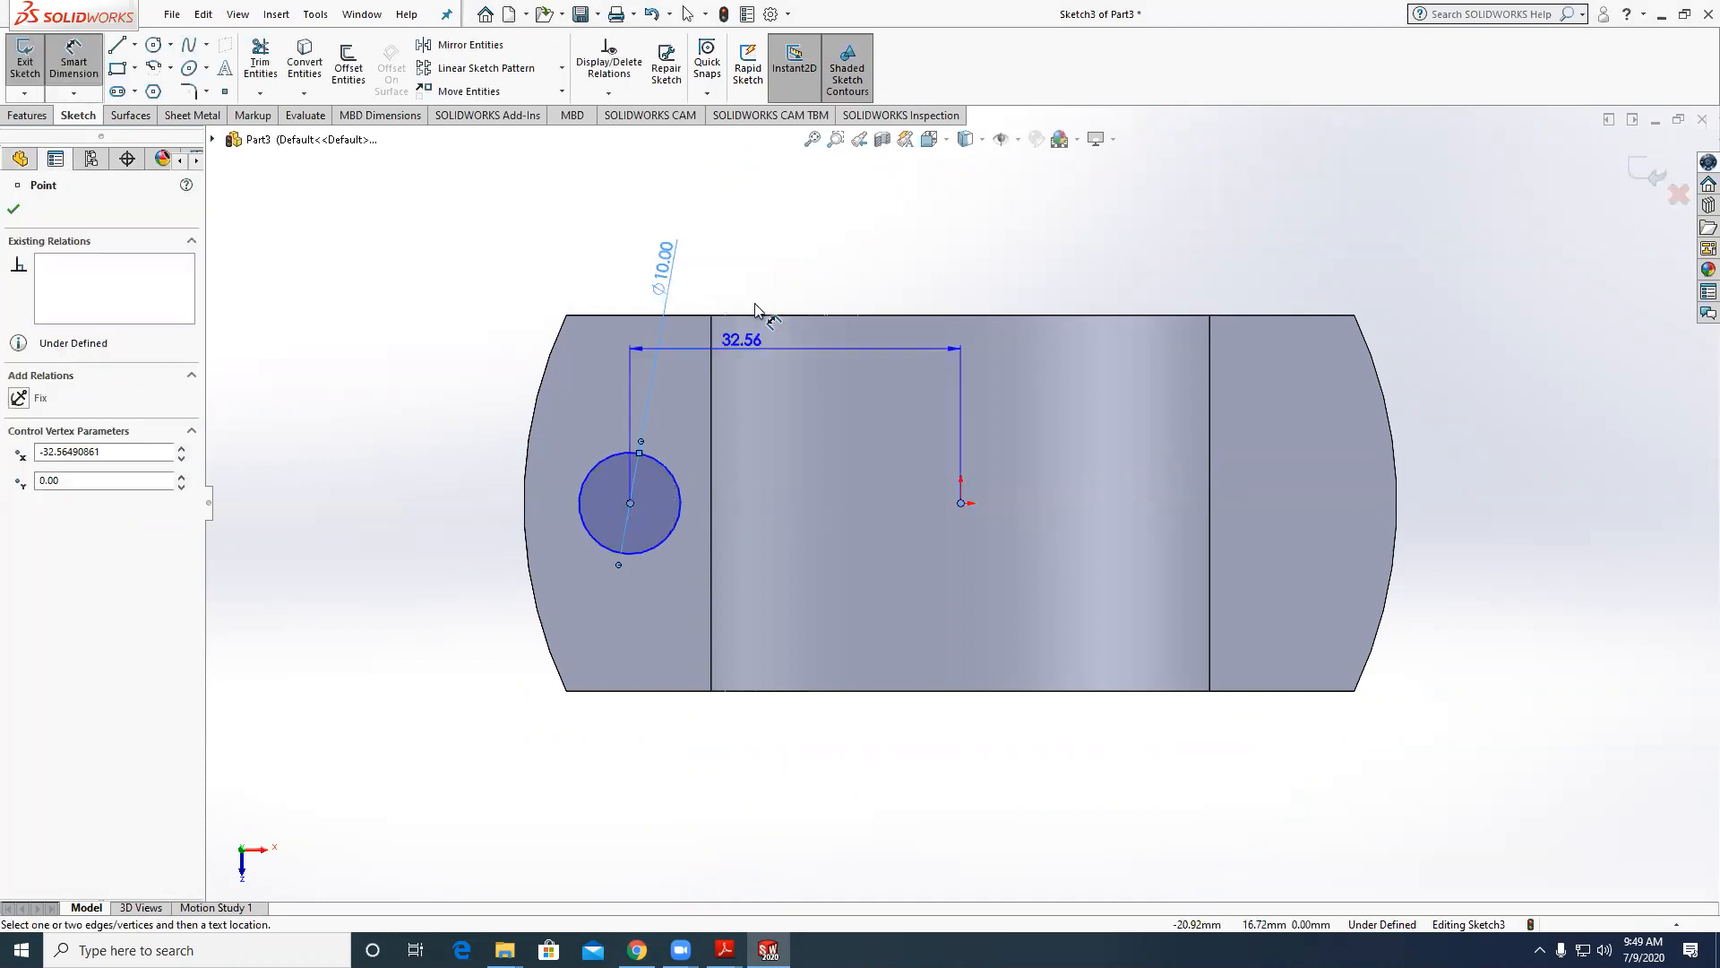
{"action": "left_click", "coordinate": [753, 282]}
{"action": "type", "text": "31"}
{"action": "key", "text": "Return"}
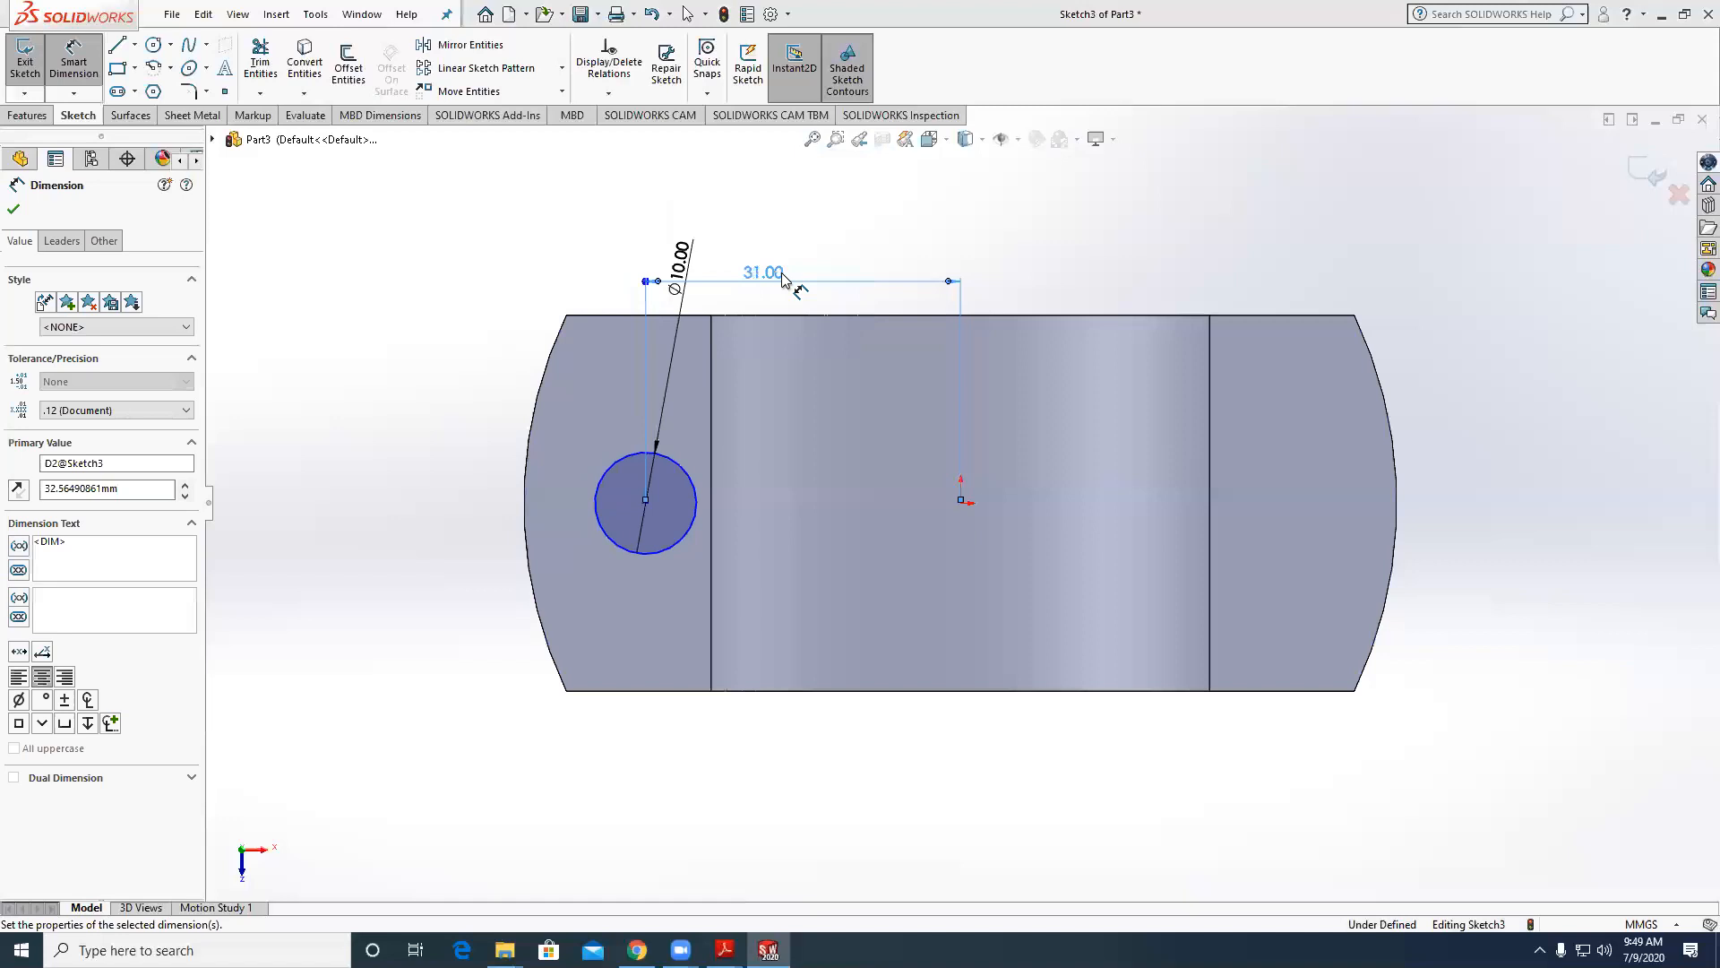
Add a horizontal relation between the circle's center and the origin.
{"action": "key", "text": "Escape"}
{"action": "left_click", "coordinate": [960, 504]}
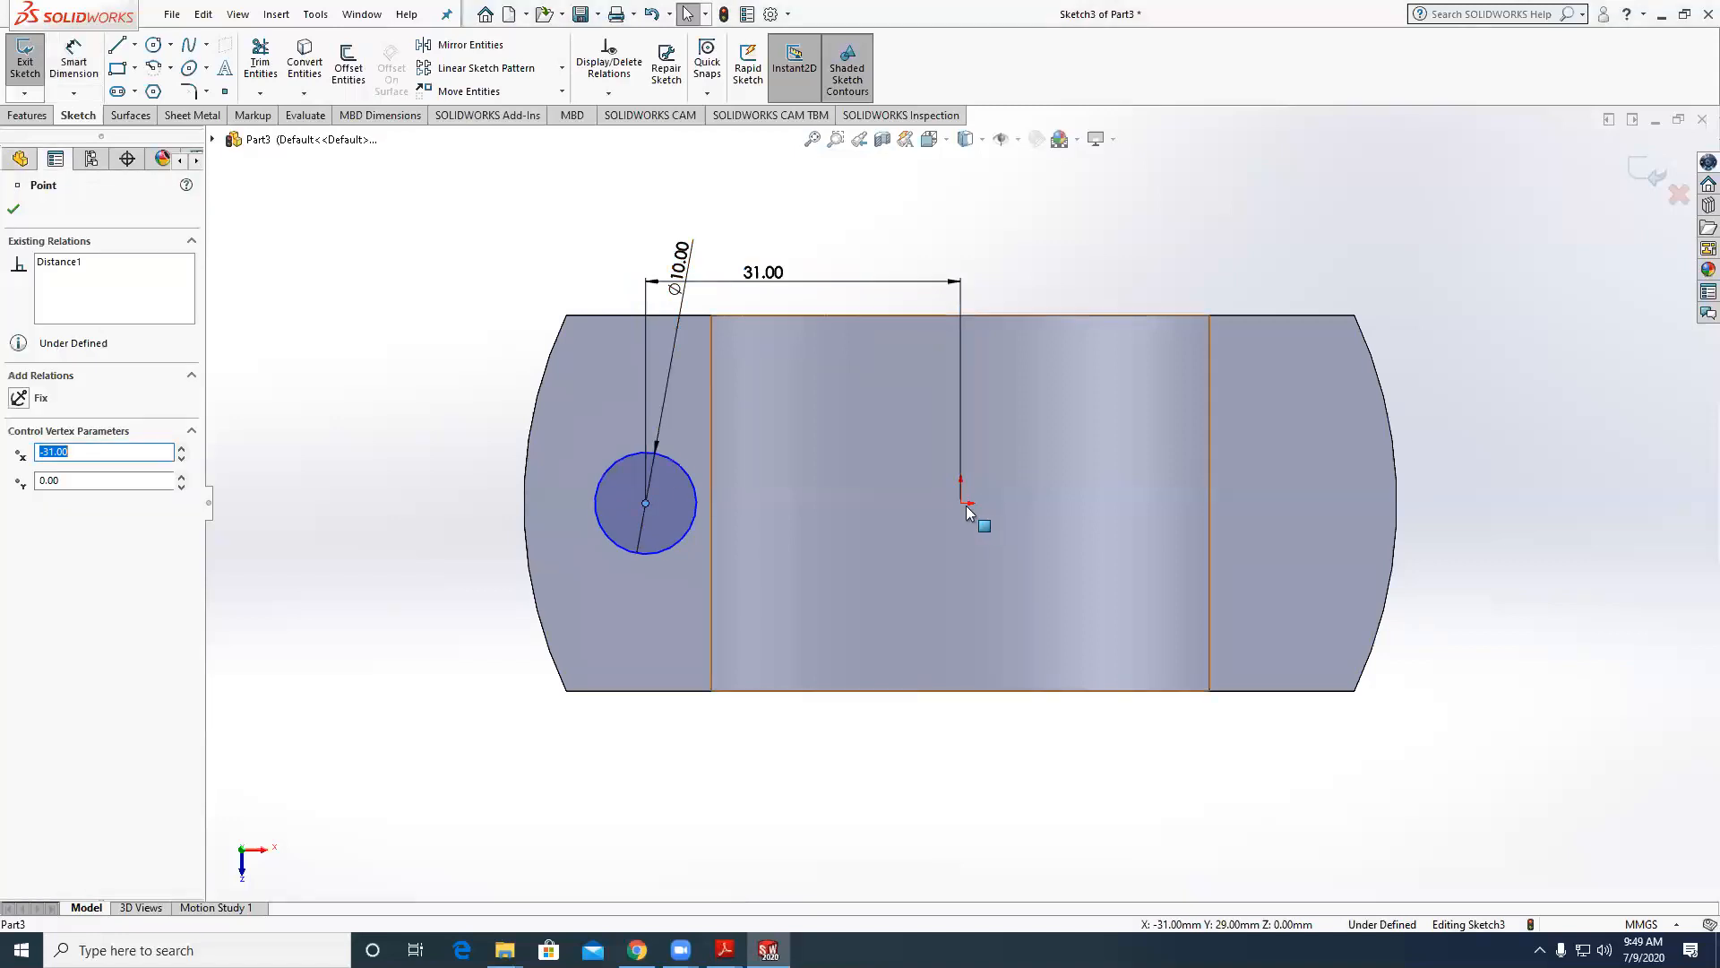
{"action": "left_click", "coordinate": [961, 503], "text": "ctrl"}
{"action": "left_click", "coordinate": [61, 504]}
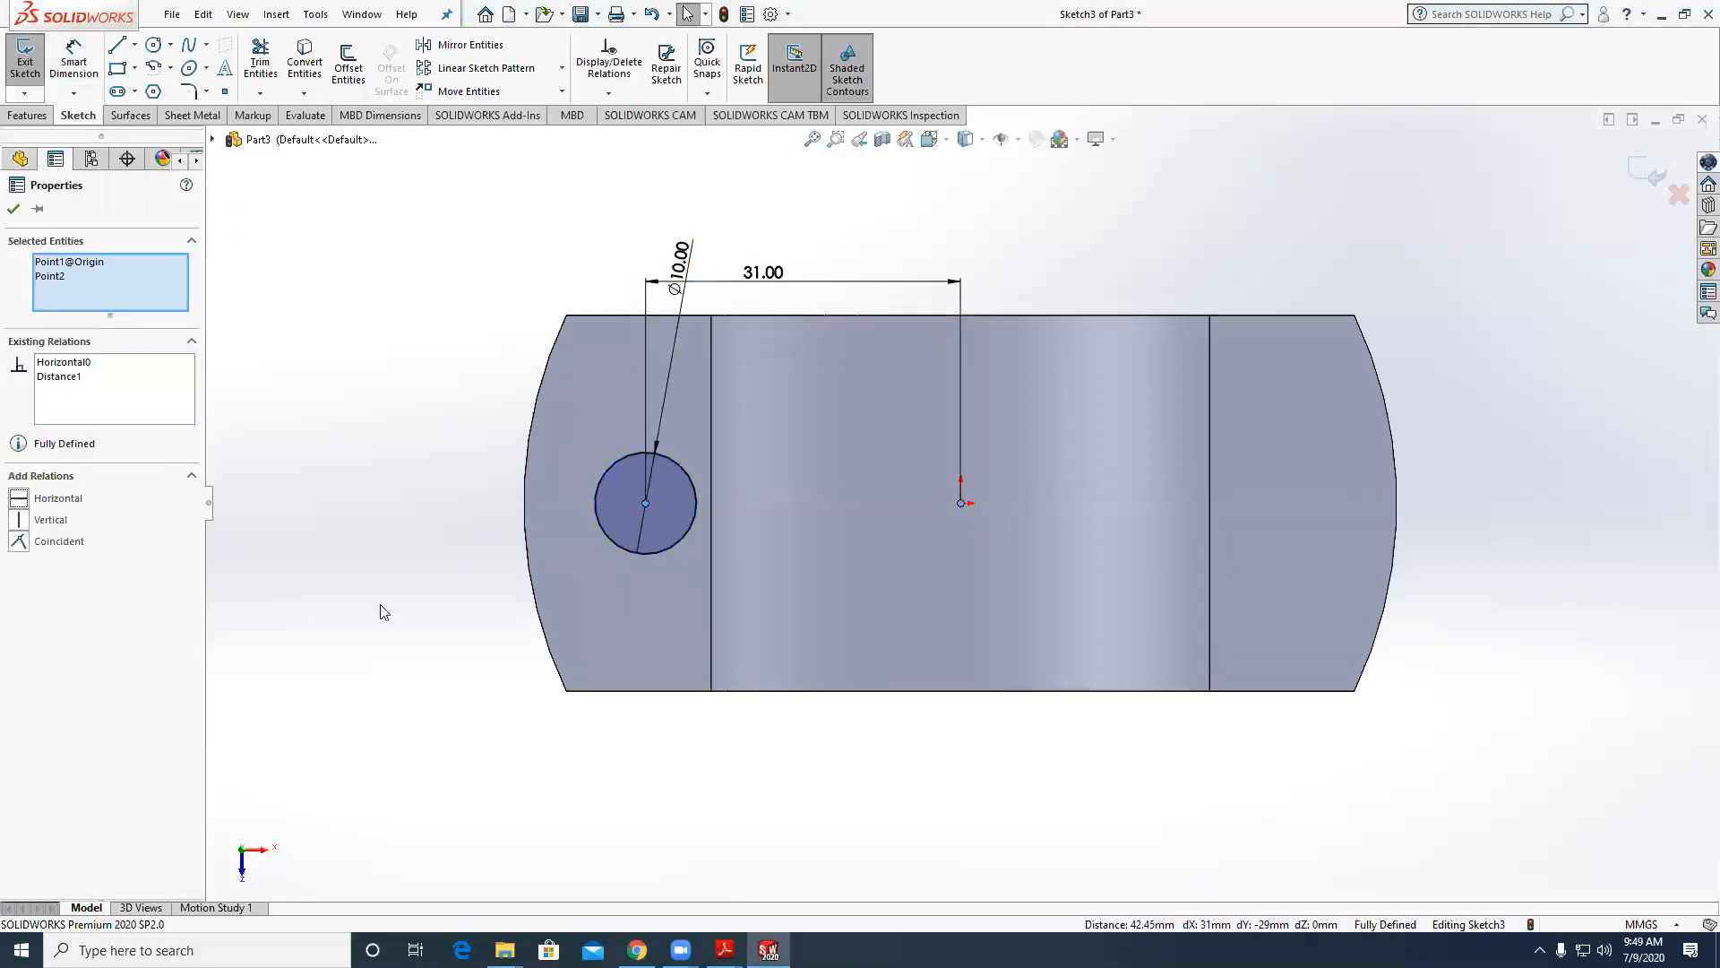
{"action": "left_click", "coordinate": [380, 606]}
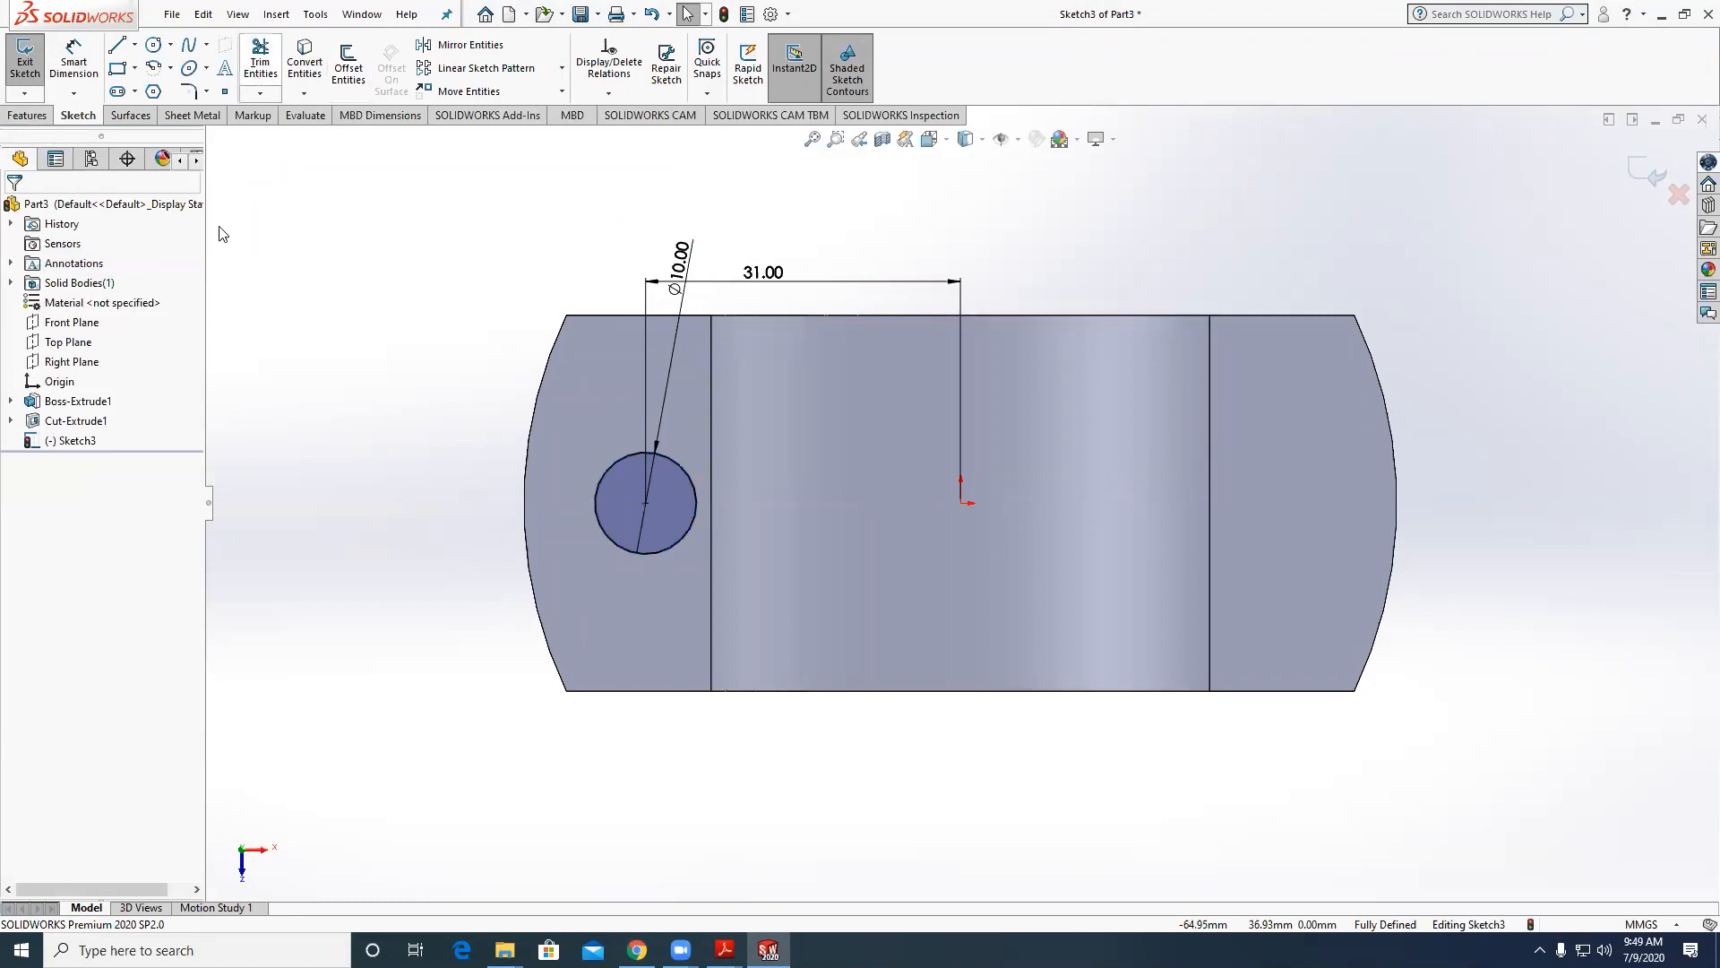
Cut the bolt hole through the left flange with an extruded cut of the circle set to Through All.
{"action": "left_click", "coordinate": [260, 62]}
{"action": "left_click", "coordinate": [27, 115]}
{"action": "left_click", "coordinate": [266, 62]}
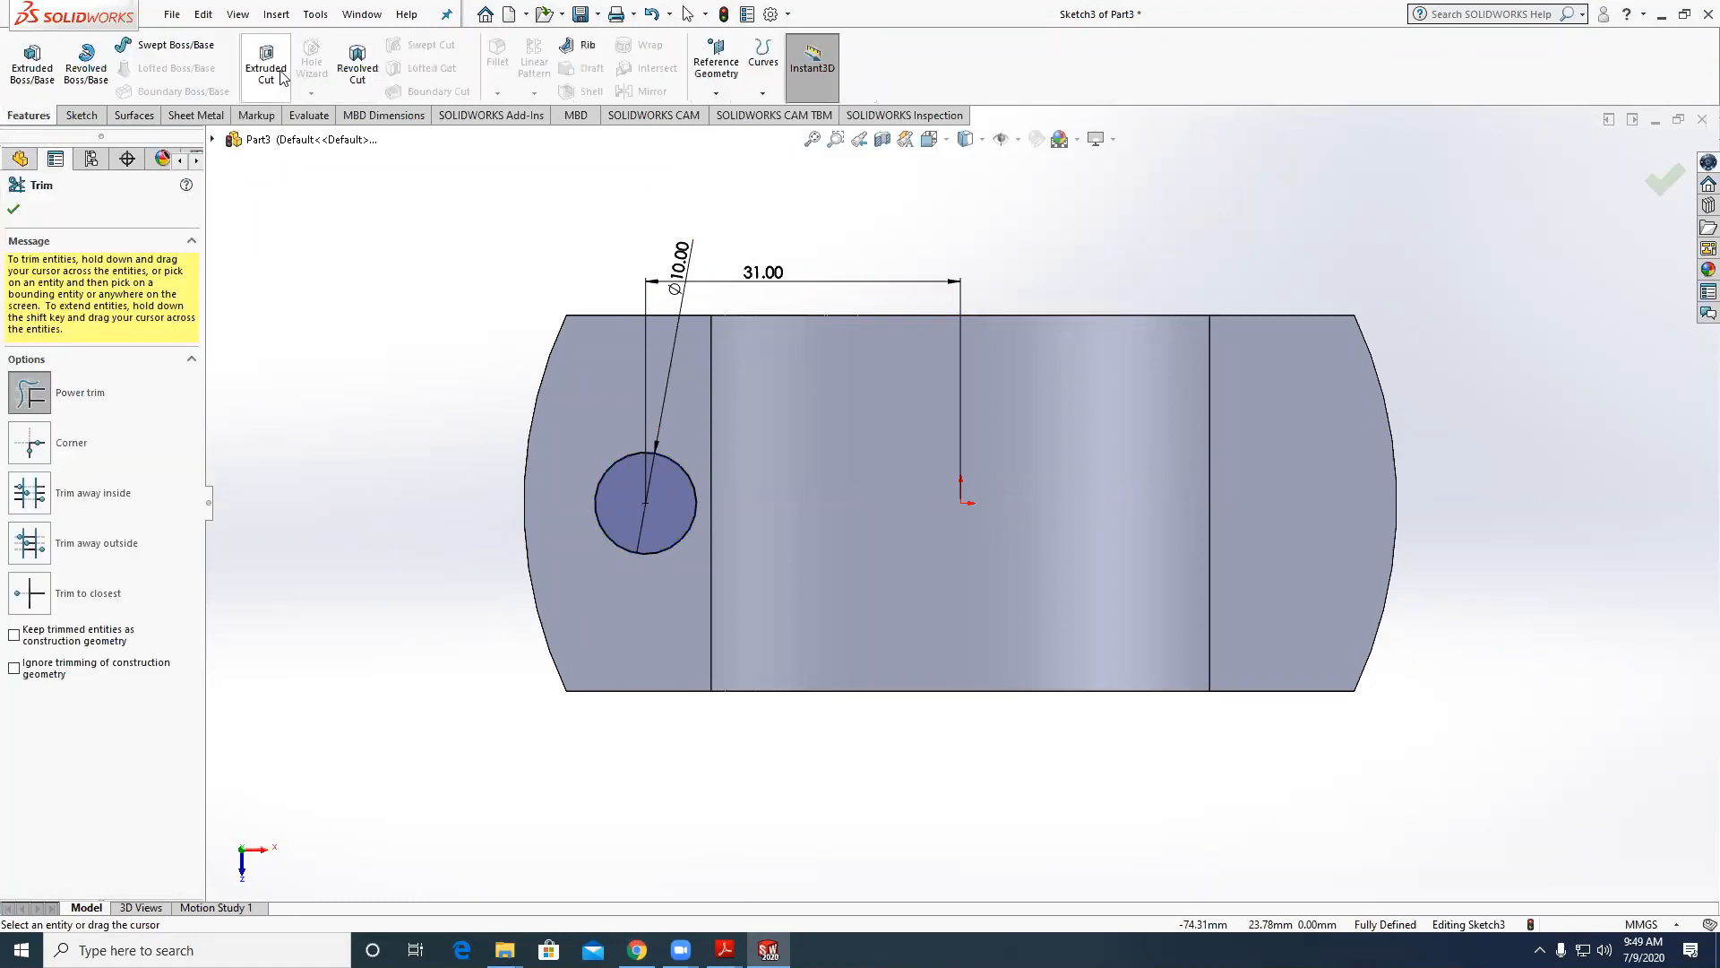
{"action": "left_click", "coordinate": [99, 318]}
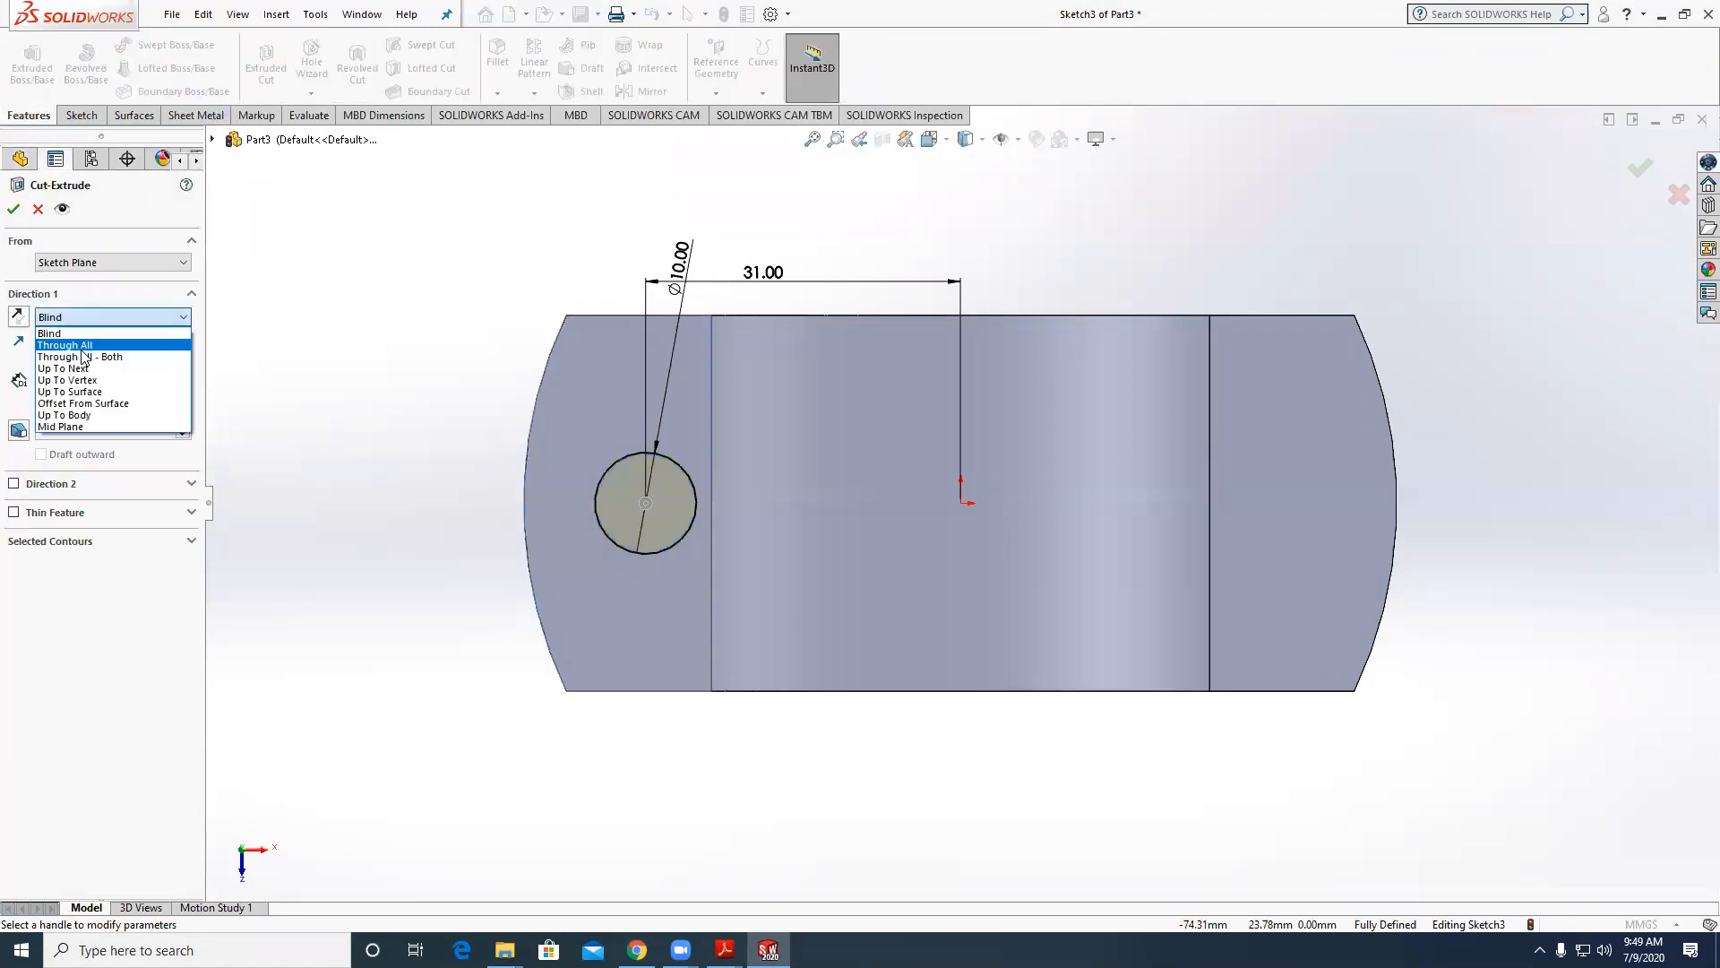
{"action": "left_click", "coordinate": [64, 345]}
{"action": "key", "text": "Return"}
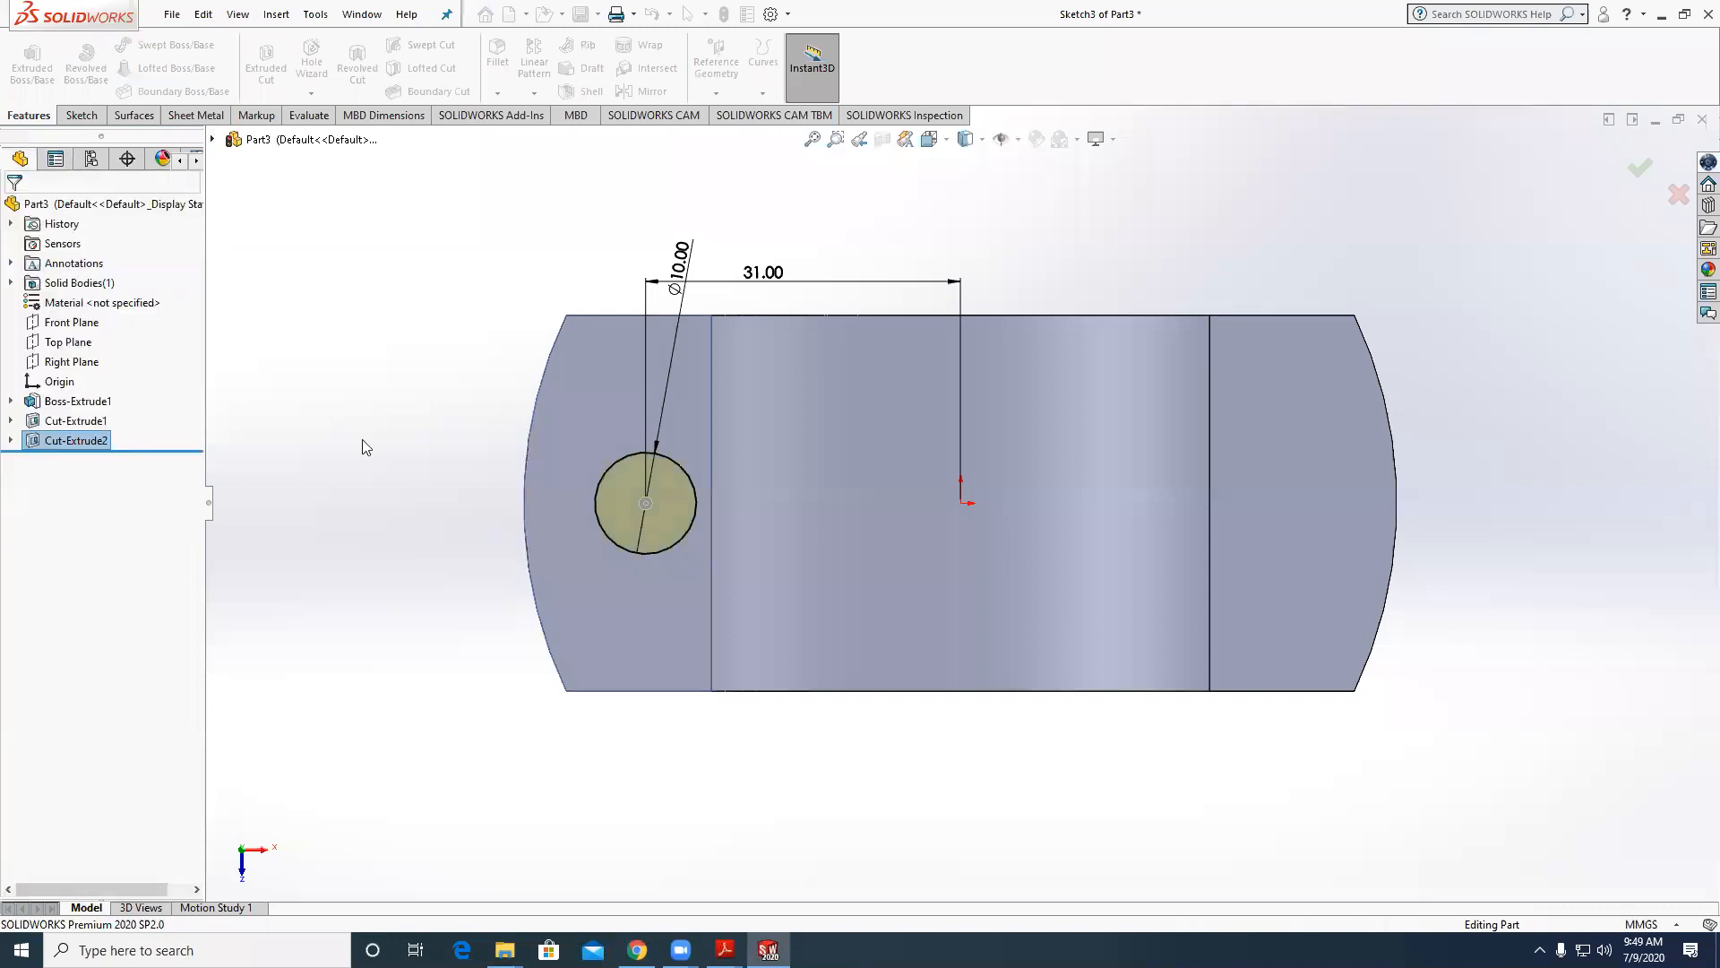
Sketch a circle about 19.76 mm in diameter on the left flange's top face, centered on the bolt hole.
{"action": "left_click", "coordinate": [607, 462]}
{"action": "left_click", "coordinate": [82, 115]}
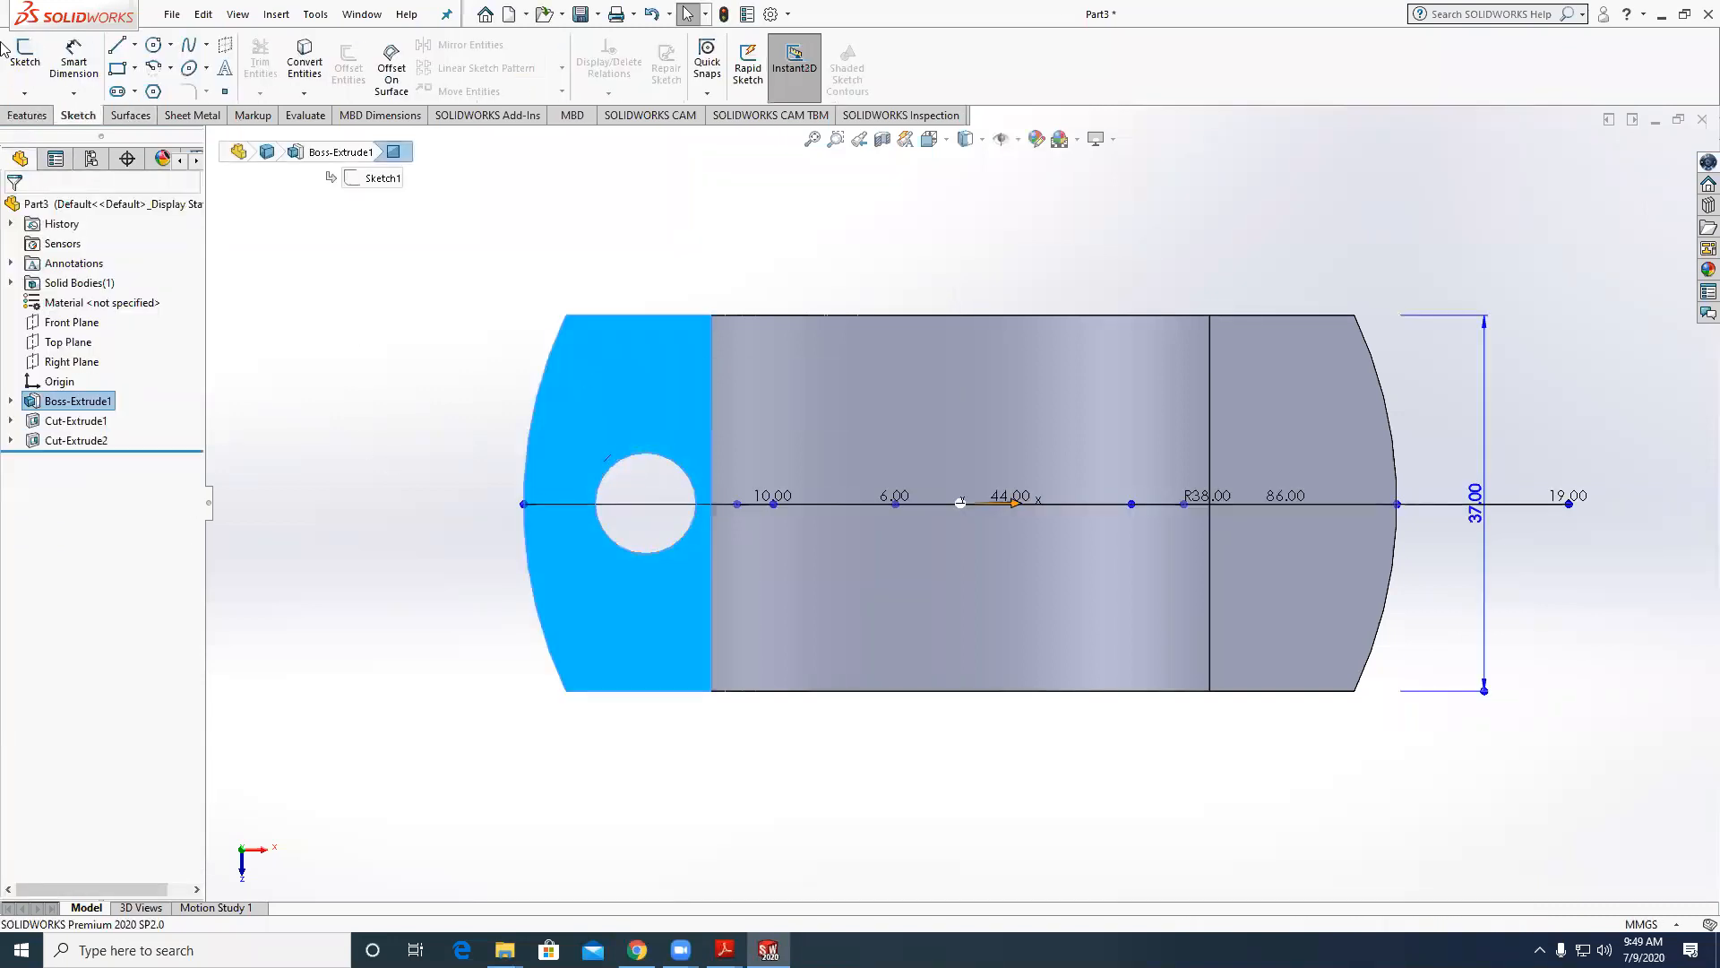
{"action": "left_click", "coordinate": [24, 53]}
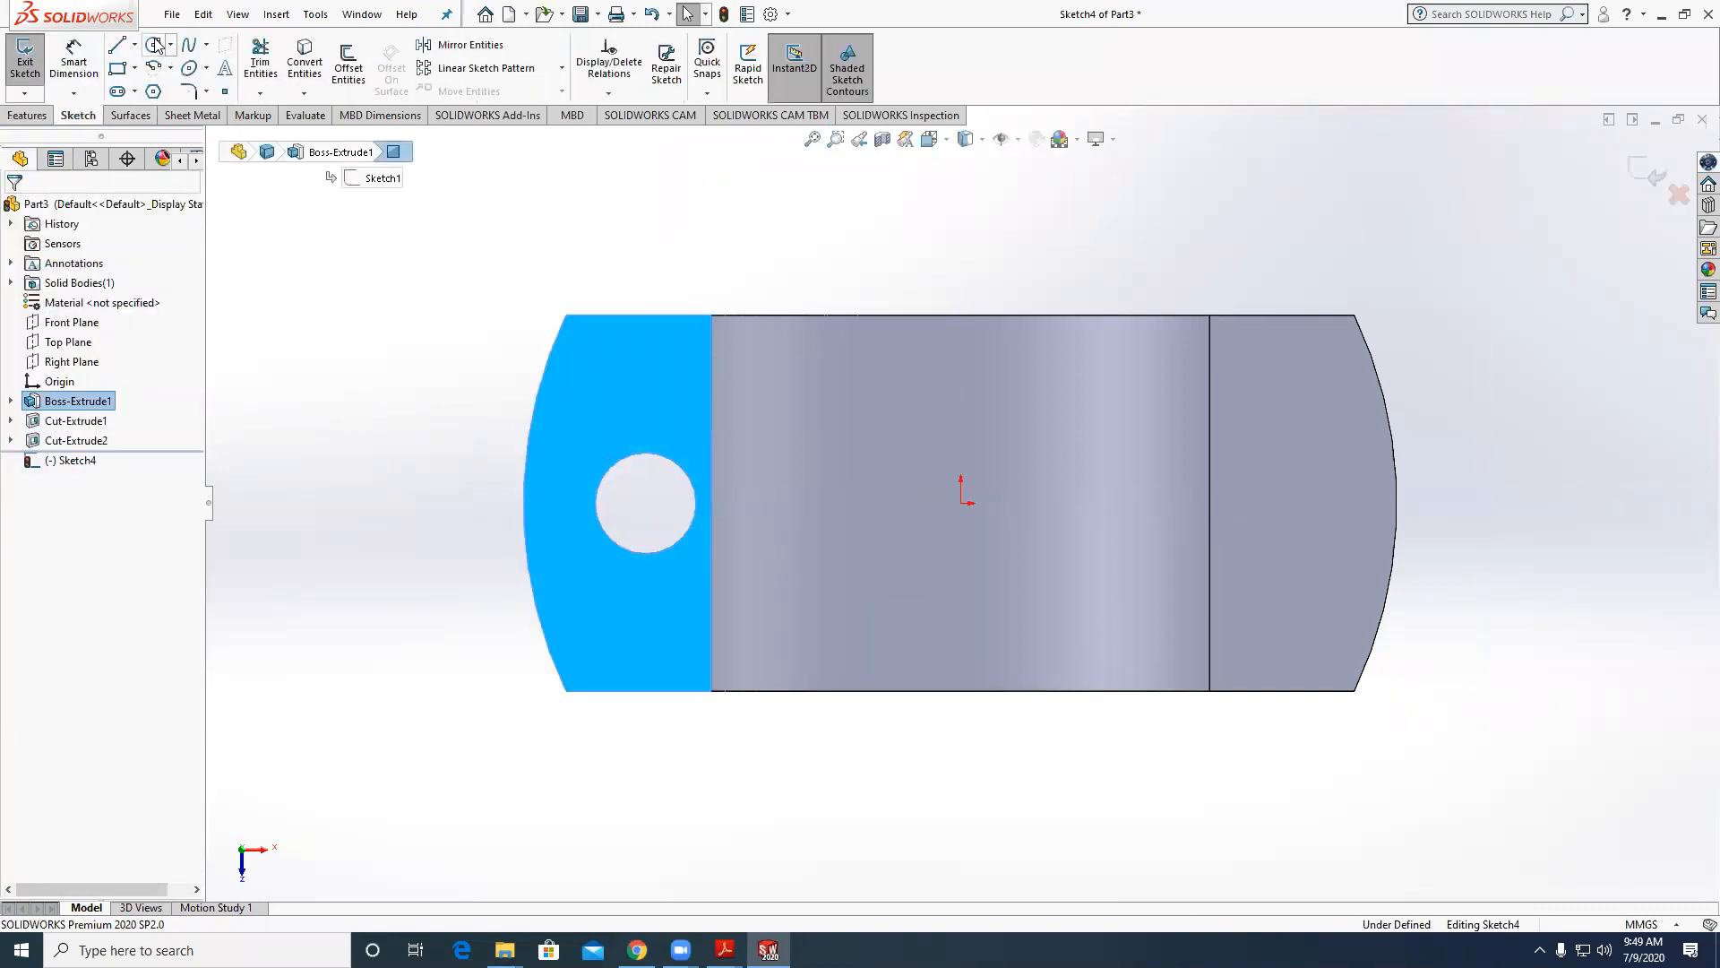
{"action": "left_click", "coordinate": [645, 501]}
{"action": "left_click", "coordinate": [706, 423]}
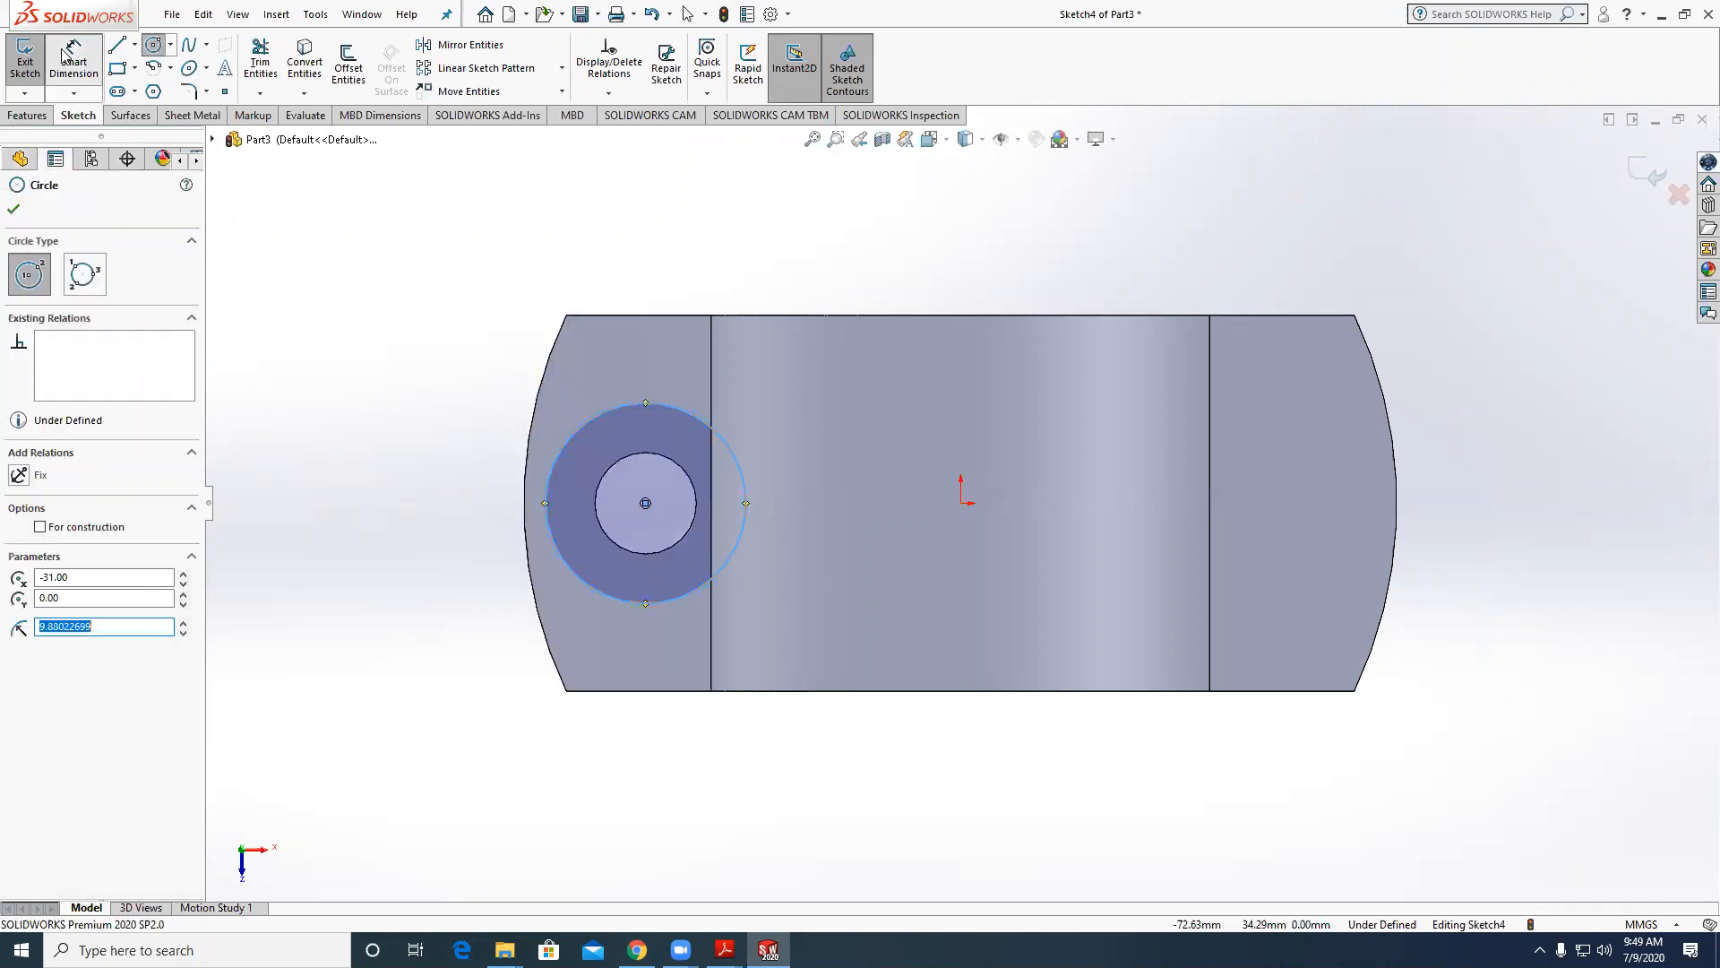
Dimension the diameter of the circle around the bolt hole as 24 mm.
{"action": "key", "text": "Escape"}
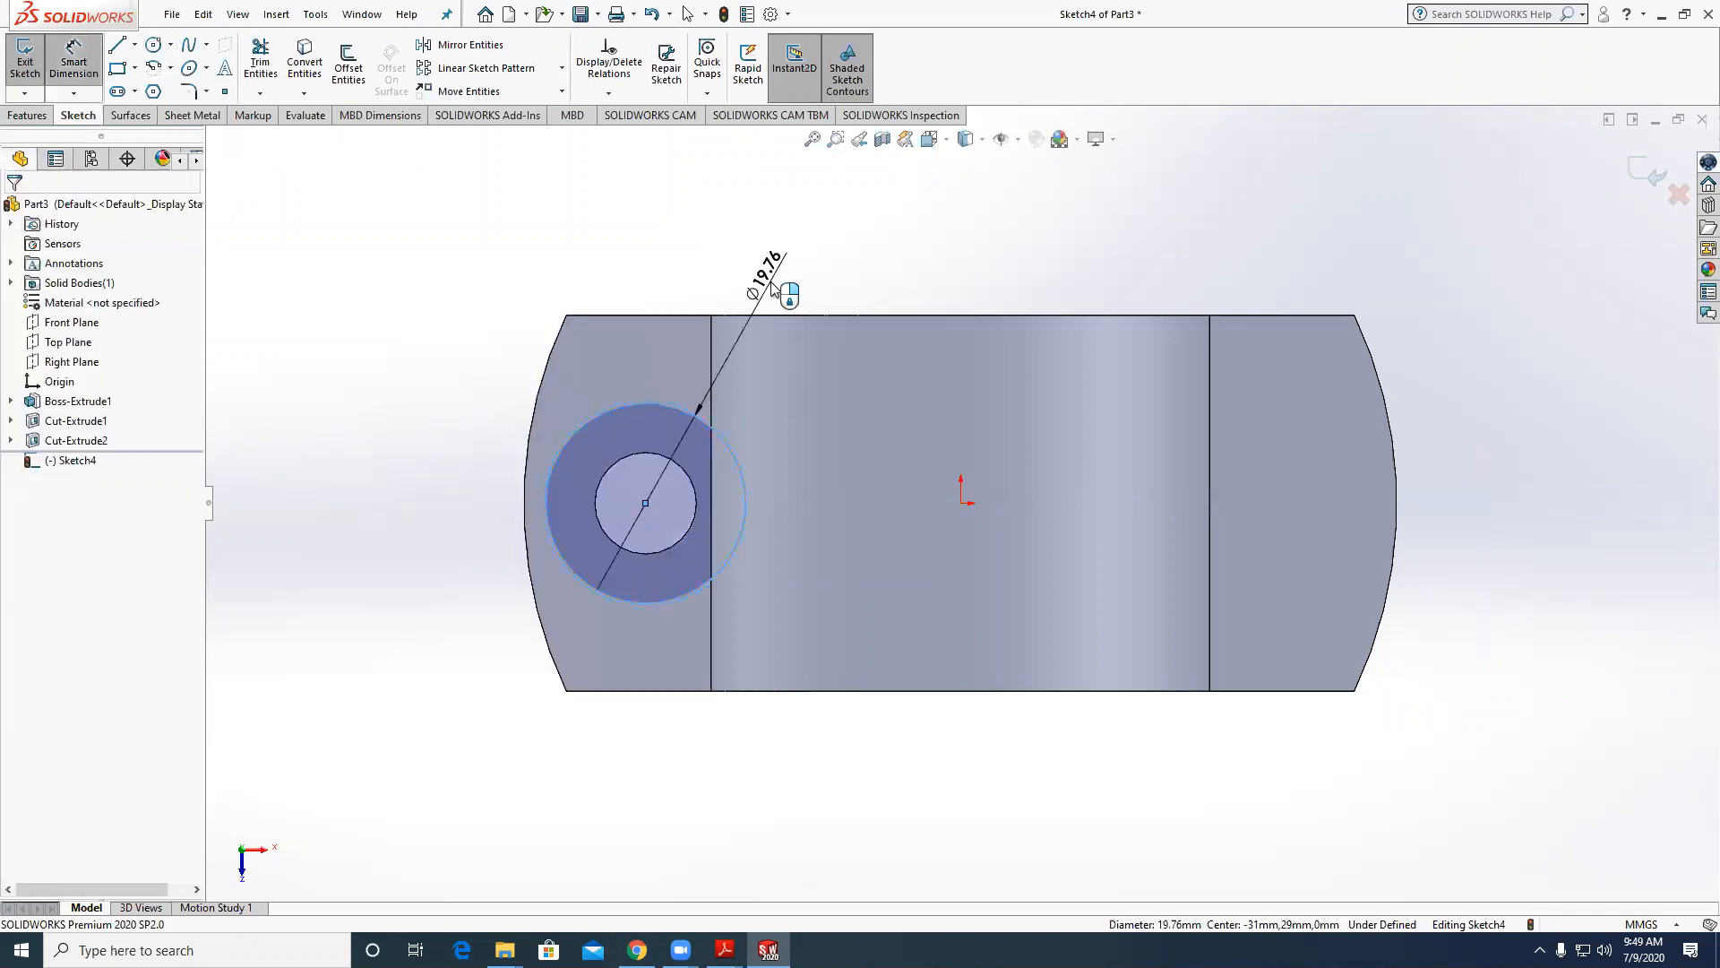
{"action": "left_click", "coordinate": [772, 290]}
{"action": "key", "text": "Return"}
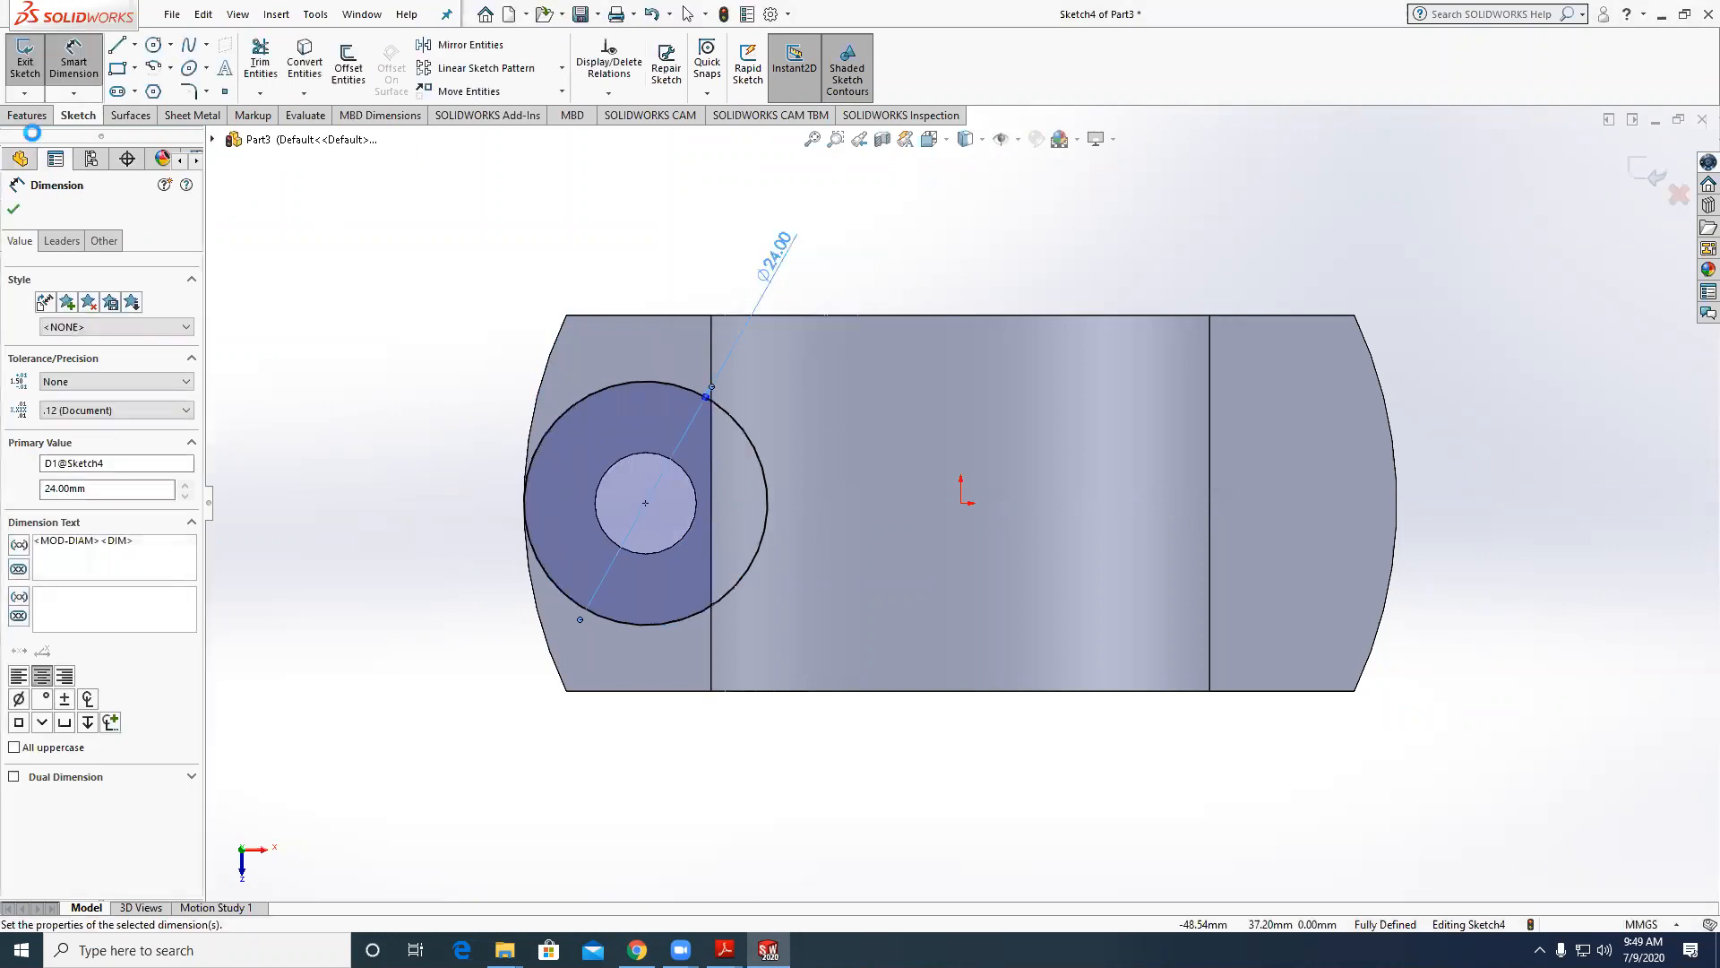
Cut the spot face beside the bolt hole with an extruded cut of the 24 mm circle, direction reversed upward and set to Through All.
{"action": "left_click", "coordinate": [33, 119]}
{"action": "left_click", "coordinate": [268, 63]}
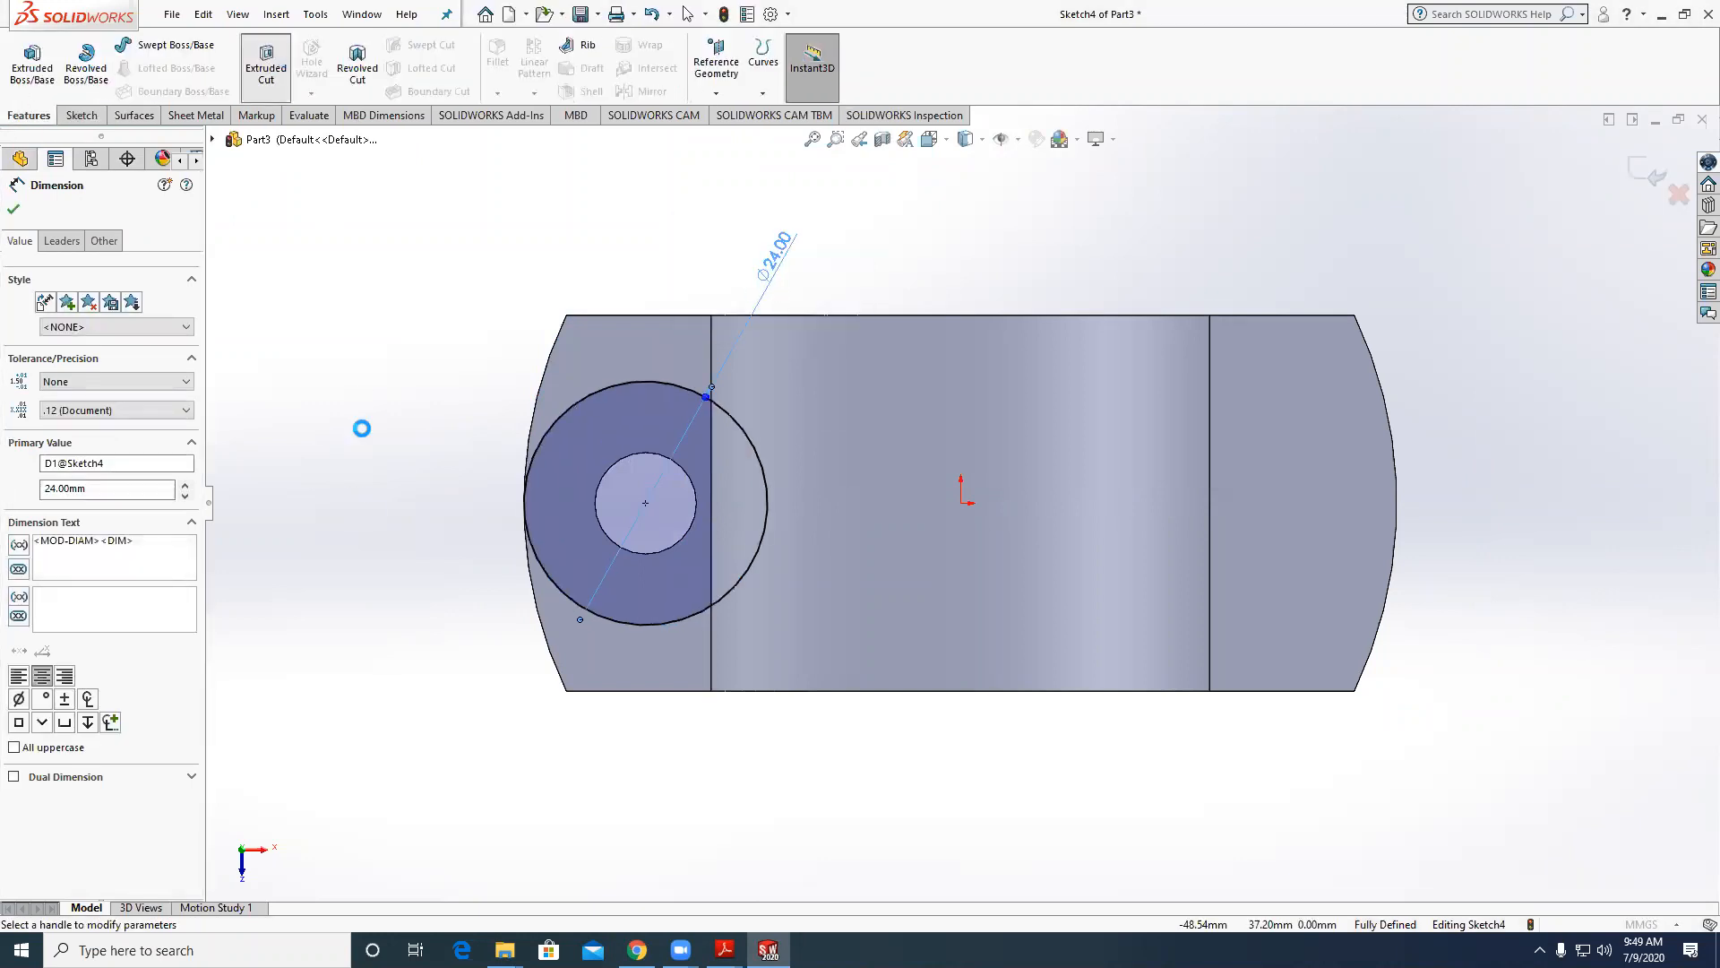
{"action": "left_click", "coordinate": [18, 316]}
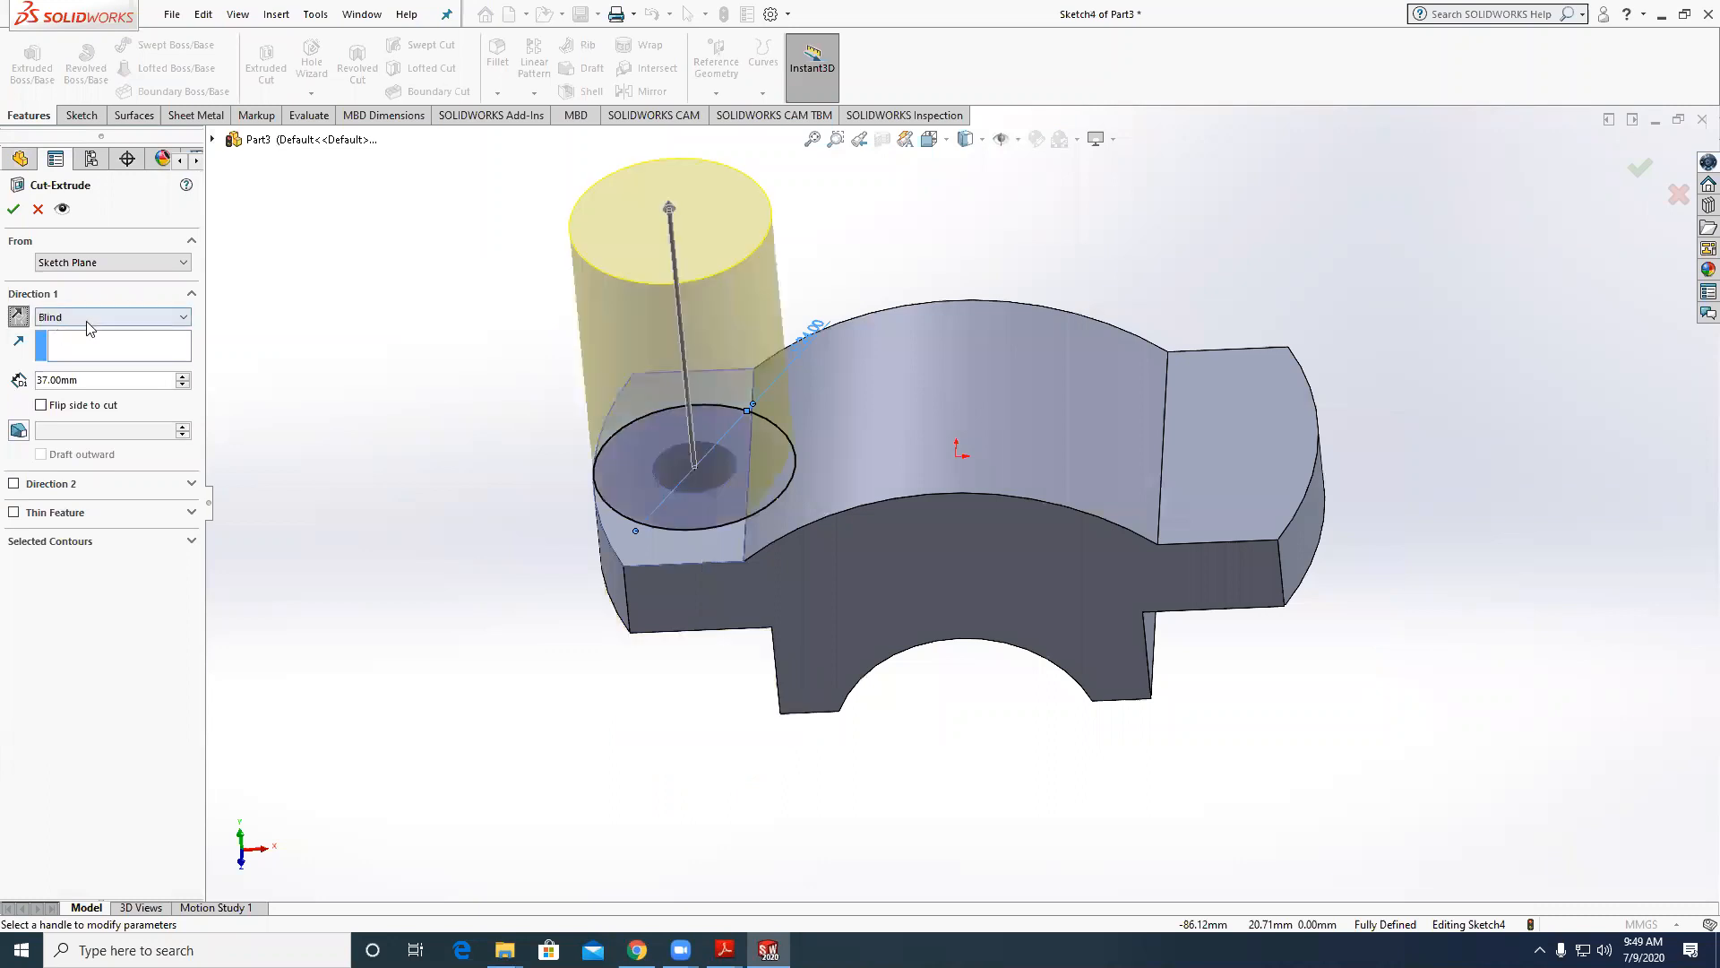
{"action": "left_click", "coordinate": [81, 317]}
{"action": "left_click", "coordinate": [79, 344]}
{"action": "left_click", "coordinate": [13, 210]}
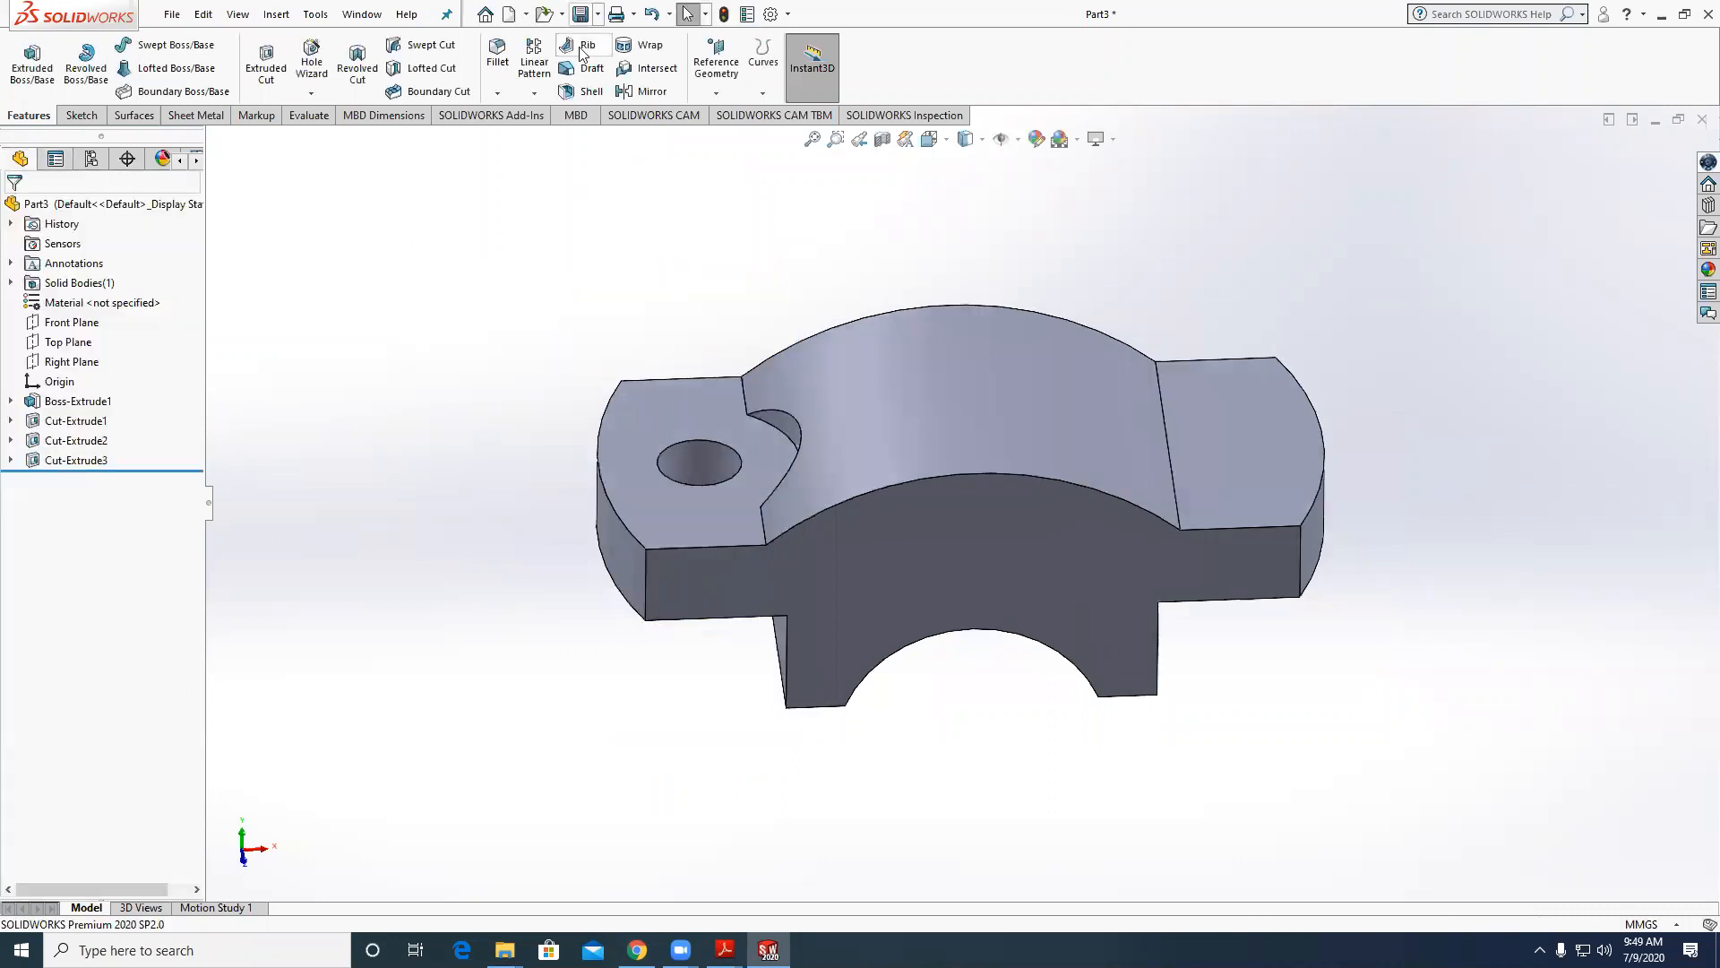
Mirror the spot-face cut and the bolt-hole cut about the Right Plane onto the opposite flange.
{"action": "left_click", "coordinate": [641, 90]}
{"action": "left_click", "coordinate": [213, 139]}
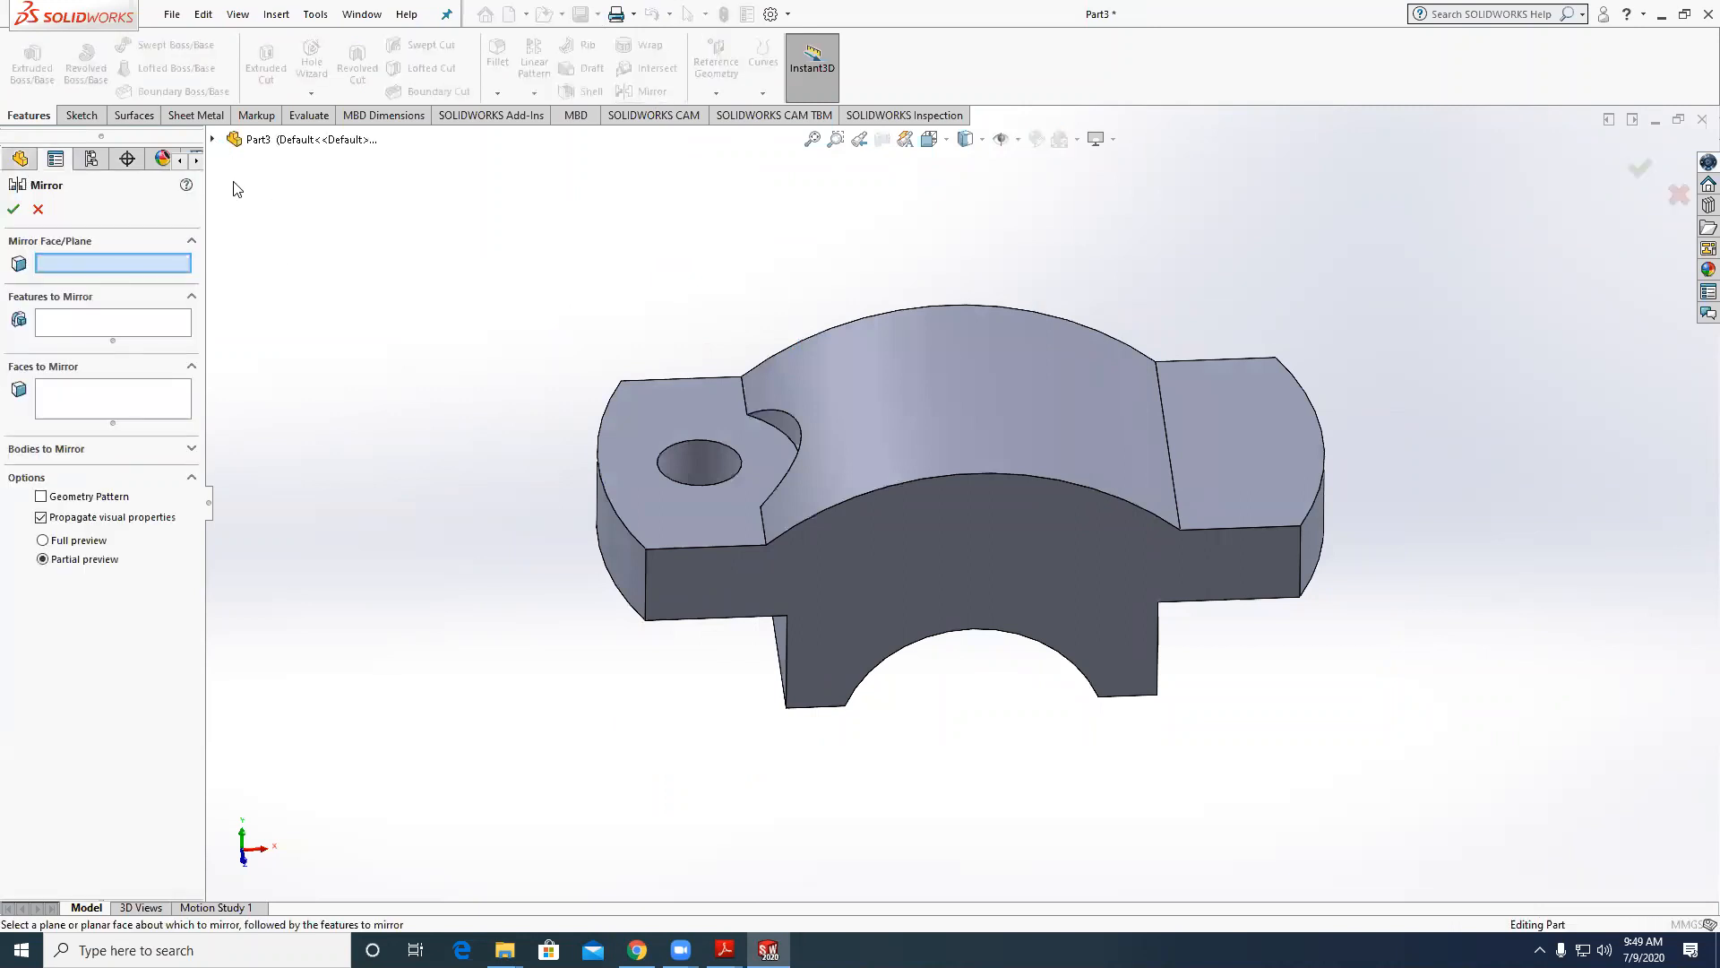
{"action": "left_click", "coordinate": [288, 296]}
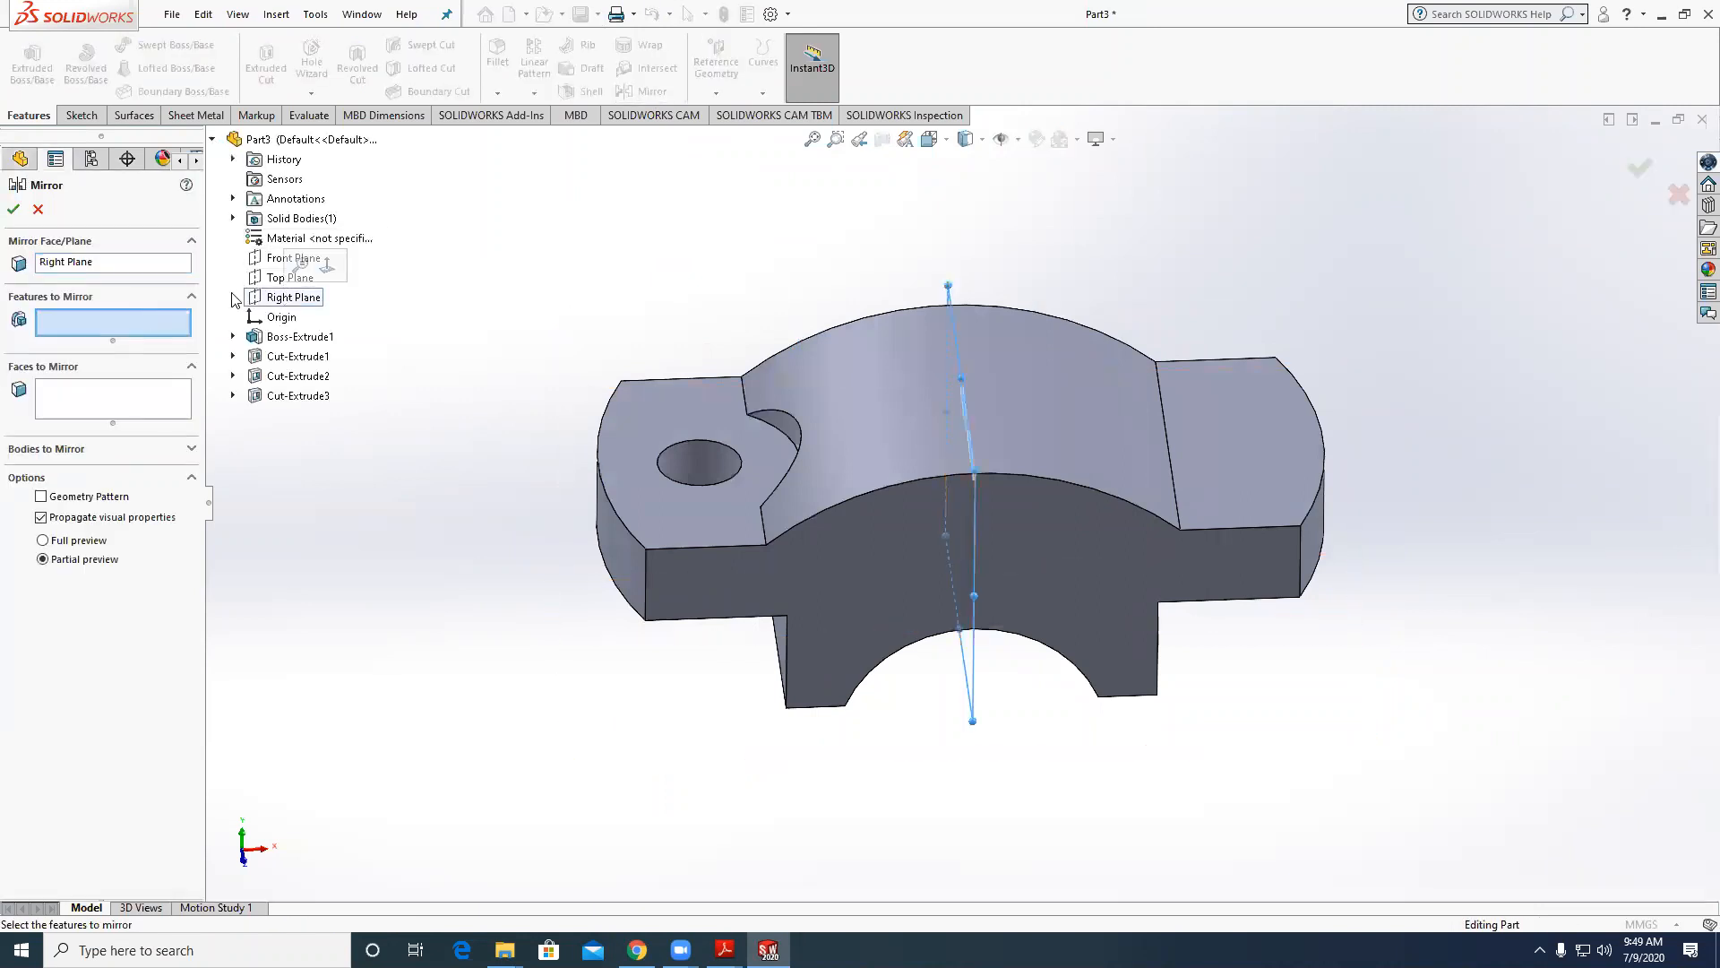
{"action": "left_click", "coordinate": [285, 397]}
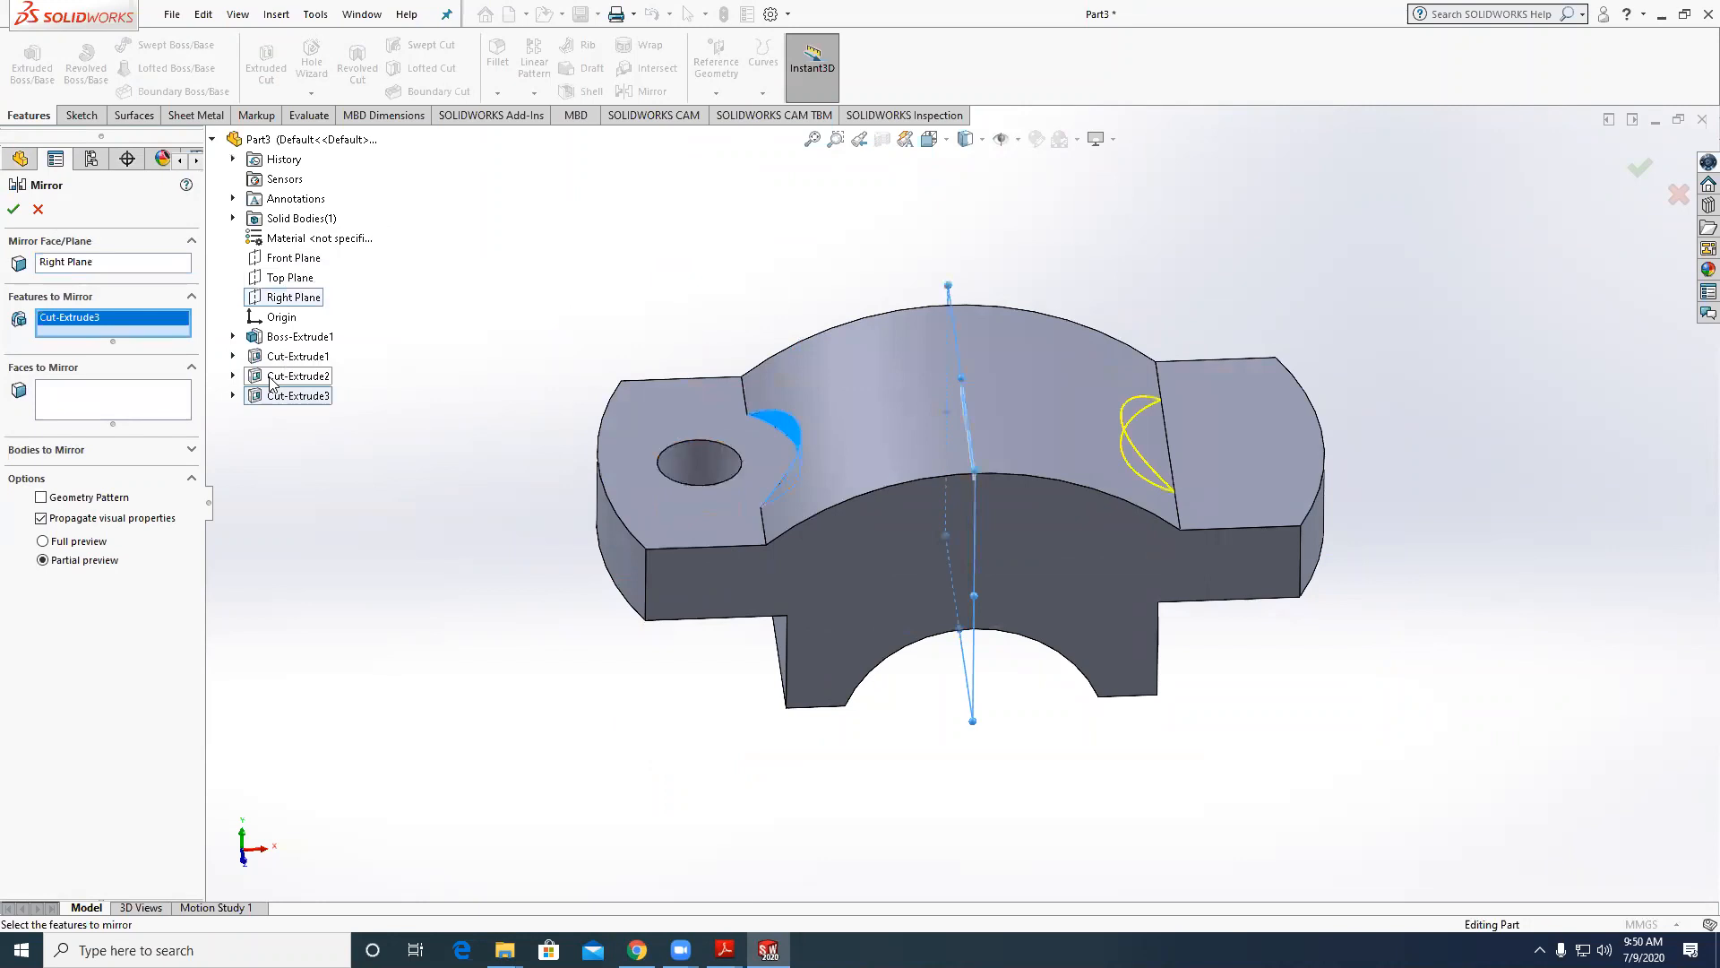
{"action": "left_click", "coordinate": [272, 379]}
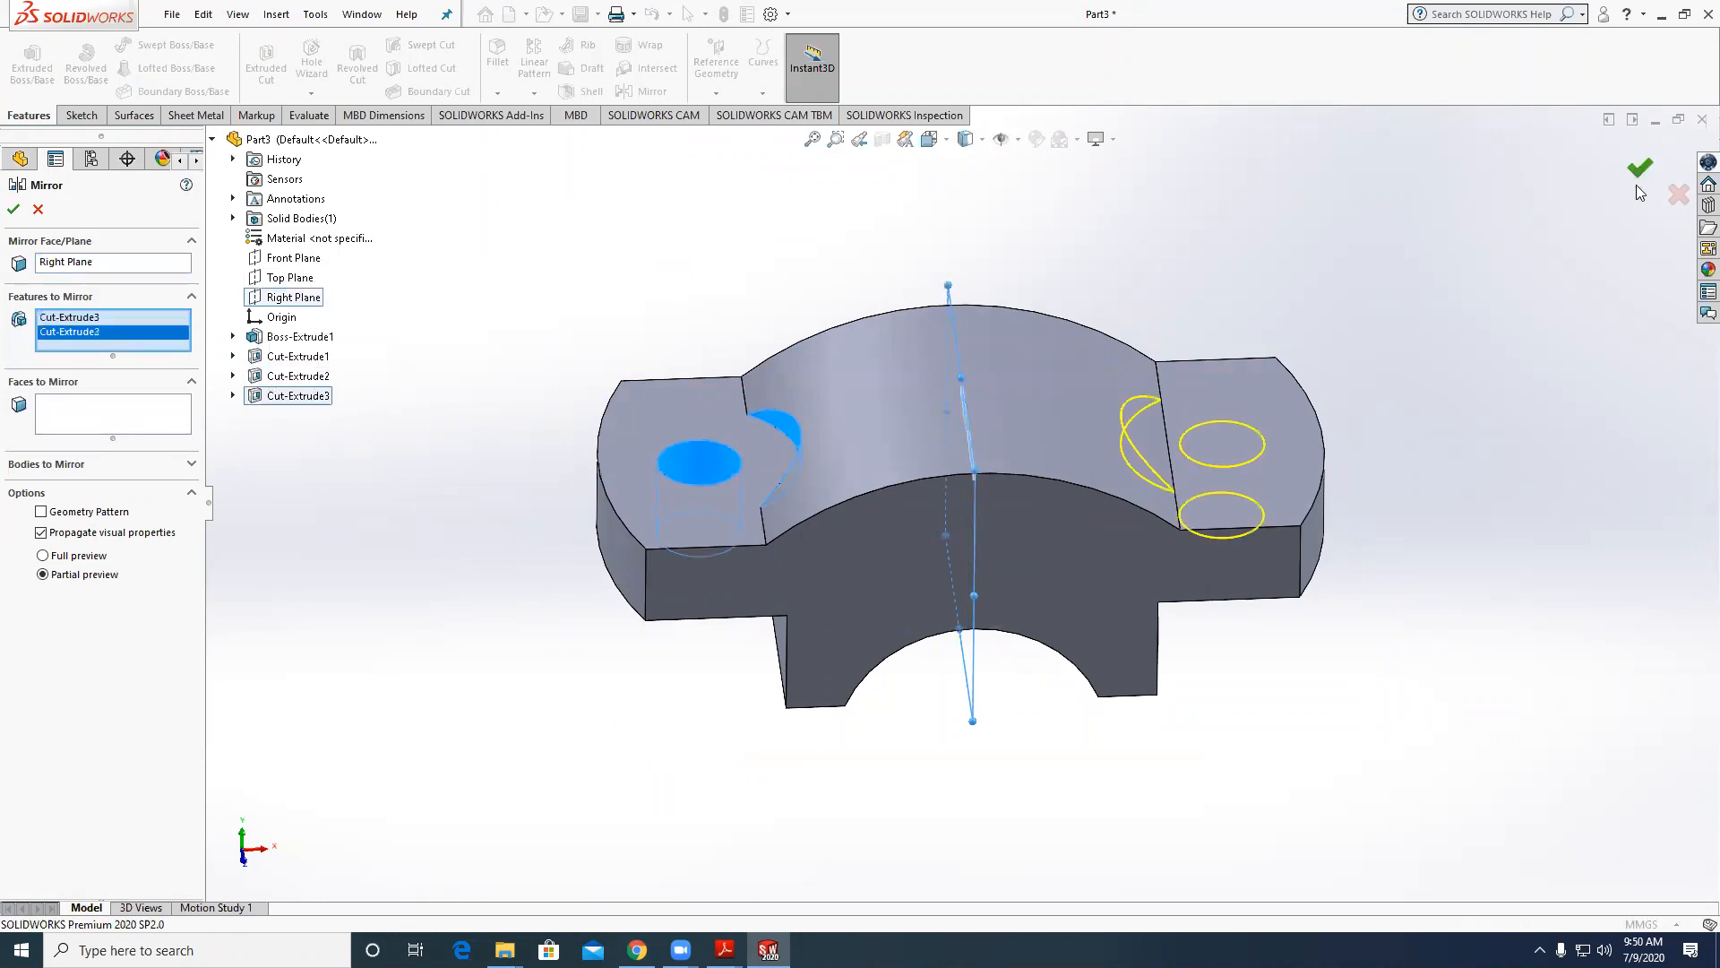
{"action": "left_click", "coordinate": [1638, 172]}
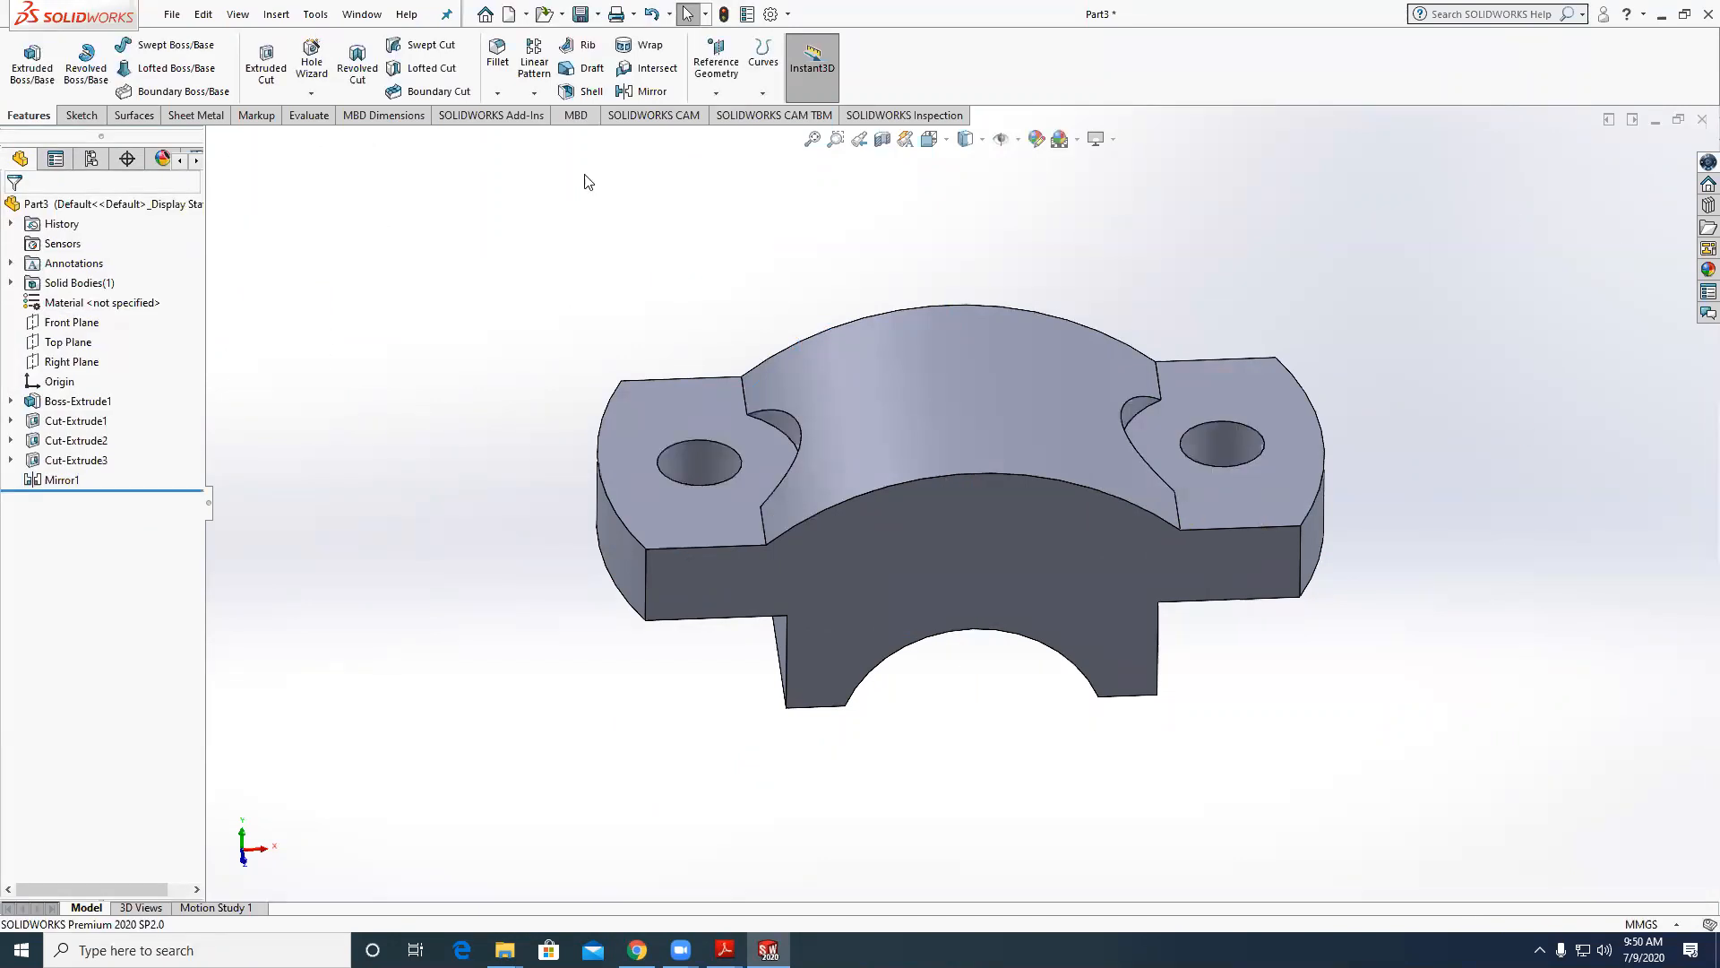
Save the part as Cap in the Plumber Block folder and close it.
{"action": "key", "text": "ctrl+s"}
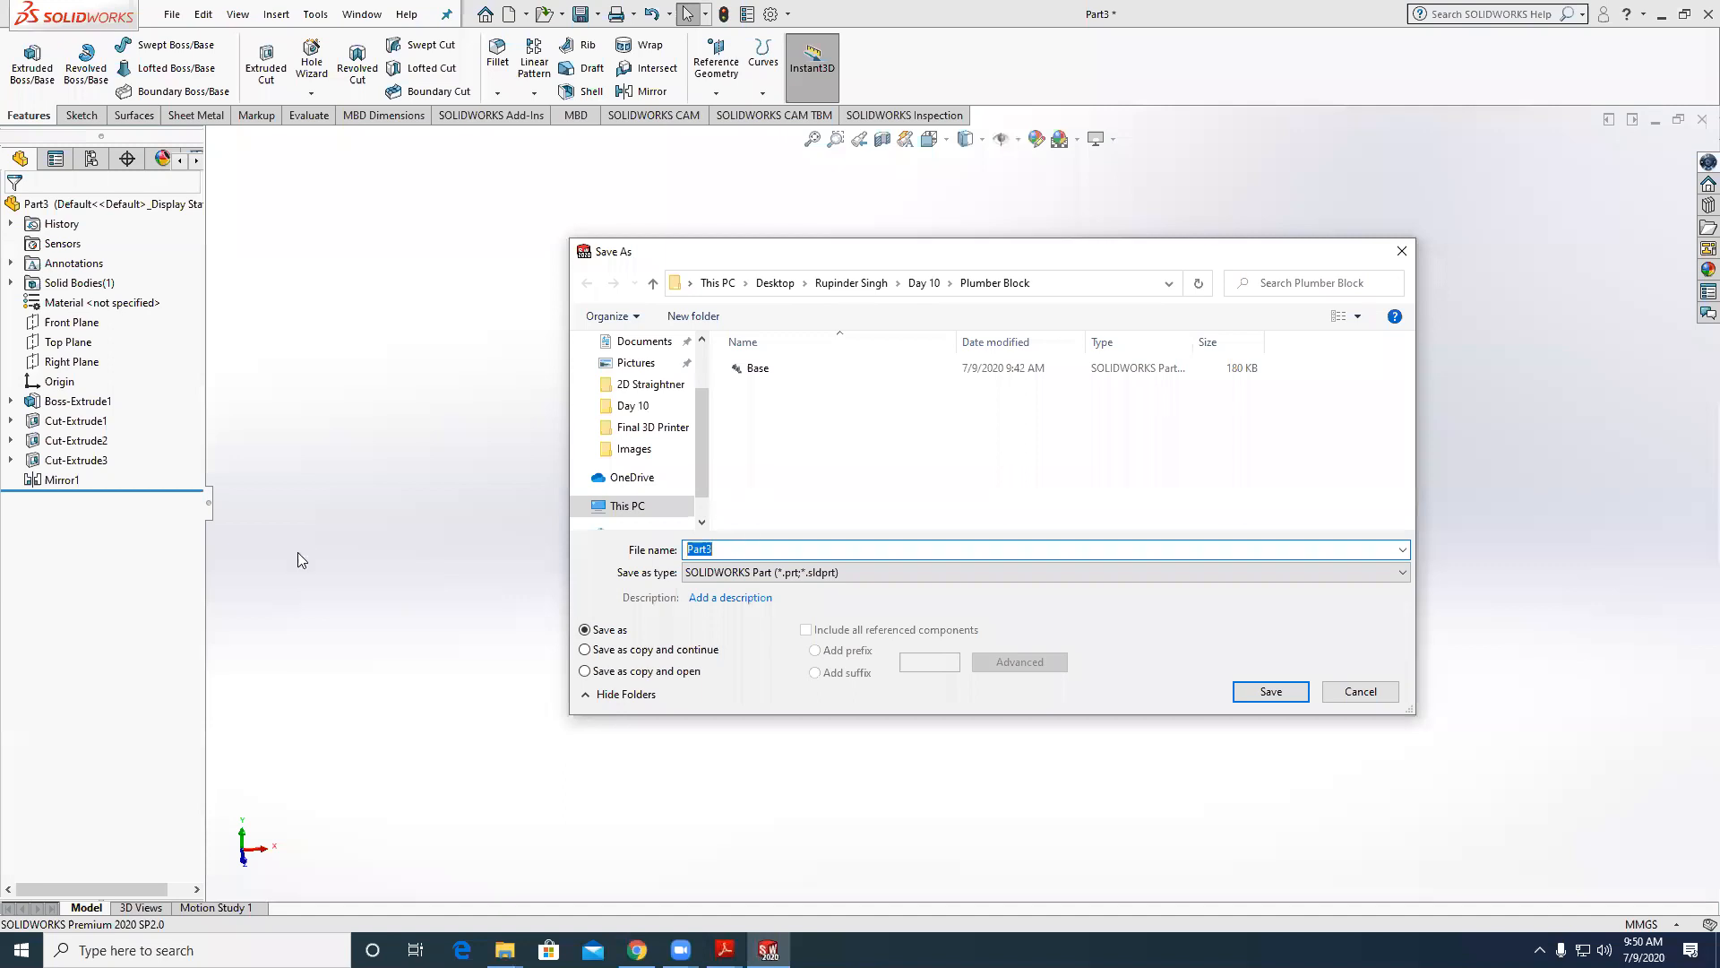
{"action": "key", "text": "Return"}
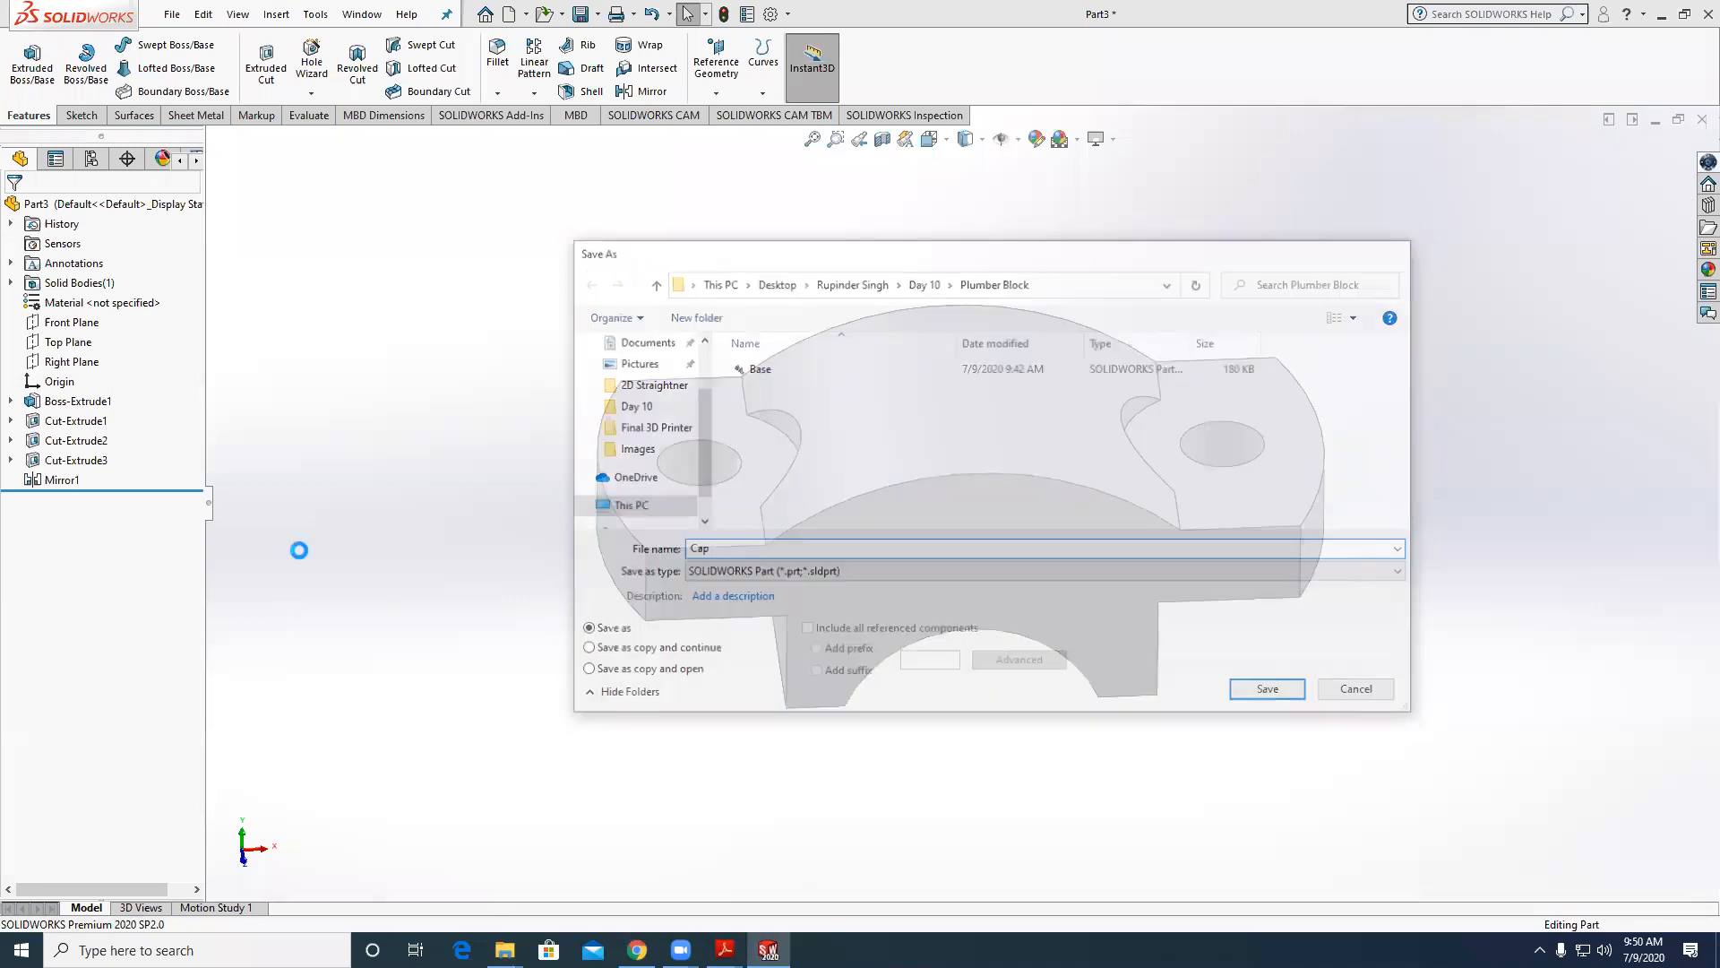
{"action": "left_click", "coordinate": [1700, 120]}
Create a new part and start a sketch on its Front Plane.
{"action": "left_click", "coordinate": [173, 16]}
{"action": "left_click", "coordinate": [179, 45]}
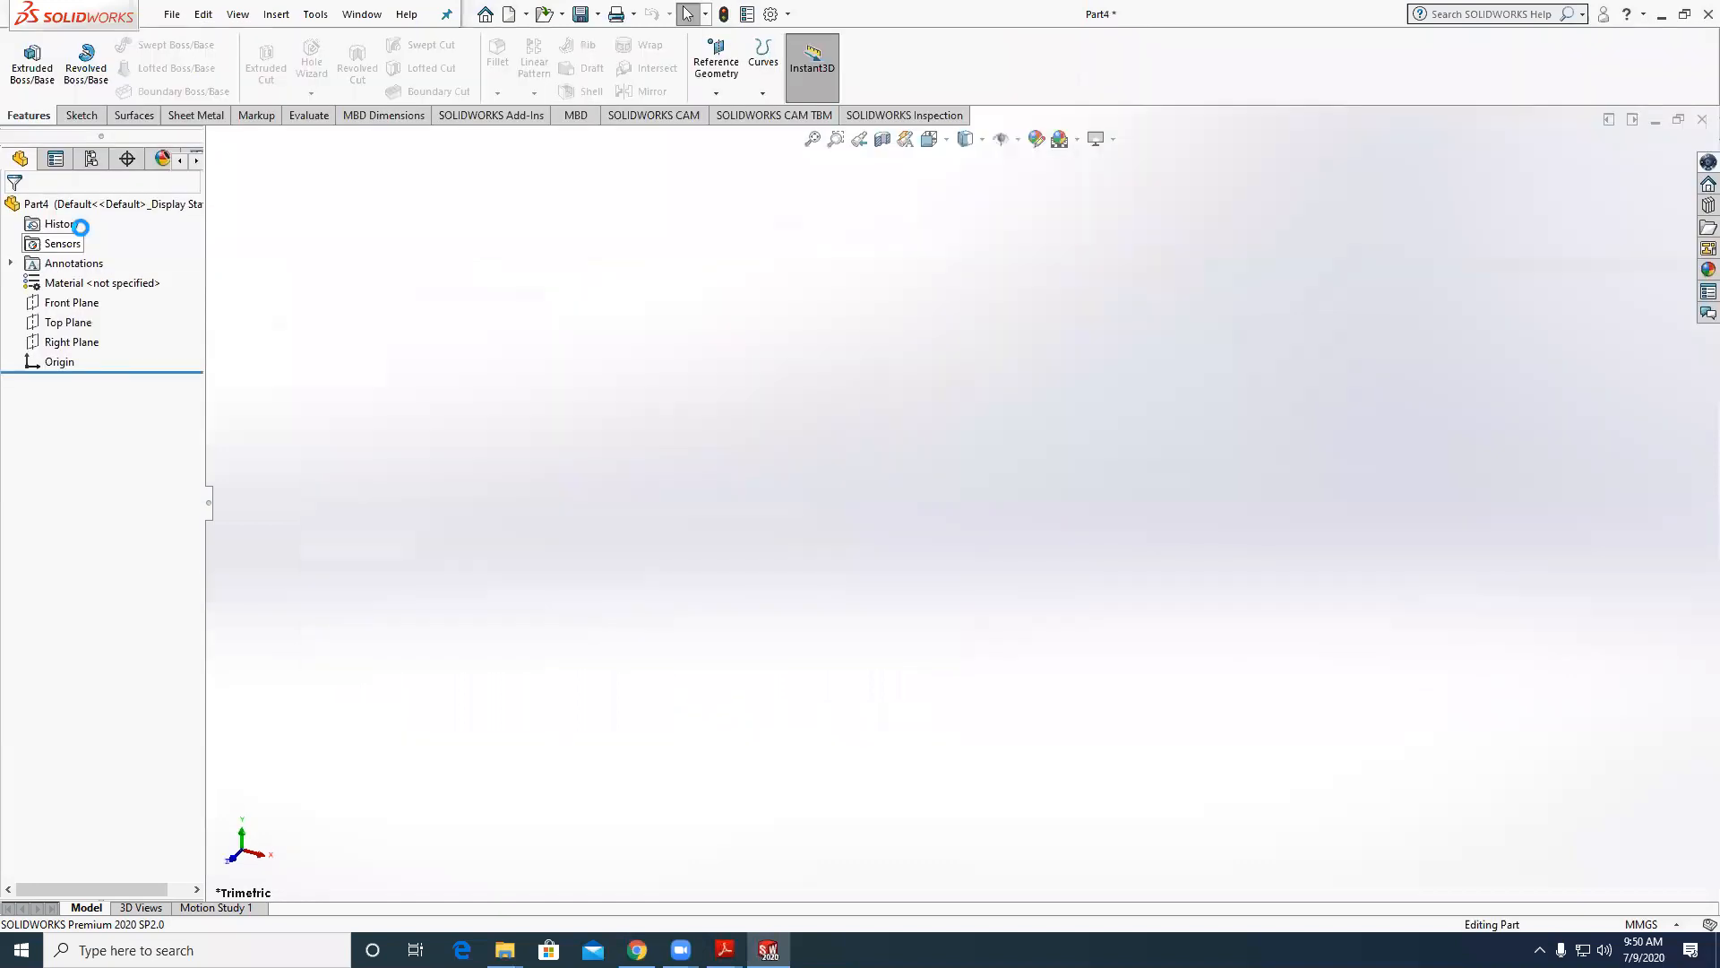
{"action": "left_click", "coordinate": [72, 302]}
{"action": "left_click", "coordinate": [82, 114]}
{"action": "left_click", "coordinate": [22, 63]}
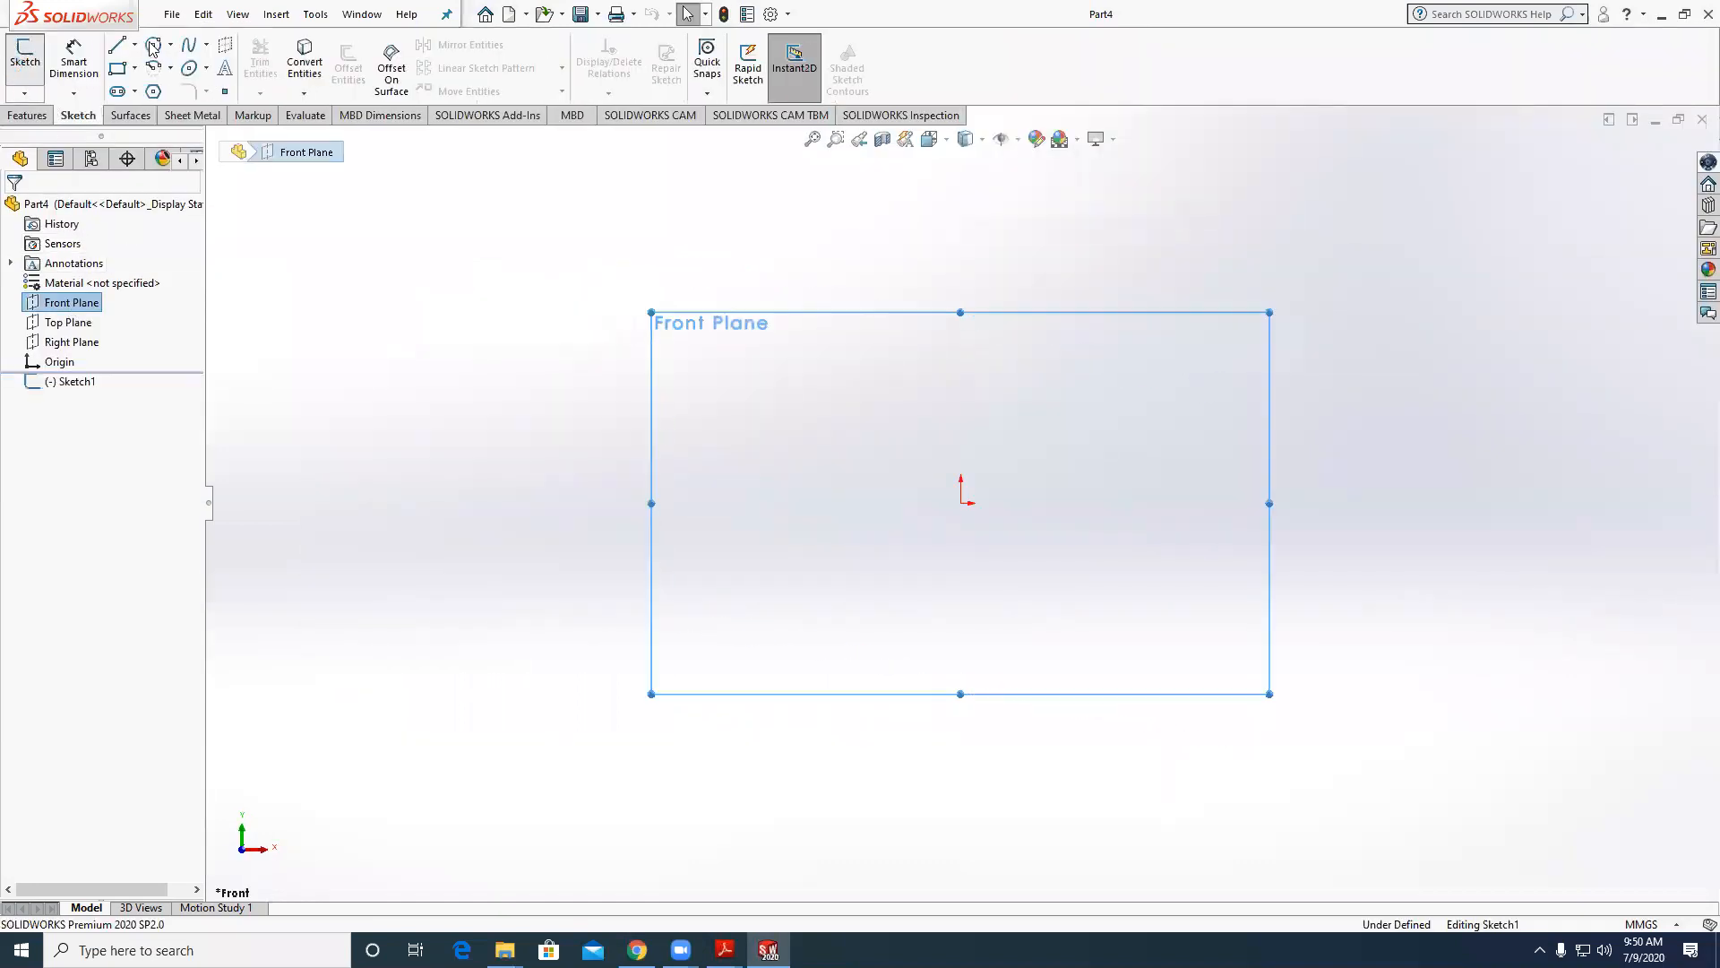
Sketch a horizontal line about 80 mm long above the origin.
{"action": "left_click", "coordinate": [117, 45]}
{"action": "left_click", "coordinate": [822, 441]}
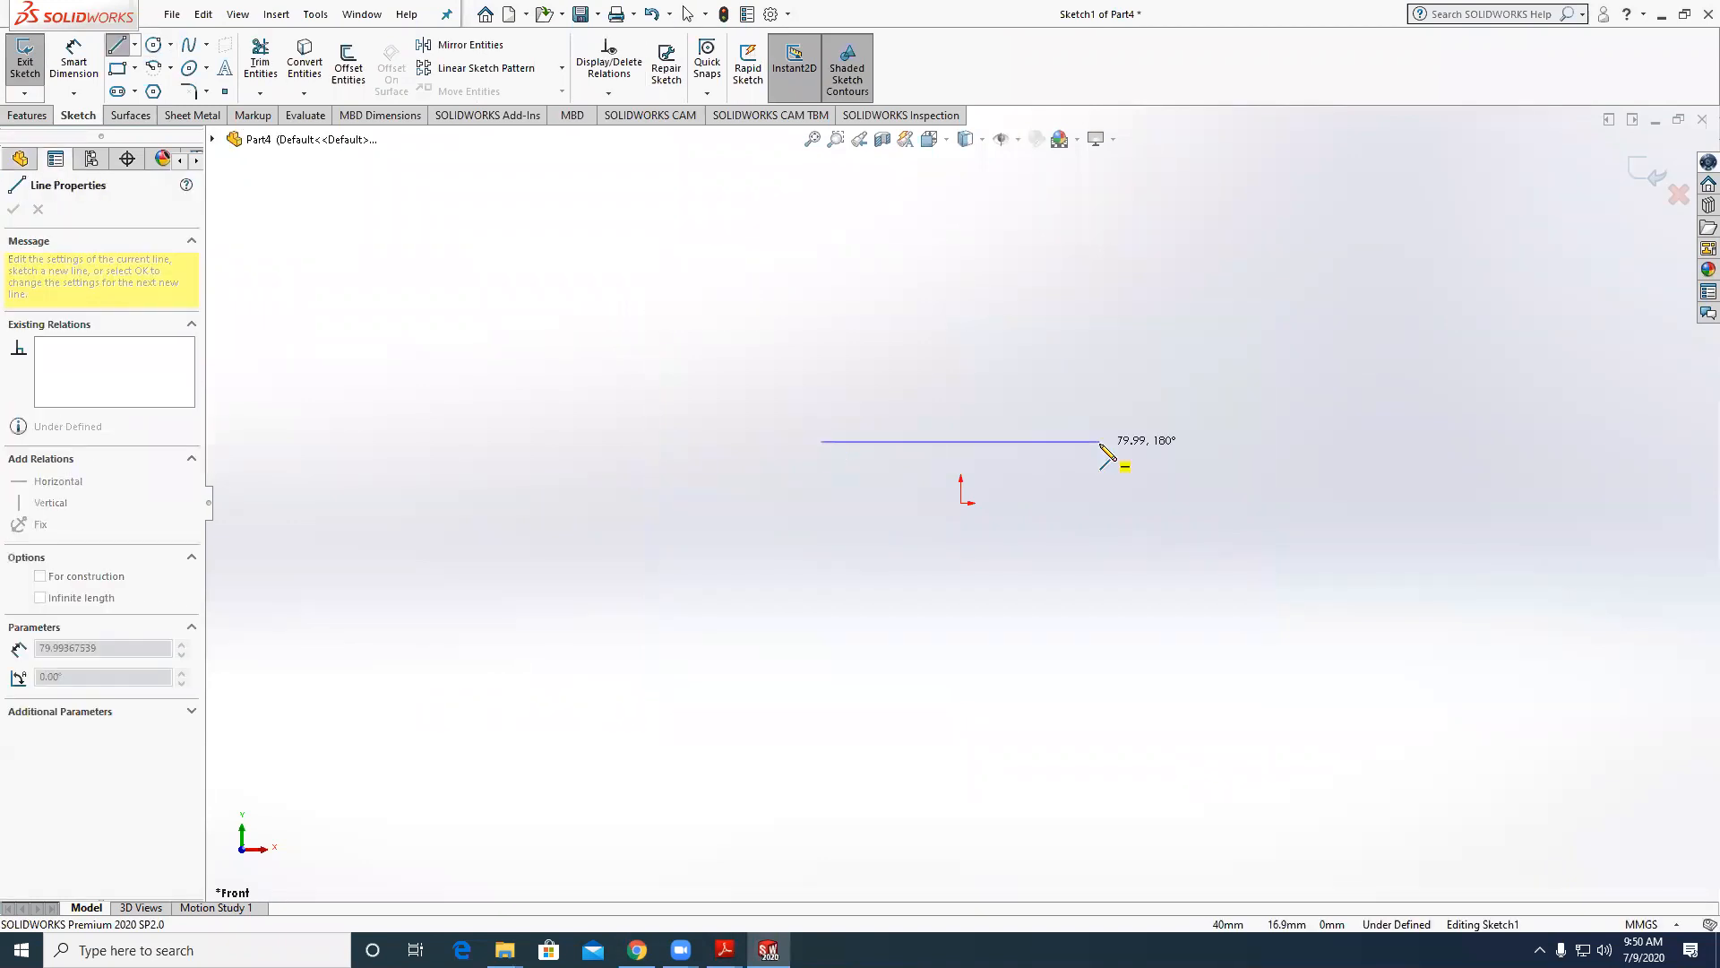
{"action": "left_click", "coordinate": [1099, 441]}
{"action": "key", "text": "Escape"}
Add a midpoint relation between the horizontal line and the origin.
{"action": "left_click", "coordinate": [1028, 447]}
{"action": "left_click", "coordinate": [962, 503], "text": "ctrl"}
{"action": "left_click", "coordinate": [56, 498]}
{"action": "left_click", "coordinate": [645, 619]}
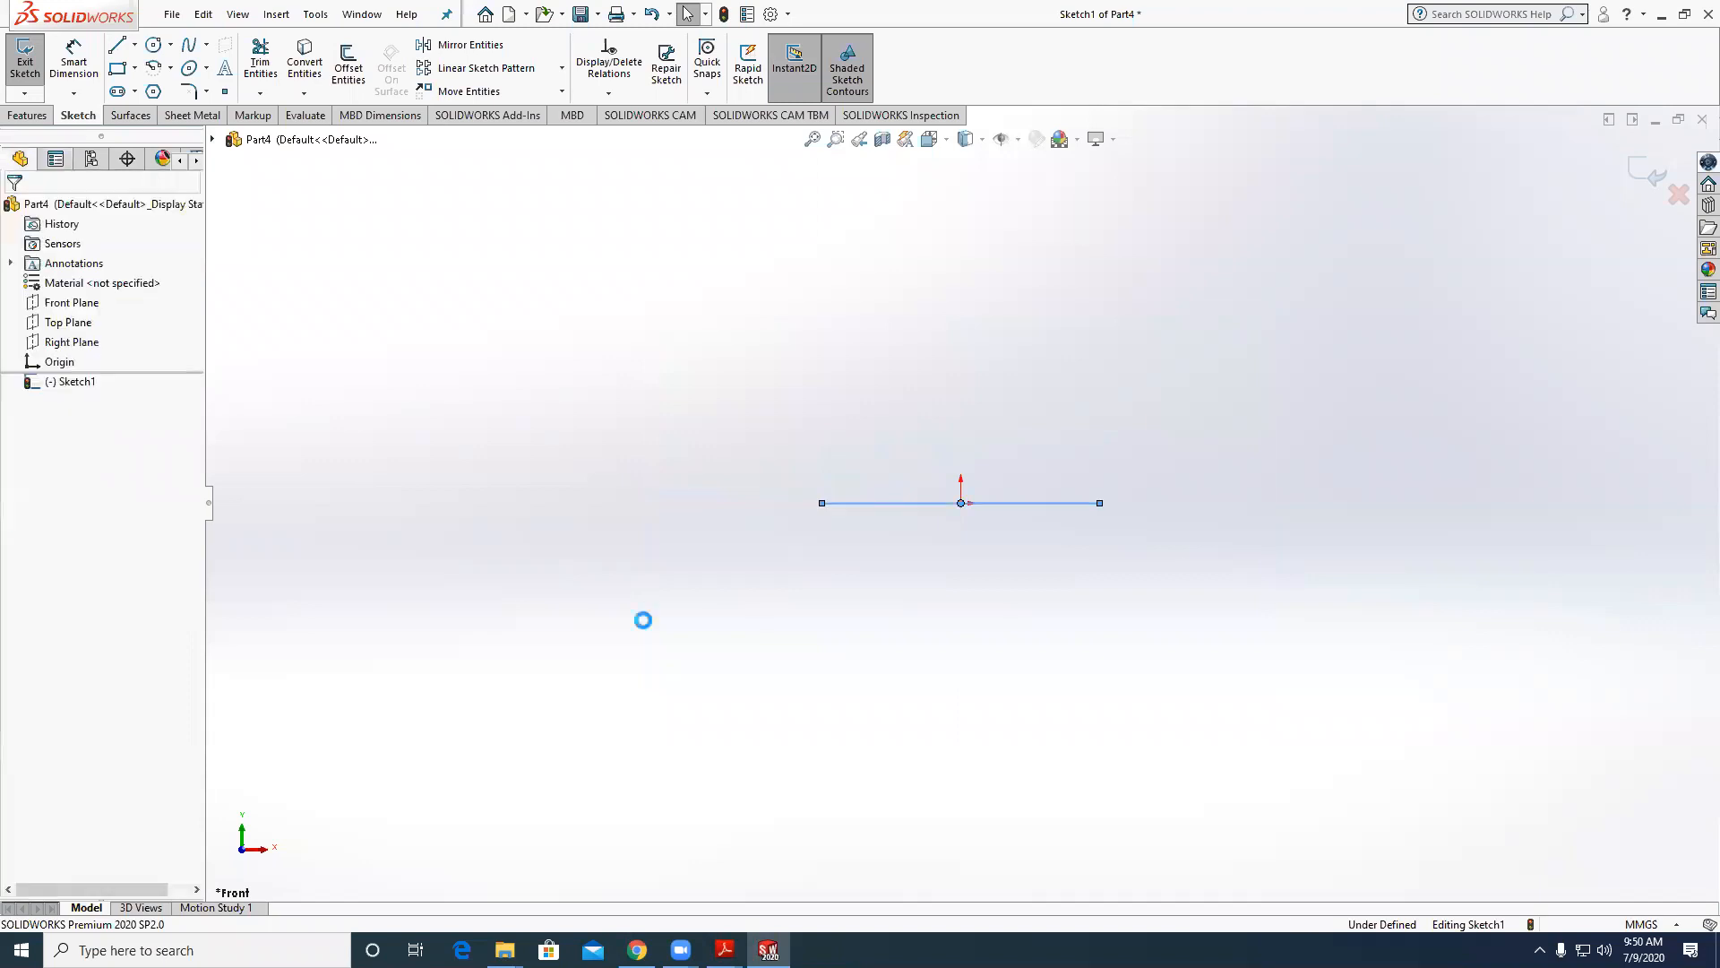
Switch to Assignment 11.pdf in Adobe Reader and examine the dimensions in the plummer block drawing.
{"action": "mouse_move", "coordinate": [725, 948]}
{"action": "left_click", "coordinate": [713, 866]}
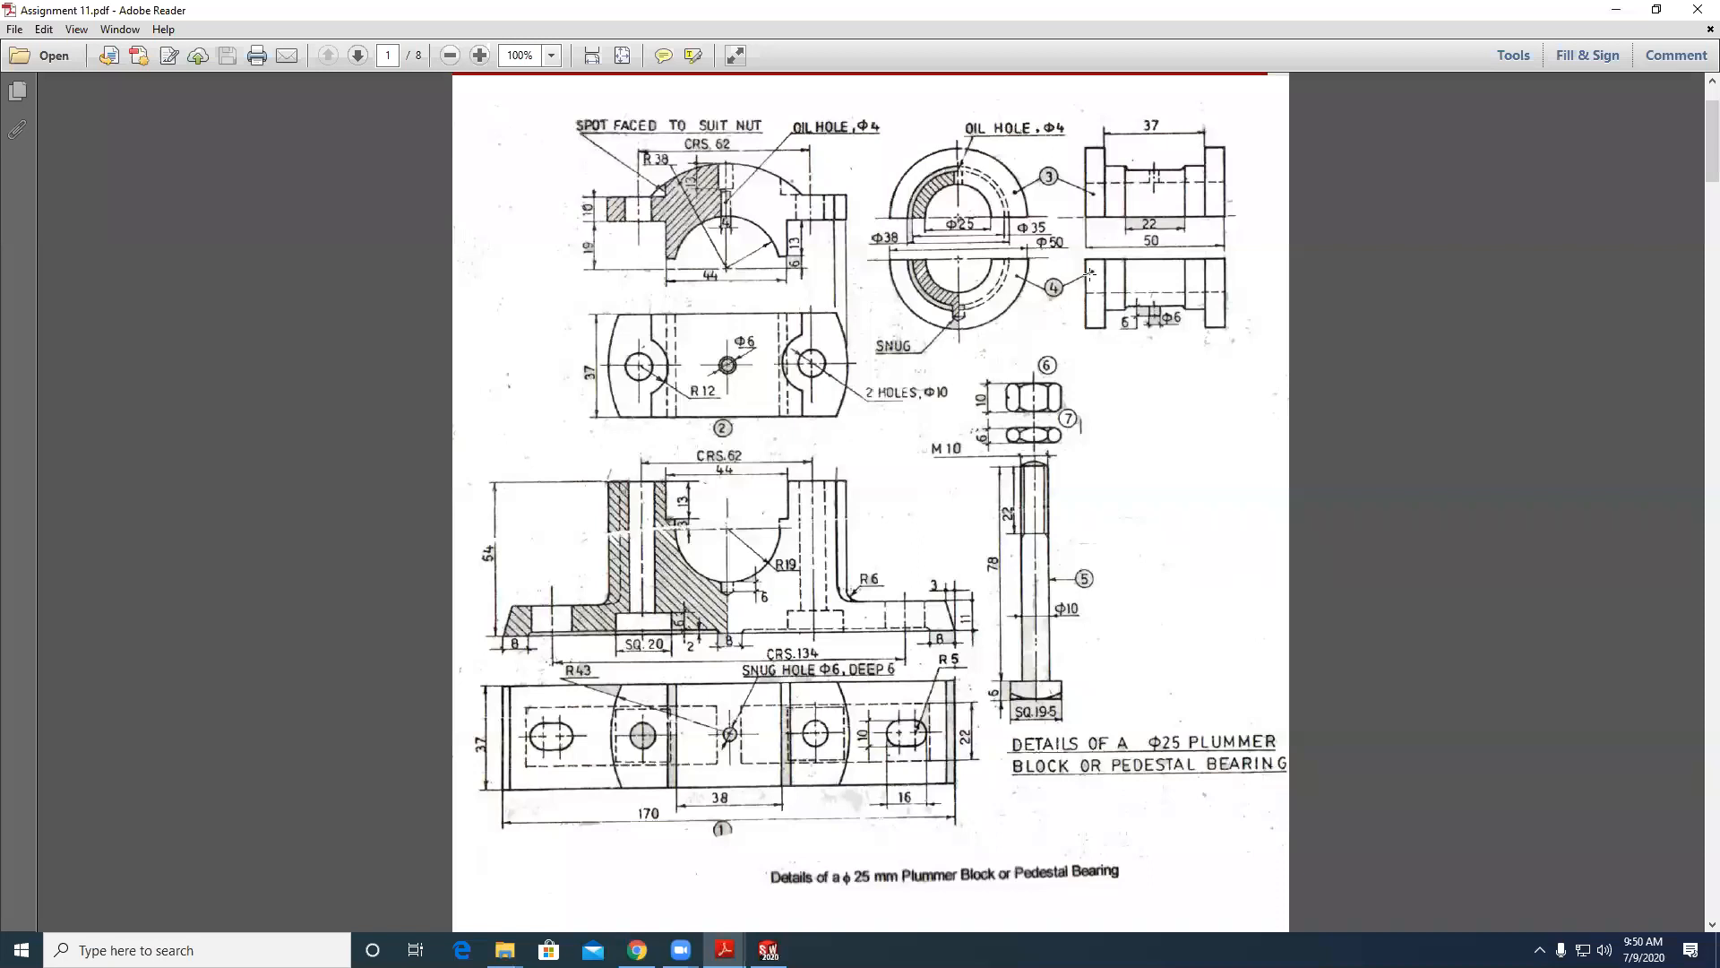
Return to the SOLIDWORKS sketch and dimension the horizontal base line to 50 mm.
{"action": "left_click", "coordinate": [1616, 9]}
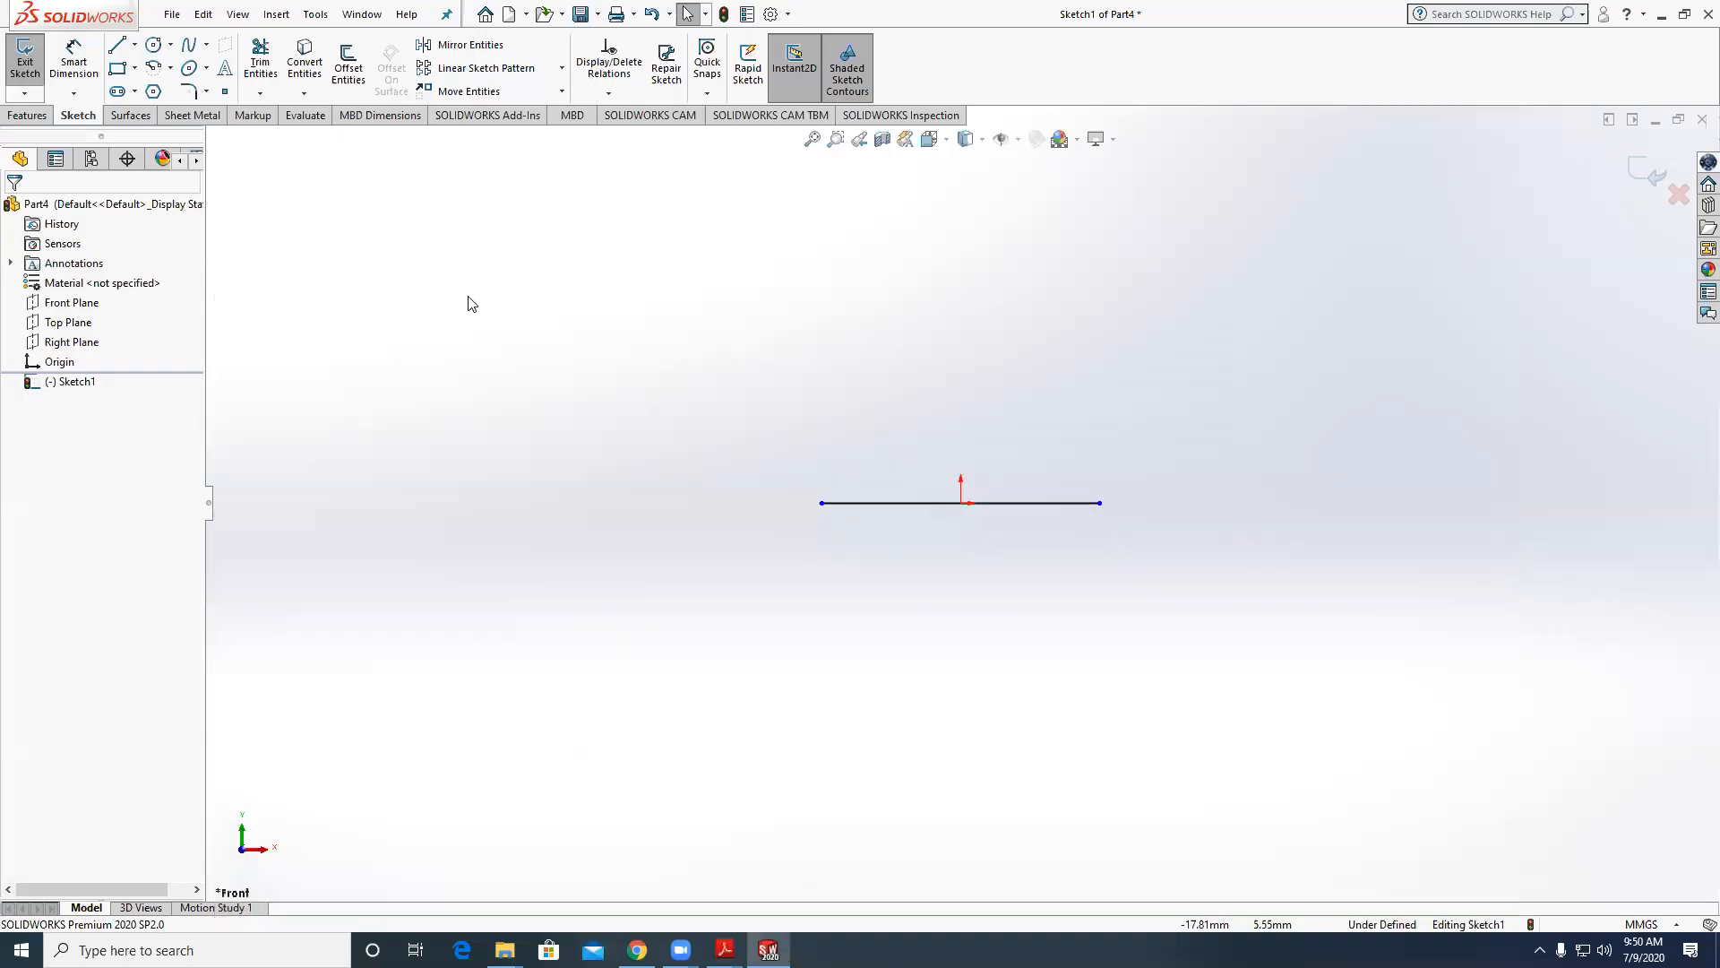
{"action": "left_click", "coordinate": [85, 67]}
{"action": "left_click", "coordinate": [1060, 501]}
{"action": "left_click", "coordinate": [1053, 468]}
{"action": "type", "text": "50"}
{"action": "key", "text": "Return"}
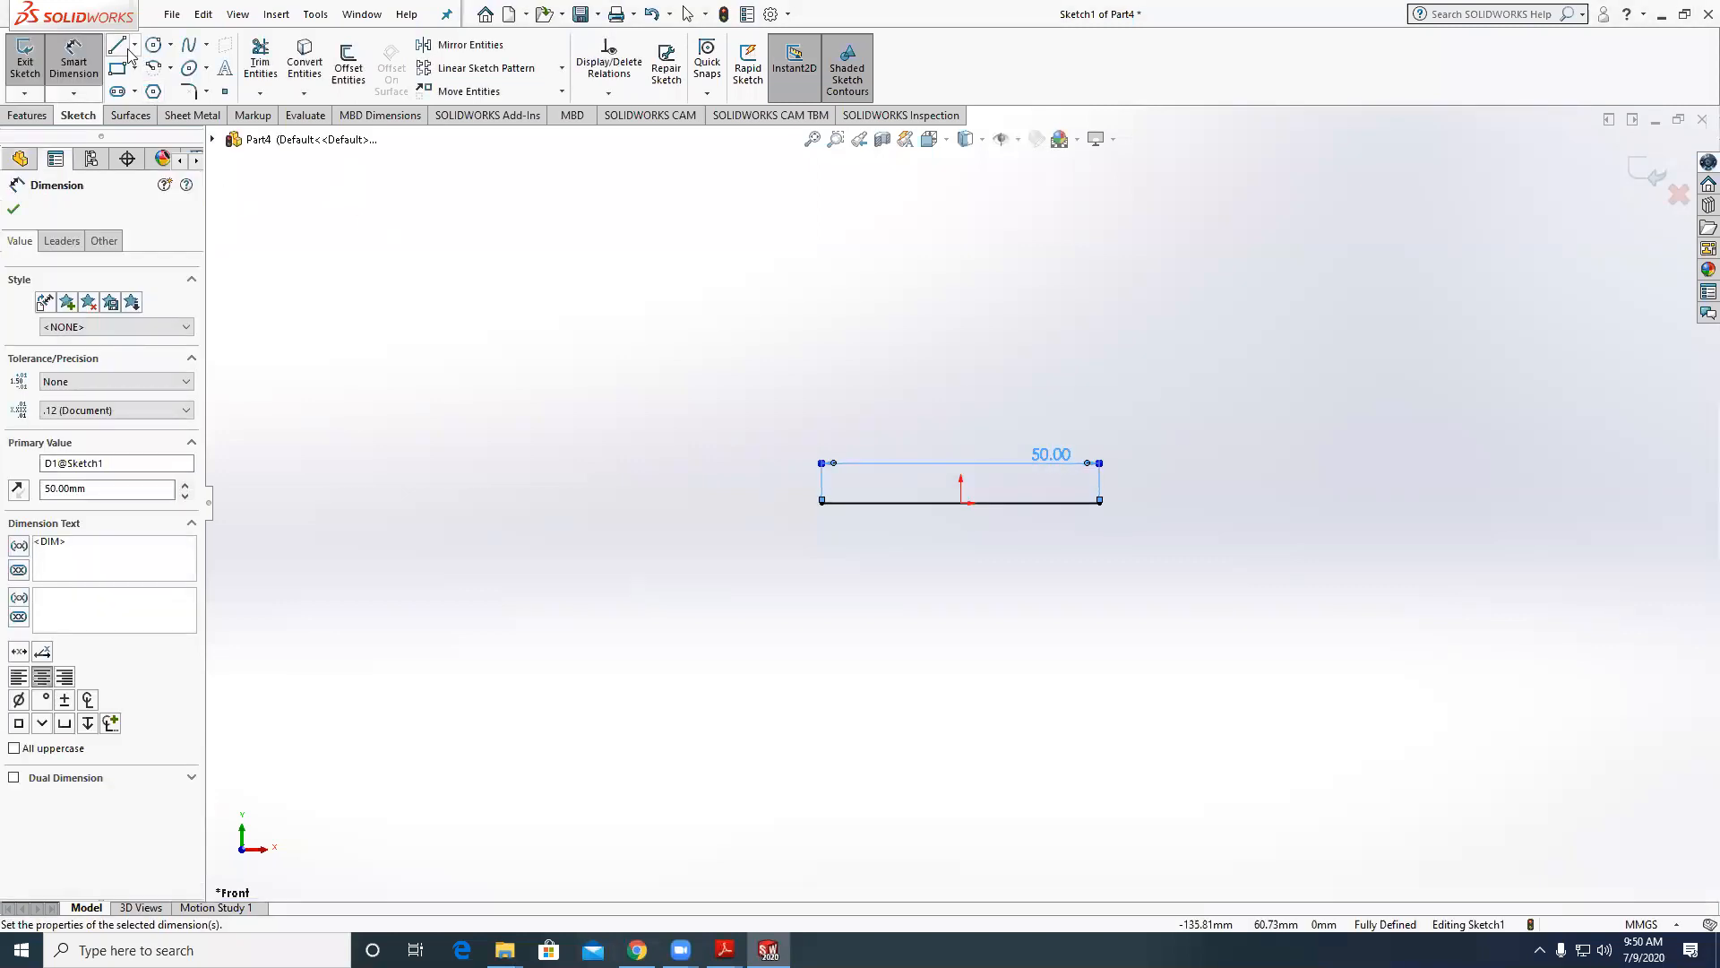
Draw a vertical construction centerline upward from the origin at the midpoint of the base line.
{"action": "key", "text": "l"}
{"action": "left_click", "coordinate": [134, 44]}
{"action": "left_click", "coordinate": [141, 86]}
{"action": "scroll", "coordinate": [950, 518], "scroll_direction": "down", "scroll_amount": 2}
{"action": "left_click", "coordinate": [939, 510]}
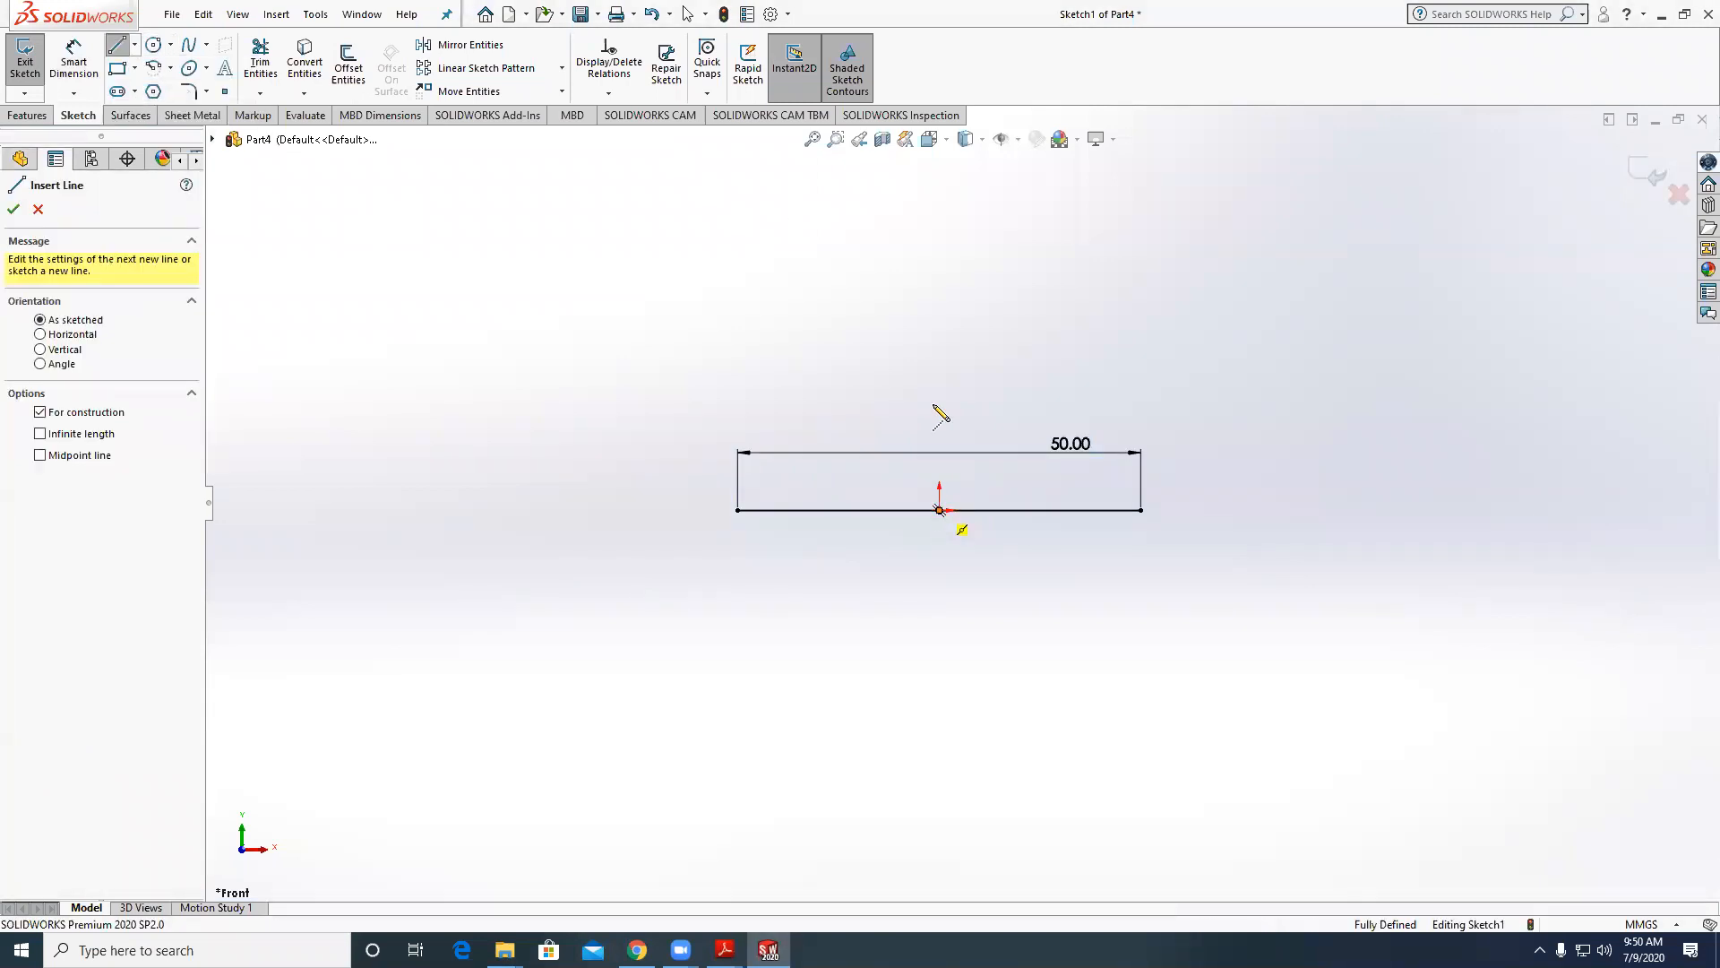
{"action": "left_click", "coordinate": [939, 343]}
{"action": "key", "text": "Escape"}
Sketch the stepped half profile from the base line's left end, about 22 mm high with a top edge about 6.5 mm wide.
{"action": "key", "text": "l"}
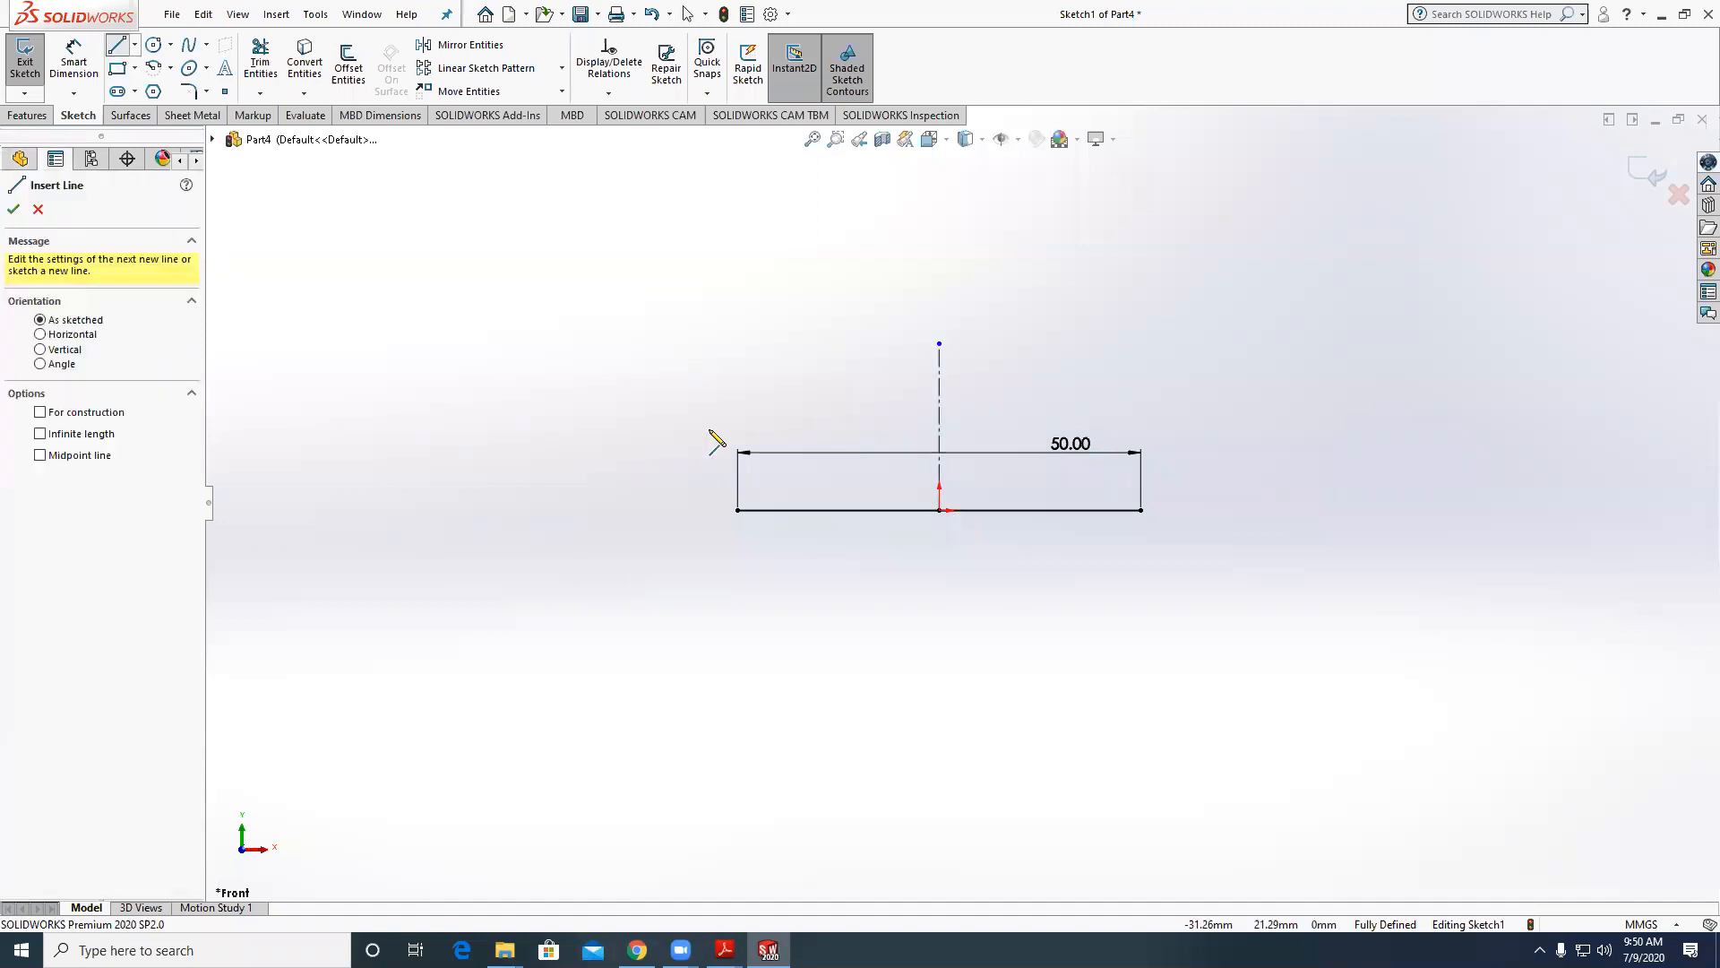
{"action": "left_click", "coordinate": [740, 510]}
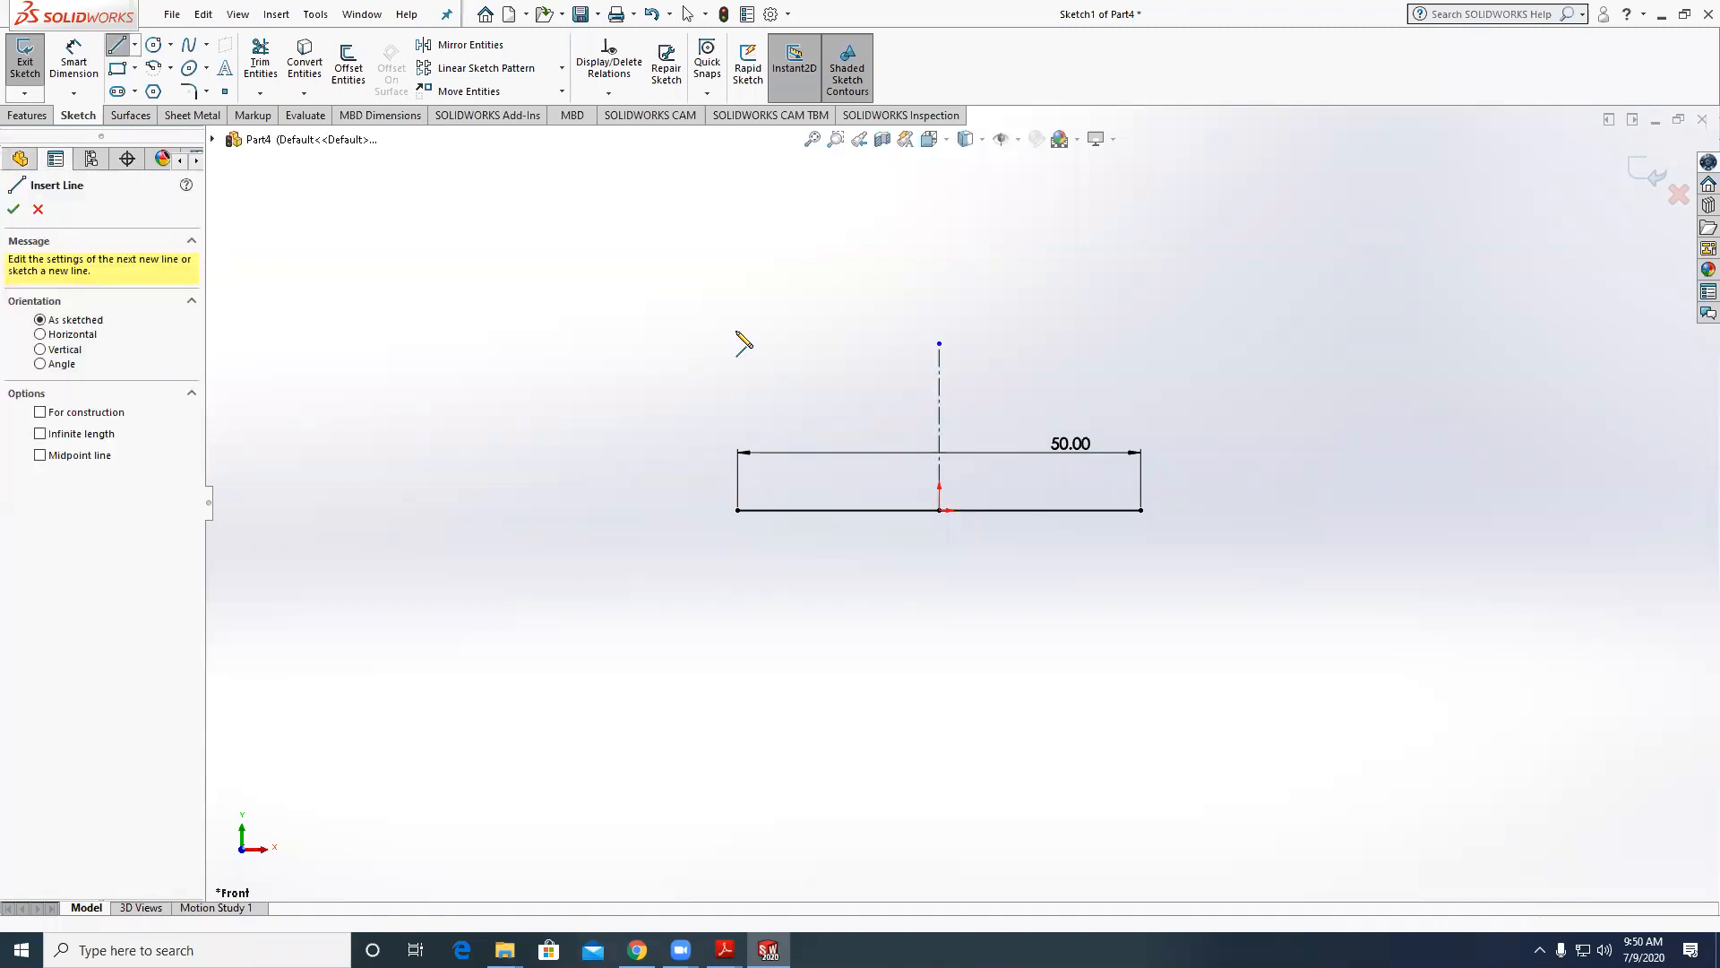
{"action": "left_click", "coordinate": [737, 330]}
{"action": "left_click", "coordinate": [790, 330]}
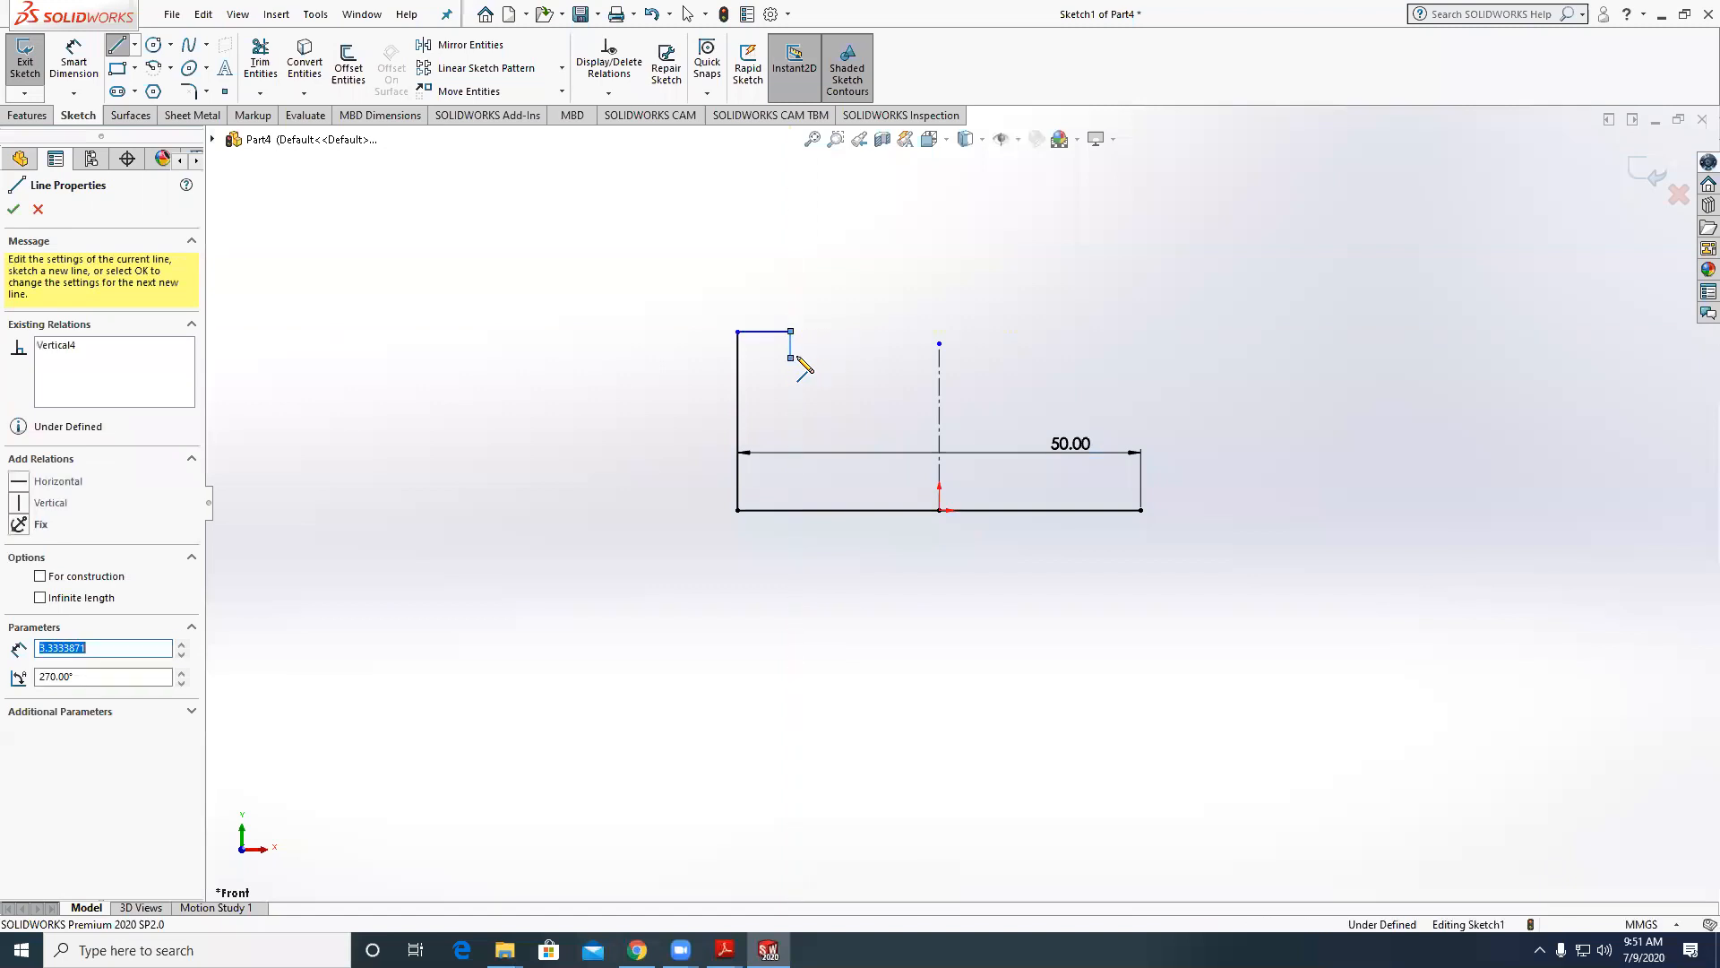
{"action": "left_click", "coordinate": [822, 357]}
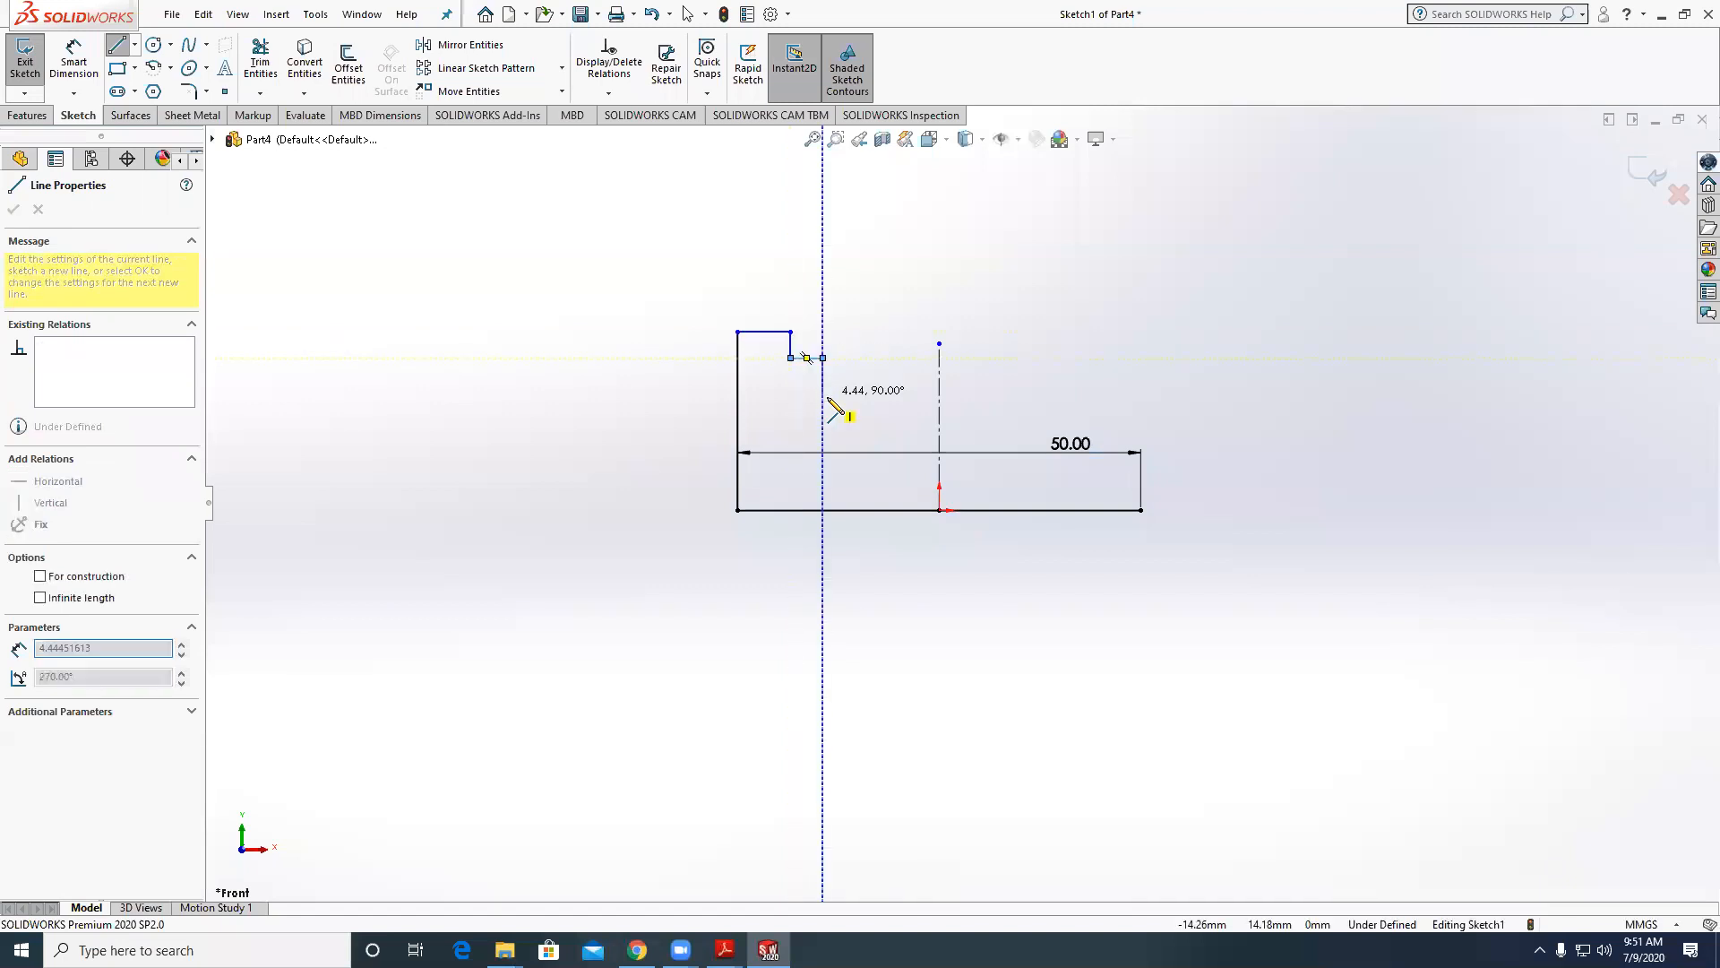
{"action": "double_click", "coordinate": [823, 397]}
Mirror the five lines of the stepped half profile about the vertical centerline, keeping the originals.
{"action": "left_click", "coordinate": [462, 44]}
{"action": "left_click", "coordinate": [739, 372]}
{"action": "left_click", "coordinate": [766, 331]}
{"action": "left_click", "coordinate": [790, 345]}
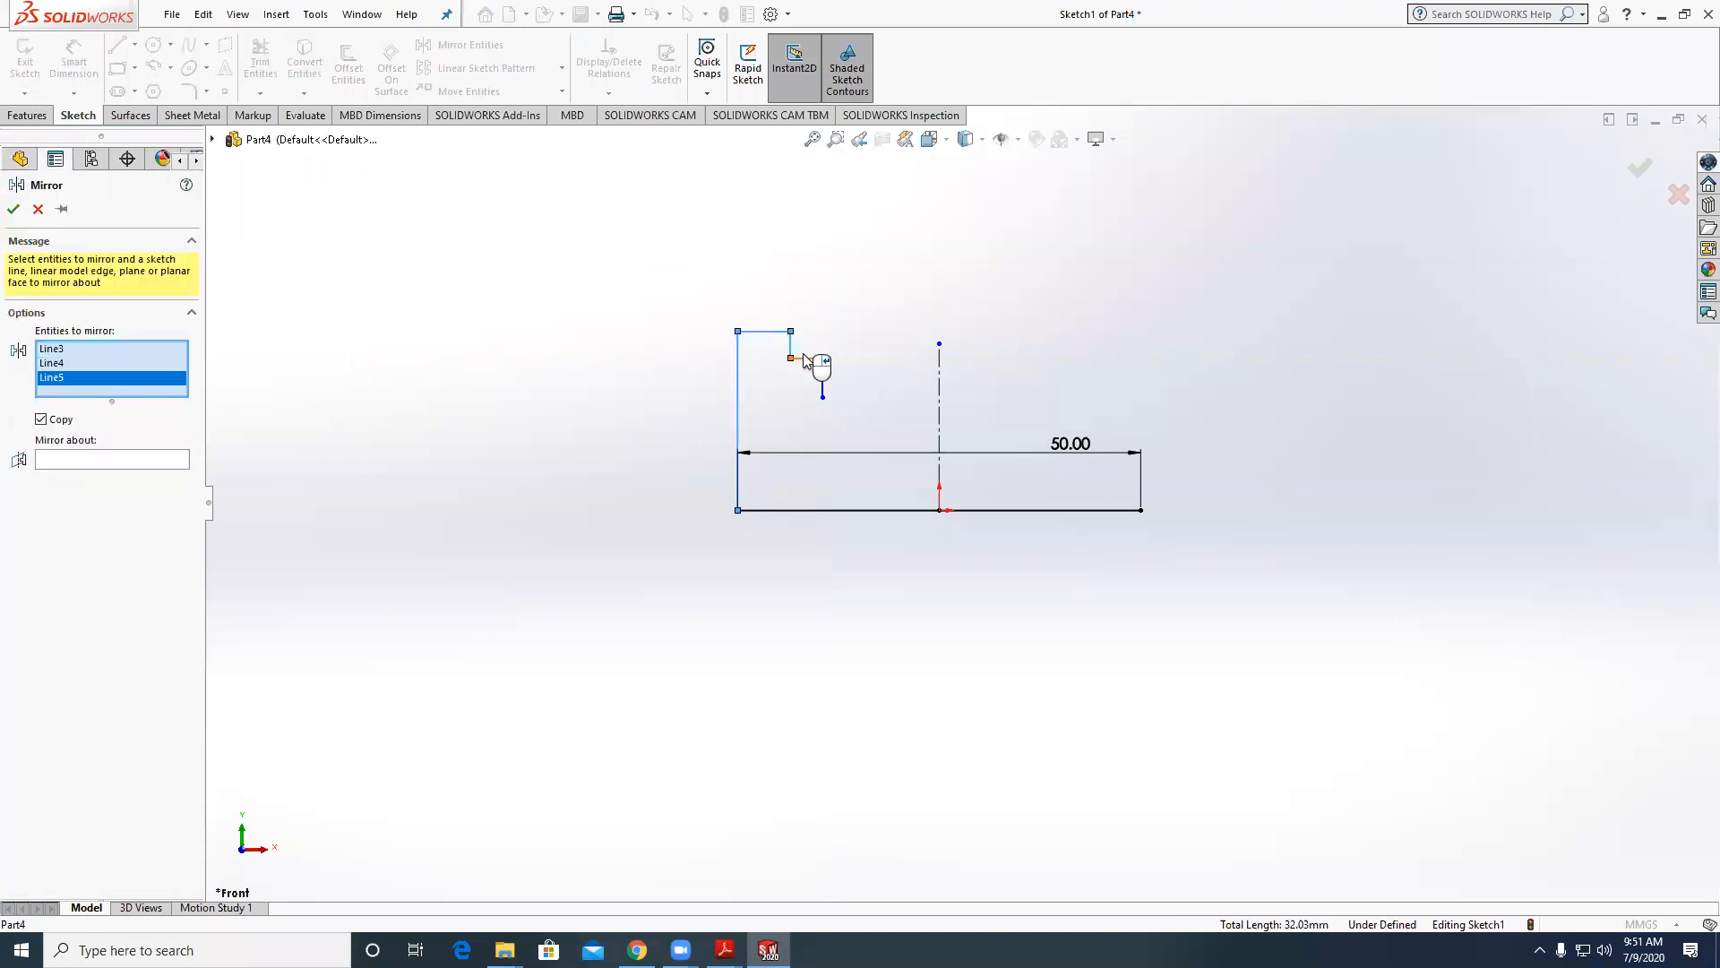
{"action": "left_click", "coordinate": [809, 357]}
{"action": "left_click", "coordinate": [822, 381]}
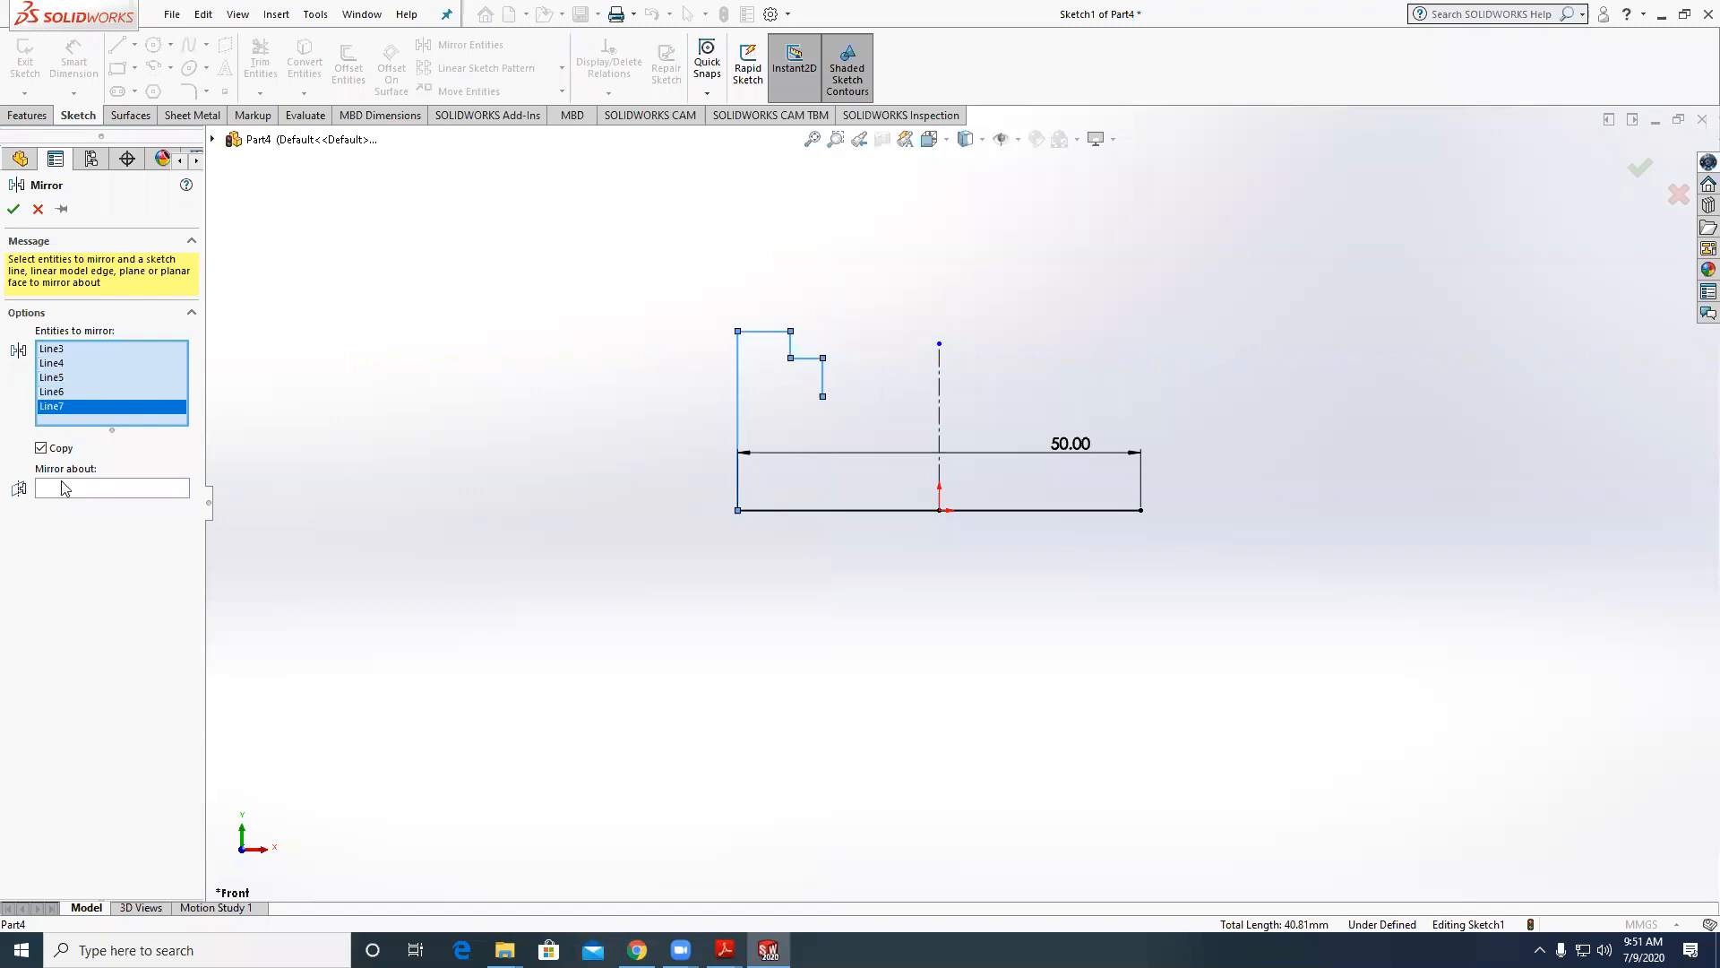
{"action": "left_click", "coordinate": [106, 491]}
{"action": "left_click", "coordinate": [938, 427]}
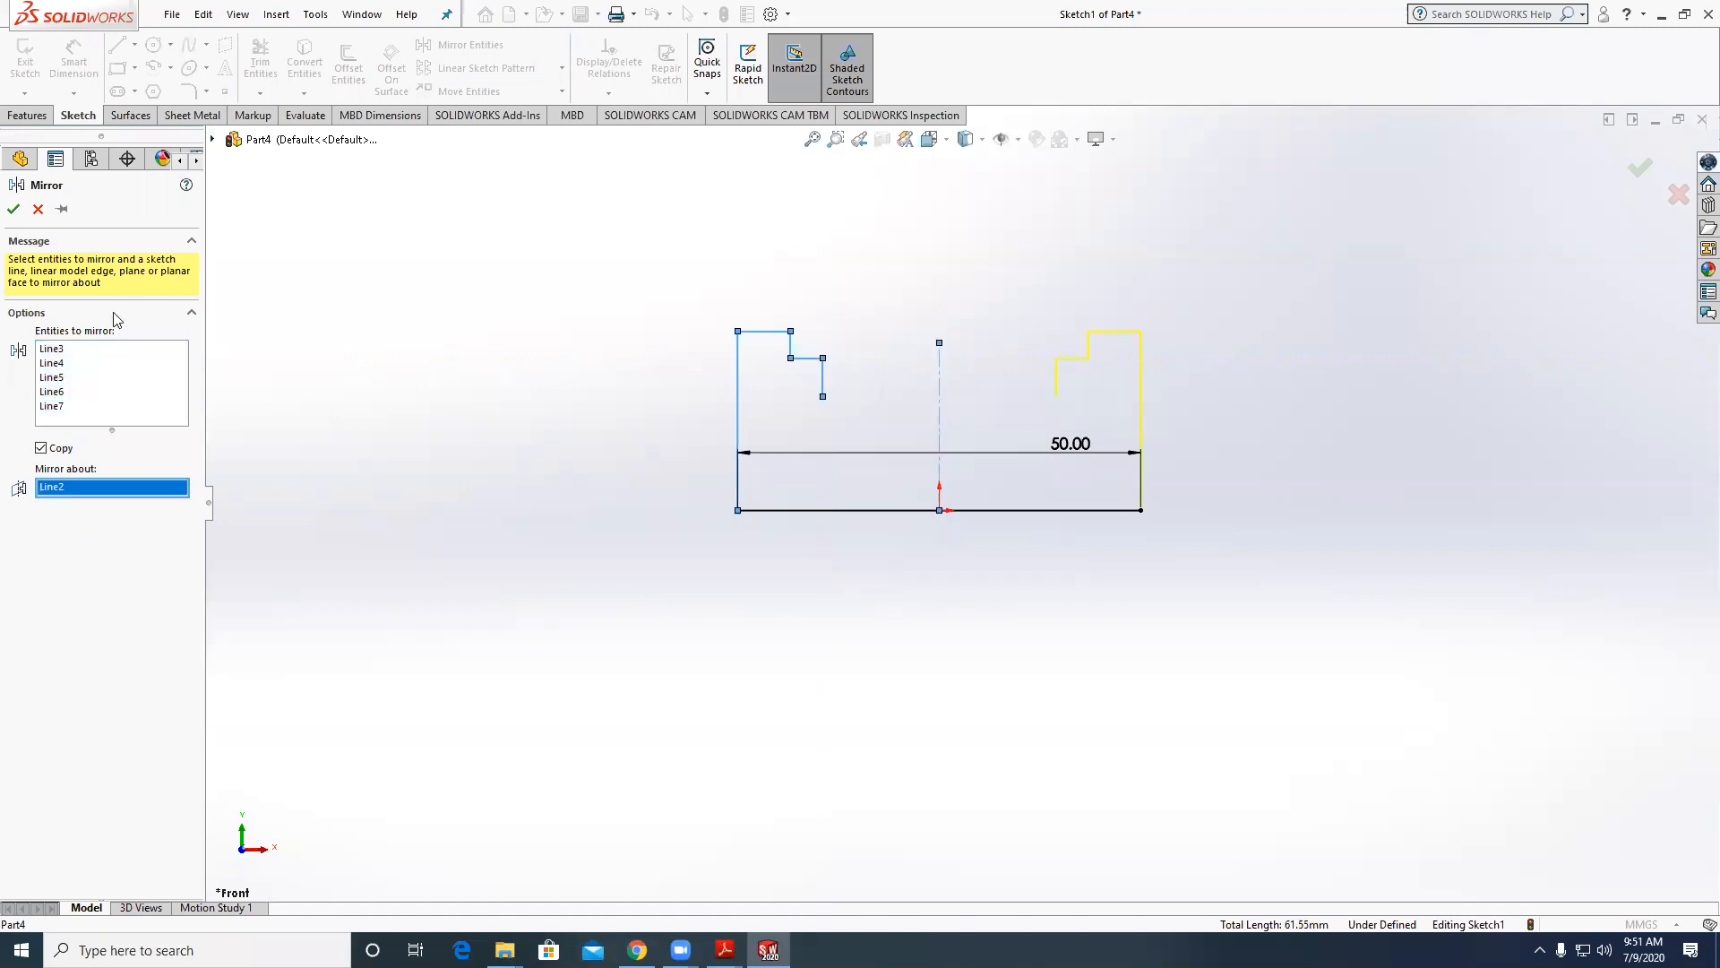
{"action": "left_click", "coordinate": [13, 209]}
Close the profile with a horizontal line about 29 mm long joining the lower ends of the two inner vertical lines.
{"action": "left_click", "coordinate": [116, 45]}
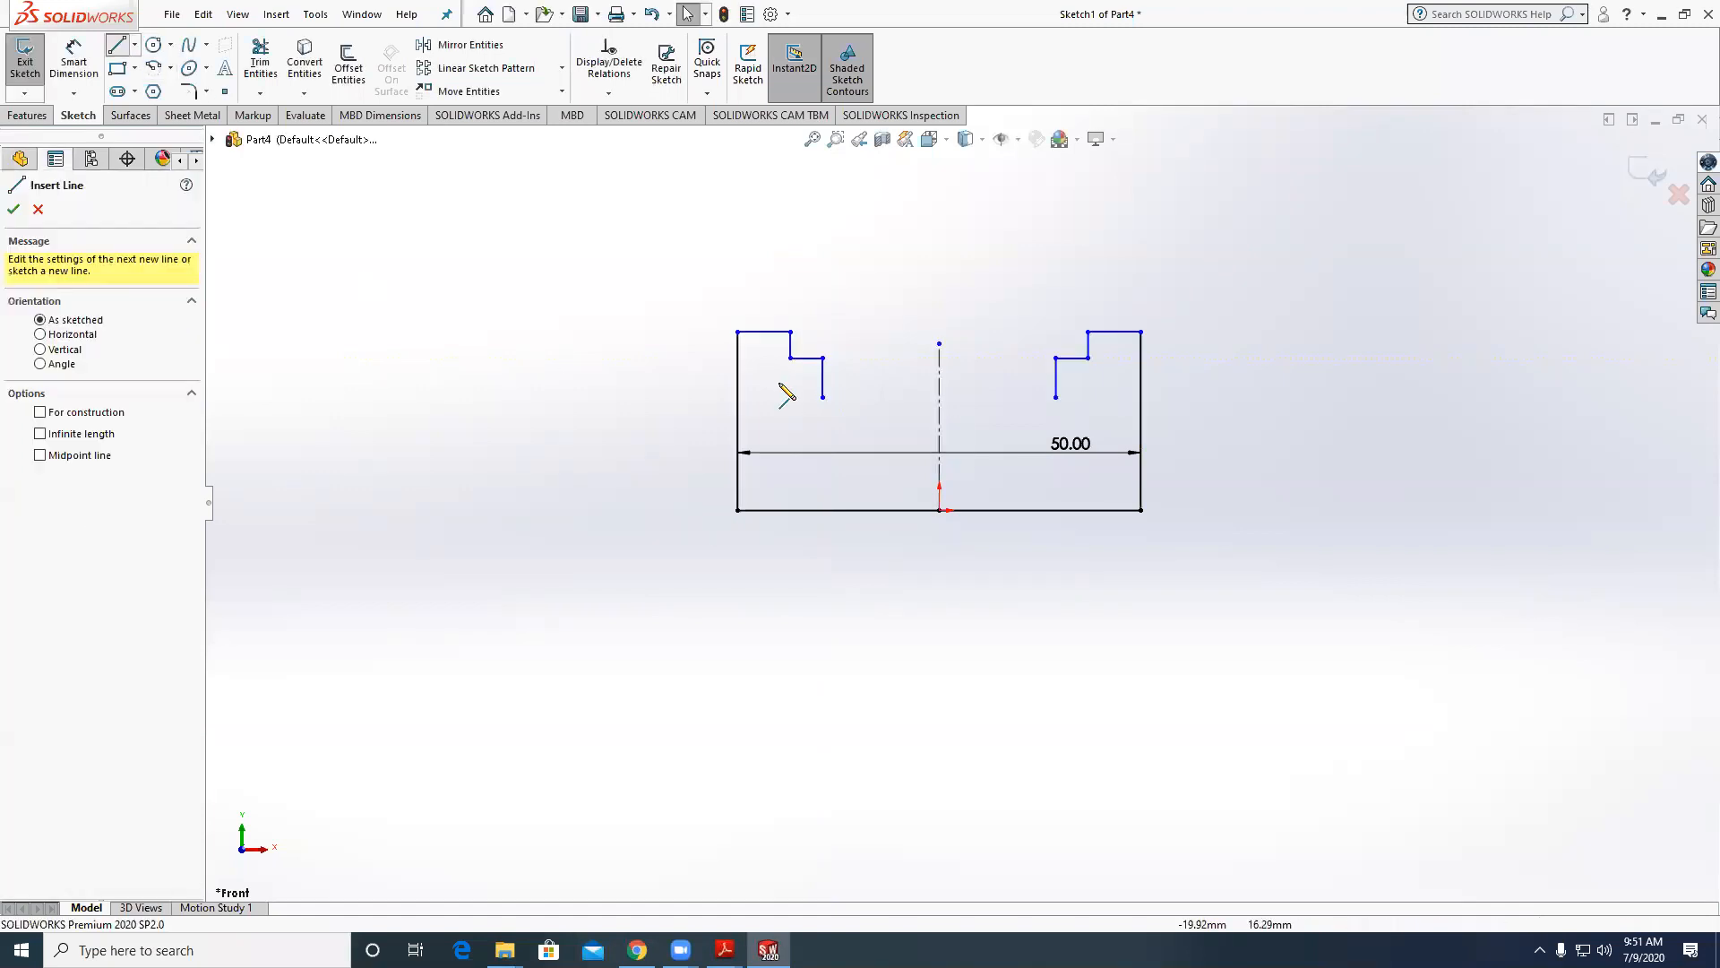
{"action": "left_click", "coordinate": [823, 397]}
{"action": "left_click", "coordinate": [1055, 397]}
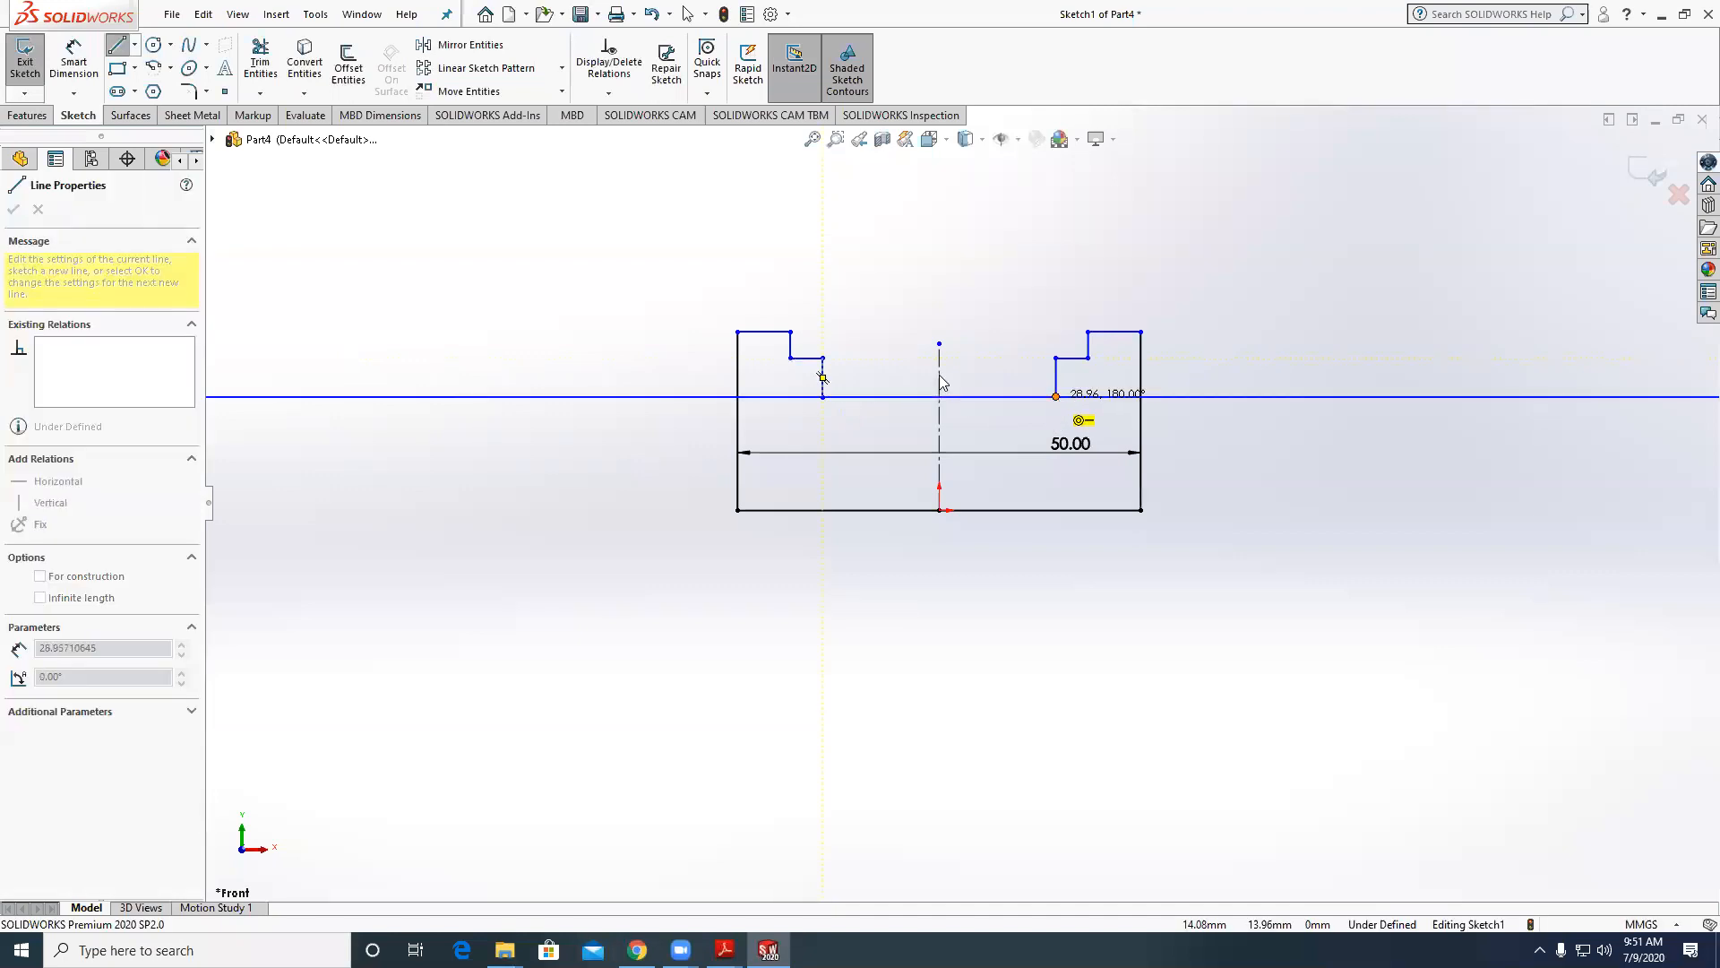
{"action": "key", "text": "Escape"}
Dimension the profile's overall height from the base line to the upper left edge and set it to 19 mm.
{"action": "left_click", "coordinate": [73, 63]}
{"action": "left_click", "coordinate": [776, 332]}
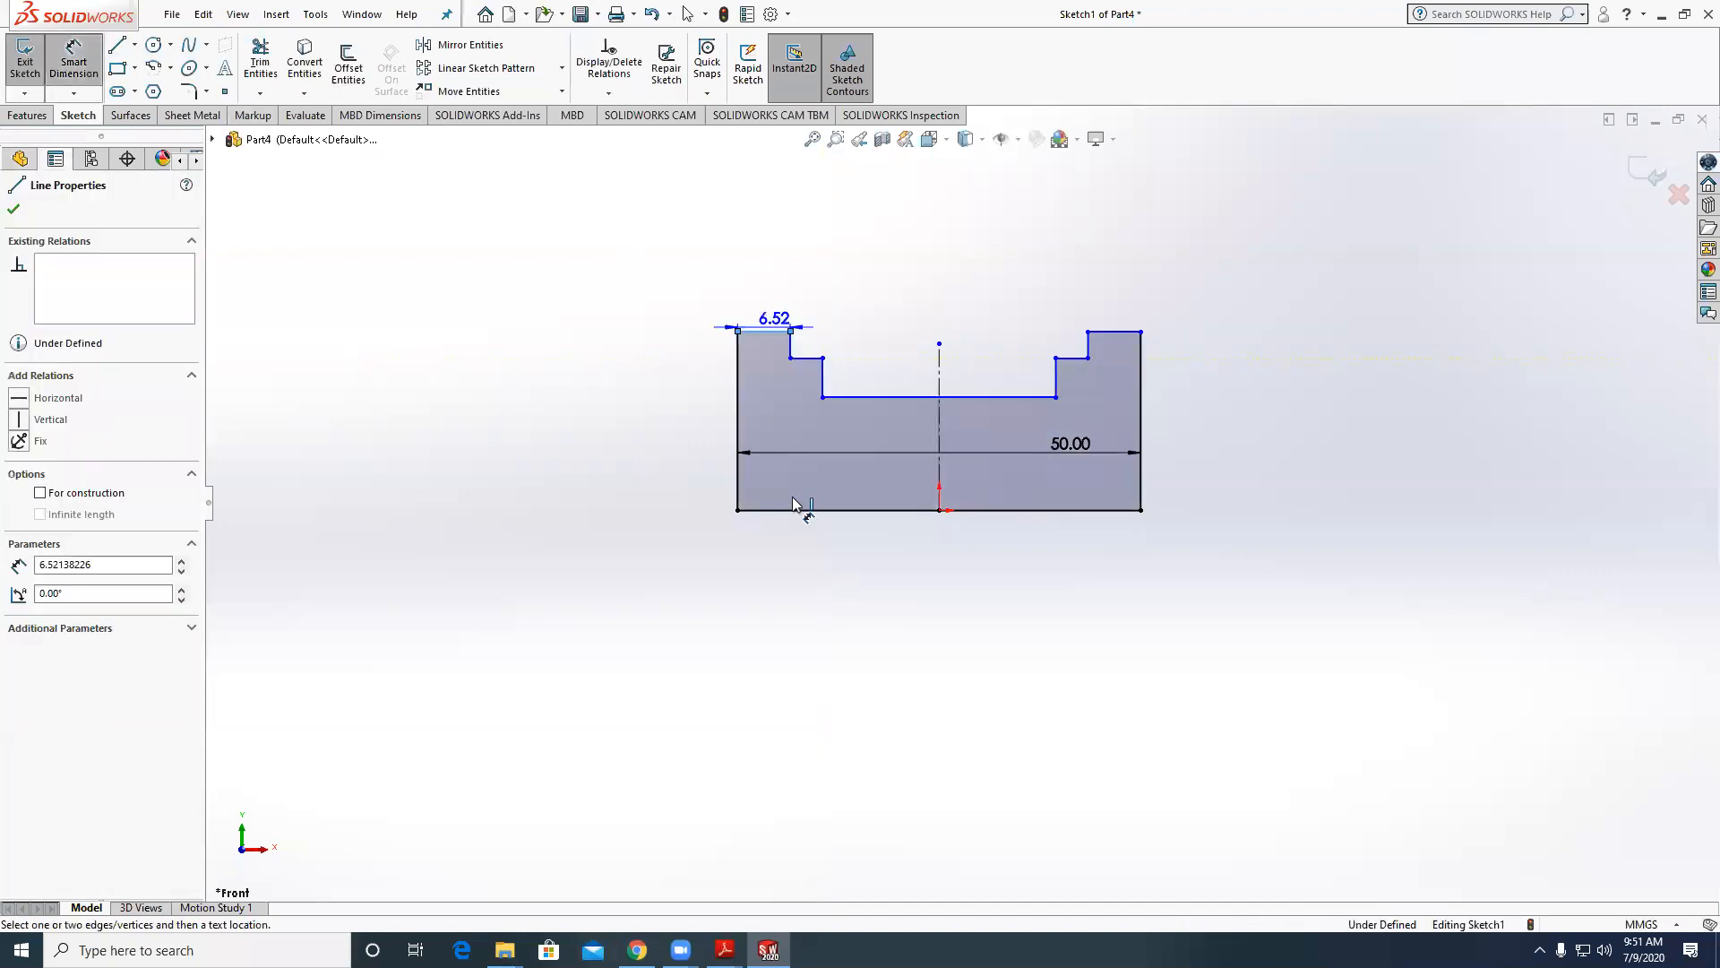
{"action": "left_click", "coordinate": [798, 510]}
{"action": "left_click", "coordinate": [715, 475]}
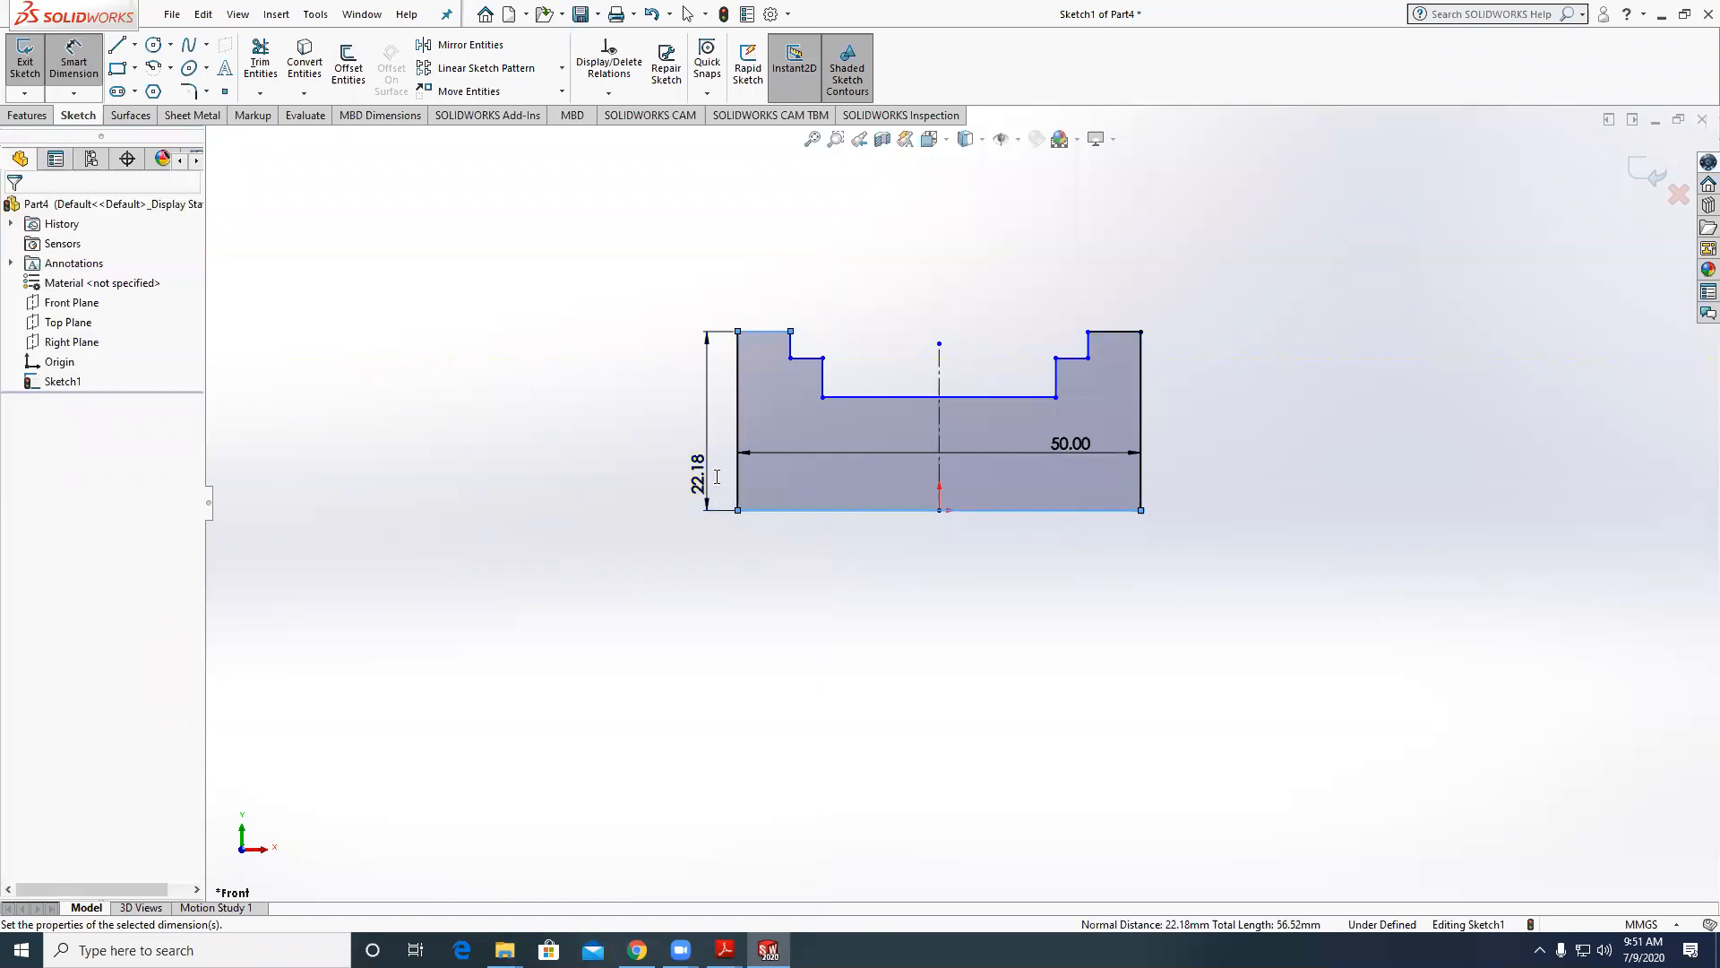
{"action": "type", "text": "1"}
{"action": "key", "text": "Return"}
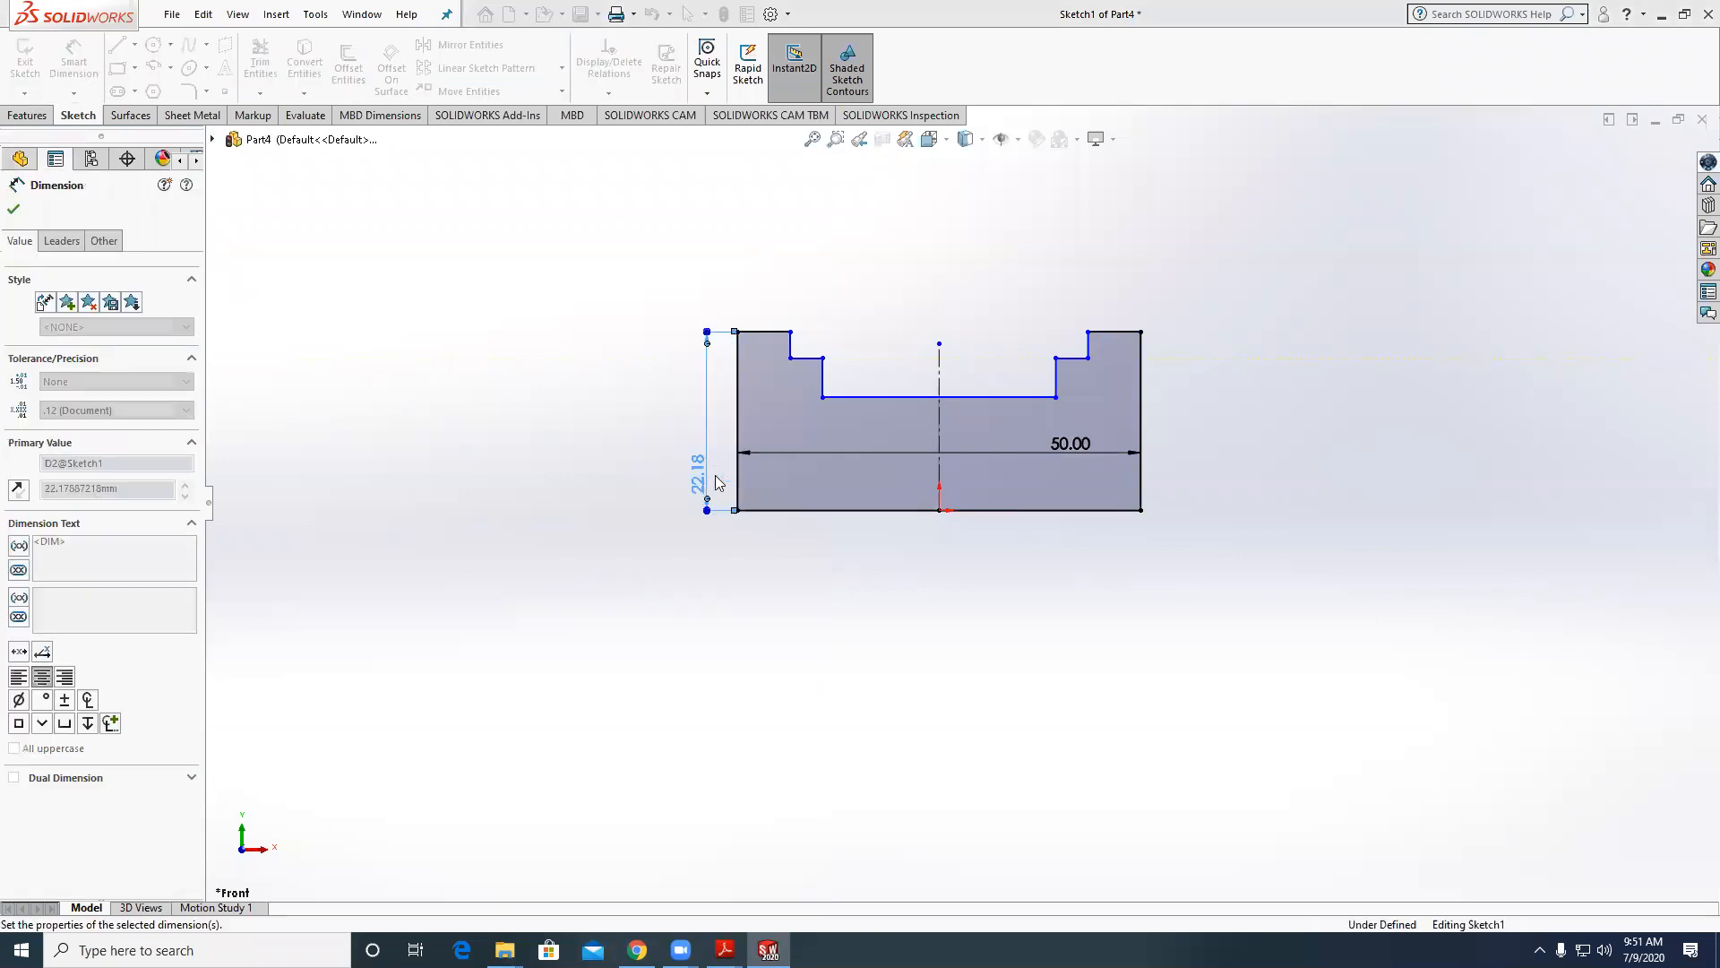
{"action": "double_click", "coordinate": [705, 507]}
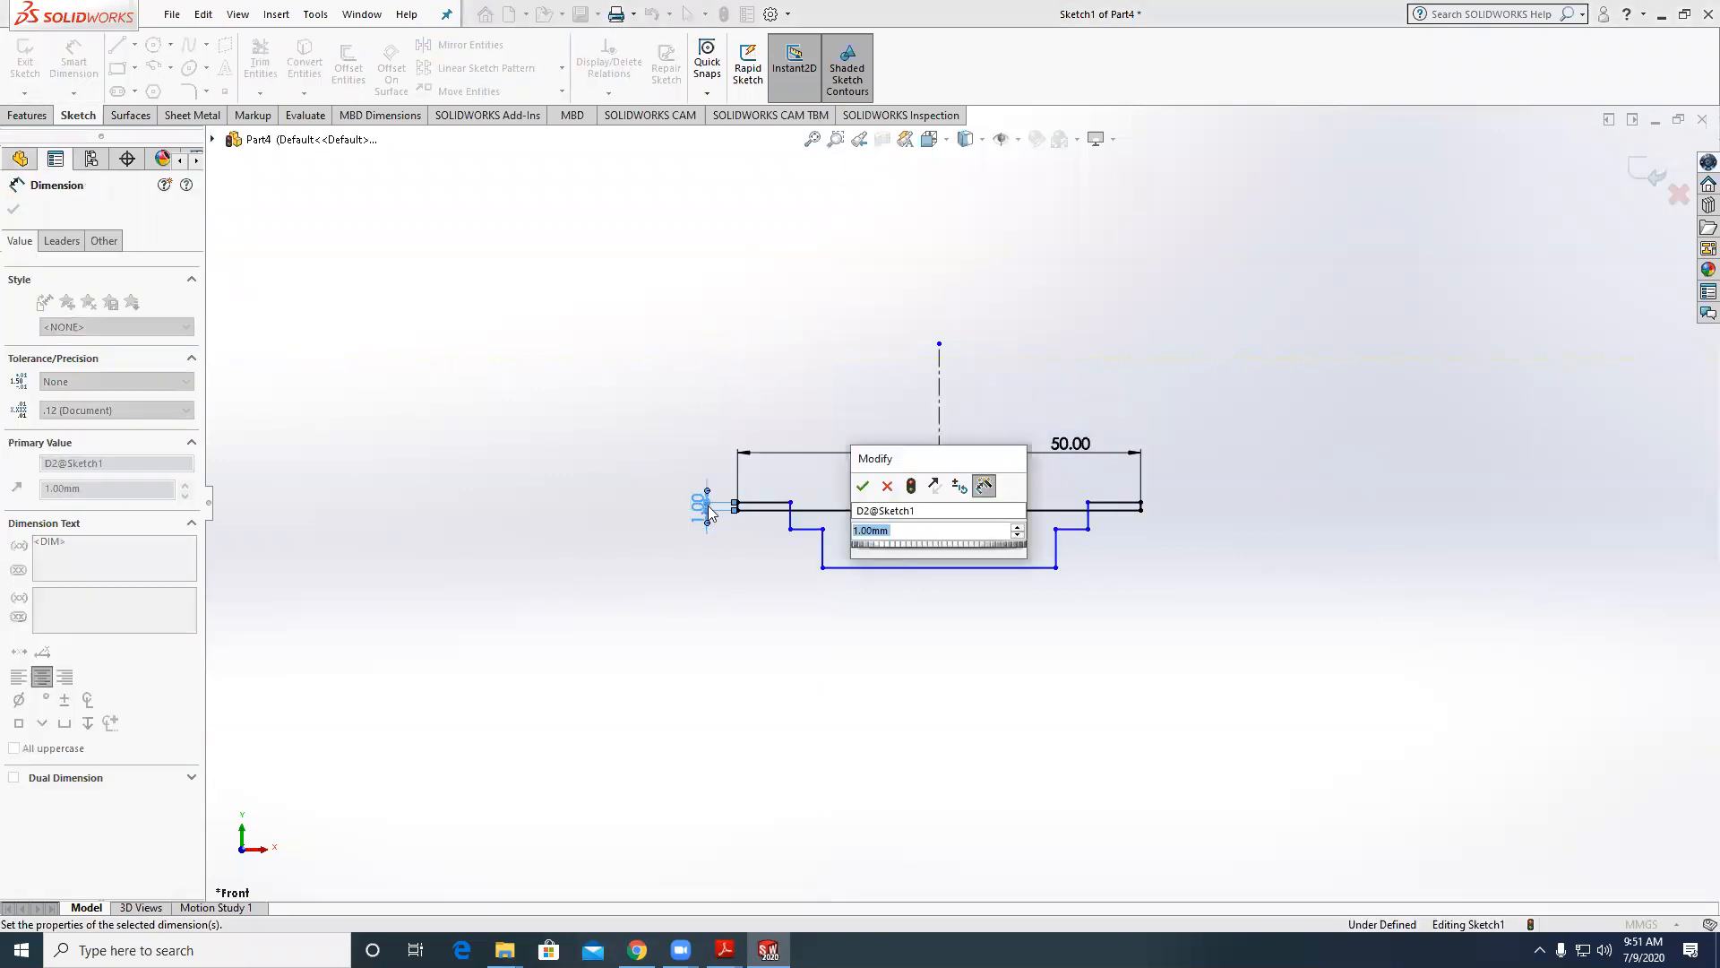
{"action": "type", "text": "19"}
{"action": "key", "text": "Return"}
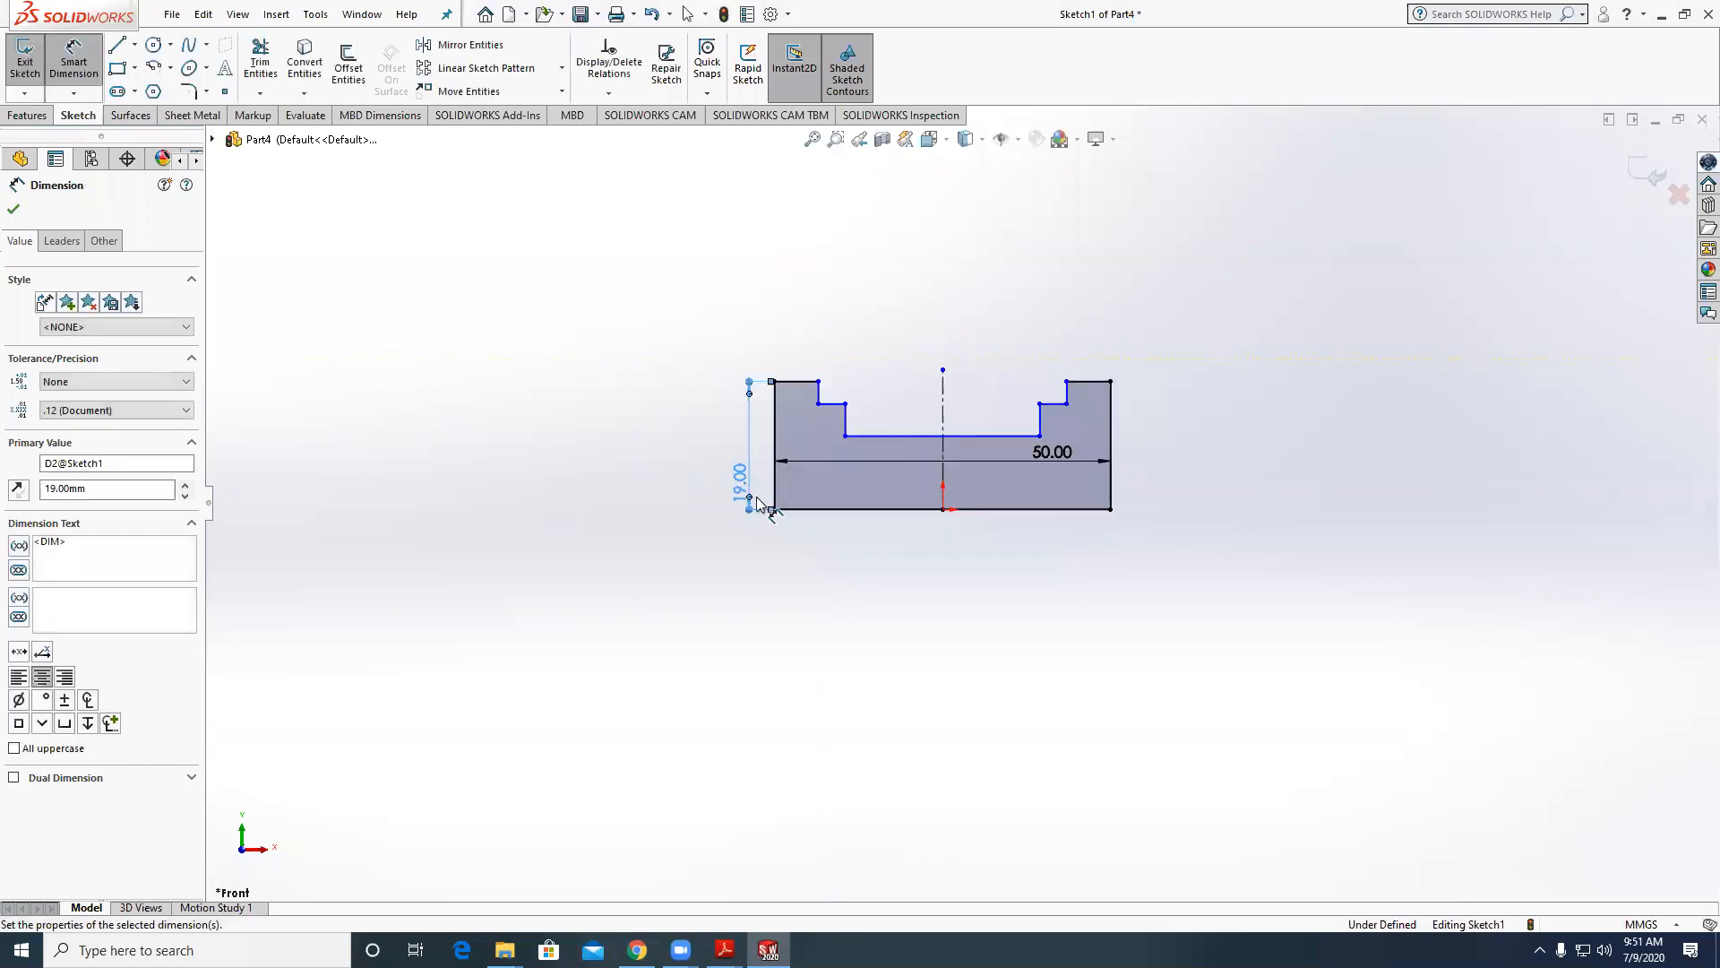
Consult the Assignment 11.pdf drawing and dimension the width between the inner recess walls as 22 mm.
{"action": "scroll", "coordinate": [912, 451], "scroll_direction": "down", "scroll_amount": 3}
{"action": "mouse_move", "coordinate": [724, 949]}
{"action": "left_click", "coordinate": [665, 907]}
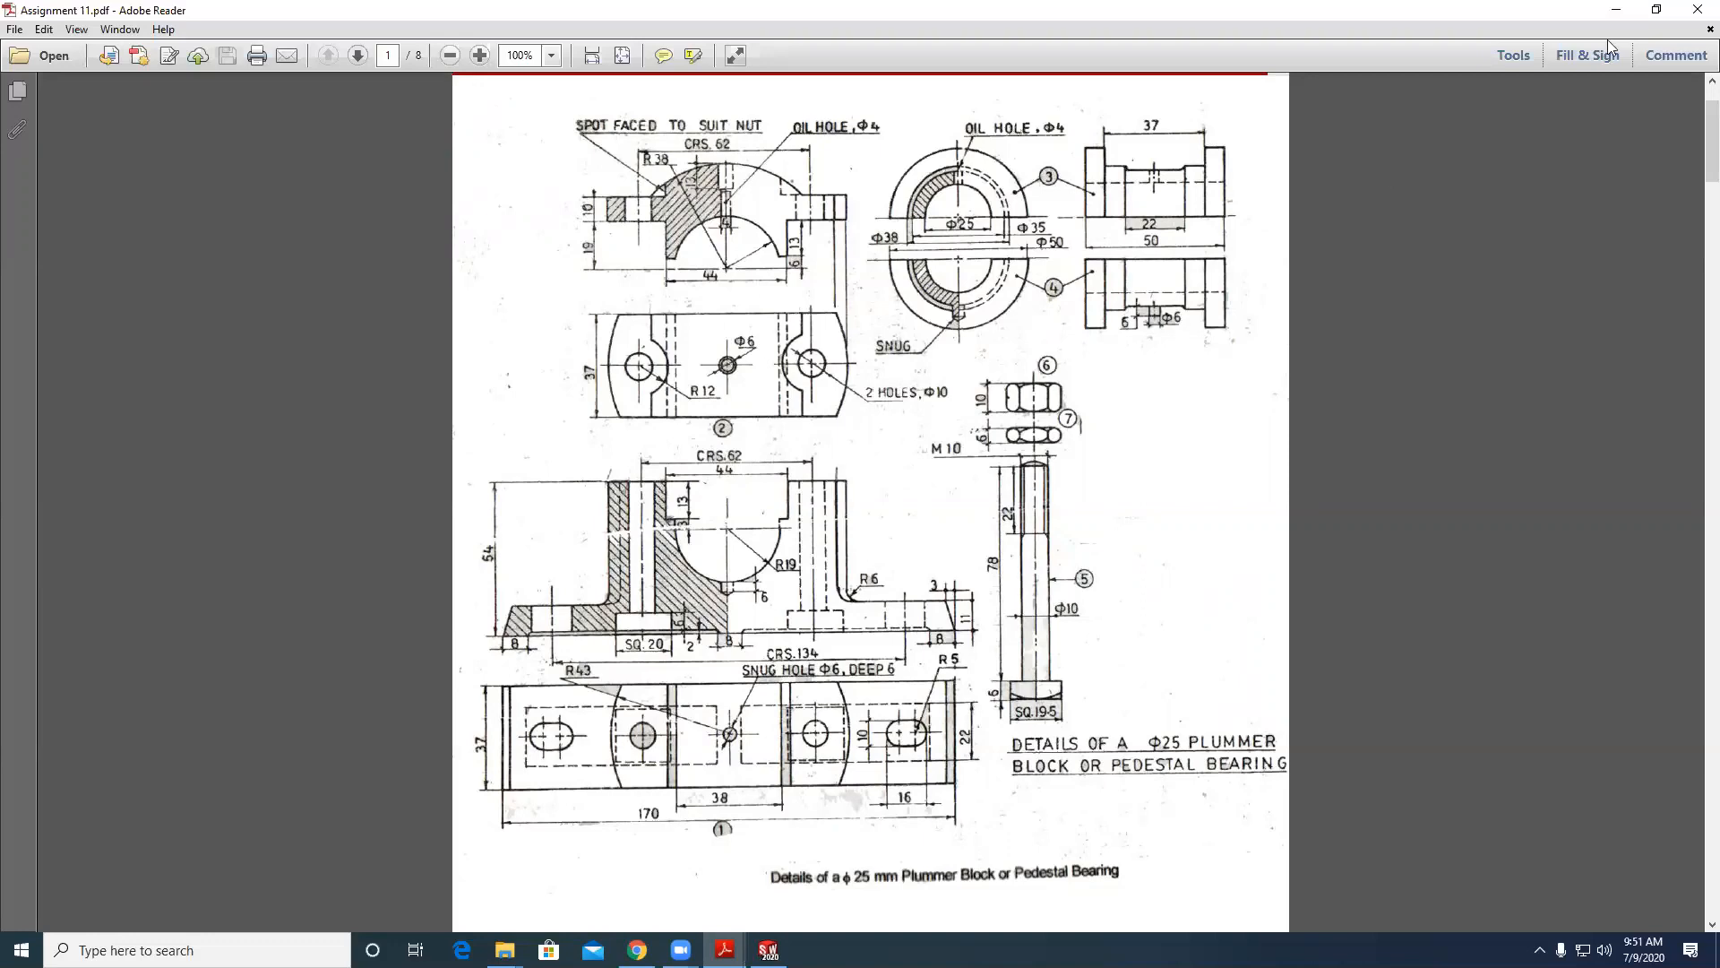
{"action": "left_click", "coordinate": [1612, 11]}
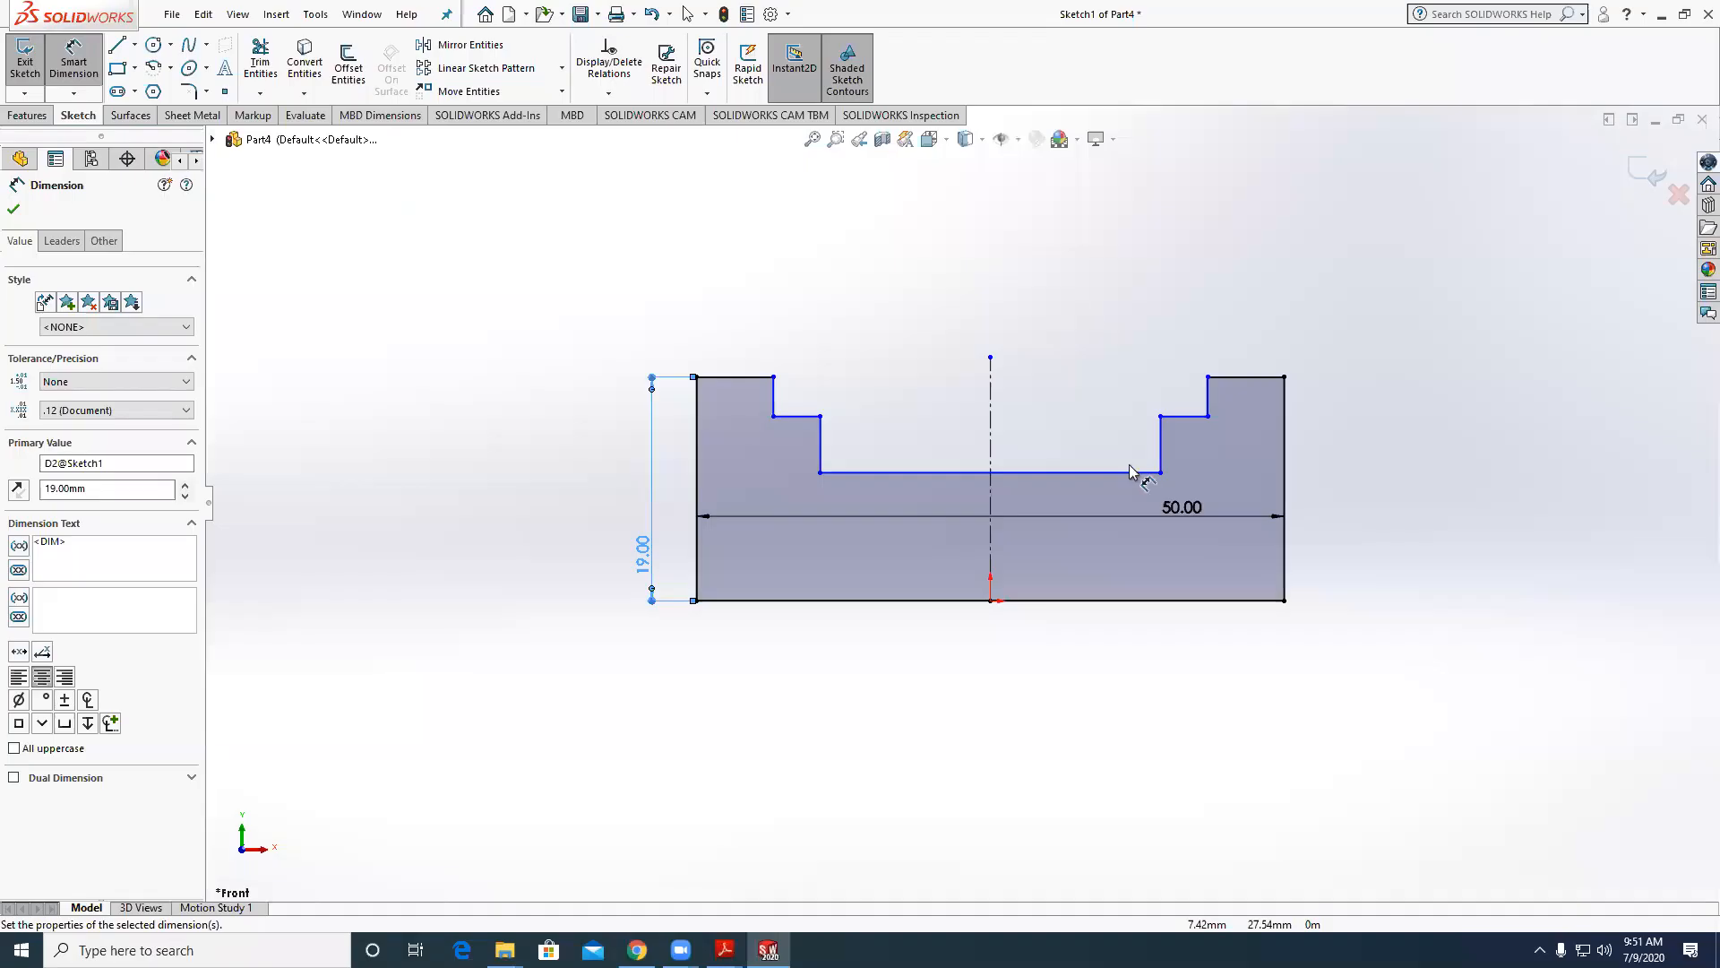
{"action": "left_click", "coordinate": [820, 439]}
{"action": "mouse_move", "coordinate": [725, 948]}
{"action": "left_click", "coordinate": [700, 896]}
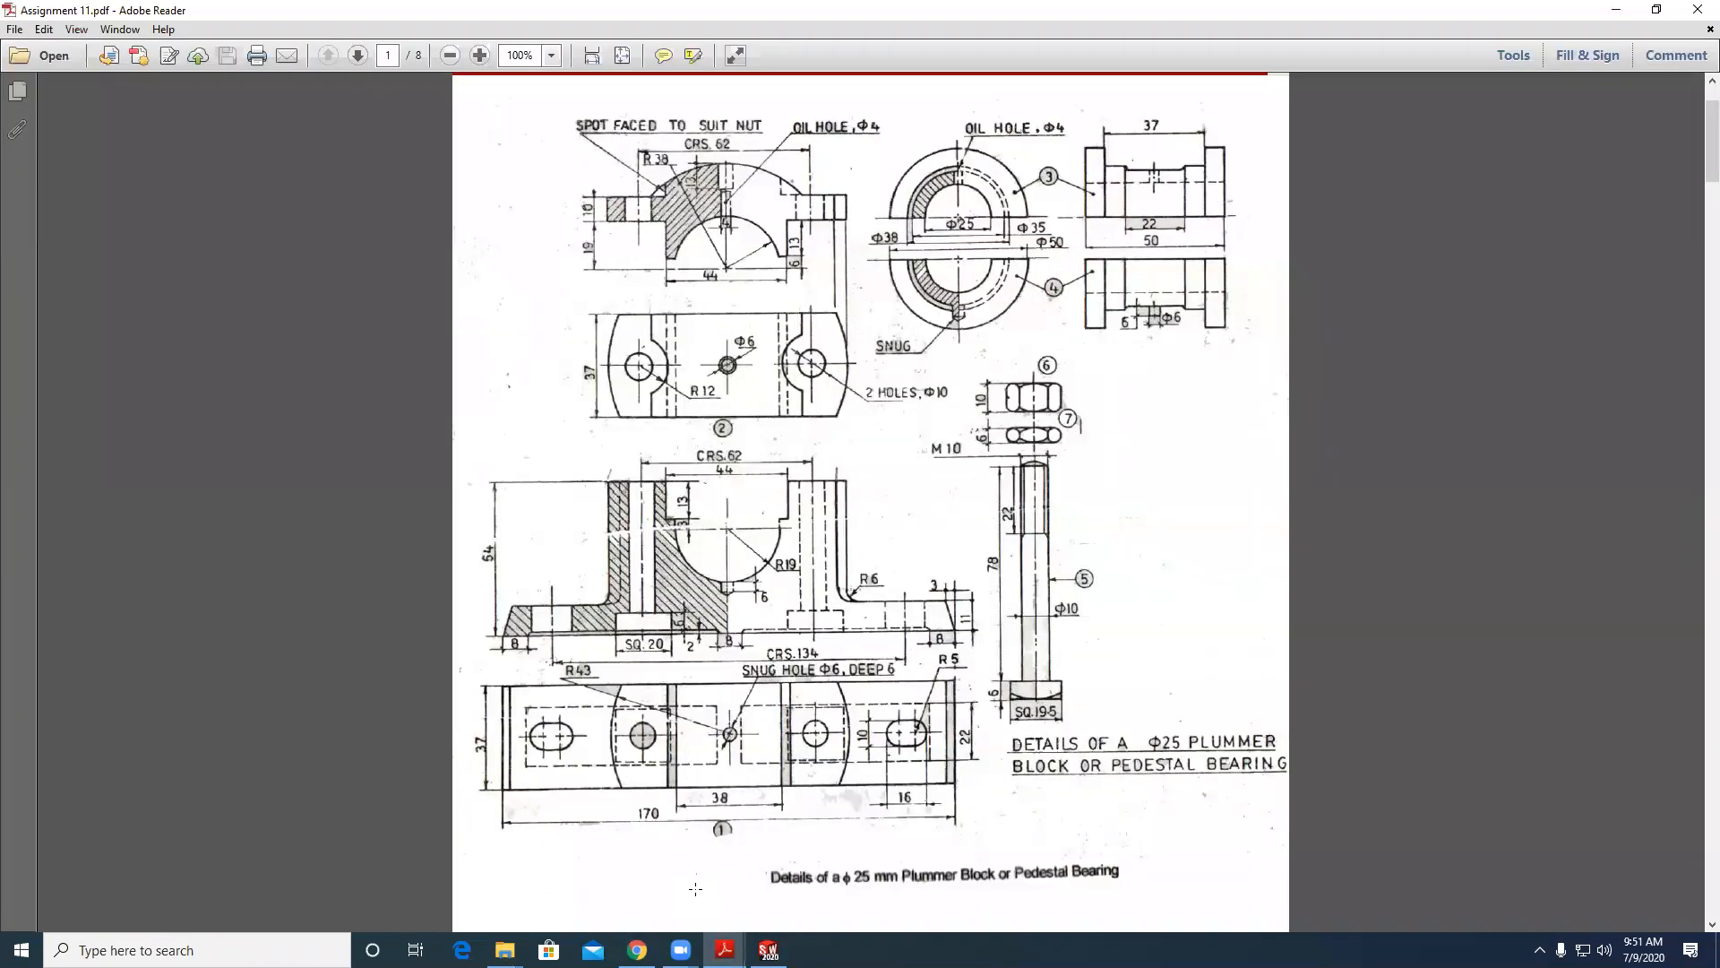
{"action": "left_click", "coordinate": [695, 888]}
{"action": "left_click", "coordinate": [1616, 9]}
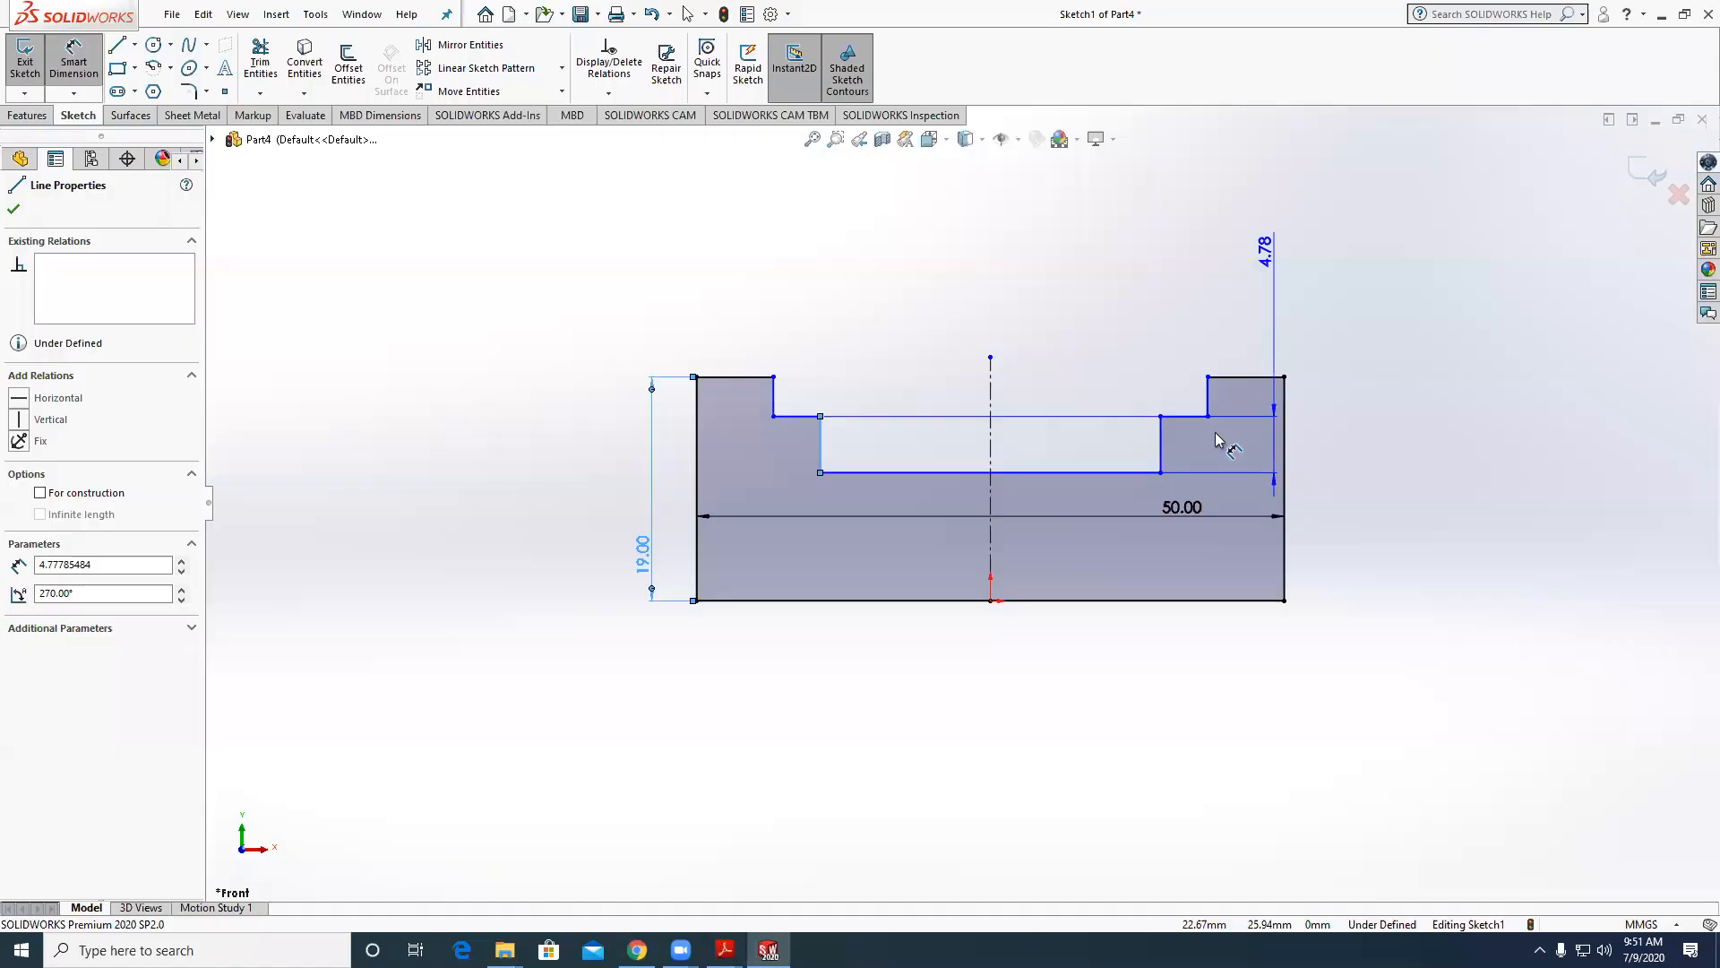
{"action": "left_click", "coordinate": [1161, 447]}
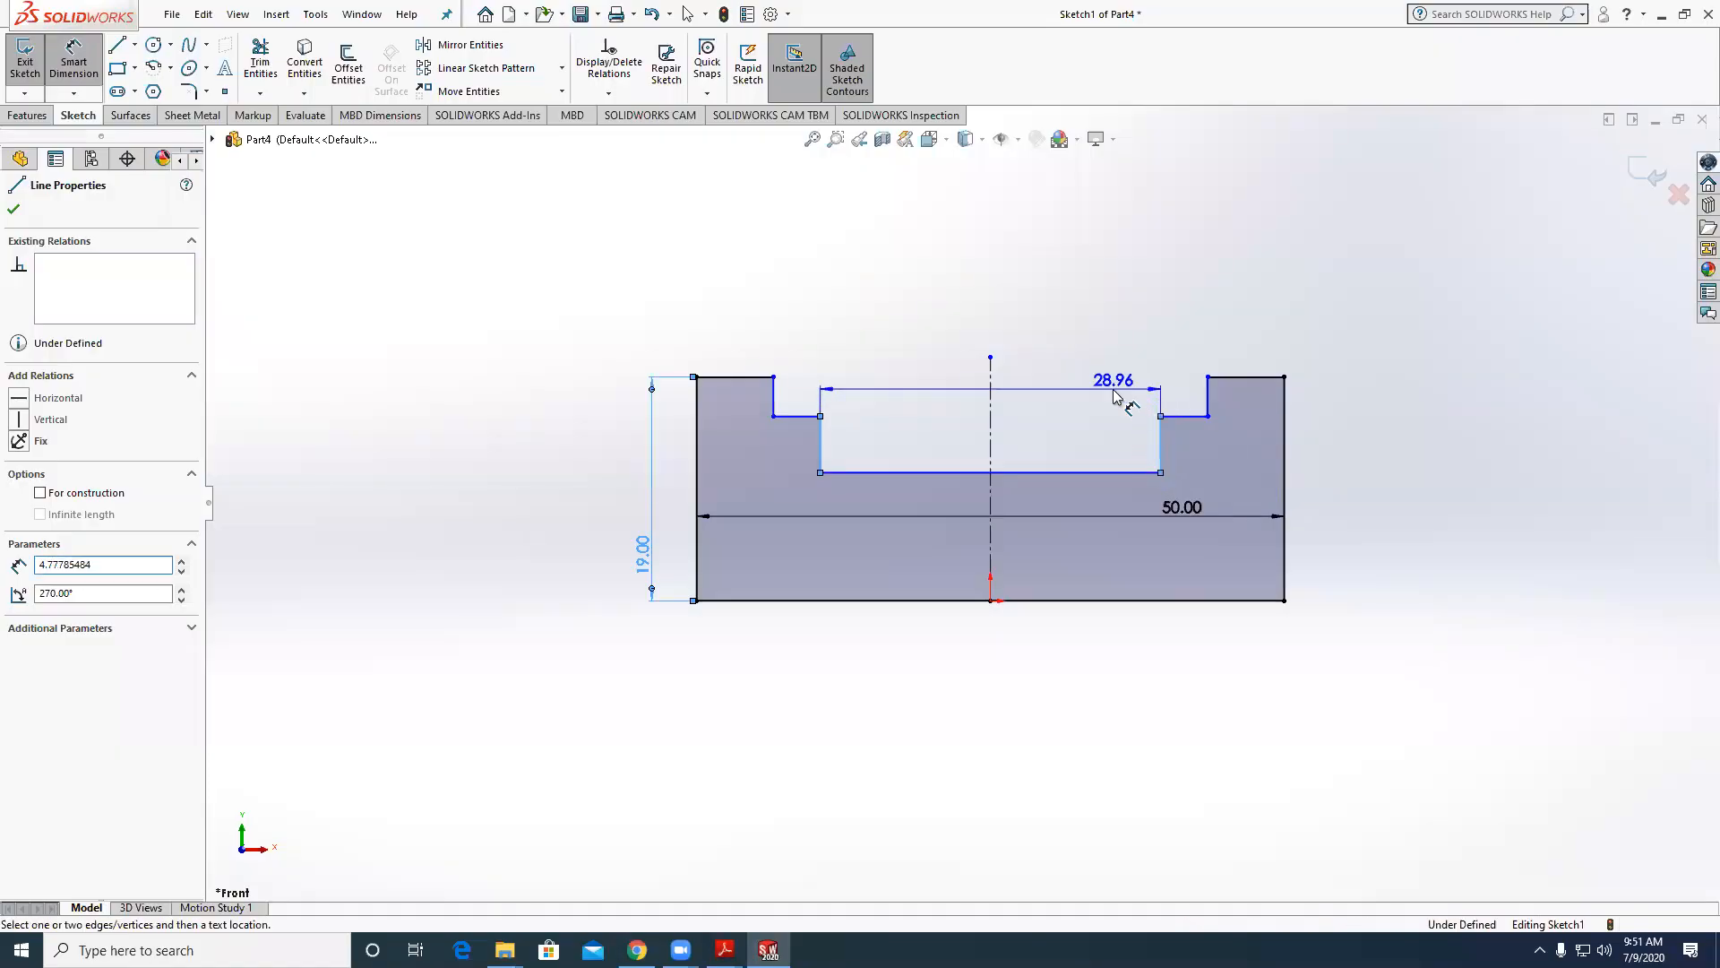
{"action": "left_click", "coordinate": [1114, 390]}
{"action": "type", "text": "22"}
{"action": "key", "text": "Return"}
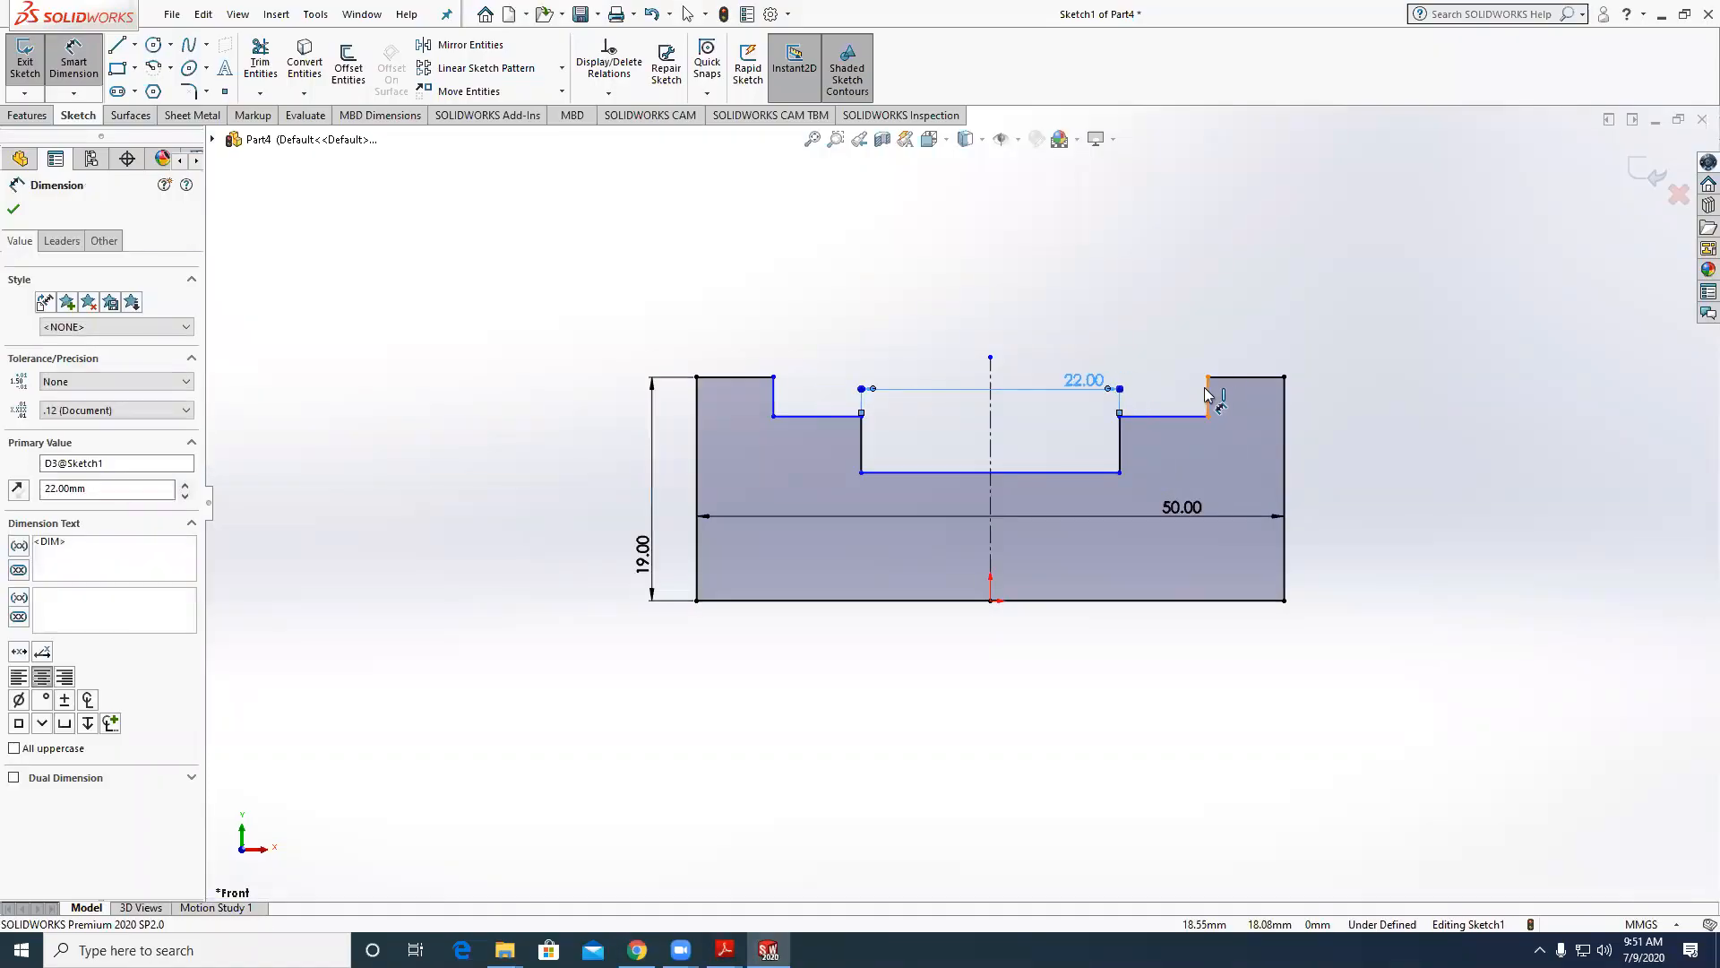
Dimension the width between the outer recess walls as 37 mm.
{"action": "left_click", "coordinate": [1209, 389]}
{"action": "left_click", "coordinate": [772, 395]}
{"action": "left_click", "coordinate": [867, 338]}
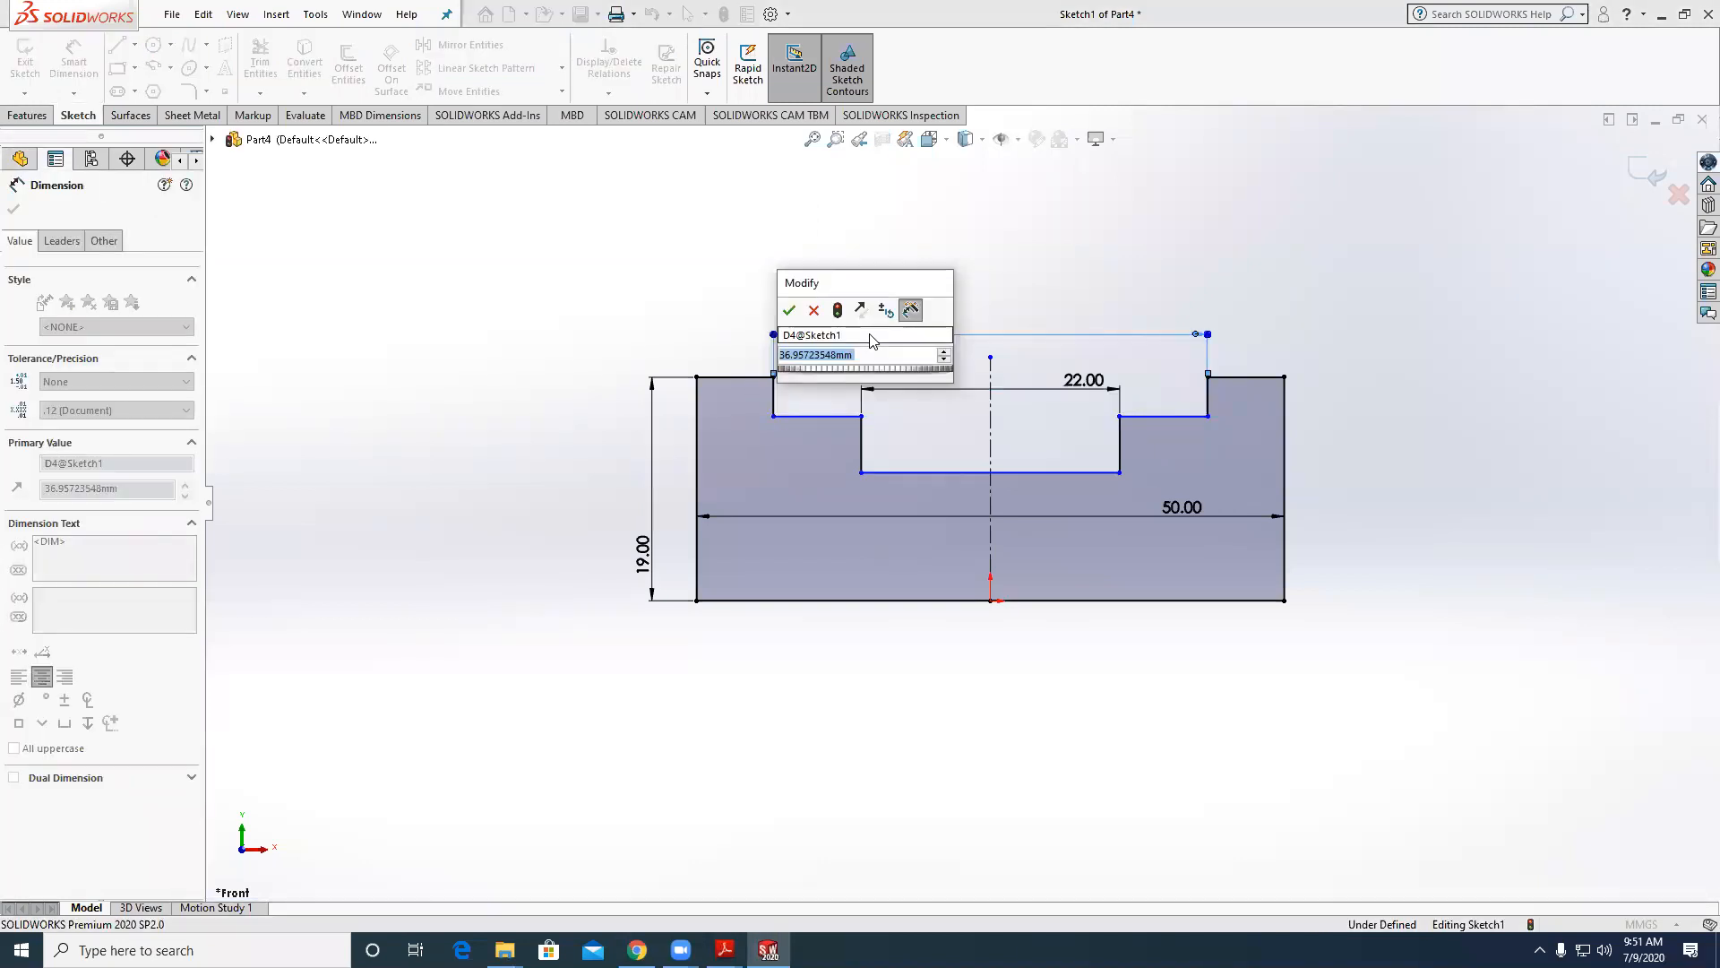
{"action": "type", "text": "37"}
{"action": "key", "text": "Return"}
Dimension the height from the base line to the left step, consult the Assignment 11.pdf drawing, and enter 35/2 mm.
{"action": "left_click", "coordinate": [818, 418]}
{"action": "left_click", "coordinate": [818, 599]}
{"action": "left_click", "coordinate": [792, 560]}
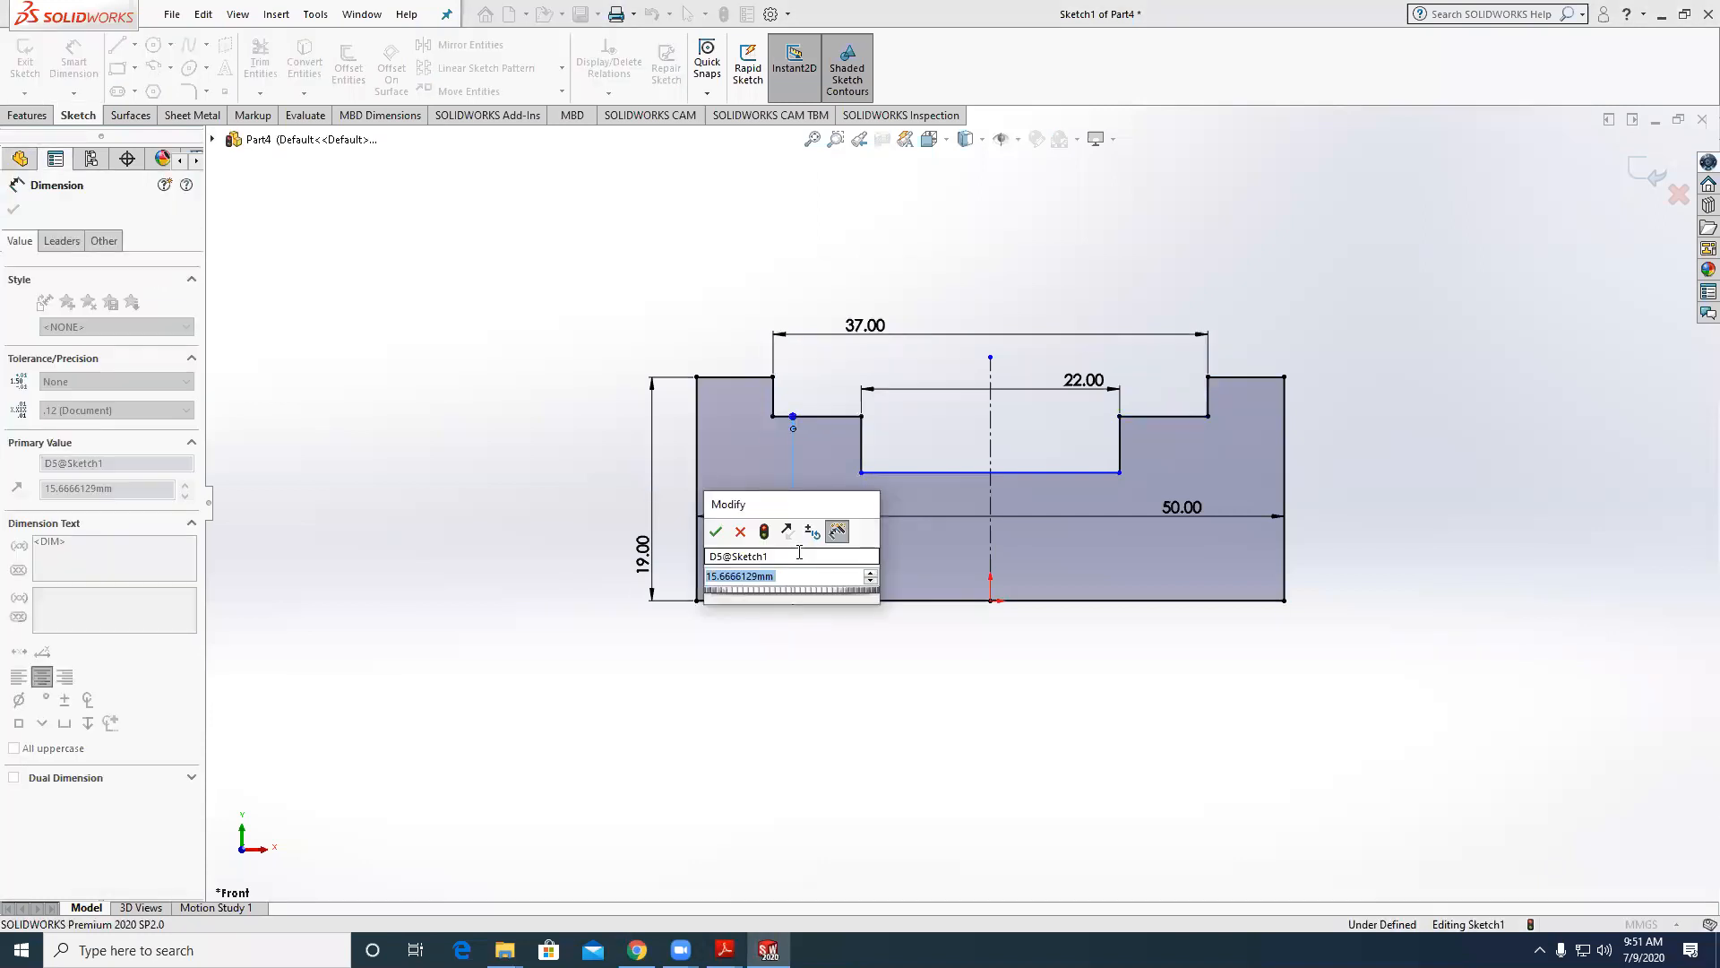
{"action": "left_click", "coordinate": [725, 950]}
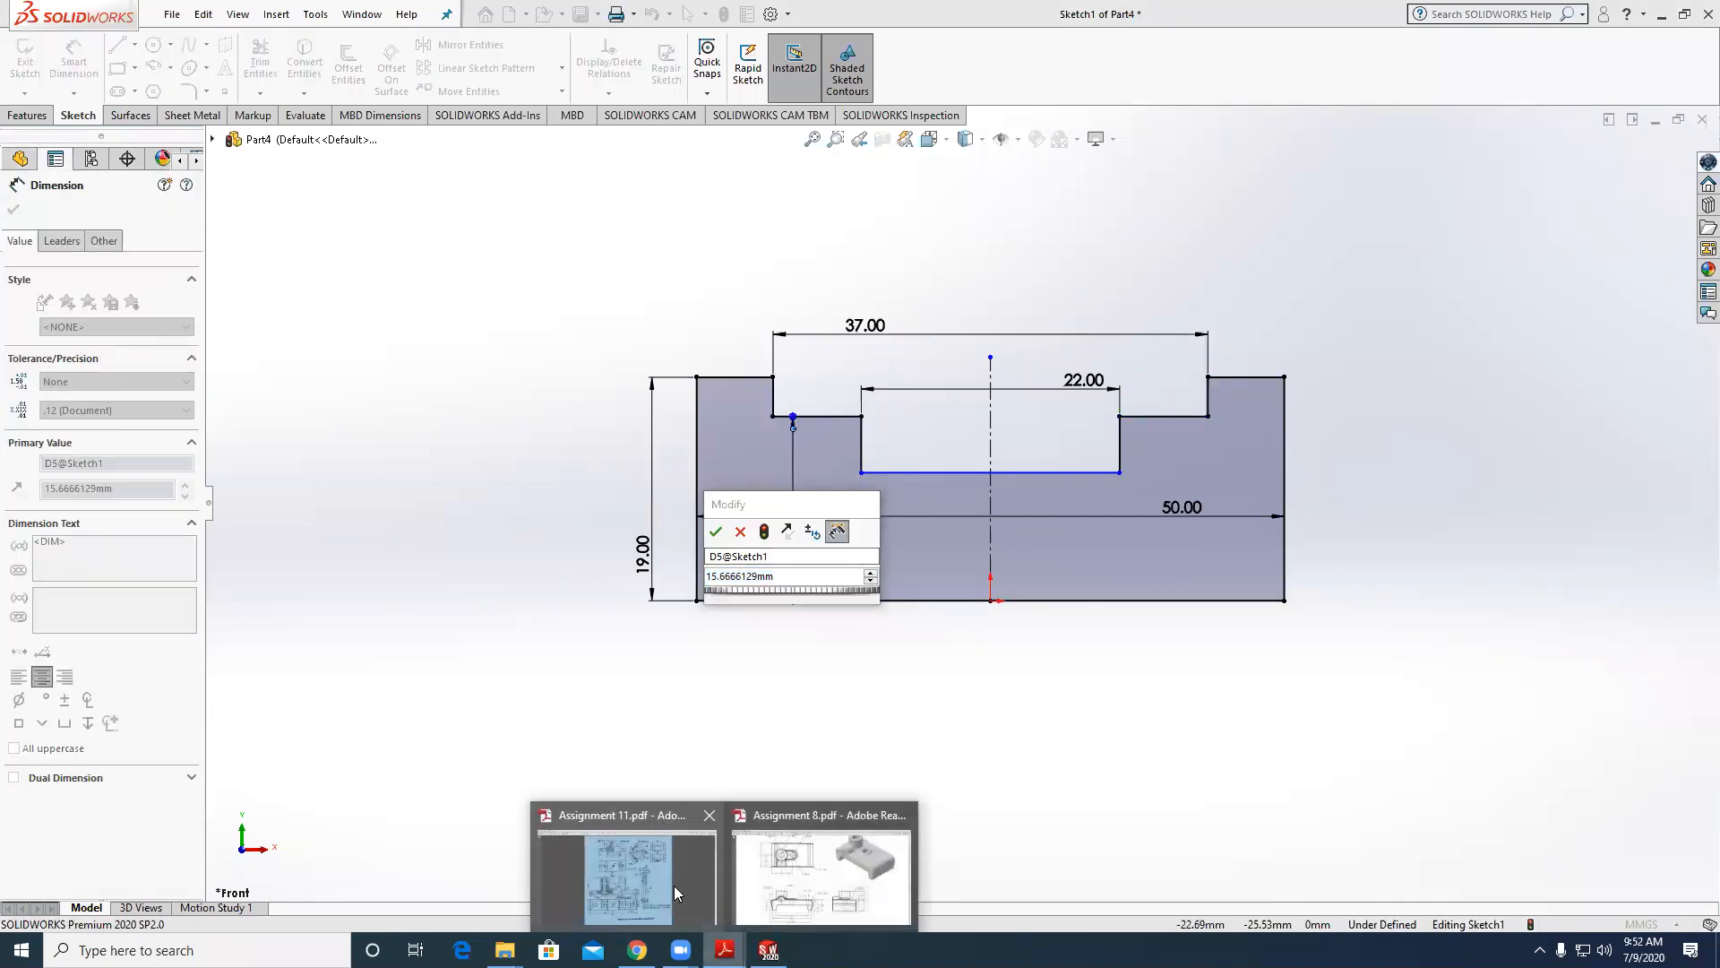
{"action": "left_click", "coordinate": [674, 885]}
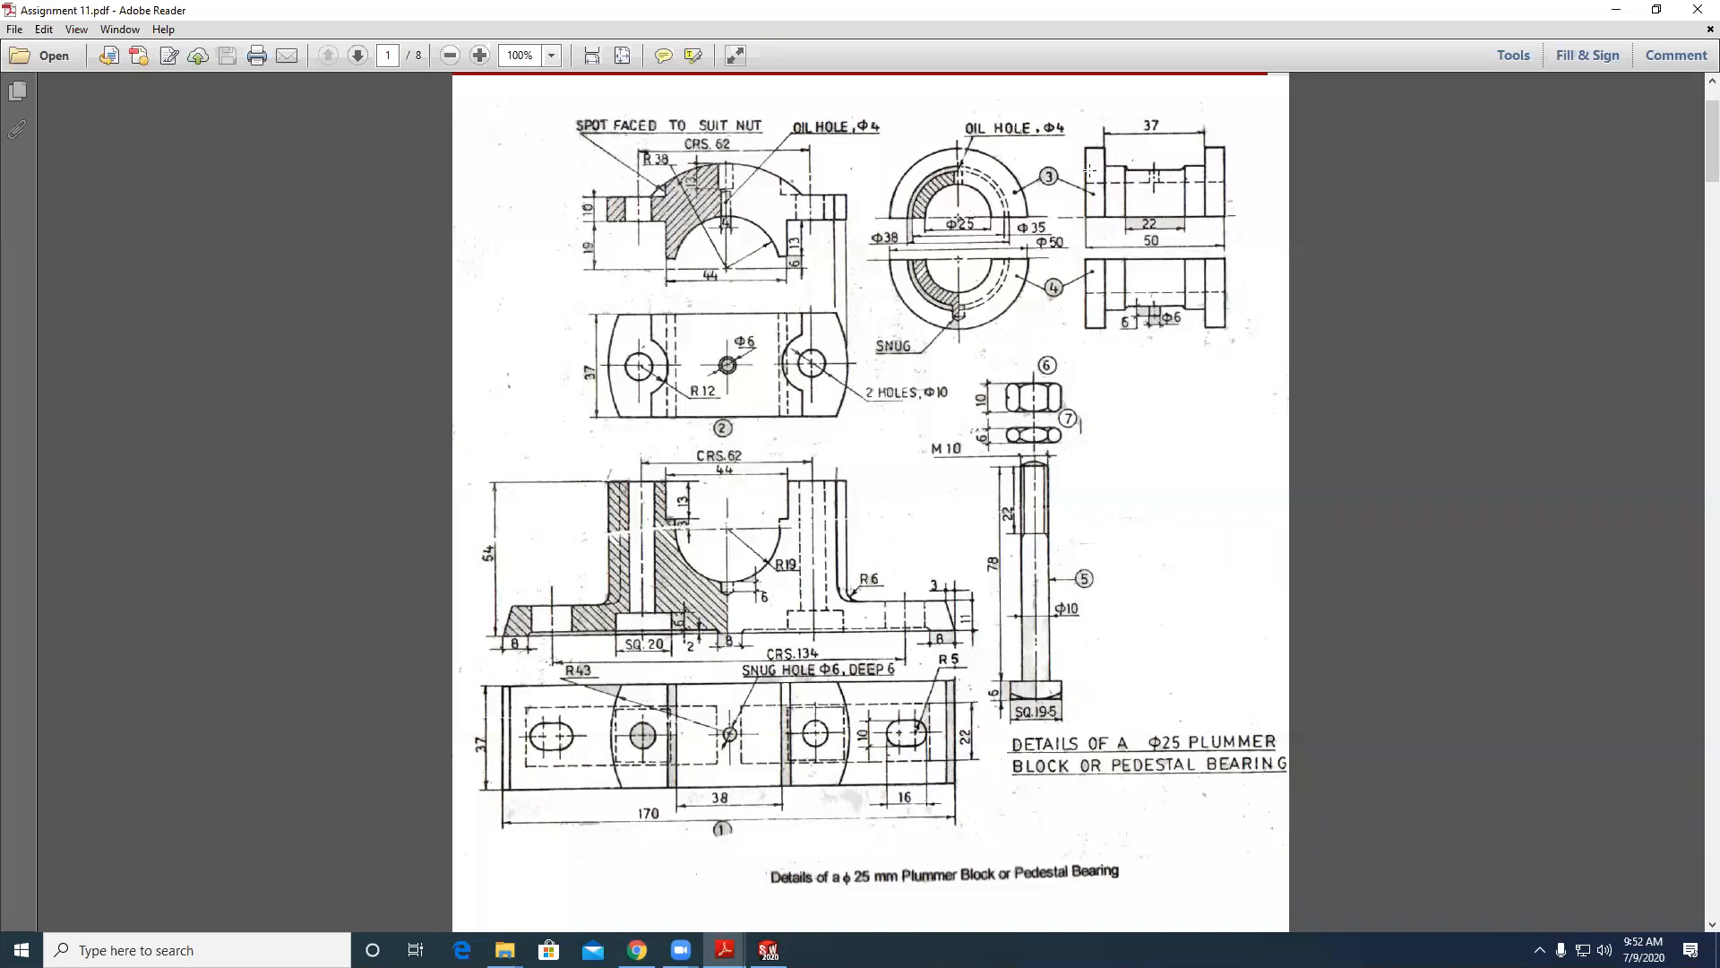
{"action": "left_click", "coordinate": [1616, 10]}
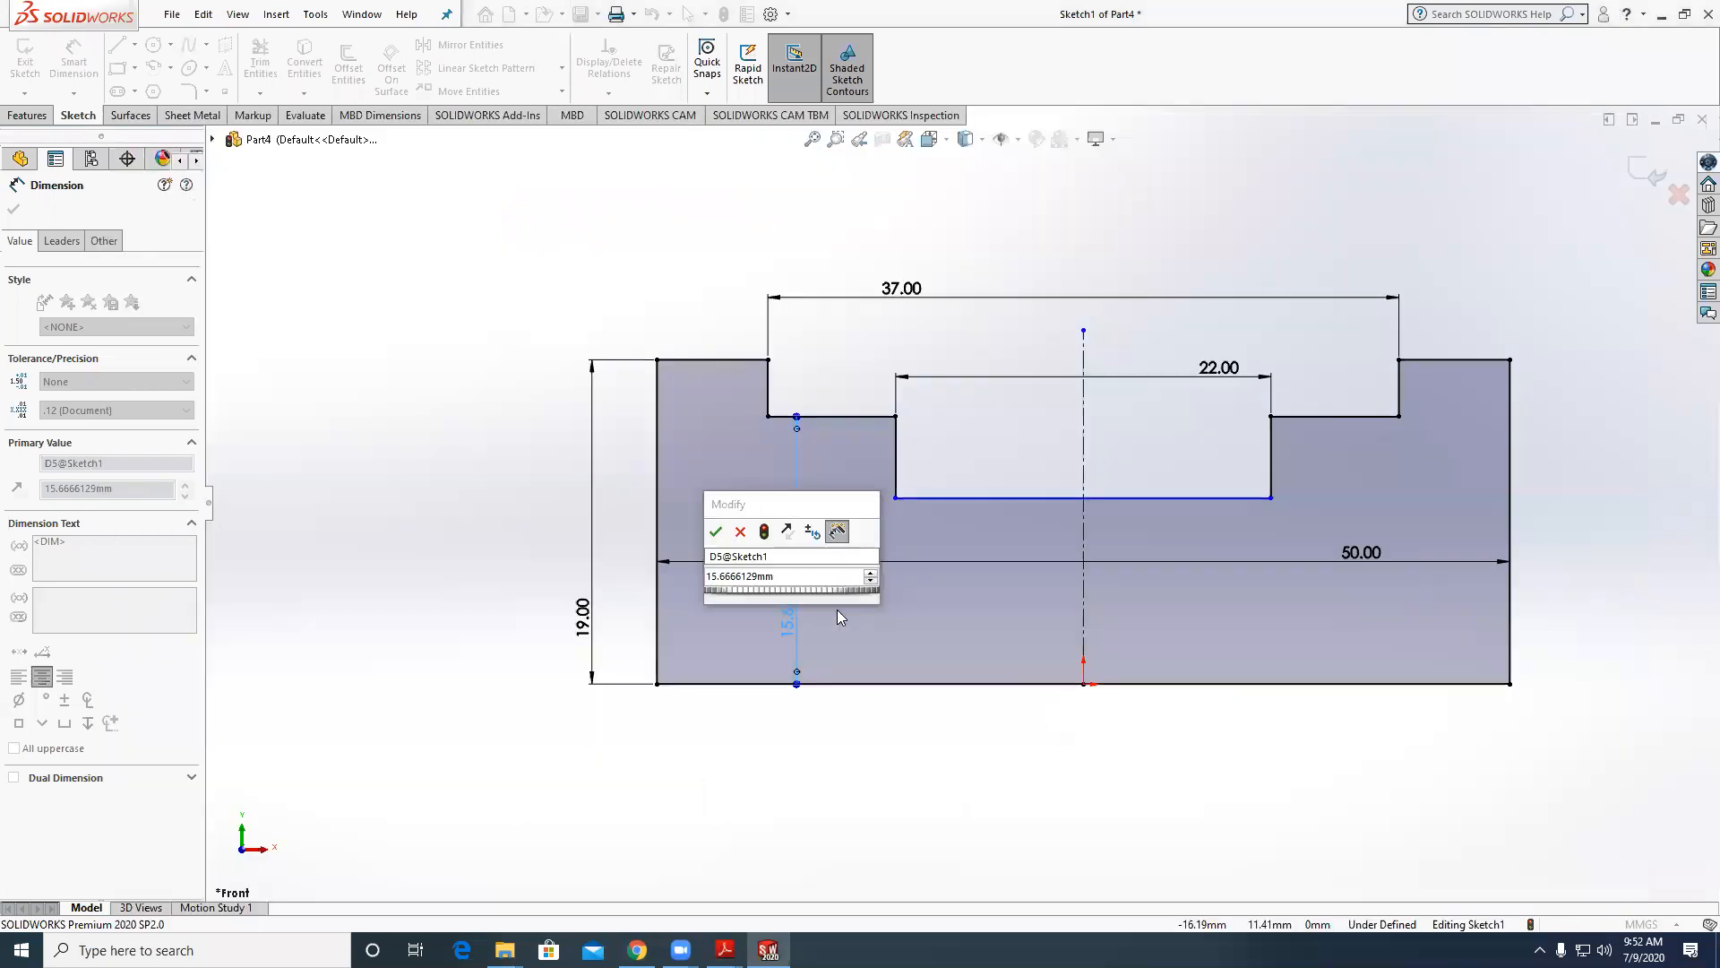
{"action": "left_click", "coordinate": [780, 576]}
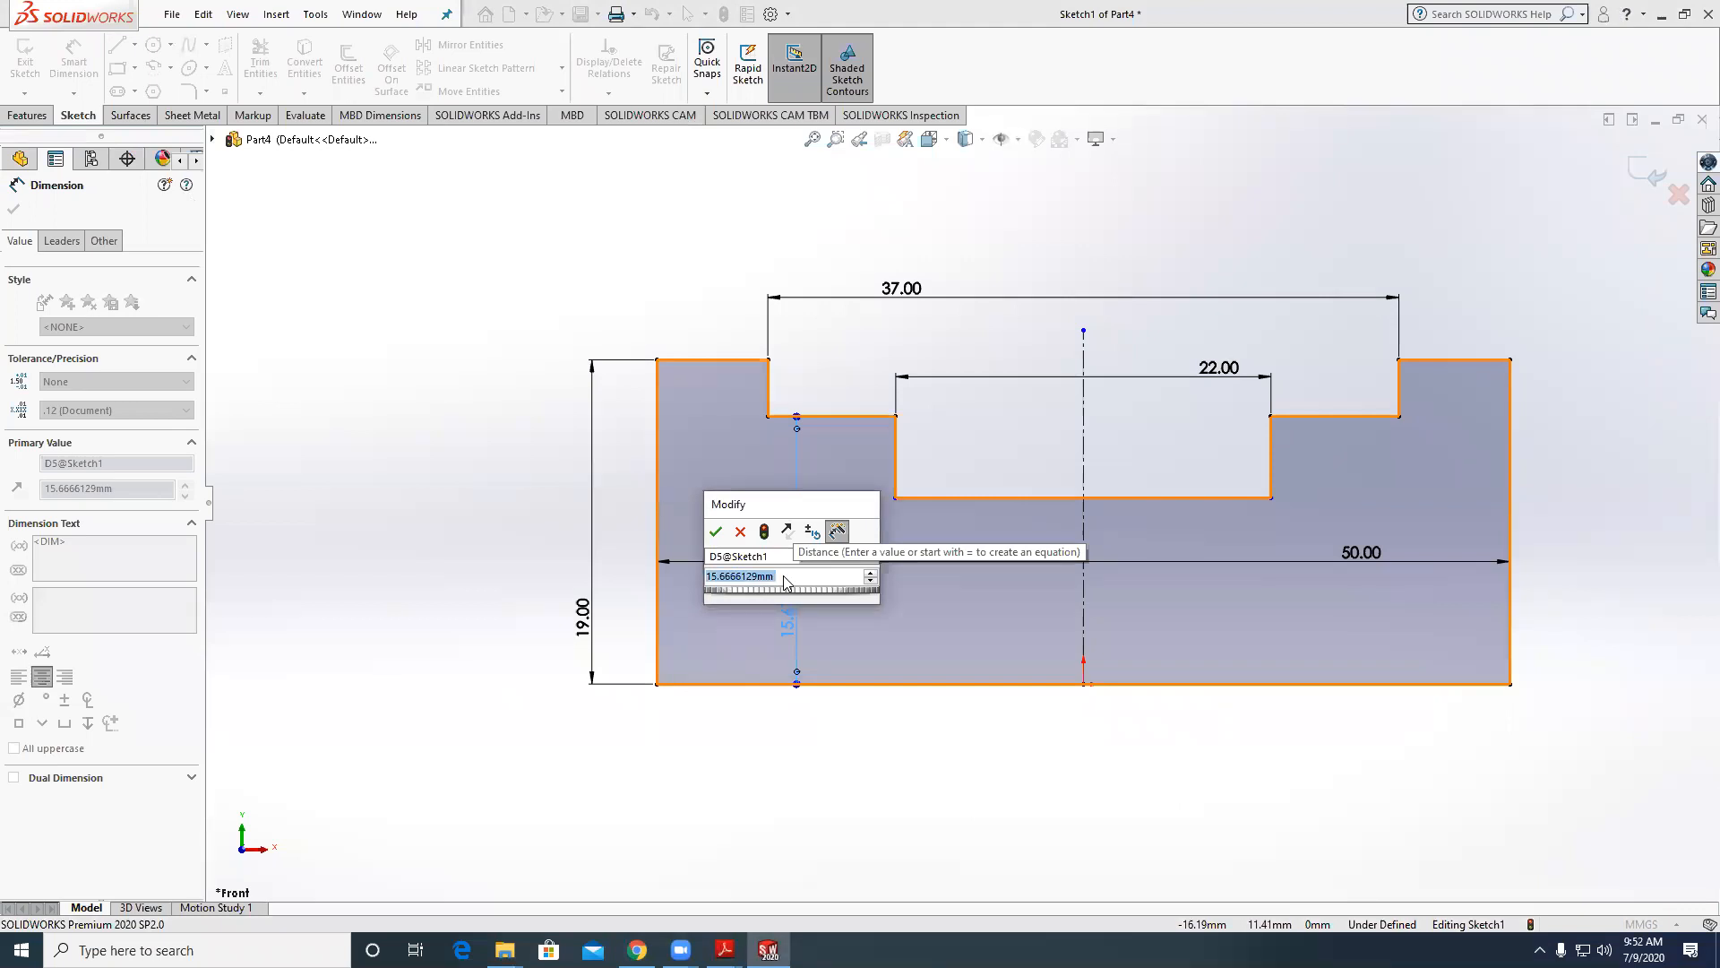
{"action": "type", "text": "3"}
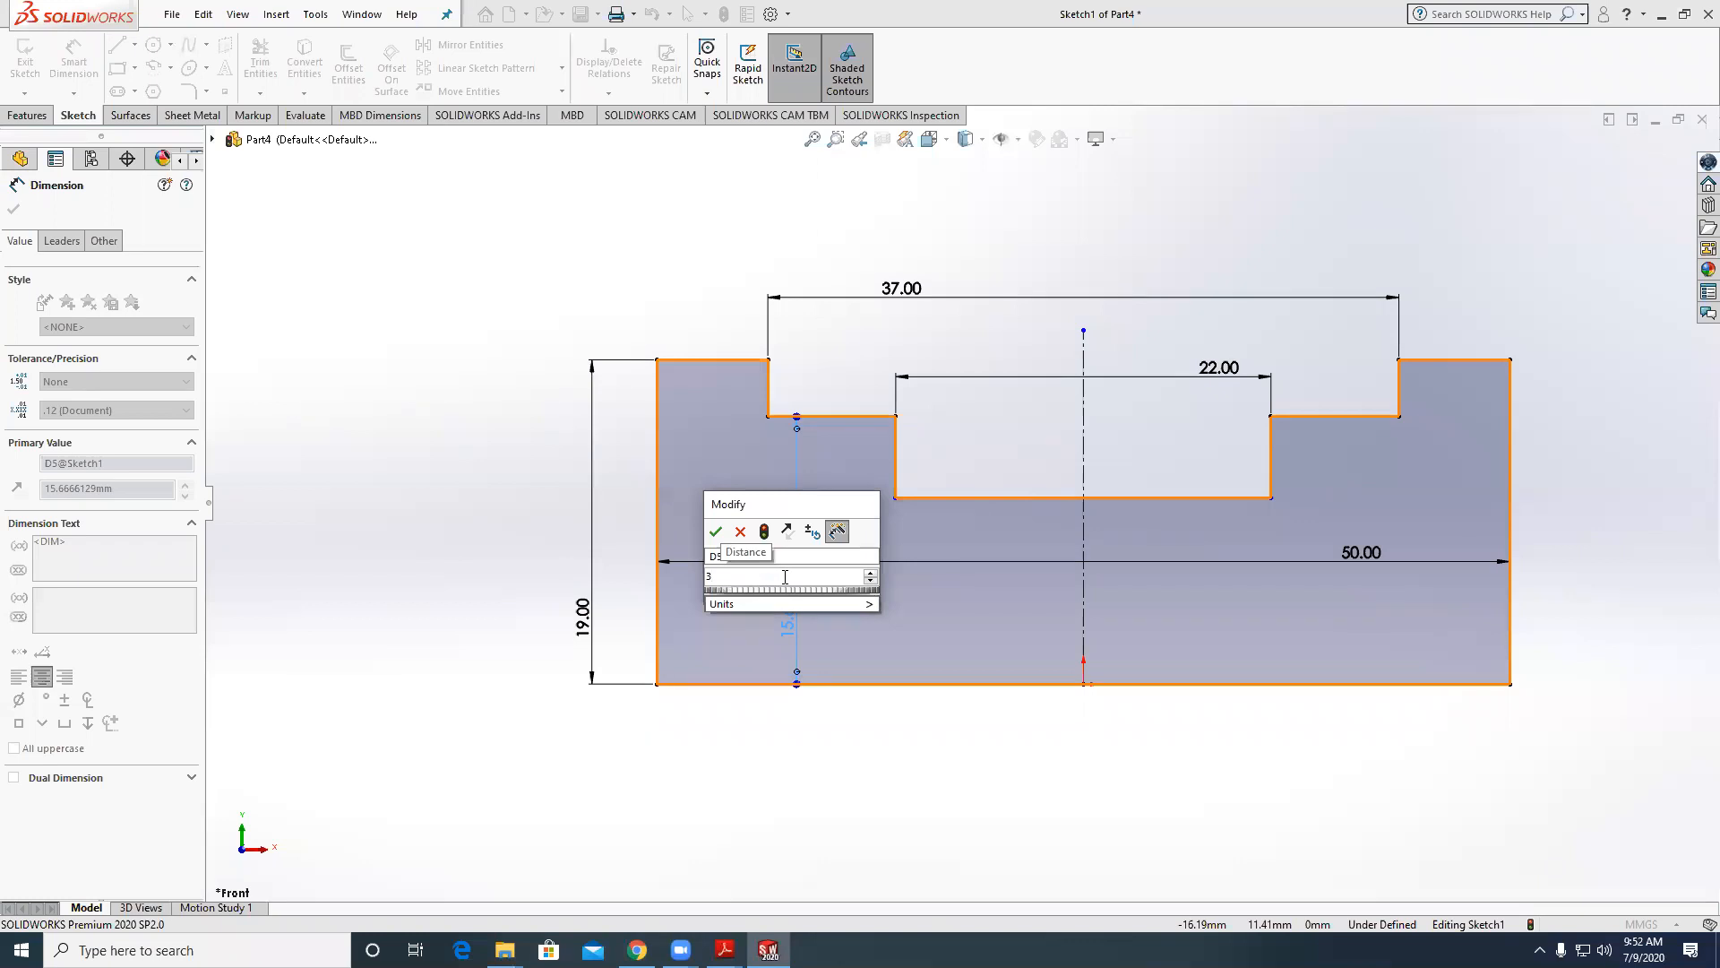
{"action": "type", "text": "5/2"}
{"action": "key", "text": "Return"}
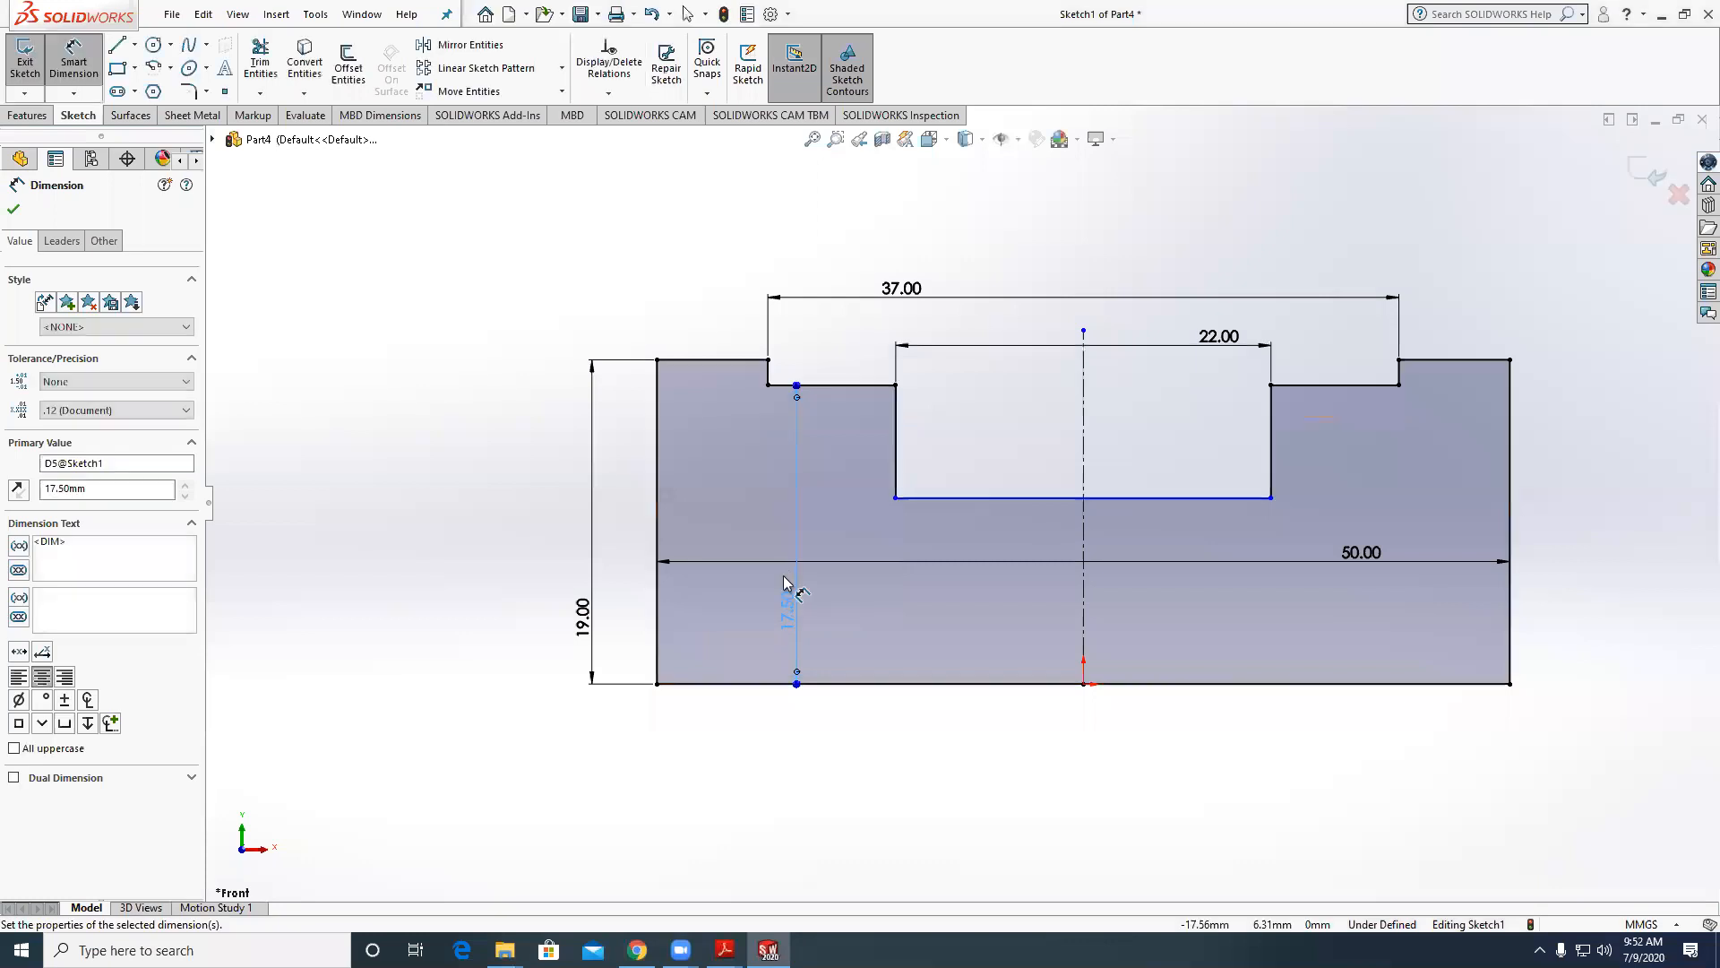
Recheck the Assignment 11.pdf drawing and set the profile's overall height to 25 mm.
{"action": "left_click", "coordinate": [515, 529]}
{"action": "mouse_move", "coordinate": [725, 949]}
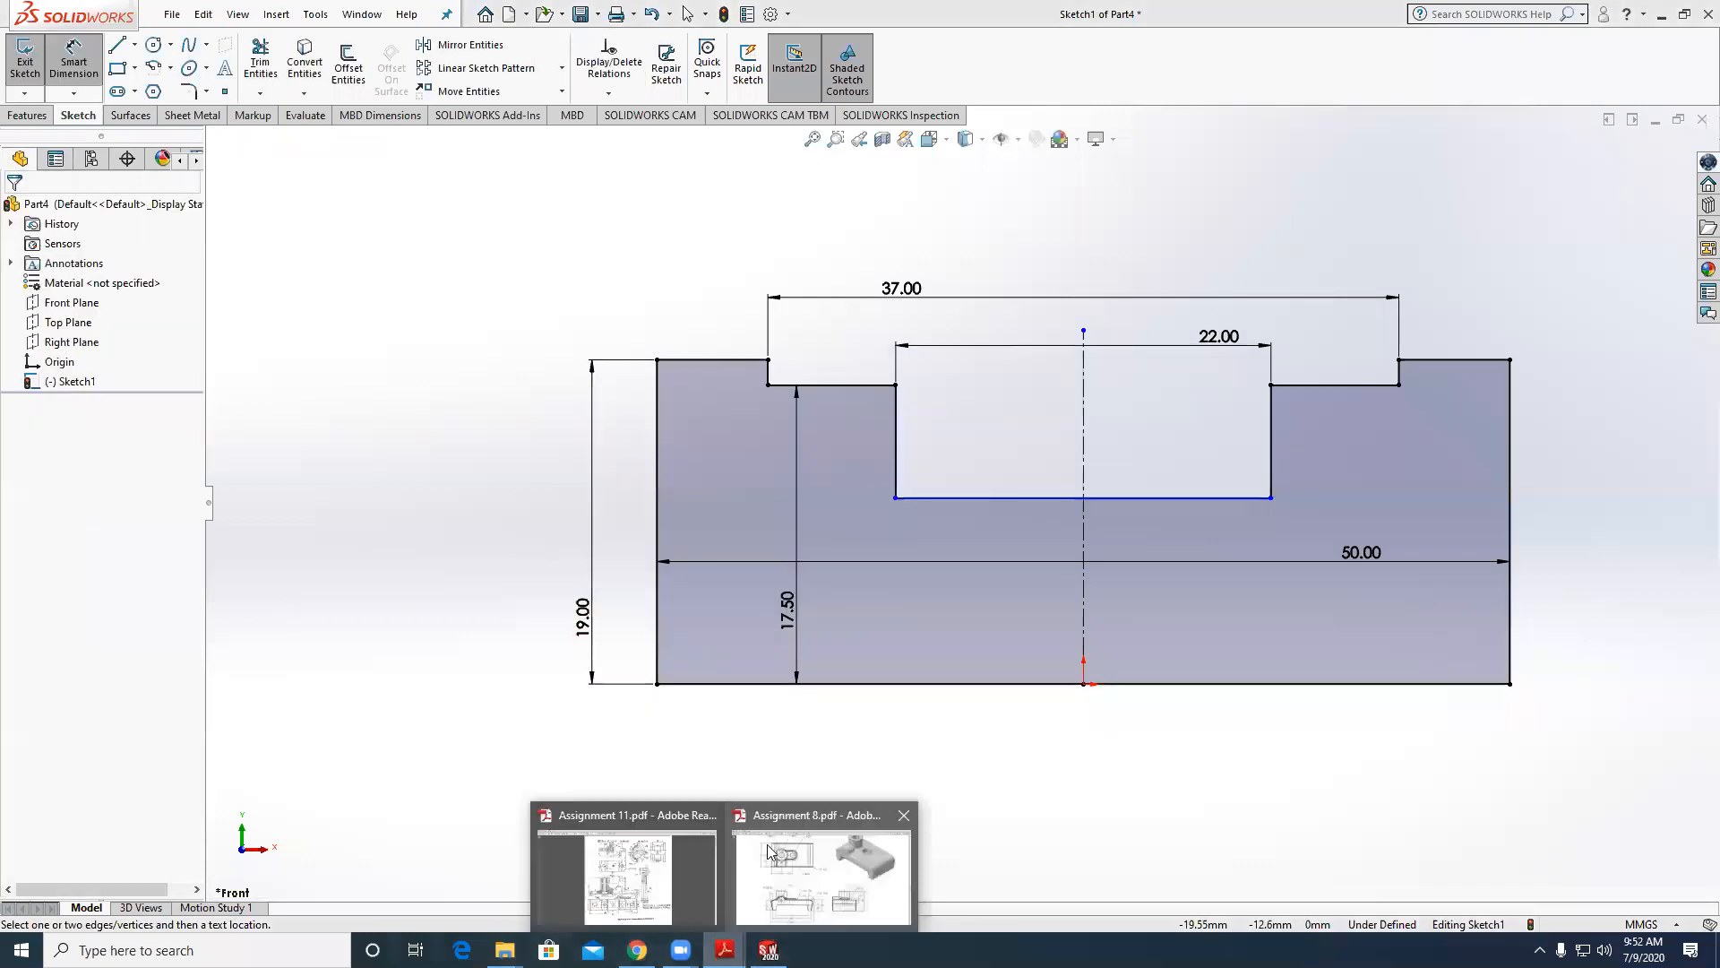
{"action": "left_click", "coordinate": [689, 855]}
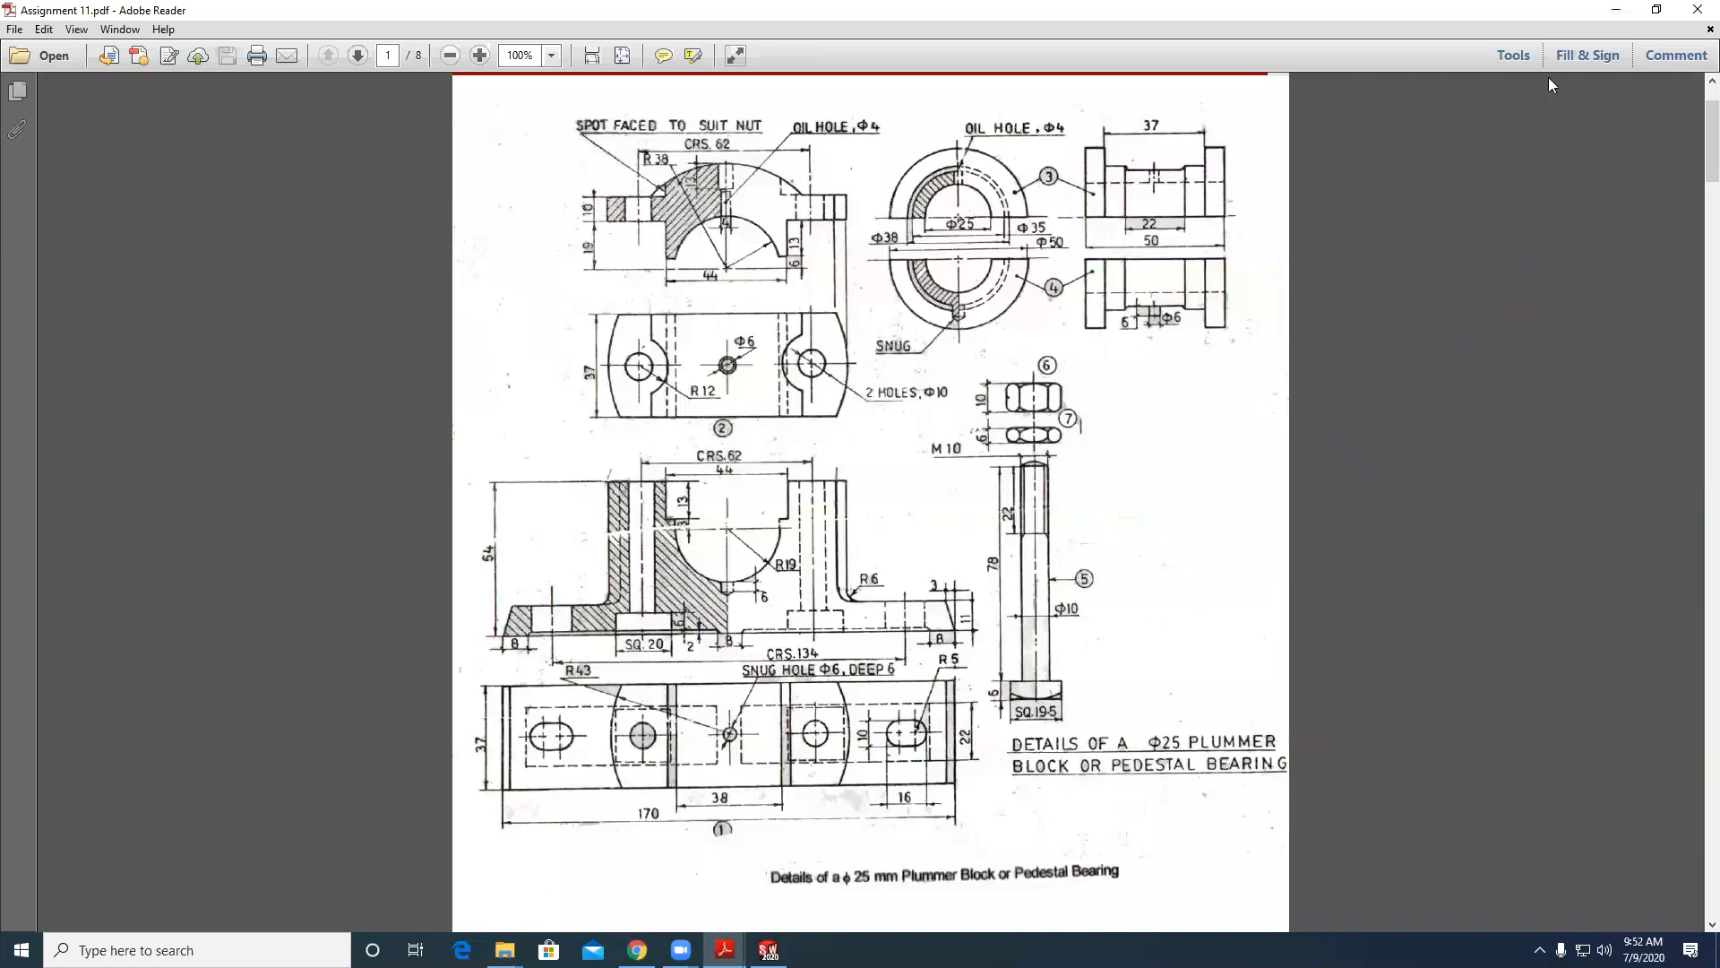
{"action": "left_click", "coordinate": [1616, 10]}
{"action": "left_click", "coordinate": [657, 613]}
{"action": "left_click", "coordinate": [583, 625]}
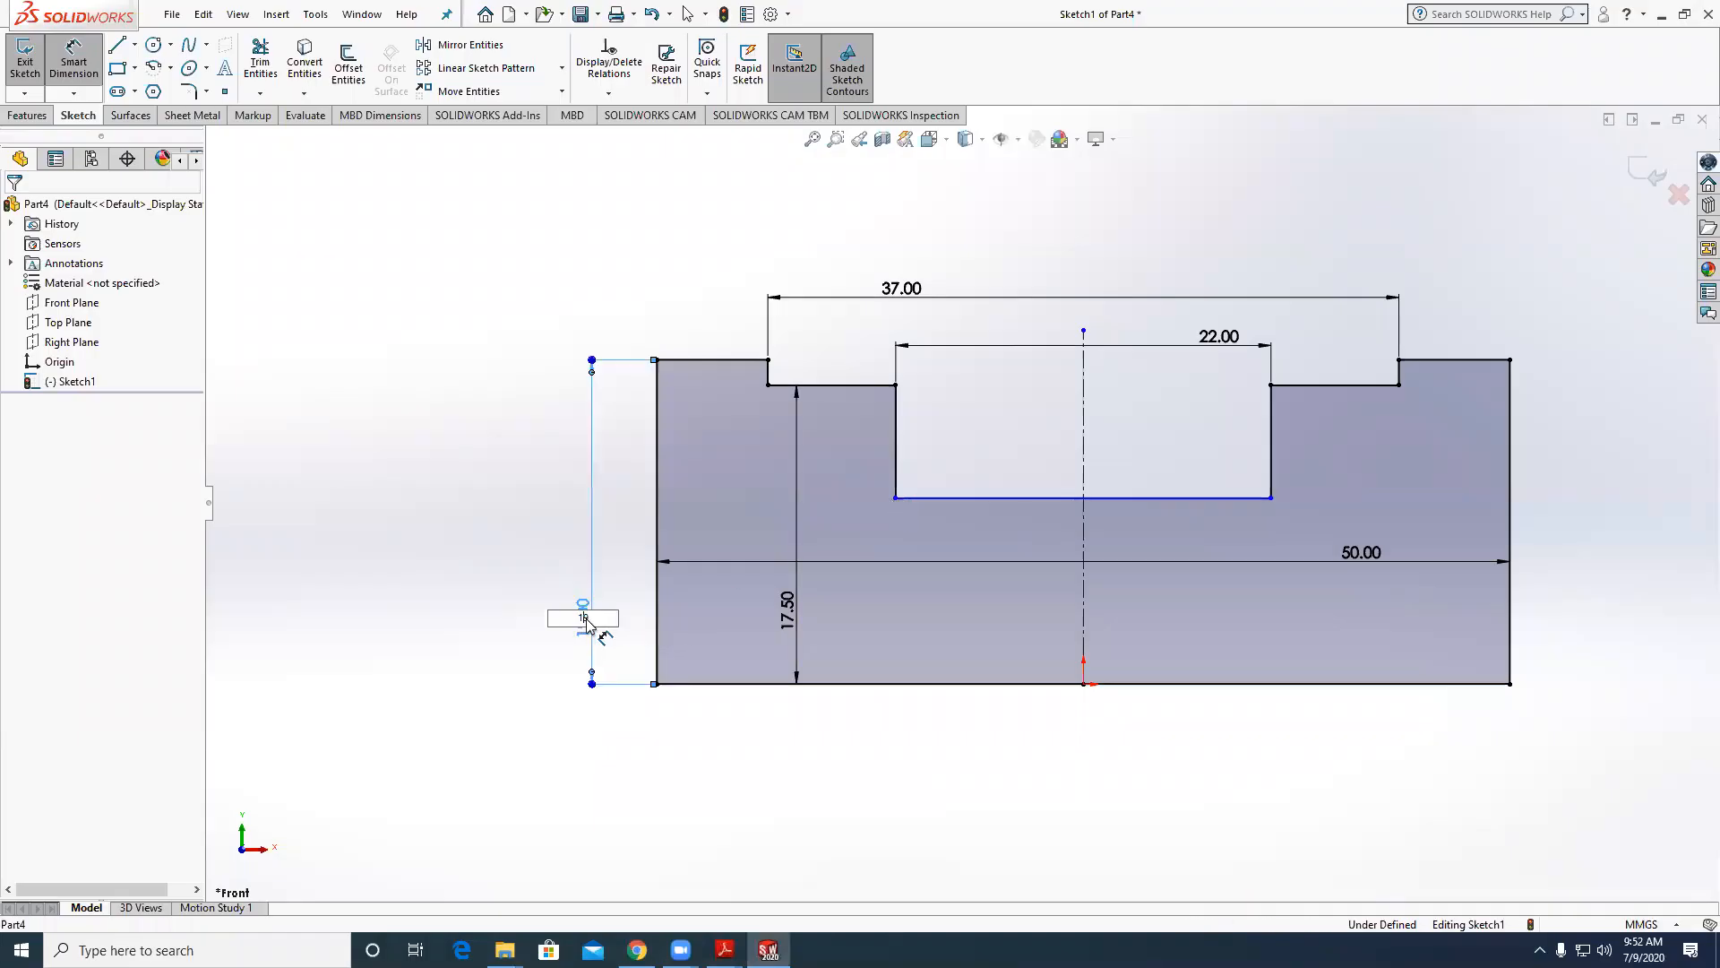
{"action": "type", "text": "25"}
{"action": "key", "text": "Return"}
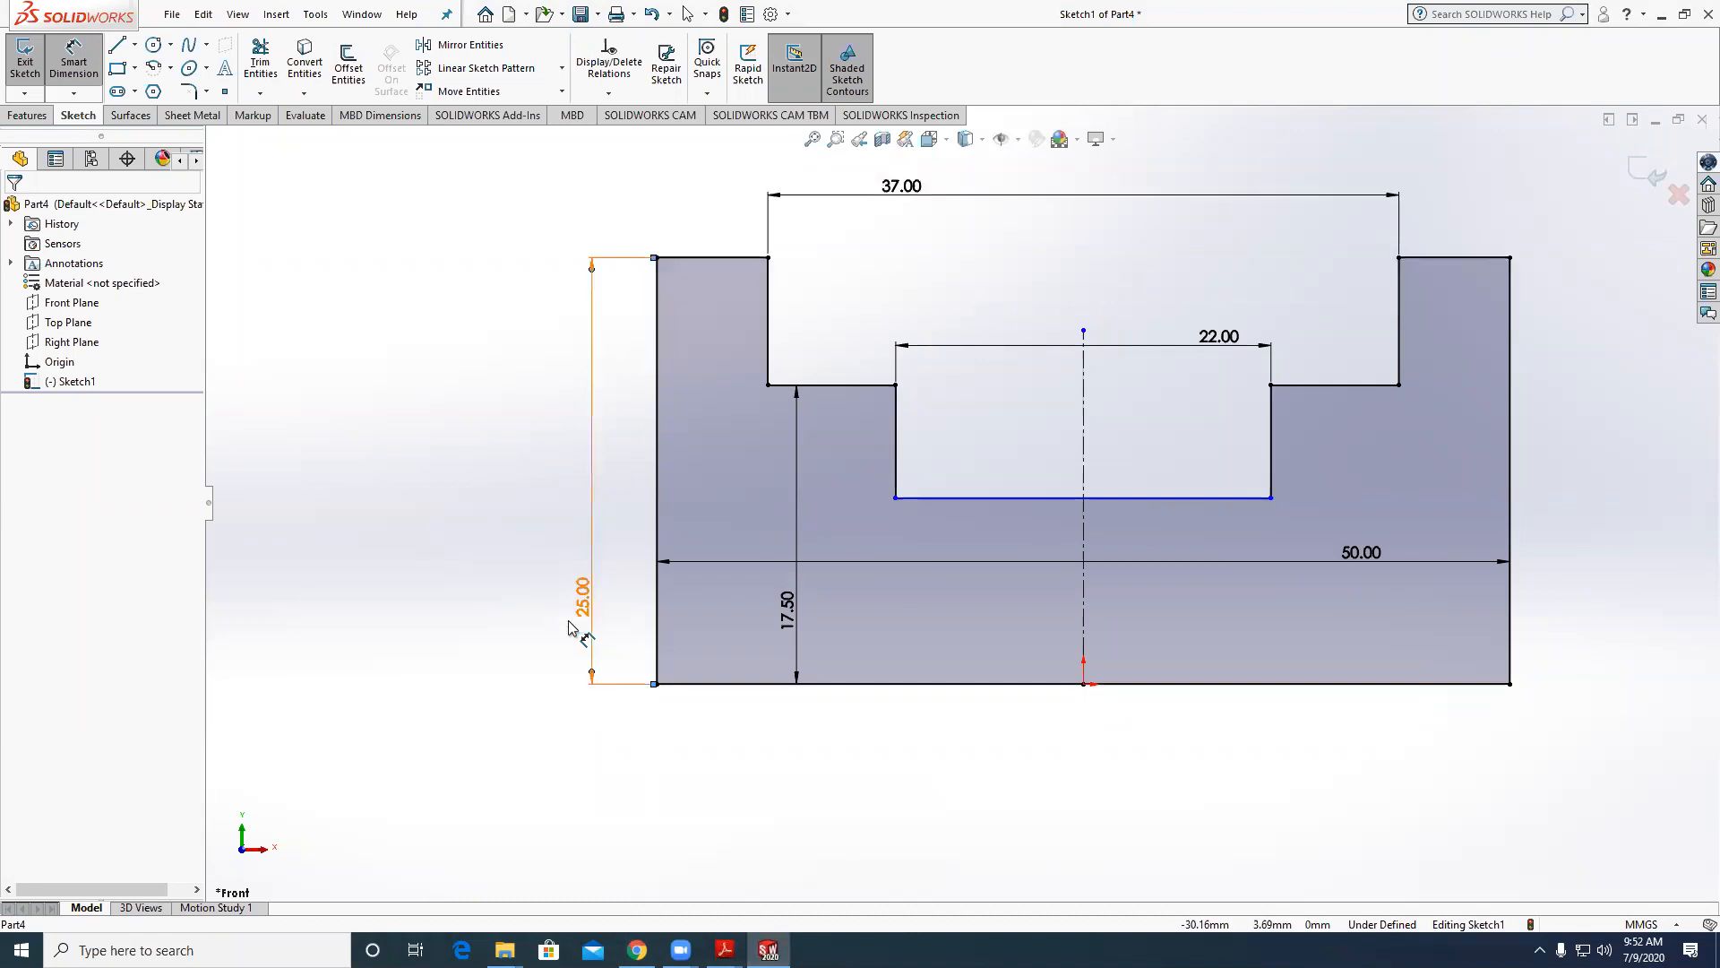
Set the left step's height above the base line to 19 mm.
{"action": "left_click", "coordinate": [787, 619]}
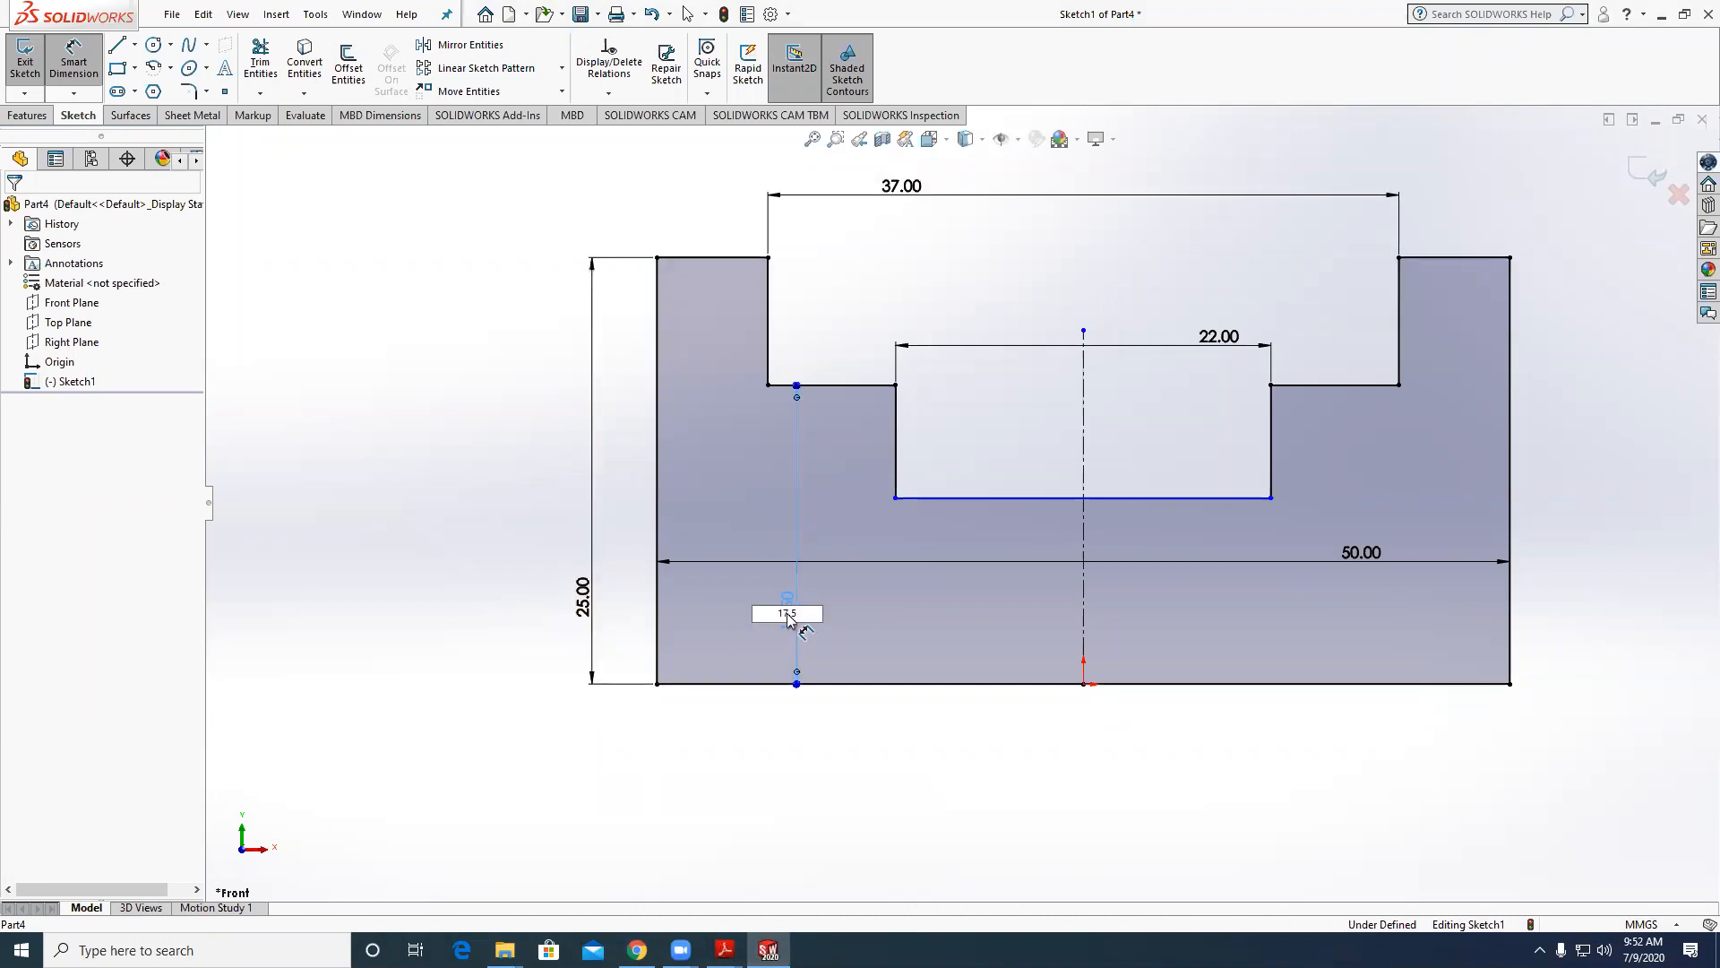
{"action": "type", "text": "1"}
{"action": "key", "text": "Return"}
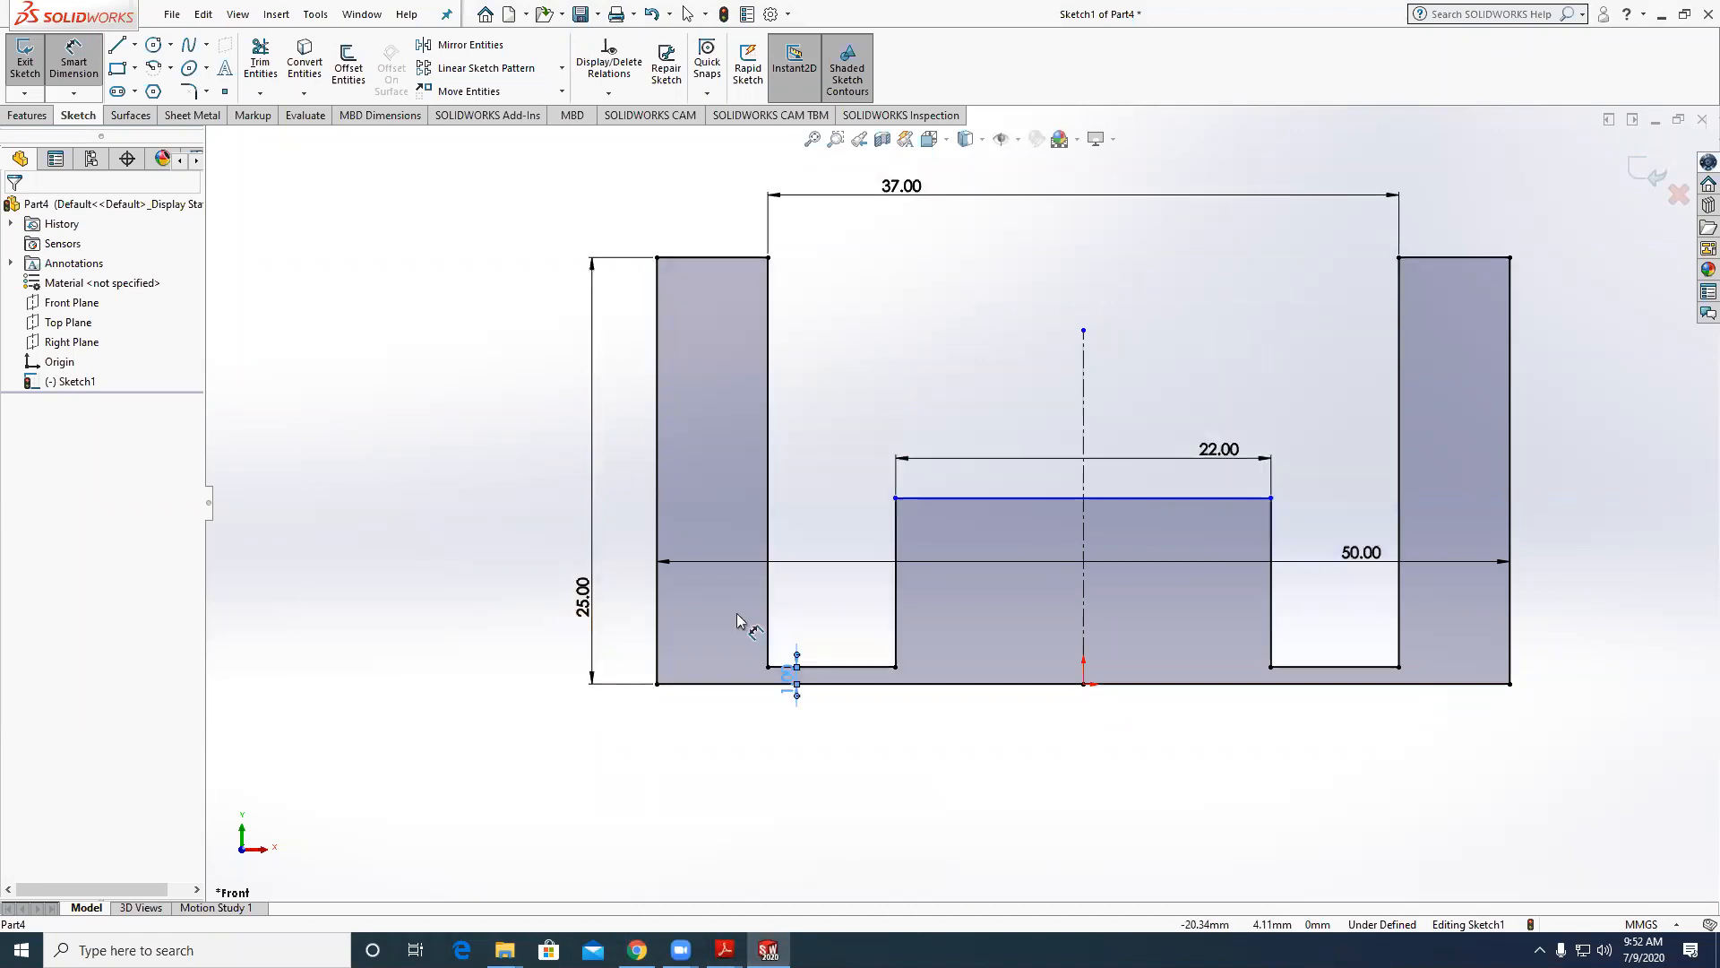
{"action": "left_click", "coordinate": [797, 678]}
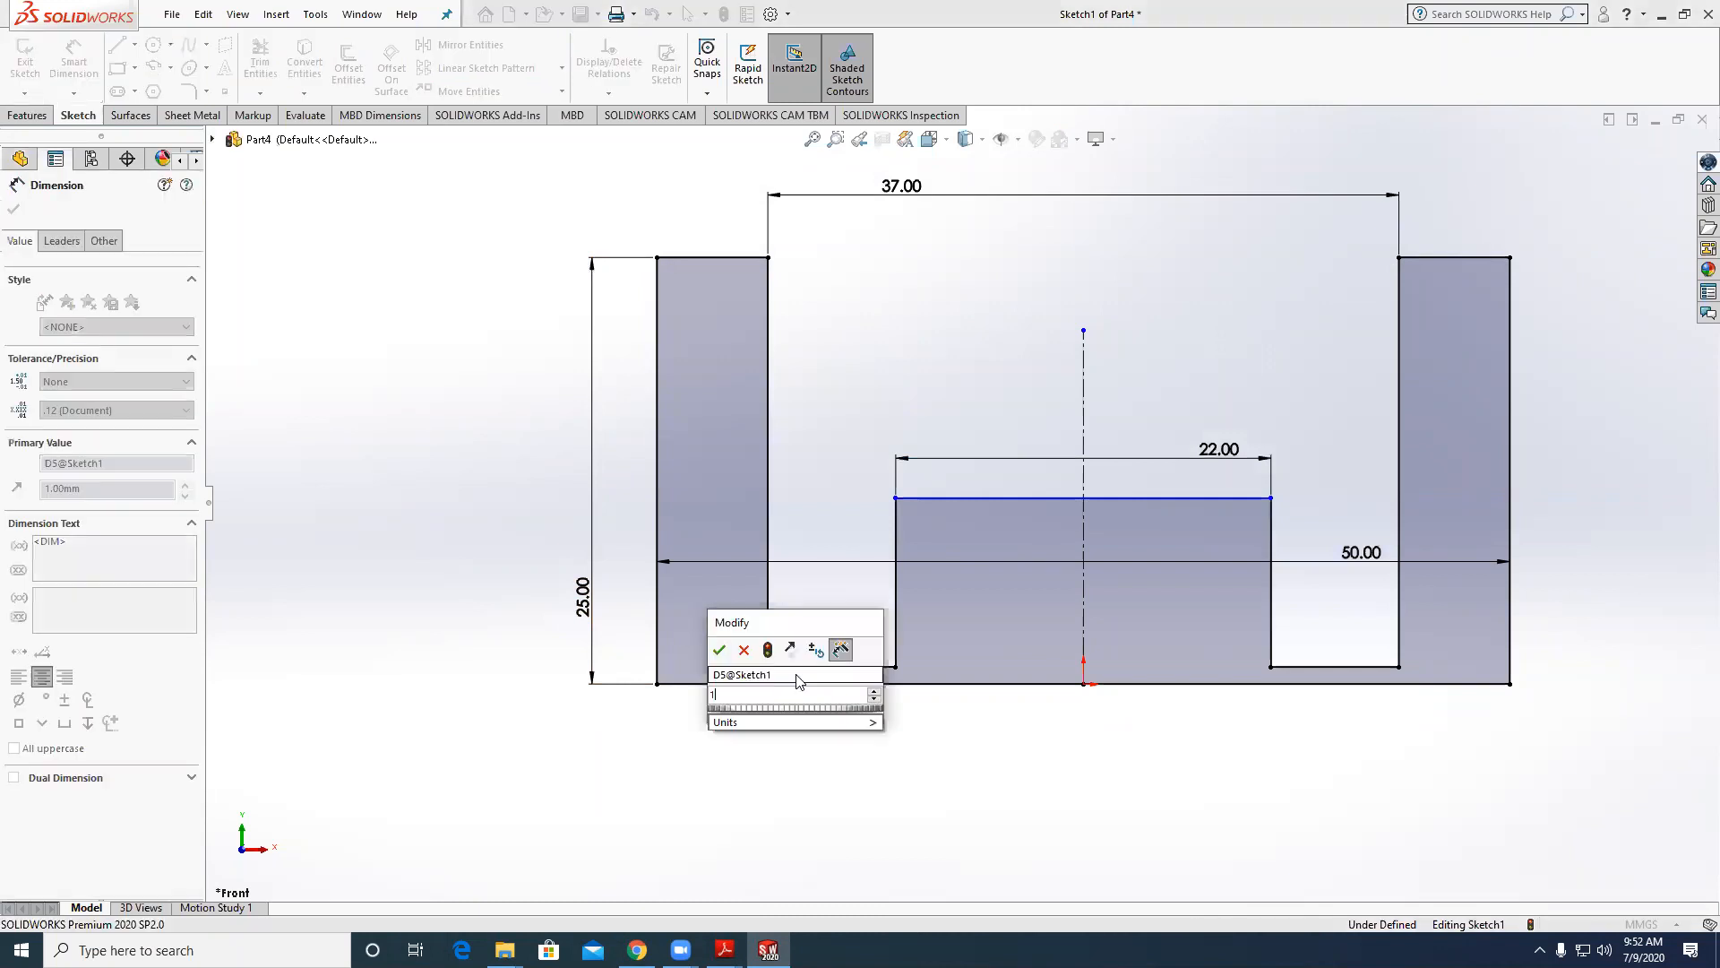
{"action": "key", "text": "Return"}
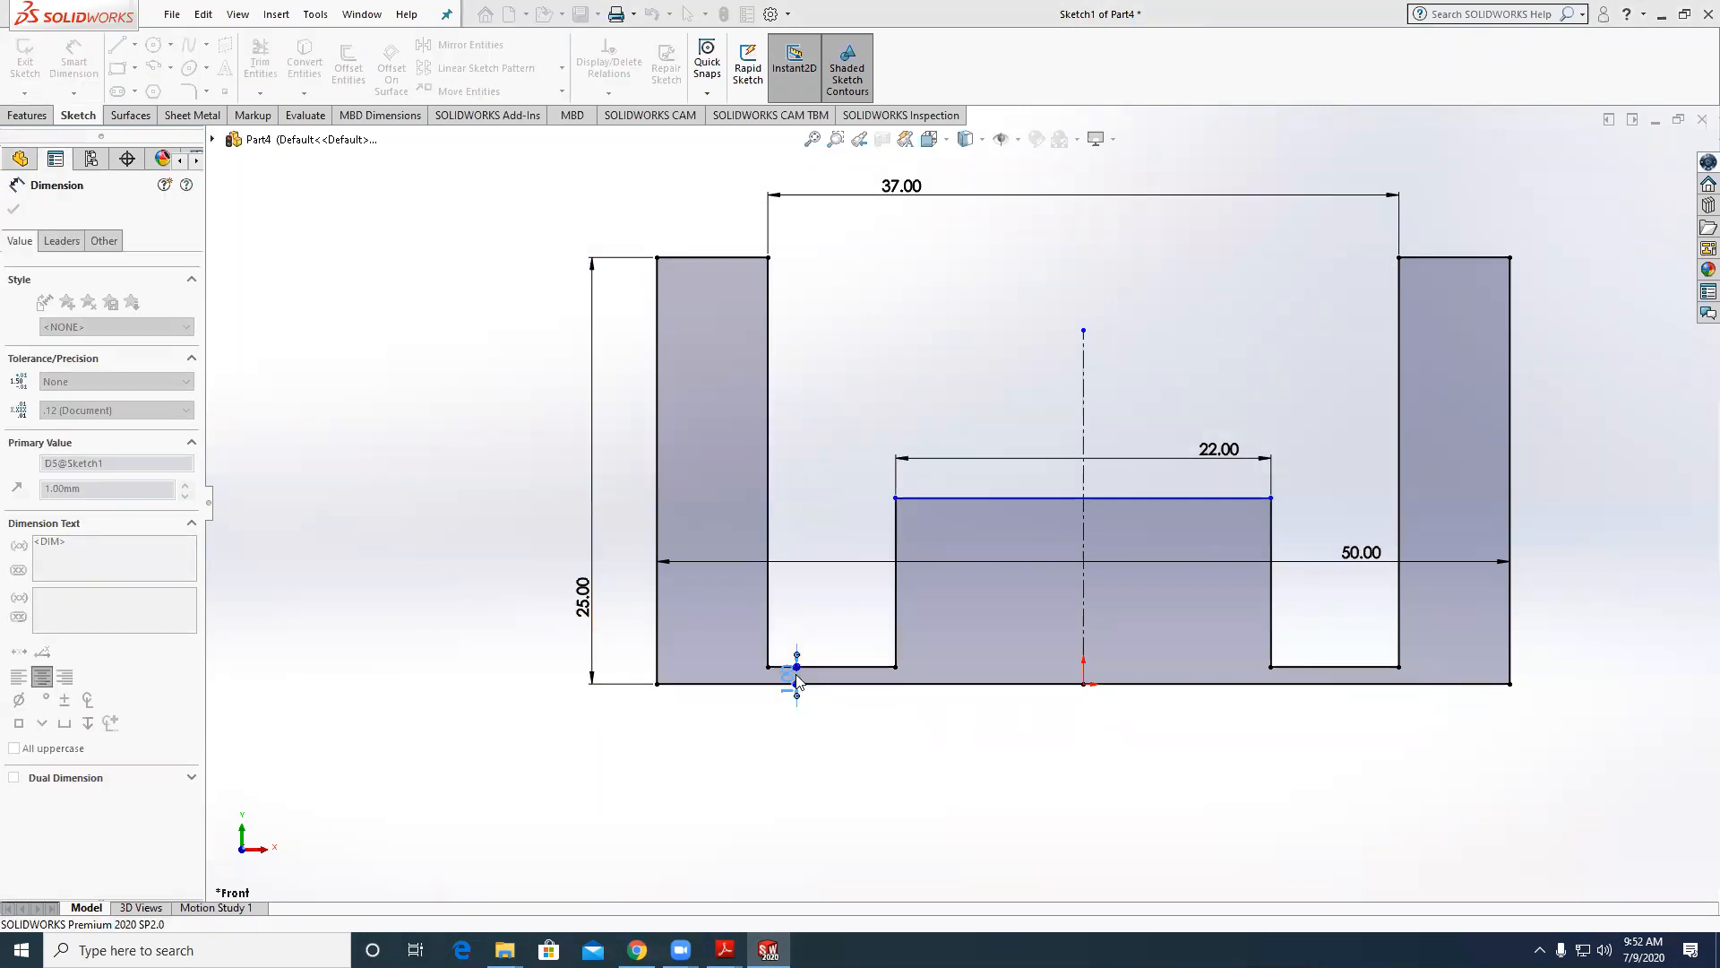
Dimension the height from the base line to the central recess floor as 17.5 mm.
{"action": "left_click", "coordinate": [976, 499]}
{"action": "left_click", "coordinate": [961, 684]}
{"action": "left_click", "coordinate": [961, 640]}
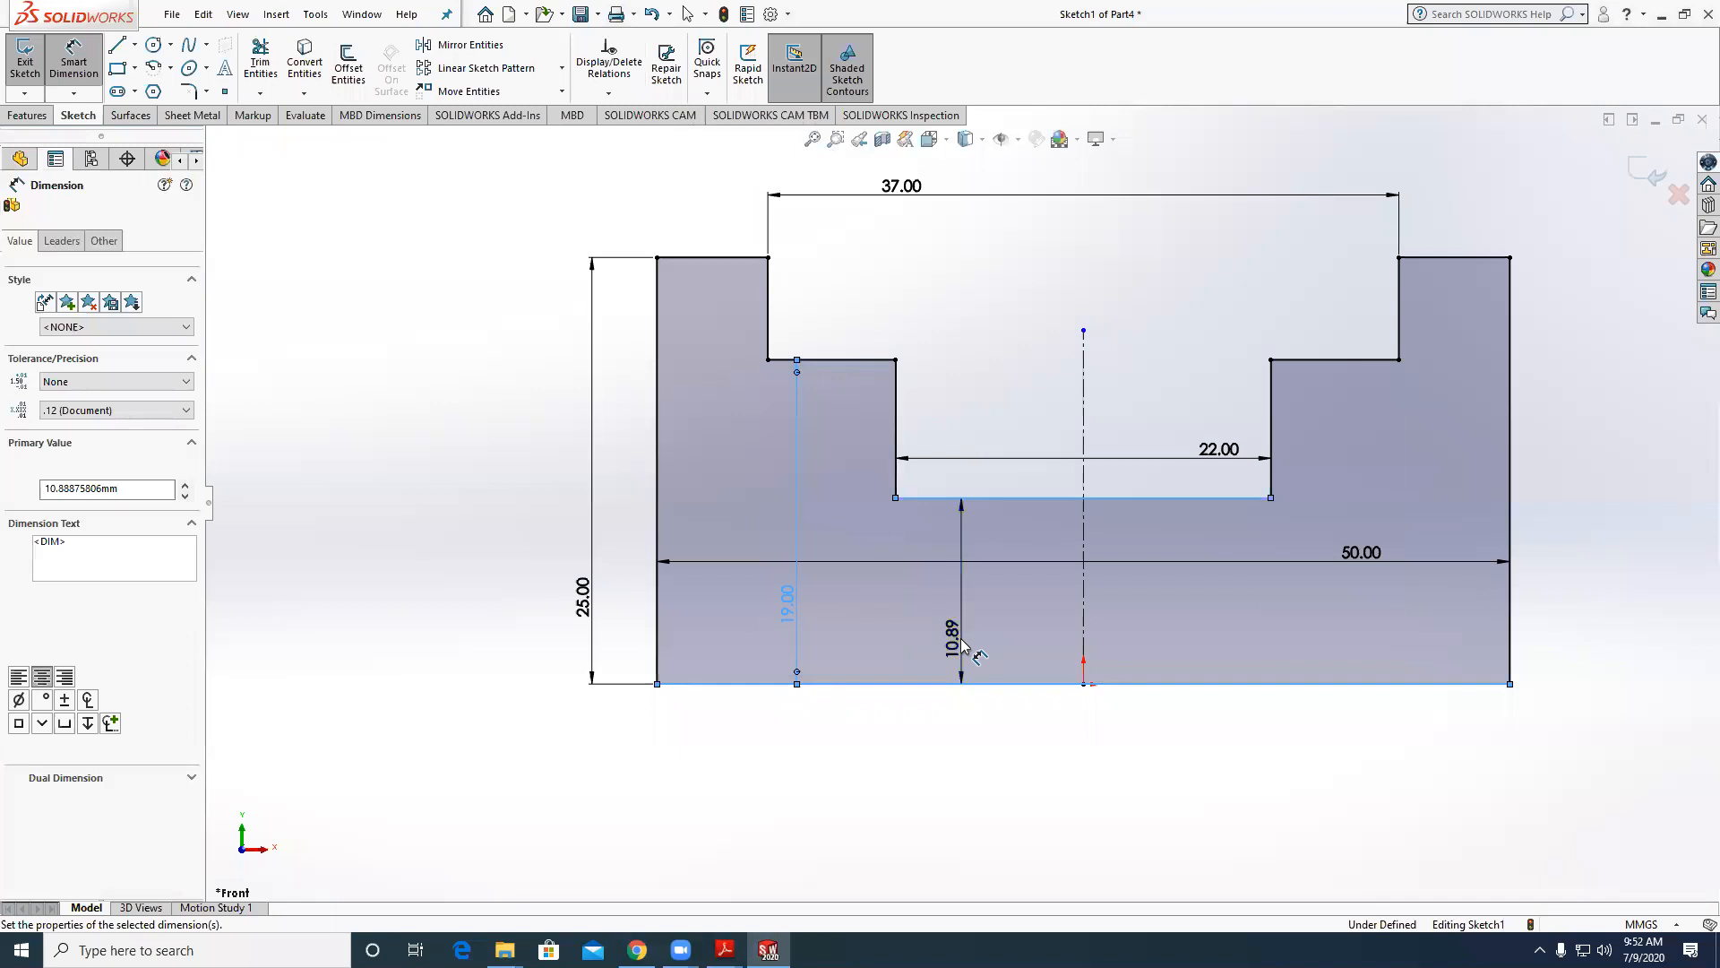
{"action": "type", "text": "11"}
{"action": "key", "text": "Return"}
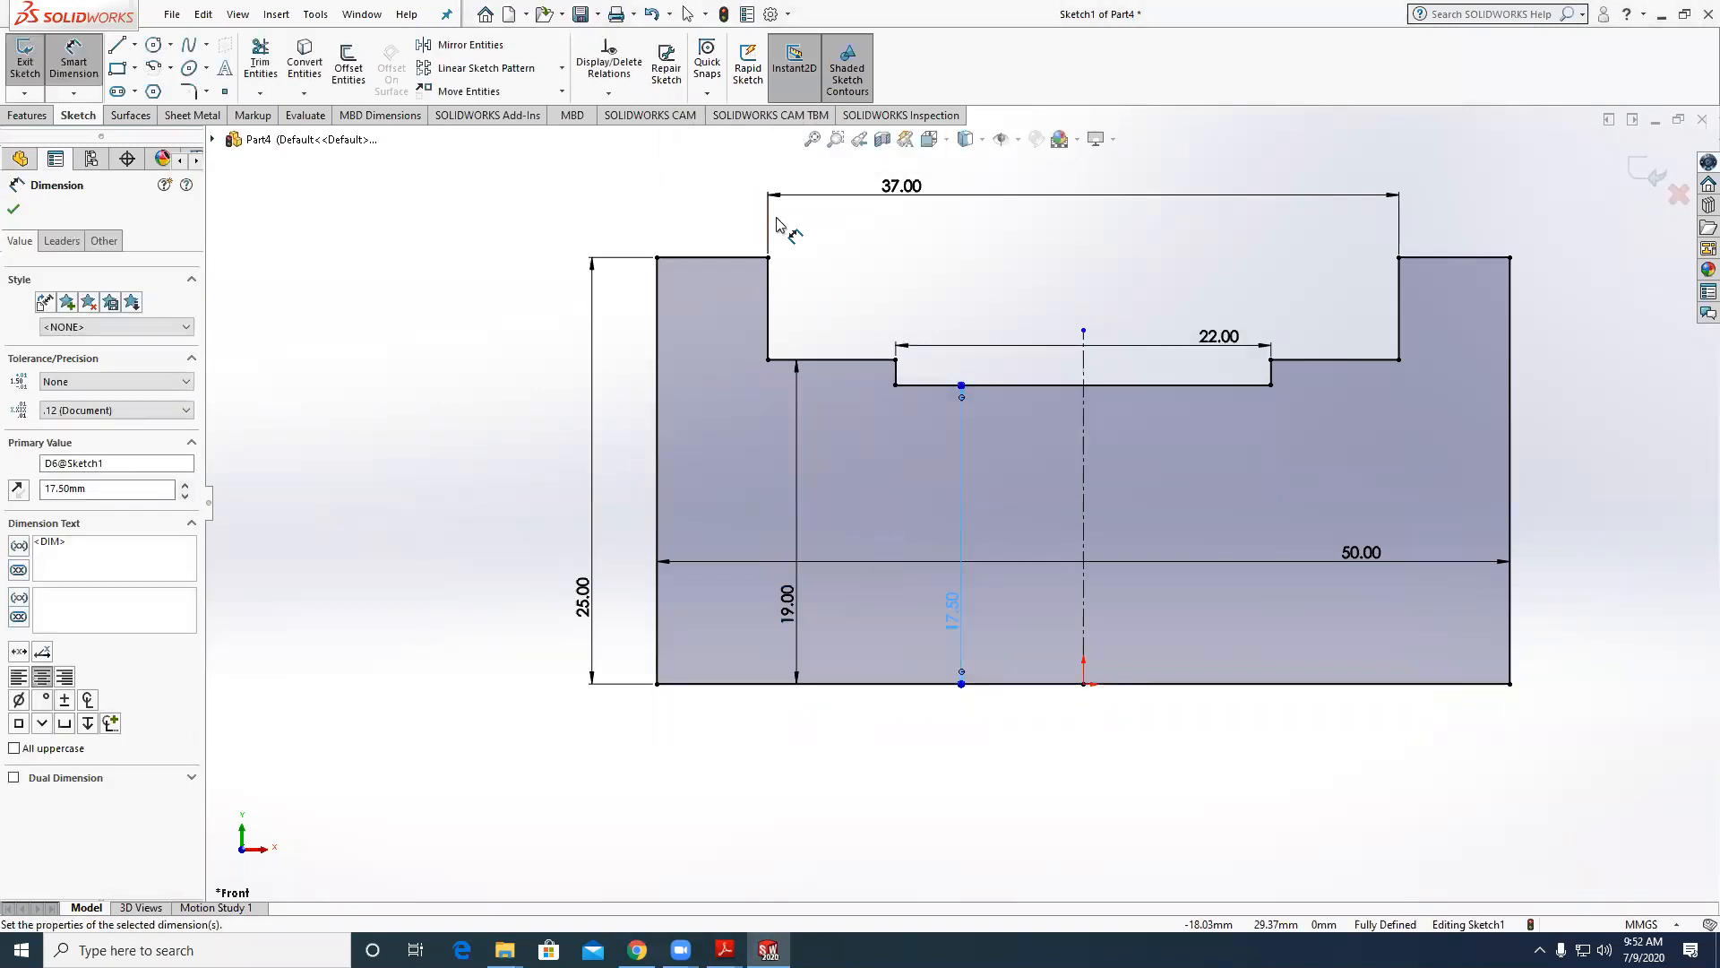
Revolve the stepped profile about its base line by 180 degrees with the Mid Plane option.
{"action": "scroll", "coordinate": [776, 218], "scroll_direction": "up", "scroll_amount": 2}
{"action": "left_click", "coordinate": [27, 115]}
{"action": "left_click", "coordinate": [94, 65]}
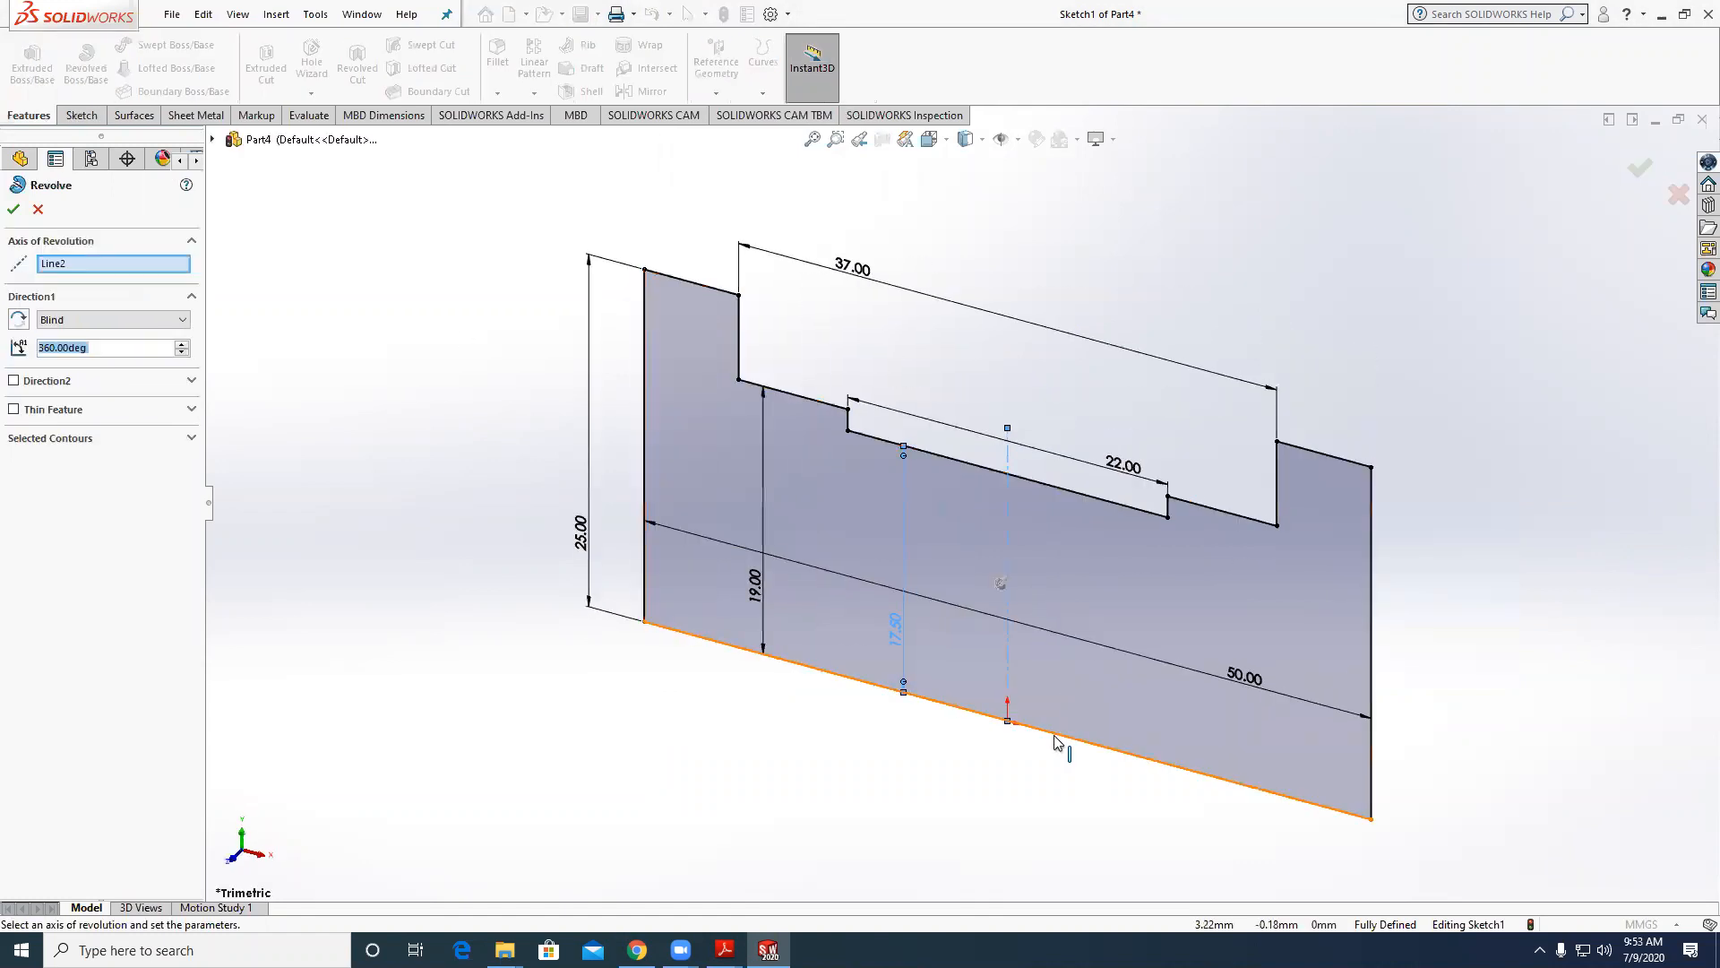
{"action": "left_click", "coordinate": [1059, 736]}
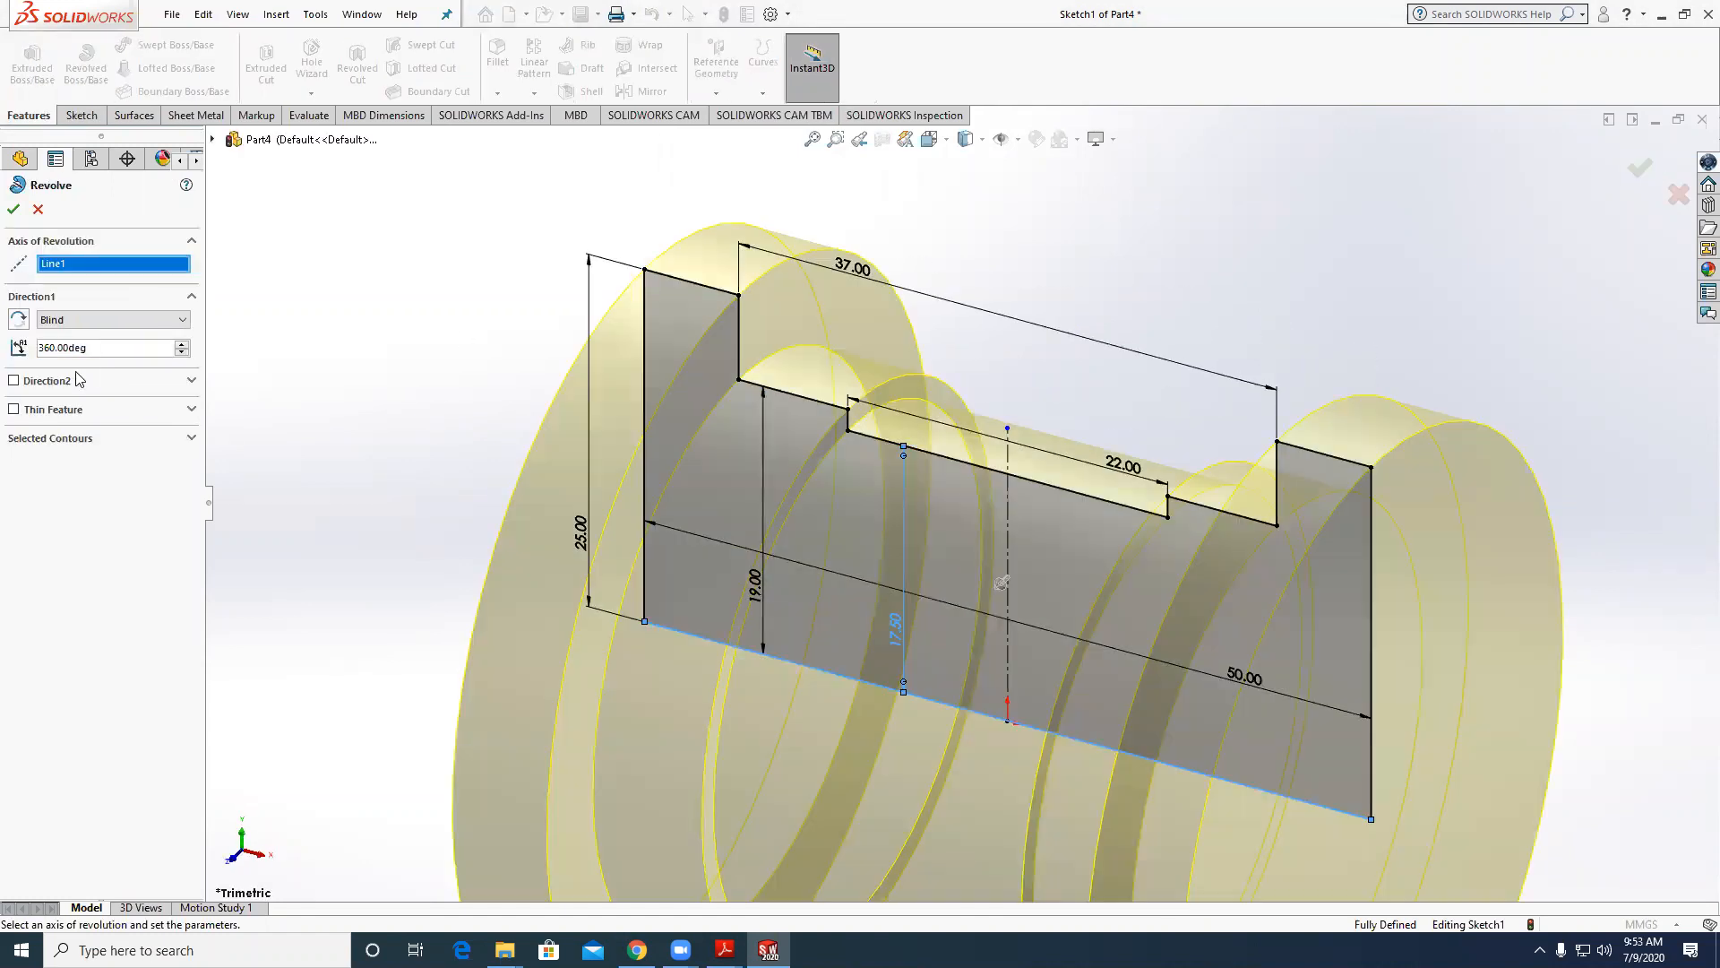
{"action": "left_click", "coordinate": [112, 319]}
{"action": "left_click", "coordinate": [72, 377]}
{"action": "type", "text": "180"}
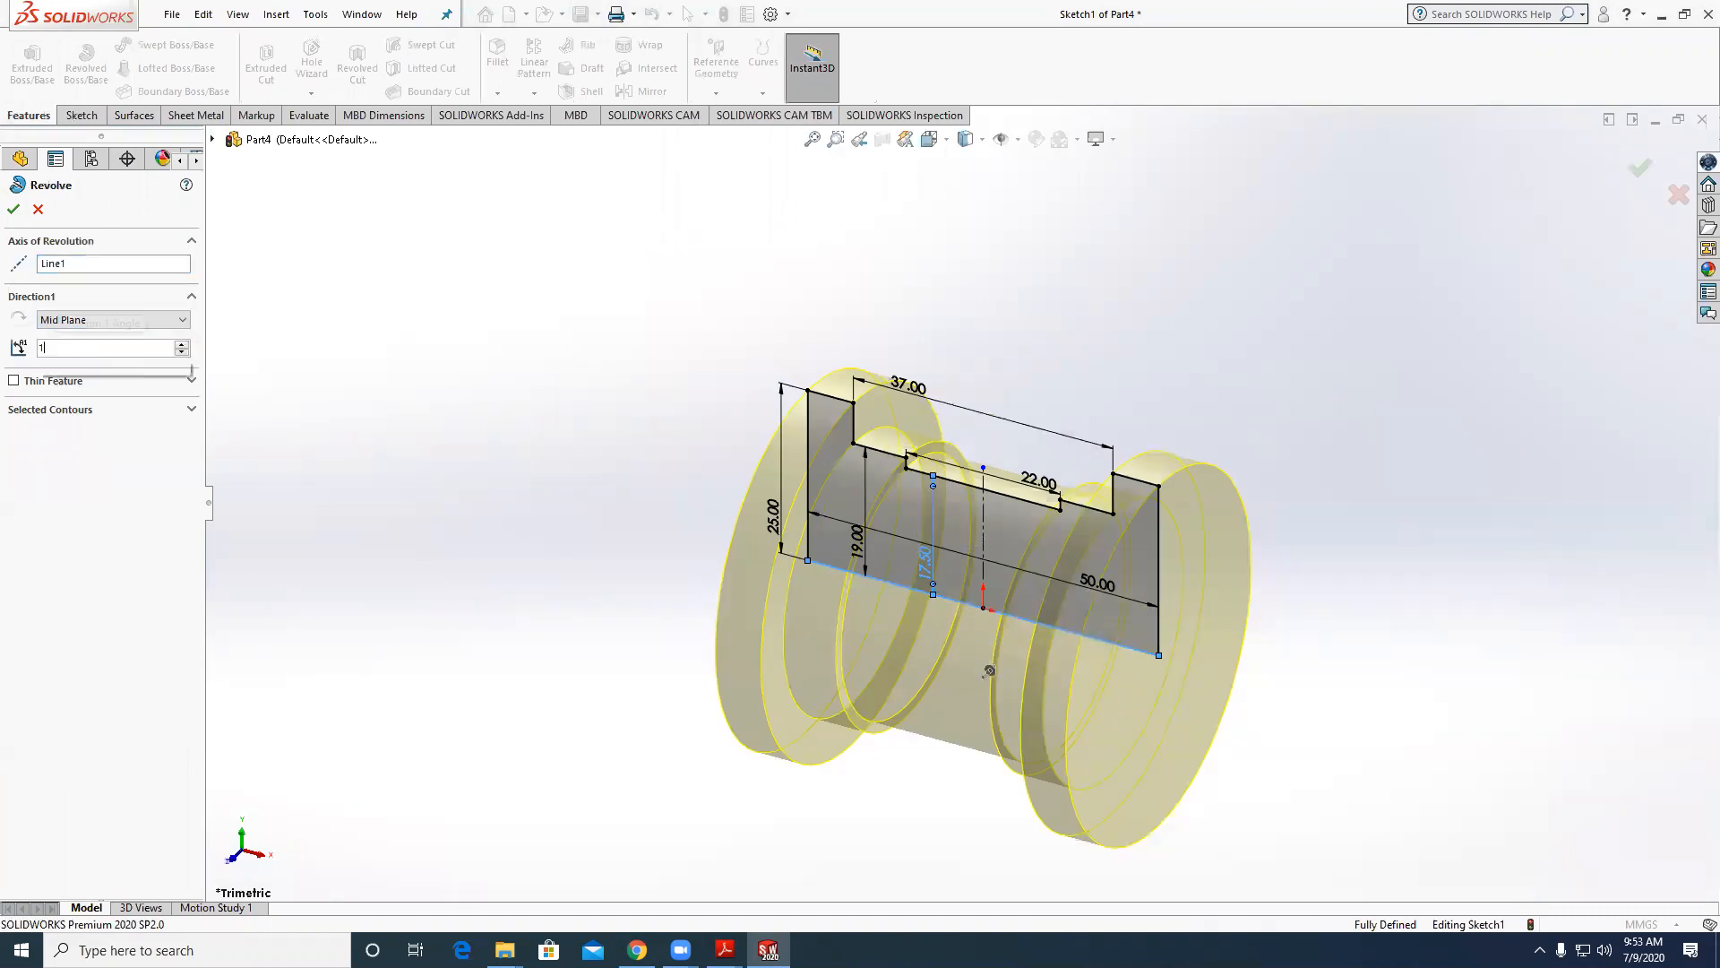
{"action": "key", "text": "Return"}
{"action": "left_click", "coordinate": [13, 209]}
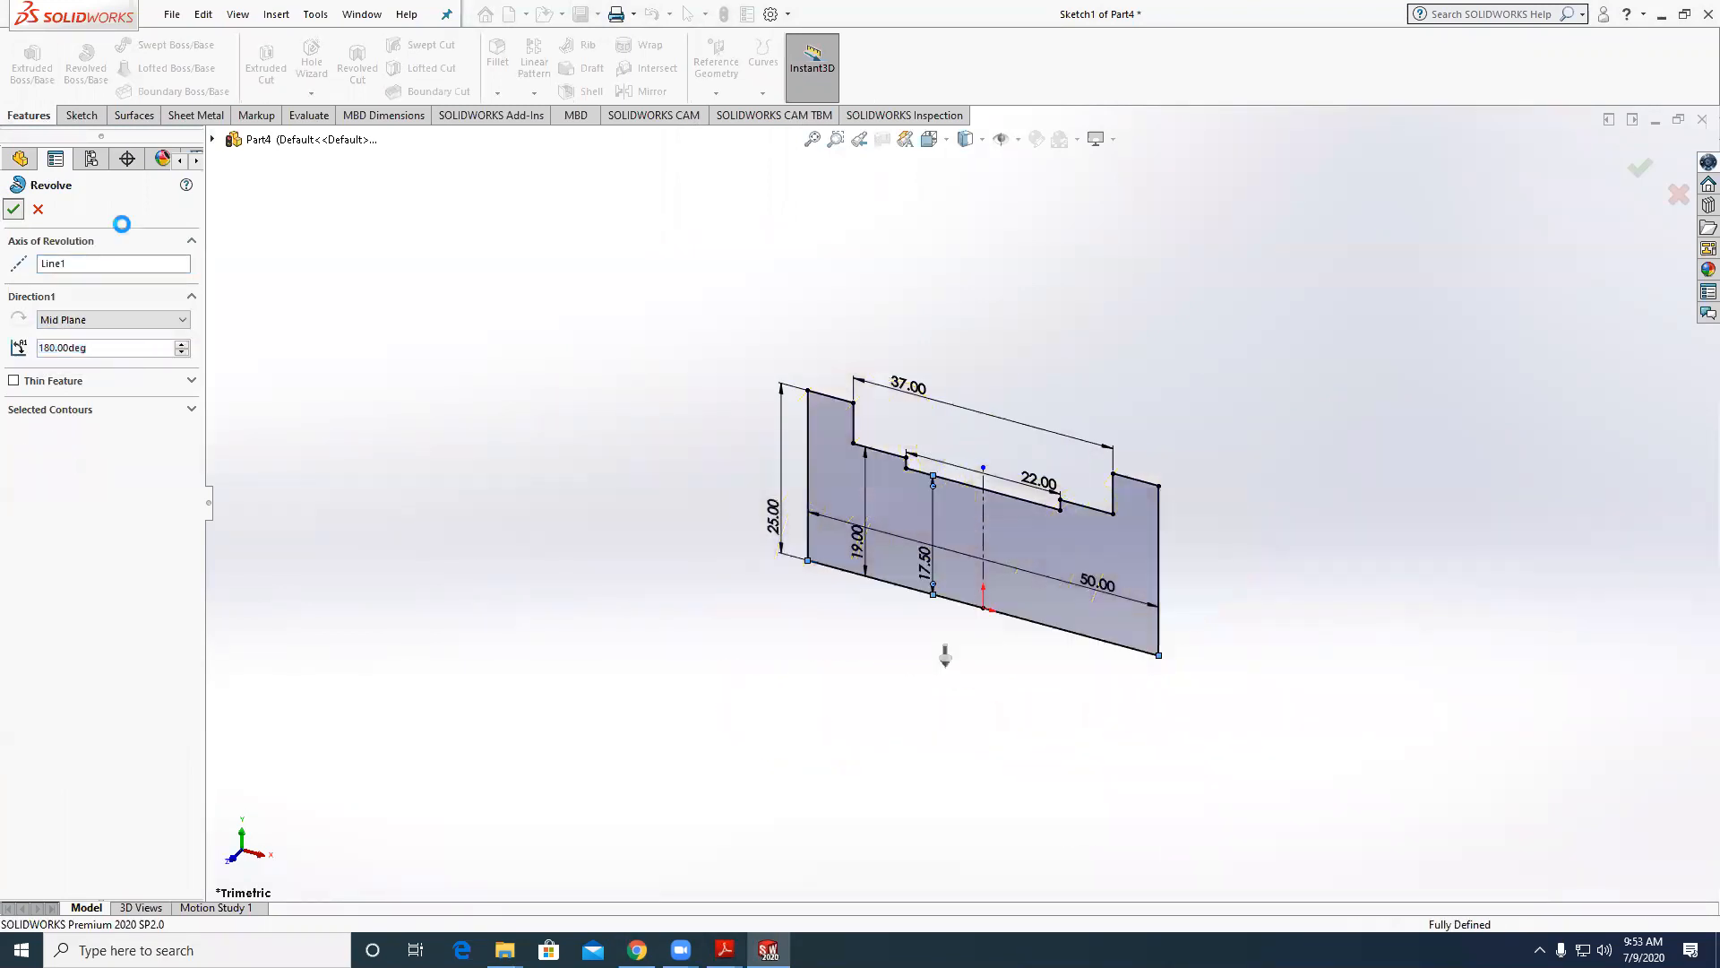
Sketch a circle centred on the origin on the flange's semicircular end face and set its diameter to 25 mm.
{"action": "middle_click_drag", "start_coordinate": [732, 390], "coordinate": [785, 469]}
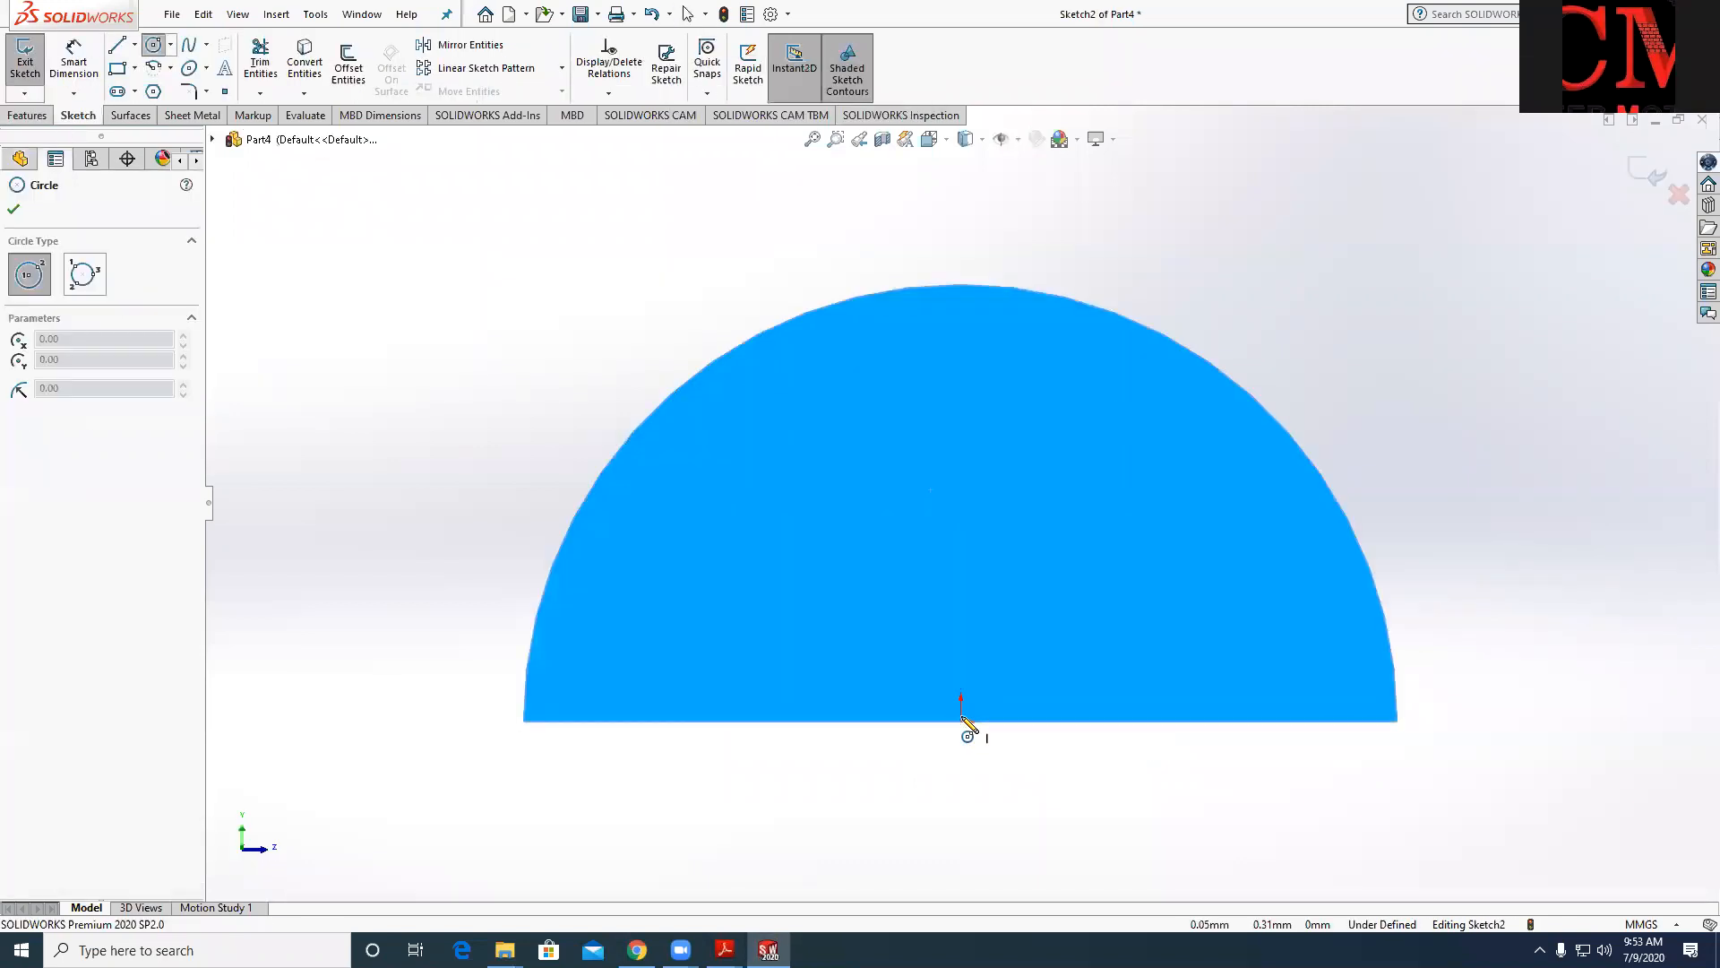
{"action": "left_click", "coordinate": [961, 721]}
{"action": "left_click", "coordinate": [994, 587]}
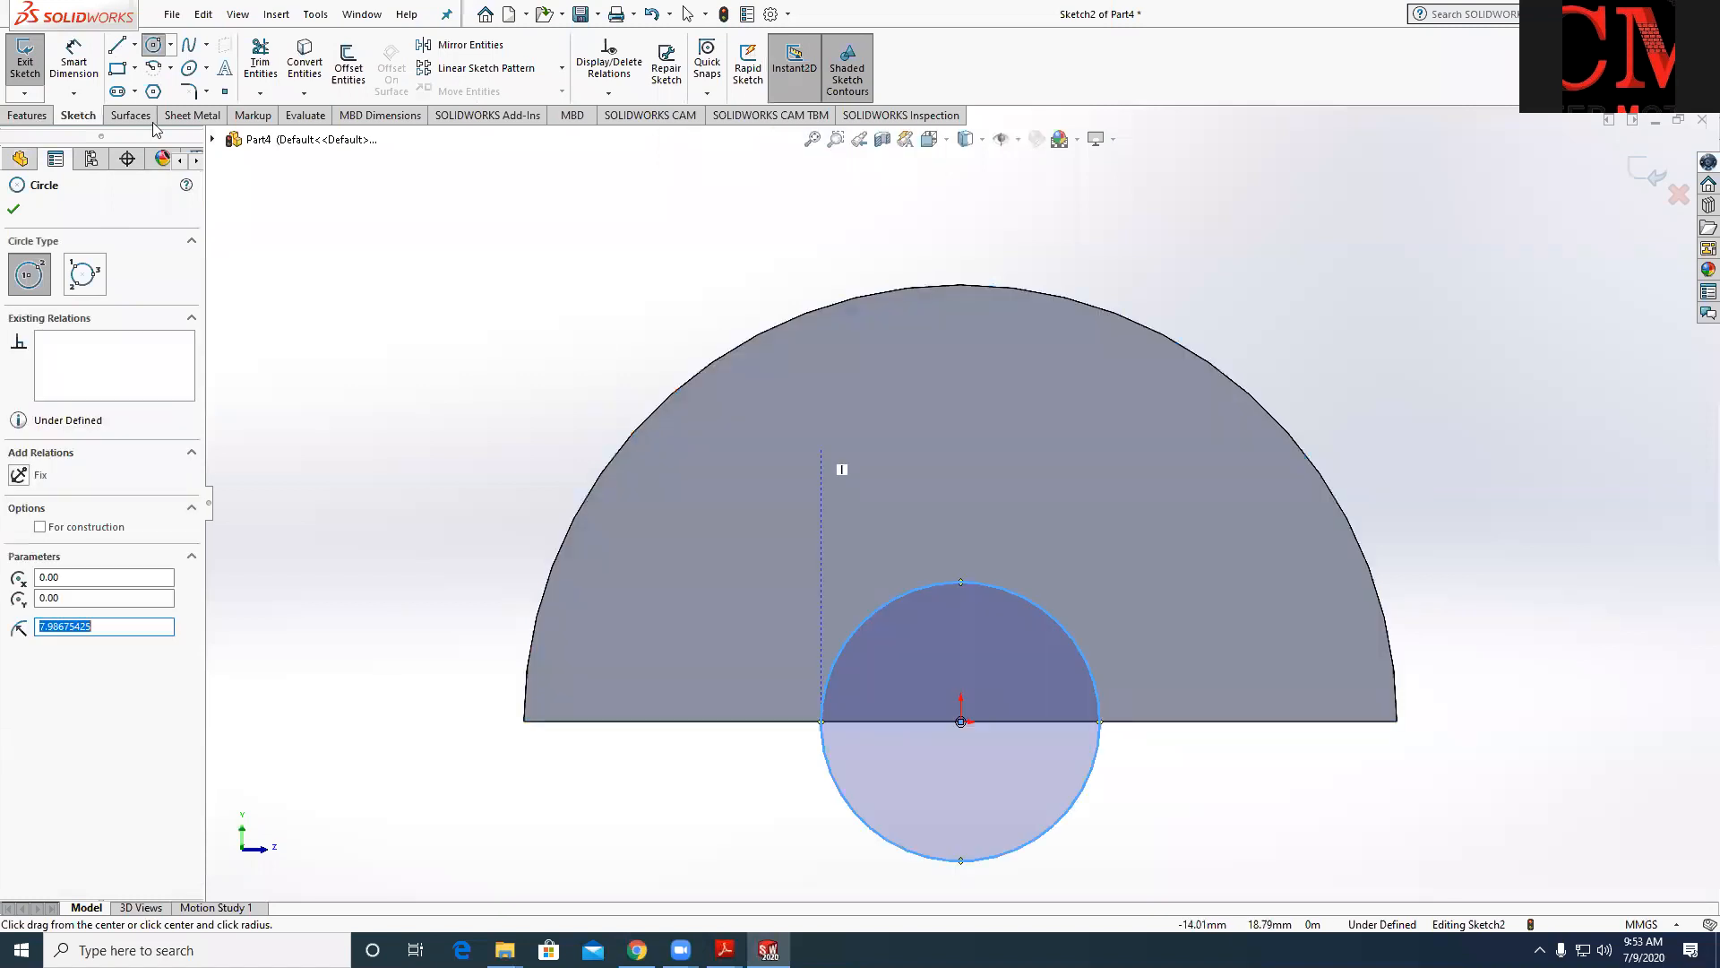
{"action": "left_click", "coordinate": [74, 61]}
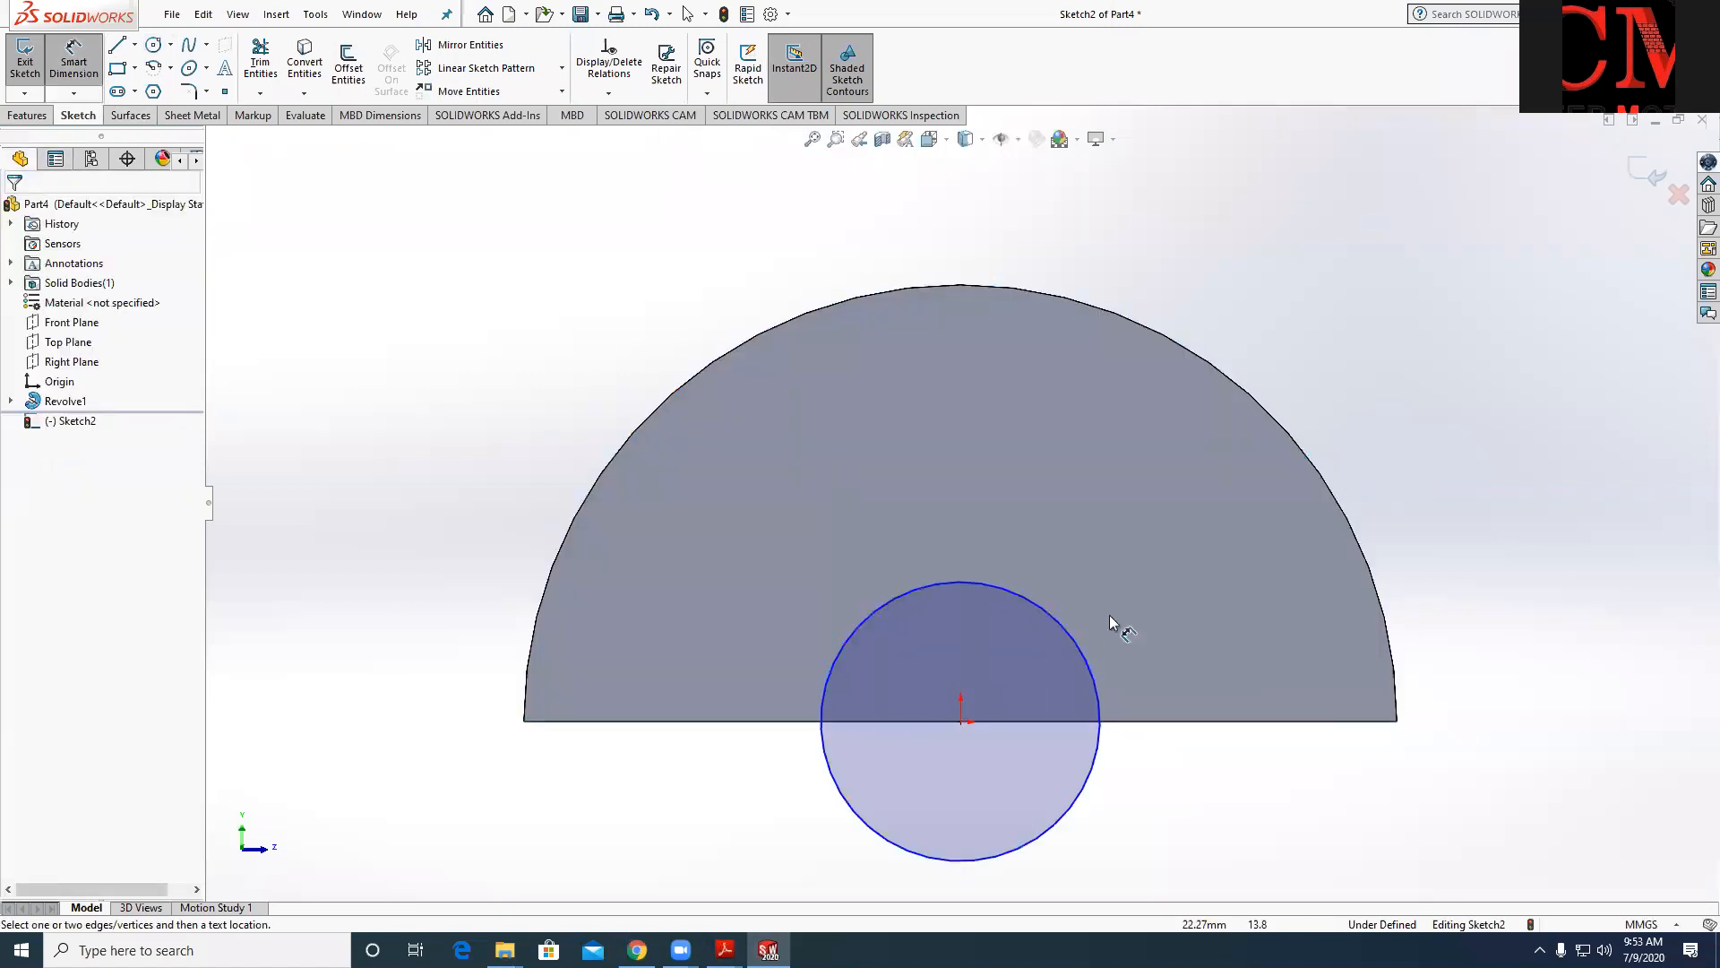
{"action": "left_click", "coordinate": [1078, 639]}
{"action": "left_click", "coordinate": [1363, 437]}
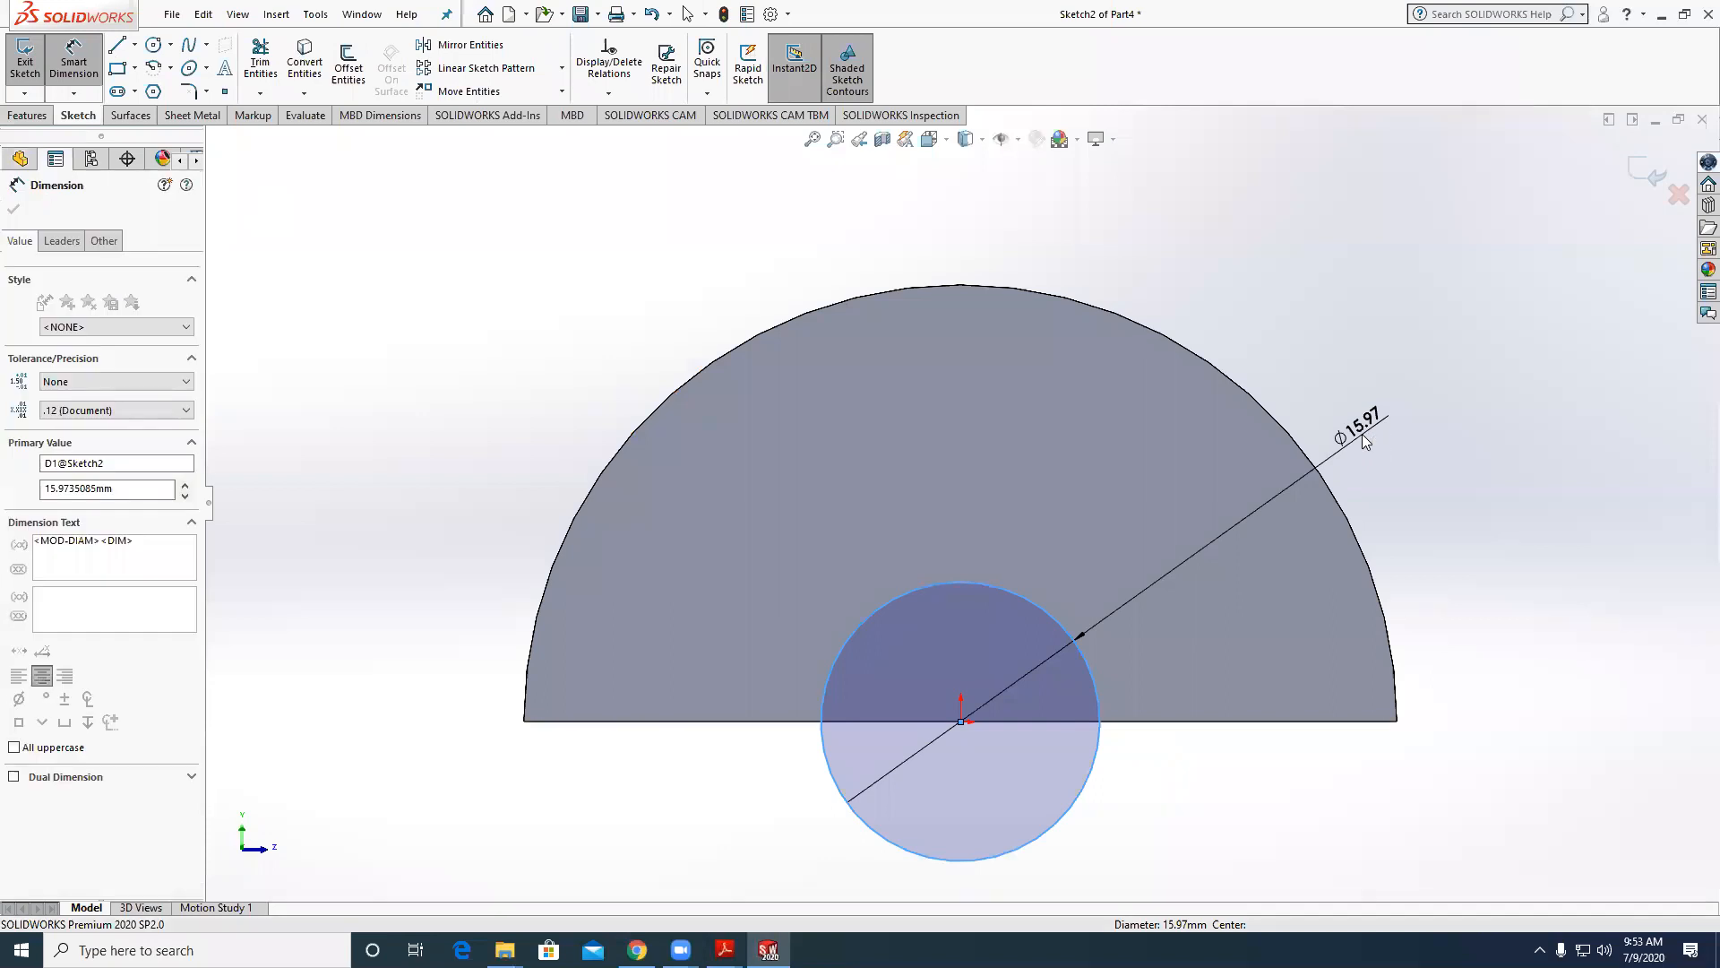
{"action": "key", "text": "Return"}
{"action": "left_click", "coordinate": [14, 208]}
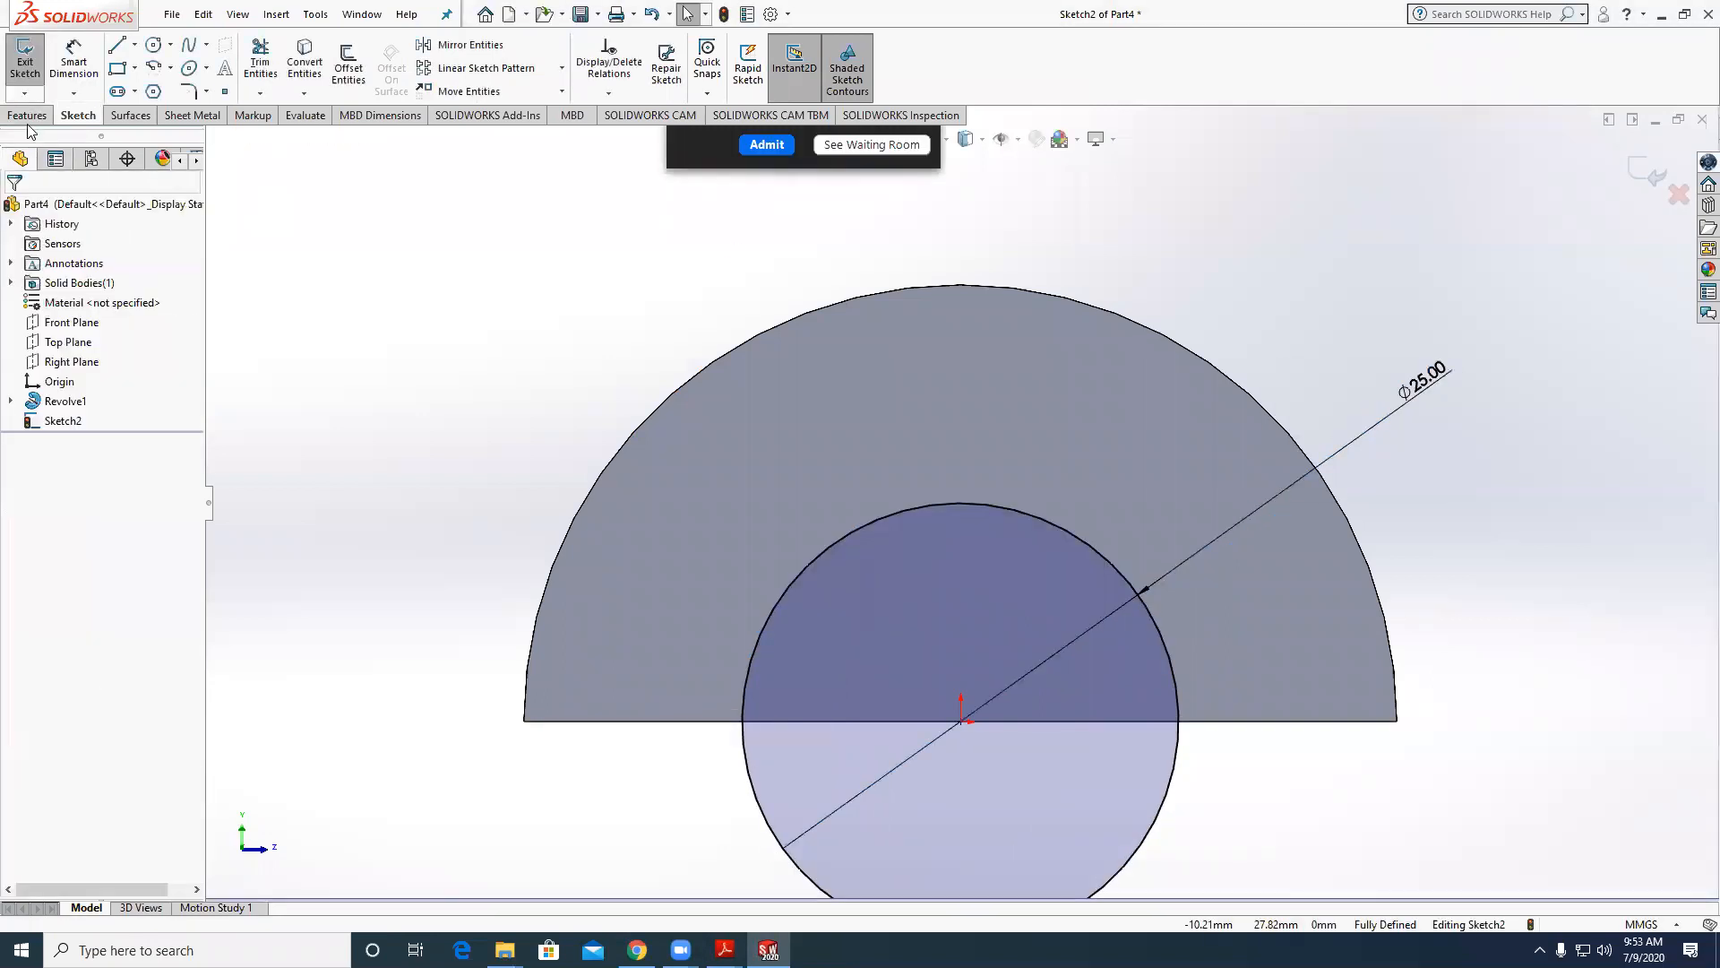
Cut the 25 mm circle Through All to form the bore along the half bearing.
{"action": "left_click", "coordinate": [28, 117]}
{"action": "left_click", "coordinate": [266, 69]}
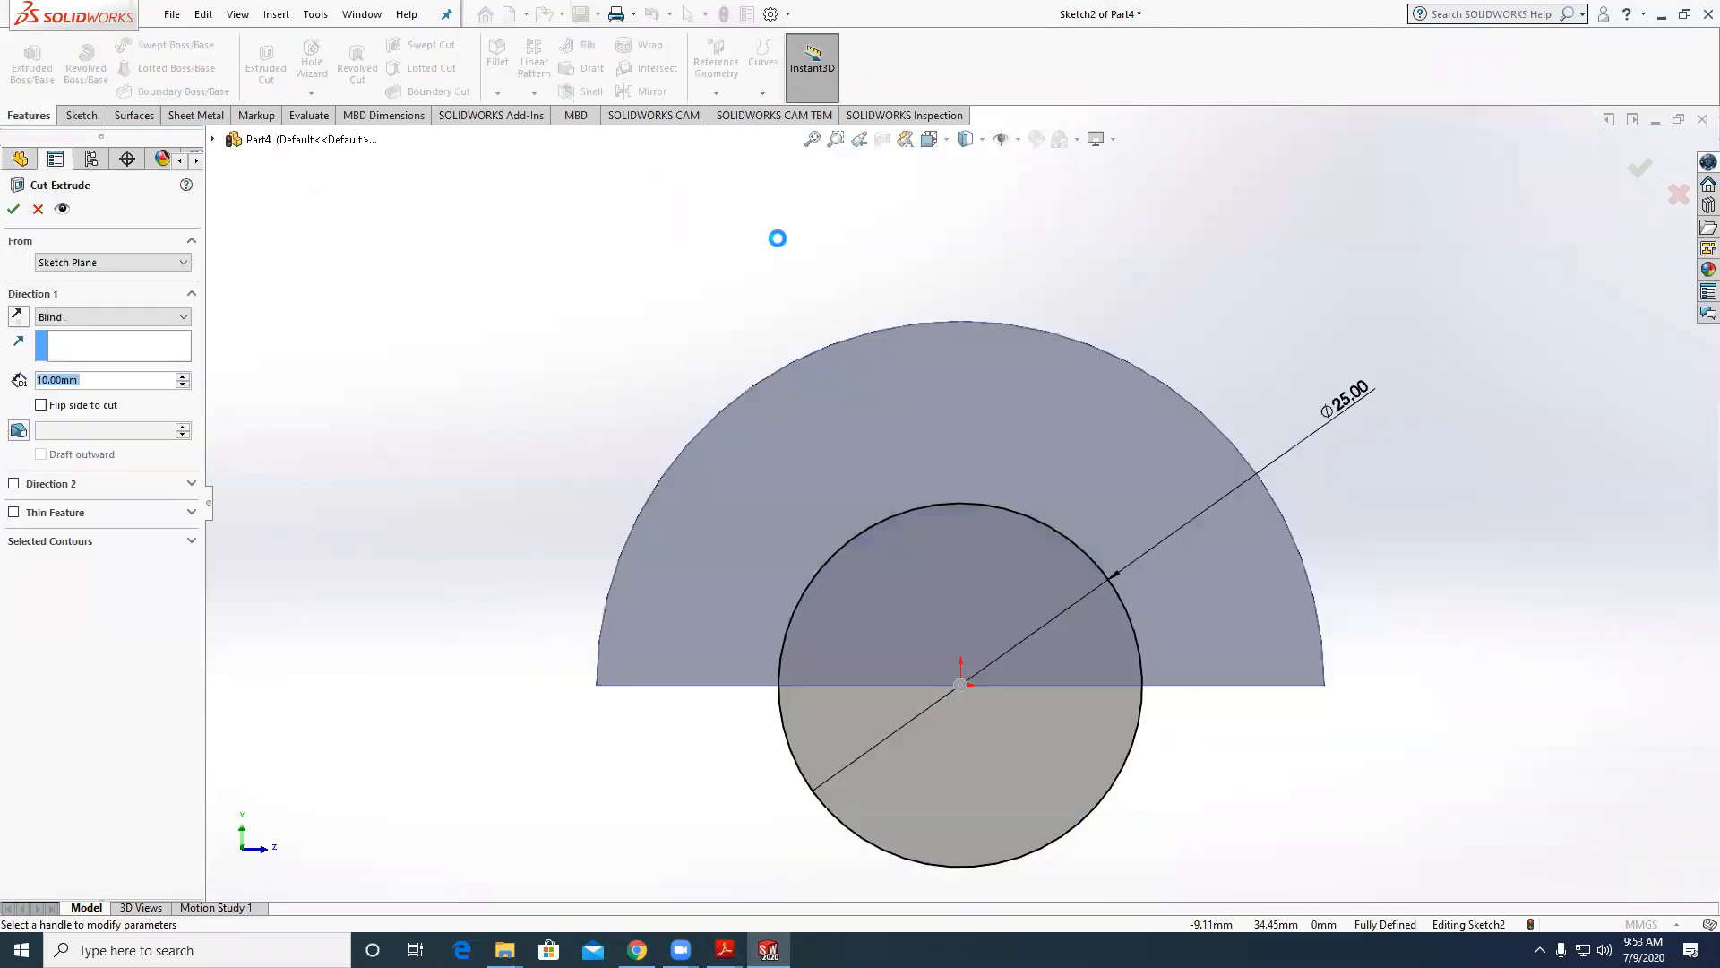
{"action": "left_click", "coordinate": [106, 317]}
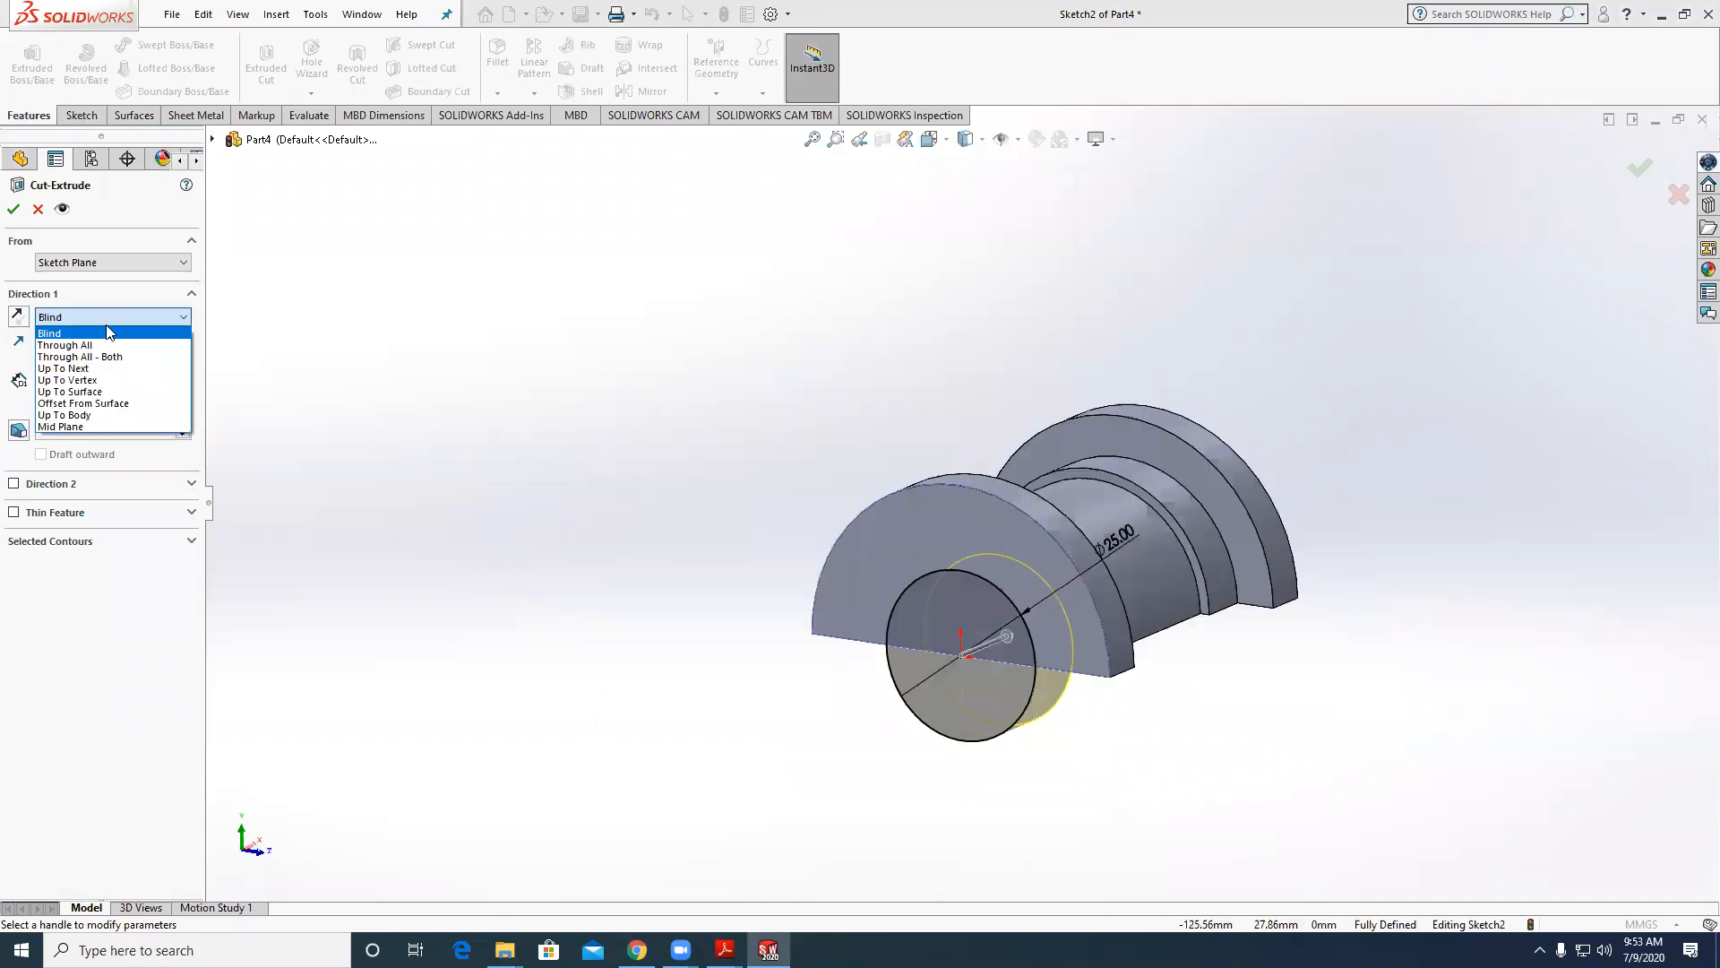
{"action": "left_click", "coordinate": [90, 344]}
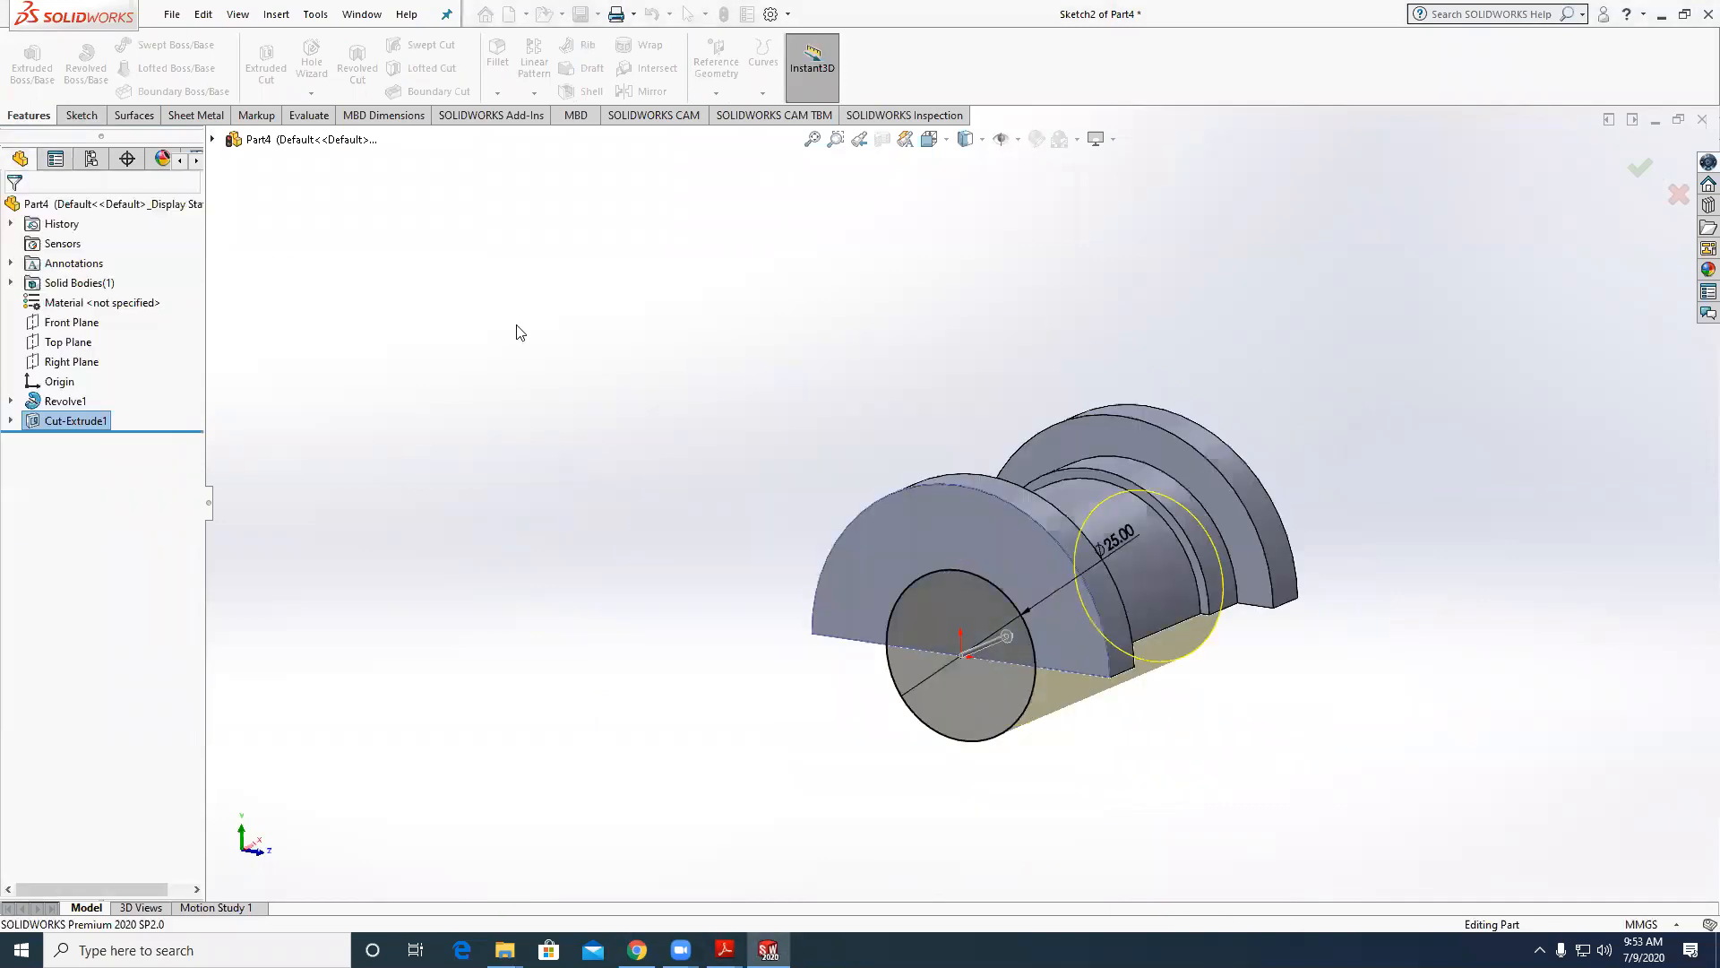
{"action": "left_click", "coordinate": [659, 416]}
{"action": "middle_click_drag", "start_coordinate": [660, 417], "coordinate": [625, 417]}
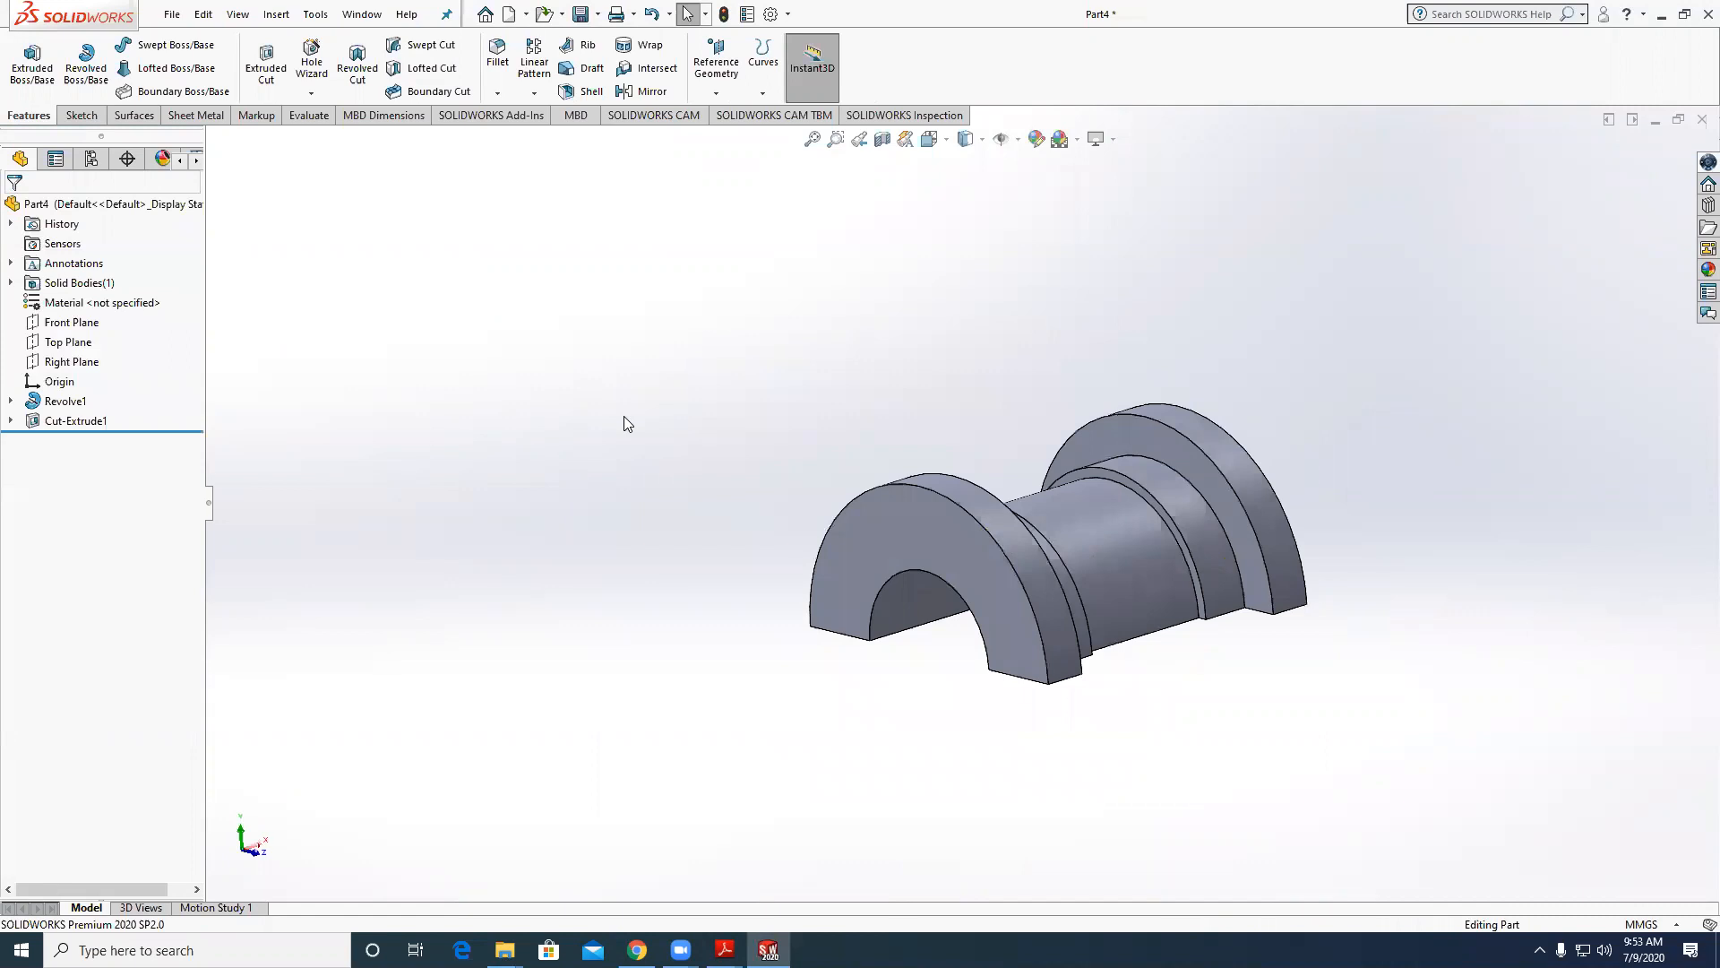
Save the part as "Upper bearing" in the Plumber Block folder.
{"action": "key", "text": "ctrl+s"}
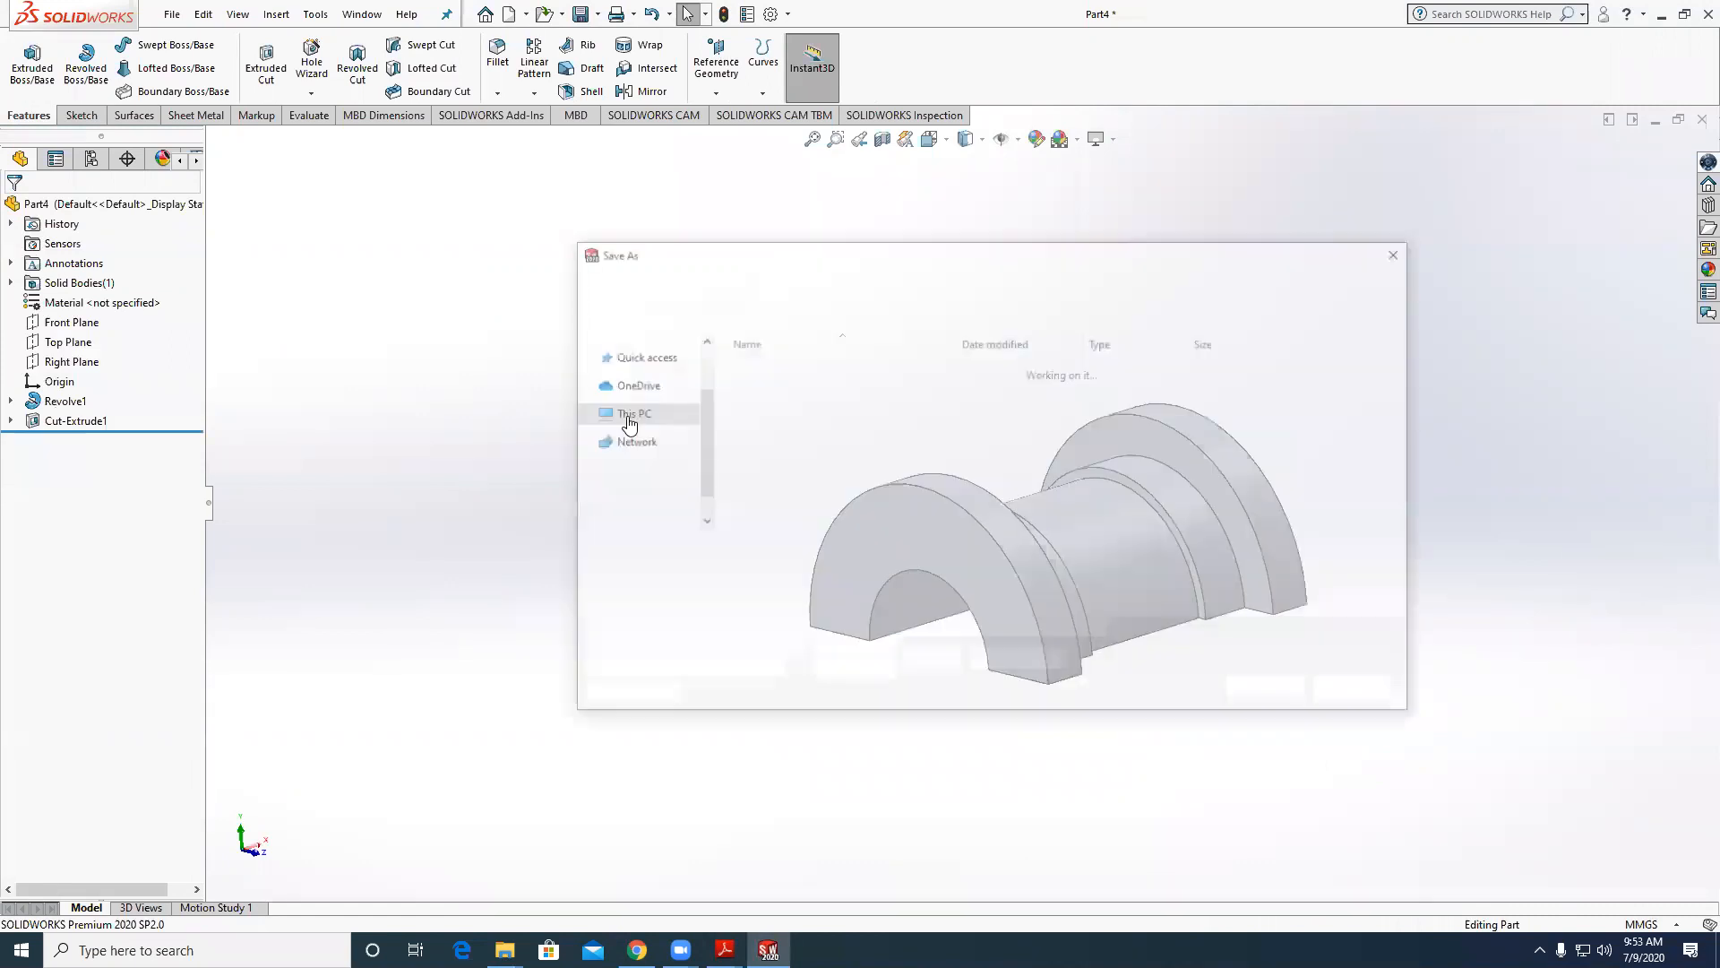
{"action": "type", "text": "U"}
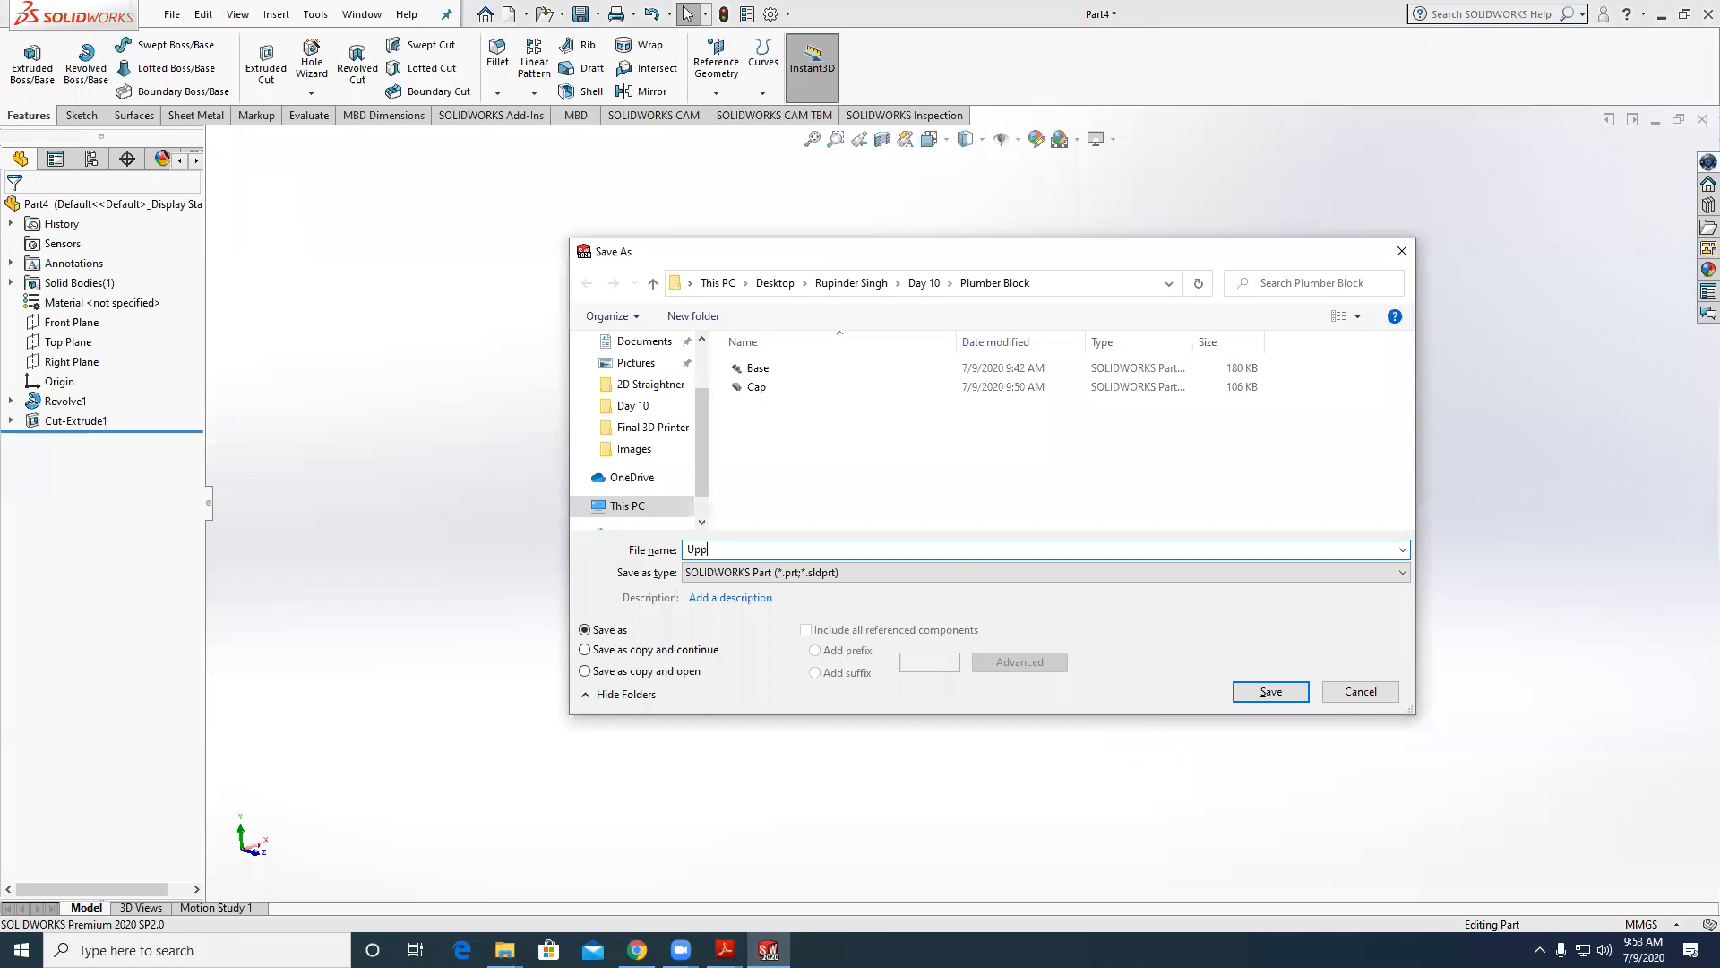
{"action": "type", "text": "pp"}
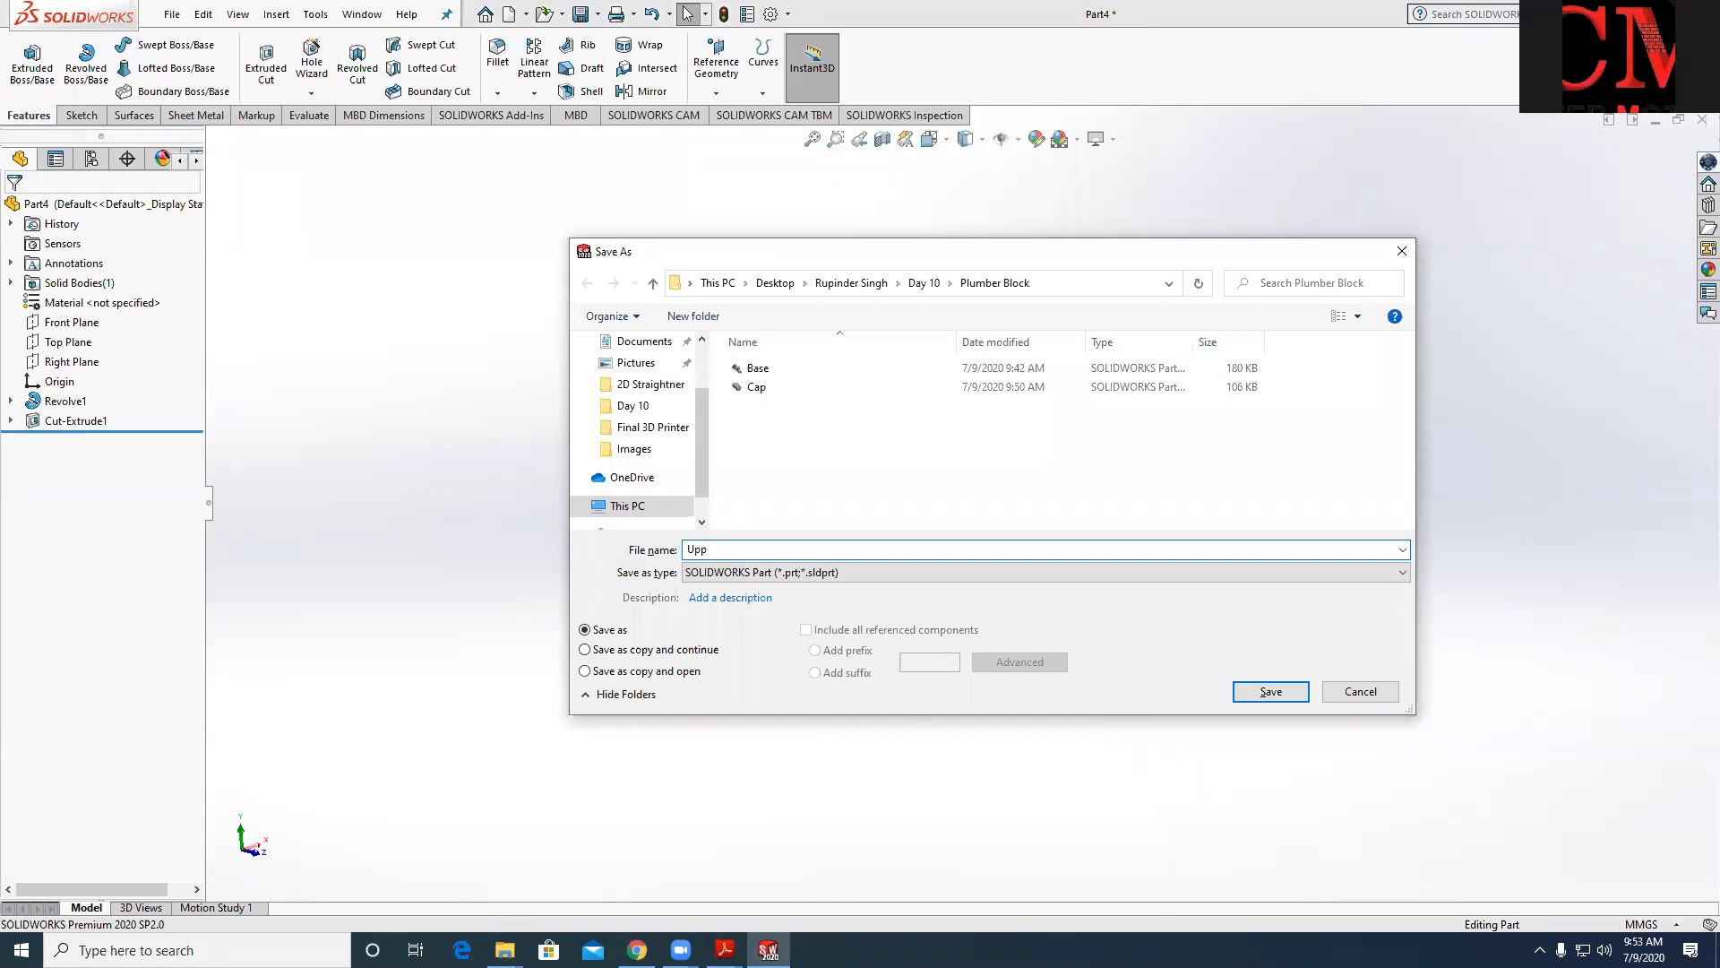
{"action": "type", "text": "er bearing"}
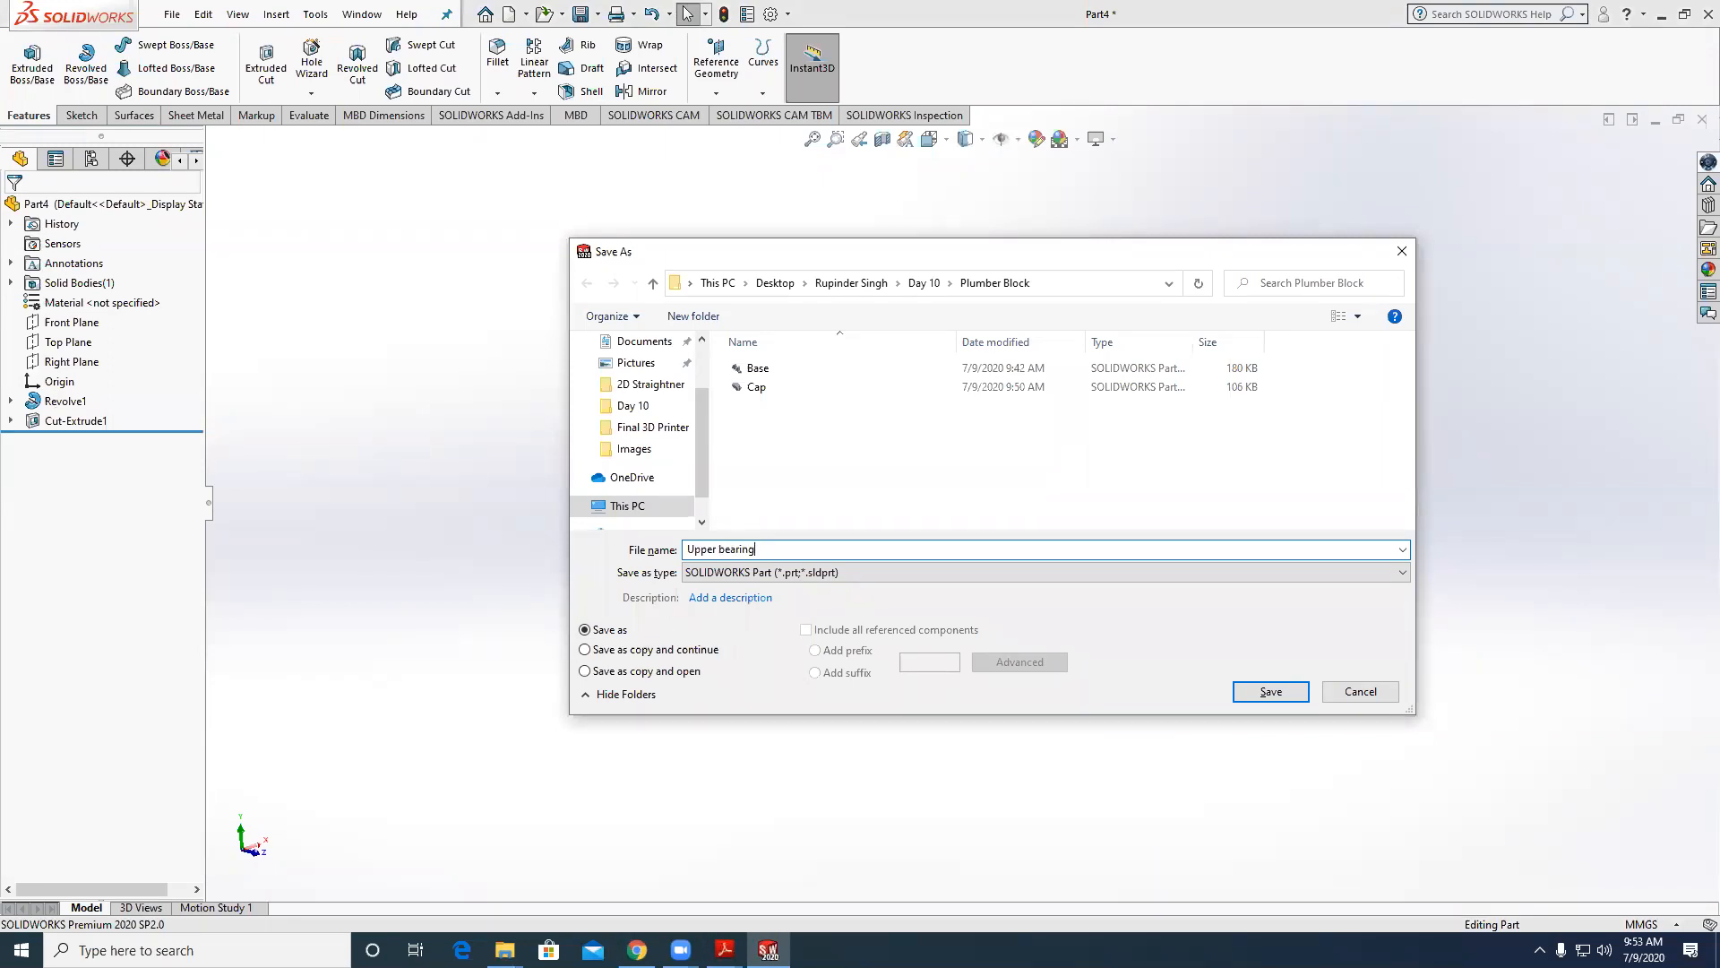
{"action": "key", "text": "Return"}
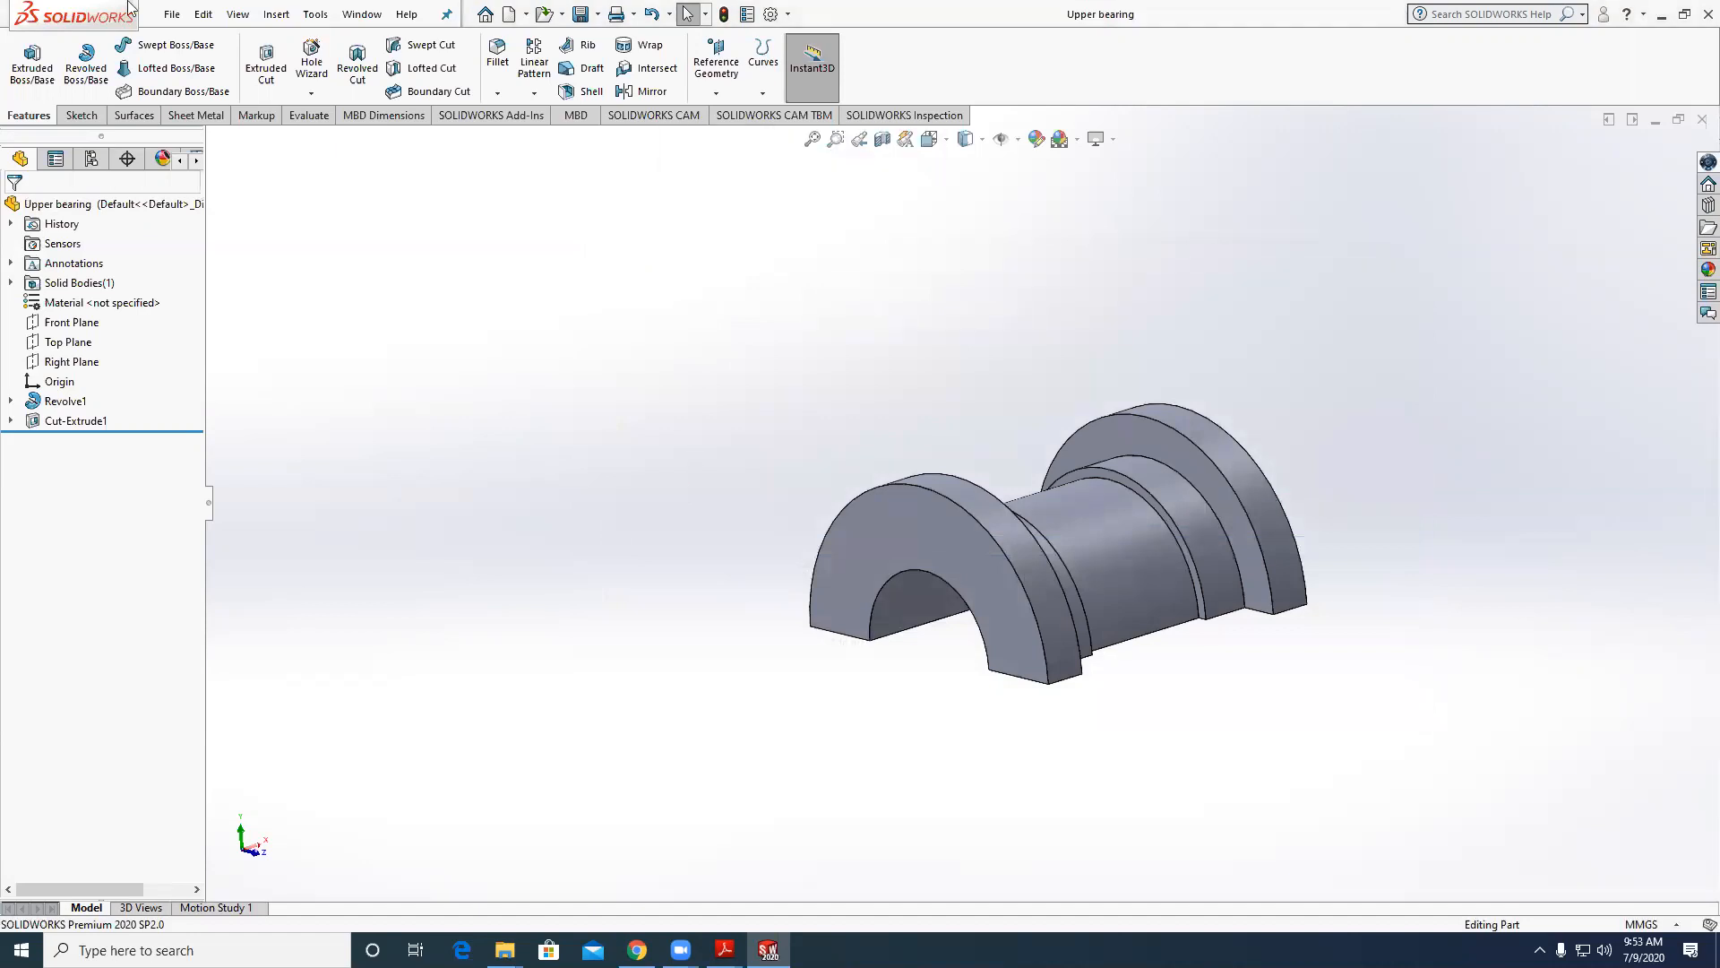
Save the part under the new name "lower bearing" in the same folder.
{"action": "key", "text": "z"}
{"action": "left_click", "coordinate": [171, 14]}
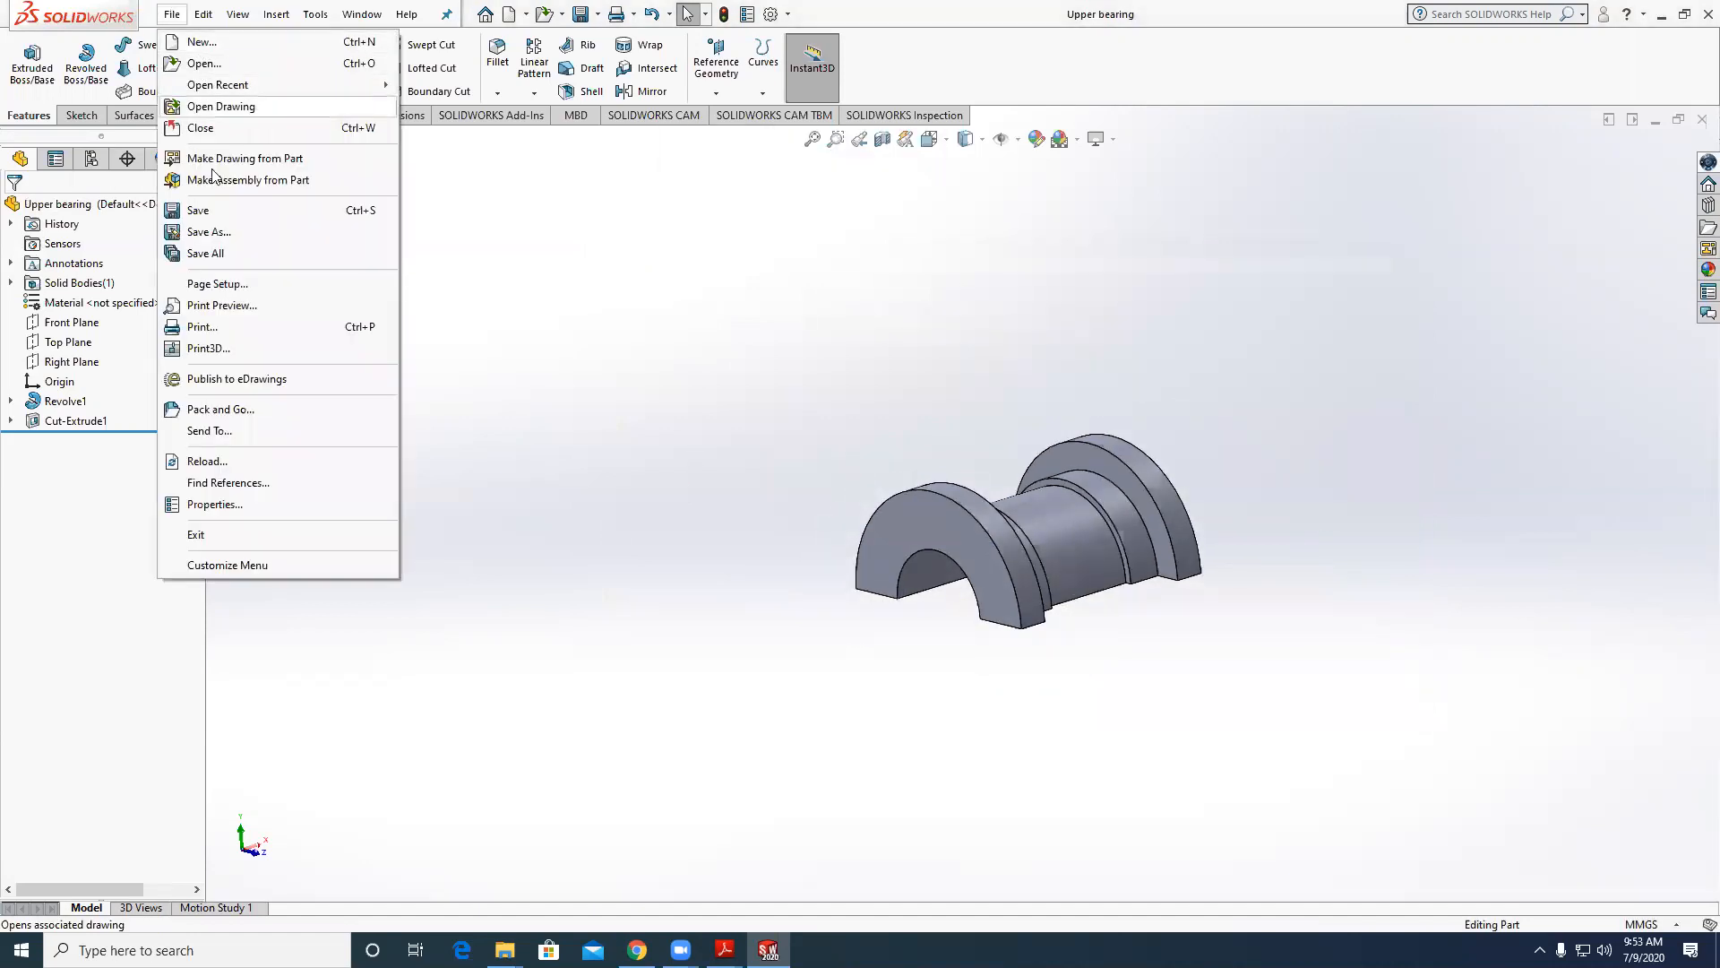
{"action": "left_click", "coordinate": [209, 231]}
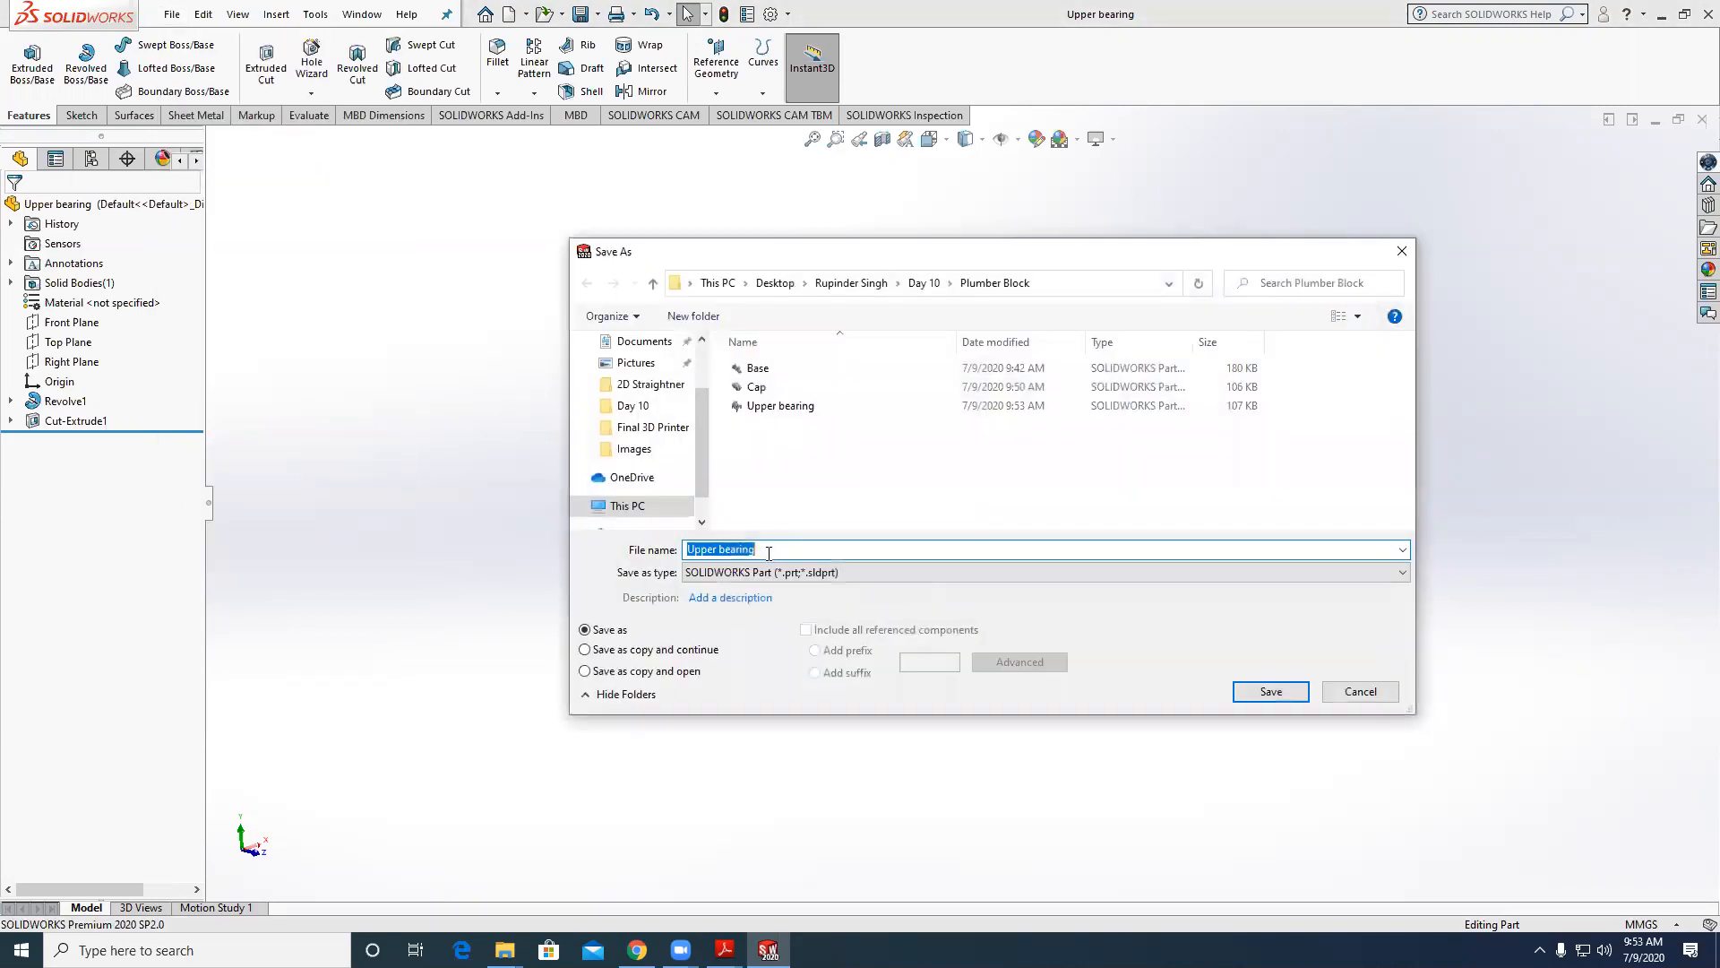
{"action": "left_click", "coordinate": [722, 549]}
{"action": "left_click_drag", "start_coordinate": [709, 551], "coordinate": [606, 559]}
{"action": "key", "text": "BackSpace"}
{"action": "type", "text": "lowr er"}
{"action": "left_click", "coordinate": [1295, 689]}
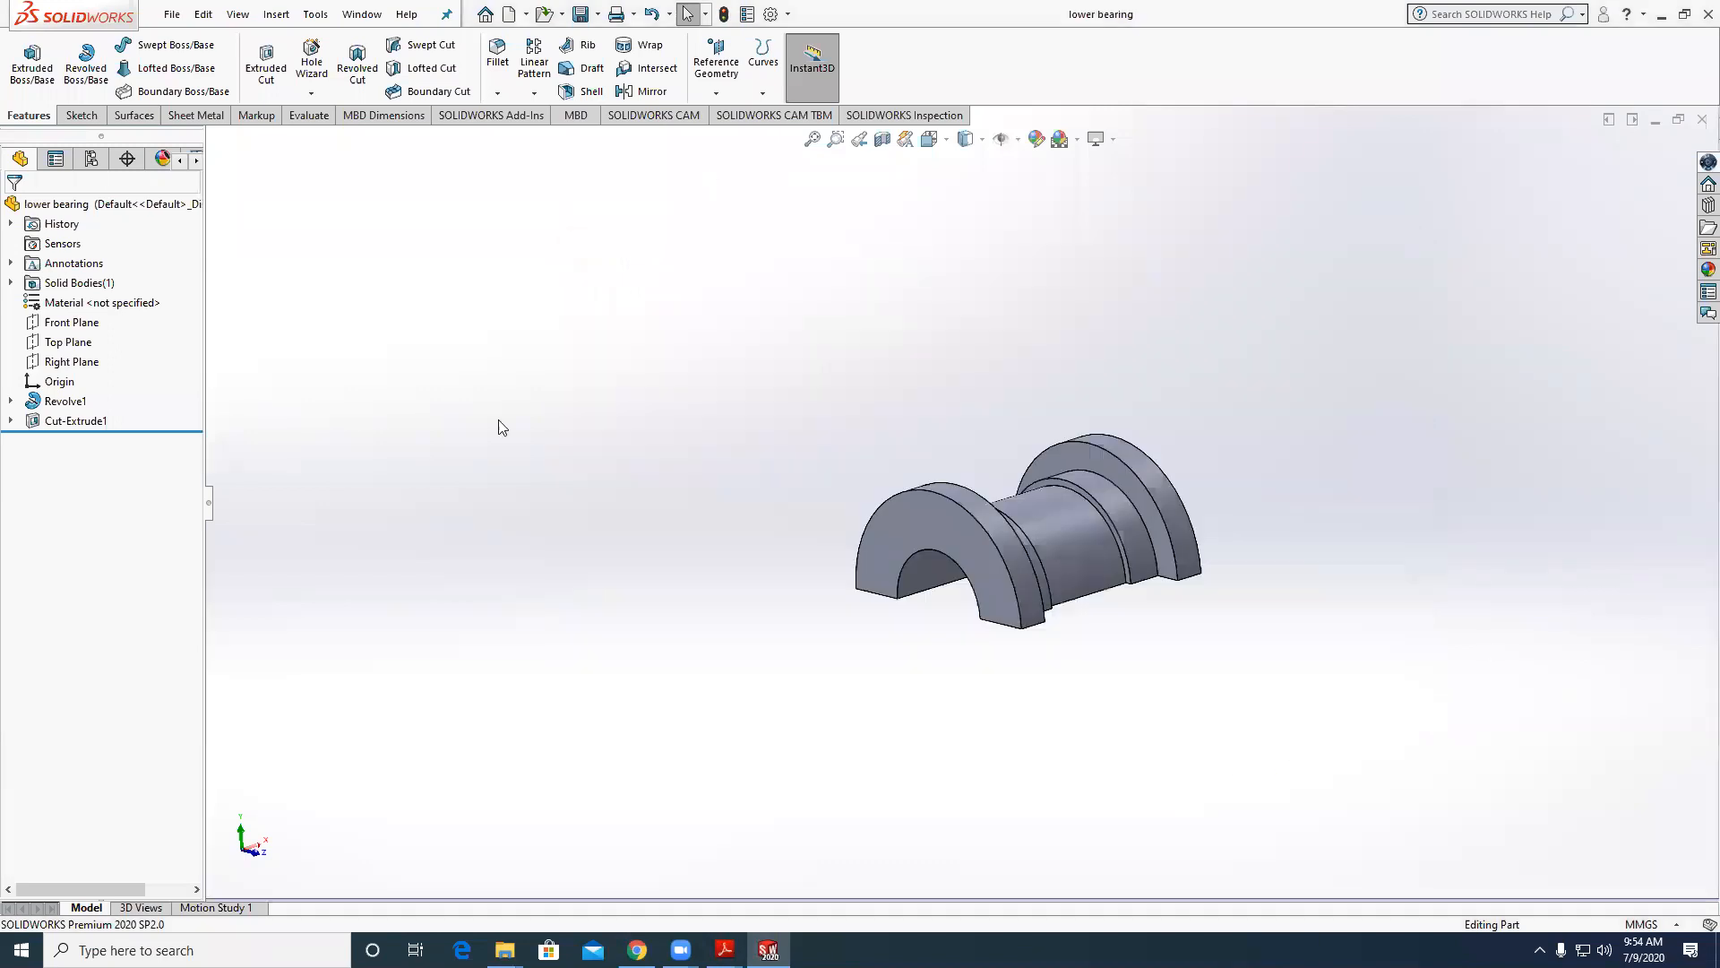
Start a sketch on the Front Plane and draw a rectangle about 1.65 by 5.13 mm across the middle barrel's upper edge, near its centre.
{"action": "left_click", "coordinate": [72, 322]}
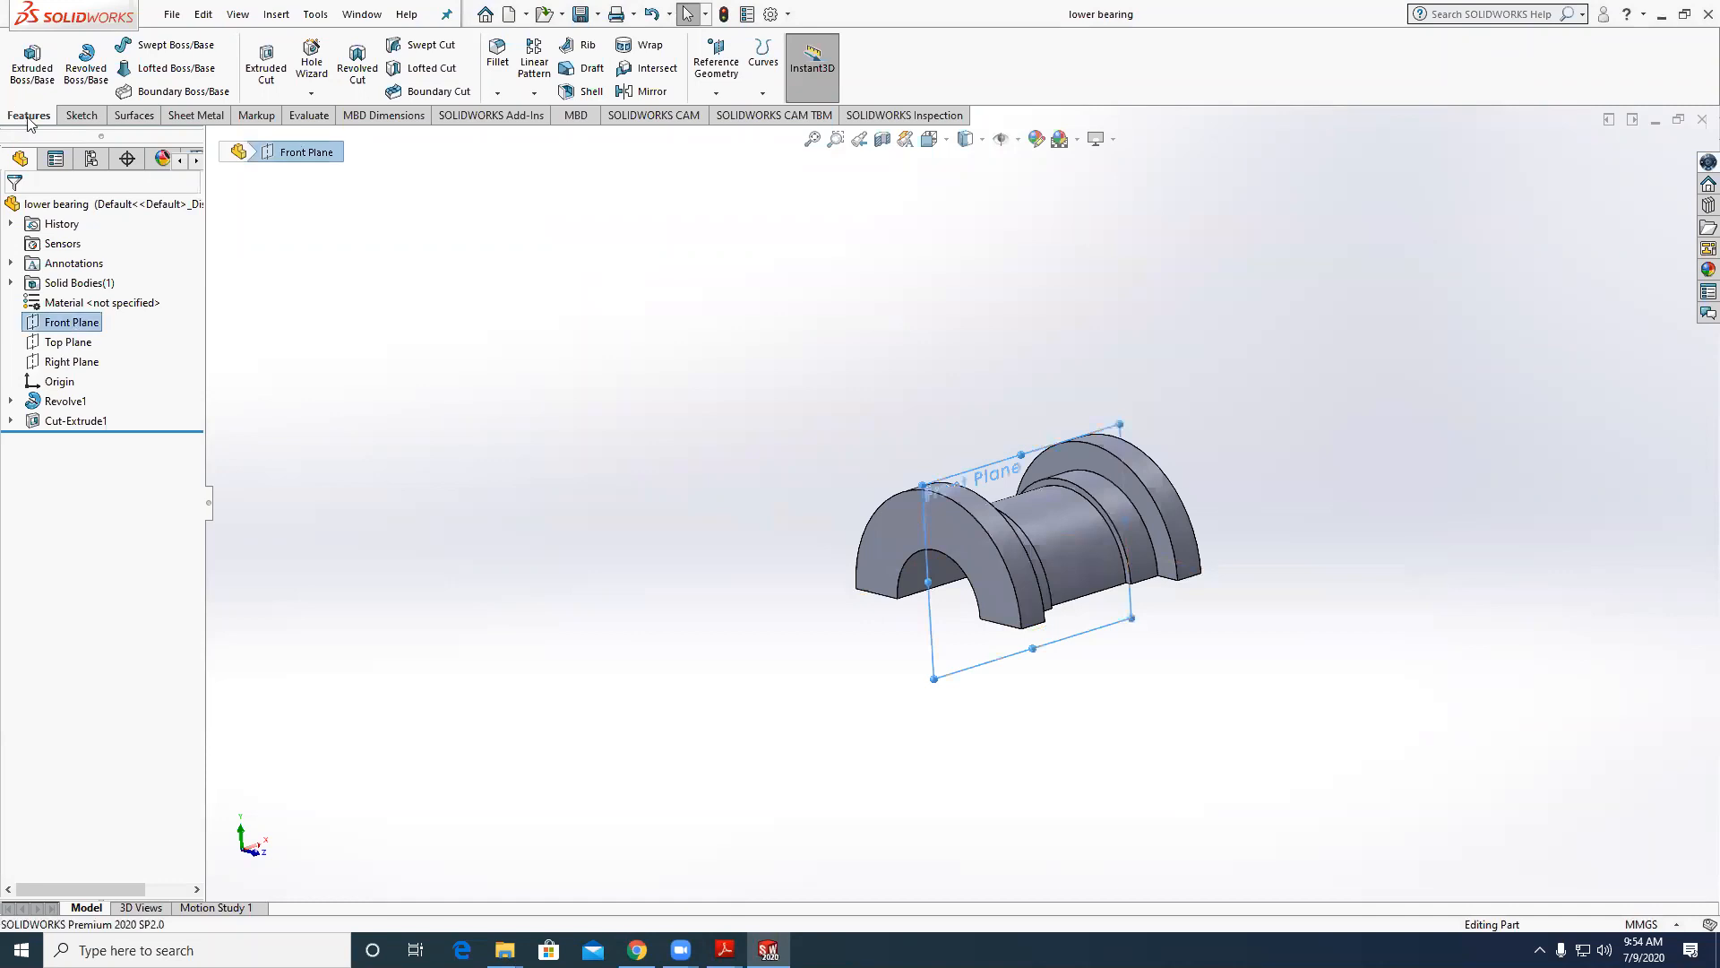
{"action": "left_click", "coordinate": [79, 115]}
{"action": "left_click", "coordinate": [27, 60]}
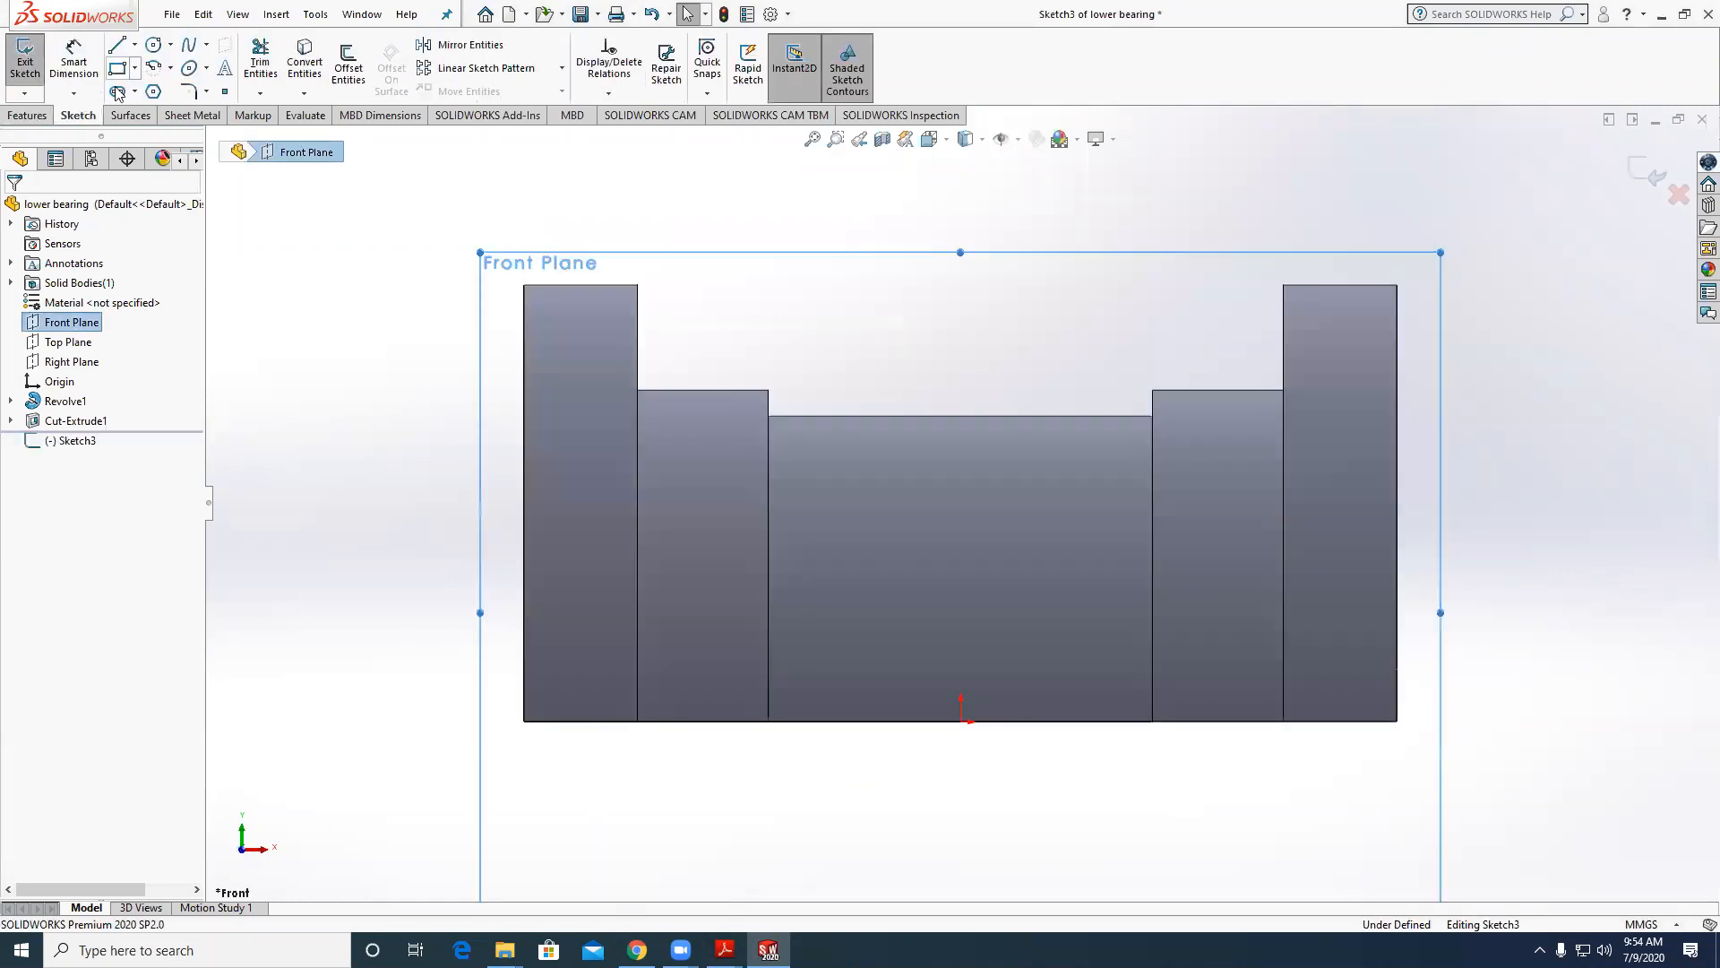
{"action": "left_click", "coordinate": [117, 69]}
{"action": "scroll", "coordinate": [929, 418], "scroll_direction": "down", "scroll_amount": 1}
{"action": "left_click", "coordinate": [933, 370]}
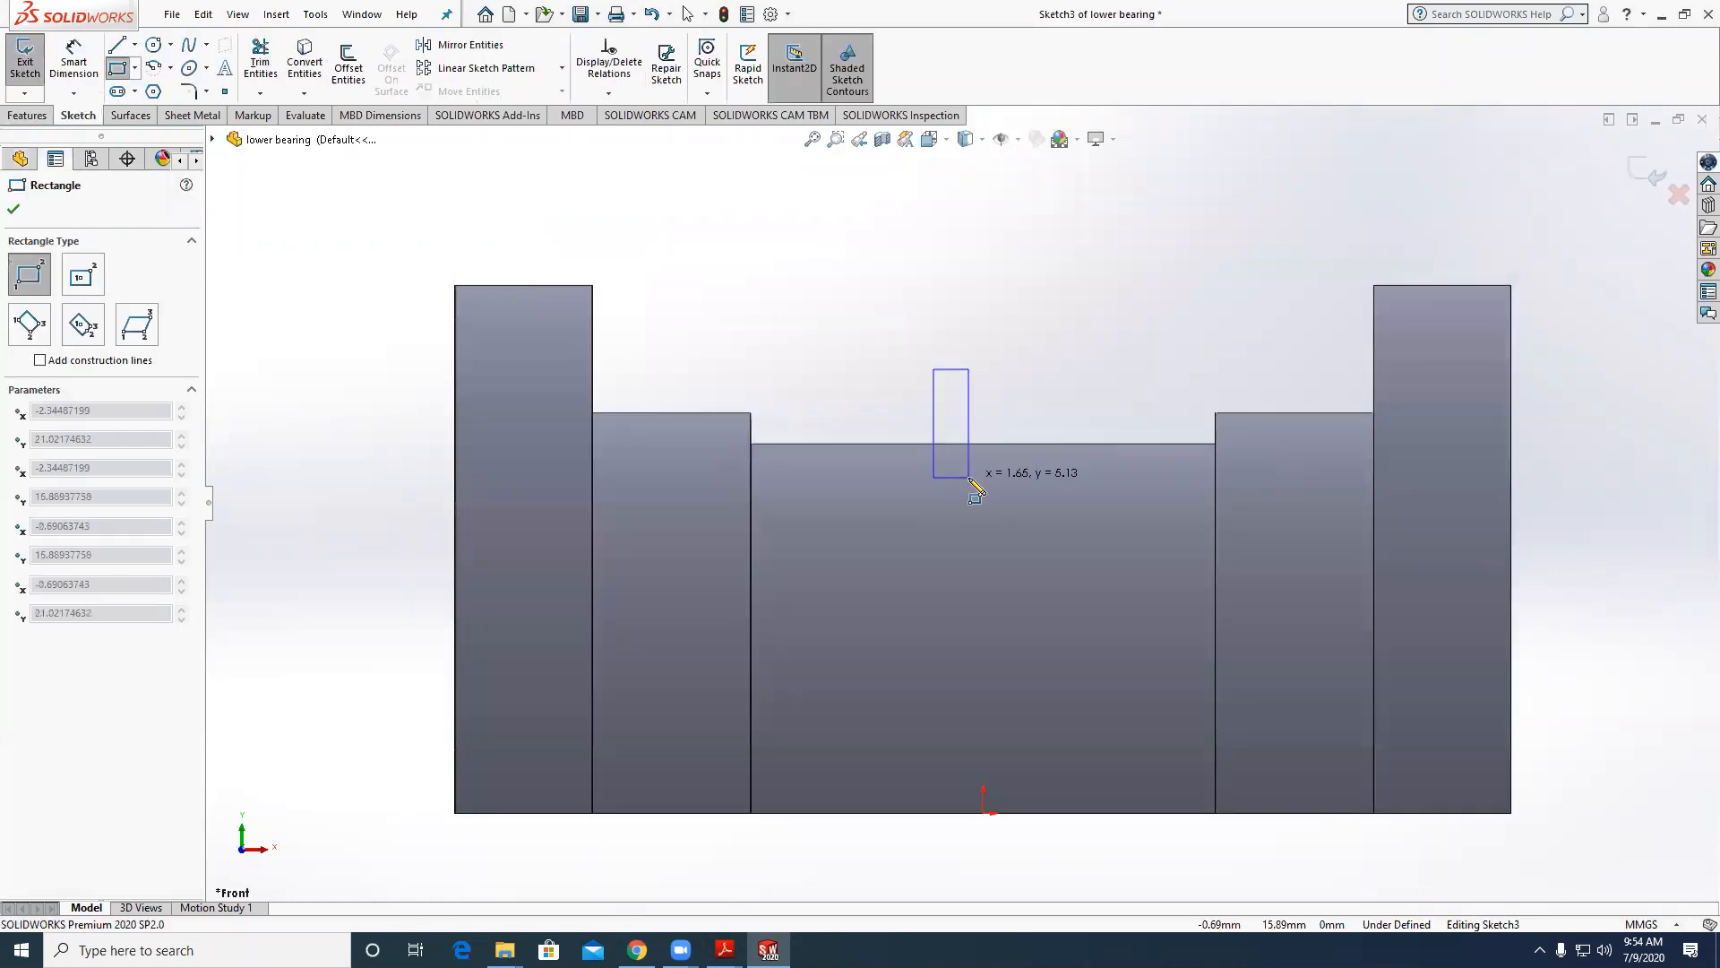
{"action": "left_click", "coordinate": [969, 477]}
Make the small rectangle's right vertical side coincident with the origin.
{"action": "key", "text": "d"}
{"action": "scroll", "coordinate": [950, 452], "scroll_direction": "up", "scroll_amount": 2}
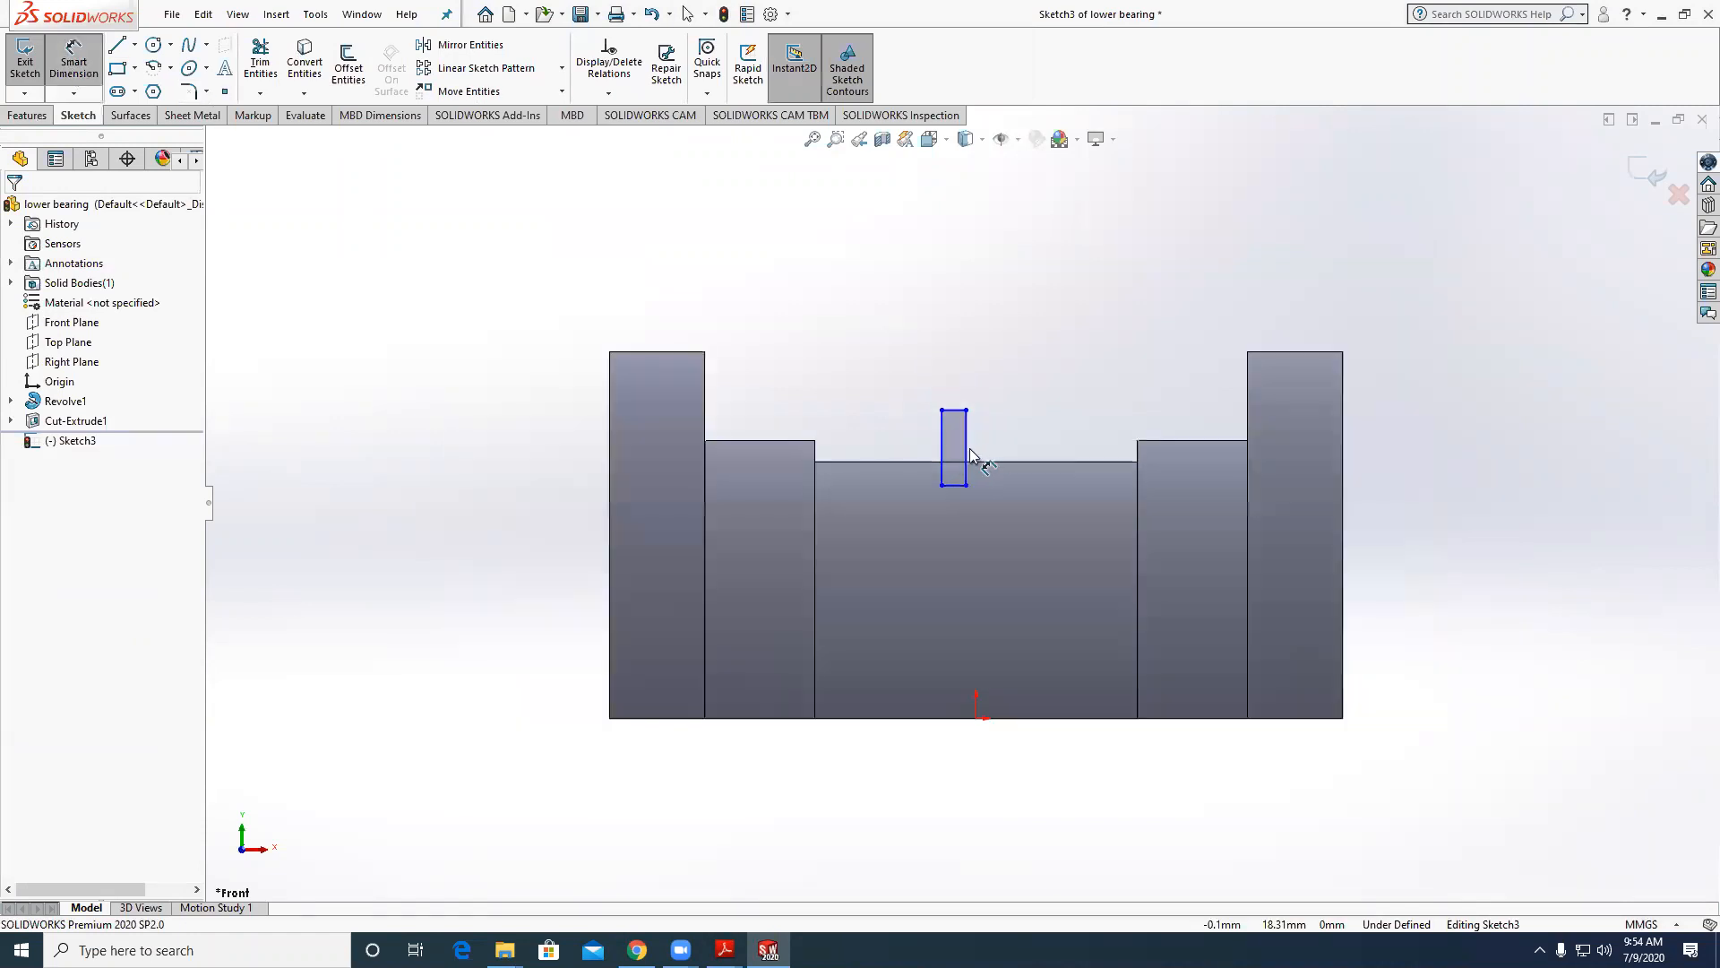
{"action": "key", "text": "Escape"}
{"action": "left_click", "coordinate": [966, 448]}
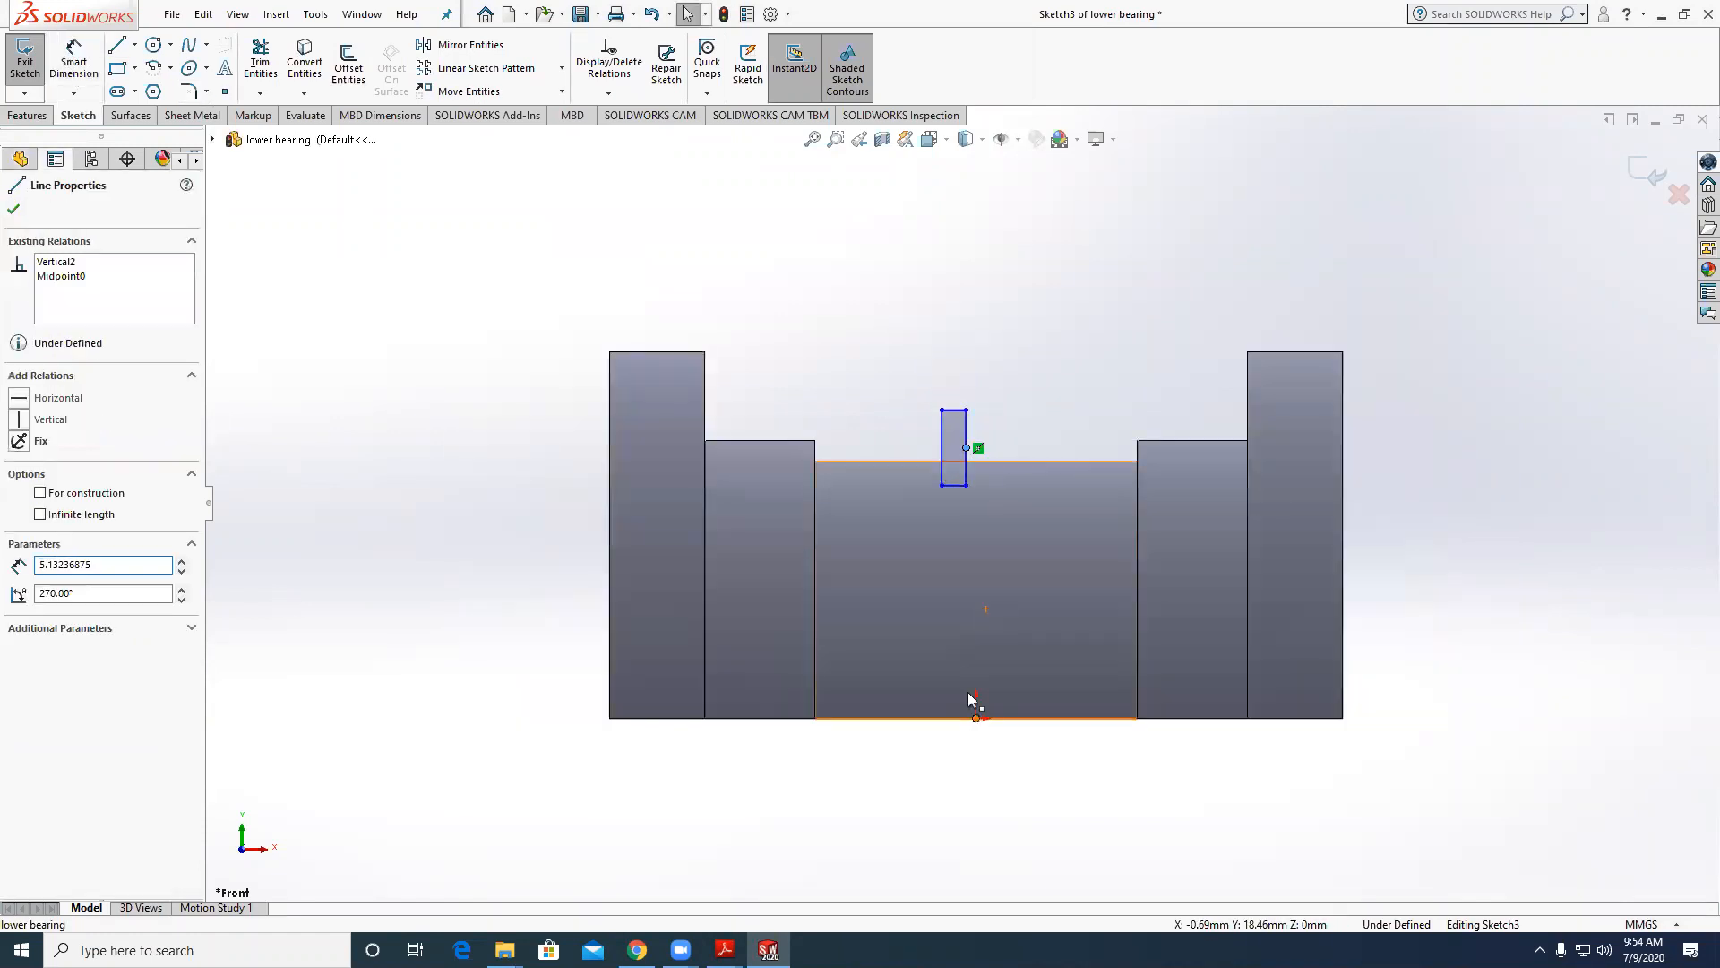
{"action": "left_click", "coordinate": [977, 718], "text": "ctrl"}
{"action": "left_click", "coordinate": [54, 520]}
{"action": "left_click", "coordinate": [313, 521]}
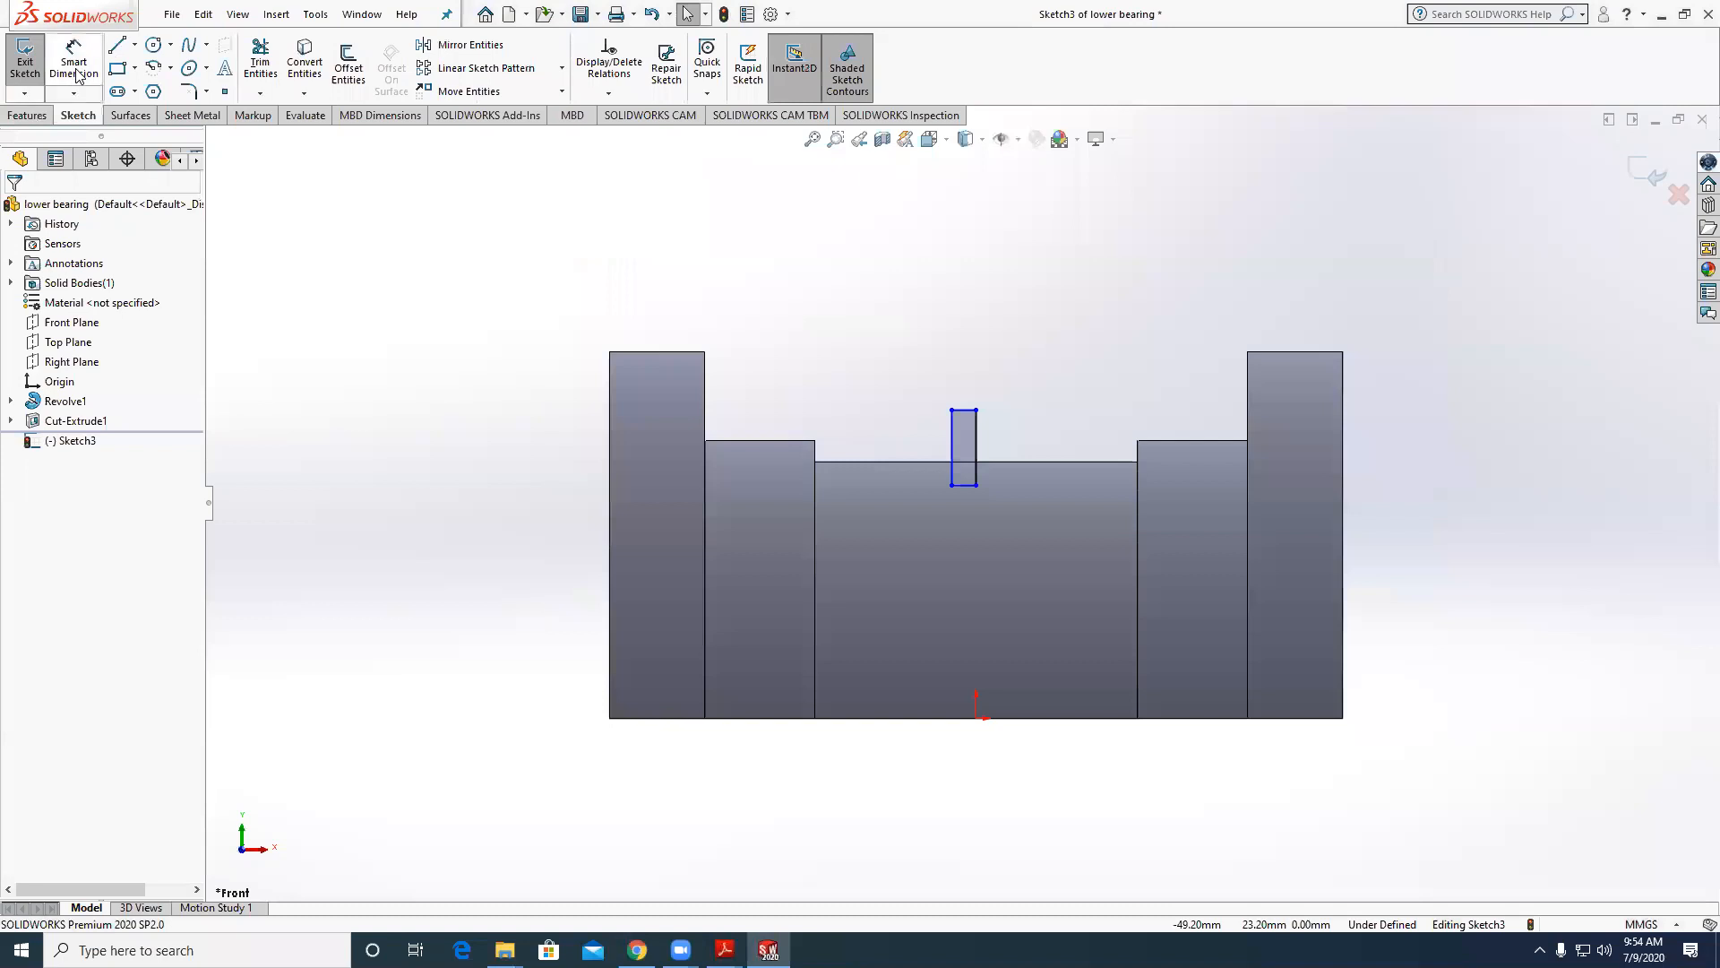
Dimension the small rectangle's upper side 6 mm above the middle barrel's upper edge.
{"action": "key", "text": "d"}
{"action": "left_click", "coordinate": [977, 467]}
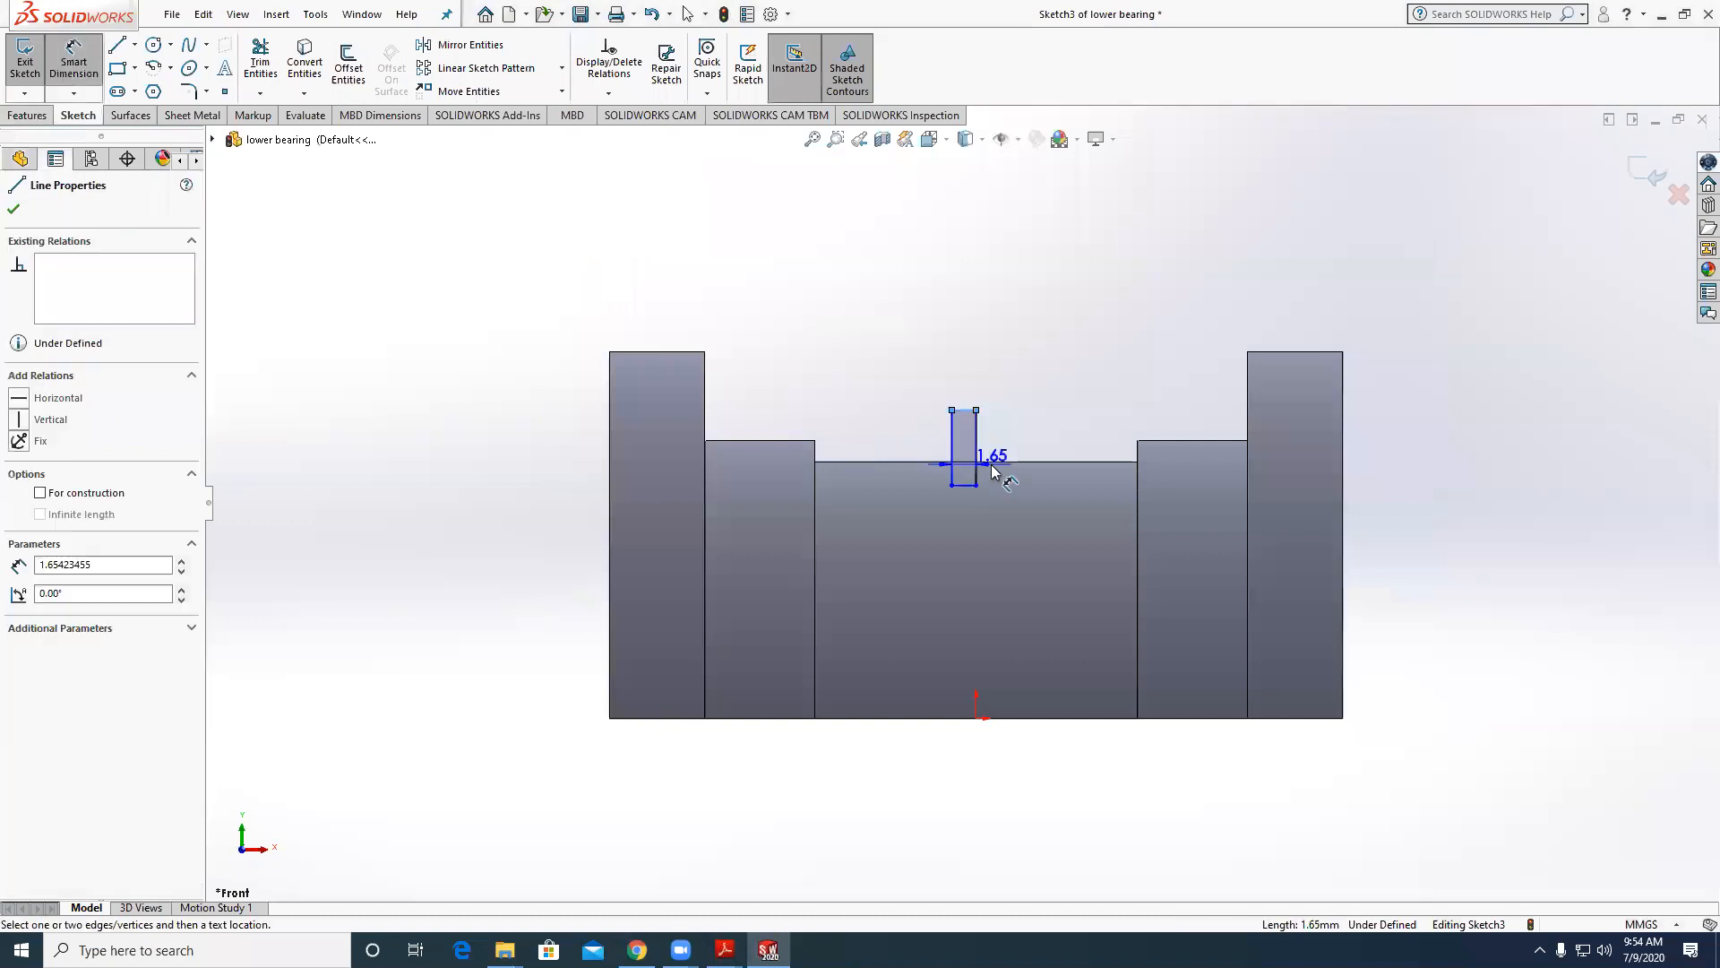
{"action": "left_click", "coordinate": [989, 460]}
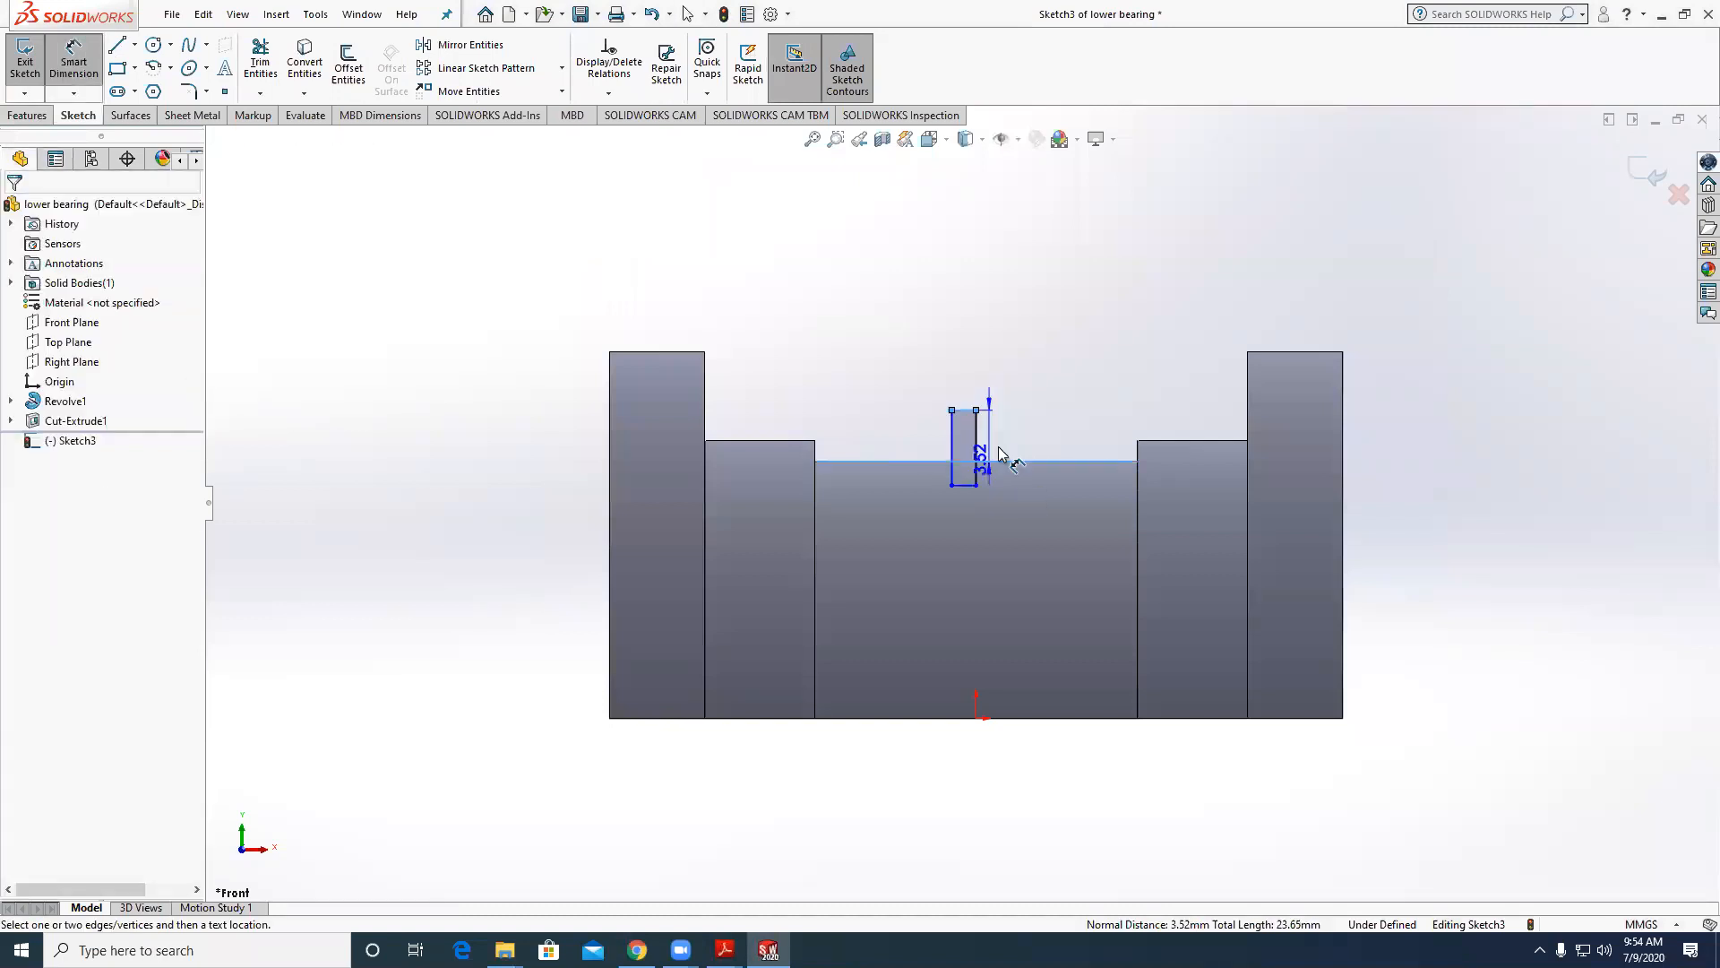
{"action": "left_click", "coordinate": [1002, 450]}
{"action": "type", "text": "632mm"}
{"action": "key", "text": "Return"}
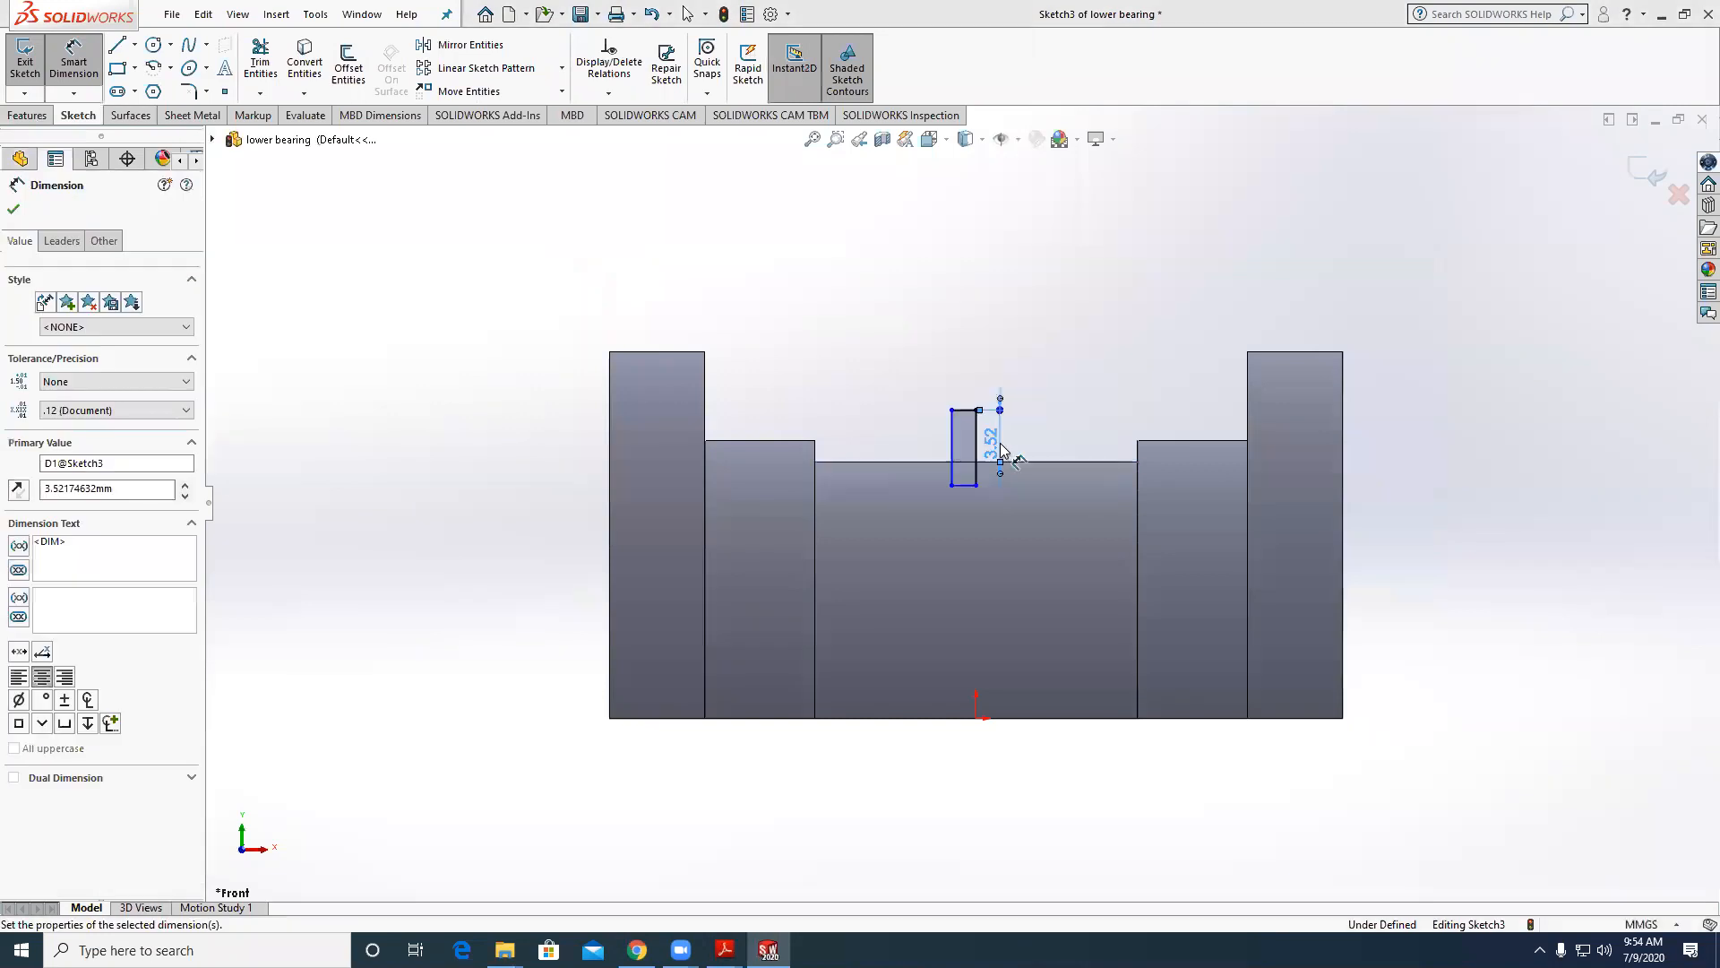
Set the small rectangle's width to 3 mm.
{"action": "scroll", "coordinate": [950, 392], "scroll_direction": "down", "scroll_amount": 1}
{"action": "left_click", "coordinate": [955, 361]}
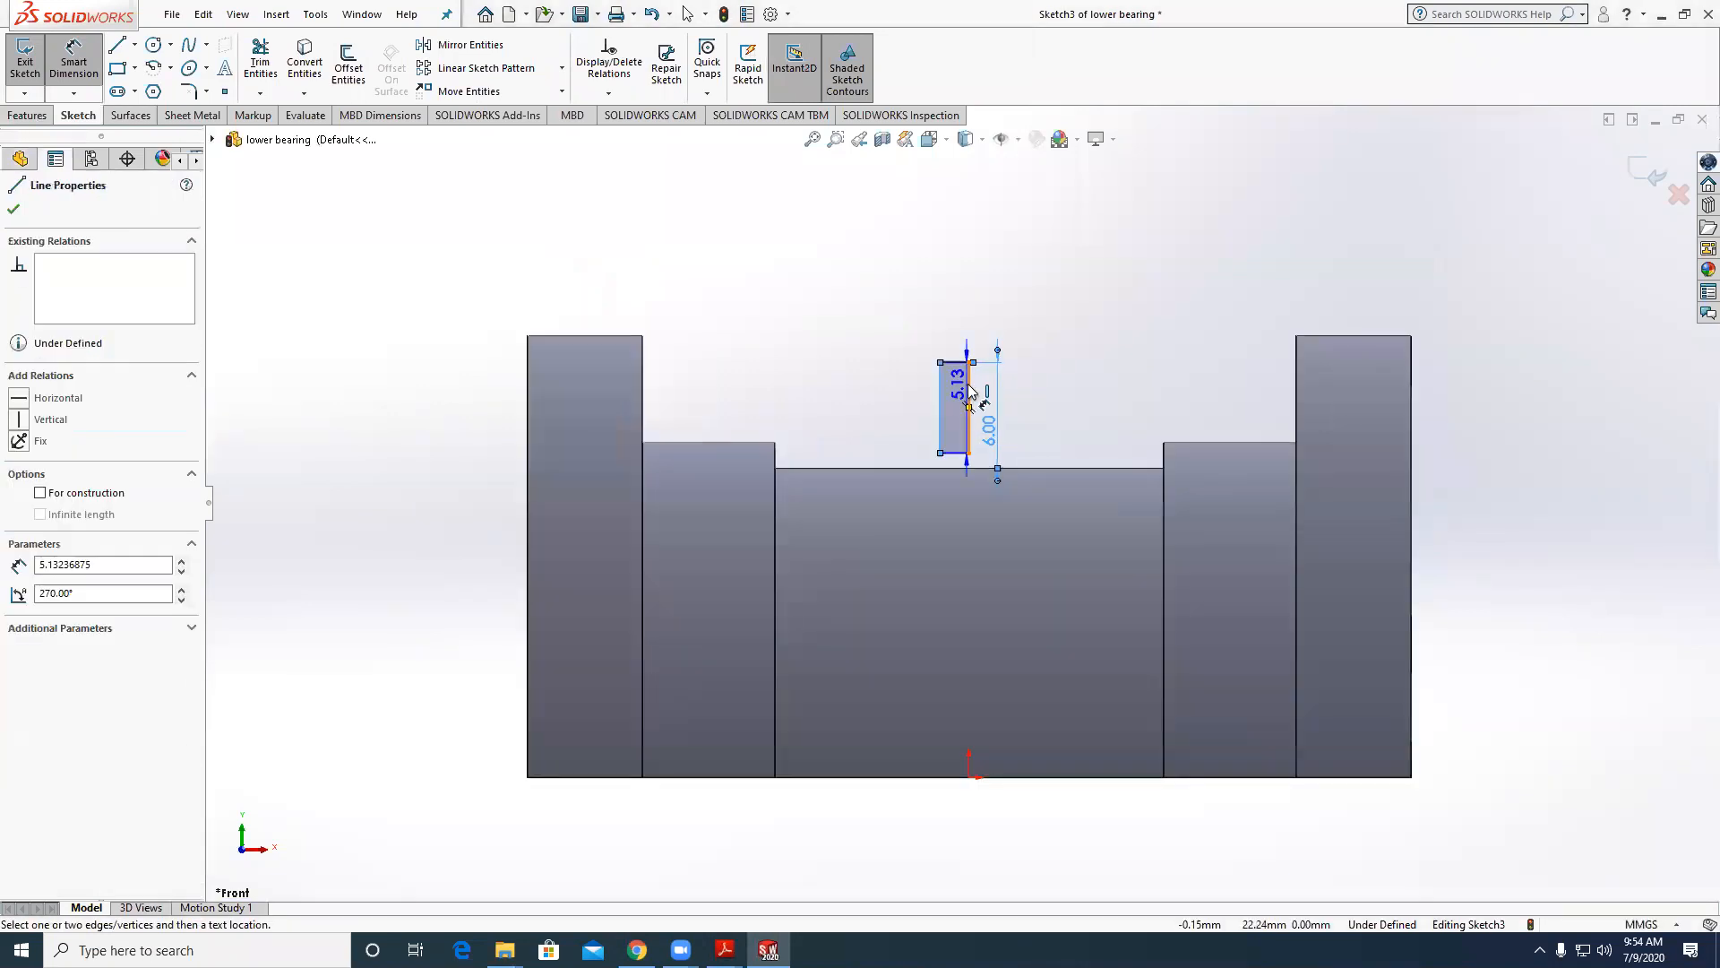
{"action": "left_click", "coordinate": [965, 328]}
{"action": "type", "text": "3"}
{"action": "key", "text": "Return"}
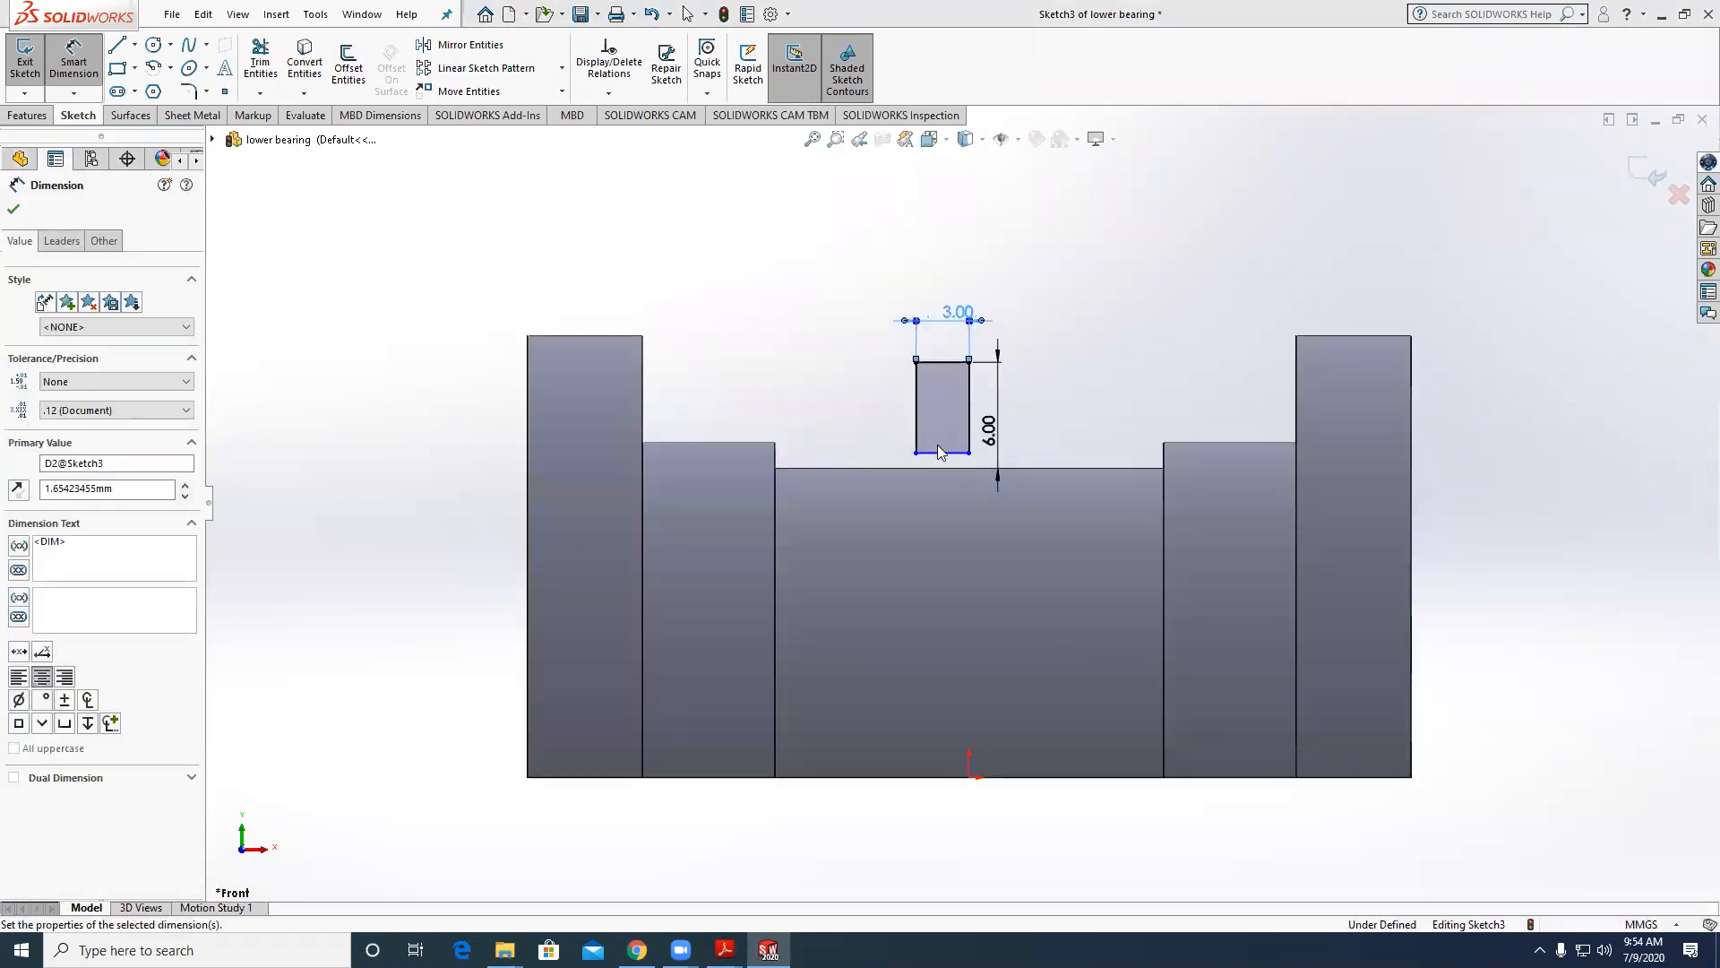
Extend the rectangle's lower side below the barrel's upper edge into the body, and section the part at the Front Plane.
{"action": "key", "text": "Escape"}
{"action": "left_click", "coordinate": [968, 494]}
{"action": "left_click", "coordinate": [882, 140]}
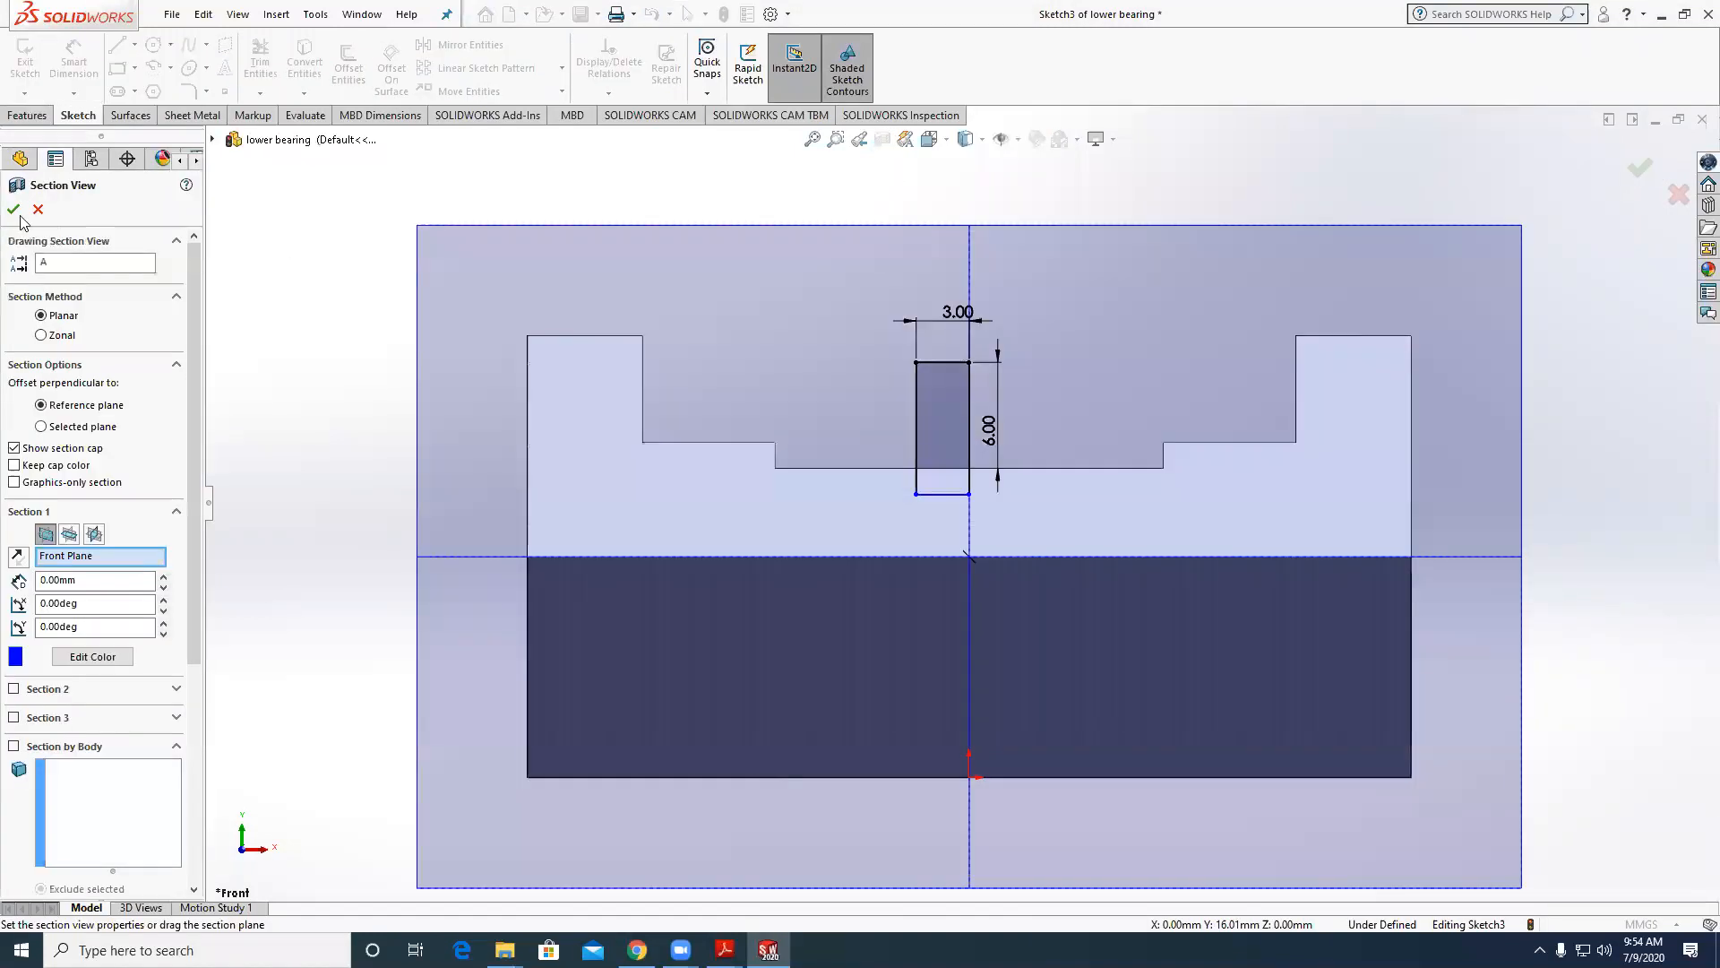
{"action": "left_click", "coordinate": [14, 210]}
Revolve the rectangle about its vertical side that lies in line with the origin to form a round locating pin.
{"action": "left_click", "coordinate": [19, 114]}
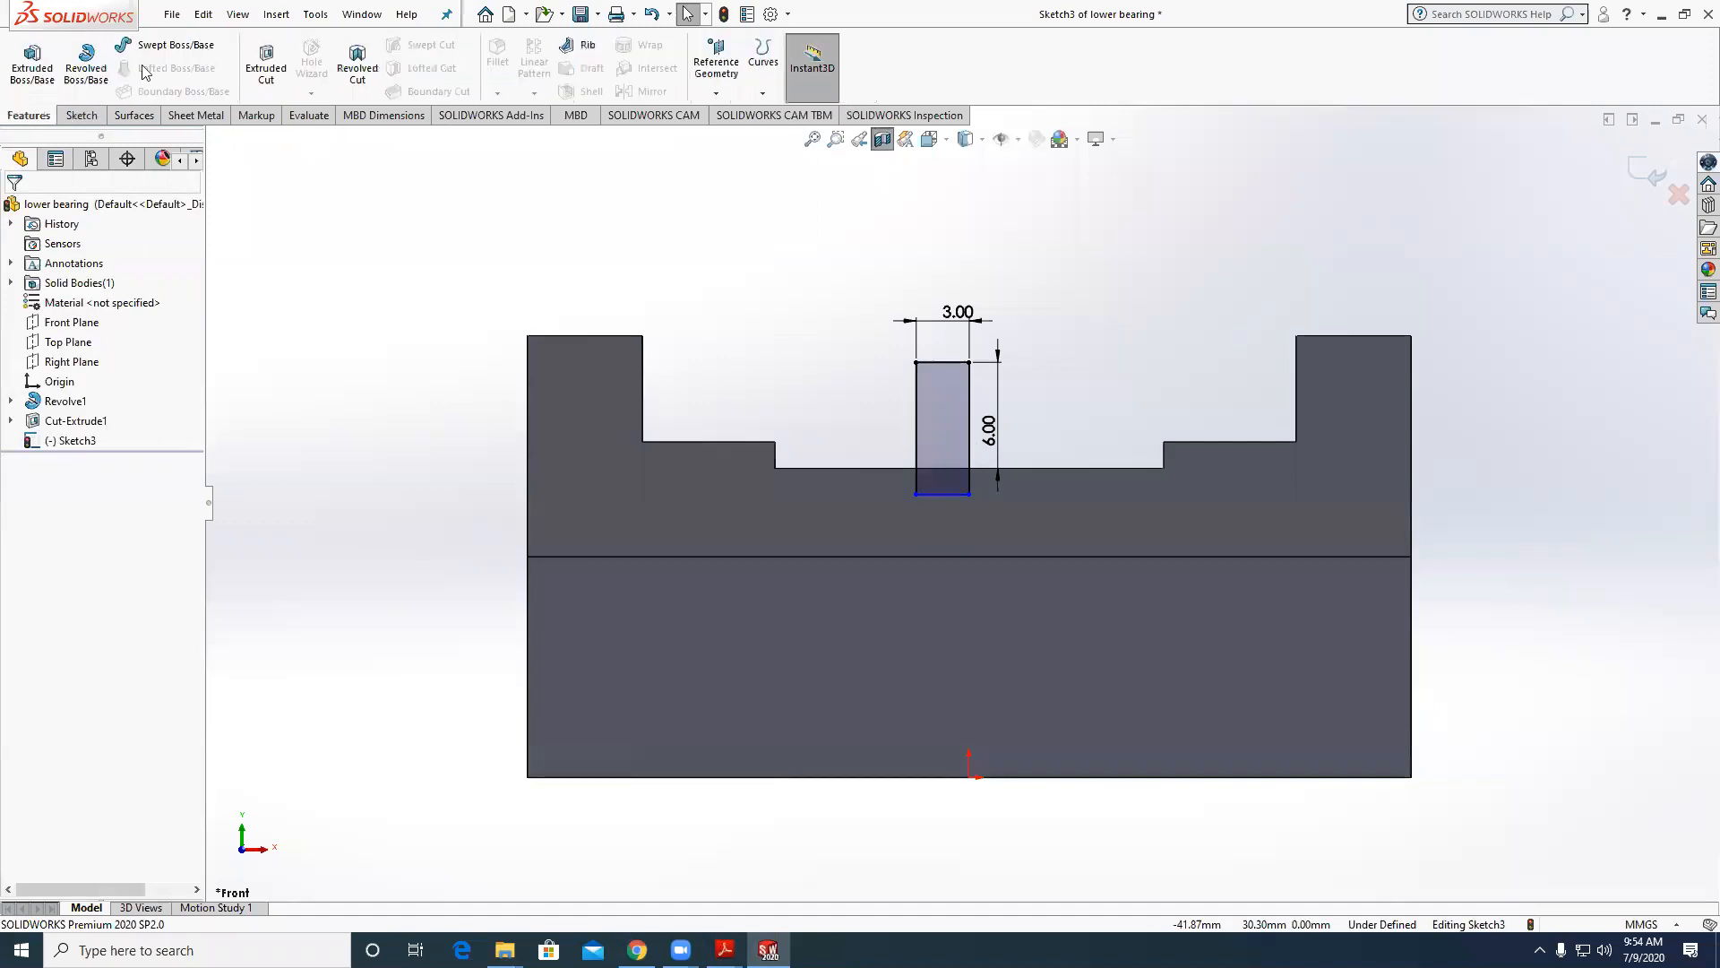
{"action": "left_click", "coordinate": [86, 61]}
{"action": "left_click", "coordinate": [966, 385]}
{"action": "left_click", "coordinate": [1640, 168]}
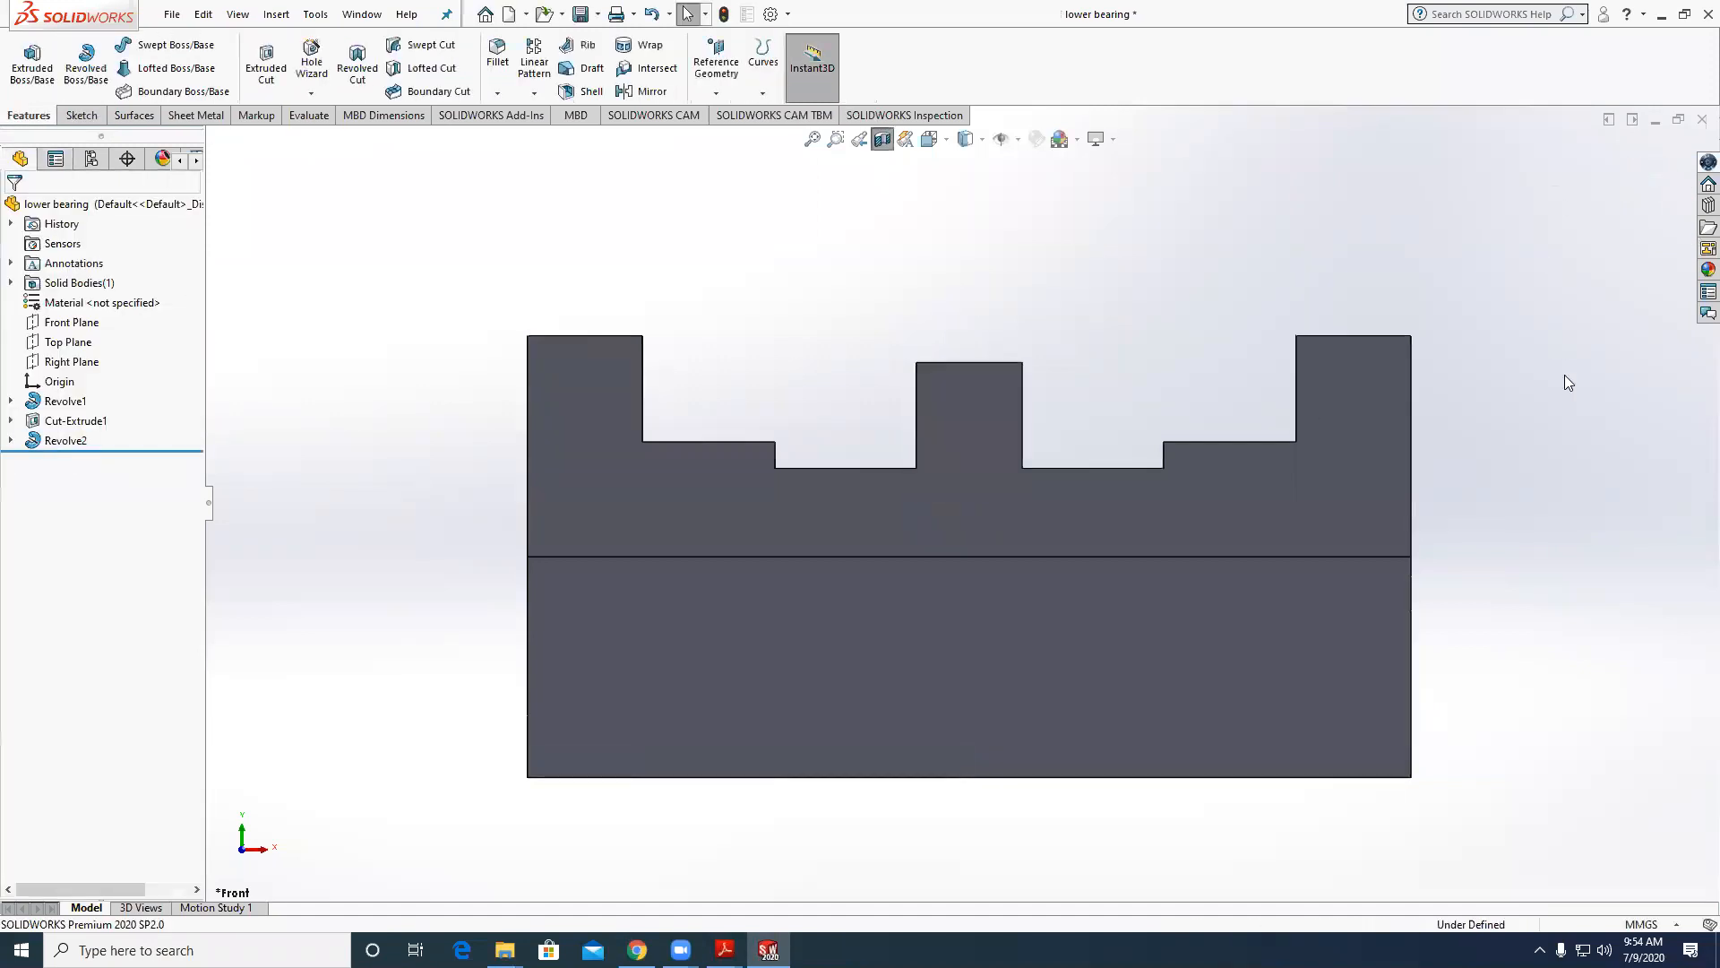
Turn off the section view and save the lower bearing part.
{"action": "middle_click_drag", "start_coordinate": [1540, 535], "coordinate": [1001, 218]}
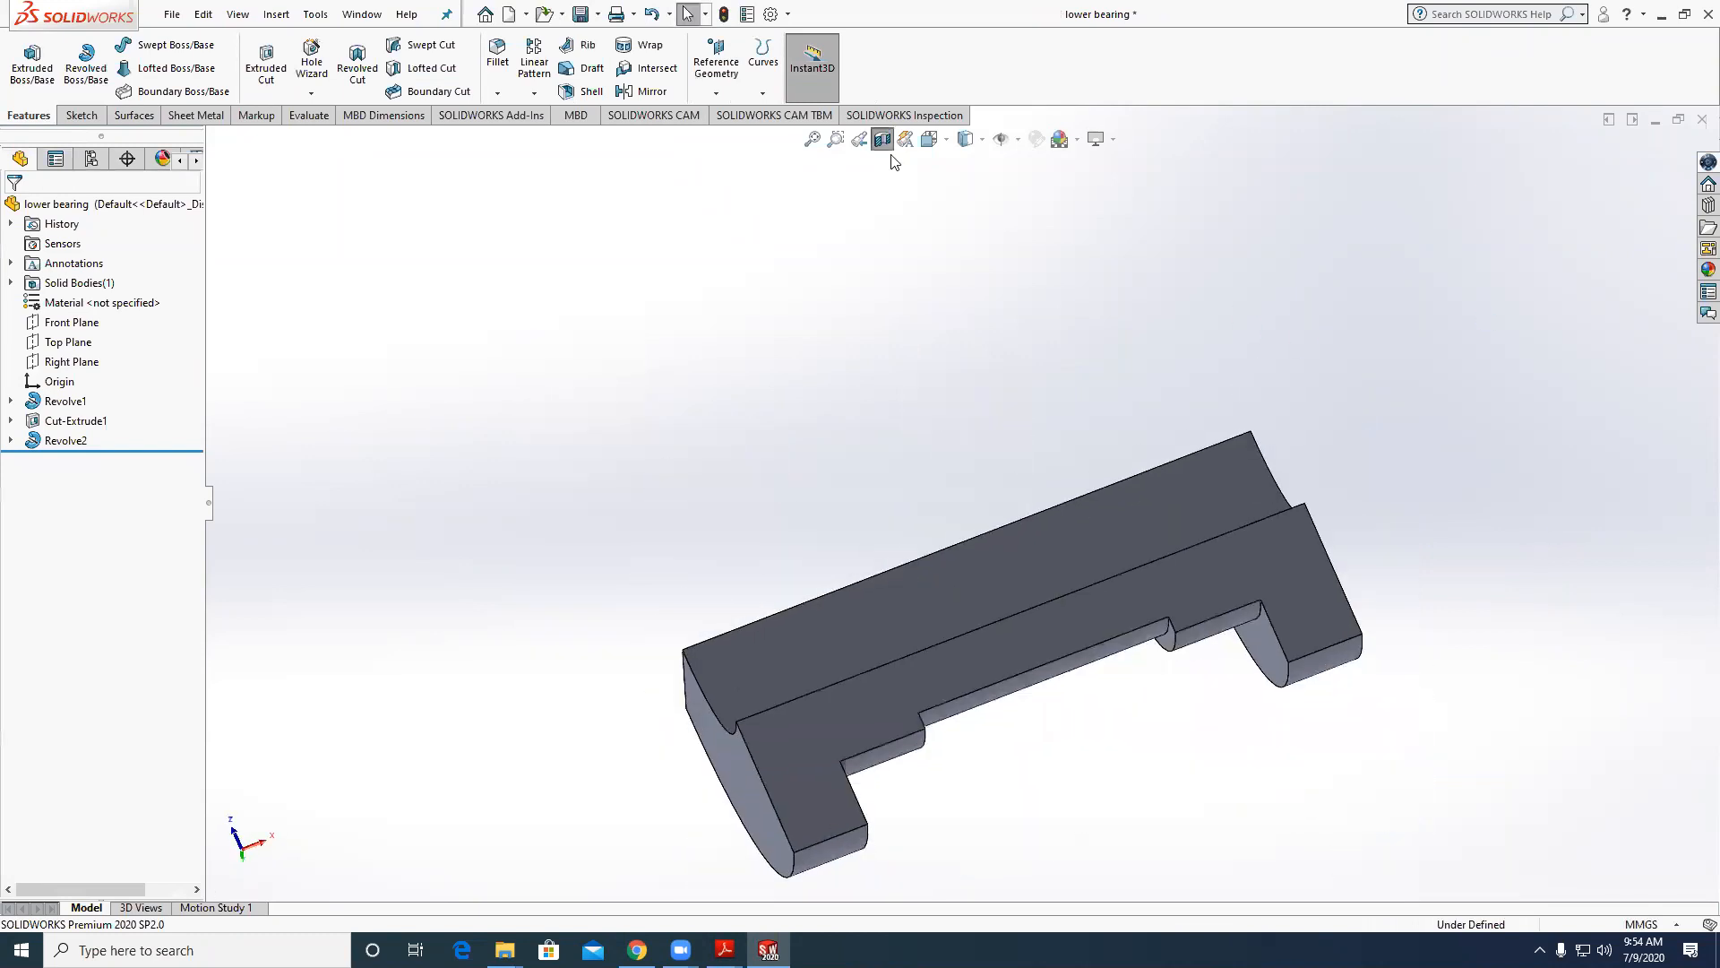
{"action": "middle_click_drag", "start_coordinate": [1317, 350], "coordinate": [1390, 384]}
{"action": "key", "text": "ctrl+s"}
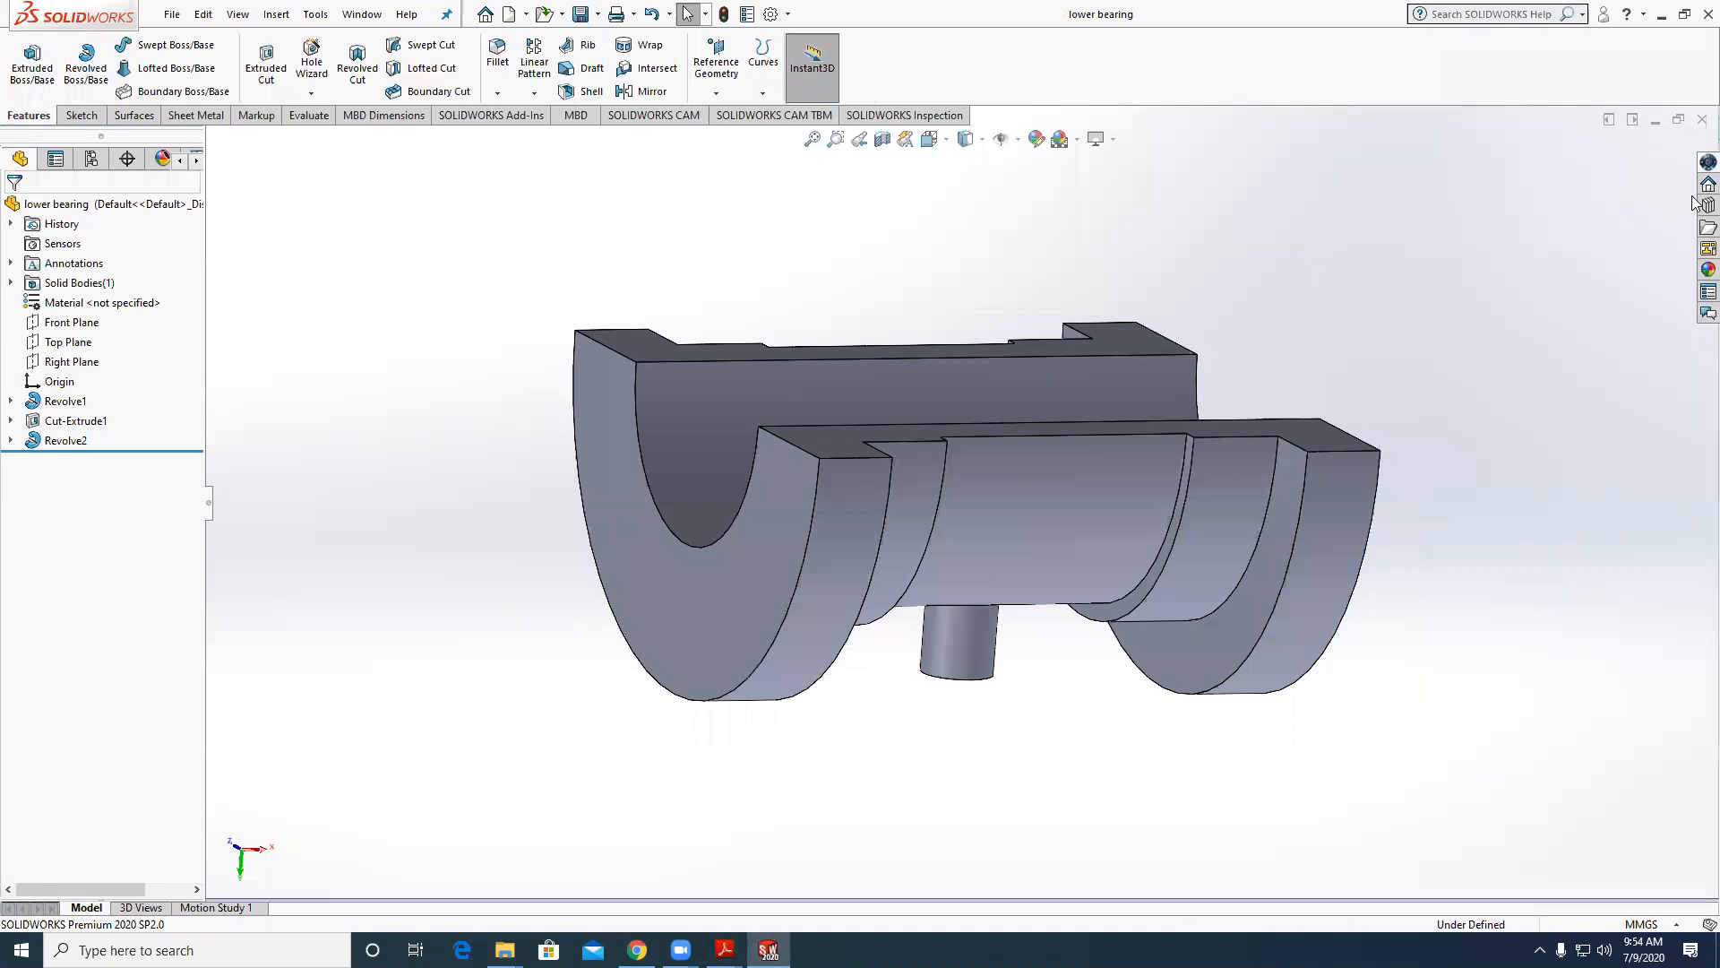
Close the lower bearing and create a new part document.
{"action": "left_click", "coordinate": [1700, 120]}
{"action": "left_click", "coordinate": [169, 14]}
{"action": "left_click", "coordinate": [193, 42]}
{"action": "left_click", "coordinate": [709, 693]}
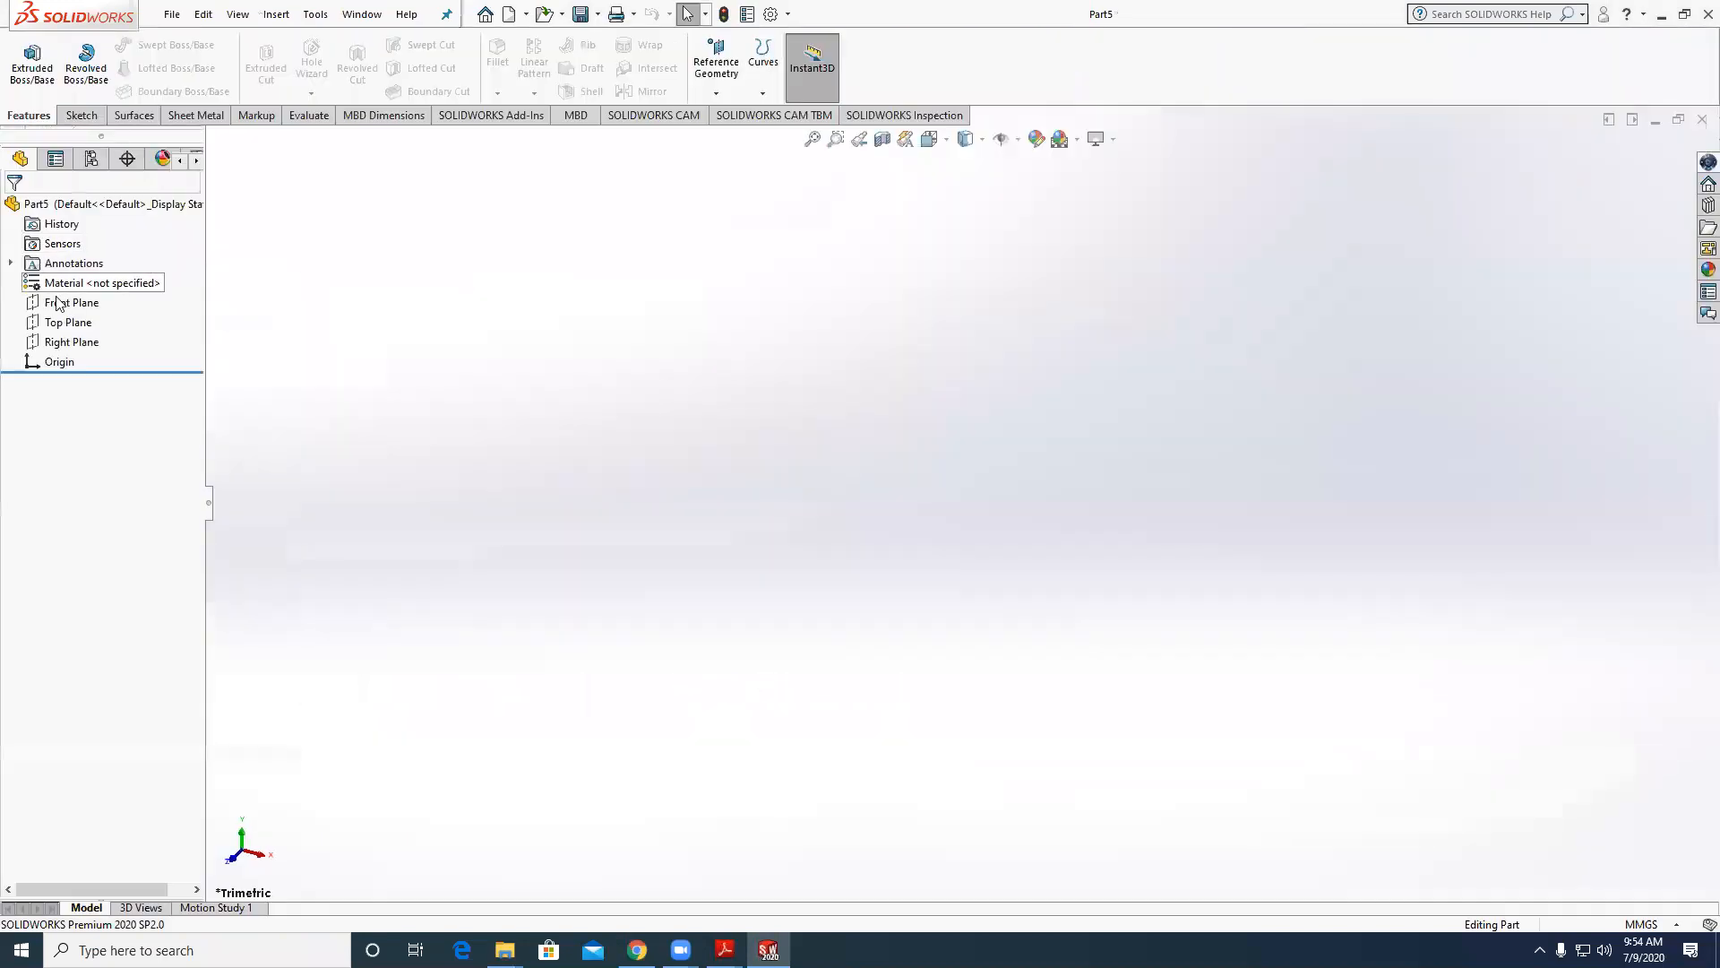
Start a sketch on the Top Plane and draw a circle centred on the origin.
{"action": "left_click", "coordinate": [68, 322]}
{"action": "left_click", "coordinate": [79, 115]}
{"action": "left_click", "coordinate": [25, 62]}
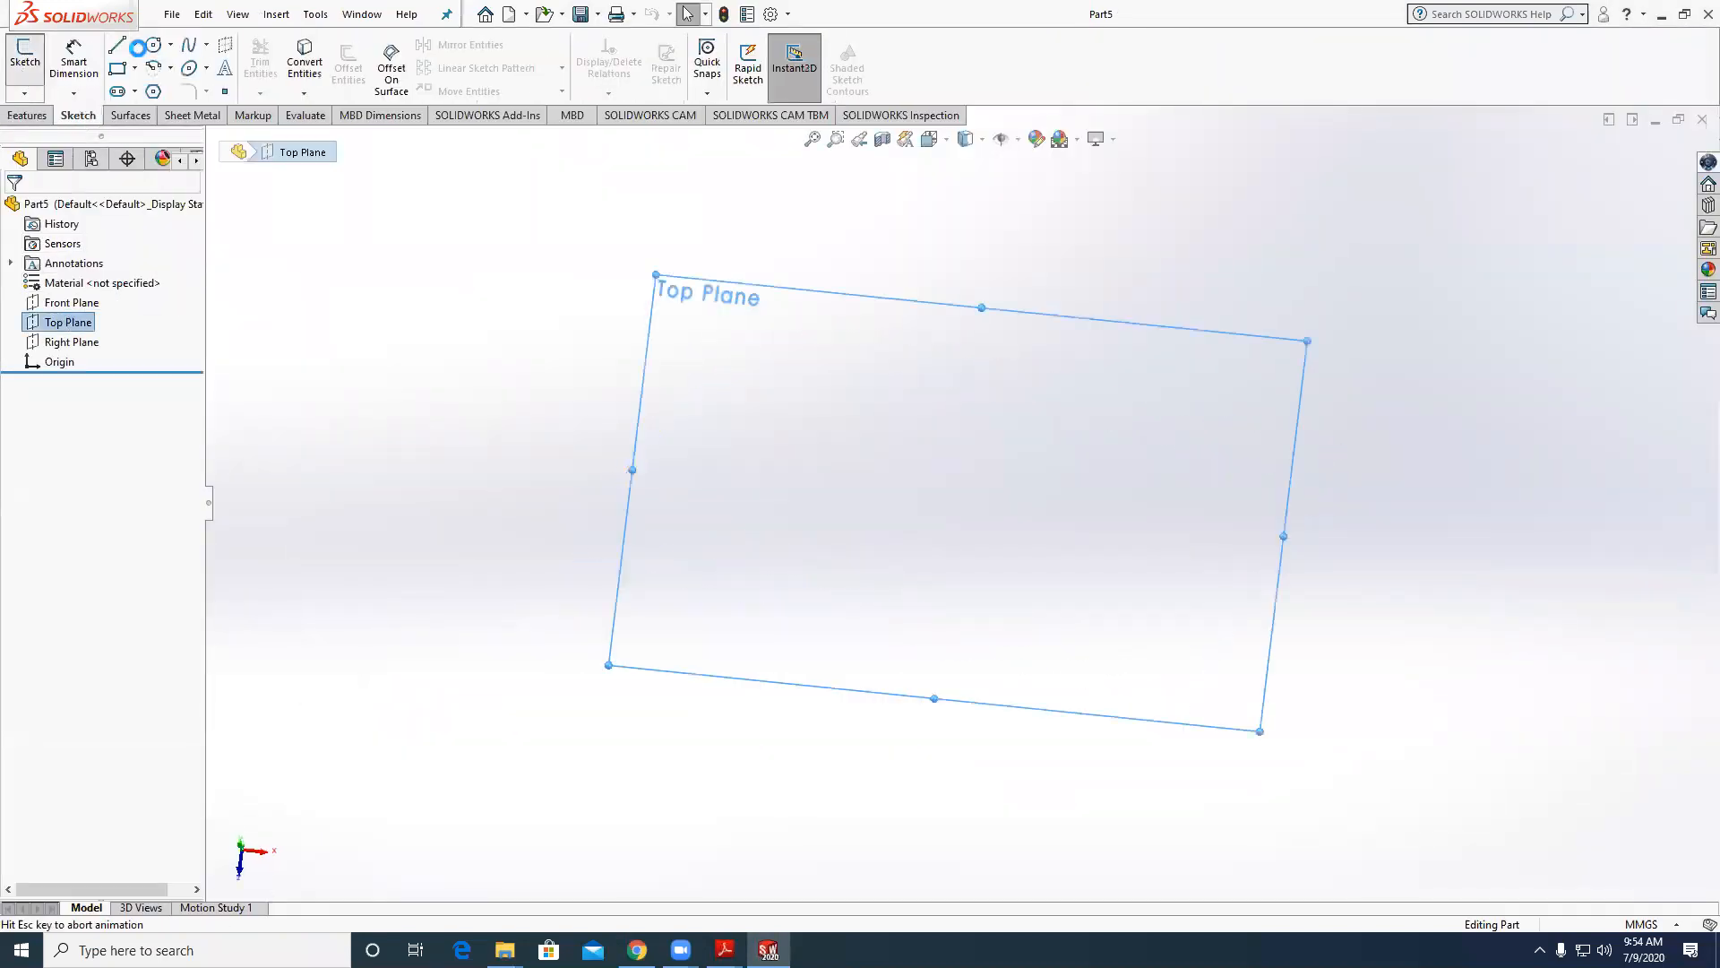
{"action": "left_click", "coordinate": [154, 44]}
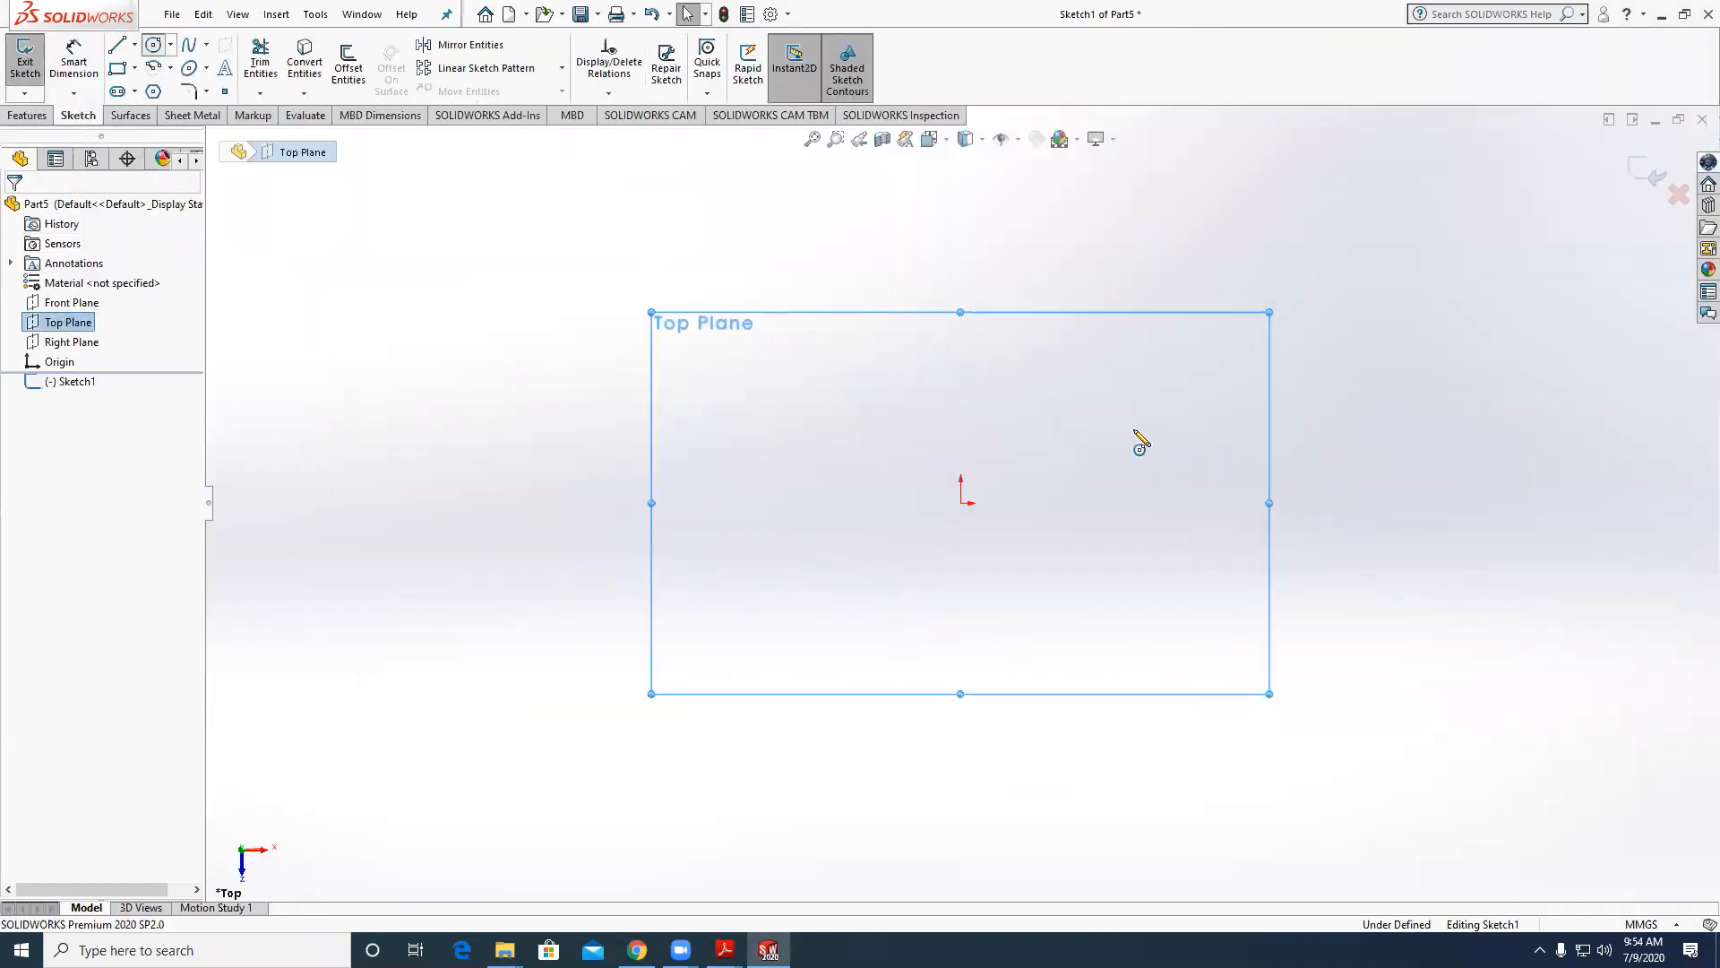
{"action": "left_click", "coordinate": [961, 501]}
{"action": "left_click", "coordinate": [918, 373]}
Set the circle's diameter to 20 mm.
{"action": "left_click", "coordinate": [79, 74]}
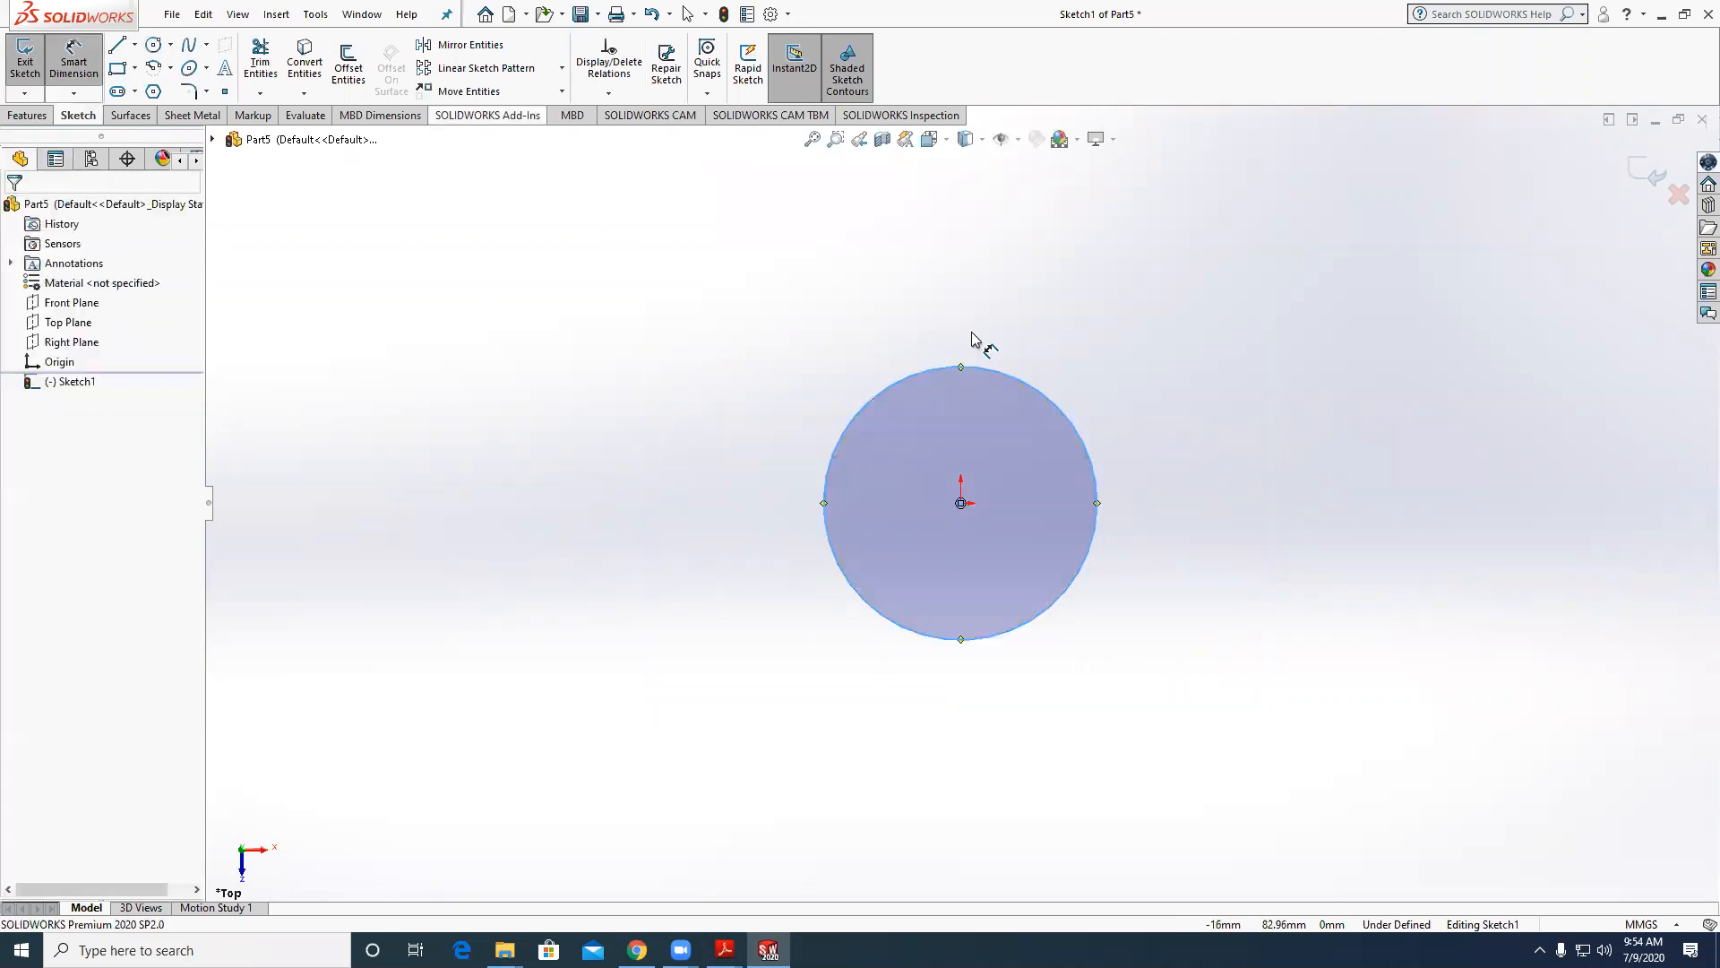
{"action": "left_click", "coordinate": [1041, 394]}
{"action": "left_click", "coordinate": [1111, 326]}
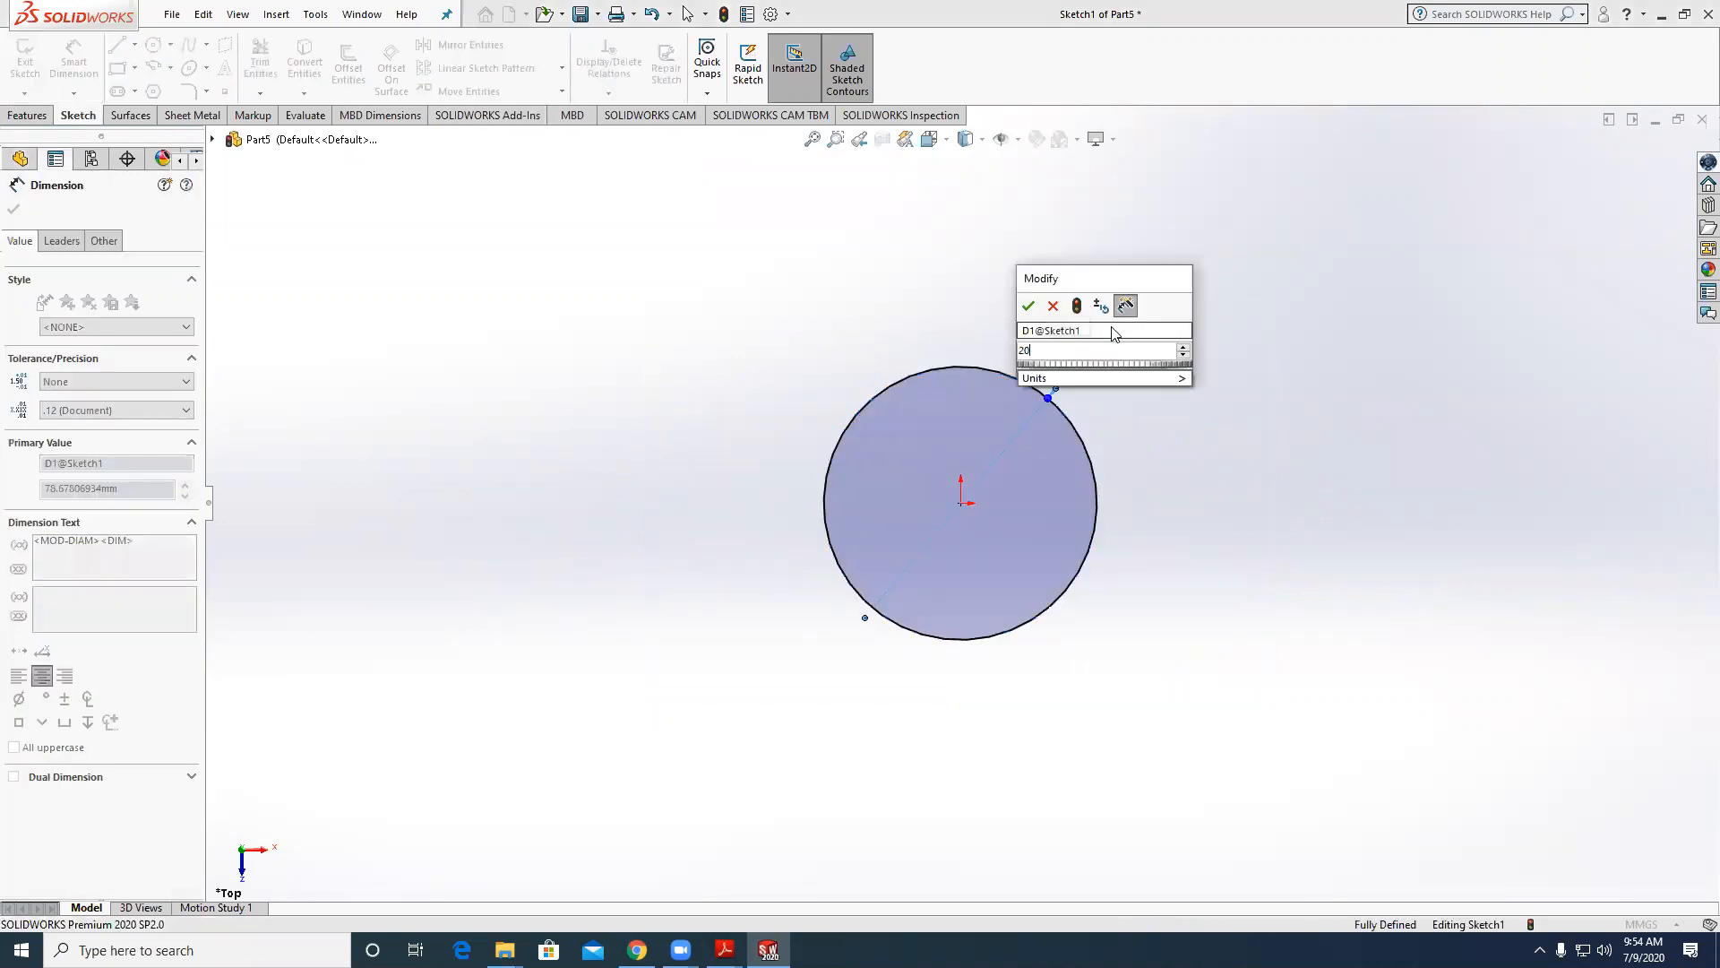
{"action": "type", "text": "20"}
{"action": "key", "text": "Return"}
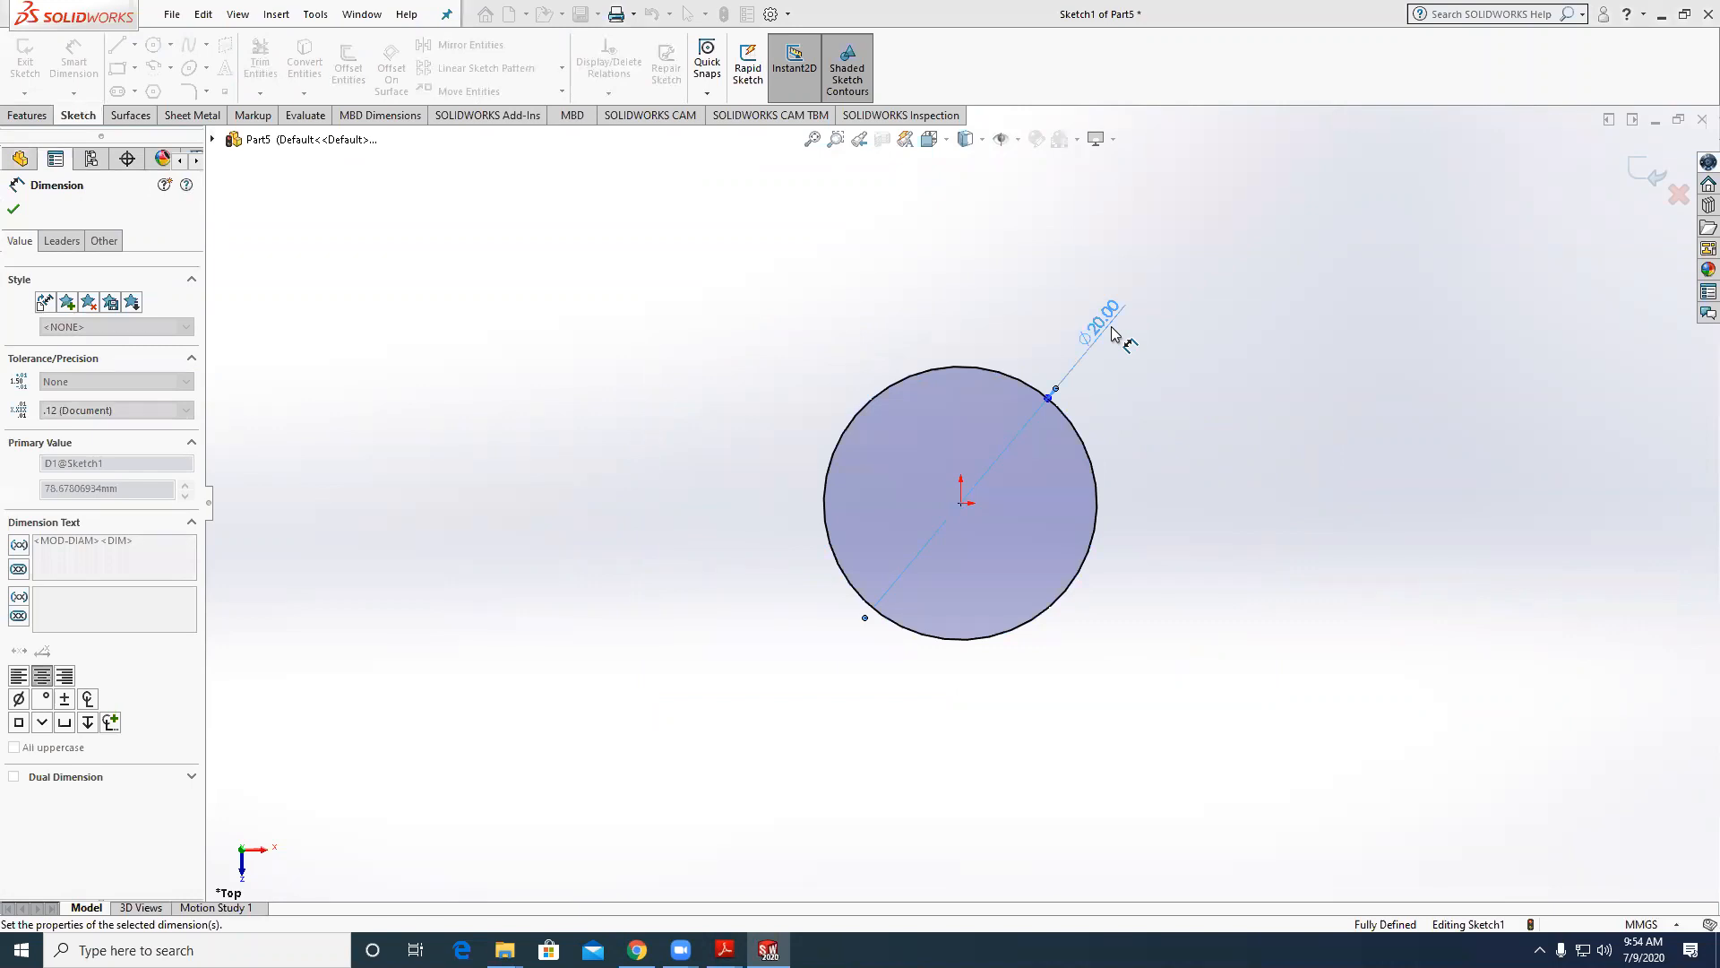
Extrude the circle 10 mm with the Mid Plane end condition.
{"action": "left_click", "coordinate": [27, 115]}
{"action": "left_click", "coordinate": [32, 65]}
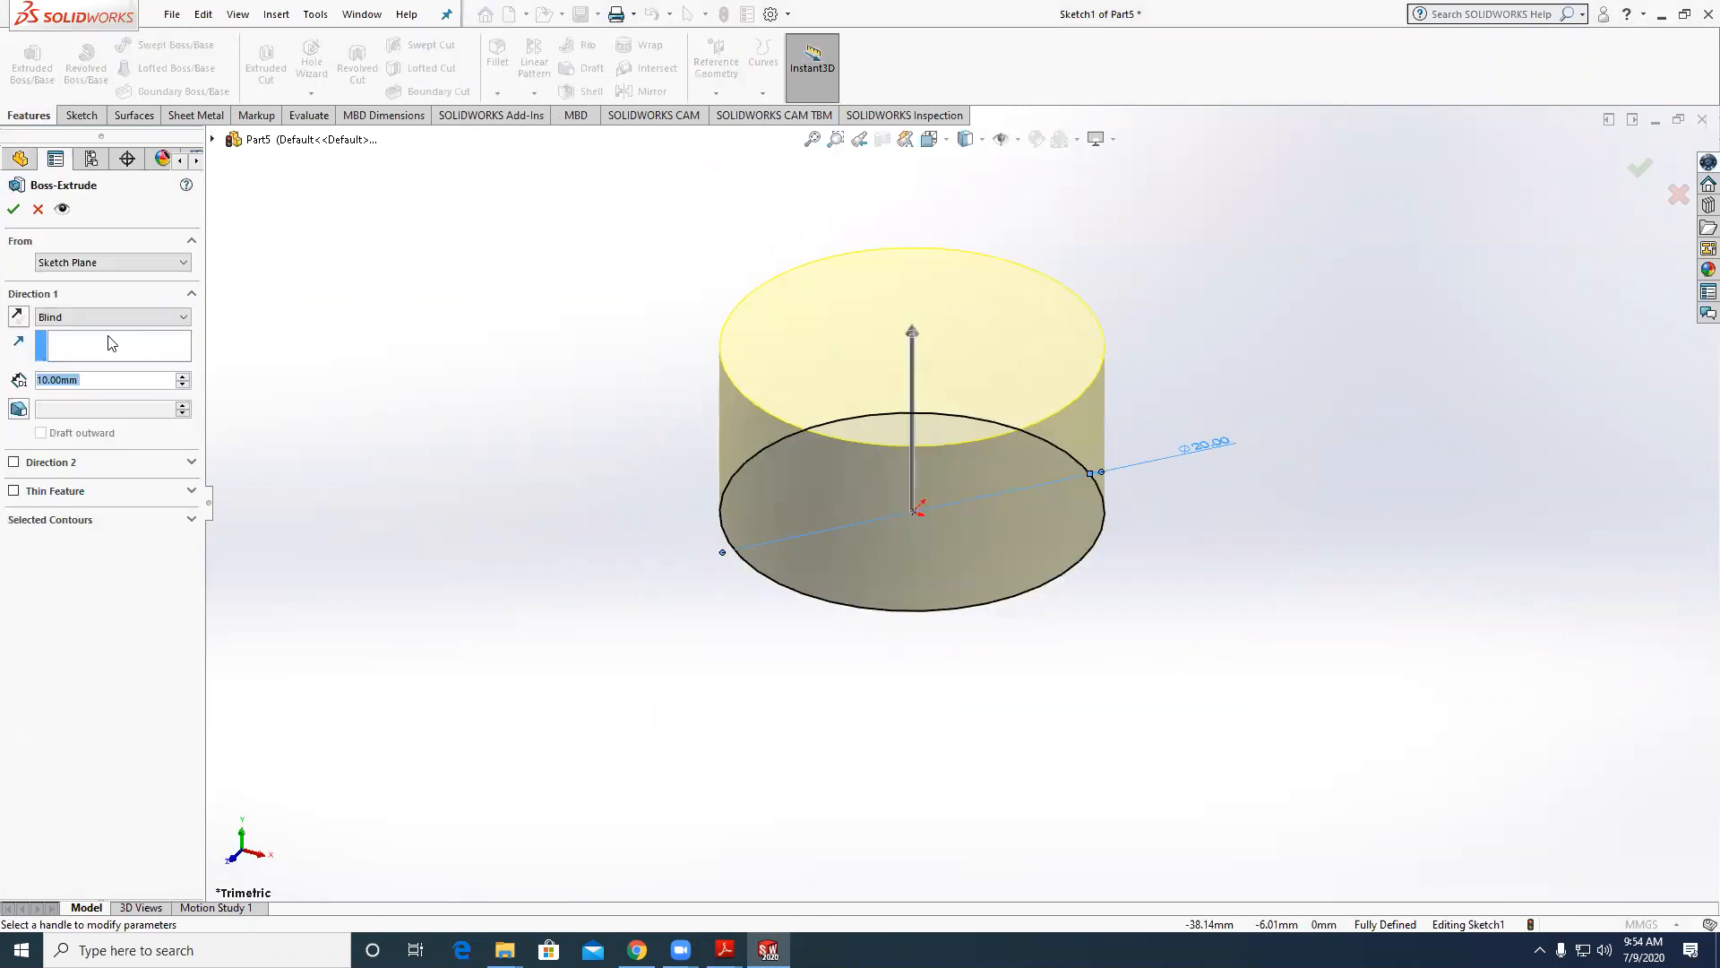
{"action": "left_click", "coordinate": [110, 321]}
{"action": "left_click", "coordinate": [72, 417]}
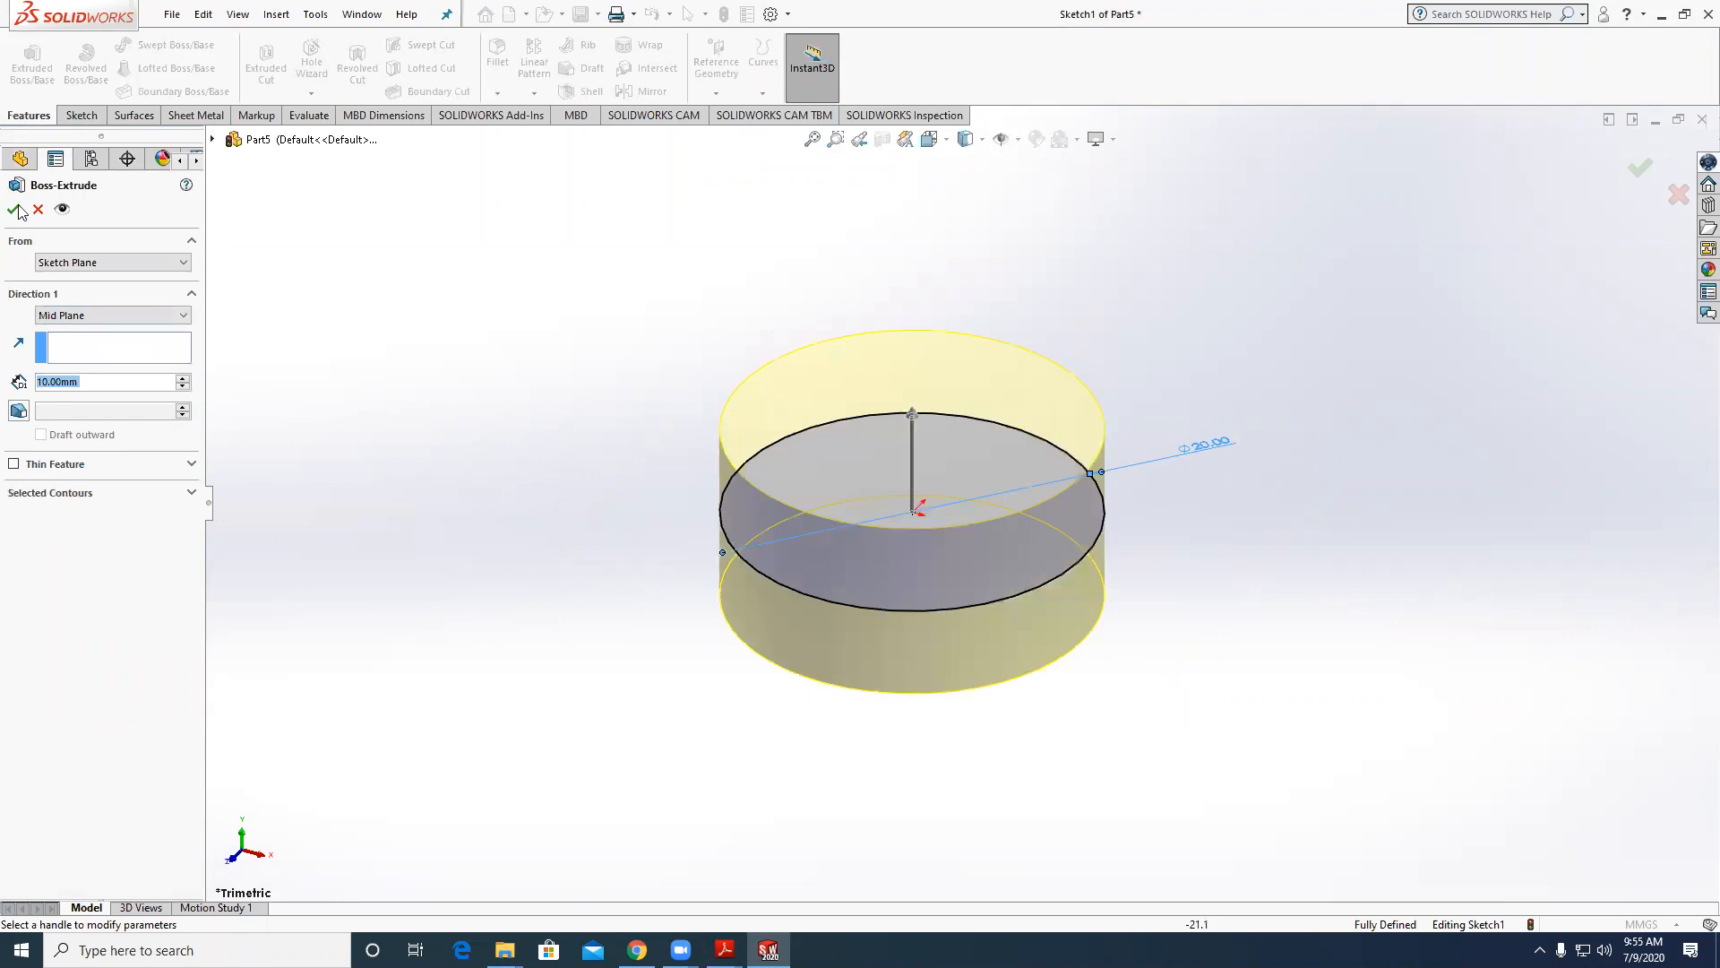
{"action": "key", "text": "Return"}
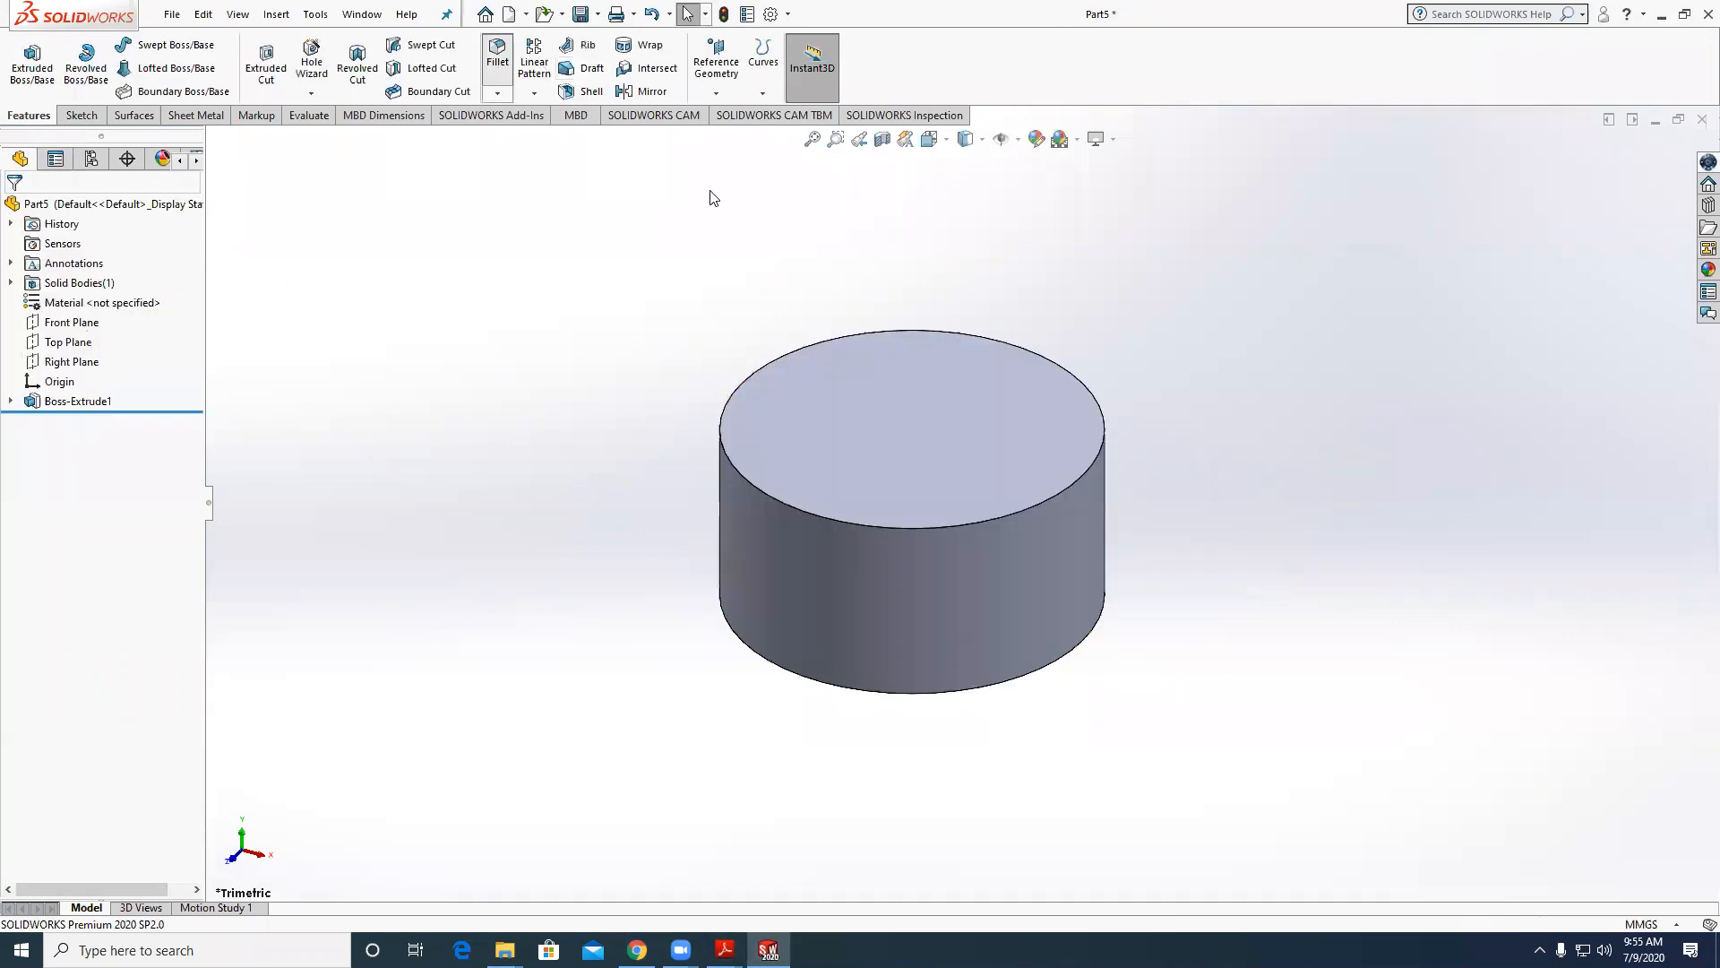
Fillet the cylinder's upper and lower circular edges with a 2.5 mm radius.
{"action": "left_click", "coordinate": [817, 515]}
{"action": "left_click", "coordinate": [788, 668]}
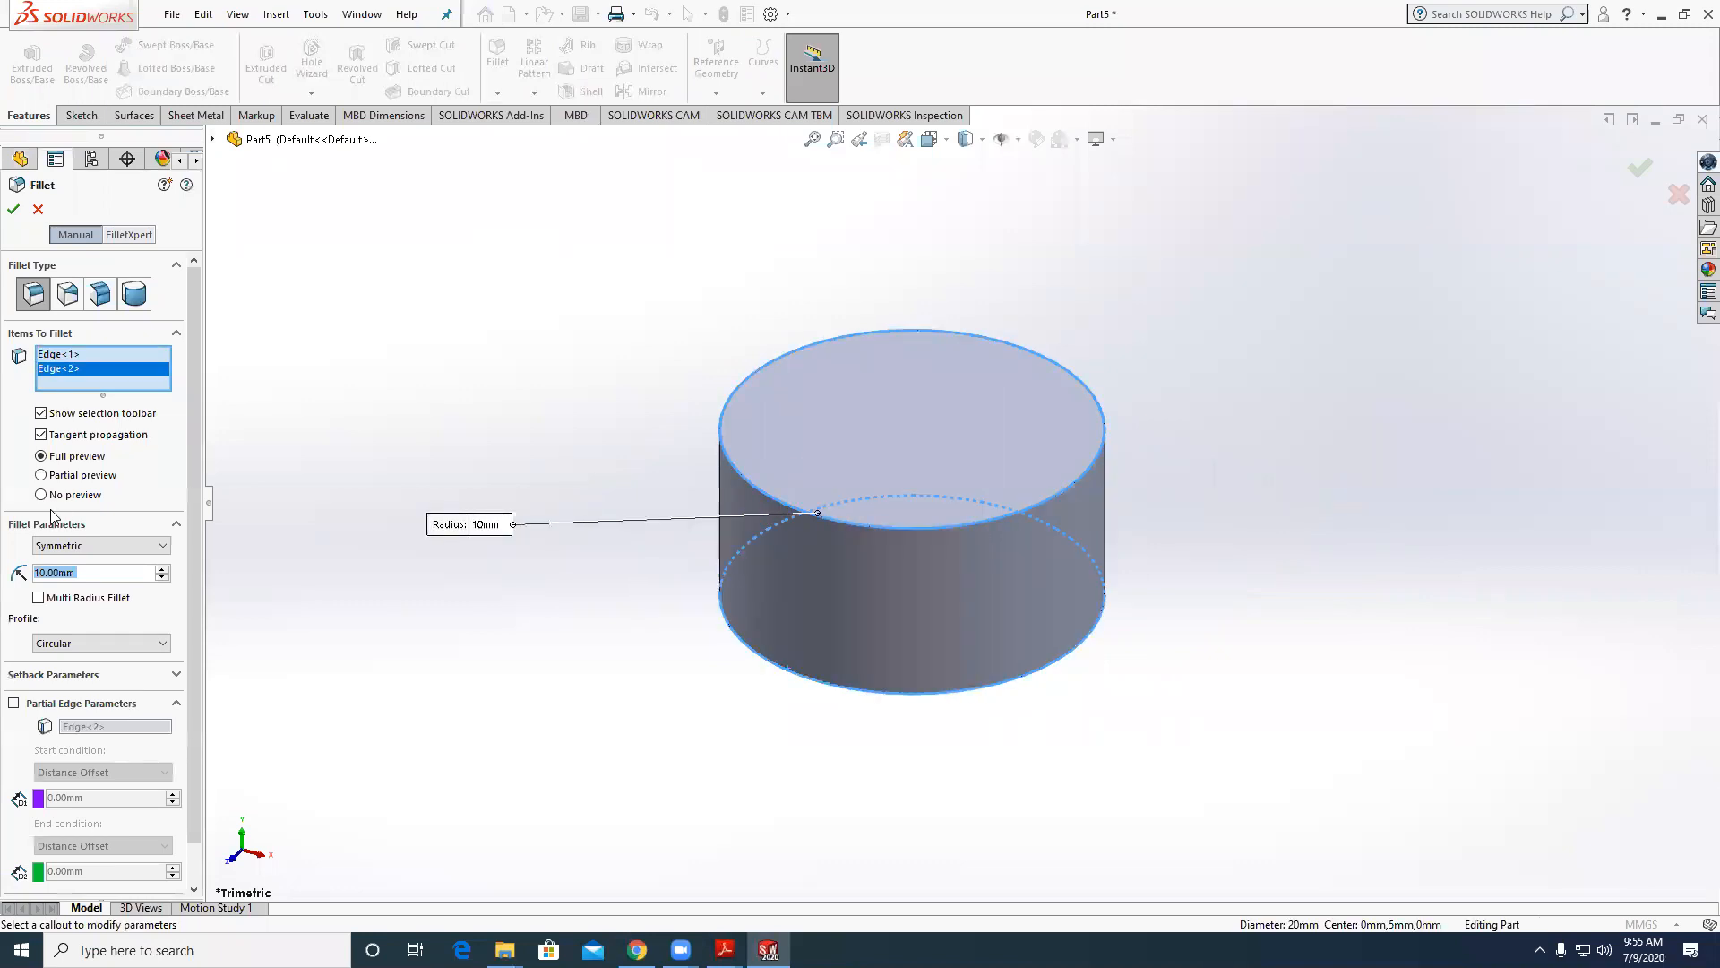
{"action": "type", "text": "3"}
{"action": "key", "text": "Return"}
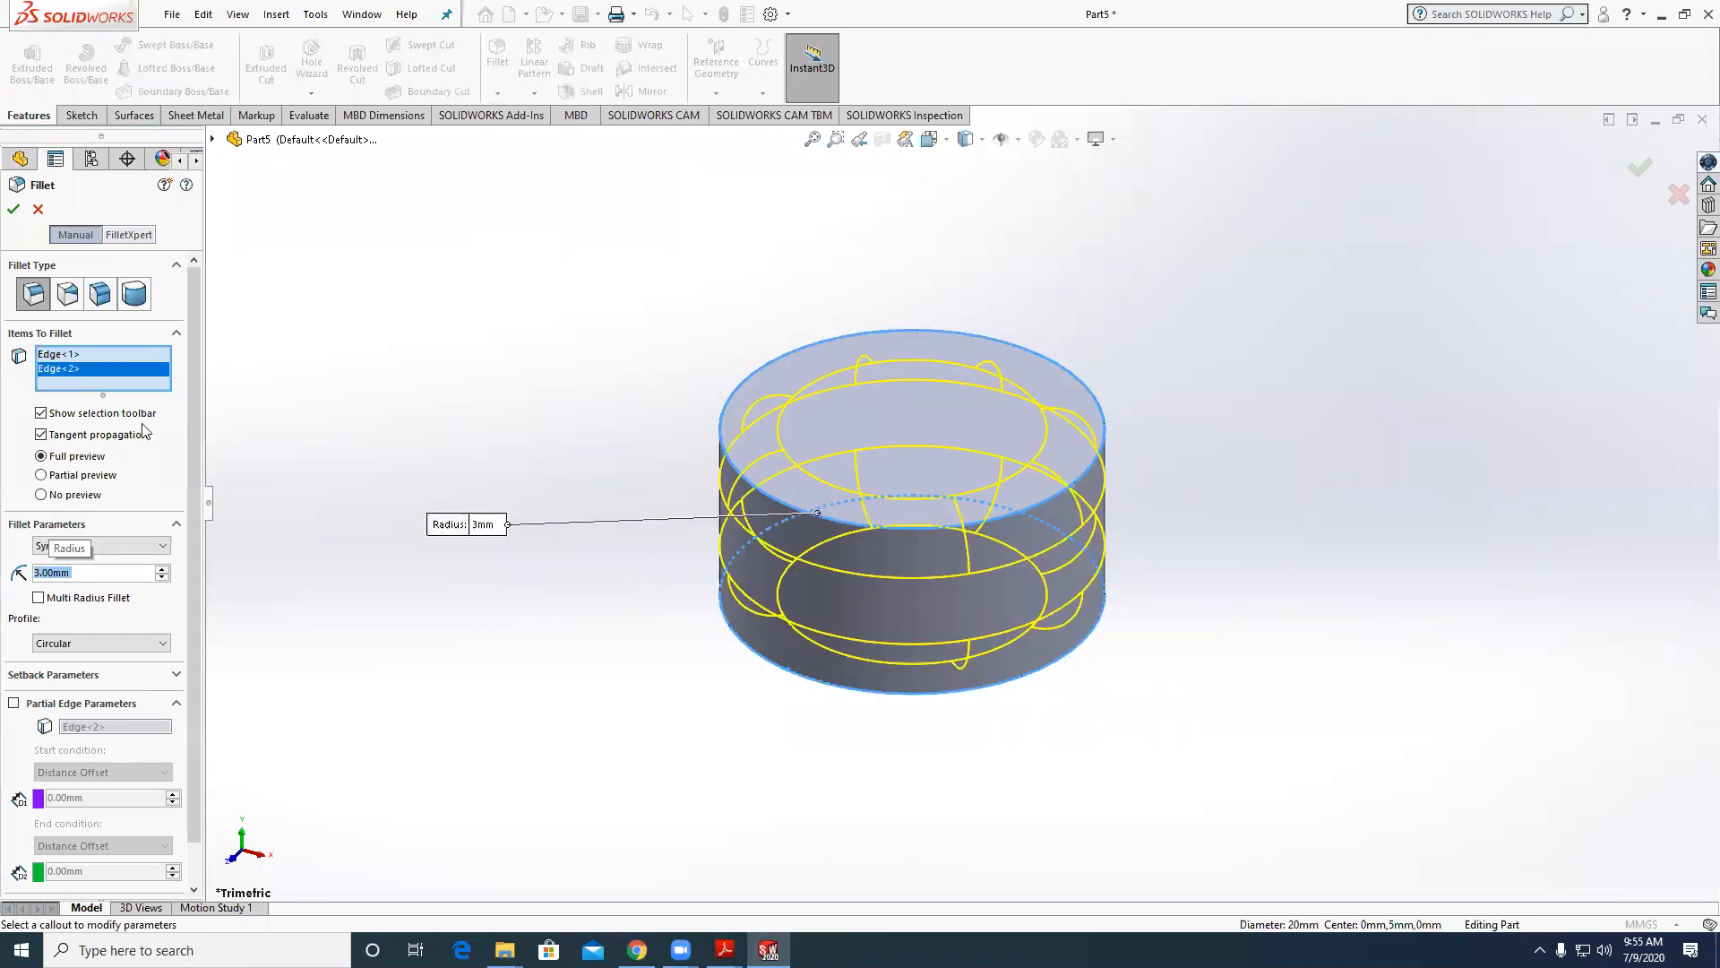
{"action": "type", "text": "2.5"}
{"action": "key", "text": "Return"}
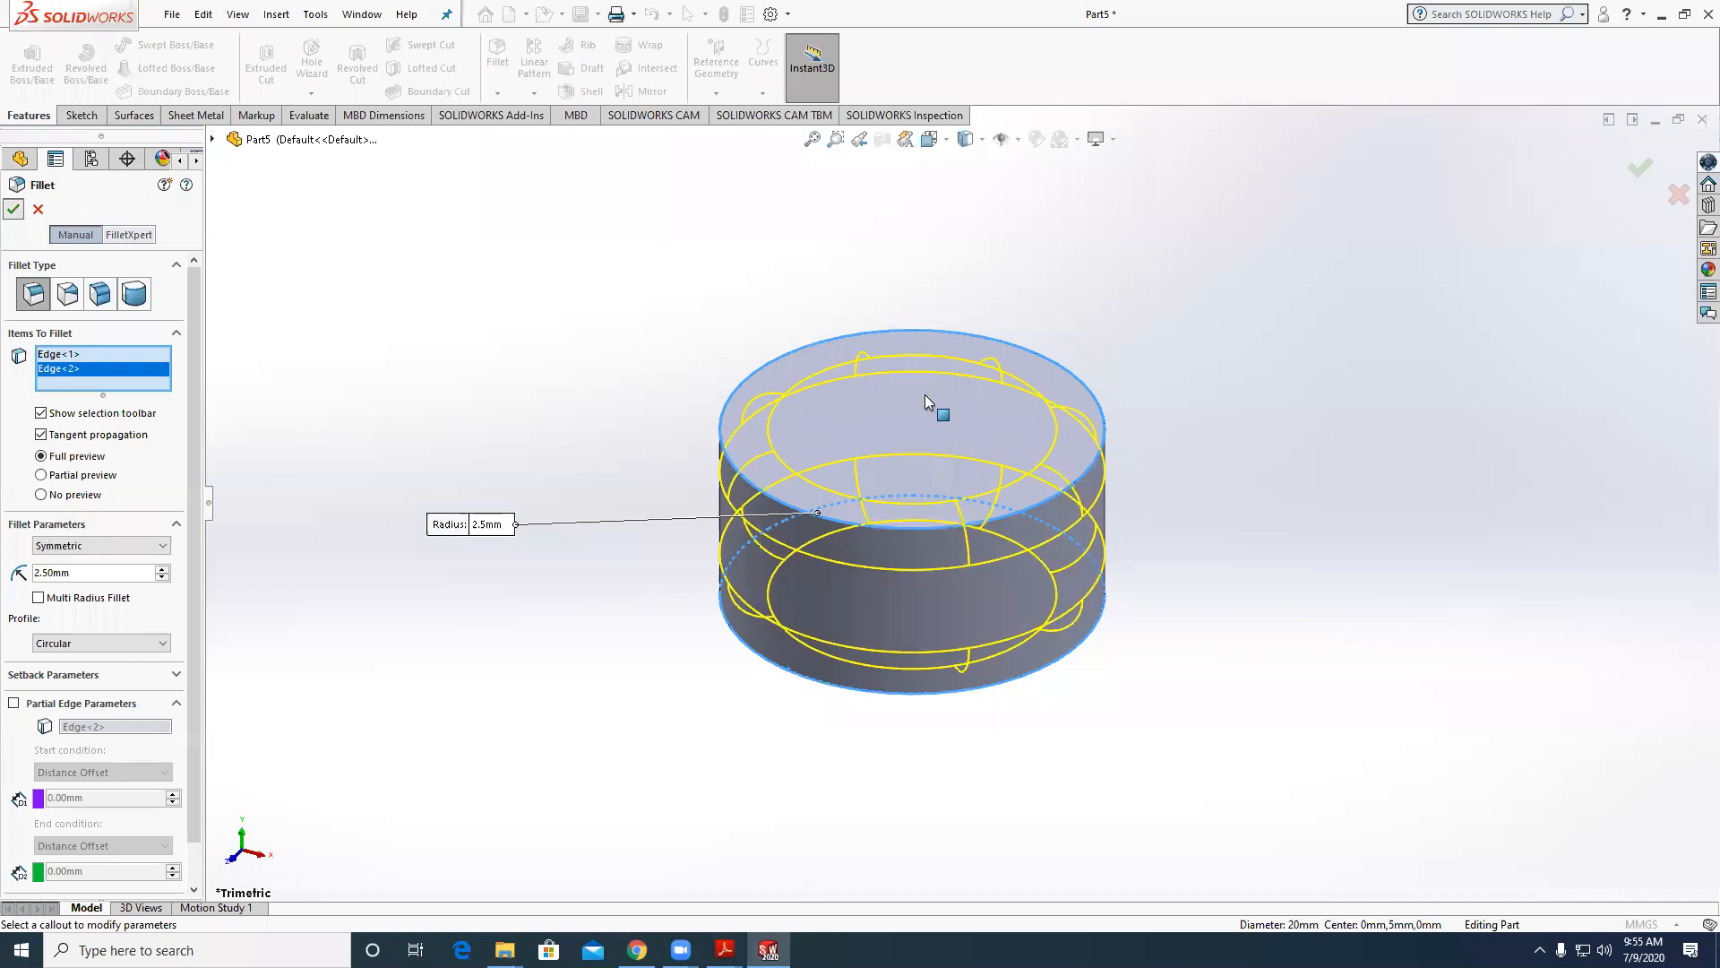
Sketch a six-sided polygon on the cylinder's upper face, centred on the origin with a corner on the outer circular edge.
{"action": "left_click", "coordinate": [82, 115]}
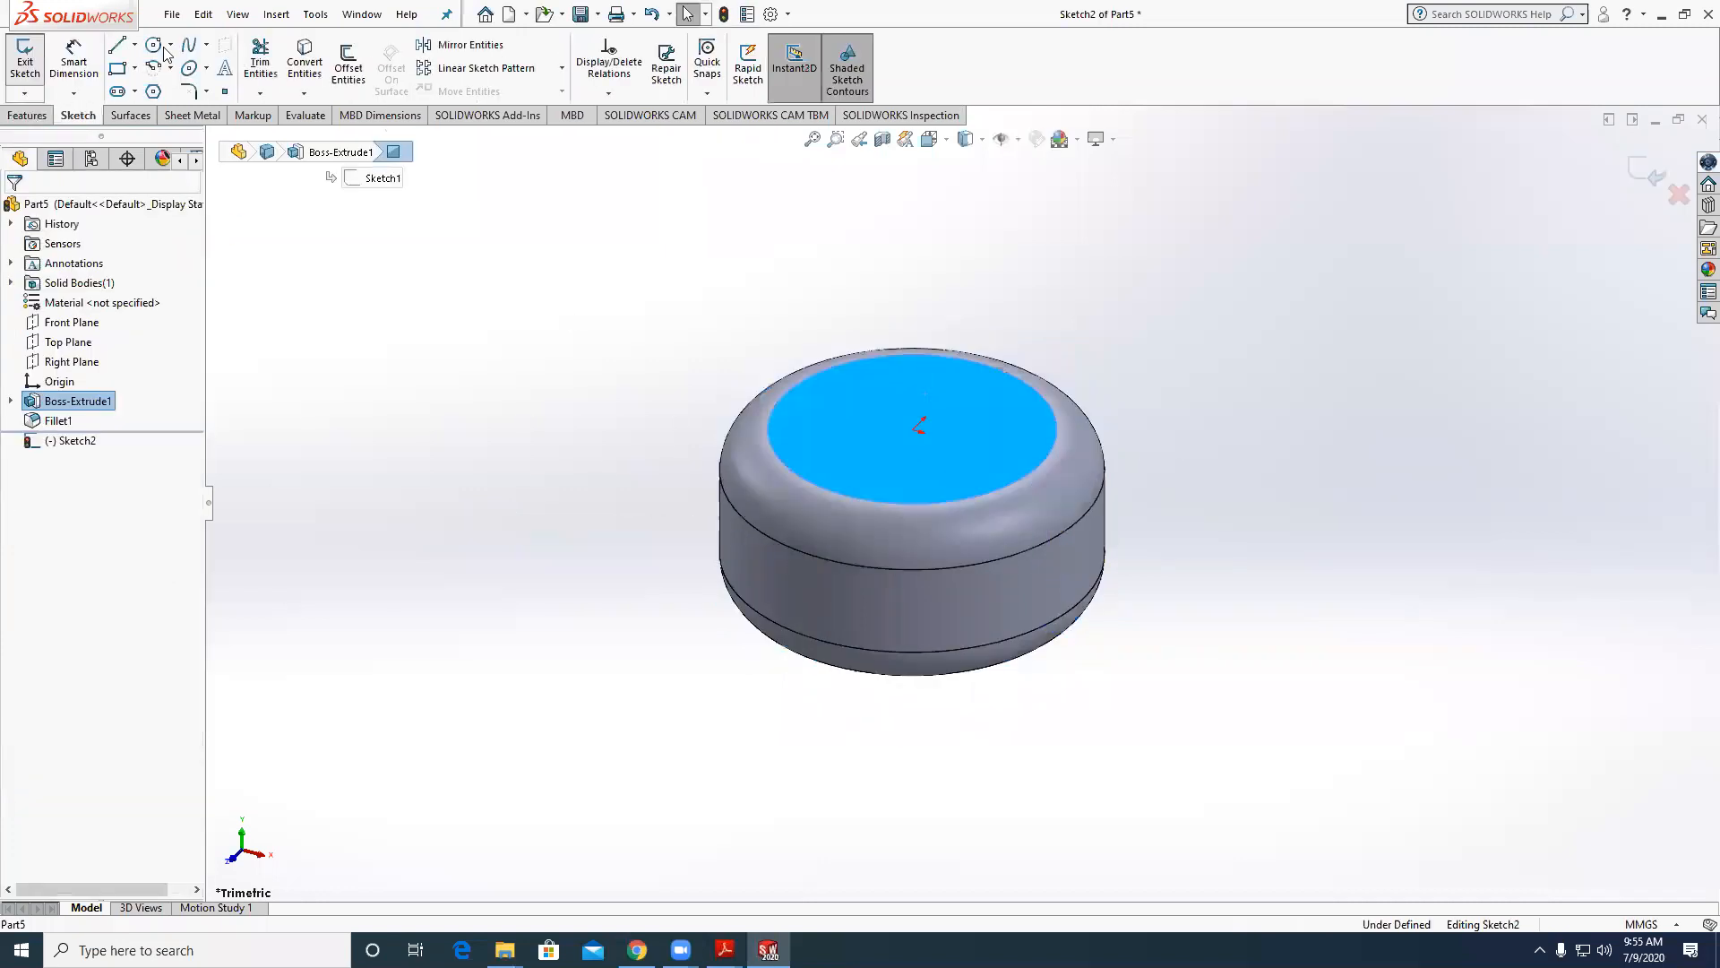
{"action": "left_click", "coordinate": [153, 91]}
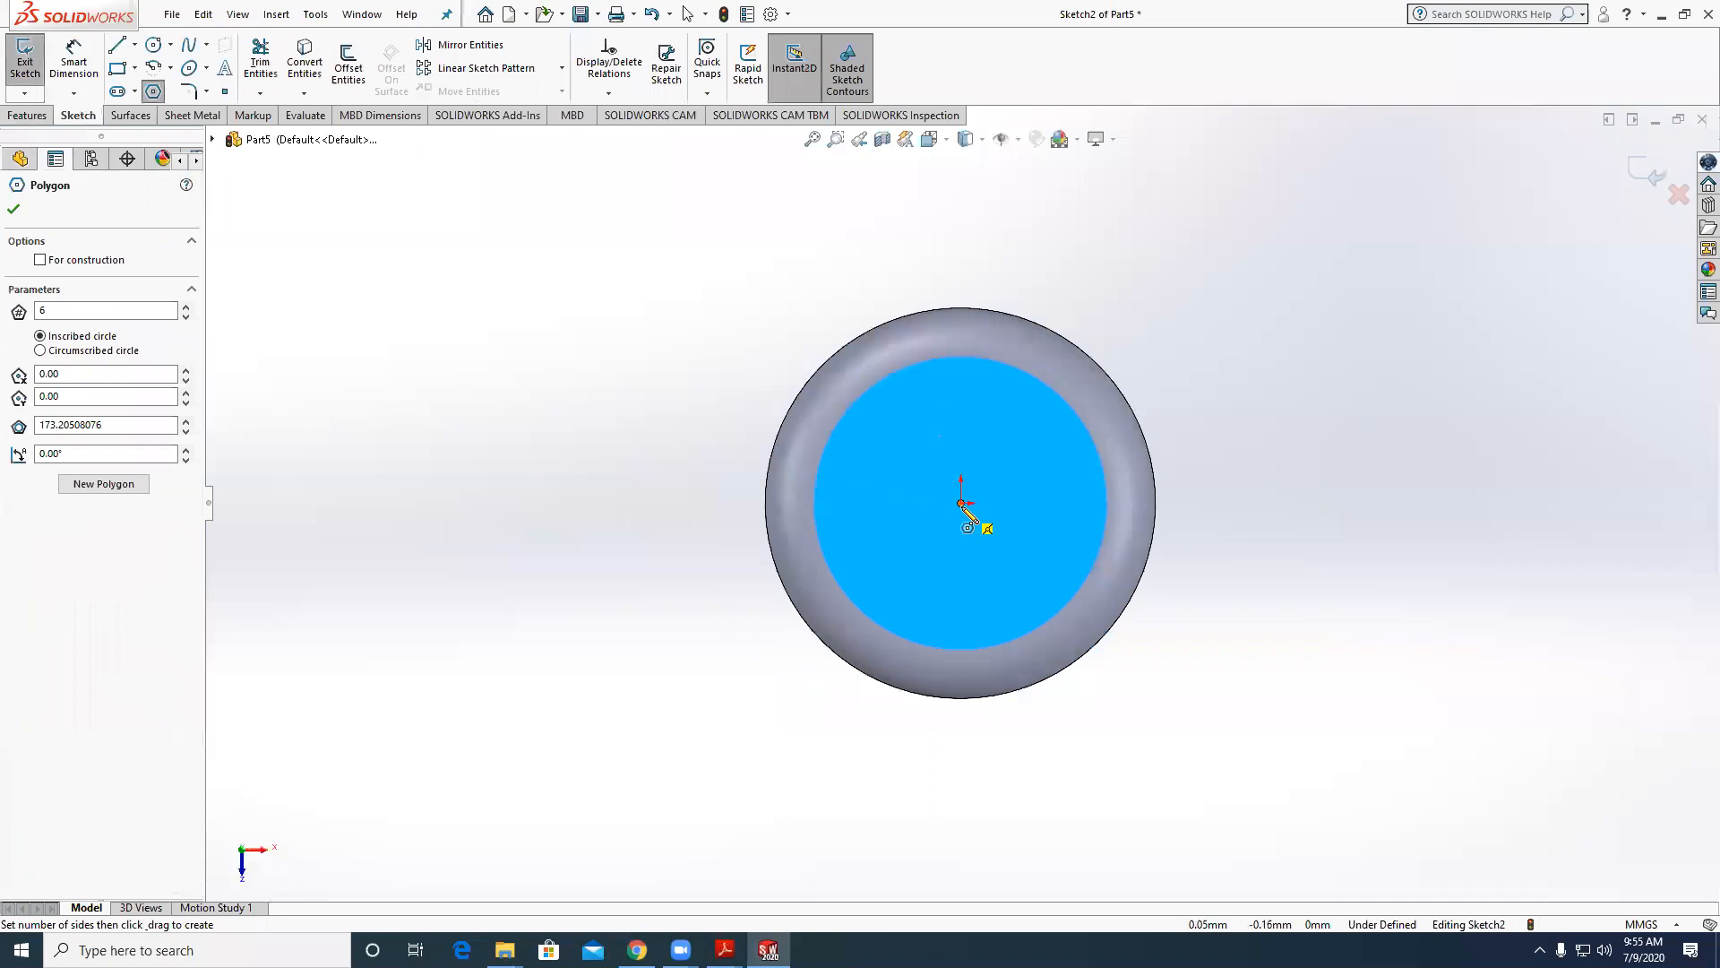
{"action": "left_click", "coordinate": [962, 505]}
{"action": "left_click", "coordinate": [1156, 504]}
{"action": "key", "text": "Escape"}
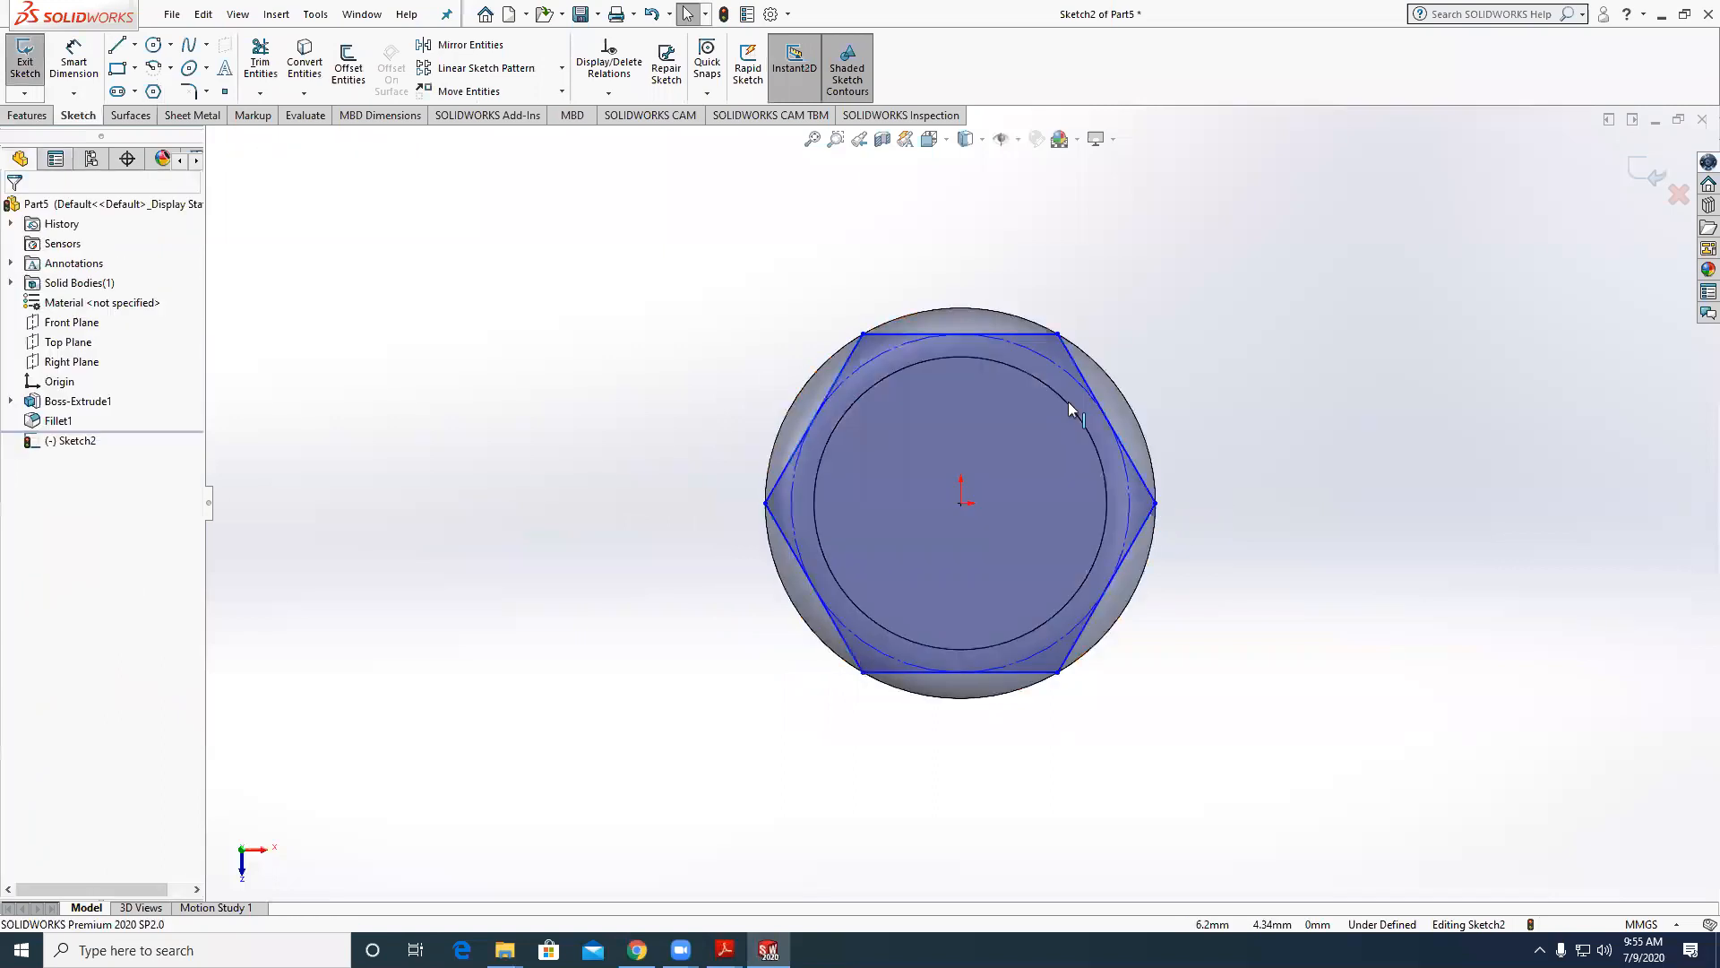
Make the hexagon's upper side horizontal and its right corner coincident with the cylinder's outer circular edge.
{"action": "left_click", "coordinate": [1037, 335]}
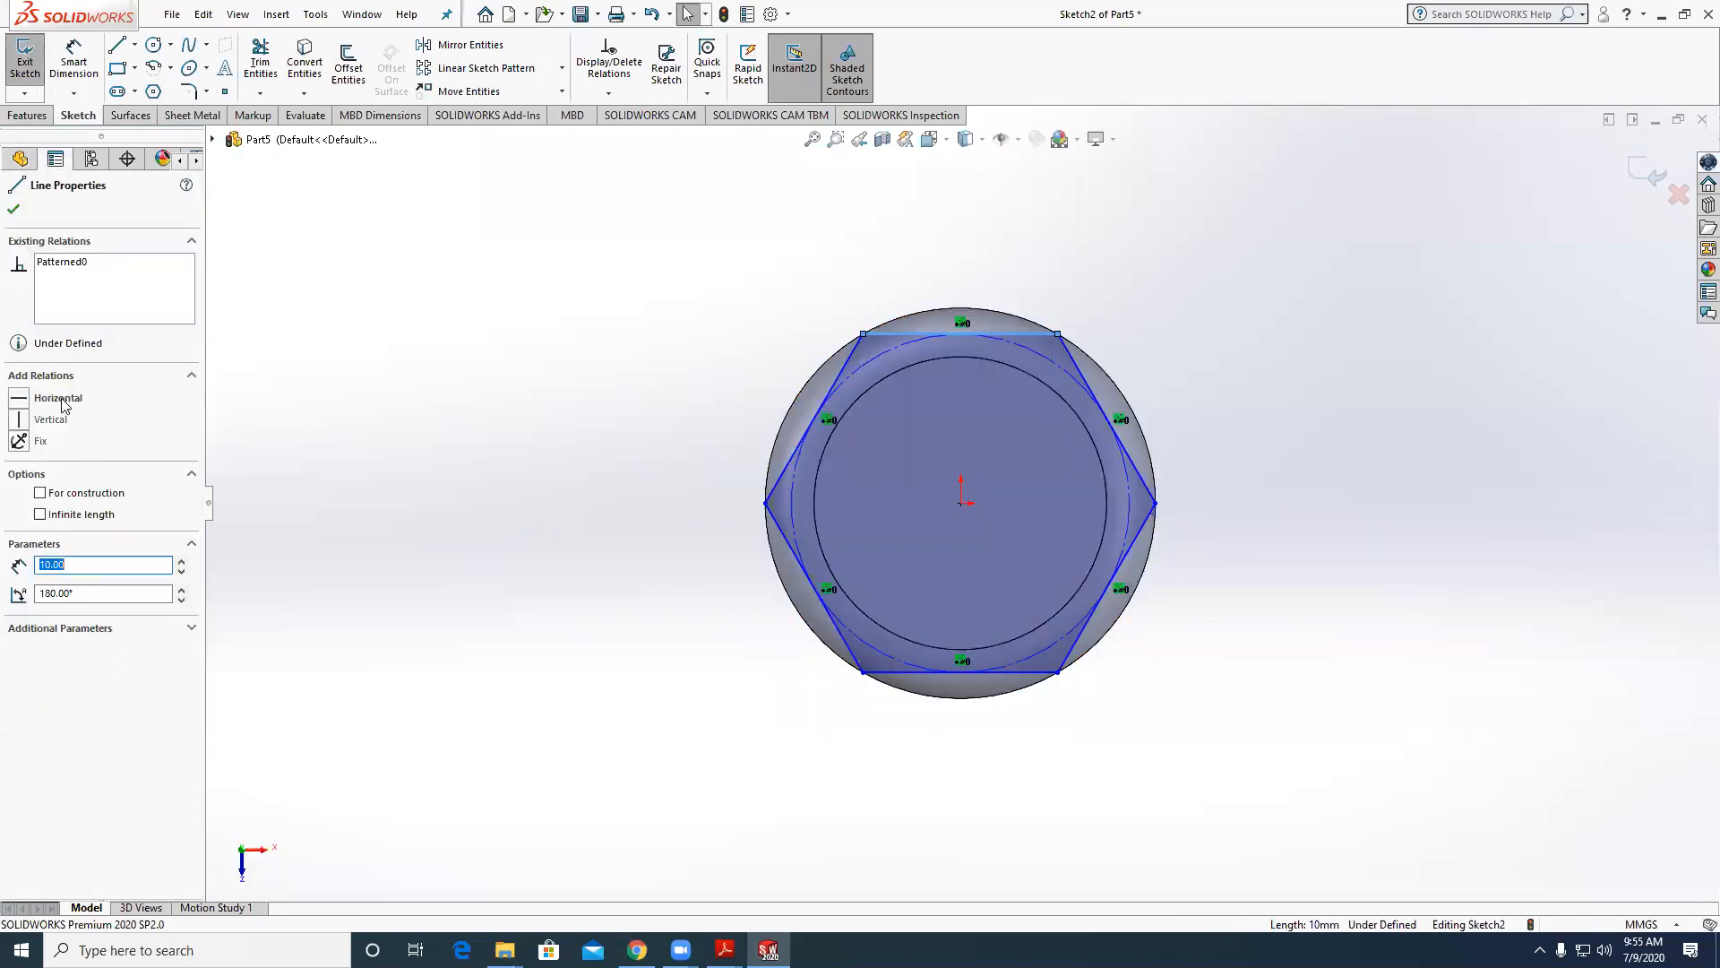
{"action": "left_click", "coordinate": [641, 572]}
{"action": "left_click", "coordinate": [1156, 503]}
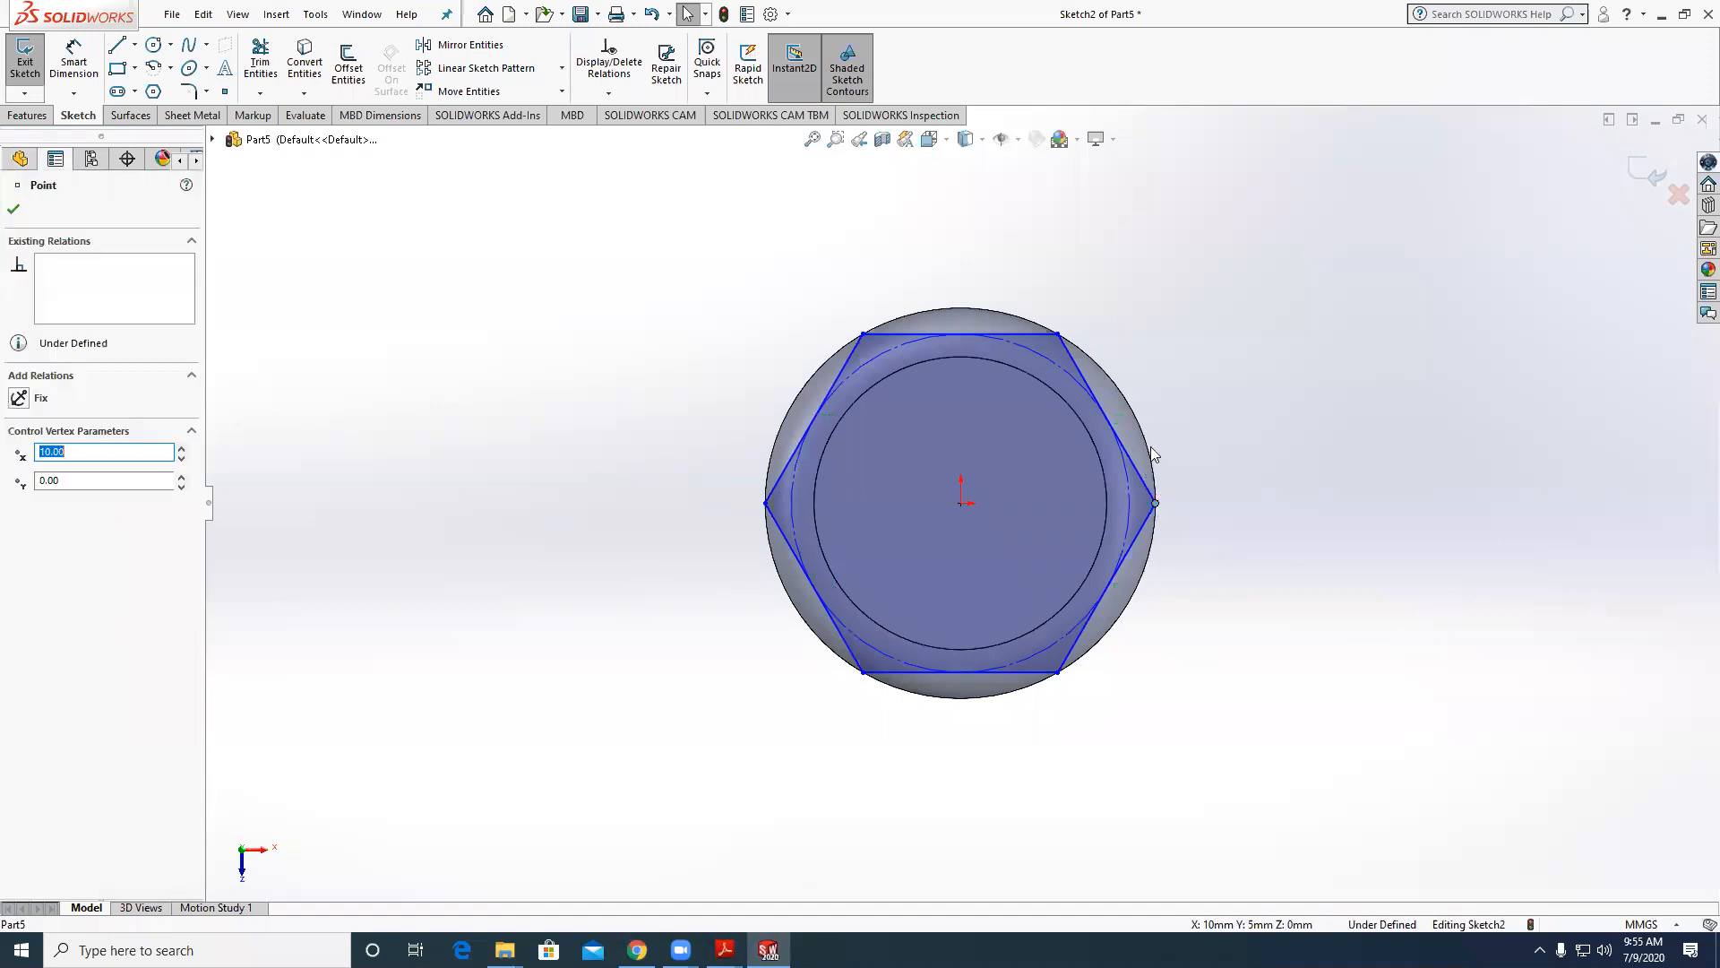
{"action": "left_click", "coordinate": [1145, 435], "text": "ctrl"}
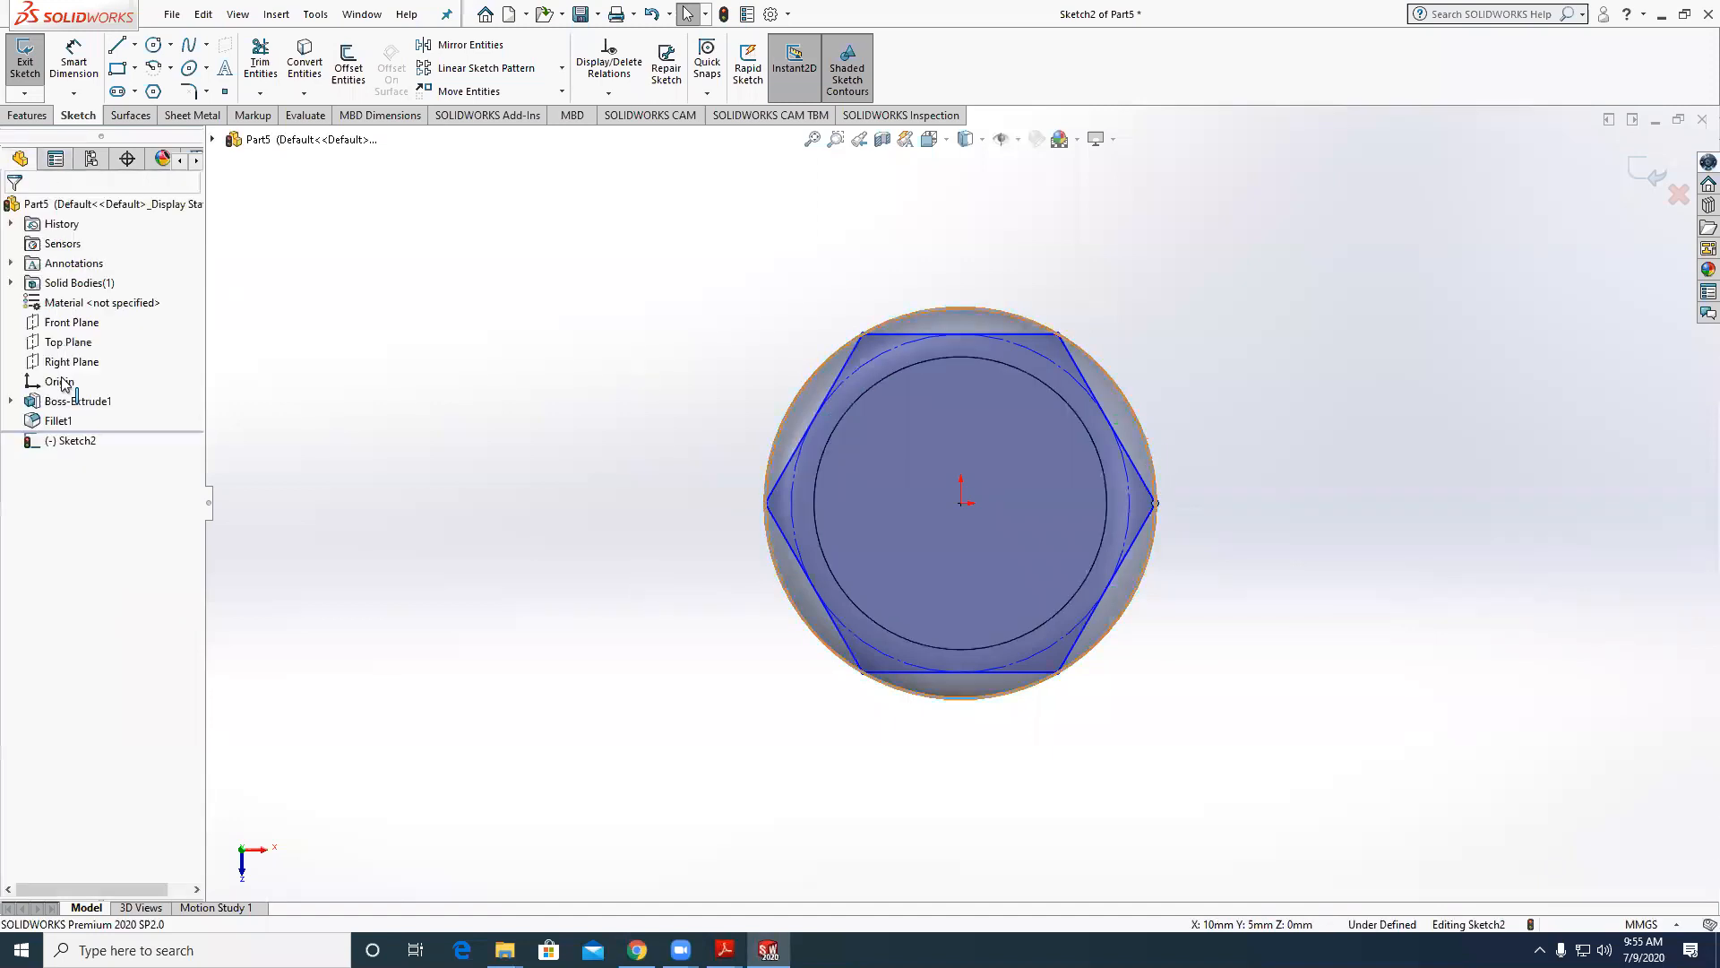
{"action": "left_click", "coordinate": [61, 519]}
{"action": "left_click", "coordinate": [479, 605]}
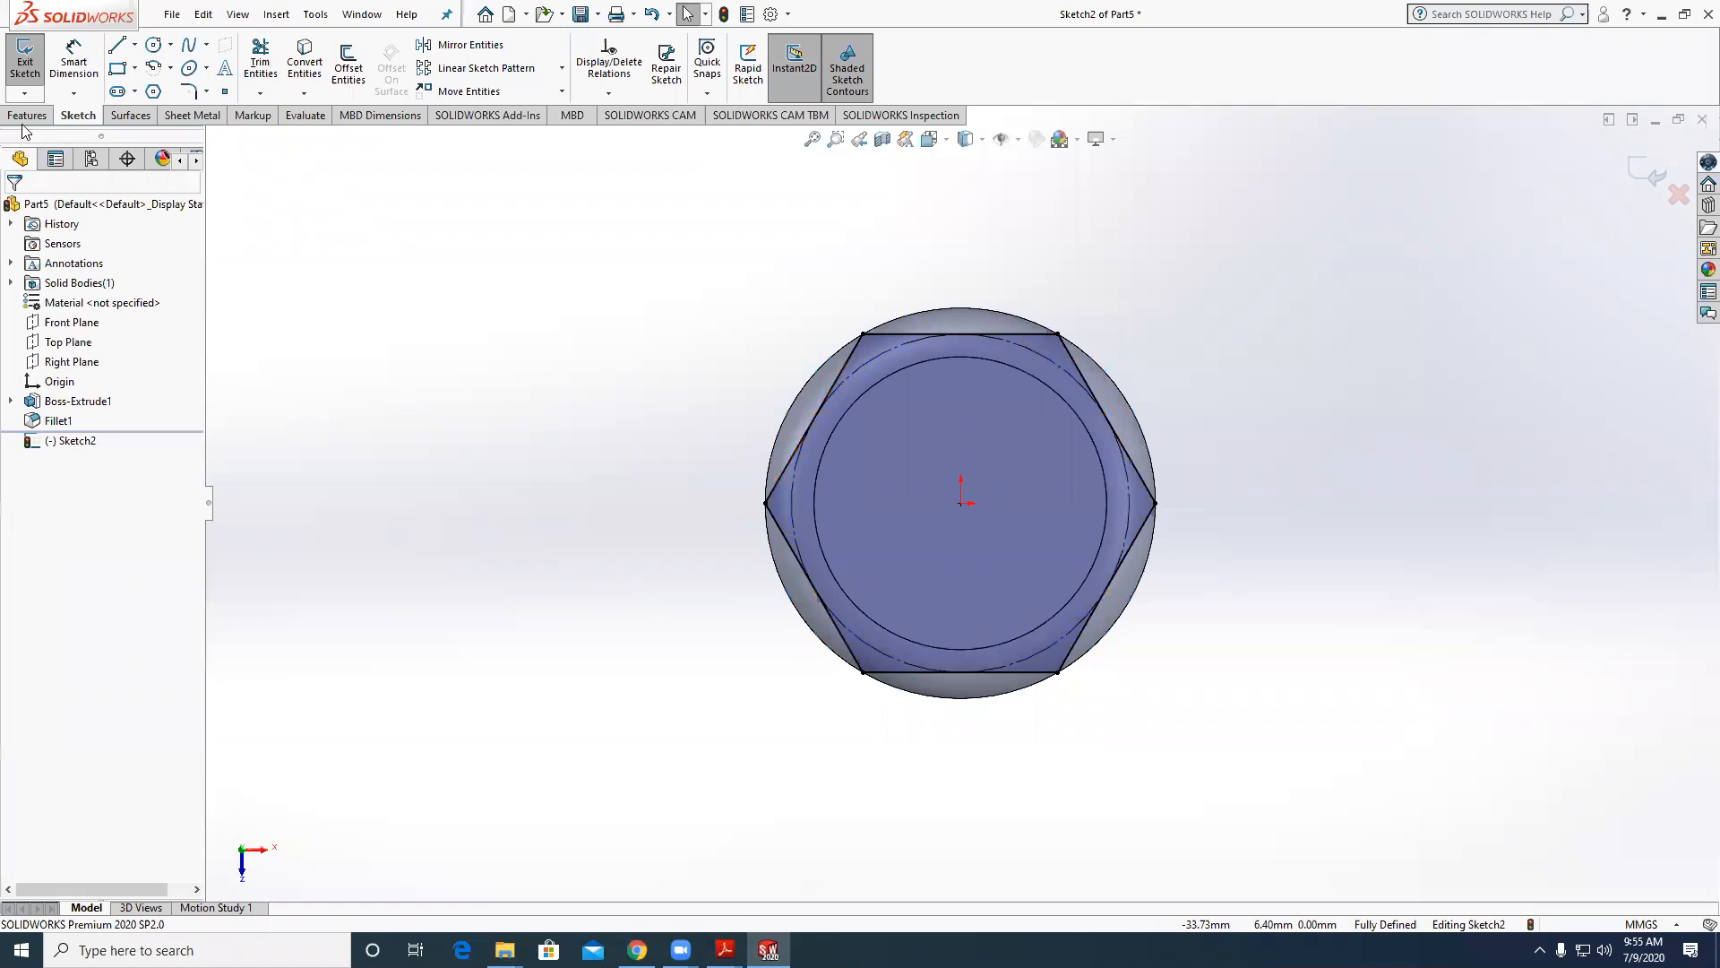
Cut away the material outside the hexagon using Through All with the cut side flipped.
{"action": "left_click", "coordinate": [27, 116]}
{"action": "left_click", "coordinate": [266, 63]}
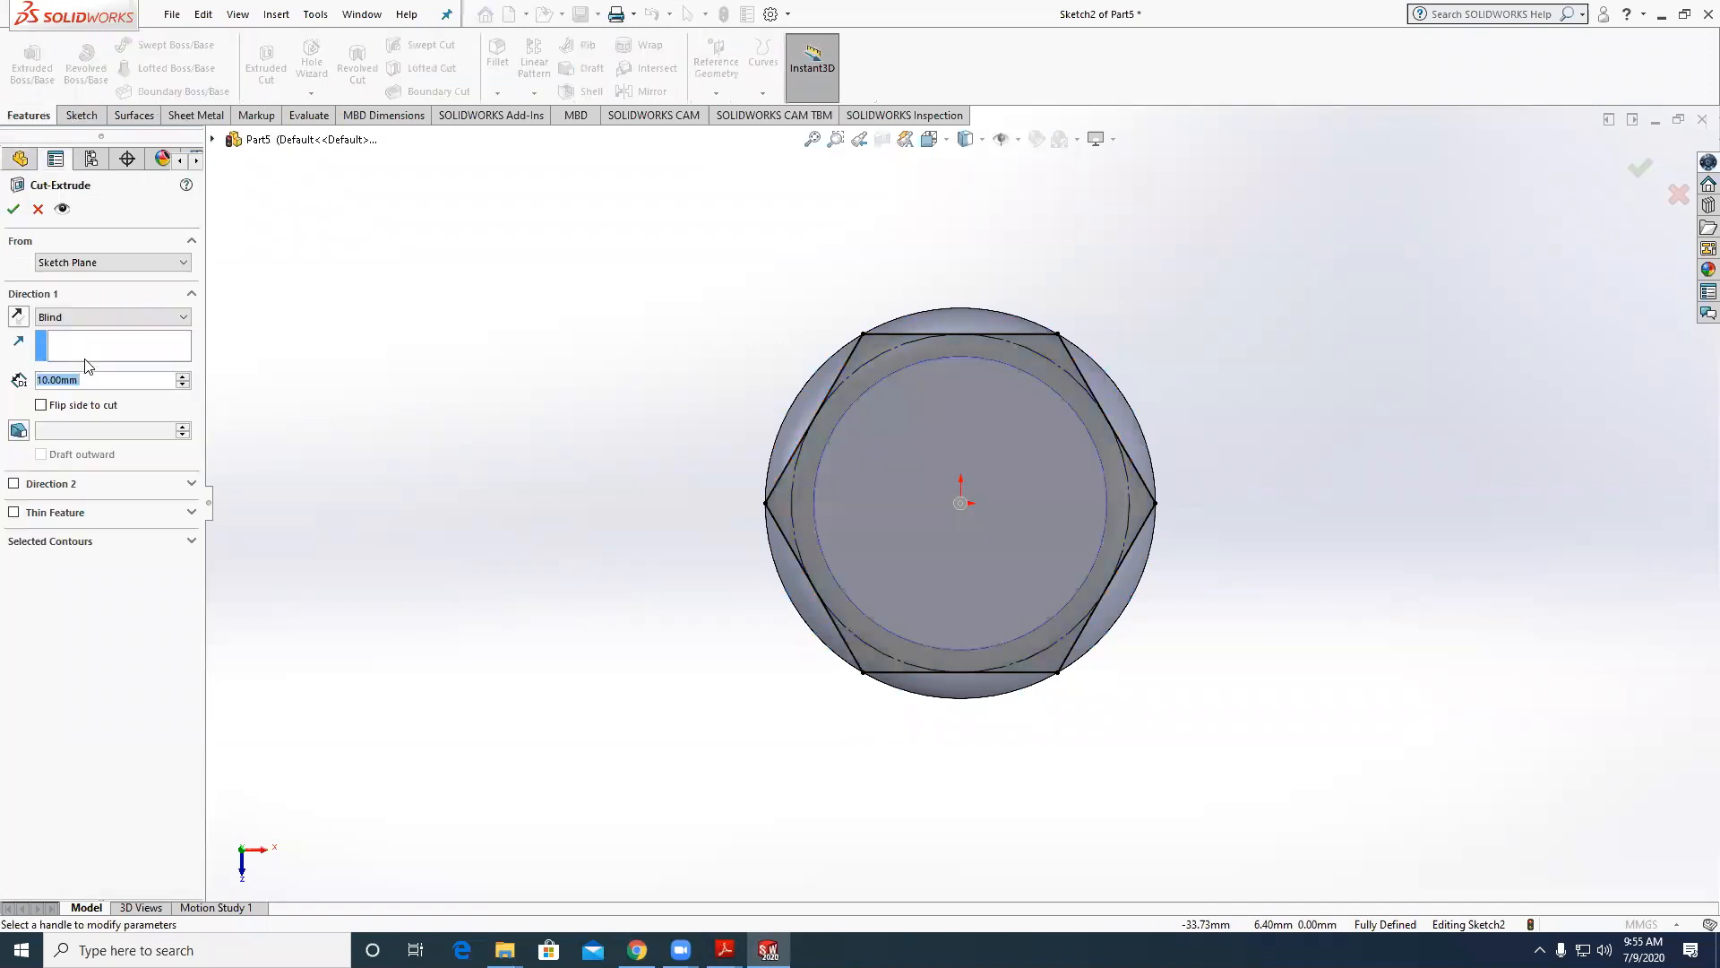
{"action": "left_click", "coordinate": [81, 319]}
{"action": "left_click", "coordinate": [43, 331]}
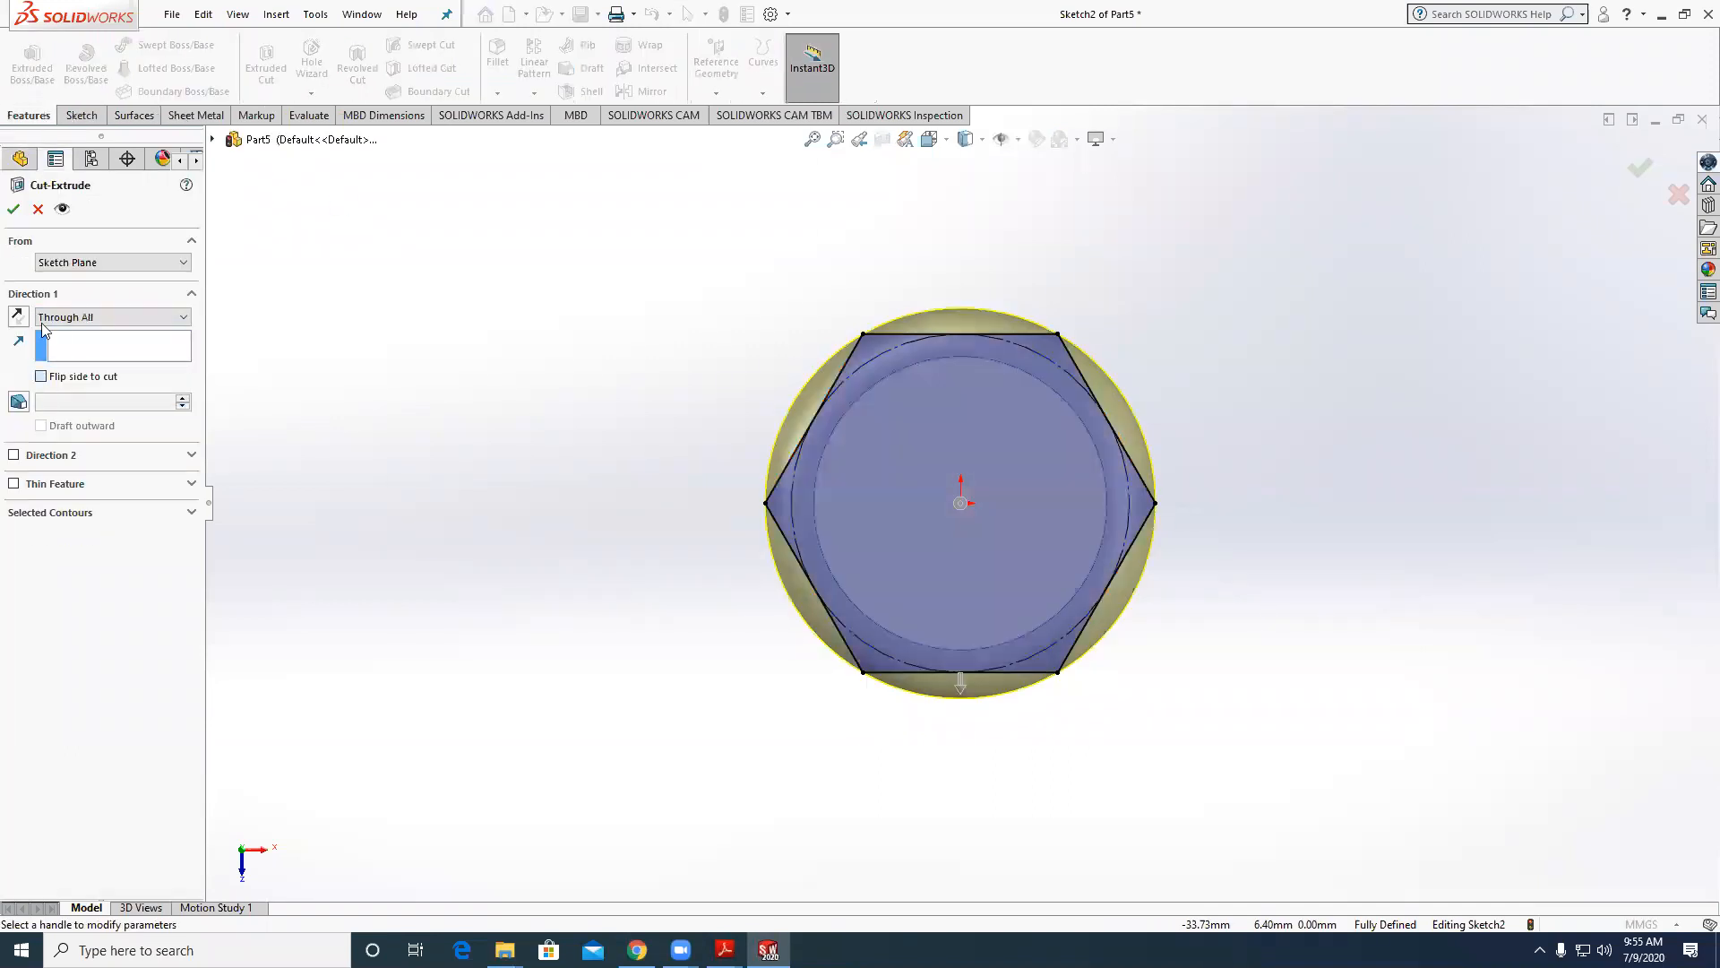
{"action": "left_click", "coordinate": [14, 210]}
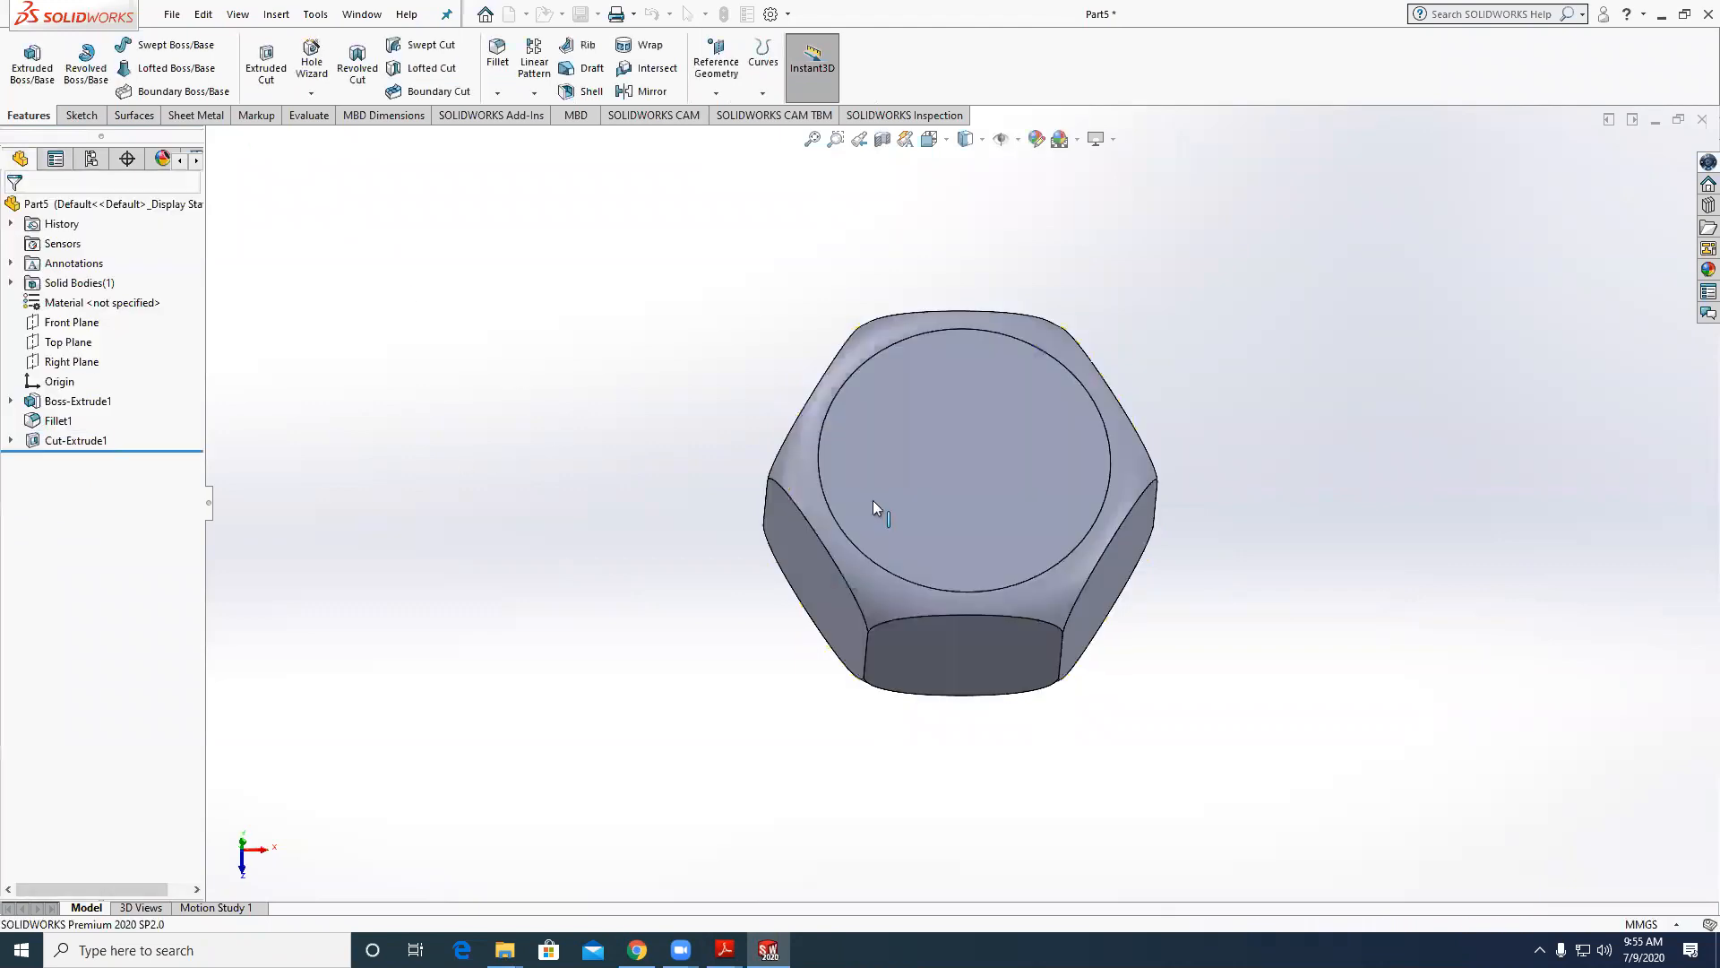
Sketch a circle of about 2.5 mm radius on the nut's upper face, centred on the origin.
{"action": "left_click", "coordinate": [923, 435]}
{"action": "left_click", "coordinate": [84, 116]}
{"action": "left_click", "coordinate": [25, 65]}
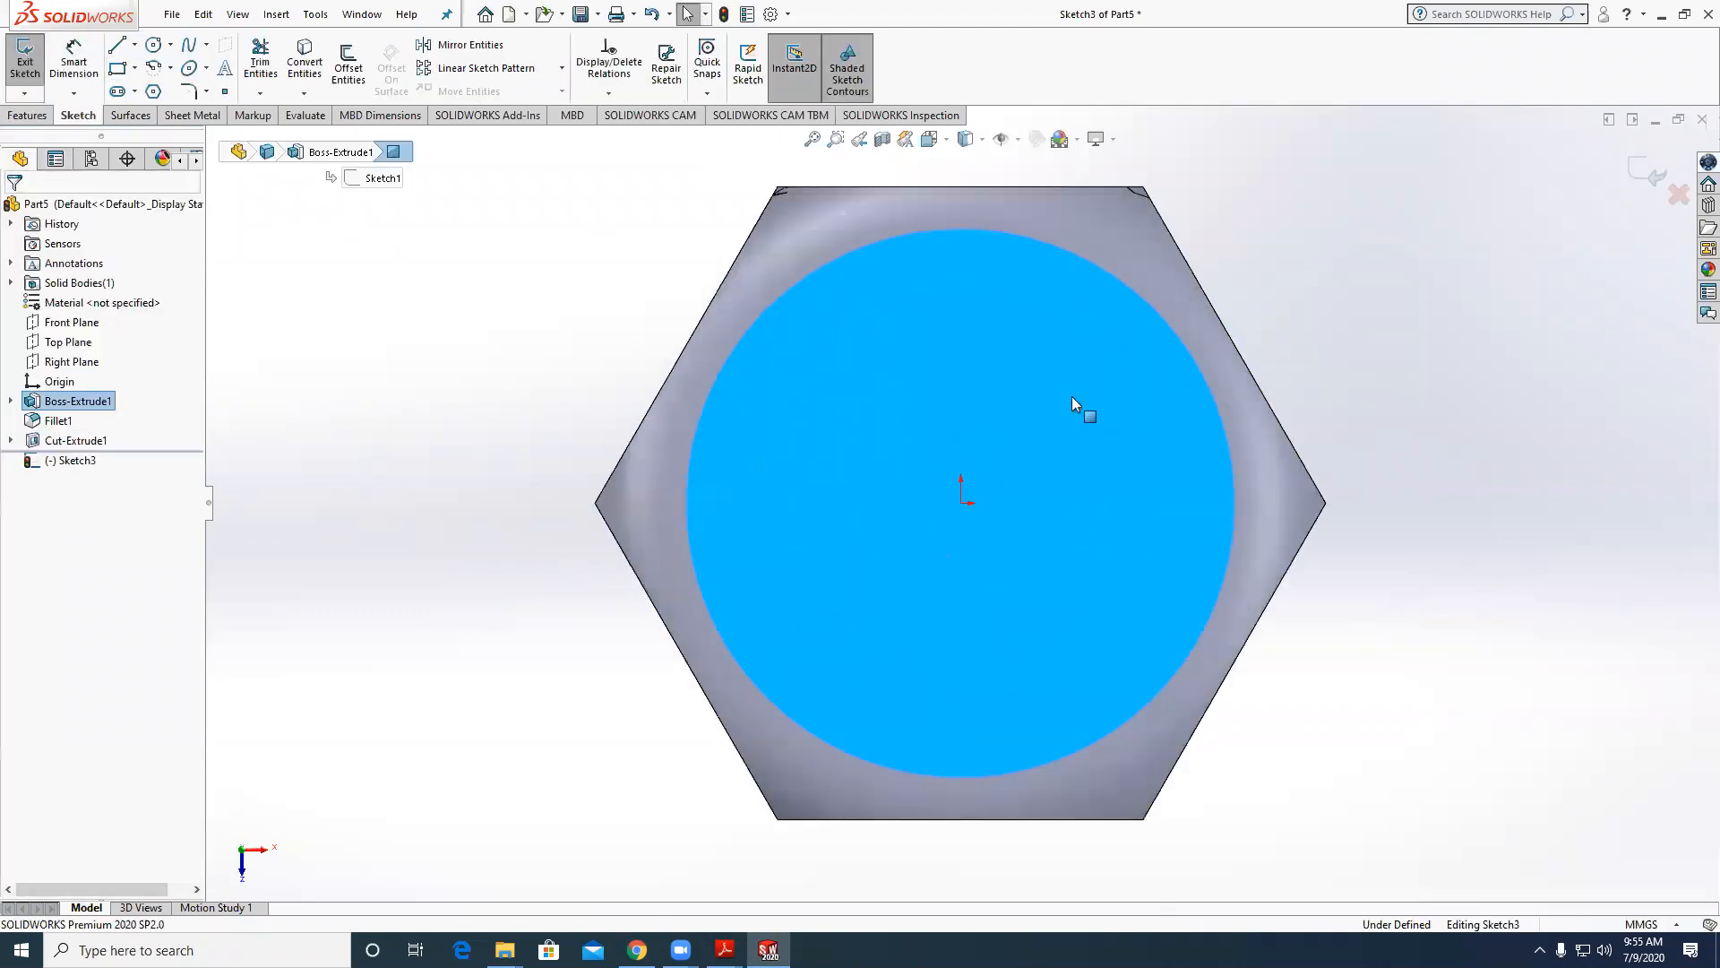
{"action": "left_click", "coordinate": [151, 46]}
{"action": "left_click_drag", "start_coordinate": [960, 503], "coordinate": [986, 411]}
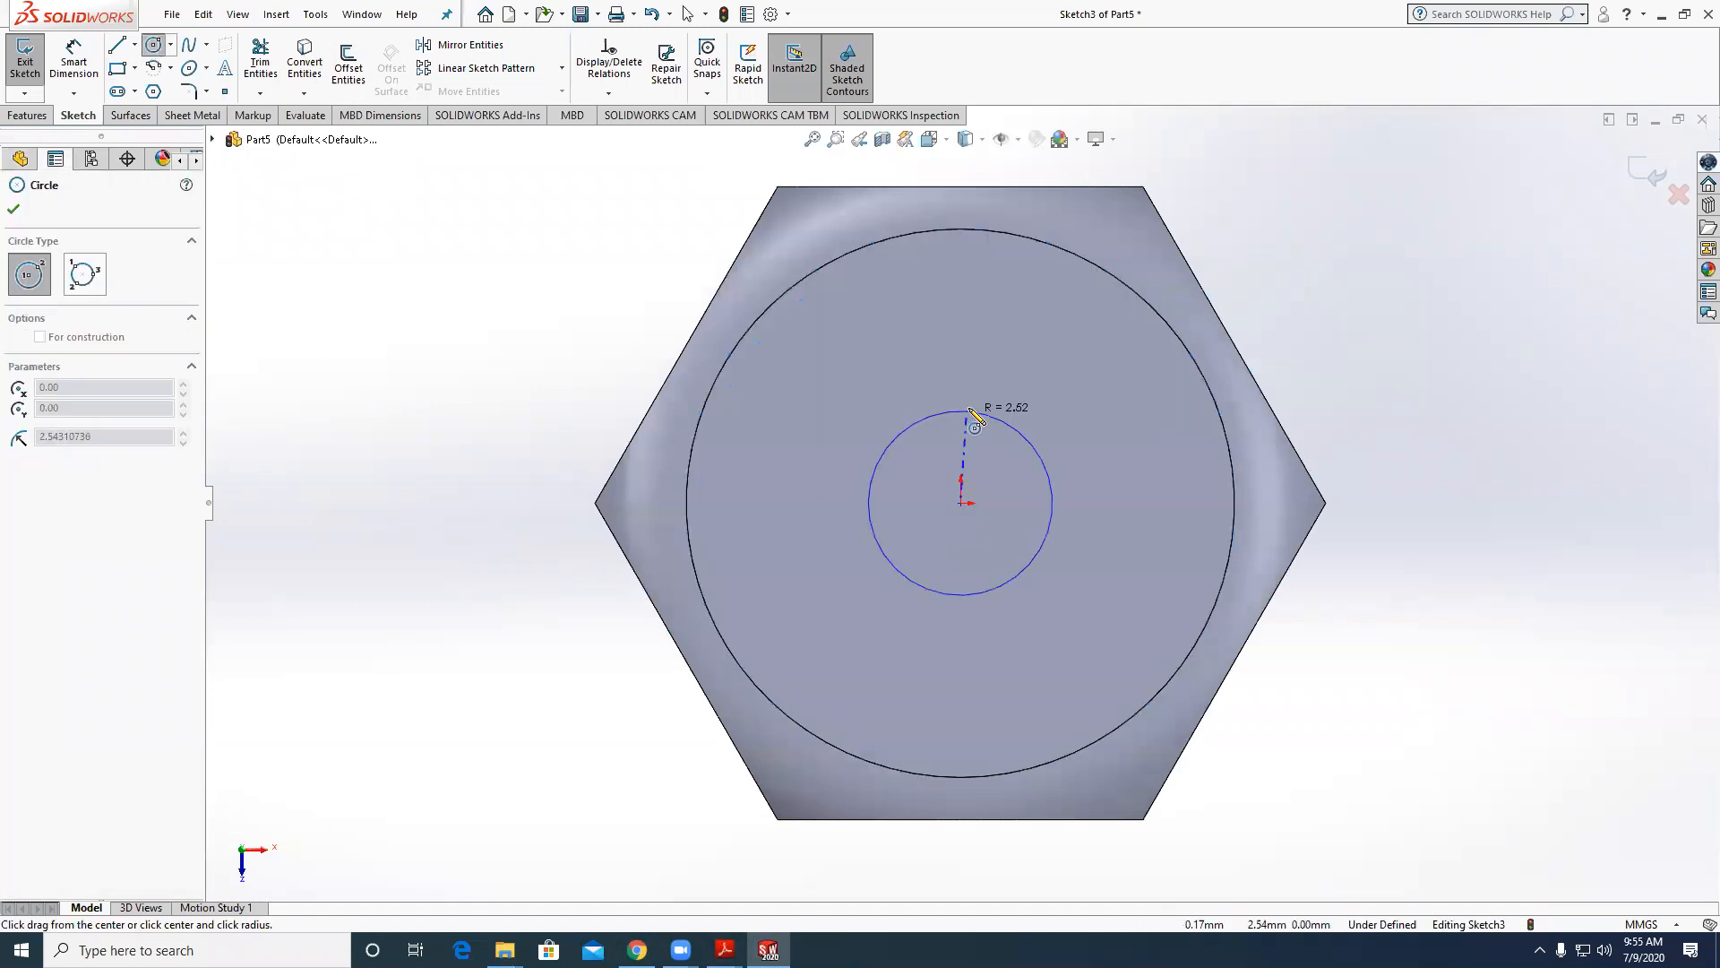
Set the diameter of the circle on the nut's upper face to 10 mm.
{"action": "left_click", "coordinate": [74, 63]}
{"action": "left_click", "coordinate": [1052, 430]}
{"action": "left_click", "coordinate": [1404, 317]}
{"action": "key", "text": "Return"}
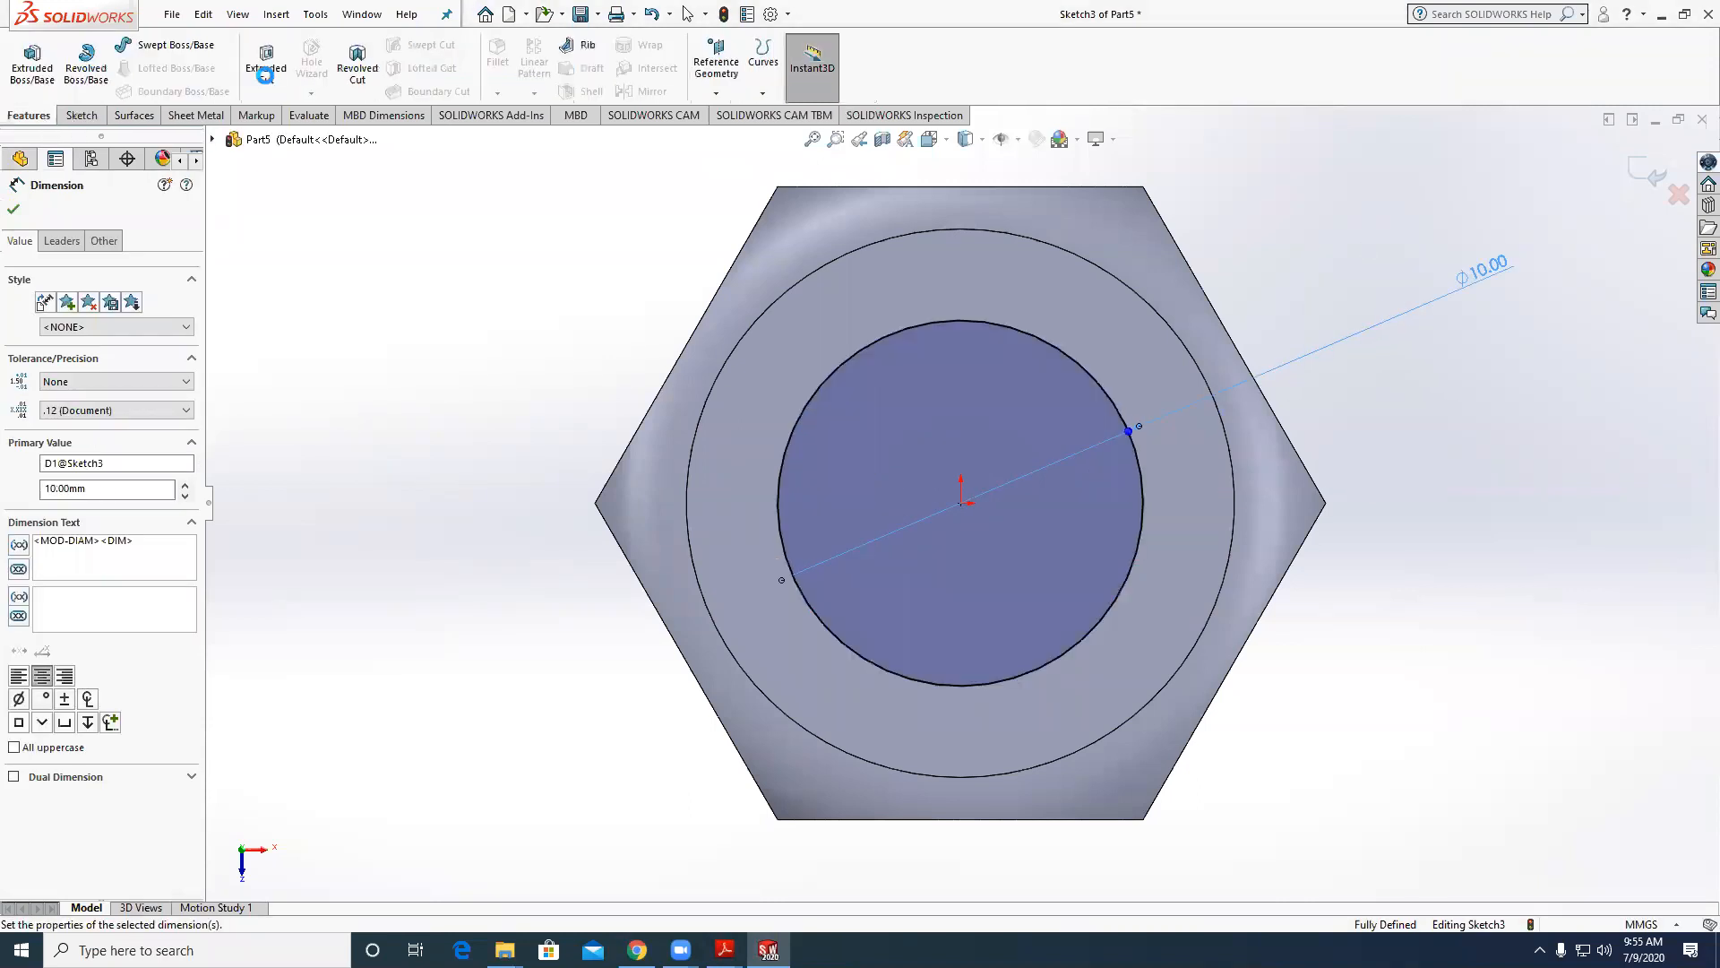
Cut the 10 mm circle through the nut with an extruded cut set to Through All.
{"action": "left_click", "coordinate": [266, 62]}
{"action": "left_click", "coordinate": [95, 320]}
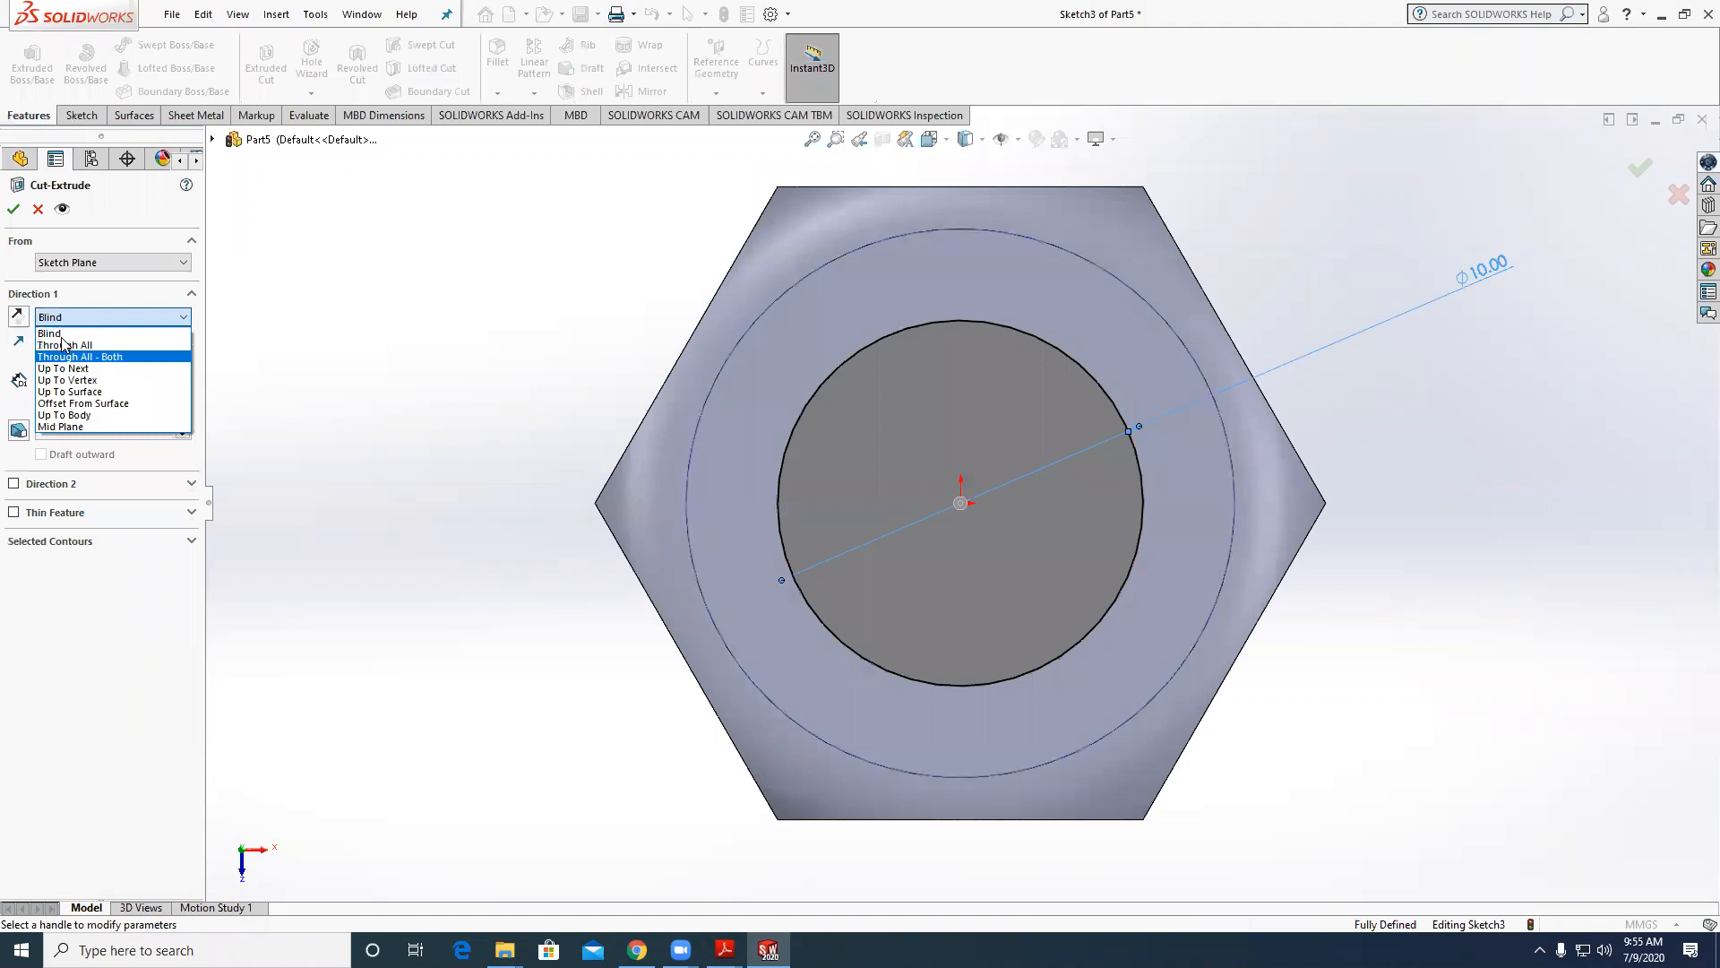
{"action": "left_click", "coordinate": [76, 319]}
{"action": "left_click", "coordinate": [81, 317]}
{"action": "left_click", "coordinate": [72, 341]}
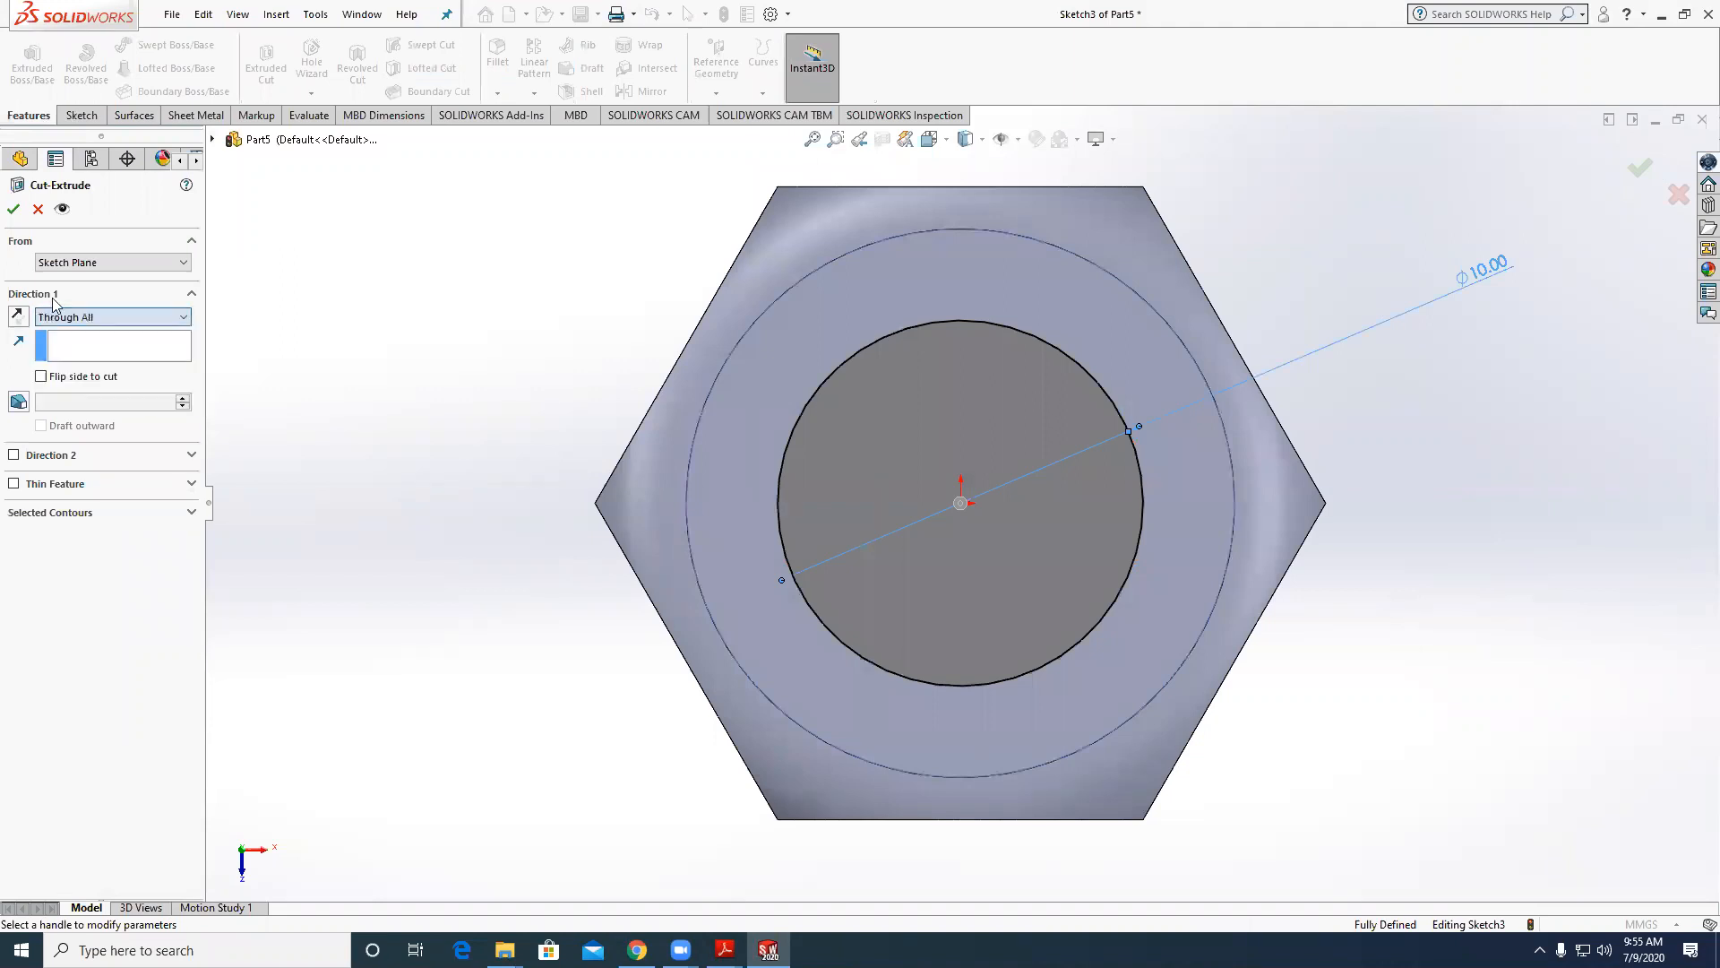
{"action": "key", "text": "Return"}
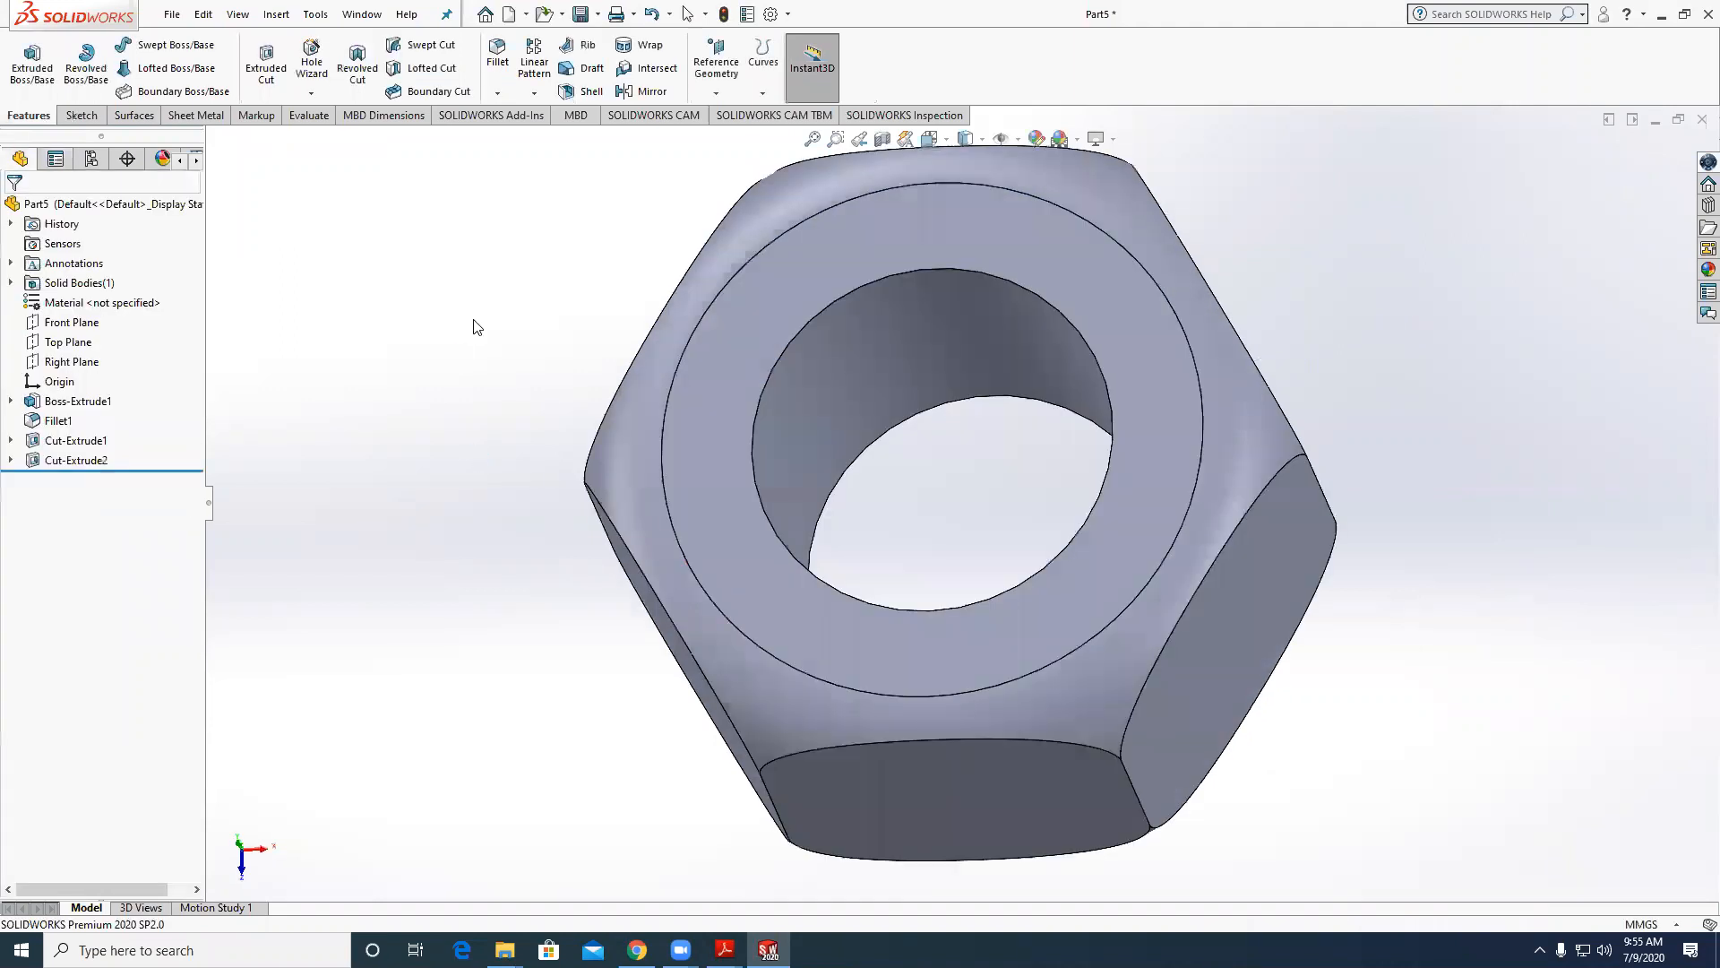
Save the part as M10 Nut, and save it again in the same folder under the name M10 lock Nut.
{"action": "key", "text": "ctrl+s"}
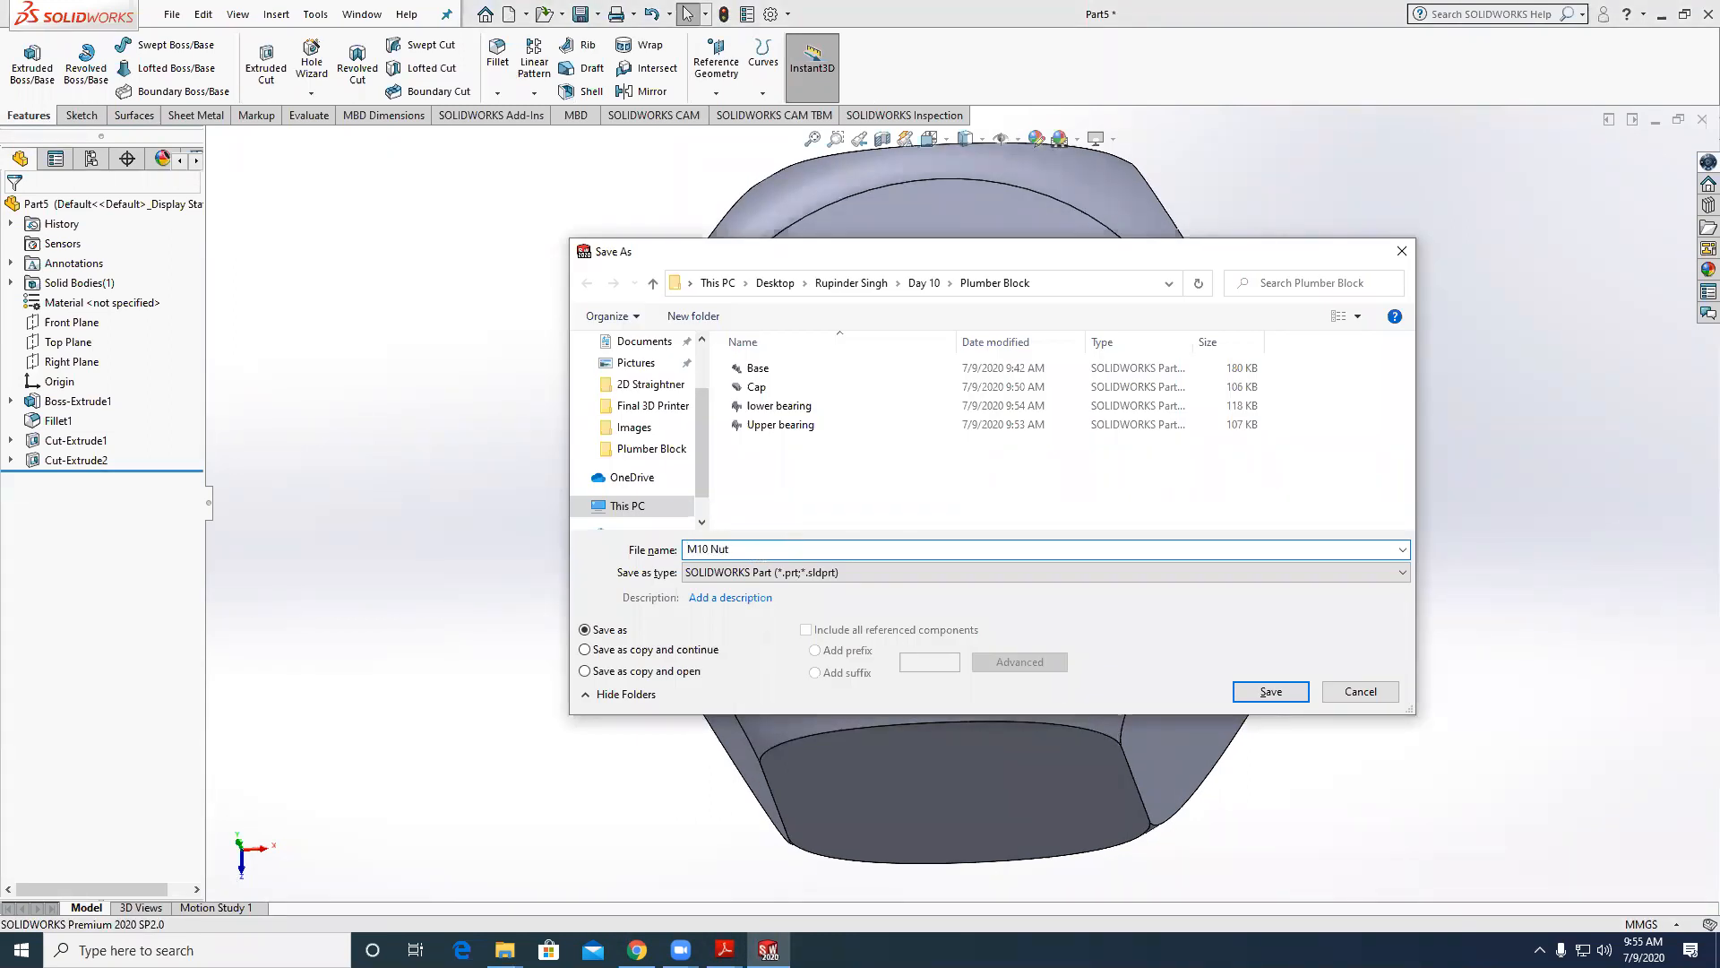
{"action": "key", "text": "Return"}
{"action": "left_click", "coordinate": [171, 14]}
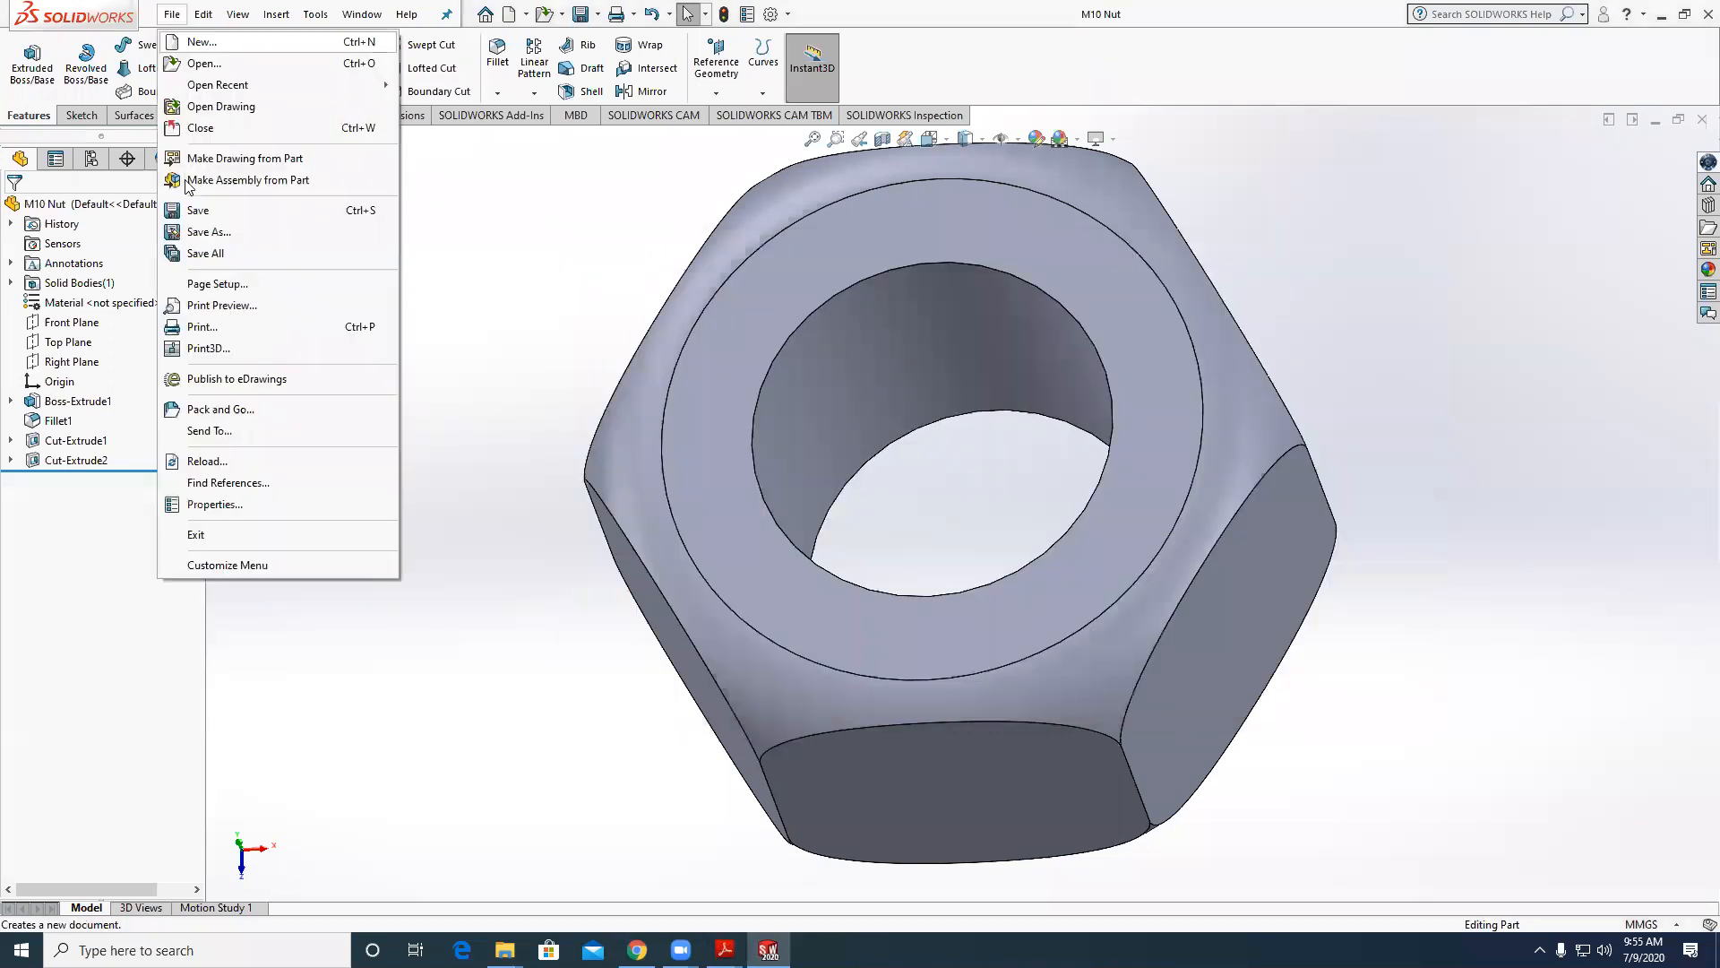
{"action": "left_click", "coordinate": [208, 231]}
{"action": "left_click", "coordinate": [708, 549]}
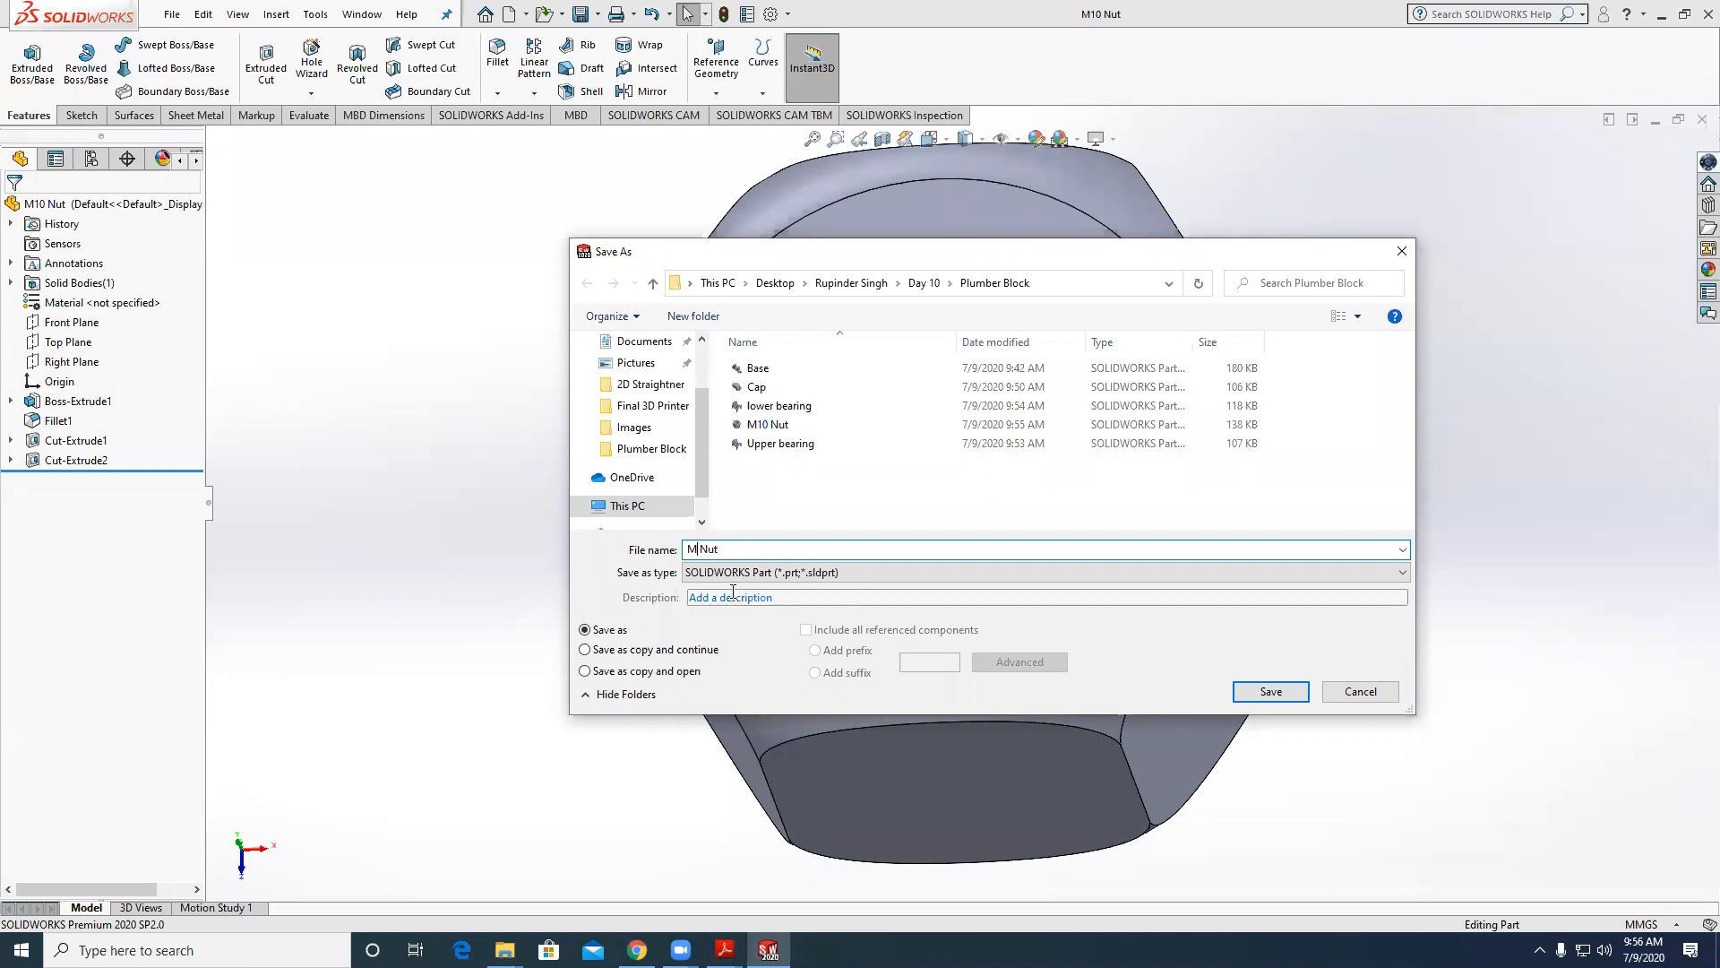
{"action": "type", "text": "10"}
{"action": "left_click", "coordinate": [713, 549]}
{"action": "type", "text": "lock"}
{"action": "key", "text": "Return"}
Set the depth of the nut's base mid-plane extrusion to 6 mm.
{"action": "left_click", "coordinate": [93, 400]}
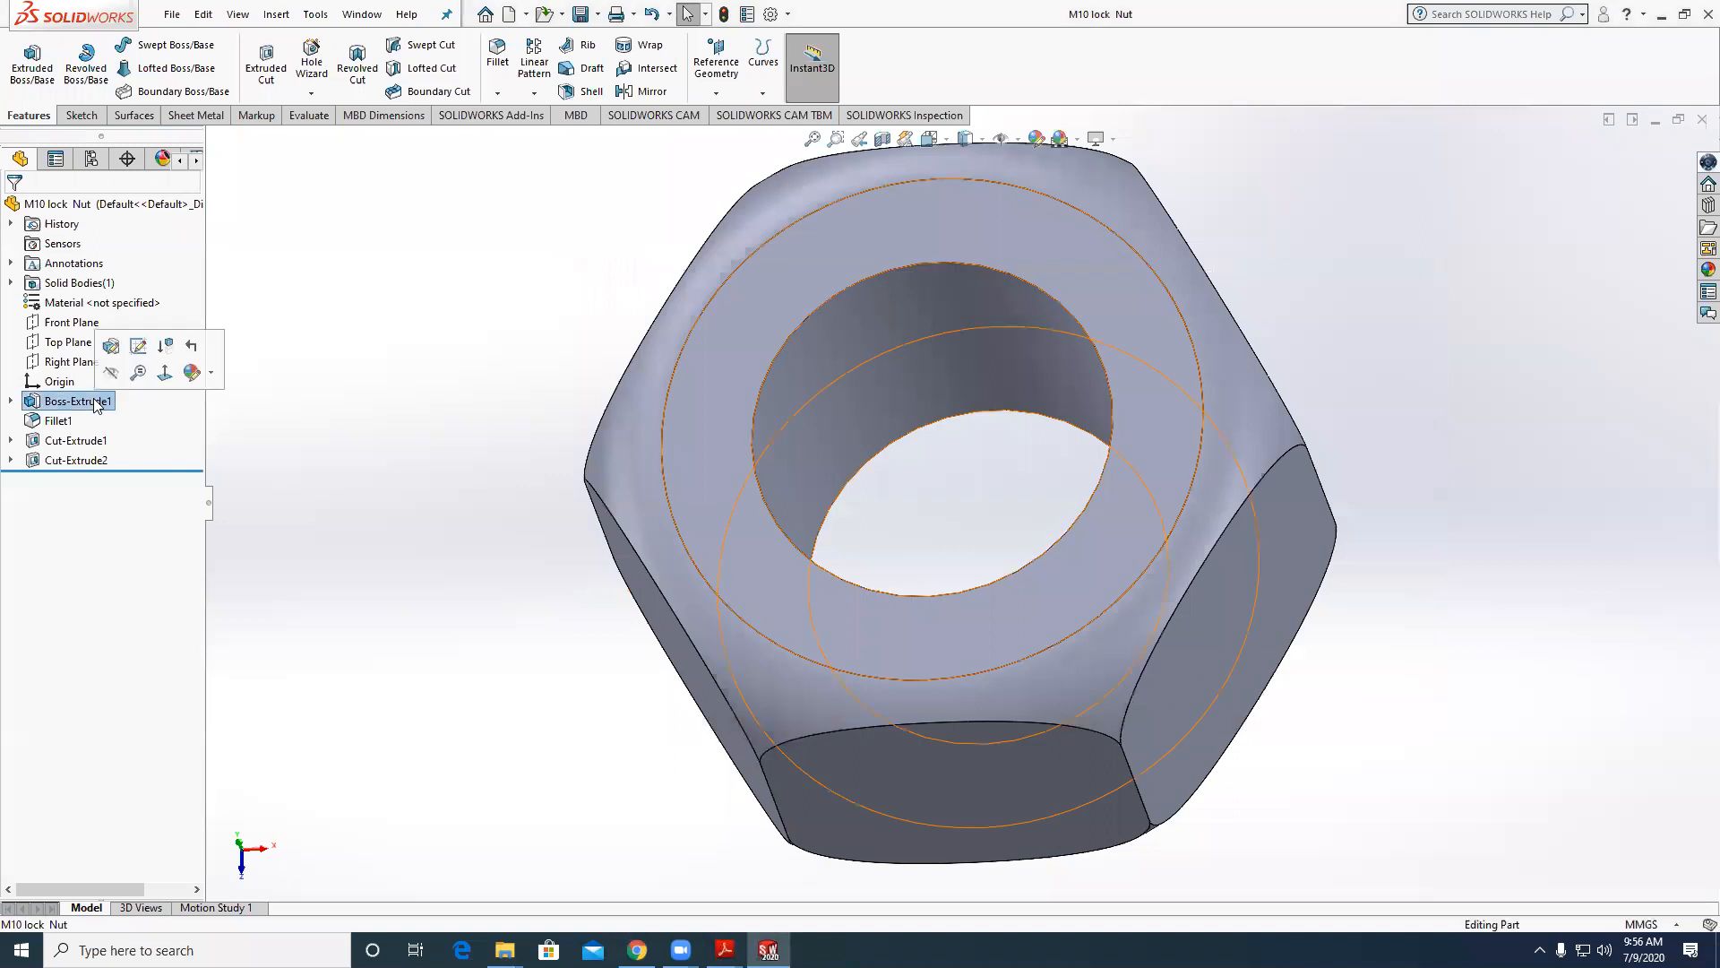
{"action": "left_click", "coordinate": [110, 346]}
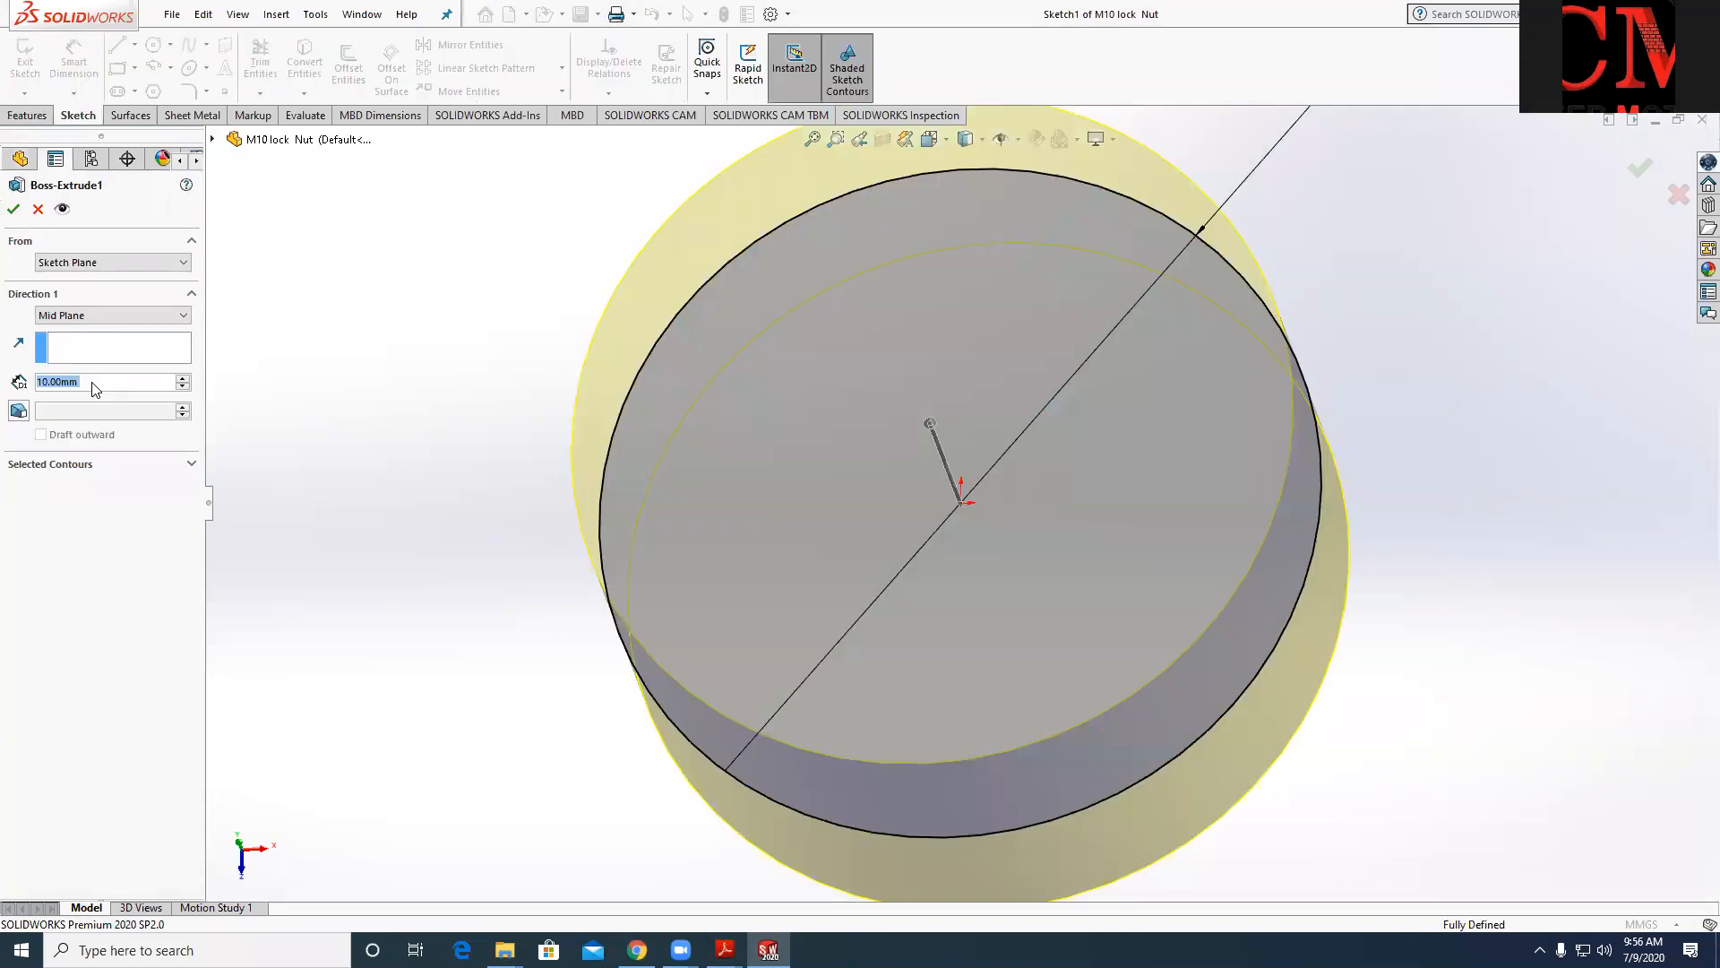
{"action": "type", "text": "6"}
{"action": "key", "text": "Return"}
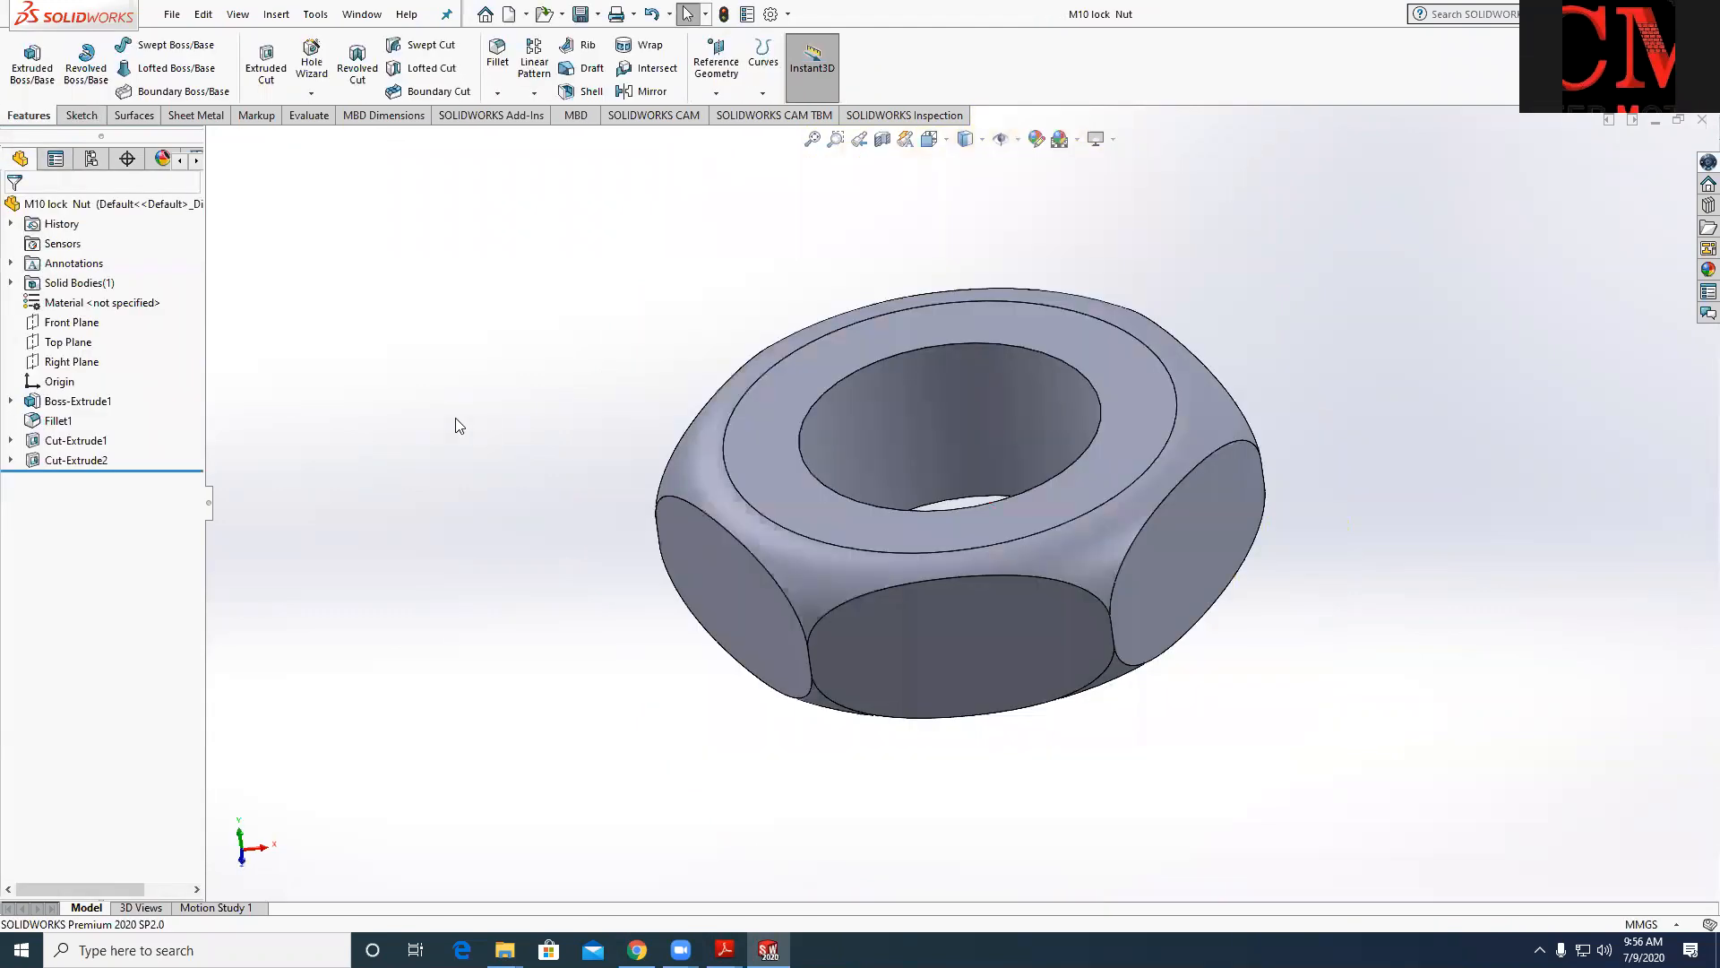
Close the lock nut and create a new part document.
{"action": "left_click", "coordinate": [1699, 122]}
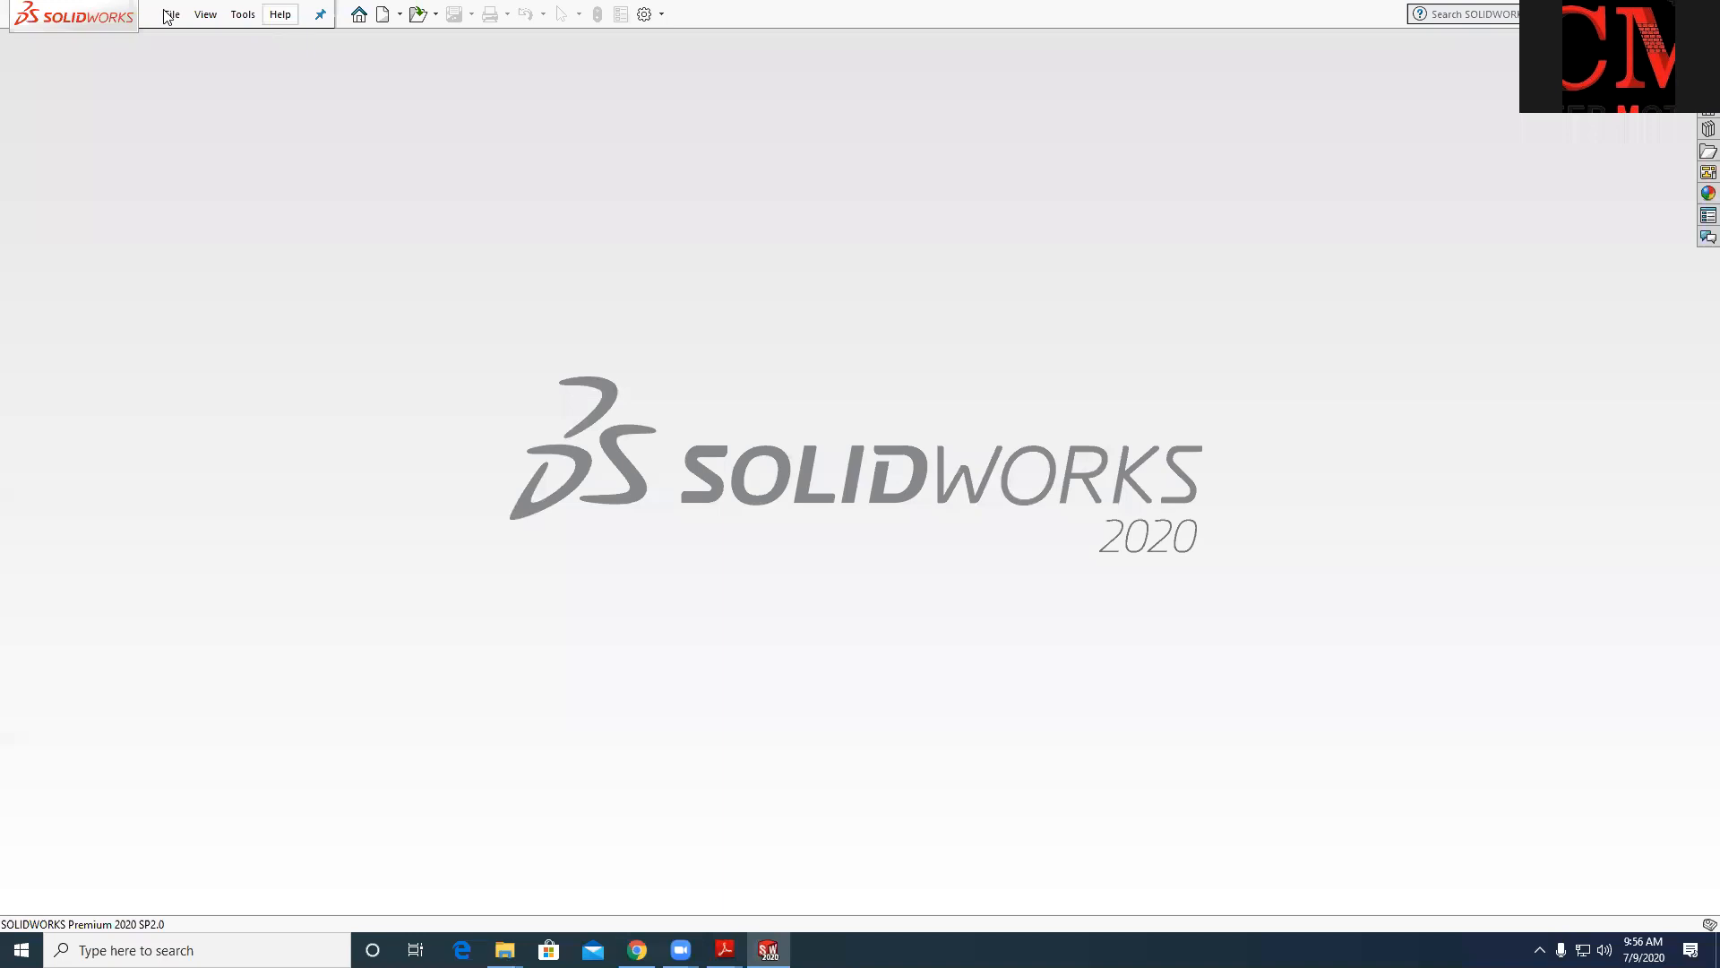
{"action": "key", "text": "ctrl+n"}
{"action": "left_click", "coordinate": [709, 692]}
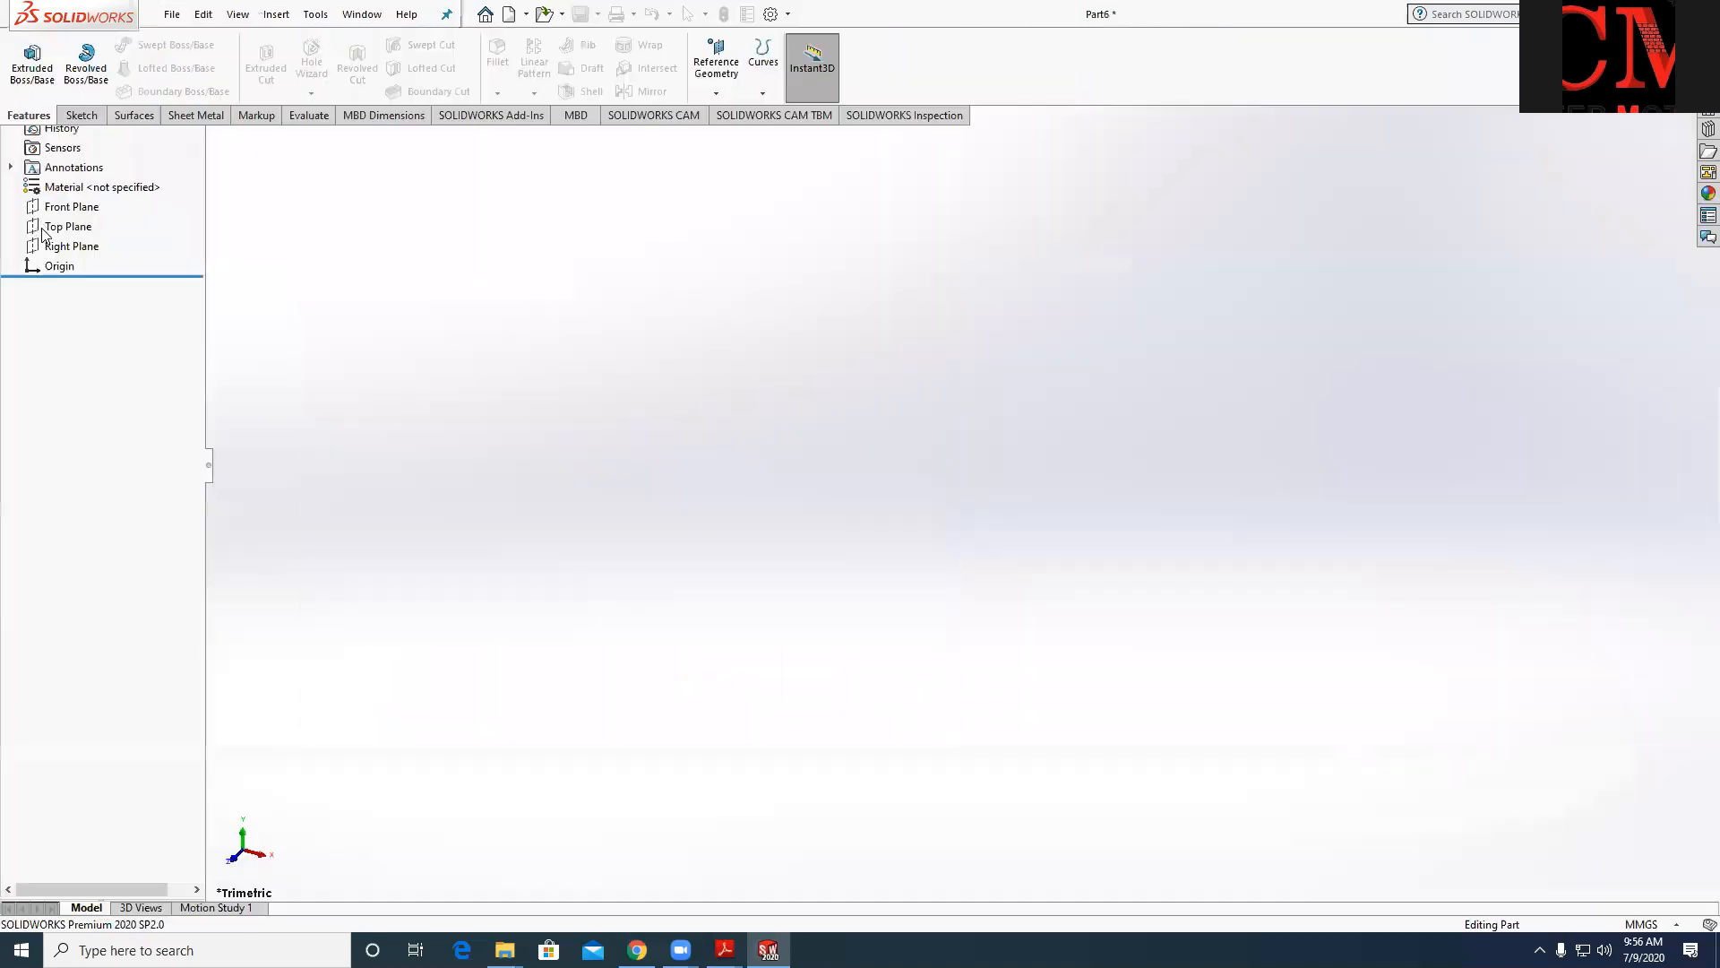
Sketch a centre rectangle about 47 mm wide on the Top Plane, centred on the origin.
{"action": "left_click", "coordinate": [68, 321]}
{"action": "left_click", "coordinate": [79, 117]}
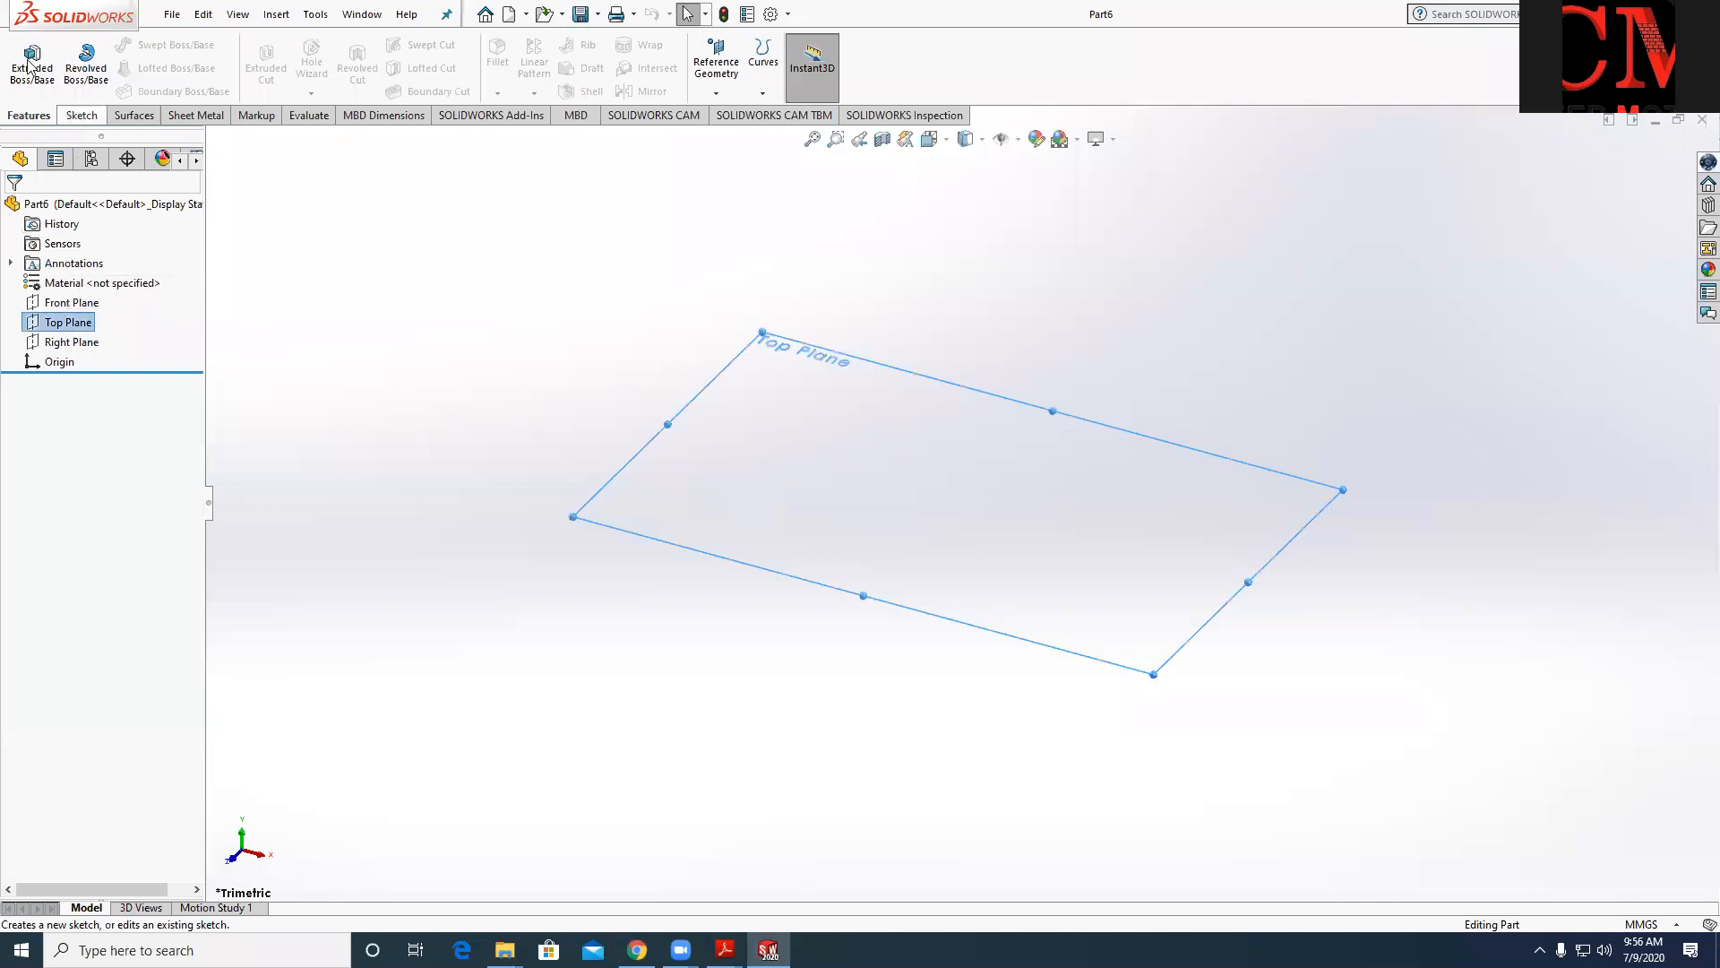
{"action": "left_click", "coordinate": [118, 68]}
{"action": "left_click", "coordinate": [83, 278]}
{"action": "left_click", "coordinate": [961, 504]}
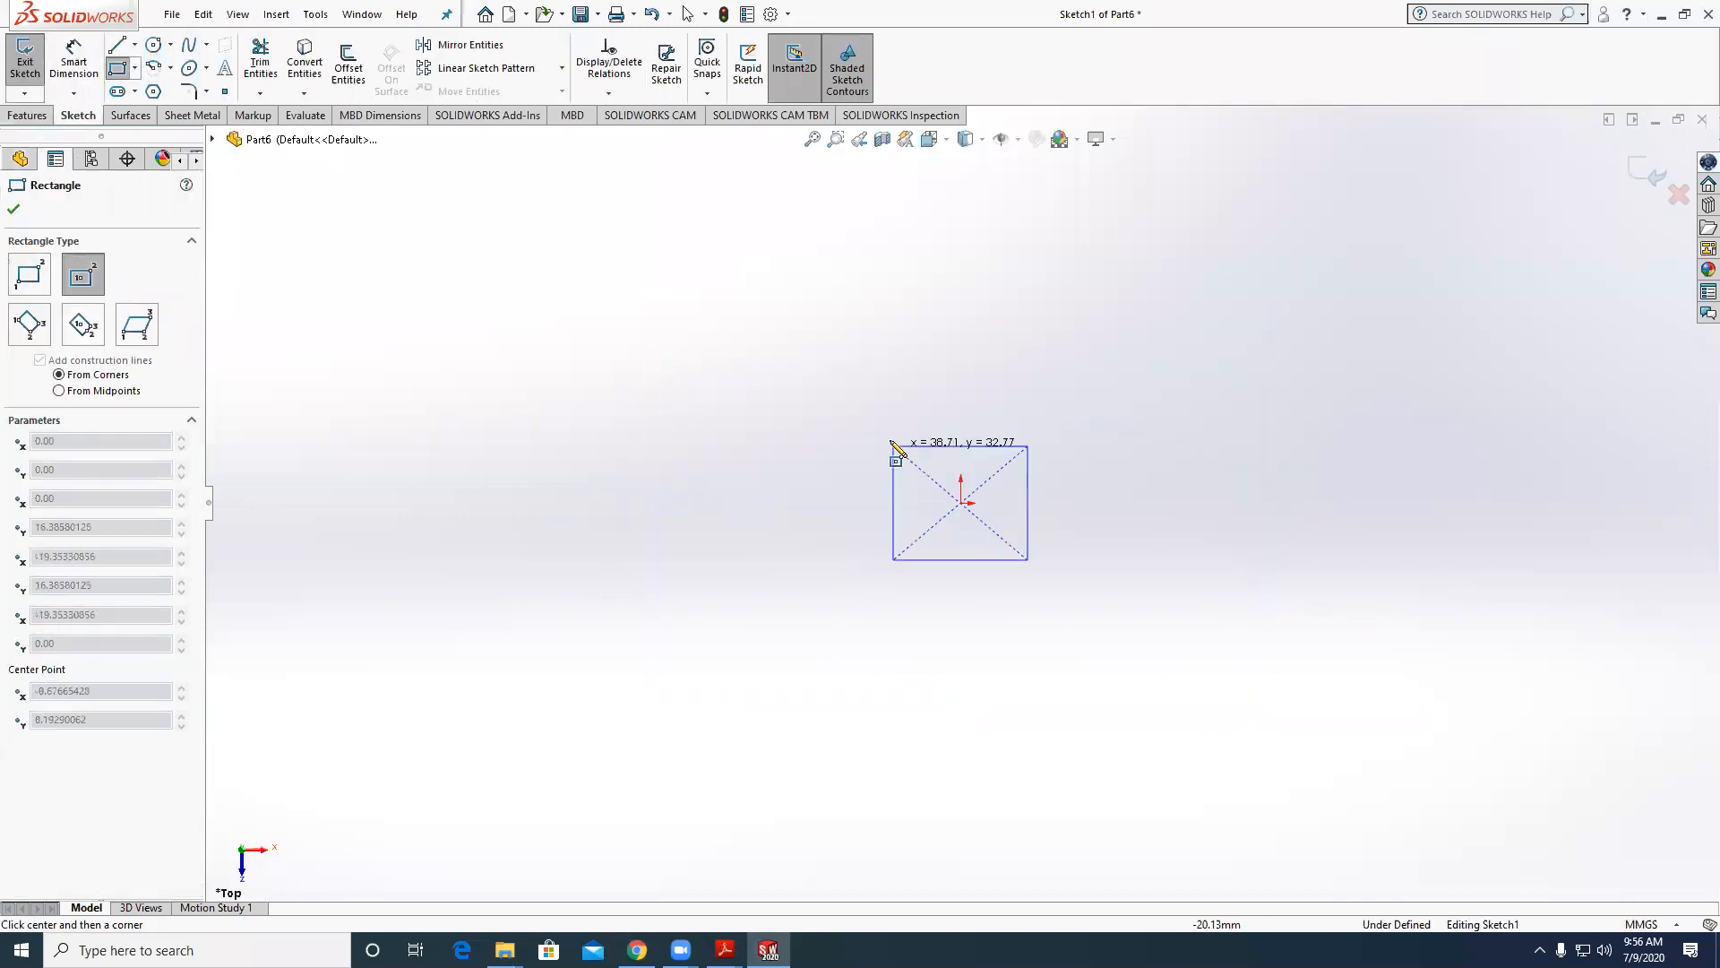
{"action": "left_click", "coordinate": [878, 416]}
Dimension the rectangle's upper side and set its length to 19.5 mm.
{"action": "left_click", "coordinate": [73, 62]}
{"action": "left_click", "coordinate": [975, 416]}
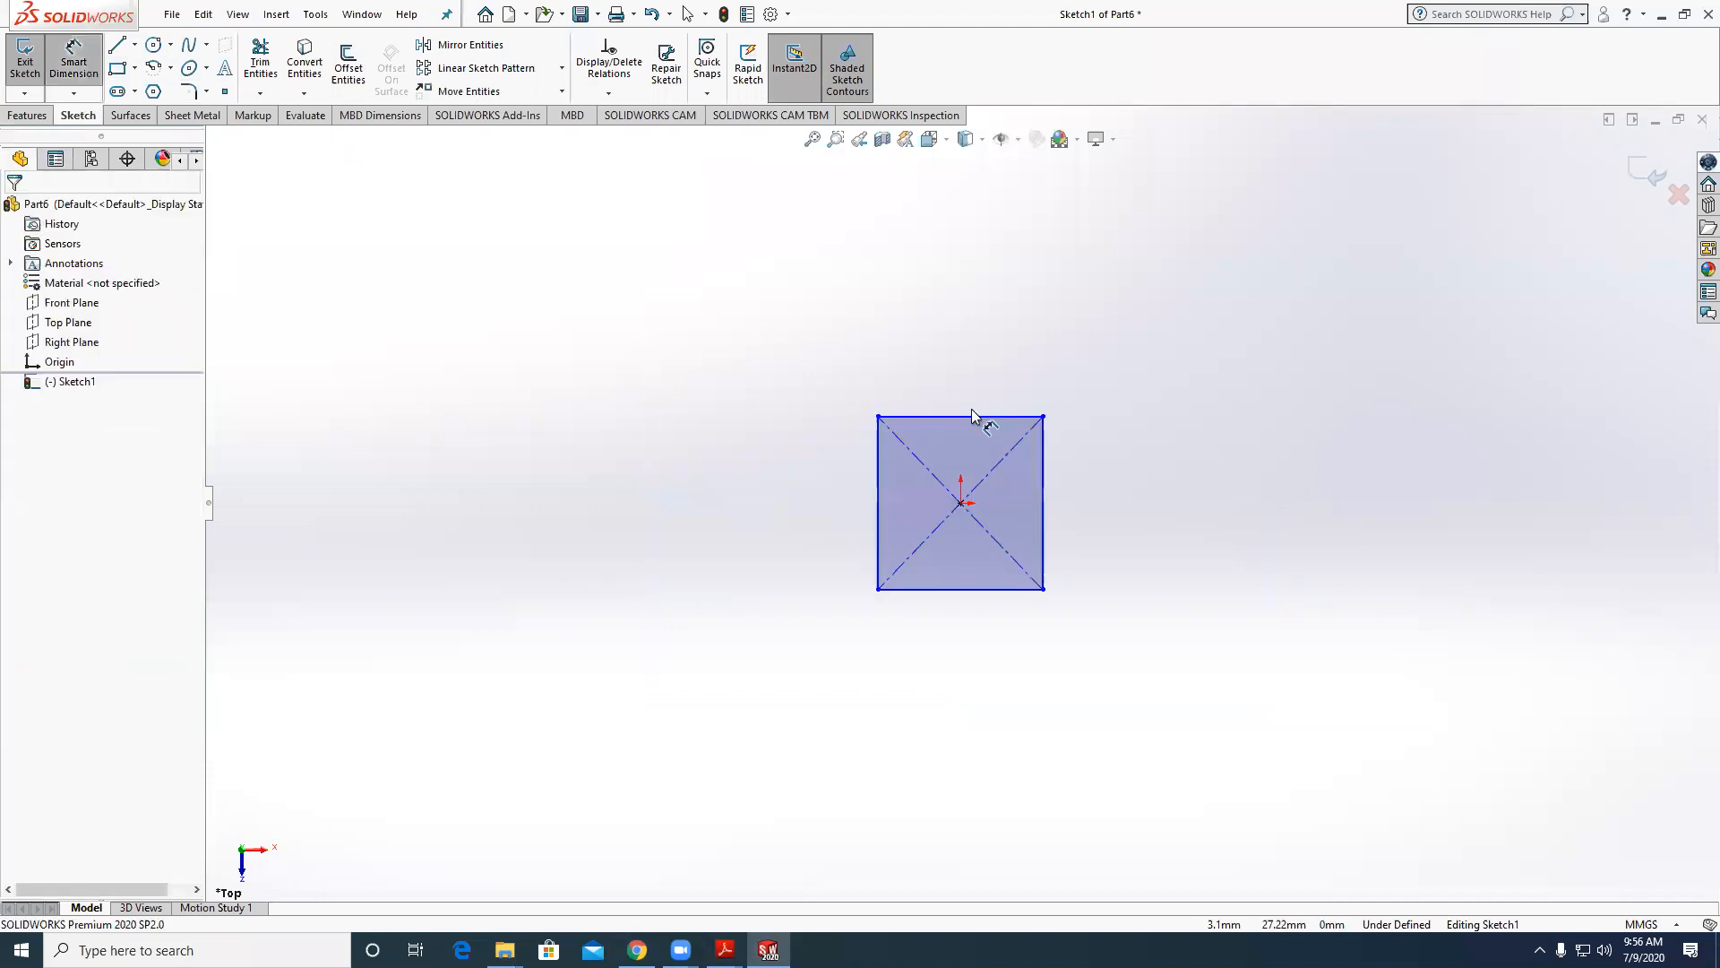
{"action": "left_click", "coordinate": [971, 387]}
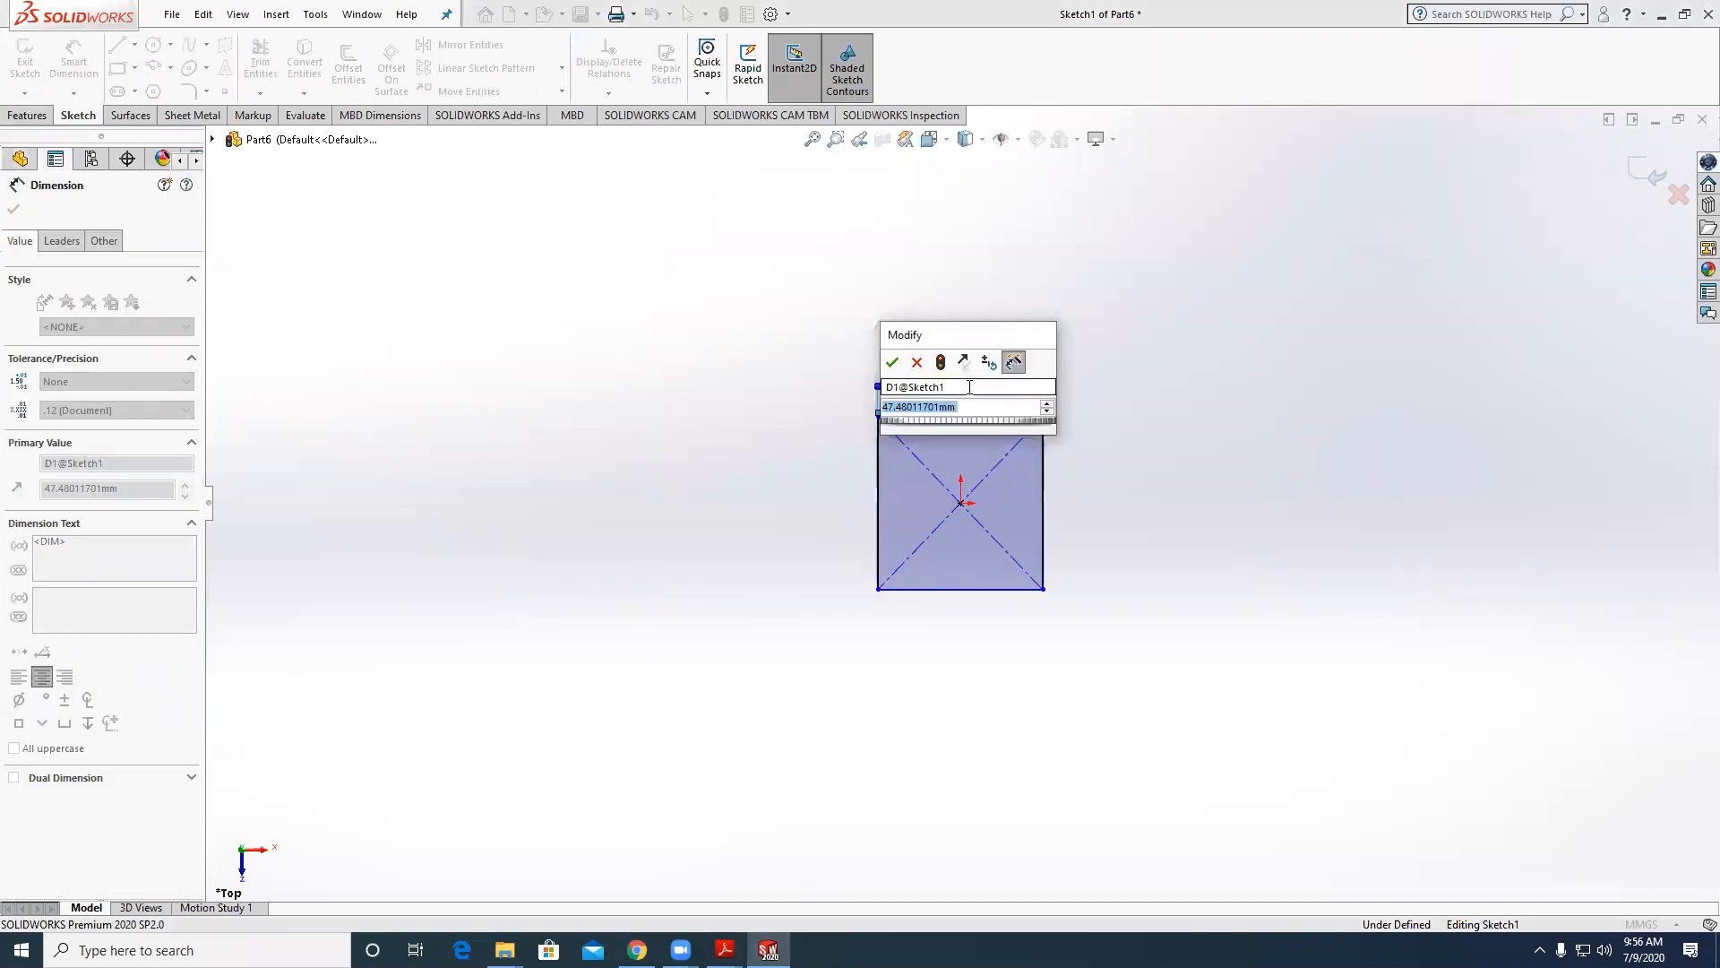
{"action": "type", "text": "1"}
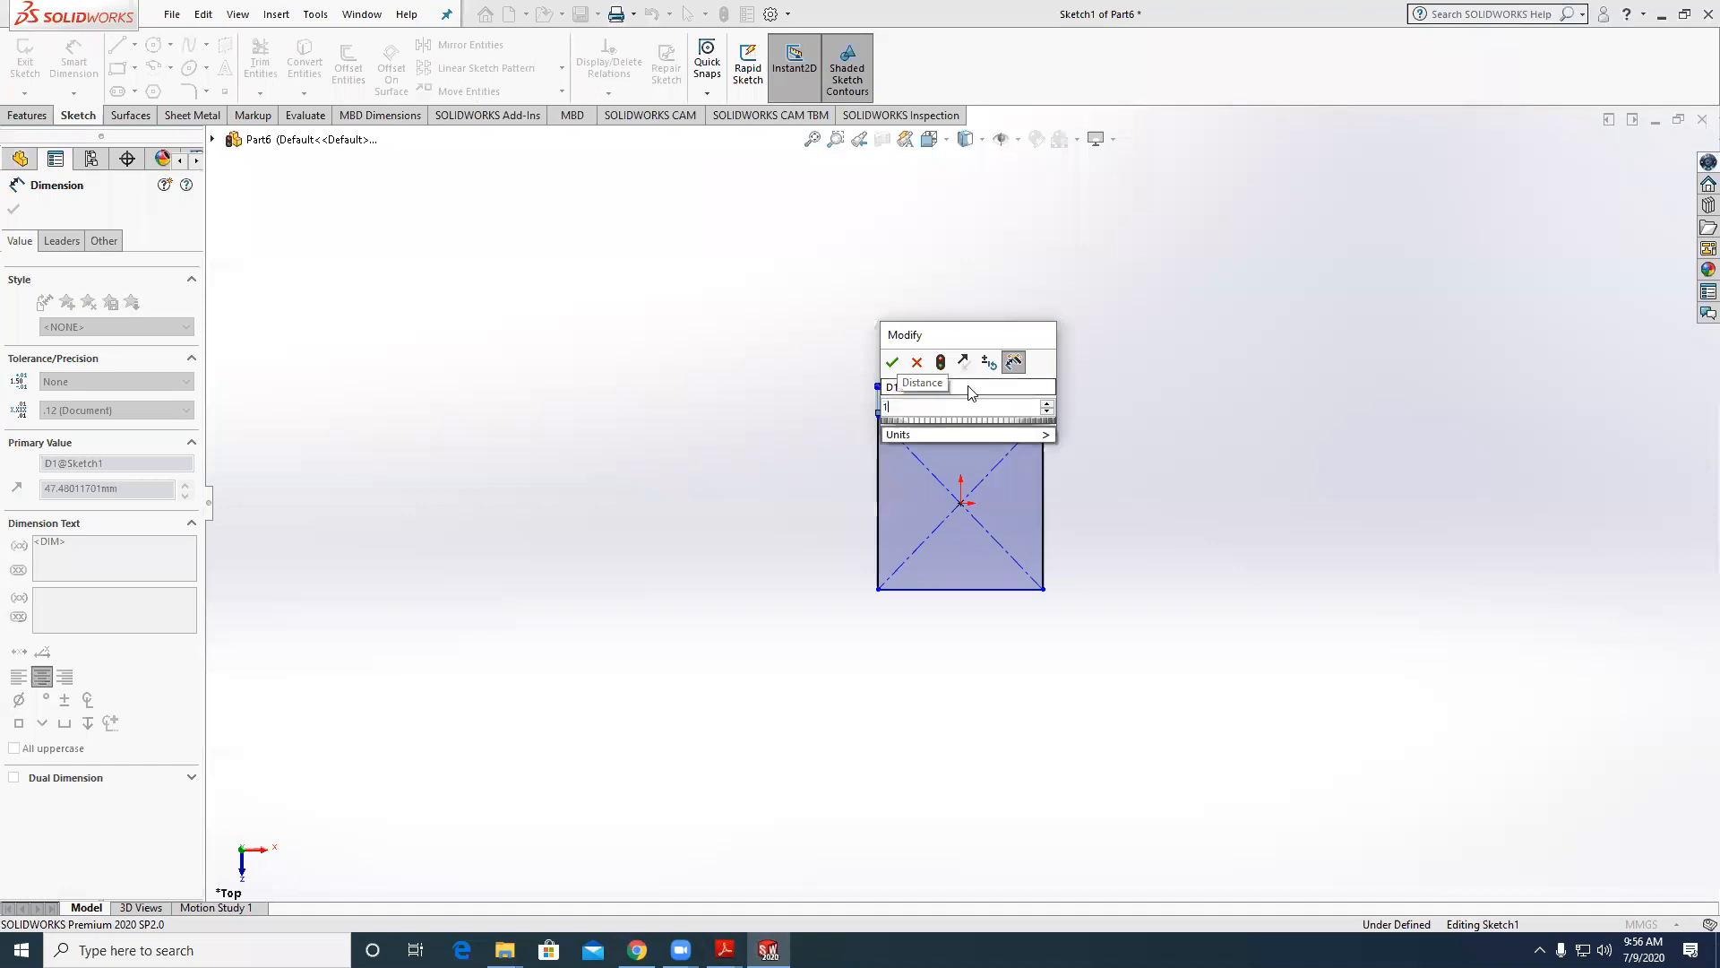
{"action": "type", "text": "9"}
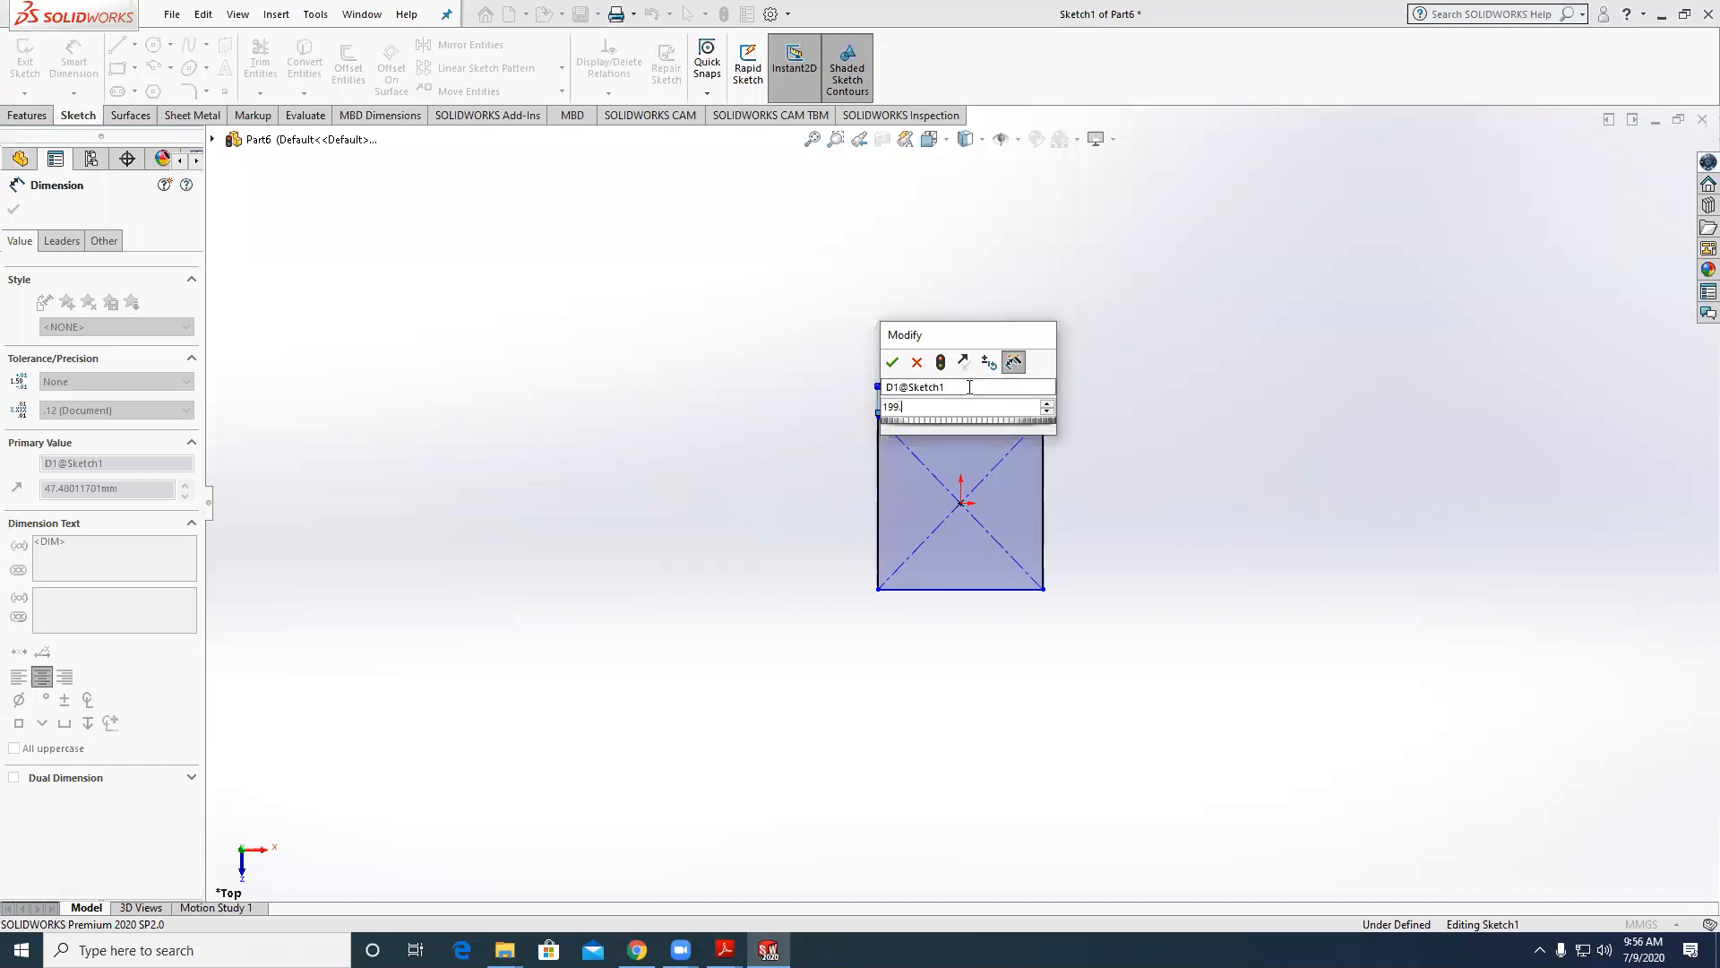
{"action": "type", "text": ".5"}
{"action": "key", "text": "Return"}
{"action": "key", "text": "Escape"}
Make the rectangle's upper and right sides equal in length.
{"action": "left_click", "coordinate": [1043, 462], "text": "ctrl"}
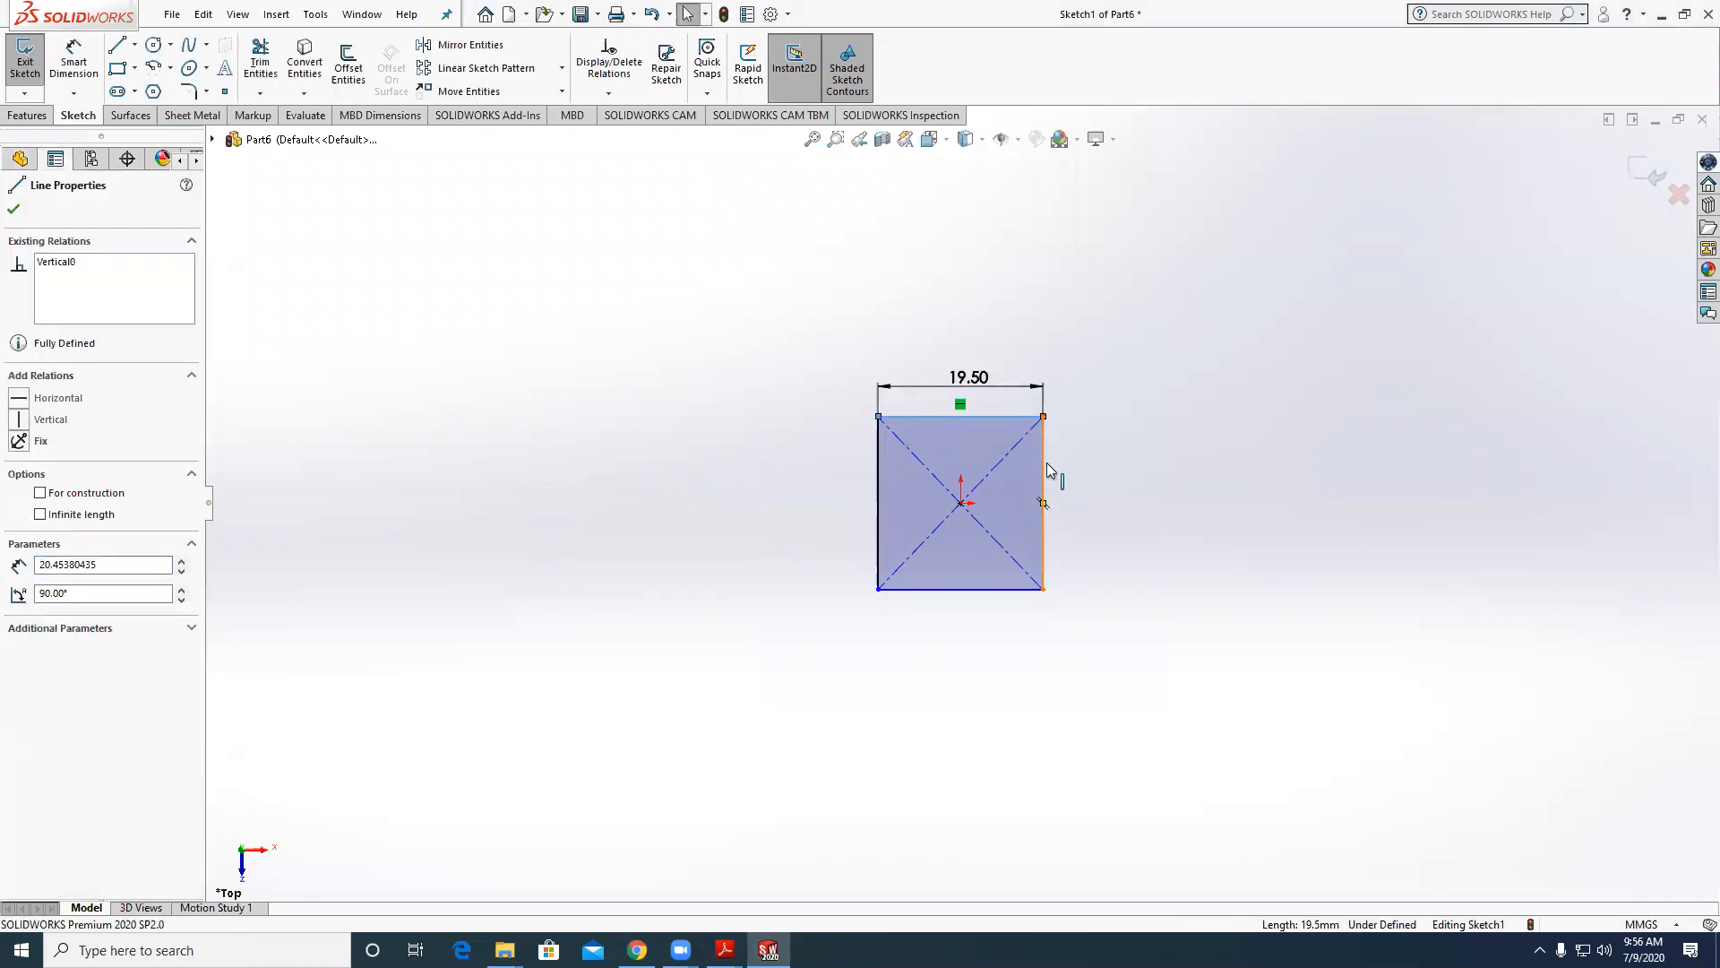
{"action": "left_click", "coordinate": [42, 607]}
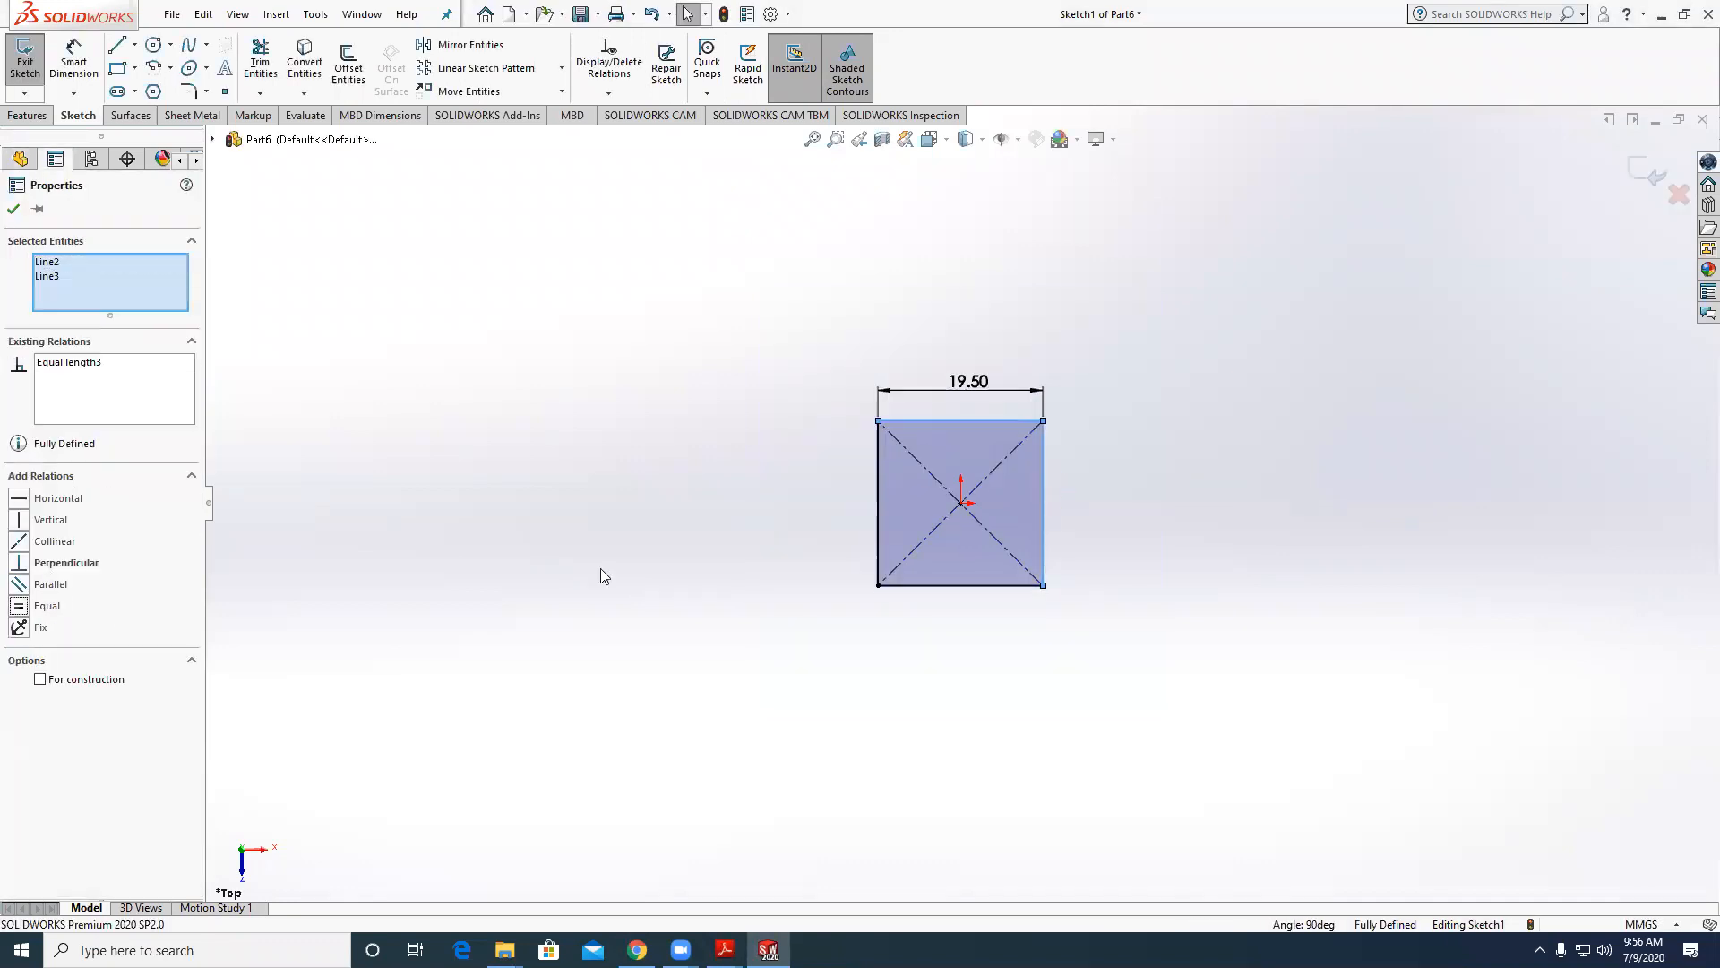
{"action": "left_click", "coordinate": [600, 570]}
Extrude the square 6 mm as the bolt head, consulting the Assignment 11 drawing for its thickness.
{"action": "left_click", "coordinate": [27, 116]}
{"action": "left_click", "coordinate": [32, 70]}
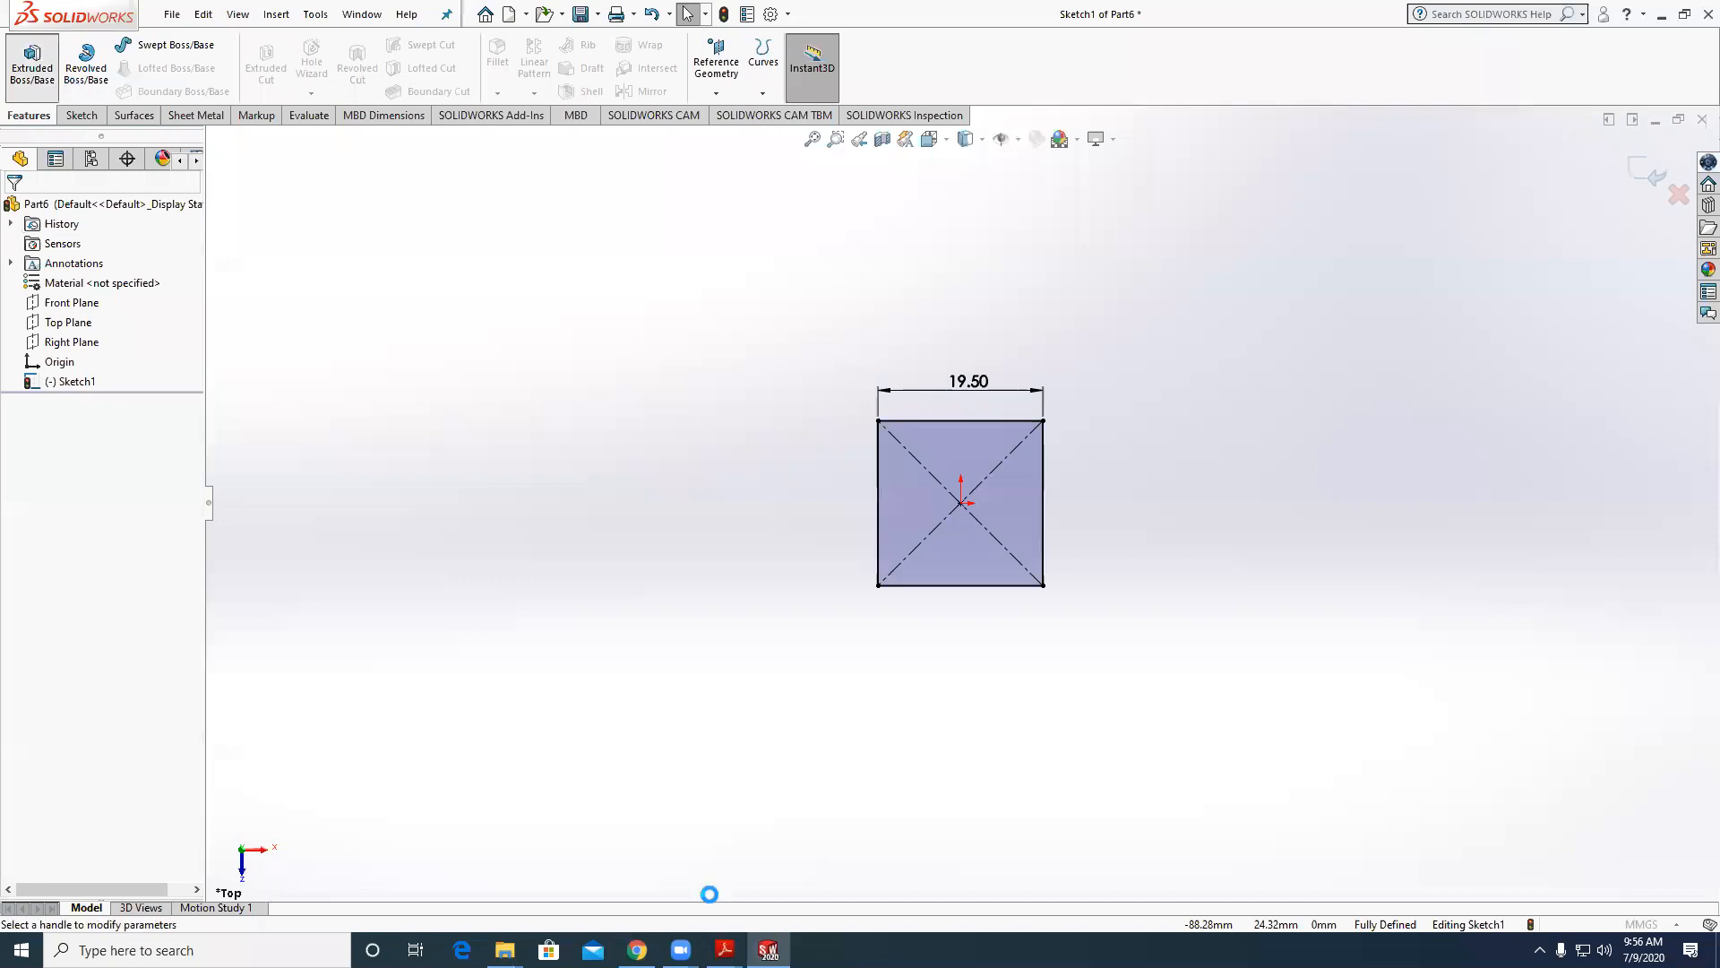
{"action": "left_click", "coordinate": [677, 880]}
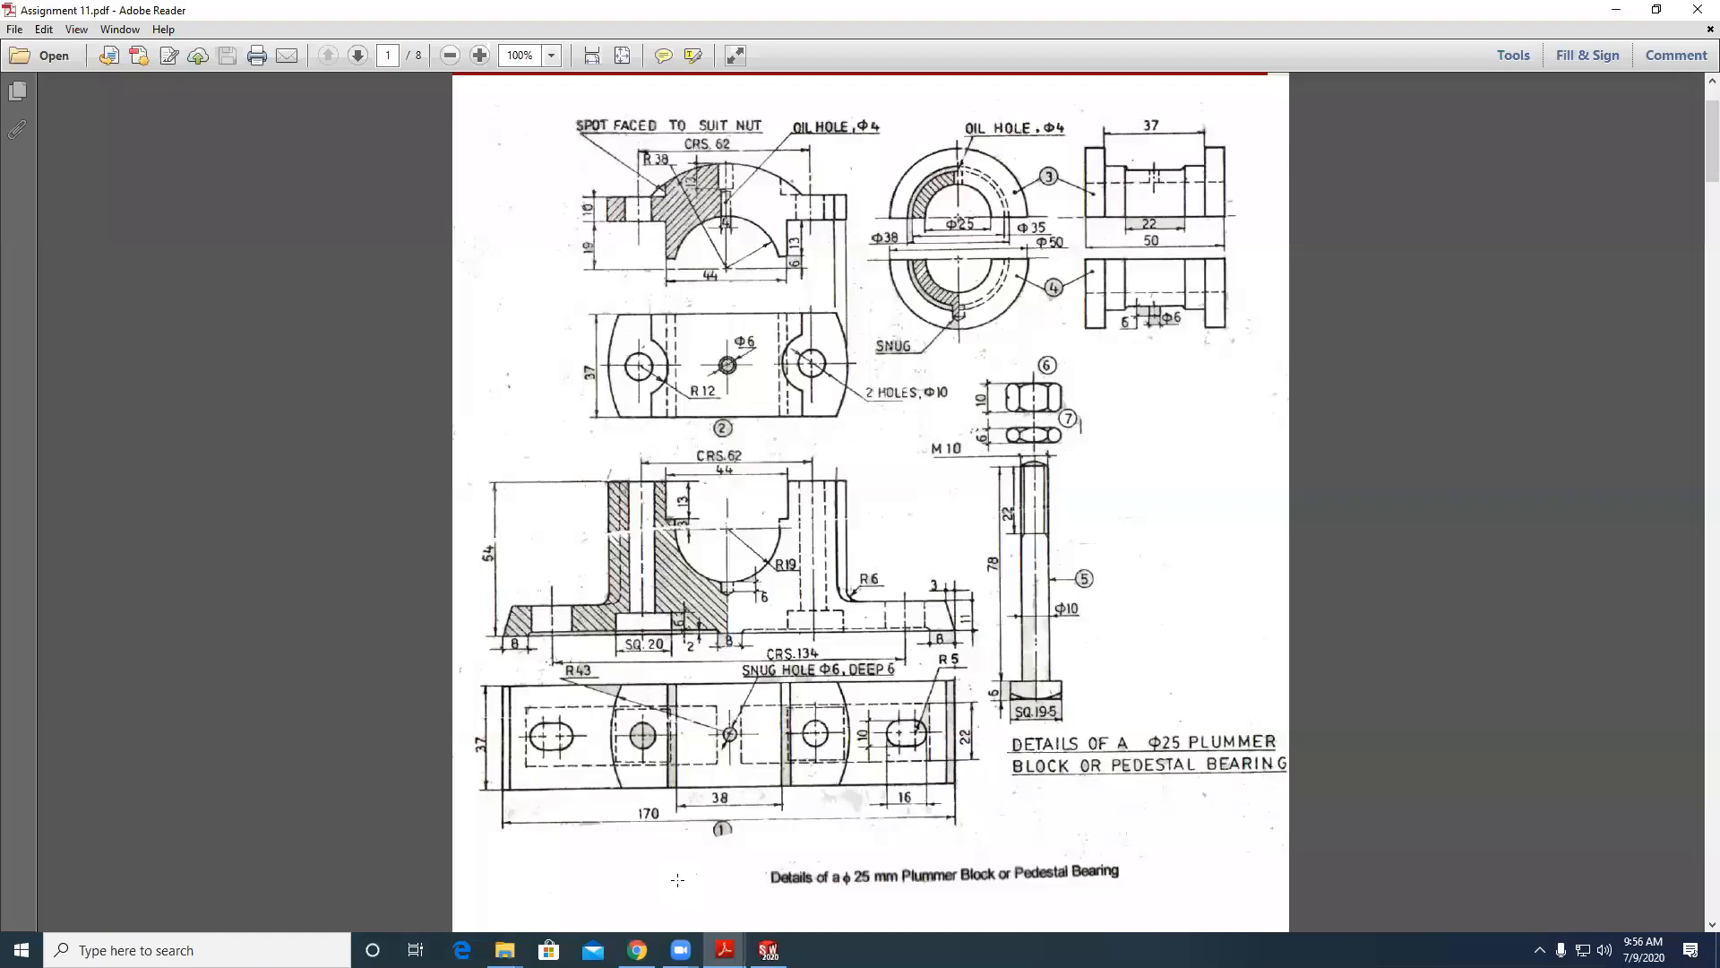
{"action": "left_click", "coordinate": [1617, 9]}
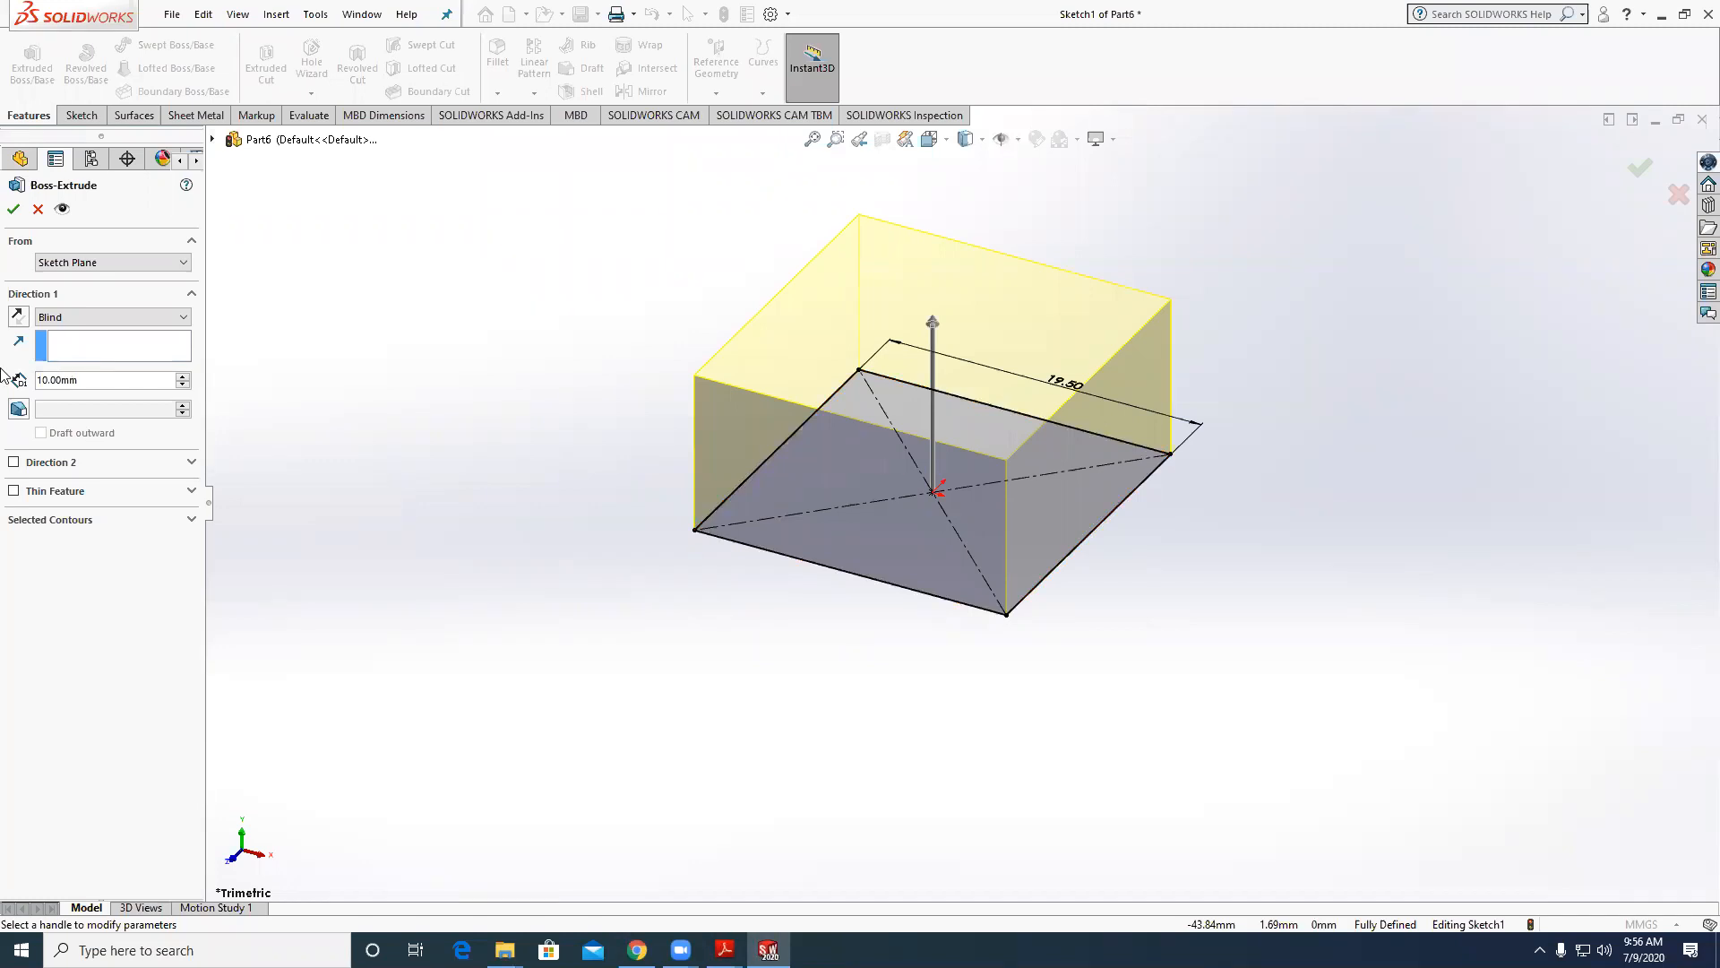
{"action": "type", "text": "6"}
{"action": "key", "text": "Return"}
{"action": "left_click", "coordinate": [13, 209]}
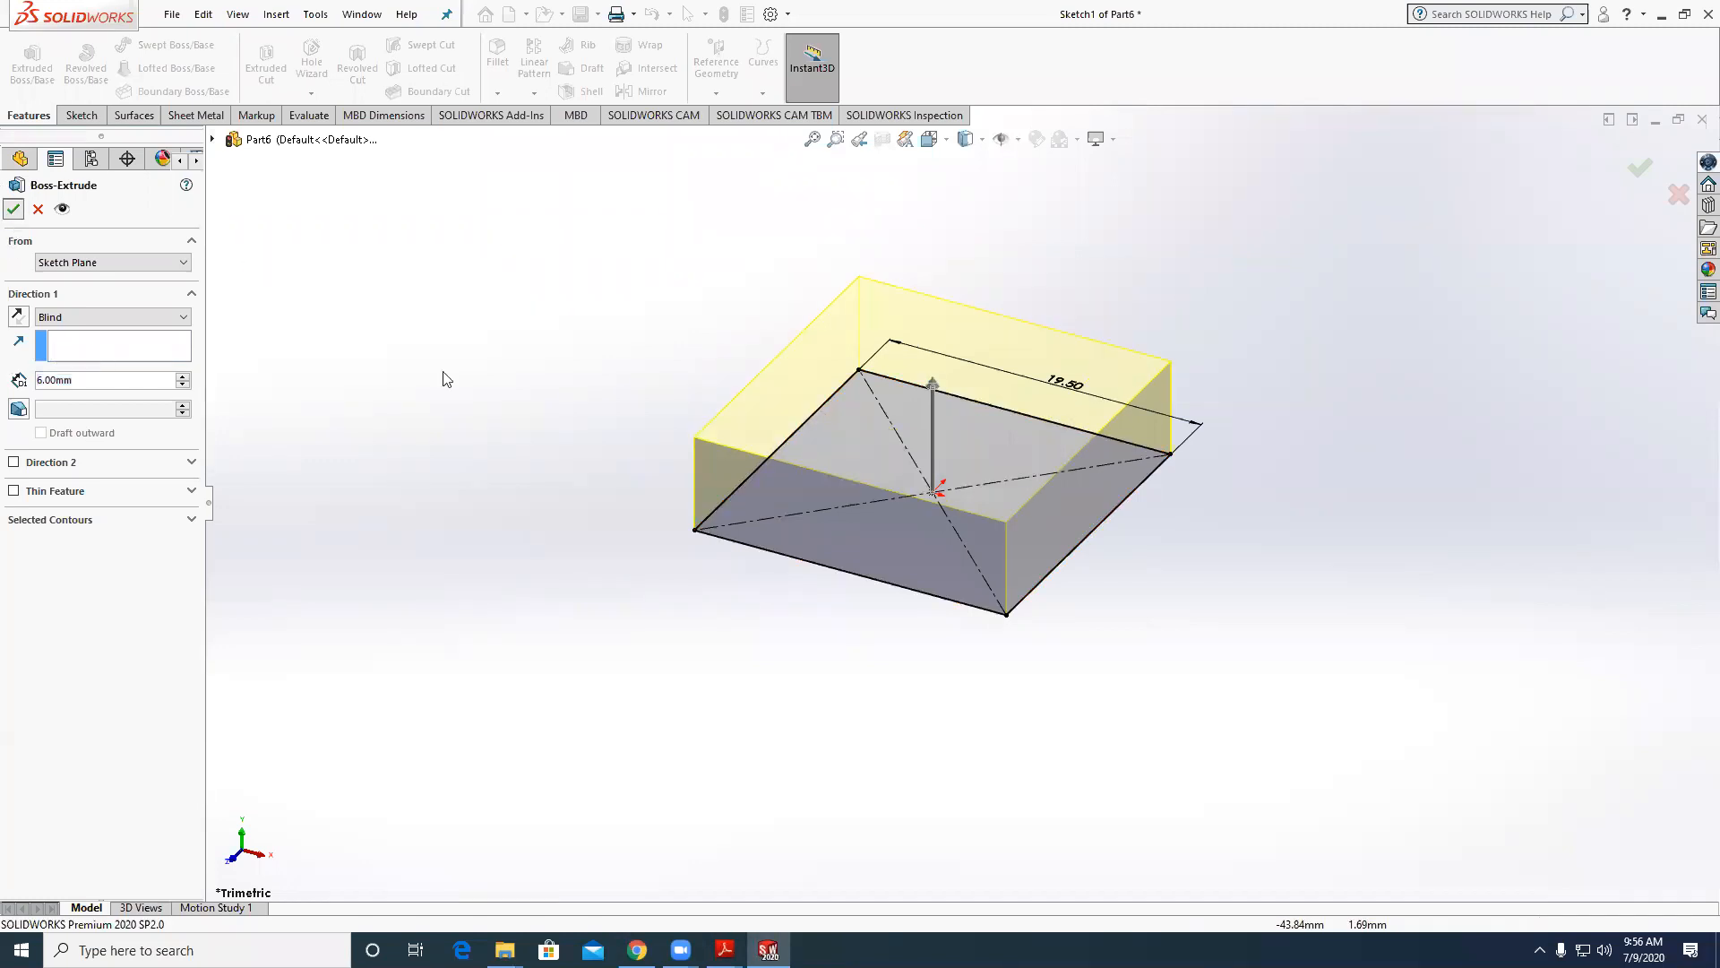
Sketch a circle of about 3.3 mm radius on the head's upper face, centred on the origin.
{"action": "left_click", "coordinate": [980, 396]}
{"action": "left_click", "coordinate": [79, 115]}
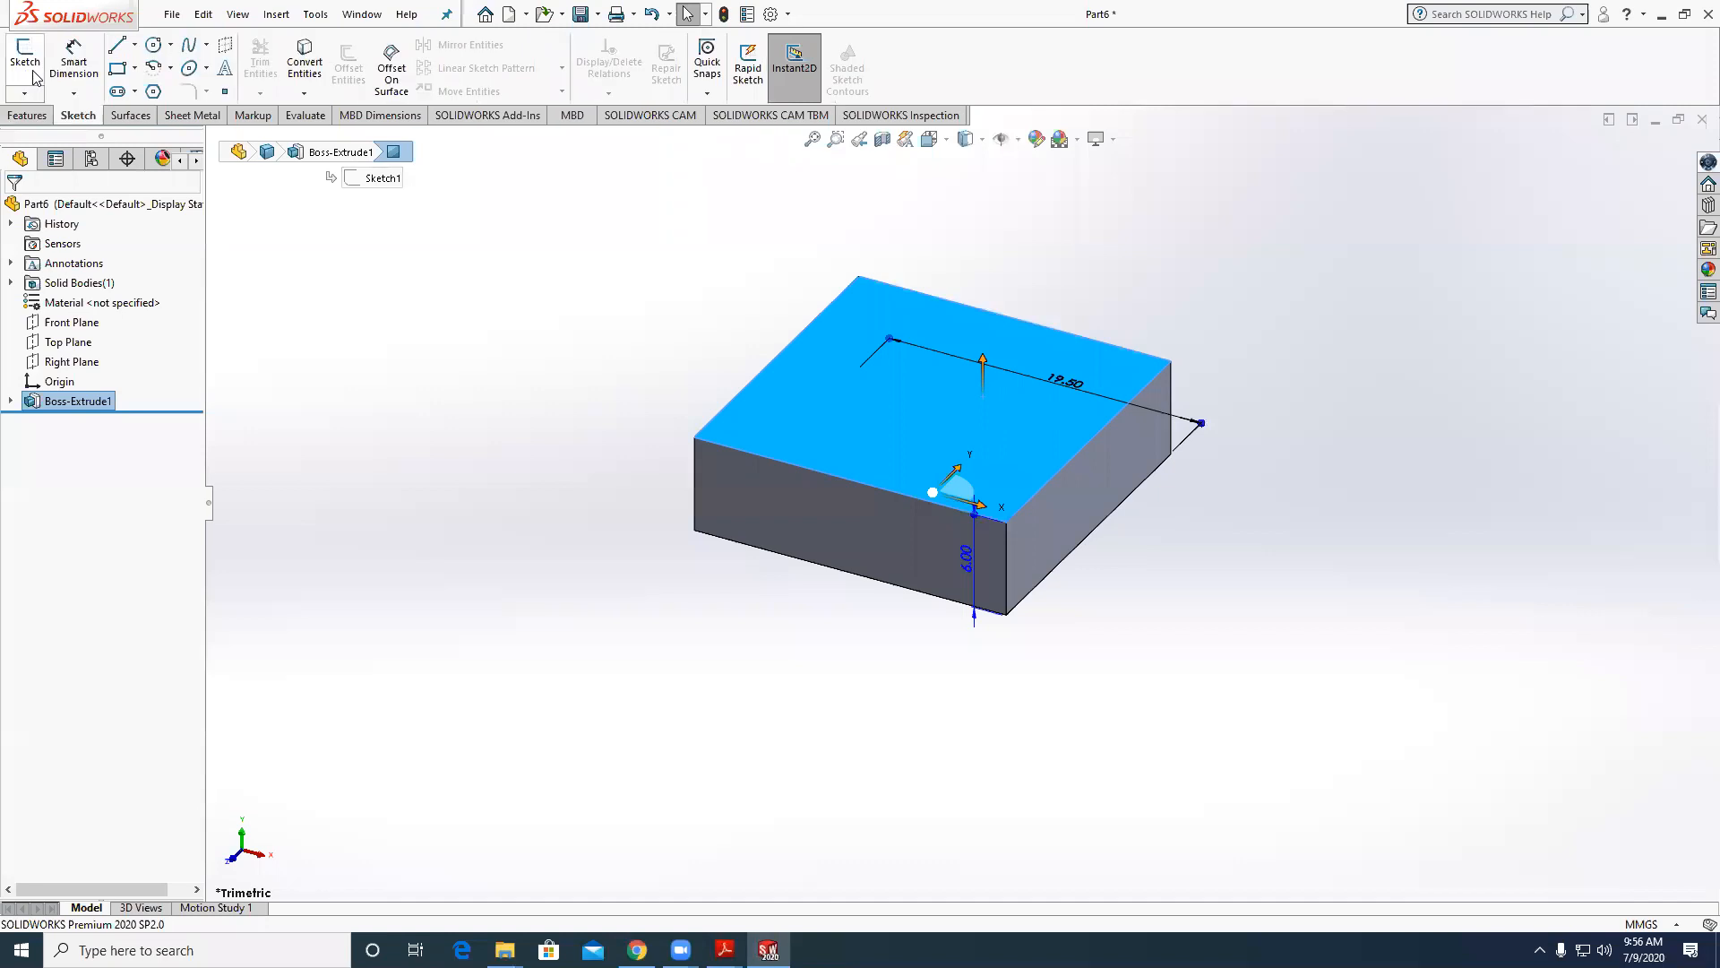
{"action": "left_click", "coordinate": [33, 74]}
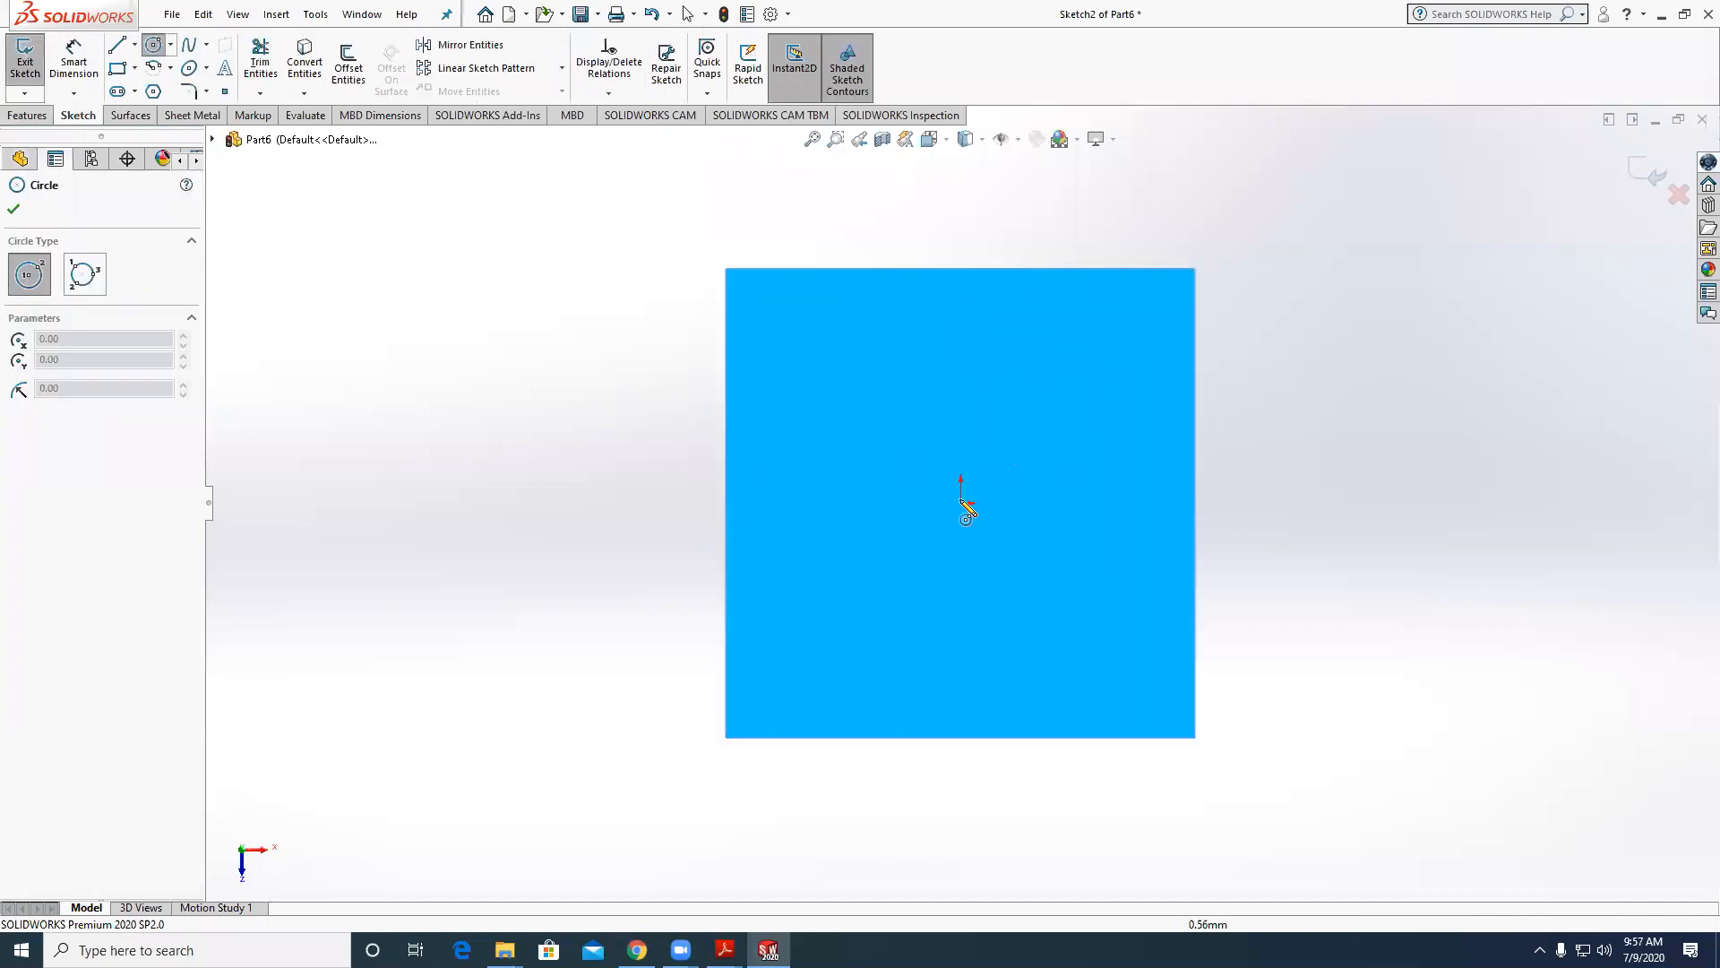
{"action": "left_click", "coordinate": [961, 502]}
{"action": "left_click", "coordinate": [971, 423]}
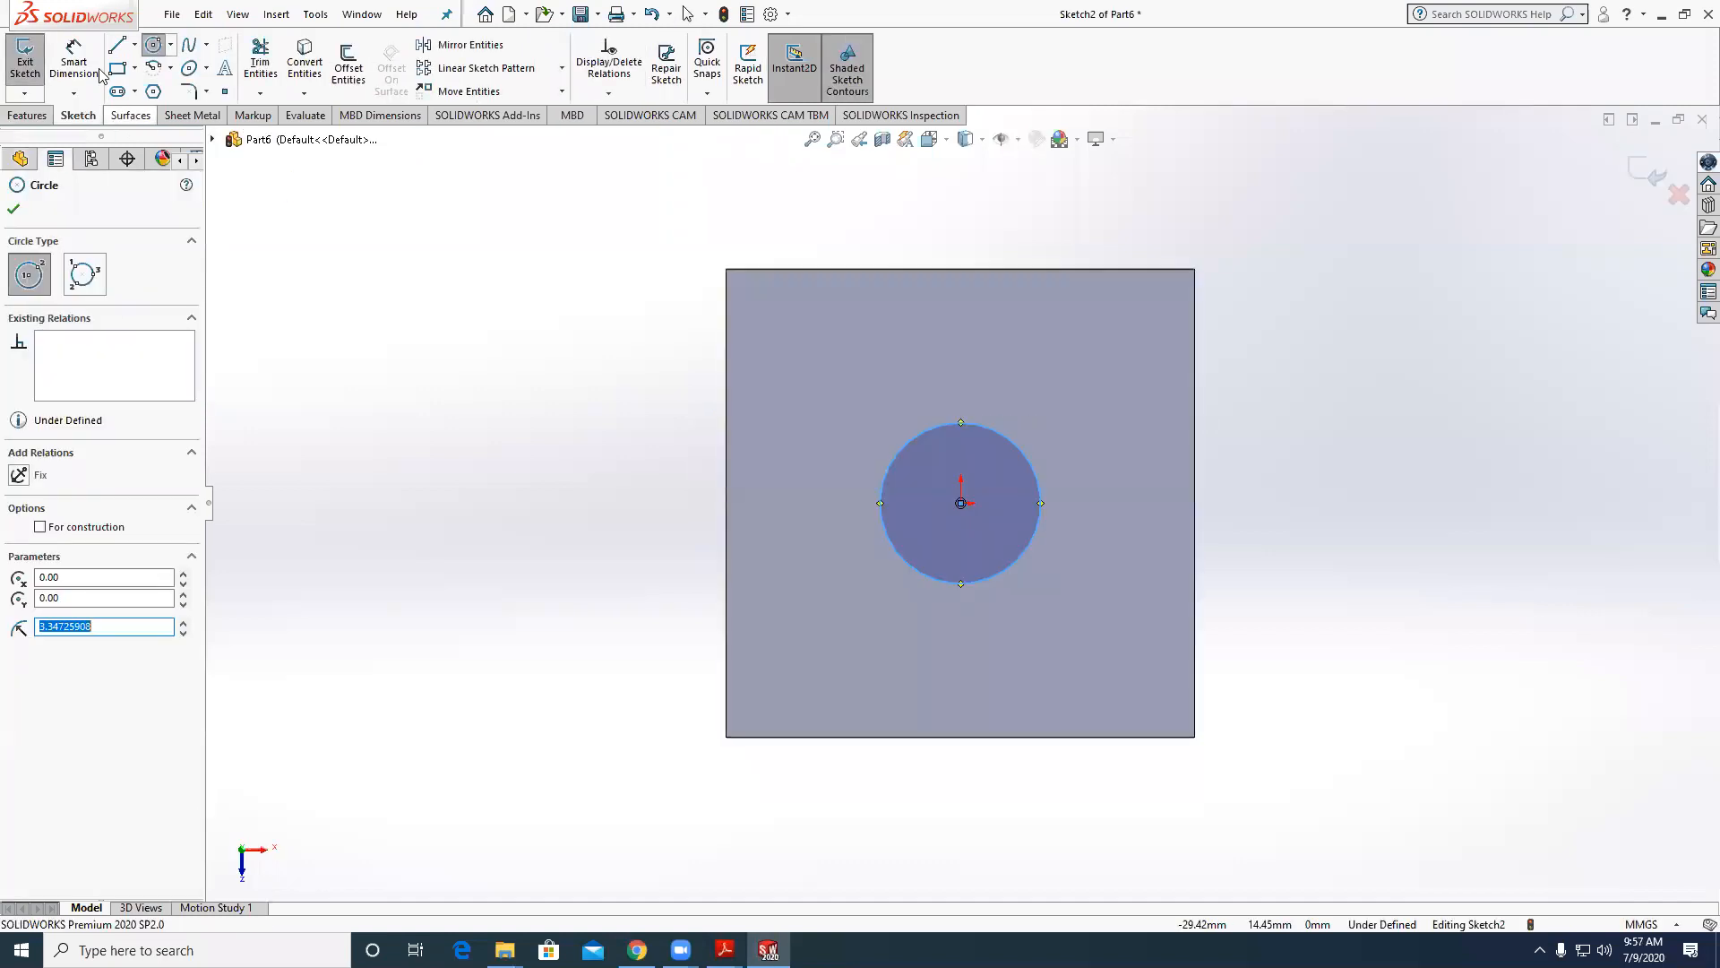
Set the diameter of the circle on the head's upper face to 10 mm.
{"action": "left_click", "coordinate": [74, 62]}
{"action": "left_click", "coordinate": [1043, 381]}
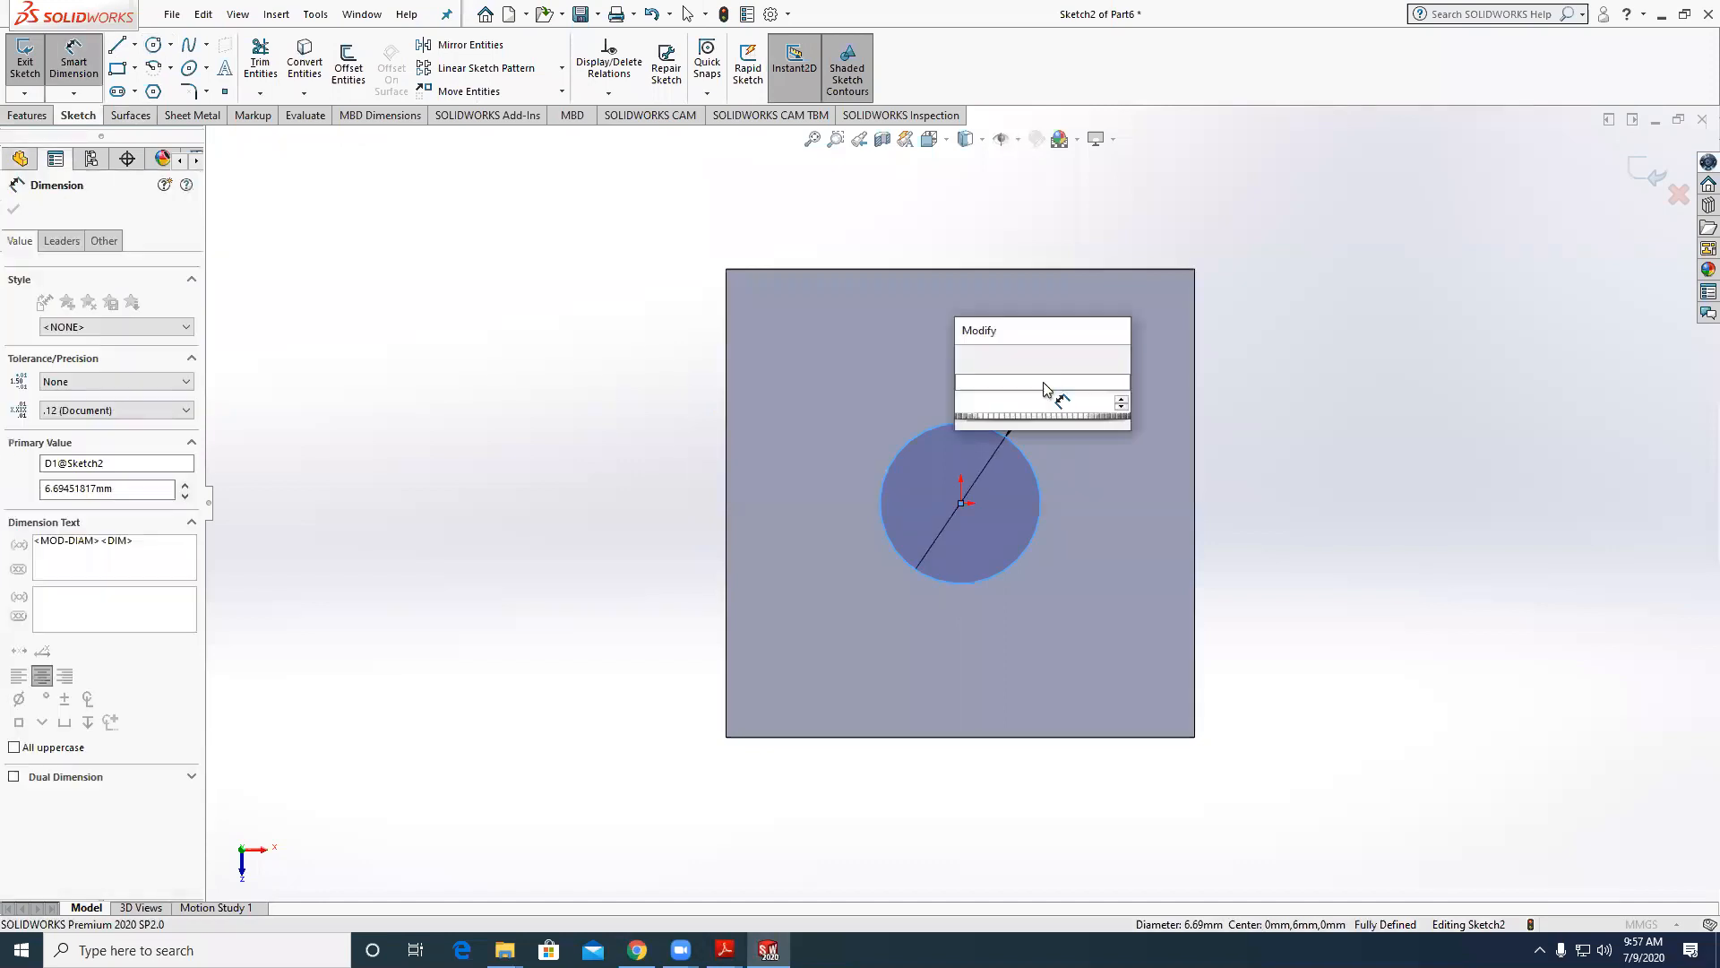
{"action": "type", "text": "10"}
{"action": "key", "text": "Return"}
Extrude the 10 mm circle 78 mm up from the head as the bolt's shank.
{"action": "left_click", "coordinate": [27, 115]}
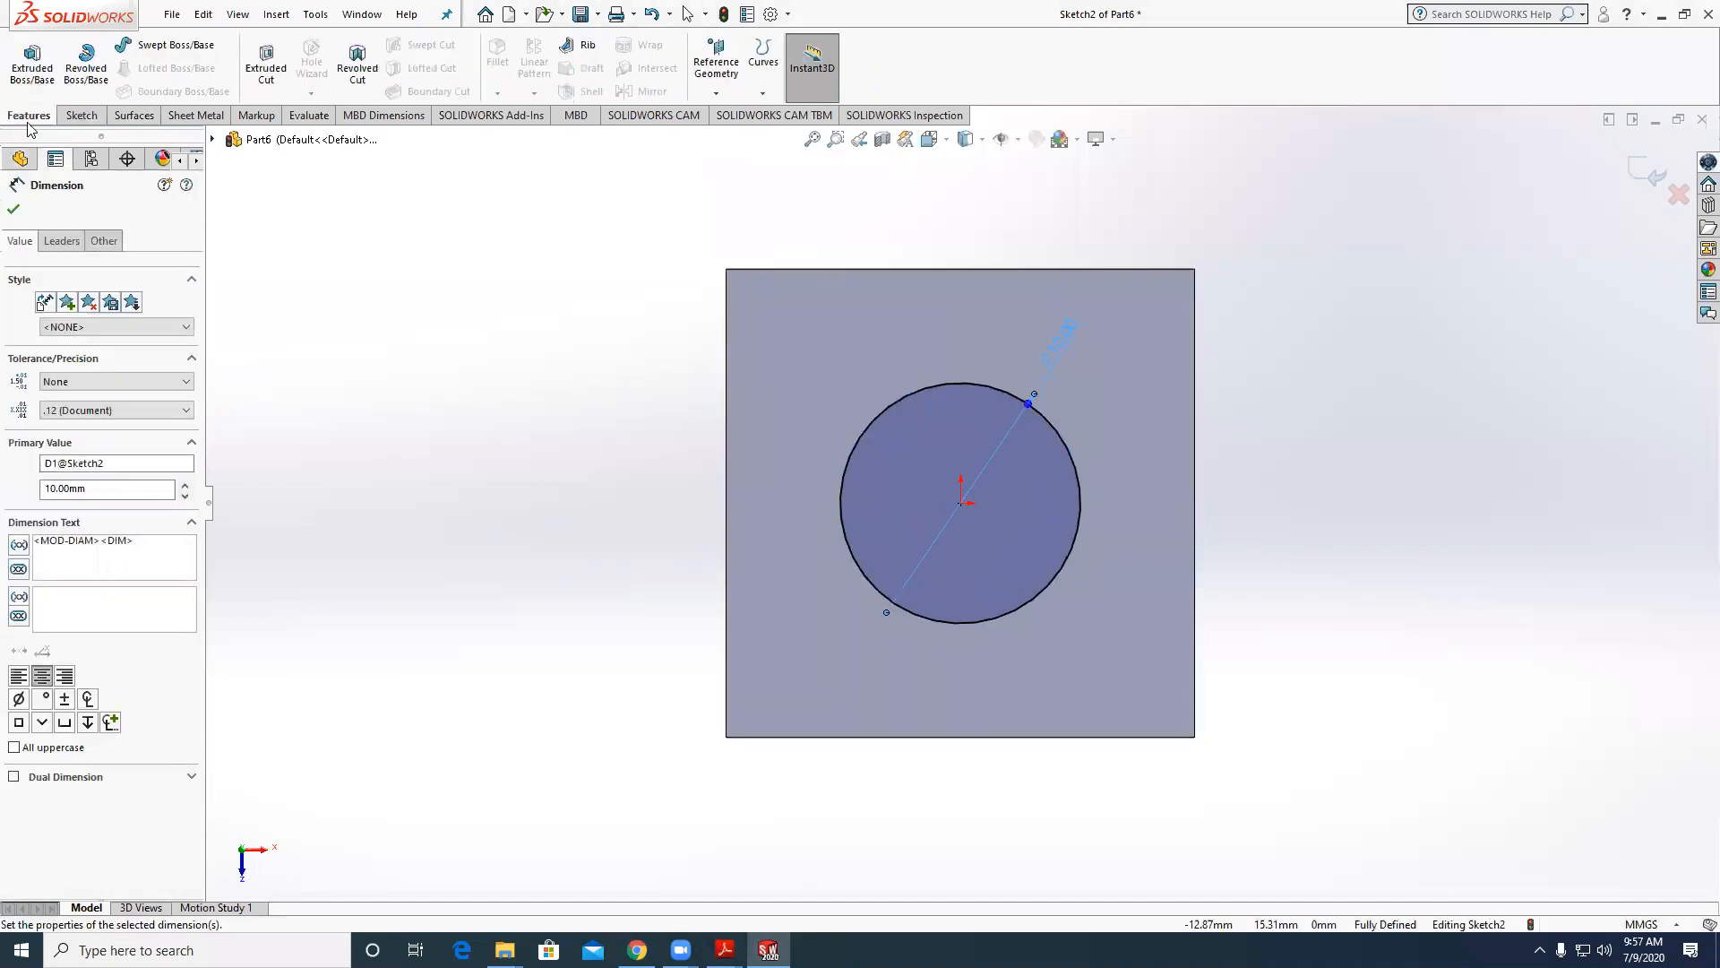
{"action": "left_click", "coordinate": [266, 61]}
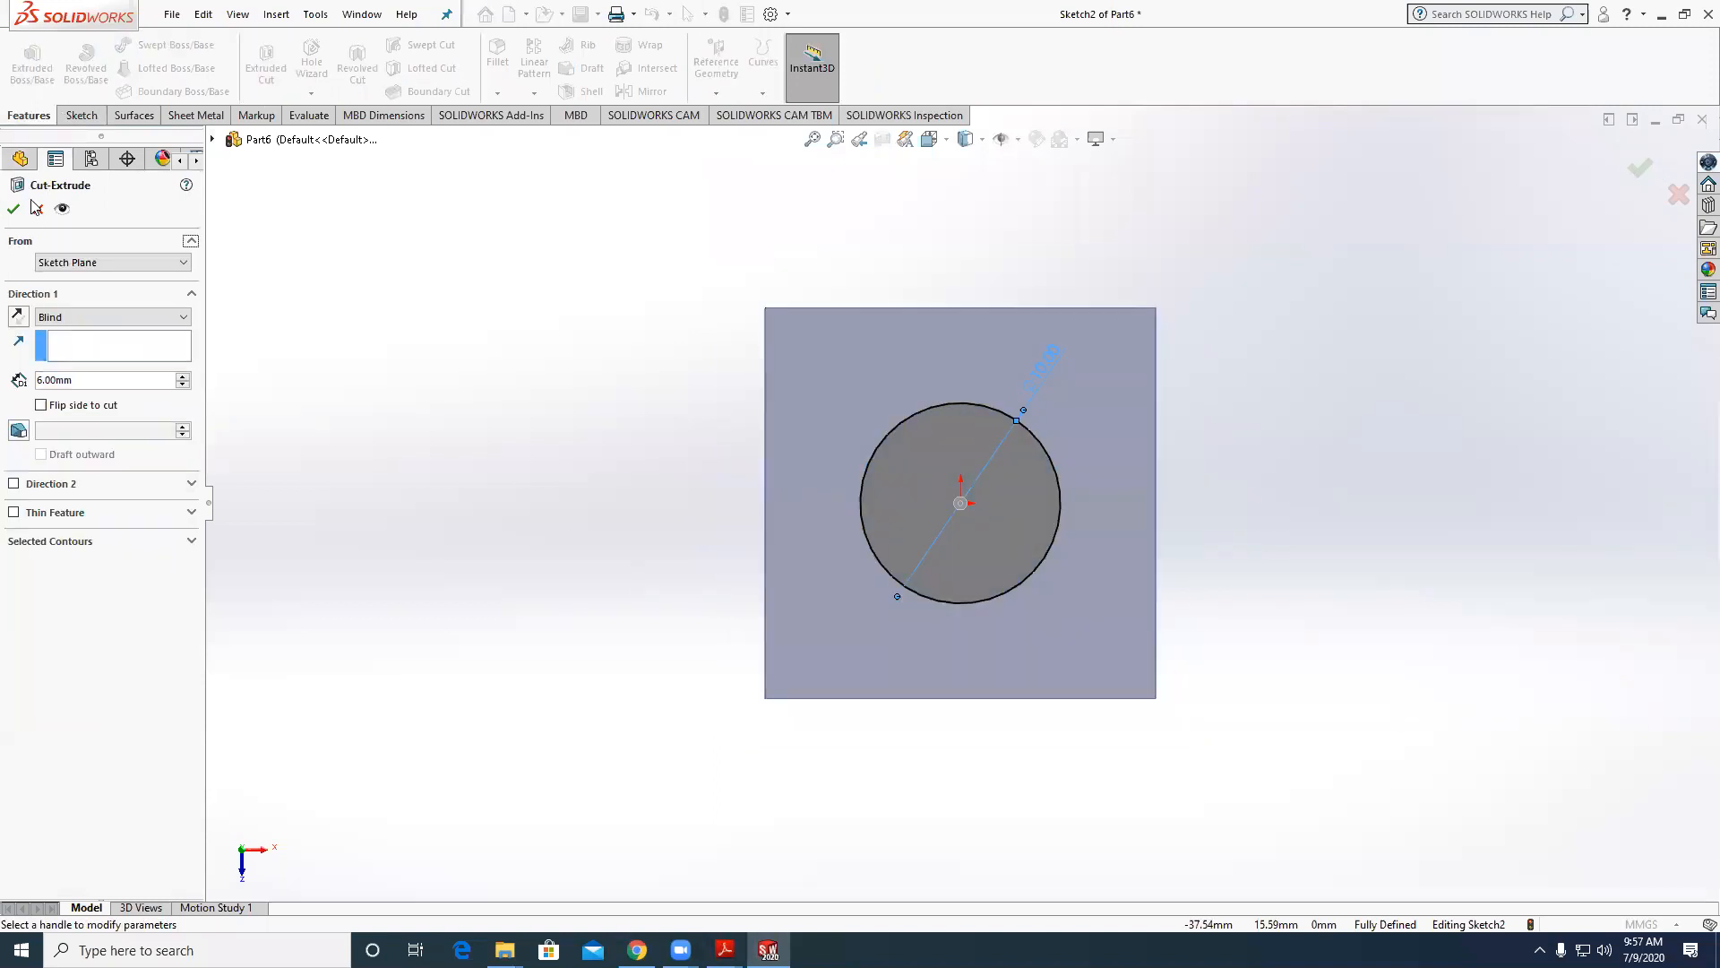
{"action": "left_click", "coordinate": [37, 208]}
{"action": "left_click", "coordinate": [33, 61]}
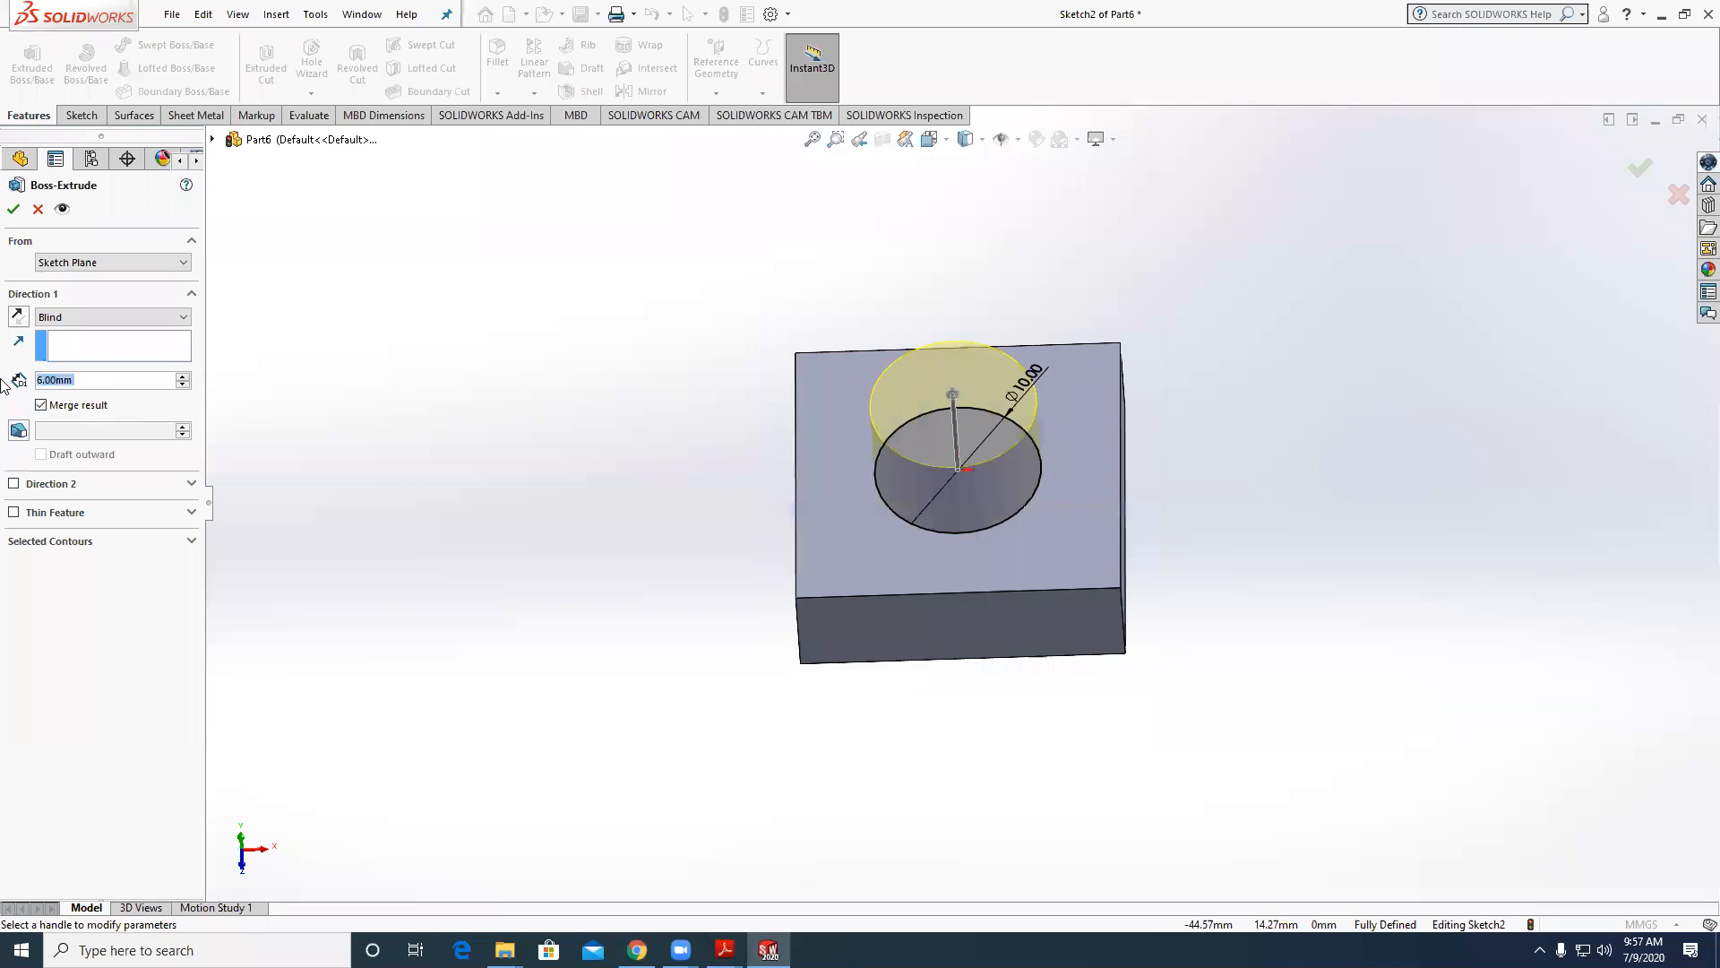
{"action": "type", "text": "78"}
{"action": "key", "text": "Return"}
{"action": "left_click", "coordinate": [14, 209]}
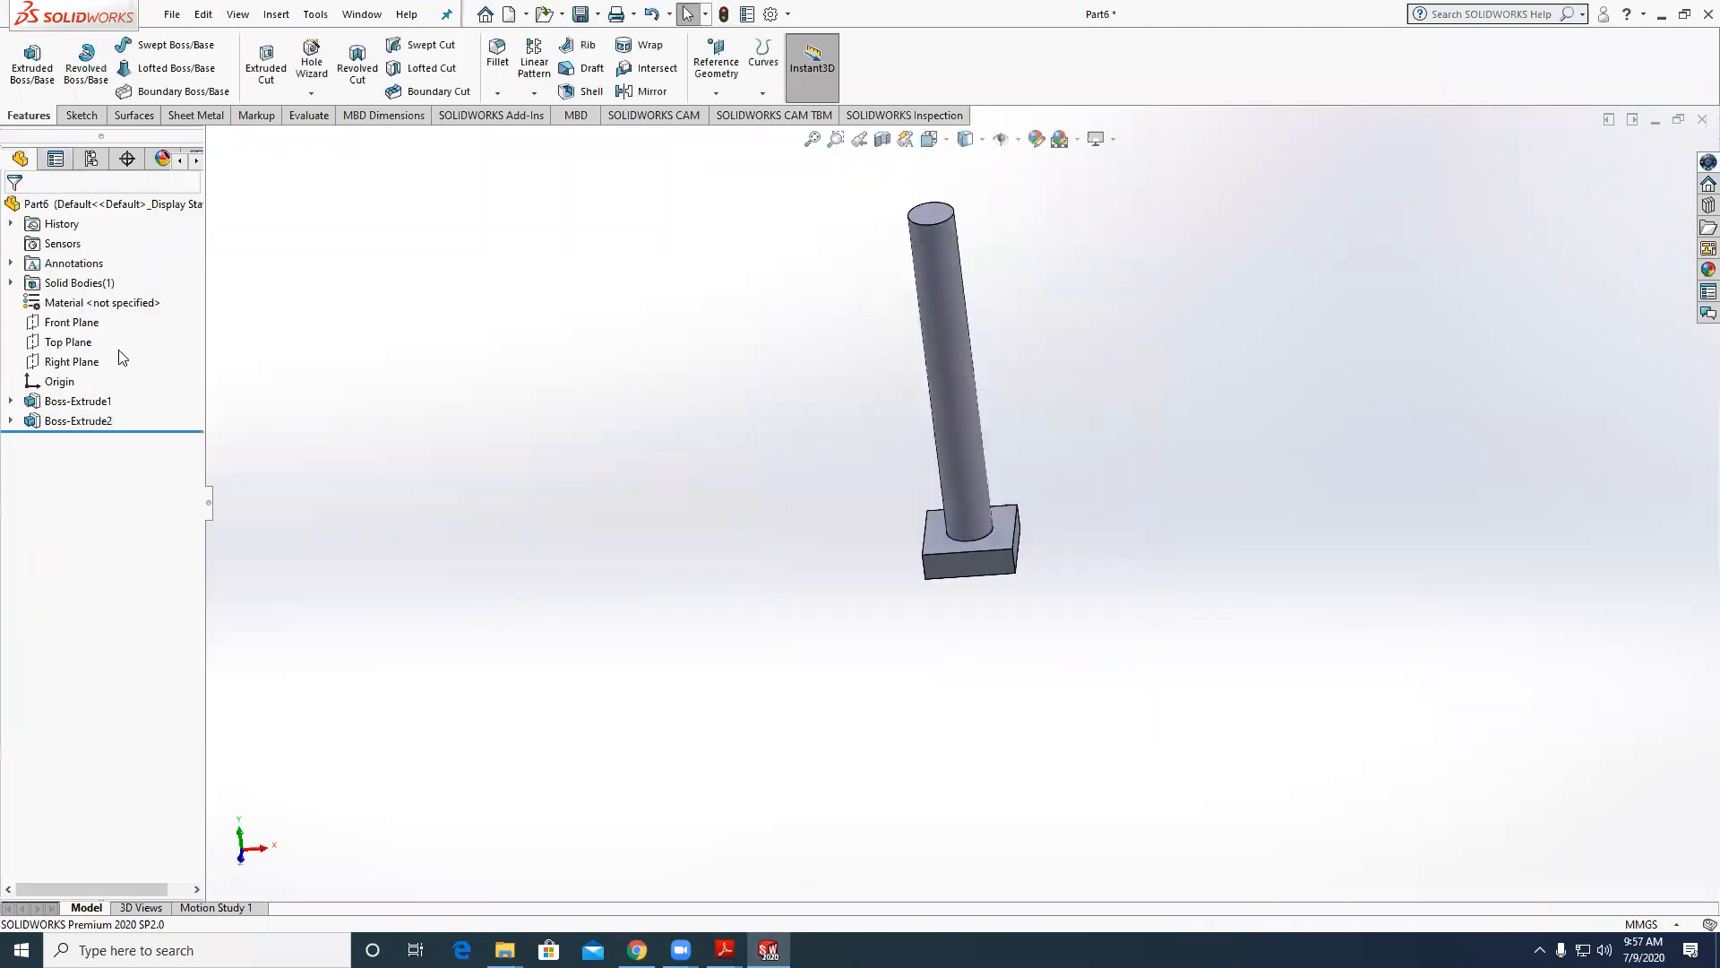
Start a sketch on the Front Plane and convert the bolt head's left, lower and right edges into sketch lines.
{"action": "left_click", "coordinate": [72, 321]}
{"action": "left_click", "coordinate": [81, 115]}
{"action": "left_click", "coordinate": [25, 62]}
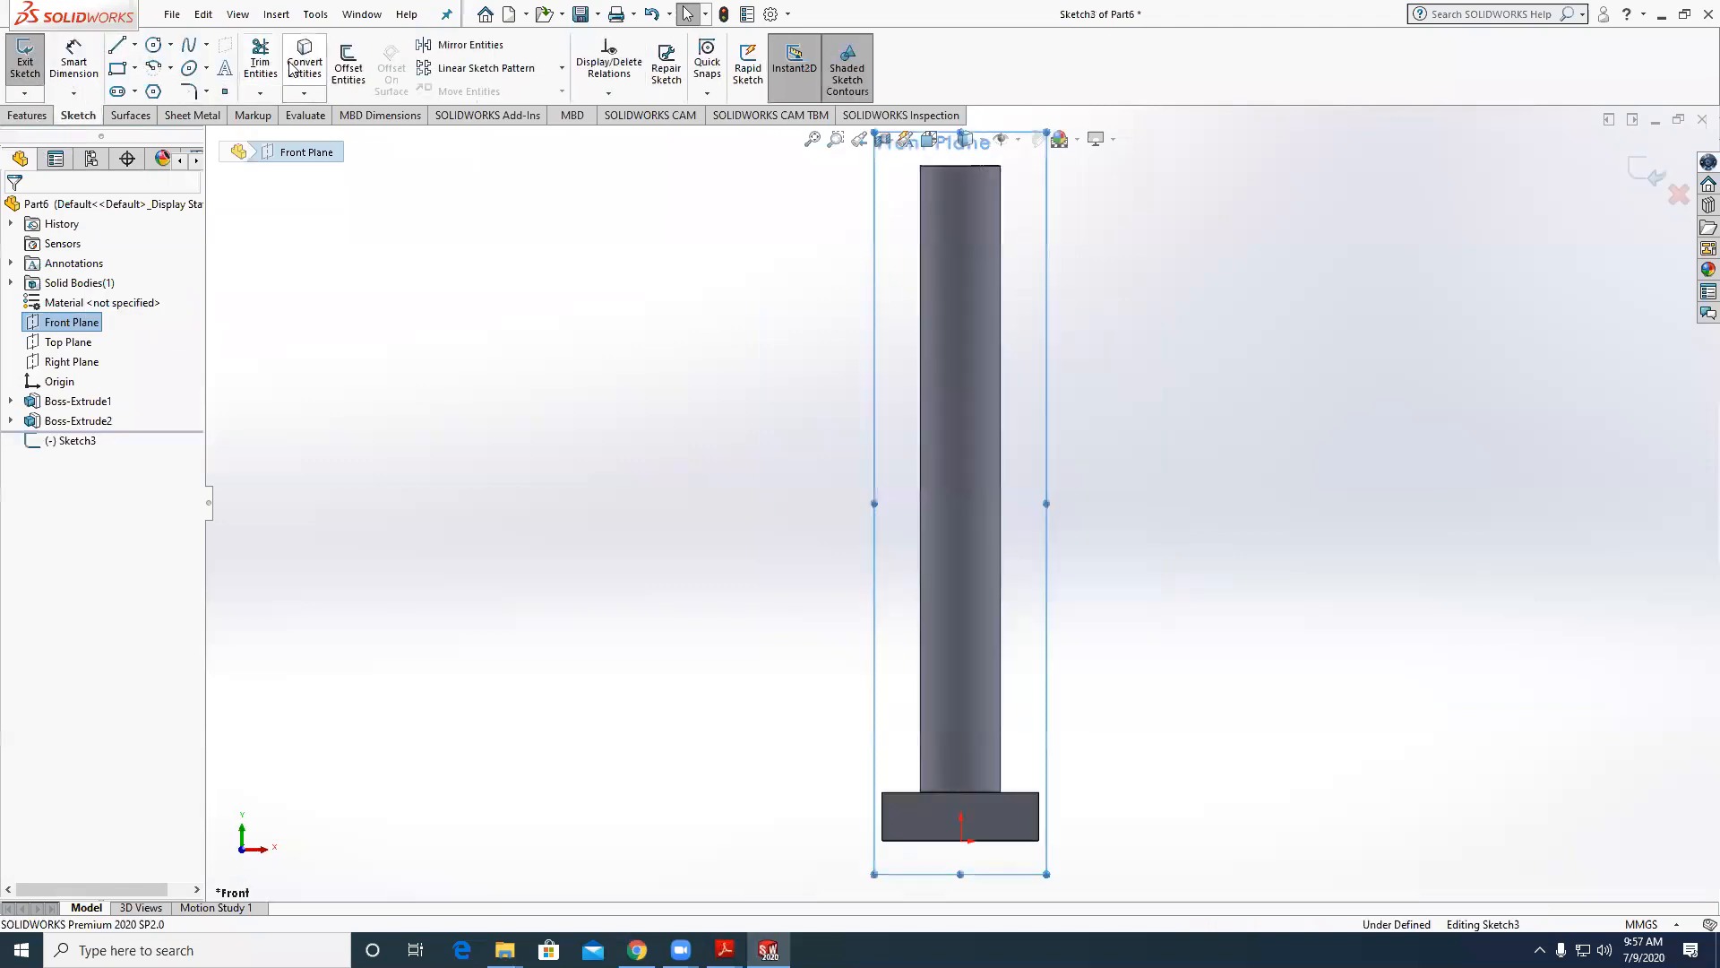
{"action": "scroll", "coordinate": [896, 515], "scroll_direction": "up", "scroll_amount": 2}
{"action": "scroll", "coordinate": [947, 503], "scroll_direction": "down", "scroll_amount": 4}
{"action": "left_click", "coordinate": [931, 459]}
{"action": "left_click", "coordinate": [910, 486]}
{"action": "left_click", "coordinate": [729, 452]}
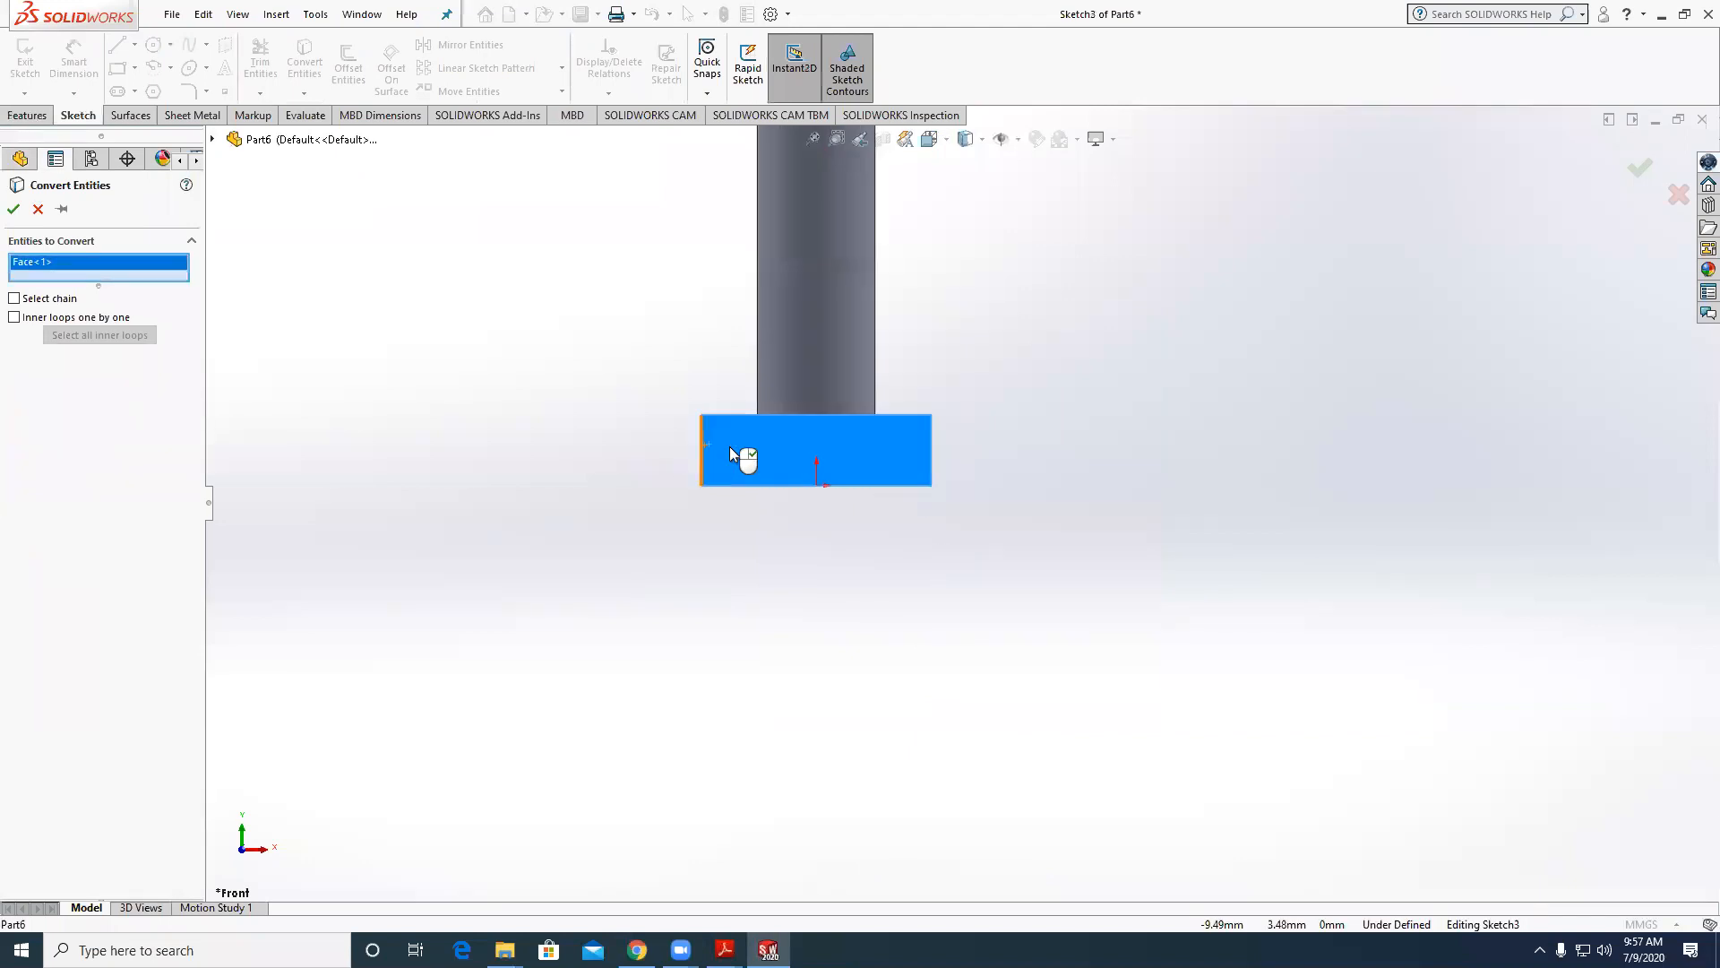
{"action": "left_click", "coordinate": [717, 447]}
{"action": "left_click", "coordinate": [701, 441]}
{"action": "left_click", "coordinate": [789, 466]}
{"action": "left_click", "coordinate": [784, 462]}
{"action": "left_click", "coordinate": [767, 485]}
{"action": "left_click", "coordinate": [701, 453]}
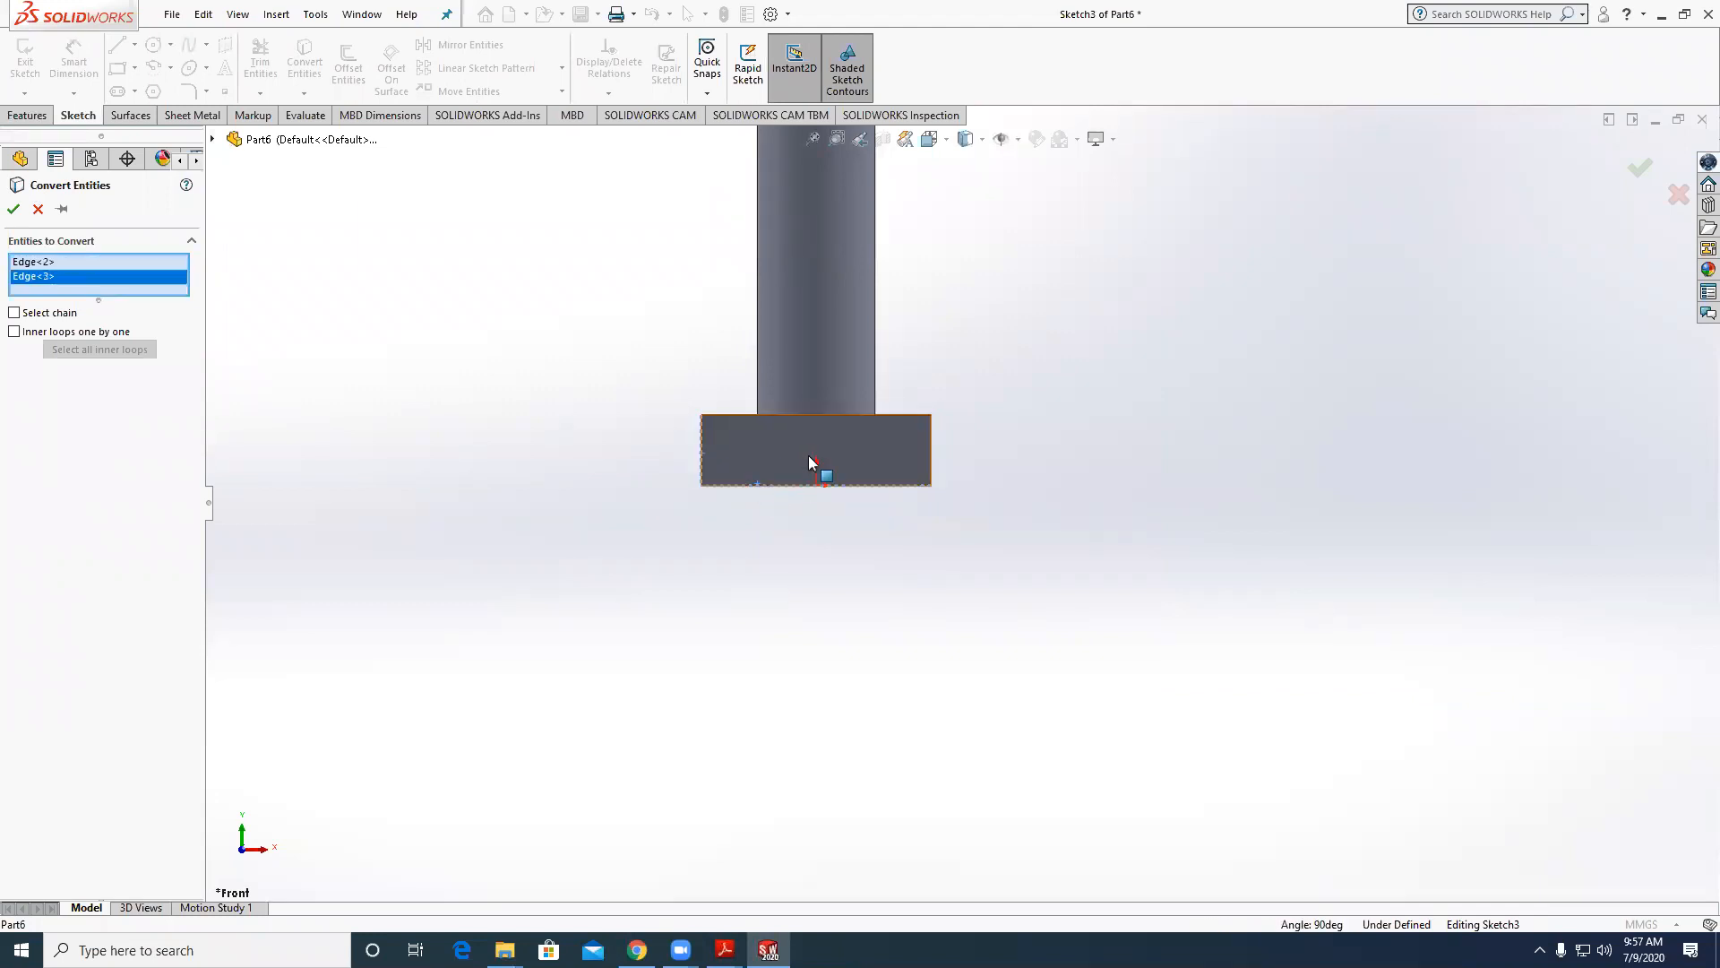
{"action": "left_click", "coordinate": [931, 439]}
{"action": "left_click", "coordinate": [14, 209]}
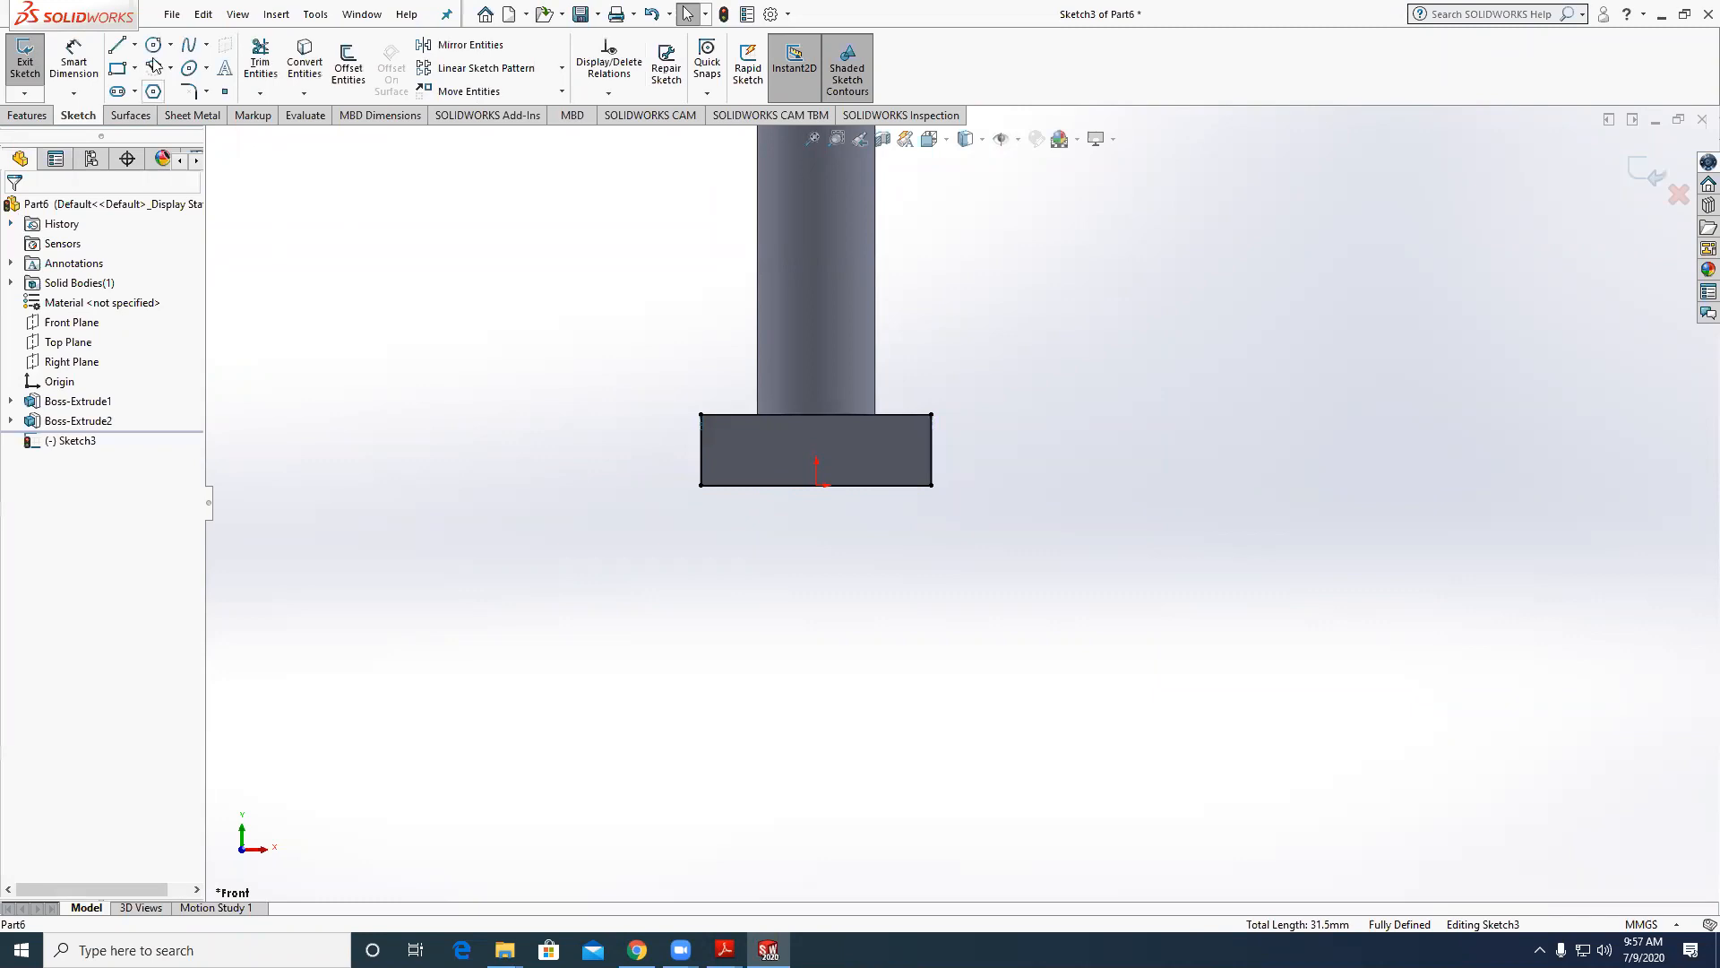
Sketch a three-point arc of about 23.5 mm radius from the head's left edge to its right edge, passing through the origin.
{"action": "left_click", "coordinate": [154, 67]}
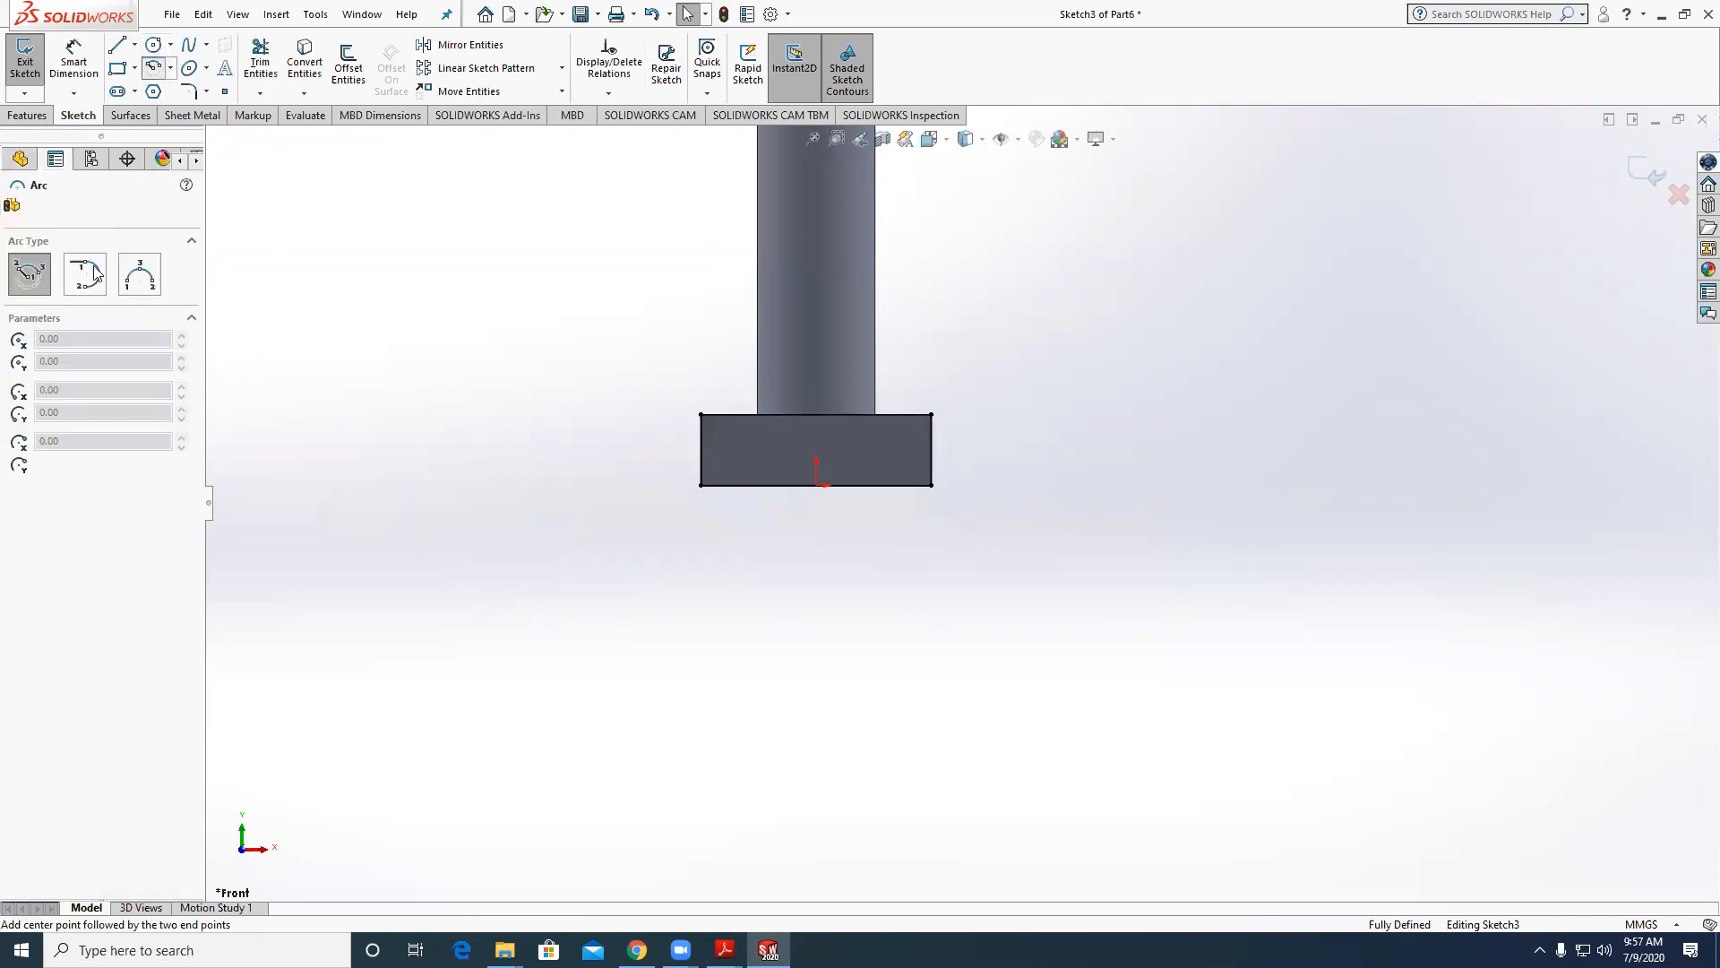
{"action": "left_click", "coordinate": [139, 274]}
{"action": "left_click", "coordinate": [703, 456]}
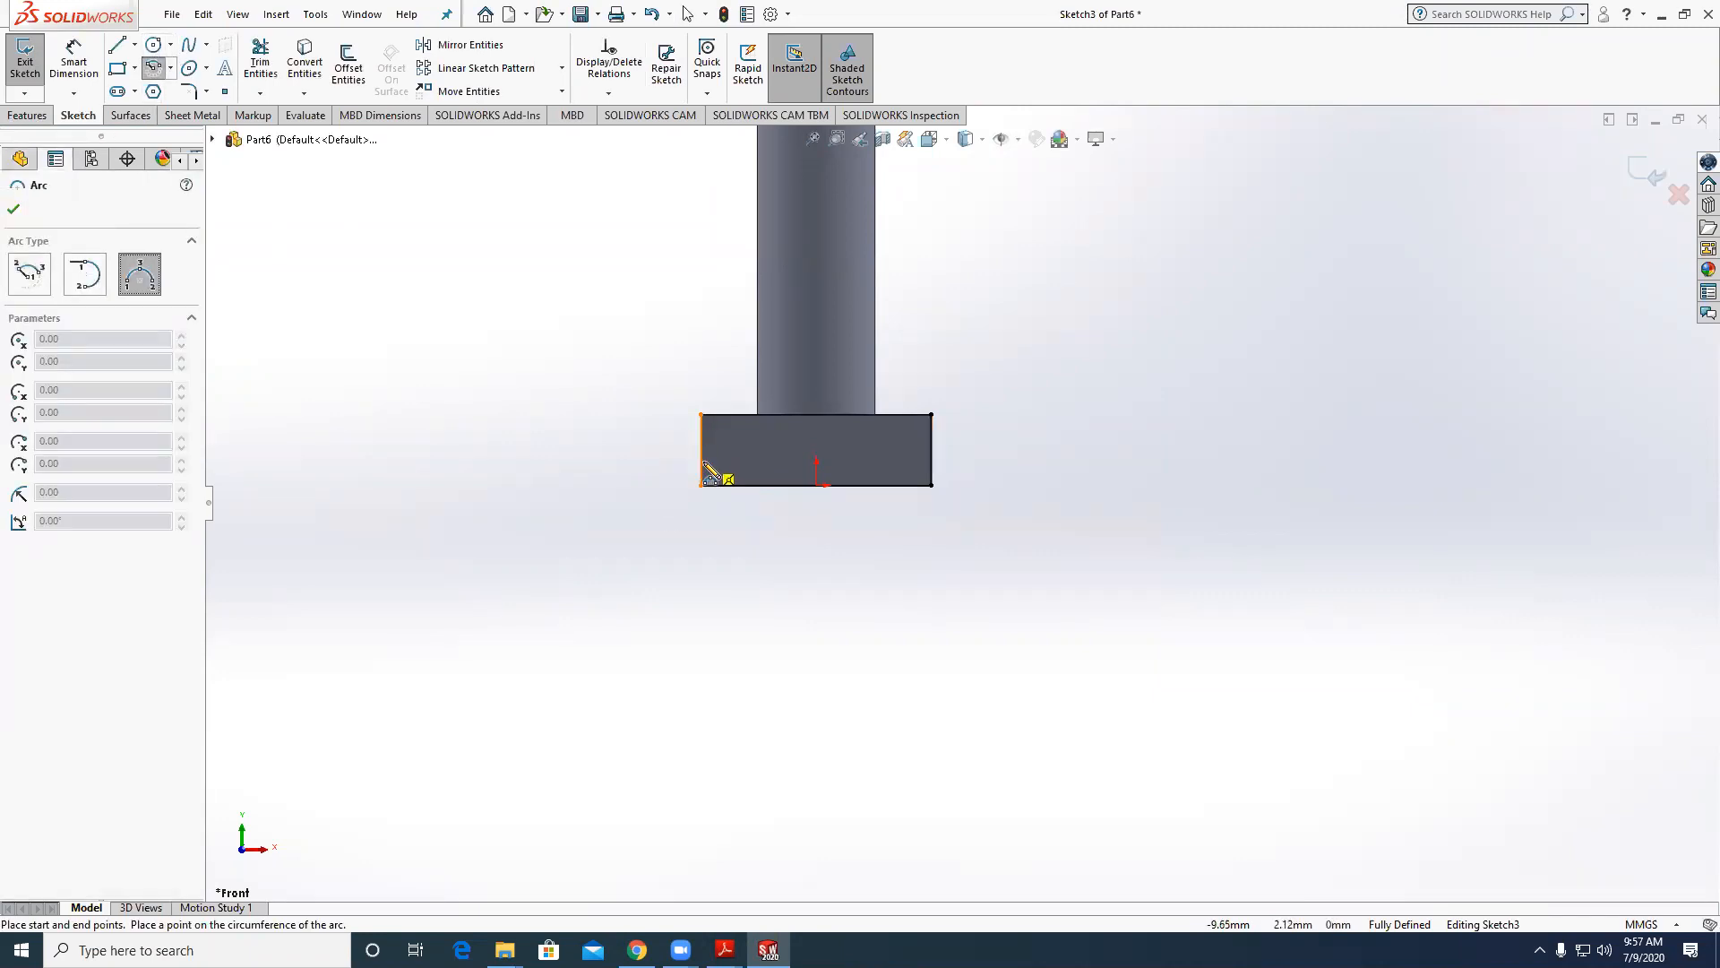
{"action": "left_click", "coordinate": [931, 461]}
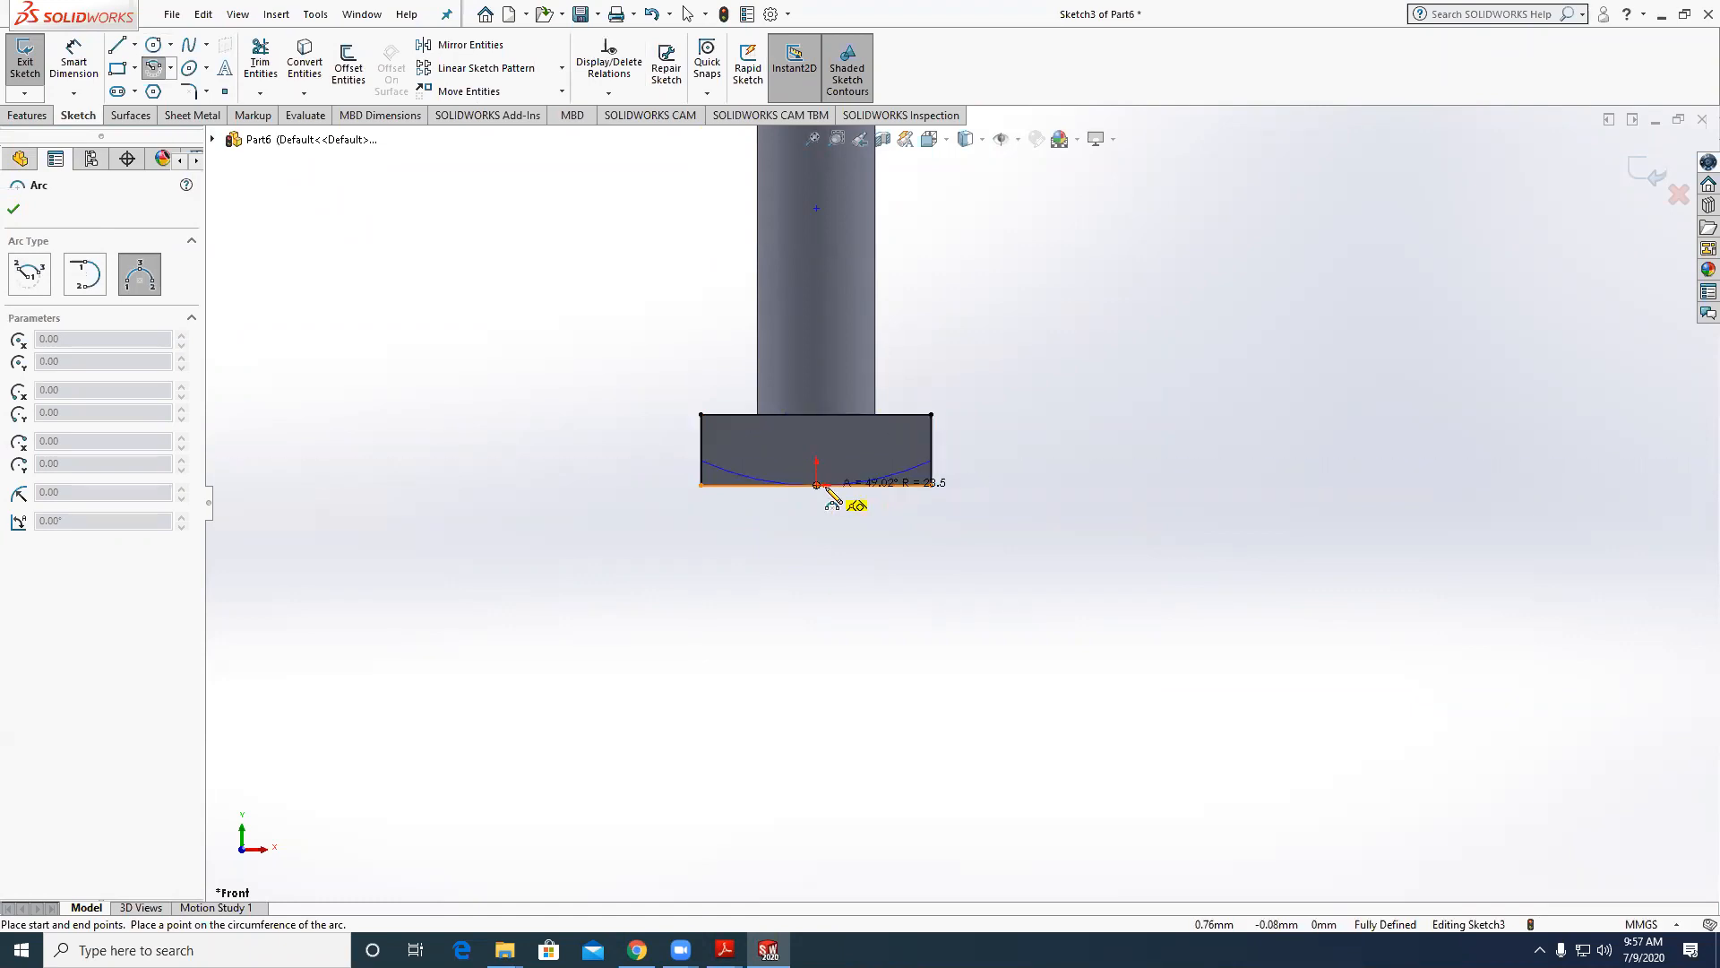
{"action": "left_click", "coordinate": [822, 485]}
{"action": "key", "text": "Escape"}
Dimension the arc's right endpoint 2.5 mm above the head's lower right corner.
{"action": "left_click", "coordinate": [73, 63]}
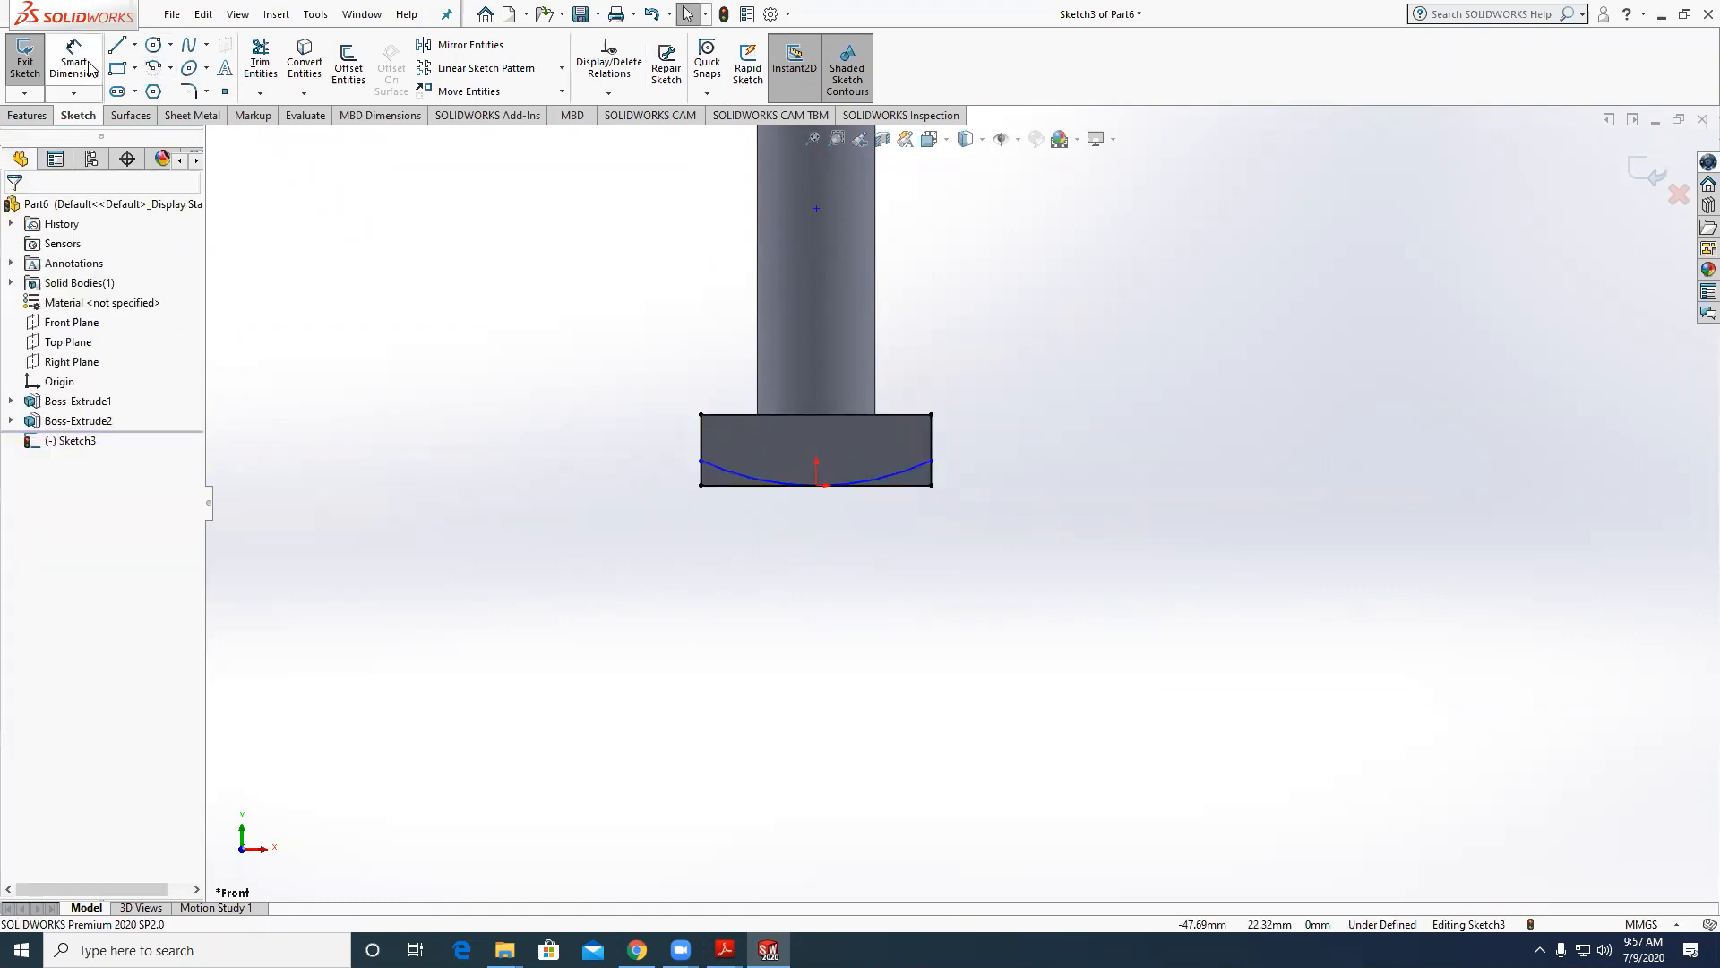
{"action": "scroll", "coordinate": [864, 510], "scroll_direction": "down", "scroll_amount": 3}
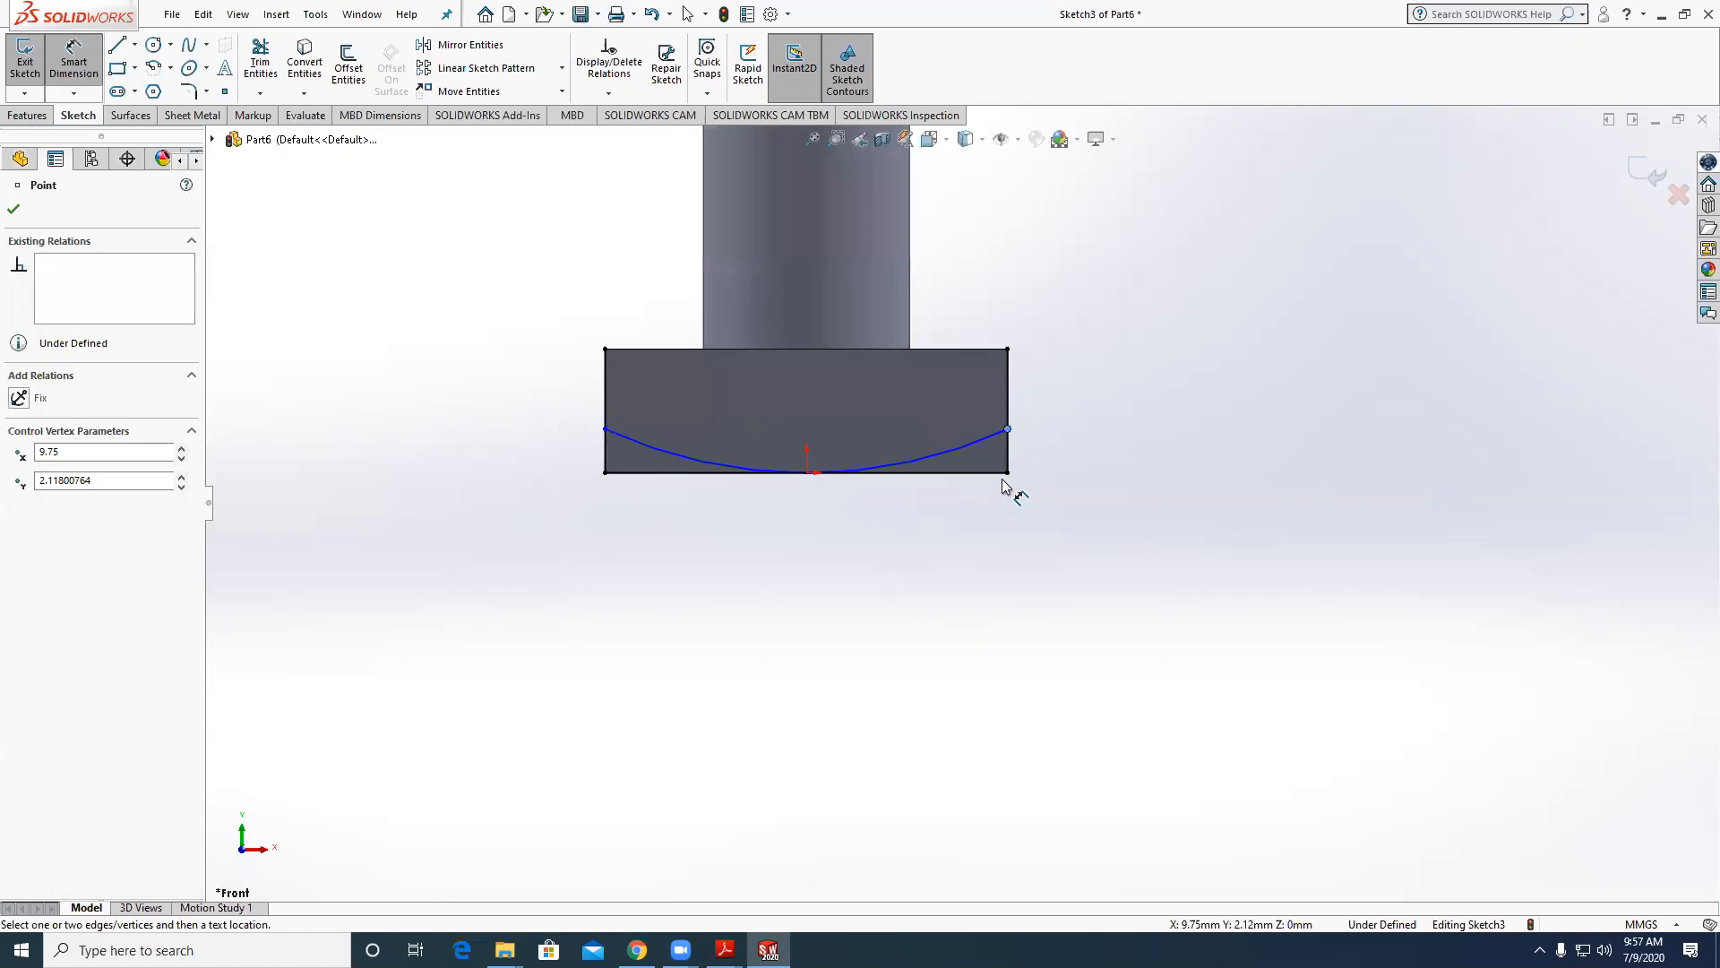
{"action": "left_click", "coordinate": [1007, 472]}
{"action": "left_click", "coordinate": [1048, 461]}
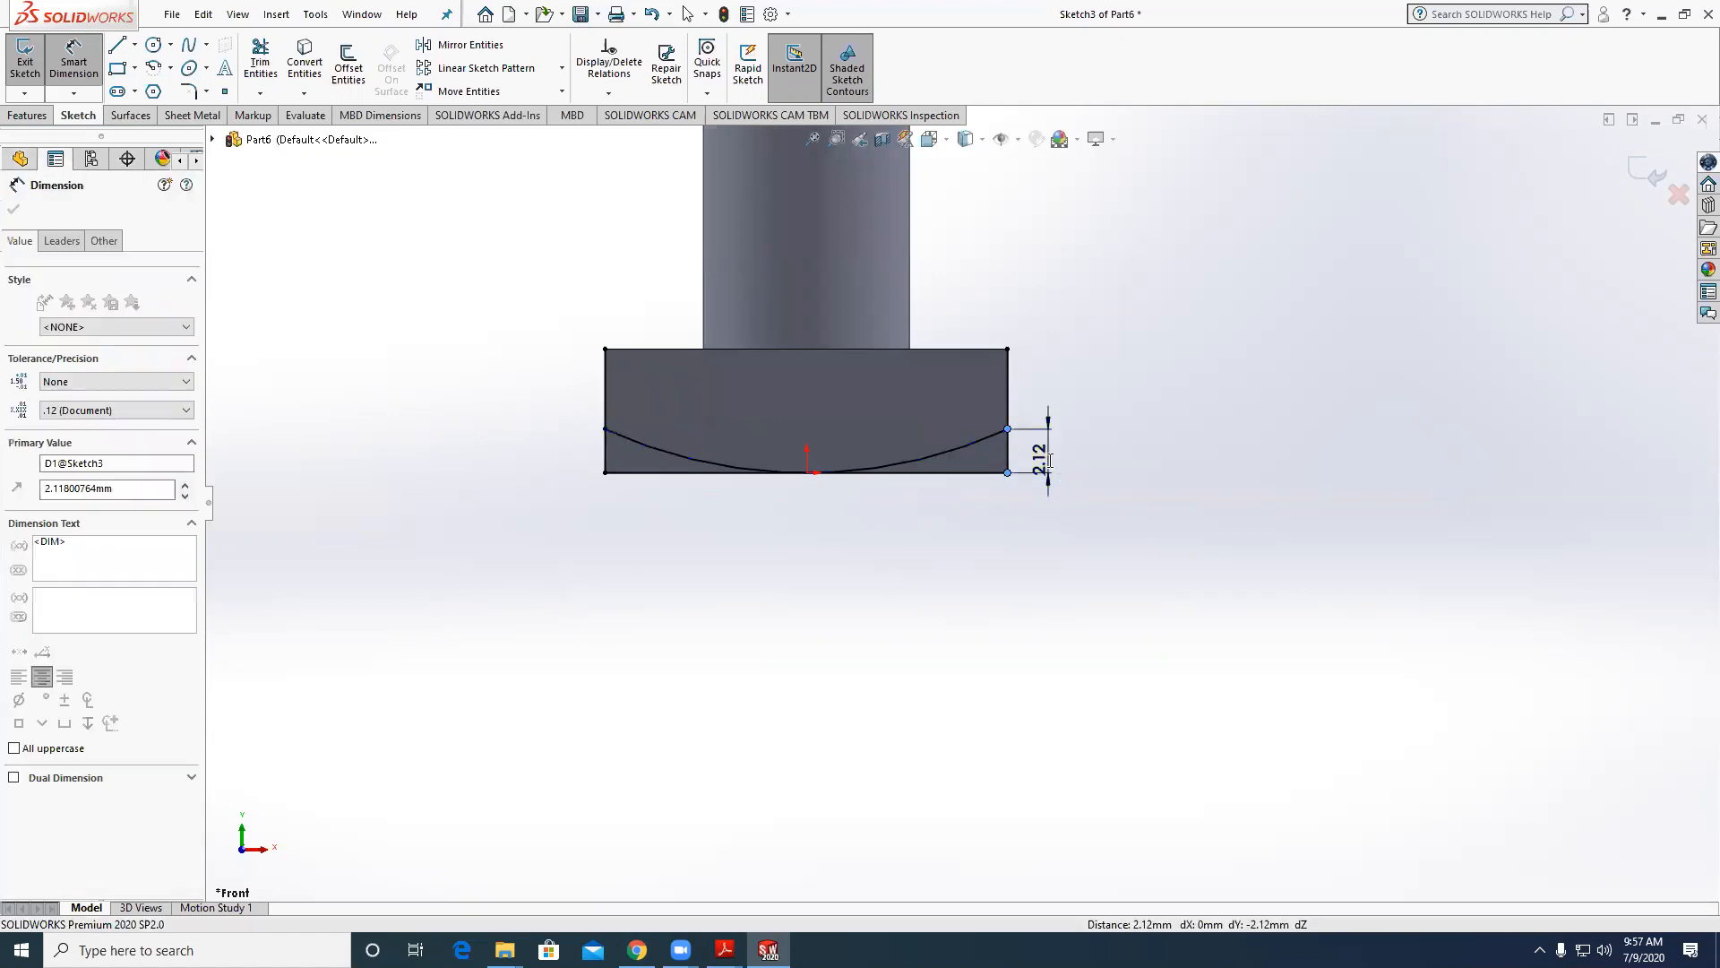
{"action": "key", "text": "Return"}
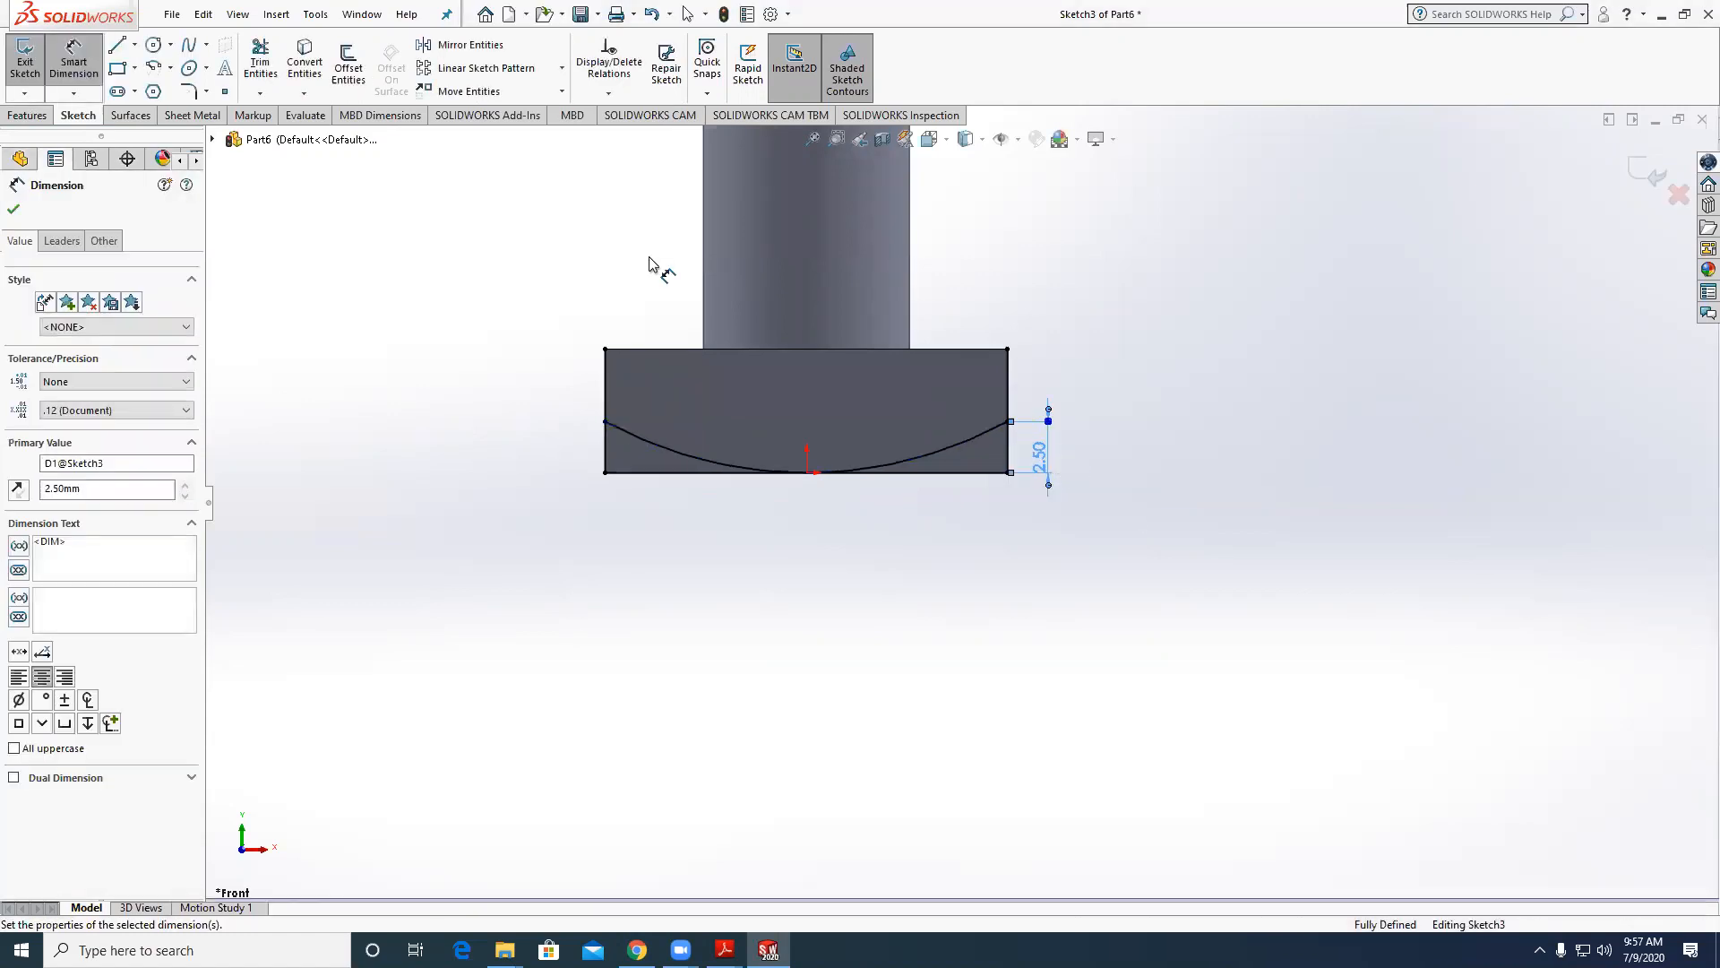
Trim the left and right sketch lines above the arc's endpoints.
{"action": "left_click", "coordinate": [259, 63]}
{"action": "left_click_drag", "start_coordinate": [519, 344], "coordinate": [1131, 406]}
{"action": "middle_click_drag", "start_coordinate": [1130, 406], "coordinate": [860, 399]}
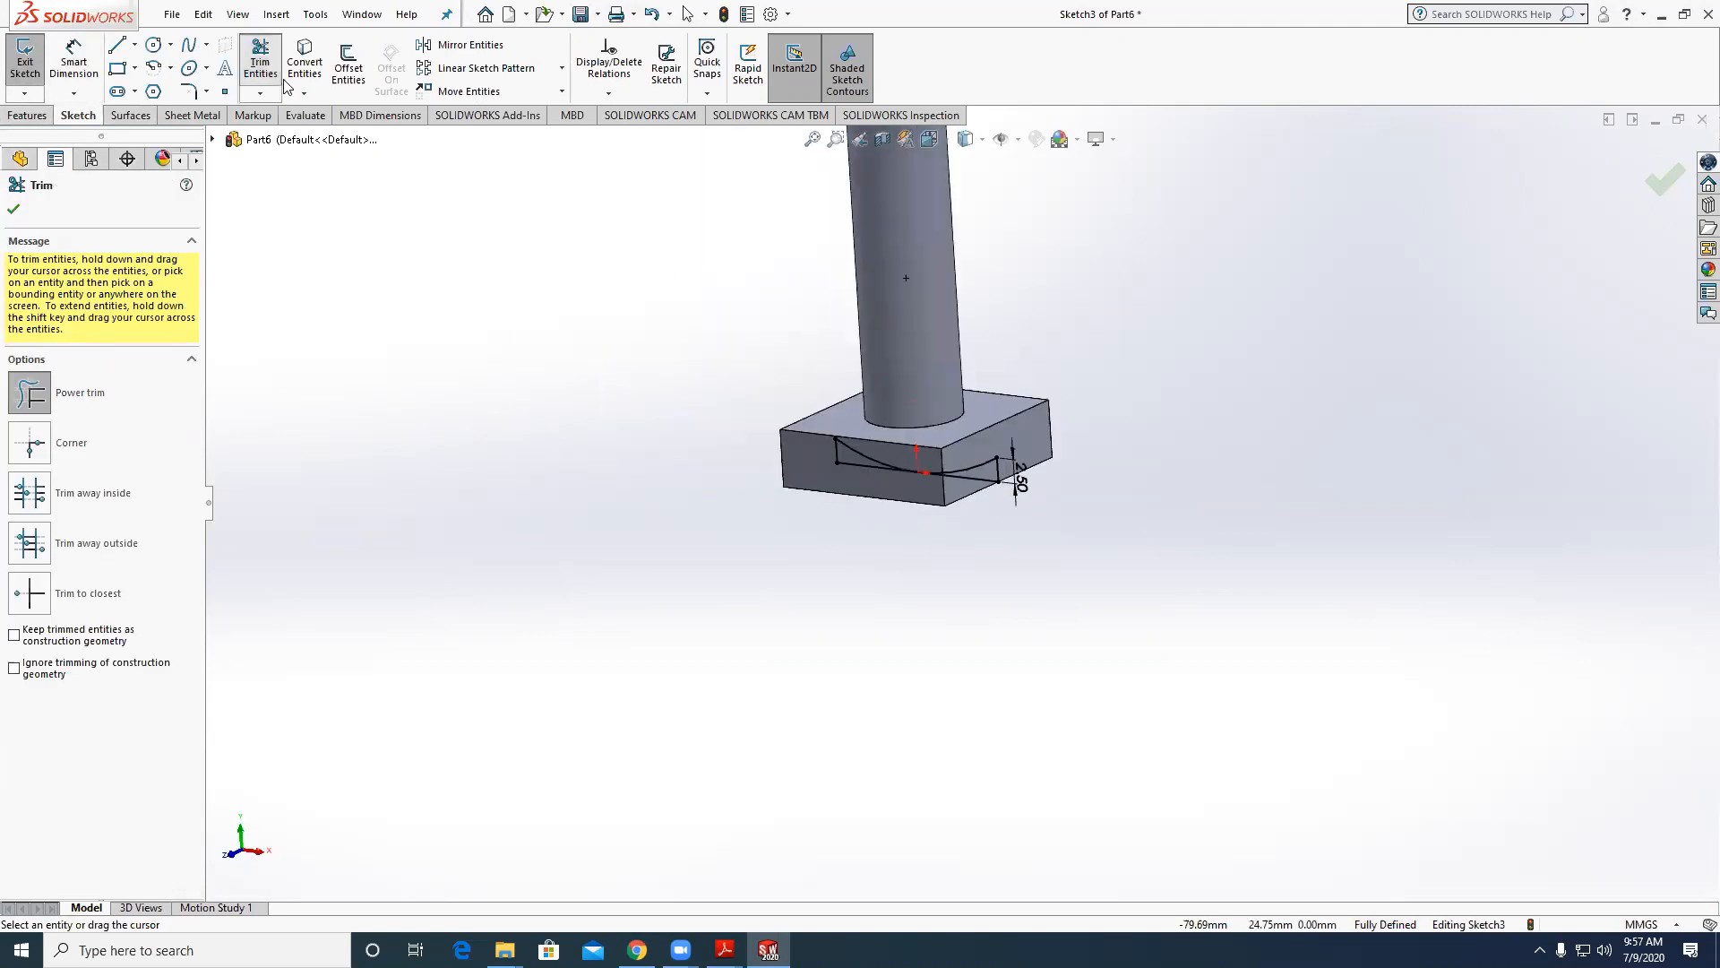
{"action": "left_click", "coordinate": [260, 63]}
Extrude-cut the two regions between the arc and the head's lower edge through the full depth of the head.
{"action": "left_click", "coordinate": [27, 114]}
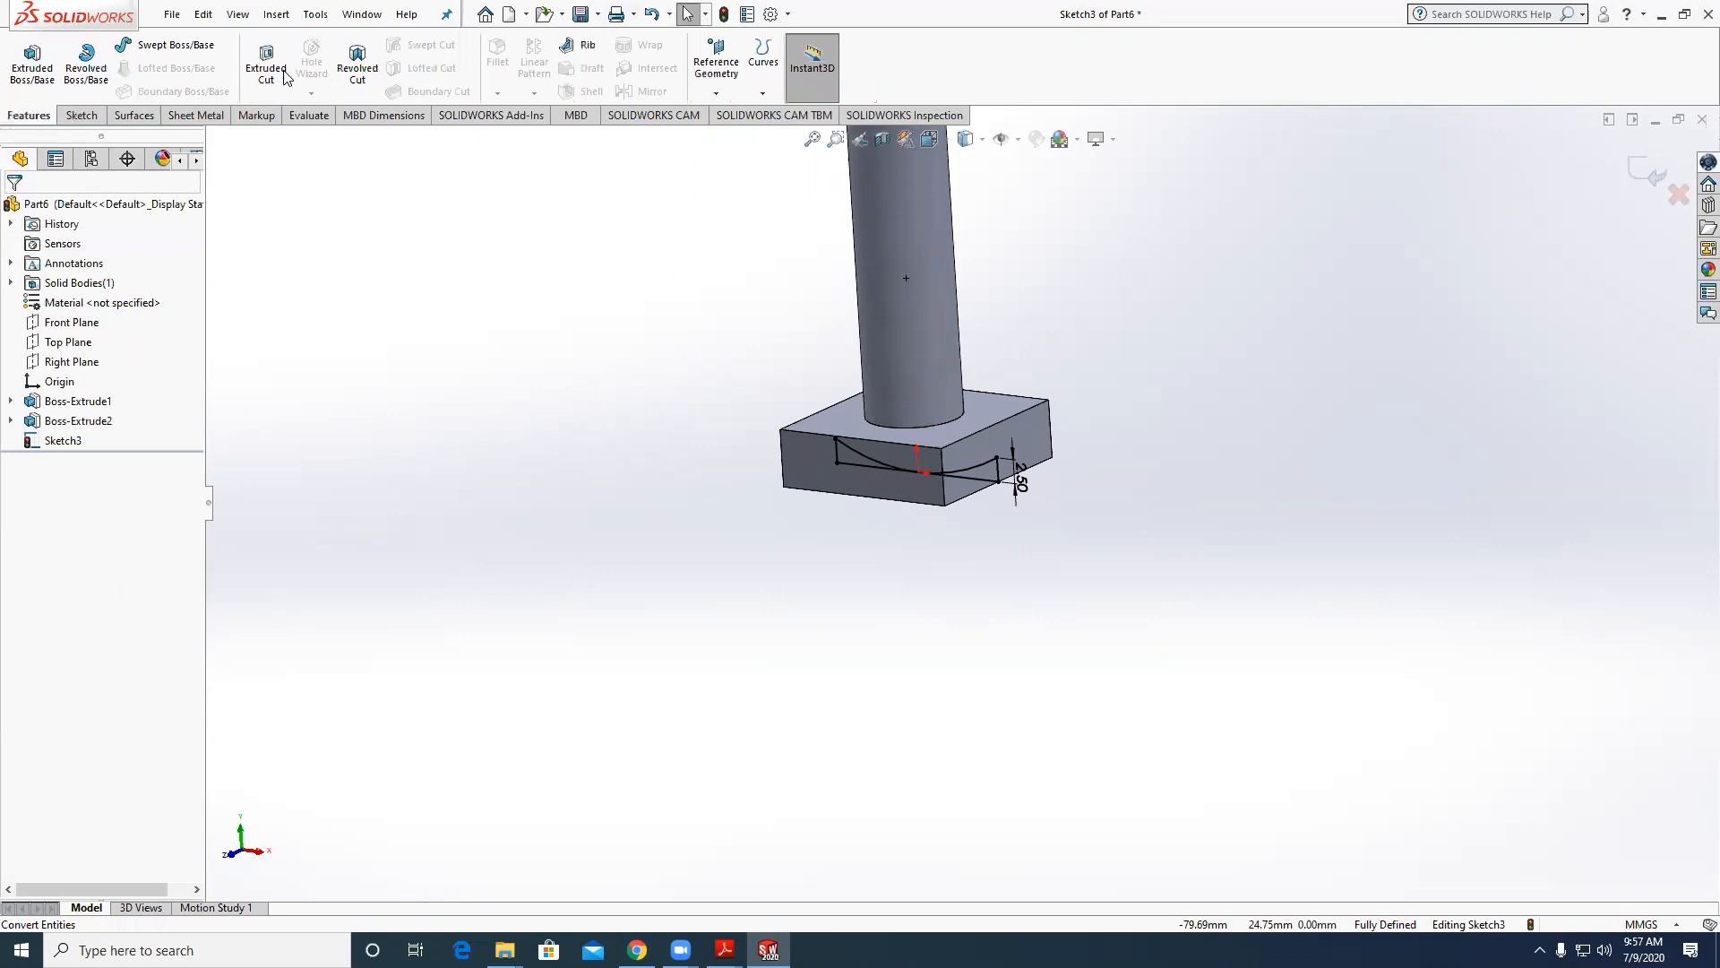
{"action": "left_click", "coordinate": [266, 63]}
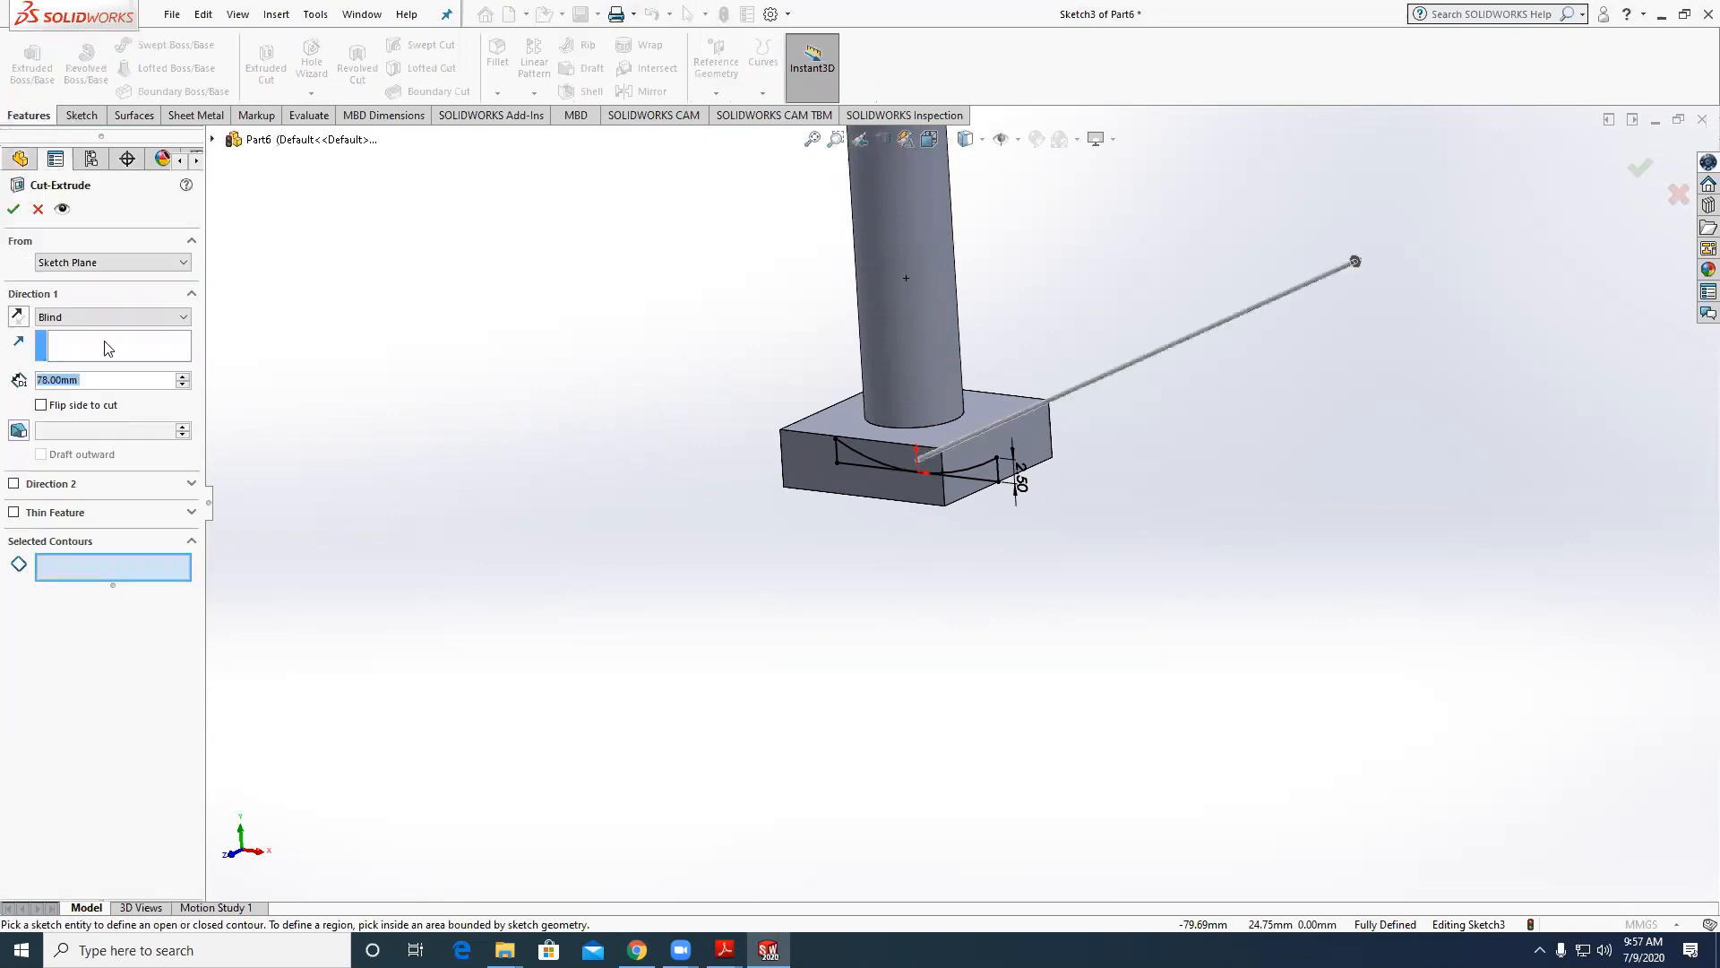
{"action": "scroll", "coordinate": [959, 500], "scroll_direction": "down", "scroll_amount": 4}
{"action": "left_click", "coordinate": [948, 524]}
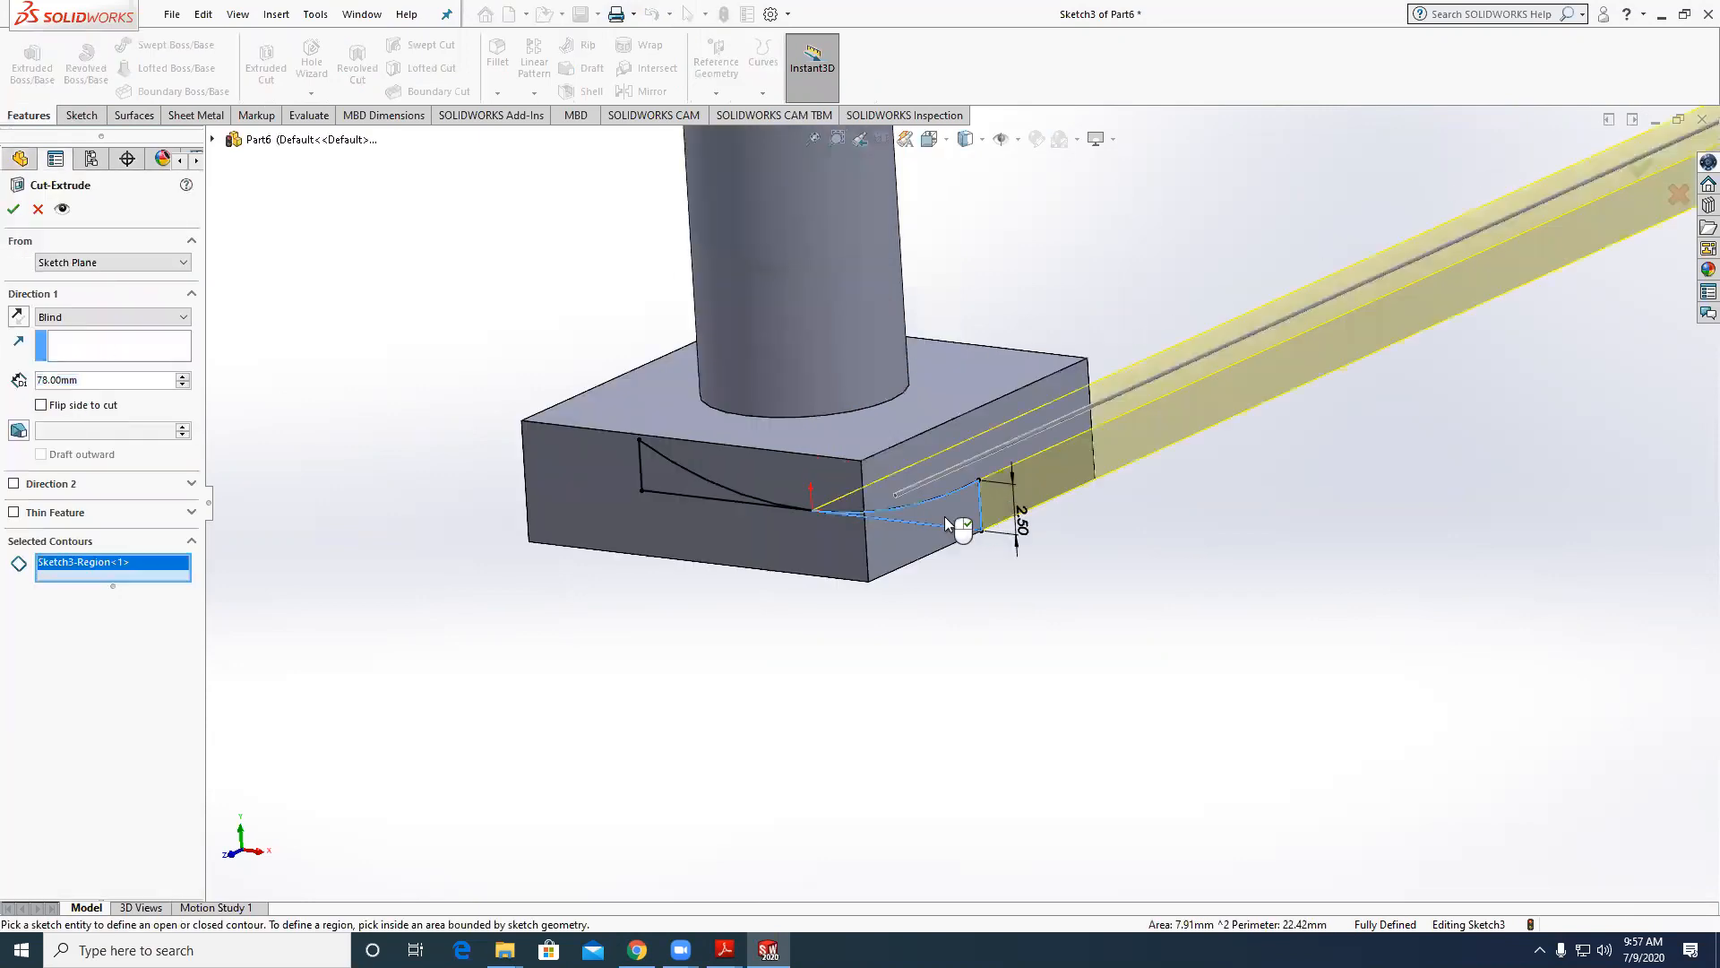
{"action": "left_click", "coordinate": [695, 491]}
{"action": "left_click", "coordinate": [116, 318]}
{"action": "left_click", "coordinate": [95, 350]}
{"action": "left_click", "coordinate": [108, 319]}
{"action": "left_click", "coordinate": [103, 358]}
{"action": "left_click", "coordinate": [13, 208]}
Add a 2 mm high dome to the end face of the bolt's shank.
{"action": "middle_click_drag", "start_coordinate": [477, 359], "coordinate": [532, 364]}
{"action": "scroll", "coordinate": [533, 364], "scroll_direction": "up", "scroll_amount": 8}
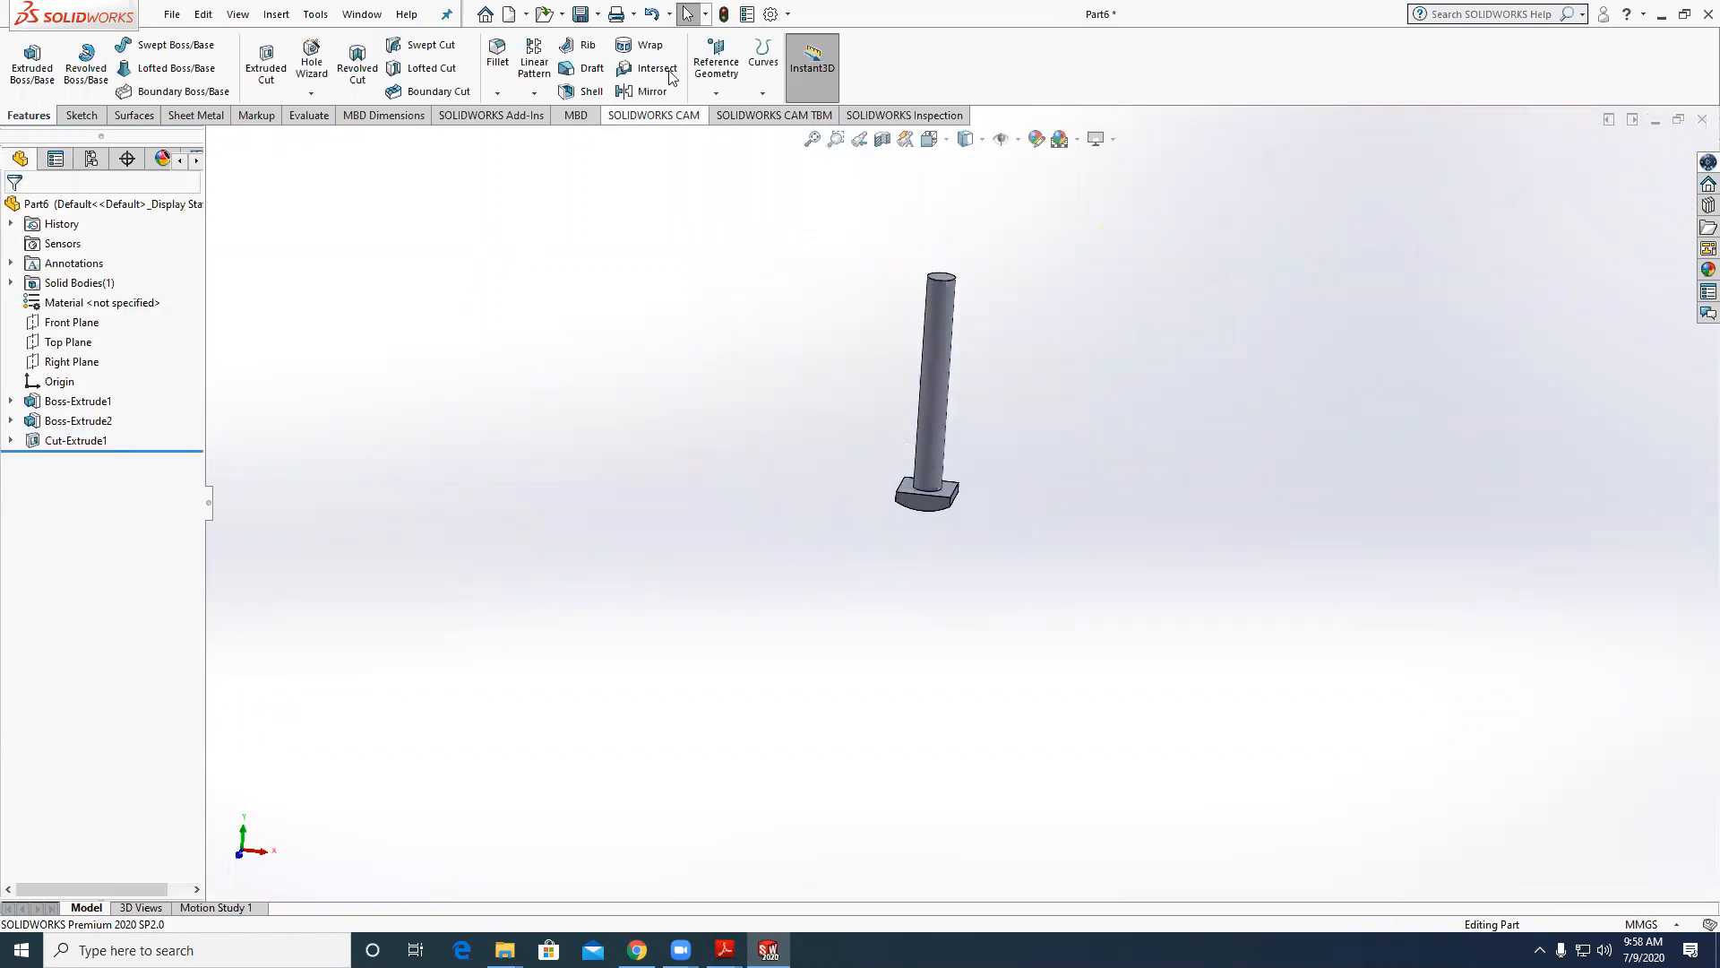
{"action": "left_click", "coordinate": [283, 14]}
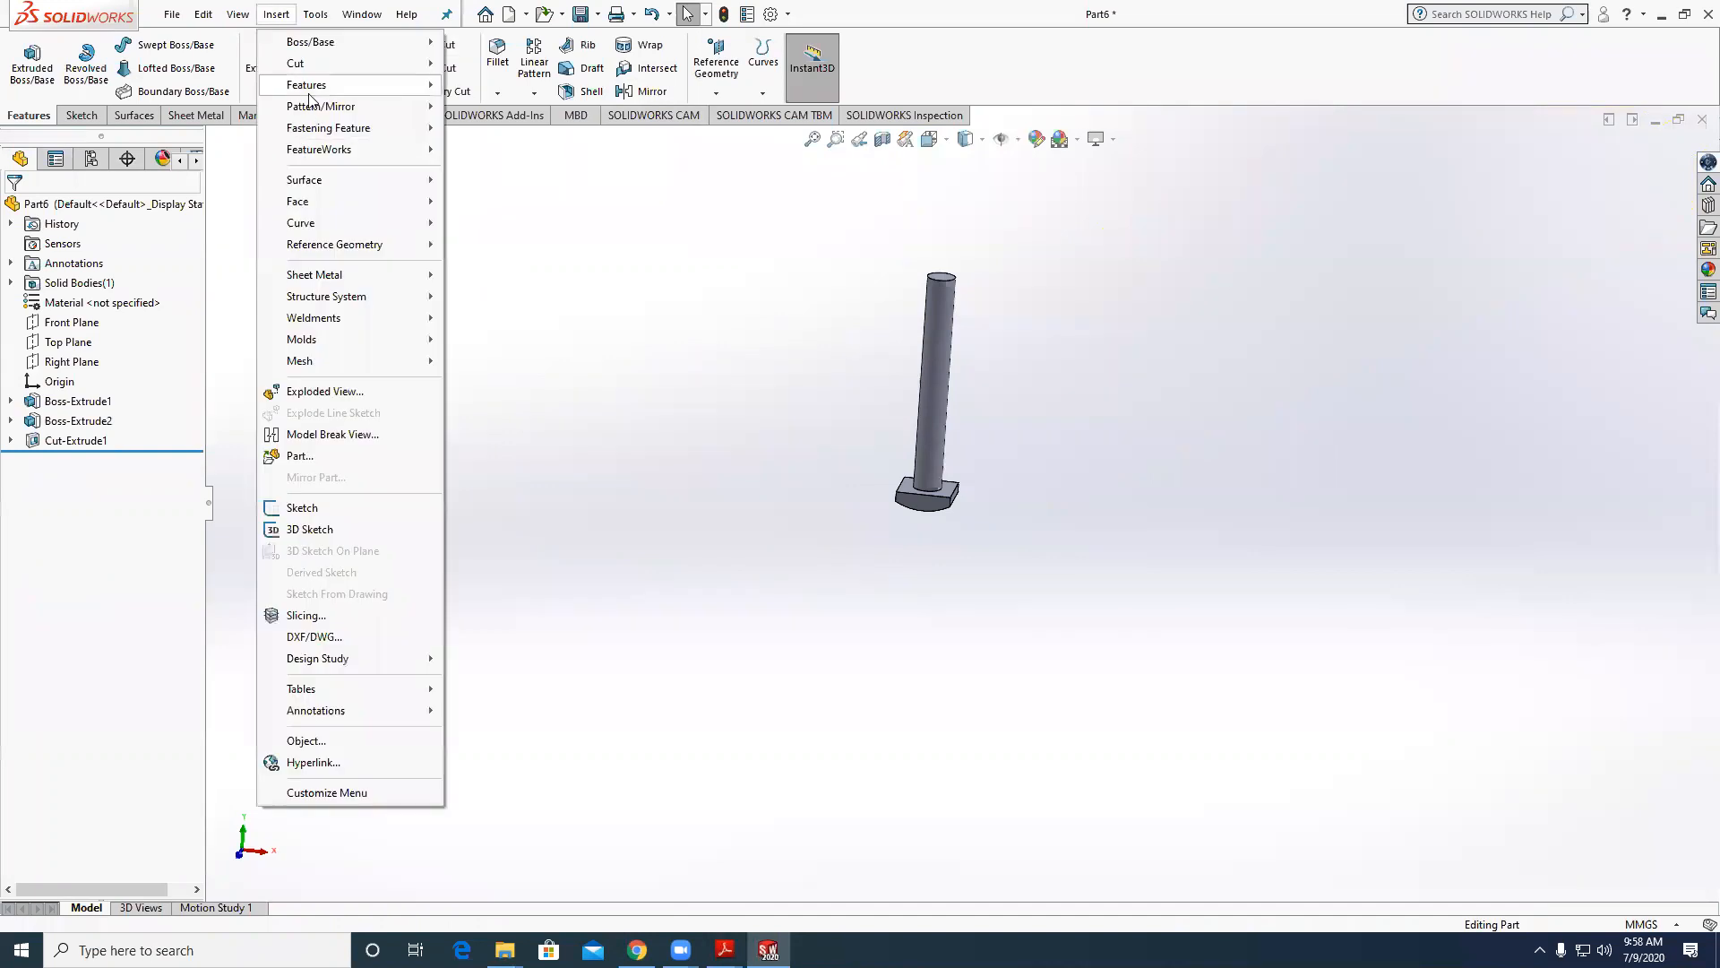
{"action": "mouse_move", "coordinate": [358, 84]}
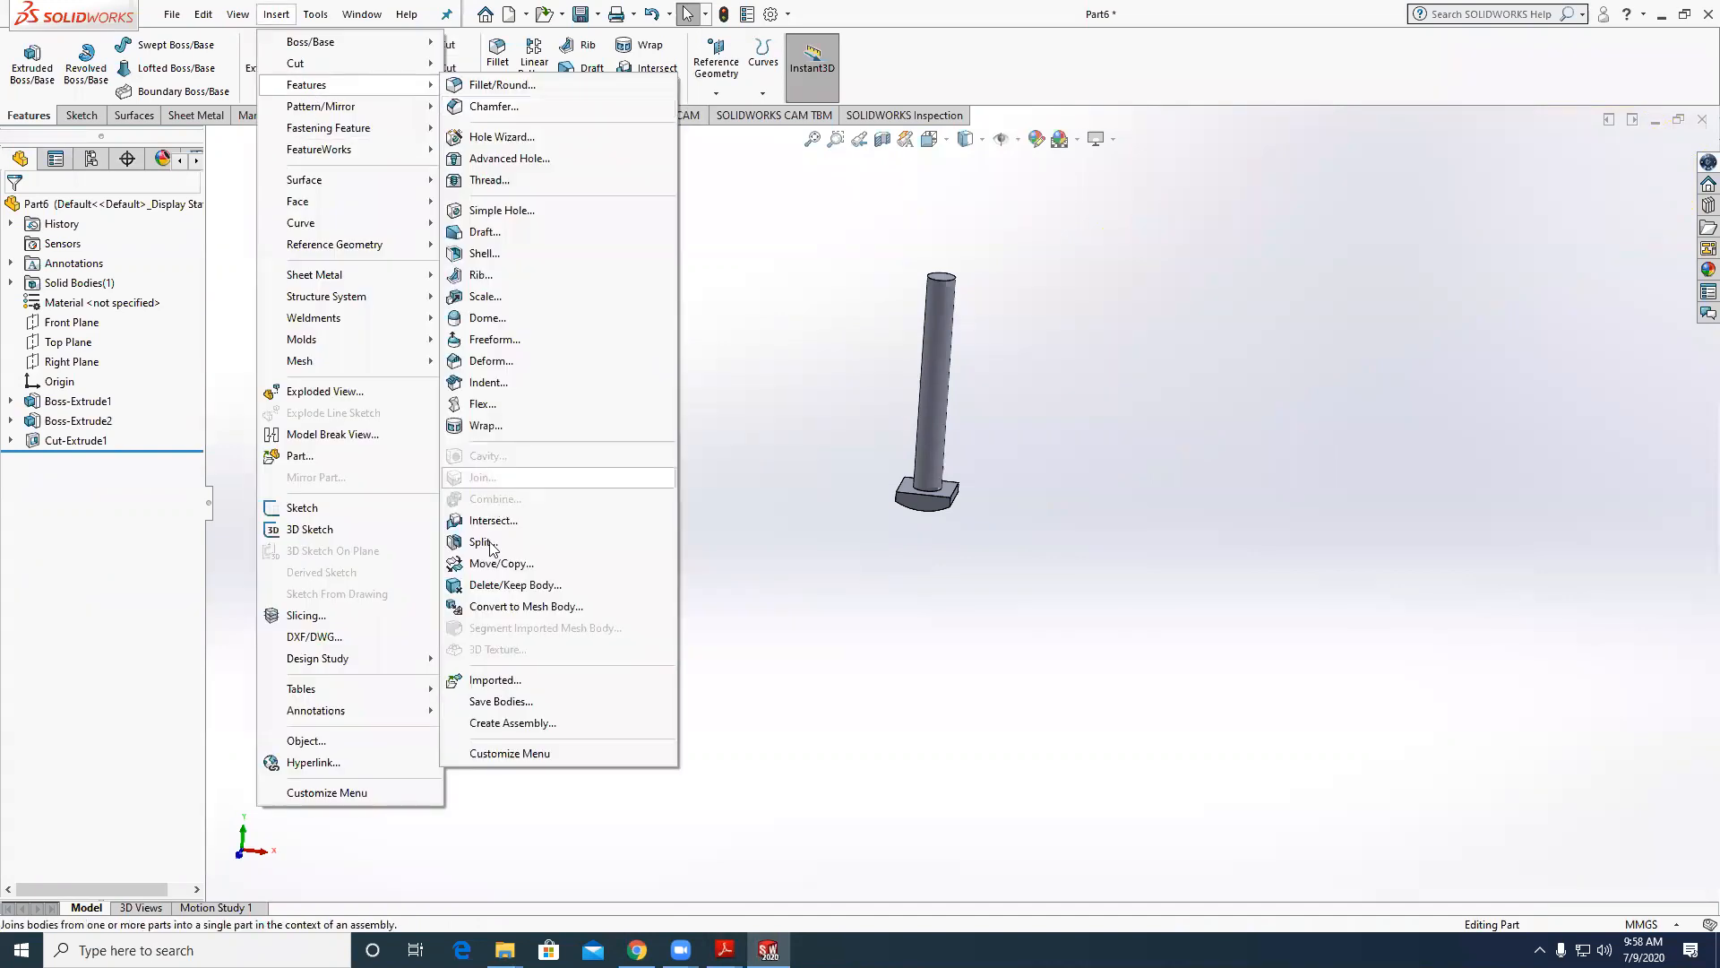
{"action": "left_click", "coordinate": [488, 324]}
{"action": "scroll", "coordinate": [914, 333], "scroll_direction": "down", "scroll_amount": 5}
{"action": "left_click", "coordinate": [781, 441]}
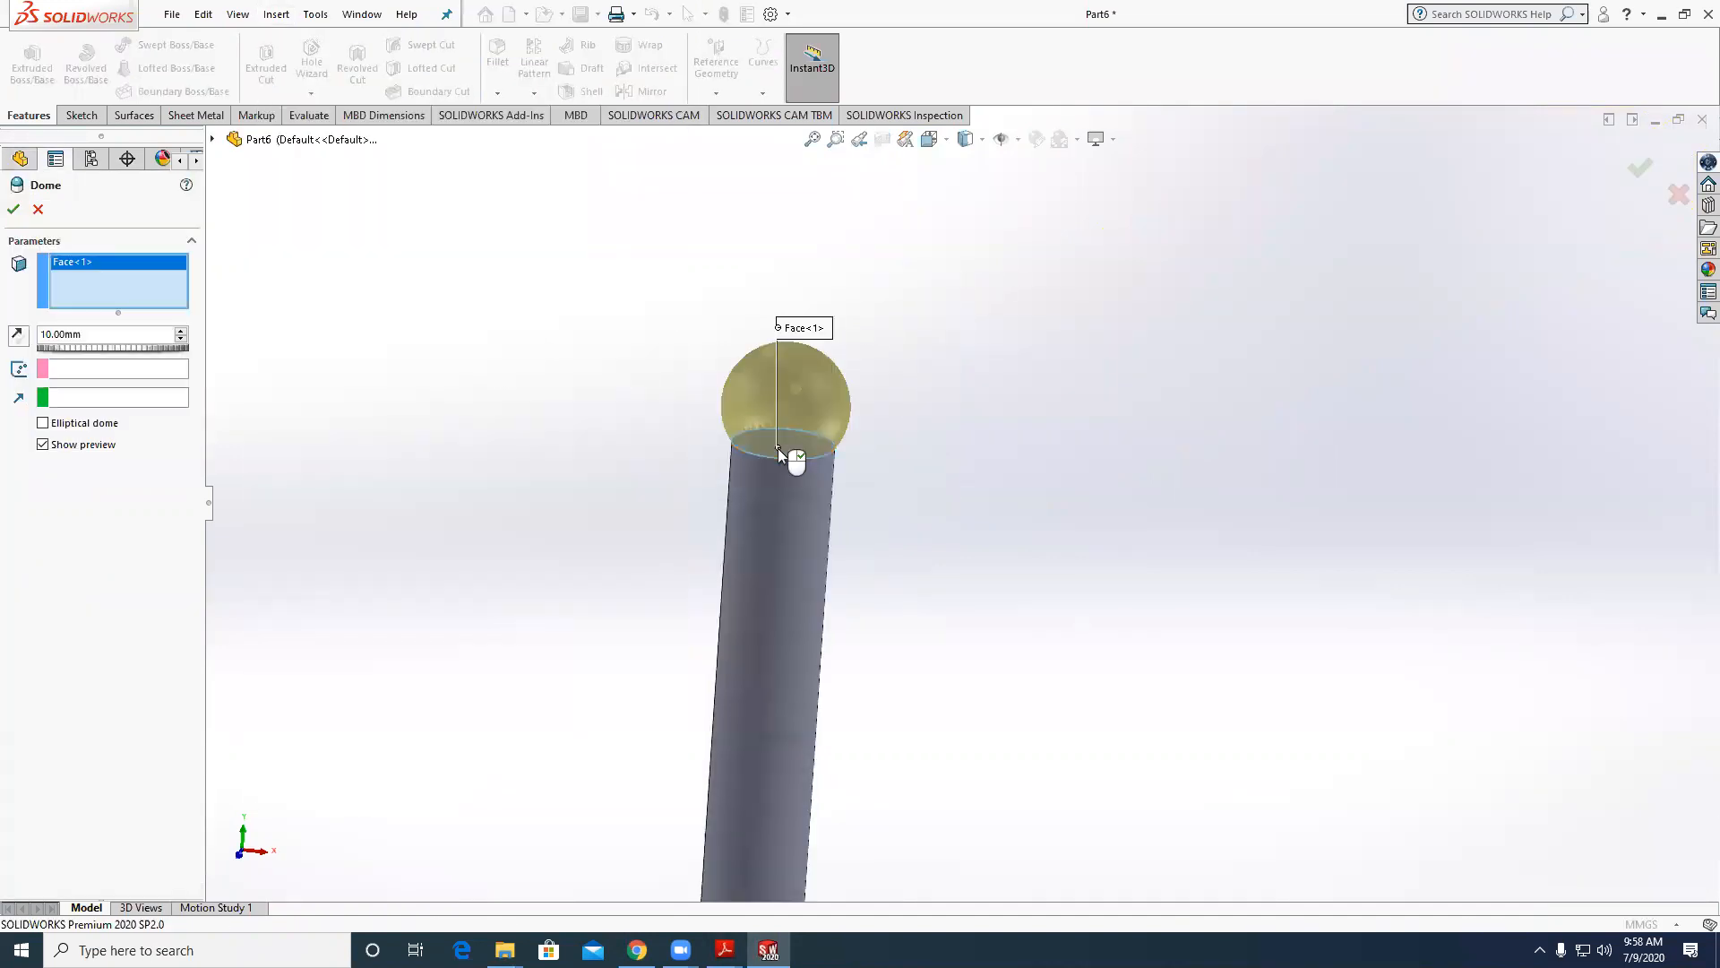
{"action": "double_click", "coordinate": [99, 334]}
{"action": "type", "text": "2"}
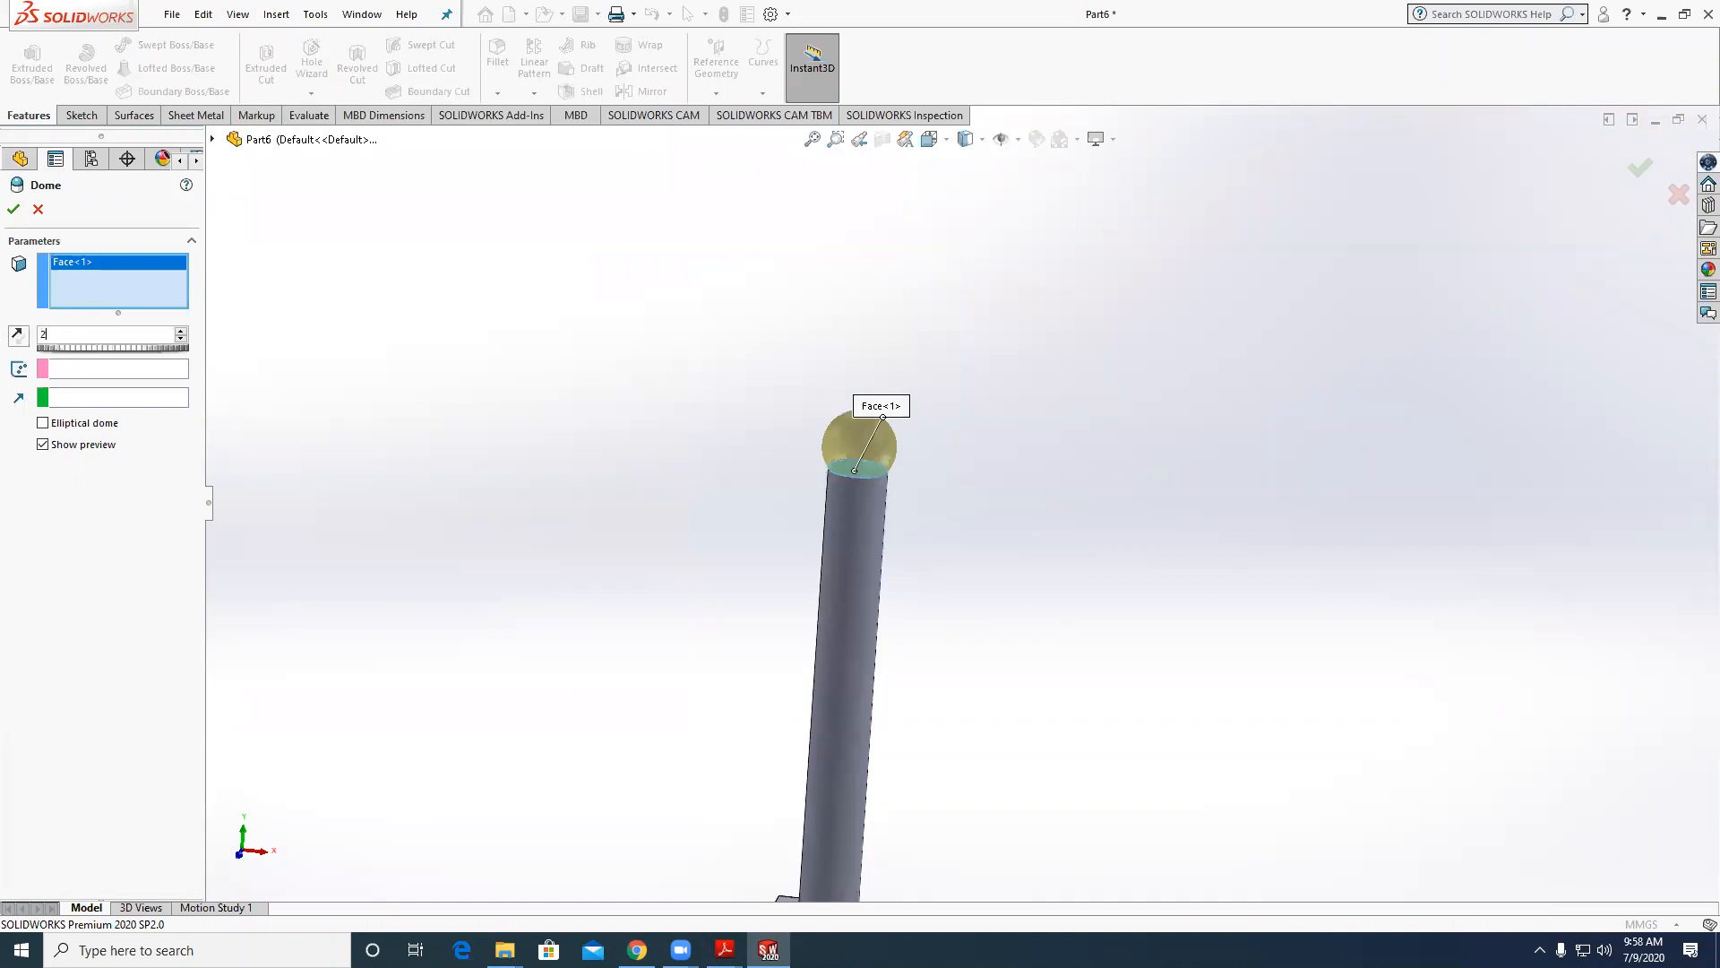
{"action": "key", "text": "Return"}
{"action": "scroll", "coordinate": [527, 421], "scroll_direction": "down", "scroll_amount": 4}
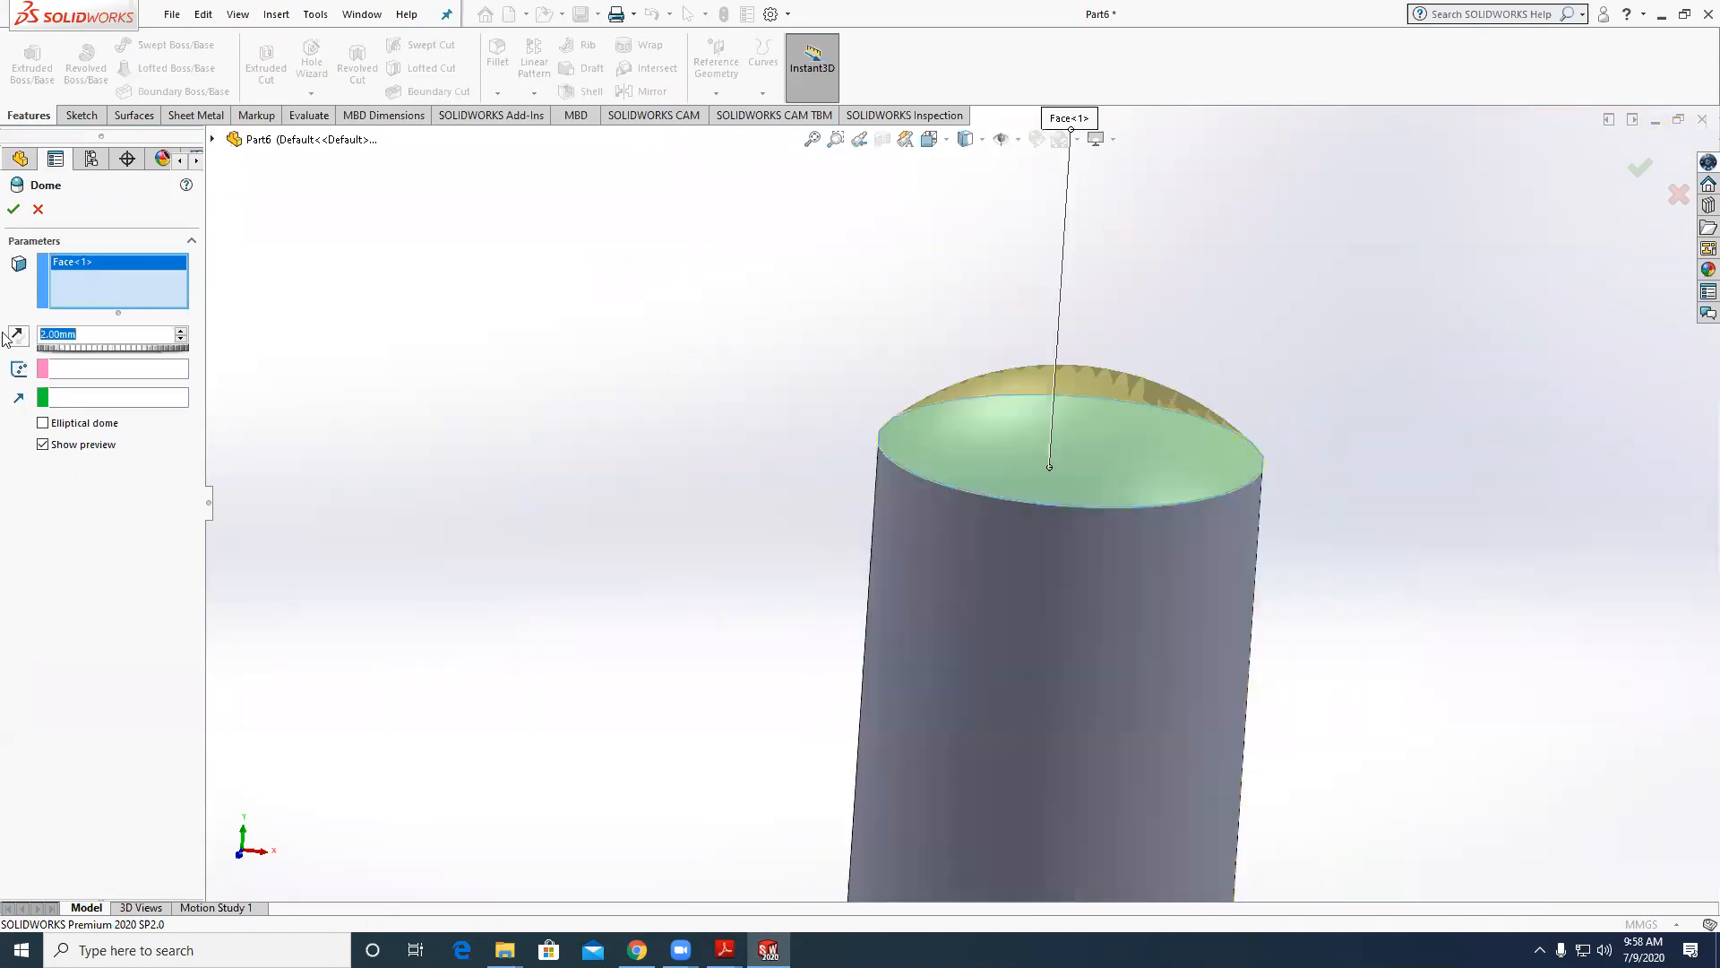
{"action": "left_click", "coordinate": [14, 208]}
Save the part as Bolt in the Plumber Block folder and close it.
{"action": "scroll", "coordinate": [564, 428], "scroll_direction": "up", "scroll_amount": 5}
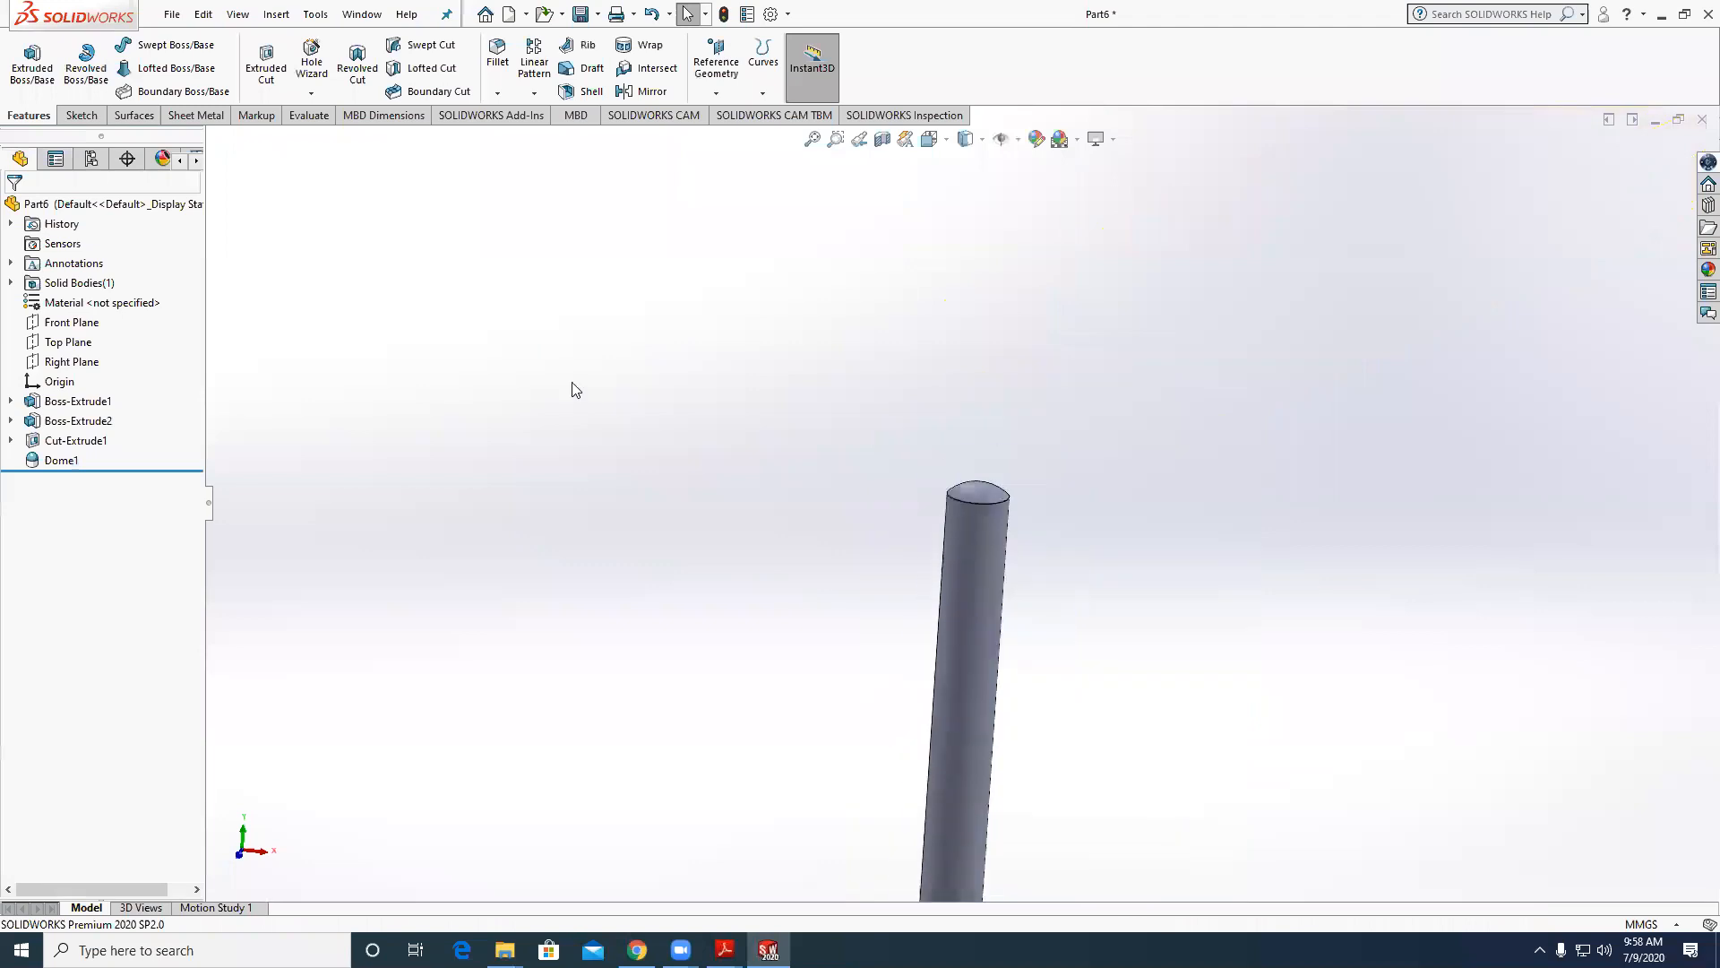
{"action": "left_click", "coordinate": [171, 13]}
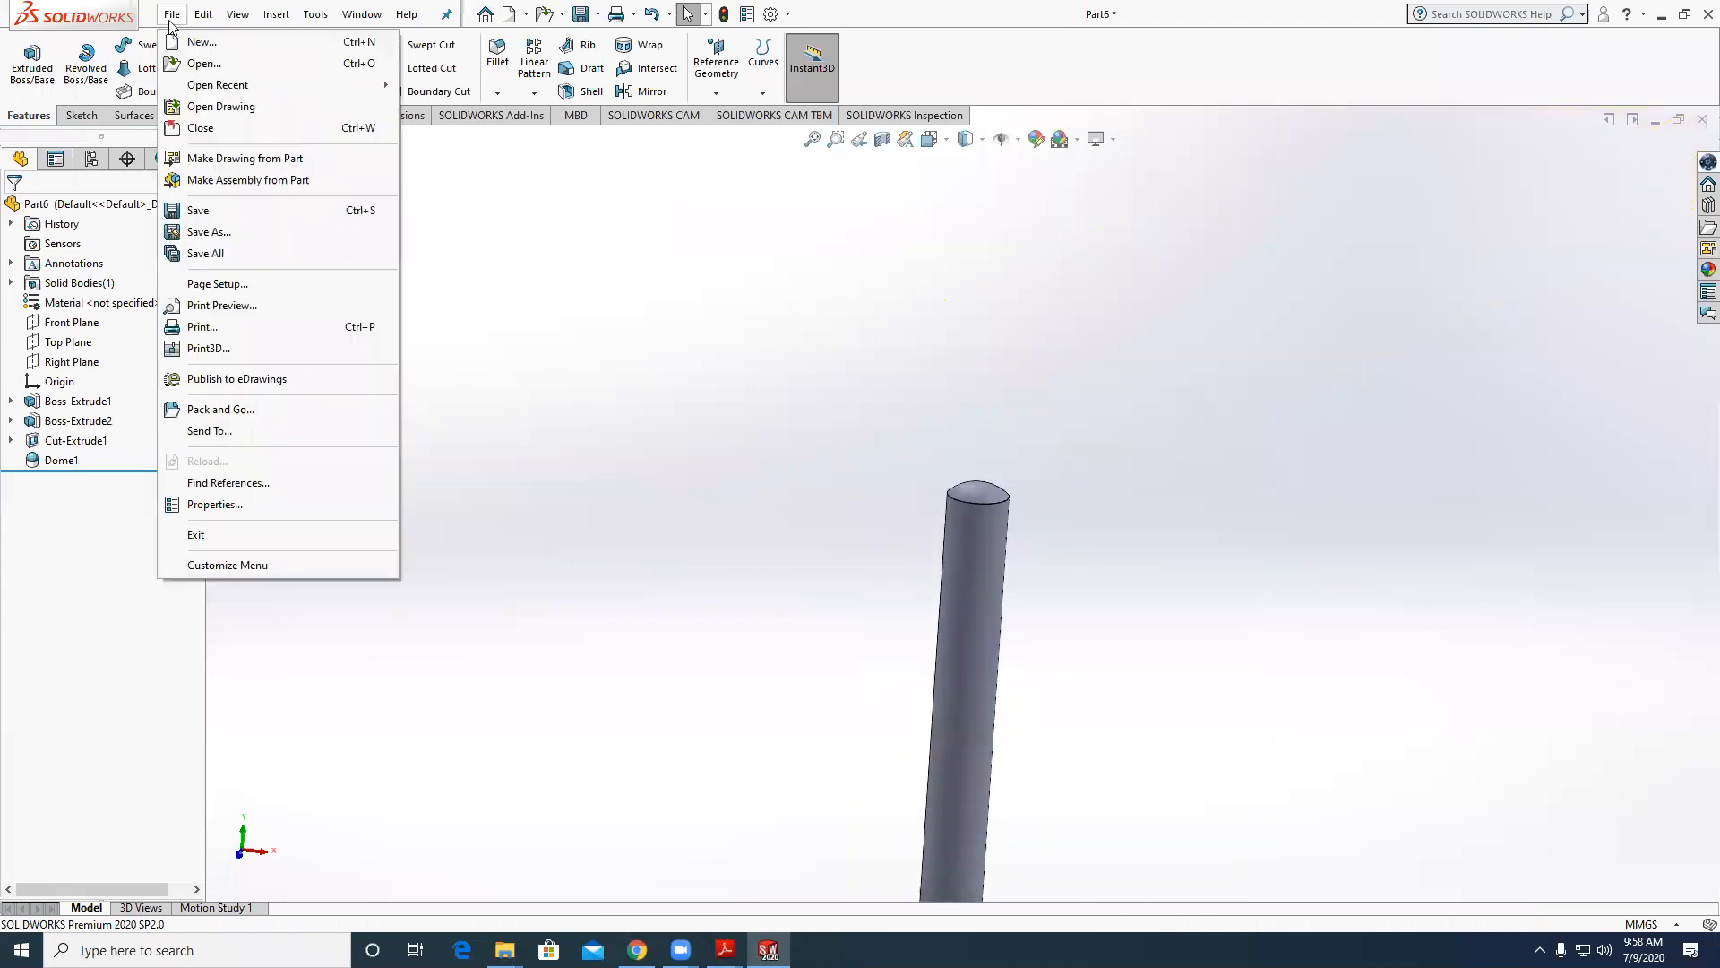
{"action": "left_click", "coordinate": [202, 209]}
{"action": "type", "text": "Bolt"}
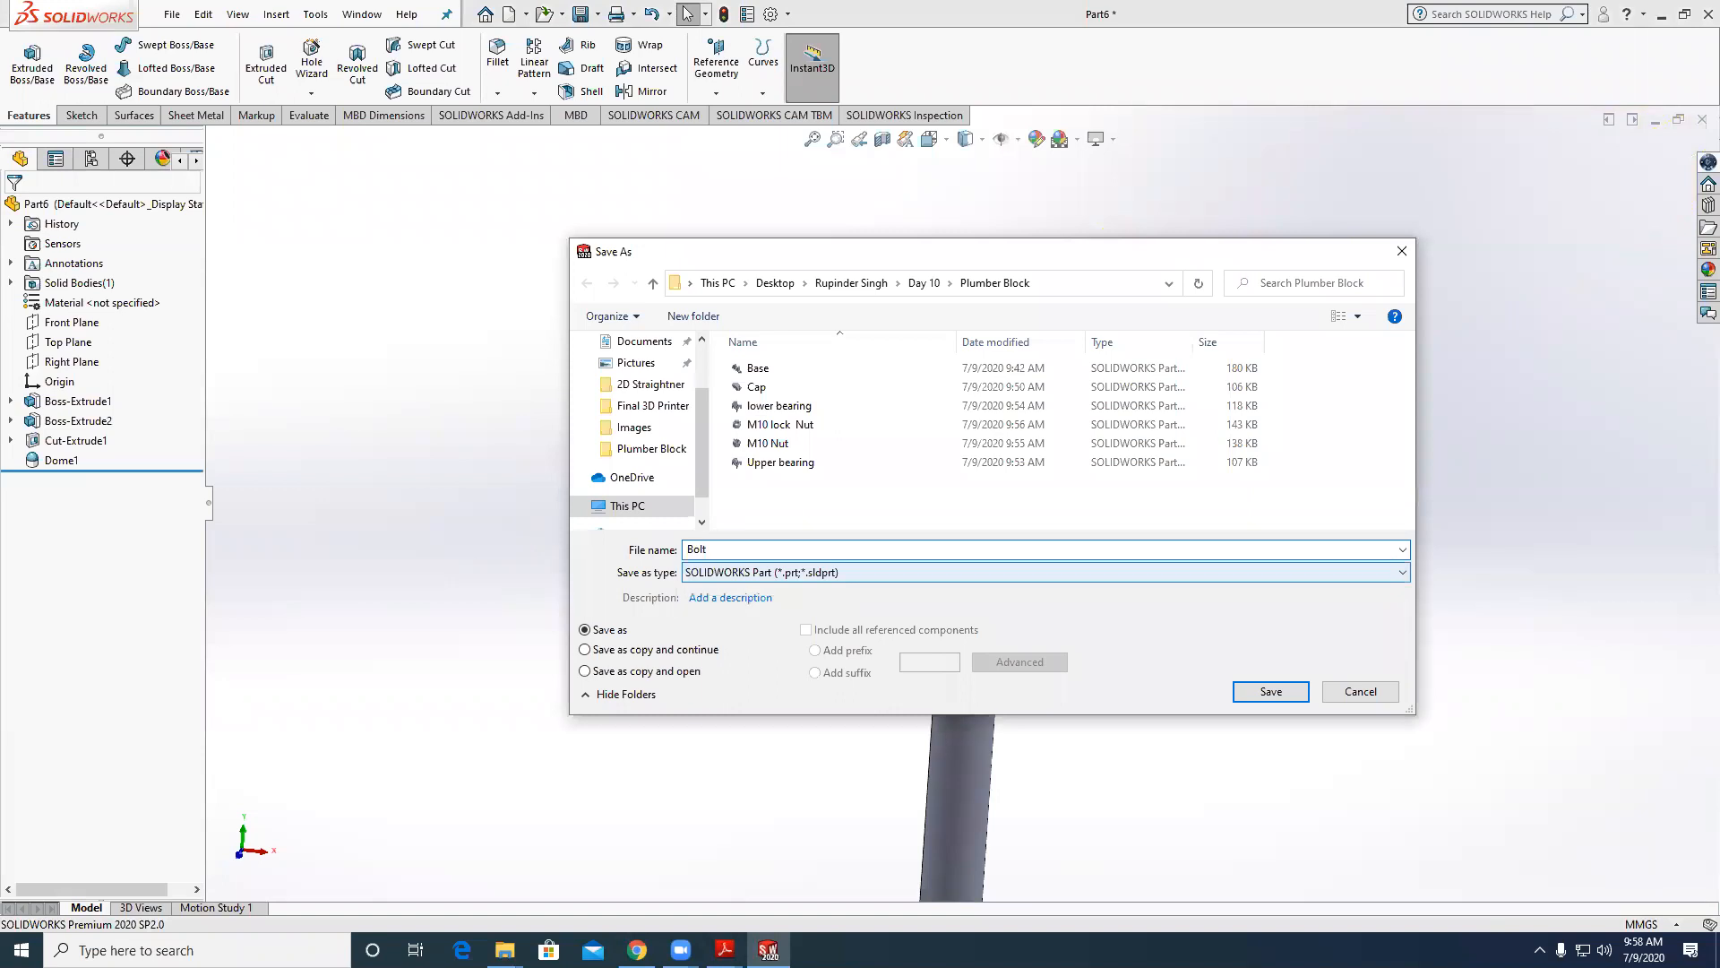
{"action": "key", "text": "Return"}
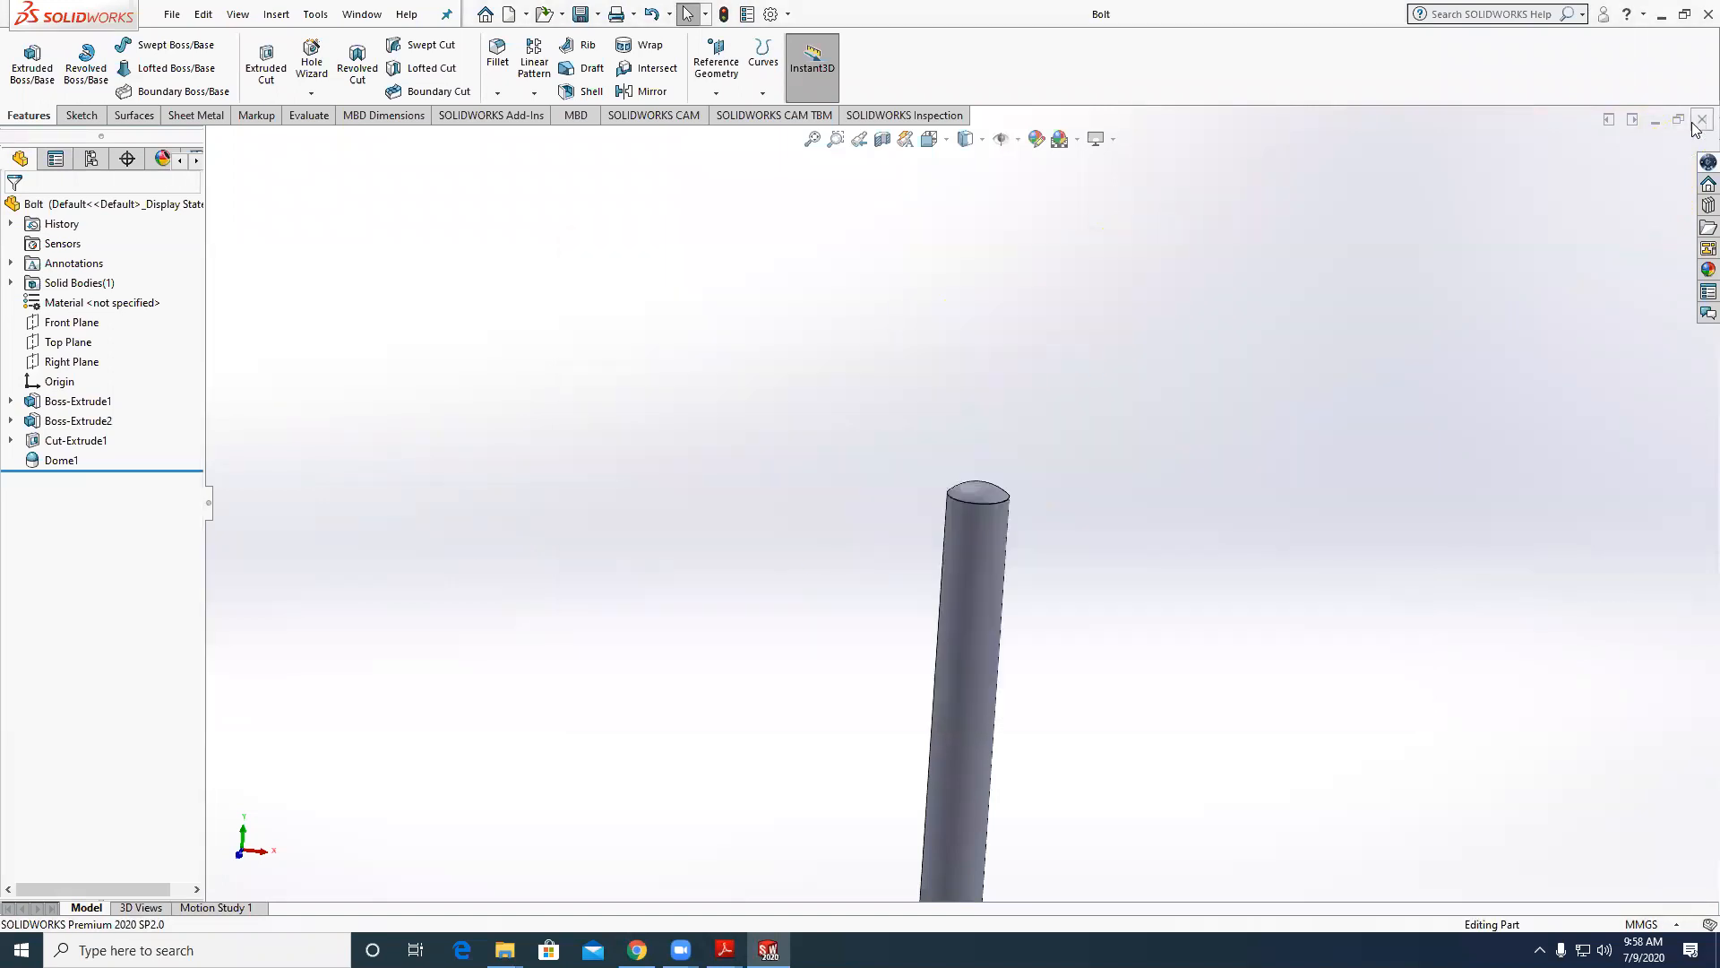
{"action": "left_click", "coordinate": [1702, 119]}
Open the recent Base part and start a sketch on the floor of the left recess in its underside.
{"action": "left_click", "coordinate": [172, 13]}
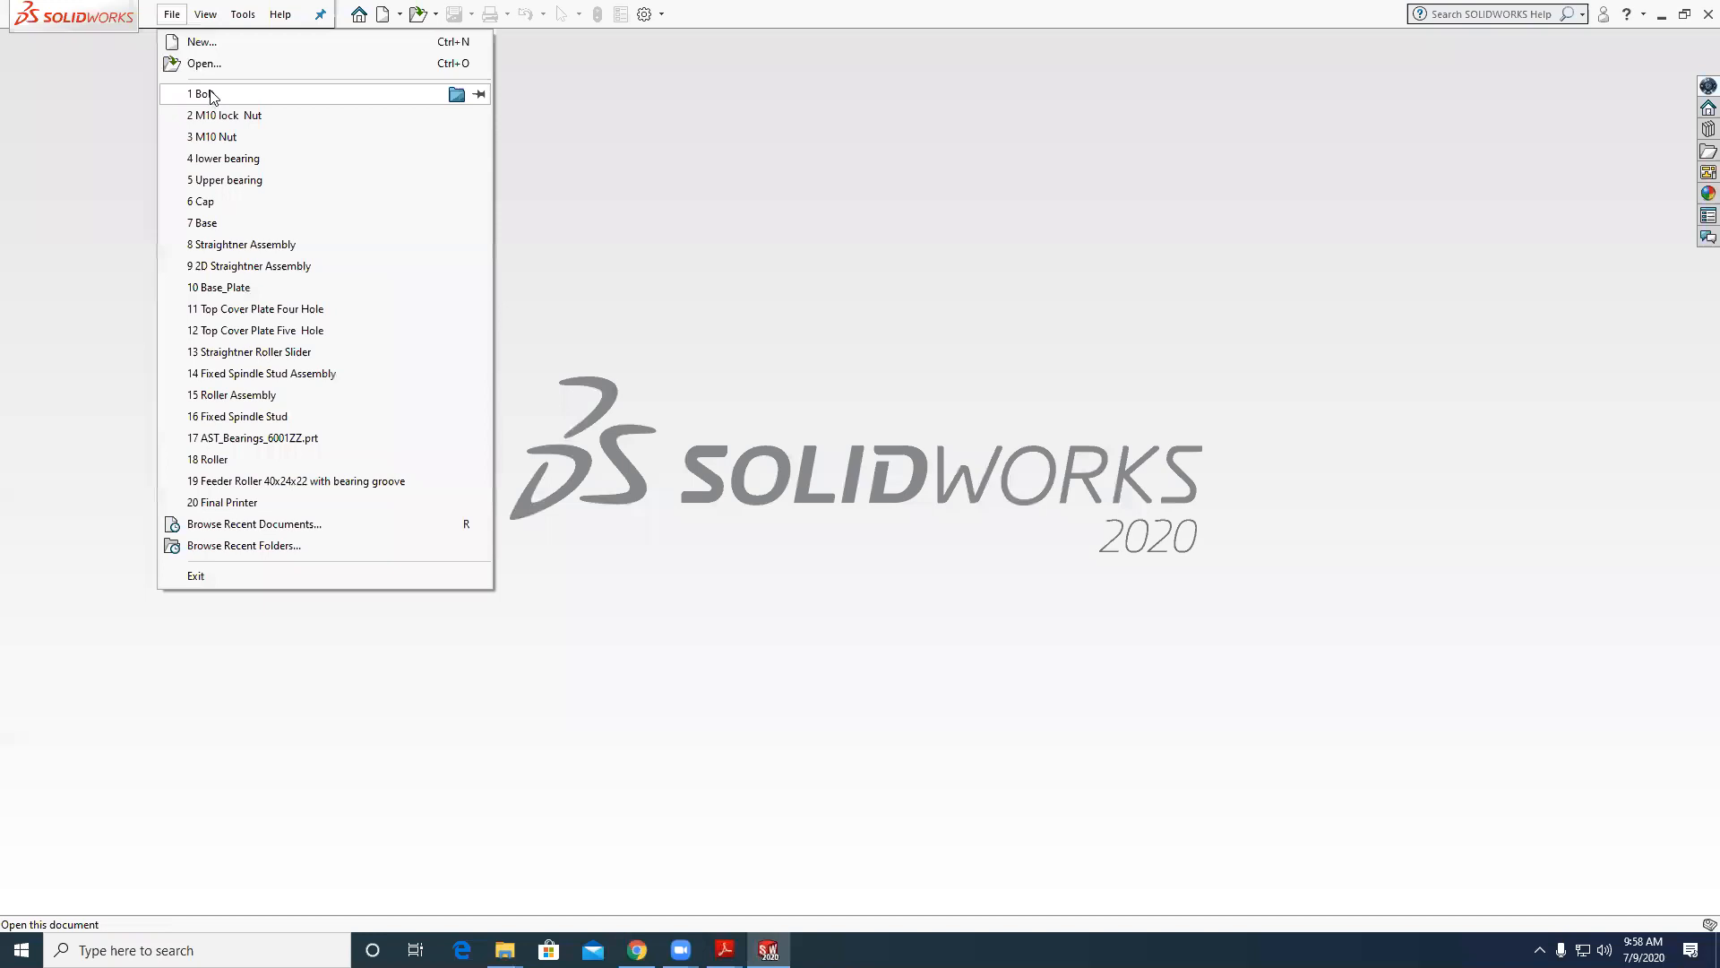
{"action": "left_click", "coordinate": [211, 227]}
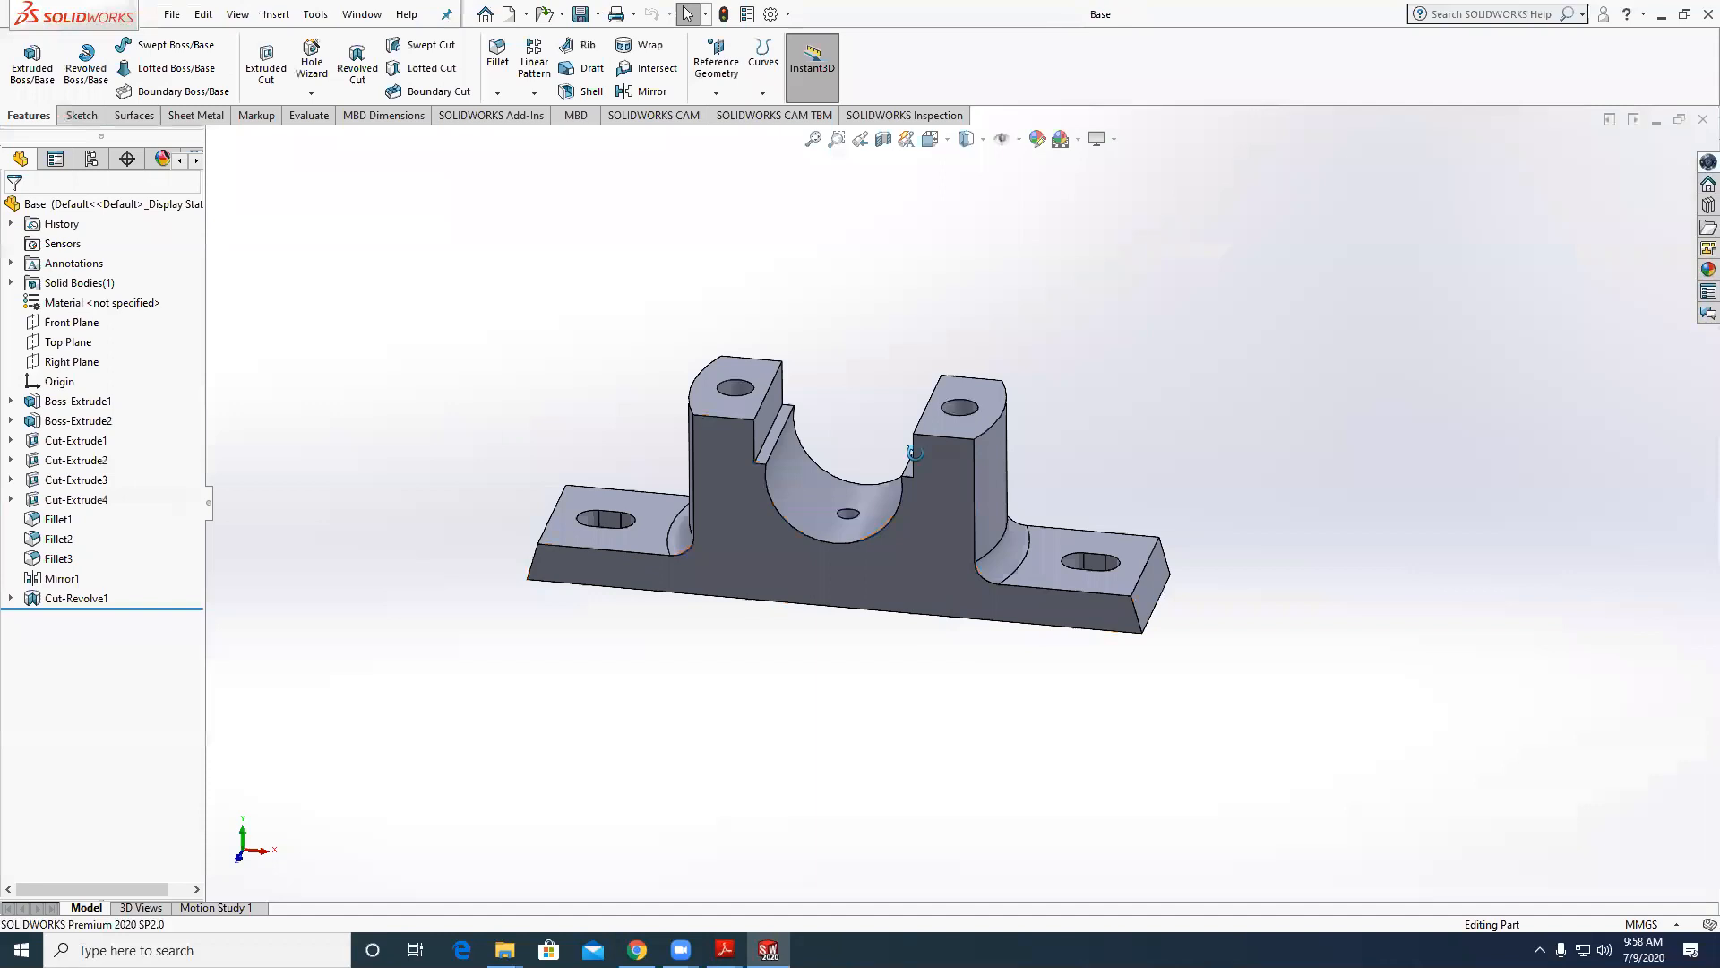
{"action": "middle_click_drag", "start_coordinate": [909, 470], "coordinate": [883, 345]}
{"action": "scroll", "coordinate": [757, 641], "scroll_direction": "down", "scroll_amount": 2}
{"action": "left_click", "coordinate": [811, 536]}
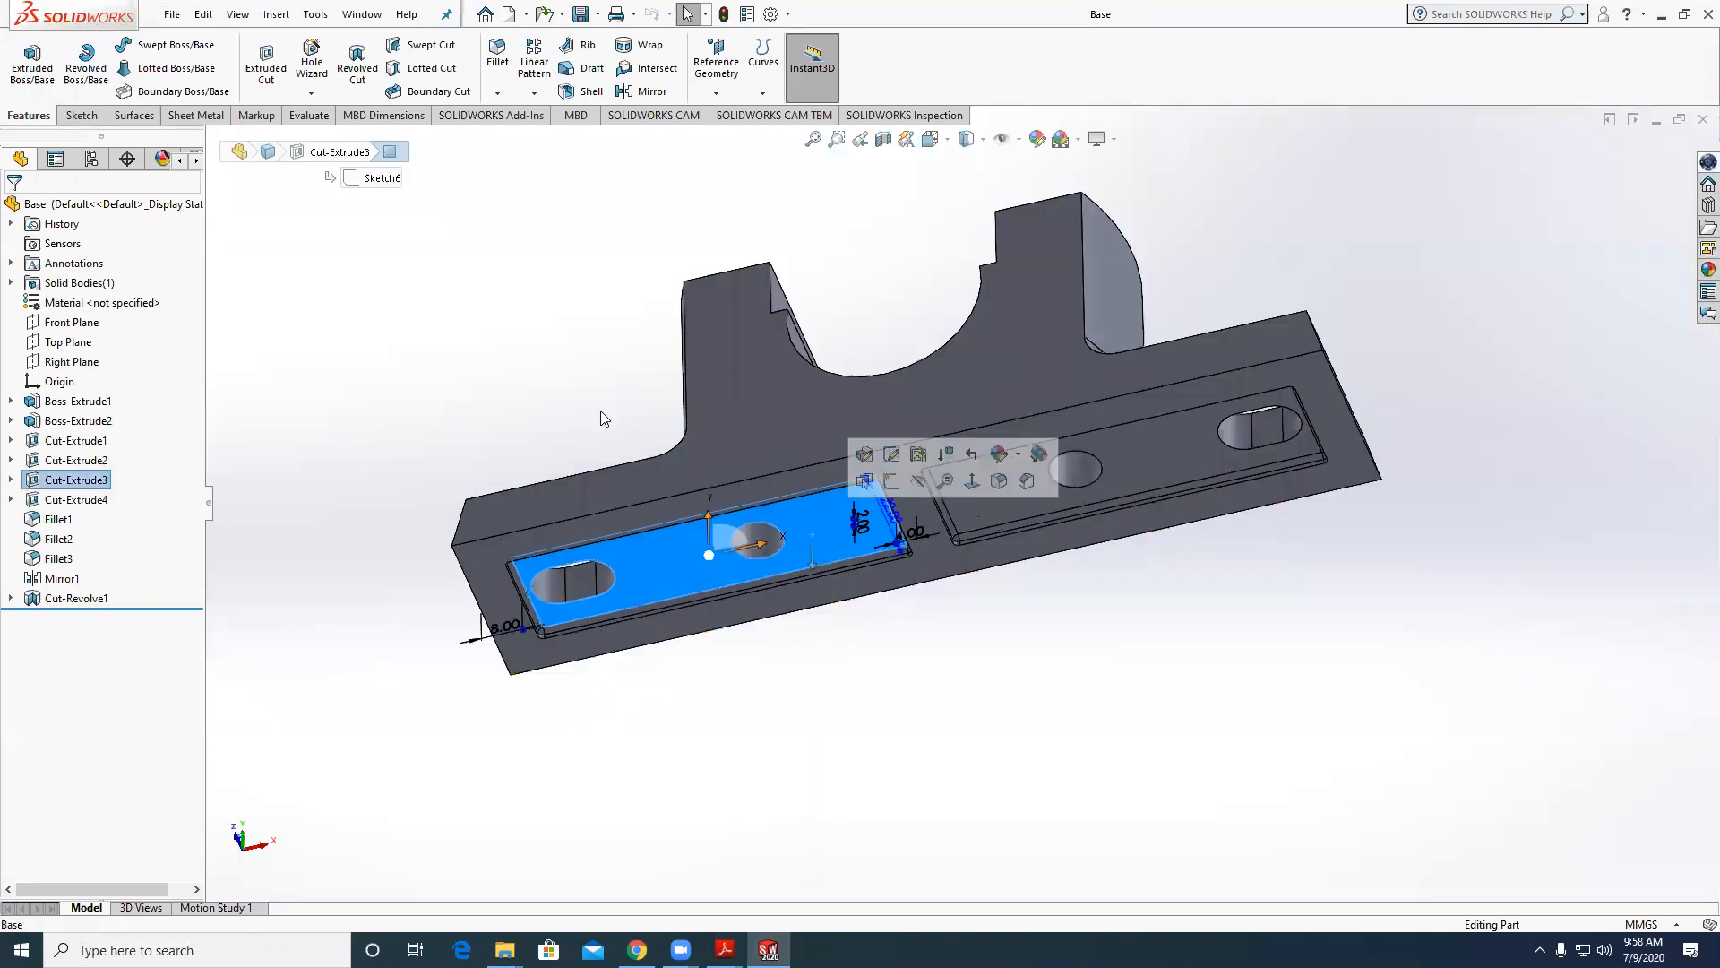
{"action": "left_click", "coordinate": [82, 115]}
{"action": "left_click", "coordinate": [25, 58]}
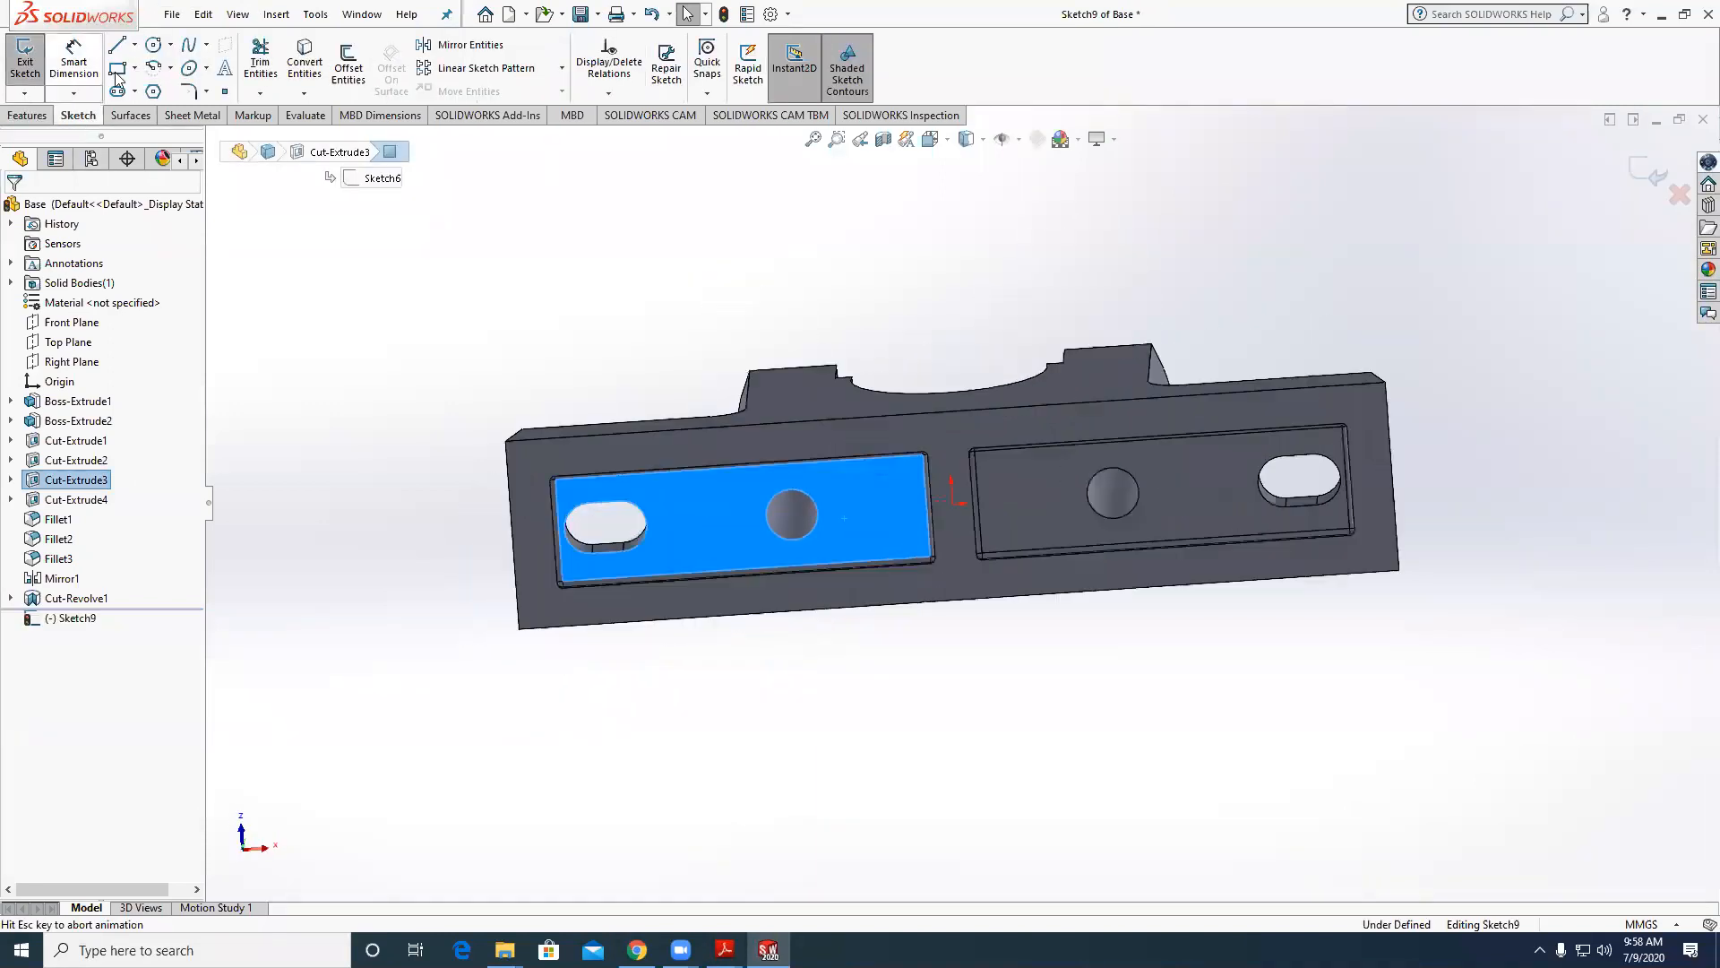
Sketch a center rectangle about 12.6 mm wide, centred on the round bolt hole in the left recess.
{"action": "left_click", "coordinate": [117, 67]}
{"action": "left_click", "coordinate": [83, 274]}
{"action": "scroll", "coordinate": [820, 569], "scroll_direction": "down", "scroll_amount": 4}
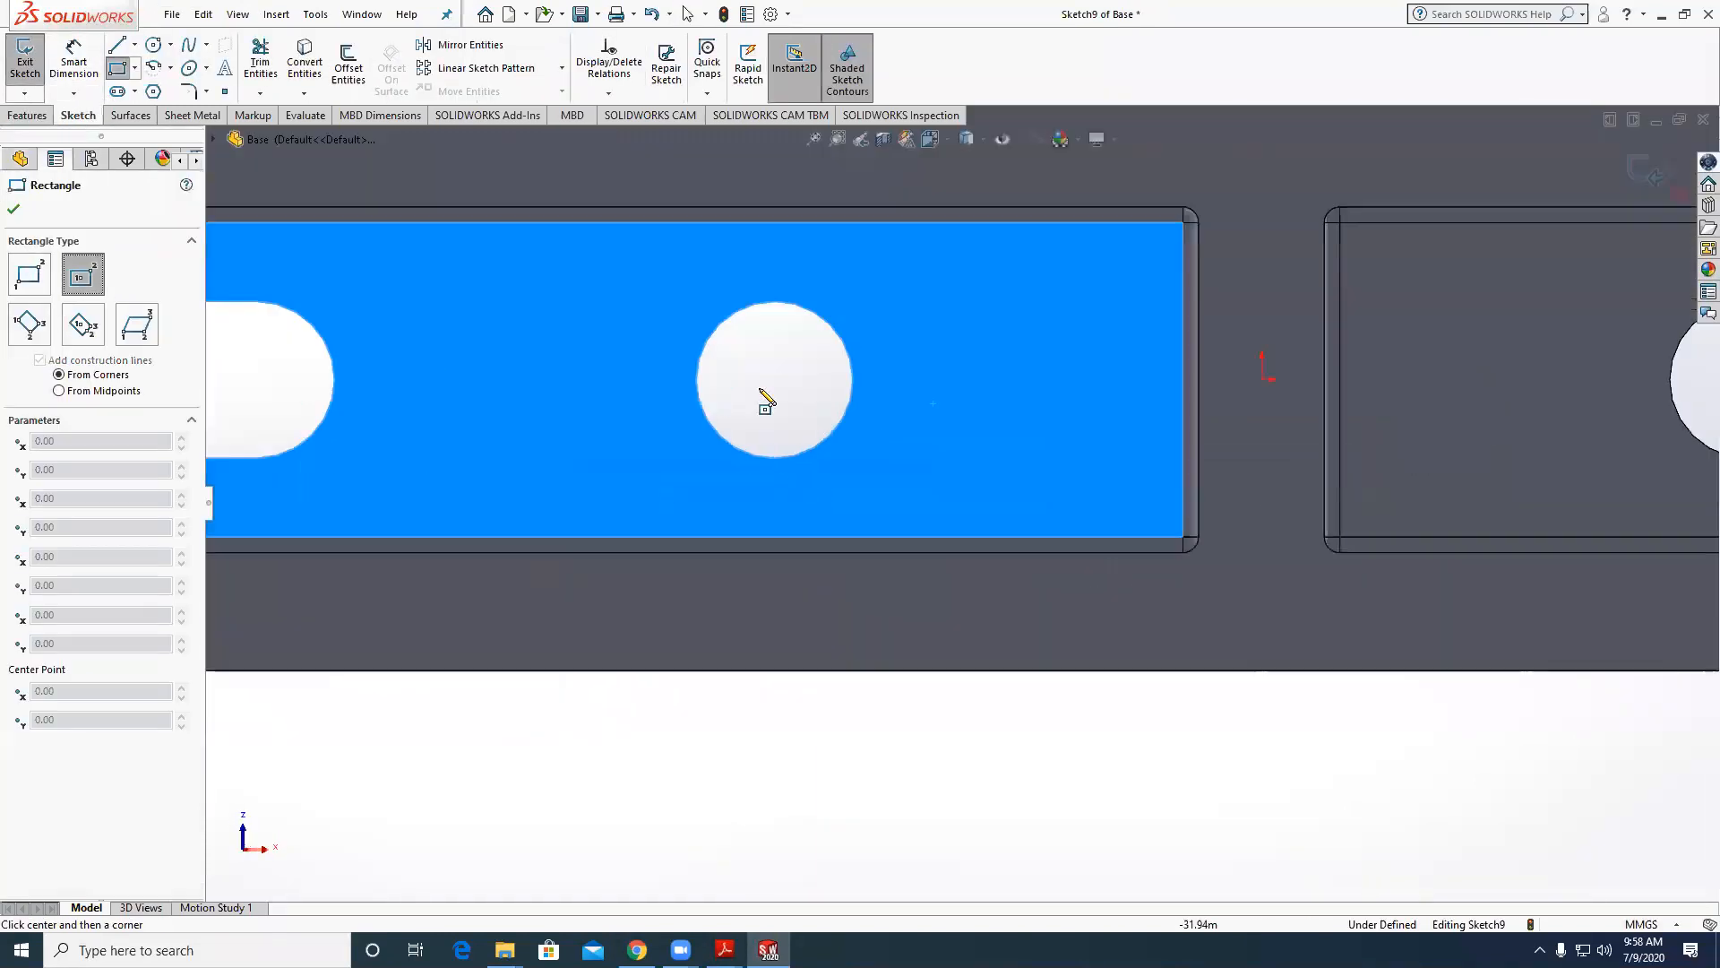
{"action": "left_click", "coordinate": [775, 379]}
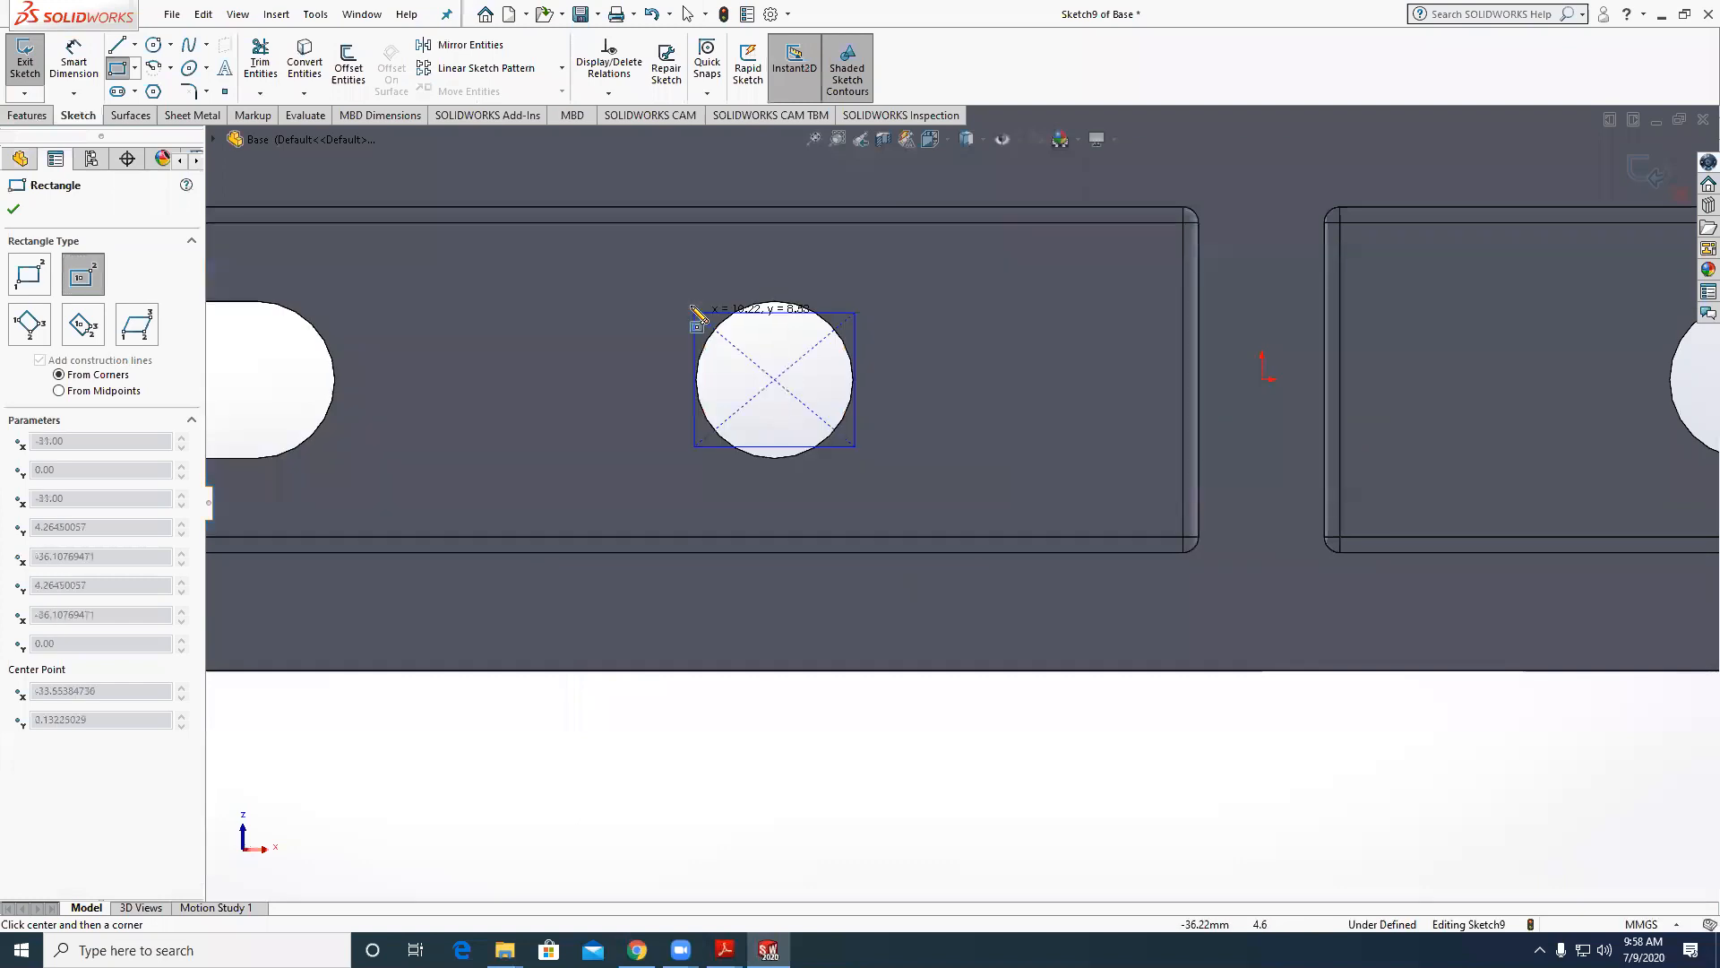
{"action": "left_click", "coordinate": [675, 272]}
{"action": "key", "text": "Escape"}
Set the rectangle's width to 20 mm and make its upper and right sides equal in length.
{"action": "left_click", "coordinate": [78, 57]}
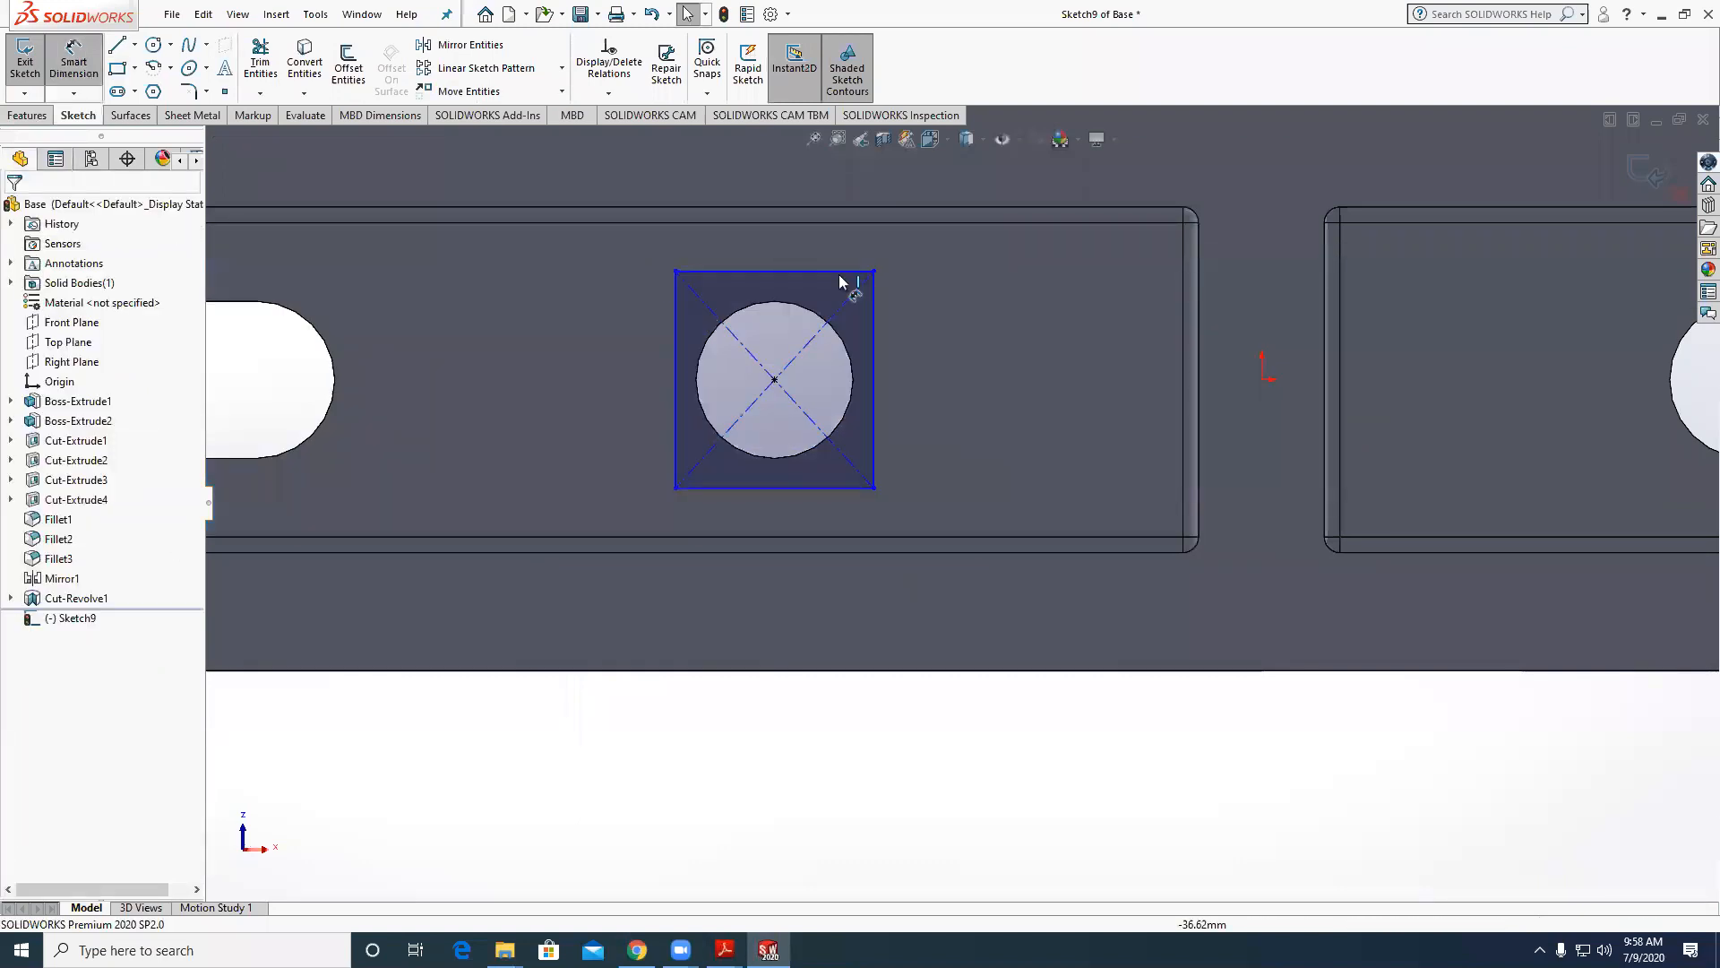
{"action": "left_click", "coordinate": [865, 310]}
{"action": "left_click", "coordinate": [824, 259]}
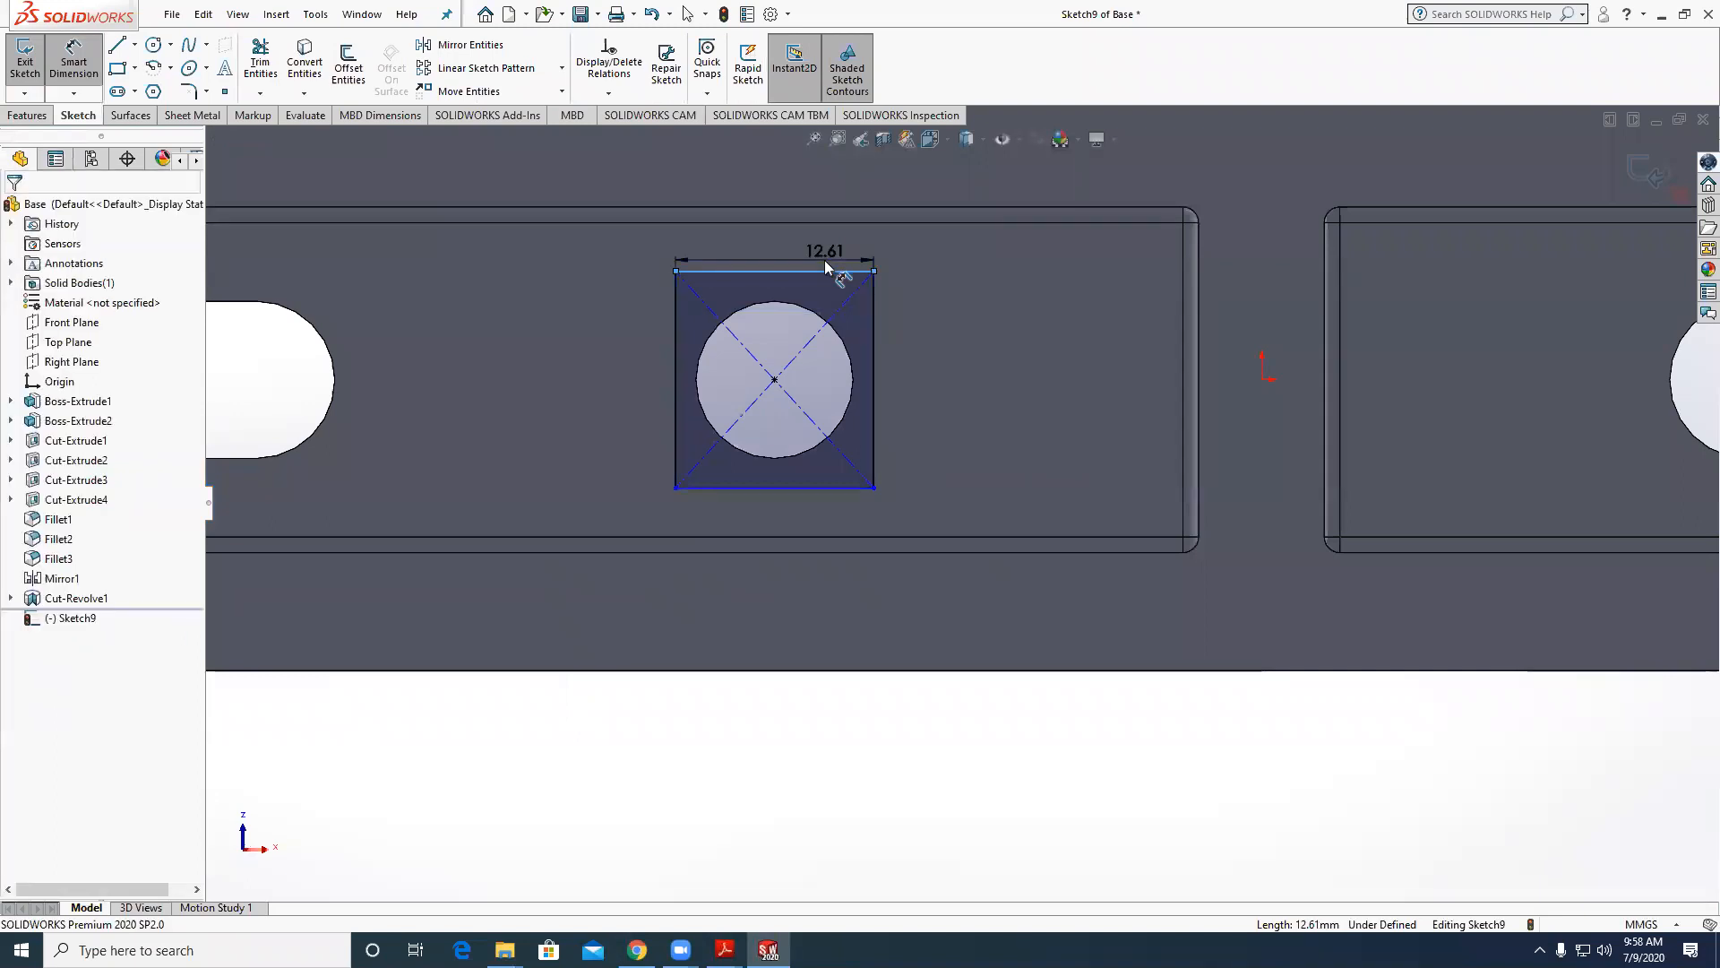
{"action": "type", "text": "20"}
{"action": "key", "text": "Return"}
{"action": "key", "text": "Escape"}
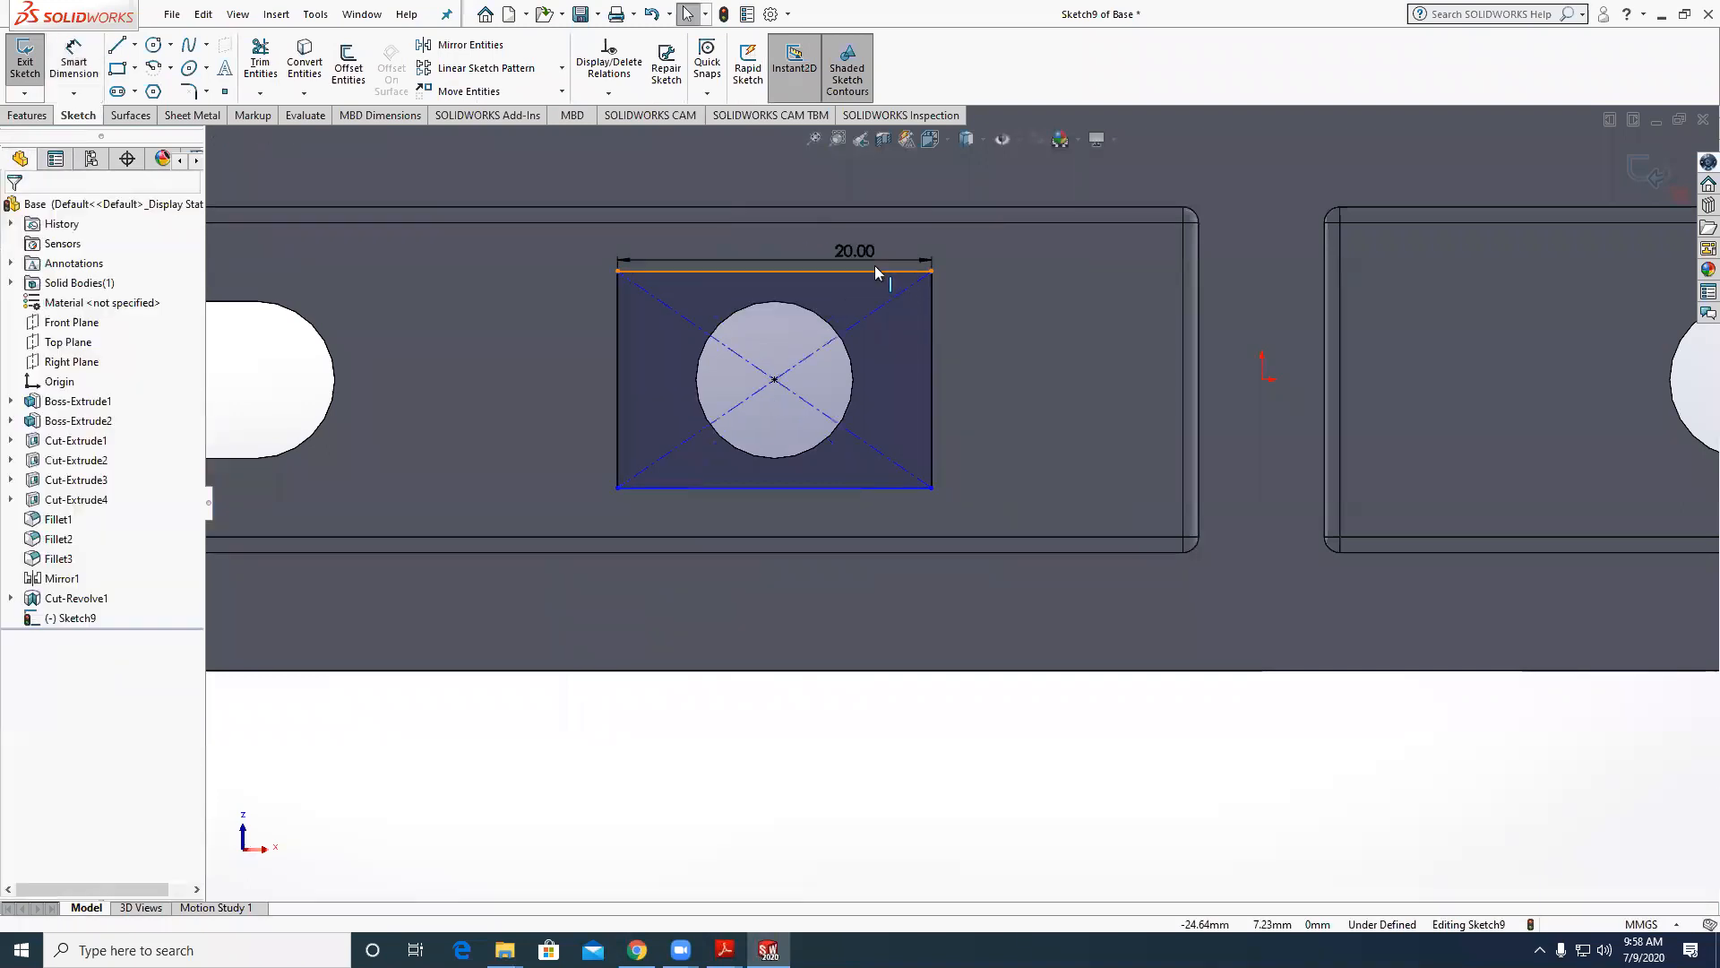
{"action": "left_click", "coordinate": [875, 269]}
{"action": "left_click", "coordinate": [932, 385], "text": "ctrl"}
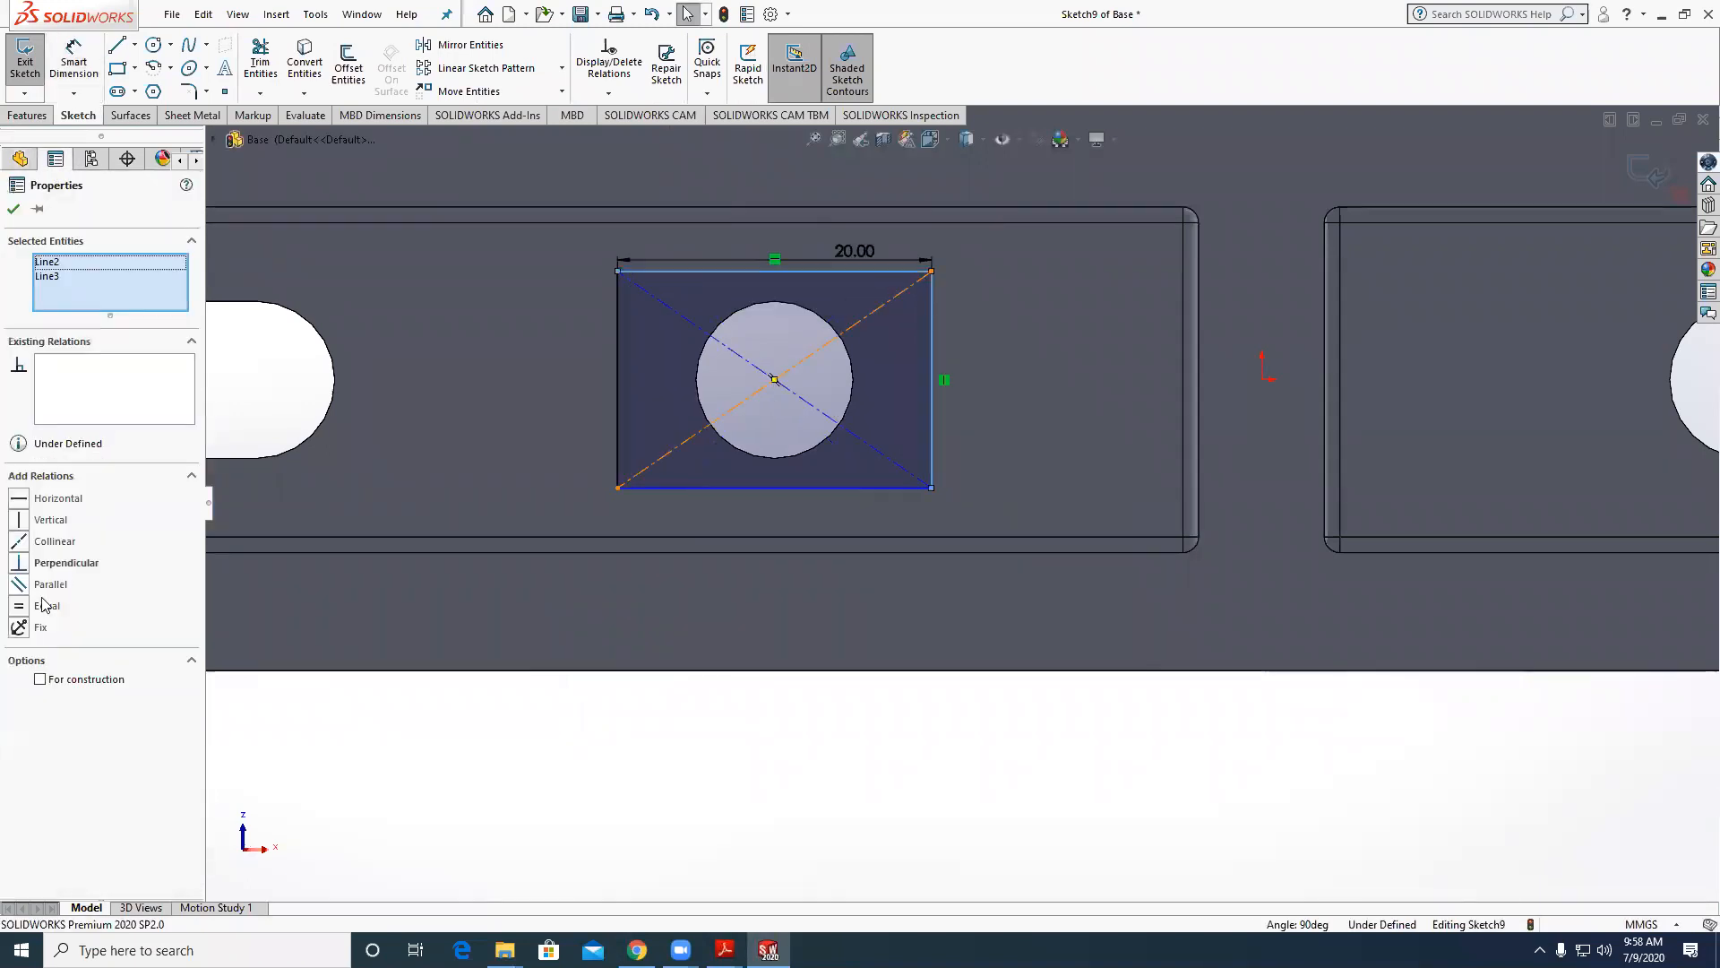
{"action": "left_click", "coordinate": [44, 603]}
Extrude-cut the 20 mm square 6 mm deep into the base's underside.
{"action": "scroll", "coordinate": [767, 146], "scroll_direction": "up", "scroll_amount": 4}
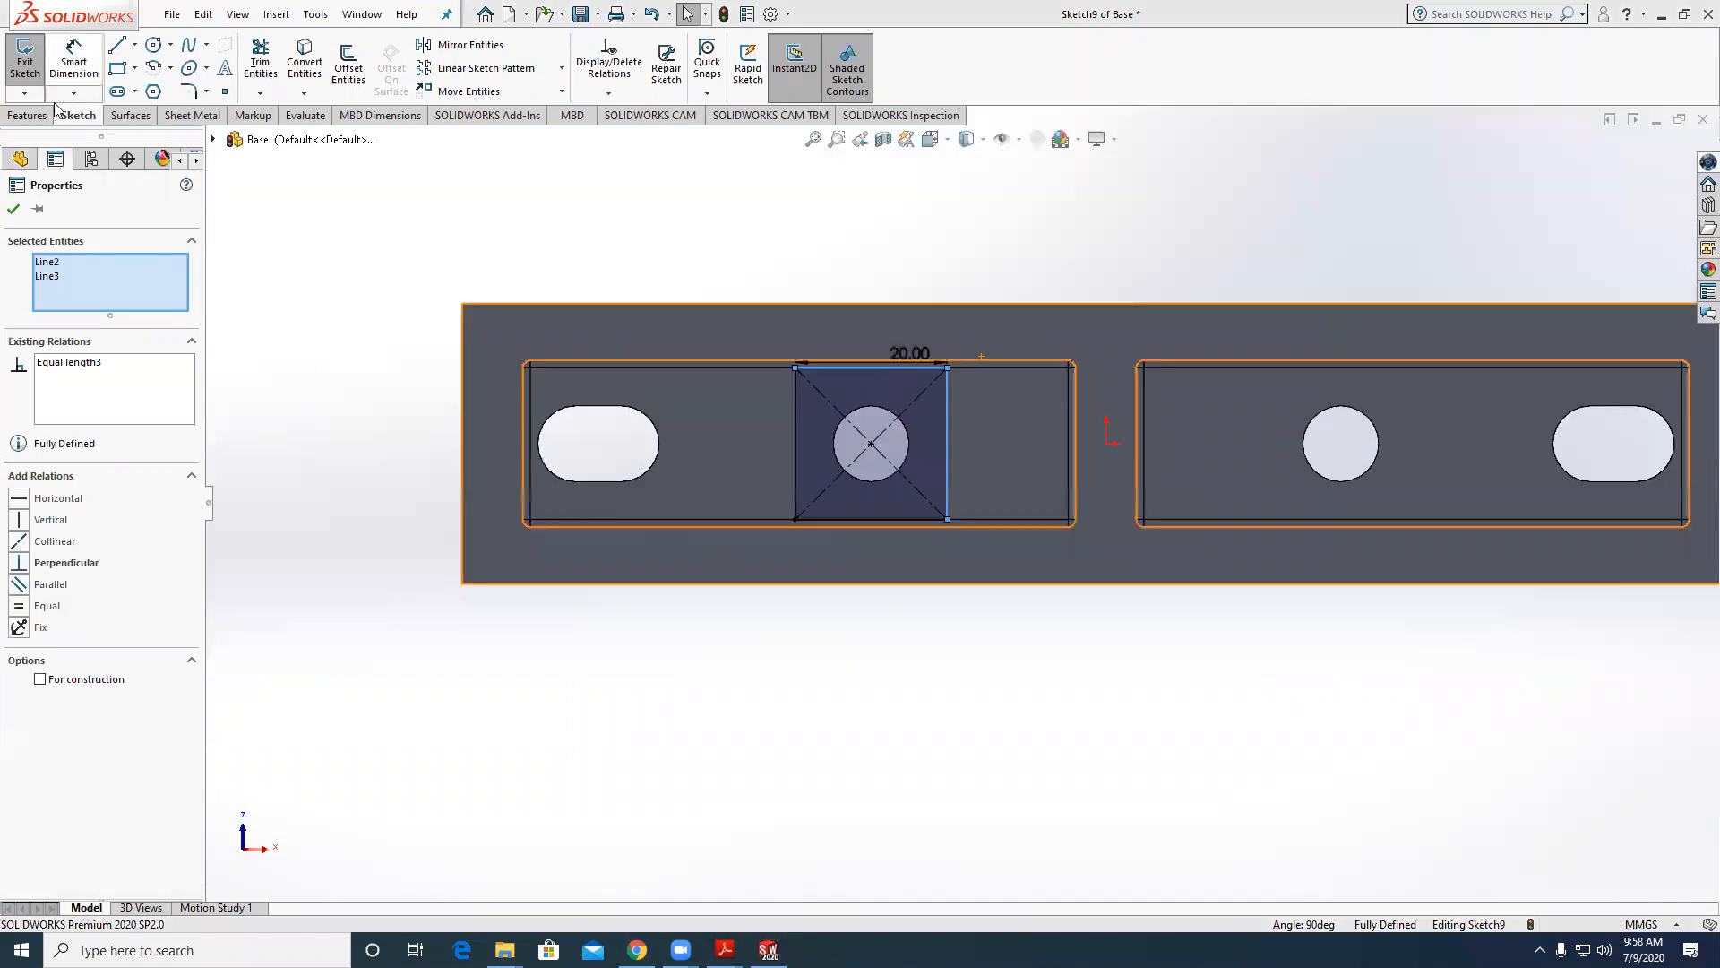
{"action": "left_click", "coordinate": [34, 116]}
{"action": "left_click", "coordinate": [266, 67]}
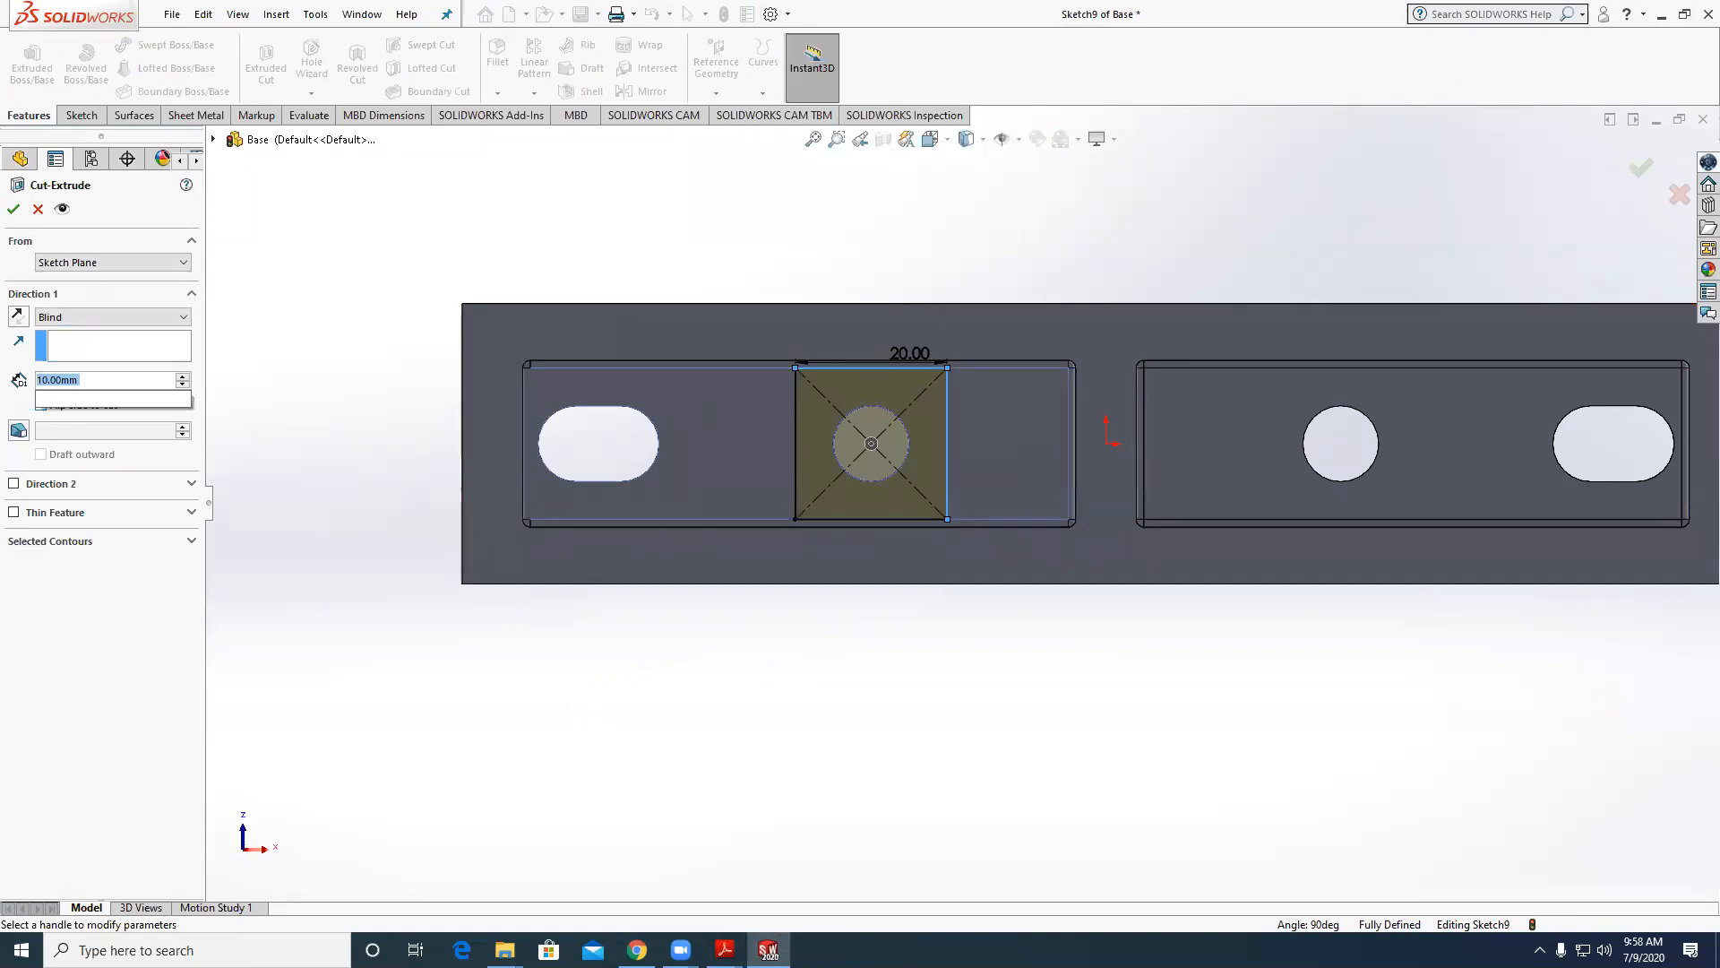
{"action": "type", "text": "6"}
{"action": "key", "text": "Return"}
{"action": "left_click", "coordinate": [1641, 168]}
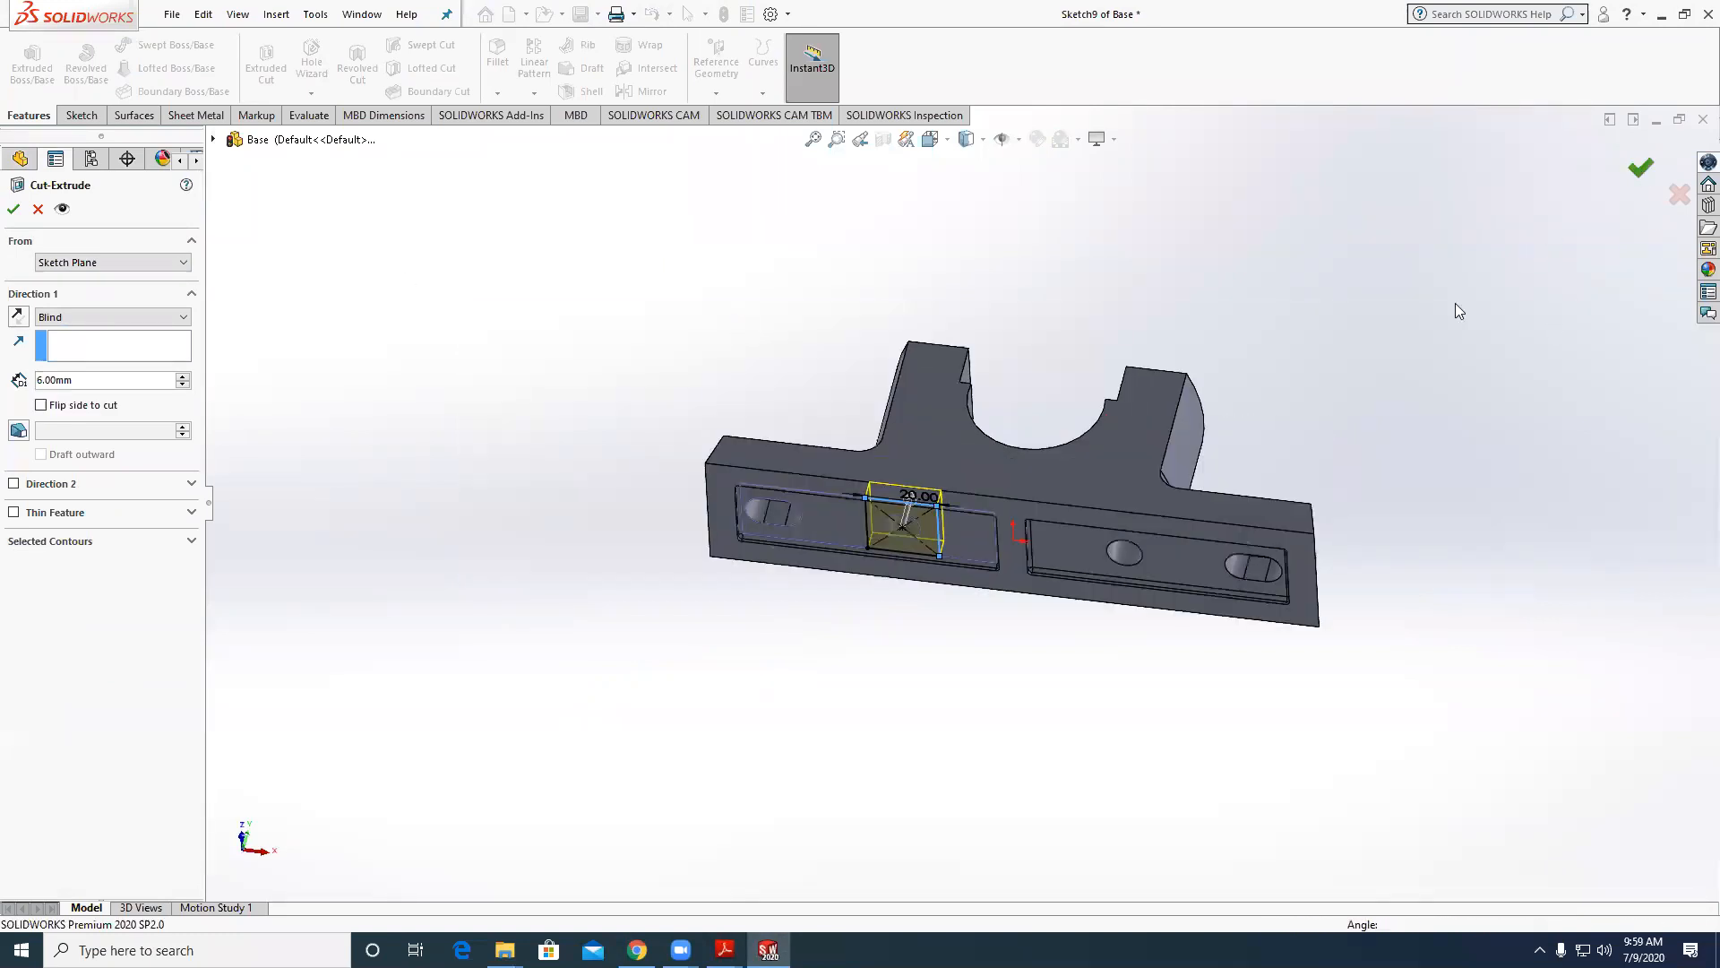
Mirror the square bolt-head pocket cut about the Right Plane to the other recess in the base's underside.
{"action": "left_click", "coordinate": [629, 93]}
{"action": "left_click", "coordinate": [213, 139]}
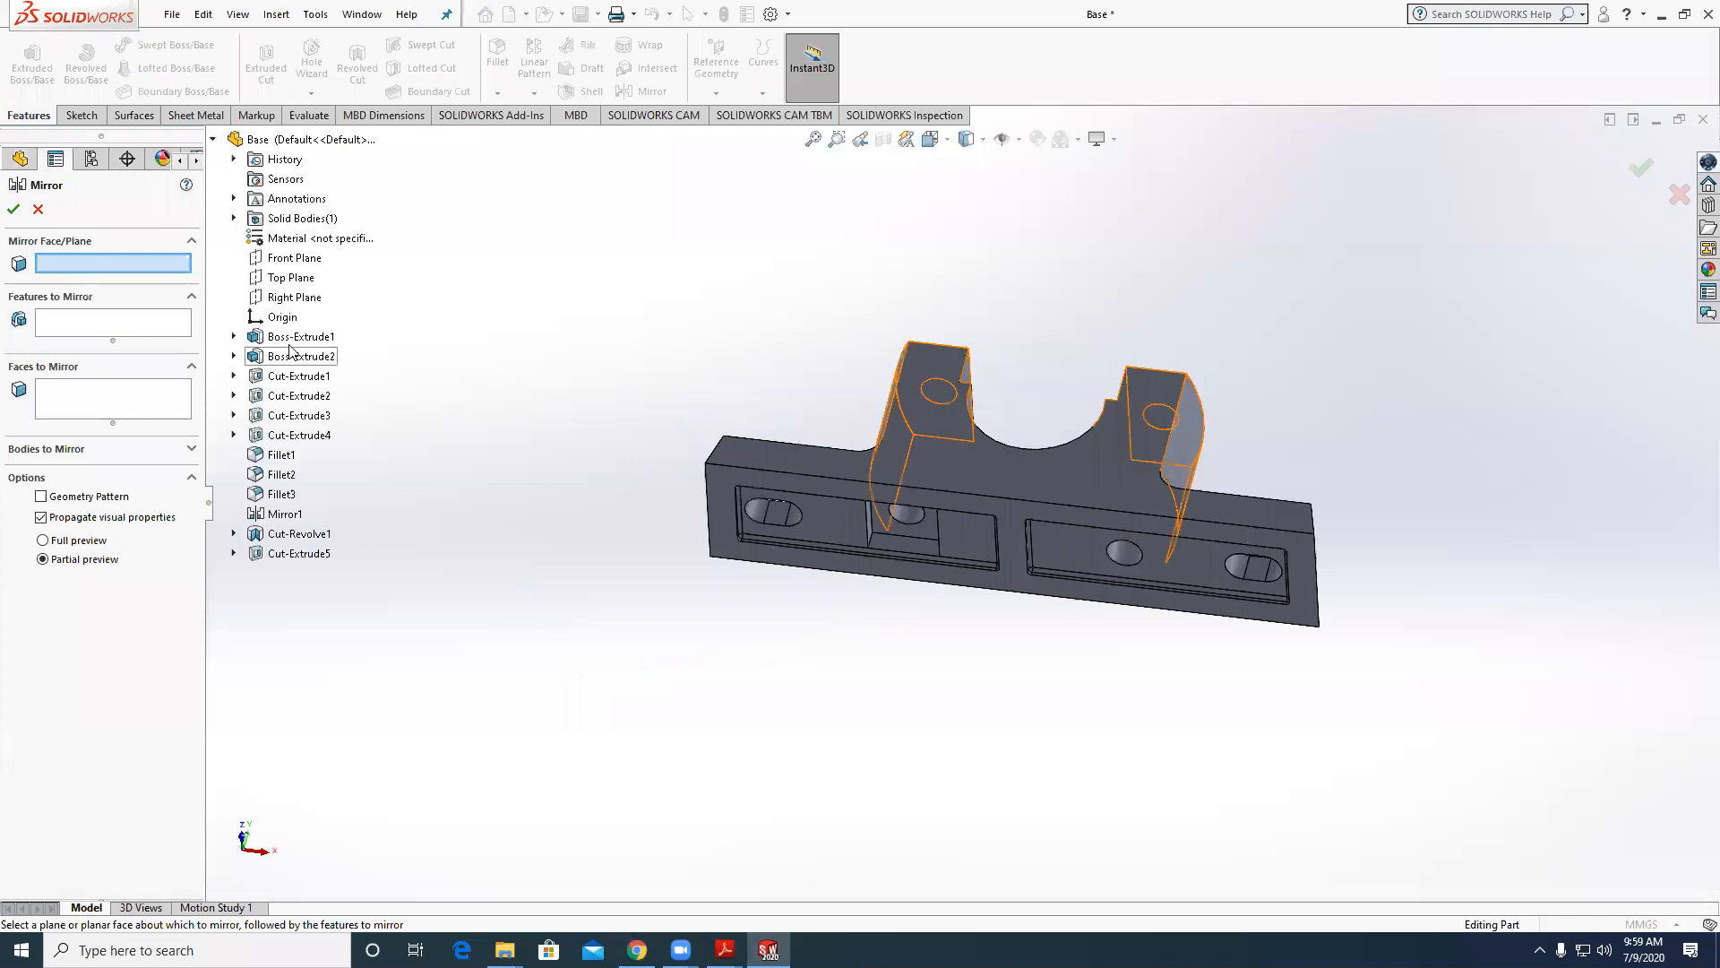
{"action": "left_click", "coordinate": [295, 296]}
{"action": "left_click", "coordinate": [300, 553]}
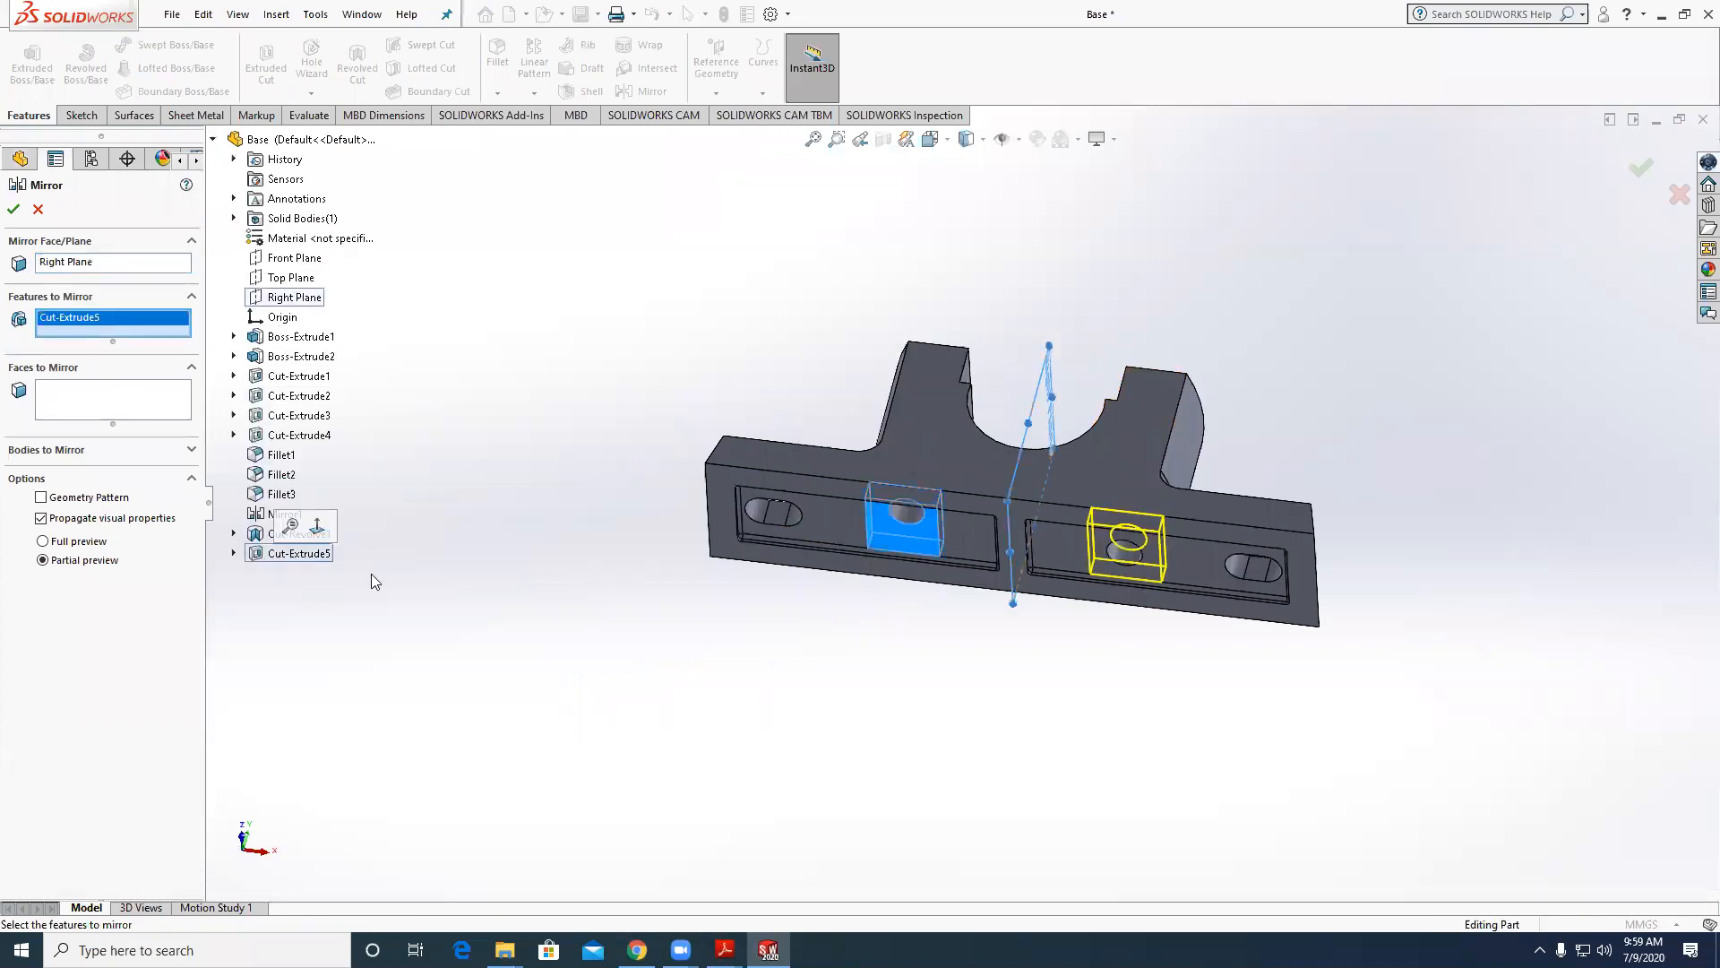
{"action": "left_click", "coordinate": [1642, 168]}
Save the Base part and close it.
{"action": "middle_click_drag", "start_coordinate": [1221, 285], "coordinate": [1215, 417]}
{"action": "key", "text": "ctrl+s"}
{"action": "left_click", "coordinate": [1702, 119]}
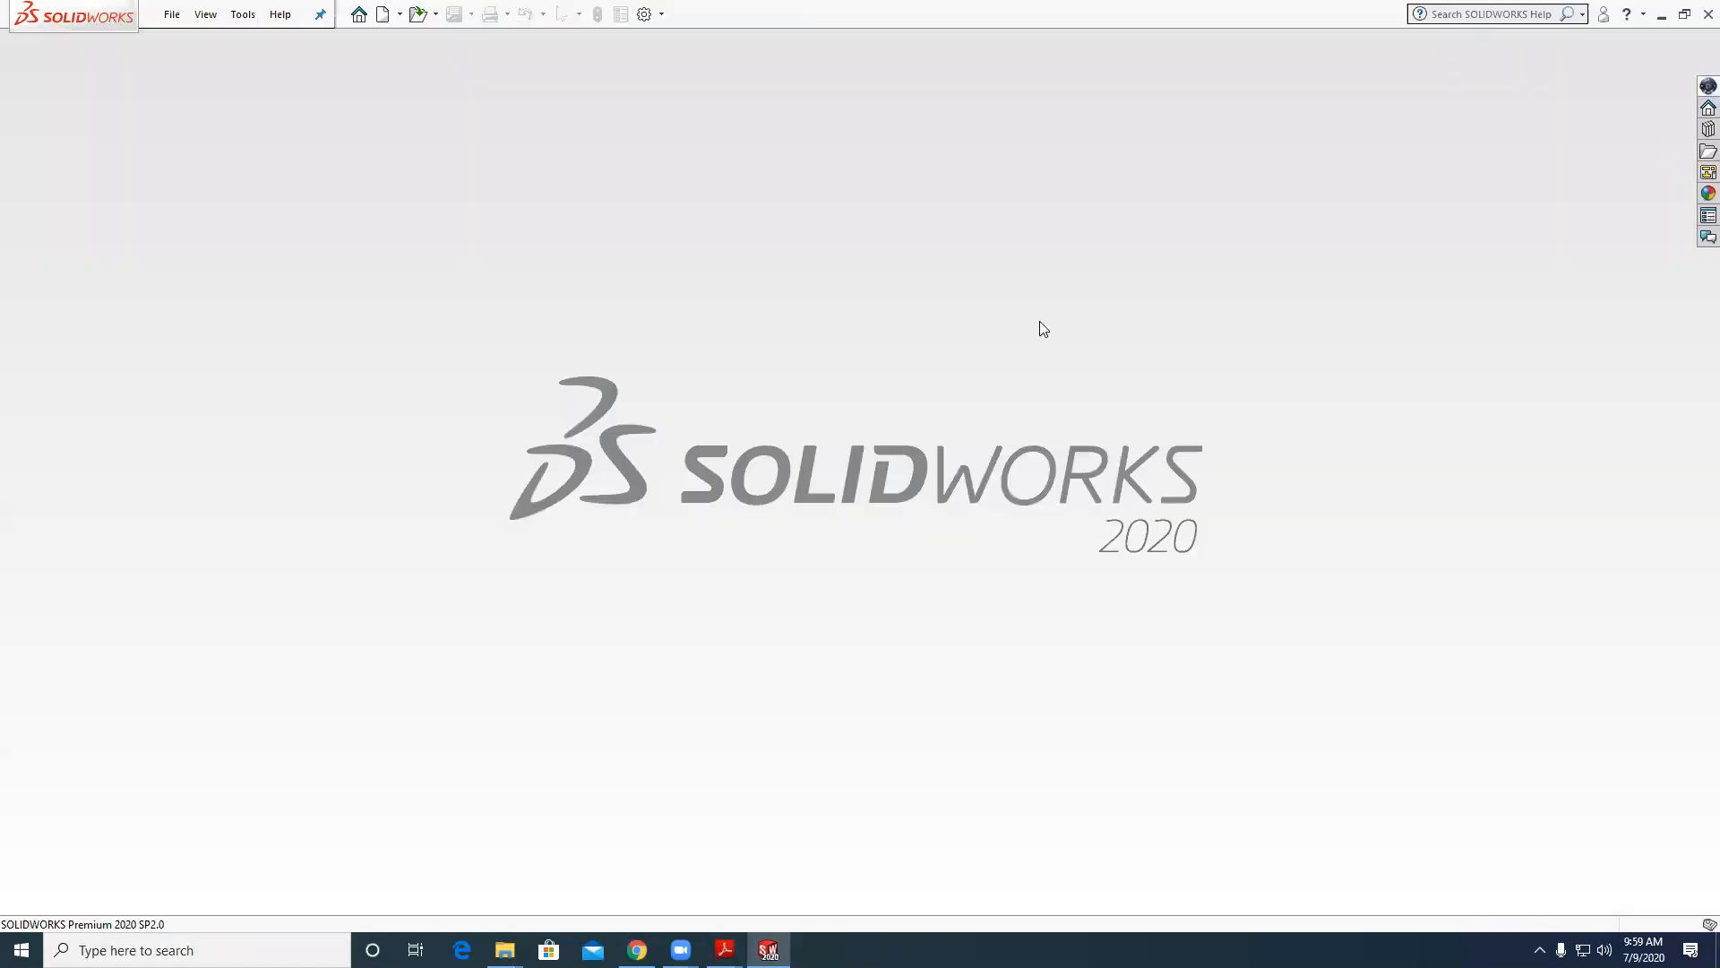
Create a new assembly document without inserting a component.
{"action": "left_click", "coordinate": [172, 15]}
{"action": "left_click", "coordinate": [187, 44]}
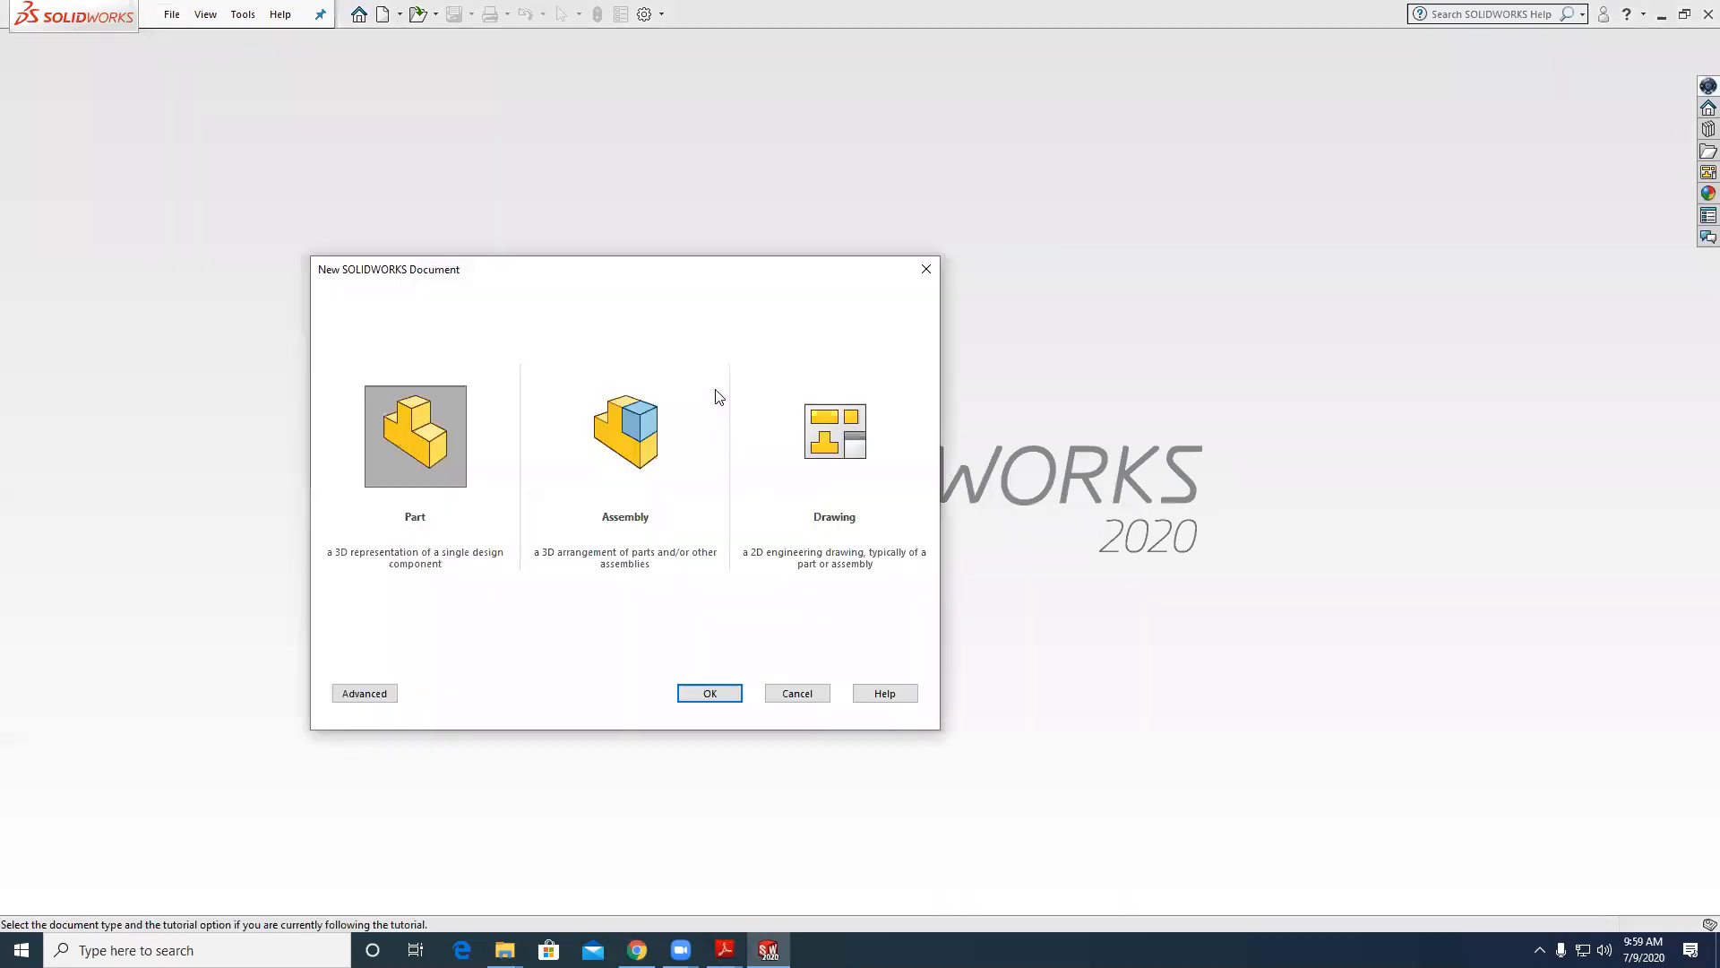
{"action": "left_click", "coordinate": [634, 445]}
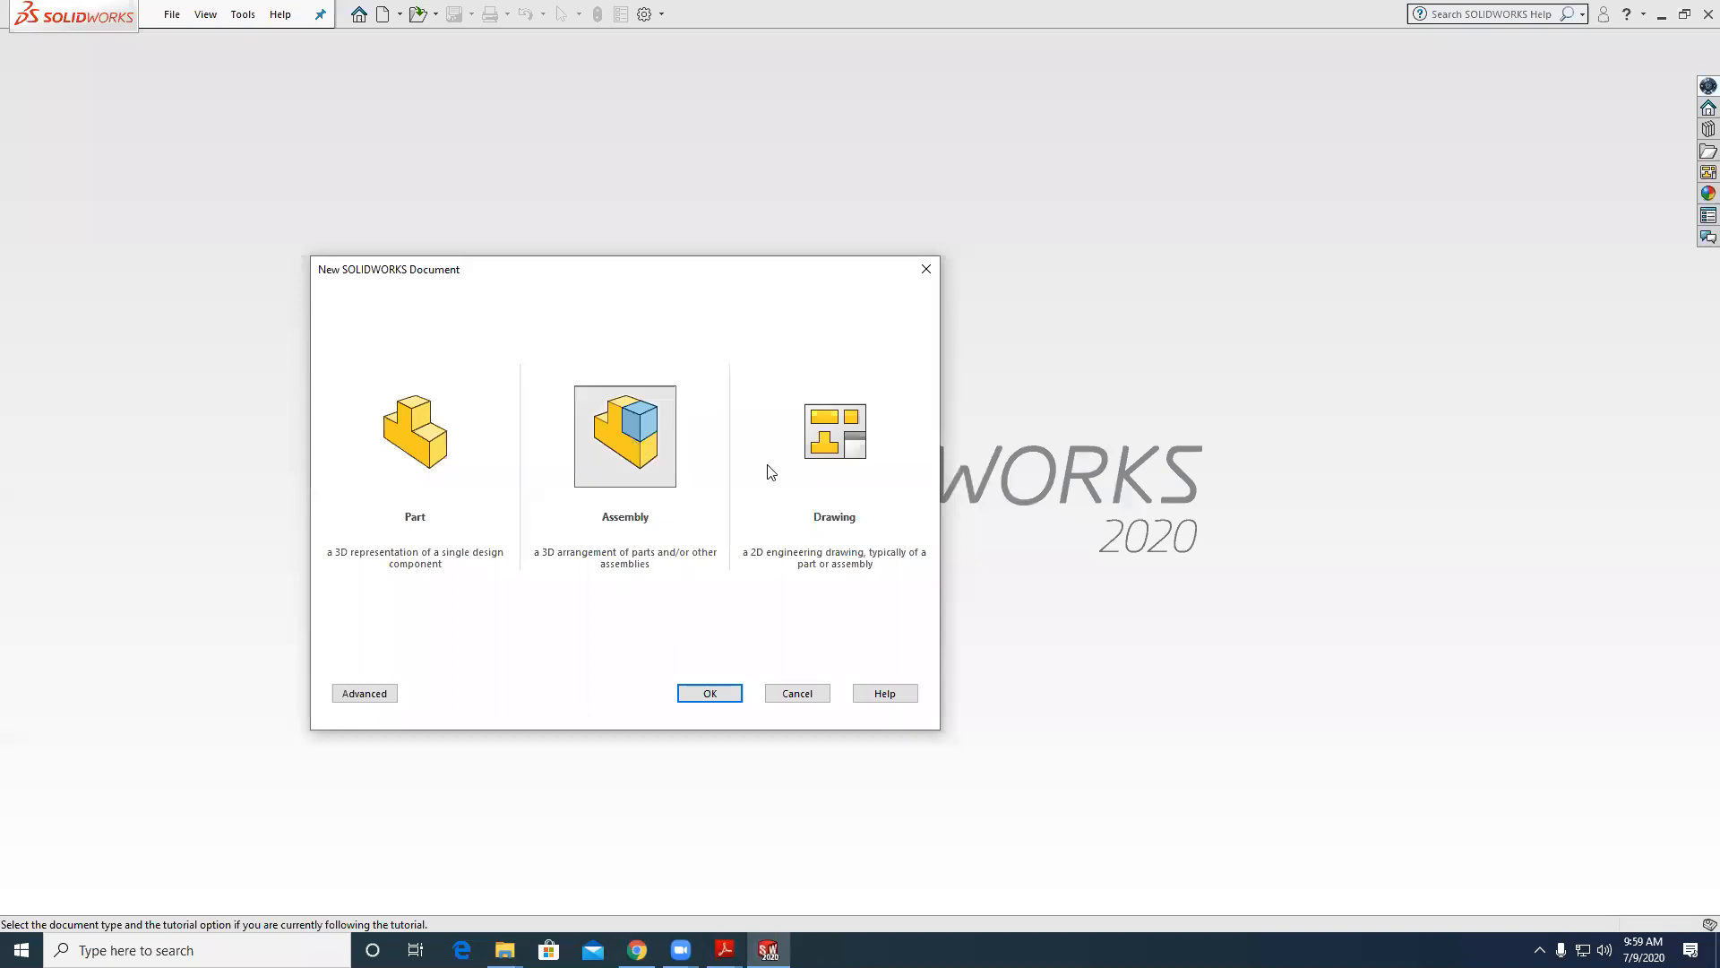
{"action": "left_click", "coordinate": [718, 691]}
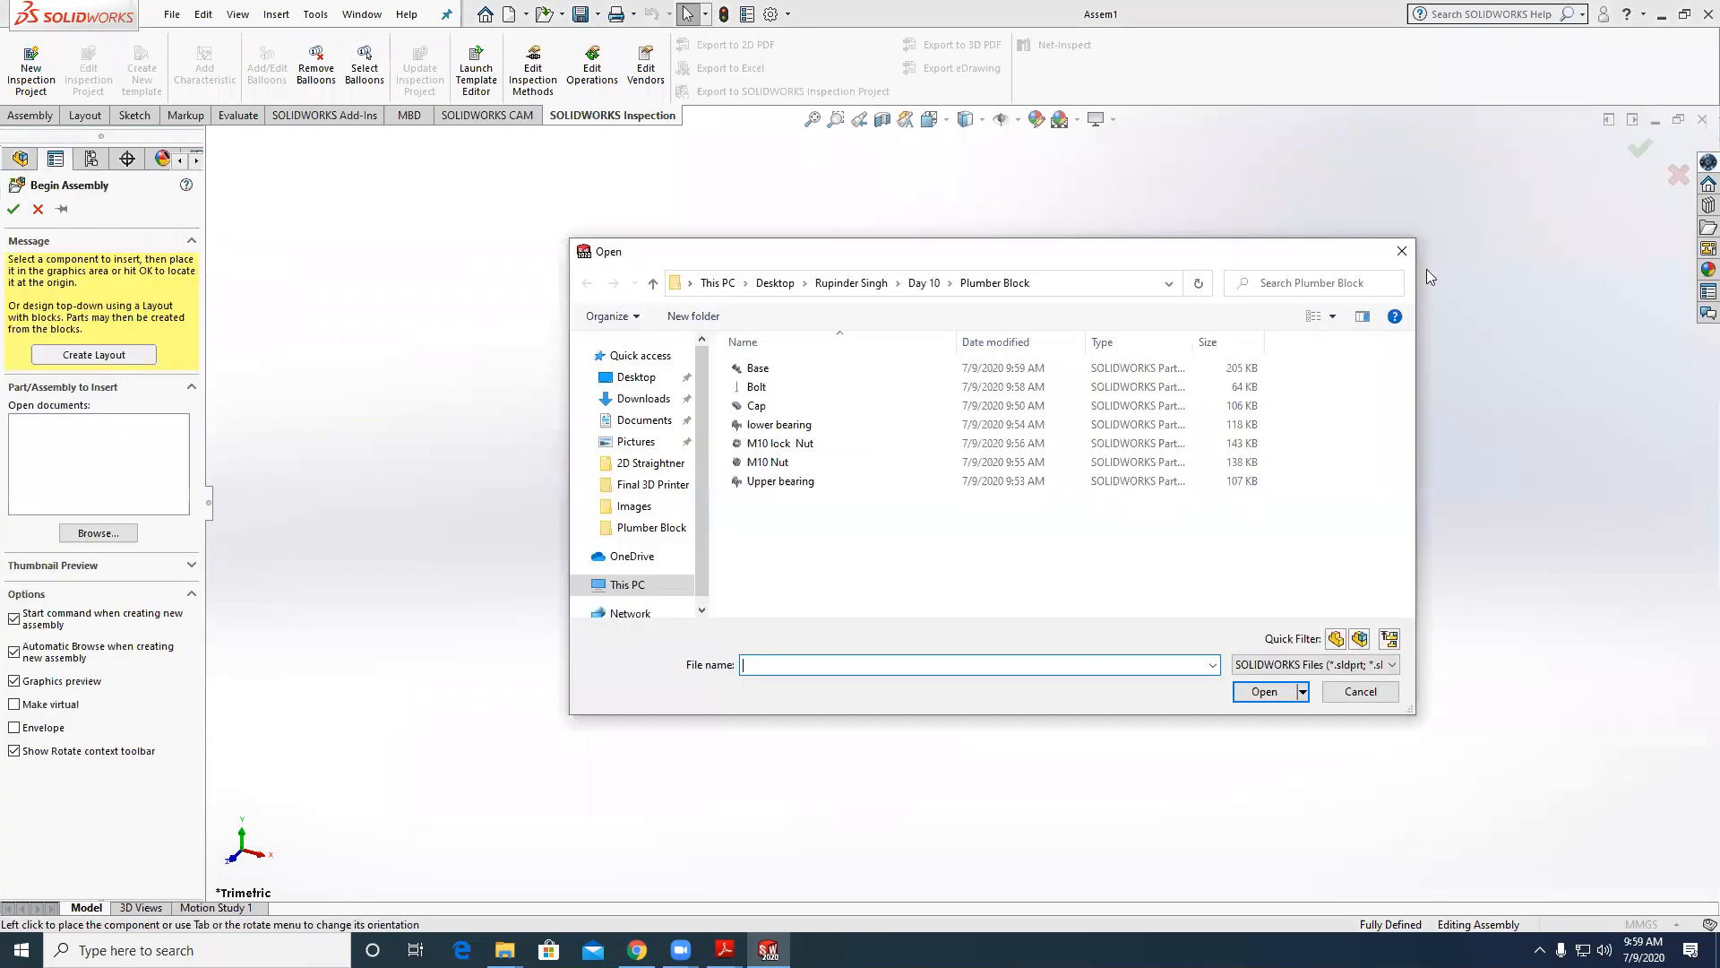
{"action": "left_click", "coordinate": [1403, 254]}
{"action": "left_click", "coordinate": [38, 209]}
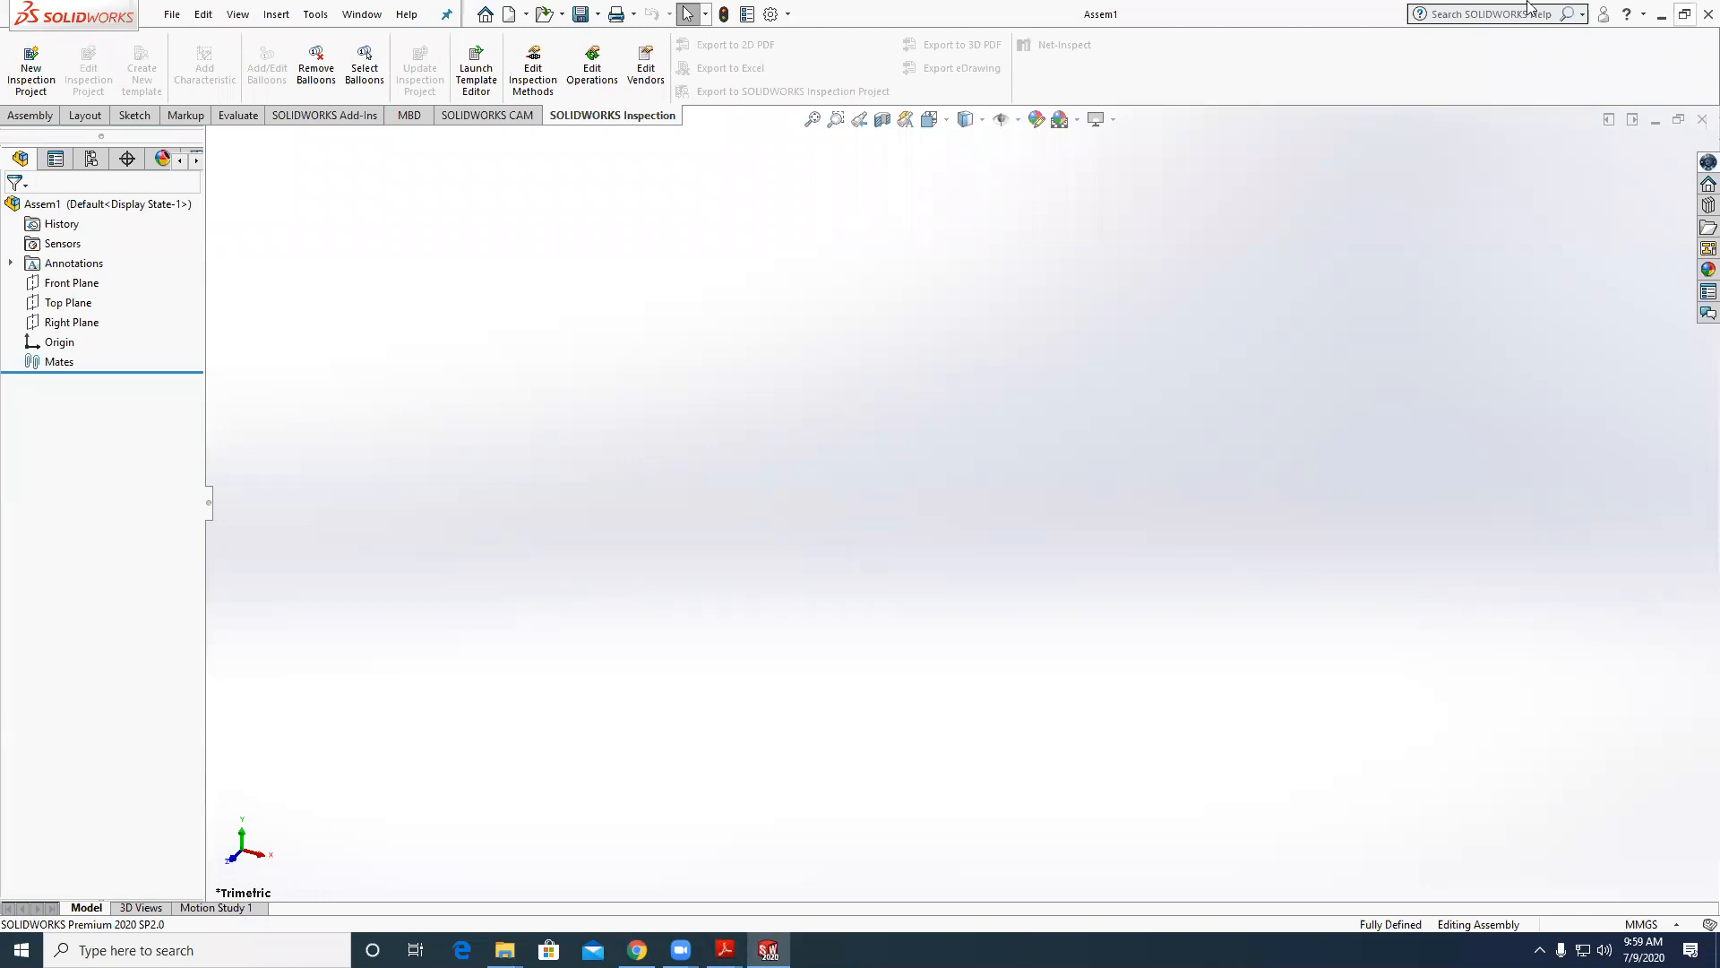
{"action": "left_click", "coordinate": [19, 118]}
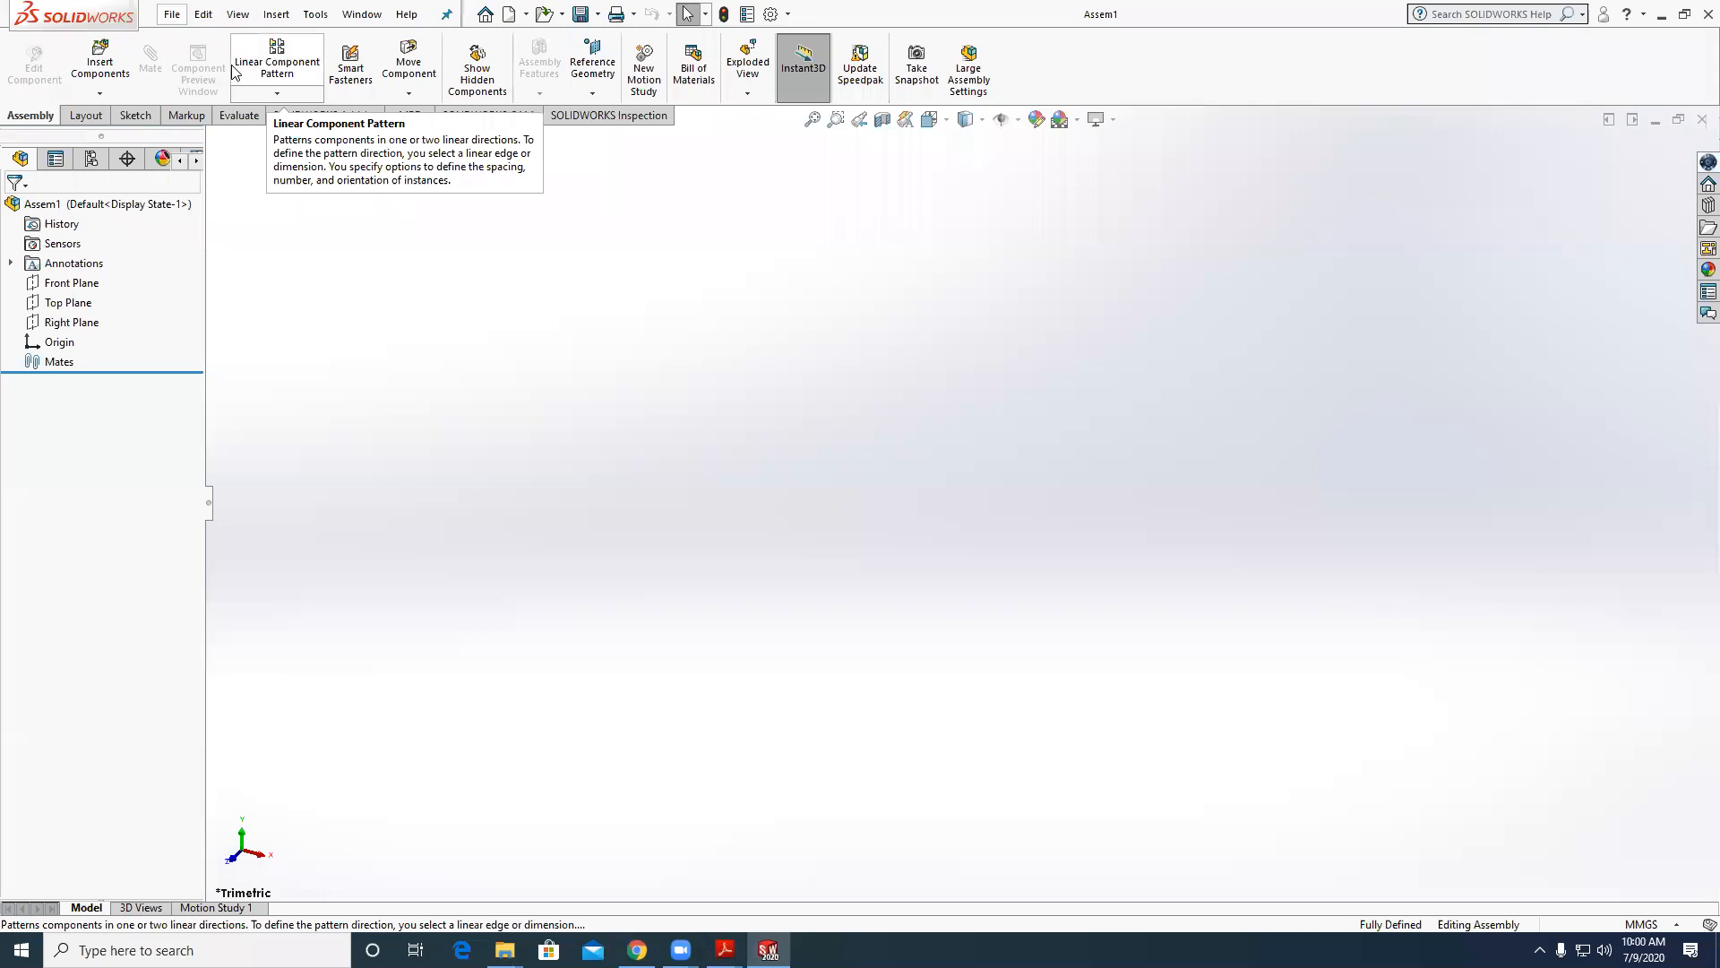
{"action": "left_click", "coordinate": [608, 95]}
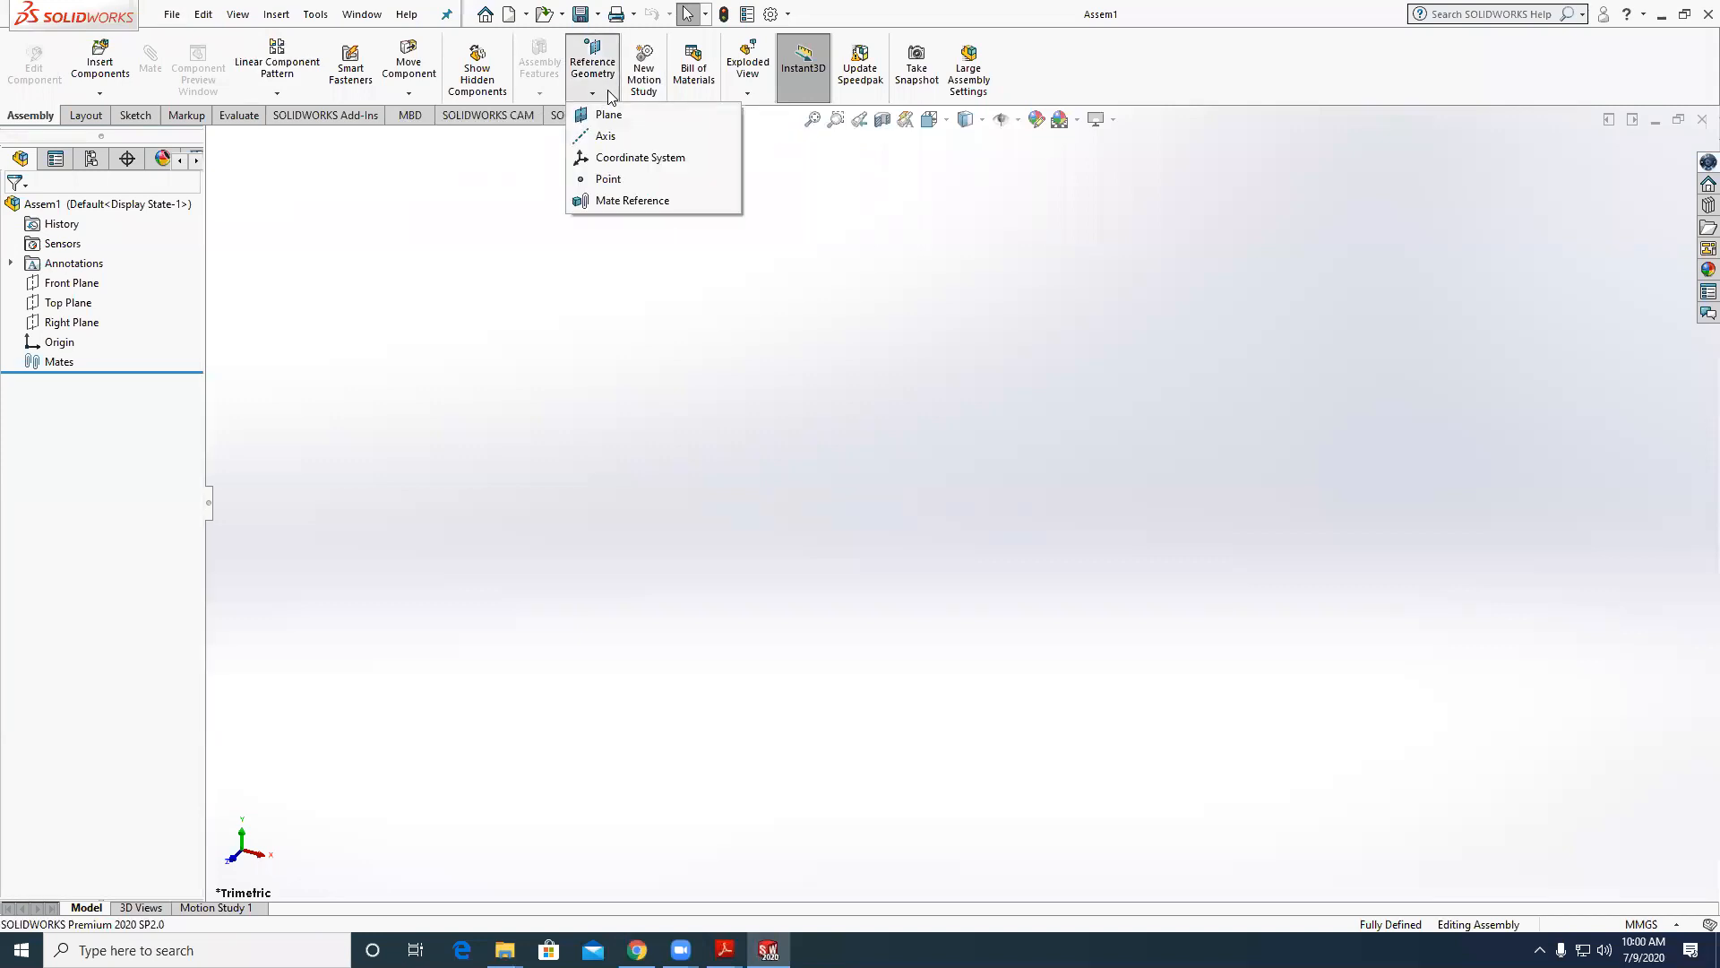
{"action": "left_click", "coordinate": [1254, 119]}
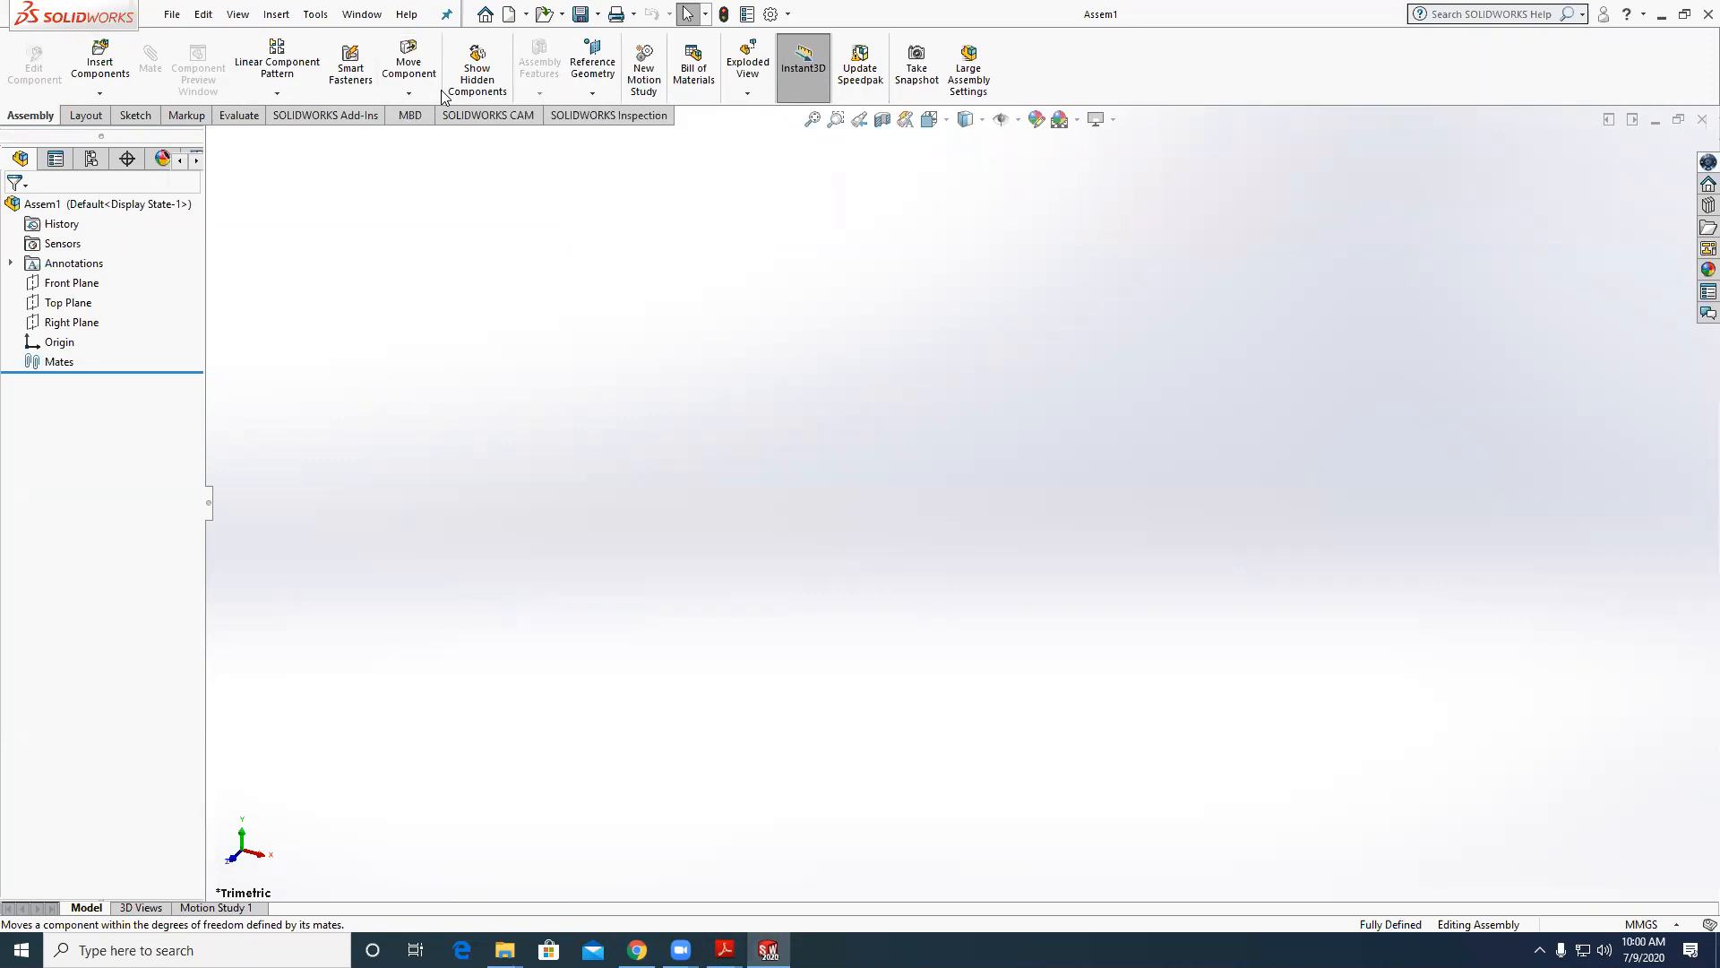
{"action": "left_click", "coordinate": [81, 66]}
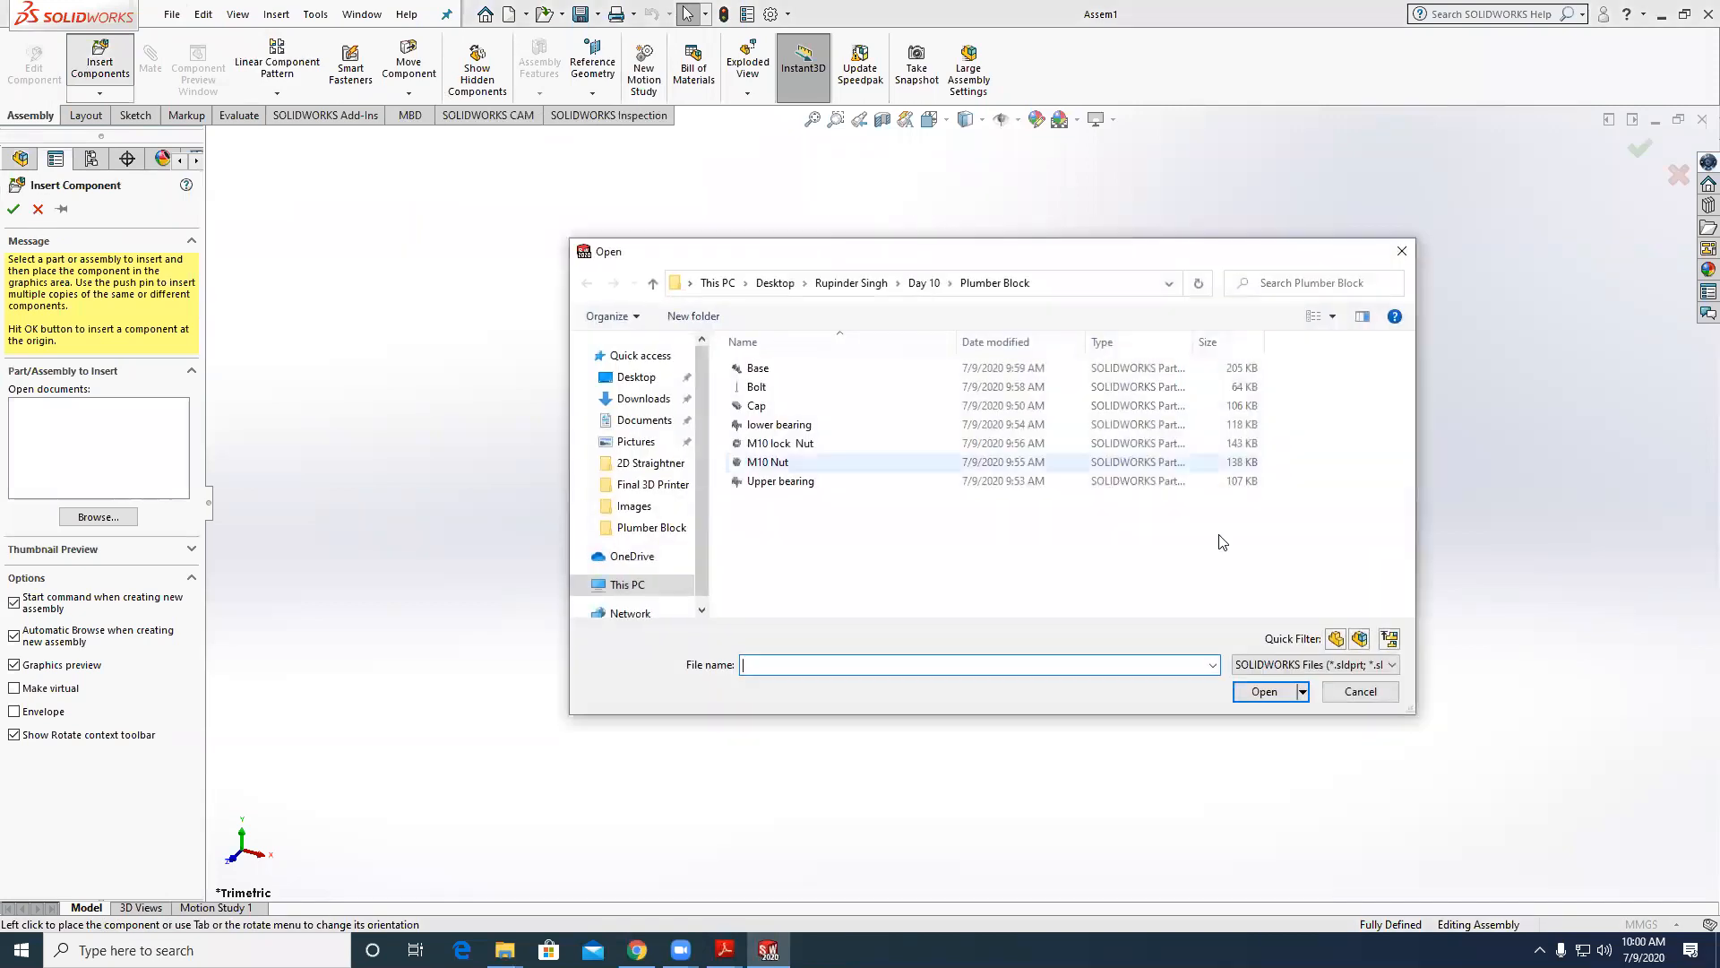
{"action": "left_click", "coordinate": [1374, 689]}
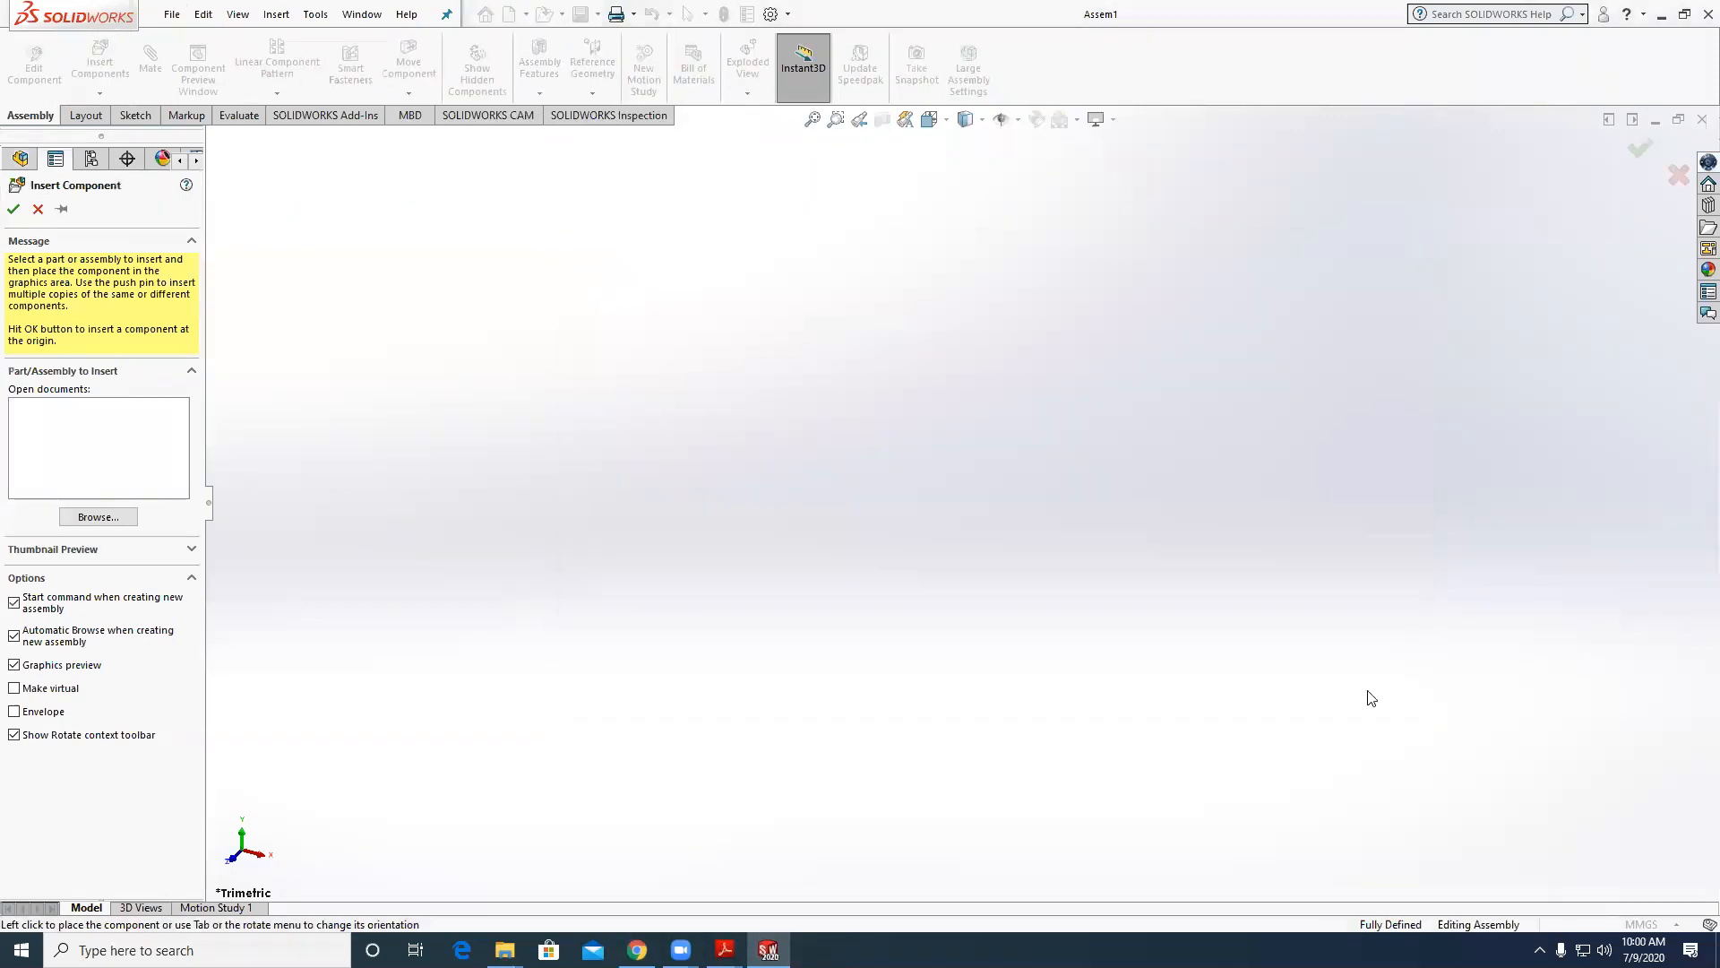
{"action": "left_click", "coordinate": [37, 211]}
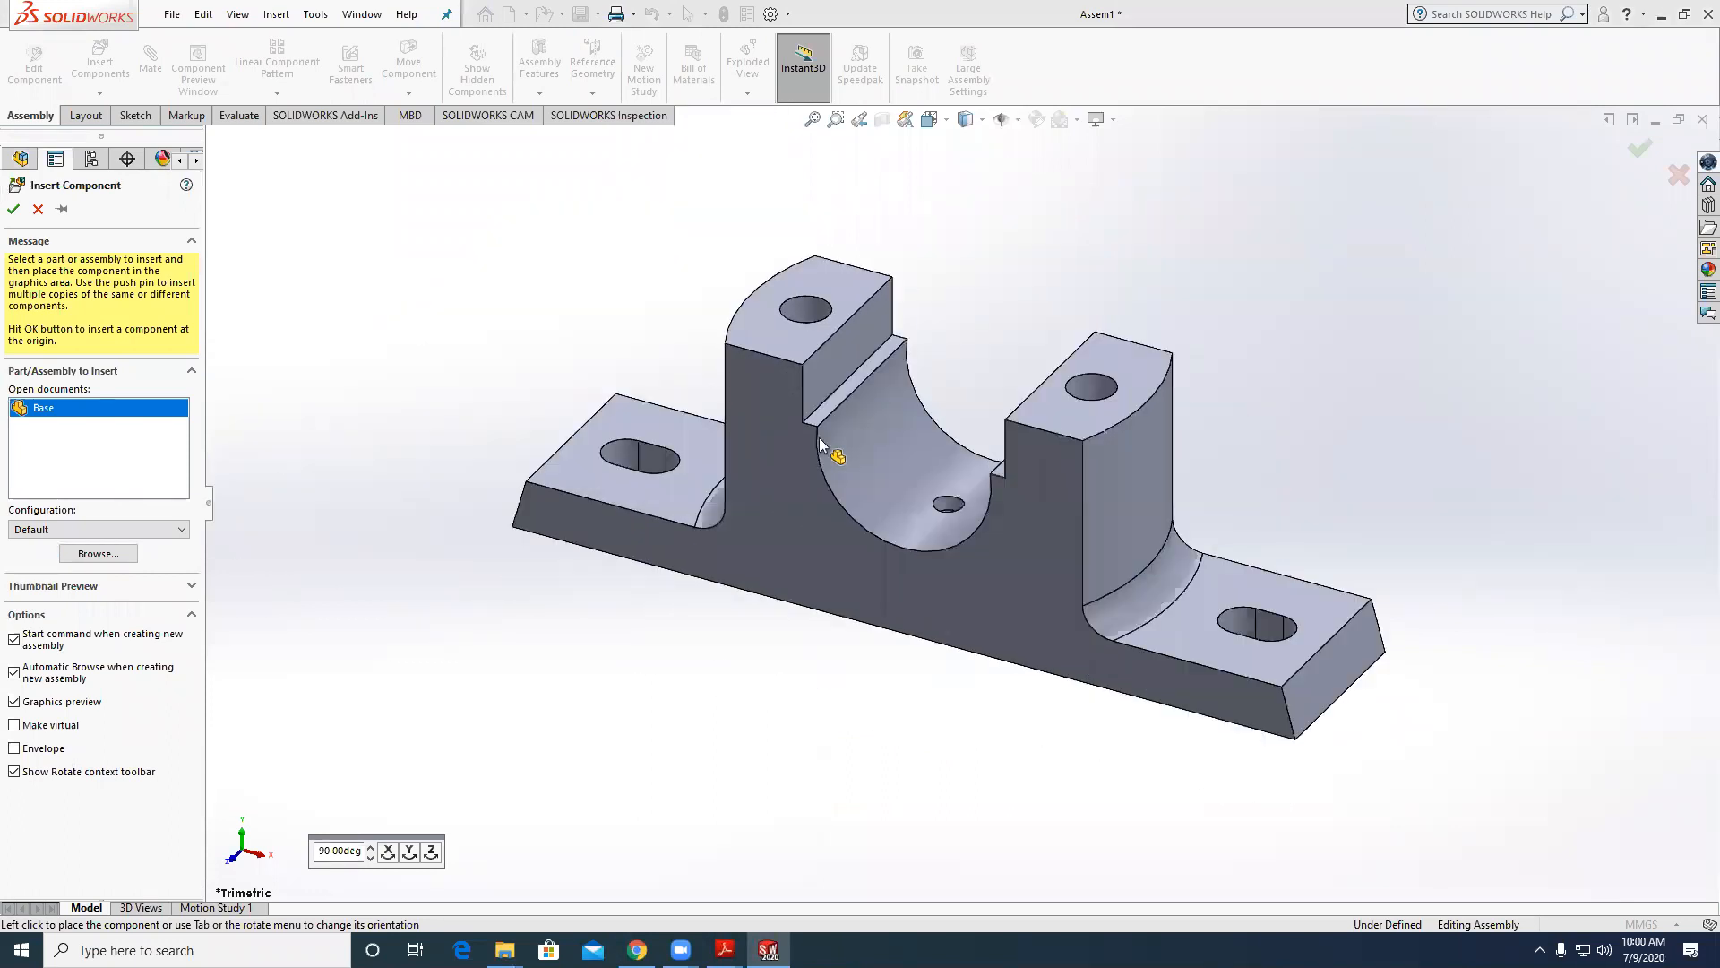
Place the Base part freely in the assembly and display the origins.
{"action": "left_click", "coordinate": [866, 434]}
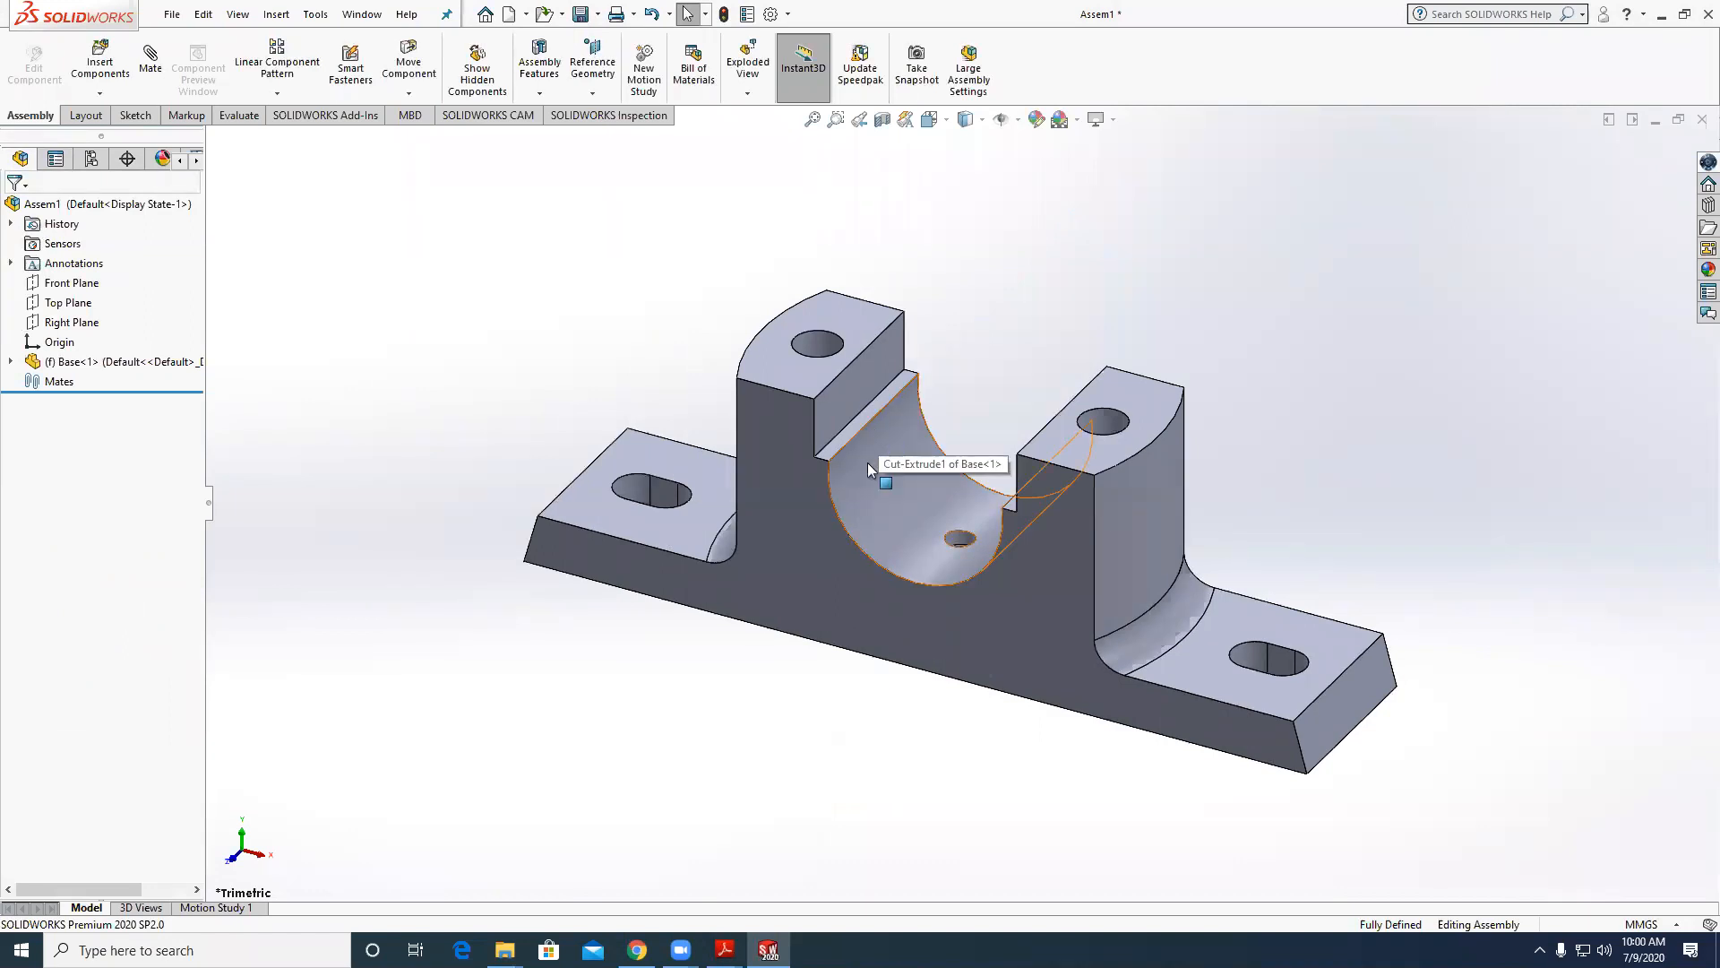
{"action": "left_click", "coordinate": [1017, 121]}
{"action": "left_click", "coordinate": [1003, 219]}
Examine where the Base part's origin lies relative to the assembly origin.
{"action": "scroll", "coordinate": [1204, 324], "scroll_direction": "up", "scroll_amount": 2}
{"action": "scroll", "coordinate": [976, 550], "scroll_direction": "down", "scroll_amount": 4}
{"action": "scroll", "coordinate": [977, 550], "scroll_direction": "down", "scroll_amount": 2}
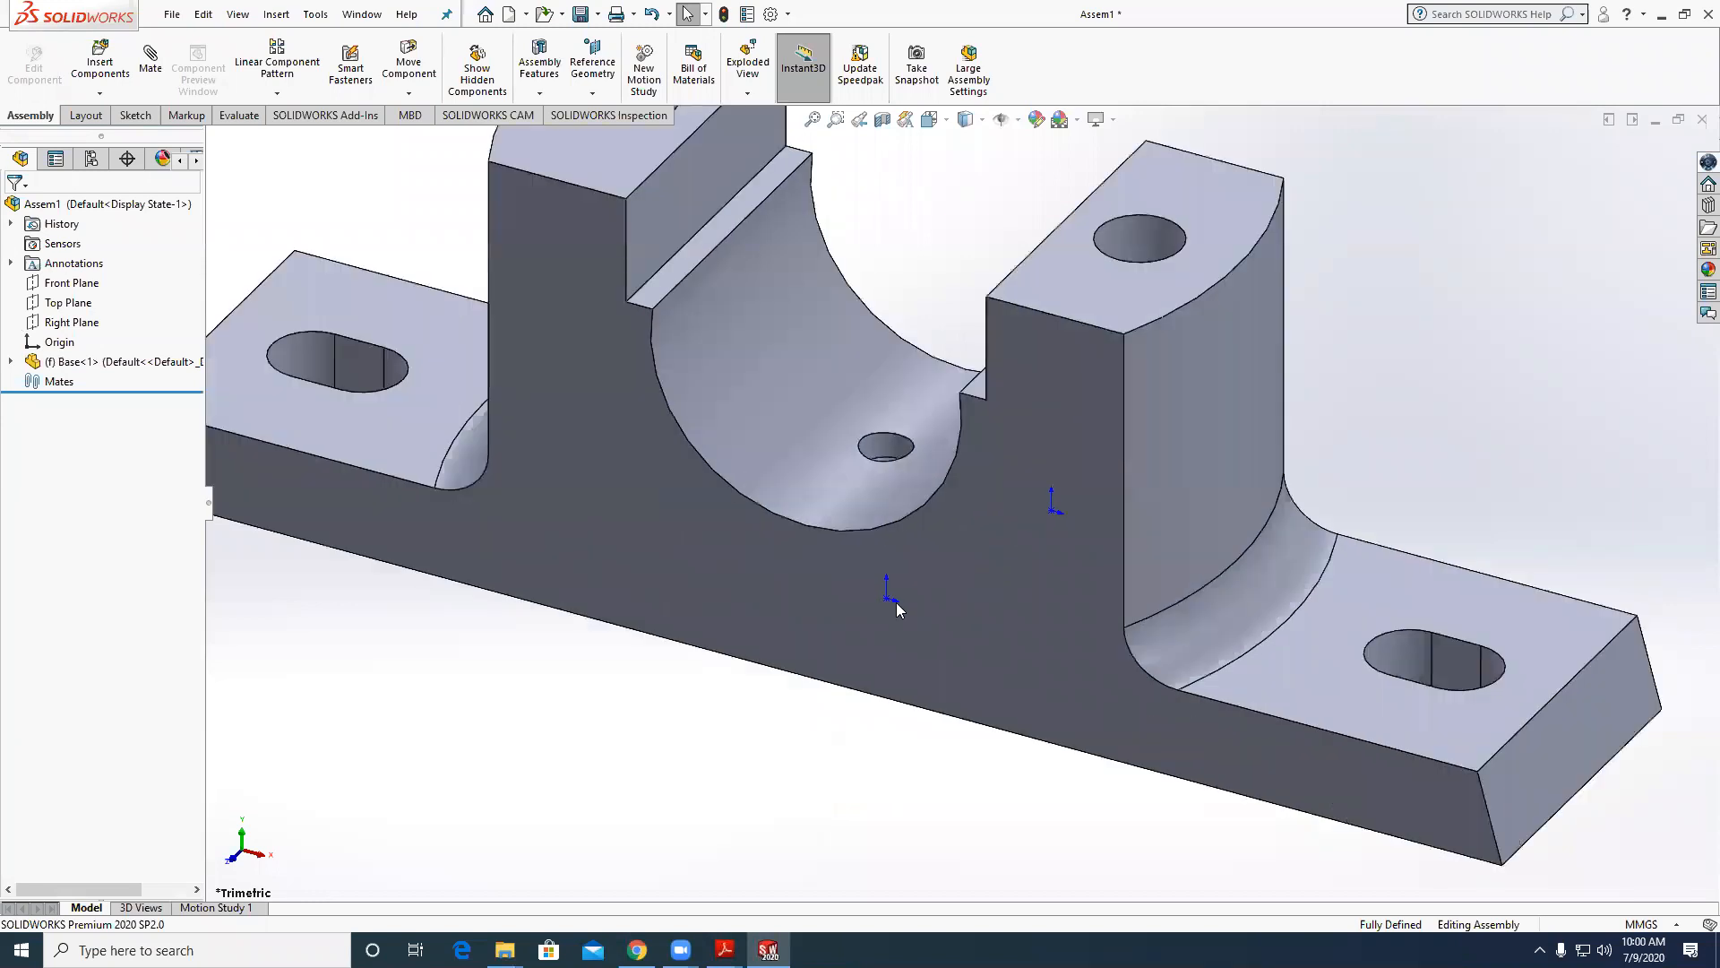
{"action": "middle_click_drag", "start_coordinate": [902, 716], "coordinate": [878, 505]}
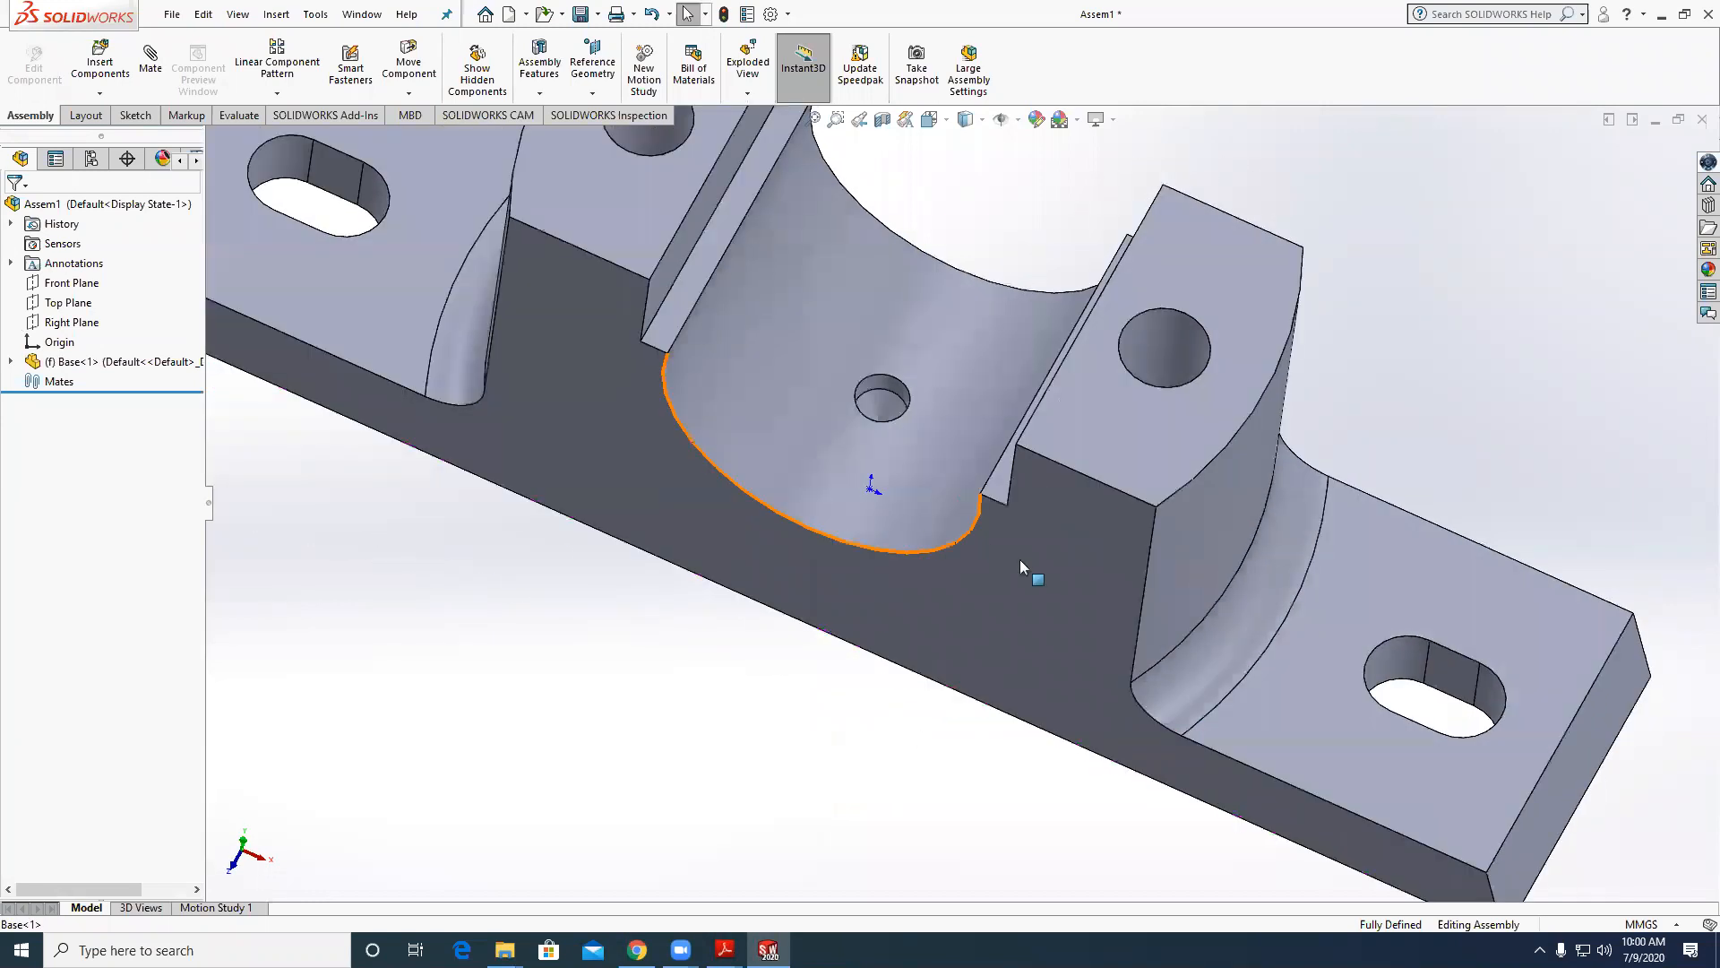
{"action": "scroll", "coordinate": [1013, 513], "scroll_direction": "up", "scroll_amount": 3}
{"action": "middle_click_drag", "start_coordinate": [1014, 364], "coordinate": [1024, 557]}
{"action": "scroll", "coordinate": [1023, 557], "scroll_direction": "up", "scroll_amount": 2}
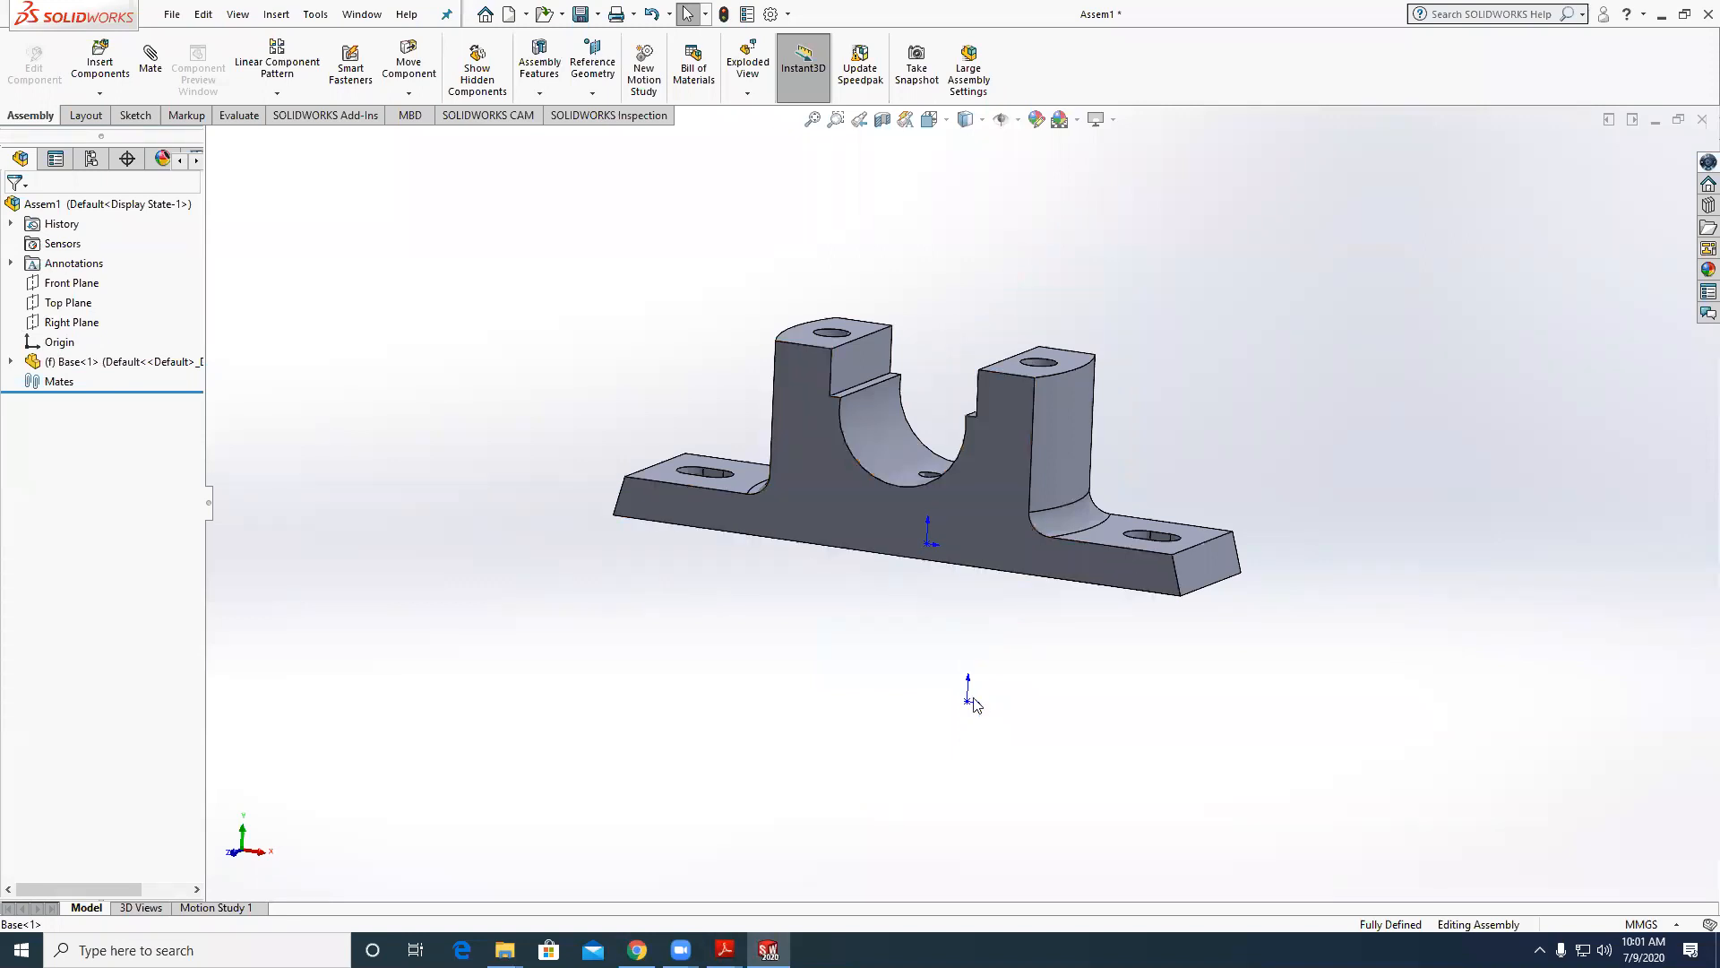
Delete the freely placed Base component from the assembly.
{"action": "left_click", "coordinate": [1011, 530]}
{"action": "key", "text": "Delete"}
{"action": "key", "text": "Return"}
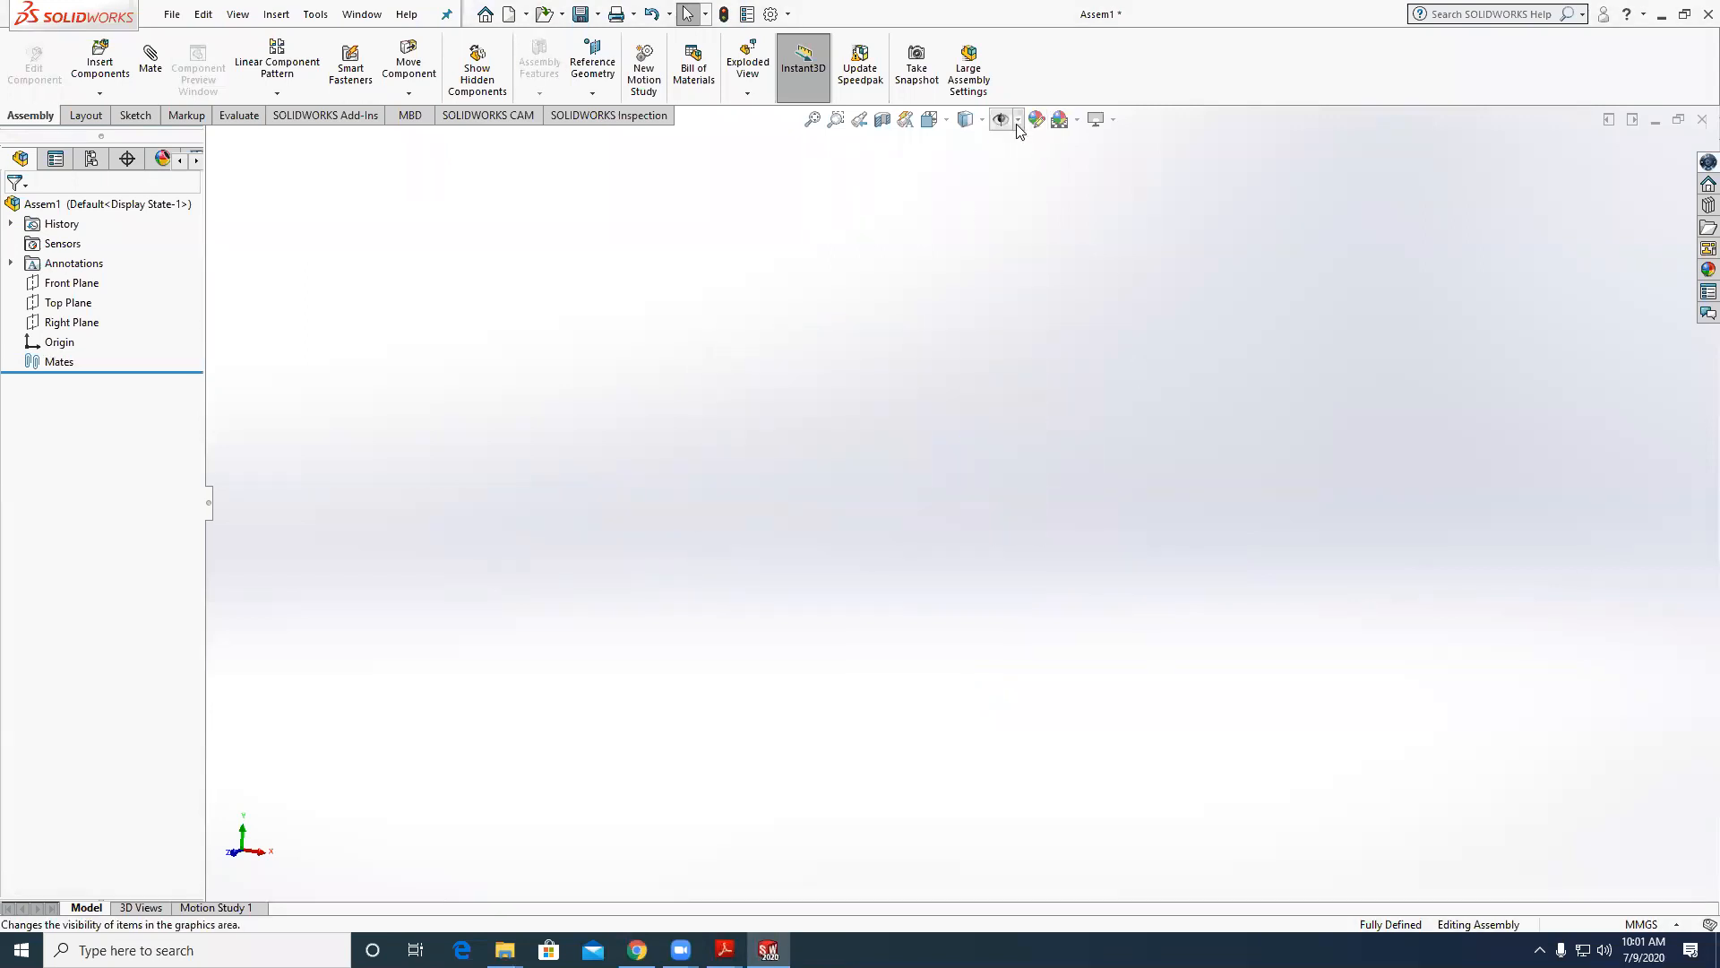
Display the assembly origin and insert the Base part directly on it.
{"action": "mouse_move", "coordinate": [1016, 124]}
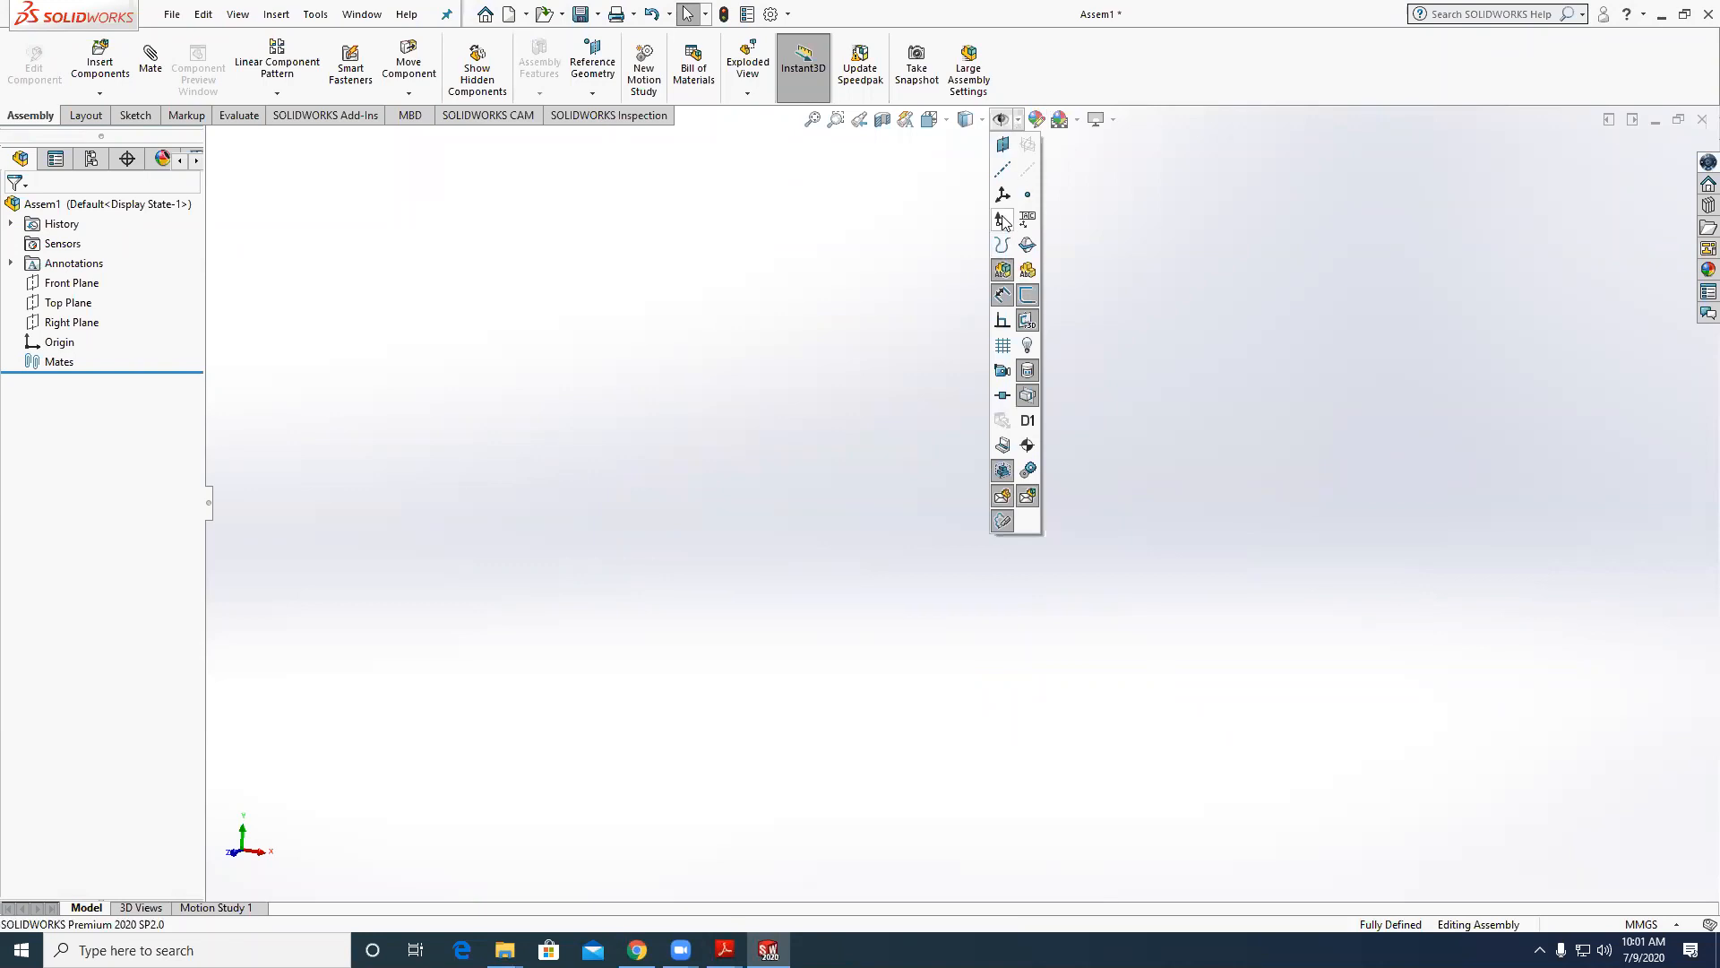
{"action": "left_click", "coordinate": [1004, 219]}
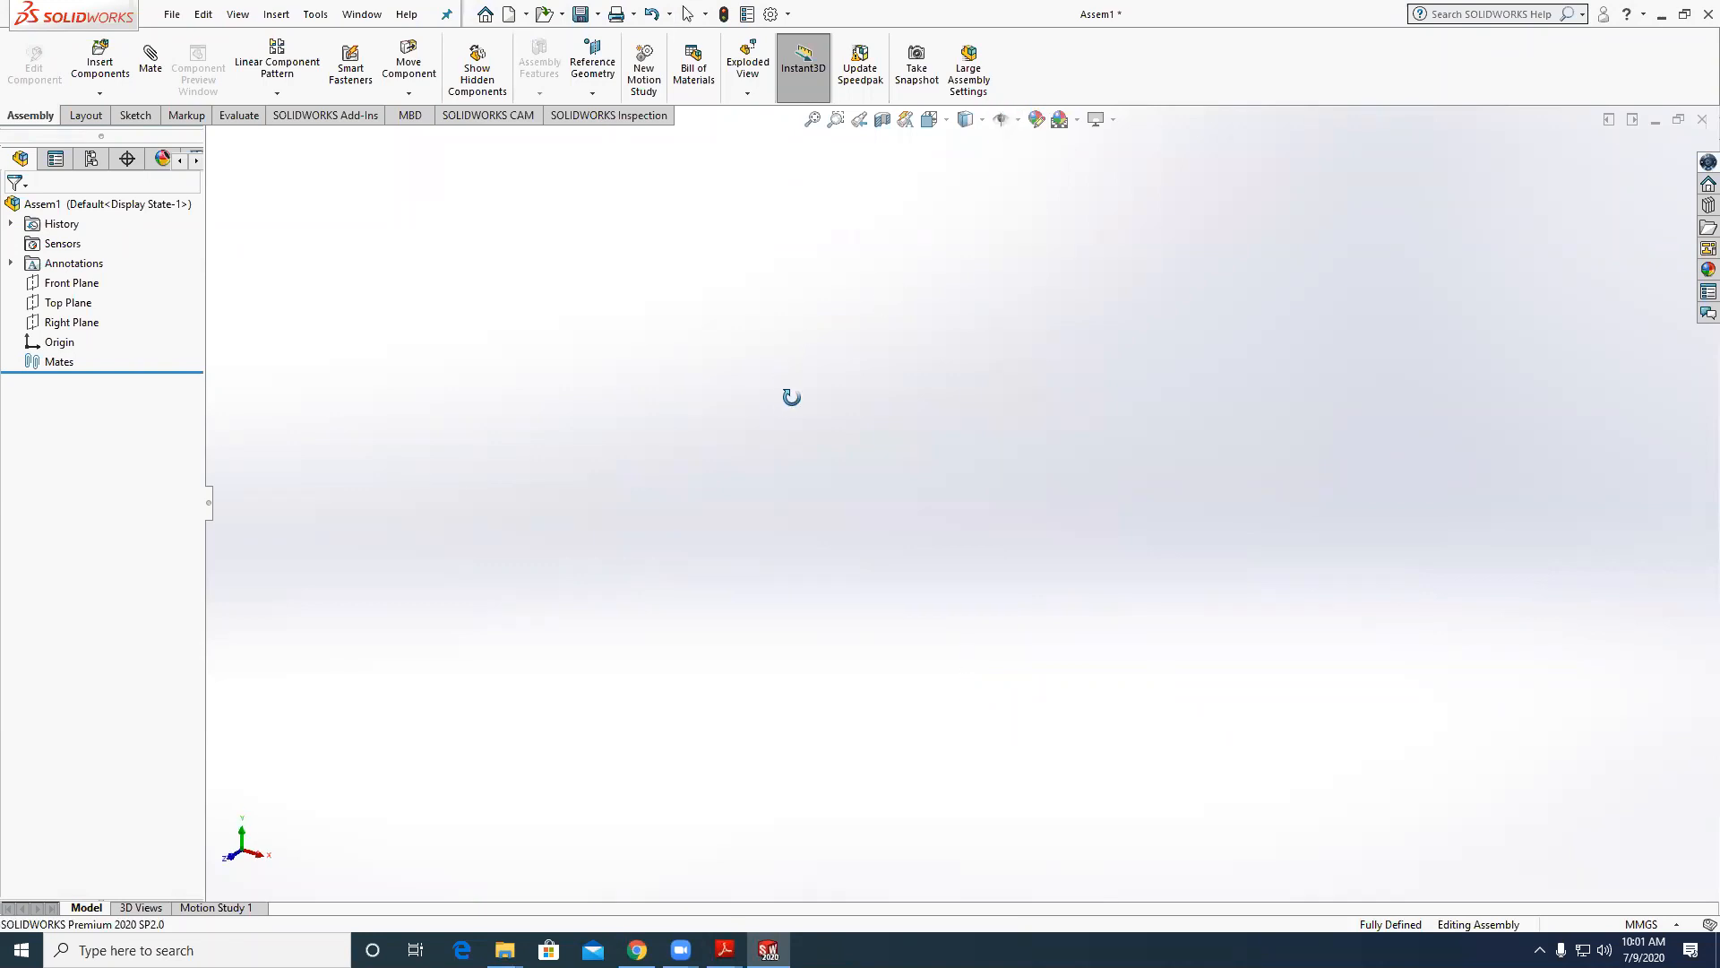
{"action": "left_click", "coordinate": [101, 67]}
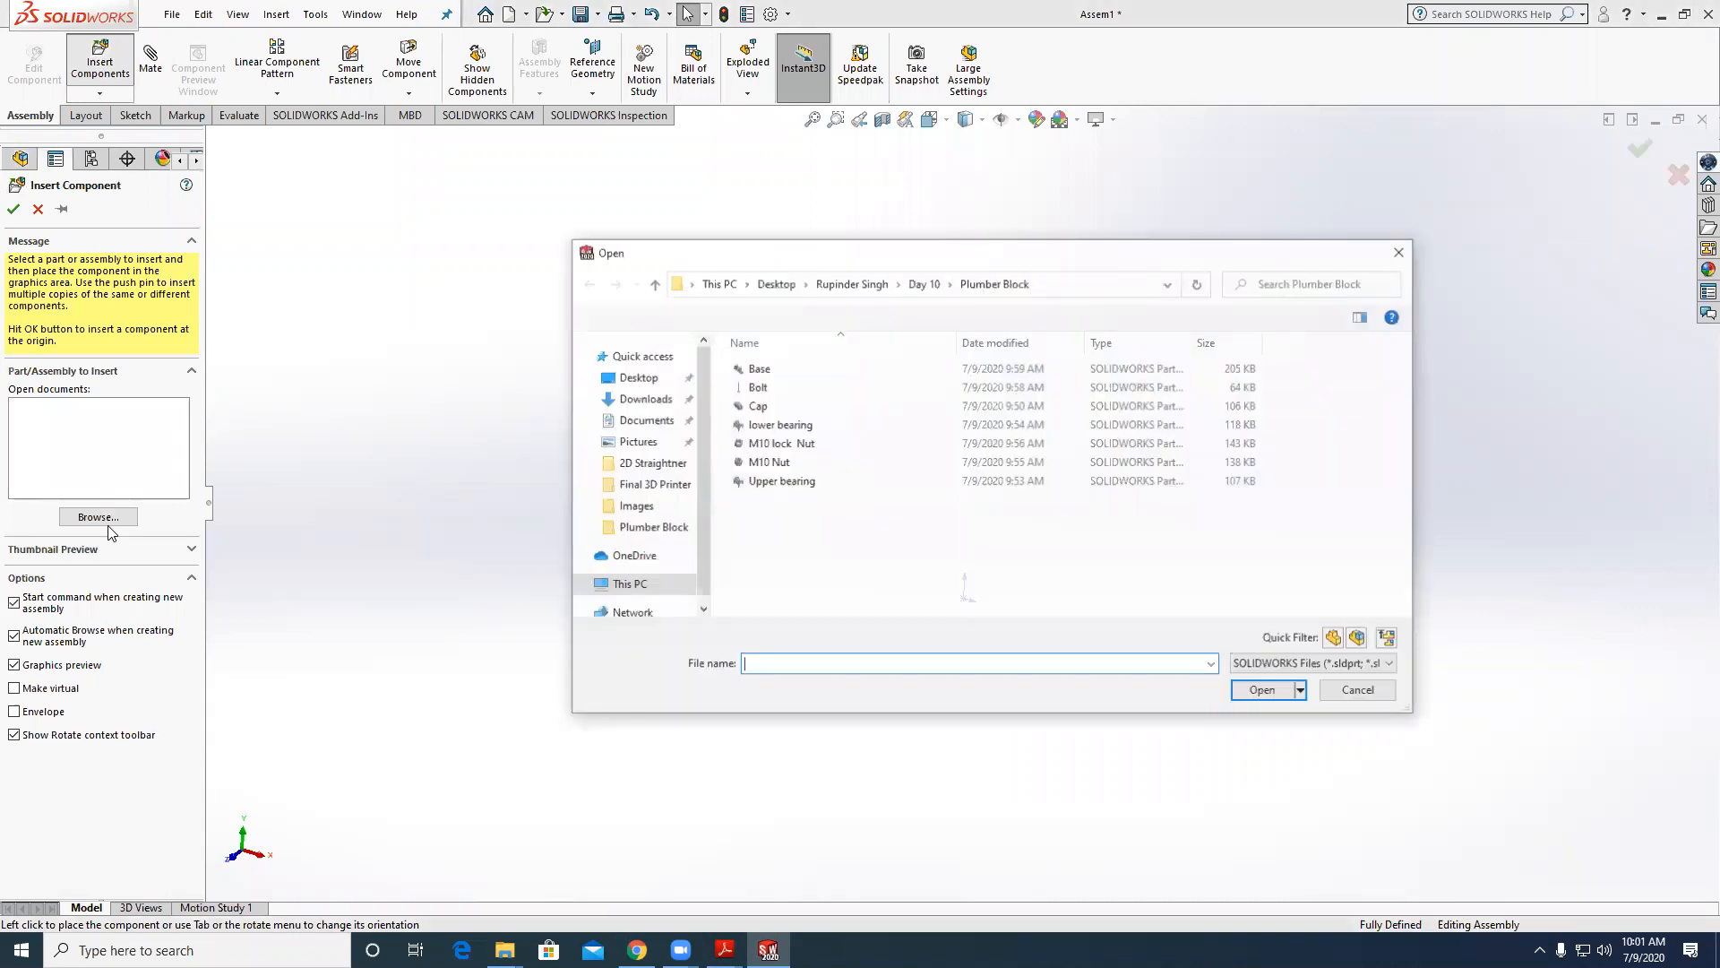
{"action": "left_click", "coordinate": [756, 370]}
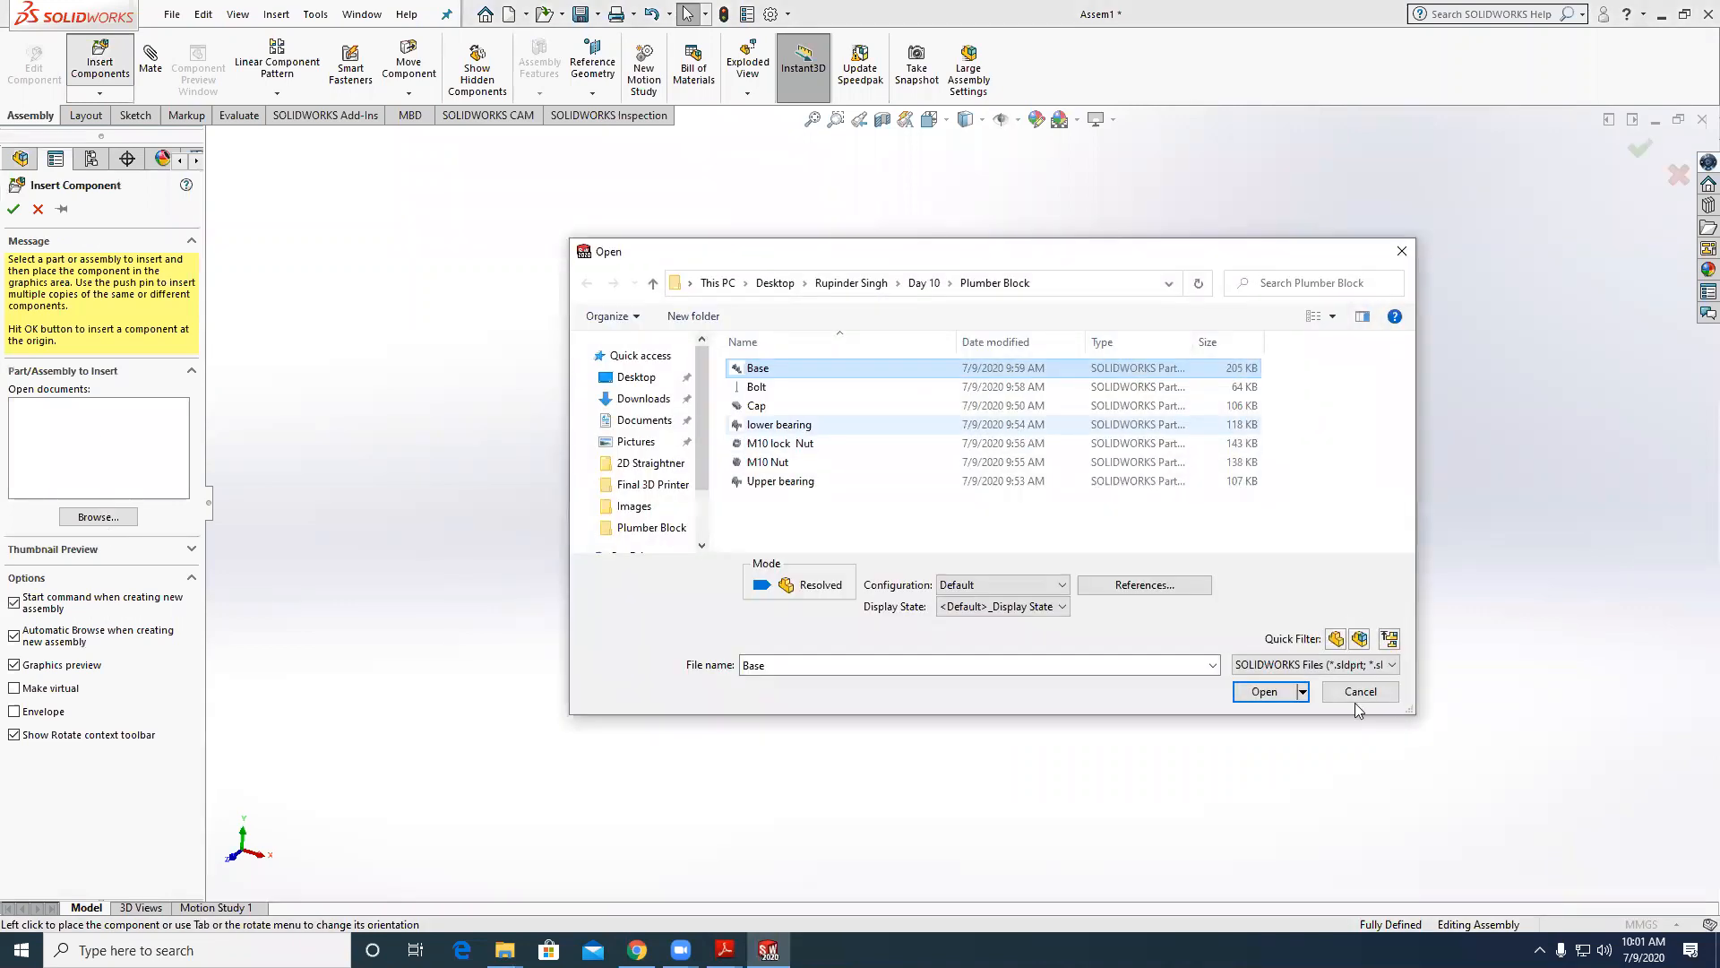
{"action": "left_click", "coordinate": [1272, 697]}
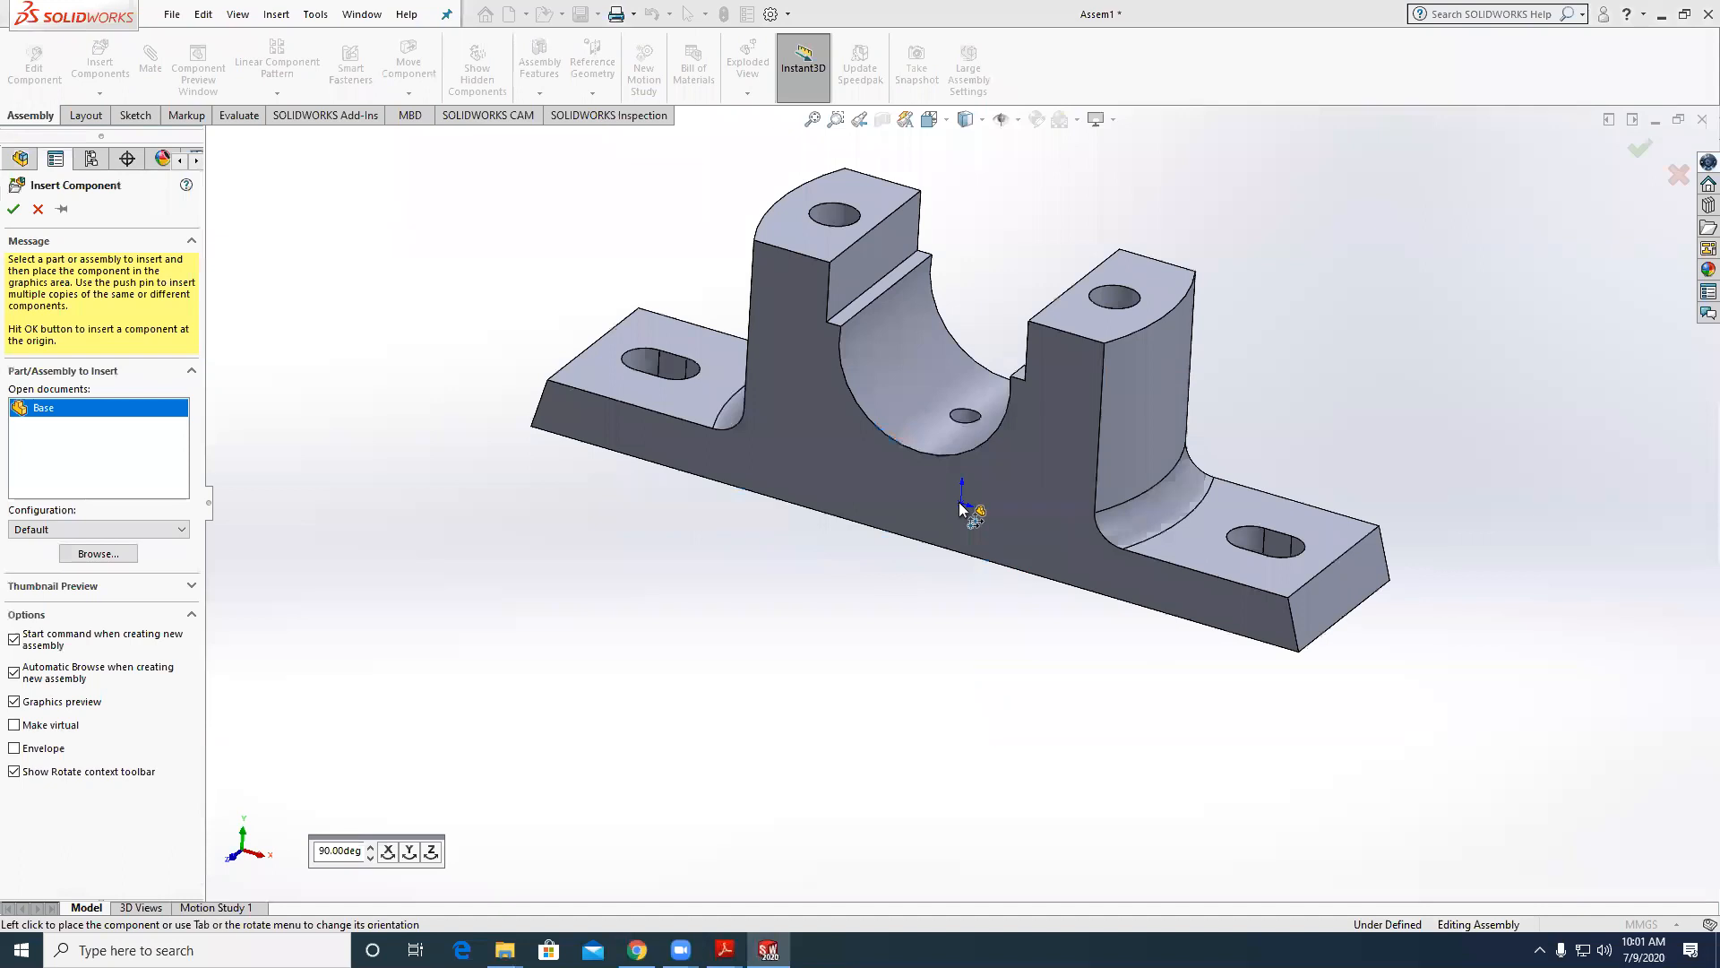
{"action": "left_click", "coordinate": [960, 504]}
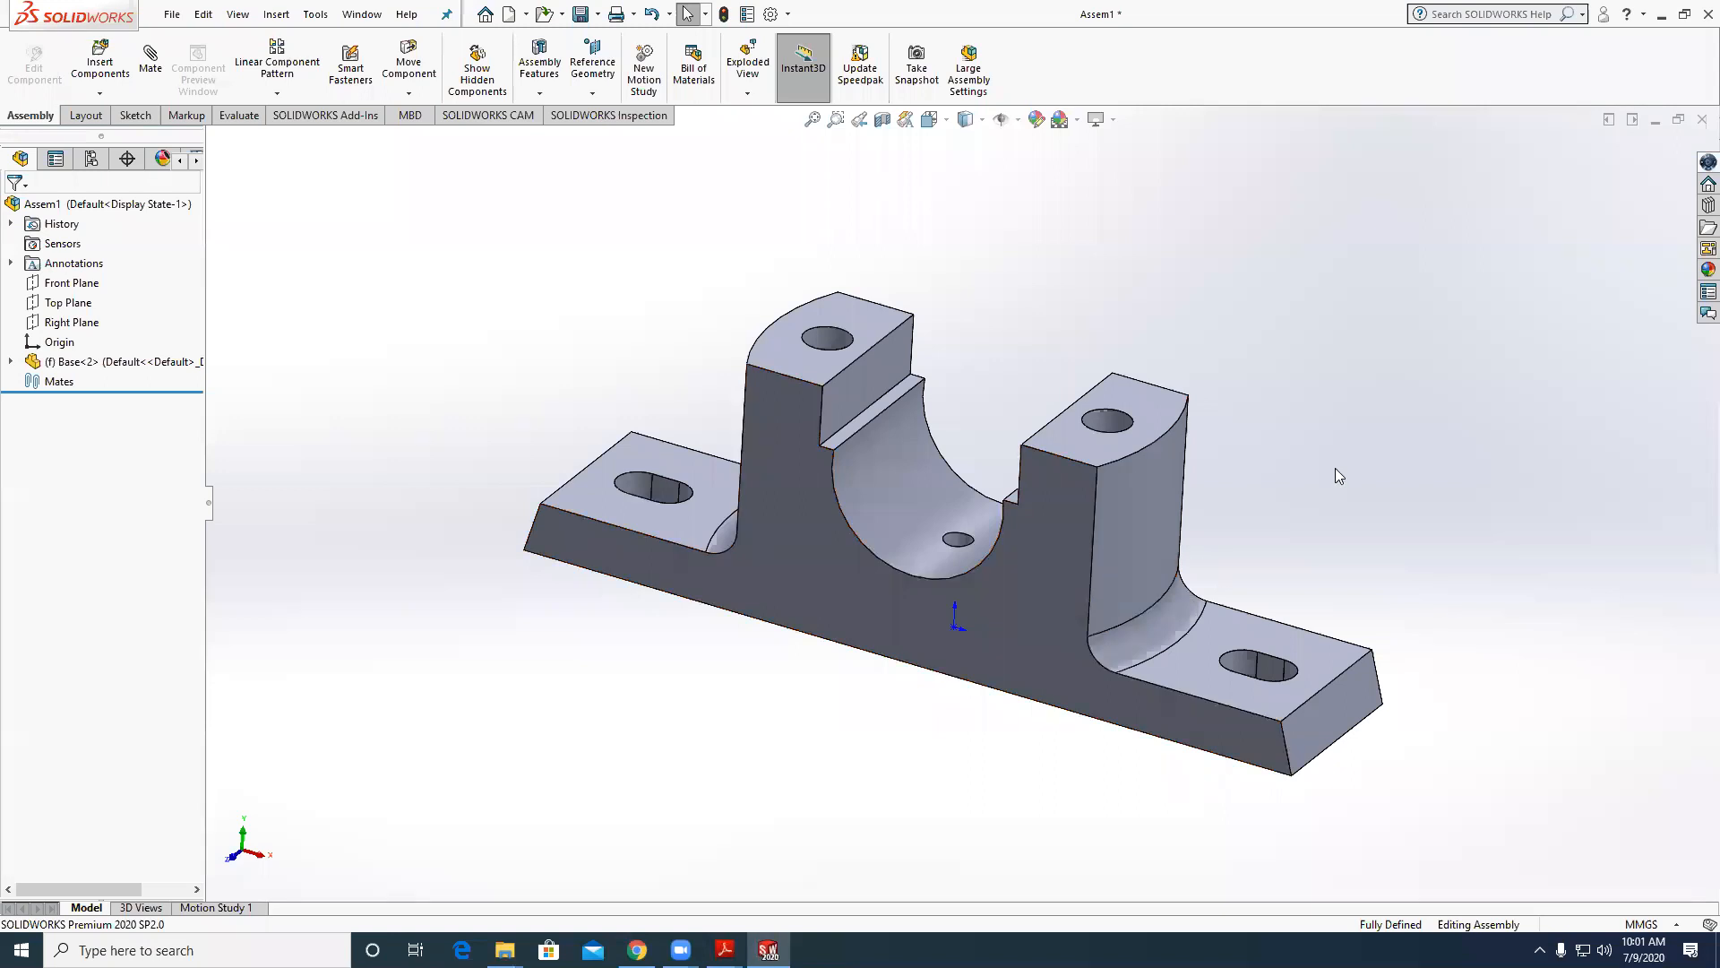
Hide the origins in the assembly.
{"action": "left_click", "coordinate": [1001, 119]}
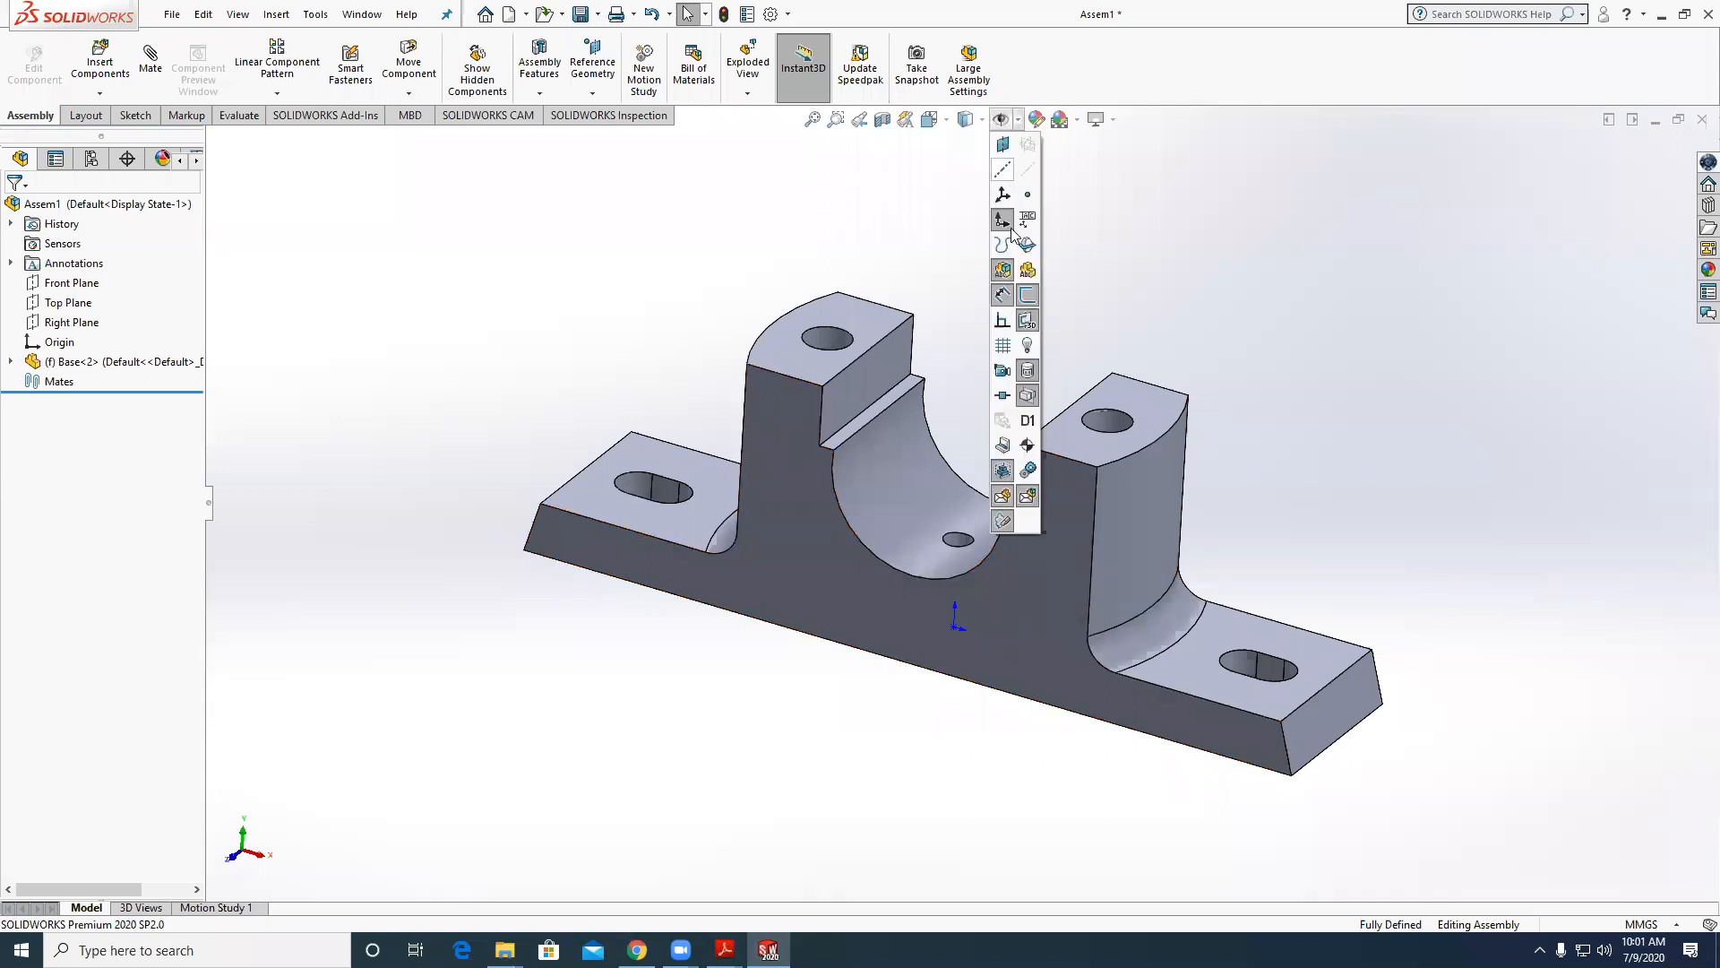
{"action": "left_click", "coordinate": [1165, 258]}
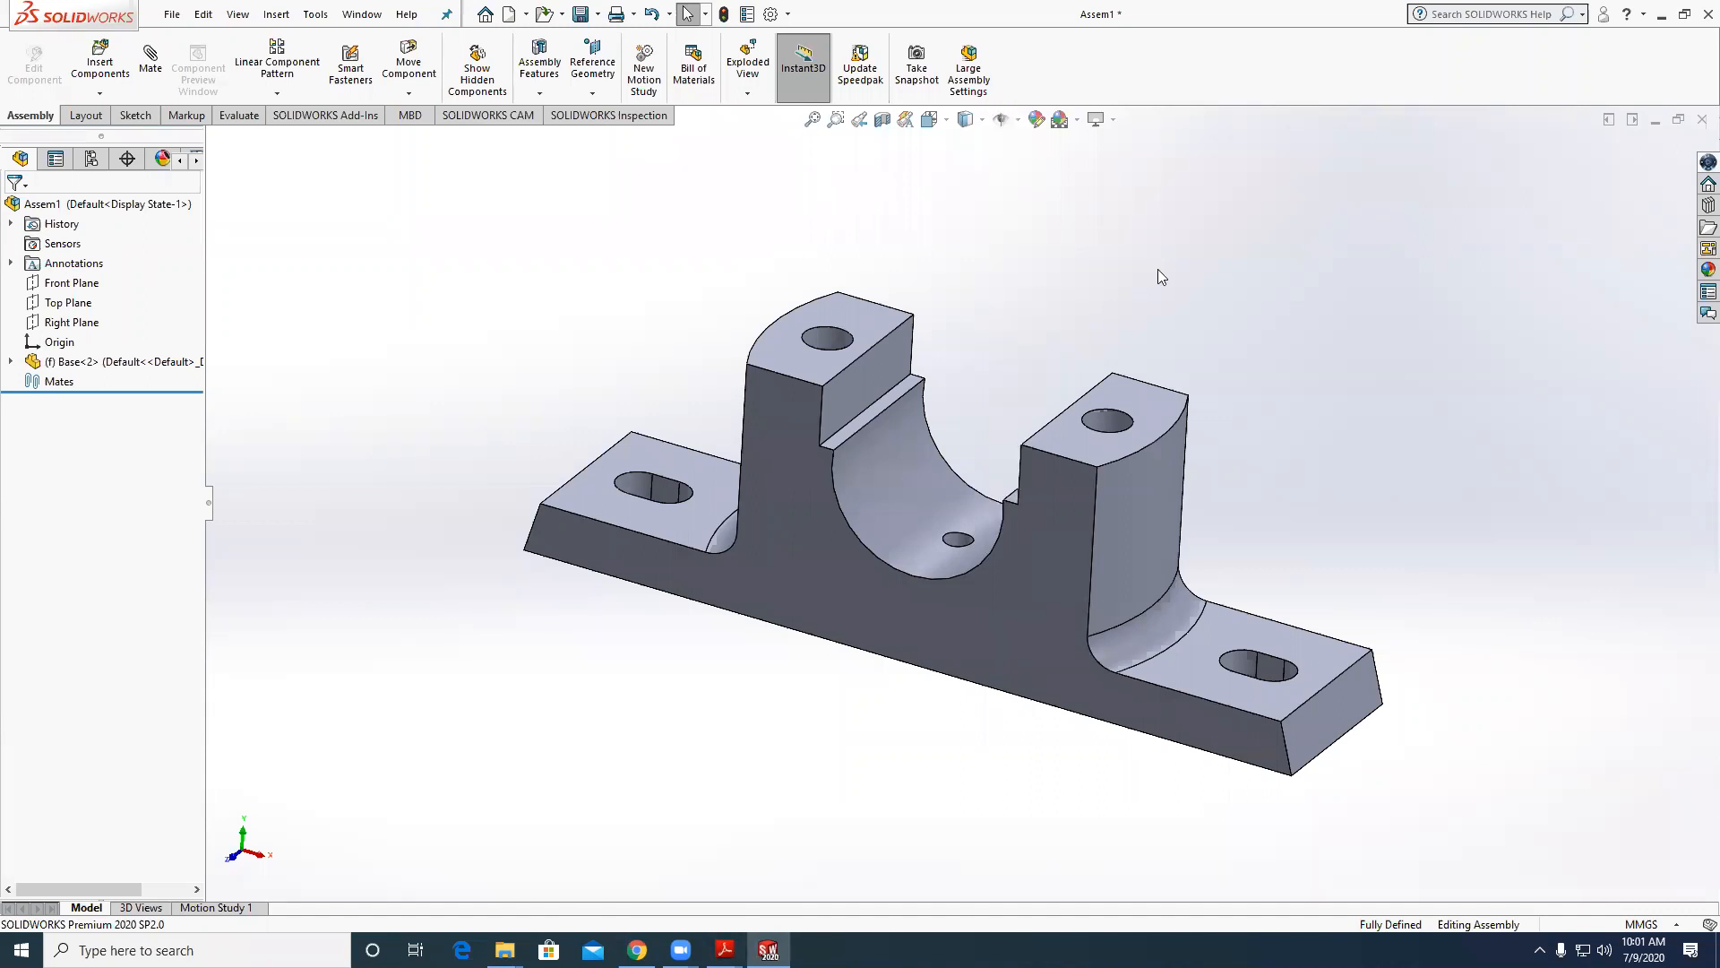
{"action": "scroll", "coordinate": [1277, 471], "scroll_direction": "up", "scroll_amount": 4}
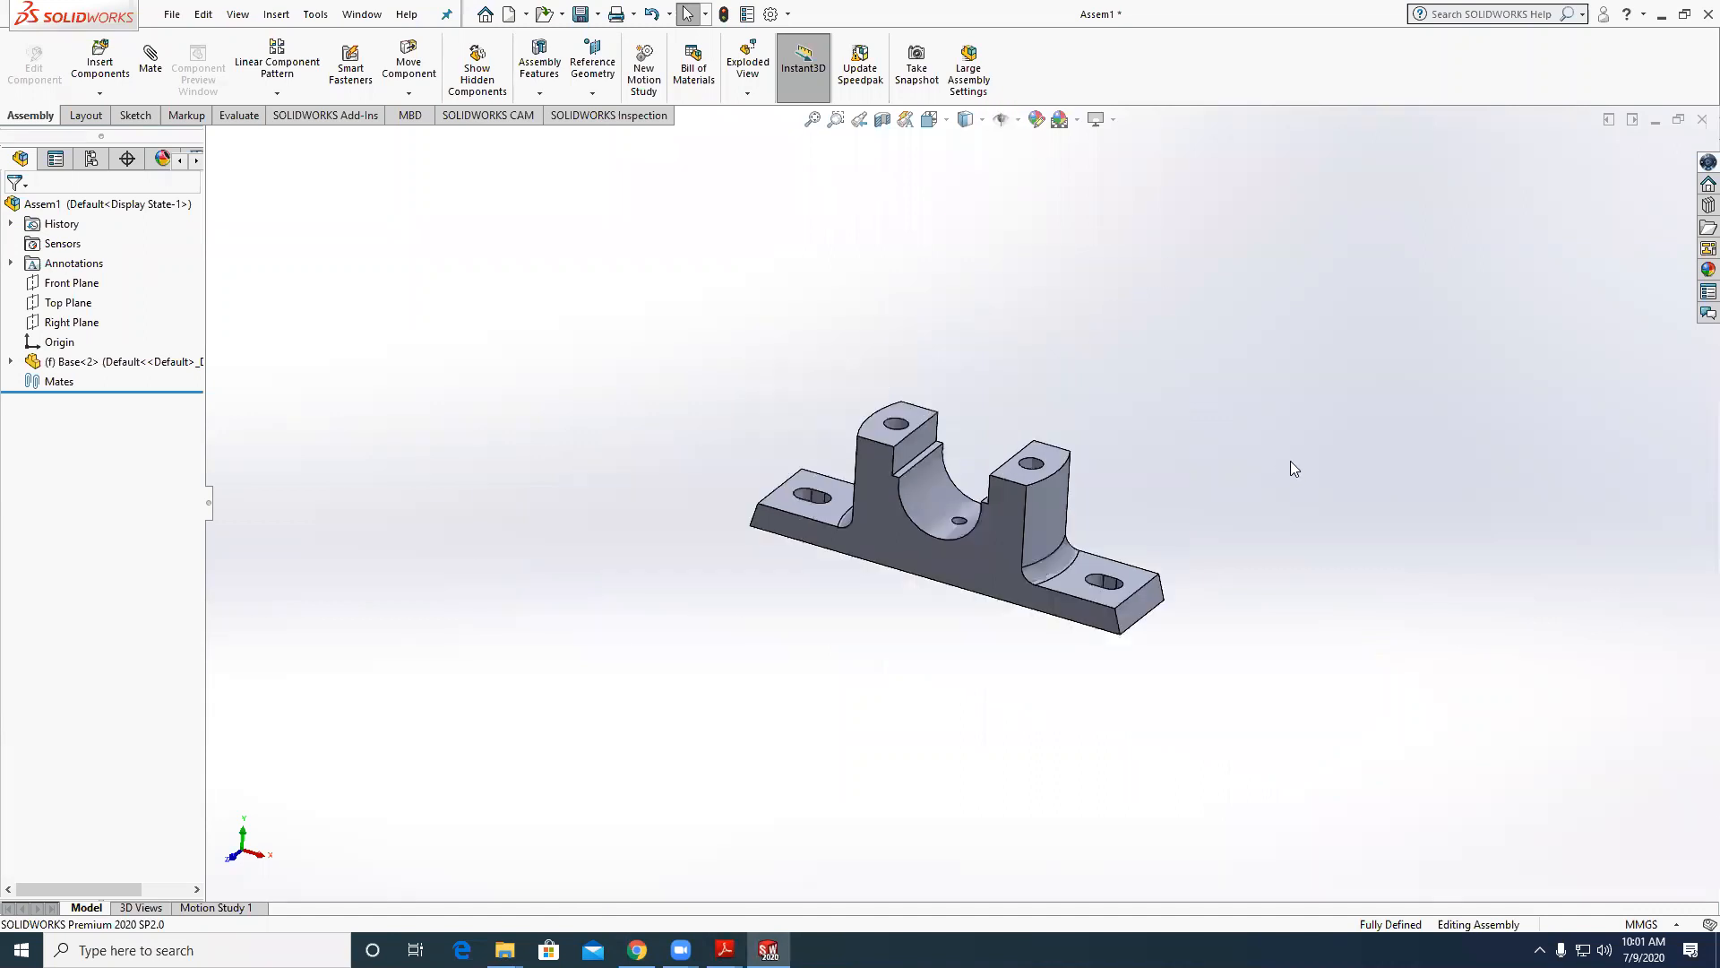
{"action": "scroll", "coordinate": [958, 564], "scroll_direction": "down", "scroll_amount": 3}
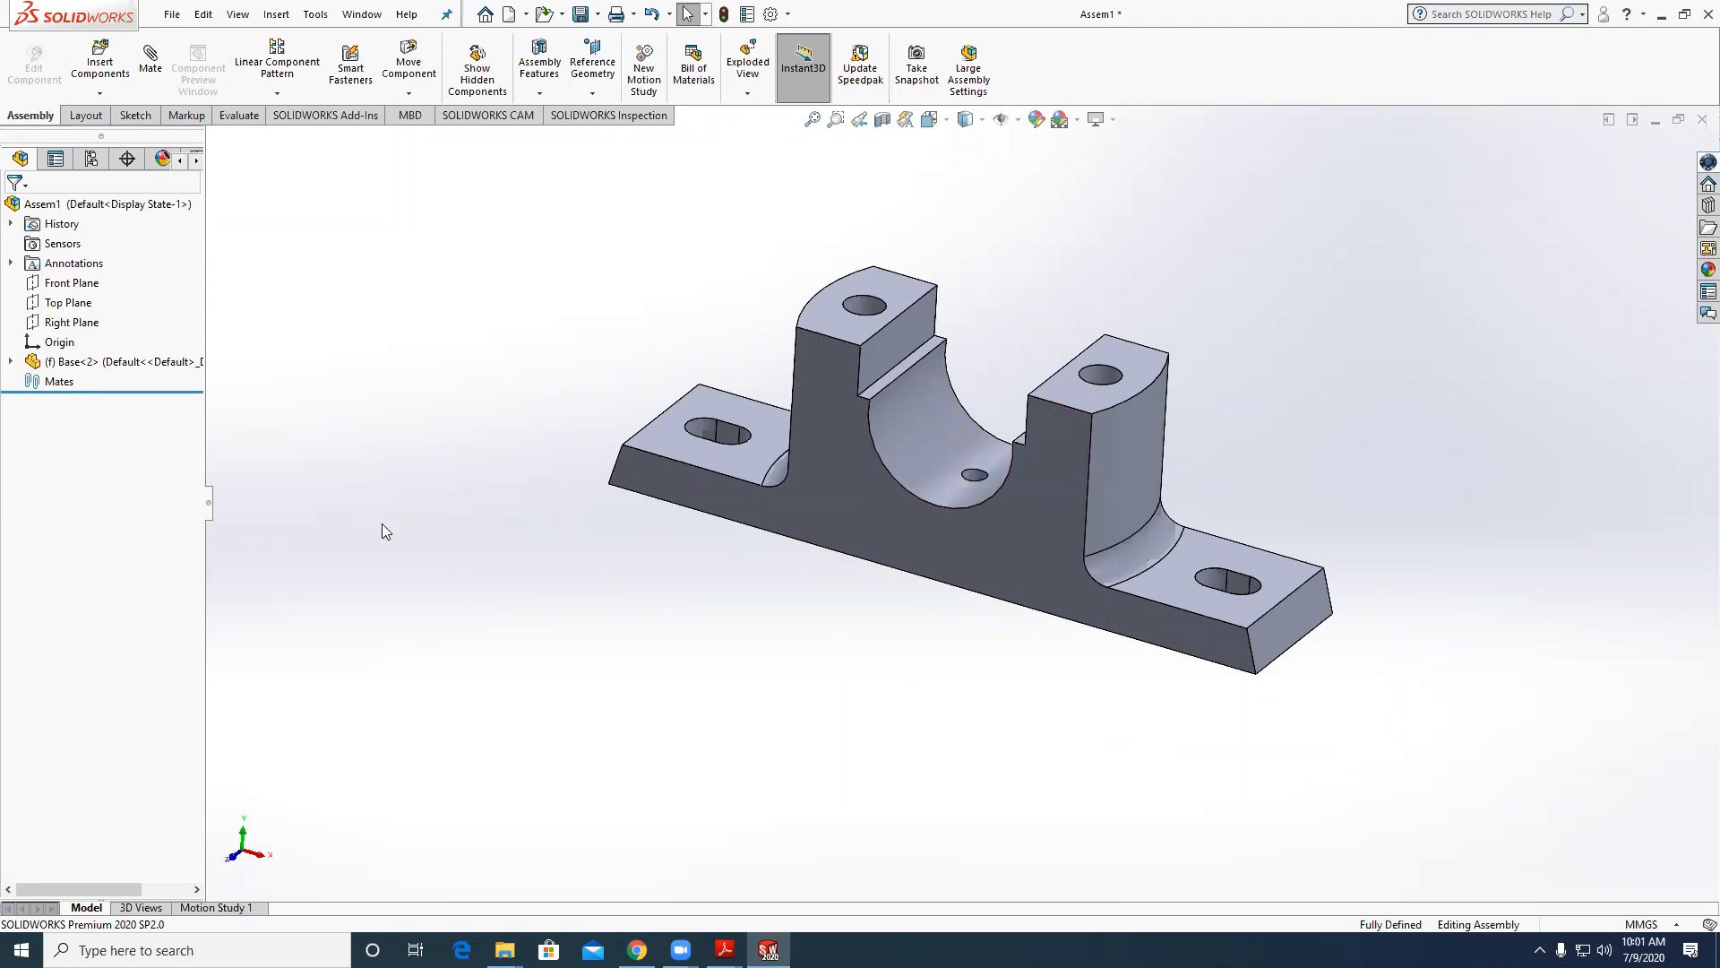
Insert the lower bearing part and place it in the free space beside the Base's slotted foot.
{"action": "left_click", "coordinate": [92, 76]}
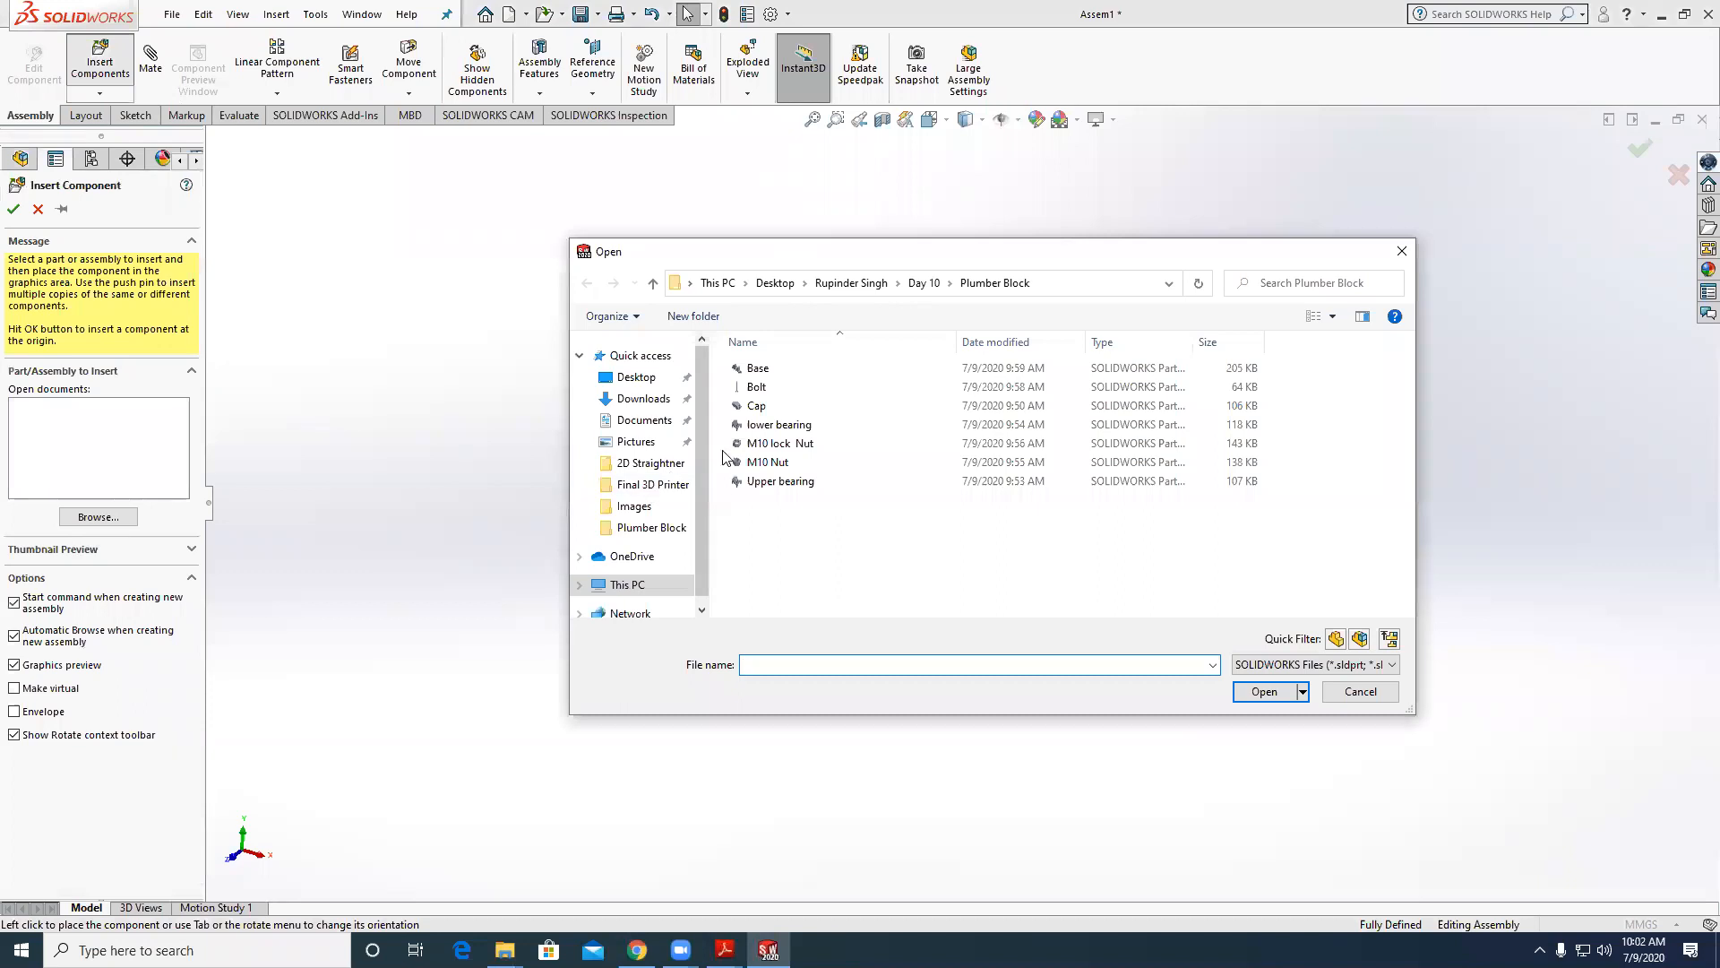
{"action": "left_click", "coordinate": [778, 425]}
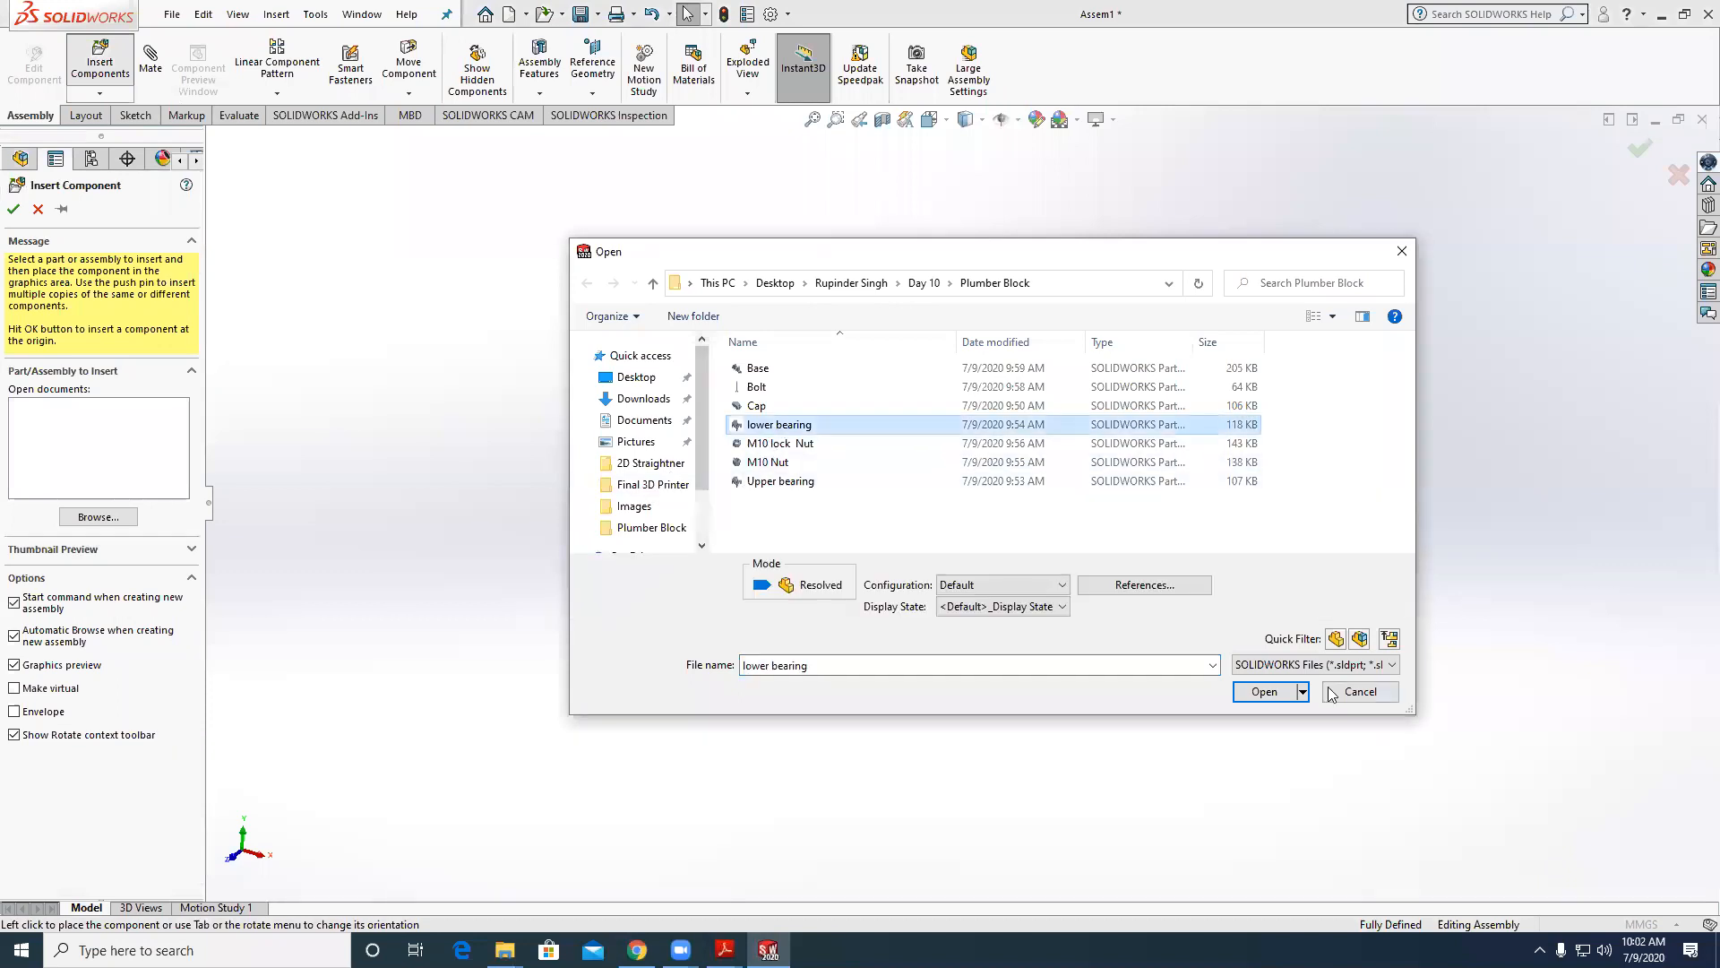
{"action": "left_click", "coordinate": [1262, 691]}
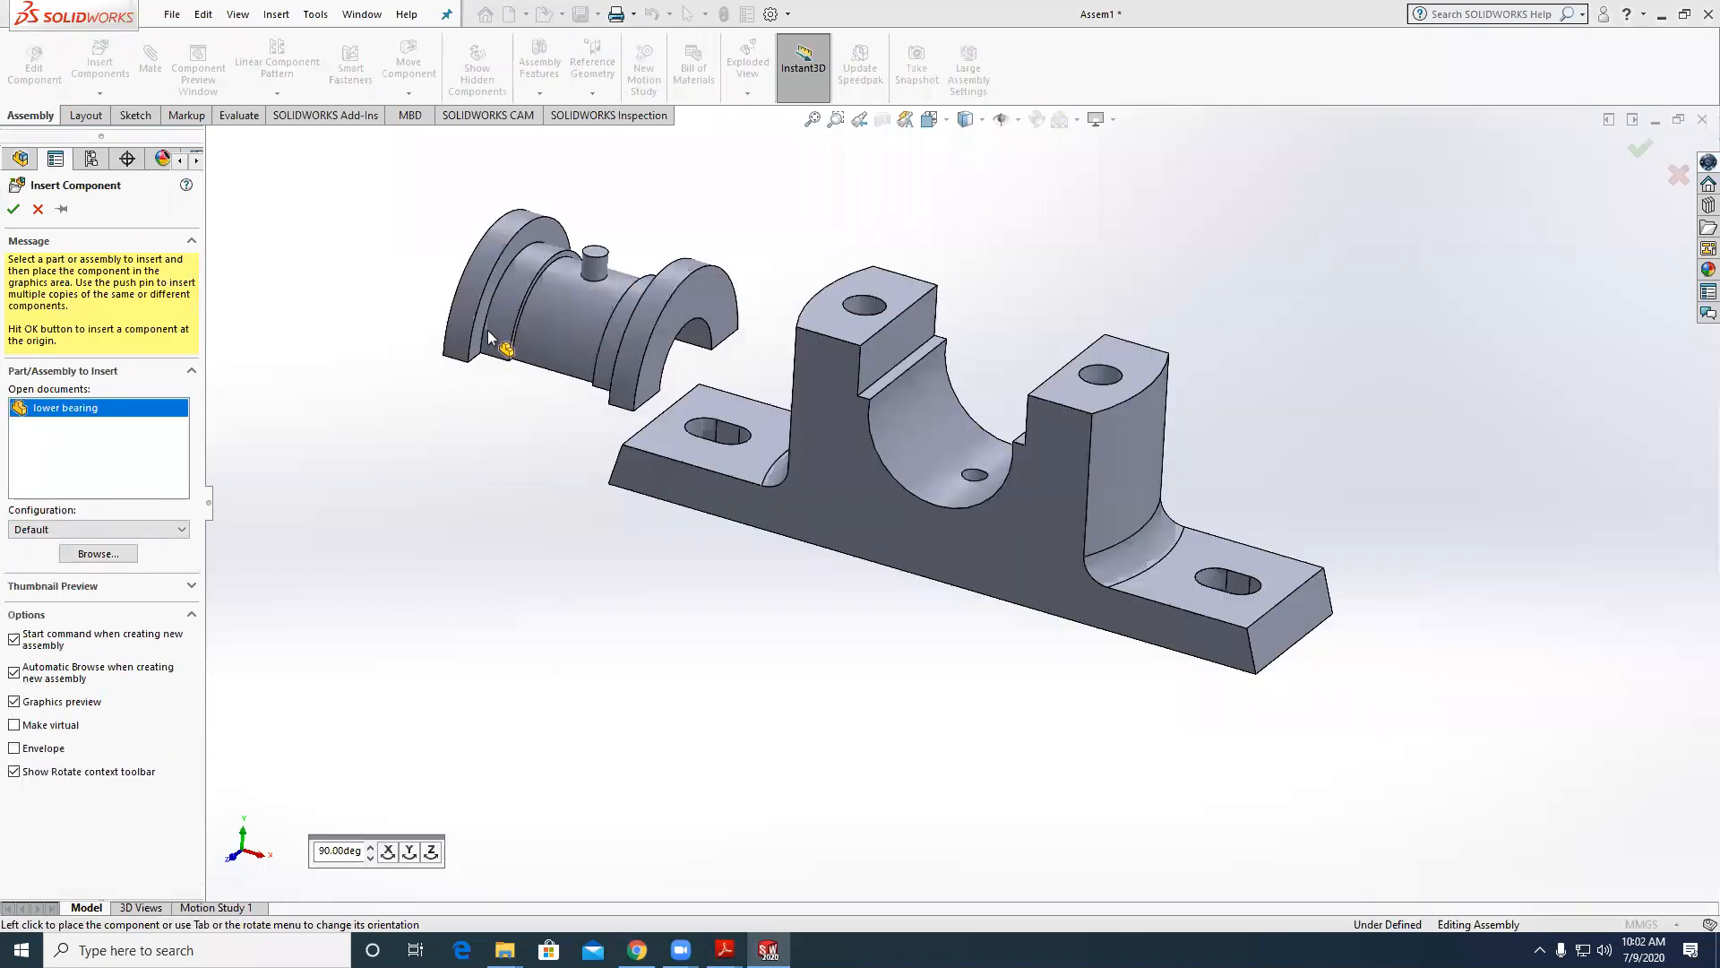
{"action": "left_click", "coordinate": [485, 326]}
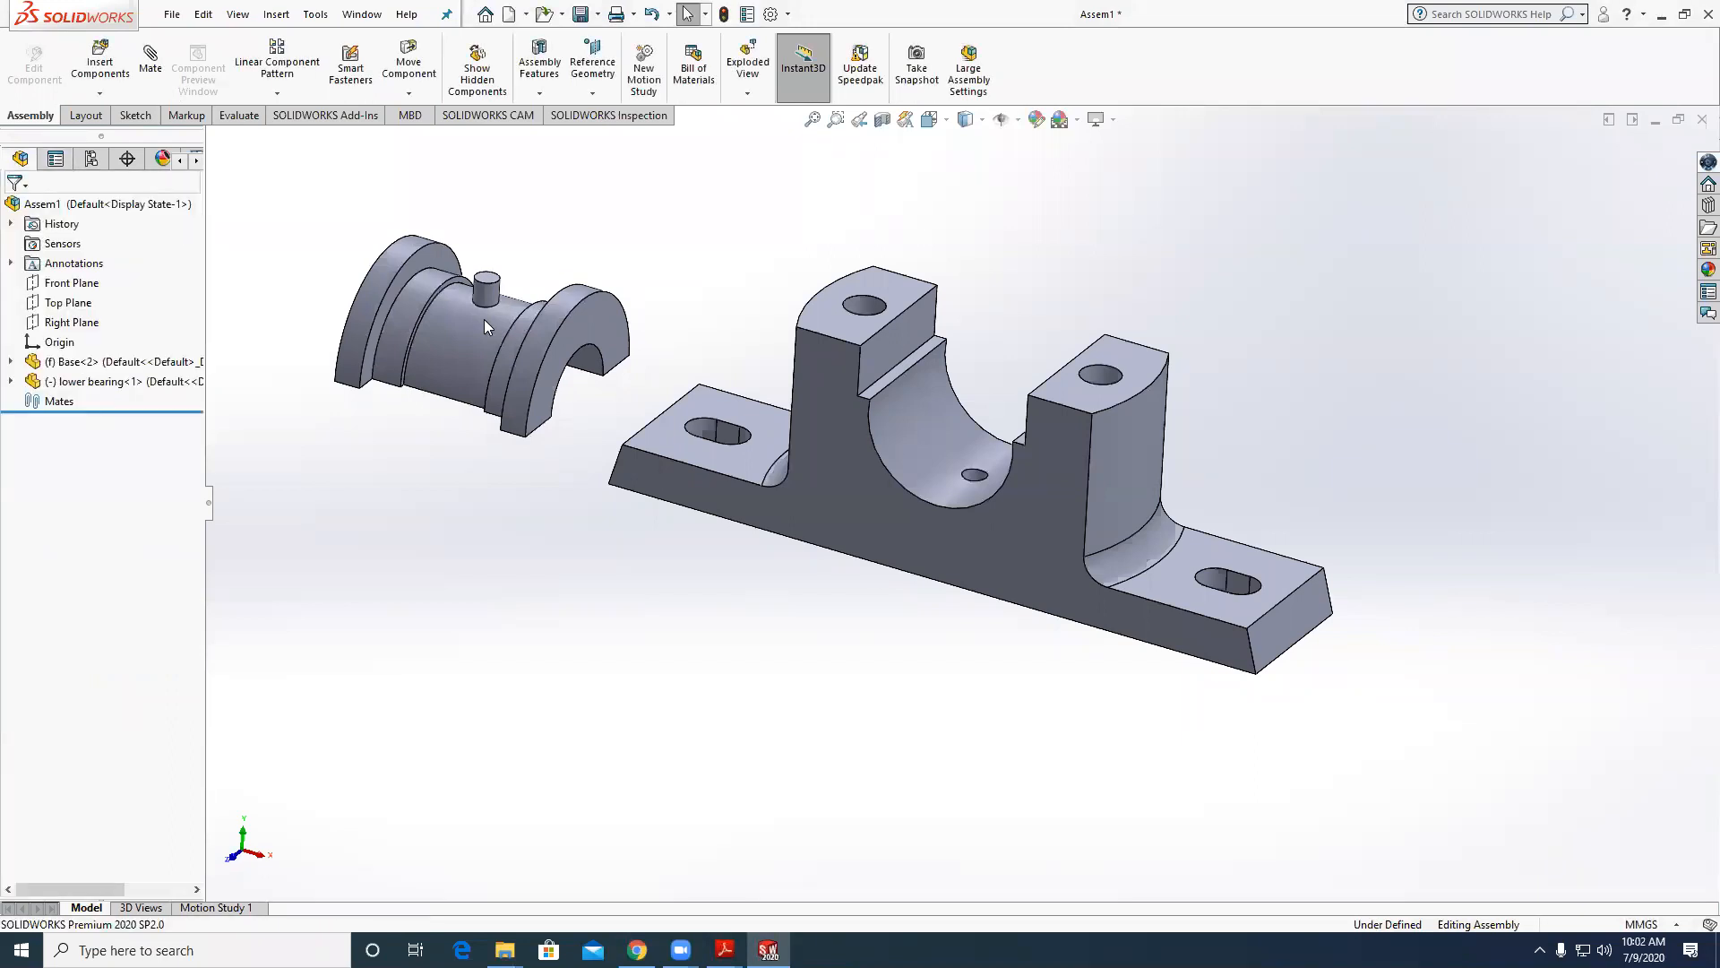
Mate the lower bearing's cylindrical outer face concentric with the Base's semicircular bore.
{"action": "left_click", "coordinate": [468, 364]}
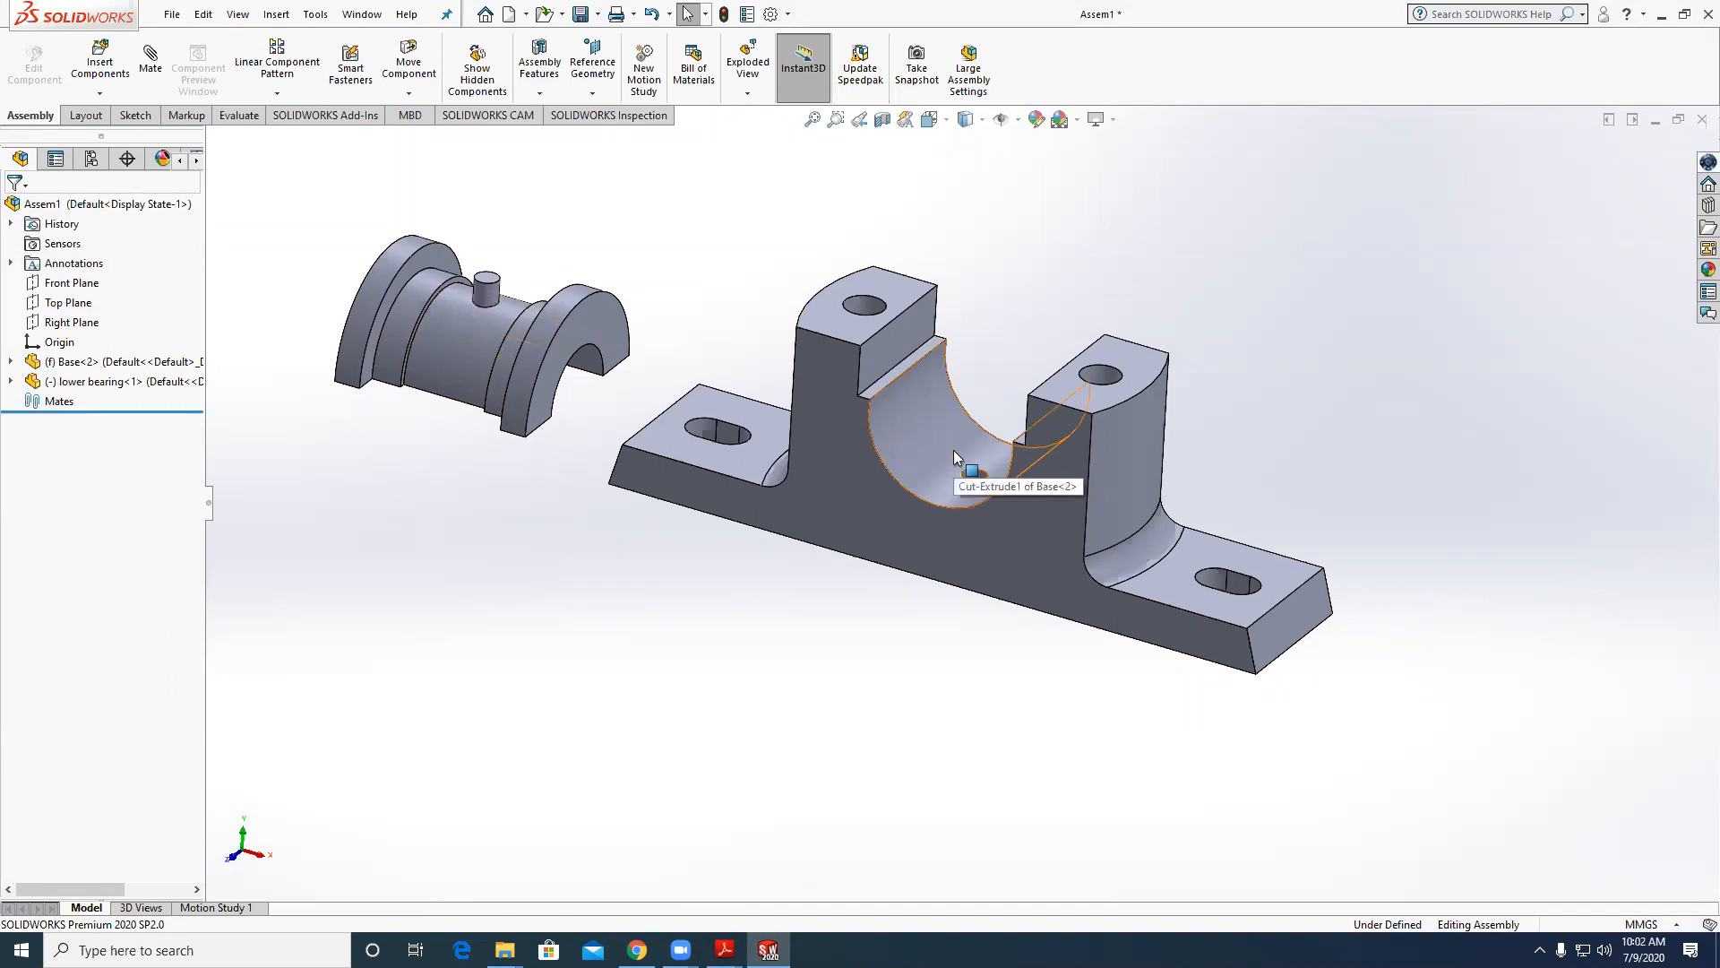
{"action": "left_click", "coordinate": [150, 72]}
{"action": "left_click", "coordinate": [460, 333]}
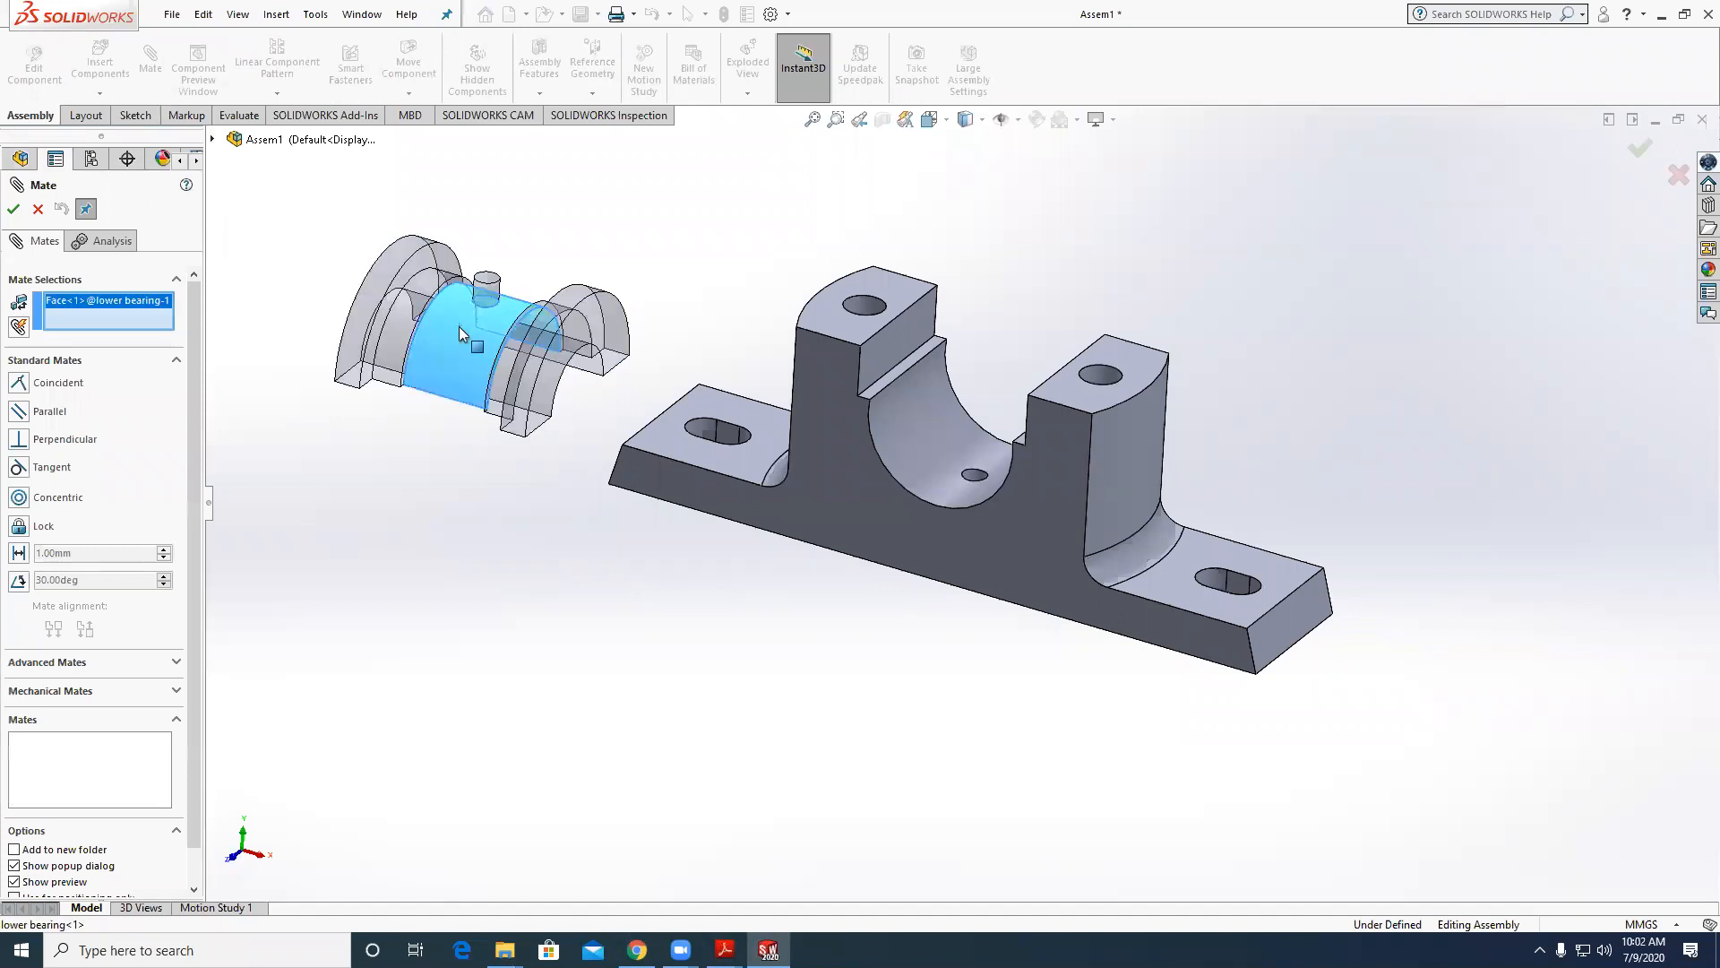
{"action": "left_click", "coordinate": [915, 443]}
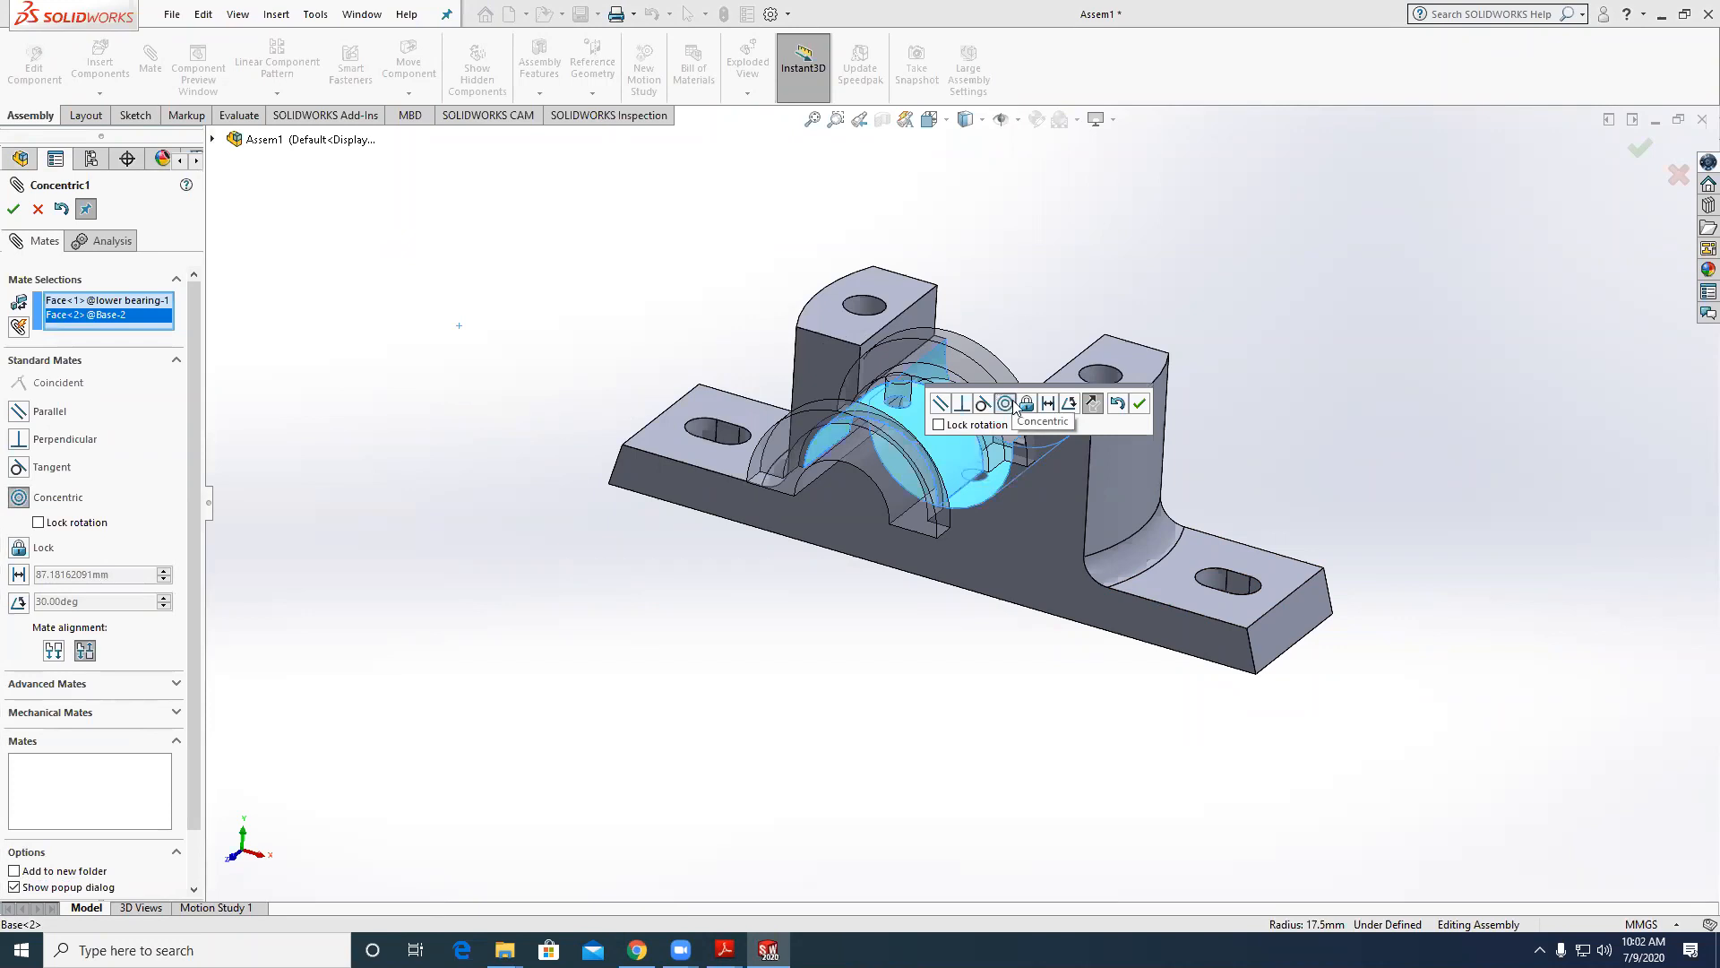
{"action": "left_click", "coordinate": [1140, 403]}
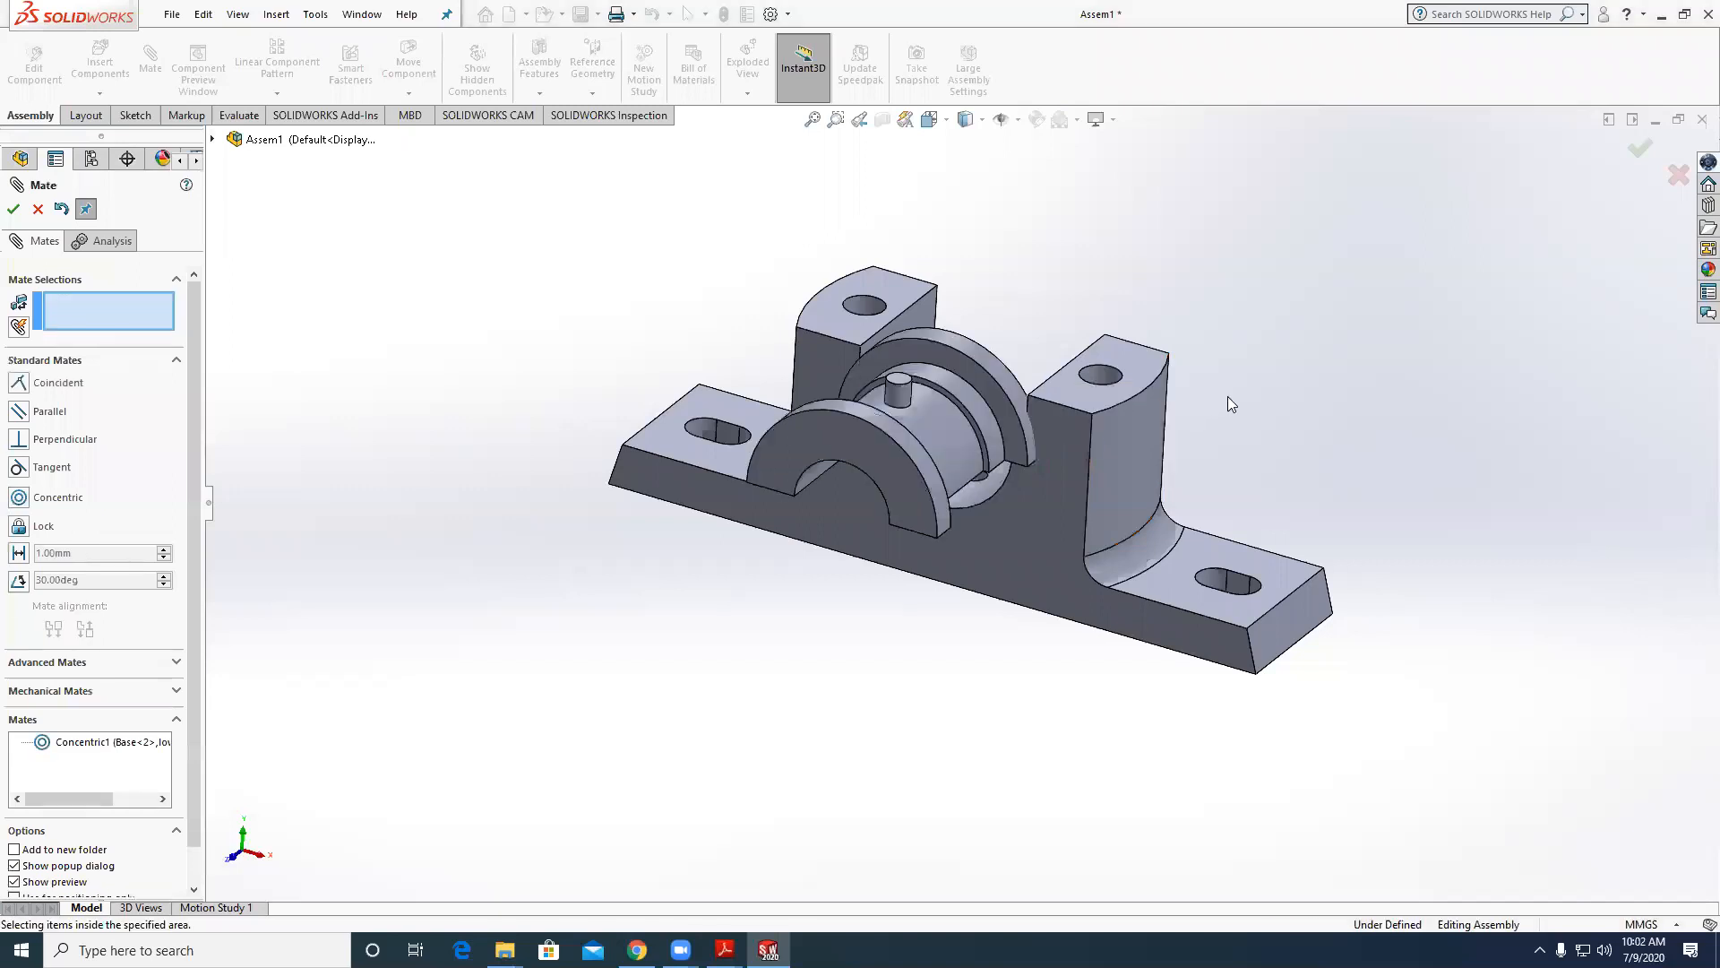
Mate the lower bearing's locating pin concentric with the small hole in the Base's bore, using flipped mate alignment.
{"action": "left_click_drag", "start_coordinate": [957, 464], "coordinate": [765, 583]}
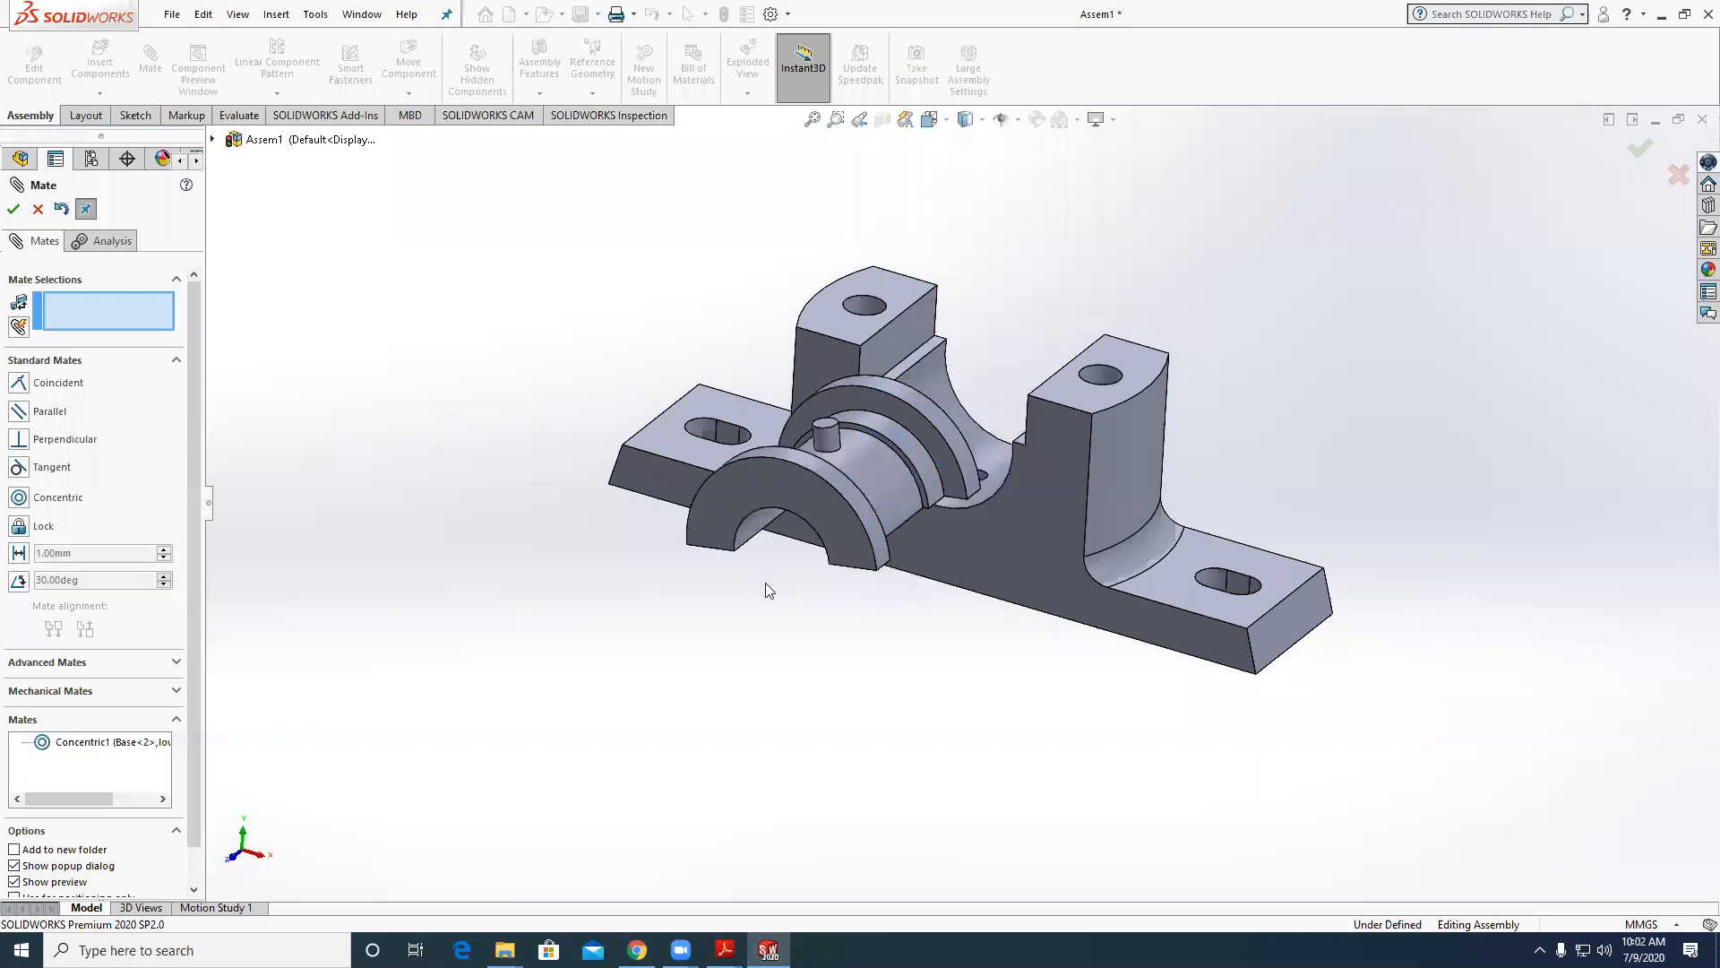
{"action": "scroll", "coordinate": [867, 495], "scroll_direction": "down", "scroll_amount": 2}
{"action": "left_click", "coordinate": [821, 404]}
{"action": "middle_click_drag", "start_coordinate": [929, 539], "coordinate": [924, 627]}
{"action": "scroll", "coordinate": [1021, 537], "scroll_direction": "down", "scroll_amount": 2}
{"action": "scroll", "coordinate": [1032, 315], "scroll_direction": "down", "scroll_amount": 2}
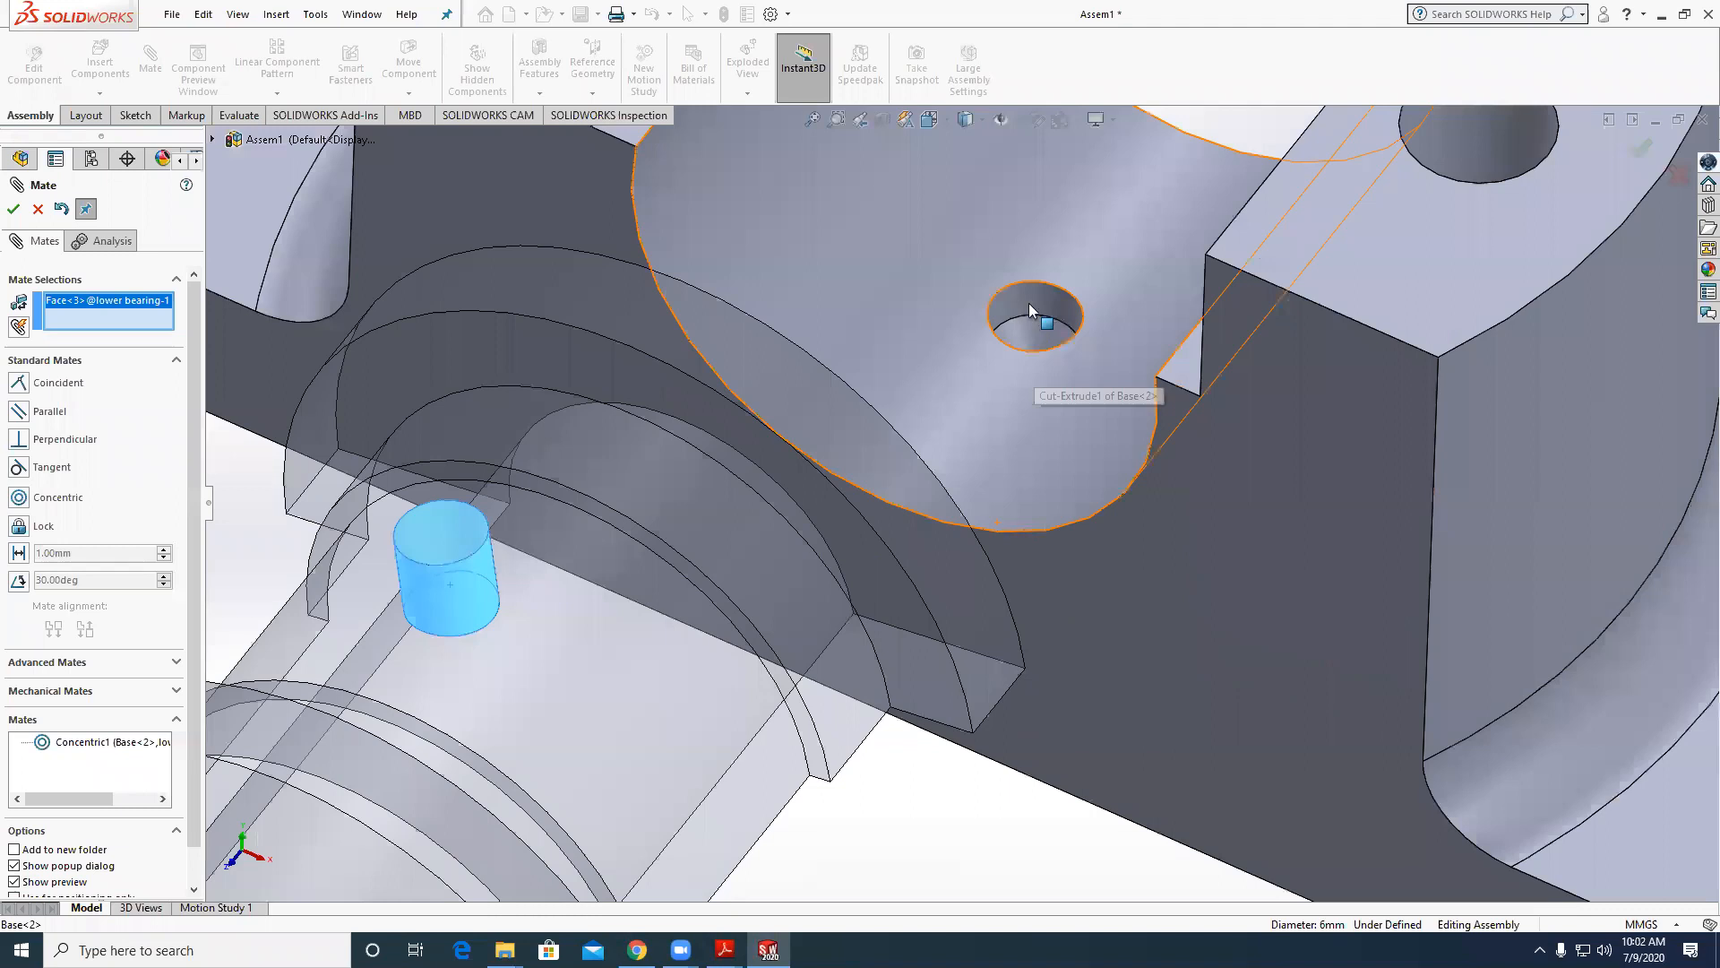
{"action": "left_click", "coordinate": [1029, 310]}
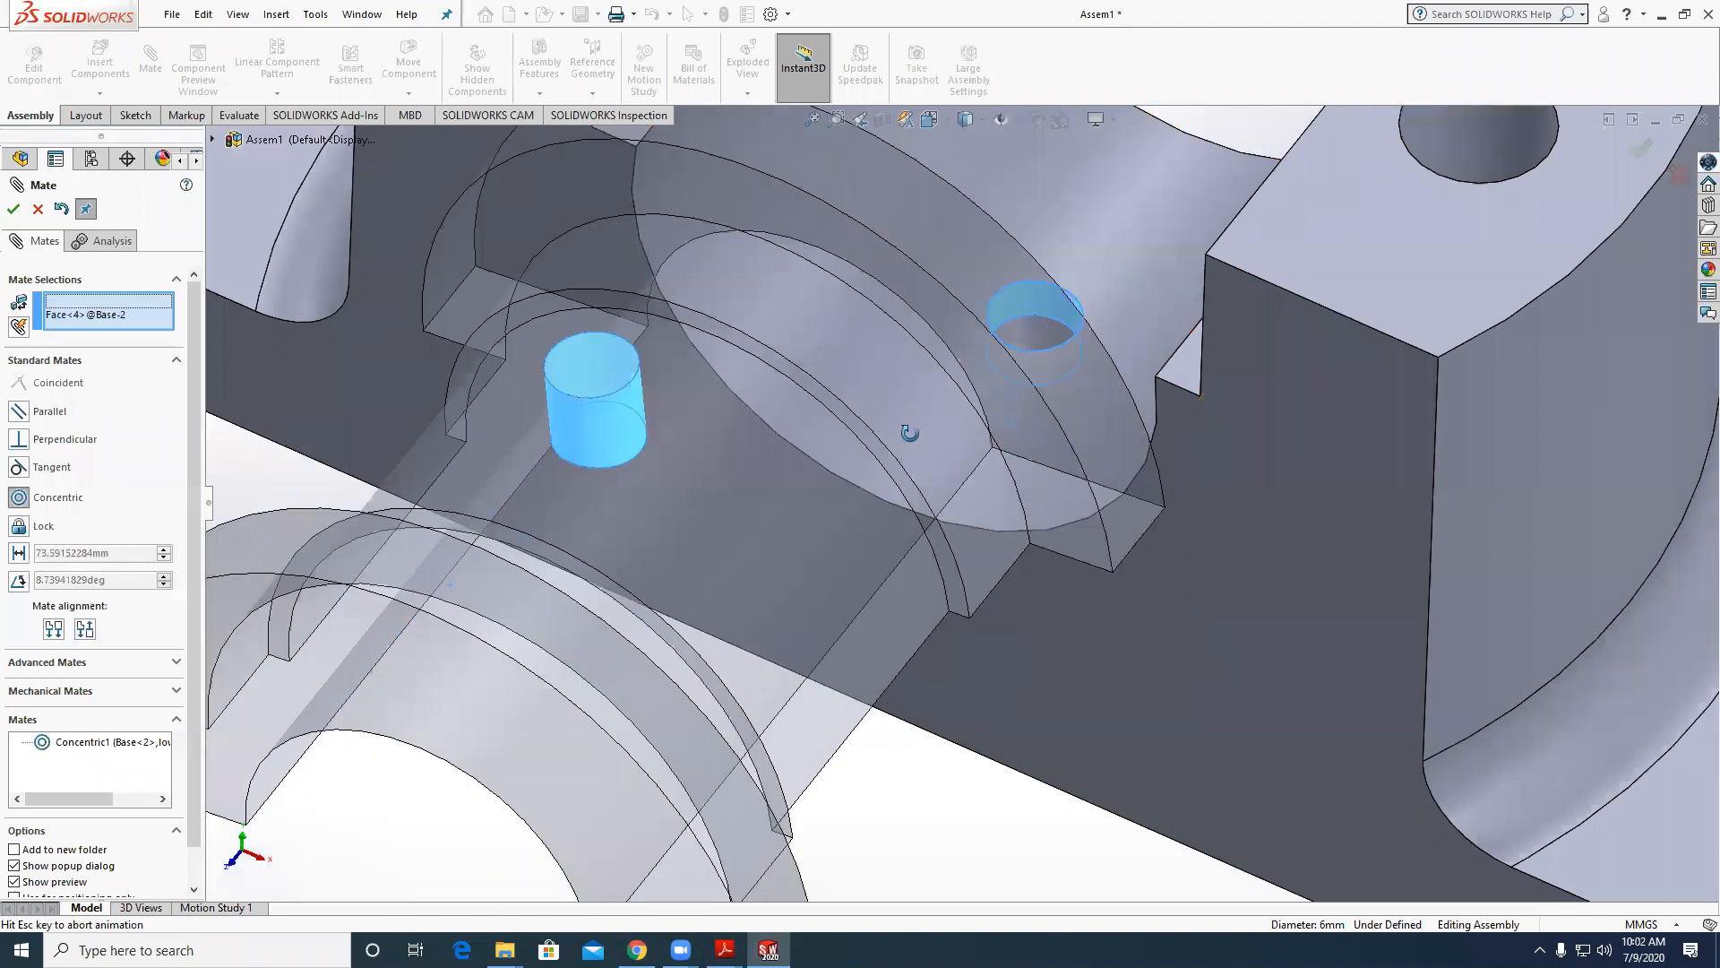
{"action": "scroll", "coordinate": [905, 430], "scroll_direction": "up", "scroll_amount": 6}
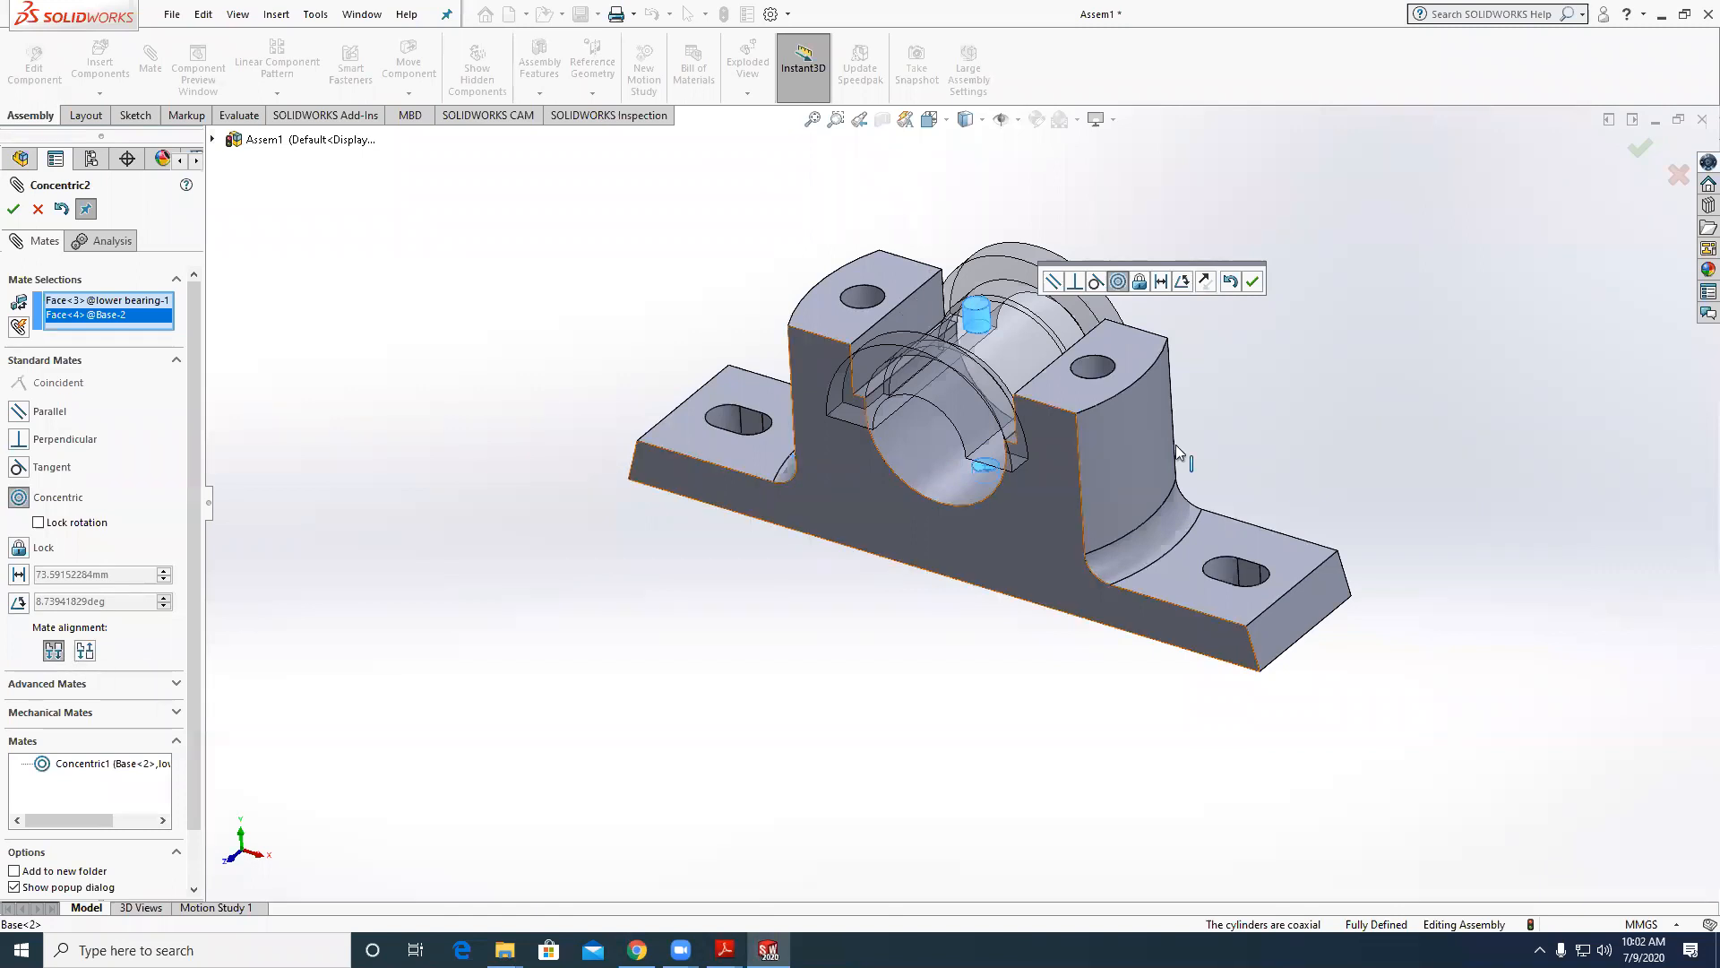
{"action": "left_click", "coordinate": [1205, 283]}
{"action": "left_click", "coordinate": [1251, 283]}
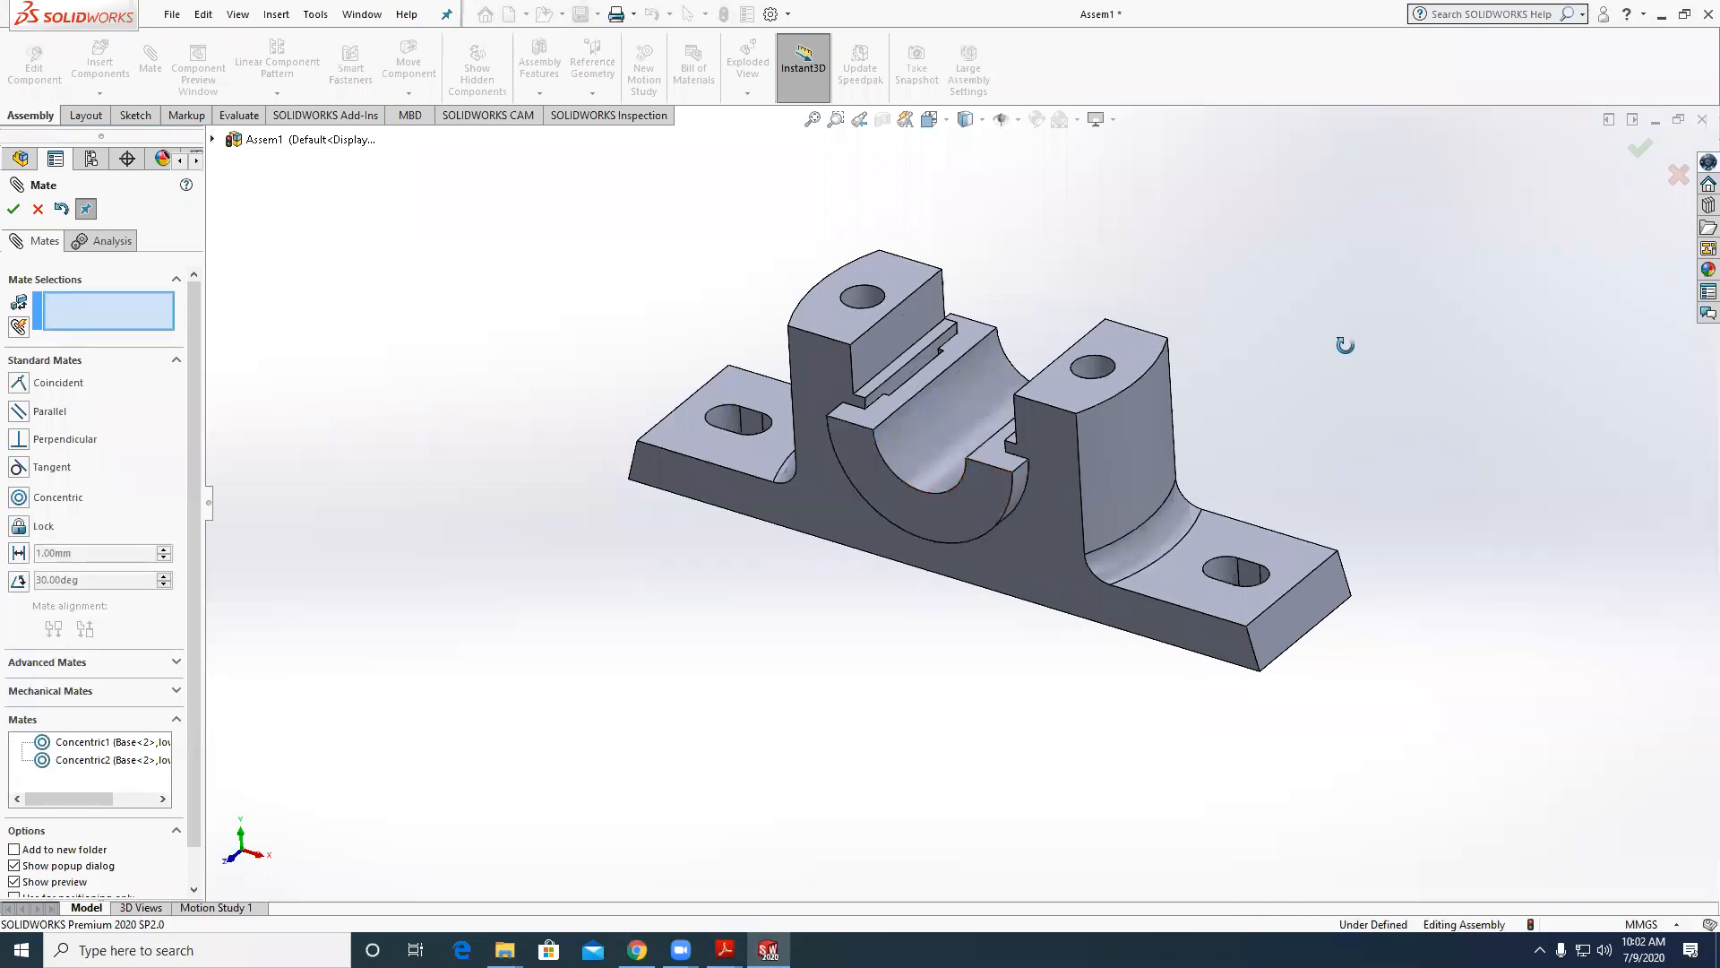
{"action": "scroll", "coordinate": [1345, 345], "scroll_direction": "up", "scroll_amount": 1}
{"action": "left_click", "coordinate": [41, 214]}
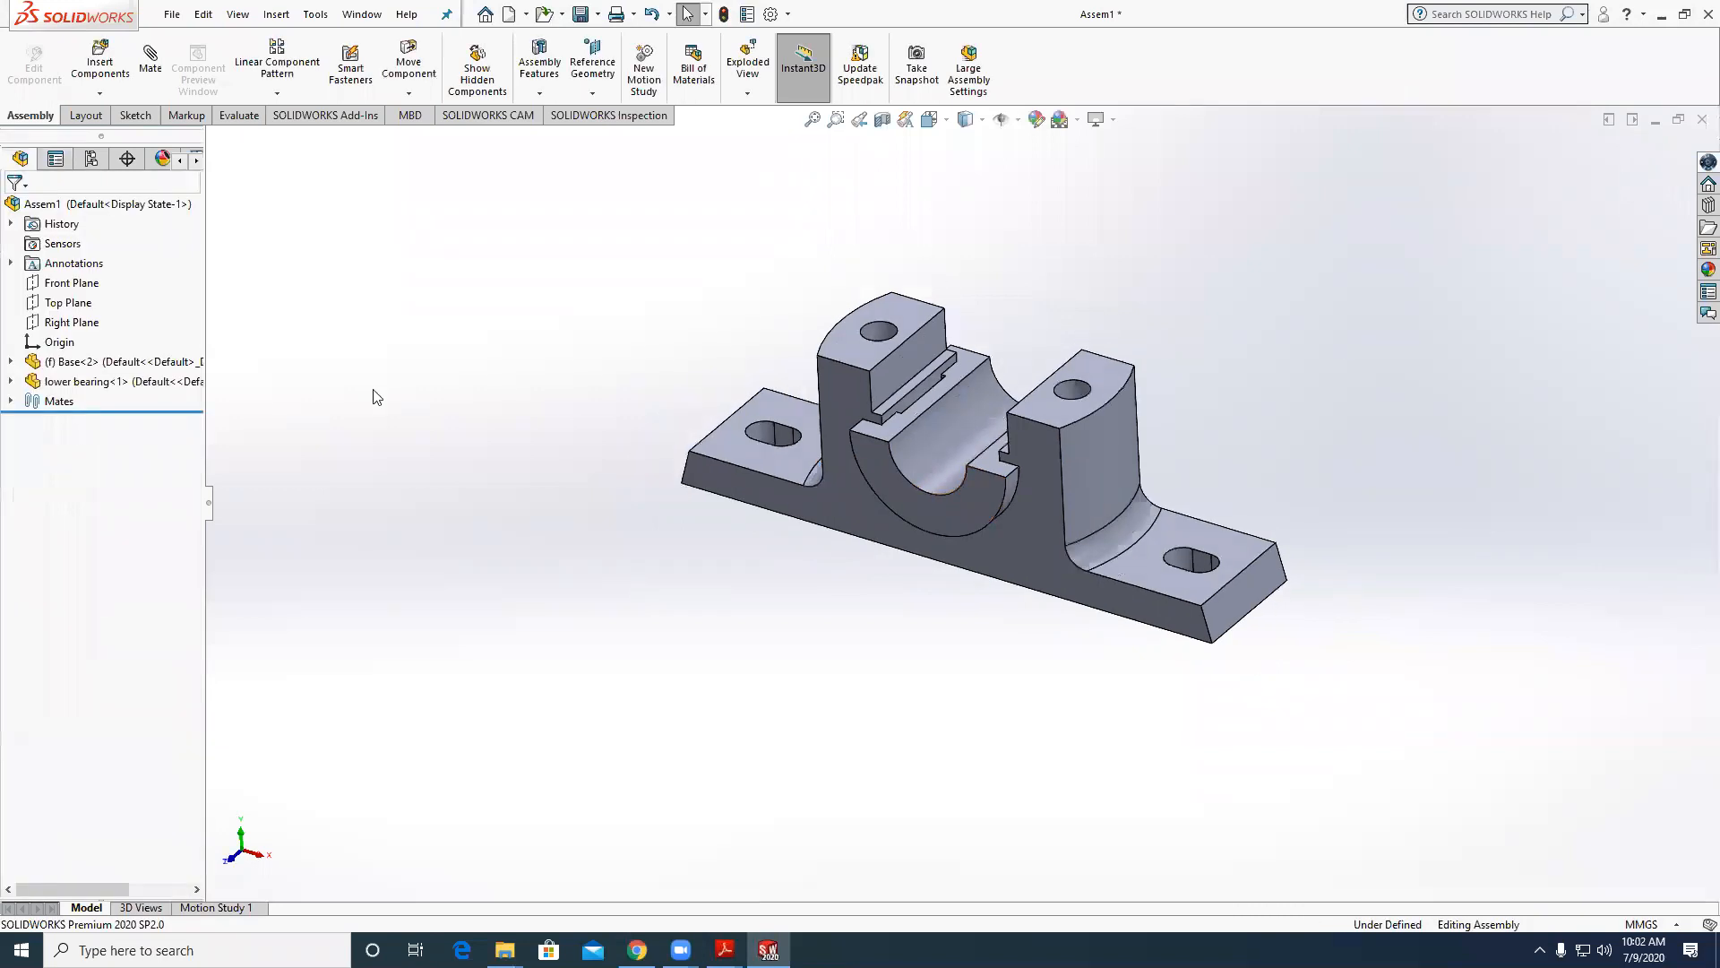
Insert the Upper bearing part and place it in the free space above the Base.
{"action": "left_click", "coordinate": [99, 72]}
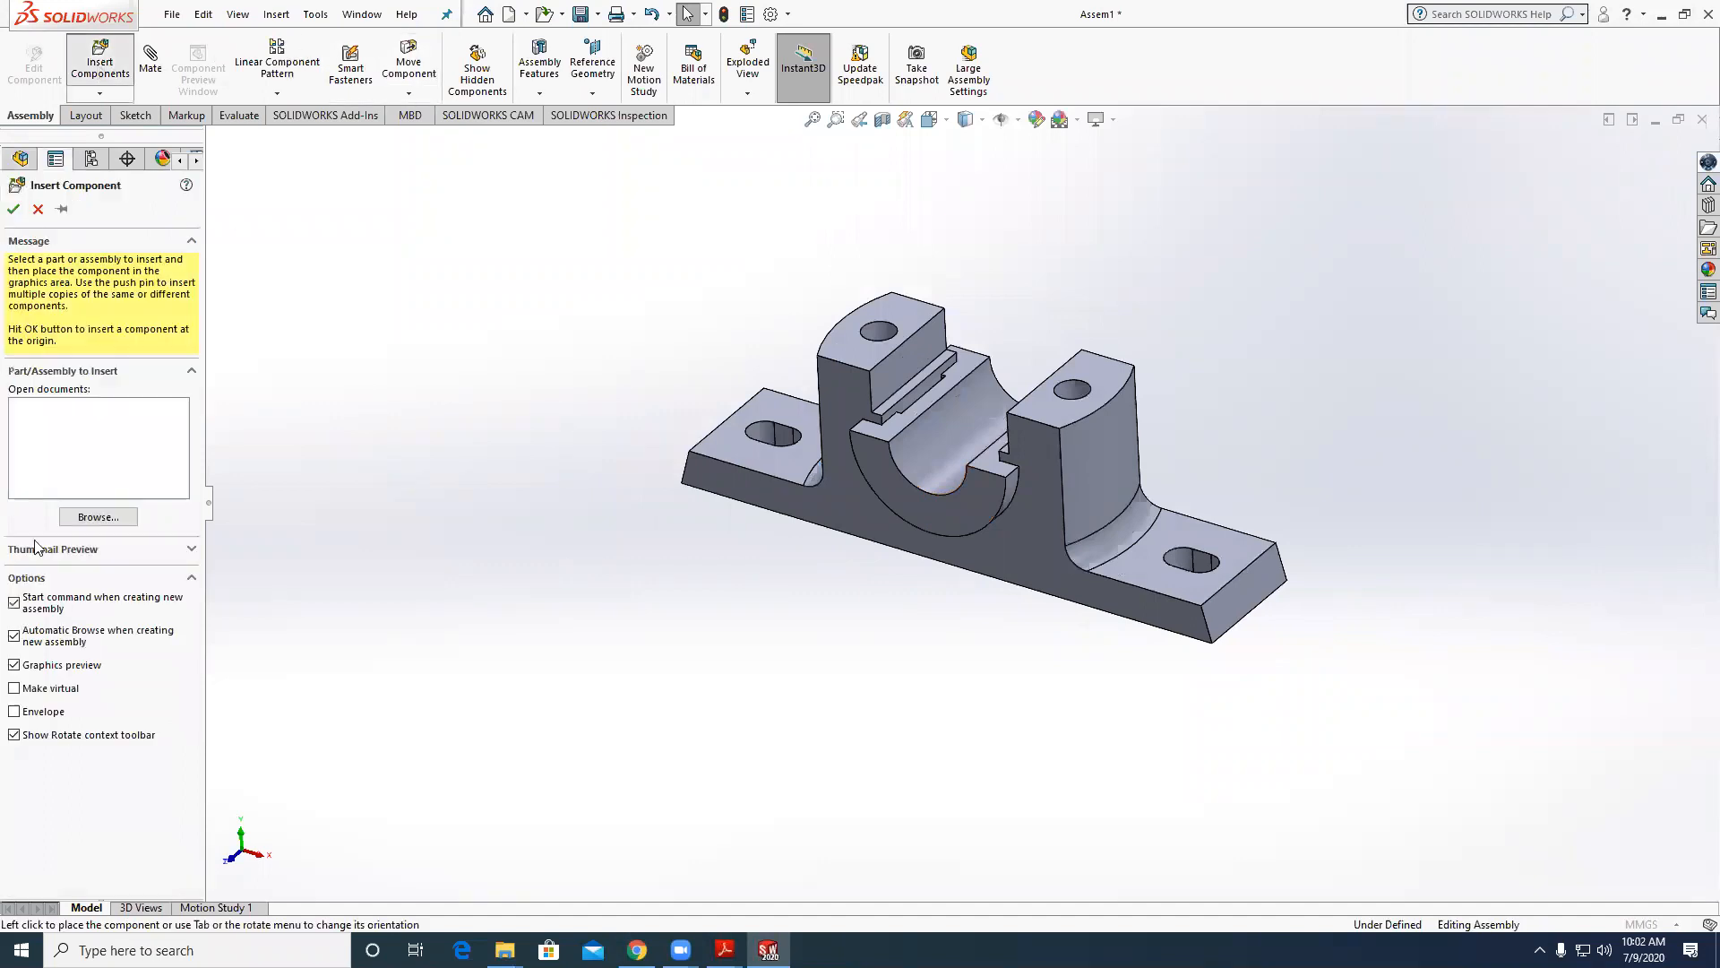
{"action": "left_click", "coordinate": [773, 483]}
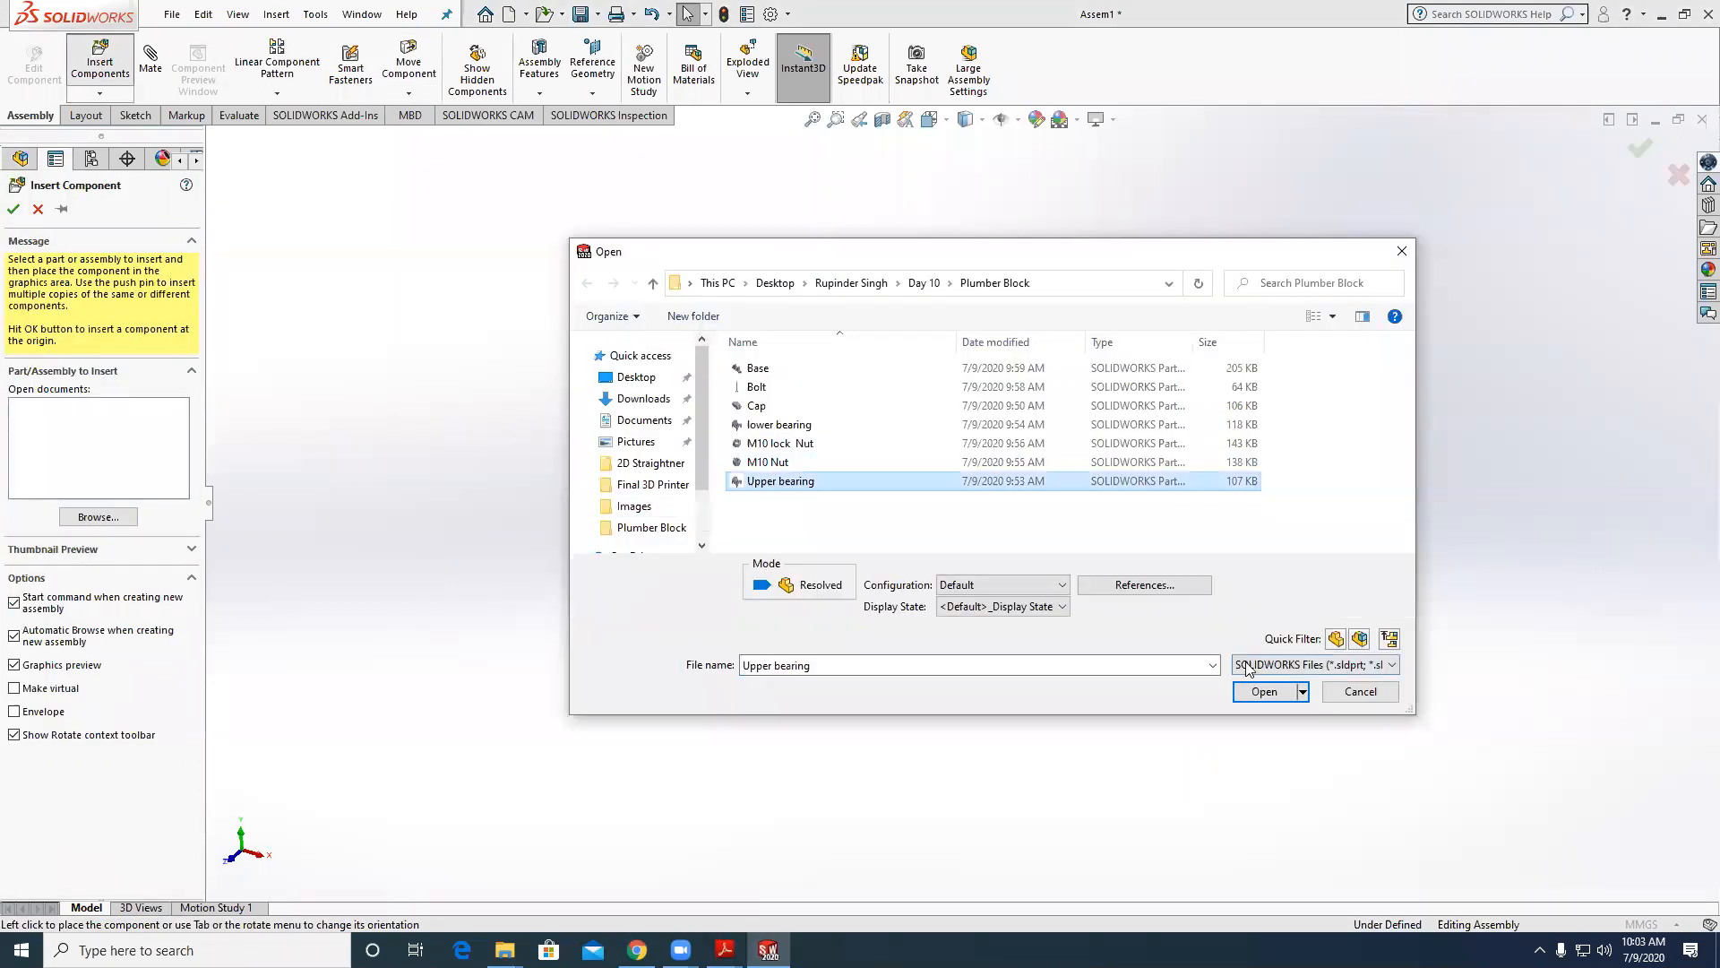
{"action": "left_click", "coordinate": [1264, 691]}
{"action": "left_click", "coordinate": [1065, 222]}
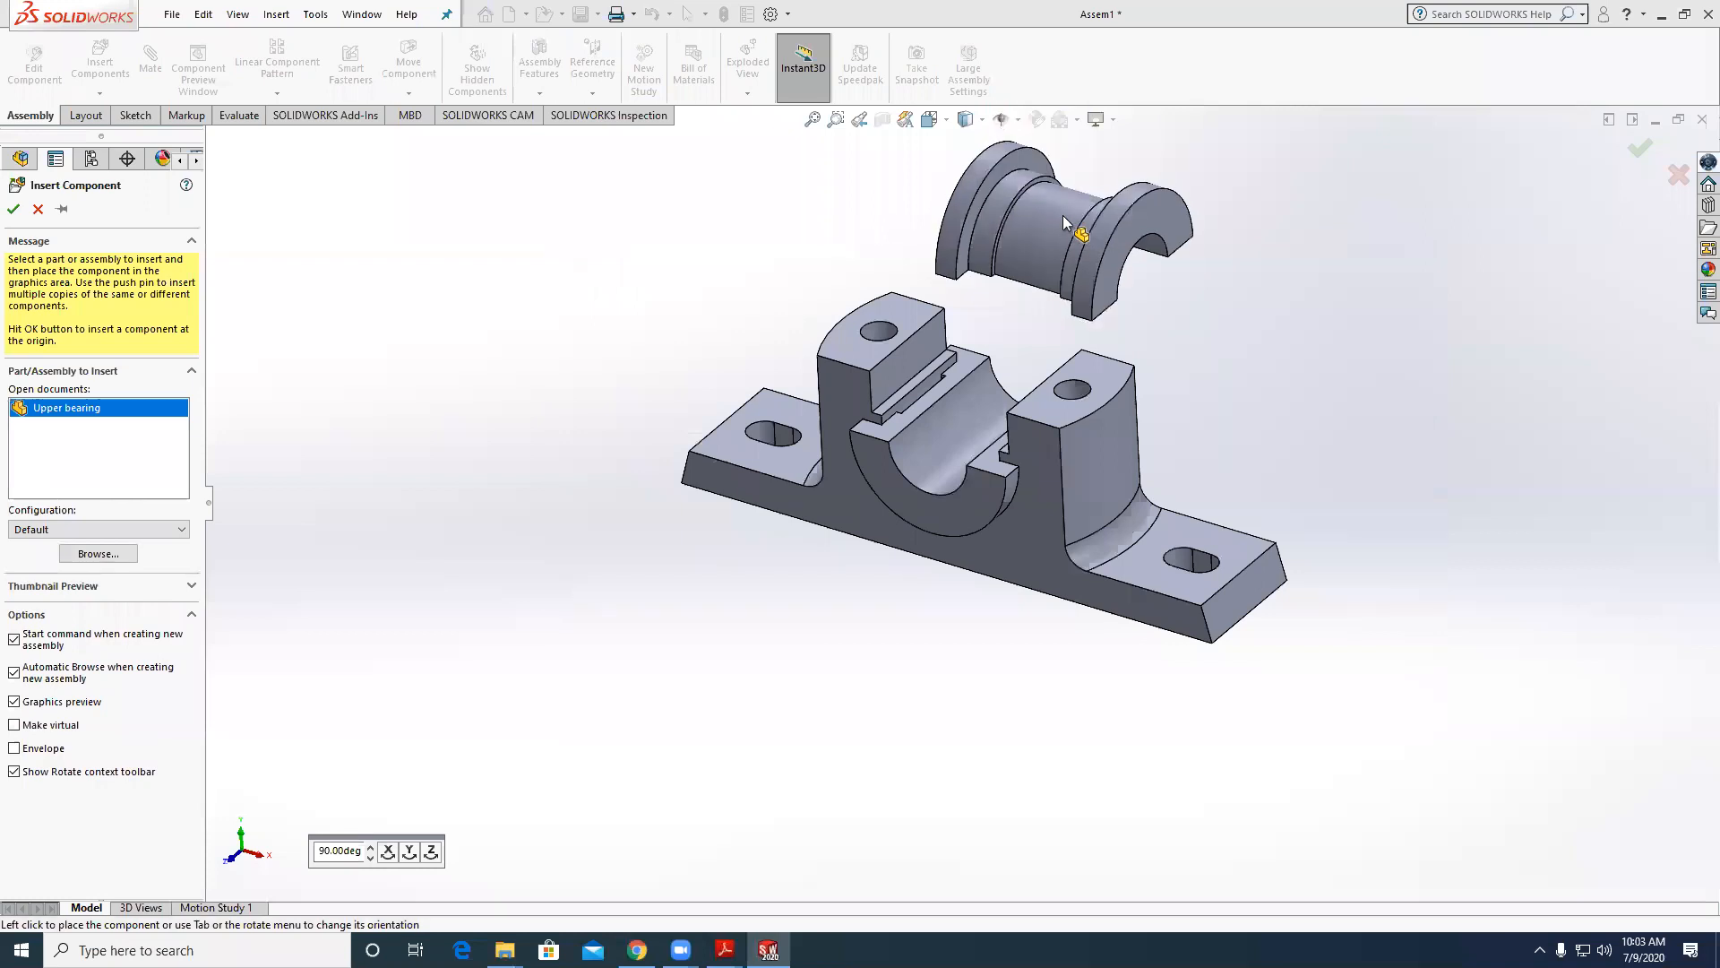
Mate the upper bearing's inner bore face concentric with the lower bearing's inner bore face.
{"action": "left_click", "coordinate": [150, 70]}
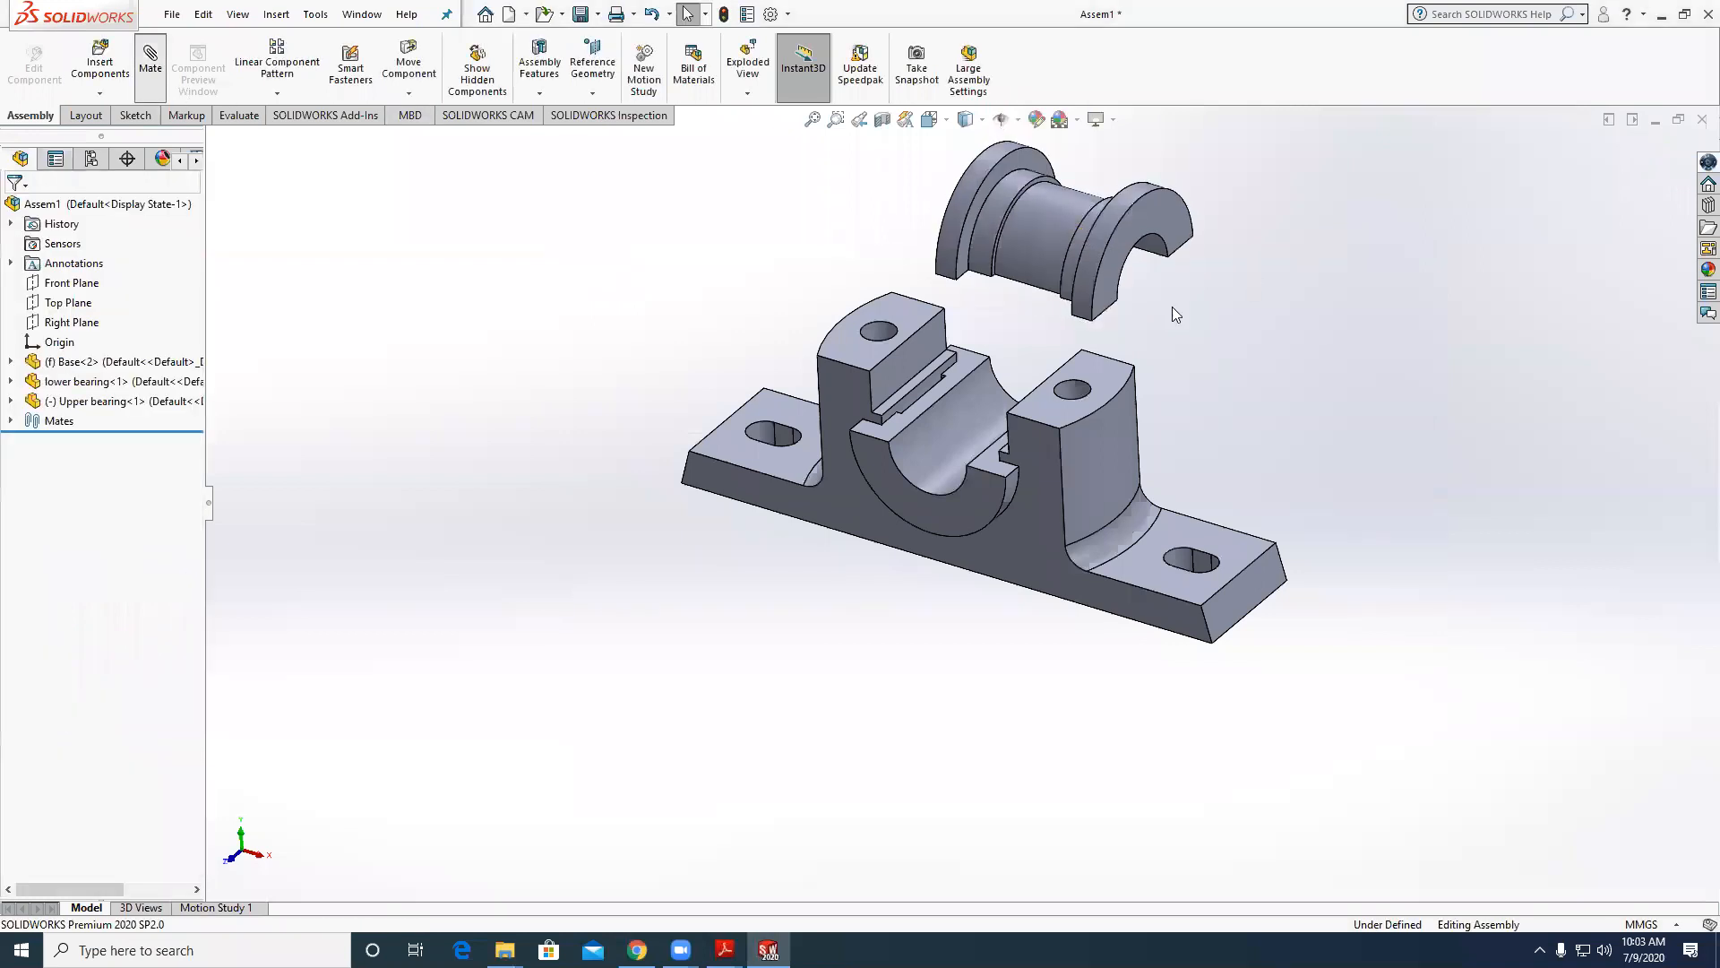
{"action": "left_click", "coordinate": [1151, 253]}
{"action": "left_click", "coordinate": [971, 419]}
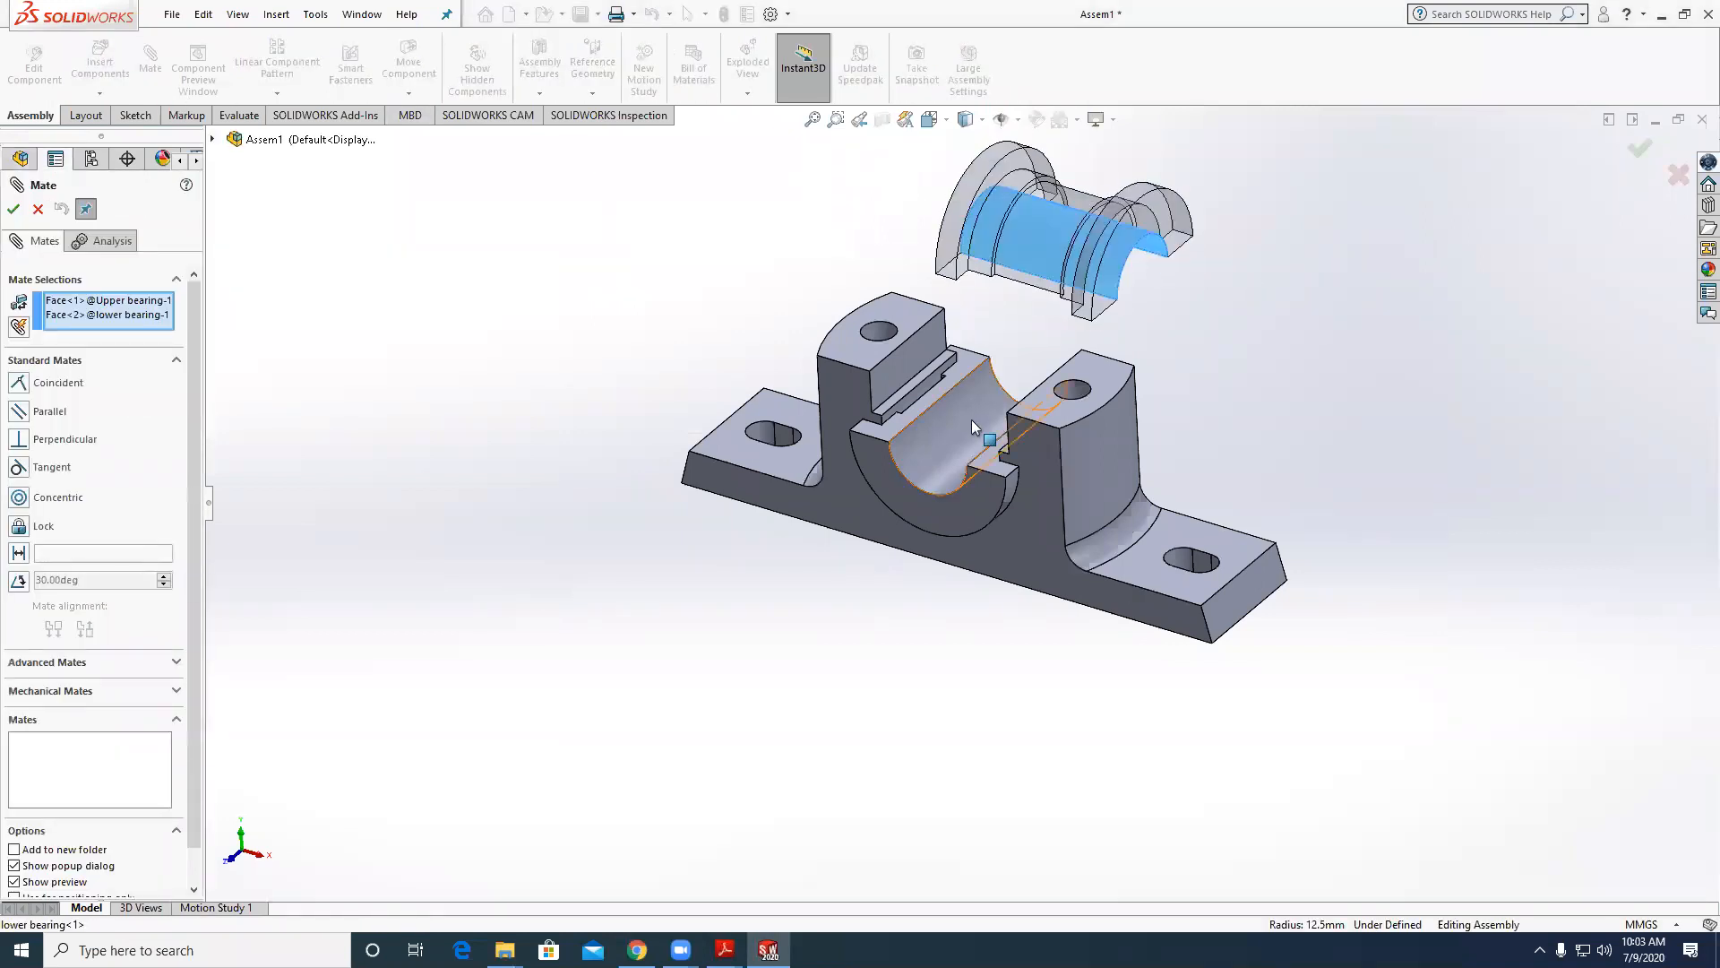
{"action": "left_click", "coordinate": [1237, 375]}
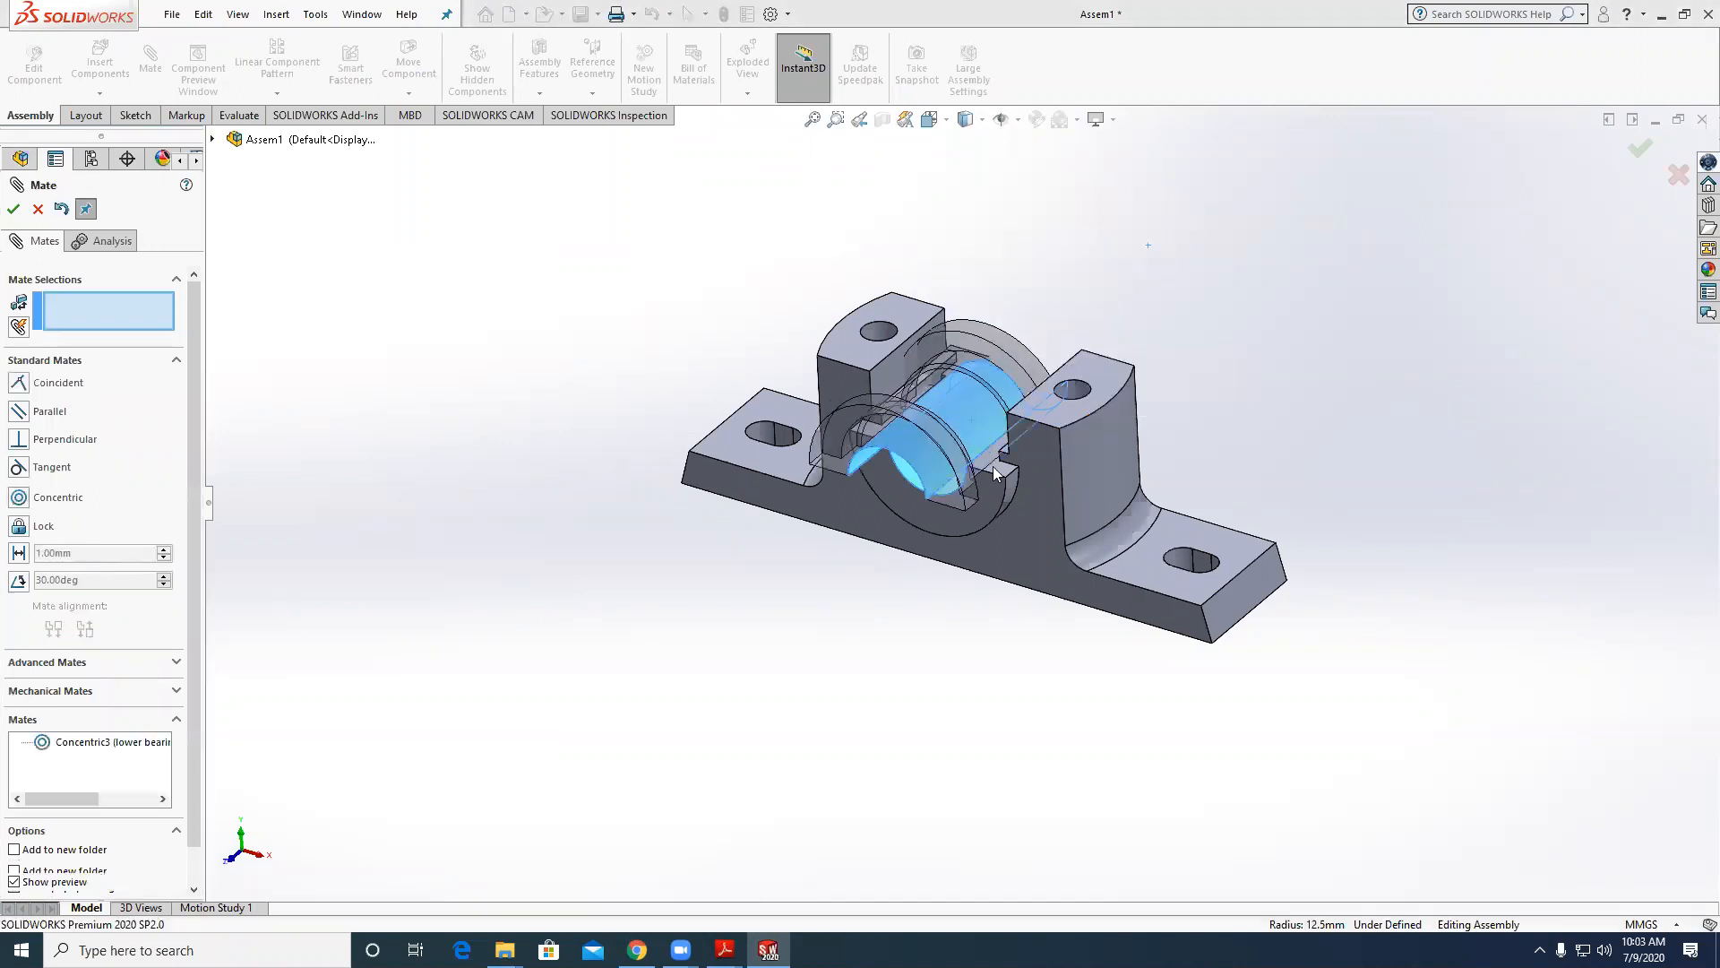
Mate the front flange face of the upper bearing coincident with the lower bearing's front flange face.
{"action": "scroll", "coordinate": [941, 514], "scroll_direction": "down", "scroll_amount": 3}
{"action": "left_click", "coordinate": [955, 472]}
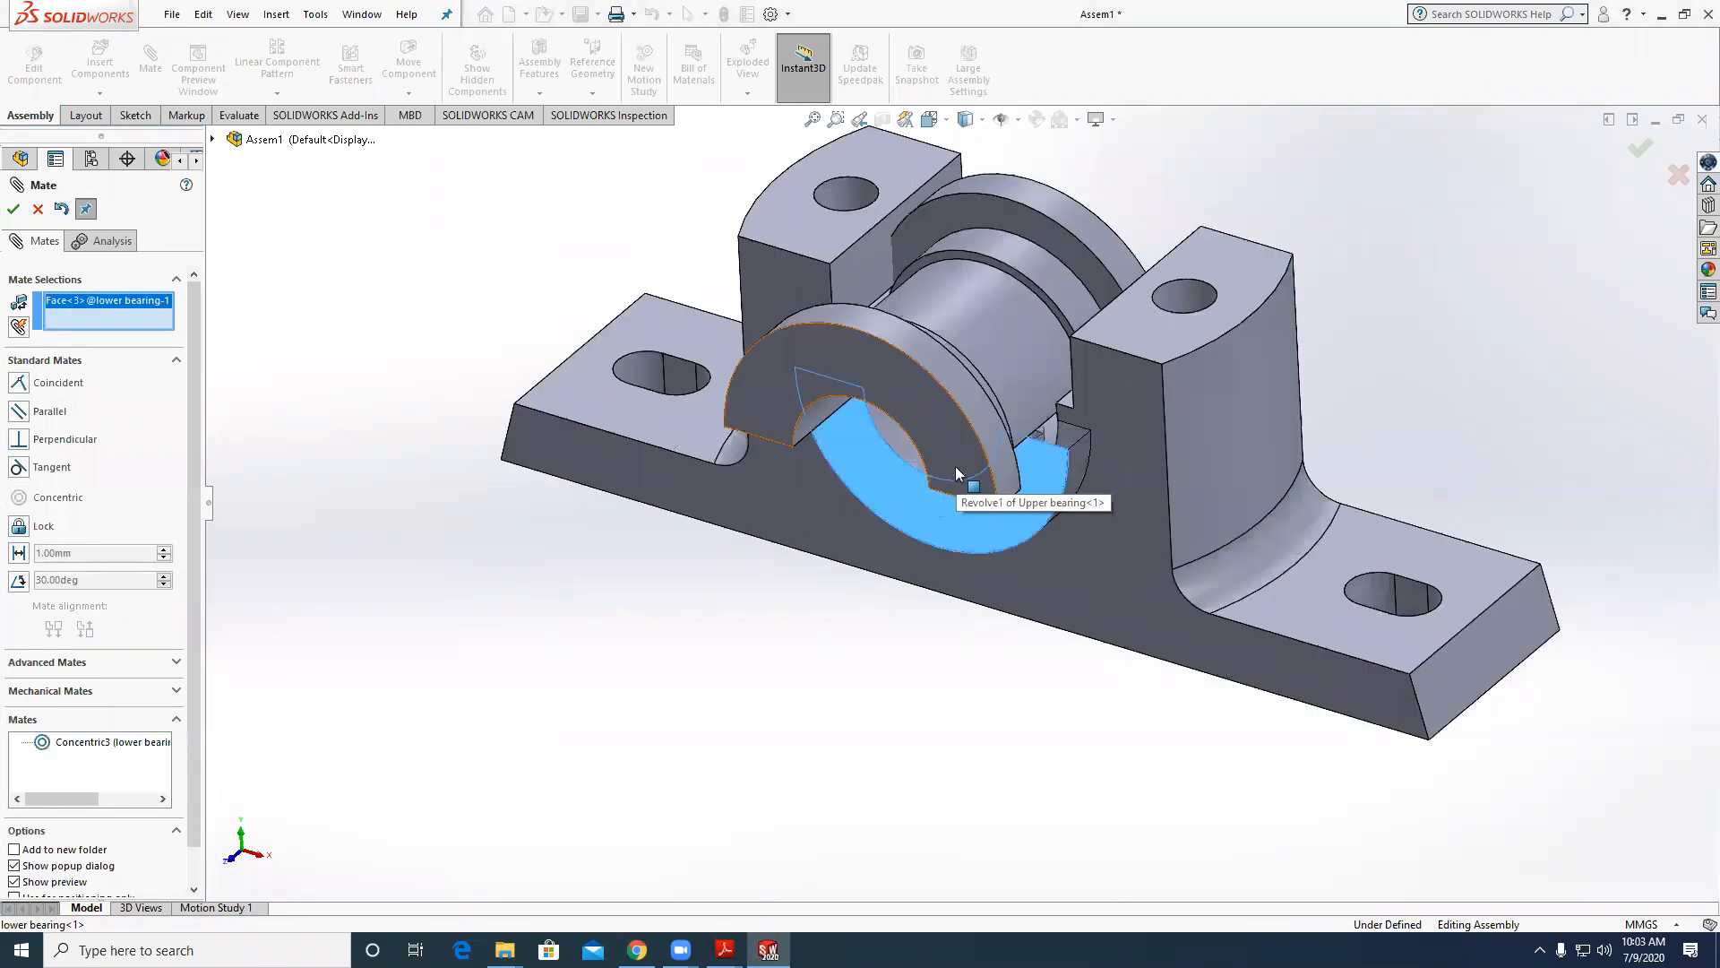
{"action": "left_click", "coordinate": [971, 475]}
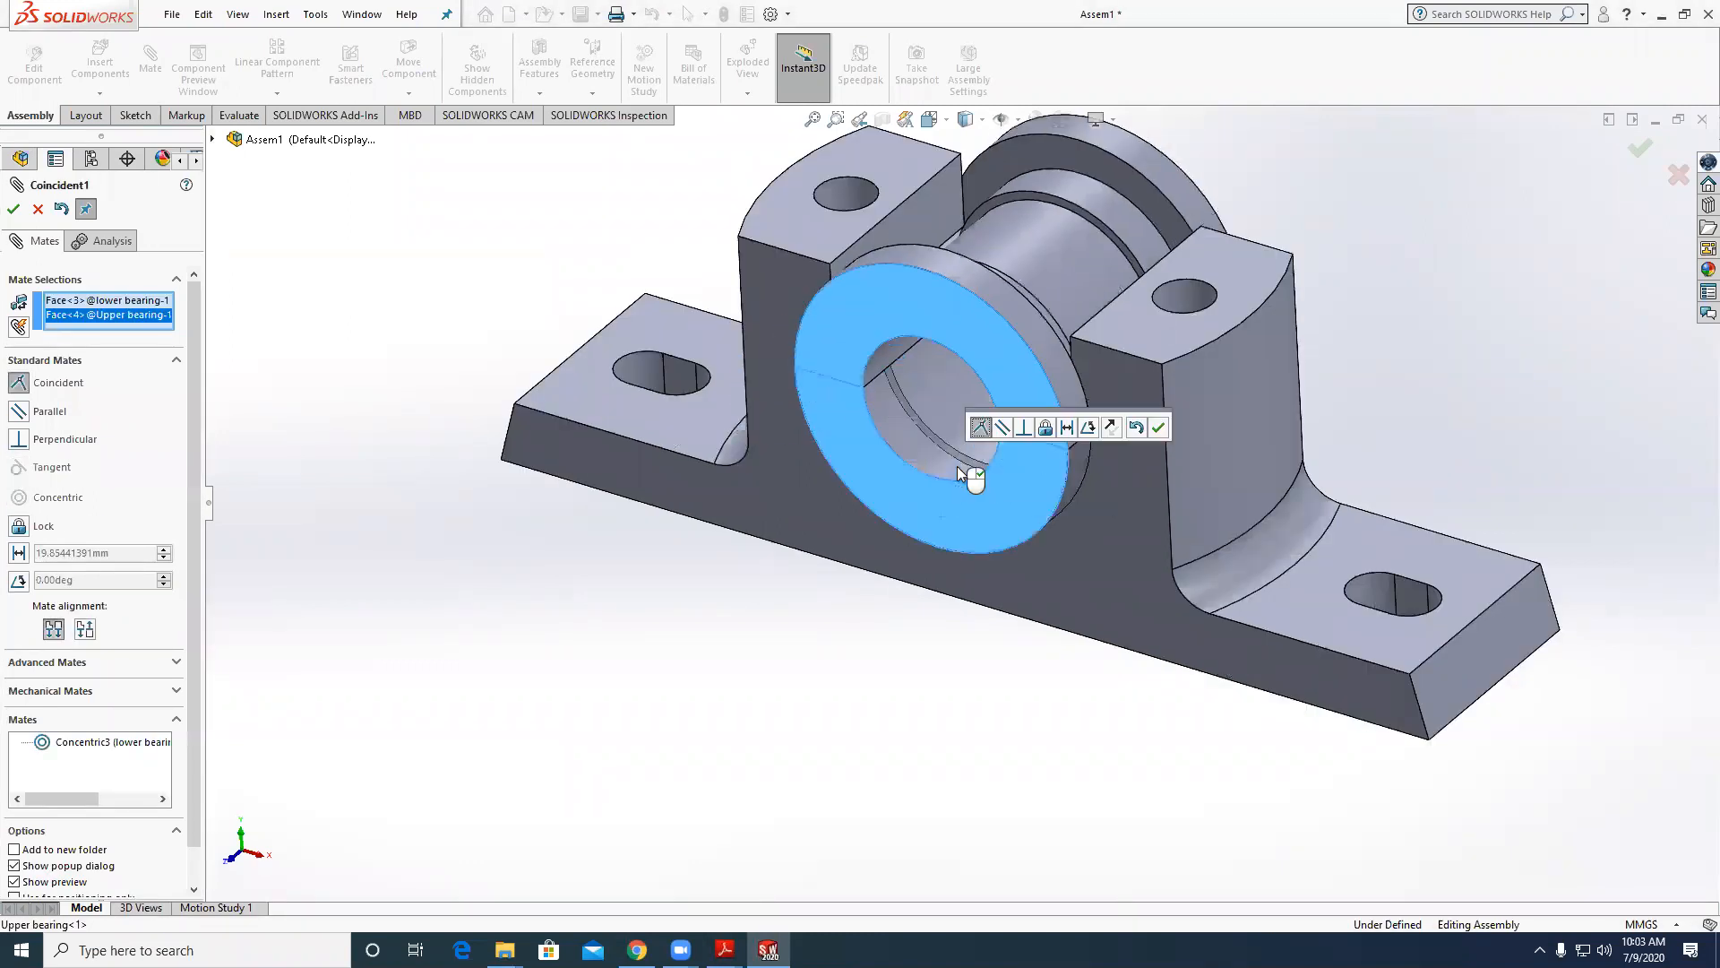
{"action": "left_click", "coordinate": [1156, 427]}
Rotate the upper bearing open, mate its flat split face coincident with the lower bearing's split face, and test whether it still moves.
{"action": "left_click", "coordinate": [980, 319]}
{"action": "left_click_drag", "start_coordinate": [980, 319], "coordinate": [901, 283]}
{"action": "scroll", "coordinate": [1075, 342], "scroll_direction": "down", "scroll_amount": 3}
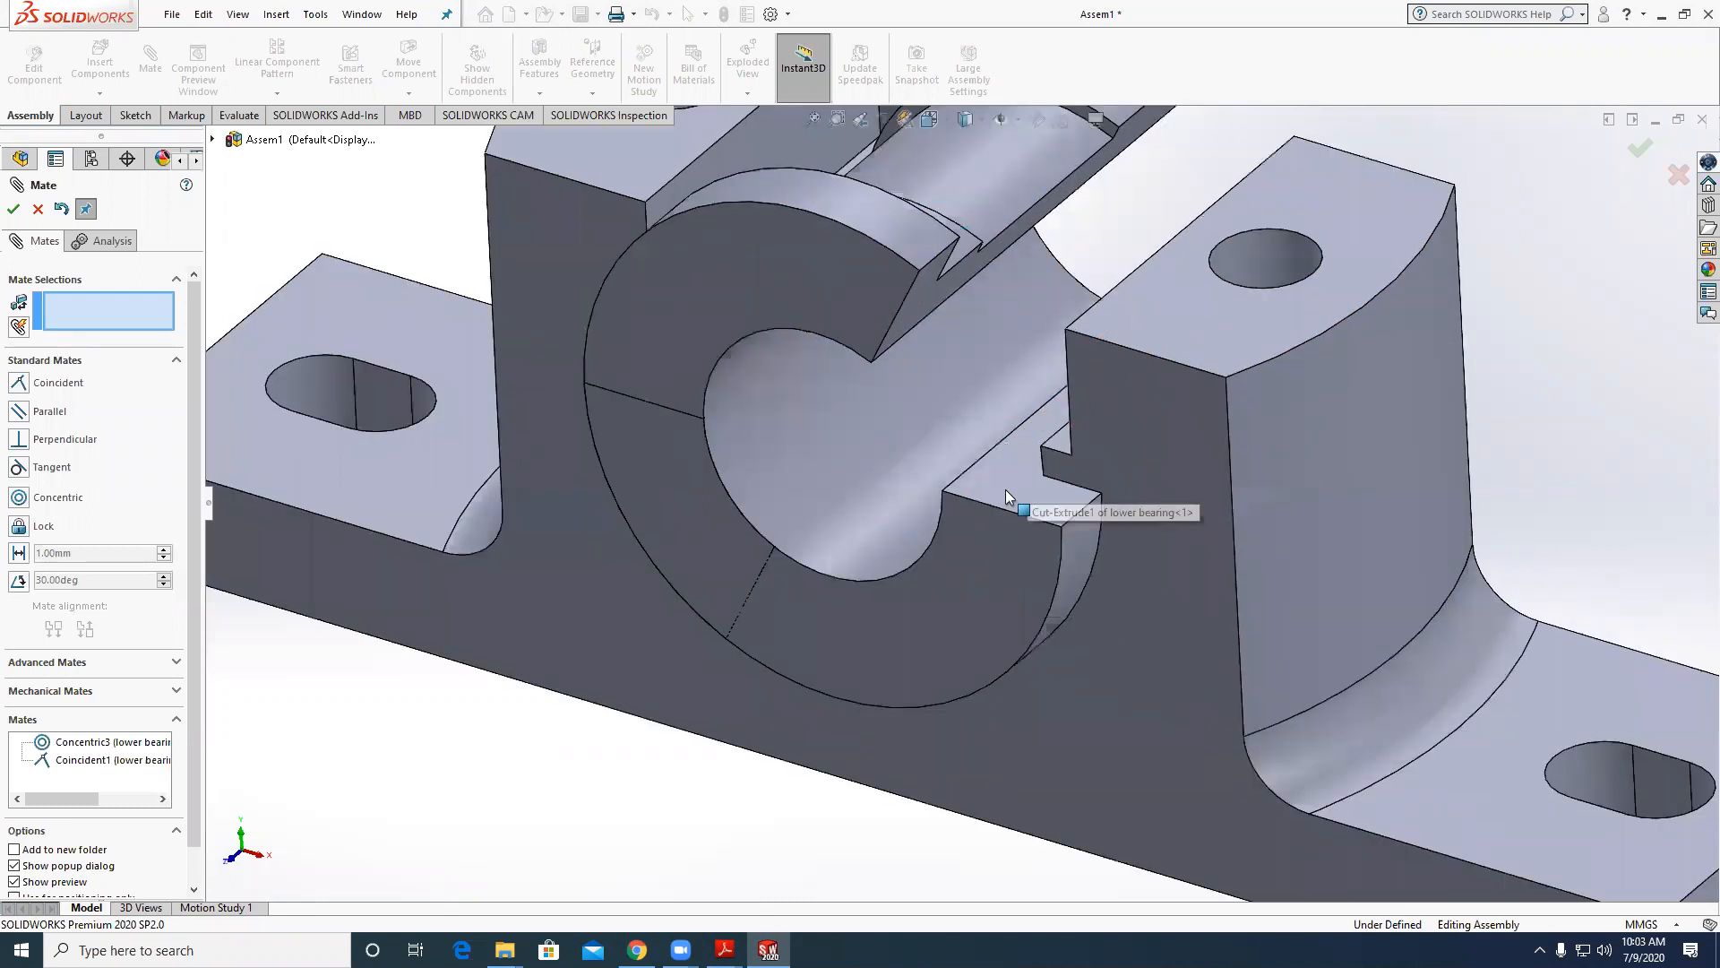
{"action": "left_click", "coordinate": [1008, 491]}
{"action": "left_click", "coordinate": [918, 324]}
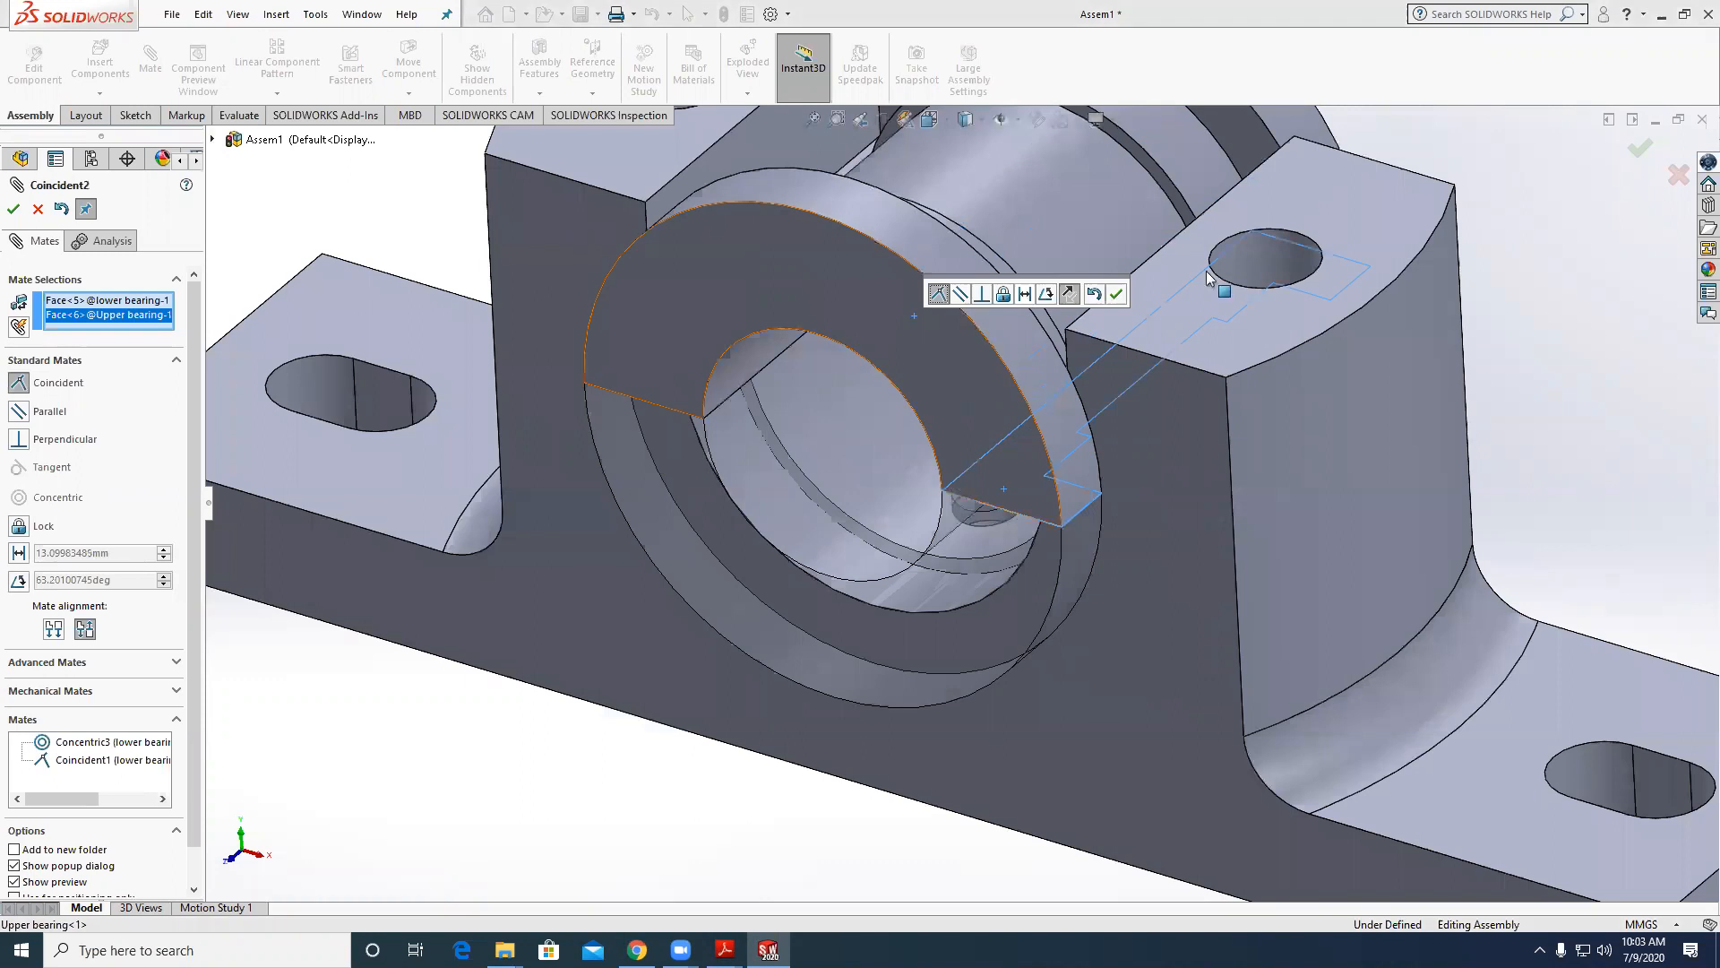
{"action": "left_click", "coordinate": [1116, 295]}
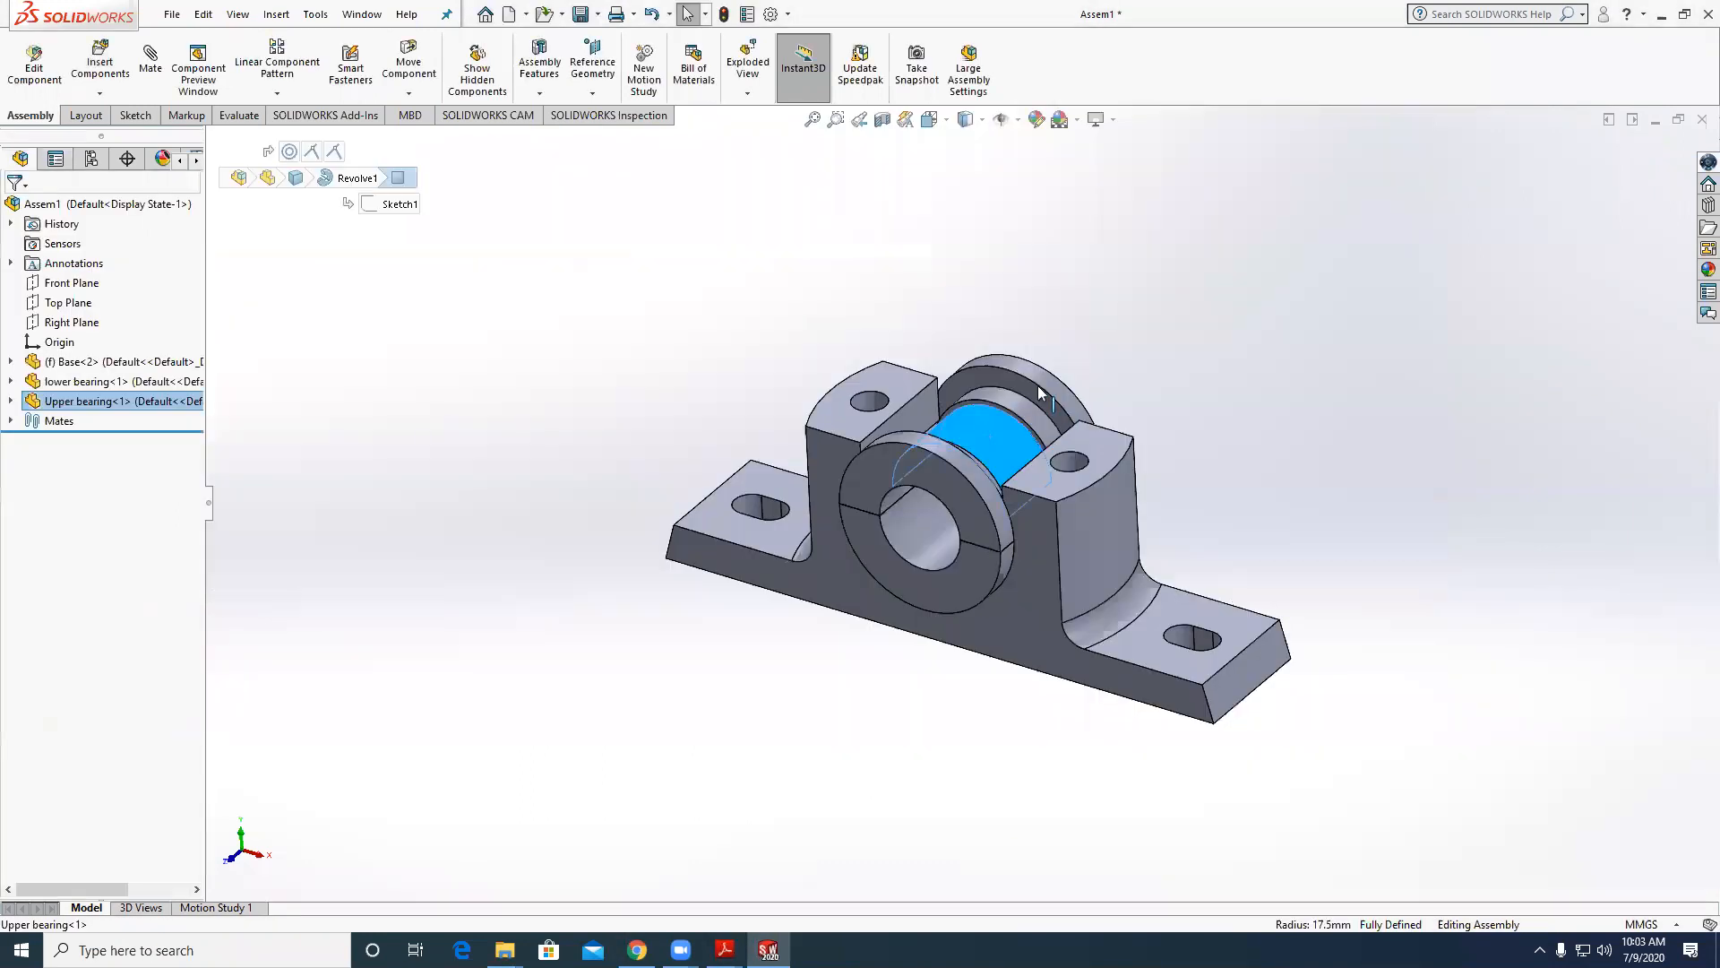
{"action": "left_click_drag", "start_coordinate": [1037, 386], "coordinate": [1012, 416]}
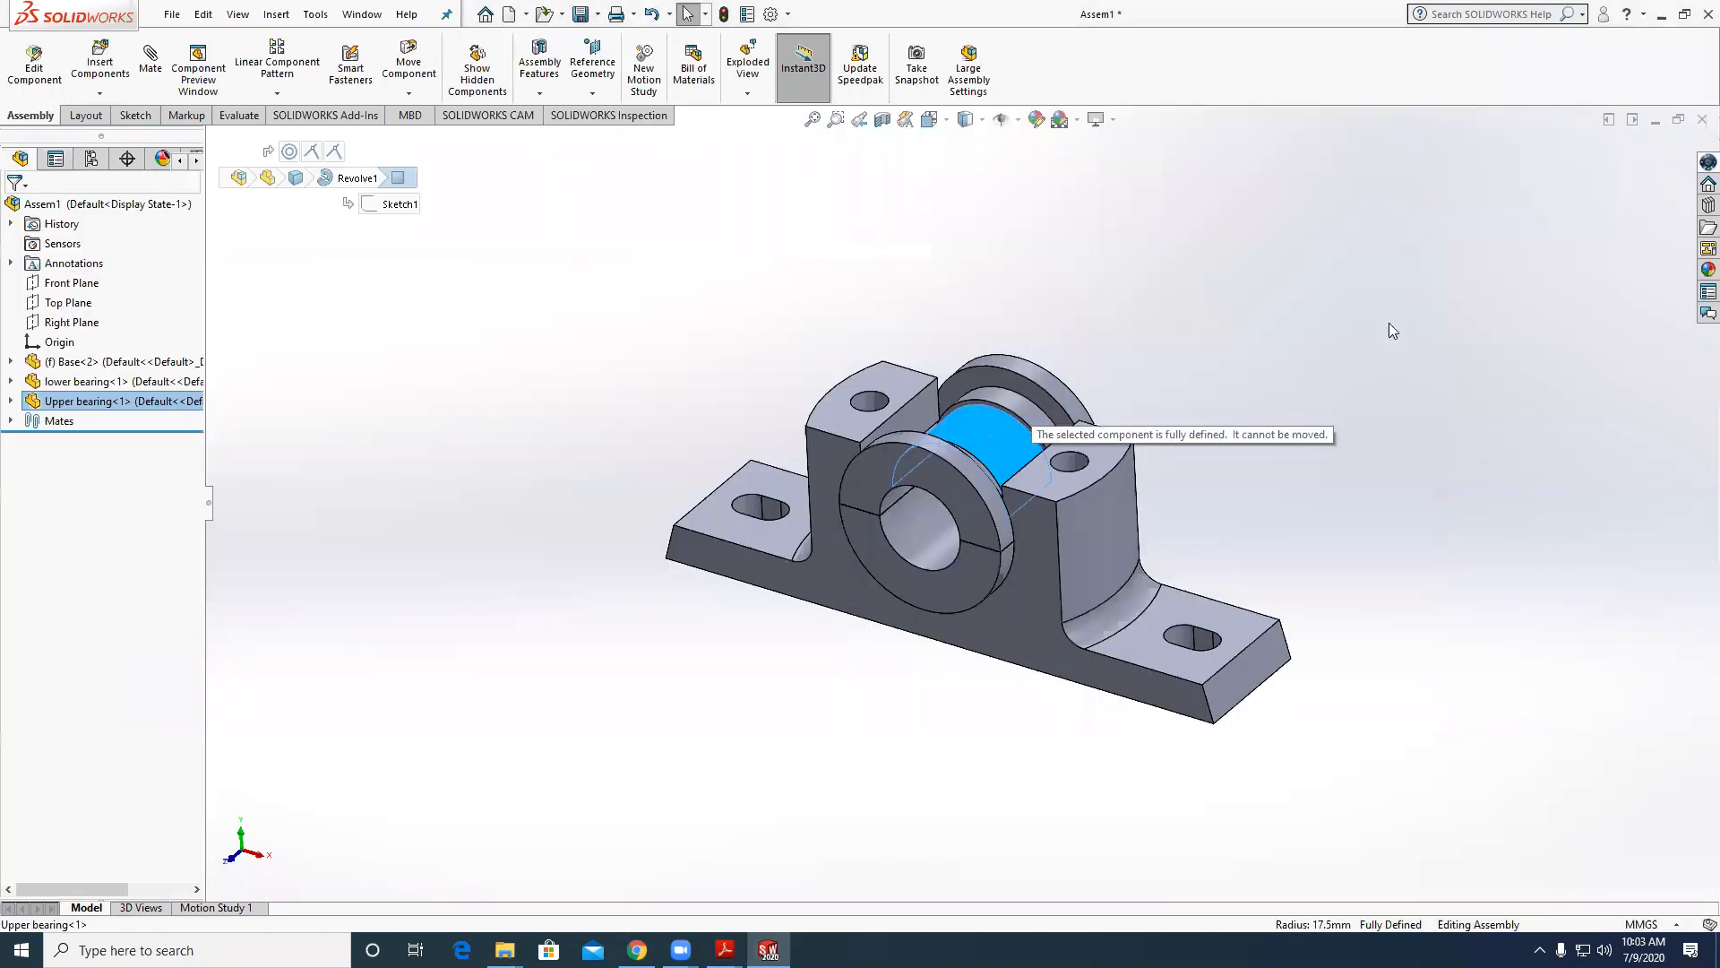
{"action": "left_click", "coordinate": [1398, 394]}
Insert the Cap part and place it in the free space above the bearings.
{"action": "middle_click_drag", "start_coordinate": [1344, 483], "coordinate": [1351, 420]}
{"action": "scroll", "coordinate": [1351, 420], "scroll_direction": "up", "scroll_amount": 1}
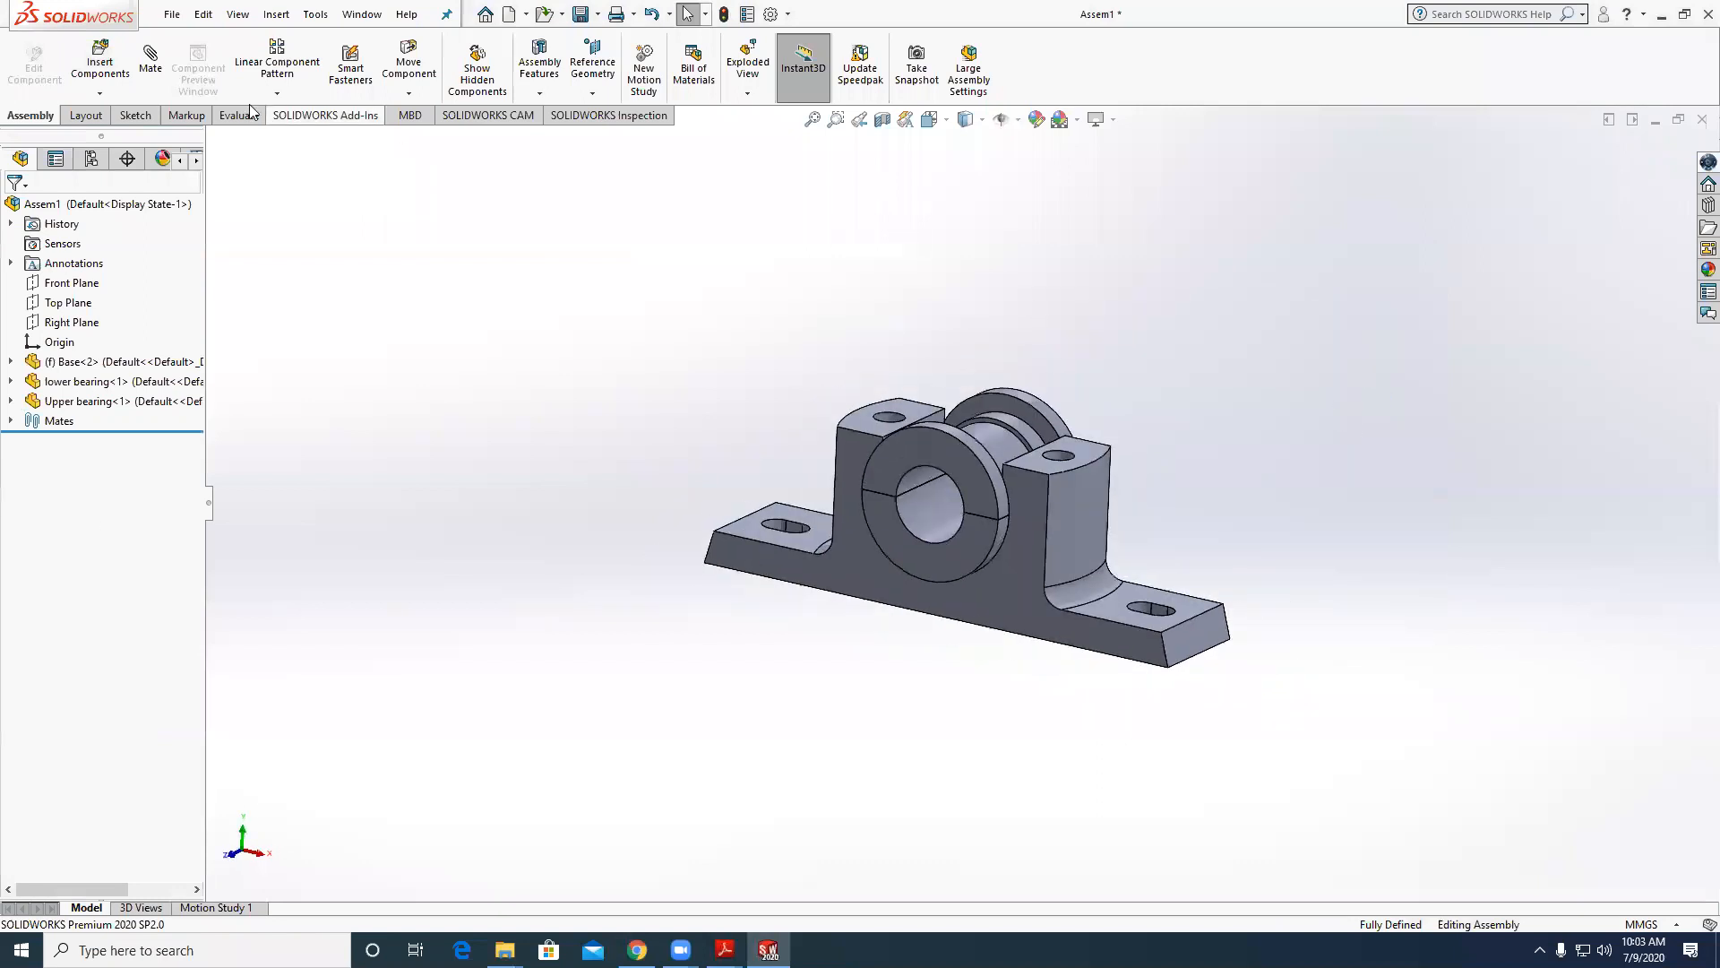
{"action": "left_click", "coordinate": [99, 67]}
{"action": "left_click", "coordinate": [756, 405]}
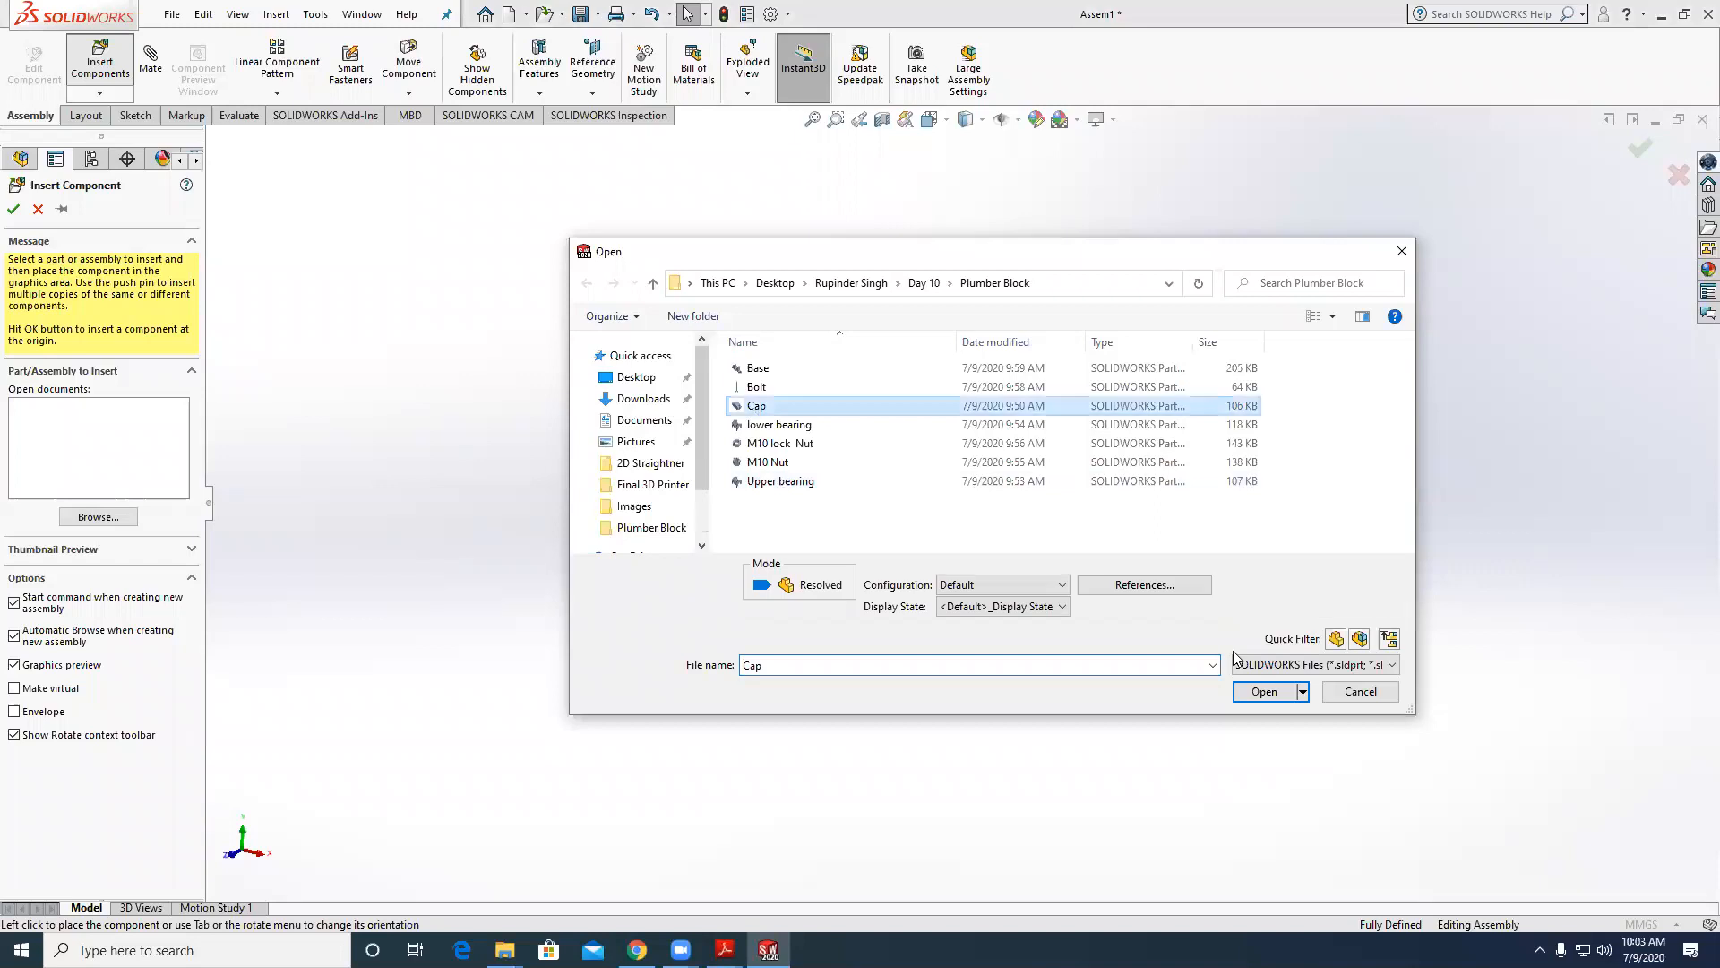
{"action": "left_click", "coordinate": [1264, 690]}
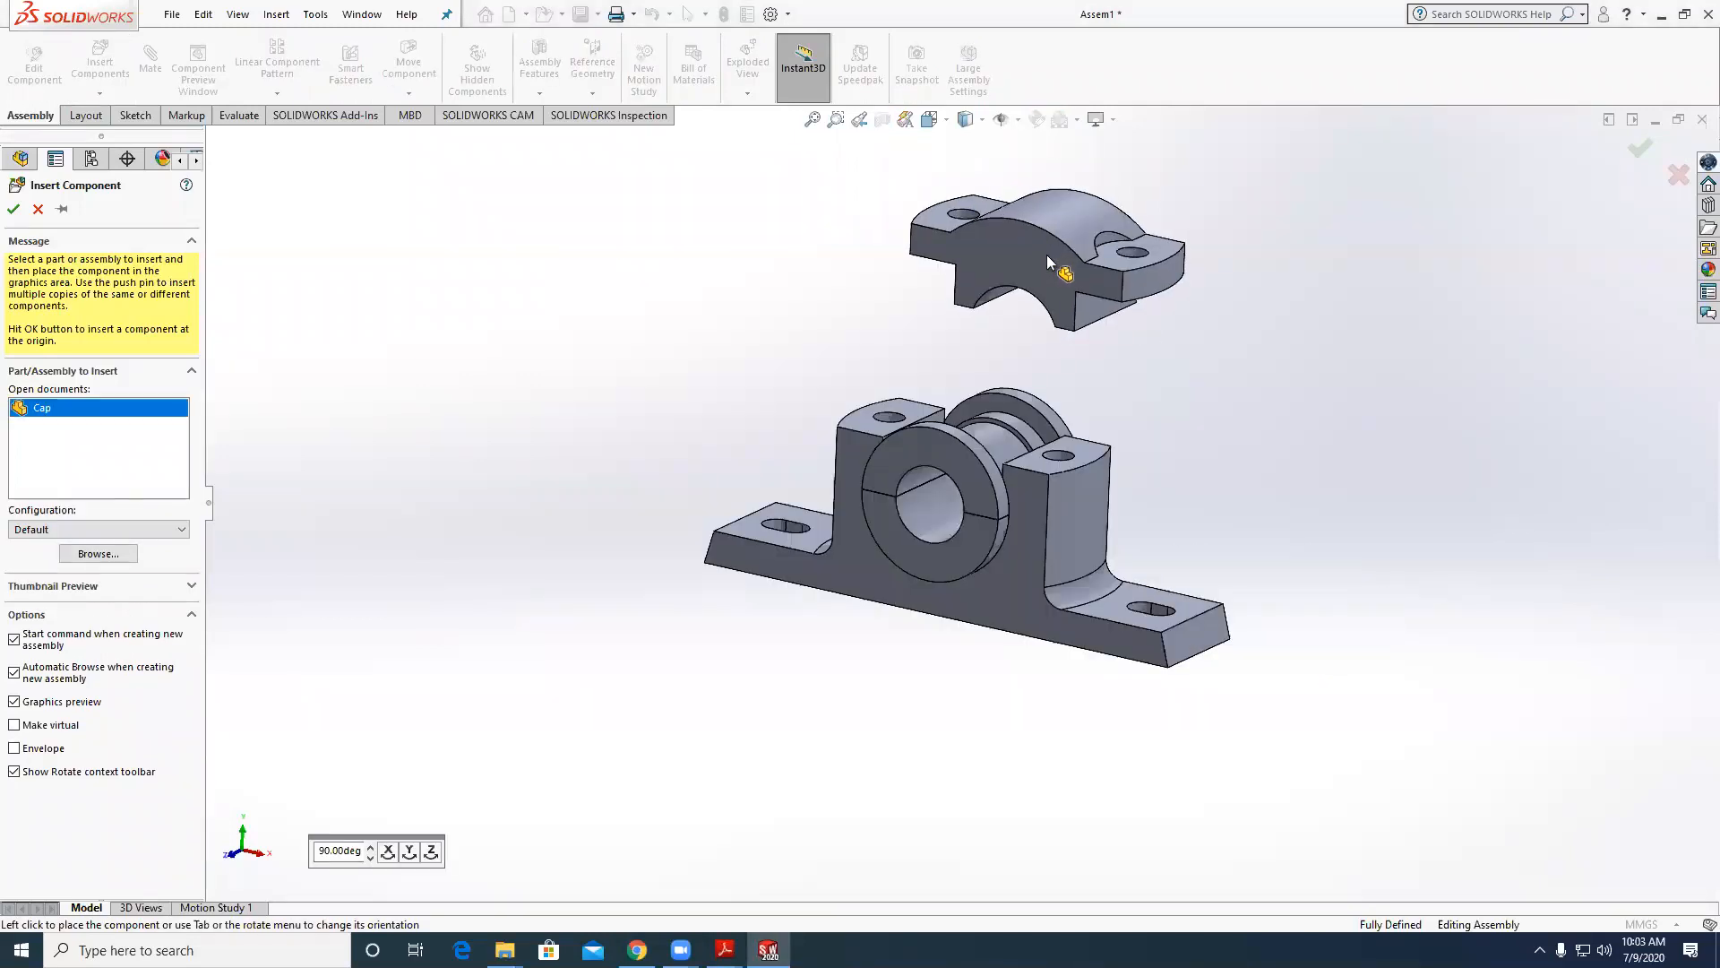
{"action": "left_click", "coordinate": [1047, 254]}
Mate one bolt hole of the Cap concentric with the matching bolt hole in the Base.
{"action": "left_click", "coordinate": [152, 64]}
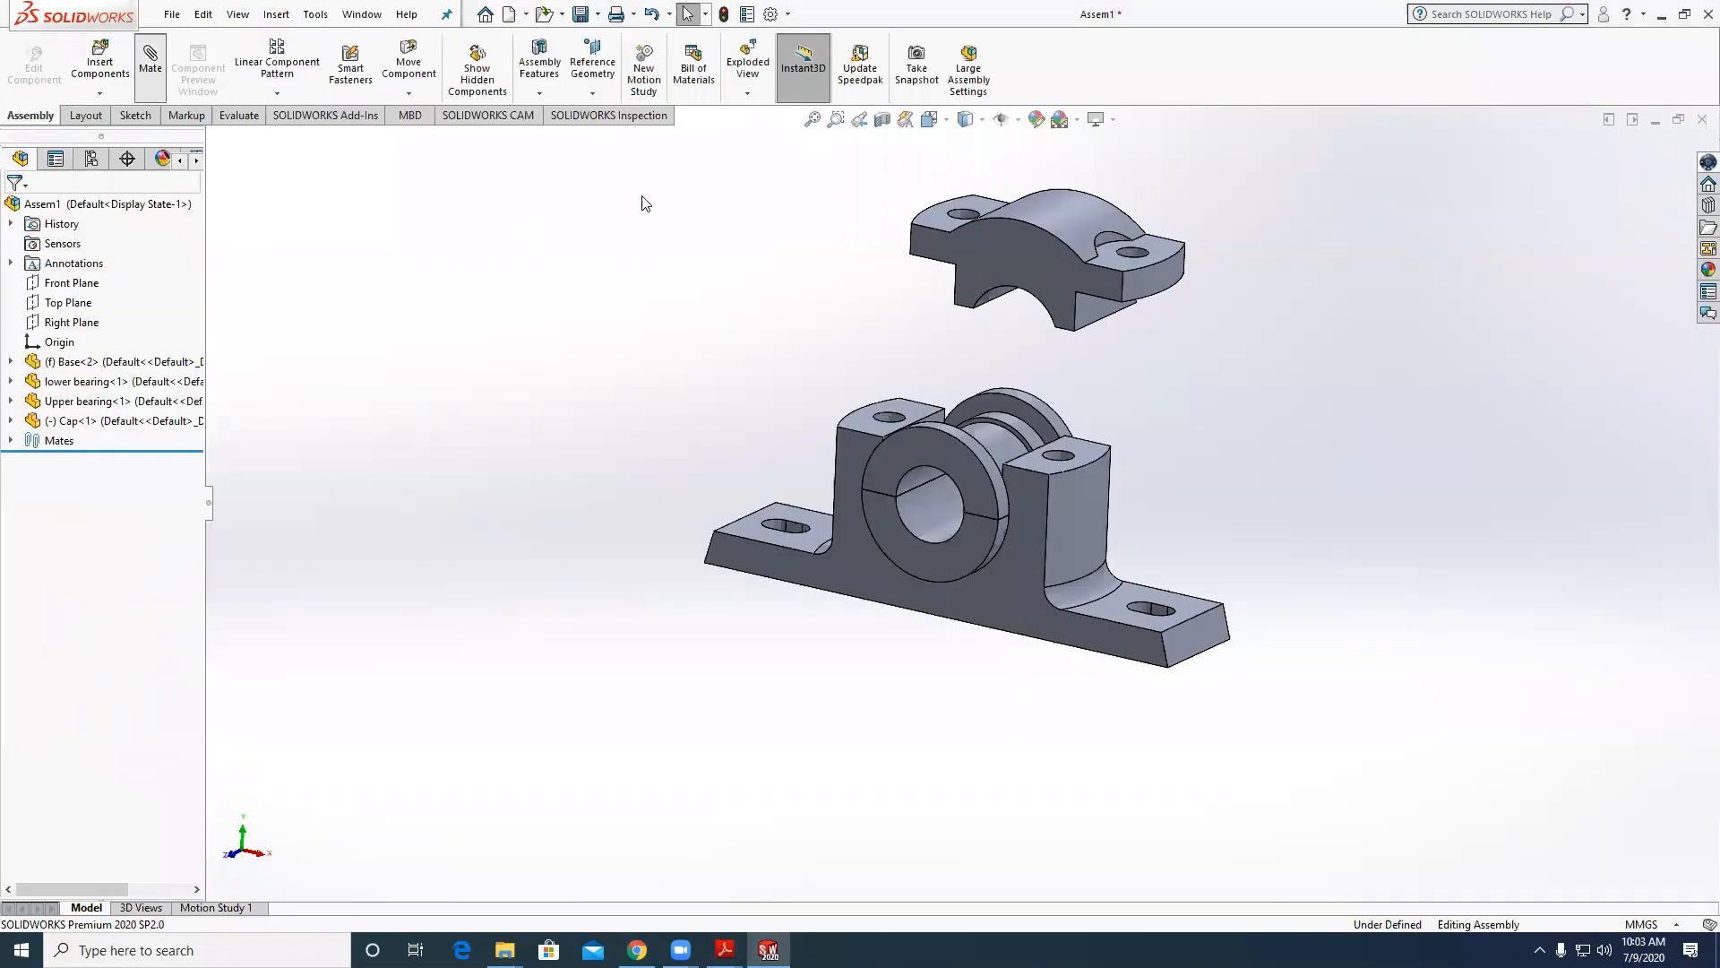
{"action": "scroll", "coordinate": [957, 269], "scroll_direction": "down", "scroll_amount": 5}
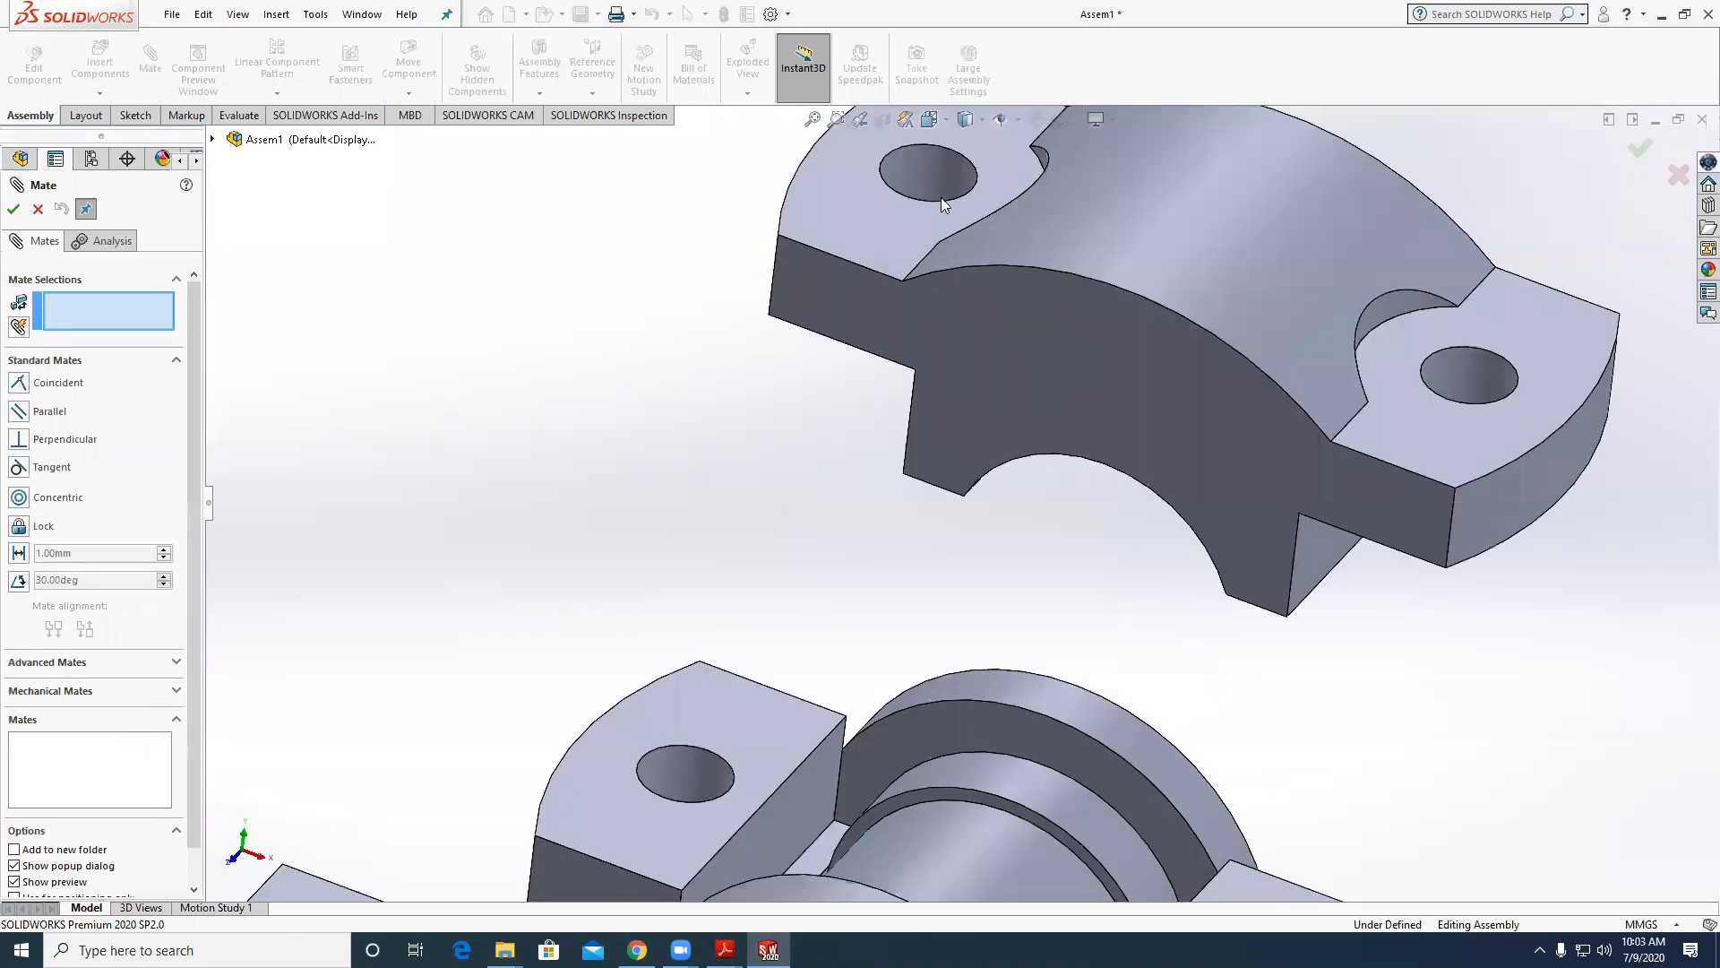
{"action": "left_click", "coordinate": [923, 256]}
{"action": "scroll", "coordinate": [860, 593], "scroll_direction": "up", "scroll_amount": 3}
{"action": "scroll", "coordinate": [867, 607], "scroll_direction": "down", "scroll_amount": 4}
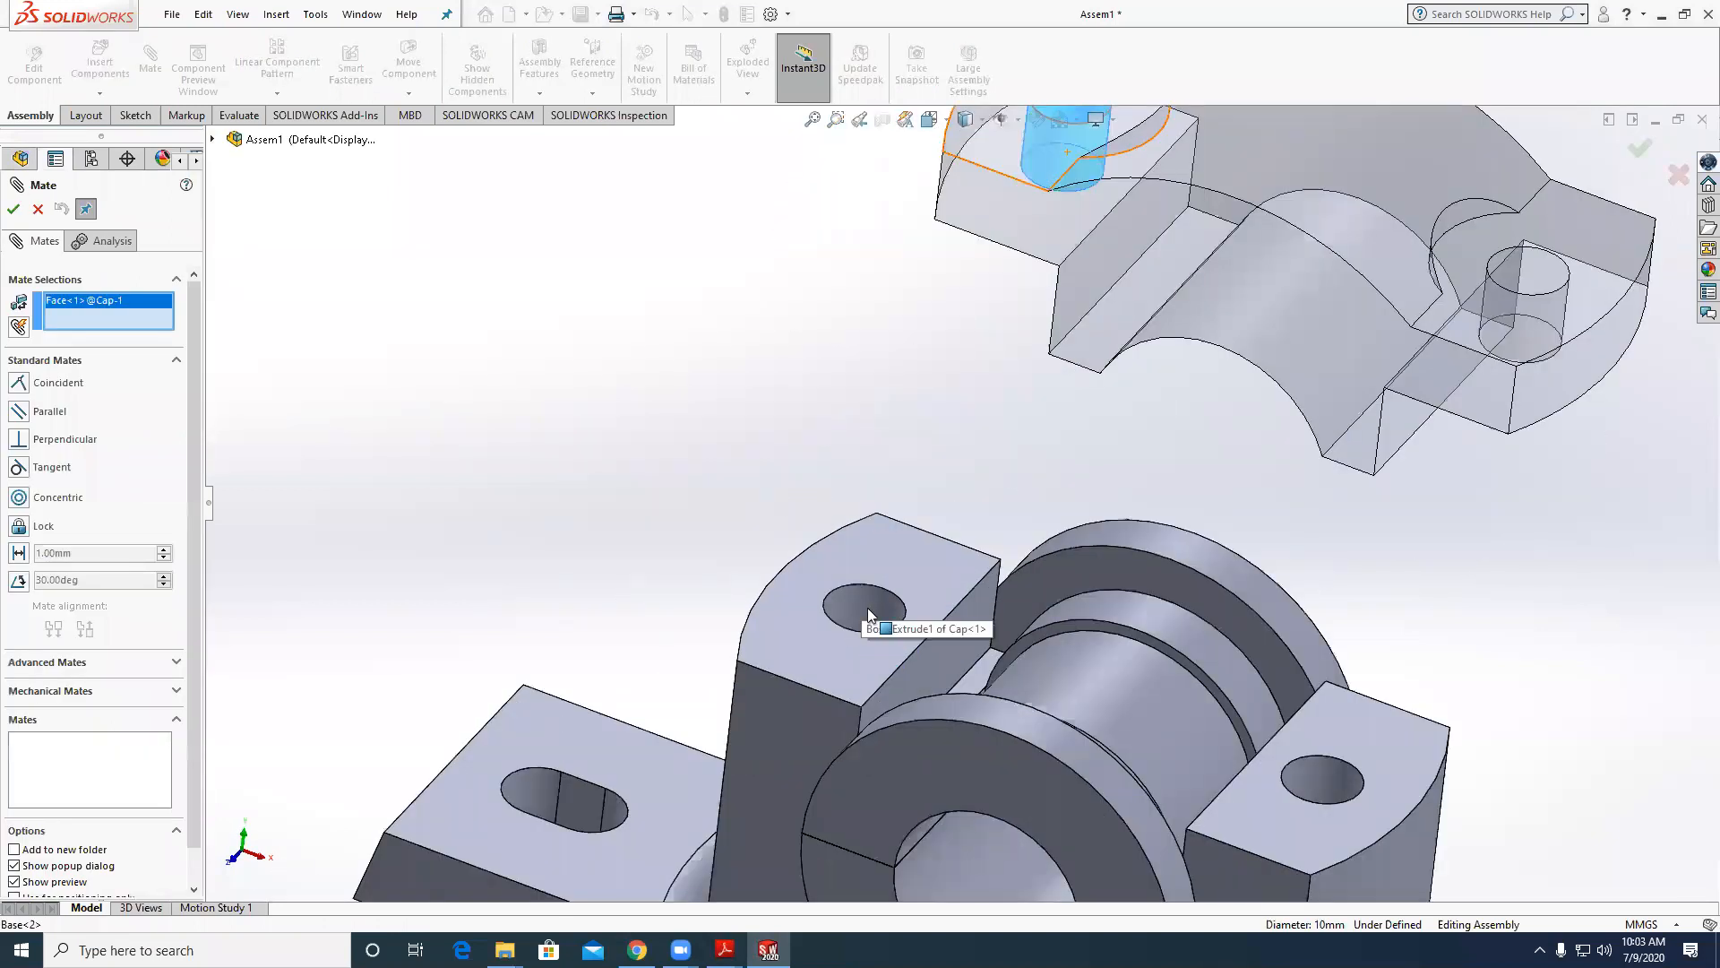
{"action": "left_click", "coordinate": [868, 608]}
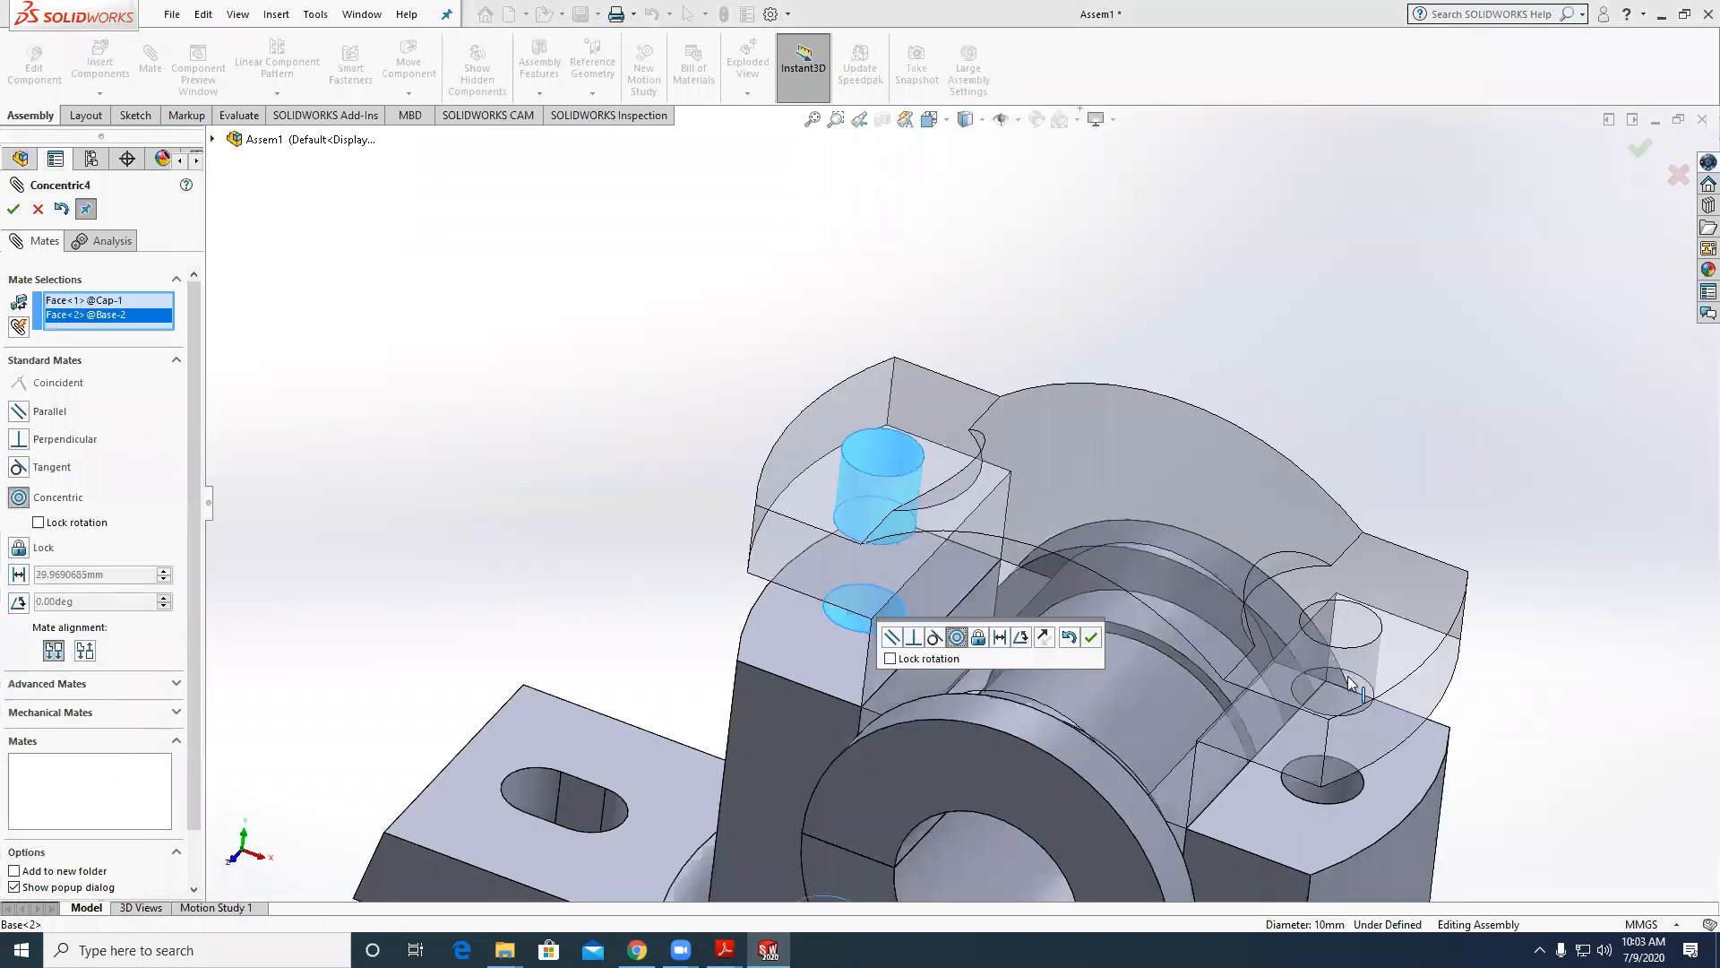
{"action": "left_click", "coordinate": [1091, 637]}
{"action": "scroll", "coordinate": [1093, 591], "scroll_direction": "up", "scroll_amount": 3}
{"action": "scroll", "coordinate": [1029, 439], "scroll_direction": "down", "scroll_amount": 4}
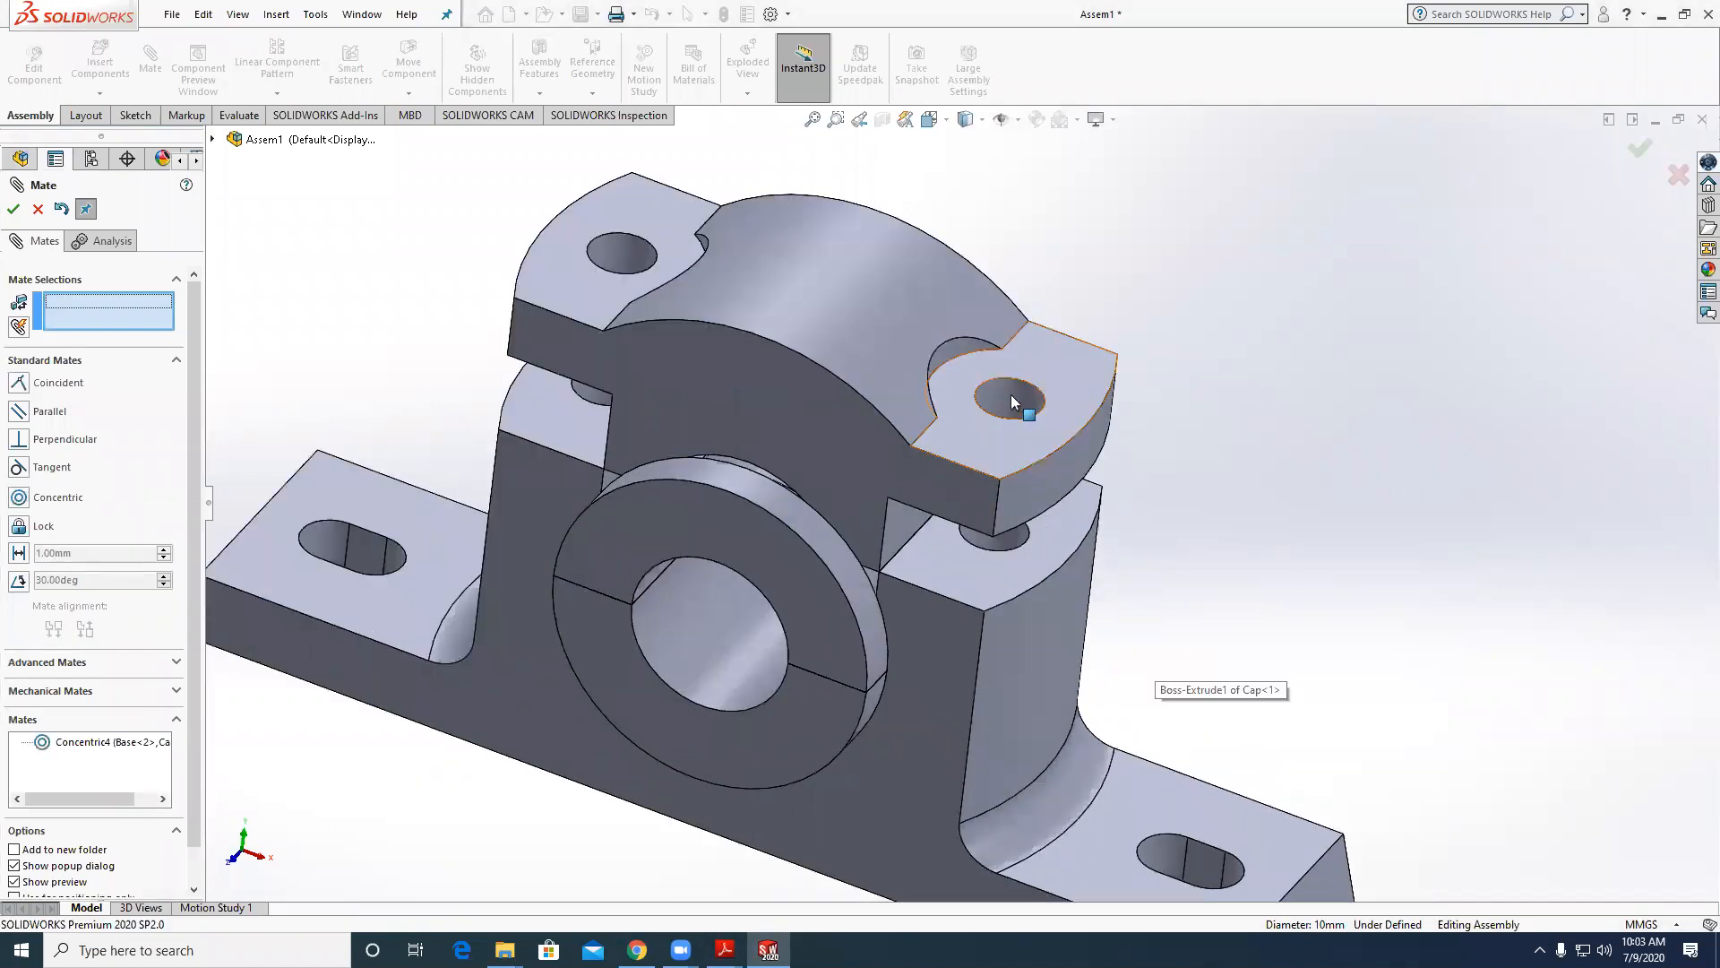
{"action": "left_click", "coordinate": [1007, 402]}
{"action": "scroll", "coordinate": [1026, 526], "scroll_direction": "down", "scroll_amount": 3}
{"action": "left_click", "coordinate": [1026, 527]}
{"action": "scroll", "coordinate": [1027, 527], "scroll_direction": "up", "scroll_amount": 2}
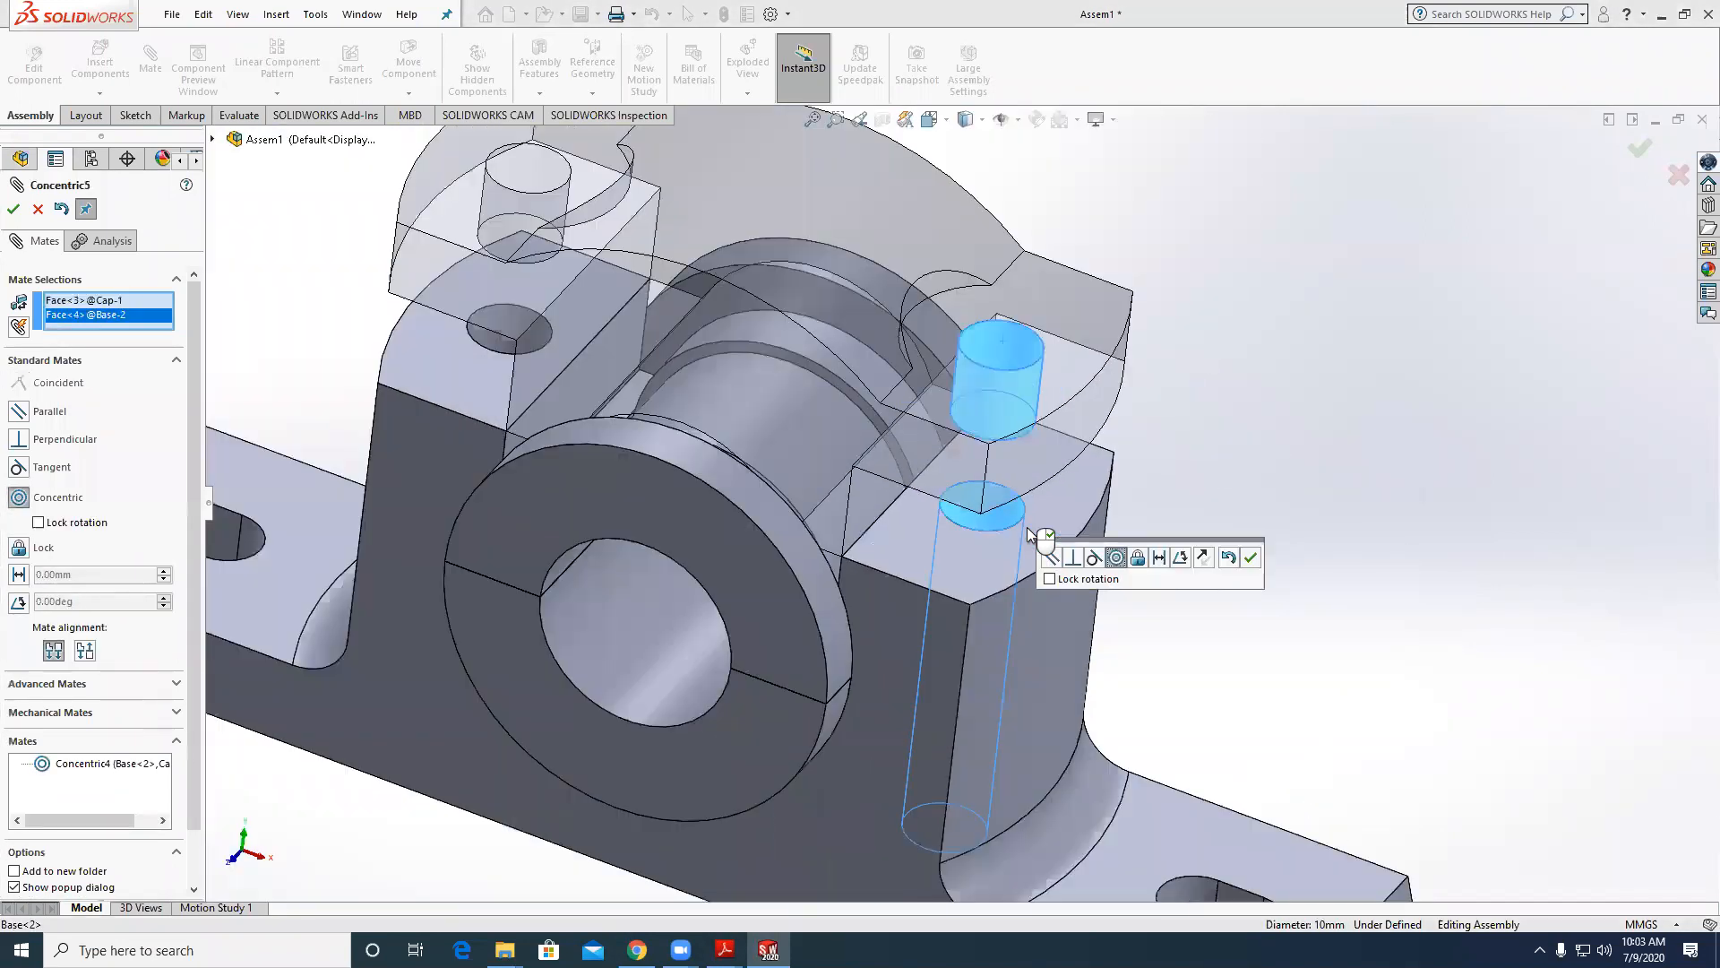
{"action": "key", "text": "Escape"}
{"action": "key", "text": "Escape"}
Raise the Cap off the Base and mate its second bolt hole concentric with the Base's other bolt hole.
{"action": "scroll", "coordinate": [1095, 417], "scroll_direction": "up", "scroll_amount": 4}
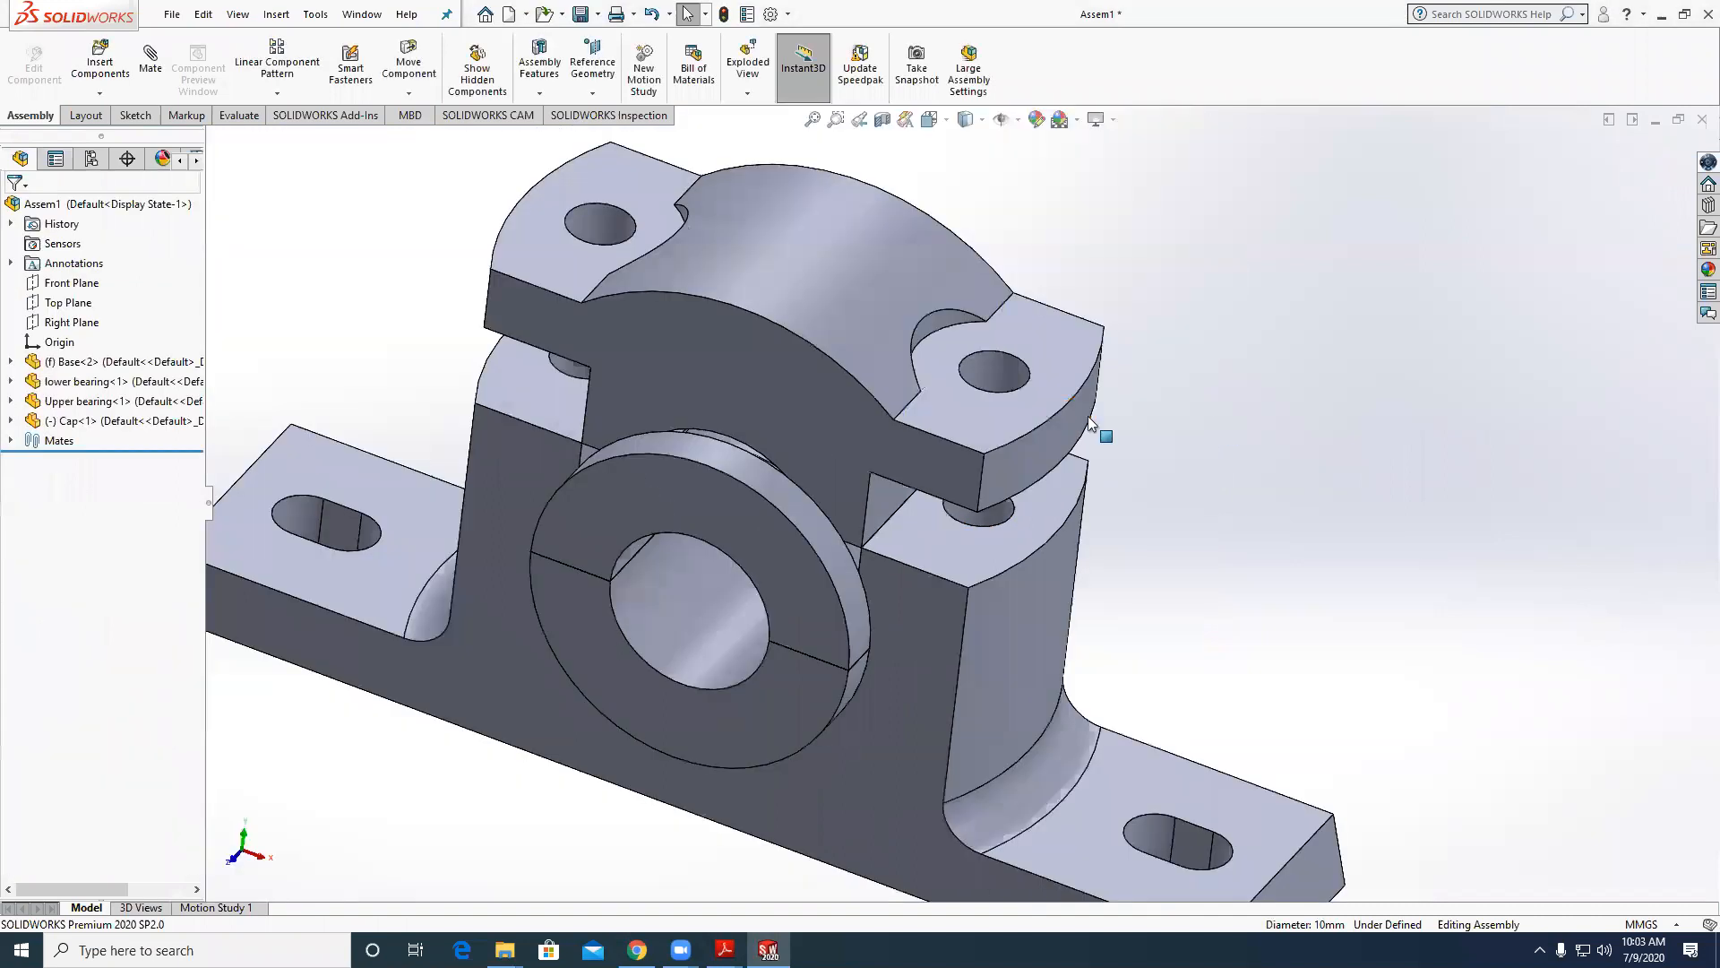
{"action": "left_click_drag", "start_coordinate": [1077, 414], "coordinate": [1134, 258]}
{"action": "left_click", "coordinate": [151, 67]}
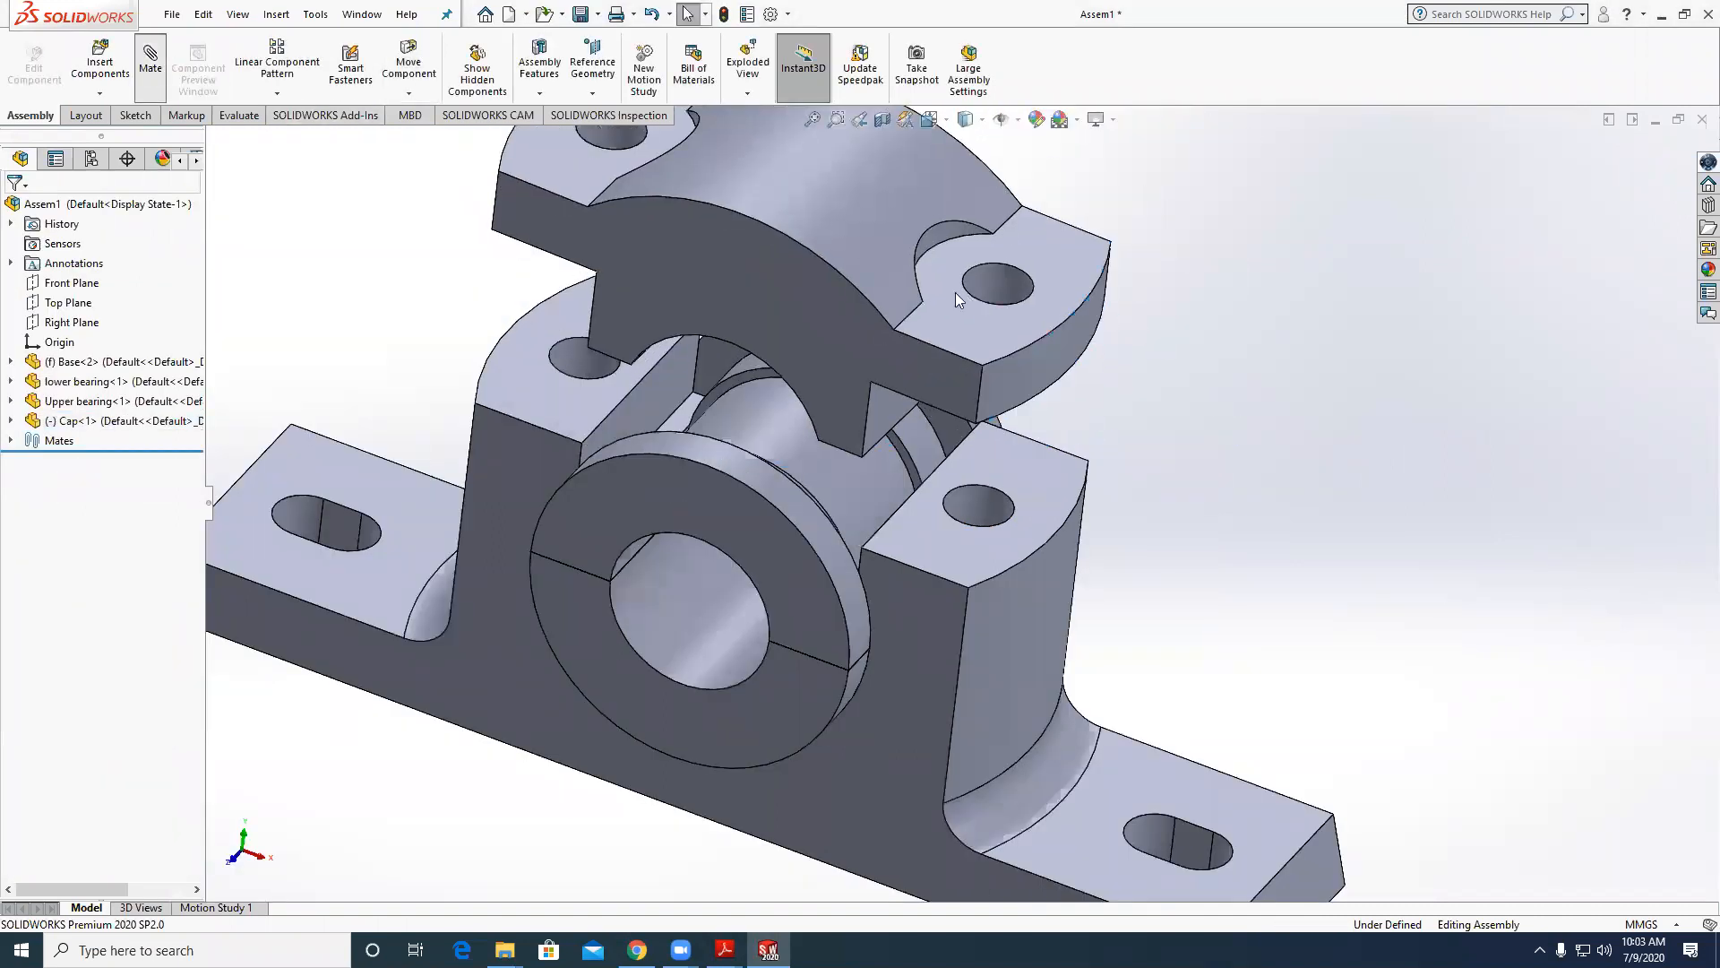
{"action": "left_click", "coordinate": [1004, 283]}
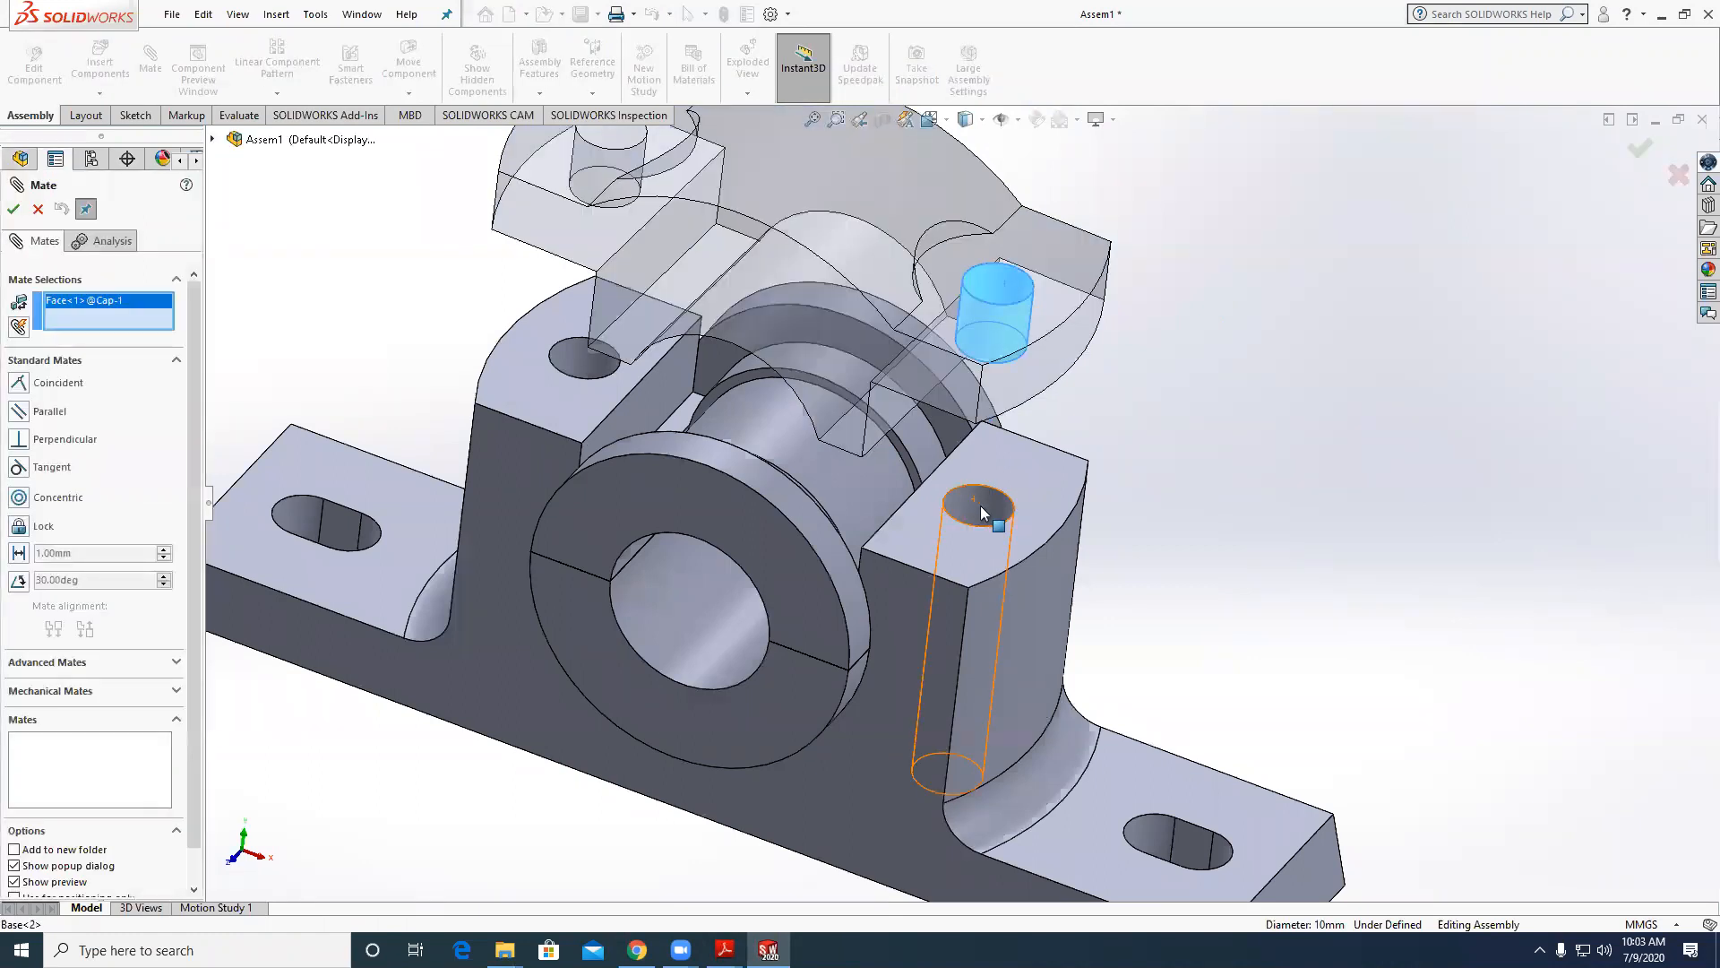
{"action": "left_click", "coordinate": [1305, 544]}
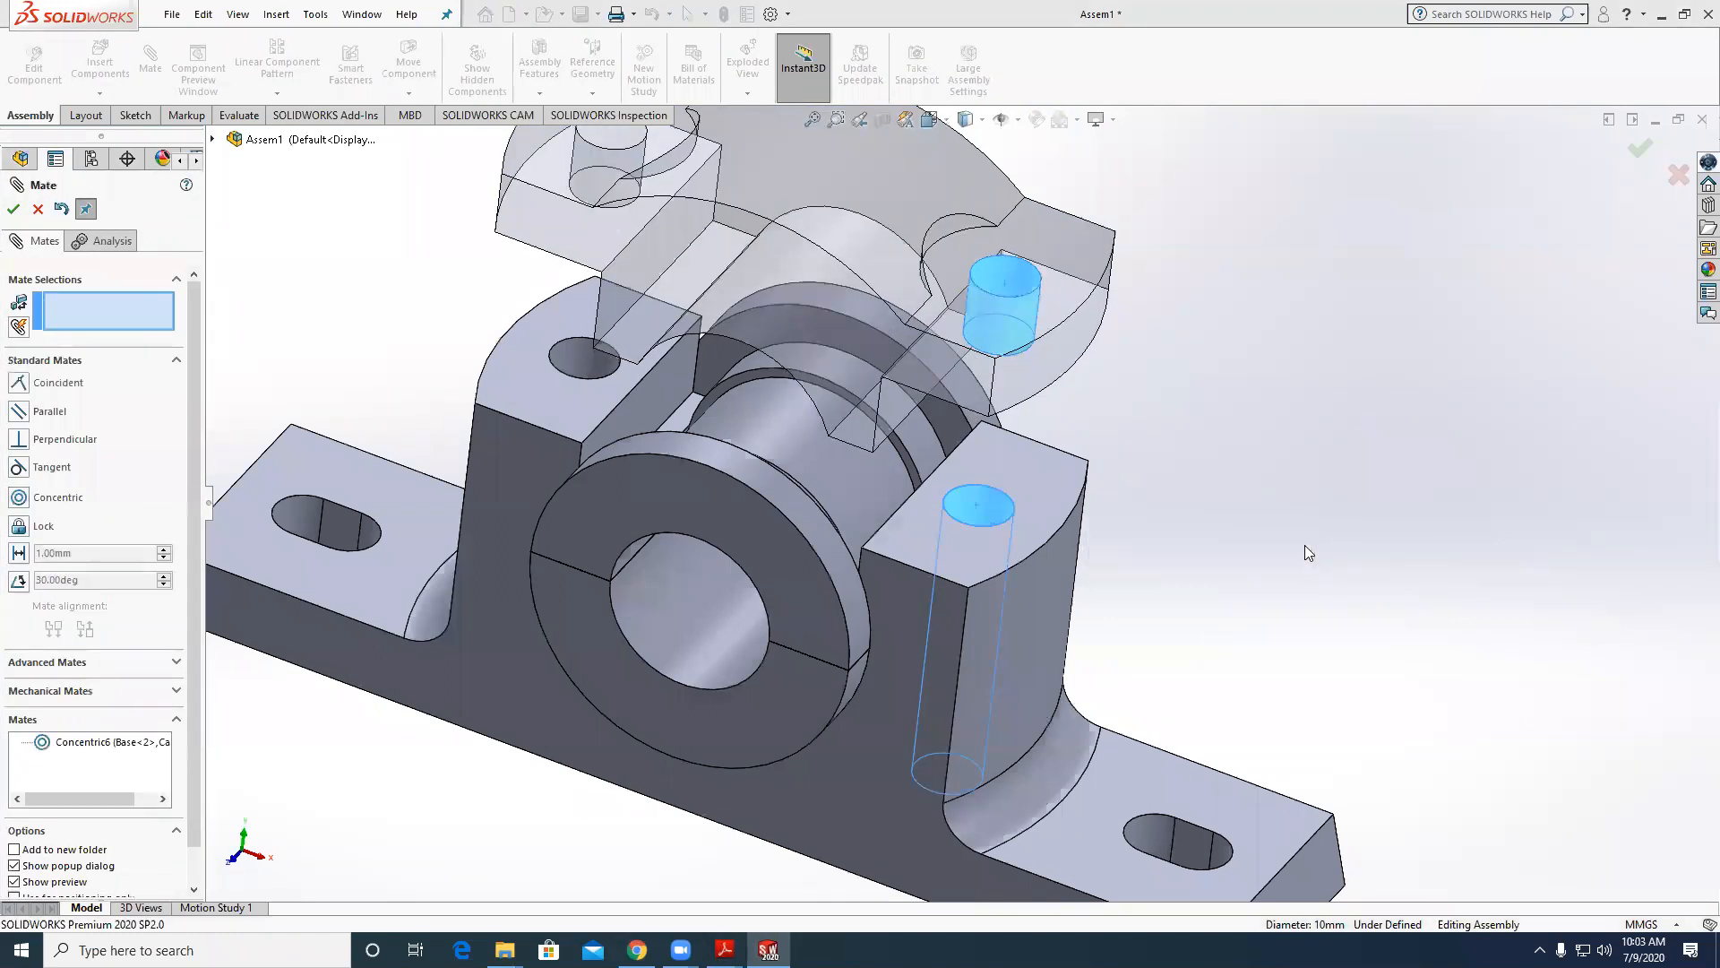
Mate the underside of the Cap's bolt flange to the top face of the Base's post at a distance of 5 mm.
{"action": "scroll", "coordinate": [1337, 537], "scroll_direction": "up", "scroll_amount": 3}
{"action": "middle_click_drag", "start_coordinate": [1311, 500], "coordinate": [1091, 305]}
{"action": "scroll", "coordinate": [968, 358], "scroll_direction": "up", "scroll_amount": 4}
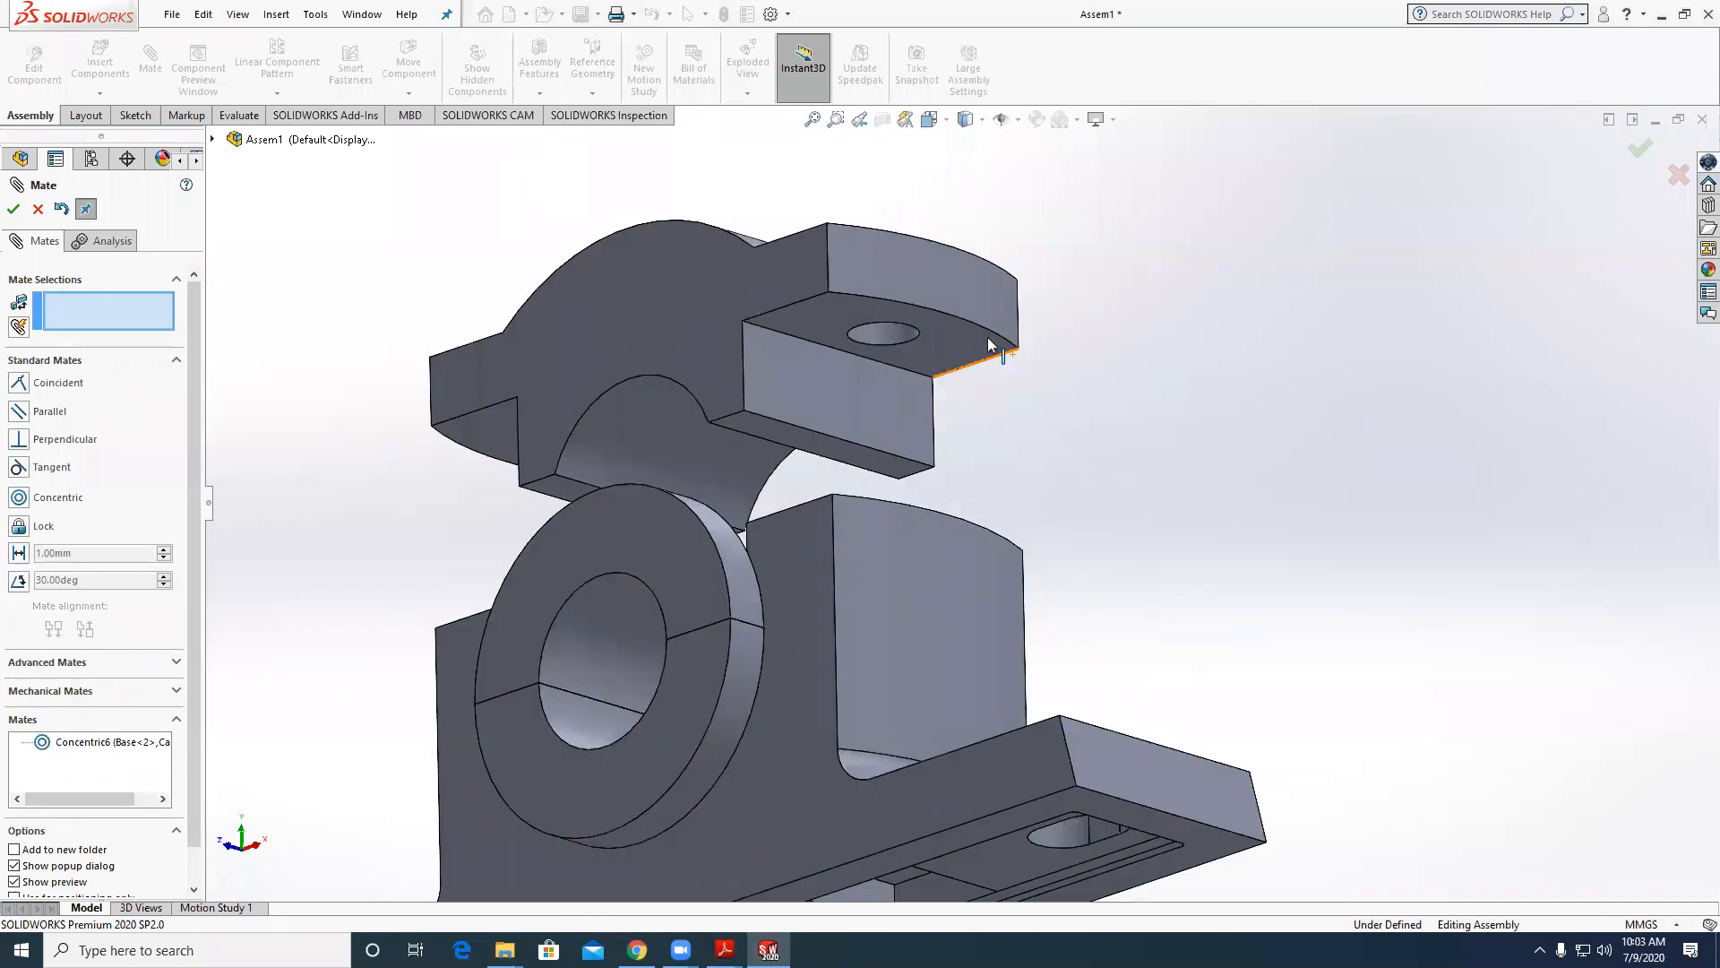
{"action": "left_click", "coordinate": [987, 431]}
{"action": "scroll", "coordinate": [1017, 623], "scroll_direction": "down", "scroll_amount": 2}
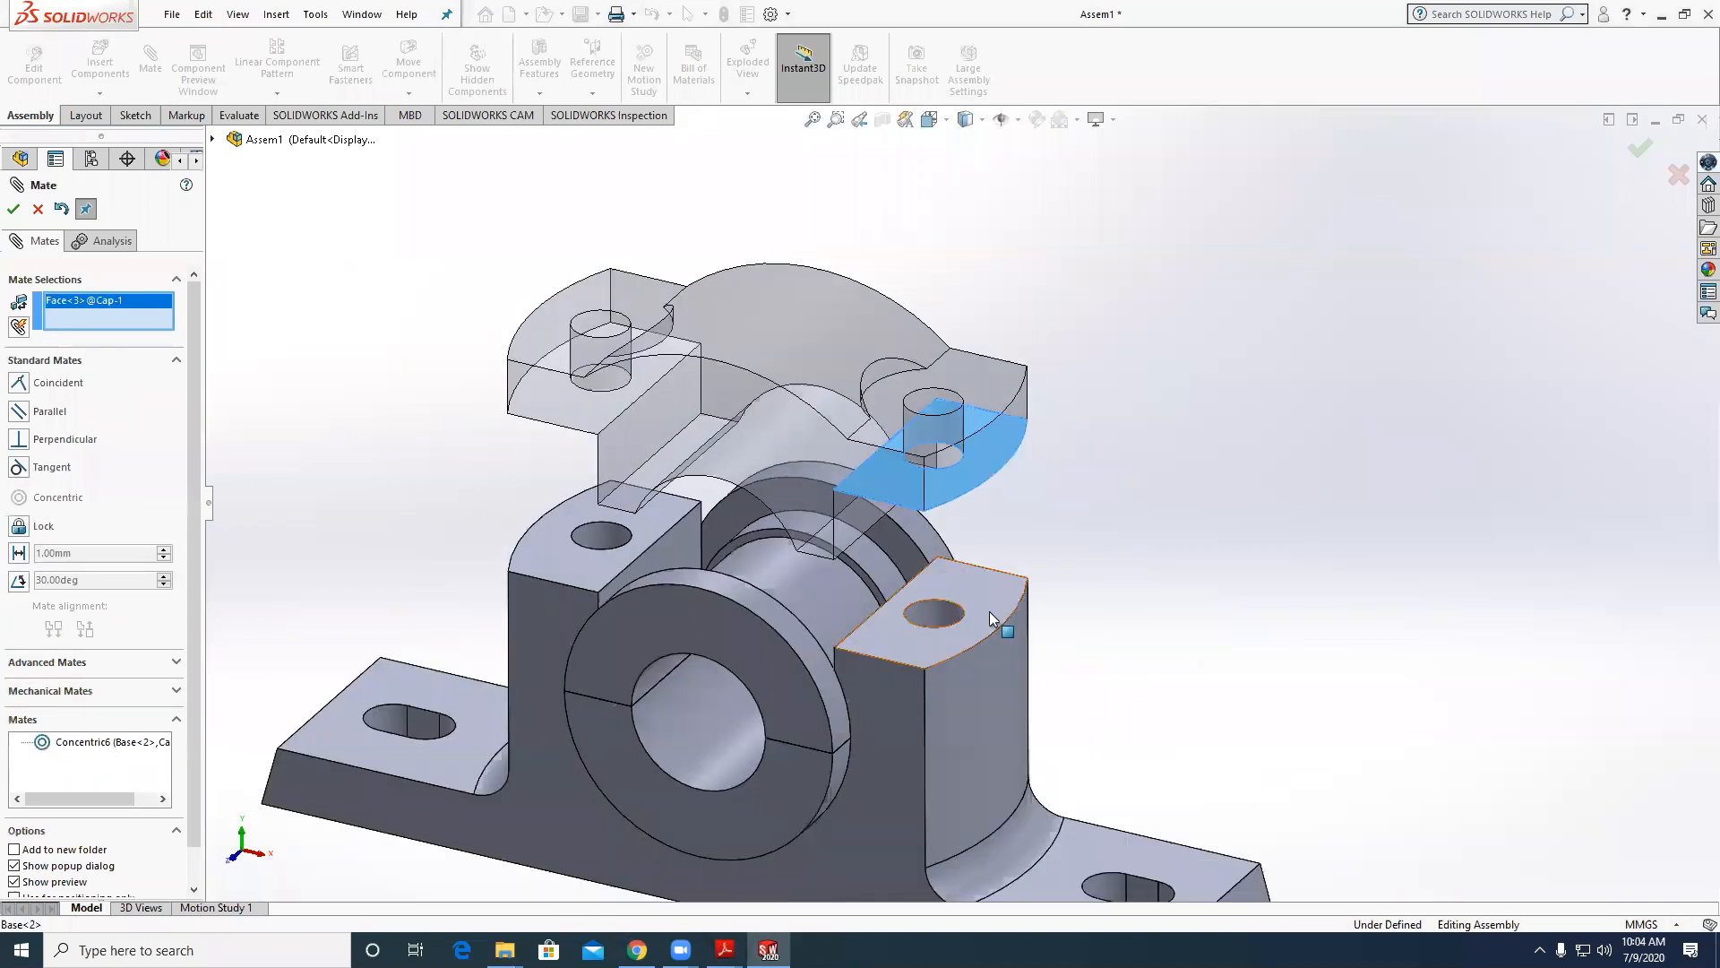
{"action": "left_click", "coordinate": [989, 609]}
{"action": "scroll", "coordinate": [1292, 441], "scroll_direction": "up", "scroll_amount": 1}
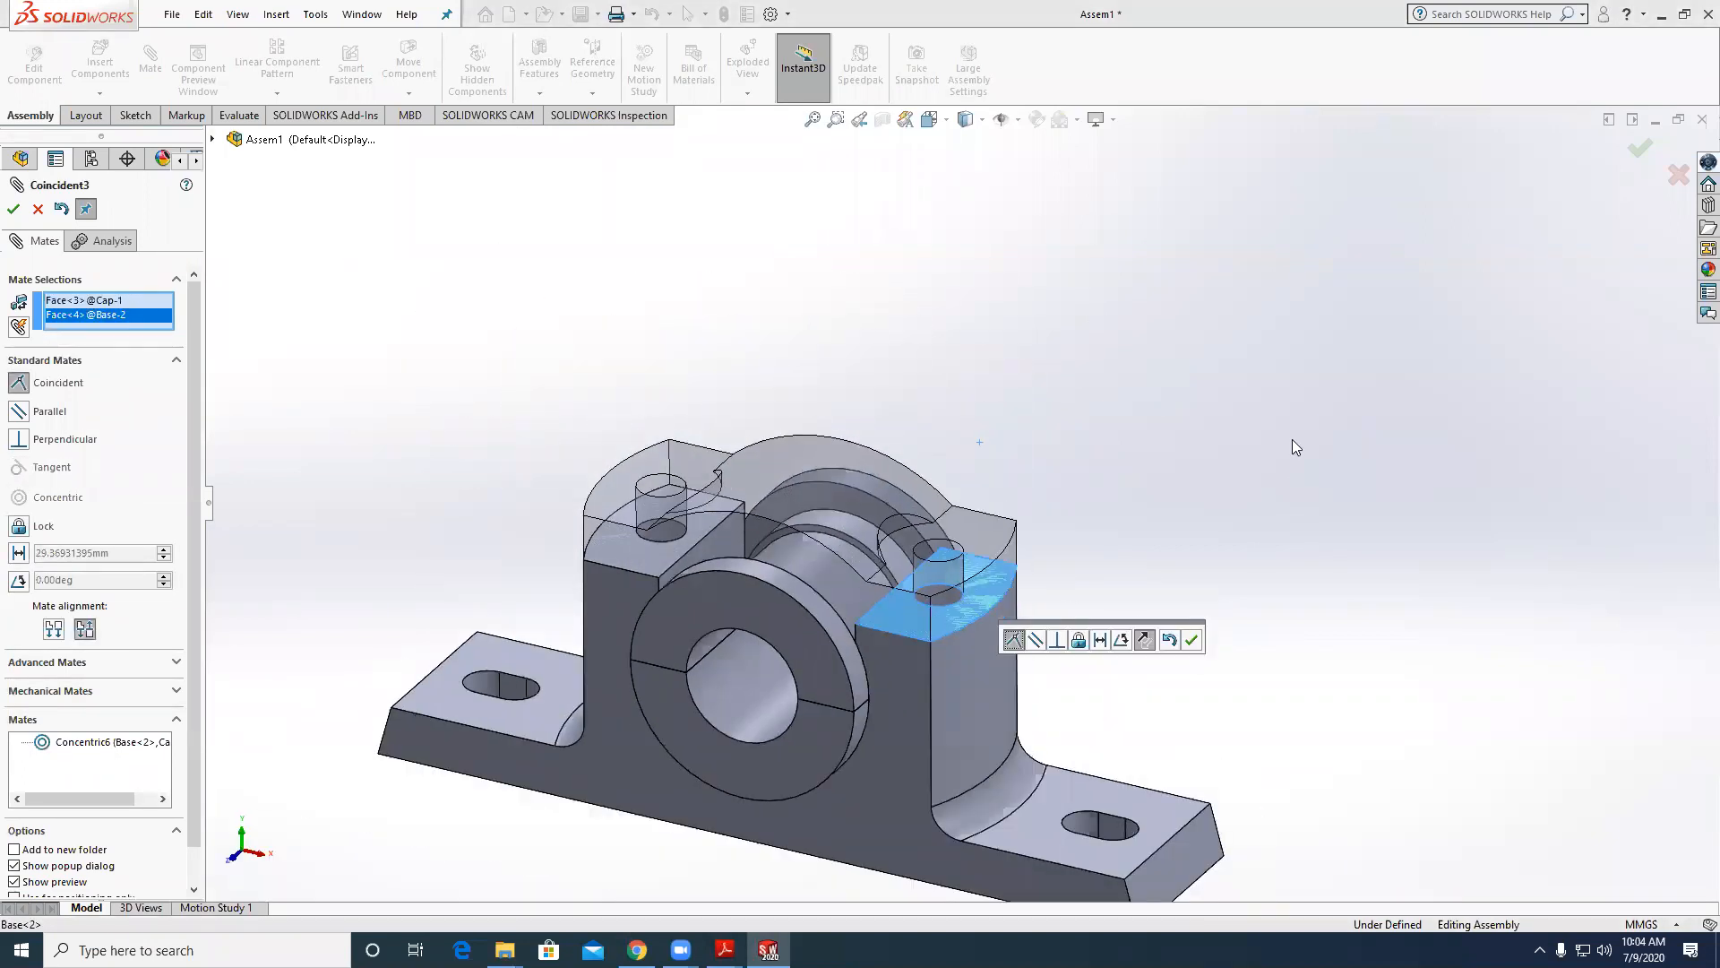
{"action": "scroll", "coordinate": [930, 612], "scroll_direction": "down", "scroll_amount": 3}
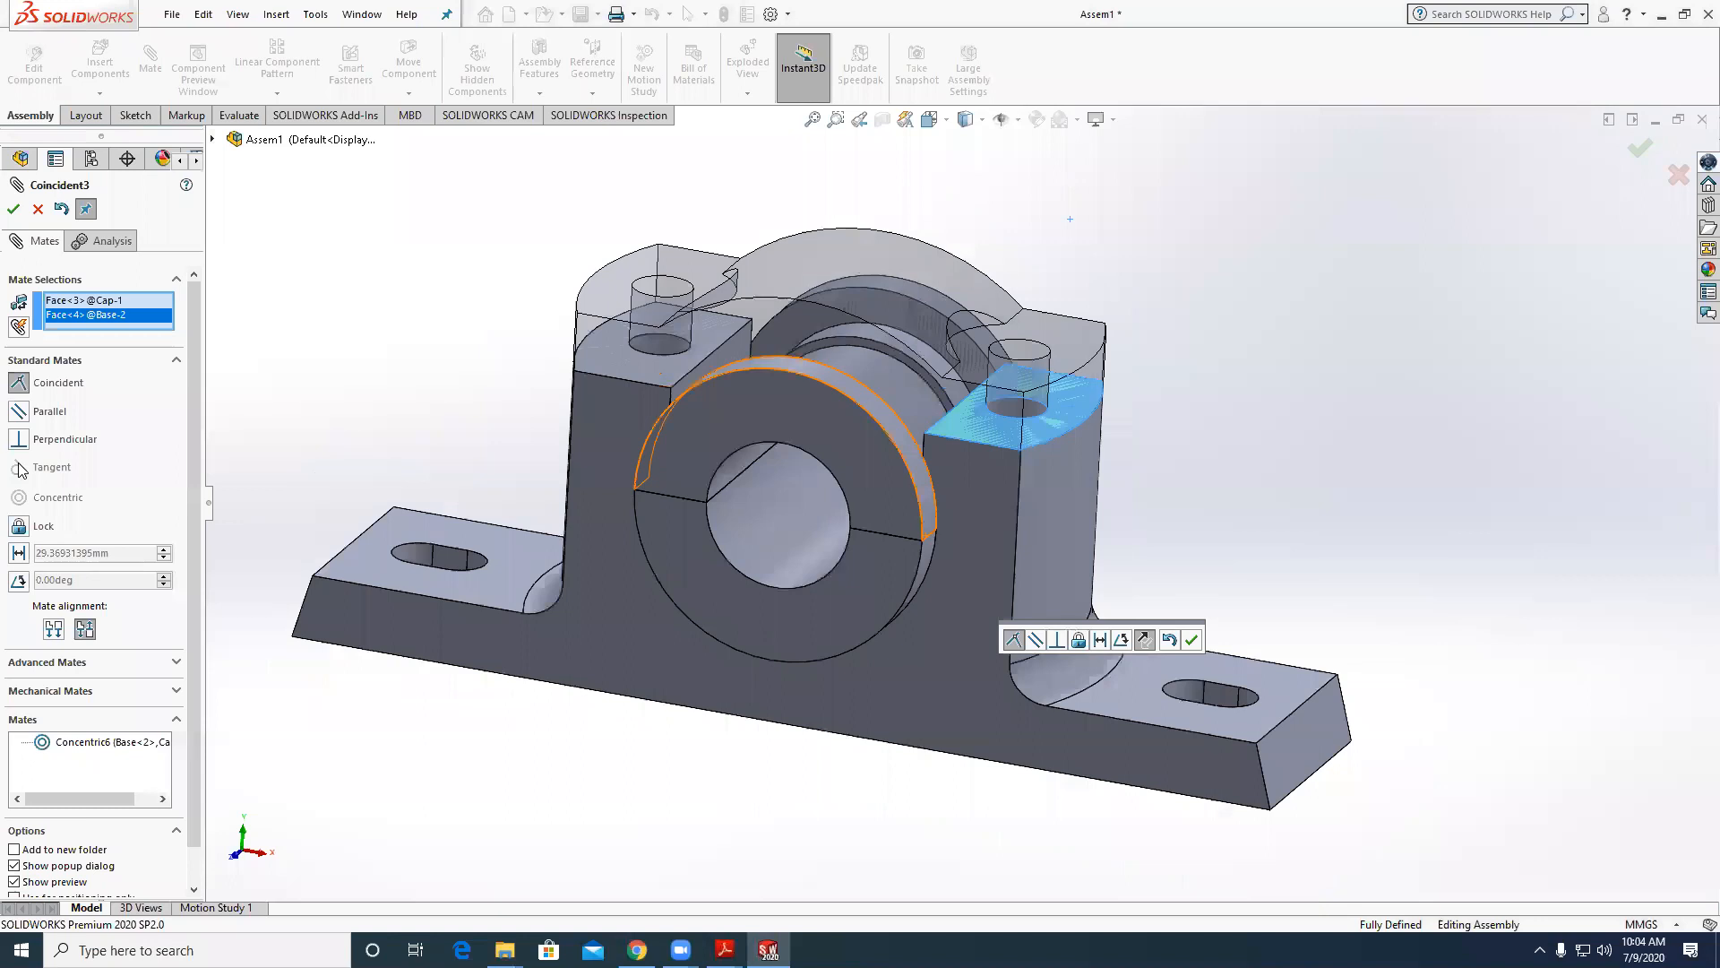
{"action": "left_click", "coordinate": [19, 553]}
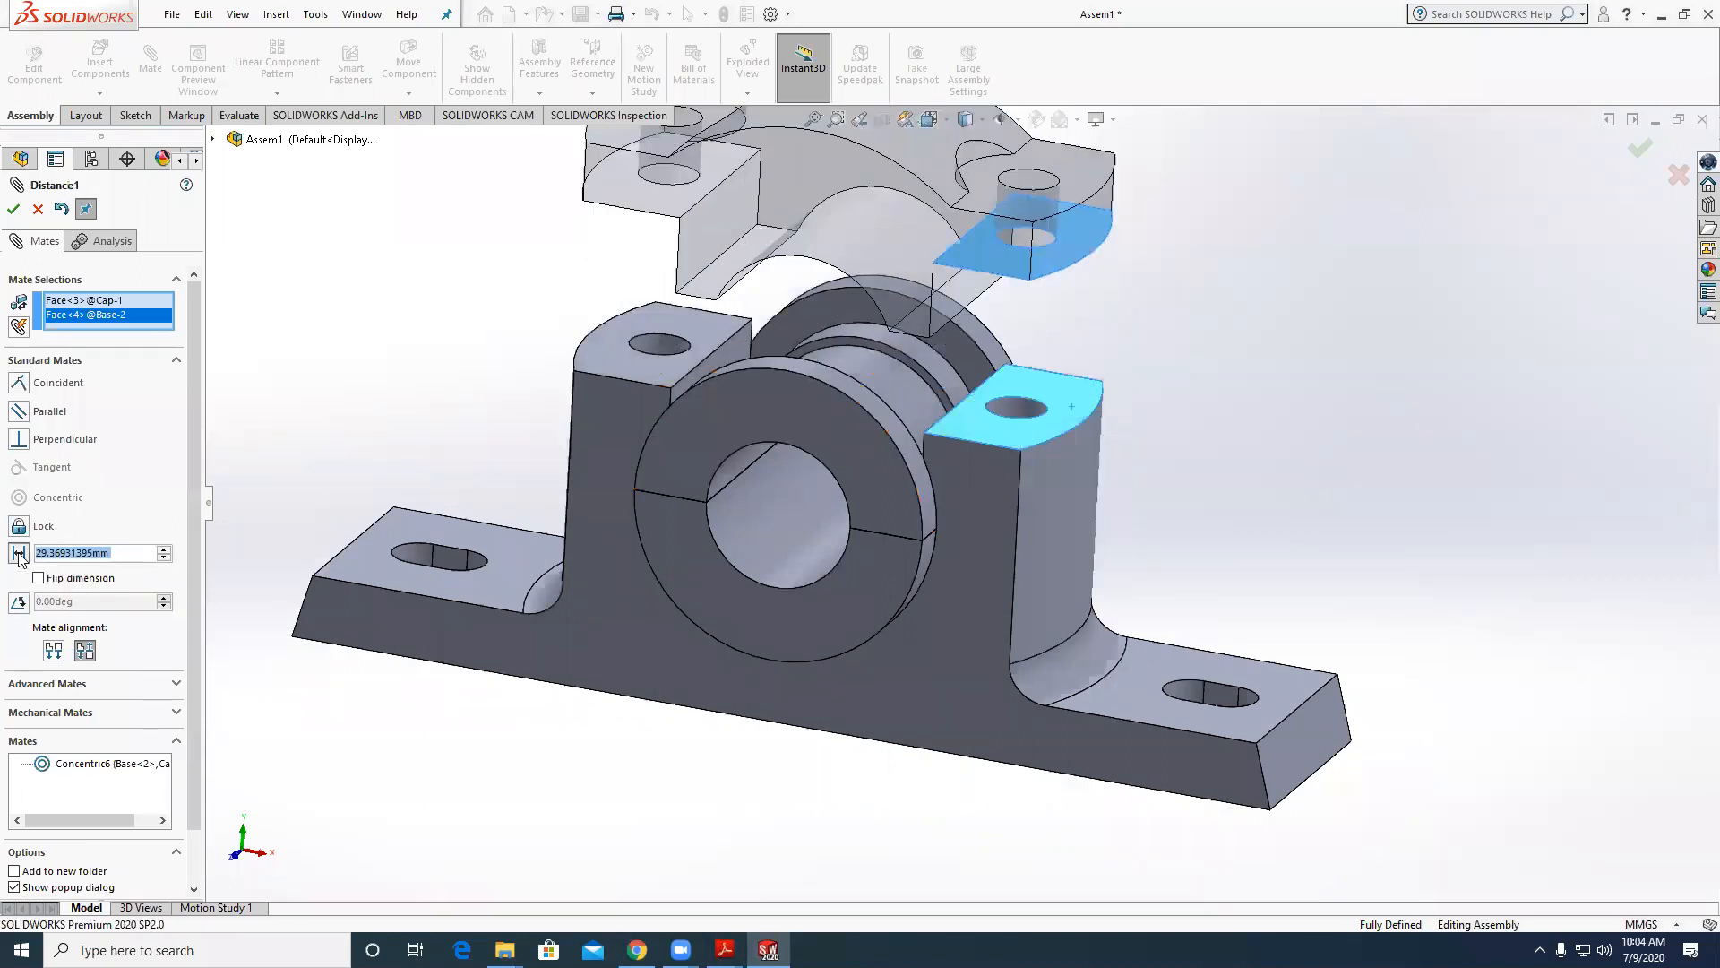
{"action": "type", "text": "5"}
{"action": "key", "text": "Return"}
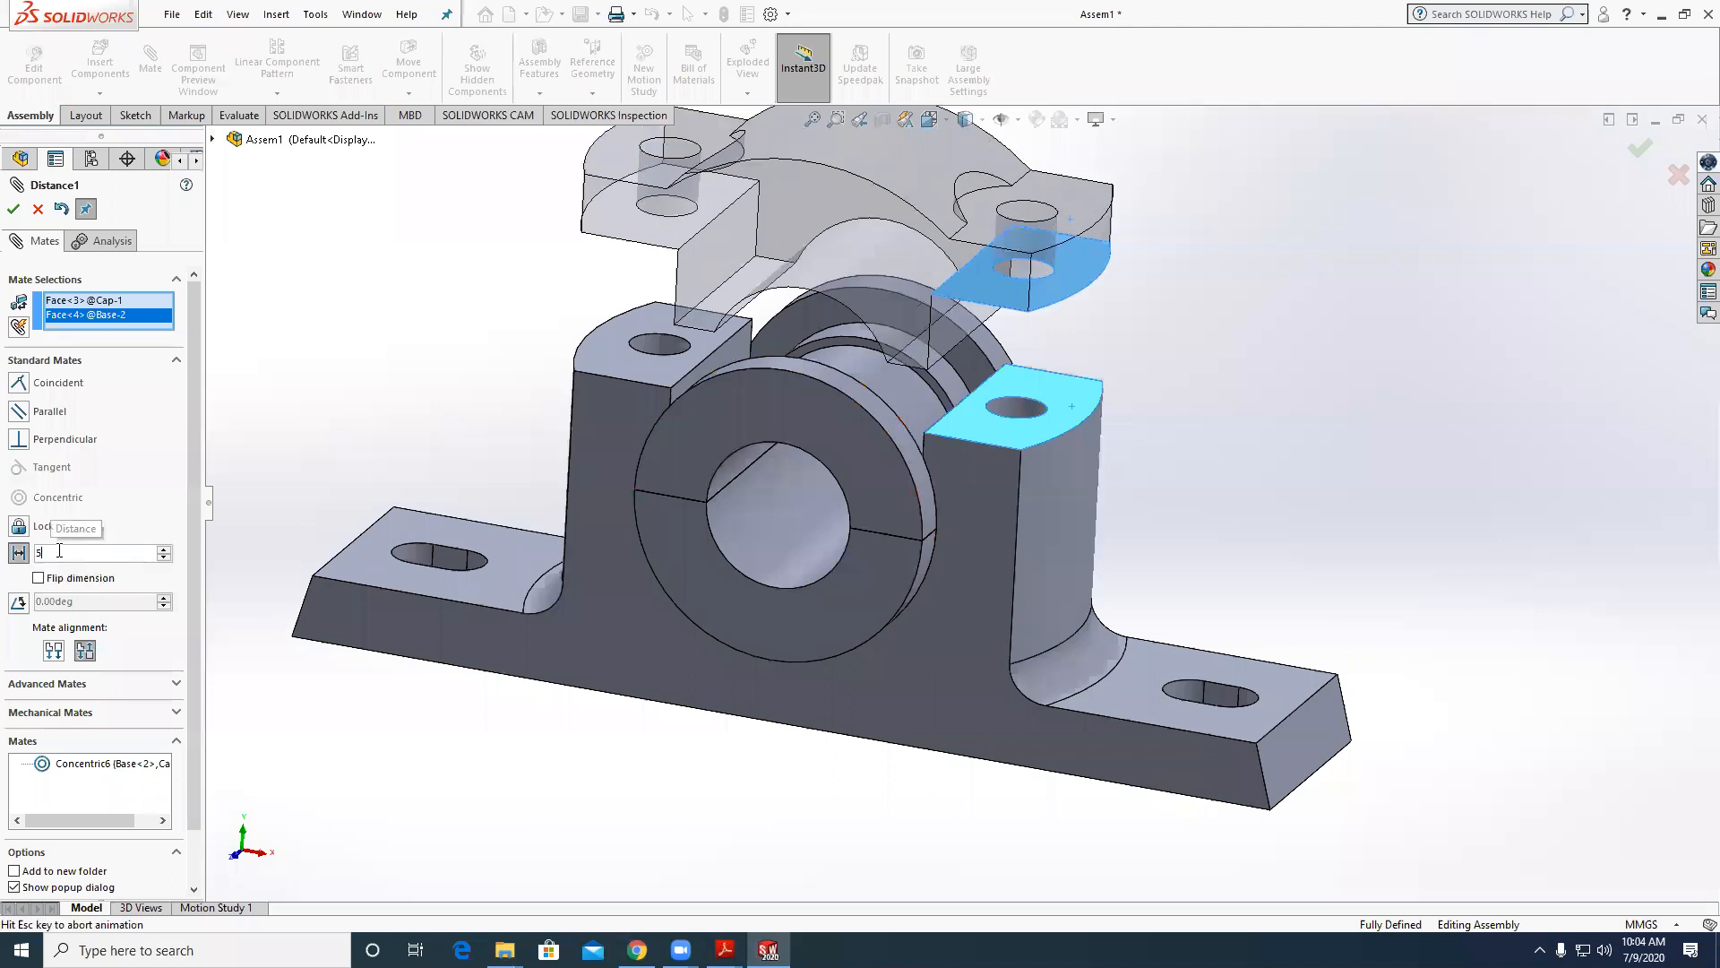
{"action": "left_click", "coordinate": [15, 212]}
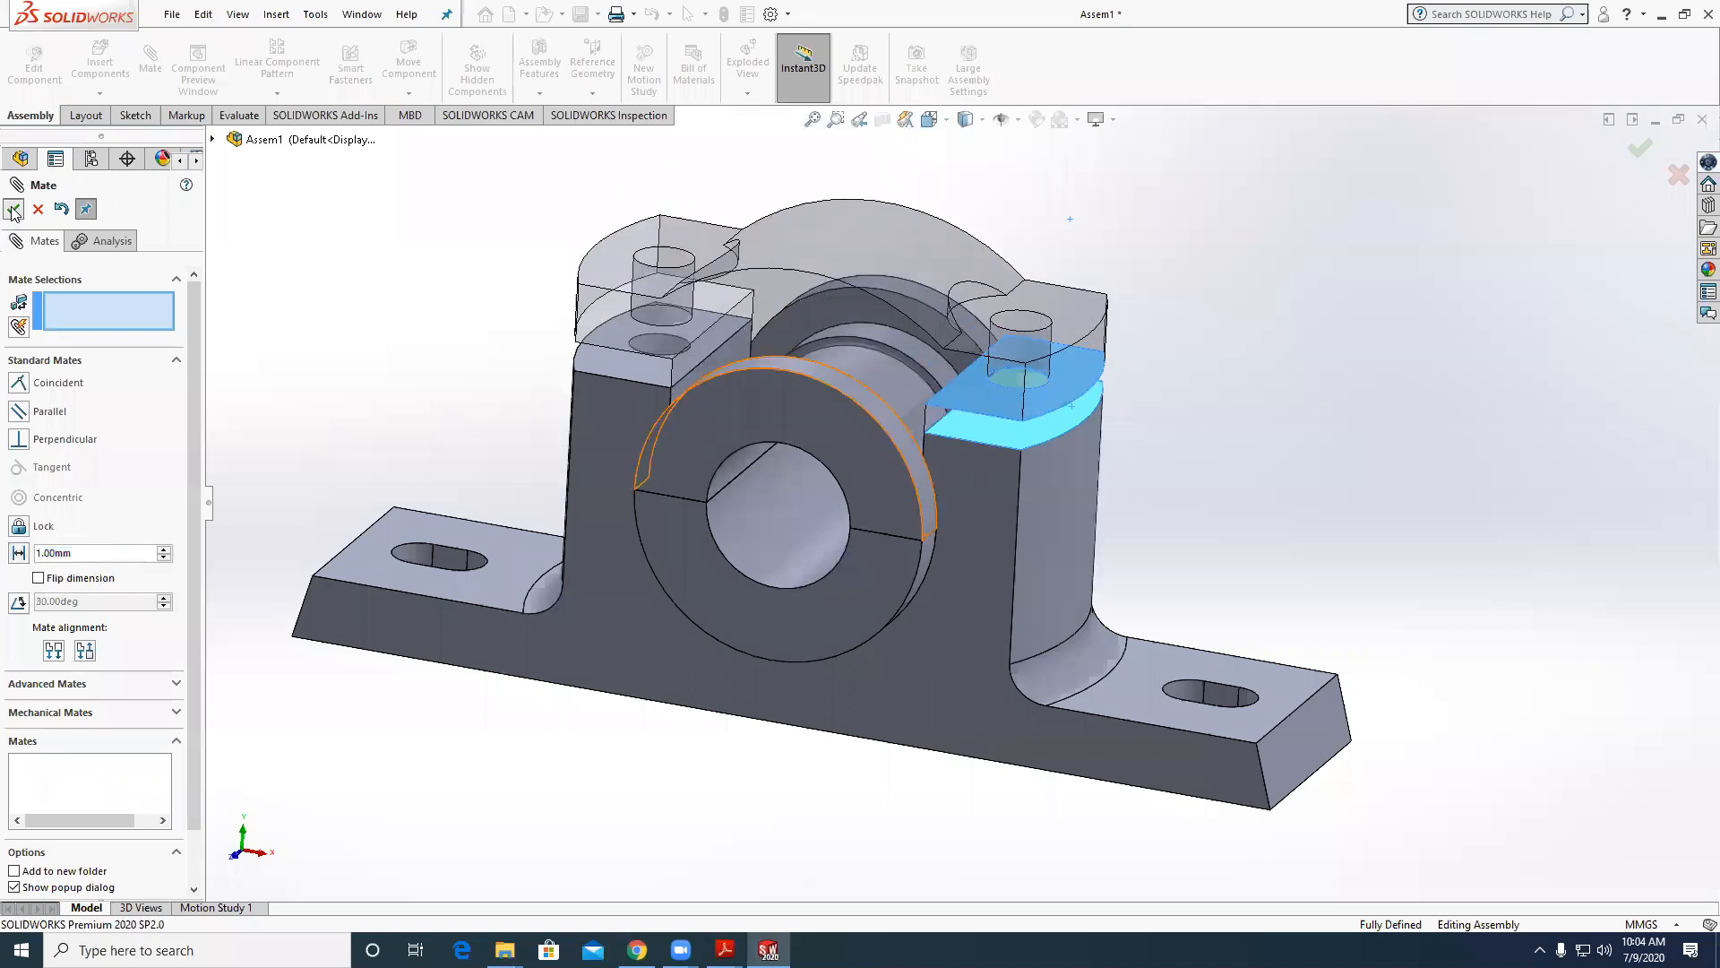
{"action": "left_click", "coordinate": [14, 212]}
{"action": "scroll", "coordinate": [441, 346], "scroll_direction": "up", "scroll_amount": 3}
{"action": "mouse_move", "coordinate": [473, 344]}
{"action": "middle_mouse_down"}
{"action": "mouse_move", "coordinate": [442, 353]}
{"action": "mouse_move", "coordinate": [465, 365]}
{"action": "middle_mouse_up"}
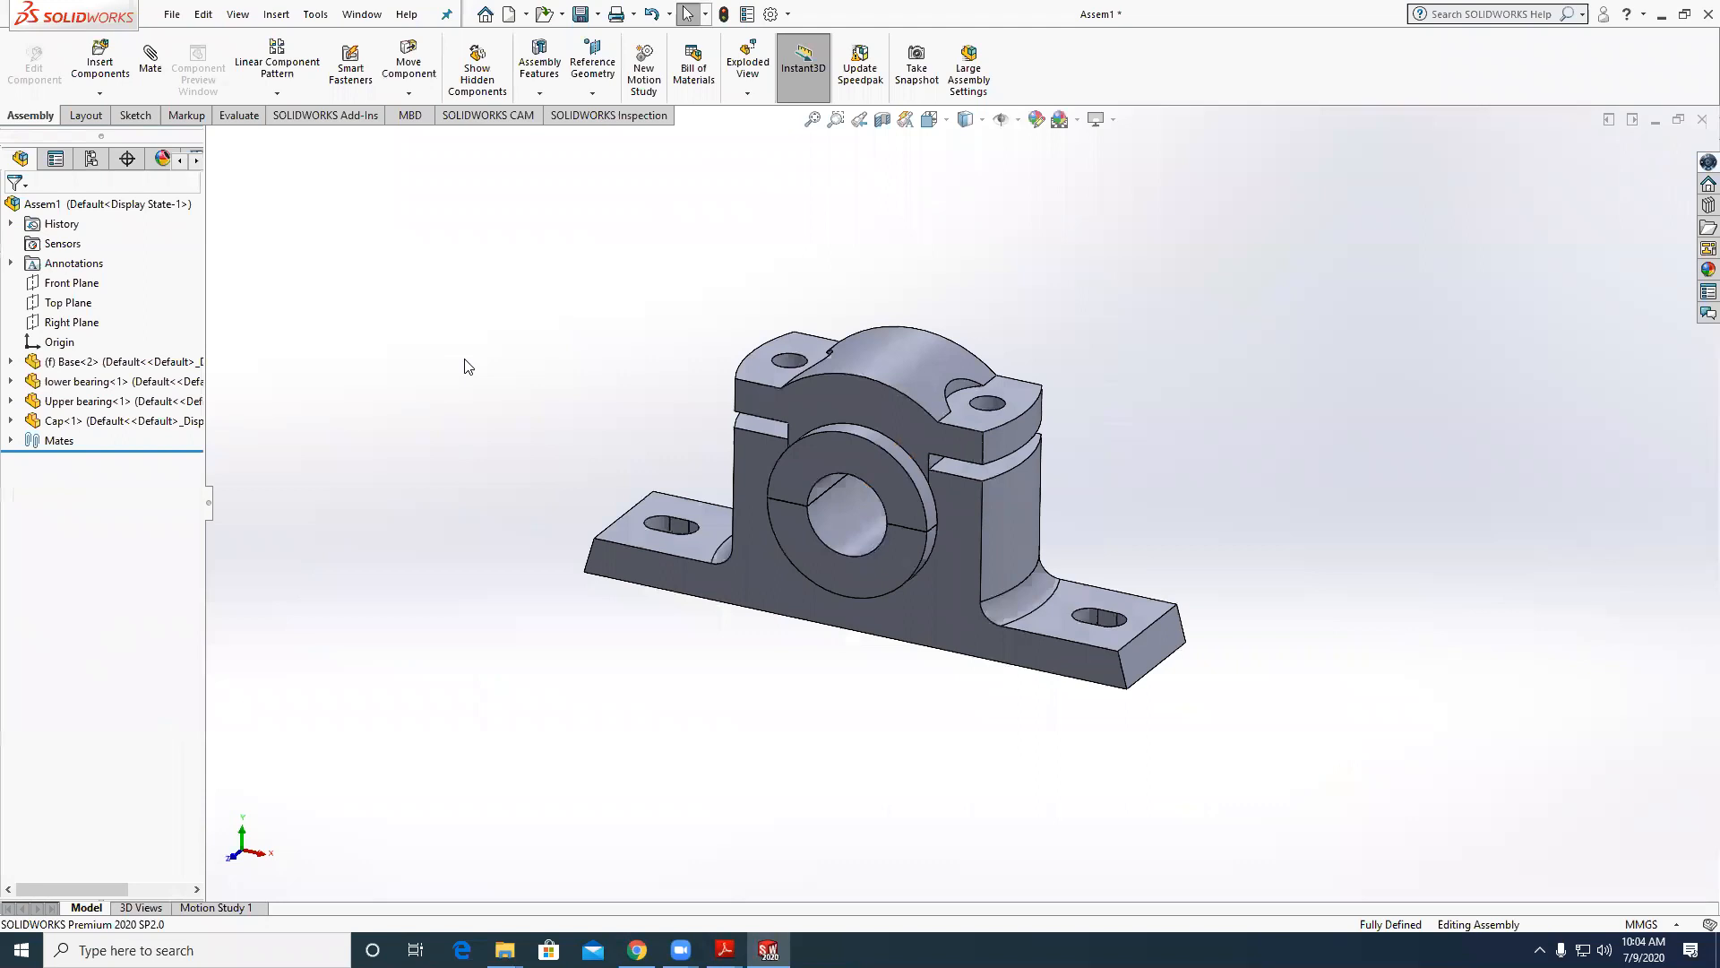
Insert the Bolt part and place it in the free space beside the block.
{"action": "left_click", "coordinate": [100, 64]}
{"action": "left_click", "coordinate": [104, 517]}
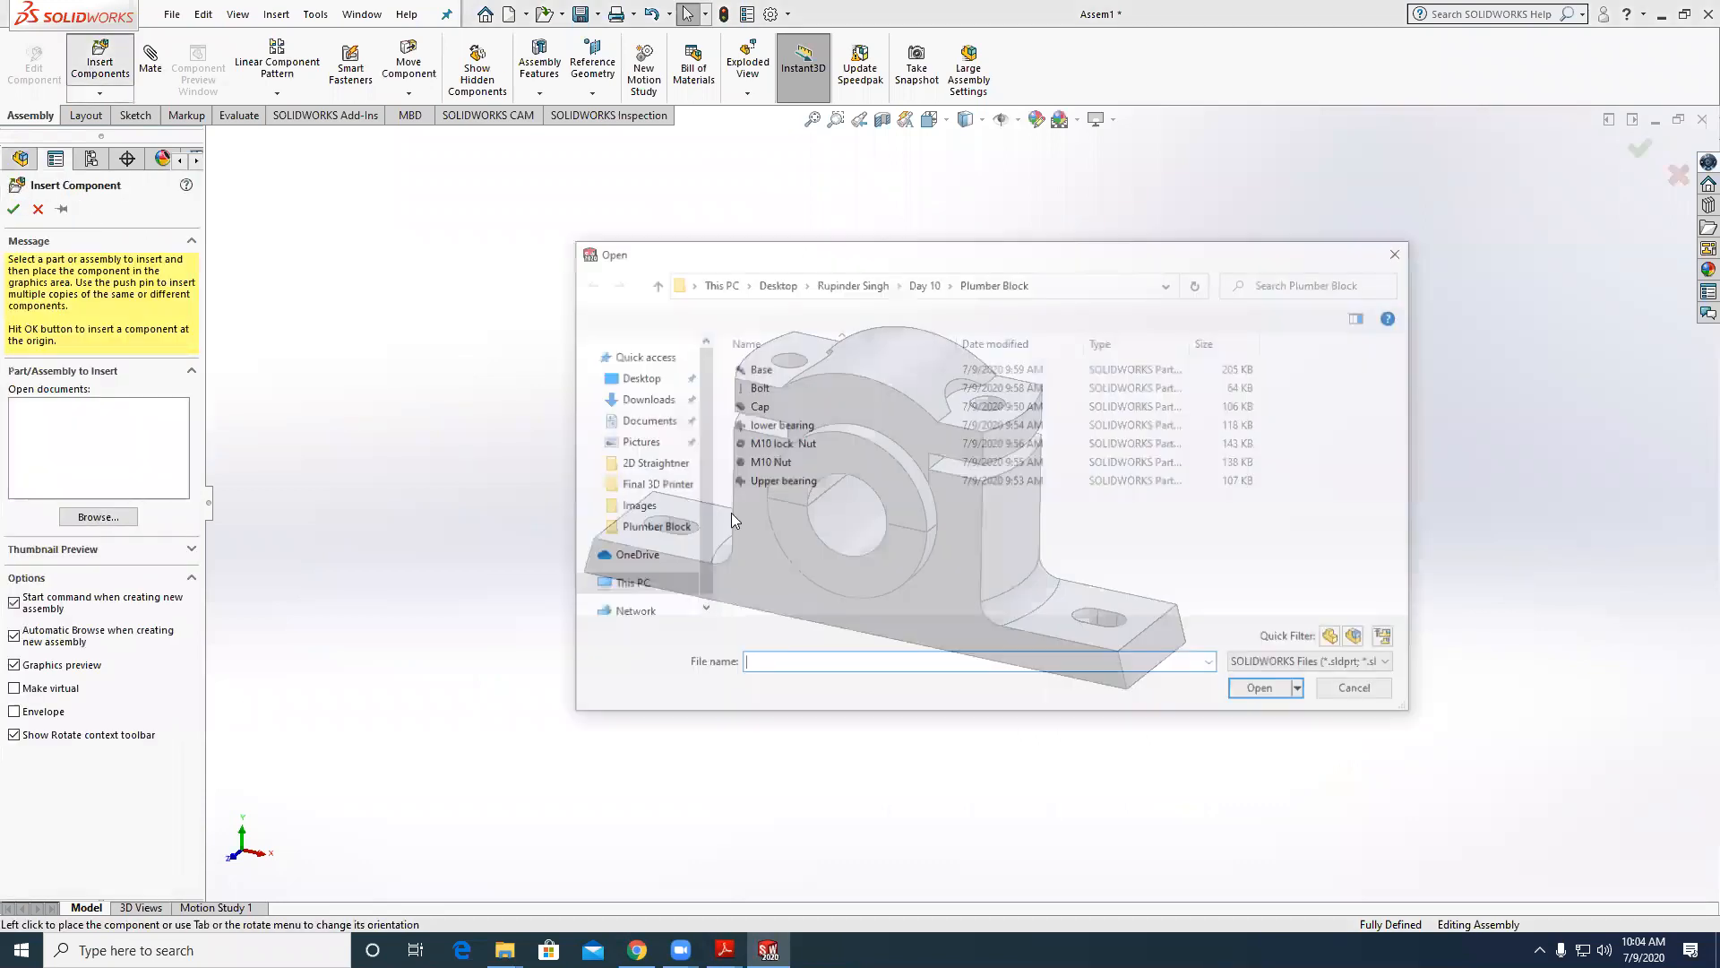
{"action": "left_click", "coordinate": [753, 387]}
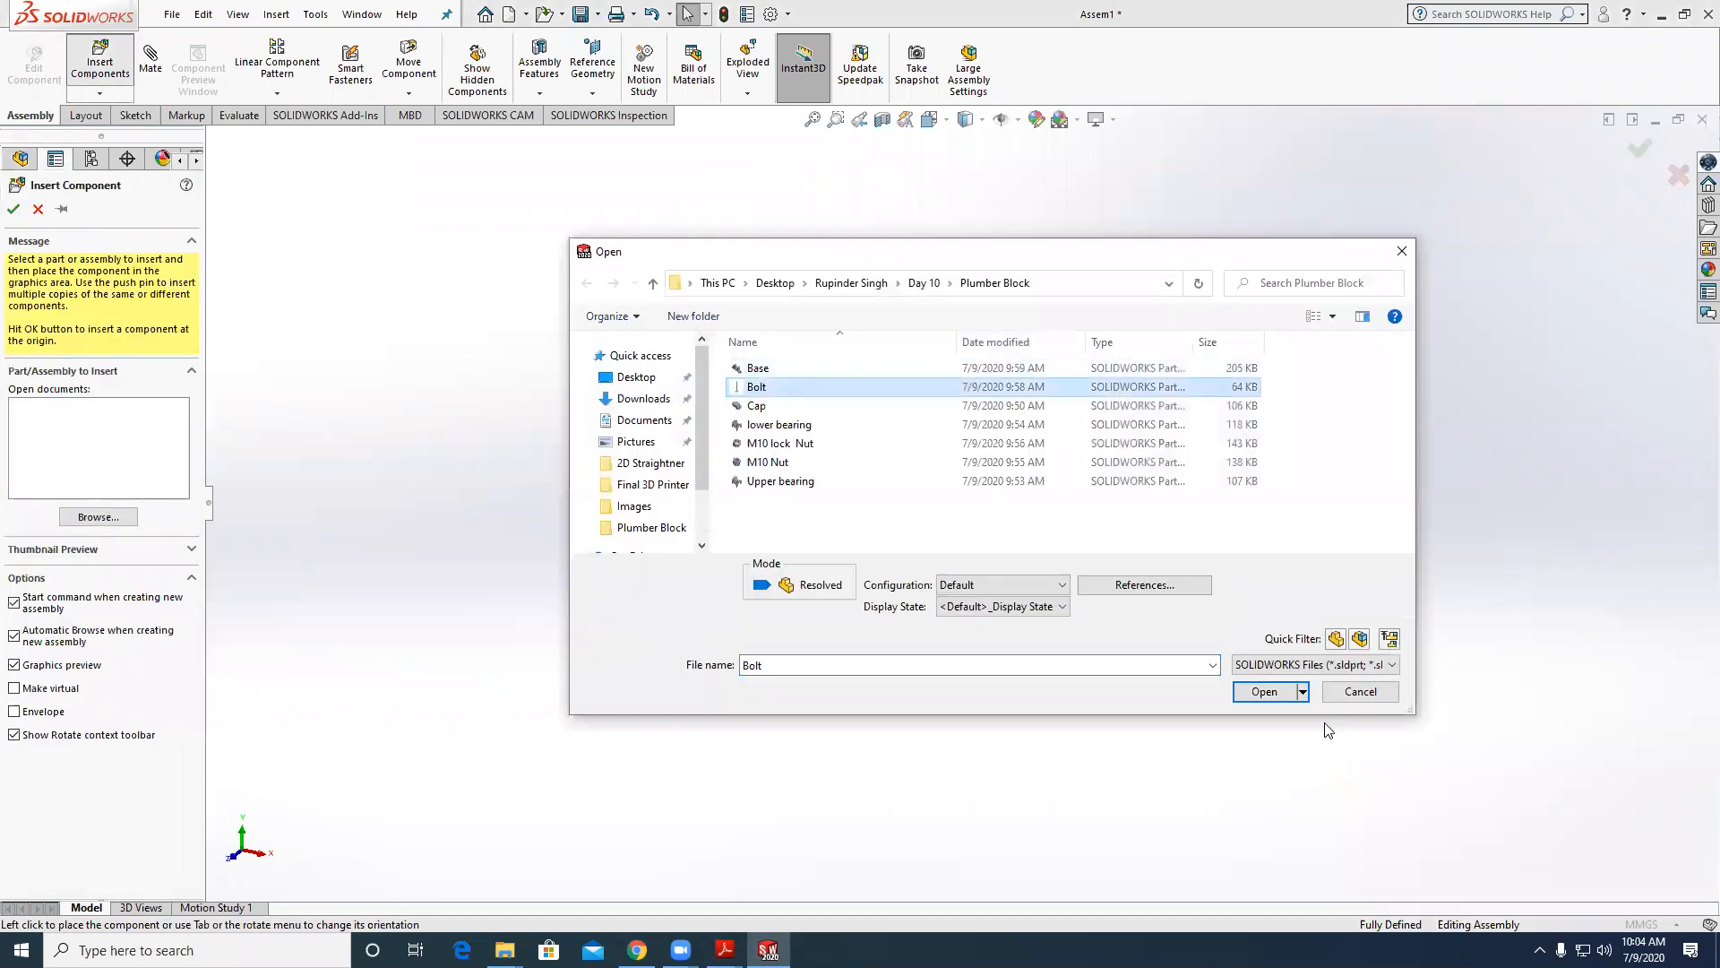
{"action": "left_click", "coordinate": [1264, 692]}
{"action": "left_click", "coordinate": [285, 158]}
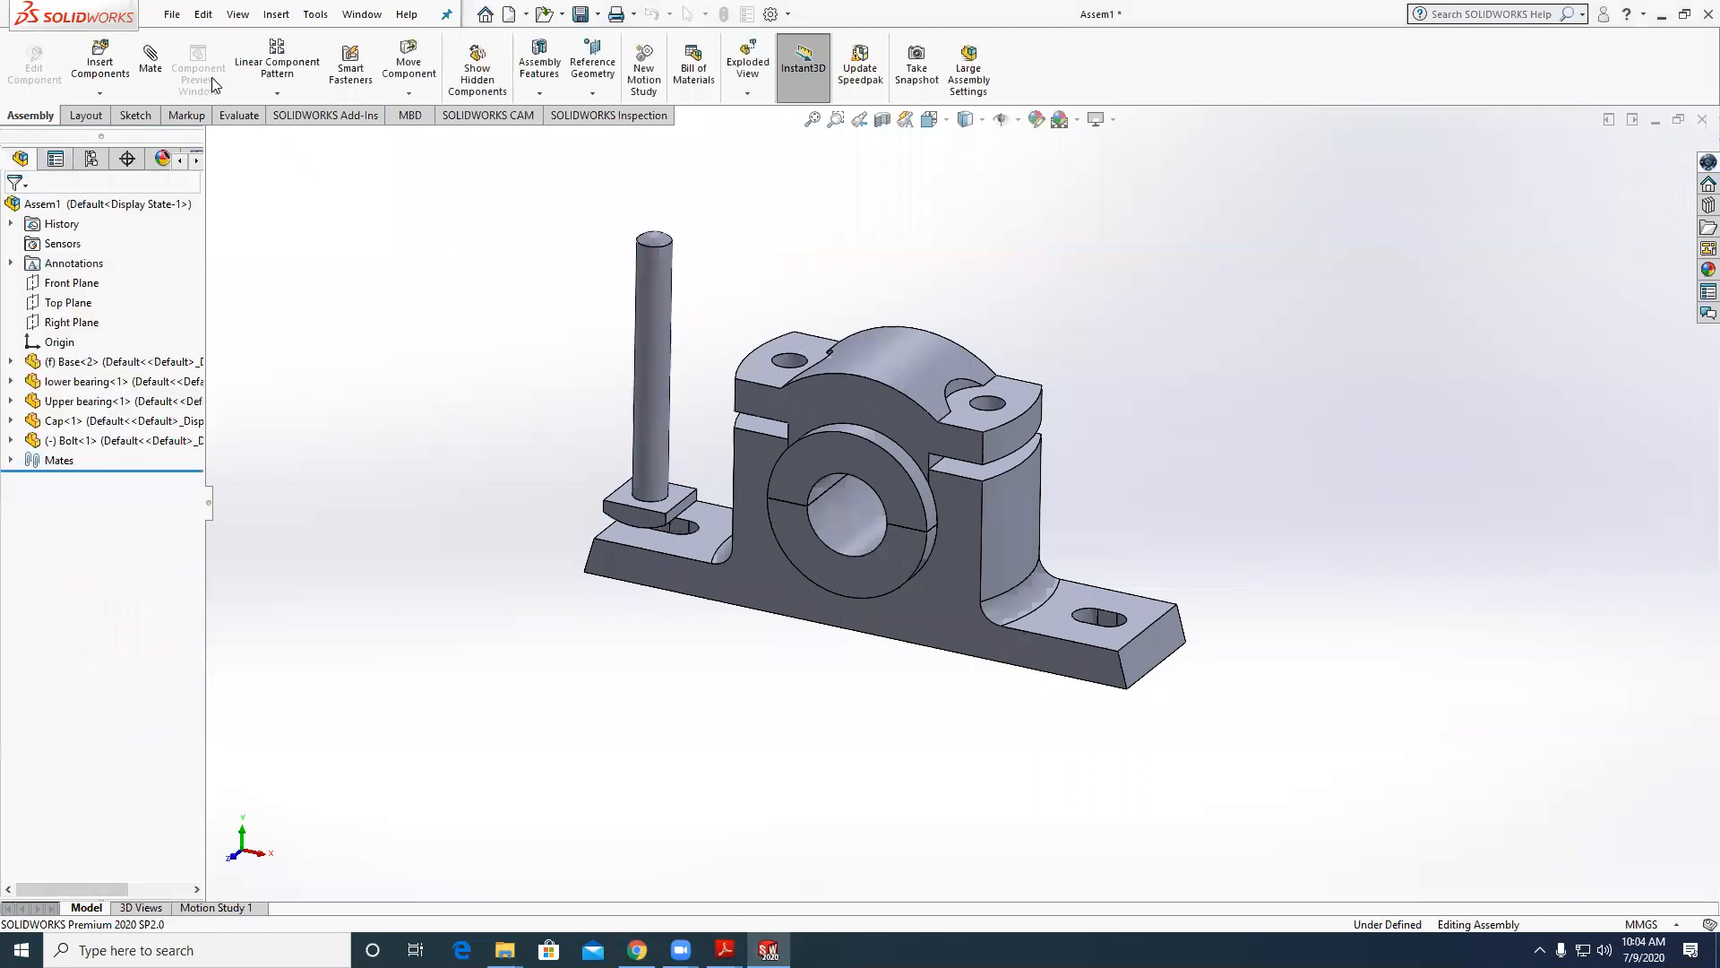
Try to mate the Bolt's shank concentric with the nearest bolt hole in the Cap.
{"action": "left_click", "coordinate": [661, 331]}
{"action": "scroll", "coordinate": [742, 375], "scroll_direction": "down", "scroll_amount": 4}
{"action": "left_click", "coordinate": [908, 382]}
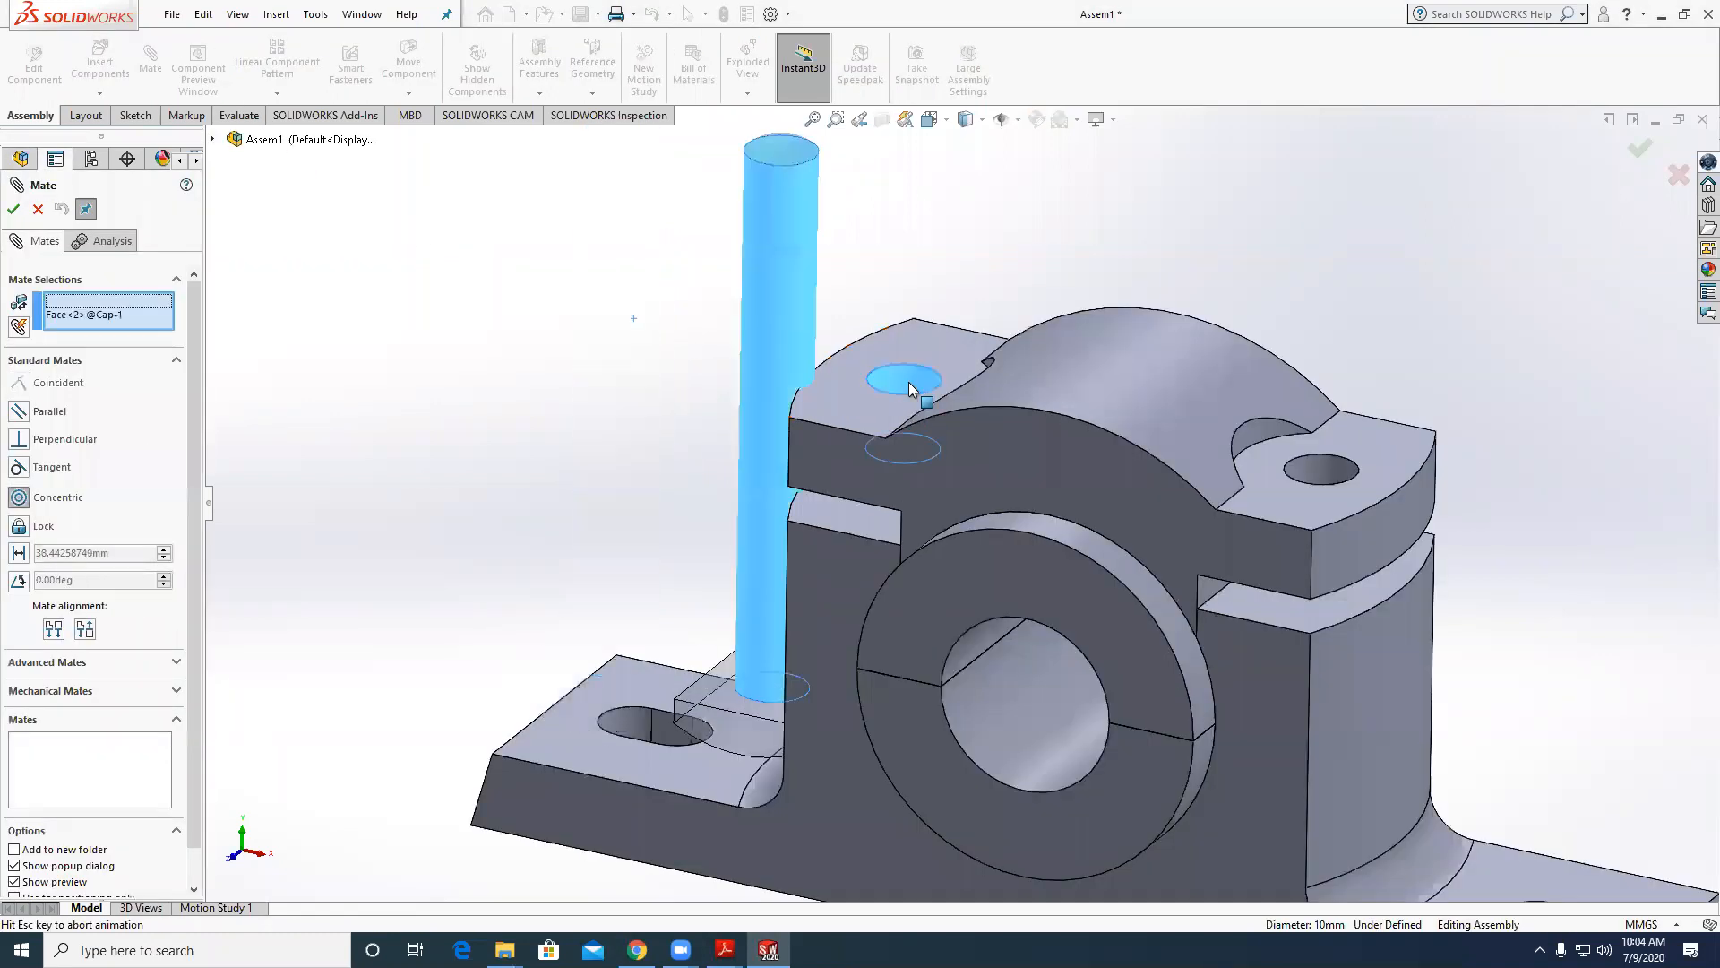
{"action": "left_click", "coordinate": [1149, 333]}
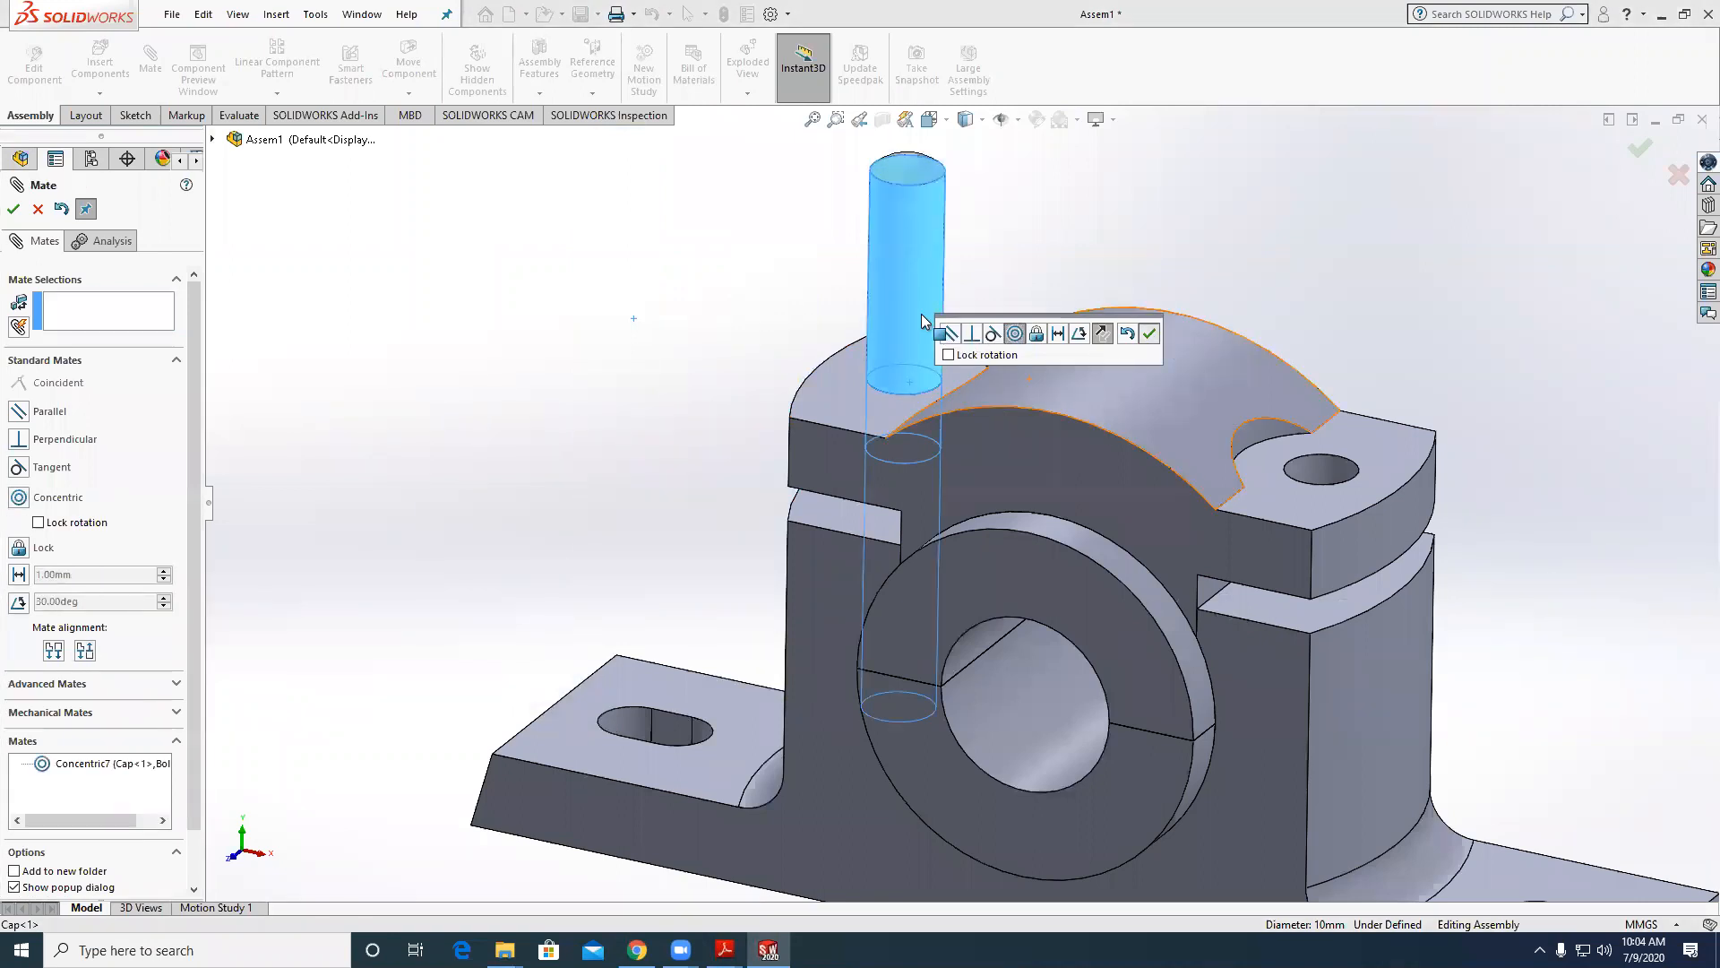
Try to lower the Bolt below the Base and mate its head's shank-side face coincident with the square recess's floor.
{"action": "left_click_drag", "start_coordinate": [923, 319], "coordinate": [900, 604]}
{"action": "scroll", "coordinate": [900, 606], "scroll_direction": "up", "scroll_amount": 5}
{"action": "scroll", "coordinate": [945, 726], "scroll_direction": "down", "scroll_amount": 2}
{"action": "scroll", "coordinate": [943, 722], "scroll_direction": "down", "scroll_amount": 3}
{"action": "left_click", "coordinate": [989, 601]}
{"action": "middle_click_drag", "start_coordinate": [1087, 668], "coordinate": [1081, 367]}
{"action": "scroll", "coordinate": [1003, 644], "scroll_direction": "down", "scroll_amount": 5}
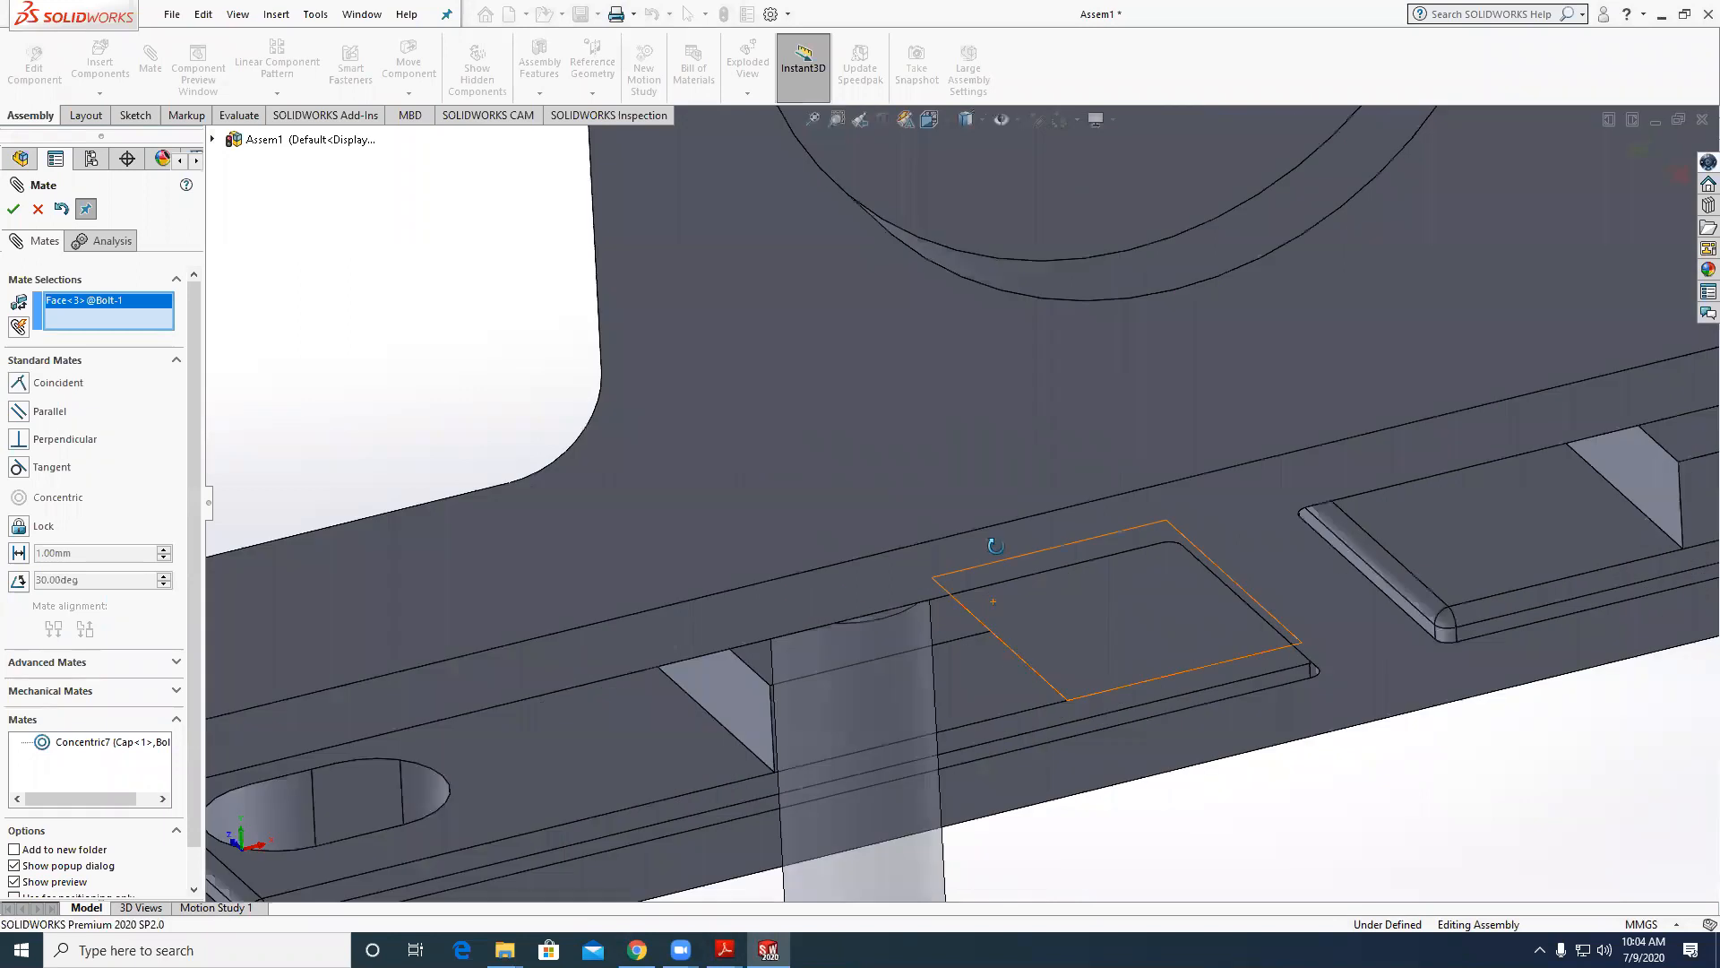
{"action": "left_click", "coordinate": [968, 581]}
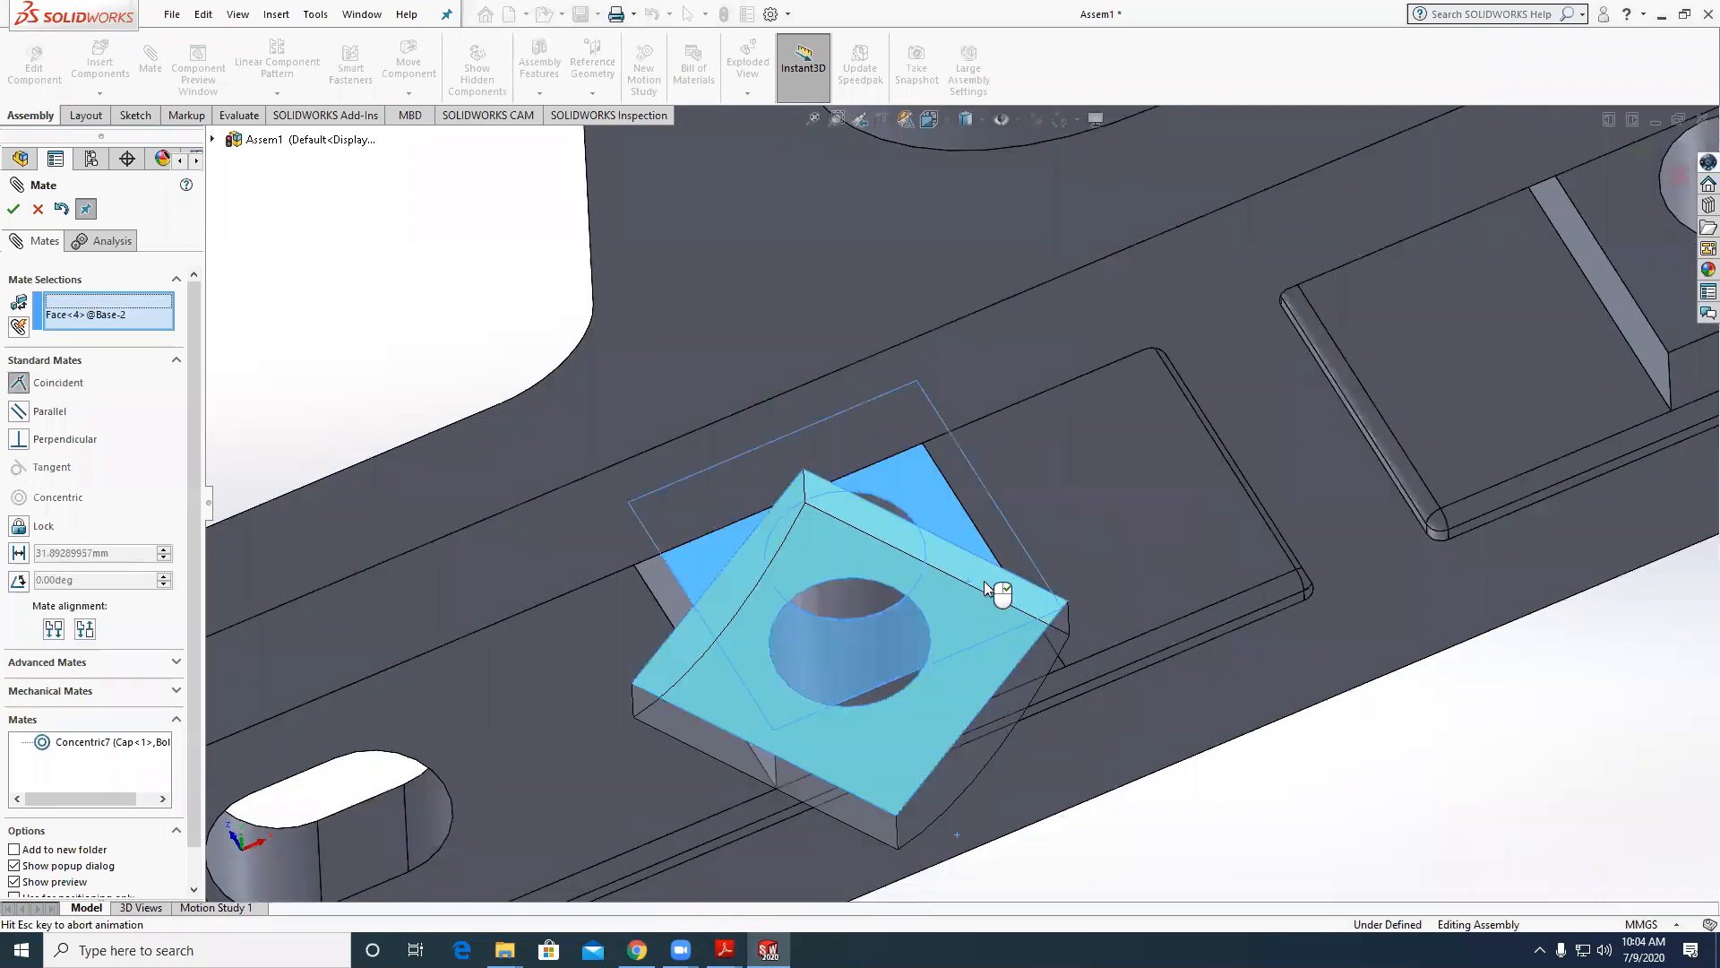
{"action": "scroll", "coordinate": [1161, 612], "scroll_direction": "up", "scroll_amount": 3}
{"action": "scroll", "coordinate": [1161, 612], "scroll_direction": "up", "scroll_amount": 3}
{"action": "key", "text": "Return"}
{"action": "scroll", "coordinate": [1021, 670], "scroll_direction": "up", "scroll_amount": 2}
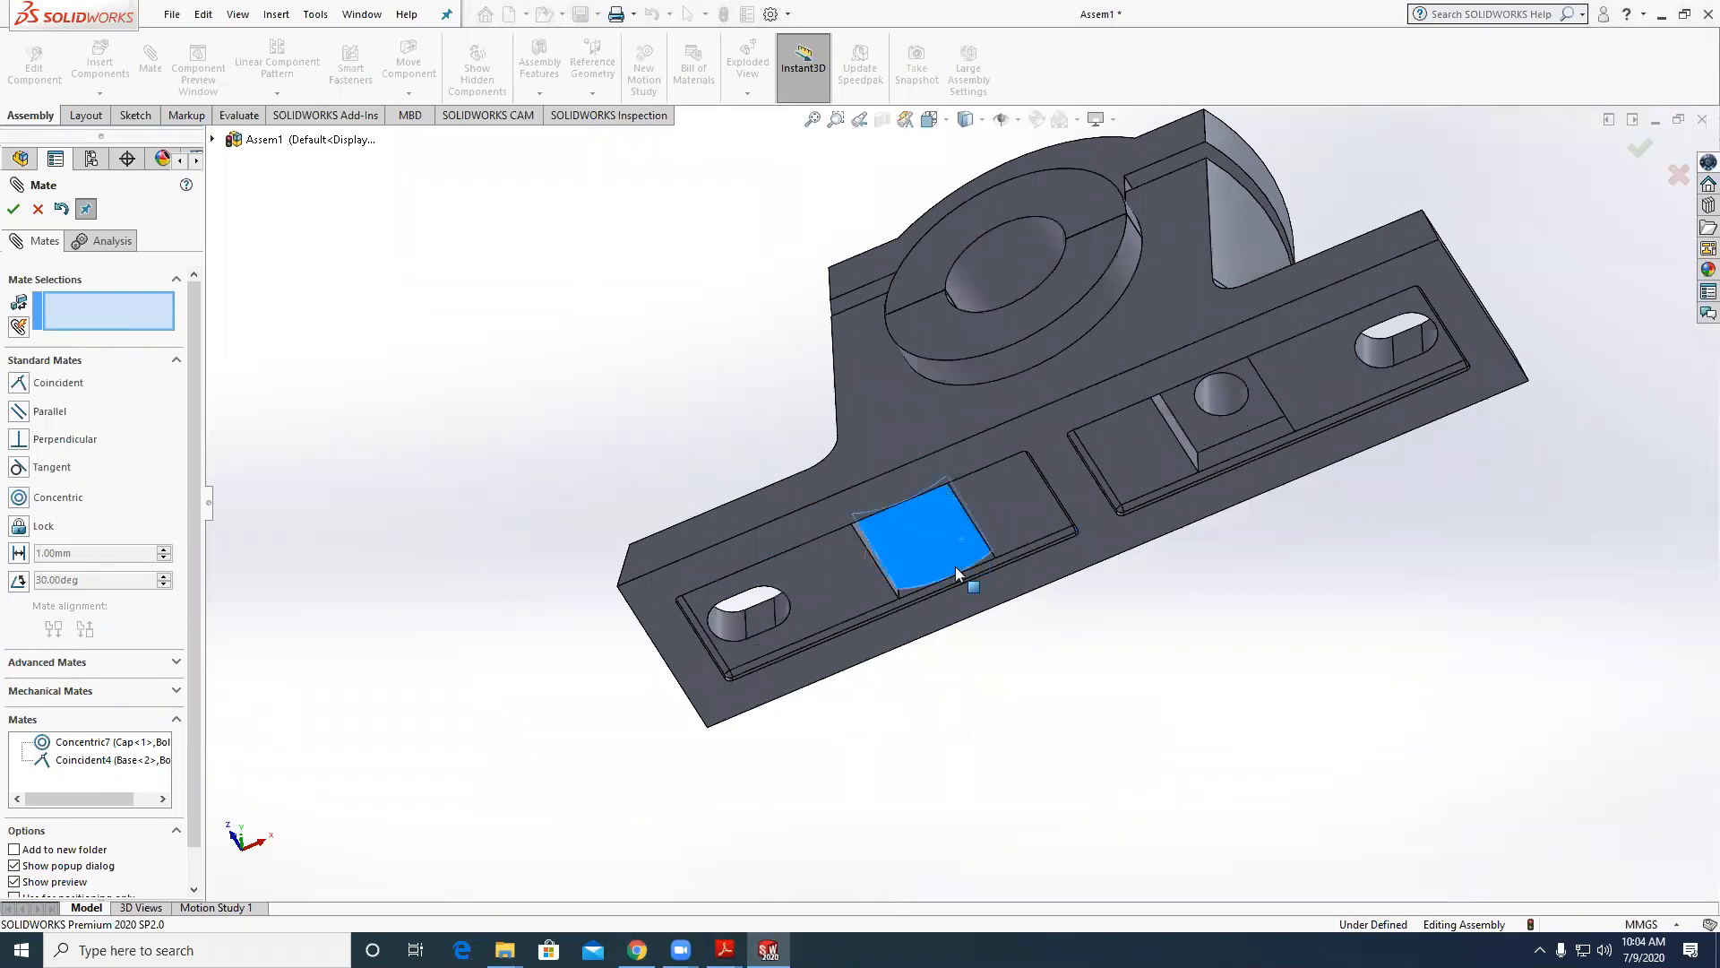
Try to mate a side face of the bolt head parallel to the recess wall, and discard the Bolt's mates.
{"action": "scroll", "coordinate": [926, 510], "scroll_direction": "down", "scroll_amount": 5}
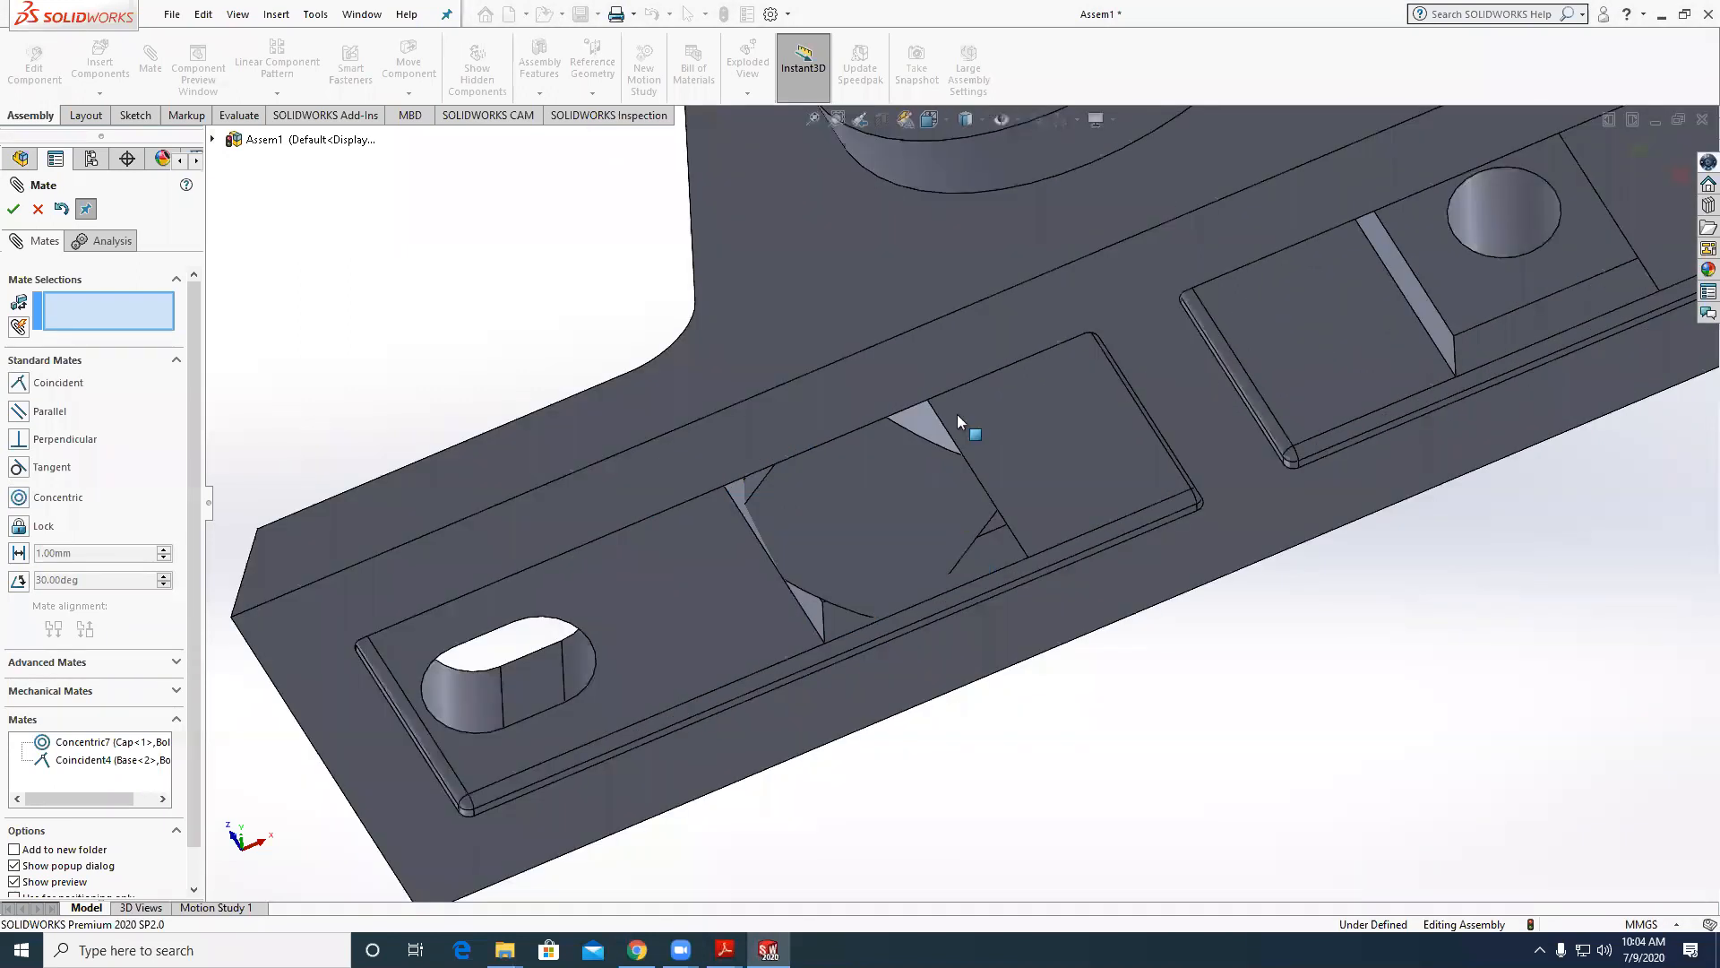
{"action": "left_click", "coordinate": [955, 446]}
{"action": "middle_click_drag", "start_coordinate": [955, 446], "coordinate": [1008, 368]}
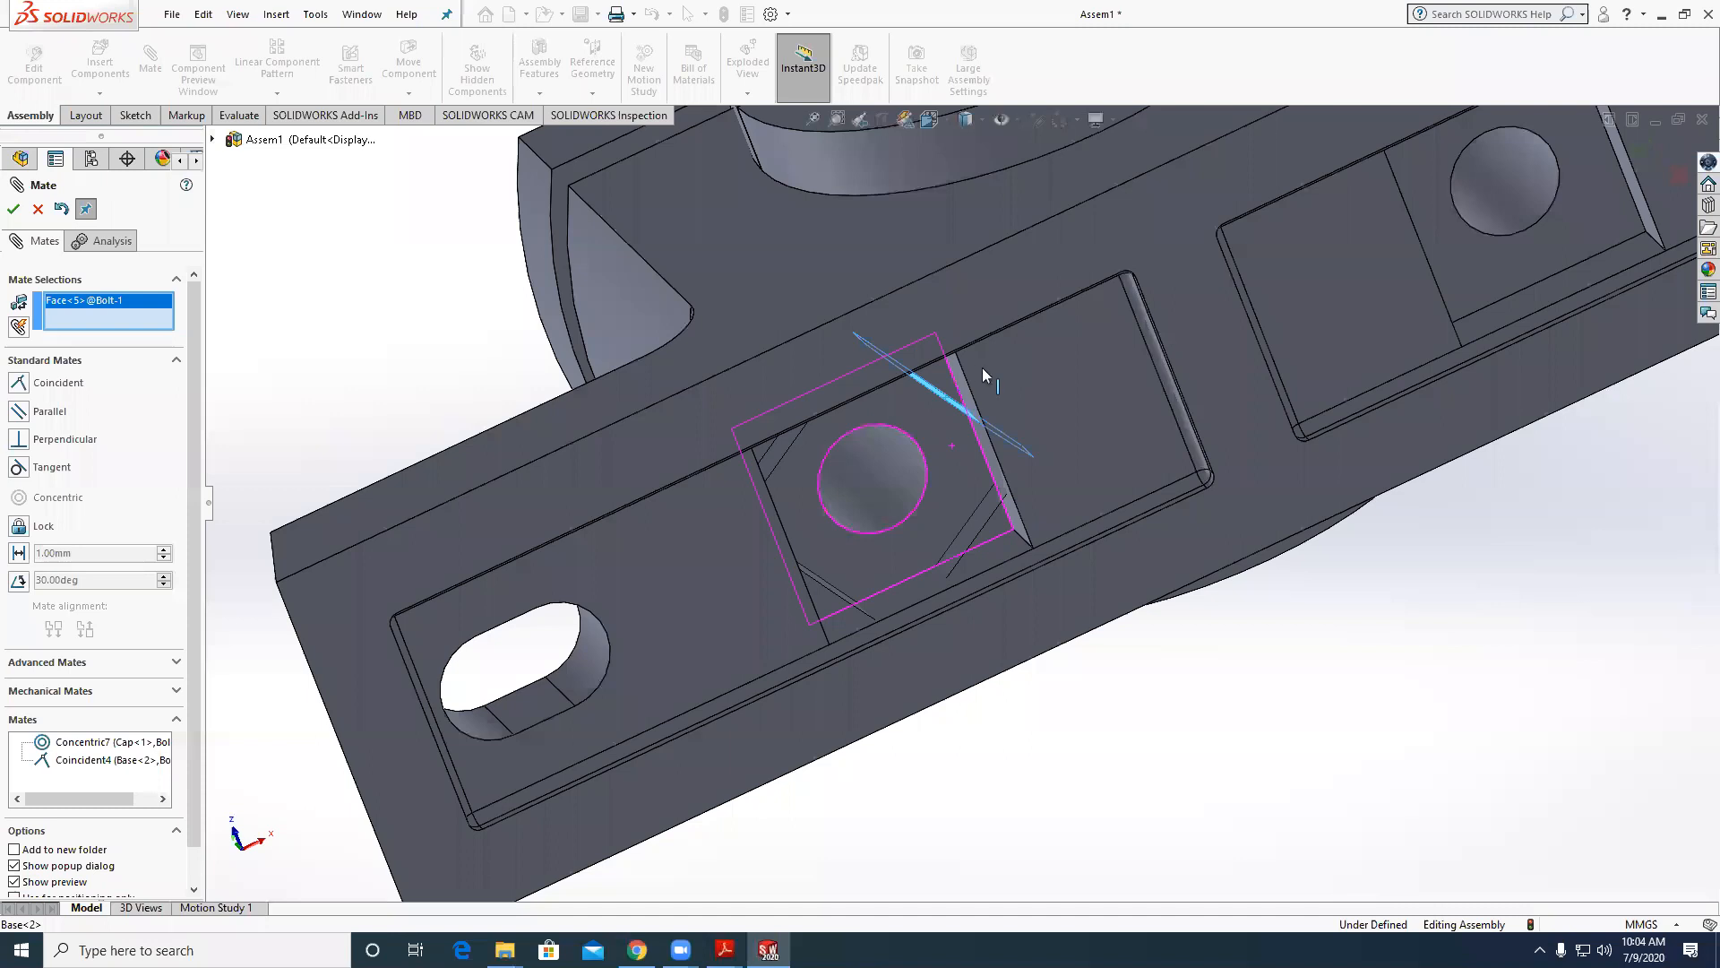
{"action": "left_click", "coordinate": [973, 367]}
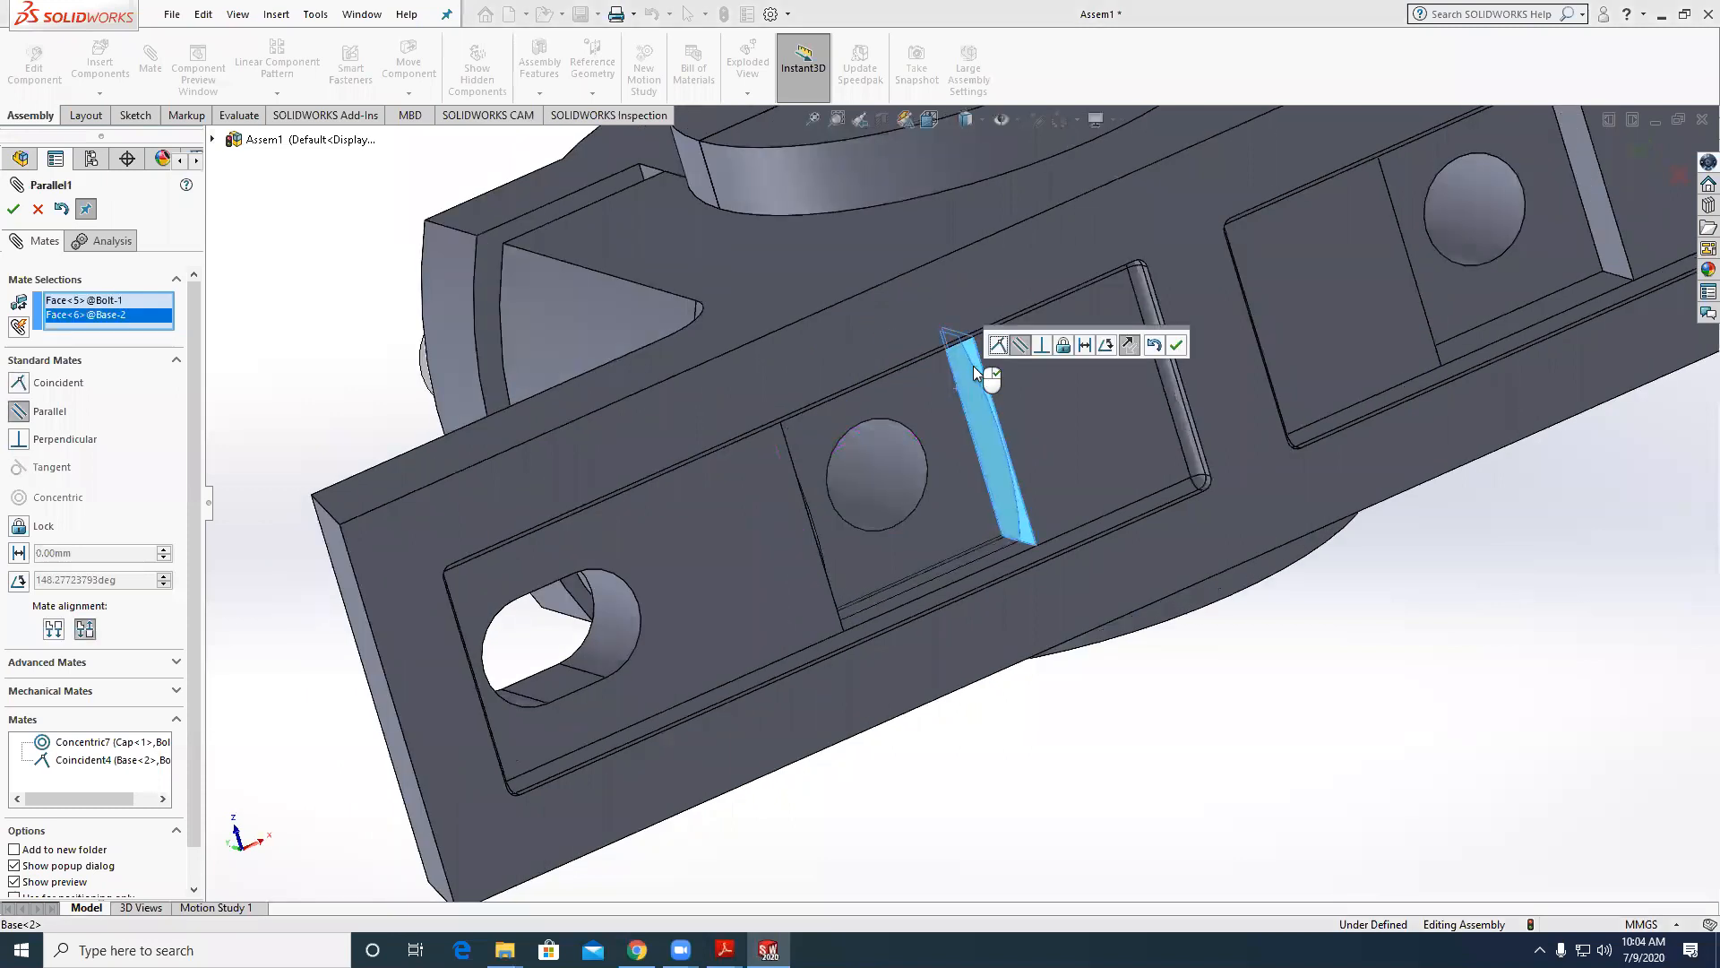
{"action": "left_click", "coordinate": [1177, 344]}
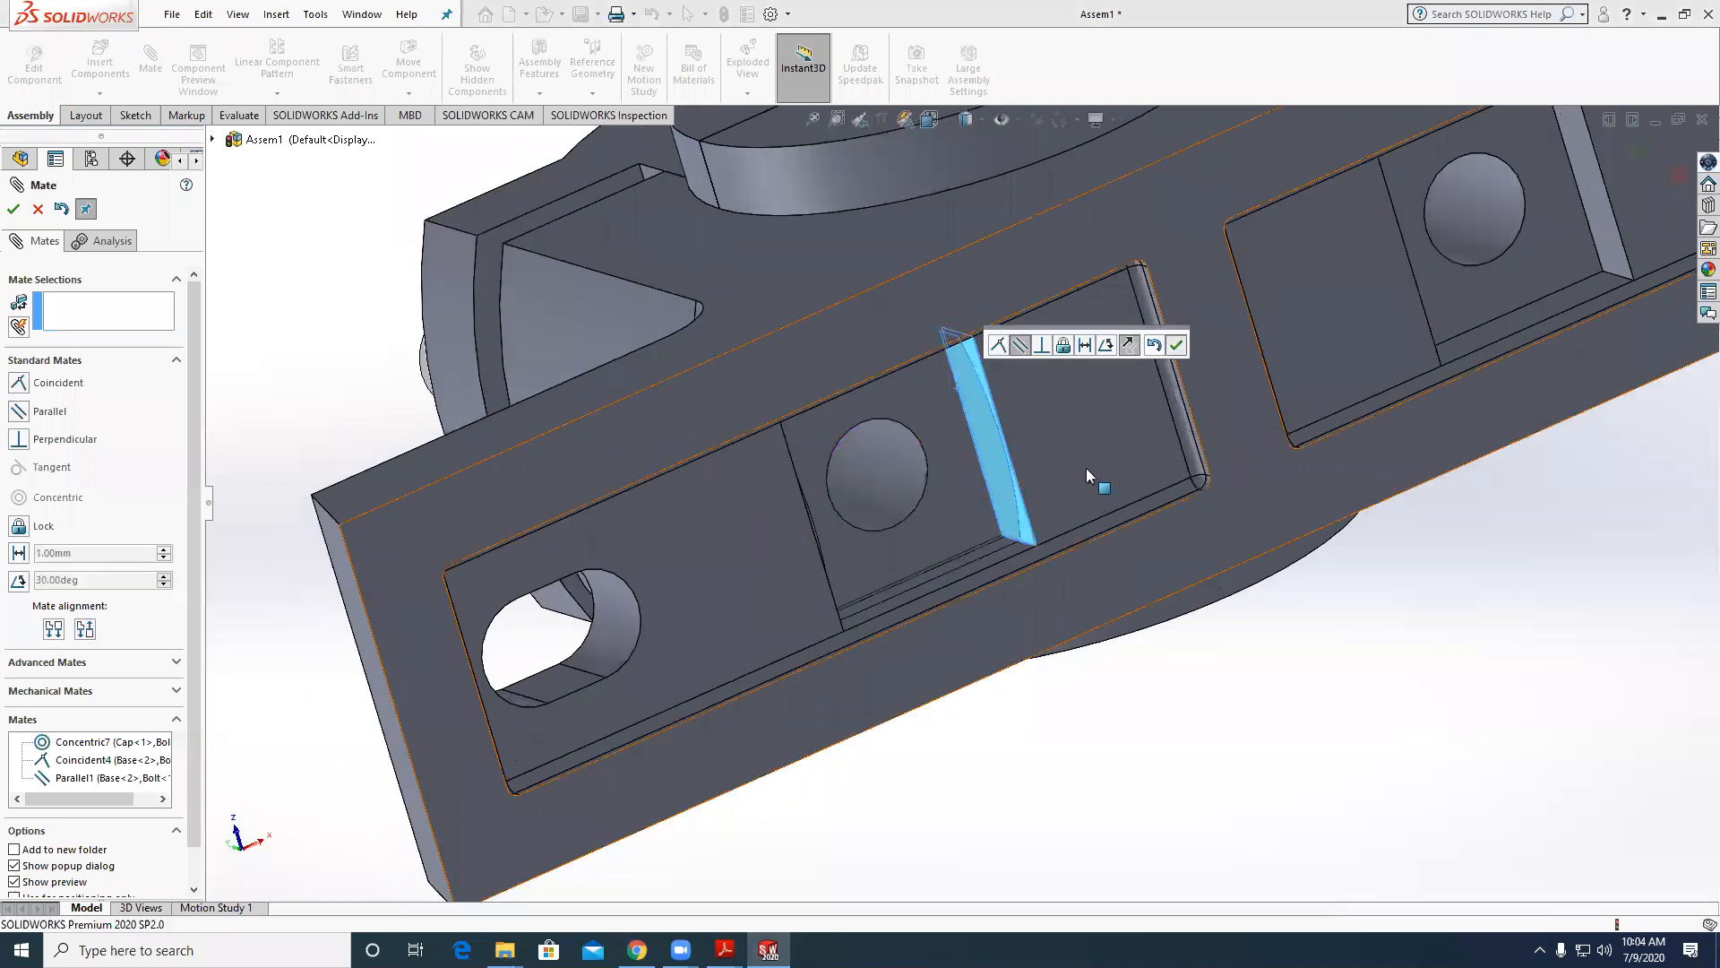
{"action": "scroll", "coordinate": [1086, 467], "scroll_direction": "up", "scroll_amount": 8}
{"action": "middle_click_drag", "start_coordinate": [954, 507], "coordinate": [994, 660]}
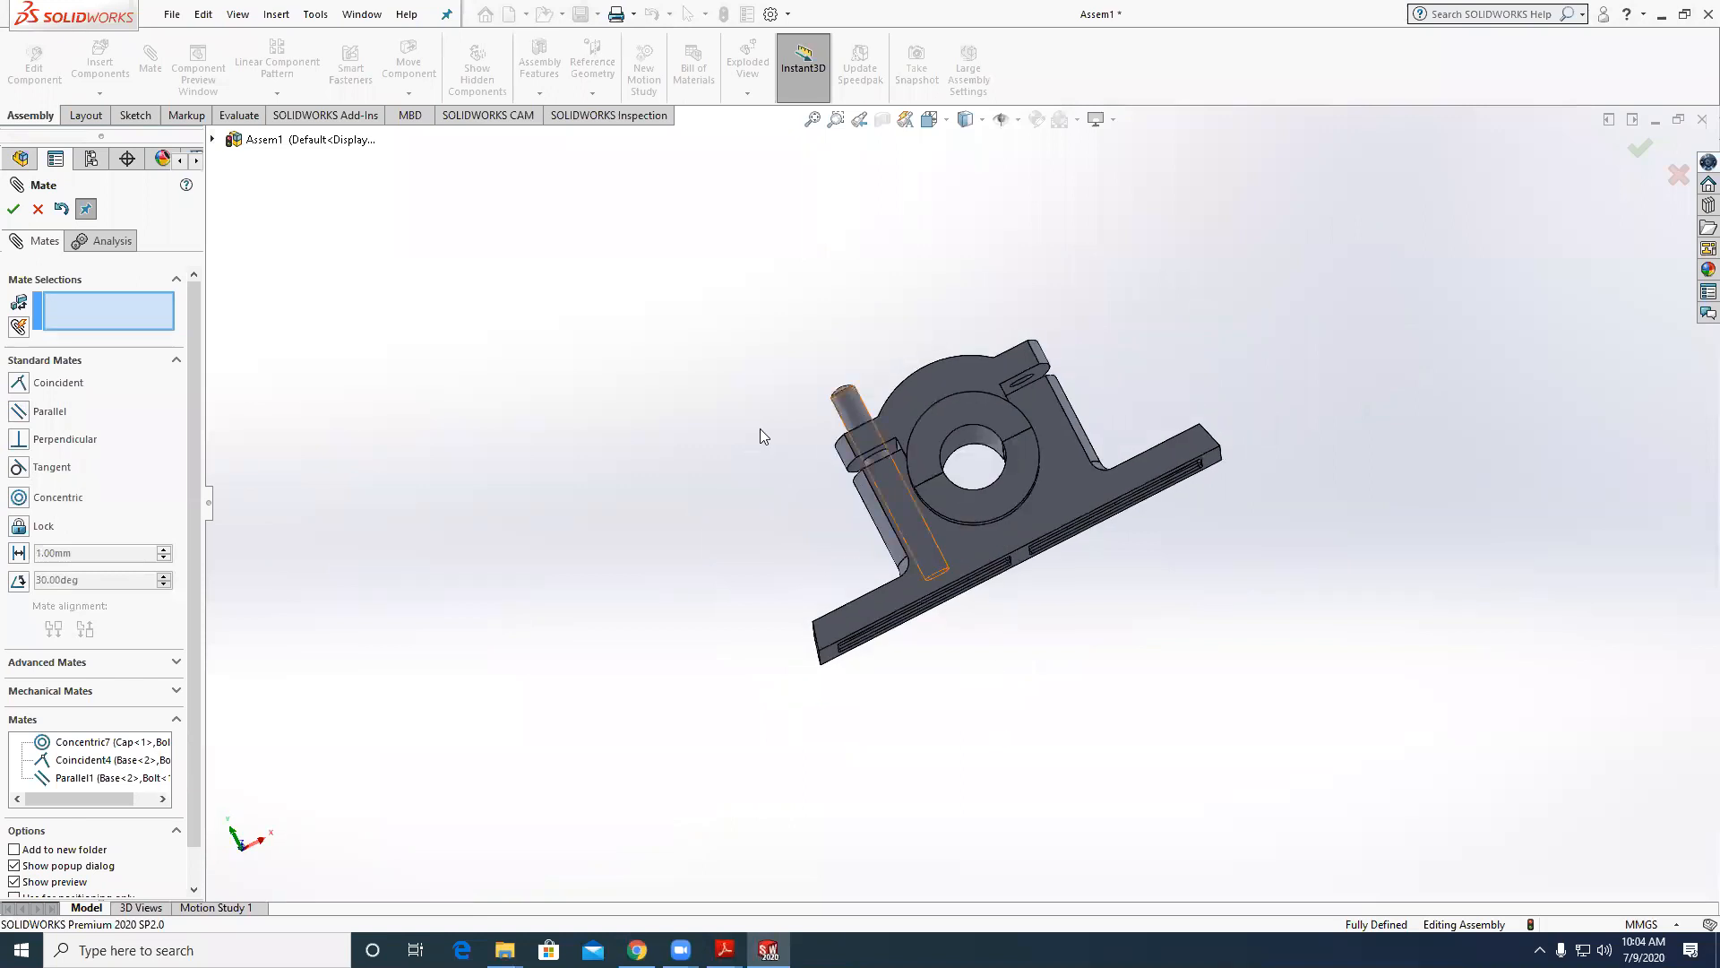
{"action": "left_click", "coordinate": [38, 211]}
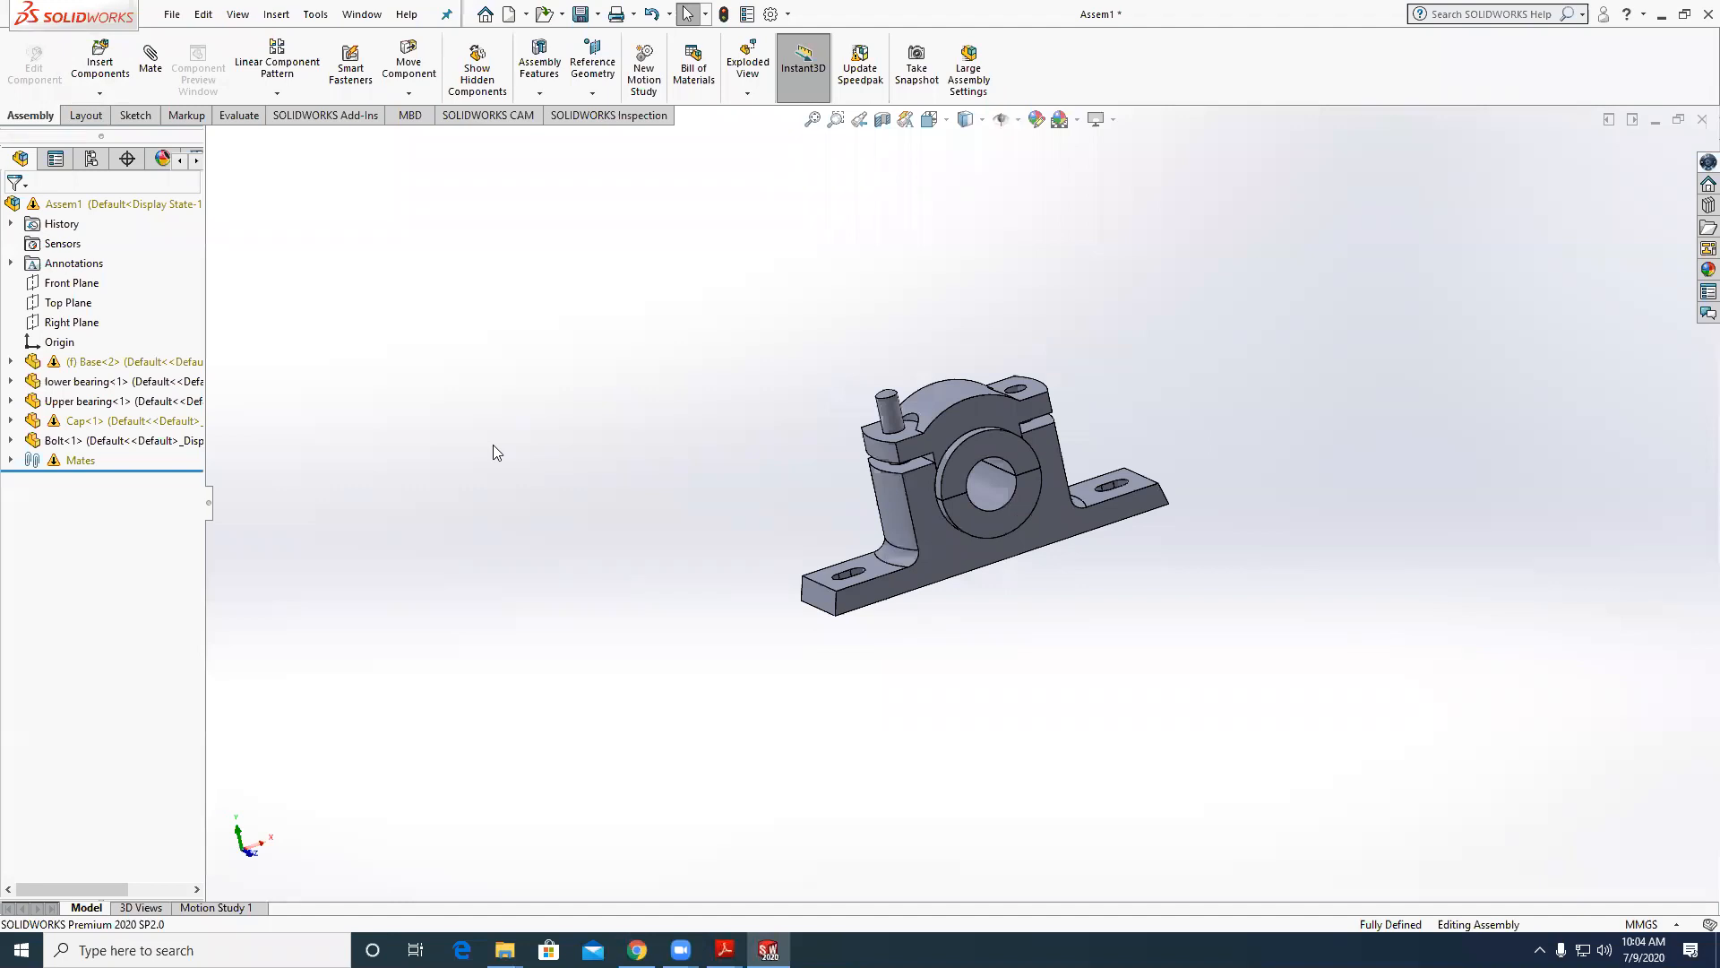
Mate the Bolt's cylindrical shank concentric with the nearest bolt hole in the Cap.
{"action": "scroll", "coordinate": [498, 450], "scroll_direction": "down", "scroll_amount": 8}
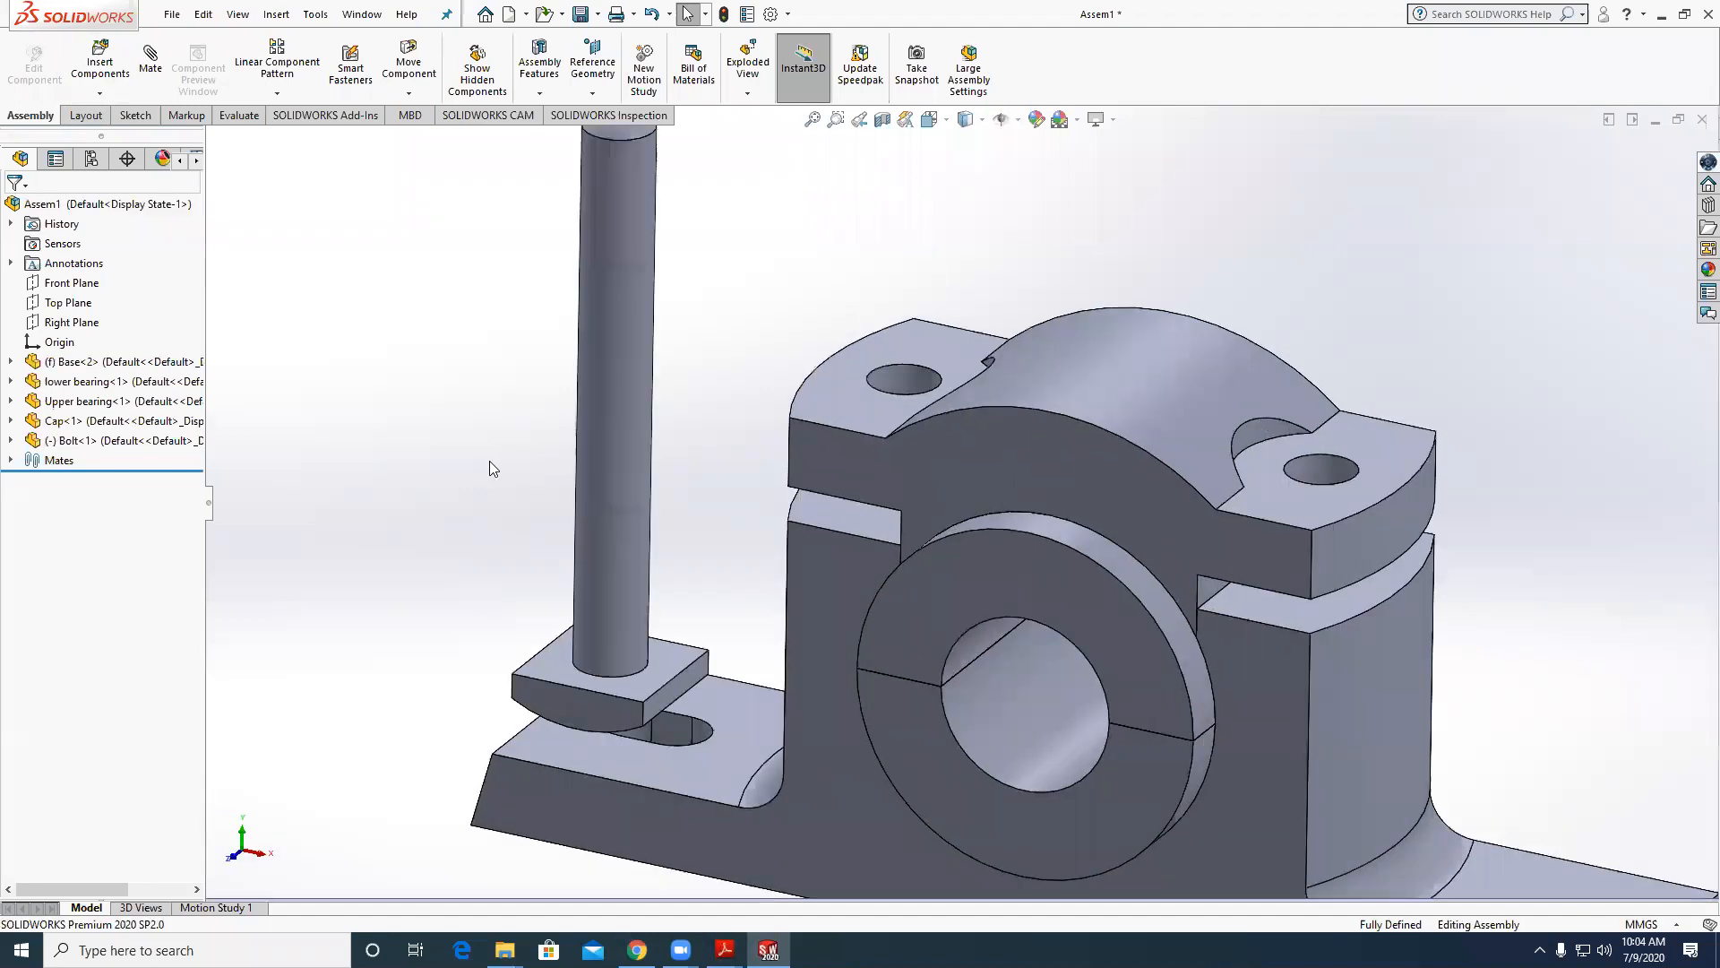
{"action": "key", "text": "f"}
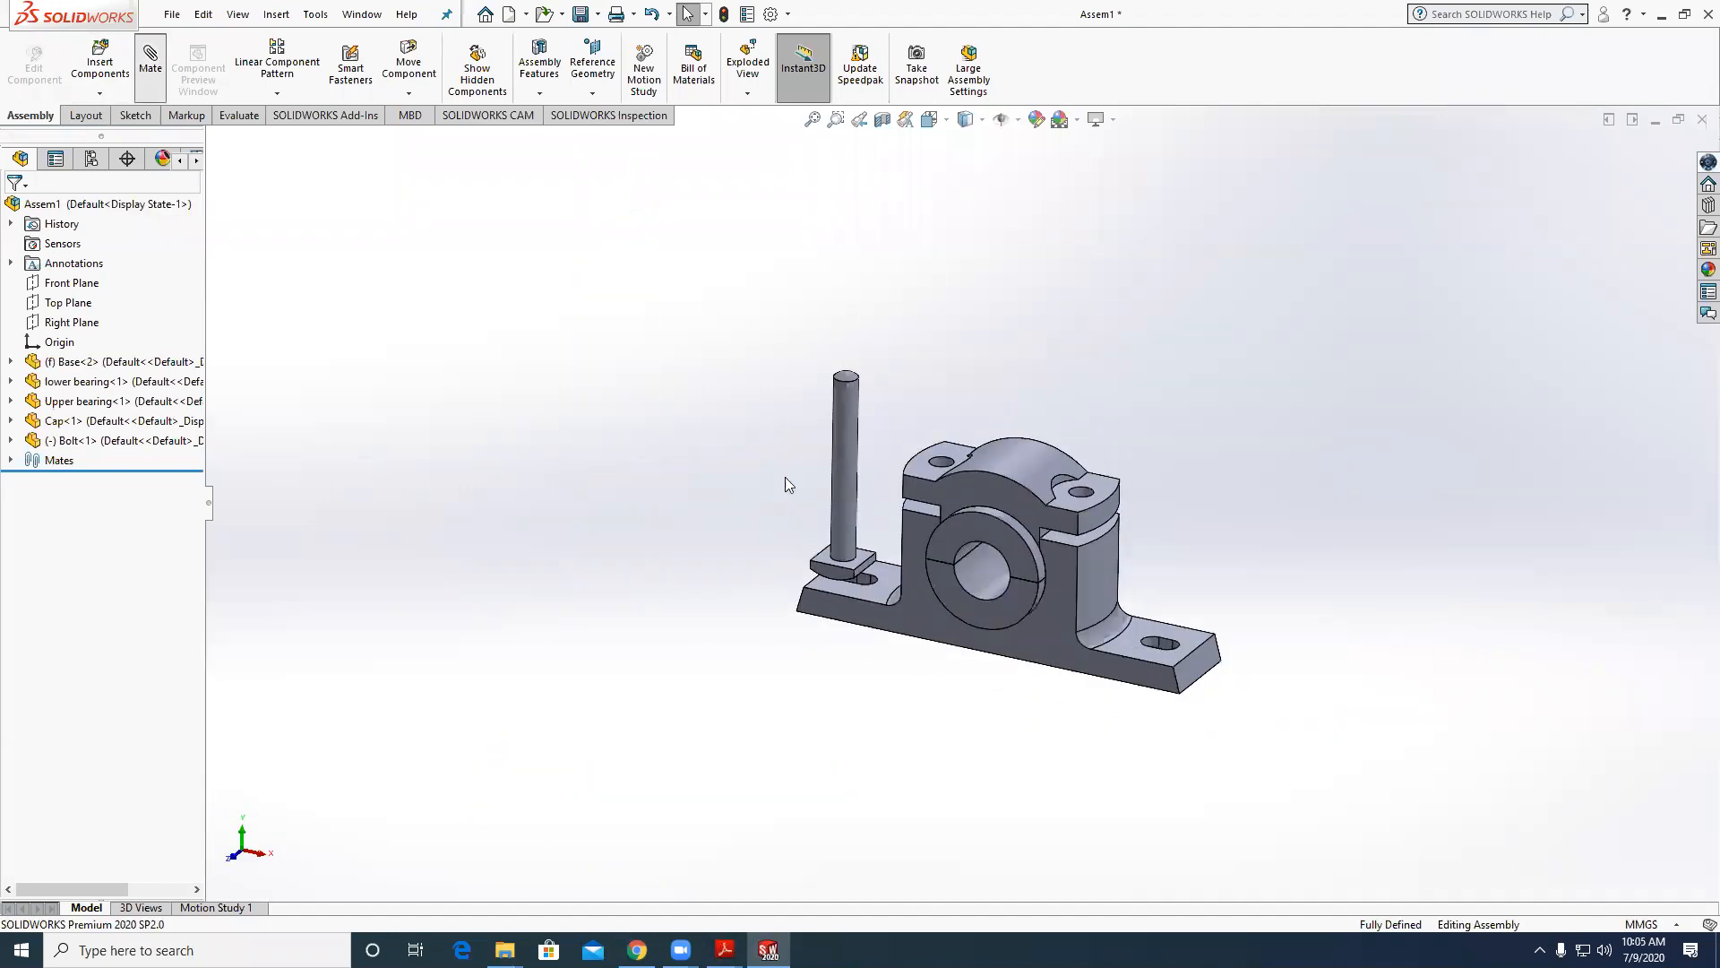
{"action": "left_click", "coordinate": [844, 457]}
{"action": "scroll", "coordinate": [935, 466], "scroll_direction": "down", "scroll_amount": 6}
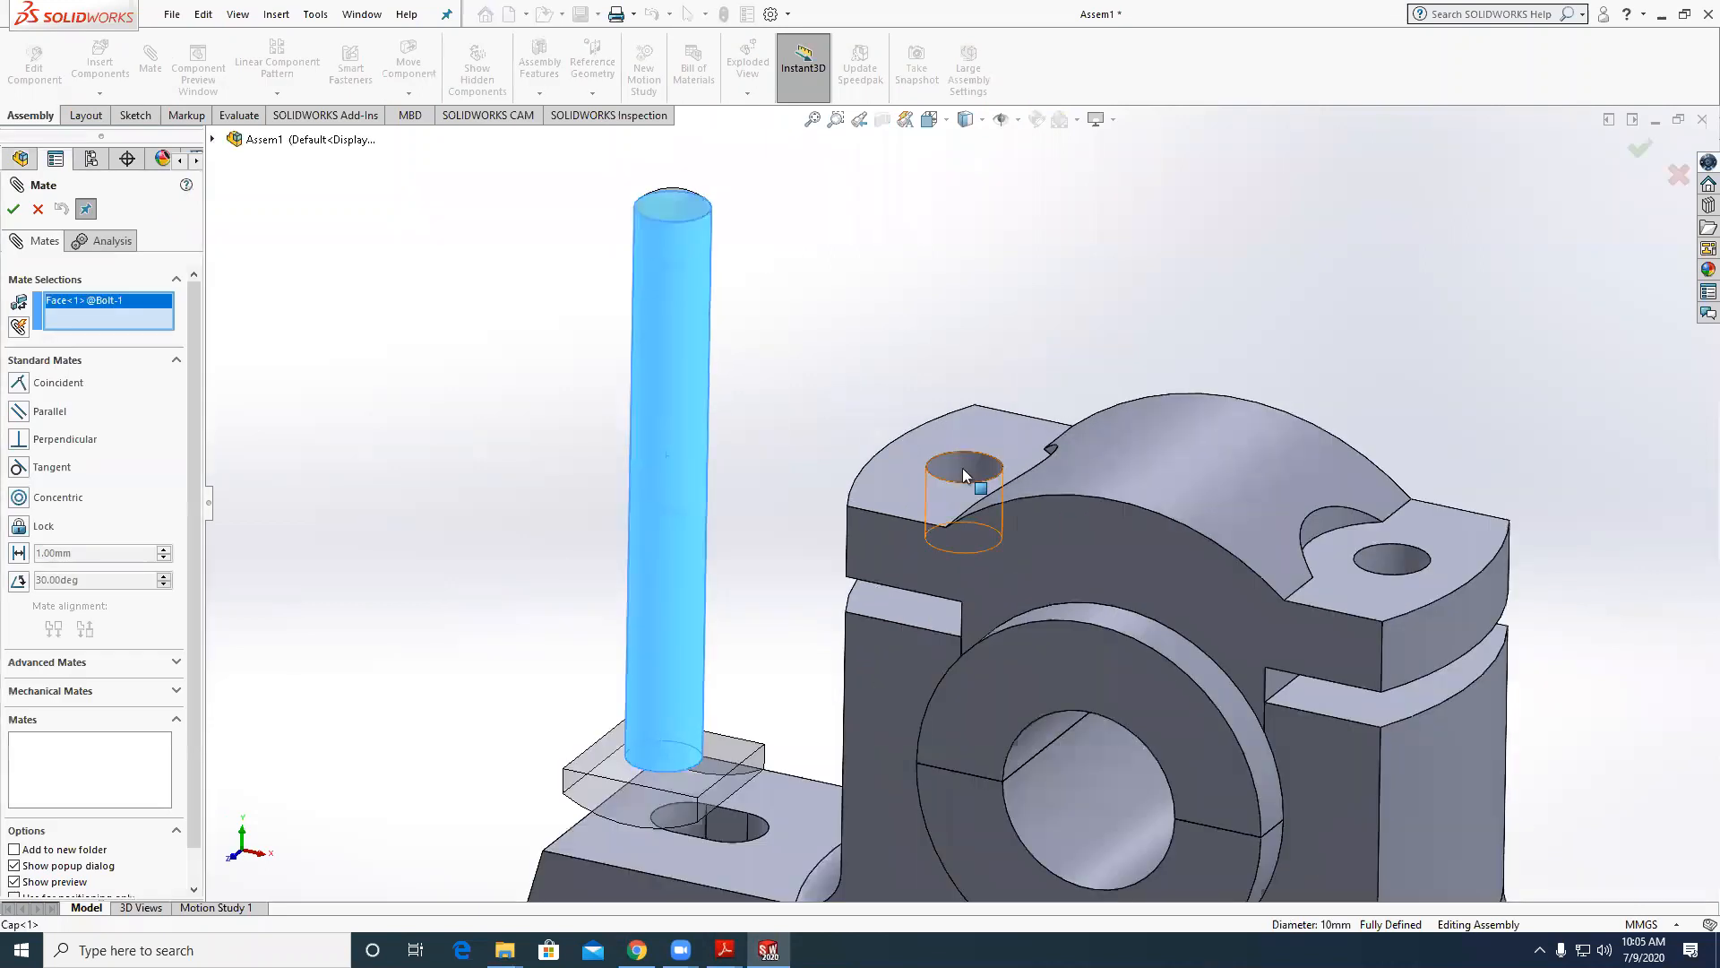
{"action": "left_click", "coordinate": [962, 468]}
{"action": "left_click", "coordinate": [1452, 417]}
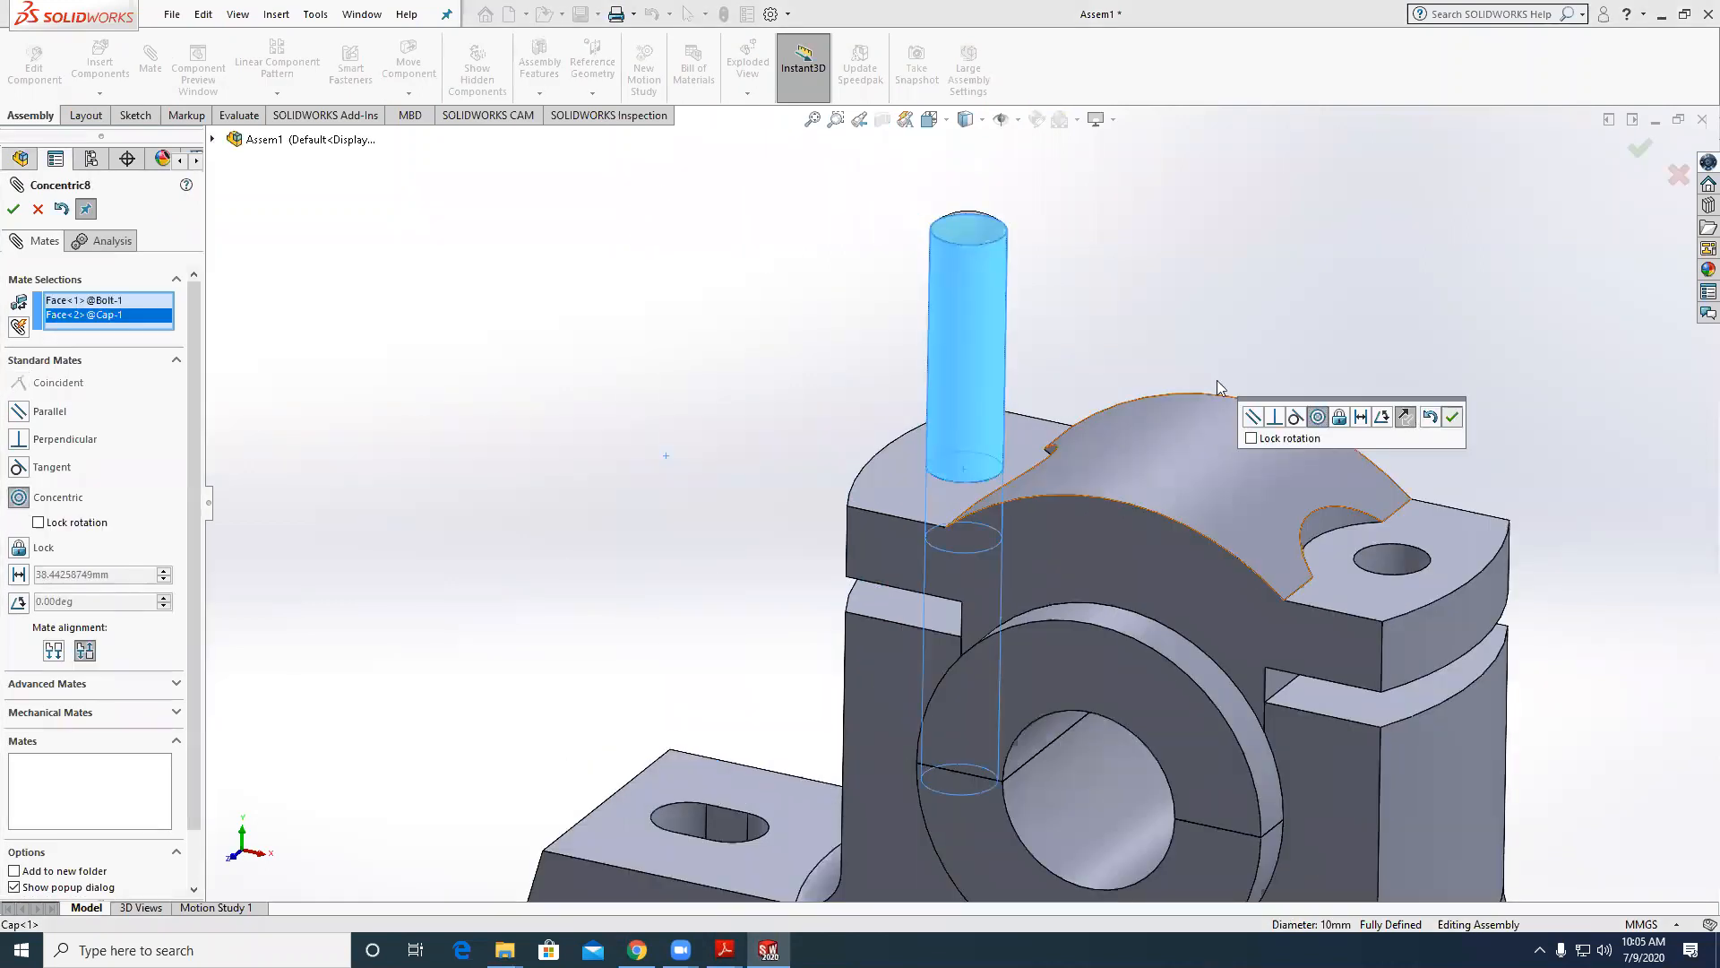
Slide the Bolt down below the Base and mate its head's shank-side face coincident with the floor of the Base's square recess.
{"action": "scroll", "coordinate": [896, 415], "scroll_direction": "up", "scroll_amount": 3}
{"action": "left_click_drag", "start_coordinate": [970, 412], "coordinate": [959, 658]}
{"action": "scroll", "coordinate": [957, 762], "scroll_direction": "up", "scroll_amount": 3}
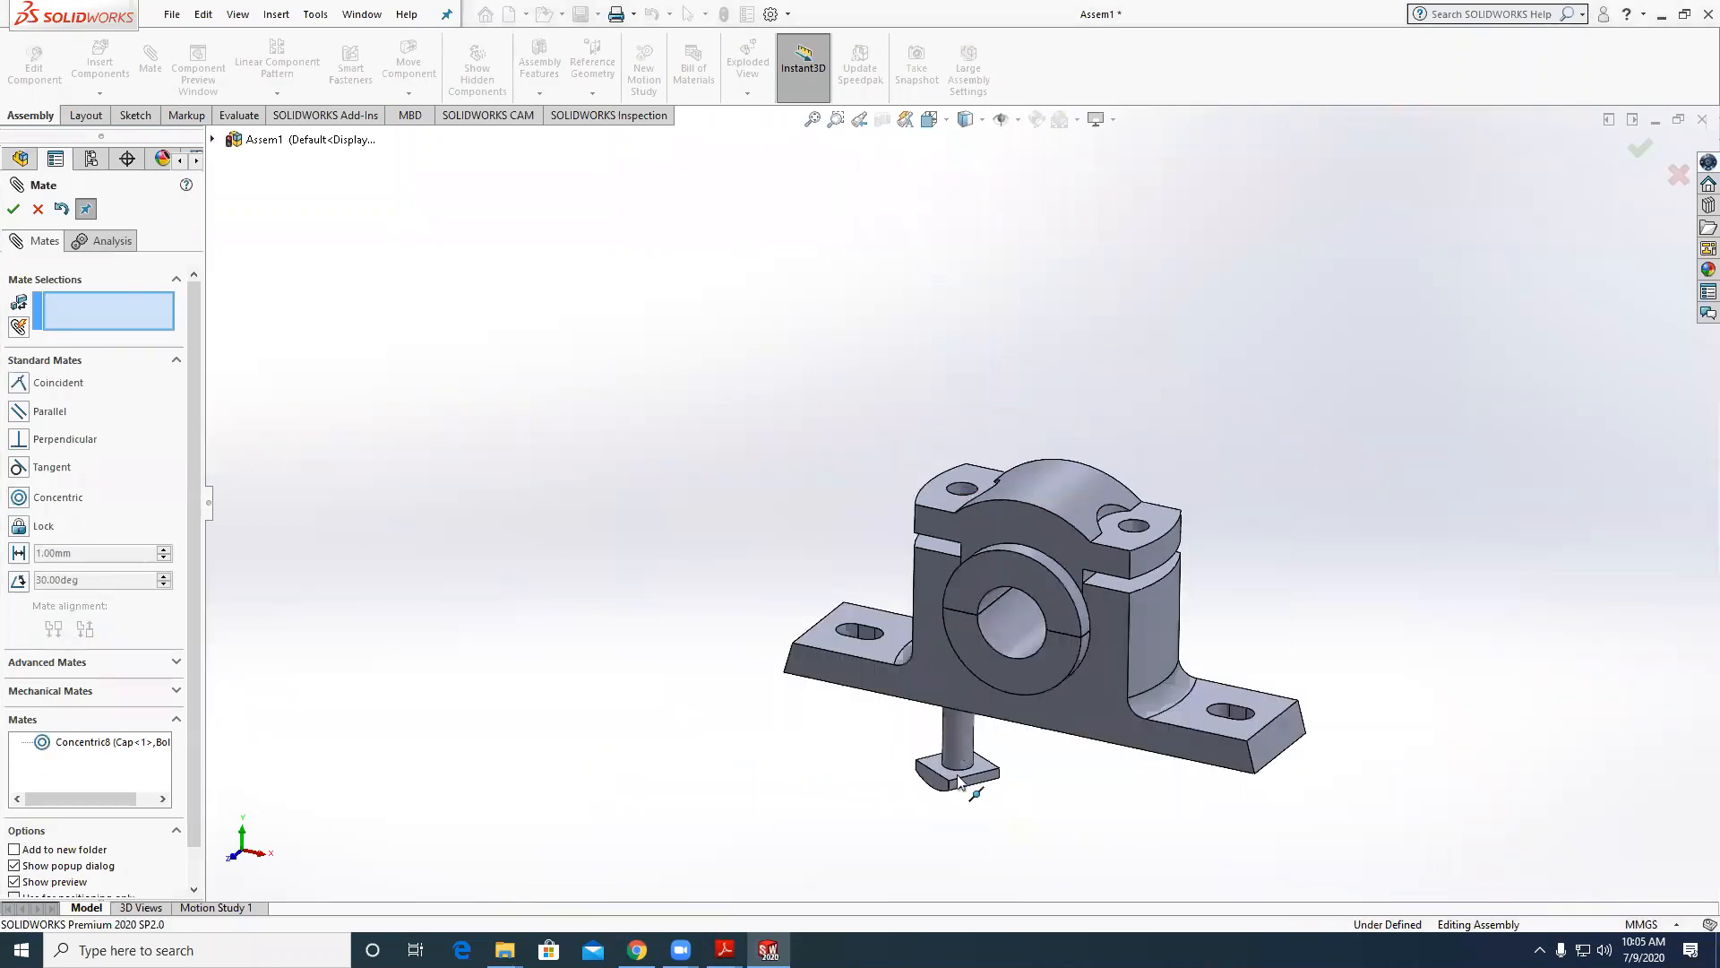
{"action": "scroll", "coordinate": [957, 774], "scroll_direction": "down", "scroll_amount": 4}
{"action": "scroll", "coordinate": [1007, 573], "scroll_direction": "down", "scroll_amount": 2}
{"action": "left_click", "coordinate": [1011, 542]}
{"action": "middle_click_drag", "start_coordinate": [1020, 488], "coordinate": [977, 355]}
{"action": "left_click", "coordinate": [976, 355]}
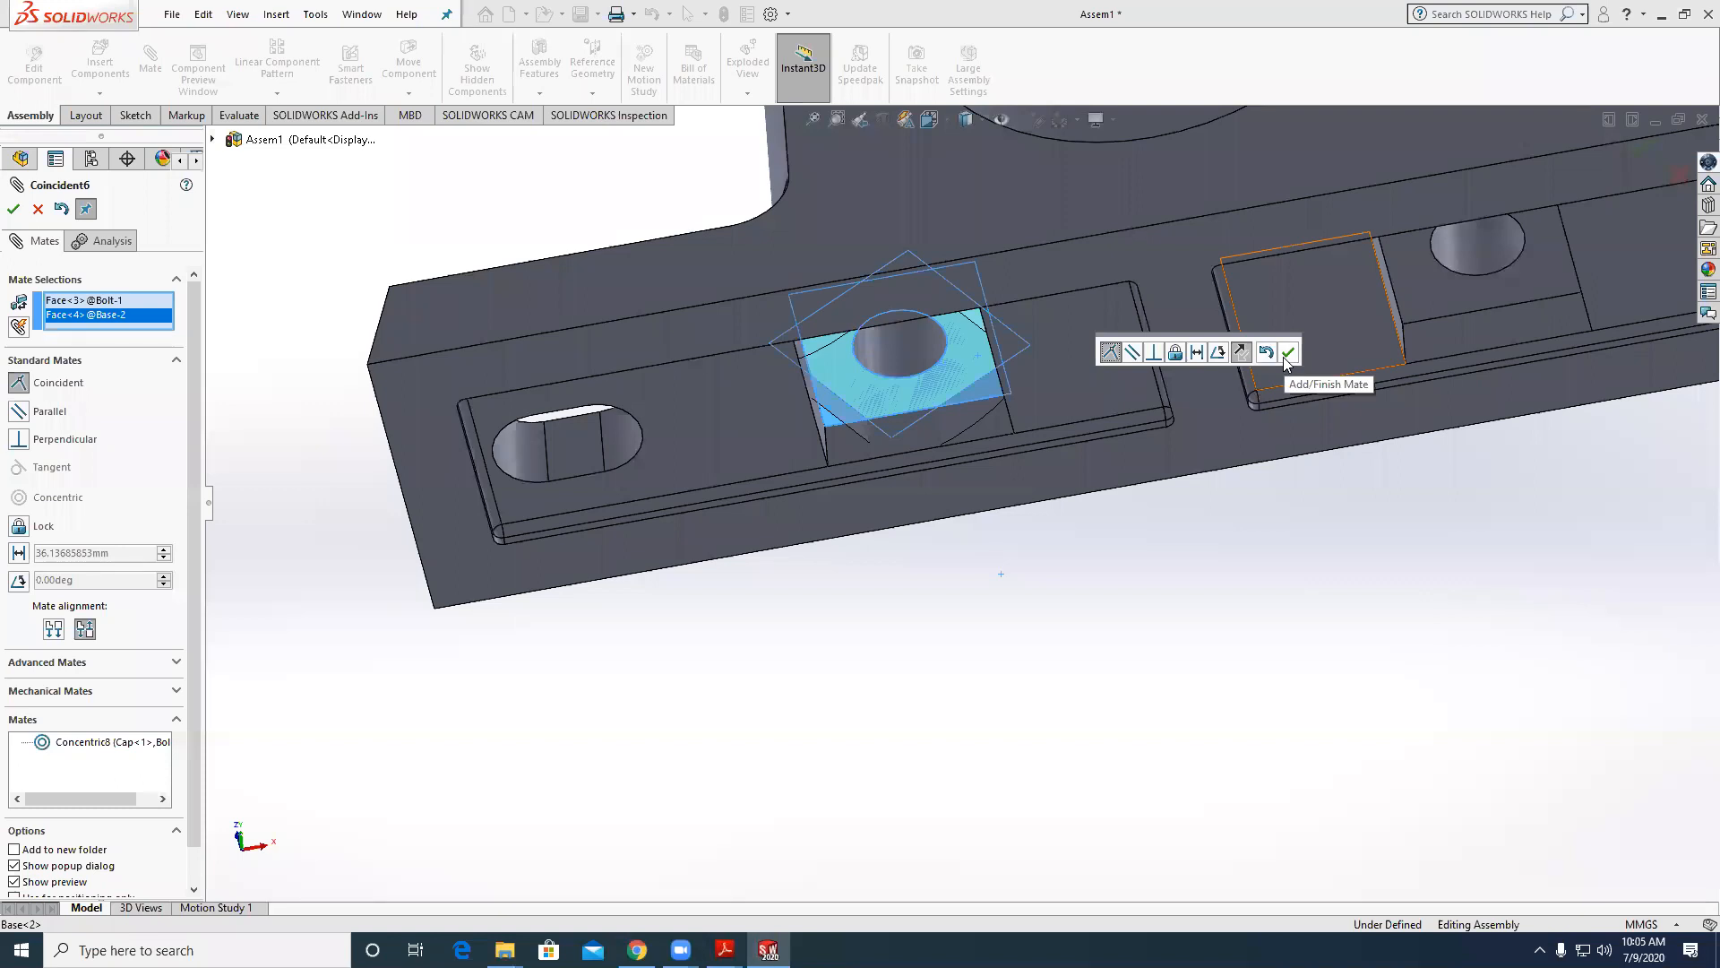
{"action": "left_click", "coordinate": [1289, 352]}
Mate a side face of the bolt head parallel to the side wall of the Base's recess, and finish mating.
{"action": "scroll", "coordinate": [1040, 367], "scroll_direction": "down", "scroll_amount": 3}
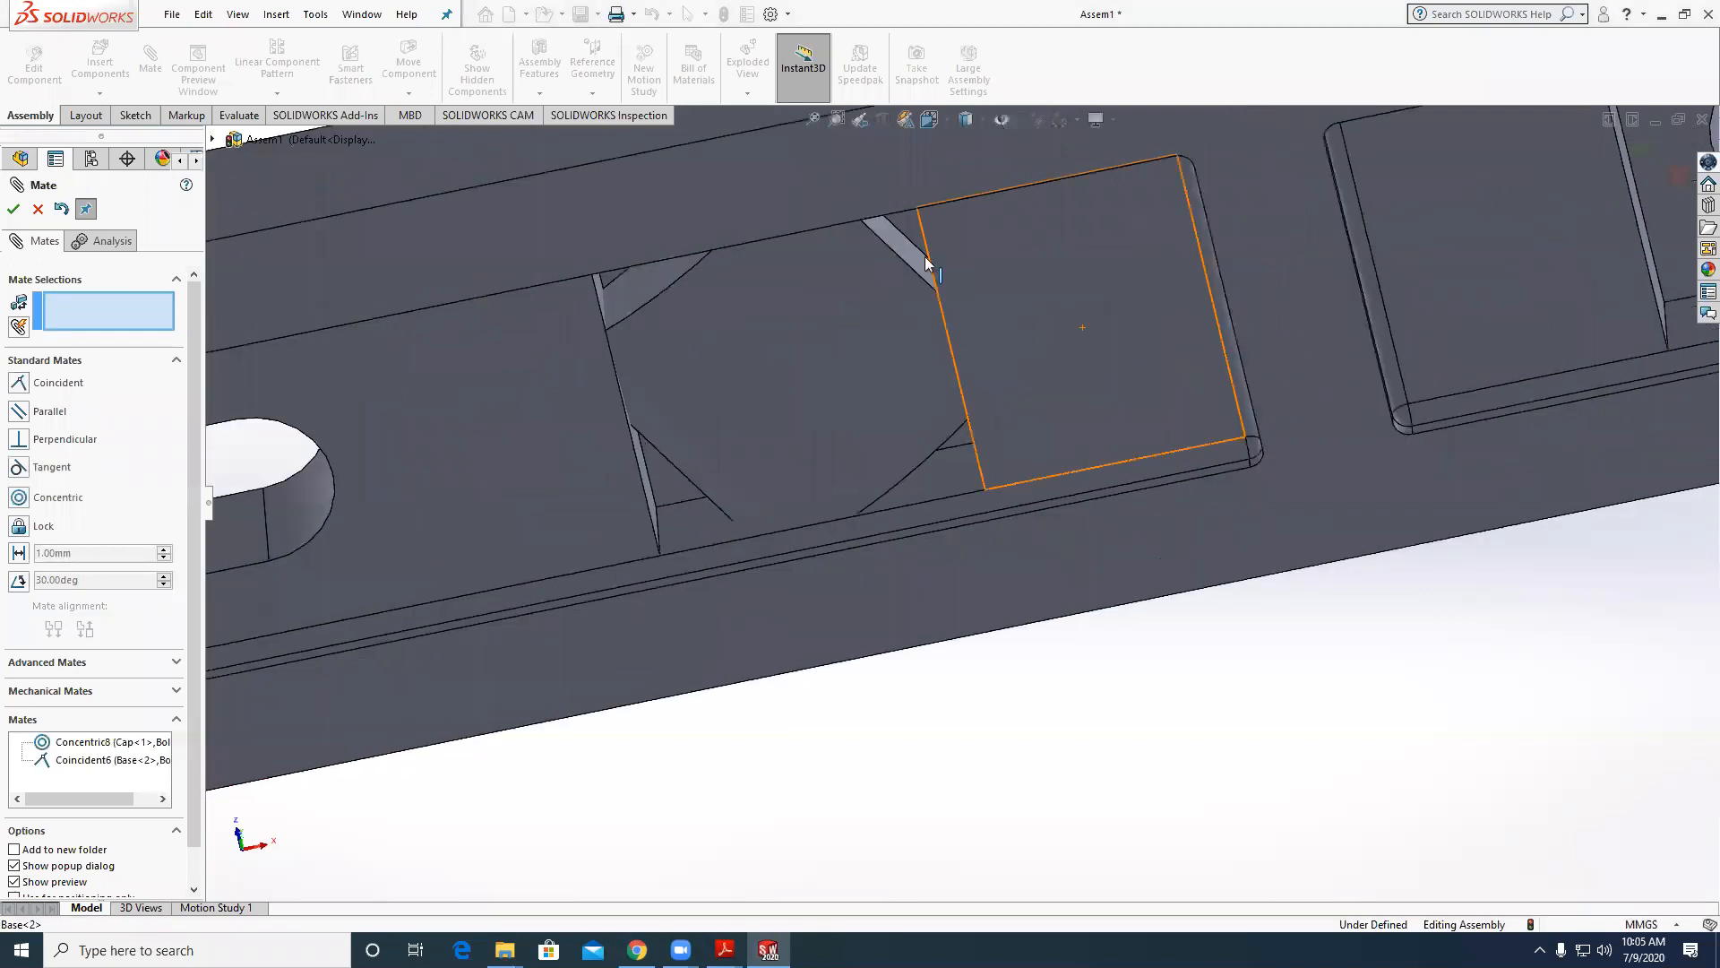
{"action": "left_click", "coordinate": [904, 247]}
{"action": "middle_click_drag", "start_coordinate": [907, 248], "coordinate": [984, 231]}
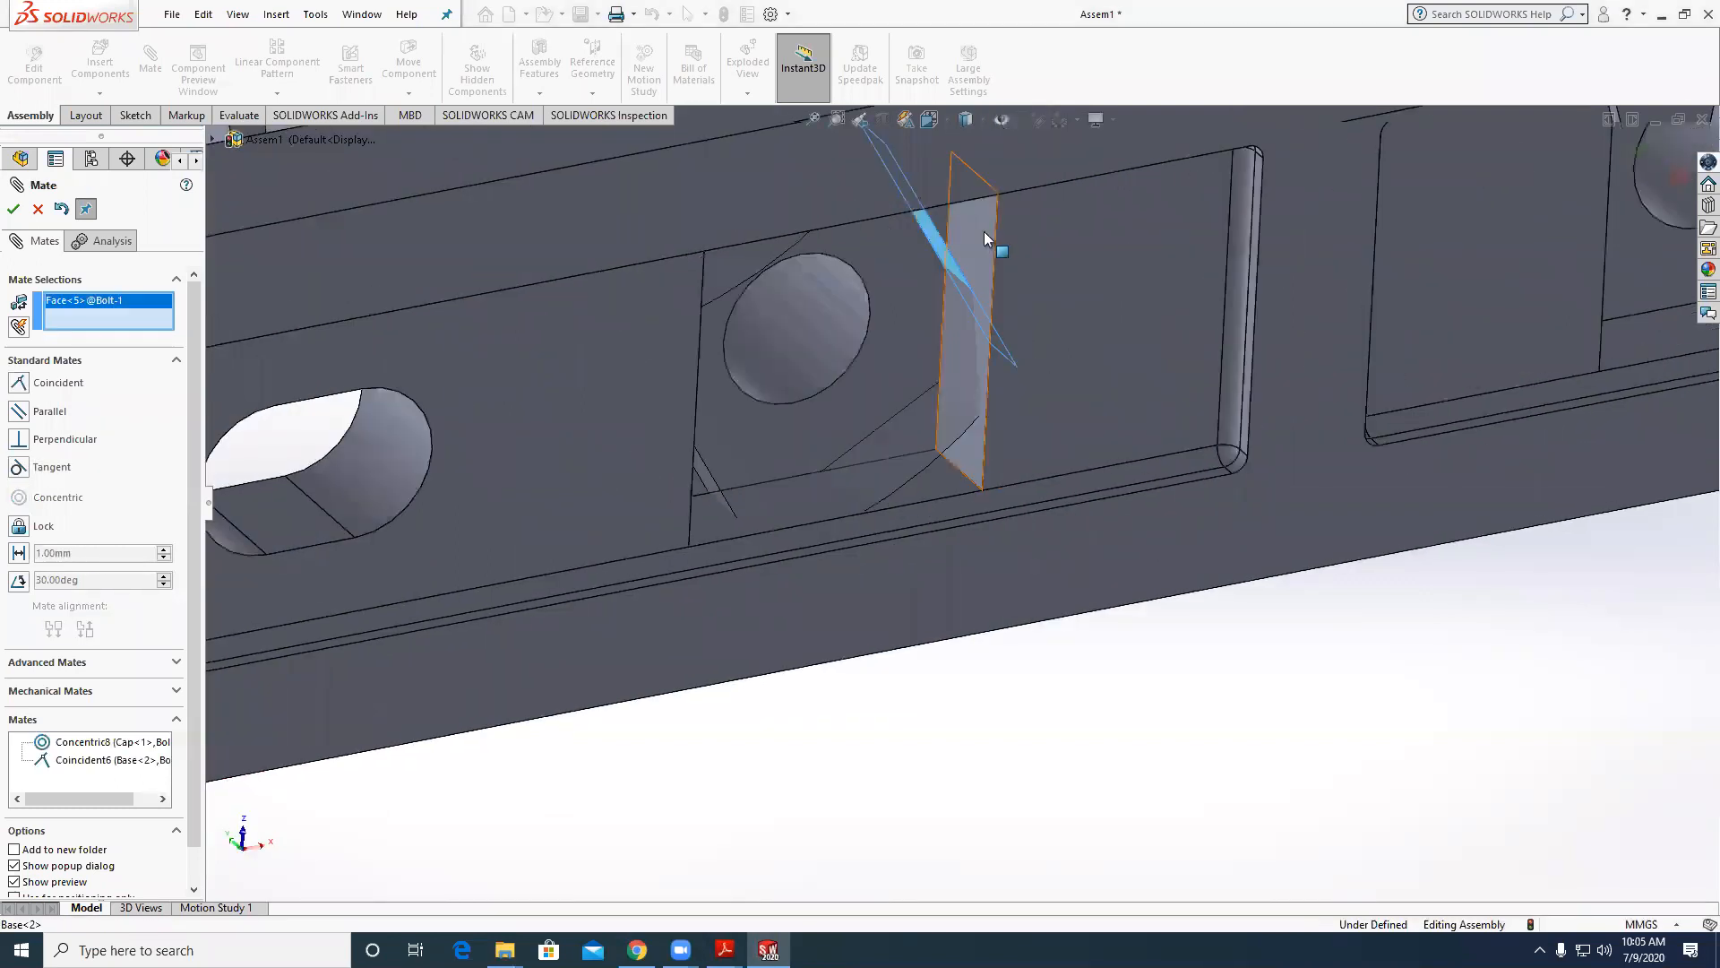
{"action": "left_click", "coordinate": [984, 231]}
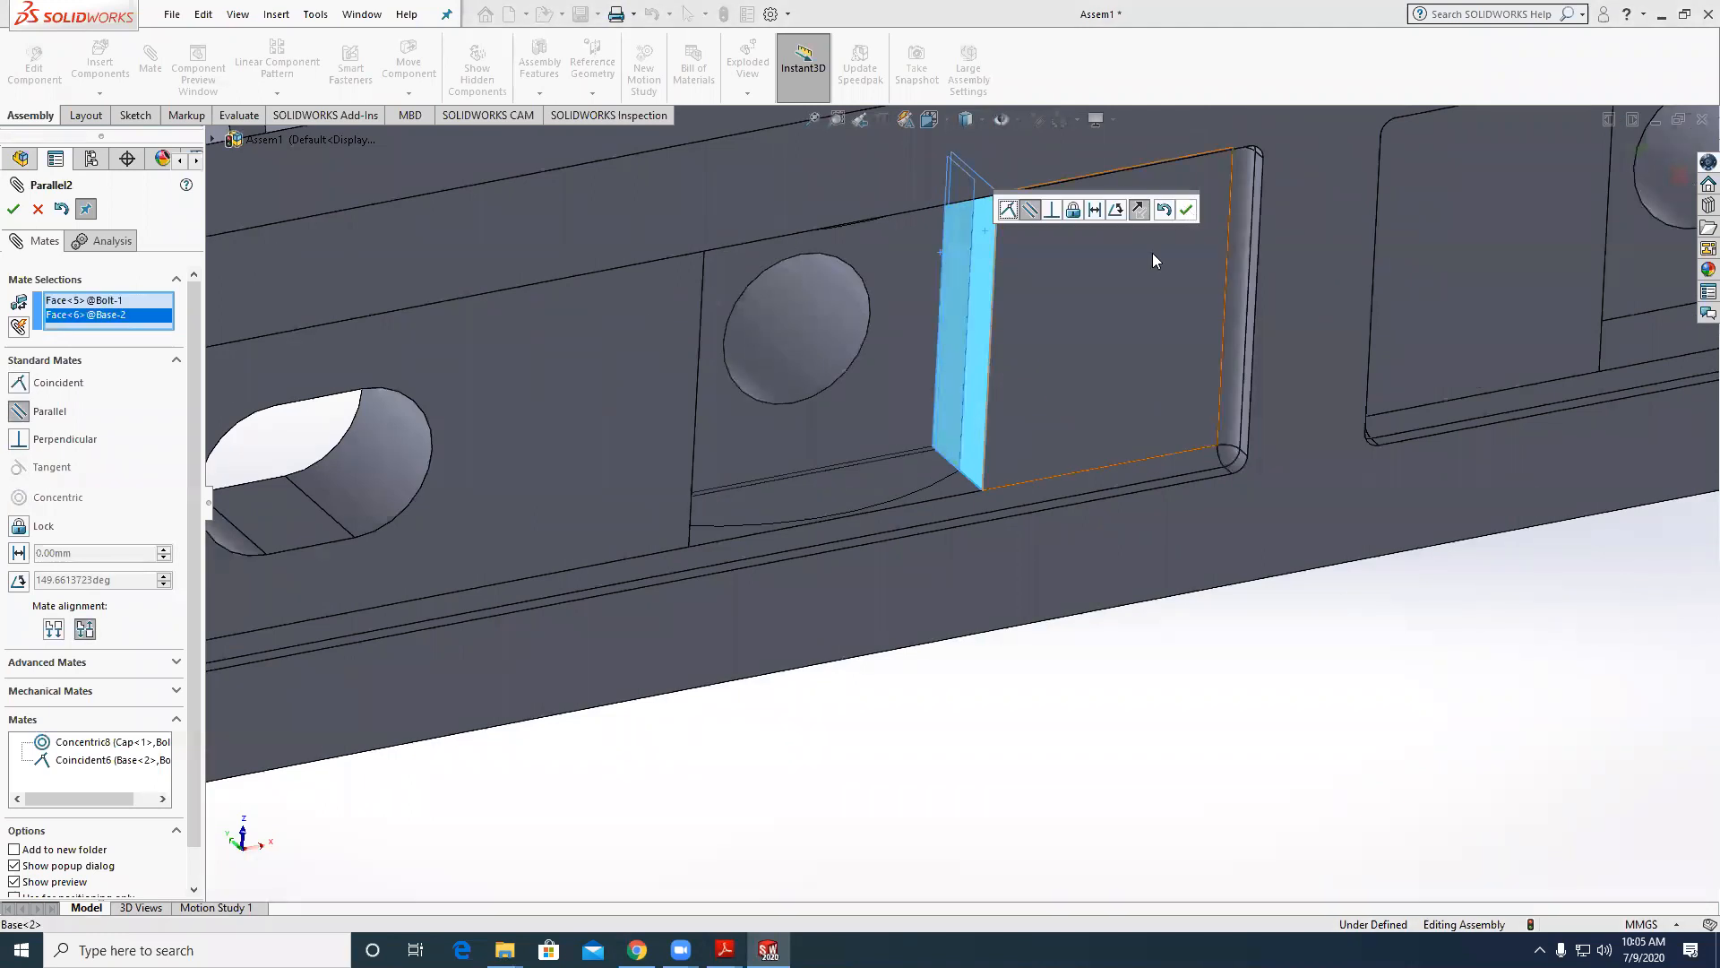
{"action": "left_click", "coordinate": [1186, 210]}
{"action": "scroll", "coordinate": [740, 403], "scroll_direction": "up", "scroll_amount": 5}
{"action": "left_click", "coordinate": [12, 211]}
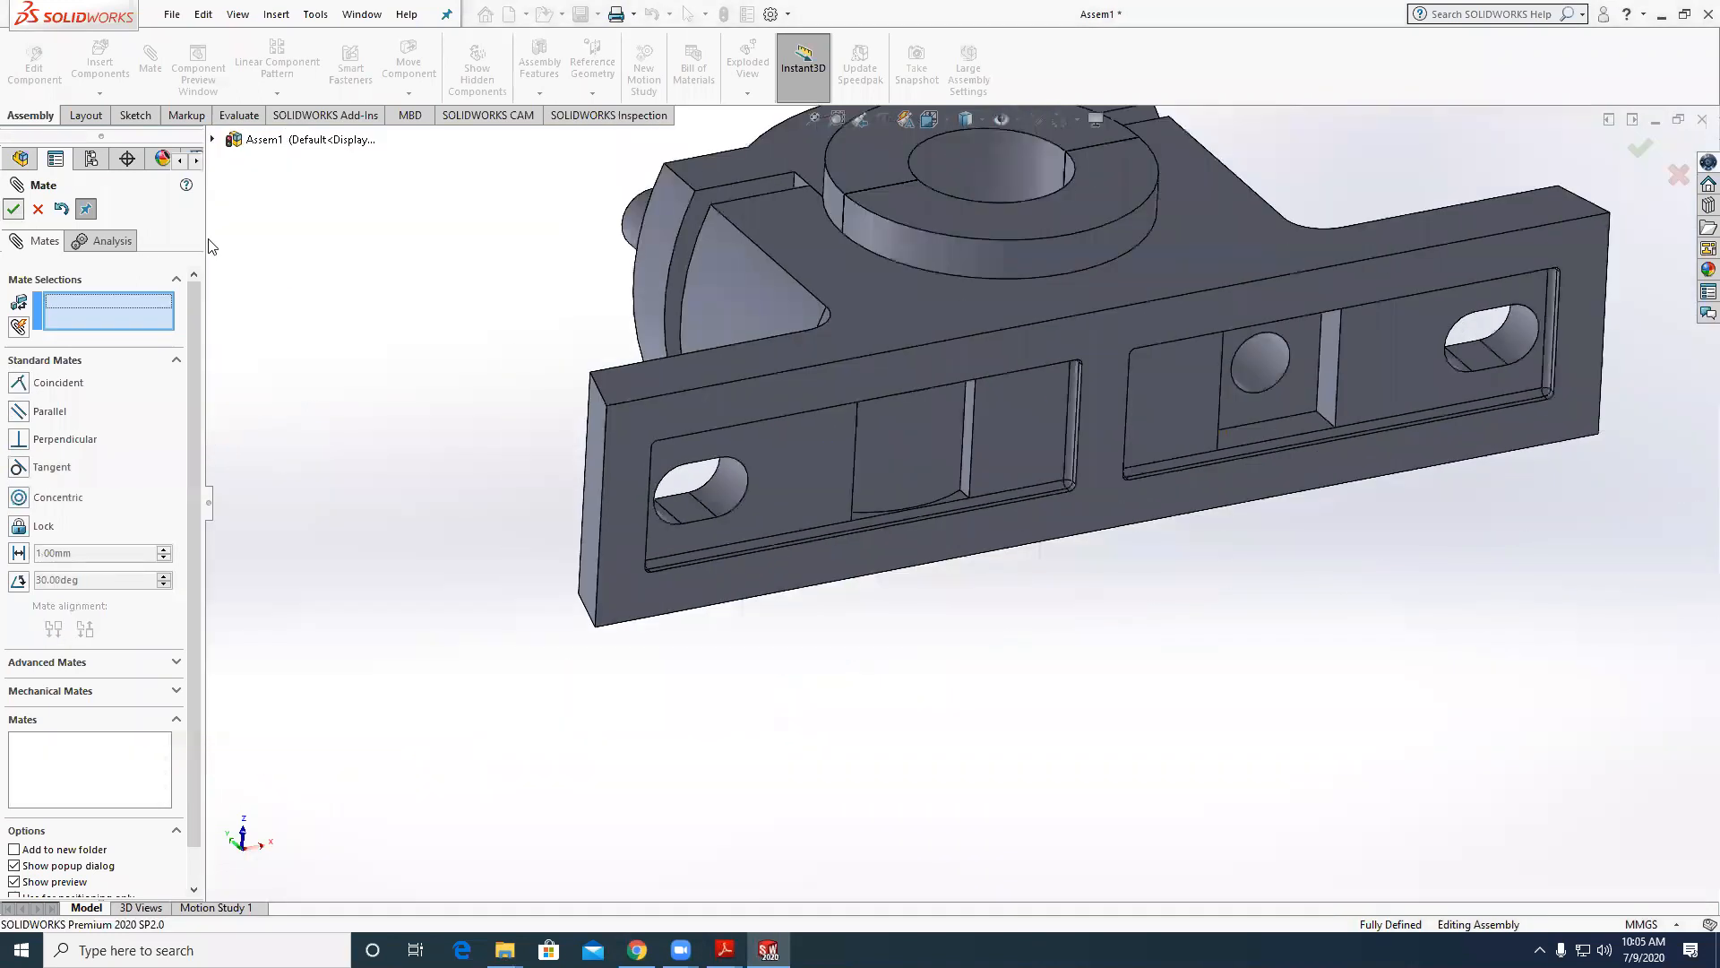
{"action": "key", "text": "Escape"}
Insert the M10 Nut part and place it in the free space near the Bolt's upper end.
{"action": "left_click", "coordinate": [99, 63]}
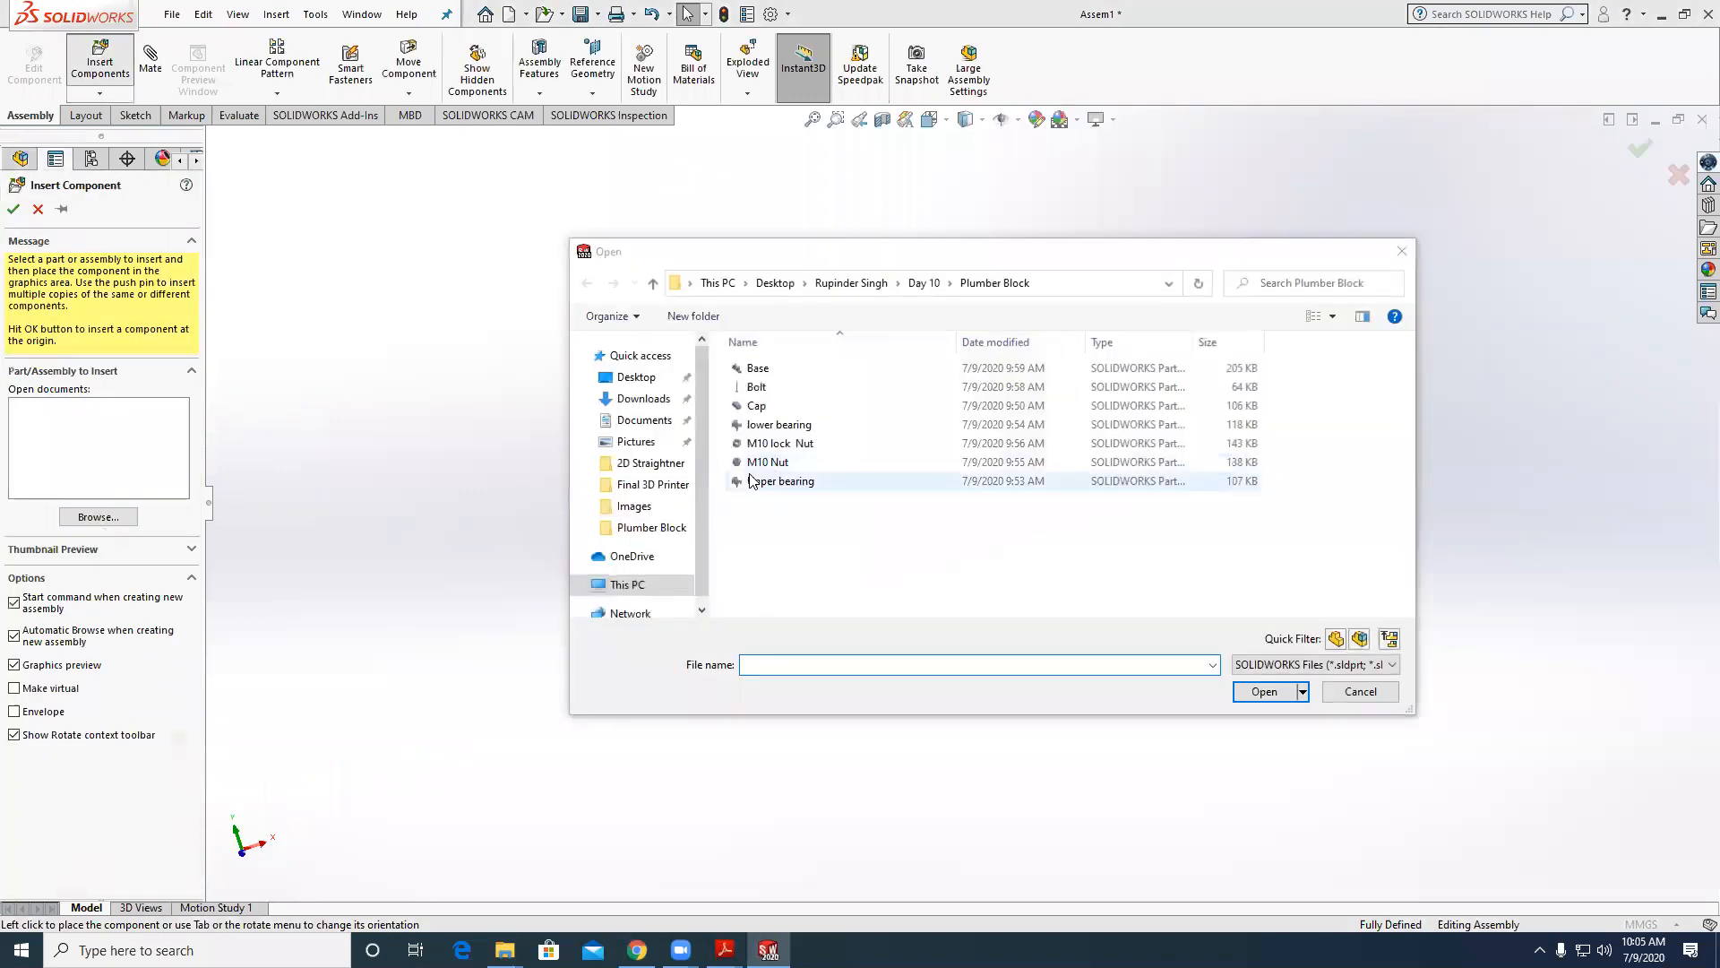
{"action": "left_click", "coordinate": [767, 461]}
{"action": "key", "text": "Return"}
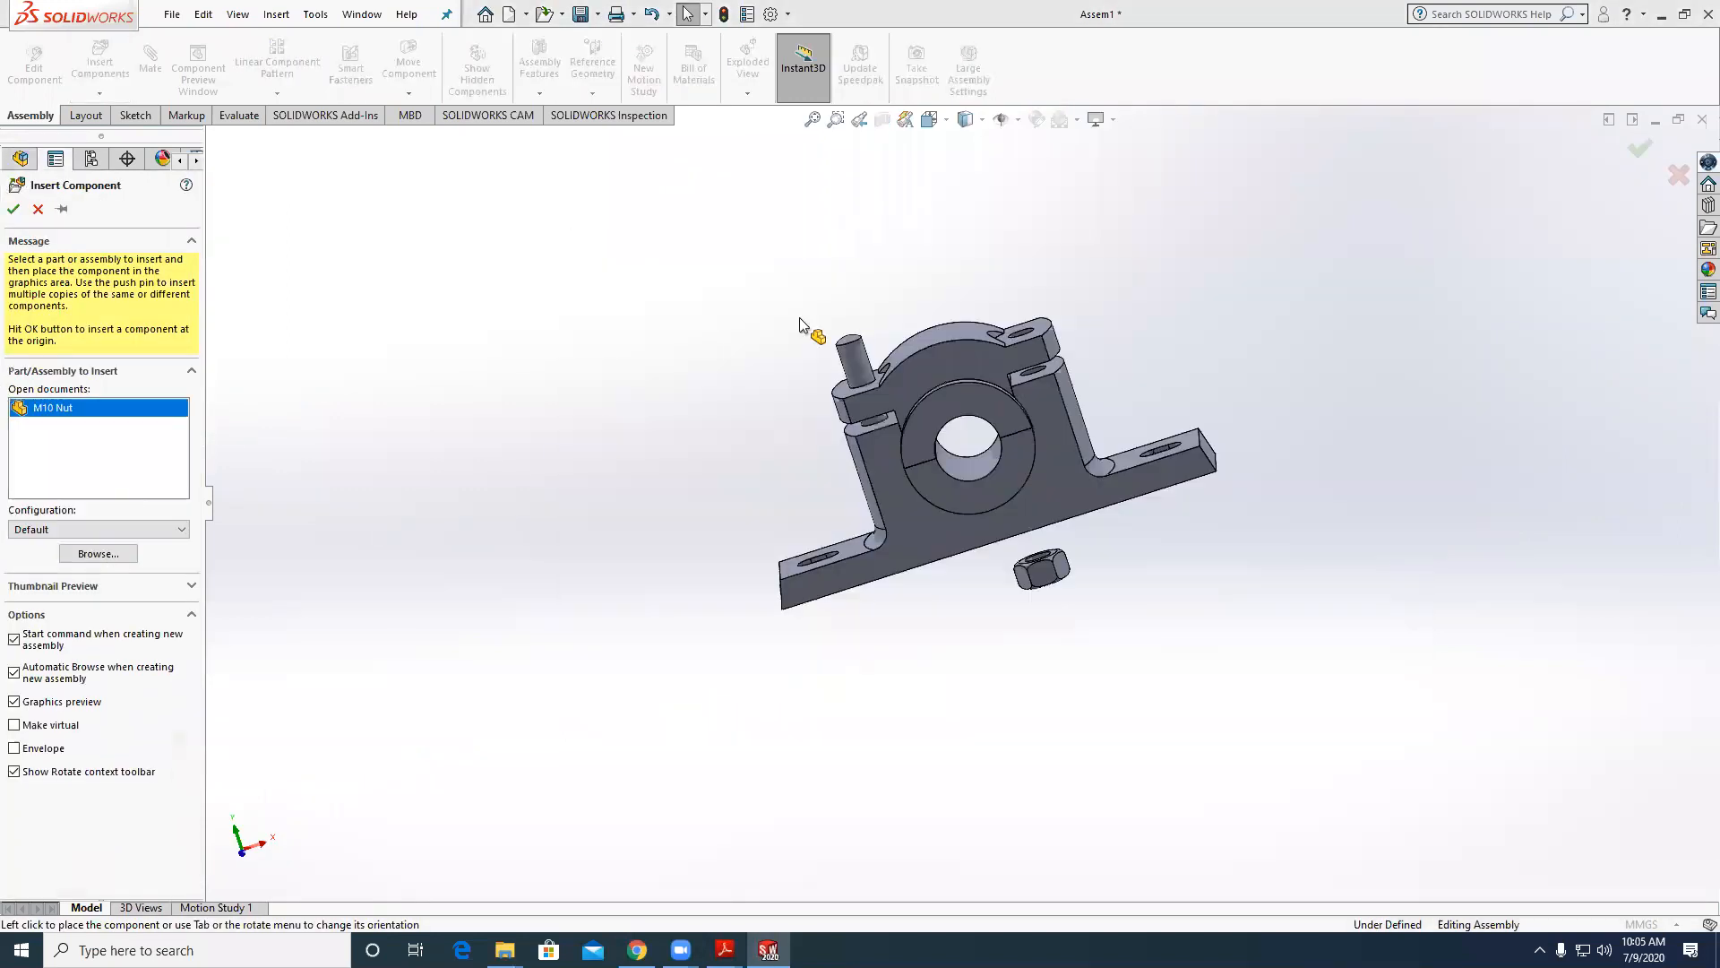
{"action": "left_click", "coordinate": [778, 321]}
Mate the M10 Nut's bore concentric with the Bolt's cylindrical shank.
{"action": "left_click", "coordinate": [150, 62]}
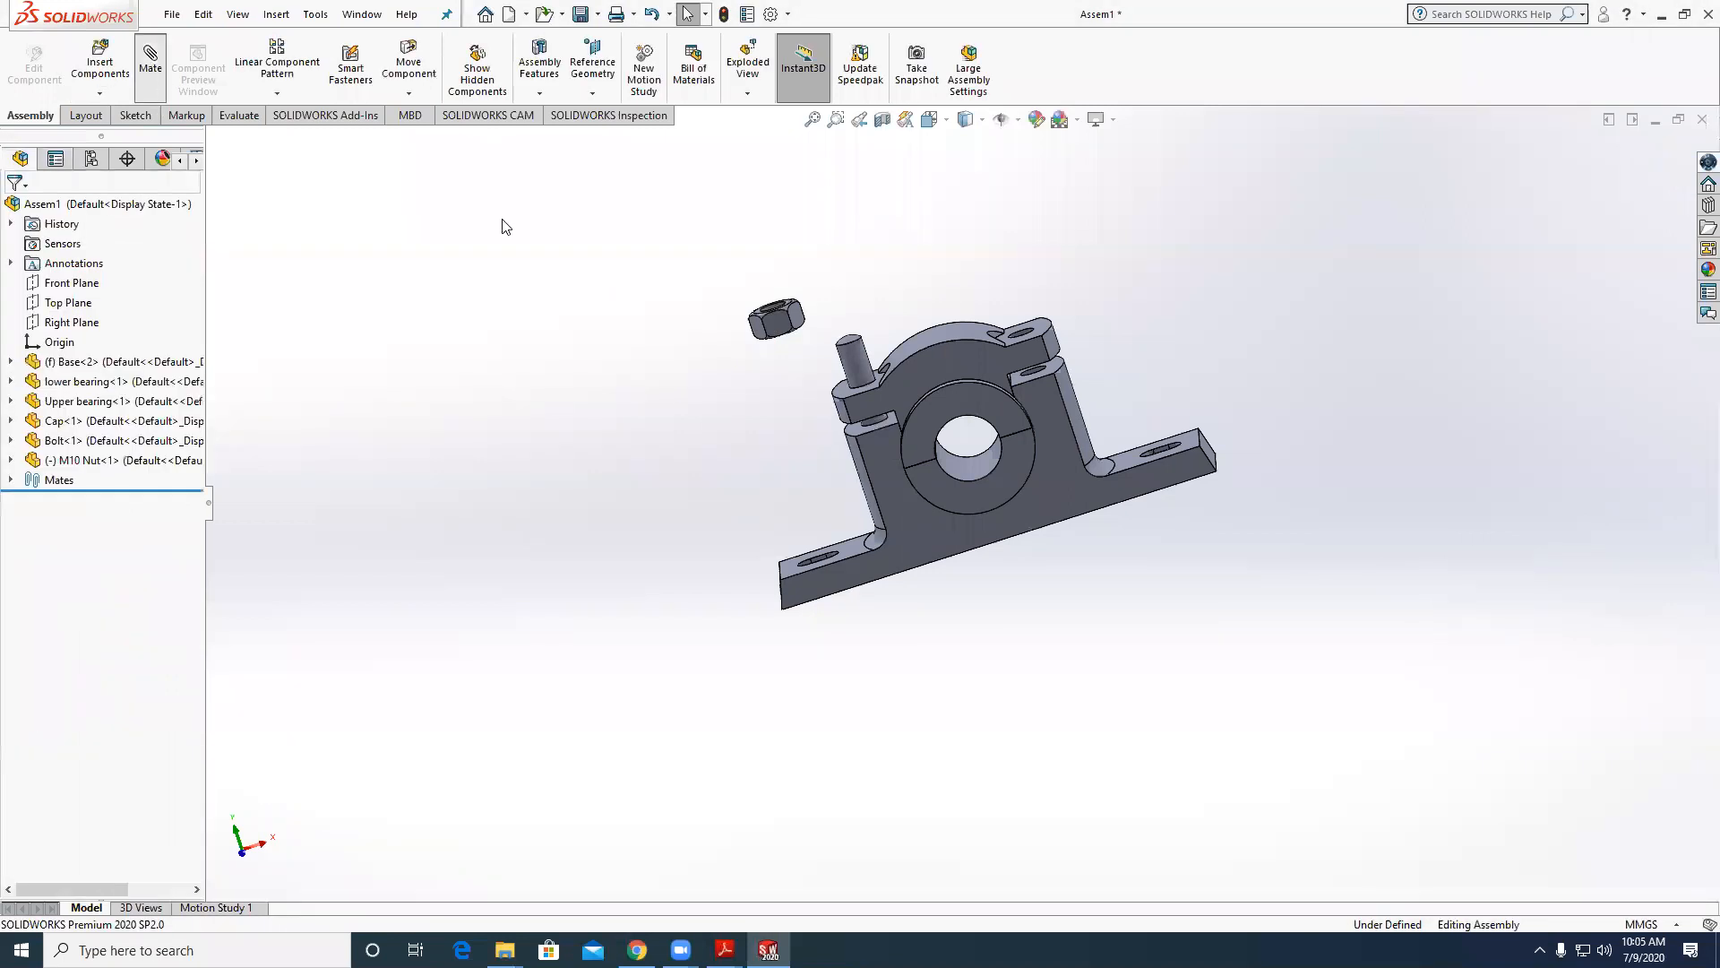
{"action": "left_click", "coordinate": [851, 358]}
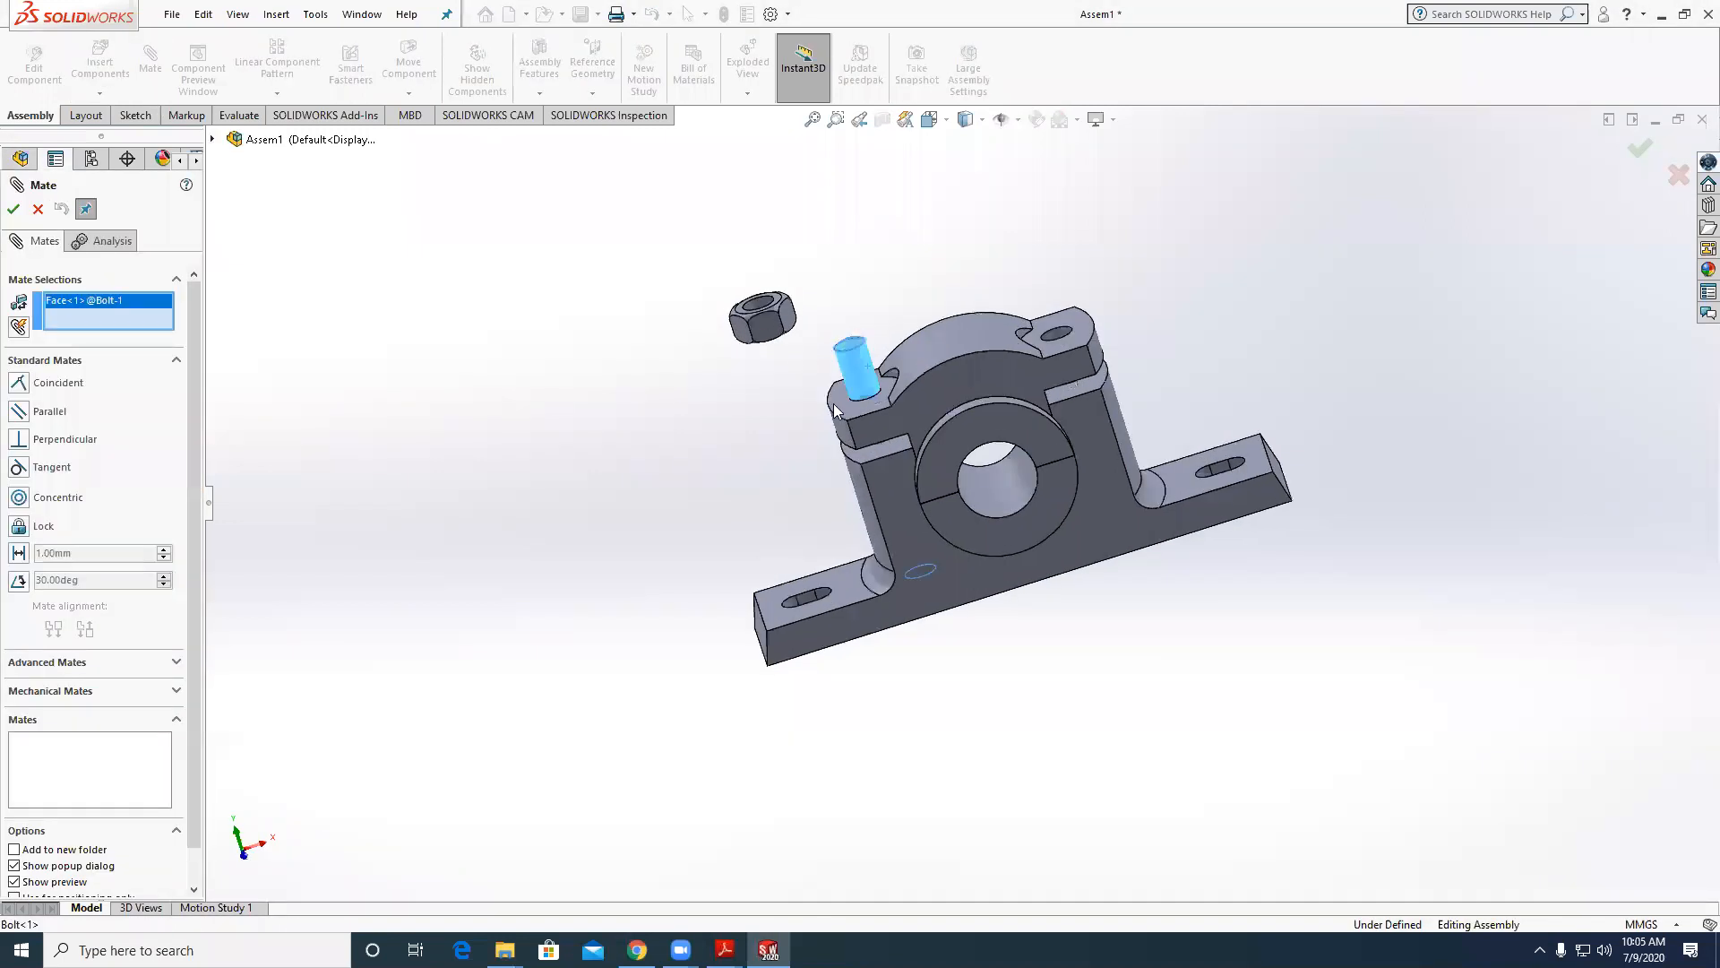
{"action": "scroll", "coordinate": [799, 342], "scroll_direction": "down", "scroll_amount": 4}
{"action": "left_click", "coordinate": [803, 342]}
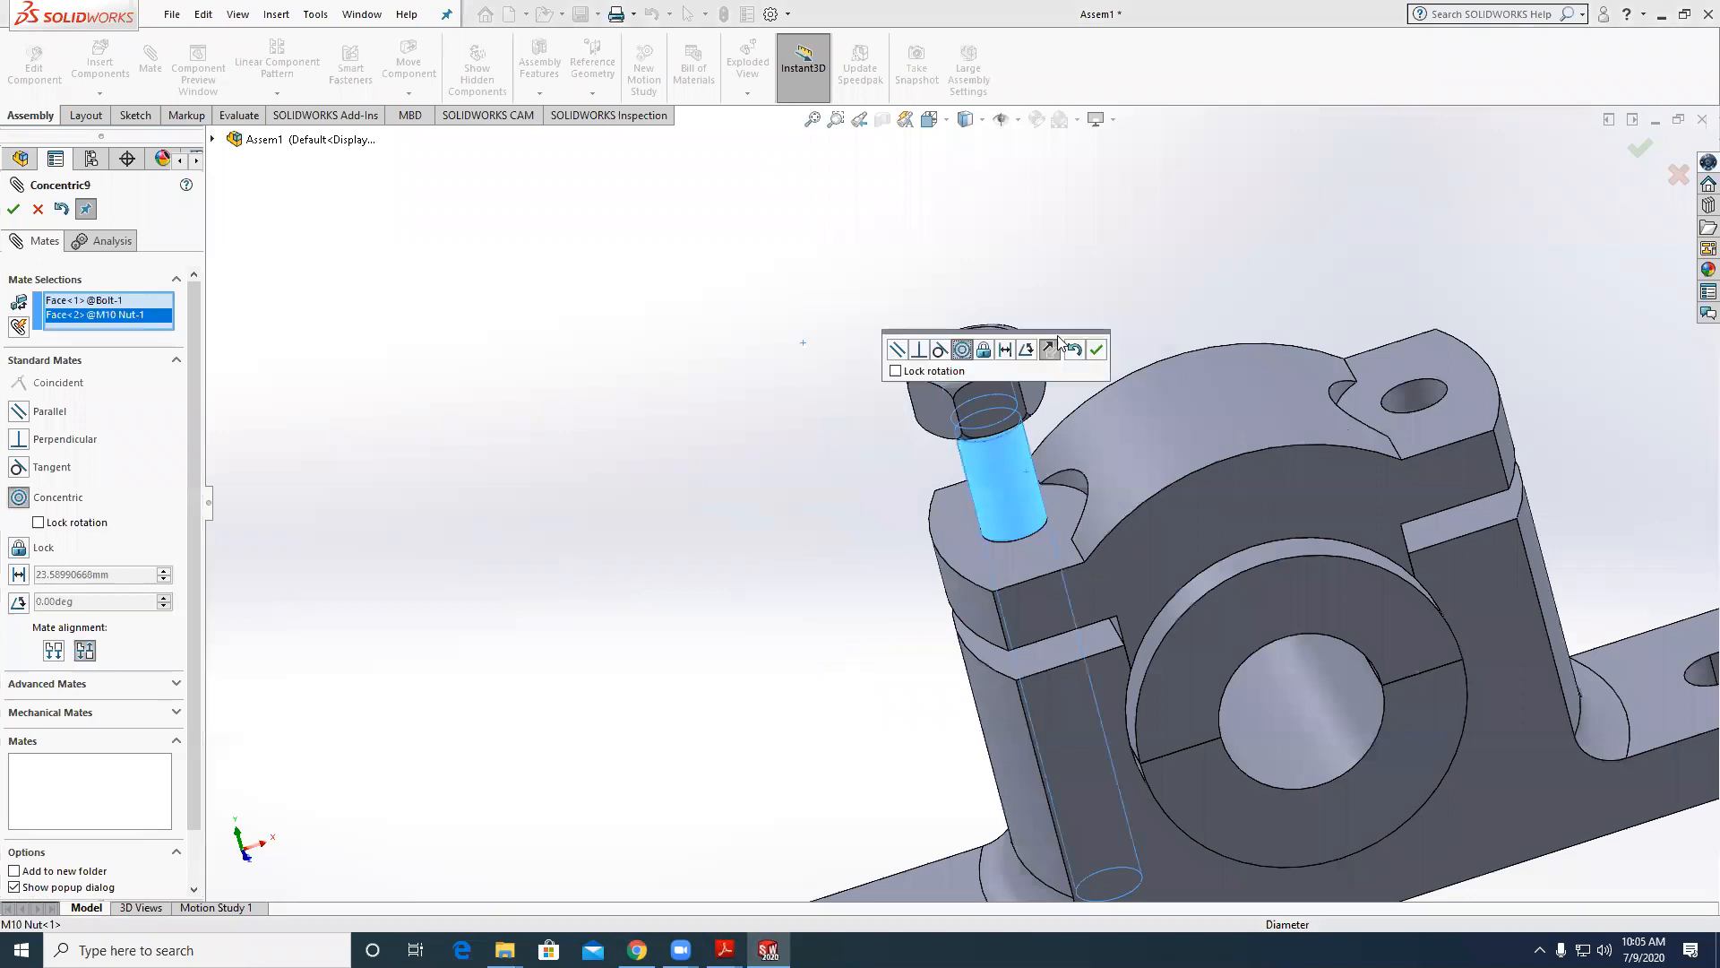
{"action": "left_click", "coordinate": [1098, 352]}
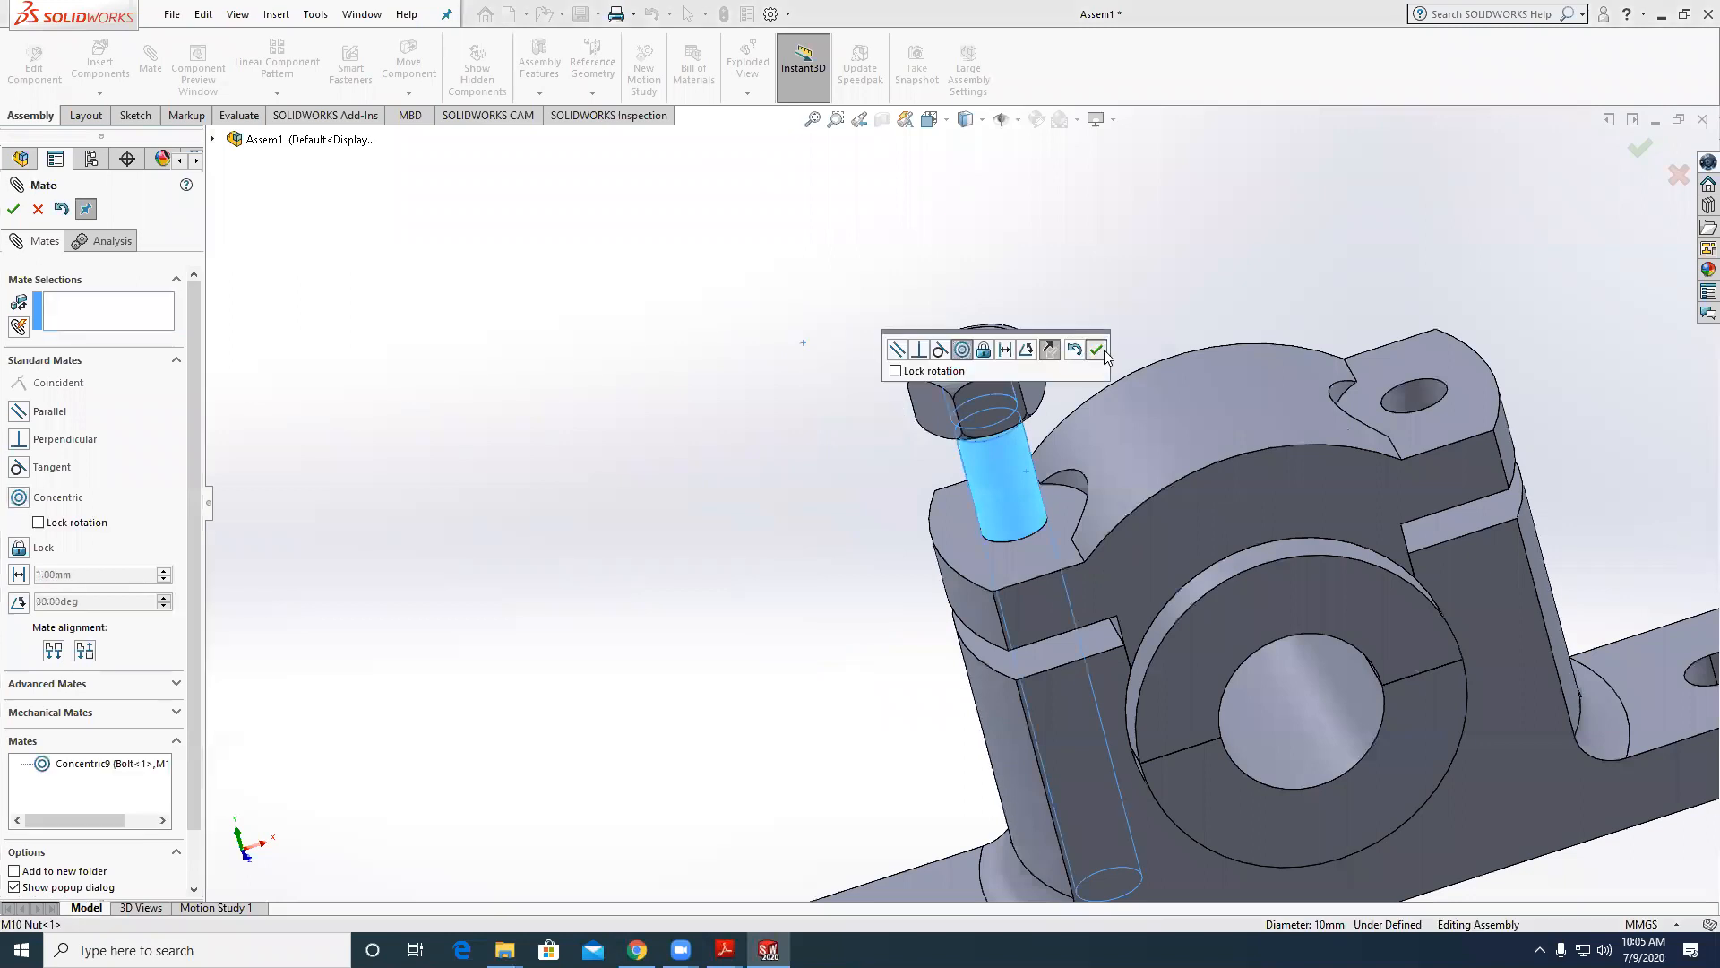
Mate the M10 Nut's underside coincident with the top face of the Cap's bolt lug, and finish mating.
{"action": "left_click", "coordinate": [981, 551]}
{"action": "scroll", "coordinate": [1012, 498], "scroll_direction": "down", "scroll_amount": 5}
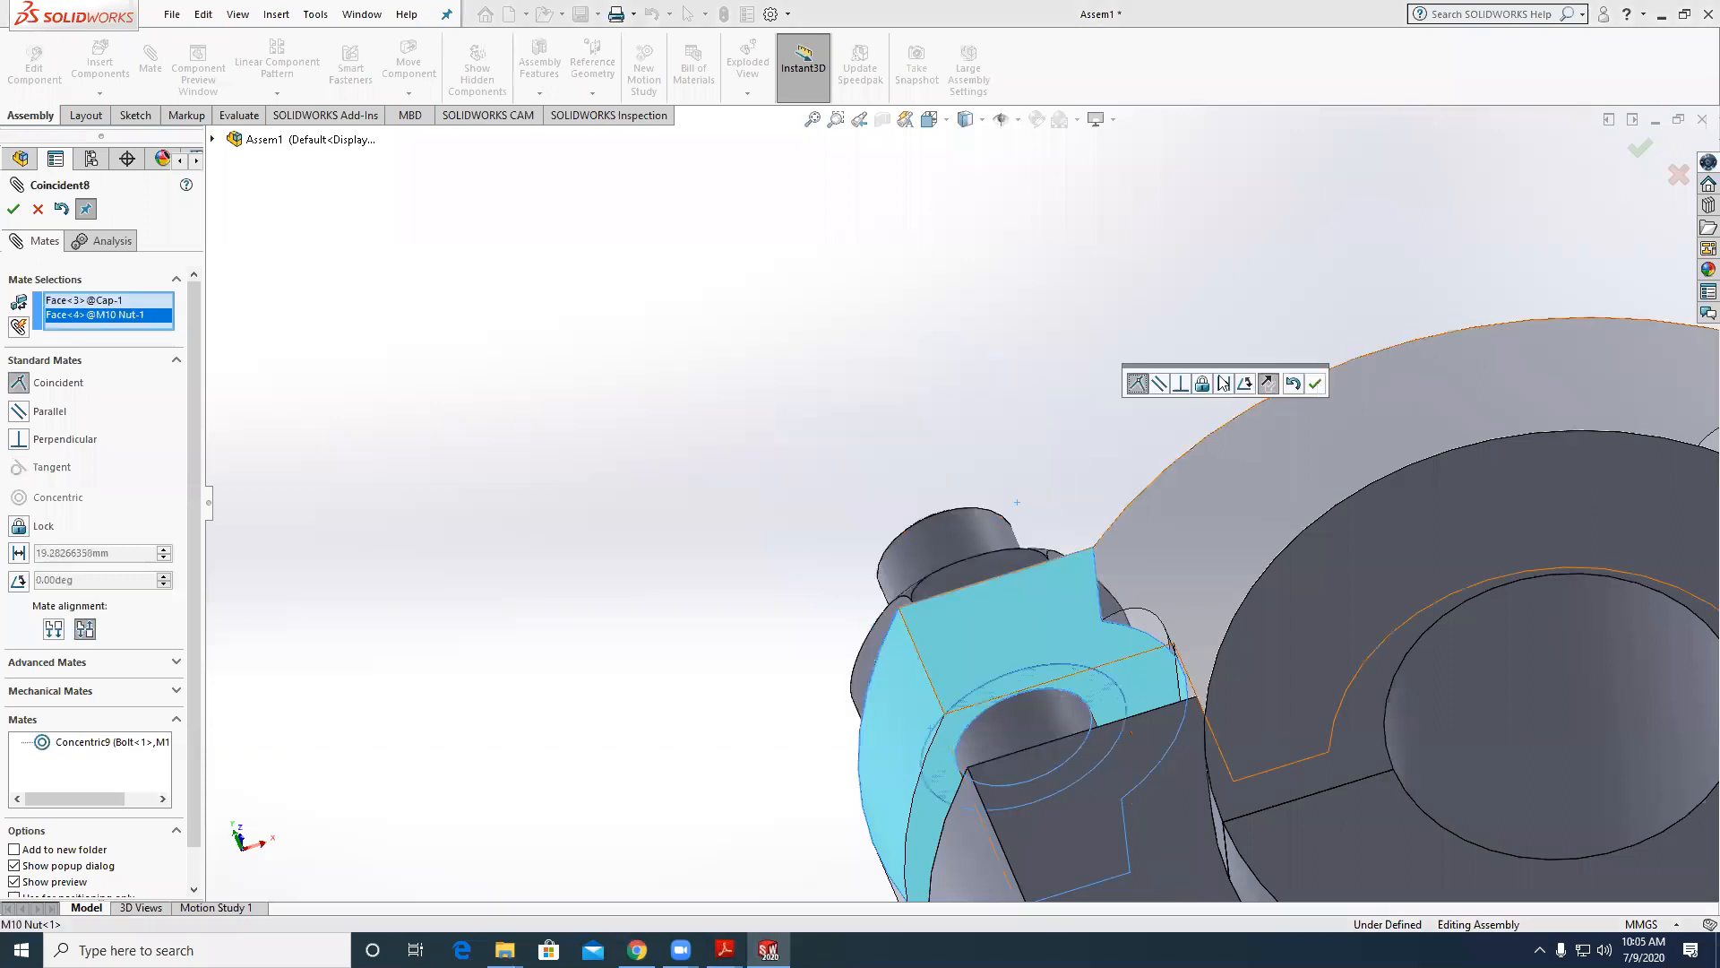
{"action": "left_click", "coordinate": [1312, 382]}
{"action": "scroll", "coordinate": [1054, 344], "scroll_direction": "up", "scroll_amount": 7}
{"action": "middle_click_drag", "start_coordinate": [1051, 467], "coordinate": [1100, 532]}
{"action": "scroll", "coordinate": [1104, 531], "scroll_direction": "down", "scroll_amount": 1}
{"action": "left_click", "coordinate": [43, 207]}
Insert the M10 lock Nut part and place it in the free space just above the Bolt's upper end.
{"action": "left_click", "coordinate": [99, 72]}
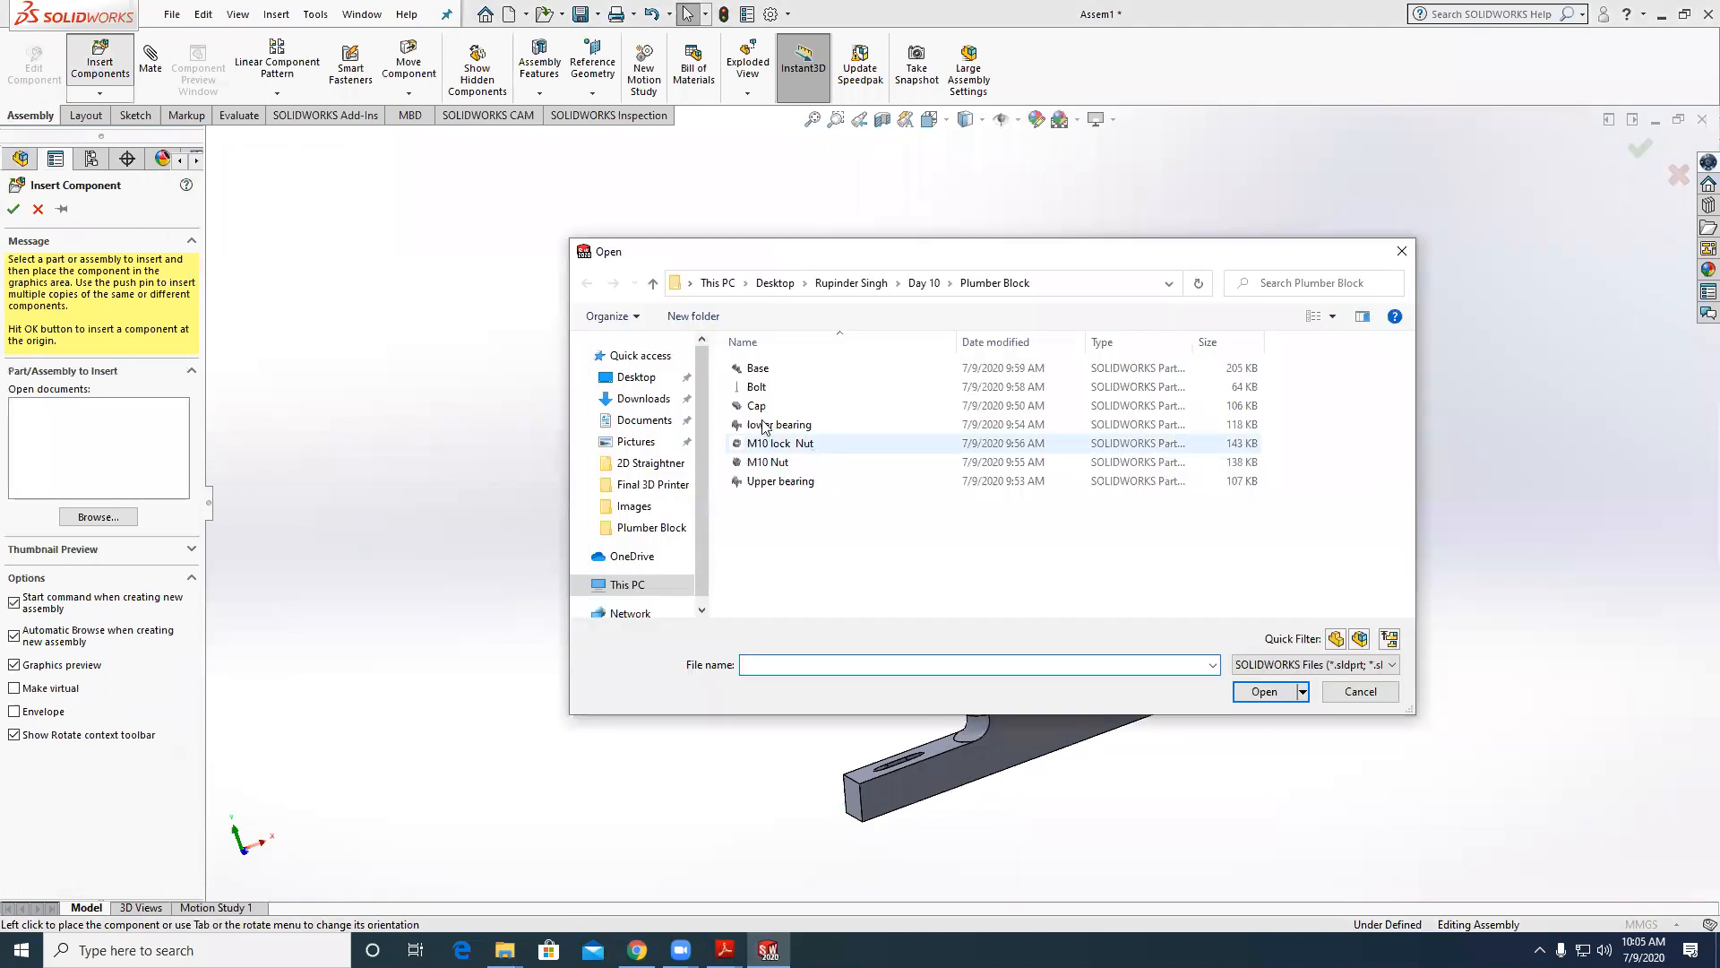
{"action": "double_click", "coordinate": [896, 445]}
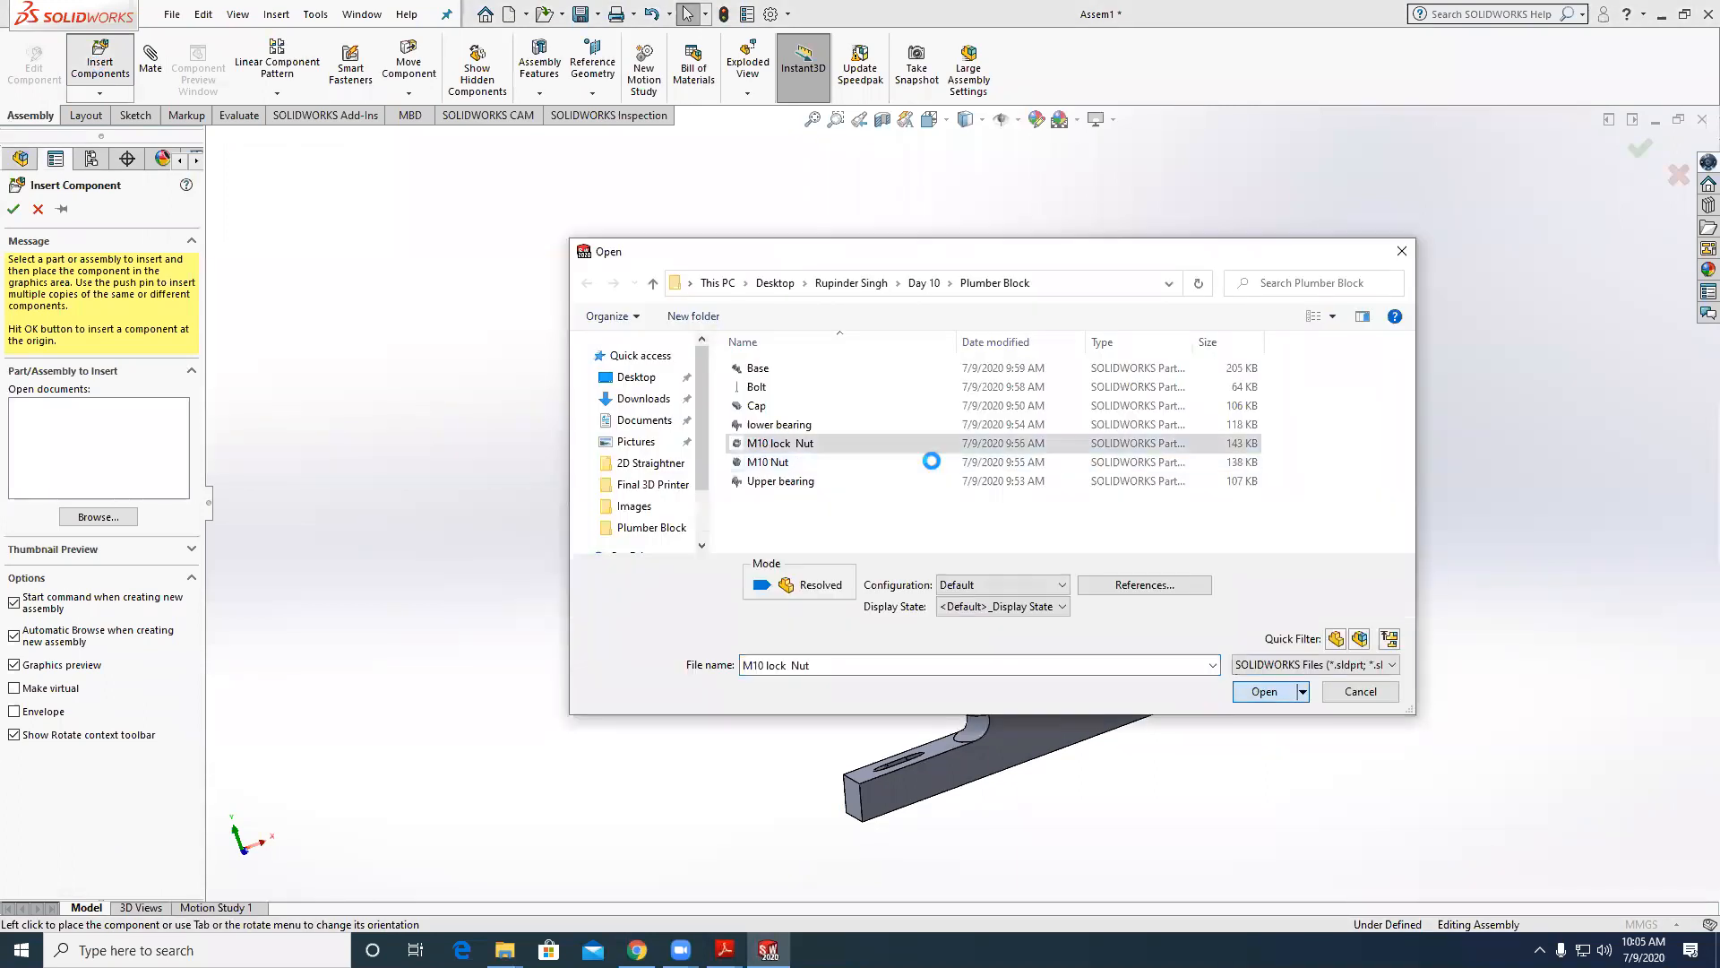
{"action": "scroll", "coordinate": [896, 445], "scroll_direction": "down", "scroll_amount": 4}
{"action": "left_click", "coordinate": [1025, 528]}
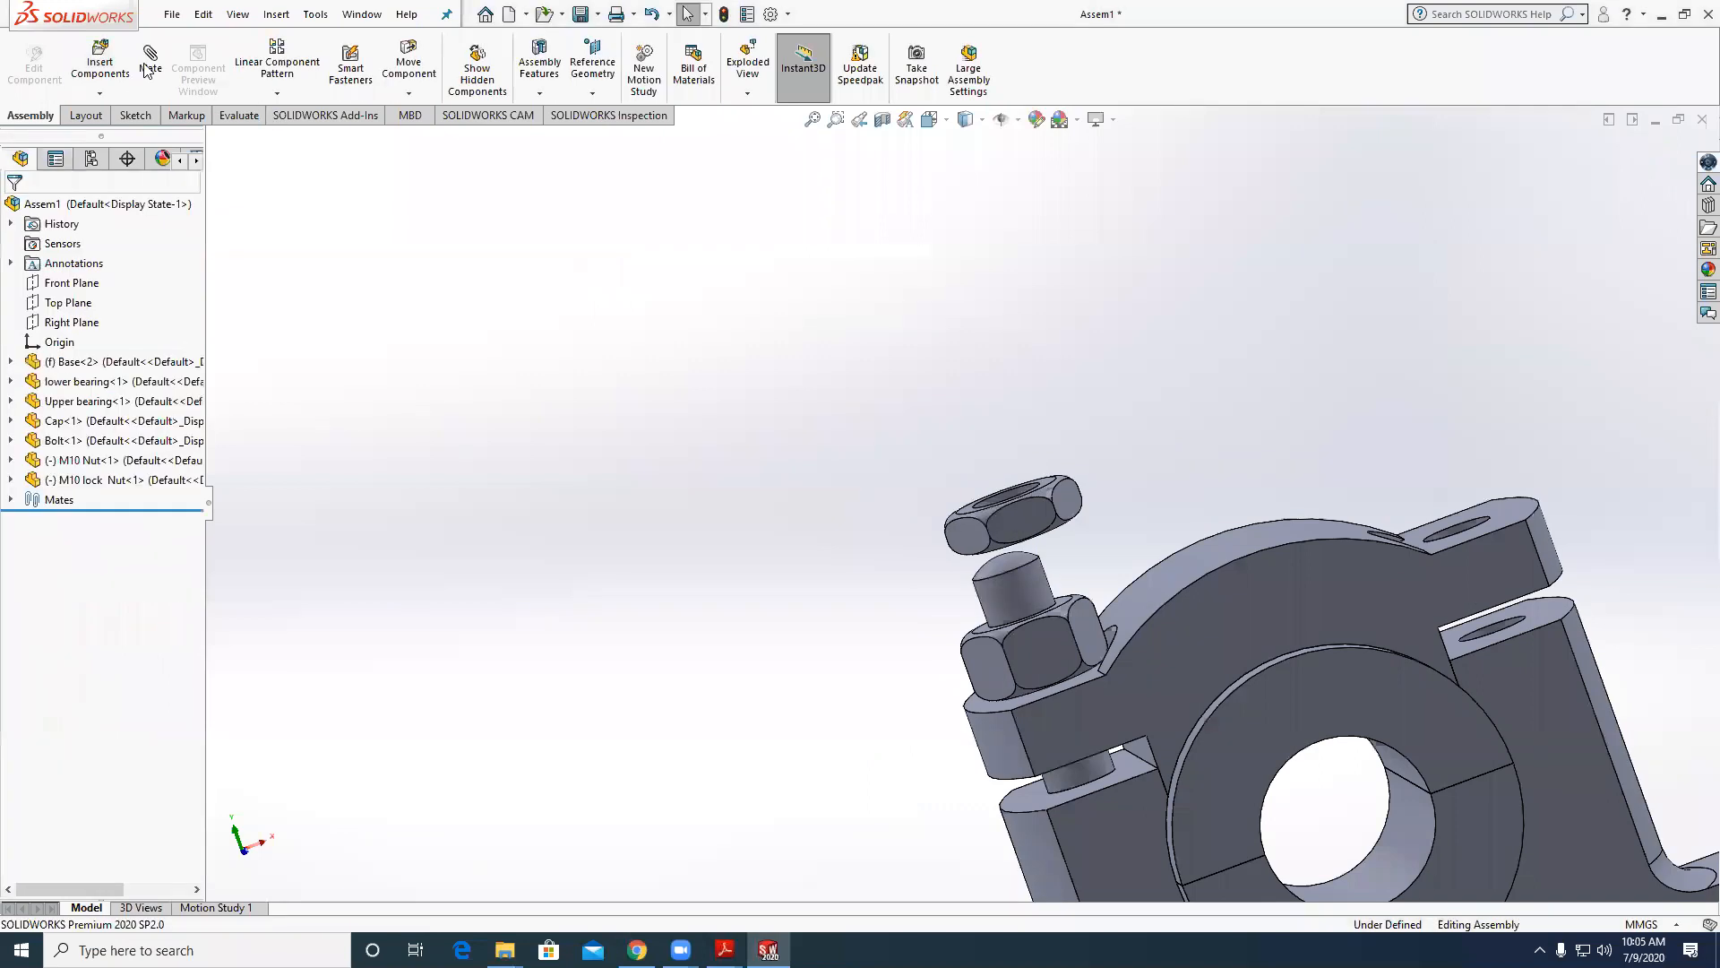
Mate the M10 lock Nut's bore concentric with the Bolt's cylindrical shank.
{"action": "key", "text": "m"}
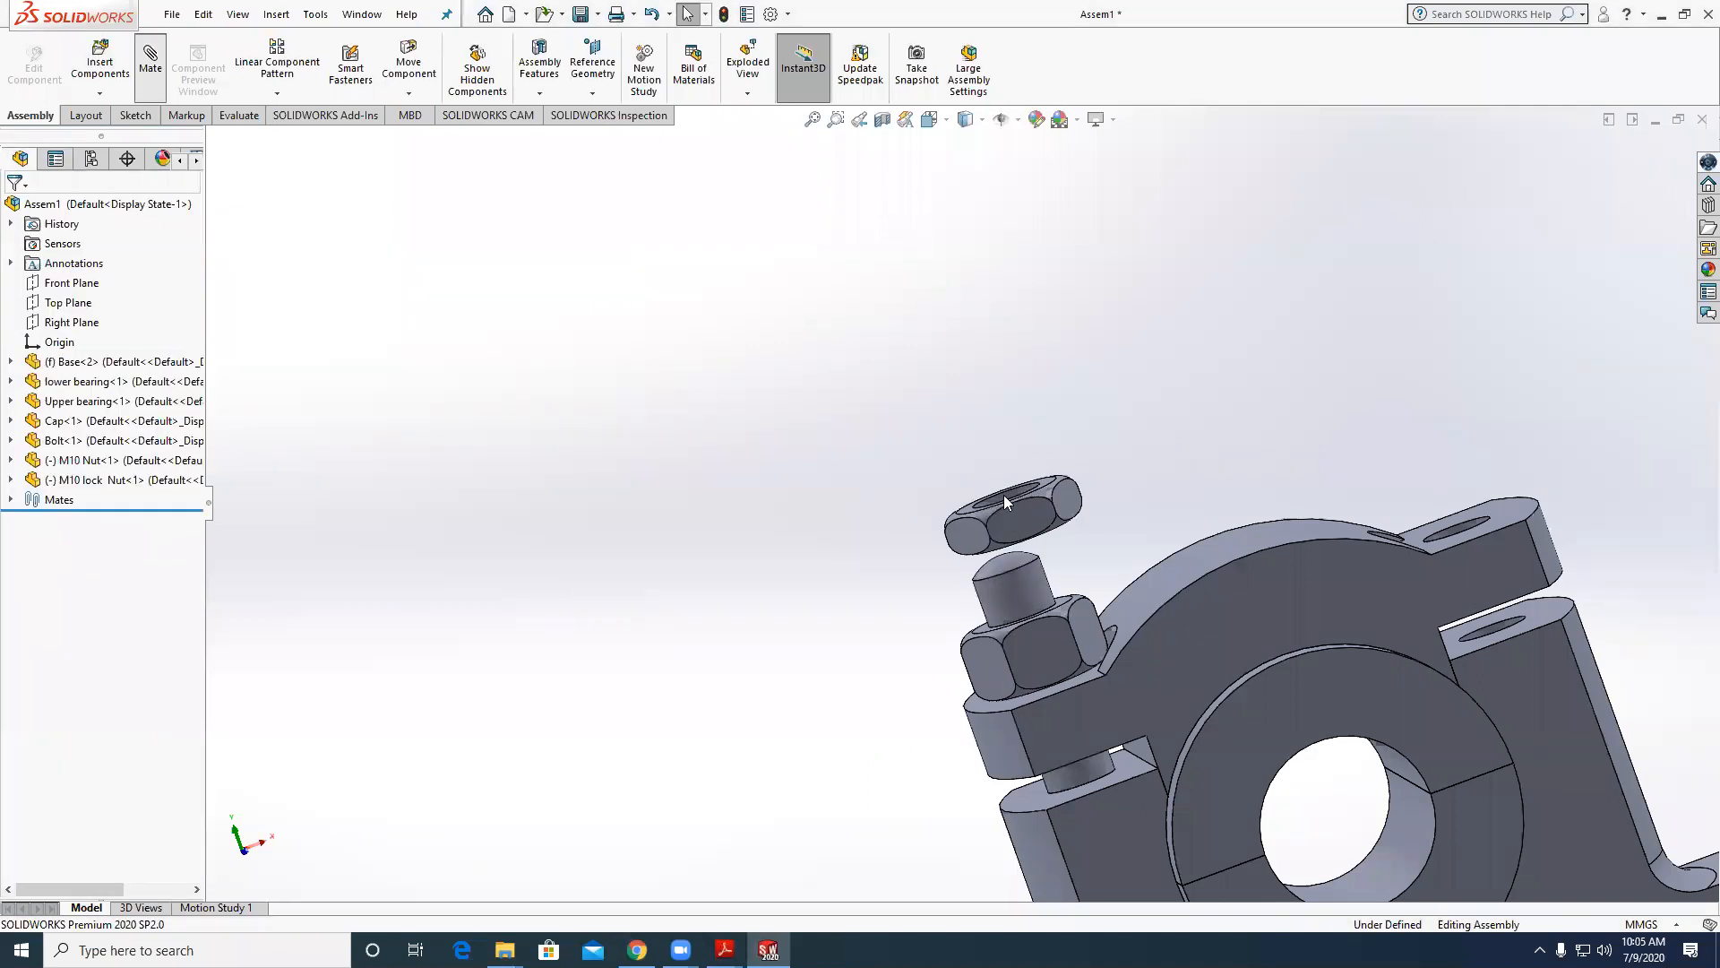
{"action": "scroll", "coordinate": [1003, 494], "scroll_direction": "down", "scroll_amount": 5}
{"action": "left_click", "coordinate": [953, 453]}
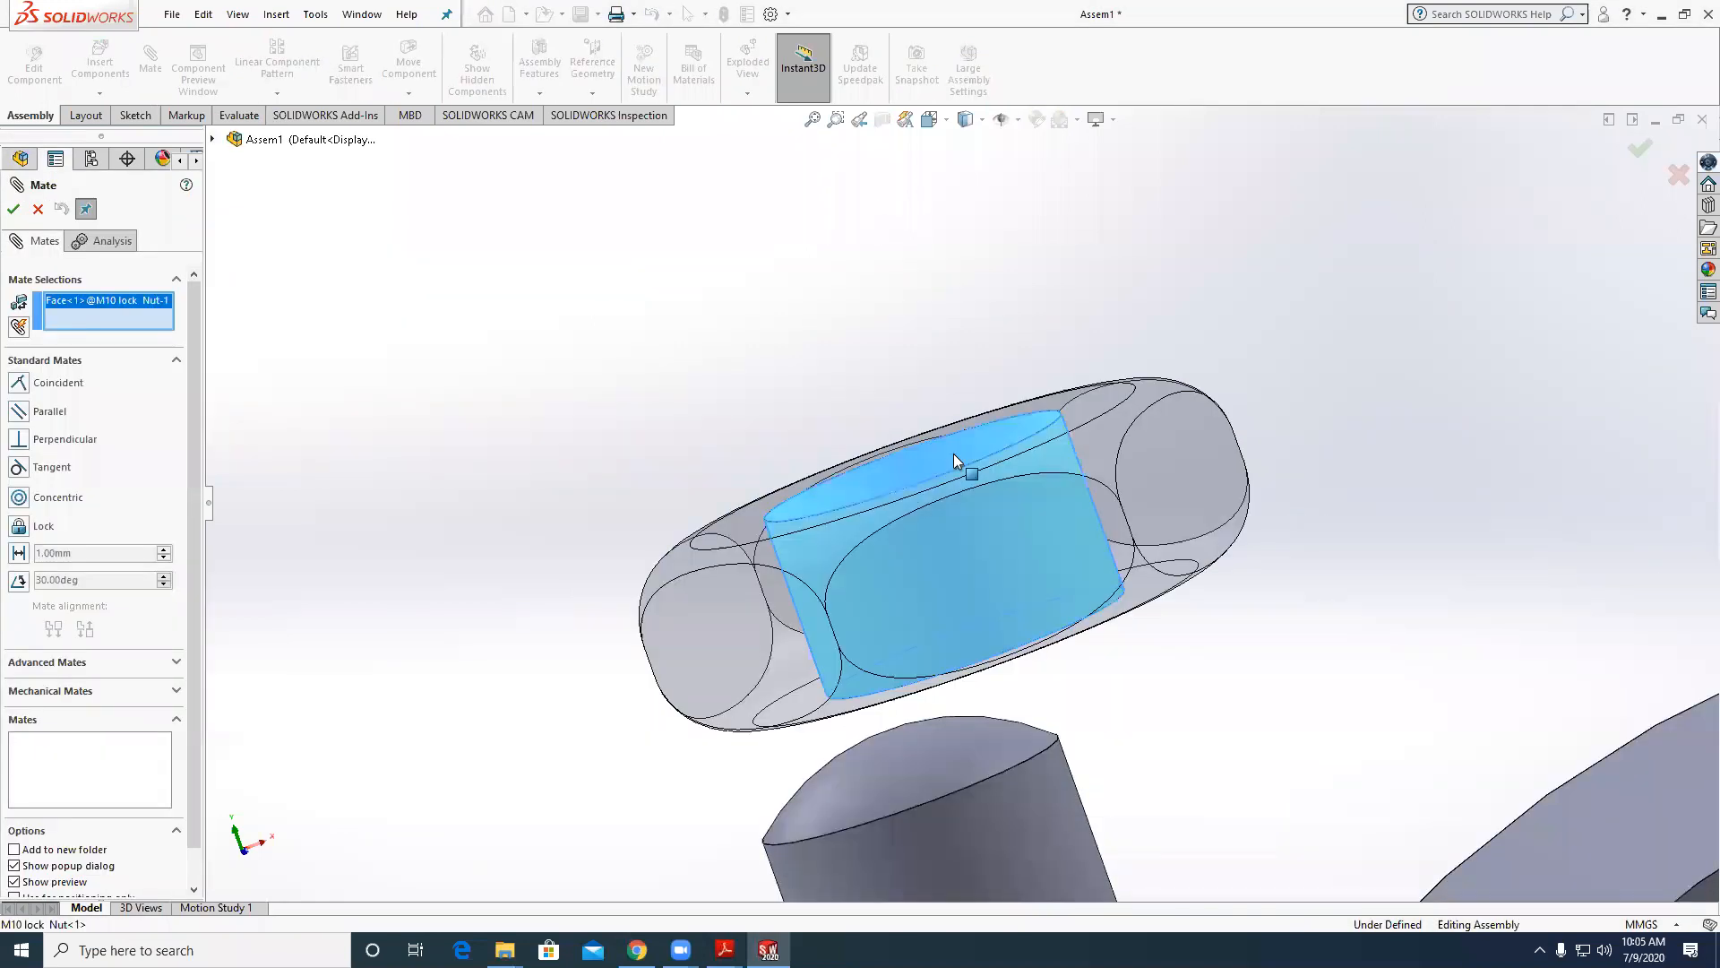
{"action": "left_click", "coordinate": [949, 645]}
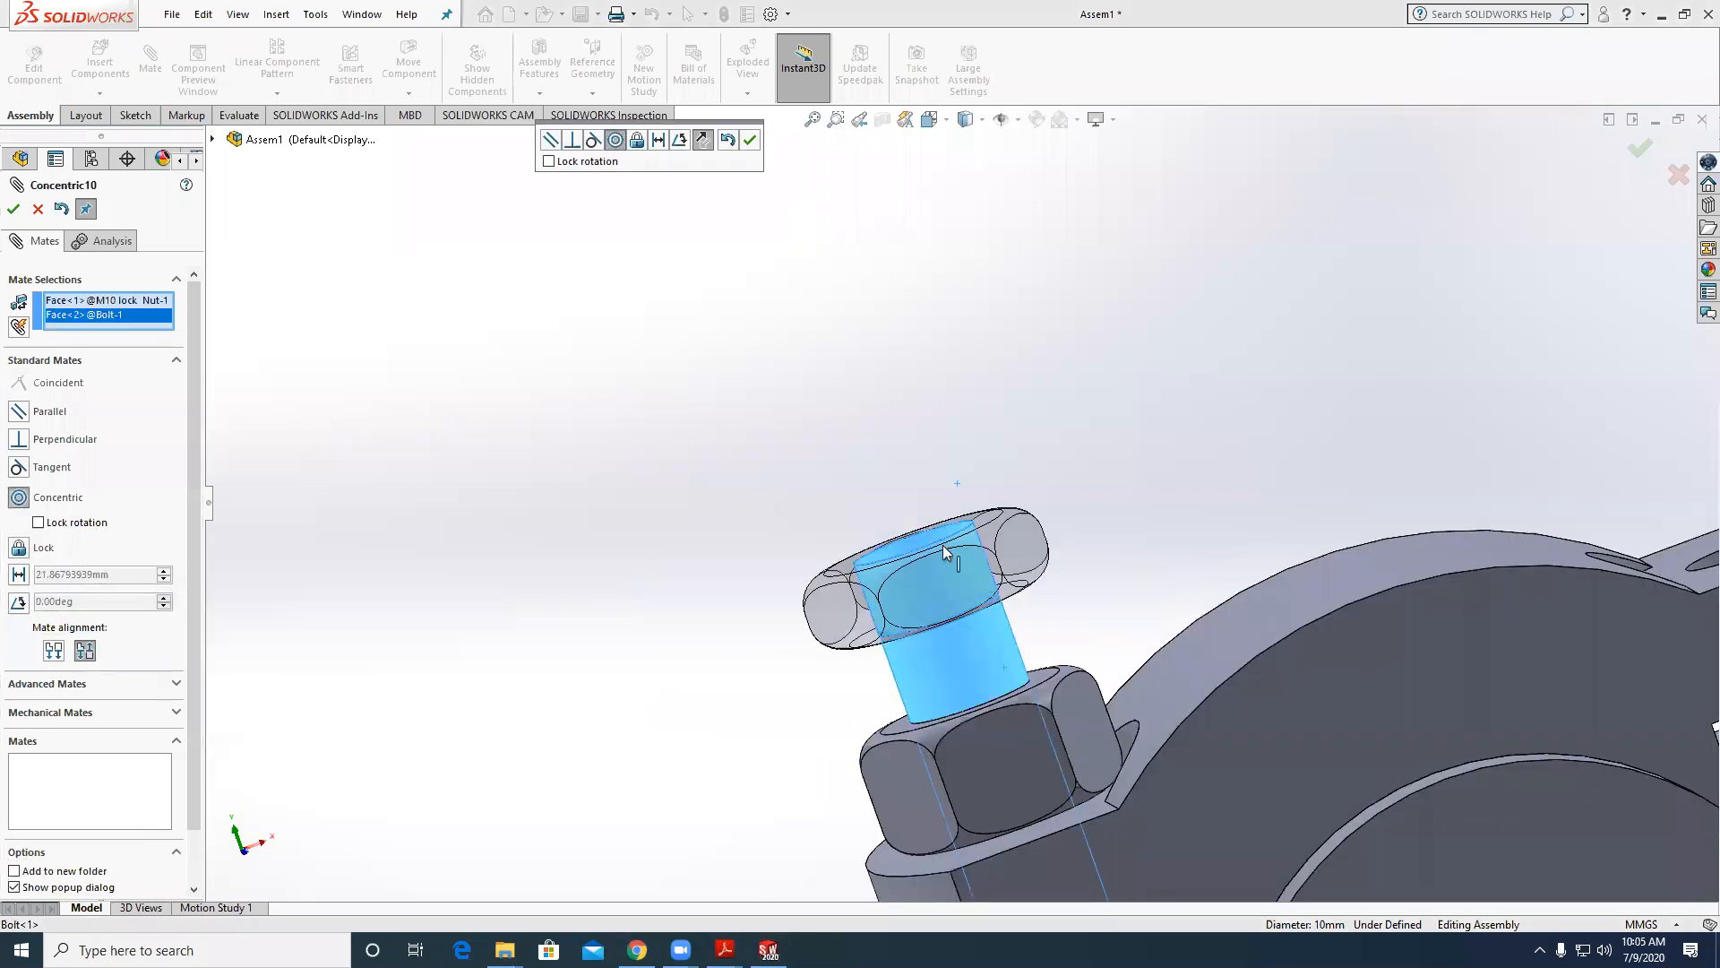
{"action": "scroll", "coordinate": [943, 545], "scroll_direction": "down", "scroll_amount": 3}
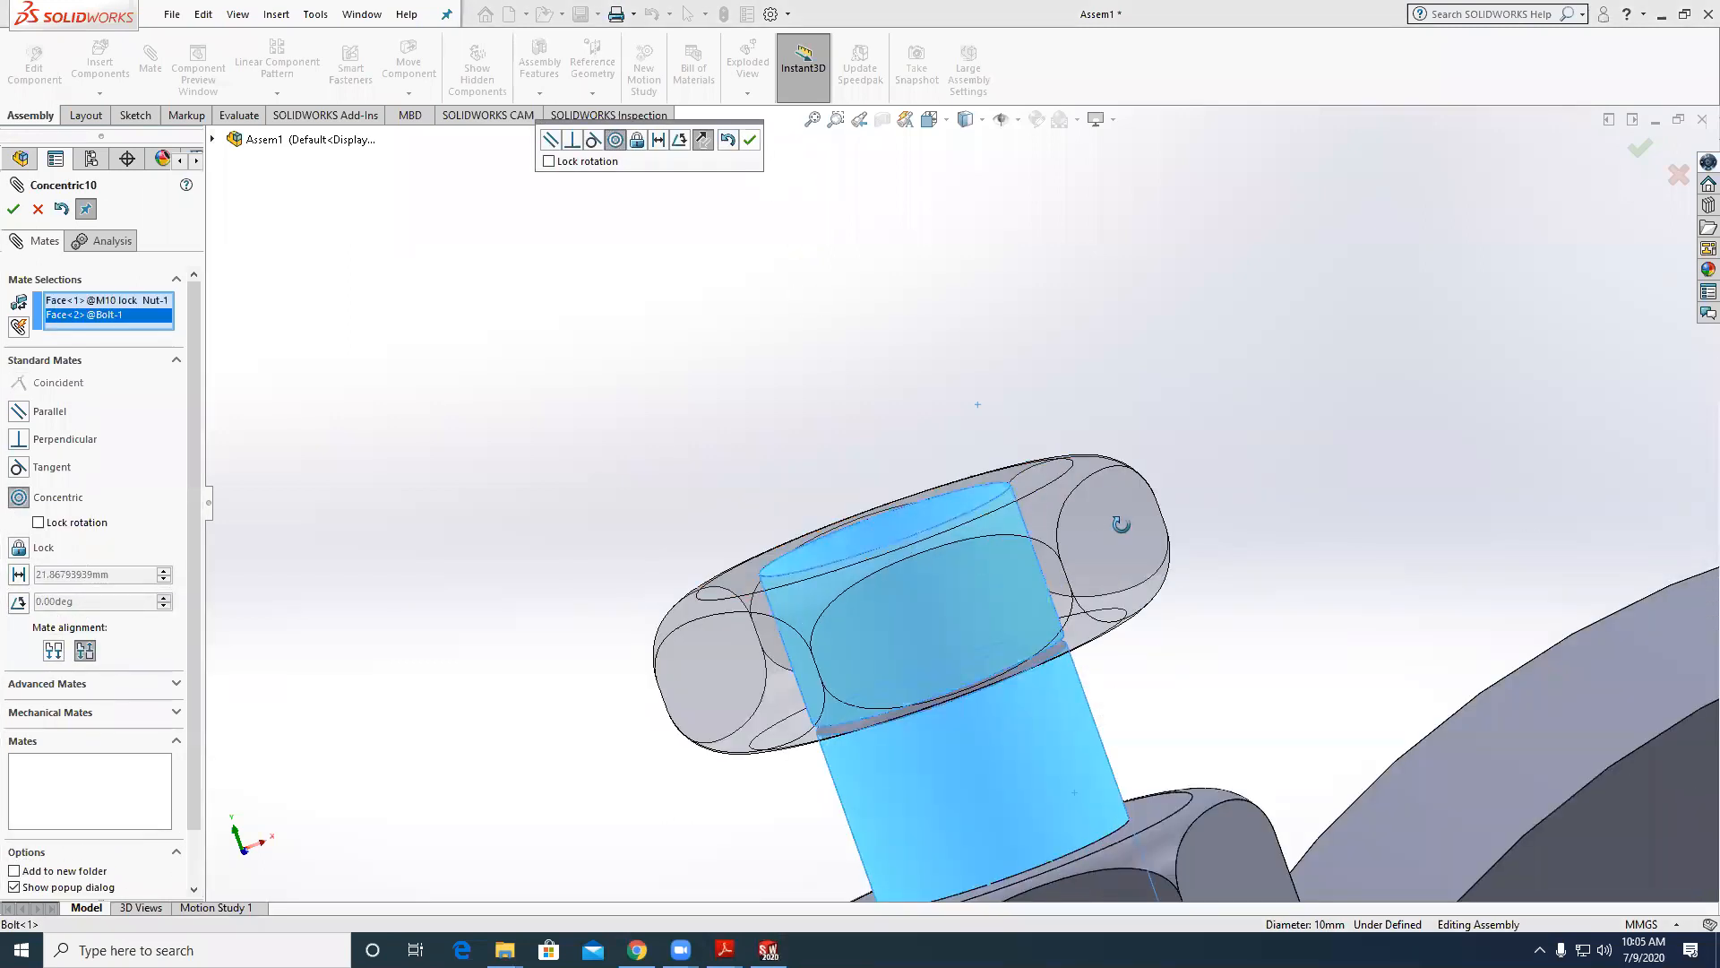
{"action": "key", "text": "Return"}
Mate the M10 lock Nut's underside coincident with the M10 Nut's top face, and finish mating.
{"action": "scroll", "coordinate": [1117, 522], "scroll_direction": "down", "scroll_amount": 5}
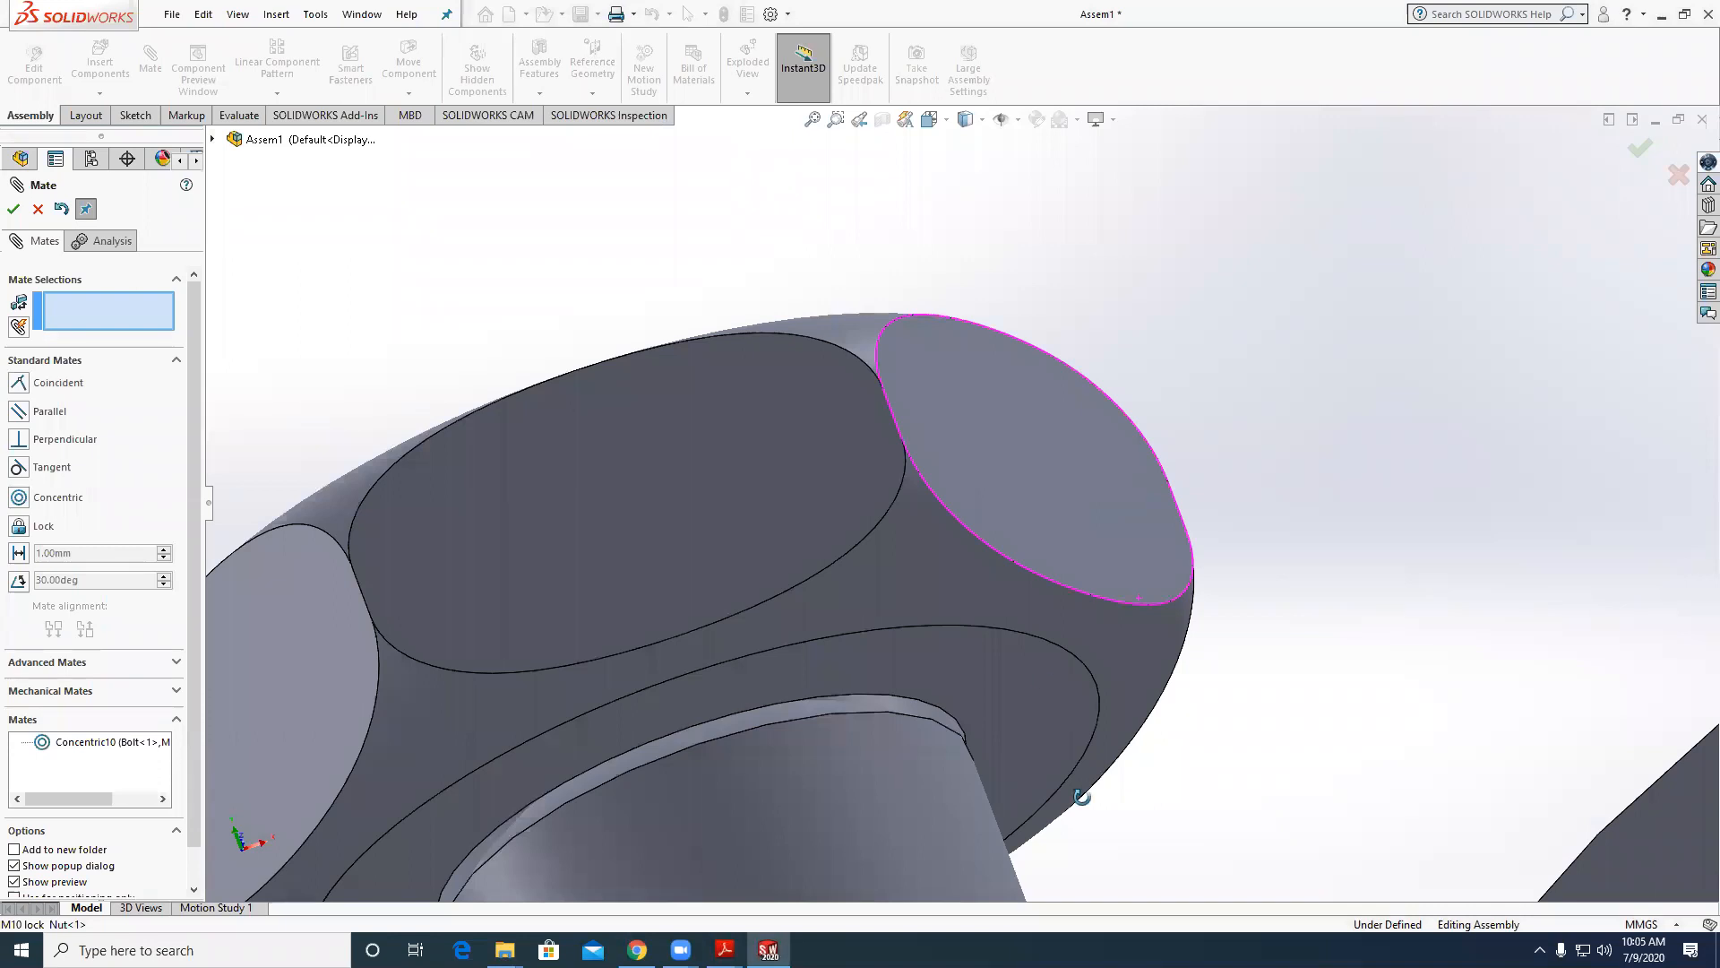
{"action": "left_click", "coordinate": [1057, 773]}
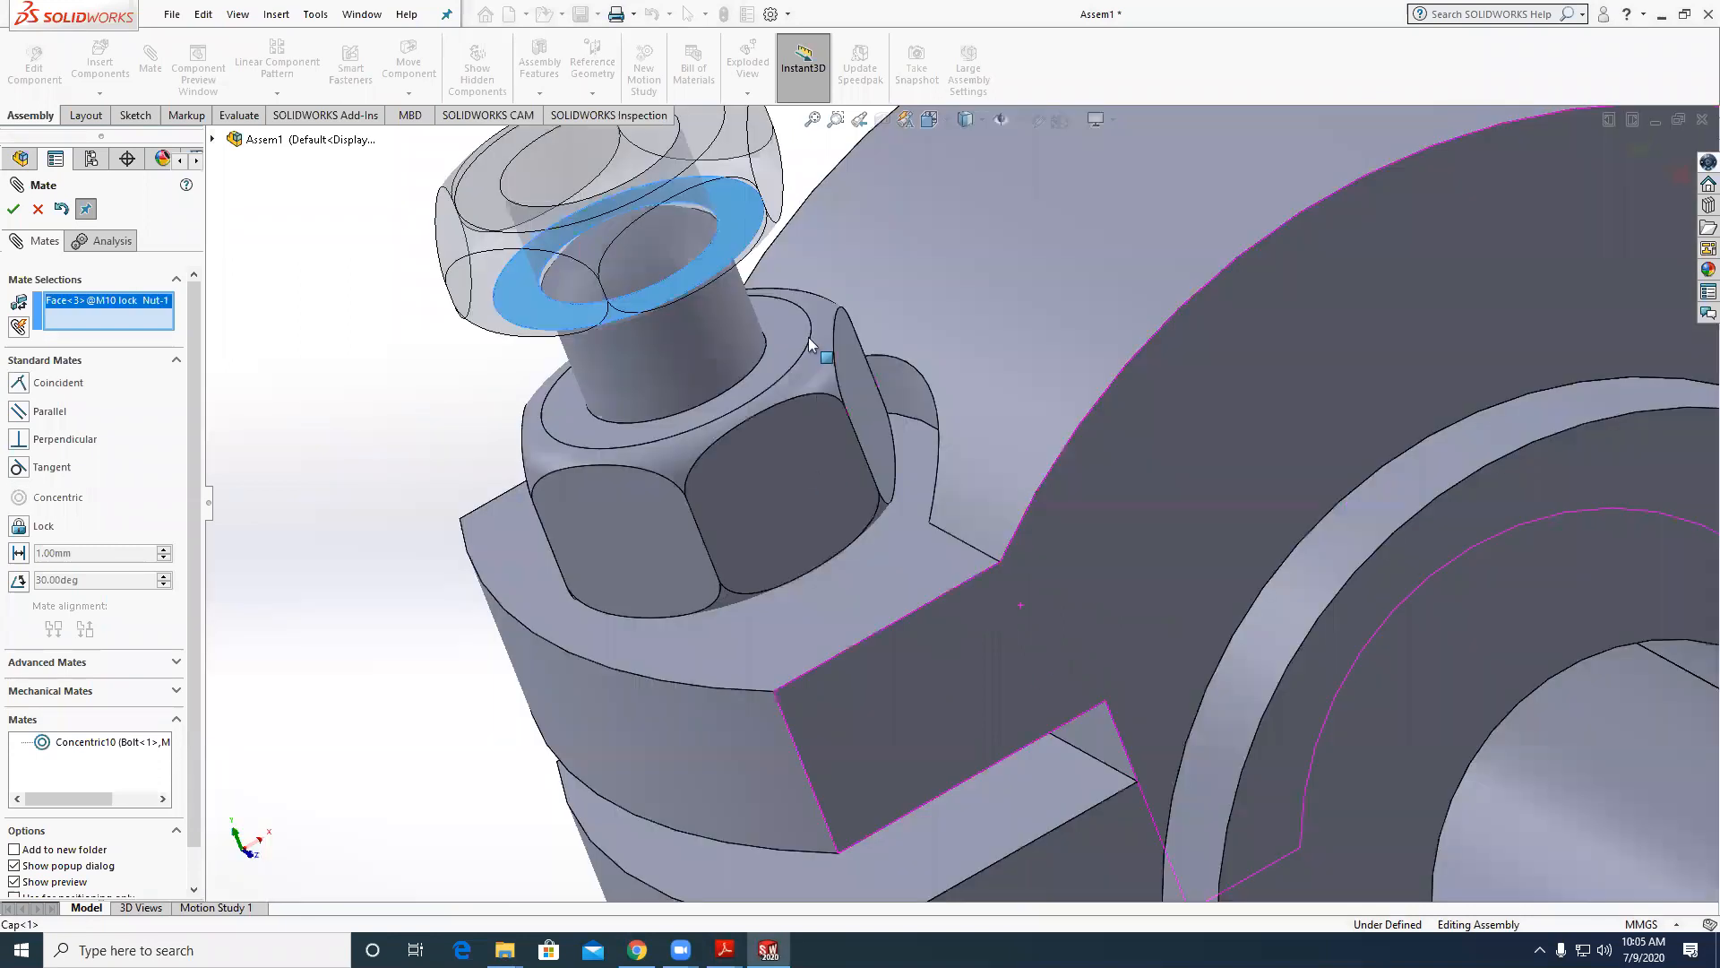
{"action": "scroll", "coordinate": [806, 337], "scroll_direction": "down", "scroll_amount": 3}
{"action": "left_click", "coordinate": [795, 297]}
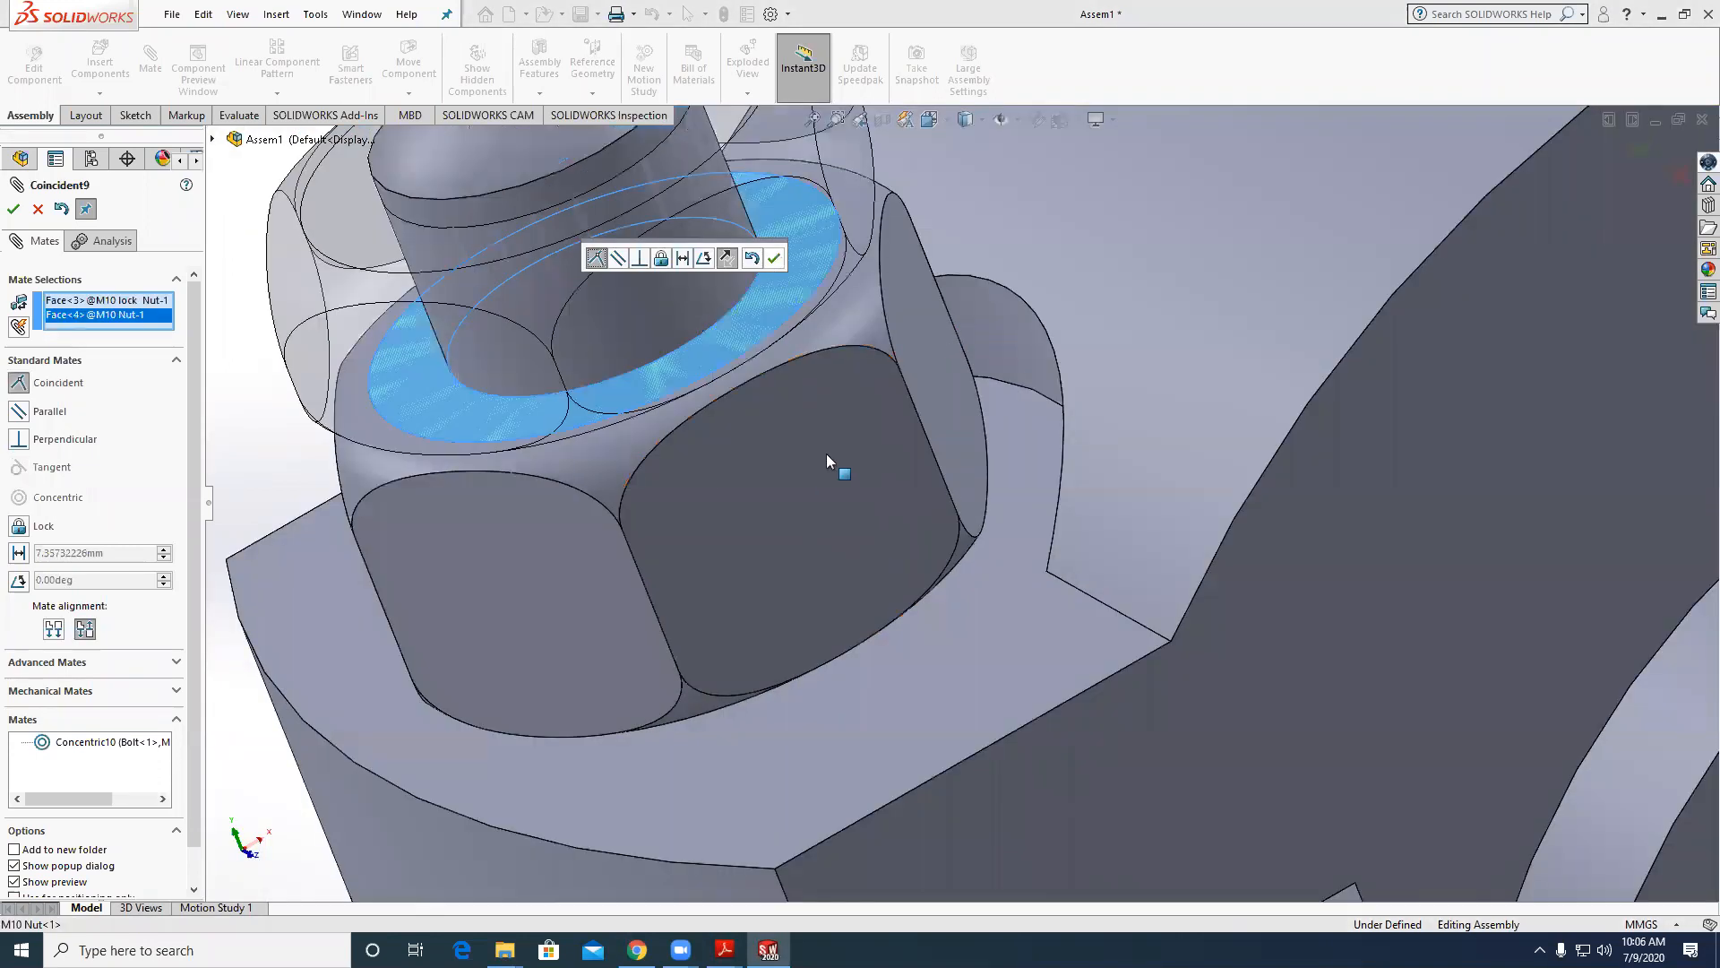
{"action": "key", "text": "Return"}
{"action": "scroll", "coordinate": [826, 453], "scroll_direction": "up", "scroll_amount": 6}
{"action": "middle_click_drag", "start_coordinate": [853, 396], "coordinate": [786, 400]}
{"action": "left_click", "coordinate": [13, 209]}
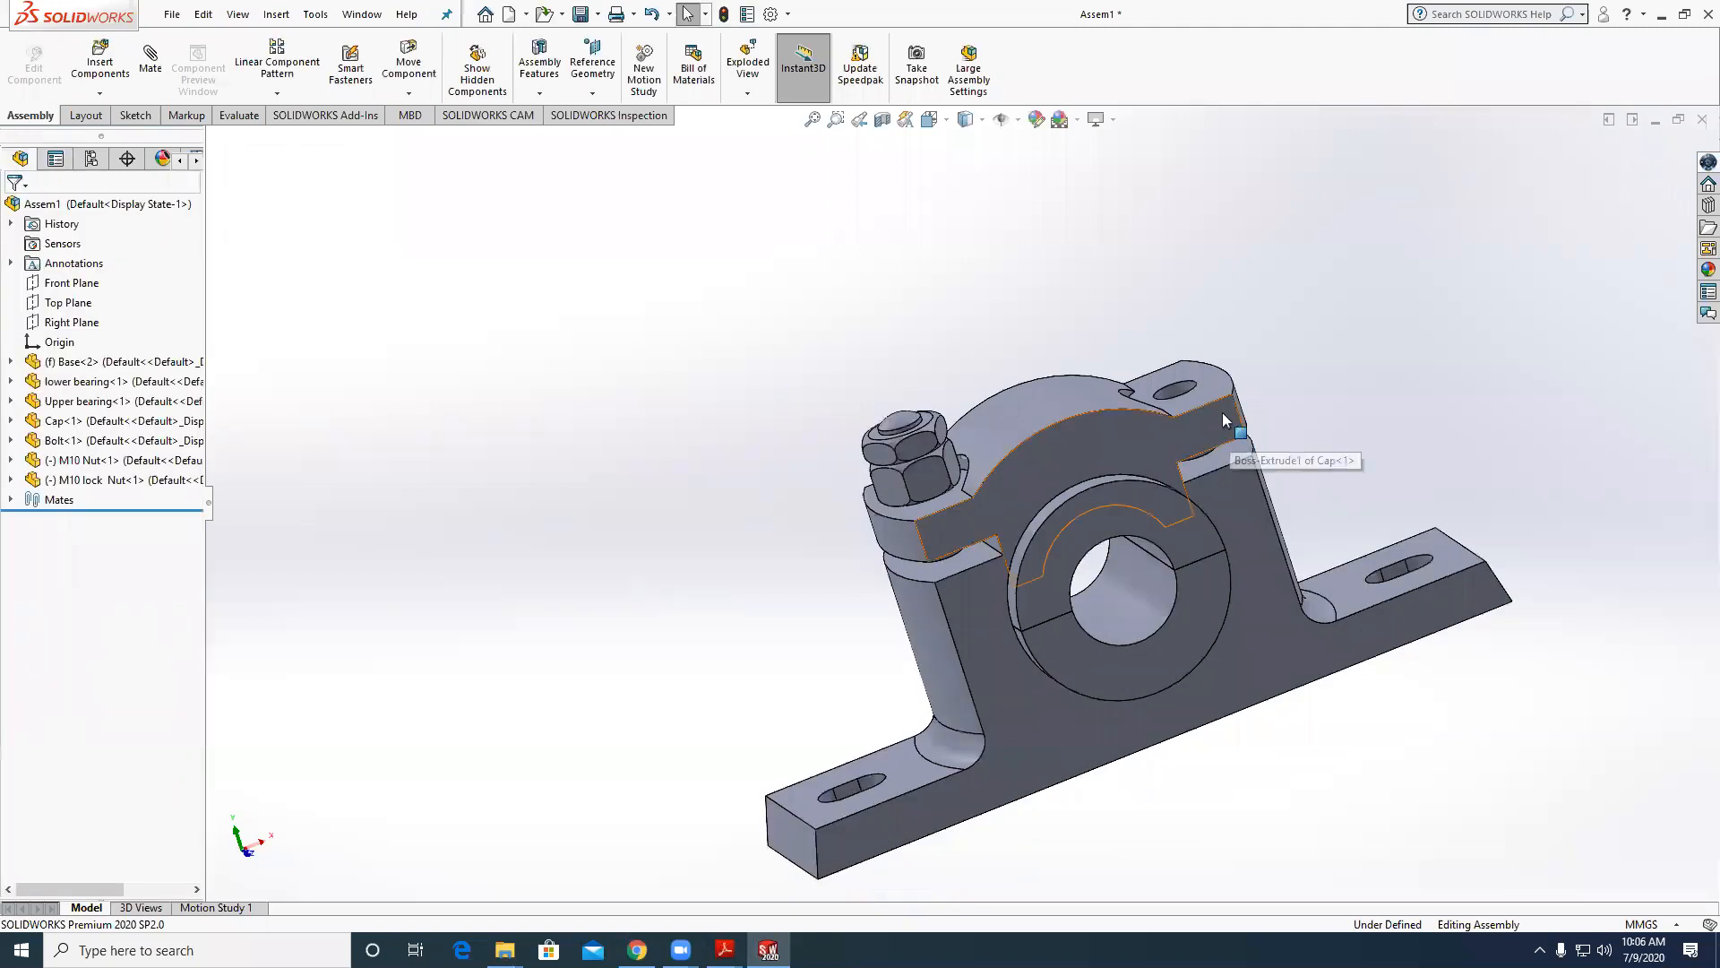
Start a Mirror Components operation with the Base part's Right Plane as the mirror plane.
{"action": "scroll", "coordinate": [1222, 412], "scroll_direction": "up", "scroll_amount": 3}
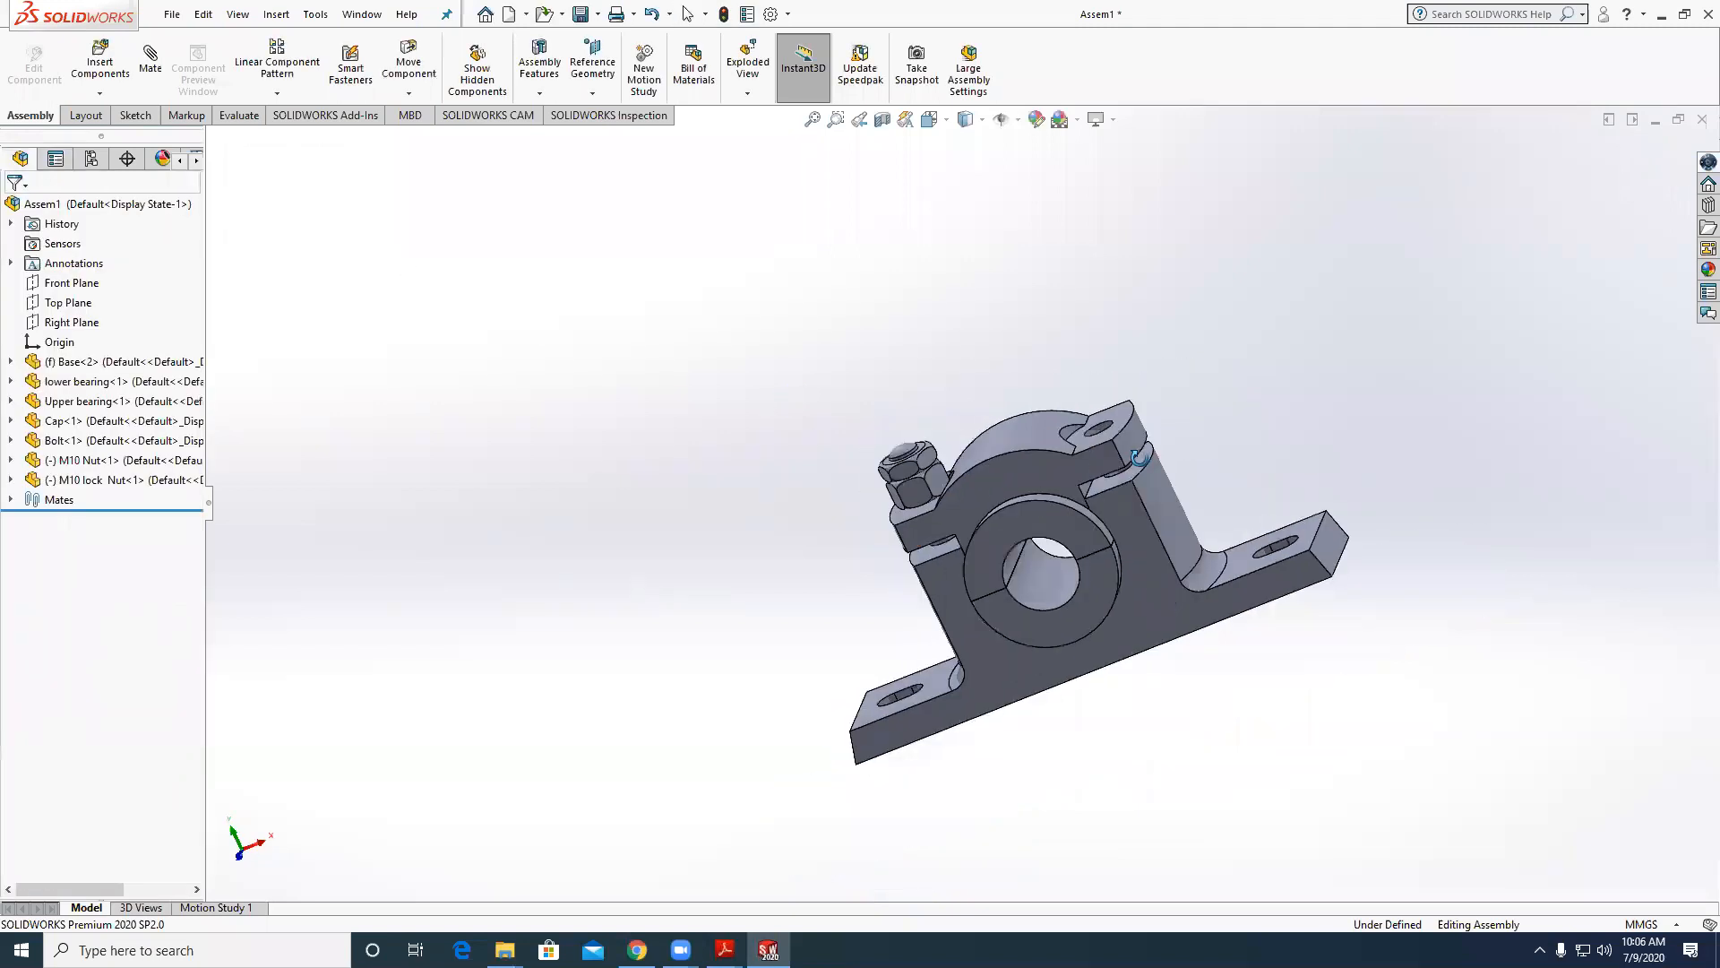
{"action": "left_click", "coordinate": [279, 92]}
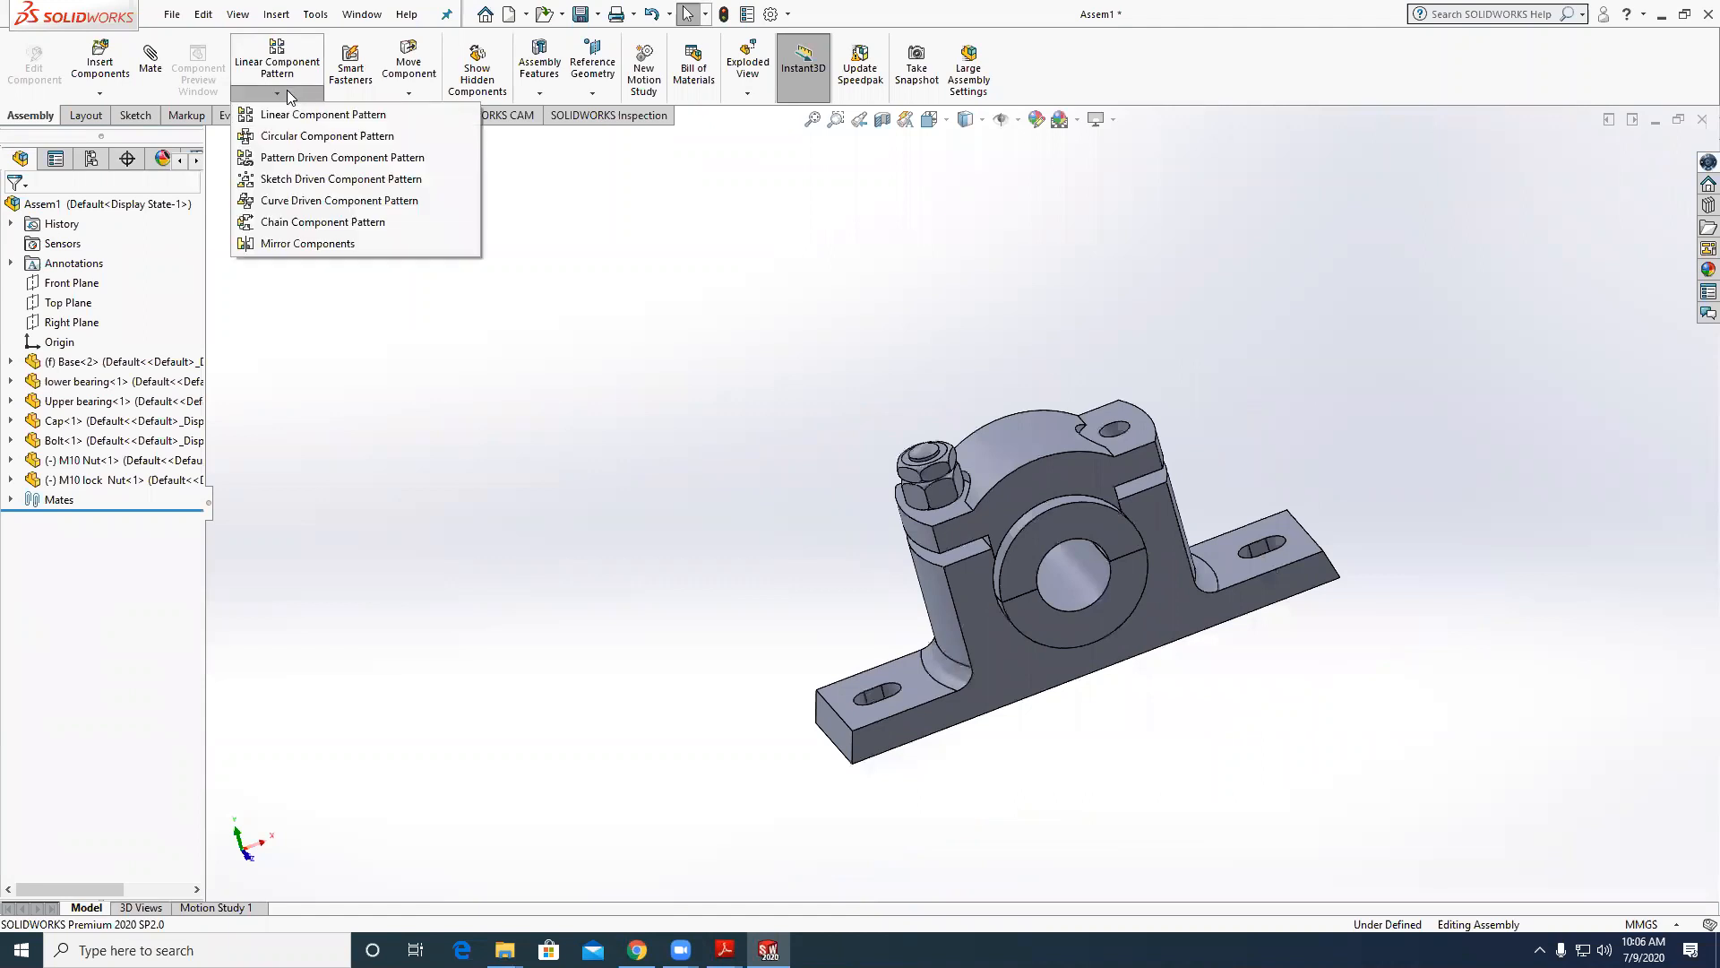
{"action": "left_click", "coordinate": [304, 244]}
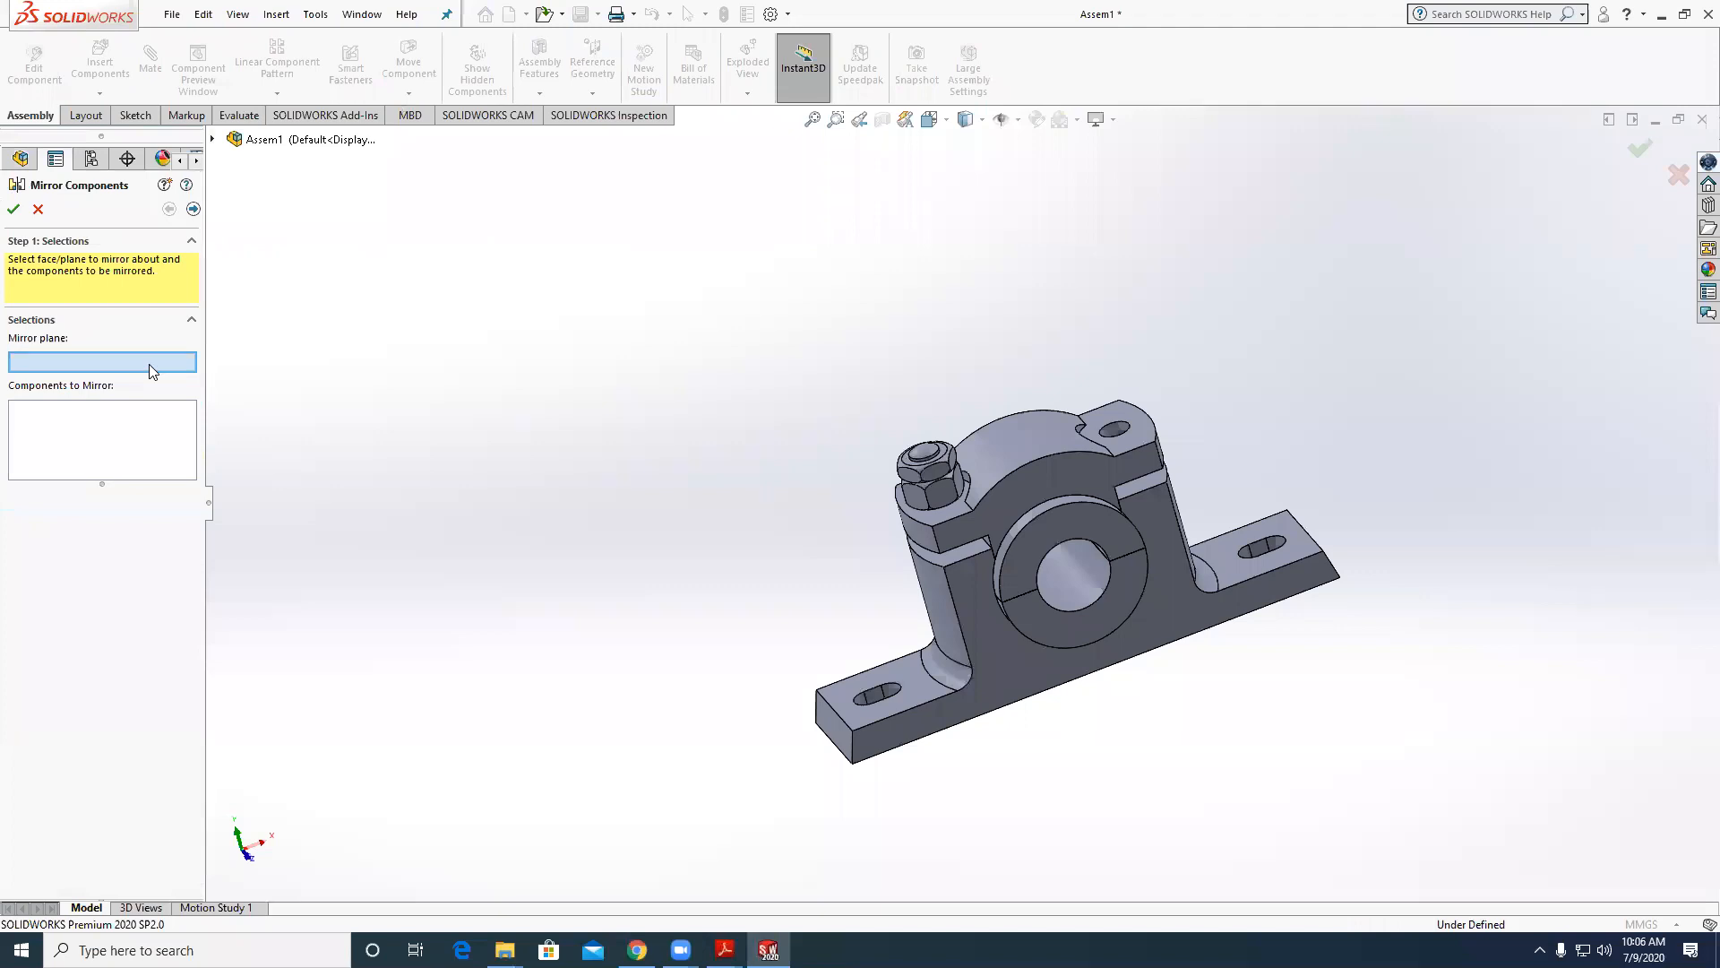
{"action": "left_click", "coordinate": [213, 139]}
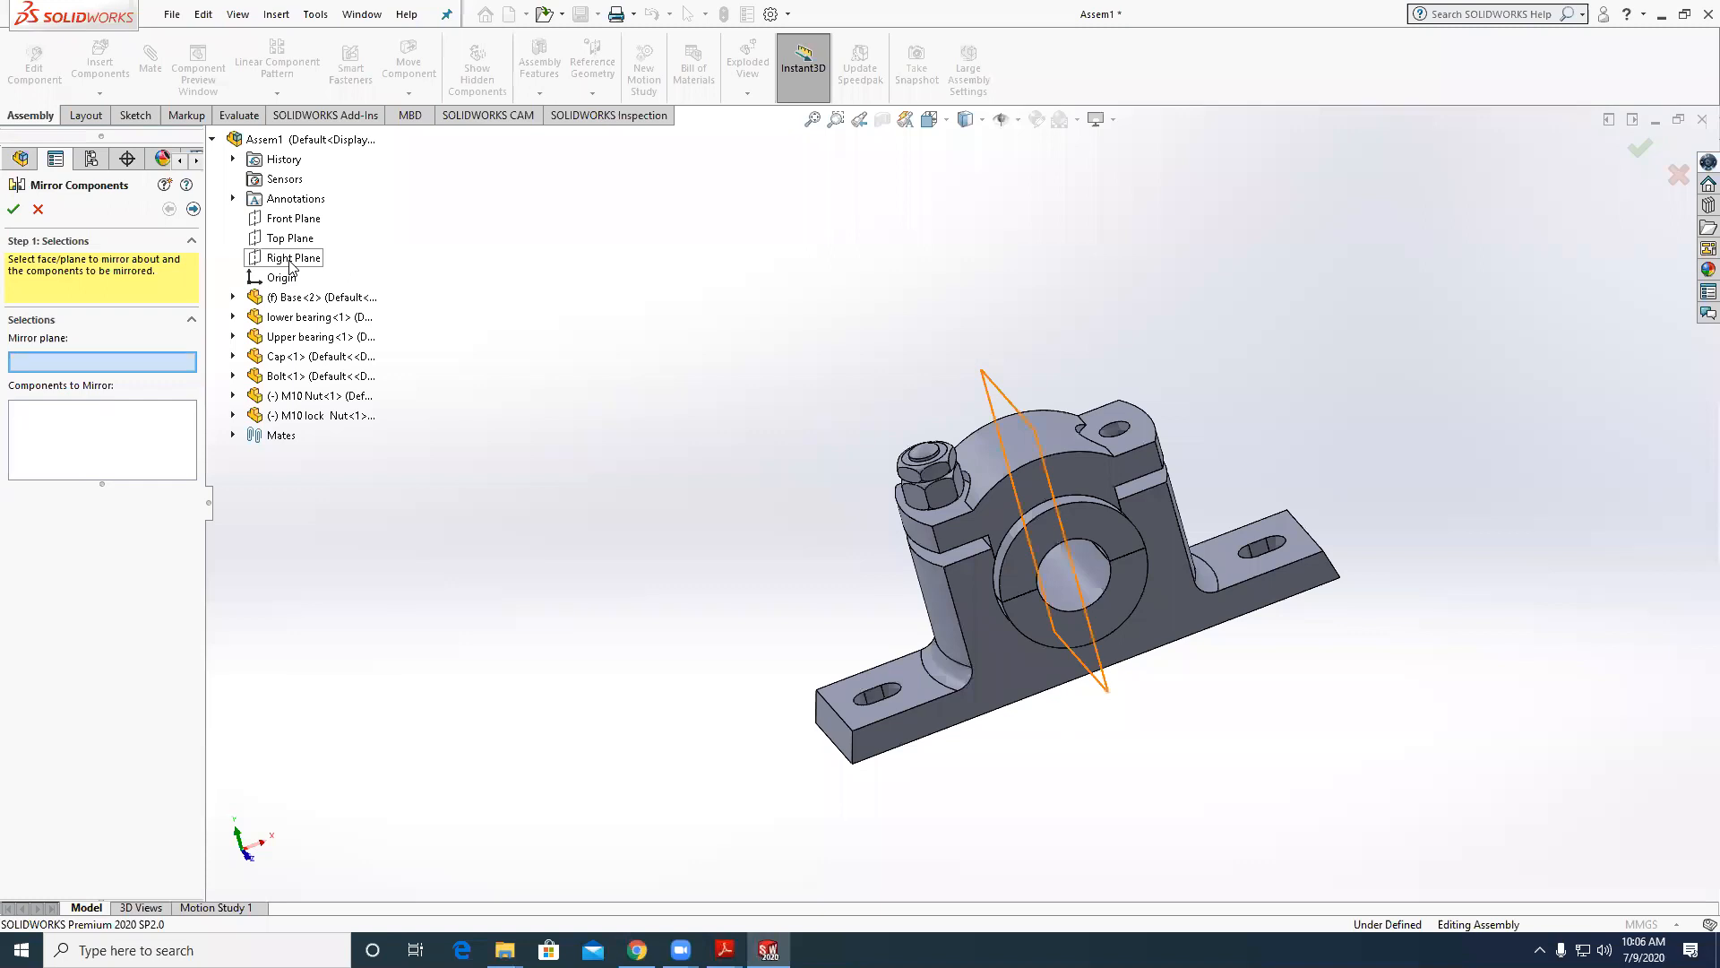
{"action": "left_click", "coordinate": [234, 297]}
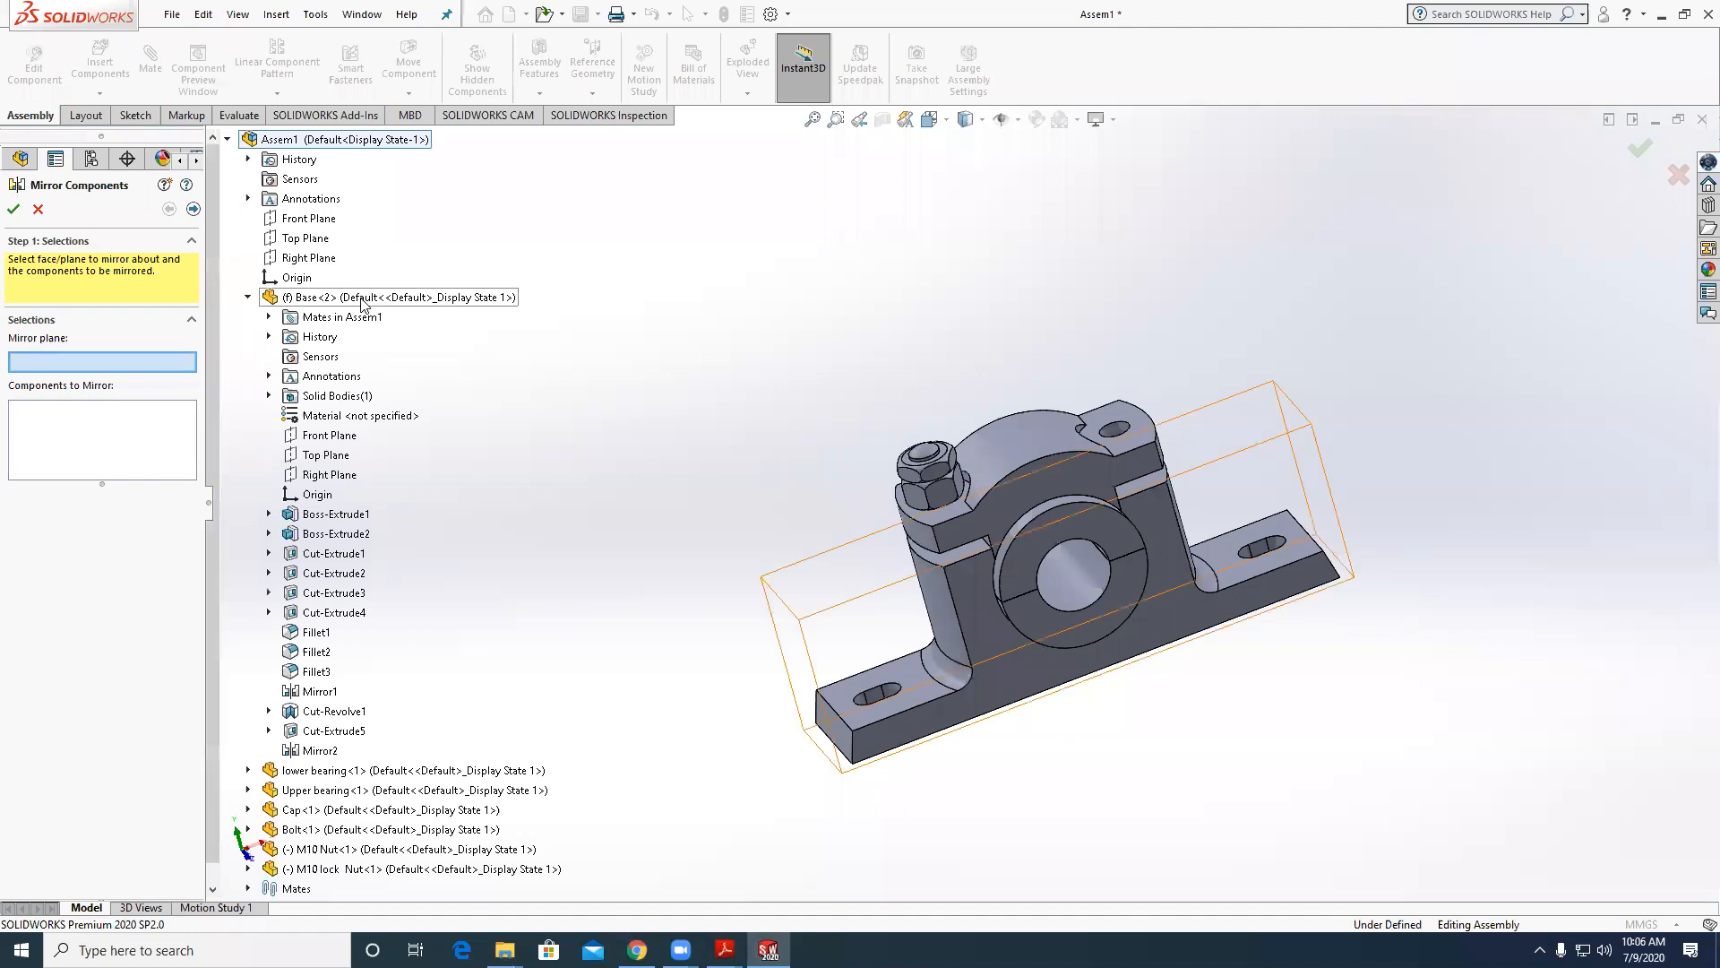
{"action": "left_click", "coordinate": [358, 476]}
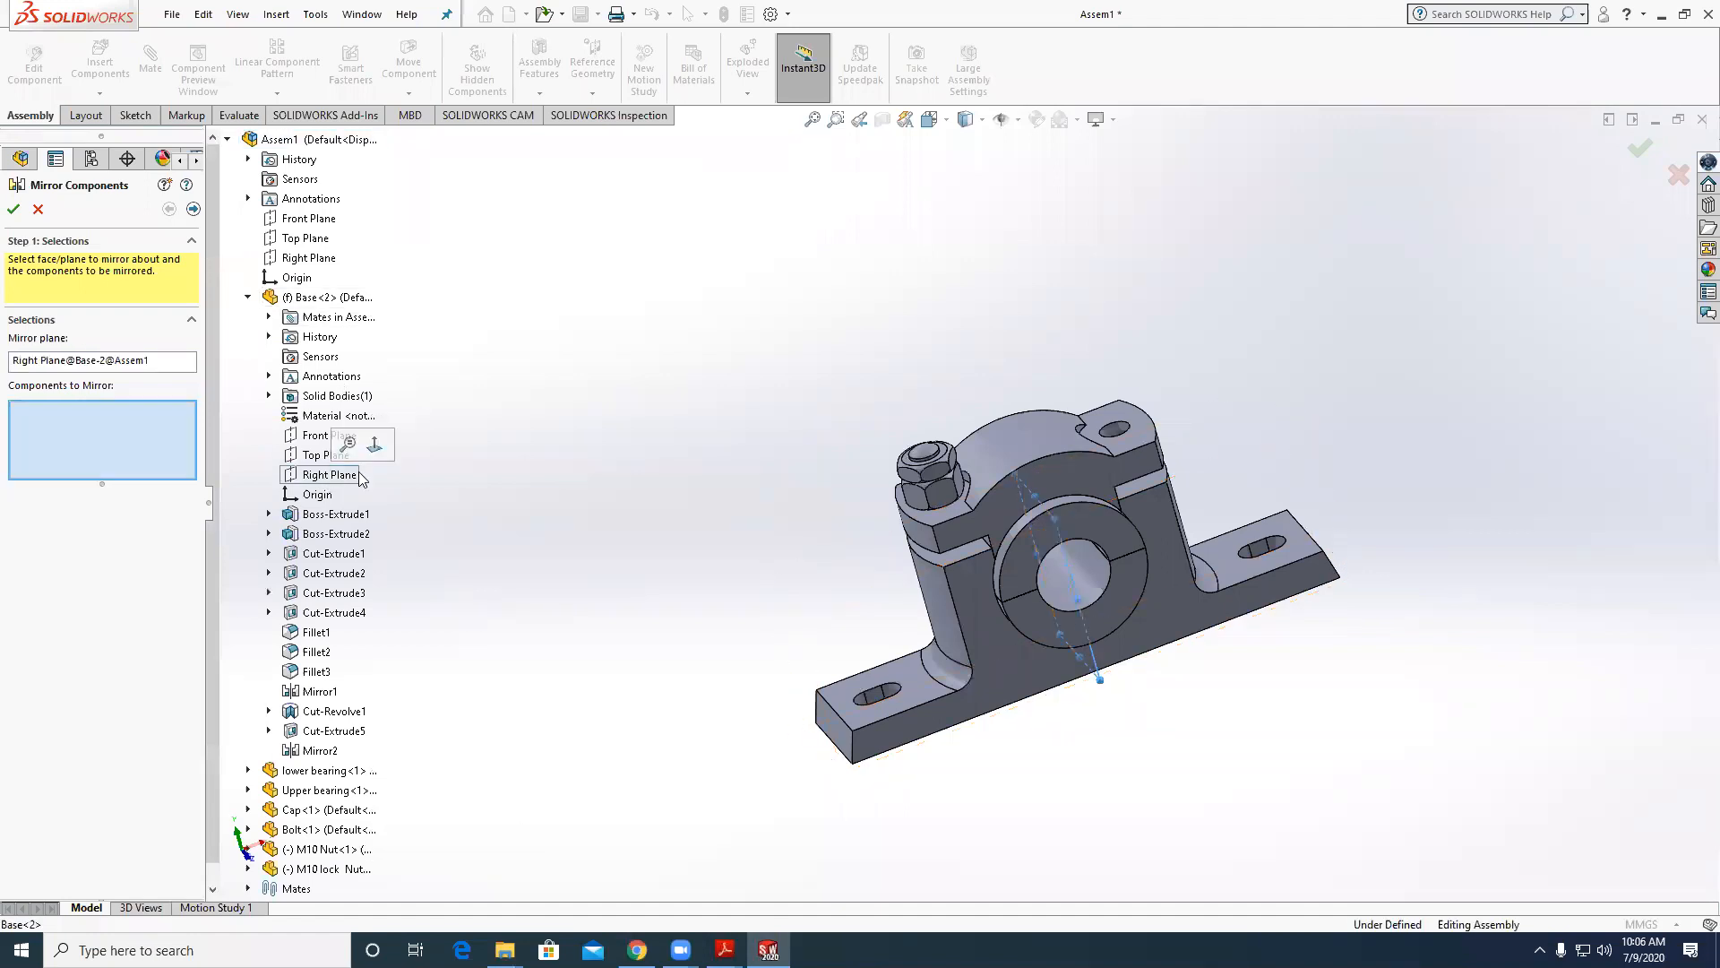
Mirror the M10 Nut, M10 lock Nut and Bolt to the Cap's opposite bolt hole, using the center of bounding box mirror type.
{"action": "middle_click_drag", "start_coordinate": [626, 400], "coordinate": [978, 499]}
{"action": "scroll", "coordinate": [923, 444], "scroll_direction": "down", "scroll_amount": 3}
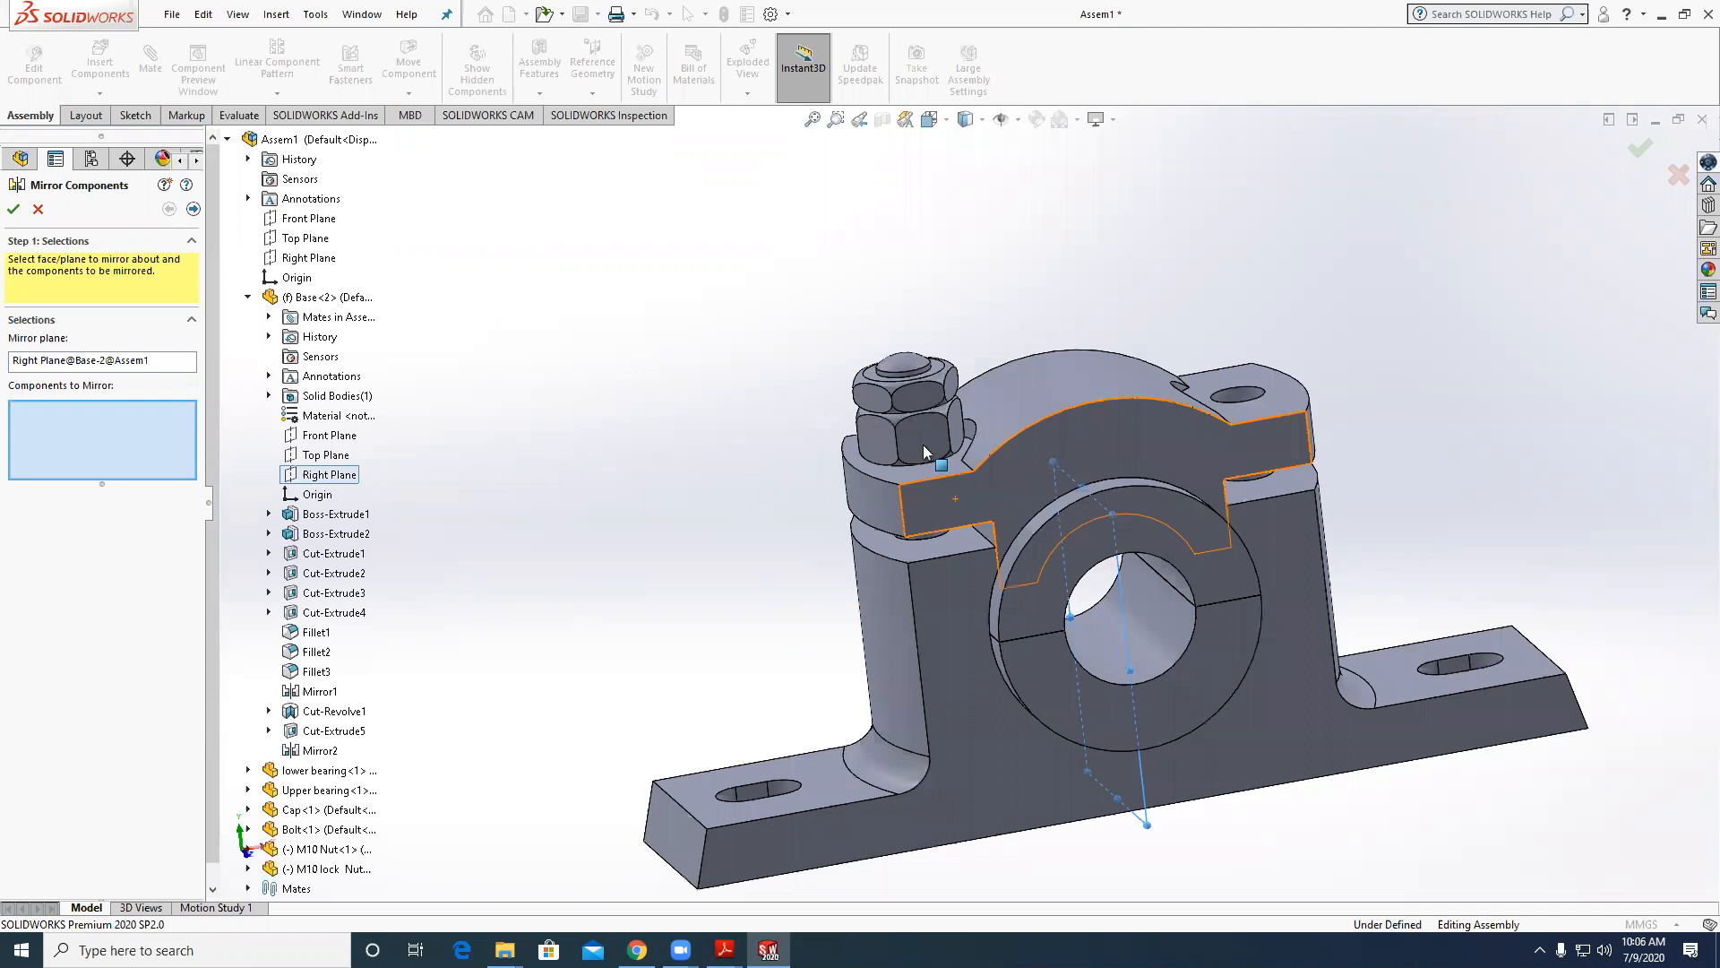
{"action": "left_click", "coordinate": [923, 445]}
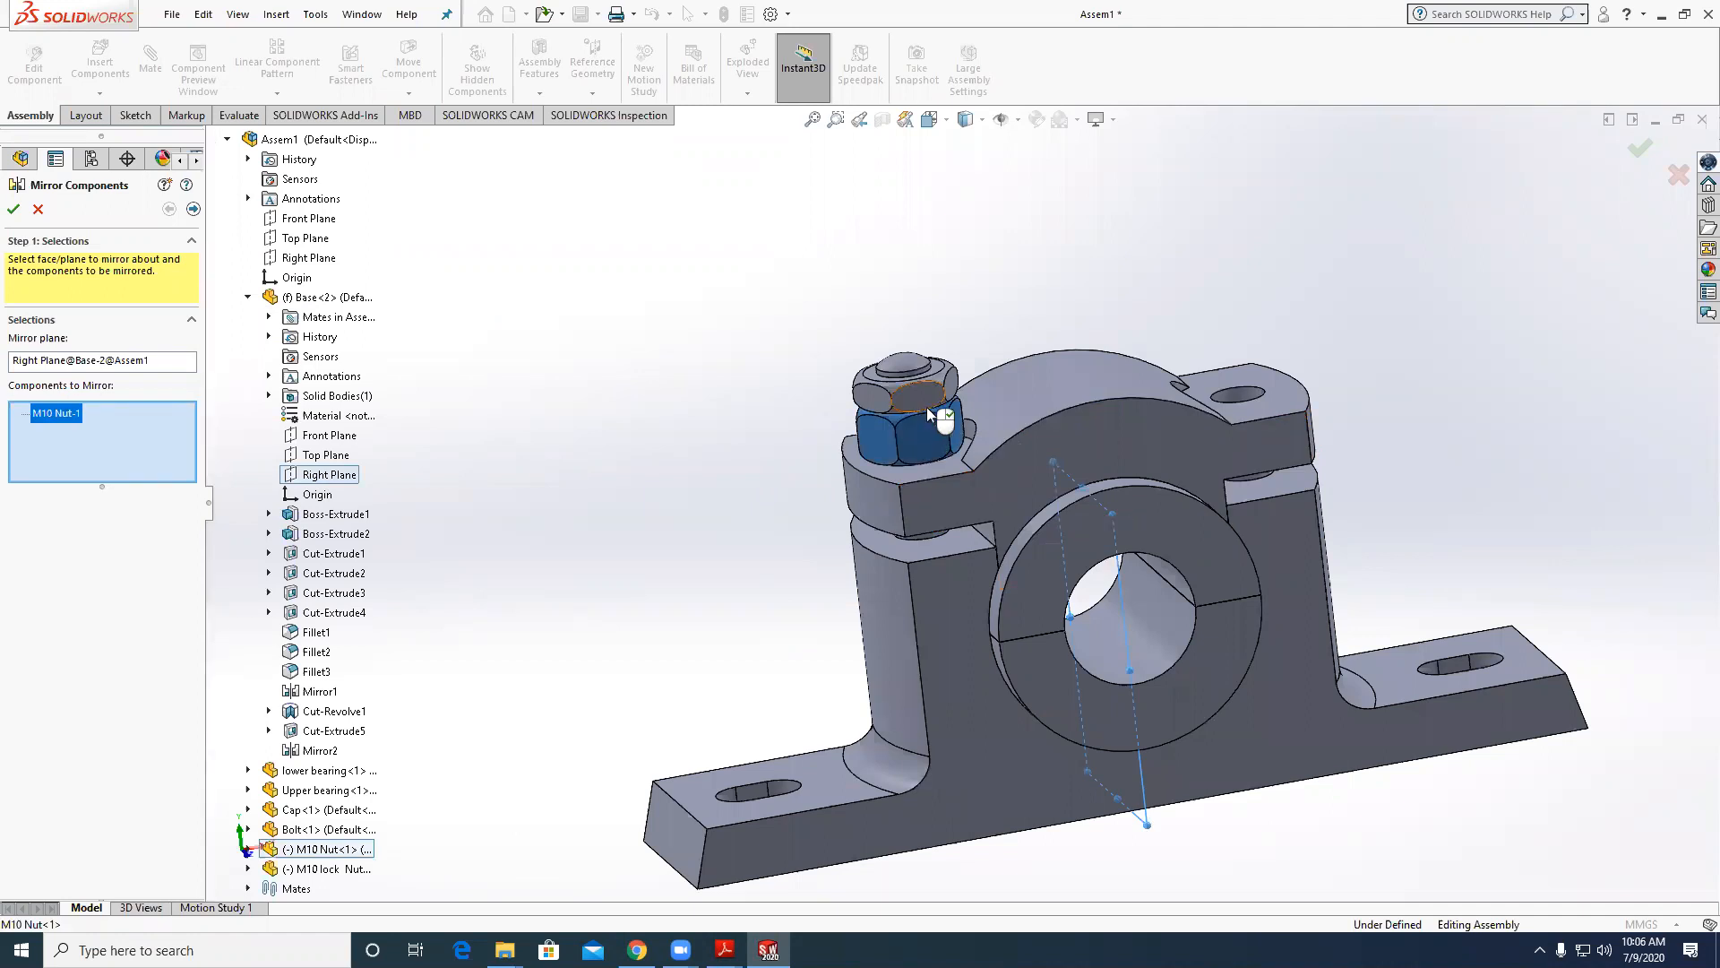
{"action": "left_click", "coordinate": [924, 532]}
{"action": "left_click", "coordinate": [1003, 543]}
{"action": "scroll", "coordinate": [1007, 574], "scroll_direction": "down", "scroll_amount": 3}
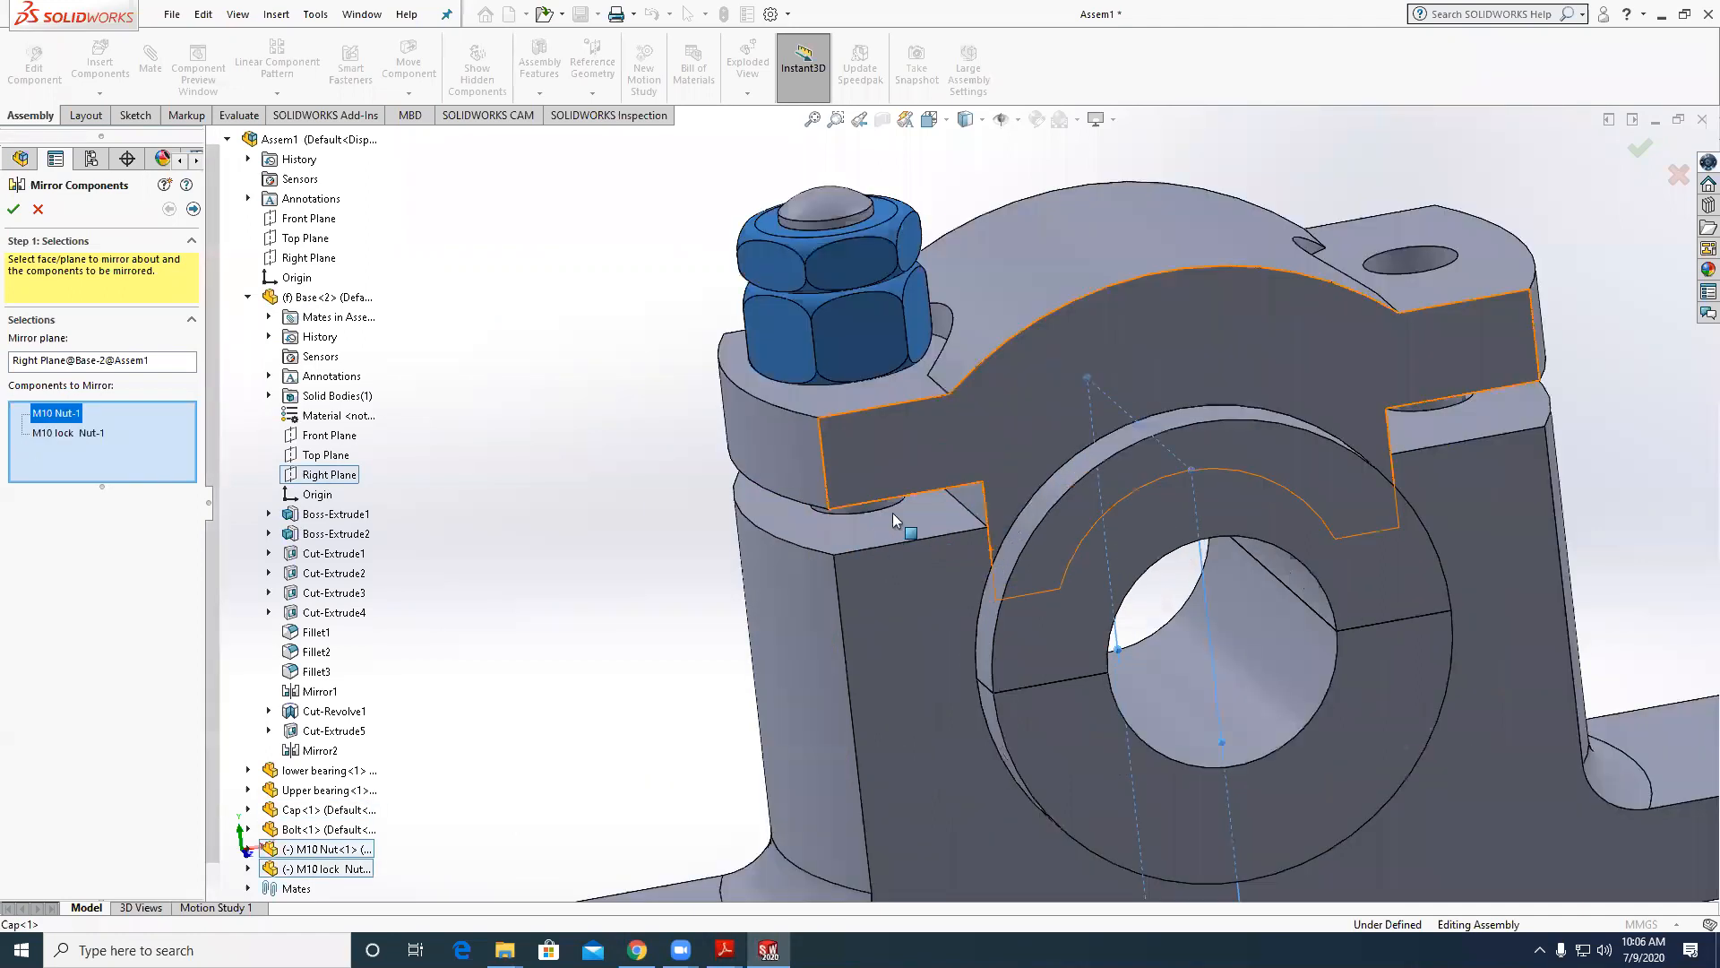
{"action": "scroll", "coordinate": [851, 493], "scroll_direction": "down", "scroll_amount": 2}
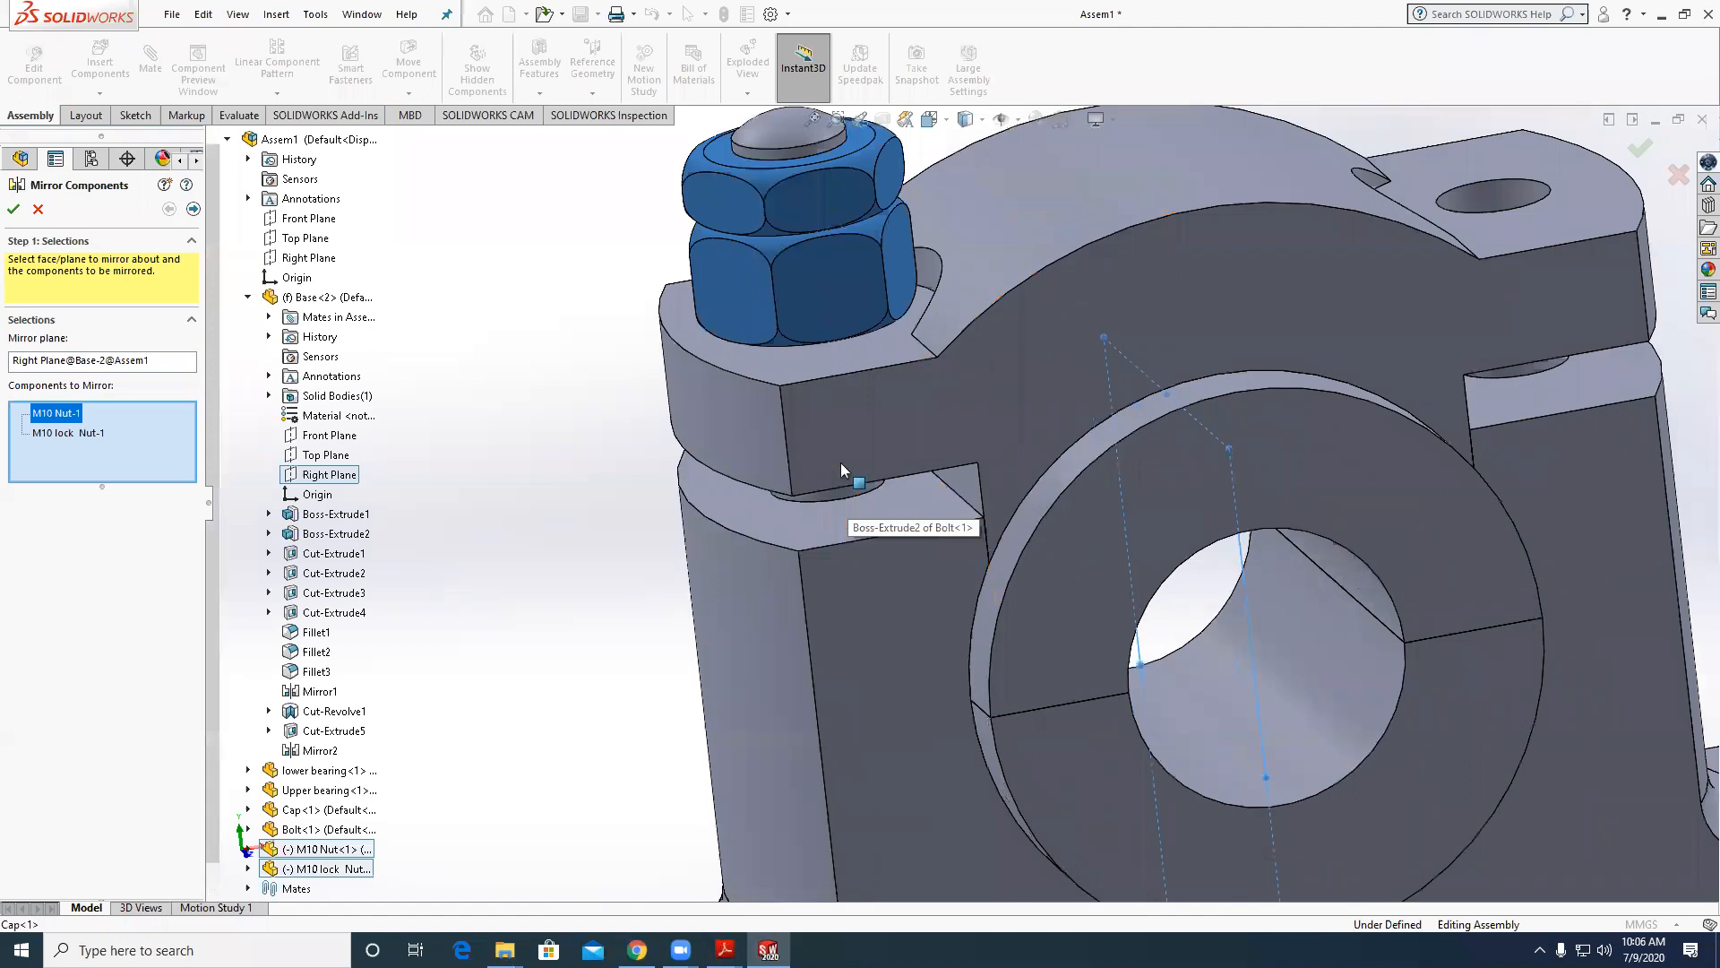
{"action": "left_click", "coordinate": [858, 446]}
{"action": "scroll", "coordinate": [859, 446], "scroll_direction": "up", "scroll_amount": 4}
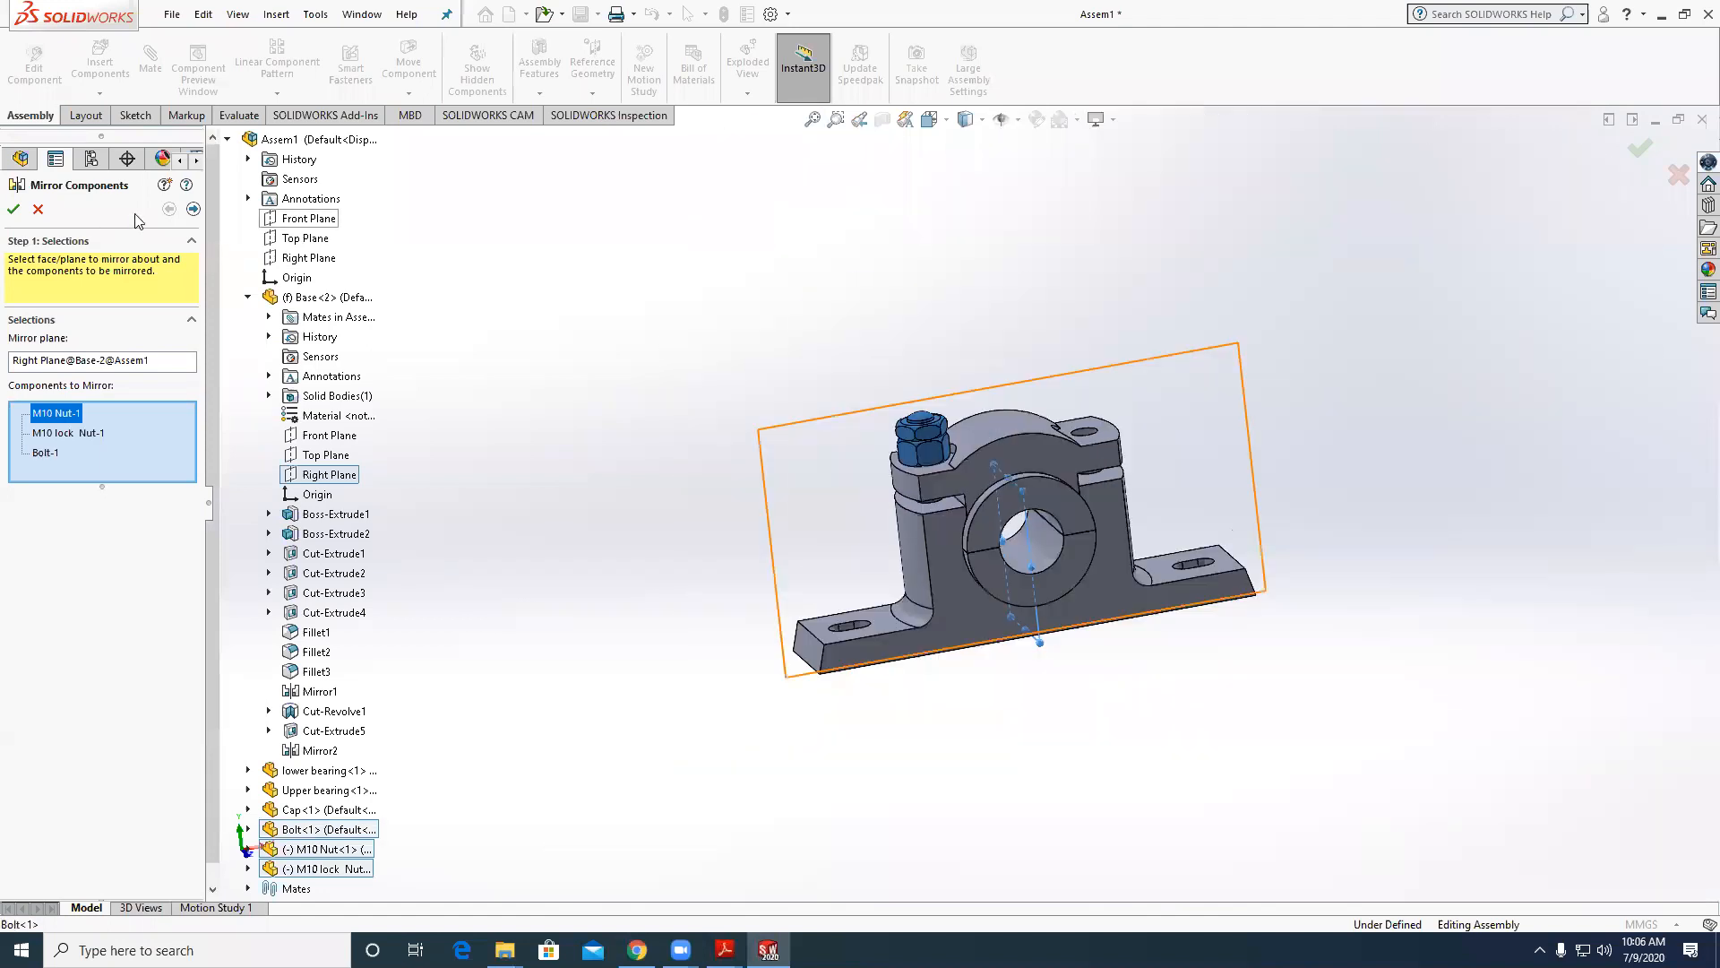
{"action": "left_click", "coordinate": [192, 211]}
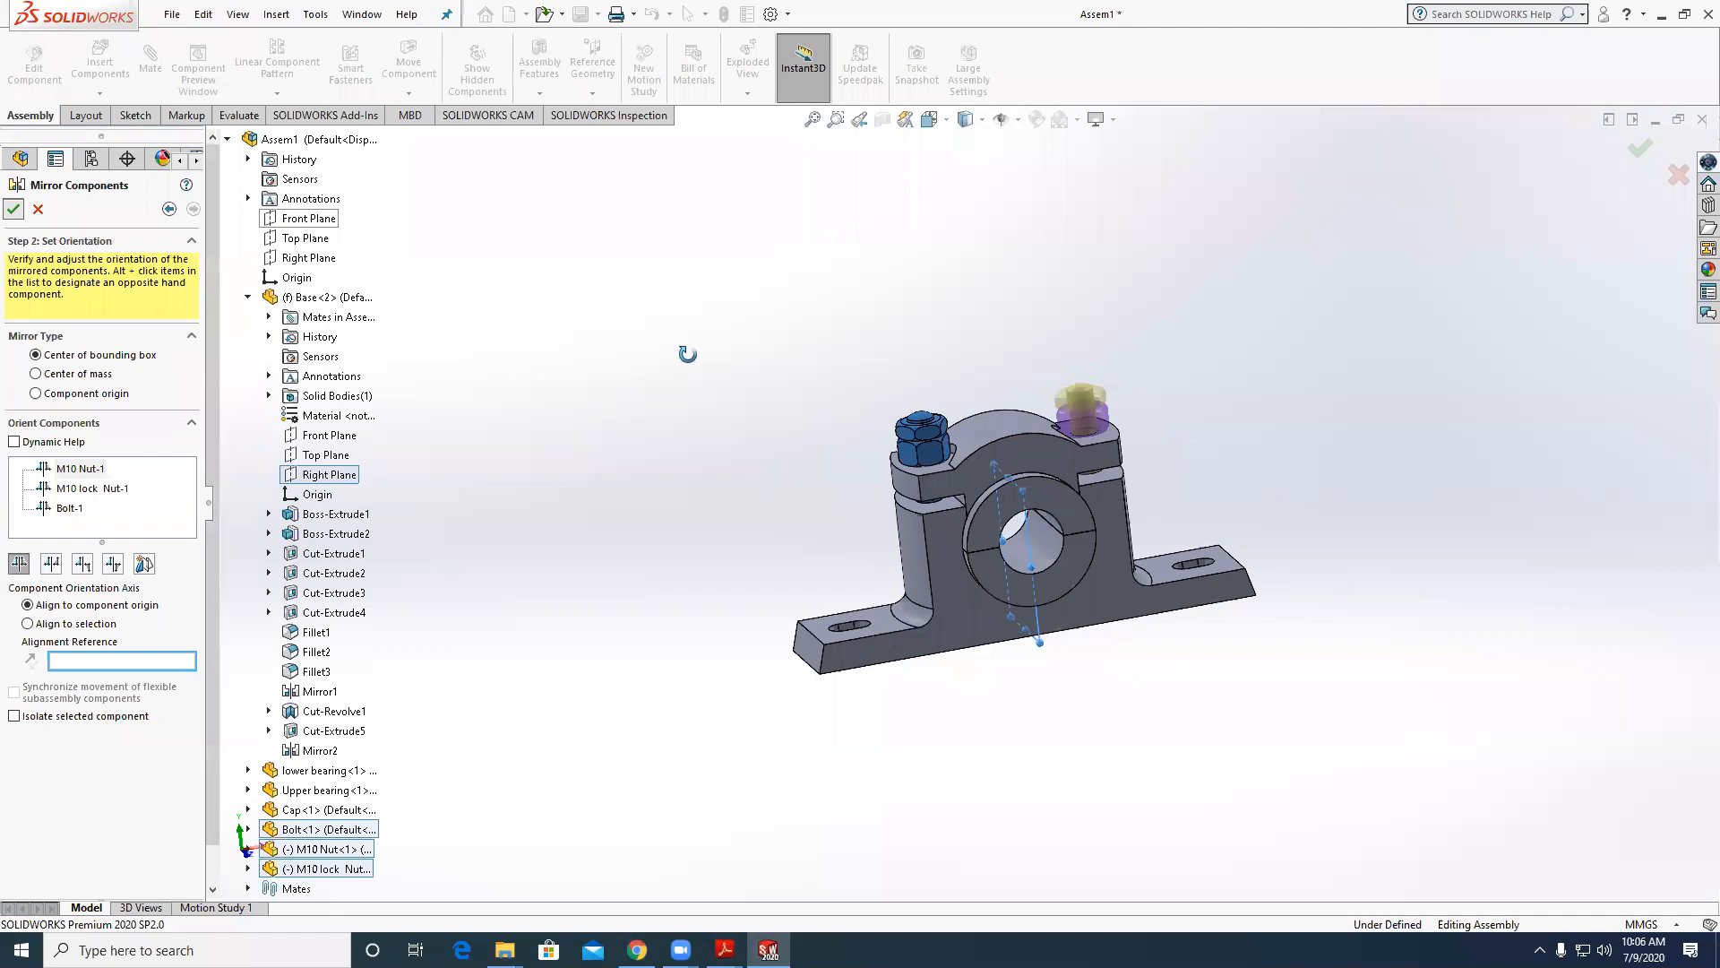
{"action": "key", "text": "Return"}
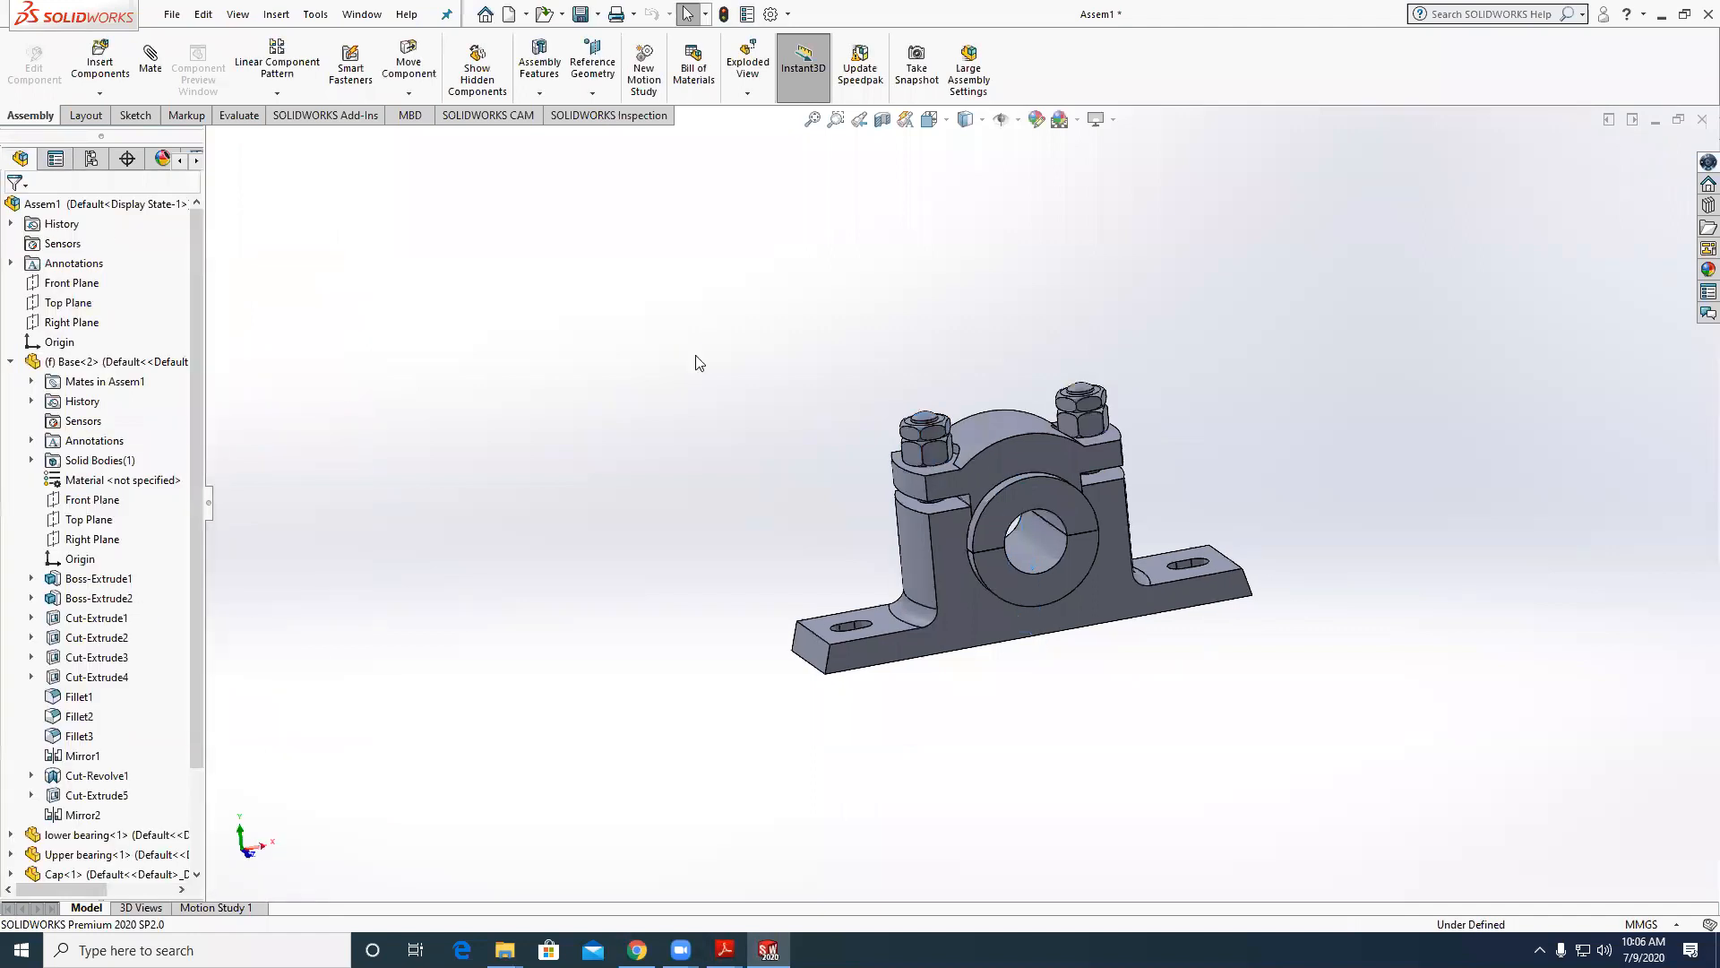
Save the assembly as Plumber Block in the Plumber Block folder.
{"action": "key", "text": "ctrl+s"}
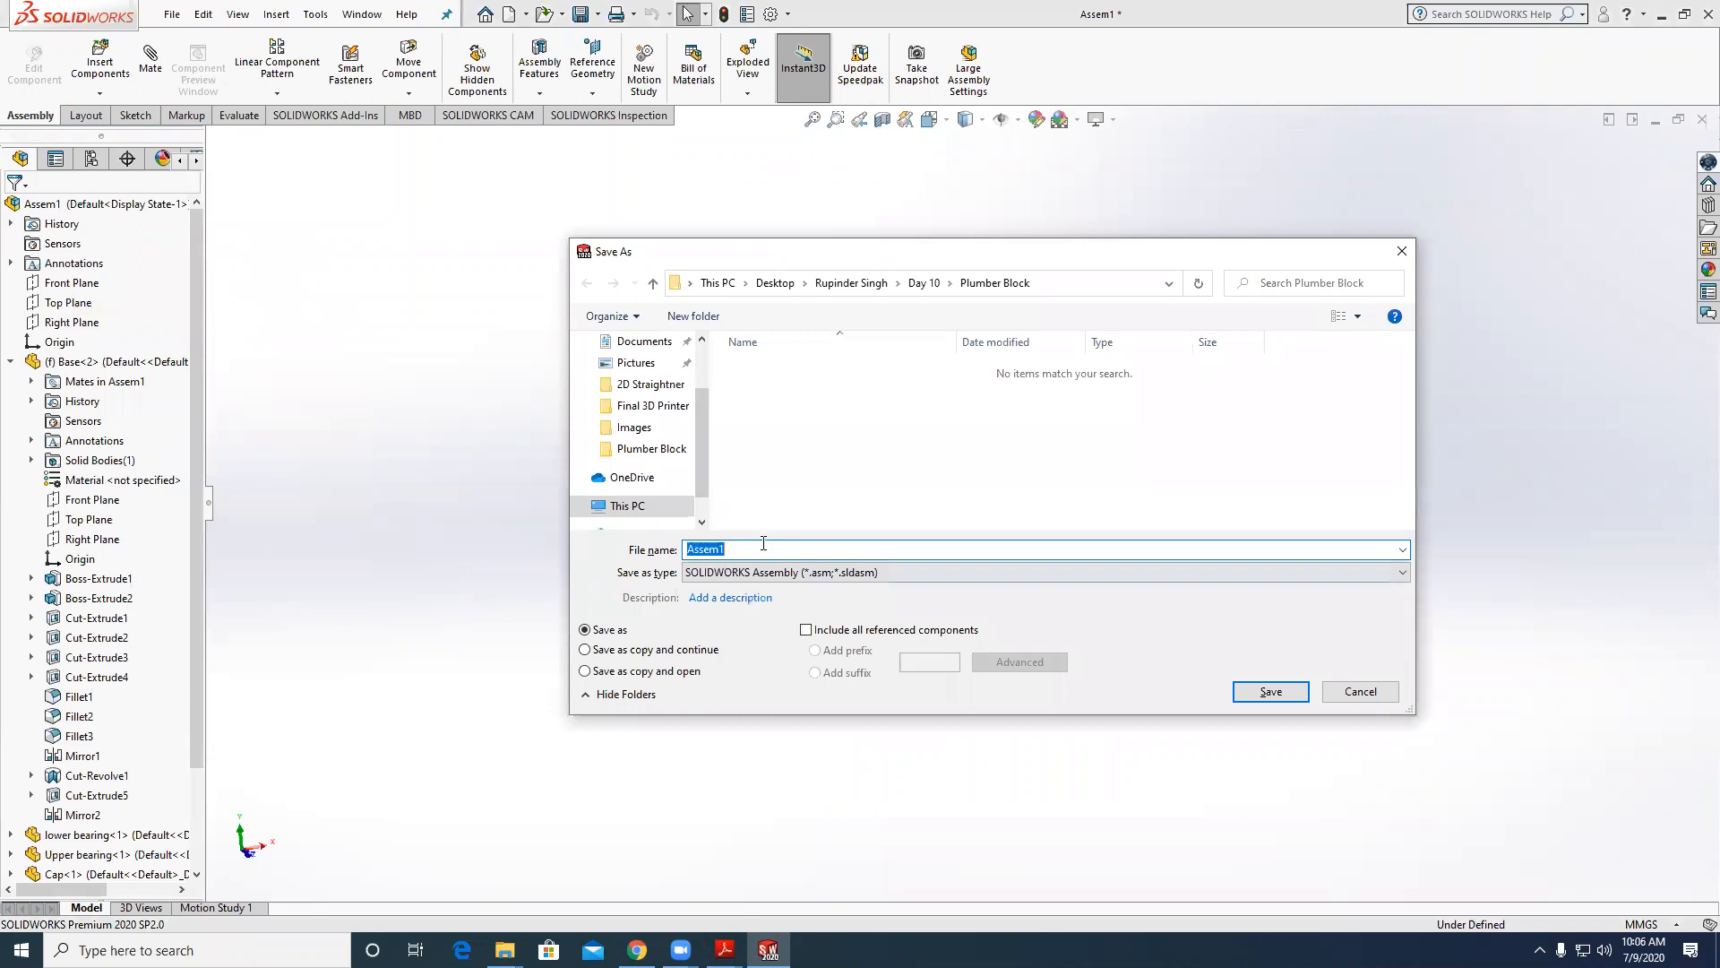
{"action": "type", "text": "Plumber Block"}
{"action": "key", "text": "Return"}
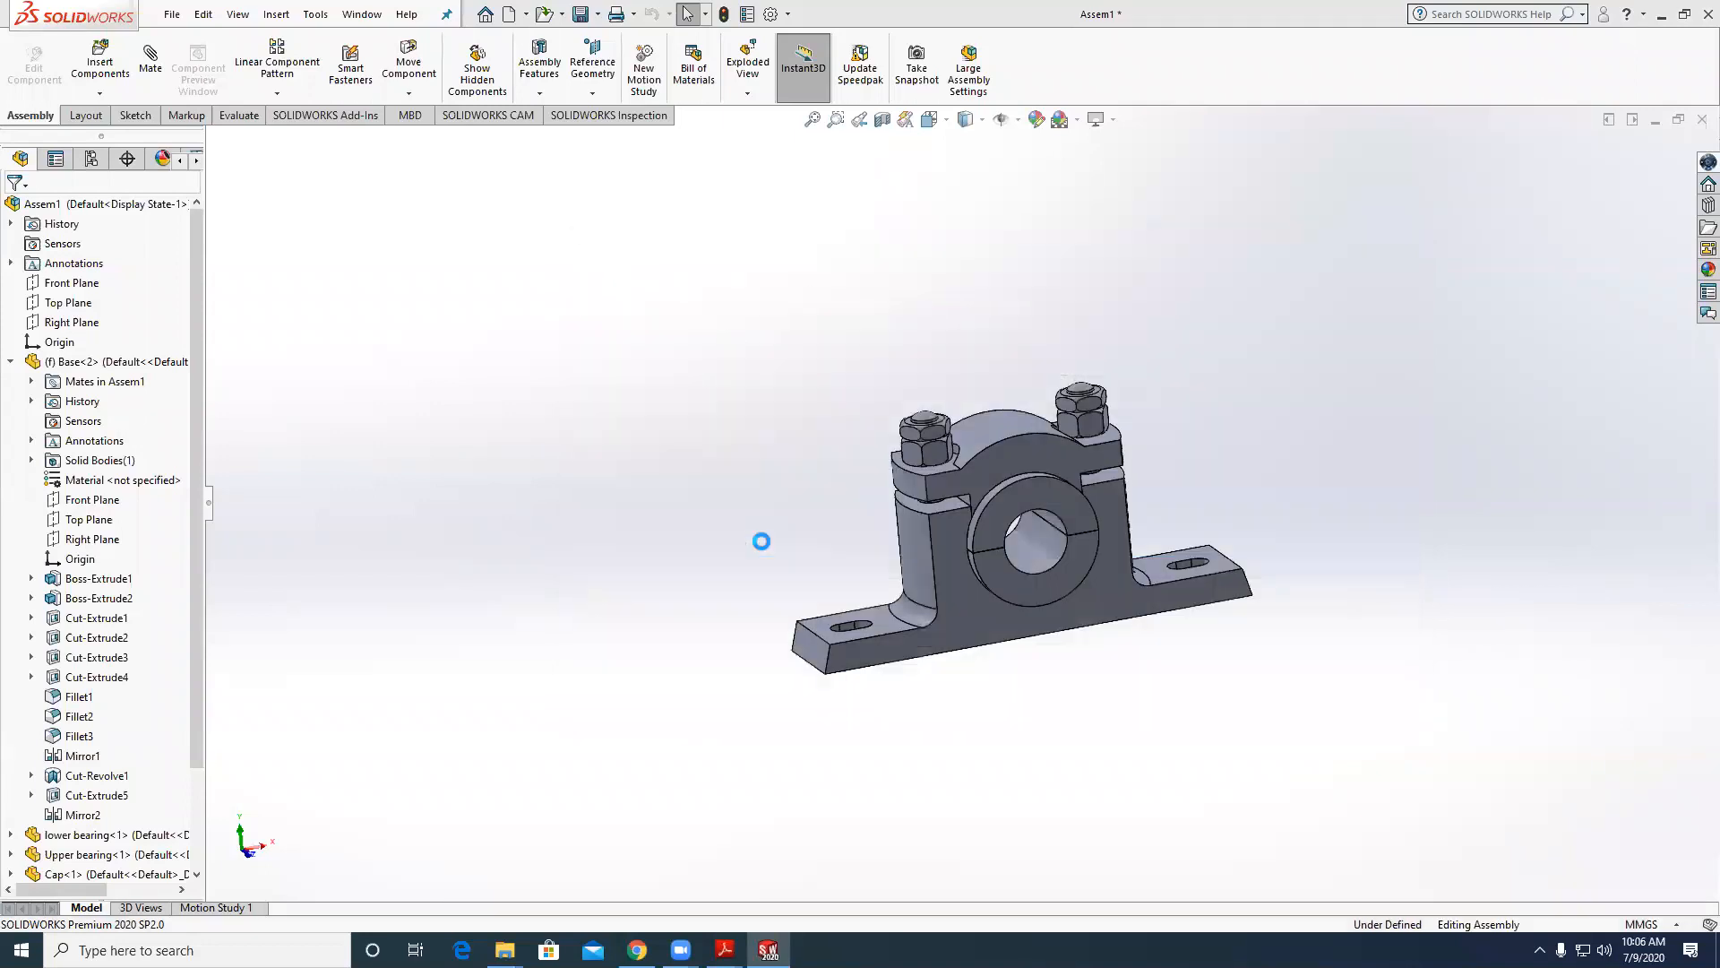
Examine the completed assembly at an angle and square to the Base's front face.
{"action": "left_click", "coordinate": [1087, 525]}
{"action": "key", "text": "ctrl+8"}
{"action": "left_click", "coordinate": [1241, 595]}
{"action": "scroll", "coordinate": [1242, 595], "scroll_direction": "up", "scroll_amount": 4}
{"action": "middle_click_drag", "start_coordinate": [1242, 595], "coordinate": [1079, 457]}
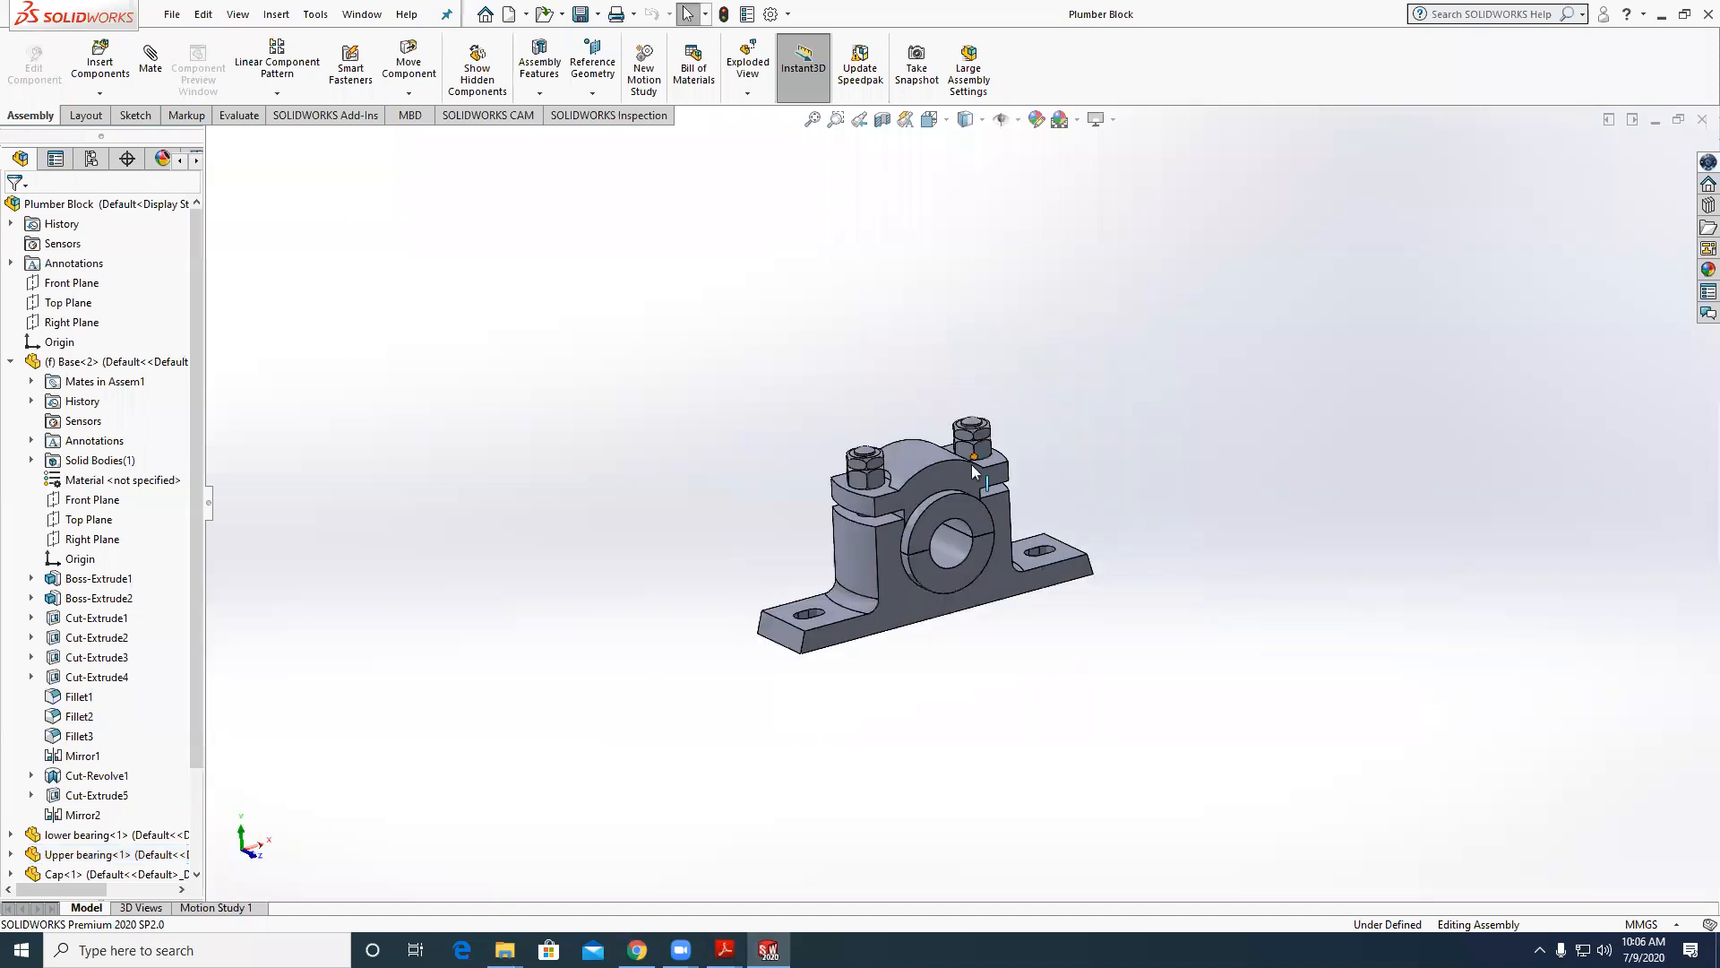
{"action": "left_click", "coordinate": [993, 513]}
{"action": "key", "text": "ctrl+8"}
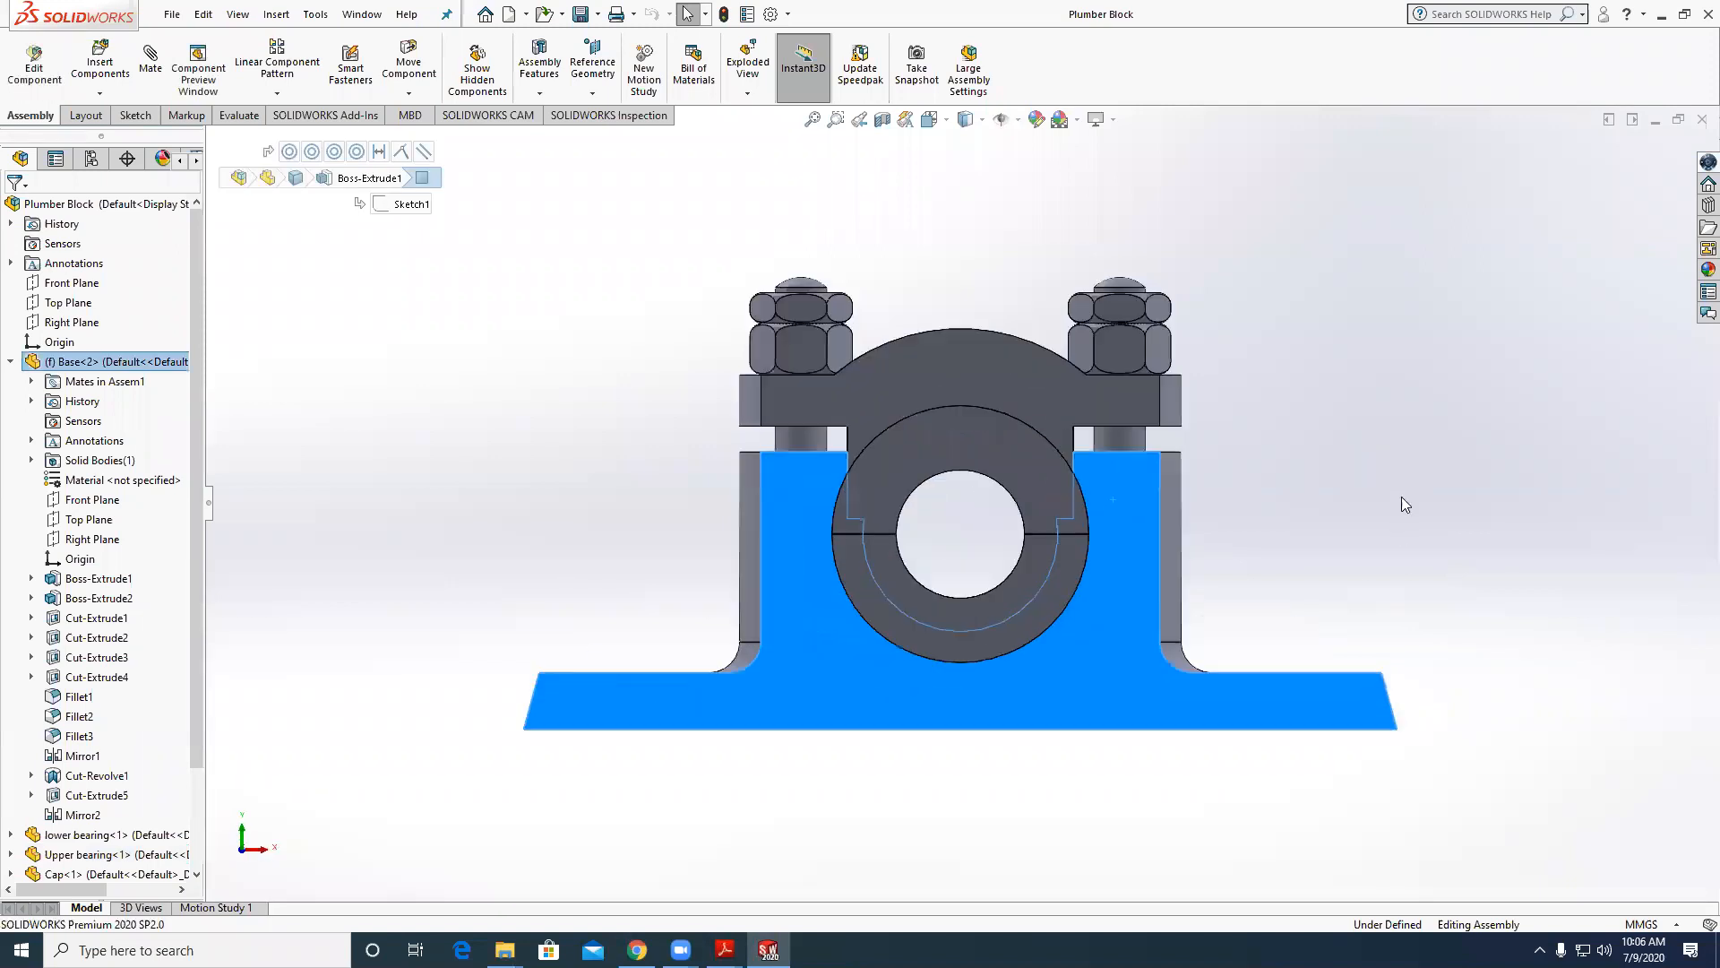
{"action": "left_click", "coordinate": [1402, 497]}
{"action": "scroll", "coordinate": [1401, 496], "scroll_direction": "up", "scroll_amount": 4}
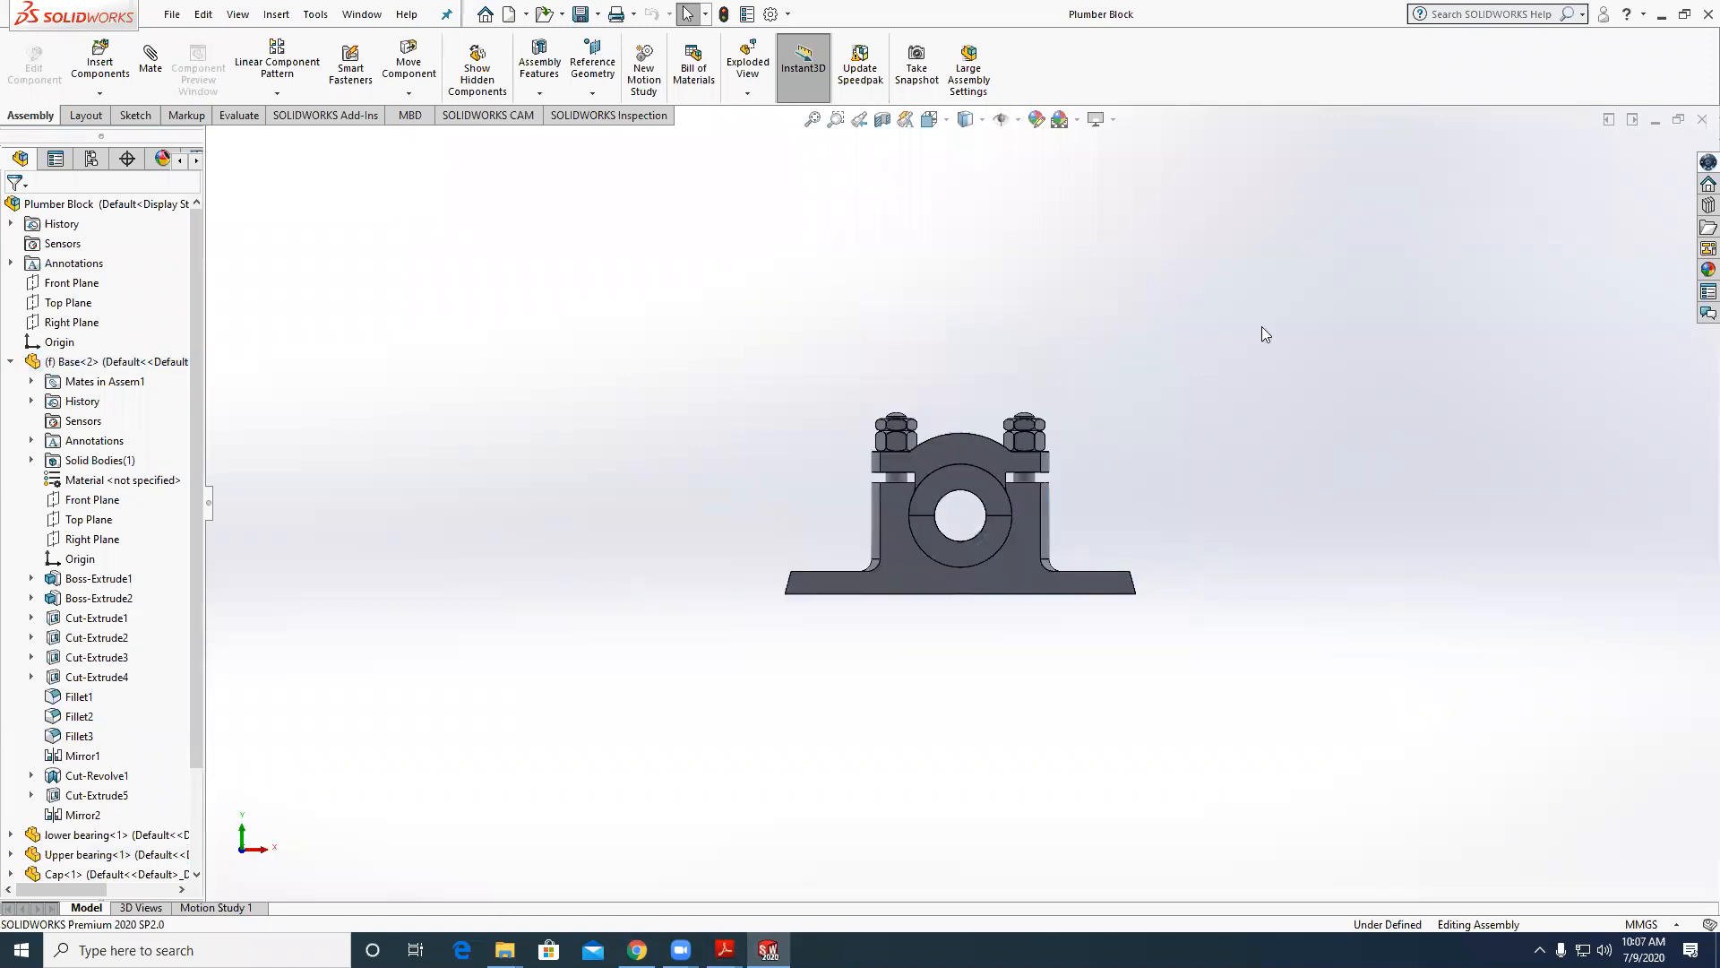
Insert a top-level-only bill of materials using the bom-standard template and place it beside the plummer block.
{"action": "left_click", "coordinate": [692, 79]}
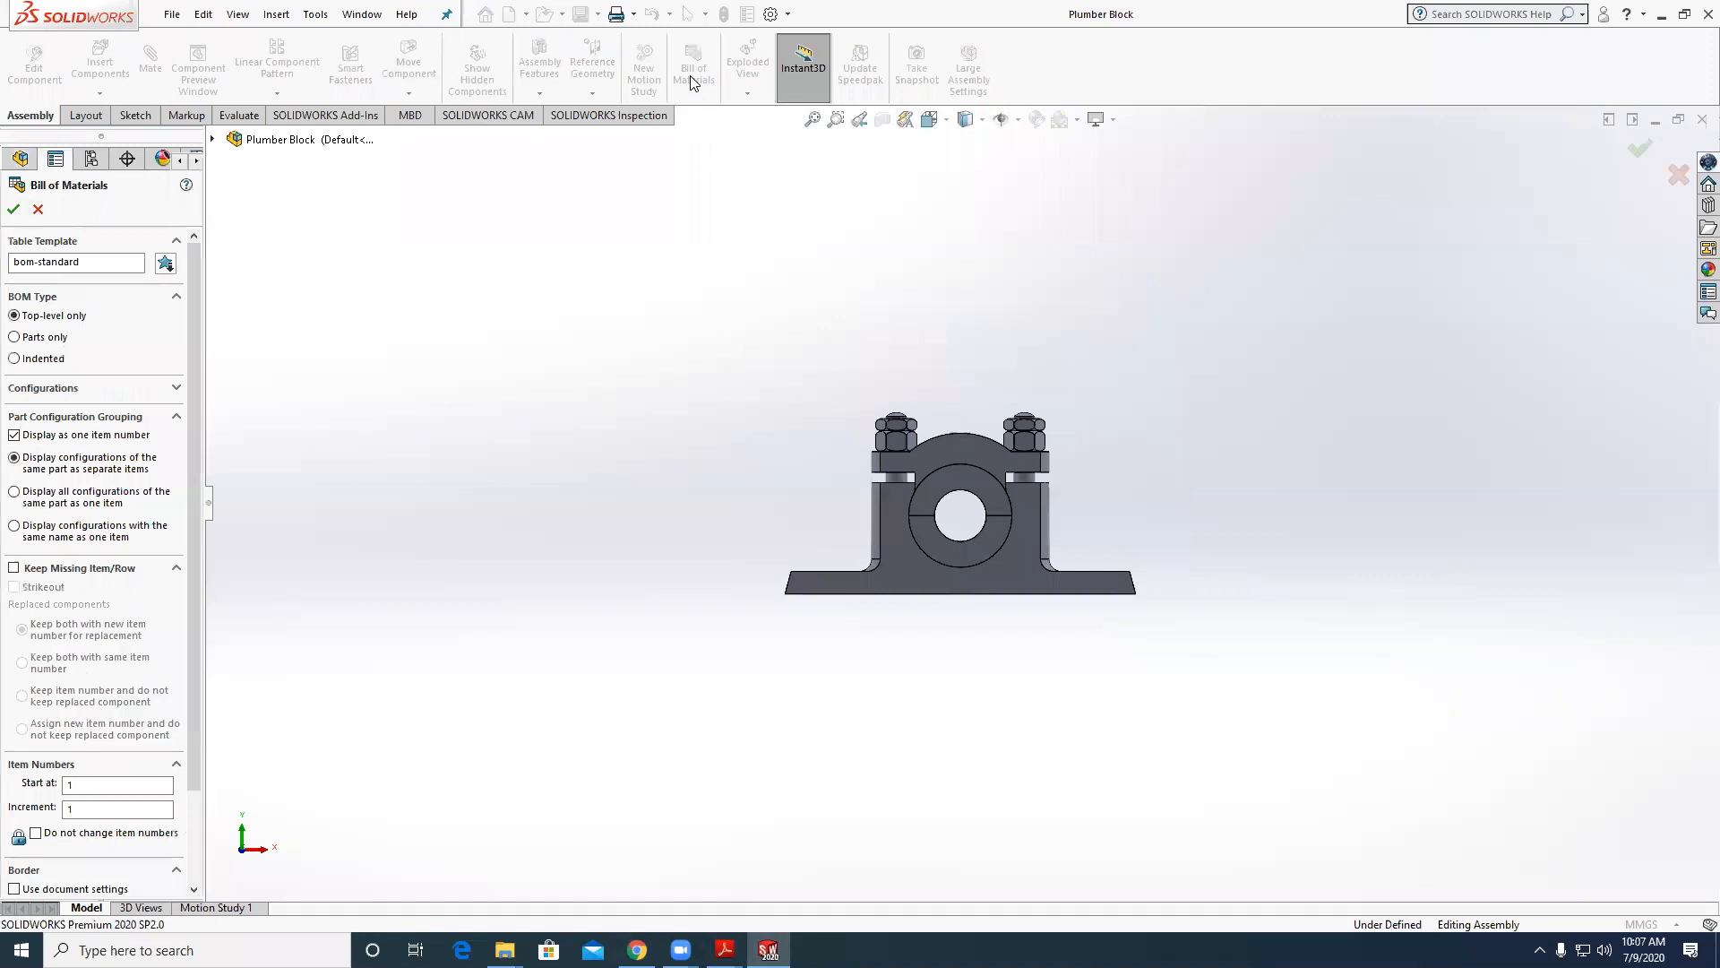
{"action": "left_click", "coordinate": [14, 210]}
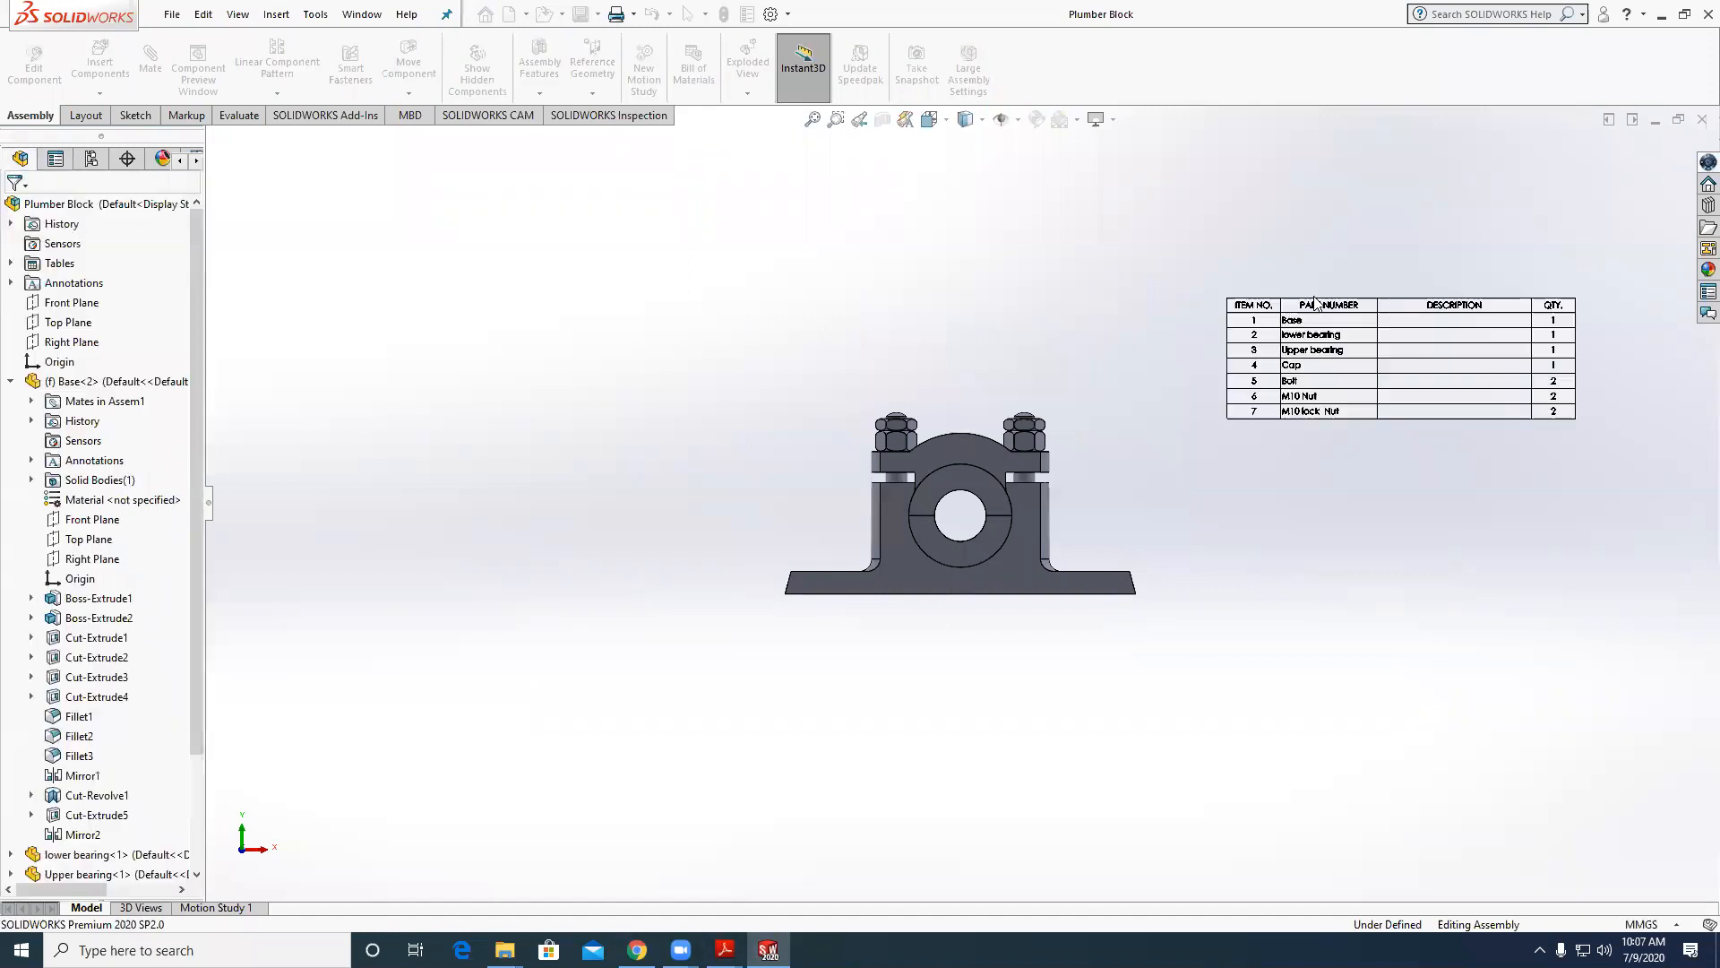
{"action": "left_click", "coordinate": [1290, 283]}
Examine the part names and quantities in the bill of materials, along with the assembly at an angle.
{"action": "scroll", "coordinate": [1564, 347], "scroll_direction": "down", "scroll_amount": 3}
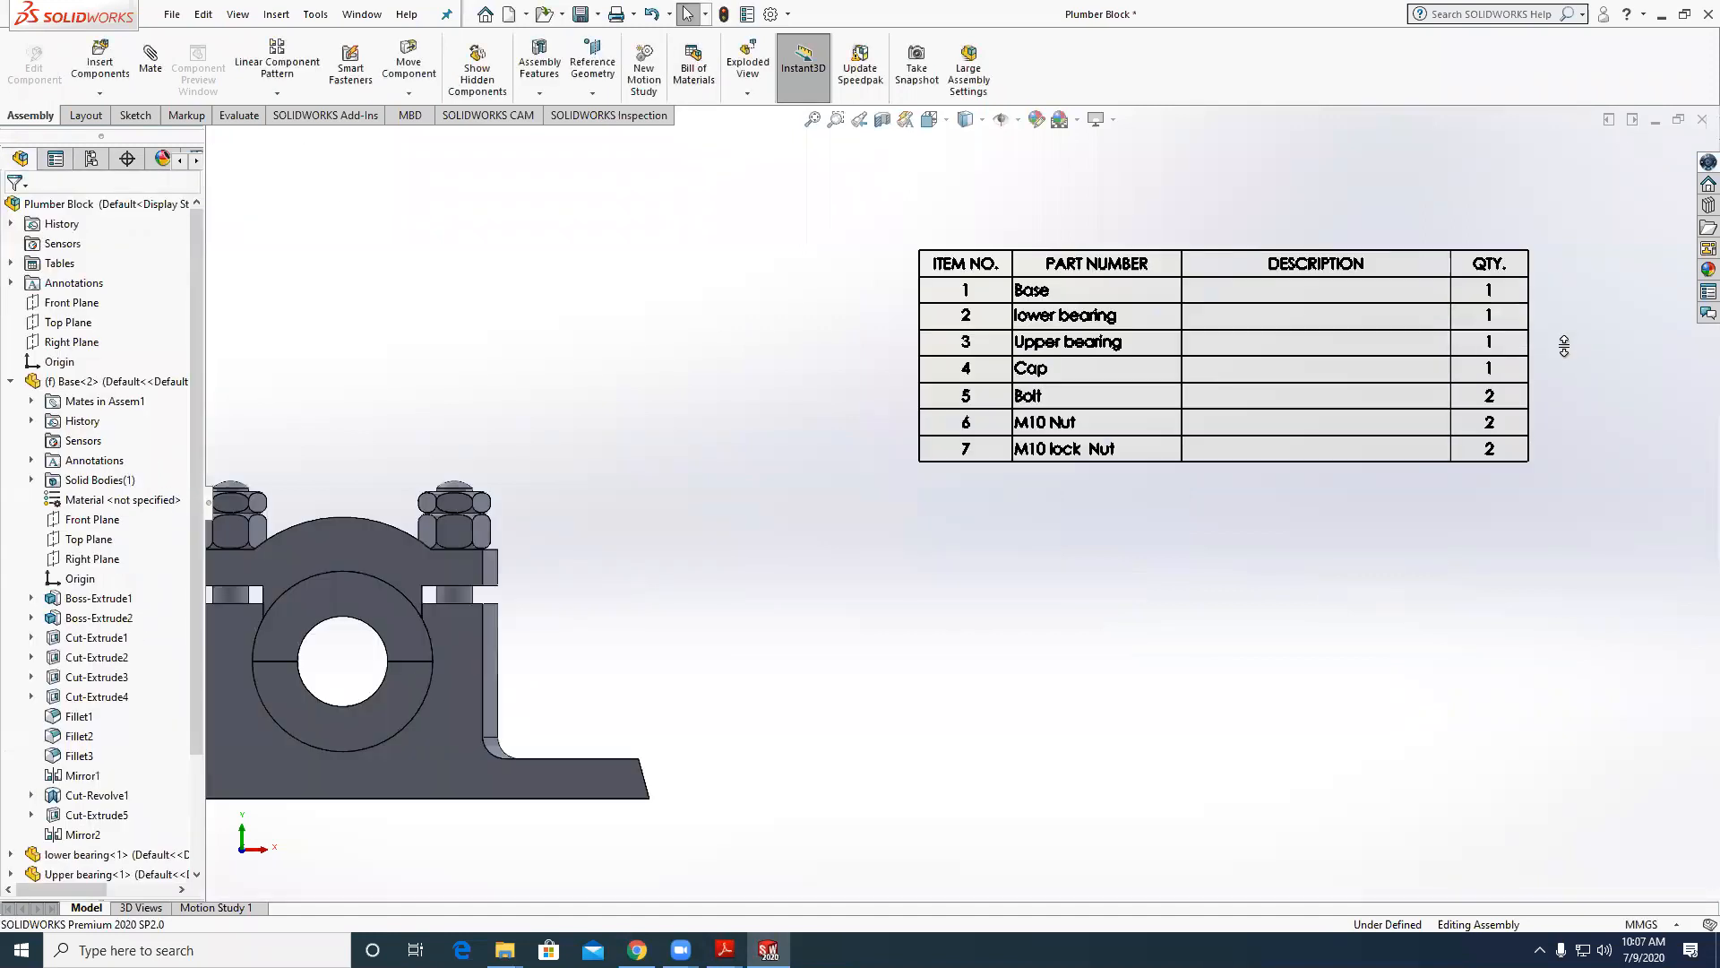
{"action": "scroll", "coordinate": [1067, 338], "scroll_direction": "down", "scroll_amount": 4}
{"action": "scroll", "coordinate": [1179, 653], "scroll_direction": "up", "scroll_amount": 5}
{"action": "scroll", "coordinate": [1328, 499], "scroll_direction": "down", "scroll_amount": 4}
{"action": "scroll", "coordinate": [1254, 557], "scroll_direction": "up", "scroll_amount": 5}
{"action": "scroll", "coordinate": [899, 590], "scroll_direction": "down", "scroll_amount": 3}
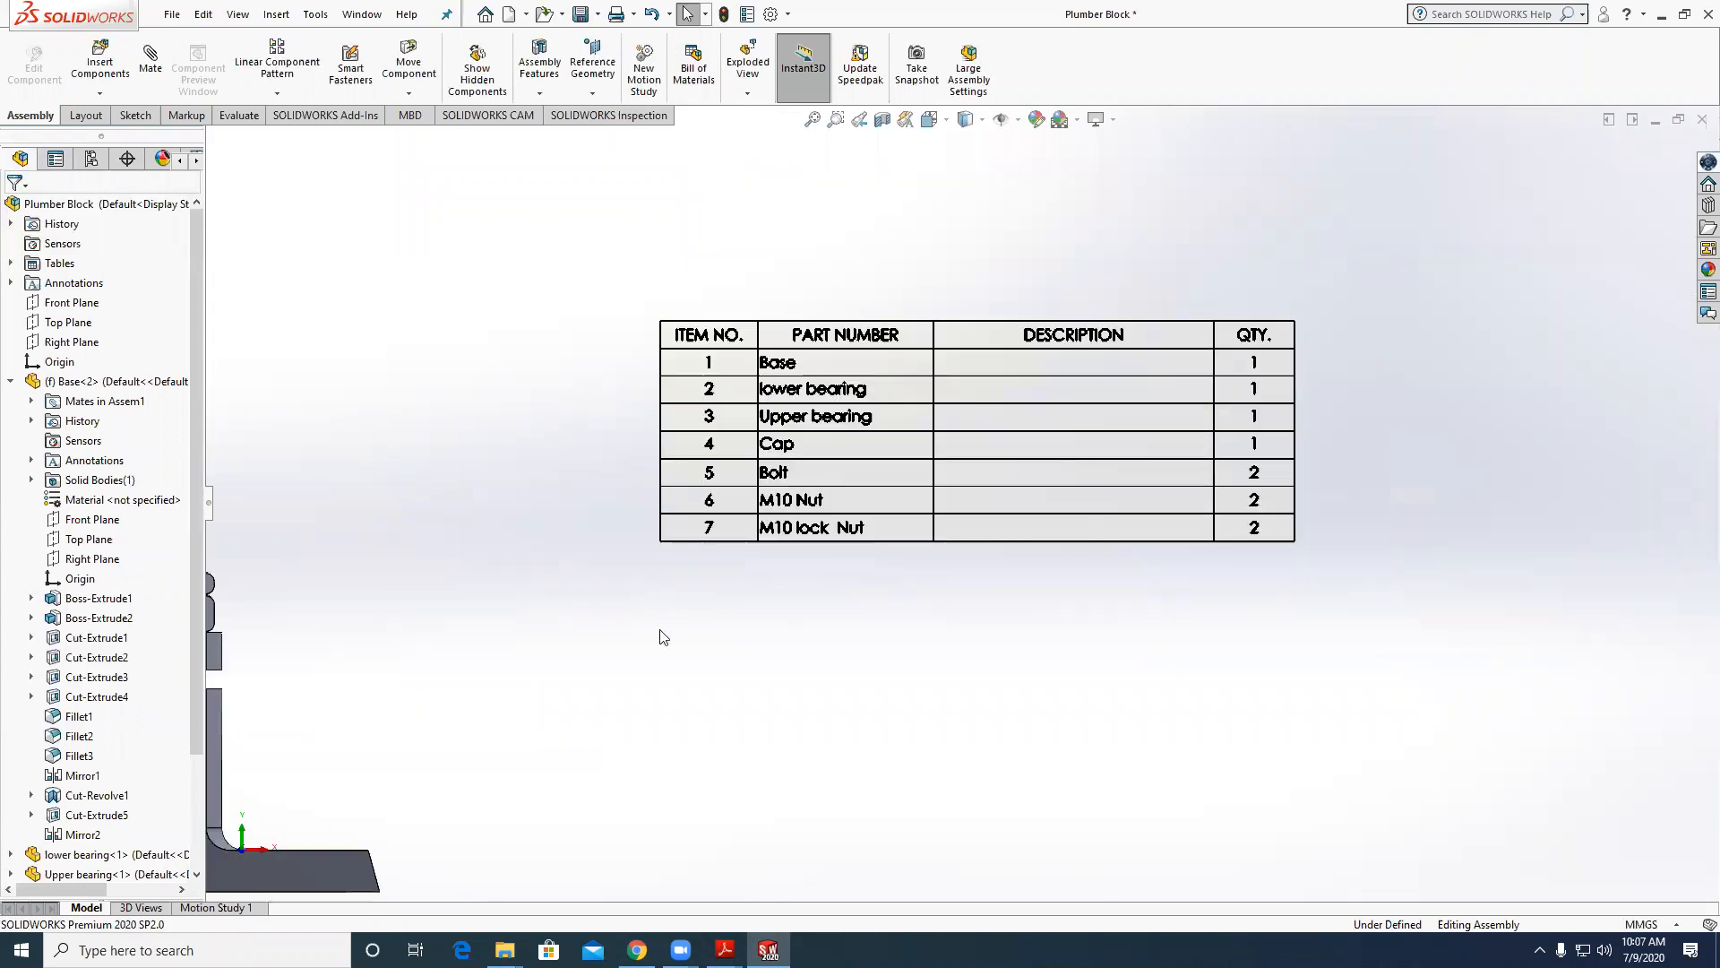
{"action": "scroll", "coordinate": [835, 588], "scroll_direction": "up", "scroll_amount": 5}
{"action": "scroll", "coordinate": [550, 688], "scroll_direction": "down", "scroll_amount": 3}
{"action": "middle_click_drag", "start_coordinate": [551, 688], "coordinate": [681, 584]}
{"action": "scroll", "coordinate": [812, 527], "scroll_direction": "down", "scroll_amount": 3}
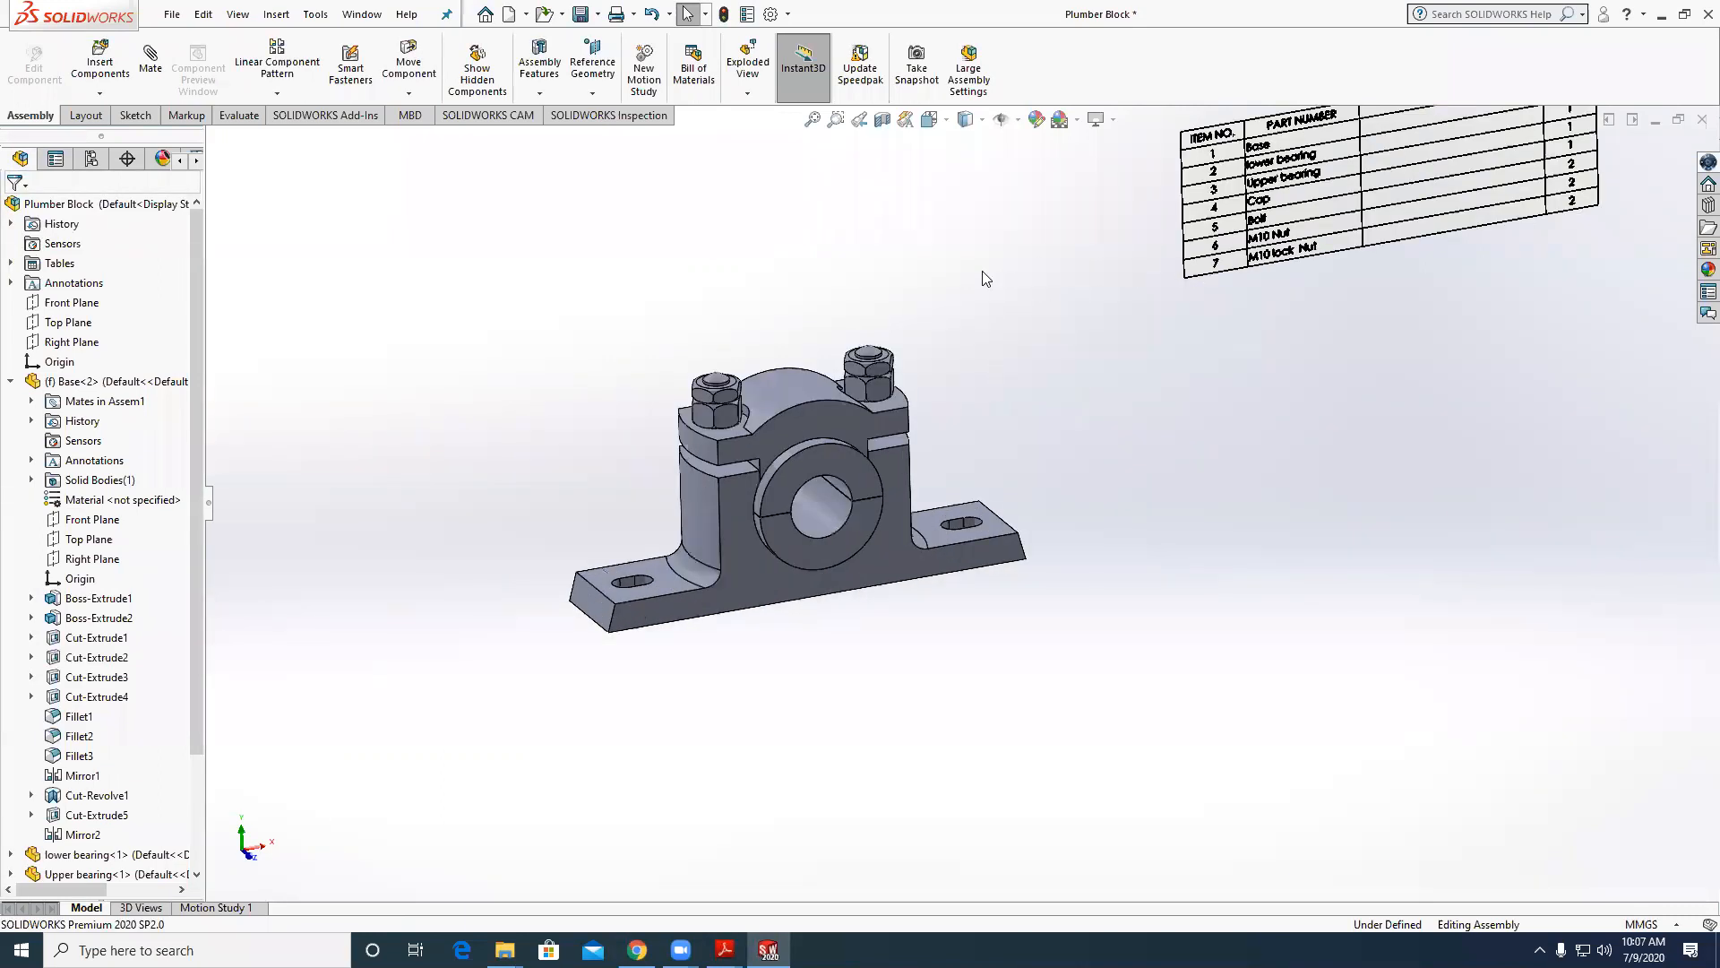
Start an exploded view and move both M10 lock Nuts and both M10 Nuts about 80 mm up along Y in one explode step.
{"action": "left_click", "coordinate": [740, 70]}
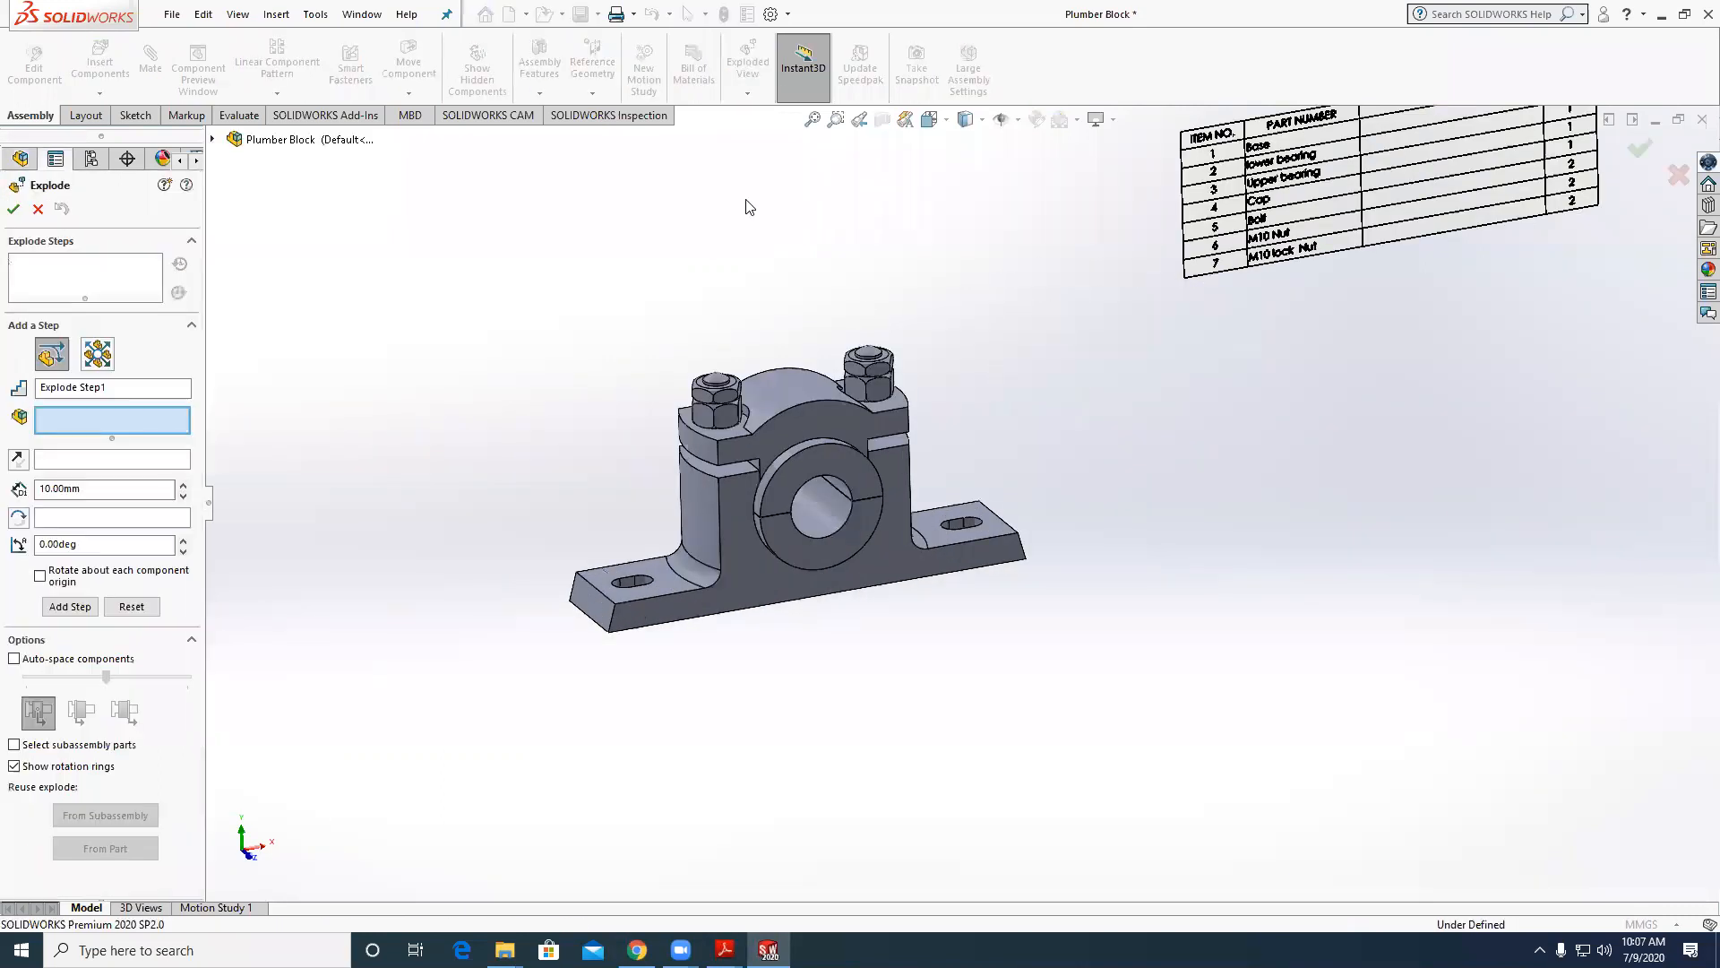
{"action": "left_click", "coordinate": [876, 387]}
{"action": "left_click", "coordinate": [875, 397]}
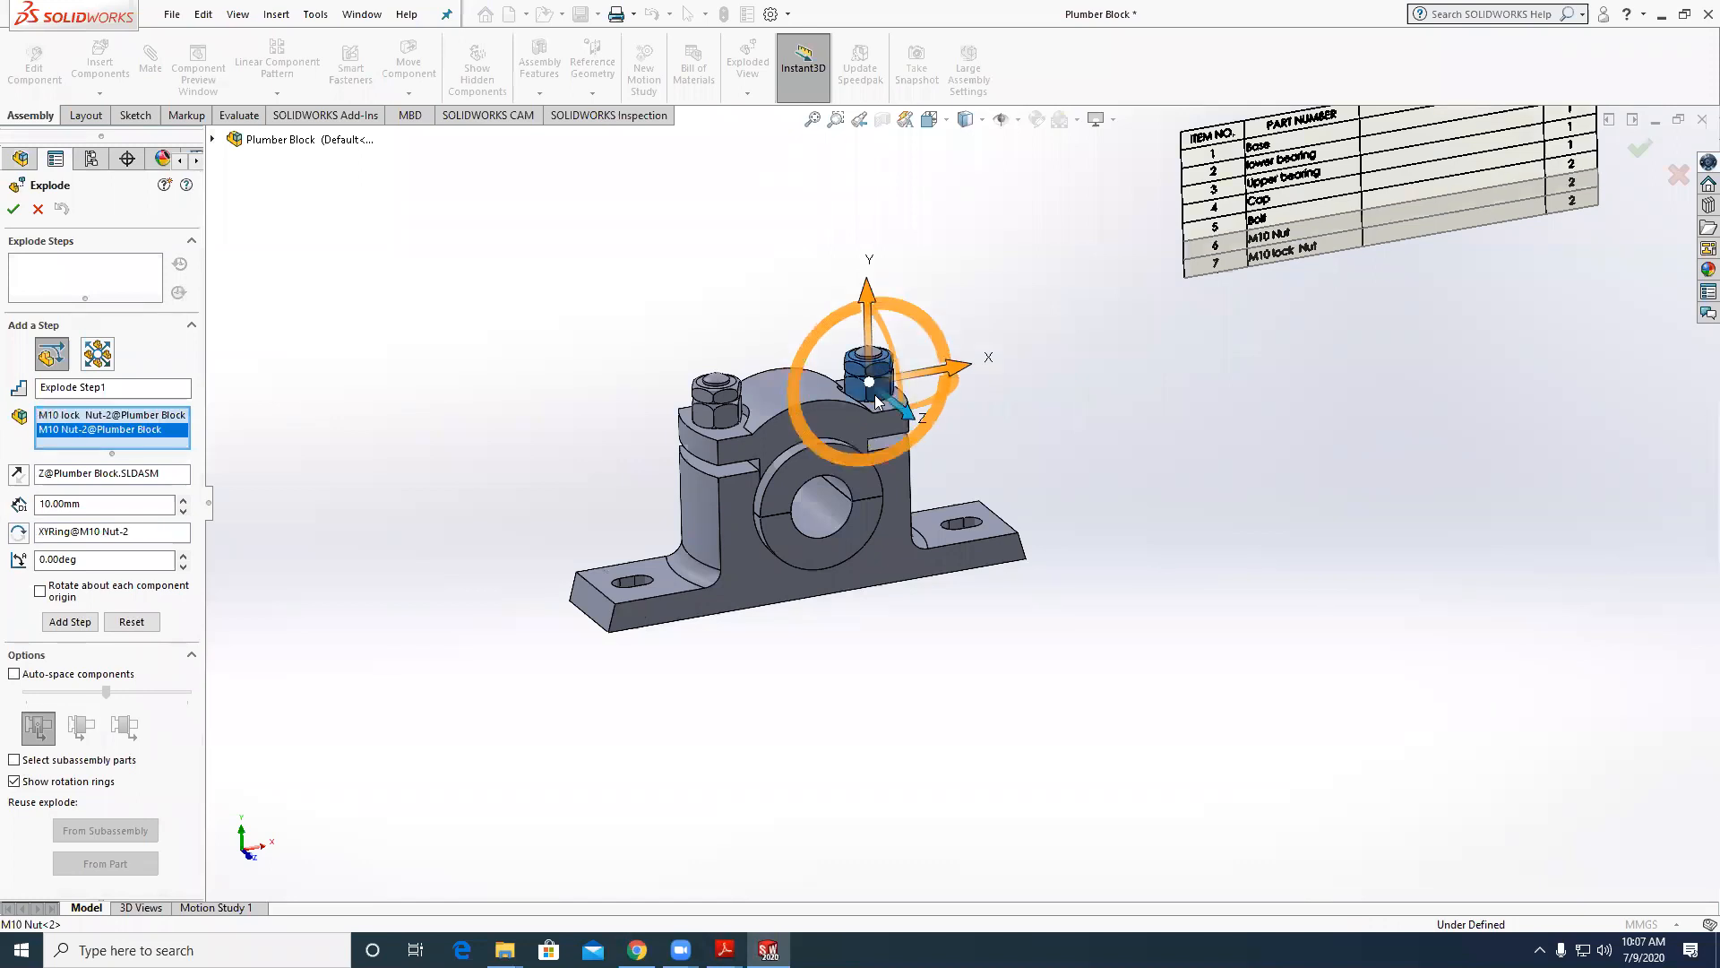
{"action": "left_click_drag", "start_coordinate": [868, 295], "coordinate": [894, 101]}
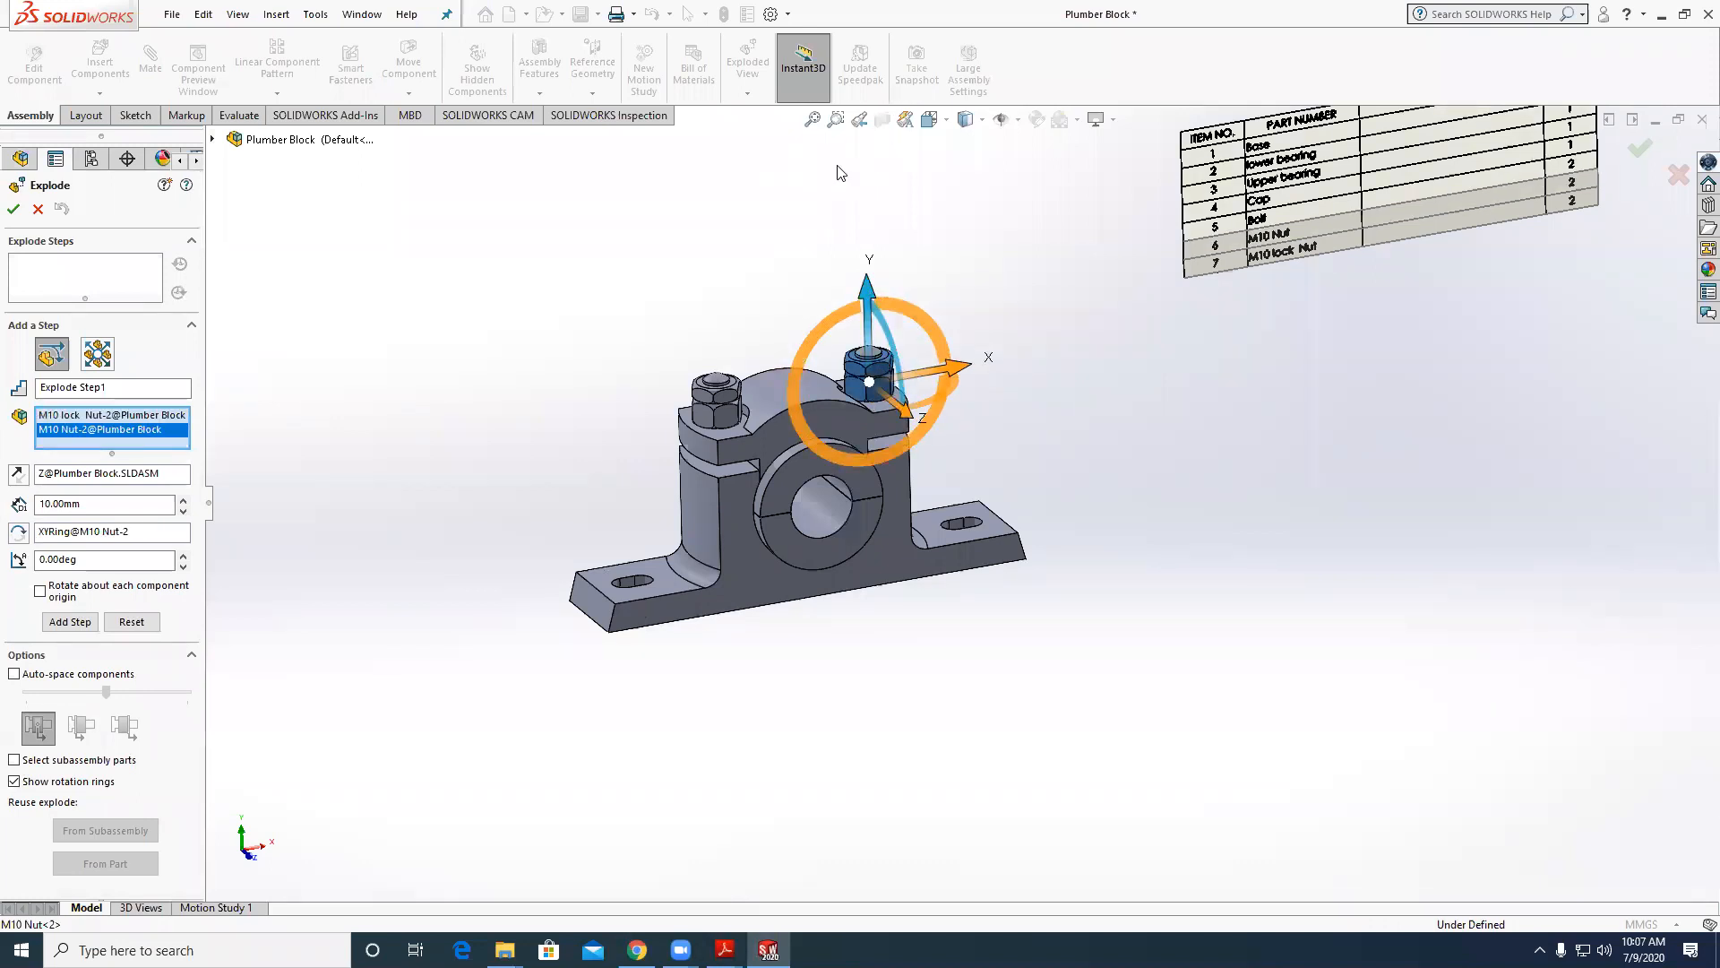
{"action": "left_click", "coordinate": [722, 398]}
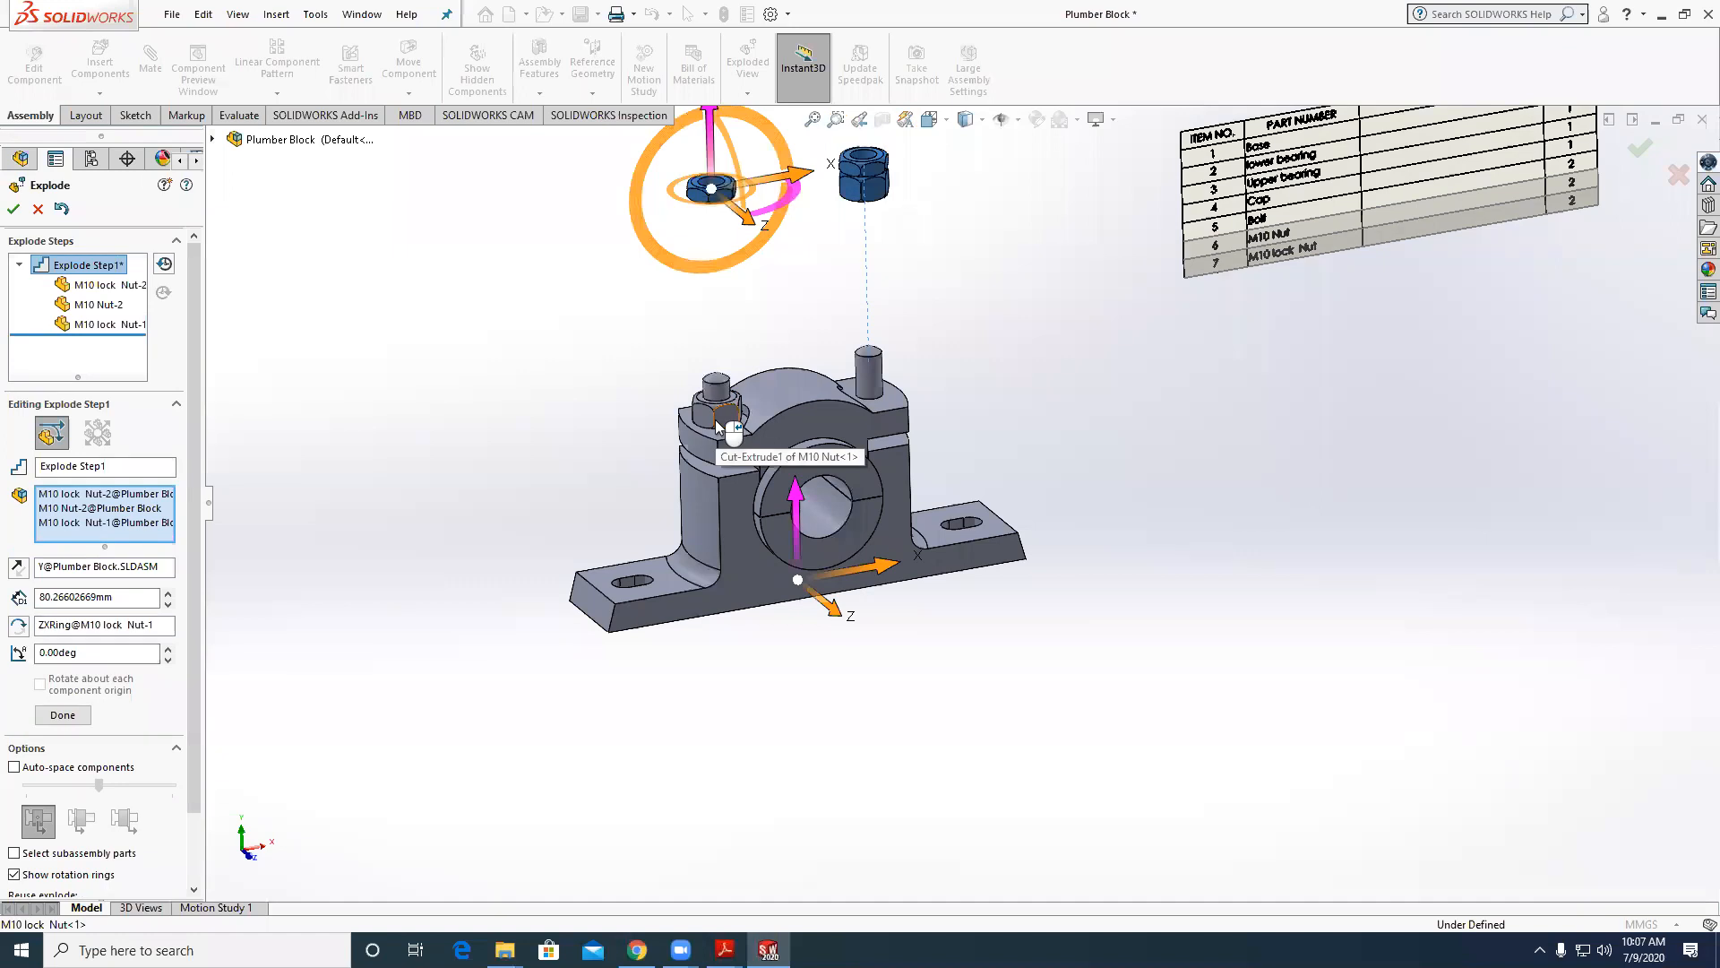
{"action": "left_click", "coordinate": [718, 425]}
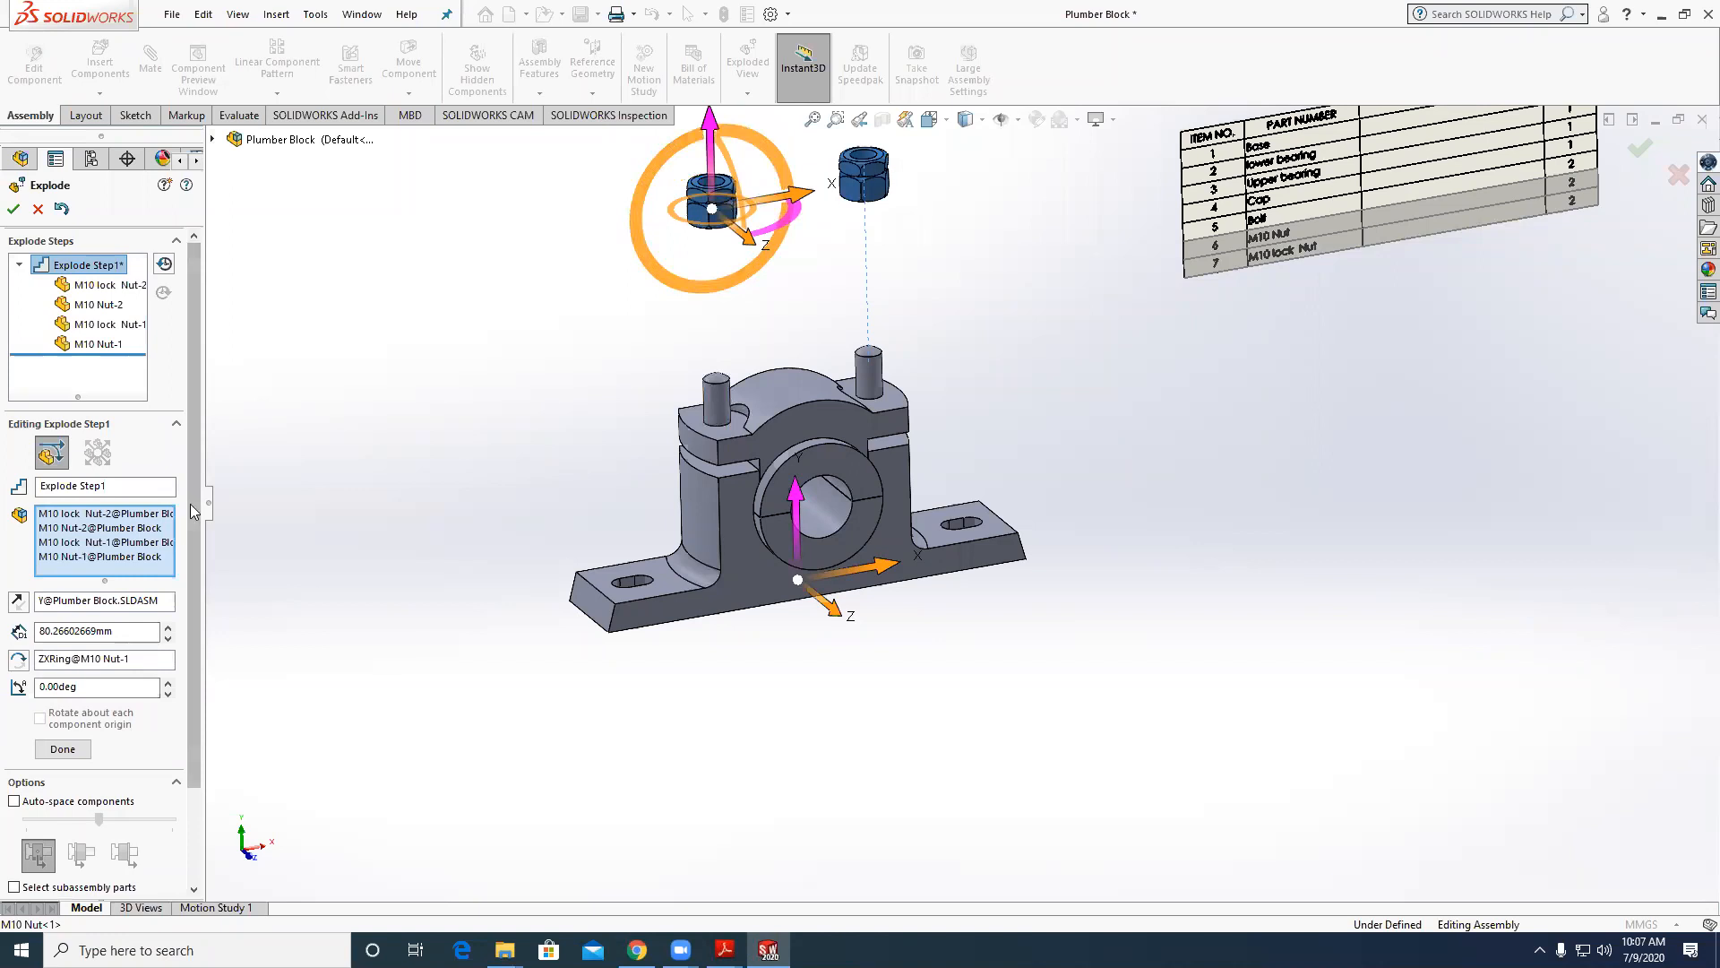
{"action": "left_click_drag", "start_coordinate": [190, 484], "coordinate": [191, 529]}
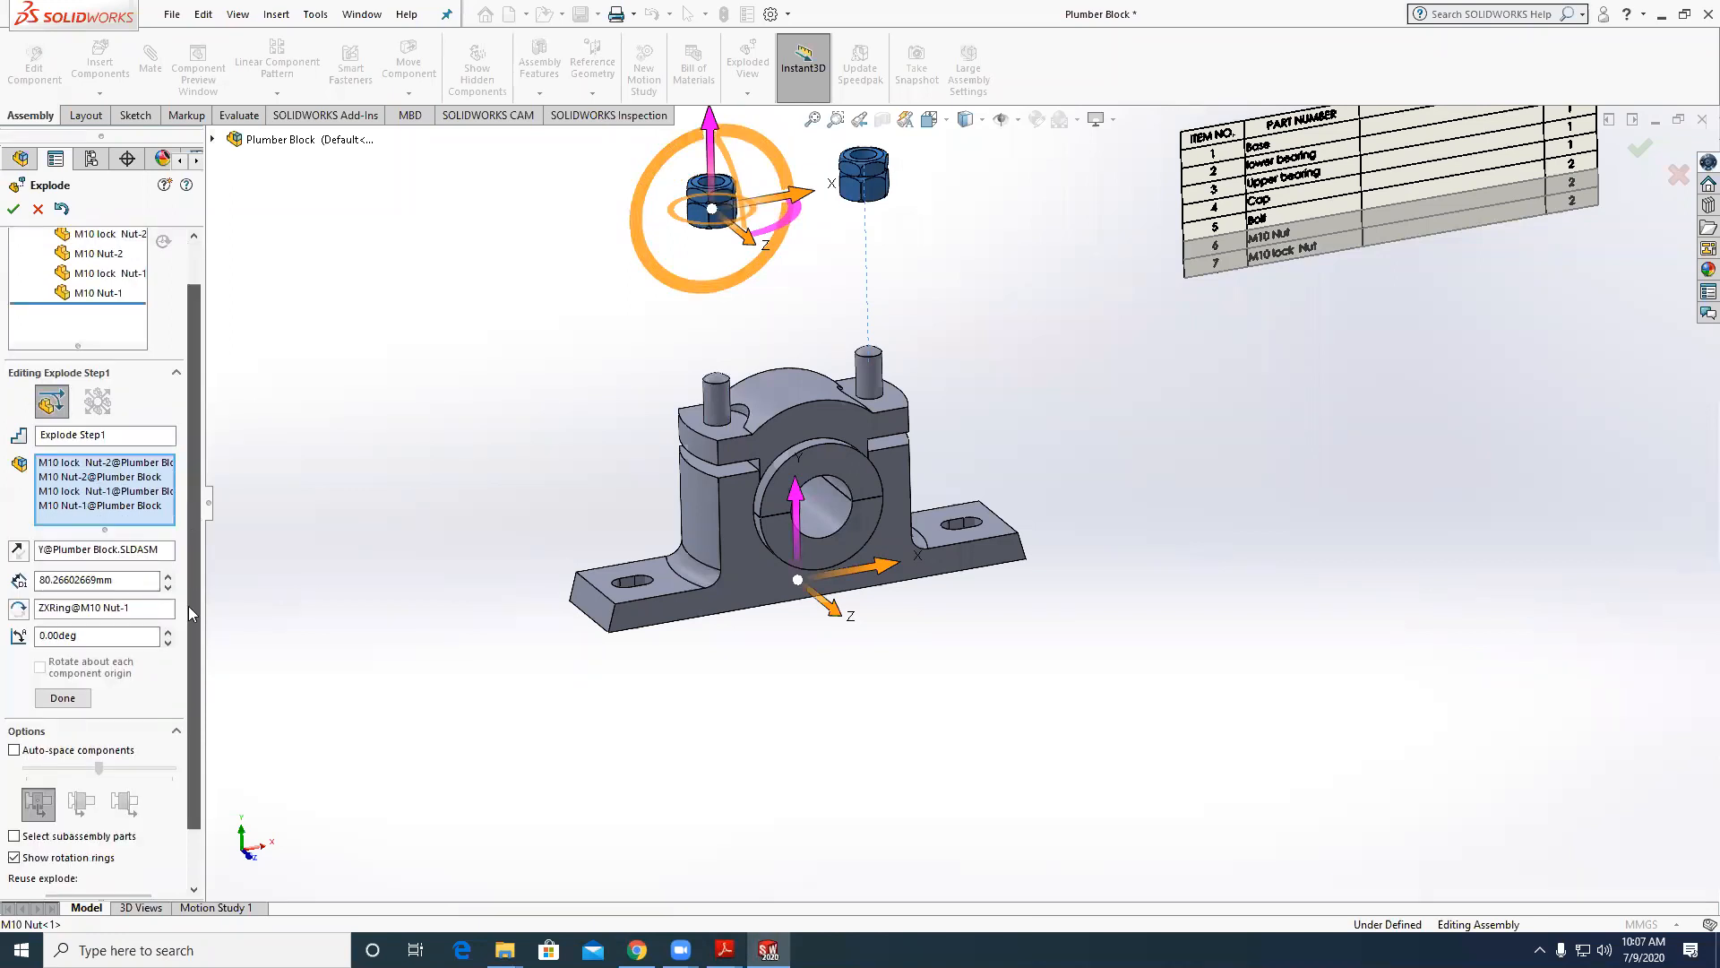
{"action": "scroll", "coordinate": [188, 606], "scroll_direction": "down", "scroll_amount": 1}
{"action": "left_click_drag", "start_coordinate": [189, 606], "coordinate": [204, 465]}
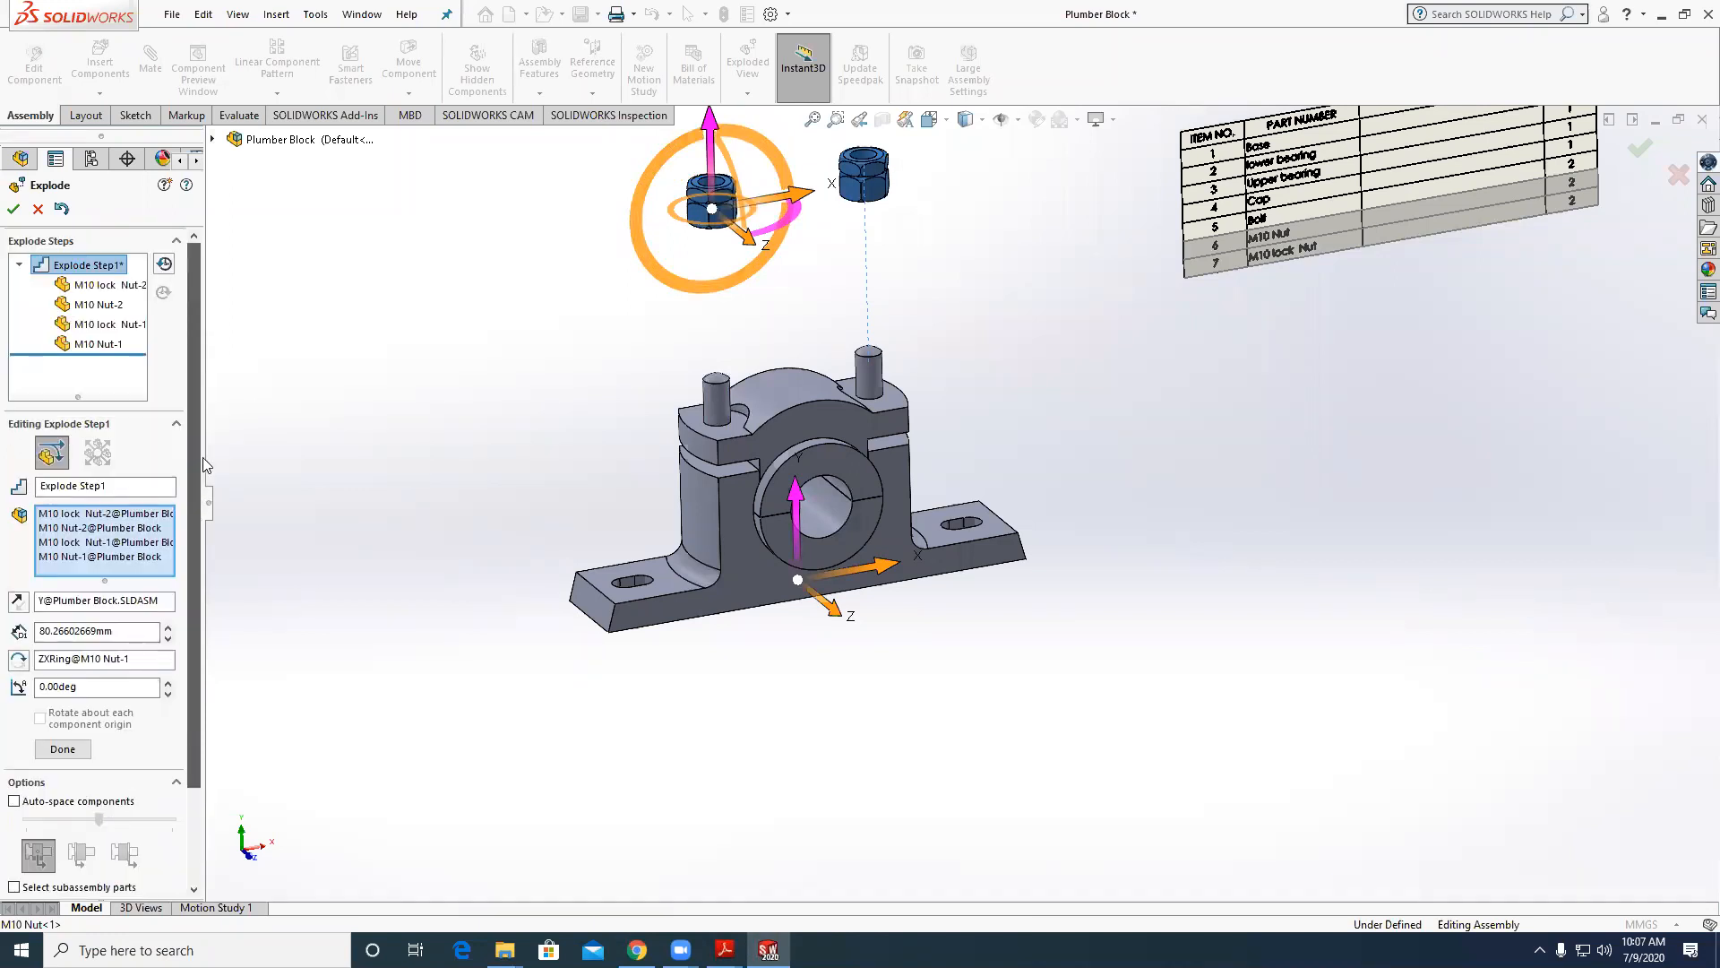
Add the Cap to the same explode step and turn off the rotation rings.
{"action": "left_click", "coordinate": [792, 394]}
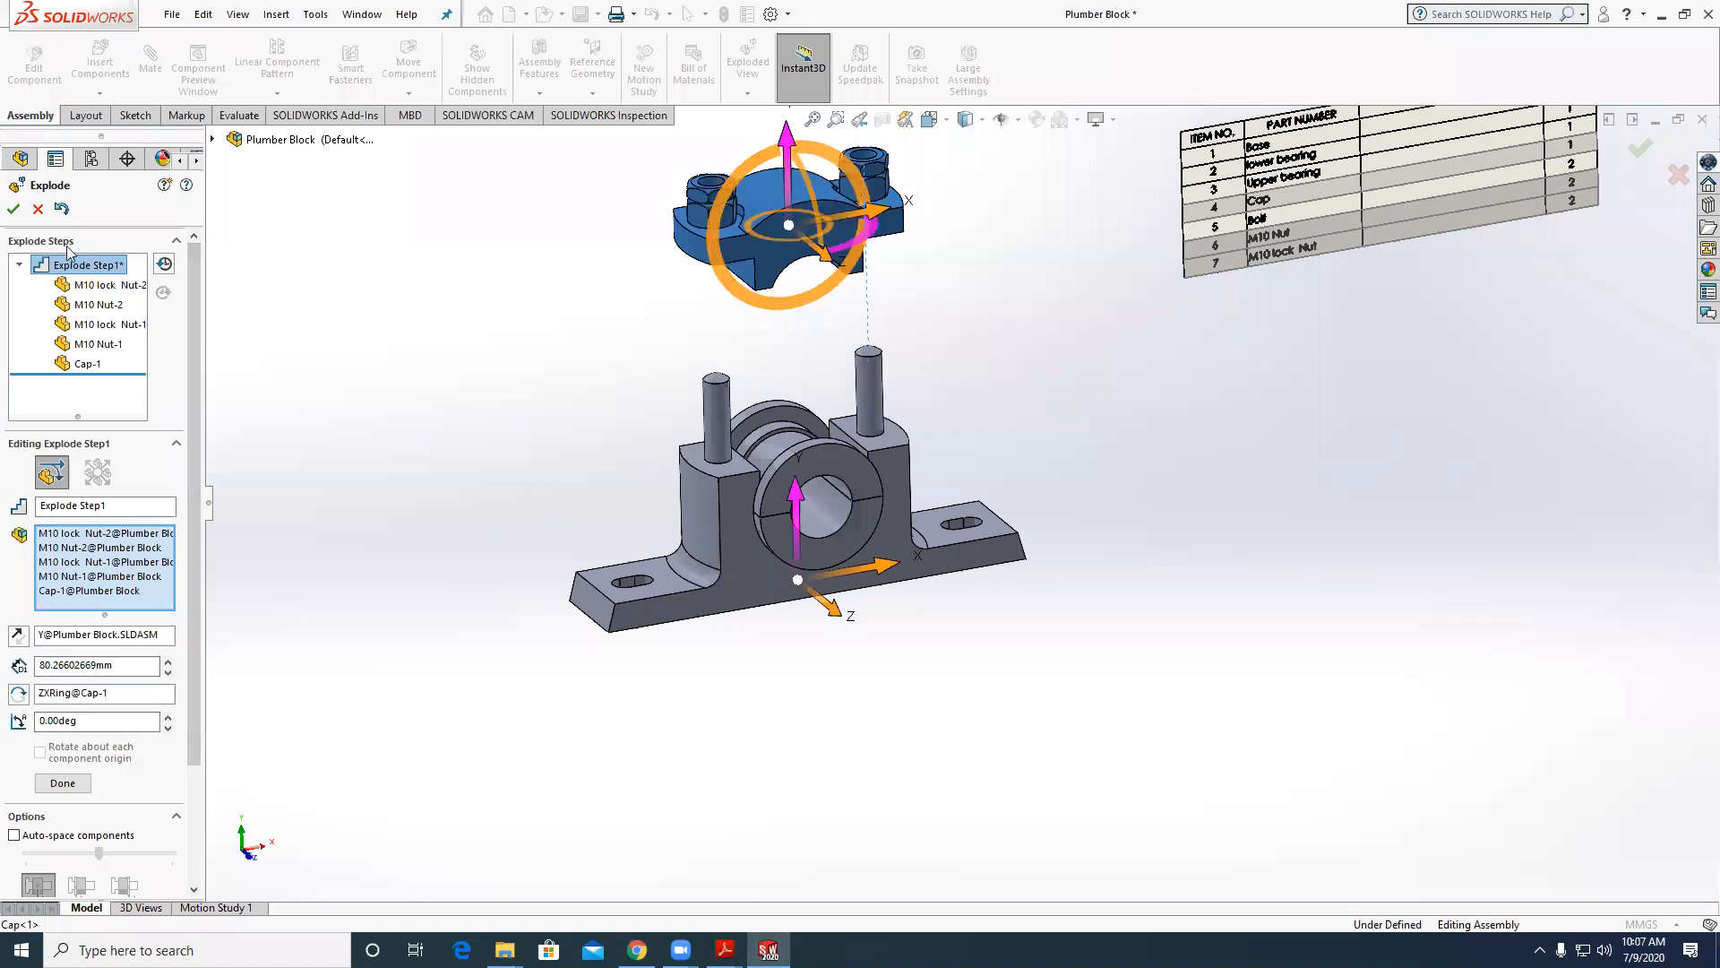
{"action": "left_click_drag", "start_coordinate": [198, 566], "coordinate": [188, 684]}
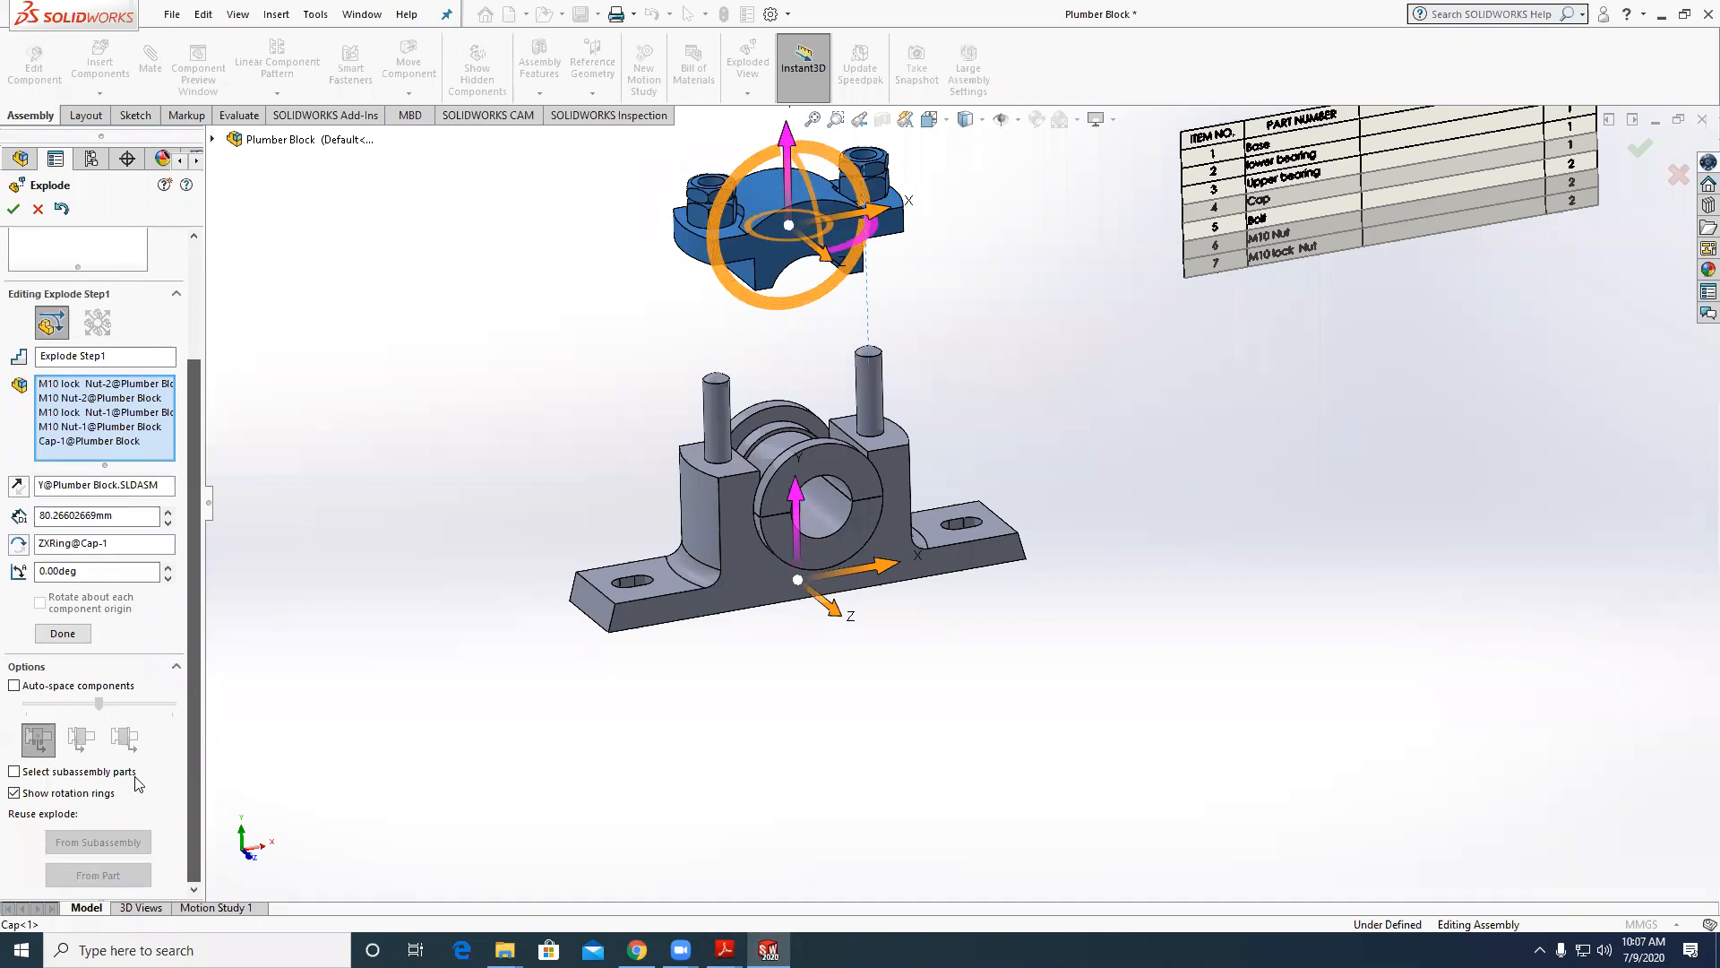
{"action": "left_click", "coordinate": [81, 795]}
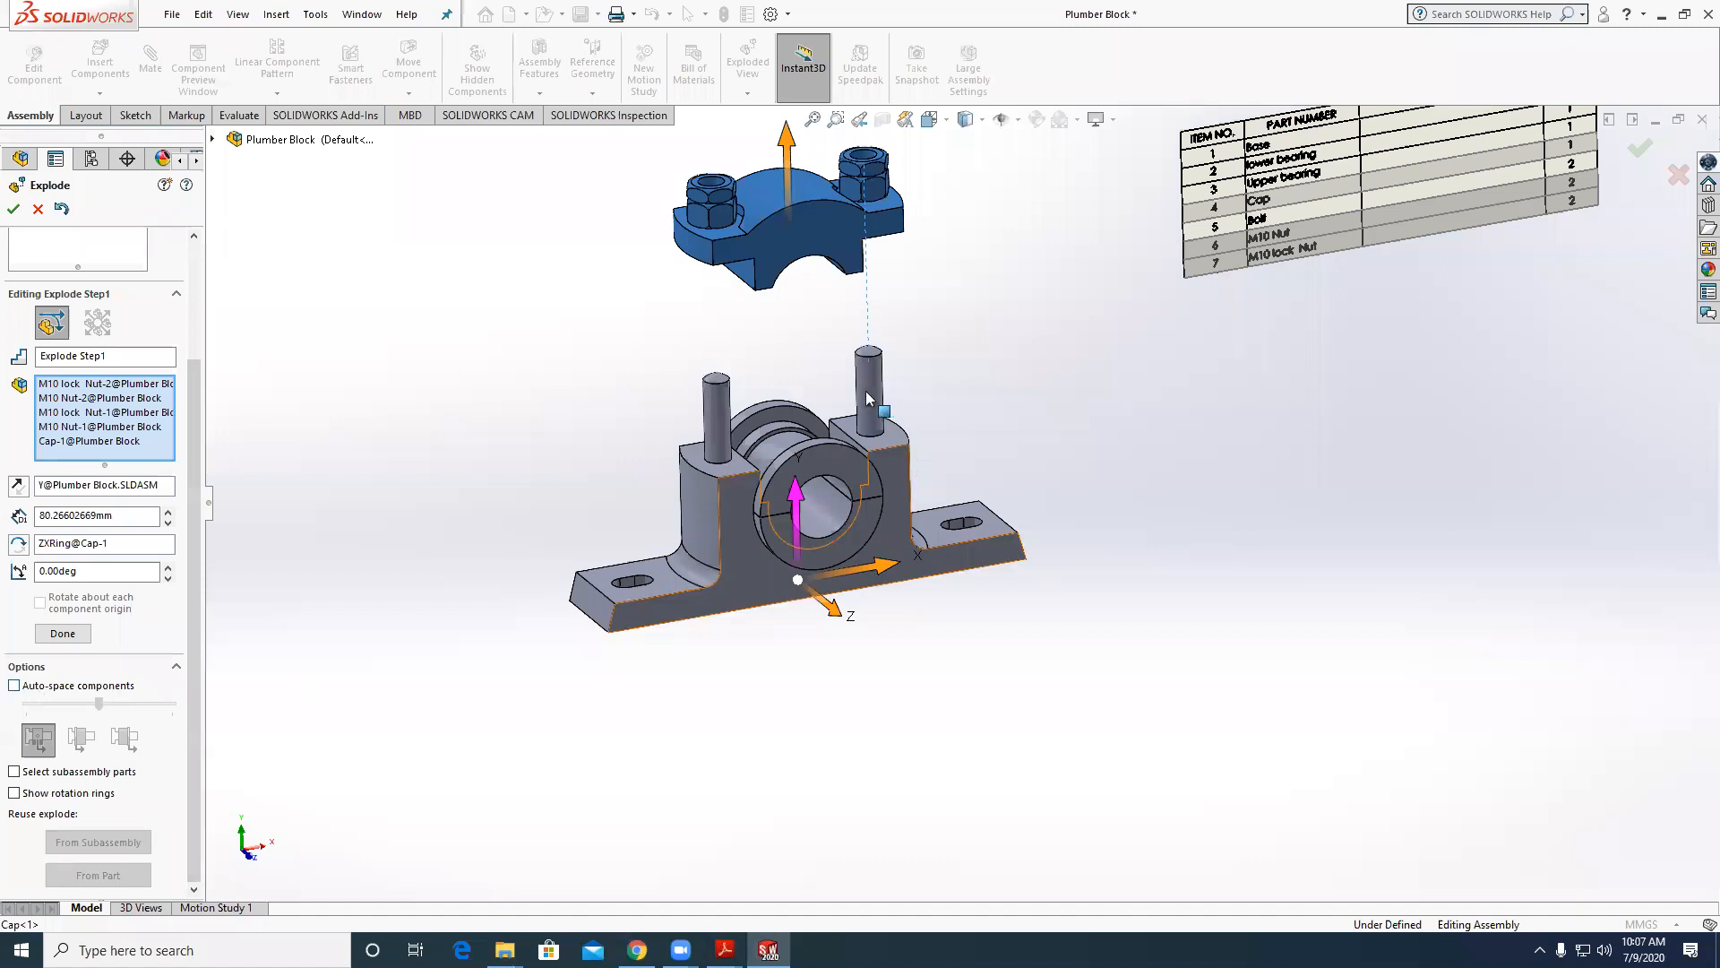
Add both Bolts, the Upper bearing, the lower bearing and the Base to the explode step and finish the exploded view.
{"action": "left_click", "coordinate": [865, 428]}
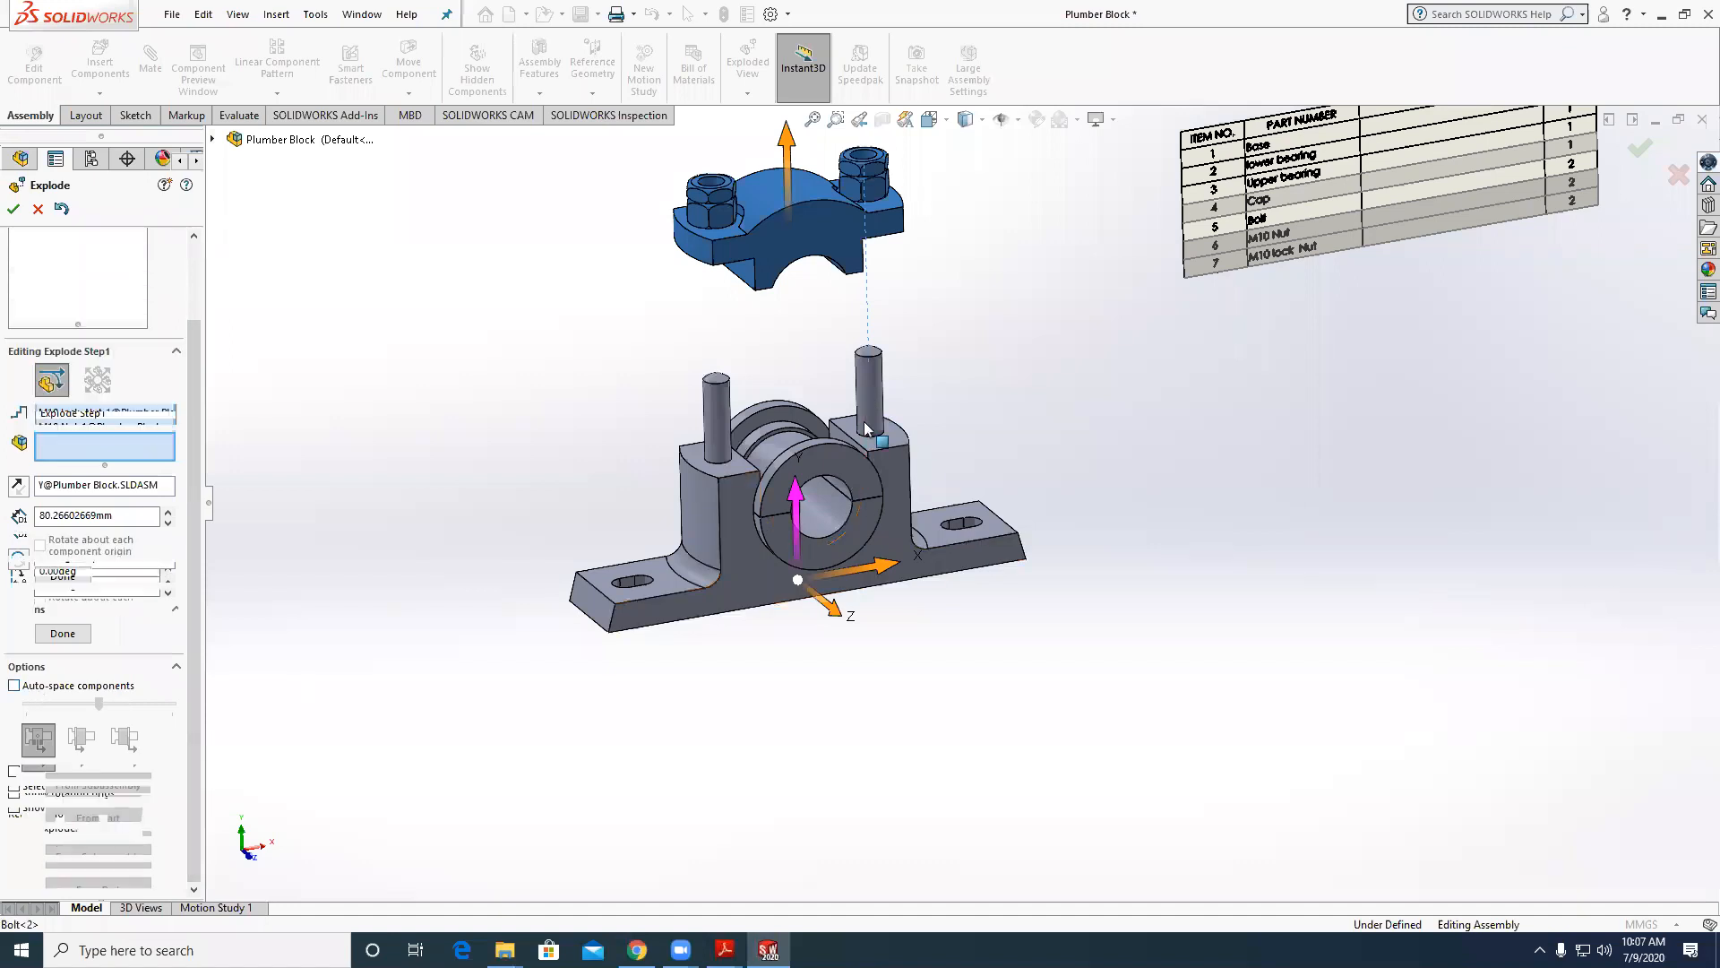
{"action": "left_click", "coordinate": [875, 354]}
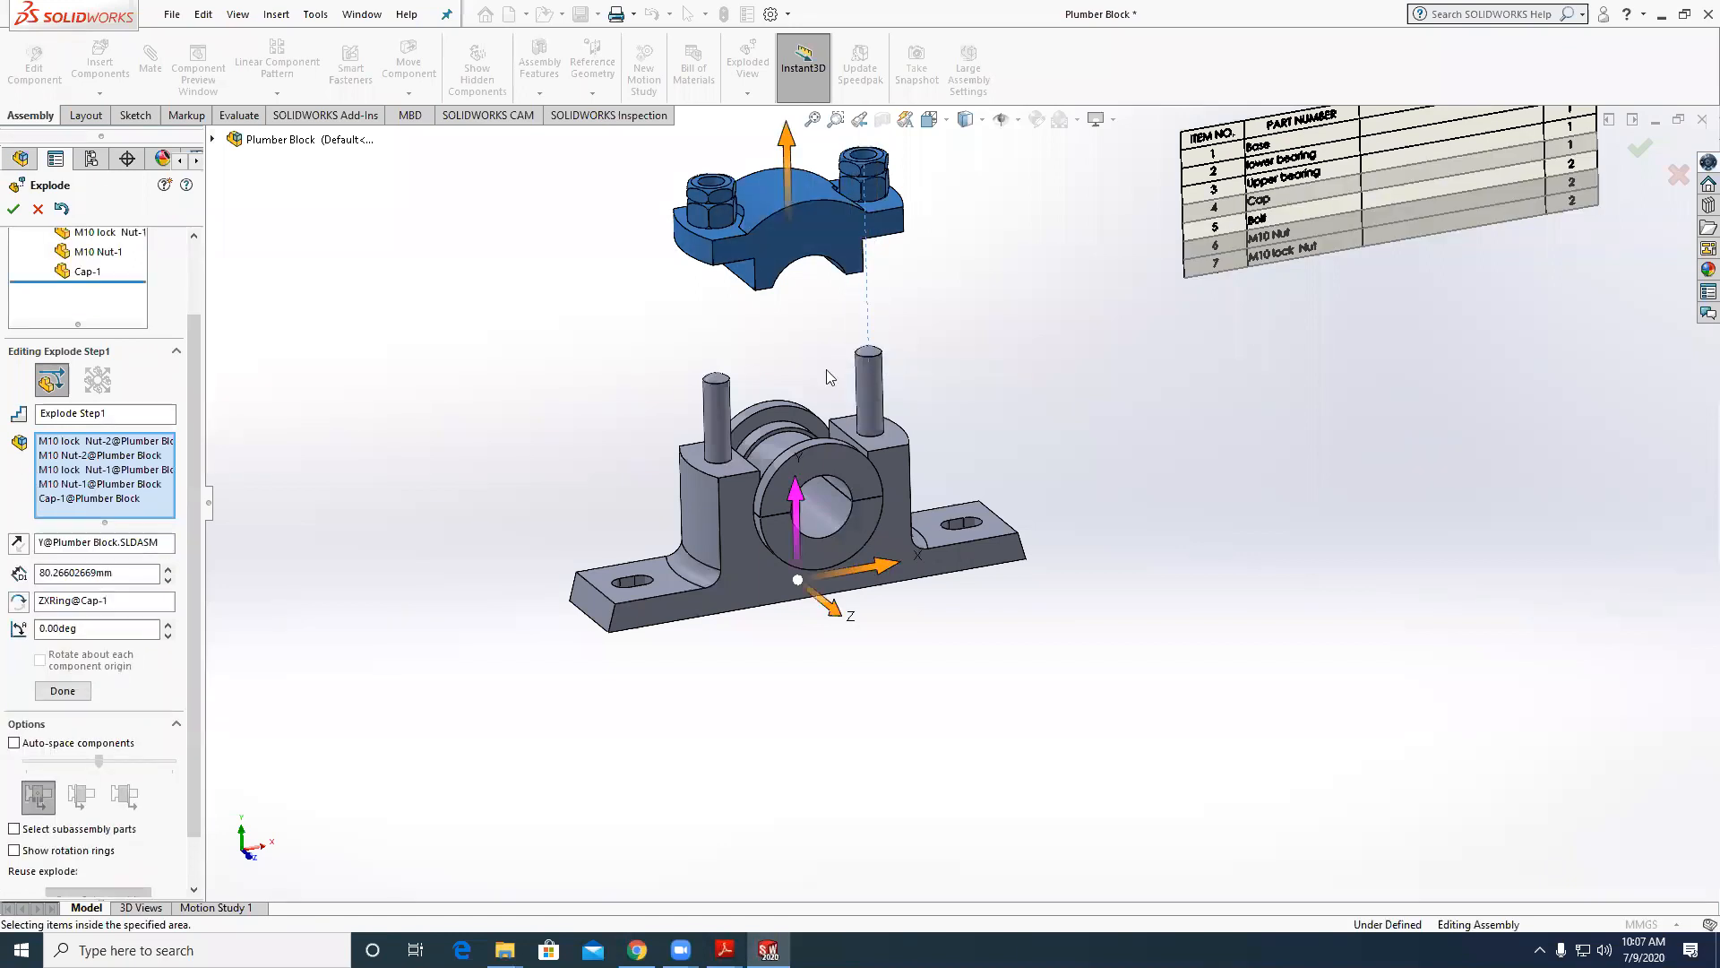
{"action": "left_click", "coordinate": [724, 414]}
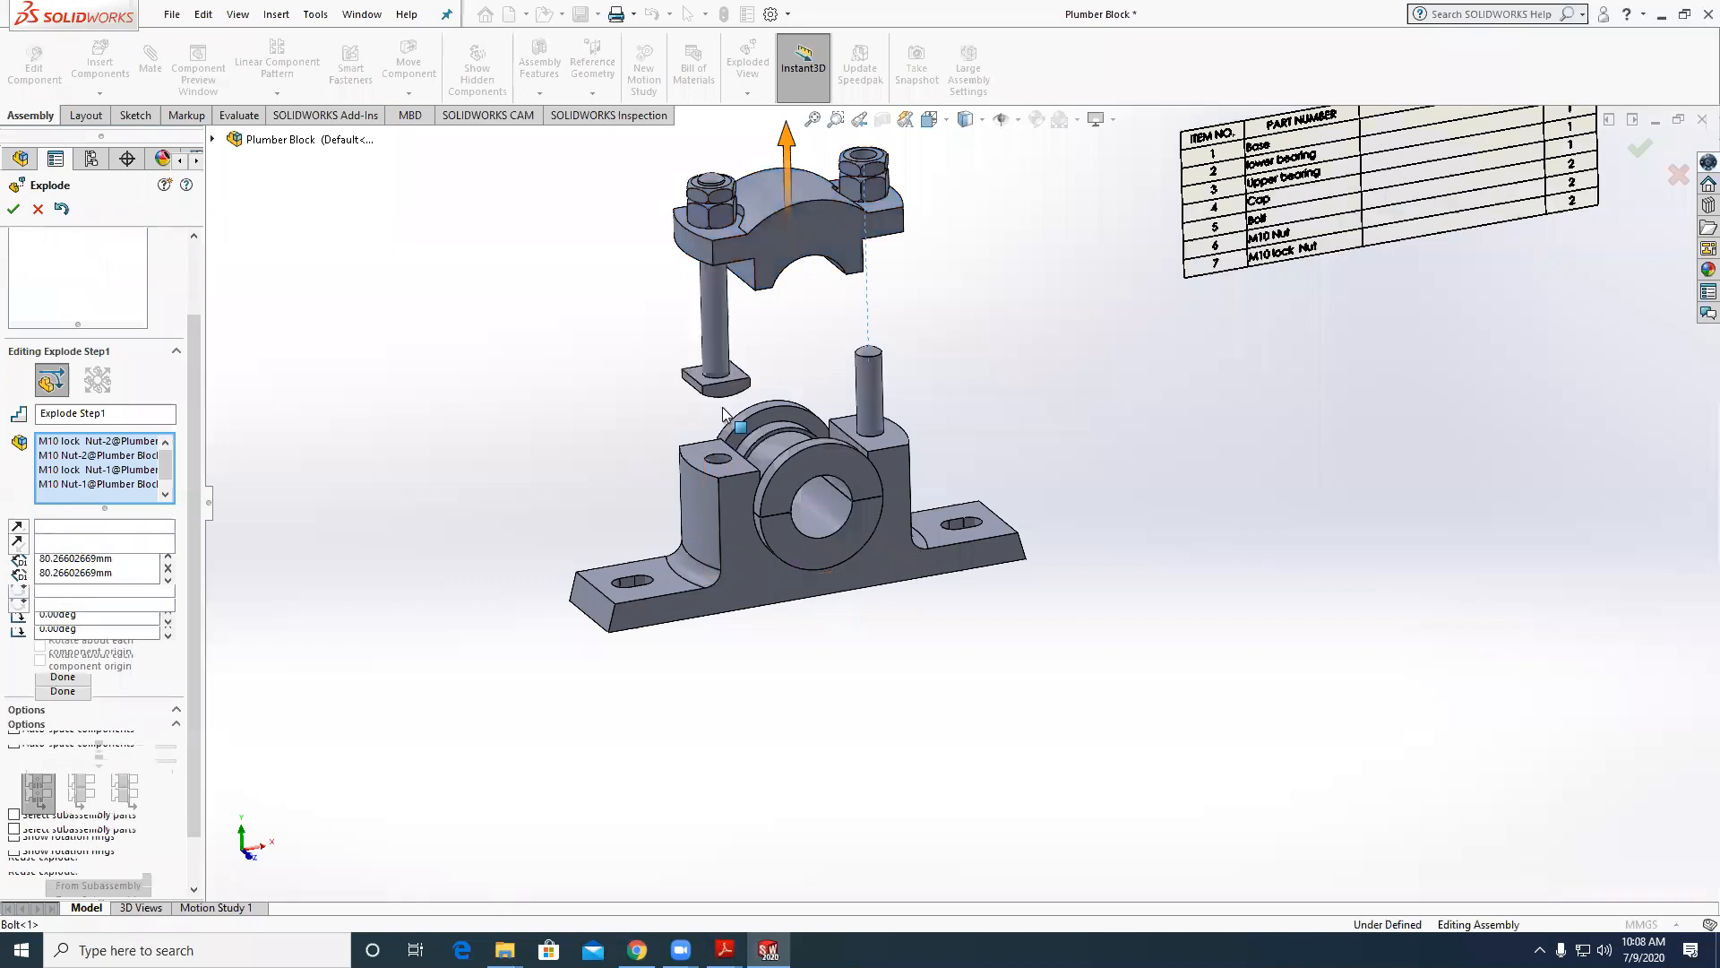
{"action": "left_click", "coordinate": [874, 408]}
{"action": "left_click", "coordinate": [846, 506]}
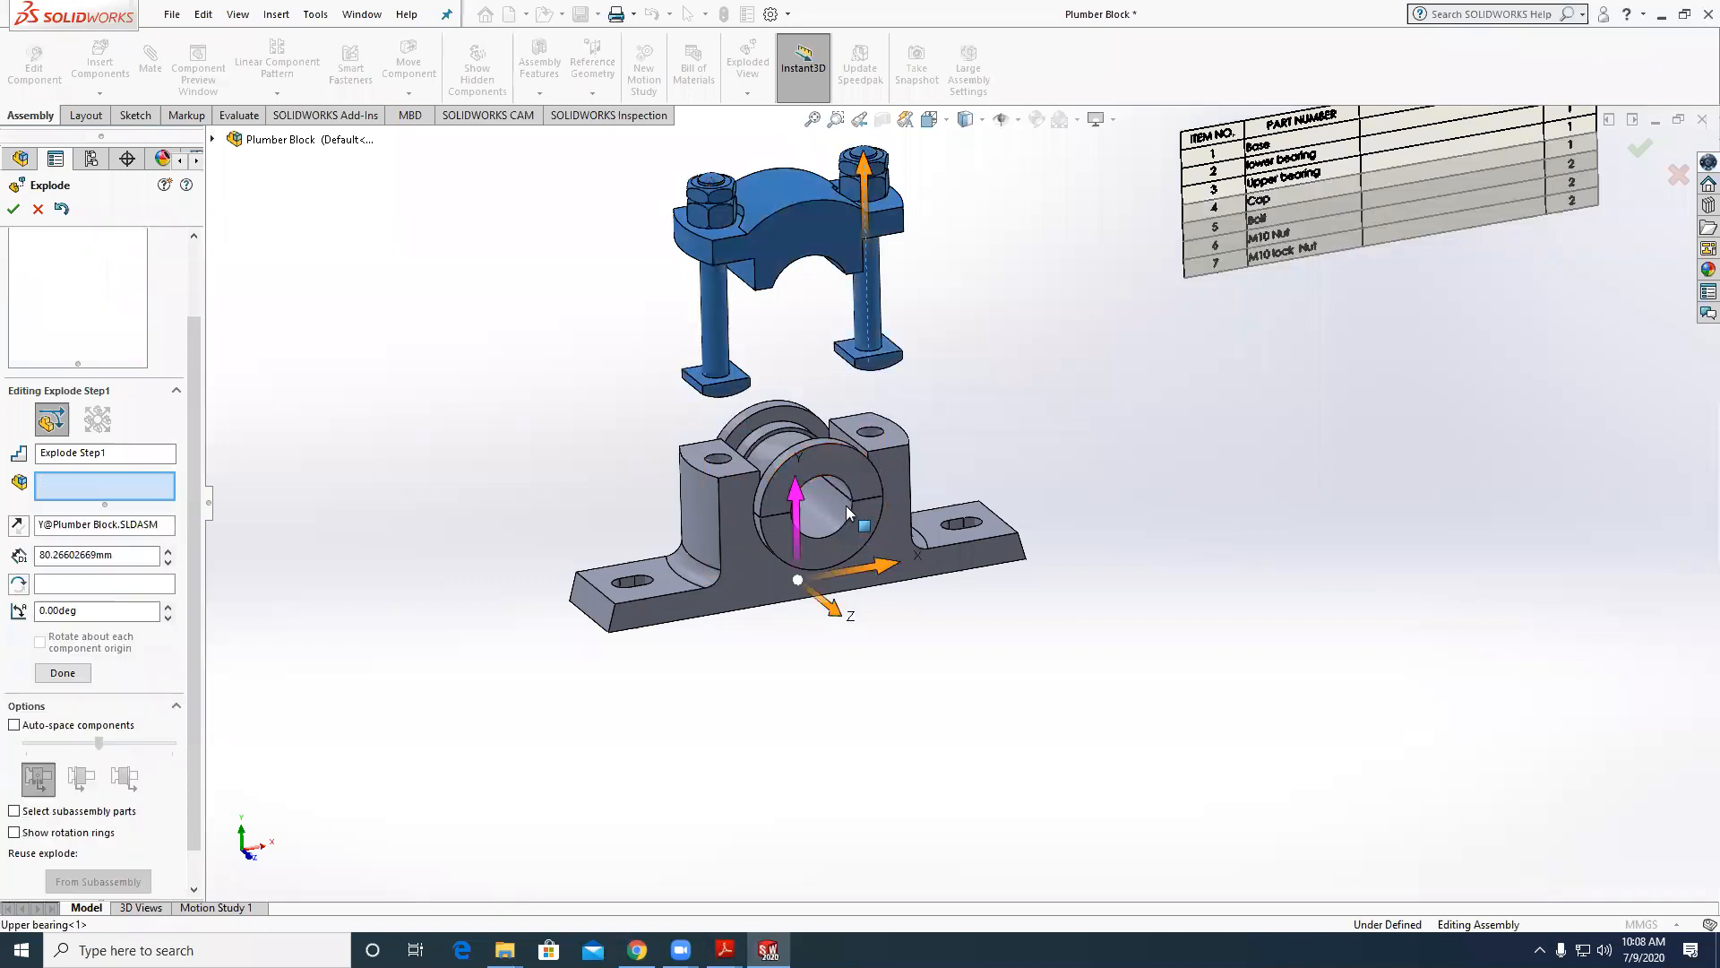
{"action": "left_click", "coordinate": [844, 525]}
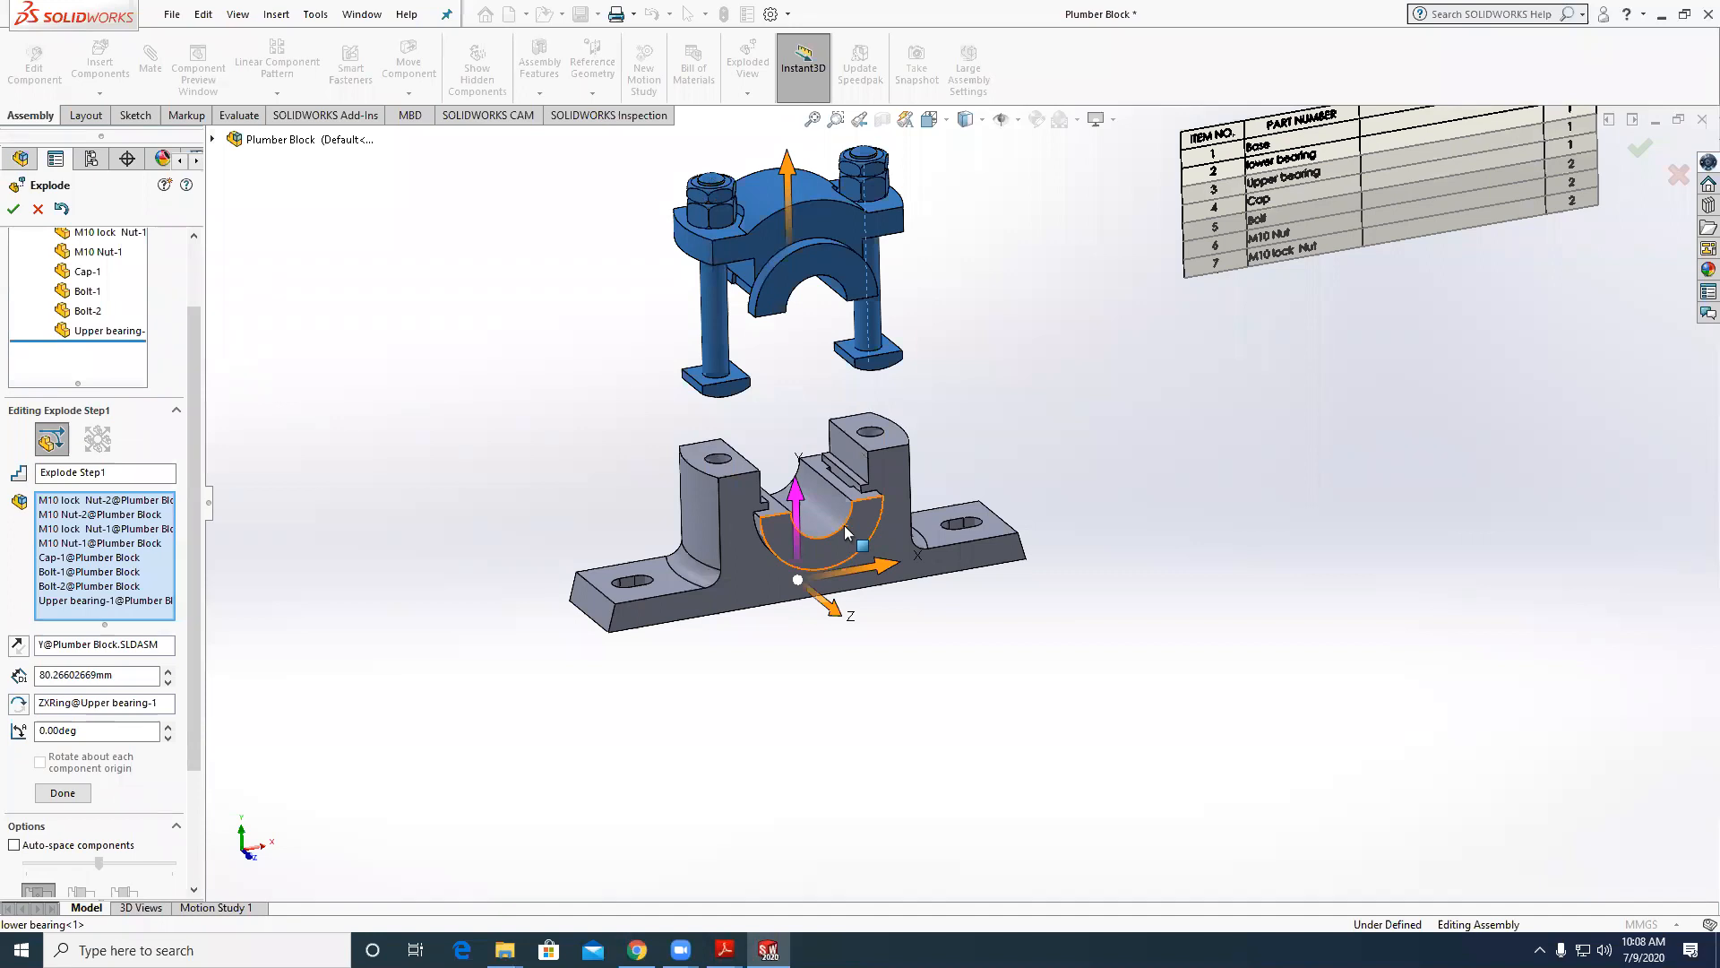
{"action": "left_click", "coordinate": [909, 502]}
{"action": "left_click", "coordinate": [13, 211]}
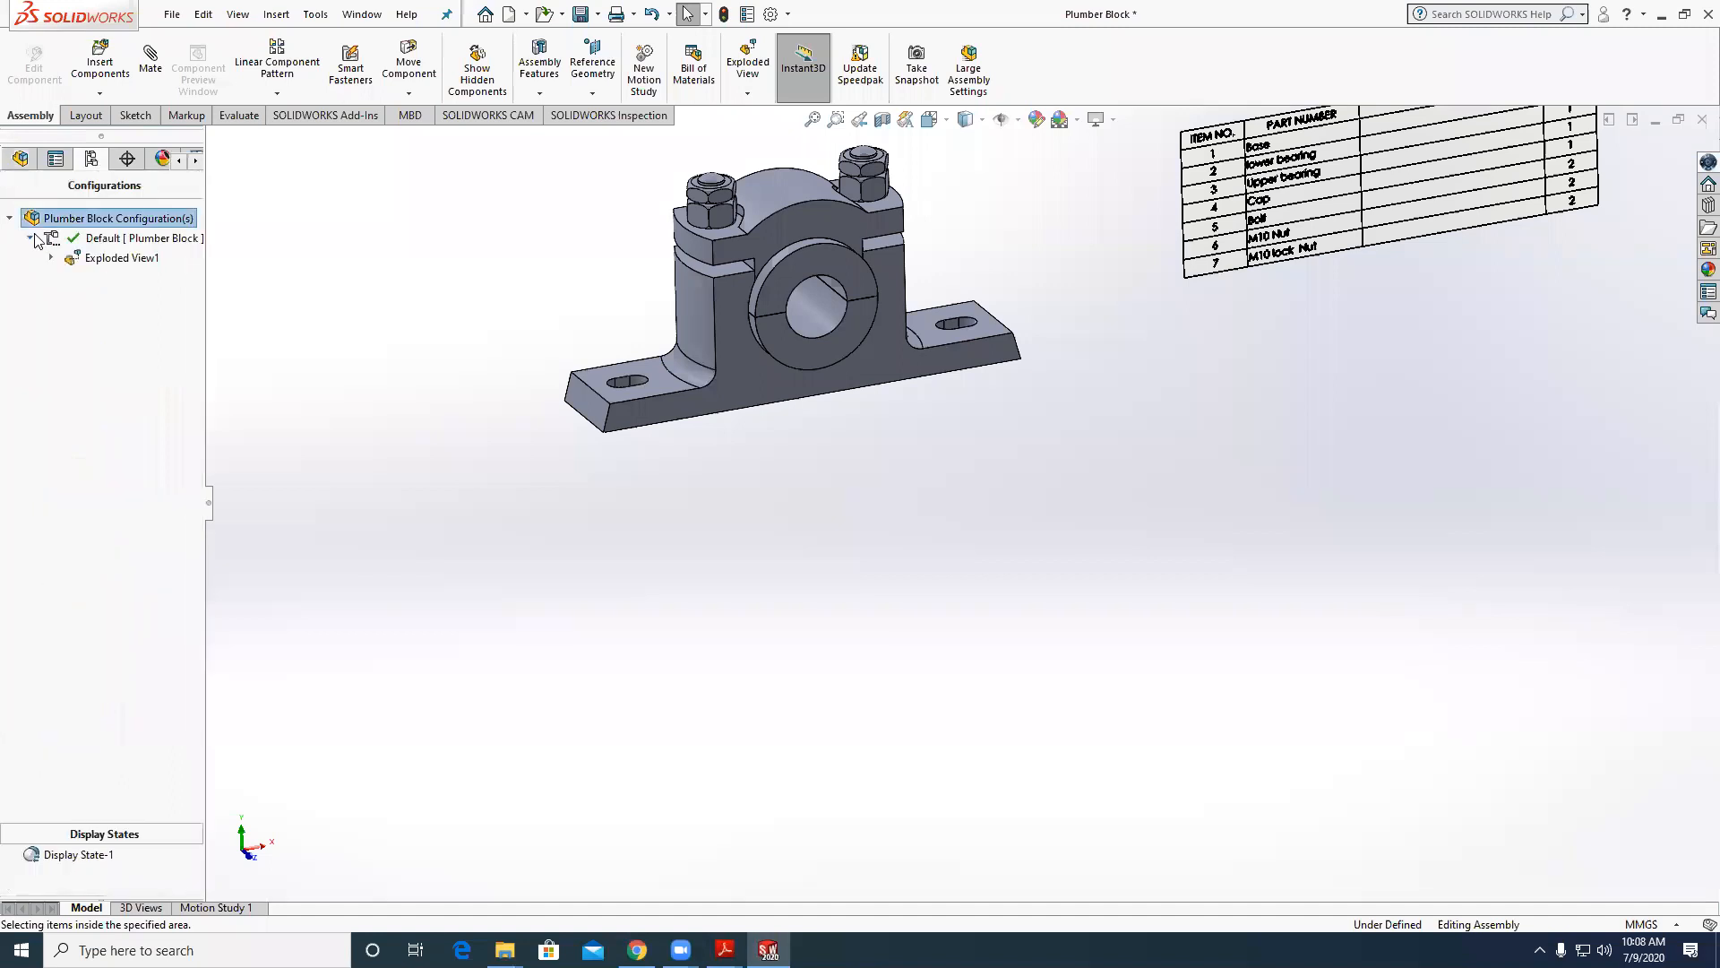
Animate the collapse of Exploded View1, replay it, close the animation controls and return to the assembly's feature tree.
{"action": "right_click", "coordinate": [93, 259]}
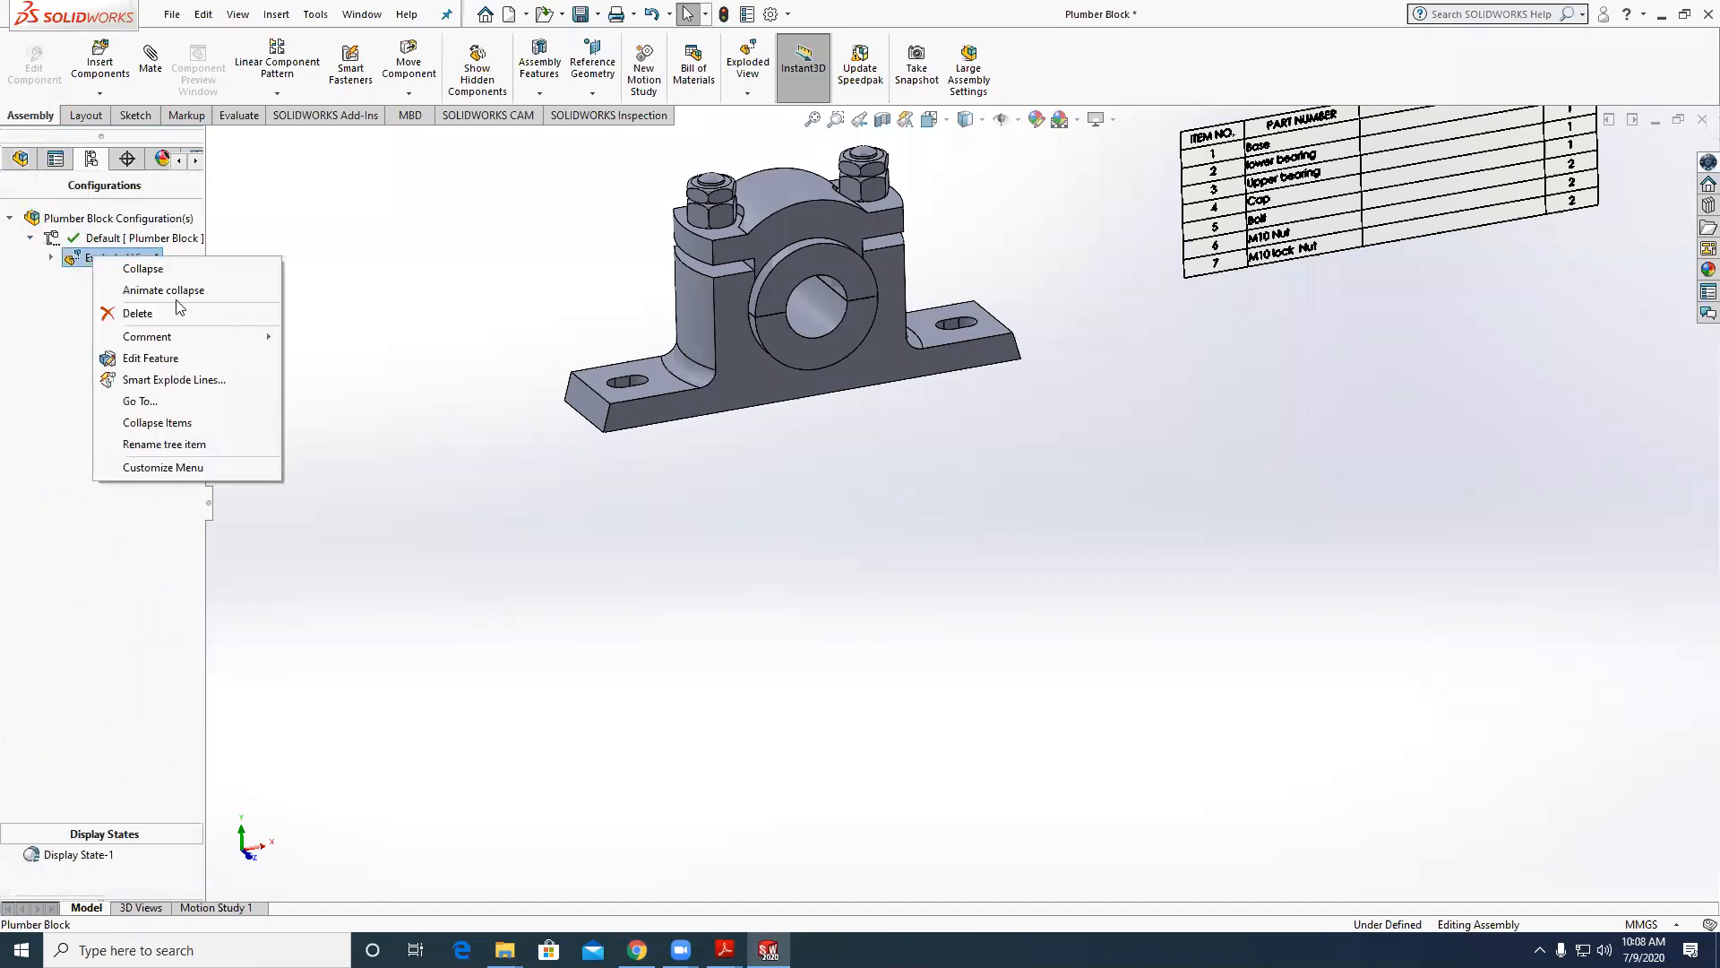
{"action": "left_click", "coordinate": [163, 291]}
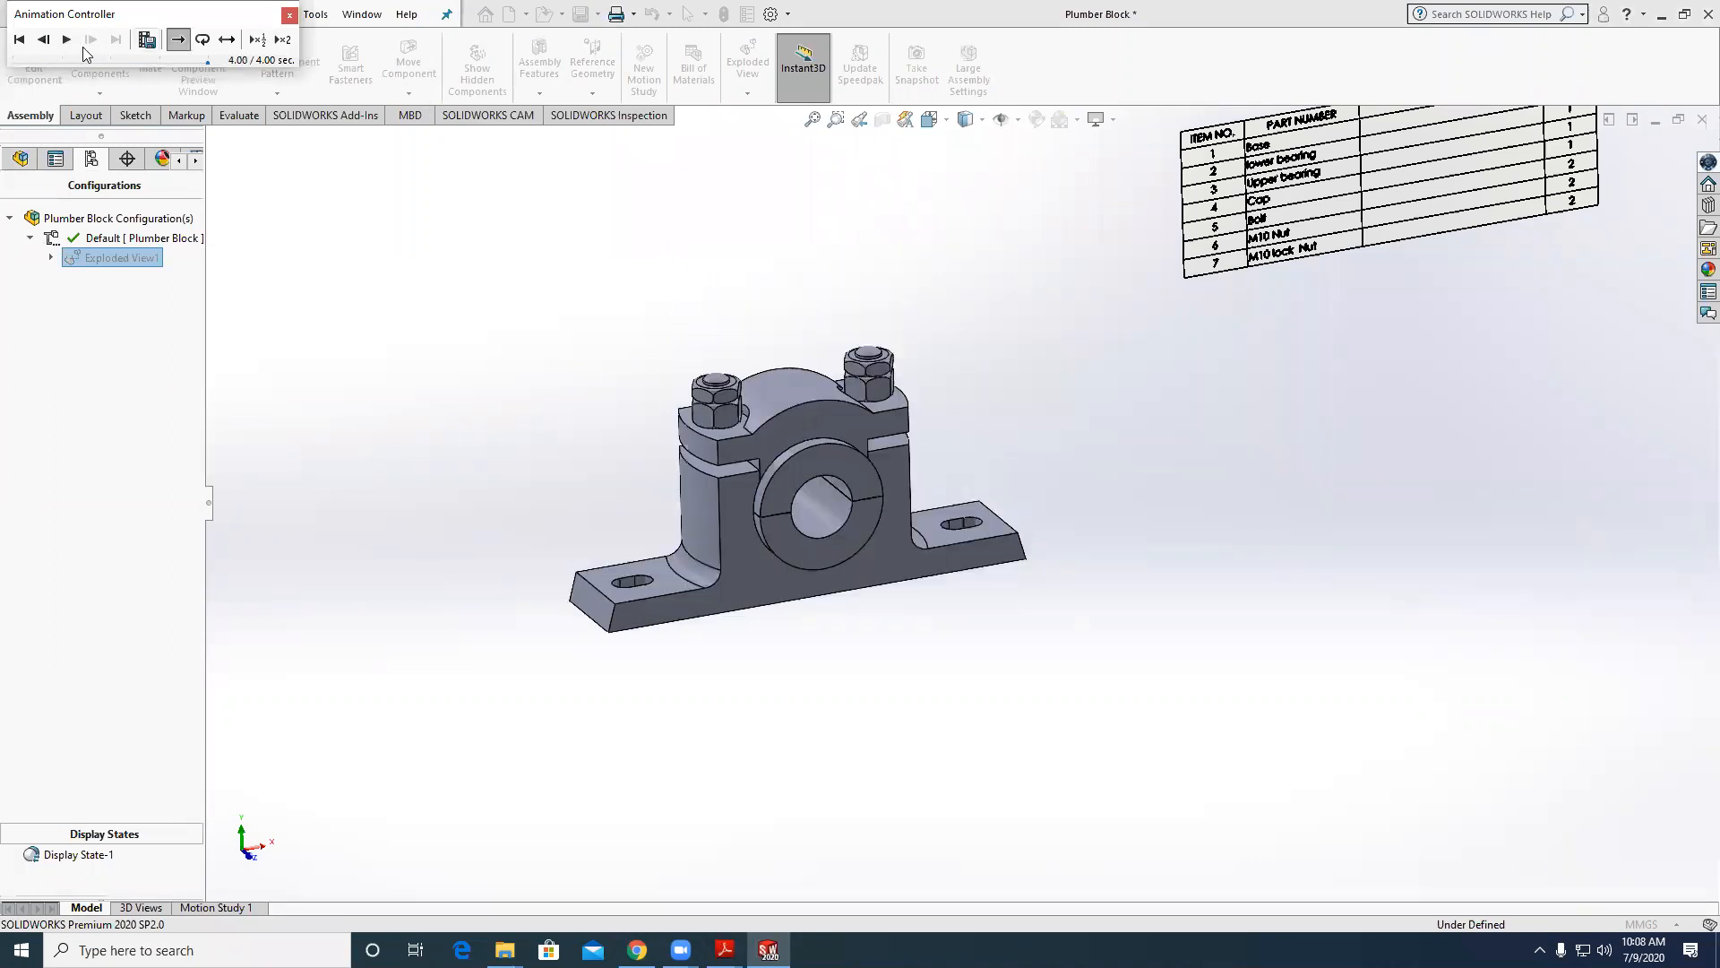
{"action": "left_click", "coordinate": [64, 40]}
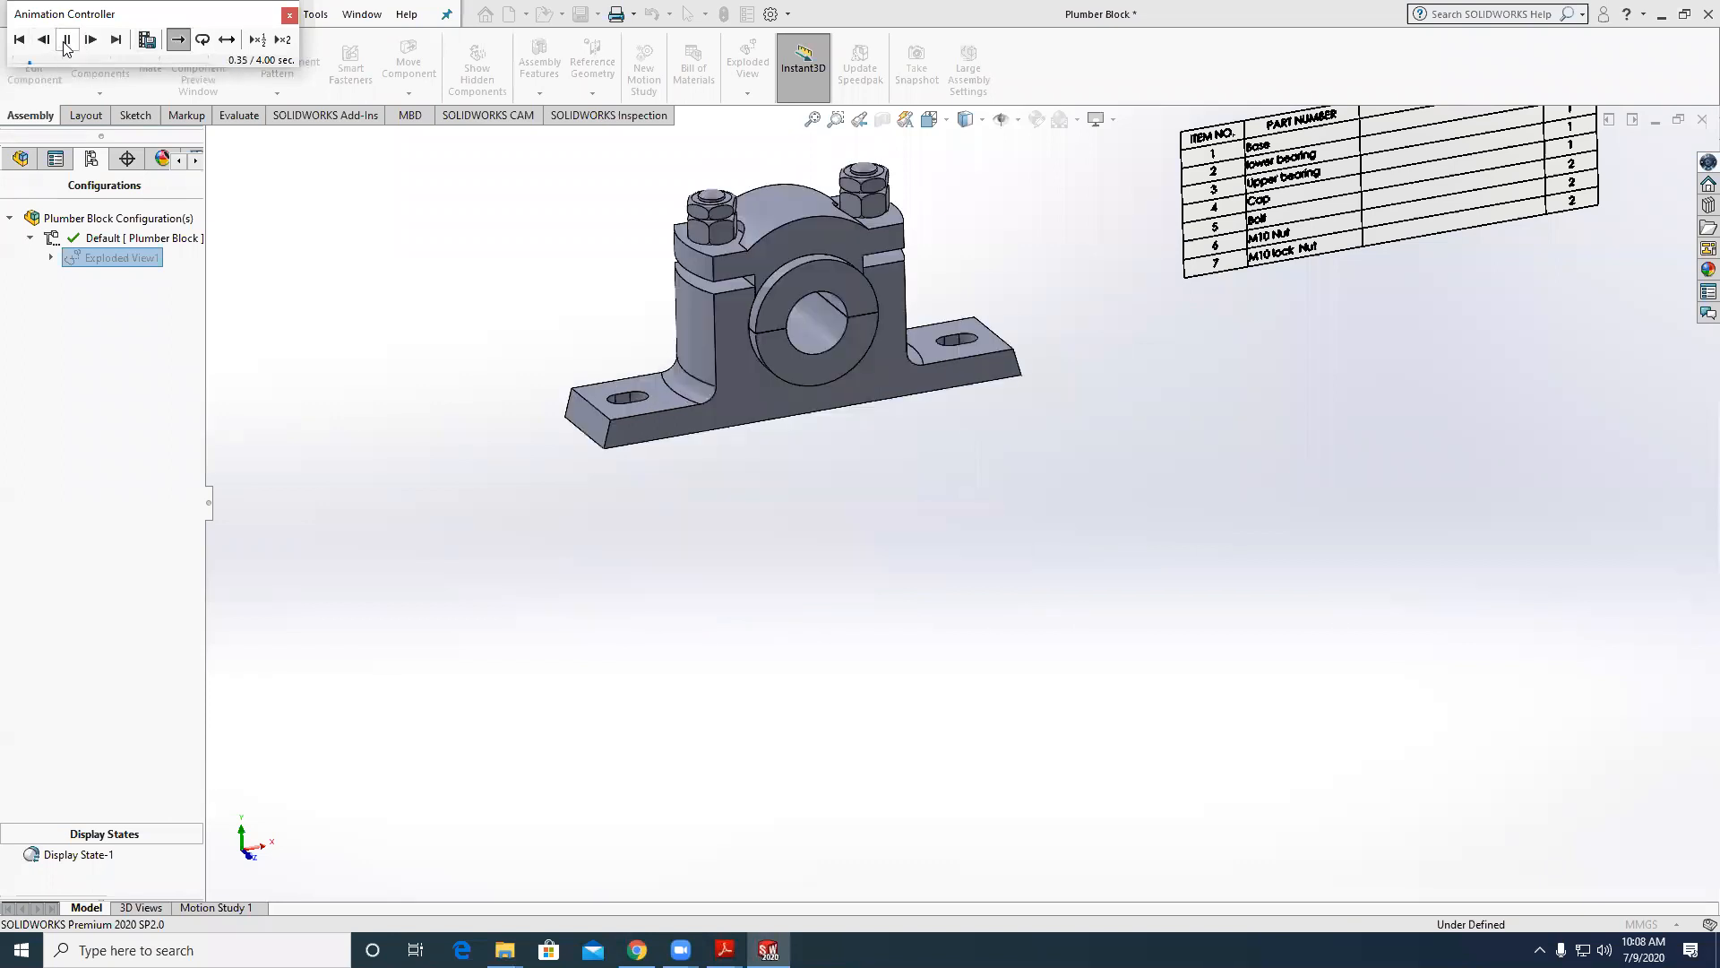
{"action": "left_click", "coordinate": [289, 15]}
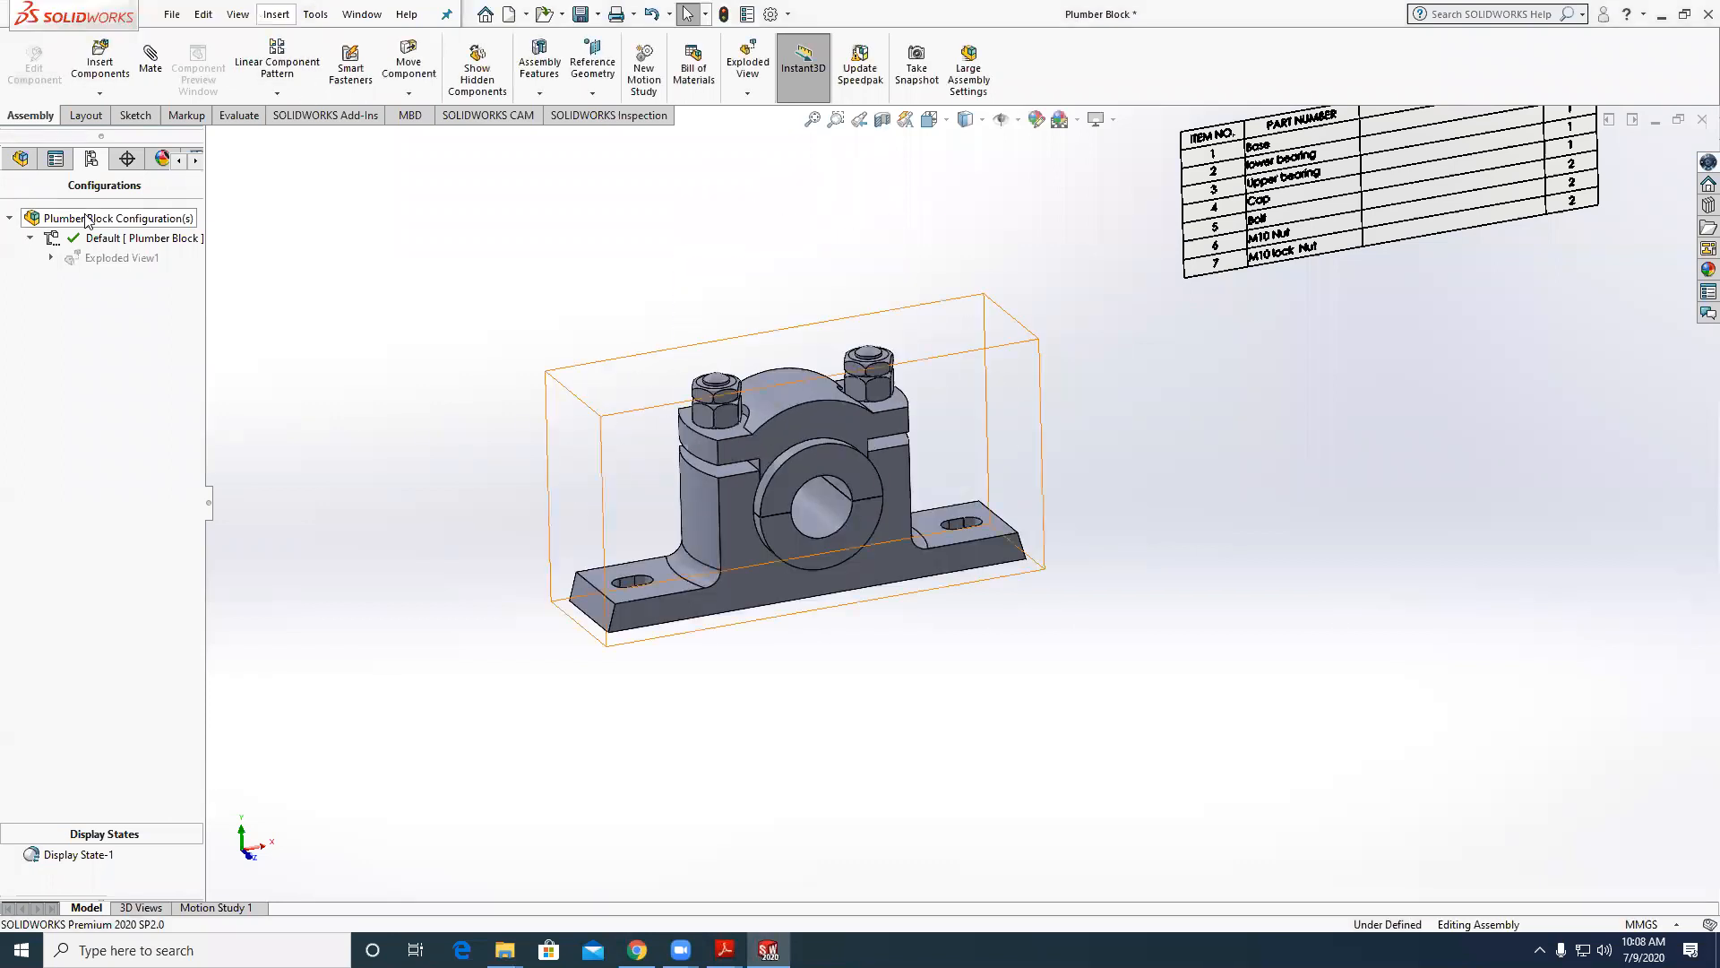
{"action": "left_click", "coordinate": [21, 159]}
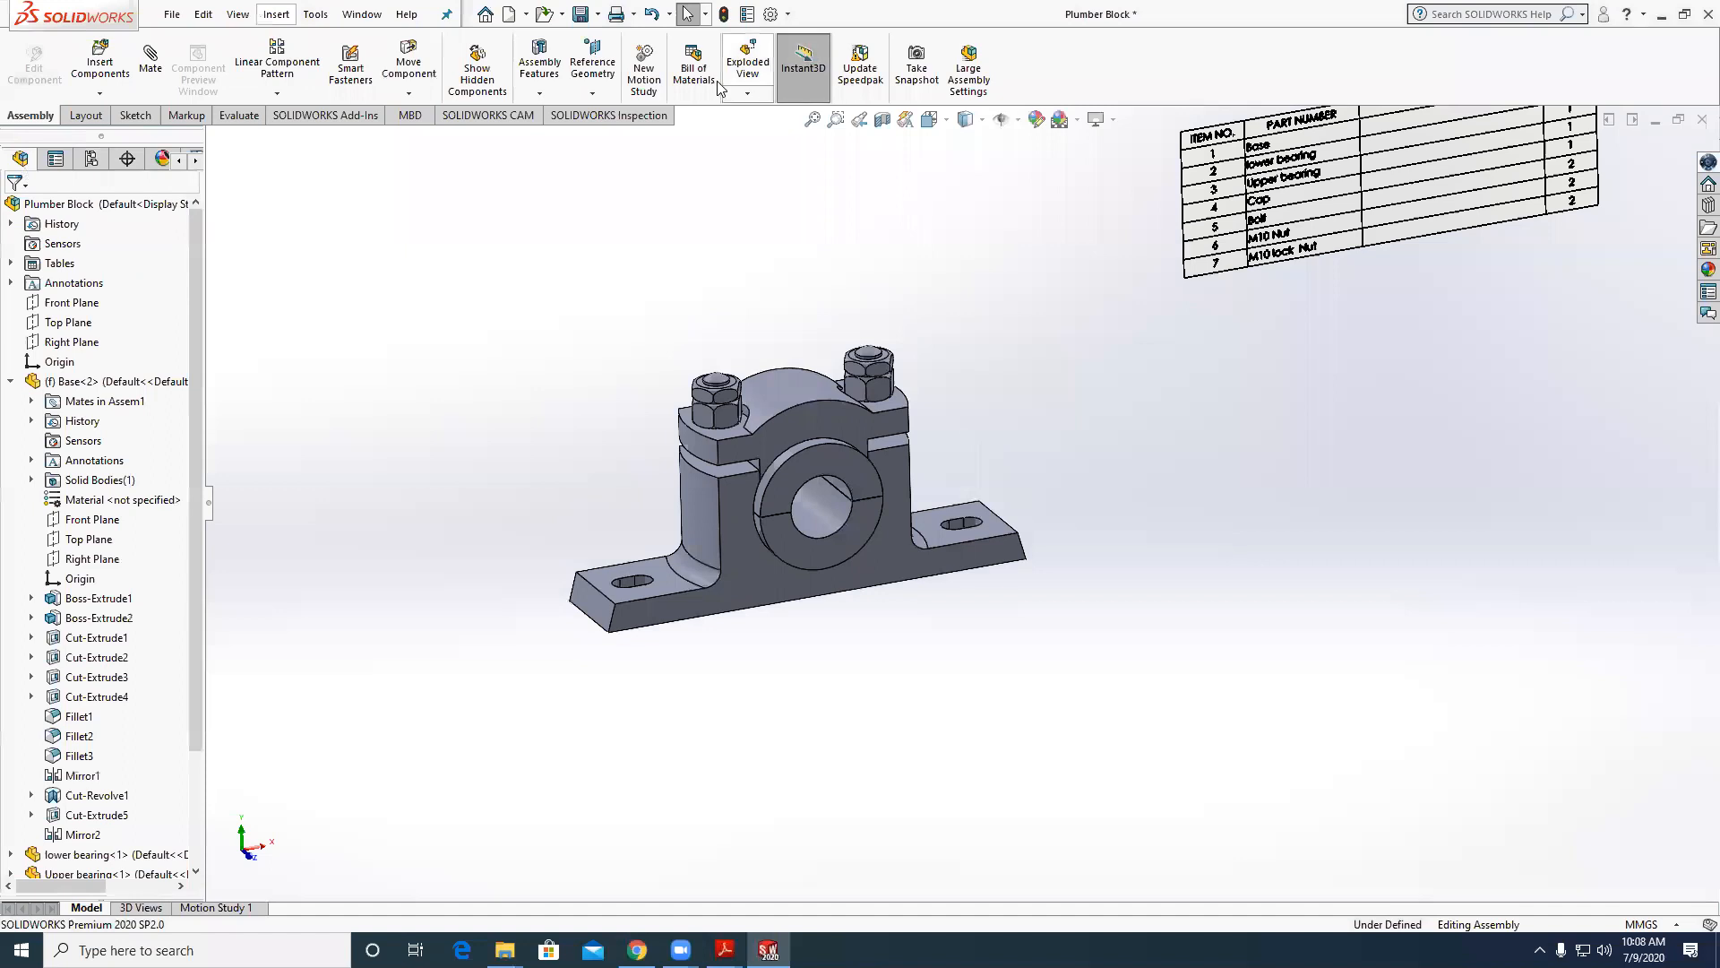
Start another exploded view and move the right bolt's M10 lock Nut and M10 Nut about 56 mm up along Y in one step.
{"action": "left_click", "coordinate": [748, 65]}
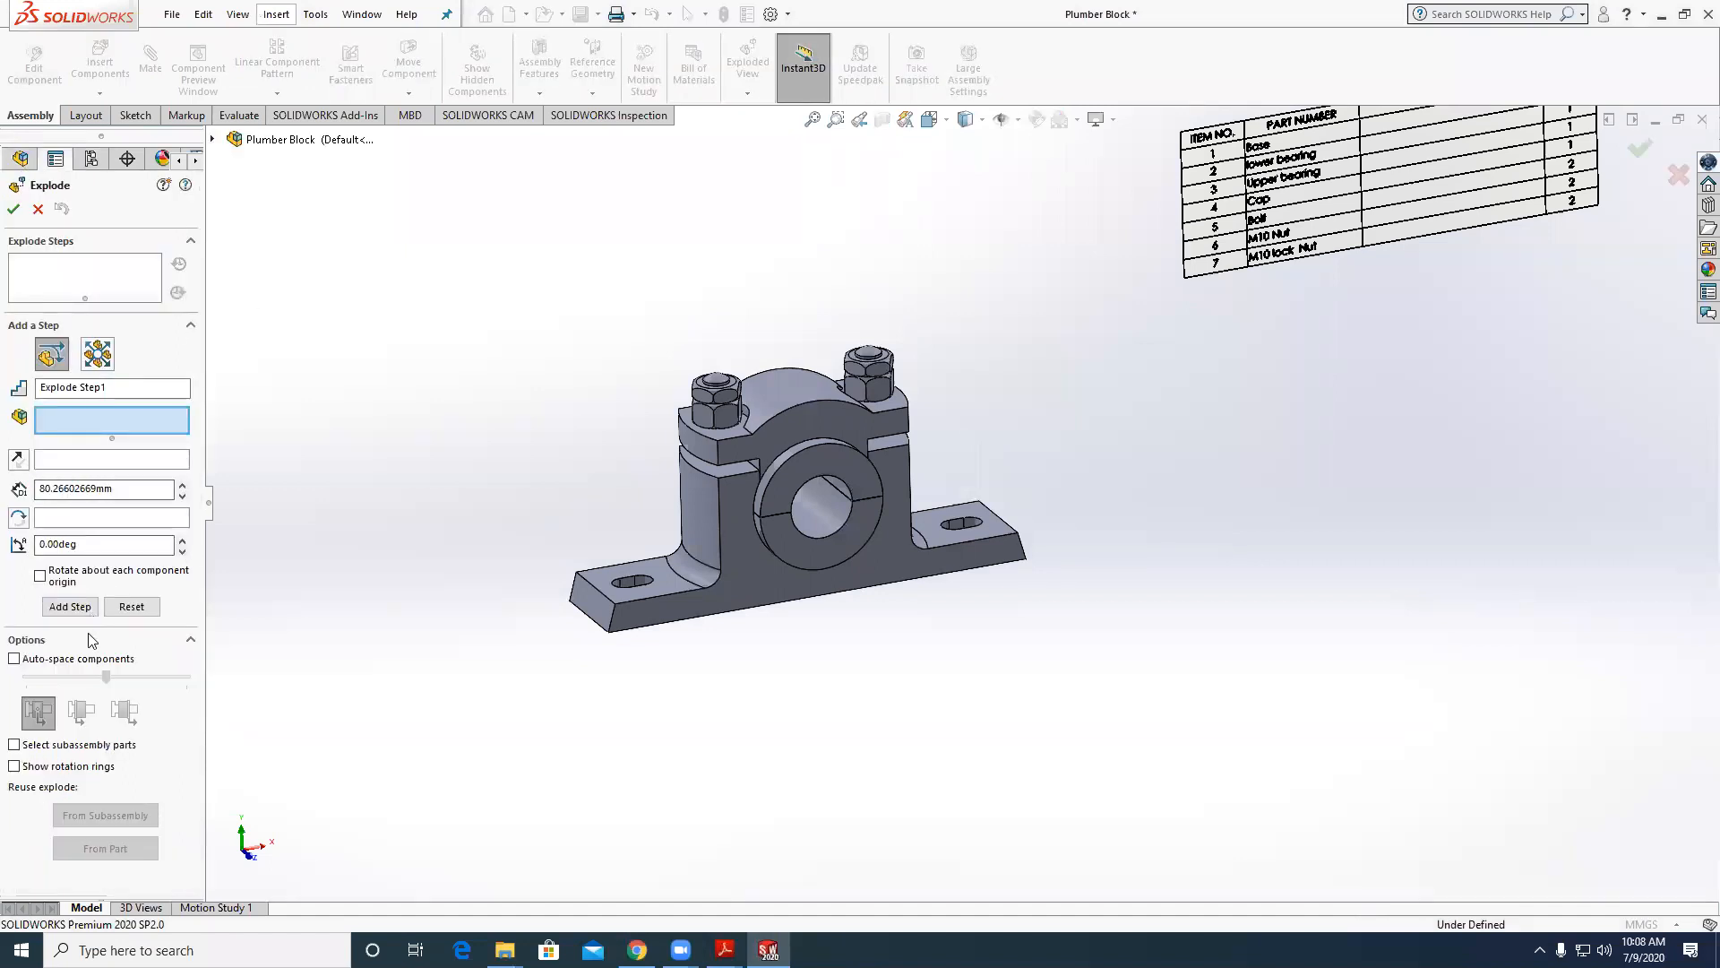
{"action": "left_click", "coordinate": [878, 375]}
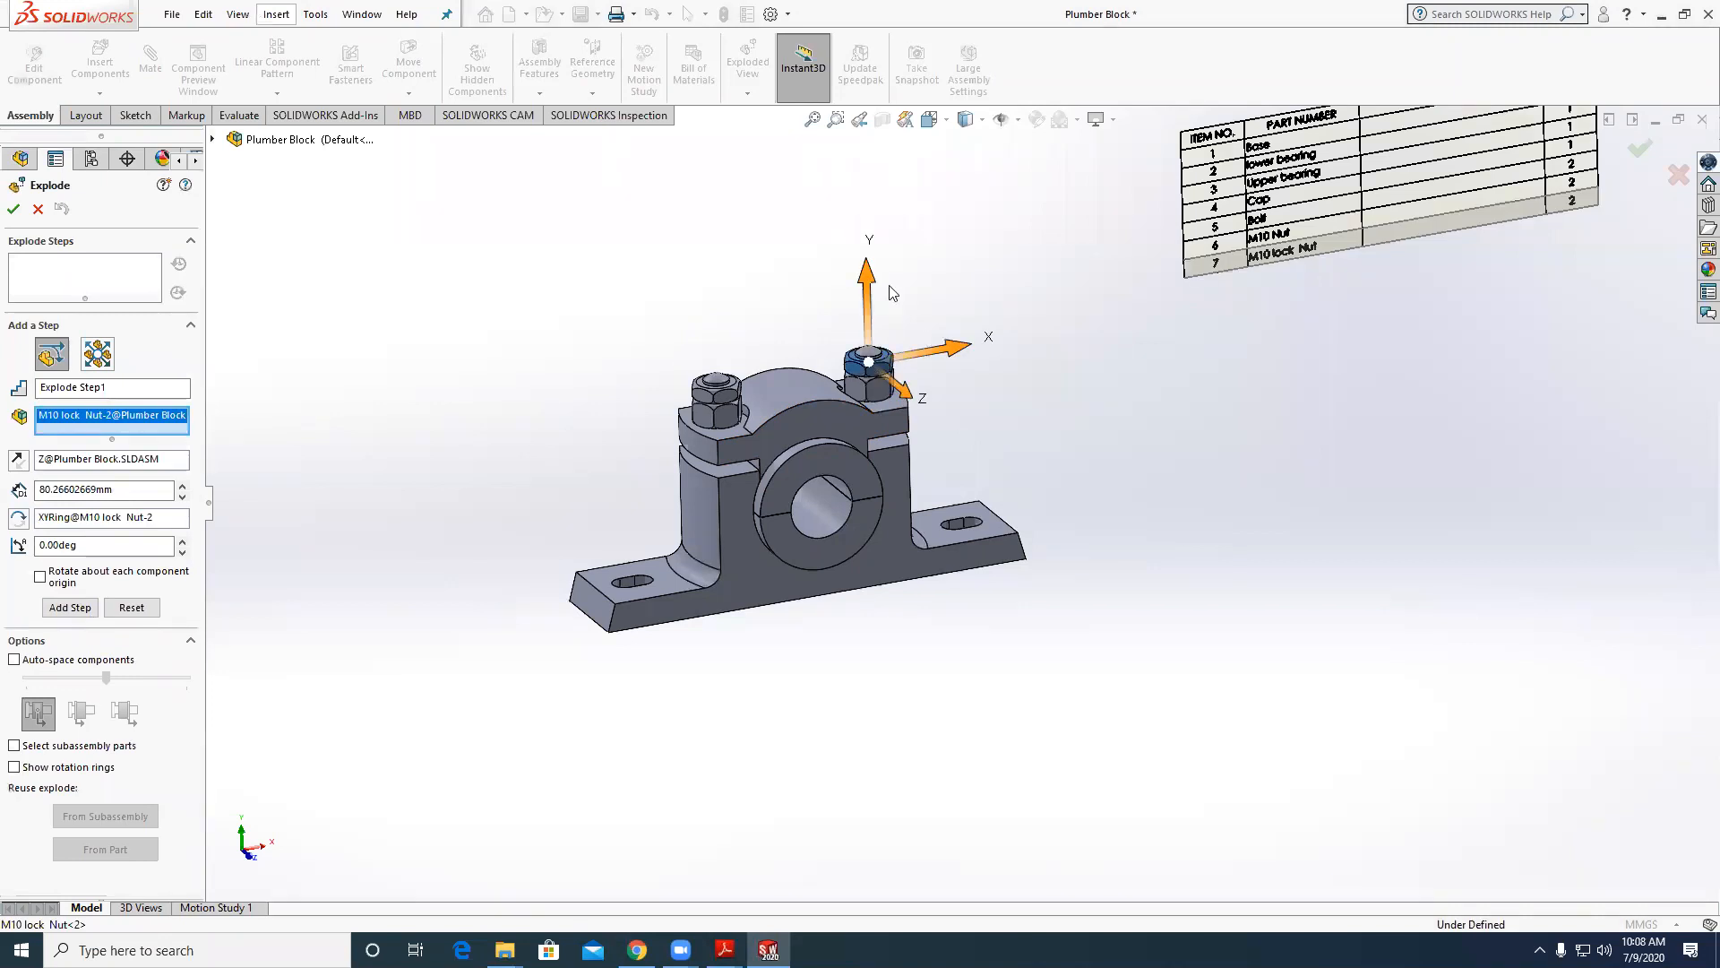
{"action": "left_click_drag", "start_coordinate": [866, 235], "coordinate": [876, 160]}
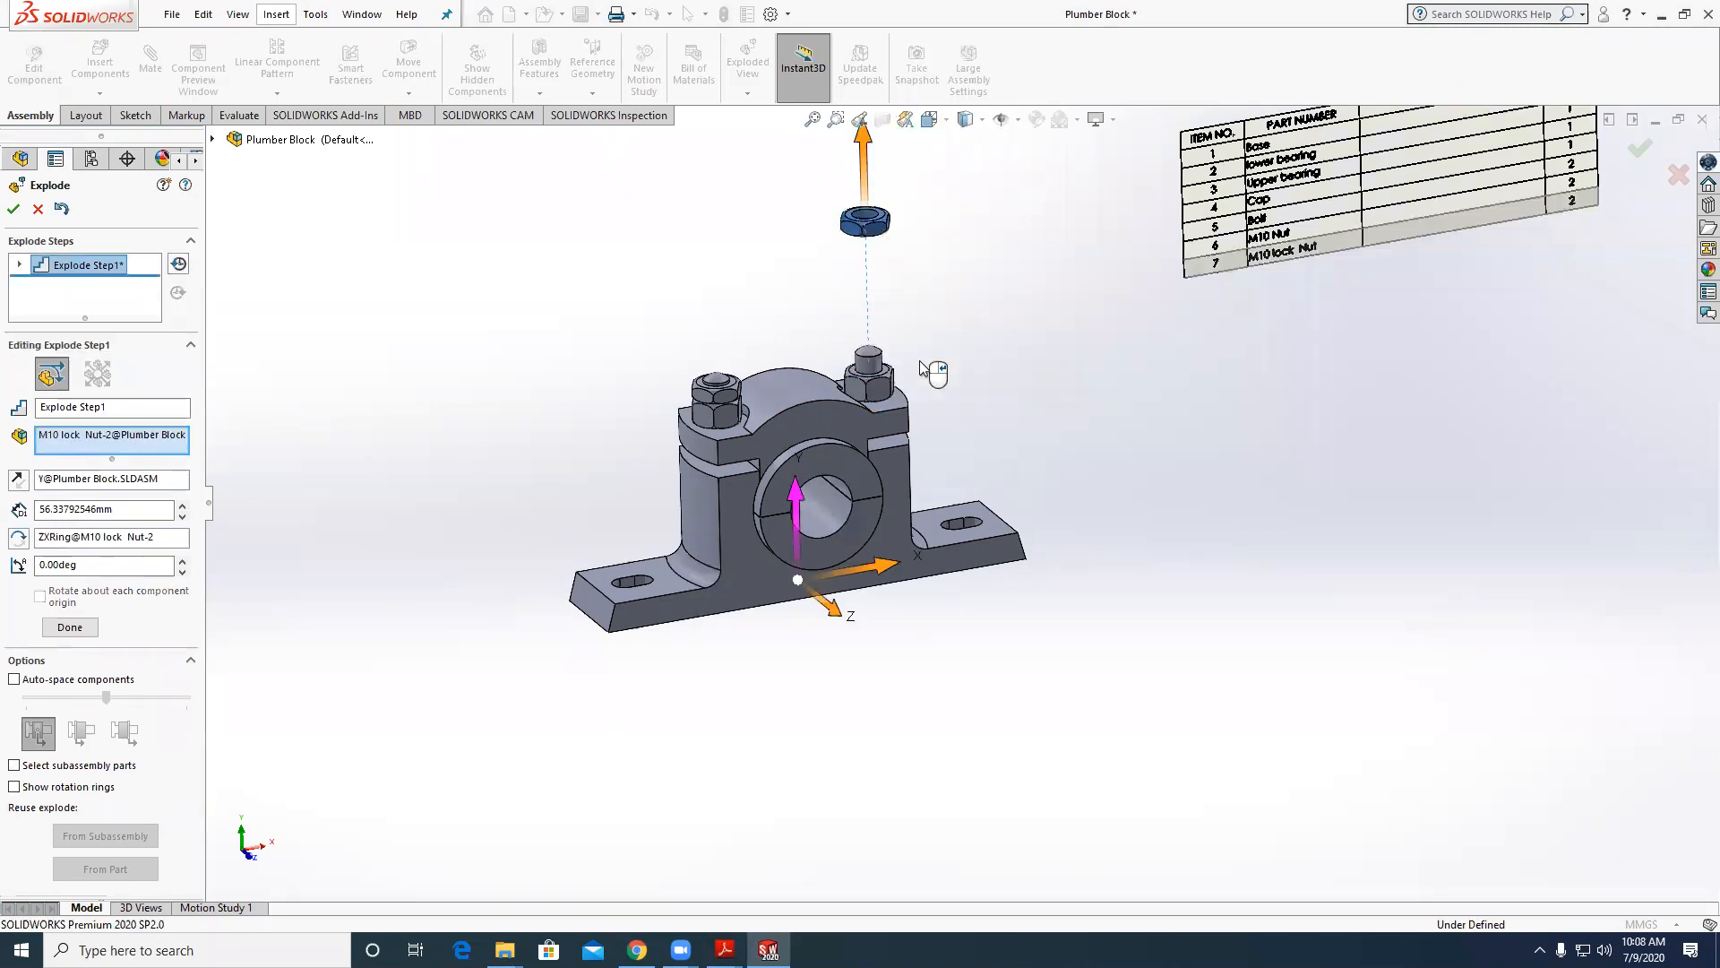
{"action": "left_click", "coordinate": [878, 394]}
{"action": "left_click", "coordinate": [878, 394]}
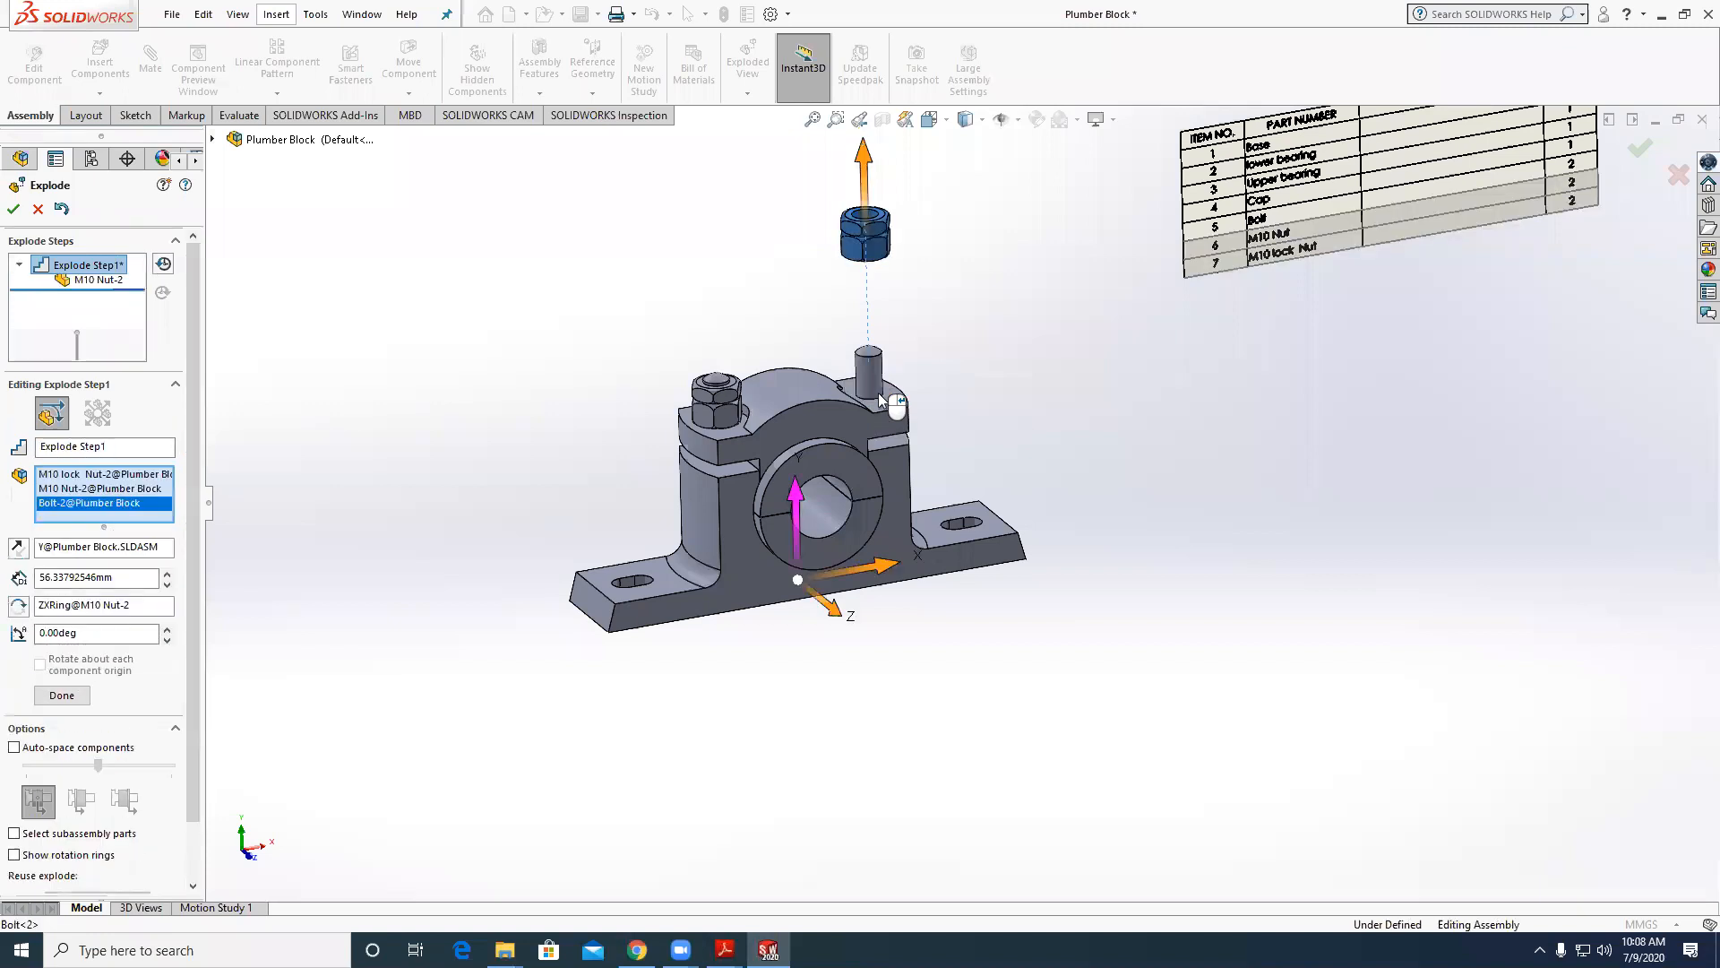
{"action": "left_click", "coordinate": [867, 368]}
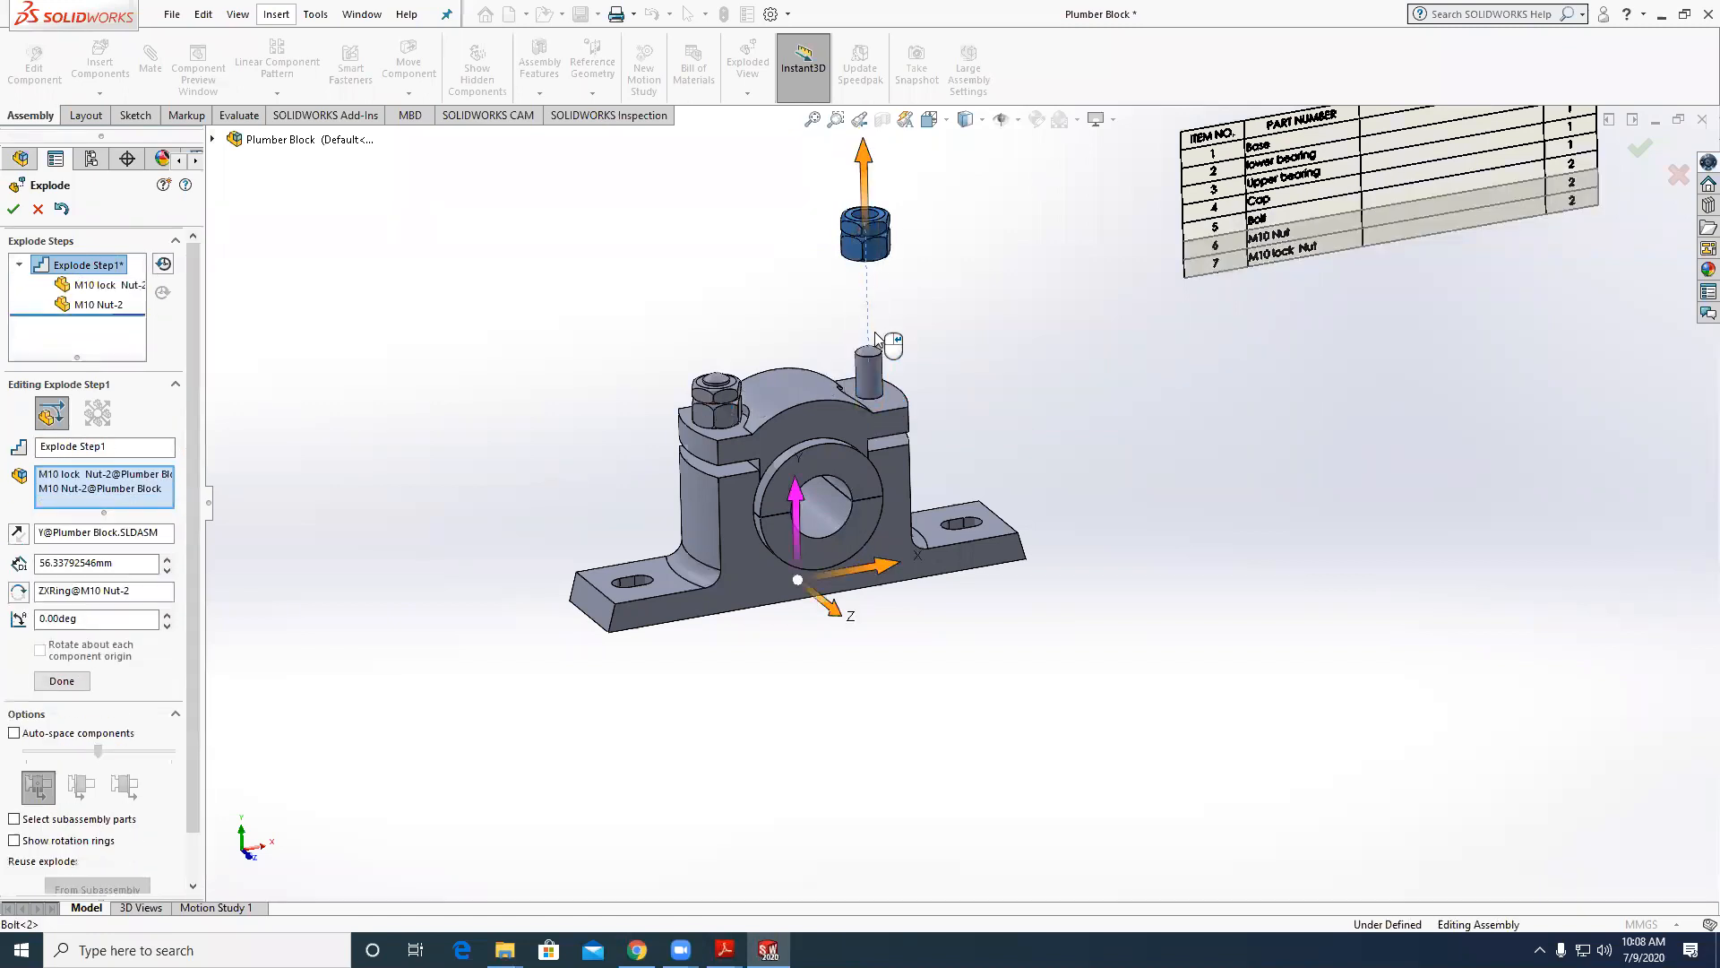
{"action": "right_click", "coordinate": [726, 391]}
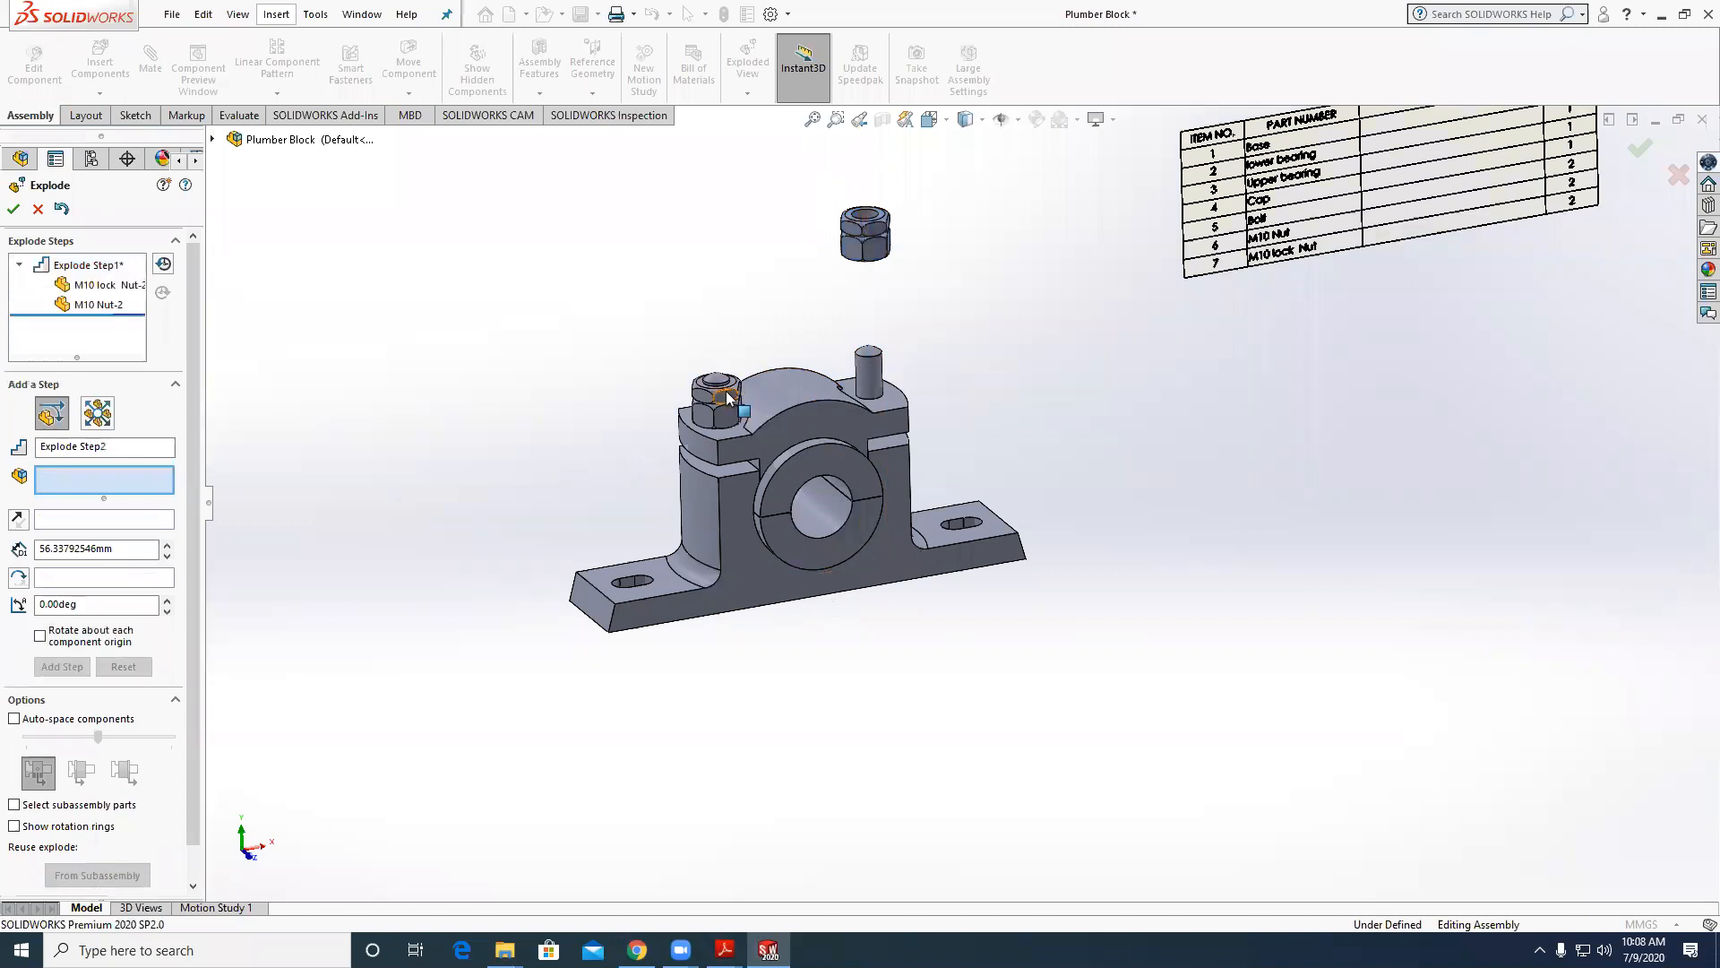
Explode the left bolt's M10 lock Nut about 54 mm and its M10 Nut about 36 mm up along Y in separate steps.
{"action": "left_click", "coordinate": [739, 393]}
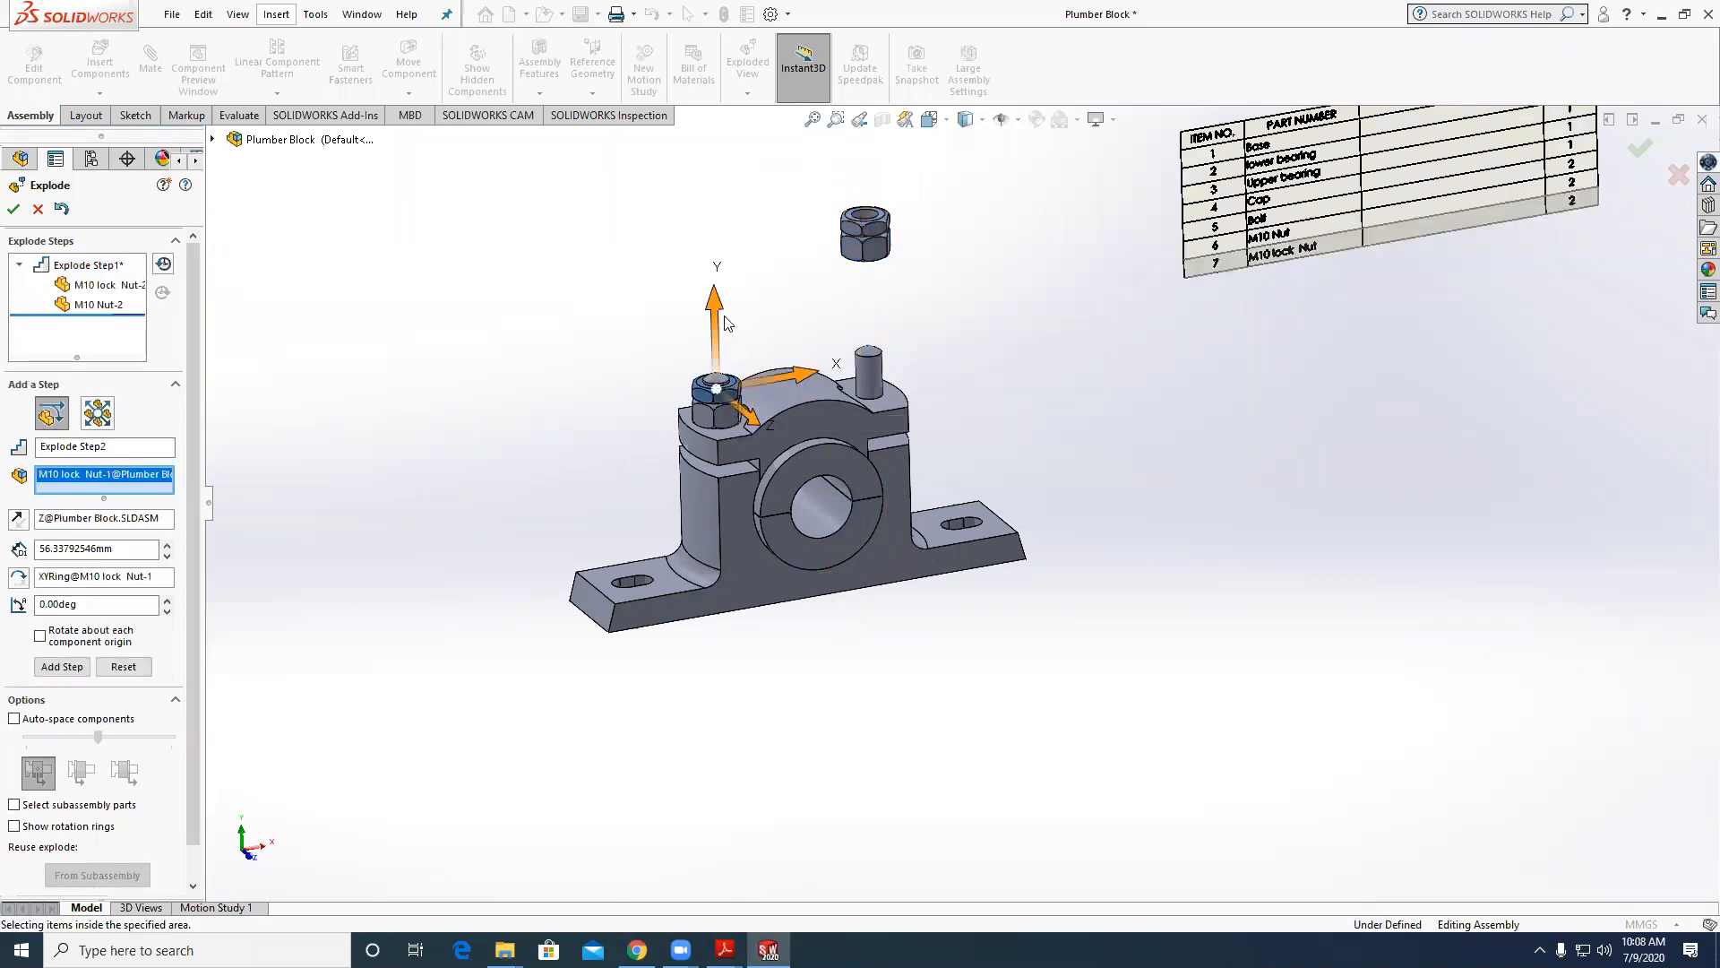
{"action": "left_click_drag", "start_coordinate": [725, 322], "coordinate": [726, 190]}
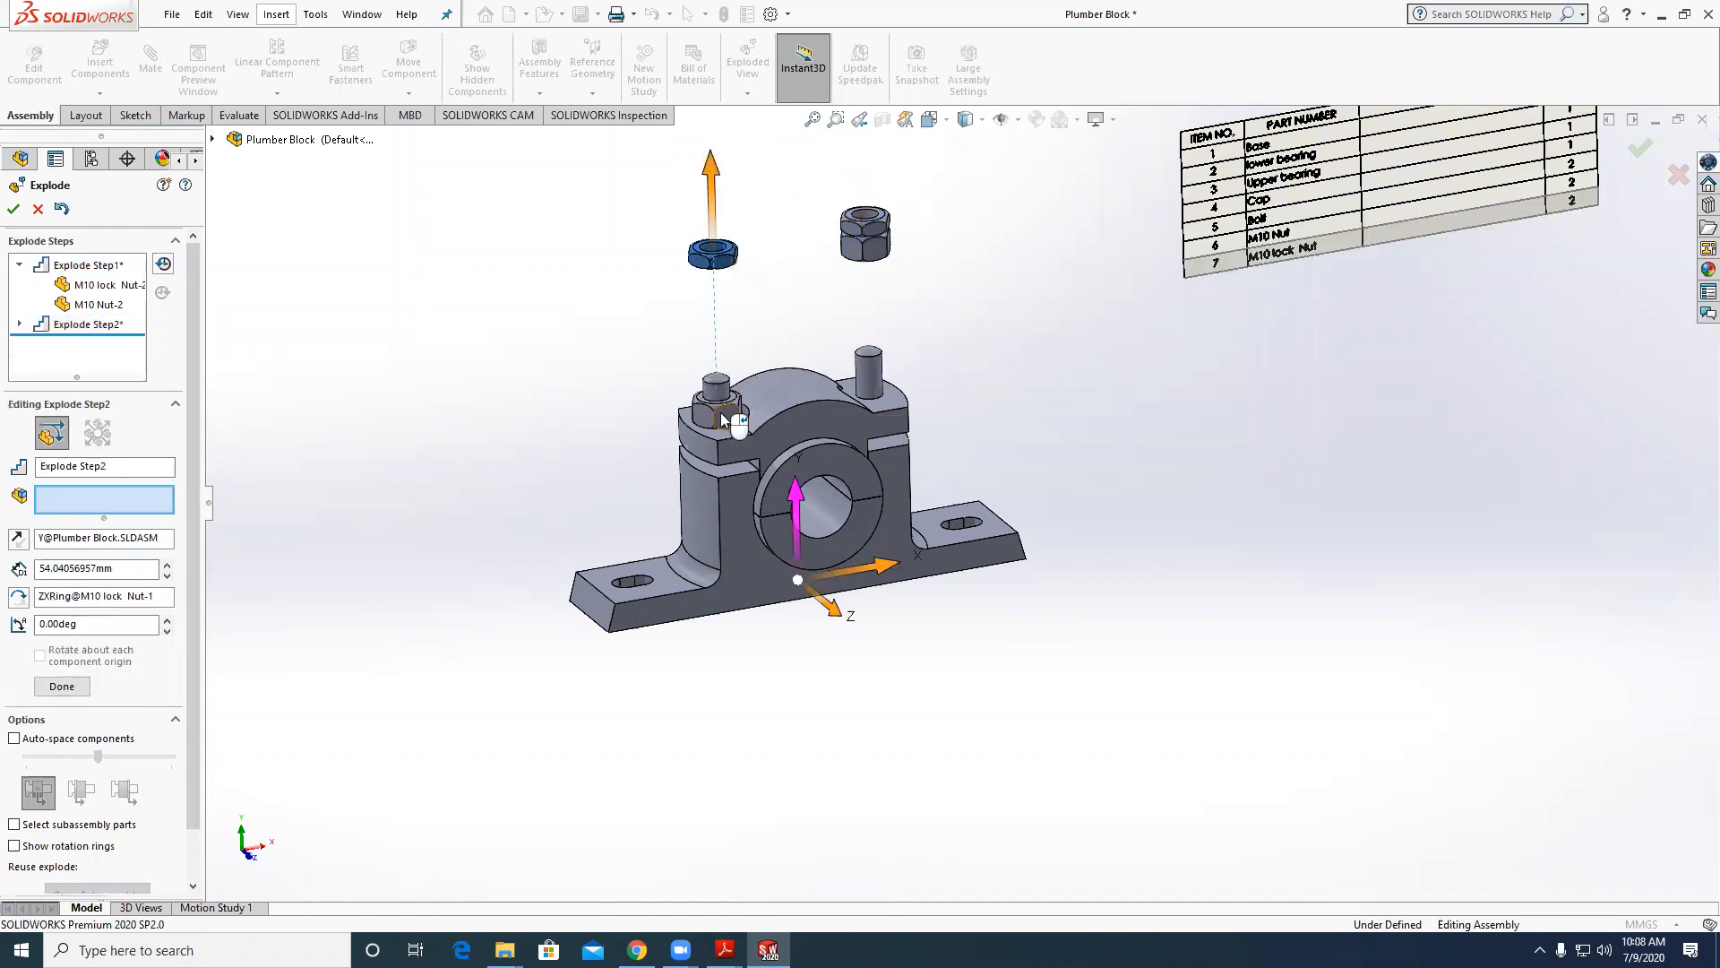
{"action": "left_click", "coordinate": [721, 412]}
{"action": "left_click_drag", "start_coordinate": [715, 308], "coordinate": [712, 215]}
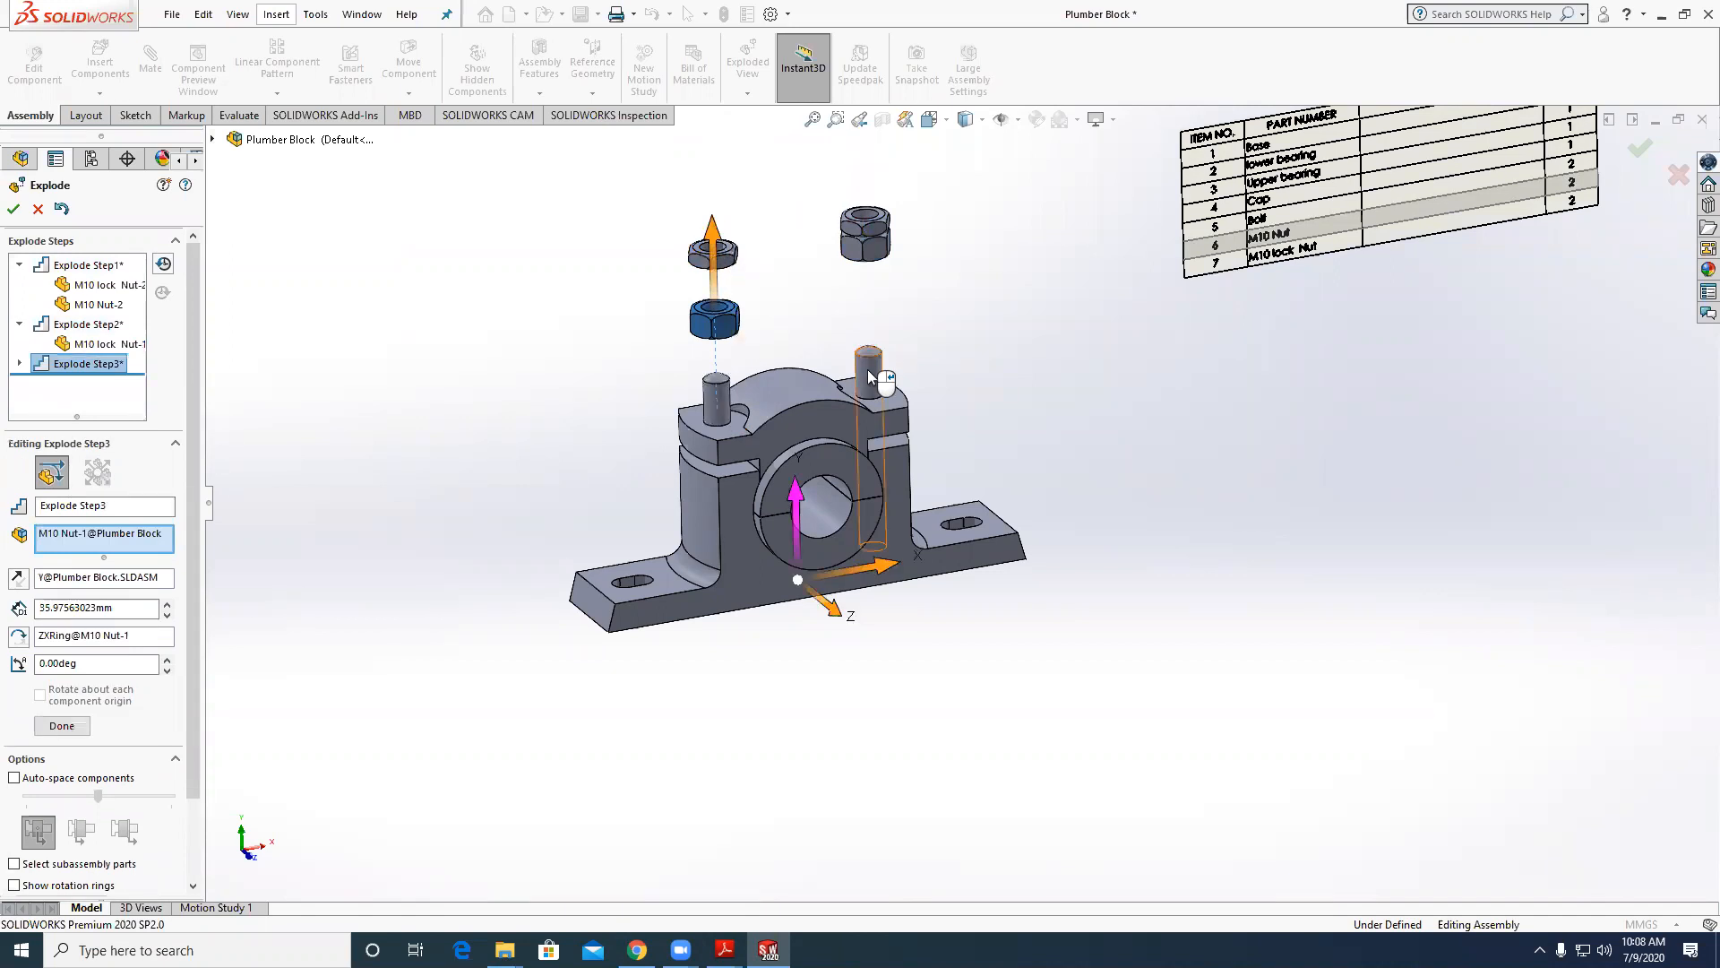
Explode the right bolt about 108 mm and the left bolt about 105 mm down along Y in separate steps.
{"action": "left_click", "coordinate": [867, 370]}
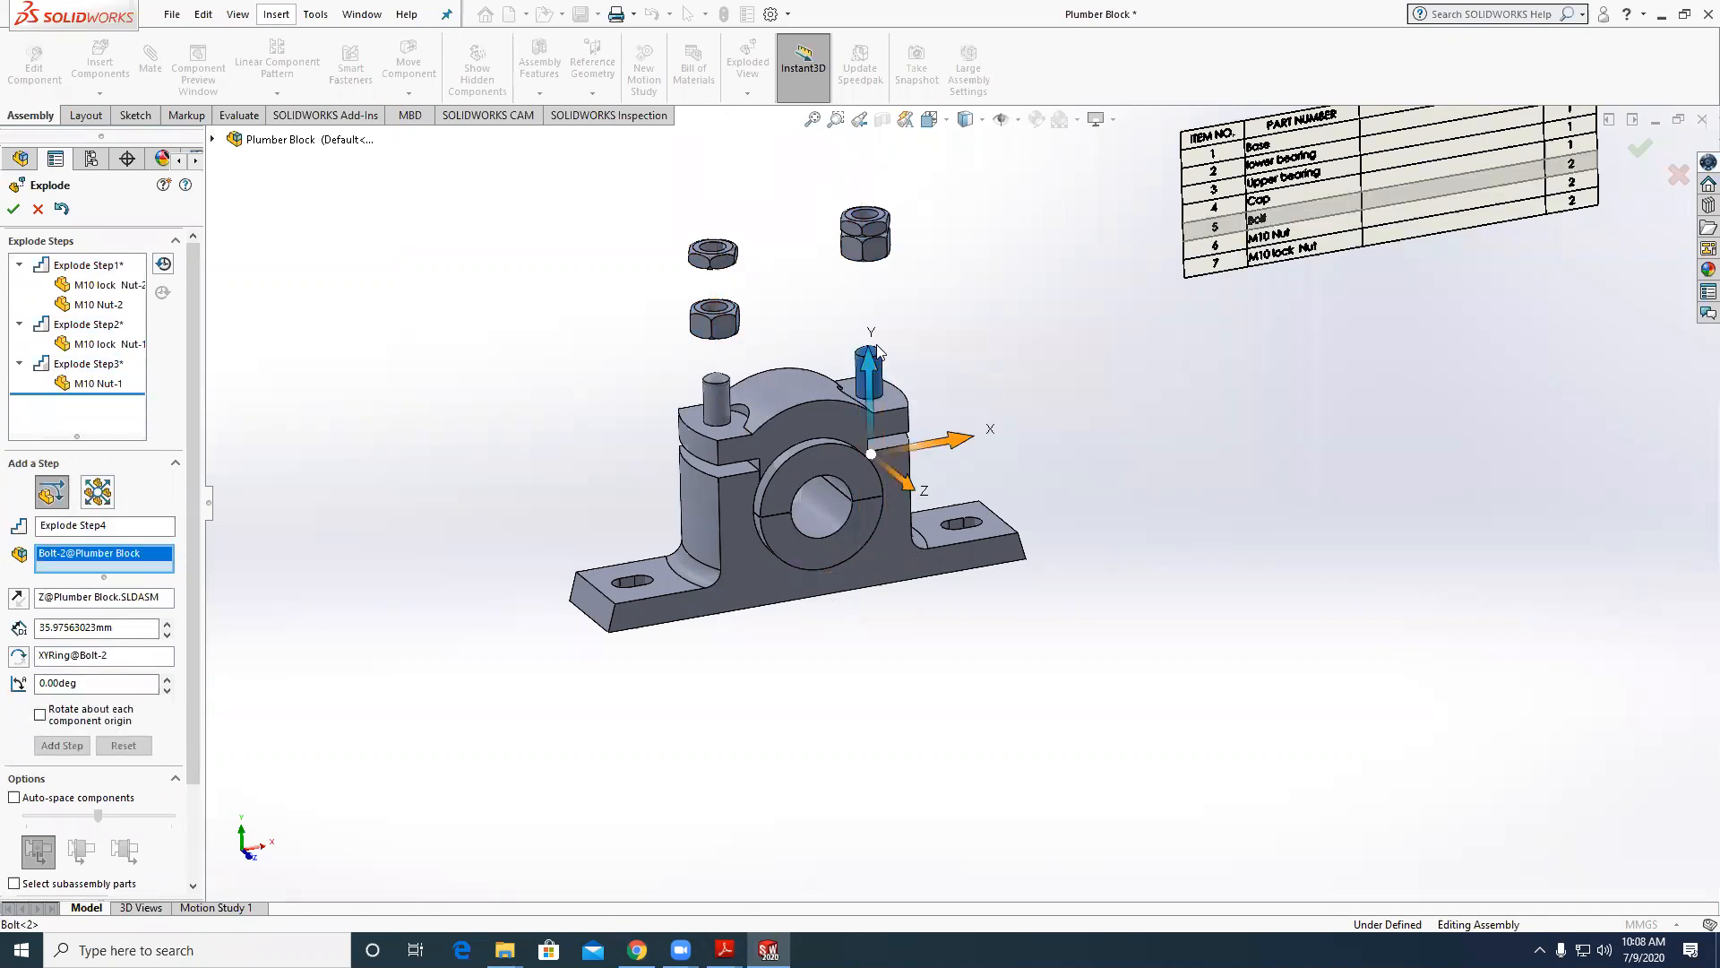
{"action": "left_click_drag", "start_coordinate": [878, 351], "coordinate": [876, 627]}
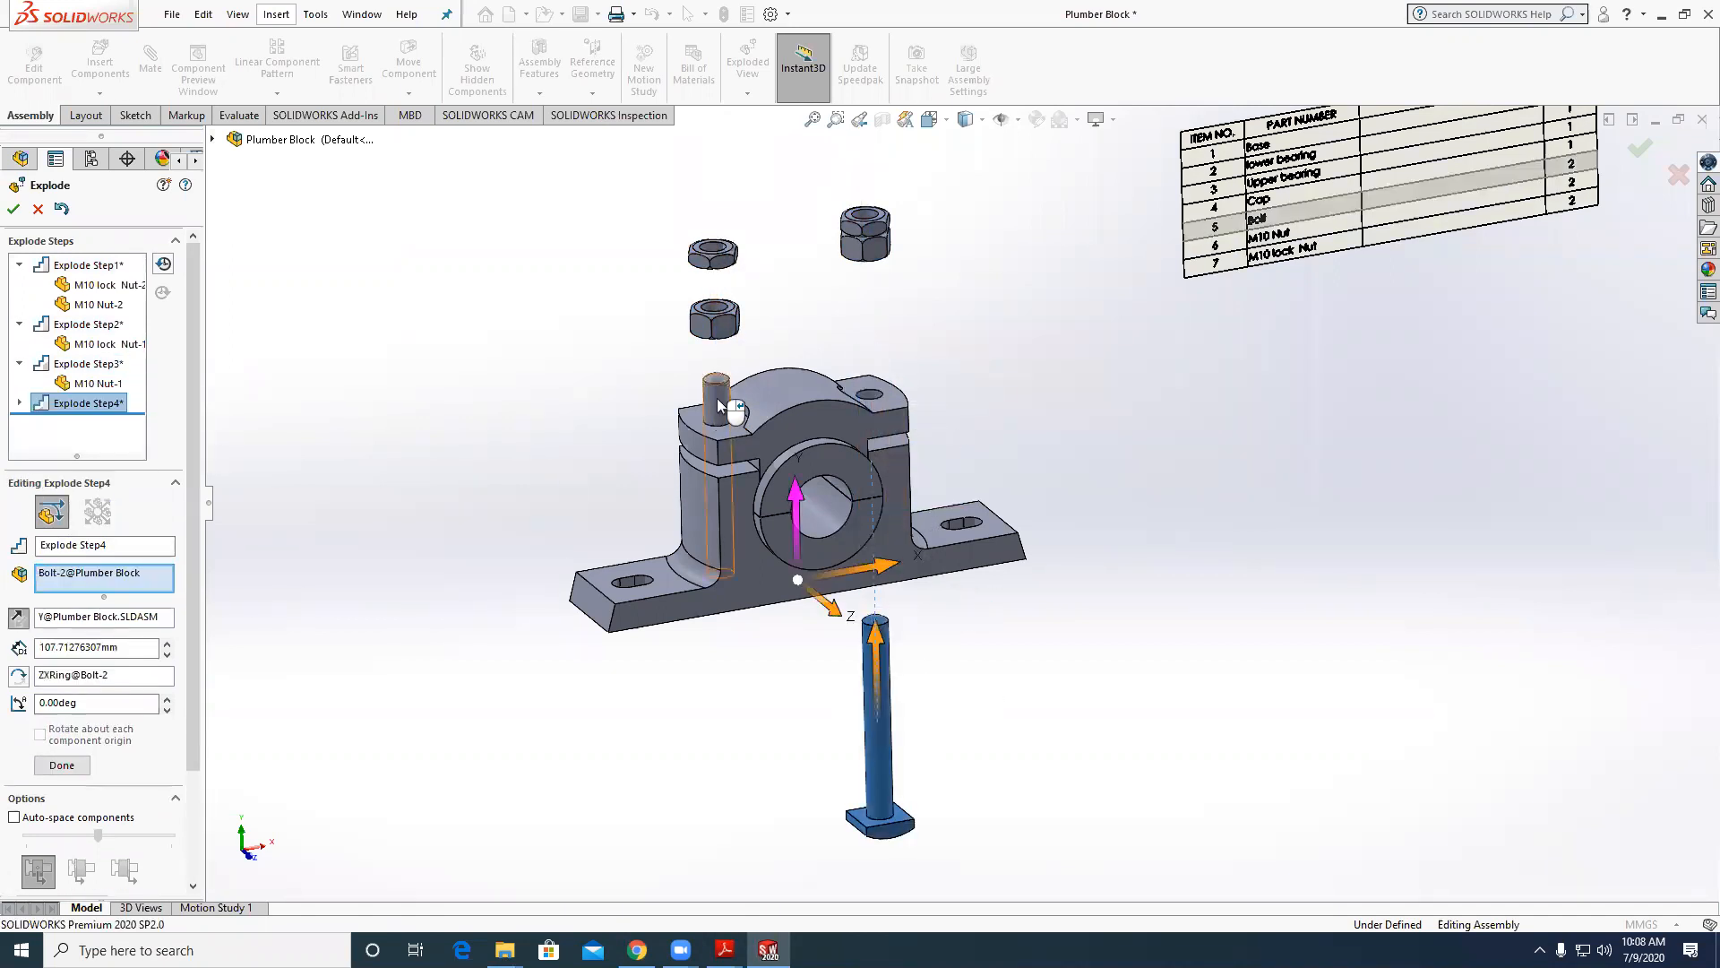
{"action": "left_click", "coordinate": [717, 405]}
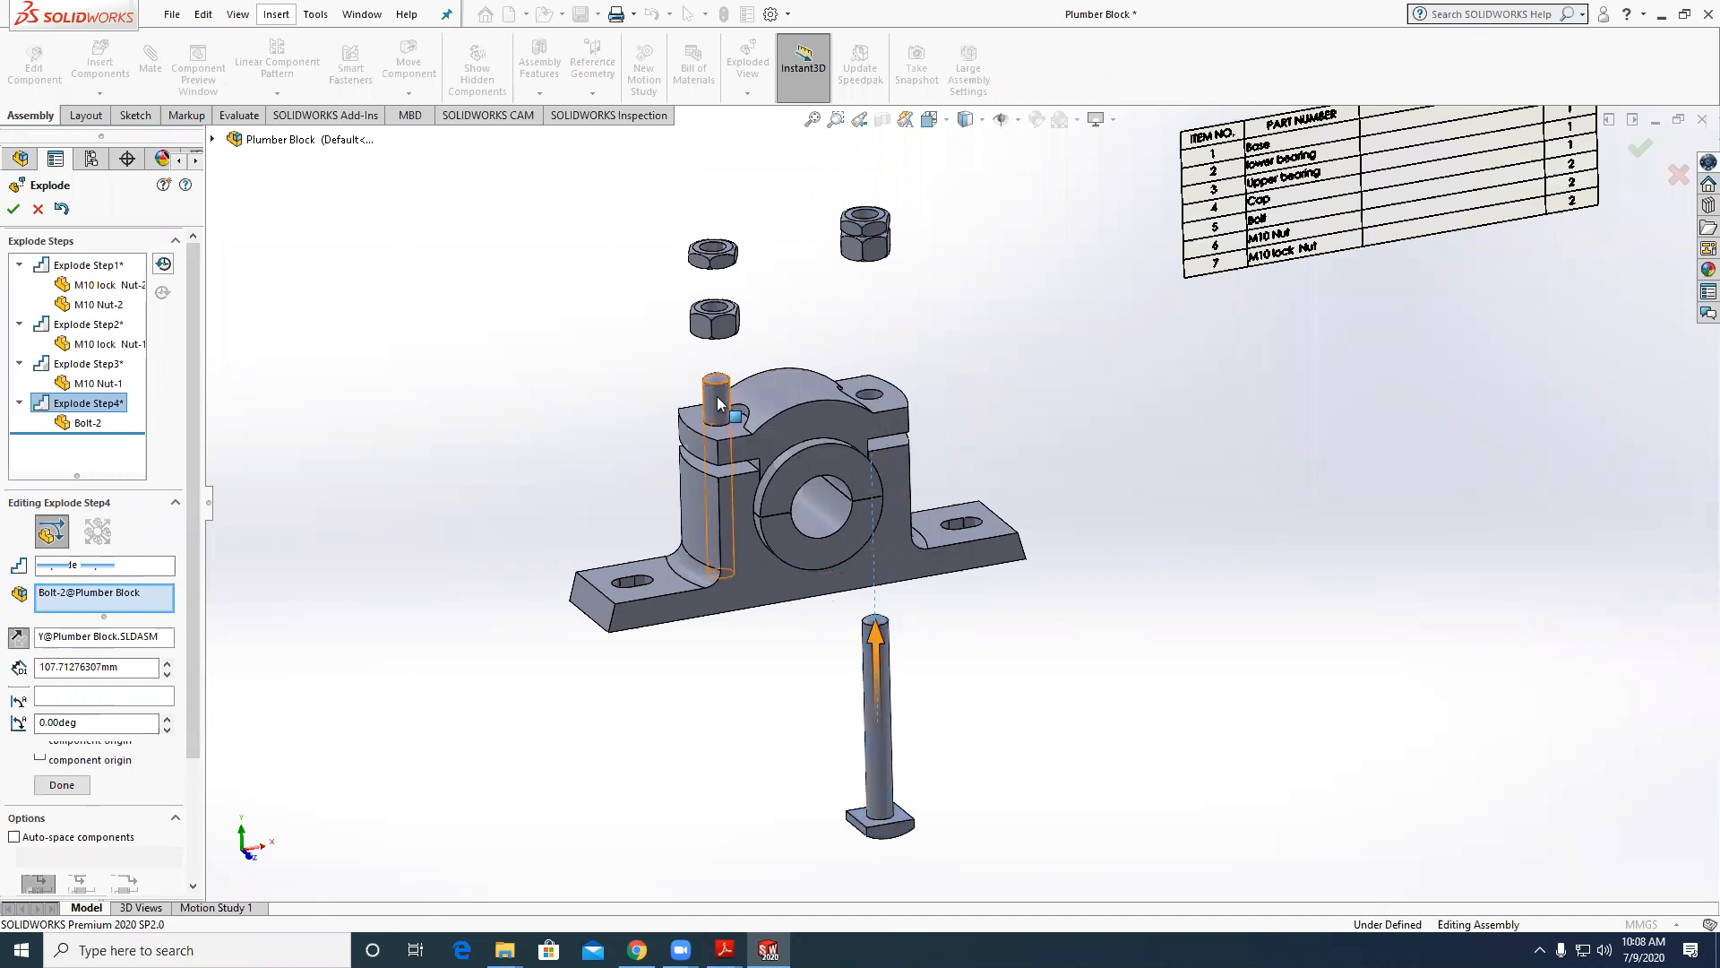
{"action": "left_click", "coordinate": [722, 512]}
{"action": "left_click_drag", "start_coordinate": [728, 434], "coordinate": [740, 702]}
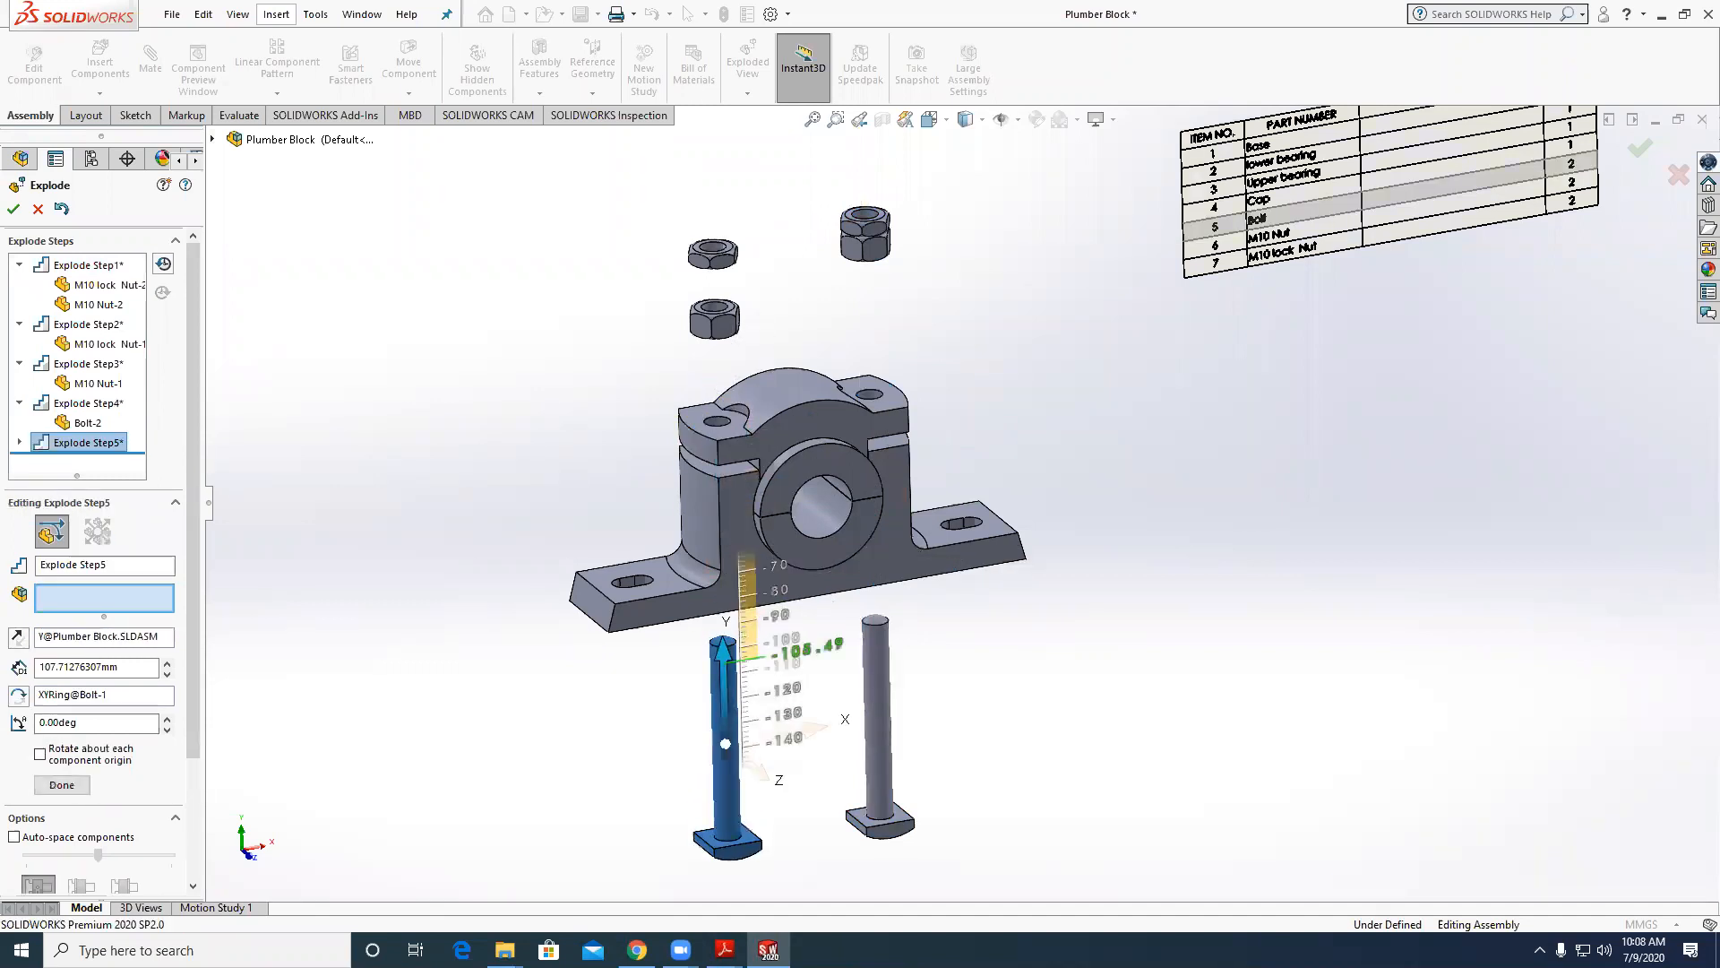
Add the Cap to the left bolt's explode step, and move it about 137 mm up along Y in a new step.
{"action": "left_click", "coordinate": [797, 414]}
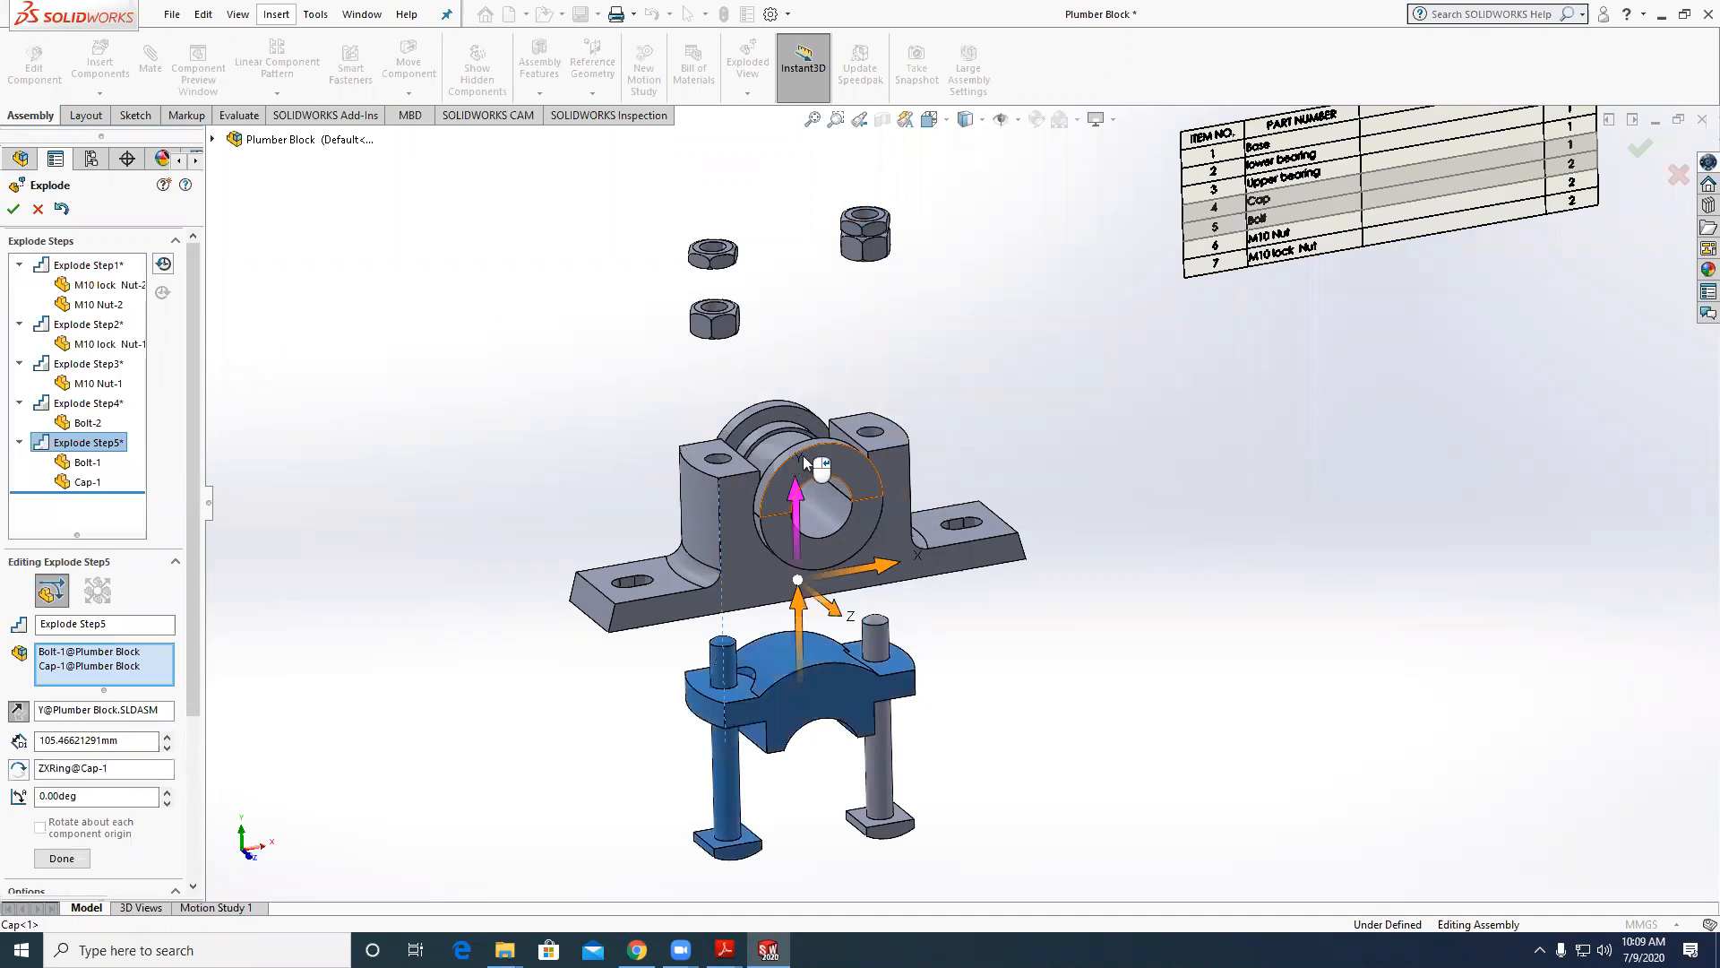
{"action": "scroll", "coordinate": [806, 492], "scroll_direction": "up", "scroll_amount": 3}
{"action": "scroll", "coordinate": [932, 593], "scroll_direction": "down", "scroll_amount": 2}
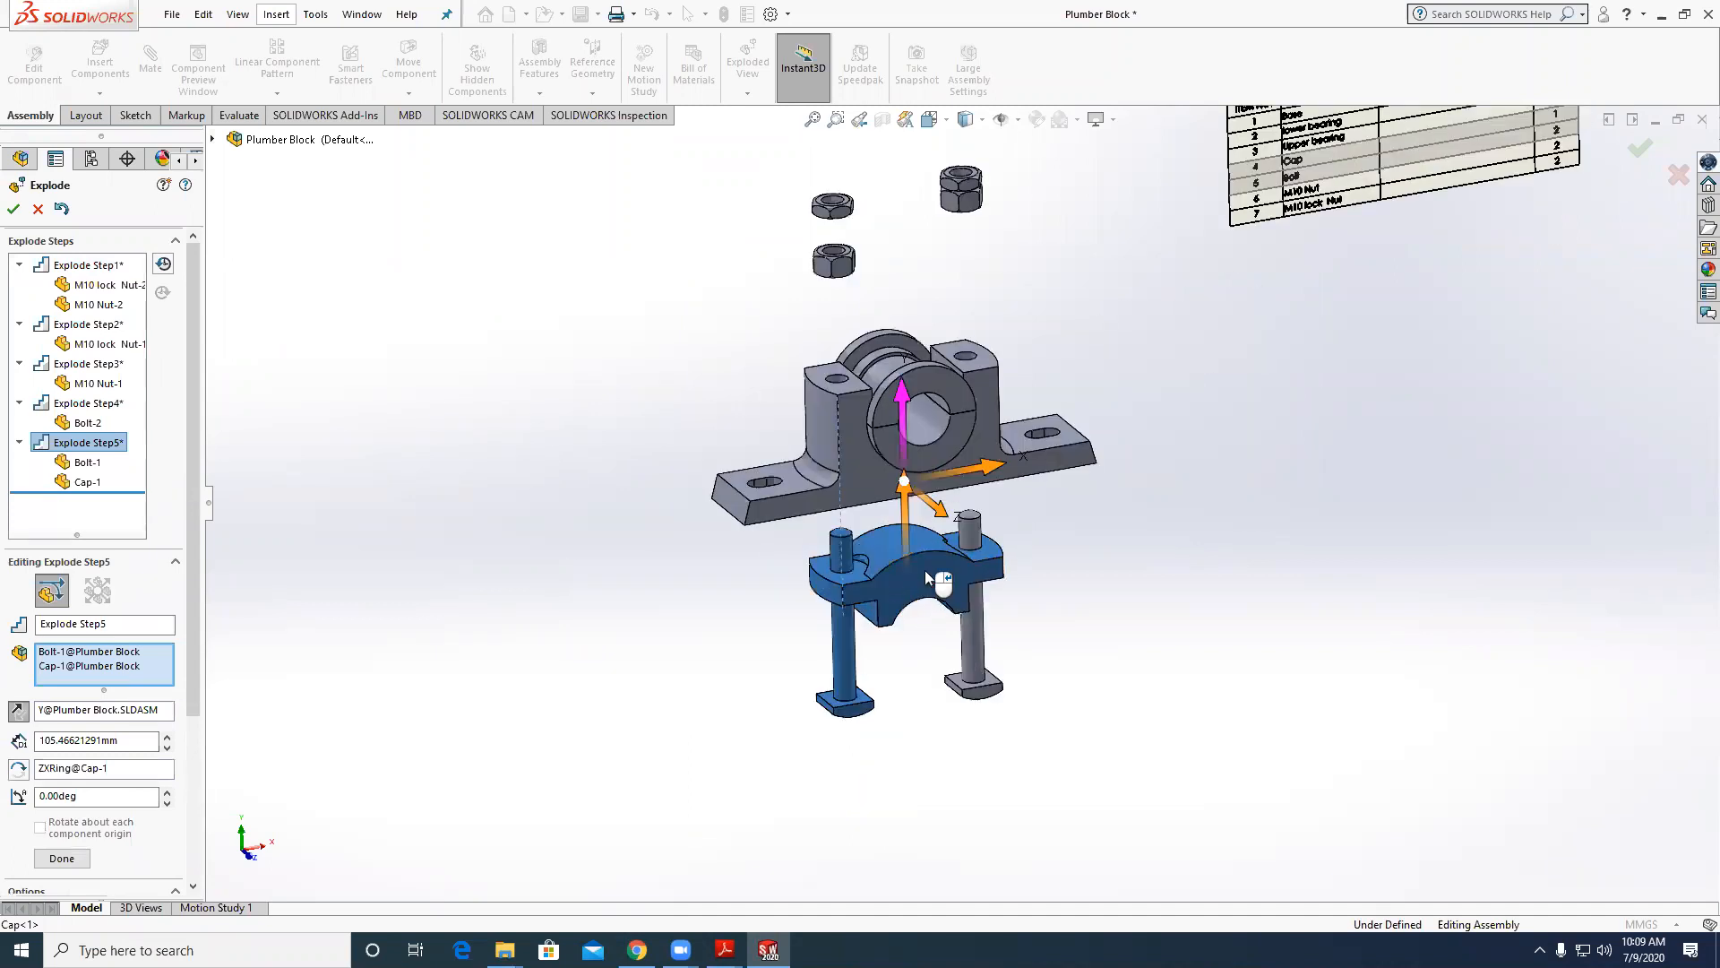
{"action": "right_click", "coordinate": [925, 570]}
{"action": "left_click", "coordinate": [924, 578]}
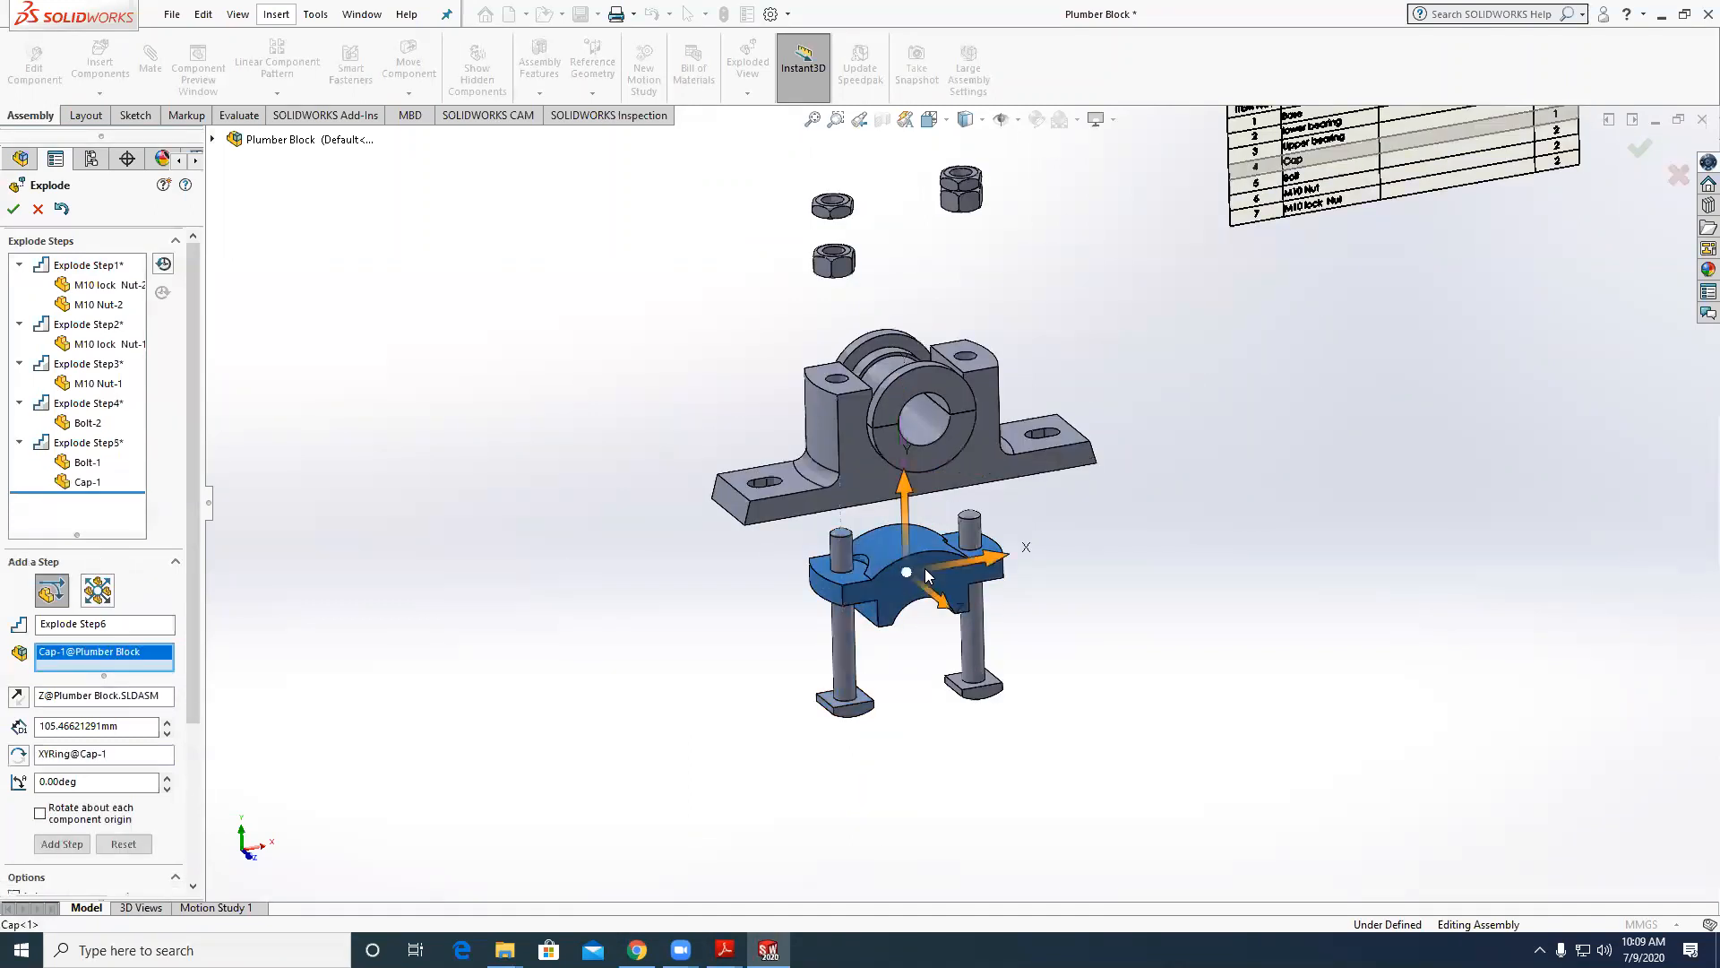
{"action": "left_click_drag", "start_coordinate": [904, 461], "coordinate": [901, 141]}
{"action": "right_click", "coordinate": [934, 380]}
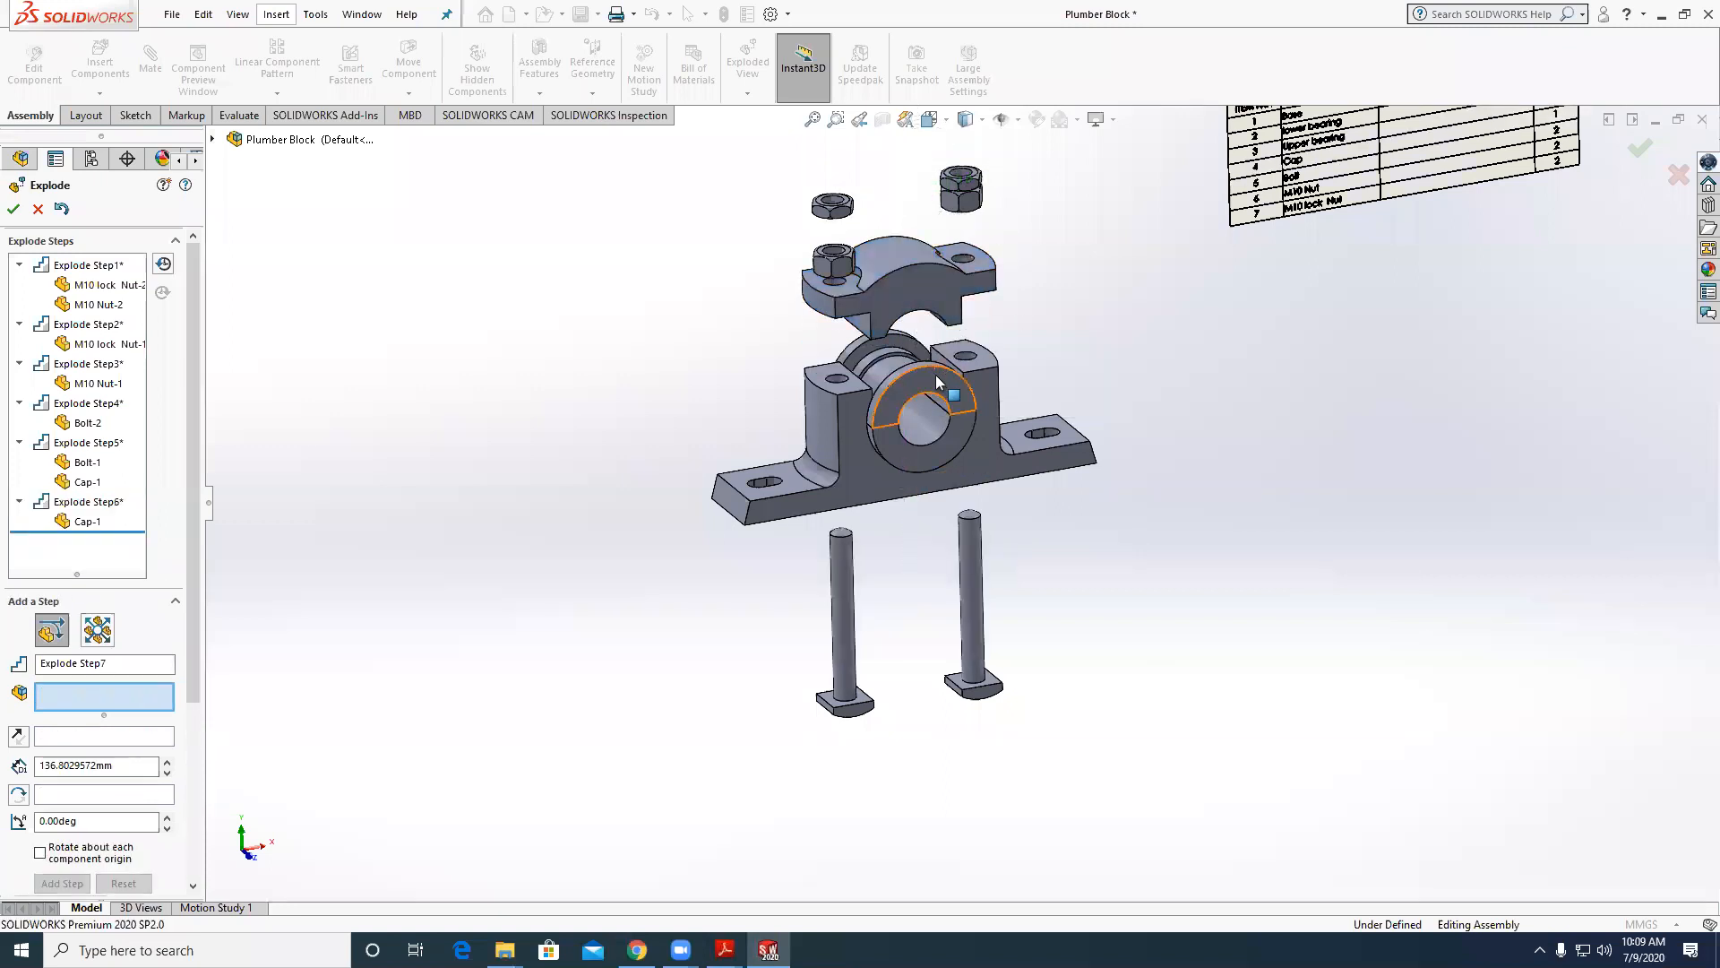
Explode the Upper bearing about 188 mm forward along Z, out of the Base.
{"action": "left_click", "coordinate": [936, 394]}
{"action": "left_click_drag", "start_coordinate": [940, 410], "coordinate": [1076, 523]}
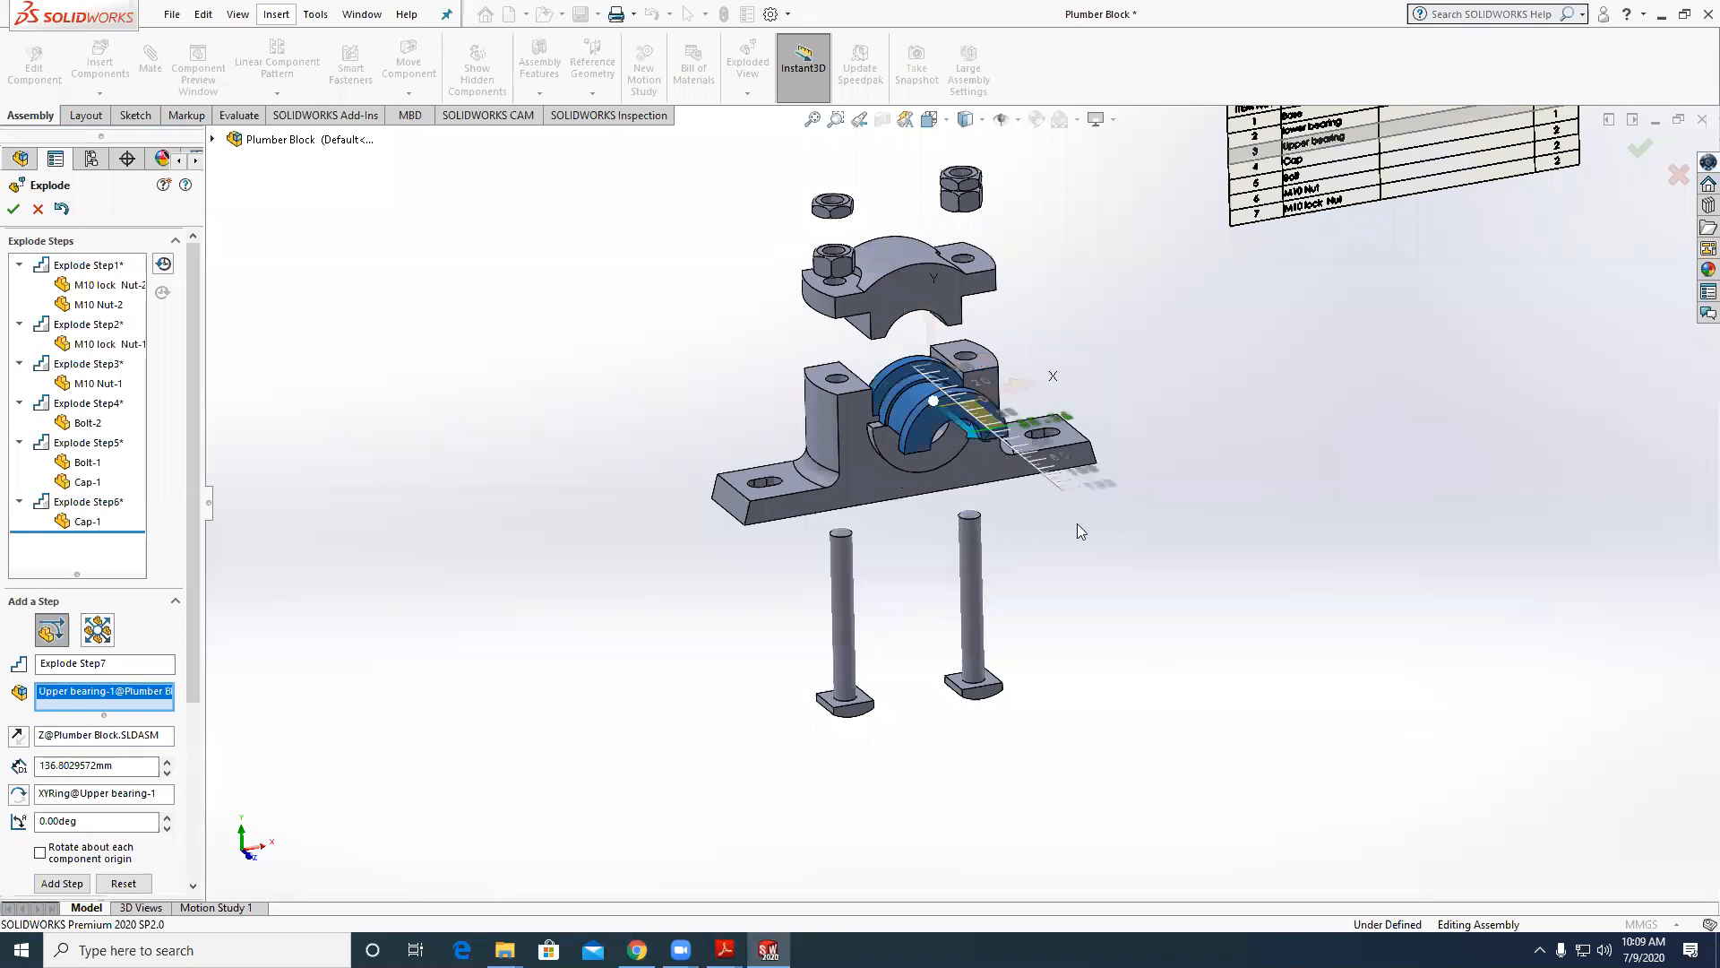
{"action": "right_click", "coordinate": [934, 451]}
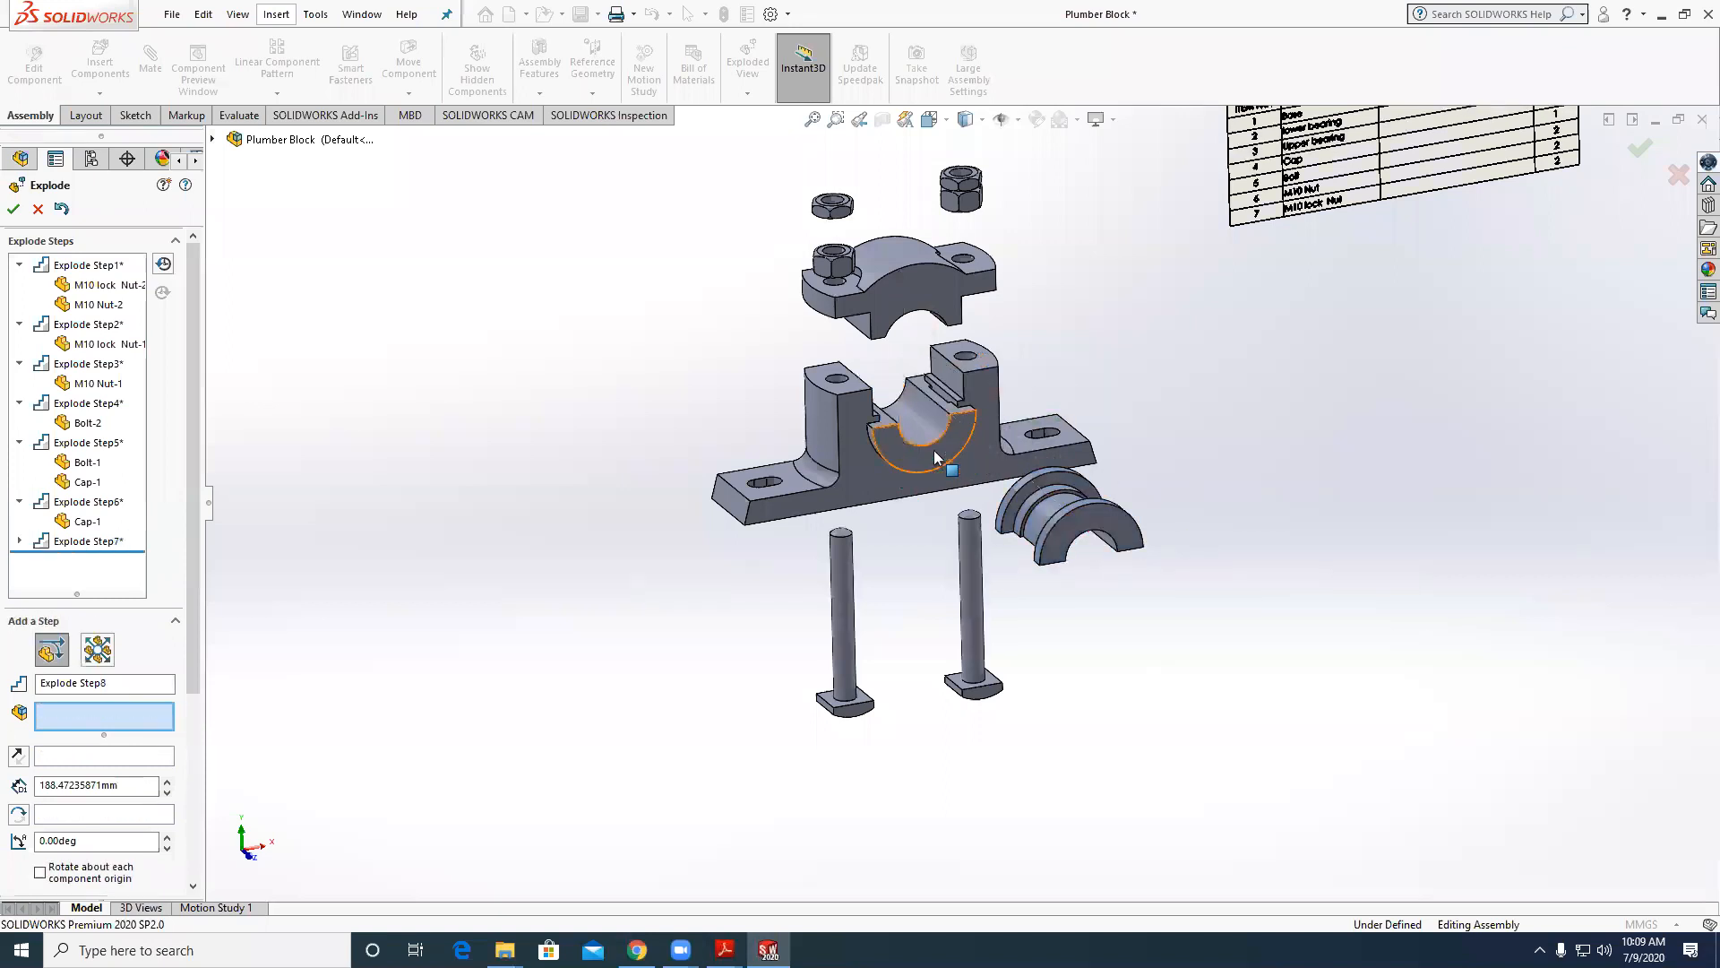
Explode the lower bearing about 22 mm up along Y and forward along Z in separate steps, and finish the exploded view.
{"action": "right_click", "coordinate": [934, 451]}
{"action": "left_click", "coordinate": [964, 471]}
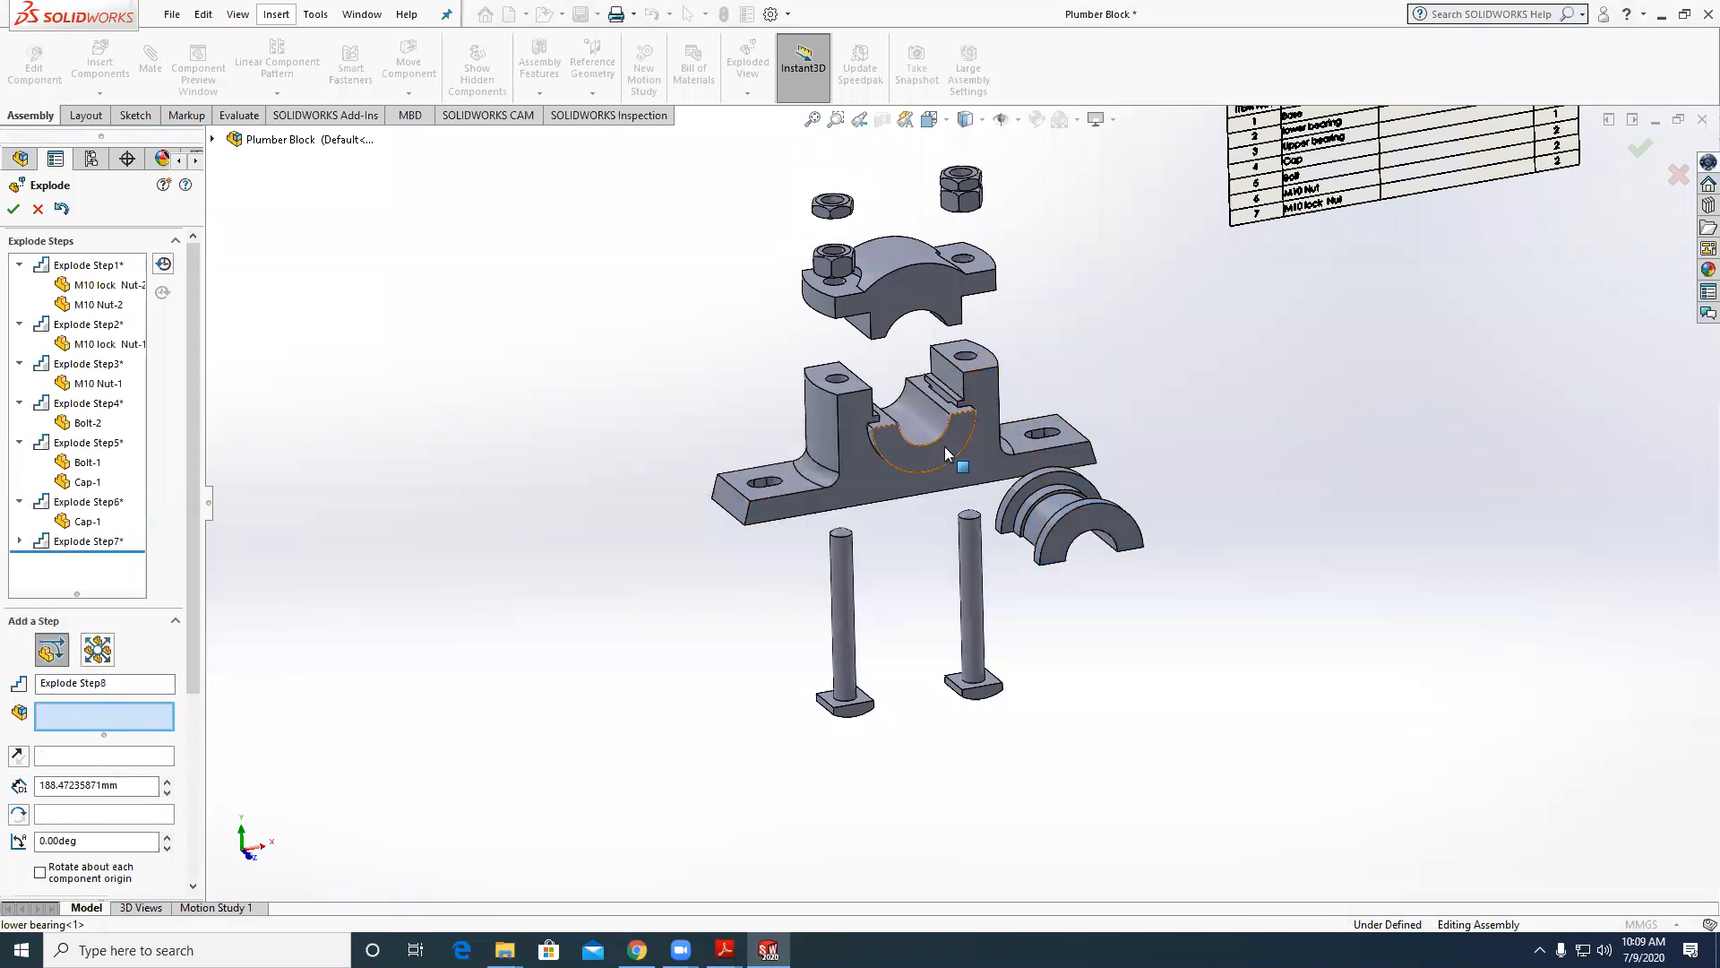
{"action": "left_click", "coordinate": [936, 444]}
{"action": "left_click_drag", "start_coordinate": [900, 313], "coordinate": [901, 265]}
{"action": "right_click", "coordinate": [954, 388]}
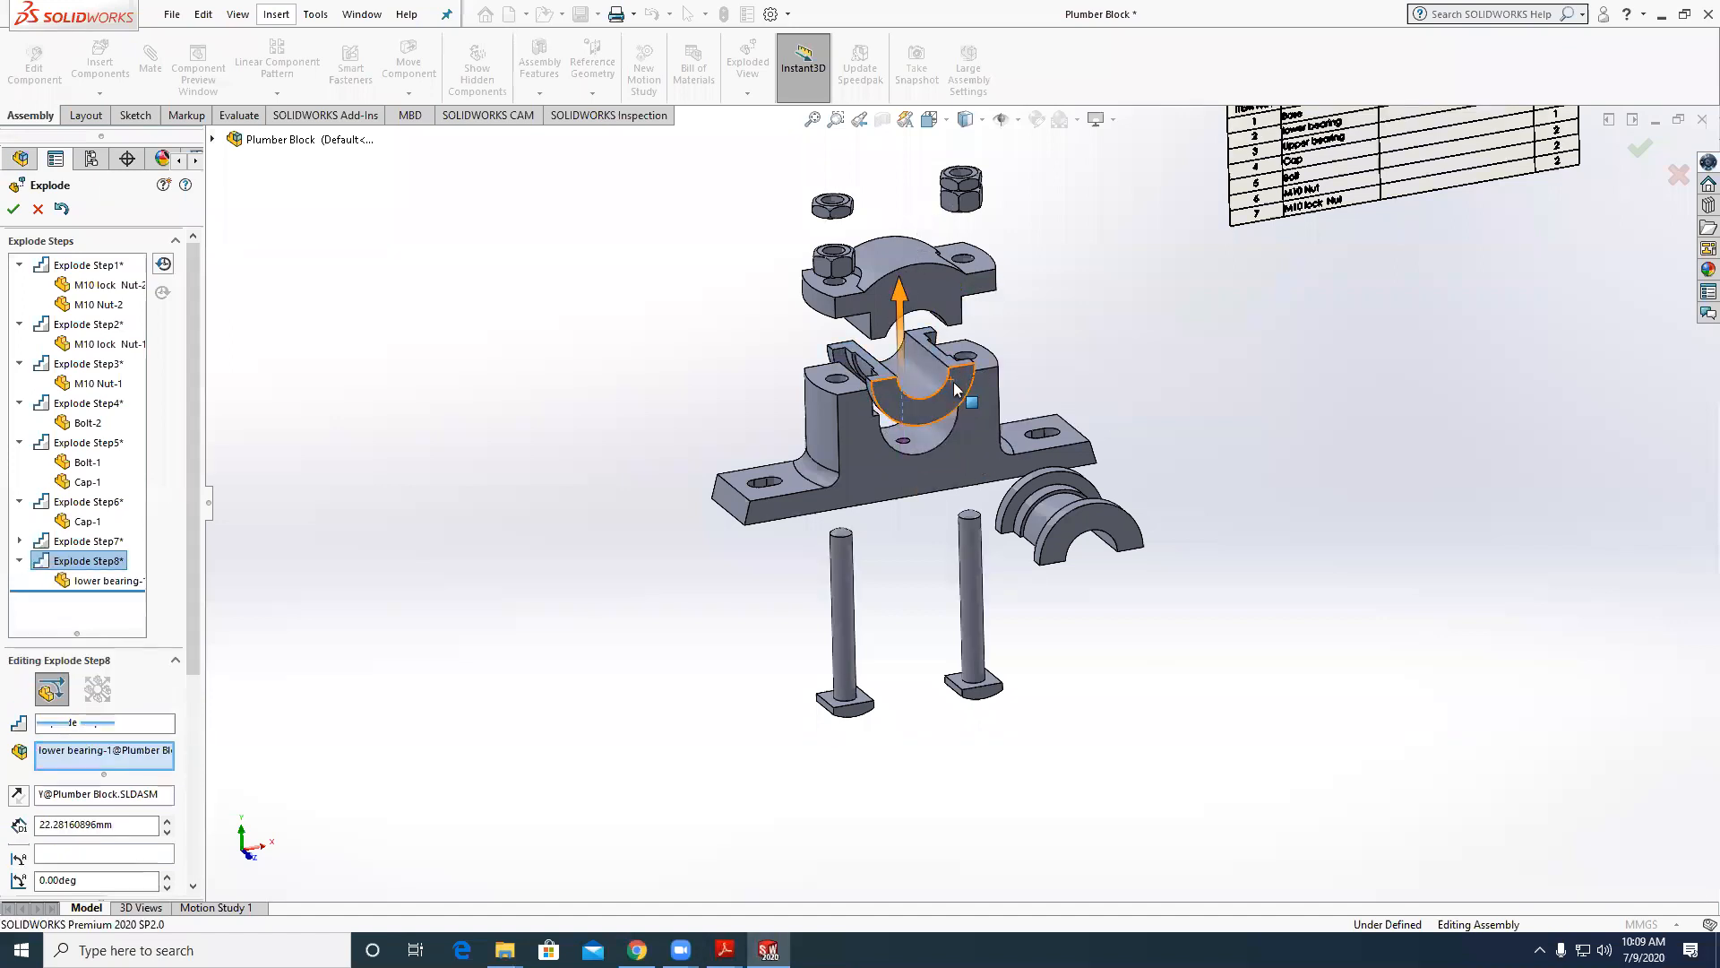
{"action": "left_click", "coordinate": [955, 398]}
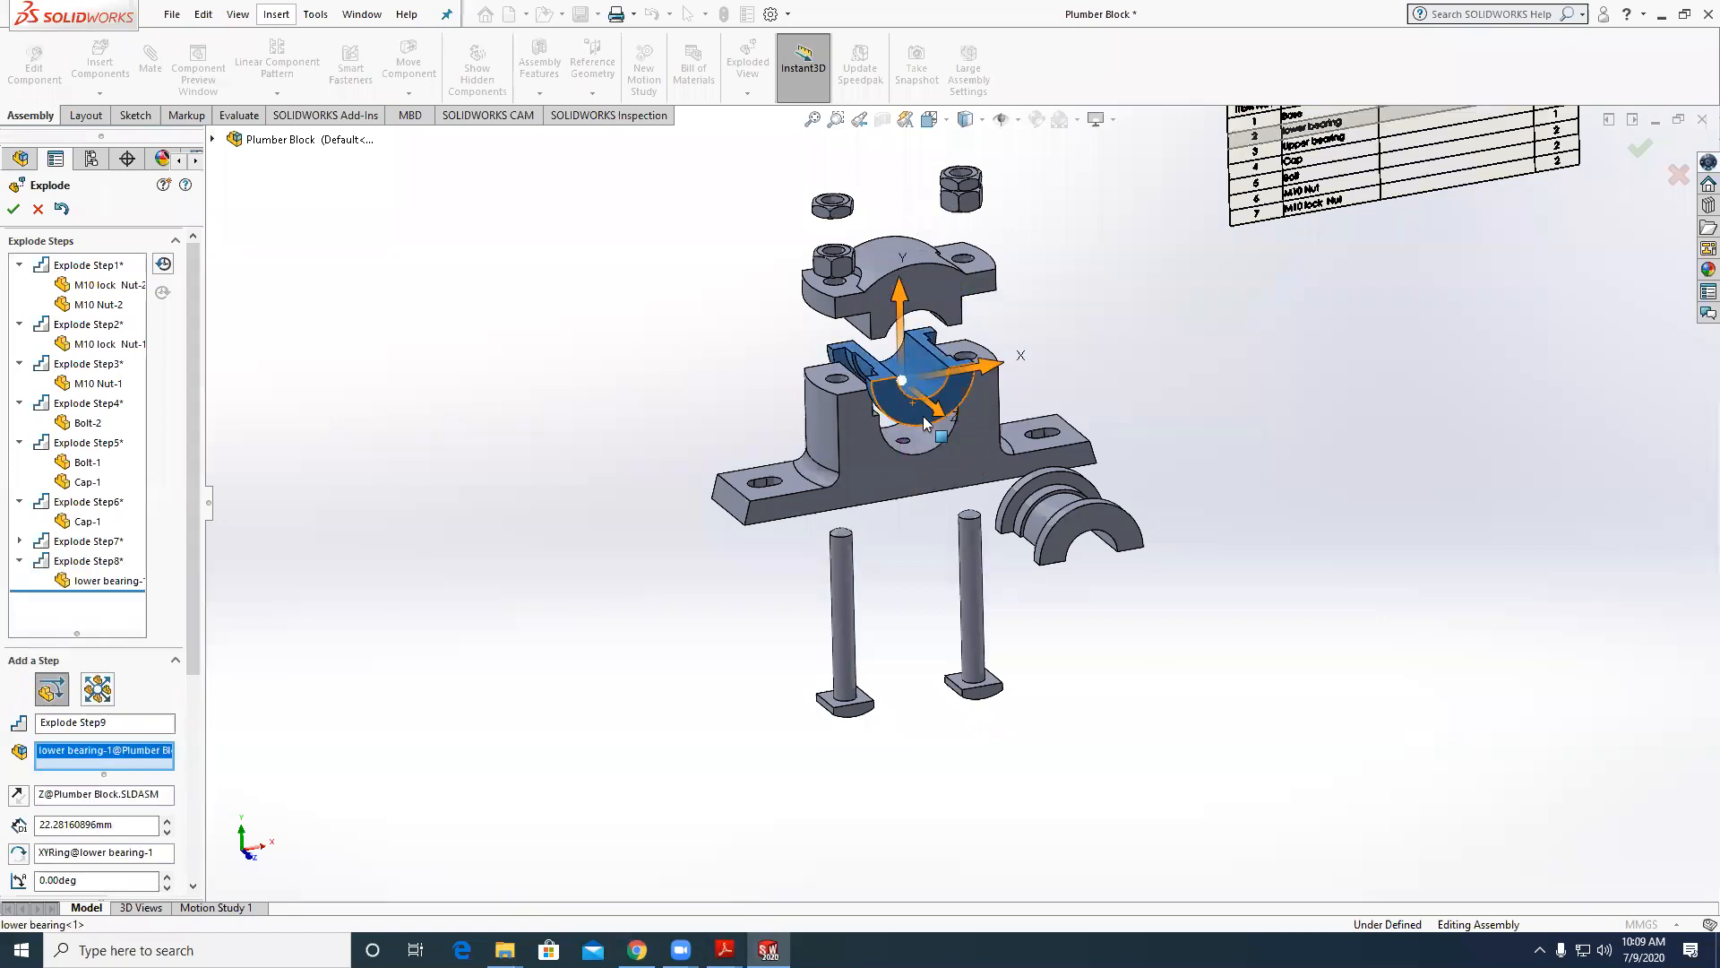
{"action": "left_click_drag", "start_coordinate": [932, 421], "coordinate": [1021, 515]}
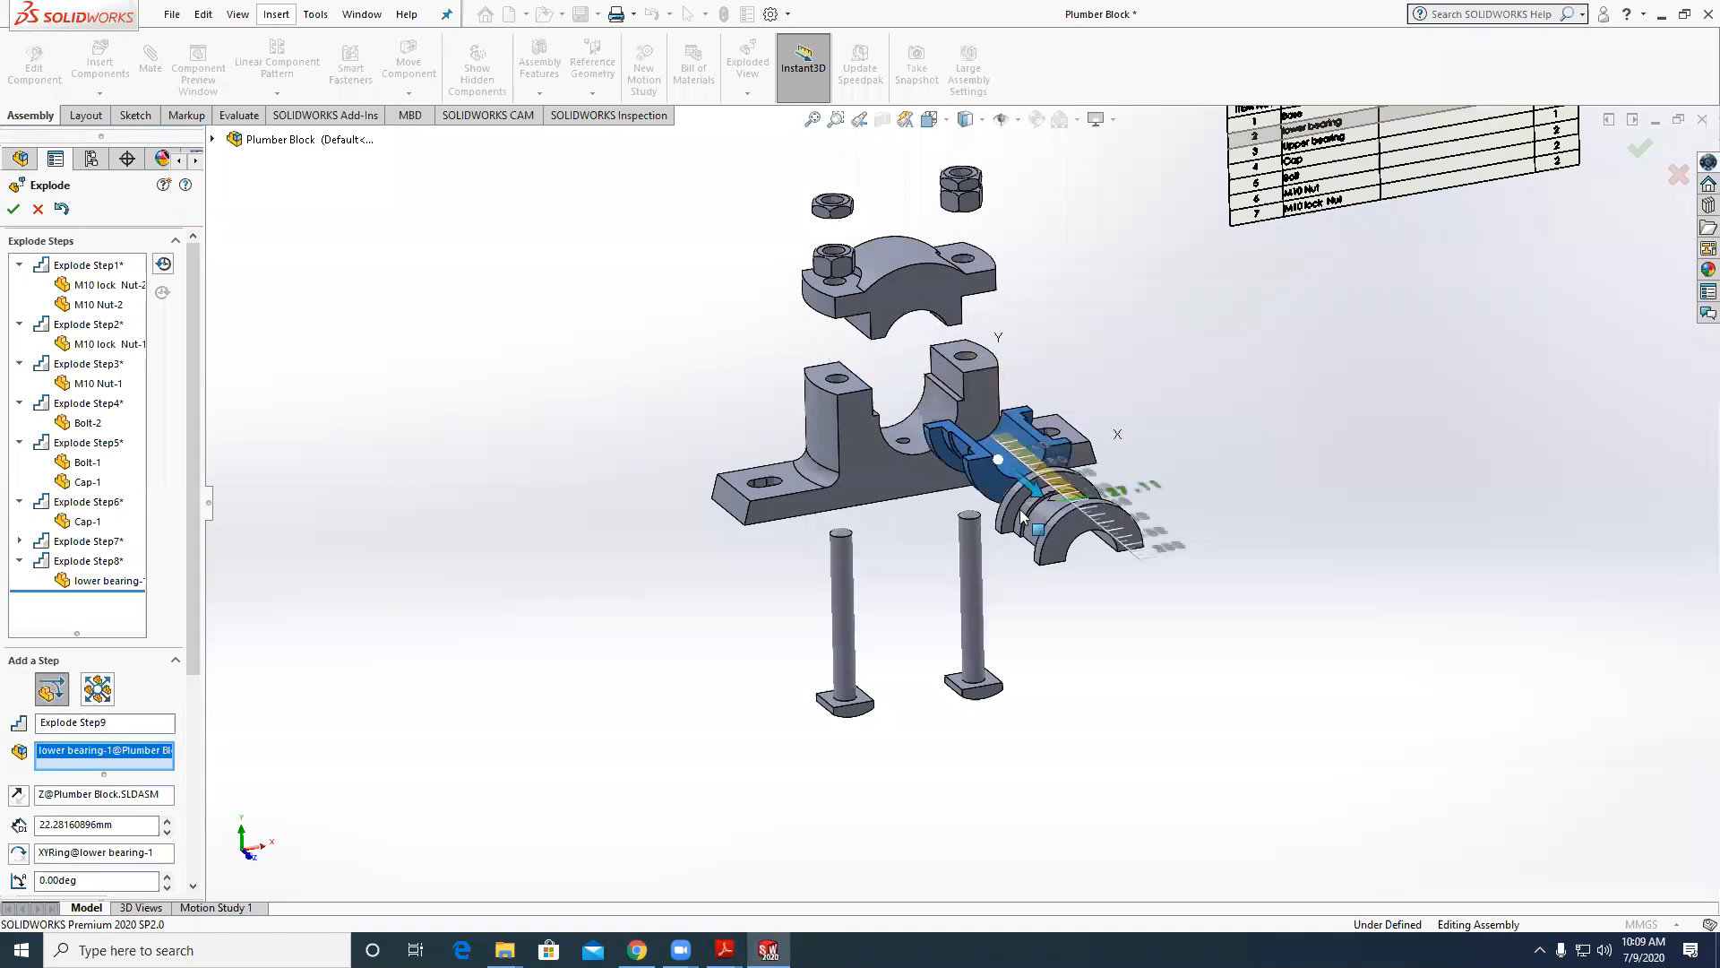
{"action": "left_click", "coordinate": [13, 208]}
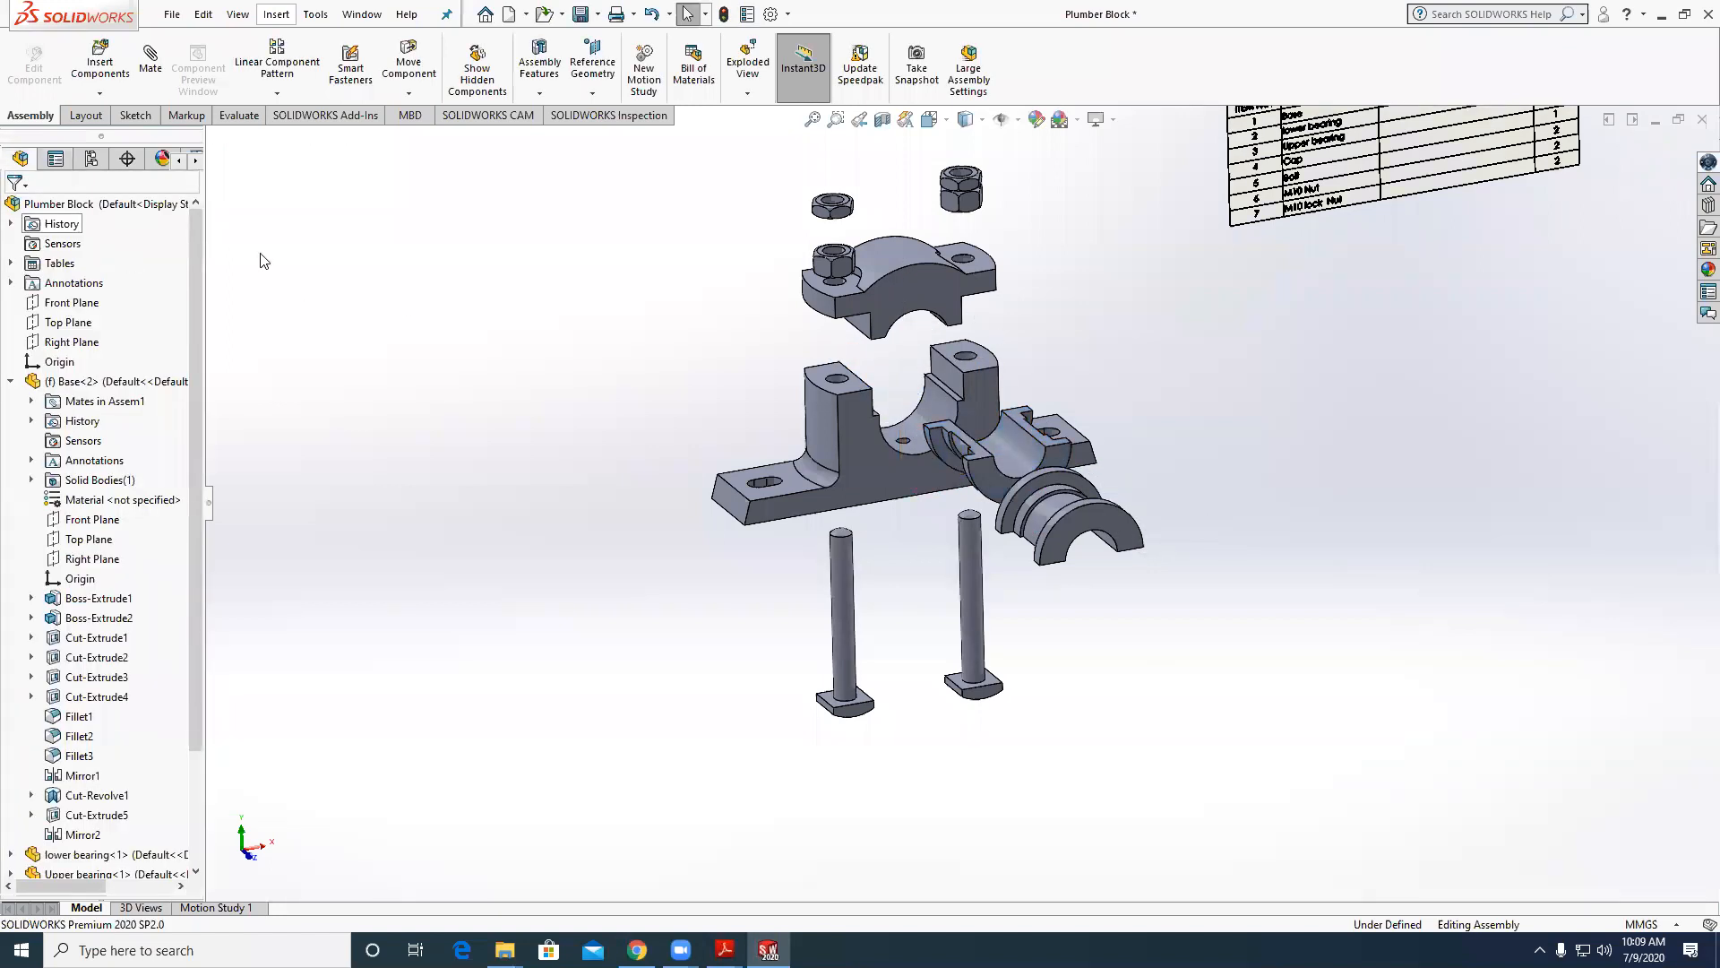
Collapse Exploded View2 of the assembly's Default configuration.
{"action": "left_click", "coordinate": [91, 159]}
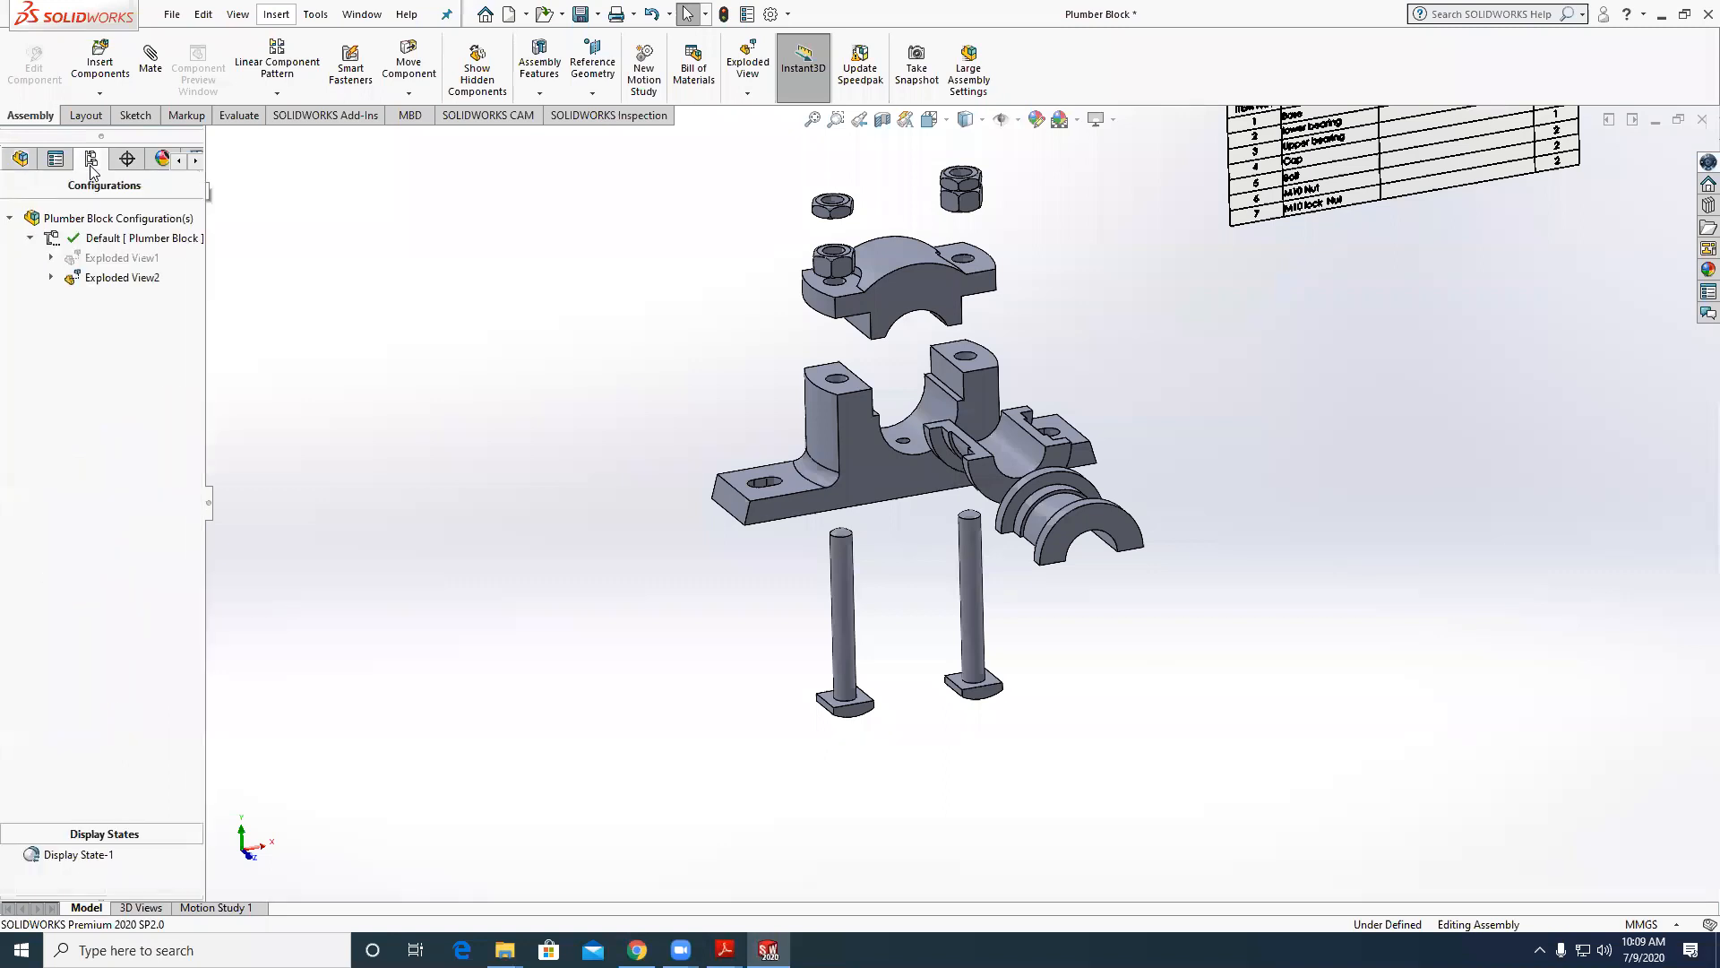
{"action": "right_click", "coordinate": [99, 277]}
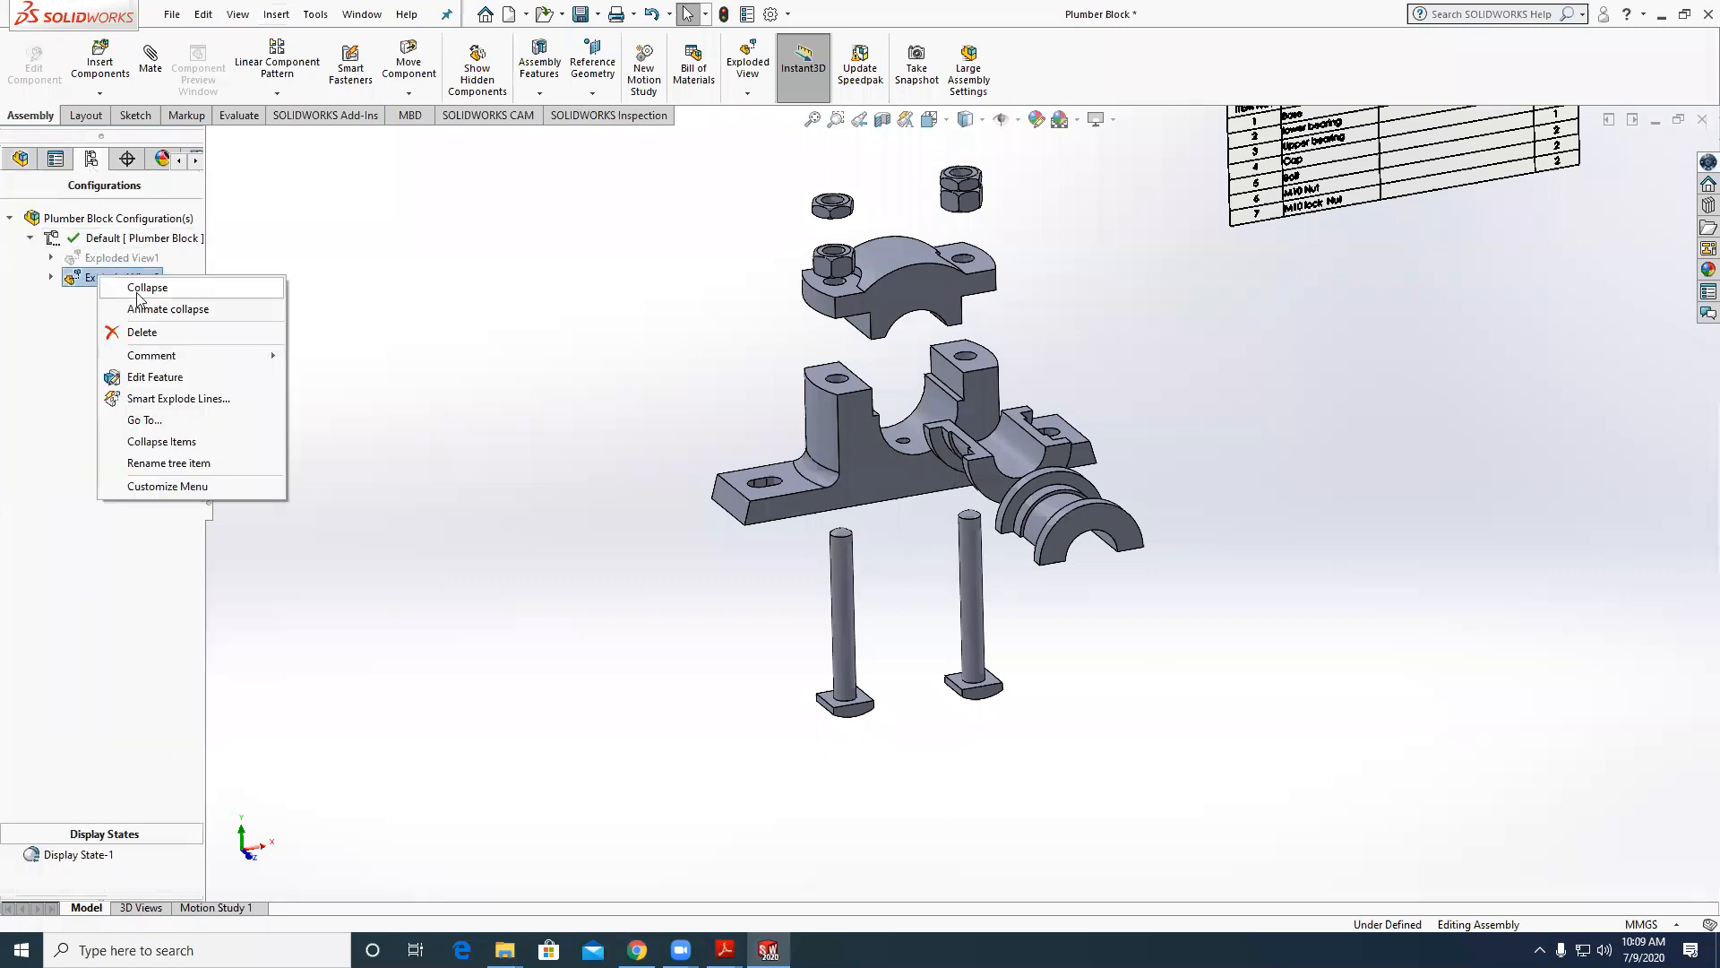
{"action": "left_click", "coordinate": [148, 288]}
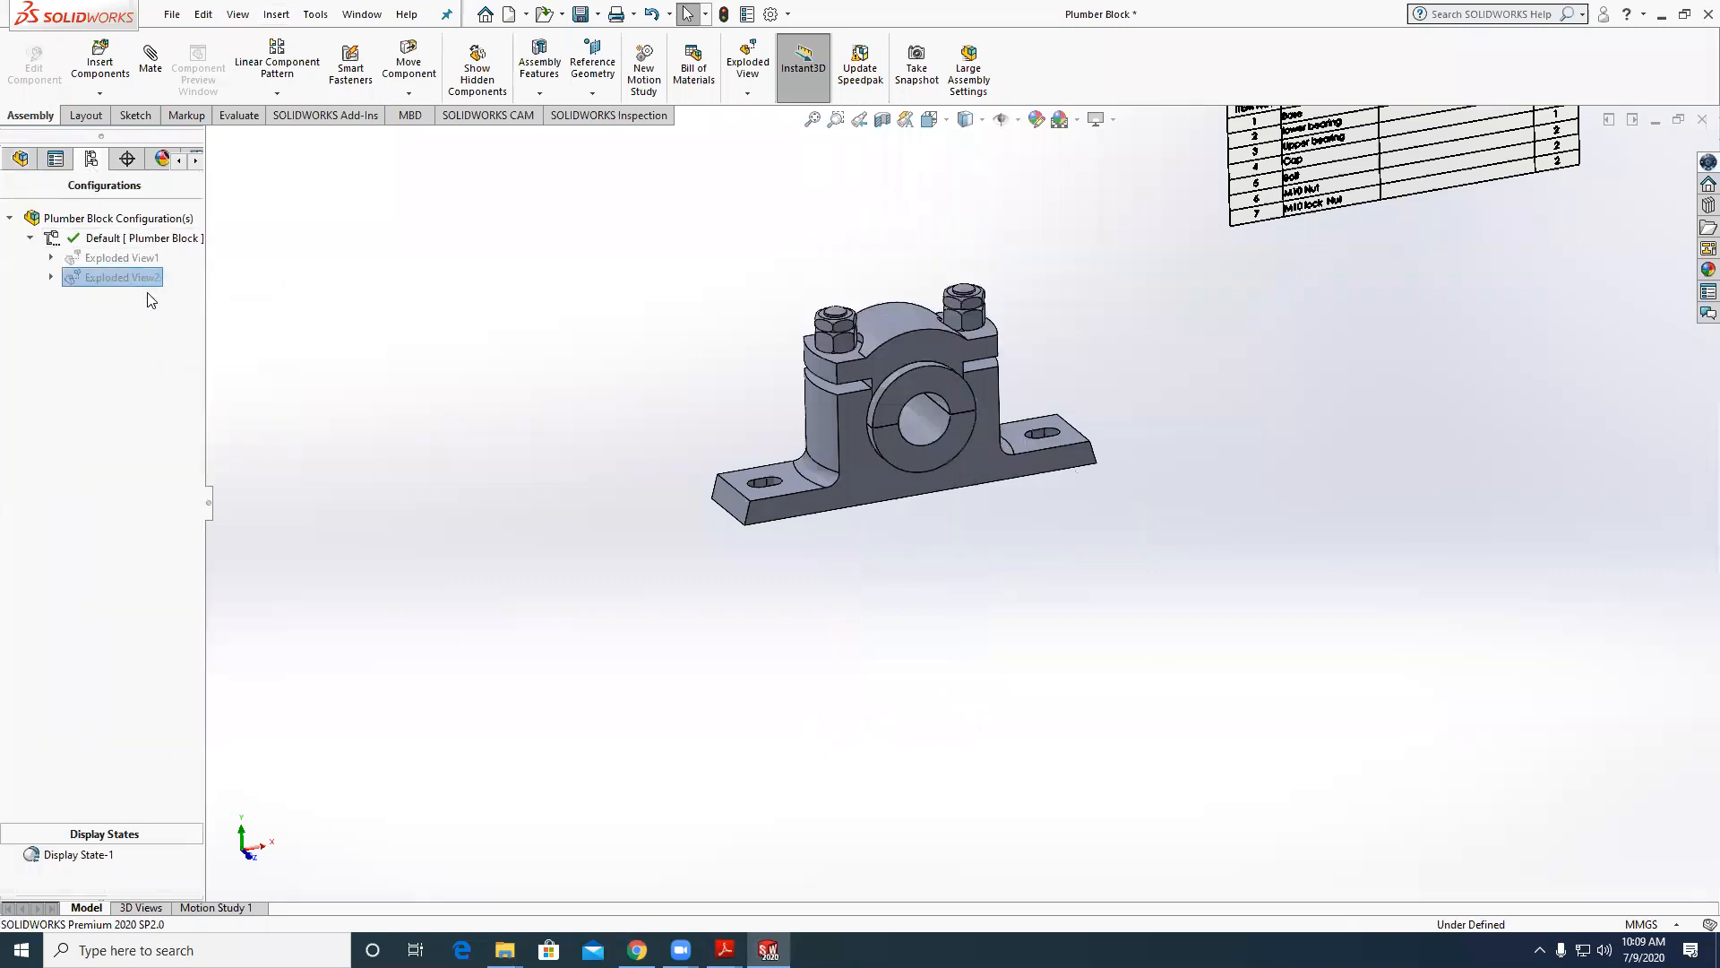
Animate the explosion of Exploded View2 and replay it in loop mode.
{"action": "right_click", "coordinate": [139, 284]}
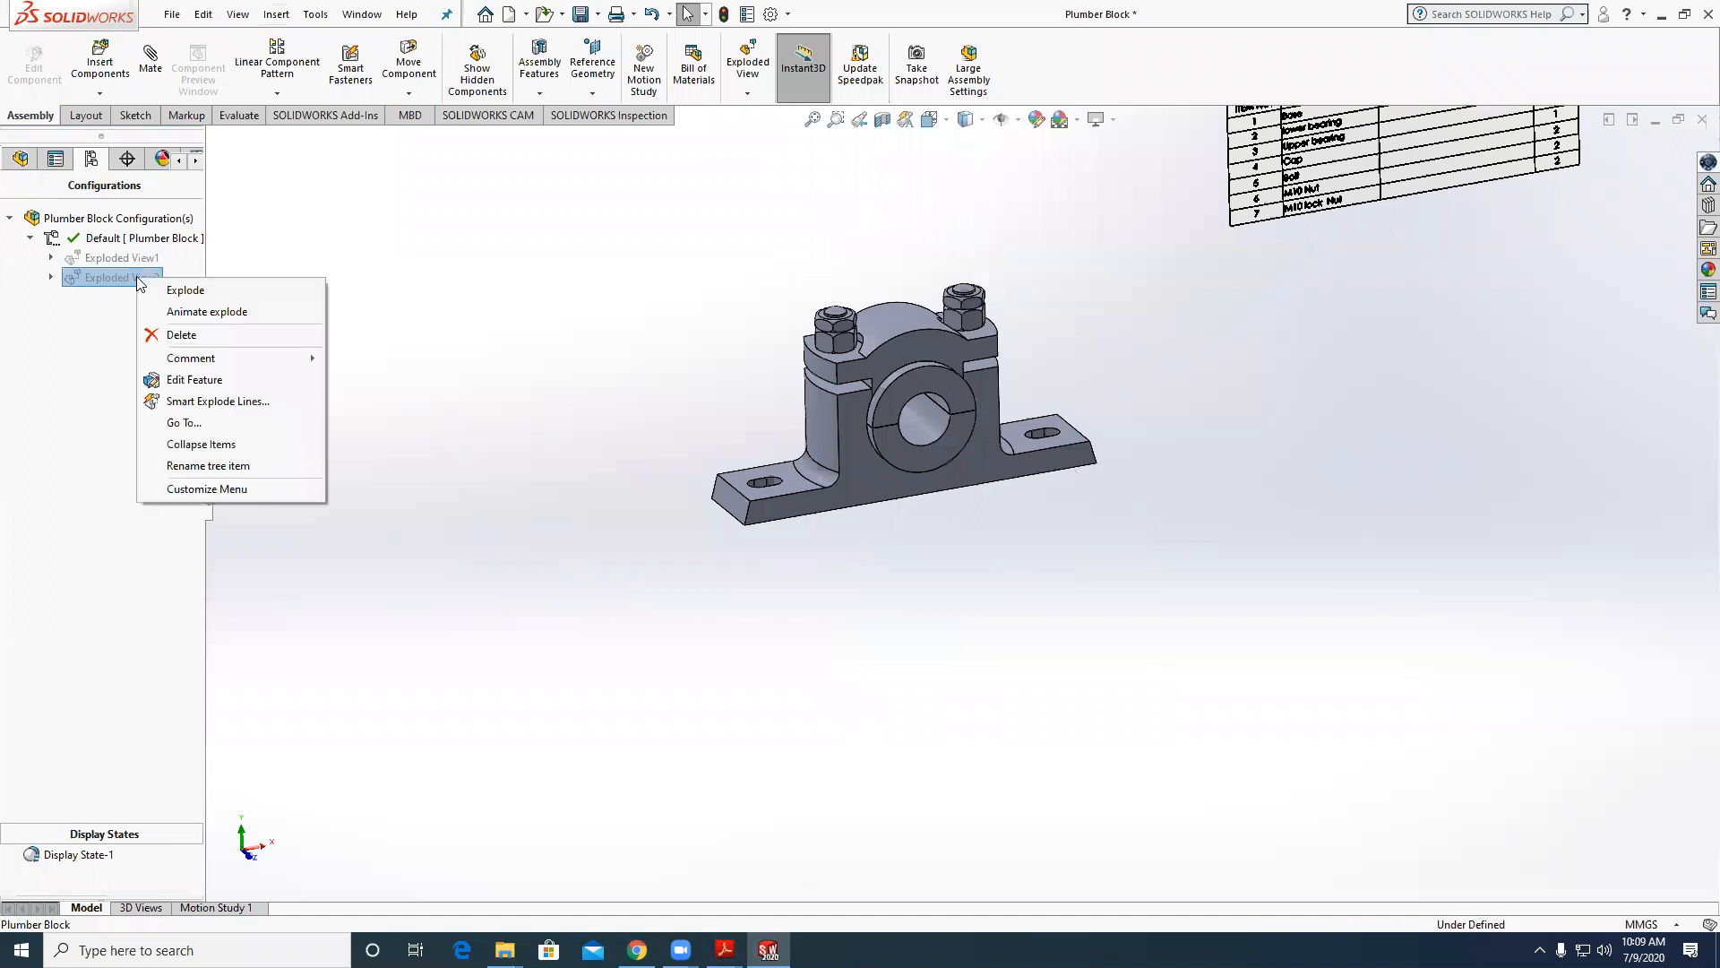
{"action": "left_click", "coordinate": [192, 314]}
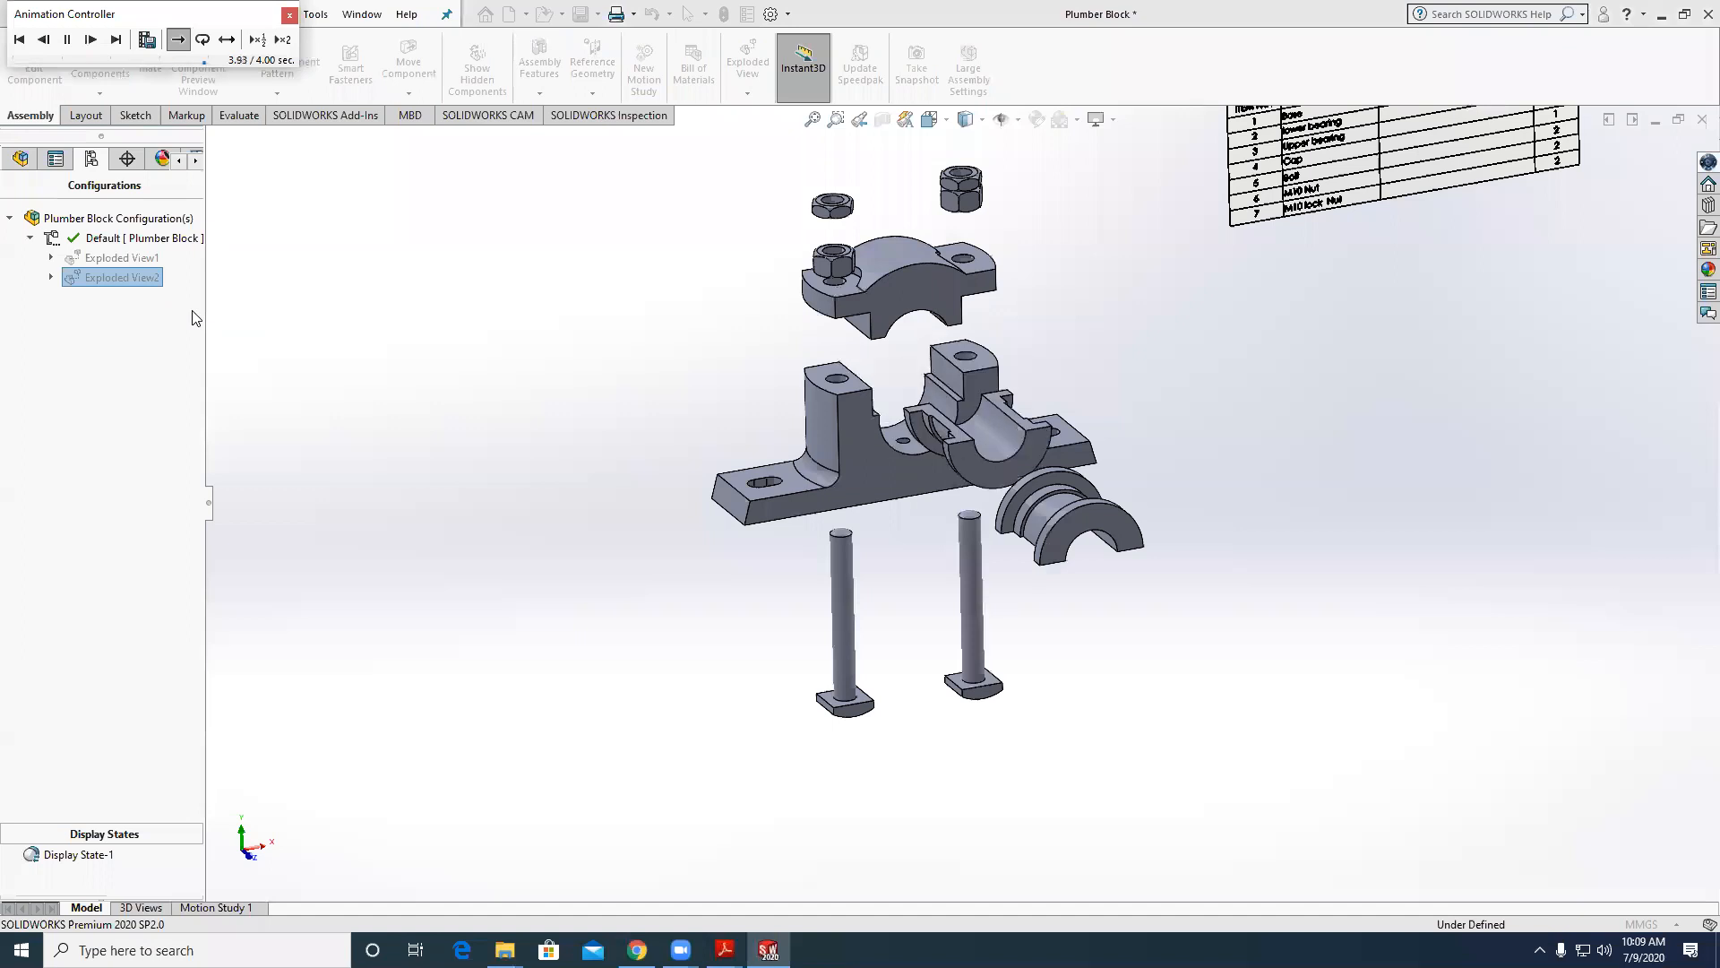
{"action": "left_click", "coordinate": [205, 40]}
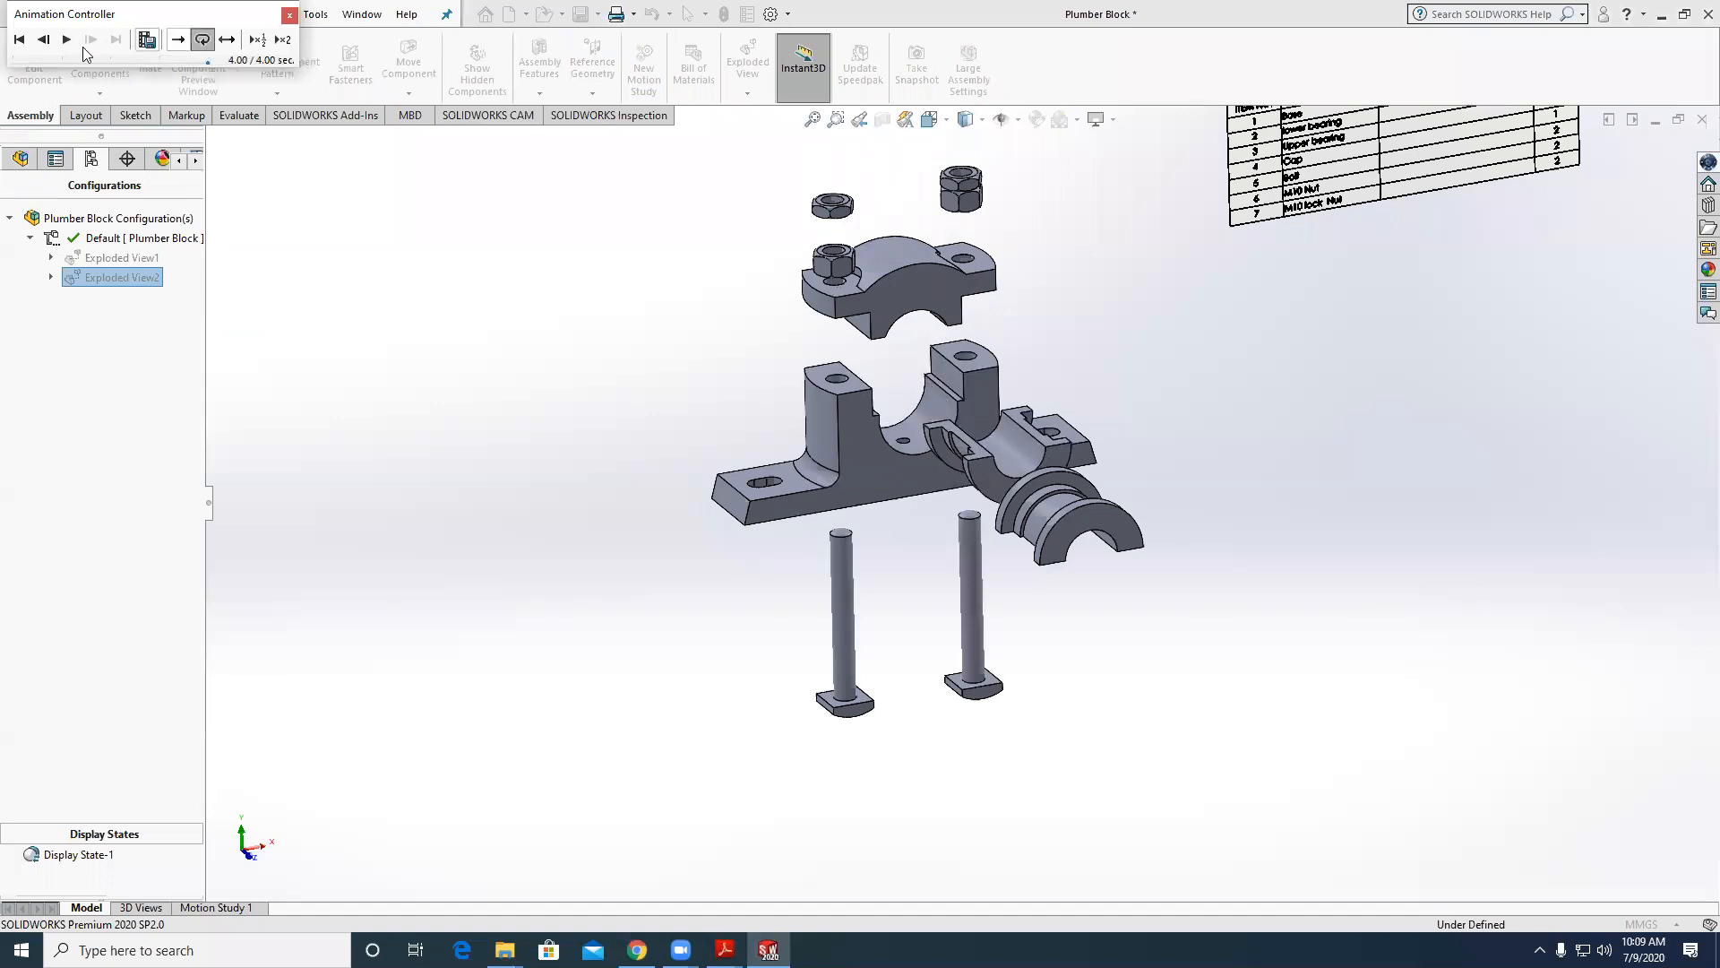
{"action": "left_click", "coordinate": [68, 42]}
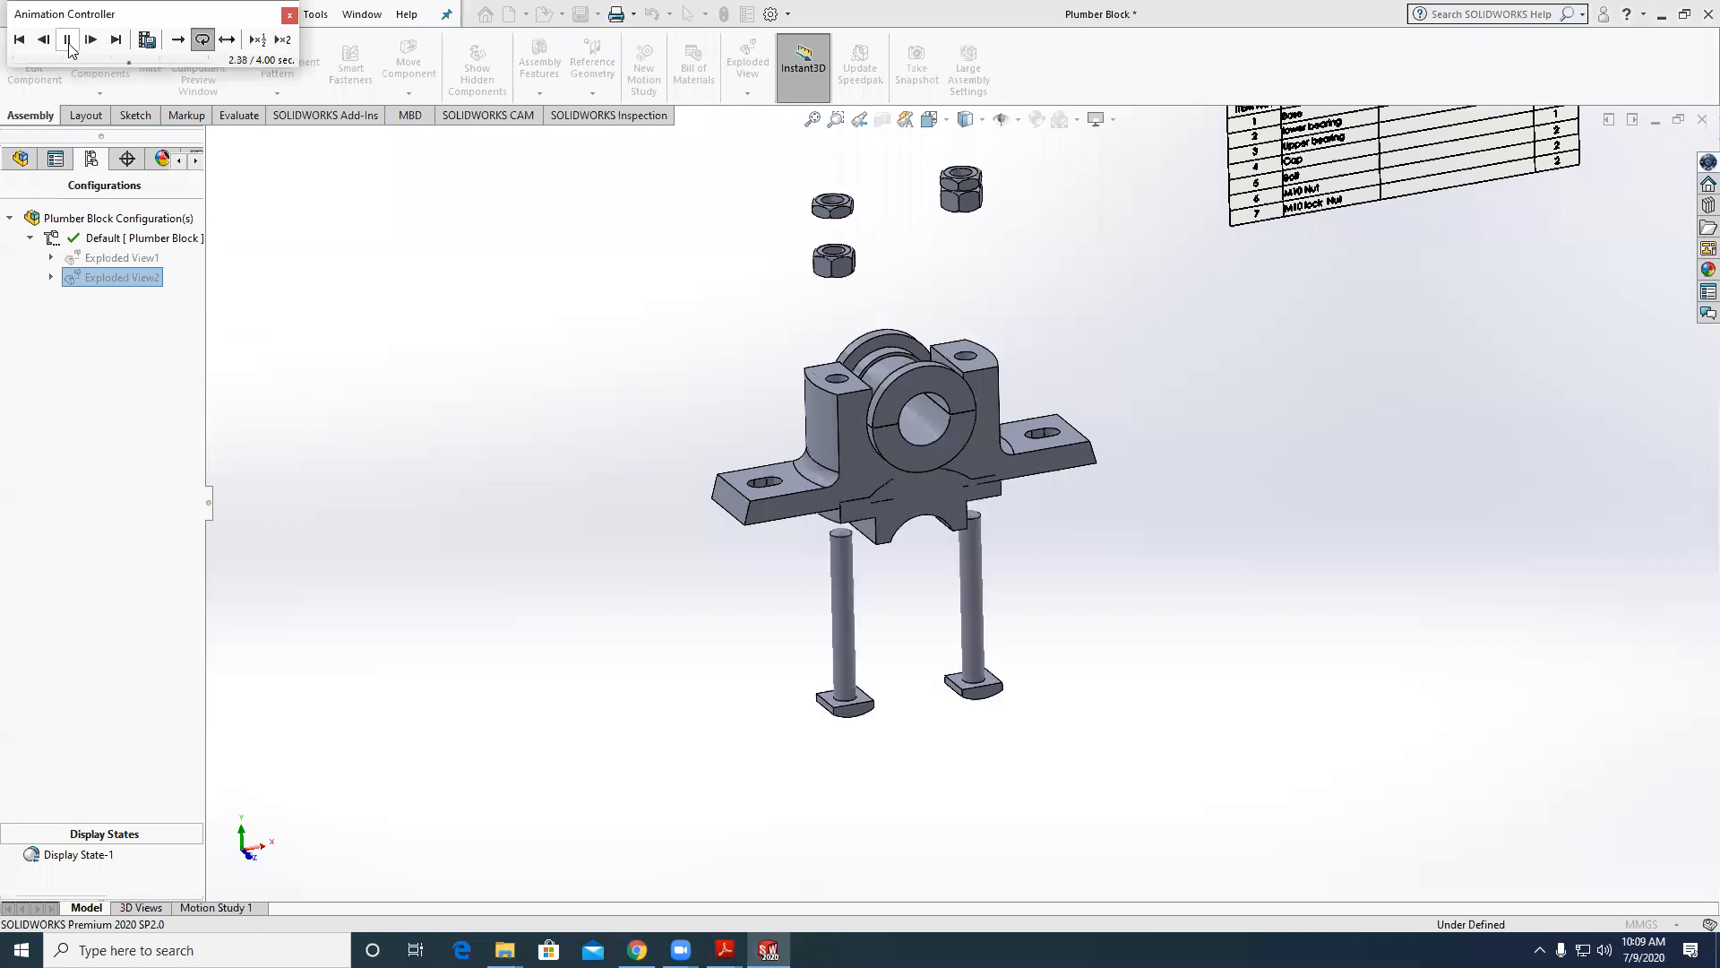
Save the explode animation as the AVI file Plumber Block at 7.5 frames per second with the Intel IYUV codec.
{"action": "left_click", "coordinate": [147, 39]}
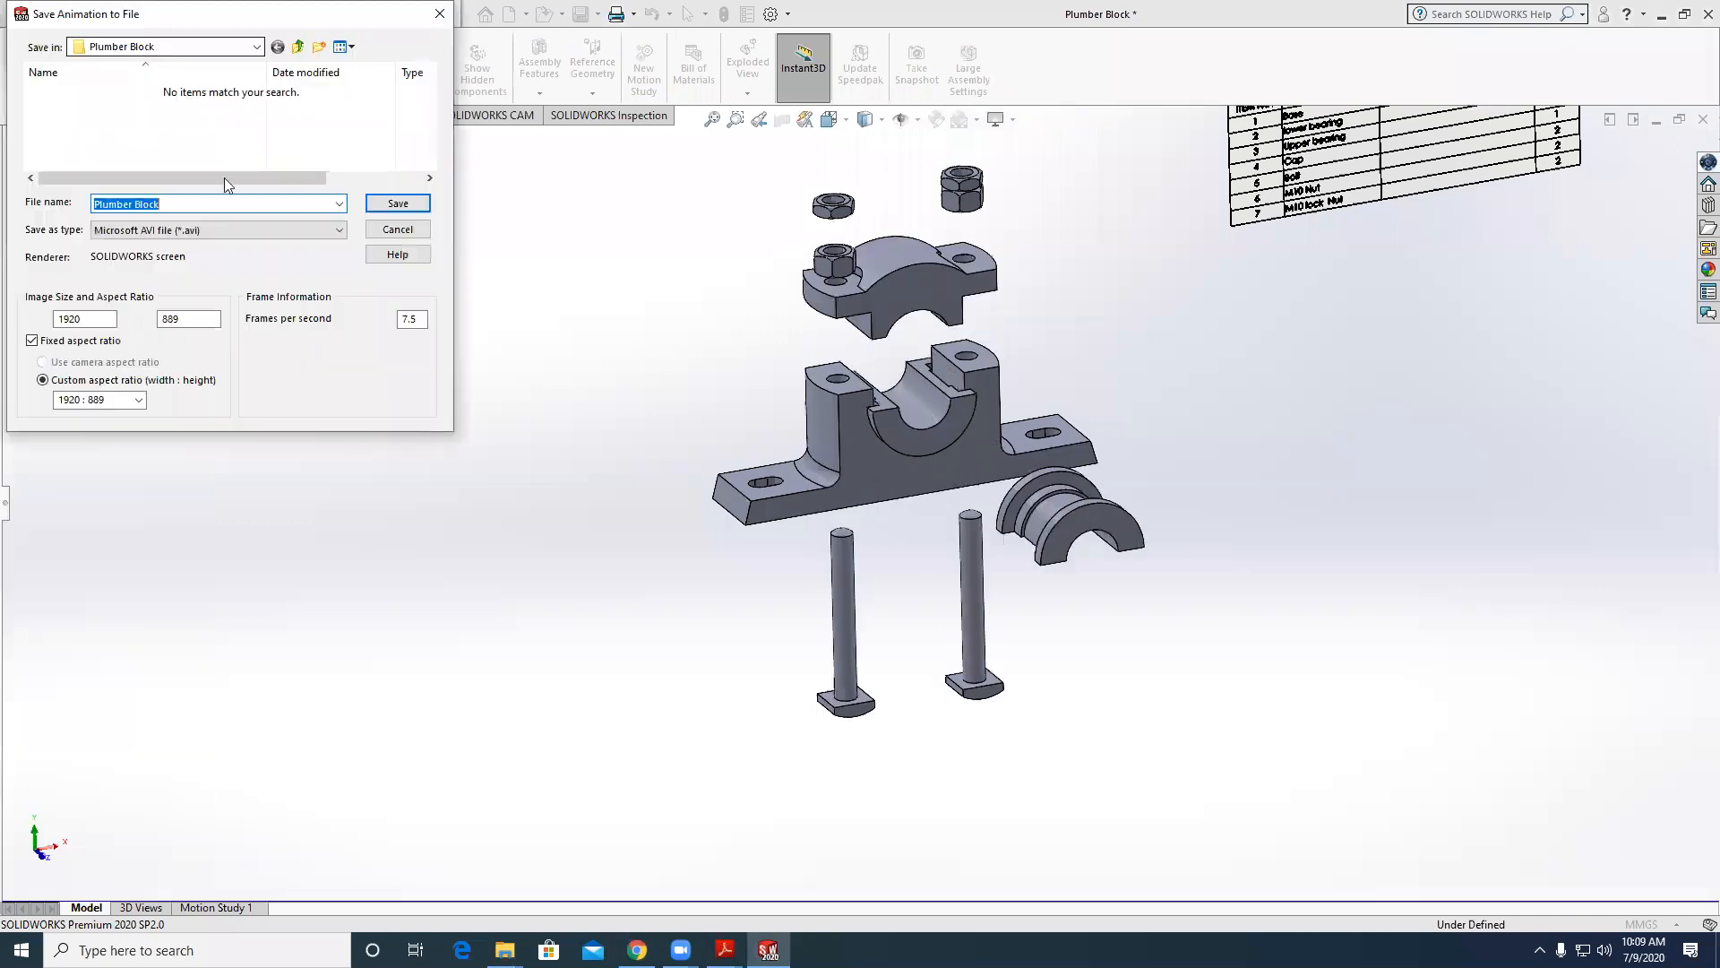
{"action": "left_click", "coordinate": [388, 204]}
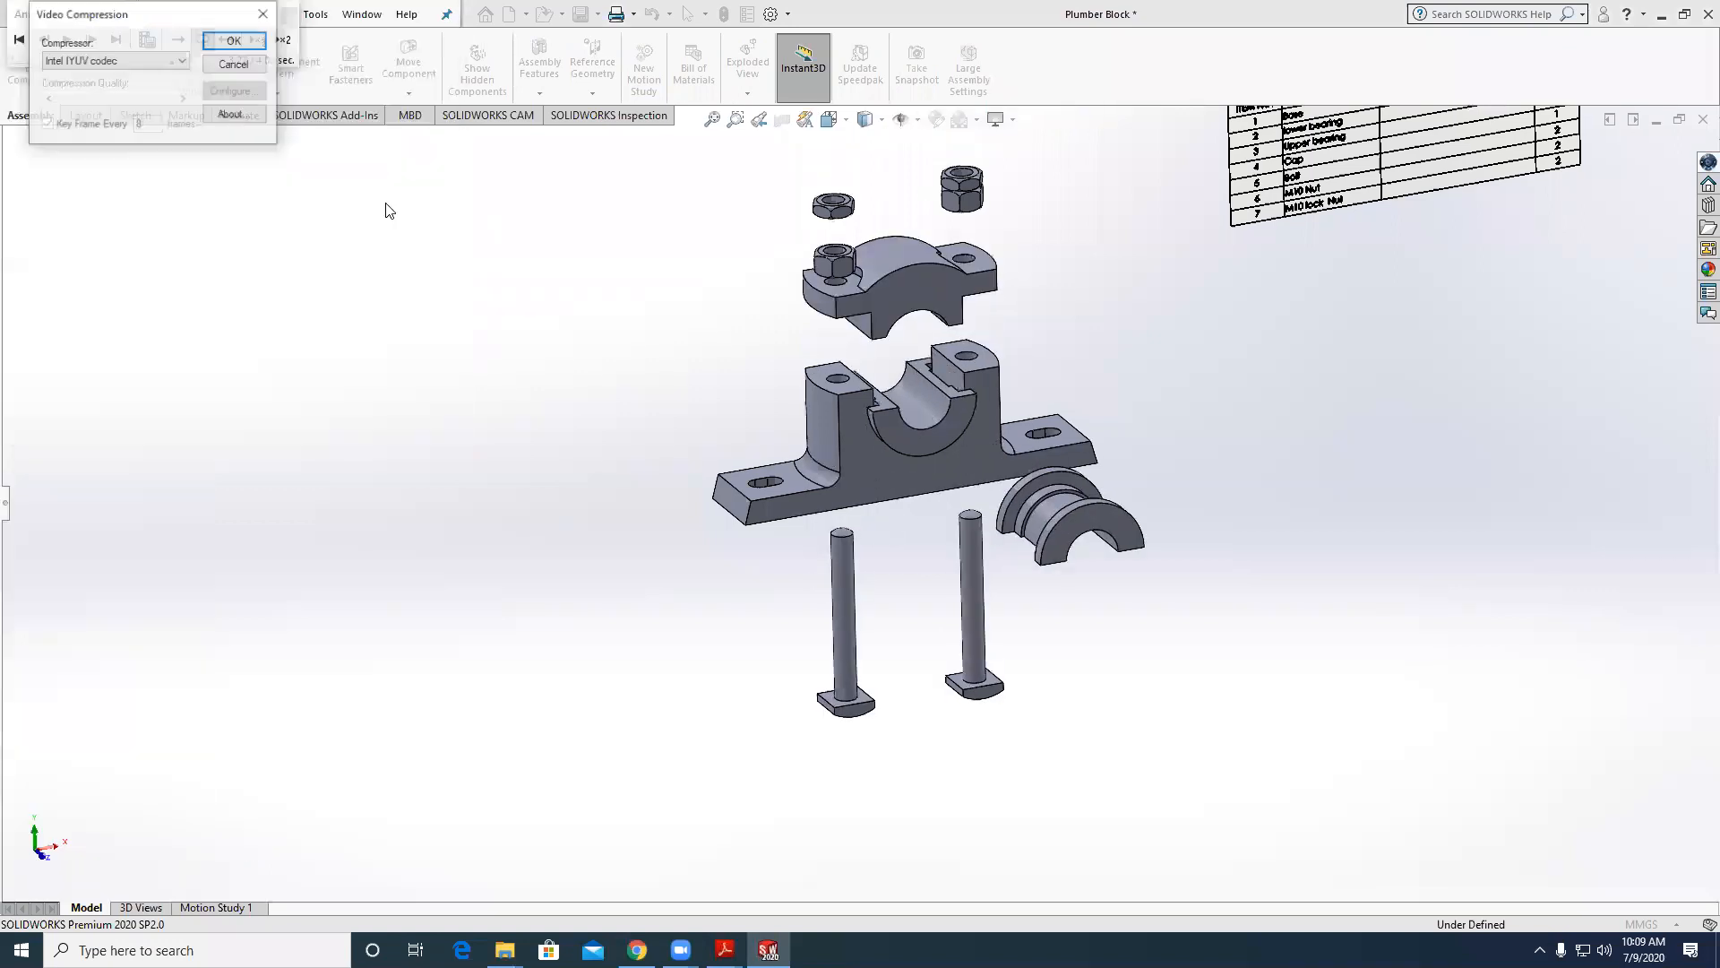
{"action": "left_click", "coordinate": [236, 42]}
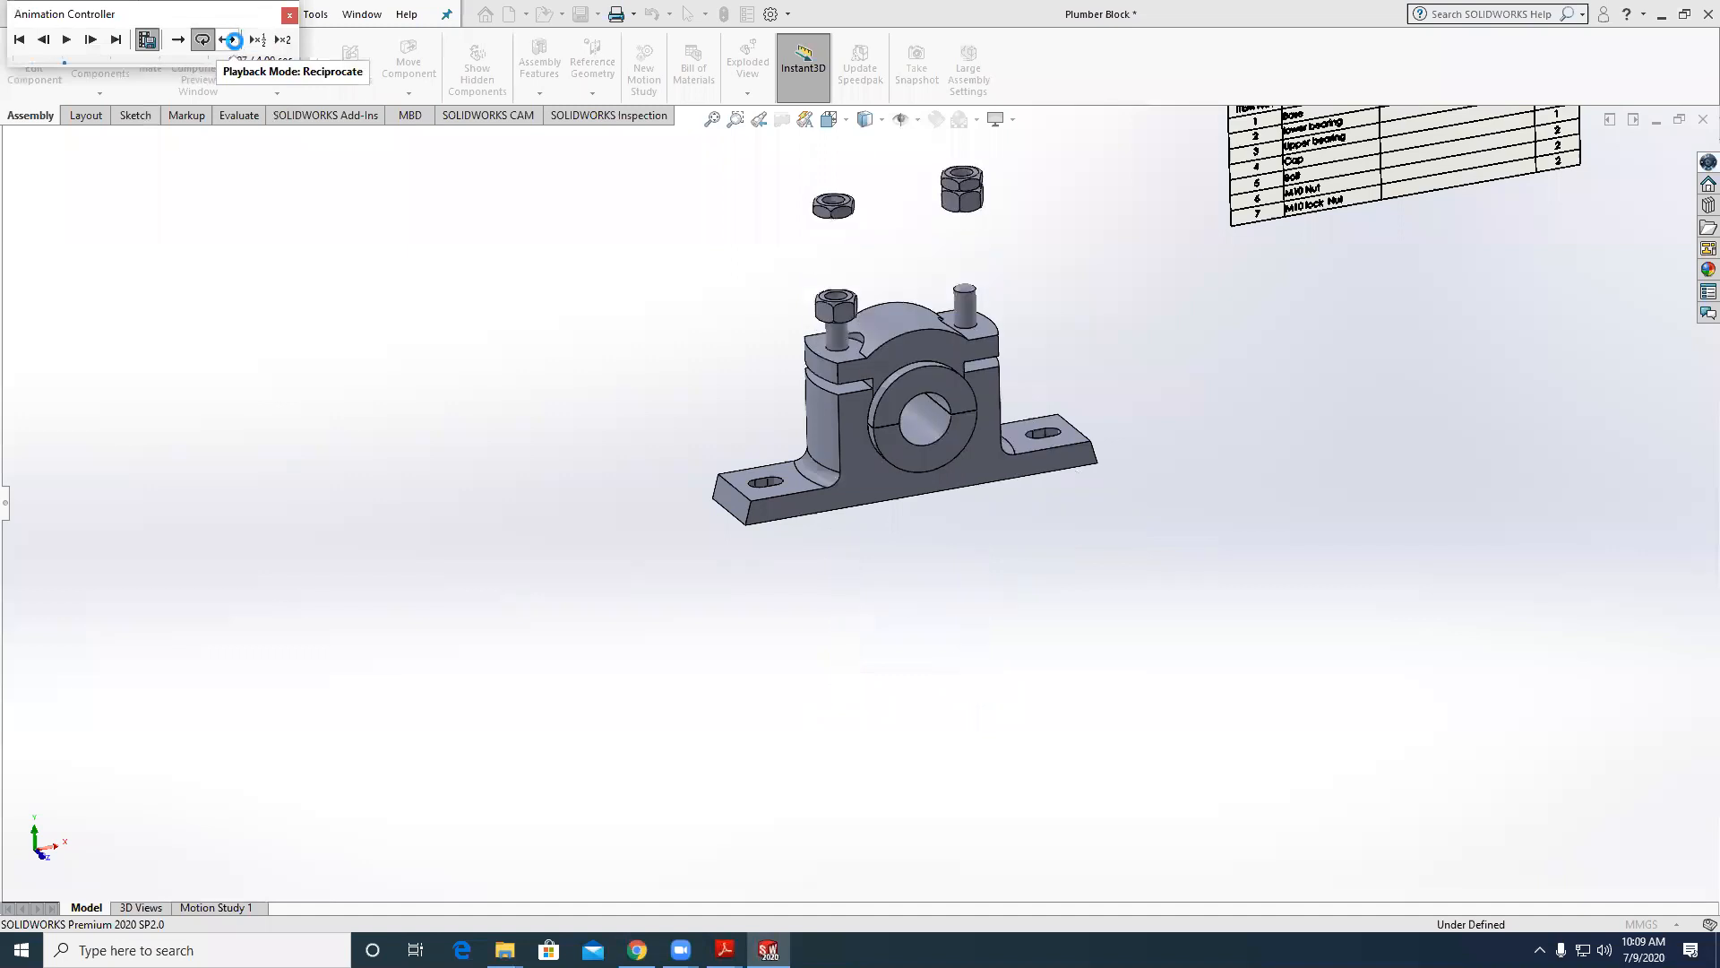